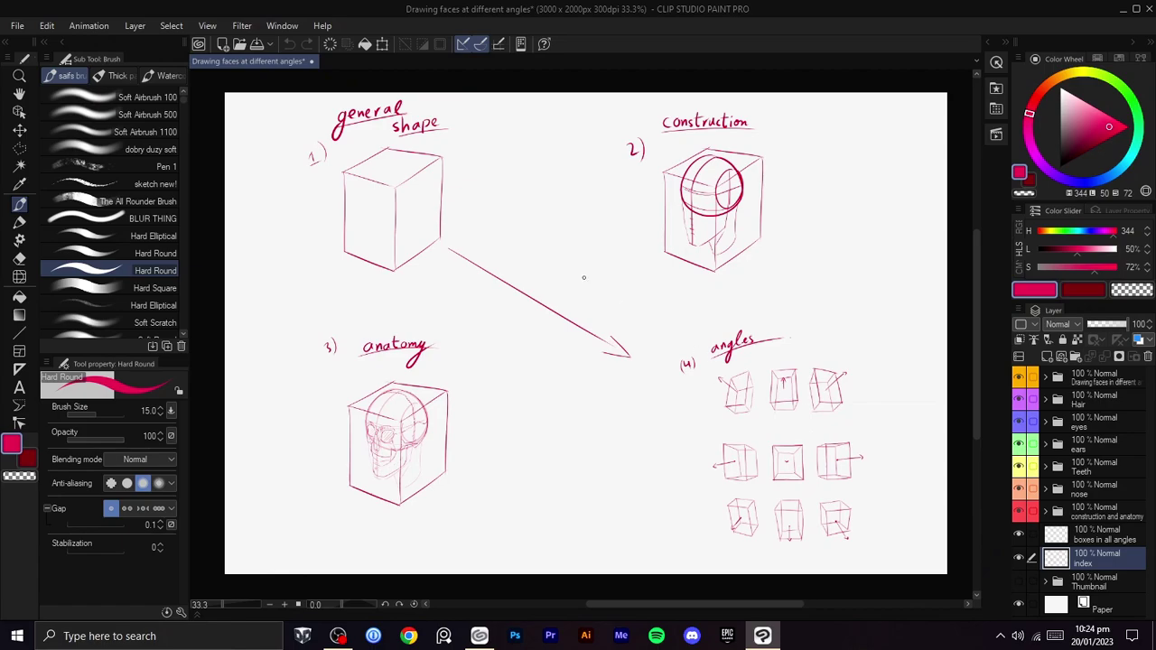
- Make the "boxes in all angles" layer active for drawing and hide the "index" layer
{"action": "left_click", "coordinate": [1116, 521]}
{"action": "left_click", "coordinate": [1110, 536]}
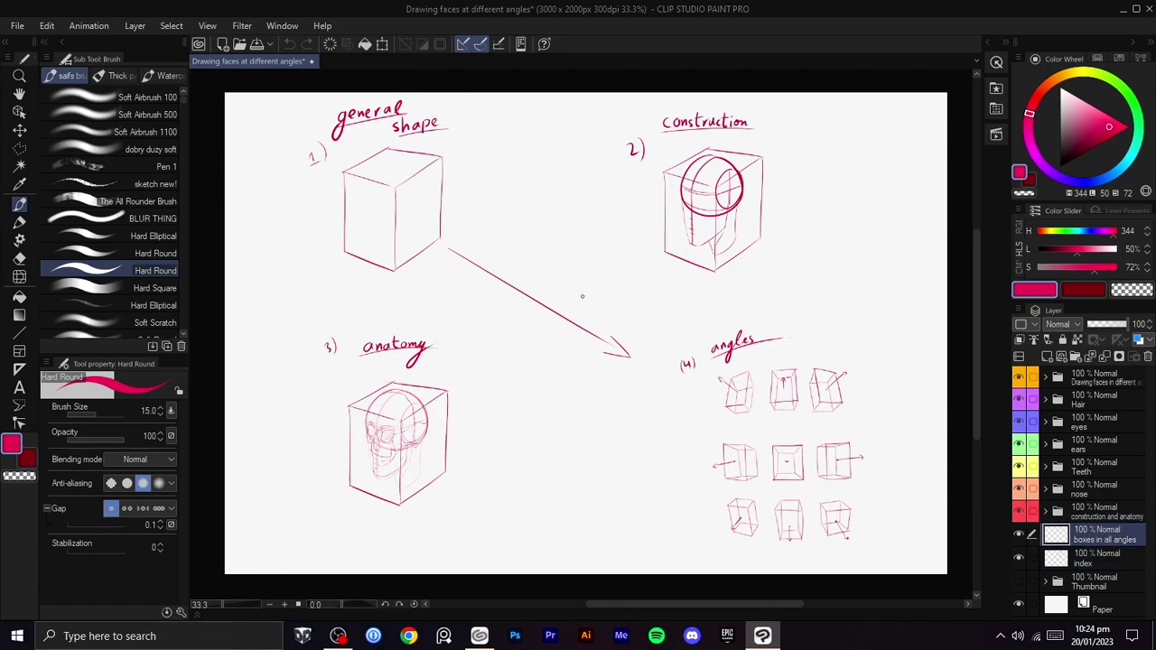
{"action": "mouse_move", "coordinate": [497, 134]}
{"action": "left_mouse_down"}
{"action": "mouse_move", "coordinate": [452, 181]}
{"action": "mouse_move", "coordinate": [463, 155]}
{"action": "left_mouse_up"}
{"action": "key", "text": "ctrl+z"}
{"action": "key", "text": "ctrl+z"}
{"action": "key", "text": "ctrl+z"}
{"action": "left_click", "coordinate": [1019, 556]}
- Sketch the four-sided top face of a first box near the canvas's upper-left corner with the Hard Round brush
{"action": "key", "text": "space"}
{"action": "left_click_drag", "start_coordinate": [578, 446], "coordinate": [624, 472]}
{"action": "key", "text": "shift+space"}
{"action": "left_click_drag", "start_coordinate": [800, 385], "coordinate": [798, 371]}
{"action": "left_click_drag", "start_coordinate": [717, 397], "coordinate": [691, 394]}
{"action": "key", "text": "space"}
{"action": "mouse_move", "coordinate": [485, 307]}
{"action": "left_mouse_down"}
{"action": "mouse_move", "coordinate": [673, 250]}
{"action": "mouse_move", "coordinate": [632, 249]}
{"action": "left_mouse_up"}
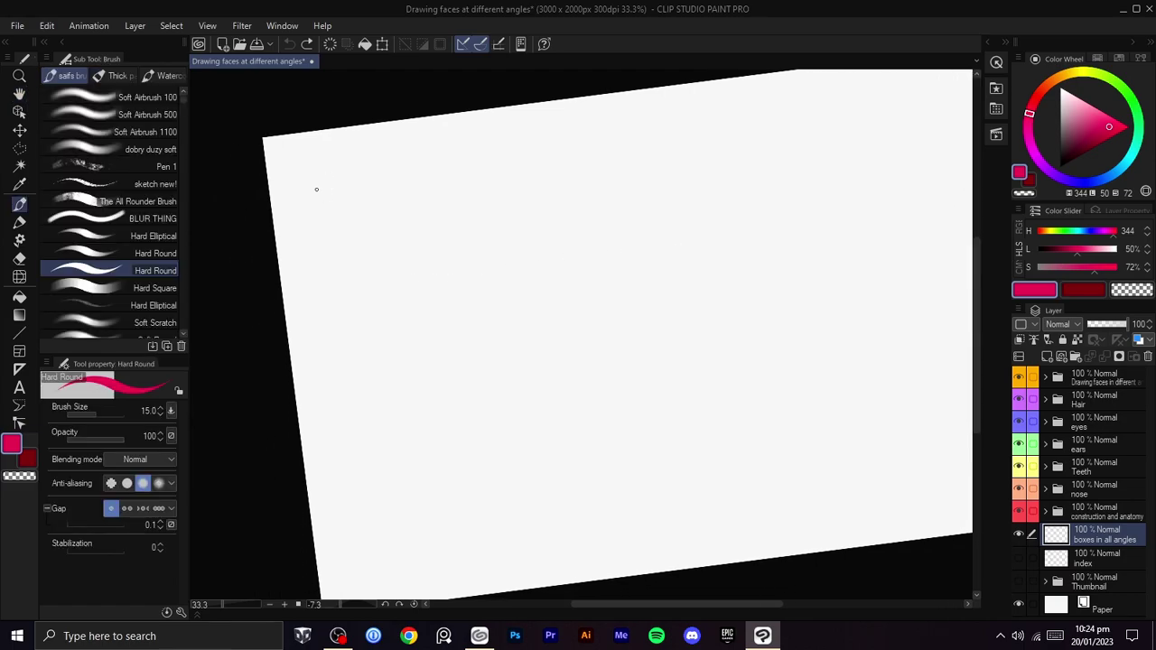
{"action": "left_click_drag", "start_coordinate": [318, 193], "coordinate": [380, 142]}
{"action": "key", "text": "ctrl+z"}
{"action": "left_click_drag", "start_coordinate": [314, 195], "coordinate": [360, 160]}
{"action": "key", "text": "ctrl+z"}
{"action": "left_click_drag", "start_coordinate": [308, 193], "coordinate": [356, 153]}
{"action": "key", "text": "shift+space"}
{"action": "mouse_move", "coordinate": [545, 136]}
{"action": "left_mouse_down"}
{"action": "mouse_move", "coordinate": [599, 229]}
{"action": "mouse_move", "coordinate": [654, 388]}
{"action": "left_mouse_up"}
{"action": "left_click_drag", "start_coordinate": [645, 185], "coordinate": [637, 269]}
{"action": "key", "text": "ctrl+z"}
{"action": "left_click_drag", "start_coordinate": [698, 222], "coordinate": [701, 283]}
{"action": "key", "text": "ctrl+z"}
{"action": "mouse_move", "coordinate": [697, 219]}
{"action": "left_mouse_down"}
{"action": "mouse_move", "coordinate": [696, 275]}
{"action": "mouse_move", "coordinate": [684, 141]}
{"action": "left_mouse_up"}
- Draw the three side edges of the first box, running down from the corners of its top face and slightly converging
{"action": "key", "text": "shift+space"}
{"action": "key", "text": "shift+space"}
{"action": "mouse_move", "coordinate": [594, 256]}
{"action": "left_mouse_down"}
{"action": "mouse_move", "coordinate": [564, 250]}
{"action": "mouse_move", "coordinate": [630, 220]}
{"action": "left_mouse_up"}
{"action": "key", "text": "ctrl+z"}
{"action": "mouse_move", "coordinate": [555, 254]}
{"action": "left_mouse_down"}
{"action": "mouse_move", "coordinate": [615, 220]}
{"action": "mouse_move", "coordinate": [586, 155]}
{"action": "mouse_move", "coordinate": [444, 311]}
{"action": "left_mouse_up"}
{"action": "key", "text": "shift+space"}
{"action": "key", "text": "ctrl+z"}
{"action": "key", "text": "shift+space"}
{"action": "mouse_move", "coordinate": [693, 272]}
{"action": "left_mouse_down"}
{"action": "mouse_move", "coordinate": [704, 328]}
{"action": "mouse_move", "coordinate": [538, 408]}
{"action": "left_mouse_up"}
{"action": "scroll", "coordinate": [706, 275], "scroll_direction": "up", "scroll_amount": 2}
{"action": "key", "text": "ctrl+z"}
{"action": "left_click_drag", "start_coordinate": [715, 309], "coordinate": [563, 376]}
{"action": "left_click_drag", "start_coordinate": [611, 261], "coordinate": [539, 302]}
{"action": "key", "text": "ctrl+z"}
{"action": "left_click_drag", "start_coordinate": [627, 252], "coordinate": [501, 318]}
{"action": "key", "text": "r"}
{"action": "left_click_drag", "start_coordinate": [800, 147], "coordinate": [749, 168]}
{"action": "left_click_drag", "start_coordinate": [675, 131], "coordinate": [567, 177]}
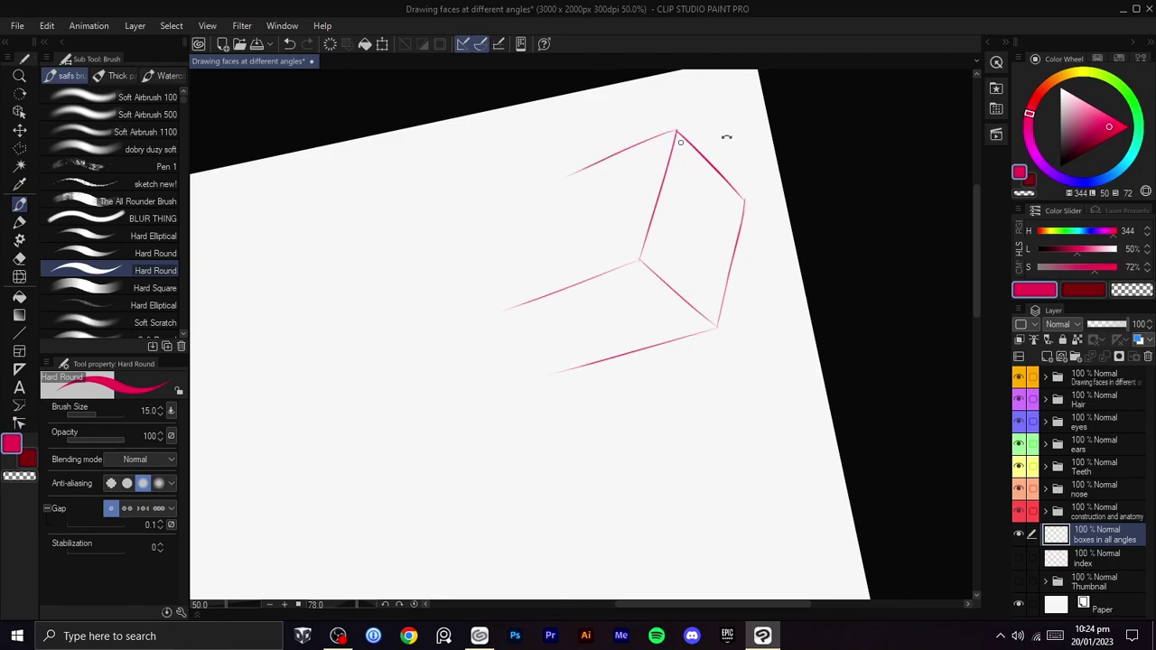
- Close the bottom of the first box with its lower edges and add an arrow pointing up from its top face
{"action": "key", "text": "r"}
{"action": "left_click_drag", "start_coordinate": [680, 142], "coordinate": [699, 300]}
{"action": "left_click_drag", "start_coordinate": [673, 197], "coordinate": [533, 294]}
{"action": "key", "text": "ctrl+z"}
{"action": "left_click_drag", "start_coordinate": [663, 196], "coordinate": [547, 295]}
{"action": "key", "text": "r"}
{"action": "left_click_drag", "start_coordinate": [679, 219], "coordinate": [644, 361]}
{"action": "mouse_move", "coordinate": [632, 297]}
{"action": "left_mouse_down"}
{"action": "mouse_move", "coordinate": [507, 379]}
{"action": "mouse_move", "coordinate": [573, 340]}
{"action": "left_mouse_up"}
{"action": "key", "text": "ctrl+z"}
{"action": "scroll", "coordinate": [654, 326], "scroll_direction": "down", "scroll_amount": 1}
{"action": "key", "text": "r"}
{"action": "mouse_move", "coordinate": [654, 326]}
{"action": "left_mouse_down"}
{"action": "mouse_move", "coordinate": [541, 245]}
{"action": "mouse_move", "coordinate": [696, 271]}
{"action": "mouse_move", "coordinate": [627, 315]}
{"action": "mouse_move", "coordinate": [640, 274]}
{"action": "mouse_move", "coordinate": [735, 218]}
{"action": "left_mouse_up"}
{"action": "key", "text": "space"}
{"action": "left_click_drag", "start_coordinate": [565, 180], "coordinate": [570, 245]}
{"action": "key", "text": "ctrl+z"}
{"action": "left_click_drag", "start_coordinate": [583, 166], "coordinate": [591, 177]}
- Sketch the slanted top face of a second, flatter box below the first one
{"action": "key", "text": "space"}
{"action": "mouse_move", "coordinate": [651, 251]}
{"action": "left_mouse_down"}
{"action": "mouse_move", "coordinate": [629, 188]}
{"action": "mouse_move", "coordinate": [536, 167]}
{"action": "left_mouse_up"}
{"action": "key", "text": "shift+space"}
{"action": "left_click_drag", "start_coordinate": [743, 237], "coordinate": [717, 204]}
{"action": "key", "text": "ctrl+minus"}
{"action": "mouse_move", "coordinate": [623, 361]}
{"action": "left_mouse_down"}
{"action": "mouse_move", "coordinate": [640, 247]}
{"action": "mouse_move", "coordinate": [529, 307]}
{"action": "left_mouse_up"}
{"action": "key", "text": "ctrl+z"}
{"action": "mouse_move", "coordinate": [589, 275]}
{"action": "left_mouse_down"}
{"action": "mouse_move", "coordinate": [506, 315]}
{"action": "mouse_move", "coordinate": [552, 339]}
{"action": "mouse_move", "coordinate": [553, 351]}
{"action": "left_mouse_up"}
{"action": "key", "text": "ctrl+z"}
{"action": "key", "text": "ctrl+z"}
{"action": "left_click_drag", "start_coordinate": [506, 315], "coordinate": [574, 351]}
{"action": "key", "text": "ctrl+z"}
{"action": "mouse_move", "coordinate": [509, 312]}
{"action": "left_mouse_down"}
{"action": "mouse_move", "coordinate": [551, 343]}
{"action": "mouse_move", "coordinate": [585, 331]}
{"action": "left_mouse_up"}
{"action": "key", "text": "ctrl+z"}
{"action": "key", "text": "ctrl+z"}
{"action": "key", "text": "ctrl+z"}
{"action": "left_click_drag", "start_coordinate": [508, 314], "coordinate": [565, 338]}
{"action": "mouse_move", "coordinate": [588, 272]}
{"action": "left_mouse_down"}
{"action": "mouse_move", "coordinate": [634, 291]}
{"action": "mouse_move", "coordinate": [650, 279]}
{"action": "mouse_move", "coordinate": [539, 351]}
{"action": "mouse_move", "coordinate": [652, 288]}
{"action": "mouse_move", "coordinate": [651, 361]}
{"action": "left_mouse_up"}
{"action": "key", "text": "ctrl+z"}
{"action": "key", "text": "ctrl+z"}
{"action": "key", "text": "ctrl+z"}
{"action": "key", "text": "ctrl+z"}
{"action": "key", "text": "ctrl+z"}
{"action": "key", "text": "ctrl+z"}
- Draw the short vertical edges and the lower edge that form the second box's right-hand face
{"action": "left_click_drag", "start_coordinate": [651, 289], "coordinate": [649, 358]}
{"action": "key", "text": "ctrl+z"}
{"action": "mouse_move", "coordinate": [652, 289]}
{"action": "left_mouse_down"}
{"action": "mouse_move", "coordinate": [650, 349]}
{"action": "mouse_move", "coordinate": [647, 335]}
{"action": "left_mouse_up"}
{"action": "key", "text": "ctrl+z"}
{"action": "key", "text": "ctrl+z"}
{"action": "left_click_drag", "start_coordinate": [650, 293], "coordinate": [650, 355]}
{"action": "key", "text": "ctrl+z"}
{"action": "left_click_drag", "start_coordinate": [566, 338], "coordinate": [574, 386]}
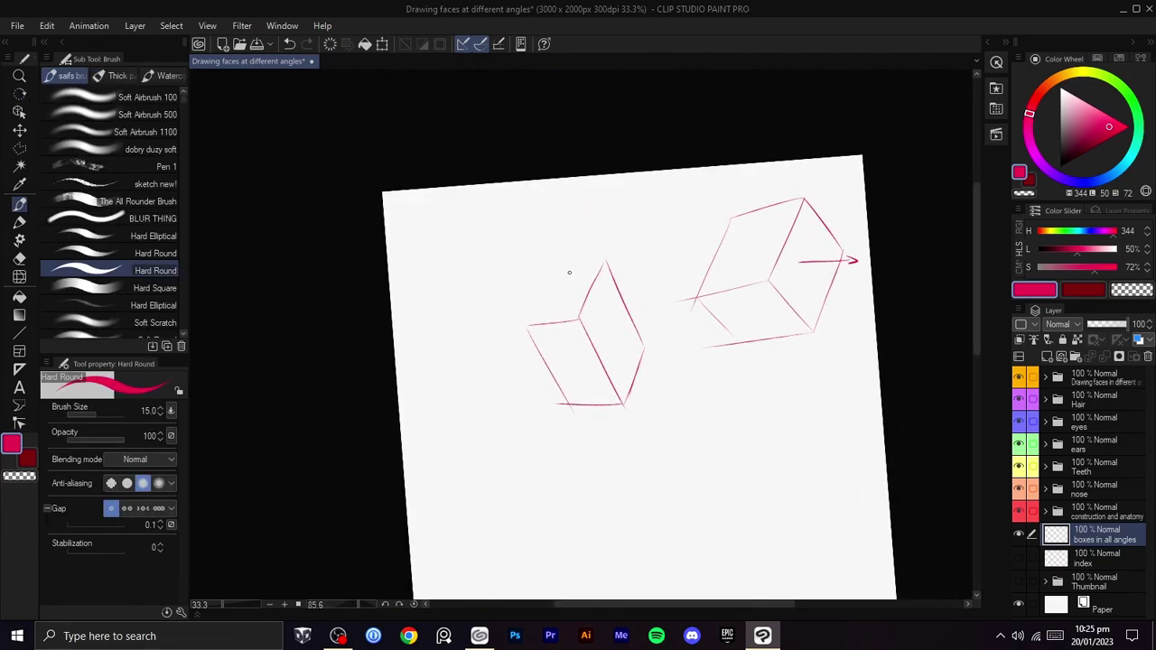
- Complete the left-hand face of the second box and add an arrow pointing outward from its right-hand face
{"action": "left_click_drag", "start_coordinate": [528, 322], "coordinate": [565, 268]}
{"action": "key", "text": "ctrl+z"}
{"action": "left_click_drag", "start_coordinate": [528, 325], "coordinate": [551, 276]}
{"action": "key", "text": "ctrl+z"}
{"action": "key", "text": "ctrl+z"}
{"action": "left_click_drag", "start_coordinate": [527, 326], "coordinate": [549, 282]}
{"action": "mouse_move", "coordinate": [720, 260]}
{"action": "left_mouse_down"}
{"action": "mouse_move", "coordinate": [662, 214]}
{"action": "mouse_move", "coordinate": [513, 264]}
{"action": "mouse_move", "coordinate": [684, 178]}
{"action": "mouse_move", "coordinate": [652, 169]}
{"action": "left_mouse_up"}
{"action": "mouse_move", "coordinate": [603, 309]}
{"action": "left_mouse_down"}
{"action": "mouse_move", "coordinate": [654, 260]}
{"action": "mouse_move", "coordinate": [641, 271]}
{"action": "mouse_move", "coordinate": [637, 257]}
{"action": "mouse_move", "coordinate": [684, 330]}
{"action": "mouse_move", "coordinate": [485, 220]}
{"action": "left_mouse_up"}
{"action": "key", "text": "ctrl+z"}
{"action": "key", "text": "ctrl+z"}
{"action": "left_click_drag", "start_coordinate": [789, 248], "coordinate": [663, 297]}
{"action": "mouse_move", "coordinate": [590, 298]}
{"action": "left_mouse_down"}
{"action": "mouse_move", "coordinate": [604, 306]}
{"action": "mouse_move", "coordinate": [562, 280]}
{"action": "left_mouse_up"}
{"action": "key", "text": "space"}
{"action": "key", "text": "ctrl+z"}
{"action": "left_click_drag", "start_coordinate": [663, 273], "coordinate": [575, 286]}
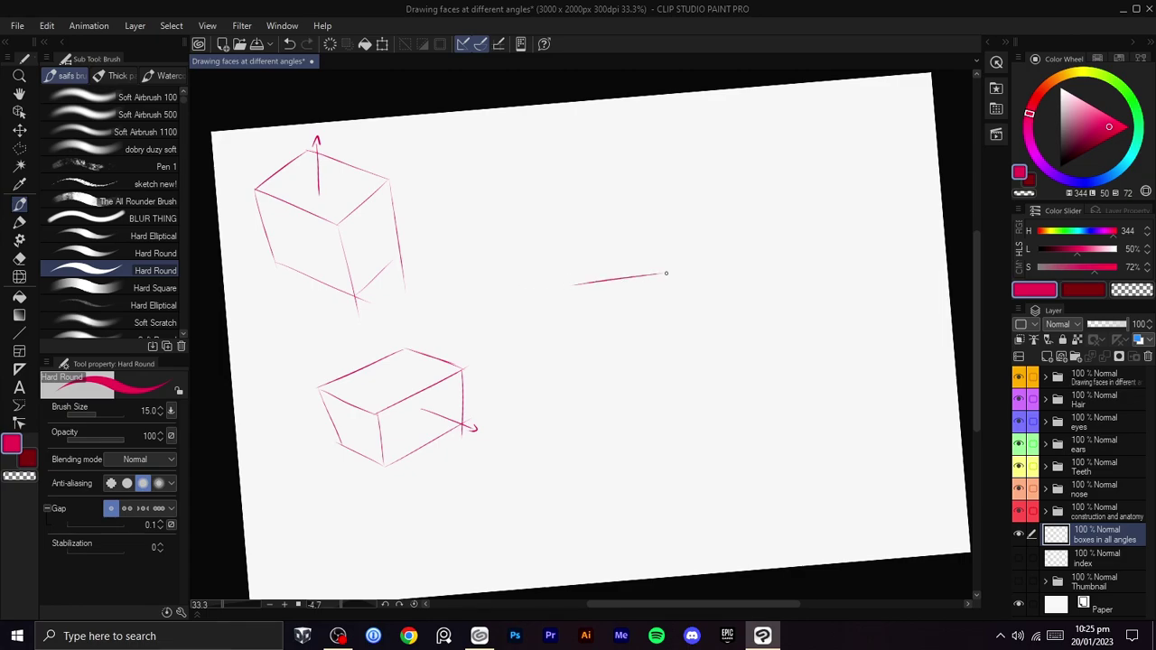
{"action": "mouse_move", "coordinate": [665, 273]}
{"action": "left_mouse_down"}
{"action": "mouse_move", "coordinate": [639, 311]}
{"action": "mouse_move", "coordinate": [610, 289]}
{"action": "mouse_move", "coordinate": [701, 272]}
{"action": "left_mouse_up"}
{"action": "key", "text": "ctrl+z"}
{"action": "key", "text": "ctrl+z"}
{"action": "key", "text": "ctrl+z"}
{"action": "key", "text": "ctrl+z"}
{"action": "key", "text": "ctrl+z"}
- Sketch the main edges of a third box in the canvas's upper middle, tilted so that its underside shows
{"action": "mouse_move", "coordinate": [625, 287]}
{"action": "left_mouse_down"}
{"action": "mouse_move", "coordinate": [703, 272]}
{"action": "mouse_move", "coordinate": [668, 265]}
{"action": "left_mouse_up"}
{"action": "key", "text": "ctrl+z"}
{"action": "scroll", "coordinate": [628, 287], "scroll_direction": "up", "scroll_amount": 1}
{"action": "key", "text": "shift+space"}
{"action": "left_click_drag", "start_coordinate": [748, 225], "coordinate": [727, 399]}
{"action": "left_click_drag", "start_coordinate": [632, 441], "coordinate": [722, 392]}
{"action": "key", "text": "ctrl+z"}
{"action": "left_click_drag", "start_coordinate": [632, 442], "coordinate": [723, 393]}
{"action": "left_click_drag", "start_coordinate": [612, 387], "coordinate": [705, 334]}
{"action": "key", "text": "ctrl+z"}
{"action": "left_click_drag", "start_coordinate": [608, 386], "coordinate": [732, 318]}
{"action": "left_click_drag", "start_coordinate": [539, 274], "coordinate": [643, 221]}
- Finish the remaining edges of the third box and add an arrow pointing down from its underside
{"action": "key", "text": "shift+space"}
{"action": "mouse_move", "coordinate": [800, 196]}
{"action": "left_mouse_down"}
{"action": "mouse_move", "coordinate": [656, 433]}
{"action": "mouse_move", "coordinate": [658, 286]}
{"action": "mouse_move", "coordinate": [589, 357]}
{"action": "left_mouse_up"}
{"action": "key", "text": "ctrl+z"}
{"action": "left_click_drag", "start_coordinate": [660, 279], "coordinate": [571, 393]}
{"action": "key", "text": "ctrl+z"}
{"action": "left_click_drag", "start_coordinate": [660, 282], "coordinate": [583, 379]}
{"action": "key", "text": "ctrl+z"}
{"action": "left_click_drag", "start_coordinate": [658, 283], "coordinate": [574, 369]}
{"action": "key", "text": "ctrl+z"}
{"action": "mouse_move", "coordinate": [660, 281]}
{"action": "left_mouse_down"}
{"action": "mouse_move", "coordinate": [571, 375]}
{"action": "mouse_move", "coordinate": [504, 407]}
{"action": "left_mouse_up"}
- Sketch a smaller fourth box below the third one, drawing its faces with the hidden edges showing through
{"action": "key", "text": "shift+space"}
{"action": "left_click_drag", "start_coordinate": [676, 357], "coordinate": [540, 252]}
{"action": "key", "text": "space"}
{"action": "left_click_drag", "start_coordinate": [532, 340], "coordinate": [642, 256]}
{"action": "mouse_move", "coordinate": [680, 358]}
{"action": "left_mouse_down"}
{"action": "mouse_move", "coordinate": [668, 431]}
{"action": "mouse_move", "coordinate": [663, 253]}
{"action": "mouse_move", "coordinate": [656, 340]}
{"action": "left_mouse_up"}
{"action": "key", "text": "shift+space"}
{"action": "mouse_move", "coordinate": [566, 368]}
{"action": "left_mouse_down"}
{"action": "mouse_move", "coordinate": [665, 323]}
{"action": "mouse_move", "coordinate": [679, 385]}
{"action": "mouse_move", "coordinate": [596, 426]}
{"action": "left_mouse_up"}
{"action": "mouse_move", "coordinate": [637, 368]}
{"action": "left_mouse_down"}
{"action": "mouse_move", "coordinate": [698, 337]}
{"action": "mouse_move", "coordinate": [738, 399]}
{"action": "mouse_move", "coordinate": [661, 433]}
{"action": "mouse_move", "coordinate": [673, 435]}
{"action": "left_mouse_up"}
{"action": "left_click_drag", "start_coordinate": [660, 320], "coordinate": [712, 333]}
{"action": "left_click_drag", "start_coordinate": [566, 367], "coordinate": [678, 381]}
{"action": "left_click_drag", "start_coordinate": [670, 436], "coordinate": [580, 414]}
{"action": "key", "text": "ctrl+z"}
{"action": "left_click_drag", "start_coordinate": [671, 433], "coordinate": [596, 427]}
{"action": "scroll", "coordinate": [683, 396], "scroll_direction": "down", "scroll_amount": 1}
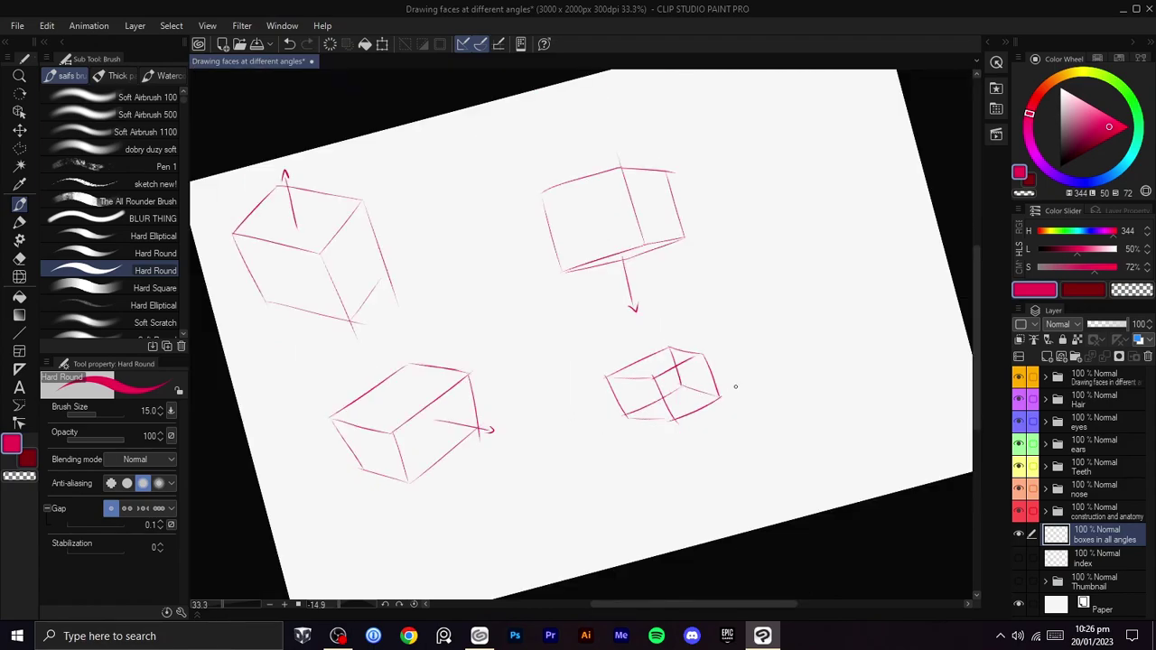
- Undo the strokes of the small fourth box below the third one
{"action": "scroll", "coordinate": [730, 388], "scroll_direction": "down", "scroll_amount": 1}
{"action": "left_click_drag", "start_coordinate": [767, 369], "coordinate": [779, 455]}
{"action": "scroll", "coordinate": [779, 454], "scroll_direction": "up", "scroll_amount": 1}
{"action": "mouse_move", "coordinate": [819, 420]}
{"action": "left_mouse_down"}
{"action": "mouse_move", "coordinate": [821, 403]}
{"action": "mouse_move", "coordinate": [764, 356]}
{"action": "mouse_move", "coordinate": [703, 328]}
{"action": "left_mouse_up"}
{"action": "key", "text": "ctrl+z"}
{"action": "key", "text": "ctrl+z"}
{"action": "key", "text": "ctrl+z"}
{"action": "key", "text": "ctrl+z"}
{"action": "key", "text": "ctrl+z"}
{"action": "key", "text": "ctrl+z"}
{"action": "key", "text": "ctrl+z"}
{"action": "key", "text": "space"}
{"action": "mouse_move", "coordinate": [747, 335]}
{"action": "left_mouse_down"}
{"action": "mouse_move", "coordinate": [719, 309]}
{"action": "mouse_move", "coordinate": [767, 294]}
{"action": "mouse_move", "coordinate": [935, 396]}
{"action": "left_mouse_up"}
{"action": "key", "text": "ctrl+z"}
{"action": "key", "text": "ctrl+z"}
{"action": "key", "text": "space"}
{"action": "key", "text": "shift+space"}
{"action": "scroll", "coordinate": [790, 312], "scroll_direction": "up", "scroll_amount": 1}
{"action": "left_click_drag", "start_coordinate": [714, 441], "coordinate": [663, 335]}
{"action": "key", "text": "shift+space"}
{"action": "left_click_drag", "start_coordinate": [763, 330], "coordinate": [764, 322]}
{"action": "left_click_drag", "start_coordinate": [765, 321], "coordinate": [702, 304]}
{"action": "scroll", "coordinate": [767, 278], "scroll_direction": "down", "scroll_amount": 1}
{"action": "key", "text": "shift+space"}
{"action": "left_click_drag", "start_coordinate": [856, 284], "coordinate": [805, 302]}
{"action": "left_click_drag", "start_coordinate": [804, 303], "coordinate": [801, 315]}
{"action": "left_click_drag", "start_coordinate": [665, 339], "coordinate": [734, 297]}
{"action": "key", "text": "ctrl+z"}
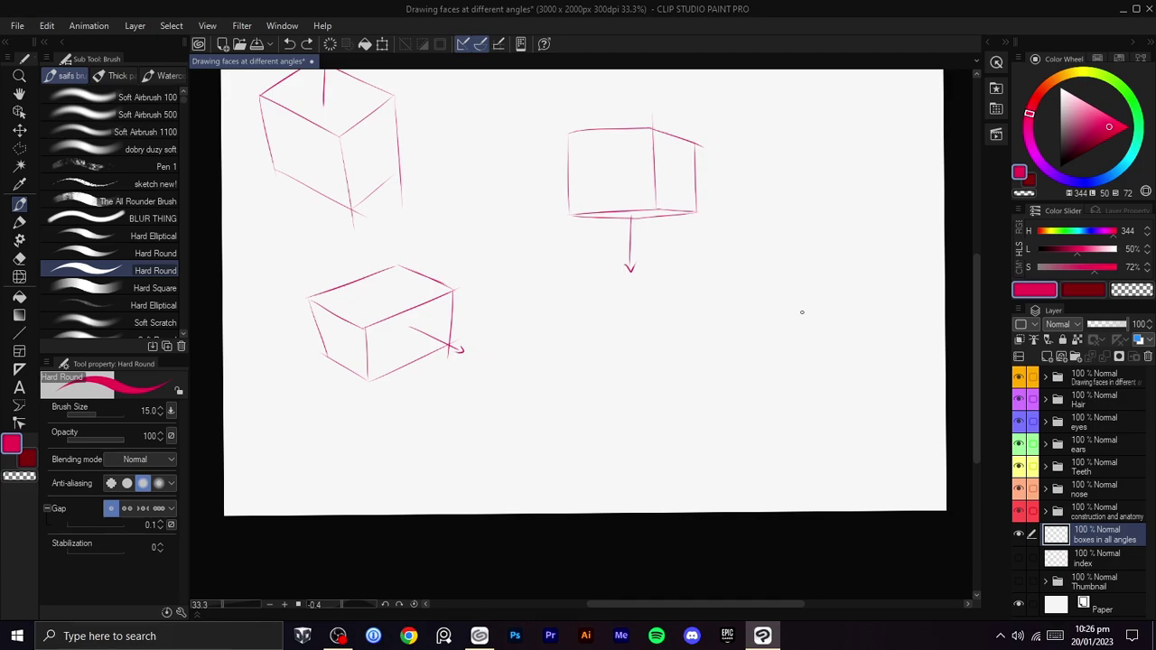
{"action": "mouse_move", "coordinate": [735, 313]}
{"action": "left_mouse_down"}
{"action": "mouse_move", "coordinate": [630, 352]}
{"action": "mouse_move", "coordinate": [773, 300]}
{"action": "left_mouse_up"}
{"action": "key", "text": "ctrl+z"}
{"action": "key", "text": "ctrl+z"}
{"action": "mouse_move", "coordinate": [644, 343]}
{"action": "left_mouse_down"}
{"action": "mouse_move", "coordinate": [712, 305]}
{"action": "mouse_move", "coordinate": [776, 316]}
{"action": "mouse_move", "coordinate": [685, 378]}
{"action": "left_mouse_up"}
{"action": "key", "text": "ctrl+z"}
{"action": "key", "text": "ctrl+z"}
{"action": "key", "text": "ctrl+z"}
{"action": "key", "text": "ctrl+z"}
{"action": "key", "text": "ctrl+z"}
- Sketch the slanted four-sided top face of a new fourth box below the third one
{"action": "left_click_drag", "start_coordinate": [766, 319], "coordinate": [699, 376]}
{"action": "key", "text": "ctrl+z"}
{"action": "left_click_drag", "start_coordinate": [772, 319], "coordinate": [690, 379]}
{"action": "left_click_drag", "start_coordinate": [634, 345], "coordinate": [691, 379]}
- Draw the new fourth box's front and right vertical edges and the lower edge joining them
{"action": "left_click_drag", "start_coordinate": [770, 321], "coordinate": [769, 367]}
{"action": "key", "text": "ctrl+z"}
{"action": "left_click_drag", "start_coordinate": [772, 321], "coordinate": [772, 388]}
{"action": "key", "text": "ctrl+z"}
{"action": "left_click_drag", "start_coordinate": [769, 322], "coordinate": [766, 373]}
{"action": "left_click_drag", "start_coordinate": [690, 378], "coordinate": [695, 422]}
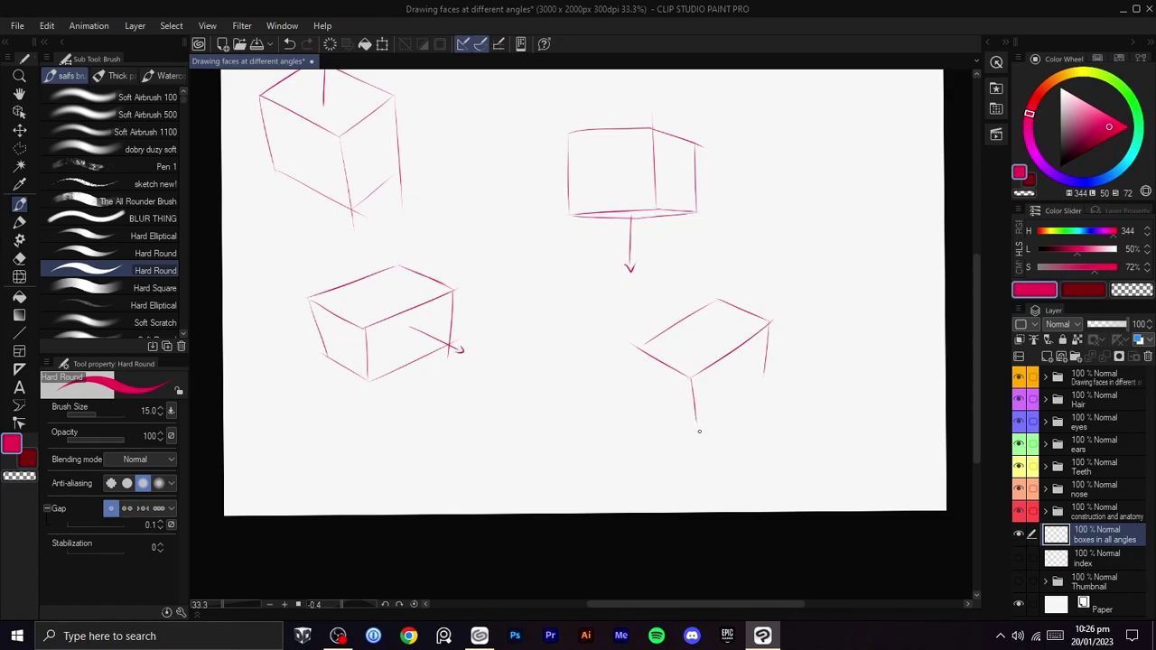
{"action": "key", "text": "ctrl+z"}
{"action": "mouse_move", "coordinate": [765, 373]}
{"action": "left_mouse_down"}
{"action": "mouse_move", "coordinate": [691, 425]}
{"action": "mouse_move", "coordinate": [700, 416]}
{"action": "left_mouse_up"}
- Complete the left-hand face of the fourth box with its outer vertical edge and lower edge
{"action": "key", "text": "r"}
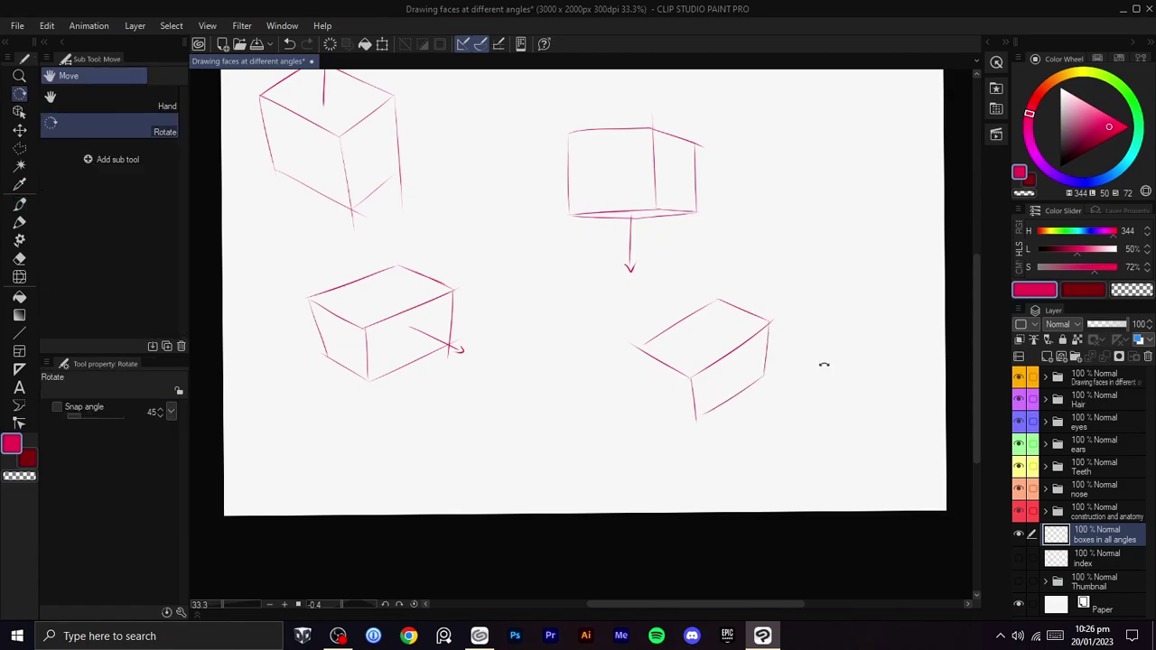
{"action": "left_click_drag", "start_coordinate": [818, 364], "coordinate": [744, 508]}
{"action": "mouse_move", "coordinate": [617, 380]}
{"action": "left_mouse_down"}
{"action": "mouse_move", "coordinate": [599, 413]}
{"action": "mouse_move", "coordinate": [614, 485]}
{"action": "left_mouse_up"}
{"action": "key", "text": "ctrl+z"}
{"action": "key", "text": "ctrl+z"}
{"action": "mouse_move", "coordinate": [600, 412]}
{"action": "left_mouse_down"}
{"action": "mouse_move", "coordinate": [614, 479]}
{"action": "mouse_move", "coordinate": [713, 424]}
{"action": "mouse_move", "coordinate": [769, 314]}
{"action": "mouse_move", "coordinate": [720, 207]}
{"action": "left_mouse_up"}
{"action": "key", "text": "shift+space"}
{"action": "key", "text": "ctrl+plus"}
{"action": "key", "text": "space"}
{"action": "left_click_drag", "start_coordinate": [719, 295], "coordinate": [634, 343]}
{"action": "left_click_drag", "start_coordinate": [730, 328], "coordinate": [722, 285]}
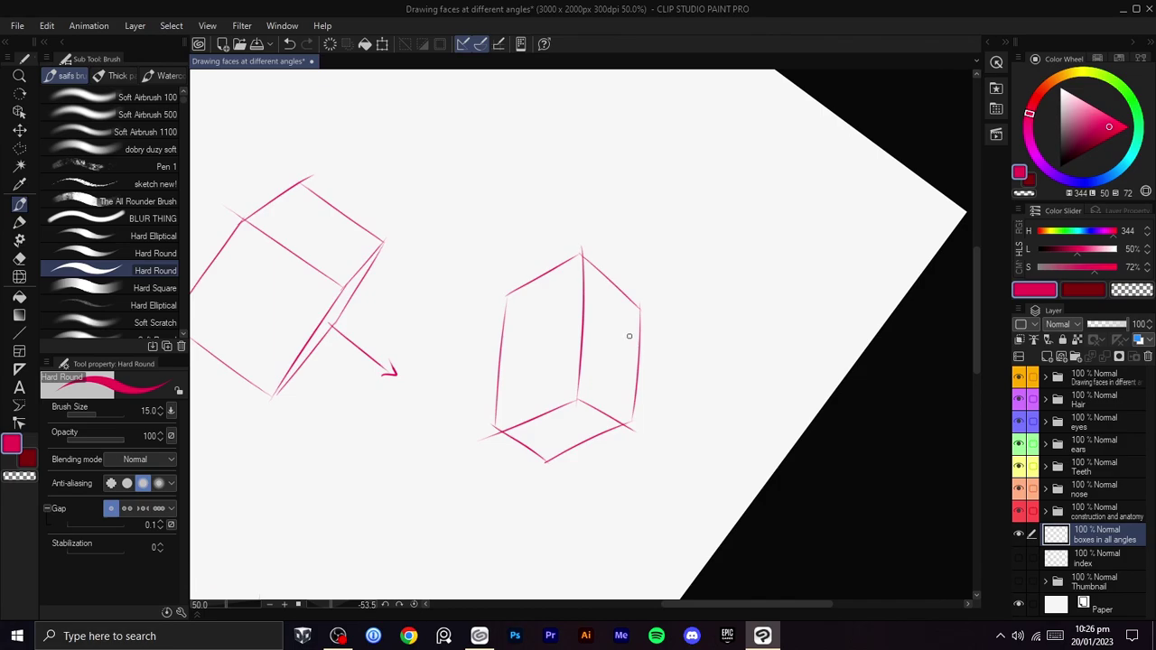
- Add an arrow pointing outward from the fourth box's right-hand face and a curved arrow pointing toward the third box
{"action": "mouse_move", "coordinate": [606, 346]}
{"action": "left_mouse_down"}
{"action": "mouse_move", "coordinate": [697, 301]}
{"action": "mouse_move", "coordinate": [777, 427]}
{"action": "mouse_move", "coordinate": [846, 384]}
{"action": "mouse_move", "coordinate": [794, 451]}
{"action": "left_mouse_up"}
{"action": "key", "text": "shift+space"}
{"action": "key", "text": "ctrl+minus"}
{"action": "key", "text": "space"}
{"action": "mouse_move", "coordinate": [722, 424]}
{"action": "left_mouse_down"}
{"action": "mouse_move", "coordinate": [825, 449]}
{"action": "mouse_move", "coordinate": [847, 367]}
{"action": "mouse_move", "coordinate": [846, 379]}
{"action": "left_mouse_up"}
{"action": "left_click_drag", "start_coordinate": [733, 224], "coordinate": [801, 173]}
{"action": "key", "text": "ctrl+z"}
{"action": "mouse_move", "coordinate": [753, 204]}
{"action": "left_mouse_down"}
{"action": "mouse_move", "coordinate": [825, 240]}
{"action": "mouse_move", "coordinate": [809, 230]}
{"action": "left_mouse_up"}
{"action": "key", "text": "space"}
{"action": "key", "text": "shift+space"}
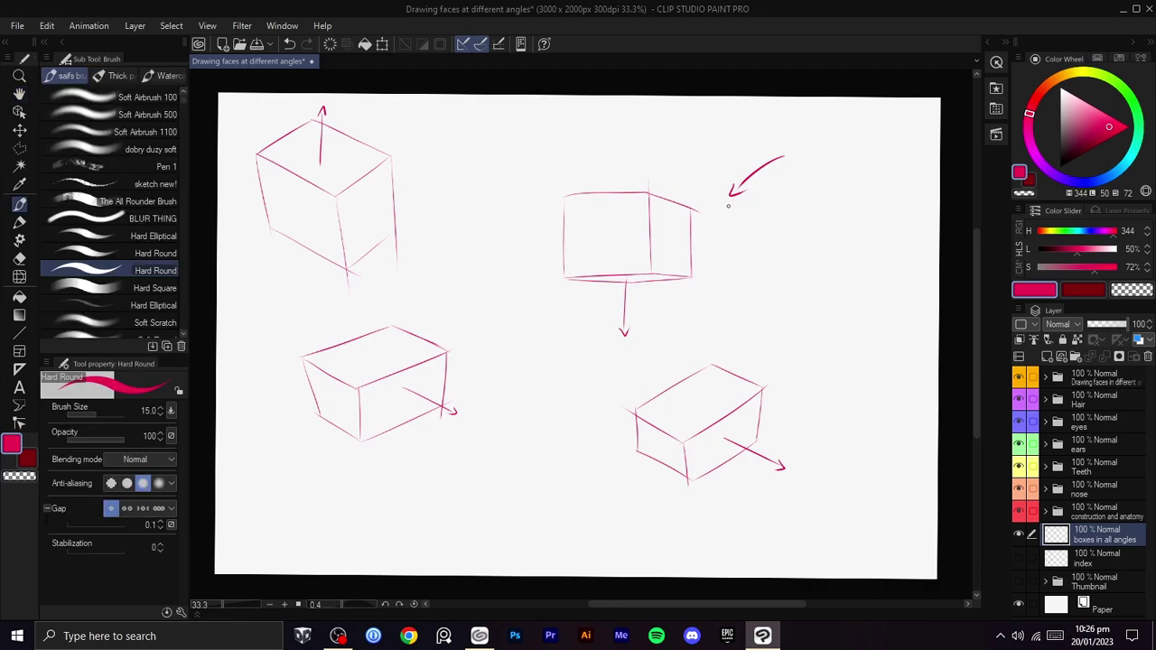
- Redraw the head of the curved arrow beside the third box
{"action": "key", "text": "ctrl+z"}
{"action": "left_click_drag", "start_coordinate": [738, 179], "coordinate": [747, 193]}
{"action": "key", "text": "ctrl+z"}
{"action": "key", "text": "space"}
{"action": "left_click_drag", "start_coordinate": [702, 446], "coordinate": [707, 443]}
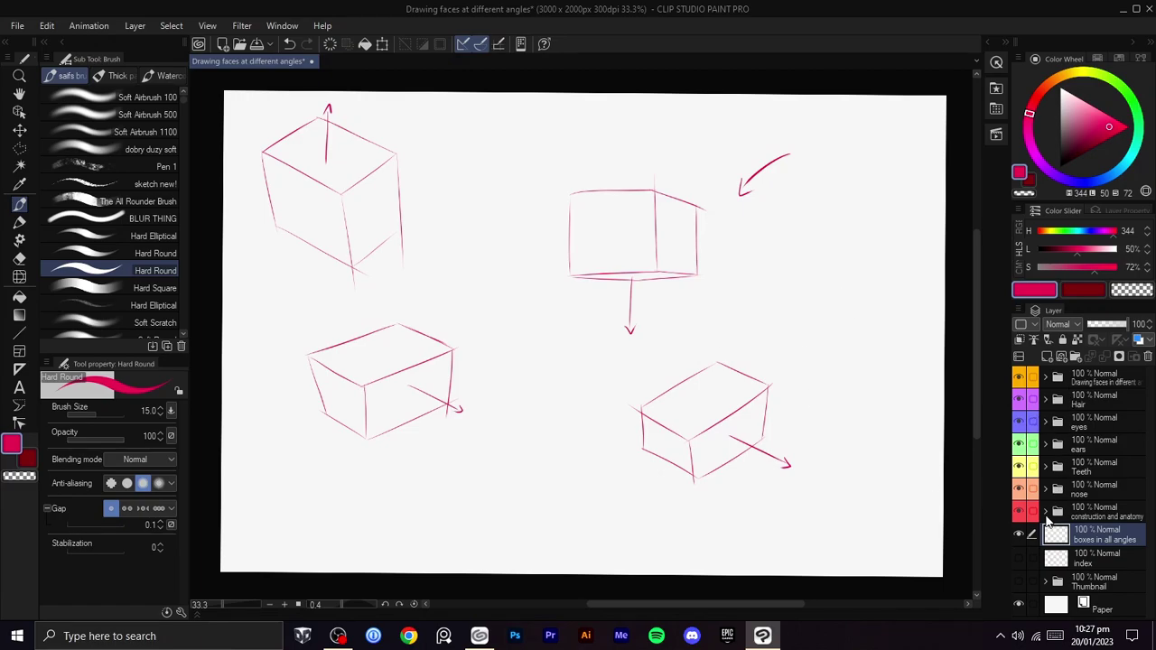
- Hide the boxes in all angles layer, and show and select the construction layer in the construction and anatomy folder
{"action": "left_click", "coordinate": [1045, 514]}
{"action": "left_click", "coordinate": [1018, 582]}
{"action": "left_click", "coordinate": [1018, 558]}
{"action": "left_click_drag", "start_coordinate": [911, 542], "coordinate": [986, 533]}
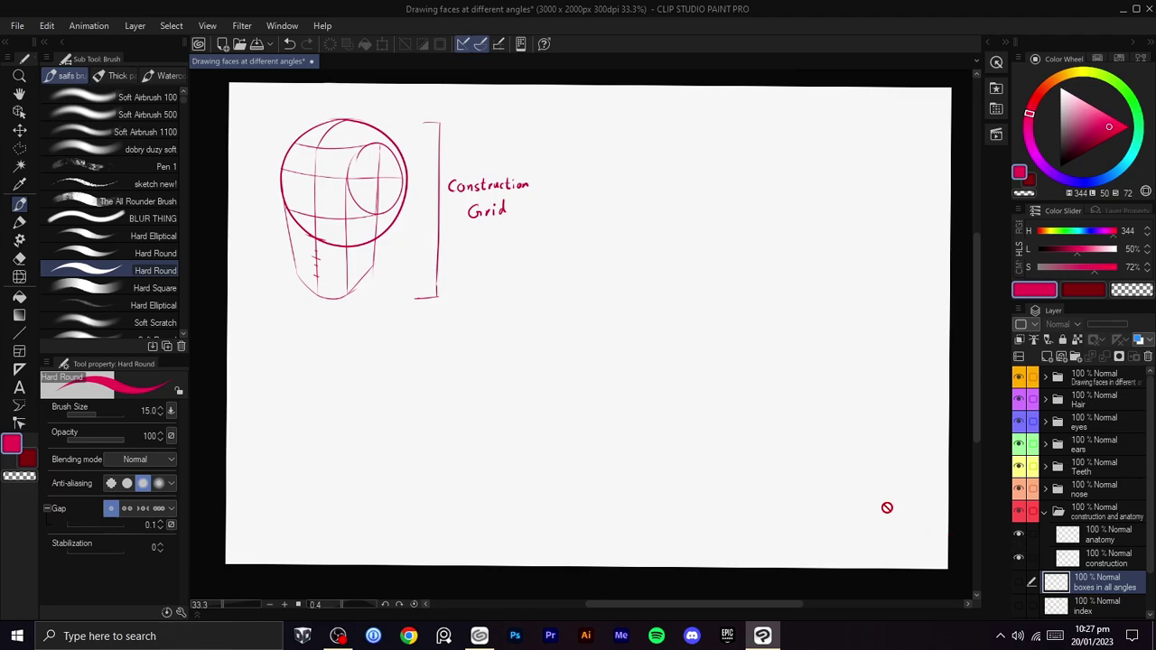
{"action": "left_click_drag", "start_coordinate": [905, 513], "coordinate": [906, 509]}
{"action": "mouse_move", "coordinate": [886, 509]}
{"action": "left_mouse_down"}
{"action": "mouse_move", "coordinate": [900, 500]}
{"action": "mouse_move", "coordinate": [857, 503]}
{"action": "mouse_move", "coordinate": [803, 460]}
{"action": "mouse_move", "coordinate": [825, 463]}
{"action": "left_mouse_up"}
{"action": "left_click", "coordinate": [1089, 557]}
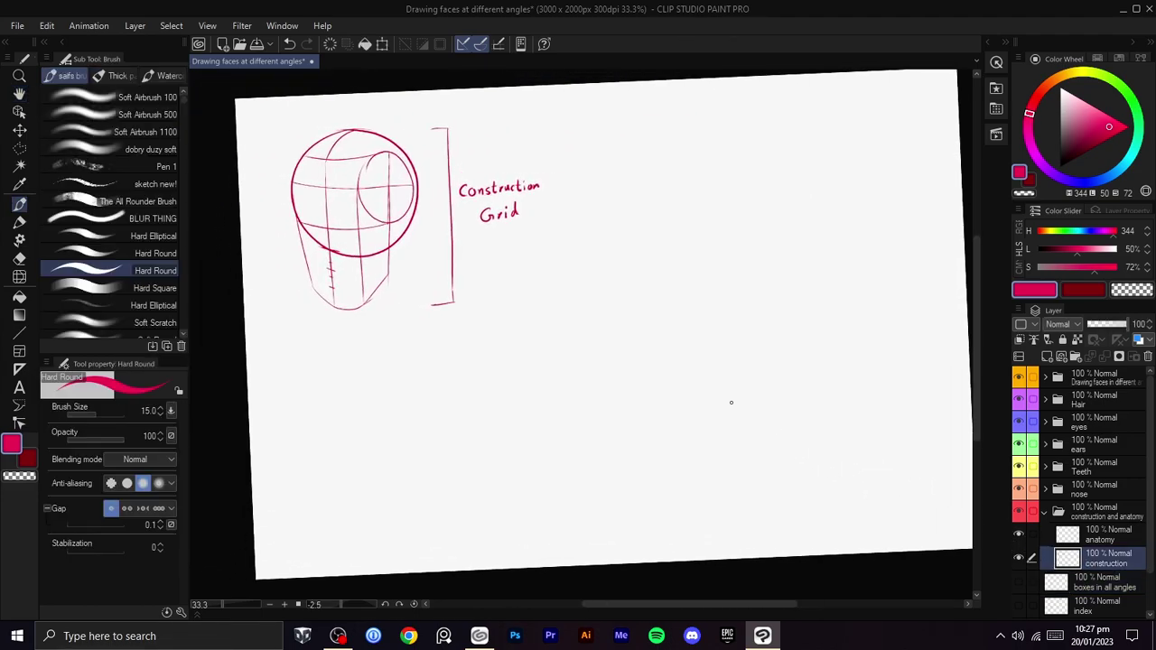
{"action": "left_click_drag", "start_coordinate": [606, 353], "coordinate": [691, 356]}
{"action": "scroll", "coordinate": [706, 299], "scroll_direction": "up", "scroll_amount": 1}
{"action": "scroll", "coordinate": [728, 327], "scroll_direction": "down", "scroll_amount": 2}
{"action": "mouse_move", "coordinate": [766, 317]}
{"action": "left_mouse_down"}
{"action": "mouse_move", "coordinate": [710, 271]}
{"action": "mouse_move", "coordinate": [728, 263]}
{"action": "left_mouse_up"}
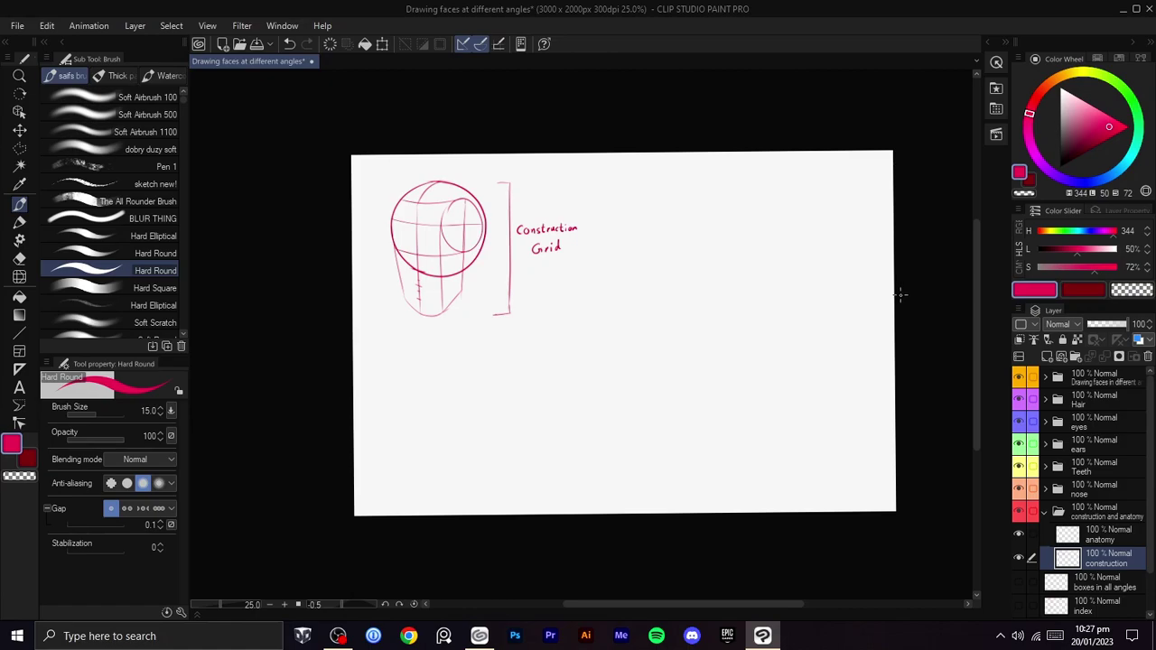
{"action": "scroll", "coordinate": [897, 294], "scroll_direction": "up", "scroll_amount": 1}
{"action": "left_click_drag", "start_coordinate": [663, 366], "coordinate": [718, 363]}
{"action": "left_click_drag", "start_coordinate": [538, 354], "coordinate": [567, 348]}
{"action": "left_click_drag", "start_coordinate": [694, 339], "coordinate": [761, 339]}
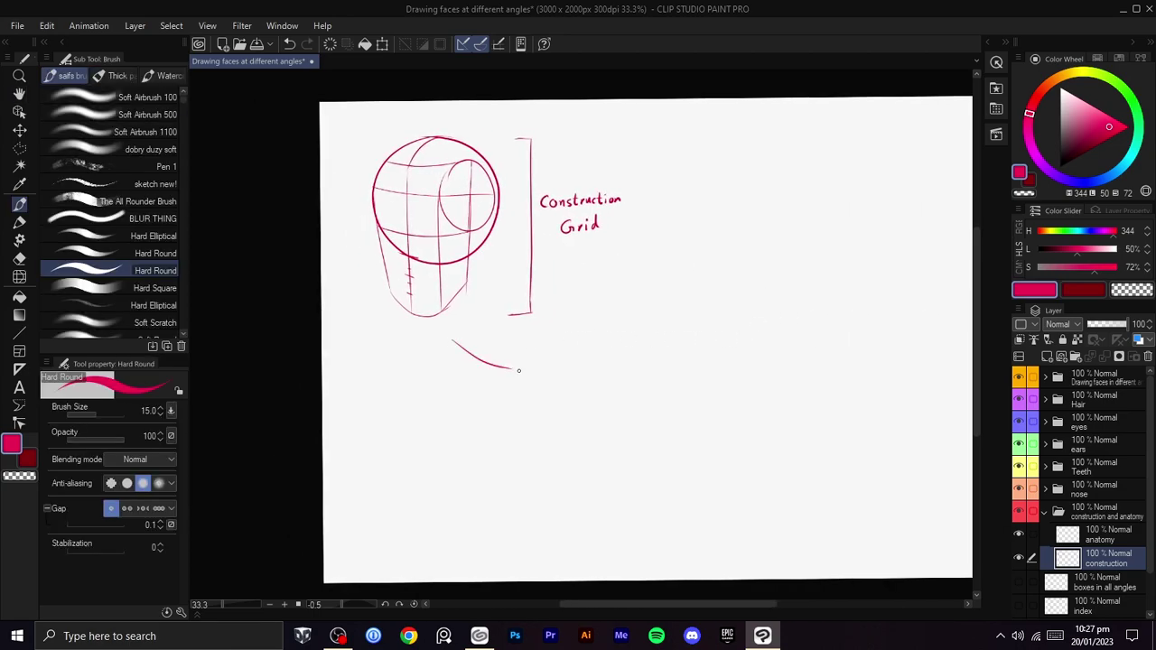
- On the anatomy layer, draw a straight dividing line down the full canvas height beside the Construction Grid label
{"action": "key", "text": "shift+space"}
{"action": "mouse_move", "coordinate": [846, 304]}
{"action": "left_mouse_down"}
{"action": "mouse_move", "coordinate": [750, 309]}
{"action": "mouse_move", "coordinate": [847, 272]}
{"action": "mouse_move", "coordinate": [844, 261]}
{"action": "left_mouse_up"}
{"action": "key", "text": "shift+space"}
{"action": "mouse_move", "coordinate": [562, 248]}
{"action": "left_mouse_down"}
{"action": "mouse_move", "coordinate": [527, 286]}
{"action": "mouse_move", "coordinate": [761, 454]}
{"action": "mouse_move", "coordinate": [850, 456]}
{"action": "left_mouse_up"}
{"action": "left_click", "coordinate": [1088, 542]}
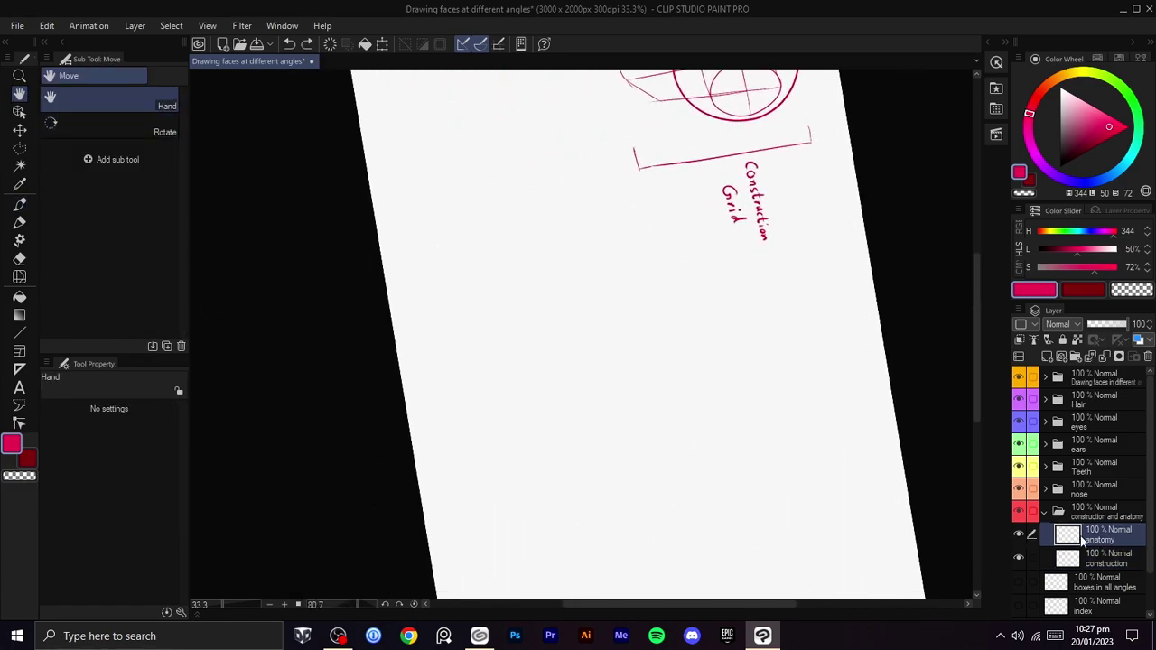
{"action": "left_click_drag", "start_coordinate": [909, 408], "coordinate": [918, 459]}
{"action": "left_click_drag", "start_coordinate": [875, 250], "coordinate": [405, 333]}
{"action": "key", "text": "shift+space"}
{"action": "left_click_drag", "start_coordinate": [737, 345], "coordinate": [749, 327]}
{"action": "key", "text": "space"}
{"action": "left_click_drag", "start_coordinate": [763, 306], "coordinate": [778, 226]}
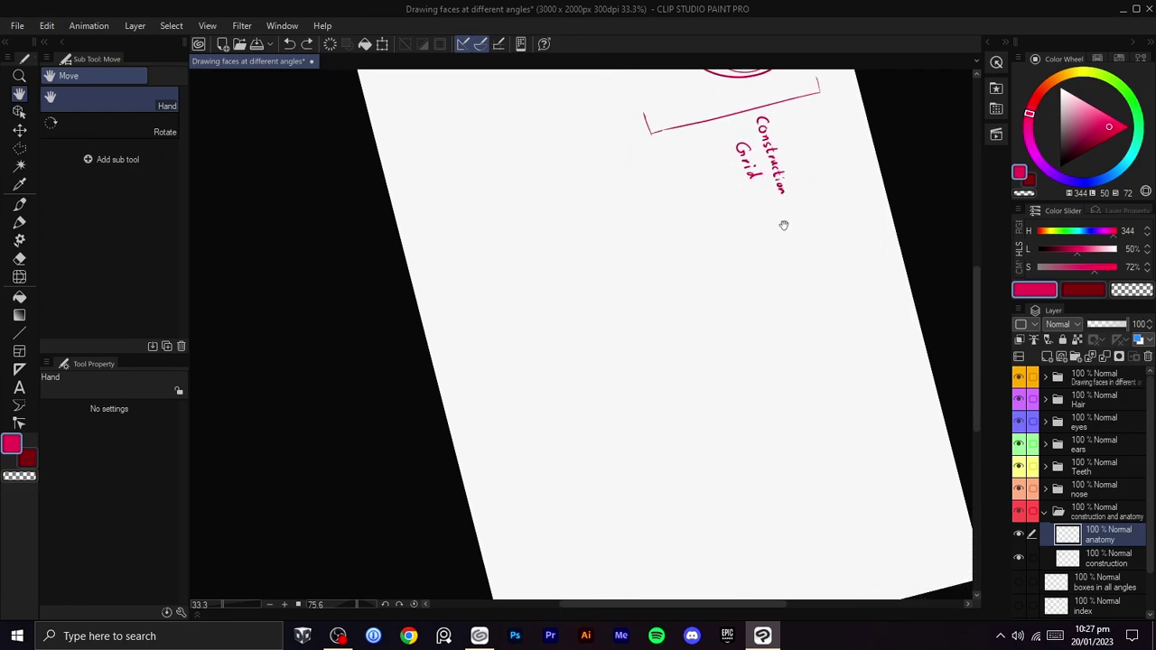
{"action": "key", "text": "ctrl+z"}
{"action": "left_click_drag", "start_coordinate": [908, 192], "coordinate": [361, 348]}
{"action": "key", "text": "ctrl+z"}
{"action": "left_click_drag", "start_coordinate": [912, 191], "coordinate": [361, 329]}
- On the construction layer, sketch the four-sided top face of a large box on the empty side of the dividing line
{"action": "key", "text": "shift+space"}
{"action": "mouse_move", "coordinate": [727, 257]}
{"action": "left_mouse_down"}
{"action": "mouse_move", "coordinate": [581, 173]}
{"action": "mouse_move", "coordinate": [565, 247]}
{"action": "left_mouse_up"}
{"action": "key", "text": "space"}
{"action": "mouse_move", "coordinate": [750, 257]}
{"action": "left_mouse_down"}
{"action": "mouse_move", "coordinate": [712, 202]}
{"action": "mouse_move", "coordinate": [709, 285]}
{"action": "mouse_move", "coordinate": [684, 309]}
{"action": "left_mouse_up"}
{"action": "scroll", "coordinate": [695, 226], "scroll_direction": "up", "scroll_amount": 1}
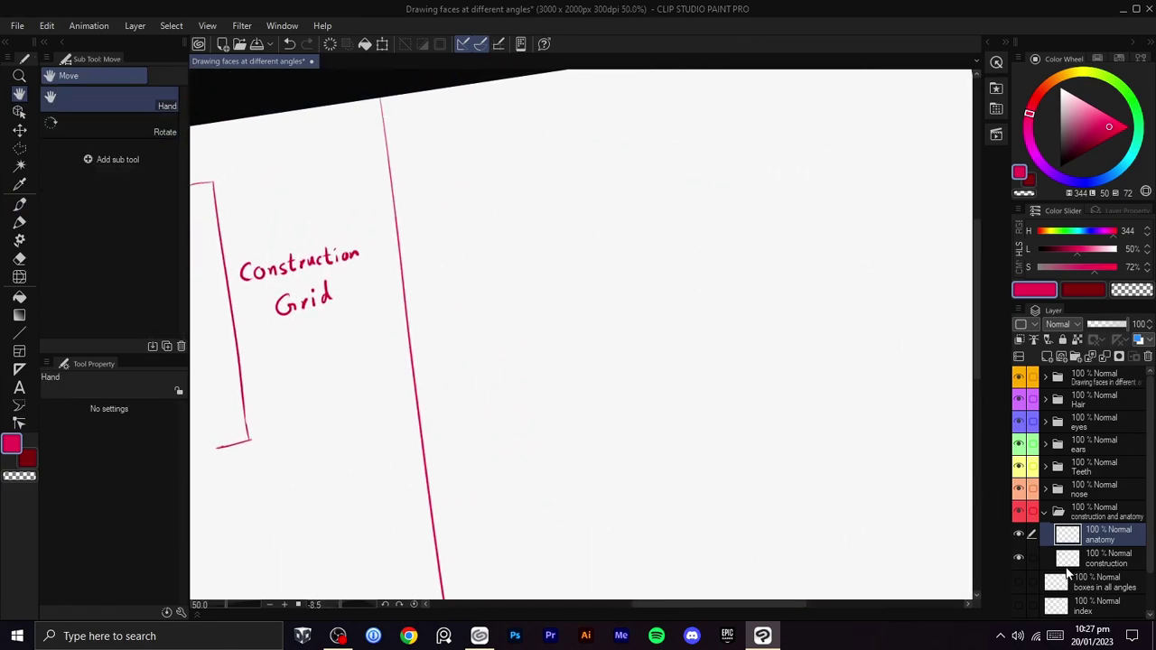
{"action": "left_click", "coordinate": [1090, 559]}
{"action": "scroll", "coordinate": [939, 472], "scroll_direction": "down", "scroll_amount": 1}
{"action": "left_click_drag", "start_coordinate": [890, 482], "coordinate": [849, 432]}
{"action": "key", "text": "shift+space"}
{"action": "left_click_drag", "start_coordinate": [849, 432], "coordinate": [861, 389]}
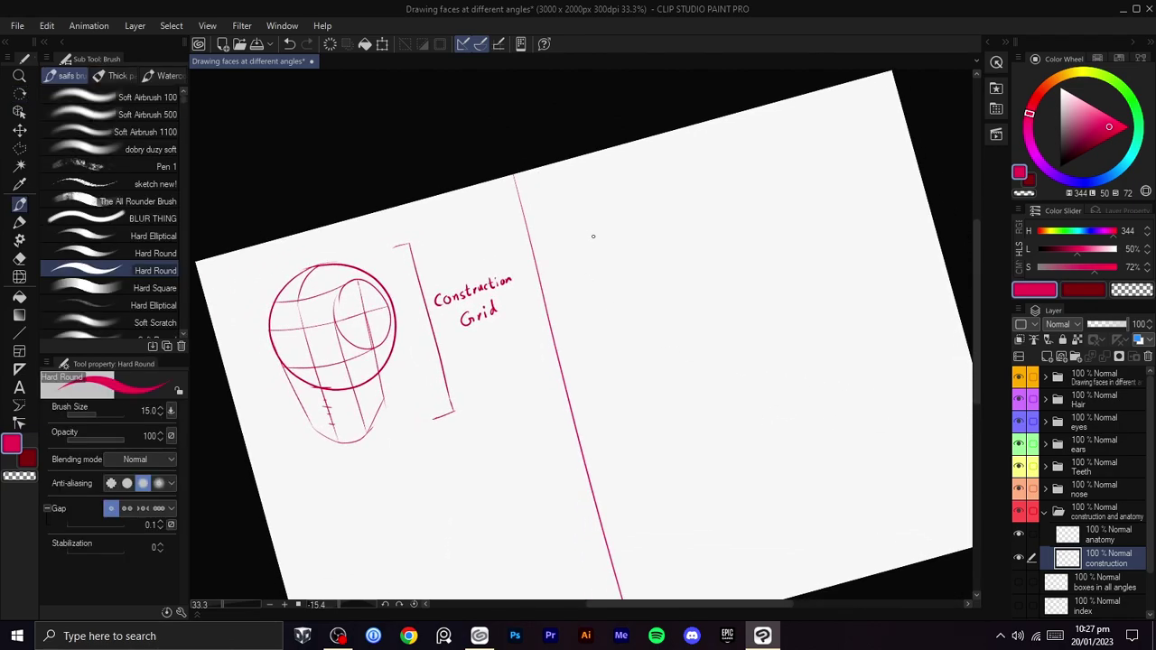
{"action": "left_click_drag", "start_coordinate": [562, 235], "coordinate": [679, 163]}
{"action": "key", "text": "shift+space"}
{"action": "left_click_drag", "start_coordinate": [791, 214], "coordinate": [657, 335]}
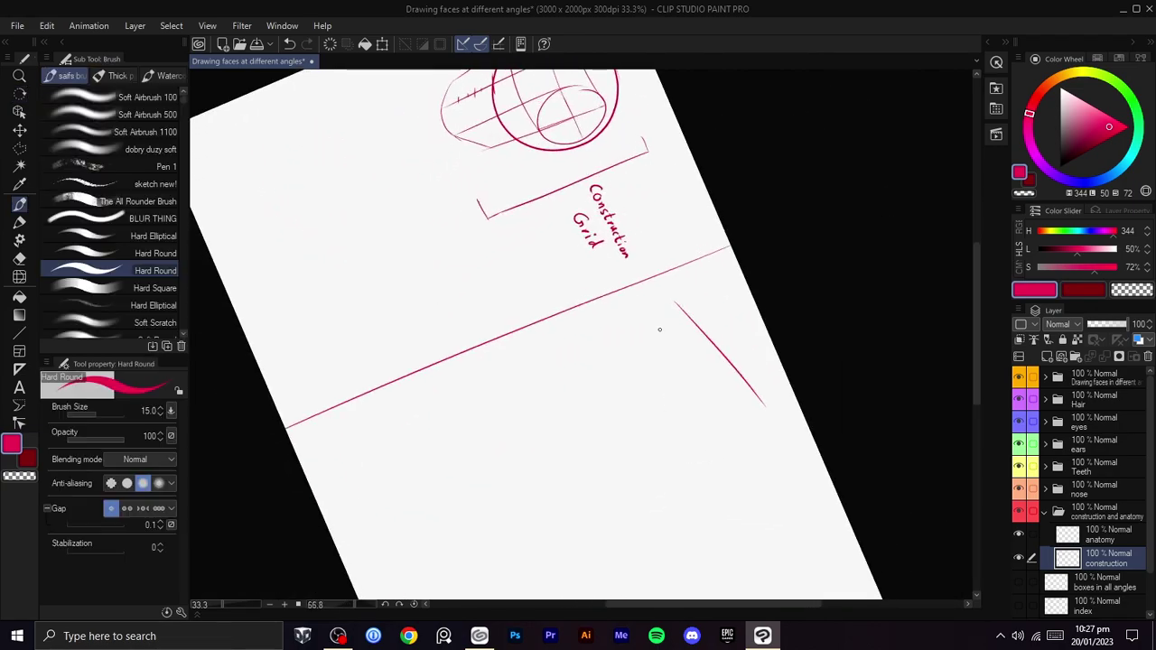
{"action": "key", "text": "ctrl+z"}
{"action": "key", "text": "shift+space"}
{"action": "mouse_move", "coordinate": [789, 505]}
{"action": "left_mouse_down"}
{"action": "mouse_move", "coordinate": [748, 232]}
{"action": "mouse_move", "coordinate": [722, 314]}
{"action": "left_mouse_up"}
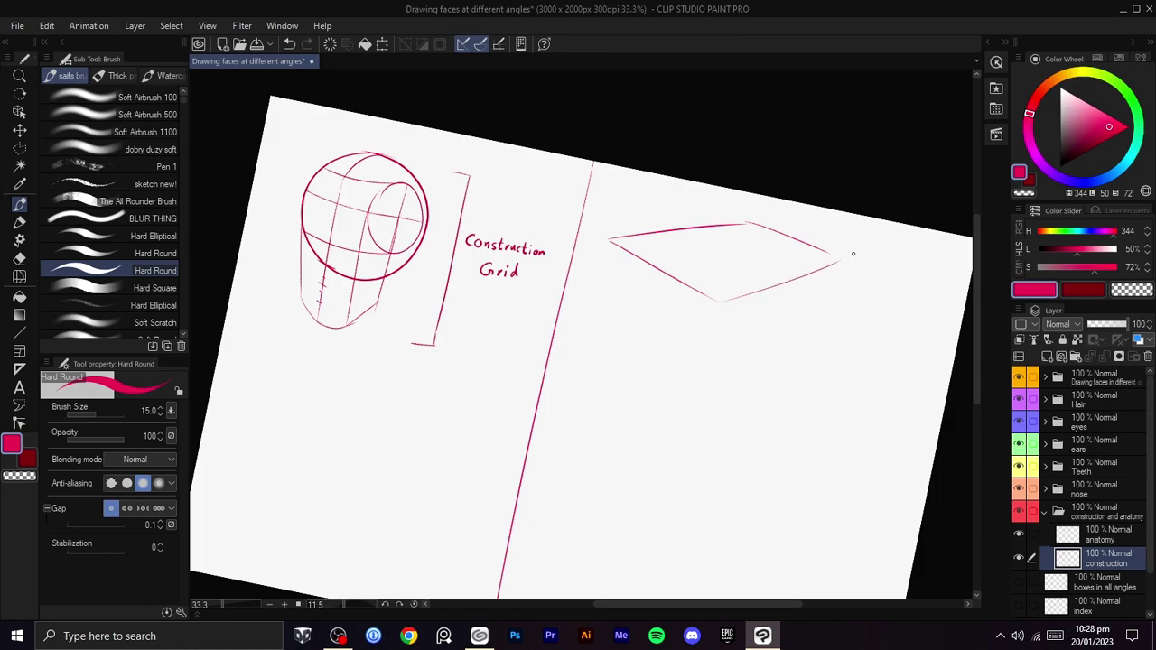
{"action": "key", "text": "shift+space"}
{"action": "mouse_move", "coordinate": [838, 260]}
{"action": "left_mouse_down"}
{"action": "mouse_move", "coordinate": [821, 413]}
{"action": "mouse_move", "coordinate": [783, 312]}
{"action": "mouse_move", "coordinate": [618, 390]}
{"action": "left_mouse_up"}
{"action": "key", "text": "ctrl+z"}
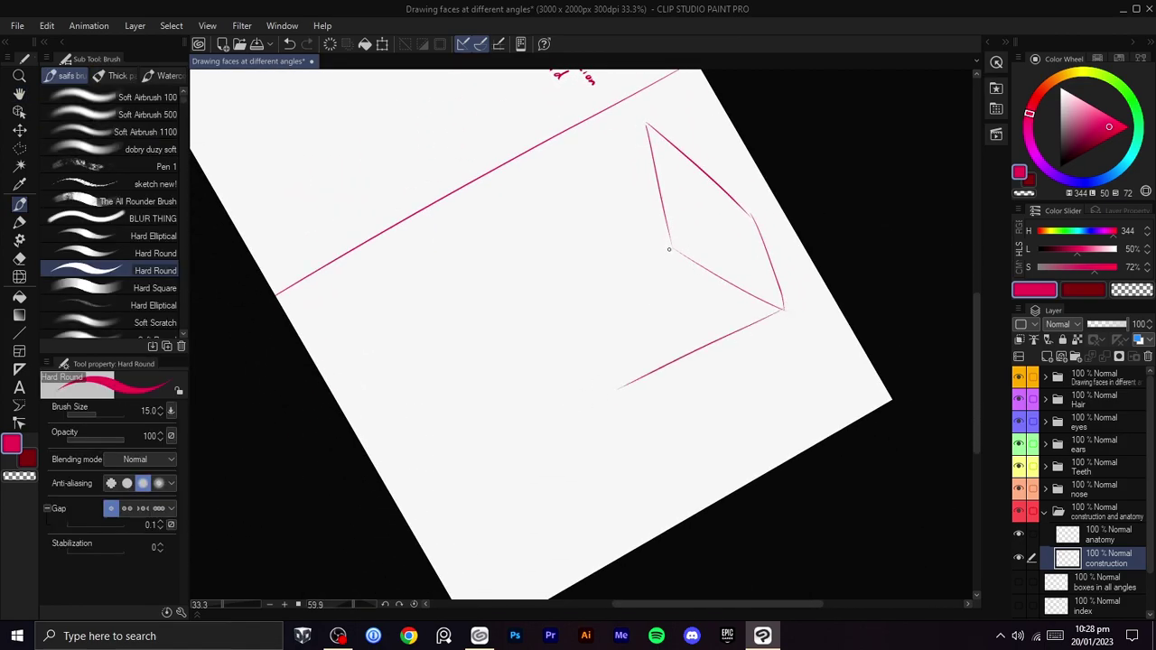
{"action": "key", "text": "ctrl+z"}
{"action": "key", "text": "shift+space"}
{"action": "left_click_drag", "start_coordinate": [573, 201], "coordinate": [696, 418]}
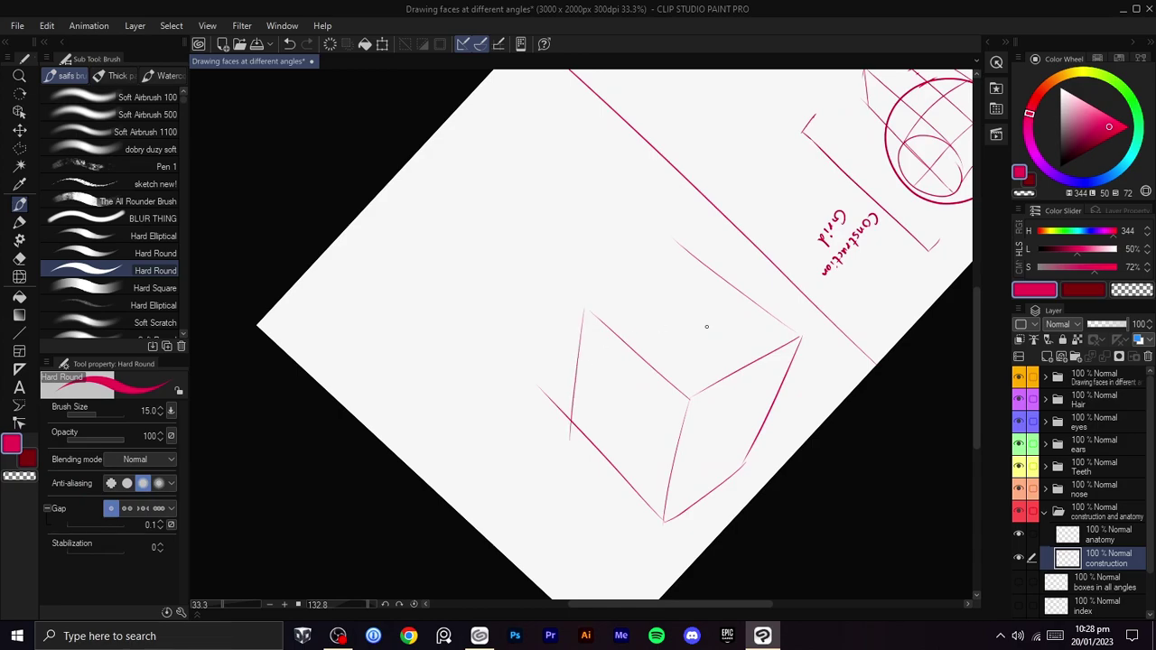
{"action": "left_click_drag", "start_coordinate": [695, 326], "coordinate": [598, 308]}
{"action": "key", "text": "shift+space"}
{"action": "left_click_drag", "start_coordinate": [761, 250], "coordinate": [727, 193]}
{"action": "key", "text": "space"}
{"action": "left_click_drag", "start_coordinate": [728, 268], "coordinate": [730, 207]}
{"action": "key", "text": "ctrl+z"}
{"action": "key", "text": "ctrl+z"}
{"action": "key", "text": "shift+space"}
{"action": "mouse_move", "coordinate": [777, 356]}
{"action": "left_mouse_down"}
{"action": "mouse_move", "coordinate": [786, 410]}
{"action": "mouse_move", "coordinate": [614, 524]}
{"action": "left_mouse_up"}
{"action": "key", "text": "space"}
{"action": "left_click_drag", "start_coordinate": [633, 507], "coordinate": [647, 313]}
{"action": "key", "text": "ctrl+z"}
{"action": "key", "text": "ctrl+z"}
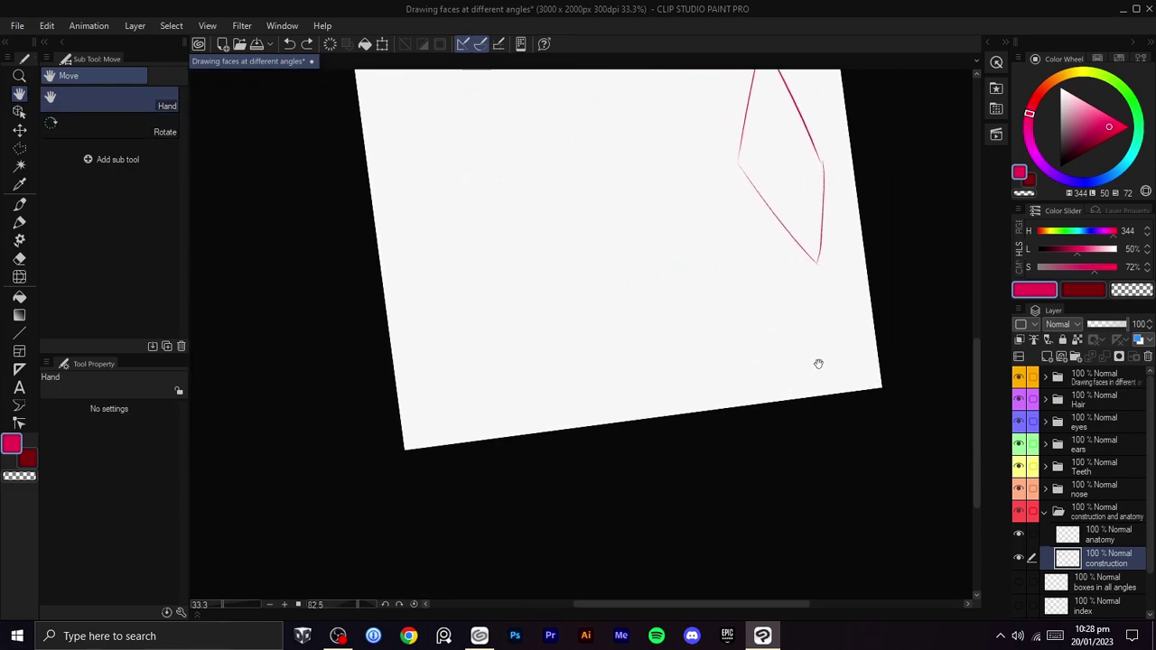
- Draw the large box's long front and right edges running down from the corners of its top face
{"action": "key", "text": "shift+space"}
{"action": "left_click_drag", "start_coordinate": [815, 363], "coordinate": [859, 253]}
{"action": "key", "text": "b"}
{"action": "left_click_drag", "start_coordinate": [785, 213], "coordinate": [592, 315]}
{"action": "key", "text": "ctrl+z"}
{"action": "left_click_drag", "start_coordinate": [782, 214], "coordinate": [585, 297]}
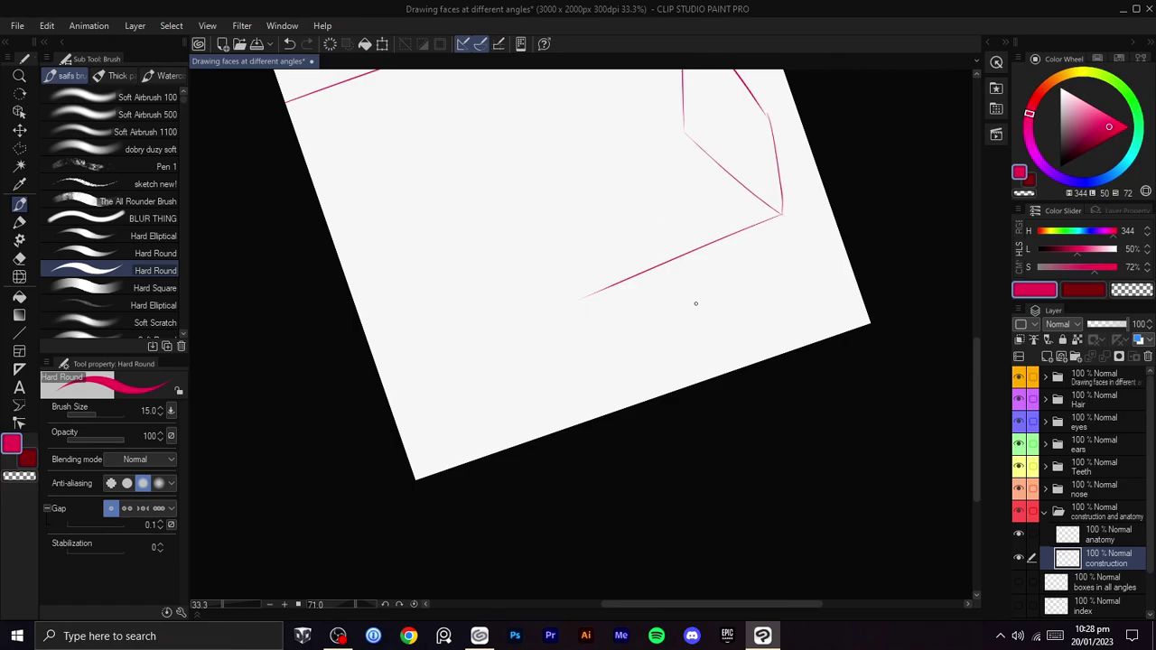
{"action": "key", "text": "ctrl+z"}
{"action": "mouse_move", "coordinate": [686, 132]}
{"action": "left_mouse_down"}
{"action": "mouse_move", "coordinate": [504, 232]}
{"action": "mouse_move", "coordinate": [461, 325]}
{"action": "left_mouse_up"}
{"action": "key", "text": "shift+space"}
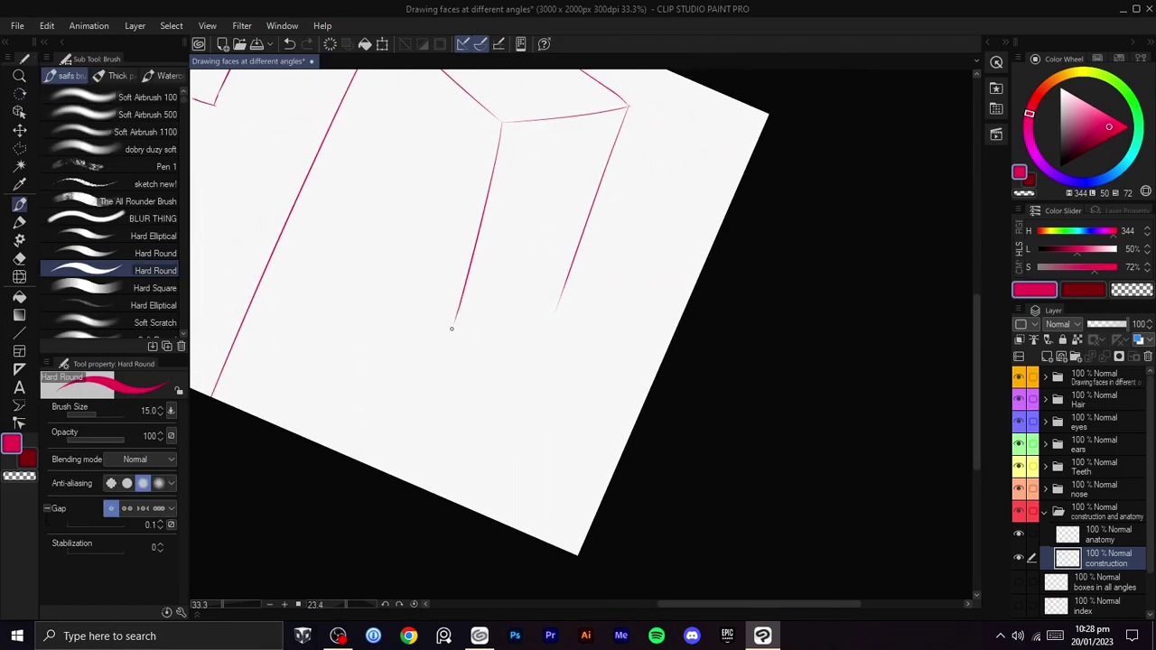
- Finish the large box with its remaining long left edge and the bottom edges of both side faces
{"action": "key", "text": "ctrl+z"}
{"action": "key", "text": "shift+space"}
{"action": "mouse_move", "coordinate": [622, 241]}
{"action": "left_mouse_down"}
{"action": "mouse_move", "coordinate": [601, 361]}
{"action": "mouse_move", "coordinate": [800, 253]}
{"action": "mouse_move", "coordinate": [769, 232]}
{"action": "mouse_move", "coordinate": [746, 162]}
{"action": "mouse_move", "coordinate": [557, 233]}
{"action": "left_mouse_up"}
{"action": "key", "text": "ctrl+z"}
{"action": "left_click_drag", "start_coordinate": [742, 160], "coordinate": [544, 213]}
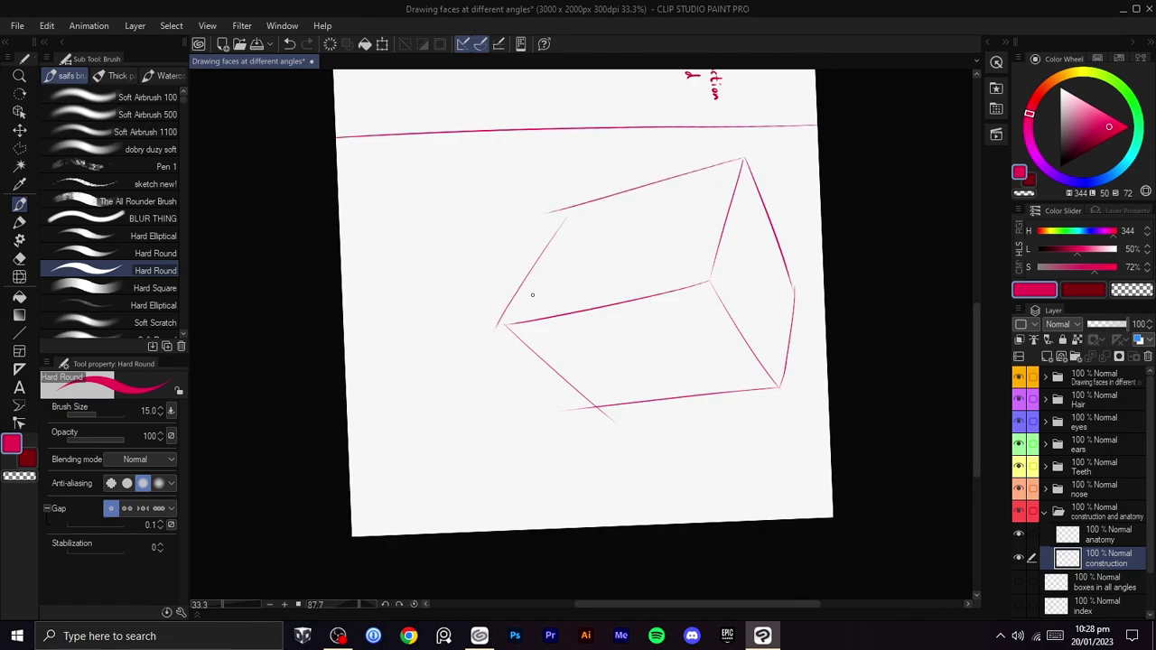
- Review the large box upright beside the head construction grid
{"action": "key", "text": "shift+space"}
{"action": "left_click_drag", "start_coordinate": [663, 226], "coordinate": [467, 263]}
{"action": "left_click_drag", "start_coordinate": [659, 242], "coordinate": [692, 271]}
{"action": "scroll", "coordinate": [678, 261], "scroll_direction": "up", "scroll_amount": 1}
{"action": "key", "text": "space"}
{"action": "left_click_drag", "start_coordinate": [721, 278], "coordinate": [733, 240]}
{"action": "left_click_drag", "start_coordinate": [741, 291], "coordinate": [789, 286]}
{"action": "scroll", "coordinate": [825, 333], "scroll_direction": "down", "scroll_amount": 1}
{"action": "key", "text": "space"}
{"action": "left_click_drag", "start_coordinate": [825, 335], "coordinate": [821, 299]}
{"action": "key", "text": "shift+space"}
{"action": "left_click_drag", "start_coordinate": [832, 301], "coordinate": [803, 297]}
{"action": "key", "text": "space"}
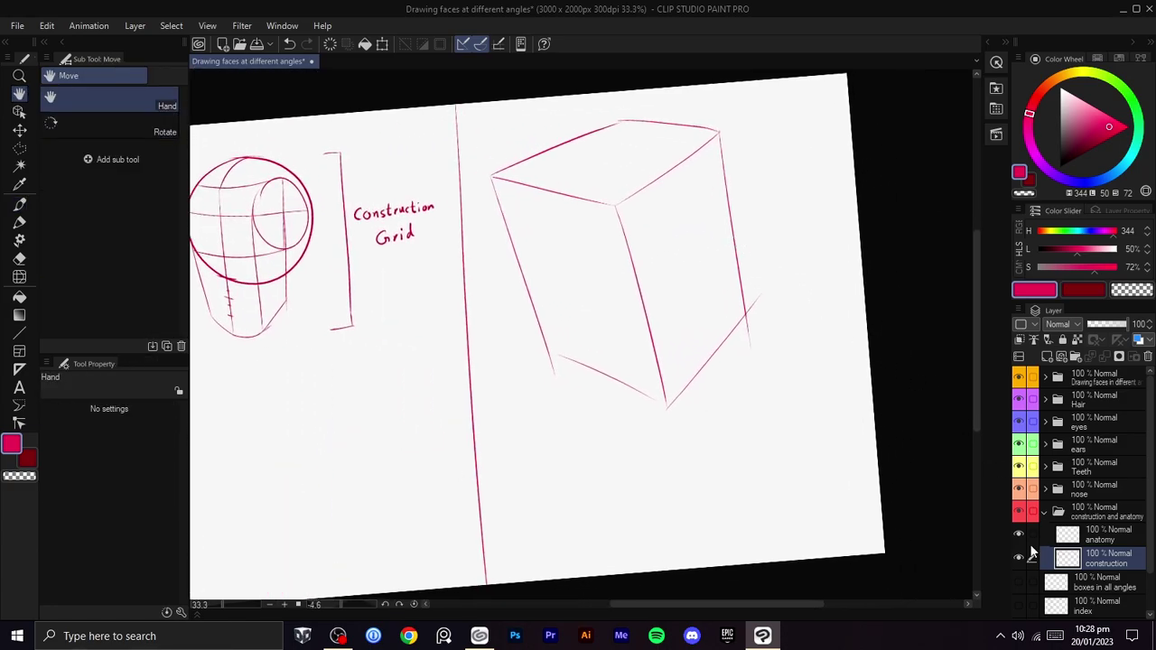
{"action": "left_click_drag", "start_coordinate": [884, 488], "coordinate": [918, 485]}
{"action": "key", "text": "shift+space"}
{"action": "left_click_drag", "start_coordinate": [857, 450], "coordinate": [830, 449]}
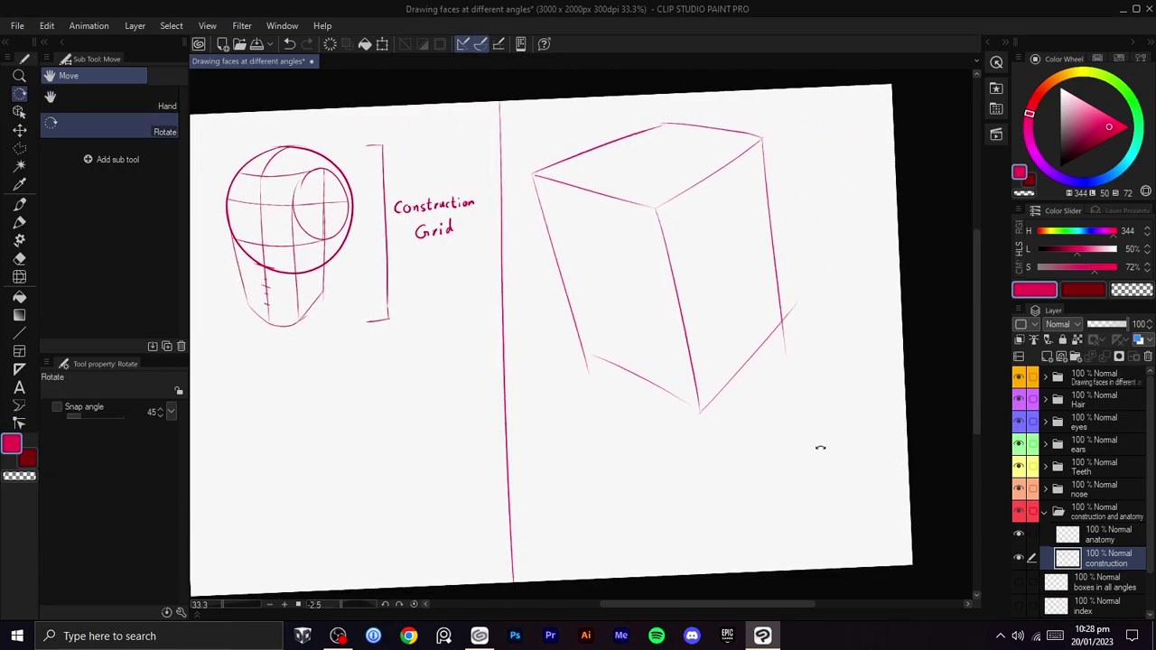
{"action": "key", "text": "space"}
{"action": "left_click_drag", "start_coordinate": [749, 435], "coordinate": [787, 440]}
{"action": "key", "text": "shift+space"}
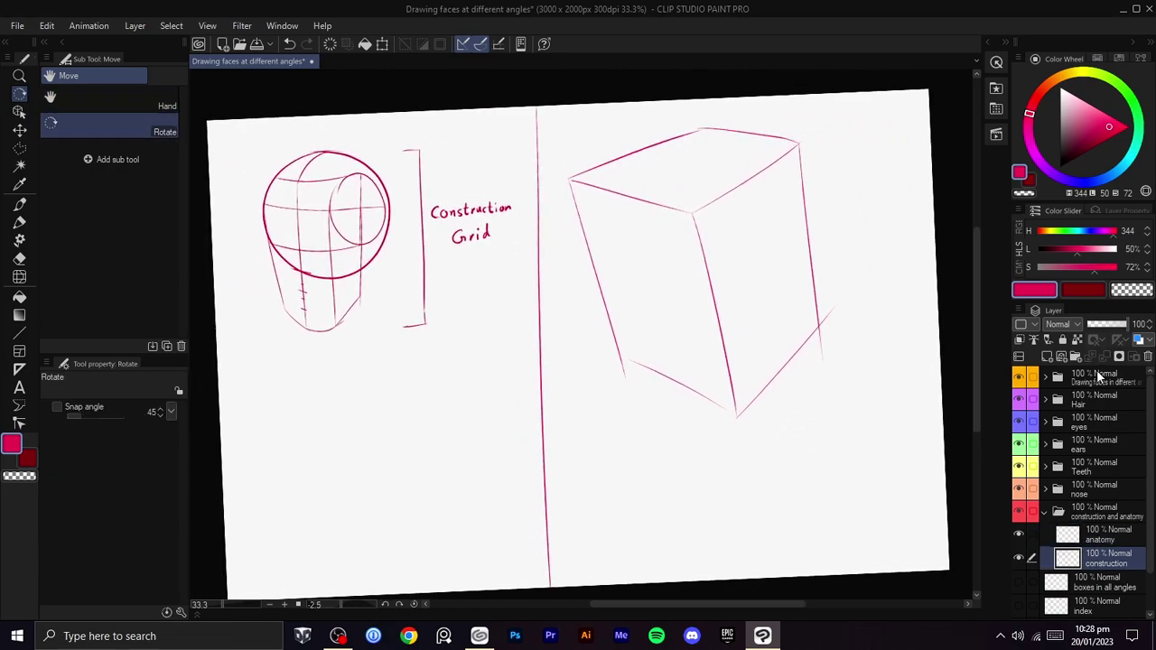
- Lower the construction layer's opacity to 54% and draw a circle over the box's upper front corner on the anatomy layer
{"action": "mouse_move", "coordinate": [1125, 327]}
{"action": "left_mouse_down"}
{"action": "mouse_move", "coordinate": [1099, 327]}
{"action": "mouse_move", "coordinate": [1112, 332]}
{"action": "left_mouse_up"}
{"action": "left_click", "coordinate": [1094, 539]}
{"action": "key", "text": "space"}
{"action": "left_click_drag", "start_coordinate": [900, 462], "coordinate": [867, 449]}
{"action": "scroll", "coordinate": [869, 384], "scroll_direction": "up", "scroll_amount": 1}
{"action": "key", "text": "space"}
{"action": "mouse_move", "coordinate": [767, 273]}
{"action": "left_mouse_down"}
{"action": "mouse_move", "coordinate": [802, 296]}
{"action": "mouse_move", "coordinate": [839, 406]}
{"action": "left_mouse_up"}
{"action": "mouse_move", "coordinate": [686, 135]}
{"action": "left_mouse_down"}
{"action": "mouse_move", "coordinate": [582, 226]}
{"action": "mouse_move", "coordinate": [686, 137]}
{"action": "mouse_move", "coordinate": [636, 181]}
{"action": "mouse_move", "coordinate": [737, 237]}
{"action": "mouse_move", "coordinate": [646, 164]}
{"action": "left_mouse_up"}
{"action": "key", "text": "ctrl+z"}
{"action": "key", "text": "ctrl+z"}
- Enclose only the new circle in a polyline selection, leaving out the dividing line
{"action": "key", "text": "ctrl+t"}
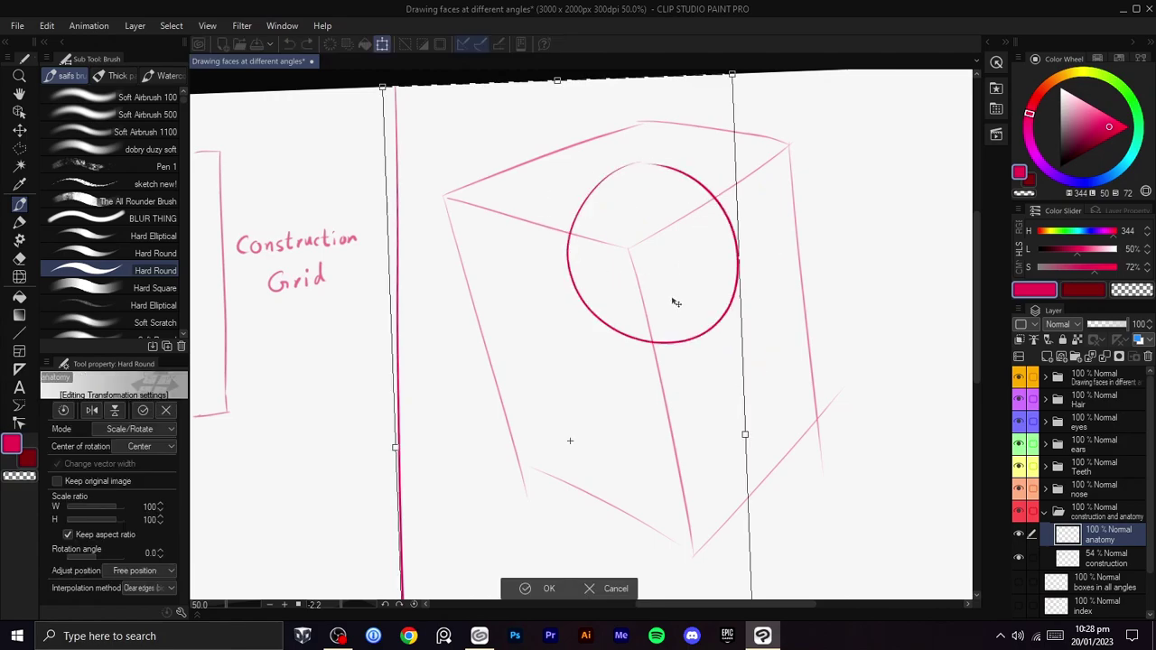
{"action": "left_click", "coordinate": [616, 587]}
{"action": "key", "text": "m"}
{"action": "left_click", "coordinate": [748, 420]}
{"action": "left_click", "coordinate": [663, 450]}
{"action": "left_click", "coordinate": [566, 359]}
{"action": "left_click", "coordinate": [529, 232]}
{"action": "left_click", "coordinate": [643, 98]}
{"action": "left_click", "coordinate": [727, 98]}
{"action": "left_click", "coordinate": [793, 147]}
{"action": "left_click", "coordinate": [828, 254]}
{"action": "left_click", "coordinate": [749, 420]}
- Transform the circle to about 128% width and 125% height, skewing it slightly to fit the upper part of the box
{"action": "key", "text": "ctrl+t"}
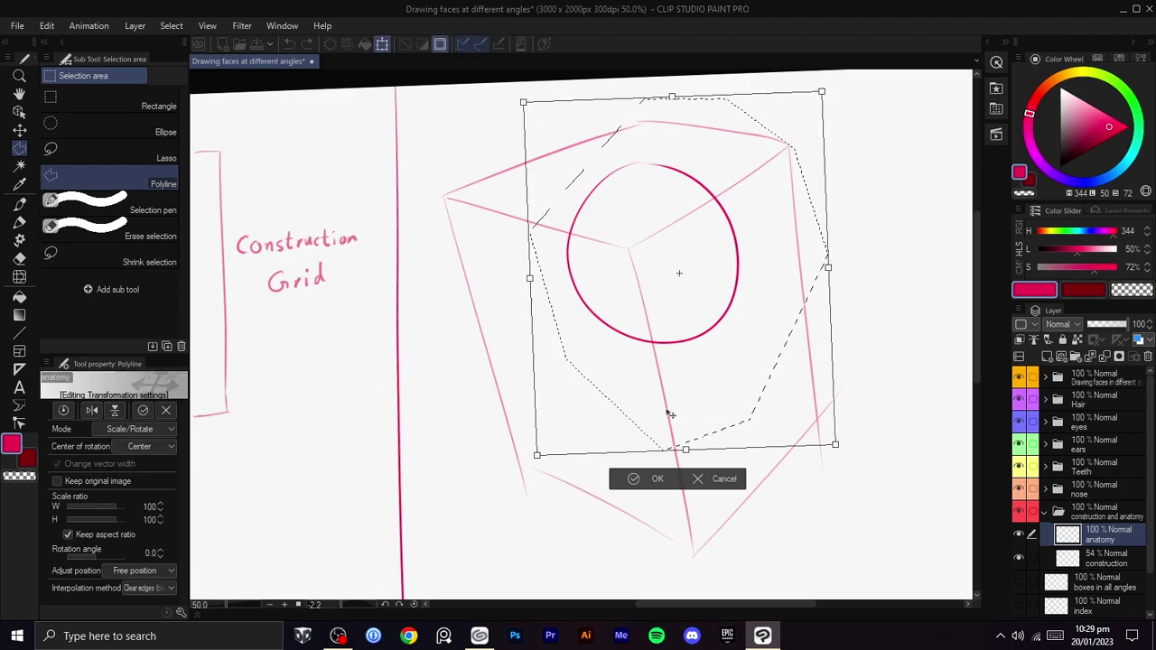
{"action": "left_click_drag", "start_coordinate": [685, 449], "coordinate": [681, 422]}
{"action": "left_click_drag", "start_coordinate": [529, 416], "coordinate": [532, 424]}
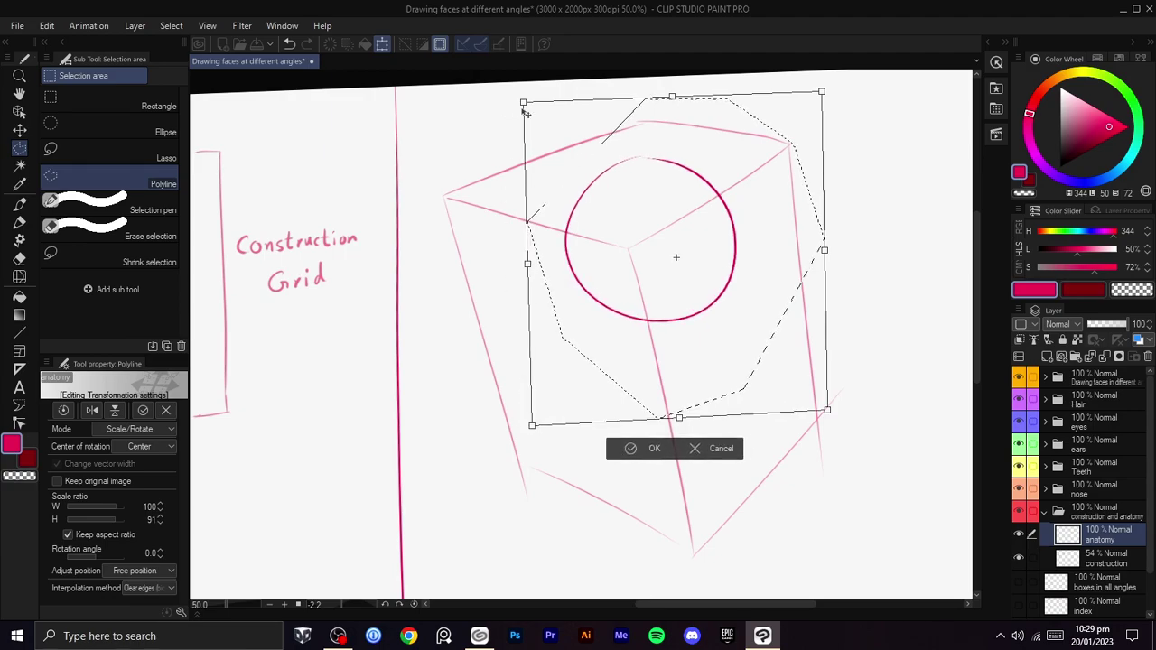
{"action": "left_click_drag", "start_coordinate": [821, 92], "coordinate": [814, 93]}
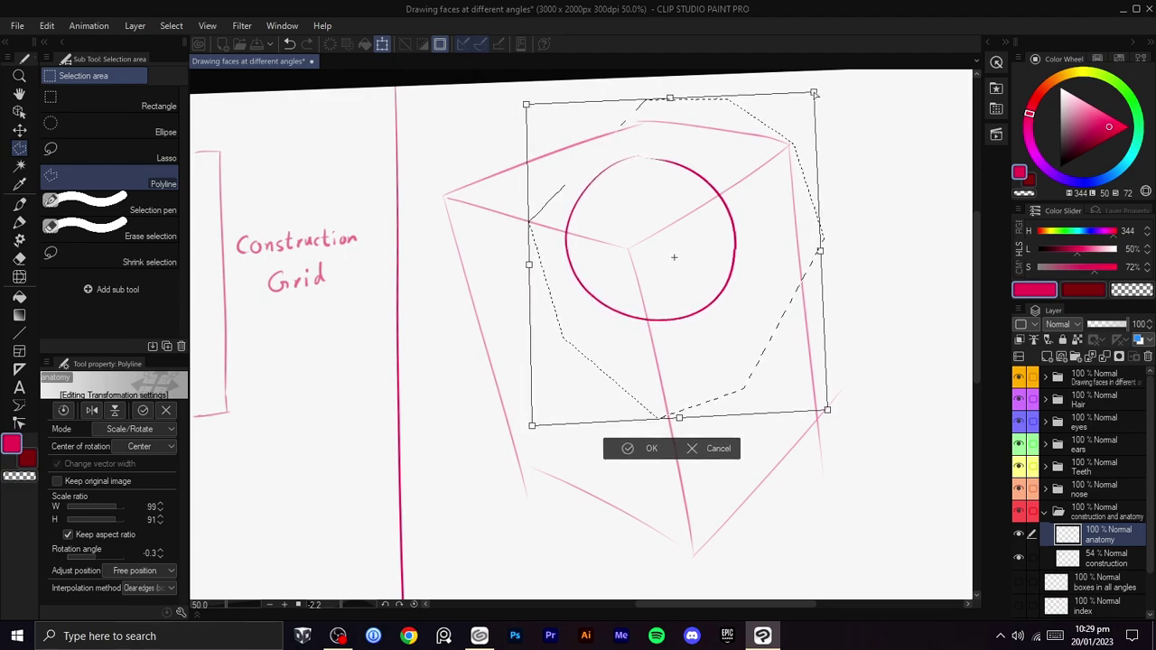
{"action": "left_click_drag", "start_coordinate": [826, 409], "coordinate": [930, 508]}
{"action": "left_click_drag", "start_coordinate": [838, 437], "coordinate": [781, 395]}
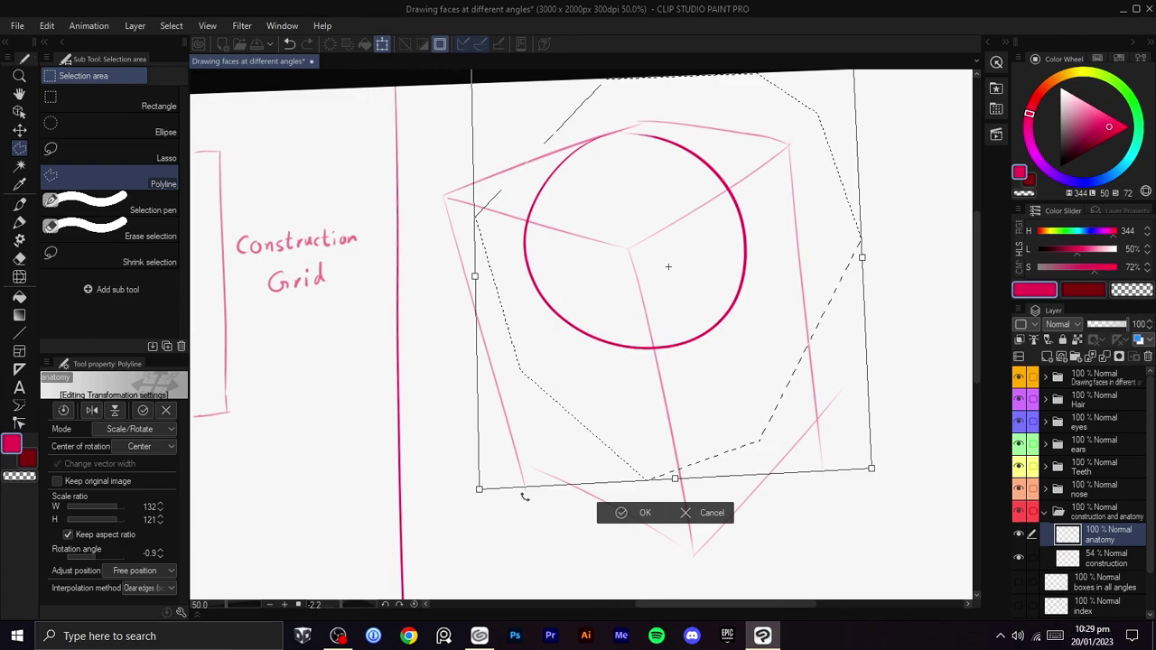
{"action": "left_click_drag", "start_coordinate": [480, 489], "coordinate": [486, 505]}
{"action": "left_click_drag", "start_coordinate": [871, 469], "coordinate": [877, 455]}
{"action": "left_click_drag", "start_coordinate": [754, 253], "coordinate": [757, 248]}
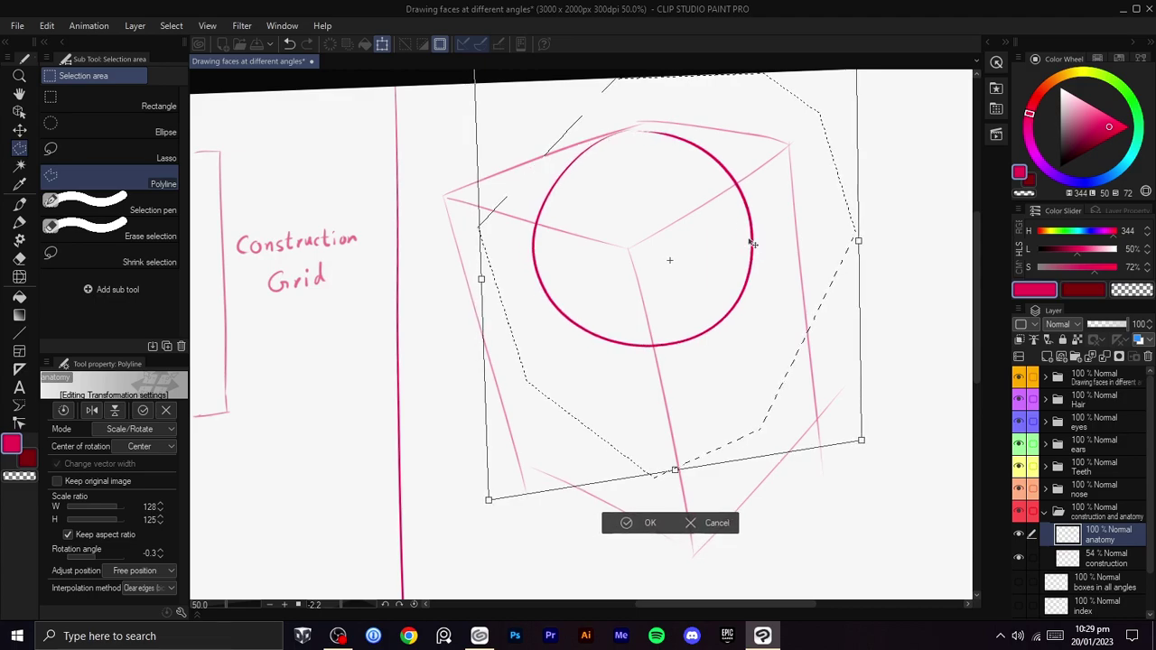
{"action": "left_click", "coordinate": [535, 506]}
- Try a direction line coming out of the box's face on the anatomy layer
{"action": "key", "text": "space"}
{"action": "left_click_drag", "start_coordinate": [711, 376], "coordinate": [685, 333]}
{"action": "key", "text": "shift+space"}
{"action": "left_click_drag", "start_coordinate": [685, 333], "coordinate": [783, 351]}
{"action": "key", "text": "space"}
{"action": "left_click_drag", "start_coordinate": [710, 251], "coordinate": [732, 281]}
{"action": "key", "text": "space"}
{"action": "mouse_move", "coordinate": [619, 263]}
{"action": "left_mouse_down"}
{"action": "mouse_move", "coordinate": [857, 257]}
{"action": "mouse_move", "coordinate": [624, 283]}
{"action": "left_mouse_up"}
{"action": "key", "text": "space"}
{"action": "left_click_drag", "start_coordinate": [769, 312], "coordinate": [765, 273]}
{"action": "key", "text": "shift+space"}
{"action": "left_click_drag", "start_coordinate": [787, 338], "coordinate": [606, 246]}
{"action": "key", "text": "space"}
{"action": "mouse_move", "coordinate": [566, 242]}
{"action": "left_mouse_down"}
{"action": "mouse_move", "coordinate": [714, 400]}
{"action": "mouse_move", "coordinate": [632, 361]}
{"action": "mouse_move", "coordinate": [701, 322]}
{"action": "left_mouse_up"}
{"action": "key", "text": "space"}
{"action": "key", "text": "shift+space"}
{"action": "mouse_move", "coordinate": [794, 322]}
{"action": "left_mouse_down"}
{"action": "mouse_move", "coordinate": [761, 356]}
{"action": "mouse_move", "coordinate": [768, 328]}
{"action": "mouse_move", "coordinate": [722, 228]}
{"action": "mouse_move", "coordinate": [648, 237]}
{"action": "mouse_move", "coordinate": [737, 397]}
{"action": "mouse_move", "coordinate": [782, 297]}
{"action": "mouse_move", "coordinate": [760, 327]}
{"action": "mouse_move", "coordinate": [831, 356]}
{"action": "mouse_move", "coordinate": [696, 189]}
{"action": "mouse_move", "coordinate": [716, 332]}
{"action": "mouse_move", "coordinate": [679, 249]}
{"action": "left_mouse_up"}
{"action": "key", "text": "space"}
{"action": "key", "text": "shift+space"}
{"action": "key", "text": "space"}
{"action": "mouse_move", "coordinate": [650, 289]}
{"action": "left_mouse_down"}
{"action": "mouse_move", "coordinate": [704, 532]}
{"action": "mouse_move", "coordinate": [693, 536]}
{"action": "left_mouse_up"}
{"action": "key", "text": "shift+space"}
{"action": "key", "text": "space"}
{"action": "mouse_move", "coordinate": [743, 393]}
{"action": "left_mouse_down"}
{"action": "mouse_move", "coordinate": [675, 284]}
{"action": "mouse_move", "coordinate": [768, 172]}
{"action": "left_mouse_up"}
{"action": "key", "text": "ctrl+z"}
{"action": "left_click_drag", "start_coordinate": [623, 260], "coordinate": [724, 185]}
{"action": "key", "text": "ctrl+z"}
- On the construction layer, draw a direction arrow from the circle's lower edge out through the box's right face
{"action": "left_click", "coordinate": [1100, 552]}
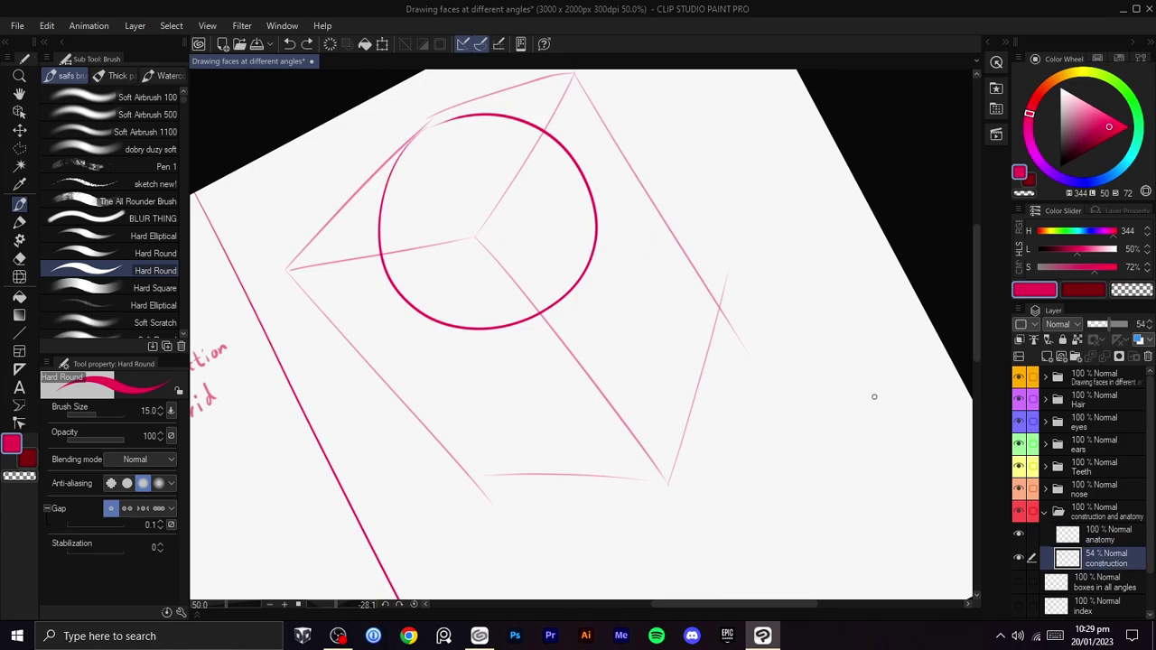
{"action": "left_click_drag", "start_coordinate": [630, 262], "coordinate": [727, 188]}
{"action": "key", "text": "ctrl+z"}
{"action": "left_click_drag", "start_coordinate": [745, 177], "coordinate": [756, 193]}
- On the anatomy layer, draw a curved centre line over the sphere and extend it down past the sphere's lower edge
{"action": "key", "text": "space"}
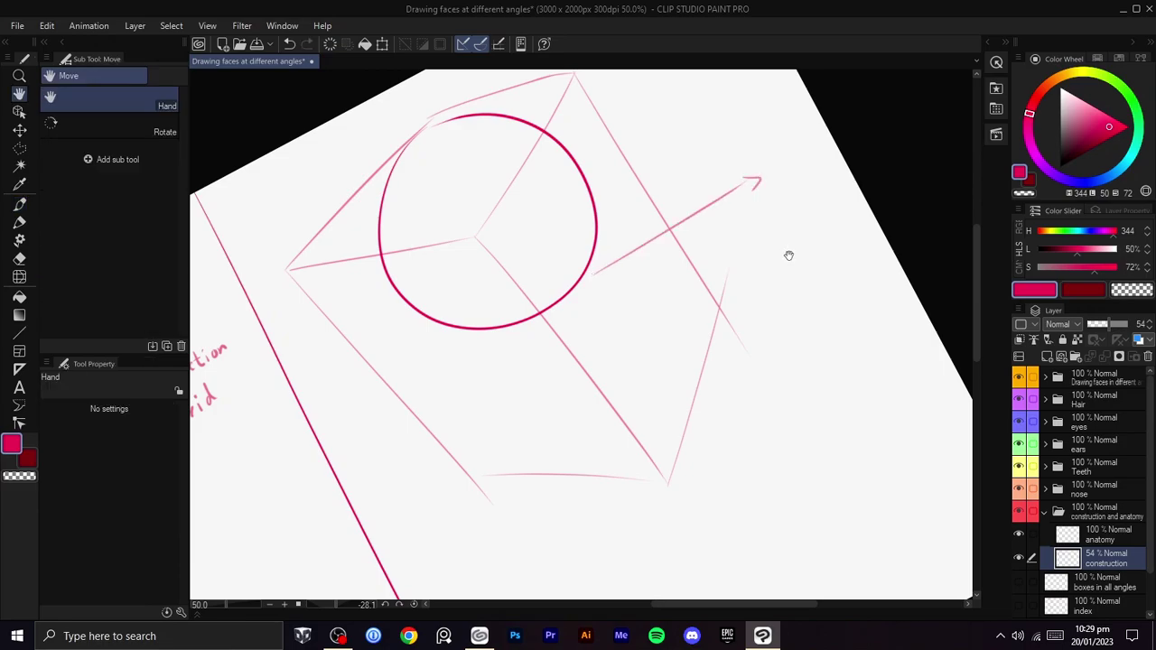
{"action": "left_click_drag", "start_coordinate": [786, 253], "coordinate": [768, 302]}
{"action": "left_click", "coordinate": [1098, 535]}
{"action": "key", "text": "shift+space"}
{"action": "mouse_move", "coordinate": [747, 392]}
{"action": "left_mouse_down"}
{"action": "mouse_move", "coordinate": [719, 223]}
{"action": "mouse_move", "coordinate": [608, 273]}
{"action": "left_mouse_up"}
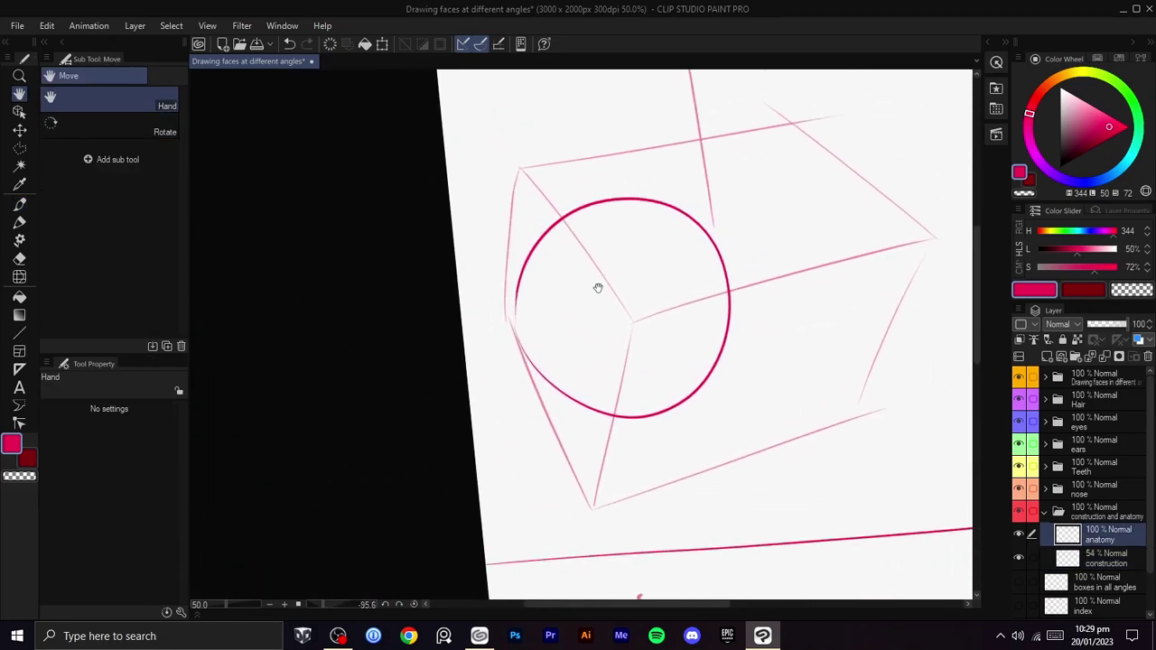
{"action": "key", "text": "b"}
{"action": "left_click_drag", "start_coordinate": [537, 369], "coordinate": [584, 252]}
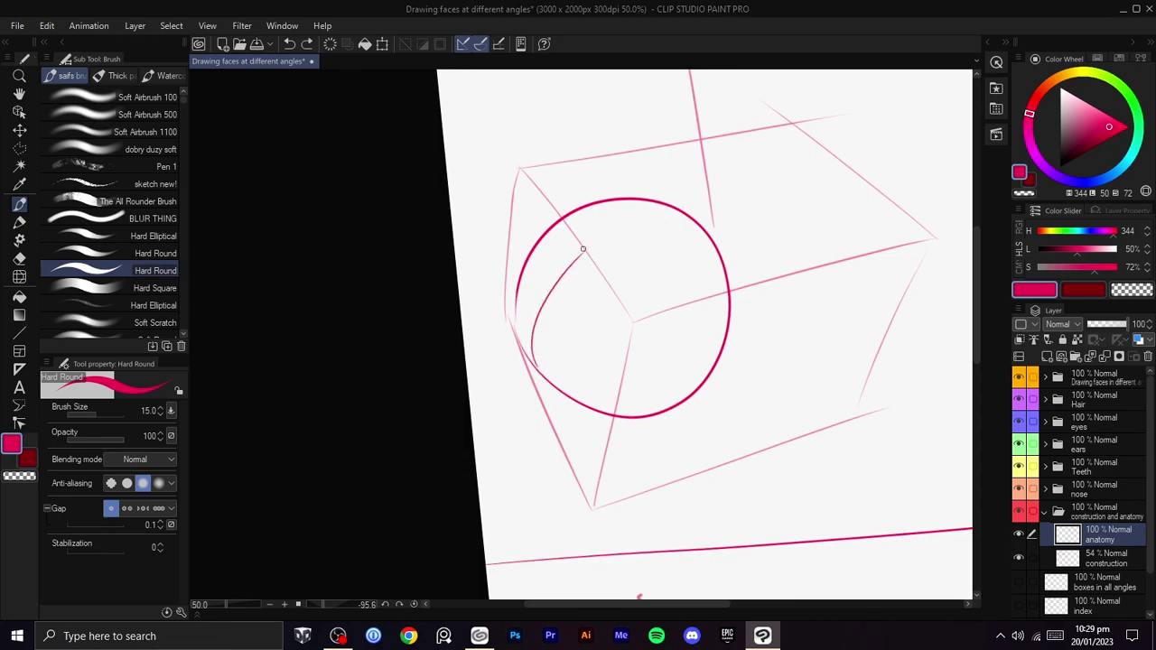
{"action": "key", "text": "r"}
{"action": "left_click_drag", "start_coordinate": [785, 211], "coordinate": [658, 216]}
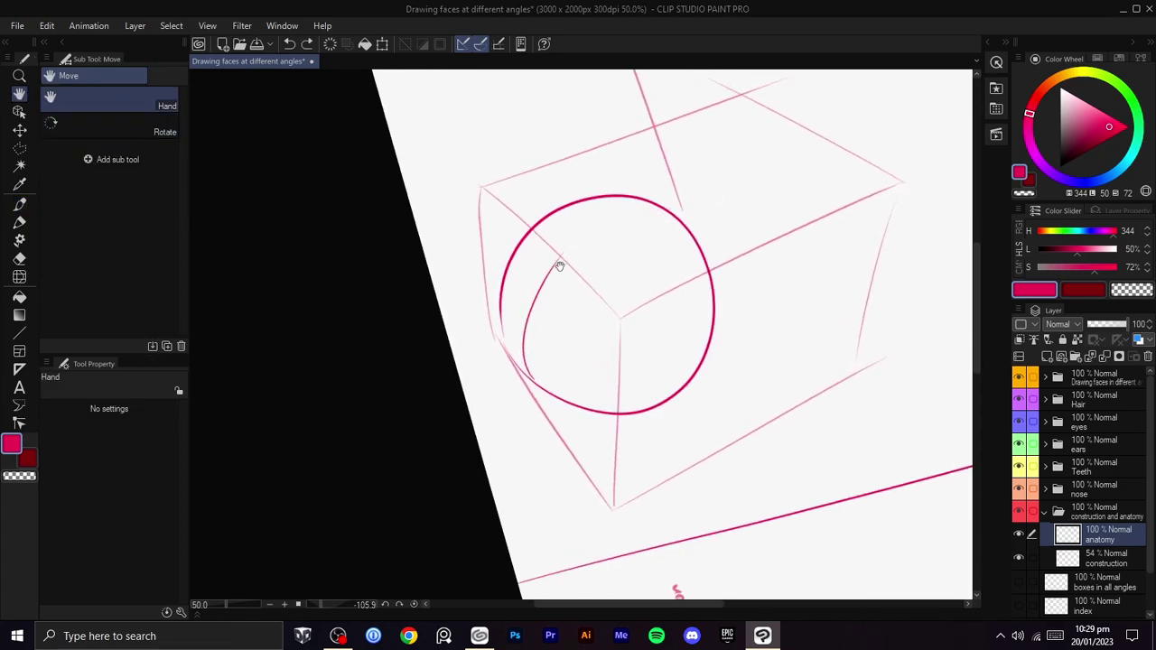
{"action": "key", "text": "b"}
{"action": "key", "text": "ctrl+z"}
{"action": "left_click_drag", "start_coordinate": [598, 228], "coordinate": [747, 162]}
{"action": "key", "text": "r"}
{"action": "mouse_move", "coordinate": [772, 230]}
{"action": "left_mouse_down"}
{"action": "mouse_move", "coordinate": [795, 289]}
{"action": "mouse_move", "coordinate": [635, 325]}
{"action": "left_mouse_up"}
{"action": "key", "text": "space"}
{"action": "mouse_move", "coordinate": [483, 406]}
{"action": "left_mouse_down"}
{"action": "mouse_move", "coordinate": [570, 294]}
{"action": "mouse_move", "coordinate": [687, 289]}
{"action": "left_mouse_up"}
{"action": "key", "text": "space"}
{"action": "scroll", "coordinate": [645, 397], "scroll_direction": "up", "scroll_amount": 1}
{"action": "left_click_drag", "start_coordinate": [772, 358], "coordinate": [755, 297]}
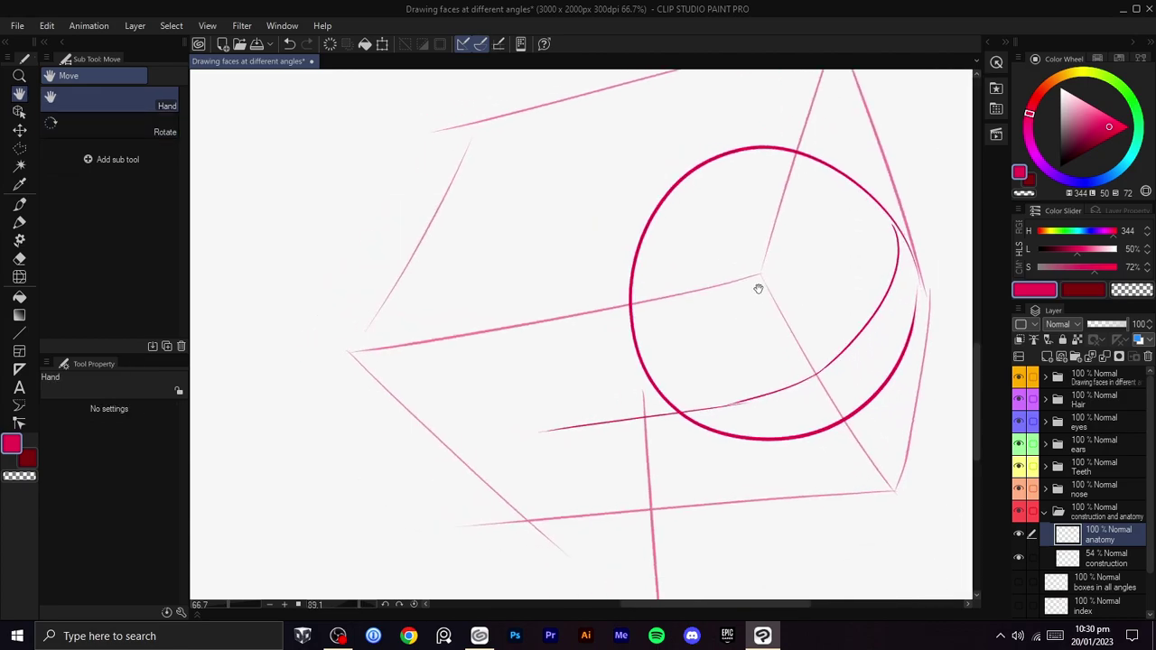
{"action": "key", "text": "b"}
{"action": "mouse_move", "coordinate": [693, 208]}
{"action": "left_mouse_down"}
{"action": "mouse_move", "coordinate": [763, 236]}
{"action": "mouse_move", "coordinate": [663, 170]}
{"action": "mouse_move", "coordinate": [507, 248]}
{"action": "left_mouse_up"}
{"action": "key", "text": "ctrl+z"}
- Draw a smaller oval for the side of the head inside the sphere, against the edge opposite the centre line
{"action": "key", "text": "r"}
{"action": "key", "text": "space"}
{"action": "left_click_drag", "start_coordinate": [508, 269], "coordinate": [578, 291]}
{"action": "mouse_move", "coordinate": [708, 305]}
{"action": "left_mouse_down"}
{"action": "mouse_move", "coordinate": [660, 225]}
{"action": "mouse_move", "coordinate": [549, 258]}
{"action": "left_mouse_up"}
{"action": "mouse_move", "coordinate": [544, 267]}
{"action": "left_mouse_down"}
{"action": "mouse_move", "coordinate": [672, 202]}
{"action": "mouse_move", "coordinate": [768, 266]}
{"action": "mouse_move", "coordinate": [697, 201]}
{"action": "left_mouse_up"}
{"action": "key", "text": "shift+space"}
{"action": "key", "text": "space"}
{"action": "left_click_drag", "start_coordinate": [715, 256], "coordinate": [686, 315]}
{"action": "scroll", "coordinate": [673, 283], "scroll_direction": "up", "scroll_amount": 1}
{"action": "scroll", "coordinate": [687, 315], "scroll_direction": "down", "scroll_amount": 2}
{"action": "key", "text": "b"}
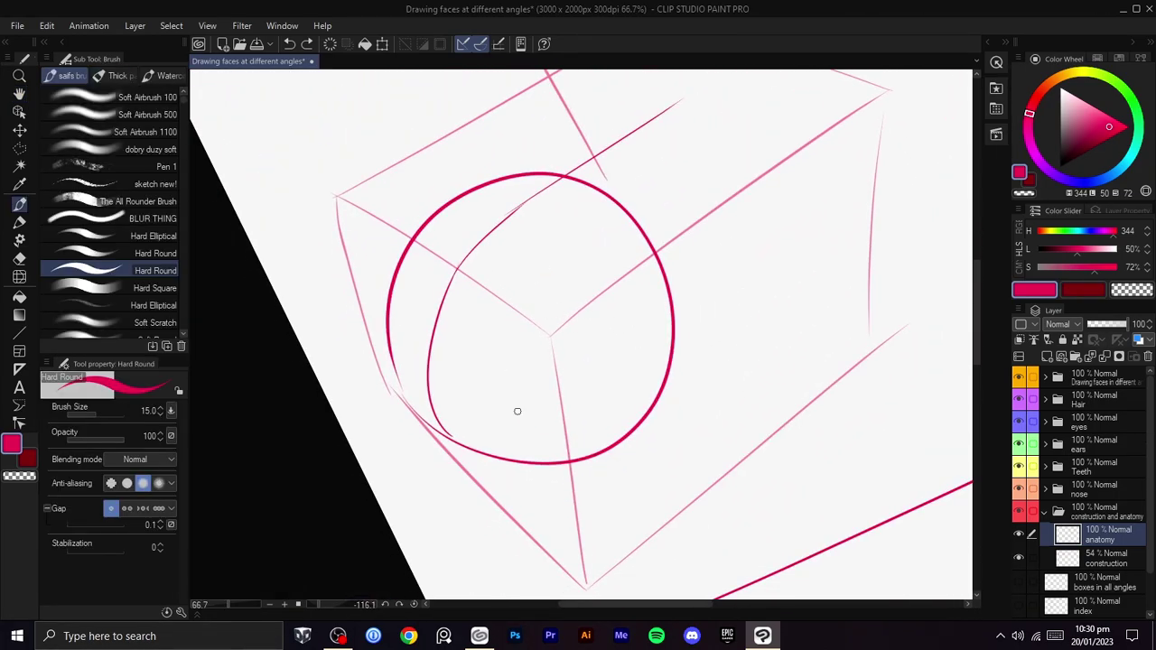
{"action": "key", "text": "r"}
{"action": "mouse_move", "coordinate": [602, 354]}
{"action": "left_mouse_down"}
{"action": "mouse_move", "coordinate": [766, 413]}
{"action": "mouse_move", "coordinate": [472, 439]}
{"action": "mouse_move", "coordinate": [640, 496]}
{"action": "mouse_move", "coordinate": [693, 363]}
{"action": "mouse_move", "coordinate": [640, 258]}
{"action": "mouse_move", "coordinate": [684, 258]}
{"action": "left_mouse_up"}
{"action": "key", "text": "b"}
{"action": "key", "text": "ctrl+z"}
{"action": "mouse_move", "coordinate": [677, 201]}
{"action": "left_mouse_down"}
{"action": "mouse_move", "coordinate": [581, 302]}
{"action": "mouse_move", "coordinate": [727, 221]}
{"action": "mouse_move", "coordinate": [564, 279]}
{"action": "mouse_move", "coordinate": [697, 215]}
{"action": "left_mouse_up"}
{"action": "key", "text": "ctrl+z"}
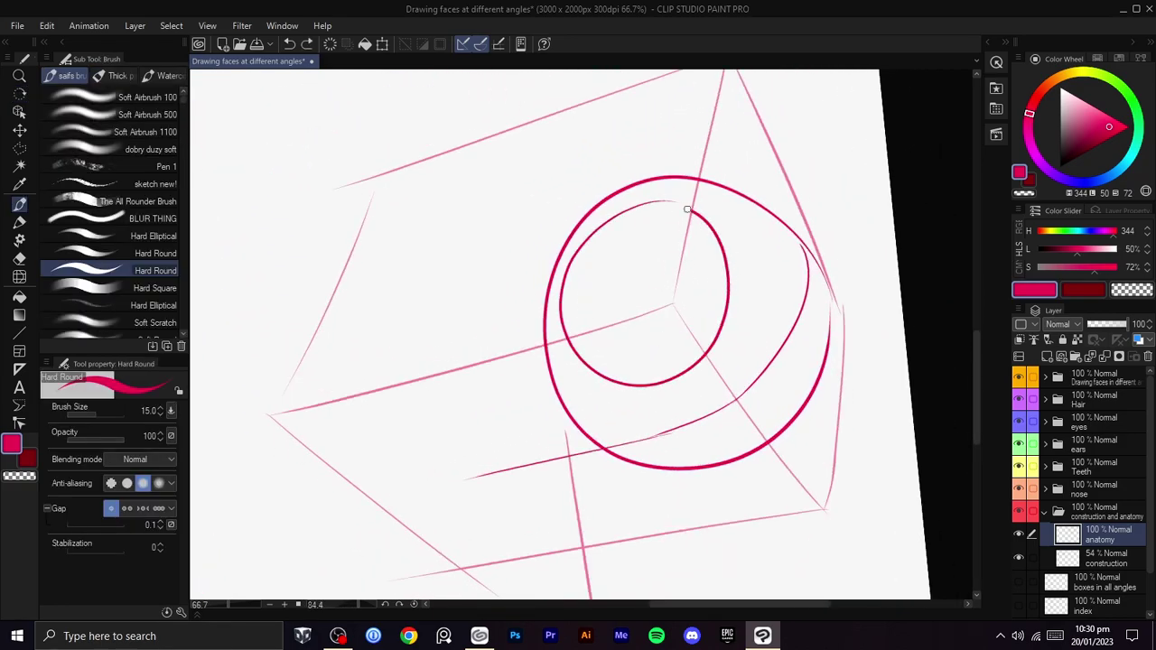
- Enclose the side oval in a polyline selection
{"action": "key", "text": "m"}
{"action": "left_click", "coordinate": [754, 273]}
{"action": "left_click", "coordinate": [722, 390]}
{"action": "left_click", "coordinate": [620, 416]}
{"action": "left_click", "coordinate": [567, 379]}
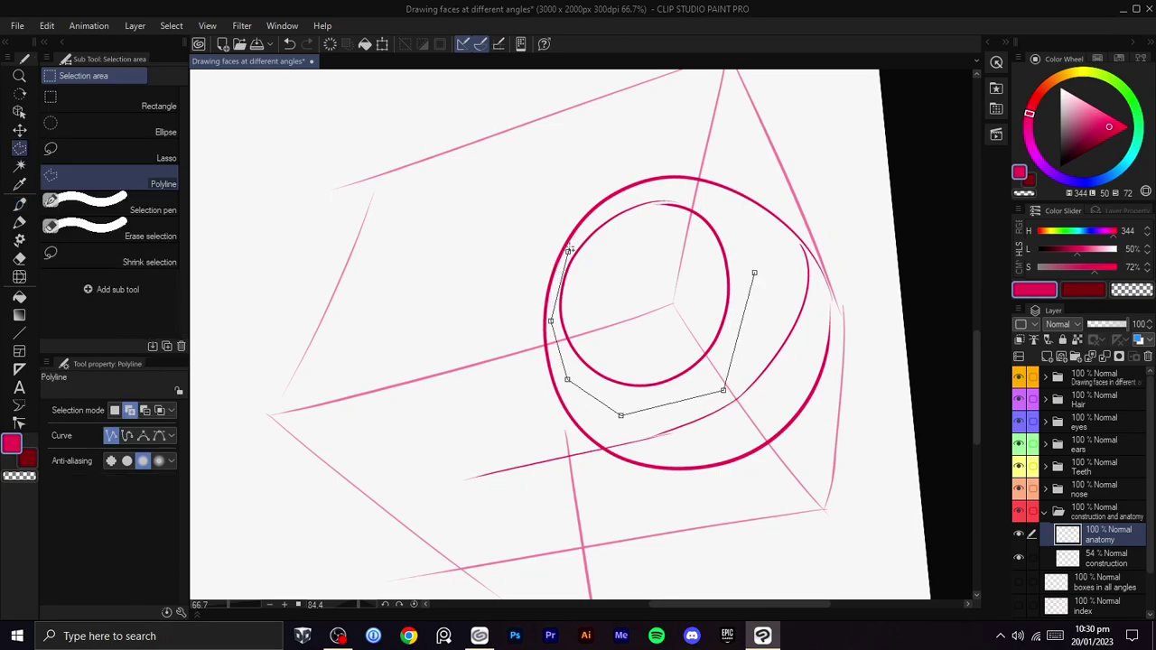
{"action": "double_click", "coordinate": [757, 280]}
- Try enlarging the side oval to about 102% and shifting it towards the sphere's edge
{"action": "key", "text": "ctrl+t"}
{"action": "left_click_drag", "start_coordinate": [564, 405], "coordinate": [552, 423]}
{"action": "left_click_drag", "start_coordinate": [660, 288], "coordinate": [664, 285]}
{"action": "left_click_drag", "start_coordinate": [777, 398], "coordinate": [767, 390]}
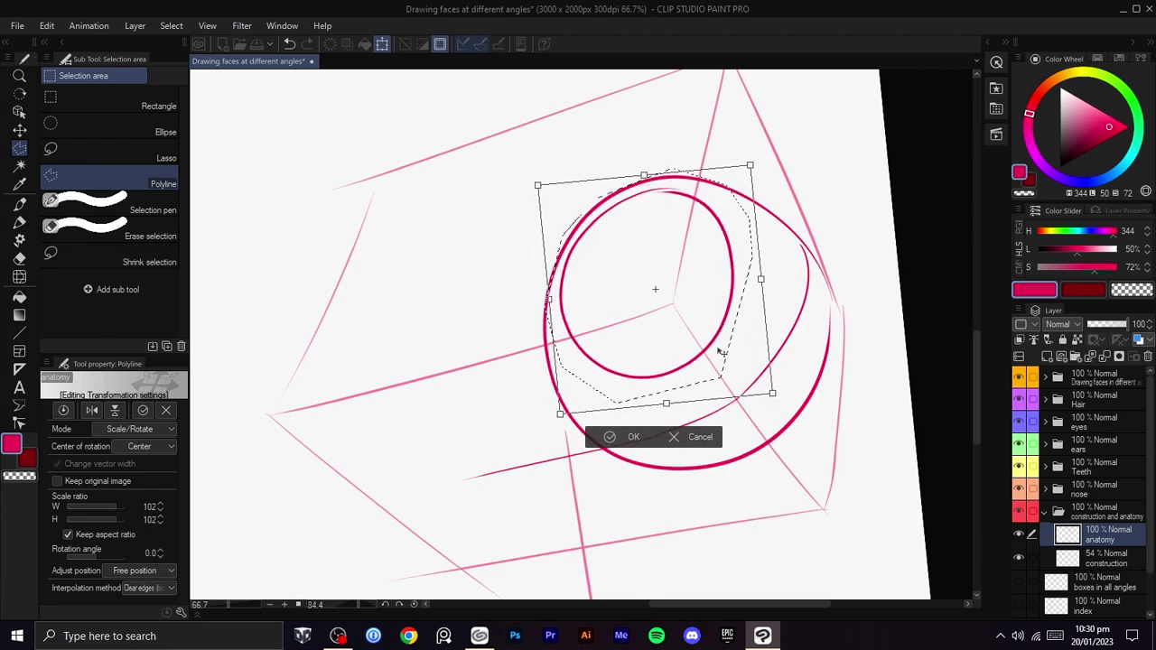
{"action": "key", "text": "Return"}
{"action": "left_click", "coordinate": [523, 439]}
- Undo the side oval's deselection and its last transformation
{"action": "key", "text": "shift+space"}
{"action": "left_click_drag", "start_coordinate": [706, 389], "coordinate": [608, 235]}
{"action": "key", "text": "shift+space"}
{"action": "left_click_drag", "start_coordinate": [668, 307], "coordinate": [684, 365]}
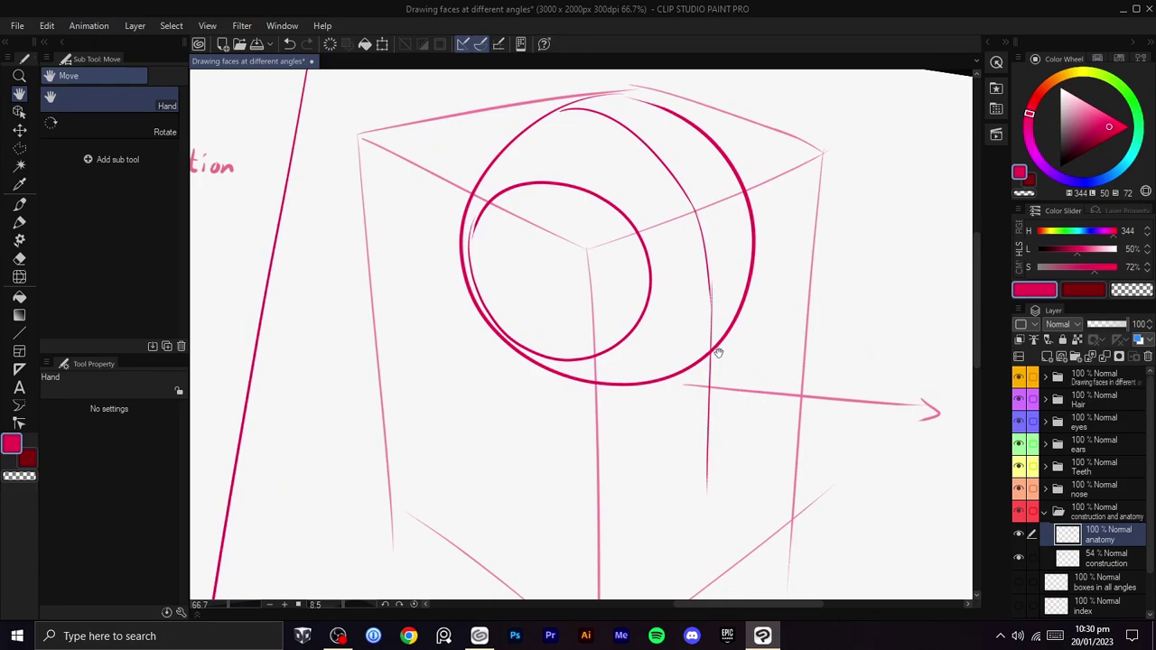
{"action": "key", "text": "ctrl+z"}
{"action": "key", "text": "ctrl+t"}
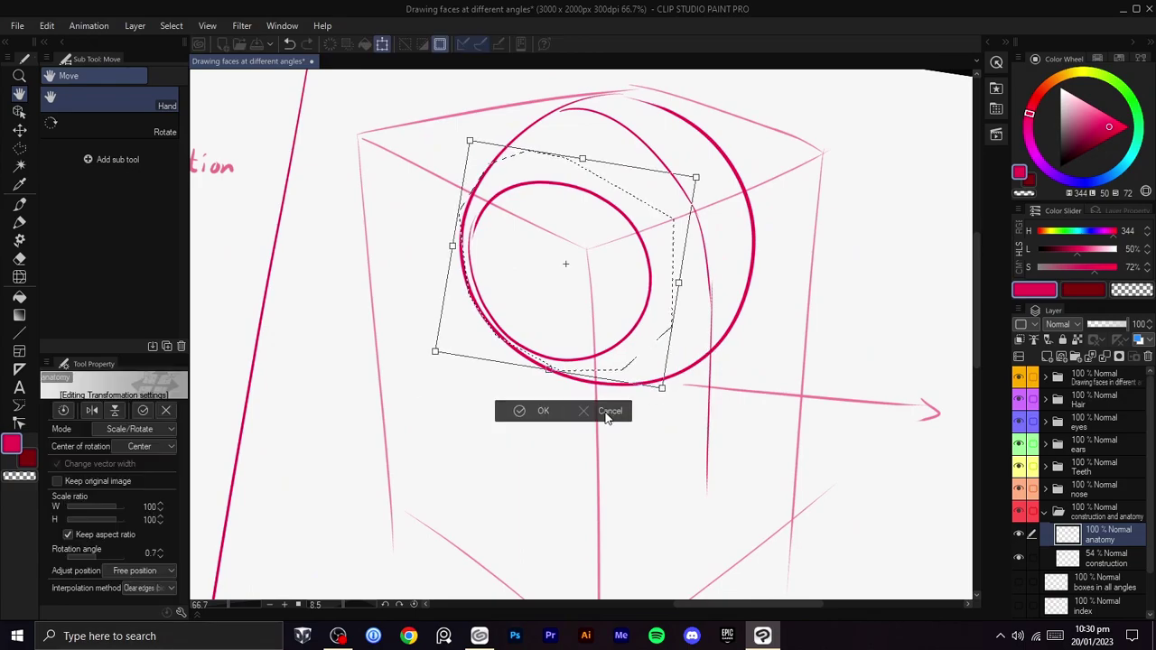
{"action": "left_click", "coordinate": [608, 413]}
{"action": "key", "text": "ctrl+z"}
- Rotate the side oval about 28°, scale it to about 95%, fit it against the sphere's edge, and clear the selection
{"action": "key", "text": "ctrl+t"}
{"action": "left_click_drag", "start_coordinate": [629, 388], "coordinate": [579, 317]}
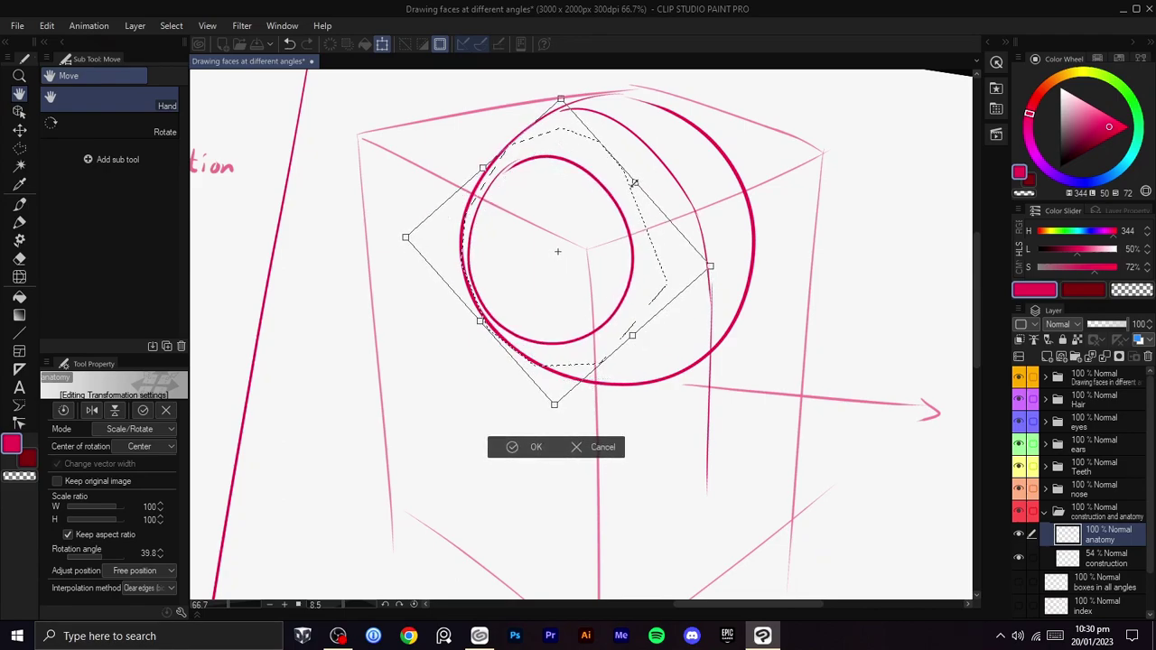
{"action": "left_click_drag", "start_coordinate": [635, 182], "coordinate": [627, 189]}
{"action": "left_click_drag", "start_coordinate": [587, 243], "coordinate": [590, 247]}
{"action": "left_click_drag", "start_coordinate": [719, 191], "coordinate": [701, 155]}
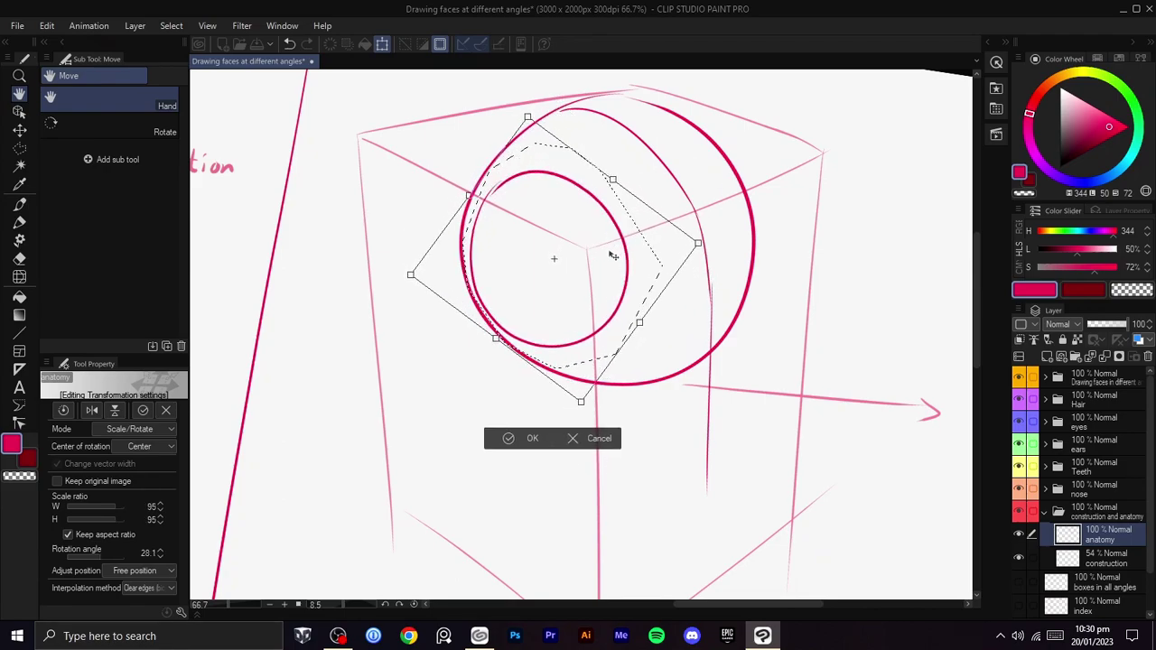
{"action": "left_click", "coordinate": [531, 438]}
{"action": "left_click", "coordinate": [426, 408]}
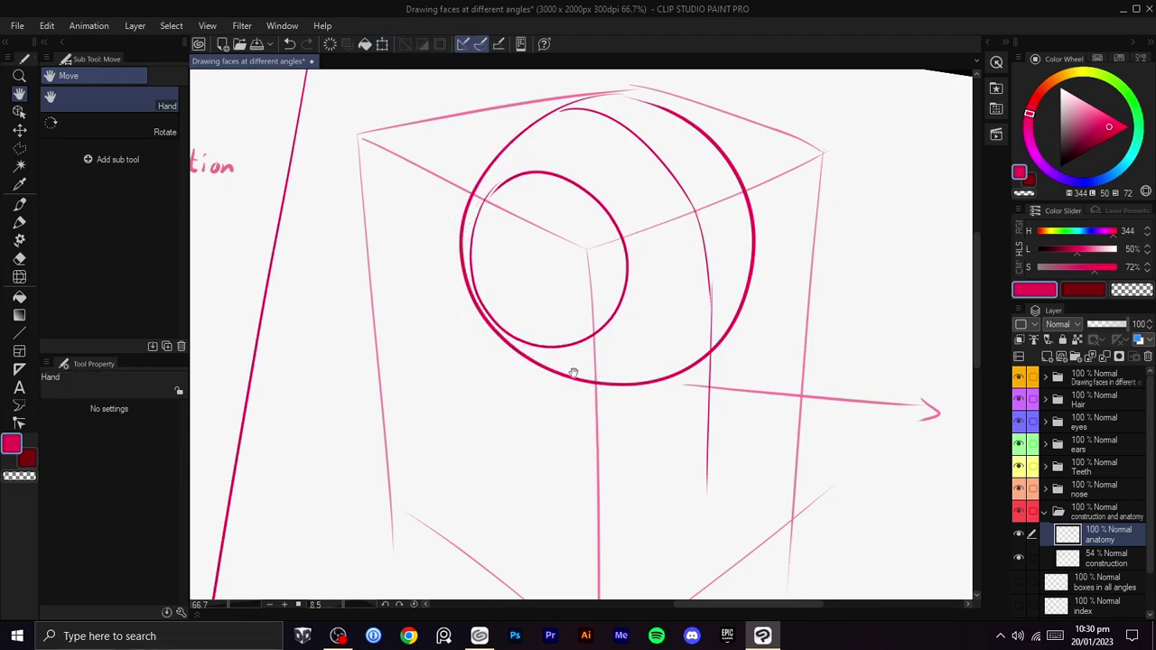
- Enclose the side oval and the sphere's lower part in a polyline selection
{"action": "key", "text": "m"}
{"action": "left_click", "coordinate": [821, 282]}
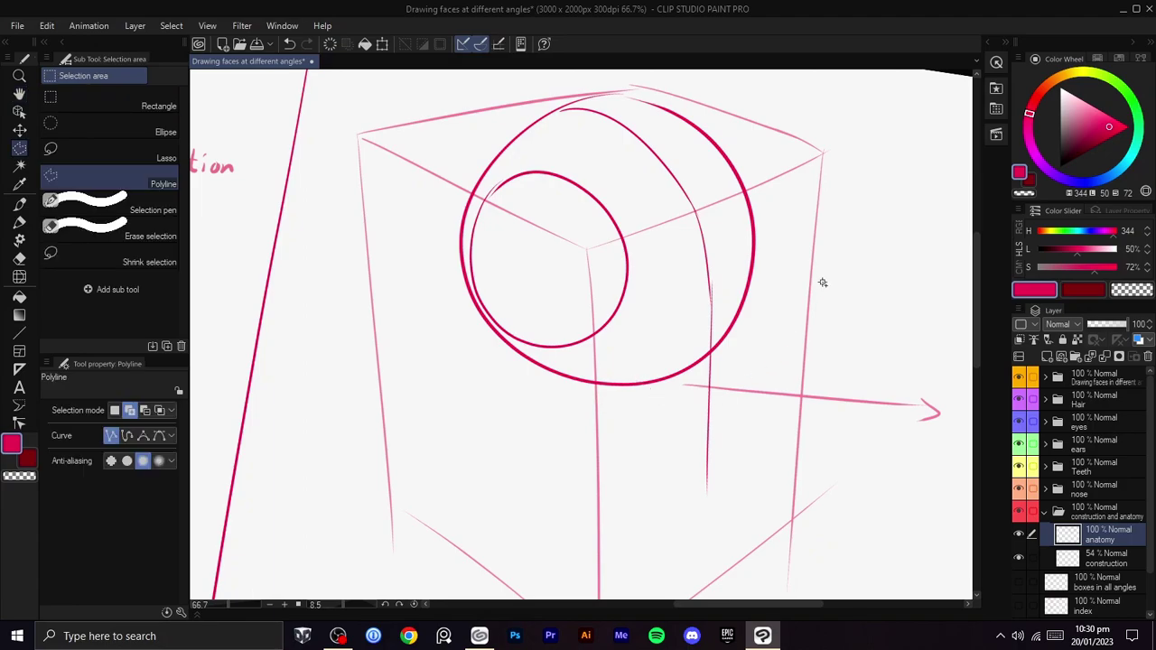
{"action": "left_click", "coordinate": [426, 319]}
{"action": "left_click", "coordinate": [424, 204]}
{"action": "double_click", "coordinate": [469, 104]}
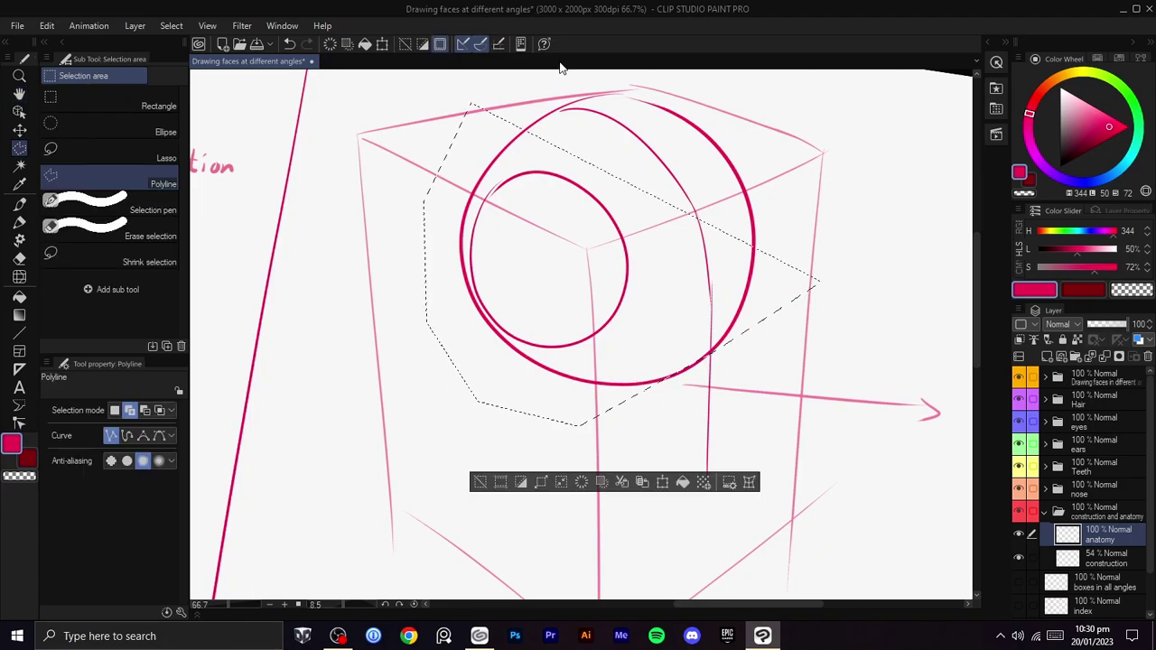
- Add the sphere's upper and front portions, including the curved centre line, to the polyline selection
{"action": "left_click", "coordinate": [469, 126]}
{"action": "left_click", "coordinate": [499, 88]}
{"action": "left_click", "coordinate": [631, 81]}
{"action": "left_click", "coordinate": [825, 117]}
{"action": "left_click", "coordinate": [858, 205]}
{"action": "left_click", "coordinate": [793, 333]}
{"action": "left_click", "coordinate": [654, 362]}
{"action": "double_click", "coordinate": [468, 136]}
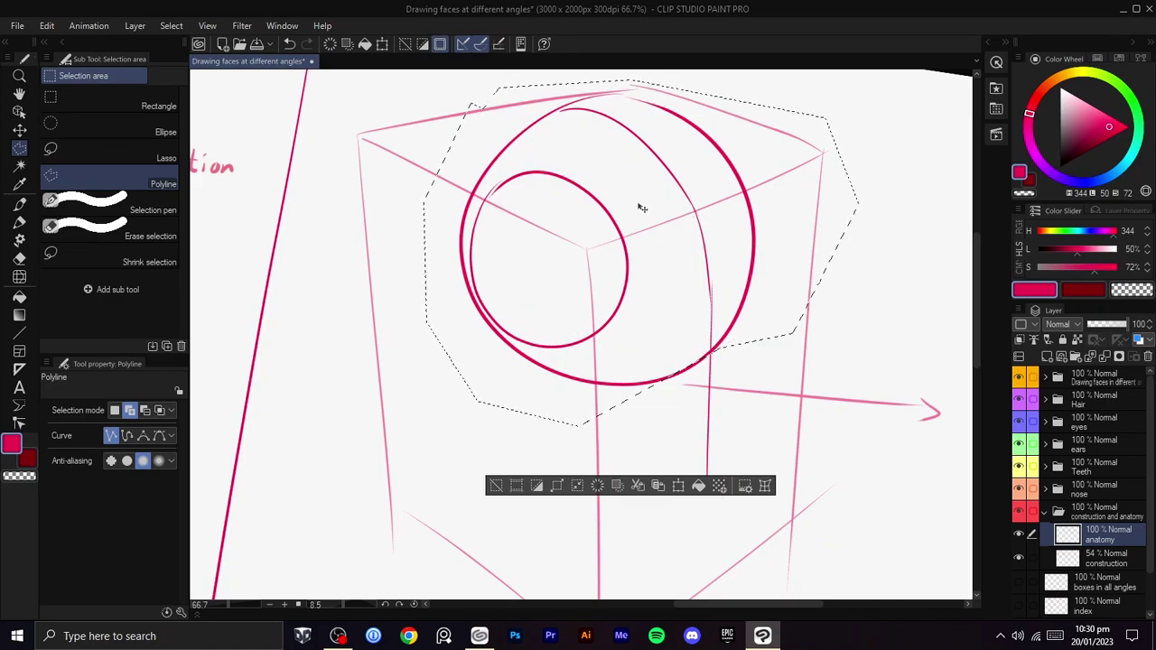
- Rotate the selected sphere and oval about 3.3°, scale them to 102%, shift them away from the arrow's direction, and clear the selection
{"action": "key", "text": "ctrl+t"}
{"action": "left_click_drag", "start_coordinate": [716, 335], "coordinate": [706, 341]}
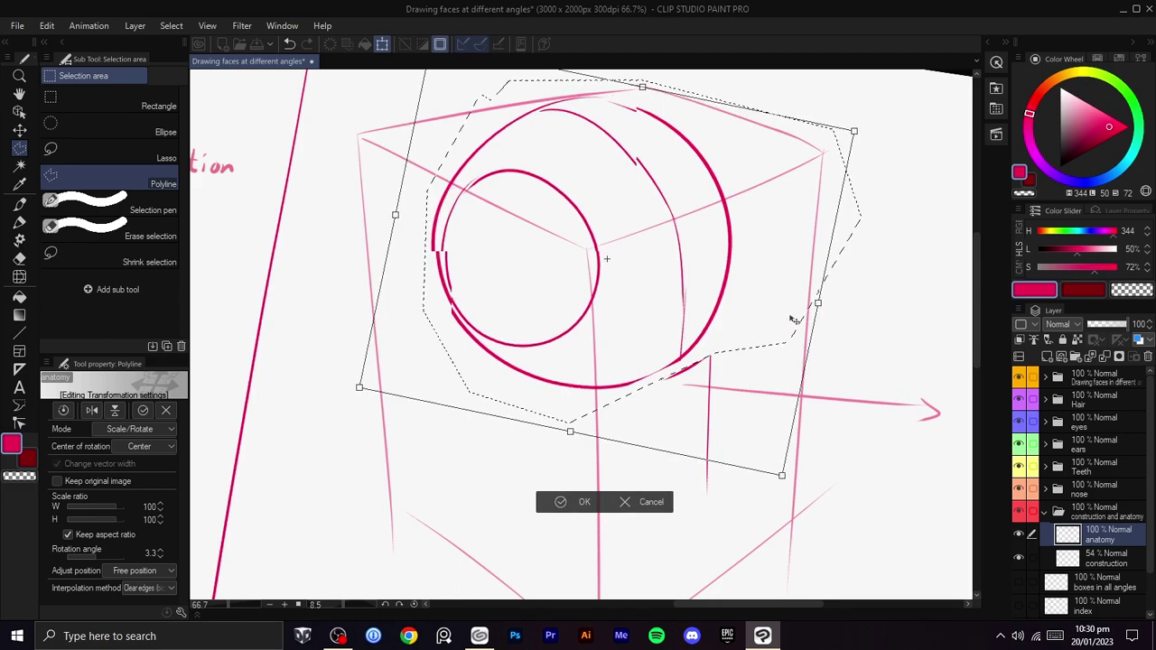
{"action": "left_click_drag", "start_coordinate": [818, 302], "coordinate": [829, 305]}
{"action": "left_click_drag", "start_coordinate": [753, 326], "coordinate": [751, 330]}
{"action": "left_click", "coordinate": [564, 518]}
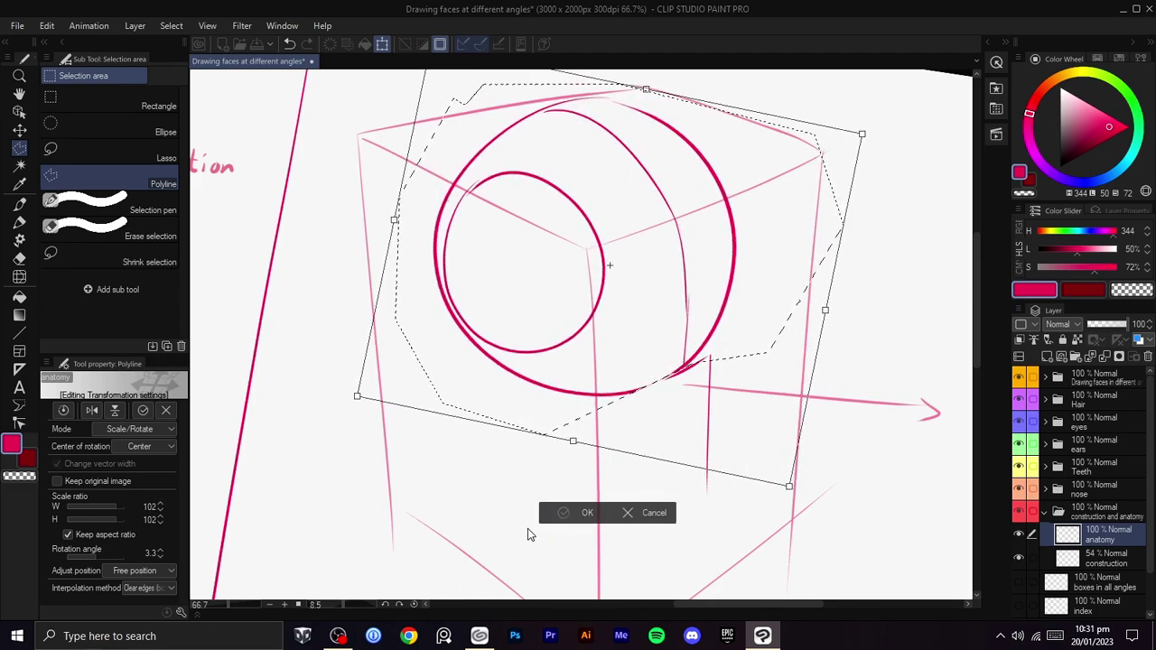
{"action": "left_click", "coordinate": [477, 501]}
- Erase the leftover centre line below the sphere with a size 60 Hard Round brush, and redraw the gap in the sphere's outline at size 9
{"action": "key", "text": "space"}
{"action": "left_click_drag", "start_coordinate": [684, 428], "coordinate": [641, 403]}
{"action": "key", "text": "b"}
{"action": "key", "text": "]"}
{"action": "key", "text": "]"}
{"action": "key", "text": "]"}
{"action": "key", "text": "]"}
{"action": "key", "text": "]"}
{"action": "key", "text": "]"}
{"action": "key", "text": "c"}
{"action": "mouse_move", "coordinate": [669, 471]}
{"action": "left_mouse_down"}
{"action": "mouse_move", "coordinate": [665, 358]}
{"action": "mouse_move", "coordinate": [637, 365]}
{"action": "left_mouse_up"}
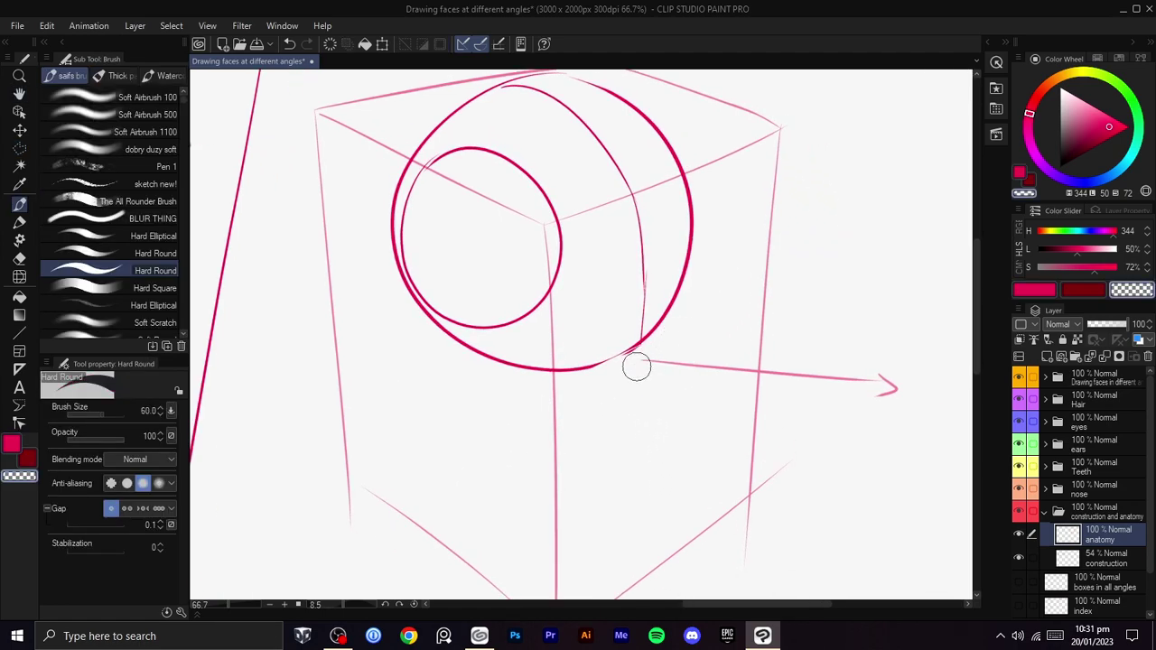
{"action": "key", "text": "c"}
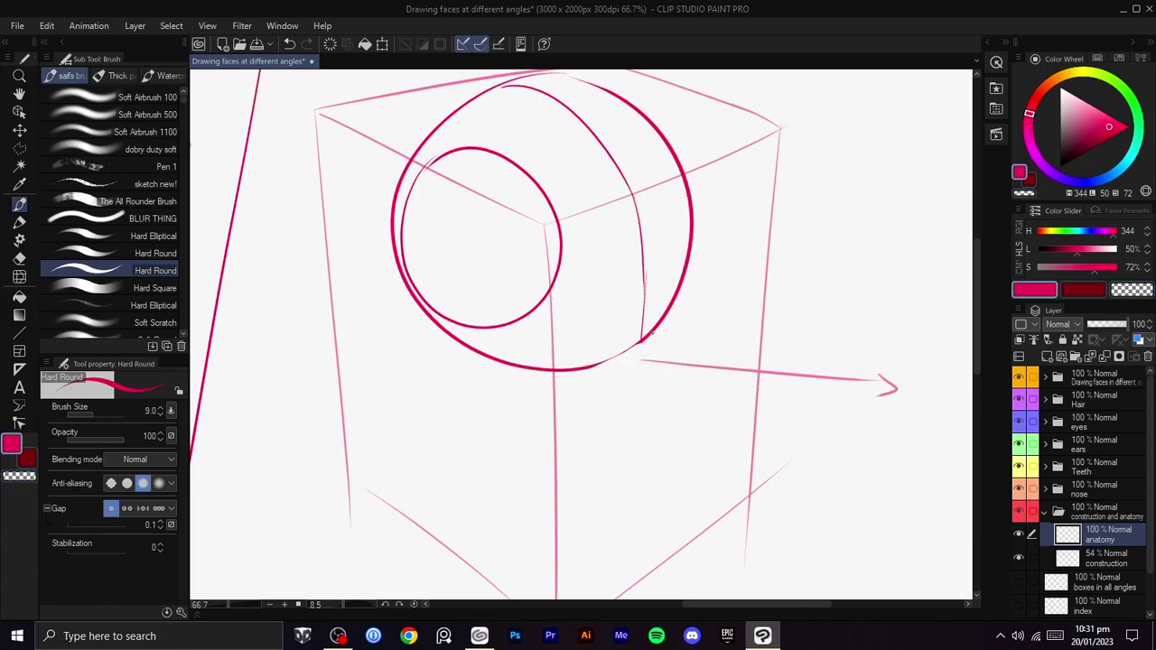
{"action": "mouse_move", "coordinate": [620, 355]}
{"action": "left_mouse_down"}
{"action": "mouse_move", "coordinate": [701, 337]}
{"action": "mouse_move", "coordinate": [567, 281]}
{"action": "mouse_move", "coordinate": [588, 332]}
{"action": "left_mouse_up"}
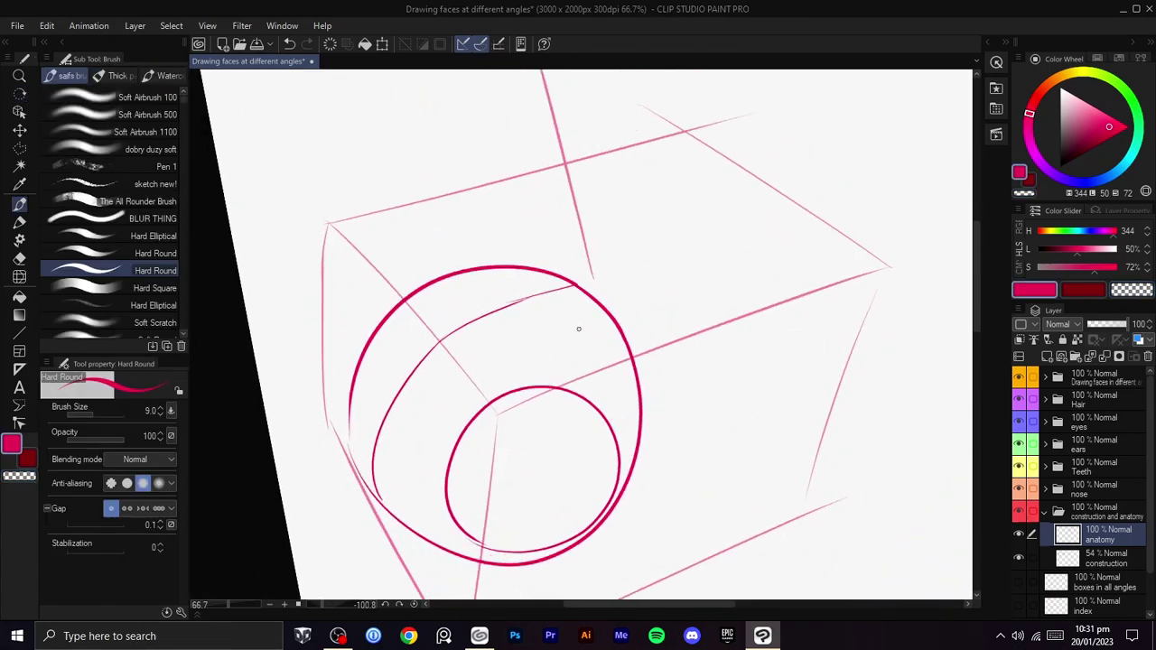
- Draw a straight vertical dividing line through the side oval, following the head's centre line direction
{"action": "left_click_drag", "start_coordinate": [486, 315], "coordinate": [658, 262]}
{"action": "key", "text": "ctrl+z"}
{"action": "left_click_drag", "start_coordinate": [682, 315], "coordinate": [673, 292]}
{"action": "left_click_drag", "start_coordinate": [592, 399], "coordinate": [596, 320]}
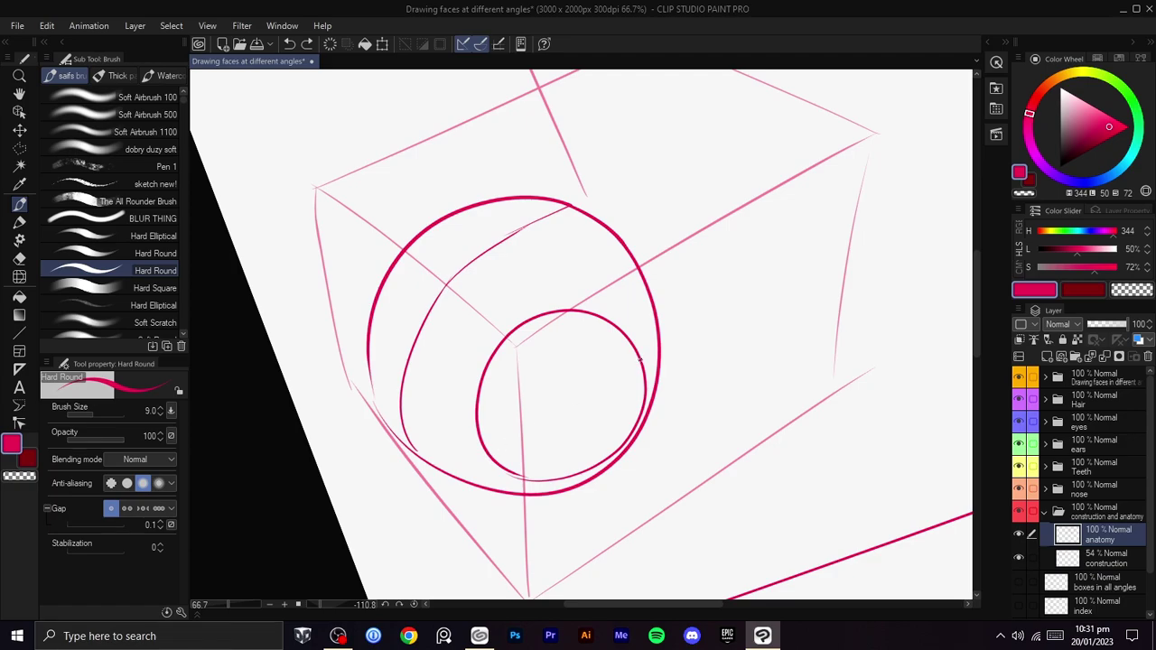
{"action": "key", "text": "ctrl+z"}
{"action": "left_click_drag", "start_coordinate": [639, 361], "coordinate": [506, 439]}
{"action": "key", "text": "ctrl+z"}
{"action": "key", "text": "ctrl+z"}
{"action": "left_click_drag", "start_coordinate": [632, 362], "coordinate": [487, 442]}
- Extend the centre line straight down past the sphere and mark the chin with a short tick at its end
{"action": "key", "text": "space"}
{"action": "left_click_drag", "start_coordinate": [552, 389], "coordinate": [545, 413]}
{"action": "left_click_drag", "start_coordinate": [597, 380], "coordinate": [578, 447]}
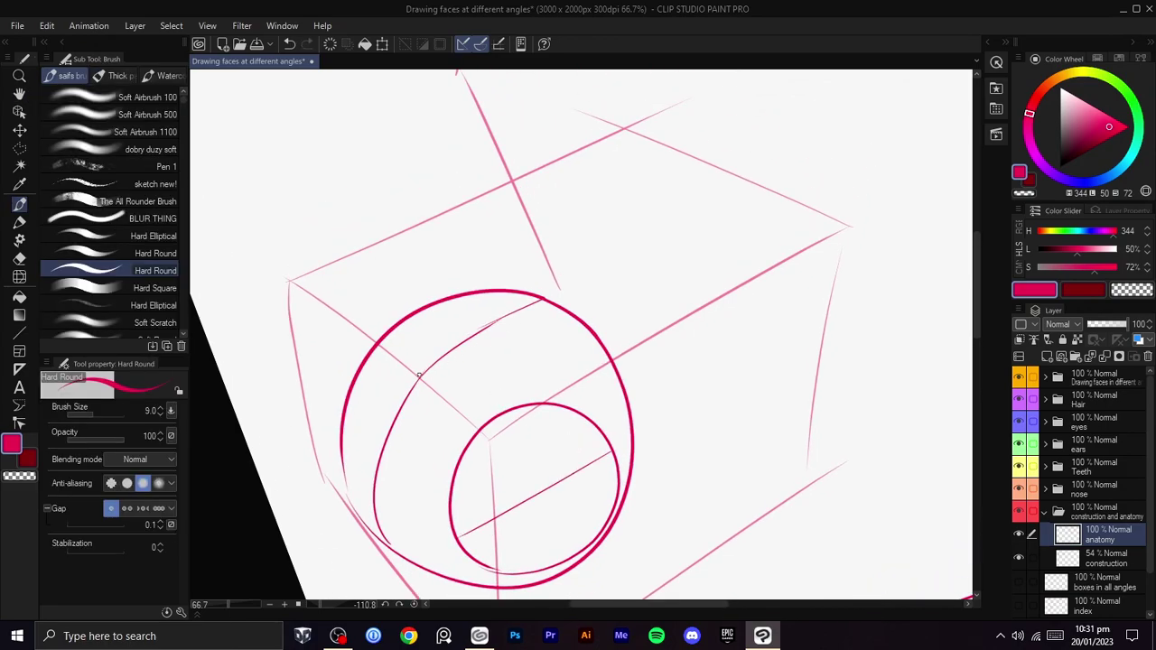
{"action": "left_click_drag", "start_coordinate": [492, 323], "coordinate": [648, 233]}
{"action": "key", "text": "ctrl+z"}
{"action": "left_click_drag", "start_coordinate": [492, 323], "coordinate": [685, 219]}
{"action": "left_click_drag", "start_coordinate": [752, 204], "coordinate": [557, 456]}
{"action": "left_click_drag", "start_coordinate": [664, 388], "coordinate": [674, 361]}
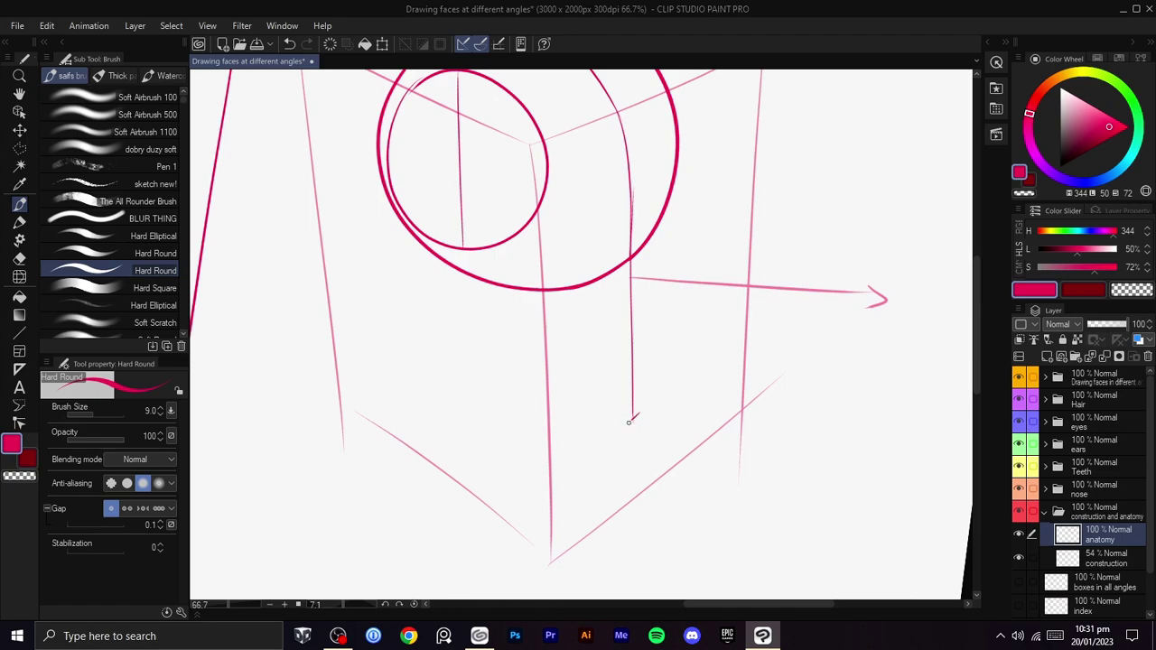
{"action": "mouse_move", "coordinate": [641, 414]}
{"action": "left_mouse_down"}
{"action": "mouse_move", "coordinate": [627, 454]}
{"action": "mouse_move", "coordinate": [665, 428]}
{"action": "mouse_move", "coordinate": [666, 460]}
{"action": "mouse_move", "coordinate": [768, 341]}
{"action": "mouse_move", "coordinate": [627, 392]}
{"action": "mouse_move", "coordinate": [767, 230]}
{"action": "left_mouse_up"}
- Draw a cross line through the side oval and wrap it around the sphere's front as a curved brow line
{"action": "key", "text": "b"}
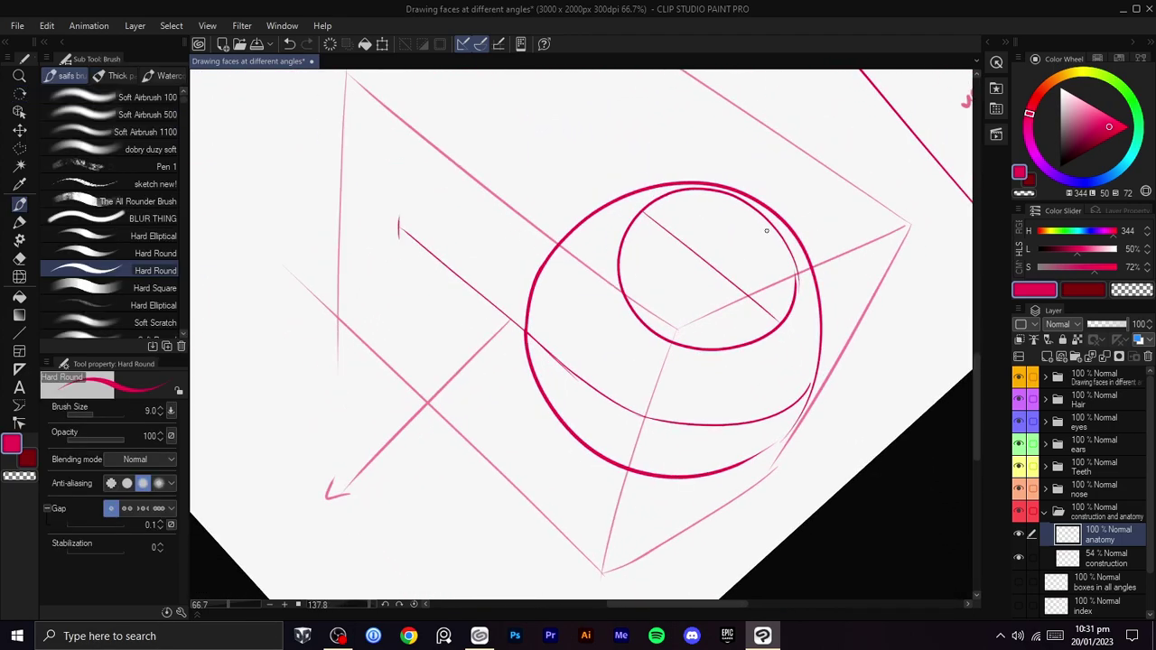
{"action": "key", "text": "ctrl+z"}
{"action": "key", "text": "ctrl+y"}
{"action": "key", "text": "ctrl+z"}
{"action": "key", "text": "ctrl+z"}
{"action": "key", "text": "ctrl+z"}
{"action": "key", "text": "r"}
{"action": "mouse_move", "coordinate": [591, 440]}
{"action": "left_mouse_down"}
{"action": "mouse_move", "coordinate": [599, 292]}
{"action": "mouse_move", "coordinate": [685, 260]}
{"action": "mouse_move", "coordinate": [674, 261]}
{"action": "left_mouse_up"}
{"action": "key", "text": "space"}
{"action": "key", "text": "space"}
{"action": "left_click_drag", "start_coordinate": [646, 315], "coordinate": [653, 291]}
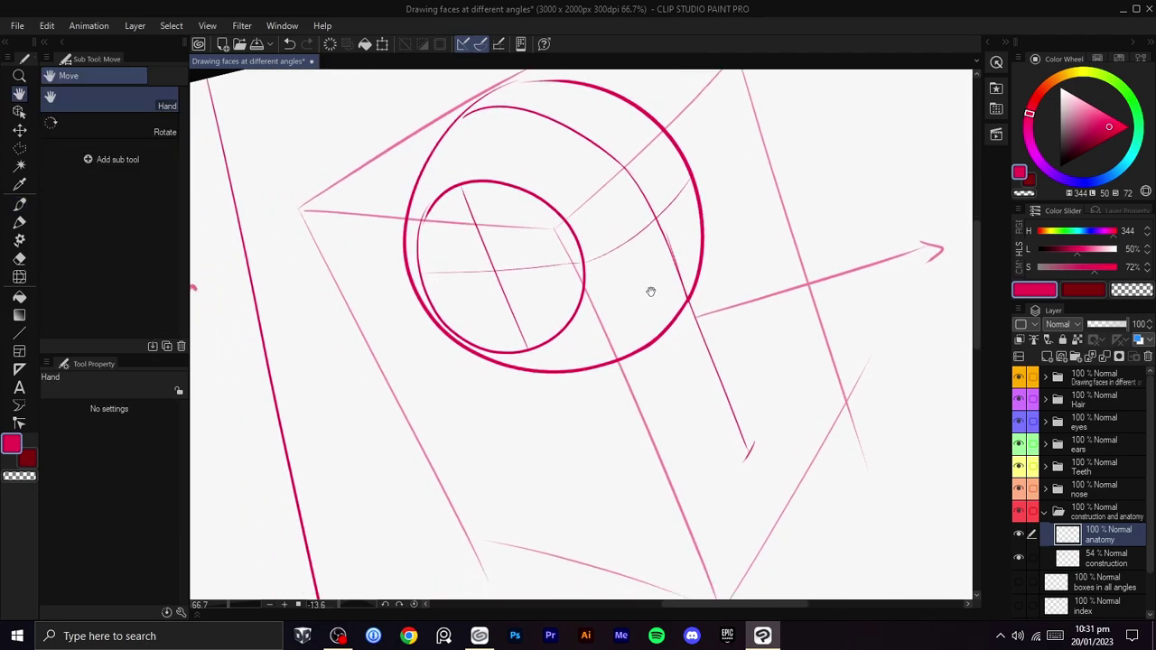
- Try sketching a lower guide line from the bottom of the side oval across the sphere
{"action": "key", "text": "space"}
{"action": "mouse_move", "coordinate": [655, 244]}
{"action": "left_mouse_down"}
{"action": "mouse_move", "coordinate": [655, 286]}
{"action": "mouse_move", "coordinate": [600, 286]}
{"action": "left_mouse_up"}
{"action": "key", "text": "space"}
{"action": "key", "text": "r"}
{"action": "left_click_drag", "start_coordinate": [696, 304], "coordinate": [695, 303]}
{"action": "key", "text": "space"}
{"action": "left_click_drag", "start_coordinate": [678, 289], "coordinate": [618, 245]}
{"action": "key", "text": "space"}
{"action": "key", "text": "shift+space"}
{"action": "key", "text": "space"}
{"action": "mouse_move", "coordinate": [707, 302]}
{"action": "left_mouse_down"}
{"action": "mouse_move", "coordinate": [578, 462]}
{"action": "mouse_move", "coordinate": [514, 434]}
{"action": "left_mouse_up"}
{"action": "key", "text": "shift+space"}
{"action": "mouse_move", "coordinate": [750, 327]}
{"action": "left_mouse_down"}
{"action": "mouse_move", "coordinate": [732, 446]}
{"action": "mouse_move", "coordinate": [697, 474]}
{"action": "left_mouse_up"}
{"action": "left_click_drag", "start_coordinate": [718, 393], "coordinate": [676, 333]}
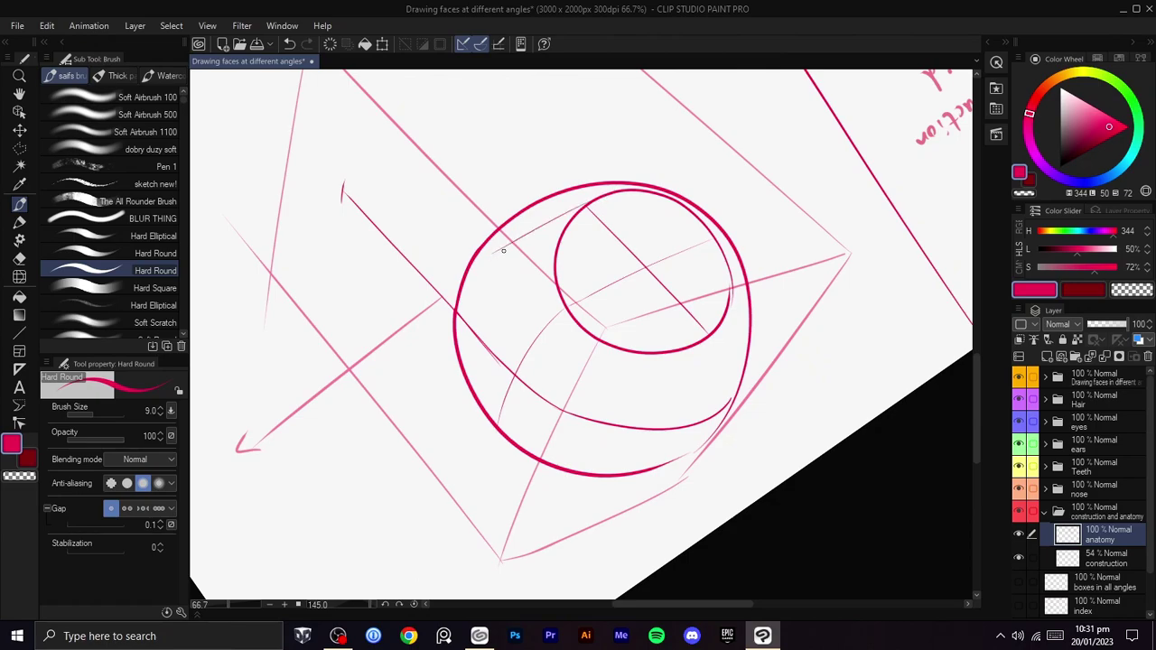
{"action": "key", "text": "ctrl+z"}
{"action": "key", "text": "ctrl+z"}
{"action": "key", "text": "ctrl+z"}
- Draw a curved lower guide line from the side oval's bottom around the sphere, parallel to the brow line
{"action": "mouse_move", "coordinate": [473, 378]}
{"action": "left_mouse_down"}
{"action": "mouse_move", "coordinate": [560, 220]}
{"action": "mouse_move", "coordinate": [627, 287]}
{"action": "mouse_move", "coordinate": [632, 217]}
{"action": "mouse_move", "coordinate": [691, 273]}
{"action": "mouse_move", "coordinate": [699, 248]}
{"action": "left_mouse_up"}
{"action": "mouse_move", "coordinate": [782, 240]}
{"action": "left_mouse_down"}
{"action": "mouse_move", "coordinate": [750, 263]}
{"action": "mouse_move", "coordinate": [725, 220]}
{"action": "mouse_move", "coordinate": [698, 283]}
{"action": "left_mouse_up"}
{"action": "mouse_move", "coordinate": [748, 335]}
{"action": "left_mouse_down"}
{"action": "mouse_move", "coordinate": [648, 431]}
{"action": "mouse_move", "coordinate": [562, 446]}
{"action": "left_mouse_up"}
{"action": "mouse_move", "coordinate": [677, 423]}
{"action": "left_mouse_down"}
{"action": "mouse_move", "coordinate": [676, 366]}
{"action": "mouse_move", "coordinate": [643, 295]}
{"action": "left_mouse_up"}
{"action": "mouse_move", "coordinate": [713, 320]}
{"action": "left_mouse_down"}
{"action": "mouse_move", "coordinate": [676, 227]}
{"action": "mouse_move", "coordinate": [686, 258]}
{"action": "mouse_move", "coordinate": [602, 324]}
{"action": "left_mouse_up"}
{"action": "key", "text": "ctrl+z"}
{"action": "key", "text": "ctrl+z"}
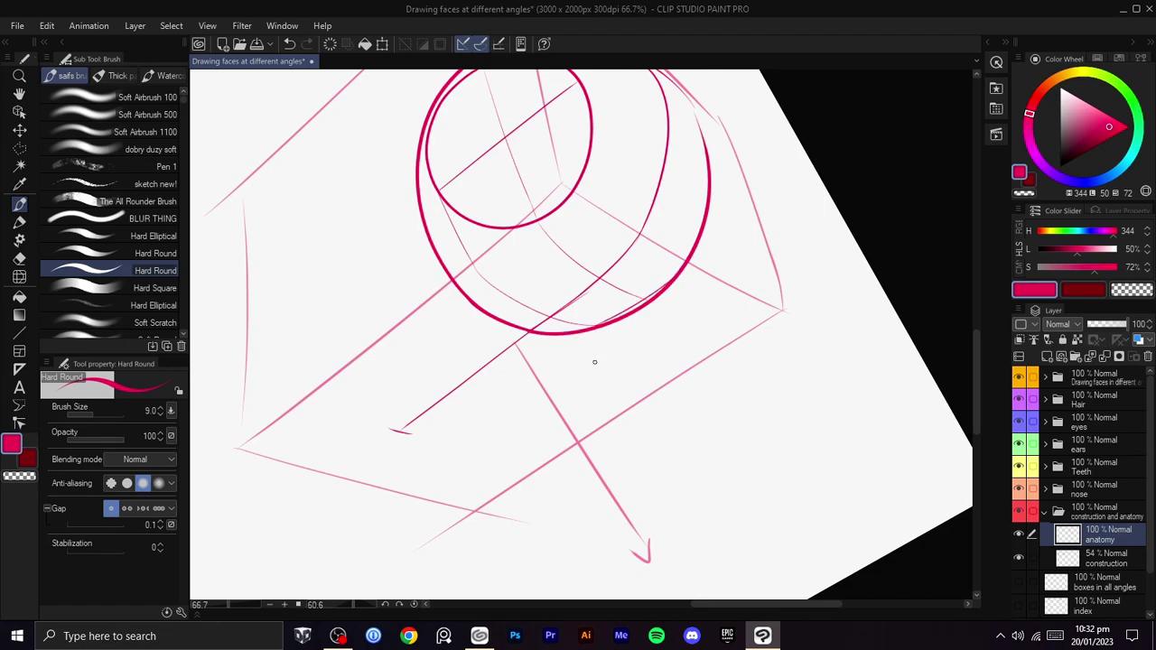
- Draw the far side of the face from the sphere's front edge down to the chin mark
{"action": "left_click_drag", "start_coordinate": [597, 358], "coordinate": [615, 340]}
{"action": "mouse_move", "coordinate": [571, 387]}
{"action": "left_mouse_down"}
{"action": "mouse_move", "coordinate": [583, 353]}
{"action": "mouse_move", "coordinate": [566, 392]}
{"action": "left_mouse_up"}
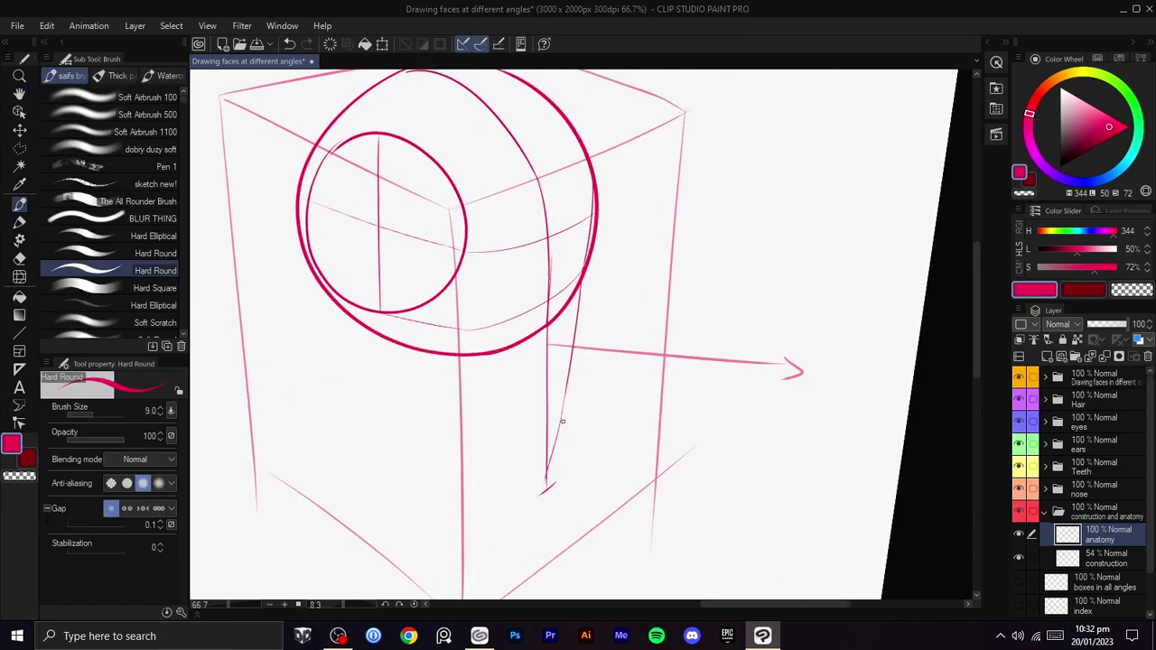
{"action": "left_click_drag", "start_coordinate": [621, 397], "coordinate": [594, 478]}
{"action": "scroll", "coordinate": [594, 481], "scroll_direction": "up", "scroll_amount": 1}
{"action": "left_click_drag", "start_coordinate": [539, 430], "coordinate": [562, 415]}
{"action": "key", "text": "ctrl+z"}
{"action": "mouse_move", "coordinate": [684, 249]}
{"action": "left_mouse_down"}
{"action": "mouse_move", "coordinate": [603, 383]}
{"action": "mouse_move", "coordinate": [581, 390]}
{"action": "left_mouse_up"}
{"action": "left_click_drag", "start_coordinate": [627, 372], "coordinate": [642, 332]}
{"action": "left_click_drag", "start_coordinate": [607, 246], "coordinate": [317, 413]}
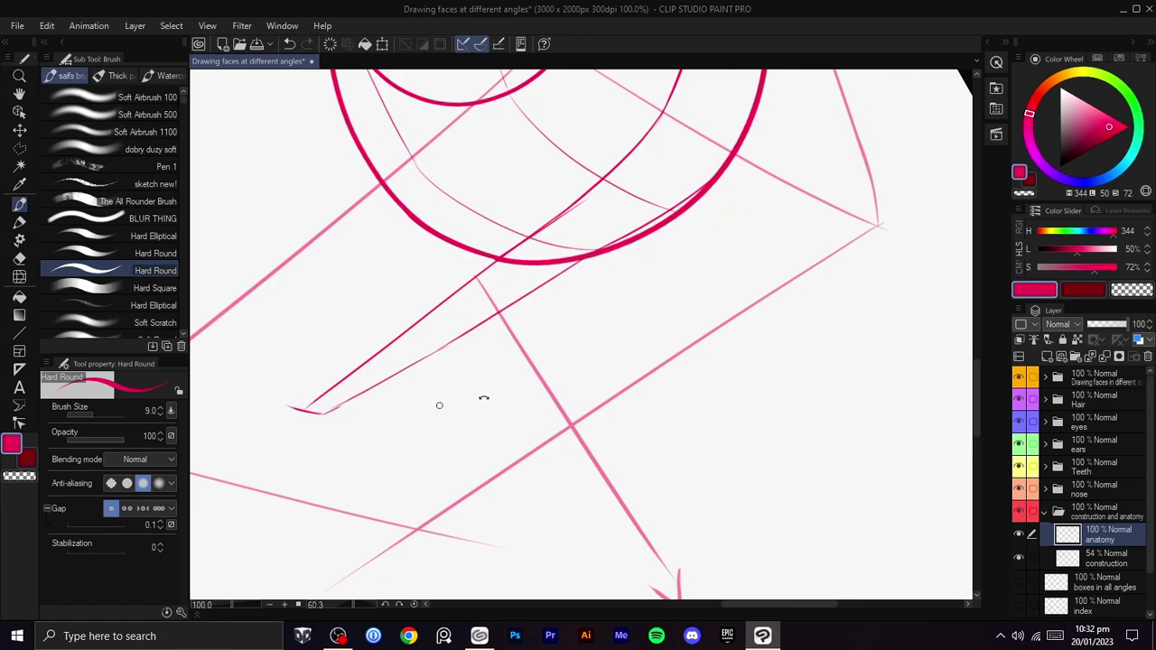
- Try drawing the rear jaw line downward from the centre of the side oval
{"action": "left_click_drag", "start_coordinate": [580, 405], "coordinate": [606, 292]}
{"action": "scroll", "coordinate": [605, 292], "scroll_direction": "down", "scroll_amount": 1}
{"action": "left_click_drag", "start_coordinate": [675, 352], "coordinate": [478, 433]}
{"action": "mouse_move", "coordinate": [656, 394]}
{"action": "left_mouse_down"}
{"action": "mouse_move", "coordinate": [732, 312]}
{"action": "mouse_move", "coordinate": [673, 387]}
{"action": "left_mouse_up"}
{"action": "scroll", "coordinate": [670, 385], "scroll_direction": "up", "scroll_amount": 1}
{"action": "mouse_move", "coordinate": [670, 386]}
{"action": "left_mouse_down"}
{"action": "mouse_move", "coordinate": [650, 371]}
{"action": "mouse_move", "coordinate": [712, 434]}
{"action": "mouse_move", "coordinate": [748, 382]}
{"action": "mouse_move", "coordinate": [747, 271]}
{"action": "left_mouse_up"}
{"action": "left_click_drag", "start_coordinate": [753, 157], "coordinate": [637, 205]}
{"action": "key", "text": "ctrl+z"}
{"action": "left_click_drag", "start_coordinate": [755, 156], "coordinate": [598, 246]}
{"action": "key", "text": "ctrl+z"}
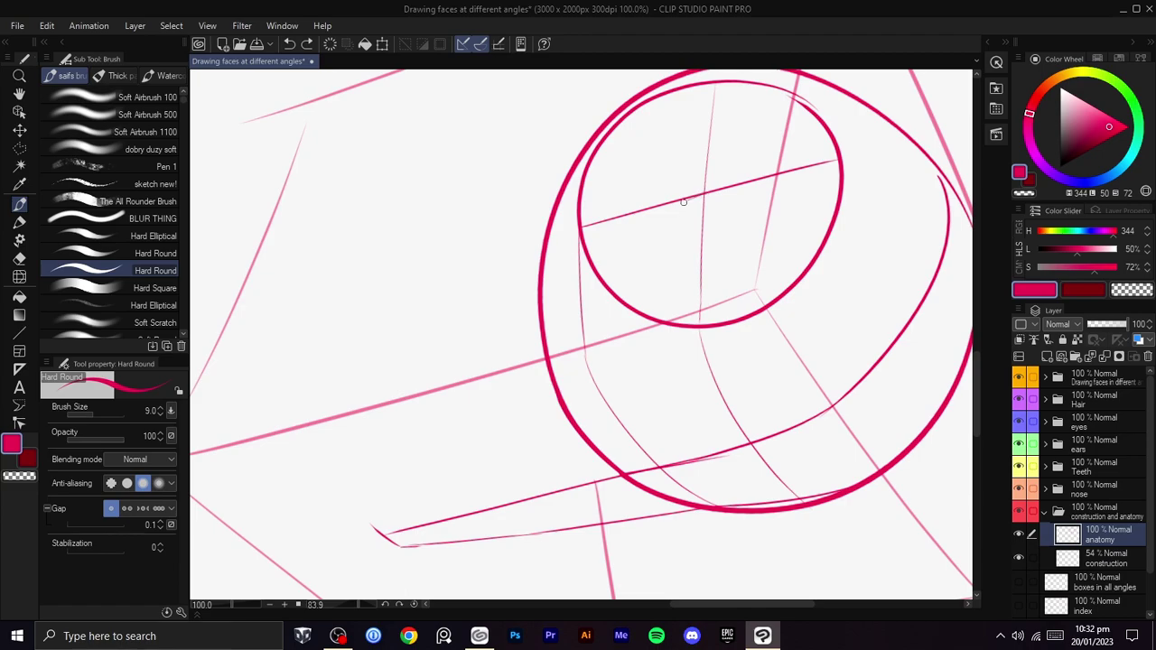
{"action": "key", "text": "ctrl+z"}
- Draw the rear jaw line from the side oval's centre to just past the sphere's outline
{"action": "left_click_drag", "start_coordinate": [704, 192], "coordinate": [578, 252]}
{"action": "key", "text": "ctrl+z"}
{"action": "left_click_drag", "start_coordinate": [704, 192], "coordinate": [562, 266]}
{"action": "key", "text": "ctrl+z"}
{"action": "key", "text": "space"}
{"action": "left_click_drag", "start_coordinate": [702, 195], "coordinate": [529, 277]}
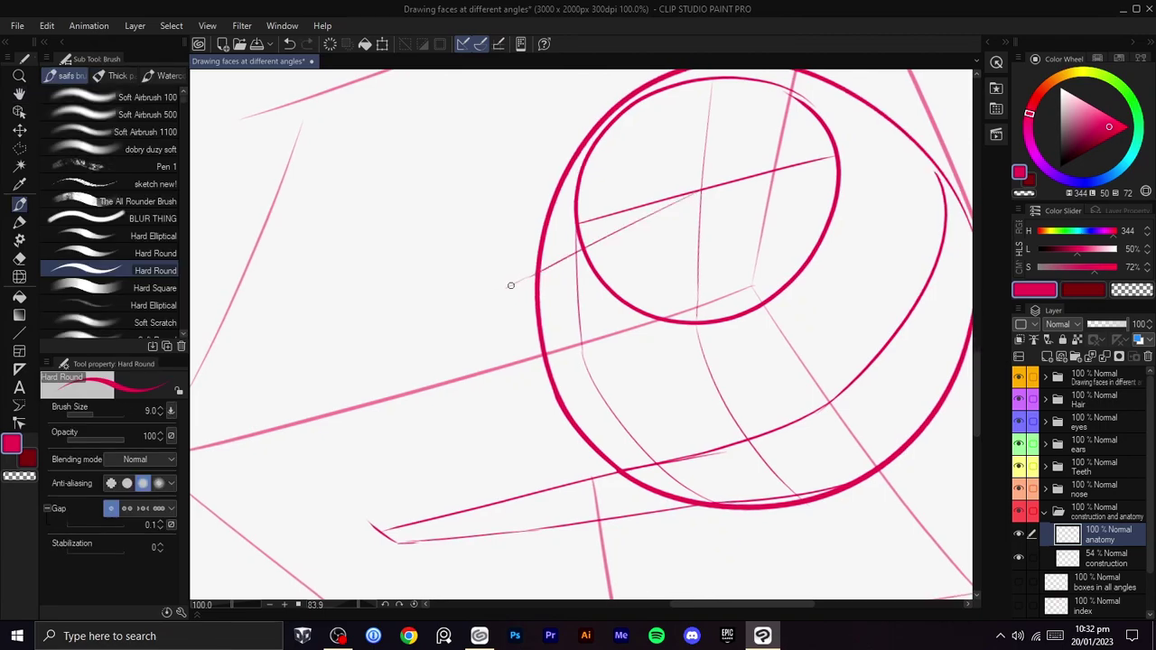
- Try connecting the chin to the rear jaw line with a curved jawline
{"action": "key", "text": "shift+space"}
{"action": "mouse_move", "coordinate": [646, 365]}
{"action": "left_mouse_down"}
{"action": "mouse_move", "coordinate": [560, 394]}
{"action": "mouse_move", "coordinate": [607, 475]}
{"action": "left_mouse_up"}
{"action": "mouse_move", "coordinate": [540, 388]}
{"action": "left_mouse_down"}
{"action": "mouse_move", "coordinate": [598, 353]}
{"action": "mouse_move", "coordinate": [552, 323]}
{"action": "left_mouse_up"}
{"action": "key", "text": "ctrl+z"}
{"action": "left_click_drag", "start_coordinate": [441, 419], "coordinate": [529, 288]}
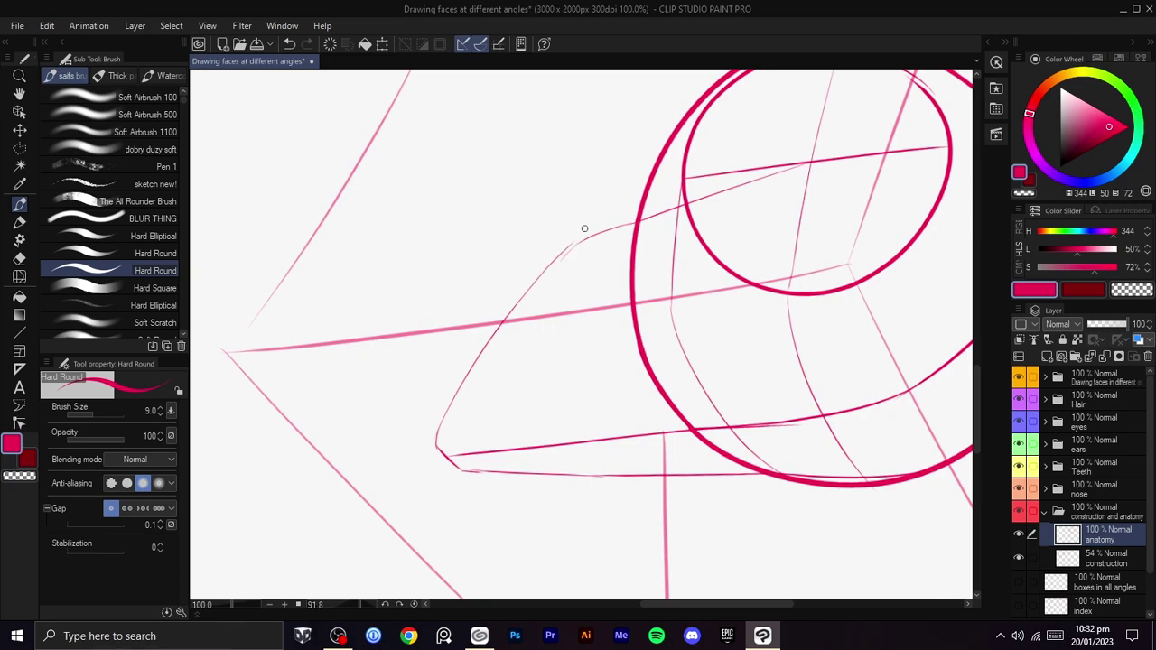
- Undo the curved jawline strokes between the chin and the rear jaw line
{"action": "scroll", "coordinate": [620, 223], "scroll_direction": "down", "scroll_amount": 2}
{"action": "mouse_move", "coordinate": [597, 232]}
{"action": "left_mouse_down"}
{"action": "mouse_move", "coordinate": [616, 218]}
{"action": "mouse_move", "coordinate": [497, 204]}
{"action": "mouse_move", "coordinate": [511, 222]}
{"action": "left_mouse_up"}
{"action": "key", "text": "shift+space"}
{"action": "mouse_move", "coordinate": [668, 225]}
{"action": "left_mouse_down"}
{"action": "mouse_move", "coordinate": [655, 217]}
{"action": "mouse_move", "coordinate": [684, 207]}
{"action": "mouse_move", "coordinate": [651, 241]}
{"action": "mouse_move", "coordinate": [659, 353]}
{"action": "mouse_move", "coordinate": [608, 358]}
{"action": "mouse_move", "coordinate": [638, 320]}
{"action": "mouse_move", "coordinate": [650, 322]}
{"action": "mouse_move", "coordinate": [611, 279]}
{"action": "mouse_move", "coordinate": [704, 265]}
{"action": "mouse_move", "coordinate": [611, 185]}
{"action": "left_mouse_up"}
{"action": "scroll", "coordinate": [664, 217], "scroll_direction": "up", "scroll_amount": 1}
{"action": "key", "text": "ctrl+plus"}
{"action": "key", "text": "space"}
{"action": "key", "text": "ctrl+z"}
{"action": "key", "text": "ctrl+z"}
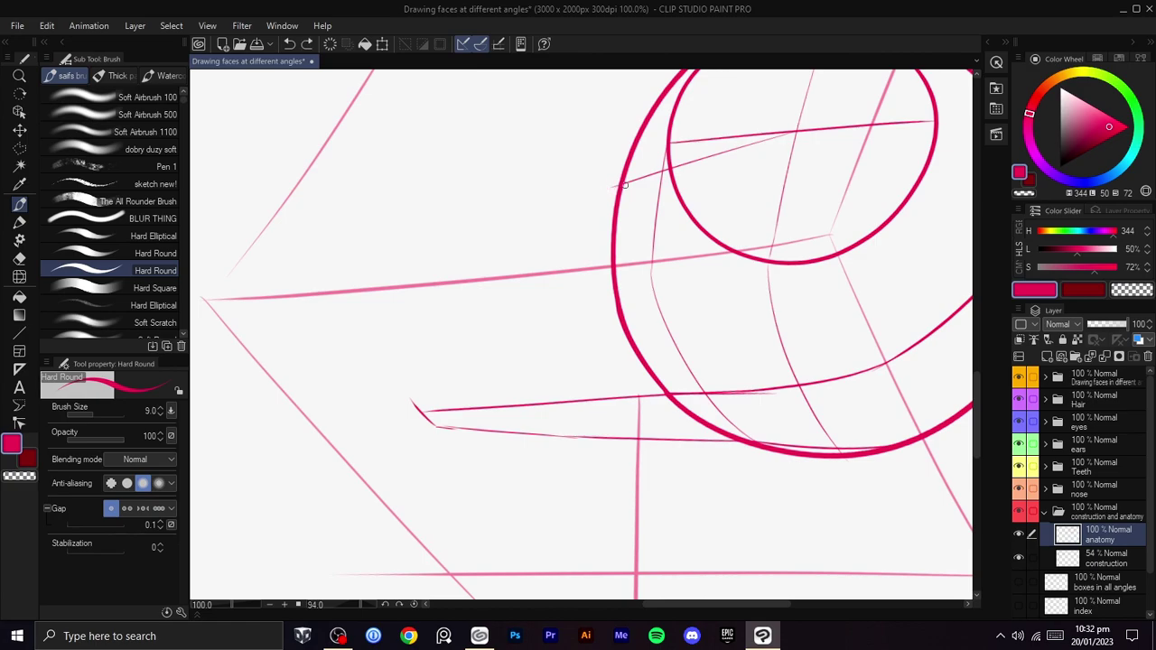
- Round off the chin and draw the jawline up to the jaw corner, joining it to the rear jaw line
{"action": "key", "text": "shift+space"}
{"action": "mouse_move", "coordinate": [599, 191]}
{"action": "left_mouse_down"}
{"action": "mouse_move", "coordinate": [622, 227]}
{"action": "mouse_move", "coordinate": [568, 279]}
{"action": "left_mouse_up"}
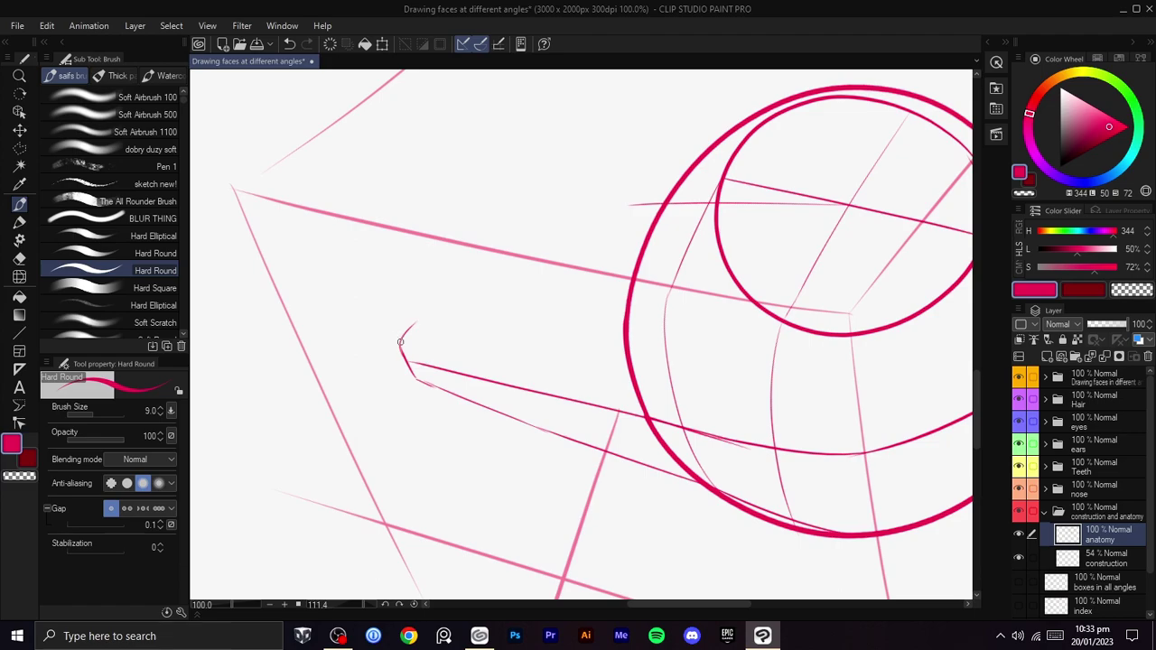
{"action": "left_click_drag", "start_coordinate": [406, 339], "coordinate": [629, 205]}
{"action": "key", "text": "ctrl+z"}
{"action": "left_click_drag", "start_coordinate": [407, 335], "coordinate": [569, 227]}
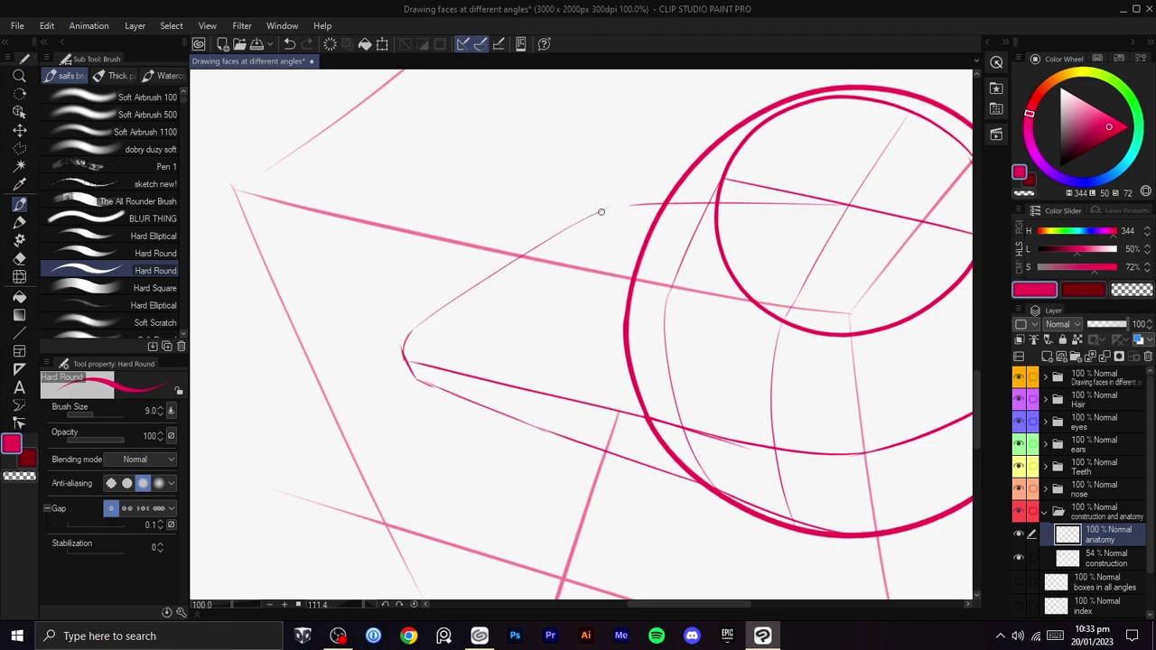
{"action": "scroll", "coordinate": [691, 205], "scroll_direction": "down", "scroll_amount": 2}
{"action": "key", "text": "shift+space"}
{"action": "left_click_drag", "start_coordinate": [709, 206], "coordinate": [458, 233]}
{"action": "left_click_drag", "start_coordinate": [466, 247], "coordinate": [534, 263]}
{"action": "left_click_drag", "start_coordinate": [614, 257], "coordinate": [710, 258]}
{"action": "scroll", "coordinate": [602, 252], "scroll_direction": "up", "scroll_amount": 1}
{"action": "scroll", "coordinate": [619, 278], "scroll_direction": "up", "scroll_amount": 1}
{"action": "scroll", "coordinate": [637, 282], "scroll_direction": "down", "scroll_amount": 2}
- Push the chin slightly towards the facing direction using Liquify with a brush size of 900
{"action": "key", "text": "m"}
{"action": "key", "text": "j"}
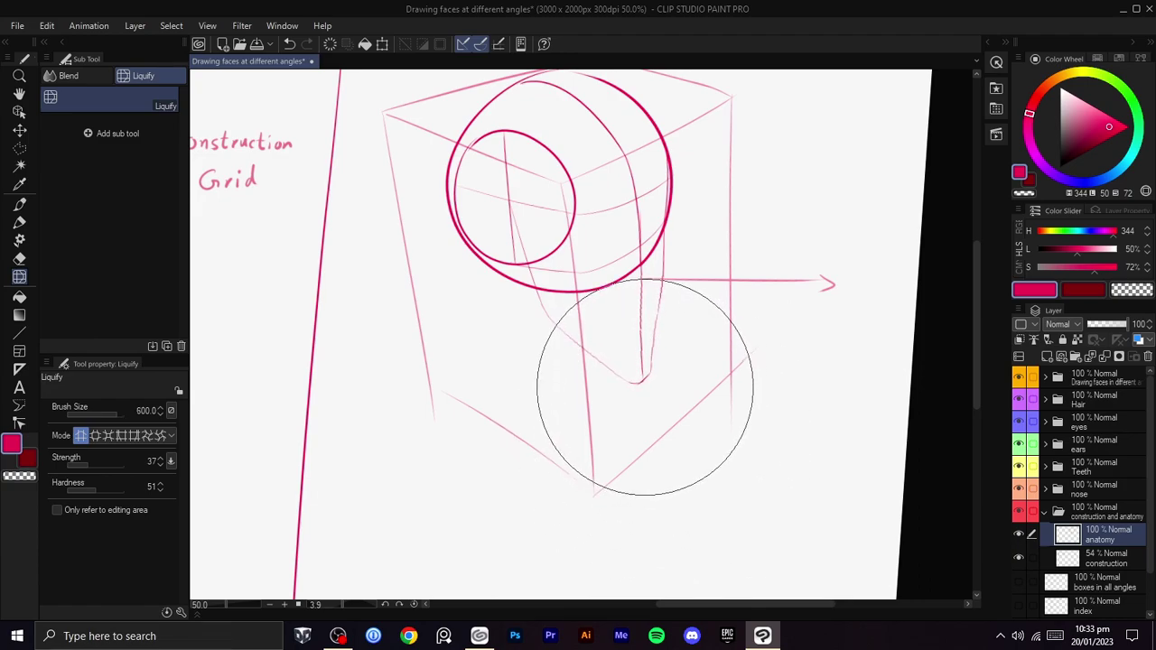
{"action": "key", "text": "]"}
{"action": "key", "text": "]"}
{"action": "key", "text": "]"}
{"action": "left_click_drag", "start_coordinate": [672, 442], "coordinate": [675, 431]}
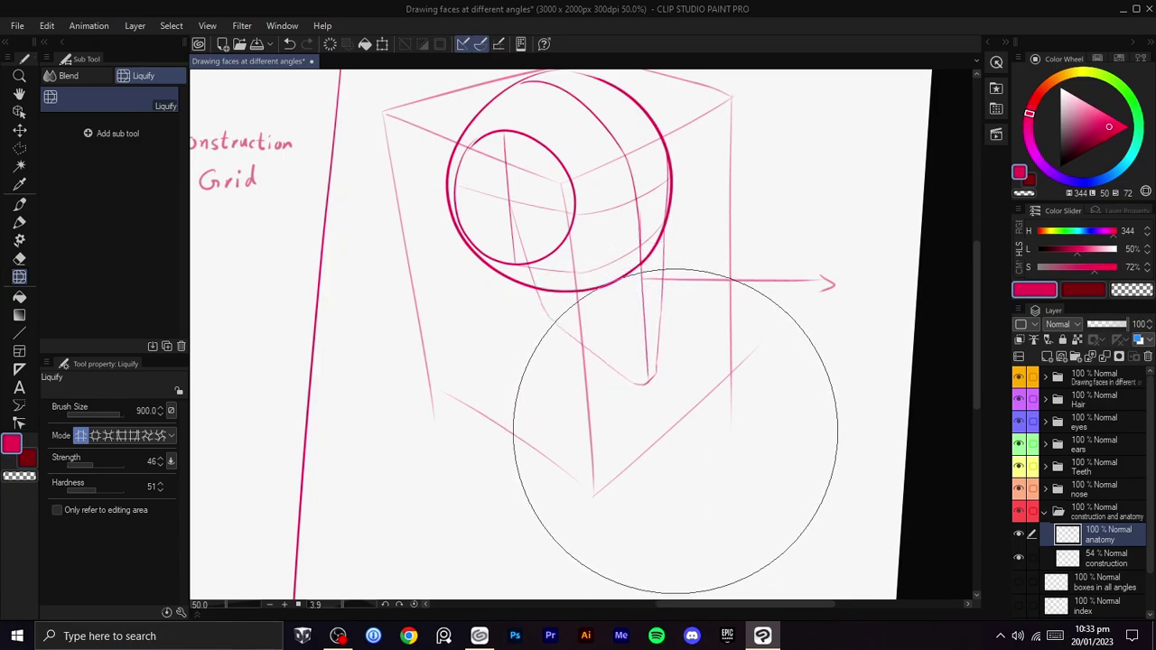
- Reduce the Liquify brush size to 500 and refine the chin's position
{"action": "key", "text": "["}
{"action": "key", "text": "["}
{"action": "key", "text": "["}
{"action": "key", "text": "["}
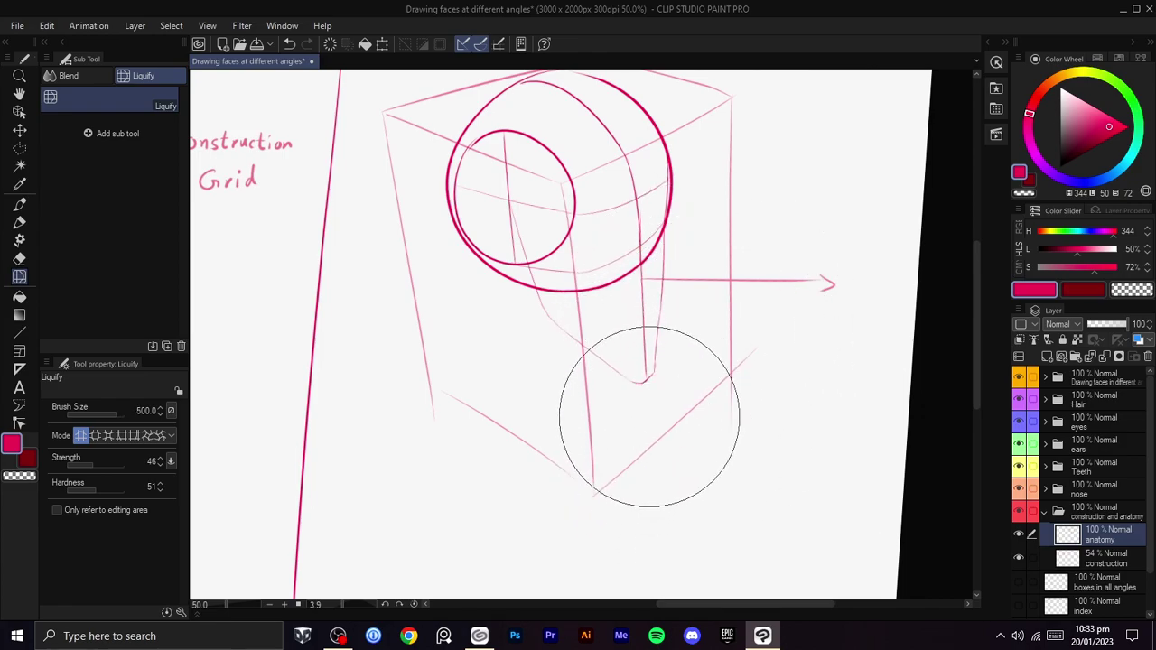
- Examine the chin and jaw of the head construction in closer and rotated views with the Hard Round brush ready
{"action": "key", "text": "b"}
{"action": "key", "text": "space"}
{"action": "left_click_drag", "start_coordinate": [659, 312], "coordinate": [666, 346]}
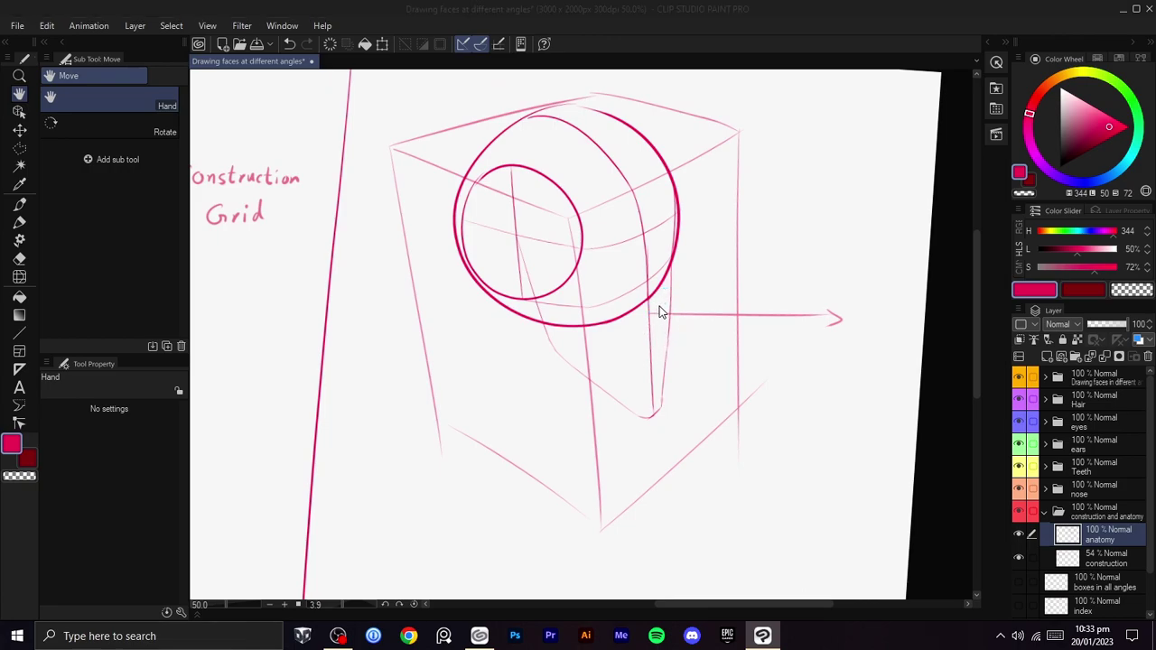
{"action": "scroll", "coordinate": [668, 311], "scroll_direction": "up", "scroll_amount": 1}
{"action": "left_click_drag", "start_coordinate": [684, 317], "coordinate": [688, 394]}
{"action": "key", "text": "shift+space"}
{"action": "scroll", "coordinate": [668, 334], "scroll_direction": "up", "scroll_amount": 1}
{"action": "scroll", "coordinate": [696, 343], "scroll_direction": "down", "scroll_amount": 1}
{"action": "key", "text": "shift+space"}
{"action": "key", "text": "b"}
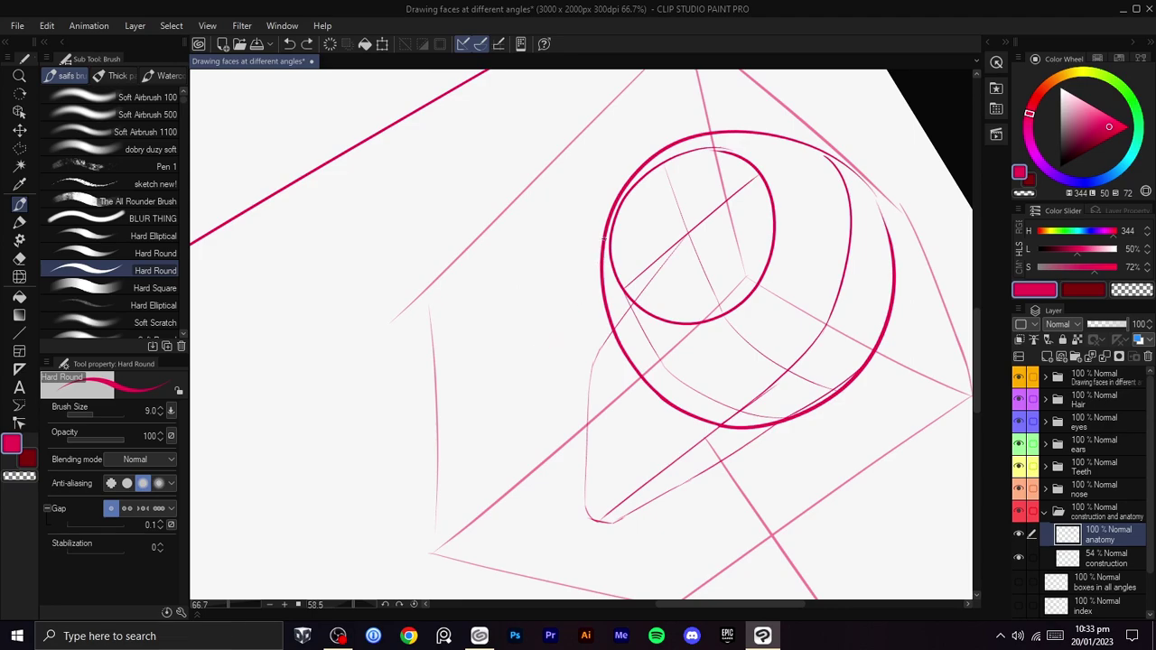
- Examine the sphere, side oval and jaw of the head construction in rotated and closer views
{"action": "key", "text": "r"}
{"action": "left_click_drag", "start_coordinate": [558, 320], "coordinate": [710, 252]}
{"action": "key", "text": "r"}
{"action": "left_click_drag", "start_coordinate": [677, 271], "coordinate": [705, 269]}
{"action": "key", "text": "space"}
{"action": "key", "text": "shift+space"}
{"action": "key", "text": "space"}
{"action": "left_click_drag", "start_coordinate": [539, 301], "coordinate": [552, 289]}
{"action": "scroll", "coordinate": [714, 263], "scroll_direction": "up", "scroll_amount": 2}
{"action": "left_click_drag", "start_coordinate": [750, 284], "coordinate": [573, 263]}
{"action": "key", "text": "shift+space"}
{"action": "key", "text": "space"}
{"action": "key", "text": "shift+space"}
{"action": "scroll", "coordinate": [753, 343], "scroll_direction": "up", "scroll_amount": 1}
{"action": "scroll", "coordinate": [782, 322], "scroll_direction": "down", "scroll_amount": 1}
{"action": "scroll", "coordinate": [782, 322], "scroll_direction": "down", "scroll_amount": 1}
{"action": "key", "text": "shift+space"}
{"action": "scroll", "coordinate": [777, 281], "scroll_direction": "up", "scroll_amount": 2}
{"action": "key", "text": "space"}
{"action": "left_click_drag", "start_coordinate": [572, 263], "coordinate": [698, 228]}
{"action": "key", "text": "shift+space"}
{"action": "mouse_move", "coordinate": [704, 285]}
{"action": "left_mouse_down"}
{"action": "mouse_move", "coordinate": [639, 438]}
{"action": "mouse_move", "coordinate": [581, 458]}
{"action": "mouse_move", "coordinate": [663, 291]}
{"action": "mouse_move", "coordinate": [624, 429]}
{"action": "mouse_move", "coordinate": [706, 259]}
{"action": "left_mouse_up"}
{"action": "scroll", "coordinate": [580, 460], "scroll_direction": "down", "scroll_amount": 2}
{"action": "key", "text": "space"}
{"action": "scroll", "coordinate": [562, 304], "scroll_direction": "up", "scroll_amount": 1}
{"action": "scroll", "coordinate": [606, 309], "scroll_direction": "up", "scroll_amount": 1}
{"action": "key", "text": "shift+space"}
{"action": "key", "text": "shift+space"}
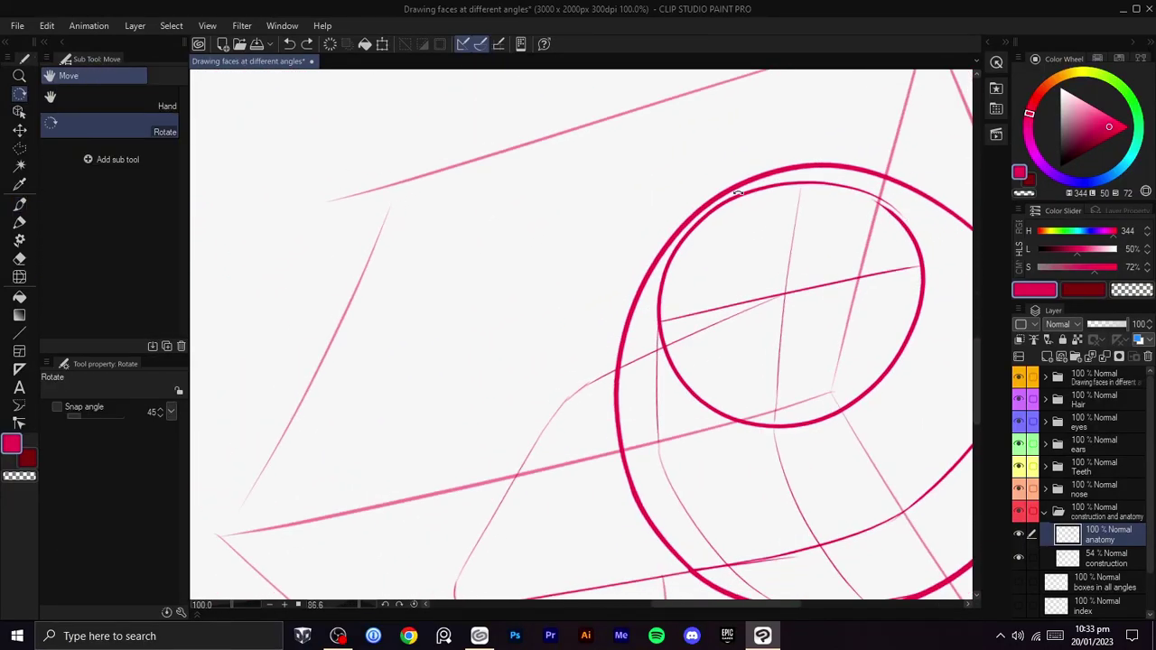
{"action": "left_click_drag", "start_coordinate": [709, 199], "coordinate": [443, 365]}
{"action": "key", "text": "ctrl+z"}
{"action": "left_click_drag", "start_coordinate": [692, 209], "coordinate": [377, 440]}
{"action": "key", "text": "shift+space"}
{"action": "mouse_move", "coordinate": [733, 303]}
{"action": "left_mouse_down"}
{"action": "mouse_move", "coordinate": [690, 202]}
{"action": "mouse_move", "coordinate": [619, 240]}
{"action": "left_mouse_up"}
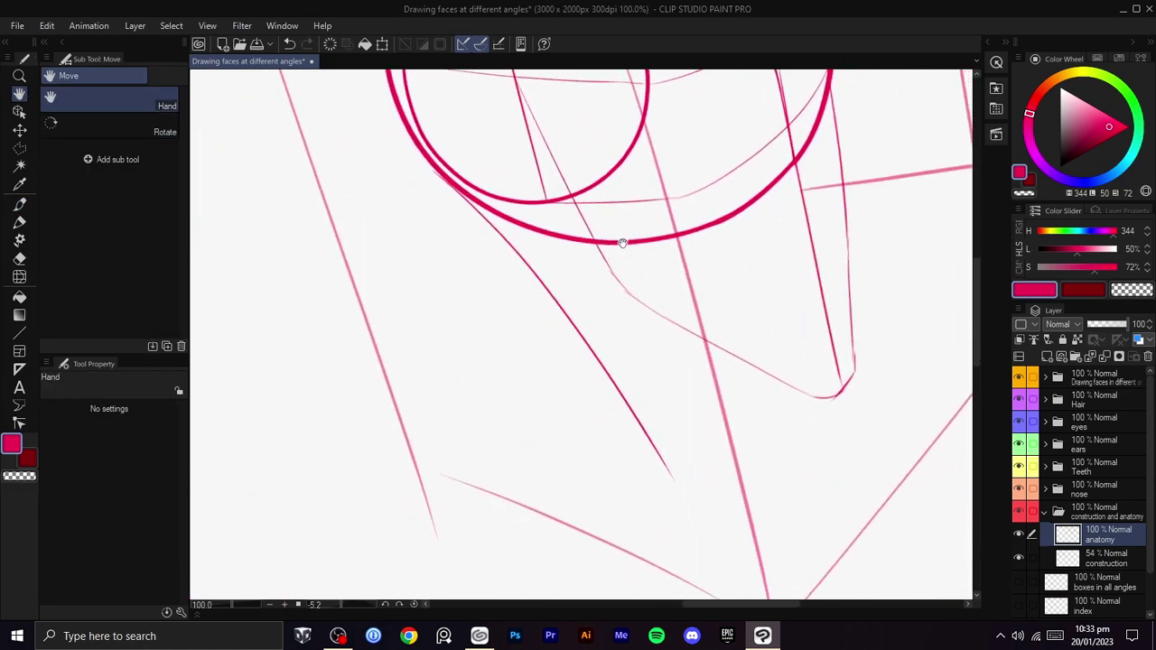
{"action": "key", "text": "b"}
{"action": "left_click_drag", "start_coordinate": [759, 366], "coordinate": [769, 443]}
{"action": "key", "text": "ctrl+z"}
{"action": "scroll", "coordinate": [772, 417], "scroll_direction": "down", "scroll_amount": 3}
{"action": "key", "text": "r"}
{"action": "mouse_move", "coordinate": [807, 382]}
{"action": "left_mouse_down"}
{"action": "mouse_move", "coordinate": [818, 389]}
{"action": "mouse_move", "coordinate": [810, 307]}
{"action": "mouse_move", "coordinate": [742, 404]}
{"action": "left_mouse_up"}
{"action": "key", "text": "ctrl+z"}
- Examine the front of the jaw and the chin up close in rotated views
{"action": "key", "text": "space"}
{"action": "scroll", "coordinate": [764, 359], "scroll_direction": "up", "scroll_amount": 2}
{"action": "key", "text": "shift+space"}
{"action": "left_click_drag", "start_coordinate": [770, 368], "coordinate": [791, 454]}
{"action": "key", "text": "shift+space"}
{"action": "left_click_drag", "start_coordinate": [806, 418], "coordinate": [813, 386]}
{"action": "left_click_drag", "start_coordinate": [777, 382], "coordinate": [821, 360]}
{"action": "left_click_drag", "start_coordinate": [800, 349], "coordinate": [782, 282]}
{"action": "key", "text": "shift+space"}
{"action": "key", "text": "shift+space"}
{"action": "mouse_move", "coordinate": [782, 275]}
{"action": "left_mouse_down"}
{"action": "mouse_move", "coordinate": [780, 298]}
{"action": "mouse_move", "coordinate": [768, 289]}
{"action": "left_mouse_up"}
{"action": "left_click_drag", "start_coordinate": [765, 285], "coordinate": [757, 291]}
- Mark the face centre line from the sphere's lower edge to the chin with five short ticks for the lower facial features
{"action": "key", "text": "b"}
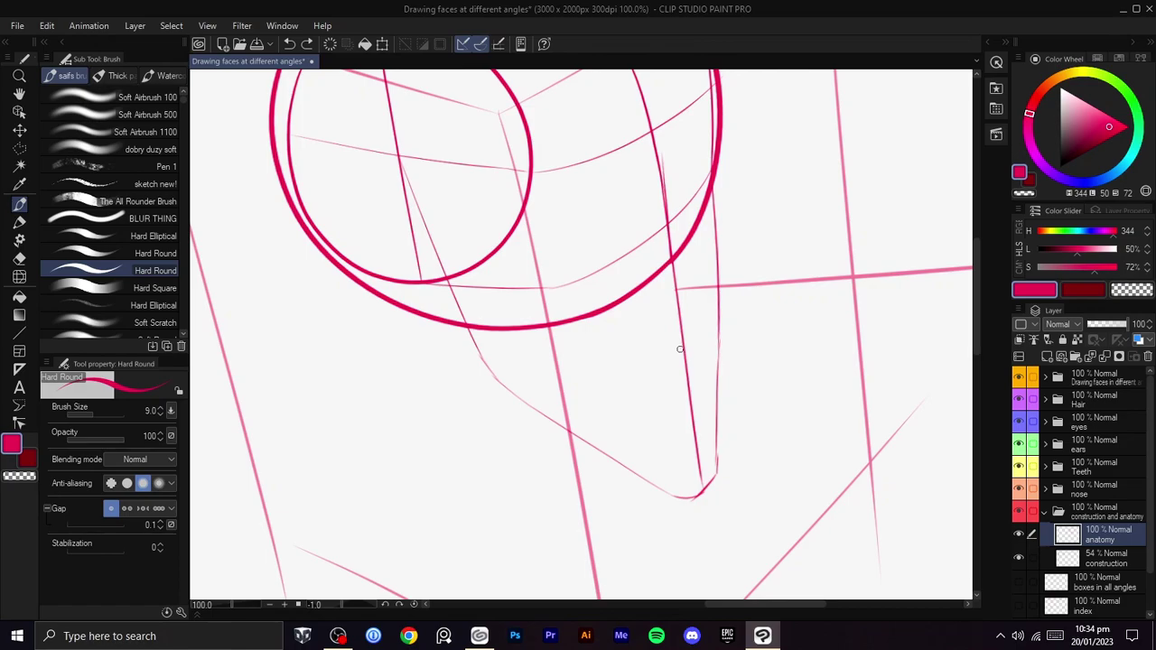
{"action": "left_click_drag", "start_coordinate": [680, 380], "coordinate": [692, 368]}
{"action": "key", "text": "ctrl+z"}
{"action": "key", "text": "ctrl+z"}
{"action": "left_click_drag", "start_coordinate": [667, 284], "coordinate": [681, 275]}
{"action": "key", "text": "ctrl+z"}
{"action": "key", "text": "space"}
{"action": "mouse_move", "coordinate": [691, 302]}
{"action": "left_mouse_down"}
{"action": "mouse_move", "coordinate": [684, 261]}
{"action": "mouse_move", "coordinate": [647, 206]}
{"action": "left_mouse_up"}
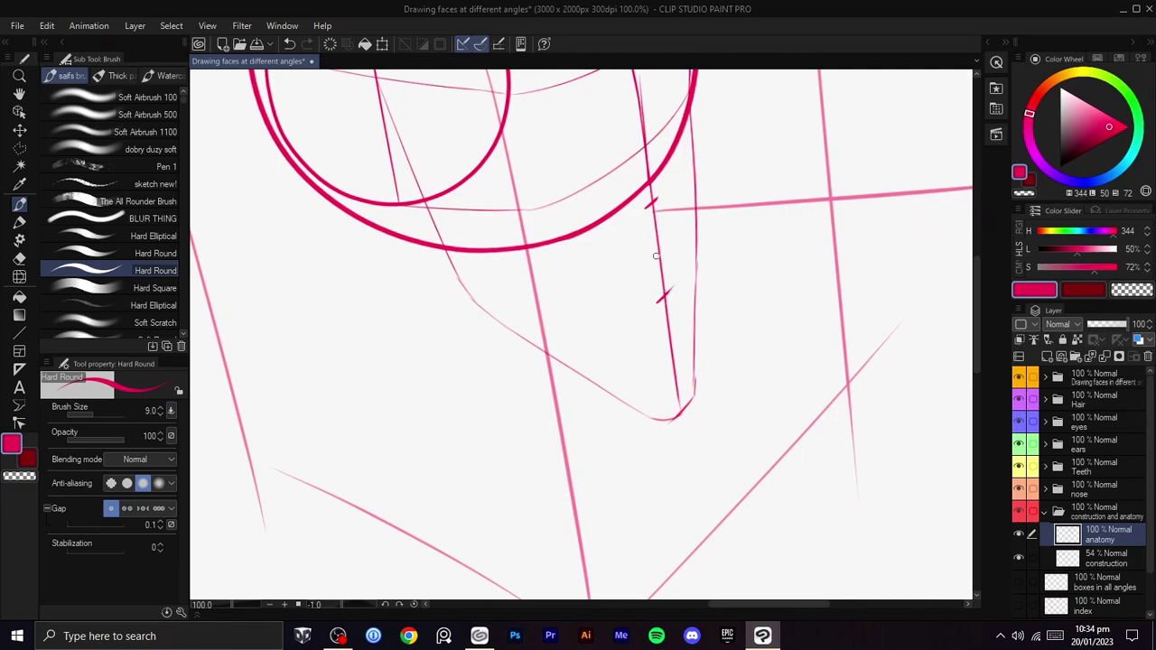
{"action": "key", "text": "ctrl+z"}
{"action": "left_click_drag", "start_coordinate": [653, 265], "coordinate": [667, 255]}
{"action": "mouse_move", "coordinate": [666, 364]}
{"action": "left_mouse_down"}
{"action": "mouse_move", "coordinate": [681, 348]}
{"action": "mouse_move", "coordinate": [660, 392]}
{"action": "left_mouse_up"}
- Examine the ticked face line within the whole boxed head construction
{"action": "key", "text": "space"}
{"action": "scroll", "coordinate": [695, 329], "scroll_direction": "down", "scroll_amount": 2}
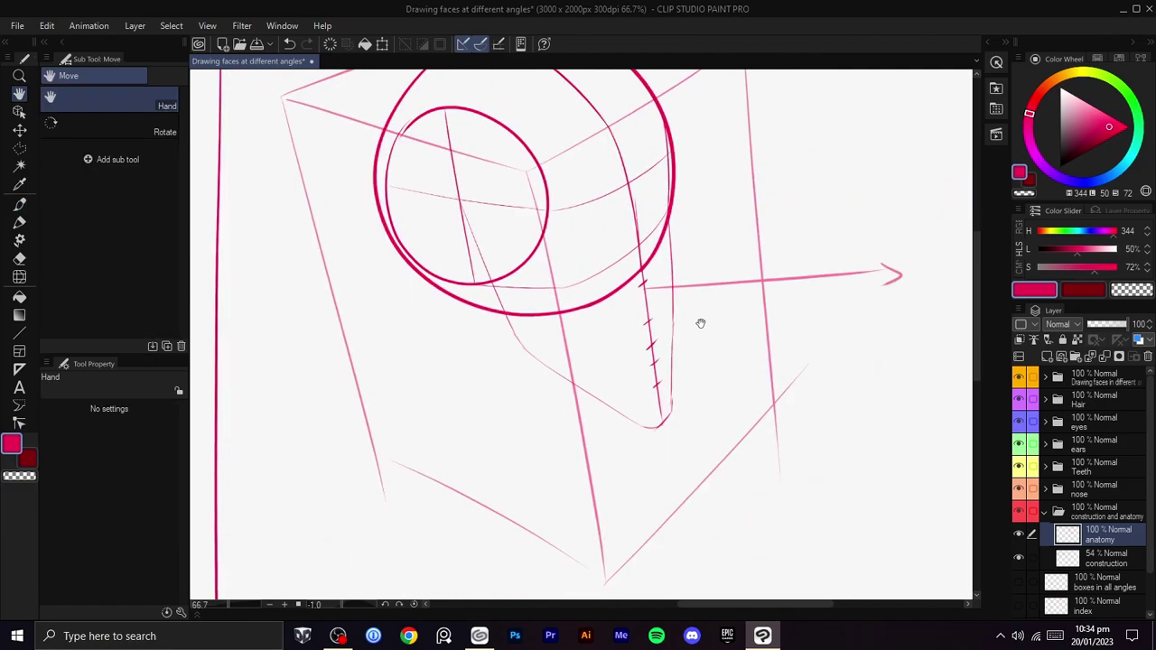
{"action": "key", "text": "r"}
{"action": "left_click_drag", "start_coordinate": [743, 274], "coordinate": [782, 142]}
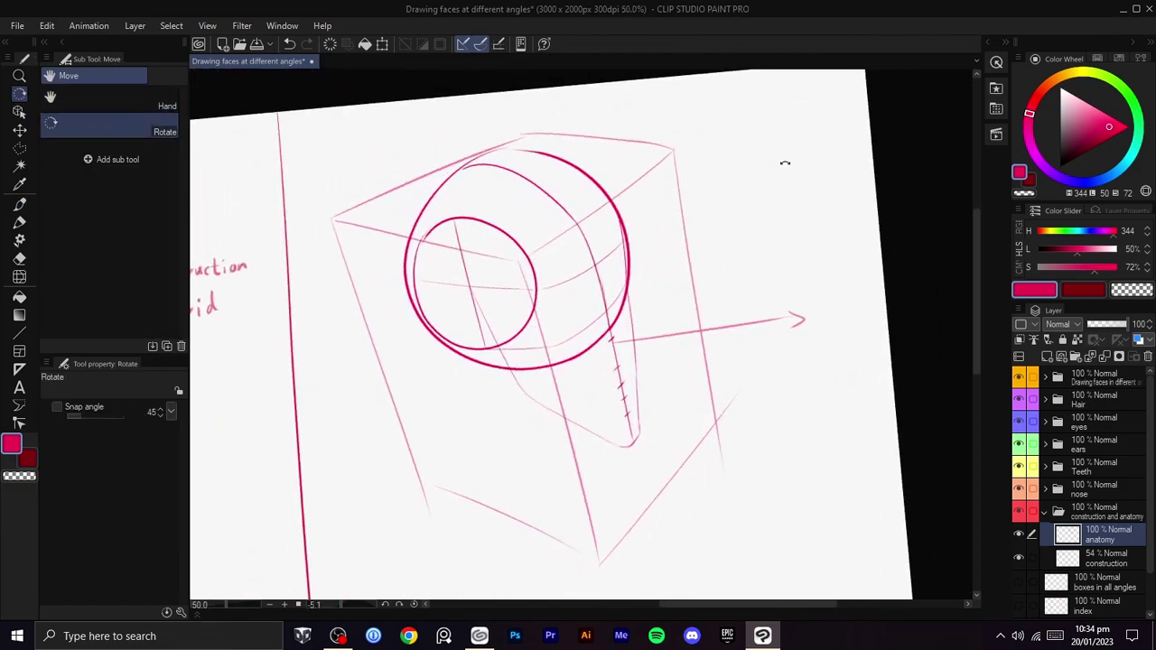
{"action": "key", "text": "space"}
{"action": "scroll", "coordinate": [708, 403], "scroll_direction": "up", "scroll_amount": 1}
{"action": "left_click_drag", "start_coordinate": [609, 389], "coordinate": [740, 301]}
{"action": "scroll", "coordinate": [639, 392], "scroll_direction": "up", "scroll_amount": 1}
{"action": "scroll", "coordinate": [739, 302], "scroll_direction": "down", "scroll_amount": 3}
{"action": "key", "text": "b"}
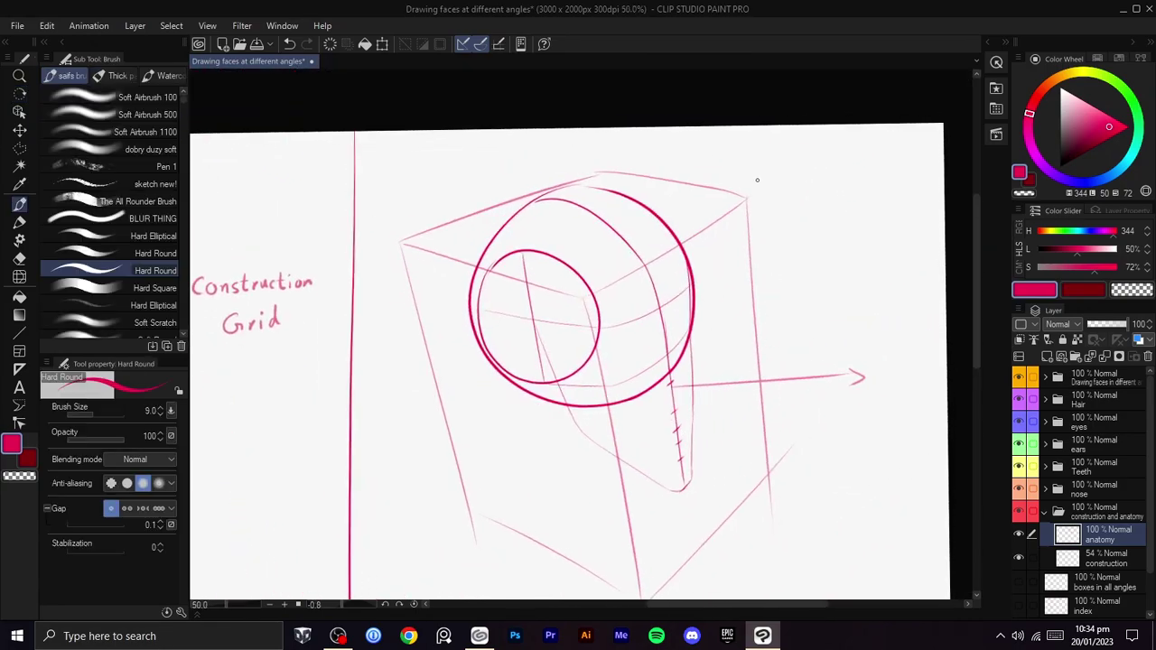
{"action": "left_click_drag", "start_coordinate": [788, 186], "coordinate": [816, 377]}
{"action": "key", "text": "ctrl+z"}
- On the construction layer, bracket the mouth section beside the ticks, label it "Lip" and mark its upper limit "Top"
{"action": "key", "text": "space"}
{"action": "scroll", "coordinate": [777, 420], "scroll_direction": "up", "scroll_amount": 1}
{"action": "mouse_move", "coordinate": [777, 420]}
{"action": "left_mouse_down"}
{"action": "mouse_move", "coordinate": [736, 287]}
{"action": "mouse_move", "coordinate": [749, 301]}
{"action": "left_mouse_up"}
{"action": "scroll", "coordinate": [737, 287], "scroll_direction": "up", "scroll_amount": 1}
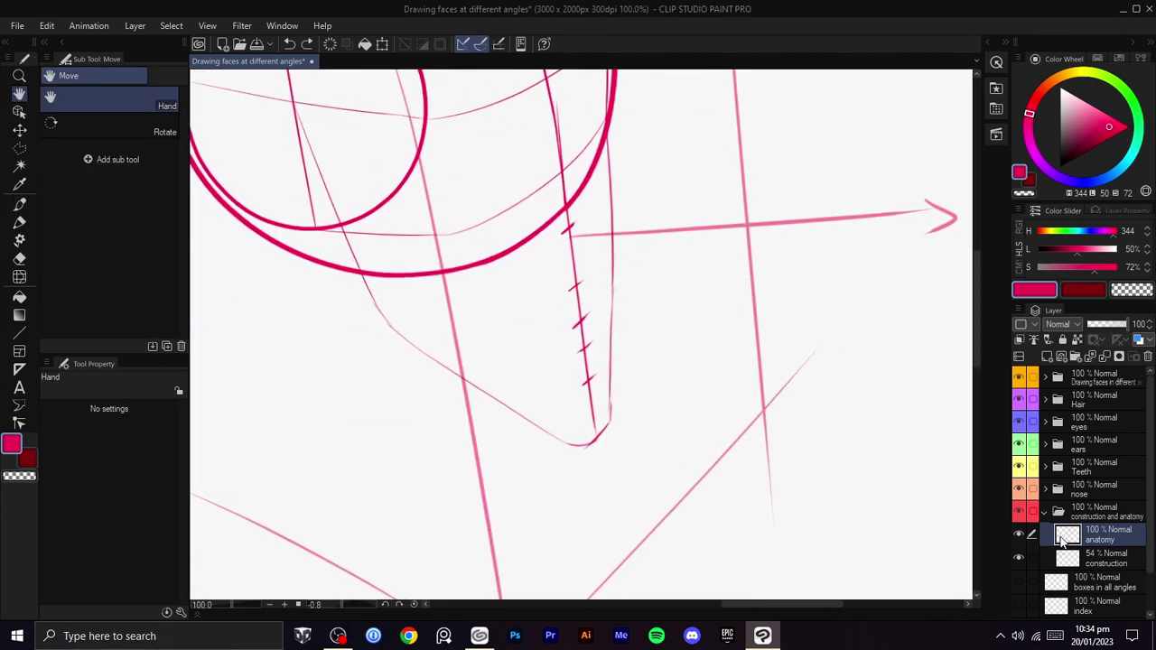
{"action": "left_click", "coordinate": [1076, 559]}
{"action": "left_click_drag", "start_coordinate": [700, 368], "coordinate": [738, 374]}
{"action": "key", "text": "b"}
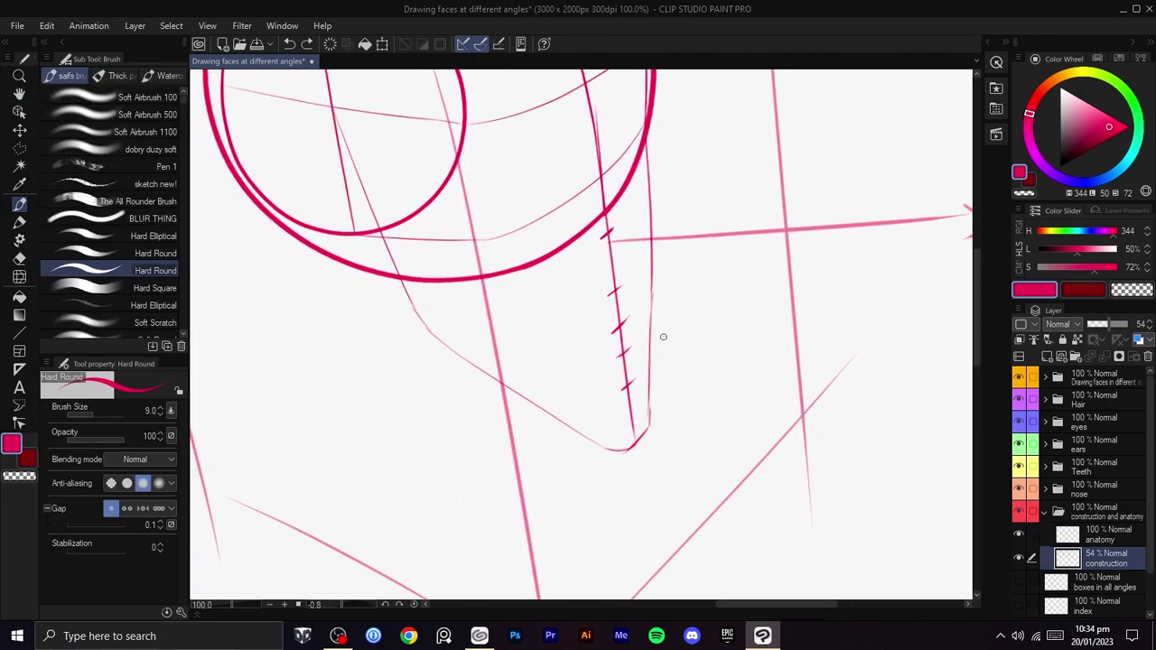
{"action": "mouse_move", "coordinate": [664, 269]}
{"action": "left_mouse_down"}
{"action": "mouse_move", "coordinate": [684, 301]}
{"action": "mouse_move", "coordinate": [679, 342]}
{"action": "left_mouse_up"}
{"action": "mouse_move", "coordinate": [701, 274]}
{"action": "left_mouse_down"}
{"action": "mouse_move", "coordinate": [705, 294]}
{"action": "mouse_move", "coordinate": [736, 306]}
{"action": "mouse_move", "coordinate": [736, 289]}
{"action": "left_mouse_up"}
{"action": "left_click_drag", "start_coordinate": [637, 280], "coordinate": [693, 255]}
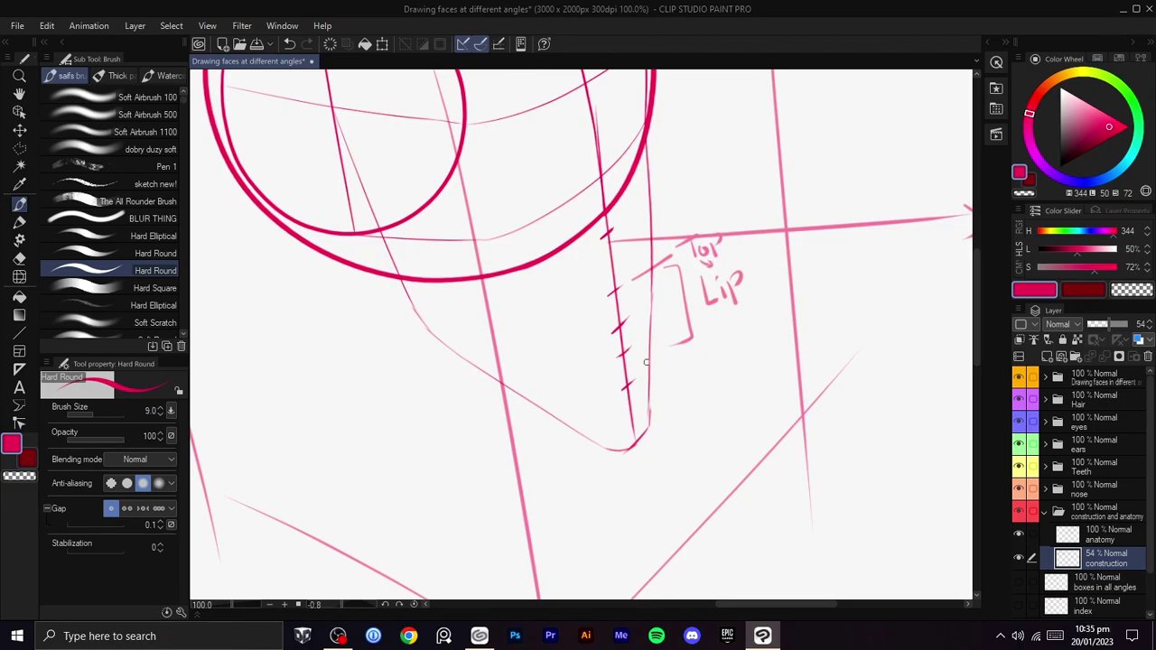
- Mark the lower limit of the lips "Bottom", and bracket the section below it with the label "chin"
{"action": "mouse_move", "coordinate": [644, 348]}
{"action": "left_mouse_down"}
{"action": "mouse_move", "coordinate": [710, 351]}
{"action": "mouse_move", "coordinate": [780, 321]}
{"action": "mouse_move", "coordinate": [742, 307]}
{"action": "left_mouse_up"}
{"action": "left_click_drag", "start_coordinate": [798, 364], "coordinate": [770, 332]}
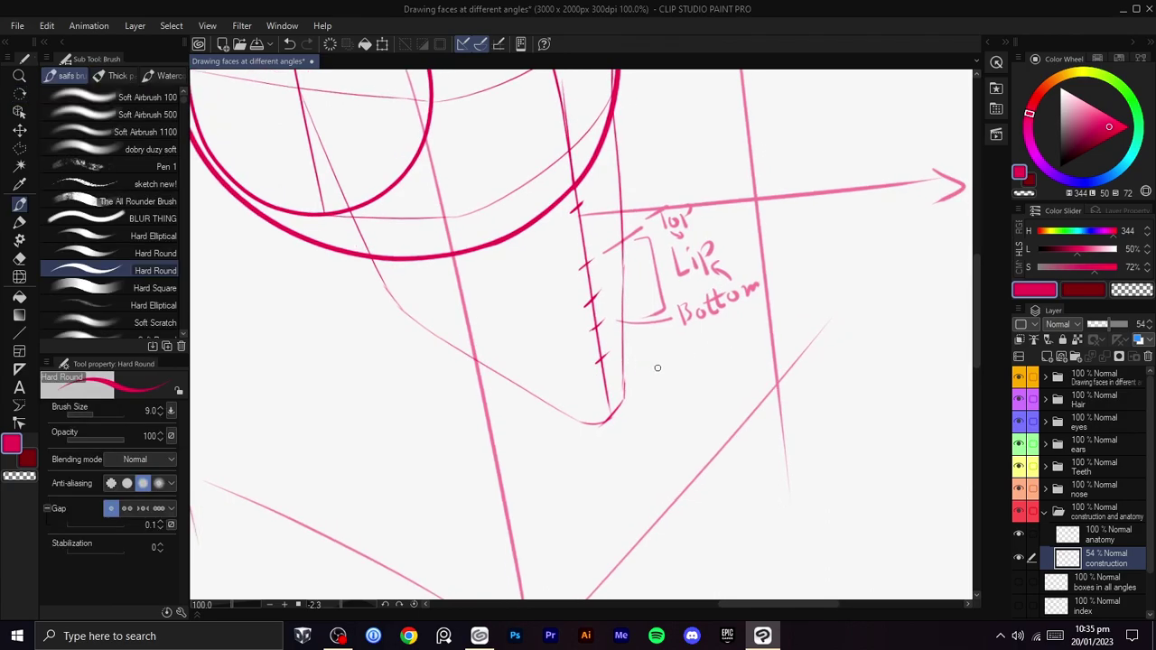
{"action": "mouse_move", "coordinate": [646, 341]}
{"action": "left_mouse_down"}
{"action": "mouse_move", "coordinate": [658, 374]}
{"action": "mouse_move", "coordinate": [641, 388]}
{"action": "mouse_move", "coordinate": [738, 378]}
{"action": "left_mouse_up"}
{"action": "left_click_drag", "start_coordinate": [738, 351], "coordinate": [755, 372]}
{"action": "left_click_drag", "start_coordinate": [757, 362], "coordinate": [780, 358]}
{"action": "left_click", "coordinate": [757, 353]}
- Bracket the section between the brow line and the nose base as "nose", and add a shorter bracket labelled "eyes"
{"action": "left_click_drag", "start_coordinate": [747, 341], "coordinate": [793, 495]}
{"action": "left_click_drag", "start_coordinate": [655, 311], "coordinate": [668, 359]}
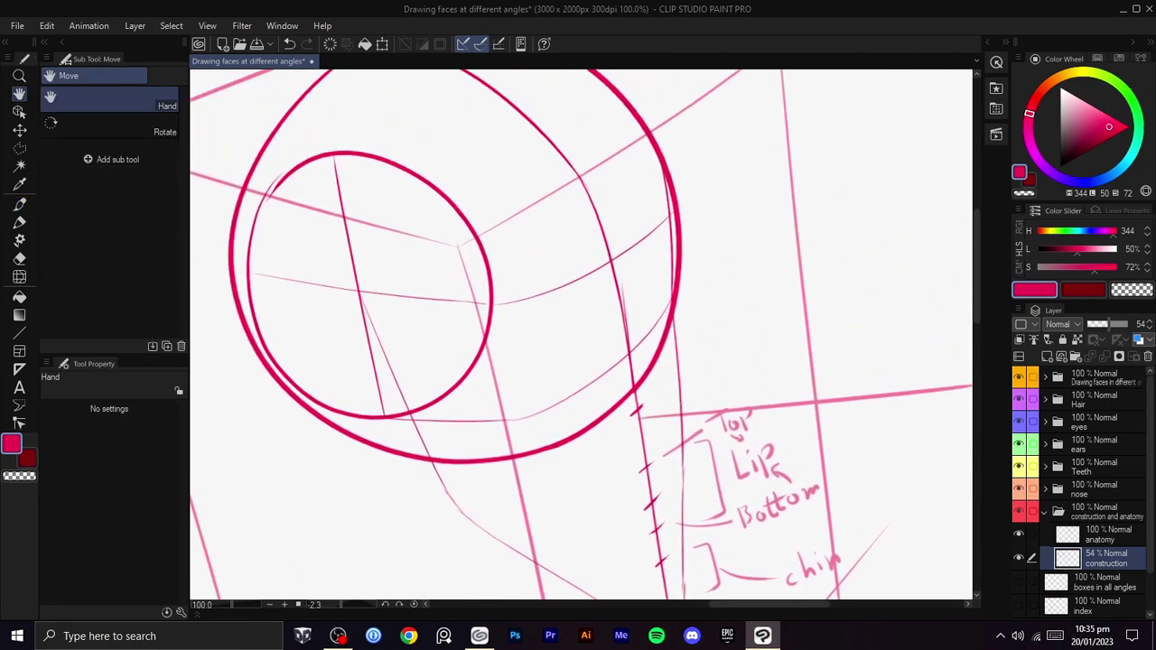
{"action": "left_click_drag", "start_coordinate": [704, 213], "coordinate": [744, 327]}
{"action": "key", "text": "ctrl+z"}
{"action": "mouse_move", "coordinate": [699, 207]}
{"action": "left_mouse_down"}
{"action": "mouse_move", "coordinate": [735, 364]}
{"action": "mouse_move", "coordinate": [718, 389]}
{"action": "left_mouse_up"}
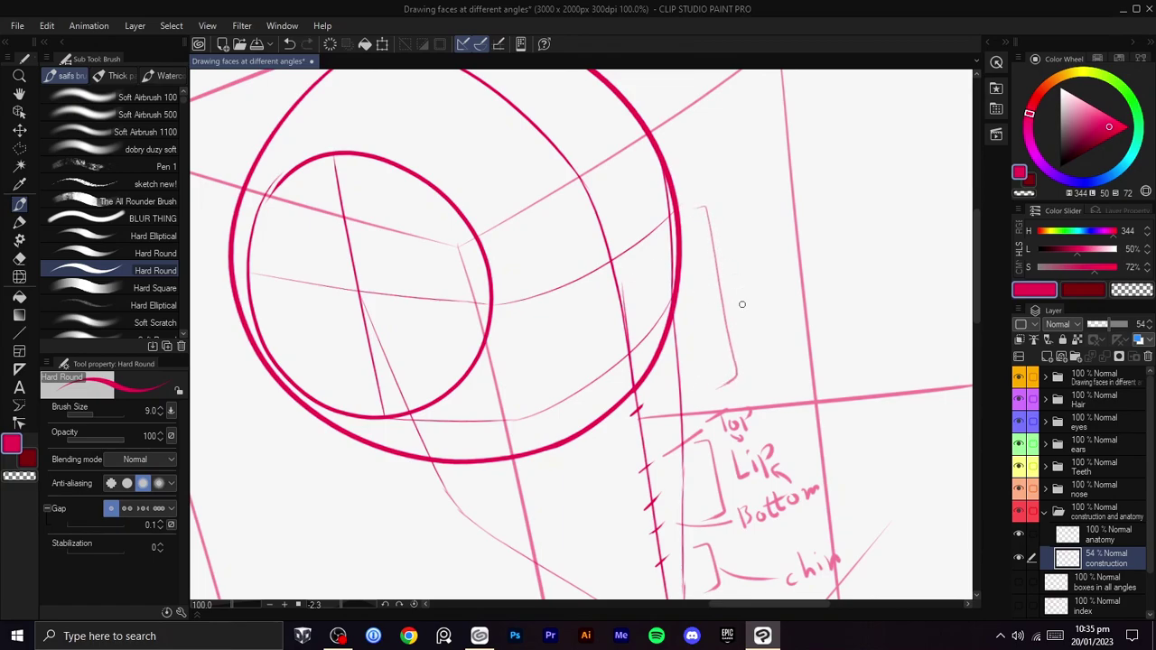
{"action": "mouse_move", "coordinate": [779, 292]}
{"action": "left_mouse_down"}
{"action": "mouse_move", "coordinate": [770, 306]}
{"action": "mouse_move", "coordinate": [794, 297]}
{"action": "left_mouse_up"}
{"action": "mouse_move", "coordinate": [727, 200]}
{"action": "left_mouse_down"}
{"action": "mouse_move", "coordinate": [749, 256]}
{"action": "mouse_move", "coordinate": [736, 270]}
{"action": "left_mouse_up"}
{"action": "left_click_drag", "start_coordinate": [764, 230], "coordinate": [780, 233]}
{"action": "mouse_move", "coordinate": [787, 219]}
{"action": "left_mouse_down"}
{"action": "mouse_move", "coordinate": [778, 259]}
{"action": "mouse_move", "coordinate": [806, 230]}
{"action": "left_mouse_up"}
{"action": "left_click_drag", "start_coordinate": [820, 207], "coordinate": [810, 226]}
- On the anatomy layer, draw a curved hairline from the top of the side oval across the sphere's upper front
{"action": "left_click_drag", "start_coordinate": [738, 178], "coordinate": [755, 305]}
{"action": "left_click_drag", "start_coordinate": [649, 331], "coordinate": [720, 311]}
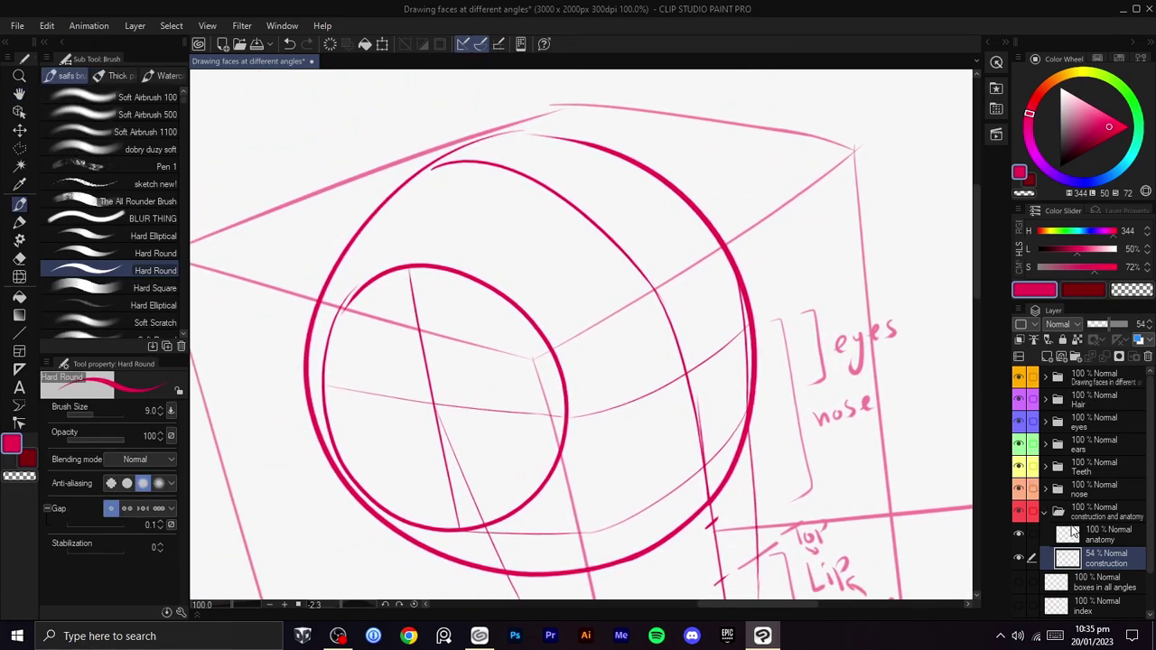
{"action": "left_click", "coordinate": [1073, 532]}
{"action": "left_click_drag", "start_coordinate": [852, 443], "coordinate": [895, 453]}
{"action": "left_click_drag", "start_coordinate": [535, 294], "coordinate": [713, 239]}
{"action": "key", "text": "ctrl+z"}
{"action": "mouse_move", "coordinate": [524, 288]}
{"action": "left_mouse_down"}
{"action": "mouse_move", "coordinate": [678, 237]}
{"action": "mouse_move", "coordinate": [686, 219]}
{"action": "left_mouse_up"}
{"action": "key", "text": "ctrl+z"}
{"action": "mouse_move", "coordinate": [532, 291]}
{"action": "left_mouse_down"}
{"action": "mouse_move", "coordinate": [724, 215]}
{"action": "mouse_move", "coordinate": [531, 290]}
{"action": "left_mouse_up"}
{"action": "key", "text": "ctrl+z"}
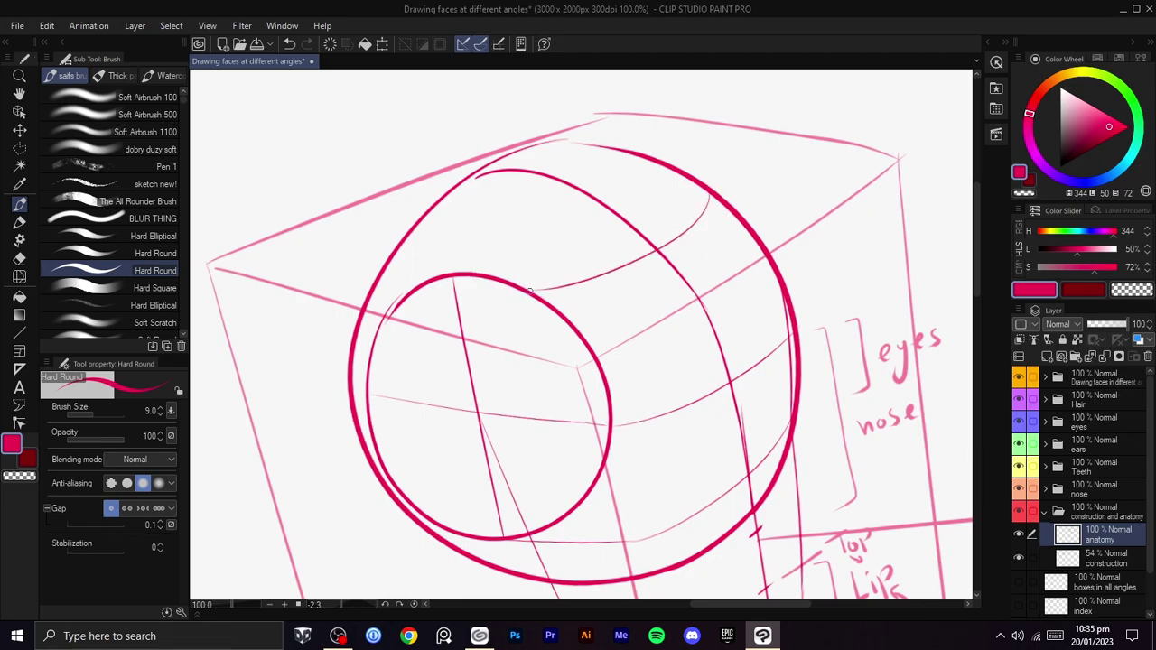
- On the construction layer, bracket the section between the hairline curve and the brow line and label it "hairline"
{"action": "left_click", "coordinate": [1093, 558]}
{"action": "left_click_drag", "start_coordinate": [801, 302], "coordinate": [706, 265]}
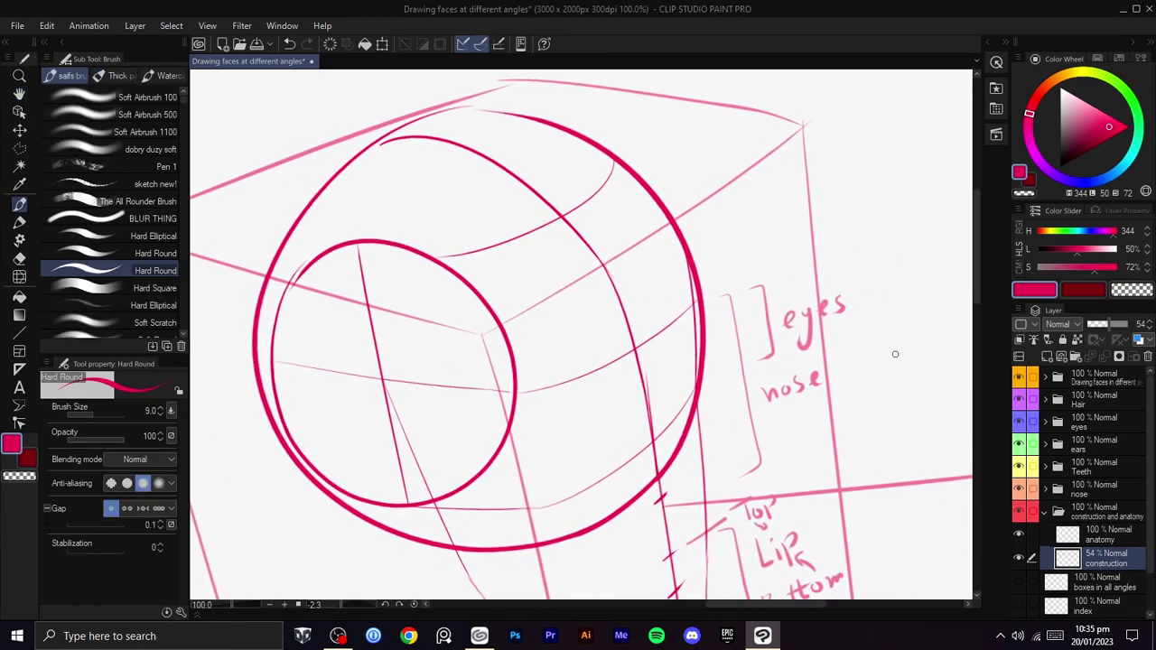
{"action": "left_click", "coordinate": [1087, 542]}
{"action": "mouse_move", "coordinate": [840, 438]}
{"action": "left_mouse_down"}
{"action": "mouse_move", "coordinate": [809, 401]}
{"action": "mouse_move", "coordinate": [777, 439]}
{"action": "mouse_move", "coordinate": [792, 452]}
{"action": "mouse_move", "coordinate": [794, 486]}
{"action": "left_mouse_up"}
{"action": "left_click", "coordinate": [1070, 562]}
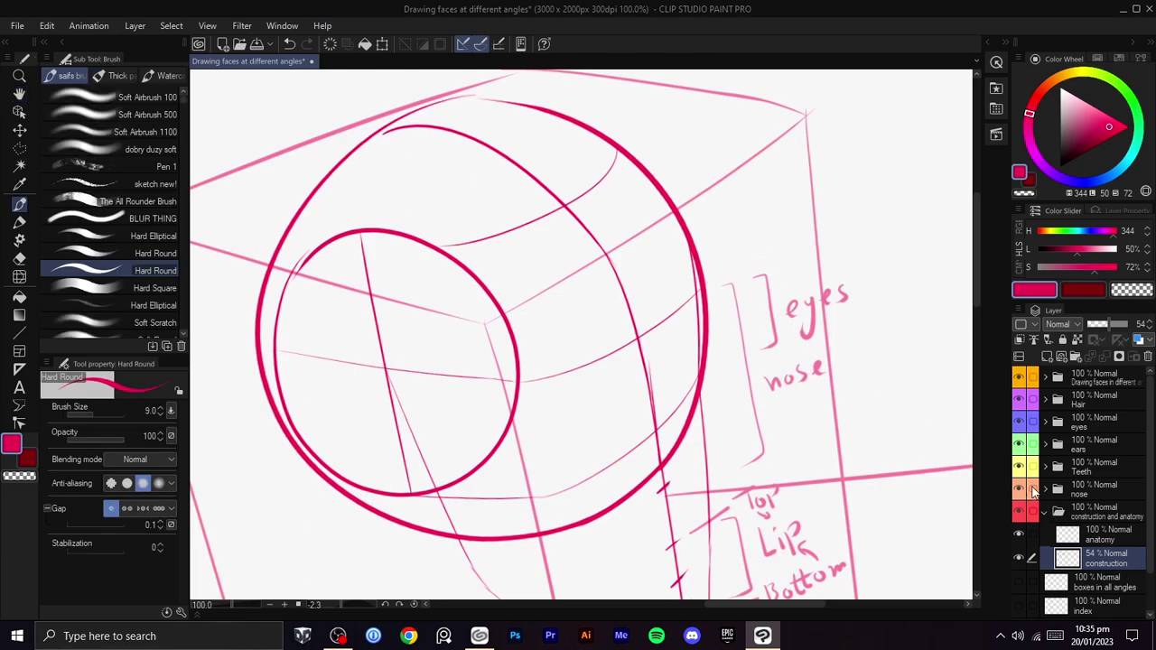
{"action": "mouse_move", "coordinate": [710, 119]}
{"action": "left_mouse_down"}
{"action": "mouse_move", "coordinate": [756, 264]}
{"action": "mouse_move", "coordinate": [735, 272]}
{"action": "left_mouse_up"}
{"action": "mouse_move", "coordinate": [768, 152]}
{"action": "left_mouse_down"}
{"action": "mouse_move", "coordinate": [780, 184]}
{"action": "mouse_move", "coordinate": [825, 155]}
{"action": "mouse_move", "coordinate": [843, 160]}
{"action": "left_mouse_up"}
{"action": "left_click_drag", "start_coordinate": [770, 190], "coordinate": [876, 164]}
- Lower the construction layer's opacity to 32% and make the anatomy layer active
{"action": "scroll", "coordinate": [855, 212], "scroll_direction": "down", "scroll_amount": 2}
{"action": "key", "text": "r"}
{"action": "left_click_drag", "start_coordinate": [855, 214], "coordinate": [859, 236]}
{"action": "scroll", "coordinate": [857, 261], "scroll_direction": "up", "scroll_amount": 1}
{"action": "key", "text": "h"}
{"action": "left_click_drag", "start_coordinate": [857, 268], "coordinate": [833, 237]}
{"action": "left_click_drag", "start_coordinate": [1108, 323], "coordinate": [1099, 321]}
{"action": "left_click", "coordinate": [1079, 536]}
- Examine the labelled facial sections of the head in closer and slightly rotated views
{"action": "left_click_drag", "start_coordinate": [967, 487], "coordinate": [900, 394]}
{"action": "scroll", "coordinate": [848, 402], "scroll_direction": "up", "scroll_amount": 1}
{"action": "left_click_drag", "start_coordinate": [736, 383], "coordinate": [855, 455]}
{"action": "key", "text": "r"}
{"action": "left_click_drag", "start_coordinate": [866, 419], "coordinate": [879, 460]}
{"action": "key", "text": "h"}
{"action": "key", "text": "r"}
{"action": "key", "text": "h"}
{"action": "left_click_drag", "start_coordinate": [811, 408], "coordinate": [826, 436]}
{"action": "key", "text": "r"}
{"action": "left_click_drag", "start_coordinate": [794, 359], "coordinate": [843, 507]}
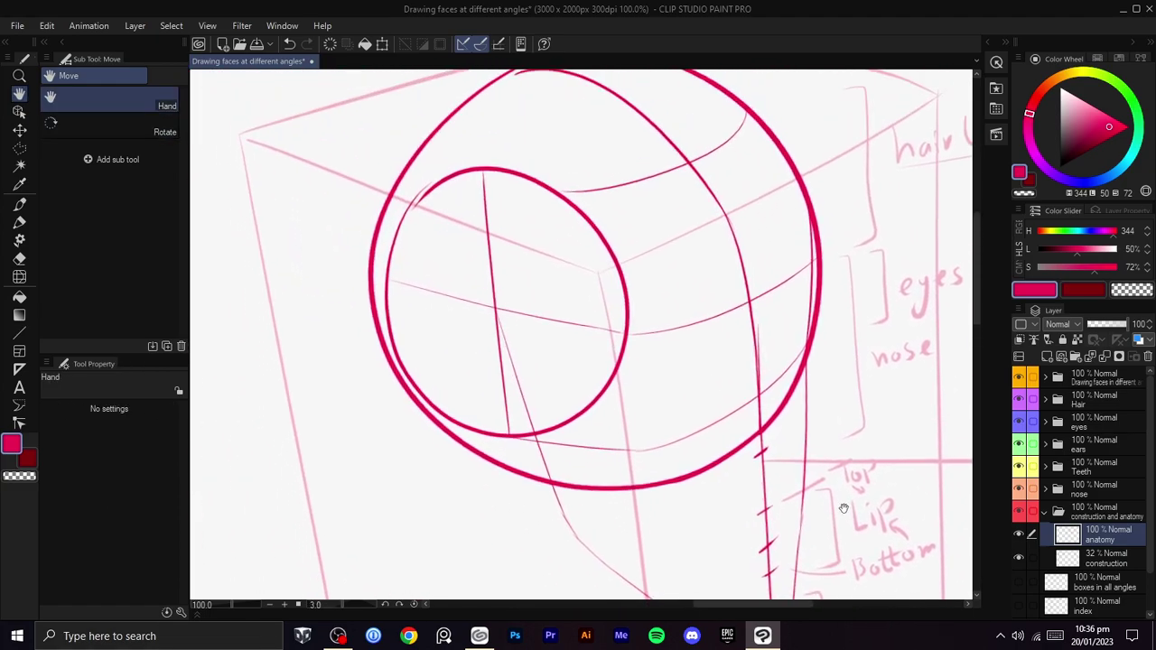
- Lower the anatomy layer's opacity to 43% and add a new layer above it
{"action": "left_click", "coordinate": [1108, 324]}
{"action": "left_click_drag", "start_coordinate": [1092, 328], "coordinate": [1104, 326]}
{"action": "scroll", "coordinate": [867, 325], "scroll_direction": "down", "scroll_amount": 1}
{"action": "left_click_drag", "start_coordinate": [889, 384], "coordinate": [857, 326]}
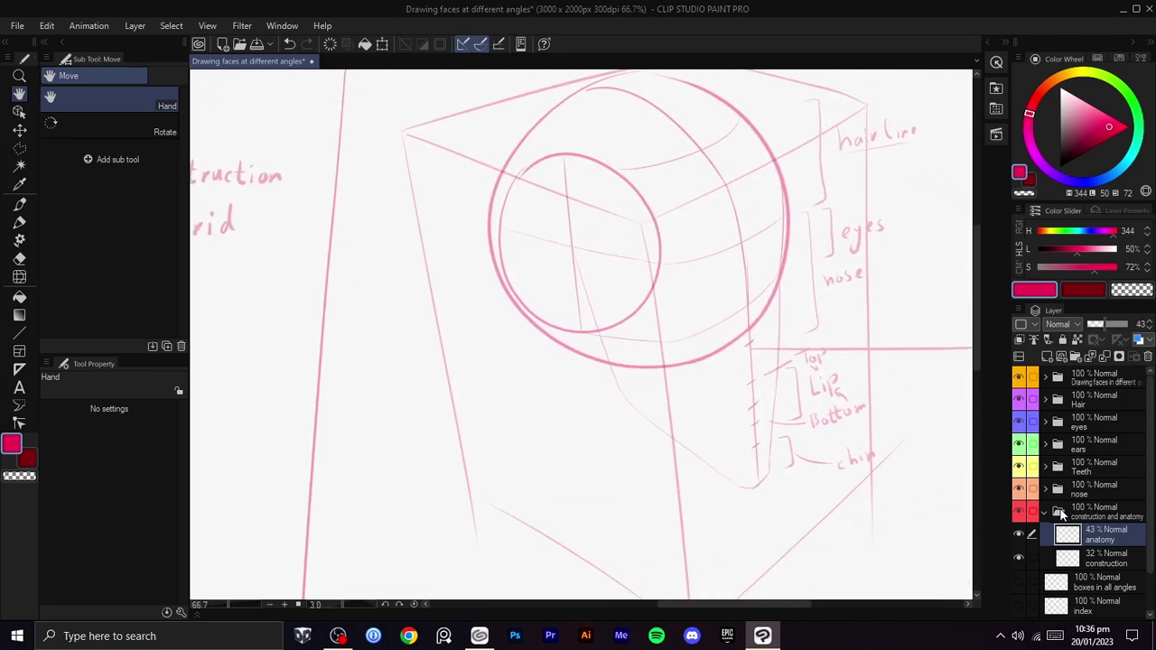
{"action": "left_click", "coordinate": [1046, 355]}
- Draw a rounded four-sided eye socket below the brow line, between the side oval and the face centre line
{"action": "scroll", "coordinate": [730, 374], "scroll_direction": "up", "scroll_amount": 3}
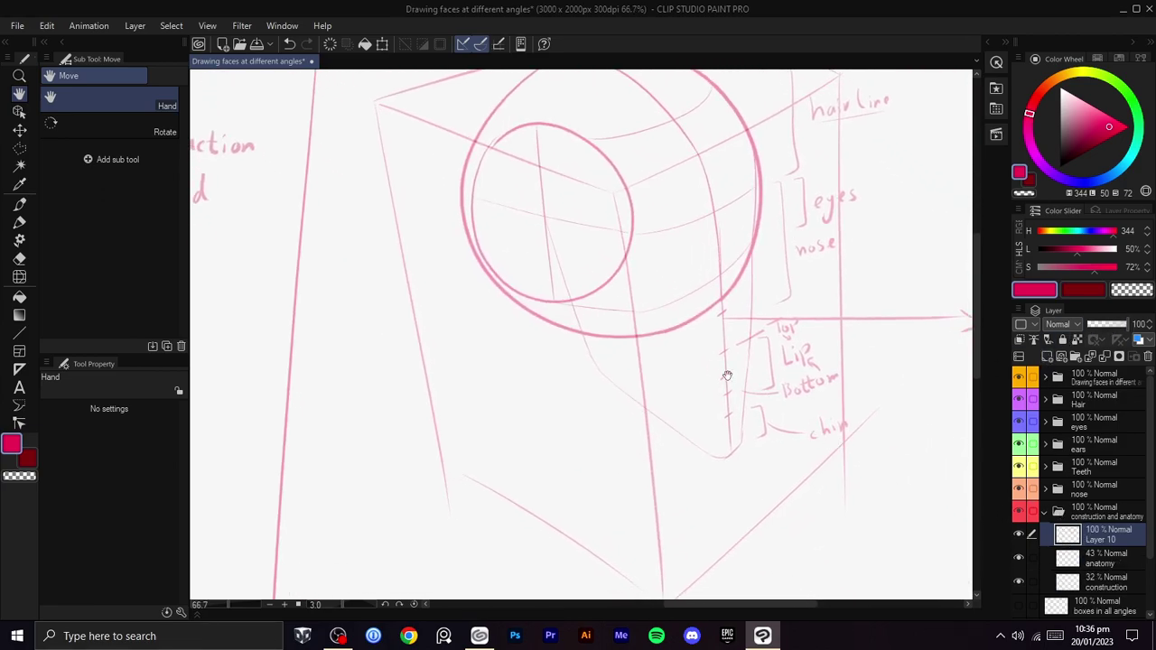
{"action": "scroll", "coordinate": [741, 352], "scroll_direction": "up", "scroll_amount": 3}
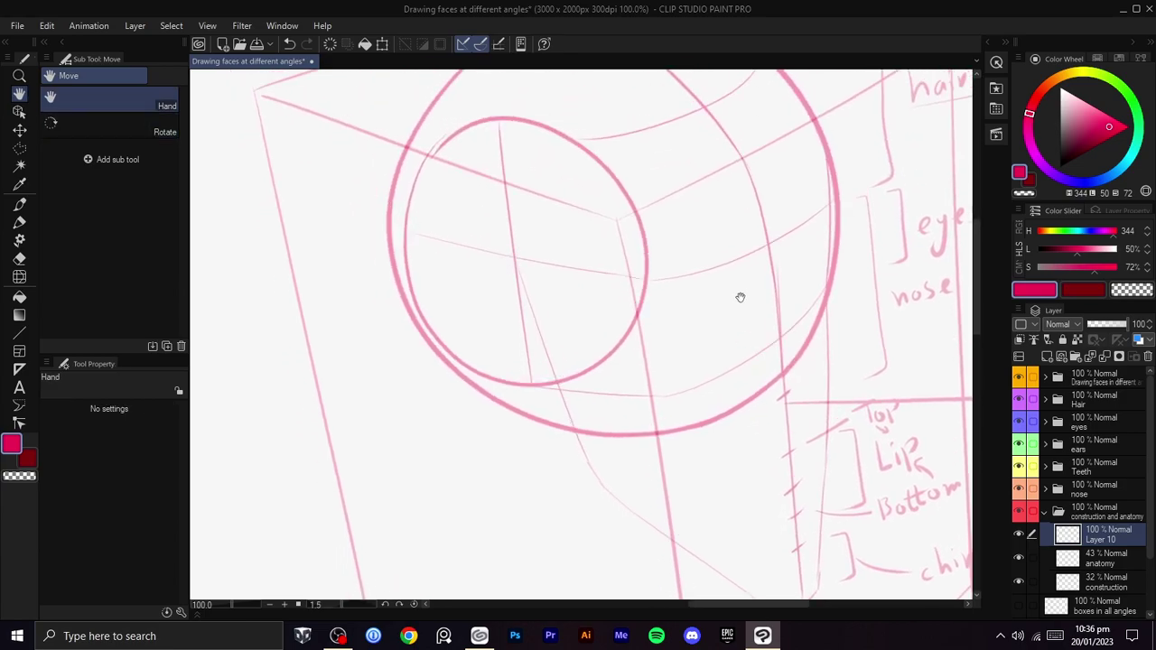
{"action": "key", "text": "b"}
{"action": "mouse_move", "coordinate": [756, 273]}
{"action": "left_mouse_down"}
{"action": "mouse_move", "coordinate": [626, 306]}
{"action": "mouse_move", "coordinate": [631, 361]}
{"action": "left_mouse_up"}
{"action": "key", "text": "ctrl+z"}
{"action": "mouse_move", "coordinate": [625, 309]}
{"action": "left_mouse_down"}
{"action": "mouse_move", "coordinate": [641, 378]}
{"action": "mouse_move", "coordinate": [731, 357]}
{"action": "left_mouse_up"}
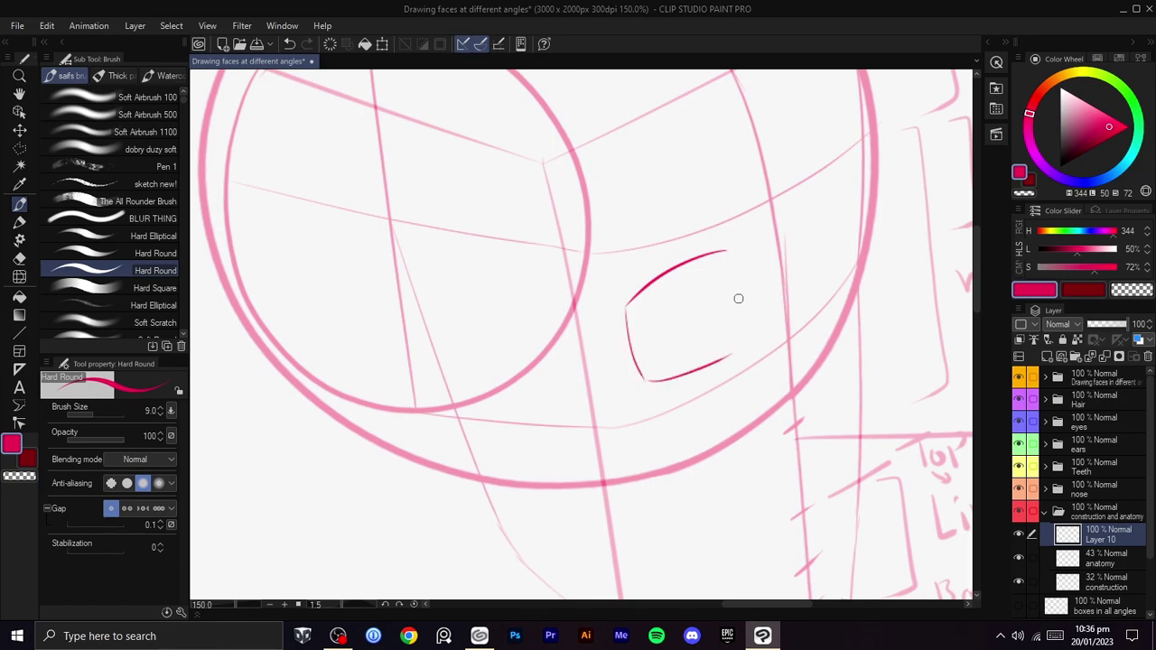
{"action": "mouse_move", "coordinate": [727, 253]}
{"action": "left_mouse_down"}
{"action": "mouse_move", "coordinate": [746, 307]}
{"action": "mouse_move", "coordinate": [731, 359]}
{"action": "left_mouse_up"}
- Check the eye socket shape against the head construction in rotated, wider and closer views
{"action": "mouse_move", "coordinate": [811, 244]}
{"action": "left_mouse_down"}
{"action": "mouse_move", "coordinate": [735, 274]}
{"action": "mouse_move", "coordinate": [784, 245]}
{"action": "mouse_move", "coordinate": [792, 310]}
{"action": "mouse_move", "coordinate": [729, 441]}
{"action": "mouse_move", "coordinate": [705, 298]}
{"action": "mouse_move", "coordinate": [671, 380]}
{"action": "mouse_move", "coordinate": [679, 359]}
{"action": "left_mouse_up"}
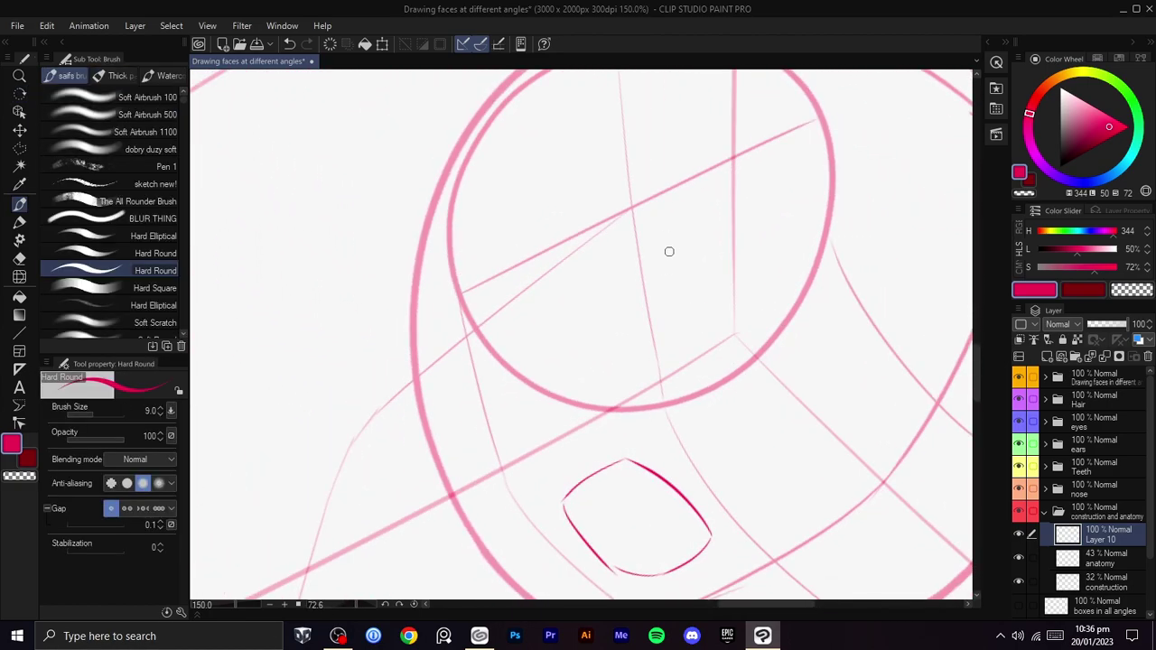
{"action": "scroll", "coordinate": [688, 269], "scroll_direction": "down", "scroll_amount": 1}
{"action": "left_click_drag", "start_coordinate": [737, 268], "coordinate": [578, 217]}
{"action": "scroll", "coordinate": [632, 262], "scroll_direction": "up", "scroll_amount": 2}
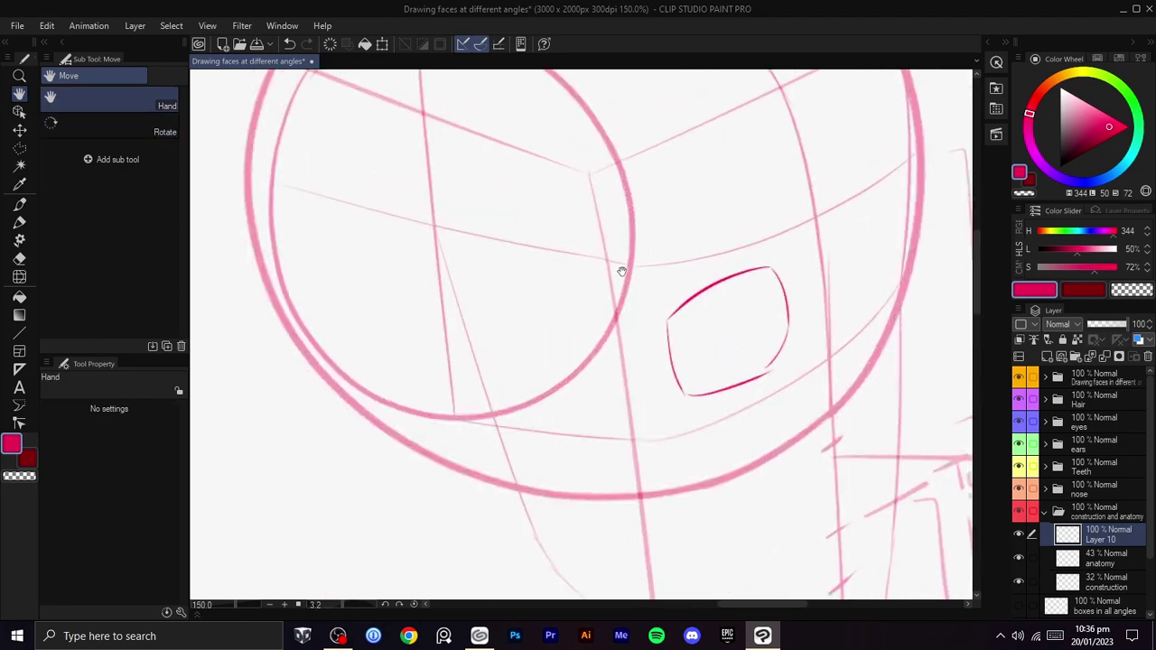
{"action": "scroll", "coordinate": [722, 267], "scroll_direction": "down", "scroll_amount": 4}
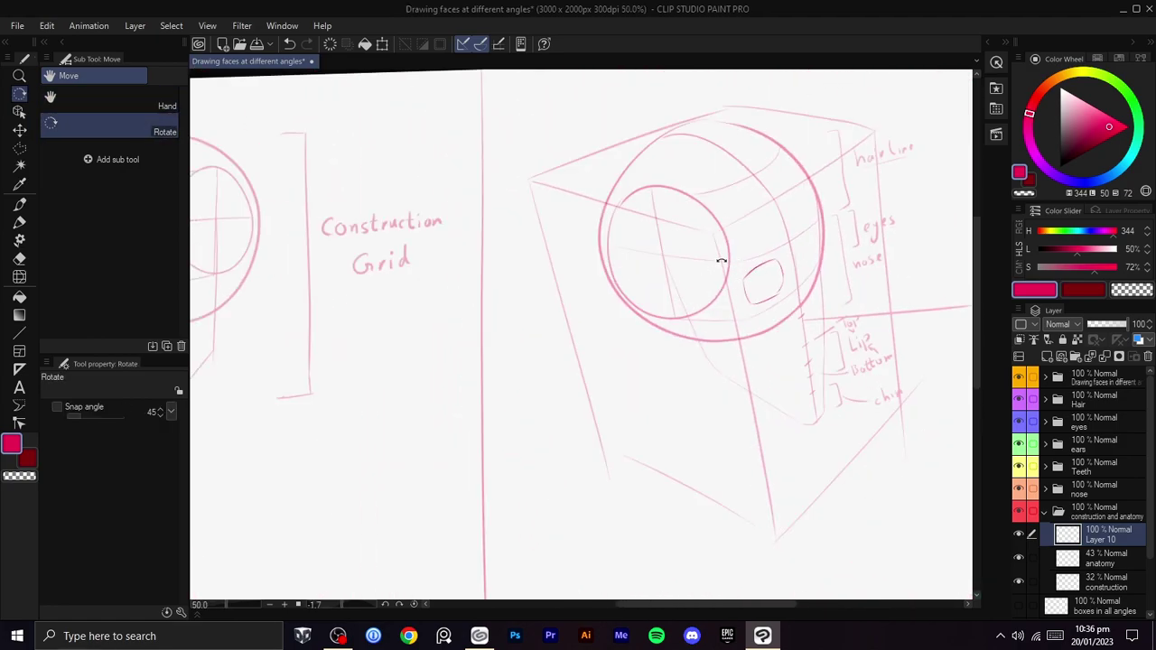
{"action": "scroll", "coordinate": [721, 261], "scroll_direction": "up", "scroll_amount": 4}
{"action": "key", "text": "b"}
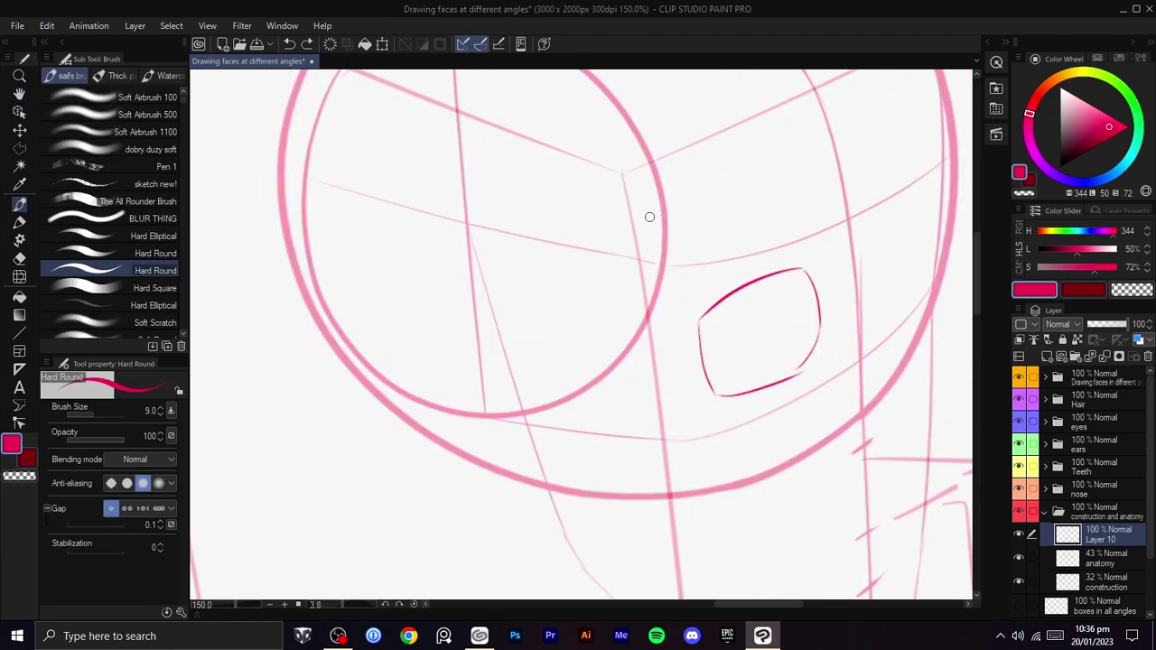
- Draw the near side edge of the face from the brow down beside the eye socket, angling back at the cheek
{"action": "key", "text": "ctrl+z"}
{"action": "left_click_drag", "start_coordinate": [642, 213], "coordinate": [667, 388]}
{"action": "key", "text": "ctrl+z"}
{"action": "left_click_drag", "start_coordinate": [761, 456], "coordinate": [668, 337]}
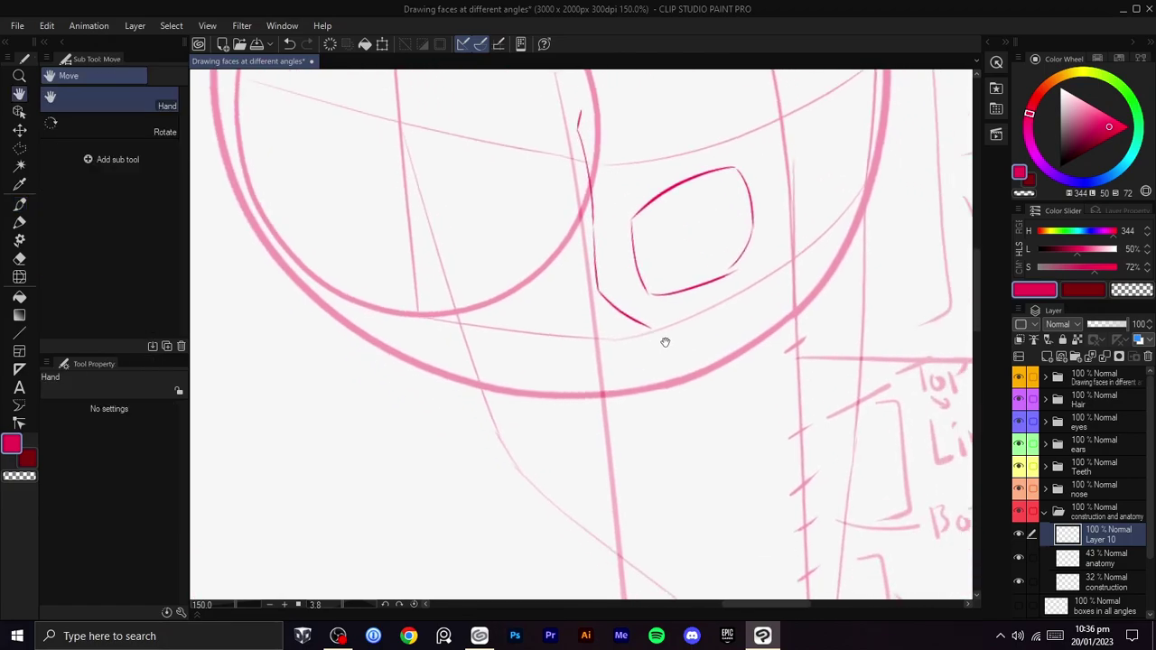
{"action": "key", "text": "ctrl+z"}
{"action": "mouse_move", "coordinate": [598, 297]}
{"action": "left_mouse_down"}
{"action": "mouse_move", "coordinate": [595, 332]}
{"action": "mouse_move", "coordinate": [580, 335]}
{"action": "left_mouse_up"}
{"action": "key", "text": "ctrl+z"}
{"action": "left_click_drag", "start_coordinate": [599, 293], "coordinate": [575, 326]}
- Compare the head with and without the new side edge in rotated and wider views
{"action": "key", "text": "r"}
{"action": "left_click_drag", "start_coordinate": [694, 253], "coordinate": [632, 424]}
{"action": "left_click_drag", "start_coordinate": [619, 428], "coordinate": [569, 441]}
{"action": "left_click_drag", "start_coordinate": [720, 368], "coordinate": [635, 418]}
{"action": "scroll", "coordinate": [643, 415], "scroll_direction": "down", "scroll_amount": 2}
{"action": "mouse_move", "coordinate": [691, 356]}
{"action": "left_mouse_down"}
{"action": "mouse_move", "coordinate": [724, 238]}
{"action": "mouse_move", "coordinate": [657, 252]}
{"action": "mouse_move", "coordinate": [641, 185]}
{"action": "left_mouse_up"}
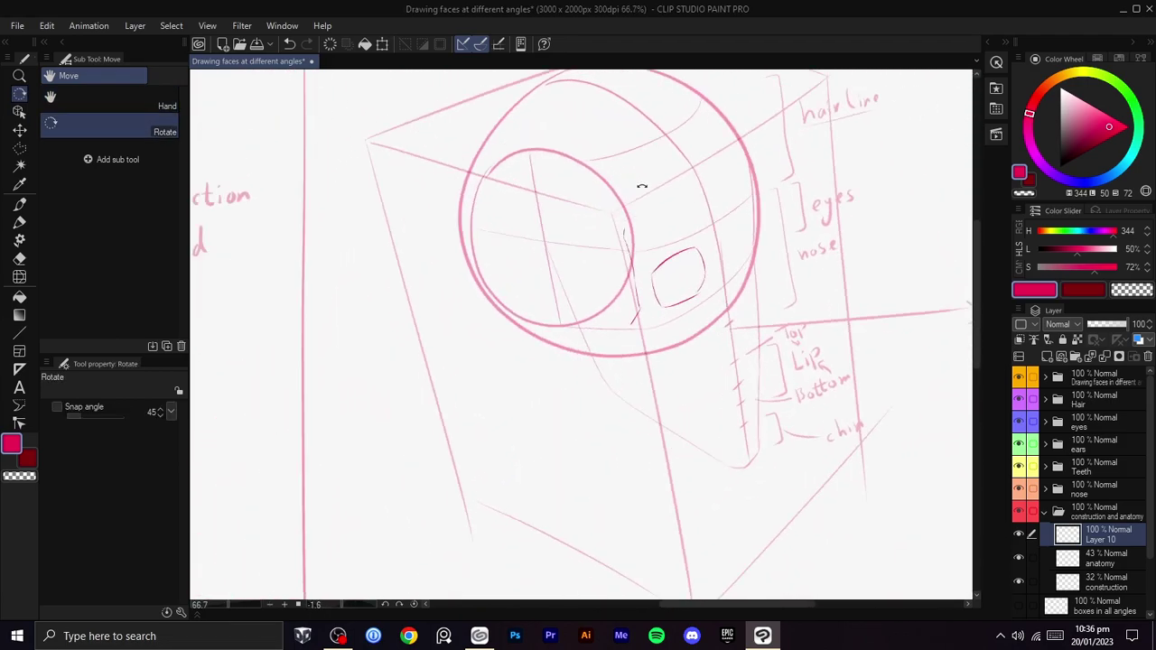
{"action": "scroll", "coordinate": [668, 244], "scroll_direction": "up", "scroll_amount": 2}
{"action": "mouse_move", "coordinate": [670, 261]}
{"action": "left_mouse_down"}
{"action": "mouse_move", "coordinate": [645, 331]}
{"action": "mouse_move", "coordinate": [635, 315]}
{"action": "left_mouse_up"}
{"action": "scroll", "coordinate": [635, 316], "scroll_direction": "up", "scroll_amount": 1}
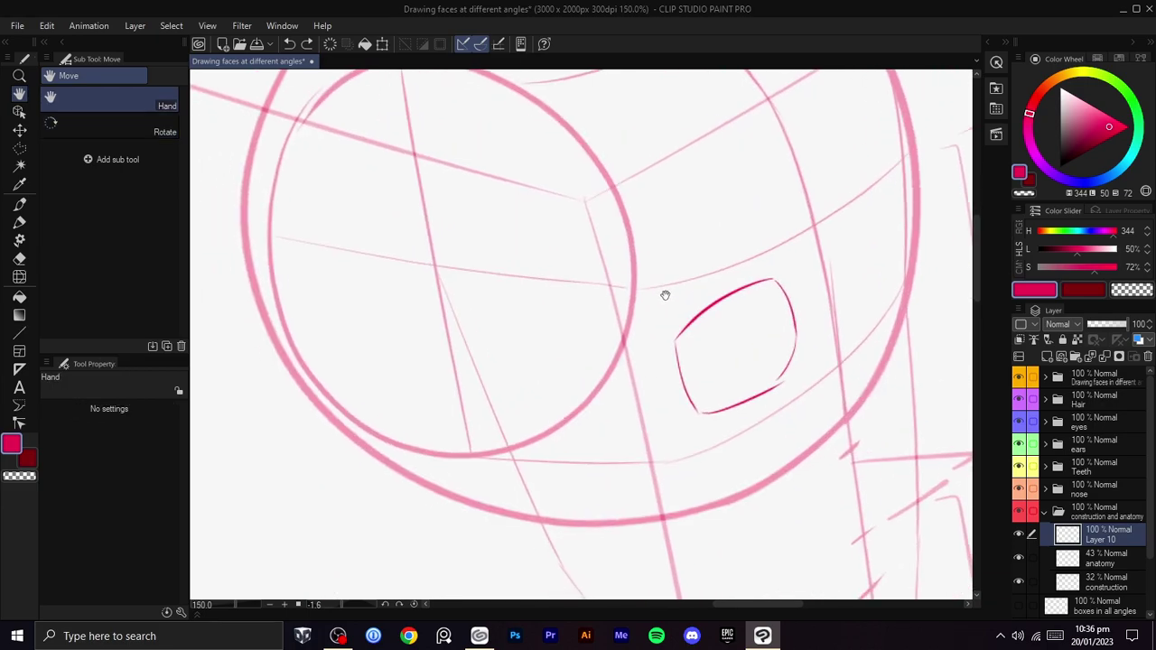
{"action": "key", "text": "ctrl+y"}
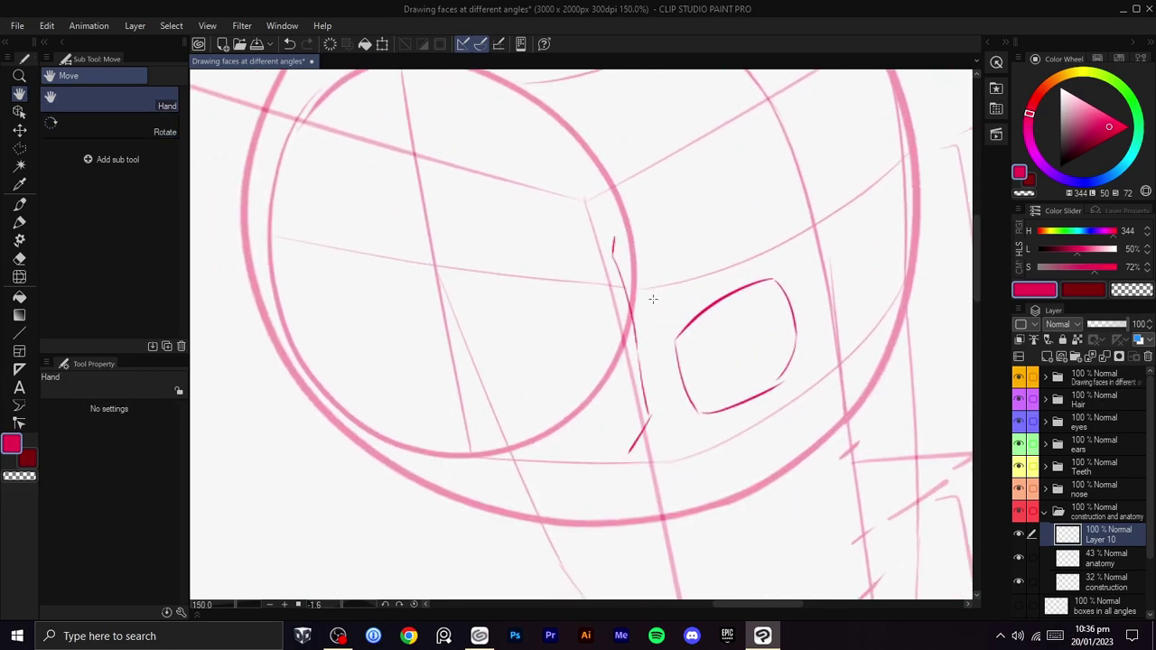
- Draw the upper edge of the cheekbone arch from the face's side edge back to the base of the side oval
{"action": "left_click_drag", "start_coordinate": [698, 386], "coordinate": [571, 540]}
{"action": "key", "text": "b"}
{"action": "key", "text": "ctrl+z"}
{"action": "mouse_move", "coordinate": [501, 361]}
{"action": "left_mouse_down"}
{"action": "mouse_move", "coordinate": [545, 222]}
{"action": "mouse_move", "coordinate": [511, 284]}
{"action": "mouse_move", "coordinate": [571, 176]}
{"action": "mouse_move", "coordinate": [645, 201]}
{"action": "left_mouse_up"}
{"action": "key", "text": "r"}
{"action": "key", "text": "b"}
{"action": "key", "text": "ctrl+z"}
{"action": "mouse_move", "coordinate": [538, 174]}
{"action": "left_mouse_down"}
{"action": "mouse_move", "coordinate": [545, 203]}
{"action": "mouse_move", "coordinate": [433, 243]}
{"action": "mouse_move", "coordinate": [424, 266]}
{"action": "left_mouse_up"}
{"action": "key", "text": "r"}
- Draw the lower edge of the cheekbone forward from the side oval's base, curving up beneath the eye socket
{"action": "key", "text": "space"}
{"action": "mouse_move", "coordinate": [632, 279]}
{"action": "left_mouse_down"}
{"action": "mouse_move", "coordinate": [700, 231]}
{"action": "mouse_move", "coordinate": [557, 179]}
{"action": "left_mouse_up"}
{"action": "key", "text": "shift+space"}
{"action": "key", "text": "space"}
{"action": "left_click_drag", "start_coordinate": [653, 302], "coordinate": [651, 284]}
{"action": "left_click_drag", "start_coordinate": [519, 374], "coordinate": [625, 304]}
{"action": "key", "text": "ctrl+z"}
{"action": "mouse_move", "coordinate": [516, 381]}
{"action": "left_mouse_down"}
{"action": "mouse_move", "coordinate": [649, 300]}
{"action": "mouse_move", "coordinate": [726, 287]}
{"action": "left_mouse_up"}
{"action": "key", "text": "ctrl+z"}
{"action": "mouse_move", "coordinate": [642, 304]}
{"action": "left_mouse_down"}
{"action": "mouse_move", "coordinate": [744, 276]}
{"action": "mouse_move", "coordinate": [765, 247]}
{"action": "mouse_move", "coordinate": [757, 205]}
{"action": "left_mouse_up"}
- Try a curved arrow running from the cheekbone's lower edge down toward the jaw
{"action": "scroll", "coordinate": [793, 209], "scroll_direction": "down", "scroll_amount": 1}
{"action": "key", "text": "shift+space"}
{"action": "left_click_drag", "start_coordinate": [828, 222], "coordinate": [728, 420]}
{"action": "key", "text": "space"}
{"action": "mouse_move", "coordinate": [727, 420]}
{"action": "left_mouse_down"}
{"action": "mouse_move", "coordinate": [709, 381]}
{"action": "mouse_move", "coordinate": [624, 291]}
{"action": "left_mouse_up"}
{"action": "key", "text": "shift+space"}
{"action": "left_click_drag", "start_coordinate": [679, 288], "coordinate": [627, 296]}
{"action": "scroll", "coordinate": [670, 270], "scroll_direction": "up", "scroll_amount": 1}
{"action": "key", "text": "space"}
{"action": "mouse_move", "coordinate": [571, 365]}
{"action": "left_mouse_down"}
{"action": "mouse_move", "coordinate": [551, 386]}
{"action": "mouse_move", "coordinate": [684, 277]}
{"action": "mouse_move", "coordinate": [654, 355]}
{"action": "mouse_move", "coordinate": [632, 326]}
{"action": "mouse_move", "coordinate": [684, 263]}
{"action": "mouse_move", "coordinate": [636, 353]}
{"action": "mouse_move", "coordinate": [609, 353]}
{"action": "mouse_move", "coordinate": [554, 502]}
{"action": "left_mouse_up"}
{"action": "key", "text": "ctrl+z"}
{"action": "left_click_drag", "start_coordinate": [610, 347], "coordinate": [554, 481]}
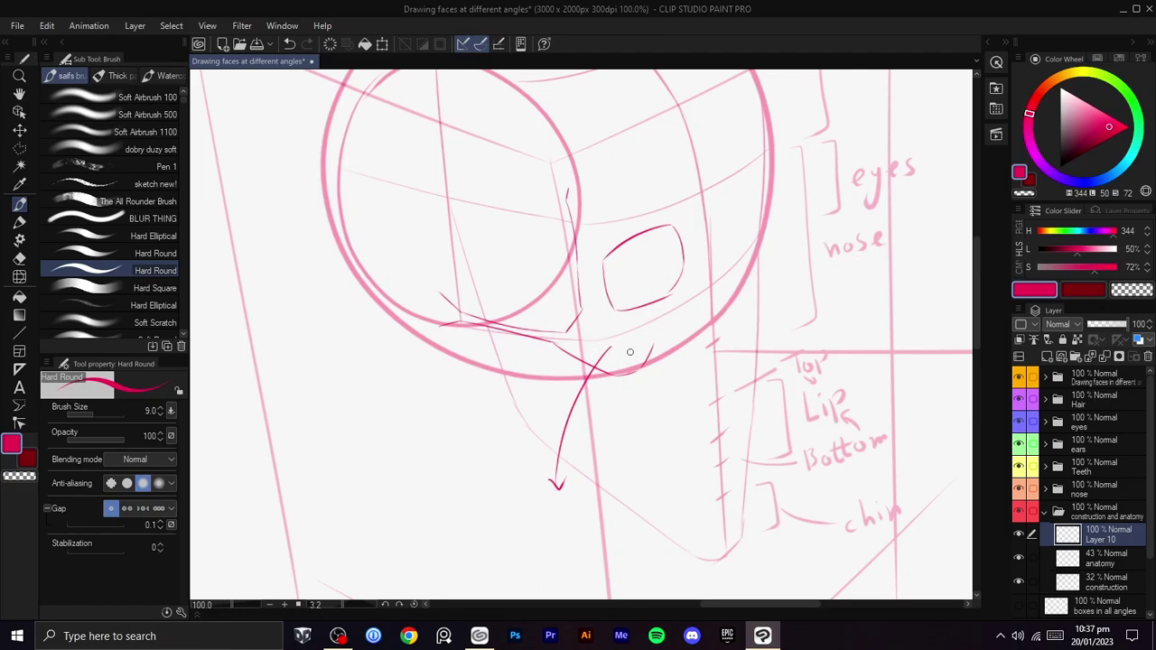
{"action": "key", "text": "ctrl+z"}
{"action": "key", "text": "ctrl+z"}
- Sketch the narrow bridge of the nose on the face centre line, with lines flaring up to the brow
{"action": "key", "text": "space"}
{"action": "scroll", "coordinate": [695, 316], "scroll_direction": "up", "scroll_amount": 1}
{"action": "mouse_move", "coordinate": [700, 315]}
{"action": "left_mouse_down"}
{"action": "mouse_move", "coordinate": [617, 340]}
{"action": "mouse_move", "coordinate": [625, 373]}
{"action": "left_mouse_up"}
{"action": "mouse_move", "coordinate": [578, 300]}
{"action": "left_mouse_down"}
{"action": "mouse_move", "coordinate": [619, 363]}
{"action": "mouse_move", "coordinate": [672, 370]}
{"action": "mouse_move", "coordinate": [660, 315]}
{"action": "mouse_move", "coordinate": [667, 266]}
{"action": "left_mouse_up"}
{"action": "scroll", "coordinate": [629, 354], "scroll_direction": "down", "scroll_amount": 1}
{"action": "mouse_move", "coordinate": [589, 384]}
{"action": "left_mouse_down"}
{"action": "mouse_move", "coordinate": [659, 325]}
{"action": "mouse_move", "coordinate": [635, 346]}
{"action": "left_mouse_up"}
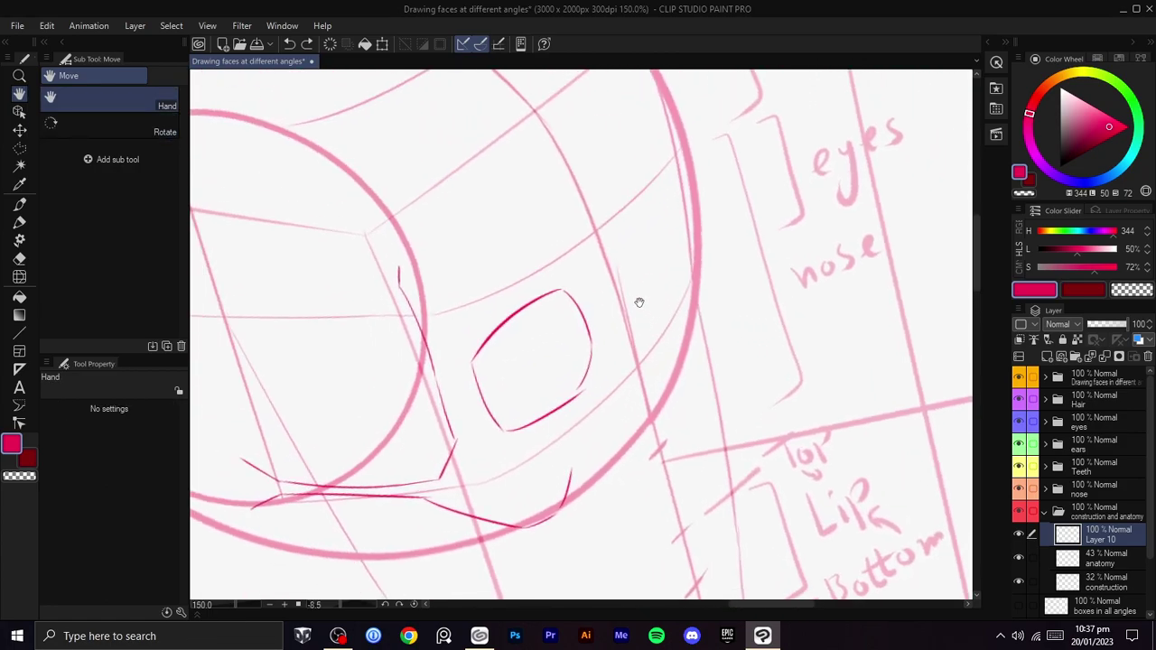
{"action": "key", "text": "b"}
{"action": "key", "text": "ctrl+z"}
{"action": "mouse_move", "coordinate": [587, 244]}
{"action": "left_mouse_down"}
{"action": "mouse_move", "coordinate": [623, 298]}
{"action": "mouse_move", "coordinate": [614, 289]}
{"action": "left_mouse_up"}
{"action": "key", "text": "ctrl+z"}
{"action": "mouse_move", "coordinate": [582, 246]}
{"action": "left_mouse_down"}
{"action": "mouse_move", "coordinate": [611, 283]}
{"action": "mouse_move", "coordinate": [615, 220]}
{"action": "left_mouse_up"}
{"action": "key", "text": "ctrl+z"}
{"action": "key", "text": "ctrl+z"}
{"action": "left_click_drag", "start_coordinate": [618, 267], "coordinate": [615, 217]}
{"action": "key", "text": "ctrl+z"}
{"action": "mouse_move", "coordinate": [620, 269]}
{"action": "left_mouse_down"}
{"action": "mouse_move", "coordinate": [646, 316]}
{"action": "mouse_move", "coordinate": [650, 303]}
{"action": "mouse_move", "coordinate": [622, 316]}
{"action": "mouse_move", "coordinate": [596, 270]}
{"action": "mouse_move", "coordinate": [671, 382]}
{"action": "mouse_move", "coordinate": [607, 246]}
{"action": "mouse_move", "coordinate": [524, 336]}
{"action": "left_mouse_up"}
{"action": "key", "text": "ctrl+z"}
{"action": "key", "text": "ctrl+z"}
{"action": "key", "text": "ctrl+z"}
- Draw the long sides and rounded tip of the nose down to the base of the nose section
{"action": "key", "text": "space"}
{"action": "key", "text": "ctrl+z"}
{"action": "mouse_move", "coordinate": [617, 231]}
{"action": "left_mouse_down"}
{"action": "mouse_move", "coordinate": [530, 323]}
{"action": "mouse_move", "coordinate": [535, 358]}
{"action": "mouse_move", "coordinate": [666, 277]}
{"action": "mouse_move", "coordinate": [534, 330]}
{"action": "mouse_move", "coordinate": [602, 327]}
{"action": "left_mouse_up"}
{"action": "key", "text": "ctrl+z"}
{"action": "left_click_drag", "start_coordinate": [506, 349], "coordinate": [605, 306]}
{"action": "key", "text": "ctrl+z"}
{"action": "left_click_drag", "start_coordinate": [508, 335], "coordinate": [609, 304]}
{"action": "key", "text": "ctrl+z"}
{"action": "mouse_move", "coordinate": [508, 335]}
{"action": "left_mouse_down"}
{"action": "mouse_move", "coordinate": [592, 298]}
{"action": "mouse_move", "coordinate": [640, 291]}
{"action": "mouse_move", "coordinate": [641, 277]}
{"action": "mouse_move", "coordinate": [524, 327]}
{"action": "left_mouse_up"}
{"action": "key", "text": "ctrl+z"}
{"action": "key", "text": "ctrl+z"}
{"action": "key", "text": "ctrl+z"}
{"action": "key", "text": "ctrl+z"}
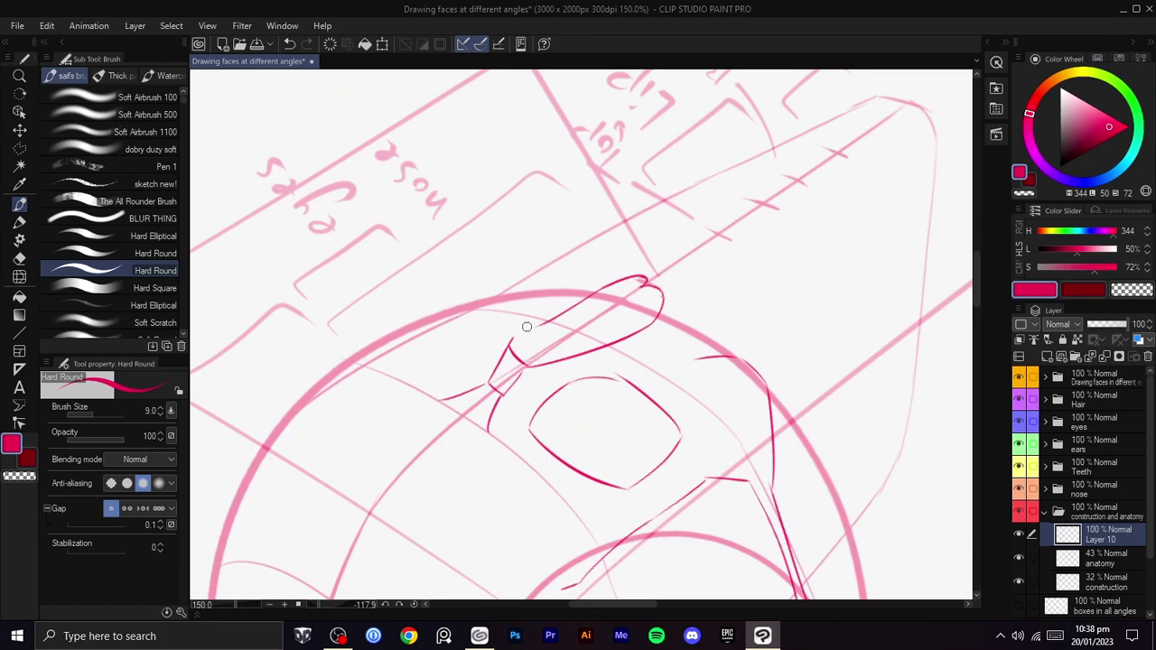
- Draw the narrower far eye socket beyond the nose bridge, just below the brow line
{"action": "scroll", "coordinate": [632, 312], "scroll_direction": "down", "scroll_amount": 2}
{"action": "key", "text": "shift+space"}
{"action": "scroll", "coordinate": [555, 489], "scroll_direction": "up", "scroll_amount": 1}
{"action": "left_click_drag", "start_coordinate": [789, 330], "coordinate": [583, 426]}
{"action": "left_click_drag", "start_coordinate": [584, 426], "coordinate": [567, 424]}
{"action": "scroll", "coordinate": [681, 322], "scroll_direction": "up", "scroll_amount": 1}
{"action": "left_click_drag", "start_coordinate": [682, 322], "coordinate": [681, 316]}
{"action": "mouse_move", "coordinate": [635, 287]}
{"action": "left_mouse_down"}
{"action": "mouse_move", "coordinate": [640, 307]}
{"action": "mouse_move", "coordinate": [630, 223]}
{"action": "mouse_move", "coordinate": [651, 289]}
{"action": "left_mouse_up"}
{"action": "key", "text": "c"}
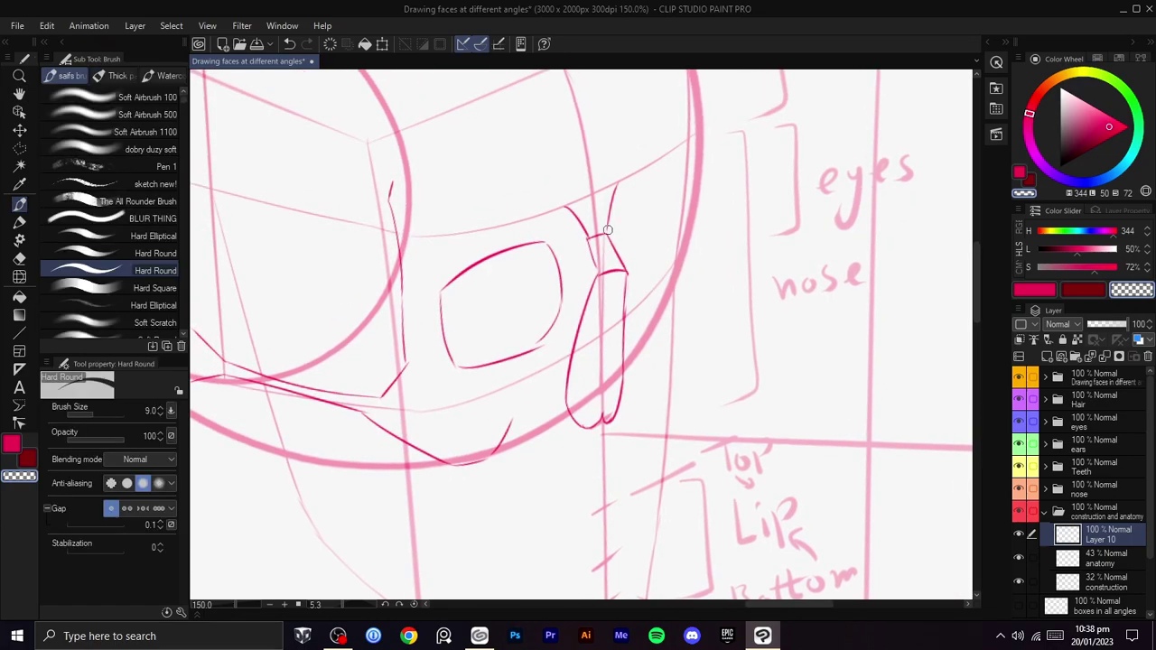
{"action": "key", "text": "c"}
{"action": "mouse_move", "coordinate": [609, 224]}
{"action": "left_mouse_down"}
{"action": "mouse_move", "coordinate": [668, 177]}
{"action": "mouse_move", "coordinate": [677, 235]}
{"action": "left_mouse_up"}
{"action": "key", "text": "ctrl+z"}
{"action": "mouse_move", "coordinate": [668, 177]}
{"action": "left_mouse_down"}
{"action": "mouse_move", "coordinate": [661, 262]}
{"action": "mouse_move", "coordinate": [679, 267]}
{"action": "left_mouse_up"}
{"action": "key", "text": "ctrl+z"}
{"action": "left_click_drag", "start_coordinate": [575, 279], "coordinate": [492, 393]}
{"action": "left_click_drag", "start_coordinate": [655, 273], "coordinate": [672, 295]}
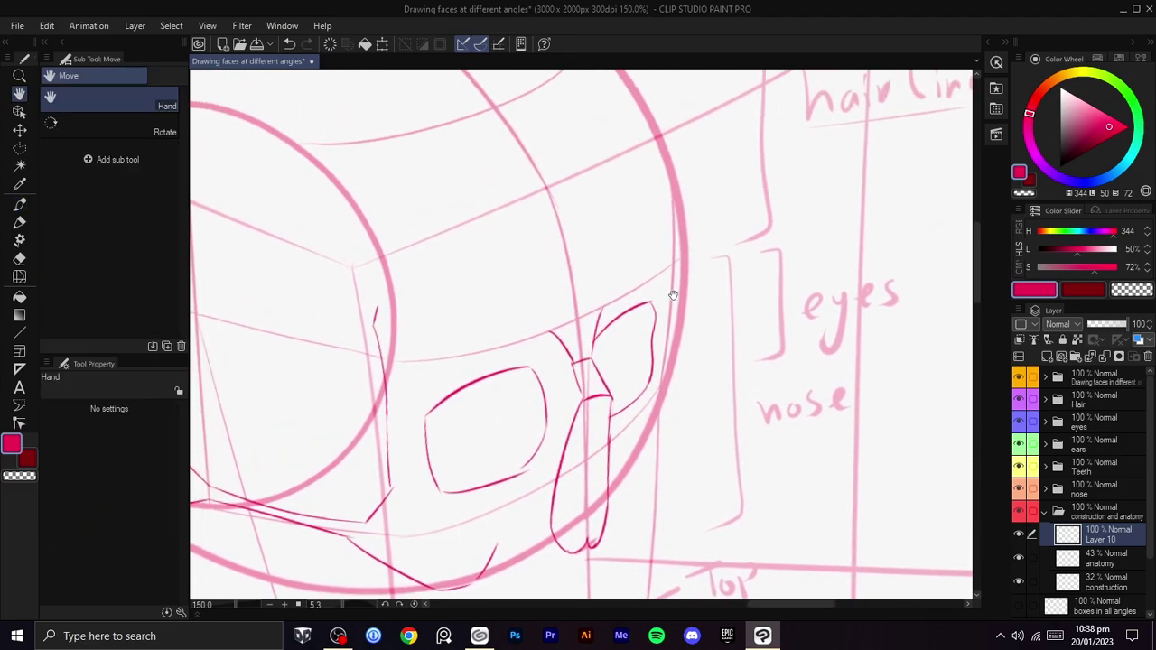
- Draw the far contour of the face from the brow line down past the outer edge of the far eye socket
{"action": "mouse_move", "coordinate": [674, 244]}
{"action": "left_mouse_down"}
{"action": "mouse_move", "coordinate": [663, 303]}
{"action": "mouse_move", "coordinate": [671, 276]}
{"action": "mouse_move", "coordinate": [669, 291]}
{"action": "left_mouse_up"}
{"action": "key", "text": "ctrl+z"}
{"action": "key", "text": "ctrl+z"}
{"action": "key", "text": "ctrl+z"}
{"action": "mouse_move", "coordinate": [674, 237]}
{"action": "left_mouse_down"}
{"action": "mouse_move", "coordinate": [661, 301]}
{"action": "mouse_move", "coordinate": [669, 290]}
{"action": "mouse_move", "coordinate": [670, 353]}
{"action": "left_mouse_up"}
{"action": "key", "text": "ctrl+z"}
{"action": "mouse_move", "coordinate": [669, 279]}
{"action": "left_mouse_down"}
{"action": "mouse_move", "coordinate": [659, 397]}
{"action": "mouse_move", "coordinate": [666, 356]}
{"action": "left_mouse_up"}
{"action": "key", "text": "ctrl+z"}
{"action": "left_click_drag", "start_coordinate": [673, 242], "coordinate": [660, 419]}
{"action": "left_click_drag", "start_coordinate": [649, 431], "coordinate": [626, 317]}
{"action": "key", "text": "ctrl+z"}
{"action": "mouse_move", "coordinate": [635, 238]}
{"action": "left_mouse_down"}
{"action": "mouse_move", "coordinate": [640, 306]}
{"action": "mouse_move", "coordinate": [621, 359]}
{"action": "left_mouse_up"}
{"action": "key", "text": "ctrl+z"}
{"action": "mouse_move", "coordinate": [641, 303]}
{"action": "left_mouse_down"}
{"action": "mouse_move", "coordinate": [611, 344]}
{"action": "mouse_move", "coordinate": [620, 361]}
{"action": "mouse_move", "coordinate": [624, 337]}
{"action": "left_mouse_up"}
{"action": "key", "text": "ctrl+z"}
{"action": "key", "text": "ctrl+z"}
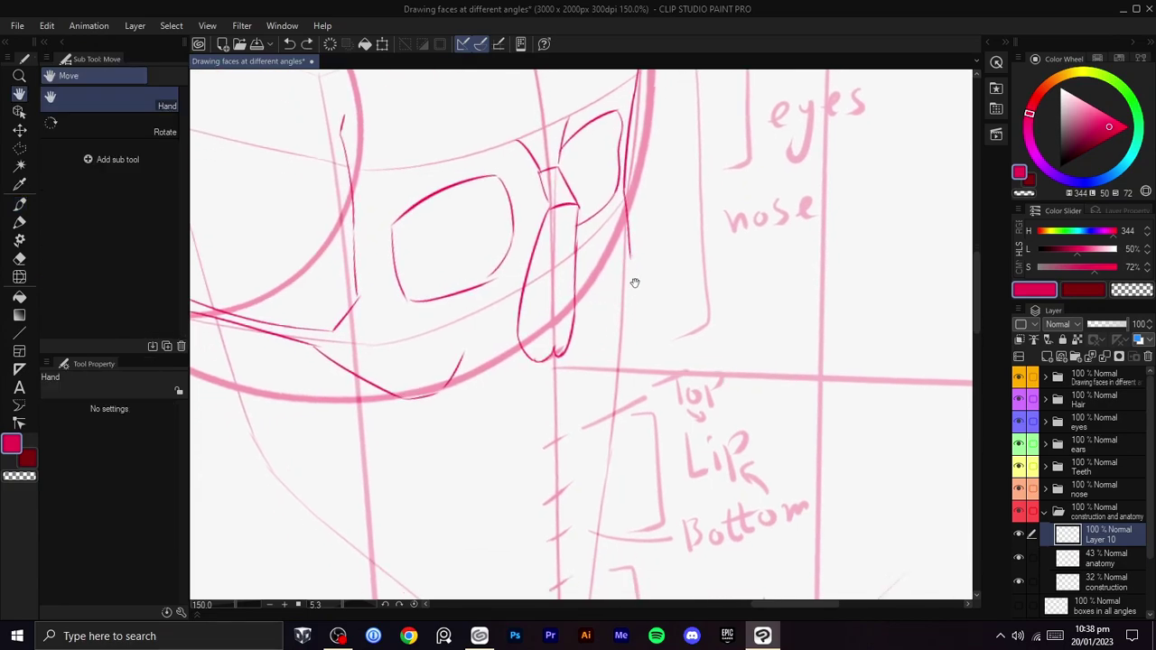
- Try to extend the far face contour down the cheek, ending in a small inward hook
{"action": "left_click_drag", "start_coordinate": [631, 258], "coordinate": [631, 296]}
{"action": "key", "text": "ctrl+z"}
{"action": "mouse_move", "coordinate": [629, 253]}
{"action": "left_mouse_down"}
{"action": "mouse_move", "coordinate": [614, 315]}
{"action": "mouse_move", "coordinate": [588, 312]}
{"action": "mouse_move", "coordinate": [567, 277]}
{"action": "left_mouse_up"}
{"action": "key", "text": "ctrl+z"}
{"action": "key", "text": "ctrl+z"}
{"action": "key", "text": "ctrl+z"}
{"action": "key", "text": "ctrl+z"}
{"action": "key", "text": "ctrl+z"}
{"action": "left_click_drag", "start_coordinate": [601, 255], "coordinate": [602, 306]}
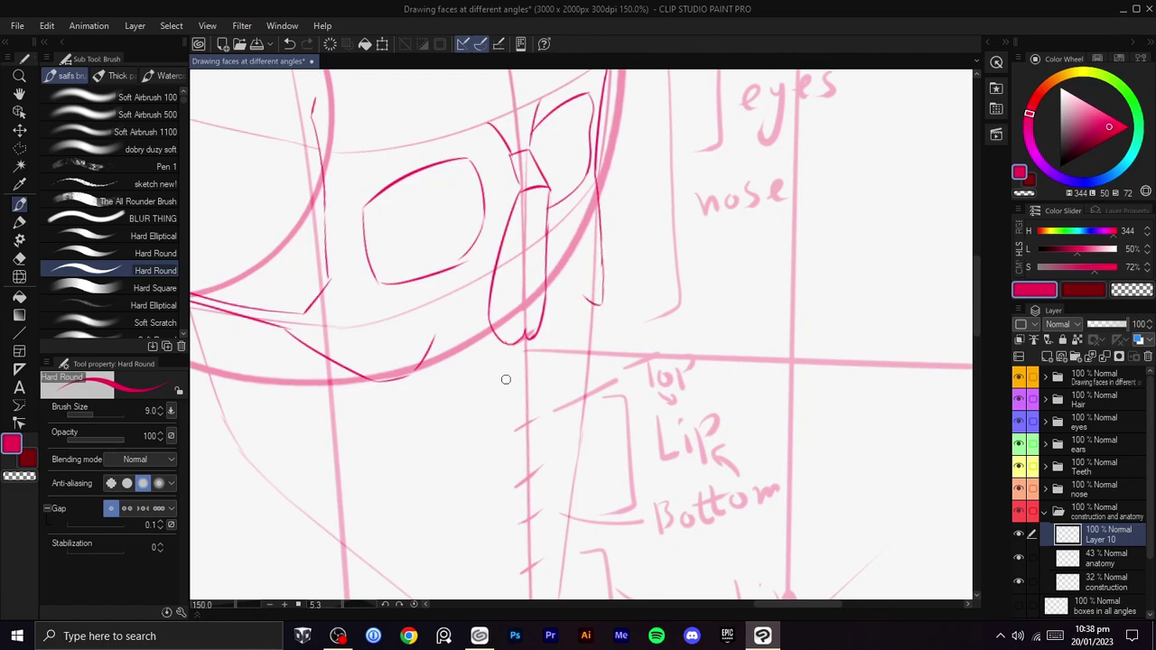
- Redraw the lower part of the far cheek contour, curving it inward at the height of the nose tip
{"action": "left_click_drag", "start_coordinate": [381, 381], "coordinate": [652, 297]}
{"action": "key", "text": "ctrl+z"}
{"action": "key", "text": "ctrl+z"}
{"action": "mouse_move", "coordinate": [632, 258]}
{"action": "left_mouse_down"}
{"action": "mouse_move", "coordinate": [595, 283]}
{"action": "mouse_move", "coordinate": [612, 269]}
{"action": "mouse_move", "coordinate": [639, 317]}
{"action": "left_mouse_up"}
{"action": "key", "text": "ctrl+z"}
{"action": "scroll", "coordinate": [612, 269], "scroll_direction": "down", "scroll_amount": 1}
{"action": "scroll", "coordinate": [618, 271], "scroll_direction": "up", "scroll_amount": 1}
{"action": "left_click_drag", "start_coordinate": [643, 301], "coordinate": [657, 352]}
{"action": "mouse_move", "coordinate": [657, 274]}
{"action": "left_mouse_down"}
{"action": "mouse_move", "coordinate": [664, 314]}
{"action": "mouse_move", "coordinate": [643, 251]}
{"action": "left_mouse_up"}
{"action": "key", "text": "ctrl+z"}
{"action": "key", "text": "ctrl+z"}
{"action": "key", "text": "p"}
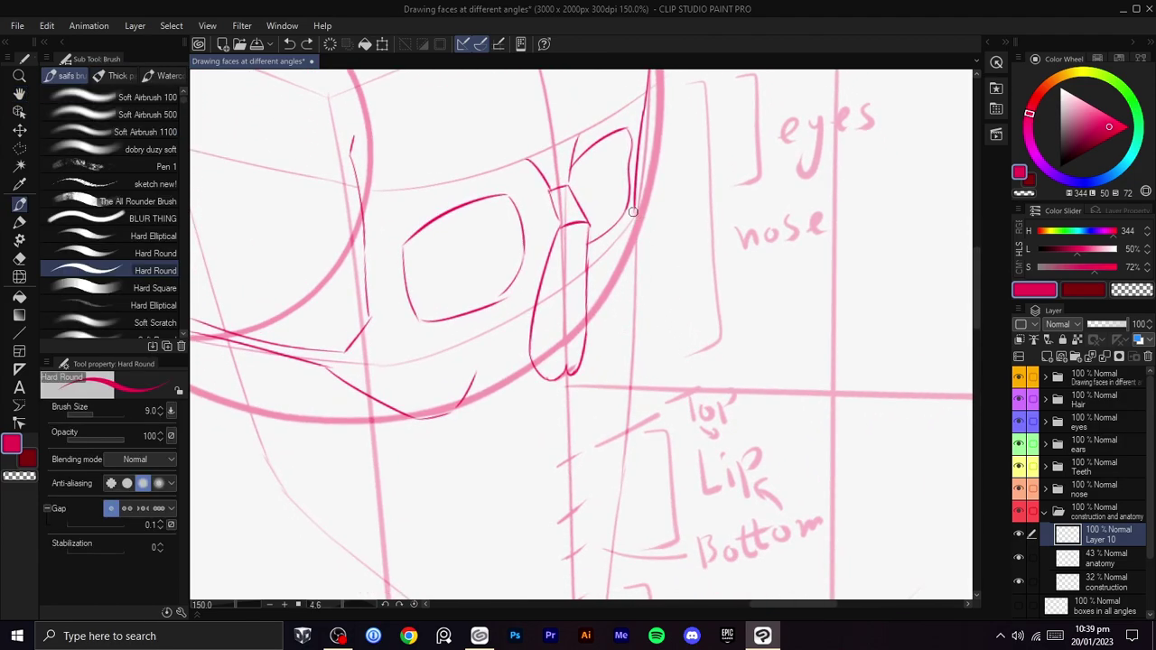
{"action": "left_click_drag", "start_coordinate": [635, 220], "coordinate": [644, 335]}
{"action": "key", "text": "ctrl+z"}
{"action": "key", "text": "ctrl+z"}
{"action": "mouse_move", "coordinate": [623, 348]}
{"action": "left_mouse_down"}
{"action": "mouse_move", "coordinate": [609, 349]}
{"action": "mouse_move", "coordinate": [673, 343]}
{"action": "mouse_move", "coordinate": [656, 400]}
{"action": "mouse_move", "coordinate": [676, 401]}
{"action": "mouse_move", "coordinate": [668, 379]}
{"action": "mouse_move", "coordinate": [614, 368]}
{"action": "left_mouse_up"}
- Examine the eye sockets, nose and cheekbones against the head construction in rotated, wider and closer views
{"action": "scroll", "coordinate": [643, 344], "scroll_direction": "down", "scroll_amount": 2}
{"action": "scroll", "coordinate": [673, 343], "scroll_direction": "up", "scroll_amount": 1}
{"action": "left_click_drag", "start_coordinate": [583, 370], "coordinate": [679, 428]}
{"action": "left_click_drag", "start_coordinate": [714, 338], "coordinate": [623, 397]}
{"action": "scroll", "coordinate": [623, 398], "scroll_direction": "up", "scroll_amount": 1}
{"action": "mouse_move", "coordinate": [623, 398]}
{"action": "left_mouse_down"}
{"action": "mouse_move", "coordinate": [578, 410]}
{"action": "mouse_move", "coordinate": [509, 211]}
{"action": "mouse_move", "coordinate": [635, 449]}
{"action": "mouse_move", "coordinate": [679, 321]}
{"action": "mouse_move", "coordinate": [708, 312]}
{"action": "left_mouse_up"}
{"action": "left_click_drag", "start_coordinate": [759, 240], "coordinate": [677, 148]}
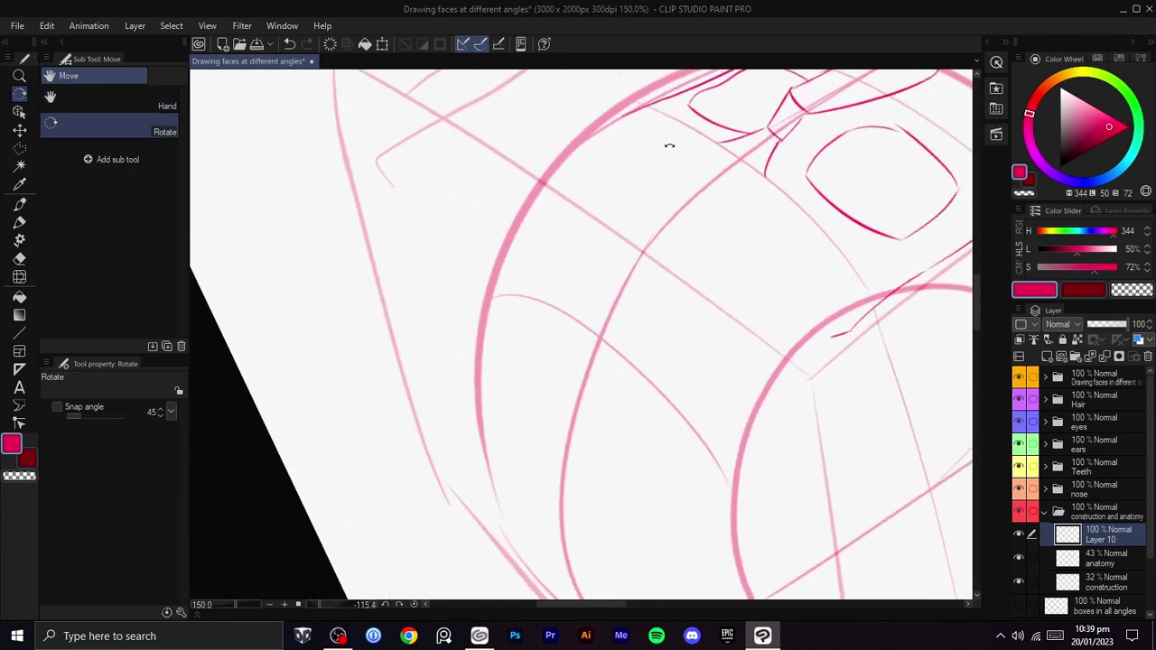
{"action": "scroll", "coordinate": [652, 125], "scroll_direction": "down", "scroll_amount": 1}
{"action": "scroll", "coordinate": [743, 193], "scroll_direction": "down", "scroll_amount": 1}
{"action": "left_click_drag", "start_coordinate": [743, 193], "coordinate": [596, 542]}
{"action": "mouse_move", "coordinate": [596, 542]}
{"action": "left_mouse_down"}
{"action": "mouse_move", "coordinate": [534, 512]}
{"action": "mouse_move", "coordinate": [586, 295]}
{"action": "left_mouse_up"}
{"action": "left_click_drag", "start_coordinate": [721, 262], "coordinate": [711, 244]}
{"action": "scroll", "coordinate": [713, 269], "scroll_direction": "up", "scroll_amount": 1}
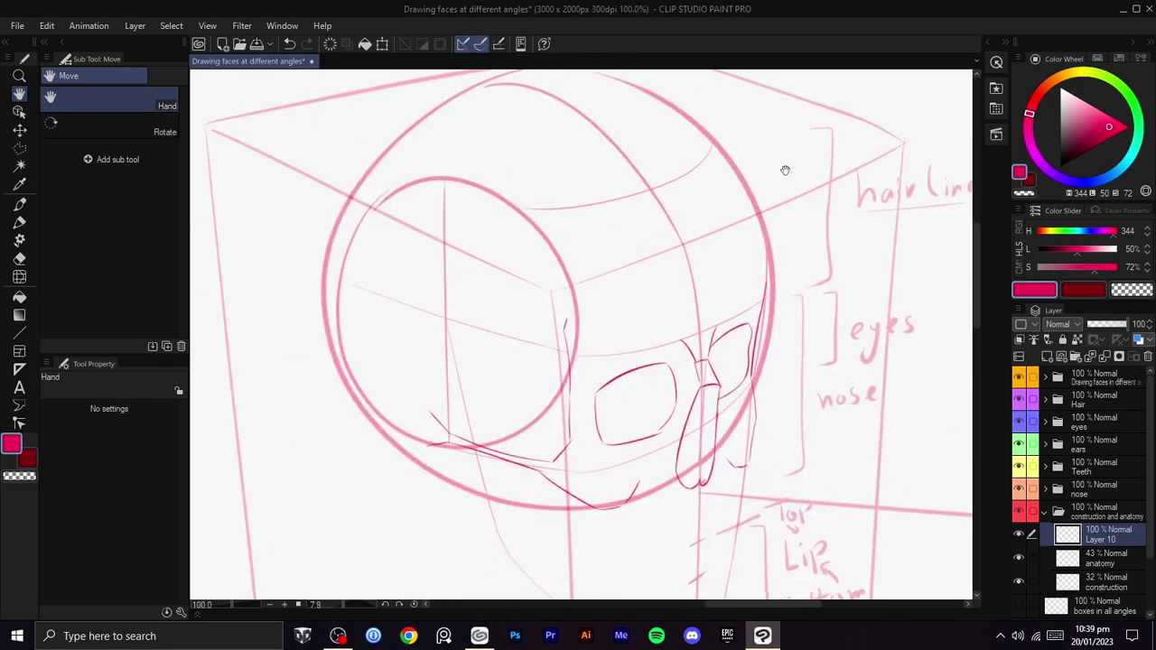
- Examine the cranium, side circle and drawn eye sockets against the box construction in shifted, wider and closer views
{"action": "left_click_drag", "start_coordinate": [746, 205], "coordinate": [742, 200]}
{"action": "left_click_drag", "start_coordinate": [758, 278], "coordinate": [726, 313]}
{"action": "left_click_drag", "start_coordinate": [730, 310], "coordinate": [645, 226]}
{"action": "scroll", "coordinate": [652, 229], "scroll_direction": "up", "scroll_amount": 1}
{"action": "left_click_drag", "start_coordinate": [720, 260], "coordinate": [703, 217]}
{"action": "left_click_drag", "start_coordinate": [710, 217], "coordinate": [655, 176]}
{"action": "left_click_drag", "start_coordinate": [569, 213], "coordinate": [673, 452]}
{"action": "scroll", "coordinate": [806, 227], "scroll_direction": "down", "scroll_amount": 2}
{"action": "left_click_drag", "start_coordinate": [667, 426], "coordinate": [617, 263]}
{"action": "scroll", "coordinate": [731, 313], "scroll_direction": "up", "scroll_amount": 3}
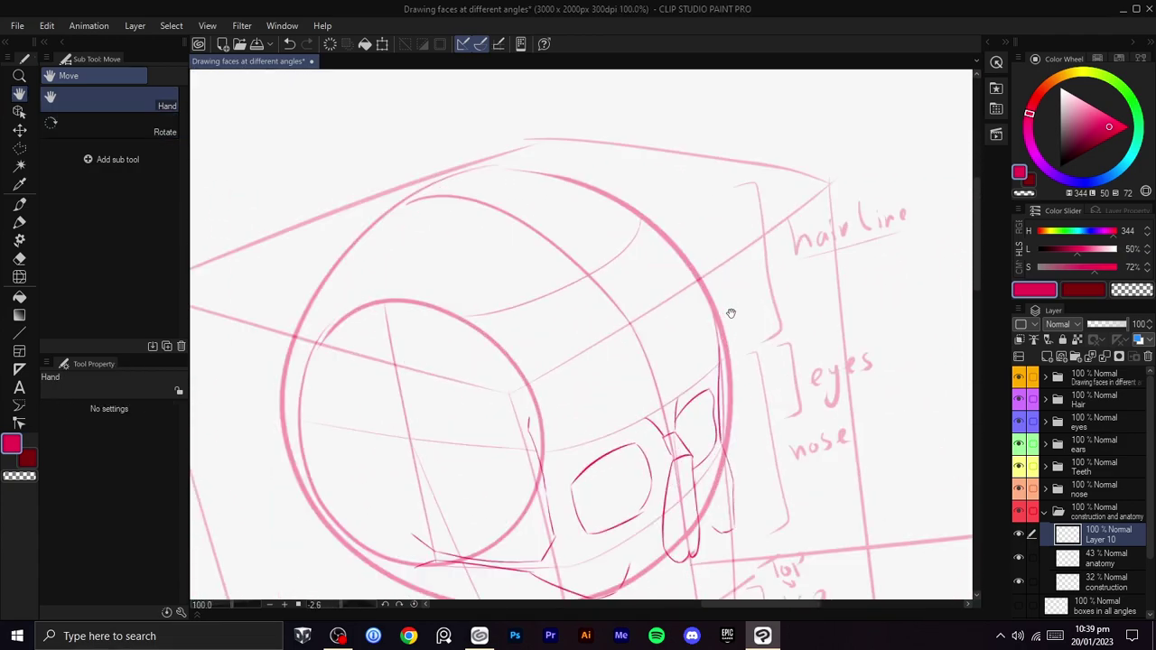
- Draw the upper contour of the skull from the brow over the forehead to the crown, following the construction sphere
{"action": "key", "text": "r"}
{"action": "left_click_drag", "start_coordinate": [785, 223], "coordinate": [761, 309]}
{"action": "mouse_move", "coordinate": [780, 261]}
{"action": "left_mouse_down"}
{"action": "mouse_move", "coordinate": [758, 268]}
{"action": "mouse_move", "coordinate": [766, 258]}
{"action": "mouse_move", "coordinate": [769, 297]}
{"action": "mouse_move", "coordinate": [683, 158]}
{"action": "mouse_move", "coordinate": [670, 243]}
{"action": "mouse_move", "coordinate": [632, 147]}
{"action": "mouse_move", "coordinate": [478, 196]}
{"action": "left_mouse_up"}
{"action": "key", "text": "b"}
{"action": "key", "text": "ctrl+z"}
{"action": "mouse_move", "coordinate": [643, 127]}
{"action": "left_mouse_down"}
{"action": "mouse_move", "coordinate": [583, 135]}
{"action": "mouse_move", "coordinate": [474, 212]}
{"action": "mouse_move", "coordinate": [442, 344]}
{"action": "left_mouse_up"}
{"action": "key", "text": "ctrl+z"}
{"action": "left_click_drag", "start_coordinate": [490, 195], "coordinate": [426, 429]}
{"action": "key", "text": "ctrl+z"}
{"action": "left_click_drag", "start_coordinate": [491, 193], "coordinate": [429, 385]}
{"action": "key", "text": "ctrl+z"}
{"action": "left_click_drag", "start_coordinate": [491, 195], "coordinate": [425, 351]}
{"action": "key", "text": "ctrl+z"}
{"action": "mouse_move", "coordinate": [493, 191]}
{"action": "left_mouse_down"}
{"action": "mouse_move", "coordinate": [434, 300]}
{"action": "mouse_move", "coordinate": [462, 418]}
{"action": "left_mouse_up"}
{"action": "key", "text": "ctrl+z"}
{"action": "left_click_drag", "start_coordinate": [437, 286], "coordinate": [462, 441]}
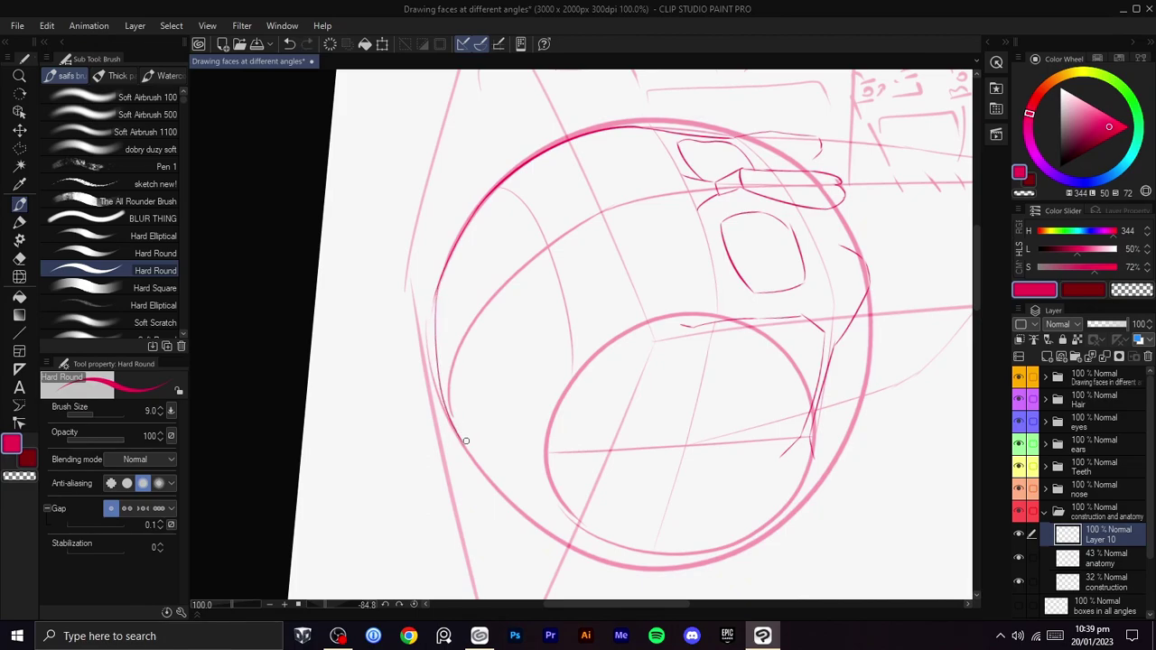
- Draw the back contour of the skull from the crown down just inside the rear of the construction sphere
{"action": "key", "text": "space"}
{"action": "mouse_move", "coordinate": [507, 359]}
{"action": "left_mouse_down"}
{"action": "mouse_move", "coordinate": [604, 475]}
{"action": "mouse_move", "coordinate": [735, 328]}
{"action": "mouse_move", "coordinate": [745, 221]}
{"action": "left_mouse_up"}
{"action": "left_click_drag", "start_coordinate": [812, 430], "coordinate": [528, 315]}
{"action": "key", "text": "ctrl+z"}
{"action": "left_click_drag", "start_coordinate": [845, 461], "coordinate": [531, 359]}
{"action": "key", "text": "ctrl+z"}
{"action": "left_click_drag", "start_coordinate": [763, 421], "coordinate": [587, 339]}
{"action": "key", "text": "ctrl+z"}
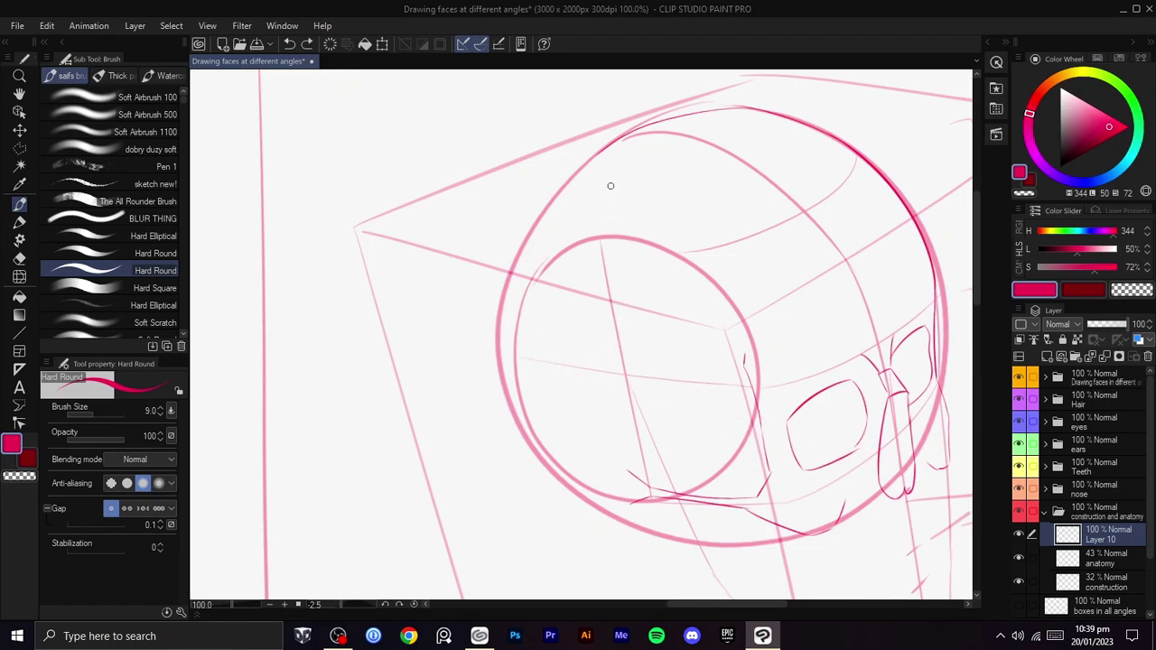
{"action": "left_click_drag", "start_coordinate": [602, 162], "coordinate": [515, 305]}
{"action": "key", "text": "ctrl+z"}
{"action": "left_click_drag", "start_coordinate": [599, 155], "coordinate": [492, 411]}
{"action": "key", "text": "ctrl+z"}
{"action": "left_click_drag", "start_coordinate": [591, 160], "coordinate": [513, 418]}
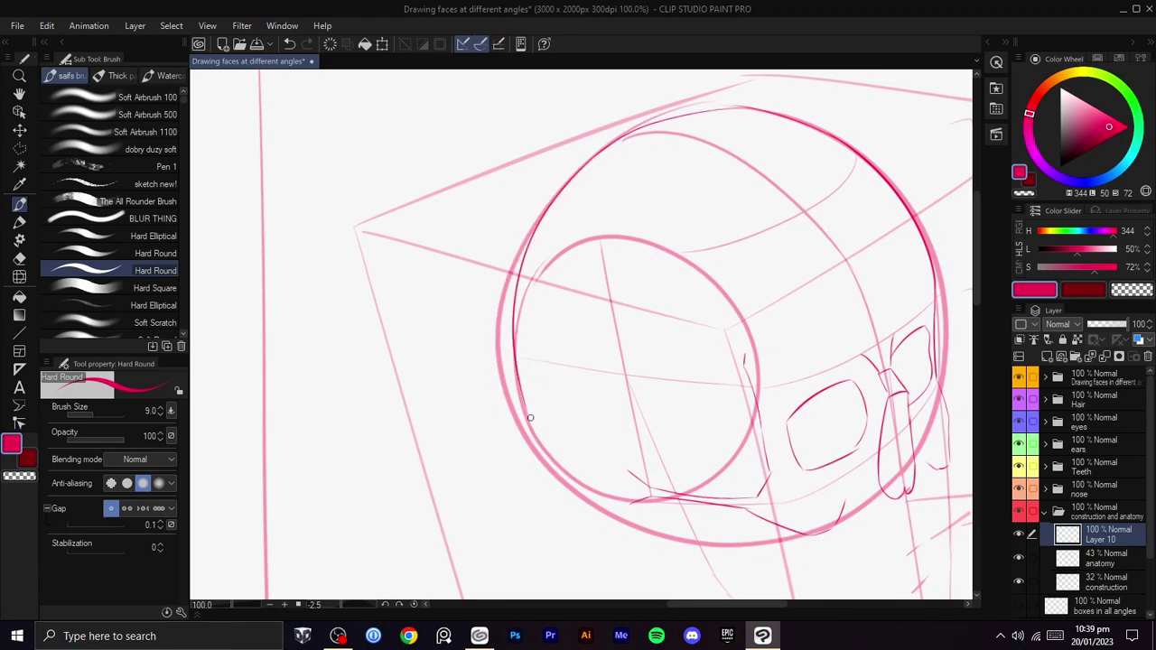
{"action": "key", "text": "ctrl+z"}
{"action": "left_click_drag", "start_coordinate": [593, 159], "coordinate": [517, 433]}
{"action": "key", "text": "ctrl+z"}
{"action": "mouse_move", "coordinate": [600, 153]}
{"action": "left_mouse_down"}
{"action": "mouse_move", "coordinate": [563, 196]}
{"action": "mouse_move", "coordinate": [515, 419]}
{"action": "mouse_move", "coordinate": [572, 516]}
{"action": "left_mouse_up"}
- Extend the back contour along the base of the skull, ending in a small upward hook below the side circle
{"action": "left_click_drag", "start_coordinate": [654, 288], "coordinate": [652, 385]}
{"action": "scroll", "coordinate": [573, 401], "scroll_direction": "up", "scroll_amount": 1}
{"action": "left_click_drag", "start_coordinate": [563, 387], "coordinate": [738, 331]}
{"action": "key", "text": "ctrl+z"}
{"action": "left_click_drag", "start_coordinate": [615, 202], "coordinate": [498, 417]}
{"action": "key", "text": "ctrl+z"}
{"action": "mouse_move", "coordinate": [601, 213]}
{"action": "left_mouse_down"}
{"action": "mouse_move", "coordinate": [513, 473]}
{"action": "mouse_move", "coordinate": [777, 295]}
{"action": "mouse_move", "coordinate": [602, 391]}
{"action": "mouse_move", "coordinate": [643, 386]}
{"action": "mouse_move", "coordinate": [667, 339]}
{"action": "left_mouse_up"}
{"action": "key", "text": "ctrl+z"}
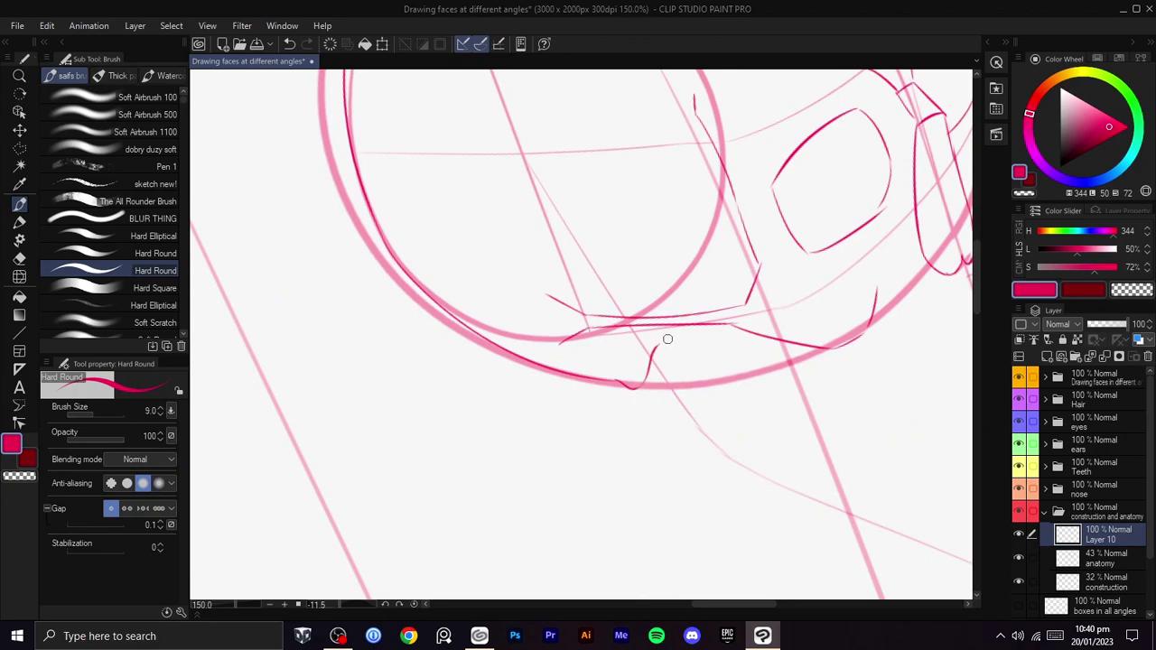
- Connect the hook at the skull base to the near cheekbone with a short bumpy curve
{"action": "scroll", "coordinate": [744, 302], "scroll_direction": "down", "scroll_amount": 2}
{"action": "left_click_drag", "start_coordinate": [744, 301], "coordinate": [689, 325]}
{"action": "scroll", "coordinate": [720, 319], "scroll_direction": "up", "scroll_amount": 1}
{"action": "scroll", "coordinate": [671, 302], "scroll_direction": "up", "scroll_amount": 1}
{"action": "scroll", "coordinate": [616, 366], "scroll_direction": "down", "scroll_amount": 1}
{"action": "scroll", "coordinate": [717, 306], "scroll_direction": "down", "scroll_amount": 1}
{"action": "scroll", "coordinate": [647, 324], "scroll_direction": "down", "scroll_amount": 1}
{"action": "scroll", "coordinate": [686, 314], "scroll_direction": "up", "scroll_amount": 1}
{"action": "mouse_move", "coordinate": [684, 315]}
{"action": "left_mouse_down"}
{"action": "mouse_move", "coordinate": [587, 397]}
{"action": "mouse_move", "coordinate": [598, 428]}
{"action": "left_mouse_up"}
- Draw the short near edge of the upper jaw down from the front end of the cheekbone
{"action": "key", "text": "ctrl+plus"}
{"action": "left_click_drag", "start_coordinate": [735, 239], "coordinate": [732, 274]}
{"action": "left_click_drag", "start_coordinate": [696, 149], "coordinate": [424, 241]}
{"action": "key", "text": "ctrl+z"}
{"action": "left_click_drag", "start_coordinate": [617, 189], "coordinate": [605, 285]}
{"action": "key", "text": "ctrl+z"}
{"action": "left_click_drag", "start_coordinate": [618, 186], "coordinate": [631, 263]}
{"action": "key", "text": "ctrl+z"}
{"action": "left_click_drag", "start_coordinate": [539, 212], "coordinate": [673, 160]}
{"action": "key", "text": "ctrl+z"}
{"action": "left_click_drag", "start_coordinate": [532, 217], "coordinate": [714, 136]}
{"action": "key", "text": "ctrl+z"}
- Draw the curved upper-jaw line beneath the nose, joining its near edge to the far cheek contour
{"action": "key", "text": "space"}
{"action": "left_click_drag", "start_coordinate": [706, 237], "coordinate": [533, 209]}
{"action": "scroll", "coordinate": [655, 285], "scroll_direction": "down", "scroll_amount": 2}
{"action": "key", "text": "shift+space"}
{"action": "scroll", "coordinate": [549, 336], "scroll_direction": "up", "scroll_amount": 1}
{"action": "key", "text": "shift+space"}
{"action": "mouse_move", "coordinate": [641, 332]}
{"action": "left_mouse_down"}
{"action": "mouse_move", "coordinate": [668, 269]}
{"action": "mouse_move", "coordinate": [722, 265]}
{"action": "left_mouse_up"}
{"action": "key", "text": "shift+space"}
{"action": "left_click_drag", "start_coordinate": [722, 264], "coordinate": [738, 334]}
{"action": "scroll", "coordinate": [747, 365], "scroll_direction": "up", "scroll_amount": 1}
{"action": "mouse_move", "coordinate": [787, 184]}
{"action": "left_mouse_down"}
{"action": "mouse_move", "coordinate": [758, 151]}
{"action": "mouse_move", "coordinate": [744, 258]}
{"action": "left_mouse_up"}
{"action": "key", "text": "ctrl+z"}
{"action": "key", "text": "ctrl+z"}
{"action": "mouse_move", "coordinate": [738, 184]}
{"action": "left_mouse_down"}
{"action": "mouse_move", "coordinate": [746, 269]}
{"action": "mouse_move", "coordinate": [741, 193]}
{"action": "mouse_move", "coordinate": [742, 251]}
{"action": "mouse_move", "coordinate": [630, 300]}
{"action": "left_mouse_up"}
{"action": "key", "text": "ctrl+z"}
{"action": "key", "text": "ctrl+z"}
{"action": "mouse_move", "coordinate": [612, 250]}
{"action": "left_mouse_down"}
{"action": "mouse_move", "coordinate": [623, 316]}
{"action": "mouse_move", "coordinate": [690, 253]}
{"action": "left_mouse_up"}
- Draw a second curve below the upper-jaw line and short side edges to form the band of upper teeth
{"action": "key", "text": "r"}
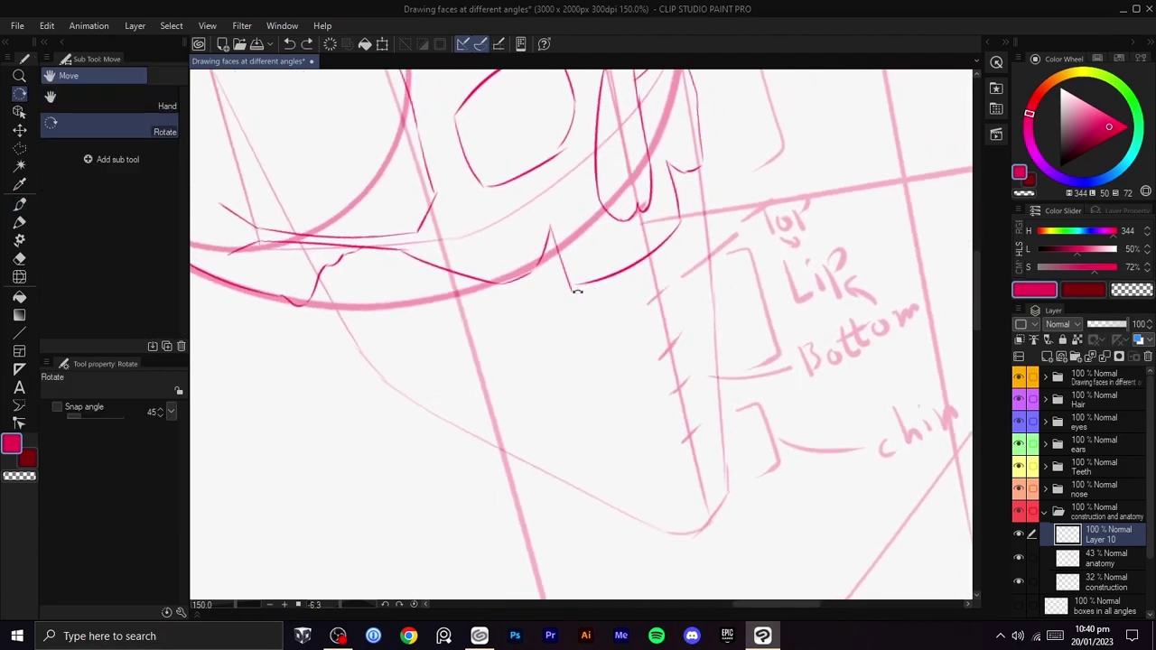
{"action": "key", "text": "b"}
{"action": "left_click_drag", "start_coordinate": [569, 283], "coordinate": [590, 282]}
{"action": "key", "text": "space"}
{"action": "left_click_drag", "start_coordinate": [689, 229], "coordinate": [680, 223]}
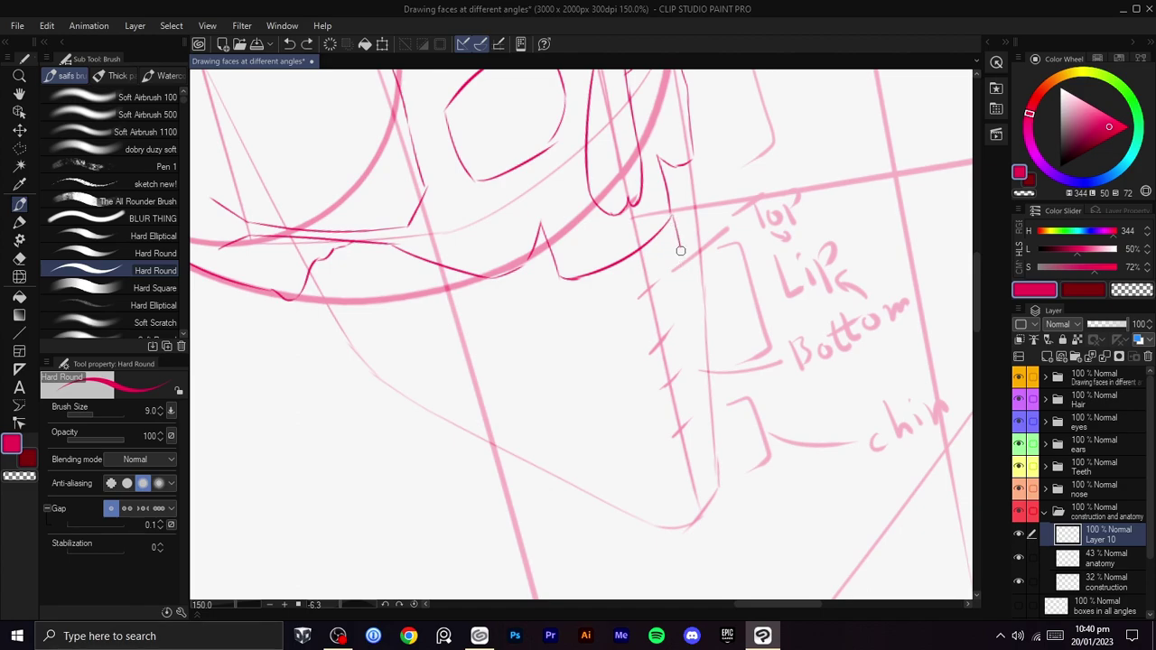
{"action": "left_click_drag", "start_coordinate": [685, 275], "coordinate": [589, 297]}
{"action": "key", "text": "ctrl+z"}
{"action": "mouse_move", "coordinate": [687, 269]}
{"action": "left_mouse_down"}
{"action": "mouse_move", "coordinate": [666, 289]}
{"action": "mouse_move", "coordinate": [606, 291]}
{"action": "left_mouse_up"}
{"action": "key", "text": "ctrl+z"}
{"action": "left_click_drag", "start_coordinate": [683, 267], "coordinate": [590, 314]}
- Try to extend the far edge of the upper teeth band down toward the chin
{"action": "key", "text": "space"}
{"action": "left_click_drag", "start_coordinate": [734, 242], "coordinate": [698, 247]}
{"action": "key", "text": "shift+space"}
{"action": "left_click_drag", "start_coordinate": [698, 248], "coordinate": [701, 274]}
{"action": "key", "text": "space"}
{"action": "left_click_drag", "start_coordinate": [702, 278], "coordinate": [695, 243]}
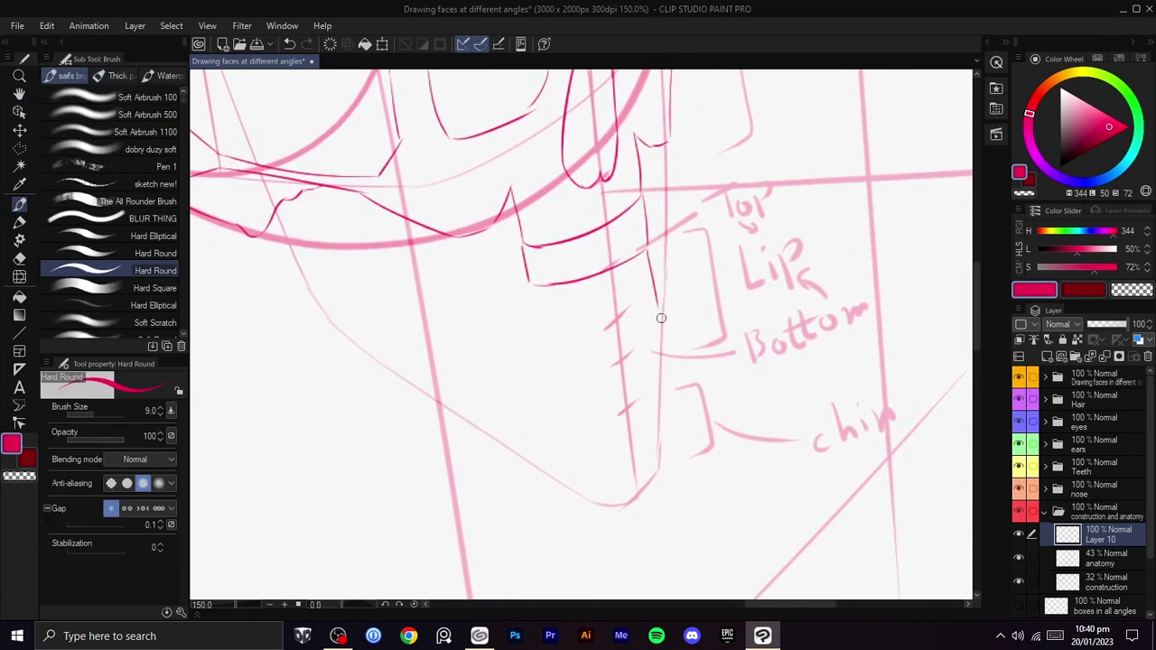
{"action": "key", "text": "ctrl+z"}
{"action": "key", "text": "ctrl+z"}
- Draw the rear edge of the lower jaw from beneath the near cheekbone down around the jaw angle
{"action": "key", "text": "shift+space"}
{"action": "mouse_move", "coordinate": [775, 274]}
{"action": "left_mouse_down"}
{"action": "mouse_move", "coordinate": [786, 328]}
{"action": "mouse_move", "coordinate": [687, 478]}
{"action": "left_mouse_up"}
{"action": "key", "text": "space"}
{"action": "left_click_drag", "start_coordinate": [605, 331], "coordinate": [632, 488]}
{"action": "key", "text": "ctrl+z"}
{"action": "left_click_drag", "start_coordinate": [664, 215], "coordinate": [614, 249]}
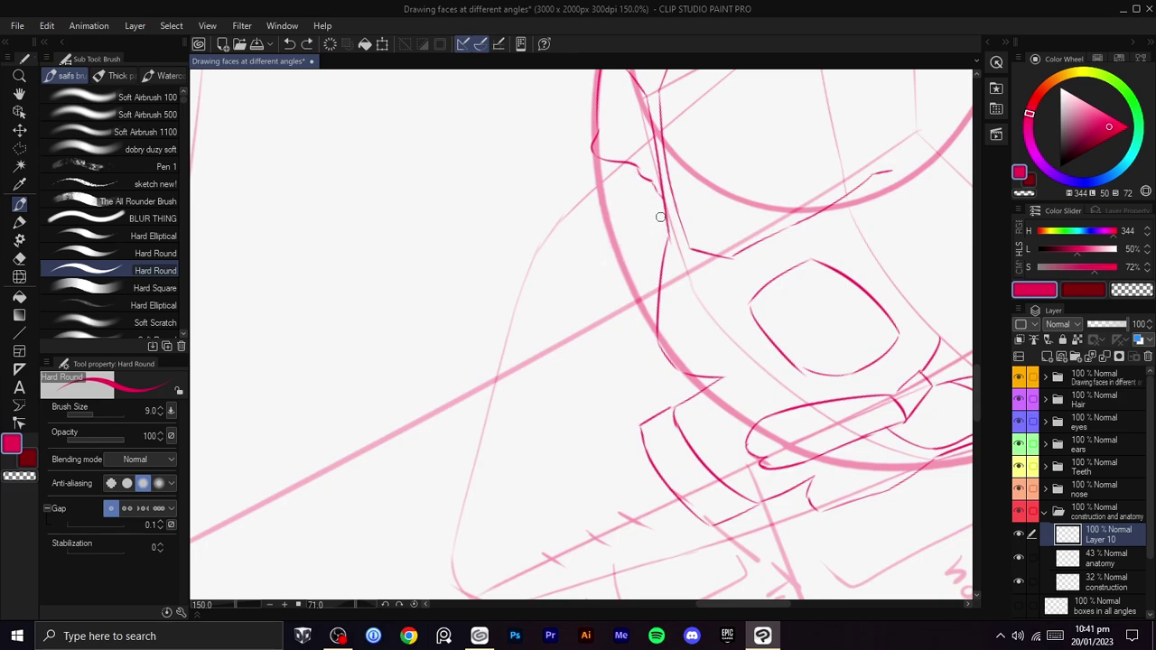
{"action": "left_click_drag", "start_coordinate": [651, 215], "coordinate": [551, 290]}
{"action": "key", "text": "ctrl+z"}
{"action": "mouse_move", "coordinate": [659, 207]}
{"action": "left_mouse_down"}
{"action": "mouse_move", "coordinate": [539, 280]}
{"action": "mouse_move", "coordinate": [553, 269]}
{"action": "mouse_move", "coordinate": [502, 353]}
{"action": "left_mouse_up"}
{"action": "key", "text": "ctrl+z"}
{"action": "mouse_move", "coordinate": [560, 258]}
{"action": "left_mouse_down"}
{"action": "mouse_move", "coordinate": [505, 361]}
{"action": "mouse_move", "coordinate": [508, 330]}
{"action": "mouse_move", "coordinate": [475, 536]}
{"action": "left_mouse_up"}
{"action": "key", "text": "shift+space"}
{"action": "mouse_move", "coordinate": [658, 382]}
{"action": "left_mouse_down"}
{"action": "mouse_move", "coordinate": [676, 247]}
{"action": "mouse_move", "coordinate": [625, 152]}
{"action": "left_mouse_up"}
{"action": "key", "text": "ctrl+z"}
{"action": "left_click_drag", "start_coordinate": [742, 379], "coordinate": [713, 302]}
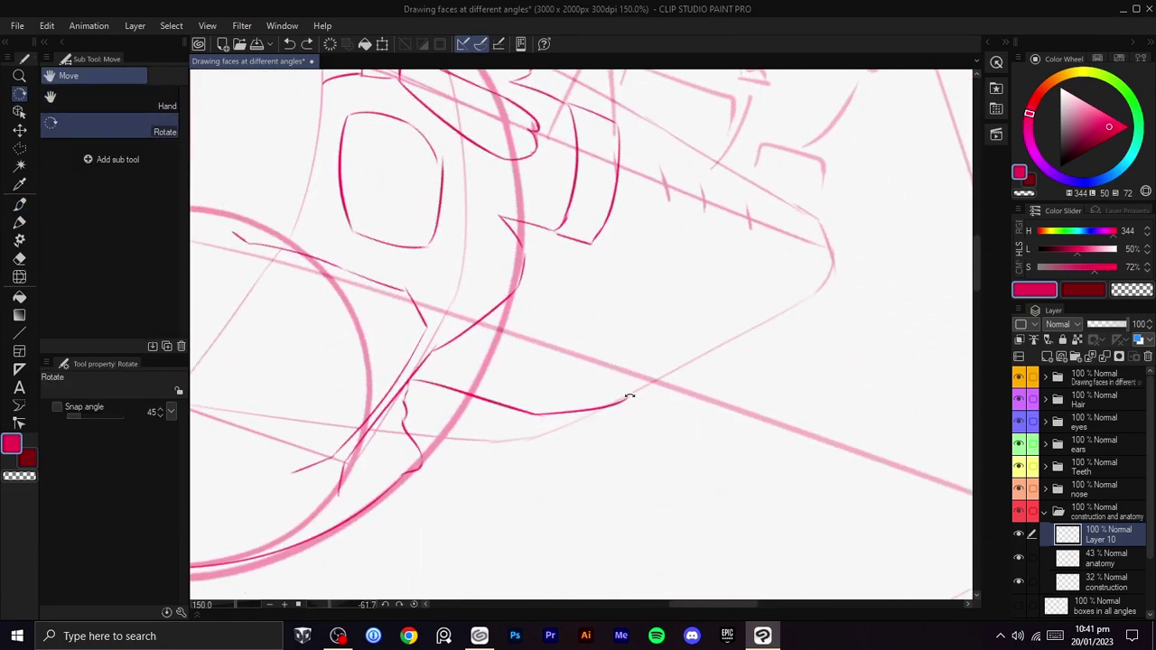
- Draw the underside of the lower jaw from the jaw angle forward to the chin, rounding it upward
{"action": "left_click_drag", "start_coordinate": [624, 399], "coordinate": [745, 223]}
{"action": "key", "text": "space"}
{"action": "left_click_drag", "start_coordinate": [741, 264], "coordinate": [661, 330]}
{"action": "scroll", "coordinate": [660, 330], "scroll_direction": "down", "scroll_amount": 2}
{"action": "key", "text": "shift+space"}
{"action": "mouse_move", "coordinate": [742, 303]}
{"action": "left_mouse_down"}
{"action": "mouse_move", "coordinate": [745, 415]}
{"action": "mouse_move", "coordinate": [650, 465]}
{"action": "mouse_move", "coordinate": [737, 431]}
{"action": "mouse_move", "coordinate": [646, 190]}
{"action": "mouse_move", "coordinate": [593, 310]}
{"action": "mouse_move", "coordinate": [611, 377]}
{"action": "mouse_move", "coordinate": [719, 231]}
{"action": "left_mouse_up"}
{"action": "scroll", "coordinate": [679, 441], "scroll_direction": "up", "scroll_amount": 2}
{"action": "key", "text": "space"}
- Draw the front contour of the chin up to the far corner of the upper teeth band
{"action": "key", "text": "b"}
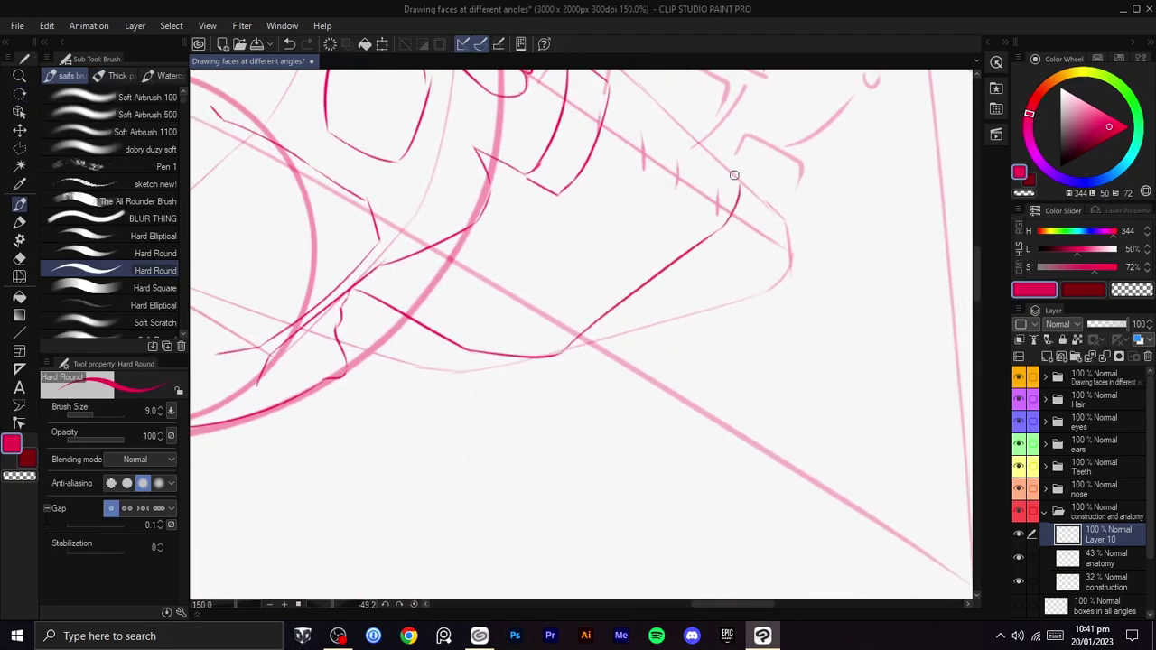
{"action": "key", "text": "r"}
{"action": "mouse_move", "coordinate": [730, 150]}
{"action": "left_mouse_down"}
{"action": "mouse_move", "coordinate": [717, 356]}
{"action": "mouse_move", "coordinate": [756, 324]}
{"action": "left_mouse_up"}
{"action": "key", "text": "b"}
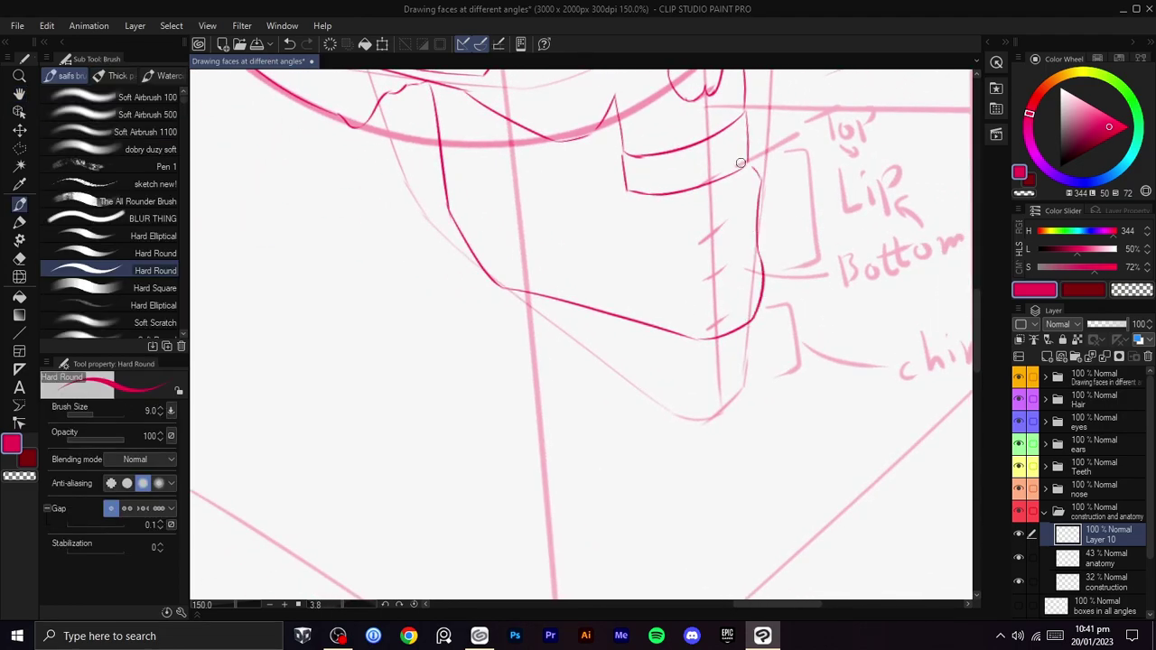
- Hide the anatomy and construction layers and examine the skull drawing on its own
{"action": "scroll", "coordinate": [746, 169], "scroll_direction": "down", "scroll_amount": 2}
{"action": "key", "text": "shift+space"}
{"action": "scroll", "coordinate": [788, 204], "scroll_direction": "up", "scroll_amount": 1}
{"action": "key", "text": "space"}
{"action": "key", "text": "shift+space"}
{"action": "mouse_move", "coordinate": [792, 201]}
{"action": "left_mouse_down"}
{"action": "mouse_move", "coordinate": [729, 316]}
{"action": "mouse_move", "coordinate": [869, 424]}
{"action": "left_mouse_up"}
{"action": "key", "text": "space"}
{"action": "left_click", "coordinate": [1017, 558]}
{"action": "left_click_drag", "start_coordinate": [874, 511], "coordinate": [815, 440]}
{"action": "key", "text": "shift+space"}
{"action": "key", "text": "space"}
{"action": "key", "text": "shift+space"}
{"action": "key", "text": "space"}
{"action": "left_click_drag", "start_coordinate": [852, 480], "coordinate": [812, 344]}
{"action": "scroll", "coordinate": [883, 490], "scroll_direction": "down", "scroll_amount": 2}
{"action": "key", "text": "shift+space"}
{"action": "scroll", "coordinate": [863, 490], "scroll_direction": "up", "scroll_amount": 2}
{"action": "key", "text": "space"}
- Draw a short curved line beneath the rear part of the near cheekbone, above the jaw
{"action": "key", "text": "b"}
{"action": "scroll", "coordinate": [629, 304], "scroll_direction": "up", "scroll_amount": 4}
{"action": "left_click_drag", "start_coordinate": [575, 305], "coordinate": [623, 353]}
{"action": "key", "text": "ctrl+z"}
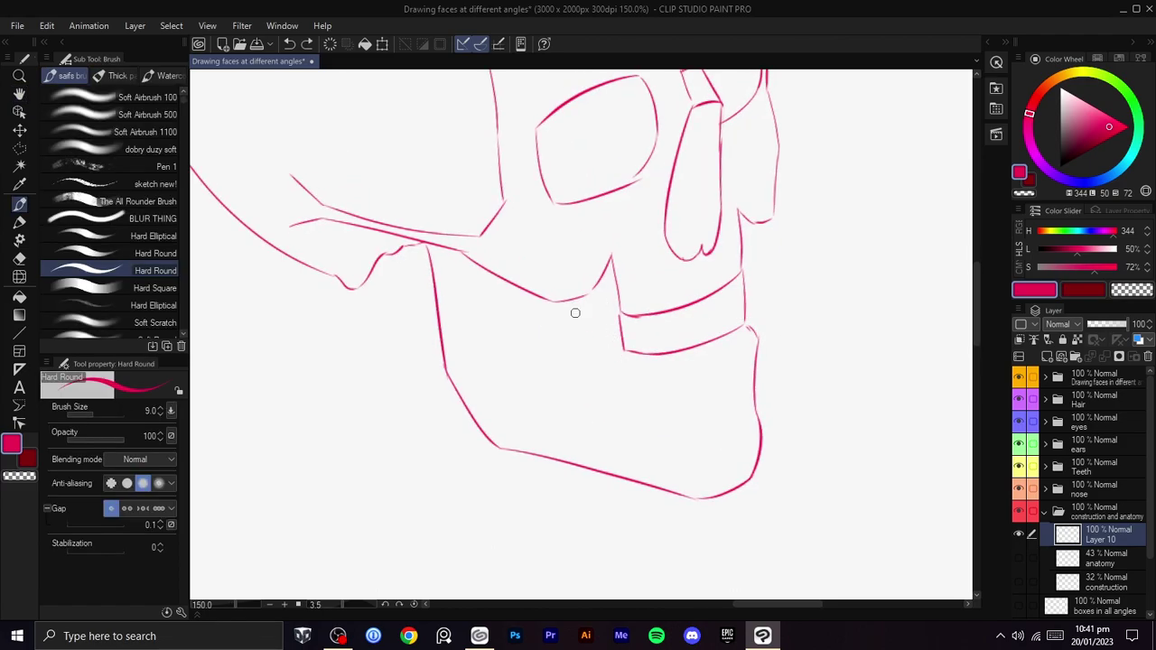
{"action": "mouse_move", "coordinate": [660, 317]}
{"action": "left_mouse_down"}
{"action": "mouse_move", "coordinate": [578, 335]}
{"action": "mouse_move", "coordinate": [594, 179]}
{"action": "left_mouse_up"}
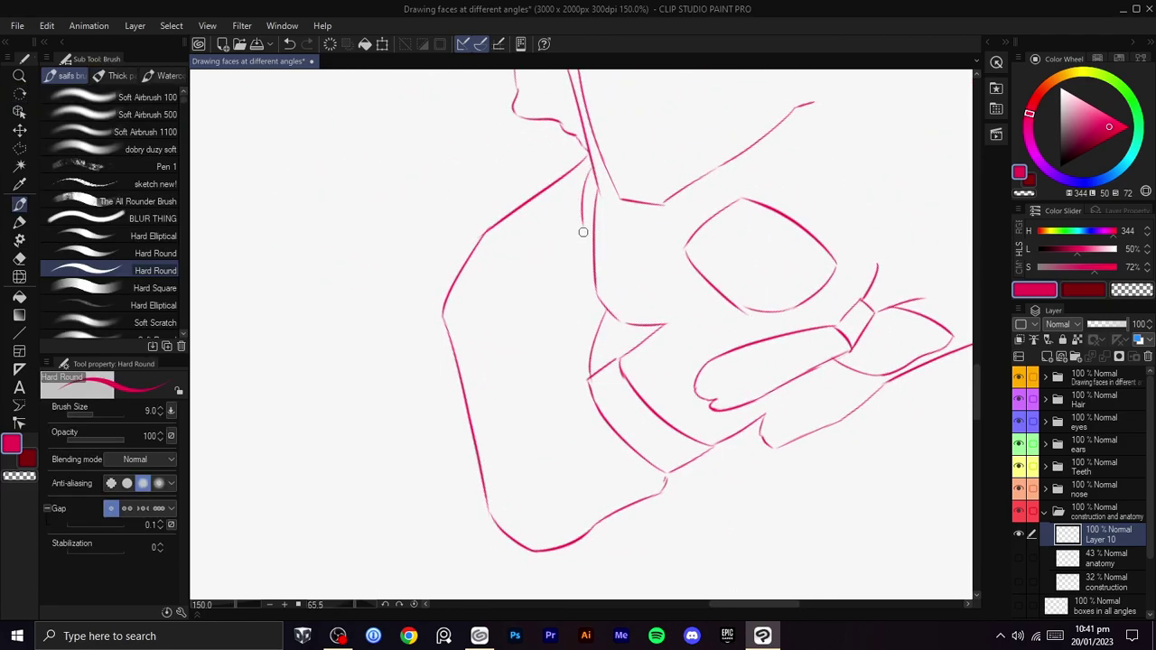
- Draw a curve from the underside of the near cheekbone down to the rear lower corner of the teeth band
{"action": "scroll", "coordinate": [601, 252], "scroll_direction": "down", "scroll_amount": 2}
{"action": "key", "text": "r"}
{"action": "mouse_move", "coordinate": [736, 206]}
{"action": "left_mouse_down"}
{"action": "mouse_move", "coordinate": [660, 142]}
{"action": "mouse_move", "coordinate": [647, 237]}
{"action": "mouse_move", "coordinate": [694, 236]}
{"action": "mouse_move", "coordinate": [664, 249]}
{"action": "left_mouse_up"}
{"action": "scroll", "coordinate": [650, 207], "scroll_direction": "up", "scroll_amount": 1}
{"action": "scroll", "coordinate": [664, 247], "scroll_direction": "up", "scroll_amount": 1}
{"action": "key", "text": "space"}
{"action": "left_click_drag", "start_coordinate": [665, 244], "coordinate": [714, 169]}
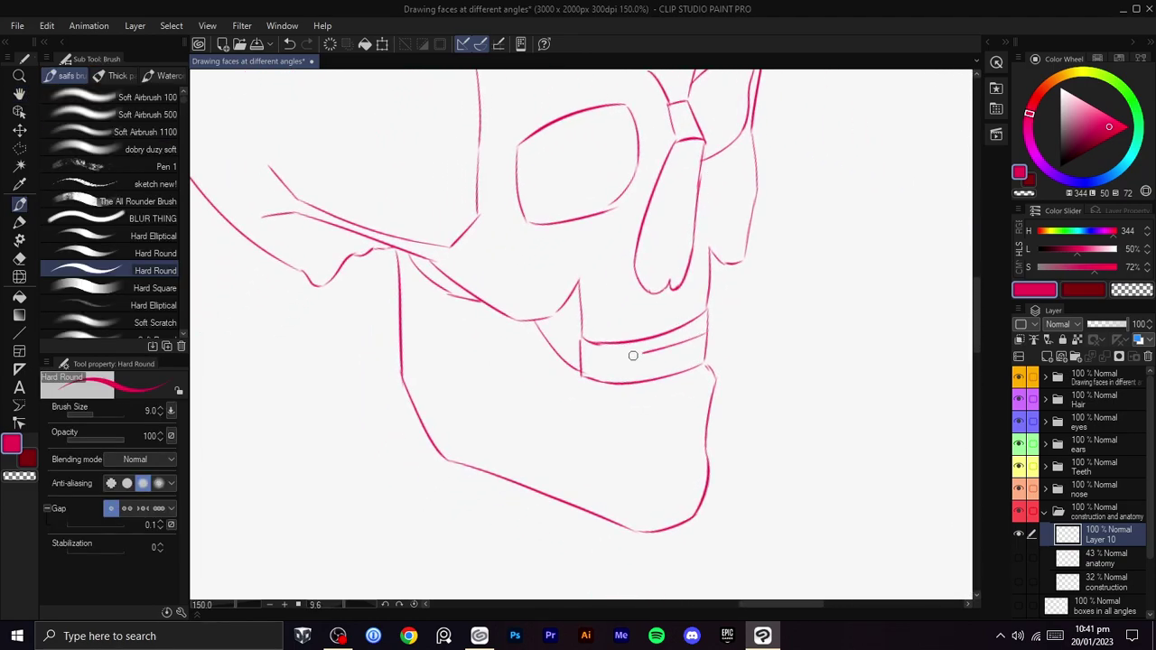
- Redraw the lengthwise line dividing the teeth band into upper and lower rows
{"action": "key", "text": "ctrl+z"}
{"action": "key", "text": "space"}
{"action": "mouse_move", "coordinate": [659, 359]}
{"action": "left_mouse_down"}
{"action": "mouse_move", "coordinate": [583, 365]}
{"action": "mouse_move", "coordinate": [592, 340]}
{"action": "left_mouse_up"}
{"action": "key", "text": "r"}
{"action": "left_click_drag", "start_coordinate": [701, 320], "coordinate": [700, 305]}
{"action": "key", "text": "space"}
{"action": "left_click_drag", "start_coordinate": [701, 293], "coordinate": [712, 284]}
{"action": "key", "text": "space"}
{"action": "key", "text": "b"}
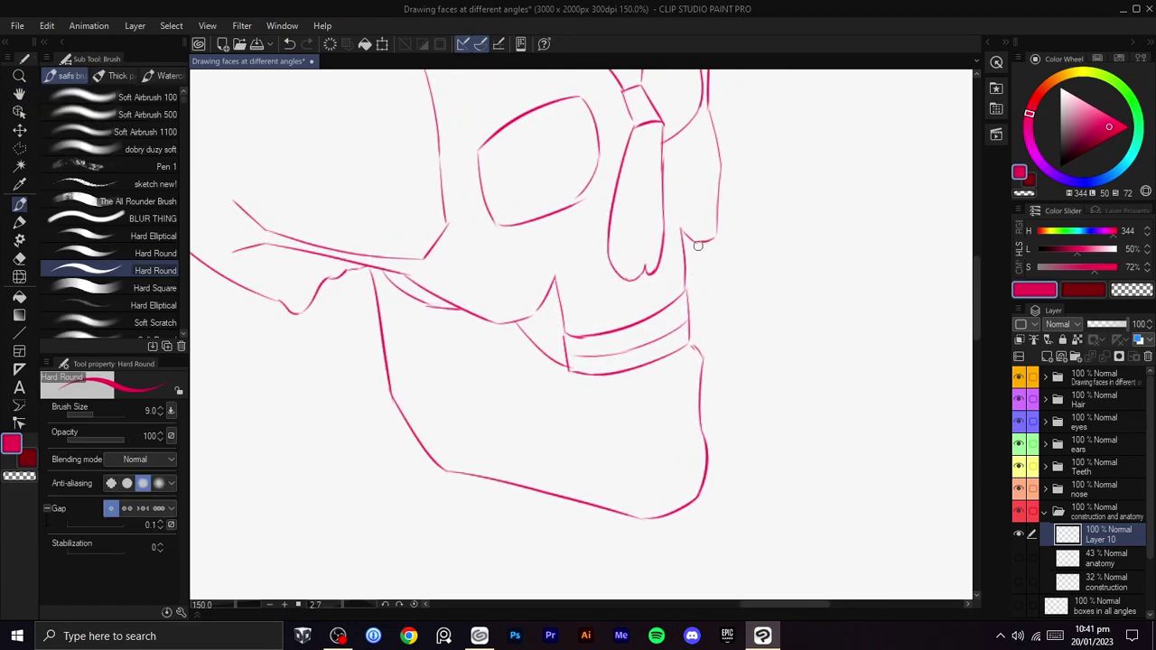
- Touch up the far cheekbone's lower edge and nudge the cranium and jaw outlines with Liquify at brush size 500
{"action": "left_click_drag", "start_coordinate": [713, 238], "coordinate": [717, 232]}
{"action": "key", "text": "space"}
{"action": "mouse_move", "coordinate": [685, 249]}
{"action": "left_mouse_down"}
{"action": "mouse_move", "coordinate": [695, 281]}
{"action": "mouse_move", "coordinate": [689, 261]}
{"action": "mouse_move", "coordinate": [634, 412]}
{"action": "mouse_move", "coordinate": [695, 264]}
{"action": "mouse_move", "coordinate": [679, 357]}
{"action": "left_mouse_up"}
{"action": "key", "text": "ctrl+minus"}
{"action": "key", "text": "space"}
{"action": "key", "text": "ctrl+minus"}
{"action": "key", "text": "ctrl+minus"}
{"action": "key", "text": "j"}
{"action": "left_click_drag", "start_coordinate": [566, 200], "coordinate": [569, 210]}
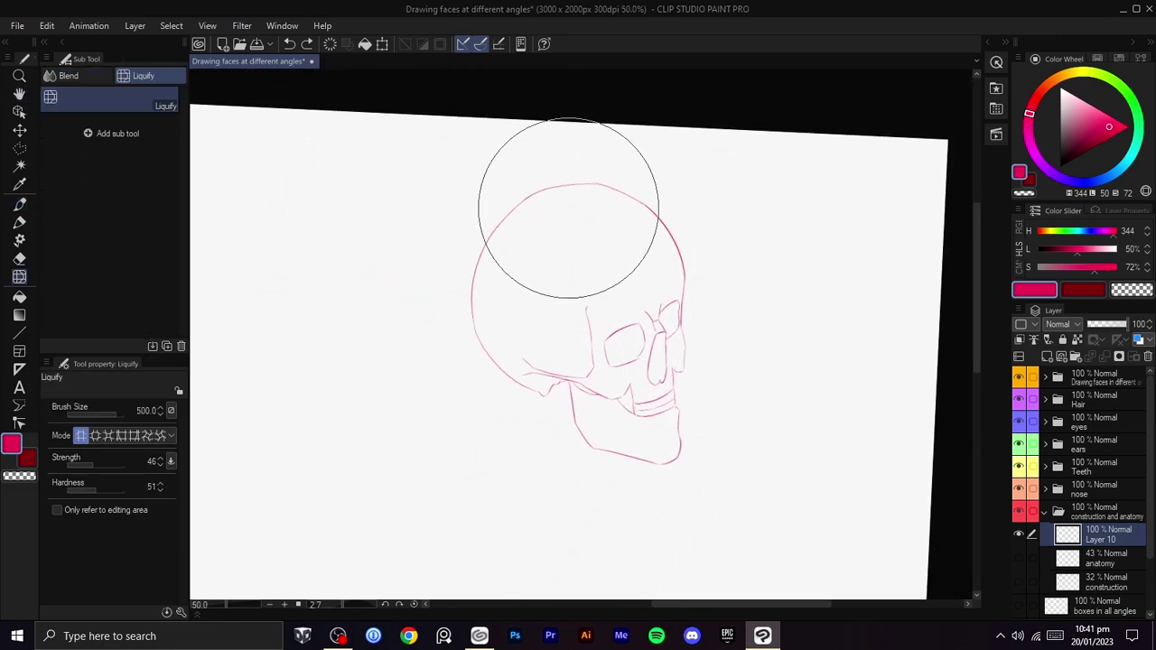
{"action": "left_click_drag", "start_coordinate": [482, 248], "coordinate": [491, 257]}
{"action": "left_click_drag", "start_coordinate": [650, 432], "coordinate": [645, 419]}
- Enlarge the Liquify brush to 900 and subtly adjust the overall proportions of the face and cranium
{"action": "key", "text": "bracketright"}
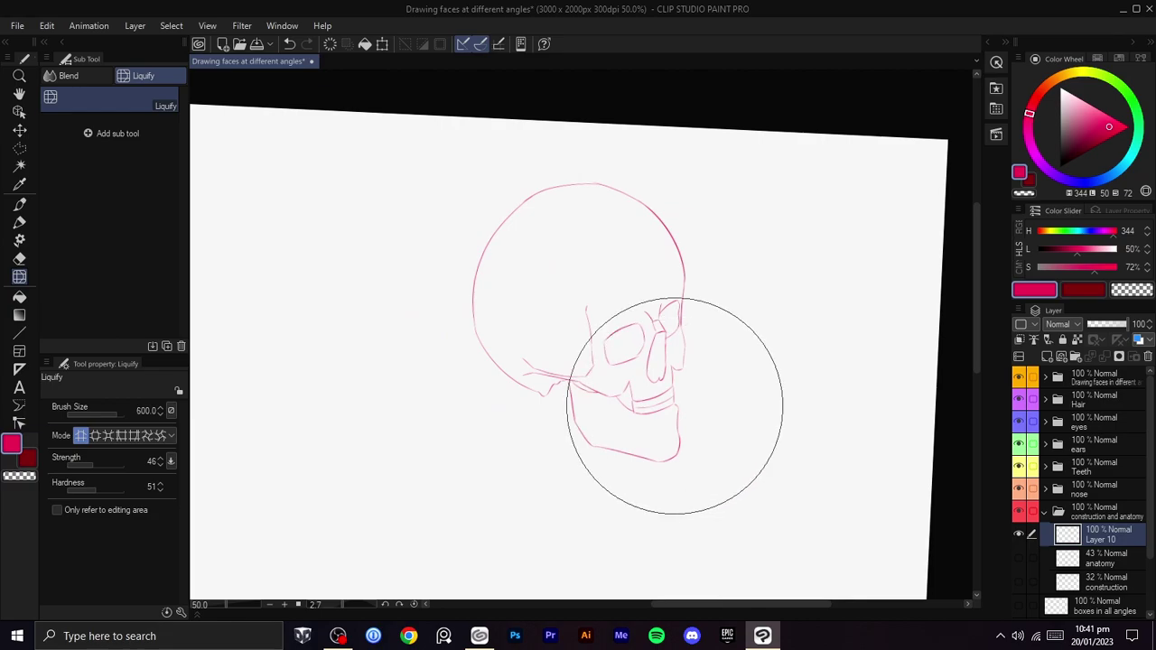
{"action": "key", "text": "bracketright"}
{"action": "key", "text": "bracketright"}
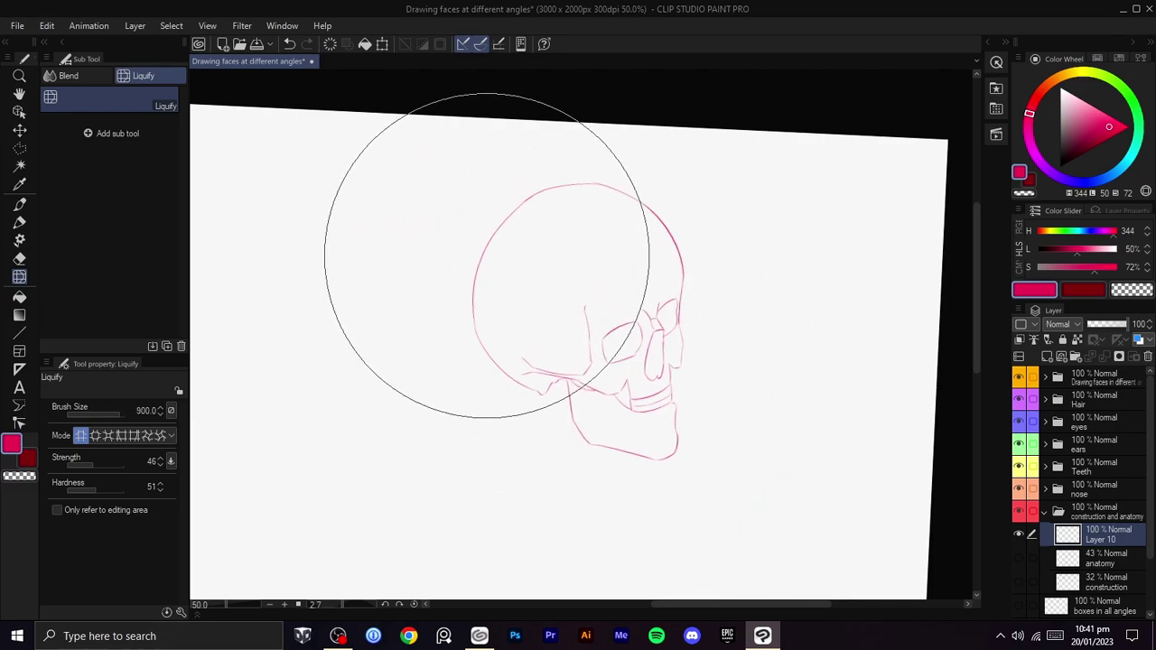
{"action": "key", "text": "bracketright"}
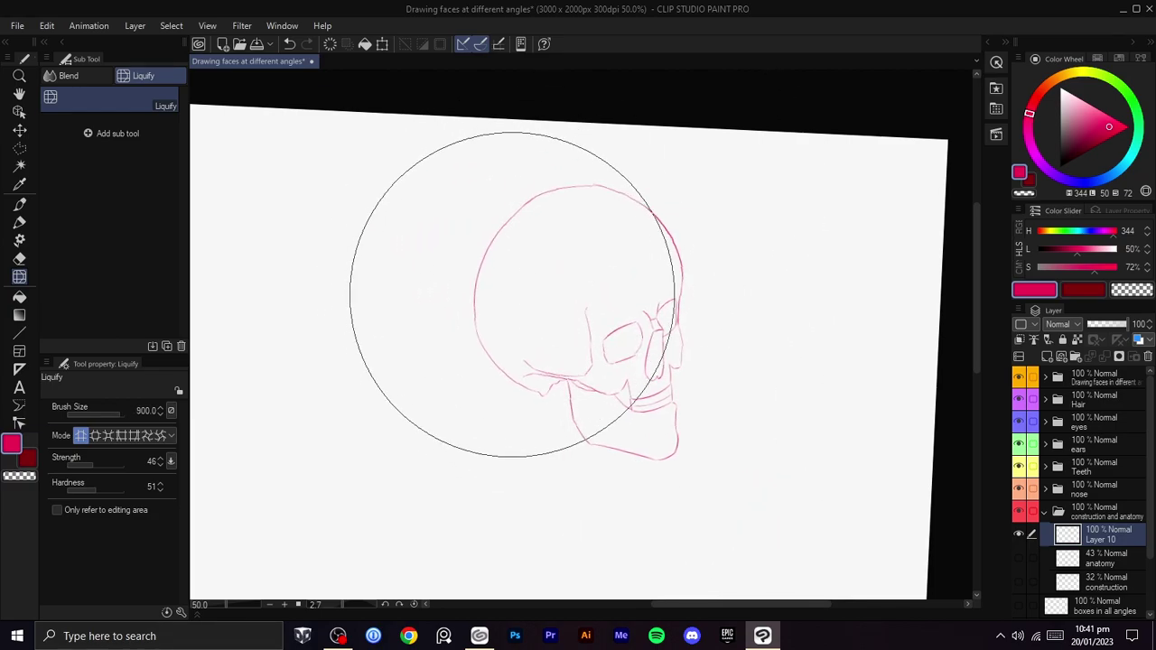
{"action": "key", "text": "h"}
{"action": "scroll", "coordinate": [738, 333], "scroll_direction": "up", "scroll_amount": 1}
{"action": "left_click_drag", "start_coordinate": [738, 332], "coordinate": [805, 249]}
{"action": "key", "text": "j"}
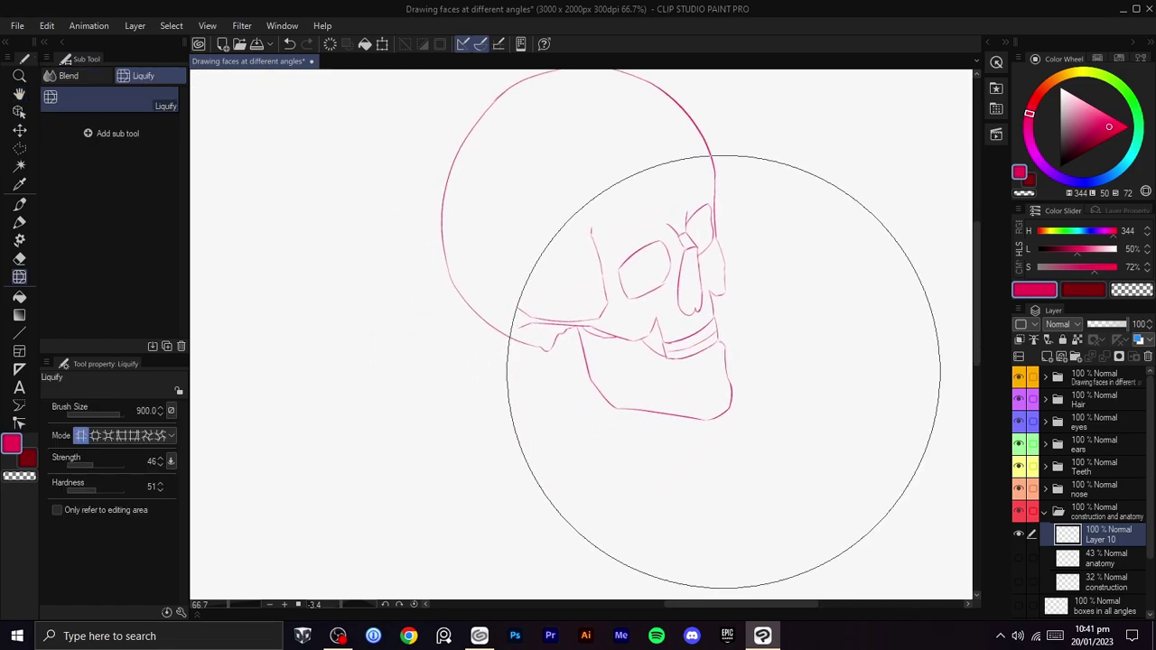
{"action": "key", "text": "ctrl+z"}
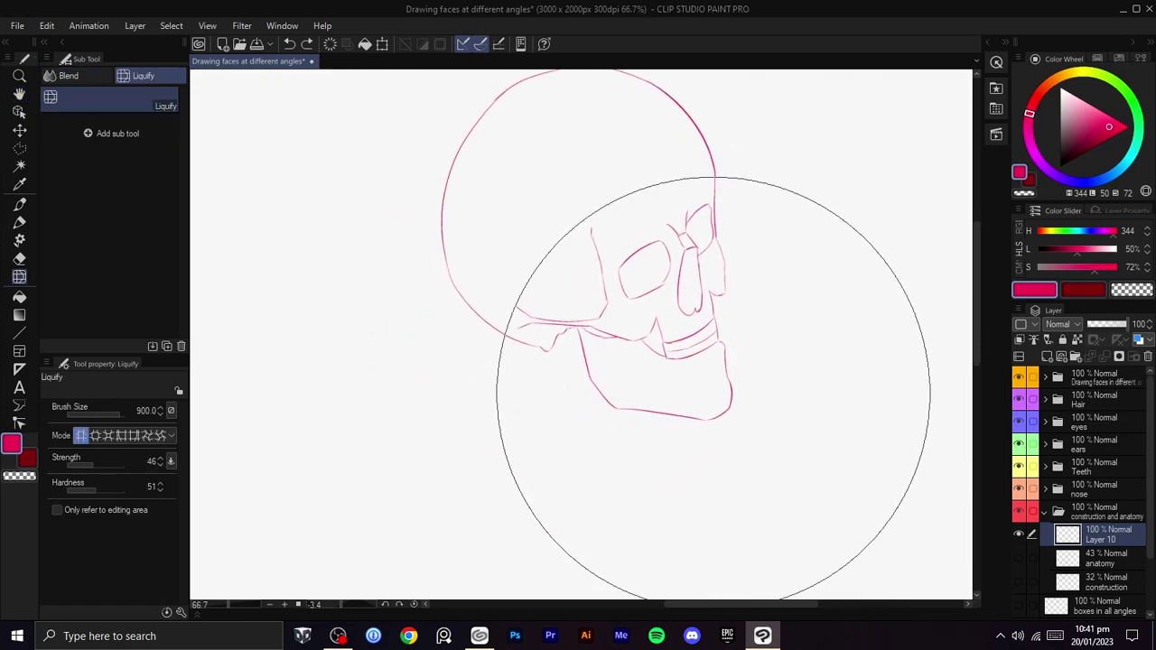
- Push the chin and the underside of the lower jaw upward with Liquify, reducing the brush size from 800 to 350
{"action": "left_click_drag", "start_coordinate": [707, 381], "coordinate": [725, 449]}
{"action": "key", "text": "h"}
{"action": "mouse_move", "coordinate": [709, 400]}
{"action": "left_mouse_down"}
{"action": "mouse_move", "coordinate": [691, 393]}
{"action": "mouse_move", "coordinate": [694, 413]}
{"action": "left_mouse_up"}
{"action": "key", "text": "r"}
{"action": "scroll", "coordinate": [694, 413], "scroll_direction": "up", "scroll_amount": 1}
{"action": "key", "text": "j"}
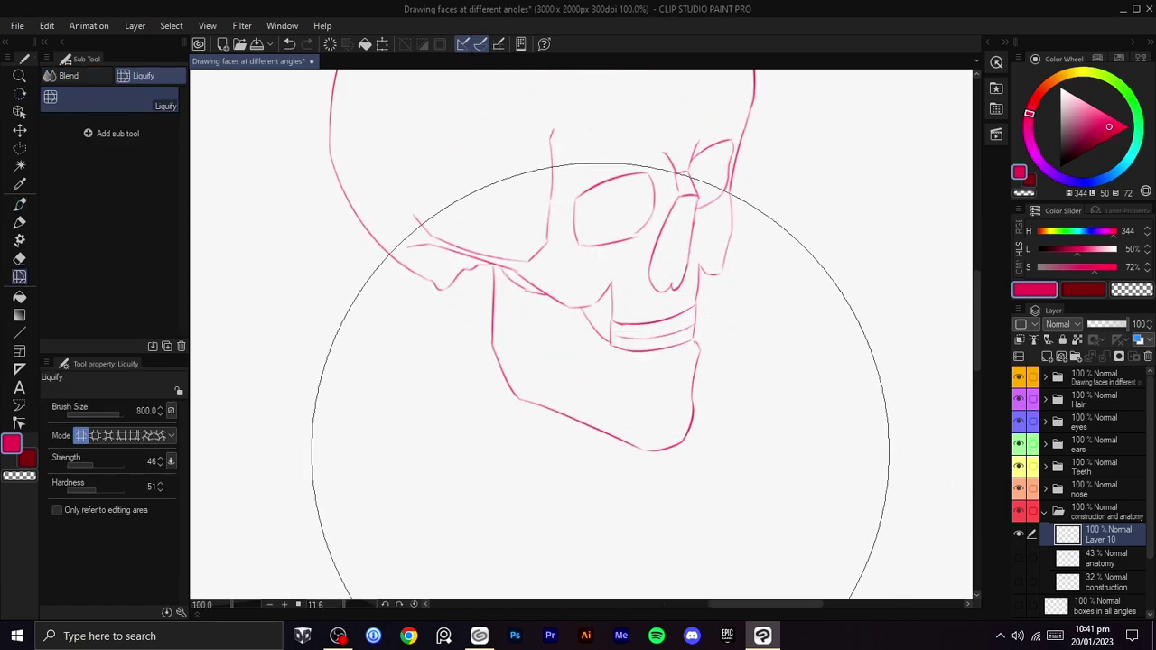
{"action": "mouse_move", "coordinate": [670, 475]}
{"action": "left_mouse_down"}
{"action": "mouse_move", "coordinate": [674, 488]}
{"action": "mouse_move", "coordinate": [666, 454]}
{"action": "mouse_move", "coordinate": [663, 465]}
{"action": "left_mouse_up"}
{"action": "key", "text": "ctrl+z"}
{"action": "left_click_drag", "start_coordinate": [496, 445], "coordinate": [484, 408]}
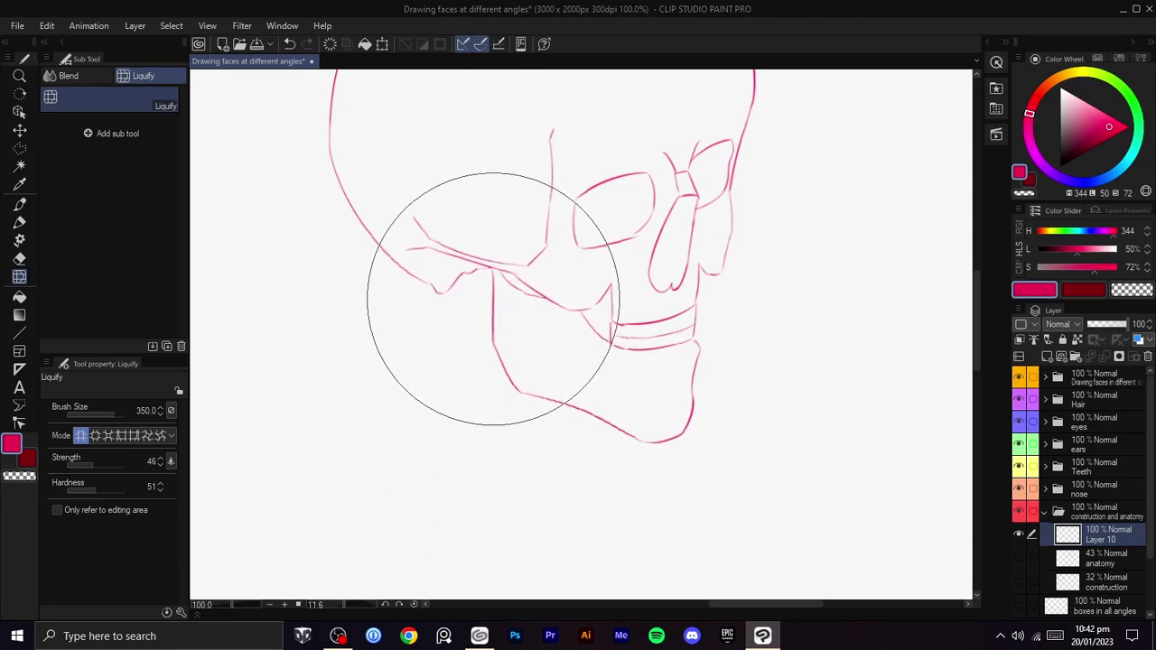
- Refine the lower jaw and chin contour with Liquify, setting the brush size to 500
{"action": "scroll", "coordinate": [701, 285], "scroll_direction": "down", "scroll_amount": 1}
{"action": "left_click_drag", "start_coordinate": [702, 283], "coordinate": [690, 361]}
{"action": "left_click_drag", "start_coordinate": [690, 361], "coordinate": [701, 338], "text": "shift"}
{"action": "scroll", "coordinate": [697, 363], "scroll_direction": "up", "scroll_amount": 1}
{"action": "left_click_drag", "start_coordinate": [682, 455], "coordinate": [671, 386]}
{"action": "key", "text": "b"}
{"action": "key", "text": "j"}
{"action": "key", "text": "]"}
{"action": "key", "text": "]"}
{"action": "key", "text": "]"}
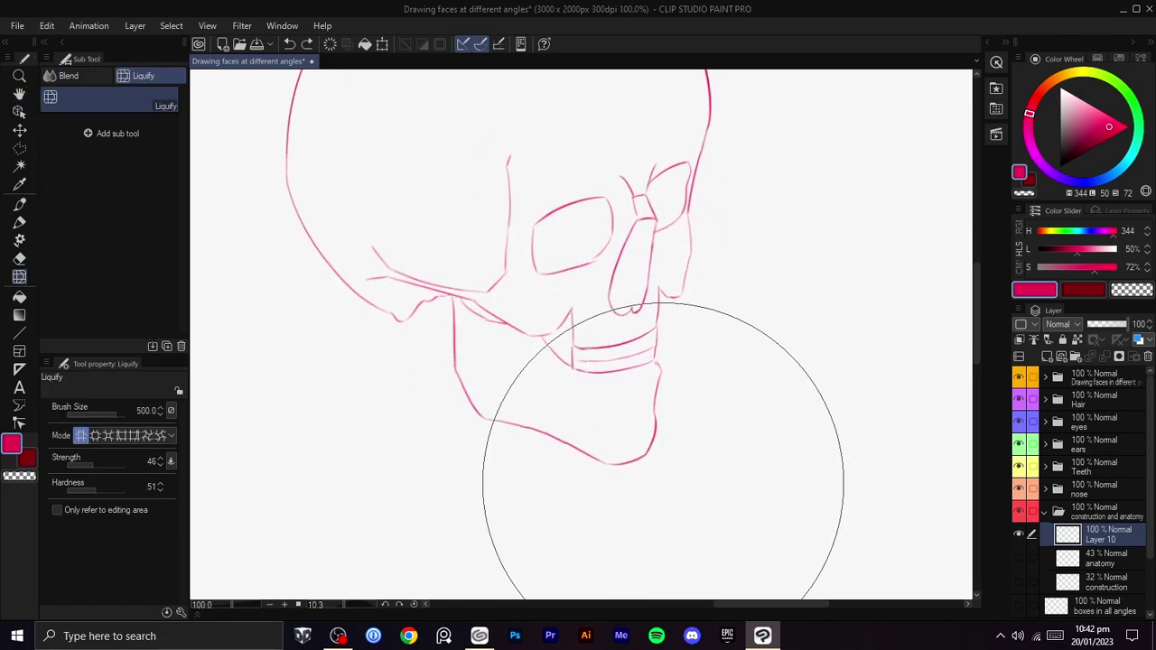
{"action": "left_click_drag", "start_coordinate": [675, 394], "coordinate": [681, 469]}
- Draw an inner line on the far cheekbone and a line joining the near cheekbone to the eye socket
{"action": "scroll", "coordinate": [683, 464], "scroll_direction": "down", "scroll_amount": 1}
{"action": "mouse_move", "coordinate": [724, 415]}
{"action": "left_mouse_down"}
{"action": "mouse_move", "coordinate": [732, 405]}
{"action": "mouse_move", "coordinate": [708, 394]}
{"action": "mouse_move", "coordinate": [821, 373]}
{"action": "left_mouse_up"}
{"action": "scroll", "coordinate": [759, 409], "scroll_direction": "up", "scroll_amount": 2}
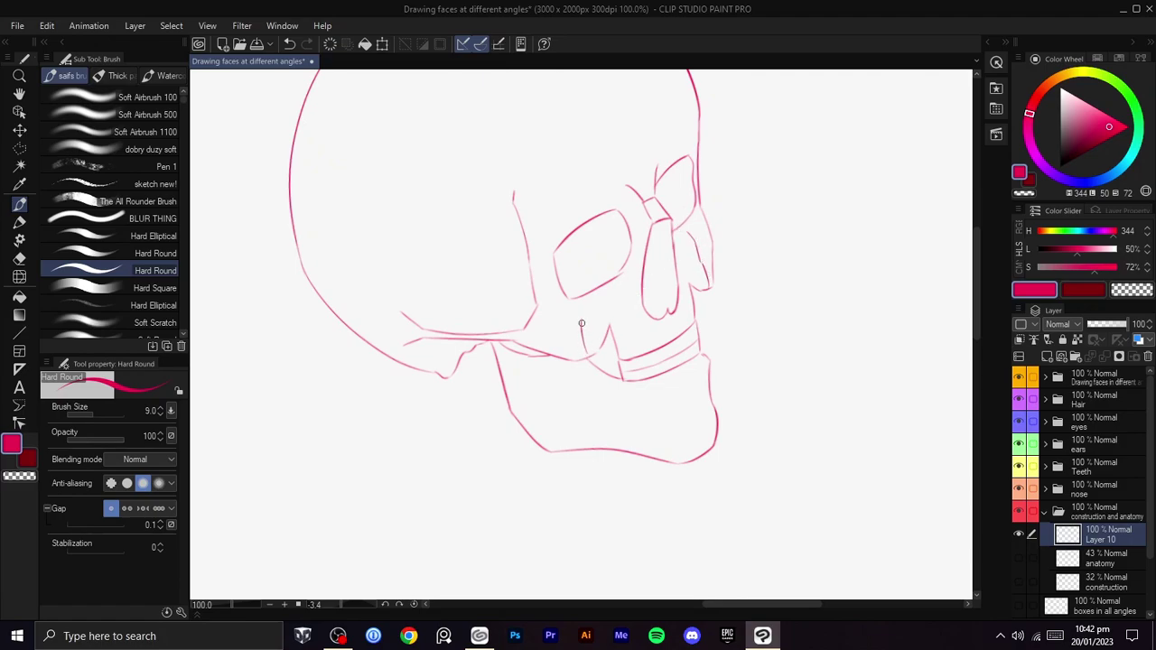
{"action": "left_click_drag", "start_coordinate": [679, 314], "coordinate": [765, 282]}
{"action": "key", "text": "ctrl+z"}
{"action": "left_click_drag", "start_coordinate": [682, 315], "coordinate": [770, 267]}
{"action": "key", "text": "ctrl+z"}
{"action": "left_click_drag", "start_coordinate": [825, 244], "coordinate": [832, 240]}
{"action": "key", "text": "space"}
{"action": "mouse_move", "coordinate": [561, 347]}
{"action": "left_mouse_down"}
{"action": "mouse_move", "coordinate": [608, 316]}
{"action": "mouse_move", "coordinate": [515, 458]}
{"action": "left_mouse_up"}
{"action": "key", "text": "ctrl+z"}
{"action": "left_click_drag", "start_coordinate": [606, 305], "coordinate": [501, 469]}
{"action": "left_click_drag", "start_coordinate": [554, 403], "coordinate": [595, 331]}
{"action": "mouse_move", "coordinate": [667, 316]}
{"action": "left_mouse_down"}
{"action": "mouse_move", "coordinate": [563, 394]}
{"action": "mouse_move", "coordinate": [550, 343]}
{"action": "mouse_move", "coordinate": [593, 313]}
{"action": "mouse_move", "coordinate": [637, 322]}
{"action": "left_mouse_up"}
{"action": "key", "text": "ctrl+z"}
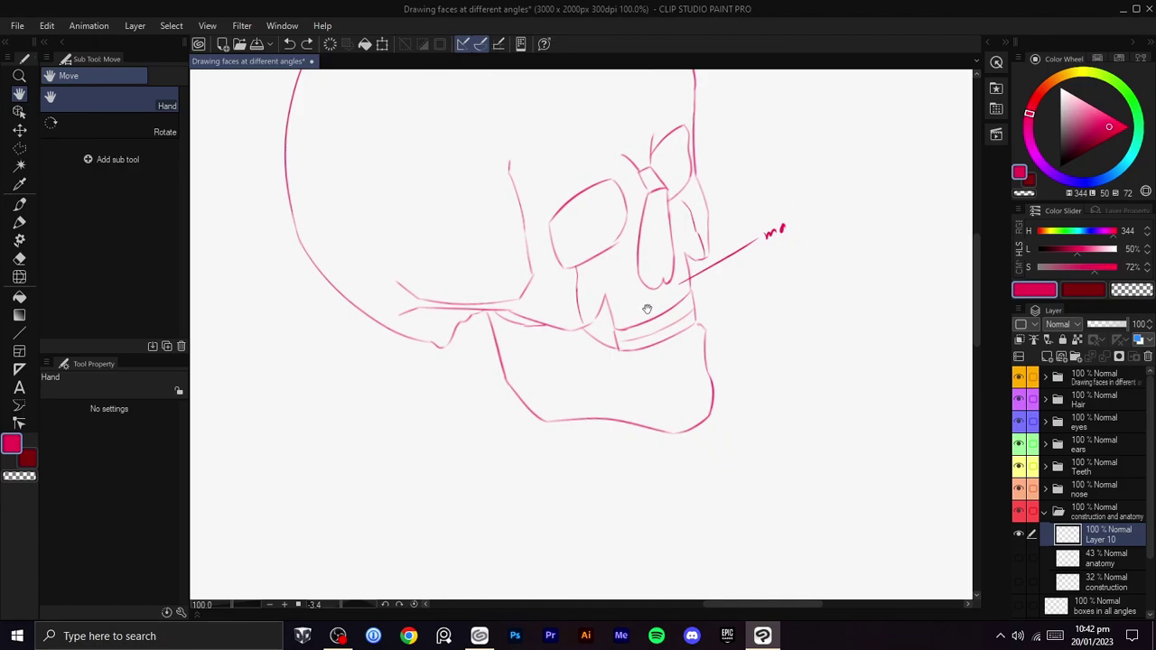
{"action": "key", "text": "ctrl+z"}
- Draw a short angled line inside the near eye socket along its nose-side edge to show depth
{"action": "mouse_move", "coordinate": [666, 283]}
{"action": "left_mouse_down"}
{"action": "mouse_move", "coordinate": [624, 394]}
{"action": "mouse_move", "coordinate": [691, 315]}
{"action": "left_mouse_up"}
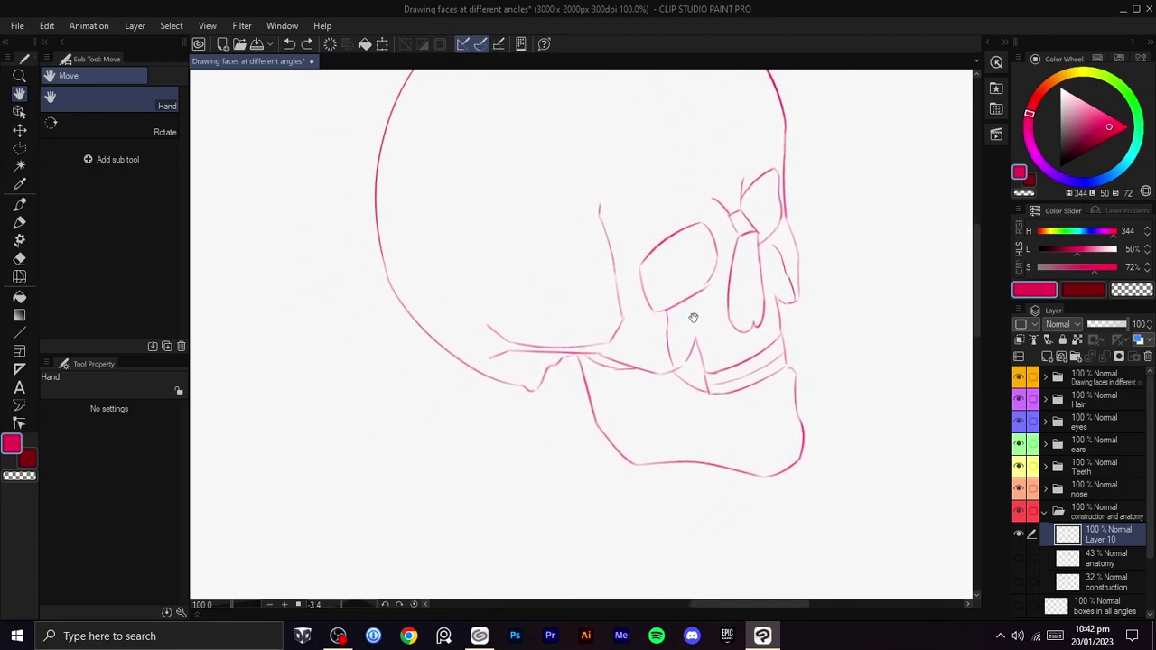
{"action": "left_click_drag", "start_coordinate": [718, 241], "coordinate": [679, 276]}
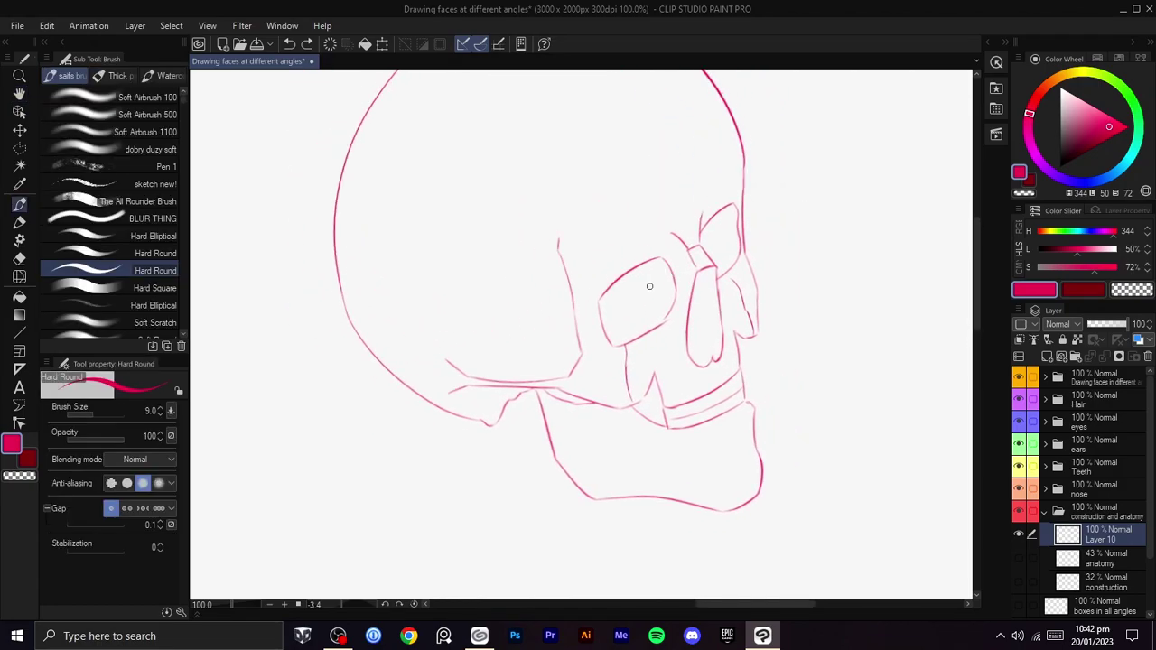
{"action": "left_click_drag", "start_coordinate": [742, 243], "coordinate": [668, 291]}
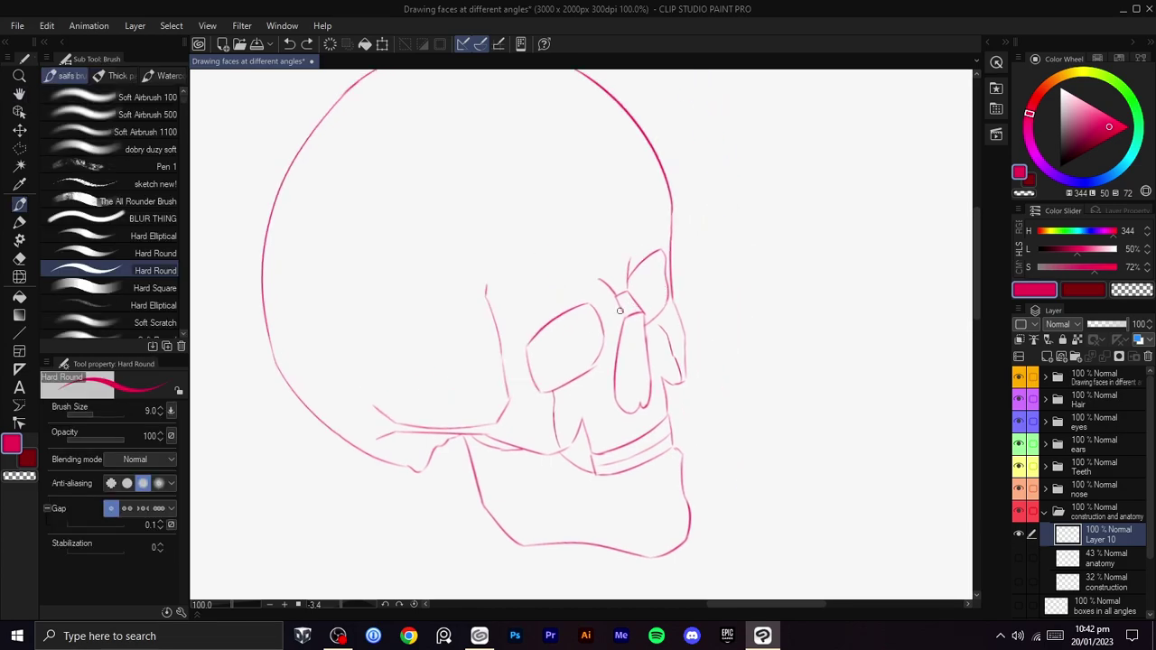
{"action": "left_click_drag", "start_coordinate": [592, 345], "coordinate": [643, 296]}
{"action": "left_click_drag", "start_coordinate": [542, 311], "coordinate": [399, 339]}
{"action": "key", "text": "ctrl+z"}
{"action": "left_click_drag", "start_coordinate": [545, 275], "coordinate": [451, 397]}
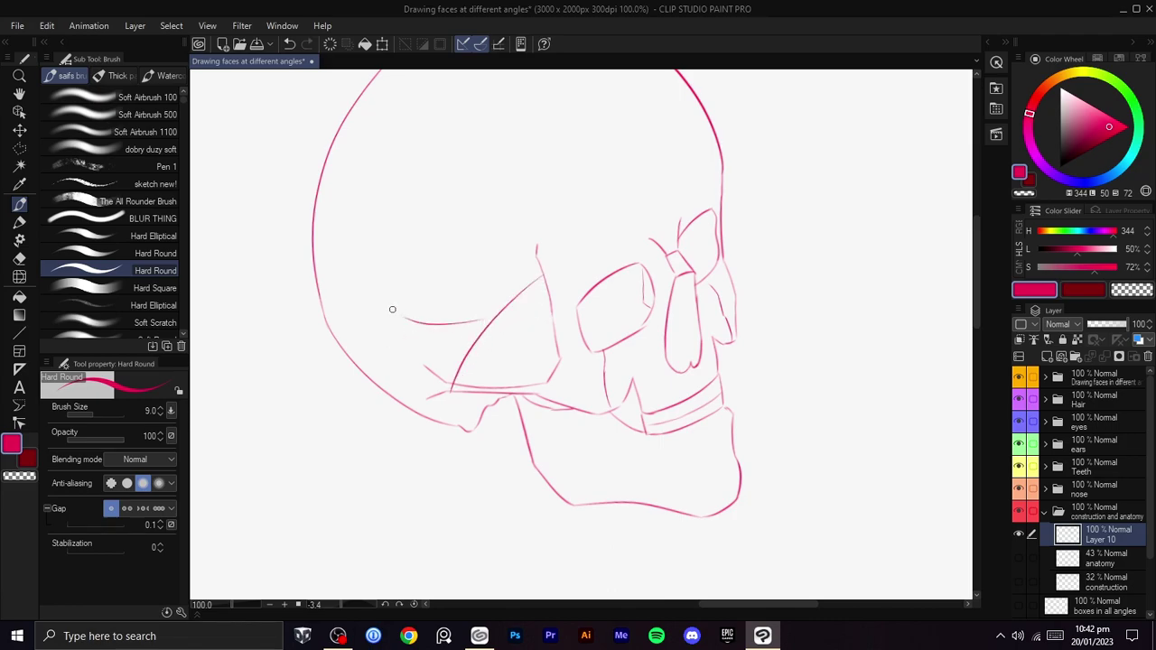
{"action": "left_click_drag", "start_coordinate": [387, 366], "coordinate": [365, 464]}
{"action": "key", "text": "ctrl+z"}
{"action": "key", "text": "ctrl+z"}
{"action": "key", "text": "ctrl+z"}
{"action": "key", "text": "ctrl+z"}
{"action": "left_click_drag", "start_coordinate": [550, 440], "coordinate": [542, 291]}
{"action": "mouse_move", "coordinate": [581, 343]}
{"action": "left_mouse_down"}
{"action": "mouse_move", "coordinate": [573, 320]}
{"action": "mouse_move", "coordinate": [629, 357]}
{"action": "mouse_move", "coordinate": [614, 349]}
{"action": "left_mouse_up"}
{"action": "scroll", "coordinate": [580, 317], "scroll_direction": "down", "scroll_amount": 2}
{"action": "scroll", "coordinate": [623, 336], "scroll_direction": "up", "scroll_amount": 2}
{"action": "left_click_drag", "start_coordinate": [692, 295], "coordinate": [695, 305]}
{"action": "scroll", "coordinate": [615, 318], "scroll_direction": "up", "scroll_amount": 1}
{"action": "left_click_drag", "start_coordinate": [615, 316], "coordinate": [635, 319]}
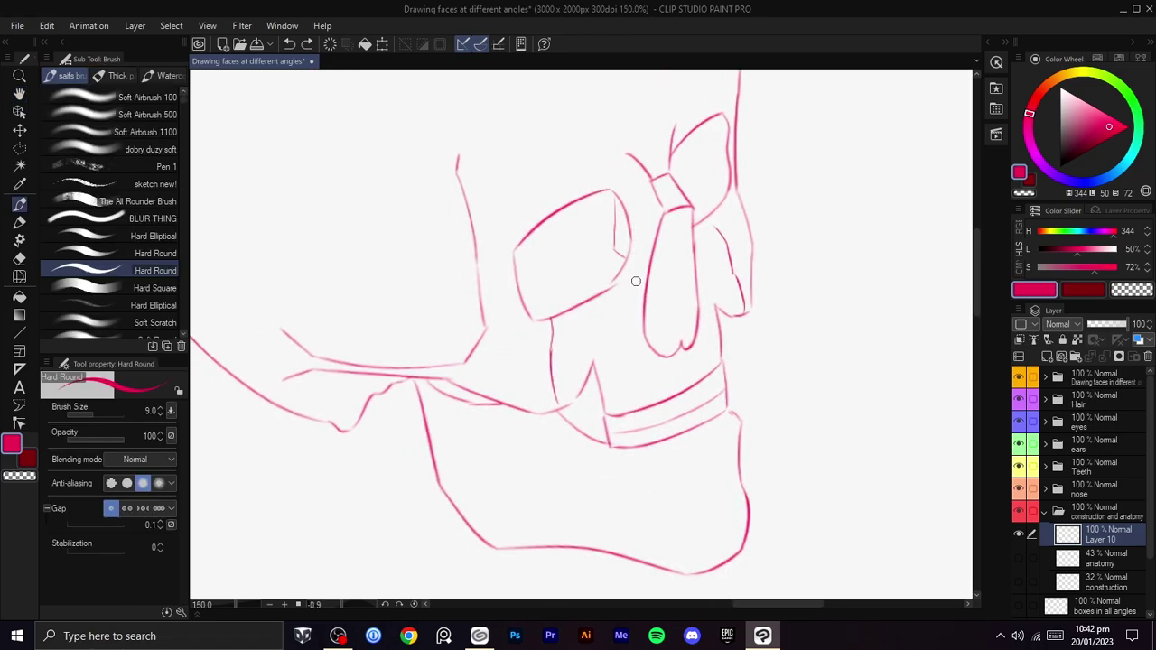
{"action": "scroll", "coordinate": [590, 358], "scroll_direction": "down", "scroll_amount": 2}
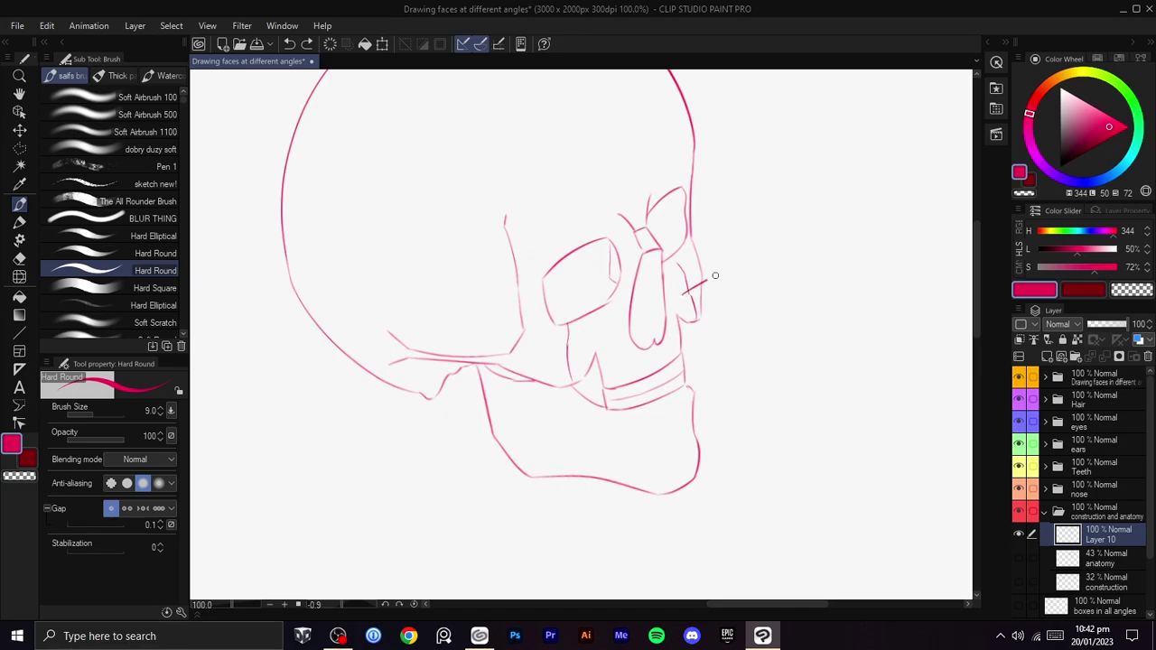
{"action": "key", "text": "ctrl+z"}
{"action": "left_click_drag", "start_coordinate": [561, 358], "coordinate": [765, 259]}
{"action": "key", "text": "ctrl+z"}
{"action": "left_click_drag", "start_coordinate": [784, 276], "coordinate": [775, 128]}
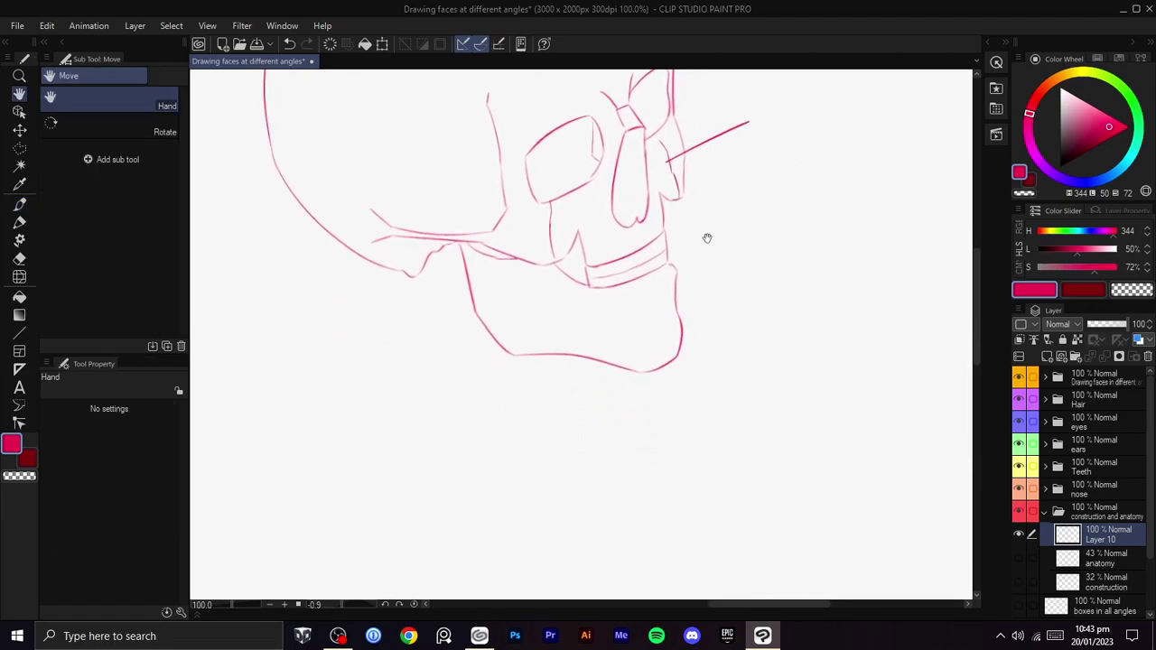
{"action": "left_click_drag", "start_coordinate": [703, 245], "coordinate": [660, 379]}
{"action": "key", "text": "ctrl+z"}
{"action": "mouse_move", "coordinate": [647, 340]}
{"action": "left_mouse_down"}
{"action": "mouse_move", "coordinate": [676, 379]}
{"action": "mouse_move", "coordinate": [702, 386]}
{"action": "left_mouse_up"}
{"action": "key", "text": "b"}
{"action": "left_click_drag", "start_coordinate": [635, 253], "coordinate": [735, 188]}
{"action": "key", "text": "ctrl+z"}
{"action": "key", "text": "ctrl+z"}
{"action": "left_click_drag", "start_coordinate": [636, 257], "coordinate": [766, 191]}
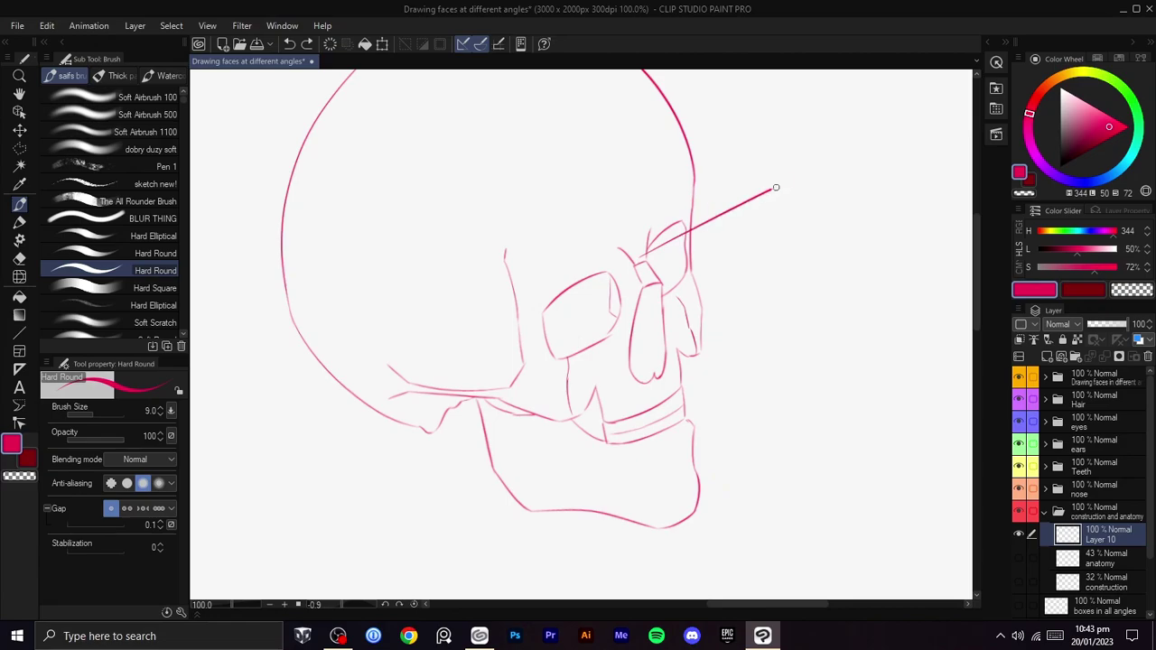
{"action": "key", "text": "ctrl+z"}
{"action": "left_click_drag", "start_coordinate": [637, 257], "coordinate": [751, 186]}
{"action": "key", "text": "h"}
{"action": "mouse_move", "coordinate": [751, 230]}
{"action": "left_mouse_down"}
{"action": "mouse_move", "coordinate": [755, 212]}
{"action": "mouse_move", "coordinate": [723, 276]}
{"action": "mouse_move", "coordinate": [782, 201]}
{"action": "mouse_move", "coordinate": [764, 202]}
{"action": "mouse_move", "coordinate": [755, 220]}
{"action": "mouse_move", "coordinate": [786, 301]}
{"action": "mouse_move", "coordinate": [791, 359]}
{"action": "mouse_move", "coordinate": [774, 335]}
{"action": "mouse_move", "coordinate": [756, 235]}
{"action": "left_mouse_up"}
{"action": "key", "text": "ctrl+z"}
- Hatch the temple hollow behind the near eye socket with several parallel diagonal strokes
{"action": "scroll", "coordinate": [583, 336], "scroll_direction": "up", "scroll_amount": 3}
{"action": "key", "text": "b"}
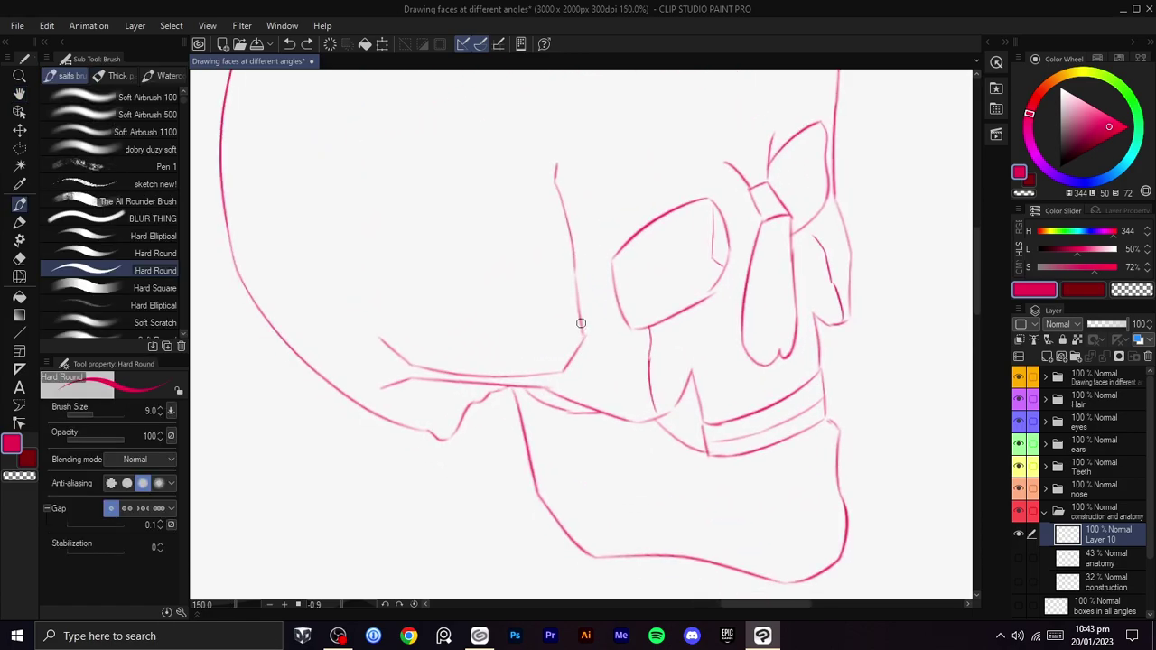
{"action": "left_click_drag", "start_coordinate": [575, 308], "coordinate": [567, 372]}
{"action": "key", "text": "shift+space"}
{"action": "left_click_drag", "start_coordinate": [694, 235], "coordinate": [713, 357]}
{"action": "left_click_drag", "start_coordinate": [618, 374], "coordinate": [647, 379]}
{"action": "key", "text": "ctrl+z"}
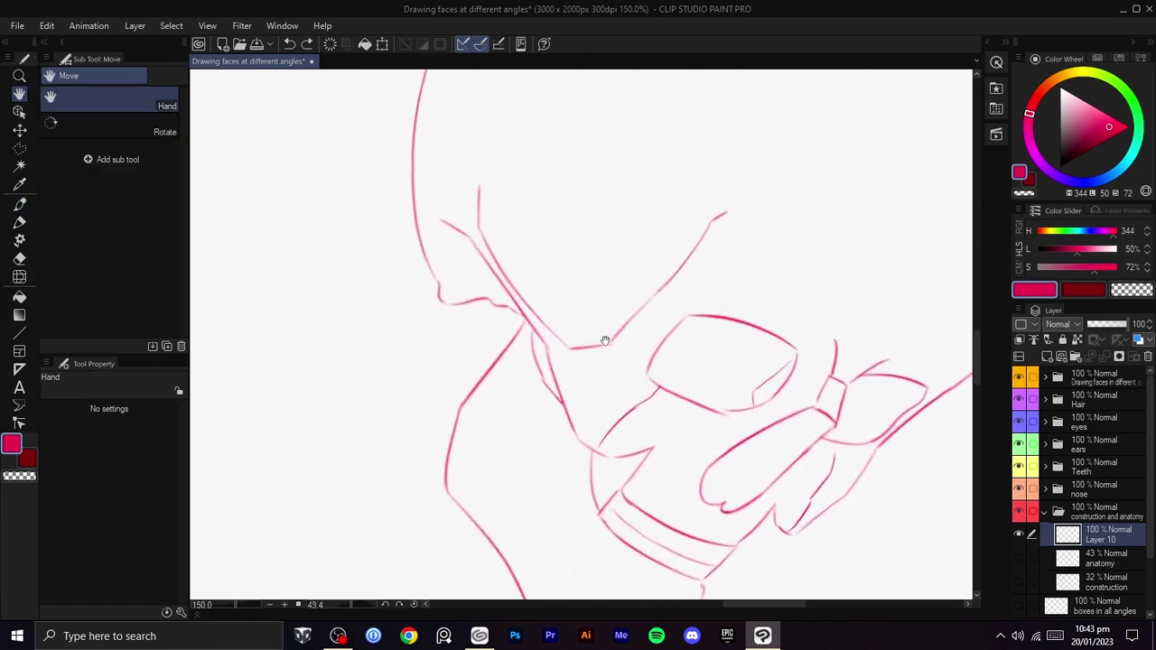
{"action": "left_click_drag", "start_coordinate": [617, 335], "coordinate": [568, 355]}
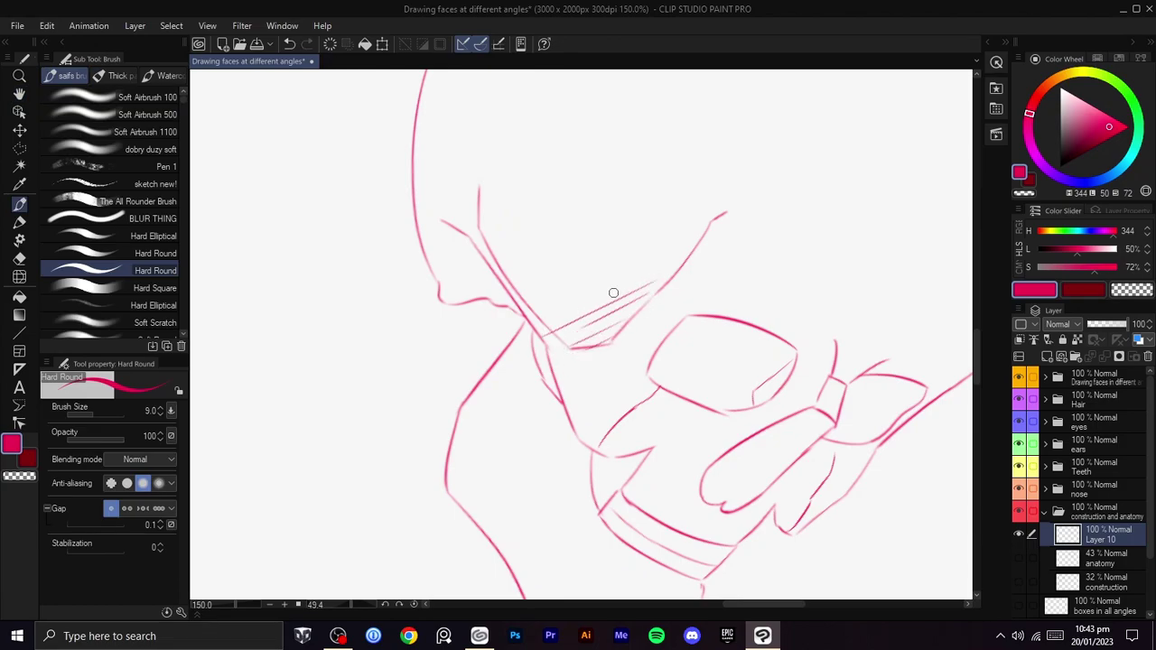
{"action": "key", "text": "space"}
{"action": "left_click_drag", "start_coordinate": [515, 265], "coordinate": [495, 362]}
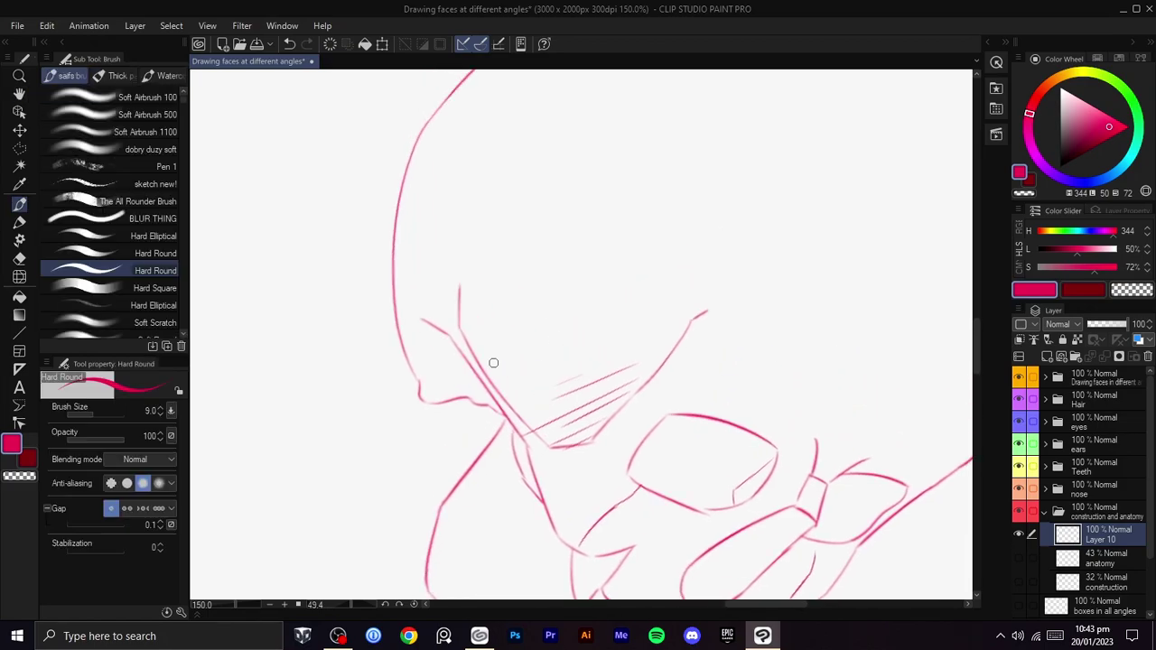
- Draw the temporal arc from above the temple line over the side of the cranium to its rear outline
{"action": "scroll", "coordinate": [623, 370], "scroll_direction": "down", "scroll_amount": 1}
{"action": "key", "text": "shift+space"}
{"action": "mouse_move", "coordinate": [688, 287]}
{"action": "left_mouse_down"}
{"action": "mouse_move", "coordinate": [652, 217]}
{"action": "mouse_move", "coordinate": [629, 268]}
{"action": "mouse_move", "coordinate": [592, 162]}
{"action": "left_mouse_up"}
{"action": "key", "text": "ctrl+z"}
{"action": "key", "text": "ctrl+z"}
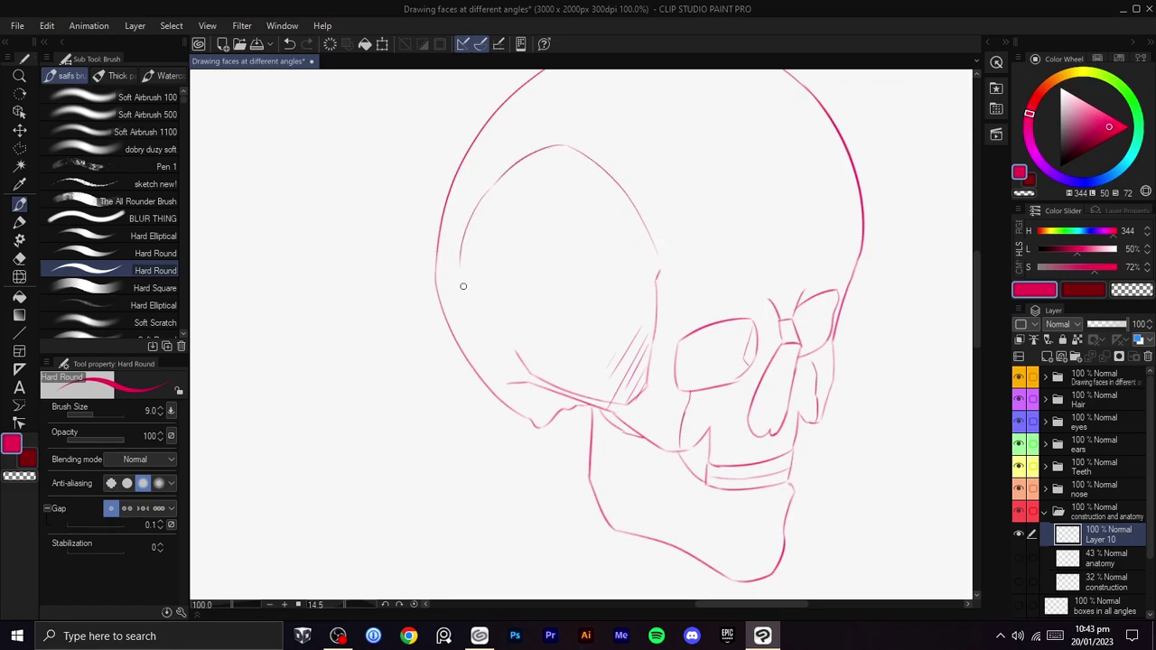
{"action": "key", "text": "ctrl+z"}
- Push the lower rear outline of the cranium slightly inward with Liquify at brush size 450
{"action": "key", "text": "j"}
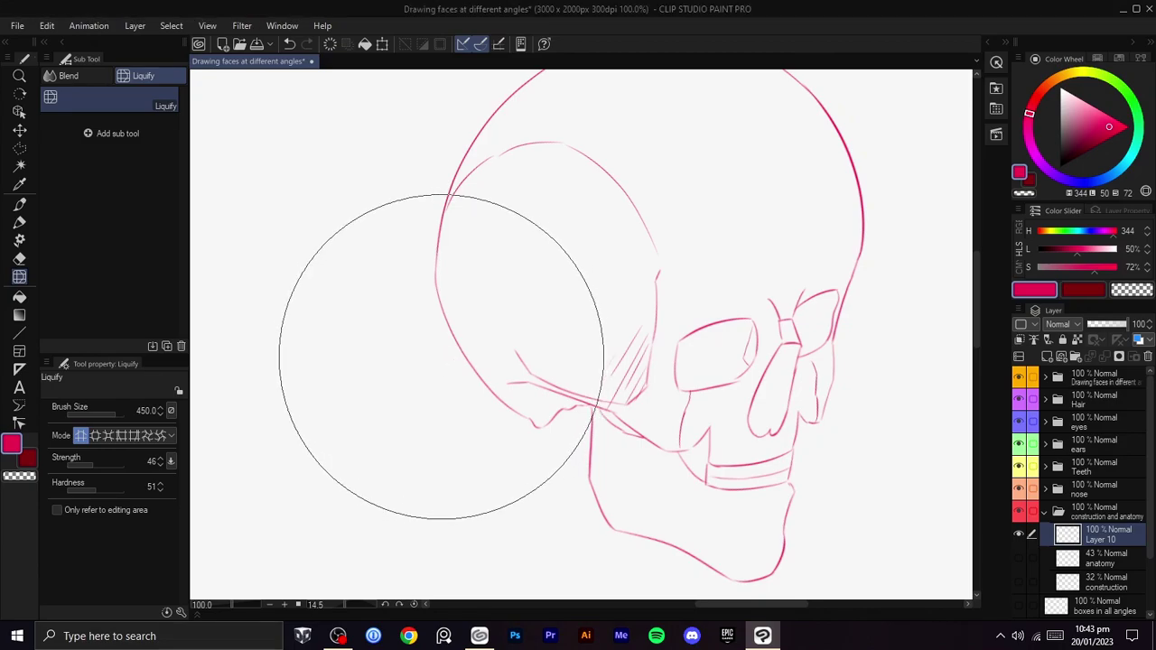
{"action": "left_click_drag", "start_coordinate": [425, 337], "coordinate": [534, 330]}
{"action": "key", "text": "ctrl+z"}
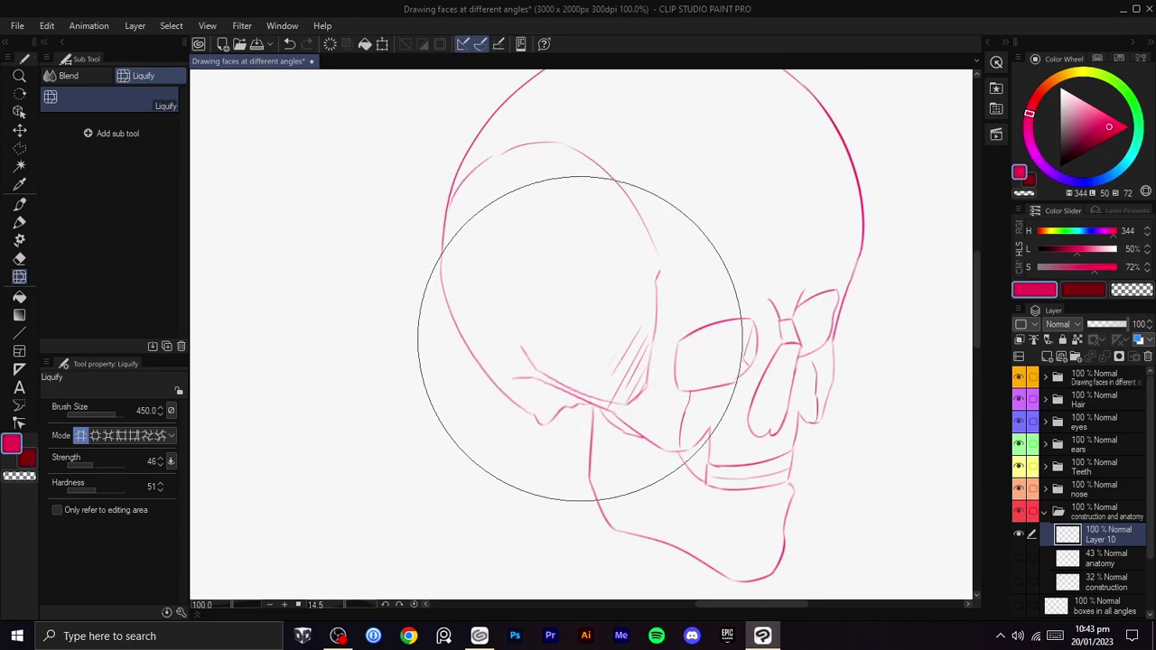
- Hatch the side plane of the cranium inside the temporal arc with several widely spaced diagonal strokes using the Hard Round brush
{"action": "key", "text": "b"}
{"action": "key", "text": "r"}
{"action": "mouse_move", "coordinate": [665, 319]}
{"action": "left_mouse_down"}
{"action": "mouse_move", "coordinate": [663, 342]}
{"action": "mouse_move", "coordinate": [519, 412]}
{"action": "left_mouse_up"}
{"action": "key", "text": "ctrl+z"}
{"action": "left_click_drag", "start_coordinate": [651, 311], "coordinate": [534, 383]}
{"action": "left_click_drag", "start_coordinate": [636, 286], "coordinate": [525, 349]}
{"action": "left_click_drag", "start_coordinate": [600, 256], "coordinate": [473, 328]}
{"action": "left_click_drag", "start_coordinate": [632, 200], "coordinate": [494, 274]}
{"action": "mouse_move", "coordinate": [588, 183]}
{"action": "left_mouse_down"}
{"action": "mouse_move", "coordinate": [487, 229]}
{"action": "mouse_move", "coordinate": [557, 180]}
{"action": "mouse_move", "coordinate": [650, 257]}
{"action": "left_mouse_up"}
{"action": "key", "text": "r"}
{"action": "key", "text": "space"}
{"action": "left_click_drag", "start_coordinate": [730, 303], "coordinate": [716, 195]}
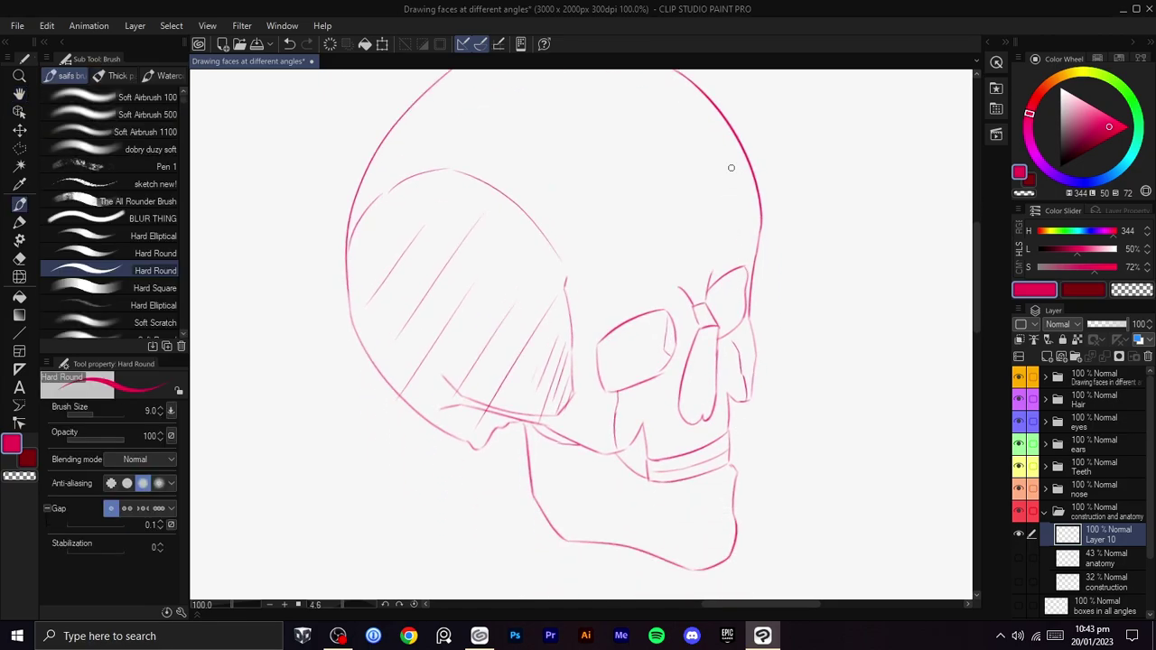
- Redraw the upper rear curve of the cranium outline as one smoother stroke
{"action": "left_click_drag", "start_coordinate": [720, 120], "coordinate": [697, 115]}
{"action": "mouse_move", "coordinate": [728, 217]}
{"action": "left_mouse_down"}
{"action": "mouse_move", "coordinate": [769, 269]}
{"action": "mouse_move", "coordinate": [776, 222]}
{"action": "mouse_move", "coordinate": [600, 200]}
{"action": "mouse_move", "coordinate": [766, 288]}
{"action": "left_mouse_up"}
{"action": "key", "text": "shift+space"}
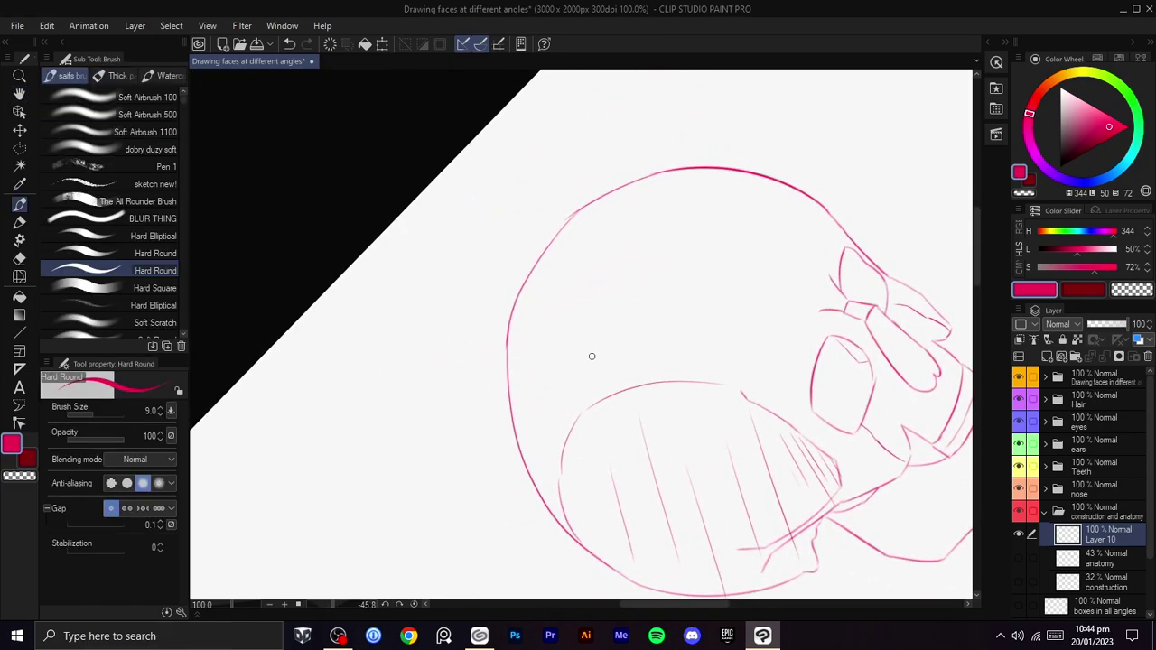
{"action": "left_click_drag", "start_coordinate": [516, 436], "coordinate": [596, 218]}
{"action": "key", "text": "ctrl+z"}
{"action": "left_click_drag", "start_coordinate": [510, 401], "coordinate": [661, 172]}
{"action": "left_click_drag", "start_coordinate": [583, 219], "coordinate": [645, 181]}
{"action": "key", "text": "ctrl+z"}
- Erase the excess line along the cranium's upper rear curve and touch up the junction between its strokes
{"action": "key", "text": "c"}
{"action": "mouse_move", "coordinate": [586, 217]}
{"action": "left_mouse_down"}
{"action": "mouse_move", "coordinate": [641, 163]}
{"action": "mouse_move", "coordinate": [557, 235]}
{"action": "mouse_move", "coordinate": [524, 285]}
{"action": "mouse_move", "coordinate": [496, 356]}
{"action": "mouse_move", "coordinate": [501, 416]}
{"action": "left_mouse_up"}
{"action": "scroll", "coordinate": [736, 245], "scroll_direction": "down", "scroll_amount": 2}
{"action": "key", "text": "r"}
{"action": "mouse_move", "coordinate": [746, 271]}
{"action": "left_mouse_down"}
{"action": "mouse_move", "coordinate": [738, 441]}
{"action": "mouse_move", "coordinate": [798, 439]}
{"action": "mouse_move", "coordinate": [642, 214]}
{"action": "left_mouse_up"}
{"action": "scroll", "coordinate": [738, 442], "scroll_direction": "up", "scroll_amount": 2}
{"action": "key", "text": "ctrl+z"}
{"action": "key", "text": "c"}
{"action": "left_click_drag", "start_coordinate": [550, 263], "coordinate": [584, 214]}
{"action": "scroll", "coordinate": [739, 165], "scroll_direction": "down", "scroll_amount": 2}
{"action": "key", "text": "shift+space"}
{"action": "mouse_move", "coordinate": [739, 165]}
{"action": "left_mouse_down"}
{"action": "mouse_move", "coordinate": [670, 371]}
{"action": "mouse_move", "coordinate": [639, 237]}
{"action": "left_mouse_up"}
{"action": "left_click_drag", "start_coordinate": [760, 248], "coordinate": [745, 219]}
{"action": "scroll", "coordinate": [746, 271], "scroll_direction": "up", "scroll_amount": 1}
{"action": "left_click_drag", "start_coordinate": [749, 285], "coordinate": [723, 202]}
{"action": "scroll", "coordinate": [722, 236], "scroll_direction": "up", "scroll_amount": 1}
{"action": "left_click_drag", "start_coordinate": [660, 262], "coordinate": [691, 272]}
{"action": "key", "text": "shift+space"}
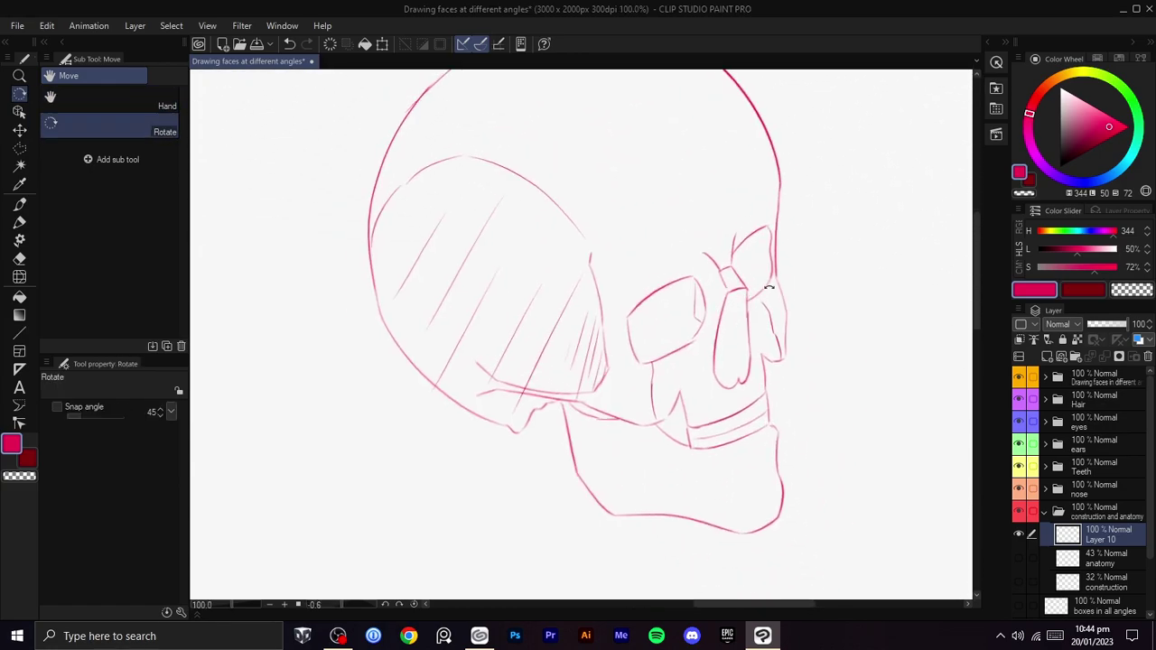
{"action": "left_click_drag", "start_coordinate": [768, 286], "coordinate": [737, 246]}
{"action": "key", "text": "b"}
{"action": "key", "text": "ctrl+z"}
{"action": "key", "text": "space"}
{"action": "mouse_move", "coordinate": [743, 311]}
{"action": "left_mouse_down"}
{"action": "mouse_move", "coordinate": [698, 306]}
{"action": "mouse_move", "coordinate": [691, 325]}
{"action": "left_mouse_up"}
{"action": "scroll", "coordinate": [696, 300], "scroll_direction": "up", "scroll_amount": 1}
{"action": "left_click_drag", "start_coordinate": [724, 278], "coordinate": [700, 266]}
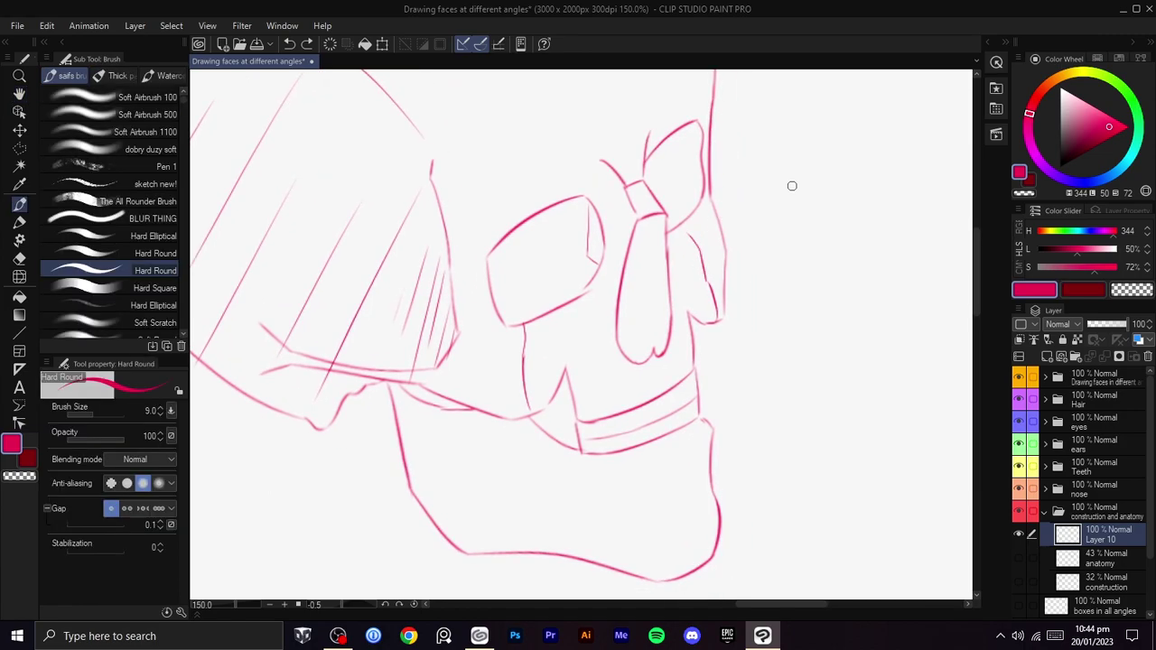
{"action": "key", "text": "space"}
{"action": "left_click_drag", "start_coordinate": [762, 214], "coordinate": [761, 232]}
{"action": "left_click_drag", "start_coordinate": [655, 255], "coordinate": [774, 181]}
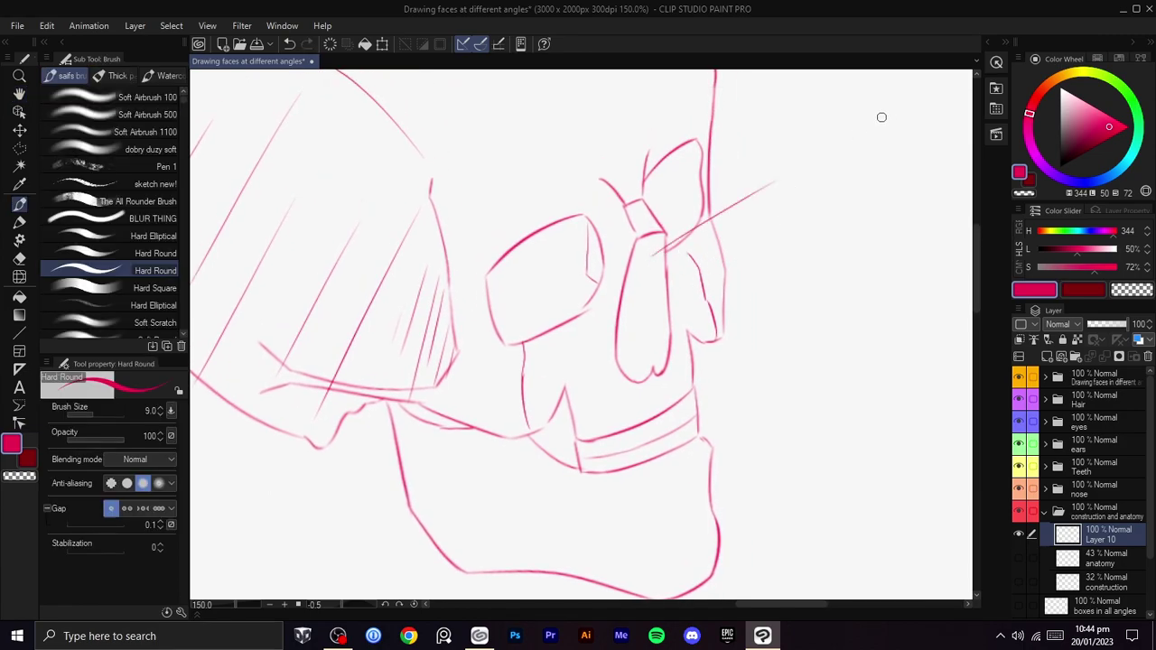
{"action": "key", "text": "ctrl+z"}
- Examine the whole skull's proportions and the alignment of its facial features
{"action": "key", "text": "h"}
{"action": "scroll", "coordinate": [656, 325], "scroll_direction": "down", "scroll_amount": 3}
{"action": "key", "text": "b"}
{"action": "key", "text": "space"}
{"action": "scroll", "coordinate": [654, 288], "scroll_direction": "down", "scroll_amount": 1}
{"action": "left_click_drag", "start_coordinate": [654, 288], "coordinate": [735, 227]}
{"action": "scroll", "coordinate": [655, 397], "scroll_direction": "down", "scroll_amount": 1}
{"action": "key", "text": "shift+space"}
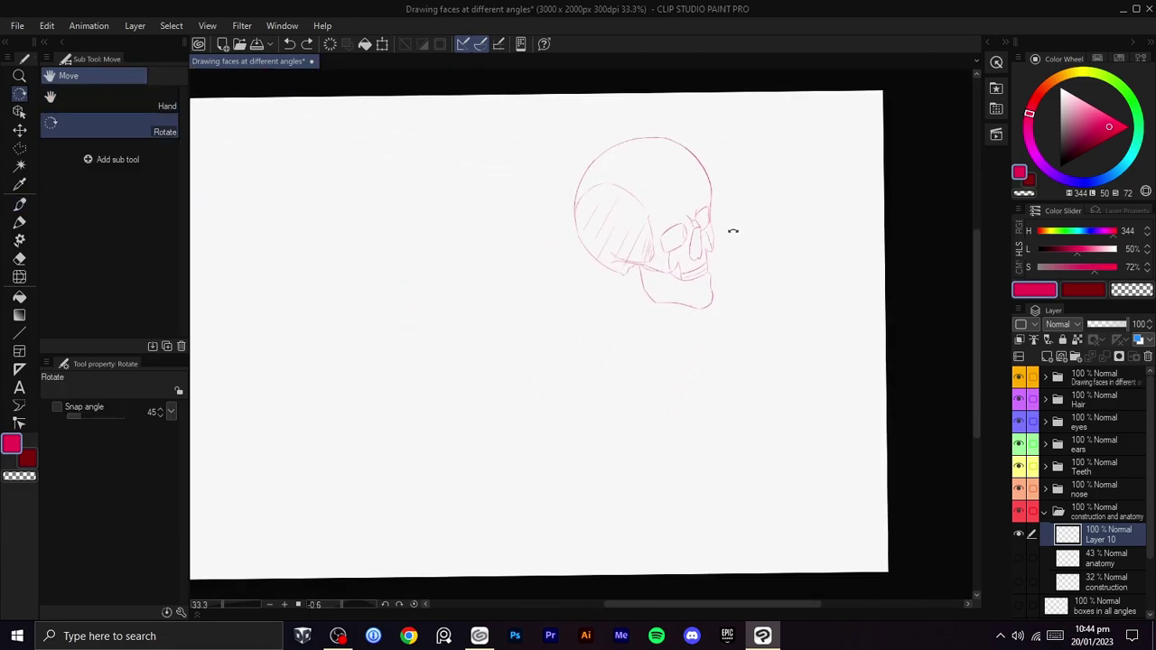
{"action": "scroll", "coordinate": [720, 246], "scroll_direction": "up", "scroll_amount": 1}
{"action": "key", "text": "space"}
{"action": "scroll", "coordinate": [717, 248], "scroll_direction": "up", "scroll_amount": 1}
{"action": "left_click_drag", "start_coordinate": [706, 273], "coordinate": [723, 235]}
{"action": "scroll", "coordinate": [718, 390], "scroll_direction": "down", "scroll_amount": 2}
{"action": "key", "text": "shift+space"}
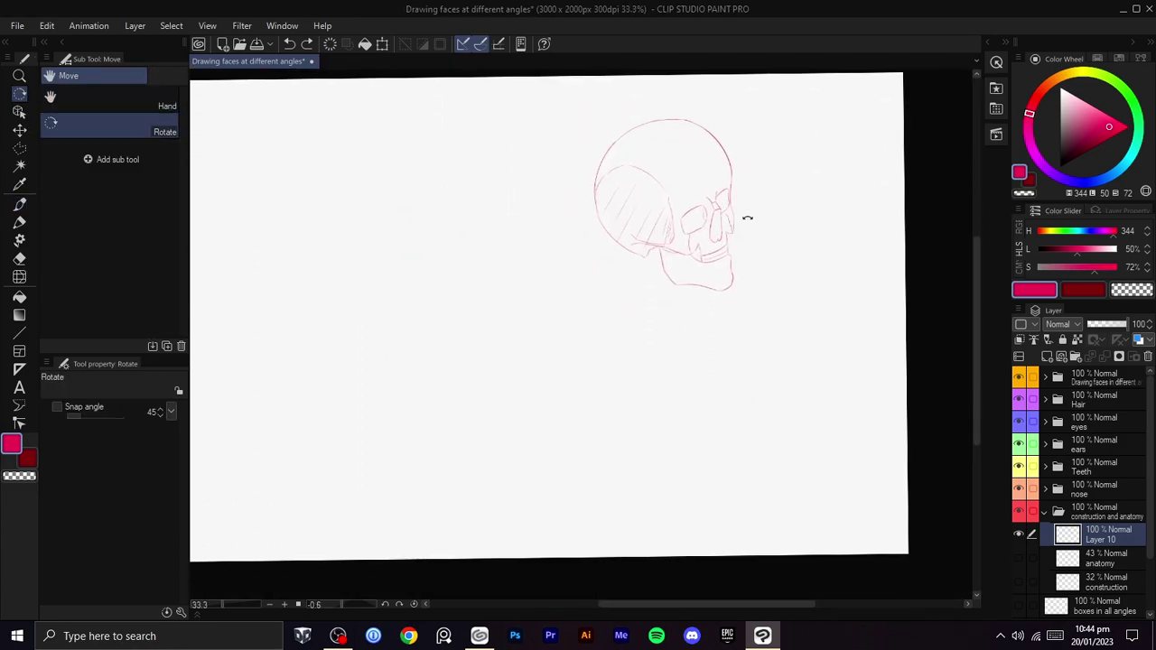
{"action": "scroll", "coordinate": [733, 202], "scroll_direction": "up", "scroll_amount": 1}
{"action": "scroll", "coordinate": [733, 203], "scroll_direction": "up", "scroll_amount": 1}
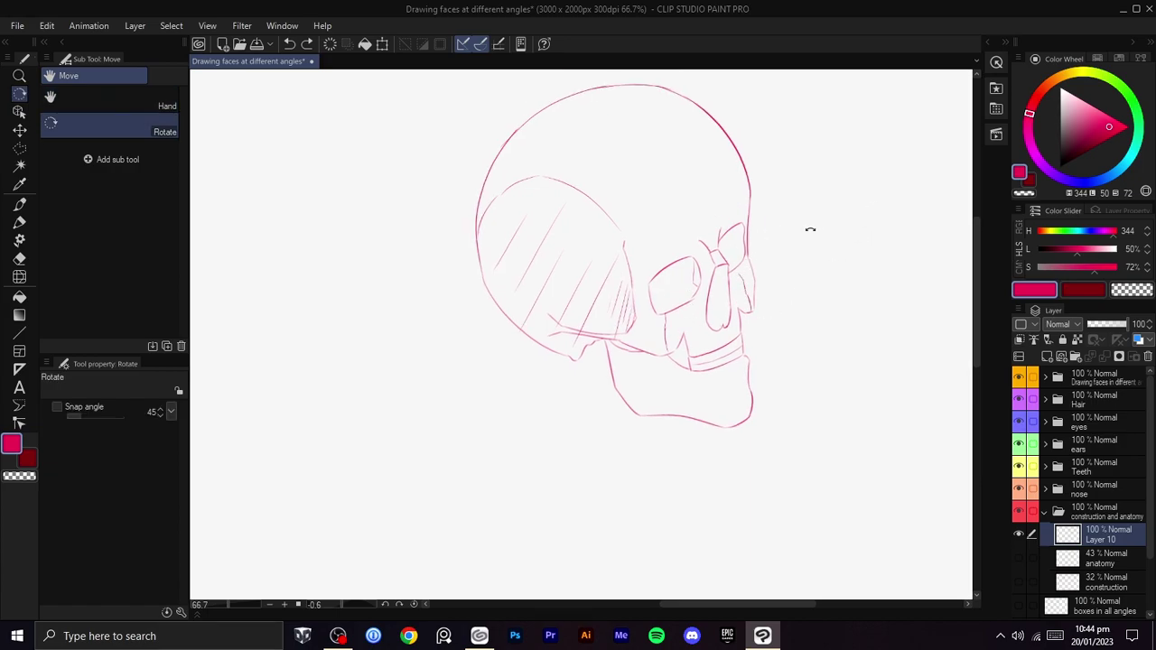
{"action": "key", "text": "space"}
{"action": "scroll", "coordinate": [769, 262], "scroll_direction": "down", "scroll_amount": 2}
{"action": "scroll", "coordinate": [701, 305], "scroll_direction": "up", "scroll_amount": 1}
{"action": "mouse_move", "coordinate": [701, 312]}
{"action": "left_mouse_down"}
{"action": "mouse_move", "coordinate": [730, 311]}
{"action": "mouse_move", "coordinate": [700, 321]}
{"action": "mouse_move", "coordinate": [715, 346]}
{"action": "left_mouse_up"}
{"action": "key", "text": "space"}
{"action": "scroll", "coordinate": [777, 308], "scroll_direction": "up", "scroll_amount": 1}
{"action": "key", "text": "space"}
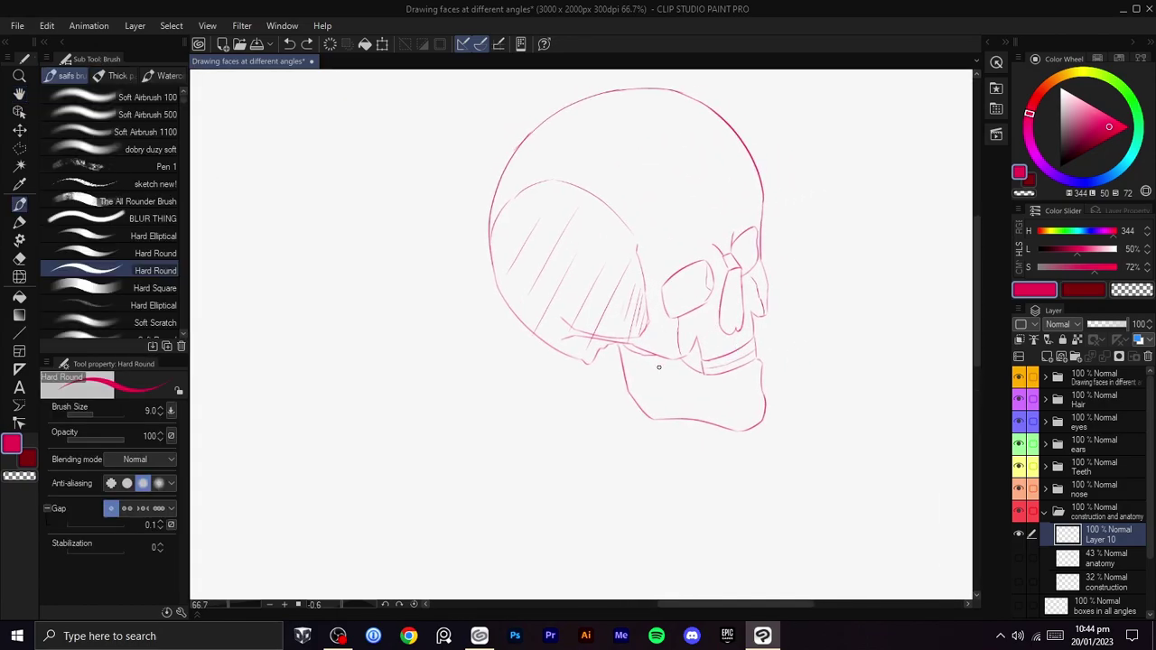
{"action": "left_click_drag", "start_coordinate": [758, 295], "coordinate": [823, 251]}
{"action": "key", "text": "ctrl+z"}
{"action": "left_click_drag", "start_coordinate": [763, 292], "coordinate": [802, 261]}
{"action": "key", "text": "ctrl+z"}
{"action": "key", "text": "space"}
{"action": "mouse_move", "coordinate": [763, 297]}
{"action": "left_mouse_down"}
{"action": "mouse_move", "coordinate": [745, 322]}
{"action": "mouse_move", "coordinate": [804, 276]}
{"action": "left_mouse_up"}
{"action": "scroll", "coordinate": [745, 322], "scroll_direction": "up", "scroll_amount": 2}
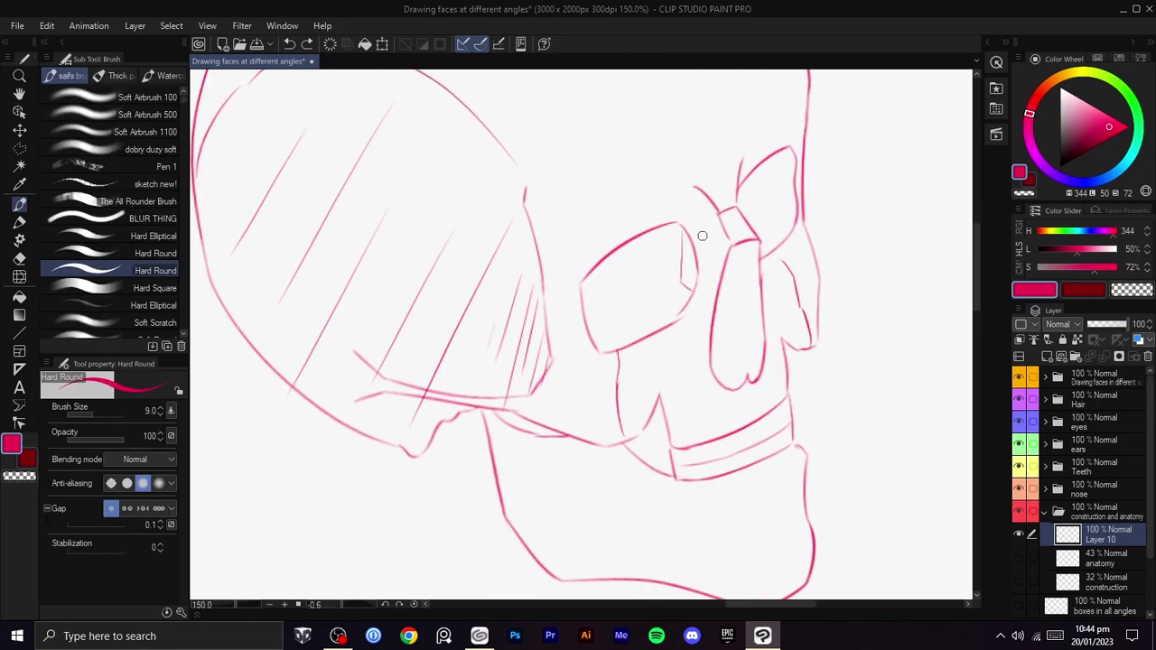
- Draw the brow ridge as an arc over the near eye socket, from its outer side to the nose bridge
{"action": "left_click_drag", "start_coordinate": [700, 191], "coordinate": [556, 247]}
{"action": "key", "text": "ctrl+z"}
{"action": "mouse_move", "coordinate": [696, 188]}
{"action": "left_mouse_down"}
{"action": "mouse_move", "coordinate": [644, 222]}
{"action": "mouse_move", "coordinate": [602, 208]}
{"action": "left_mouse_up"}
{"action": "key", "text": "ctrl+z"}
{"action": "left_click_drag", "start_coordinate": [644, 195], "coordinate": [557, 281]}
{"action": "key", "text": "ctrl+z"}
{"action": "key", "text": "ctrl+z"}
{"action": "mouse_move", "coordinate": [699, 188]}
{"action": "left_mouse_down"}
{"action": "mouse_move", "coordinate": [630, 204]}
{"action": "mouse_move", "coordinate": [659, 223]}
{"action": "mouse_move", "coordinate": [691, 204]}
{"action": "mouse_move", "coordinate": [683, 262]}
{"action": "mouse_move", "coordinate": [664, 332]}
{"action": "left_mouse_up"}
{"action": "key", "text": "ctrl+z"}
- Hatch both eye sockets with parallel diagonal strokes and add a short brow curve over the far socket
{"action": "mouse_move", "coordinate": [698, 220]}
{"action": "left_mouse_down"}
{"action": "mouse_move", "coordinate": [650, 327]}
{"action": "mouse_move", "coordinate": [629, 275]}
{"action": "mouse_move", "coordinate": [611, 347]}
{"action": "left_mouse_up"}
{"action": "mouse_move", "coordinate": [650, 220]}
{"action": "left_mouse_down"}
{"action": "mouse_move", "coordinate": [607, 316]}
{"action": "mouse_move", "coordinate": [581, 298]}
{"action": "left_mouse_up"}
{"action": "mouse_move", "coordinate": [741, 164]}
{"action": "left_mouse_down"}
{"action": "mouse_move", "coordinate": [800, 116]}
{"action": "mouse_move", "coordinate": [757, 166]}
{"action": "mouse_move", "coordinate": [744, 229]}
{"action": "left_mouse_up"}
{"action": "left_click_drag", "start_coordinate": [778, 147], "coordinate": [755, 240]}
{"action": "mouse_move", "coordinate": [782, 151]}
{"action": "left_mouse_down"}
{"action": "mouse_move", "coordinate": [758, 222]}
{"action": "mouse_move", "coordinate": [772, 222]}
{"action": "mouse_move", "coordinate": [794, 143]}
{"action": "mouse_move", "coordinate": [726, 269]}
{"action": "mouse_move", "coordinate": [706, 270]}
{"action": "mouse_move", "coordinate": [742, 241]}
{"action": "left_mouse_up"}
{"action": "key", "text": "ctrl+minus"}
{"action": "mouse_move", "coordinate": [724, 156]}
{"action": "left_mouse_down"}
{"action": "mouse_move", "coordinate": [725, 240]}
{"action": "mouse_move", "coordinate": [852, 168]}
{"action": "left_mouse_up"}
{"action": "left_click_drag", "start_coordinate": [822, 219], "coordinate": [775, 181]}
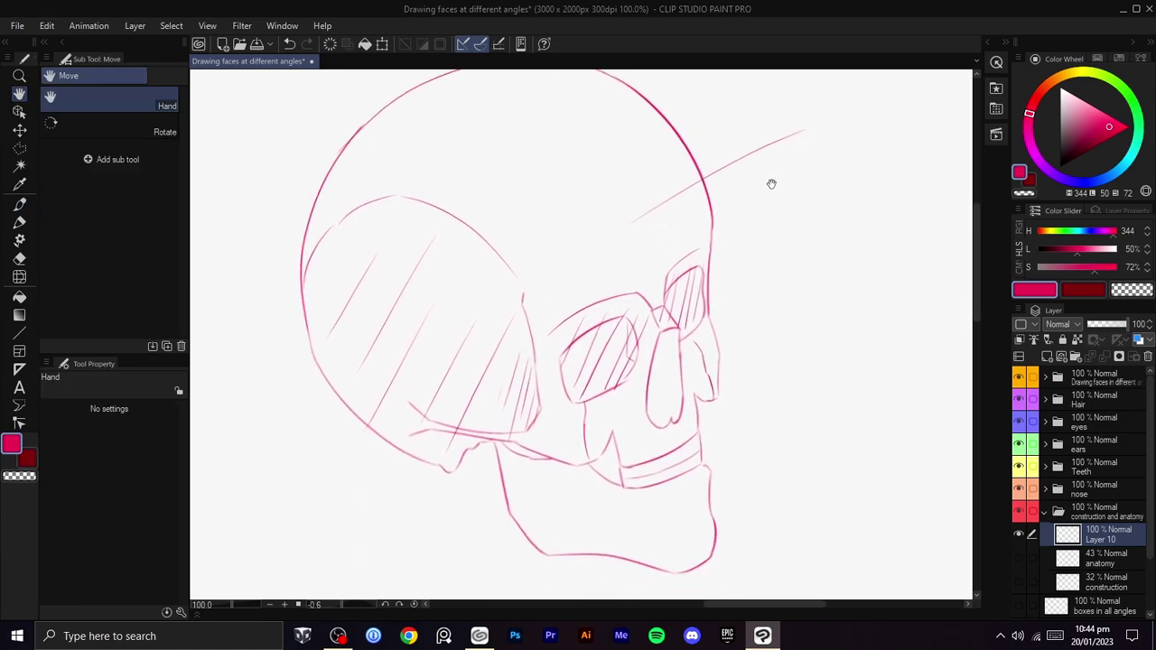
{"action": "left_click_drag", "start_coordinate": [719, 253], "coordinate": [713, 238]}
{"action": "key", "text": "ctrl+z"}
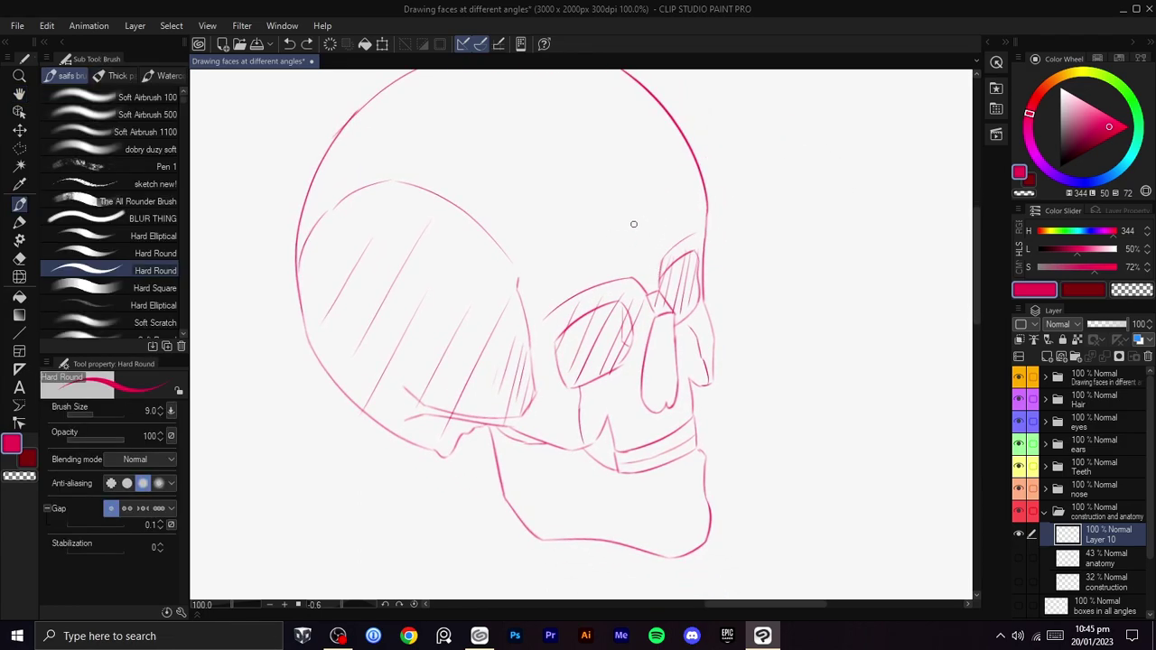
- Hatch the top of the nose bridge between the two eye sockets with a few short strokes
{"action": "left_click_drag", "start_coordinate": [635, 333], "coordinate": [637, 281]}
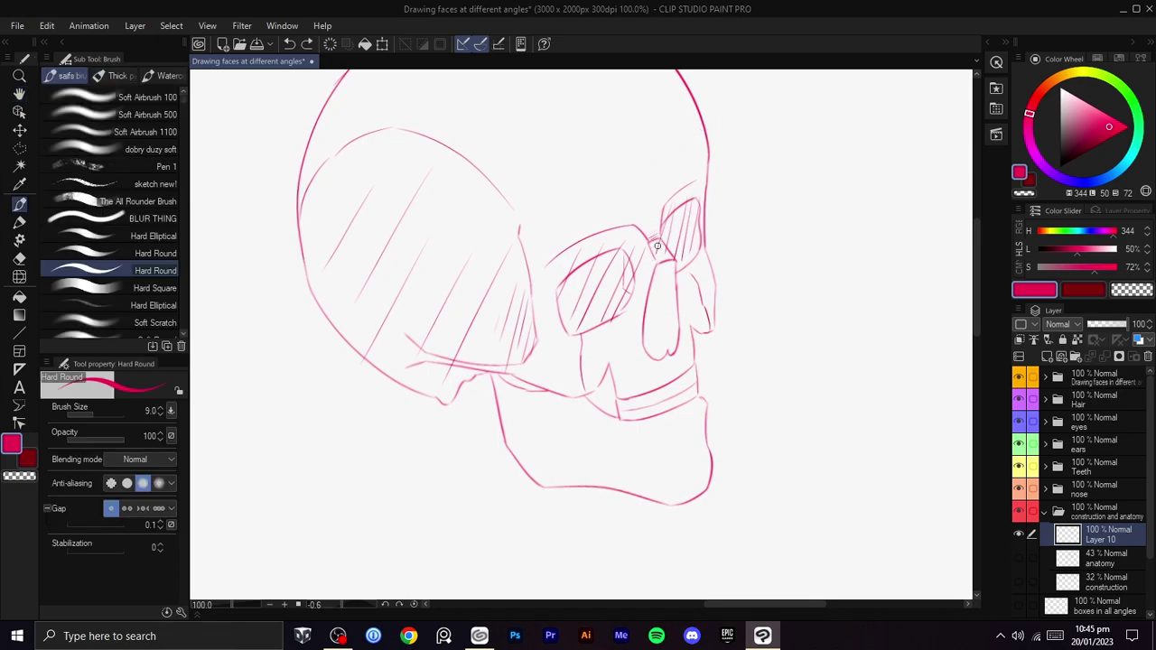
{"action": "left_click_drag", "start_coordinate": [659, 237], "coordinate": [649, 239]}
{"action": "key", "text": "ctrl+z"}
{"action": "left_click_drag", "start_coordinate": [664, 208], "coordinate": [627, 226]}
{"action": "mouse_move", "coordinate": [685, 248]}
{"action": "left_mouse_down"}
{"action": "mouse_move", "coordinate": [664, 247]}
{"action": "mouse_move", "coordinate": [668, 231]}
{"action": "left_mouse_up"}
{"action": "key", "text": "ctrl+z"}
{"action": "scroll", "coordinate": [674, 285], "scroll_direction": "up", "scroll_amount": 1}
{"action": "mouse_move", "coordinate": [673, 286]}
{"action": "left_mouse_down"}
{"action": "mouse_move", "coordinate": [681, 222]}
{"action": "mouse_move", "coordinate": [655, 281]}
{"action": "left_mouse_up"}
{"action": "left_click_drag", "start_coordinate": [579, 351], "coordinate": [623, 372]}
{"action": "mouse_move", "coordinate": [651, 312]}
{"action": "left_mouse_down"}
{"action": "mouse_move", "coordinate": [614, 280]}
{"action": "mouse_move", "coordinate": [725, 189]}
{"action": "mouse_move", "coordinate": [684, 352]}
{"action": "left_mouse_up"}
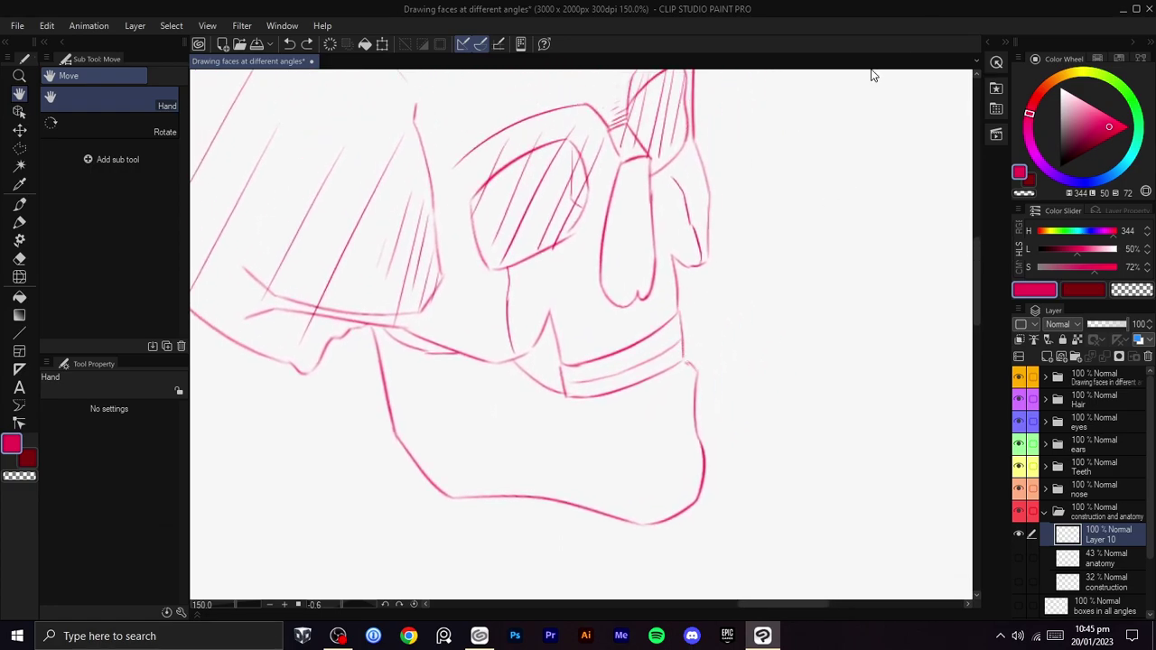
{"action": "scroll", "coordinate": [578, 286], "scroll_direction": "down", "scroll_amount": 5}
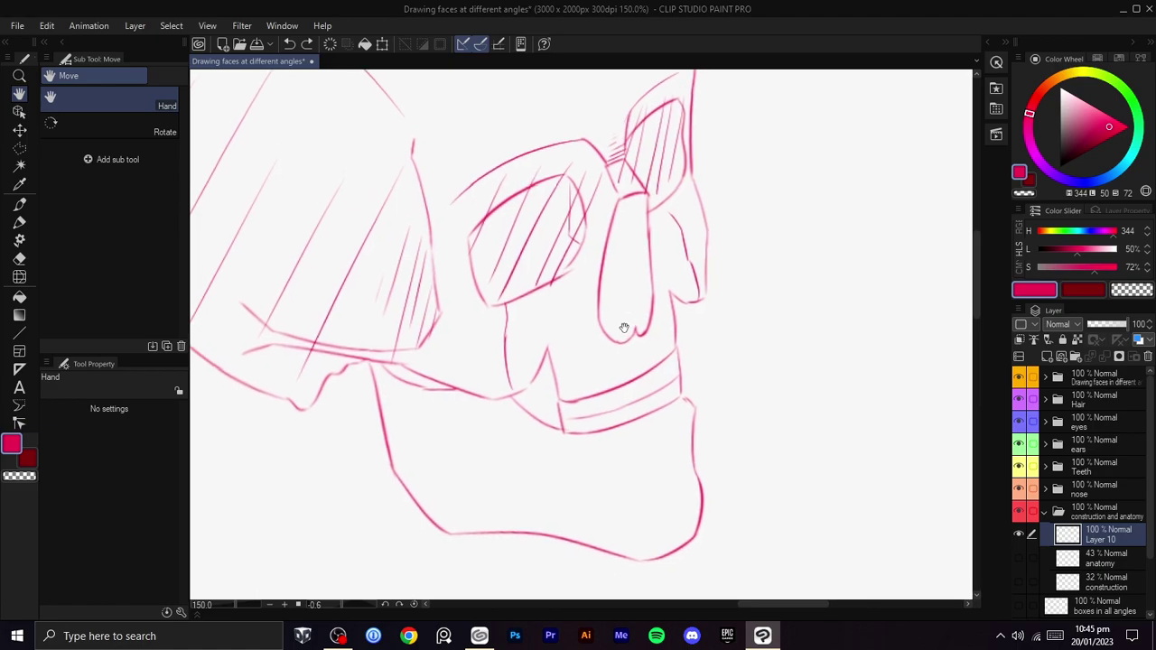
{"action": "scroll", "coordinate": [623, 253], "scroll_direction": "up", "scroll_amount": 5}
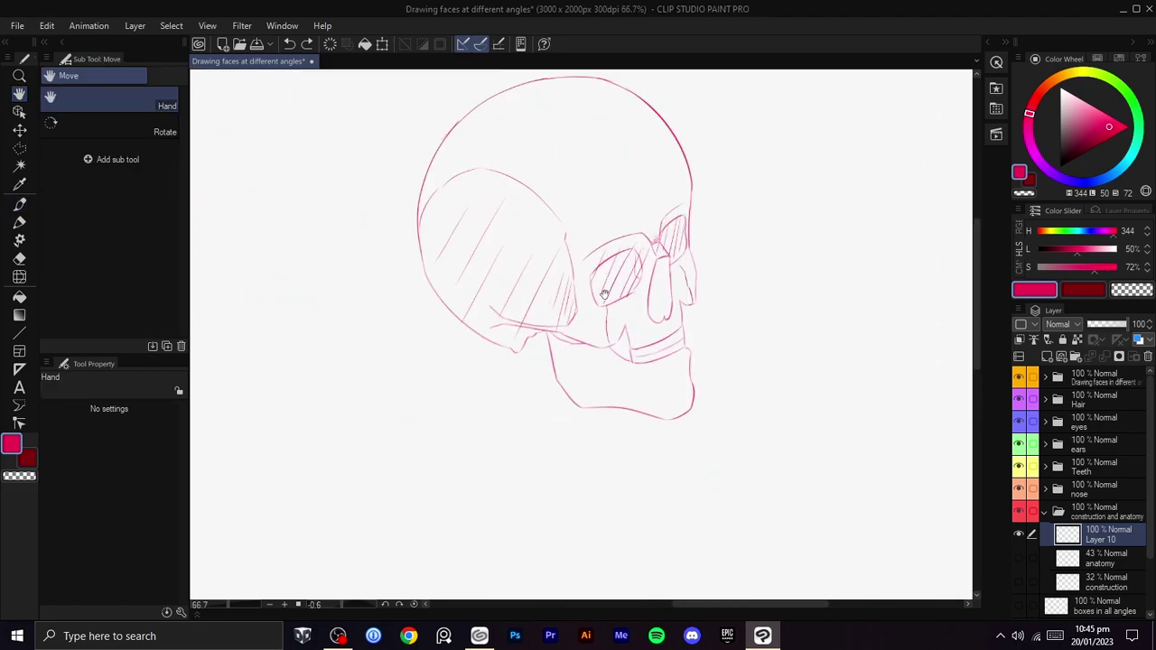
{"action": "key", "text": "b"}
{"action": "left_click_drag", "start_coordinate": [600, 290], "coordinate": [536, 234]}
{"action": "key", "text": "ctrl+z"}
{"action": "scroll", "coordinate": [583, 272], "scroll_direction": "down", "scroll_amount": 4}
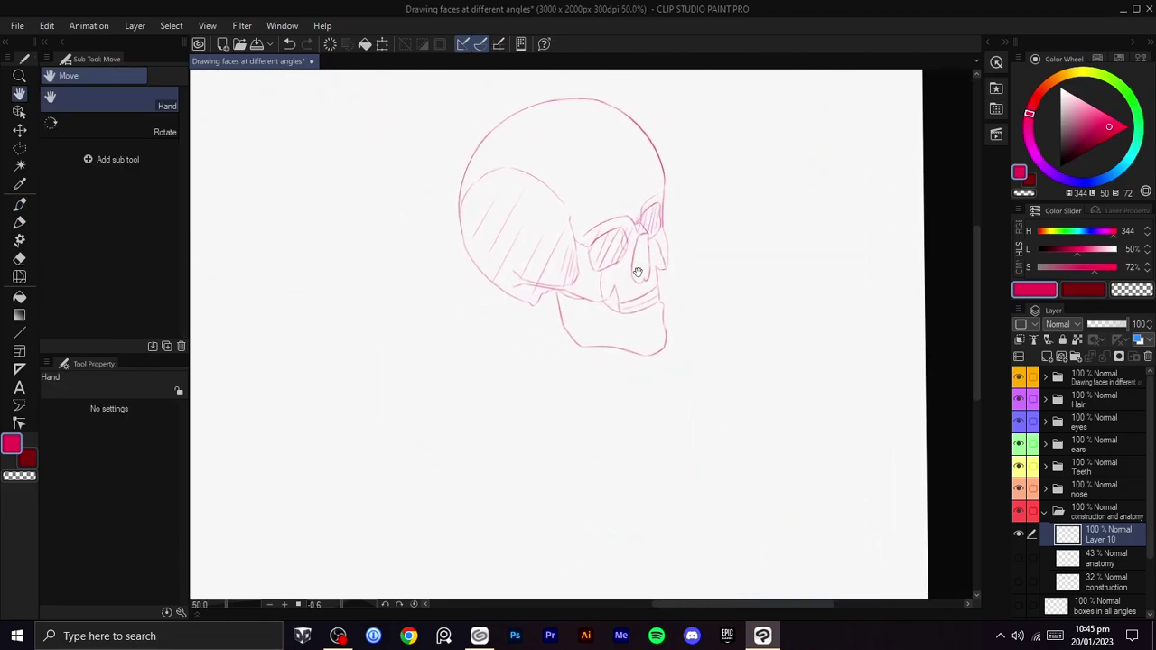
- Hide the skull drawing on Layer 10 and show the structure and basic shape layers of the nose folder
{"action": "left_click", "coordinate": [1019, 534]}
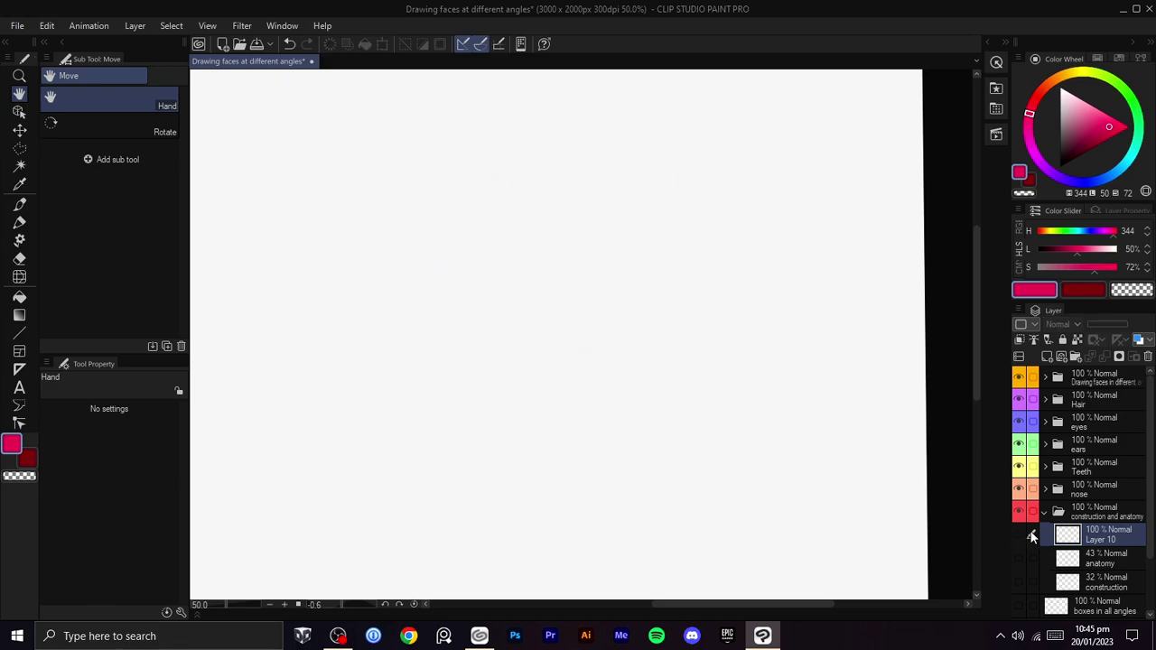
{"action": "left_click", "coordinate": [1046, 511]}
{"action": "left_click", "coordinate": [1046, 488]}
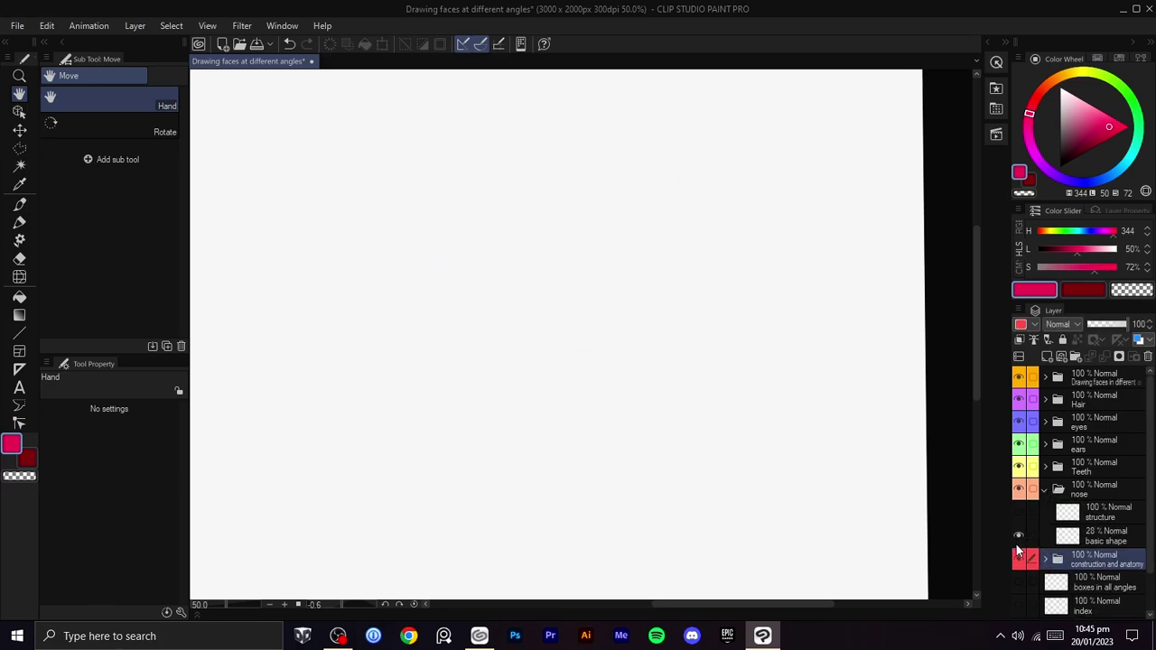
{"action": "left_click", "coordinate": [1018, 539]}
{"action": "scroll", "coordinate": [876, 405], "scroll_direction": "down", "scroll_amount": 2}
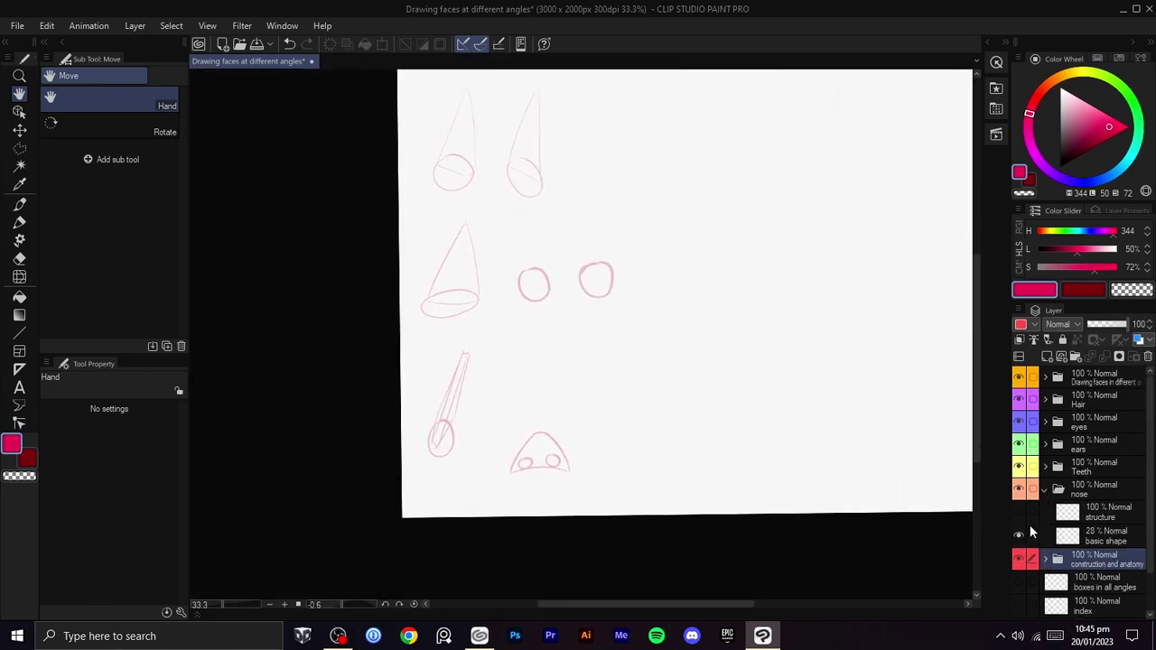
{"action": "left_click", "coordinate": [1018, 513]}
{"action": "left_click", "coordinate": [1067, 518]}
- On the nose folder's basic shape layer, draw two lines meeting at the top as a narrow nose wedge beyond the vertical dividing line
{"action": "left_click_drag", "start_coordinate": [919, 493], "coordinate": [921, 564]}
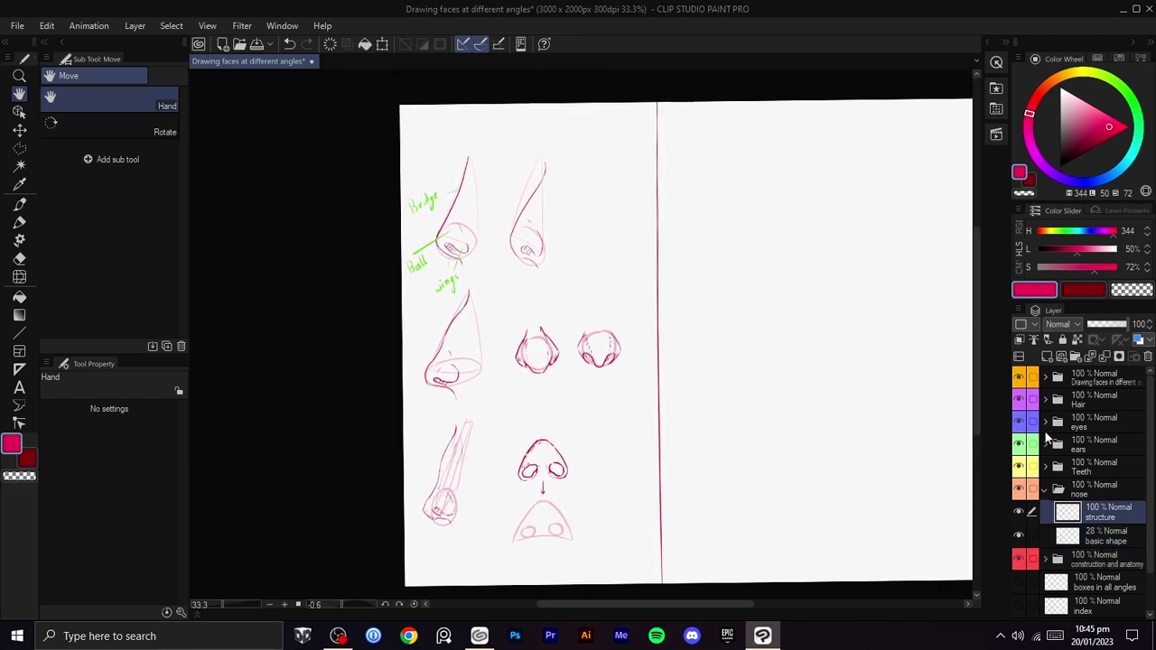
{"action": "scroll", "coordinate": [649, 343], "scroll_direction": "up", "scroll_amount": 1}
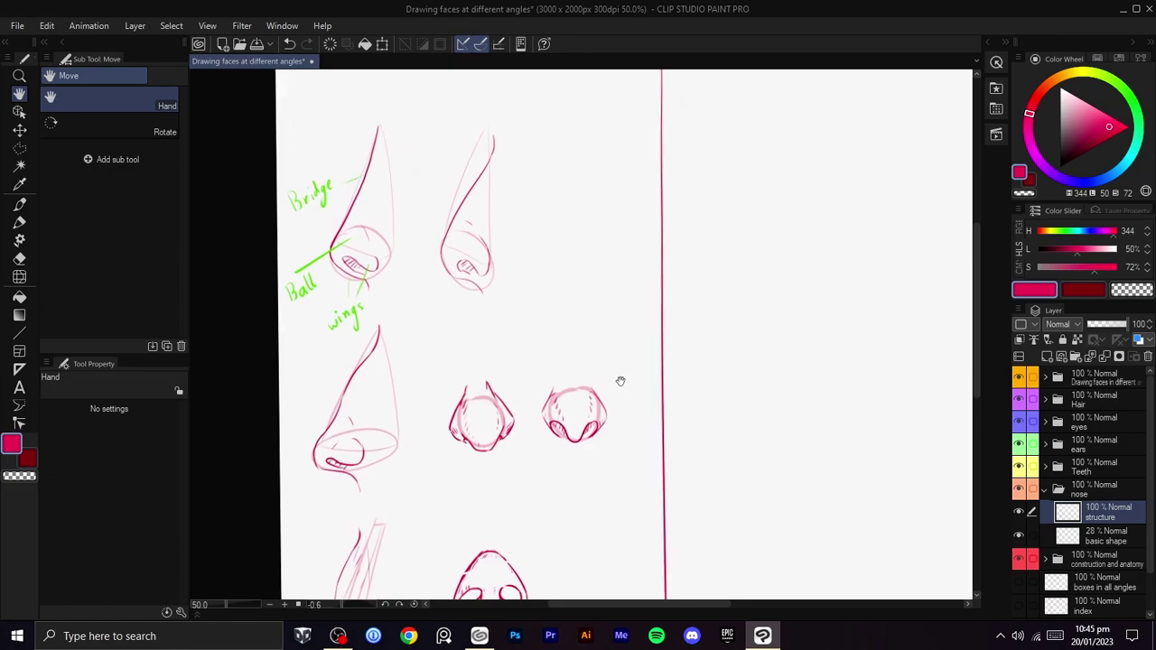
{"action": "mouse_move", "coordinate": [636, 384]}
{"action": "left_mouse_down"}
{"action": "mouse_move", "coordinate": [629, 256]}
{"action": "mouse_move", "coordinate": [679, 488]}
{"action": "mouse_move", "coordinate": [653, 395]}
{"action": "mouse_move", "coordinate": [650, 340]}
{"action": "mouse_move", "coordinate": [680, 480]}
{"action": "mouse_move", "coordinate": [652, 259]}
{"action": "left_mouse_up"}
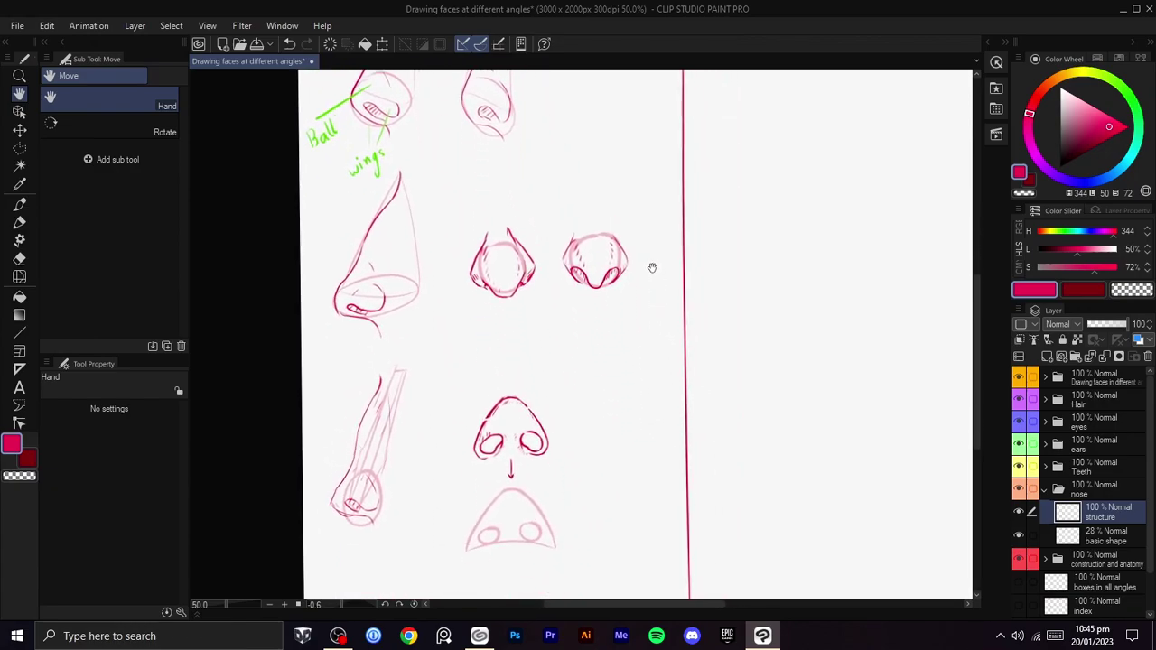
{"action": "mouse_move", "coordinate": [662, 322]}
{"action": "left_mouse_down"}
{"action": "mouse_move", "coordinate": [665, 291]}
{"action": "mouse_move", "coordinate": [620, 335]}
{"action": "mouse_move", "coordinate": [668, 428]}
{"action": "left_mouse_up"}
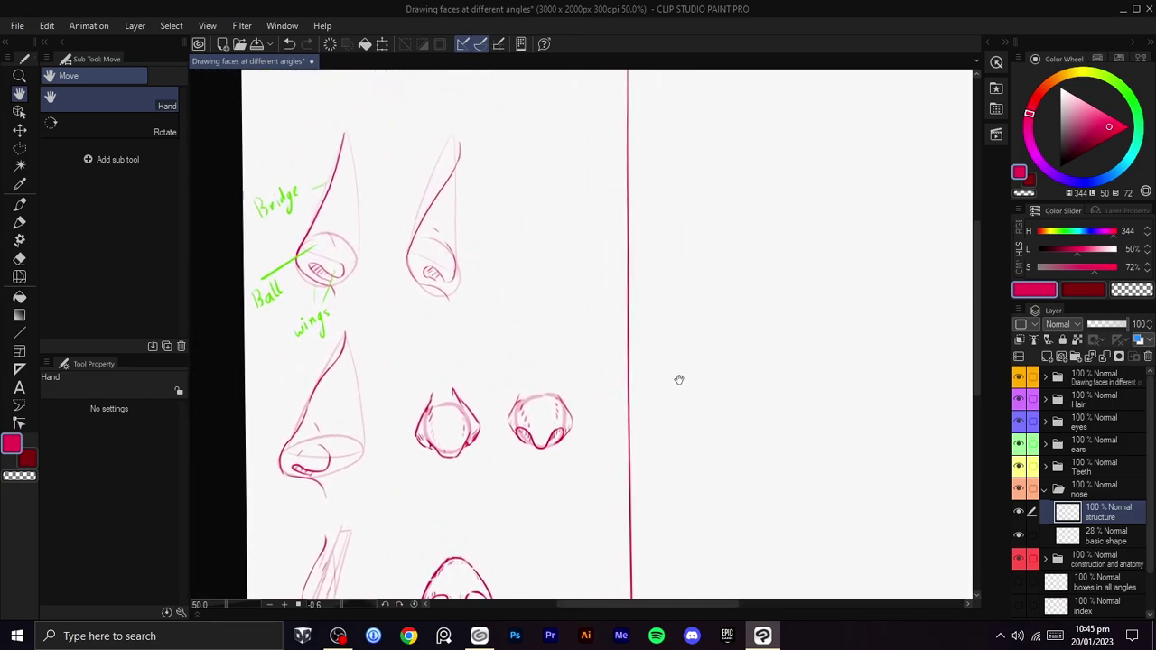
{"action": "left_click_drag", "start_coordinate": [677, 382], "coordinate": [652, 375]}
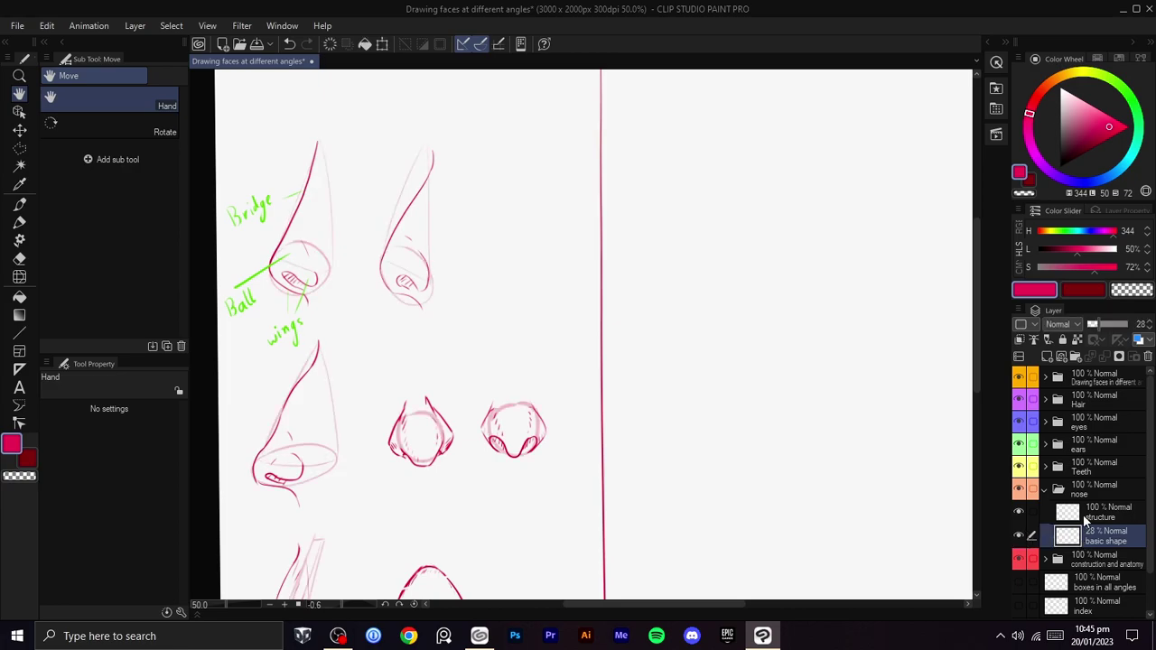
{"action": "left_click", "coordinate": [1086, 534]}
{"action": "key", "text": "b"}
{"action": "left_click_drag", "start_coordinate": [864, 364], "coordinate": [709, 209]}
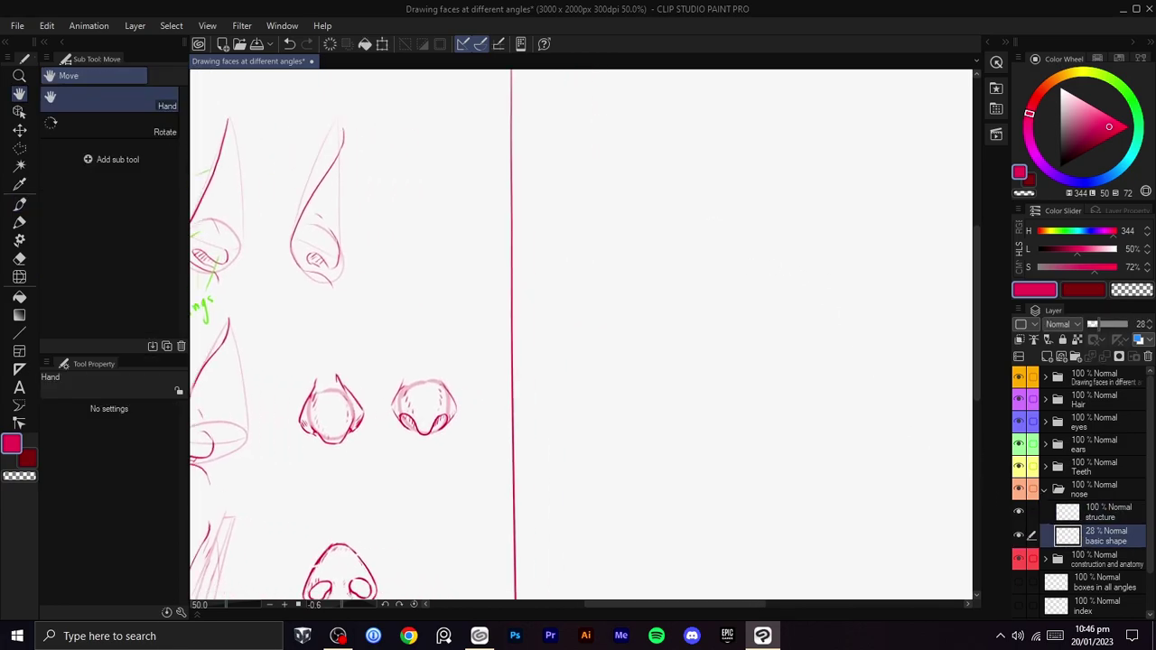
{"action": "mouse_move", "coordinate": [661, 107]}
{"action": "left_mouse_down"}
{"action": "mouse_move", "coordinate": [621, 193]}
{"action": "mouse_move", "coordinate": [677, 197]}
{"action": "left_mouse_up"}
{"action": "key", "text": "ctrl+z"}
{"action": "key", "text": "ctrl+z"}
{"action": "key", "text": "ctrl+z"}
{"action": "key", "text": "ctrl+z"}
{"action": "left_click_drag", "start_coordinate": [658, 119], "coordinate": [650, 219]}
{"action": "key", "text": "ctrl+z"}
{"action": "key", "text": "ctrl+z"}
{"action": "left_click_drag", "start_coordinate": [665, 106], "coordinate": [662, 207]}
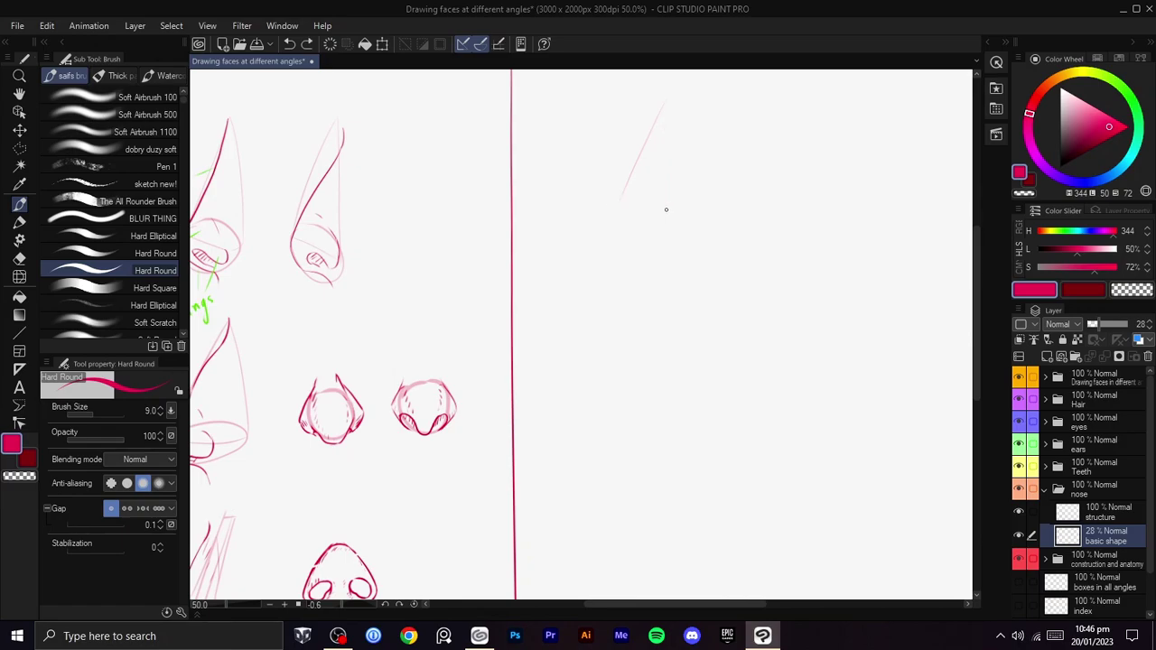
{"action": "left_click_drag", "start_coordinate": [664, 162], "coordinate": [663, 204]}
- Draw a flattened ellipse with a line across it at the base of the new nose wedge for the ball
{"action": "key", "text": "space"}
{"action": "left_click_drag", "start_coordinate": [662, 195], "coordinate": [630, 196]}
{"action": "scroll", "coordinate": [631, 204], "scroll_direction": "up", "scroll_amount": 1}
{"action": "mouse_move", "coordinate": [634, 238]}
{"action": "left_mouse_down"}
{"action": "mouse_move", "coordinate": [627, 193]}
{"action": "mouse_move", "coordinate": [606, 261]}
{"action": "left_mouse_up"}
{"action": "key", "text": "space"}
{"action": "key", "text": "ctrl+z"}
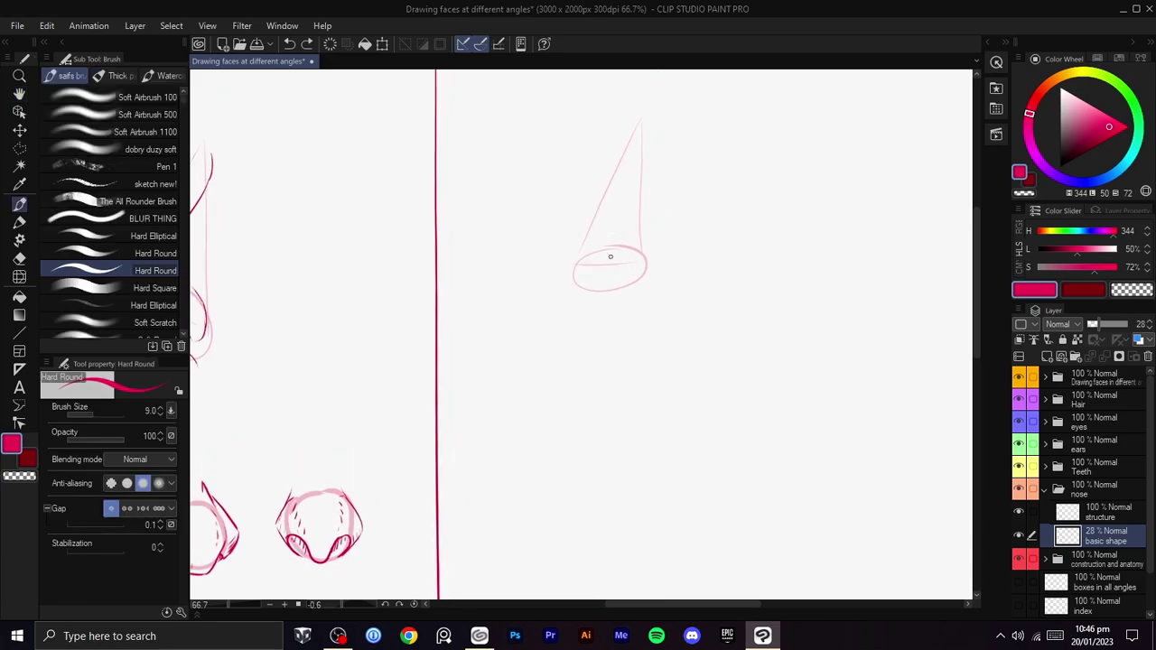
{"action": "key", "text": "ctrl+z"}
- Add a small triangular wing shape overlapping the rear side of the ellipse at the nose wedge's base
{"action": "mouse_move", "coordinate": [641, 240]}
{"action": "left_mouse_down"}
{"action": "mouse_move", "coordinate": [653, 274]}
{"action": "mouse_move", "coordinate": [612, 276]}
{"action": "mouse_move", "coordinate": [608, 298]}
{"action": "mouse_move", "coordinate": [639, 397]}
{"action": "left_mouse_up"}
{"action": "key", "text": "ctrl+z"}
{"action": "scroll", "coordinate": [602, 305], "scroll_direction": "up", "scroll_amount": 1}
{"action": "left_click_drag", "start_coordinate": [634, 263], "coordinate": [532, 327]}
{"action": "key", "text": "ctrl+z"}
{"action": "left_click_drag", "start_coordinate": [617, 269], "coordinate": [535, 321]}
{"action": "key", "text": "ctrl+z"}
{"action": "left_click_drag", "start_coordinate": [578, 428], "coordinate": [525, 475]}
{"action": "key", "text": "ctrl+z"}
{"action": "left_click_drag", "start_coordinate": [678, 408], "coordinate": [791, 345]}
{"action": "key", "text": "ctrl+z"}
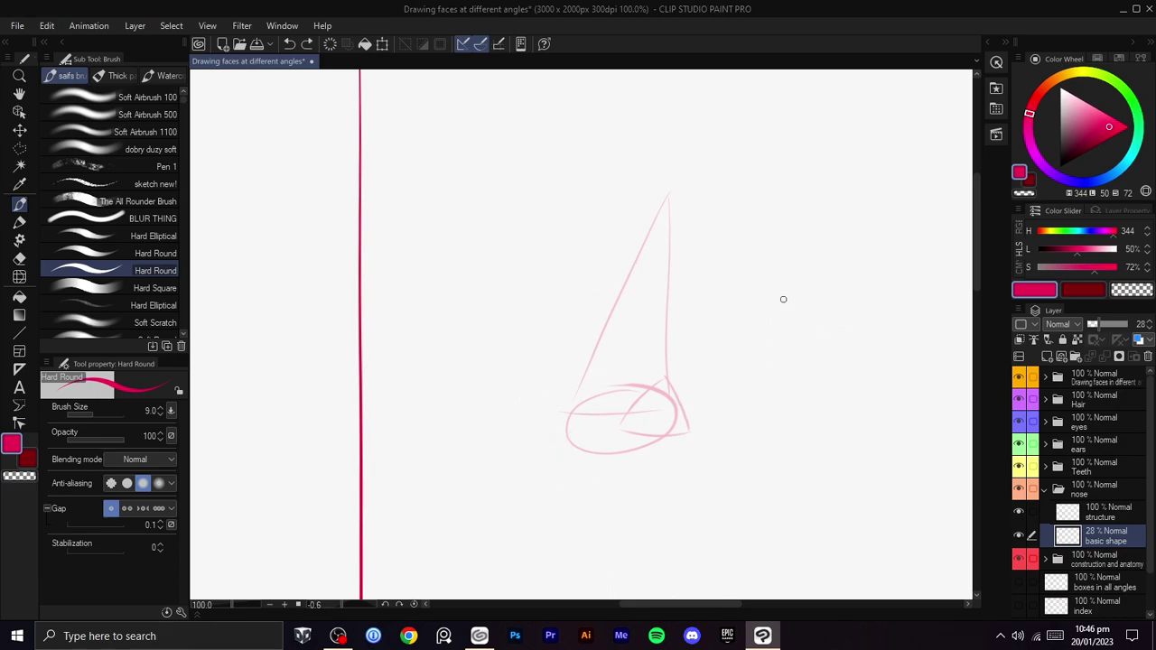
- Lower the opacity of the nose folder's basic shape layer to 16%
{"action": "scroll", "coordinate": [784, 298], "scroll_direction": "down", "scroll_amount": 2}
{"action": "mouse_move", "coordinate": [767, 307]}
{"action": "left_mouse_down"}
{"action": "mouse_move", "coordinate": [785, 239]}
{"action": "mouse_move", "coordinate": [740, 295]}
{"action": "left_mouse_up"}
{"action": "scroll", "coordinate": [775, 249], "scroll_direction": "up", "scroll_amount": 1}
{"action": "left_click_drag", "start_coordinate": [800, 214], "coordinate": [789, 200]}
{"action": "scroll", "coordinate": [758, 282], "scroll_direction": "up", "scroll_amount": 1}
{"action": "left_click_drag", "start_coordinate": [758, 281], "coordinate": [784, 403]}
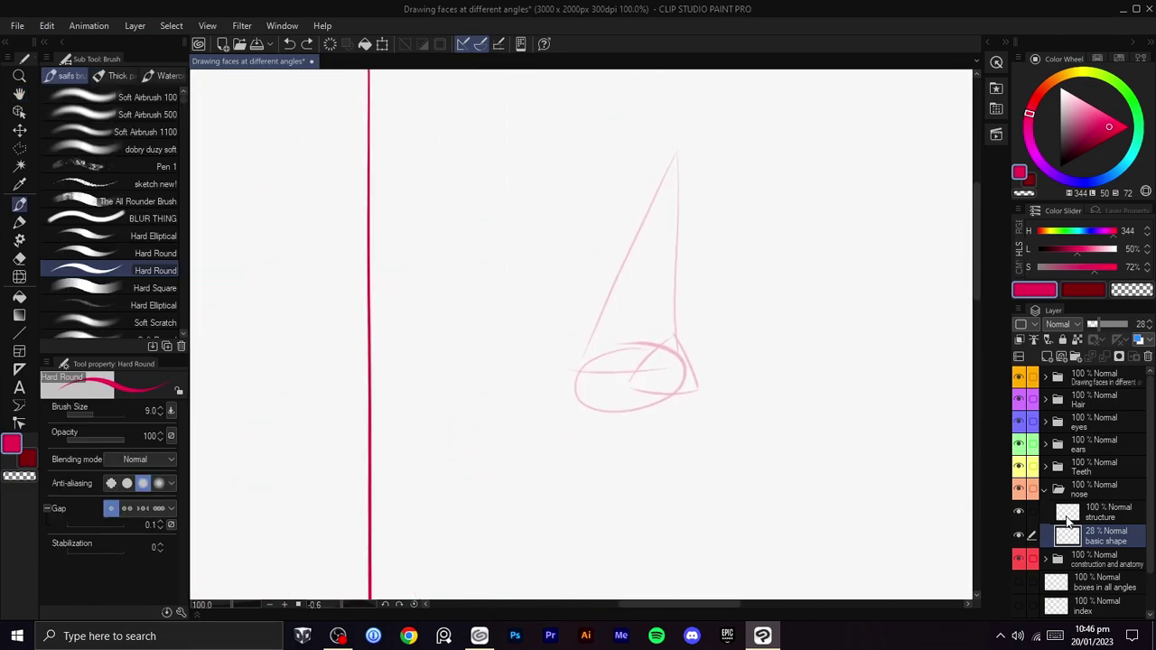
{"action": "left_click", "coordinate": [1093, 323]}
{"action": "left_click", "coordinate": [1093, 322]}
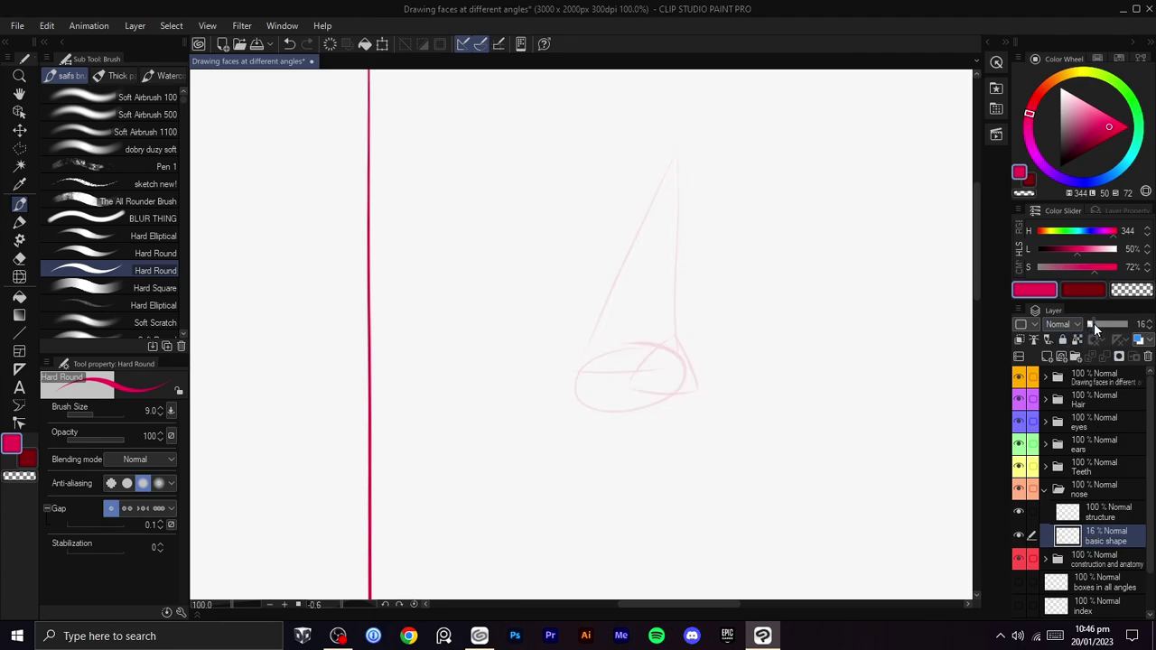
- Make the nose folder's structure layer active, keeping the new nose wedge in view
{"action": "left_click", "coordinate": [1106, 511]}
{"action": "key", "text": "space"}
{"action": "left_click_drag", "start_coordinate": [661, 290], "coordinate": [679, 353]}
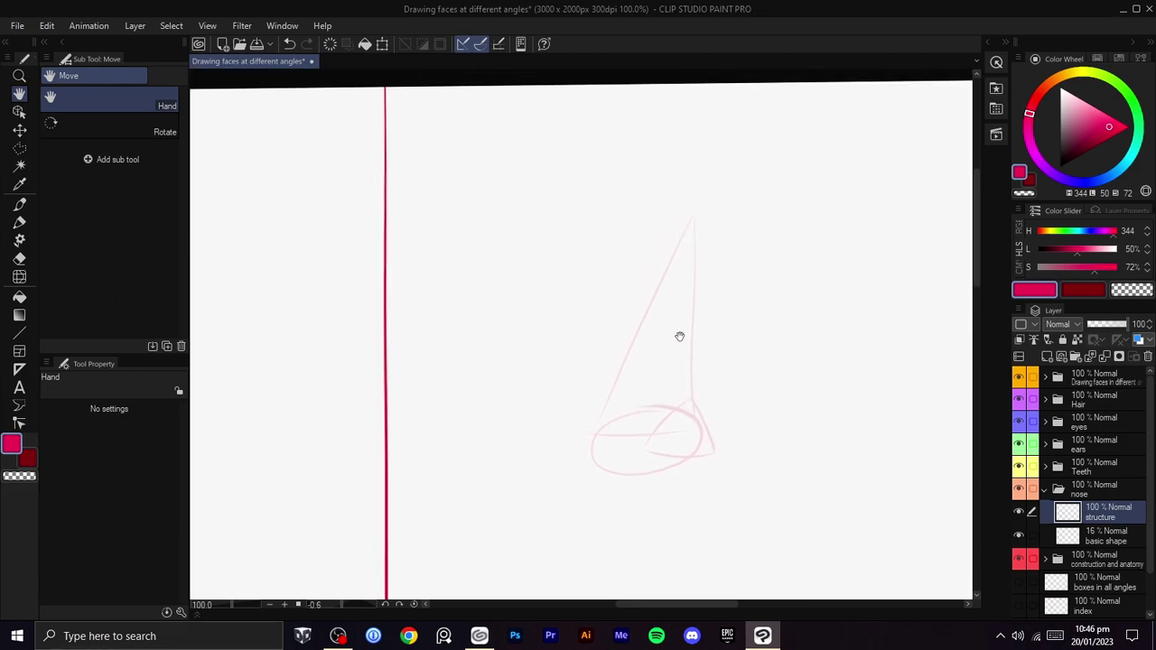
{"action": "left_click_drag", "start_coordinate": [691, 210], "coordinate": [648, 290]}
{"action": "key", "text": "ctrl+z"}
{"action": "key", "text": "space"}
{"action": "left_click_drag", "start_coordinate": [682, 246], "coordinate": [652, 296]}
{"action": "key", "text": "ctrl+z"}
{"action": "left_click_drag", "start_coordinate": [689, 199], "coordinate": [594, 417]}
{"action": "key", "text": "ctrl+z"}
{"action": "key", "text": "ctrl+z"}
{"action": "key", "text": "space"}
{"action": "left_click_drag", "start_coordinate": [607, 367], "coordinate": [602, 346]}
{"action": "left_click_drag", "start_coordinate": [686, 171], "coordinate": [592, 346]}
{"action": "key", "text": "ctrl+z"}
{"action": "key", "text": "ctrl+z"}
{"action": "left_click_drag", "start_coordinate": [656, 240], "coordinate": [601, 348]}
{"action": "key", "text": "ctrl+z"}
{"action": "key", "text": "ctrl+z"}
{"action": "left_click_drag", "start_coordinate": [685, 179], "coordinate": [648, 273]}
{"action": "key", "text": "ctrl+z"}
{"action": "key", "text": "ctrl+z"}
{"action": "key", "text": "ctrl+z"}
{"action": "left_click_drag", "start_coordinate": [683, 174], "coordinate": [644, 277]}
{"action": "key", "text": "ctrl+z"}
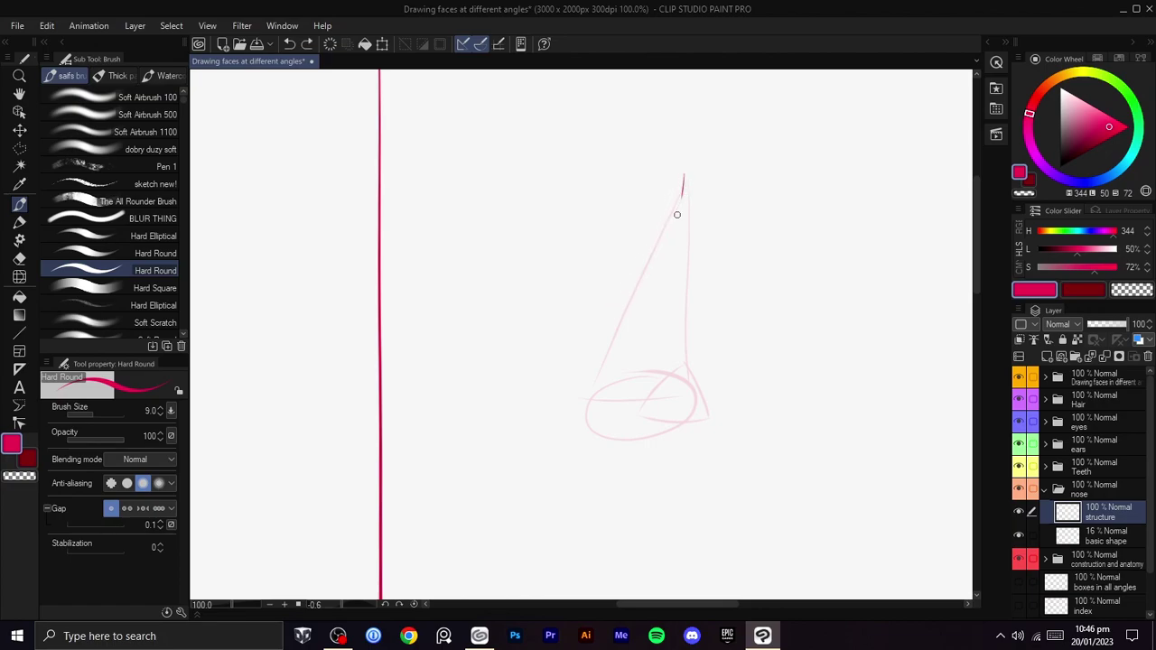
- On the structure layer, trace the bridge down the wedge's front edge, round the tip and draw the curved underside
{"action": "left_click_drag", "start_coordinate": [684, 177], "coordinate": [605, 352]}
{"action": "key", "text": "ctrl+z"}
{"action": "left_click_drag", "start_coordinate": [638, 296], "coordinate": [601, 363]}
{"action": "key", "text": "ctrl+z"}
{"action": "left_click_drag", "start_coordinate": [637, 296], "coordinate": [592, 380]}
{"action": "key", "text": "ctrl+z"}
{"action": "left_click_drag", "start_coordinate": [638, 296], "coordinate": [591, 379]}
{"action": "mouse_move", "coordinate": [615, 432]}
{"action": "left_mouse_down"}
{"action": "mouse_move", "coordinate": [659, 435]}
{"action": "mouse_move", "coordinate": [684, 457]}
{"action": "mouse_move", "coordinate": [661, 444]}
{"action": "mouse_move", "coordinate": [648, 384]}
{"action": "left_mouse_up"}
{"action": "key", "text": "ctrl+z"}
{"action": "key", "text": "ctrl+z"}
{"action": "key", "text": "space"}
{"action": "key", "text": "ctrl+z"}
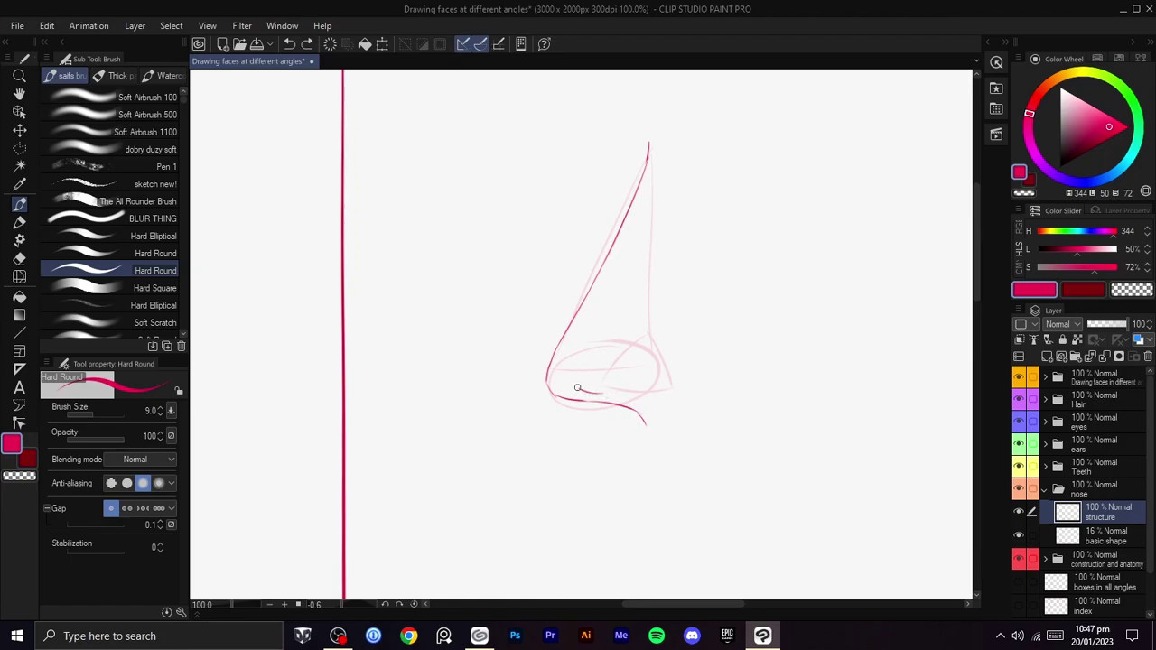
- Draw a small nostril inside the ball ellipse and clean its outline by painting with the transparent colour
{"action": "key", "text": "ctrl+z"}
{"action": "key", "text": "c"}
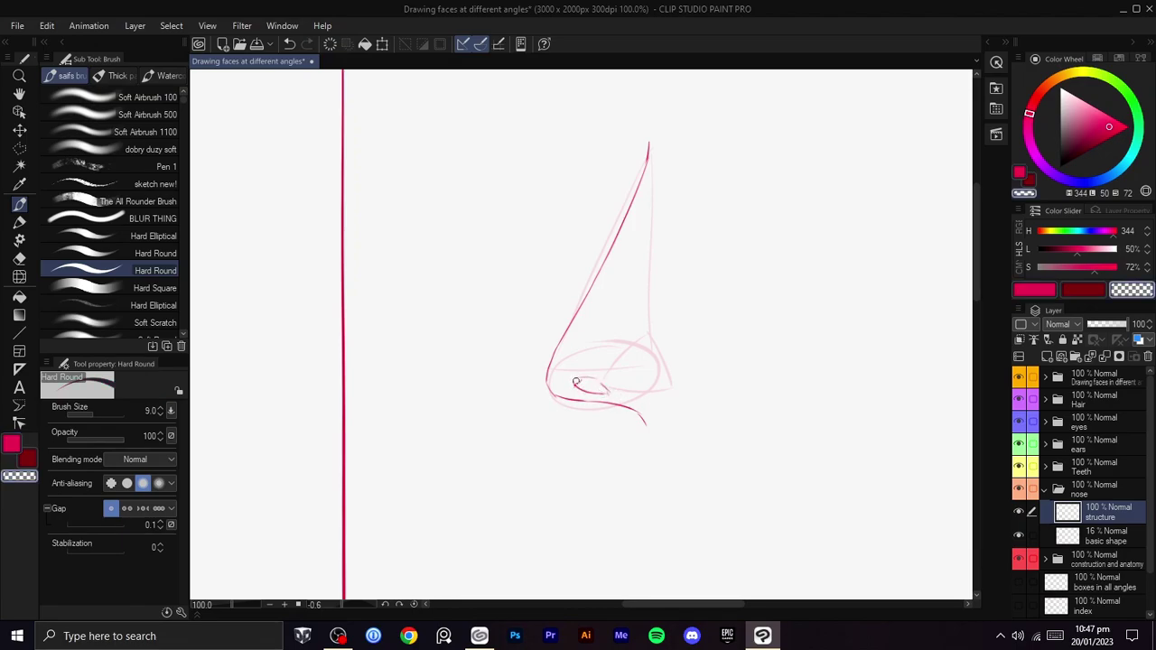
{"action": "key", "text": "c"}
{"action": "key", "text": "c"}
{"action": "key", "text": "c"}
{"action": "key", "text": "ctrl+z"}
- Add the wing's rear edge and short contour and shading strokes around the nostril and underside
{"action": "mouse_move", "coordinate": [590, 378]}
{"action": "left_mouse_down"}
{"action": "mouse_move", "coordinate": [630, 405]}
{"action": "mouse_move", "coordinate": [637, 343]}
{"action": "mouse_move", "coordinate": [636, 355]}
{"action": "left_mouse_up"}
{"action": "key", "text": "ctrl+z"}
{"action": "key", "text": "ctrl+z"}
{"action": "left_click_drag", "start_coordinate": [614, 332], "coordinate": [585, 311]}
{"action": "key", "text": "space"}
{"action": "left_click", "coordinate": [1020, 534]}
{"action": "left_click", "coordinate": [1019, 537]}
{"action": "left_click_drag", "start_coordinate": [793, 517], "coordinate": [762, 487]}
{"action": "key", "text": "b"}
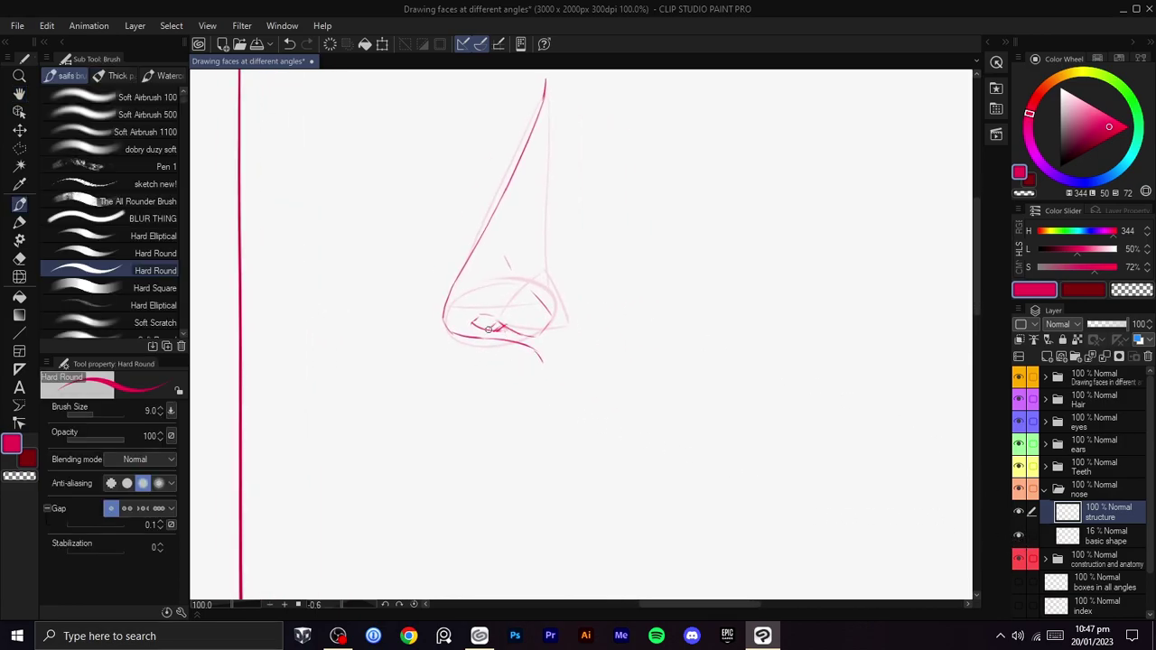
{"action": "key", "text": "space"}
{"action": "mouse_move", "coordinate": [476, 334]}
{"action": "left_mouse_down"}
{"action": "mouse_move", "coordinate": [469, 342]}
{"action": "mouse_move", "coordinate": [486, 357]}
{"action": "mouse_move", "coordinate": [476, 352]}
{"action": "mouse_move", "coordinate": [533, 333]}
{"action": "mouse_move", "coordinate": [559, 266]}
{"action": "left_mouse_up"}
{"action": "key", "text": "ctrl+z"}
{"action": "key", "text": "ctrl+z"}
{"action": "key", "text": "ctrl+z"}
{"action": "key", "text": "space"}
- On the basic shape layer, draw two lines meeting at the top as a slanted nose wedge below the finished nose
{"action": "scroll", "coordinate": [553, 359], "scroll_direction": "down", "scroll_amount": 1}
{"action": "scroll", "coordinate": [522, 362], "scroll_direction": "up", "scroll_amount": 1}
{"action": "key", "text": "space"}
{"action": "left_click_drag", "start_coordinate": [534, 405], "coordinate": [586, 308]}
{"action": "scroll", "coordinate": [591, 311], "scroll_direction": "down", "scroll_amount": 2}
{"action": "key", "text": "space"}
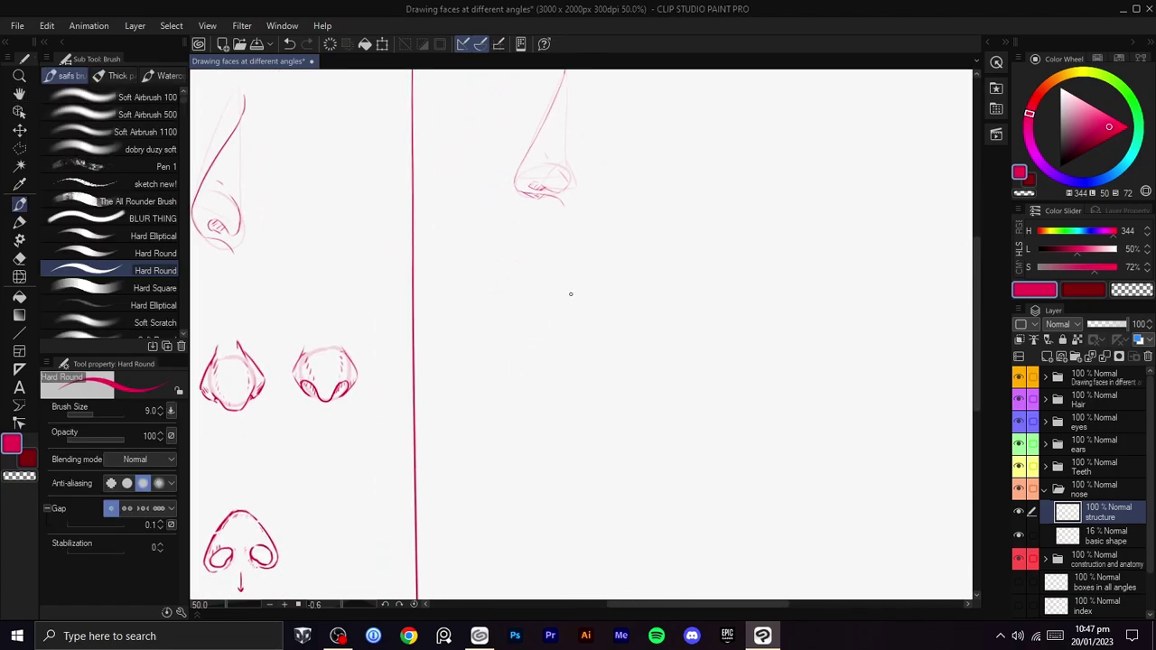
{"action": "scroll", "coordinate": [572, 281], "scroll_direction": "up", "scroll_amount": 1}
{"action": "left_click", "coordinate": [1093, 536]}
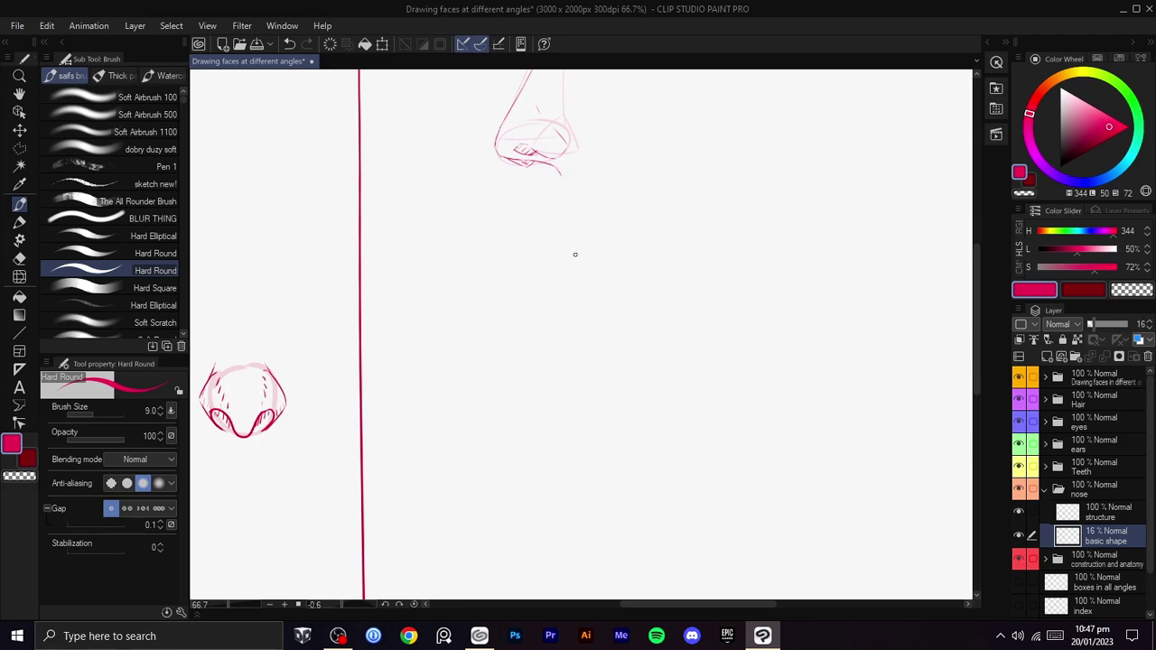
{"action": "left_click_drag", "start_coordinate": [551, 289], "coordinate": [512, 347]}
{"action": "key", "text": "ctrl+z"}
{"action": "left_click_drag", "start_coordinate": [553, 260], "coordinate": [488, 356]}
{"action": "mouse_move", "coordinate": [554, 261]}
{"action": "left_mouse_down"}
{"action": "mouse_move", "coordinate": [555, 374]}
{"action": "mouse_move", "coordinate": [488, 376]}
{"action": "mouse_move", "coordinate": [539, 367]}
{"action": "left_mouse_up"}
- Draw a flattened ellipse with a curved line across it at the base of the lower nose wedge
{"action": "left_click_drag", "start_coordinate": [614, 377], "coordinate": [624, 327]}
{"action": "scroll", "coordinate": [618, 339], "scroll_direction": "up", "scroll_amount": 1}
{"action": "mouse_move", "coordinate": [603, 360]}
{"action": "left_mouse_down"}
{"action": "mouse_move", "coordinate": [593, 295]}
{"action": "mouse_move", "coordinate": [543, 378]}
{"action": "mouse_move", "coordinate": [598, 323]}
{"action": "mouse_move", "coordinate": [554, 381]}
{"action": "mouse_move", "coordinate": [596, 316]}
{"action": "mouse_move", "coordinate": [551, 308]}
{"action": "left_mouse_up"}
{"action": "key", "text": "ctrl+z"}
- On the structure layer, trace the nose bridge down the front edge of the lower wedge and round the tip
{"action": "key", "text": "shift+space"}
{"action": "mouse_move", "coordinate": [626, 302]}
{"action": "left_mouse_down"}
{"action": "mouse_move", "coordinate": [691, 366]}
{"action": "mouse_move", "coordinate": [626, 412]}
{"action": "mouse_move", "coordinate": [599, 304]}
{"action": "left_mouse_up"}
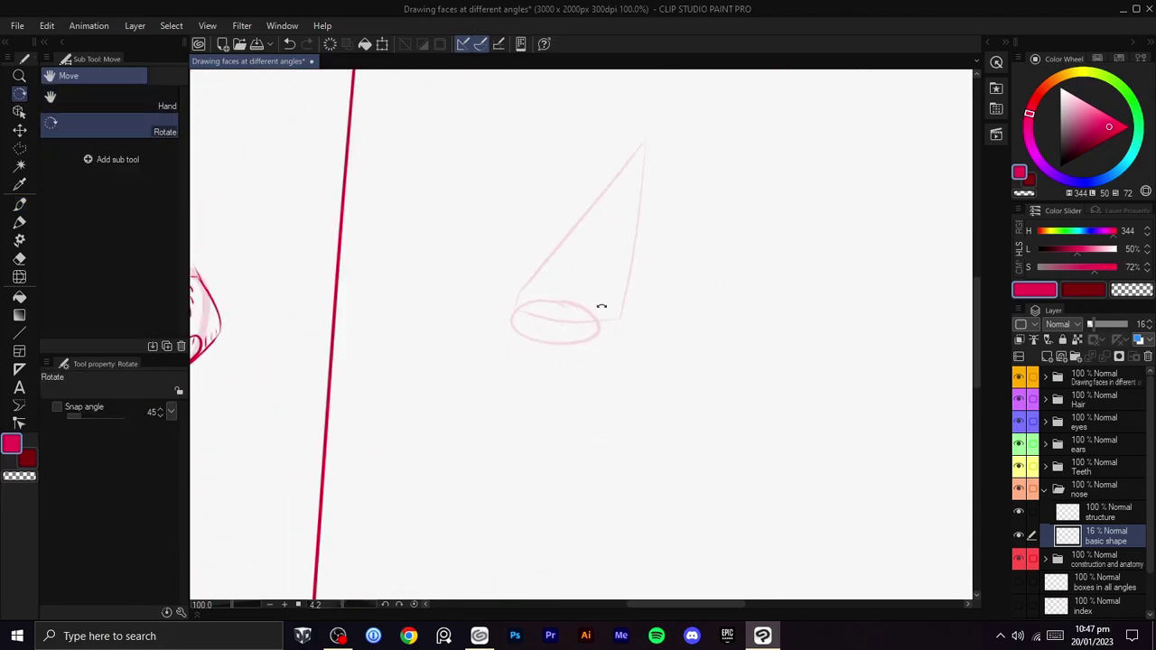
{"action": "left_click", "coordinate": [1108, 511]}
{"action": "key", "text": "b"}
{"action": "left_click_drag", "start_coordinate": [647, 139], "coordinate": [569, 212]}
{"action": "key", "text": "ctrl+z"}
{"action": "left_click_drag", "start_coordinate": [647, 139], "coordinate": [580, 212]}
{"action": "key", "text": "ctrl+z"}
{"action": "left_click_drag", "start_coordinate": [650, 137], "coordinate": [542, 251]}
{"action": "key", "text": "ctrl+z"}
{"action": "mouse_move", "coordinate": [595, 196]}
{"action": "left_mouse_down"}
{"action": "mouse_move", "coordinate": [521, 286]}
{"action": "mouse_move", "coordinate": [545, 331]}
{"action": "left_mouse_up"}
- Draw the lower nose's curved underside, a thin nostril inside the ellipse and a short wing stroke behind it
{"action": "key", "text": "shift+space"}
{"action": "left_click_drag", "start_coordinate": [656, 305], "coordinate": [642, 266]}
{"action": "left_click_drag", "start_coordinate": [533, 352], "coordinate": [596, 330]}
{"action": "key", "text": "ctrl+z"}
{"action": "mouse_move", "coordinate": [536, 355]}
{"action": "left_mouse_down"}
{"action": "mouse_move", "coordinate": [578, 343]}
{"action": "mouse_move", "coordinate": [599, 359]}
{"action": "left_mouse_up"}
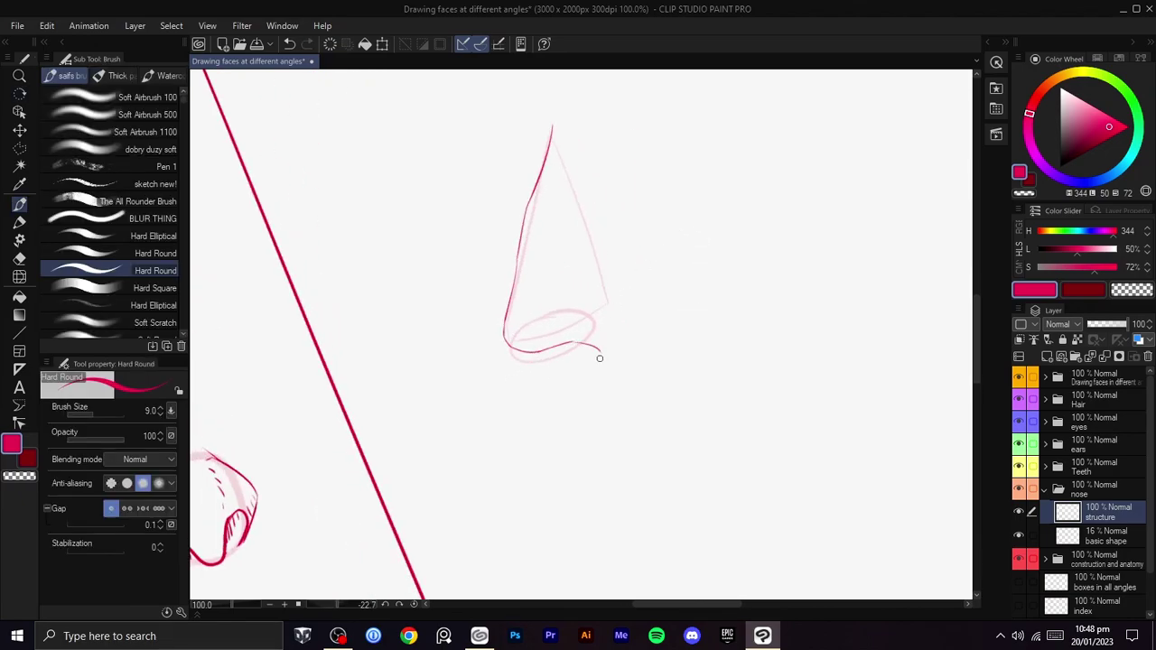
{"action": "key", "text": "ctrl+z"}
{"action": "mouse_move", "coordinate": [548, 342]}
{"action": "left_mouse_down"}
{"action": "mouse_move", "coordinate": [524, 340]}
{"action": "mouse_move", "coordinate": [596, 313]}
{"action": "mouse_move", "coordinate": [571, 296]}
{"action": "left_mouse_up"}
{"action": "key", "text": "ctrl+z"}
{"action": "scroll", "coordinate": [668, 334], "scroll_direction": "down", "scroll_amount": 2}
{"action": "scroll", "coordinate": [668, 349], "scroll_direction": "up", "scroll_amount": 1}
- Draw an egg shape in the empty area below the second nose as the ball of a third nose
{"action": "left_click_drag", "start_coordinate": [671, 335], "coordinate": [588, 297]}
{"action": "scroll", "coordinate": [615, 314], "scroll_direction": "up", "scroll_amount": 1}
{"action": "scroll", "coordinate": [654, 331], "scroll_direction": "down", "scroll_amount": 1}
{"action": "scroll", "coordinate": [668, 330], "scroll_direction": "down", "scroll_amount": 2}
{"action": "scroll", "coordinate": [671, 284], "scroll_direction": "up", "scroll_amount": 1}
{"action": "scroll", "coordinate": [701, 286], "scroll_direction": "down", "scroll_amount": 1}
{"action": "scroll", "coordinate": [645, 342], "scroll_direction": "up", "scroll_amount": 1}
{"action": "key", "text": "h"}
{"action": "scroll", "coordinate": [693, 350], "scroll_direction": "down", "scroll_amount": 1}
{"action": "scroll", "coordinate": [710, 328], "scroll_direction": "up", "scroll_amount": 1}
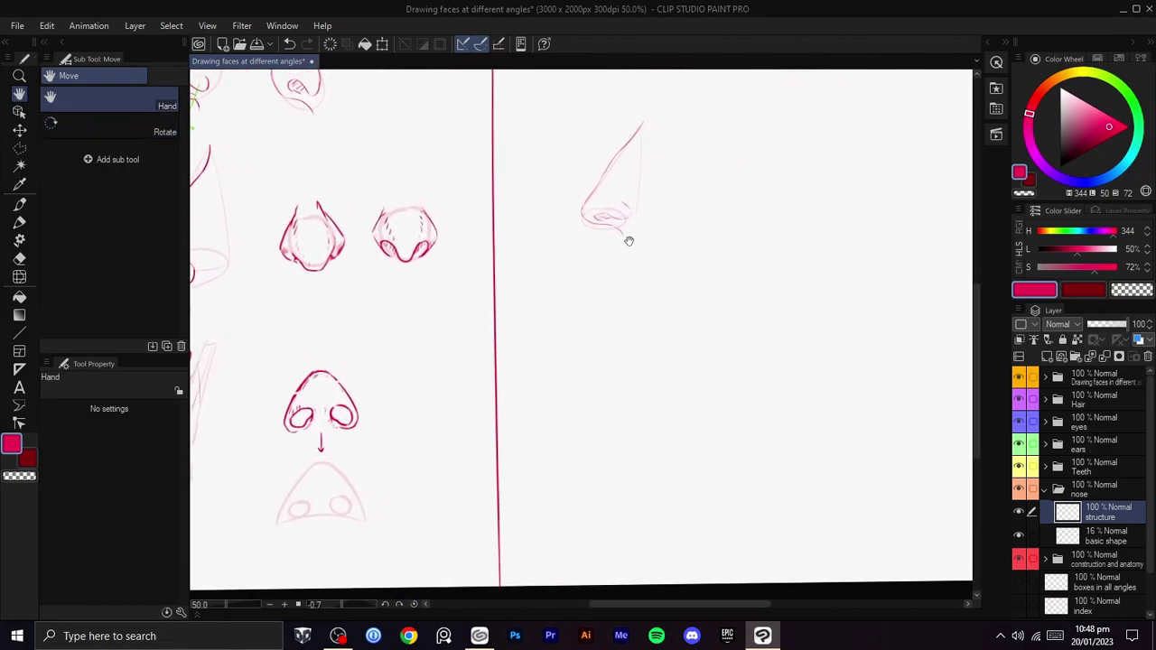
{"action": "key", "text": "b"}
{"action": "mouse_move", "coordinate": [652, 292]}
{"action": "left_mouse_down"}
{"action": "mouse_move", "coordinate": [636, 343]}
{"action": "mouse_move", "coordinate": [679, 309]}
{"action": "mouse_move", "coordinate": [638, 338]}
{"action": "mouse_move", "coordinate": [681, 349]}
{"action": "mouse_move", "coordinate": [636, 340]}
{"action": "mouse_move", "coordinate": [647, 331]}
{"action": "mouse_move", "coordinate": [660, 375]}
{"action": "mouse_move", "coordinate": [661, 322]}
{"action": "mouse_move", "coordinate": [645, 358]}
{"action": "mouse_move", "coordinate": [685, 378]}
{"action": "mouse_move", "coordinate": [653, 342]}
{"action": "mouse_move", "coordinate": [660, 382]}
{"action": "mouse_move", "coordinate": [678, 339]}
{"action": "mouse_move", "coordinate": [622, 340]}
{"action": "mouse_move", "coordinate": [641, 354]}
{"action": "mouse_move", "coordinate": [692, 369]}
{"action": "left_mouse_up"}
{"action": "key", "text": "ctrl+z"}
{"action": "key", "text": "ctrl+z"}
{"action": "key", "text": "ctrl+z"}
{"action": "key", "text": "ctrl+z"}
{"action": "scroll", "coordinate": [623, 340], "scroll_direction": "up", "scroll_amount": 1}
{"action": "key", "text": "ctrl+z"}
{"action": "key", "text": "ctrl+z"}
- Add a triangular wing shape on each side of the egg shape
{"action": "mouse_move", "coordinate": [693, 376]}
{"action": "left_mouse_down"}
{"action": "mouse_move", "coordinate": [638, 361]}
{"action": "mouse_move", "coordinate": [668, 378]}
{"action": "left_mouse_up"}
{"action": "key", "text": "ctrl+z"}
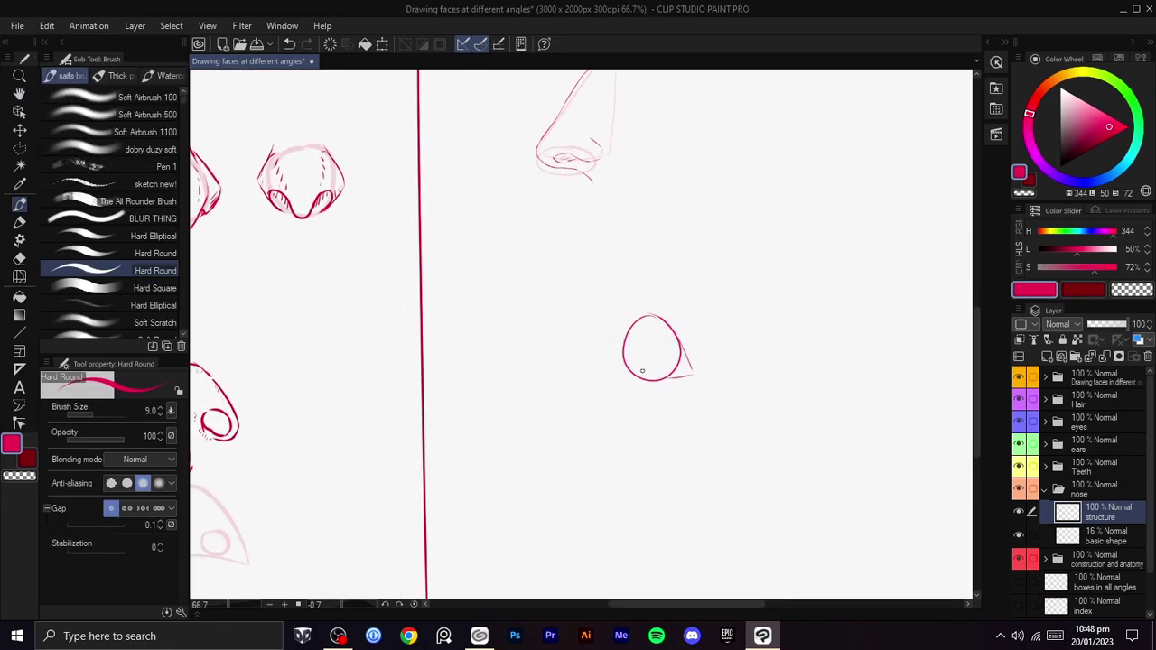
{"action": "key", "text": "ctrl+z"}
{"action": "left_click_drag", "start_coordinate": [626, 331], "coordinate": [602, 368]}
{"action": "key", "text": "ctrl+z"}
{"action": "key", "text": "space"}
{"action": "scroll", "coordinate": [780, 392], "scroll_direction": "up", "scroll_amount": 1}
- Move the egg and wings sketch from the structure layer to the basic shape layer using a polyline selection, Cut and paste, and a merge down
{"action": "left_click", "coordinate": [1113, 537]}
{"action": "left_click", "coordinate": [1103, 515]}
{"action": "key", "text": "m"}
{"action": "left_click", "coordinate": [699, 395]}
{"action": "left_click", "coordinate": [607, 423]}
{"action": "left_click", "coordinate": [464, 382]}
{"action": "left_click", "coordinate": [470, 269]}
{"action": "left_click", "coordinate": [631, 206]}
{"action": "left_click", "coordinate": [721, 233]}
{"action": "left_click", "coordinate": [707, 382]}
{"action": "left_click", "coordinate": [699, 394]}
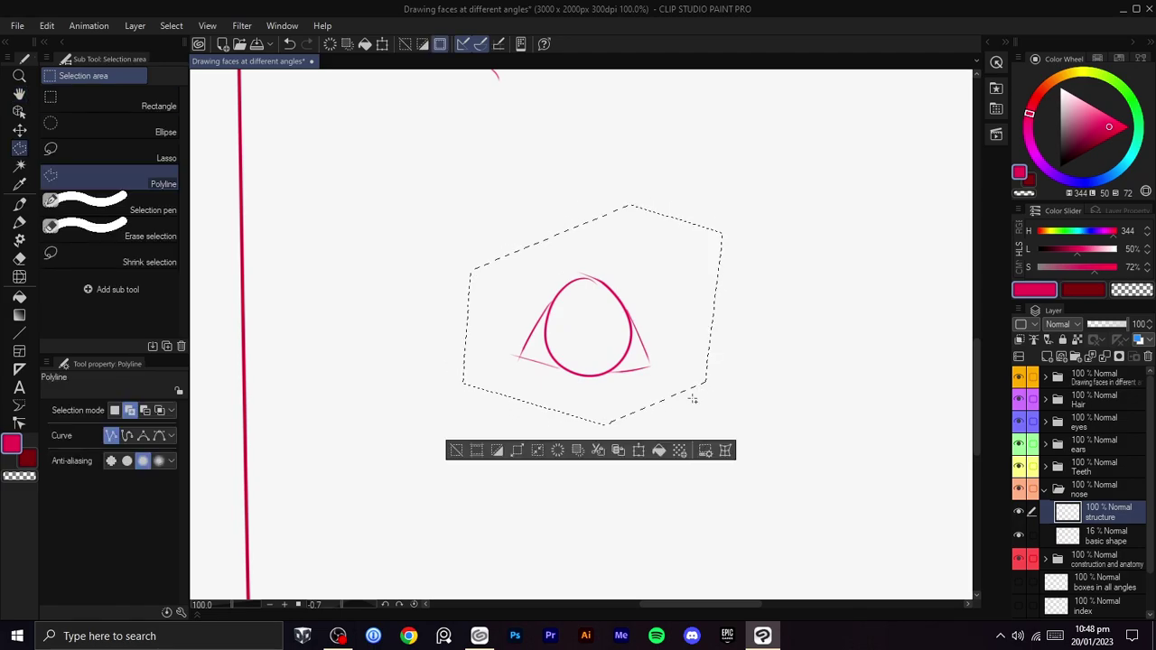
{"action": "left_click", "coordinate": [599, 450]}
{"action": "left_click", "coordinate": [456, 449]}
{"action": "left_click_drag", "start_coordinate": [1116, 515], "coordinate": [1112, 547]}
{"action": "left_click", "coordinate": [1095, 355]}
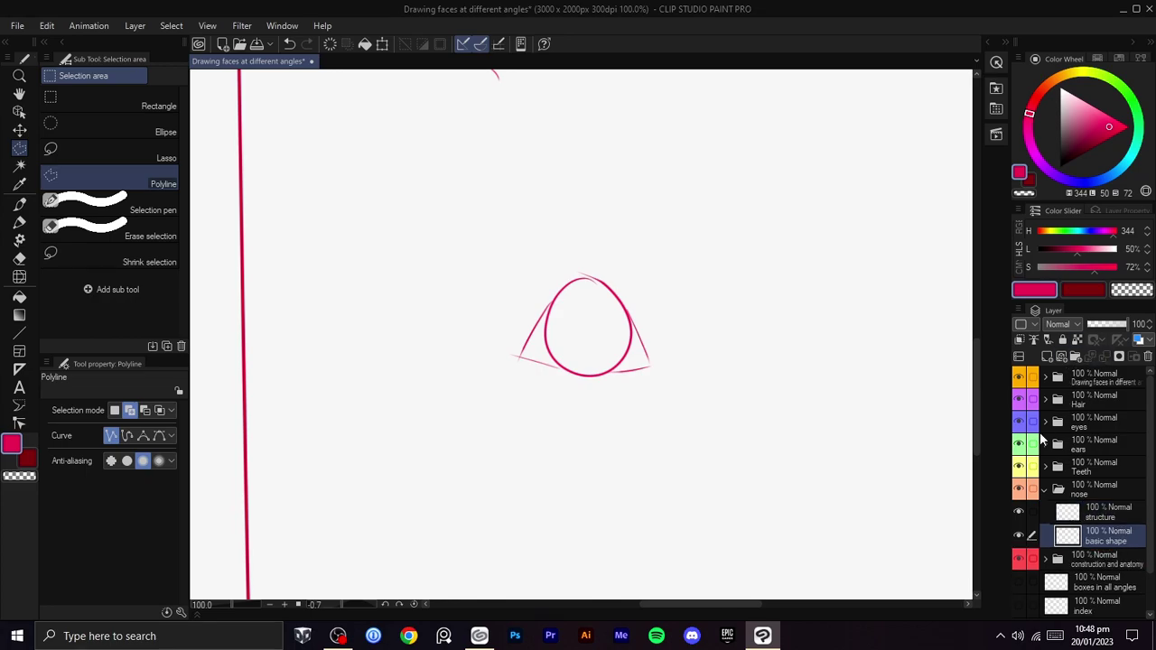
{"action": "left_click", "coordinate": [1109, 512]}
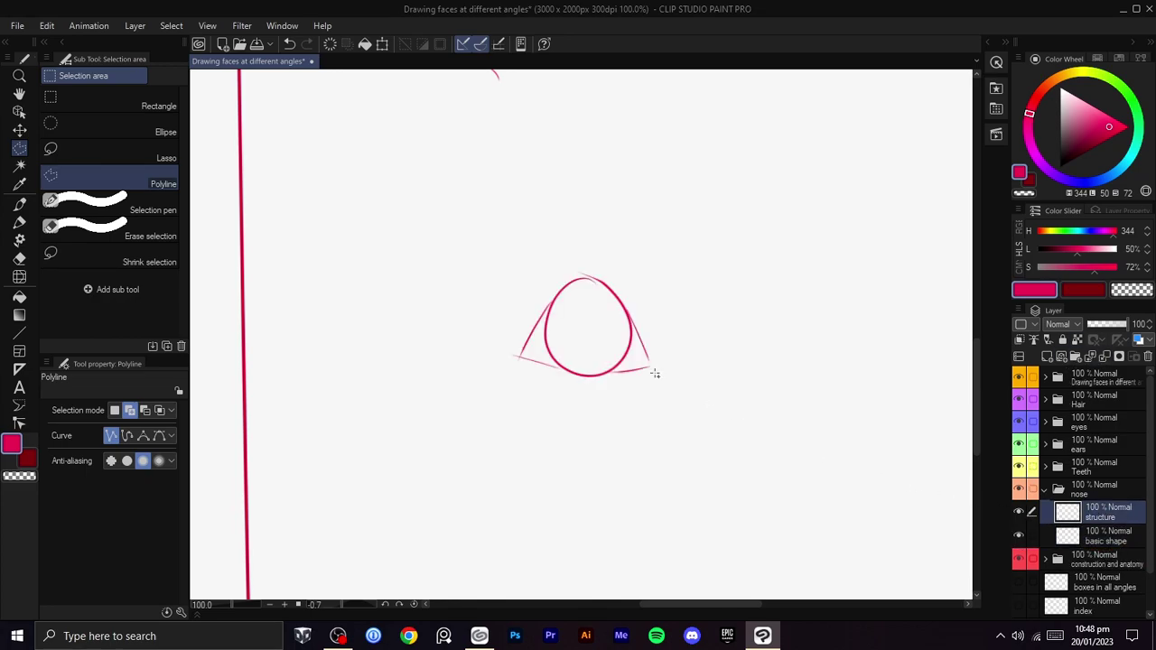
{"action": "key", "text": "space"}
{"action": "left_click_drag", "start_coordinate": [643, 367], "coordinate": [654, 362]}
{"action": "key", "text": "b"}
{"action": "key", "text": "ctrl+z"}
{"action": "mouse_move", "coordinate": [625, 306]}
{"action": "left_mouse_down"}
{"action": "mouse_move", "coordinate": [608, 351]}
{"action": "mouse_move", "coordinate": [622, 331]}
{"action": "mouse_move", "coordinate": [595, 338]}
{"action": "left_mouse_up"}
{"action": "scroll", "coordinate": [589, 349], "scroll_direction": "down", "scroll_amount": 2}
{"action": "key", "text": "space"}
{"action": "scroll", "coordinate": [623, 331], "scroll_direction": "up", "scroll_amount": 2}
{"action": "key", "text": "shift+space"}
{"action": "left_click_drag", "start_coordinate": [662, 325], "coordinate": [666, 324]}
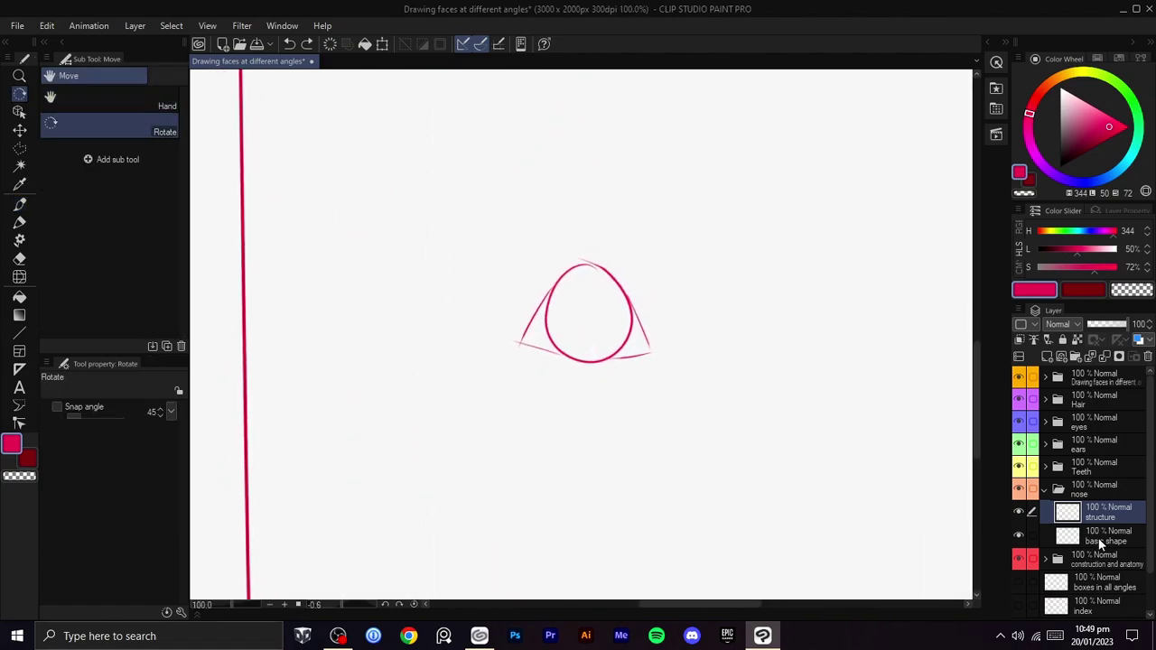
- Enclose the egg and wings sketch on the basic shape layer in a polyline selection, rotate it slightly counterclockwise and deselect
{"action": "left_click", "coordinate": [1097, 537]}
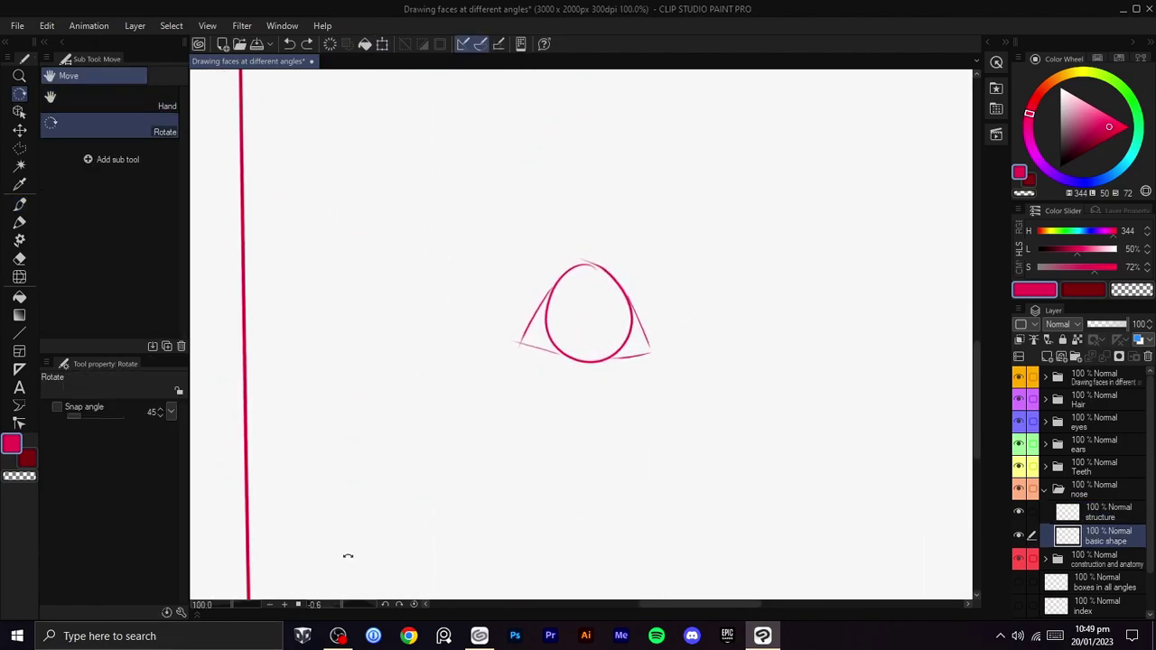
{"action": "key", "text": "m"}
{"action": "left_click", "coordinate": [737, 390]}
{"action": "left_click", "coordinate": [569, 418]}
{"action": "left_click", "coordinate": [464, 302]}
{"action": "left_click", "coordinate": [759, 199]}
{"action": "left_click", "coordinate": [807, 302]}
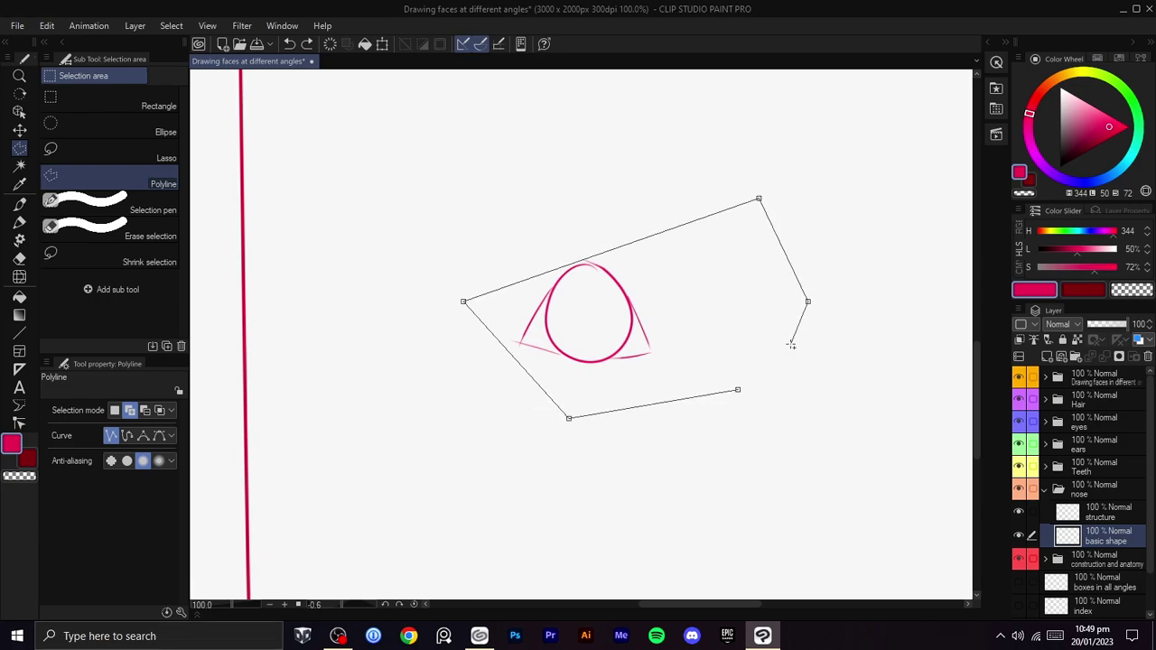
{"action": "left_click", "coordinate": [737, 390]}
{"action": "key", "text": "ctrl+t"}
{"action": "left_click_drag", "start_coordinate": [839, 342], "coordinate": [761, 372]}
{"action": "left_click", "coordinate": [595, 467]}
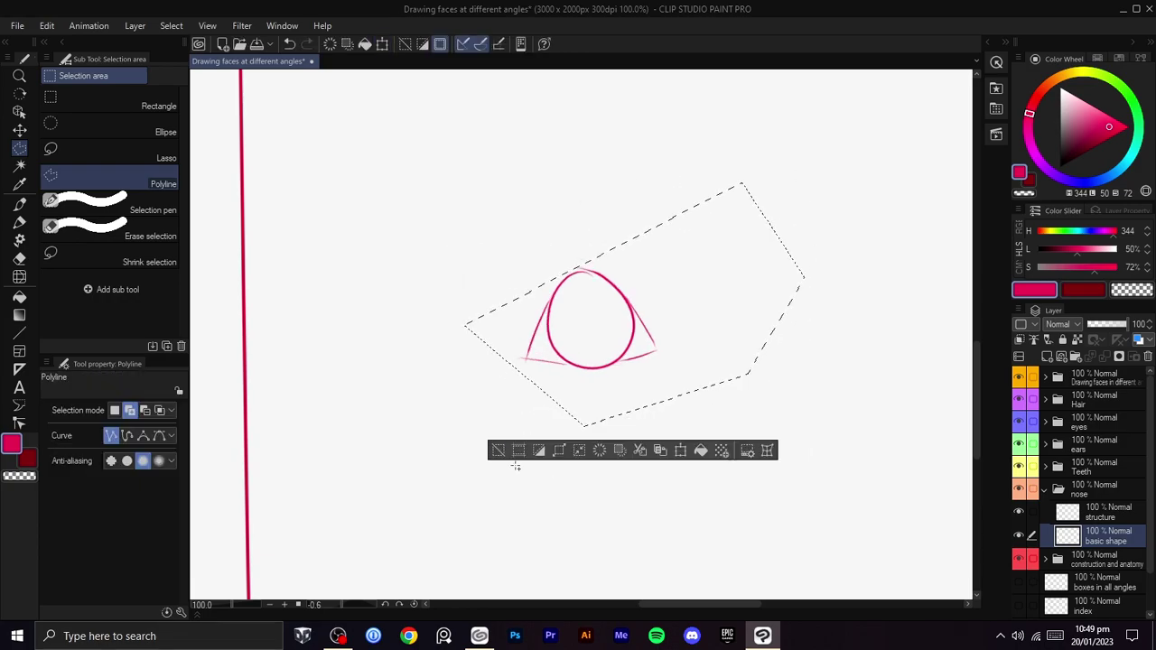
{"action": "key", "text": "ctrl+d"}
{"action": "key", "text": "h"}
- Lower the basic shape layer's opacity to 48%
{"action": "left_click", "coordinate": [1127, 515]}
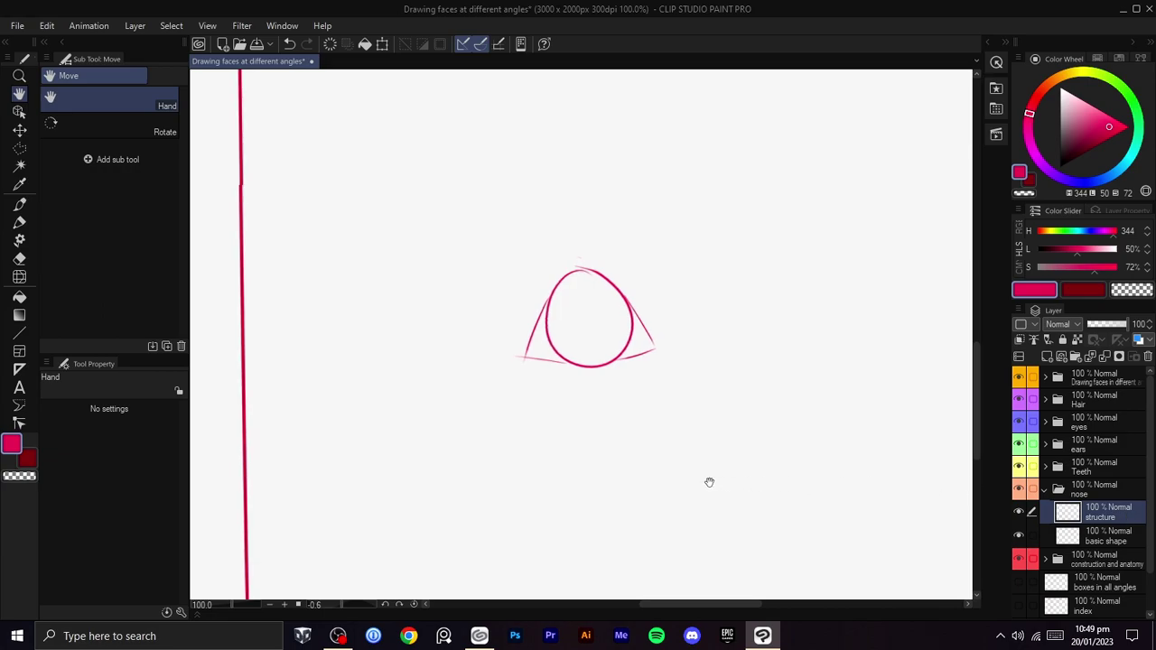
{"action": "left_click_drag", "start_coordinate": [707, 479], "coordinate": [837, 469]}
{"action": "left_click", "coordinate": [1093, 529]}
{"action": "left_click_drag", "start_coordinate": [1134, 325], "coordinate": [1106, 324]}
{"action": "scroll", "coordinate": [930, 399], "scroll_direction": "down", "scroll_amount": 2}
{"action": "left_click_drag", "start_coordinate": [939, 403], "coordinate": [862, 388]}
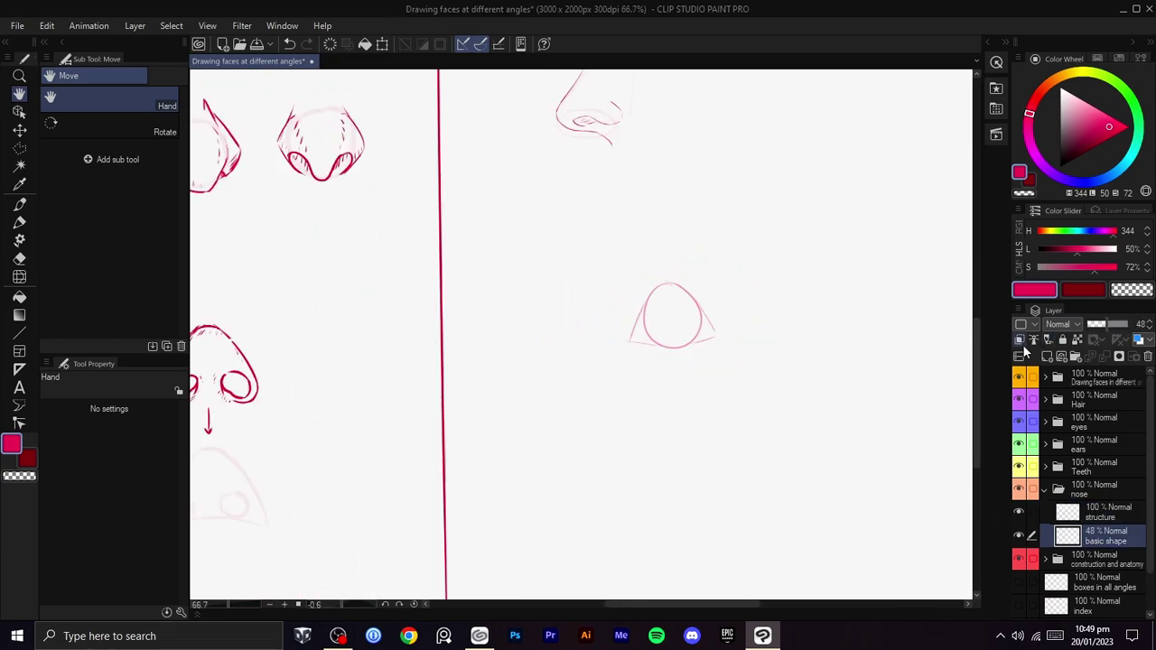
{"action": "scroll", "coordinate": [847, 391], "scroll_direction": "up", "scroll_amount": 1}
{"action": "key", "text": "b"}
{"action": "scroll", "coordinate": [697, 328], "scroll_direction": "up", "scroll_amount": 1}
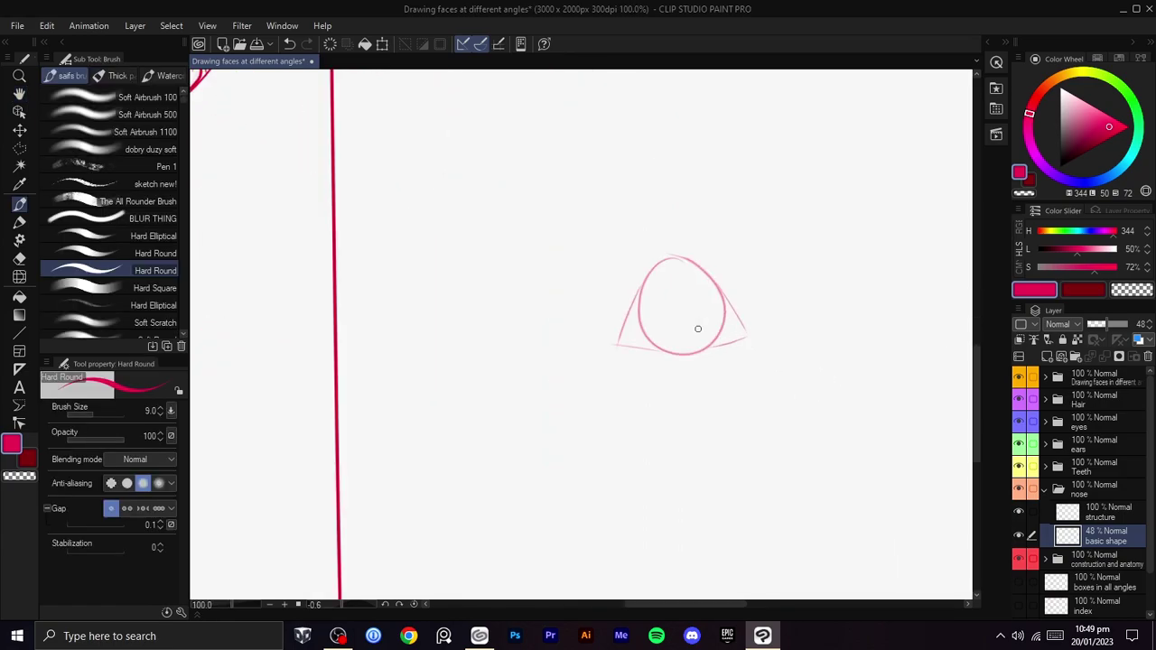
{"action": "left_click_drag", "start_coordinate": [649, 262], "coordinate": [634, 333]}
{"action": "key", "text": "ctrl+z"}
- On the structure layer, brush the third nose's wavy underside with a nostril curve on each side of the ball
{"action": "left_click", "coordinate": [1095, 511]}
{"action": "key", "text": "h"}
{"action": "scroll", "coordinate": [700, 330], "scroll_direction": "down", "scroll_amount": 1}
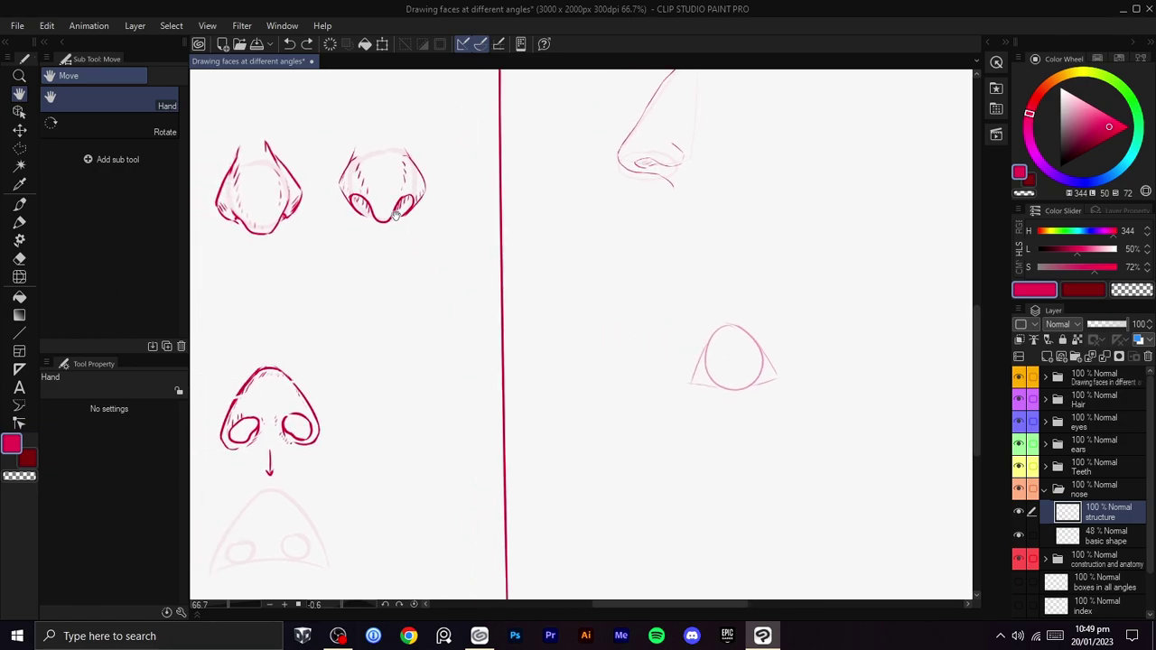
{"action": "scroll", "coordinate": [573, 292], "scroll_direction": "up", "scroll_amount": 2}
{"action": "key", "text": "p"}
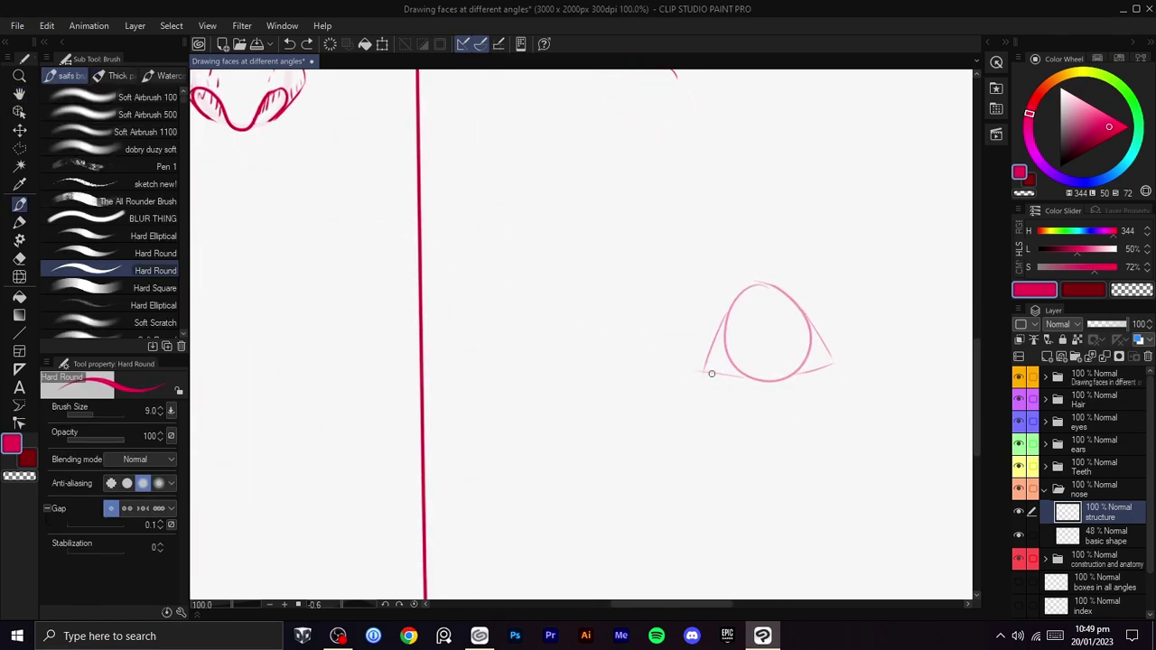
{"action": "mouse_move", "coordinate": [721, 374]}
{"action": "left_mouse_down"}
{"action": "mouse_move", "coordinate": [744, 363]}
{"action": "mouse_move", "coordinate": [755, 377]}
{"action": "mouse_move", "coordinate": [794, 376]}
{"action": "mouse_move", "coordinate": [733, 382]}
{"action": "mouse_move", "coordinate": [791, 378]}
{"action": "mouse_move", "coordinate": [768, 377]}
{"action": "mouse_move", "coordinate": [813, 362]}
{"action": "mouse_move", "coordinate": [818, 372]}
{"action": "mouse_move", "coordinate": [832, 356]}
{"action": "mouse_move", "coordinate": [810, 339]}
{"action": "mouse_move", "coordinate": [831, 349]}
{"action": "mouse_move", "coordinate": [808, 329]}
{"action": "left_mouse_up"}
{"action": "key", "text": "ctrl+z"}
{"action": "key", "text": "ctrl+z"}
{"action": "key", "text": "ctrl+z"}
{"action": "key", "text": "ctrl+z"}
{"action": "key", "text": "ctrl+z"}
{"action": "key", "text": "ctrl+z"}
{"action": "key", "text": "ctrl+z"}
{"action": "key", "text": "ctrl+z"}
{"action": "key", "text": "ctrl+z"}
{"action": "key", "text": "ctrl+z"}
- Outline both wings of the third nose and add bridge side lines with short hatching above them
{"action": "mouse_move", "coordinate": [730, 384]}
{"action": "left_mouse_down"}
{"action": "mouse_move", "coordinate": [706, 347]}
{"action": "mouse_move", "coordinate": [721, 315]}
{"action": "left_mouse_up"}
{"action": "key", "text": "ctrl+z"}
{"action": "mouse_move", "coordinate": [732, 355]}
{"action": "left_mouse_down"}
{"action": "mouse_move", "coordinate": [738, 273]}
{"action": "mouse_move", "coordinate": [725, 339]}
{"action": "left_mouse_up"}
{"action": "key", "text": "ctrl+z"}
{"action": "key", "text": "ctrl+z"}
{"action": "mouse_move", "coordinate": [798, 293]}
{"action": "left_mouse_down"}
{"action": "mouse_move", "coordinate": [809, 348]}
{"action": "mouse_move", "coordinate": [808, 311]}
{"action": "mouse_move", "coordinate": [810, 333]}
{"action": "left_mouse_up"}
{"action": "key", "text": "ctrl+z"}
{"action": "key", "text": "ctrl+z"}
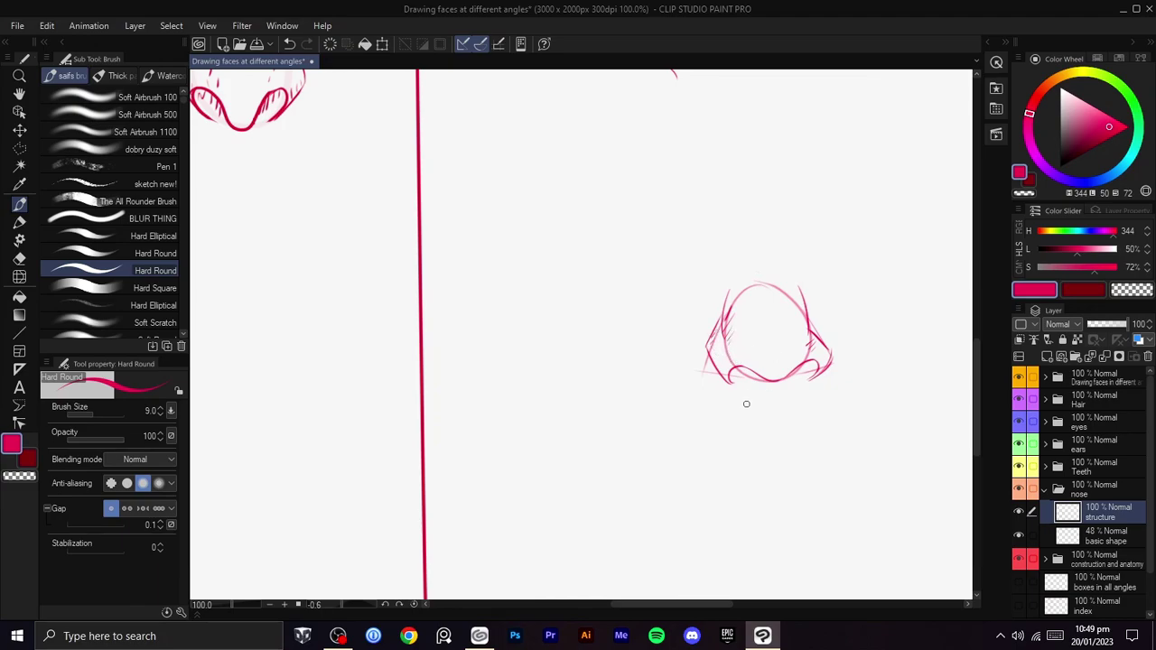
- Add light hatching inside the third nose's nostrils and hide the basic shape layer
{"action": "mouse_move", "coordinate": [736, 382]}
{"action": "left_mouse_down"}
{"action": "mouse_move", "coordinate": [753, 371]}
{"action": "mouse_move", "coordinate": [748, 381]}
{"action": "left_mouse_up"}
{"action": "key", "text": "ctrl+z"}
{"action": "key", "text": "ctrl+z"}
{"action": "left_click", "coordinate": [1021, 532]}
- Nudge the third nose's right wing slightly inward with Liquify
{"action": "scroll", "coordinate": [954, 501], "scroll_direction": "down", "scroll_amount": 1}
{"action": "left_click_drag", "start_coordinate": [955, 500], "coordinate": [825, 452]}
{"action": "scroll", "coordinate": [761, 416], "scroll_direction": "up", "scroll_amount": 1}
{"action": "left_click", "coordinate": [19, 277]}
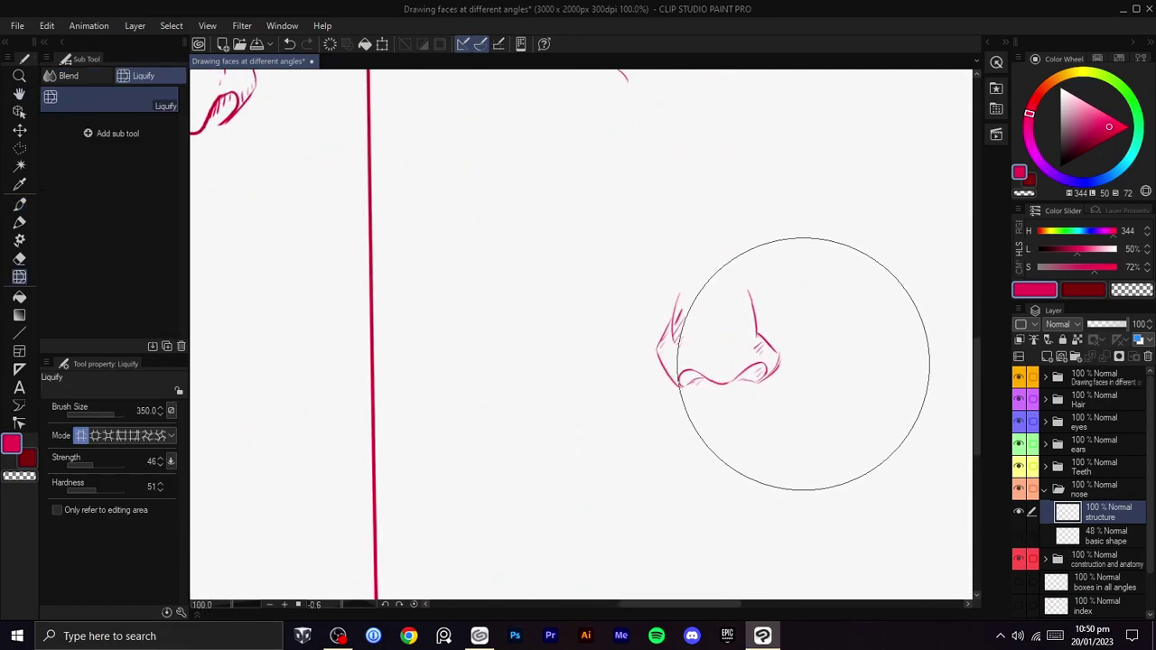
{"action": "left_click_drag", "start_coordinate": [787, 366], "coordinate": [709, 363]}
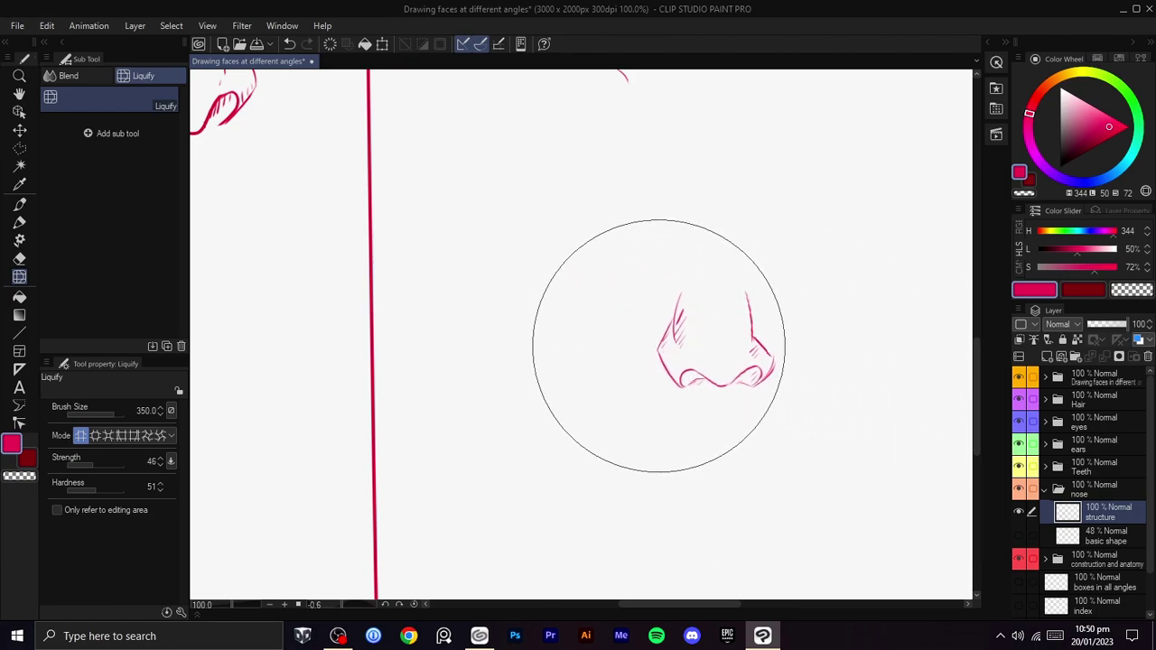
- Refine the third nose's wing outlines, alternating brush strokes with erasing in transparent colour
{"action": "key", "text": "p"}
{"action": "key", "text": "ctrl+z"}
{"action": "mouse_move", "coordinate": [764, 351]}
{"action": "left_mouse_down"}
{"action": "mouse_move", "coordinate": [773, 379]}
{"action": "mouse_move", "coordinate": [765, 345]}
{"action": "left_mouse_up"}
{"action": "key", "text": "c"}
{"action": "key", "text": "space"}
{"action": "key", "text": "ctrl+z"}
{"action": "left_click_drag", "start_coordinate": [663, 330], "coordinate": [649, 354]}
{"action": "key", "text": "c"}
{"action": "key", "text": "ctrl+z"}
{"action": "key", "text": "c"}
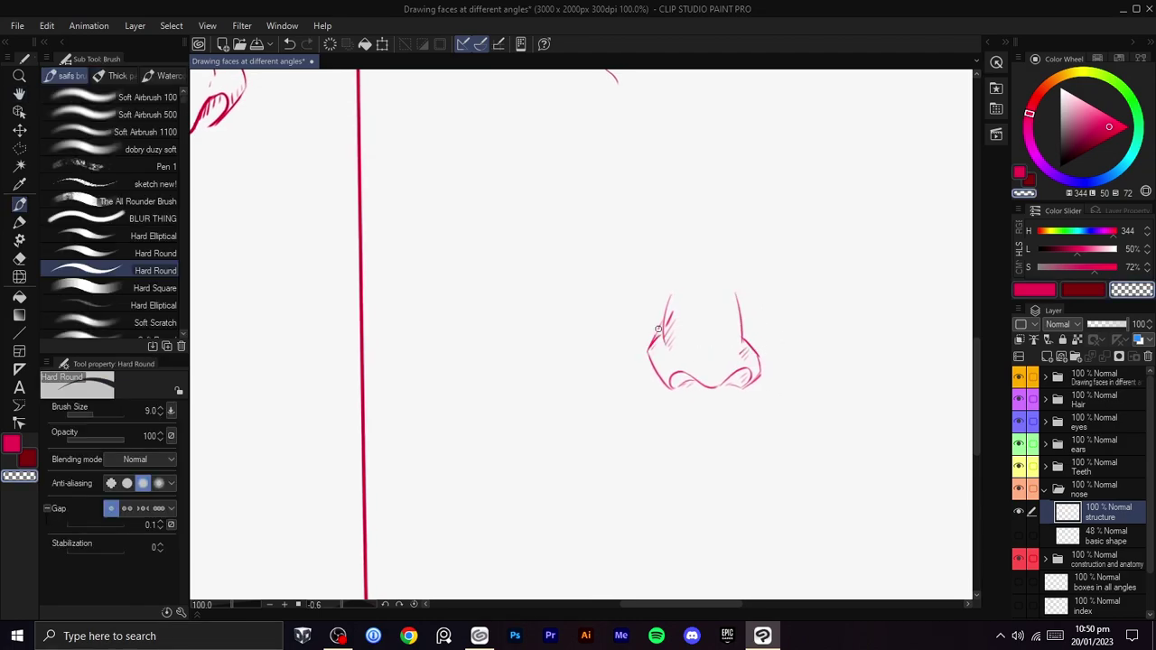
- Rework the joins between the wings and the bridge sides with short hatched strokes
{"action": "key", "text": "c"}
{"action": "key", "text": "ctrl+z"}
{"action": "left_click_drag", "start_coordinate": [661, 327], "coordinate": [666, 321]}
{"action": "key", "text": "c"}
{"action": "key", "text": "c"}
{"action": "mouse_move", "coordinate": [737, 323]}
{"action": "left_mouse_down"}
{"action": "mouse_move", "coordinate": [728, 312]}
{"action": "mouse_move", "coordinate": [746, 341]}
{"action": "left_mouse_up"}
{"action": "key", "text": "ctrl+z"}
{"action": "scroll", "coordinate": [709, 339], "scroll_direction": "down", "scroll_amount": 1}
{"action": "key", "text": "space"}
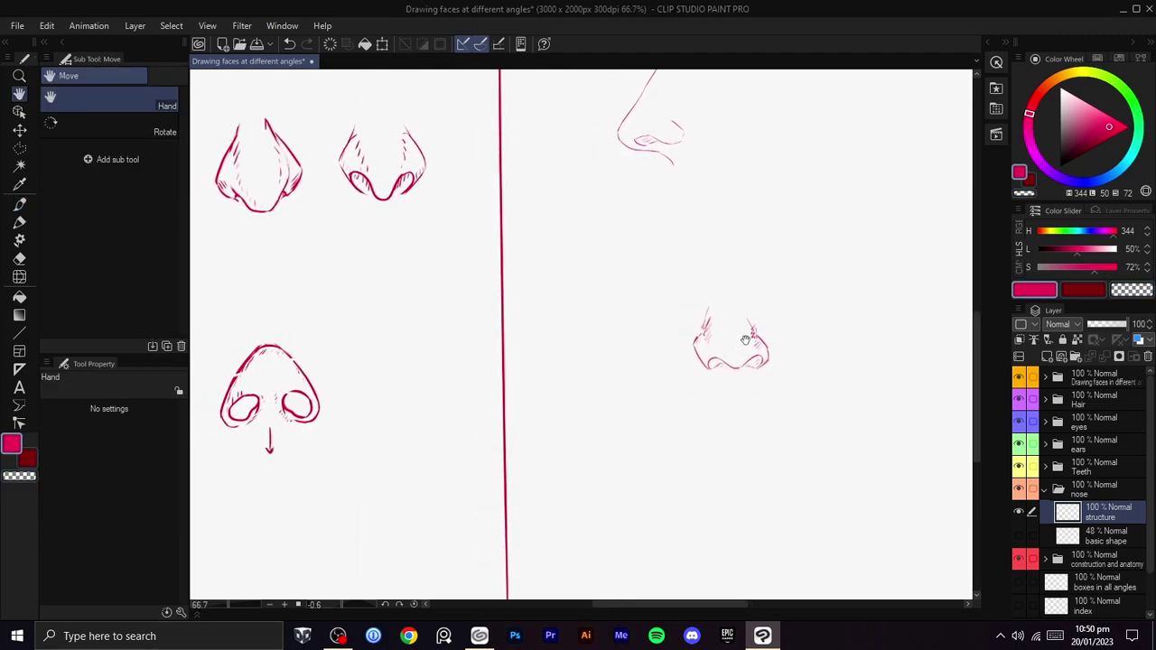
{"action": "scroll", "coordinate": [754, 357], "scroll_direction": "up", "scroll_amount": 2}
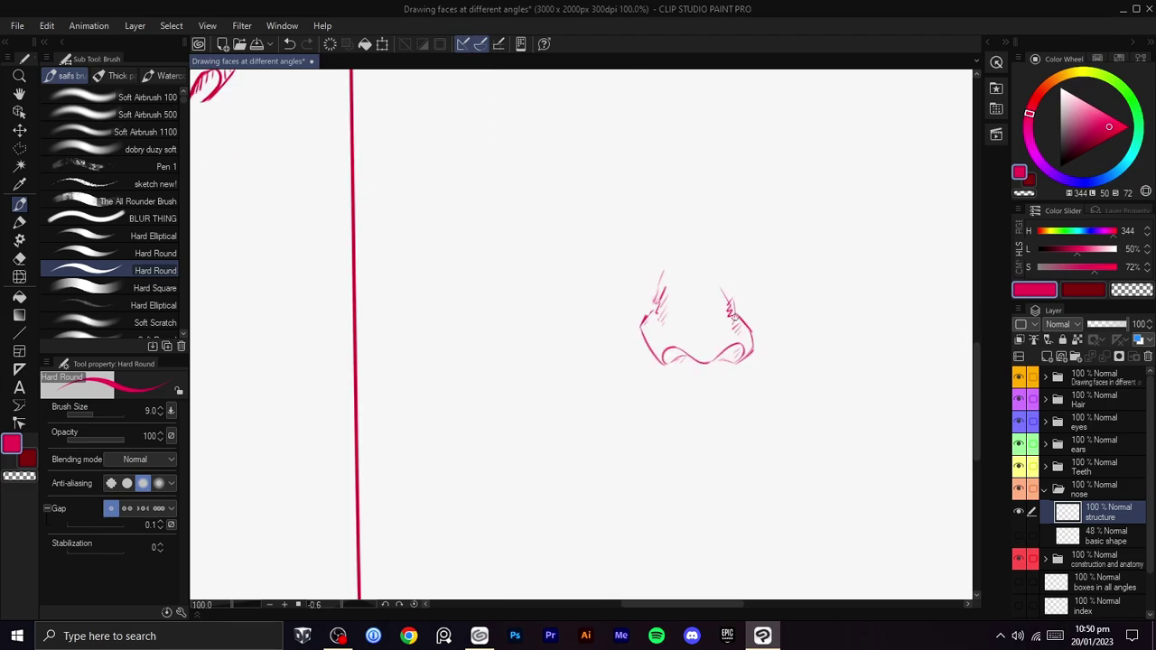
- Erase the messy strokes where the wings meet the bridge and redraw cleaner bridge side lines
{"action": "key", "text": "ctrl+z"}
{"action": "key", "text": "c"}
{"action": "key", "text": "c"}
{"action": "left_click_drag", "start_coordinate": [742, 318], "coordinate": [731, 310]}
{"action": "key", "text": "c"}
{"action": "left_click_drag", "start_coordinate": [669, 283], "coordinate": [663, 308]}
{"action": "key", "text": "c"}
{"action": "scroll", "coordinate": [747, 319], "scroll_direction": "down", "scroll_amount": 1}
{"action": "left_click_drag", "start_coordinate": [779, 325], "coordinate": [737, 293]}
{"action": "scroll", "coordinate": [742, 306], "scroll_direction": "up", "scroll_amount": 1}
{"action": "left_click_drag", "start_coordinate": [721, 339], "coordinate": [728, 261]}
{"action": "left_click_drag", "start_coordinate": [686, 313], "coordinate": [747, 274]}
{"action": "left_click_drag", "start_coordinate": [652, 307], "coordinate": [582, 335]}
{"action": "key", "text": "ctrl+z"}
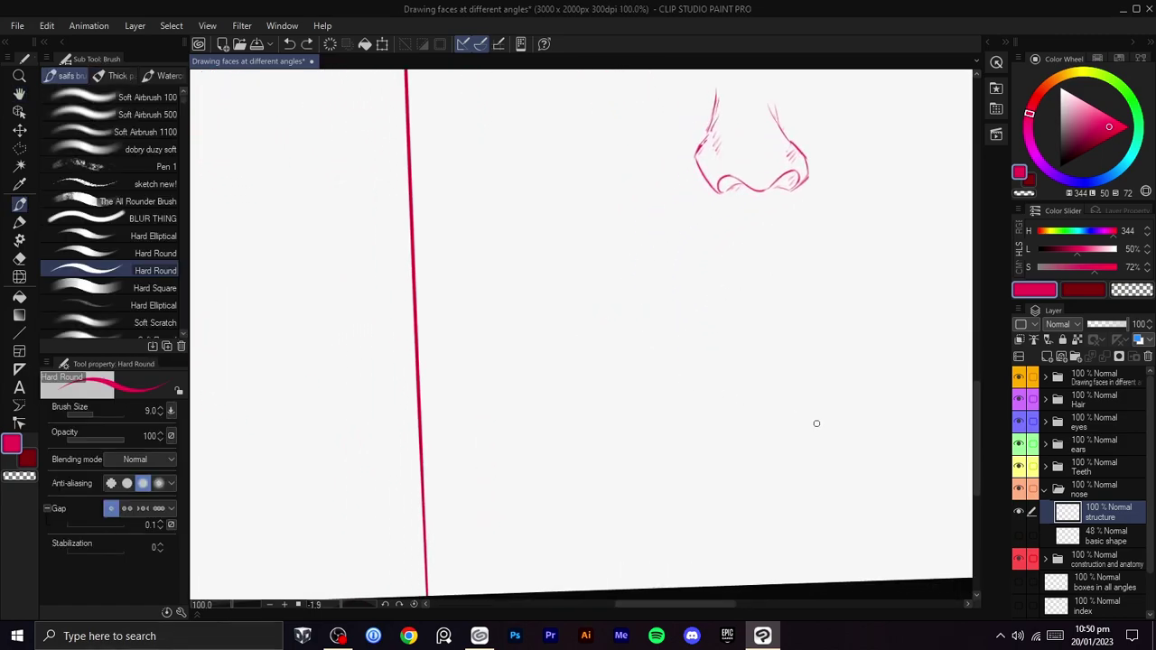
- Make the basic shape layer visible and active for a fourth nose in the empty area below the third
{"action": "left_click", "coordinate": [1073, 535]}
{"action": "left_click", "coordinate": [1018, 535]}
{"action": "left_click_drag", "start_coordinate": [832, 482], "coordinate": [831, 448]}
{"action": "left_click_drag", "start_coordinate": [640, 370], "coordinate": [725, 394]}
{"action": "mouse_move", "coordinate": [764, 327]}
{"action": "left_mouse_down"}
{"action": "mouse_move", "coordinate": [682, 355]}
{"action": "mouse_move", "coordinate": [696, 352]}
{"action": "left_mouse_up"}
{"action": "key", "text": "ctrl+z"}
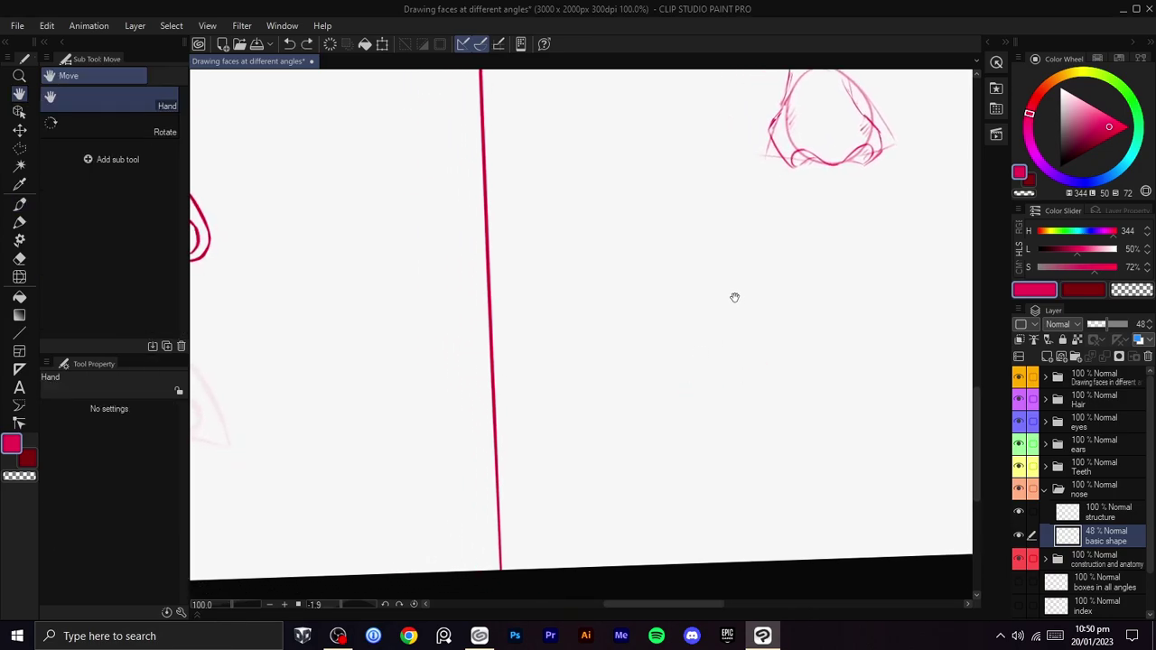
- Draw a small triangle with an upward-curved base below the third nose as the fourth nose's basic shape
{"action": "key", "text": "b"}
{"action": "left_click_drag", "start_coordinate": [728, 283], "coordinate": [685, 359]}
{"action": "key", "text": "ctrl+z"}
{"action": "mouse_move", "coordinate": [715, 282]}
{"action": "left_mouse_down"}
{"action": "mouse_move", "coordinate": [656, 366]}
{"action": "mouse_move", "coordinate": [749, 344]}
{"action": "left_mouse_up"}
{"action": "key", "text": "ctrl+z"}
{"action": "left_click_drag", "start_coordinate": [712, 285], "coordinate": [771, 347]}
{"action": "key", "text": "ctrl+z"}
{"action": "left_click_drag", "start_coordinate": [712, 286], "coordinate": [760, 336]}
{"action": "key", "text": "ctrl+z"}
{"action": "left_click_drag", "start_coordinate": [717, 283], "coordinate": [766, 347]}
{"action": "key", "text": "ctrl+z"}
{"action": "mouse_move", "coordinate": [714, 283]}
{"action": "left_mouse_down"}
{"action": "mouse_move", "coordinate": [740, 350]}
{"action": "mouse_move", "coordinate": [656, 366]}
{"action": "left_mouse_up"}
{"action": "key", "text": "ctrl+z"}
{"action": "left_click_drag", "start_coordinate": [770, 350], "coordinate": [656, 365]}
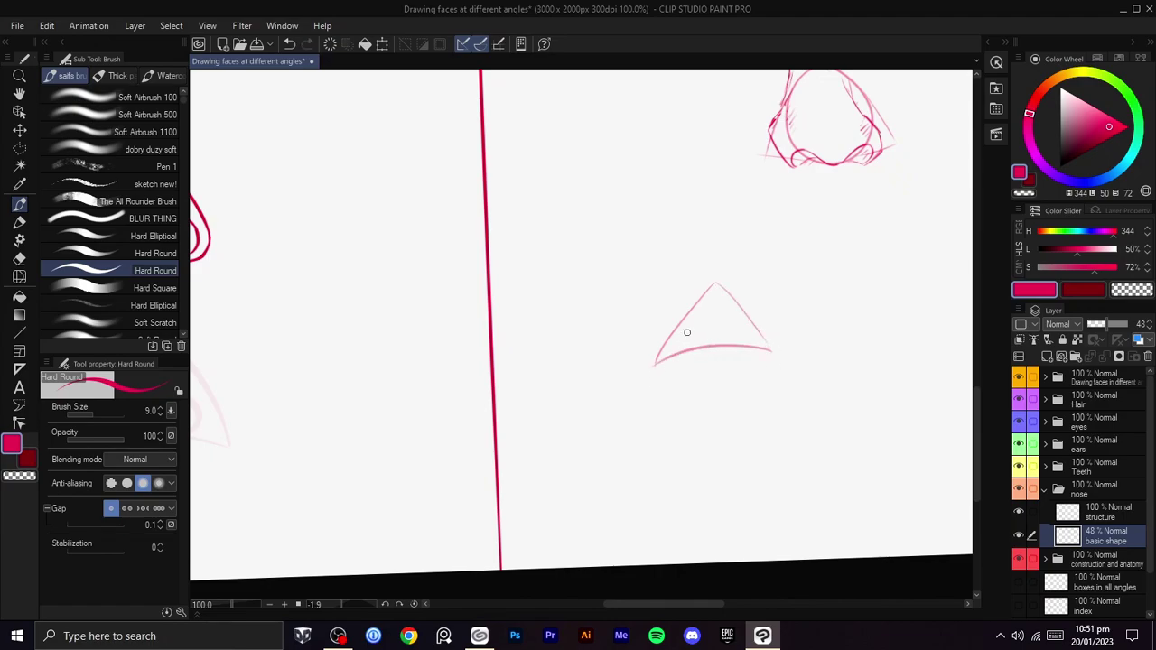
- Draw two ovals side by side inside the triangle as nostrils
{"action": "key", "text": "ctrl+z"}
{"action": "left_click_drag", "start_coordinate": [694, 327], "coordinate": [695, 331]}
{"action": "key", "text": "ctrl+z"}
{"action": "key", "text": "ctrl+z"}
{"action": "left_click_drag", "start_coordinate": [760, 333], "coordinate": [716, 327]}
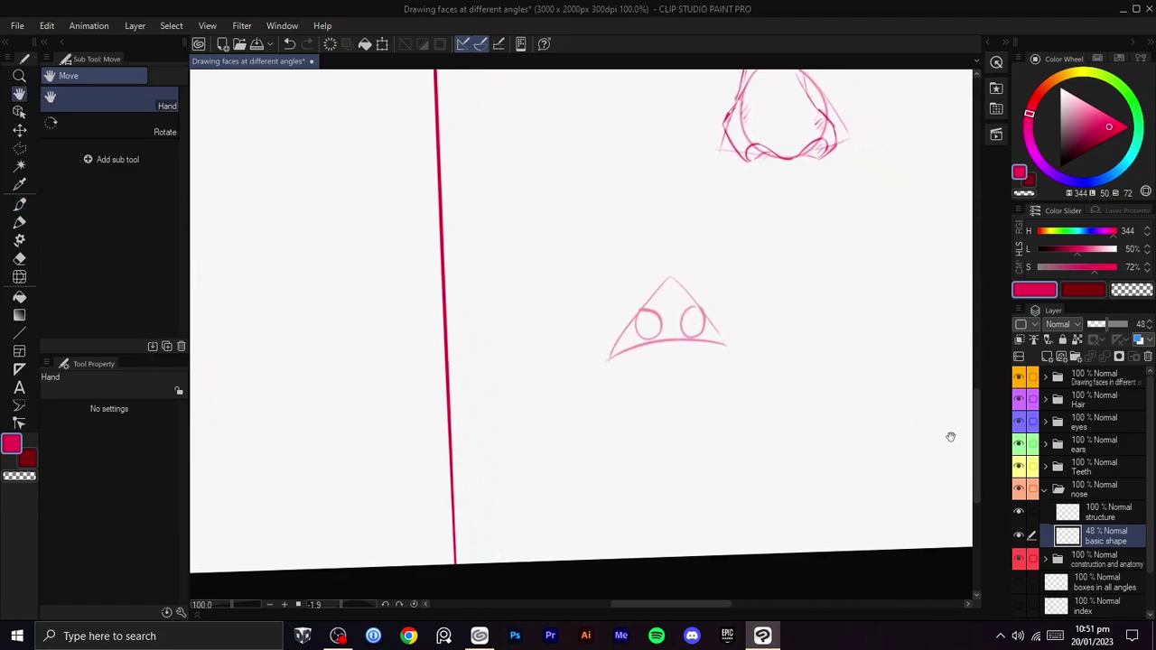
- On the structure layer, outline the fourth nose from its tip down the left side into a rounded left wing
{"action": "left_click", "coordinate": [1099, 515]}
{"action": "scroll", "coordinate": [883, 468], "scroll_direction": "up", "scroll_amount": 1}
{"action": "left_click_drag", "start_coordinate": [723, 431], "coordinate": [819, 446]}
{"action": "scroll", "coordinate": [819, 446], "scroll_direction": "down", "scroll_amount": 3}
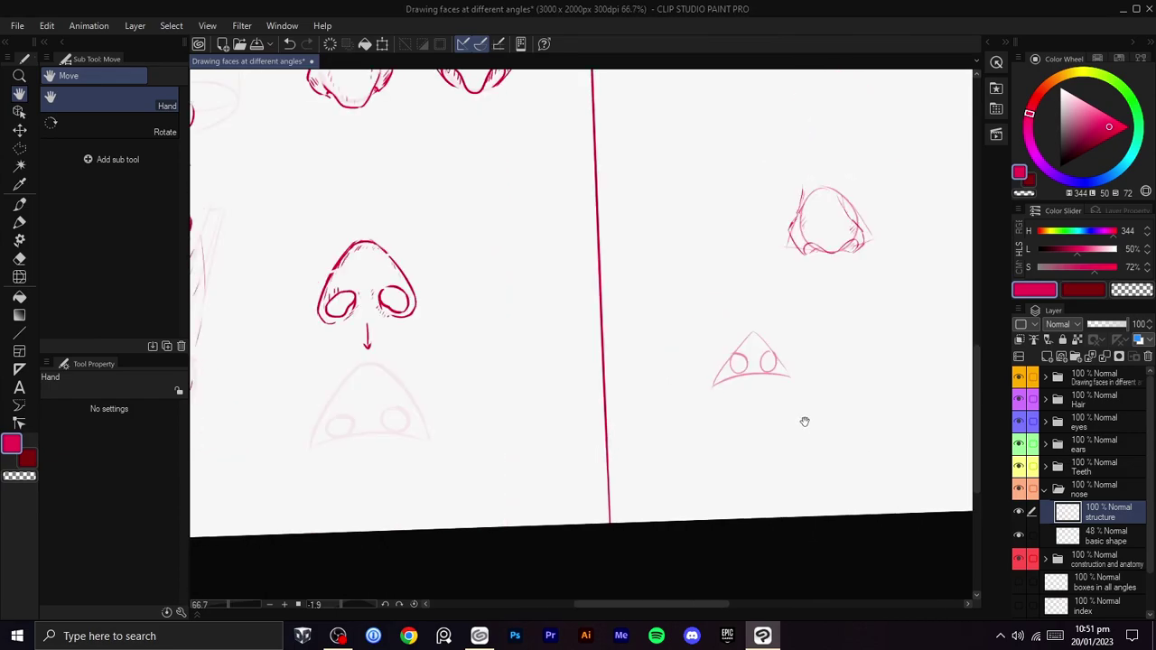
{"action": "left_click_drag", "start_coordinate": [851, 380], "coordinate": [850, 387]}
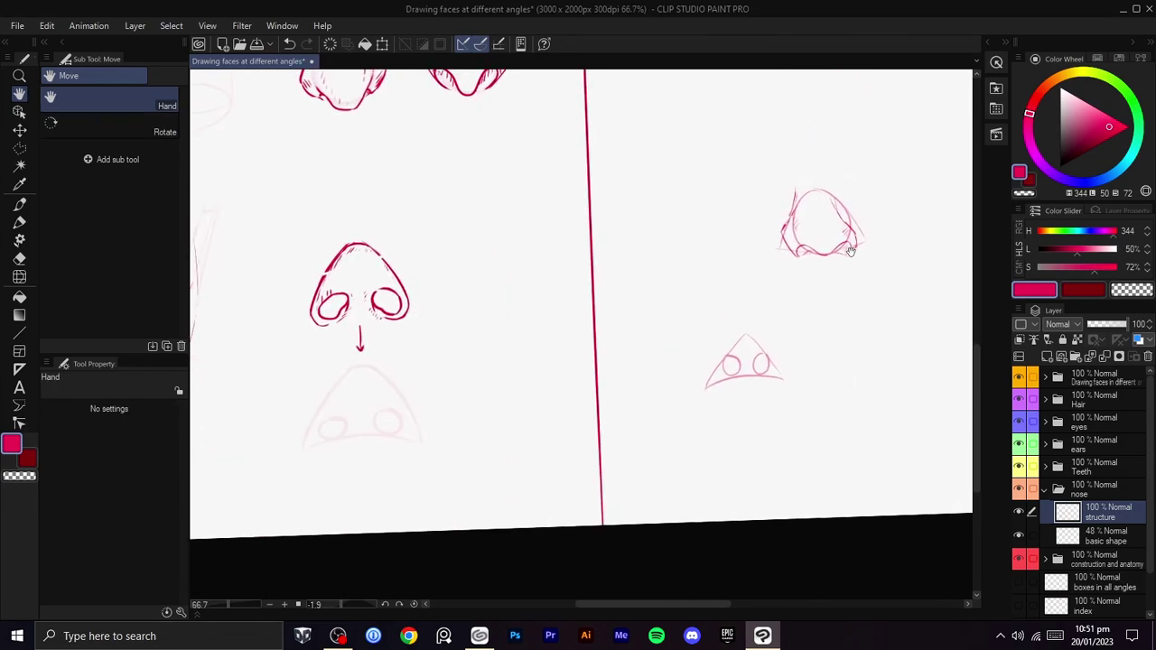
{"action": "left_click_drag", "start_coordinate": [852, 248], "coordinate": [801, 298]}
{"action": "left_click_drag", "start_coordinate": [836, 190], "coordinate": [816, 222]}
{"action": "left_click_drag", "start_coordinate": [815, 339], "coordinate": [817, 221]}
{"action": "key", "text": "ctrl+z"}
{"action": "scroll", "coordinate": [787, 270], "scroll_direction": "up", "scroll_amount": 1}
{"action": "mouse_move", "coordinate": [729, 323]}
{"action": "left_mouse_down"}
{"action": "mouse_move", "coordinate": [771, 315]}
{"action": "mouse_move", "coordinate": [779, 330]}
{"action": "left_mouse_up"}
{"action": "mouse_move", "coordinate": [747, 263]}
{"action": "left_mouse_down"}
{"action": "mouse_move", "coordinate": [725, 273]}
{"action": "mouse_move", "coordinate": [684, 339]}
{"action": "left_mouse_up"}
{"action": "key", "text": "ctrl+z"}
{"action": "key", "text": "ctrl+z"}
{"action": "mouse_move", "coordinate": [733, 265]}
{"action": "left_mouse_down"}
{"action": "mouse_move", "coordinate": [678, 354]}
{"action": "mouse_move", "coordinate": [719, 336]}
{"action": "left_mouse_up"}
{"action": "key", "text": "ctrl+z"}
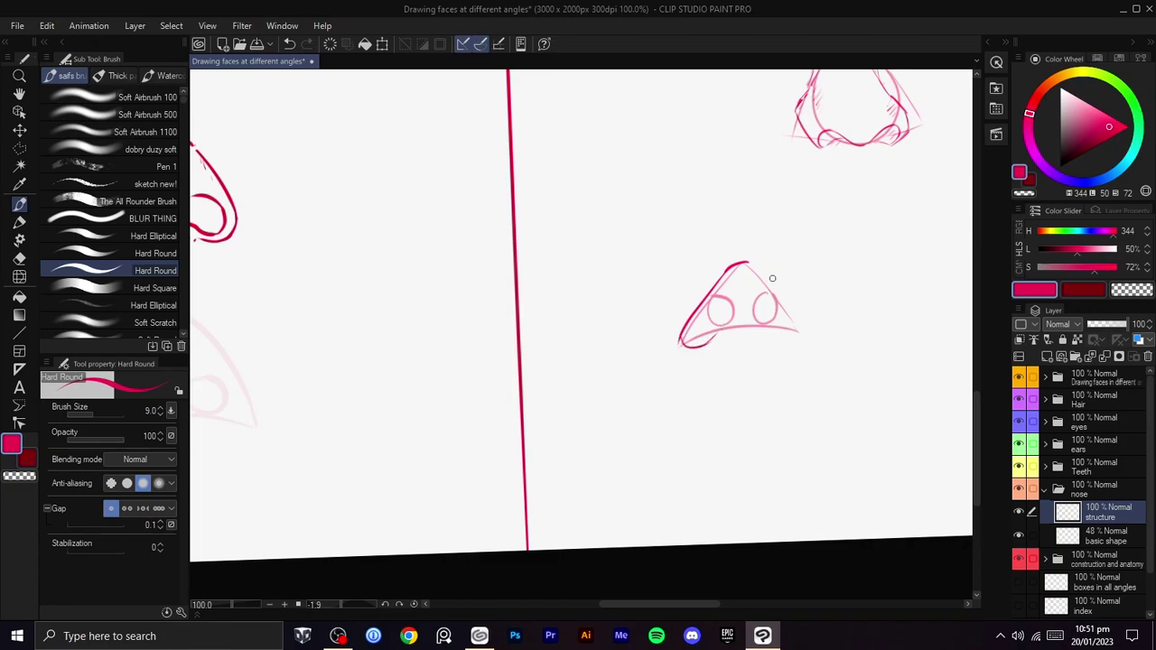
- Outline the fourth nose's right side with a rounded wing and trace both nostrils
{"action": "key", "text": "ctrl+z"}
{"action": "left_click_drag", "start_coordinate": [762, 275], "coordinate": [788, 330]}
{"action": "key", "text": "ctrl+z"}
{"action": "left_click_drag", "start_coordinate": [764, 295], "coordinate": [781, 322]}
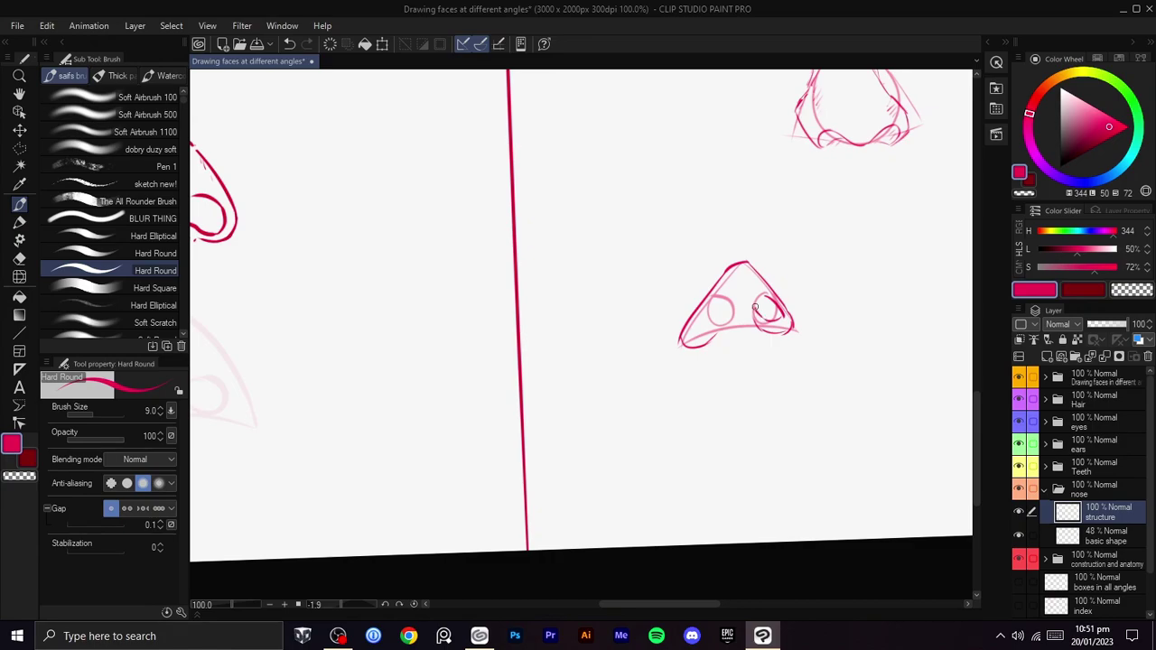
{"action": "key", "text": "ctrl+z"}
{"action": "left_click_drag", "start_coordinate": [721, 324], "coordinate": [708, 329]}
- Reduce the Liquify brush size to 150 and push the fourth nose's lower left wing slightly up and inward
{"action": "key", "text": "j"}
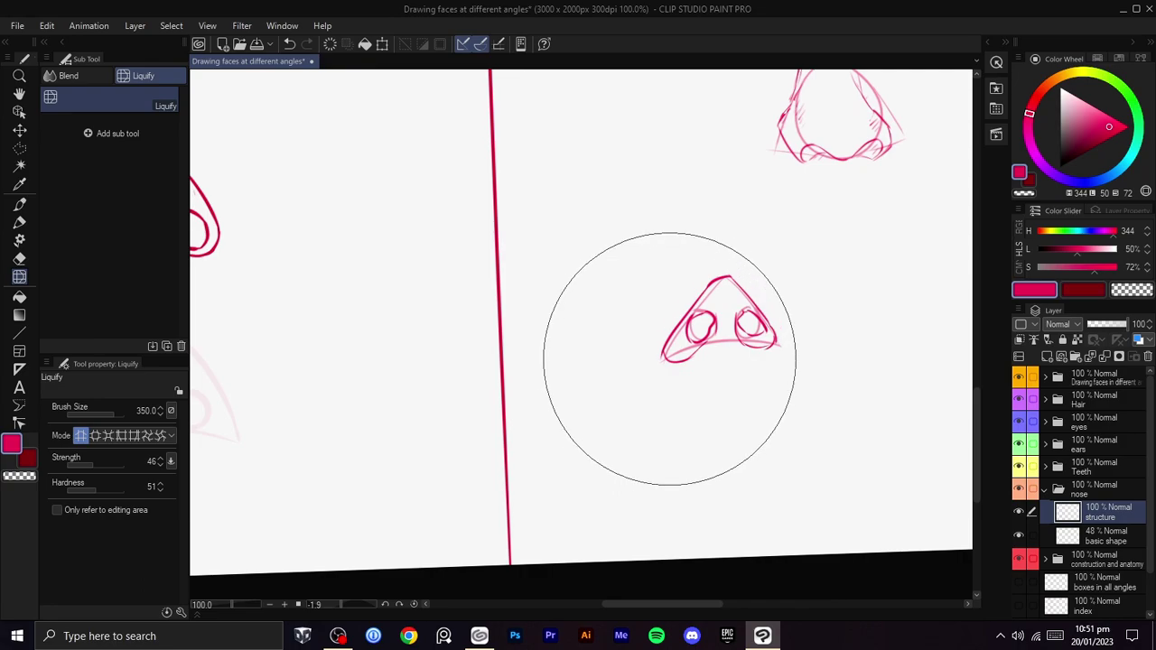
{"action": "key", "text": "bracketleft"}
{"action": "key", "text": "bracketleft"}
{"action": "key", "text": "bracketleft"}
{"action": "key", "text": "bracketleft"}
{"action": "key", "text": "bracketleft"}
{"action": "left_click_drag", "start_coordinate": [660, 386], "coordinate": [669, 375]}
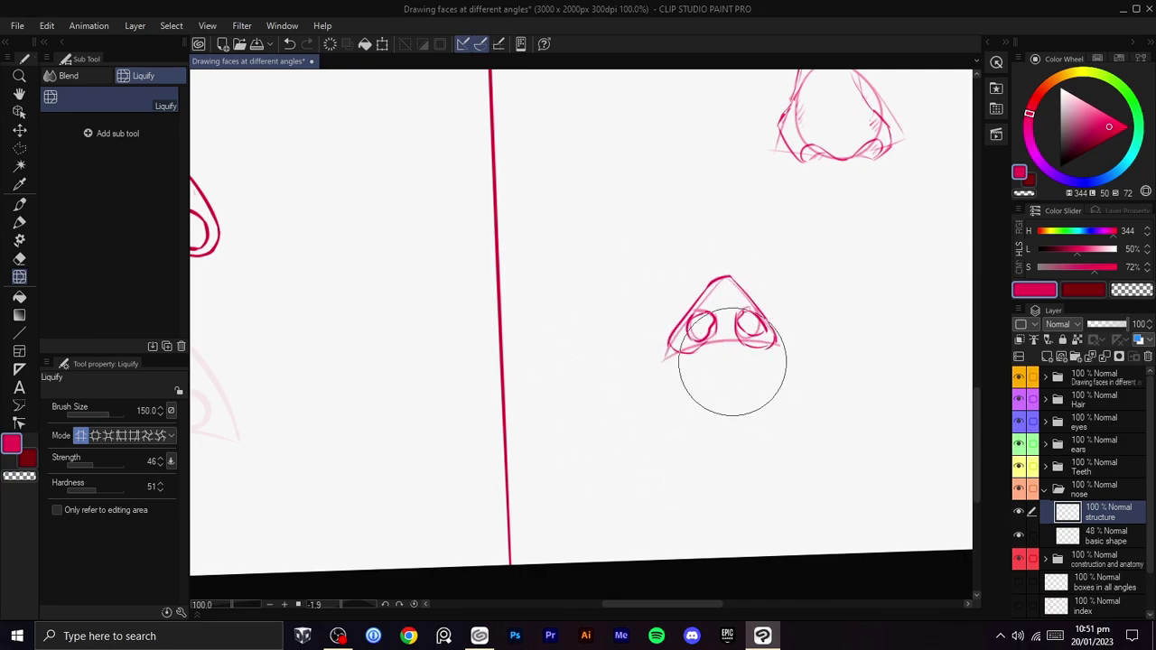
- Add short hatching near the fourth nose's tip and hide the basic shape layer
{"action": "key", "text": "b"}
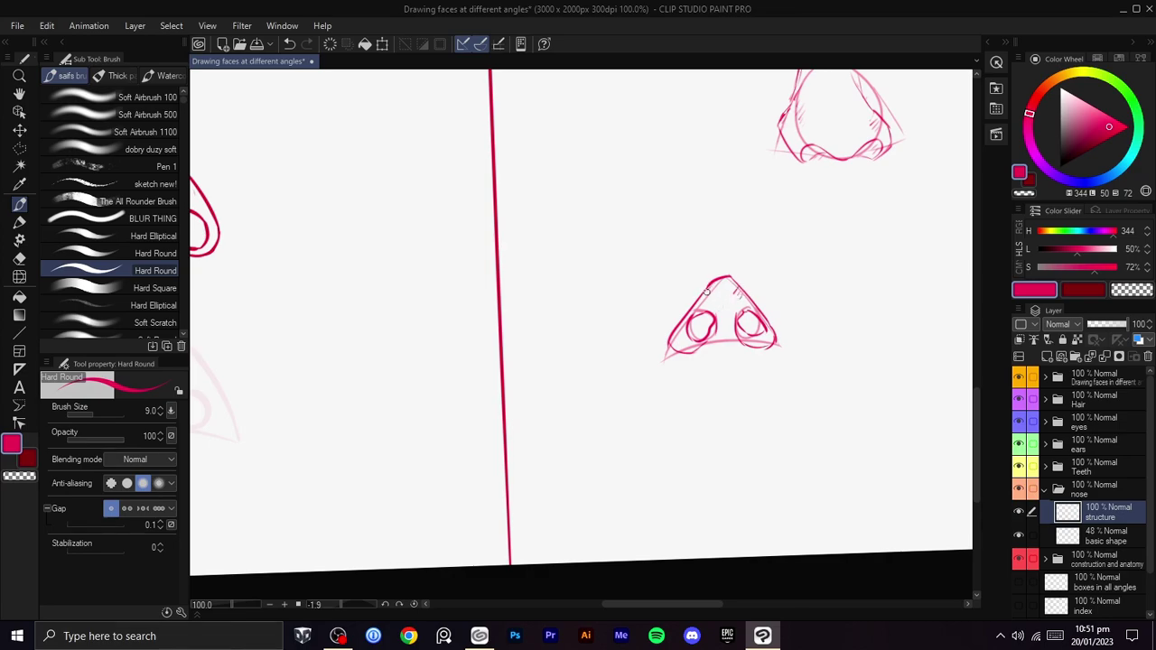
{"action": "key", "text": "space"}
{"action": "left_click_drag", "start_coordinate": [769, 307], "coordinate": [705, 320]}
{"action": "left_click", "coordinate": [1019, 535]}
- Add short hatching inside the fourth nose's nostrils
{"action": "mouse_move", "coordinate": [906, 507]}
{"action": "left_mouse_down"}
{"action": "mouse_move", "coordinate": [845, 502]}
{"action": "mouse_move", "coordinate": [835, 517]}
{"action": "left_mouse_up"}
{"action": "scroll", "coordinate": [836, 498], "scroll_direction": "down", "scroll_amount": 1}
{"action": "scroll", "coordinate": [778, 471], "scroll_direction": "up", "scroll_amount": 1}
{"action": "left_click_drag", "start_coordinate": [774, 464], "coordinate": [809, 430]}
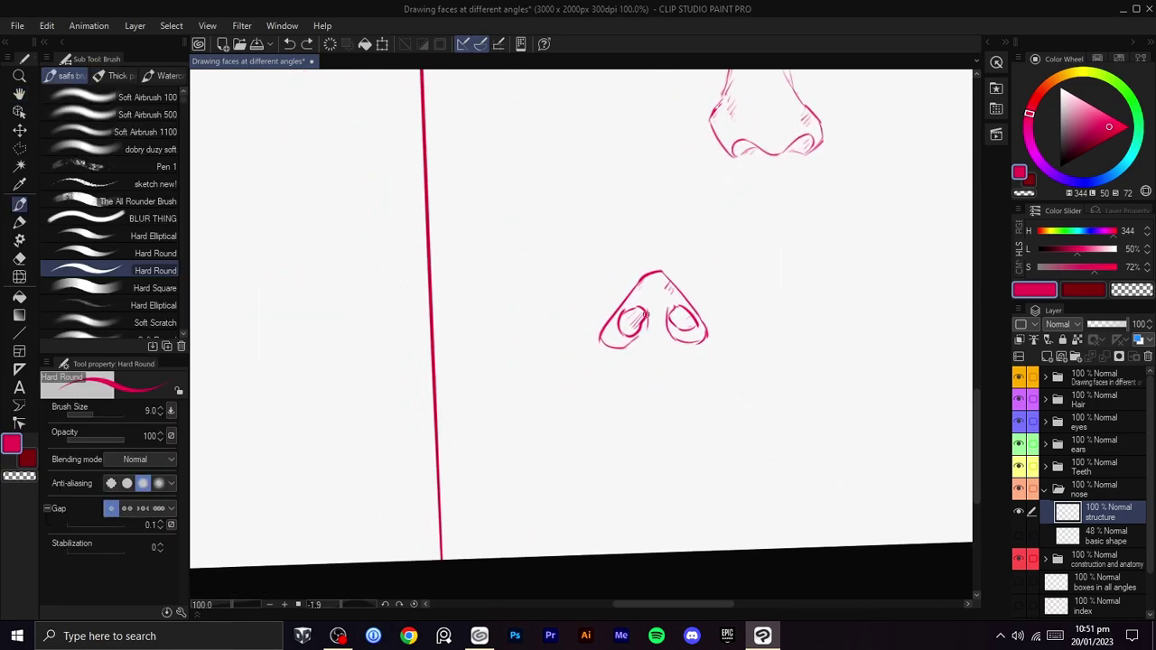
{"action": "key", "text": "space"}
{"action": "scroll", "coordinate": [686, 343], "scroll_direction": "up", "scroll_amount": 1}
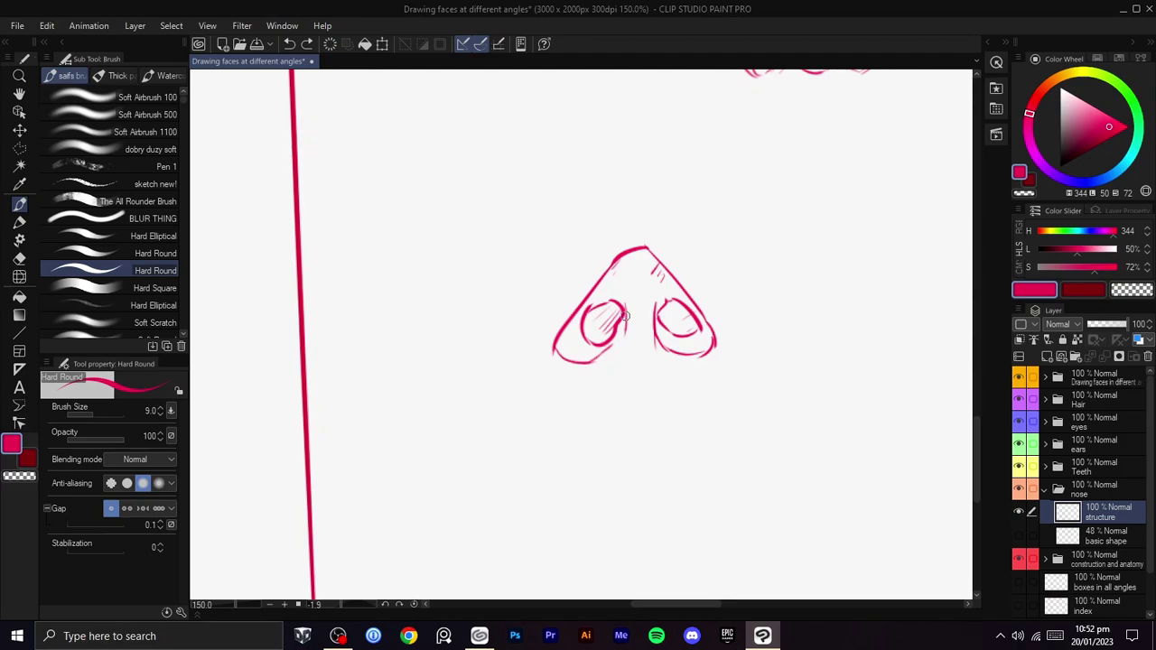
- Clean up the inner edges of the fourth nose's nostrils by brushing with transparent colour
{"action": "key", "text": "space"}
{"action": "mouse_move", "coordinate": [654, 346]}
{"action": "left_mouse_down"}
{"action": "mouse_move", "coordinate": [643, 370]}
{"action": "mouse_move", "coordinate": [634, 354]}
{"action": "left_mouse_up"}
{"action": "key", "text": "c"}
{"action": "key", "text": "ctrl+z"}
{"action": "key", "text": "ctrl+z"}
{"action": "key", "text": "c"}
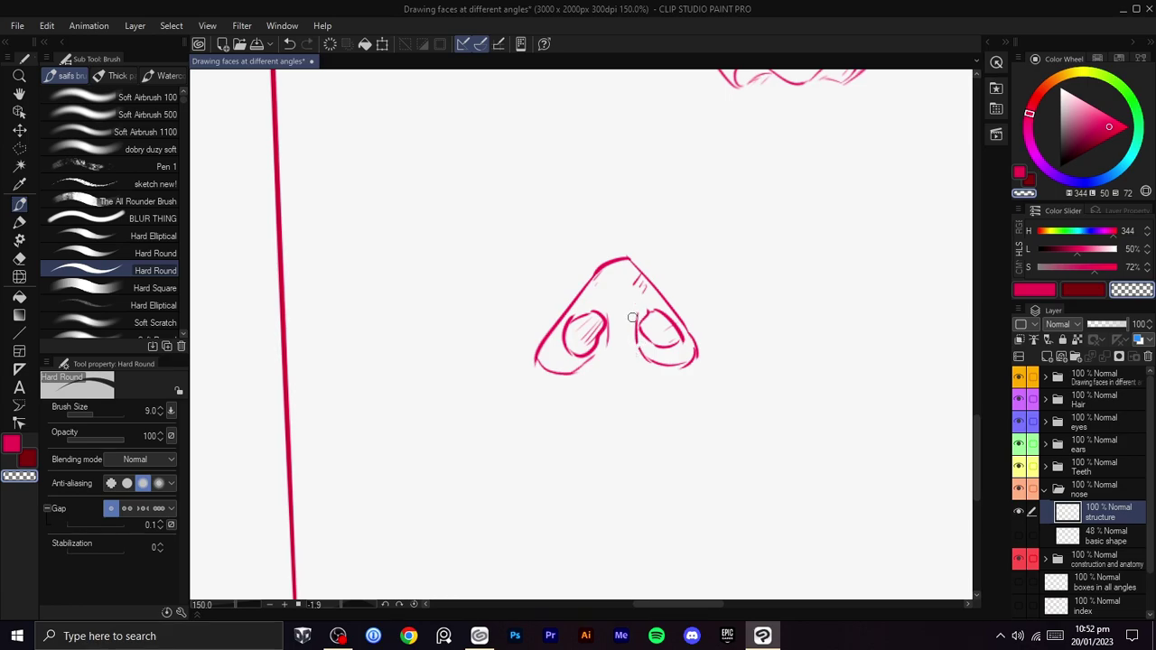
{"action": "scroll", "coordinate": [656, 315], "scroll_direction": "down", "scroll_amount": 3}
{"action": "left_click_drag", "start_coordinate": [656, 316], "coordinate": [647, 356]}
{"action": "scroll", "coordinate": [645, 363], "scroll_direction": "up", "scroll_amount": 2}
{"action": "scroll", "coordinate": [612, 397], "scroll_direction": "up", "scroll_amount": 1}
{"action": "left_click_drag", "start_coordinate": [612, 397], "coordinate": [666, 330]}
- Set the Liquify brush size to 100 and nudge the fourth nose's lower wings slightly inward
{"action": "key", "text": "j"}
{"action": "key", "text": "["}
{"action": "key", "text": "["}
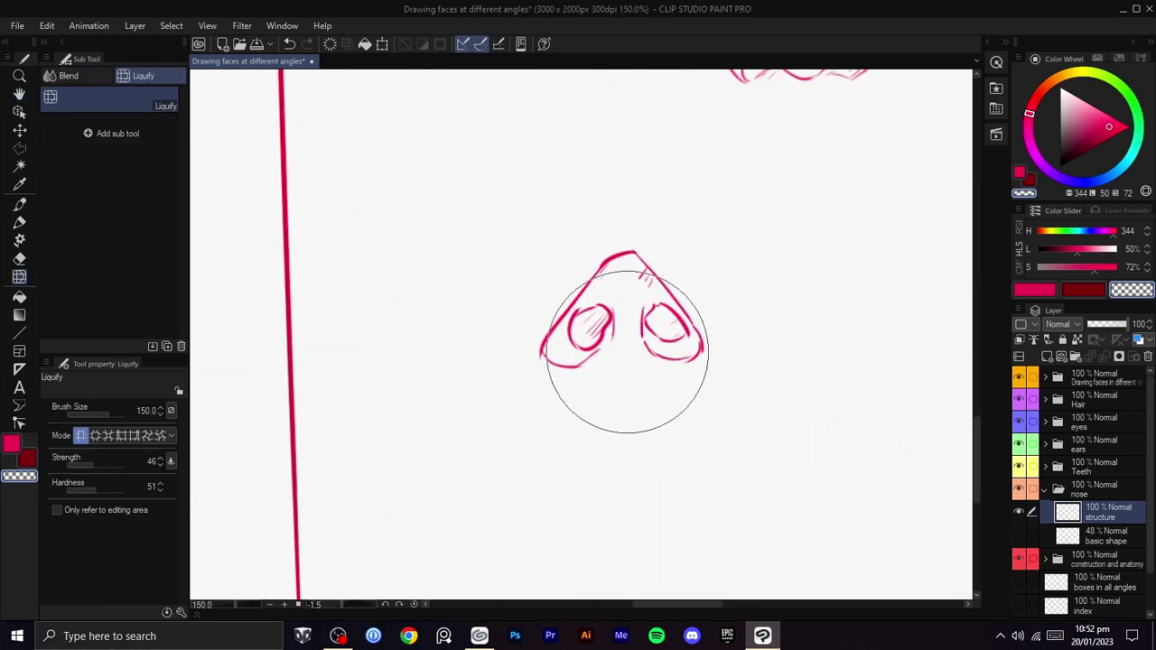
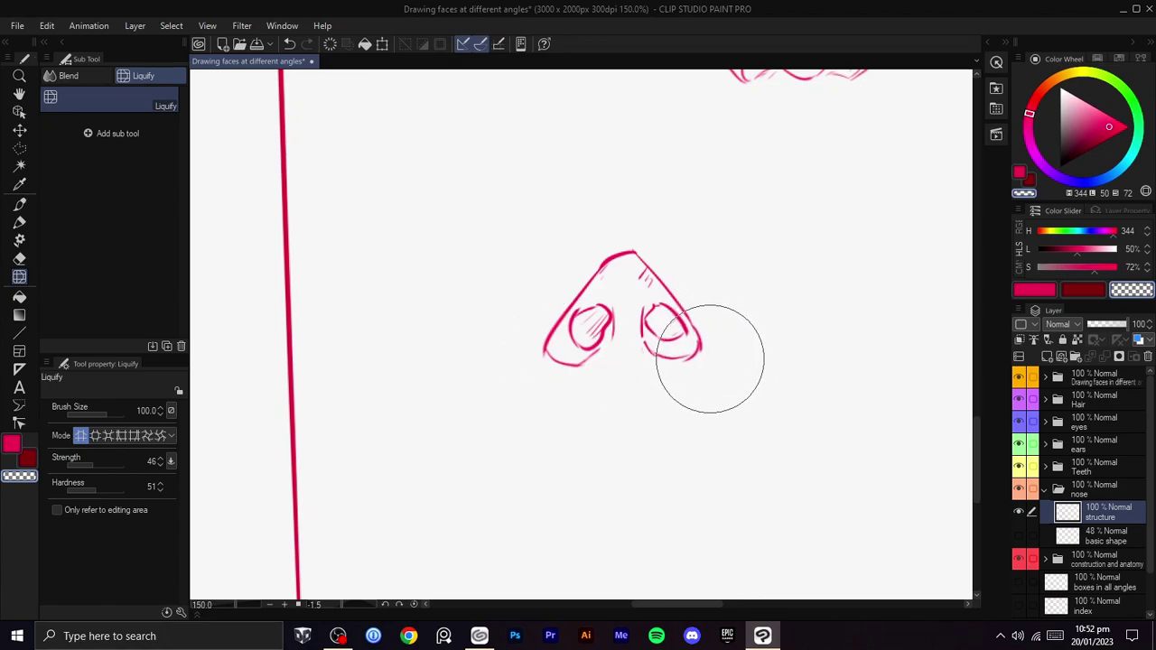
{"action": "key", "text": "h"}
{"action": "left_click_drag", "start_coordinate": [629, 380], "coordinate": [548, 392]}
{"action": "scroll", "coordinate": [595, 361], "scroll_direction": "down", "scroll_amount": 3}
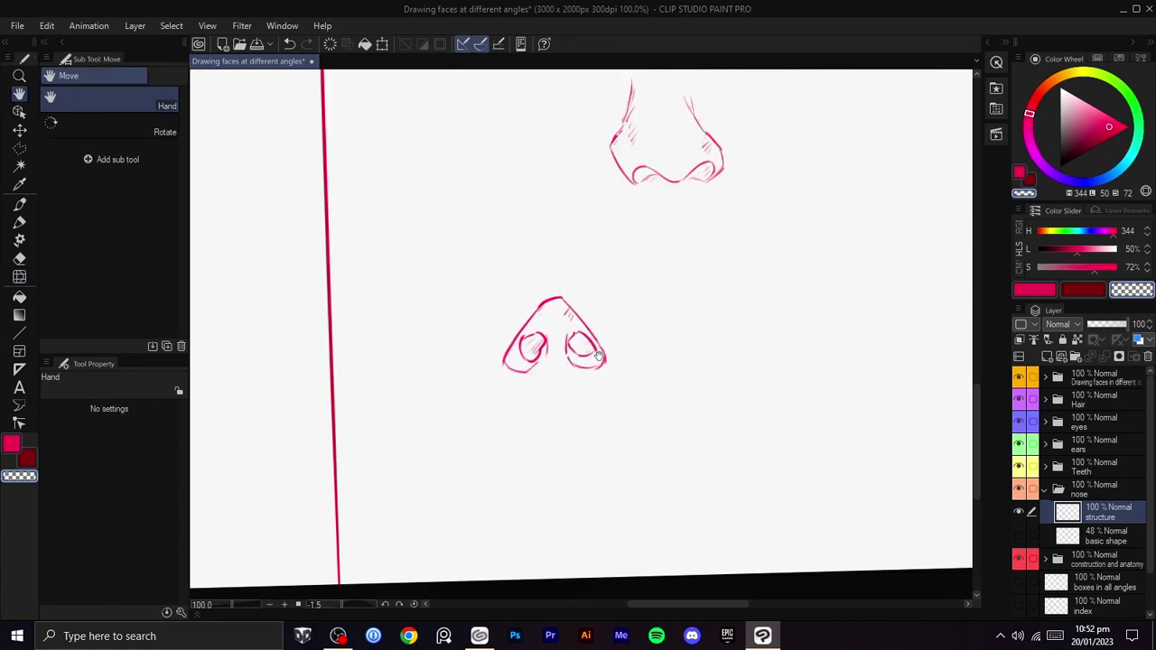
{"action": "scroll", "coordinate": [577, 350], "scroll_direction": "up", "scroll_amount": 3}
{"action": "scroll", "coordinate": [634, 359], "scroll_direction": "up", "scroll_amount": 1}
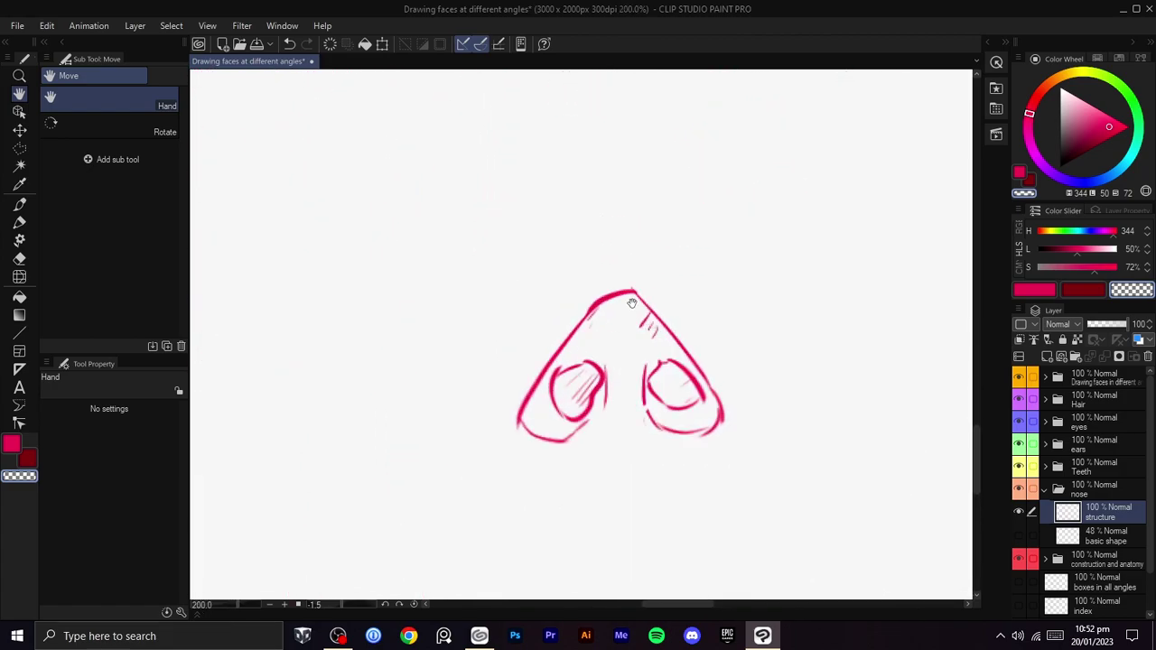
- Set the Liquify brush size to 60 and push the fourth nose's tip slightly to the right
{"action": "key", "text": "j"}
{"action": "key", "text": "bracketleft"}
{"action": "mouse_move", "coordinate": [584, 316]}
{"action": "left_mouse_down"}
{"action": "mouse_move", "coordinate": [635, 307]}
{"action": "mouse_move", "coordinate": [628, 292]}
{"action": "mouse_move", "coordinate": [643, 283]}
{"action": "mouse_move", "coordinate": [636, 298]}
{"action": "mouse_move", "coordinate": [641, 262]}
{"action": "mouse_move", "coordinate": [636, 295]}
{"action": "left_mouse_up"}
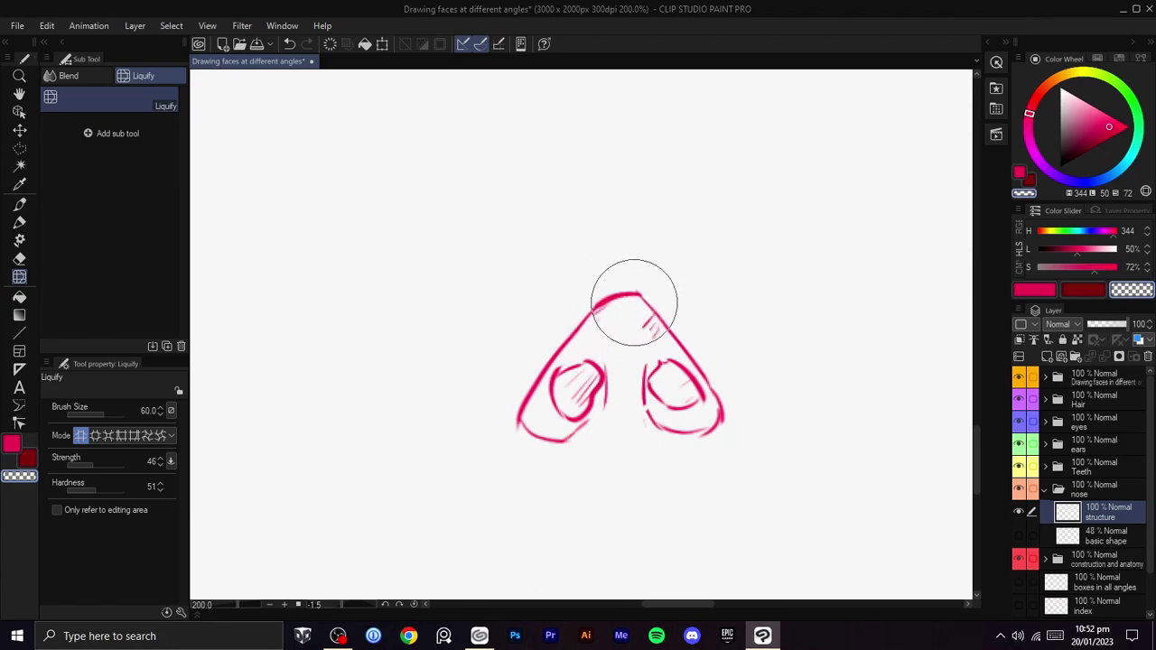
- Round off the pointed corner of the fourth nose's tip with the Hard Round brush, switching between colour and transparent
{"action": "key", "text": "shift+space"}
{"action": "left_click_drag", "start_coordinate": [663, 341], "coordinate": [561, 270]}
{"action": "left_click_drag", "start_coordinate": [554, 273], "coordinate": [586, 346]}
{"action": "key", "text": "b"}
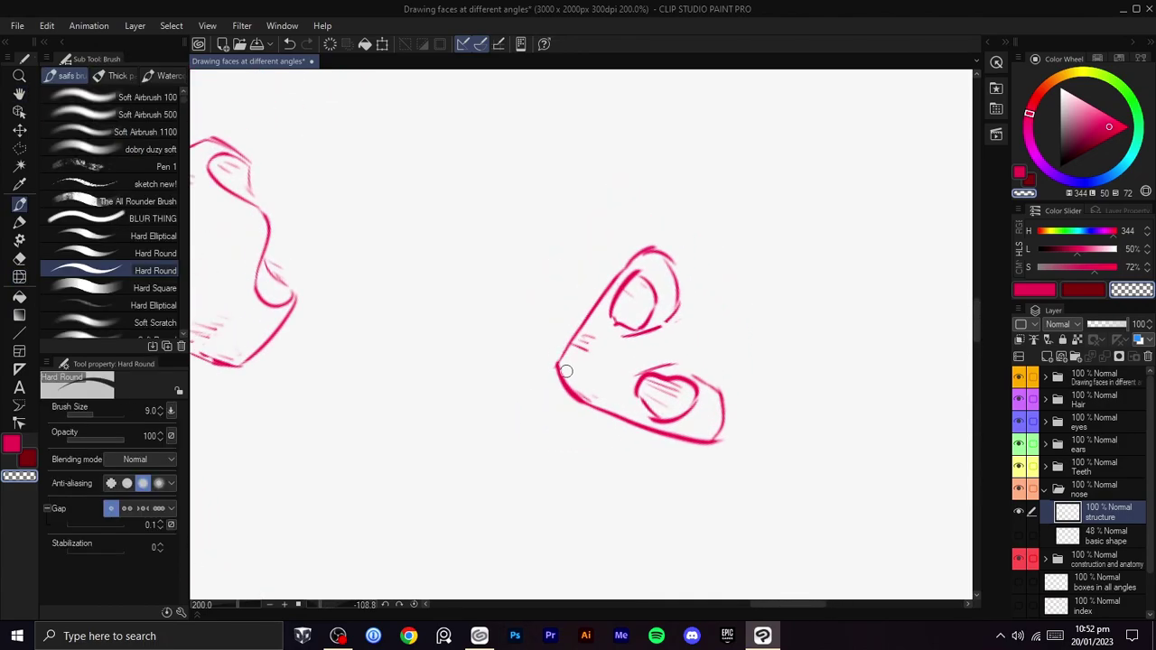
{"action": "key", "text": "c"}
{"action": "key", "text": "c"}
{"action": "scroll", "coordinate": [578, 362], "scroll_direction": "down", "scroll_amount": 4}
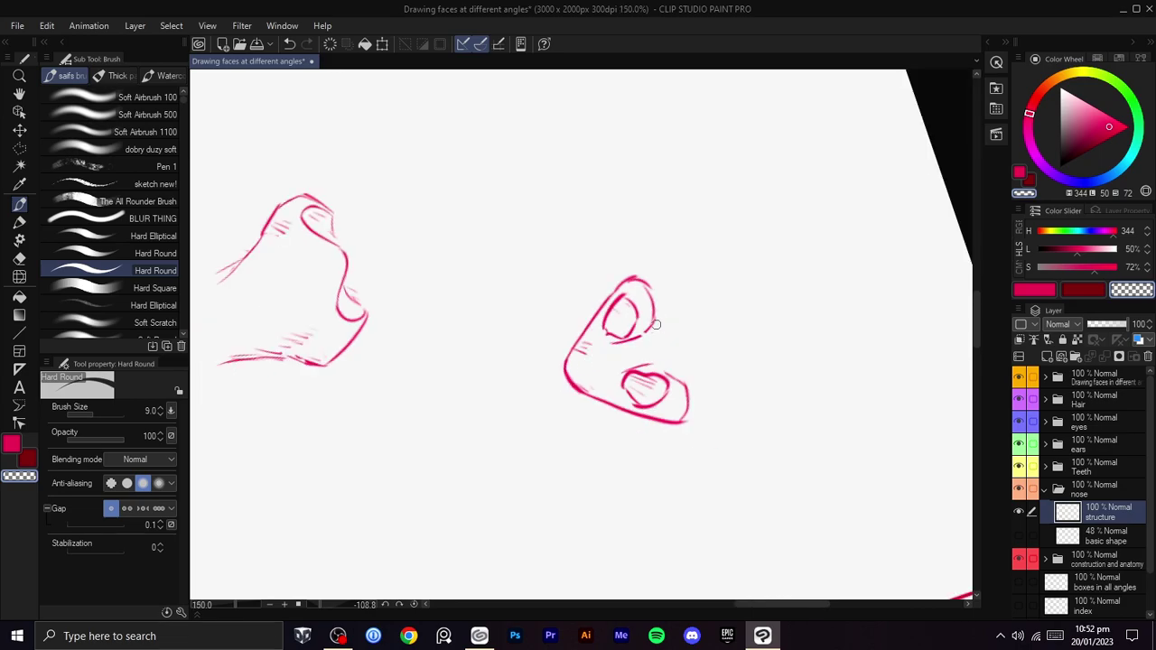
- Draw a polyline selection around the four practice noses right of the dividing line
{"action": "key", "text": "shift+space"}
{"action": "left_click_drag", "start_coordinate": [693, 341], "coordinate": [547, 427]}
{"action": "key", "text": "space"}
{"action": "left_click_drag", "start_coordinate": [783, 183], "coordinate": [782, 396]}
{"action": "scroll", "coordinate": [650, 349], "scroll_direction": "down", "scroll_amount": 1}
{"action": "key", "text": "shift+space"}
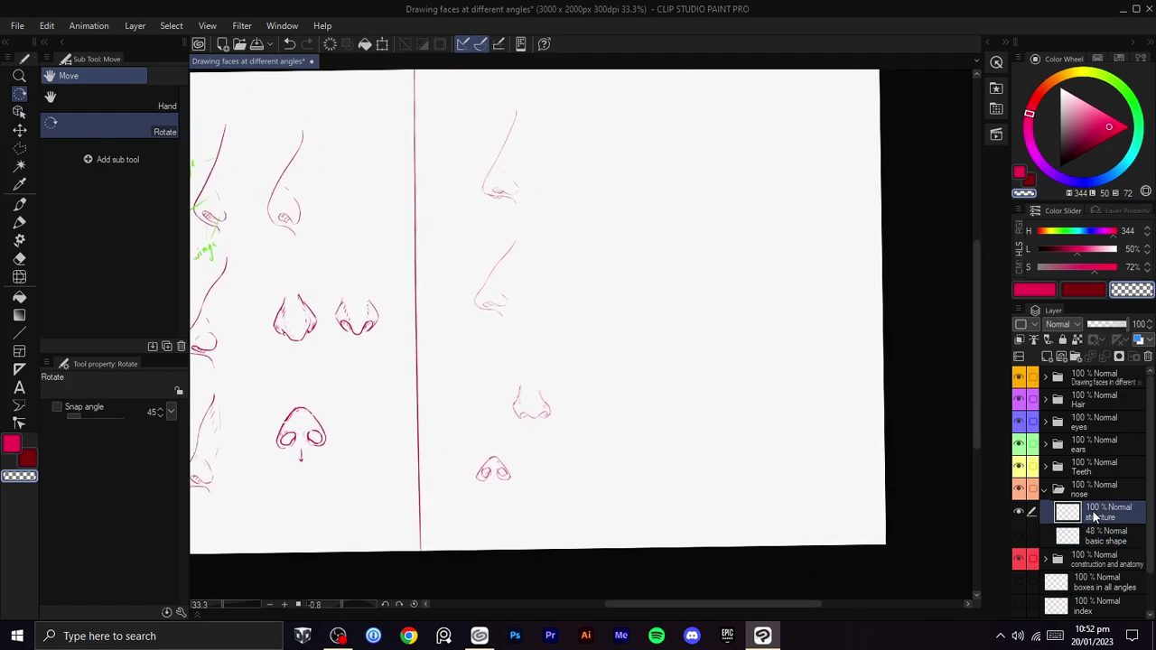
{"action": "key", "text": "m"}
{"action": "left_click", "coordinate": [567, 351]}
{"action": "left_click", "coordinate": [496, 362]}
{"action": "left_click", "coordinate": [443, 458]}
{"action": "left_click", "coordinate": [443, 517]}
{"action": "left_click", "coordinate": [520, 529]}
{"action": "left_click", "coordinate": [612, 444]}
{"action": "left_click", "coordinate": [610, 383]}
{"action": "left_click", "coordinate": [591, 349]}
{"action": "left_click", "coordinate": [571, 116]}
{"action": "left_click", "coordinate": [522, 78]}
{"action": "left_click", "coordinate": [453, 106]}
{"action": "left_click", "coordinate": [413, 189]}
{"action": "left_click", "coordinate": [406, 294]}
{"action": "left_click", "coordinate": [426, 349]}
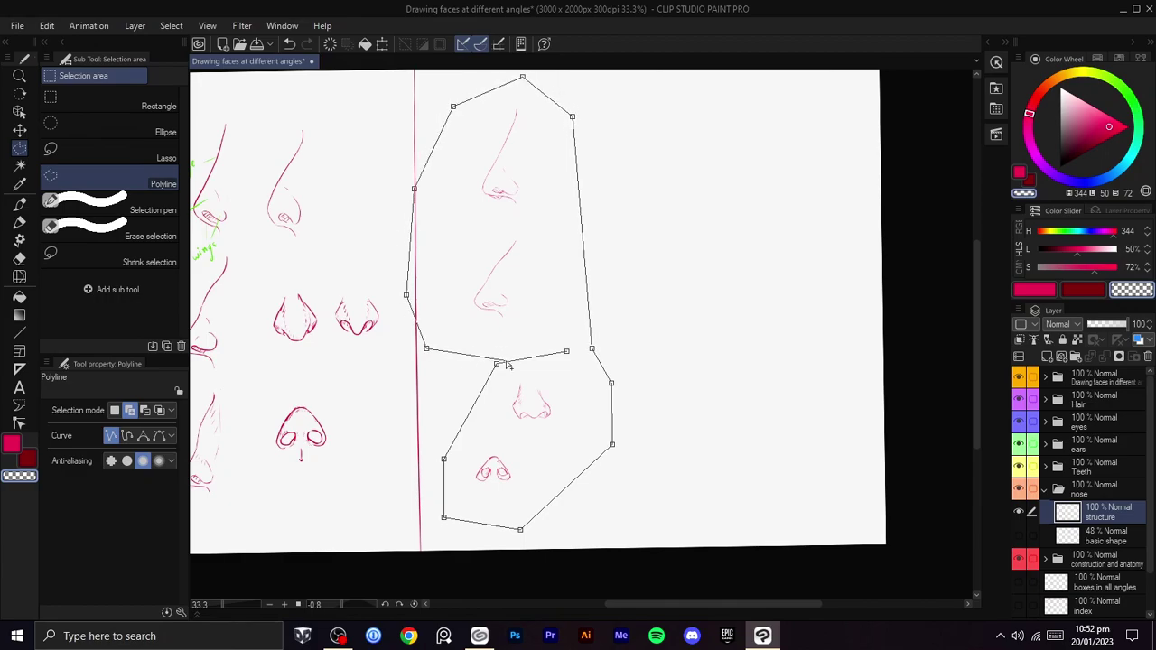
{"action": "key", "text": "BackSpace"}
{"action": "key", "text": "BackSpace"}
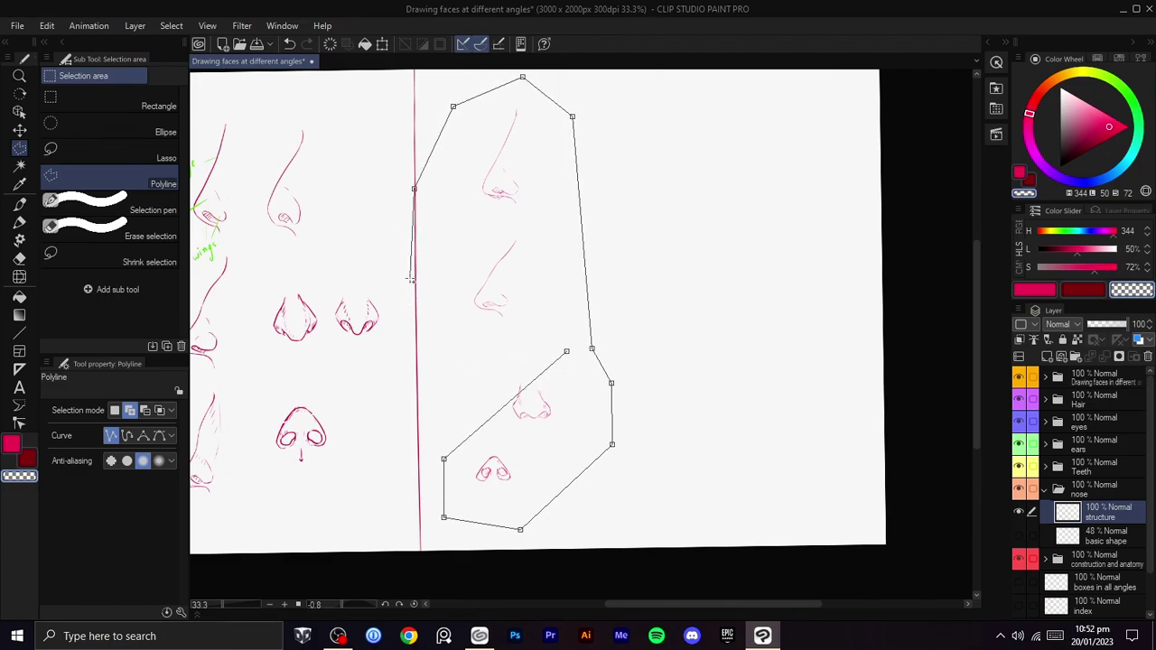
{"action": "left_click", "coordinate": [566, 352]}
- Add a second polyline area around the left part of the third nose to the selection
{"action": "left_click", "coordinate": [514, 343]}
{"action": "left_click", "coordinate": [479, 395]}
{"action": "left_click", "coordinate": [515, 441]}
{"action": "left_click", "coordinate": [566, 408]}
{"action": "left_click", "coordinate": [587, 371]}
{"action": "left_click", "coordinate": [513, 343]}
{"action": "key", "text": "ctrl+t"}
{"action": "left_click_drag", "start_coordinate": [612, 301], "coordinate": [609, 325]}
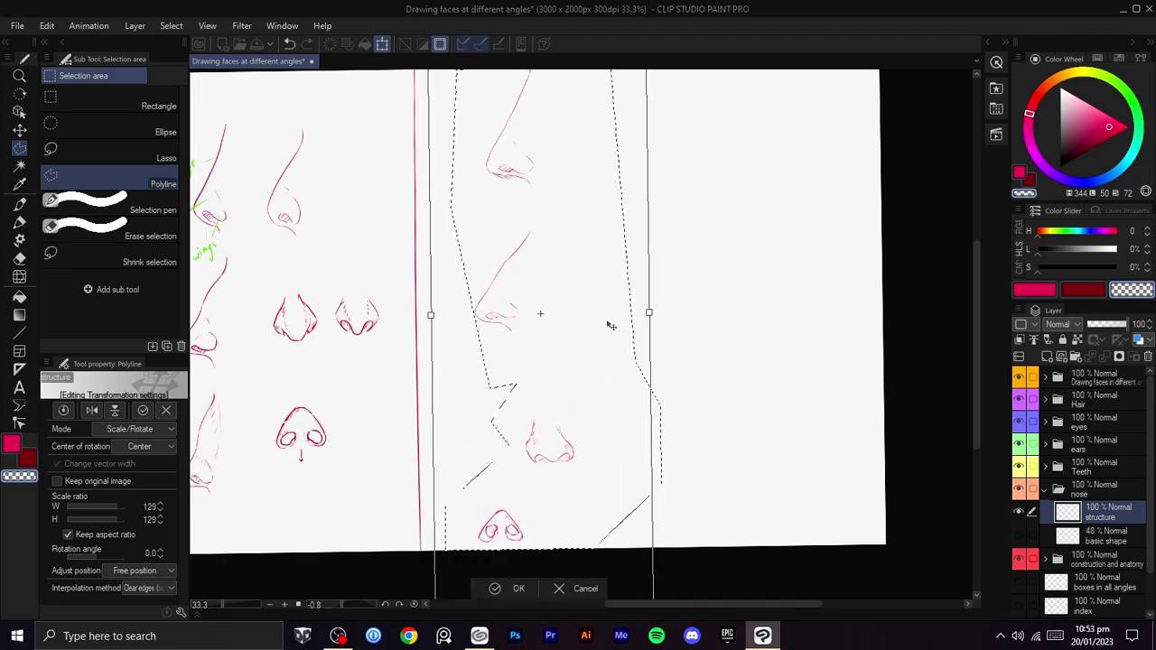
{"action": "left_click", "coordinate": [574, 591]}
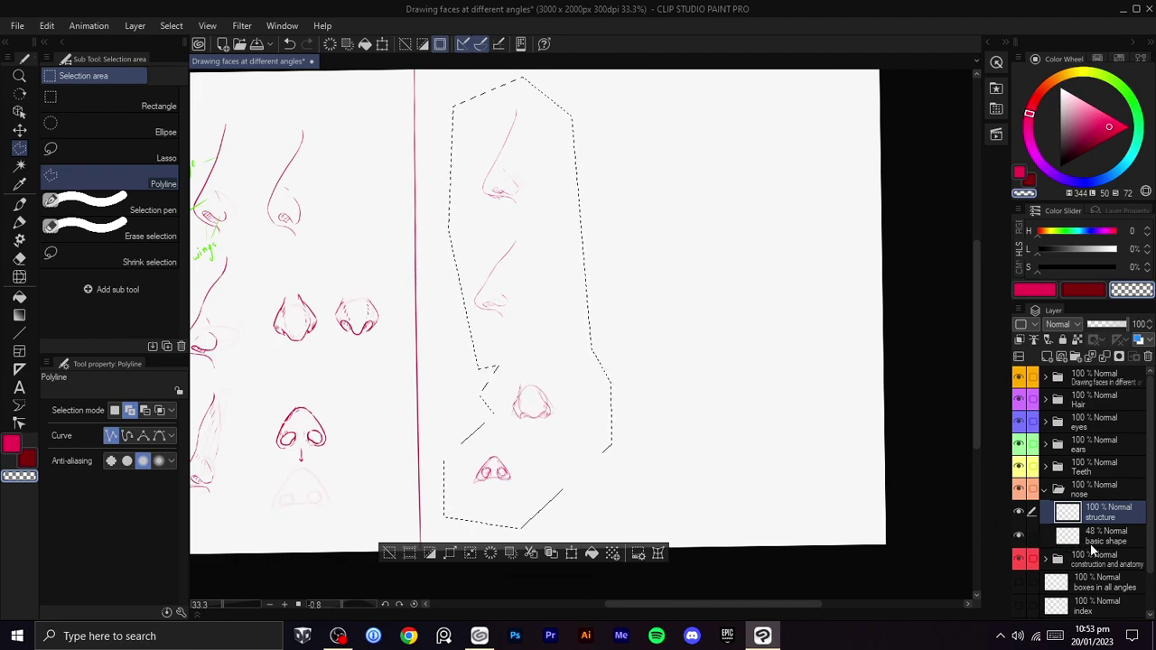
- Scale the selected noses on both the structure and basic shape layers to 123%, shift them slightly left, and deselect
{"action": "left_click", "coordinate": [1091, 546], "text": "ctrl"}
{"action": "key", "text": "ctrl+t"}
{"action": "left_click_drag", "start_coordinate": [611, 302], "coordinate": [650, 296]}
{"action": "left_click_drag", "start_coordinate": [585, 356], "coordinate": [567, 368]}
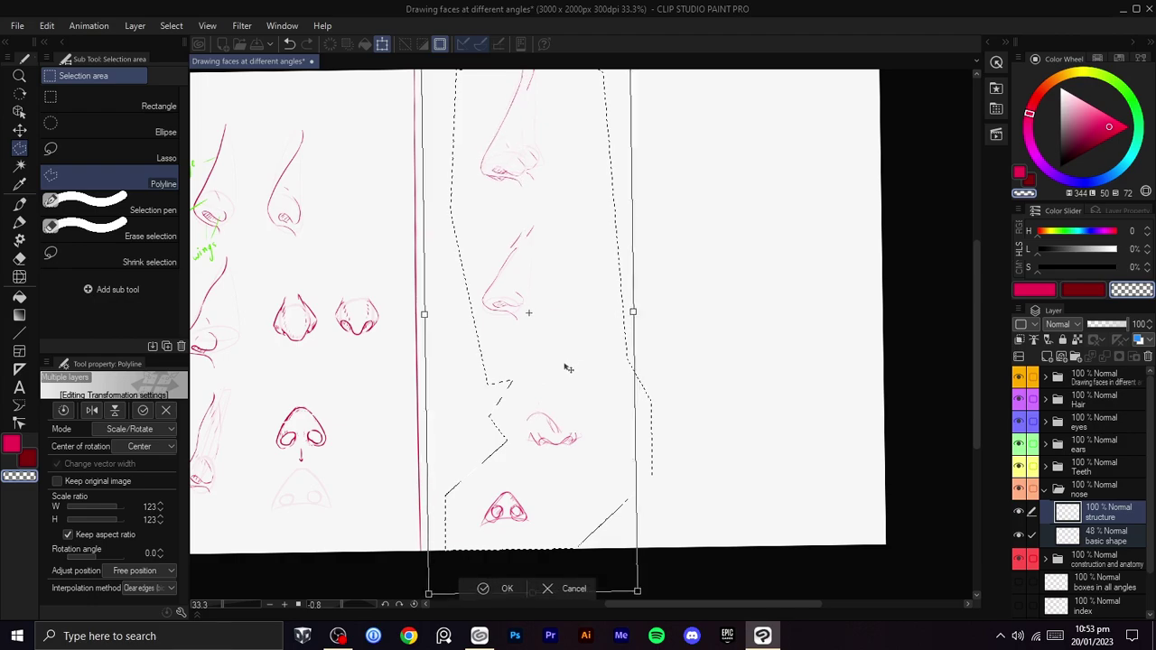
{"action": "left_click", "coordinate": [507, 588]}
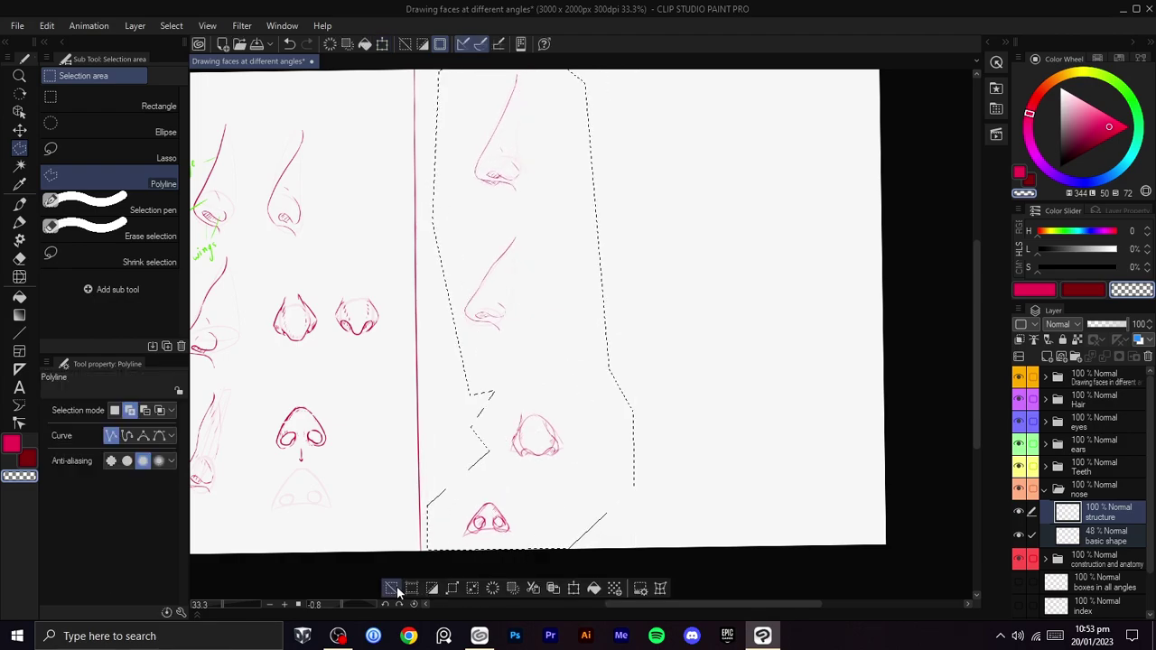
{"action": "left_click", "coordinate": [395, 589]}
{"action": "left_click_drag", "start_coordinate": [701, 388], "coordinate": [729, 405]}
{"action": "scroll", "coordinate": [748, 382], "scroll_direction": "up", "scroll_amount": 1}
{"action": "left_click_drag", "start_coordinate": [718, 354], "coordinate": [735, 371]}
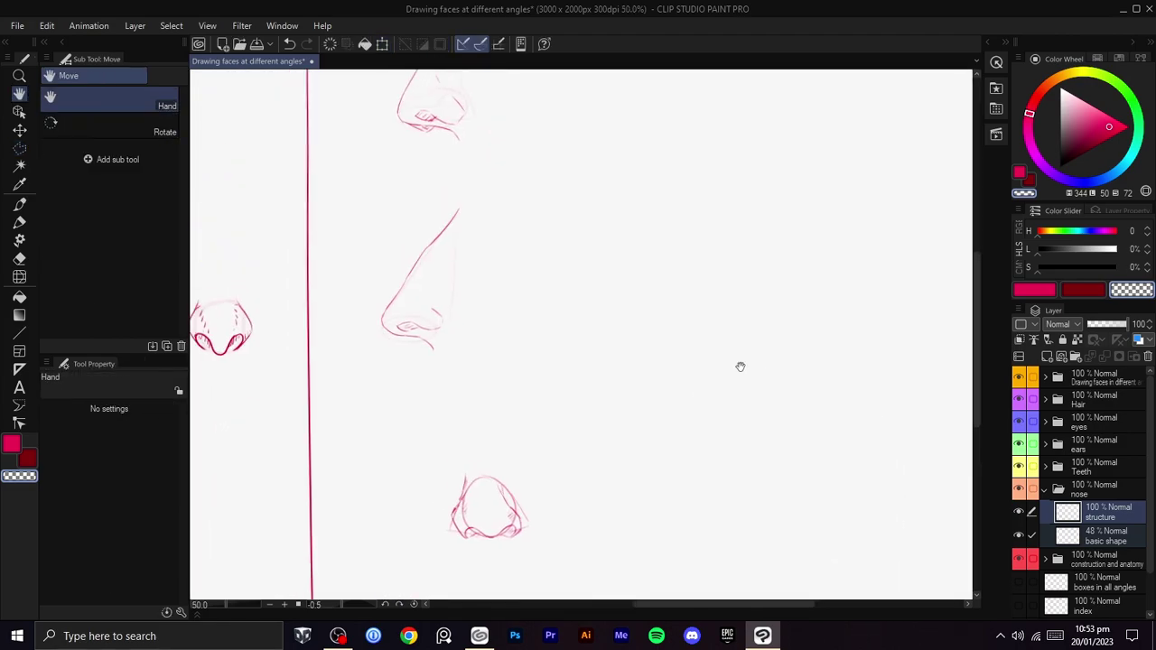
{"action": "scroll", "coordinate": [735, 371], "scroll_direction": "down", "scroll_amount": 2}
{"action": "left_click", "coordinate": [1101, 535]}
{"action": "scroll", "coordinate": [643, 336], "scroll_direction": "up", "scroll_amount": 2}
{"action": "left_click_drag", "start_coordinate": [643, 336], "coordinate": [661, 360]}
{"action": "mouse_move", "coordinate": [683, 213]}
{"action": "left_mouse_down"}
{"action": "mouse_move", "coordinate": [620, 303]}
{"action": "mouse_move", "coordinate": [695, 337]}
{"action": "left_mouse_up"}
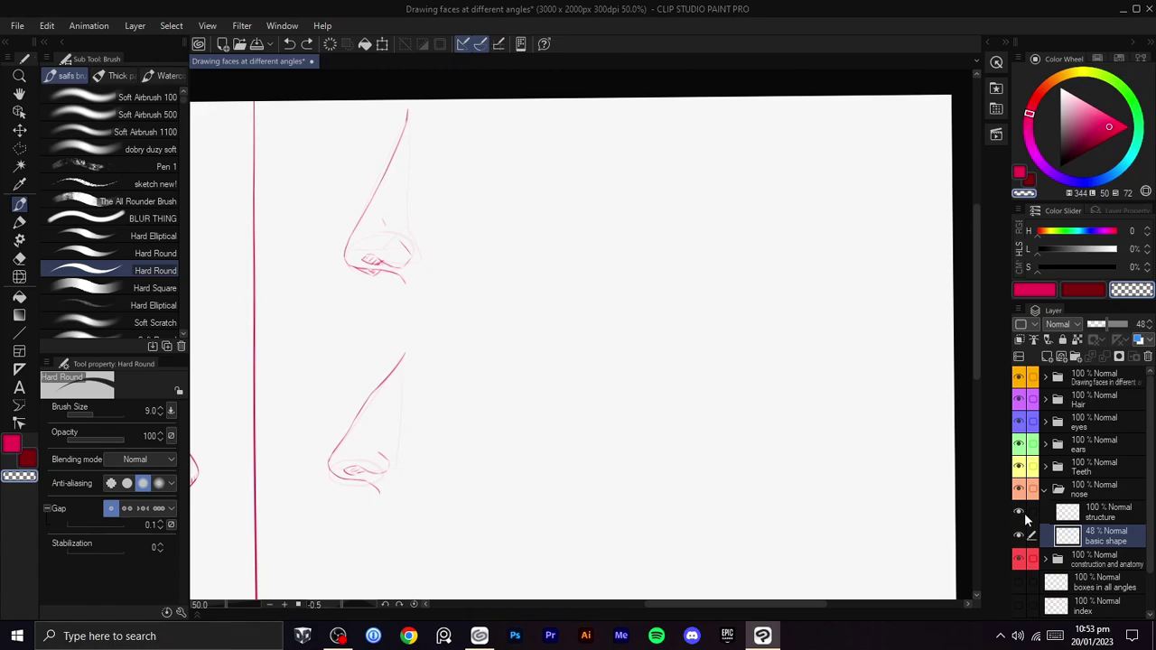
{"action": "left_click_drag", "start_coordinate": [482, 279], "coordinate": [501, 289]}
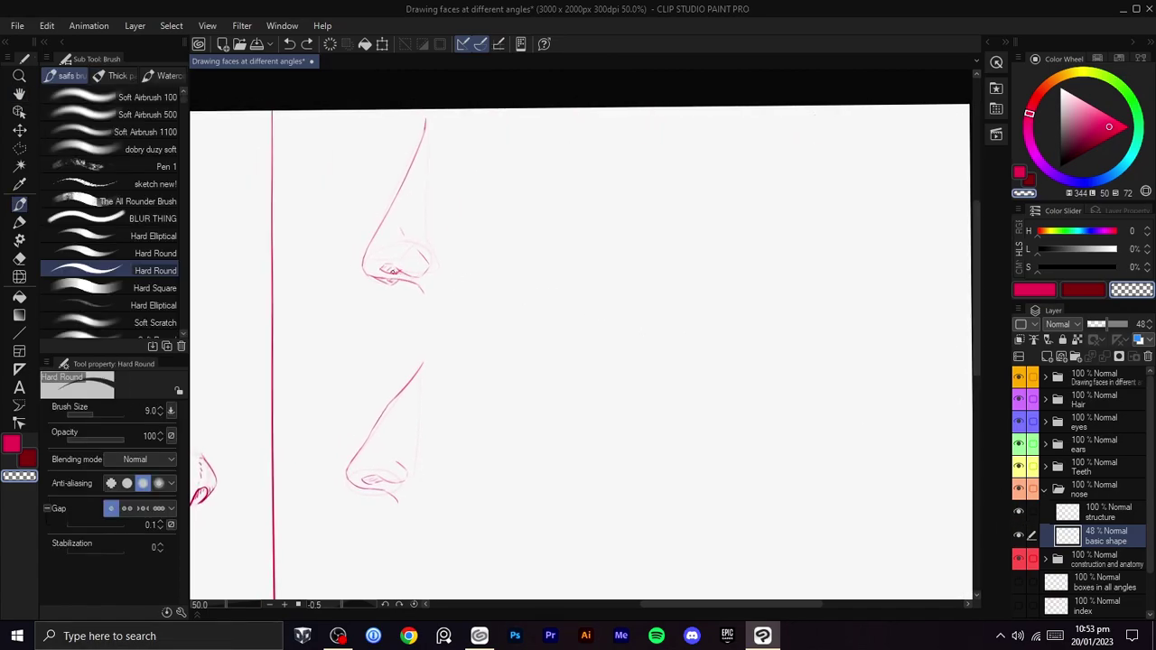
{"action": "left_click", "coordinate": [1079, 512]}
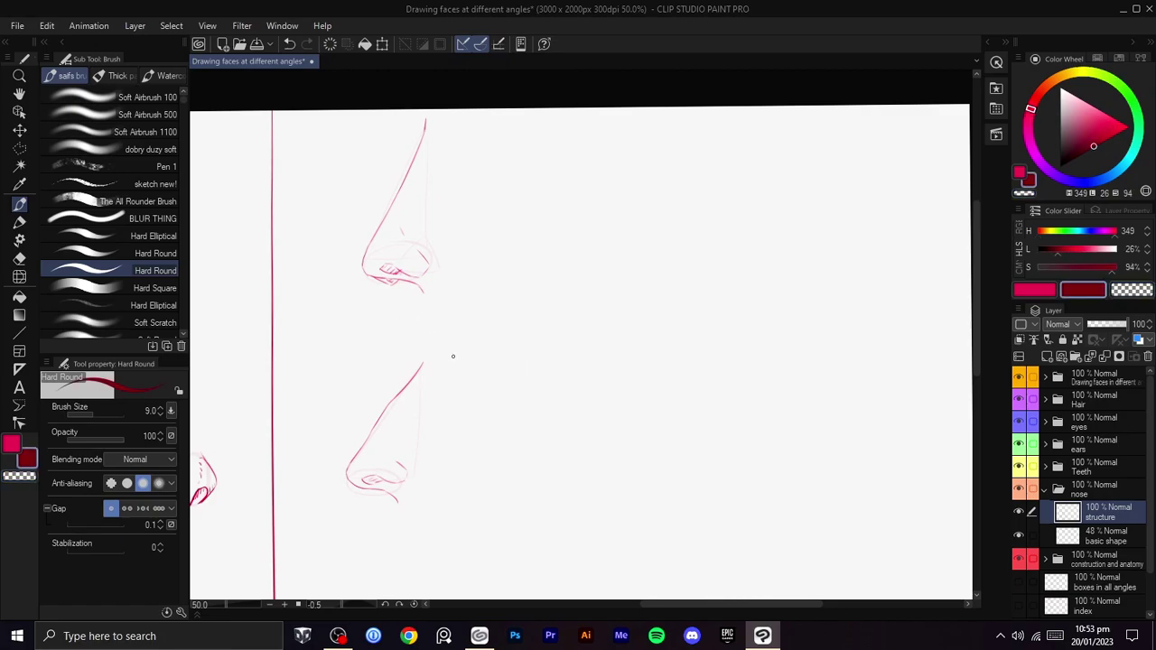
{"action": "key", "text": "ctrl+z"}
{"action": "mouse_move", "coordinate": [418, 328]}
{"action": "left_mouse_down"}
{"action": "mouse_move", "coordinate": [390, 300]}
{"action": "mouse_move", "coordinate": [403, 299]}
{"action": "left_mouse_up"}
{"action": "key", "text": "h"}
{"action": "left_click_drag", "start_coordinate": [658, 292], "coordinate": [619, 247]}
{"action": "key", "text": "ctrl+z"}
{"action": "key", "text": "ctrl+z"}
- On the basic shape layer, draw a tall narrow wedge for a fifth nose in the empty space right of the first nose
{"action": "left_click", "coordinate": [1103, 540]}
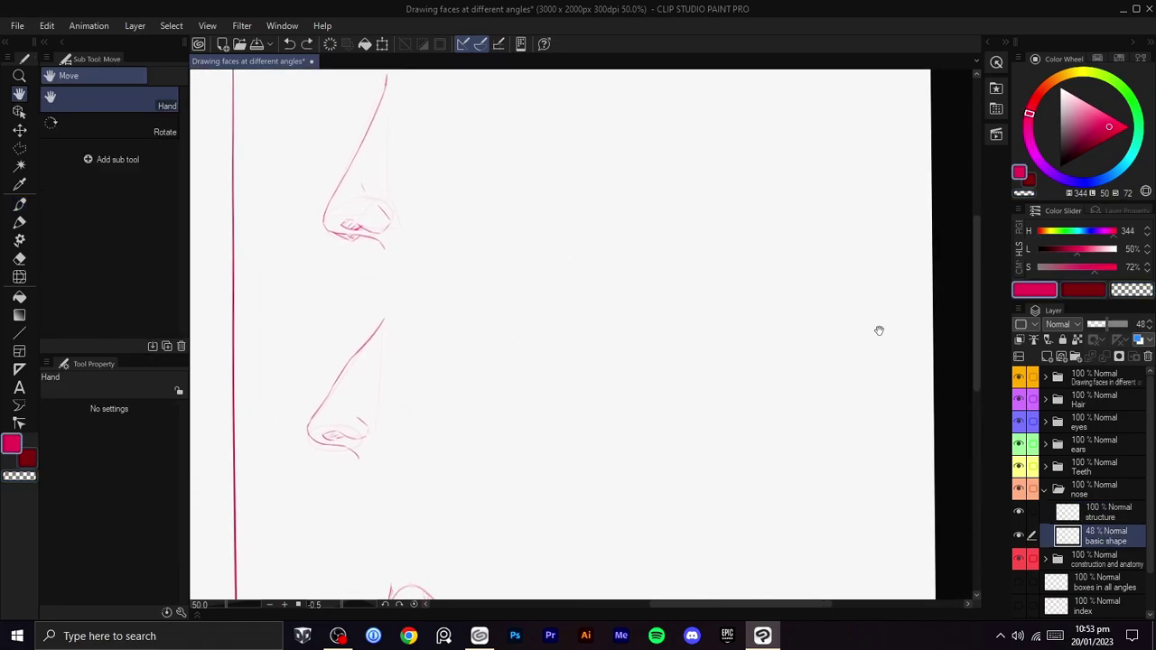
{"action": "mouse_move", "coordinate": [742, 111]}
{"action": "left_mouse_down"}
{"action": "mouse_move", "coordinate": [705, 214]}
{"action": "mouse_move", "coordinate": [712, 159]}
{"action": "mouse_move", "coordinate": [686, 242]}
{"action": "mouse_move", "coordinate": [733, 226]}
{"action": "left_mouse_up"}
{"action": "key", "text": "ctrl+z"}
{"action": "key", "text": "ctrl+z"}
{"action": "key", "text": "ctrl+z"}
{"action": "key", "text": "ctrl+z"}
{"action": "left_click_drag", "start_coordinate": [721, 112], "coordinate": [725, 228]}
{"action": "key", "text": "ctrl+z"}
{"action": "mouse_move", "coordinate": [723, 116]}
{"action": "left_mouse_down"}
{"action": "mouse_move", "coordinate": [725, 233]}
{"action": "mouse_move", "coordinate": [699, 221]}
{"action": "mouse_move", "coordinate": [699, 282]}
{"action": "left_mouse_up"}
- Sketch a small rounded tip shape at the base of the fifth nose's wedge
{"action": "scroll", "coordinate": [723, 224], "scroll_direction": "up", "scroll_amount": 1}
{"action": "key", "text": "space"}
{"action": "key", "text": "ctrl+z"}
{"action": "key", "text": "ctrl+z"}
{"action": "key", "text": "ctrl+z"}
{"action": "key", "text": "ctrl+z"}
{"action": "left_click_drag", "start_coordinate": [690, 240], "coordinate": [697, 285]}
{"action": "key", "text": "ctrl+z"}
{"action": "mouse_move", "coordinate": [692, 242]}
{"action": "left_mouse_down"}
{"action": "mouse_move", "coordinate": [712, 267]}
{"action": "mouse_move", "coordinate": [721, 232]}
{"action": "mouse_move", "coordinate": [691, 240]}
{"action": "mouse_move", "coordinate": [714, 259]}
{"action": "left_mouse_up"}
{"action": "key", "text": "ctrl+z"}
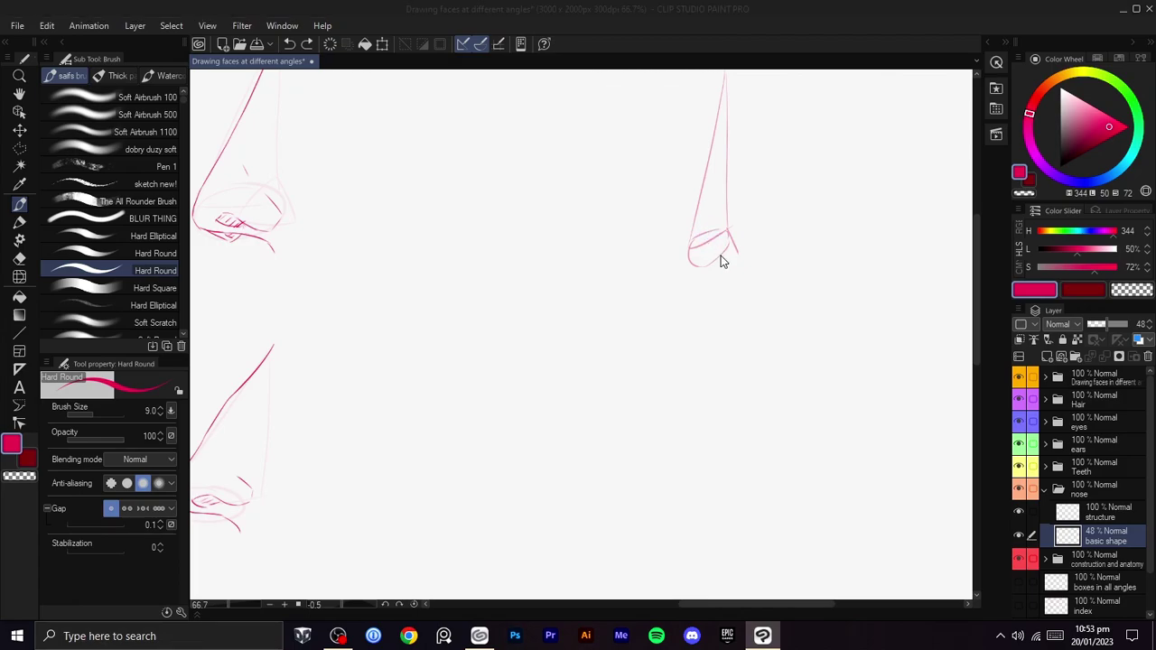
- Sketch angular wings on both sides of the fifth nose's tip and lower the basic shape layer's opacity to 32%
{"action": "left_click_drag", "start_coordinate": [728, 229], "coordinate": [736, 262]}
{"action": "key", "text": "ctrl+z"}
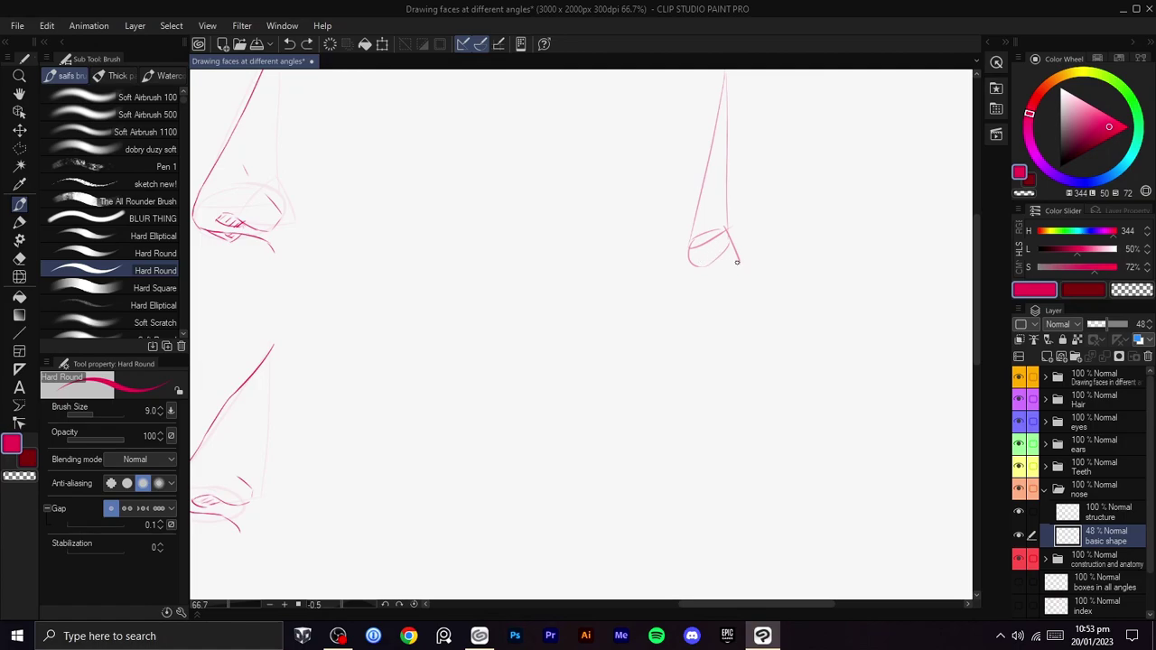
{"action": "key", "text": "ctrl+z"}
{"action": "left_click_drag", "start_coordinate": [1109, 326], "coordinate": [1100, 327]}
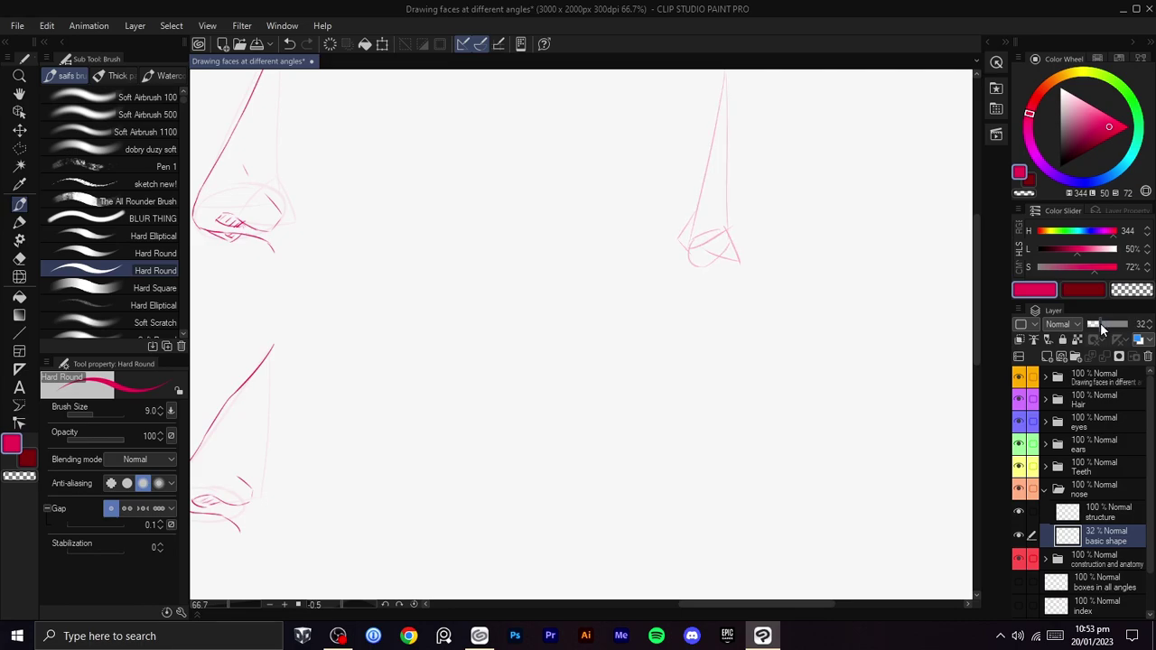
- On the structure layer, trace the fifth nose's bridge from the top down the wedge's left edge
{"action": "left_click", "coordinate": [1112, 514]}
{"action": "left_click_drag", "start_coordinate": [833, 433], "coordinate": [774, 534]}
{"action": "scroll", "coordinate": [774, 534], "scroll_direction": "up", "scroll_amount": 1}
{"action": "left_click_drag", "start_coordinate": [720, 324], "coordinate": [750, 465]}
{"action": "left_click_drag", "start_coordinate": [789, 450], "coordinate": [803, 491]}
{"action": "left_click_drag", "start_coordinate": [742, 174], "coordinate": [696, 250]}
{"action": "key", "text": "ctrl+z"}
{"action": "left_click_drag", "start_coordinate": [730, 176], "coordinate": [670, 284]}
{"action": "key", "text": "ctrl+z"}
{"action": "left_click_drag", "start_coordinate": [733, 180], "coordinate": [642, 340]}
{"action": "left_click_drag", "start_coordinate": [680, 292], "coordinate": [624, 361]}
{"action": "key", "text": "ctrl+z"}
{"action": "key", "text": "ctrl+z"}
{"action": "left_click_drag", "start_coordinate": [735, 181], "coordinate": [618, 387]}
{"action": "key", "text": "ctrl+z"}
{"action": "left_click_drag", "start_coordinate": [673, 301], "coordinate": [617, 389]}
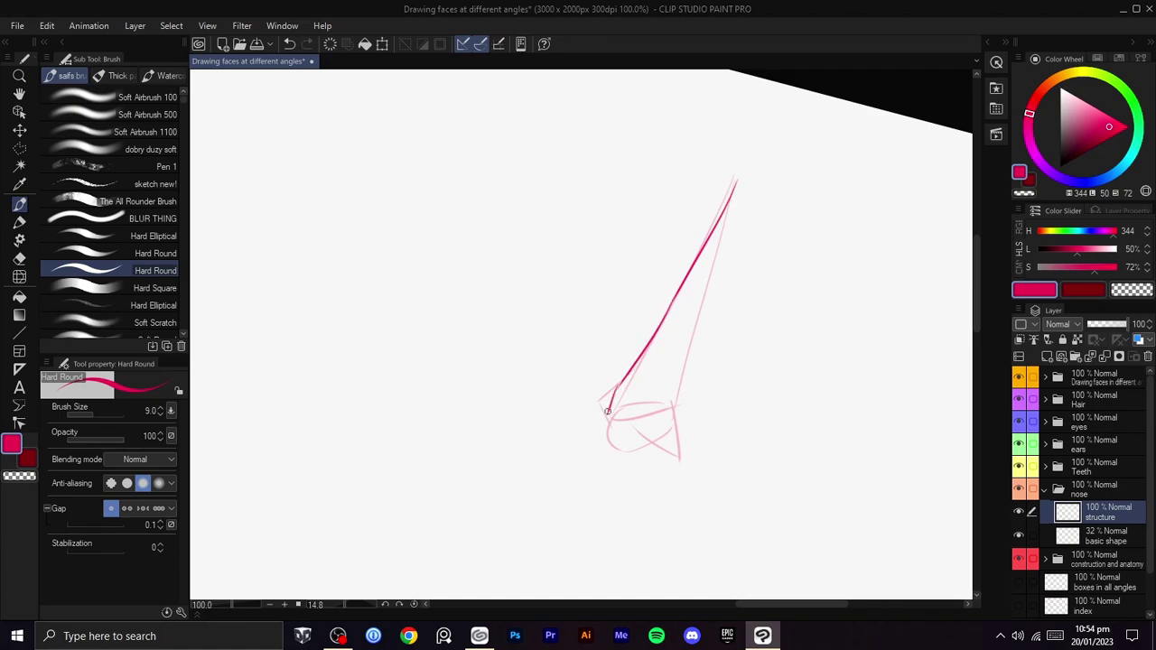
- Redraw the lower end of the fifth nose's bridge so it runs into the nose tip
{"action": "left_click_drag", "start_coordinate": [613, 432], "coordinate": [634, 434]}
{"action": "key", "text": "r"}
{"action": "left_click_drag", "start_coordinate": [777, 365], "coordinate": [773, 291]}
{"action": "key", "text": "ctrl+z"}
{"action": "key", "text": "ctrl+z"}
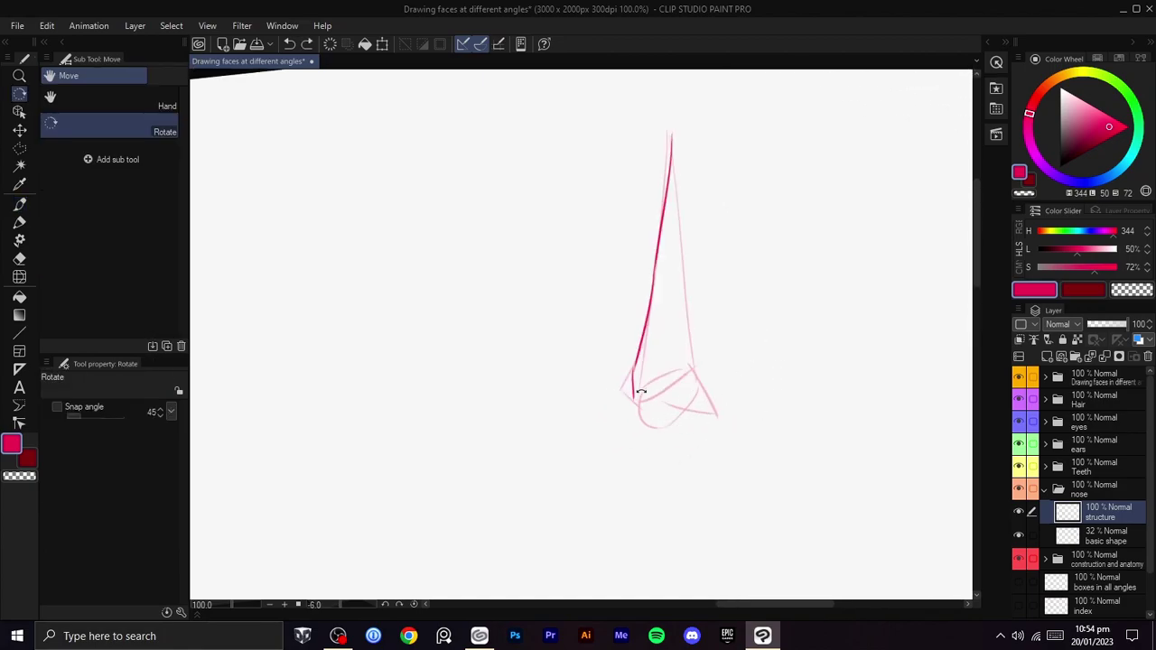
{"action": "key", "text": "ctrl+z"}
{"action": "key", "text": "b"}
{"action": "left_click_drag", "start_coordinate": [636, 364], "coordinate": [630, 401]}
{"action": "key", "text": "ctrl+z"}
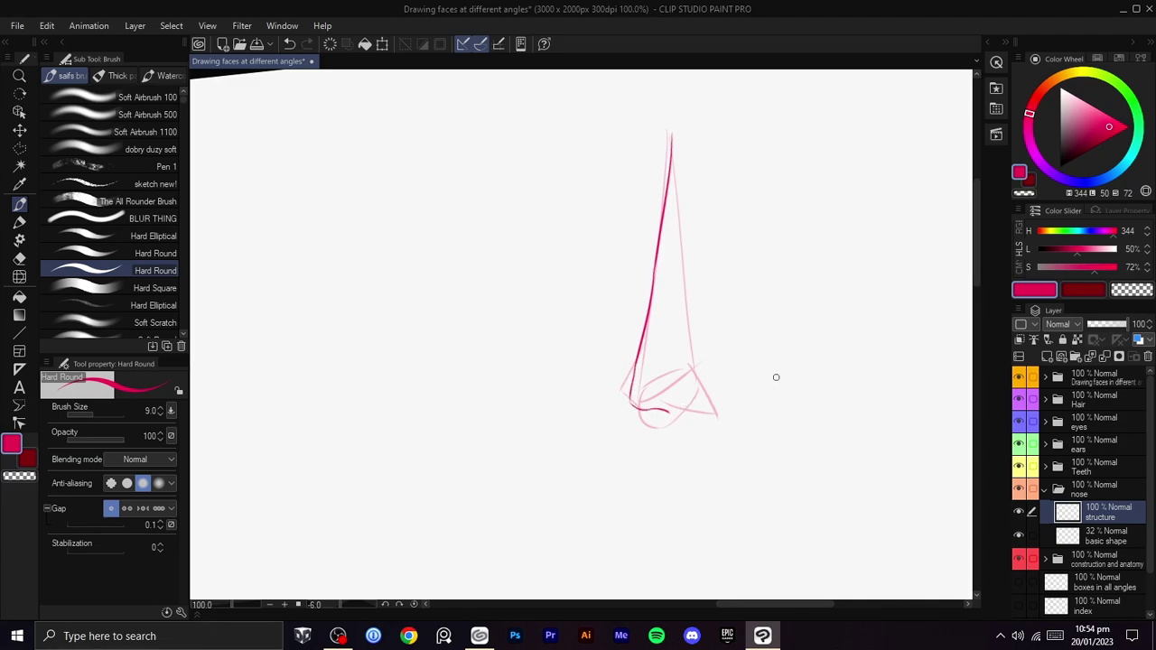
- Undo the last strokes of the fifth nose's bridge and tip and try a new bridge line
{"action": "key", "text": "r"}
{"action": "left_click_drag", "start_coordinate": [769, 378], "coordinate": [745, 385]}
{"action": "key", "text": "b"}
{"action": "key", "text": "ctrl+z"}
{"action": "key", "text": "ctrl+z"}
{"action": "key", "text": "ctrl+z"}
{"action": "key", "text": "ctrl+z"}
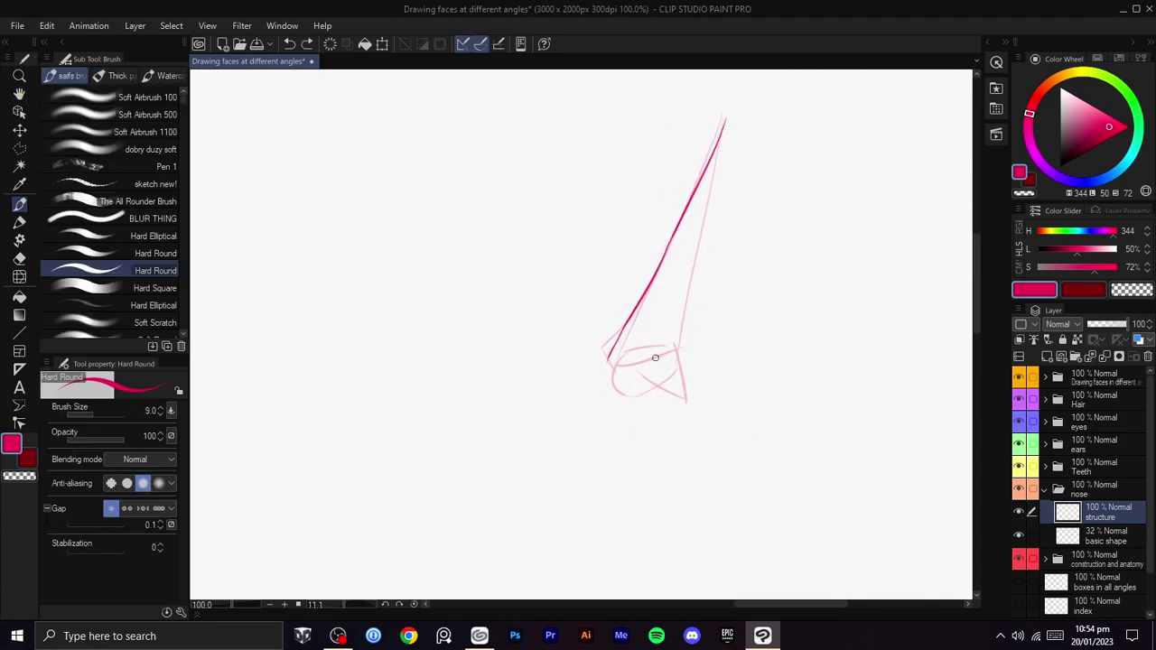
{"action": "left_click_drag", "start_coordinate": [725, 144], "coordinate": [665, 260]}
{"action": "key", "text": "ctrl+z"}
{"action": "key", "text": "ctrl+z"}
- Redraw the fifth nose's bridge as a smooth curve from partway down the wedge's right edge to its lower left corner
{"action": "left_click_drag", "start_coordinate": [719, 165], "coordinate": [622, 340]}
{"action": "key", "text": "ctrl+z"}
{"action": "key", "text": "ctrl+z"}
{"action": "left_click_drag", "start_coordinate": [710, 186], "coordinate": [634, 321]}
{"action": "key", "text": "ctrl+z"}
{"action": "left_click_drag", "start_coordinate": [663, 282], "coordinate": [629, 330]}
{"action": "key", "text": "ctrl+z"}
- Outline the fifth nose's tip underside, nostril and near wing inside the base shapes
{"action": "mouse_move", "coordinate": [663, 281]}
{"action": "left_mouse_down"}
{"action": "mouse_move", "coordinate": [613, 351]}
{"action": "mouse_move", "coordinate": [646, 393]}
{"action": "left_mouse_up"}
{"action": "key", "text": "ctrl+z"}
{"action": "key", "text": "space"}
{"action": "mouse_move", "coordinate": [657, 374]}
{"action": "left_mouse_down"}
{"action": "mouse_move", "coordinate": [654, 344]}
{"action": "mouse_move", "coordinate": [624, 347]}
{"action": "left_mouse_up"}
{"action": "key", "text": "ctrl+z"}
{"action": "key", "text": "ctrl+z"}
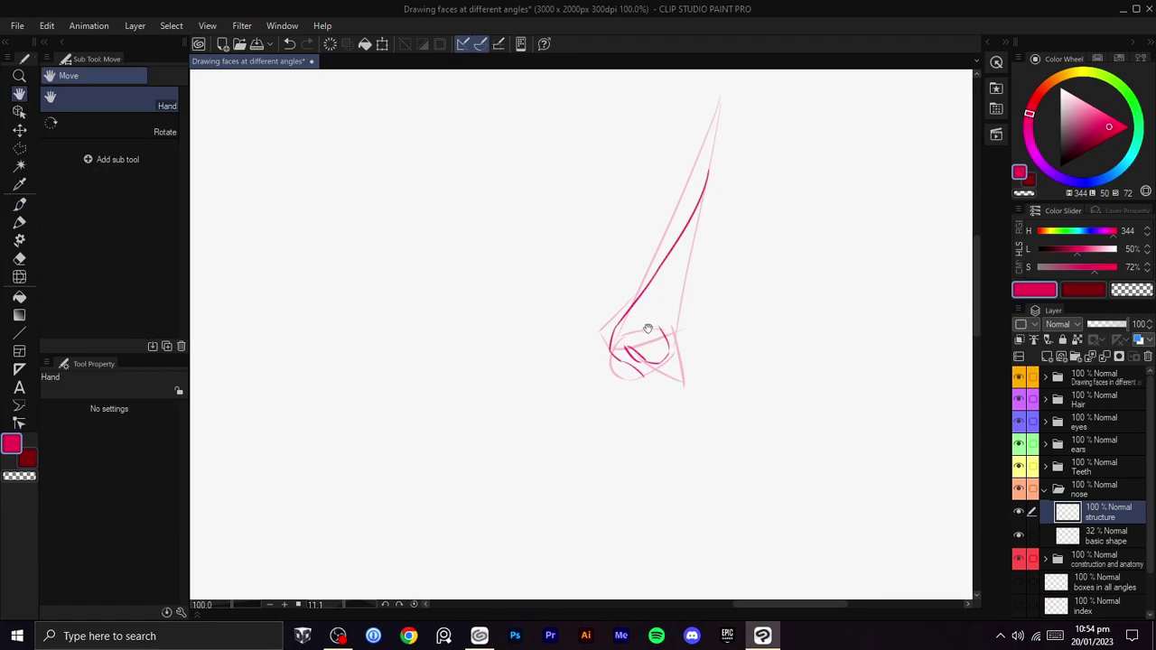
- Refine the rounded contour where the fifth nose's bridge meets its tip
{"action": "left_click_drag", "start_coordinate": [621, 321], "coordinate": [632, 327]}
{"action": "key", "text": "ctrl+z"}
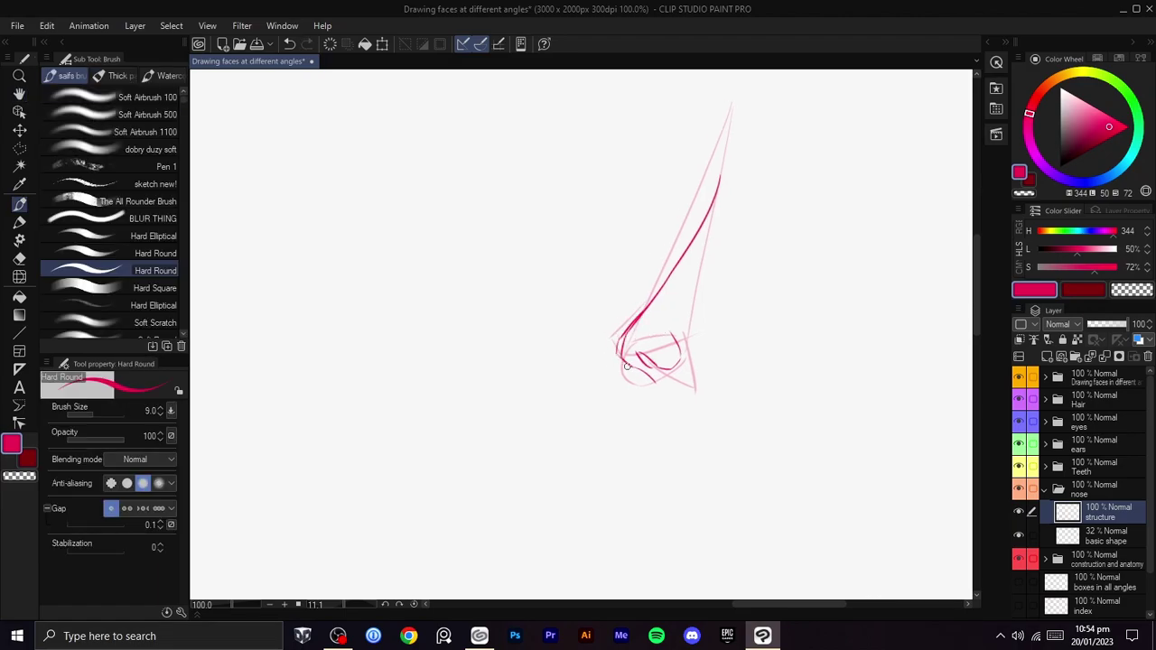
{"action": "key", "text": "ctrl+z"}
{"action": "mouse_move", "coordinate": [638, 315]}
{"action": "left_mouse_down"}
{"action": "mouse_move", "coordinate": [618, 359]}
{"action": "mouse_move", "coordinate": [643, 375]}
{"action": "mouse_move", "coordinate": [624, 372]}
{"action": "mouse_move", "coordinate": [630, 328]}
{"action": "left_mouse_up"}
{"action": "key", "text": "ctrl+z"}
{"action": "key", "text": "ctrl+z"}
- Draw two thin bridge lines rising from the sides of the front-view nose beside the box-like one
{"action": "scroll", "coordinate": [618, 370], "scroll_direction": "down", "scroll_amount": 2}
{"action": "scroll", "coordinate": [594, 395], "scroll_direction": "down", "scroll_amount": 1}
{"action": "mouse_move", "coordinate": [593, 395]}
{"action": "left_mouse_down"}
{"action": "mouse_move", "coordinate": [771, 330]}
{"action": "mouse_move", "coordinate": [757, 256]}
{"action": "left_mouse_up"}
{"action": "scroll", "coordinate": [722, 298], "scroll_direction": "up", "scroll_amount": 1}
{"action": "mouse_move", "coordinate": [671, 397]}
{"action": "left_mouse_down"}
{"action": "mouse_move", "coordinate": [733, 215]}
{"action": "mouse_move", "coordinate": [755, 242]}
{"action": "left_mouse_up"}
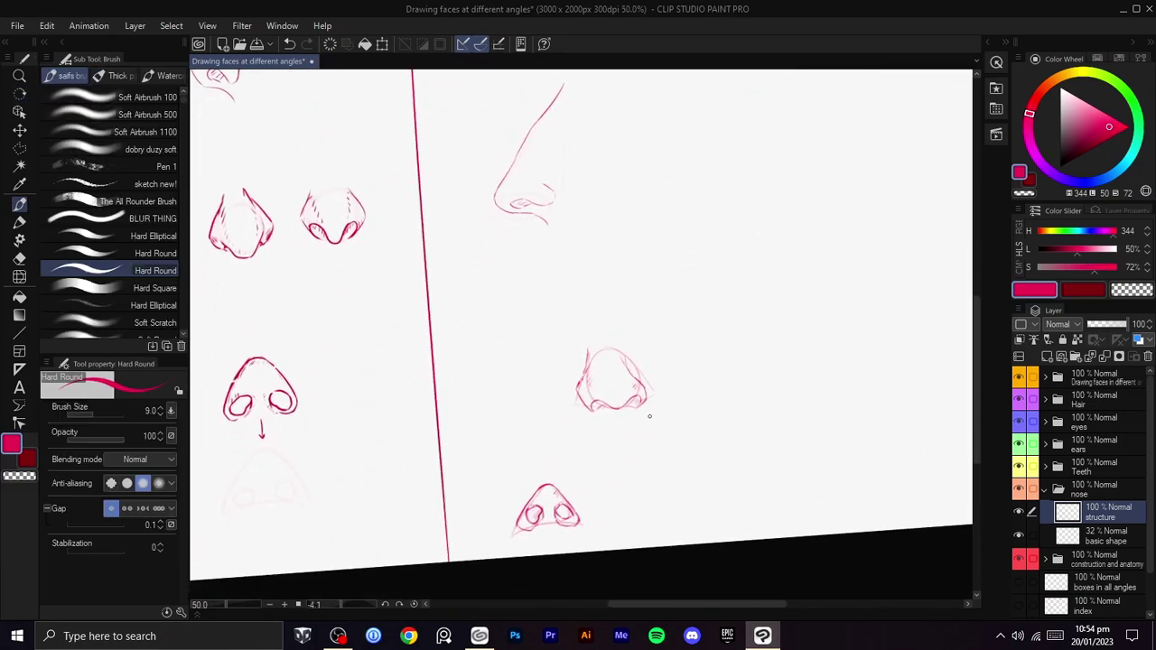
{"action": "left_click_drag", "start_coordinate": [624, 424], "coordinate": [650, 398]}
{"action": "left_click_drag", "start_coordinate": [396, 382], "coordinate": [678, 465]}
{"action": "scroll", "coordinate": [572, 312], "scroll_direction": "up", "scroll_amount": 2}
{"action": "mouse_move", "coordinate": [586, 305]}
{"action": "left_mouse_down"}
{"action": "mouse_move", "coordinate": [607, 373]}
{"action": "mouse_move", "coordinate": [590, 407]}
{"action": "mouse_move", "coordinate": [591, 283]}
{"action": "mouse_move", "coordinate": [603, 254]}
{"action": "left_mouse_up"}
{"action": "scroll", "coordinate": [590, 407], "scroll_direction": "down", "scroll_amount": 1}
{"action": "scroll", "coordinate": [570, 367], "scroll_direction": "up", "scroll_amount": 1}
{"action": "key", "text": "ctrl+z"}
{"action": "mouse_move", "coordinate": [574, 395]}
{"action": "left_mouse_down"}
{"action": "mouse_move", "coordinate": [565, 280]}
{"action": "mouse_move", "coordinate": [567, 356]}
{"action": "left_mouse_up"}
{"action": "key", "text": "ctrl+z"}
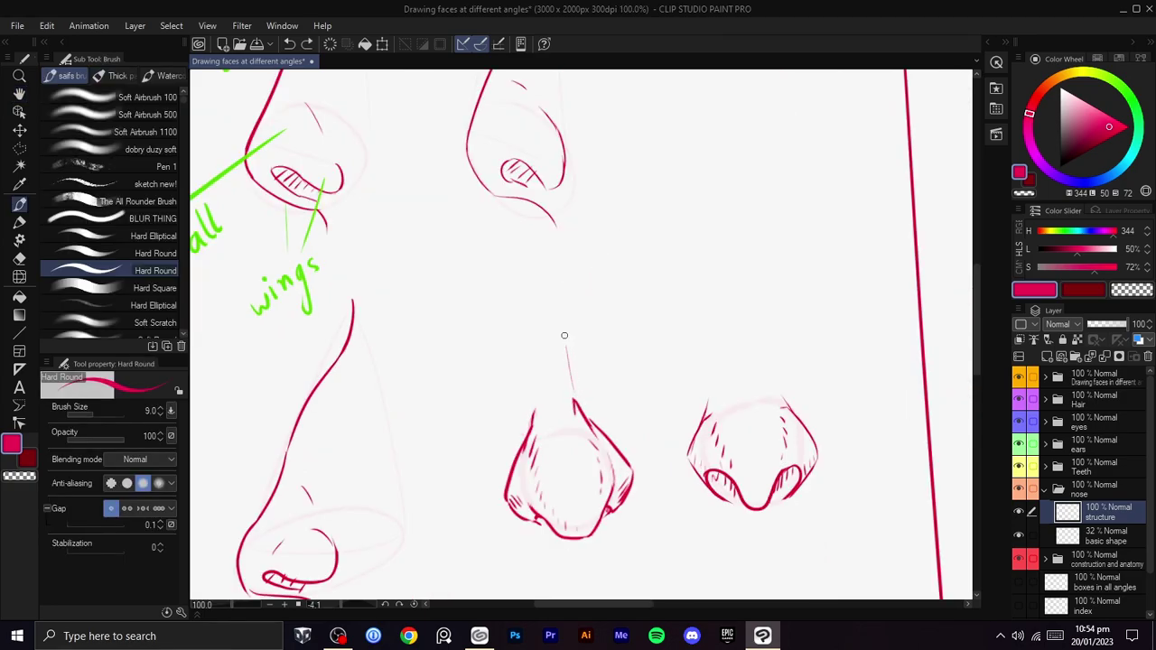
{"action": "left_click_drag", "start_coordinate": [572, 398], "coordinate": [554, 301]}
{"action": "left_click_drag", "start_coordinate": [533, 412], "coordinate": [507, 319]}
{"action": "key", "text": "ctrl+z"}
{"action": "left_click_drag", "start_coordinate": [535, 415], "coordinate": [516, 328]}
- Show the "boxes in all angles" layer to view its boxes, and hide it again
{"action": "scroll", "coordinate": [605, 303], "scroll_direction": "down", "scroll_amount": 2}
{"action": "left_click_drag", "start_coordinate": [727, 307], "coordinate": [581, 280]}
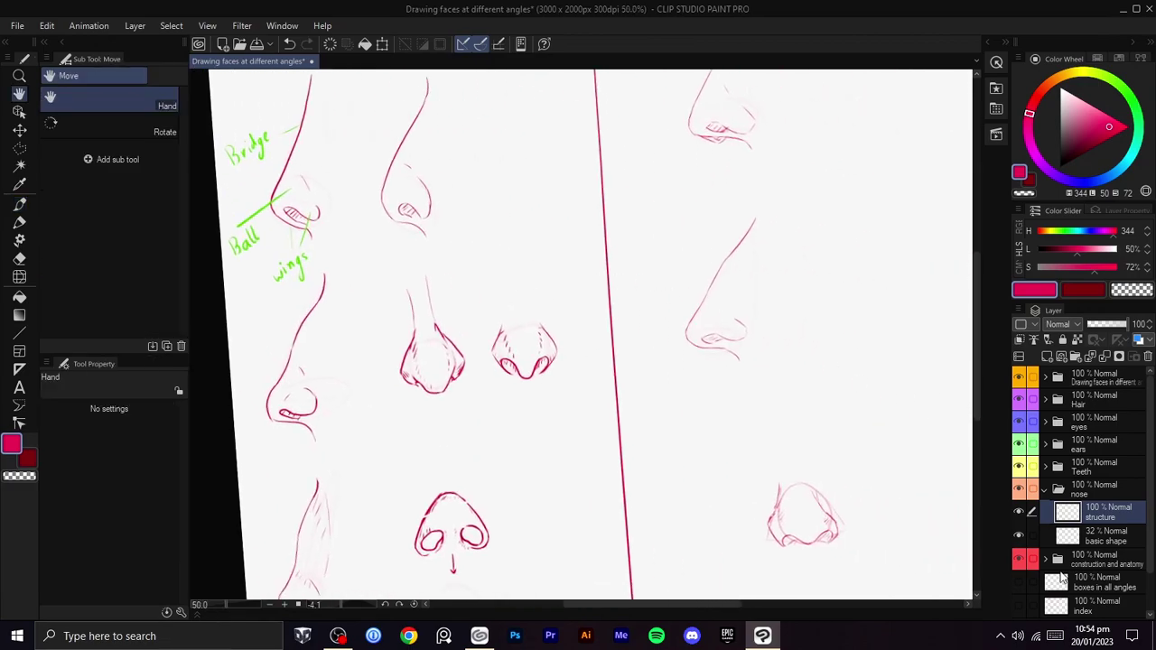
{"action": "left_click", "coordinate": [1018, 583]}
{"action": "left_click_drag", "start_coordinate": [892, 527], "coordinate": [733, 578]}
{"action": "left_click_drag", "start_coordinate": [785, 520], "coordinate": [794, 484]}
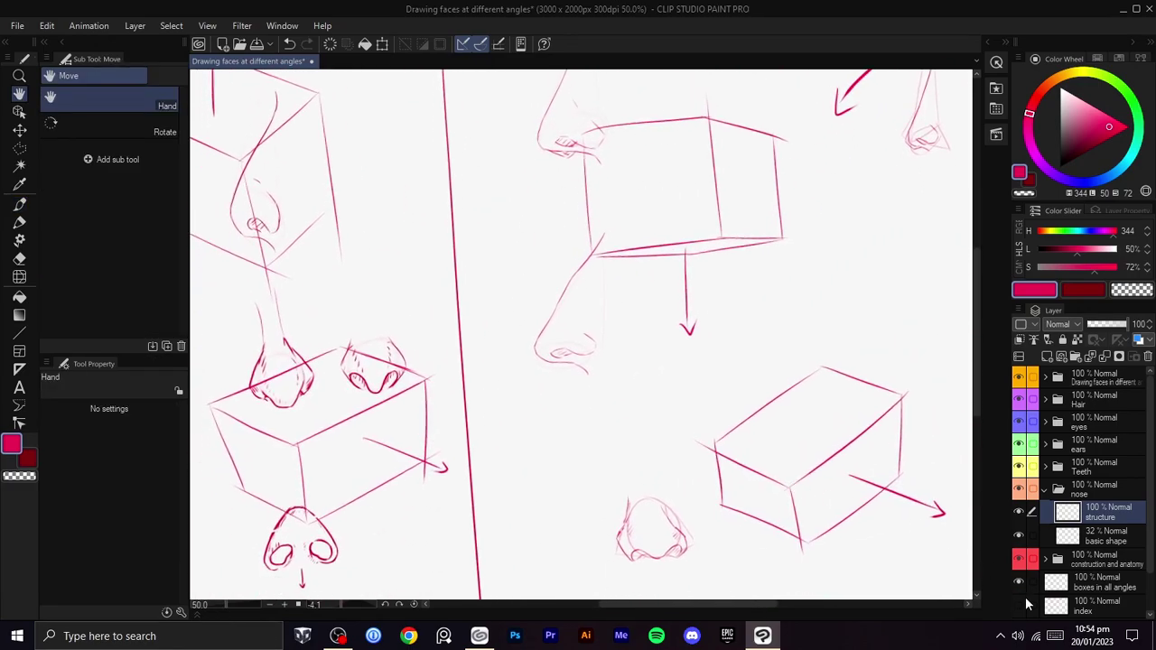
{"action": "left_click", "coordinate": [1019, 583]}
- Expand the "construction and anatomy" folder, show Layer 10, and examine the skull's nasal bone
{"action": "left_click", "coordinate": [1081, 592]}
{"action": "left_click", "coordinate": [1086, 605]}
{"action": "left_click", "coordinate": [1086, 565]}
{"action": "left_click", "coordinate": [1047, 562]}
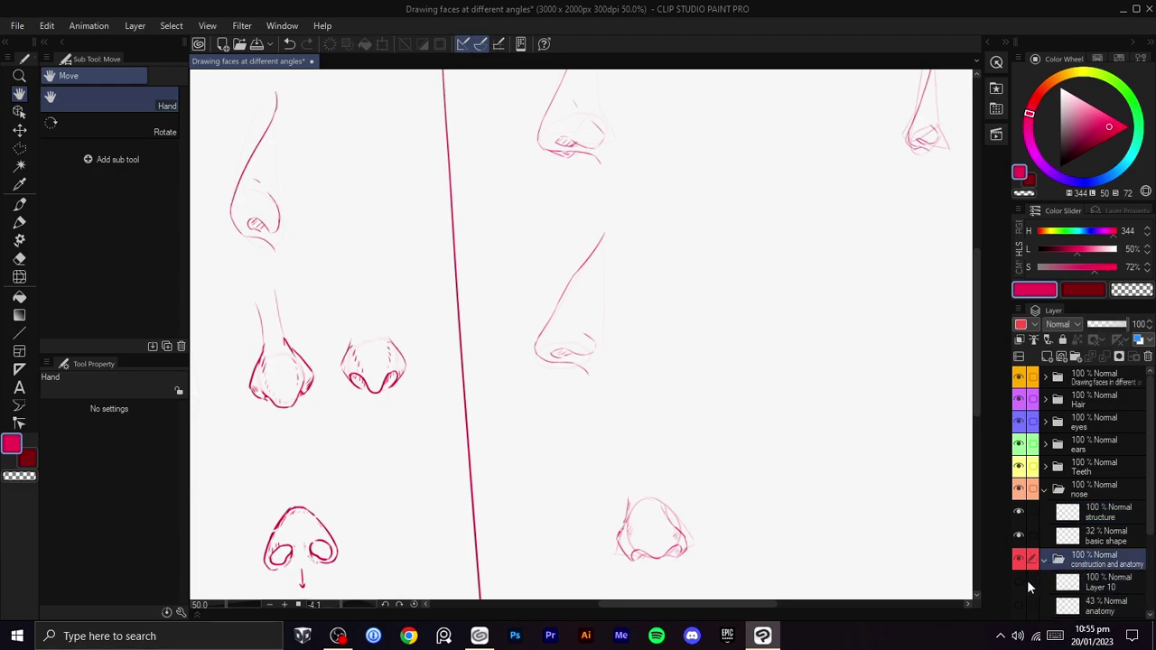
{"action": "left_click", "coordinate": [1030, 583]}
{"action": "left_click", "coordinate": [1018, 582]}
{"action": "mouse_move", "coordinate": [871, 479]}
{"action": "left_mouse_down"}
{"action": "mouse_move", "coordinate": [843, 496]}
{"action": "mouse_move", "coordinate": [808, 596]}
{"action": "left_mouse_up"}
{"action": "scroll", "coordinate": [787, 501], "scroll_direction": "up", "scroll_amount": 1}
{"action": "scroll", "coordinate": [778, 262], "scroll_direction": "up", "scroll_amount": 1}
{"action": "left_click_drag", "start_coordinate": [778, 263], "coordinate": [708, 402]}
{"action": "key", "text": "b"}
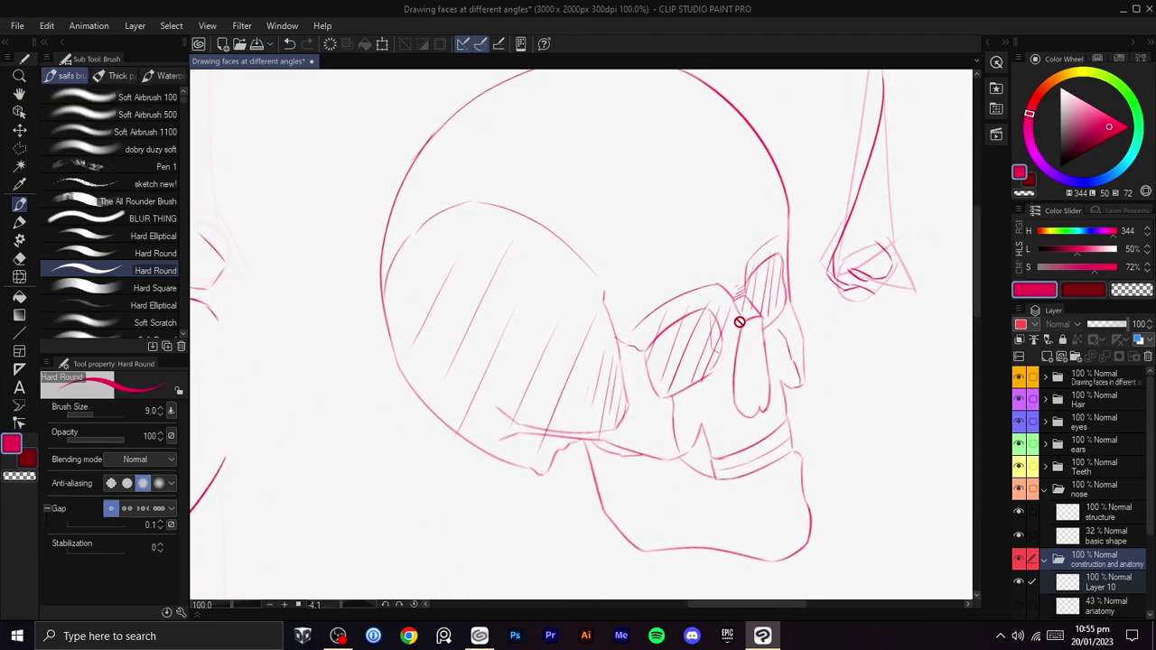
- Try marking the brow and nasal bridge over the skull on the structure layer, and undo the strokes
{"action": "left_click", "coordinate": [1093, 511]}
{"action": "left_click_drag", "start_coordinate": [724, 298], "coordinate": [736, 325]}
{"action": "key", "text": "ctrl+z"}
{"action": "key", "text": "ctrl+z"}
- Rework the bridge lines above the front-view nose with curved strokes flaring outward at their upper ends
{"action": "key", "text": "space"}
{"action": "left_click_drag", "start_coordinate": [415, 406], "coordinate": [812, 262]}
{"action": "left_click_drag", "start_coordinate": [516, 379], "coordinate": [810, 260]}
{"action": "left_click_drag", "start_coordinate": [488, 407], "coordinate": [754, 428]}
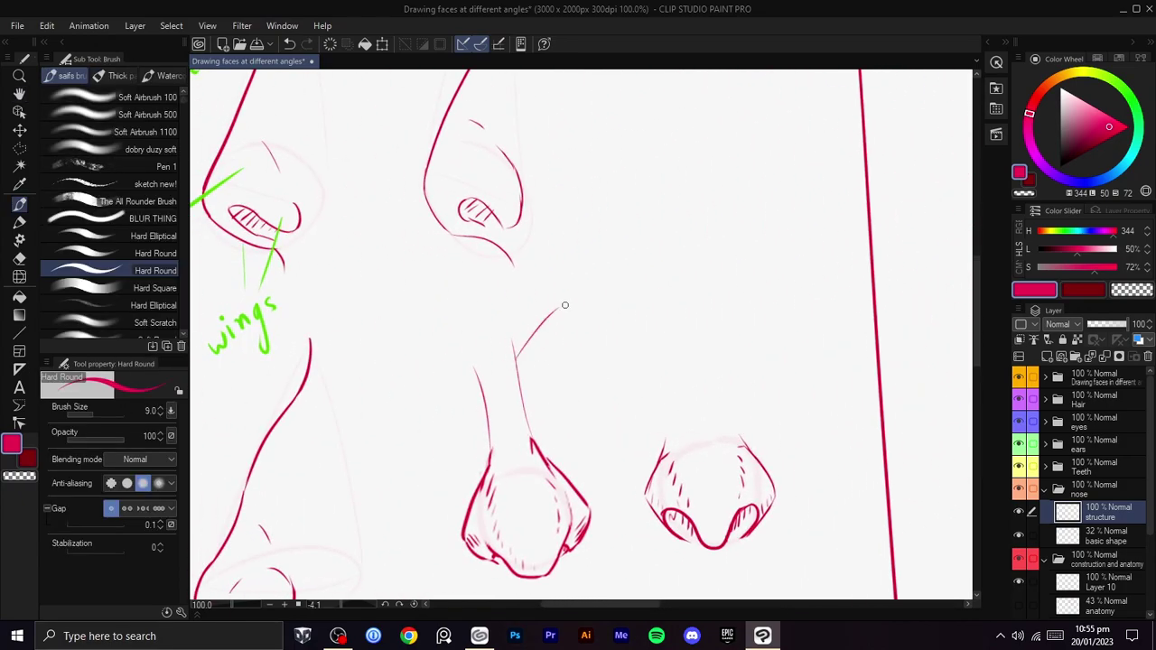
{"action": "mouse_move", "coordinate": [455, 356]}
{"action": "left_mouse_down"}
{"action": "mouse_move", "coordinate": [464, 421]}
{"action": "mouse_move", "coordinate": [489, 455]}
{"action": "left_mouse_up"}
{"action": "key", "text": "ctrl+z"}
{"action": "key", "text": "ctrl+z"}
{"action": "key", "text": "ctrl+z"}
{"action": "left_click_drag", "start_coordinate": [523, 363], "coordinate": [530, 419]}
{"action": "key", "text": "ctrl+z"}
- Draw the side-plane edge of the bridge on the uppermost nose beside the dividing line and hatch that plane
{"action": "scroll", "coordinate": [542, 393], "scroll_direction": "down", "scroll_amount": 3}
{"action": "left_click_drag", "start_coordinate": [647, 395], "coordinate": [673, 294]}
{"action": "scroll", "coordinate": [620, 340], "scroll_direction": "up", "scroll_amount": 1}
{"action": "left_click_drag", "start_coordinate": [676, 194], "coordinate": [635, 361]}
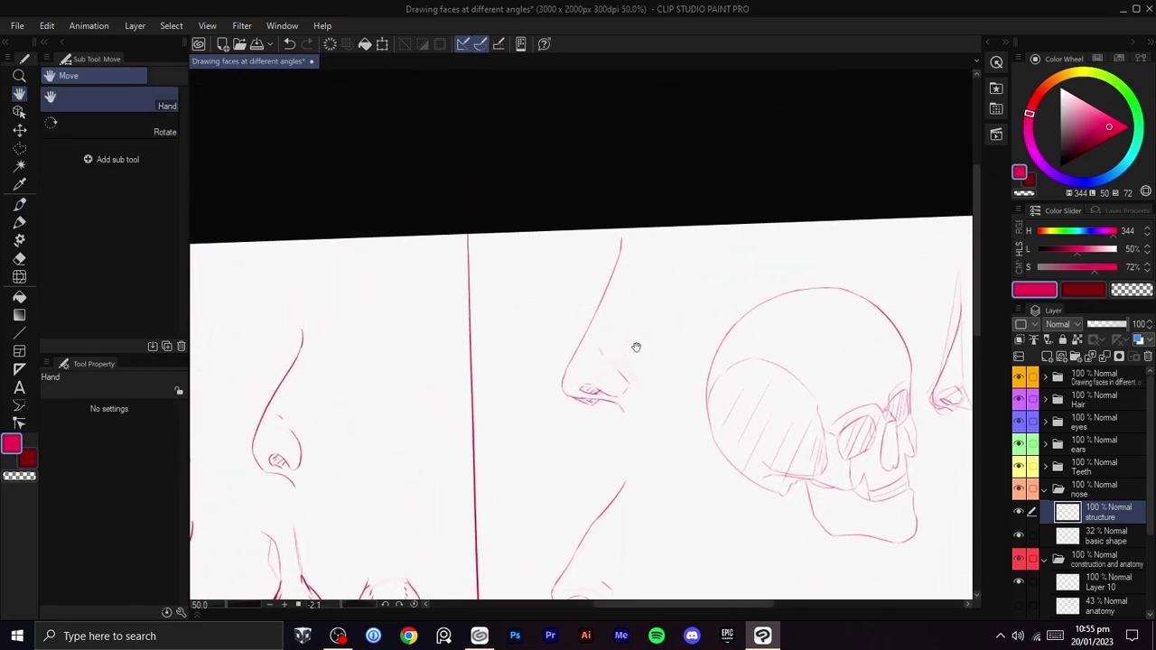
{"action": "scroll", "coordinate": [632, 284], "scroll_direction": "up", "scroll_amount": 1}
{"action": "key", "text": "ctrl+z"}
{"action": "left_click_drag", "start_coordinate": [618, 239], "coordinate": [630, 363]}
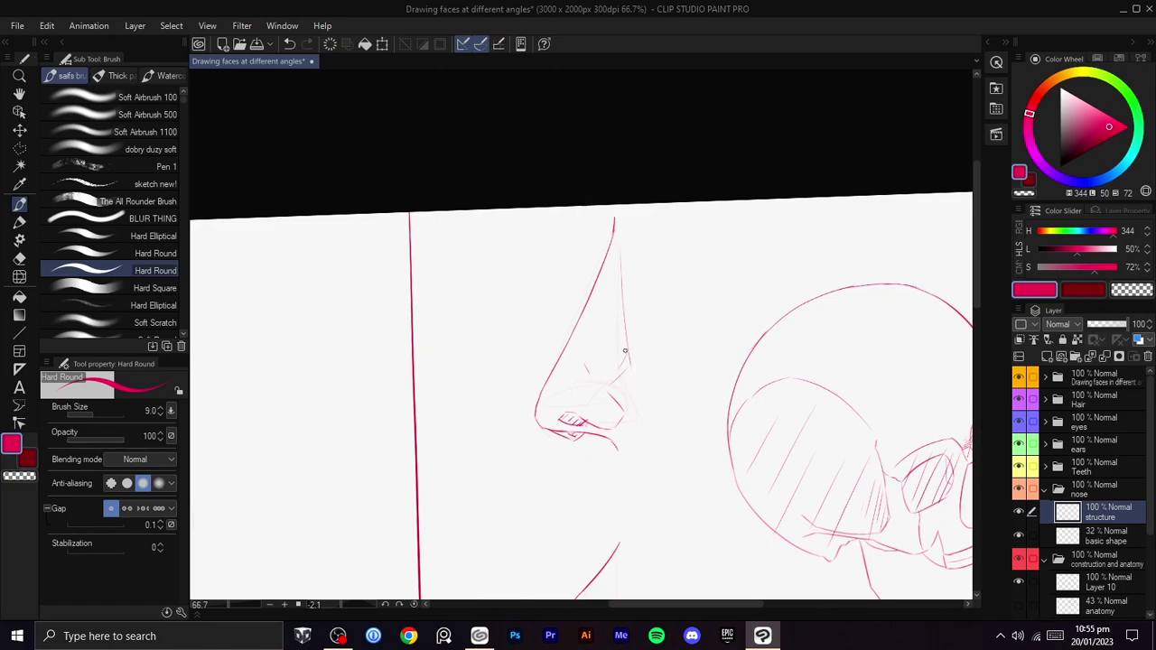
- Hide the skull's Layer 10 and collapse the "construction and anatomy" folder
{"action": "left_click_drag", "start_coordinate": [664, 362], "coordinate": [456, 269]}
{"action": "left_click_drag", "start_coordinate": [725, 284], "coordinate": [598, 263]}
{"action": "left_click", "coordinate": [1017, 583]}
{"action": "left_click", "coordinate": [1044, 560]}
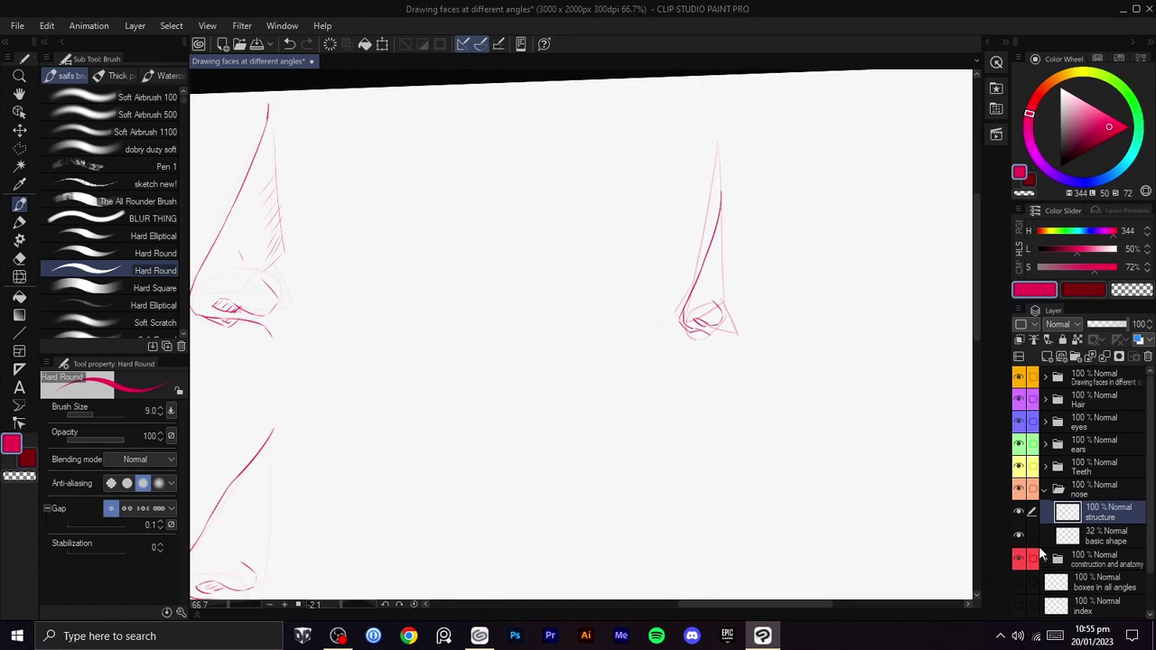
- Hatch the side plane of the fifth nose's bridge along the wedge's right edge
{"action": "left_click_drag", "start_coordinate": [803, 436], "coordinate": [674, 415]}
{"action": "scroll", "coordinate": [672, 413], "scroll_direction": "up", "scroll_amount": 1}
{"action": "left_click_drag", "start_coordinate": [573, 262], "coordinate": [642, 400]}
{"action": "left_click_drag", "start_coordinate": [633, 249], "coordinate": [625, 259]}
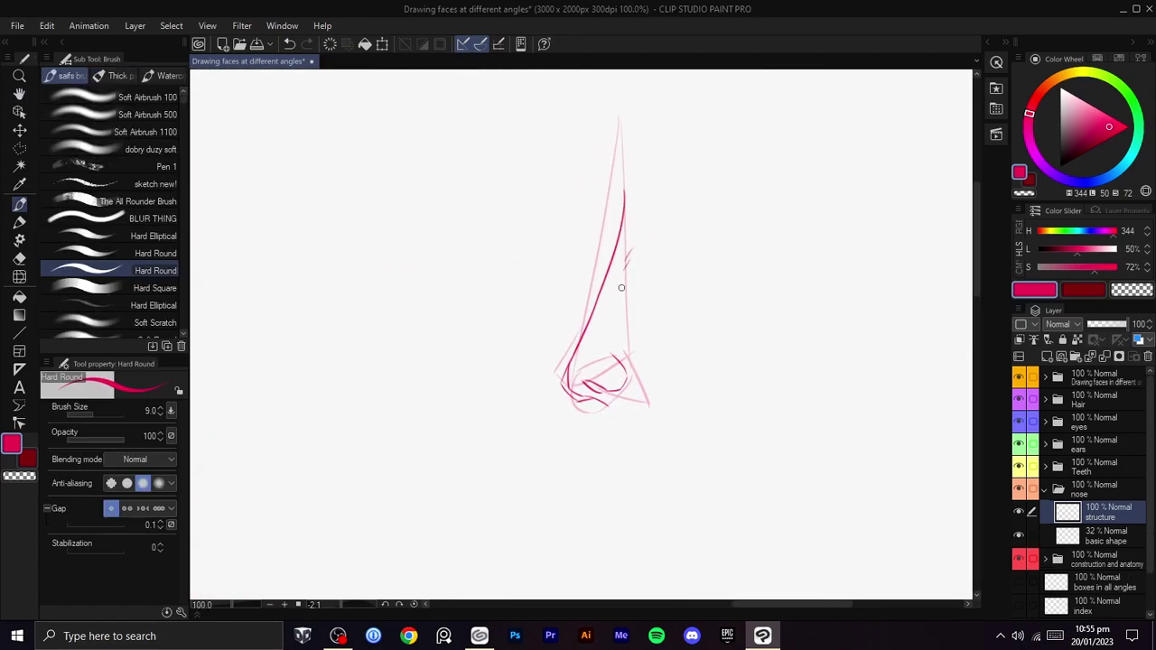
{"action": "left_click_drag", "start_coordinate": [637, 322], "coordinate": [673, 172]}
- On the basic shape layer, sketch a tall triangular wedge for a sixth nose in the empty area below the fifth
{"action": "scroll", "coordinate": [677, 310], "scroll_direction": "down", "scroll_amount": 3}
{"action": "left_click_drag", "start_coordinate": [677, 309], "coordinate": [694, 194]}
{"action": "left_click_drag", "start_coordinate": [730, 279], "coordinate": [734, 290]}
{"action": "scroll", "coordinate": [736, 296], "scroll_direction": "up", "scroll_amount": 1}
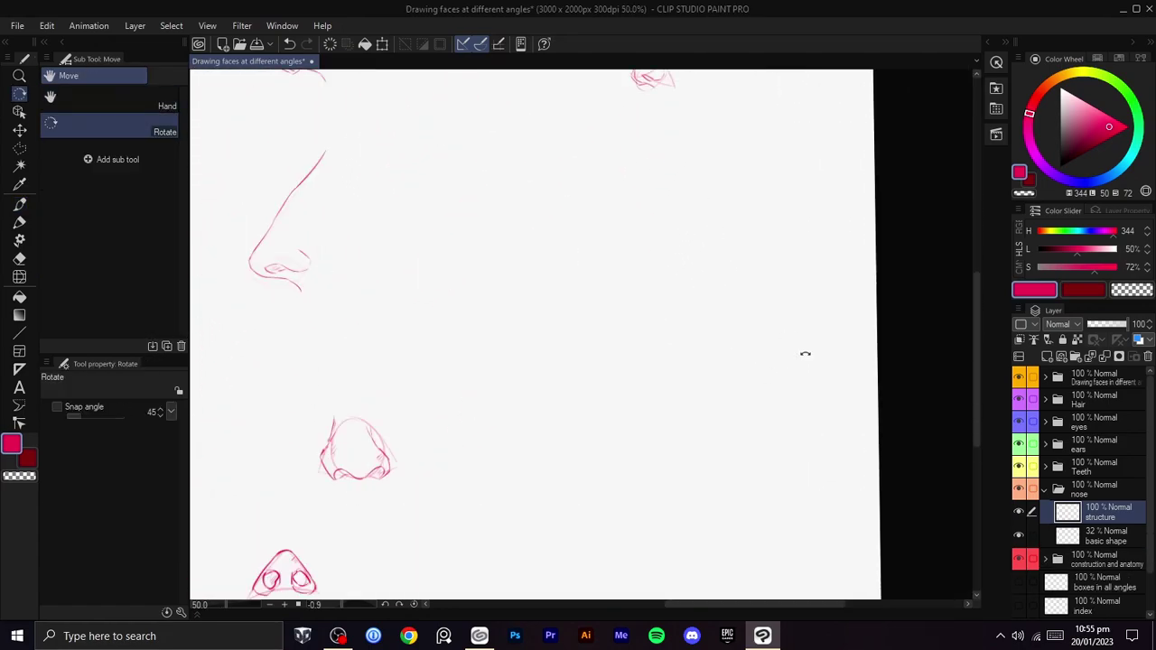
{"action": "left_click", "coordinate": [1069, 539]}
{"action": "key", "text": "b"}
{"action": "left_click_drag", "start_coordinate": [593, 227], "coordinate": [563, 383]}
{"action": "key", "text": "ctrl+z"}
{"action": "mouse_move", "coordinate": [606, 214]}
{"action": "left_mouse_down"}
{"action": "mouse_move", "coordinate": [555, 378]}
{"action": "mouse_move", "coordinate": [650, 388]}
{"action": "left_mouse_up"}
{"action": "key", "text": "ctrl+z"}
{"action": "key", "text": "ctrl+z"}
{"action": "mouse_move", "coordinate": [552, 380]}
{"action": "left_mouse_down"}
{"action": "mouse_move", "coordinate": [625, 373]}
{"action": "mouse_move", "coordinate": [648, 354]}
{"action": "mouse_move", "coordinate": [668, 397]}
{"action": "left_mouse_up"}
{"action": "key", "text": "ctrl+z"}
{"action": "scroll", "coordinate": [626, 377], "scroll_direction": "up", "scroll_amount": 2}
{"action": "key", "text": "space"}
{"action": "scroll", "coordinate": [650, 351], "scroll_direction": "down", "scroll_amount": 1}
{"action": "scroll", "coordinate": [650, 360], "scroll_direction": "up", "scroll_amount": 1}
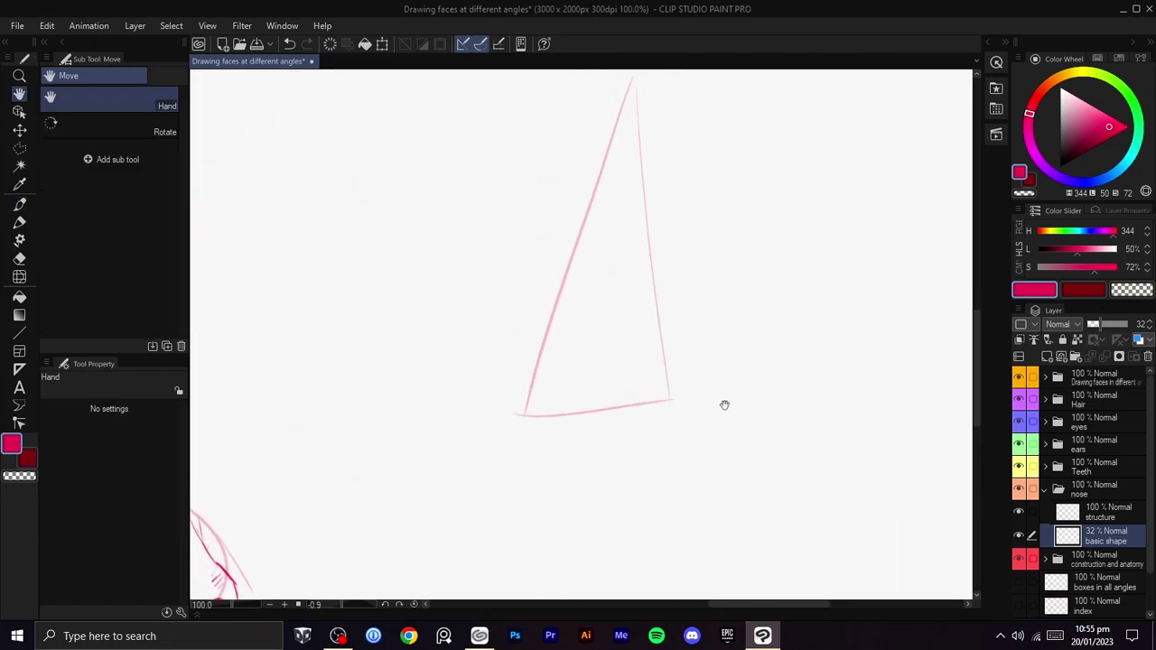
{"action": "left_click", "coordinate": [1041, 518]}
{"action": "key", "text": "space"}
{"action": "scroll", "coordinate": [729, 439], "scroll_direction": "down", "scroll_amount": 3}
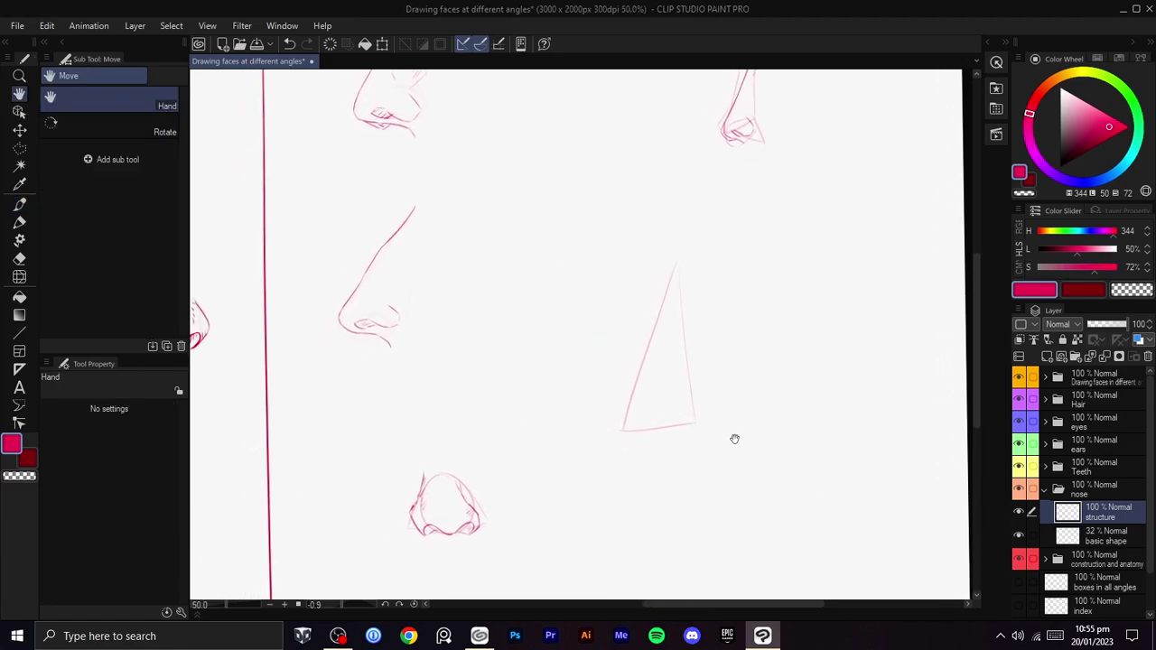
{"action": "key", "text": "shift"}
{"action": "scroll", "coordinate": [715, 465], "scroll_direction": "up", "scroll_amount": 2}
{"action": "left_click_drag", "start_coordinate": [670, 461], "coordinate": [731, 543]}
{"action": "key", "text": "space"}
{"action": "left_click_drag", "start_coordinate": [752, 477], "coordinate": [754, 420]}
- Check the basic shape layer by hiding and reshowing it, and make it the active layer
{"action": "left_click", "coordinate": [1037, 535]}
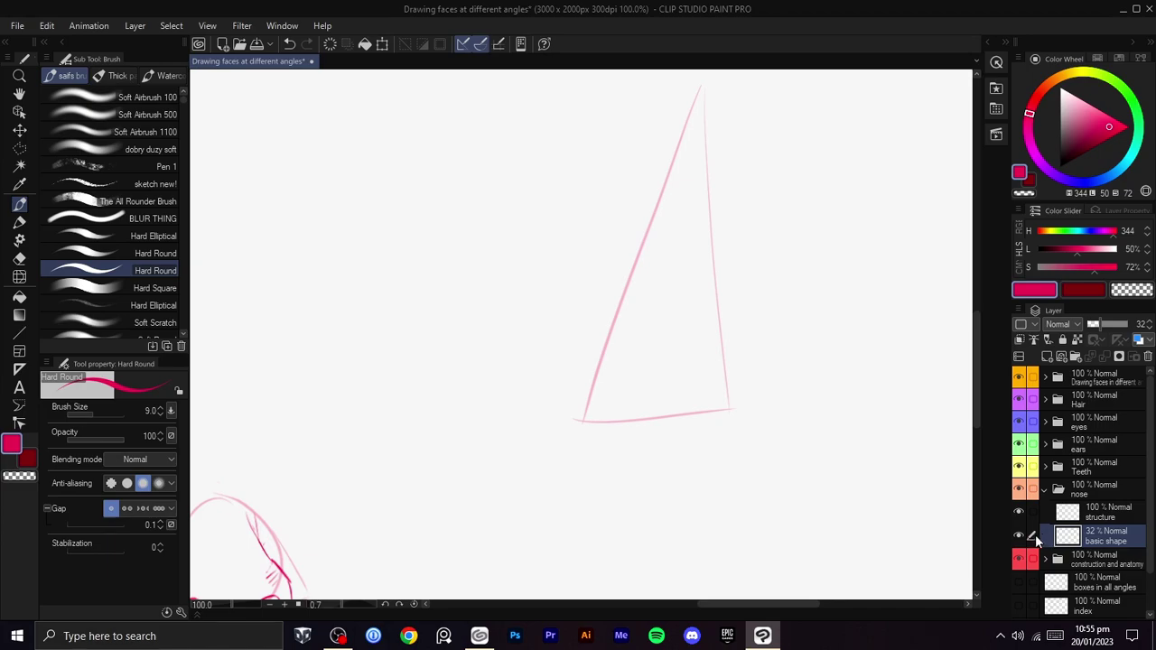
{"action": "left_click", "coordinate": [1018, 536]}
{"action": "key", "text": "space"}
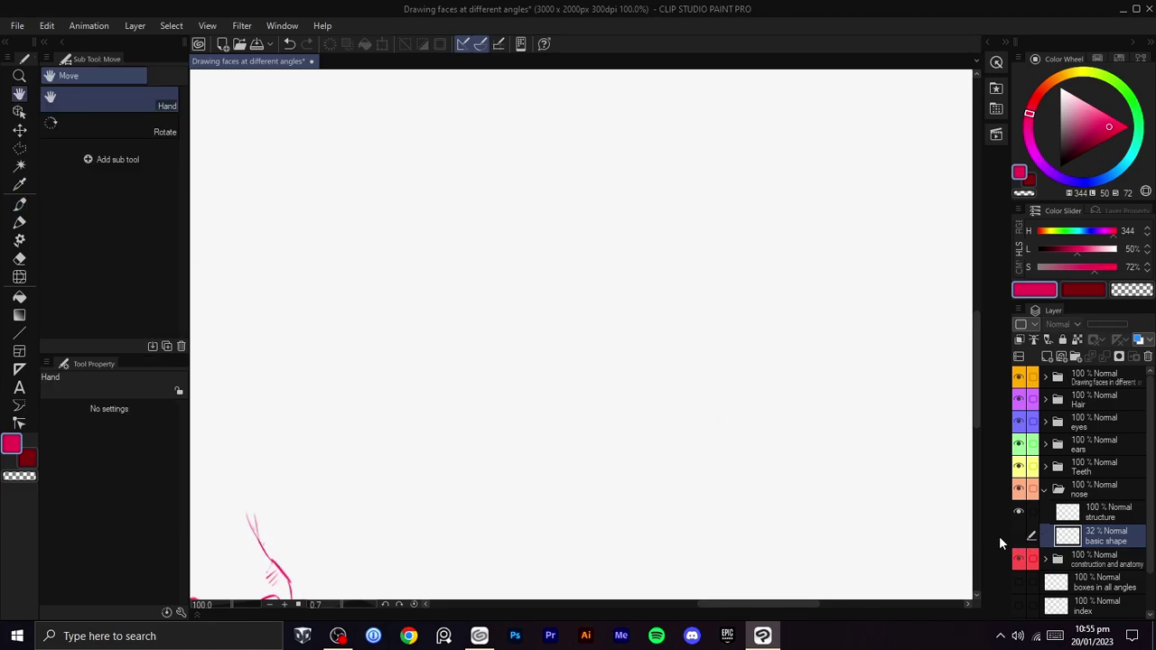
{"action": "left_click", "coordinate": [1009, 535]}
{"action": "mouse_move", "coordinate": [665, 454]}
{"action": "left_mouse_down"}
{"action": "mouse_move", "coordinate": [674, 425]}
{"action": "mouse_move", "coordinate": [607, 442]}
{"action": "mouse_move", "coordinate": [647, 450]}
{"action": "left_mouse_up"}
{"action": "left_click", "coordinate": [1052, 511]}
{"action": "key", "text": "ctrl+z"}
{"action": "left_click", "coordinate": [1079, 538]}
- Sketch the rounded front curve of the sixth nose's tip below the wedge's lower left corner
{"action": "mouse_move", "coordinate": [628, 404]}
{"action": "left_mouse_down"}
{"action": "mouse_move", "coordinate": [604, 421]}
{"action": "mouse_move", "coordinate": [631, 442]}
{"action": "mouse_move", "coordinate": [690, 442]}
{"action": "left_mouse_up"}
{"action": "key", "text": "ctrl+z"}
{"action": "key", "text": "ctrl+z"}
{"action": "left_click_drag", "start_coordinate": [635, 398], "coordinate": [650, 442]}
{"action": "key", "text": "ctrl+z"}
{"action": "mouse_move", "coordinate": [622, 397]}
{"action": "left_mouse_down"}
{"action": "mouse_move", "coordinate": [672, 442]}
{"action": "mouse_move", "coordinate": [753, 406]}
{"action": "left_mouse_up"}
{"action": "key", "text": "ctrl+z"}
{"action": "left_click_drag", "start_coordinate": [653, 446], "coordinate": [751, 401]}
{"action": "key", "text": "ctrl+z"}
{"action": "left_click_drag", "start_coordinate": [654, 445], "coordinate": [706, 416]}
{"action": "key", "text": "ctrl+z"}
{"action": "key", "text": "ctrl+z"}
- Close the sixth nose's tip into an oval with an upper arc crossing the wedge's base
{"action": "mouse_move", "coordinate": [619, 400]}
{"action": "left_mouse_down"}
{"action": "mouse_move", "coordinate": [659, 444]}
{"action": "mouse_move", "coordinate": [725, 424]}
{"action": "mouse_move", "coordinate": [669, 383]}
{"action": "left_mouse_up"}
{"action": "key", "text": "ctrl+z"}
{"action": "key", "text": "ctrl+z"}
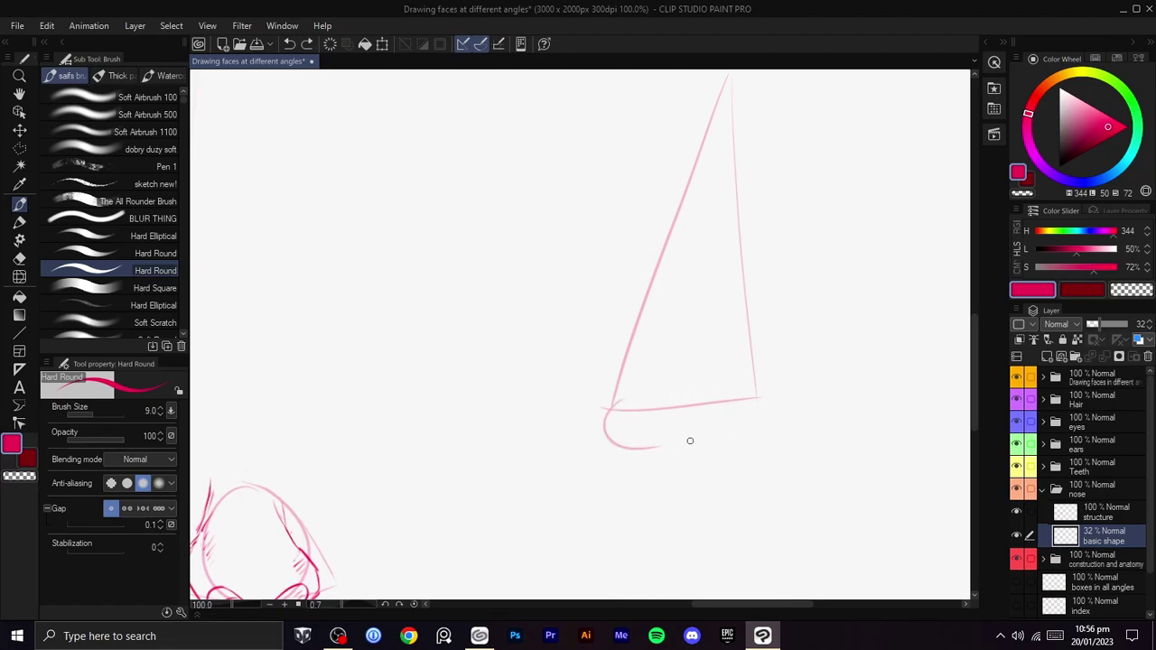
{"action": "mouse_move", "coordinate": [640, 449]}
{"action": "left_mouse_down"}
{"action": "mouse_move", "coordinate": [737, 410]}
{"action": "mouse_move", "coordinate": [670, 384]}
{"action": "left_mouse_up"}
{"action": "key", "text": "ctrl+z"}
{"action": "key", "text": "ctrl+z"}
{"action": "key", "text": "ctrl+z"}
{"action": "mouse_move", "coordinate": [603, 415]}
{"action": "left_mouse_down"}
{"action": "mouse_move", "coordinate": [740, 435]}
{"action": "mouse_move", "coordinate": [676, 388]}
{"action": "mouse_move", "coordinate": [627, 407]}
{"action": "left_mouse_up"}
- On the structure layer, outline the upper part of the sixth nose's bridge down along the wedge's sloping front edge
{"action": "left_click", "coordinate": [1097, 511]}
{"action": "left_click_drag", "start_coordinate": [952, 480], "coordinate": [779, 355]}
{"action": "left_click_drag", "start_coordinate": [671, 388], "coordinate": [712, 468]}
{"action": "mouse_move", "coordinate": [790, 197]}
{"action": "left_mouse_down"}
{"action": "mouse_move", "coordinate": [574, 401]}
{"action": "mouse_move", "coordinate": [642, 359]}
{"action": "left_mouse_up"}
{"action": "key", "text": "ctrl+z"}
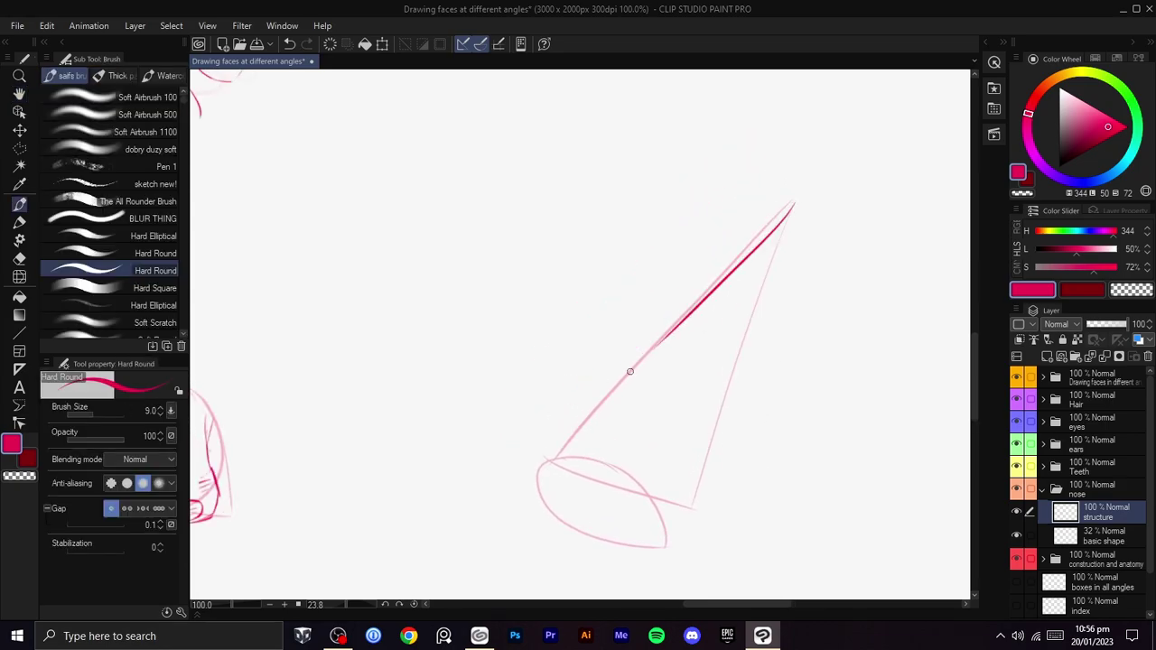
{"action": "key", "text": "ctrl+z"}
{"action": "left_click_drag", "start_coordinate": [790, 206], "coordinate": [606, 400]}
{"action": "key", "text": "ctrl+z"}
{"action": "left_click_drag", "start_coordinate": [791, 206], "coordinate": [629, 379]}
{"action": "key", "text": "ctrl+z"}
{"action": "left_click_drag", "start_coordinate": [799, 204], "coordinate": [626, 360]}
- Try to continue the sixth nose's bridge line down the wedge's front edge and around the tip
{"action": "left_click_drag", "start_coordinate": [665, 317], "coordinate": [554, 430]}
{"action": "key", "text": "ctrl+z"}
{"action": "left_click_drag", "start_coordinate": [621, 366], "coordinate": [540, 465]}
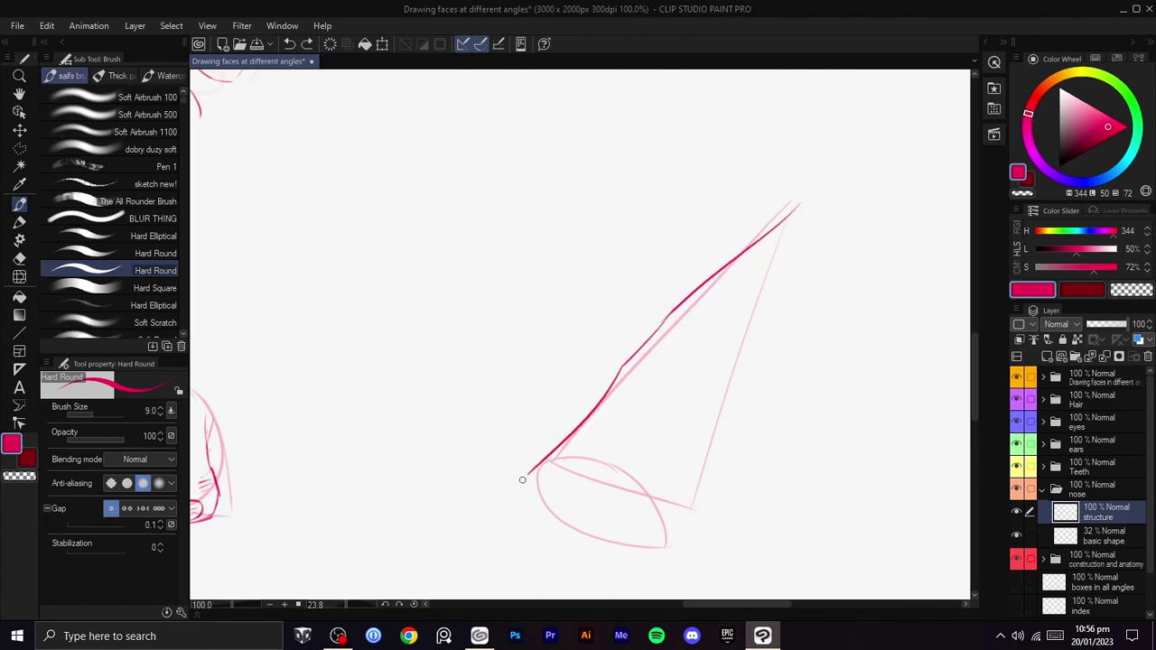
{"action": "key", "text": "ctrl+z"}
{"action": "mouse_move", "coordinate": [622, 366]}
{"action": "left_mouse_down"}
{"action": "mouse_move", "coordinate": [542, 457]}
{"action": "mouse_move", "coordinate": [538, 479]}
{"action": "mouse_move", "coordinate": [569, 523]}
{"action": "left_mouse_up"}
{"action": "key", "text": "ctrl+z"}
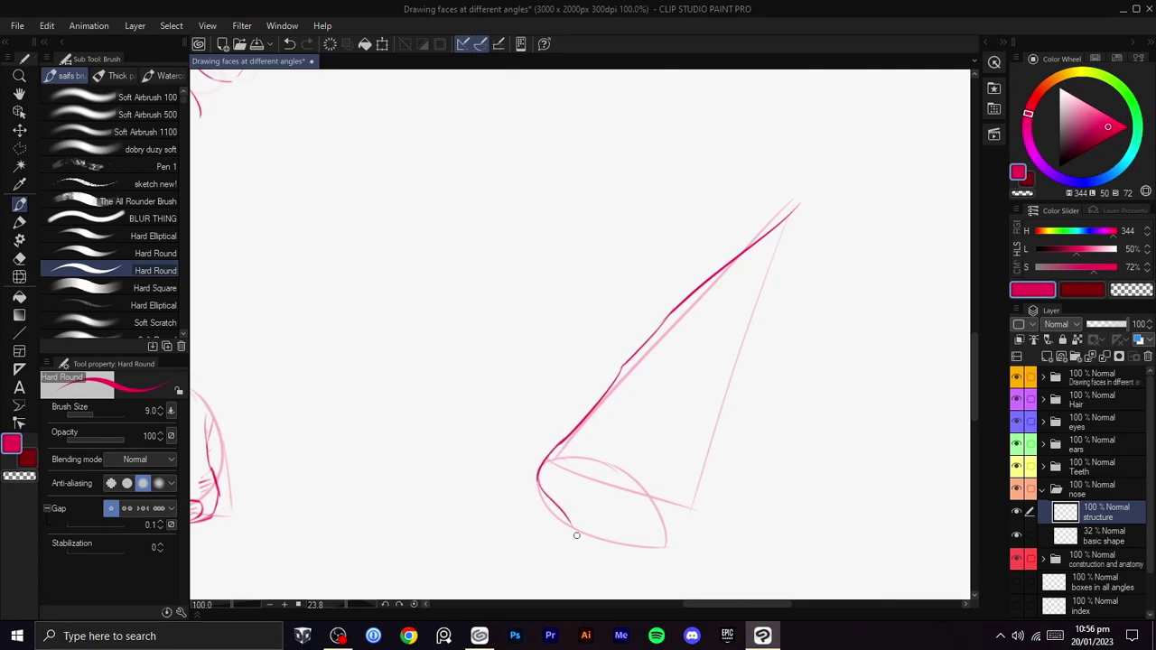
{"action": "key", "text": "shift+space"}
{"action": "left_click_drag", "start_coordinate": [720, 512], "coordinate": [775, 444]}
{"action": "key", "text": "space"}
{"action": "left_click_drag", "start_coordinate": [739, 428], "coordinate": [718, 363]}
{"action": "key", "text": "ctrl+z"}
{"action": "key", "text": "ctrl+z"}
{"action": "key", "text": "ctrl+z"}
- Draw the lower half of the sixth nose's bridge with a slight inward dip, running into the tip
{"action": "left_click_drag", "start_coordinate": [786, 382], "coordinate": [743, 472]}
{"action": "left_click_drag", "start_coordinate": [616, 281], "coordinate": [544, 382]}
{"action": "key", "text": "ctrl+z"}
{"action": "left_click_drag", "start_coordinate": [611, 284], "coordinate": [572, 353]}
{"action": "key", "text": "ctrl+z"}
{"action": "mouse_move", "coordinate": [608, 285]}
{"action": "left_mouse_down"}
{"action": "mouse_move", "coordinate": [494, 442]}
{"action": "mouse_move", "coordinate": [550, 525]}
{"action": "left_mouse_up"}
- Outline the underside of the sixth nose's tip with an oval nostril, the wing's lower edge and a curve towards the upper lip
{"action": "mouse_move", "coordinate": [709, 439]}
{"action": "left_mouse_down"}
{"action": "mouse_move", "coordinate": [738, 387]}
{"action": "mouse_move", "coordinate": [733, 356]}
{"action": "left_mouse_up"}
{"action": "key", "text": "ctrl+z"}
{"action": "mouse_move", "coordinate": [648, 475]}
{"action": "left_mouse_down"}
{"action": "mouse_move", "coordinate": [671, 533]}
{"action": "mouse_move", "coordinate": [667, 515]}
{"action": "left_mouse_up"}
{"action": "mouse_move", "coordinate": [616, 453]}
{"action": "left_mouse_down"}
{"action": "mouse_move", "coordinate": [595, 444]}
{"action": "mouse_move", "coordinate": [622, 456]}
{"action": "mouse_move", "coordinate": [675, 443]}
{"action": "mouse_move", "coordinate": [673, 400]}
{"action": "mouse_move", "coordinate": [623, 358]}
{"action": "left_mouse_up"}
{"action": "key", "text": "ctrl+z"}
{"action": "key", "text": "ctrl+z"}
{"action": "key", "text": "space"}
{"action": "key", "text": "ctrl+z"}
{"action": "key", "text": "shift+space"}
{"action": "left_click_drag", "start_coordinate": [726, 394], "coordinate": [672, 496]}
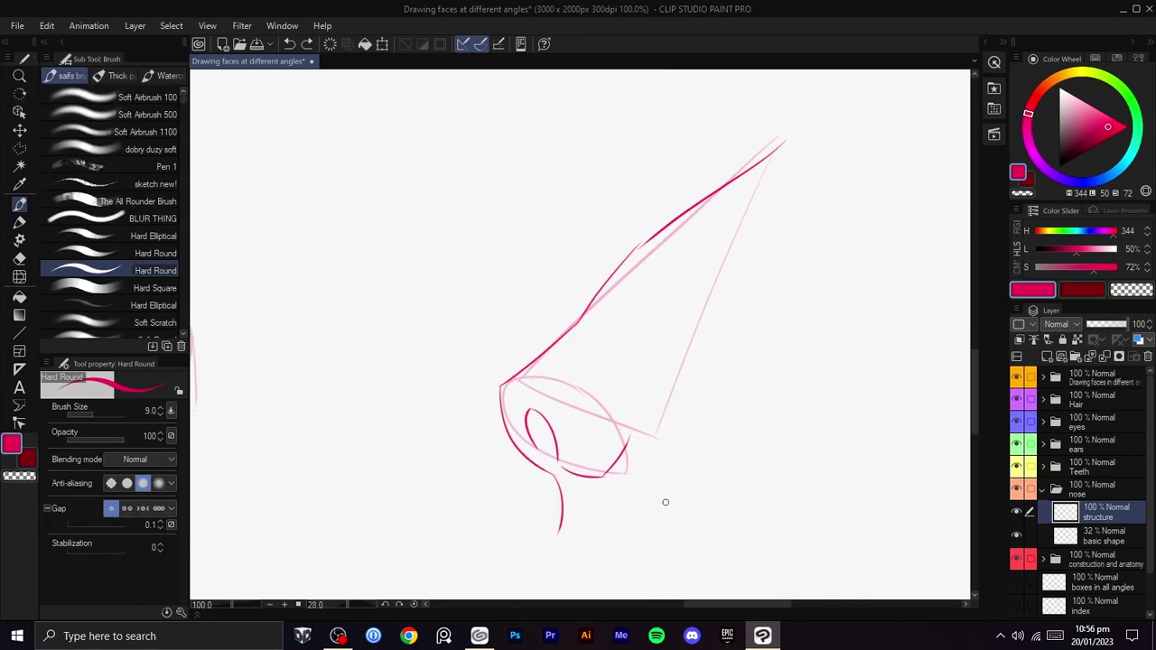
- Hatch the sixth nose's nostril and add an angular edge under the tip and a short crease above the wing
{"action": "mouse_move", "coordinate": [623, 379]}
{"action": "left_mouse_down"}
{"action": "mouse_move", "coordinate": [630, 432]}
{"action": "mouse_move", "coordinate": [673, 408]}
{"action": "mouse_move", "coordinate": [627, 401]}
{"action": "mouse_move", "coordinate": [576, 455]}
{"action": "left_mouse_up"}
{"action": "key", "text": "ctrl+z"}
{"action": "key", "text": "ctrl+z"}
{"action": "key", "text": "space"}
{"action": "key", "text": "space"}
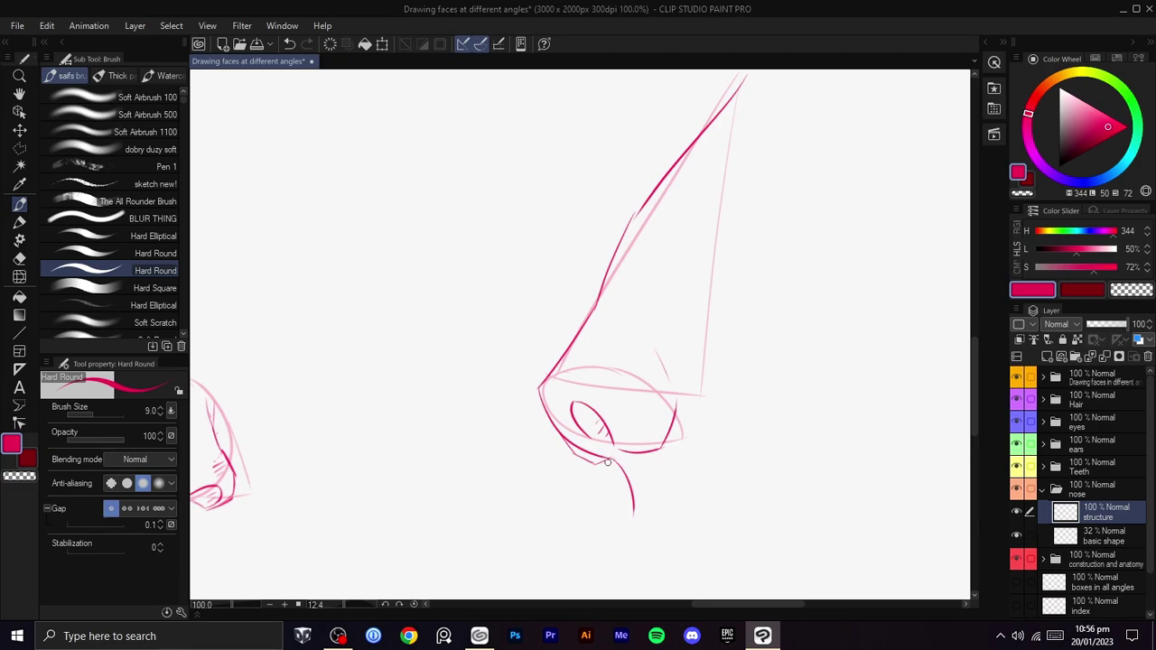
- Try several strokes rising from the sixth nose's wing towards the side of the bridge
{"action": "scroll", "coordinate": [606, 462], "scroll_direction": "down", "scroll_amount": 2}
{"action": "left_click_drag", "start_coordinate": [686, 426], "coordinate": [698, 420]}
{"action": "left_click_drag", "start_coordinate": [709, 429], "coordinate": [718, 410]}
{"action": "mouse_move", "coordinate": [672, 397]}
{"action": "left_mouse_down"}
{"action": "mouse_move", "coordinate": [682, 433]}
{"action": "mouse_move", "coordinate": [666, 384]}
{"action": "mouse_move", "coordinate": [631, 353]}
{"action": "left_mouse_up"}
{"action": "key", "text": "ctrl+z"}
{"action": "key", "text": "ctrl+z"}
{"action": "left_click_drag", "start_coordinate": [673, 425], "coordinate": [625, 339]}
{"action": "key", "text": "ctrl+z"}
{"action": "mouse_move", "coordinate": [653, 388]}
{"action": "left_mouse_down"}
{"action": "mouse_move", "coordinate": [600, 320]}
{"action": "mouse_move", "coordinate": [650, 380]}
{"action": "mouse_move", "coordinate": [649, 364]}
{"action": "mouse_move", "coordinate": [627, 346]}
{"action": "left_mouse_up"}
{"action": "key", "text": "ctrl+z"}
{"action": "key", "text": "ctrl+z"}
{"action": "mouse_move", "coordinate": [680, 412]}
{"action": "left_mouse_down"}
{"action": "mouse_move", "coordinate": [665, 399]}
{"action": "mouse_move", "coordinate": [672, 364]}
{"action": "mouse_move", "coordinate": [676, 403]}
{"action": "left_mouse_up"}
{"action": "key", "text": "ctrl+z"}
{"action": "scroll", "coordinate": [687, 425], "scroll_direction": "up", "scroll_amount": 1}
{"action": "mouse_move", "coordinate": [647, 363]}
{"action": "left_mouse_down"}
{"action": "mouse_move", "coordinate": [640, 349]}
{"action": "mouse_move", "coordinate": [667, 390]}
{"action": "left_mouse_up"}
{"action": "key", "text": "ctrl+z"}
{"action": "mouse_move", "coordinate": [632, 340]}
{"action": "left_mouse_down"}
{"action": "mouse_move", "coordinate": [669, 486]}
{"action": "mouse_move", "coordinate": [571, 507]}
{"action": "mouse_move", "coordinate": [541, 423]}
{"action": "mouse_move", "coordinate": [562, 415]}
{"action": "mouse_move", "coordinate": [529, 427]}
{"action": "mouse_move", "coordinate": [626, 317]}
{"action": "mouse_move", "coordinate": [514, 440]}
{"action": "left_mouse_up"}
{"action": "key", "text": "r"}
{"action": "key", "text": "ctrl+z"}
{"action": "scroll", "coordinate": [551, 438], "scroll_direction": "up", "scroll_amount": 1}
{"action": "key", "text": "b"}
{"action": "key", "text": "ctrl+z"}
{"action": "key", "text": "ctrl+z"}
{"action": "mouse_move", "coordinate": [602, 358]}
{"action": "left_mouse_down"}
{"action": "mouse_move", "coordinate": [536, 424]}
{"action": "mouse_move", "coordinate": [601, 354]}
{"action": "left_mouse_up"}
{"action": "key", "text": "ctrl+z"}
{"action": "key", "text": "ctrl+z"}
- Draw the back contour of the sixth nose's side plane as angled lines just outside the wedge's rear edge
{"action": "key", "text": "space"}
{"action": "left_click_drag", "start_coordinate": [704, 383], "coordinate": [578, 404]}
{"action": "scroll", "coordinate": [754, 428], "scroll_direction": "down", "scroll_amount": 2}
{"action": "key", "text": "r"}
{"action": "left_click_drag", "start_coordinate": [766, 428], "coordinate": [778, 289]}
{"action": "scroll", "coordinate": [778, 287], "scroll_direction": "up", "scroll_amount": 1}
{"action": "key", "text": "b"}
{"action": "key", "text": "ctrl+z"}
{"action": "left_click_drag", "start_coordinate": [872, 212], "coordinate": [782, 351]}
{"action": "key", "text": "space"}
{"action": "left_click_drag", "start_coordinate": [815, 303], "coordinate": [779, 278]}
{"action": "key", "text": "ctrl+z"}
{"action": "key", "text": "shift+space"}
{"action": "left_click_drag", "start_coordinate": [869, 249], "coordinate": [799, 384]}
{"action": "key", "text": "space"}
{"action": "left_click_drag", "start_coordinate": [779, 395], "coordinate": [747, 322]}
{"action": "mouse_move", "coordinate": [889, 265]}
{"action": "left_mouse_down"}
{"action": "mouse_move", "coordinate": [617, 374]}
{"action": "mouse_move", "coordinate": [522, 355]}
{"action": "left_mouse_up"}
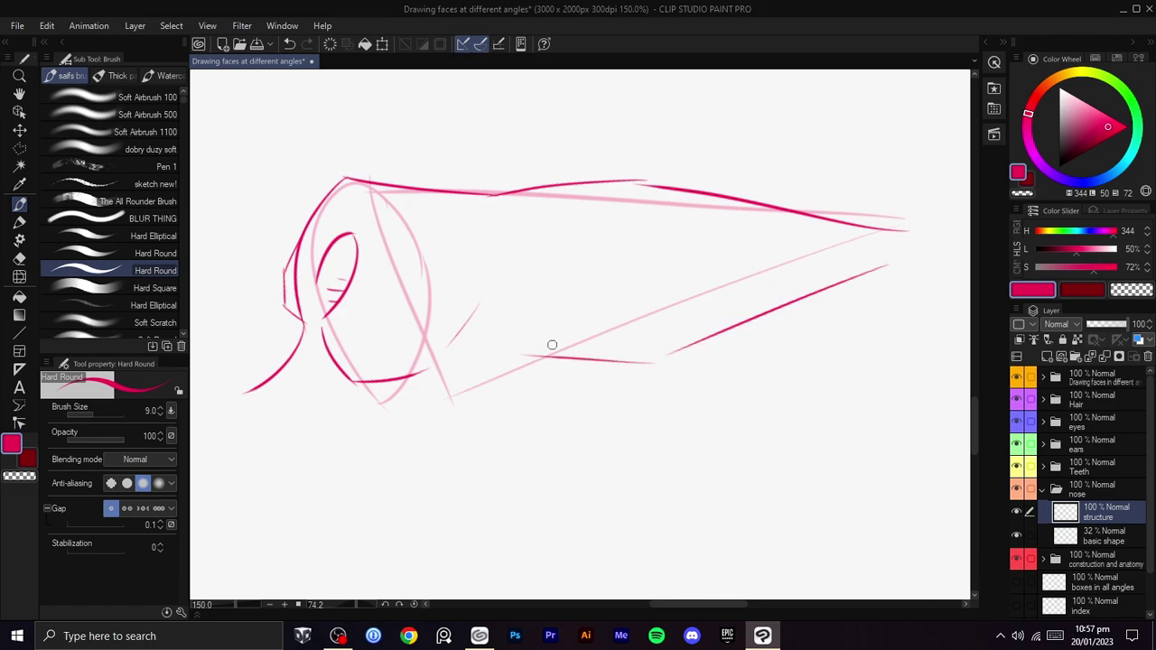
- Try shading the sixth nose's side plane with long strokes running parallel to the wedge's rear edge
{"action": "key", "text": "shift+space"}
{"action": "key", "text": "space"}
{"action": "mouse_move", "coordinate": [742, 363]}
{"action": "left_mouse_down"}
{"action": "mouse_move", "coordinate": [681, 307]}
{"action": "mouse_move", "coordinate": [704, 325]}
{"action": "left_mouse_up"}
{"action": "left_click_drag", "start_coordinate": [771, 192], "coordinate": [592, 270]}
{"action": "key", "text": "ctrl+z"}
{"action": "mouse_move", "coordinate": [828, 179]}
{"action": "left_mouse_down"}
{"action": "mouse_move", "coordinate": [737, 270]}
{"action": "mouse_move", "coordinate": [650, 329]}
{"action": "left_mouse_up"}
{"action": "left_click_drag", "start_coordinate": [703, 273], "coordinate": [605, 341]}
{"action": "left_click_drag", "start_coordinate": [642, 295], "coordinate": [549, 361]}
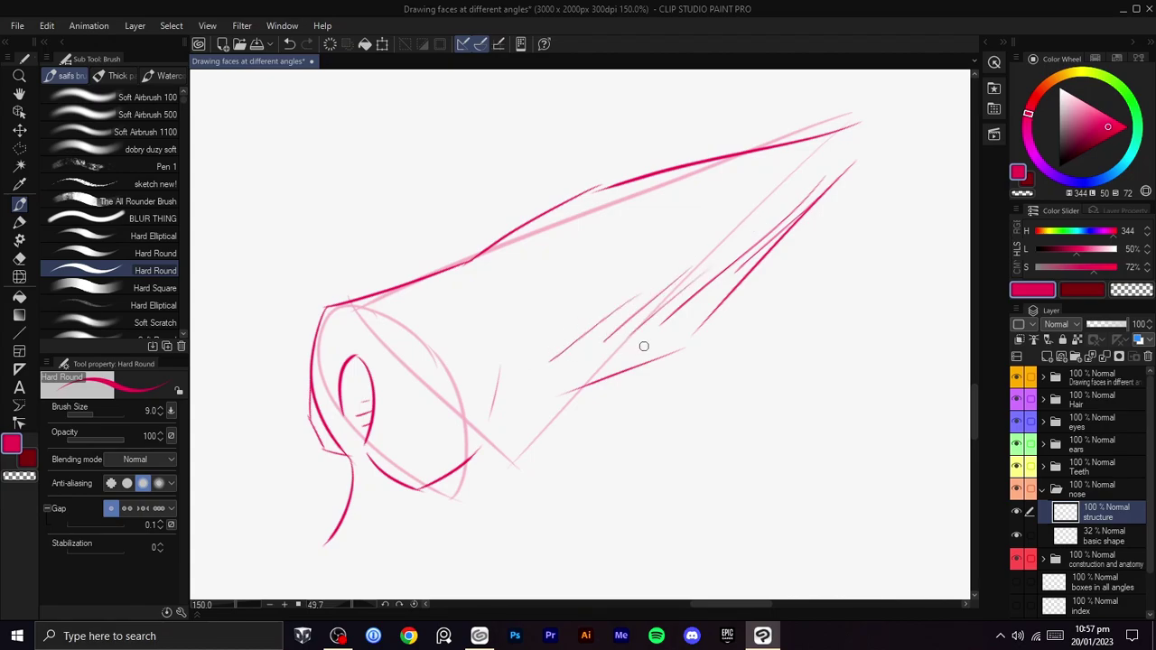
{"action": "left_click_drag", "start_coordinate": [598, 298], "coordinate": [572, 322]}
{"action": "left_click_drag", "start_coordinate": [554, 326], "coordinate": [540, 334]}
{"action": "scroll", "coordinate": [497, 321], "scroll_direction": "down", "scroll_amount": 3}
{"action": "key", "text": "r"}
{"action": "left_click_drag", "start_coordinate": [646, 337], "coordinate": [705, 389]}
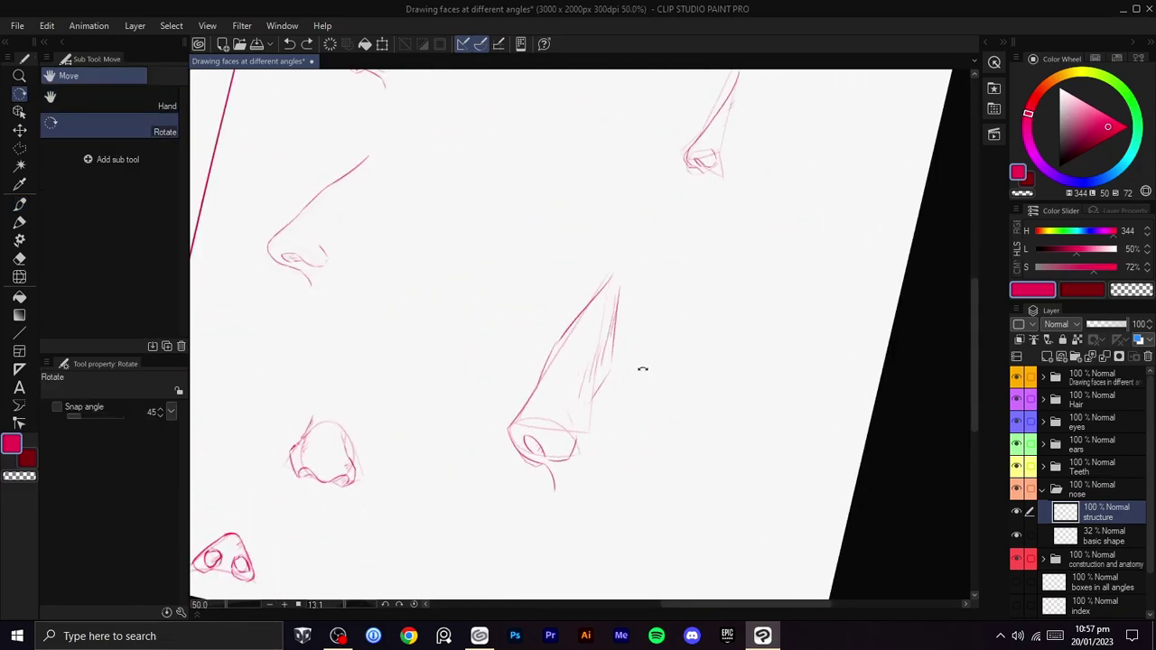
{"action": "key", "text": "ctrl+z"}
{"action": "key", "text": "ctrl+z"}
{"action": "key", "text": "ctrl+z"}
- Hatch the sixth nose's side plane with short, steep parallel strokes from near the bridge's top down towards the wing
{"action": "left_click_drag", "start_coordinate": [618, 283], "coordinate": [612, 359]}
{"action": "scroll", "coordinate": [617, 327], "scroll_direction": "up", "scroll_amount": 2}
{"action": "mouse_move", "coordinate": [608, 296]}
{"action": "left_mouse_down"}
{"action": "mouse_move", "coordinate": [637, 252]}
{"action": "mouse_move", "coordinate": [647, 288]}
{"action": "left_mouse_up"}
{"action": "key", "text": "ctrl+z"}
{"action": "left_click_drag", "start_coordinate": [639, 239], "coordinate": [635, 316]}
{"action": "key", "text": "ctrl+z"}
{"action": "left_click_drag", "start_coordinate": [640, 225], "coordinate": [635, 310]}
{"action": "left_click_drag", "start_coordinate": [629, 256], "coordinate": [635, 335]}
{"action": "mouse_move", "coordinate": [630, 289]}
{"action": "left_mouse_down"}
{"action": "mouse_move", "coordinate": [598, 315]}
{"action": "mouse_move", "coordinate": [616, 374]}
{"action": "left_mouse_up"}
{"action": "left_click_drag", "start_coordinate": [611, 328], "coordinate": [601, 390]}
{"action": "mouse_move", "coordinate": [595, 333]}
{"action": "left_mouse_down"}
{"action": "mouse_move", "coordinate": [597, 380]}
{"action": "mouse_move", "coordinate": [575, 352]}
{"action": "mouse_move", "coordinate": [593, 408]}
{"action": "left_mouse_up"}
{"action": "left_click_drag", "start_coordinate": [584, 359], "coordinate": [579, 432]}
{"action": "left_click_drag", "start_coordinate": [579, 408], "coordinate": [592, 451]}
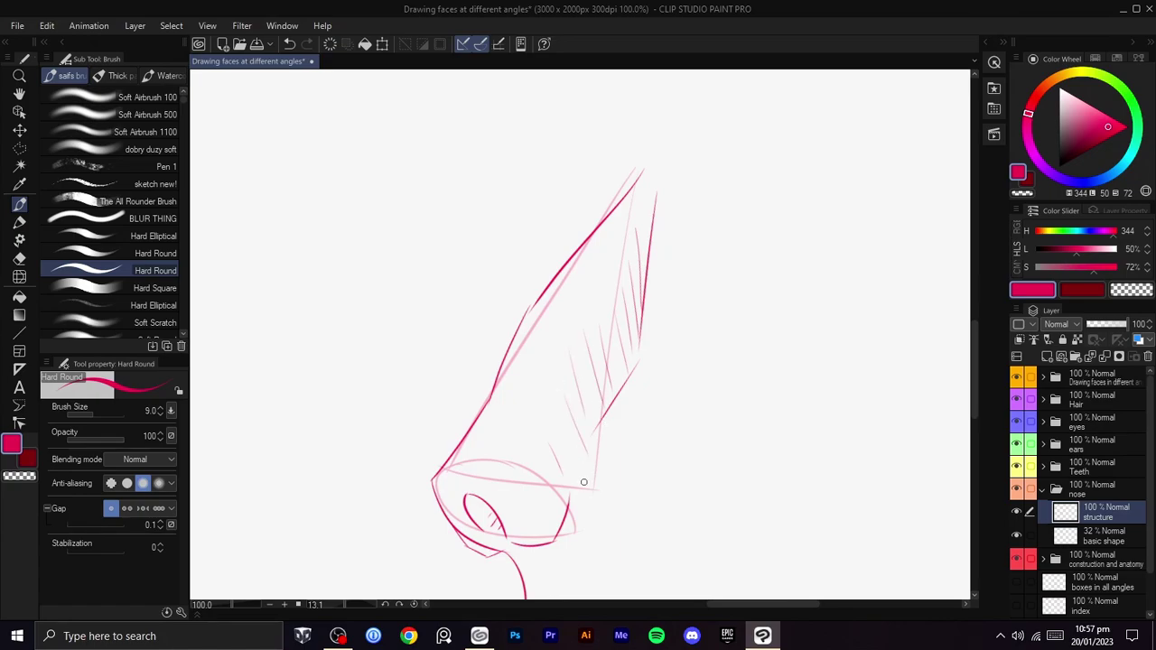
- Hide the basic shape layer to check the sixth nose's structure lines alone
{"action": "left_click", "coordinate": [1018, 536]}
{"action": "key", "text": "ctrl+minus"}
{"action": "key", "text": "ctrl+minus"}
{"action": "key", "text": "ctrl+minus"}
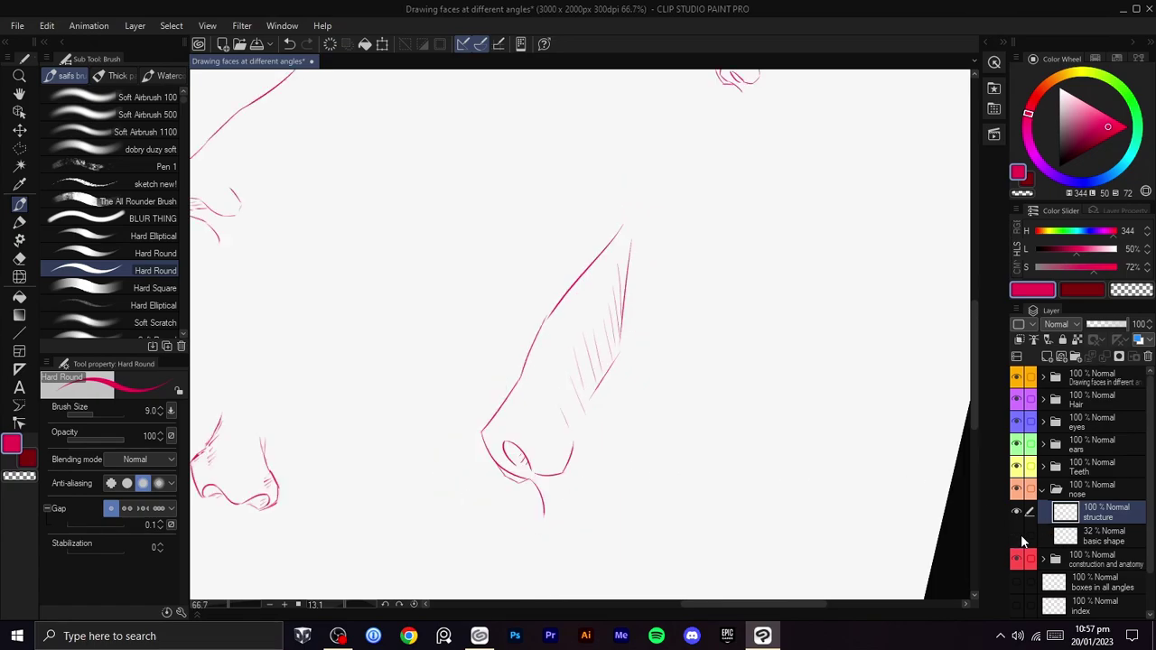
- Add a few more hatching strokes to the sixth nose's side plane
{"action": "key", "text": "shift+space"}
{"action": "left_click_drag", "start_coordinate": [951, 531], "coordinate": [840, 416]}
{"action": "key", "text": "space"}
{"action": "left_click_drag", "start_coordinate": [768, 437], "coordinate": [832, 464]}
{"action": "scroll", "coordinate": [727, 418], "scroll_direction": "up", "scroll_amount": 3}
{"action": "left_click_drag", "start_coordinate": [552, 279], "coordinate": [551, 361]}
{"action": "key", "text": "ctrl+z"}
{"action": "left_click_drag", "start_coordinate": [546, 314], "coordinate": [549, 393]}
{"action": "left_click_drag", "start_coordinate": [529, 353], "coordinate": [538, 376]}
{"action": "mouse_move", "coordinate": [530, 371]}
{"action": "left_mouse_down"}
{"action": "mouse_move", "coordinate": [535, 392]}
{"action": "mouse_move", "coordinate": [730, 292]}
{"action": "mouse_move", "coordinate": [704, 303]}
{"action": "mouse_move", "coordinate": [774, 295]}
{"action": "mouse_move", "coordinate": [769, 262]}
{"action": "mouse_move", "coordinate": [764, 291]}
{"action": "left_mouse_up"}
- Show the basic shape layer again and select it together with the structure layer
{"action": "scroll", "coordinate": [547, 412], "scroll_direction": "down", "scroll_amount": 3}
{"action": "key", "text": "shift+space"}
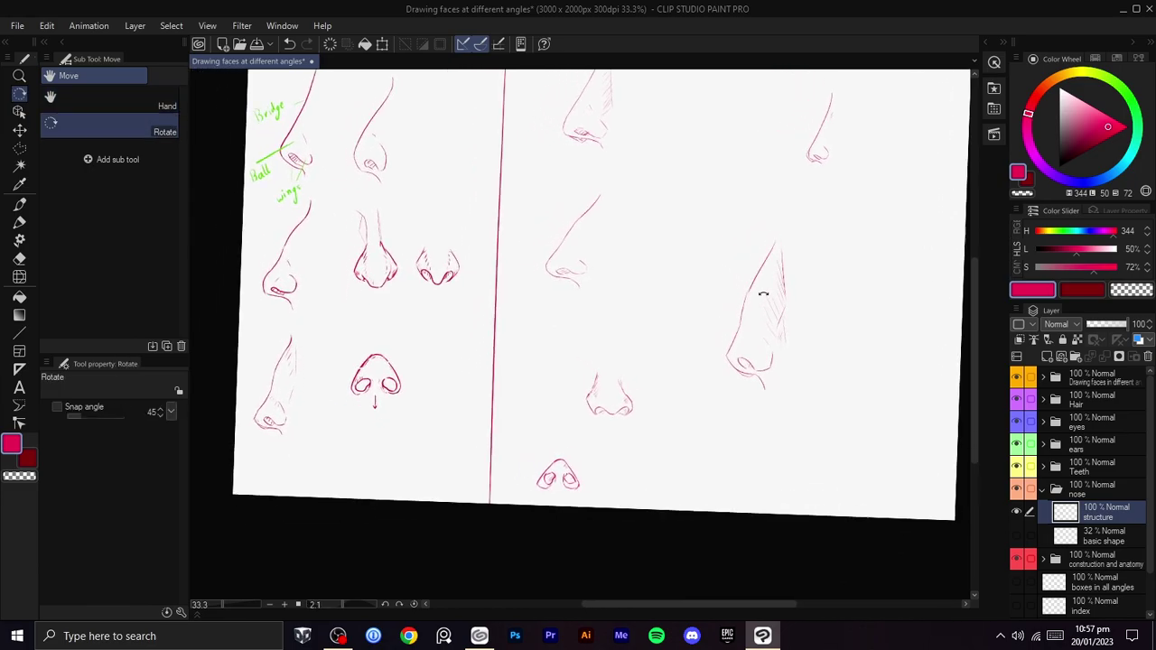
{"action": "key", "text": "h"}
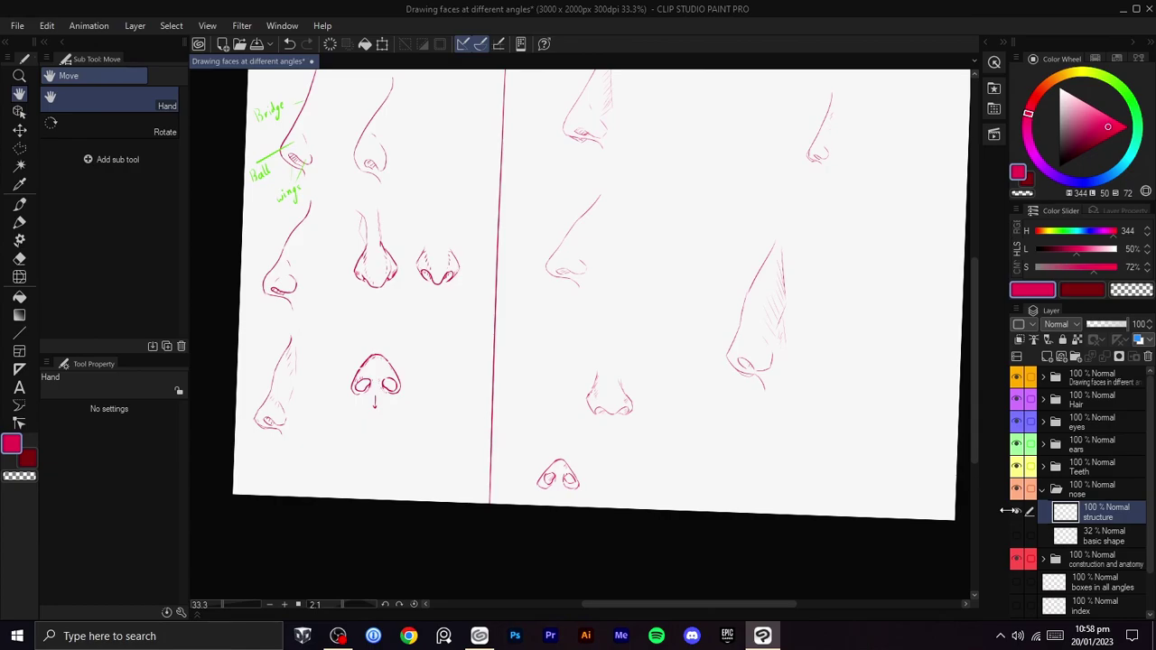
{"action": "left_click_drag", "start_coordinate": [745, 367], "coordinate": [707, 444]}
{"action": "key", "text": "shift+space"}
{"action": "left_click_drag", "start_coordinate": [780, 382], "coordinate": [769, 383]}
{"action": "key", "text": "space"}
{"action": "key", "text": "shift+space"}
{"action": "left_click_drag", "start_coordinate": [769, 383], "coordinate": [788, 372]}
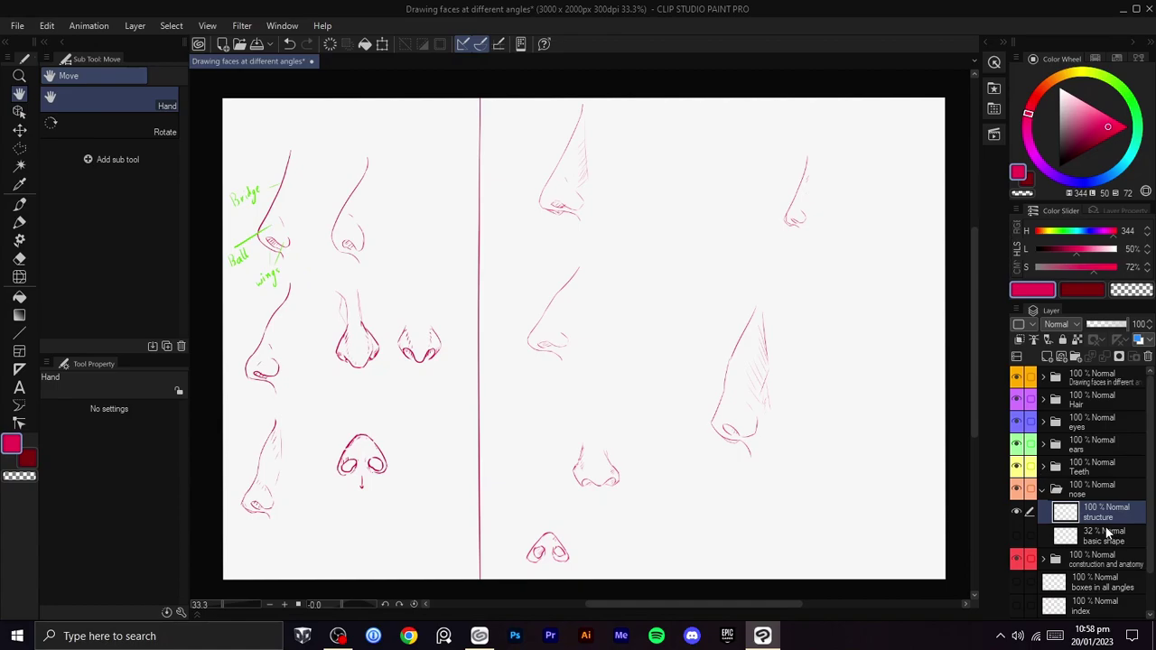
{"action": "left_click", "coordinate": [1107, 535]}
{"action": "left_click", "coordinate": [1016, 536]}
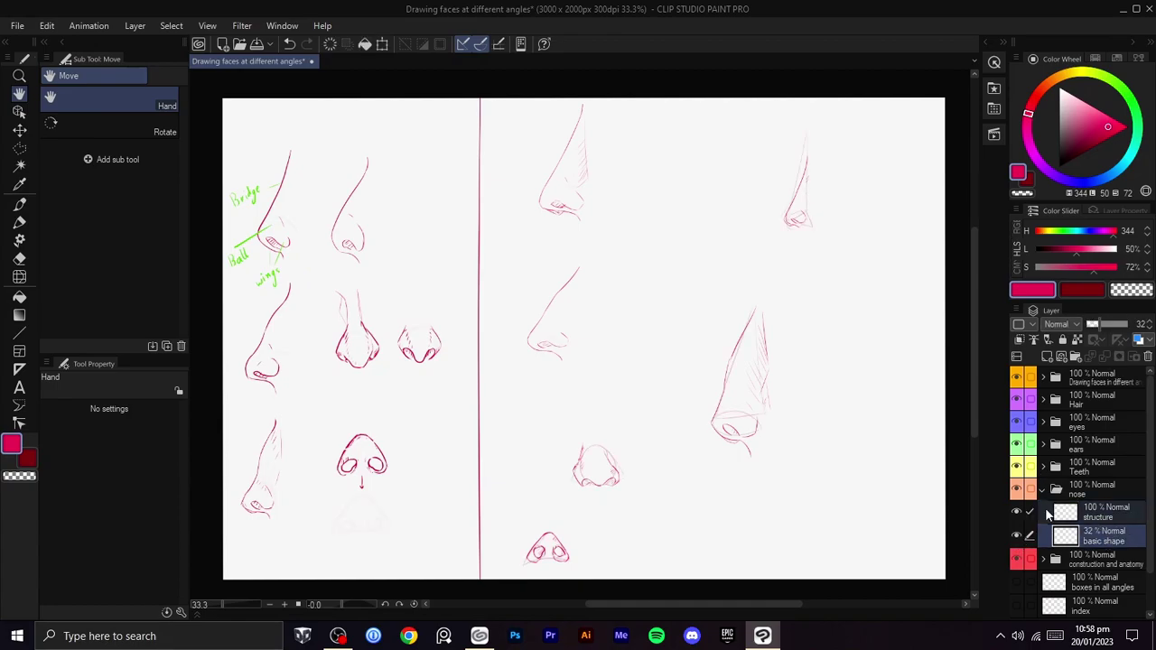
- Select the fifth nose with a polyline selection, enlarge it uniformly to about 123 percent on both layers, and deselect it
{"action": "key", "text": "m"}
{"action": "left_click", "coordinate": [892, 262]}
{"action": "left_click", "coordinate": [764, 259]}
{"action": "left_click", "coordinate": [728, 178]}
{"action": "left_click", "coordinate": [772, 117]}
{"action": "left_click", "coordinate": [810, 104]}
{"action": "left_click", "coordinate": [872, 102]}
{"action": "left_click", "coordinate": [921, 129]}
{"action": "left_click", "coordinate": [890, 260]}
{"action": "left_click", "coordinate": [869, 285]}
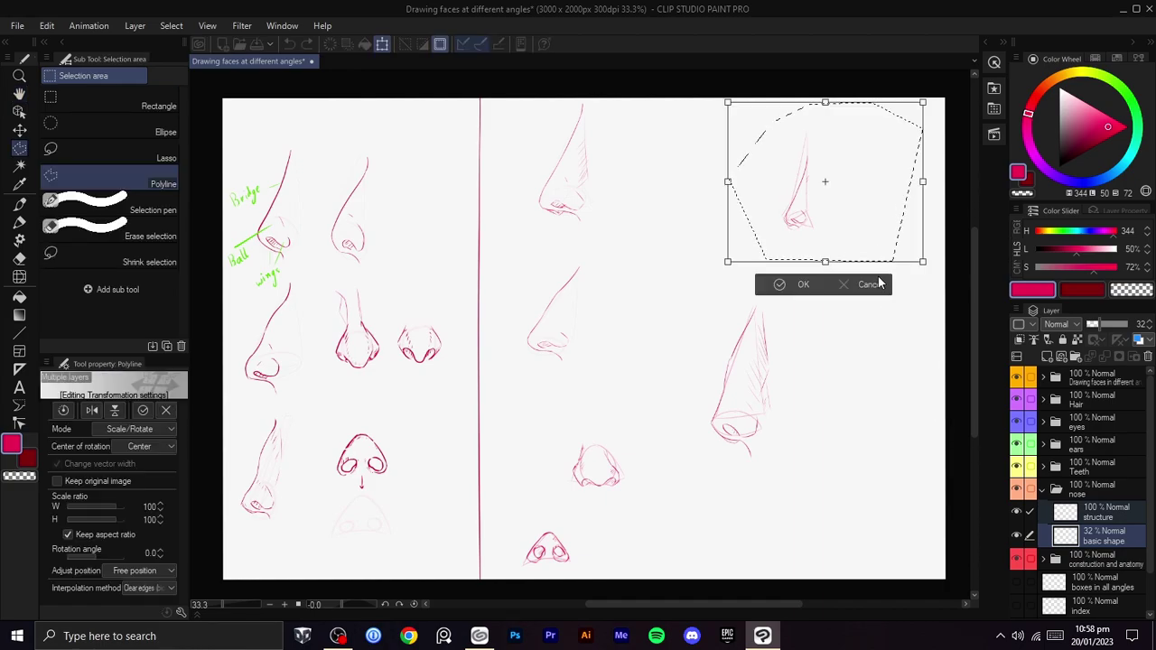
{"action": "left_click_drag", "start_coordinate": [964, 328], "coordinate": [966, 330]}
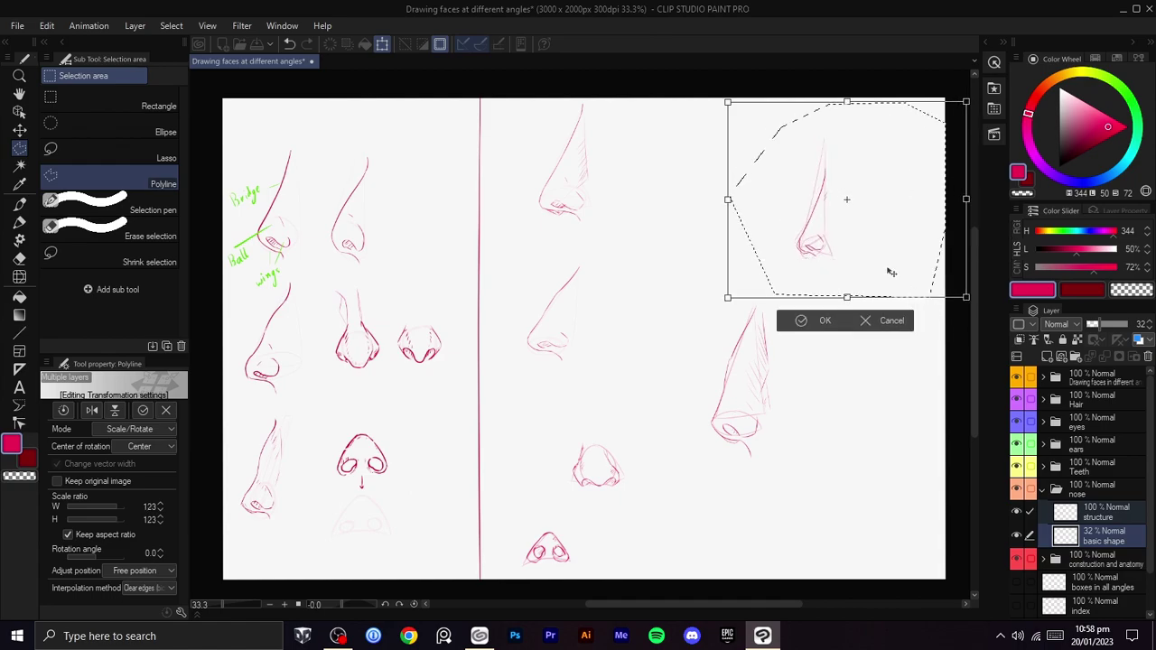
{"action": "left_click_drag", "start_coordinate": [891, 273], "coordinate": [896, 279]}
{"action": "left_click", "coordinate": [816, 331]}
{"action": "left_click", "coordinate": [686, 326]}
{"action": "left_click_drag", "start_coordinate": [740, 266], "coordinate": [761, 237]}
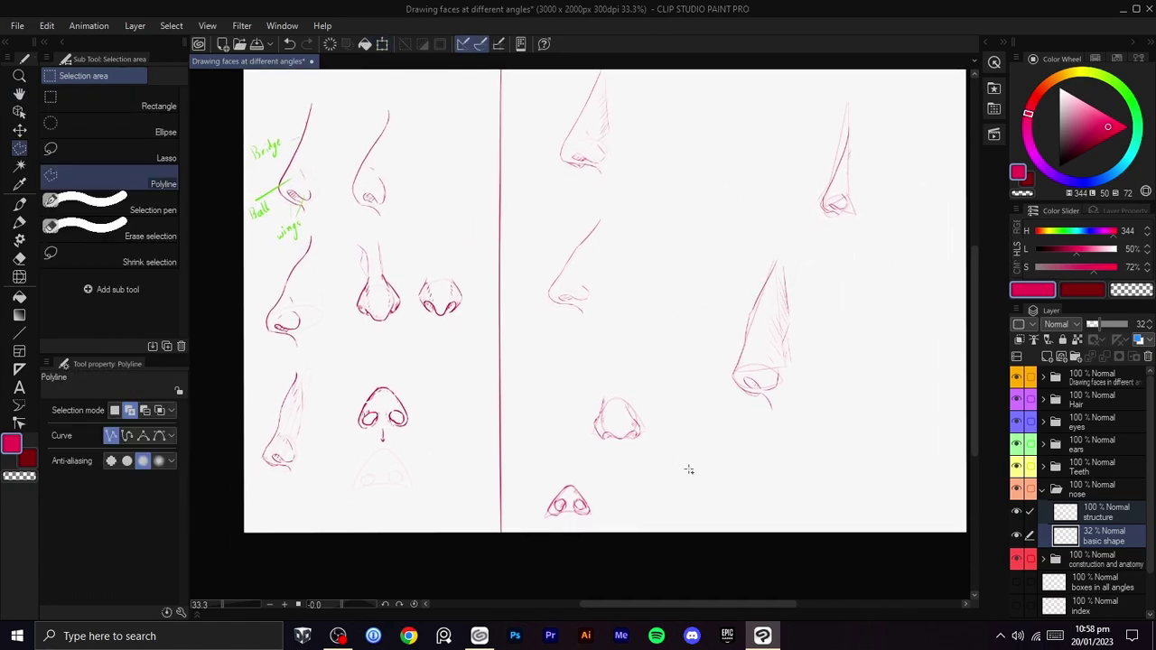
- Hide the nose folder and show the blockout and teeth layers inside the Teeth folder
{"action": "left_click", "coordinate": [1095, 492]}
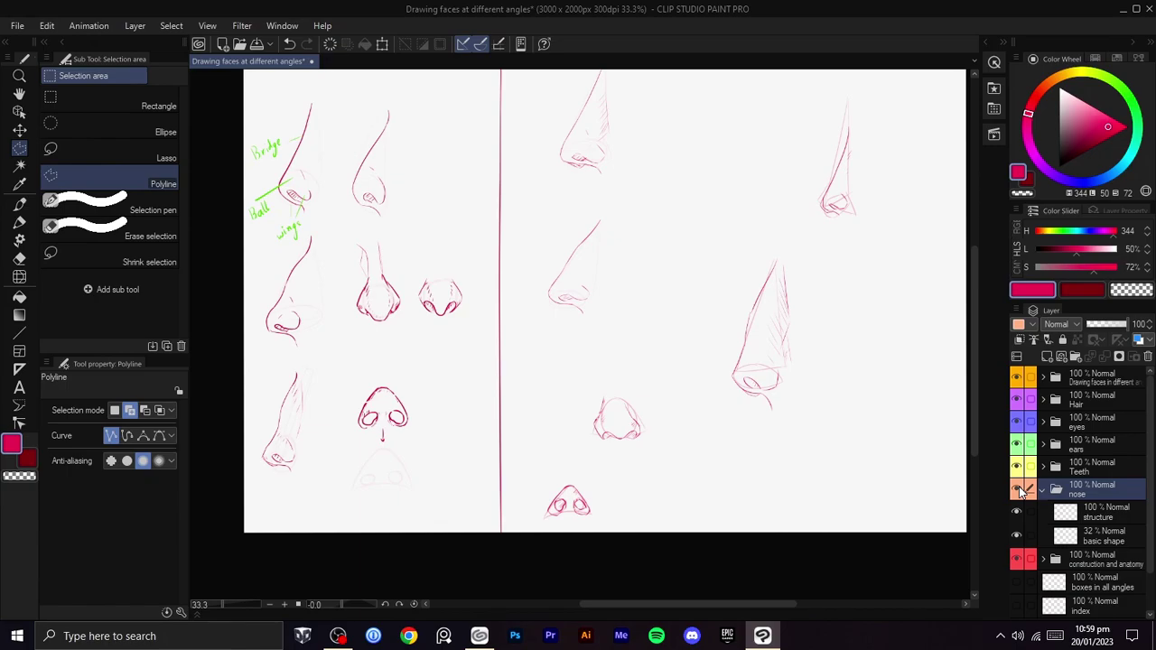
{"action": "left_click", "coordinate": [1016, 488]}
{"action": "left_click", "coordinate": [1043, 466]}
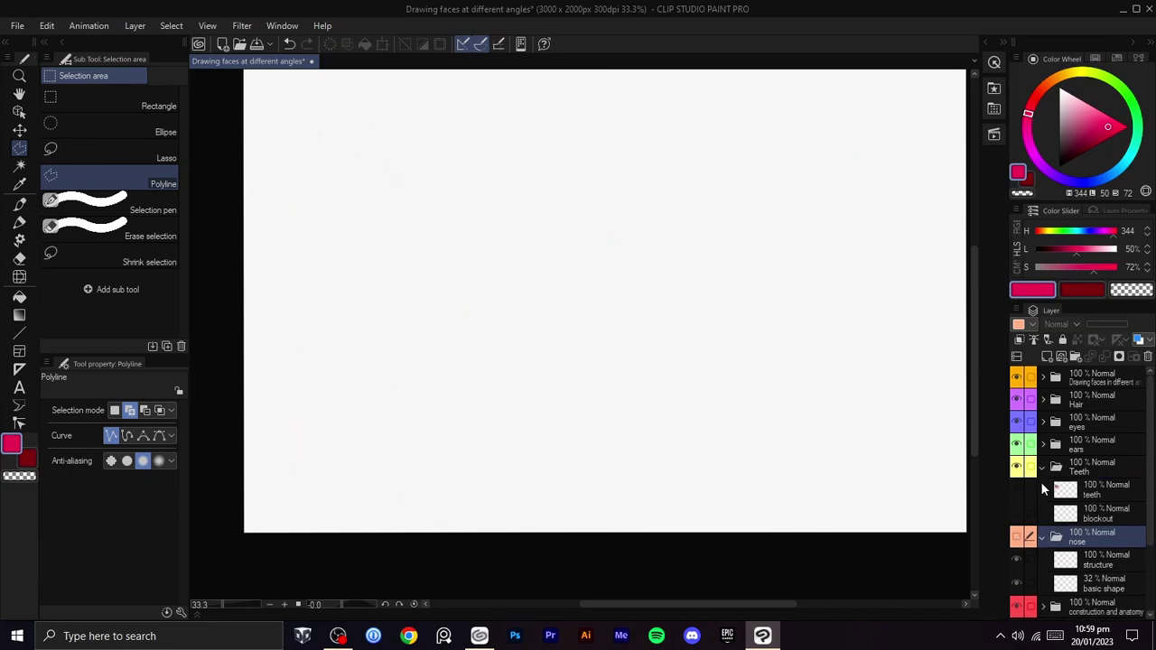
{"action": "left_click", "coordinate": [1017, 513]}
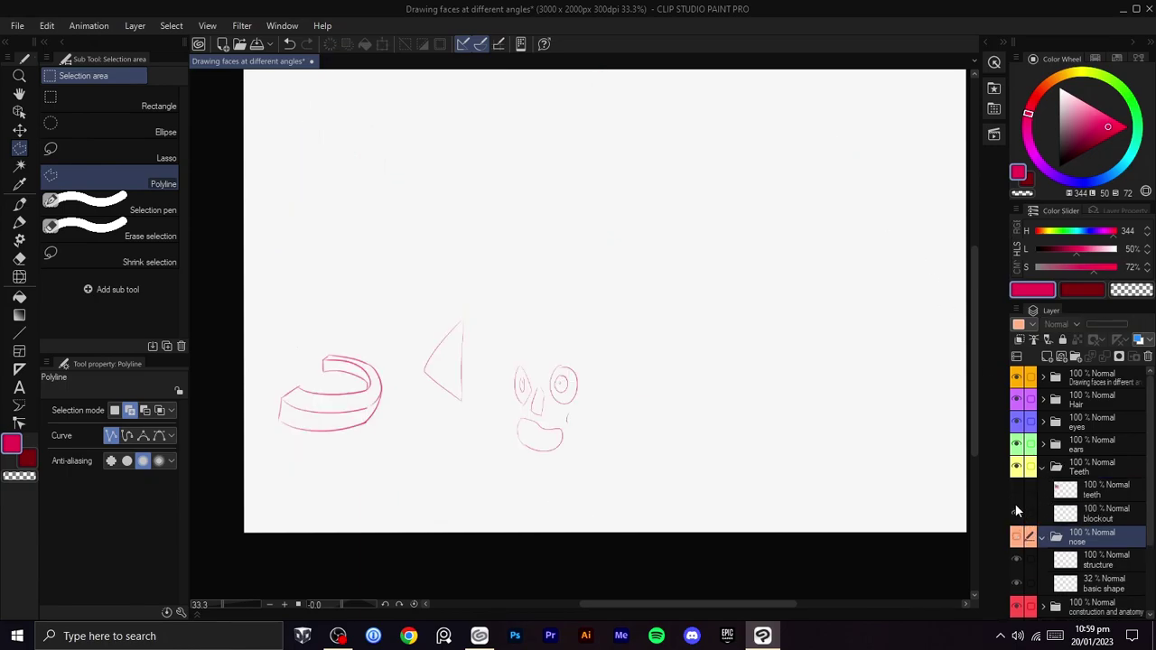
{"action": "left_click", "coordinate": [1016, 489]}
{"action": "key", "text": "space"}
{"action": "left_click_drag", "start_coordinate": [583, 388], "coordinate": [699, 431]}
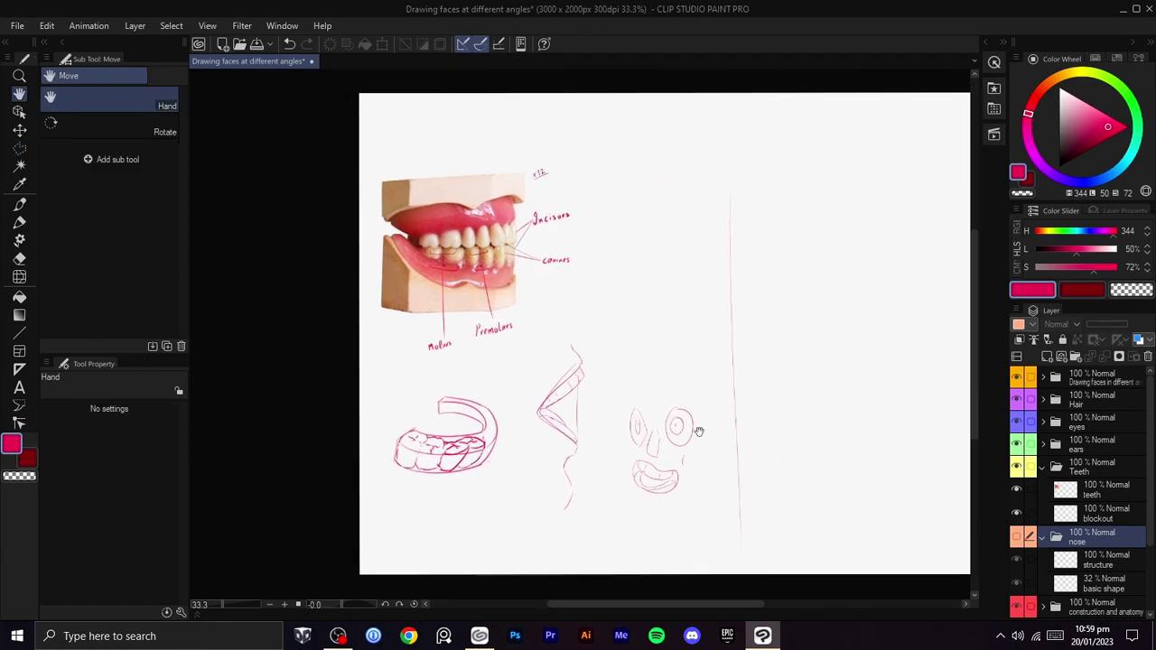
- Make the blockout layer active, collapse the nose folder and expand the construction and anatomy folder
{"action": "scroll", "coordinate": [710, 404], "scroll_direction": "up", "scroll_amount": 1}
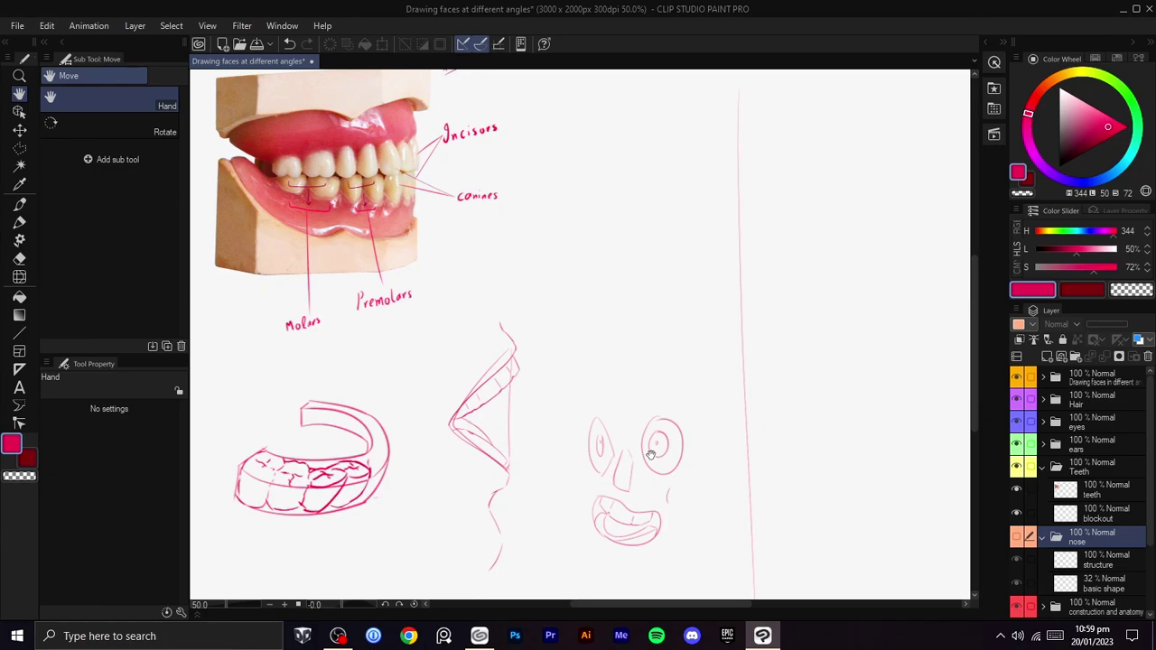
{"action": "left_click_drag", "start_coordinate": [589, 499], "coordinate": [688, 495]}
{"action": "key", "text": "space"}
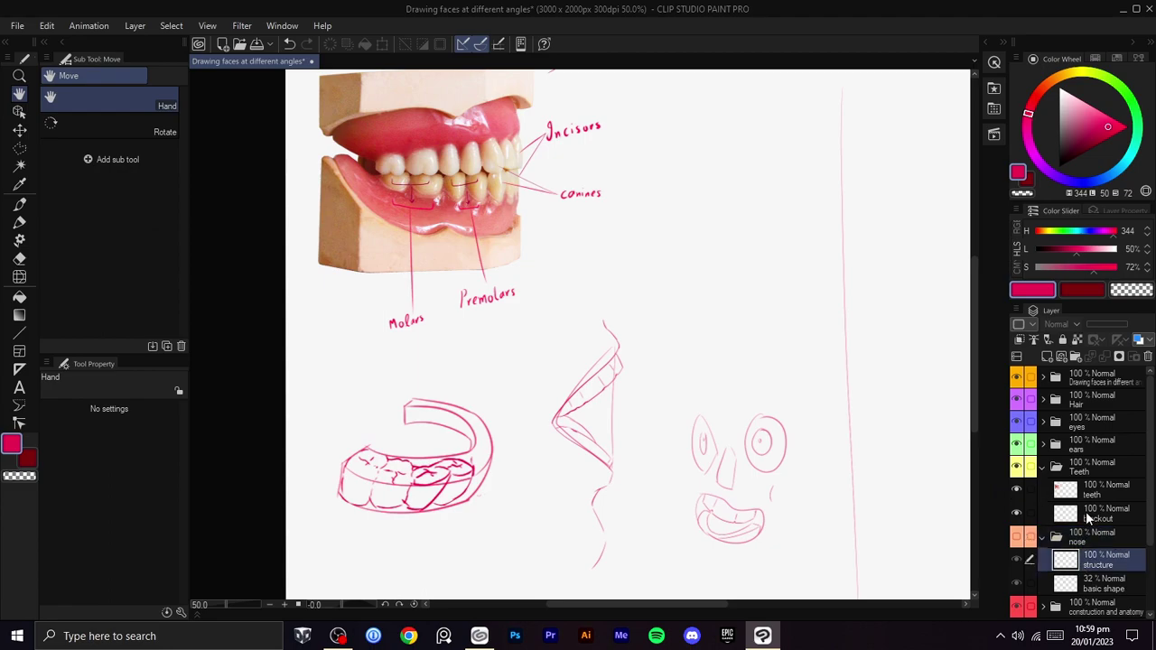
{"action": "left_click", "coordinate": [1088, 517]}
{"action": "left_click", "coordinate": [1043, 538]}
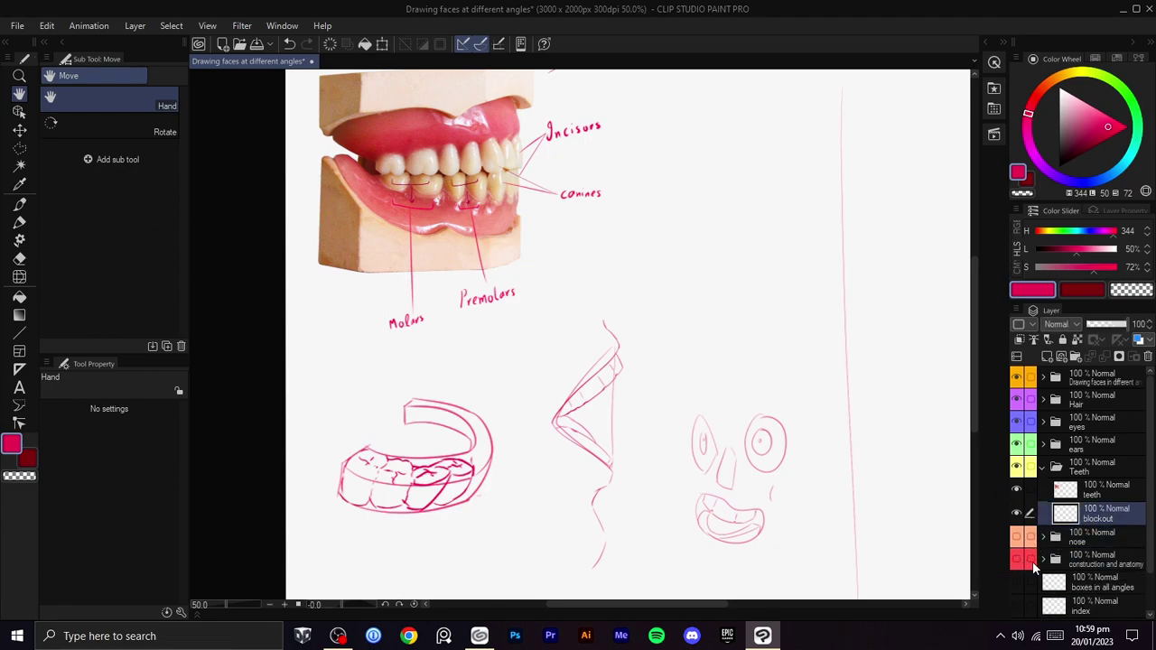
{"action": "left_click", "coordinate": [1040, 561]}
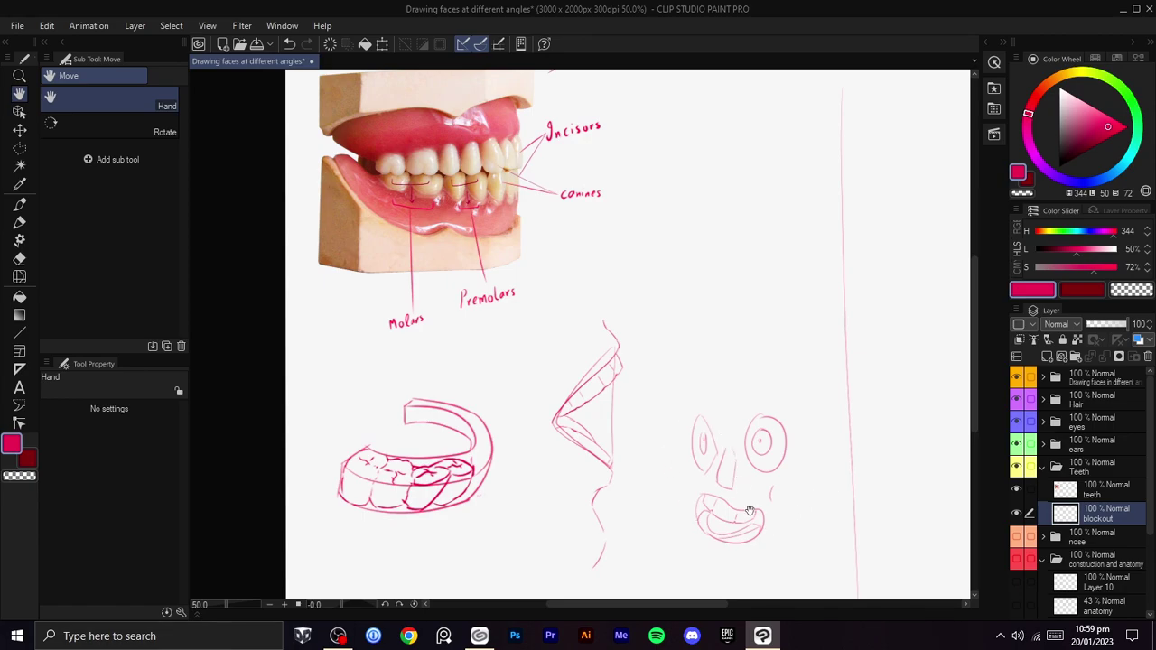
{"action": "scroll", "coordinate": [746, 529], "scroll_direction": "up", "scroll_amount": 1}
{"action": "scroll", "coordinate": [746, 529], "scroll_direction": "up", "scroll_amount": 4}
{"action": "key", "text": "b"}
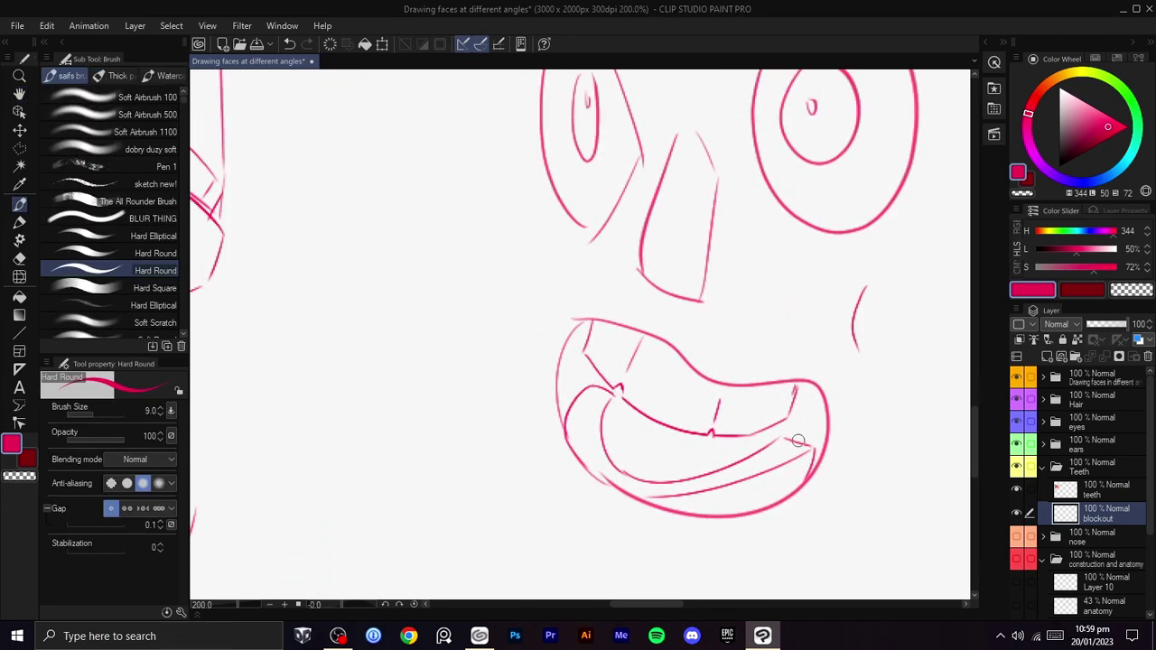
{"action": "scroll", "coordinate": [610, 407], "scroll_direction": "down", "scroll_amount": 4}
{"action": "key", "text": "h"}
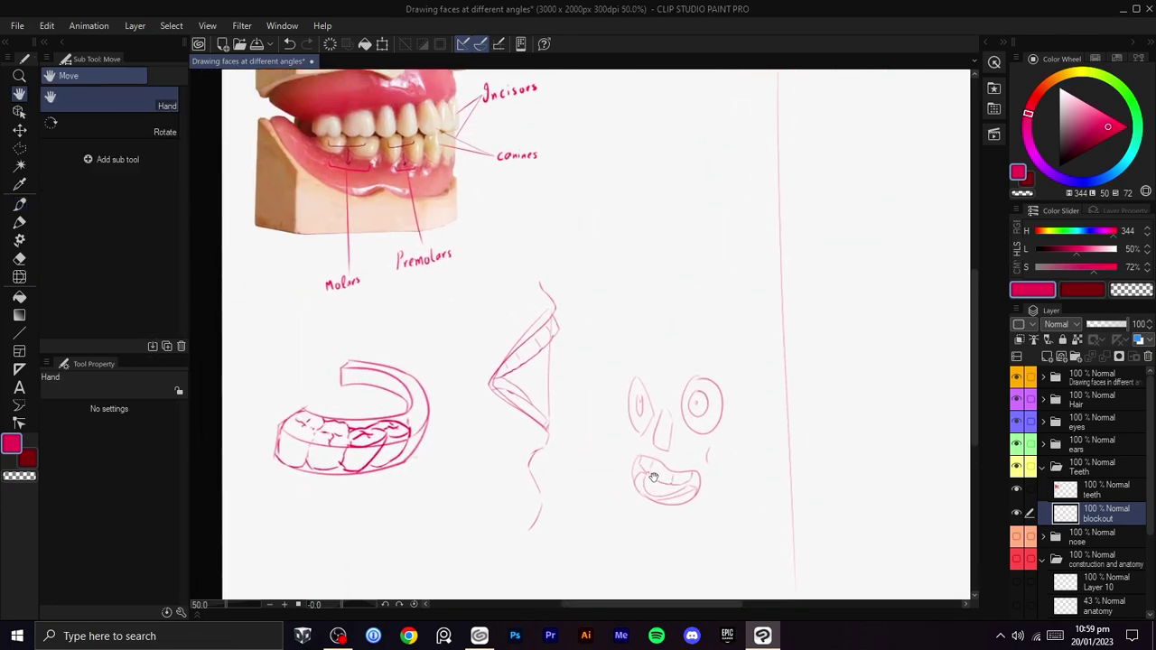
{"action": "left_click_drag", "start_coordinate": [681, 422], "coordinate": [659, 449]}
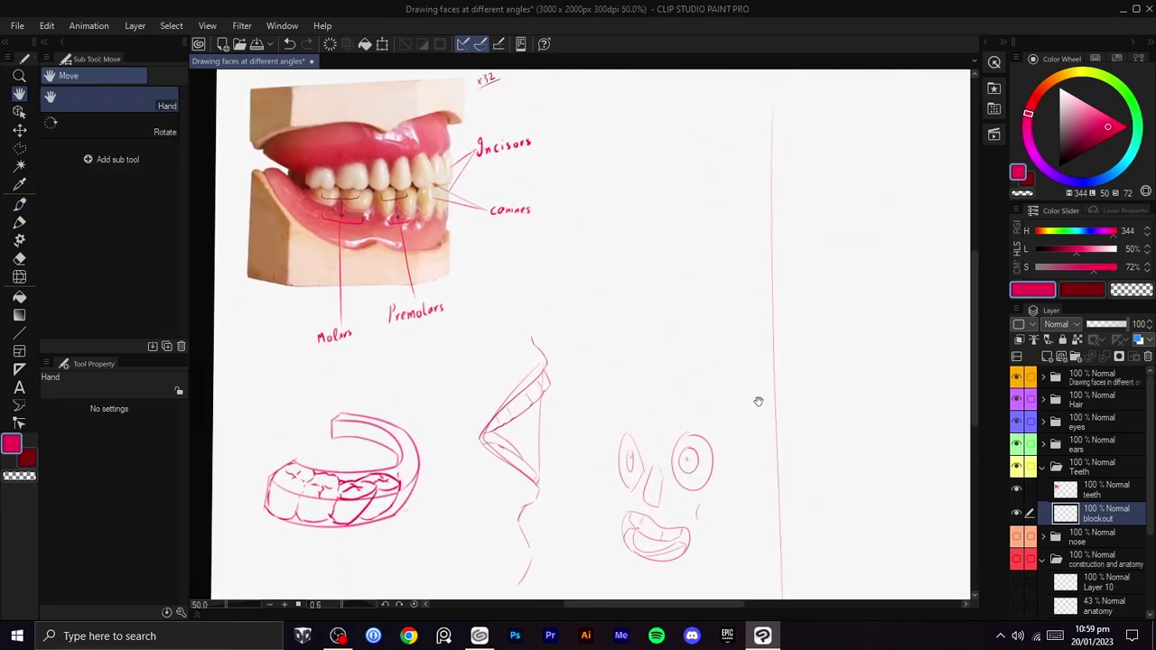
{"action": "mouse_move", "coordinate": [831, 404]}
{"action": "left_mouse_down"}
{"action": "mouse_move", "coordinate": [840, 380]}
{"action": "mouse_move", "coordinate": [822, 412]}
{"action": "mouse_move", "coordinate": [831, 407]}
{"action": "left_mouse_up"}
{"action": "key", "text": "ctrl+z"}
{"action": "mouse_move", "coordinate": [786, 319]}
{"action": "left_mouse_down"}
{"action": "mouse_move", "coordinate": [786, 370]}
{"action": "mouse_move", "coordinate": [795, 353]}
{"action": "mouse_move", "coordinate": [768, 351]}
{"action": "left_mouse_up"}
{"action": "key", "text": "ctrl+z"}
{"action": "key", "text": "ctrl+z"}
{"action": "key", "text": "ctrl+z"}
- Sketch the curved inner upper edge and the upright ends of a new dental arch band in the empty area beyond the divider line
{"action": "mouse_move", "coordinate": [748, 287]}
{"action": "left_mouse_down"}
{"action": "mouse_move", "coordinate": [748, 339]}
{"action": "mouse_move", "coordinate": [742, 320]}
{"action": "mouse_move", "coordinate": [859, 265]}
{"action": "left_mouse_up"}
{"action": "key", "text": "ctrl+z"}
{"action": "key", "text": "ctrl+z"}
{"action": "key", "text": "ctrl+z"}
{"action": "left_click_drag", "start_coordinate": [742, 289], "coordinate": [829, 259]}
{"action": "key", "text": "ctrl+z"}
{"action": "mouse_move", "coordinate": [743, 289]}
{"action": "left_mouse_down"}
{"action": "mouse_move", "coordinate": [830, 270]}
{"action": "mouse_move", "coordinate": [798, 250]}
{"action": "mouse_move", "coordinate": [798, 274]}
{"action": "left_mouse_up"}
{"action": "key", "text": "ctrl+z"}
{"action": "key", "text": "ctrl+z"}
{"action": "key", "text": "ctrl+z"}
{"action": "mouse_move", "coordinate": [798, 273]}
{"action": "left_mouse_down"}
{"action": "mouse_move", "coordinate": [821, 285]}
{"action": "mouse_move", "coordinate": [796, 270]}
{"action": "left_mouse_up"}
{"action": "key", "text": "ctrl+z"}
{"action": "key", "text": "ctrl+z"}
{"action": "key", "text": "ctrl+z"}
- Draw the curved lower edge of the dental arch band, running from its far bend round to the near upright end
{"action": "left_click_drag", "start_coordinate": [744, 327], "coordinate": [840, 316]}
{"action": "key", "text": "ctrl+z"}
{"action": "left_click_drag", "start_coordinate": [743, 331], "coordinate": [838, 298]}
{"action": "key", "text": "ctrl+z"}
{"action": "left_click_drag", "start_coordinate": [743, 333], "coordinate": [835, 314]}
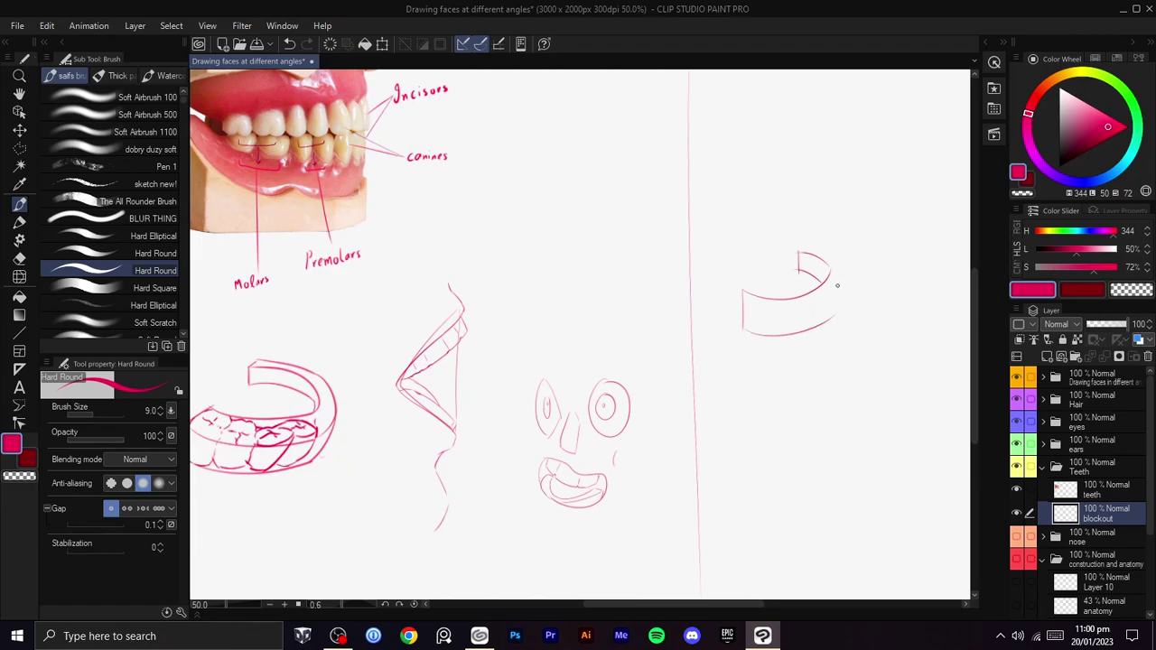
{"action": "key", "text": "ctrl+z"}
{"action": "left_click_drag", "start_coordinate": [743, 331], "coordinate": [818, 309]}
{"action": "key", "text": "ctrl+z"}
{"action": "mouse_move", "coordinate": [830, 294]}
{"action": "left_mouse_down"}
{"action": "mouse_move", "coordinate": [758, 324]}
{"action": "mouse_move", "coordinate": [678, 405]}
{"action": "left_mouse_up"}
{"action": "scroll", "coordinate": [787, 304], "scroll_direction": "up", "scroll_amount": 2}
{"action": "key", "text": "ctrl+z"}
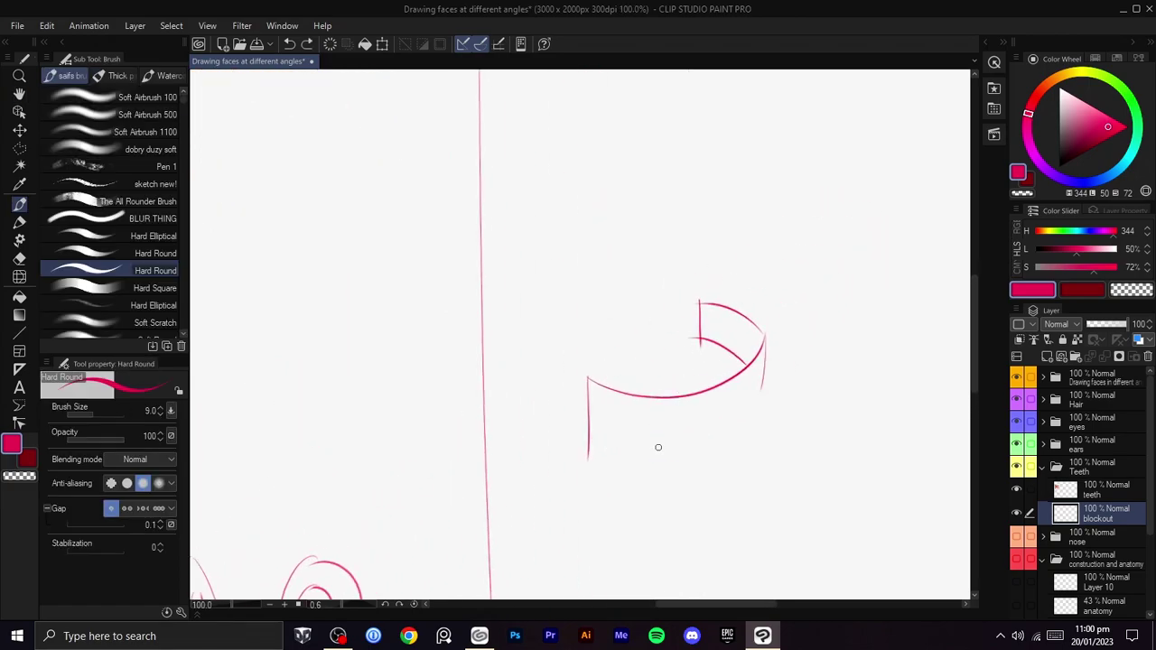
{"action": "mouse_move", "coordinate": [765, 385]}
{"action": "left_mouse_down"}
{"action": "mouse_move", "coordinate": [695, 421]}
{"action": "mouse_move", "coordinate": [599, 436]}
{"action": "left_mouse_up"}
{"action": "key", "text": "ctrl+z"}
{"action": "mouse_move", "coordinate": [765, 384]}
{"action": "left_mouse_down"}
{"action": "mouse_move", "coordinate": [685, 442]}
{"action": "mouse_move", "coordinate": [631, 431]}
{"action": "mouse_move", "coordinate": [639, 448]}
{"action": "mouse_move", "coordinate": [588, 425]}
{"action": "left_mouse_up"}
{"action": "key", "text": "ctrl+z"}
{"action": "key", "text": "c"}
{"action": "key", "text": "c"}
- Draw the outer upper rim of the dental arch band, parallel to its inner edge, to give the block thickness
{"action": "left_click_drag", "start_coordinate": [735, 286], "coordinate": [766, 338]}
{"action": "key", "text": "ctrl+z"}
{"action": "left_click_drag", "start_coordinate": [719, 285], "coordinate": [766, 330]}
{"action": "key", "text": "ctrl+z"}
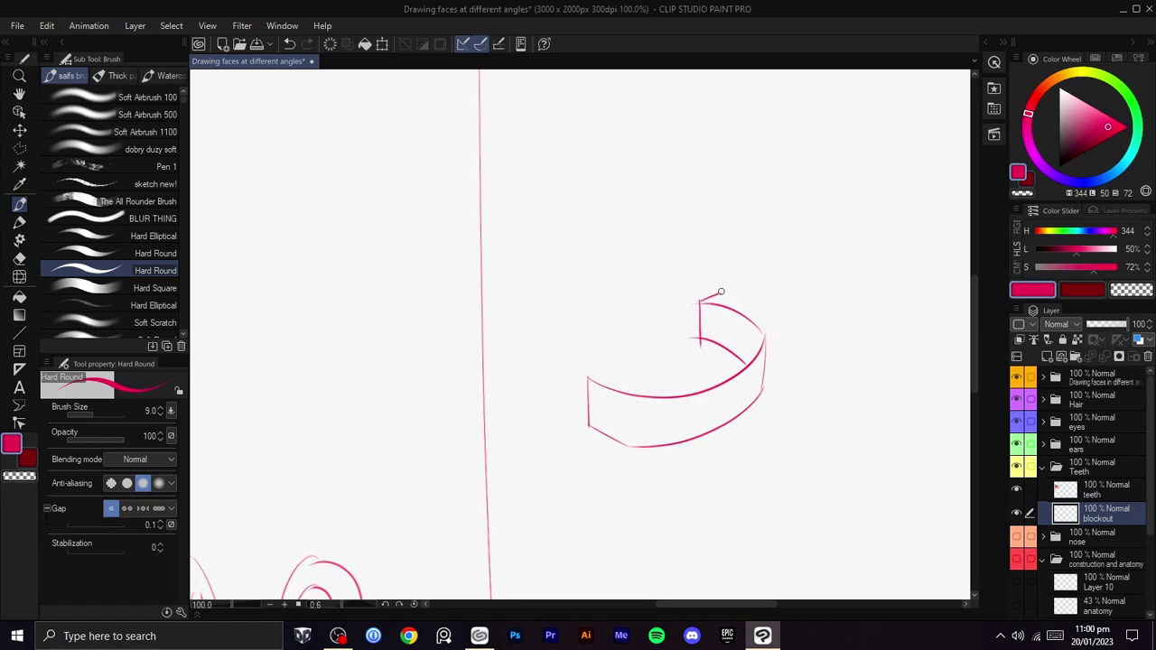
{"action": "key", "text": "ctrl+z"}
{"action": "left_click_drag", "start_coordinate": [719, 291], "coordinate": [767, 333]}
{"action": "key", "text": "ctrl+z"}
{"action": "left_click_drag", "start_coordinate": [719, 290], "coordinate": [779, 324]}
{"action": "key", "text": "ctrl+z"}
{"action": "mouse_move", "coordinate": [721, 290]}
{"action": "left_mouse_down"}
{"action": "mouse_move", "coordinate": [784, 330]}
{"action": "mouse_move", "coordinate": [675, 417]}
{"action": "left_mouse_up"}
{"action": "key", "text": "ctrl+z"}
{"action": "left_click_drag", "start_coordinate": [781, 338], "coordinate": [683, 402]}
{"action": "key", "text": "ctrl+z"}
{"action": "mouse_move", "coordinate": [785, 338]}
{"action": "left_mouse_down"}
{"action": "mouse_move", "coordinate": [676, 419]}
{"action": "mouse_move", "coordinate": [589, 401]}
{"action": "left_mouse_up"}
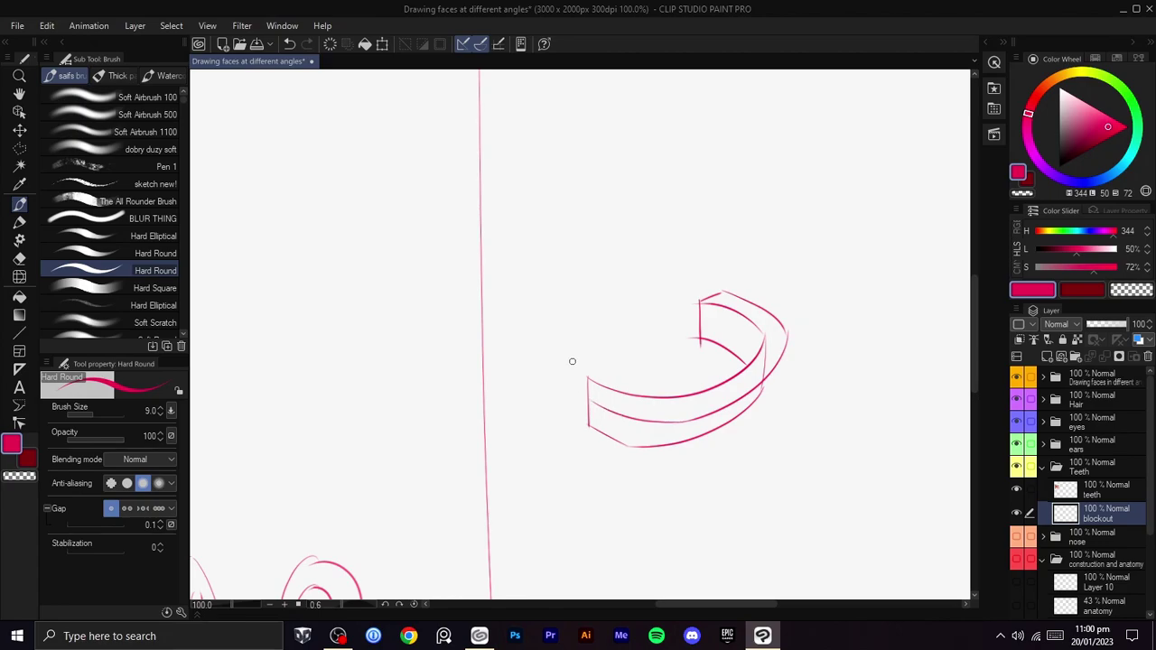
- Close the near end of the dental arch band with short edges showing its thickness
{"action": "key", "text": "ctrl+z"}
{"action": "left_click_drag", "start_coordinate": [576, 381], "coordinate": [594, 403]}
{"action": "key", "text": "ctrl+z"}
{"action": "key", "text": "ctrl+z"}
{"action": "mouse_move", "coordinate": [572, 388]}
{"action": "left_mouse_down"}
{"action": "mouse_move", "coordinate": [575, 425]}
{"action": "mouse_move", "coordinate": [692, 444]}
{"action": "left_mouse_up"}
{"action": "key", "text": "ctrl+z"}
- Draw the outer lower edge of the dental arch band, following the curve of its upper rim round to the near end
{"action": "mouse_move", "coordinate": [788, 330]}
{"action": "left_mouse_down"}
{"action": "mouse_move", "coordinate": [785, 379]}
{"action": "mouse_move", "coordinate": [670, 449]}
{"action": "mouse_move", "coordinate": [618, 448]}
{"action": "left_mouse_up"}
{"action": "key", "text": "ctrl+z"}
{"action": "left_click_drag", "start_coordinate": [784, 379], "coordinate": [623, 446]}
{"action": "key", "text": "ctrl+z"}
{"action": "left_click_drag", "start_coordinate": [785, 379], "coordinate": [638, 454]}
{"action": "key", "text": "ctrl+z"}
{"action": "left_click_drag", "start_coordinate": [786, 379], "coordinate": [630, 445]}
{"action": "key", "text": "ctrl+z"}
{"action": "mouse_move", "coordinate": [786, 378]}
{"action": "left_mouse_down"}
{"action": "mouse_move", "coordinate": [608, 447]}
{"action": "mouse_move", "coordinate": [585, 435]}
{"action": "mouse_move", "coordinate": [679, 460]}
{"action": "mouse_move", "coordinate": [771, 376]}
{"action": "mouse_move", "coordinate": [629, 473]}
{"action": "left_mouse_up"}
{"action": "key", "text": "ctrl+z"}
{"action": "key", "text": "ctrl+z"}
{"action": "key", "text": "ctrl+z"}
{"action": "key", "text": "ctrl+z"}
{"action": "left_click_drag", "start_coordinate": [753, 417], "coordinate": [650, 456]}
{"action": "key", "text": "ctrl+z"}
{"action": "left_click_drag", "start_coordinate": [784, 386], "coordinate": [679, 458]}
{"action": "key", "text": "ctrl+z"}
{"action": "mouse_move", "coordinate": [785, 383]}
{"action": "left_mouse_down"}
{"action": "mouse_move", "coordinate": [717, 449]}
{"action": "mouse_move", "coordinate": [645, 472]}
{"action": "left_mouse_up"}
{"action": "key", "text": "ctrl+z"}
{"action": "left_click_drag", "start_coordinate": [733, 438], "coordinate": [618, 456]}
{"action": "key", "text": "shift+space"}
{"action": "left_click_drag", "start_coordinate": [640, 389], "coordinate": [533, 403]}
{"action": "scroll", "coordinate": [493, 386], "scroll_direction": "up", "scroll_amount": 1}
{"action": "mouse_move", "coordinate": [494, 387]}
{"action": "left_mouse_down"}
{"action": "mouse_move", "coordinate": [471, 406]}
{"action": "mouse_move", "coordinate": [597, 358]}
{"action": "left_mouse_up"}
{"action": "key", "text": "p"}
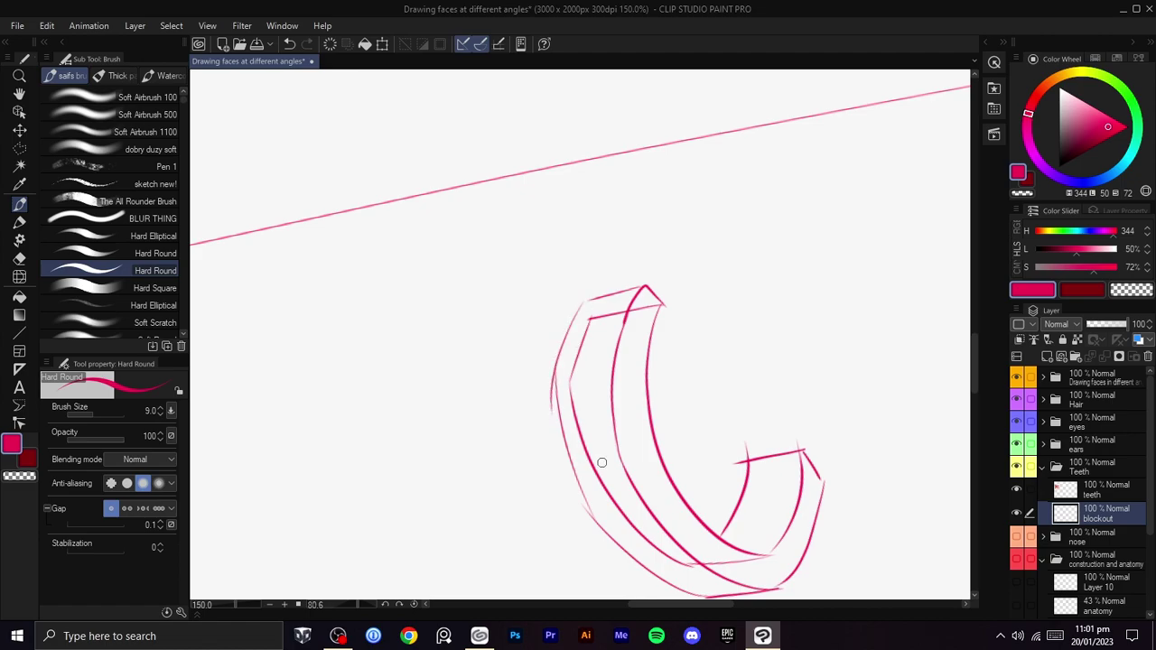
{"action": "scroll", "coordinate": [691, 437], "scroll_direction": "down", "scroll_amount": 3}
{"action": "key", "text": "shift+space"}
{"action": "mouse_move", "coordinate": [745, 430]}
{"action": "left_mouse_down"}
{"action": "mouse_move", "coordinate": [704, 262]}
{"action": "mouse_move", "coordinate": [634, 299]}
{"action": "left_mouse_up"}
{"action": "mouse_move", "coordinate": [718, 302]}
{"action": "left_mouse_down"}
{"action": "mouse_move", "coordinate": [730, 277]}
{"action": "mouse_move", "coordinate": [708, 253]}
{"action": "left_mouse_up"}
{"action": "left_click_drag", "start_coordinate": [639, 361], "coordinate": [750, 263]}
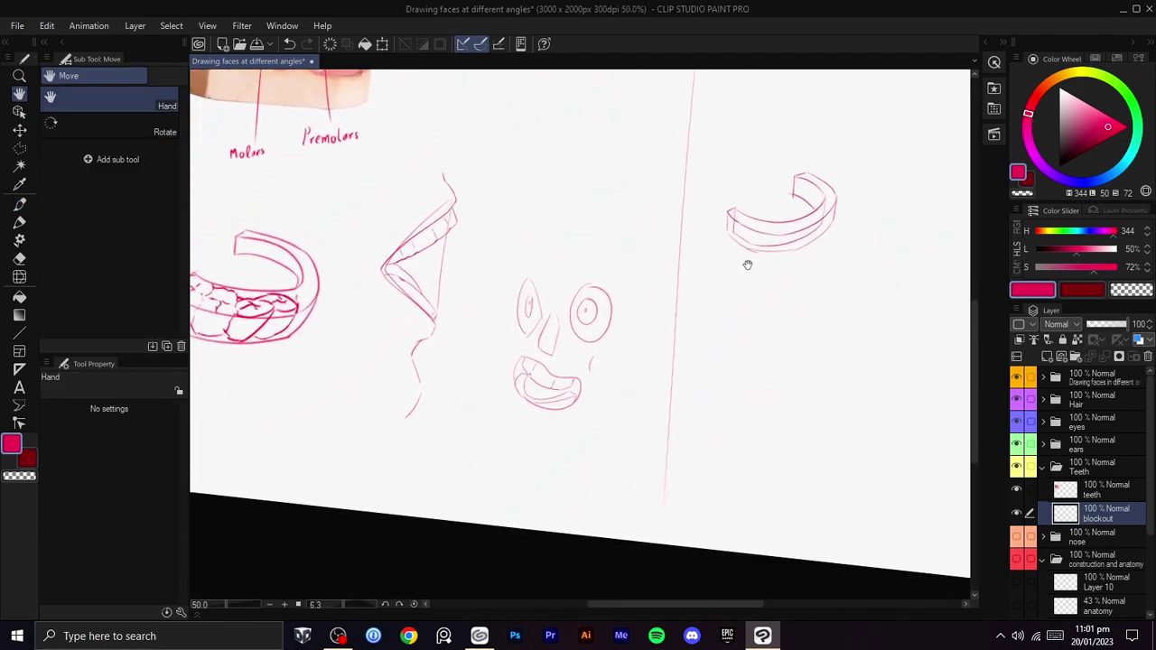
{"action": "scroll", "coordinate": [627, 352], "scroll_direction": "up", "scroll_amount": 2}
{"action": "key", "text": "shift+space"}
{"action": "left_click_drag", "start_coordinate": [575, 434], "coordinate": [812, 388]}
{"action": "mouse_move", "coordinate": [710, 368]}
{"action": "left_mouse_down"}
{"action": "mouse_move", "coordinate": [731, 366]}
{"action": "mouse_move", "coordinate": [730, 355]}
{"action": "mouse_move", "coordinate": [820, 384]}
{"action": "mouse_move", "coordinate": [817, 436]}
{"action": "left_mouse_up"}
{"action": "key", "text": "shift+space"}
{"action": "left_click_drag", "start_coordinate": [574, 261], "coordinate": [458, 323]}
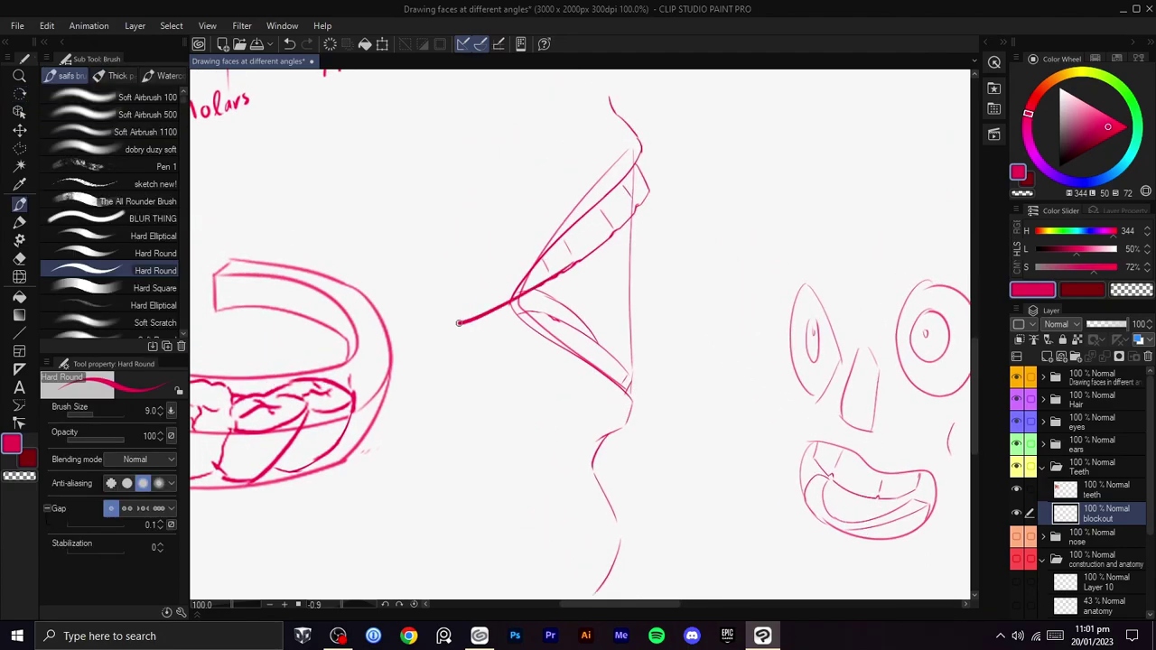
{"action": "key", "text": "ctrl+z"}
{"action": "mouse_move", "coordinate": [566, 271]}
{"action": "left_mouse_down"}
{"action": "mouse_move", "coordinate": [421, 352]}
{"action": "mouse_move", "coordinate": [496, 357]}
{"action": "left_mouse_up"}
{"action": "key", "text": "ctrl+z"}
{"action": "left_click_drag", "start_coordinate": [565, 316], "coordinate": [528, 395]}
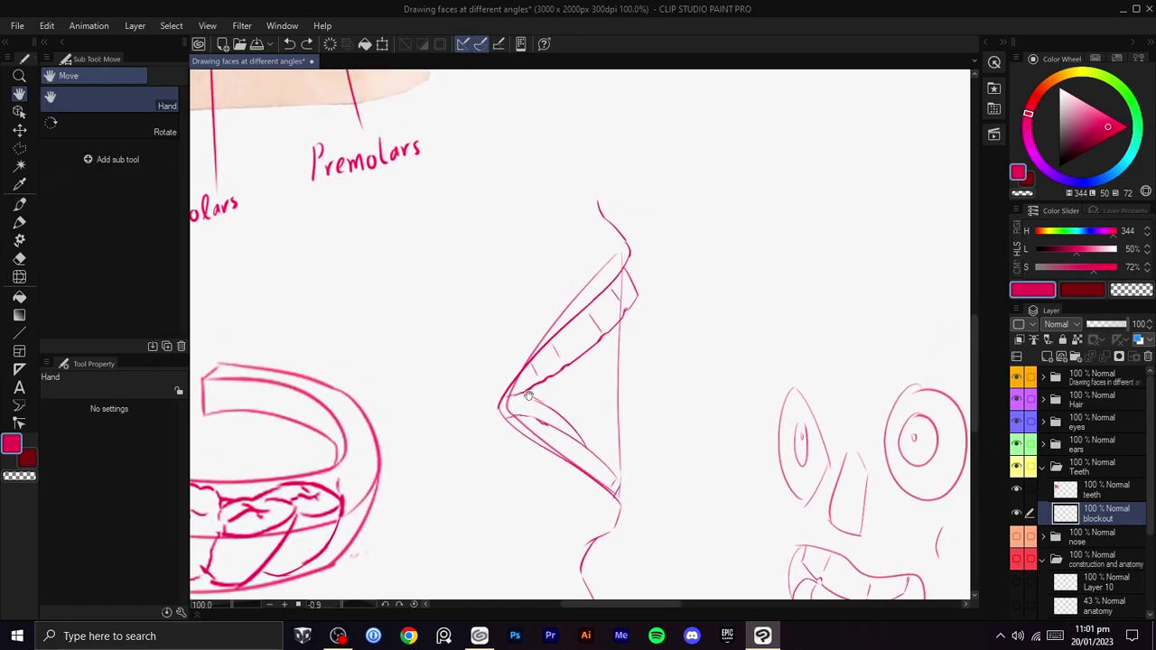
- Lower the opacity of the teeth reference layer to 46 percent and add a new layer above it
{"action": "scroll", "coordinate": [583, 372], "scroll_direction": "down", "scroll_amount": 3}
{"action": "left_click_drag", "start_coordinate": [642, 364], "coordinate": [662, 452]}
{"action": "left_click_drag", "start_coordinate": [611, 387], "coordinate": [620, 383], "text": "shift"}
{"action": "scroll", "coordinate": [461, 349], "scroll_direction": "up", "scroll_amount": 2}
{"action": "mouse_move", "coordinate": [448, 311]}
{"action": "left_mouse_down"}
{"action": "mouse_move", "coordinate": [542, 291]}
{"action": "mouse_move", "coordinate": [580, 318]}
{"action": "left_mouse_up"}
{"action": "scroll", "coordinate": [731, 296], "scroll_direction": "up", "scroll_amount": 1}
{"action": "mouse_move", "coordinate": [704, 302]}
{"action": "left_mouse_down", "text": "shift"}
{"action": "mouse_move", "coordinate": [722, 317]}
{"action": "mouse_move", "coordinate": [763, 266]}
{"action": "mouse_move", "coordinate": [772, 309]}
{"action": "left_mouse_up", "text": "shift"}
{"action": "key", "text": "ctrl+z"}
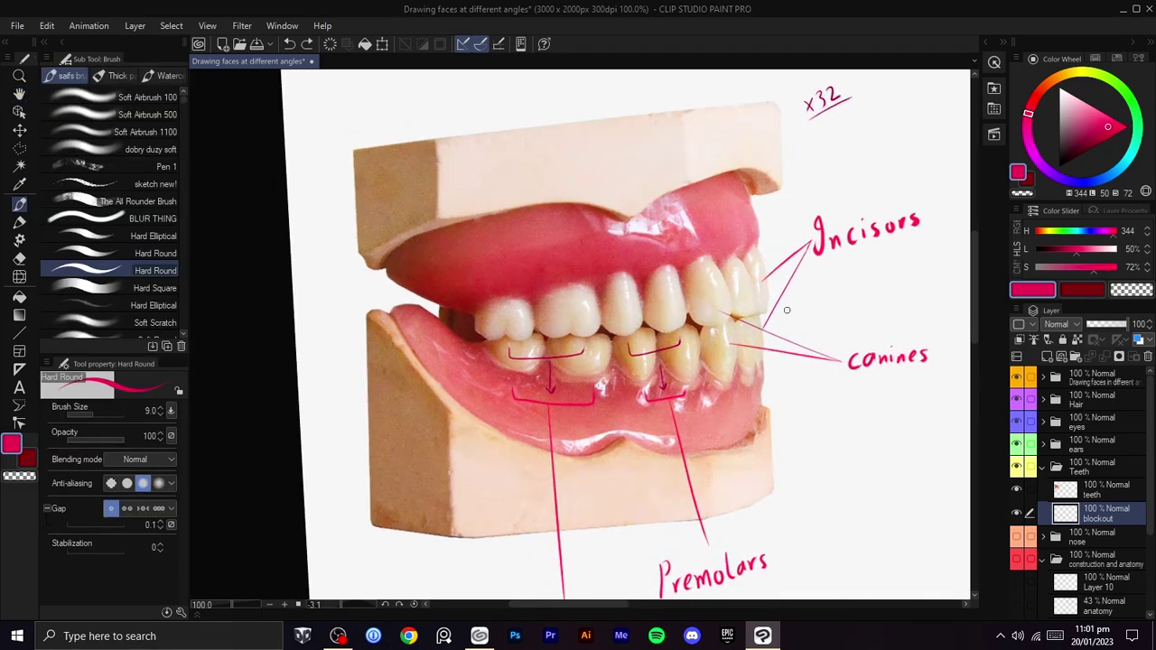
{"action": "left_click", "coordinate": [1084, 485]}
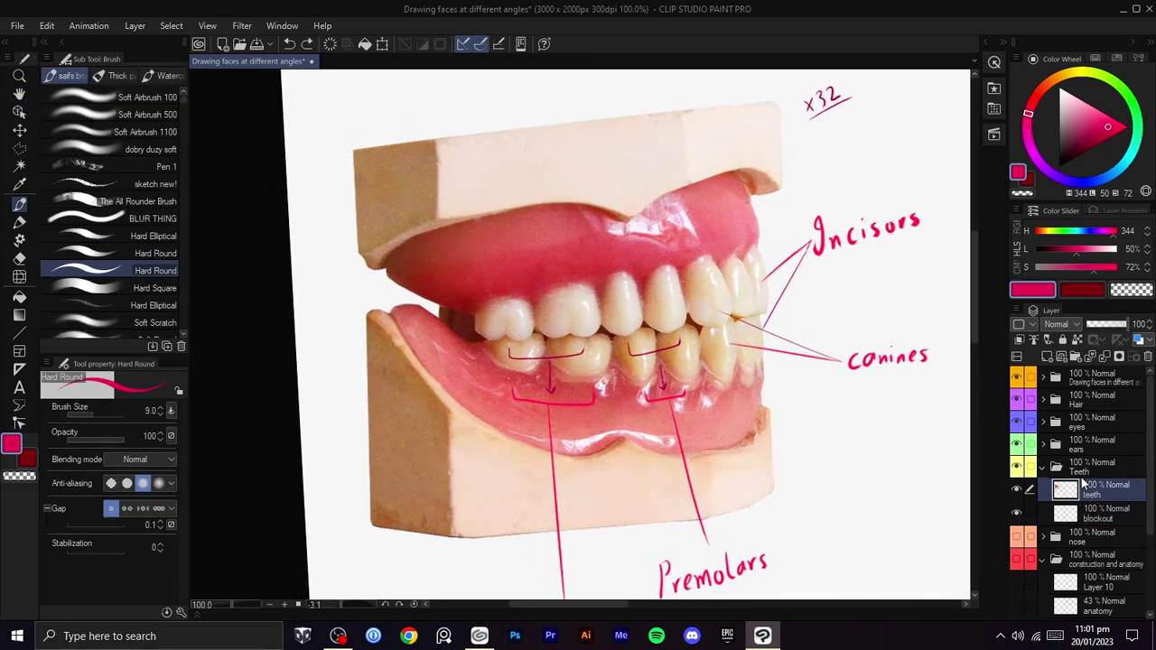
{"action": "mouse_move", "coordinate": [1118, 323]}
{"action": "left_mouse_down"}
{"action": "mouse_move", "coordinate": [1105, 324]}
{"action": "mouse_move", "coordinate": [1141, 326]}
{"action": "mouse_move", "coordinate": [1106, 324]}
{"action": "left_mouse_up"}
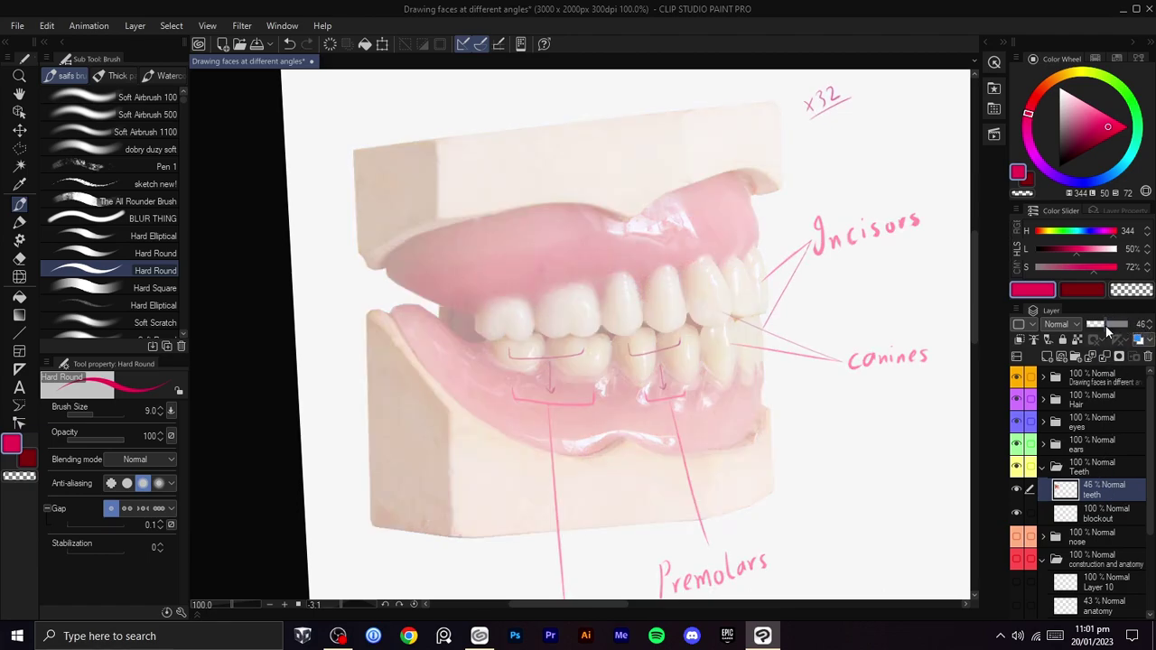
{"action": "left_click", "coordinate": [1048, 355]}
- Outline the whole upper row of teeth on the reference photo as one closed curved block
{"action": "left_click_drag", "start_coordinate": [875, 406], "coordinate": [840, 384]}
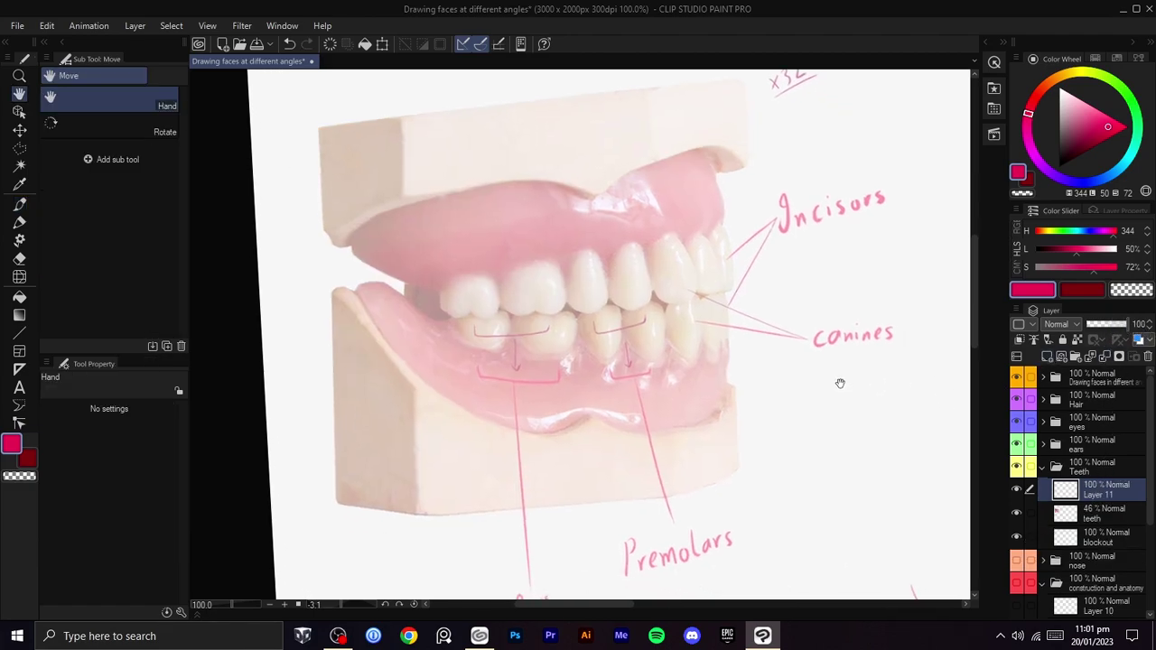
{"action": "mouse_move", "coordinate": [719, 221]}
{"action": "left_mouse_down"}
{"action": "mouse_move", "coordinate": [729, 296]}
{"action": "mouse_move", "coordinate": [739, 288]}
{"action": "mouse_move", "coordinate": [718, 301]}
{"action": "mouse_move", "coordinate": [433, 319]}
{"action": "left_mouse_up"}
{"action": "key", "text": "ctrl+z"}
{"action": "left_click_drag", "start_coordinate": [733, 289], "coordinate": [469, 314]}
{"action": "key", "text": "ctrl+z"}
{"action": "mouse_move", "coordinate": [733, 291]}
{"action": "left_mouse_down"}
{"action": "mouse_move", "coordinate": [608, 316]}
{"action": "mouse_move", "coordinate": [457, 330]}
{"action": "left_mouse_up"}
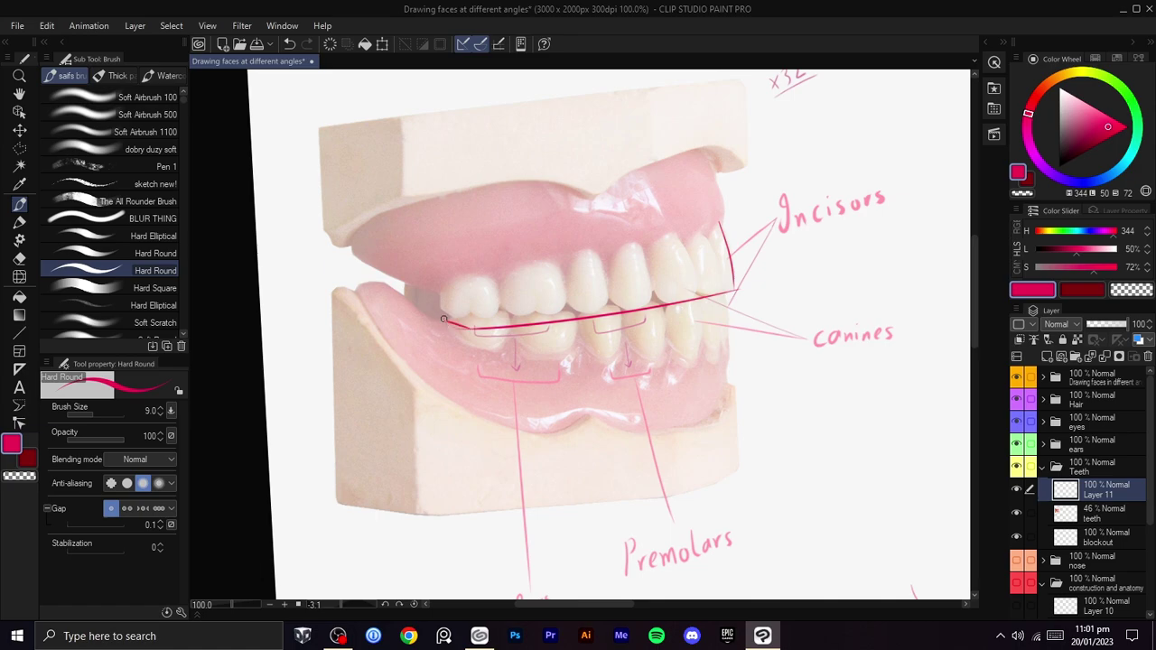
{"action": "left_click_drag", "start_coordinate": [432, 289], "coordinate": [574, 258]}
{"action": "key", "text": "ctrl+z"}
{"action": "left_click_drag", "start_coordinate": [428, 291], "coordinate": [715, 223]}
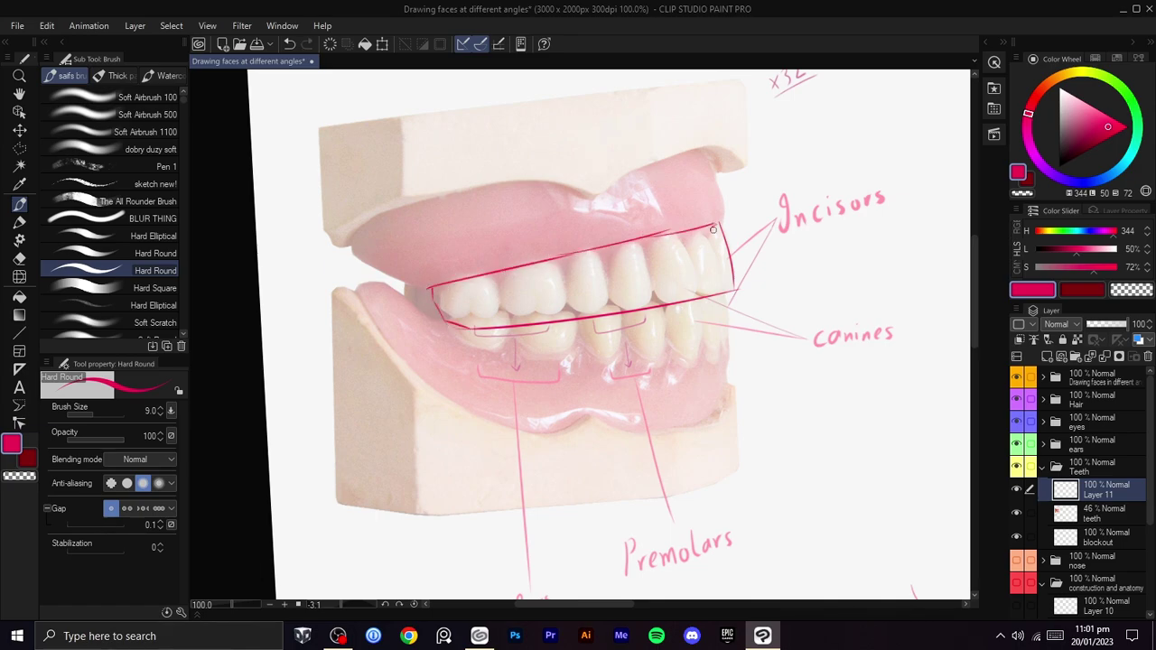
- Outline the lower row of teeth on the reference photo as a matching block sharing the bite line
{"action": "left_click_drag", "start_coordinate": [733, 298], "coordinate": [734, 368]}
{"action": "key", "text": "ctrl+z"}
{"action": "mouse_move", "coordinate": [732, 289]}
{"action": "left_mouse_down"}
{"action": "mouse_move", "coordinate": [733, 348]}
{"action": "mouse_move", "coordinate": [526, 372]}
{"action": "left_mouse_up"}
{"action": "key", "text": "ctrl+z"}
{"action": "mouse_move", "coordinate": [733, 345]}
{"action": "left_mouse_down"}
{"action": "mouse_move", "coordinate": [490, 364]}
{"action": "mouse_move", "coordinate": [448, 343]}
{"action": "mouse_move", "coordinate": [472, 331]}
{"action": "left_mouse_up"}
{"action": "left_click_drag", "start_coordinate": [747, 287], "coordinate": [753, 312]}
{"action": "scroll", "coordinate": [722, 294], "scroll_direction": "up", "scroll_amount": 1}
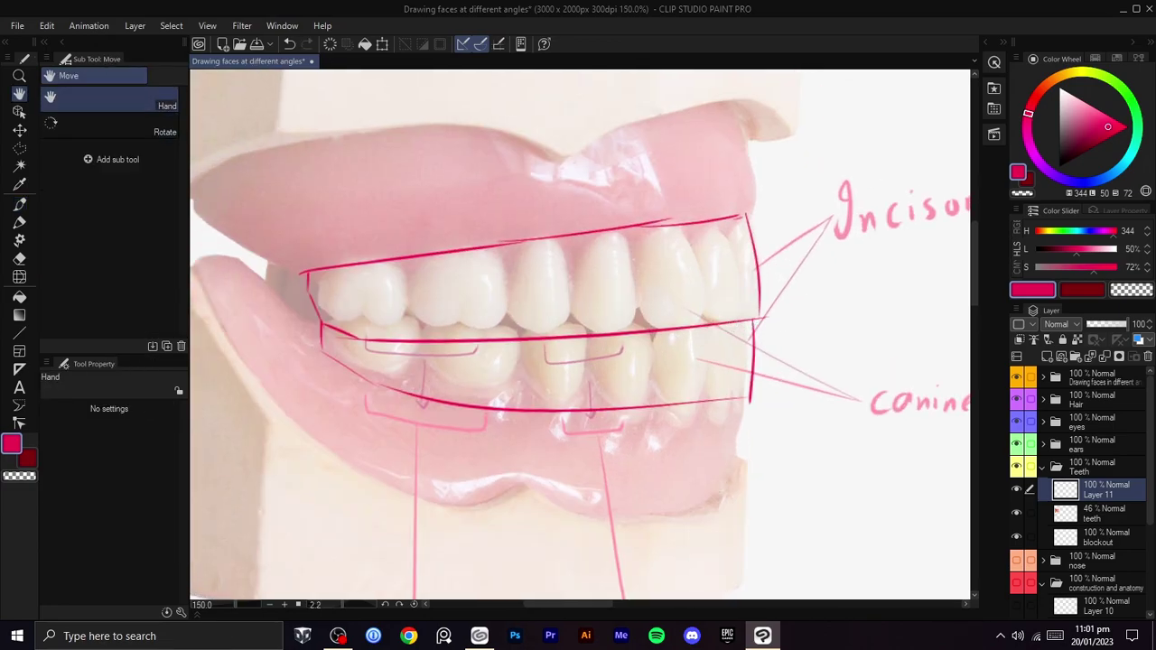
- Trace the scalloped biting edge of the upper teeth on the reference photo, from the front teeth back to the molars
{"action": "key", "text": "ctrl+z"}
{"action": "key", "text": "ctrl+z"}
{"action": "mouse_move", "coordinate": [652, 331]}
{"action": "left_mouse_down"}
{"action": "mouse_move", "coordinate": [634, 310]}
{"action": "mouse_move", "coordinate": [572, 333]}
{"action": "mouse_move", "coordinate": [572, 318]}
{"action": "mouse_move", "coordinate": [517, 330]}
{"action": "left_mouse_up"}
{"action": "key", "text": "ctrl+z"}
{"action": "key", "text": "ctrl+z"}
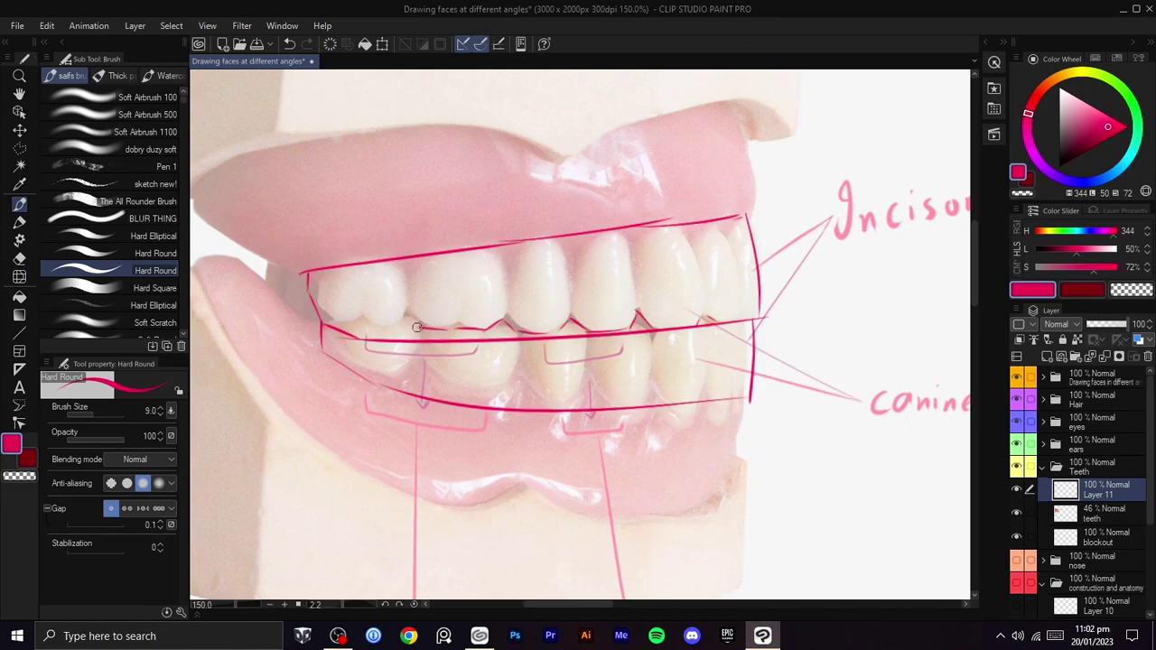
- Continue the scalloped biting edge along the rearmost upper molar on the reference photo
{"action": "scroll", "coordinate": [341, 318], "scroll_direction": "down", "scroll_amount": 3}
{"action": "left_click_drag", "start_coordinate": [342, 317], "coordinate": [425, 302]}
{"action": "left_click_drag", "start_coordinate": [691, 267], "coordinate": [694, 258]}
{"action": "scroll", "coordinate": [585, 281], "scroll_direction": "up", "scroll_amount": 2}
{"action": "scroll", "coordinate": [526, 291], "scroll_direction": "up", "scroll_amount": 1}
{"action": "key", "text": "b"}
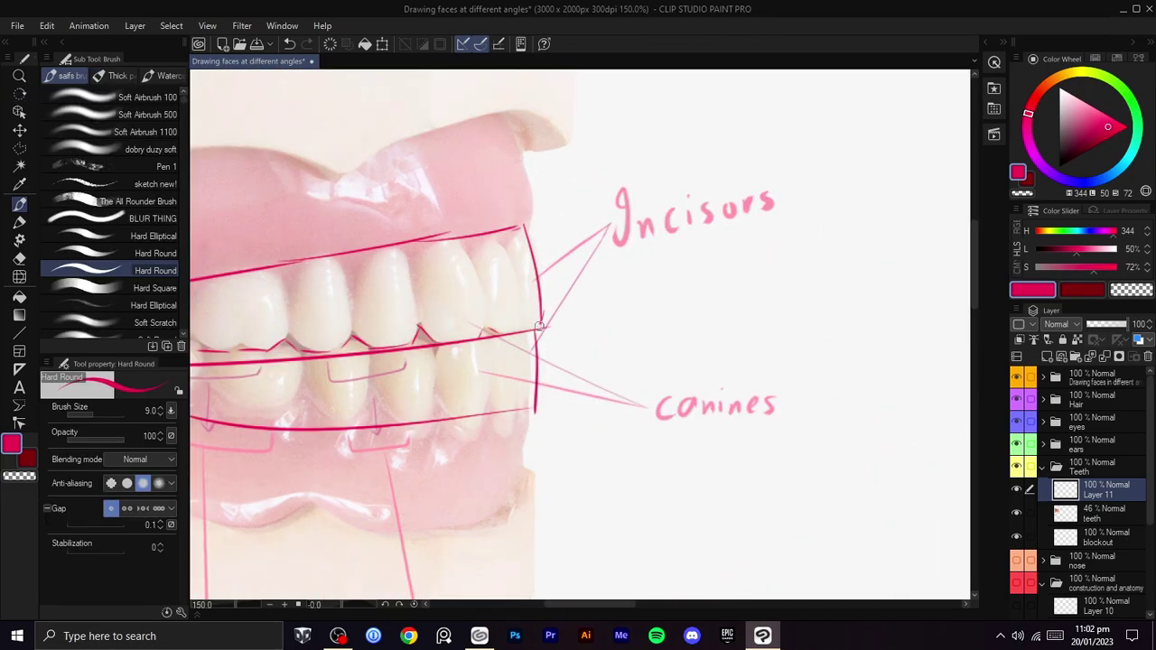
{"action": "mouse_move", "coordinate": [532, 352]}
{"action": "left_mouse_down"}
{"action": "mouse_move", "coordinate": [637, 329]}
{"action": "mouse_move", "coordinate": [893, 332]}
{"action": "left_mouse_up"}
{"action": "scroll", "coordinate": [557, 346], "scroll_direction": "up", "scroll_amount": 1}
{"action": "key", "text": "ctrl+z"}
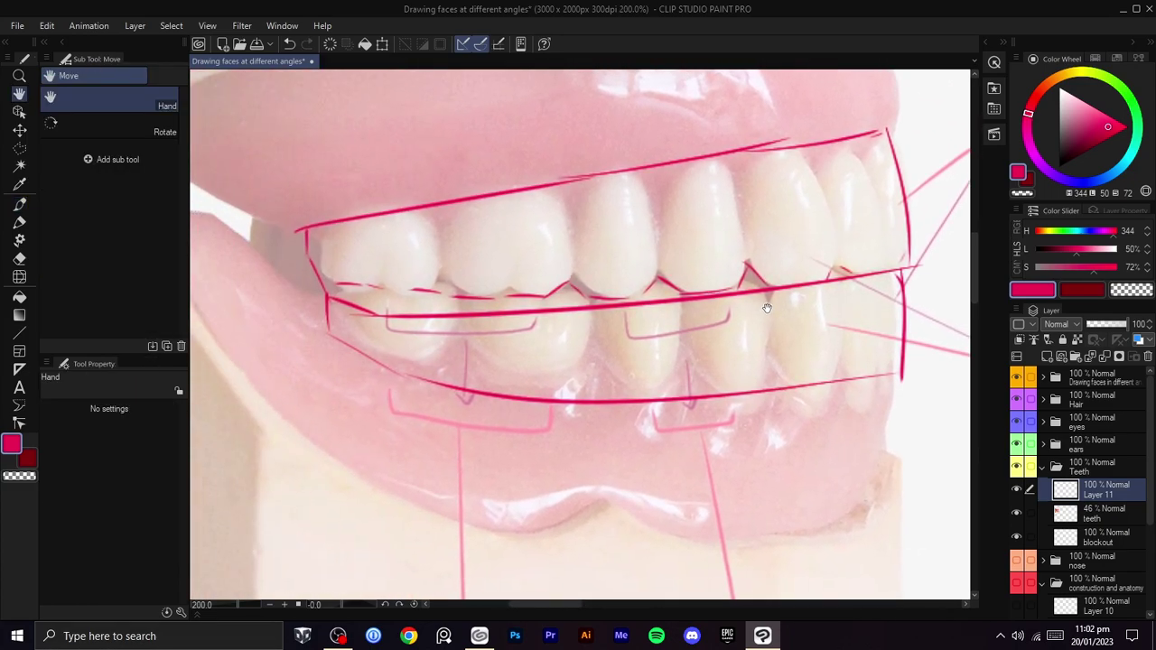
- Delete the sketch layer above the teeth reference and restore the teeth layer's opacity to 100 percent
{"action": "scroll", "coordinate": [752, 323], "scroll_direction": "down", "scroll_amount": 3}
{"action": "left_click_drag", "start_coordinate": [752, 323], "coordinate": [645, 273]}
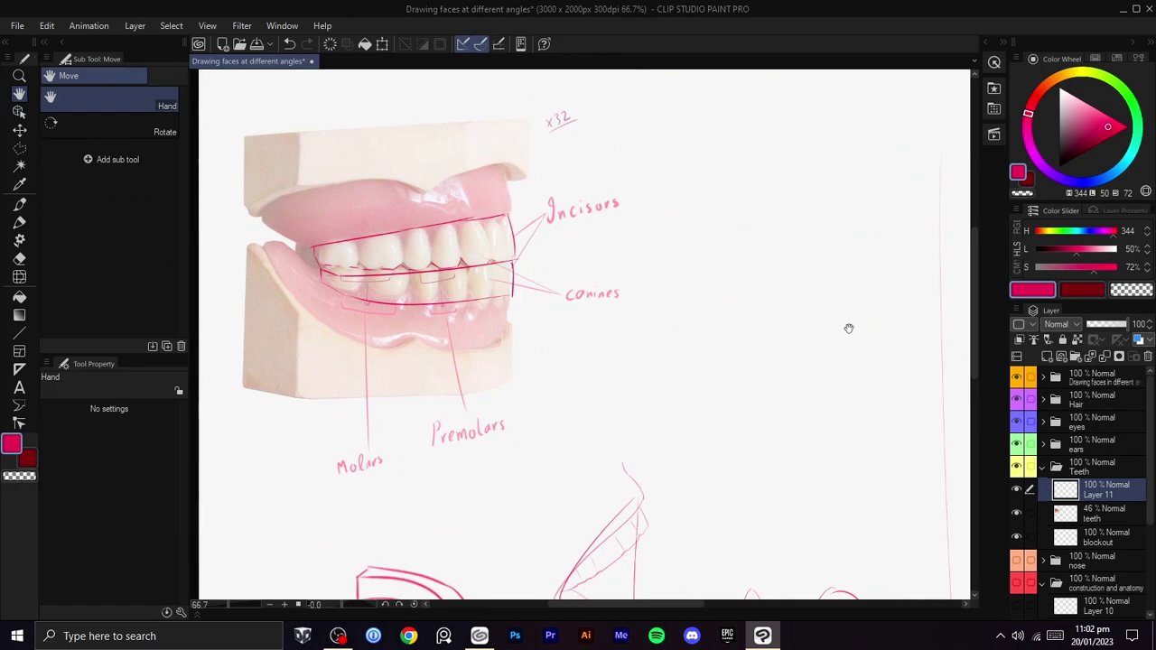
{"action": "scroll", "coordinate": [939, 361], "scroll_direction": "down", "scroll_amount": 2}
{"action": "left_click", "coordinate": [1148, 357]}
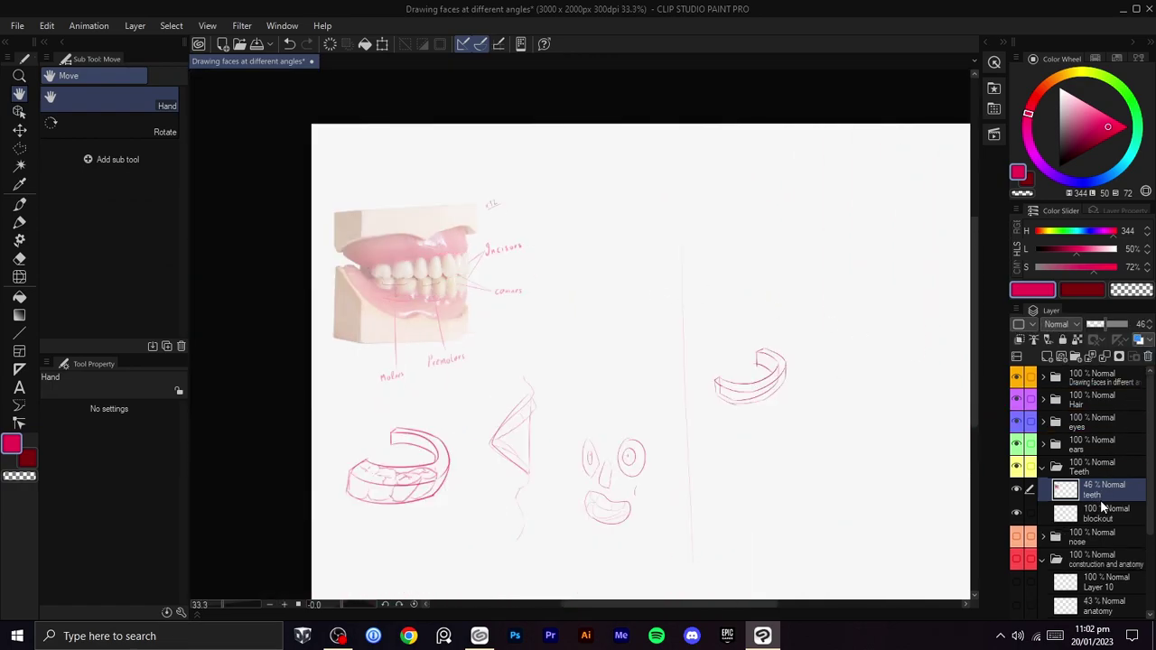
{"action": "left_click_drag", "start_coordinate": [1115, 325], "coordinate": [1130, 325]}
- Look over the teeth and mouth sketches on the page and examine the separate blocked-out dental arch band
{"action": "scroll", "coordinate": [954, 389], "scroll_direction": "up", "scroll_amount": 2}
{"action": "left_click_drag", "start_coordinate": [921, 397], "coordinate": [892, 257]}
{"action": "scroll", "coordinate": [759, 346], "scroll_direction": "up", "scroll_amount": 1}
{"action": "scroll", "coordinate": [771, 460], "scroll_direction": "down", "scroll_amount": 2}
{"action": "scroll", "coordinate": [892, 256], "scroll_direction": "up", "scroll_amount": 1}
{"action": "left_click_drag", "start_coordinate": [637, 403], "coordinate": [822, 312]}
{"action": "mouse_move", "coordinate": [741, 353]}
{"action": "left_mouse_down"}
{"action": "mouse_move", "coordinate": [826, 375]}
{"action": "mouse_move", "coordinate": [801, 338]}
{"action": "mouse_move", "coordinate": [777, 337]}
{"action": "left_mouse_up"}
{"action": "left_click_drag", "start_coordinate": [848, 348], "coordinate": [776, 341]}
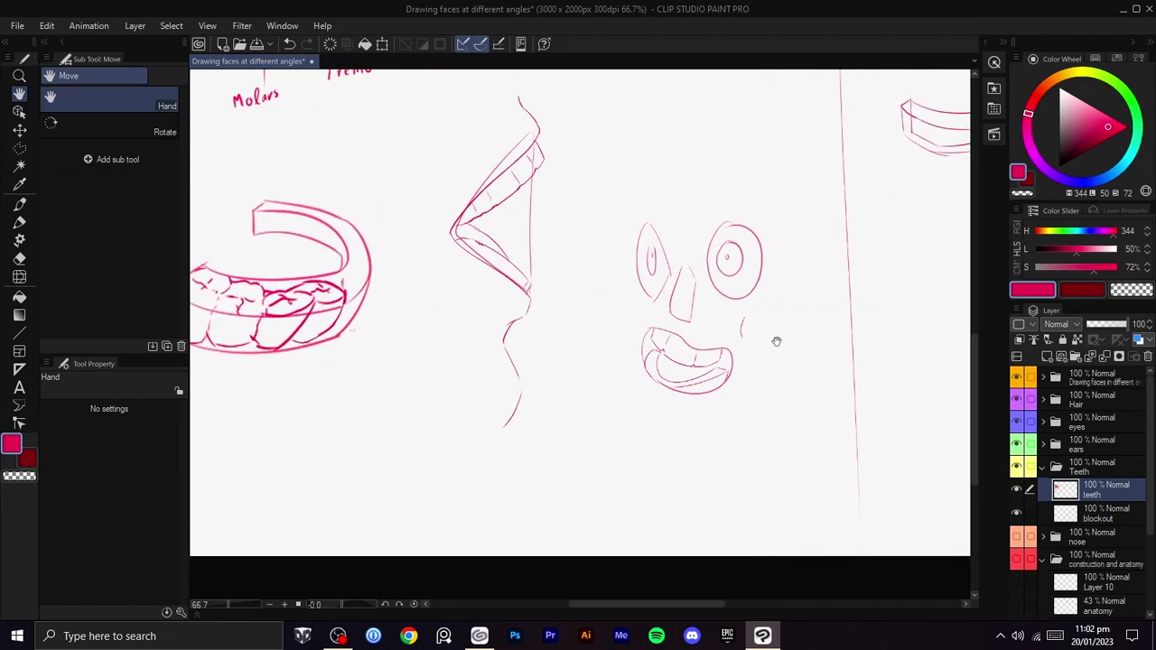
{"action": "scroll", "coordinate": [775, 341], "scroll_direction": "down", "scroll_amount": 2}
{"action": "scroll", "coordinate": [643, 435], "scroll_direction": "up", "scroll_amount": 5}
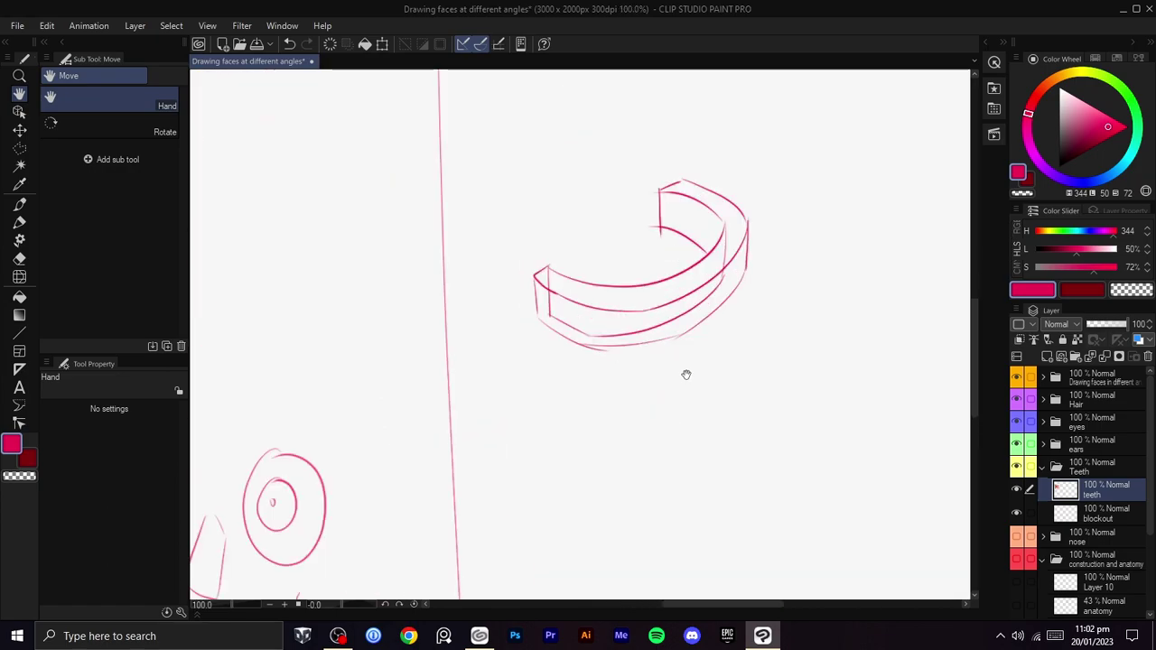
{"action": "left_click_drag", "start_coordinate": [798, 410], "coordinate": [797, 394]}
{"action": "left_click", "coordinate": [1015, 514]}
{"action": "left_click", "coordinate": [1016, 514]}
{"action": "left_click", "coordinate": [1126, 325]}
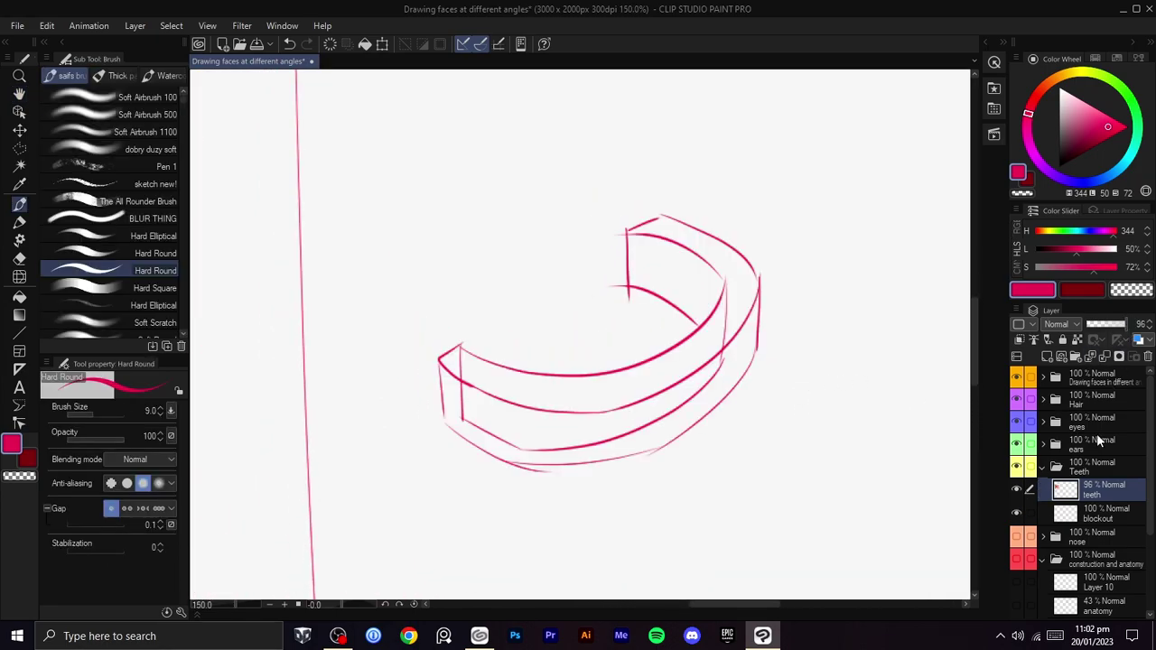
{"action": "left_click", "coordinate": [1103, 513]}
{"action": "left_click", "coordinate": [1089, 493]}
{"action": "left_click_drag", "start_coordinate": [1124, 330], "coordinate": [1130, 330]}
- Lower the blockout layer's opacity to 49 percent and make the teeth layer active
{"action": "left_click", "coordinate": [1088, 517]}
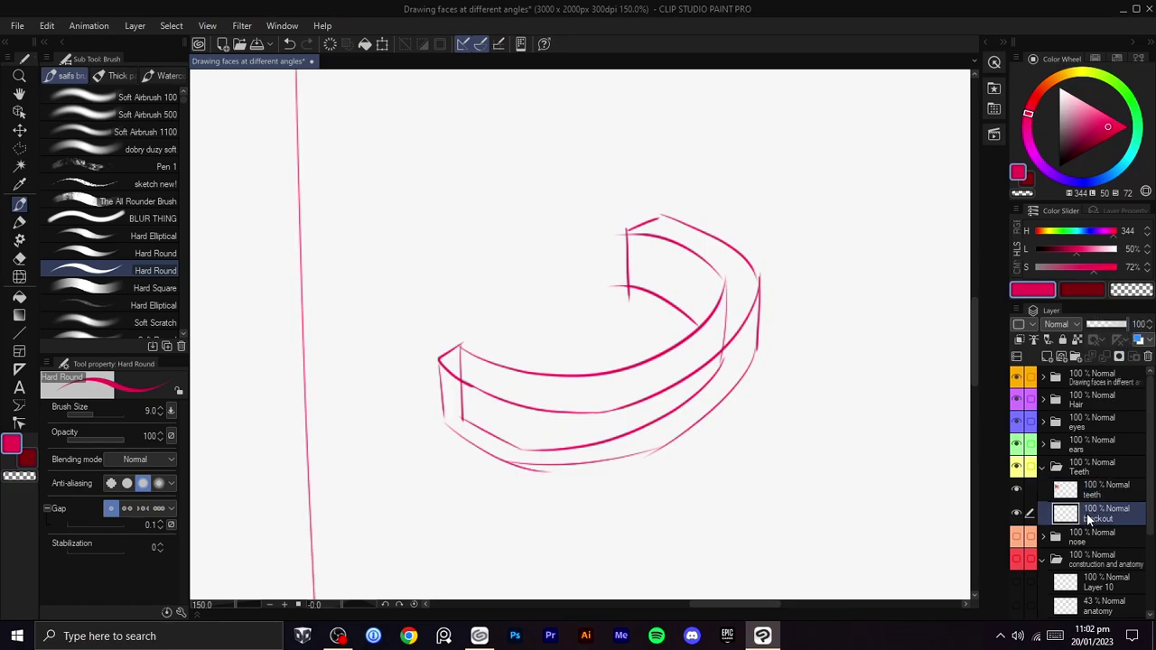
{"action": "left_click_drag", "start_coordinate": [1134, 326], "coordinate": [1106, 323]}
{"action": "left_click", "coordinate": [1078, 489]}
{"action": "key", "text": "space"}
{"action": "left_click_drag", "start_coordinate": [865, 461], "coordinate": [897, 454]}
{"action": "scroll", "coordinate": [790, 433], "scroll_direction": "up", "scroll_amount": 1}
{"action": "left_click_drag", "start_coordinate": [766, 451], "coordinate": [817, 472]}
{"action": "left_click_drag", "start_coordinate": [823, 280], "coordinate": [576, 393]}
{"action": "key", "text": "ctrl+z"}
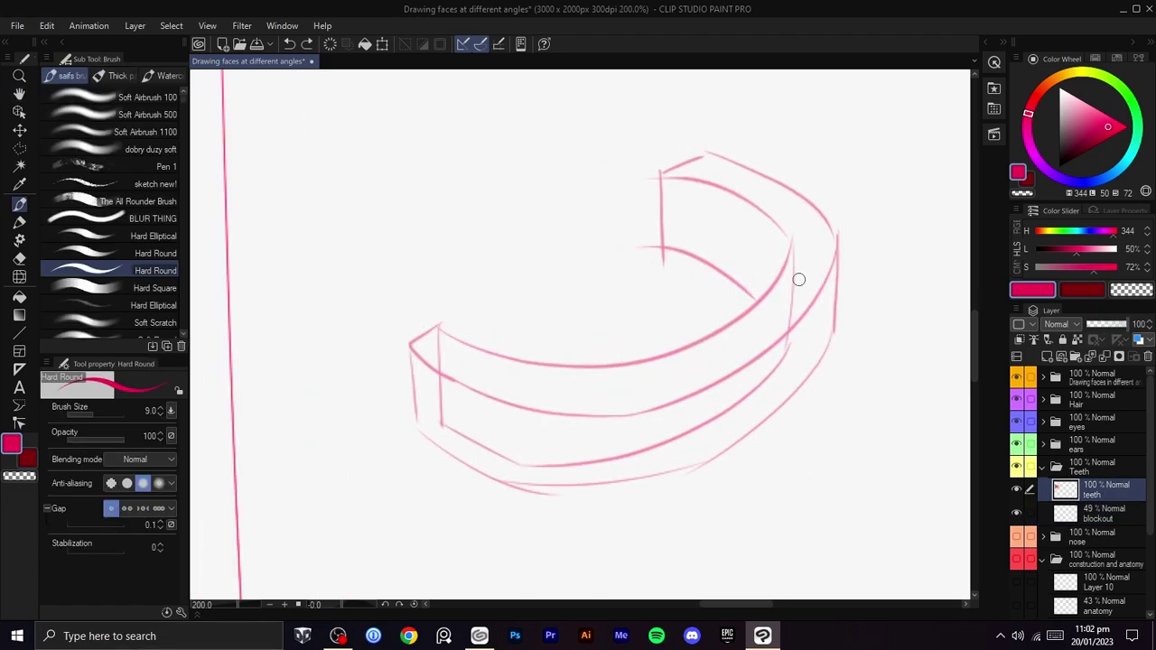
{"action": "key", "text": "ctrl+z"}
{"action": "key", "text": "space"}
{"action": "left_click_drag", "start_coordinate": [794, 330], "coordinate": [784, 325]}
- Set the blockout layer's opacity to 51 percent and reselect the teeth layer for drawing
{"action": "left_click", "coordinate": [1097, 508]}
{"action": "left_click_drag", "start_coordinate": [1126, 330], "coordinate": [1105, 324]}
{"action": "left_click", "coordinate": [1063, 488]}
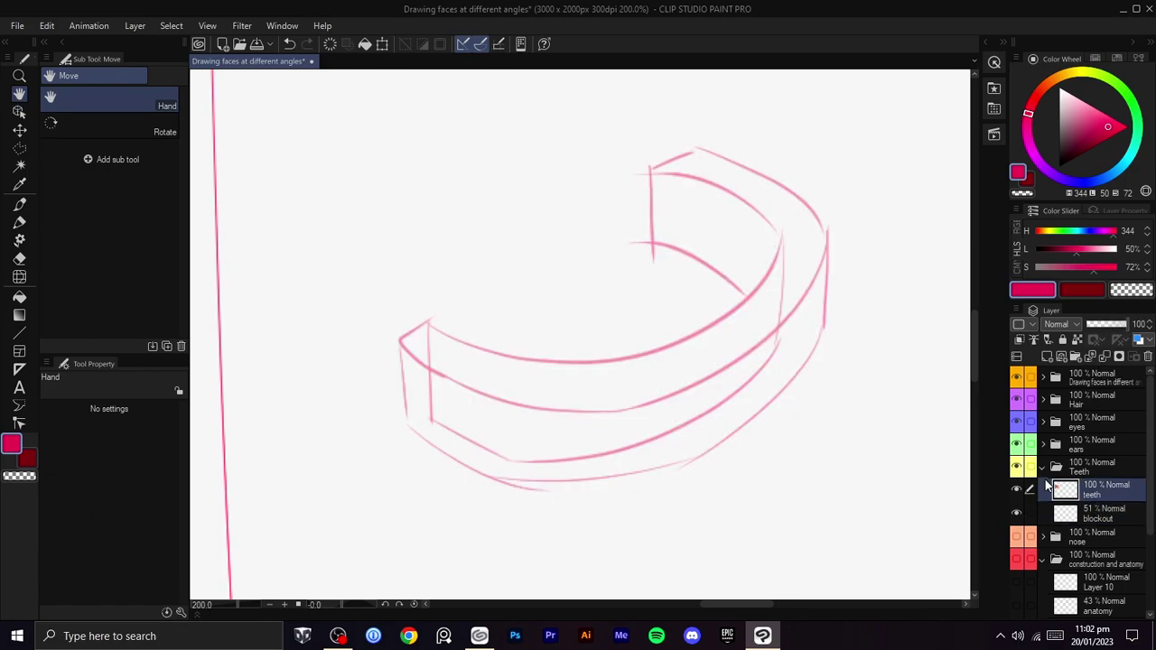
- Draw a curved stroke rounding off the top corner at the far end of the dental arch band
{"action": "left_click_drag", "start_coordinate": [906, 423], "coordinate": [926, 420]}
{"action": "key", "text": "space"}
{"action": "left_click_drag", "start_coordinate": [730, 276], "coordinate": [774, 245]}
{"action": "key", "text": "space"}
{"action": "left_click_drag", "start_coordinate": [774, 188], "coordinate": [742, 232]}
{"action": "key", "text": "b"}
{"action": "mouse_move", "coordinate": [736, 167]}
{"action": "left_mouse_down"}
{"action": "mouse_move", "coordinate": [696, 186]}
{"action": "mouse_move", "coordinate": [688, 236]}
{"action": "left_mouse_up"}
{"action": "key", "text": "ctrl+z"}
{"action": "key", "text": "ctrl+z"}
{"action": "mouse_move", "coordinate": [734, 164]}
{"action": "left_mouse_down"}
{"action": "mouse_move", "coordinate": [696, 179]}
{"action": "mouse_move", "coordinate": [693, 205]}
{"action": "left_mouse_up"}
{"action": "key", "text": "ctrl+z"}
{"action": "key", "text": "ctrl+z"}
{"action": "mouse_move", "coordinate": [737, 165]}
{"action": "left_mouse_down"}
{"action": "mouse_move", "coordinate": [686, 200]}
{"action": "mouse_move", "coordinate": [699, 201]}
{"action": "mouse_move", "coordinate": [690, 222]}
{"action": "left_mouse_up"}
{"action": "key", "text": "ctrl+z"}
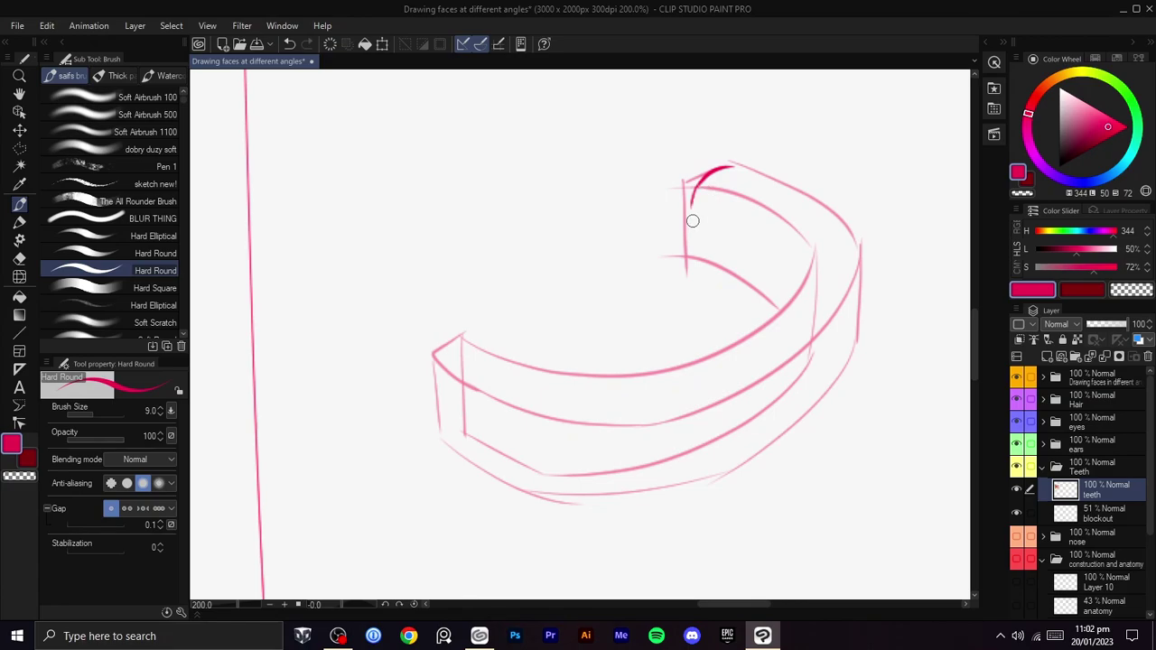
- Carry the rounded far end of the band down along its vertical edge
{"action": "key", "text": "r"}
{"action": "key", "text": "b"}
{"action": "left_click_drag", "start_coordinate": [691, 213], "coordinate": [693, 262]}
{"action": "key", "text": "ctrl+z"}
- Trace the band's outer upper rim in a smooth curve from the rounded far end toward the bend
{"action": "key", "text": "r"}
{"action": "mouse_move", "coordinate": [762, 289]}
{"action": "left_mouse_down"}
{"action": "mouse_move", "coordinate": [547, 227]}
{"action": "mouse_move", "coordinate": [652, 335]}
{"action": "mouse_move", "coordinate": [784, 245]}
{"action": "left_mouse_up"}
{"action": "key", "text": "b"}
{"action": "key", "text": "ctrl+z"}
{"action": "left_click_drag", "start_coordinate": [673, 343], "coordinate": [825, 232]}
{"action": "key", "text": "ctrl+z"}
{"action": "left_click_drag", "start_coordinate": [673, 343], "coordinate": [808, 254]}
- Trace the outer side of the band down around the bend and start its outer lower edge
{"action": "key", "text": "shift+space"}
{"action": "mouse_move", "coordinate": [730, 323]}
{"action": "left_mouse_down"}
{"action": "mouse_move", "coordinate": [679, 229]}
{"action": "mouse_move", "coordinate": [688, 438]}
{"action": "left_mouse_up"}
{"action": "key", "text": "space"}
{"action": "mouse_move", "coordinate": [689, 350]}
{"action": "left_mouse_down"}
{"action": "mouse_move", "coordinate": [728, 331]}
{"action": "mouse_move", "coordinate": [693, 248]}
{"action": "mouse_move", "coordinate": [634, 352]}
{"action": "mouse_move", "coordinate": [766, 284]}
{"action": "mouse_move", "coordinate": [724, 237]}
{"action": "left_mouse_up"}
{"action": "key", "text": "shift+space"}
{"action": "key", "text": "space"}
{"action": "key", "text": "b"}
{"action": "key", "text": "shift+space"}
{"action": "key", "text": "space"}
{"action": "left_click_drag", "start_coordinate": [722, 238], "coordinate": [658, 271]}
{"action": "key", "text": "ctrl+z"}
{"action": "mouse_move", "coordinate": [604, 309]}
{"action": "left_mouse_down"}
{"action": "mouse_move", "coordinate": [676, 248]}
{"action": "mouse_move", "coordinate": [743, 225]}
{"action": "mouse_move", "coordinate": [857, 217]}
{"action": "left_mouse_up"}
{"action": "key", "text": "shift+space"}
{"action": "left_click_drag", "start_coordinate": [872, 213], "coordinate": [656, 202]}
{"action": "key", "text": "space"}
{"action": "left_click_drag", "start_coordinate": [656, 203], "coordinate": [530, 414]}
{"action": "key", "text": "ctrl+z"}
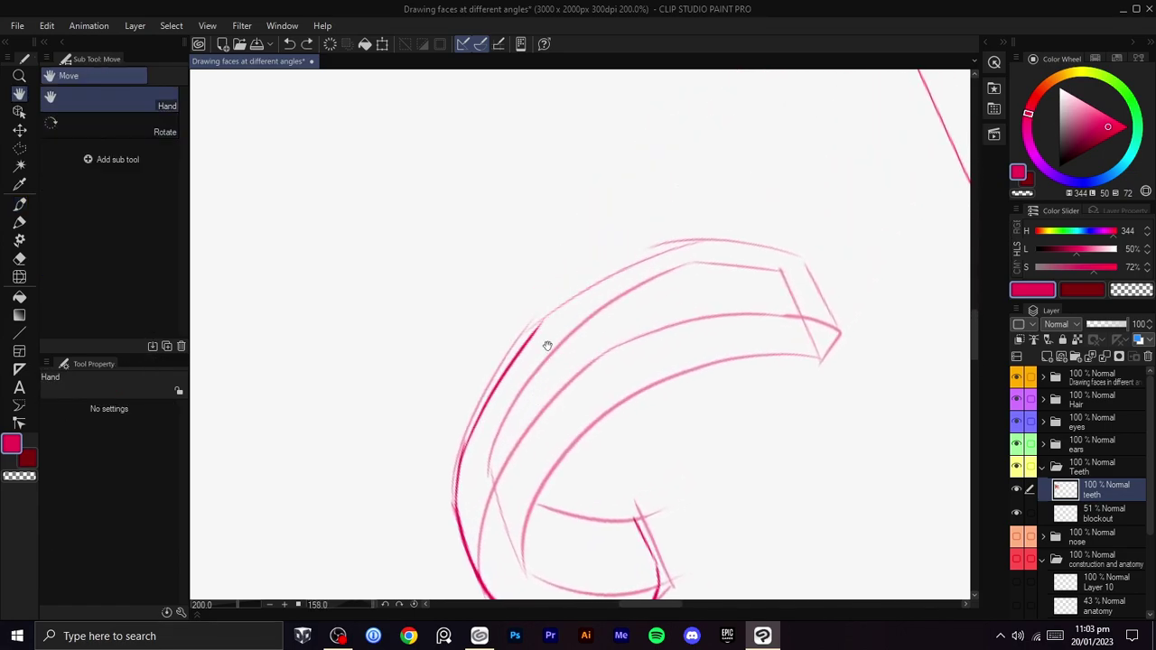
- Extend the outer lower edge of the band along the blockout guide toward the near end
{"action": "left_click_drag", "start_coordinate": [531, 333], "coordinate": [668, 256]}
{"action": "key", "text": "ctrl+z"}
{"action": "mouse_move", "coordinate": [516, 350]}
{"action": "left_mouse_down"}
{"action": "mouse_move", "coordinate": [717, 238]}
{"action": "mouse_move", "coordinate": [696, 193]}
{"action": "mouse_move", "coordinate": [611, 407]}
{"action": "left_mouse_up"}
{"action": "key", "text": "r"}
{"action": "key", "text": "ctrl+z"}
{"action": "key", "text": "b"}
{"action": "left_click_drag", "start_coordinate": [572, 495], "coordinate": [689, 237]}
{"action": "key", "text": "ctrl+z"}
{"action": "left_click_drag", "start_coordinate": [577, 515], "coordinate": [618, 304]}
{"action": "key", "text": "ctrl+z"}
{"action": "left_click_drag", "start_coordinate": [573, 485], "coordinate": [635, 276]}
{"action": "key", "text": "ctrl+z"}
{"action": "left_click_drag", "start_coordinate": [572, 496], "coordinate": [632, 294]}
- Trace the vertical edge of the band's near end and round off its top corner
{"action": "left_click_drag", "start_coordinate": [593, 343], "coordinate": [679, 249]}
{"action": "key", "text": "shift+space"}
{"action": "left_click_drag", "start_coordinate": [787, 261], "coordinate": [614, 225]}
{"action": "key", "text": "space"}
{"action": "mouse_move", "coordinate": [597, 224]}
{"action": "left_mouse_down"}
{"action": "mouse_move", "coordinate": [609, 378]}
{"action": "mouse_move", "coordinate": [647, 296]}
{"action": "left_mouse_up"}
{"action": "key", "text": "ctrl+z"}
{"action": "mouse_move", "coordinate": [584, 338]}
{"action": "left_mouse_down"}
{"action": "mouse_move", "coordinate": [648, 301]}
{"action": "mouse_move", "coordinate": [675, 309]}
{"action": "mouse_move", "coordinate": [694, 402]}
{"action": "mouse_move", "coordinate": [664, 406]}
{"action": "left_mouse_up"}
{"action": "key", "text": "shift+space"}
{"action": "key", "text": "space"}
{"action": "mouse_move", "coordinate": [662, 404]}
{"action": "left_mouse_down"}
{"action": "mouse_move", "coordinate": [644, 265]}
{"action": "mouse_move", "coordinate": [609, 313]}
{"action": "left_mouse_up"}
{"action": "key", "text": "ctrl+z"}
- Try to trace the band's inner upper rim from the near end toward the bend
{"action": "mouse_move", "coordinate": [644, 265]}
{"action": "left_mouse_down"}
{"action": "mouse_move", "coordinate": [599, 369]}
{"action": "mouse_move", "coordinate": [628, 292]}
{"action": "mouse_move", "coordinate": [599, 392]}
{"action": "mouse_move", "coordinate": [595, 502]}
{"action": "mouse_move", "coordinate": [642, 465]}
{"action": "mouse_move", "coordinate": [494, 272]}
{"action": "mouse_move", "coordinate": [450, 377]}
{"action": "left_mouse_up"}
{"action": "key", "text": "ctrl+z"}
{"action": "key", "text": "ctrl+z"}
{"action": "key", "text": "r"}
{"action": "key", "text": "ctrl+z"}
{"action": "key", "text": "ctrl+z"}
{"action": "left_click_drag", "start_coordinate": [714, 165], "coordinate": [504, 249]}
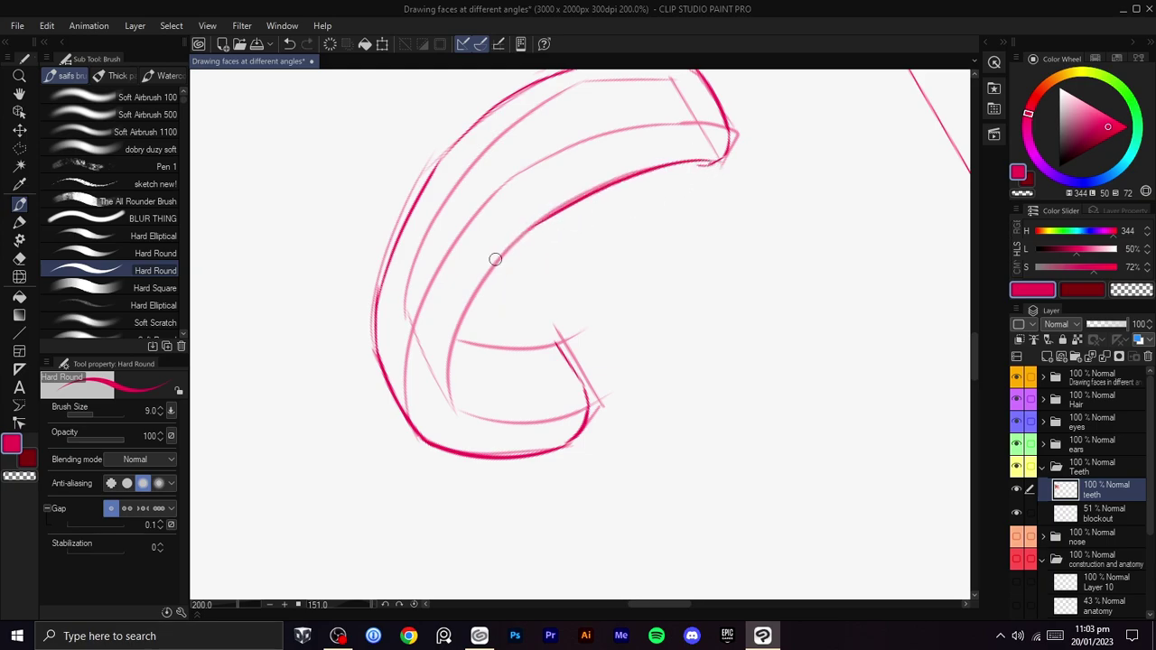
{"action": "key", "text": "ctrl+z"}
{"action": "left_click_drag", "start_coordinate": [716, 164], "coordinate": [503, 226]}
{"action": "key", "text": "ctrl+z"}
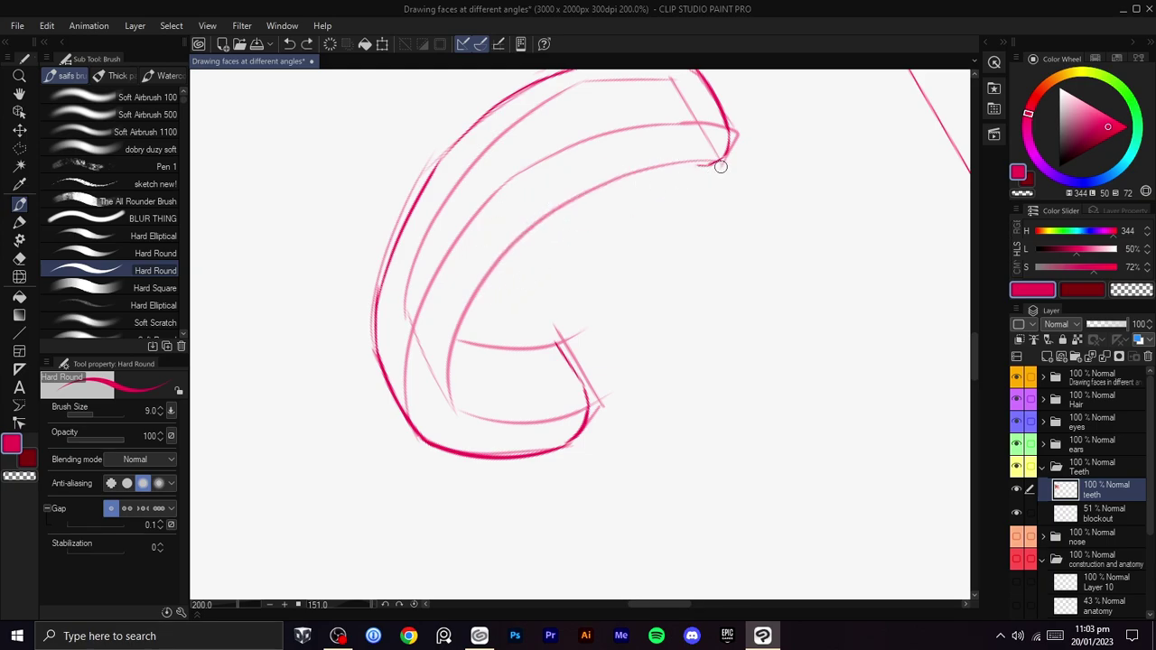
{"action": "left_click_drag", "start_coordinate": [719, 165], "coordinate": [542, 184]}
{"action": "key", "text": "r"}
{"action": "left_click_drag", "start_coordinate": [714, 214], "coordinate": [659, 176]}
{"action": "left_click_drag", "start_coordinate": [576, 201], "coordinate": [727, 243]}
{"action": "key", "text": "ctrl+z"}
- Examine the rounded band outline against the labelled teeth reference photo
{"action": "scroll", "coordinate": [763, 251], "scroll_direction": "down", "scroll_amount": 2}
{"action": "key", "text": "r"}
{"action": "left_click_drag", "start_coordinate": [823, 281], "coordinate": [660, 132]}
{"action": "left_click_drag", "start_coordinate": [489, 223], "coordinate": [566, 560]}
{"action": "scroll", "coordinate": [566, 561], "scroll_direction": "down", "scroll_amount": 1}
{"action": "key", "text": "r"}
{"action": "left_click_drag", "start_coordinate": [696, 433], "coordinate": [702, 239]}
{"action": "scroll", "coordinate": [702, 240], "scroll_direction": "down", "scroll_amount": 1}
{"action": "scroll", "coordinate": [567, 271], "scroll_direction": "up", "scroll_amount": 1}
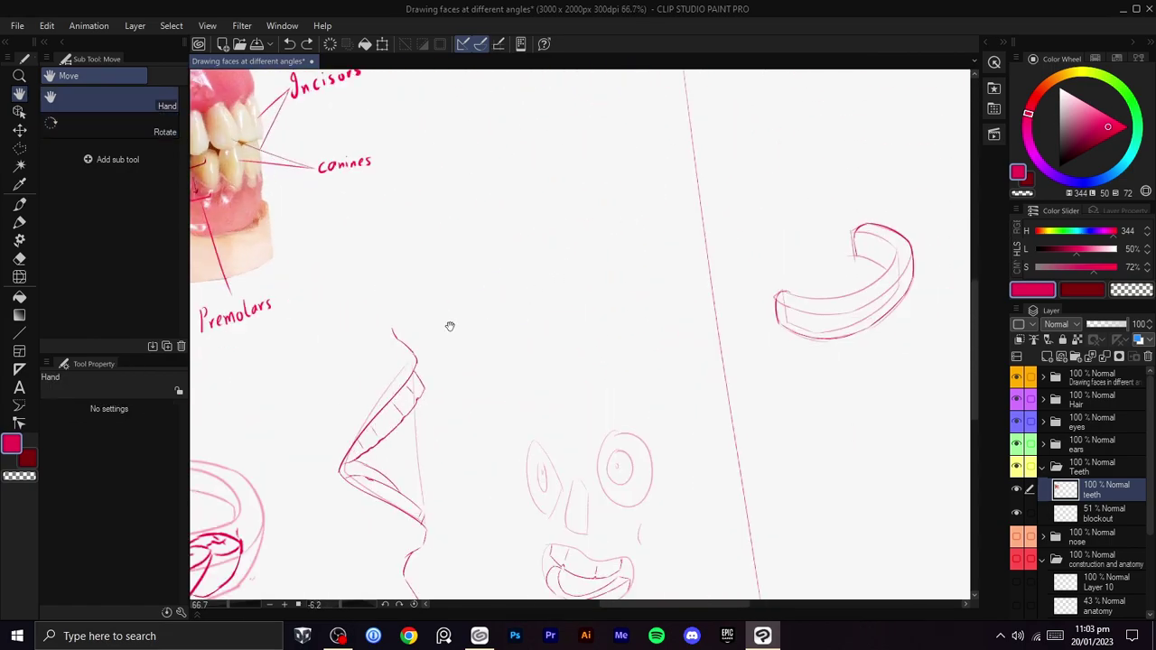
{"action": "left_click_drag", "start_coordinate": [409, 328], "coordinate": [359, 285]}
{"action": "scroll", "coordinate": [835, 230], "scroll_direction": "up", "scroll_amount": 4}
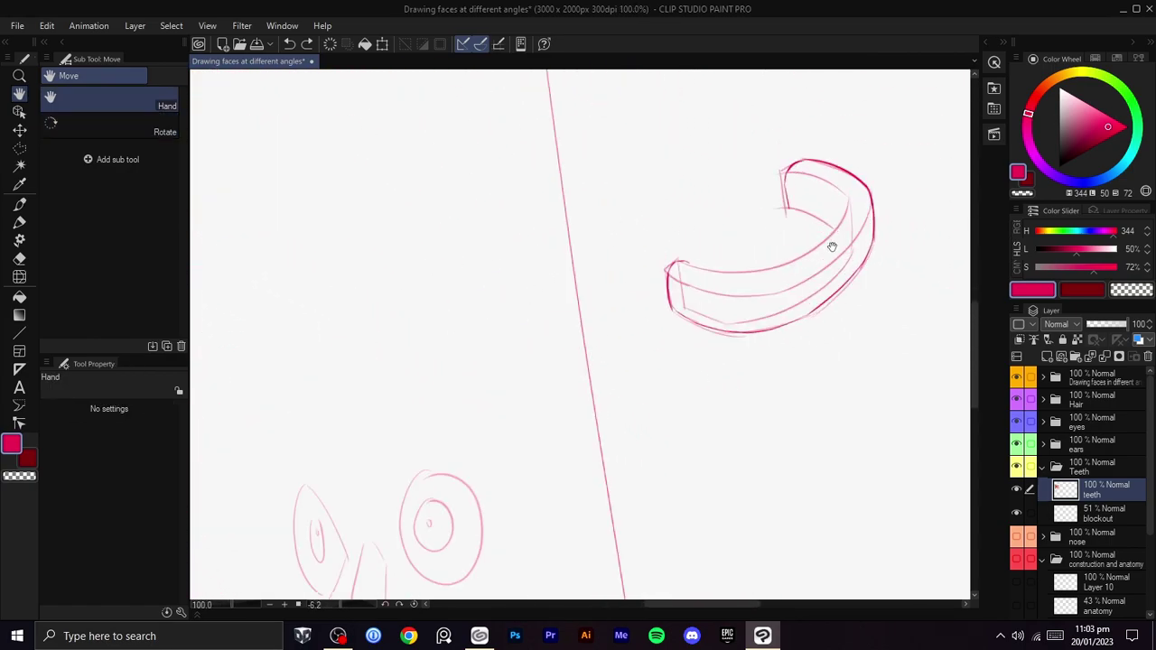
{"action": "scroll", "coordinate": [443, 294], "scroll_direction": "down", "scroll_amount": 4}
{"action": "left_click_drag", "start_coordinate": [344, 266], "coordinate": [867, 456]}
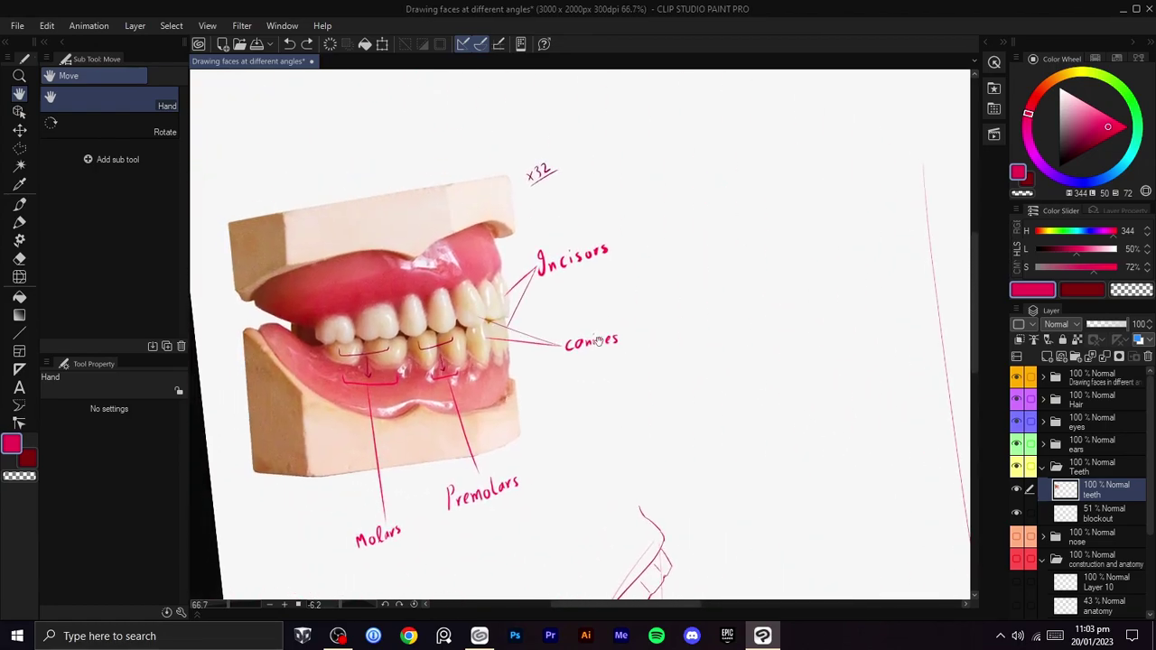
{"action": "scroll", "coordinate": [400, 329], "scroll_direction": "up", "scroll_amount": 1}
{"action": "left_click_drag", "start_coordinate": [404, 329], "coordinate": [463, 303]}
{"action": "scroll", "coordinate": [453, 345], "scroll_direction": "down", "scroll_amount": 1}
{"action": "scroll", "coordinate": [453, 345], "scroll_direction": "down", "scroll_amount": 1}
{"action": "left_click_drag", "start_coordinate": [453, 345], "coordinate": [453, 80]}
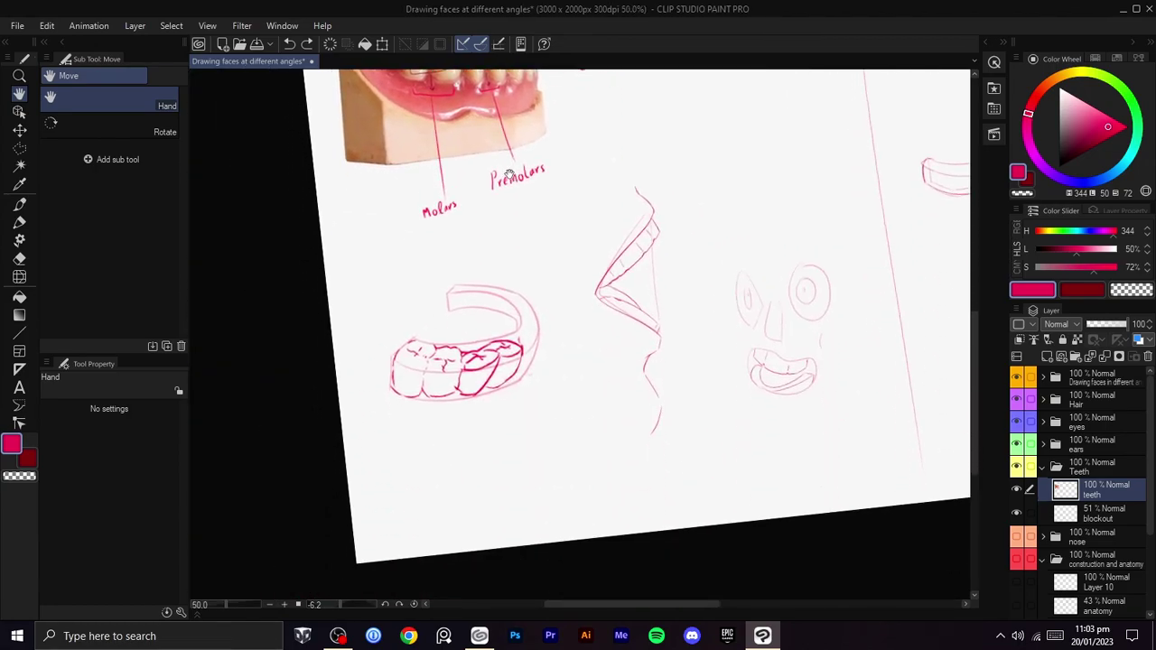
{"action": "scroll", "coordinate": [490, 289], "scroll_direction": "up", "scroll_amount": 2}
{"action": "mouse_move", "coordinate": [490, 289]}
{"action": "left_mouse_down"}
{"action": "mouse_move", "coordinate": [539, 170]}
{"action": "mouse_move", "coordinate": [502, 408]}
{"action": "left_mouse_up"}
{"action": "key", "text": "b"}
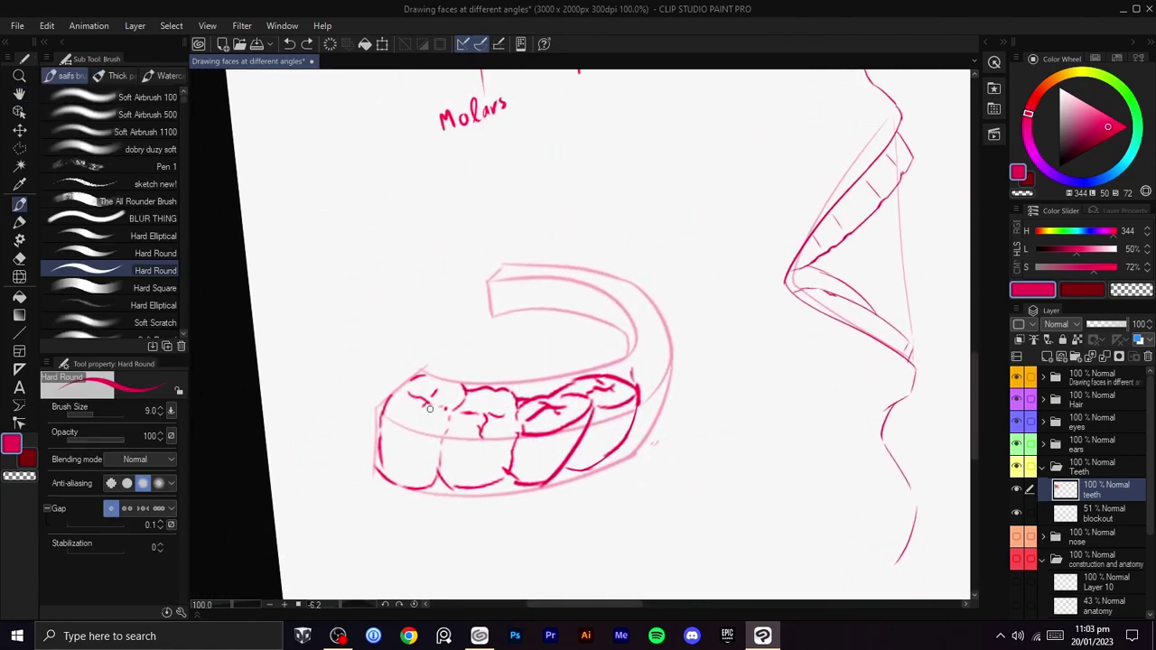
{"action": "left_click_drag", "start_coordinate": [453, 347], "coordinate": [484, 402]}
{"action": "key", "text": "ctrl+z"}
{"action": "mouse_move", "coordinate": [467, 363]}
{"action": "left_mouse_down"}
{"action": "mouse_move", "coordinate": [515, 397]}
{"action": "mouse_move", "coordinate": [523, 361]}
{"action": "mouse_move", "coordinate": [626, 351]}
{"action": "left_mouse_up"}
{"action": "key", "text": "ctrl+z"}
{"action": "key", "text": "ctrl+z"}
{"action": "key", "text": "ctrl+z"}
{"action": "left_click_drag", "start_coordinate": [575, 291], "coordinate": [642, 343]}
{"action": "key", "text": "ctrl+z"}
{"action": "key", "text": "ctrl+z"}
- Trace the outer contour and far end of the second dental arch in solid lines over its light block-out
{"action": "scroll", "coordinate": [749, 332], "scroll_direction": "down", "scroll_amount": 3}
{"action": "left_click_drag", "start_coordinate": [804, 310], "coordinate": [359, 331]}
{"action": "scroll", "coordinate": [596, 303], "scroll_direction": "up", "scroll_amount": 2}
{"action": "mouse_move", "coordinate": [527, 291]}
{"action": "left_mouse_down"}
{"action": "mouse_move", "coordinate": [560, 274]}
{"action": "mouse_move", "coordinate": [753, 425]}
{"action": "mouse_move", "coordinate": [506, 315]}
{"action": "left_mouse_up"}
{"action": "scroll", "coordinate": [505, 340], "scroll_direction": "up", "scroll_amount": 4}
{"action": "left_click_drag", "start_coordinate": [709, 314], "coordinate": [710, 347]}
{"action": "left_click_drag", "start_coordinate": [632, 253], "coordinate": [692, 289]}
{"action": "key", "text": "ctrl+z"}
{"action": "left_click_drag", "start_coordinate": [635, 201], "coordinate": [723, 279]}
{"action": "key", "text": "ctrl+z"}
{"action": "mouse_move", "coordinate": [637, 201]}
{"action": "left_mouse_down"}
{"action": "mouse_move", "coordinate": [722, 271]}
{"action": "mouse_move", "coordinate": [714, 252]}
{"action": "mouse_move", "coordinate": [710, 306]}
{"action": "left_mouse_up"}
{"action": "key", "text": "ctrl+z"}
{"action": "key", "text": "ctrl+z"}
- Trace the inner edge of the arch's upper surface over the block-out, curving from the far end to the near end
{"action": "mouse_move", "coordinate": [720, 247]}
{"action": "left_mouse_down"}
{"action": "mouse_move", "coordinate": [710, 306]}
{"action": "mouse_move", "coordinate": [587, 341]}
{"action": "left_mouse_up"}
{"action": "key", "text": "ctrl+z"}
{"action": "mouse_move", "coordinate": [712, 300]}
{"action": "left_mouse_down"}
{"action": "mouse_move", "coordinate": [586, 341]}
{"action": "mouse_move", "coordinate": [449, 310]}
{"action": "mouse_move", "coordinate": [479, 312]}
{"action": "left_mouse_up"}
{"action": "key", "text": "ctrl+z"}
{"action": "key", "text": "ctrl+z"}
{"action": "key", "text": "space"}
{"action": "key", "text": "ctrl+z"}
{"action": "key", "text": "ctrl+z"}
{"action": "key", "text": "ctrl+z"}
{"action": "key", "text": "ctrl+z"}
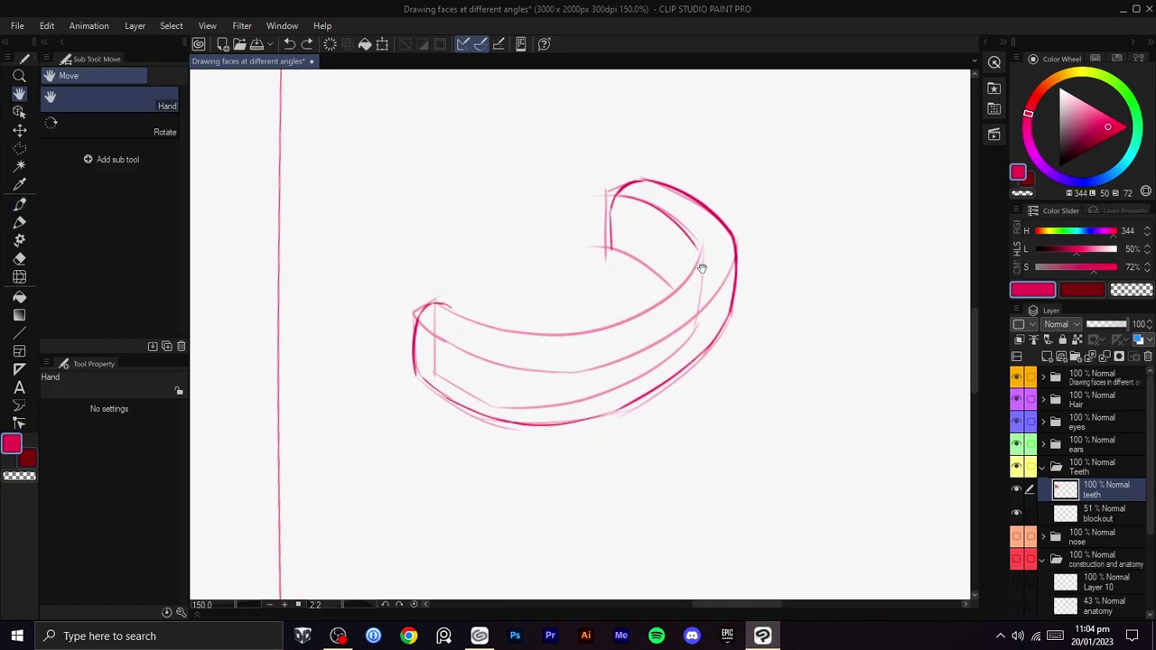
{"action": "key", "text": "ctrl+z"}
{"action": "mouse_move", "coordinate": [697, 249]}
{"action": "left_mouse_down"}
{"action": "mouse_move", "coordinate": [652, 319]}
{"action": "mouse_move", "coordinate": [566, 335]}
{"action": "mouse_move", "coordinate": [728, 339]}
{"action": "mouse_move", "coordinate": [508, 518]}
{"action": "left_mouse_up"}
{"action": "key", "text": "r"}
{"action": "mouse_move", "coordinate": [552, 383]}
{"action": "left_mouse_down"}
{"action": "mouse_move", "coordinate": [627, 279]}
{"action": "mouse_move", "coordinate": [586, 311]}
{"action": "mouse_move", "coordinate": [679, 252]}
{"action": "mouse_move", "coordinate": [688, 215]}
{"action": "mouse_move", "coordinate": [594, 256]}
{"action": "left_mouse_up"}
{"action": "key", "text": "ctrl+z"}
- Trace the front edge of the arch's upper surface and continue it around the bend to the far side
{"action": "left_click_drag", "start_coordinate": [694, 214], "coordinate": [543, 317]}
{"action": "key", "text": "ctrl+z"}
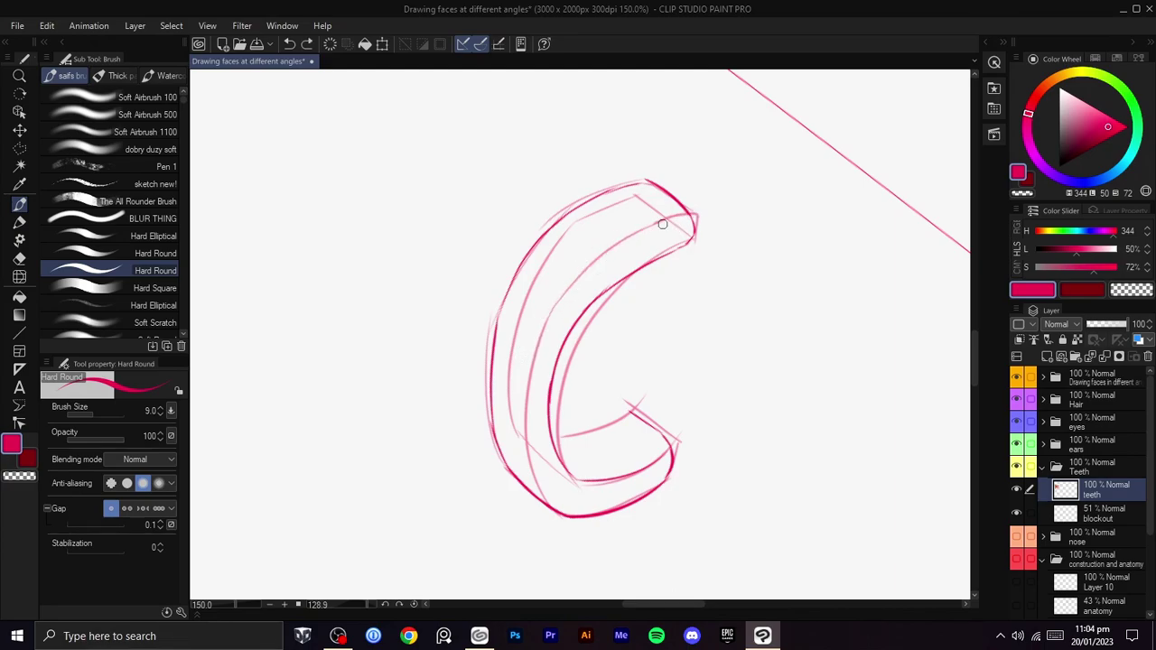
{"action": "mouse_move", "coordinate": [693, 214]}
{"action": "left_mouse_down"}
{"action": "mouse_move", "coordinate": [542, 330]}
{"action": "mouse_move", "coordinate": [539, 479]}
{"action": "left_mouse_up"}
{"action": "key", "text": "ctrl+z"}
{"action": "left_click_drag", "start_coordinate": [549, 318], "coordinate": [538, 479]}
{"action": "key", "text": "ctrl+z"}
{"action": "mouse_move", "coordinate": [545, 323]}
{"action": "left_mouse_down"}
{"action": "mouse_move", "coordinate": [539, 491]}
{"action": "mouse_move", "coordinate": [704, 307]}
{"action": "mouse_move", "coordinate": [728, 377]}
{"action": "mouse_move", "coordinate": [750, 307]}
{"action": "mouse_move", "coordinate": [743, 285]}
{"action": "left_mouse_up"}
{"action": "key", "text": "ctrl+z"}
{"action": "mouse_move", "coordinate": [591, 370]}
{"action": "left_mouse_down"}
{"action": "mouse_move", "coordinate": [618, 365]}
{"action": "mouse_move", "coordinate": [722, 318]}
{"action": "left_mouse_up"}
{"action": "key", "text": "ctrl+z"}
{"action": "left_click_drag", "start_coordinate": [573, 375], "coordinate": [704, 323]}
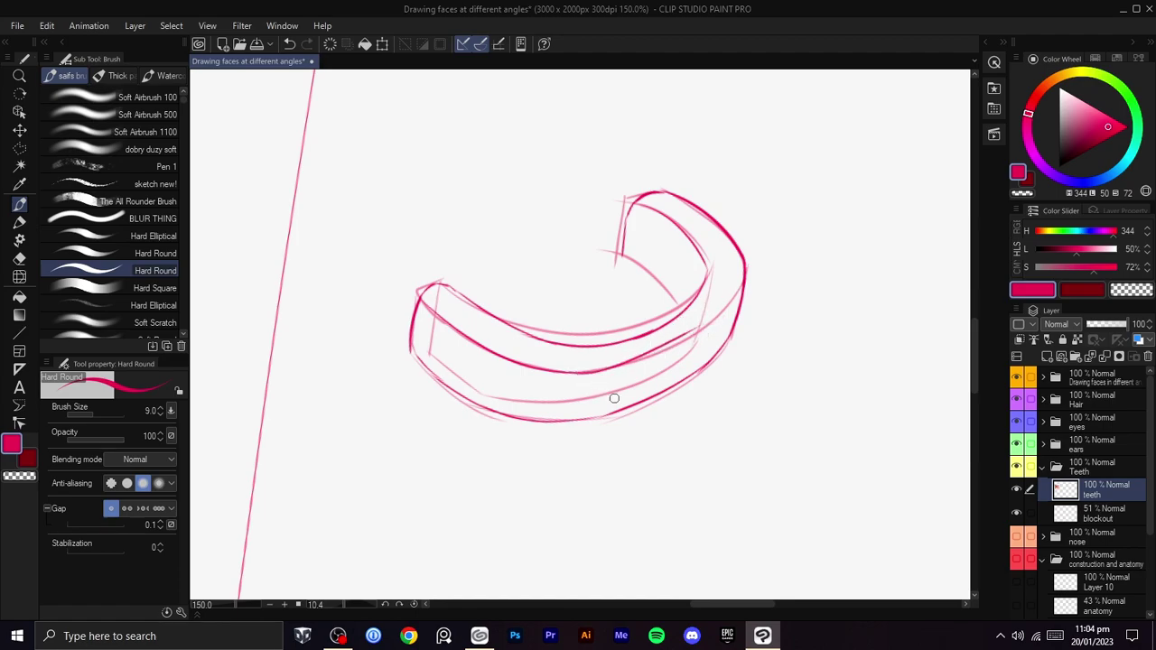
{"action": "key", "text": "ctrl+z"}
{"action": "left_click_drag", "start_coordinate": [578, 376], "coordinate": [715, 312]}
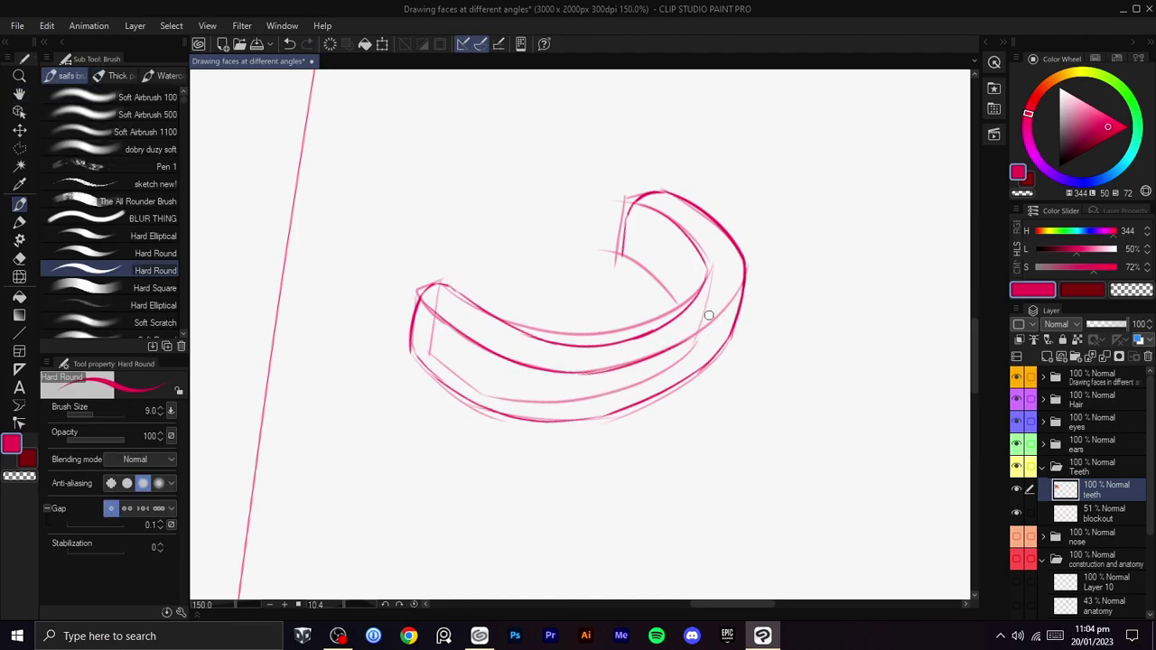
{"action": "mouse_move", "coordinate": [674, 347]}
{"action": "left_mouse_down"}
{"action": "mouse_move", "coordinate": [740, 282]}
{"action": "mouse_move", "coordinate": [731, 306]}
{"action": "mouse_move", "coordinate": [743, 258]}
{"action": "left_mouse_up"}
{"action": "key", "text": "ctrl+z"}
{"action": "left_click_drag", "start_coordinate": [728, 307], "coordinate": [741, 257]}
- Hide the blockout layer and keep the teeth layer visible
{"action": "left_click", "coordinate": [1016, 511]}
{"action": "left_click", "coordinate": [1018, 513]}
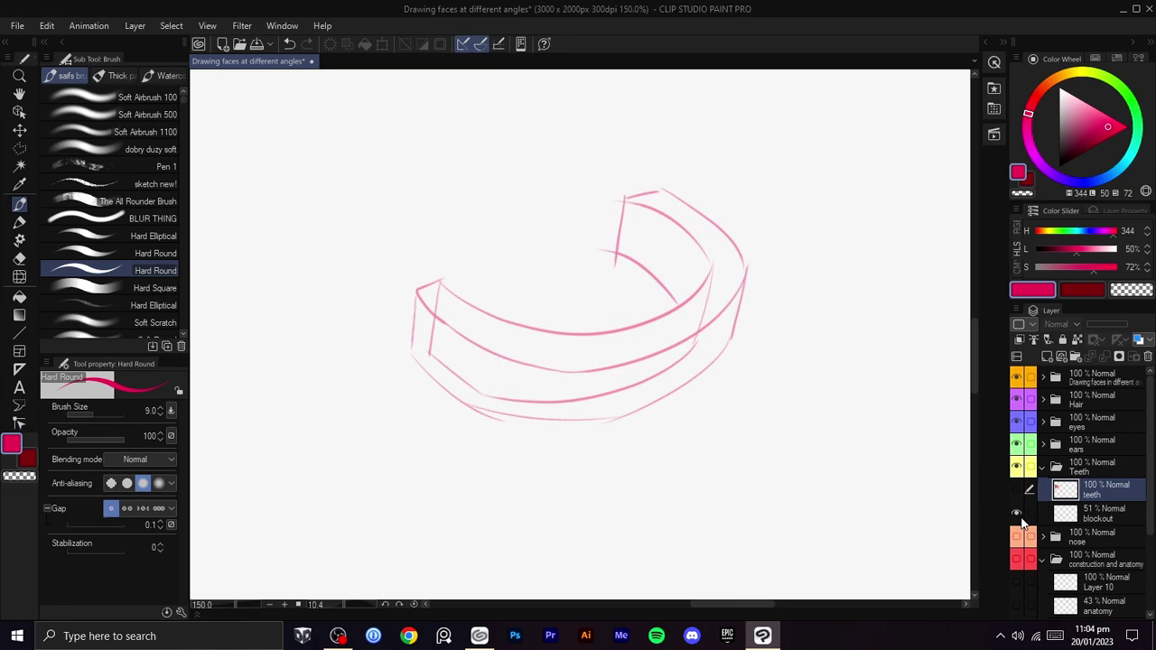
{"action": "left_click", "coordinate": [1016, 515]}
{"action": "left_click", "coordinate": [1016, 491]}
{"action": "left_click", "coordinate": [1016, 514]}
{"action": "left_click", "coordinate": [1017, 514]}
- Draw the lower edge of the inner wall at the arch's far end to close that side of the form
{"action": "key", "text": "space"}
{"action": "mouse_move", "coordinate": [881, 516]}
{"action": "left_mouse_down"}
{"action": "mouse_move", "coordinate": [869, 552]}
{"action": "mouse_move", "coordinate": [785, 467]}
{"action": "left_mouse_up"}
{"action": "key", "text": "shift+space"}
{"action": "key", "text": "ctrl+plus"}
{"action": "key", "text": "space"}
{"action": "mouse_move", "coordinate": [752, 419]}
{"action": "left_mouse_down"}
{"action": "mouse_move", "coordinate": [786, 385]}
{"action": "mouse_move", "coordinate": [714, 443]}
{"action": "left_mouse_up"}
{"action": "key", "text": "shift+space"}
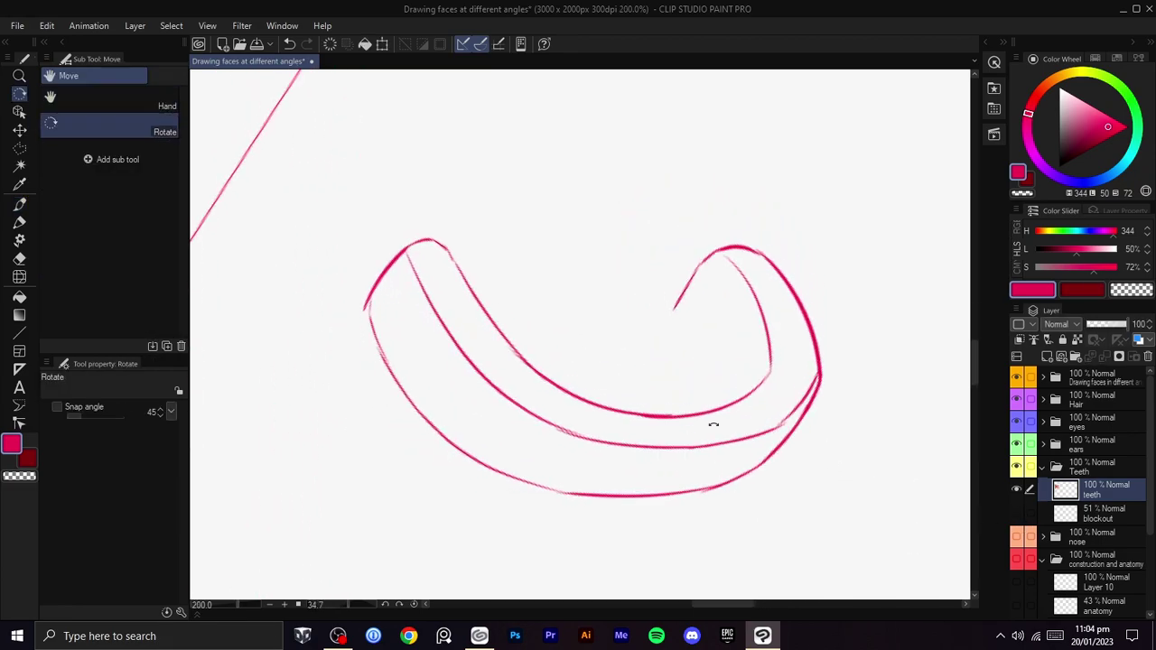
{"action": "mouse_move", "coordinate": [676, 310]}
{"action": "left_mouse_down"}
{"action": "mouse_move", "coordinate": [722, 406]}
{"action": "mouse_move", "coordinate": [710, 379]}
{"action": "mouse_move", "coordinate": [733, 494]}
{"action": "mouse_move", "coordinate": [756, 356]}
{"action": "left_mouse_up"}
{"action": "key", "text": "ctrl+z"}
{"action": "key", "text": "space"}
{"action": "key", "text": "shift+space"}
{"action": "key", "text": "space"}
{"action": "left_click_drag", "start_coordinate": [730, 313], "coordinate": [730, 279]}
{"action": "key", "text": "shift+space"}
{"action": "scroll", "coordinate": [778, 291], "scroll_direction": "down", "scroll_amount": 3}
{"action": "mouse_move", "coordinate": [783, 329]}
{"action": "left_mouse_down"}
{"action": "mouse_move", "coordinate": [789, 367]}
{"action": "mouse_move", "coordinate": [776, 334]}
{"action": "left_mouse_up"}
{"action": "scroll", "coordinate": [782, 370], "scroll_direction": "up", "scroll_amount": 2}
{"action": "key", "text": "shift+space"}
{"action": "scroll", "coordinate": [789, 348], "scroll_direction": "up", "scroll_amount": 2}
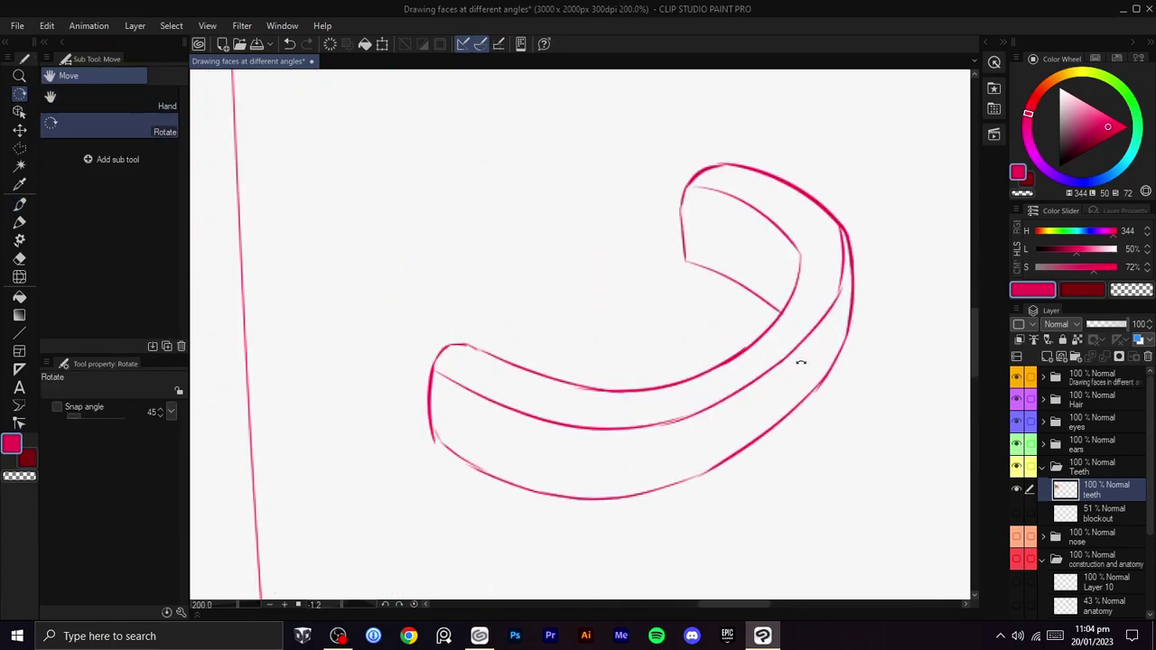
- Mark tooth divisions along the arch and draw the rearmost molar at the far end with a rounded inner side
{"action": "key", "text": "c"}
{"action": "key", "text": "c"}
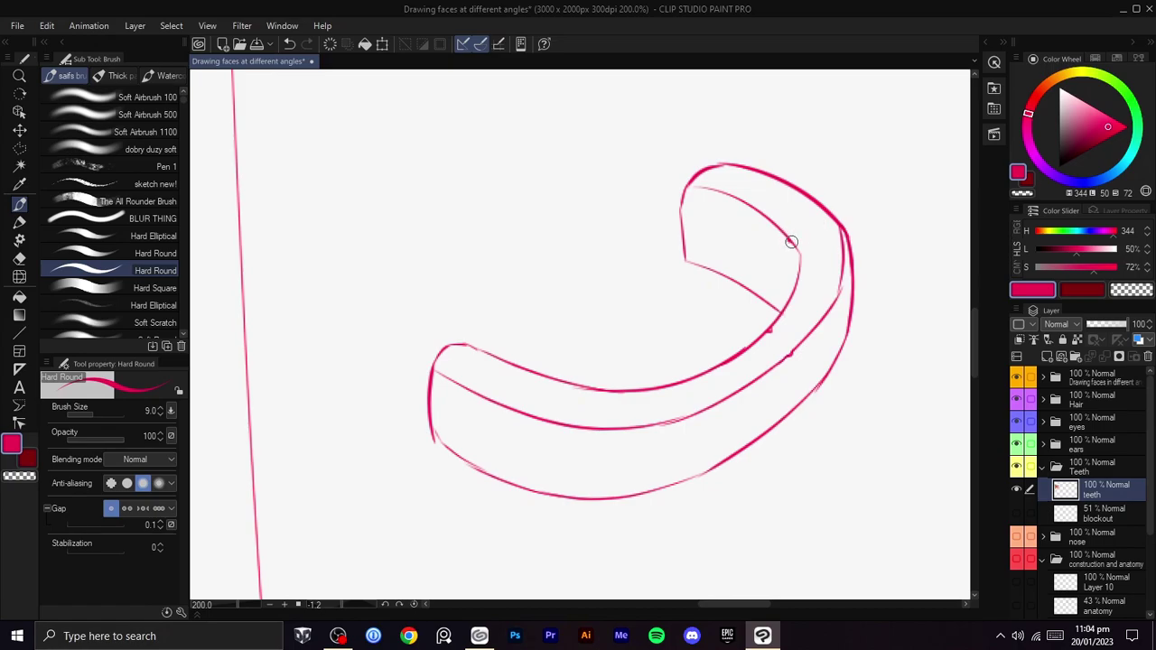
{"action": "mouse_move", "coordinate": [756, 217]}
{"action": "left_mouse_down"}
{"action": "mouse_move", "coordinate": [748, 236]}
{"action": "mouse_move", "coordinate": [758, 240]}
{"action": "left_mouse_up"}
{"action": "key", "text": "ctrl+z"}
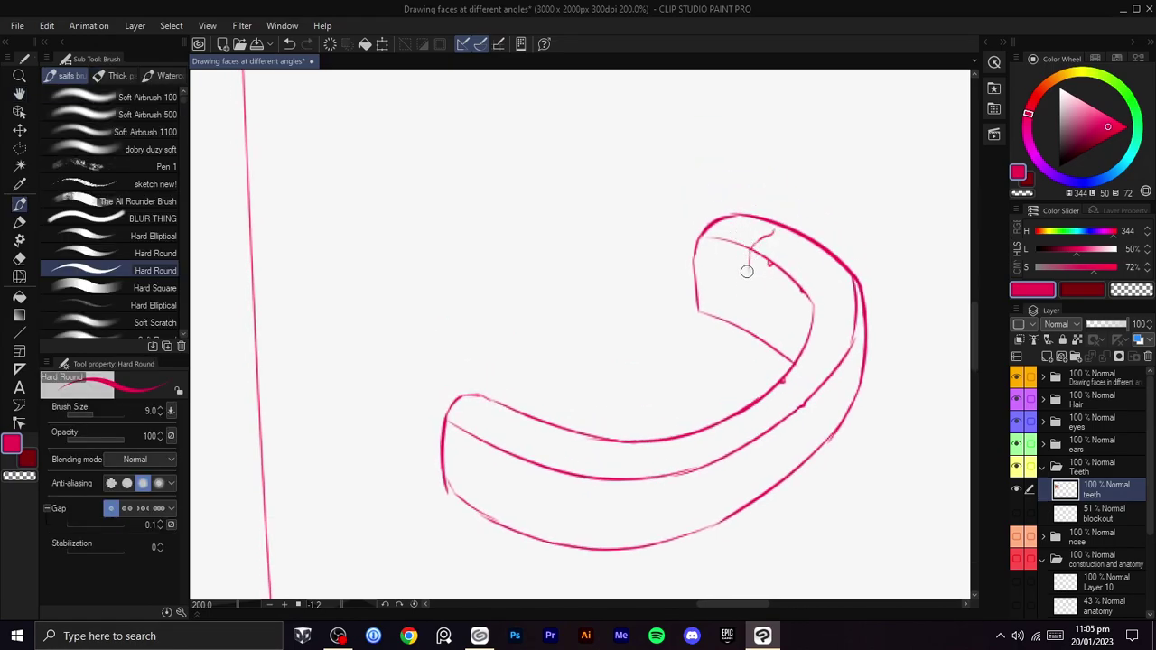
{"action": "left_click_drag", "start_coordinate": [748, 257], "coordinate": [727, 286]}
{"action": "key", "text": "ctrl+z"}
{"action": "key", "text": "ctrl+z"}
{"action": "left_click_drag", "start_coordinate": [784, 227], "coordinate": [745, 271]}
{"action": "key", "text": "ctrl+z"}
{"action": "left_click_drag", "start_coordinate": [777, 225], "coordinate": [776, 229]}
{"action": "mouse_move", "coordinate": [748, 268]}
{"action": "left_mouse_down"}
{"action": "mouse_move", "coordinate": [730, 294]}
{"action": "mouse_move", "coordinate": [697, 279]}
{"action": "left_mouse_up"}
{"action": "key", "text": "ctrl+z"}
{"action": "key", "text": "ctrl+z"}
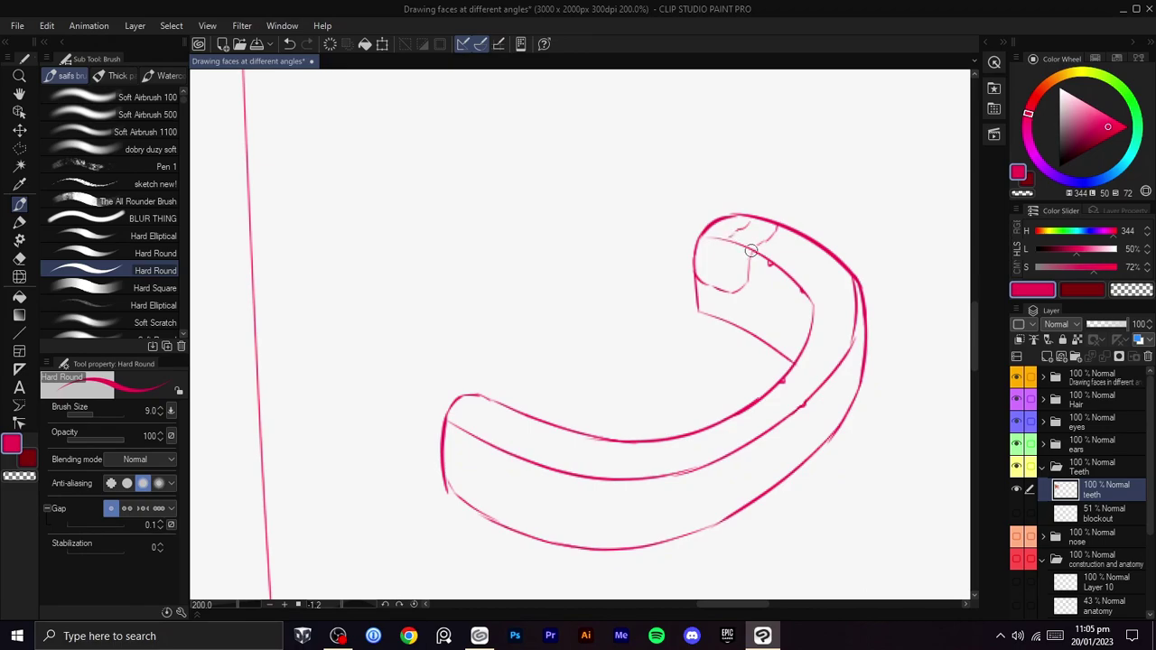
- Add the rear molar's cusp edge and outline the second molar beside it
{"action": "left_click_drag", "start_coordinate": [736, 245], "coordinate": [708, 238]}
{"action": "key", "text": "c"}
{"action": "key", "text": "c"}
{"action": "mouse_move", "coordinate": [781, 232]}
{"action": "left_mouse_down"}
{"action": "mouse_move", "coordinate": [822, 258]}
{"action": "mouse_move", "coordinate": [806, 272]}
{"action": "mouse_move", "coordinate": [823, 262]}
{"action": "mouse_move", "coordinate": [796, 282]}
{"action": "mouse_move", "coordinate": [790, 305]}
{"action": "mouse_move", "coordinate": [746, 280]}
{"action": "left_mouse_up"}
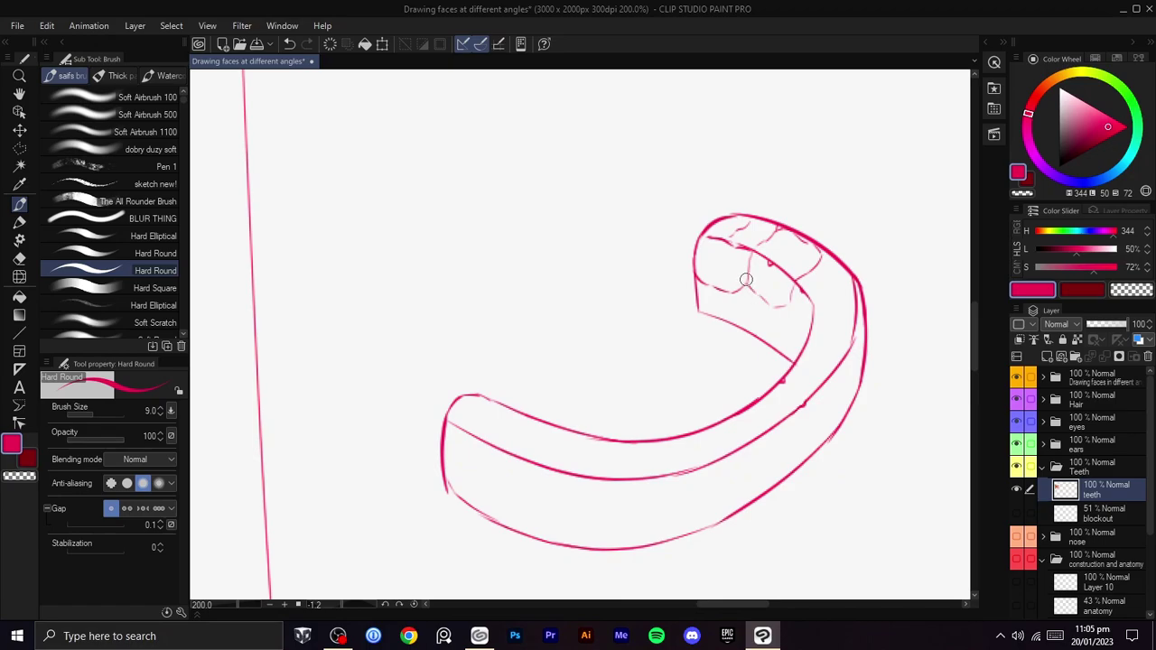
- Sketch the following teeth along the far side toward the bend, with dividing lines and cusp details on their chewing surfaces
{"action": "mouse_move", "coordinate": [794, 247]}
{"action": "left_mouse_down"}
{"action": "mouse_move", "coordinate": [775, 254]}
{"action": "mouse_move", "coordinate": [794, 254]}
{"action": "mouse_move", "coordinate": [782, 268]}
{"action": "left_mouse_up"}
{"action": "key", "text": "ctrl+z"}
{"action": "mouse_move", "coordinate": [841, 262]}
{"action": "left_mouse_down"}
{"action": "mouse_move", "coordinate": [844, 288]}
{"action": "mouse_move", "coordinate": [791, 327]}
{"action": "mouse_move", "coordinate": [798, 287]}
{"action": "mouse_move", "coordinate": [819, 308]}
{"action": "mouse_move", "coordinate": [823, 280]}
{"action": "mouse_move", "coordinate": [818, 291]}
{"action": "mouse_move", "coordinate": [849, 294]}
{"action": "mouse_move", "coordinate": [838, 322]}
{"action": "mouse_move", "coordinate": [848, 300]}
{"action": "mouse_move", "coordinate": [801, 334]}
{"action": "mouse_move", "coordinate": [797, 323]}
{"action": "mouse_move", "coordinate": [830, 301]}
{"action": "mouse_move", "coordinate": [815, 312]}
{"action": "mouse_move", "coordinate": [808, 298]}
{"action": "mouse_move", "coordinate": [847, 281]}
{"action": "mouse_move", "coordinate": [840, 305]}
{"action": "mouse_move", "coordinate": [832, 291]}
{"action": "left_mouse_up"}
{"action": "key", "text": "ctrl+z"}
{"action": "key", "text": "space"}
{"action": "key", "text": "ctrl+z"}
{"action": "key", "text": "space"}
{"action": "key", "text": "ctrl+z"}
{"action": "key", "text": "ctrl+z"}
{"action": "key", "text": "ctrl+z"}
{"action": "mouse_move", "coordinate": [829, 290]}
{"action": "left_mouse_down"}
{"action": "mouse_move", "coordinate": [817, 316]}
{"action": "mouse_move", "coordinate": [786, 323]}
{"action": "mouse_move", "coordinate": [825, 314]}
{"action": "mouse_move", "coordinate": [832, 295]}
{"action": "mouse_move", "coordinate": [783, 337]}
{"action": "left_mouse_up"}
{"action": "key", "text": "ctrl+z"}
{"action": "key", "text": "ctrl+z"}
{"action": "key", "text": "ctrl+z"}
{"action": "key", "text": "ctrl+z"}
{"action": "key", "text": "ctrl+z"}
- Sketch the outer edges of the teeth around the arch's bend
{"action": "left_click_drag", "start_coordinate": [850, 277], "coordinate": [846, 323]}
{"action": "key", "text": "ctrl+z"}
{"action": "left_click_drag", "start_coordinate": [845, 239], "coordinate": [854, 285]}
{"action": "key", "text": "ctrl+z"}
{"action": "left_click_drag", "start_coordinate": [848, 245], "coordinate": [861, 305]}
{"action": "left_click_drag", "start_coordinate": [844, 226], "coordinate": [847, 260]}
{"action": "mouse_move", "coordinate": [854, 314]}
{"action": "left_mouse_down"}
{"action": "mouse_move", "coordinate": [853, 299]}
{"action": "mouse_move", "coordinate": [850, 328]}
{"action": "left_mouse_up"}
{"action": "key", "text": "ctrl+z"}
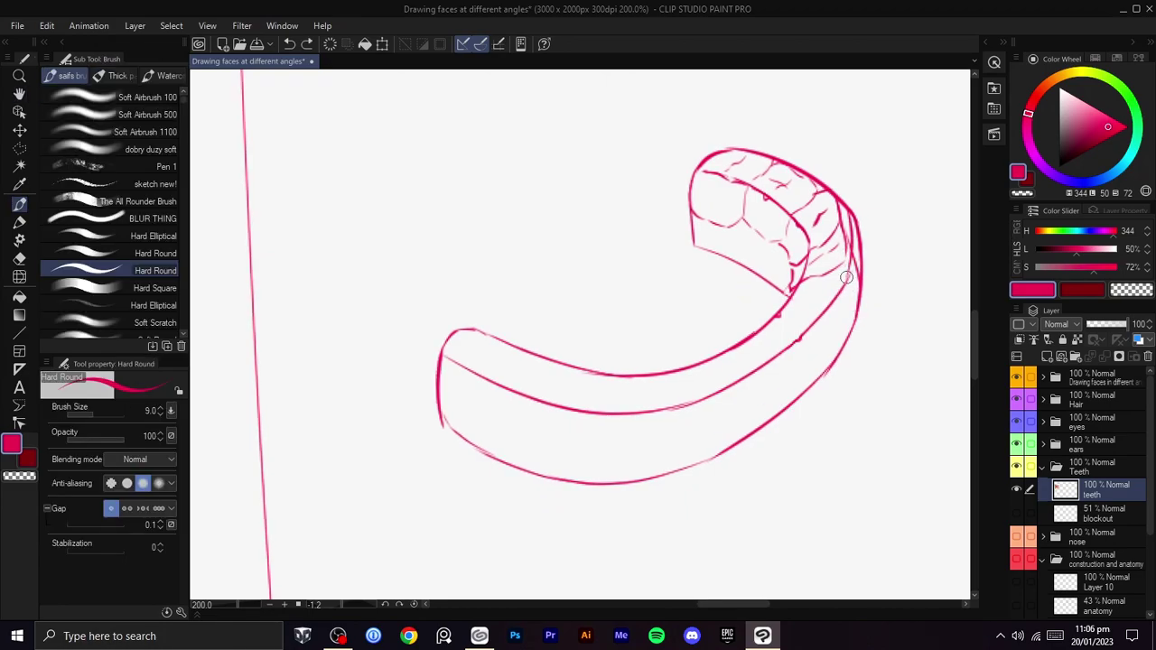
{"action": "key", "text": "ctrl+z"}
{"action": "left_click_drag", "start_coordinate": [844, 260], "coordinate": [849, 329]}
{"action": "mouse_move", "coordinate": [841, 262]}
{"action": "left_mouse_down"}
{"action": "mouse_move", "coordinate": [802, 284]}
{"action": "mouse_move", "coordinate": [791, 307]}
{"action": "left_mouse_up"}
{"action": "key", "text": "ctrl+z"}
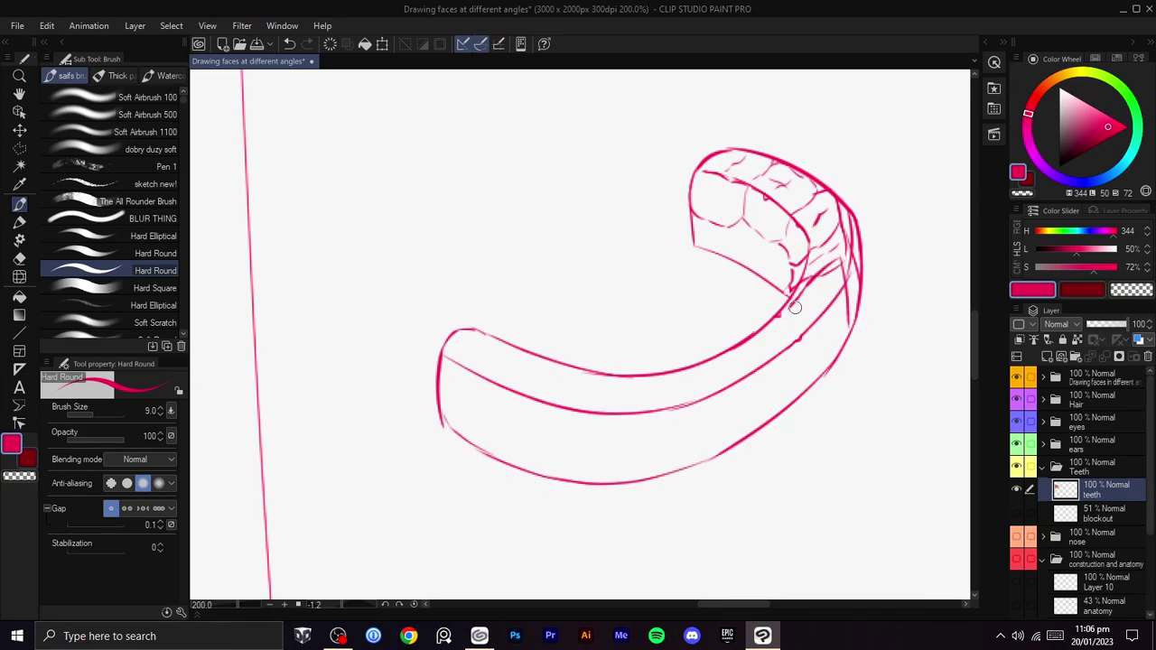
{"action": "key", "text": "ctrl+z"}
{"action": "key", "text": "ctrl+z"}
{"action": "key", "text": "ctrl+z"}
- Sketch the front teeth at the arch's bend with tapered side lines running down to the lower edge
{"action": "left_click_drag", "start_coordinate": [841, 260], "coordinate": [789, 304]}
{"action": "left_click_drag", "start_coordinate": [849, 325], "coordinate": [820, 360]}
{"action": "left_click_drag", "start_coordinate": [844, 260], "coordinate": [804, 305]}
{"action": "key", "text": "ctrl+z"}
{"action": "left_click_drag", "start_coordinate": [842, 259], "coordinate": [823, 346]}
{"action": "mouse_move", "coordinate": [828, 287]}
{"action": "left_mouse_down"}
{"action": "mouse_move", "coordinate": [741, 325]}
{"action": "mouse_move", "coordinate": [719, 361]}
{"action": "left_mouse_up"}
{"action": "key", "text": "ctrl+z"}
{"action": "key", "text": "ctrl+z"}
{"action": "key", "text": "ctrl+z"}
{"action": "key", "text": "ctrl+z"}
{"action": "left_click_drag", "start_coordinate": [823, 295], "coordinate": [768, 340]}
{"action": "key", "text": "h"}
{"action": "left_click_drag", "start_coordinate": [840, 273], "coordinate": [814, 307]}
{"action": "key", "text": "ctrl+z"}
- Enclose the arch's far half with the drawn teeth in a closed polyline selection
{"action": "key", "text": "m"}
{"action": "left_click", "coordinate": [857, 385]}
{"action": "left_click", "coordinate": [777, 418]}
{"action": "left_click", "coordinate": [691, 342]}
{"action": "left_click", "coordinate": [629, 264]}
{"action": "left_click", "coordinate": [647, 204]}
{"action": "left_click", "coordinate": [704, 161]}
{"action": "left_click", "coordinate": [743, 144]}
{"action": "left_click", "coordinate": [826, 170]}
{"action": "left_click", "coordinate": [868, 263]}
{"action": "left_click", "coordinate": [857, 388]}
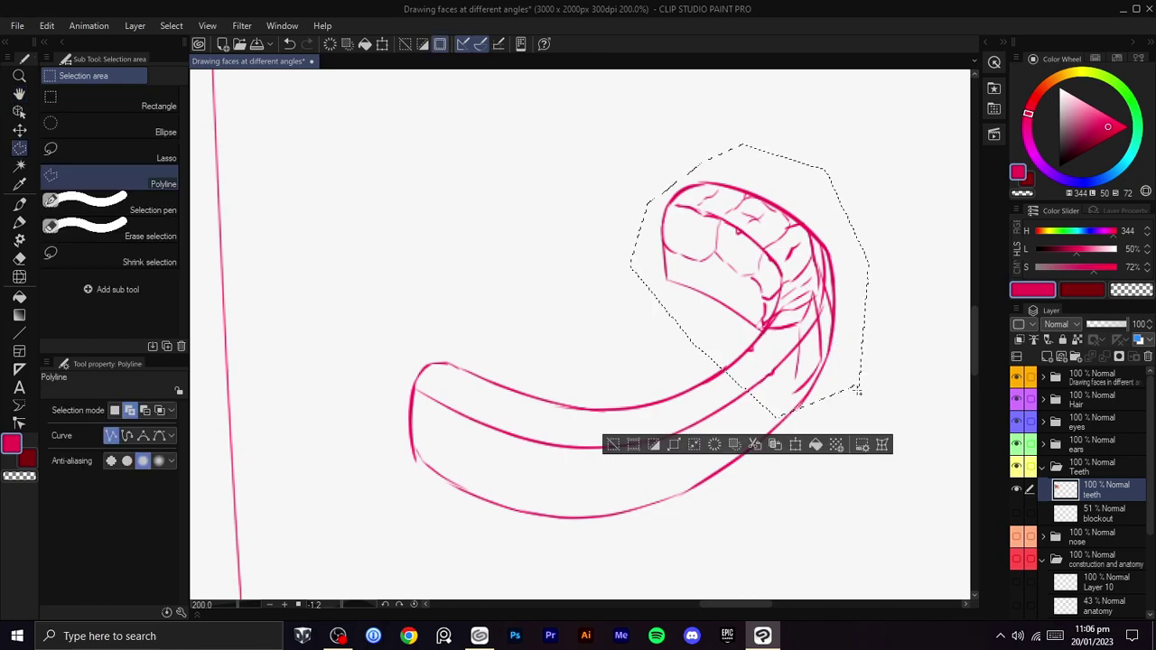
- Try to reuse the far-half teeth by copying them, mirroring the copy and rotating it over the arch's near half
{"action": "left_click", "coordinate": [775, 444]}
{"action": "key", "text": "ctrl+t"}
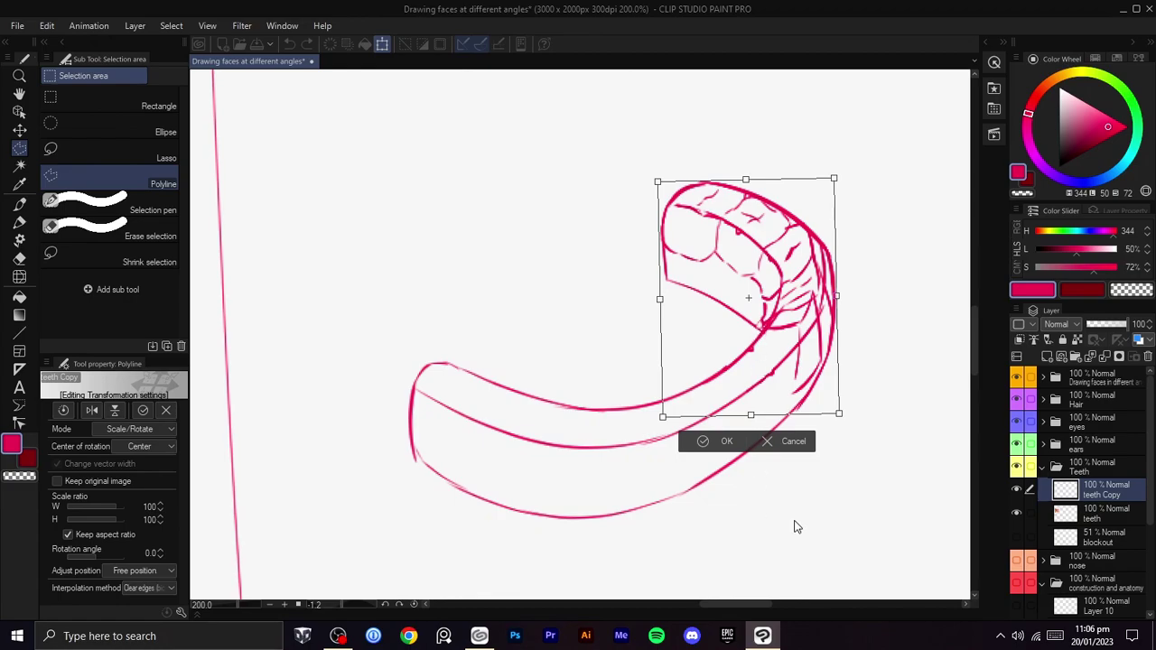
{"action": "key", "text": "h"}
{"action": "left_click_drag", "start_coordinate": [797, 288], "coordinate": [538, 445]}
{"action": "left_click_drag", "start_coordinate": [719, 361], "coordinate": [532, 221]}
{"action": "left_click_drag", "start_coordinate": [533, 416], "coordinate": [596, 385]}
{"action": "left_click_drag", "start_coordinate": [706, 368], "coordinate": [653, 316]}
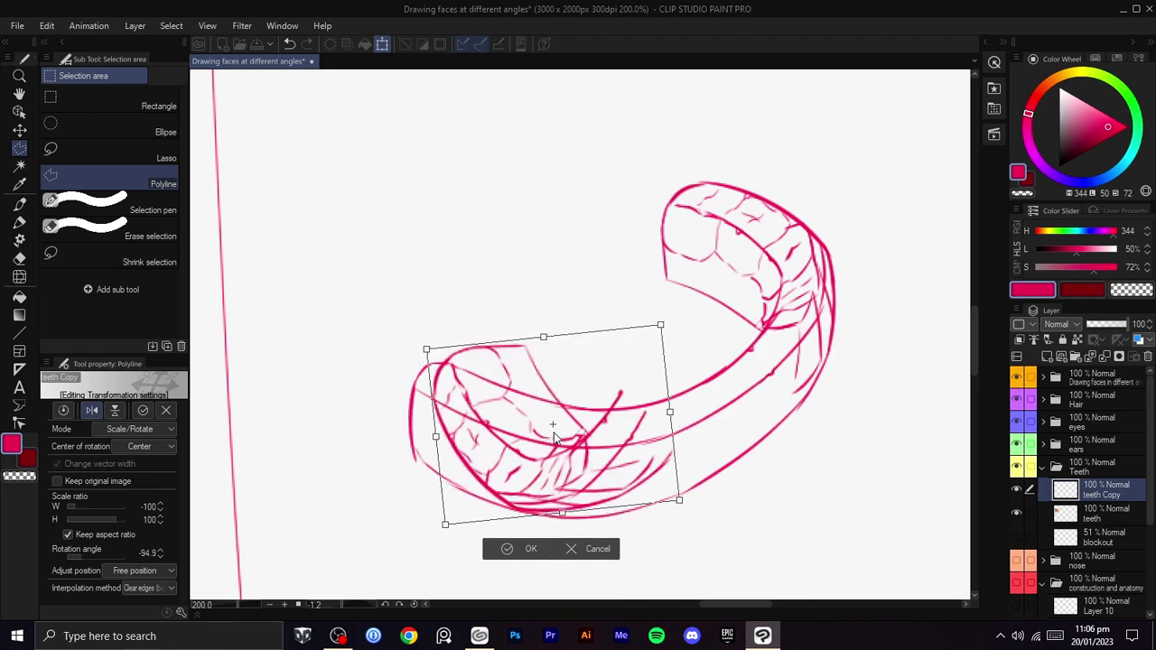
{"action": "key", "text": "v"}
{"action": "left_click_drag", "start_coordinate": [591, 432], "coordinate": [562, 459]}
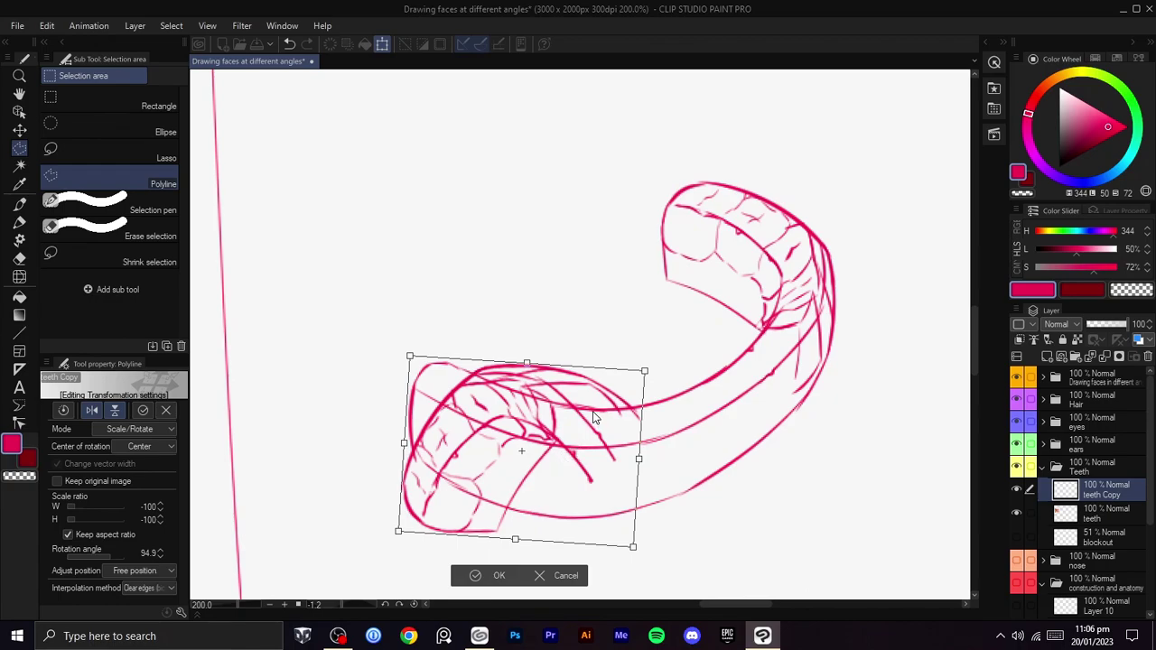
- Try to fit the mirrored teeth copy to the arch's near end by narrowing, tilting and repositioning it
{"action": "key", "text": "v"}
{"action": "left_click_drag", "start_coordinate": [583, 419], "coordinate": [574, 433]}
{"action": "left_click_drag", "start_coordinate": [631, 340], "coordinate": [644, 455]}
{"action": "left_click_drag", "start_coordinate": [416, 538], "coordinate": [413, 472]}
{"action": "left_click_drag", "start_coordinate": [644, 455], "coordinate": [663, 406]}
{"action": "left_click_drag", "start_coordinate": [610, 456], "coordinate": [603, 481]}
{"action": "left_click_drag", "start_coordinate": [655, 432], "coordinate": [656, 457]}
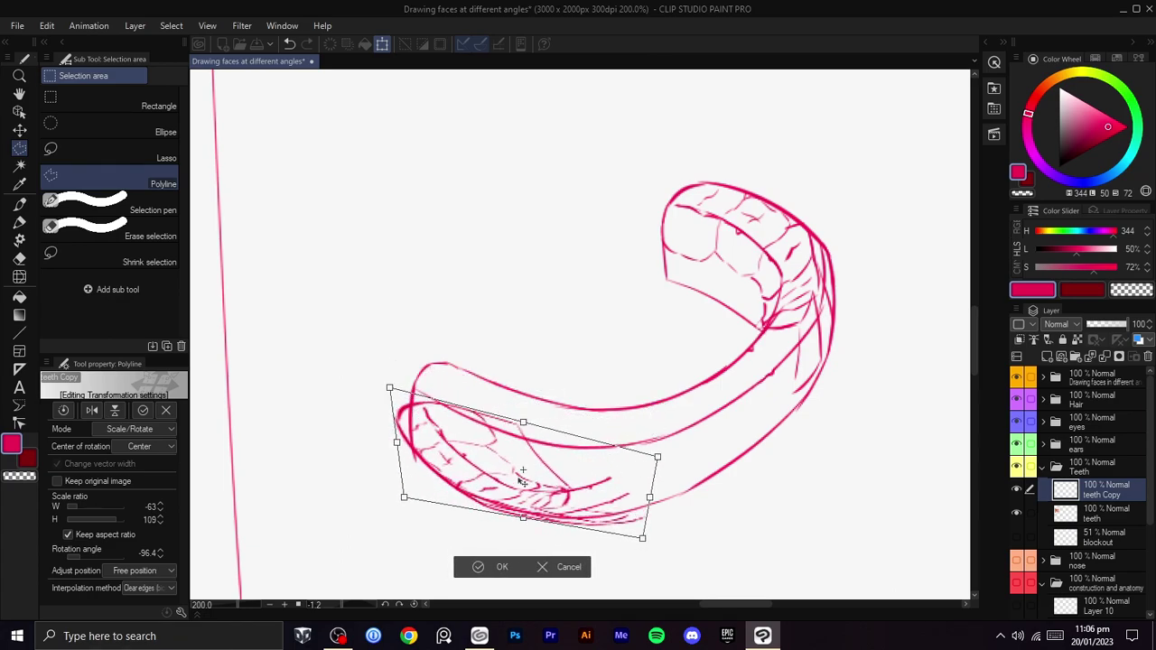
{"action": "left_click", "coordinate": [490, 567]}
- Undo the transformed teeth copy and its duplicate layer, keeping the original teeth layer shown
{"action": "key", "text": "ctrl+z"}
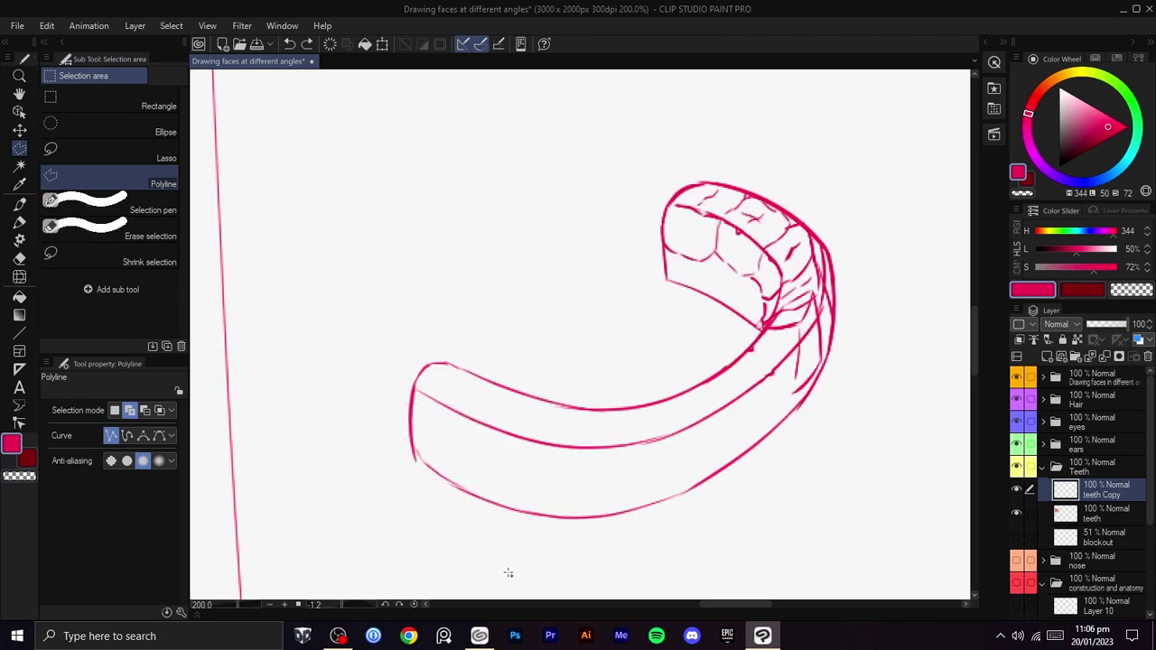
{"action": "key", "text": "ctrl+z"}
{"action": "left_click_drag", "start_coordinate": [1102, 484], "coordinate": [1148, 357]}
{"action": "left_click", "coordinate": [1016, 488]}
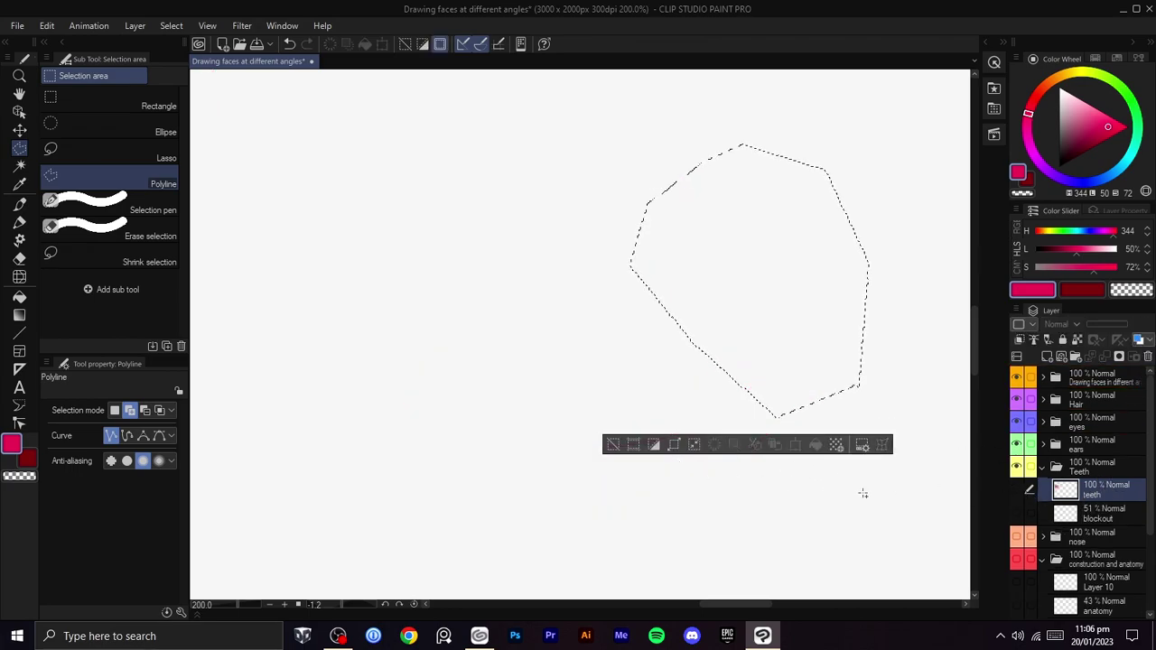
{"action": "left_click", "coordinate": [1017, 489]}
- Sketch the upper edges of the front teeth along the arch's rim from the bend toward the near side
{"action": "key", "text": "b"}
{"action": "key", "text": "ctrl+z"}
{"action": "left_click_drag", "start_coordinate": [792, 331], "coordinate": [767, 430]}
{"action": "left_click_drag", "start_coordinate": [789, 330], "coordinate": [742, 363]}
{"action": "key", "text": "ctrl+z"}
{"action": "mouse_move", "coordinate": [789, 331]}
{"action": "left_mouse_down"}
{"action": "mouse_move", "coordinate": [765, 356]}
{"action": "mouse_move", "coordinate": [728, 376]}
{"action": "left_mouse_up"}
{"action": "left_click_drag", "start_coordinate": [791, 336], "coordinate": [691, 421]}
{"action": "key", "text": "ctrl+z"}
{"action": "mouse_move", "coordinate": [788, 333]}
{"action": "left_mouse_down"}
{"action": "mouse_move", "coordinate": [763, 361]}
{"action": "mouse_move", "coordinate": [690, 385]}
{"action": "left_mouse_up"}
{"action": "key", "text": "ctrl+z"}
{"action": "mouse_move", "coordinate": [790, 330]}
{"action": "left_mouse_down"}
{"action": "mouse_move", "coordinate": [700, 406]}
{"action": "mouse_move", "coordinate": [680, 398]}
{"action": "left_mouse_up"}
- Draw the lower edge of the front teeth's tips and curved dividing lines down to the arch's lower edge
{"action": "left_click_drag", "start_coordinate": [769, 352], "coordinate": [702, 385]}
{"action": "left_click_drag", "start_coordinate": [768, 356], "coordinate": [734, 459]}
{"action": "left_click_drag", "start_coordinate": [702, 408], "coordinate": [677, 491]}
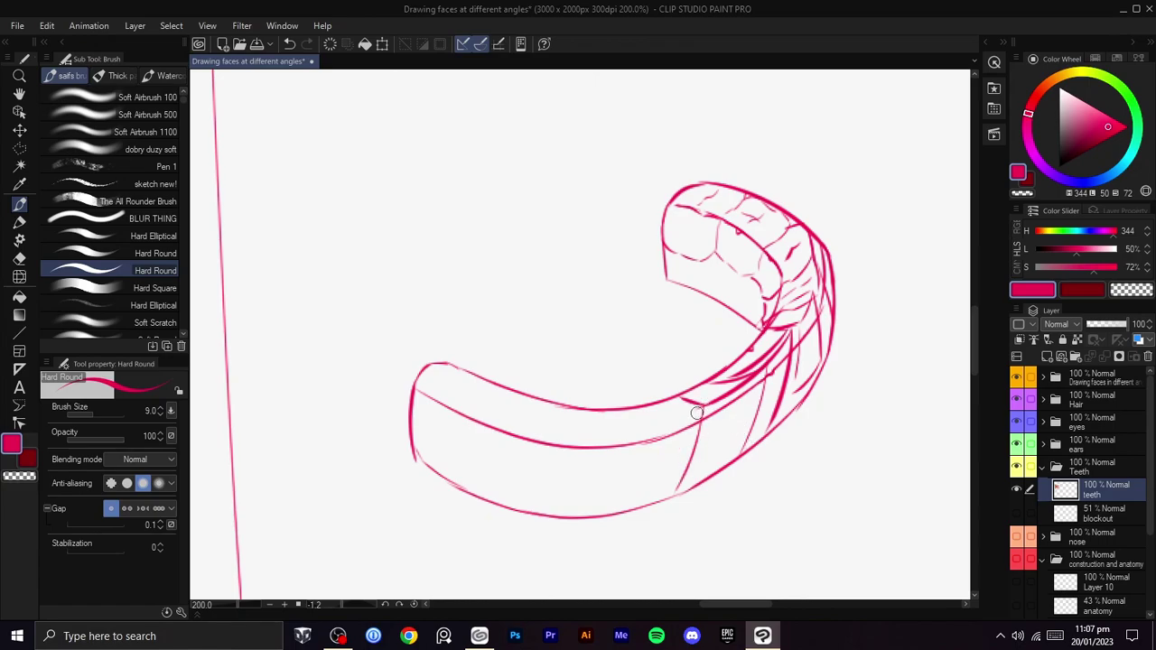
- Sketch the first two back teeth at the arch's near end, with dividing lines and cusp marks
{"action": "key", "text": "space"}
{"action": "mouse_move", "coordinate": [727, 379]}
{"action": "left_mouse_down"}
{"action": "mouse_move", "coordinate": [719, 362]}
{"action": "mouse_move", "coordinate": [737, 448]}
{"action": "left_mouse_up"}
{"action": "key", "text": "space"}
{"action": "left_click_drag", "start_coordinate": [375, 438], "coordinate": [438, 351]}
{"action": "left_click_drag", "start_coordinate": [509, 350], "coordinate": [482, 391]}
{"action": "key", "text": "ctrl+z"}
{"action": "mouse_move", "coordinate": [516, 355]}
{"action": "left_mouse_down"}
{"action": "mouse_move", "coordinate": [482, 389]}
{"action": "mouse_move", "coordinate": [483, 429]}
{"action": "mouse_move", "coordinate": [452, 413]}
{"action": "left_mouse_up"}
{"action": "mouse_move", "coordinate": [488, 349]}
{"action": "left_mouse_down"}
{"action": "mouse_move", "coordinate": [473, 355]}
{"action": "mouse_move", "coordinate": [491, 388]}
{"action": "left_mouse_up"}
{"action": "mouse_move", "coordinate": [540, 357]}
{"action": "left_mouse_down"}
{"action": "mouse_move", "coordinate": [493, 391]}
{"action": "mouse_move", "coordinate": [485, 428]}
{"action": "mouse_move", "coordinate": [523, 443]}
{"action": "mouse_move", "coordinate": [482, 426]}
{"action": "mouse_move", "coordinate": [532, 448]}
{"action": "mouse_move", "coordinate": [554, 422]}
{"action": "mouse_move", "coordinate": [526, 449]}
{"action": "mouse_move", "coordinate": [531, 402]}
{"action": "mouse_move", "coordinate": [555, 377]}
{"action": "mouse_move", "coordinate": [530, 364]}
{"action": "mouse_move", "coordinate": [534, 381]}
{"action": "mouse_move", "coordinate": [537, 369]}
{"action": "mouse_move", "coordinate": [512, 395]}
{"action": "mouse_move", "coordinate": [538, 383]}
{"action": "mouse_move", "coordinate": [512, 375]}
{"action": "left_mouse_up"}
{"action": "key", "text": "ctrl+z"}
{"action": "key", "text": "ctrl+z"}
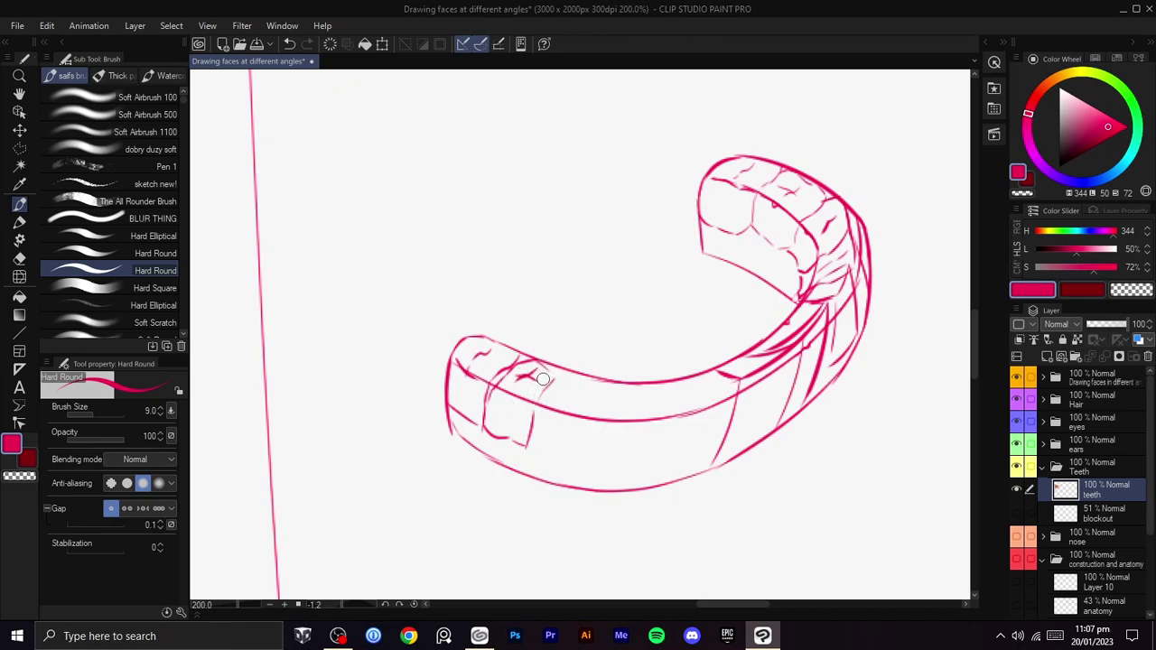
- Sketch the third tooth from the near end with its chewing surface and angled lower edge
{"action": "key", "text": "ctrl+z"}
{"action": "mouse_move", "coordinate": [573, 380]}
{"action": "left_mouse_down"}
{"action": "mouse_move", "coordinate": [553, 380]}
{"action": "mouse_move", "coordinate": [535, 403]}
{"action": "mouse_move", "coordinate": [554, 384]}
{"action": "mouse_move", "coordinate": [554, 443]}
{"action": "mouse_move", "coordinate": [529, 445]}
{"action": "mouse_move", "coordinate": [574, 380]}
{"action": "left_mouse_up"}
{"action": "key", "text": "ctrl+z"}
{"action": "key", "text": "ctrl+z"}
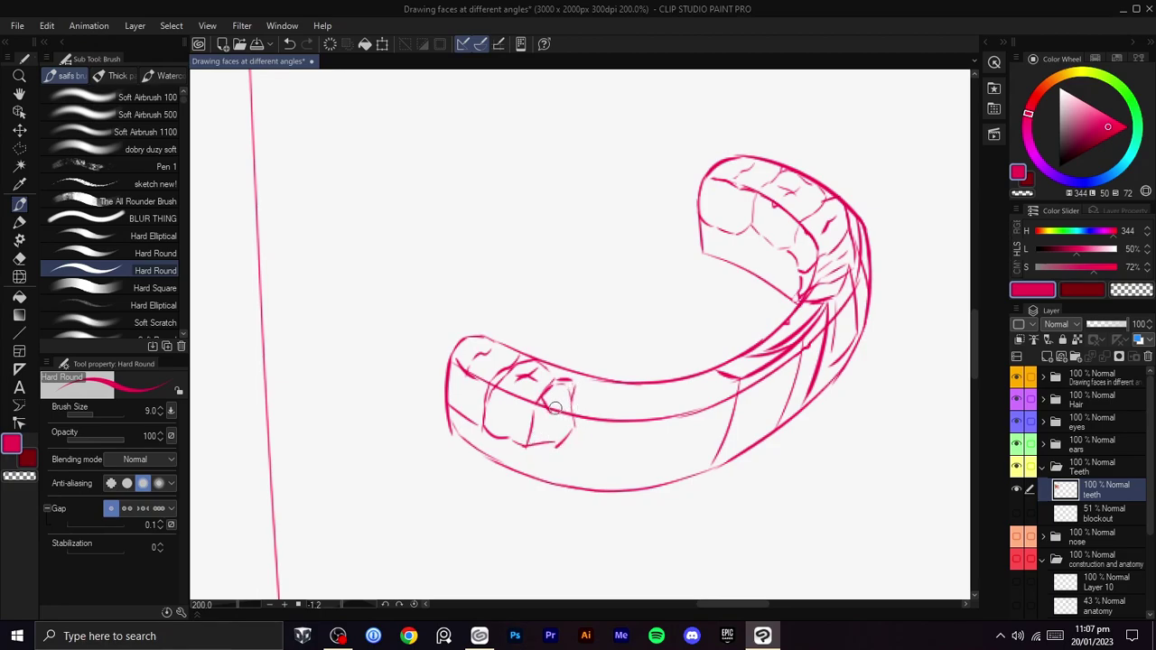
- Sketch the fourth tooth from the near end, outlining its chewing surface, side and lower edge
{"action": "key", "text": "space"}
{"action": "mouse_move", "coordinate": [580, 408]}
{"action": "left_mouse_down"}
{"action": "mouse_move", "coordinate": [582, 370]}
{"action": "mouse_move", "coordinate": [607, 384]}
{"action": "mouse_move", "coordinate": [603, 404]}
{"action": "mouse_move", "coordinate": [569, 406]}
{"action": "mouse_move", "coordinate": [608, 394]}
{"action": "mouse_move", "coordinate": [603, 425]}
{"action": "left_mouse_up"}
{"action": "key", "text": "ctrl+z"}
{"action": "key", "text": "ctrl+z"}
{"action": "left_click_drag", "start_coordinate": [600, 429], "coordinate": [555, 442]}
{"action": "key", "text": "ctrl+z"}
{"action": "mouse_move", "coordinate": [605, 405]}
{"action": "left_mouse_down"}
{"action": "mouse_move", "coordinate": [583, 431]}
{"action": "mouse_move", "coordinate": [548, 430]}
{"action": "left_mouse_up"}
{"action": "mouse_move", "coordinate": [566, 387]}
{"action": "left_mouse_down"}
{"action": "mouse_move", "coordinate": [587, 388]}
{"action": "mouse_move", "coordinate": [586, 372]}
{"action": "mouse_move", "coordinate": [589, 411]}
{"action": "left_mouse_up"}
{"action": "key", "text": "space"}
{"action": "key", "text": "ctrl+z"}
- Select the near-end teeth with a polyline, enlarge them to 110%, shift them slightly down the arch and deselect
{"action": "key", "text": "m"}
{"action": "left_click", "coordinate": [590, 372]}
{"action": "left_click", "coordinate": [585, 403]}
{"action": "left_click", "coordinate": [552, 425]}
{"action": "left_click", "coordinate": [498, 427]}
{"action": "left_click", "coordinate": [435, 406]}
{"action": "left_click", "coordinate": [421, 385]}
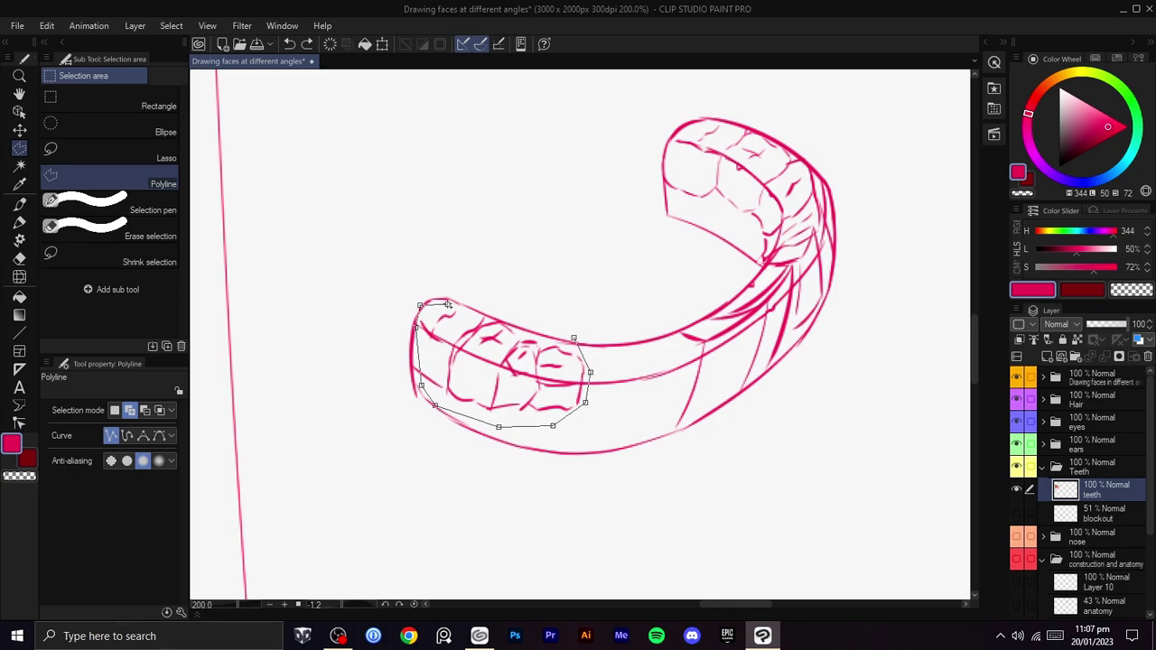
{"action": "left_click", "coordinate": [477, 283]}
{"action": "left_click", "coordinate": [545, 285]}
{"action": "left_click", "coordinate": [574, 338]}
{"action": "key", "text": "ctrl+t"}
{"action": "left_click_drag", "start_coordinate": [414, 283], "coordinate": [395, 268]}
{"action": "left_click_drag", "start_coordinate": [504, 346], "coordinate": [520, 369]}
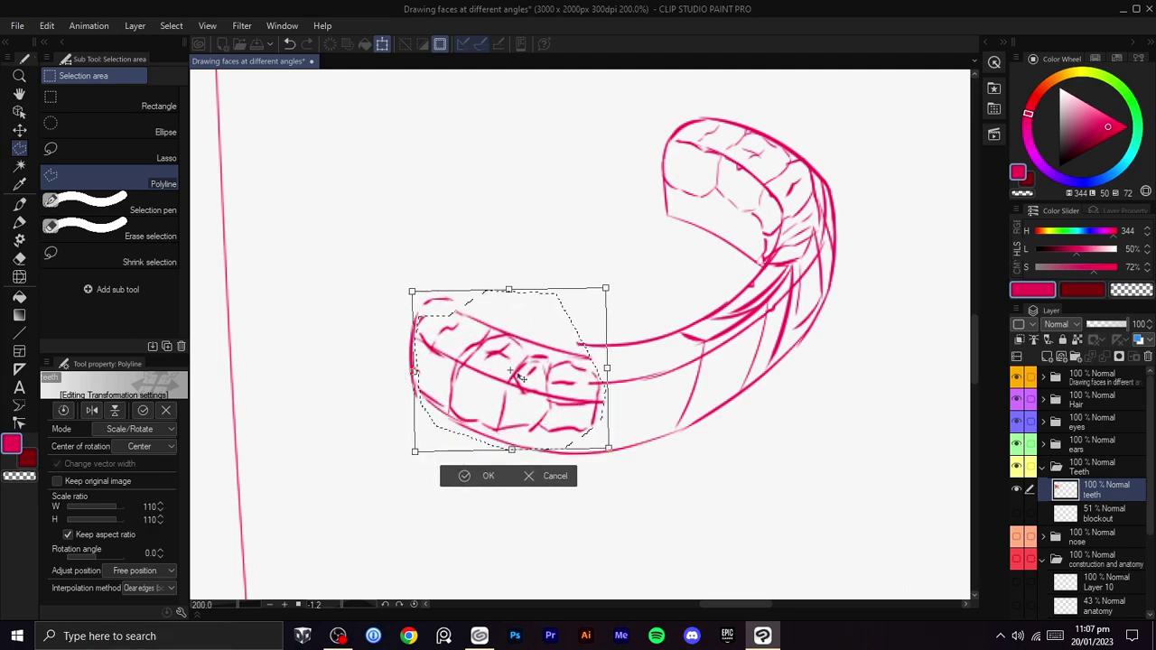
{"action": "left_click", "coordinate": [484, 476]}
{"action": "key", "text": "ctrl+d"}
- Sketch the remaining teeth between the enlarged near-end group and the front teeth with dividing lines
{"action": "key", "text": "b"}
{"action": "key", "text": "ctrl+z"}
{"action": "mouse_move", "coordinate": [594, 372]}
{"action": "left_mouse_down"}
{"action": "mouse_move", "coordinate": [610, 337]}
{"action": "mouse_move", "coordinate": [625, 387]}
{"action": "mouse_move", "coordinate": [609, 433]}
{"action": "mouse_move", "coordinate": [592, 432]}
{"action": "left_mouse_up"}
{"action": "key", "text": "ctrl+z"}
{"action": "mouse_move", "coordinate": [611, 360]}
{"action": "left_mouse_down"}
{"action": "mouse_move", "coordinate": [638, 371]}
{"action": "mouse_move", "coordinate": [636, 388]}
{"action": "mouse_move", "coordinate": [656, 364]}
{"action": "left_mouse_up"}
{"action": "key", "text": "ctrl+z"}
{"action": "mouse_move", "coordinate": [626, 406]}
{"action": "left_mouse_down"}
{"action": "mouse_move", "coordinate": [639, 356]}
{"action": "mouse_move", "coordinate": [661, 349]}
{"action": "mouse_move", "coordinate": [675, 405]}
{"action": "mouse_move", "coordinate": [653, 442]}
{"action": "left_mouse_up"}
{"action": "left_click_drag", "start_coordinate": [671, 366], "coordinate": [683, 346]}
{"action": "mouse_move", "coordinate": [700, 347]}
{"action": "left_mouse_down"}
{"action": "mouse_move", "coordinate": [698, 374]}
{"action": "mouse_move", "coordinate": [671, 369]}
{"action": "mouse_move", "coordinate": [708, 349]}
{"action": "mouse_move", "coordinate": [697, 379]}
{"action": "mouse_move", "coordinate": [740, 309]}
{"action": "mouse_move", "coordinate": [707, 319]}
{"action": "left_mouse_up"}
- Examine the filled dental arch as a whole alongside the other sketches on the page
{"action": "scroll", "coordinate": [691, 352], "scroll_direction": "down", "scroll_amount": 4}
{"action": "scroll", "coordinate": [705, 358], "scroll_direction": "up", "scroll_amount": 1}
{"action": "key", "text": "space"}
{"action": "scroll", "coordinate": [696, 379], "scroll_direction": "down", "scroll_amount": 1}
{"action": "scroll", "coordinate": [696, 379], "scroll_direction": "down", "scroll_amount": 1}
{"action": "scroll", "coordinate": [742, 321], "scroll_direction": "up", "scroll_amount": 1}
{"action": "key", "text": "shift+space"}
{"action": "scroll", "coordinate": [723, 303], "scroll_direction": "up", "scroll_amount": 2}
{"action": "key", "text": "space"}
{"action": "scroll", "coordinate": [693, 334], "scroll_direction": "down", "scroll_amount": 3}
{"action": "scroll", "coordinate": [709, 319], "scroll_direction": "up", "scroll_amount": 1}
{"action": "scroll", "coordinate": [716, 327], "scroll_direction": "up", "scroll_amount": 1}
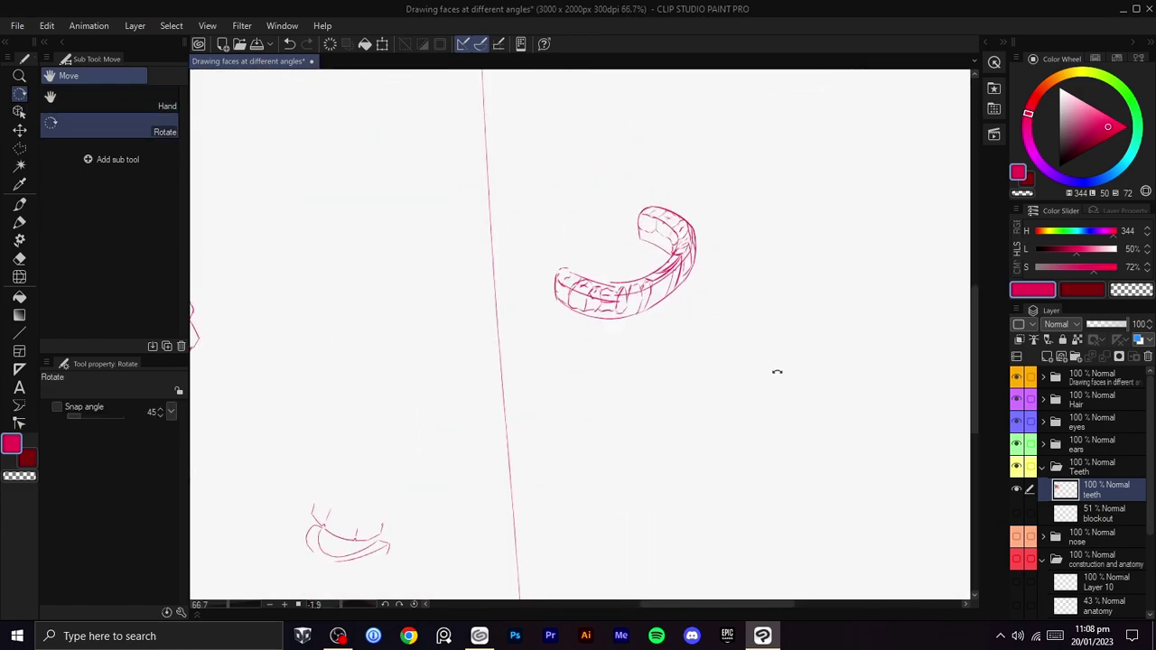
- Make the blockout layer visible beneath the teeth and activate it
{"action": "left_click", "coordinate": [1015, 490]}
{"action": "left_click", "coordinate": [1013, 492]}
{"action": "left_click", "coordinate": [1018, 510]}
{"action": "key", "text": "space"}
{"action": "left_click_drag", "start_coordinate": [918, 487], "coordinate": [837, 448]}
{"action": "left_click", "coordinate": [1066, 512]}
{"action": "scroll", "coordinate": [834, 529], "scroll_direction": "down", "scroll_amount": 1}
{"action": "left_click_drag", "start_coordinate": [834, 529], "coordinate": [696, 406]}
{"action": "key", "text": "shift+space"}
{"action": "mouse_move", "coordinate": [753, 358]}
{"action": "left_mouse_down"}
{"action": "mouse_move", "coordinate": [811, 439]}
{"action": "mouse_move", "coordinate": [748, 398]}
{"action": "left_mouse_up"}
{"action": "scroll", "coordinate": [764, 373], "scroll_direction": "up", "scroll_amount": 1}
{"action": "key", "text": "shift+space"}
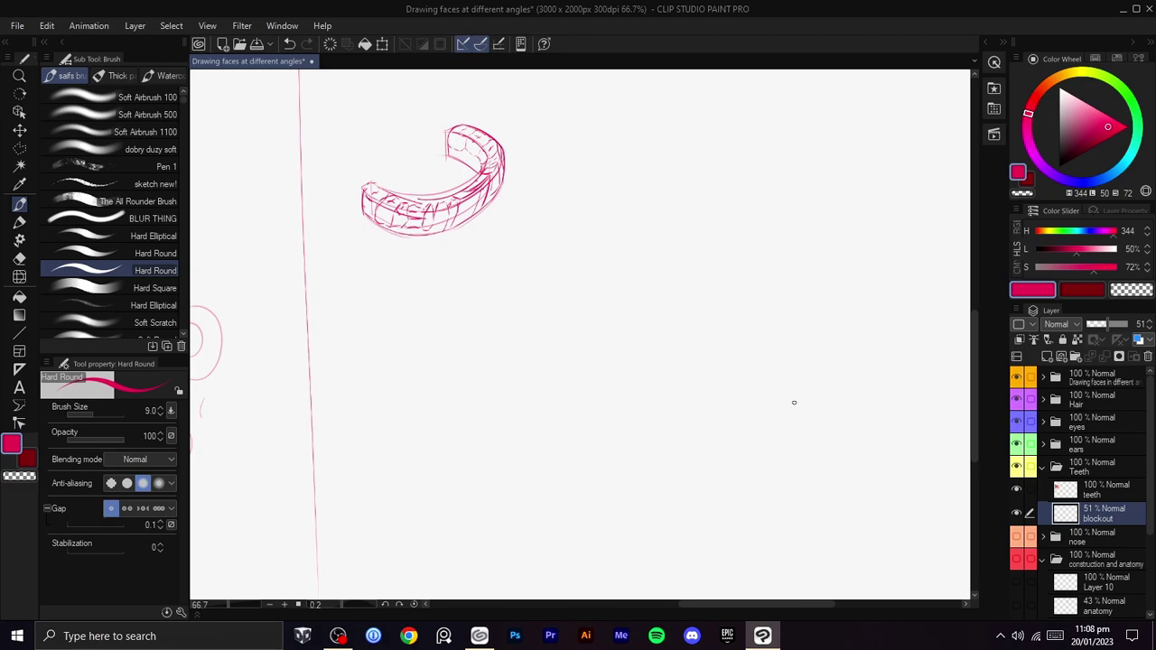
- Make the teeth layer the active drawing layer
{"action": "left_click", "coordinate": [1093, 491]}
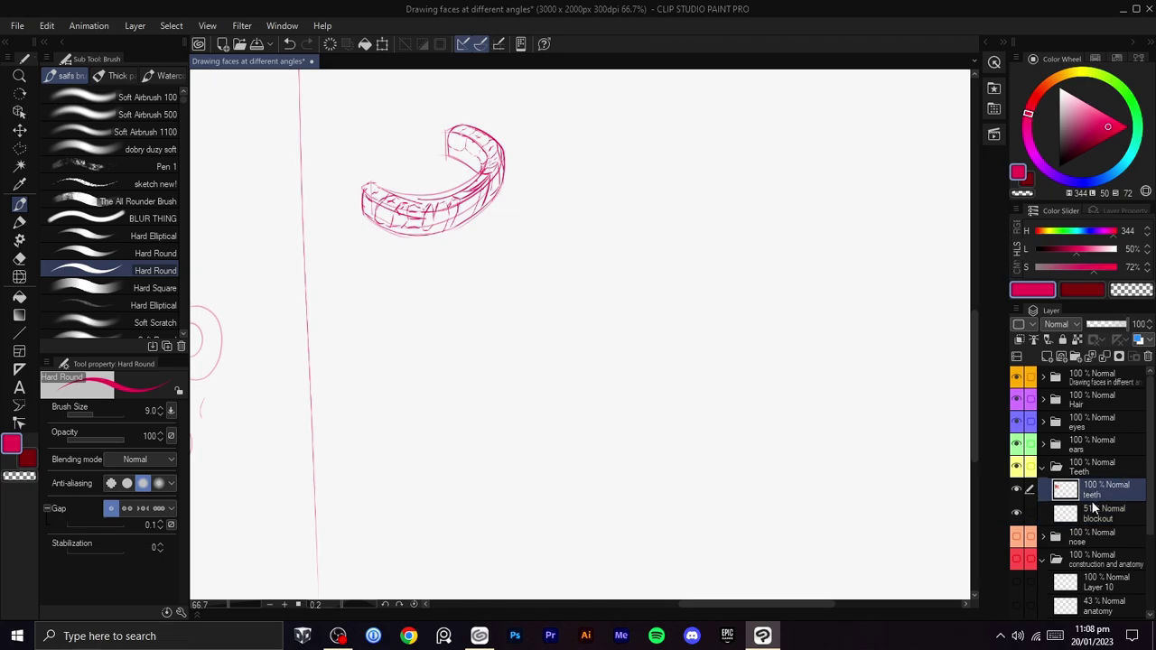
{"action": "left_click", "coordinate": [1092, 508]}
{"action": "mouse_move", "coordinate": [704, 230]}
{"action": "left_mouse_down"}
{"action": "mouse_move", "coordinate": [689, 261]}
{"action": "mouse_move", "coordinate": [708, 228]}
{"action": "mouse_move", "coordinate": [679, 256]}
{"action": "mouse_move", "coordinate": [684, 316]}
{"action": "left_mouse_up"}
{"action": "key", "text": "ctrl+z"}
{"action": "key", "text": "ctrl+z"}
{"action": "left_click", "coordinate": [1083, 493]}
{"action": "mouse_move", "coordinate": [703, 246]}
{"action": "left_mouse_down"}
{"action": "mouse_move", "coordinate": [730, 373]}
{"action": "mouse_move", "coordinate": [770, 266]}
{"action": "left_mouse_up"}
{"action": "key", "text": "ctrl+z"}
{"action": "key", "text": "ctrl+z"}
{"action": "mouse_move", "coordinate": [657, 310]}
{"action": "left_mouse_down"}
{"action": "mouse_move", "coordinate": [533, 390]}
{"action": "mouse_move", "coordinate": [521, 339]}
{"action": "mouse_move", "coordinate": [645, 421]}
{"action": "mouse_move", "coordinate": [750, 470]}
{"action": "mouse_move", "coordinate": [763, 384]}
{"action": "mouse_move", "coordinate": [692, 332]}
{"action": "left_mouse_up"}
{"action": "key", "text": "ctrl+z"}
{"action": "key", "text": "ctrl+z"}
{"action": "mouse_move", "coordinate": [639, 263]}
{"action": "left_mouse_down"}
{"action": "mouse_move", "coordinate": [544, 287]}
{"action": "mouse_move", "coordinate": [538, 348]}
{"action": "mouse_move", "coordinate": [483, 397]}
{"action": "left_mouse_up"}
{"action": "key", "text": "ctrl+z"}
{"action": "mouse_move", "coordinate": [615, 344]}
{"action": "left_mouse_down"}
{"action": "mouse_move", "coordinate": [660, 341]}
{"action": "mouse_move", "coordinate": [699, 371]}
{"action": "mouse_move", "coordinate": [623, 426]}
{"action": "left_mouse_up"}
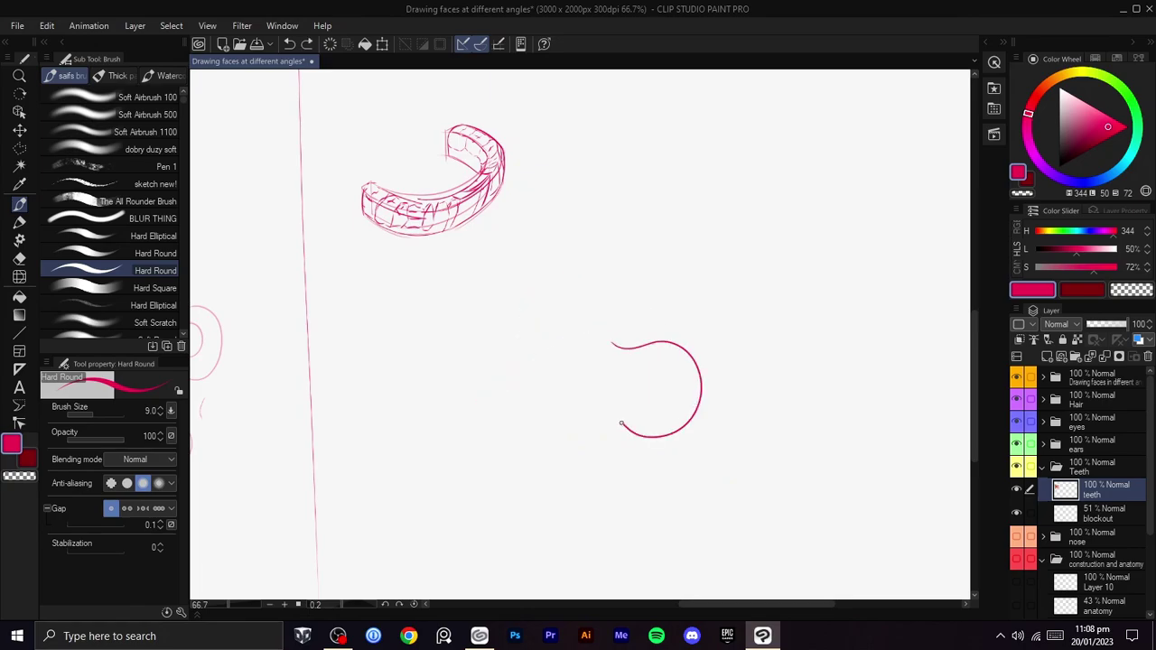
{"action": "left_click_drag", "start_coordinate": [538, 353], "coordinate": [567, 331]}
{"action": "key", "text": "ctrl+z"}
{"action": "scroll", "coordinate": [700, 348], "scroll_direction": "up", "scroll_amount": 1}
{"action": "key", "text": "ctrl+z"}
{"action": "key", "text": "ctrl+z"}
{"action": "key", "text": "ctrl+z"}
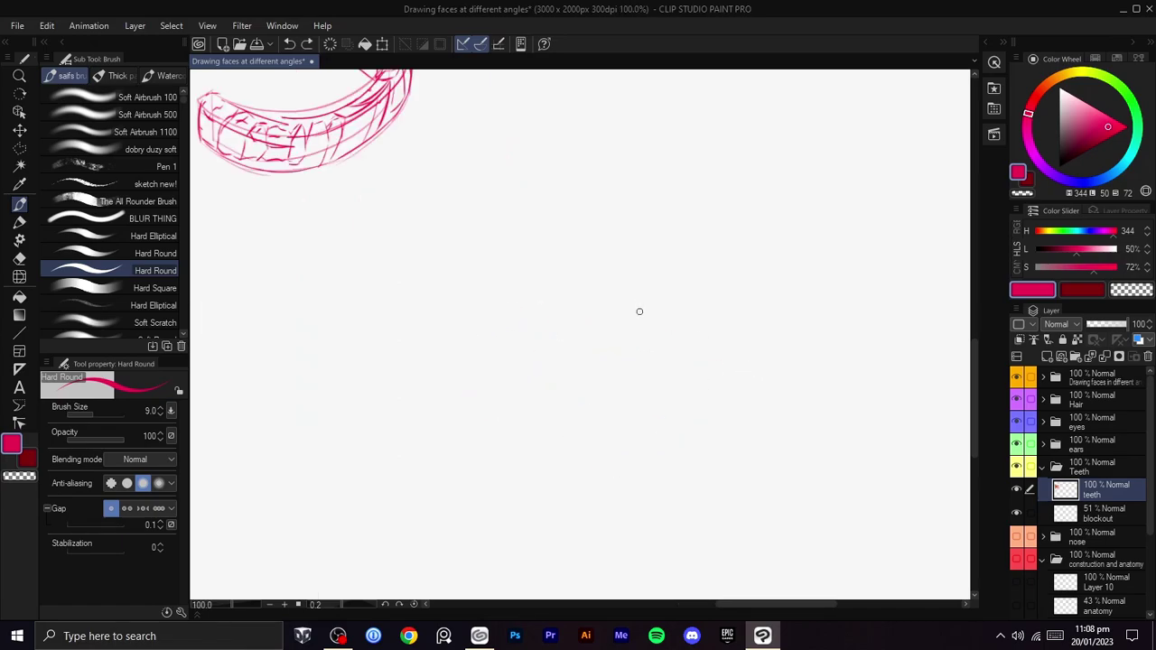
- Sketch two oval eyes with small pupils in the blank area below the arch, the left one smaller
{"action": "scroll", "coordinate": [640, 317], "scroll_direction": "down", "scroll_amount": 2}
{"action": "left_click_drag", "start_coordinate": [639, 311], "coordinate": [684, 396]}
{"action": "key", "text": "ctrl+z"}
{"action": "mouse_move", "coordinate": [632, 316]}
{"action": "left_mouse_down"}
{"action": "mouse_move", "coordinate": [663, 398]}
{"action": "mouse_move", "coordinate": [532, 402]}
{"action": "mouse_move", "coordinate": [621, 311]}
{"action": "mouse_move", "coordinate": [650, 314]}
{"action": "mouse_move", "coordinate": [625, 328]}
{"action": "mouse_move", "coordinate": [658, 337]}
{"action": "mouse_move", "coordinate": [628, 340]}
{"action": "mouse_move", "coordinate": [661, 334]}
{"action": "mouse_move", "coordinate": [625, 300]}
{"action": "left_mouse_up"}
{"action": "key", "text": "ctrl+z"}
{"action": "key", "text": "ctrl+z"}
{"action": "key", "text": "ctrl+z"}
{"action": "key", "text": "ctrl+z"}
{"action": "key", "text": "ctrl+z"}
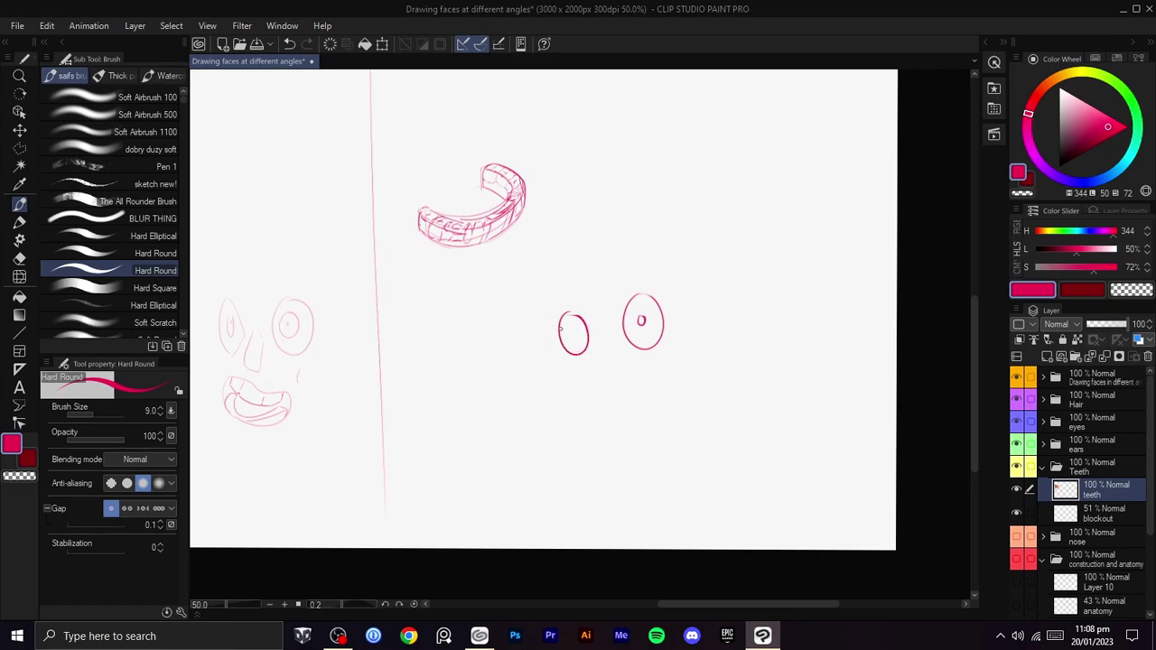
{"action": "key", "text": "ctrl+z"}
- Sketch the nose as a vertical line with a short base between the eyes, plus a short cheek line
{"action": "left_click_drag", "start_coordinate": [599, 332], "coordinate": [599, 360]}
{"action": "scroll", "coordinate": [651, 390], "scroll_direction": "up", "scroll_amount": 1}
{"action": "mouse_move", "coordinate": [655, 384]}
{"action": "left_mouse_down"}
{"action": "mouse_move", "coordinate": [673, 359]}
{"action": "mouse_move", "coordinate": [600, 356]}
{"action": "mouse_move", "coordinate": [632, 392]}
{"action": "left_mouse_up"}
{"action": "key", "text": "ctrl+z"}
{"action": "key", "text": "ctrl+z"}
{"action": "key", "text": "ctrl+z"}
- Sketch the upper curve and the right and lower curve of an open smiling mouth beneath the nose
{"action": "left_click_drag", "start_coordinate": [662, 351], "coordinate": [585, 348]}
{"action": "key", "text": "ctrl+z"}
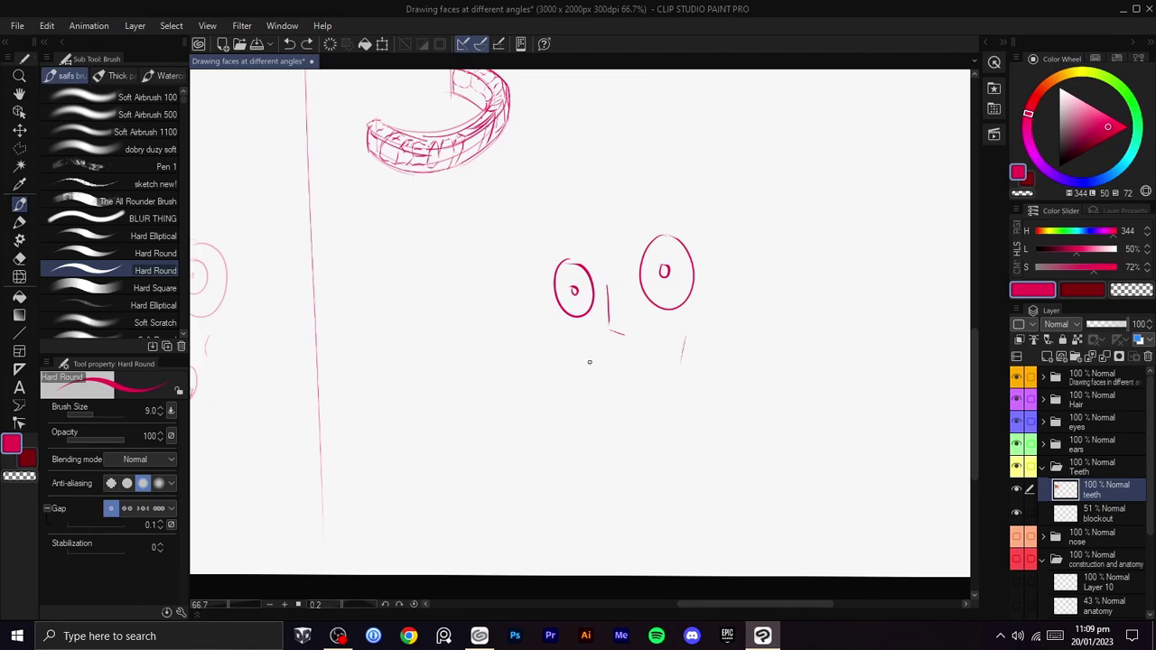
{"action": "key", "text": "ctrl+z"}
{"action": "left_click_drag", "start_coordinate": [665, 341], "coordinate": [626, 406]}
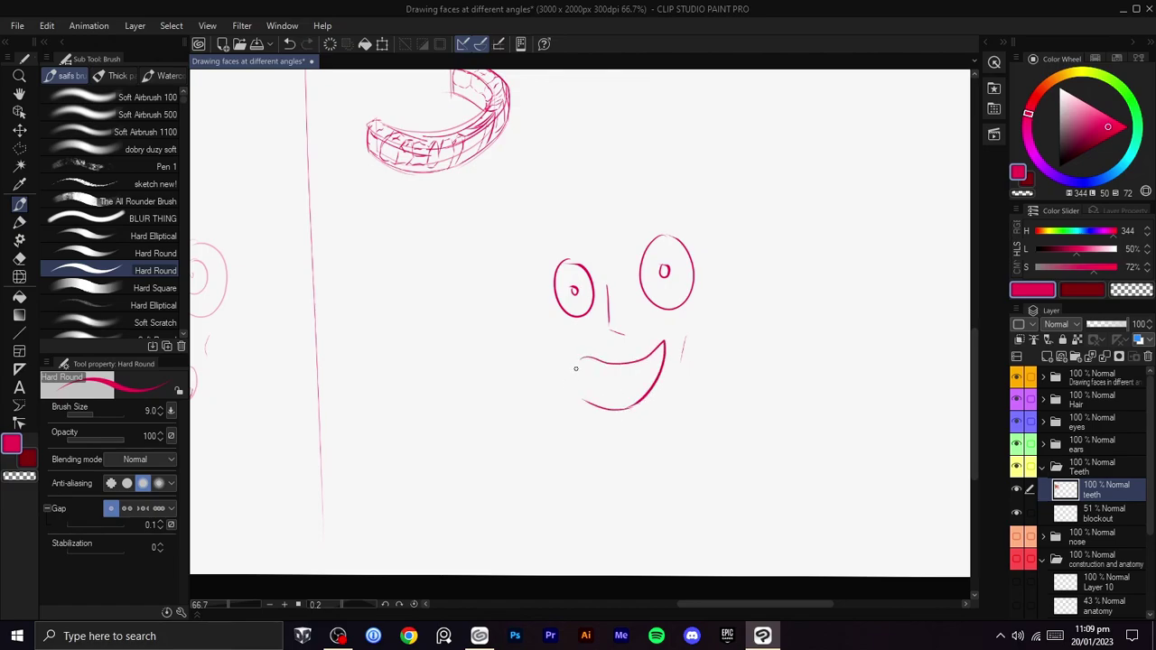
{"action": "key", "text": "ctrl+z"}
- Try to join the upper and lower mouth curves on the mouth's left side
{"action": "scroll", "coordinate": [637, 400], "scroll_direction": "up", "scroll_amount": 2}
{"action": "mouse_move", "coordinate": [628, 399]}
{"action": "left_mouse_down"}
{"action": "mouse_move", "coordinate": [633, 438]}
{"action": "mouse_move", "coordinate": [540, 429]}
{"action": "left_mouse_up"}
{"action": "key", "text": "ctrl+z"}
{"action": "left_click_drag", "start_coordinate": [643, 450], "coordinate": [523, 419]}
{"action": "key", "text": "ctrl+z"}
- Close the mouth's left side with a rounded curve in a rotated view and clean up its edge with transparent colour
{"action": "key", "text": "r"}
{"action": "left_click_drag", "start_coordinate": [797, 392], "coordinate": [778, 441]}
{"action": "scroll", "coordinate": [758, 456], "scroll_direction": "up", "scroll_amount": 1}
{"action": "mouse_move", "coordinate": [553, 511]}
{"action": "left_mouse_down"}
{"action": "mouse_move", "coordinate": [423, 405]}
{"action": "mouse_move", "coordinate": [503, 498]}
{"action": "mouse_move", "coordinate": [426, 427]}
{"action": "left_mouse_up"}
{"action": "key", "text": "ctrl+z"}
{"action": "left_click_drag", "start_coordinate": [516, 362], "coordinate": [712, 405]}
{"action": "left_click_drag", "start_coordinate": [760, 375], "coordinate": [729, 535]}
{"action": "key", "text": "b"}
{"action": "left_click_drag", "start_coordinate": [568, 498], "coordinate": [660, 374]}
{"action": "key", "text": "ctrl+z"}
{"action": "left_click_drag", "start_coordinate": [570, 474], "coordinate": [618, 368]}
{"action": "left_click_drag", "start_coordinate": [579, 420], "coordinate": [649, 351]}
{"action": "key", "text": "c"}
{"action": "left_click_drag", "start_coordinate": [578, 456], "coordinate": [606, 392]}
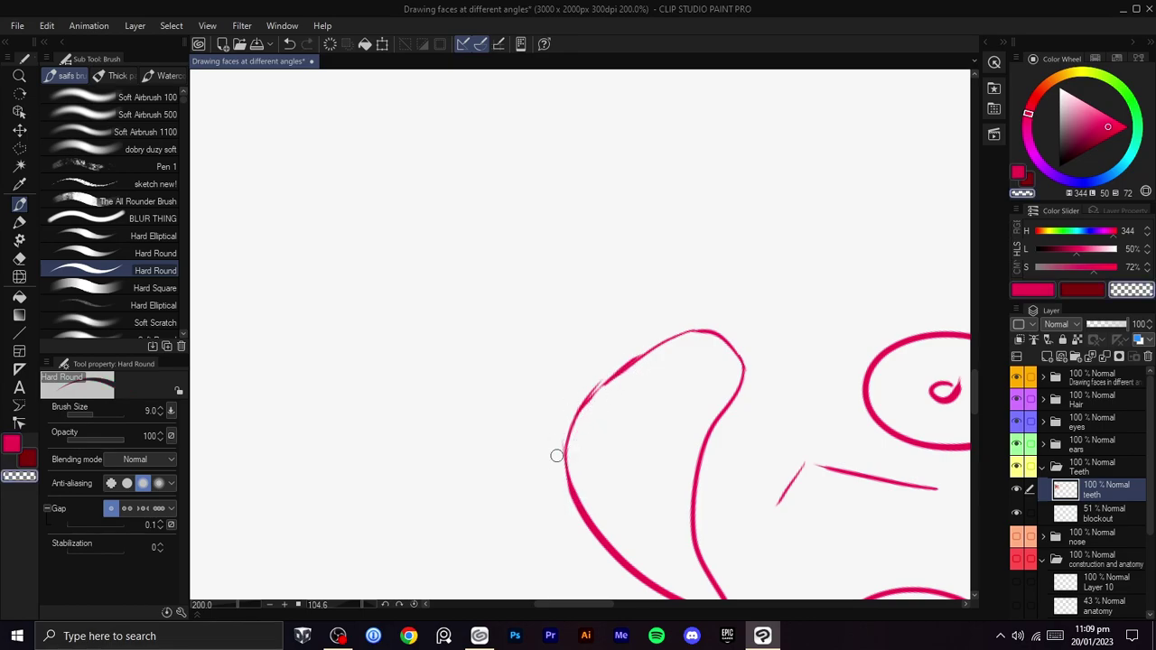
- Activate the blockout layer for brush guides inside the finished mouth outline
{"action": "scroll", "coordinate": [673, 428], "scroll_direction": "down", "scroll_amount": 2}
{"action": "left_click_drag", "start_coordinate": [723, 433], "coordinate": [587, 262]}
{"action": "left_click_drag", "start_coordinate": [554, 302], "coordinate": [554, 409]}
{"action": "left_click_drag", "start_coordinate": [688, 370], "coordinate": [674, 397]}
{"action": "scroll", "coordinate": [675, 393], "scroll_direction": "up", "scroll_amount": 1}
{"action": "left_click_drag", "start_coordinate": [710, 349], "coordinate": [737, 401]}
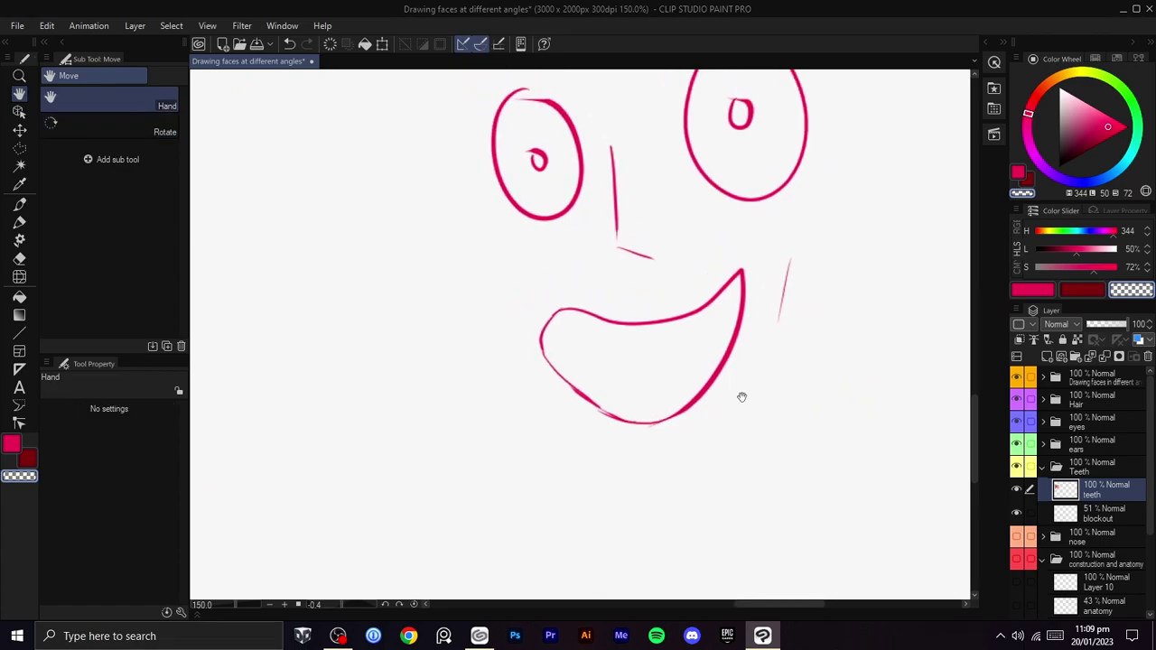
{"action": "left_click", "coordinate": [1097, 512]}
{"action": "left_click_drag", "start_coordinate": [853, 451], "coordinate": [864, 464]}
{"action": "key", "text": "b"}
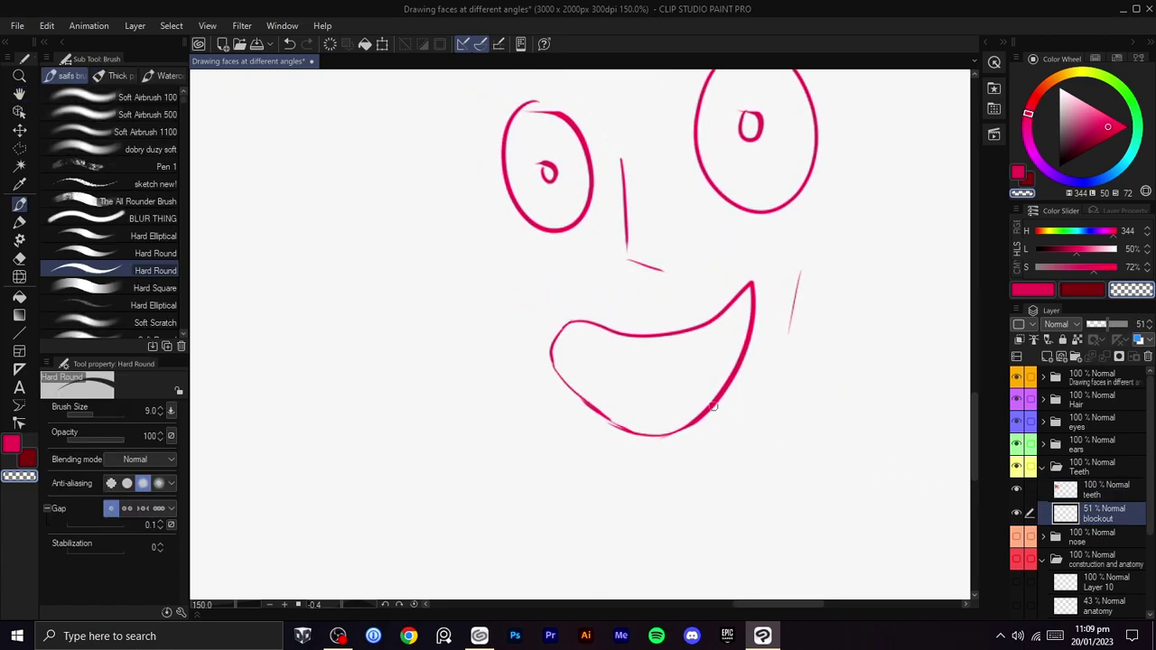
- Block out the upper row of teeth inside the mouth with a curved guide line and short vertical ends
{"action": "key", "text": "ctrl+z"}
{"action": "key", "text": "c"}
{"action": "mouse_move", "coordinate": [728, 316]}
{"action": "left_mouse_down"}
{"action": "mouse_move", "coordinate": [712, 346]}
{"action": "mouse_move", "coordinate": [731, 341]}
{"action": "mouse_move", "coordinate": [740, 330]}
{"action": "mouse_move", "coordinate": [683, 361]}
{"action": "mouse_move", "coordinate": [619, 370]}
{"action": "left_mouse_up"}
{"action": "key", "text": "ctrl+z"}
{"action": "key", "text": "ctrl+z"}
{"action": "key", "text": "ctrl+z"}
{"action": "key", "text": "ctrl+z"}
{"action": "key", "text": "ctrl+z"}
{"action": "mouse_move", "coordinate": [737, 296]}
{"action": "left_mouse_down"}
{"action": "mouse_move", "coordinate": [741, 323]}
{"action": "mouse_move", "coordinate": [741, 312]}
{"action": "mouse_move", "coordinate": [619, 362]}
{"action": "left_mouse_up"}
{"action": "key", "text": "ctrl+z"}
{"action": "key", "text": "ctrl+z"}
{"action": "mouse_move", "coordinate": [742, 314]}
{"action": "left_mouse_down"}
{"action": "mouse_move", "coordinate": [610, 357]}
{"action": "mouse_move", "coordinate": [589, 339]}
{"action": "left_mouse_up"}
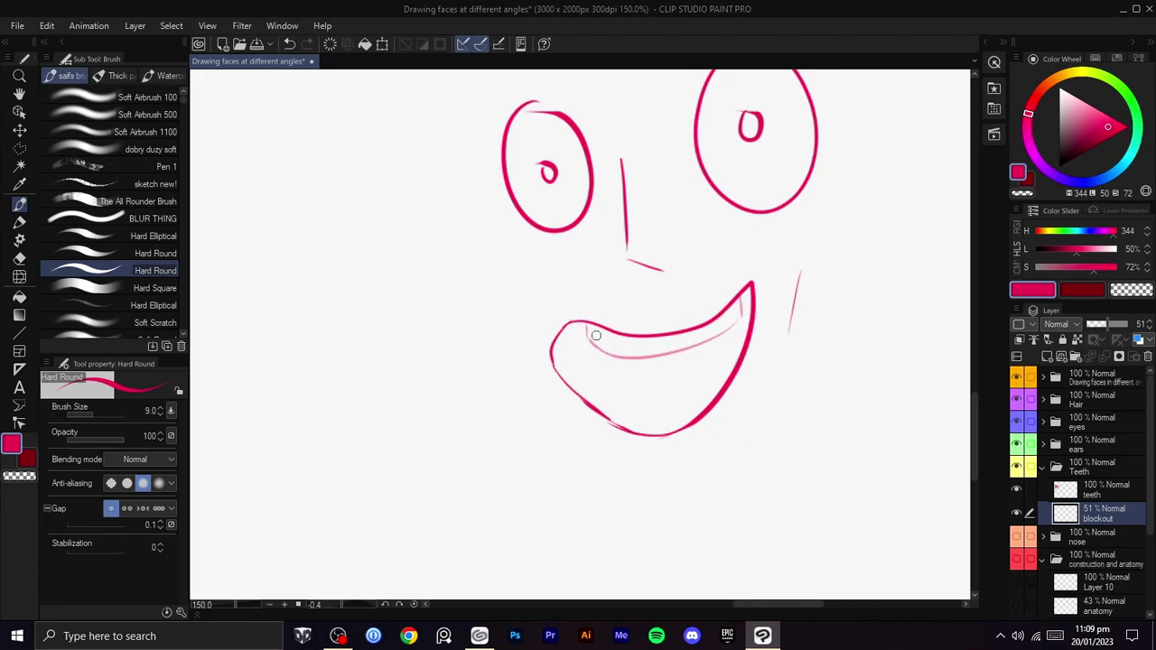
- Block out the lower row of teeth with a curved guide line following the lower lip
{"action": "key", "text": "space"}
{"action": "left_click_drag", "start_coordinate": [689, 334], "coordinate": [676, 394]}
{"action": "key", "text": "shift+space"}
{"action": "left_click_drag", "start_coordinate": [760, 415], "coordinate": [755, 425]}
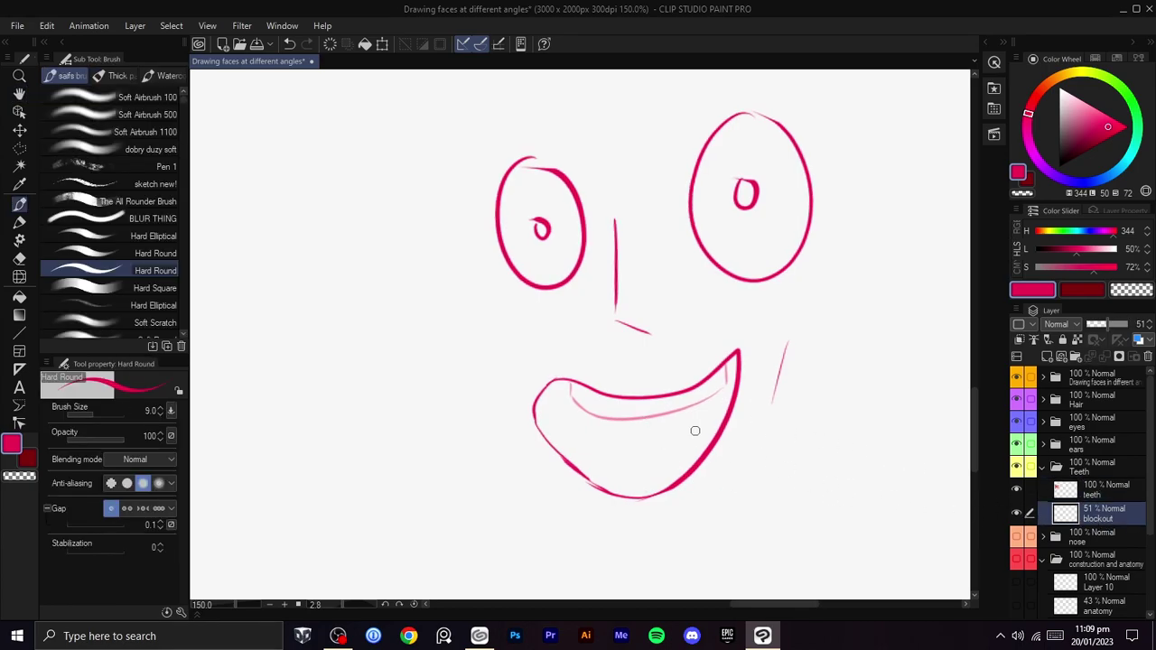
{"action": "mouse_move", "coordinate": [713, 431]}
{"action": "left_mouse_down"}
{"action": "mouse_move", "coordinate": [654, 471]}
{"action": "mouse_move", "coordinate": [622, 469]}
{"action": "mouse_move", "coordinate": [563, 429]}
{"action": "left_mouse_up"}
{"action": "key", "text": "ctrl+z"}
{"action": "left_click", "coordinate": [1088, 492]}
{"action": "scroll", "coordinate": [648, 408], "scroll_direction": "up", "scroll_amount": 1}
{"action": "left_click_drag", "start_coordinate": [661, 408], "coordinate": [678, 398]}
{"action": "left_click_drag", "start_coordinate": [767, 340], "coordinate": [768, 377]}
{"action": "key", "text": "ctrl+z"}
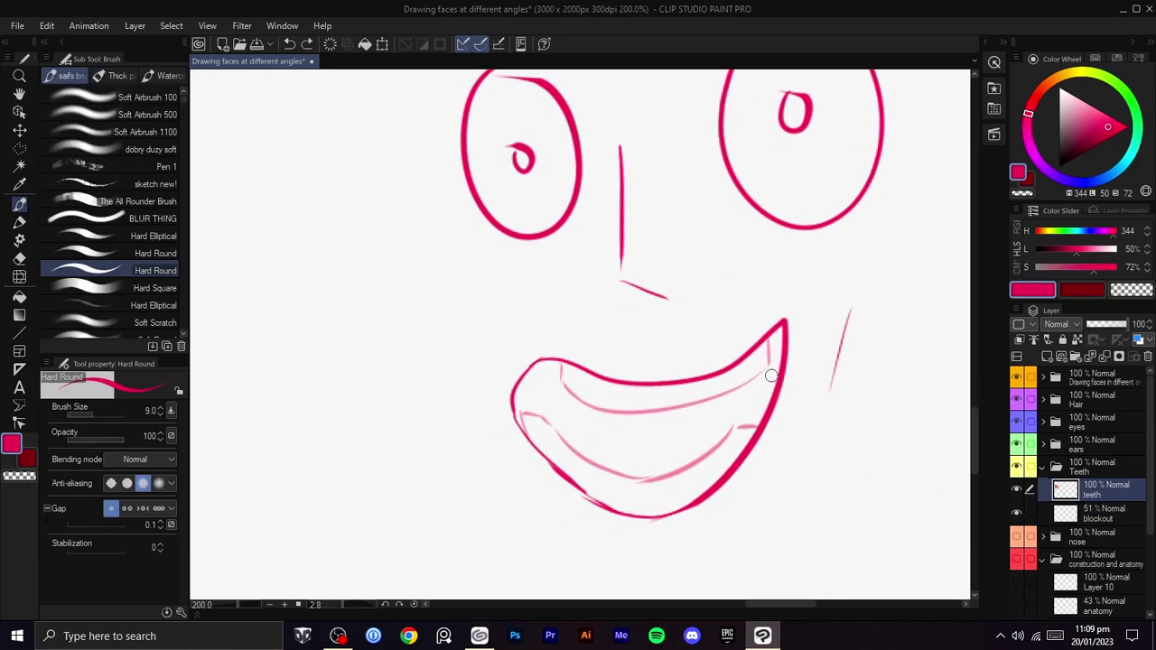
- Scale the upper teeth guide on the blockout layer to 109% with a 1.5° rotation, shift it slightly lower, and clear the selection
{"action": "left_click", "coordinate": [1103, 513]}
{"action": "key", "text": "m"}
{"action": "left_click", "coordinate": [789, 305]}
{"action": "left_click", "coordinate": [802, 400]}
{"action": "left_click", "coordinate": [669, 411]}
{"action": "left_click", "coordinate": [660, 434]}
{"action": "left_click", "coordinate": [585, 423]}
{"action": "left_click", "coordinate": [529, 399]}
{"action": "left_click", "coordinate": [528, 331]}
{"action": "left_click", "coordinate": [738, 293]}
{"action": "left_click", "coordinate": [789, 306]}
{"action": "key", "text": "ctrl+t"}
{"action": "left_click_drag", "start_coordinate": [530, 281], "coordinate": [506, 269]}
{"action": "left_click_drag", "start_coordinate": [706, 354], "coordinate": [708, 372]}
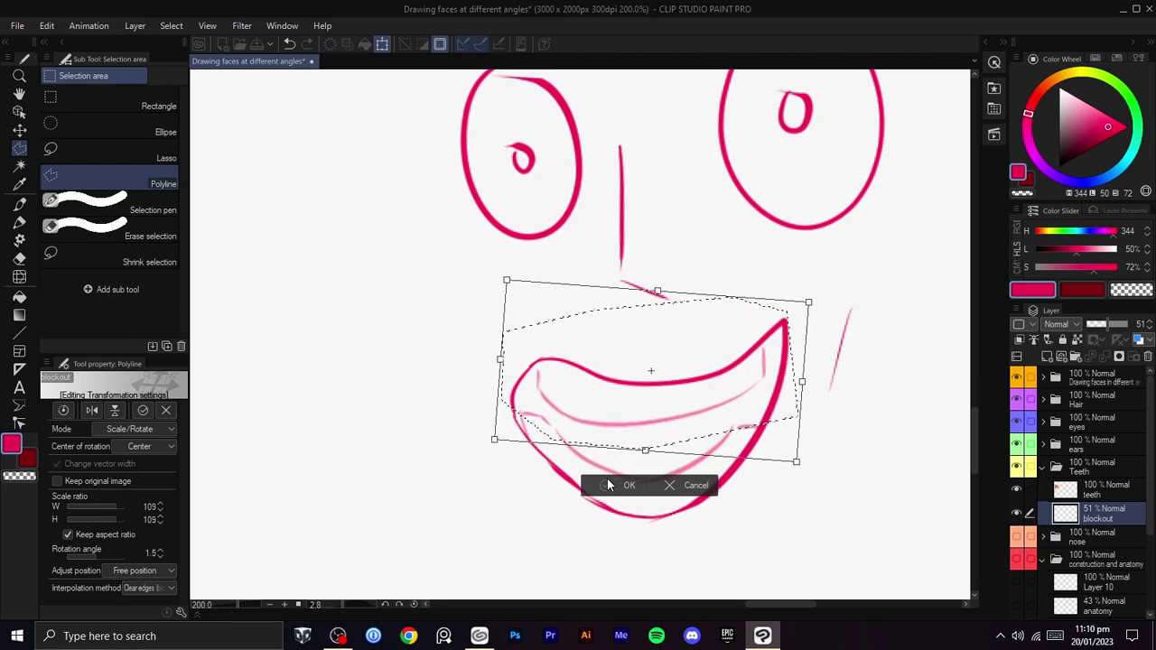
{"action": "left_click", "coordinate": [611, 481]}
{"action": "left_click", "coordinate": [517, 484]}
- Outline the upper row of teeth over its guide on the teeth layer, with small notches along the lower edge
{"action": "key", "text": "h"}
{"action": "left_click_drag", "start_coordinate": [691, 450], "coordinate": [691, 445]}
{"action": "left_click", "coordinate": [1089, 491]}
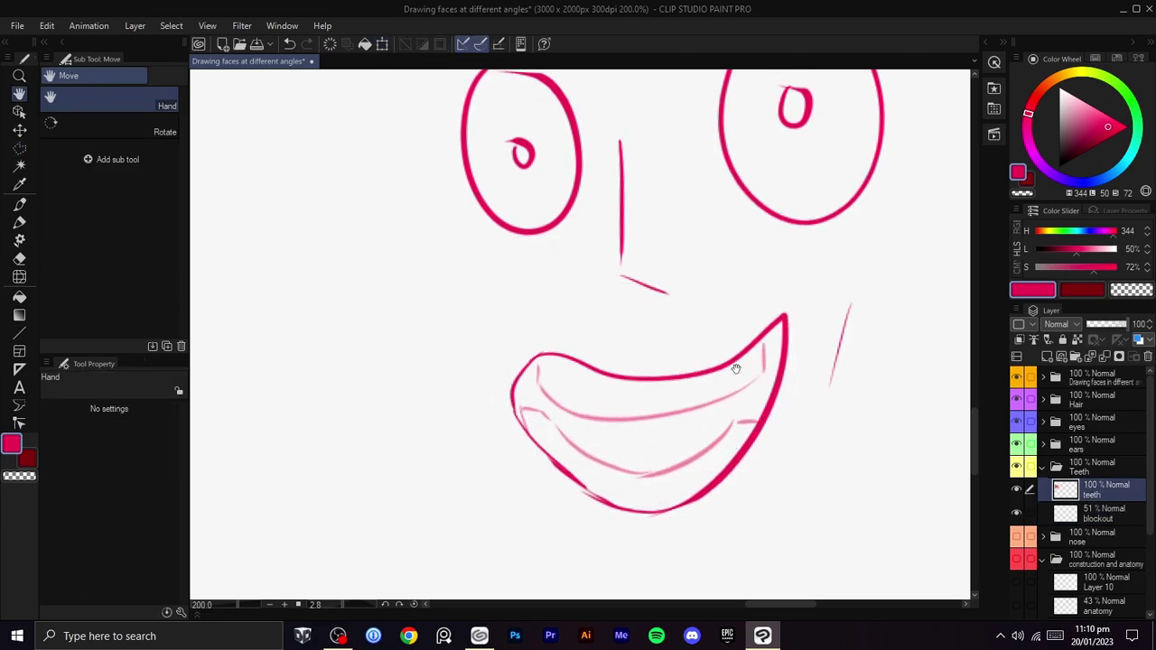
{"action": "key", "text": "b"}
{"action": "mouse_move", "coordinate": [764, 342]}
{"action": "left_mouse_down"}
{"action": "mouse_move", "coordinate": [767, 373]}
{"action": "mouse_move", "coordinate": [653, 416]}
{"action": "left_mouse_up"}
{"action": "key", "text": "ctrl+z"}
{"action": "key", "text": "ctrl+z"}
{"action": "mouse_move", "coordinate": [765, 368]}
{"action": "left_mouse_down"}
{"action": "mouse_move", "coordinate": [735, 390]}
{"action": "mouse_move", "coordinate": [621, 418]}
{"action": "mouse_move", "coordinate": [554, 395]}
{"action": "left_mouse_up"}
{"action": "key", "text": "ctrl+z"}
{"action": "left_click_drag", "start_coordinate": [623, 417], "coordinate": [548, 403]}
{"action": "key", "text": "ctrl+z"}
{"action": "left_click_drag", "start_coordinate": [630, 416], "coordinate": [547, 401]}
{"action": "key", "text": "ctrl+z"}
{"action": "mouse_move", "coordinate": [629, 419]}
{"action": "left_mouse_down"}
{"action": "mouse_move", "coordinate": [563, 407]}
{"action": "mouse_move", "coordinate": [606, 382]}
{"action": "mouse_move", "coordinate": [604, 357]}
{"action": "left_mouse_up"}
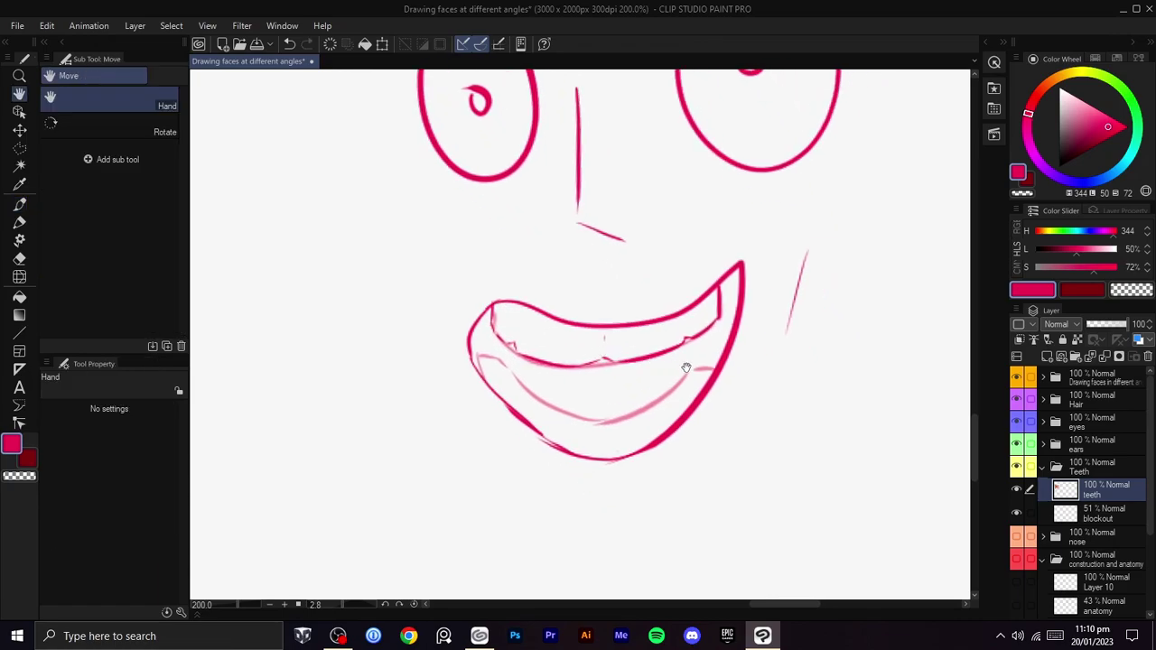
{"action": "key", "text": "ctrl+z"}
- Draw the right end and curved upper edge of the lower row of teeth over its guide
{"action": "mouse_move", "coordinate": [714, 370]}
{"action": "left_mouse_down"}
{"action": "mouse_move", "coordinate": [689, 373]}
{"action": "mouse_move", "coordinate": [646, 411]}
{"action": "left_mouse_up"}
{"action": "key", "text": "ctrl+z"}
{"action": "mouse_move", "coordinate": [715, 369]}
{"action": "left_mouse_down"}
{"action": "mouse_move", "coordinate": [678, 377]}
{"action": "mouse_move", "coordinate": [688, 371]}
{"action": "mouse_move", "coordinate": [622, 415]}
{"action": "left_mouse_up"}
{"action": "key", "text": "ctrl+z"}
{"action": "key", "text": "ctrl+z"}
{"action": "key", "text": "ctrl+z"}
{"action": "left_click_drag", "start_coordinate": [690, 371], "coordinate": [617, 425]}
{"action": "key", "text": "ctrl+z"}
{"action": "mouse_move", "coordinate": [690, 371]}
{"action": "left_mouse_down"}
{"action": "mouse_move", "coordinate": [627, 426]}
{"action": "mouse_move", "coordinate": [628, 401]}
{"action": "mouse_move", "coordinate": [641, 423]}
{"action": "mouse_move", "coordinate": [541, 402]}
{"action": "left_mouse_up"}
- Draw the short end cap of the lower row of teeth at the left mouth corner
{"action": "key", "text": "r"}
{"action": "mouse_move", "coordinate": [778, 384]}
{"action": "left_mouse_down"}
{"action": "mouse_move", "coordinate": [652, 539]}
{"action": "mouse_move", "coordinate": [448, 480]}
{"action": "left_mouse_up"}
{"action": "key", "text": "ctrl+z"}
{"action": "key", "text": "b"}
{"action": "left_click_drag", "start_coordinate": [477, 341], "coordinate": [498, 283]}
{"action": "key", "text": "ctrl+z"}
{"action": "mouse_move", "coordinate": [477, 340]}
{"action": "left_mouse_down"}
{"action": "mouse_move", "coordinate": [530, 269]}
{"action": "mouse_move", "coordinate": [487, 293]}
{"action": "mouse_move", "coordinate": [560, 268]}
{"action": "left_mouse_up"}
{"action": "key", "text": "ctrl+z"}
{"action": "mouse_move", "coordinate": [486, 302]}
{"action": "left_mouse_down"}
{"action": "mouse_move", "coordinate": [561, 249]}
{"action": "mouse_move", "coordinate": [521, 397]}
{"action": "mouse_move", "coordinate": [570, 430]}
{"action": "mouse_move", "coordinate": [569, 314]}
{"action": "left_mouse_up"}
{"action": "key", "text": "ctrl+z"}
{"action": "key", "text": "r"}
{"action": "key", "text": "space"}
{"action": "key", "text": "ctrl+z"}
{"action": "mouse_move", "coordinate": [562, 435]}
{"action": "left_mouse_down"}
{"action": "mouse_move", "coordinate": [570, 312]}
{"action": "mouse_move", "coordinate": [567, 333]}
{"action": "mouse_move", "coordinate": [555, 333]}
{"action": "mouse_move", "coordinate": [568, 317]}
{"action": "mouse_move", "coordinate": [534, 317]}
{"action": "left_mouse_up"}
{"action": "key", "text": "ctrl+z"}
- Try adding short strokes inside the left mouth corner around the end of the lower teeth
{"action": "key", "text": "r"}
{"action": "mouse_move", "coordinate": [610, 336]}
{"action": "left_mouse_down"}
{"action": "mouse_move", "coordinate": [662, 234]}
{"action": "mouse_move", "coordinate": [666, 257]}
{"action": "left_mouse_up"}
{"action": "key", "text": "space"}
{"action": "left_click_drag", "start_coordinate": [667, 283], "coordinate": [663, 262]}
{"action": "scroll", "coordinate": [776, 367], "scroll_direction": "up", "scroll_amount": 2}
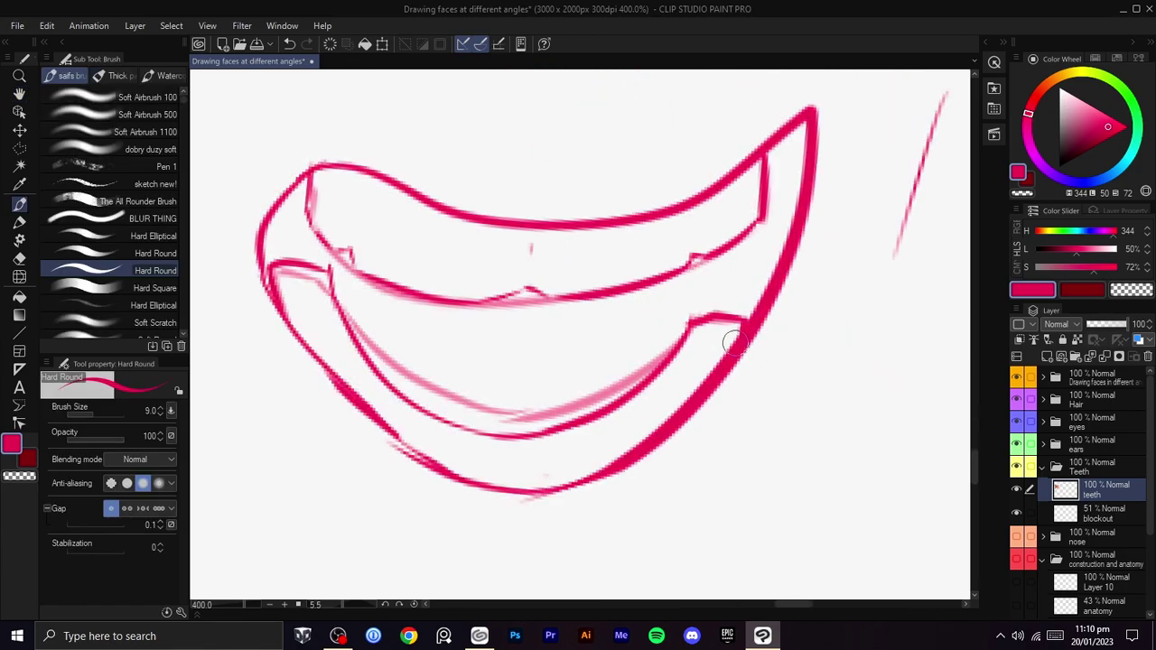
{"action": "mouse_move", "coordinate": [722, 357]}
{"action": "left_mouse_down"}
{"action": "mouse_move", "coordinate": [765, 338]}
{"action": "mouse_move", "coordinate": [855, 410]}
{"action": "left_mouse_up"}
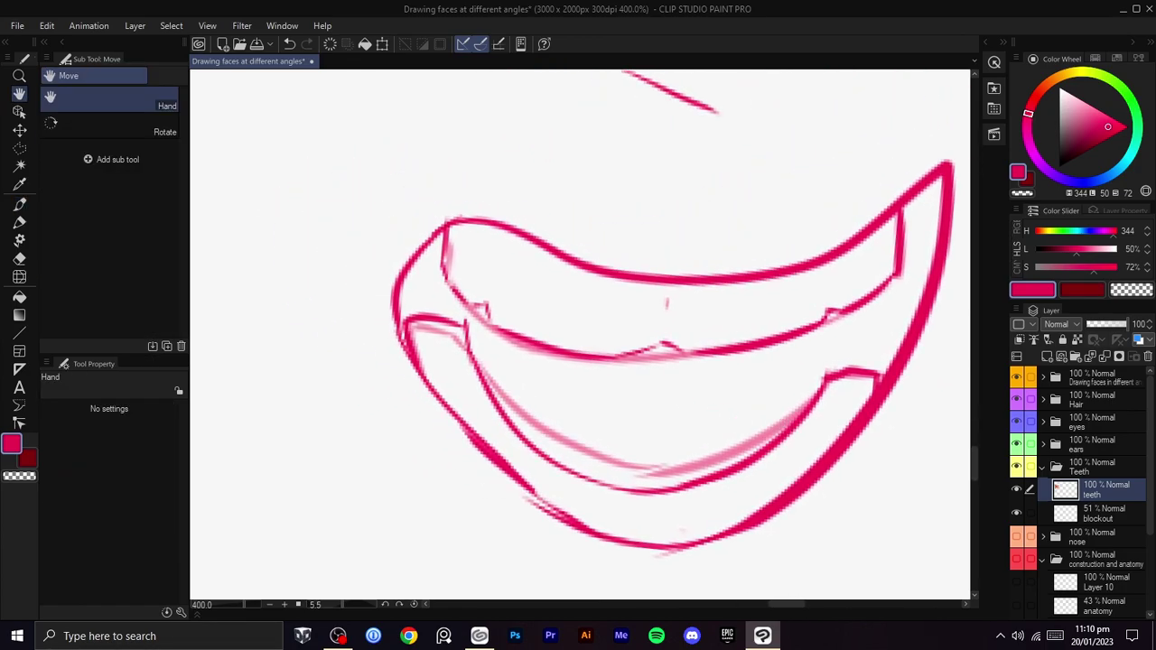
{"action": "left_click_drag", "start_coordinate": [405, 311], "coordinate": [413, 344]}
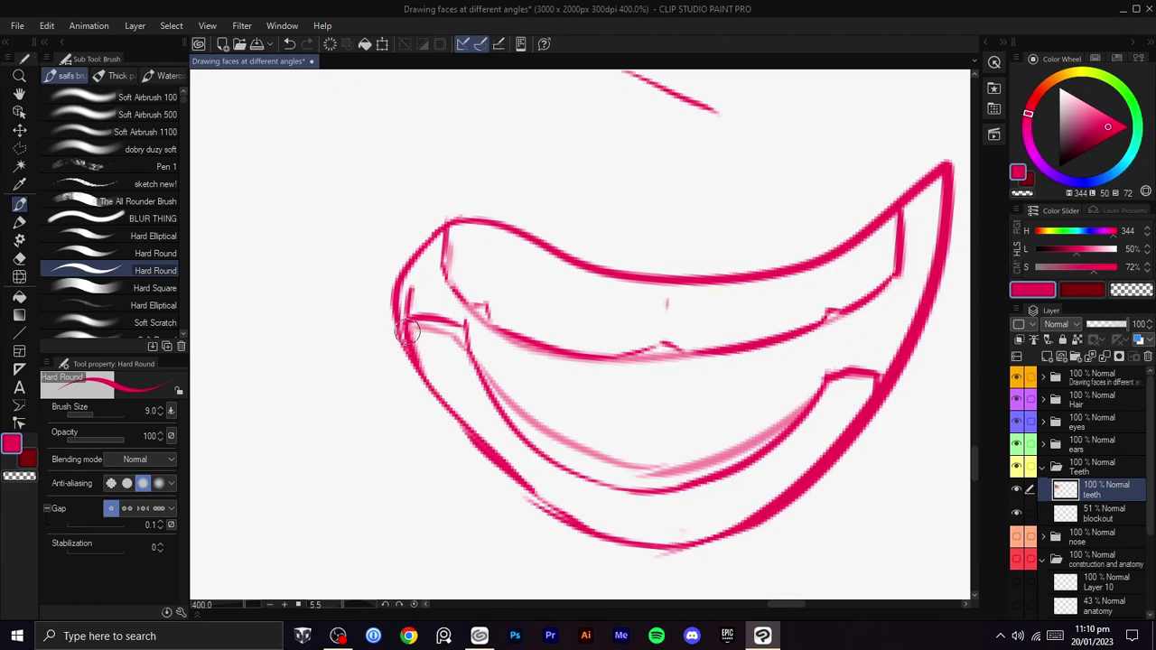
{"action": "left_click_drag", "start_coordinate": [430, 262], "coordinate": [407, 313]}
{"action": "key", "text": "ctrl+z"}
{"action": "key", "text": "ctrl+z"}
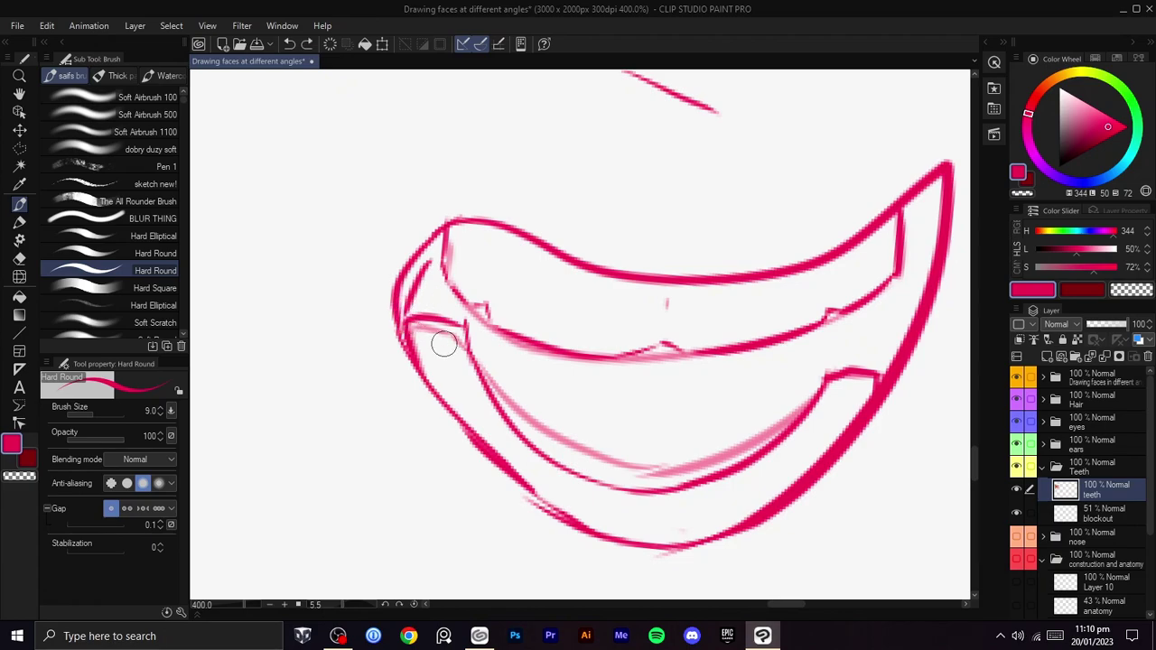
{"action": "mouse_move", "coordinate": [467, 368]}
{"action": "left_mouse_down"}
{"action": "mouse_move", "coordinate": [479, 292]}
{"action": "mouse_move", "coordinate": [460, 283]}
{"action": "mouse_move", "coordinate": [473, 289]}
{"action": "mouse_move", "coordinate": [434, 295]}
{"action": "mouse_move", "coordinate": [474, 286]}
{"action": "mouse_move", "coordinate": [443, 287]}
{"action": "left_mouse_up"}
{"action": "key", "text": "ctrl+z"}
{"action": "key", "text": "ctrl+z"}
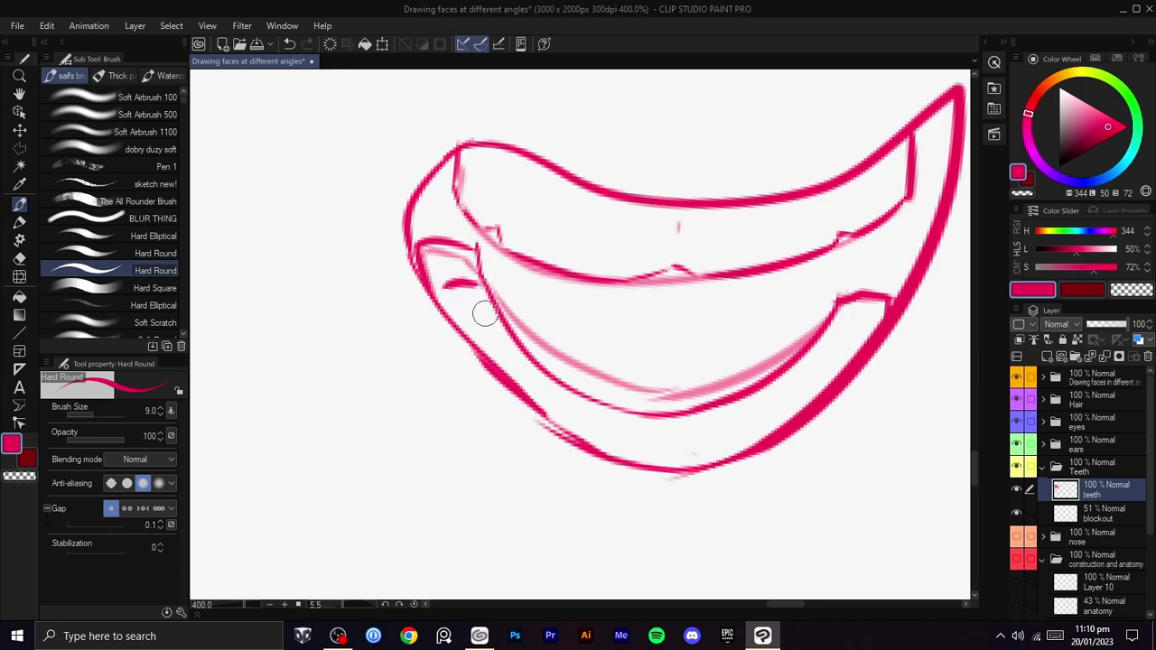
- Mark the divisions between the lower teeth with short ticks along the curved upper edge
{"action": "left_click_drag", "start_coordinate": [517, 316], "coordinate": [486, 332]}
{"action": "mouse_move", "coordinate": [798, 356]}
{"action": "left_mouse_down"}
{"action": "mouse_move", "coordinate": [816, 361]}
{"action": "mouse_move", "coordinate": [778, 389]}
{"action": "left_mouse_up"}
{"action": "left_click_drag", "start_coordinate": [629, 432], "coordinate": [667, 428]}
{"action": "left_click_drag", "start_coordinate": [531, 401], "coordinate": [535, 408]}
{"action": "key", "text": "c"}
{"action": "key", "text": "c"}
{"action": "left_click_drag", "start_coordinate": [465, 353], "coordinate": [475, 351]}
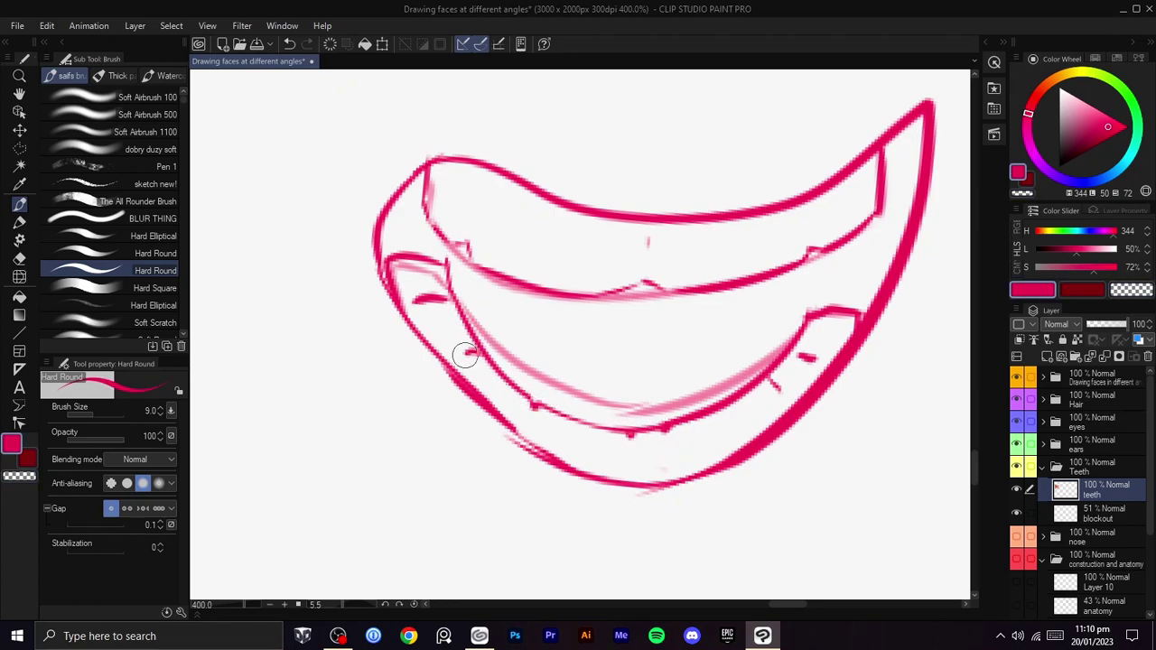
{"action": "left_click_drag", "start_coordinate": [596, 431], "coordinate": [596, 440]}
{"action": "scroll", "coordinate": [739, 423], "scroll_direction": "down", "scroll_amount": 4}
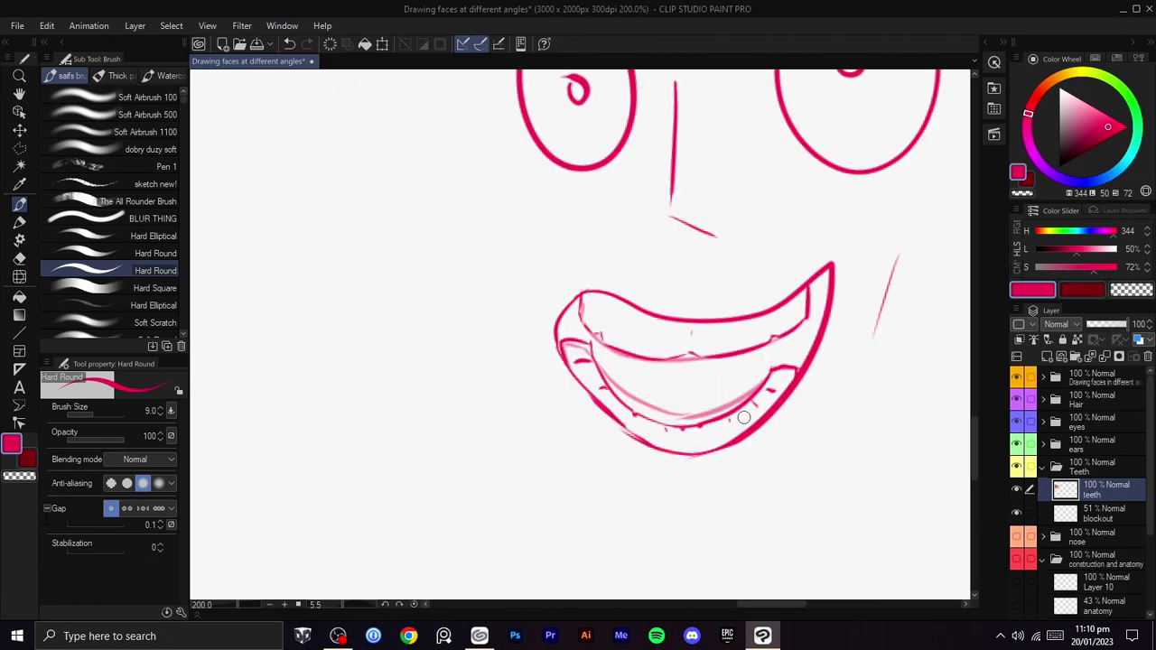
- Activate the visible blockout layer for work in the blank area above the smiling face
{"action": "key", "text": "space"}
{"action": "left_click_drag", "start_coordinate": [799, 377], "coordinate": [655, 480]}
{"action": "scroll", "coordinate": [757, 389], "scroll_direction": "down", "scroll_amount": 2}
{"action": "left_click_drag", "start_coordinate": [794, 356], "coordinate": [650, 437]}
{"action": "key", "text": "shift+space"}
{"action": "mouse_move", "coordinate": [720, 387]}
{"action": "left_mouse_down"}
{"action": "mouse_move", "coordinate": [725, 369]}
{"action": "mouse_move", "coordinate": [748, 454]}
{"action": "left_mouse_up"}
{"action": "scroll", "coordinate": [688, 363], "scroll_direction": "up", "scroll_amount": 1}
{"action": "left_click", "coordinate": [1029, 512]}
{"action": "left_click", "coordinate": [1016, 511]}
{"action": "left_click", "coordinate": [1016, 515]}
{"action": "left_click", "coordinate": [1031, 489]}
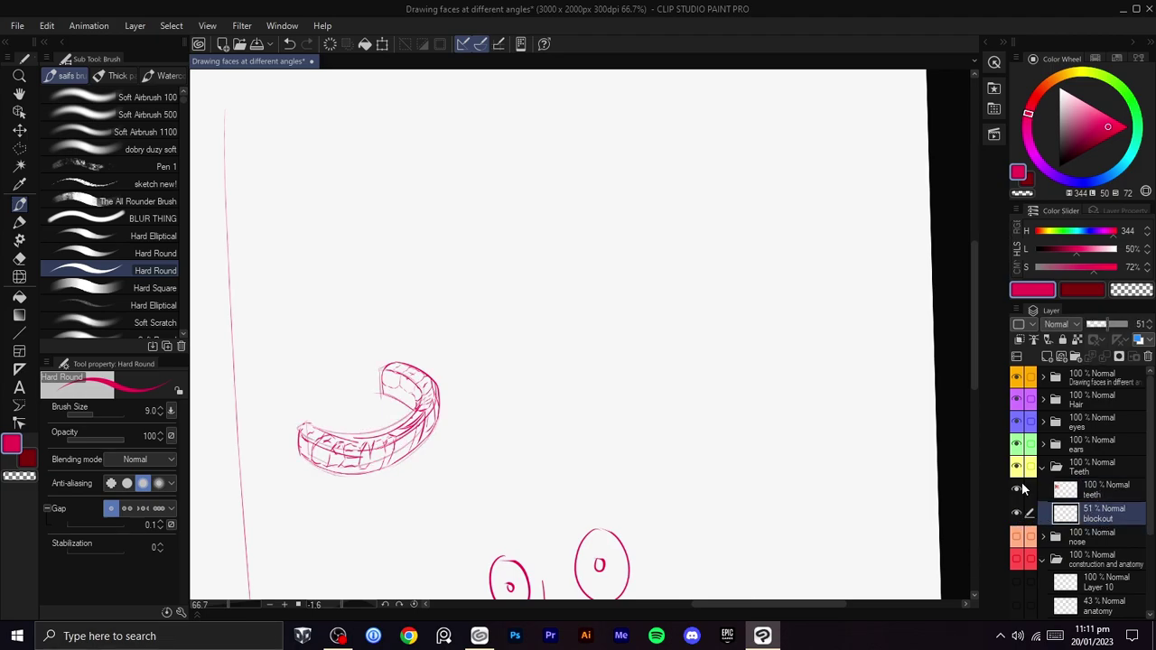
- Sketch two guide lines converging to a point on the right in the blank area, and reactivate the teeth layer
{"action": "left_click_drag", "start_coordinate": [742, 176], "coordinate": [635, 289]}
{"action": "key", "text": "ctrl+z"}
{"action": "left_click_drag", "start_coordinate": [655, 174], "coordinate": [714, 247]}
{"action": "key", "text": "ctrl+z"}
{"action": "mouse_move", "coordinate": [617, 177]}
{"action": "left_mouse_down"}
{"action": "mouse_move", "coordinate": [755, 288]}
{"action": "mouse_move", "coordinate": [634, 370]}
{"action": "left_mouse_up"}
{"action": "key", "text": "ctrl+z"}
{"action": "left_click_drag", "start_coordinate": [736, 270], "coordinate": [625, 369]}
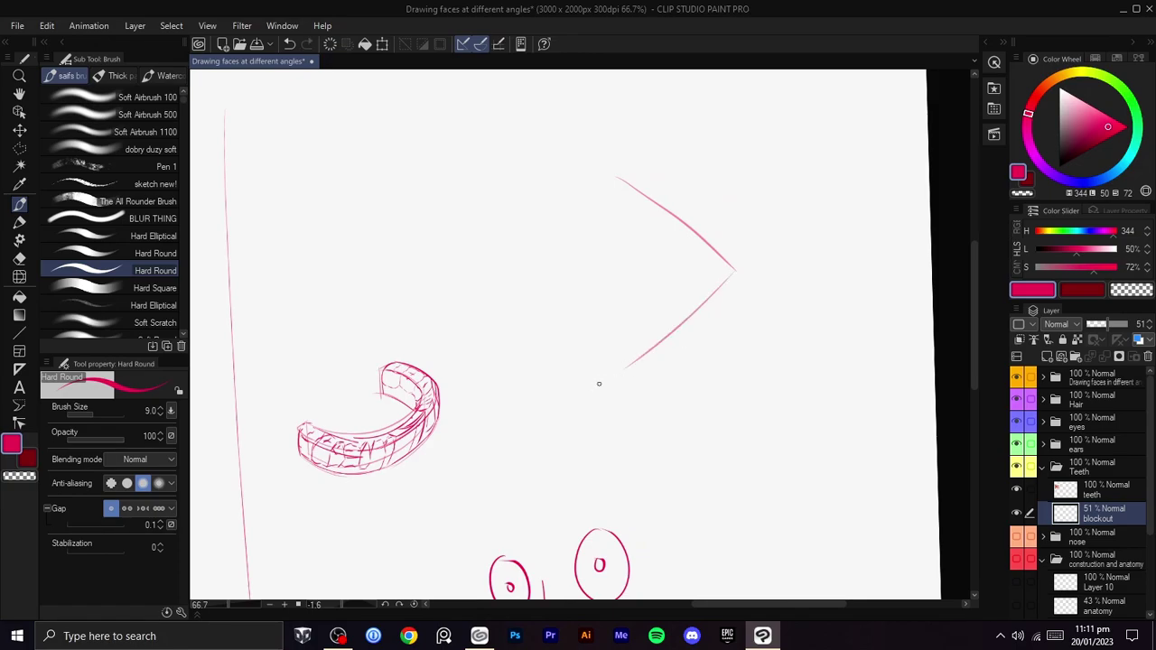
{"action": "left_click", "coordinate": [1063, 494]}
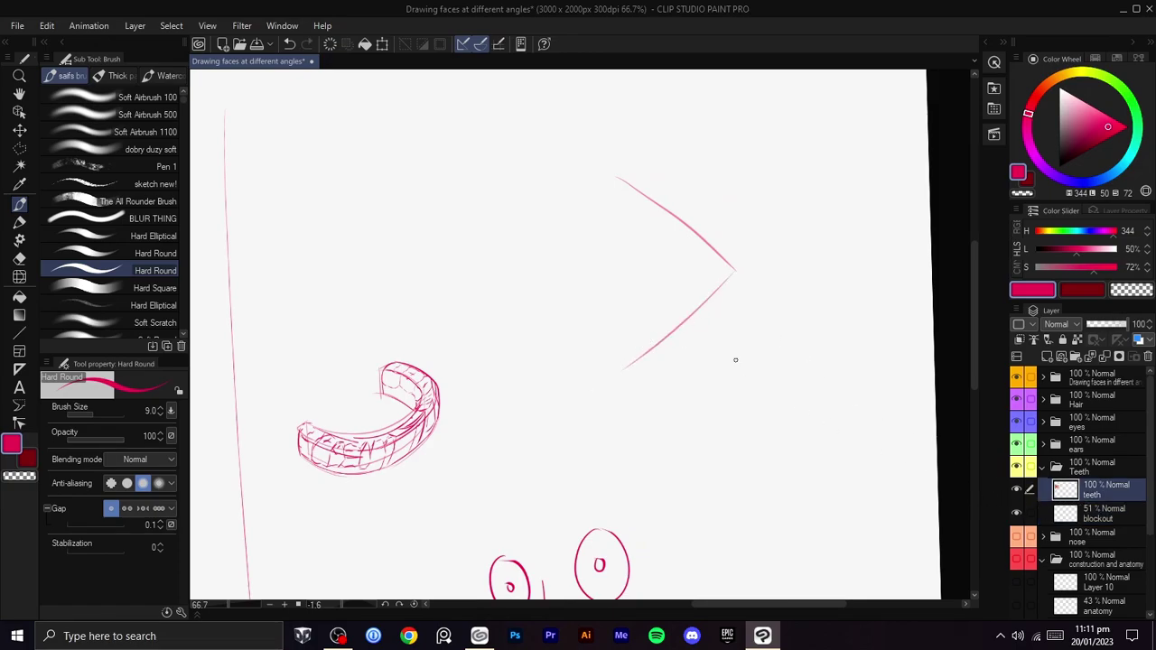
- Outline the upper tooth row with a short back edge, a slanted lower edge and a front closure inside the upper guide line
{"action": "scroll", "coordinate": [938, 469], "scroll_direction": "up", "scroll_amount": 1}
{"action": "key", "text": "space"}
{"action": "left_click_drag", "start_coordinate": [604, 385], "coordinate": [735, 532]}
{"action": "key", "text": "shift+space"}
{"action": "left_click_drag", "start_coordinate": [827, 457], "coordinate": [809, 499]}
{"action": "left_click_drag", "start_coordinate": [809, 499], "coordinate": [851, 558]}
{"action": "key", "text": "ctrl+z"}
{"action": "mouse_move", "coordinate": [655, 243]}
{"action": "left_mouse_down"}
{"action": "mouse_move", "coordinate": [648, 300]}
{"action": "mouse_move", "coordinate": [742, 379]}
{"action": "left_mouse_up"}
{"action": "key", "text": "ctrl+z"}
{"action": "mouse_move", "coordinate": [644, 291]}
{"action": "left_mouse_down"}
{"action": "mouse_move", "coordinate": [751, 403]}
{"action": "mouse_move", "coordinate": [809, 407]}
{"action": "mouse_move", "coordinate": [770, 416]}
{"action": "left_mouse_up"}
{"action": "key", "text": "ctrl+z"}
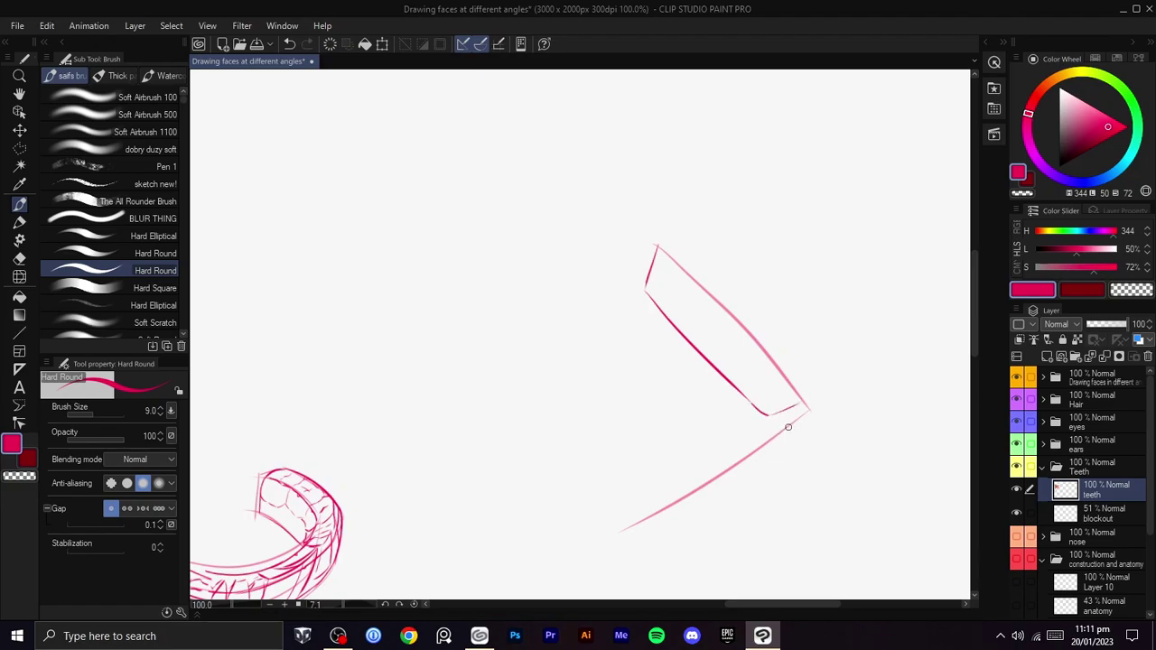
- Draw the lower row's upper edge and back end, and join the two rows with a curve near the front
{"action": "left_click_drag", "start_coordinate": [760, 425], "coordinate": [659, 465]}
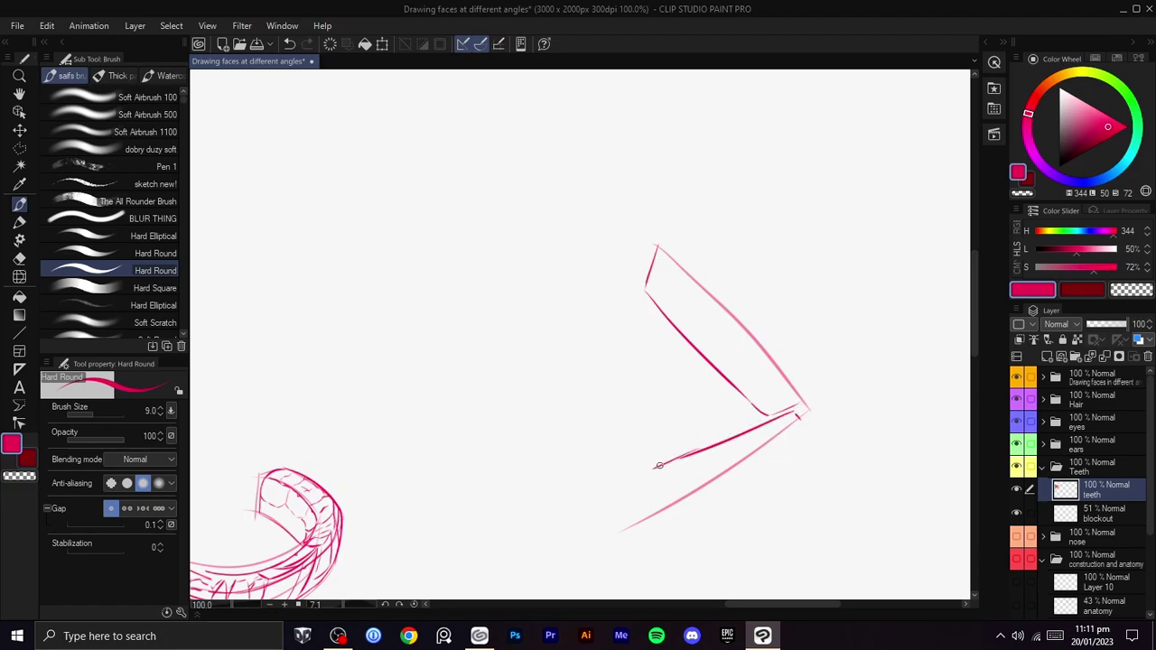
{"action": "left_click_drag", "start_coordinate": [713, 370], "coordinate": [685, 428]}
{"action": "key", "text": "ctrl+z"}
{"action": "left_click_drag", "start_coordinate": [738, 390], "coordinate": [686, 449]}
{"action": "scroll", "coordinate": [761, 355], "scroll_direction": "up", "scroll_amount": 1}
{"action": "left_click_drag", "start_coordinate": [760, 355], "coordinate": [757, 444]}
- Break the upper row's lower edge into small notches and steps that suggest separate tooth tips
{"action": "key", "text": "c"}
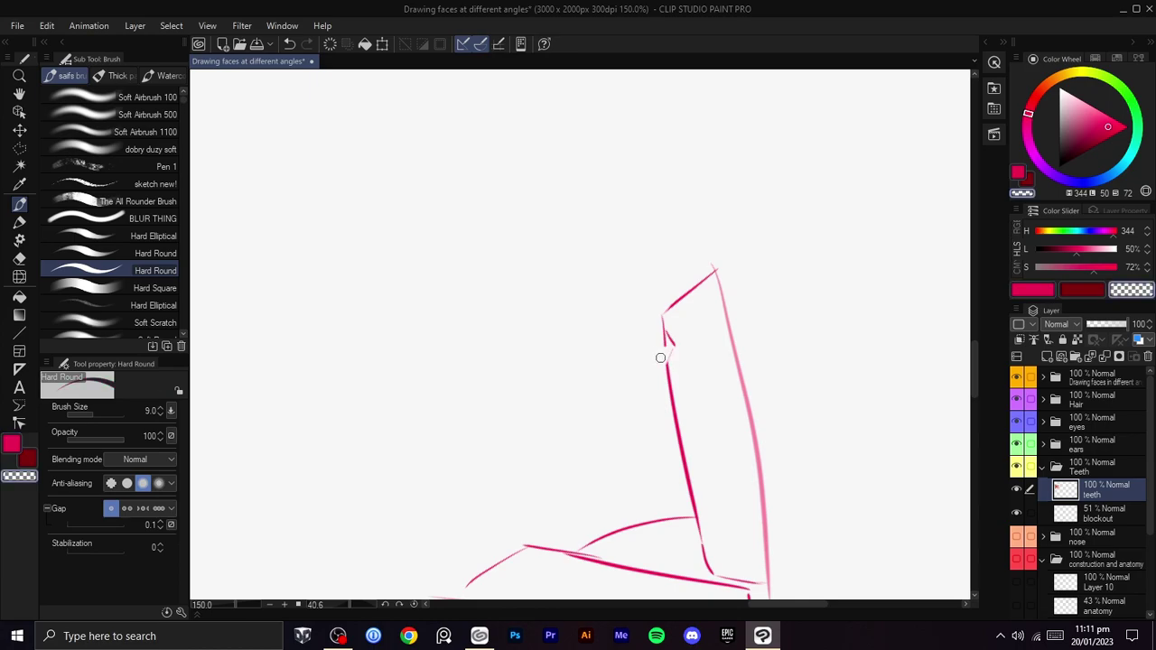
{"action": "key", "text": "c"}
{"action": "key", "text": "c"}
{"action": "key", "text": "c"}
{"action": "key", "text": "c"}
{"action": "key", "text": "shift+space"}
{"action": "left_click_drag", "start_coordinate": [684, 462], "coordinate": [689, 270]}
{"action": "key", "text": "space"}
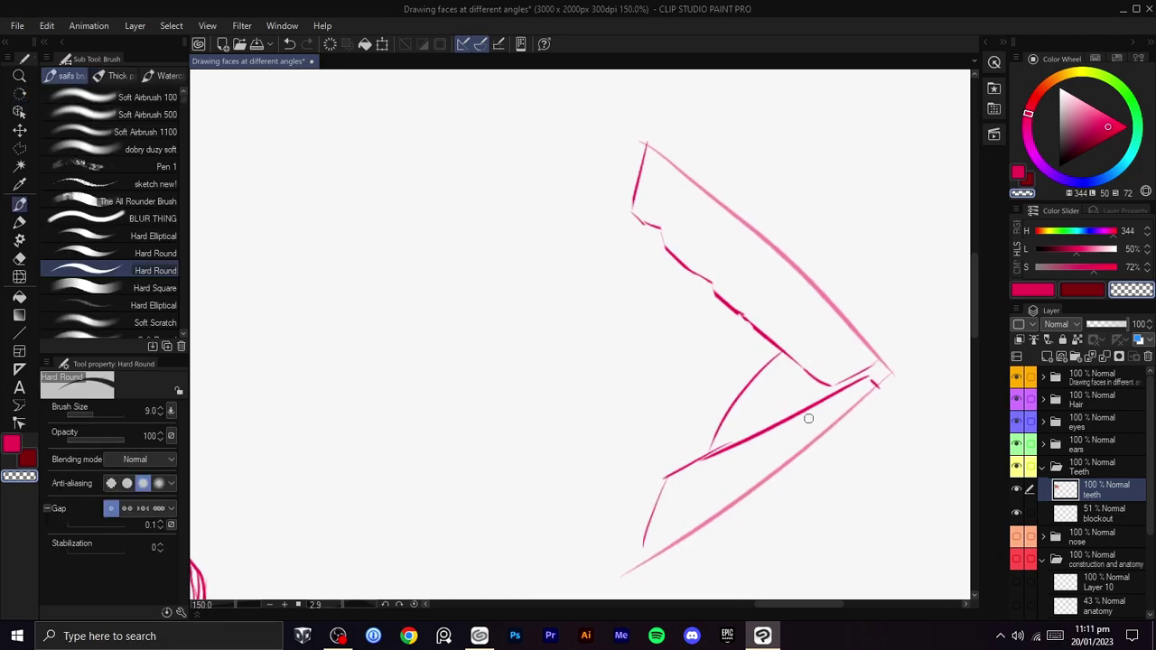
- Add small bumps and notches along the lower row's upper edge to suggest tooth tips
{"action": "key", "text": "c"}
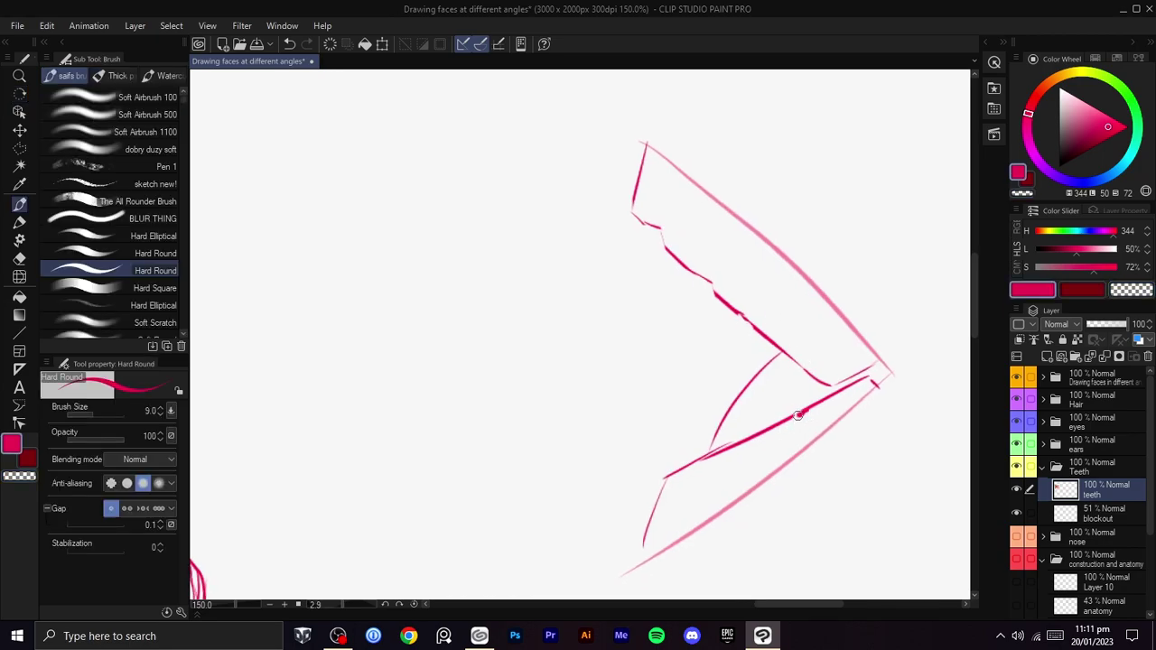
{"action": "key", "text": "c"}
{"action": "left_click_drag", "start_coordinate": [722, 449], "coordinate": [704, 458]}
{"action": "key", "text": "c"}
{"action": "key", "text": "ctrl+z"}
- Rework the back end of the lower row with a slanted edge down to the guide line and a short curve beside it
{"action": "left_click_drag", "start_coordinate": [666, 477], "coordinate": [707, 446]}
{"action": "key", "text": "ctrl+z"}
{"action": "mouse_move", "coordinate": [664, 484]}
{"action": "left_mouse_down"}
{"action": "mouse_move", "coordinate": [676, 537]}
{"action": "mouse_move", "coordinate": [660, 490]}
{"action": "mouse_move", "coordinate": [656, 500]}
{"action": "left_mouse_up"}
{"action": "key", "text": "ctrl+z"}
{"action": "left_click_drag", "start_coordinate": [658, 500], "coordinate": [672, 544]}
{"action": "key", "text": "ctrl+z"}
{"action": "key", "text": "ctrl+z"}
{"action": "mouse_move", "coordinate": [666, 484]}
{"action": "left_mouse_down"}
{"action": "mouse_move", "coordinate": [715, 530]}
{"action": "mouse_move", "coordinate": [686, 473]}
{"action": "mouse_move", "coordinate": [649, 508]}
{"action": "mouse_move", "coordinate": [657, 501]}
{"action": "mouse_move", "coordinate": [656, 514]}
{"action": "mouse_move", "coordinate": [659, 501]}
{"action": "mouse_move", "coordinate": [681, 528]}
{"action": "mouse_move", "coordinate": [640, 466]}
{"action": "left_mouse_up"}
{"action": "key", "text": "ctrl+z"}
{"action": "key", "text": "c"}
{"action": "key", "text": "space"}
{"action": "key", "text": "shift+space"}
{"action": "left_click_drag", "start_coordinate": [810, 407], "coordinate": [812, 397]}
{"action": "key", "text": "ctrl+z"}
{"action": "key", "text": "c"}
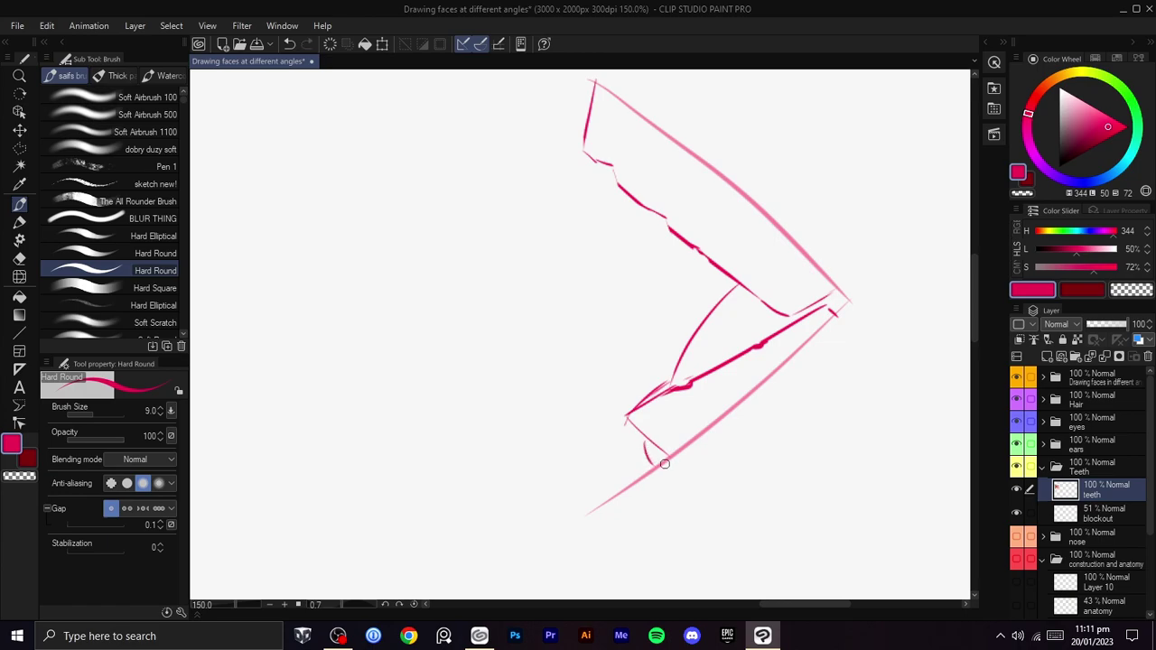
- Darken the outer edges of both tooth rows and round off the front corner where they meet
{"action": "mouse_move", "coordinate": [641, 435]}
{"action": "left_mouse_down"}
{"action": "mouse_move", "coordinate": [674, 459]}
{"action": "mouse_move", "coordinate": [660, 462]}
{"action": "mouse_move", "coordinate": [745, 400]}
{"action": "left_mouse_up"}
{"action": "key", "text": "ctrl+z"}
{"action": "left_click", "coordinate": [701, 423]}
{"action": "left_click_drag", "start_coordinate": [700, 446], "coordinate": [818, 326]}
{"action": "key", "text": "ctrl+z"}
{"action": "mouse_move", "coordinate": [785, 365]}
{"action": "left_mouse_down"}
{"action": "mouse_move", "coordinate": [837, 314]}
{"action": "mouse_move", "coordinate": [832, 286]}
{"action": "left_mouse_up"}
{"action": "key", "text": "shift+space"}
{"action": "mouse_move", "coordinate": [862, 268]}
{"action": "left_mouse_down"}
{"action": "mouse_move", "coordinate": [897, 299]}
{"action": "mouse_move", "coordinate": [618, 163]}
{"action": "left_mouse_up"}
{"action": "key", "text": "space"}
{"action": "left_click_drag", "start_coordinate": [512, 244], "coordinate": [648, 302]}
{"action": "mouse_move", "coordinate": [782, 141]}
{"action": "left_mouse_down"}
{"action": "mouse_move", "coordinate": [700, 160]}
{"action": "mouse_move", "coordinate": [469, 287]}
{"action": "mouse_move", "coordinate": [516, 271]}
{"action": "mouse_move", "coordinate": [637, 491]}
{"action": "mouse_move", "coordinate": [771, 361]}
{"action": "mouse_move", "coordinate": [760, 366]}
{"action": "left_mouse_up"}
{"action": "key", "text": "ctrl+z"}
- Draw a line parallel beneath the lower row and a short stroke in front of the upper row
{"action": "left_click_drag", "start_coordinate": [789, 319], "coordinate": [539, 448]}
{"action": "key", "text": "space"}
{"action": "left_click_drag", "start_coordinate": [565, 436], "coordinate": [634, 409]}
{"action": "key", "text": "space"}
{"action": "key", "text": "space"}
{"action": "left_click_drag", "start_coordinate": [624, 329], "coordinate": [611, 509]}
{"action": "left_click_drag", "start_coordinate": [737, 314], "coordinate": [764, 367]}
{"action": "key", "text": "space"}
- Draw a short, light stroke descending from the back end of the upper row
{"action": "left_click_drag", "start_coordinate": [689, 384], "coordinate": [677, 332]}
{"action": "mouse_move", "coordinate": [650, 409]}
{"action": "left_mouse_down"}
{"action": "mouse_move", "coordinate": [789, 274]}
{"action": "mouse_move", "coordinate": [637, 338]}
{"action": "left_mouse_up"}
{"action": "key", "text": "ctrl+z"}
{"action": "mouse_move", "coordinate": [664, 240]}
{"action": "left_mouse_down"}
{"action": "mouse_move", "coordinate": [499, 352]}
{"action": "mouse_move", "coordinate": [513, 356]}
{"action": "left_mouse_up"}
{"action": "key", "text": "ctrl+z"}
{"action": "left_click_drag", "start_coordinate": [661, 240], "coordinate": [490, 385]}
{"action": "key", "text": "ctrl+z"}
{"action": "left_click_drag", "start_coordinate": [665, 237], "coordinate": [581, 313]}
{"action": "key", "text": "shift+space"}
{"action": "left_click_drag", "start_coordinate": [668, 253], "coordinate": [600, 454]}
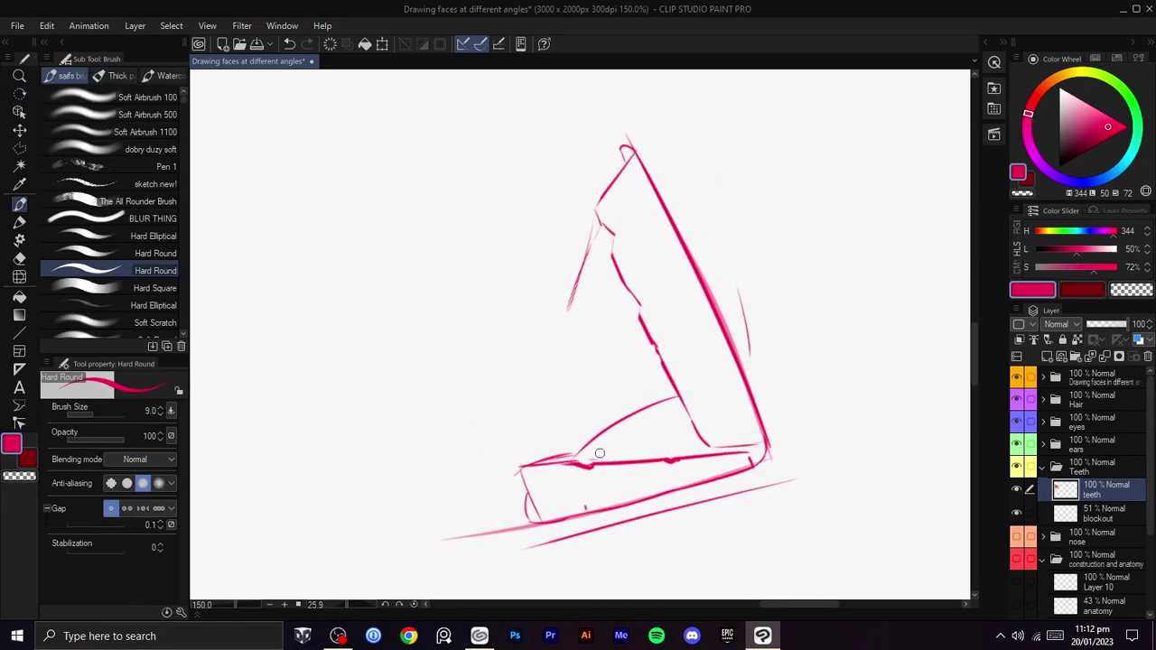
- Connect the back ends of both rows with a long curve and add a short stroke beneath the upper row's middle
{"action": "left_click_drag", "start_coordinate": [630, 283], "coordinate": [615, 360]}
{"action": "key", "text": "shift+space"}
{"action": "left_click_drag", "start_coordinate": [699, 370], "coordinate": [701, 304]}
{"action": "left_click_drag", "start_coordinate": [563, 240], "coordinate": [611, 458]}
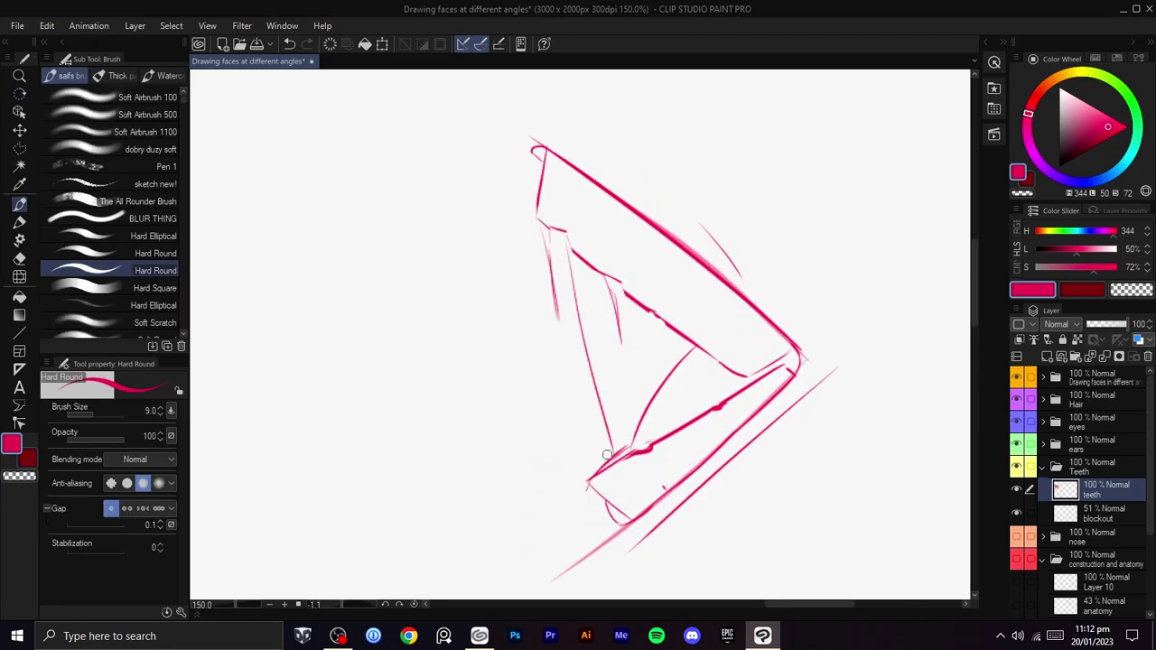
{"action": "key", "text": "shift+space"}
{"action": "left_click_drag", "start_coordinate": [709, 307], "coordinate": [648, 470]}
{"action": "key", "text": "ctrl+z"}
{"action": "mouse_move", "coordinate": [669, 285]}
{"action": "left_mouse_down"}
{"action": "mouse_move", "coordinate": [473, 370]}
{"action": "mouse_move", "coordinate": [626, 312]}
{"action": "mouse_move", "coordinate": [666, 277]}
{"action": "left_mouse_up"}
- Draw a bowed vertical line crossing the gap between the rows near the front of the teeth
{"action": "scroll", "coordinate": [671, 266], "scroll_direction": "down", "scroll_amount": 1}
{"action": "scroll", "coordinate": [688, 357], "scroll_direction": "down", "scroll_amount": 3}
{"action": "key", "text": "shift+space"}
{"action": "mouse_move", "coordinate": [726, 341]}
{"action": "left_mouse_down"}
{"action": "mouse_move", "coordinate": [665, 236]}
{"action": "mouse_move", "coordinate": [749, 335]}
{"action": "mouse_move", "coordinate": [746, 307]}
{"action": "left_mouse_up"}
{"action": "scroll", "coordinate": [674, 271], "scroll_direction": "up", "scroll_amount": 3}
{"action": "key", "text": "space"}
{"action": "key", "text": "shift+space"}
{"action": "scroll", "coordinate": [748, 312], "scroll_direction": "up", "scroll_amount": 1}
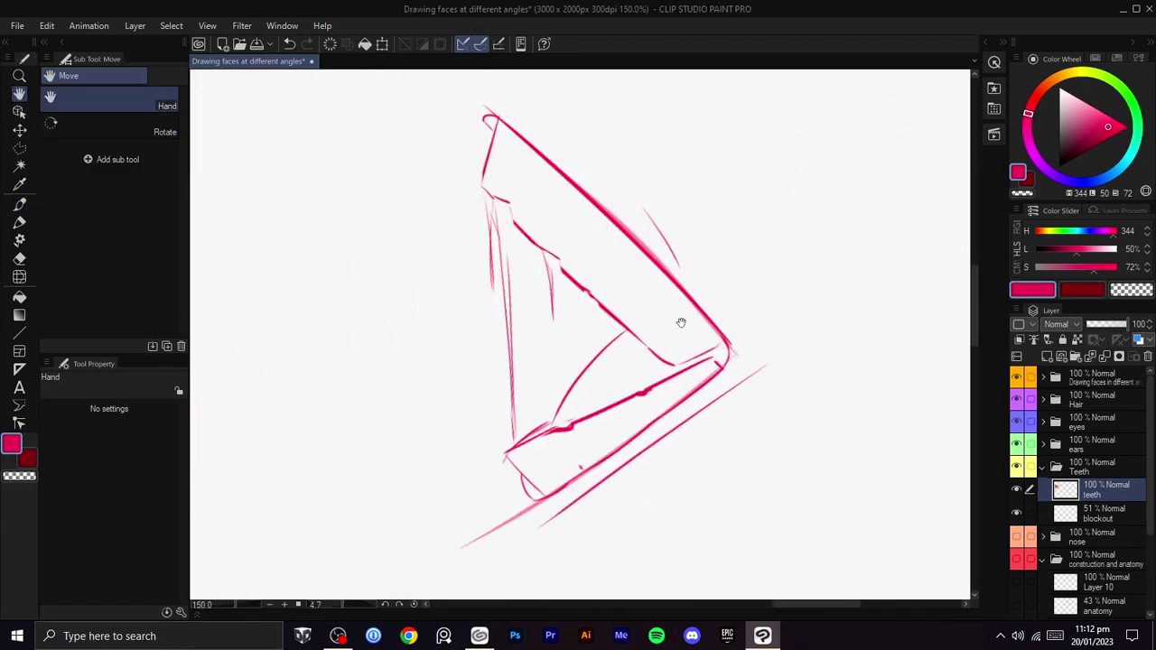
{"action": "left_click_drag", "start_coordinate": [681, 323], "coordinate": [713, 305]}
{"action": "left_click_drag", "start_coordinate": [637, 296], "coordinate": [639, 375]}
{"action": "key", "text": "ctrl+z"}
{"action": "mouse_move", "coordinate": [632, 273]}
{"action": "left_mouse_down"}
{"action": "mouse_move", "coordinate": [641, 410]}
{"action": "mouse_move", "coordinate": [653, 337]}
{"action": "left_mouse_up"}
{"action": "key", "text": "ctrl+z"}
{"action": "key", "text": "ctrl+z"}
{"action": "left_click_drag", "start_coordinate": [643, 415], "coordinate": [646, 332]}
{"action": "left_click_drag", "start_coordinate": [631, 274], "coordinate": [625, 244]}
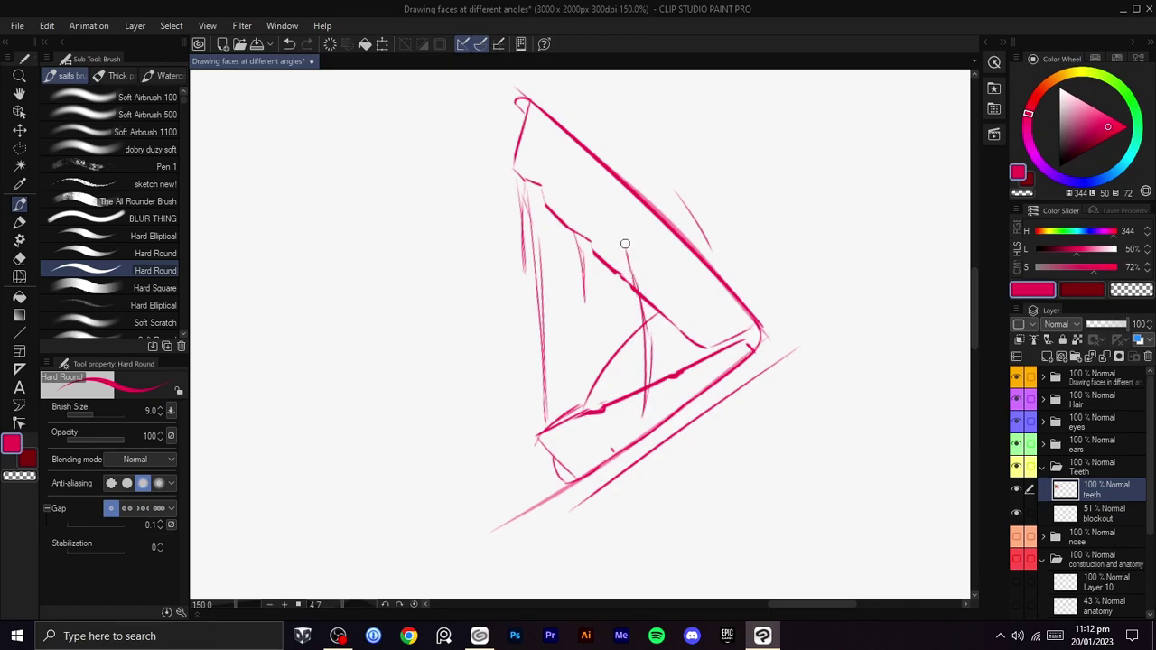
- Add short contour strokes around the upper row's lower edge and in the gap between the rows
{"action": "scroll", "coordinate": [678, 292], "scroll_direction": "down", "scroll_amount": 4}
{"action": "key", "text": "r"}
{"action": "left_click_drag", "start_coordinate": [697, 294], "coordinate": [706, 334]}
{"action": "scroll", "coordinate": [695, 265], "scroll_direction": "up", "scroll_amount": 1}
{"action": "scroll", "coordinate": [691, 343], "scroll_direction": "up", "scroll_amount": 2}
{"action": "scroll", "coordinate": [641, 313], "scroll_direction": "up", "scroll_amount": 2}
{"action": "key", "text": "b"}
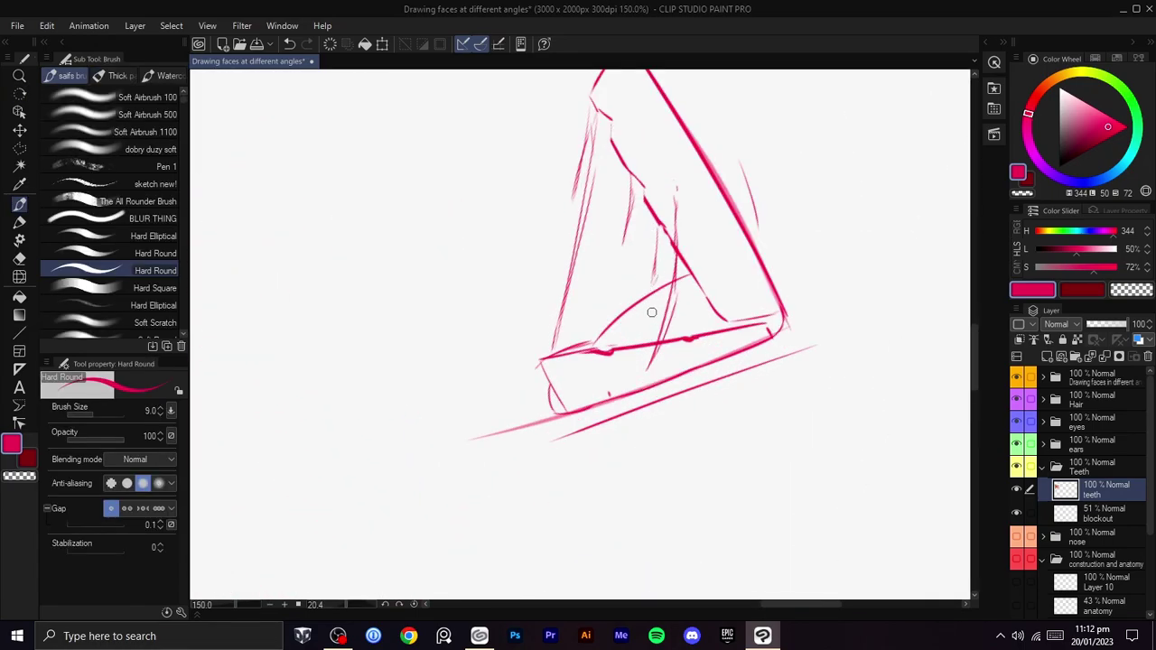
{"action": "scroll", "coordinate": [672, 323], "scroll_direction": "down", "scroll_amount": 3}
{"action": "key", "text": "r"}
{"action": "mouse_move", "coordinate": [673, 323]}
{"action": "left_mouse_down"}
{"action": "mouse_move", "coordinate": [664, 294]}
{"action": "mouse_move", "coordinate": [672, 328]}
{"action": "left_mouse_up"}
{"action": "scroll", "coordinate": [665, 296], "scroll_direction": "up", "scroll_amount": 2}
{"action": "key", "text": "space"}
{"action": "key", "text": "b"}
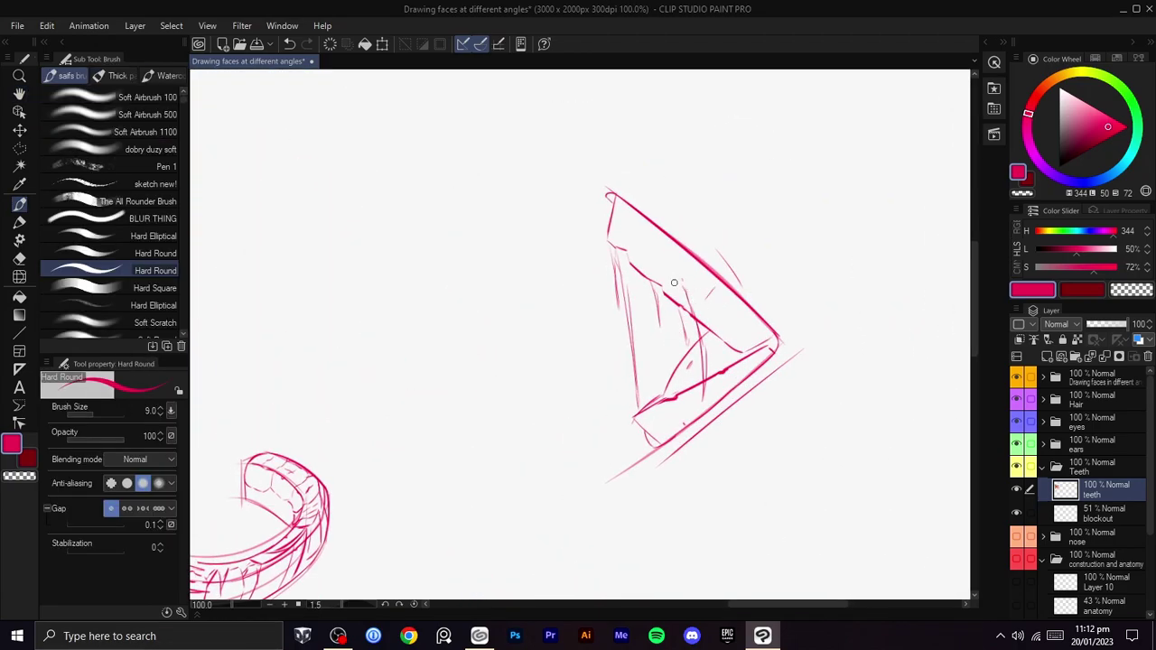
- Try sketching a wide curved arch with end ticks in the blank area beside the smiling face
{"action": "scroll", "coordinate": [678, 285], "scroll_direction": "up", "scroll_amount": 2}
{"action": "key", "text": "space"}
{"action": "mouse_move", "coordinate": [649, 289]}
{"action": "left_mouse_down"}
{"action": "mouse_move", "coordinate": [620, 349]}
{"action": "mouse_move", "coordinate": [650, 201]}
{"action": "left_mouse_up"}
{"action": "mouse_move", "coordinate": [619, 388]}
{"action": "left_mouse_down"}
{"action": "mouse_move", "coordinate": [715, 111]}
{"action": "mouse_move", "coordinate": [731, 113]}
{"action": "left_mouse_up"}
{"action": "scroll", "coordinate": [546, 356], "scroll_direction": "down", "scroll_amount": 1}
{"action": "key", "text": "space"}
{"action": "left_click_drag", "start_coordinate": [510, 395], "coordinate": [677, 299]}
{"action": "left_click_drag", "start_coordinate": [668, 359], "coordinate": [621, 273]}
{"action": "scroll", "coordinate": [690, 318], "scroll_direction": "down", "scroll_amount": 1}
{"action": "key", "text": "r"}
{"action": "mouse_move", "coordinate": [787, 272]}
{"action": "left_mouse_down"}
{"action": "mouse_move", "coordinate": [678, 258]}
{"action": "mouse_move", "coordinate": [701, 281]}
{"action": "mouse_move", "coordinate": [669, 317]}
{"action": "left_mouse_up"}
{"action": "key", "text": "b"}
{"action": "key", "text": "ctrl+z"}
{"action": "key", "text": "ctrl+z"}
{"action": "key", "text": "ctrl+z"}
{"action": "left_click_drag", "start_coordinate": [740, 255], "coordinate": [751, 314]}
{"action": "key", "text": "ctrl+z"}
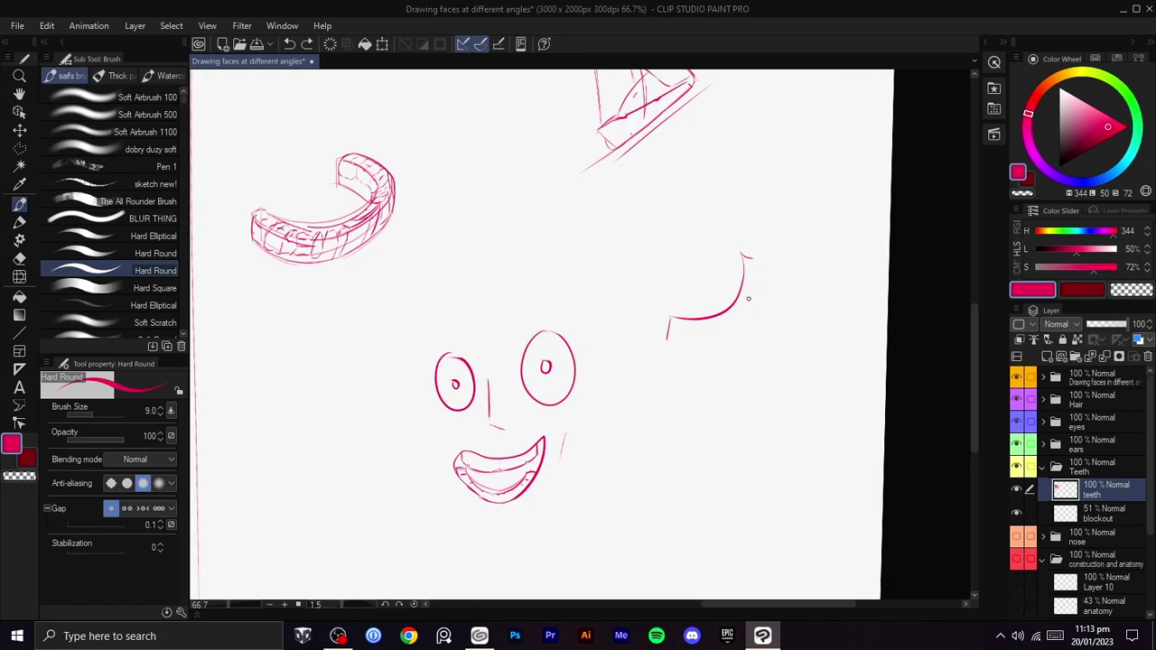
{"action": "key", "text": "ctrl+z"}
- Try several smaller, rounder arch curves in the blank area beside the smiling face
{"action": "left_click_drag", "start_coordinate": [713, 267], "coordinate": [694, 322]}
{"action": "key", "text": "ctrl+z"}
{"action": "key", "text": "ctrl+z"}
{"action": "mouse_move", "coordinate": [708, 262]}
{"action": "left_mouse_down"}
{"action": "mouse_move", "coordinate": [695, 316]}
{"action": "mouse_move", "coordinate": [671, 322]}
{"action": "left_mouse_up"}
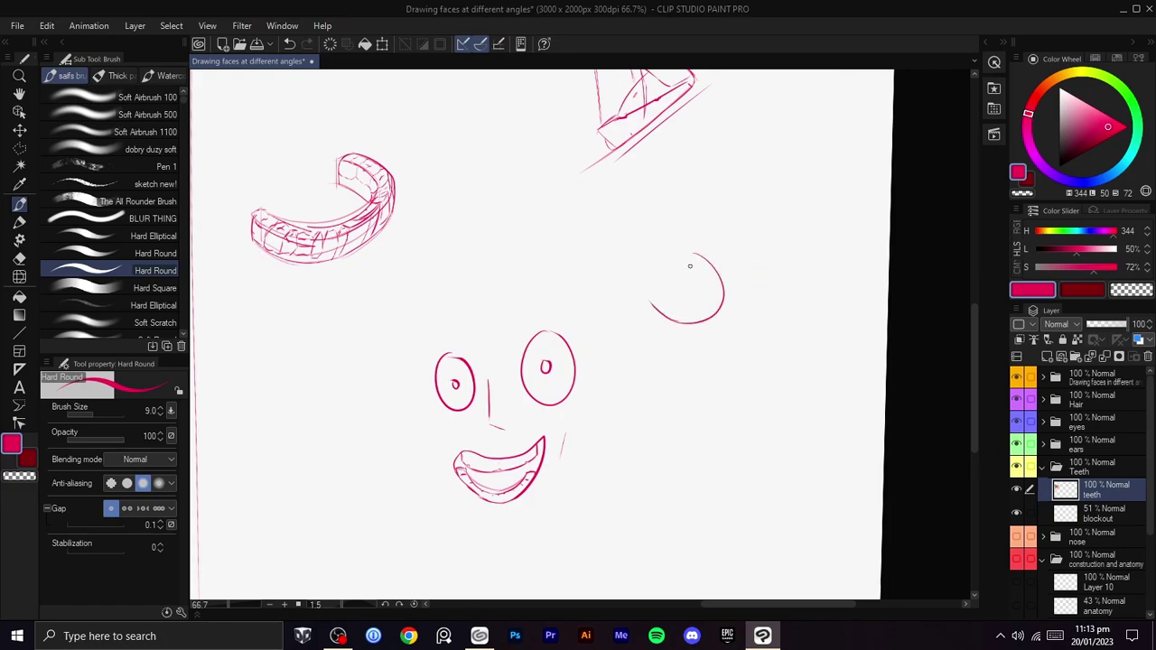
{"action": "key", "text": "ctrl+z"}
{"action": "key", "text": "ctrl+z"}
{"action": "left_click_drag", "start_coordinate": [709, 263], "coordinate": [648, 298]}
{"action": "key", "text": "ctrl+z"}
{"action": "key", "text": "ctrl+z"}
{"action": "key", "text": "ctrl+z"}
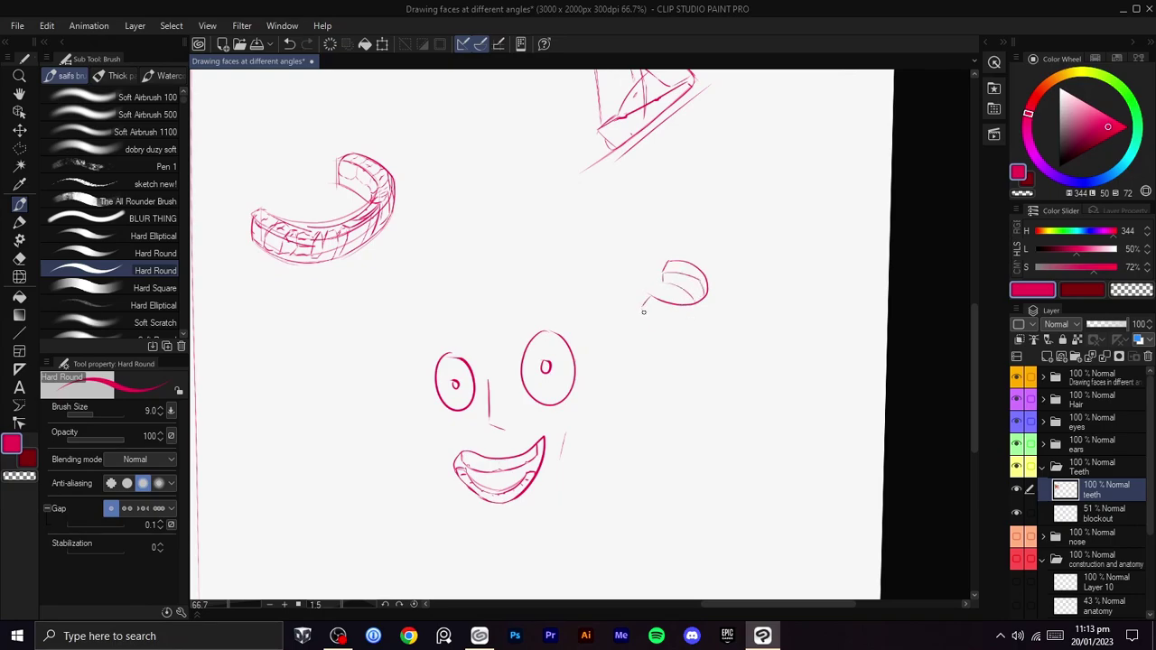
- Block out a small open dental arch beside the smiling face, with a curved band for each tooth row
{"action": "key", "text": "ctrl+z"}
{"action": "key", "text": "ctrl+y"}
{"action": "key", "text": "ctrl+z"}
{"action": "key", "text": "ctrl+z"}
{"action": "key", "text": "ctrl+y"}
- Erase the overlapping outer curve at the front of the small arch's upper band
{"action": "key", "text": "space"}
{"action": "mouse_move", "coordinate": [701, 321]}
{"action": "left_mouse_down"}
{"action": "mouse_move", "coordinate": [682, 333]}
{"action": "mouse_move", "coordinate": [708, 344]}
{"action": "left_mouse_up"}
{"action": "scroll", "coordinate": [707, 344], "scroll_direction": "up", "scroll_amount": 2}
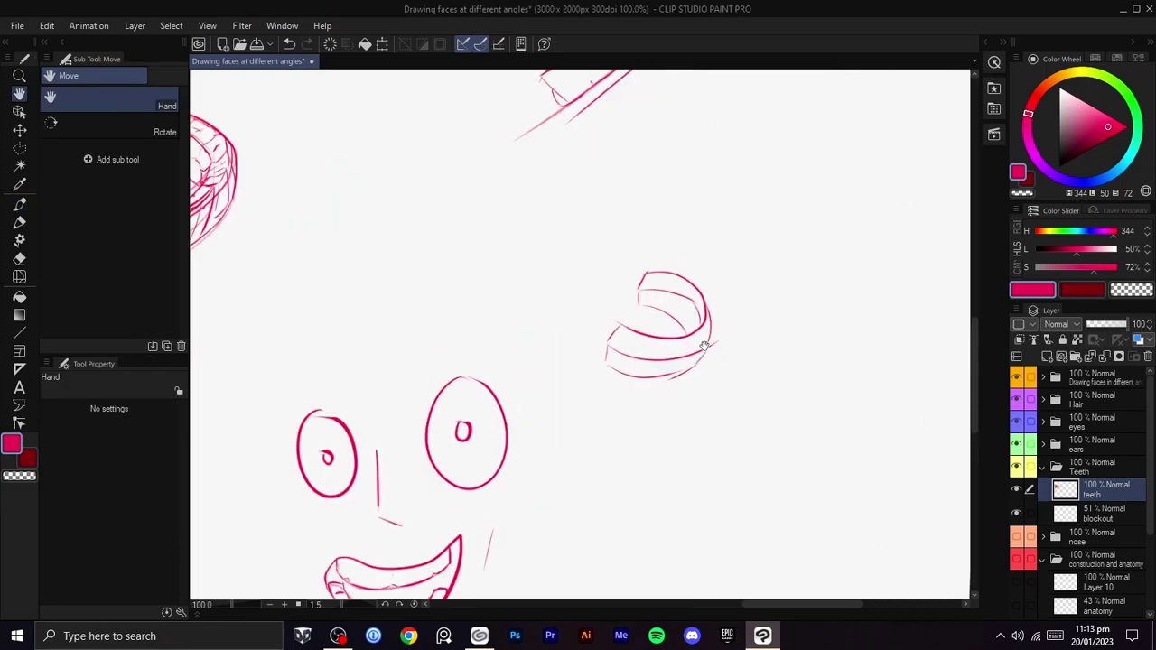
{"action": "key", "text": "c"}
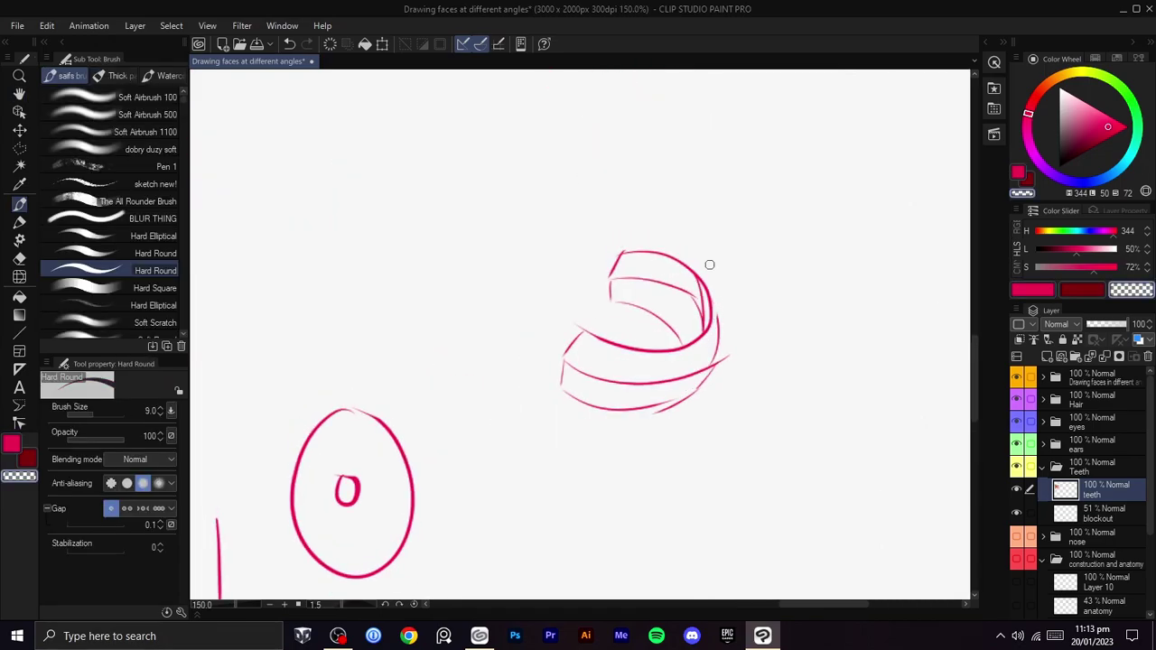
{"action": "key", "text": "c"}
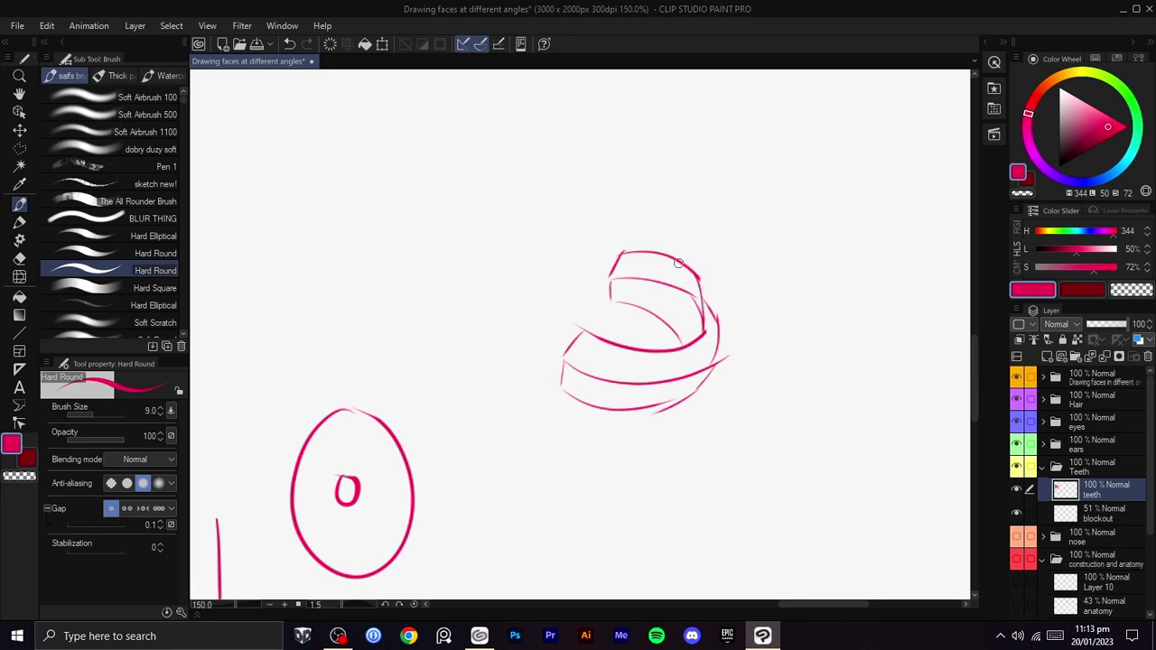
- Rework the outer edge of the small arch's upper band and trim its back end
{"action": "scroll", "coordinate": [710, 330], "scroll_direction": "down", "scroll_amount": 1}
{"action": "scroll", "coordinate": [710, 334], "scroll_direction": "down", "scroll_amount": 3}
{"action": "key", "text": "shift+space"}
{"action": "scroll", "coordinate": [720, 338], "scroll_direction": "up", "scroll_amount": 5}
{"action": "mouse_move", "coordinate": [713, 285]}
{"action": "left_mouse_down"}
{"action": "mouse_move", "coordinate": [552, 236]}
{"action": "mouse_move", "coordinate": [613, 276]}
{"action": "left_mouse_up"}
{"action": "key", "text": "space"}
{"action": "mouse_move", "coordinate": [649, 234]}
{"action": "left_mouse_down"}
{"action": "mouse_move", "coordinate": [588, 285]}
{"action": "mouse_move", "coordinate": [650, 220]}
{"action": "mouse_move", "coordinate": [592, 260]}
{"action": "mouse_move", "coordinate": [614, 259]}
{"action": "mouse_move", "coordinate": [581, 319]}
{"action": "left_mouse_up"}
{"action": "key", "text": "ctrl+z"}
{"action": "key", "text": "c"}
{"action": "key", "text": "c"}
{"action": "key", "text": "ctrl+z"}
{"action": "key", "text": "c"}
{"action": "left_click_drag", "start_coordinate": [583, 263], "coordinate": [568, 323]}
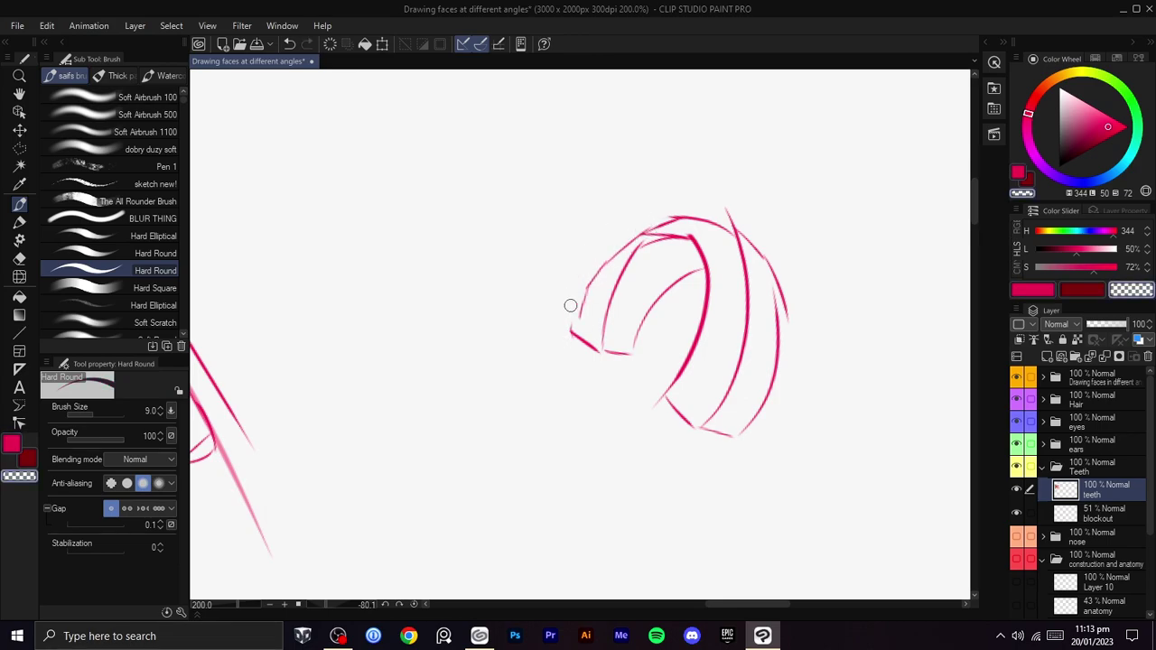
- Clean up the stray line ends on the small arch's bands, including where they meet at the front
{"action": "scroll", "coordinate": [623, 282], "scroll_direction": "down", "scroll_amount": 1}
{"action": "scroll", "coordinate": [704, 266], "scroll_direction": "down", "scroll_amount": 2}
{"action": "key", "text": "r"}
{"action": "left_click_drag", "start_coordinate": [737, 308], "coordinate": [740, 347]}
{"action": "scroll", "coordinate": [662, 424], "scroll_direction": "up", "scroll_amount": 1}
{"action": "key", "text": "b"}
{"action": "key", "text": "c"}
{"action": "mouse_move", "coordinate": [665, 448]}
{"action": "left_mouse_down"}
{"action": "mouse_move", "coordinate": [667, 469]}
{"action": "mouse_move", "coordinate": [657, 419]}
{"action": "left_mouse_up"}
{"action": "key", "text": "ctrl+z"}
{"action": "key", "text": "c"}
{"action": "scroll", "coordinate": [674, 446], "scroll_direction": "down", "scroll_amount": 5}
{"action": "key", "text": "r"}
{"action": "left_click_drag", "start_coordinate": [726, 450], "coordinate": [748, 424]}
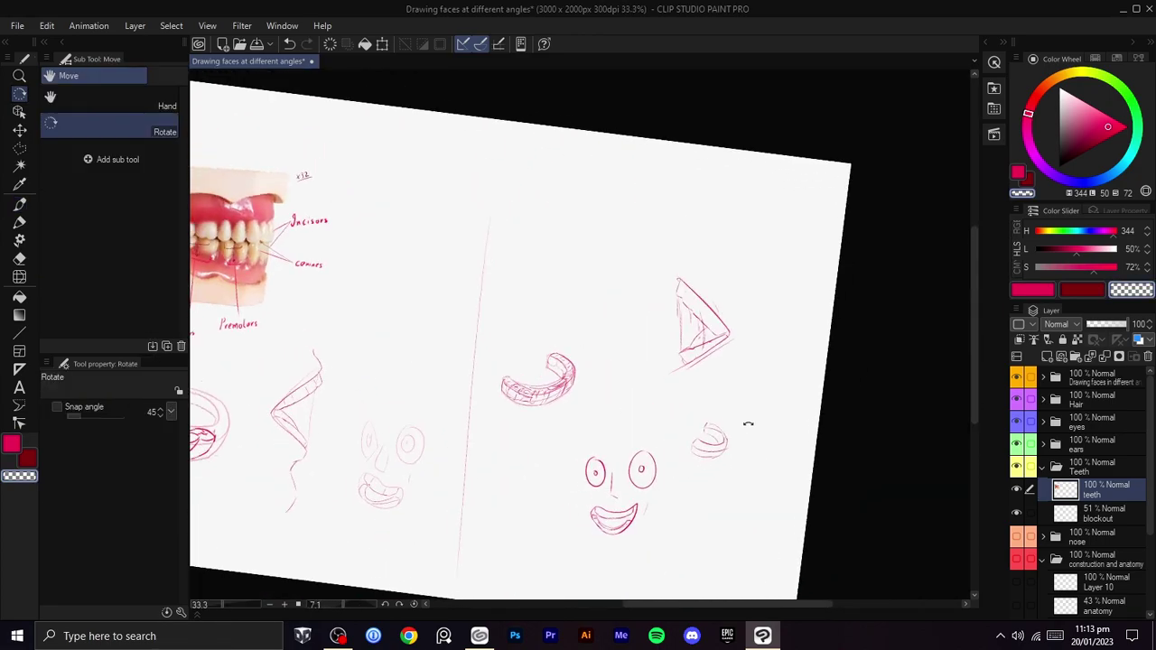
{"action": "scroll", "coordinate": [748, 423], "scroll_direction": "up", "scroll_amount": 5}
{"action": "key", "text": "b"}
{"action": "mouse_move", "coordinate": [738, 352]}
{"action": "left_mouse_down"}
{"action": "mouse_move", "coordinate": [716, 393]}
{"action": "mouse_move", "coordinate": [735, 403]}
{"action": "mouse_move", "coordinate": [742, 343]}
{"action": "left_mouse_up"}
{"action": "key", "text": "ctrl+z"}
{"action": "key", "text": "c"}
- Draw a rounded open-mouth outline with a nearly flat lower edge in the blank area beside the angled side view
{"action": "key", "text": "space"}
{"action": "scroll", "coordinate": [742, 402], "scroll_direction": "down", "scroll_amount": 2}
{"action": "key", "text": "space"}
{"action": "left_click_drag", "start_coordinate": [817, 300], "coordinate": [678, 420]}
{"action": "key", "text": "shift+space"}
{"action": "scroll", "coordinate": [735, 341], "scroll_direction": "up", "scroll_amount": 1}
{"action": "mouse_move", "coordinate": [737, 367]}
{"action": "left_mouse_down"}
{"action": "mouse_move", "coordinate": [759, 318]}
{"action": "mouse_move", "coordinate": [733, 271]}
{"action": "left_mouse_up"}
{"action": "key", "text": "c"}
{"action": "key", "text": "ctrl+z"}
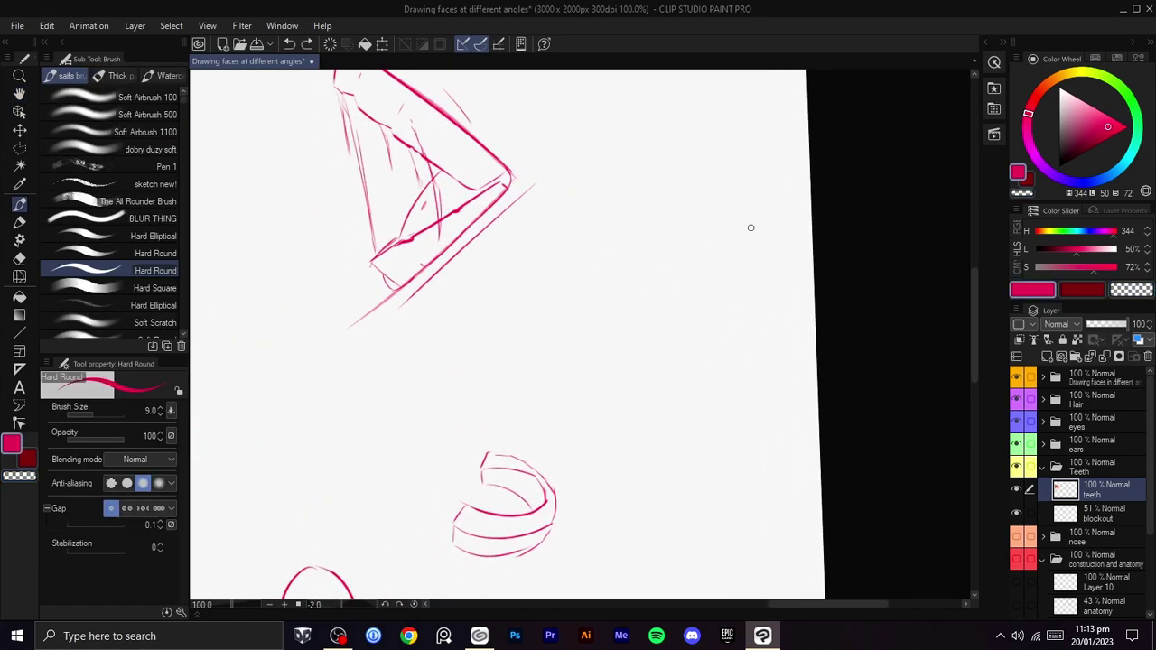
{"action": "left_click_drag", "start_coordinate": [730, 228], "coordinate": [632, 346]}
{"action": "key", "text": "ctrl+z"}
{"action": "left_click_drag", "start_coordinate": [735, 222], "coordinate": [623, 390]}
{"action": "key", "text": "ctrl+z"}
{"action": "left_click_drag", "start_coordinate": [629, 238], "coordinate": [620, 293]}
{"action": "key", "text": "ctrl+z"}
{"action": "mouse_move", "coordinate": [657, 217]}
{"action": "left_mouse_down"}
{"action": "mouse_move", "coordinate": [603, 306]}
{"action": "mouse_move", "coordinate": [723, 316]}
{"action": "mouse_move", "coordinate": [708, 224]}
{"action": "mouse_move", "coordinate": [672, 217]}
{"action": "left_mouse_up"}
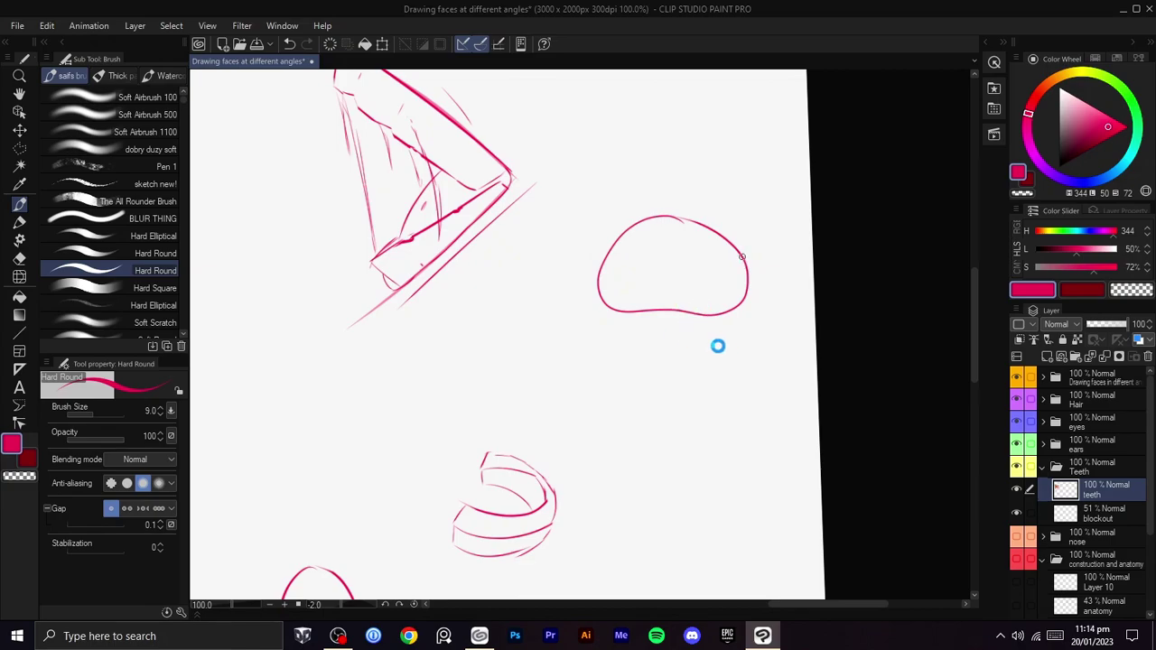
- Add a lower teeth line with short end ticks just inside the mouth outline's bottom edge
{"action": "scroll", "coordinate": [725, 362], "scroll_direction": "up", "scroll_amount": 1}
{"action": "mouse_move", "coordinate": [726, 362]}
{"action": "left_mouse_down"}
{"action": "mouse_move", "coordinate": [699, 294]}
{"action": "mouse_move", "coordinate": [771, 320]}
{"action": "mouse_move", "coordinate": [767, 288]}
{"action": "mouse_move", "coordinate": [638, 324]}
{"action": "left_mouse_up"}
{"action": "key", "text": "ctrl+z"}
{"action": "left_click_drag", "start_coordinate": [702, 295], "coordinate": [683, 343]}
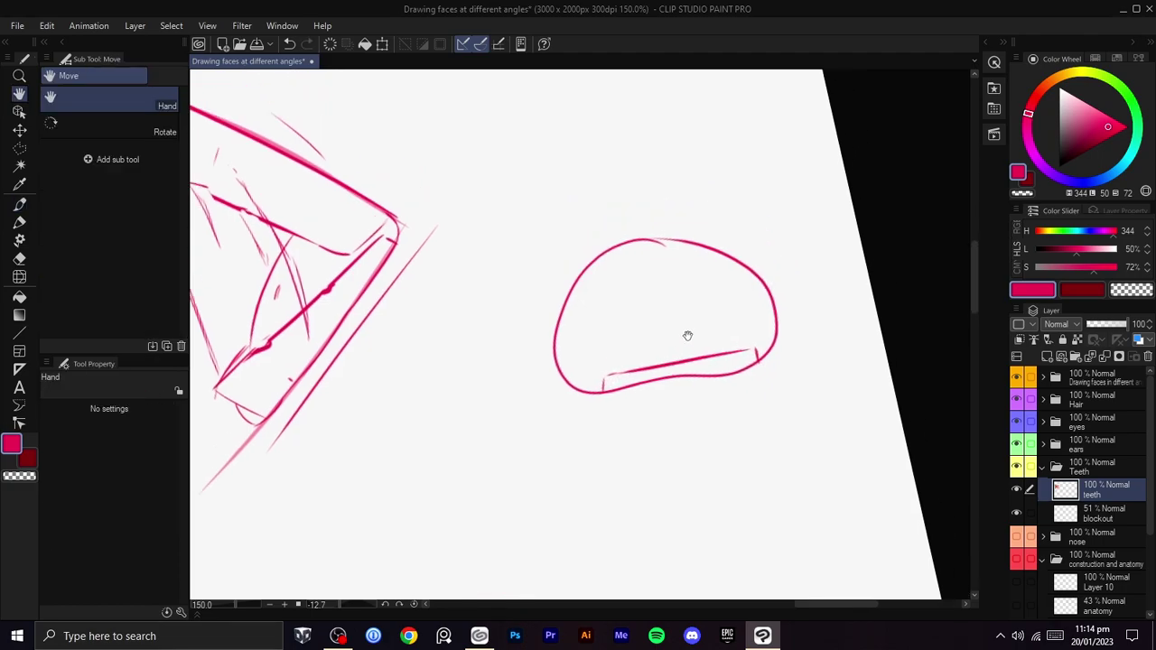
{"action": "left_click_drag", "start_coordinate": [737, 269], "coordinate": [743, 281]}
{"action": "key", "text": "ctrl+z"}
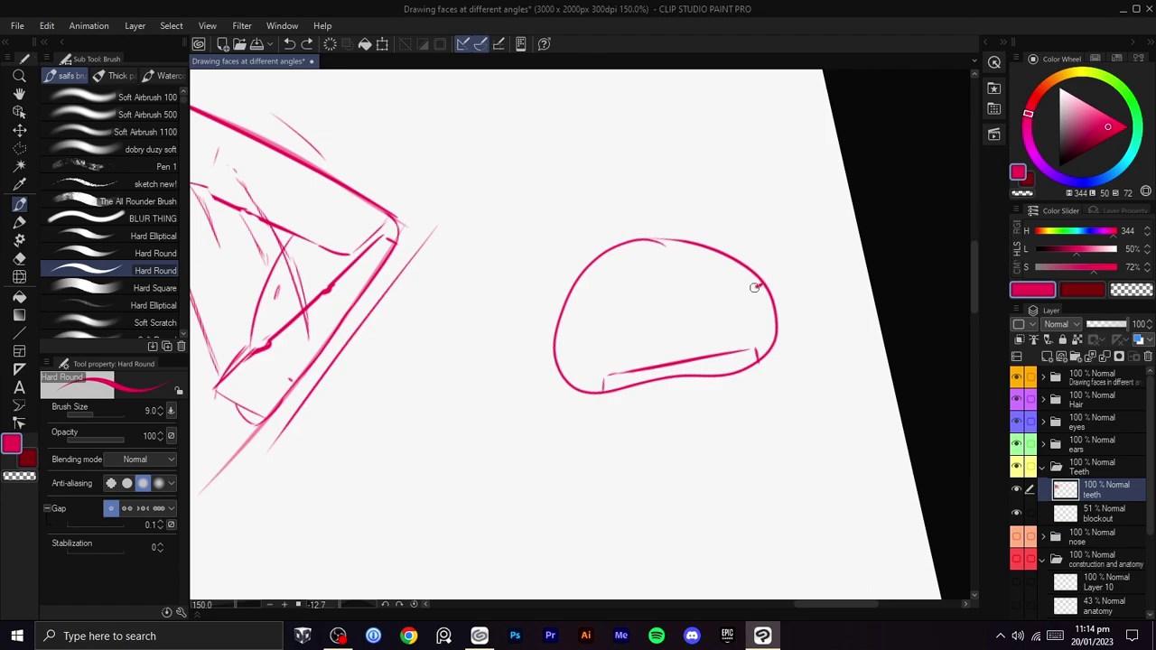
- Sketch the curved upper tooth row with end ticks along the inside of the mouth outline's top edge
{"action": "mouse_move", "coordinate": [762, 282]}
{"action": "left_mouse_down"}
{"action": "mouse_move", "coordinate": [715, 289]}
{"action": "mouse_move", "coordinate": [745, 299]}
{"action": "mouse_move", "coordinate": [706, 262]}
{"action": "left_mouse_up"}
{"action": "key", "text": "ctrl+z"}
{"action": "key", "text": "ctrl+z"}
{"action": "left_click_drag", "start_coordinate": [745, 297], "coordinate": [690, 249]}
{"action": "key", "text": "ctrl+z"}
{"action": "mouse_move", "coordinate": [746, 297]}
{"action": "left_mouse_down"}
{"action": "mouse_move", "coordinate": [706, 263]}
{"action": "mouse_move", "coordinate": [574, 306]}
{"action": "left_mouse_up"}
{"action": "key", "text": "ctrl+z"}
{"action": "mouse_move", "coordinate": [711, 264]}
{"action": "left_mouse_down"}
{"action": "mouse_move", "coordinate": [606, 271]}
{"action": "mouse_move", "coordinate": [642, 264]}
{"action": "mouse_move", "coordinate": [627, 261]}
{"action": "mouse_move", "coordinate": [588, 331]}
{"action": "mouse_move", "coordinate": [588, 317]}
{"action": "mouse_move", "coordinate": [591, 331]}
{"action": "mouse_move", "coordinate": [565, 325]}
{"action": "mouse_move", "coordinate": [559, 297]}
{"action": "mouse_move", "coordinate": [565, 306]}
{"action": "mouse_move", "coordinate": [622, 262]}
{"action": "left_mouse_up"}
{"action": "key", "text": "ctrl+z"}
{"action": "left_click_drag", "start_coordinate": [567, 298], "coordinate": [607, 265]}
{"action": "key", "text": "ctrl+z"}
{"action": "mouse_move", "coordinate": [565, 305]}
{"action": "left_mouse_down"}
{"action": "mouse_move", "coordinate": [626, 254]}
{"action": "mouse_move", "coordinate": [608, 257]}
{"action": "mouse_move", "coordinate": [675, 249]}
{"action": "mouse_move", "coordinate": [594, 242]}
{"action": "mouse_move", "coordinate": [575, 303]}
{"action": "left_mouse_up"}
{"action": "key", "text": "ctrl+z"}
{"action": "left_click_drag", "start_coordinate": [571, 316], "coordinate": [607, 255]}
{"action": "key", "text": "ctrl+z"}
{"action": "mouse_move", "coordinate": [574, 294]}
{"action": "left_mouse_down"}
{"action": "mouse_move", "coordinate": [614, 250]}
{"action": "mouse_move", "coordinate": [585, 254]}
{"action": "left_mouse_up"}
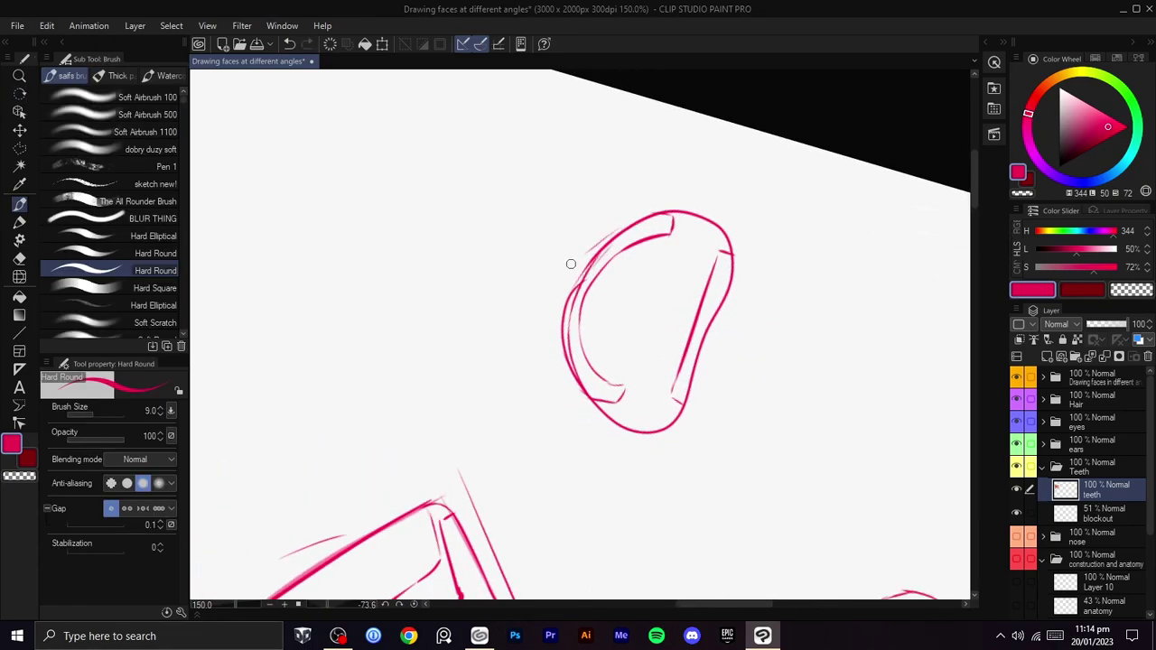
- Hide the teeth and blockout layers and collapse the Teeth folder
{"action": "scroll", "coordinate": [671, 260], "scroll_direction": "down", "scroll_amount": 4}
{"action": "left_click_drag", "start_coordinate": [740, 284], "coordinate": [776, 318]}
{"action": "left_click_drag", "start_coordinate": [824, 267], "coordinate": [843, 222]}
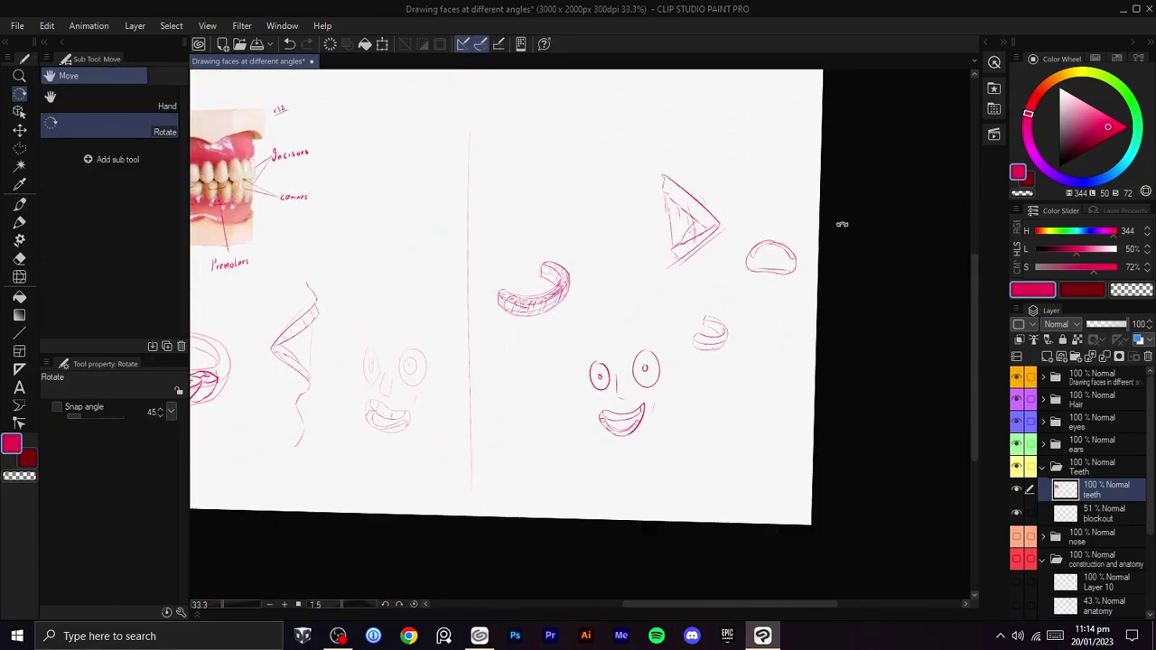
{"action": "left_click_drag", "start_coordinate": [763, 259], "coordinate": [775, 268]}
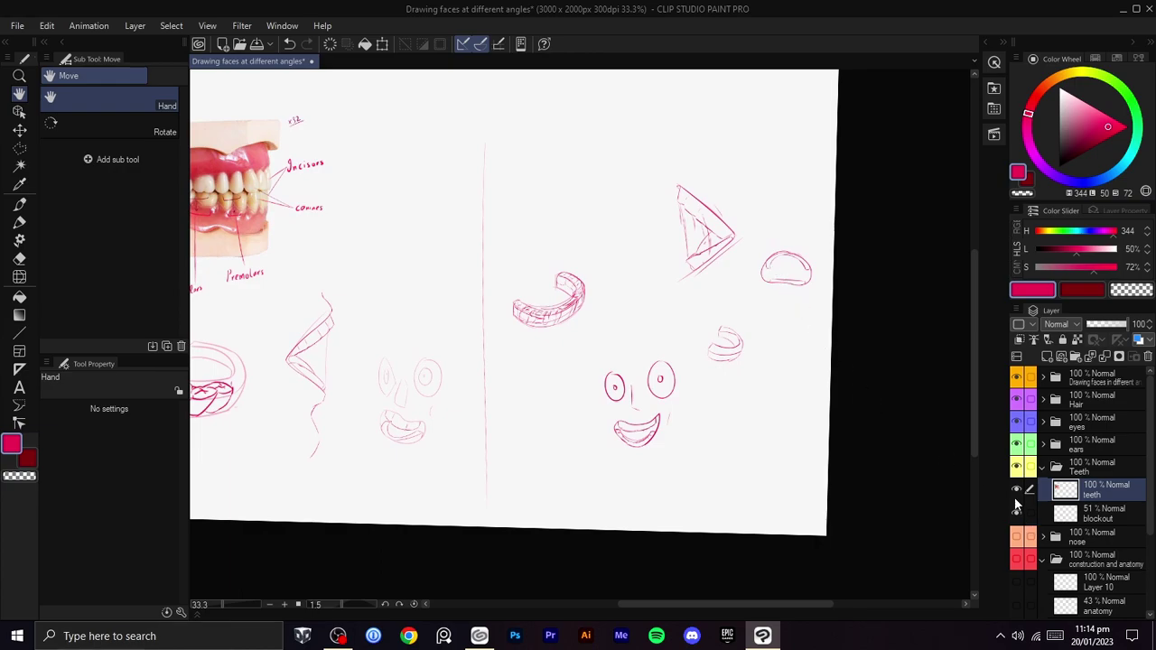
{"action": "left_click", "coordinate": [1016, 489]}
{"action": "left_click", "coordinate": [1016, 512]}
{"action": "left_click", "coordinate": [1041, 467]}
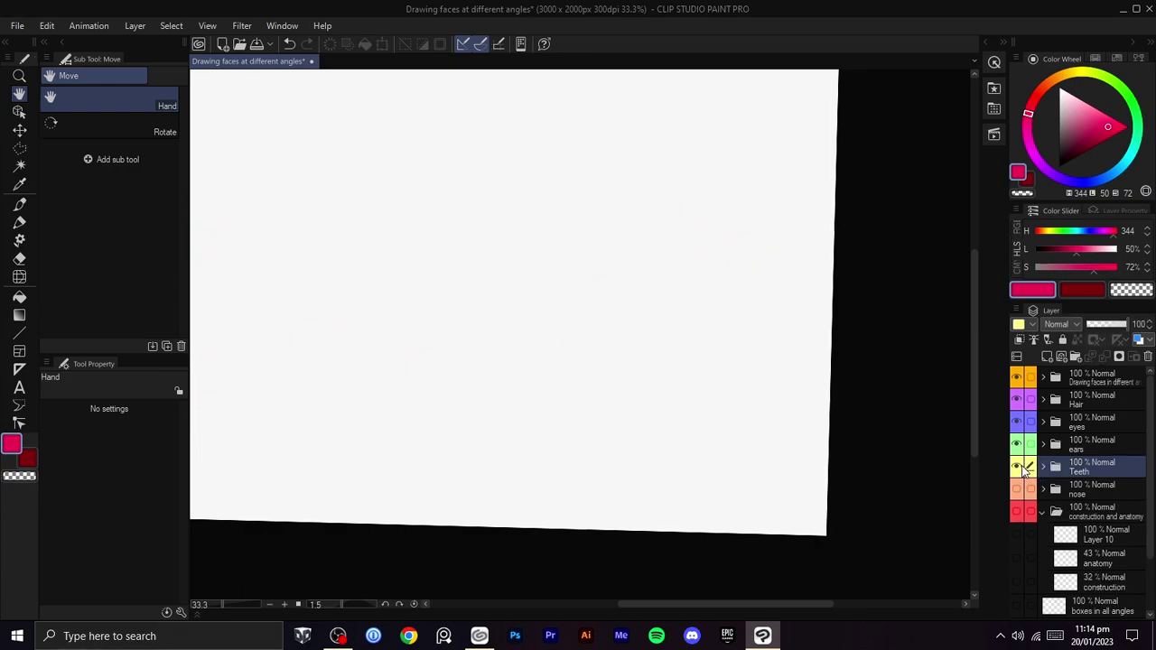
- Expand the ears folder and show its base shape(box) and structure layers
{"action": "left_click", "coordinate": [1043, 443]}
{"action": "left_click", "coordinate": [1016, 490]}
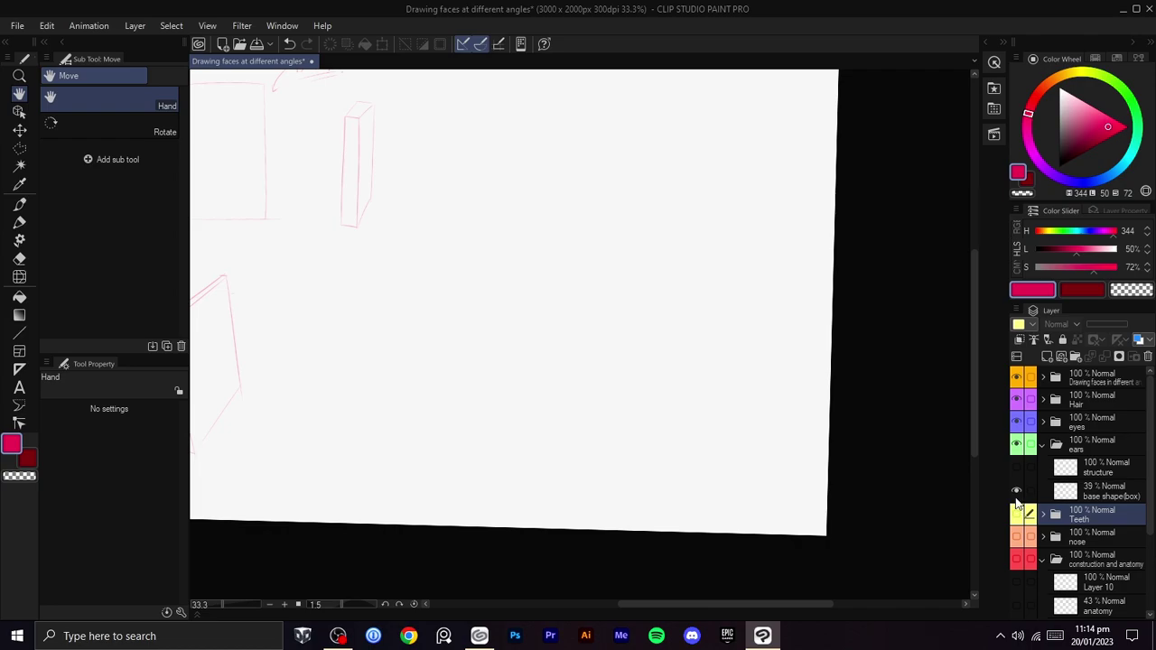
{"action": "left_click", "coordinate": [1016, 467]}
{"action": "left_click_drag", "start_coordinate": [893, 463], "coordinate": [1000, 495]}
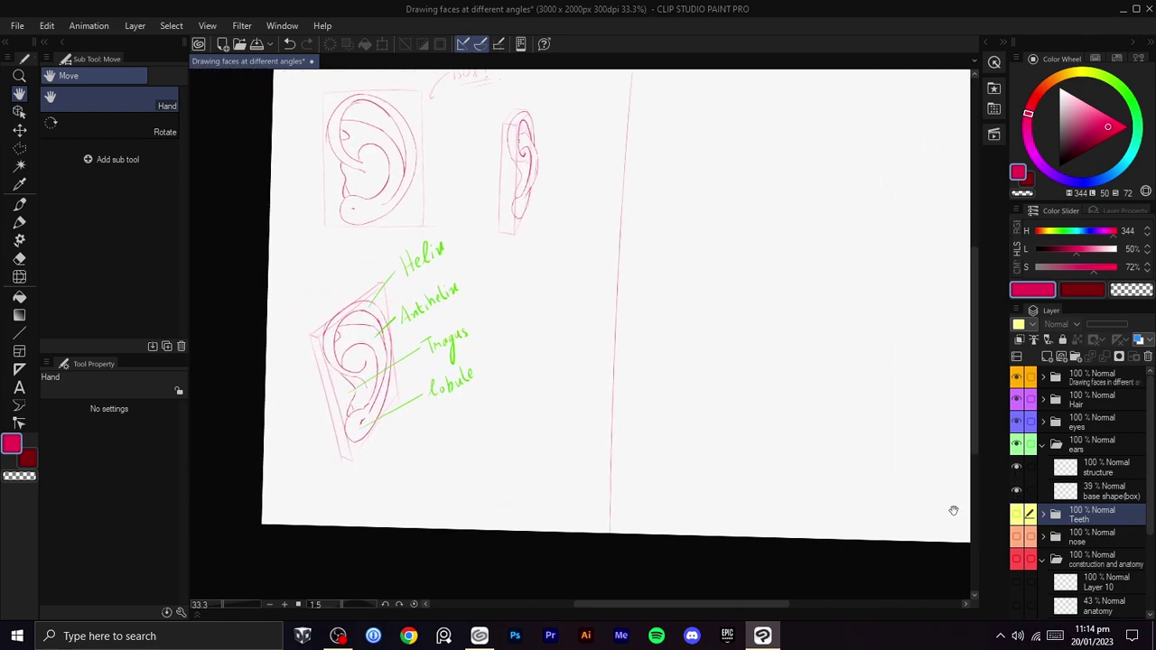
{"action": "left_click", "coordinate": [957, 504], "text": "alt"}
{"action": "left_click_drag", "start_coordinate": [711, 468], "coordinate": [845, 331]}
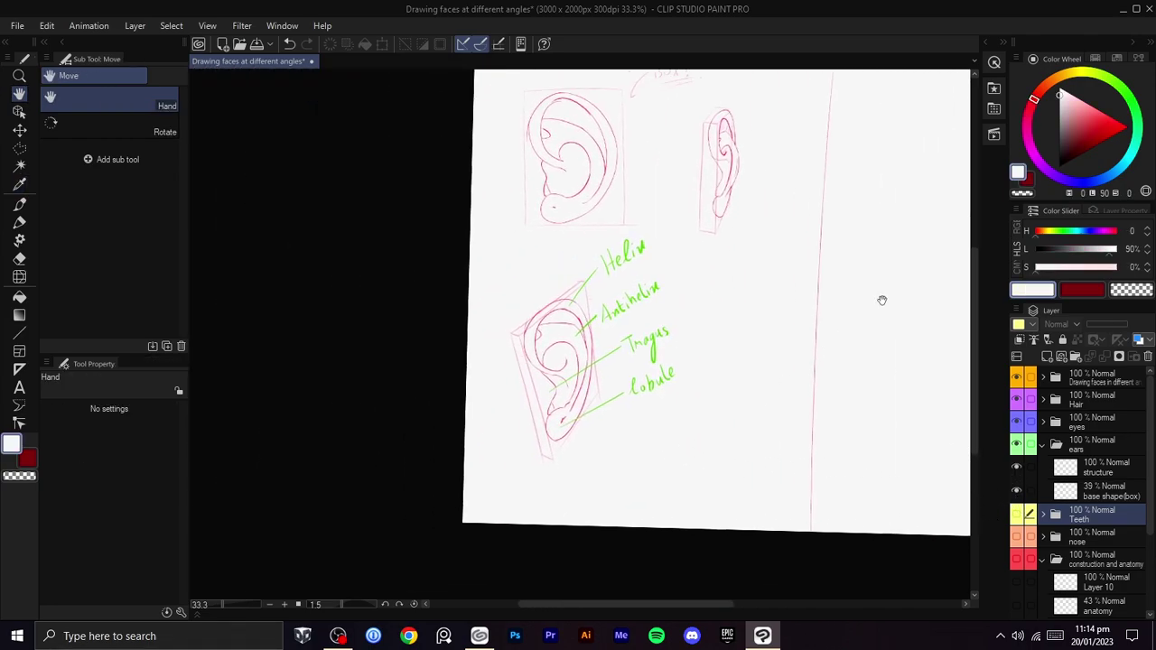
{"action": "left_click", "coordinate": [1095, 59]}
{"action": "left_click", "coordinate": [1021, 70]}
{"action": "left_click", "coordinate": [1032, 59]}
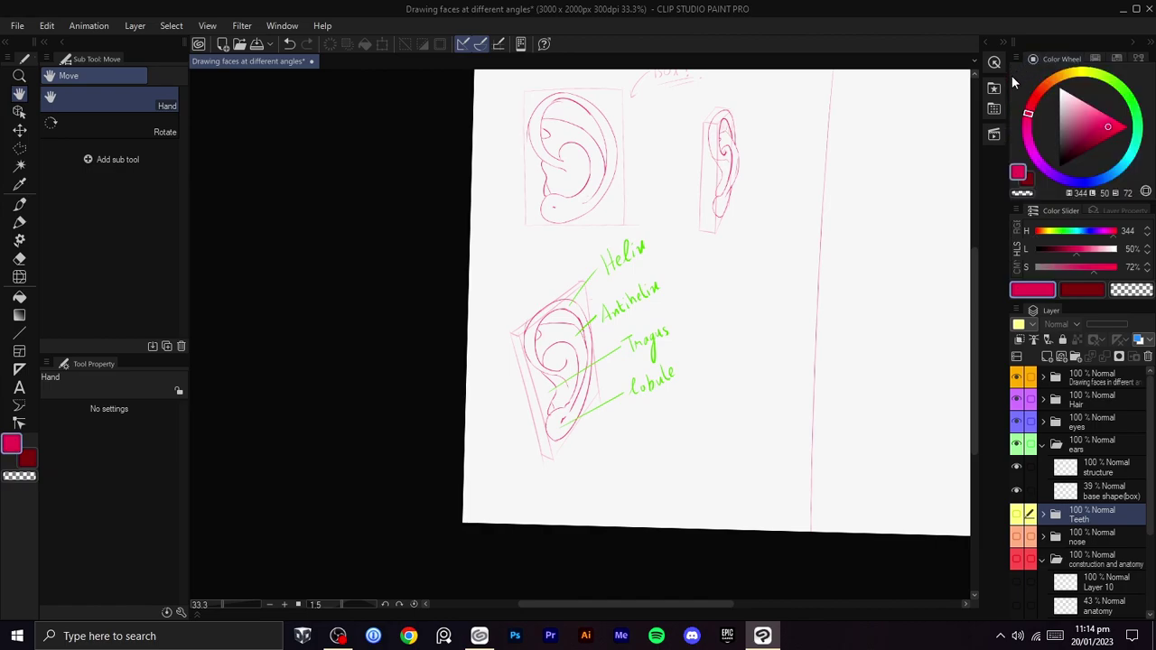
- Select the base shape(box) layer and toggle its visibility to compare the ears with and without their boxes
{"action": "scroll", "coordinate": [740, 204], "scroll_direction": "up", "scroll_amount": 1}
{"action": "left_click_drag", "start_coordinate": [729, 204], "coordinate": [706, 213]}
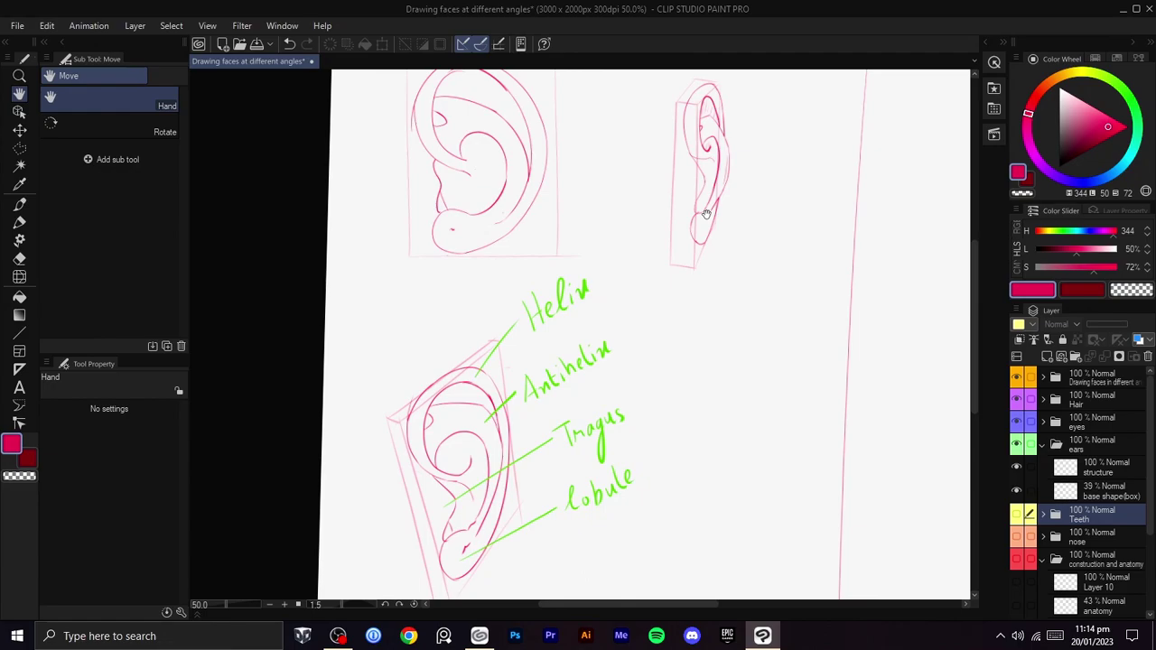
{"action": "left_click", "coordinate": [1112, 492]}
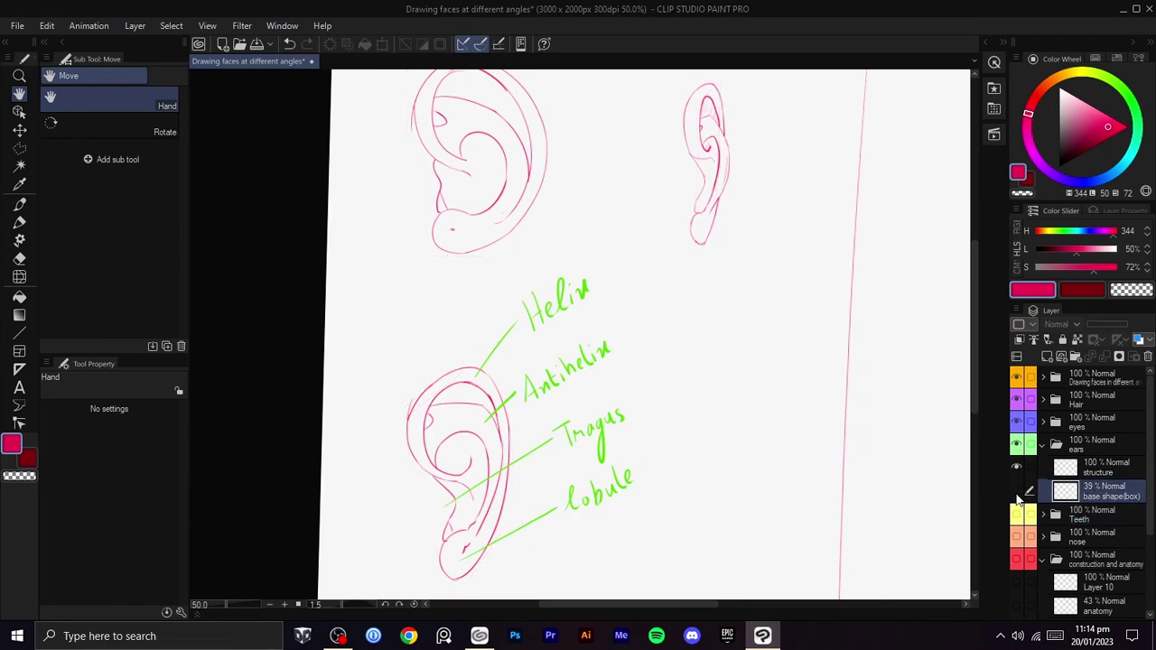
{"action": "scroll", "coordinate": [909, 376], "scroll_direction": "down", "scroll_amount": 1}
{"action": "left_click_drag", "start_coordinate": [875, 382], "coordinate": [645, 393]}
{"action": "left_click_drag", "start_coordinate": [757, 381], "coordinate": [736, 337]}
{"action": "scroll", "coordinate": [736, 337], "scroll_direction": "up", "scroll_amount": 1}
{"action": "left_click_drag", "start_coordinate": [736, 337], "coordinate": [799, 413]}
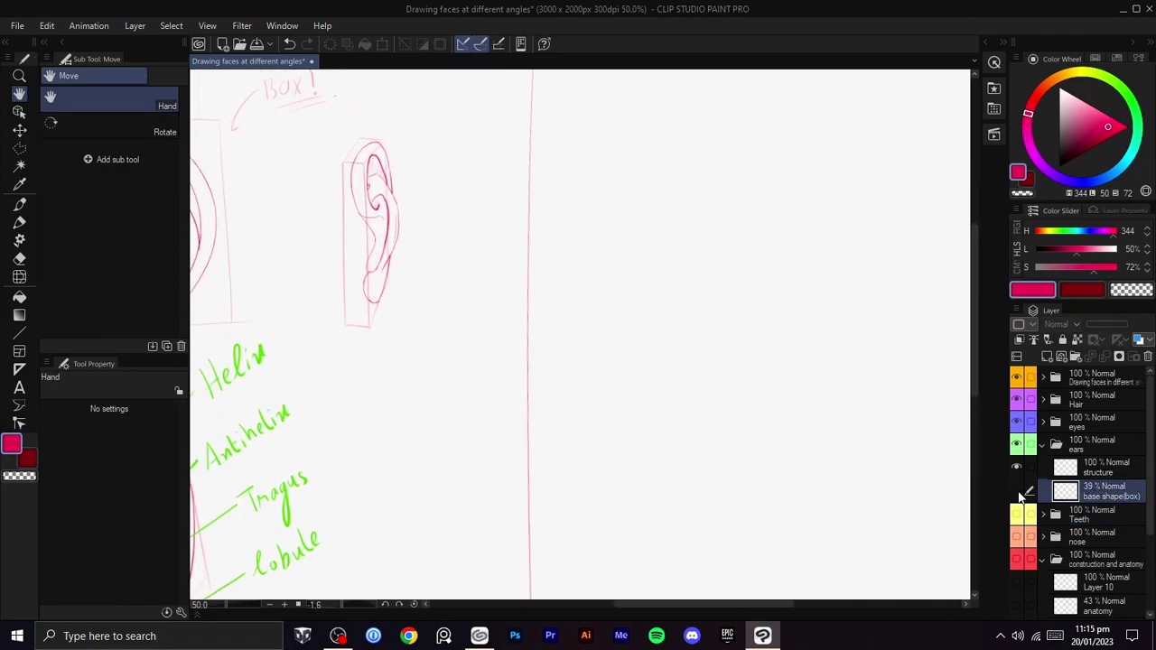
{"action": "left_click_drag", "start_coordinate": [866, 500], "coordinate": [848, 524]}
- Draw a large circle for the head in the blank half of the page beside the dividing line
{"action": "key", "text": "b"}
{"action": "mouse_move", "coordinate": [727, 229]}
{"action": "left_mouse_down"}
{"action": "mouse_move", "coordinate": [679, 397]}
{"action": "mouse_move", "coordinate": [772, 220]}
{"action": "left_mouse_up"}
{"action": "key", "text": "ctrl+z"}
{"action": "mouse_move", "coordinate": [709, 251]}
{"action": "left_mouse_down"}
{"action": "mouse_move", "coordinate": [654, 374]}
{"action": "mouse_move", "coordinate": [726, 258]}
{"action": "left_mouse_up"}
{"action": "scroll", "coordinate": [780, 355], "scroll_direction": "up", "scroll_amount": 2}
{"action": "left_click_drag", "start_coordinate": [768, 334], "coordinate": [757, 306]}
{"action": "key", "text": "b"}
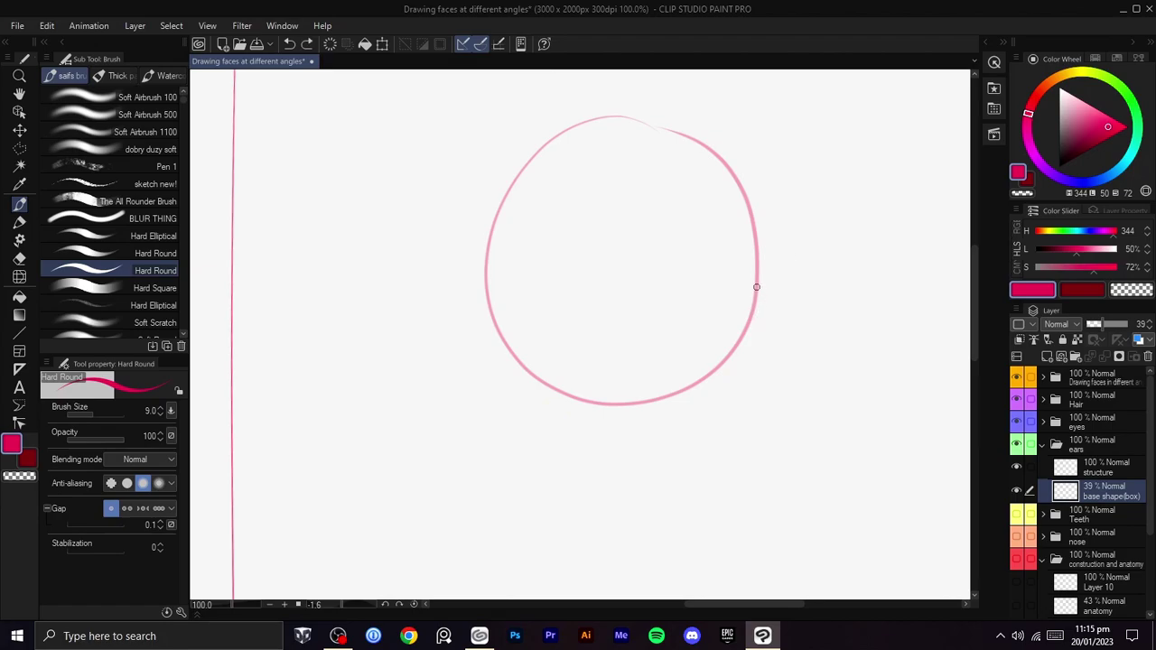
- Draw a slanted arrow pointing up and out of the top of the head circle
{"action": "mouse_move", "coordinate": [770, 277]}
{"action": "left_mouse_down"}
{"action": "mouse_move", "coordinate": [749, 332]}
{"action": "mouse_move", "coordinate": [729, 338]}
{"action": "left_mouse_up"}
{"action": "key", "text": "space"}
{"action": "key", "text": "ctrl+z"}
{"action": "left_click_drag", "start_coordinate": [707, 251], "coordinate": [711, 361]}
{"action": "key", "text": "b"}
{"action": "left_click_drag", "start_coordinate": [614, 302], "coordinate": [645, 202]}
{"action": "key", "text": "ctrl+z"}
{"action": "key", "text": "ctrl+z"}
{"action": "key", "text": "ctrl+z"}
{"action": "left_click_drag", "start_coordinate": [635, 209], "coordinate": [650, 216]}
- Draw a narrow upright ear box against the lower right edge of the head circle
{"action": "mouse_move", "coordinate": [743, 443]}
{"action": "left_mouse_down"}
{"action": "mouse_move", "coordinate": [746, 379]}
{"action": "mouse_move", "coordinate": [742, 408]}
{"action": "left_mouse_up"}
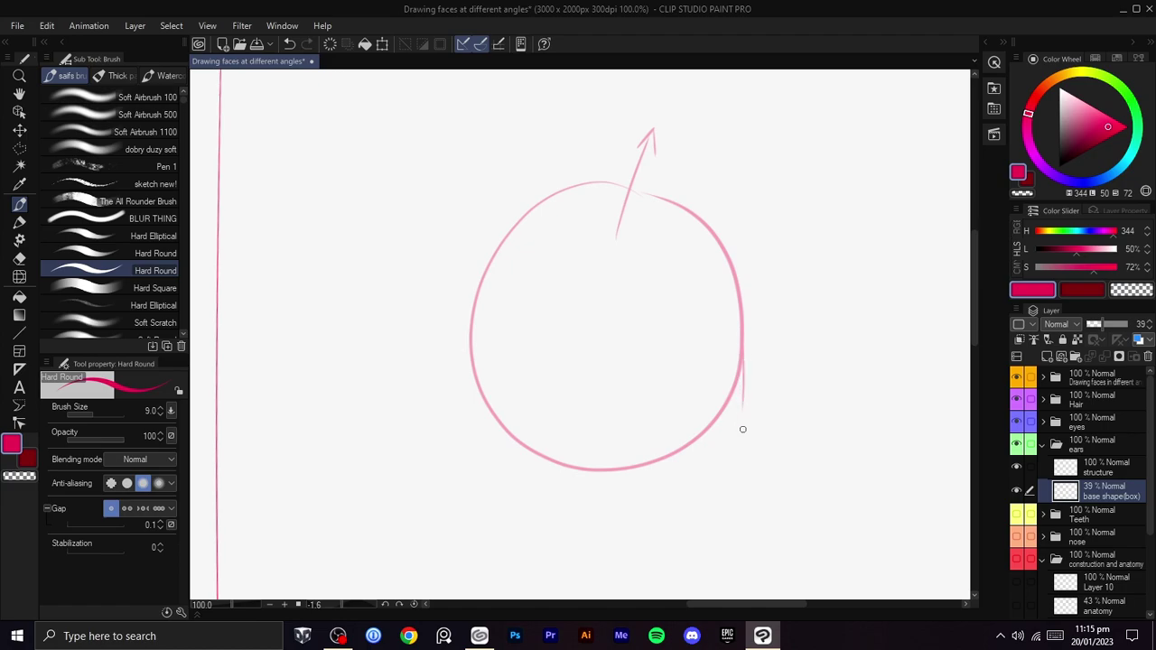
{"action": "key", "text": "ctrl+z"}
{"action": "left_click_drag", "start_coordinate": [742, 356], "coordinate": [741, 416]}
{"action": "left_click_drag", "start_coordinate": [750, 354], "coordinate": [753, 406]}
{"action": "key", "text": "ctrl+z"}
{"action": "key", "text": "ctrl+z"}
{"action": "left_click_drag", "start_coordinate": [752, 354], "coordinate": [760, 407]}
{"action": "left_click_drag", "start_coordinate": [704, 321], "coordinate": [741, 413]}
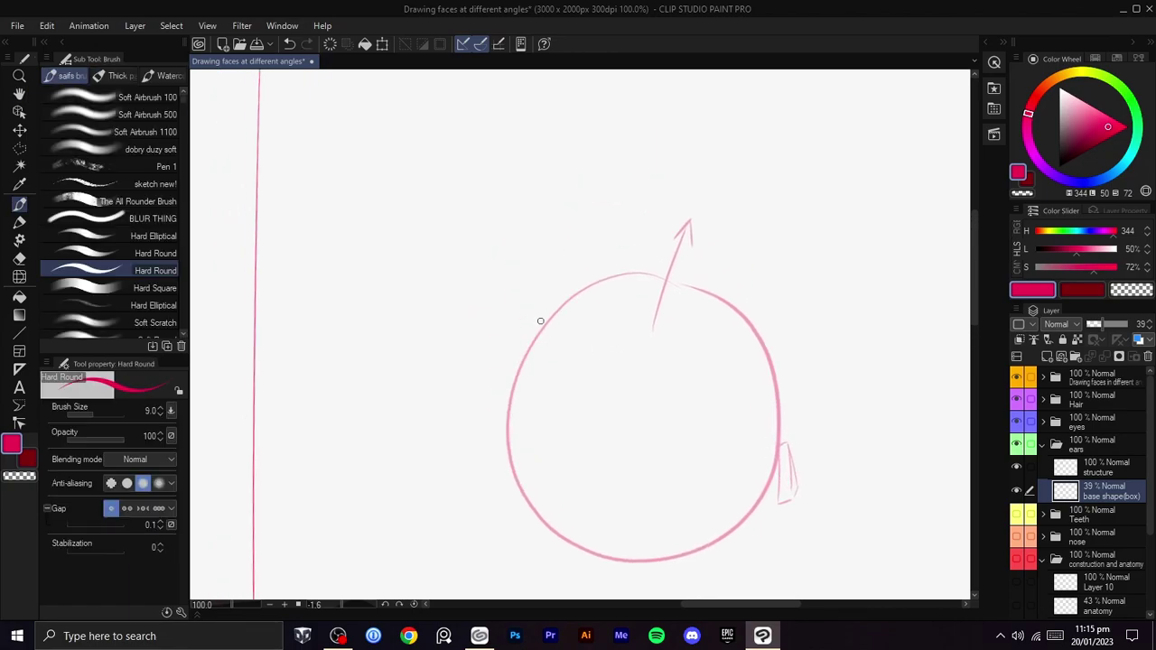
- Draw a thin angled ear box against the upper left edge of the head circle
{"action": "mouse_move", "coordinate": [586, 346]}
{"action": "left_mouse_down"}
{"action": "mouse_move", "coordinate": [655, 388]}
{"action": "mouse_move", "coordinate": [565, 423]}
{"action": "left_mouse_up"}
{"action": "key", "text": "ctrl+z"}
{"action": "key", "text": "ctrl+z"}
{"action": "left_click_drag", "start_coordinate": [598, 385], "coordinate": [544, 446]}
{"action": "key", "text": "ctrl+z"}
{"action": "mouse_move", "coordinate": [594, 390]}
{"action": "left_mouse_down"}
{"action": "mouse_move", "coordinate": [557, 430]}
{"action": "mouse_move", "coordinate": [576, 324]}
{"action": "mouse_move", "coordinate": [650, 392]}
{"action": "left_mouse_up"}
{"action": "scroll", "coordinate": [596, 322], "scroll_direction": "down", "scroll_amount": 2}
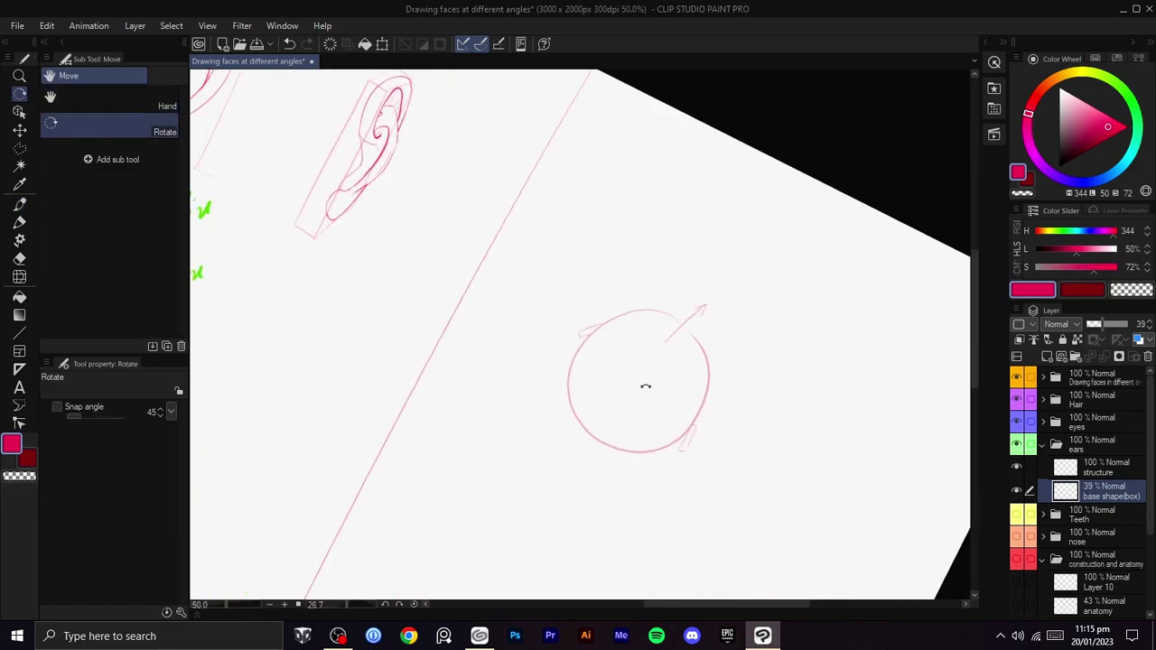
{"action": "scroll", "coordinate": [650, 392], "scroll_direction": "up", "scroll_amount": 3}
{"action": "key", "text": "ctrl+z"}
{"action": "left_click_drag", "start_coordinate": [469, 249], "coordinate": [616, 297]}
{"action": "key", "text": "p"}
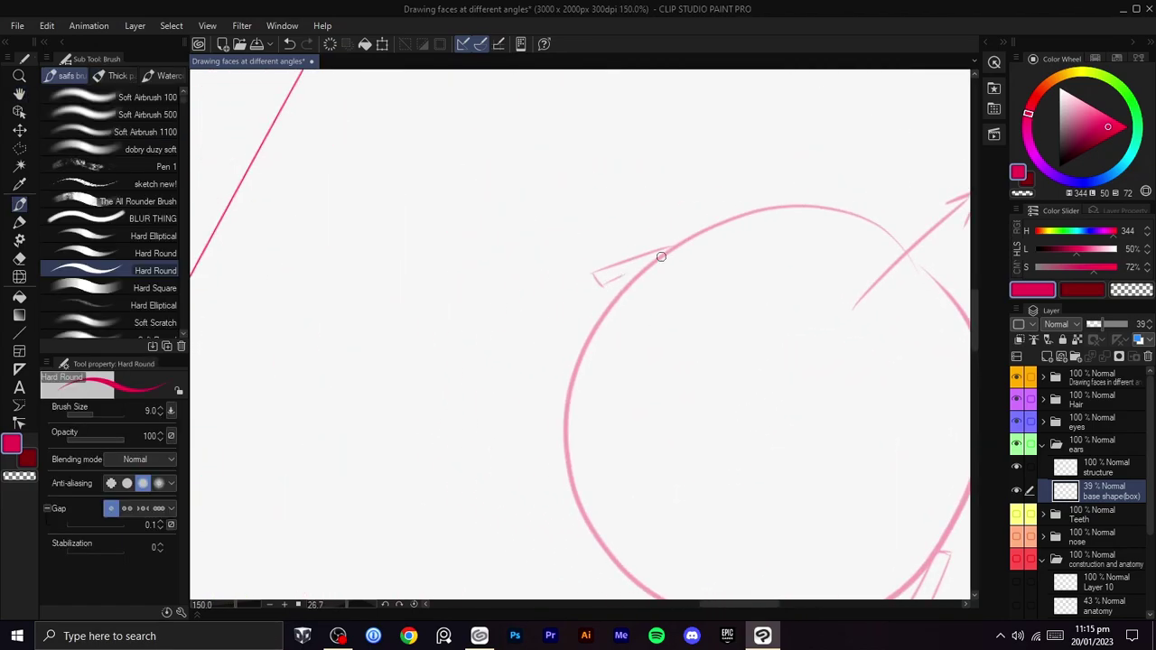
- Try drawing a horizontal arrow through the right-hand ear box, pointing into the head circle
{"action": "scroll", "coordinate": [732, 329], "scroll_direction": "down", "scroll_amount": 3}
{"action": "left_click_drag", "start_coordinate": [828, 358], "coordinate": [711, 333]}
{"action": "scroll", "coordinate": [779, 301], "scroll_direction": "up", "scroll_amount": 2}
{"action": "mouse_move", "coordinate": [723, 332]}
{"action": "left_mouse_down"}
{"action": "mouse_move", "coordinate": [786, 377]}
{"action": "mouse_move", "coordinate": [767, 392]}
{"action": "left_mouse_up"}
{"action": "left_click_drag", "start_coordinate": [767, 392], "coordinate": [792, 367]}
{"action": "scroll", "coordinate": [799, 355], "scroll_direction": "down", "scroll_amount": 2}
{"action": "left_click_drag", "start_coordinate": [820, 327], "coordinate": [812, 262]}
{"action": "scroll", "coordinate": [796, 321], "scroll_direction": "up", "scroll_amount": 2}
{"action": "mouse_move", "coordinate": [796, 322]}
{"action": "left_mouse_down"}
{"action": "mouse_move", "coordinate": [797, 351]}
{"action": "mouse_move", "coordinate": [698, 353]}
{"action": "left_mouse_up"}
{"action": "key", "text": "ctrl+z"}
{"action": "left_click_drag", "start_coordinate": [772, 351], "coordinate": [691, 351]}
{"action": "key", "text": "ctrl+z"}
{"action": "key", "text": "ctrl+z"}
{"action": "left_click_drag", "start_coordinate": [763, 353], "coordinate": [719, 363]}
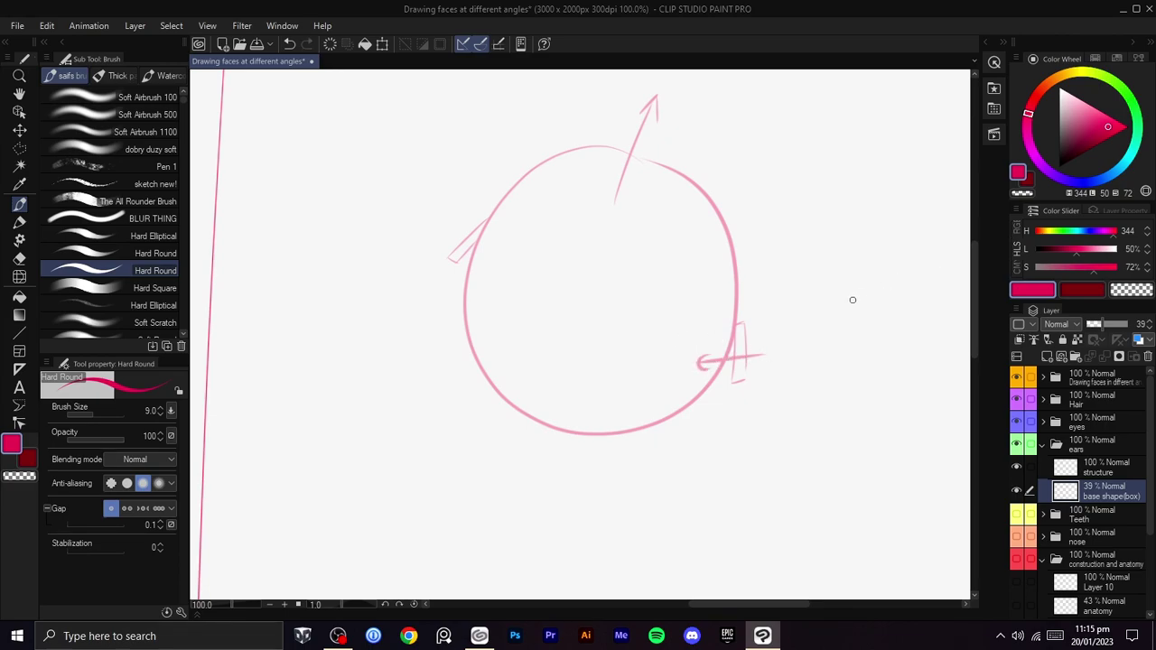
{"action": "key", "text": "ctrl+z"}
{"action": "key", "text": "r"}
{"action": "scroll", "coordinate": [826, 310], "scroll_direction": "down", "scroll_amount": 4}
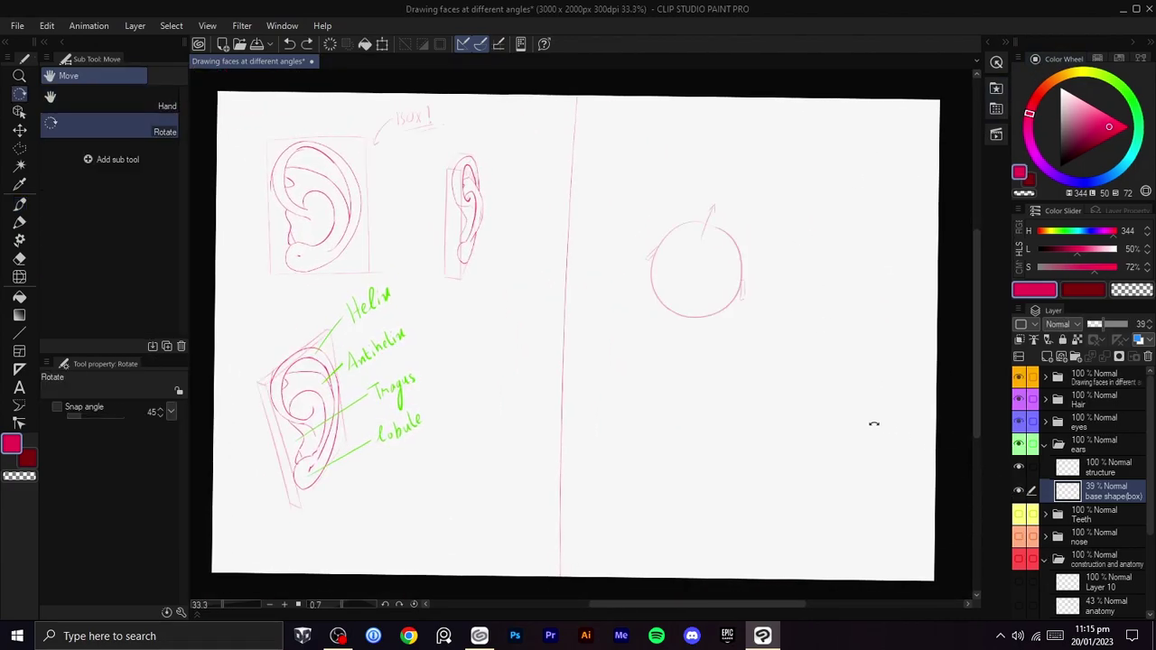
- Erase the head circle with its arrow and both small ear boxes using a large Hard Round brush in transparent color
{"action": "key", "text": "b"}
{"action": "key", "text": "]"}
{"action": "key", "text": "]"}
{"action": "key", "text": "]"}
{"action": "key", "text": "]"}
{"action": "key", "text": "]"}
{"action": "key", "text": "]"}
{"action": "key", "text": "]"}
{"action": "key", "text": "]"}
{"action": "key", "text": "]"}
{"action": "key", "text": "]"}
{"action": "key", "text": "]"}
{"action": "key", "text": "]"}
{"action": "key", "text": "]"}
{"action": "key", "text": "]"}
{"action": "key", "text": "]"}
{"action": "key", "text": "]"}
{"action": "key", "text": "]"}
{"action": "key", "text": "]"}
{"action": "key", "text": "]"}
{"action": "key", "text": "c"}
{"action": "mouse_move", "coordinate": [716, 328]}
{"action": "left_mouse_down"}
{"action": "mouse_move", "coordinate": [725, 312]}
{"action": "mouse_move", "coordinate": [660, 245]}
{"action": "left_mouse_up"}
- Reduce the Hard Round brush size to 12.5 for sketching
{"action": "key", "text": "["}
{"action": "key", "text": "["}
{"action": "key", "text": "["}
{"action": "key", "text": "["}
{"action": "key", "text": "["}
{"action": "key", "text": "["}
{"action": "key", "text": "["}
{"action": "key", "text": "["}
{"action": "key", "text": "["}
{"action": "key", "text": "["}
{"action": "key", "text": "["}
{"action": "key", "text": "["}
{"action": "key", "text": "["}
{"action": "key", "text": "["}
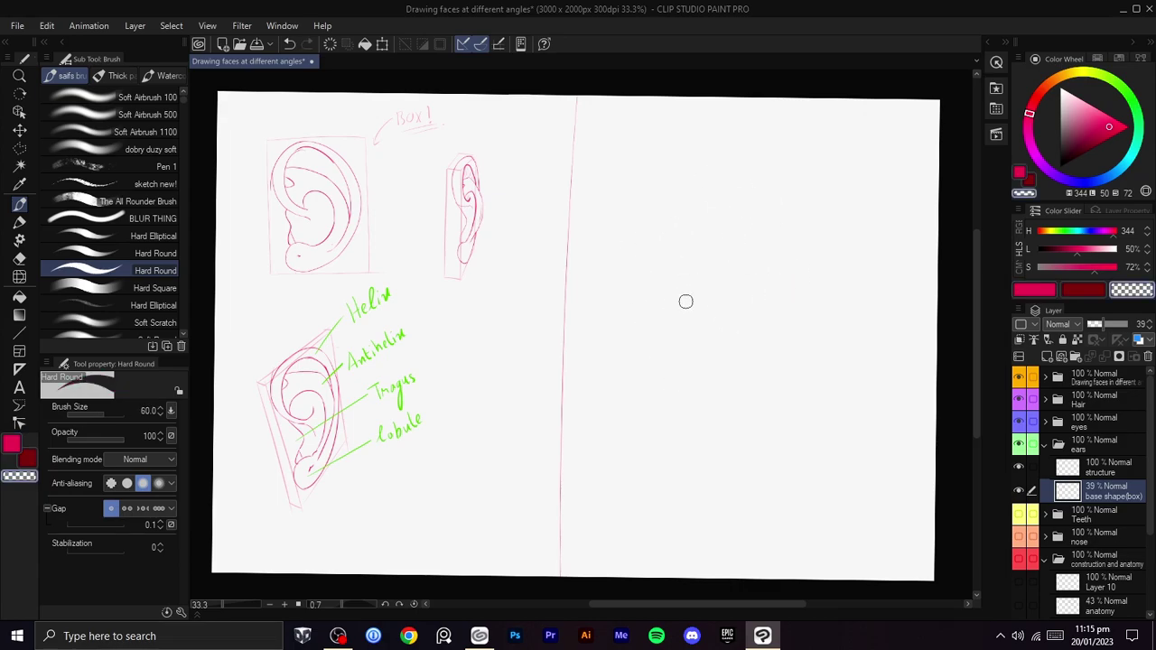
{"action": "key", "text": "space"}
{"action": "scroll", "coordinate": [713, 351], "scroll_direction": "up", "scroll_amount": 1}
{"action": "mouse_move", "coordinate": [687, 307]}
{"action": "left_mouse_down"}
{"action": "mouse_move", "coordinate": [720, 365]}
{"action": "mouse_move", "coordinate": [805, 359]}
{"action": "mouse_move", "coordinate": [738, 379]}
{"action": "mouse_move", "coordinate": [785, 315]}
{"action": "mouse_move", "coordinate": [764, 297]}
{"action": "left_mouse_up"}
{"action": "key", "text": "bracketleft"}
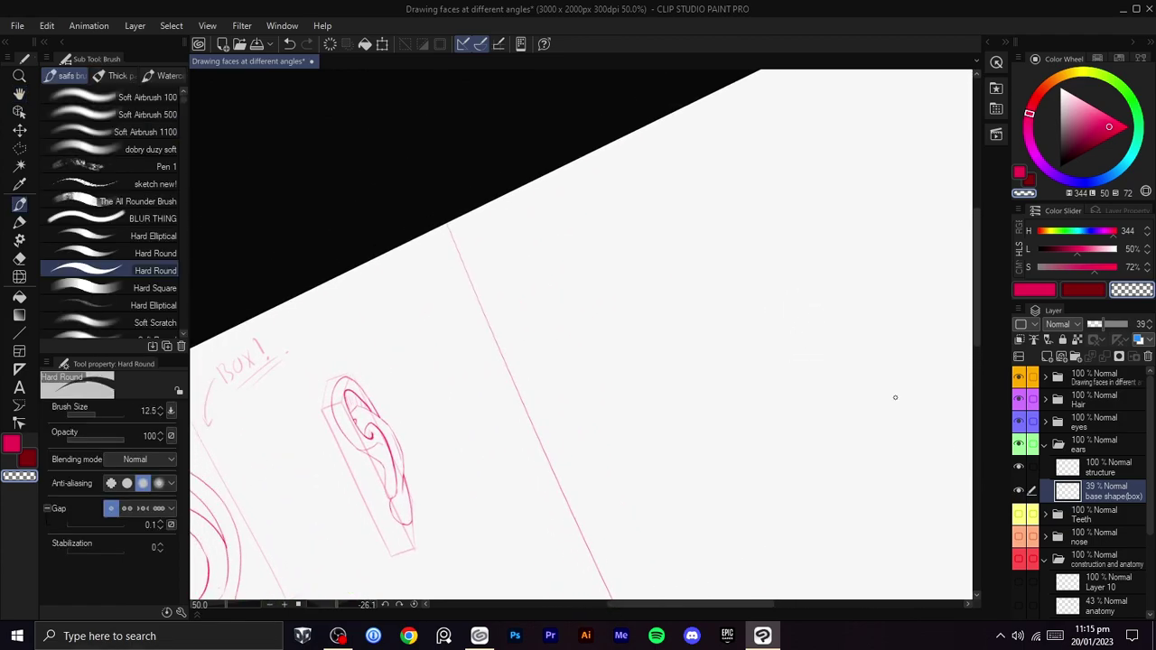
{"action": "left_click", "coordinate": [1019, 494]}
{"action": "left_click", "coordinate": [1018, 494]}
{"action": "key", "text": "space"}
{"action": "left_click_drag", "start_coordinate": [902, 482], "coordinate": [831, 442]}
{"action": "left_click_drag", "start_coordinate": [781, 355], "coordinate": [821, 415]}
{"action": "left_click_drag", "start_coordinate": [707, 470], "coordinate": [820, 229]}
{"action": "scroll", "coordinate": [776, 313], "scroll_direction": "down", "scroll_amount": 1}
{"action": "key", "text": "shift+space"}
{"action": "left_click_drag", "start_coordinate": [797, 310], "coordinate": [783, 383]}
{"action": "key", "text": "shift+space"}
{"action": "left_click_drag", "start_coordinate": [826, 380], "coordinate": [831, 473]}
{"action": "scroll", "coordinate": [828, 373], "scroll_direction": "up", "scroll_amount": 1}
{"action": "key", "text": "shift+space"}
{"action": "left_click_drag", "start_coordinate": [782, 428], "coordinate": [826, 349]}
{"action": "key", "text": "space"}
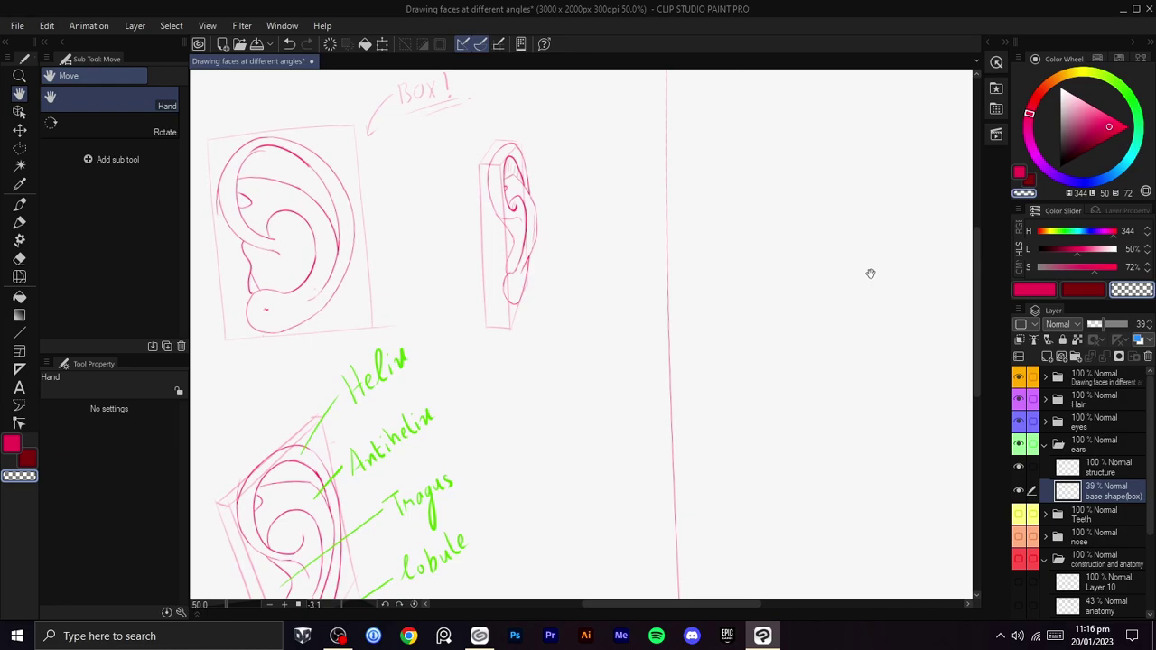
{"action": "key", "text": "space"}
{"action": "left_click_drag", "start_coordinate": [878, 290], "coordinate": [860, 297]}
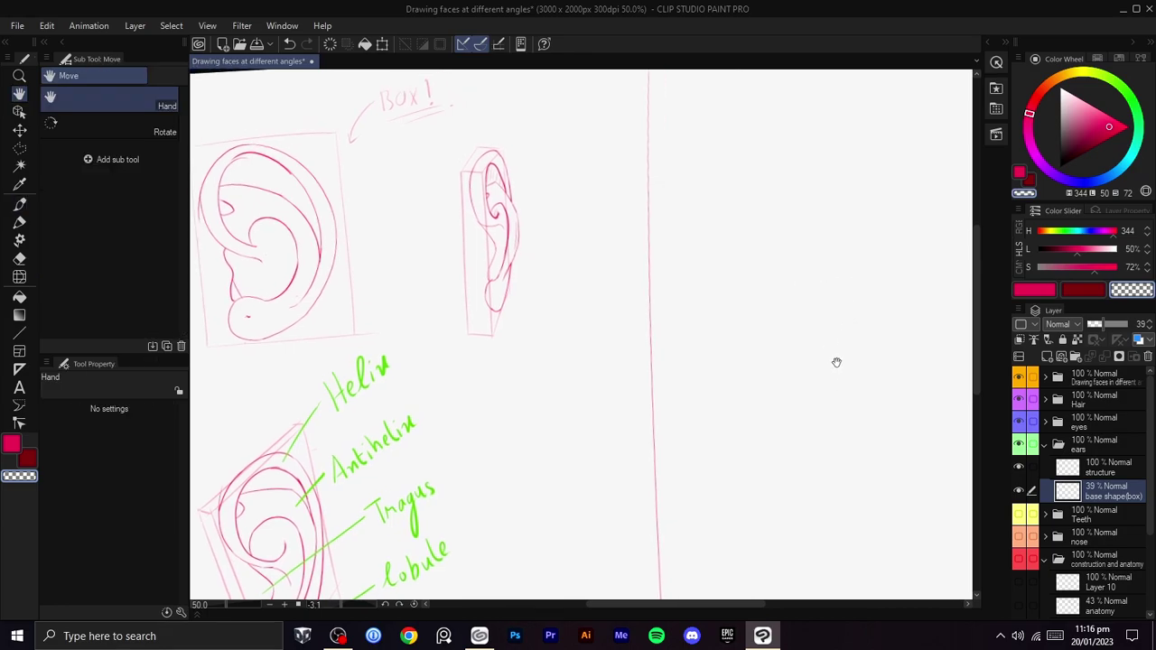
- Draw the short slanted top edge of a new ear box in the empty area beyond the vertical divider line
{"action": "left_click_drag", "start_coordinate": [835, 361], "coordinate": [758, 290]}
{"action": "mouse_move", "coordinate": [661, 348]}
{"action": "left_mouse_down"}
{"action": "mouse_move", "coordinate": [762, 340]}
{"action": "mouse_move", "coordinate": [867, 294]}
{"action": "mouse_move", "coordinate": [804, 279]}
{"action": "left_mouse_up"}
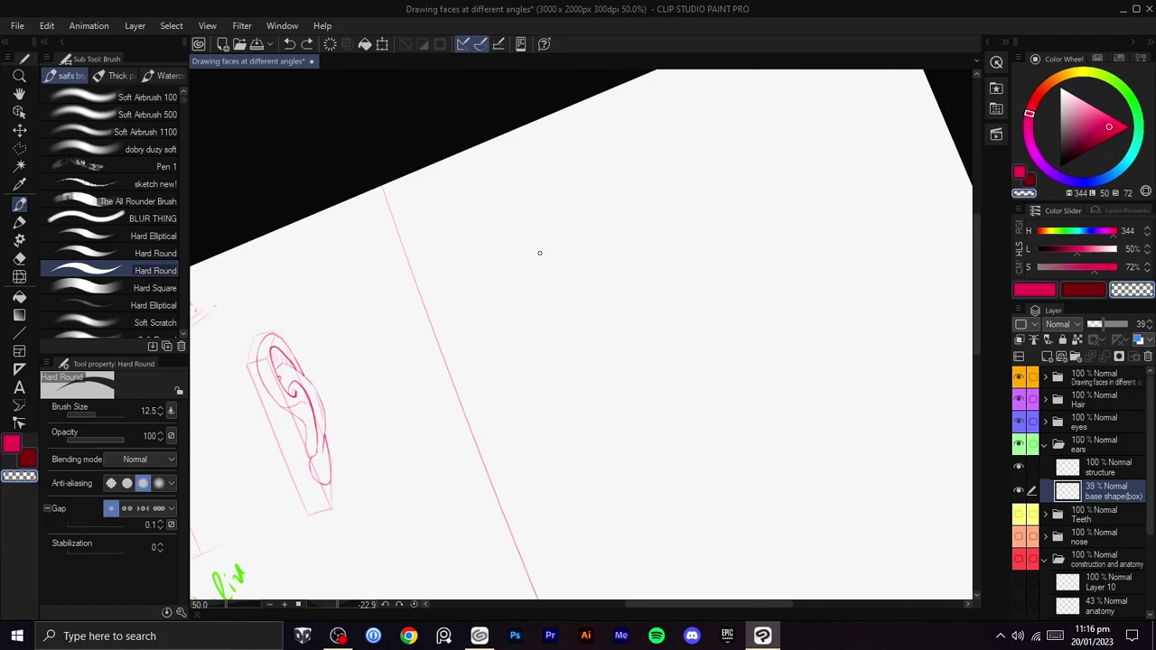
{"action": "key", "text": "ctrl+z"}
{"action": "left_click_drag", "start_coordinate": [505, 235], "coordinate": [619, 180]}
{"action": "key", "text": "ctrl+z"}
{"action": "left_click_drag", "start_coordinate": [488, 229], "coordinate": [590, 179]}
{"action": "key", "text": "ctrl+z"}
{"action": "left_click_drag", "start_coordinate": [469, 227], "coordinate": [580, 170]}
- Draw the two long sides of the ear box running down from the ends of its top edge
{"action": "key", "text": "shift+space"}
{"action": "mouse_move", "coordinate": [741, 175]}
{"action": "left_mouse_down"}
{"action": "mouse_move", "coordinate": [688, 366]}
{"action": "mouse_move", "coordinate": [771, 307]}
{"action": "mouse_move", "coordinate": [589, 389]}
{"action": "left_mouse_up"}
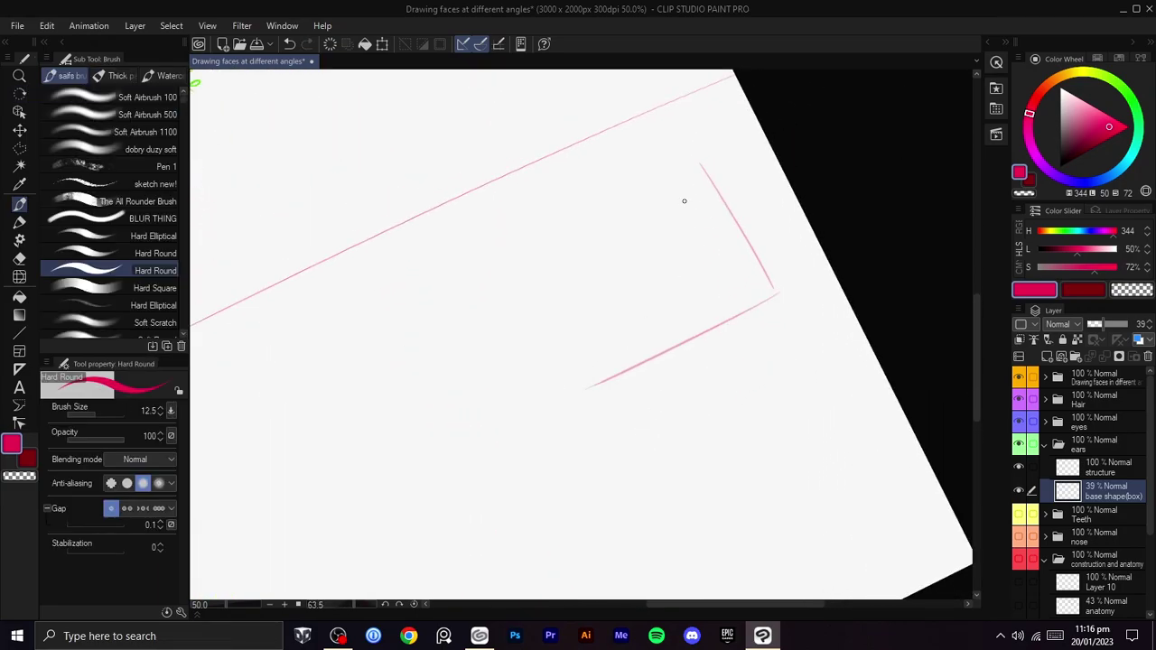
{"action": "key", "text": "ctrl+z"}
{"action": "left_click_drag", "start_coordinate": [700, 165], "coordinate": [529, 250]}
{"action": "left_click_drag", "start_coordinate": [767, 301], "coordinate": [547, 407]}
{"action": "key", "text": "ctrl+z"}
{"action": "key", "text": "shift+space"}
{"action": "mouse_move", "coordinate": [820, 322]}
{"action": "left_mouse_down"}
{"action": "mouse_move", "coordinate": [828, 338]}
{"action": "mouse_move", "coordinate": [784, 320]}
{"action": "mouse_move", "coordinate": [578, 374]}
{"action": "left_mouse_up"}
{"action": "key", "text": "ctrl+z"}
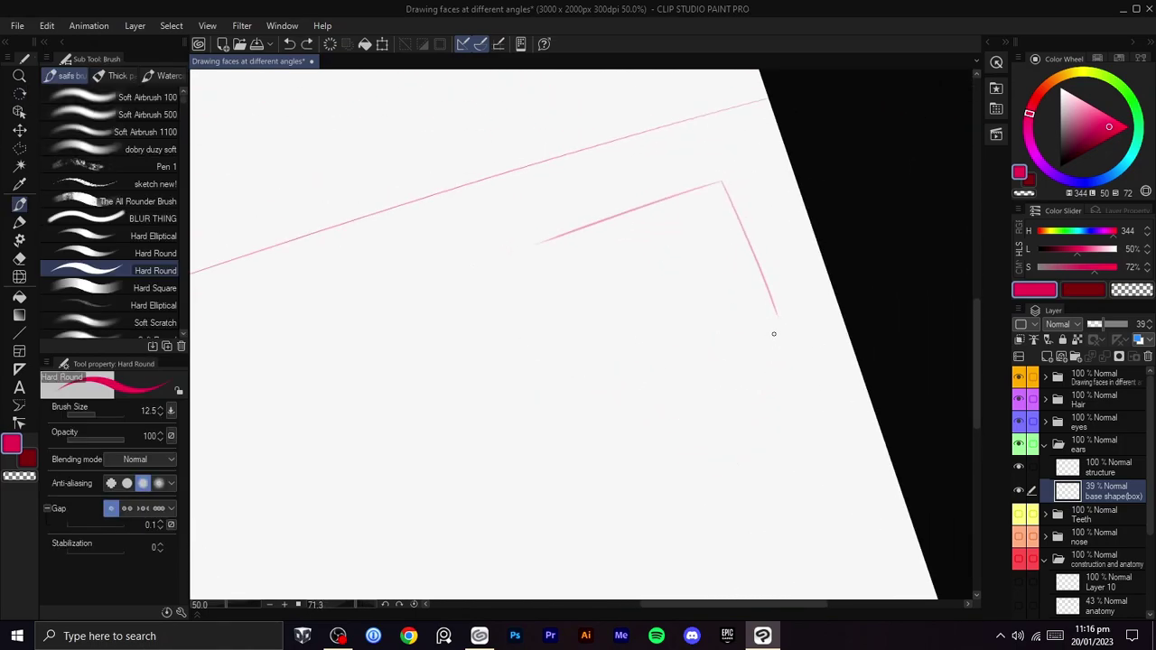
{"action": "left_click_drag", "start_coordinate": [706, 339], "coordinate": [523, 394]}
- Close the ear box with a straight bottom edge joining the lower ends of its long sides
{"action": "key", "text": "shift+space"}
{"action": "left_click_drag", "start_coordinate": [774, 301], "coordinate": [714, 476]}
{"action": "left_click_drag", "start_coordinate": [628, 240], "coordinate": [483, 368]}
{"action": "key", "text": "ctrl+z"}
{"action": "left_click_drag", "start_coordinate": [615, 250], "coordinate": [547, 331]}
{"action": "key", "text": "ctrl+z"}
{"action": "left_click_drag", "start_coordinate": [624, 237], "coordinate": [516, 343]}
{"action": "key", "text": "shift+space"}
{"action": "left_click_drag", "start_coordinate": [722, 343], "coordinate": [573, 192]}
{"action": "key", "text": "space"}
{"action": "left_click_drag", "start_coordinate": [578, 304], "coordinate": [679, 339]}
{"action": "key", "text": "shift+space"}
{"action": "left_click_drag", "start_coordinate": [786, 287], "coordinate": [739, 188]}
{"action": "mouse_move", "coordinate": [754, 300]}
{"action": "left_mouse_down"}
{"action": "mouse_move", "coordinate": [614, 325]}
{"action": "mouse_move", "coordinate": [761, 244]}
{"action": "left_mouse_up"}
{"action": "key", "text": "ctrl+z"}
{"action": "left_click_drag", "start_coordinate": [594, 318], "coordinate": [834, 229]}
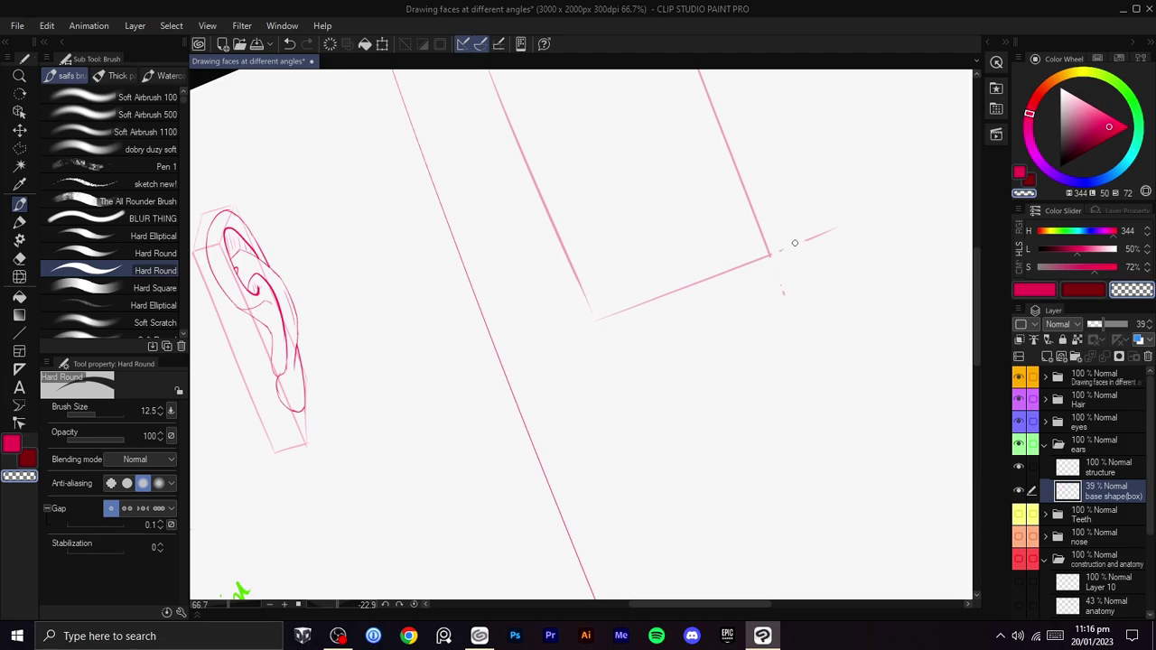
- Redraw the top edge of the ear box so it meets both upper corners cleanly
{"action": "key", "text": "shift+space"}
{"action": "mouse_move", "coordinate": [785, 317]}
{"action": "left_mouse_down"}
{"action": "mouse_move", "coordinate": [813, 367]}
{"action": "mouse_move", "coordinate": [846, 371]}
{"action": "mouse_move", "coordinate": [596, 199]}
{"action": "mouse_move", "coordinate": [527, 225]}
{"action": "mouse_move", "coordinate": [745, 90]}
{"action": "mouse_move", "coordinate": [740, 251]}
{"action": "left_mouse_up"}
{"action": "key", "text": "space"}
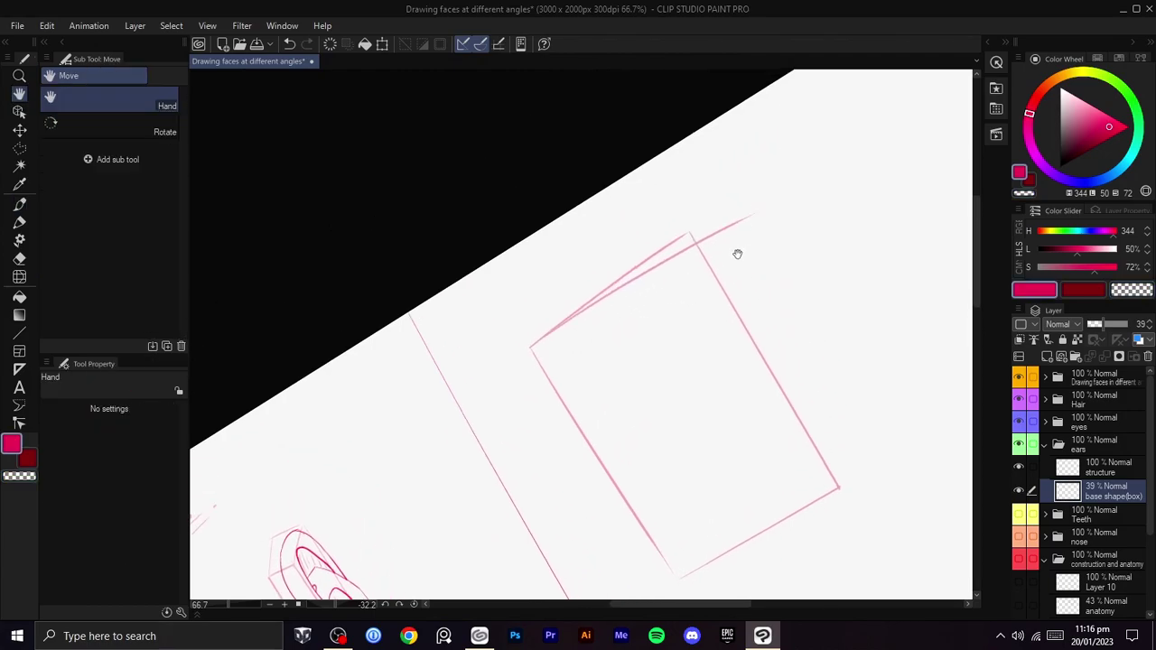
{"action": "key", "text": "ctrl+z"}
{"action": "left_click_drag", "start_coordinate": [529, 345], "coordinate": [733, 211]}
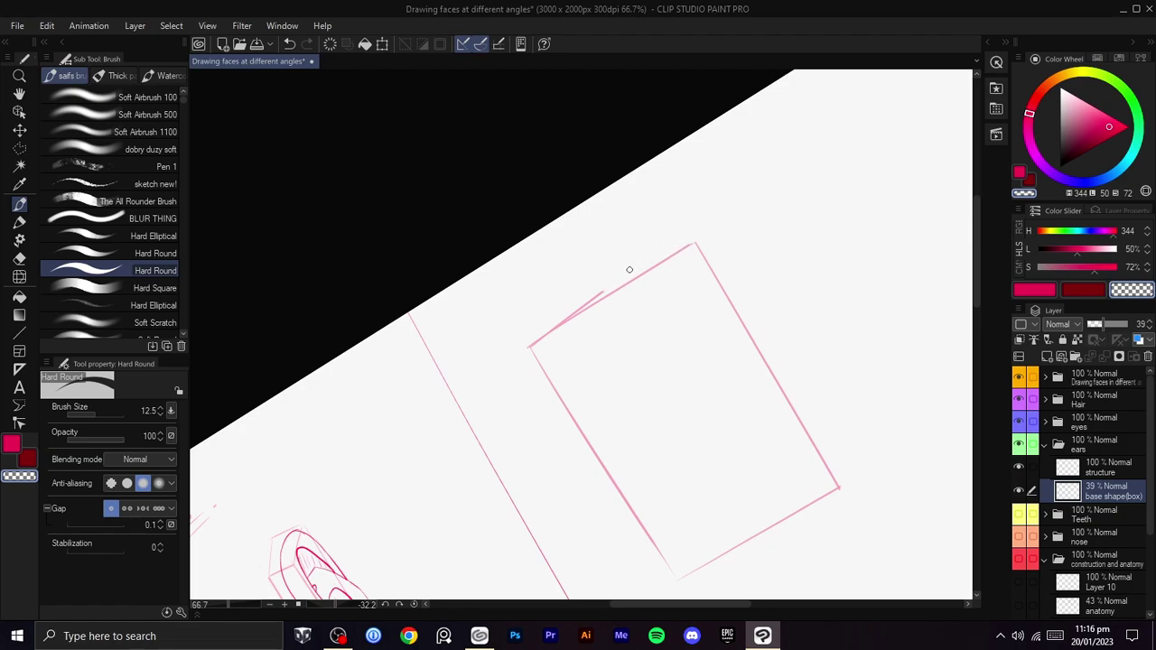
- Switch to the structure layer and try out the ear's upper outline near the top left corner of the box
{"action": "key", "text": "shift+space"}
{"action": "left_click_drag", "start_coordinate": [825, 289], "coordinate": [830, 338]}
{"action": "scroll", "coordinate": [831, 338], "scroll_direction": "down", "scroll_amount": 1}
{"action": "key", "text": "space"}
{"action": "left_click_drag", "start_coordinate": [779, 353], "coordinate": [831, 283]}
{"action": "key", "text": "shift+space"}
{"action": "left_click", "coordinate": [1090, 470]}
{"action": "scroll", "coordinate": [948, 437], "scroll_direction": "up", "scroll_amount": 1}
{"action": "left_click_drag", "start_coordinate": [736, 302], "coordinate": [777, 487]}
{"action": "key", "text": "shift+space"}
{"action": "mouse_move", "coordinate": [767, 461]}
{"action": "left_mouse_down"}
{"action": "mouse_move", "coordinate": [785, 516]}
{"action": "mouse_move", "coordinate": [799, 444]}
{"action": "mouse_move", "coordinate": [864, 446]}
{"action": "mouse_move", "coordinate": [694, 334]}
{"action": "left_mouse_up"}
{"action": "scroll", "coordinate": [797, 444], "scroll_direction": "up", "scroll_amount": 1}
{"action": "left_click_drag", "start_coordinate": [567, 322], "coordinate": [619, 227]}
{"action": "key", "text": "ctrl+z"}
{"action": "key", "text": "ctrl+z"}
{"action": "key", "text": "ctrl+z"}
{"action": "left_click_drag", "start_coordinate": [567, 292], "coordinate": [678, 187]}
{"action": "key", "text": "ctrl+z"}
{"action": "mouse_move", "coordinate": [571, 287]}
{"action": "left_mouse_down"}
{"action": "mouse_move", "coordinate": [684, 192]}
{"action": "mouse_move", "coordinate": [619, 167]}
{"action": "mouse_move", "coordinate": [614, 320]}
{"action": "left_mouse_up"}
{"action": "key", "text": "shift+space"}
{"action": "key", "text": "ctrl+z"}
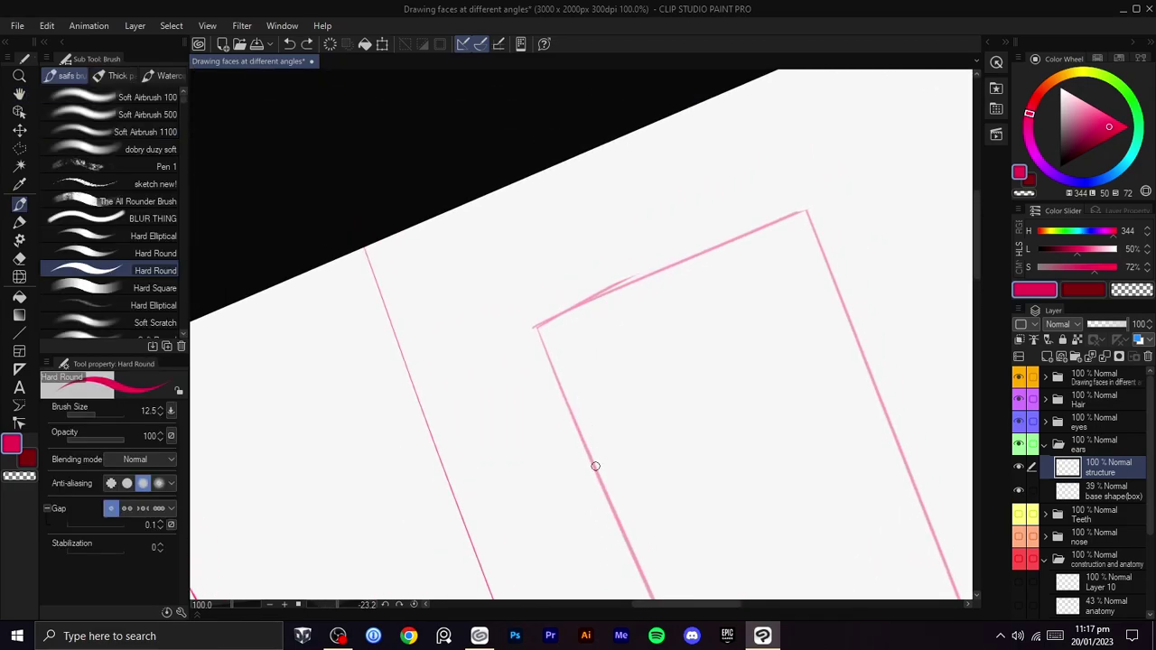
- Draw the ear's upper left outer curve, bulging from the box's left edge up toward its top edge
{"action": "left_click_drag", "start_coordinate": [595, 465], "coordinate": [606, 308]}
{"action": "key", "text": "space"}
{"action": "mouse_move", "coordinate": [614, 364]}
{"action": "left_mouse_down"}
{"action": "mouse_move", "coordinate": [596, 212]}
{"action": "mouse_move", "coordinate": [627, 232]}
{"action": "mouse_move", "coordinate": [628, 327]}
{"action": "left_mouse_up"}
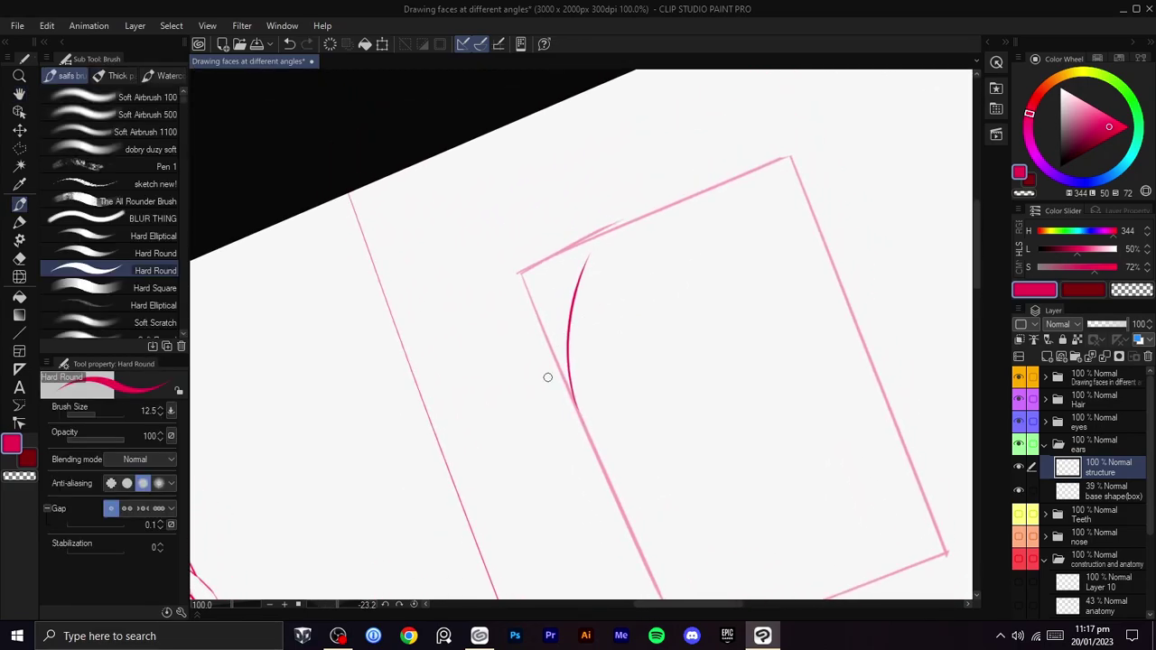
{"action": "mouse_move", "coordinate": [555, 385]}
{"action": "left_mouse_down"}
{"action": "mouse_move", "coordinate": [528, 318]}
{"action": "mouse_move", "coordinate": [553, 383]}
{"action": "mouse_move", "coordinate": [549, 268]}
{"action": "mouse_move", "coordinate": [601, 222]}
{"action": "left_mouse_up"}
{"action": "key", "text": "ctrl+z"}
{"action": "key", "text": "ctrl+z"}
{"action": "left_click_drag", "start_coordinate": [542, 372], "coordinate": [600, 218]}
{"action": "key", "text": "ctrl+z"}
{"action": "mouse_move", "coordinate": [547, 379]}
{"action": "left_mouse_down"}
{"action": "mouse_move", "coordinate": [639, 192]}
{"action": "mouse_move", "coordinate": [561, 237]}
{"action": "mouse_move", "coordinate": [678, 180]}
{"action": "left_mouse_up"}
{"action": "key", "text": "ctrl+z"}
{"action": "mouse_move", "coordinate": [539, 366]}
{"action": "left_mouse_down"}
{"action": "mouse_move", "coordinate": [574, 237]}
{"action": "mouse_move", "coordinate": [649, 193]}
{"action": "left_mouse_up"}
{"action": "key", "text": "ctrl+z"}
{"action": "mouse_move", "coordinate": [562, 253]}
{"action": "left_mouse_down"}
{"action": "mouse_move", "coordinate": [629, 198]}
{"action": "mouse_move", "coordinate": [672, 183]}
{"action": "mouse_move", "coordinate": [715, 186]}
{"action": "mouse_move", "coordinate": [567, 146]}
{"action": "left_mouse_up"}
- Continue the helix outline over the top of the box and down toward its right edge, redoing unsatisfactory strokes
{"action": "key", "text": "r"}
{"action": "key", "text": "space"}
{"action": "mouse_move", "coordinate": [538, 166]}
{"action": "left_mouse_down"}
{"action": "mouse_move", "coordinate": [536, 330]}
{"action": "mouse_move", "coordinate": [534, 311]}
{"action": "mouse_move", "coordinate": [549, 303]}
{"action": "left_mouse_up"}
{"action": "key", "text": "ctrl+z"}
{"action": "key", "text": "r"}
{"action": "left_click_drag", "start_coordinate": [629, 238], "coordinate": [581, 238]}
{"action": "key", "text": "ctrl+z"}
{"action": "key", "text": "b"}
{"action": "mouse_move", "coordinate": [516, 390]}
{"action": "left_mouse_down"}
{"action": "mouse_move", "coordinate": [569, 288]}
{"action": "mouse_move", "coordinate": [780, 201]}
{"action": "left_mouse_up"}
{"action": "key", "text": "ctrl+z"}
{"action": "mouse_move", "coordinate": [553, 309]}
{"action": "left_mouse_down"}
{"action": "mouse_move", "coordinate": [627, 253]}
{"action": "mouse_move", "coordinate": [728, 217]}
{"action": "mouse_move", "coordinate": [831, 206]}
{"action": "left_mouse_up"}
- Draw the ear outline's lower right curve rounding toward the box's bottom edge, redoing unsatisfactory strokes
{"action": "key", "text": "r"}
{"action": "key", "text": "space"}
{"action": "mouse_move", "coordinate": [758, 179]}
{"action": "left_mouse_down"}
{"action": "mouse_move", "coordinate": [610, 145]}
{"action": "mouse_move", "coordinate": [562, 302]}
{"action": "mouse_move", "coordinate": [644, 237]}
{"action": "left_mouse_up"}
{"action": "key", "text": "ctrl+z"}
{"action": "key", "text": "b"}
{"action": "key", "text": "ctrl+z"}
{"action": "mouse_move", "coordinate": [544, 318]}
{"action": "left_mouse_down"}
{"action": "mouse_move", "coordinate": [683, 234]}
{"action": "mouse_move", "coordinate": [590, 183]}
{"action": "mouse_move", "coordinate": [557, 289]}
{"action": "mouse_move", "coordinate": [597, 246]}
{"action": "left_mouse_up"}
{"action": "key", "text": "shift+space"}
{"action": "key", "text": "space"}
{"action": "key", "text": "ctrl+z"}
{"action": "mouse_move", "coordinate": [533, 316]}
{"action": "left_mouse_down"}
{"action": "mouse_move", "coordinate": [609, 247]}
{"action": "mouse_move", "coordinate": [646, 232]}
{"action": "left_mouse_up"}
{"action": "key", "text": "ctrl+z"}
{"action": "left_click_drag", "start_coordinate": [533, 310], "coordinate": [691, 237]}
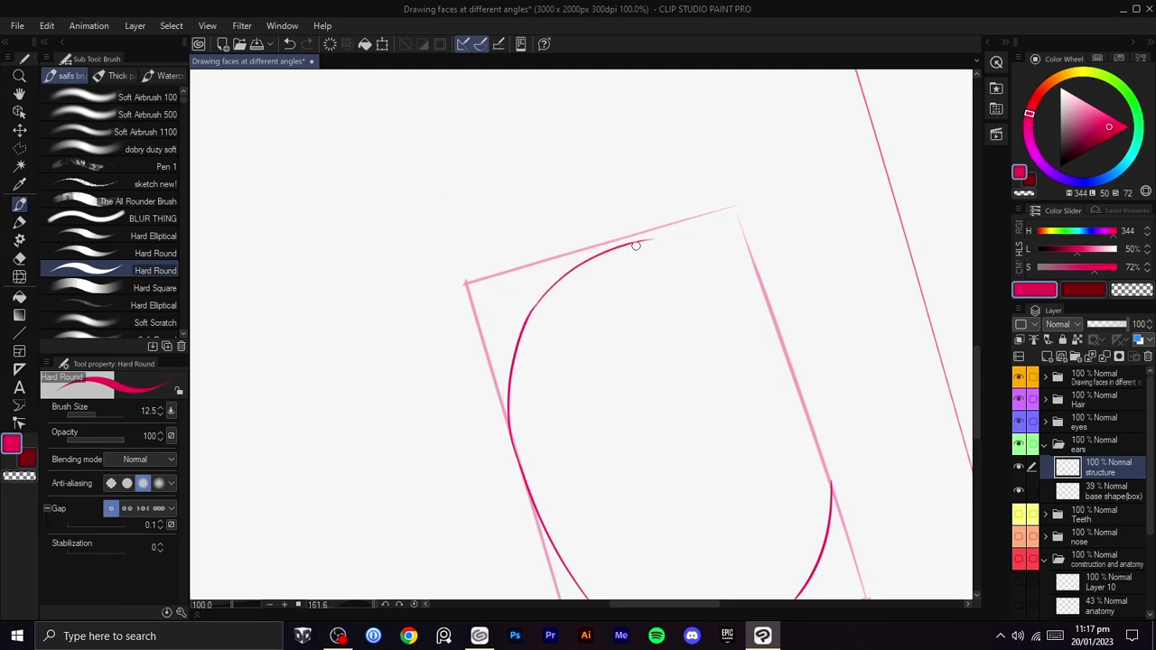
- Continue the outline across the bottom of the box and up near its lower left corner to round the lobe
{"action": "key", "text": "r"}
{"action": "mouse_move", "coordinate": [756, 304]}
{"action": "left_mouse_down"}
{"action": "mouse_move", "coordinate": [639, 181]}
{"action": "mouse_move", "coordinate": [575, 292]}
{"action": "mouse_move", "coordinate": [563, 361]}
{"action": "mouse_move", "coordinate": [603, 266]}
{"action": "mouse_move", "coordinate": [647, 265]}
{"action": "left_mouse_up"}
{"action": "key", "text": "b"}
{"action": "key", "text": "ctrl+z"}
{"action": "mouse_move", "coordinate": [574, 289]}
{"action": "left_mouse_down"}
{"action": "mouse_move", "coordinate": [643, 262]}
{"action": "mouse_move", "coordinate": [618, 355]}
{"action": "mouse_move", "coordinate": [662, 205]}
{"action": "mouse_move", "coordinate": [617, 218]}
{"action": "left_mouse_up"}
{"action": "key", "text": "ctrl+z"}
{"action": "scroll", "coordinate": [657, 346], "scroll_direction": "down", "scroll_amount": 2}
{"action": "key", "text": "r"}
{"action": "scroll", "coordinate": [618, 238], "scroll_direction": "up", "scroll_amount": 2}
{"action": "key", "text": "ctrl+z"}
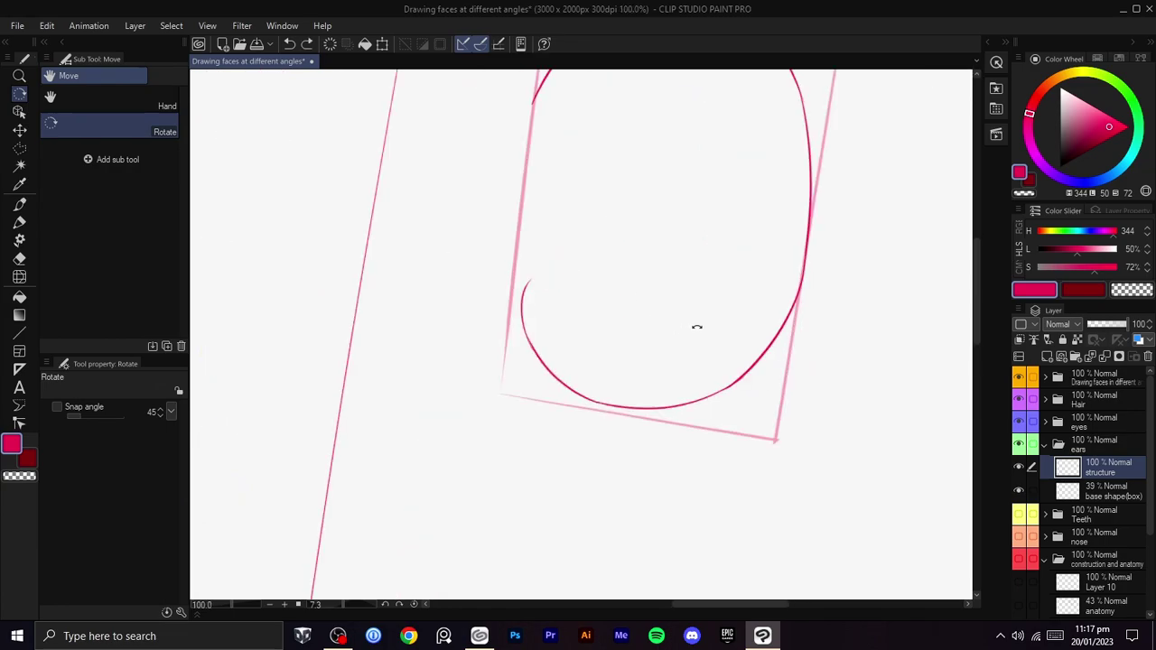
- Draw the lobe's upper end as a curve arching from the box's left edge inward
{"action": "left_click_drag", "start_coordinate": [692, 330], "coordinate": [675, 276]}
{"action": "key", "text": "b"}
{"action": "left_click_drag", "start_coordinate": [510, 322], "coordinate": [553, 268]}
{"action": "key", "text": "ctrl+z"}
{"action": "mouse_move", "coordinate": [519, 320]}
{"action": "left_mouse_down"}
{"action": "mouse_move", "coordinate": [568, 253]}
{"action": "mouse_move", "coordinate": [601, 251]}
{"action": "left_mouse_up"}
{"action": "scroll", "coordinate": [816, 235], "scroll_direction": "down", "scroll_amount": 3}
{"action": "key", "text": "r"}
{"action": "left_click_drag", "start_coordinate": [815, 235], "coordinate": [807, 320]}
{"action": "key", "text": "space"}
{"action": "mouse_move", "coordinate": [760, 268]}
{"action": "left_mouse_down"}
{"action": "mouse_move", "coordinate": [774, 348]}
{"action": "mouse_move", "coordinate": [761, 343]}
{"action": "left_mouse_up"}
{"action": "scroll", "coordinate": [774, 349], "scroll_direction": "up", "scroll_amount": 2}
{"action": "key", "text": "r"}
{"action": "mouse_move", "coordinate": [763, 302]}
{"action": "left_mouse_down"}
{"action": "mouse_move", "coordinate": [769, 311]}
{"action": "mouse_move", "coordinate": [758, 285]}
{"action": "left_mouse_up"}
{"action": "key", "text": "shift+space"}
{"action": "key", "text": "space"}
{"action": "key", "text": "space"}
{"action": "left_click_drag", "start_coordinate": [737, 235], "coordinate": [735, 240]}
{"action": "mouse_move", "coordinate": [747, 165]}
{"action": "left_mouse_down"}
{"action": "mouse_move", "coordinate": [696, 163]}
{"action": "mouse_move", "coordinate": [722, 243]}
{"action": "left_mouse_up"}
{"action": "mouse_move", "coordinate": [720, 197]}
{"action": "left_mouse_down"}
{"action": "mouse_move", "coordinate": [658, 241]}
{"action": "mouse_move", "coordinate": [754, 235]}
{"action": "mouse_move", "coordinate": [689, 391]}
{"action": "mouse_move", "coordinate": [718, 217]}
{"action": "left_mouse_up"}
{"action": "key", "text": "ctrl+z"}
- Select the lobe with a freeform outline, transform it to sit closer to the box's lower edges, and deselect
{"action": "key", "text": "m"}
{"action": "left_click", "coordinate": [802, 262]}
{"action": "left_click", "coordinate": [813, 408]}
{"action": "left_click", "coordinate": [714, 421]}
{"action": "left_click", "coordinate": [620, 388]}
{"action": "left_click", "coordinate": [576, 340]}
{"action": "left_click", "coordinate": [592, 251]}
{"action": "left_click", "coordinate": [632, 210]}
{"action": "left_click", "coordinate": [802, 262]}
{"action": "key", "text": "ctrl+t"}
{"action": "left_click_drag", "start_coordinate": [762, 314], "coordinate": [777, 278]}
{"action": "left_click_drag", "start_coordinate": [593, 389], "coordinate": [572, 410]}
{"action": "mouse_move", "coordinate": [756, 336]}
{"action": "left_mouse_down"}
{"action": "mouse_move", "coordinate": [763, 328]}
{"action": "mouse_move", "coordinate": [701, 238]}
{"action": "mouse_move", "coordinate": [620, 482]}
{"action": "mouse_move", "coordinate": [564, 298]}
{"action": "left_mouse_up"}
{"action": "key", "text": "Return"}
{"action": "key", "text": "ctrl+d"}
- Draw the inner helix line as a rounded loop within the upper ear with a tail down the right side, redoing strokes
{"action": "key", "text": "p"}
{"action": "left_click_drag", "start_coordinate": [494, 346], "coordinate": [701, 204]}
{"action": "key", "text": "ctrl+z"}
{"action": "mouse_move", "coordinate": [495, 338]}
{"action": "left_mouse_down"}
{"action": "mouse_move", "coordinate": [722, 207]}
{"action": "mouse_move", "coordinate": [624, 214]}
{"action": "left_mouse_up"}
{"action": "key", "text": "ctrl+z"}
{"action": "left_click_drag", "start_coordinate": [513, 326], "coordinate": [720, 189]}
{"action": "key", "text": "ctrl+z"}
{"action": "mouse_move", "coordinate": [505, 338]}
{"action": "left_mouse_down"}
{"action": "mouse_move", "coordinate": [576, 250]}
{"action": "mouse_move", "coordinate": [739, 199]}
{"action": "left_mouse_up"}
{"action": "key", "text": "ctrl+z"}
{"action": "left_click_drag", "start_coordinate": [514, 317], "coordinate": [749, 176]}
{"action": "key", "text": "ctrl+z"}
{"action": "left_click_drag", "start_coordinate": [526, 304], "coordinate": [691, 226]}
{"action": "key", "text": "ctrl+z"}
{"action": "mouse_move", "coordinate": [530, 298]}
{"action": "left_mouse_down"}
{"action": "mouse_move", "coordinate": [648, 211]}
{"action": "mouse_move", "coordinate": [721, 197]}
{"action": "left_mouse_up"}
{"action": "key", "text": "ctrl+z"}
{"action": "left_click_drag", "start_coordinate": [513, 312], "coordinate": [713, 201]}
{"action": "key", "text": "ctrl+z"}
{"action": "mouse_move", "coordinate": [513, 314]}
{"action": "left_mouse_down"}
{"action": "mouse_move", "coordinate": [696, 204]}
{"action": "mouse_move", "coordinate": [575, 573]}
{"action": "left_mouse_up"}
- Try out a short curve turning the helix's upper left end inward from the box's left edge
{"action": "key", "text": "shift+space"}
{"action": "scroll", "coordinate": [607, 506], "scroll_direction": "down", "scroll_amount": 2}
{"action": "mouse_move", "coordinate": [668, 479]}
{"action": "left_mouse_down"}
{"action": "mouse_move", "coordinate": [640, 493]}
{"action": "mouse_move", "coordinate": [735, 297]}
{"action": "mouse_move", "coordinate": [785, 384]}
{"action": "left_mouse_up"}
{"action": "key", "text": "space"}
{"action": "scroll", "coordinate": [734, 297], "scroll_direction": "up", "scroll_amount": 1}
{"action": "mouse_move", "coordinate": [791, 363]}
{"action": "left_mouse_down"}
{"action": "mouse_move", "coordinate": [792, 351]}
{"action": "mouse_move", "coordinate": [764, 384]}
{"action": "left_mouse_up"}
{"action": "key", "text": "space"}
{"action": "scroll", "coordinate": [729, 341], "scroll_direction": "up", "scroll_amount": 1}
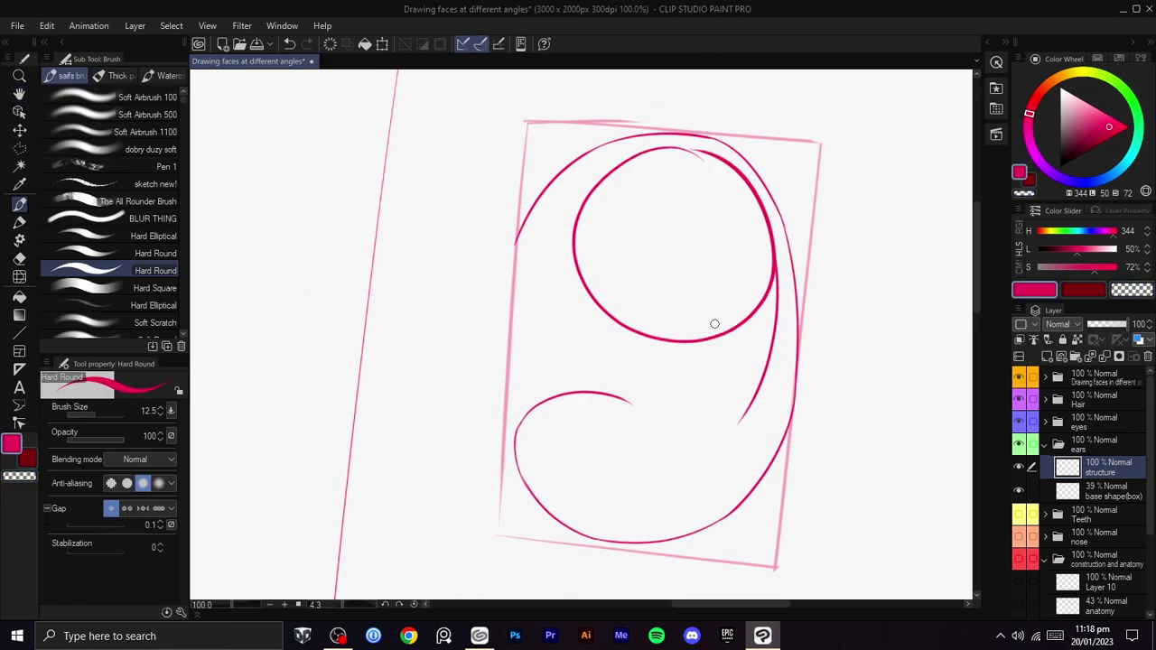
{"action": "left_click_drag", "start_coordinate": [712, 322], "coordinate": [686, 341]}
{"action": "key", "text": "ctrl+z"}
{"action": "left_click_drag", "start_coordinate": [602, 199], "coordinate": [551, 286]}
{"action": "key", "text": "ctrl+z"}
{"action": "left_click_drag", "start_coordinate": [601, 196], "coordinate": [559, 276]}
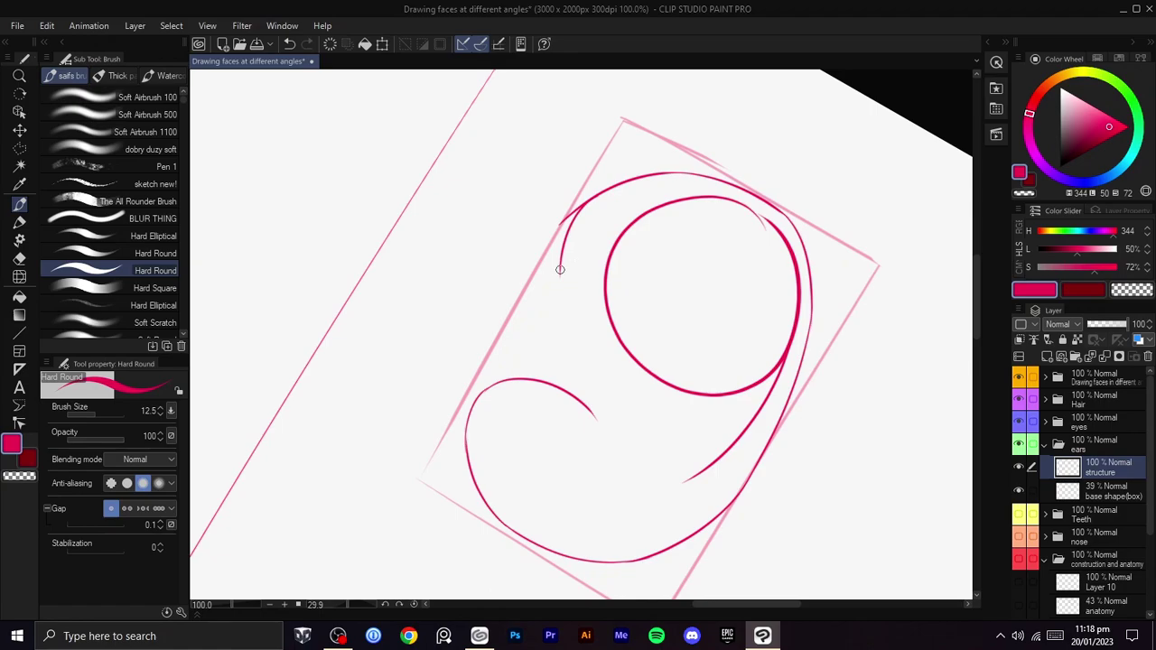
{"action": "mouse_move", "coordinate": [749, 297]}
{"action": "left_mouse_down"}
{"action": "mouse_move", "coordinate": [619, 289]}
{"action": "mouse_move", "coordinate": [574, 384]}
{"action": "left_mouse_up"}
{"action": "key", "text": "ctrl+z"}
{"action": "key", "text": "ctrl+z"}
- Draw the helix's front end curving in from the box's left edge toward the underside of the inner loop
{"action": "left_click_drag", "start_coordinate": [619, 292], "coordinate": [573, 394]}
{"action": "key", "text": "ctrl+z"}
{"action": "left_click_drag", "start_coordinate": [640, 283], "coordinate": [568, 398]}
{"action": "key", "text": "ctrl+z"}
{"action": "left_click_drag", "start_coordinate": [628, 285], "coordinate": [571, 442]}
{"action": "key", "text": "ctrl+z"}
{"action": "left_click_drag", "start_coordinate": [629, 283], "coordinate": [589, 340]}
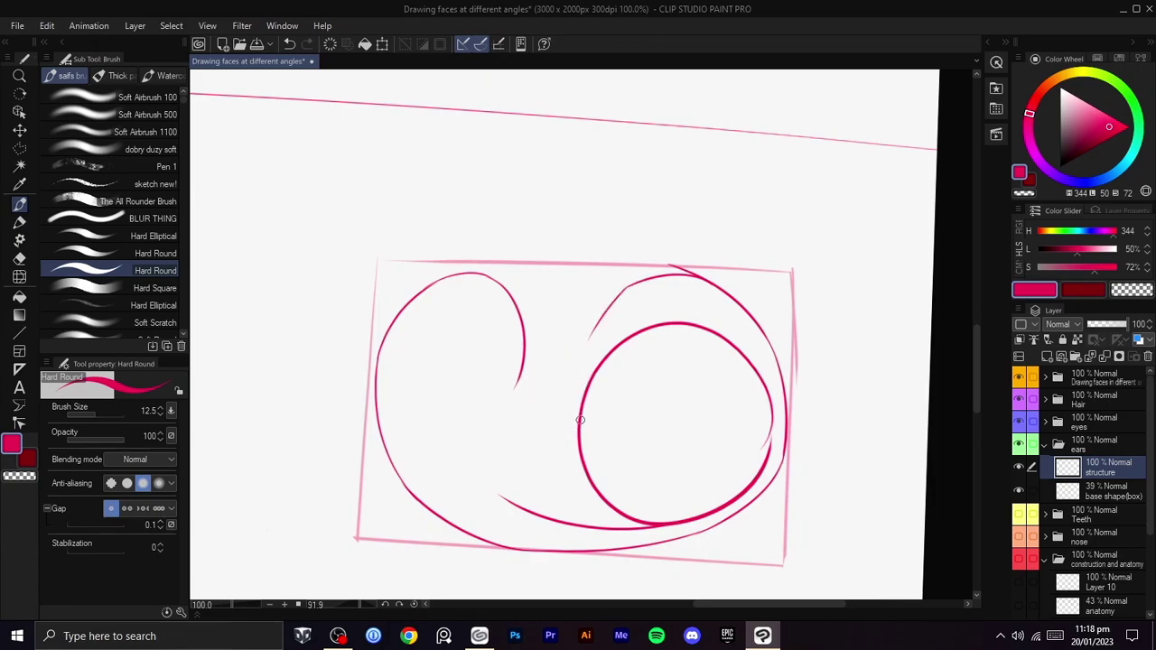
- Extend the front helix curve beneath the inner loop to form the tapering crus with a rounded tip, redoing strokes
{"action": "left_click_drag", "start_coordinate": [563, 432], "coordinate": [609, 301]}
{"action": "key", "text": "ctrl+z"}
{"action": "left_click_drag", "start_coordinate": [563, 432], "coordinate": [603, 302]}
{"action": "key", "text": "c"}
{"action": "scroll", "coordinate": [682, 312], "scroll_direction": "down", "scroll_amount": 2}
{"action": "key", "text": "shift+space"}
{"action": "mouse_move", "coordinate": [710, 301]}
{"action": "left_mouse_down"}
{"action": "mouse_move", "coordinate": [621, 232]}
{"action": "mouse_move", "coordinate": [598, 362]}
{"action": "mouse_move", "coordinate": [635, 240]}
{"action": "left_mouse_up"}
{"action": "scroll", "coordinate": [619, 273], "scroll_direction": "up", "scroll_amount": 3}
{"action": "key", "text": "space"}
{"action": "key", "text": "ctrl+z"}
{"action": "key", "text": "c"}
{"action": "mouse_move", "coordinate": [573, 343]}
{"action": "left_mouse_down"}
{"action": "mouse_move", "coordinate": [605, 265]}
{"action": "mouse_move", "coordinate": [572, 319]}
{"action": "mouse_move", "coordinate": [615, 248]}
{"action": "left_mouse_up"}
{"action": "key", "text": "ctrl+z"}
{"action": "key", "text": "c"}
{"action": "key", "text": "c"}
{"action": "left_click_drag", "start_coordinate": [570, 353], "coordinate": [632, 240]}
{"action": "key", "text": "ctrl+z"}
{"action": "left_click_drag", "start_coordinate": [570, 359], "coordinate": [632, 240]}
- Erase the lower right arc of the inner loop beyond the crus tip, leaving the helix open toward the ear's interior
{"action": "key", "text": "shift+space"}
{"action": "mouse_move", "coordinate": [734, 271]}
{"action": "left_mouse_down"}
{"action": "mouse_move", "coordinate": [696, 174]}
{"action": "mouse_move", "coordinate": [732, 236]}
{"action": "mouse_move", "coordinate": [721, 219]}
{"action": "left_mouse_up"}
{"action": "key", "text": "c"}
{"action": "left_click_drag", "start_coordinate": [748, 371], "coordinate": [745, 369]}
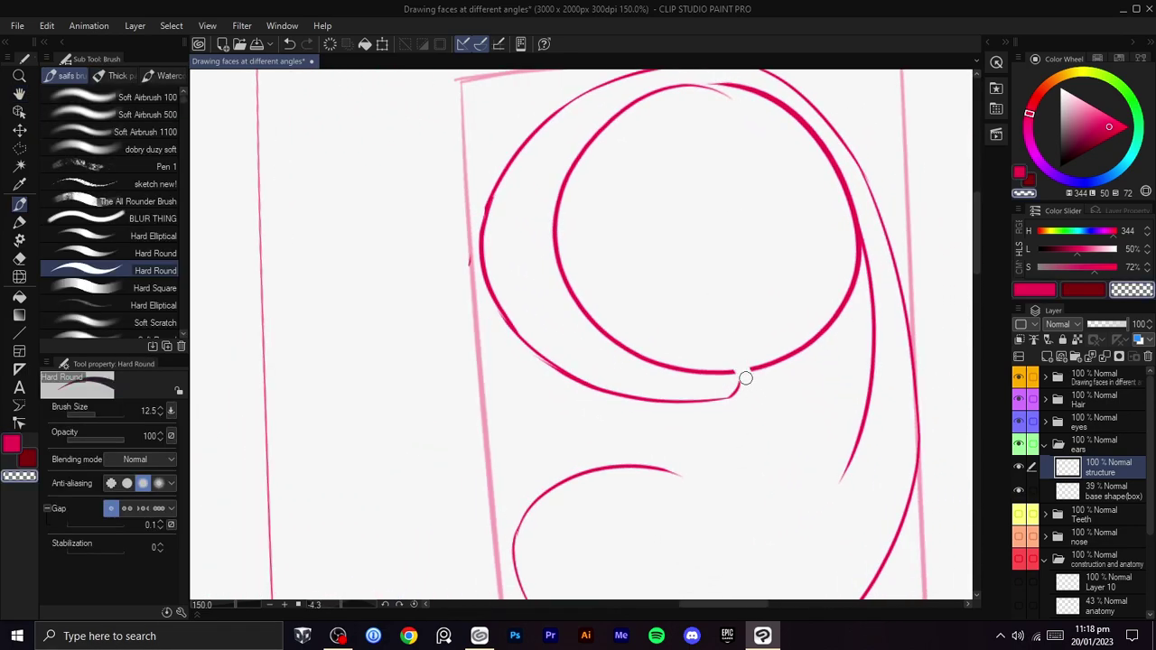
{"action": "key", "text": "ctrl+z"}
{"action": "key", "text": "c"}
{"action": "key", "text": "c"}
{"action": "mouse_move", "coordinate": [771, 359]}
{"action": "left_mouse_down"}
{"action": "mouse_move", "coordinate": [830, 317]}
{"action": "mouse_move", "coordinate": [850, 286]}
{"action": "left_mouse_up"}
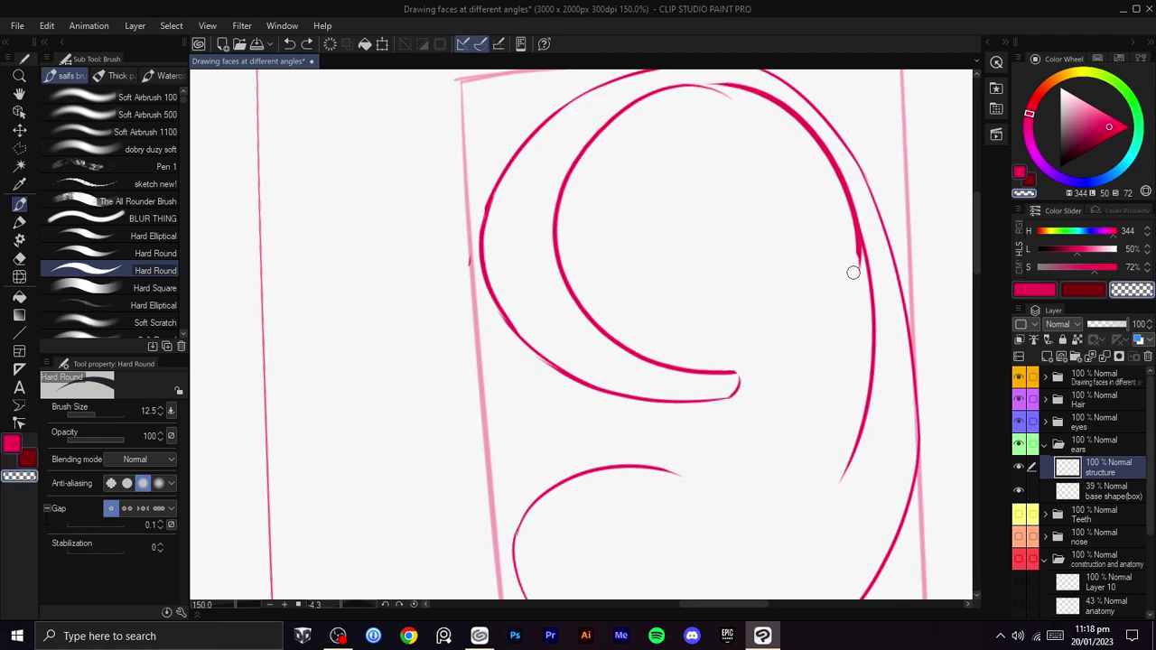
- Compare the new ear's helix and lobe outline with the earlier ear studies on the canvas
{"action": "left_click_drag", "start_coordinate": [826, 238], "coordinate": [783, 429]}
{"action": "left_click_drag", "start_coordinate": [783, 411], "coordinate": [698, 155]}
{"action": "scroll", "coordinate": [715, 208], "scroll_direction": "down", "scroll_amount": 2}
{"action": "left_click_drag", "start_coordinate": [789, 262], "coordinate": [684, 207]}
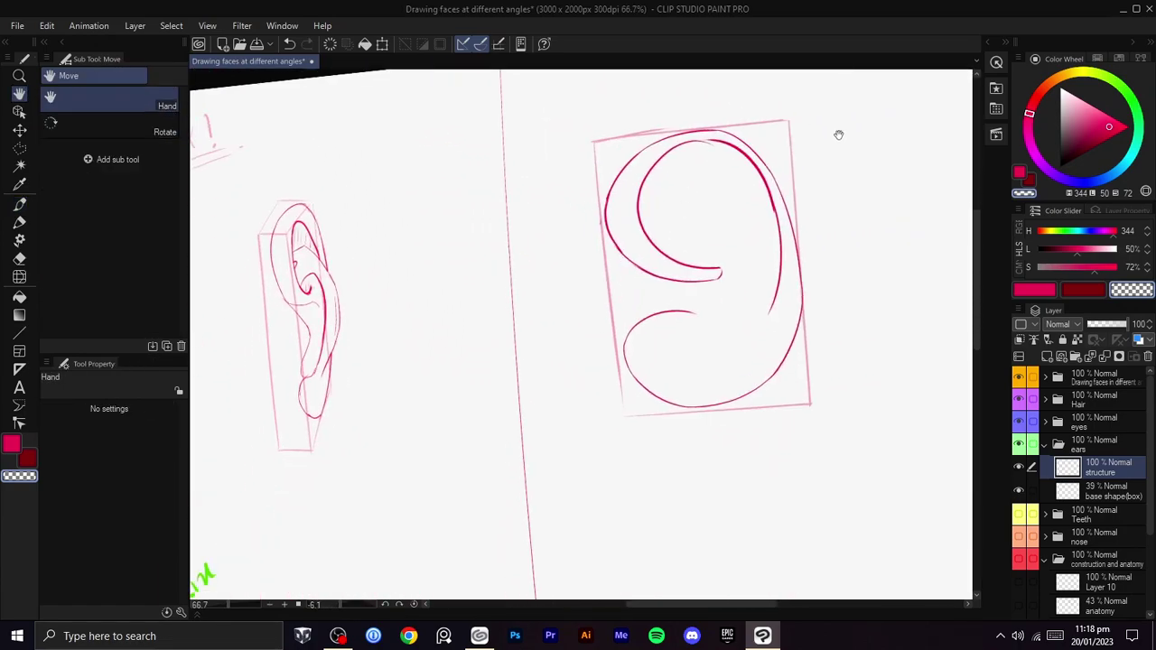
{"action": "scroll", "coordinate": [838, 135], "scroll_direction": "up", "scroll_amount": 1}
{"action": "left_click_drag", "start_coordinate": [716, 381], "coordinate": [760, 259]}
{"action": "left_click_drag", "start_coordinate": [791, 286], "coordinate": [797, 294]}
{"action": "left_click_drag", "start_coordinate": [743, 270], "coordinate": [770, 373]}
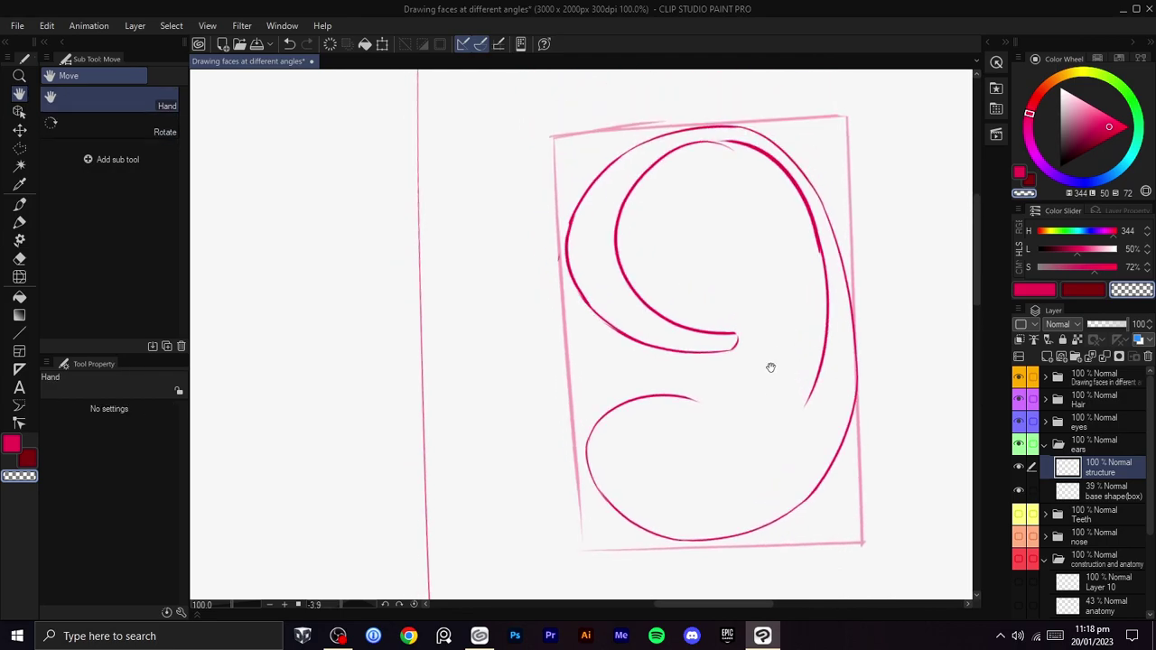
{"action": "scroll", "coordinate": [732, 363], "scroll_direction": "down", "scroll_amount": 2}
{"action": "scroll", "coordinate": [443, 293], "scroll_direction": "up", "scroll_amount": 1}
{"action": "mouse_move", "coordinate": [443, 294]}
{"action": "left_mouse_down"}
{"action": "mouse_move", "coordinate": [717, 226]}
{"action": "mouse_move", "coordinate": [756, 268]}
{"action": "mouse_move", "coordinate": [767, 242]}
{"action": "left_mouse_up"}
{"action": "scroll", "coordinate": [793, 264], "scroll_direction": "up", "scroll_amount": 1}
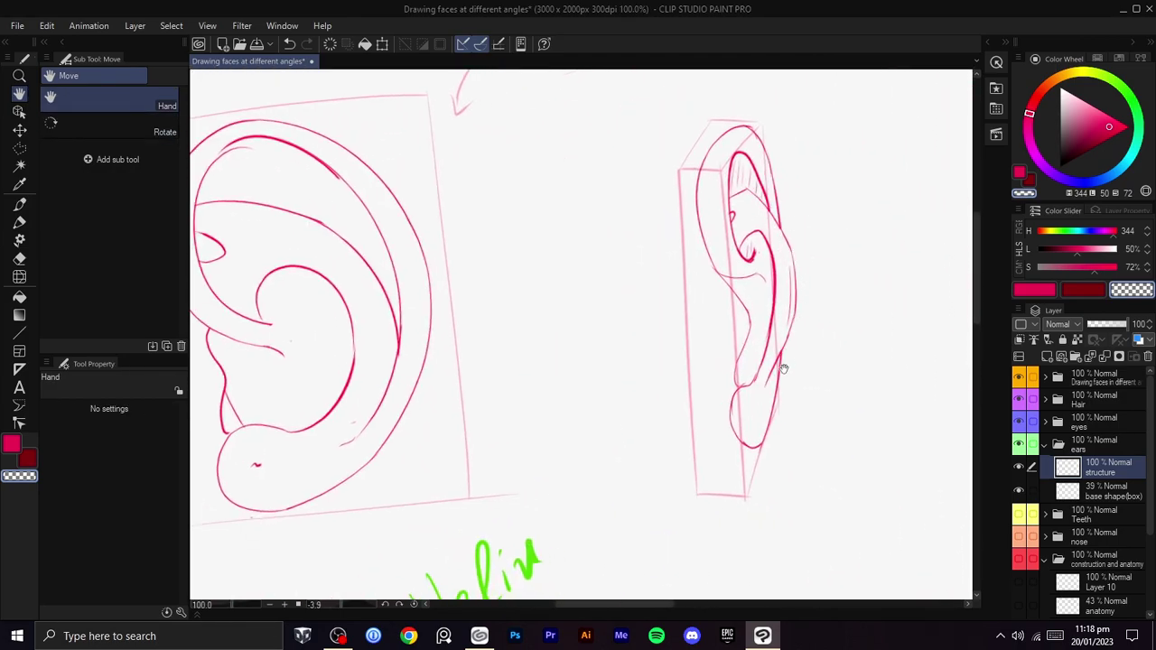
- Examine the inner folds of the earlier ear studies as reference for the new ear's interior
{"action": "left_click_drag", "start_coordinate": [786, 361], "coordinate": [830, 62]}
{"action": "left_click_drag", "start_coordinate": [646, 330], "coordinate": [779, 93]}
{"action": "left_click_drag", "start_coordinate": [740, 379], "coordinate": [428, 338]}
{"action": "left_click_drag", "start_coordinate": [736, 278], "coordinate": [410, 262]}
{"action": "left_click_drag", "start_coordinate": [839, 433], "coordinate": [443, 479]}
{"action": "left_click_drag", "start_coordinate": [720, 235], "coordinate": [722, 412]}
{"action": "mouse_move", "coordinate": [598, 241]}
{"action": "left_mouse_down"}
{"action": "mouse_move", "coordinate": [718, 412]}
{"action": "mouse_move", "coordinate": [753, 486]}
{"action": "left_mouse_up"}
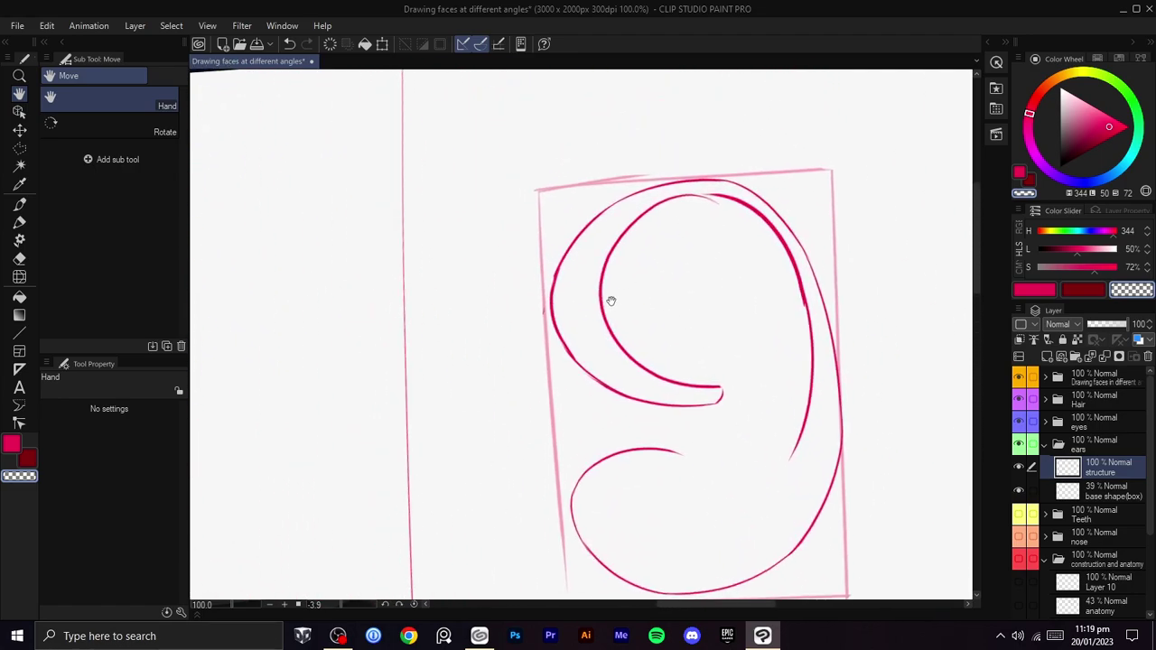
{"action": "key", "text": "space"}
{"action": "mouse_move", "coordinate": [721, 441]}
{"action": "left_mouse_down"}
{"action": "mouse_move", "coordinate": [696, 310]}
{"action": "mouse_move", "coordinate": [755, 399]}
{"action": "left_mouse_up"}
{"action": "key", "text": "space"}
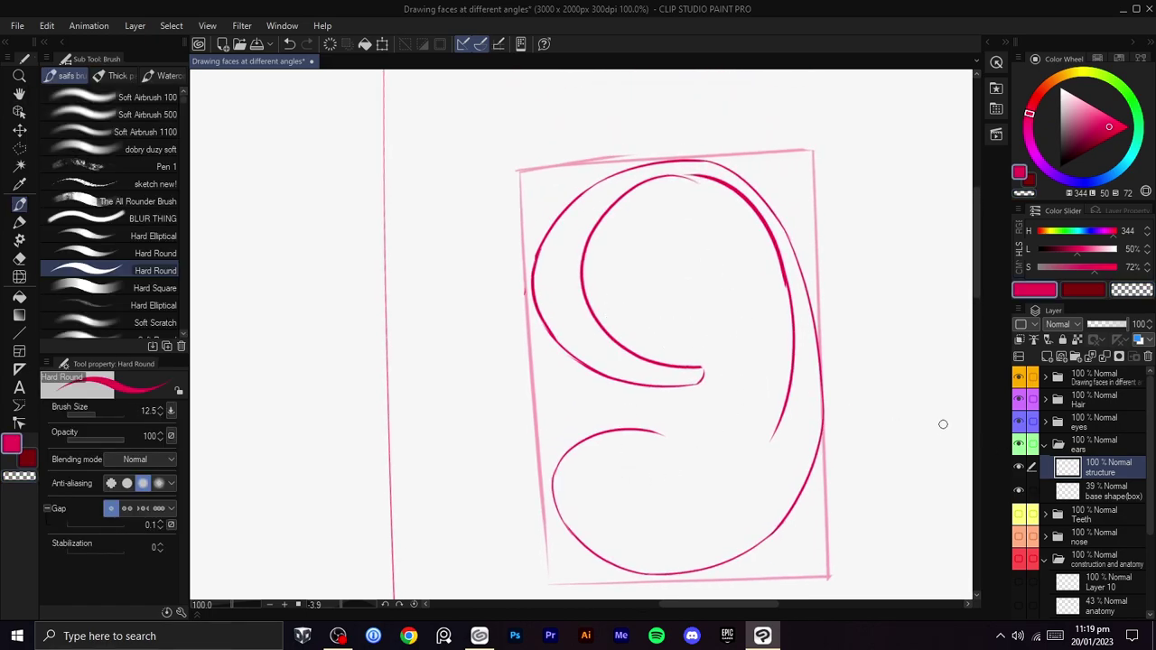
- Draw the antihelix's inner curve arching around the crus tip toward the lobe, redoing strokes until it forms a round hook
{"action": "left_click_drag", "start_coordinate": [706, 251], "coordinate": [727, 437]}
{"action": "key", "text": "ctrl+z"}
{"action": "mouse_move", "coordinate": [689, 333]}
{"action": "left_mouse_down"}
{"action": "mouse_move", "coordinate": [691, 299]}
{"action": "mouse_move", "coordinate": [779, 335]}
{"action": "mouse_move", "coordinate": [787, 363]}
{"action": "left_mouse_up"}
{"action": "left_click_drag", "start_coordinate": [688, 229], "coordinate": [710, 403]}
{"action": "key", "text": "ctrl+z"}
{"action": "left_click_drag", "start_coordinate": [689, 241], "coordinate": [708, 379]}
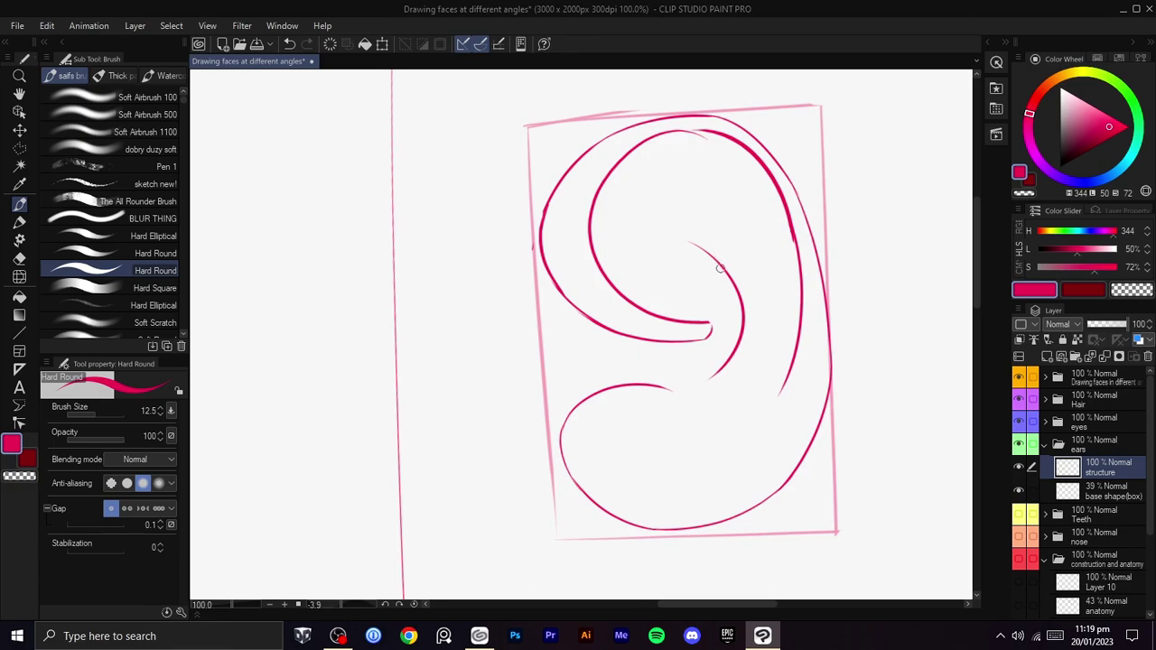
{"action": "key", "text": "ctrl+z"}
{"action": "left_click_drag", "start_coordinate": [657, 270], "coordinate": [697, 392]}
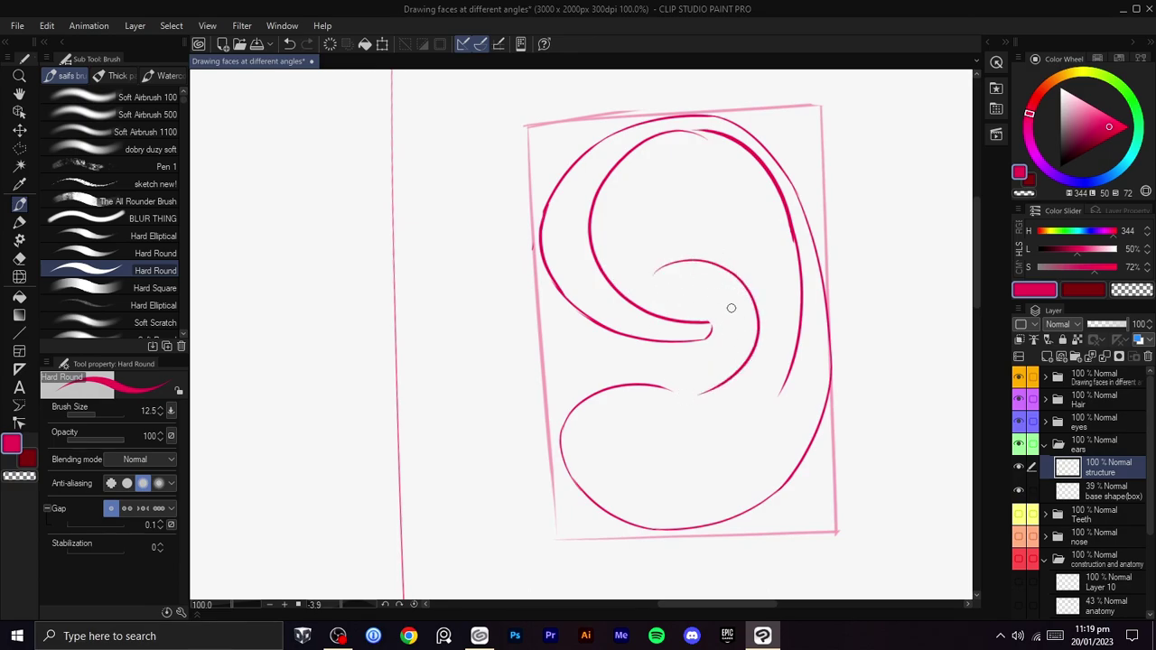
- Try a diagonal line branching from the hooked inner curve up toward the upper front of the ear
{"action": "left_click_drag", "start_coordinate": [748, 289], "coordinate": [653, 203]}
{"action": "key", "text": "ctrl+z"}
{"action": "mouse_move", "coordinate": [742, 284]}
{"action": "left_mouse_down"}
{"action": "mouse_move", "coordinate": [657, 203]}
{"action": "mouse_move", "coordinate": [629, 228]}
{"action": "left_mouse_up"}
{"action": "key", "text": "space"}
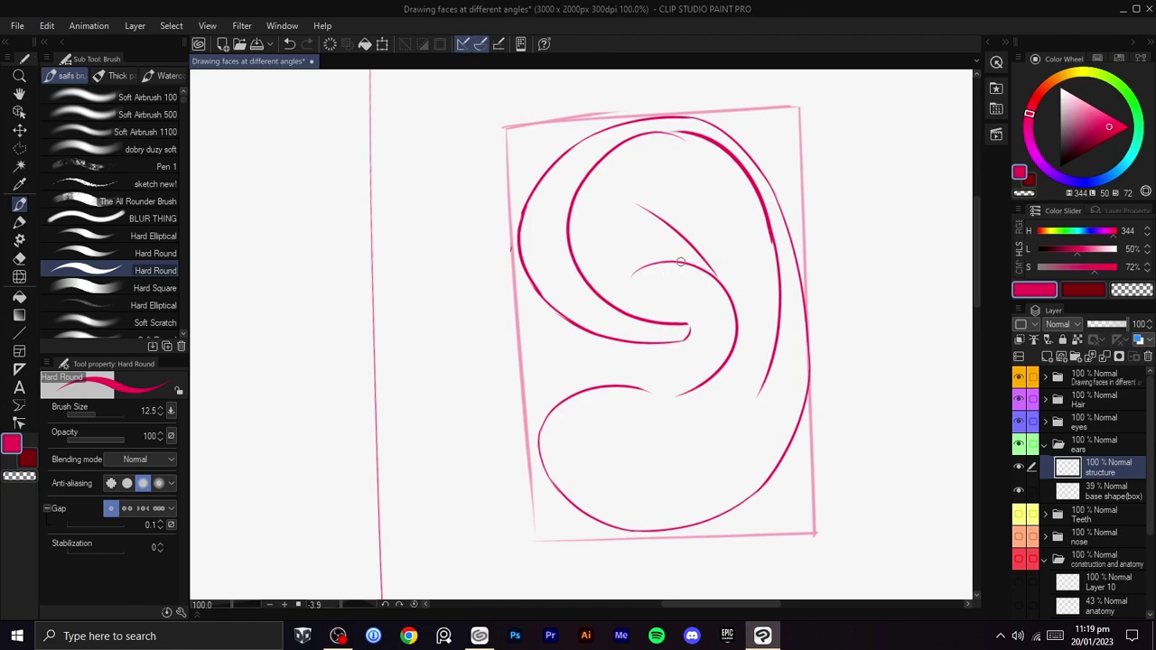
- Extend the hooked curve's inner end down to the crus and join its lower end to the lobe outline
{"action": "key", "text": "c"}
{"action": "key", "text": "c"}
{"action": "left_click_drag", "start_coordinate": [629, 315], "coordinate": [642, 267]}
{"action": "key", "text": "ctrl+z"}
{"action": "key", "text": "ctrl+z"}
{"action": "left_click_drag", "start_coordinate": [666, 372], "coordinate": [674, 405]}
{"action": "key", "text": "c"}
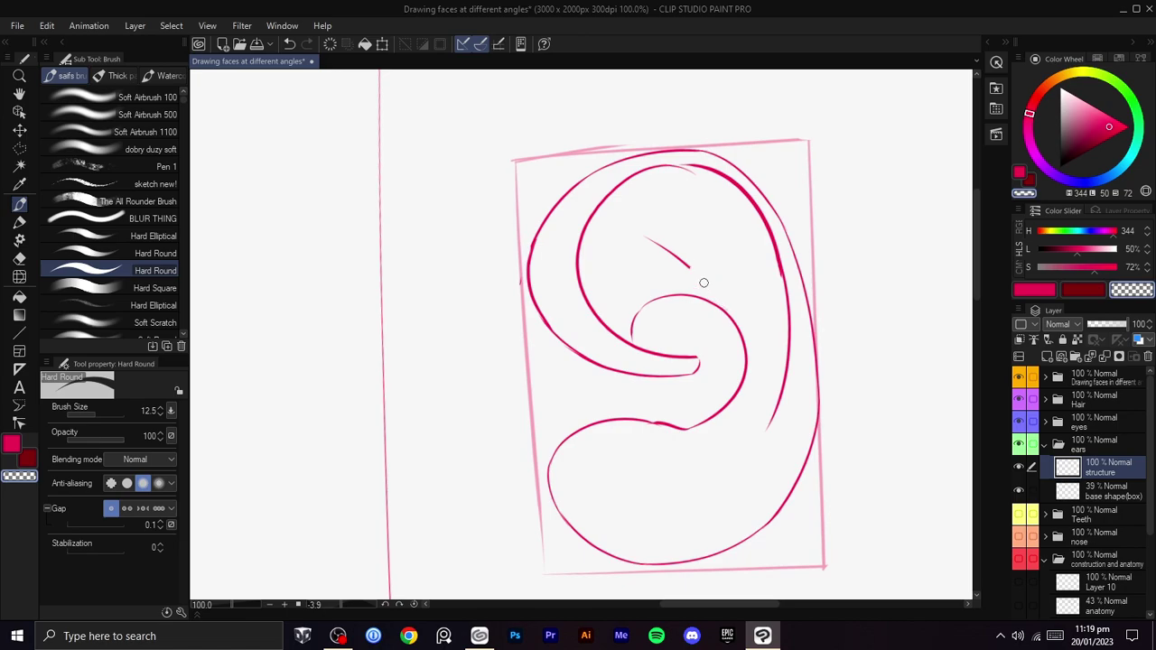
- Remove the leftover diagonal stroke and draw a small pointed fold on the inner edge of the front helix
{"action": "key", "text": "c"}
{"action": "key", "text": "ctrl+z"}
{"action": "left_click_drag", "start_coordinate": [587, 303], "coordinate": [606, 243]}
{"action": "key", "text": "ctrl+z"}
{"action": "left_click_drag", "start_coordinate": [585, 303], "coordinate": [586, 249]}
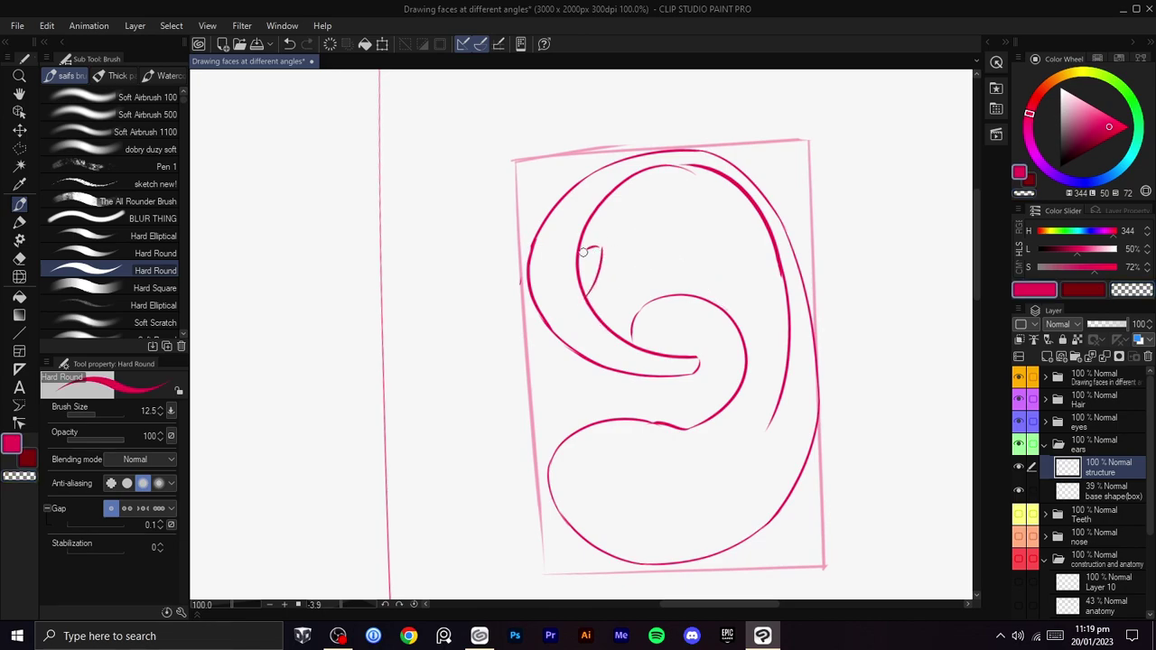
{"action": "key", "text": "ctrl+z"}
{"action": "left_click_drag", "start_coordinate": [585, 301], "coordinate": [600, 253]}
{"action": "left_click_drag", "start_coordinate": [606, 212], "coordinate": [663, 186]}
{"action": "key", "text": "ctrl+z"}
{"action": "left_click_drag", "start_coordinate": [585, 226], "coordinate": [708, 176]}
{"action": "key", "text": "shift+space"}
{"action": "mouse_move", "coordinate": [755, 237]}
{"action": "left_mouse_down"}
{"action": "mouse_move", "coordinate": [604, 173]}
{"action": "mouse_move", "coordinate": [691, 302]}
{"action": "mouse_move", "coordinate": [619, 246]}
{"action": "left_mouse_up"}
{"action": "key", "text": "ctrl+z"}
{"action": "left_click_drag", "start_coordinate": [572, 328], "coordinate": [609, 269]}
{"action": "key", "text": "shift+space"}
{"action": "left_click_drag", "start_coordinate": [709, 250], "coordinate": [666, 206]}
{"action": "key", "text": "ctrl+z"}
{"action": "left_click_drag", "start_coordinate": [640, 304], "coordinate": [659, 304]}
{"action": "key", "text": "ctrl+z"}
{"action": "left_click_drag", "start_coordinate": [605, 333], "coordinate": [659, 272]}
{"action": "key", "text": "ctrl+z"}
{"action": "key", "text": "ctrl+z"}
{"action": "key", "text": "shift+space"}
{"action": "mouse_move", "coordinate": [787, 328]}
{"action": "left_mouse_down"}
{"action": "mouse_move", "coordinate": [808, 392]}
{"action": "mouse_move", "coordinate": [752, 486]}
{"action": "left_mouse_up"}
{"action": "left_click_drag", "start_coordinate": [584, 453], "coordinate": [636, 306]}
{"action": "key", "text": "ctrl+z"}
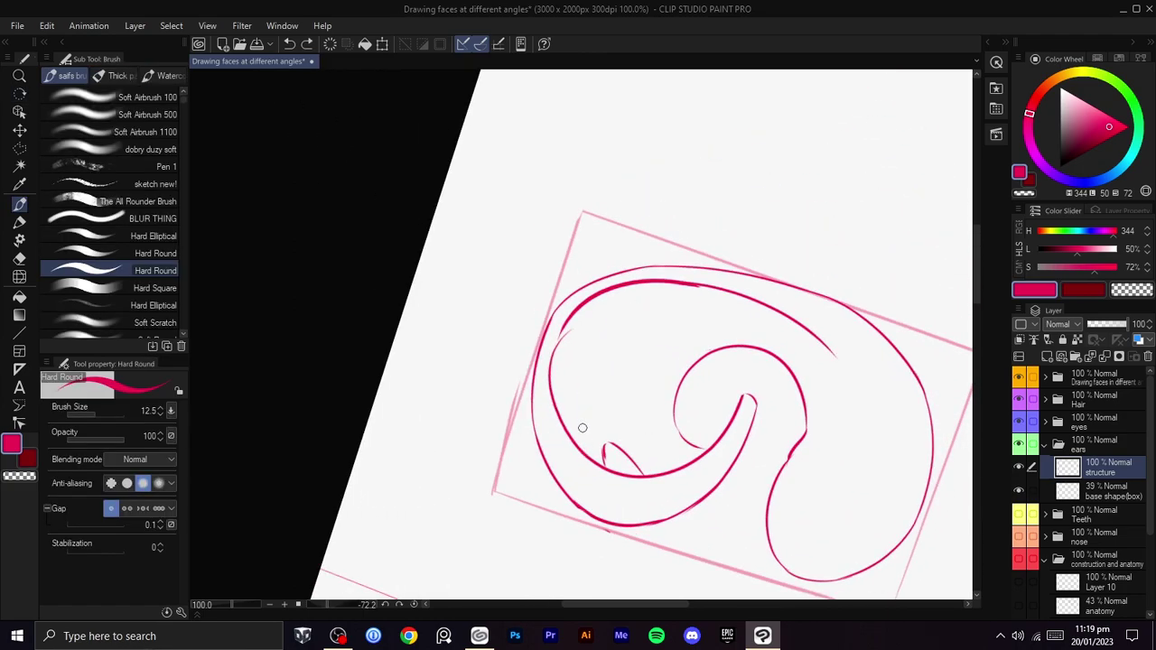
- Draw the antihelix's upper edge as a shallow curve across the top of the inner loop, redoing strokes
{"action": "mouse_move", "coordinate": [567, 424]}
{"action": "left_mouse_down"}
{"action": "mouse_move", "coordinate": [671, 196]}
{"action": "mouse_move", "coordinate": [575, 285]}
{"action": "mouse_move", "coordinate": [749, 152]}
{"action": "left_mouse_up"}
{"action": "key", "text": "shift+space"}
{"action": "key", "text": "ctrl+z"}
{"action": "key", "text": "ctrl+z"}
{"action": "key", "text": "shift+space"}
{"action": "mouse_move", "coordinate": [638, 345]}
{"action": "left_mouse_down"}
{"action": "mouse_move", "coordinate": [574, 476]}
{"action": "mouse_move", "coordinate": [643, 307]}
{"action": "left_mouse_up"}
{"action": "key", "text": "ctrl+z"}
{"action": "left_click_drag", "start_coordinate": [513, 442], "coordinate": [629, 314]}
{"action": "key", "text": "ctrl+z"}
{"action": "mouse_move", "coordinate": [513, 452]}
{"action": "left_mouse_down"}
{"action": "mouse_move", "coordinate": [623, 303]}
{"action": "mouse_move", "coordinate": [639, 214]}
{"action": "mouse_move", "coordinate": [722, 330]}
{"action": "mouse_move", "coordinate": [488, 466]}
{"action": "left_mouse_up"}
{"action": "key", "text": "shift+space"}
{"action": "left_click_drag", "start_coordinate": [478, 419], "coordinate": [590, 330]}
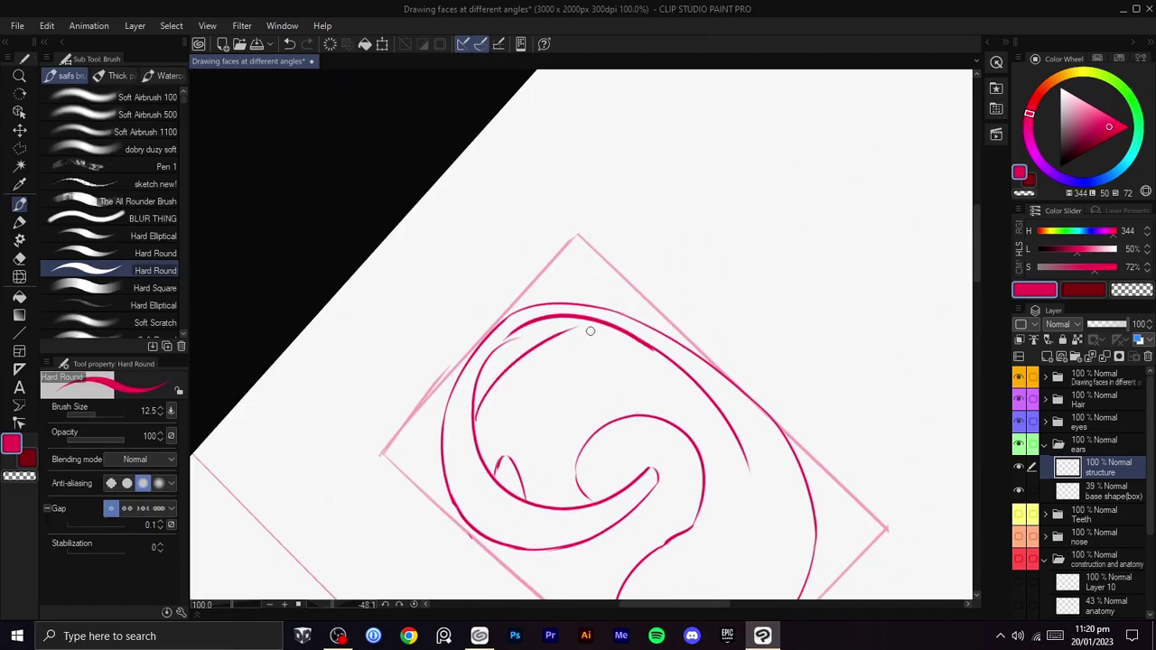
{"action": "key", "text": "ctrl+z"}
{"action": "mouse_move", "coordinate": [475, 422]}
{"action": "left_mouse_down"}
{"action": "mouse_move", "coordinate": [534, 349]}
{"action": "mouse_move", "coordinate": [574, 328]}
{"action": "left_mouse_up"}
- Draw the helix's inner back edge as one long curve sweeping down toward the lobe, redoing the stroke several times
{"action": "key", "text": "shift+space"}
{"action": "mouse_move", "coordinate": [667, 304]}
{"action": "left_mouse_down"}
{"action": "mouse_move", "coordinate": [650, 240]}
{"action": "mouse_move", "coordinate": [544, 256]}
{"action": "left_mouse_up"}
{"action": "left_click_drag", "start_coordinate": [579, 358], "coordinate": [647, 188]}
{"action": "key", "text": "ctrl+z"}
{"action": "left_click_drag", "start_coordinate": [578, 356], "coordinate": [666, 175]}
{"action": "key", "text": "ctrl+z"}
{"action": "mouse_move", "coordinate": [573, 353]}
{"action": "left_mouse_down"}
{"action": "mouse_move", "coordinate": [634, 201]}
{"action": "mouse_move", "coordinate": [672, 182]}
{"action": "left_mouse_up"}
{"action": "key", "text": "ctrl+z"}
{"action": "mouse_move", "coordinate": [575, 352]}
{"action": "left_mouse_down"}
{"action": "mouse_move", "coordinate": [591, 260]}
{"action": "mouse_move", "coordinate": [679, 155]}
{"action": "mouse_move", "coordinate": [748, 139]}
{"action": "left_mouse_up"}
- Clean up the overlap where the long back curve meets the helix's inner rim
{"action": "key", "text": "c"}
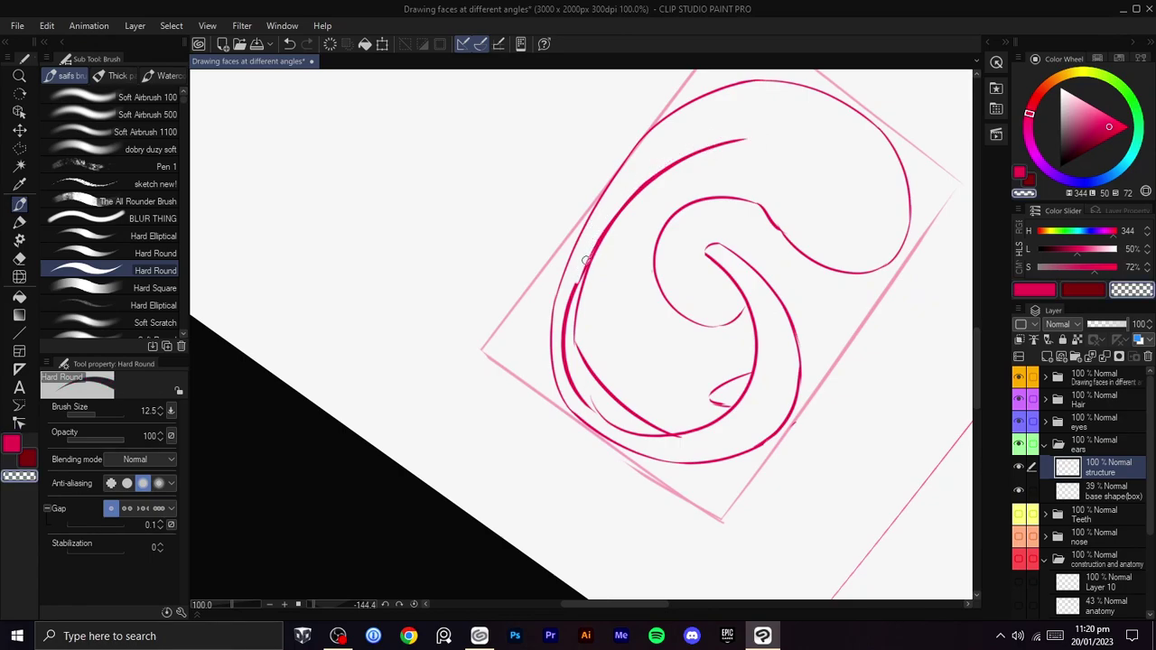
{"action": "key", "text": "c"}
{"action": "left_click_drag", "start_coordinate": [574, 289], "coordinate": [598, 242]}
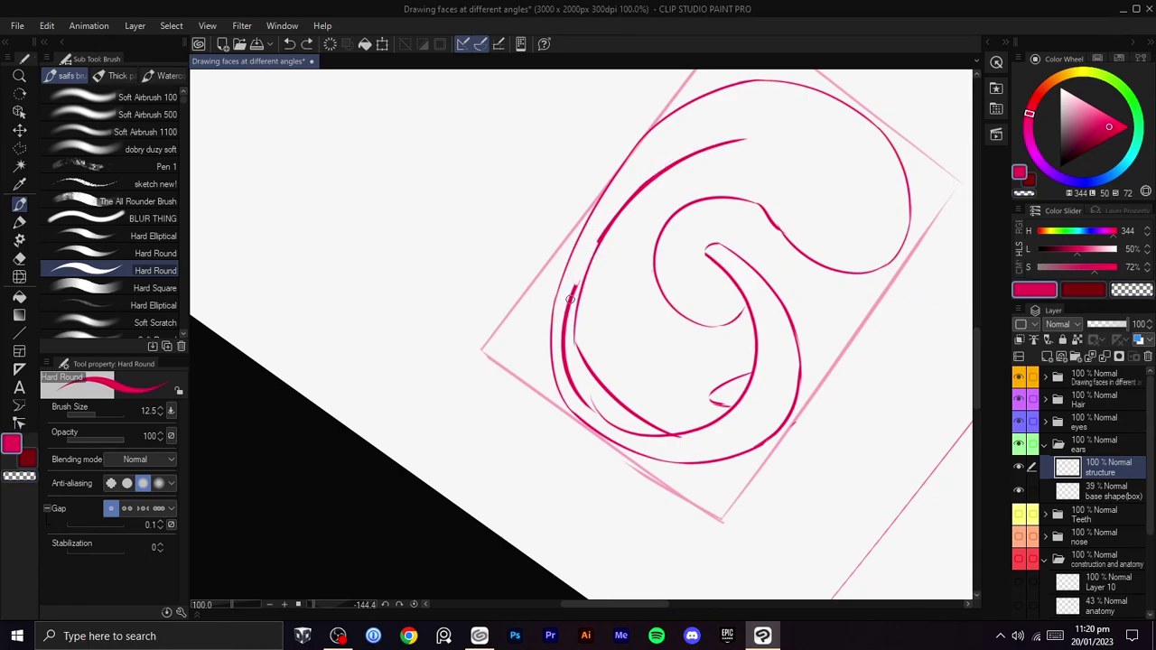
{"action": "key", "text": "c"}
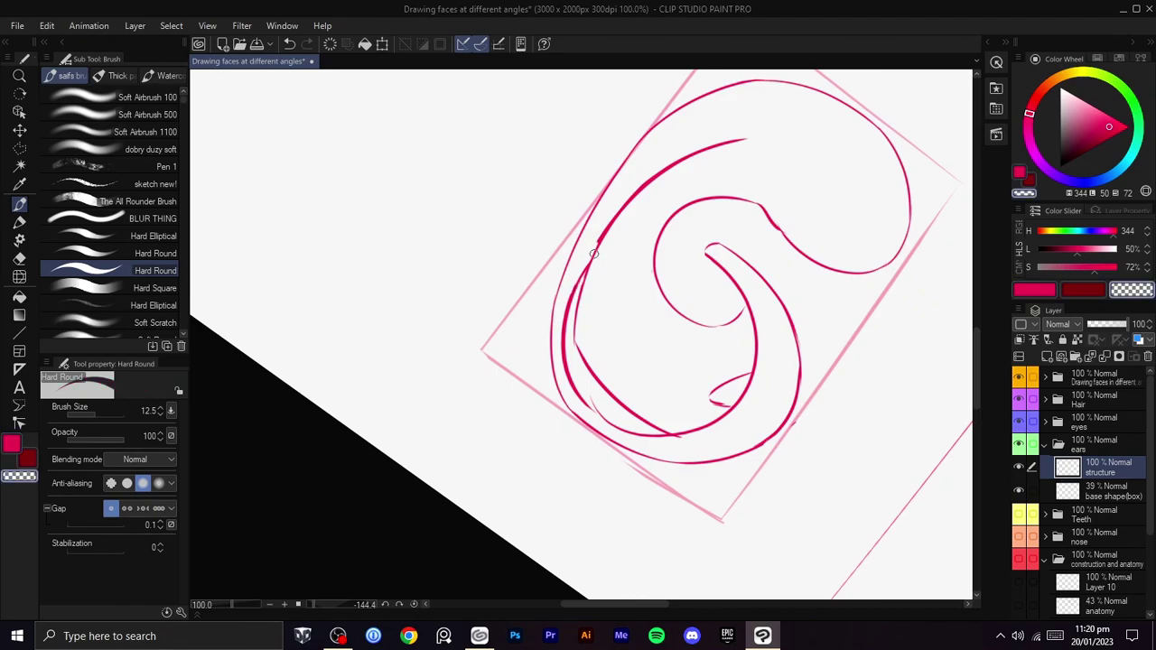
- Add a short dash in the lobe's centre and faint dashes beyond the lower end of the long back curve
{"action": "scroll", "coordinate": [840, 144], "scroll_direction": "down", "scroll_amount": 2}
{"action": "scroll", "coordinate": [854, 153], "scroll_direction": "up", "scroll_amount": 1}
{"action": "left_click_drag", "start_coordinate": [854, 152], "coordinate": [702, 275]}
{"action": "scroll", "coordinate": [696, 381], "scroll_direction": "up", "scroll_amount": 1}
{"action": "scroll", "coordinate": [669, 264], "scroll_direction": "up", "scroll_amount": 1}
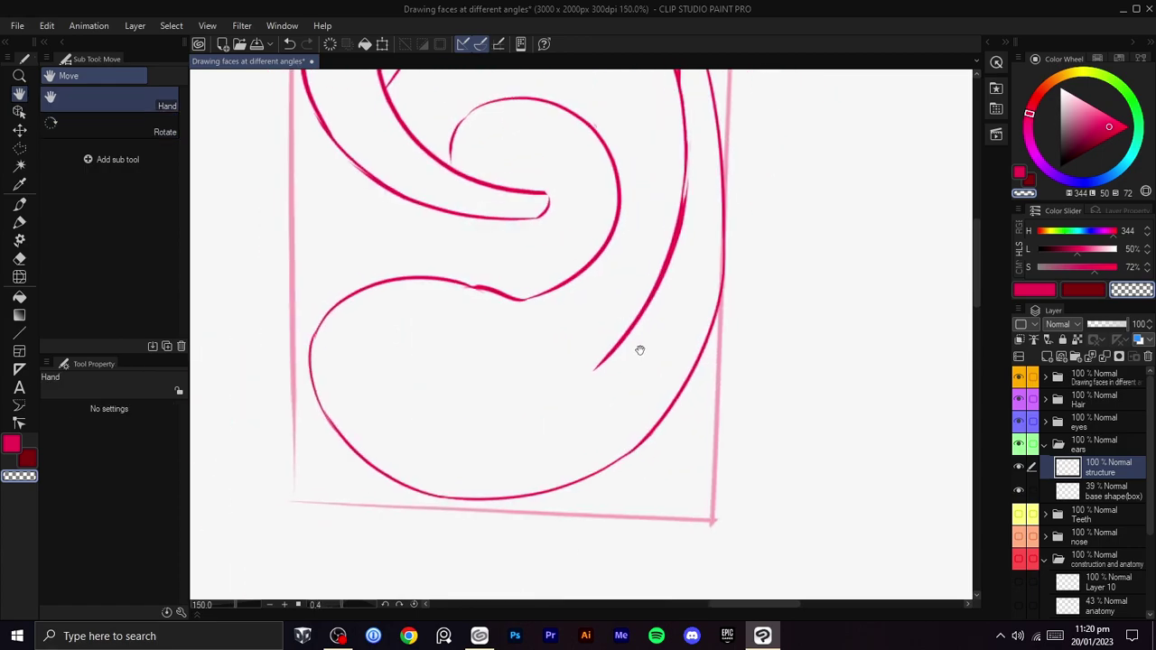
{"action": "left_click_drag", "start_coordinate": [632, 348], "coordinate": [723, 327]}
{"action": "left_click_drag", "start_coordinate": [648, 358], "coordinate": [584, 379]}
{"action": "key", "text": "ctrl+z"}
{"action": "left_click_drag", "start_coordinate": [497, 344], "coordinate": [503, 344]}
{"action": "left_click_drag", "start_coordinate": [525, 333], "coordinate": [557, 442]}
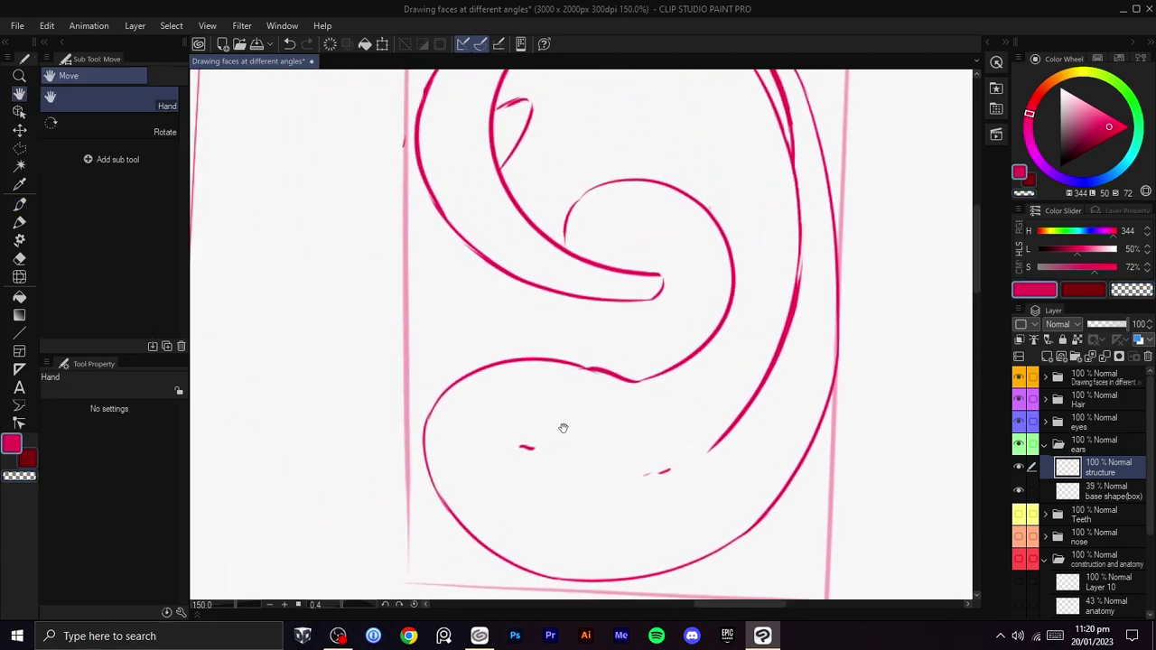
{"action": "left_click_drag", "start_coordinate": [565, 316], "coordinate": [565, 415]}
{"action": "left_click_drag", "start_coordinate": [502, 373], "coordinate": [534, 437]}
{"action": "key", "text": "ctrl+z"}
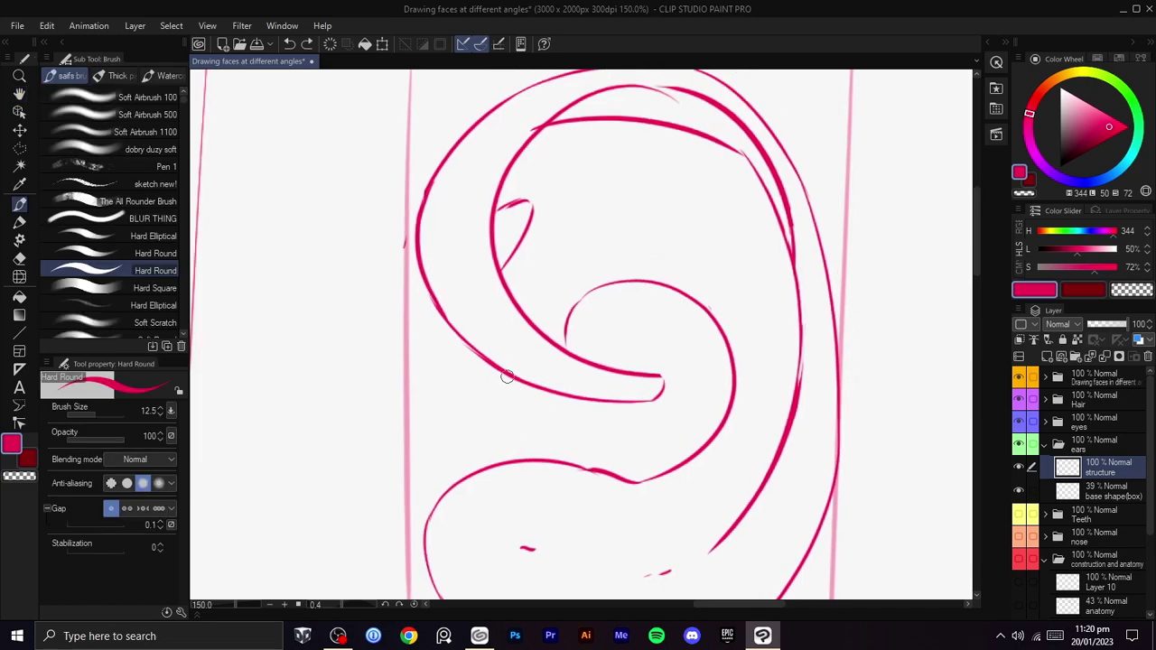
{"action": "left_click_drag", "start_coordinate": [496, 371], "coordinate": [528, 408]}
{"action": "key", "text": "ctrl+z"}
{"action": "key", "text": "ctrl+z"}
{"action": "key", "text": "ctrl+z"}
{"action": "mouse_move", "coordinate": [530, 418]}
{"action": "left_mouse_down"}
{"action": "mouse_move", "coordinate": [498, 443]}
{"action": "mouse_move", "coordinate": [534, 463]}
{"action": "mouse_move", "coordinate": [601, 409]}
{"action": "left_mouse_up"}
{"action": "mouse_move", "coordinate": [553, 352]}
{"action": "left_mouse_down"}
{"action": "mouse_move", "coordinate": [709, 394]}
{"action": "mouse_move", "coordinate": [614, 452]}
{"action": "left_mouse_up"}
{"action": "key", "text": "ctrl+z"}
- Draw the tragus as a small curved bump connecting the underside of the crus with the front of the lobe
{"action": "key", "text": "b"}
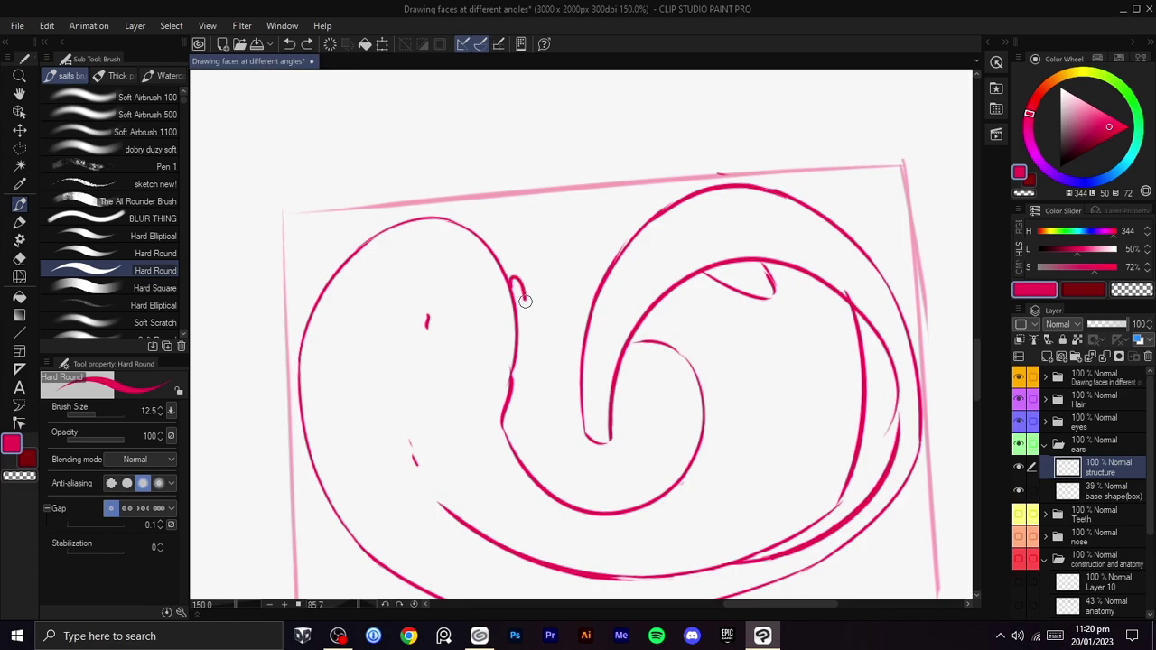
{"action": "key", "text": "ctrl+z"}
{"action": "left_click_drag", "start_coordinate": [568, 296], "coordinate": [542, 313]}
{"action": "left_click_drag", "start_coordinate": [511, 266], "coordinate": [490, 253]}
{"action": "scroll", "coordinate": [567, 302], "scroll_direction": "down", "scroll_amount": 2}
{"action": "key", "text": "r"}
{"action": "mouse_move", "coordinate": [578, 303]}
{"action": "left_mouse_down"}
{"action": "mouse_move", "coordinate": [547, 334]}
{"action": "mouse_move", "coordinate": [557, 249]}
{"action": "left_mouse_up"}
{"action": "scroll", "coordinate": [547, 332], "scroll_direction": "up", "scroll_amount": 2}
{"action": "key", "text": "space"}
{"action": "left_click_drag", "start_coordinate": [587, 323], "coordinate": [595, 335]}
{"action": "key", "text": "space"}
{"action": "key", "text": "ctrl+z"}
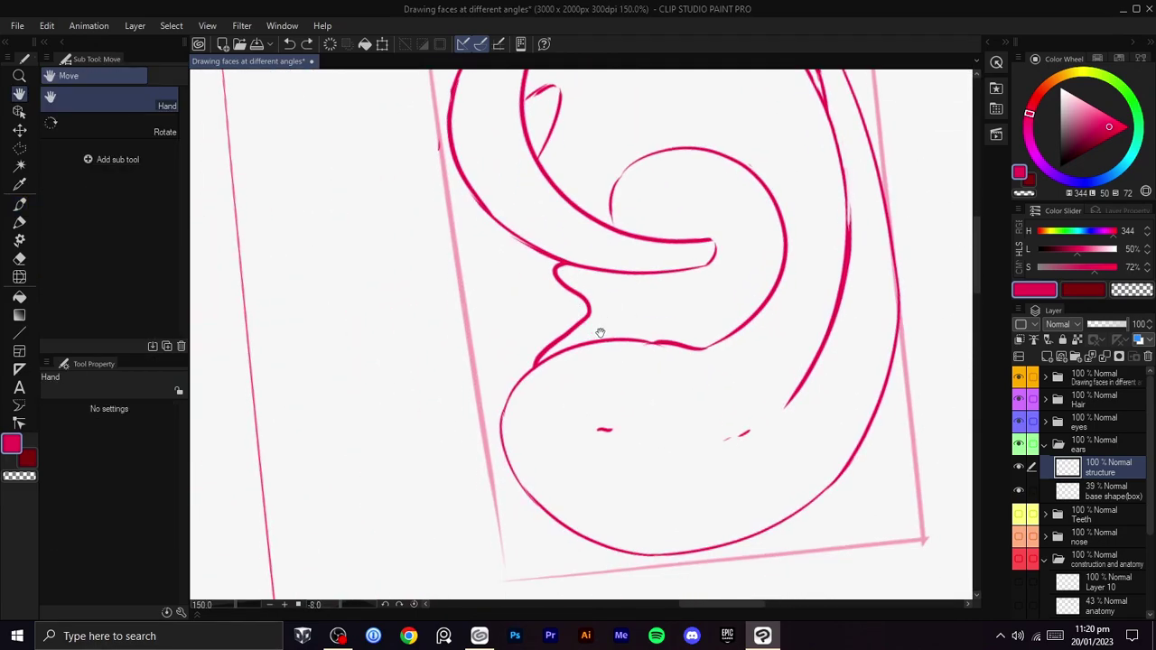
- Check the labelled ear study and replace the crus's rounded tip with two open, slightly flaring line ends
{"action": "scroll", "coordinate": [599, 339], "scroll_direction": "down", "scroll_amount": 4}
{"action": "left_click_drag", "start_coordinate": [599, 344], "coordinate": [814, 102]}
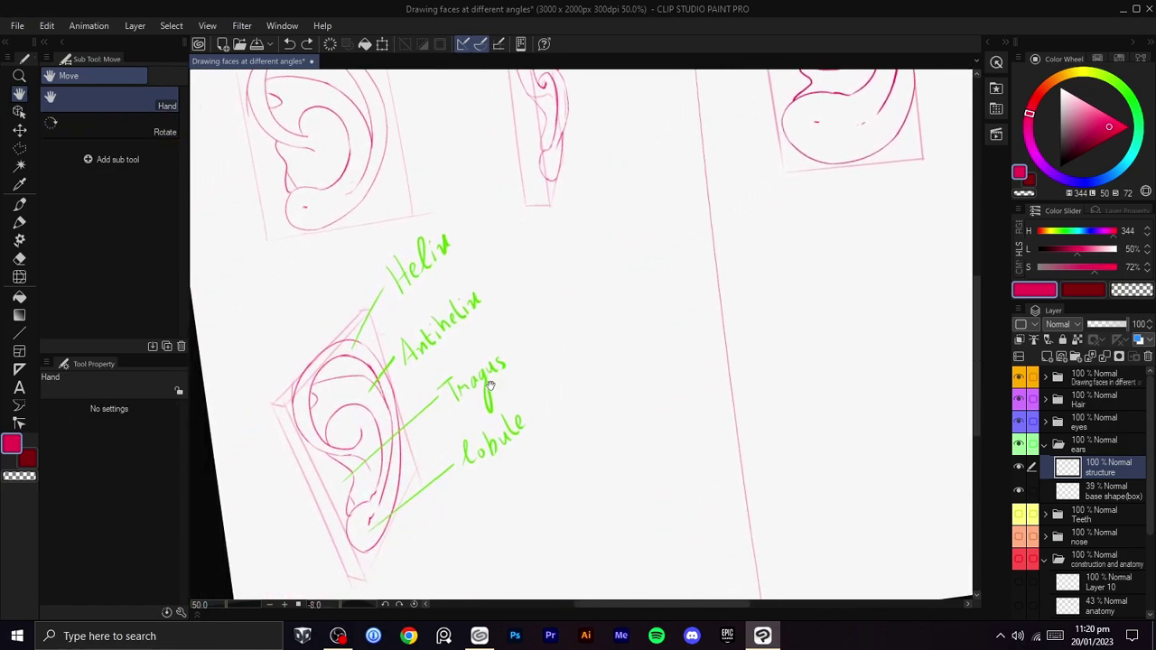
{"action": "scroll", "coordinate": [839, 163], "scroll_direction": "up", "scroll_amount": 4}
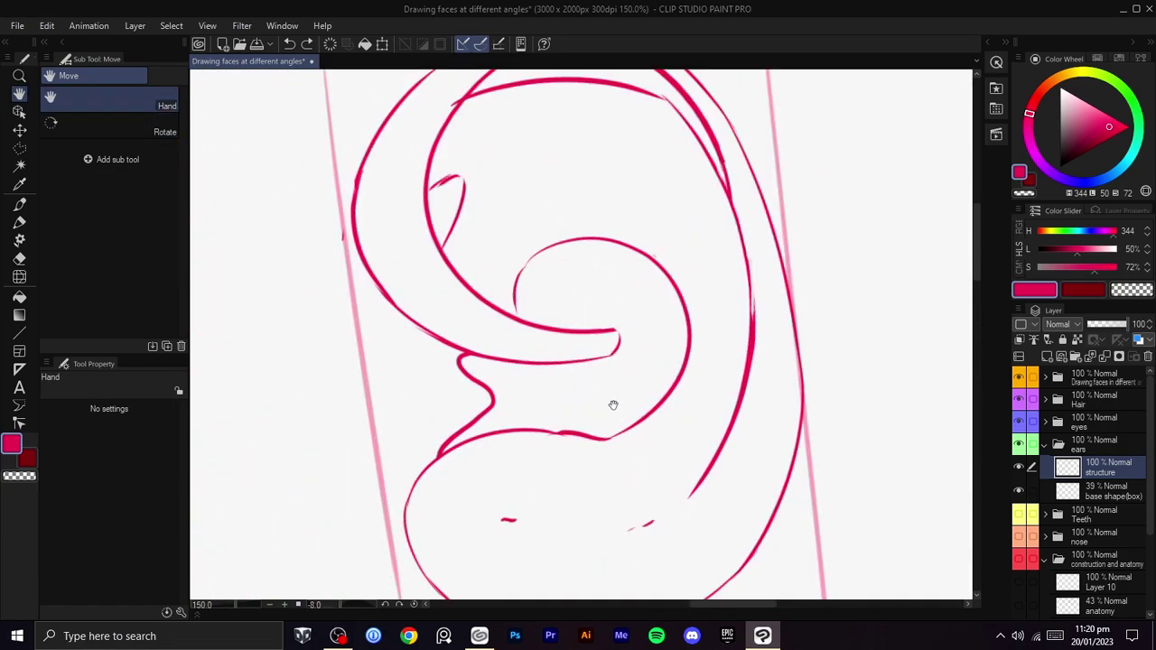
{"action": "left_click_drag", "start_coordinate": [616, 412], "coordinate": [672, 430]}
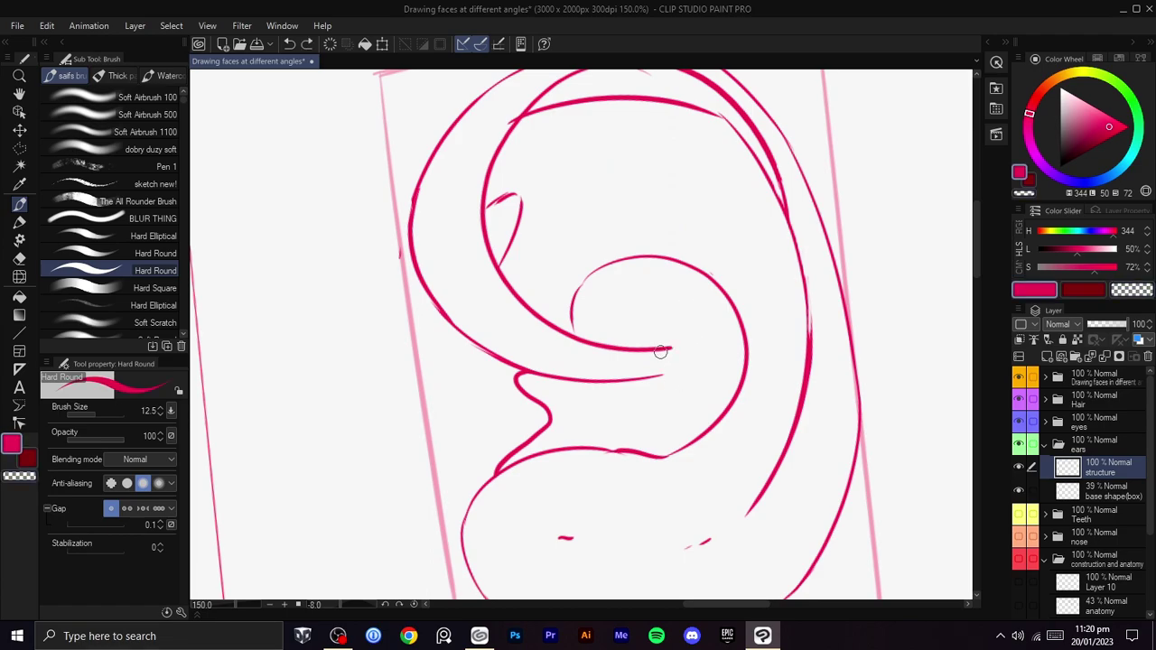
{"action": "key", "text": "ctrl+z"}
{"action": "left_click_drag", "start_coordinate": [655, 350], "coordinate": [681, 332]}
{"action": "key", "text": "c"}
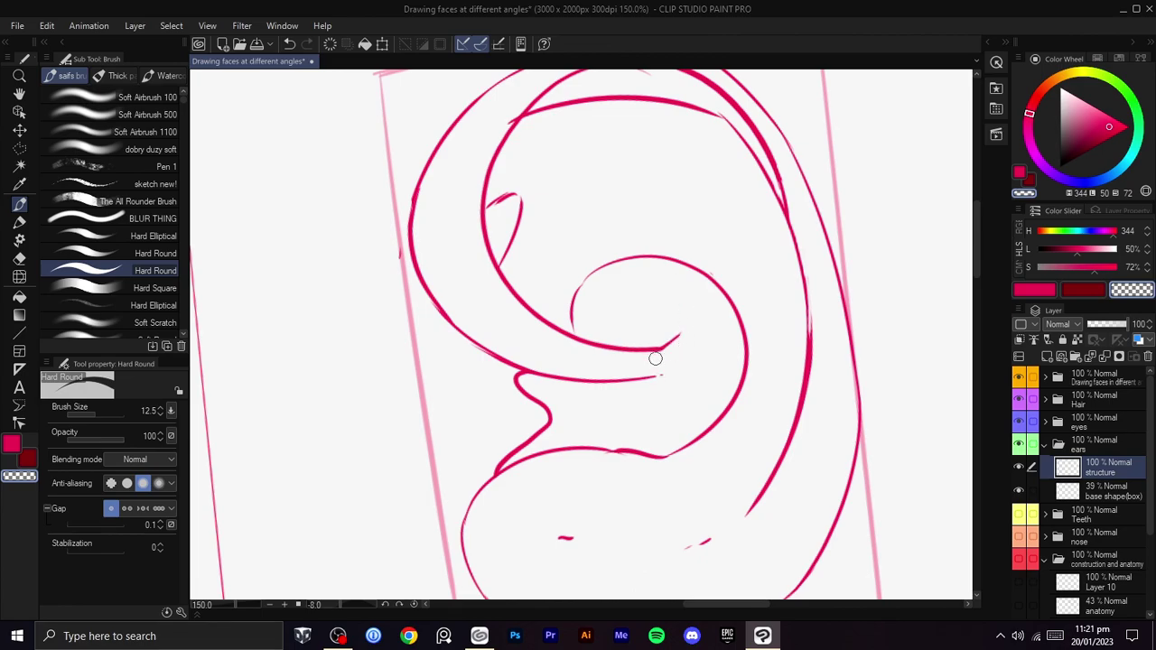
{"action": "key", "text": "c"}
{"action": "key", "text": "ctrl+z"}
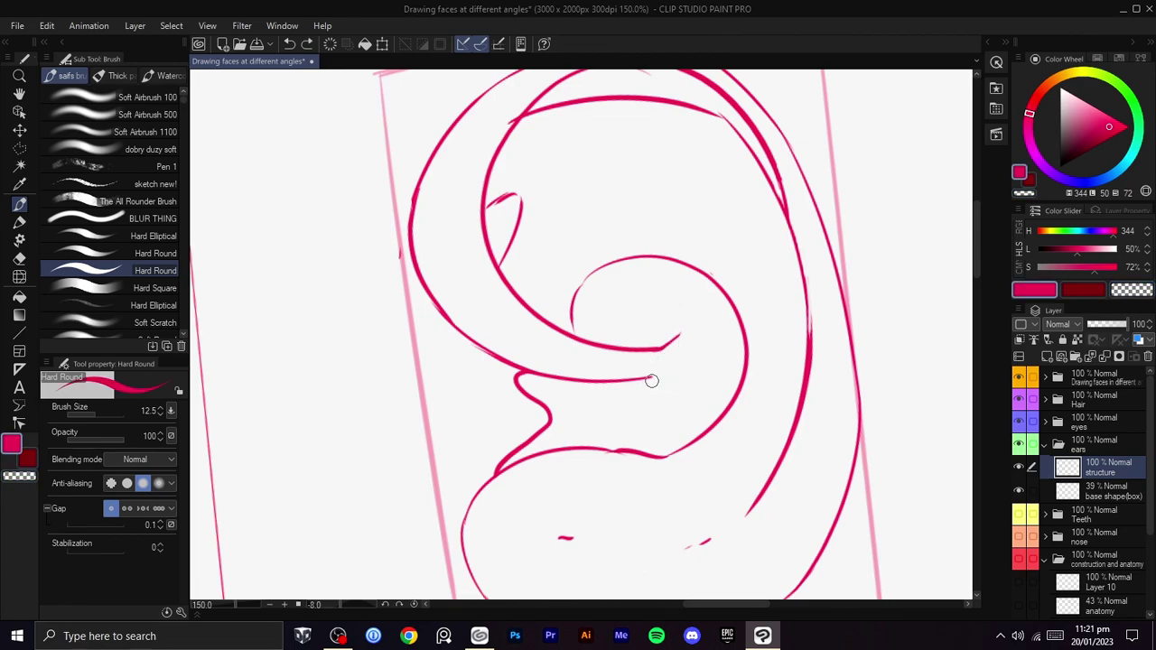
{"action": "left_click_drag", "start_coordinate": [647, 377], "coordinate": [672, 385]}
- Review the whole new ear within its box beside the neighbouring side-view ear
{"action": "scroll", "coordinate": [691, 392], "scroll_direction": "down", "scroll_amount": 3}
{"action": "mouse_move", "coordinate": [767, 394]}
{"action": "left_mouse_down"}
{"action": "mouse_move", "coordinate": [712, 264]}
{"action": "mouse_move", "coordinate": [713, 303]}
{"action": "left_mouse_up"}
{"action": "scroll", "coordinate": [708, 314], "scroll_direction": "down", "scroll_amount": 2}
{"action": "scroll", "coordinate": [691, 314], "scroll_direction": "up", "scroll_amount": 4}
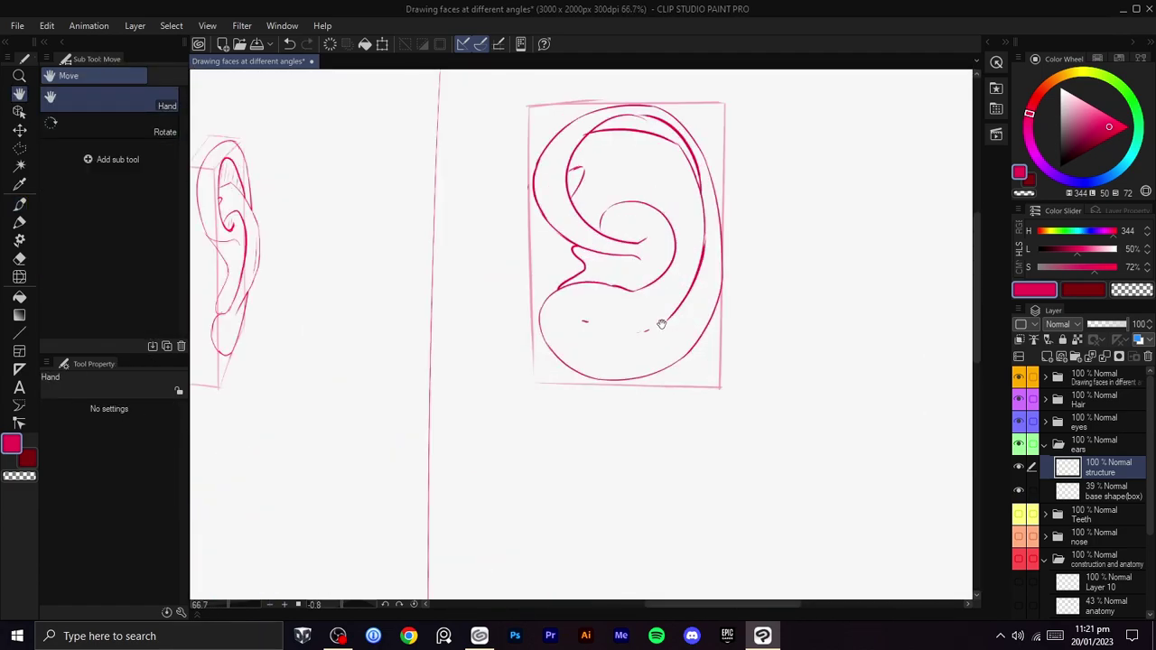
{"action": "left_click_drag", "start_coordinate": [635, 322], "coordinate": [660, 348]}
{"action": "left_click_drag", "start_coordinate": [668, 343], "coordinate": [663, 279]}
{"action": "scroll", "coordinate": [697, 305], "scroll_direction": "down", "scroll_amount": 2}
{"action": "left_click_drag", "start_coordinate": [663, 279], "coordinate": [596, 327]}
{"action": "scroll", "coordinate": [696, 315], "scroll_direction": "up", "scroll_amount": 2}
{"action": "mouse_move", "coordinate": [677, 311]}
{"action": "left_mouse_down"}
{"action": "mouse_move", "coordinate": [719, 276]}
{"action": "mouse_move", "coordinate": [644, 263]}
{"action": "left_mouse_up"}
{"action": "scroll", "coordinate": [763, 267], "scroll_direction": "down", "scroll_amount": 2}
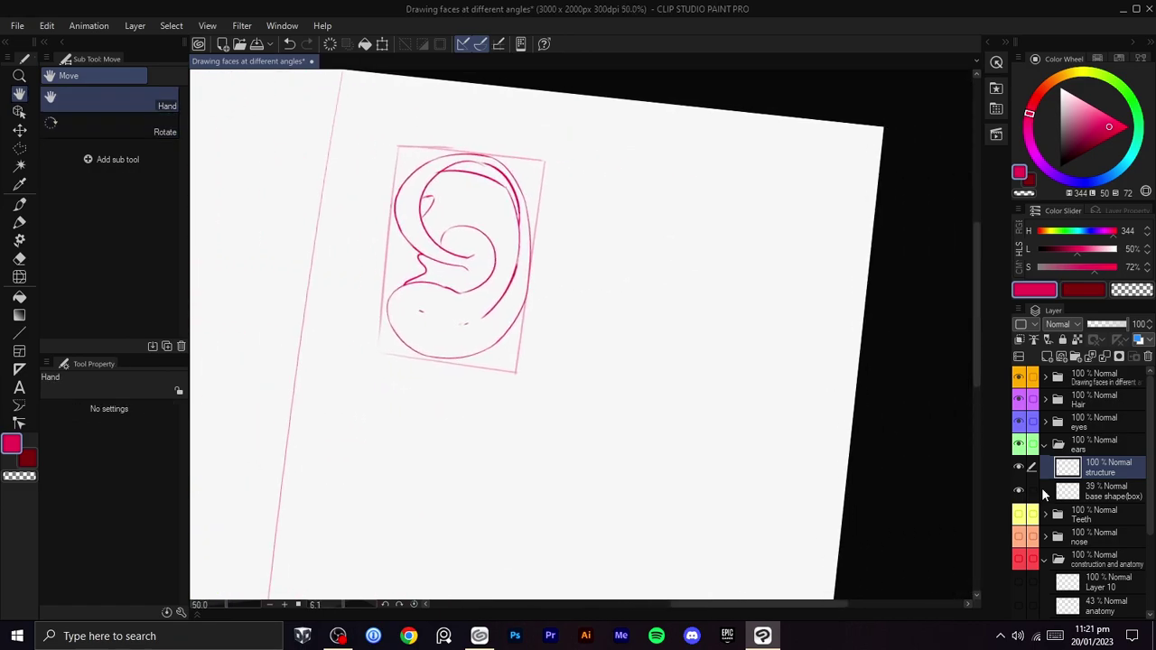
- Draw the thin slanted top face of a new box beside the ear on the base shape(box) layer, redoing strokes
{"action": "left_click", "coordinate": [1098, 497]}
{"action": "left_click_drag", "start_coordinate": [752, 317], "coordinate": [739, 265]}
{"action": "mouse_move", "coordinate": [715, 152]}
{"action": "left_mouse_down"}
{"action": "mouse_move", "coordinate": [603, 225]}
{"action": "mouse_move", "coordinate": [686, 160]}
{"action": "mouse_move", "coordinate": [608, 212]}
{"action": "left_mouse_up"}
{"action": "key", "text": "ctrl+z"}
{"action": "key", "text": "ctrl+z"}
{"action": "left_click_drag", "start_coordinate": [662, 259], "coordinate": [796, 215]}
{"action": "mouse_move", "coordinate": [666, 233]}
{"action": "left_mouse_down"}
{"action": "mouse_move", "coordinate": [770, 202]}
{"action": "mouse_move", "coordinate": [700, 252]}
{"action": "left_mouse_up"}
{"action": "scroll", "coordinate": [738, 222], "scroll_direction": "up", "scroll_amount": 1}
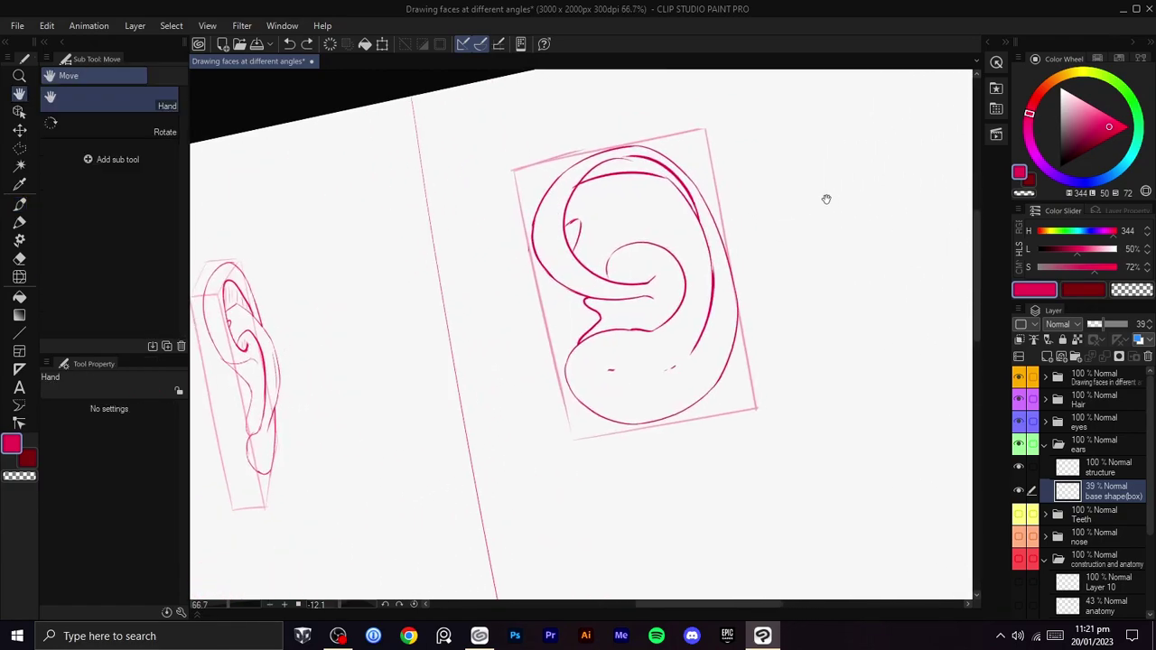
{"action": "left_click_drag", "start_coordinate": [830, 199], "coordinate": [616, 281]}
{"action": "mouse_move", "coordinate": [835, 144]}
{"action": "left_mouse_down"}
{"action": "mouse_move", "coordinate": [713, 238]}
{"action": "mouse_move", "coordinate": [740, 187]}
{"action": "mouse_move", "coordinate": [694, 225]}
{"action": "mouse_move", "coordinate": [731, 152]}
{"action": "mouse_move", "coordinate": [779, 141]}
{"action": "mouse_move", "coordinate": [638, 223]}
{"action": "mouse_move", "coordinate": [800, 134]}
{"action": "mouse_move", "coordinate": [763, 137]}
{"action": "mouse_move", "coordinate": [647, 218]}
{"action": "left_mouse_up"}
{"action": "key", "text": "ctrl+z"}
{"action": "key", "text": "ctrl+z"}
{"action": "key", "text": "ctrl+z"}
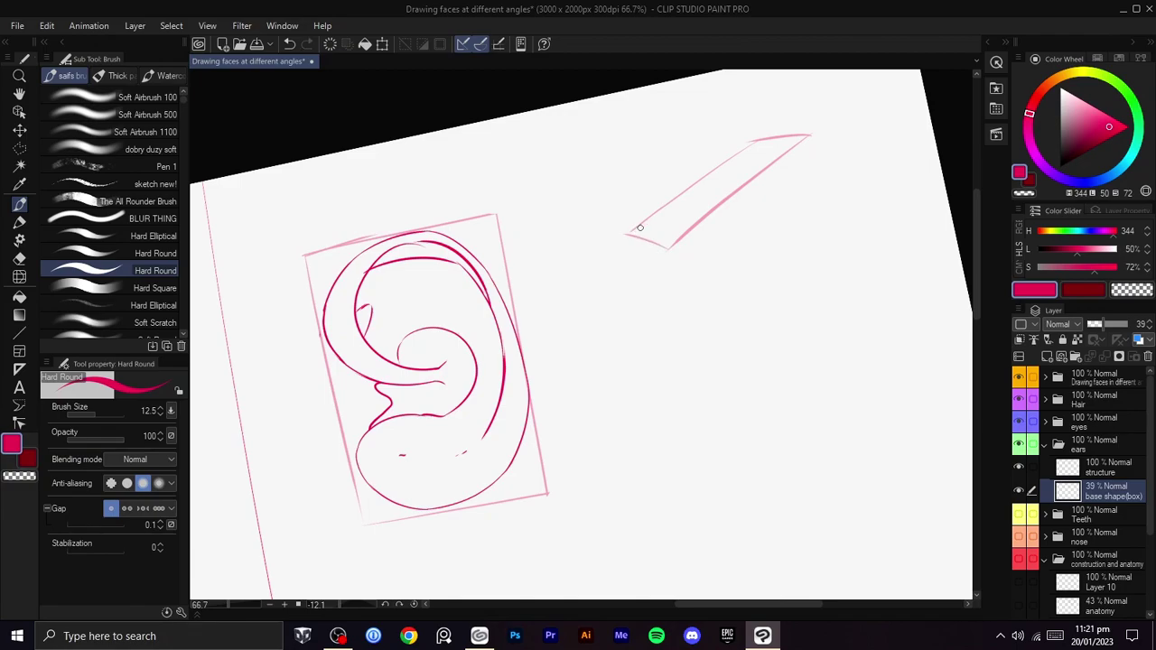
- Draw the new box's long side edge down from the top face's outer corner, redoing the stroke once
{"action": "left_click_drag", "start_coordinate": [749, 298], "coordinate": [736, 397], "text": "shift"}
{"action": "left_click_drag", "start_coordinate": [707, 449], "coordinate": [634, 264]}
{"action": "left_click_drag", "start_coordinate": [843, 168], "coordinate": [832, 305], "text": "shift"}
{"action": "left_click_drag", "start_coordinate": [888, 262], "coordinate": [635, 388]}
{"action": "key", "text": "ctrl+z"}
{"action": "left_click_drag", "start_coordinate": [883, 260], "coordinate": [632, 406]}
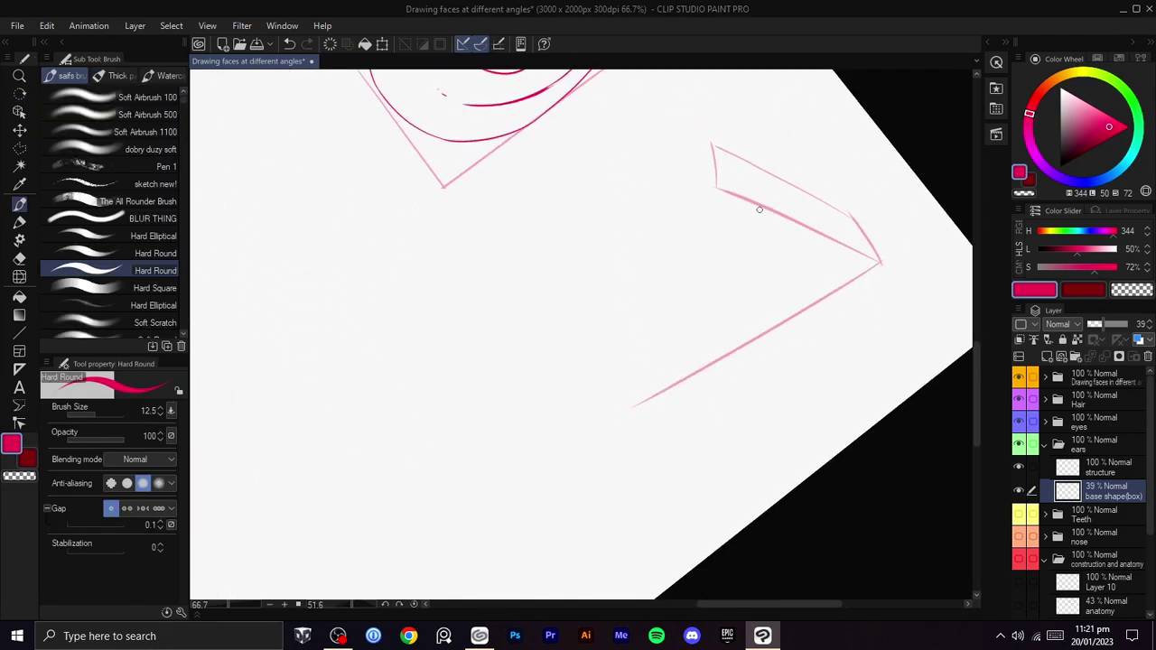
- Draw the box front face's second long edge down from the top face's inner corner, redoing the stroke twice
{"action": "left_click_drag", "start_coordinate": [708, 192], "coordinate": [557, 303]}
{"action": "key", "text": "ctrl+z"}
{"action": "left_click_drag", "start_coordinate": [679, 211], "coordinate": [511, 332]}
{"action": "key", "text": "ctrl+z"}
{"action": "left_click_drag", "start_coordinate": [714, 186], "coordinate": [473, 355]}
- Close the box's front face with a straight bottom edge joining its two long side edges
{"action": "key", "text": "shift+space"}
{"action": "left_click_drag", "start_coordinate": [707, 417], "coordinate": [717, 261]}
{"action": "mouse_move", "coordinate": [532, 440]}
{"action": "left_mouse_down"}
{"action": "mouse_move", "coordinate": [671, 315]}
{"action": "mouse_move", "coordinate": [541, 424]}
{"action": "left_mouse_up"}
{"action": "key", "text": "ctrl+z"}
{"action": "key", "text": "ctrl+z"}
{"action": "left_click_drag", "start_coordinate": [672, 327], "coordinate": [549, 429]}
{"action": "key", "text": "shift+space"}
{"action": "mouse_move", "coordinate": [652, 367]}
{"action": "left_mouse_down"}
{"action": "mouse_move", "coordinate": [650, 516]}
{"action": "mouse_move", "coordinate": [542, 511]}
{"action": "left_mouse_up"}
- Draw the narrow side face's back long edge from the top face's rear corner and close its short lower end
{"action": "key", "text": "space"}
{"action": "left_click_drag", "start_coordinate": [544, 469], "coordinate": [567, 541]}
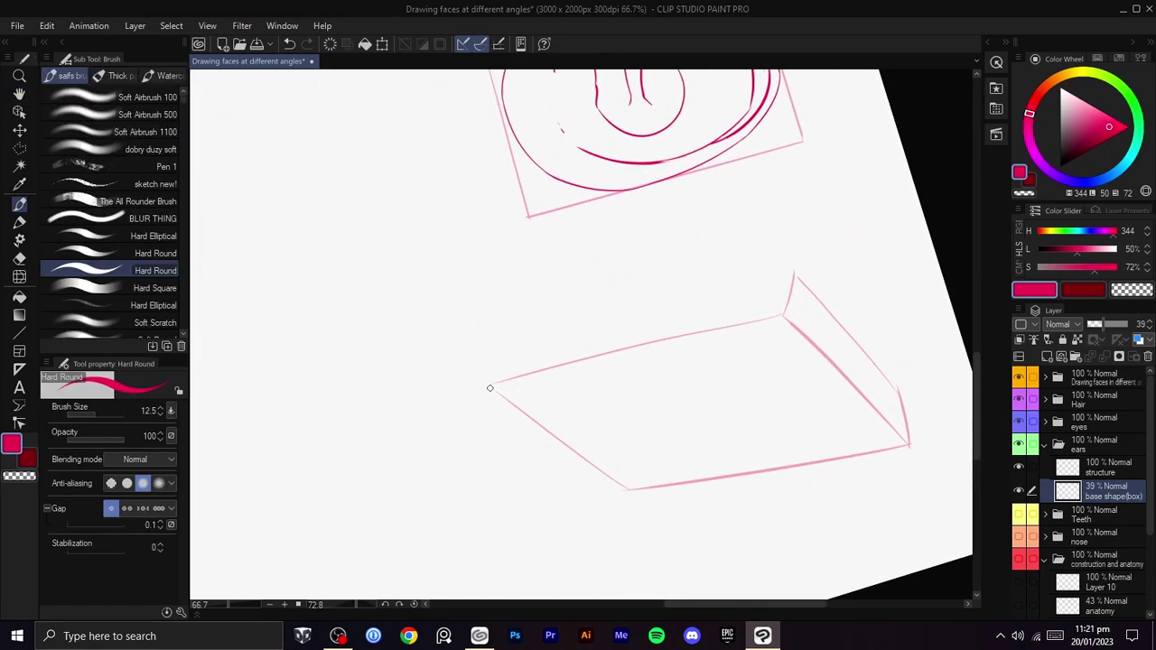
{"action": "left_click_drag", "start_coordinate": [798, 272], "coordinate": [478, 370]}
{"action": "key", "text": "ctrl+z"}
{"action": "mouse_move", "coordinate": [800, 279]}
{"action": "left_mouse_down"}
{"action": "mouse_move", "coordinate": [483, 346]}
{"action": "mouse_move", "coordinate": [786, 276]}
{"action": "mouse_move", "coordinate": [504, 350]}
{"action": "left_mouse_up"}
{"action": "key", "text": "ctrl+z"}
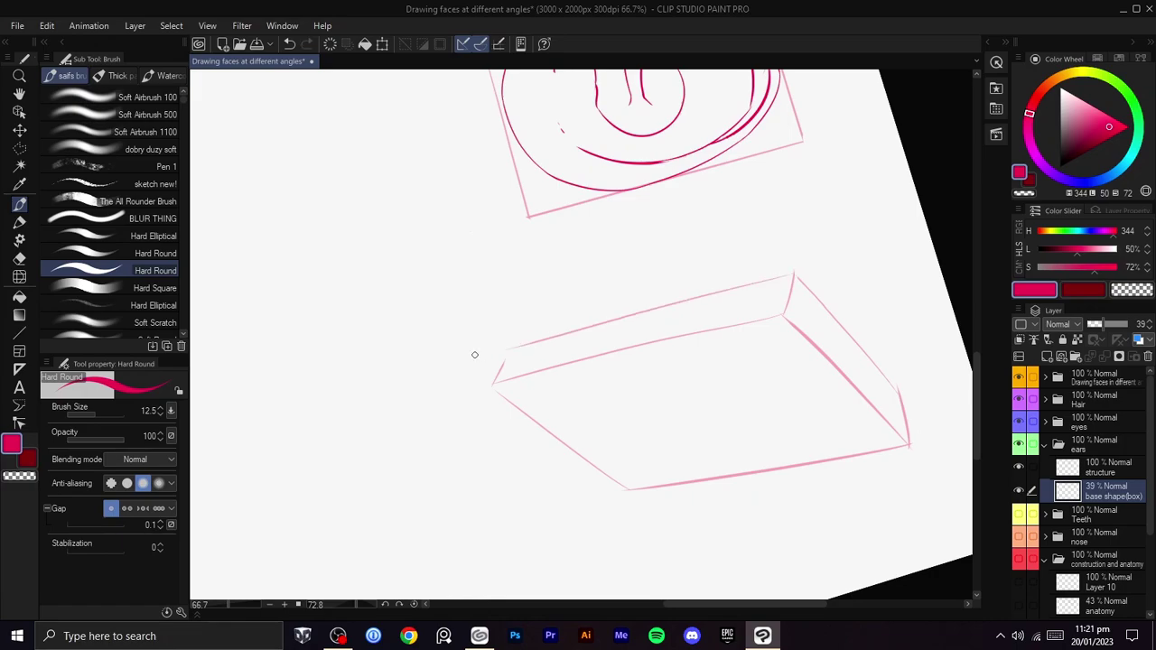
- Make the structure layer in the ears folder active for drawing inside the new box
{"action": "key", "text": "shift+space"}
{"action": "left_click_drag", "start_coordinate": [693, 392], "coordinate": [640, 266]}
{"action": "key", "text": "space"}
{"action": "left_click", "coordinate": [1091, 467]}
{"action": "left_click_drag", "start_coordinate": [683, 431], "coordinate": [686, 435]}
{"action": "key", "text": "ctrl+plus"}
{"action": "mouse_move", "coordinate": [746, 402]}
{"action": "left_mouse_down"}
{"action": "mouse_move", "coordinate": [795, 459]}
{"action": "mouse_move", "coordinate": [774, 544]}
{"action": "left_mouse_up"}
{"action": "key", "text": "shift+space"}
{"action": "key", "text": "space"}
{"action": "mouse_move", "coordinate": [797, 427]}
{"action": "left_mouse_down"}
{"action": "mouse_move", "coordinate": [782, 462]}
{"action": "mouse_move", "coordinate": [789, 372]}
{"action": "left_mouse_up"}
{"action": "key", "text": "space"}
{"action": "left_click_drag", "start_coordinate": [666, 245], "coordinate": [662, 285]}
{"action": "left_click_drag", "start_coordinate": [579, 395], "coordinate": [581, 186]}
{"action": "key", "text": "ctrl+z"}
{"action": "left_click_drag", "start_coordinate": [582, 382], "coordinate": [535, 158]}
{"action": "key", "text": "ctrl+z"}
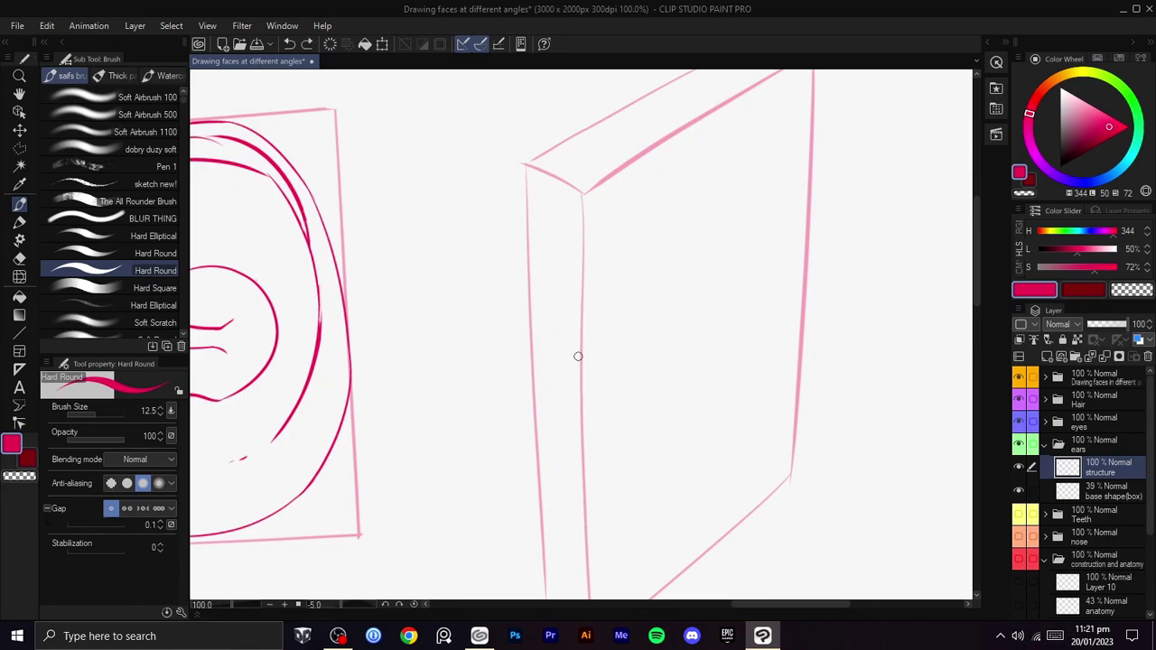
{"action": "left_click_drag", "start_coordinate": [548, 320], "coordinate": [579, 167]}
{"action": "key", "text": "ctrl+z"}
{"action": "left_click_drag", "start_coordinate": [568, 354], "coordinate": [571, 176]}
{"action": "key", "text": "ctrl+z"}
- Draw the ear's upper outline as an arc from the box's inner long edge around the narrow side and top face
{"action": "mouse_move", "coordinate": [562, 335]}
{"action": "left_mouse_down"}
{"action": "mouse_move", "coordinate": [532, 163]}
{"action": "mouse_move", "coordinate": [536, 259]}
{"action": "mouse_move", "coordinate": [552, 181]}
{"action": "mouse_move", "coordinate": [675, 90]}
{"action": "left_mouse_up"}
{"action": "key", "text": "ctrl+z"}
{"action": "left_click_drag", "start_coordinate": [645, 136], "coordinate": [642, 222]}
{"action": "key", "text": "ctrl+z"}
{"action": "mouse_move", "coordinate": [575, 458]}
{"action": "left_mouse_down"}
{"action": "mouse_move", "coordinate": [526, 371]}
{"action": "mouse_move", "coordinate": [567, 244]}
{"action": "mouse_move", "coordinate": [611, 211]}
{"action": "mouse_move", "coordinate": [712, 175]}
{"action": "left_mouse_up"}
{"action": "key", "text": "ctrl+z"}
{"action": "left_click_drag", "start_coordinate": [549, 272], "coordinate": [745, 176]}
{"action": "key", "text": "ctrl+z"}
{"action": "mouse_move", "coordinate": [554, 262]}
{"action": "left_mouse_down"}
{"action": "mouse_move", "coordinate": [756, 161]}
{"action": "mouse_move", "coordinate": [666, 142]}
{"action": "mouse_move", "coordinate": [627, 335]}
{"action": "mouse_move", "coordinate": [684, 227]}
{"action": "left_mouse_up"}
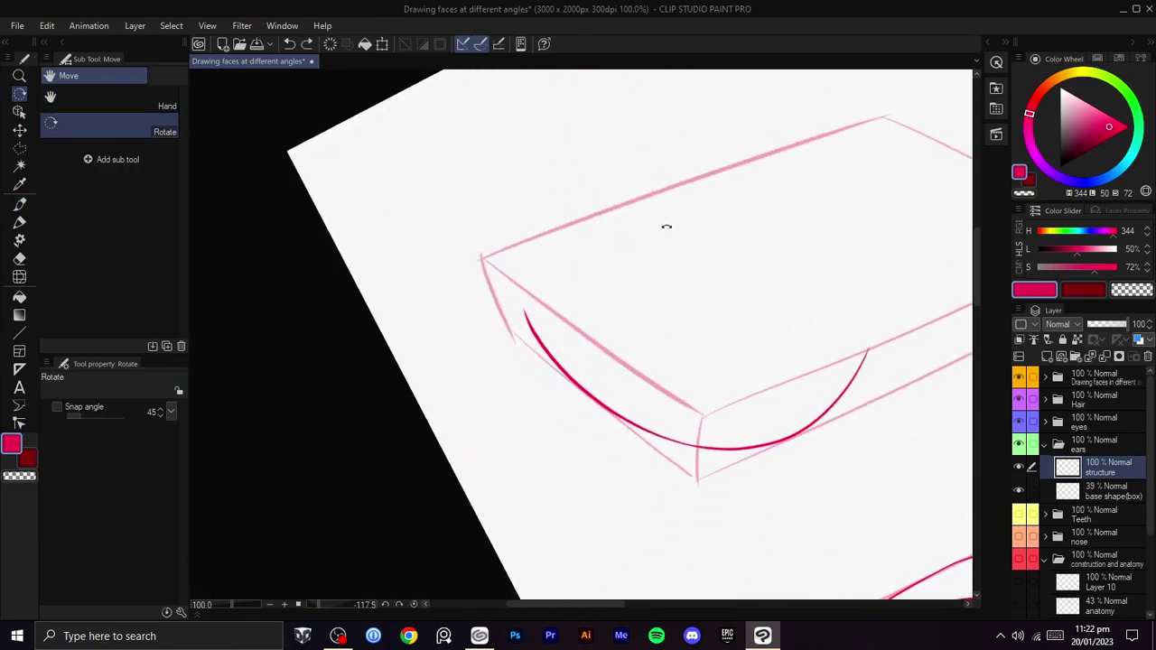
- Erase the arc's stray tip and continue the ear outline in a rounded curve along the front face's outer edge
{"action": "left_click_drag", "start_coordinate": [566, 375], "coordinate": [589, 215]}
{"action": "key", "text": "ctrl+z"}
{"action": "key", "text": "c"}
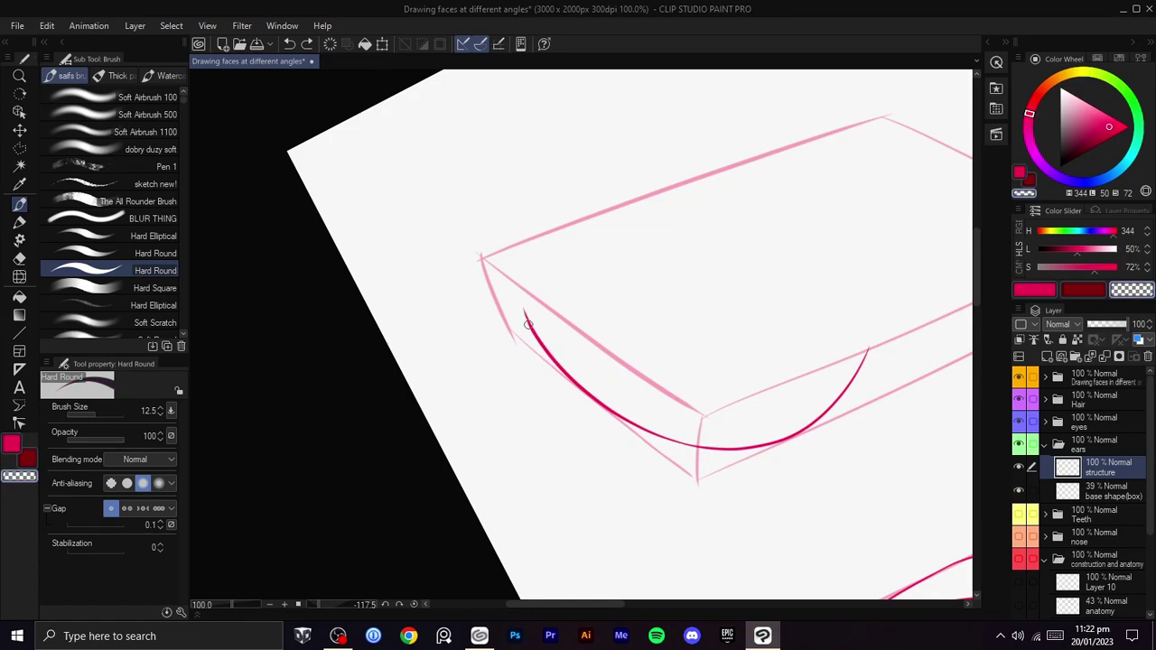
{"action": "key", "text": "c"}
{"action": "mouse_move", "coordinate": [557, 365]}
{"action": "left_mouse_down"}
{"action": "mouse_move", "coordinate": [564, 266]}
{"action": "mouse_move", "coordinate": [654, 207]}
{"action": "mouse_move", "coordinate": [829, 150]}
{"action": "left_mouse_up"}
{"action": "key", "text": "c"}
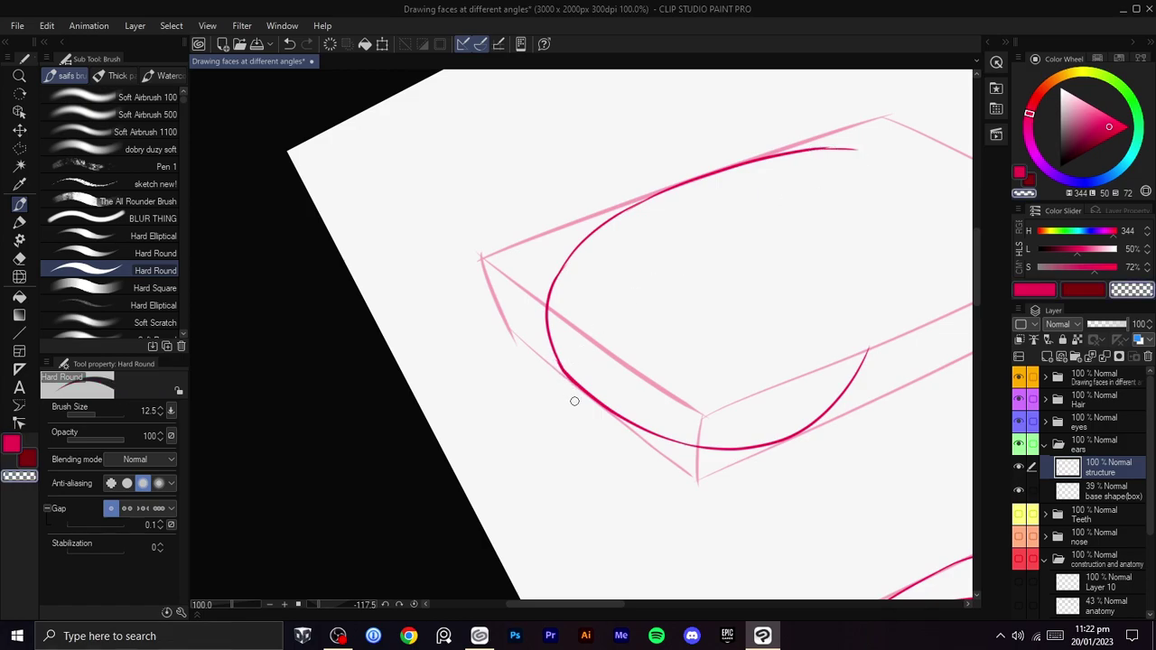
- Tidy the end of the outer outline and extend it towards the lower end of the box
{"action": "key", "text": "shift+space"}
{"action": "mouse_move", "coordinate": [638, 388]}
{"action": "left_mouse_down"}
{"action": "mouse_move", "coordinate": [737, 325]}
{"action": "mouse_move", "coordinate": [597, 205]}
{"action": "left_mouse_up"}
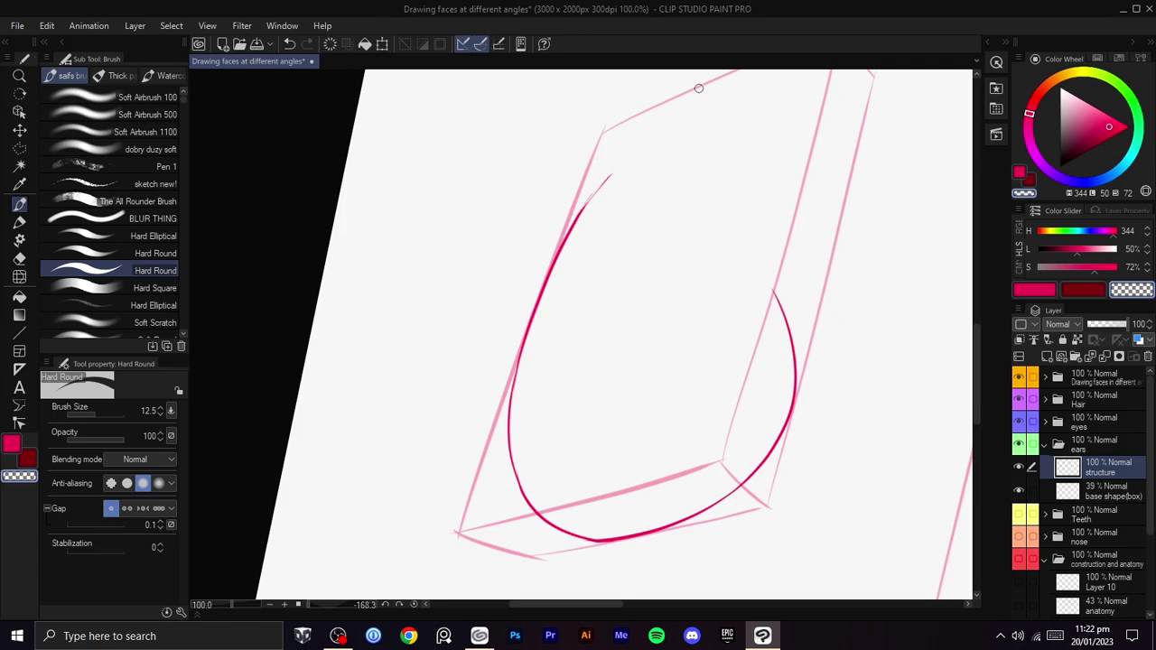
{"action": "key", "text": "space"}
{"action": "left_click_drag", "start_coordinate": [698, 88], "coordinate": [648, 192]}
{"action": "key", "text": "c"}
{"action": "left_click_drag", "start_coordinate": [530, 322], "coordinate": [632, 209]}
{"action": "key", "text": "ctrl+z"}
{"action": "mouse_move", "coordinate": [529, 321]}
{"action": "left_mouse_down"}
{"action": "mouse_move", "coordinate": [718, 170]}
{"action": "mouse_move", "coordinate": [761, 172]}
{"action": "mouse_move", "coordinate": [761, 268]}
{"action": "mouse_move", "coordinate": [461, 201]}
{"action": "mouse_move", "coordinate": [699, 279]}
{"action": "mouse_move", "coordinate": [668, 298]}
{"action": "left_mouse_up"}
- Curl the outline's lower end into a small open hook for the earlobe, redoing the stroke
{"action": "key", "text": "shift+space"}
{"action": "mouse_move", "coordinate": [587, 355]}
{"action": "left_mouse_down"}
{"action": "mouse_move", "coordinate": [587, 219]}
{"action": "mouse_move", "coordinate": [610, 210]}
{"action": "mouse_move", "coordinate": [583, 267]}
{"action": "left_mouse_up"}
{"action": "key", "text": "ctrl+z"}
{"action": "key", "text": "ctrl+z"}
{"action": "left_click_drag", "start_coordinate": [596, 360], "coordinate": [595, 272]}
{"action": "key", "text": "ctrl+z"}
{"action": "left_click_drag", "start_coordinate": [592, 356], "coordinate": [578, 278]}
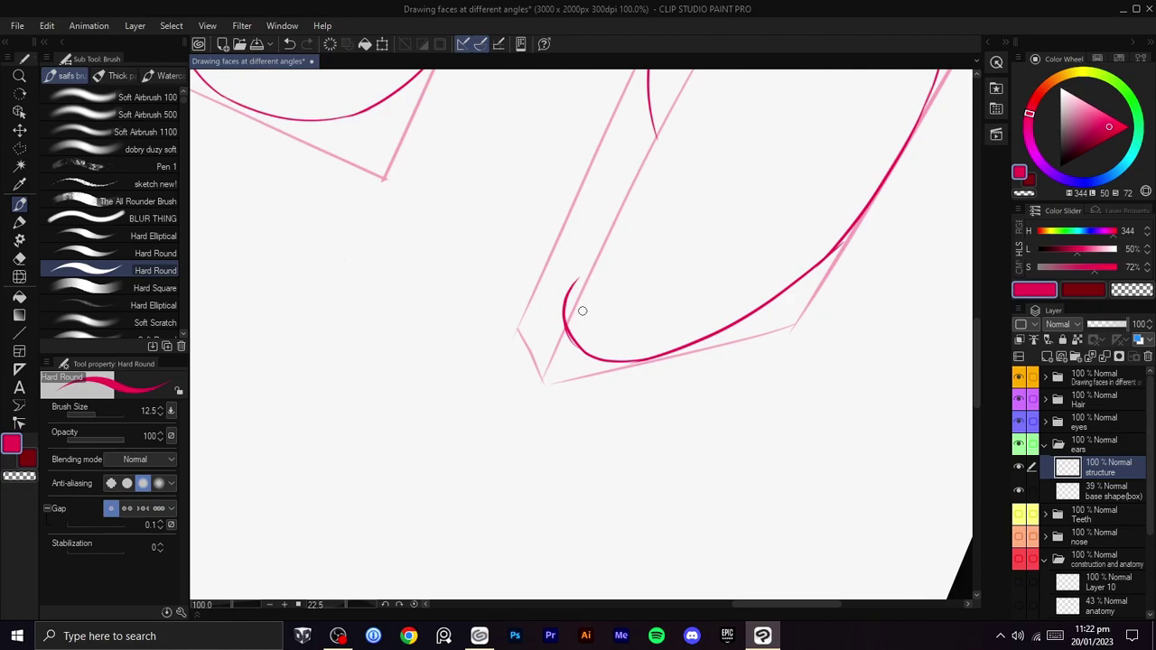
{"action": "key", "text": "shift+space"}
{"action": "mouse_move", "coordinate": [673, 256]}
{"action": "left_mouse_down"}
{"action": "mouse_move", "coordinate": [642, 382]}
{"action": "mouse_move", "coordinate": [686, 276]}
{"action": "mouse_move", "coordinate": [582, 264]}
{"action": "left_mouse_up"}
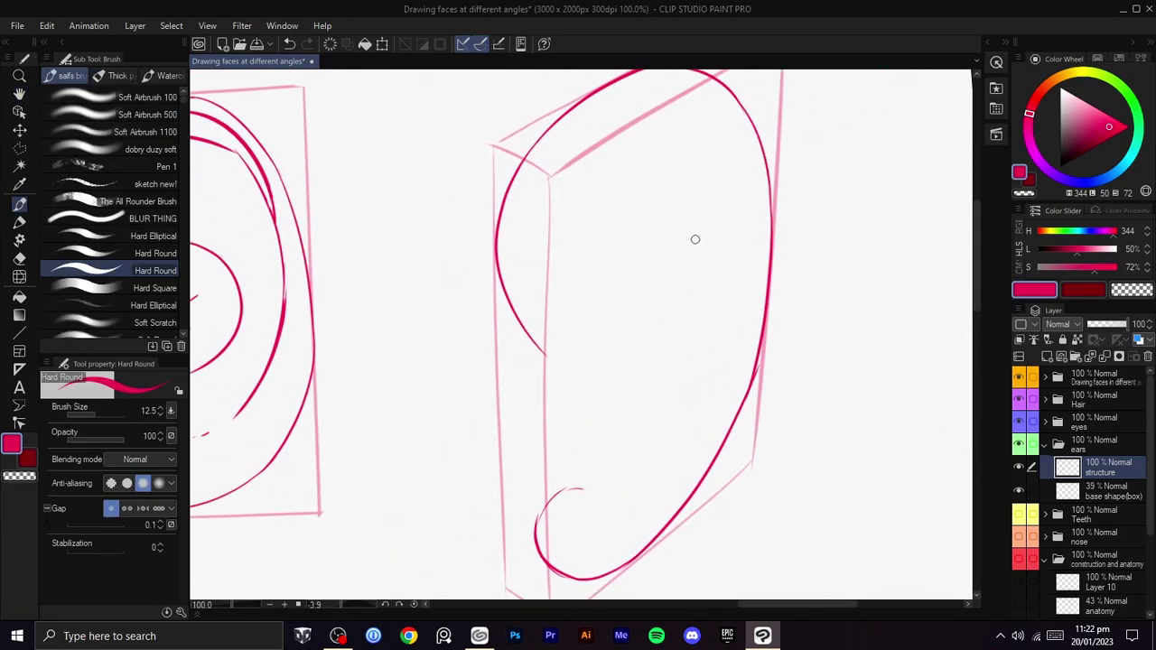
{"action": "mouse_move", "coordinate": [694, 150]}
{"action": "left_mouse_down"}
{"action": "mouse_move", "coordinate": [622, 302]}
{"action": "mouse_move", "coordinate": [706, 224]}
{"action": "left_mouse_up"}
{"action": "key", "text": "ctrl+z"}
{"action": "mouse_move", "coordinate": [681, 172]}
{"action": "left_mouse_down"}
{"action": "mouse_move", "coordinate": [591, 244]}
{"action": "mouse_move", "coordinate": [675, 146]}
{"action": "mouse_move", "coordinate": [676, 170]}
{"action": "left_mouse_up"}
{"action": "key", "text": "ctrl+z"}
{"action": "key", "text": "ctrl+z"}
- Examine the inner curves of the neighbouring boxed ear, tracing them with trial strokes and undoing these
{"action": "key", "text": "shift+space"}
{"action": "mouse_move", "coordinate": [746, 362]}
{"action": "left_mouse_down"}
{"action": "mouse_move", "coordinate": [489, 242]}
{"action": "mouse_move", "coordinate": [645, 254]}
{"action": "left_mouse_up"}
{"action": "key", "text": "shift+space"}
{"action": "left_click_drag", "start_coordinate": [764, 289], "coordinate": [761, 207]}
{"action": "key", "text": "space"}
{"action": "mouse_move", "coordinate": [722, 285]}
{"action": "left_mouse_down"}
{"action": "mouse_move", "coordinate": [475, 199]}
{"action": "mouse_move", "coordinate": [665, 172]}
{"action": "left_mouse_up"}
{"action": "mouse_move", "coordinate": [766, 335]}
{"action": "left_mouse_down"}
{"action": "mouse_move", "coordinate": [678, 250]}
{"action": "mouse_move", "coordinate": [669, 307]}
{"action": "mouse_move", "coordinate": [606, 181]}
{"action": "left_mouse_up"}
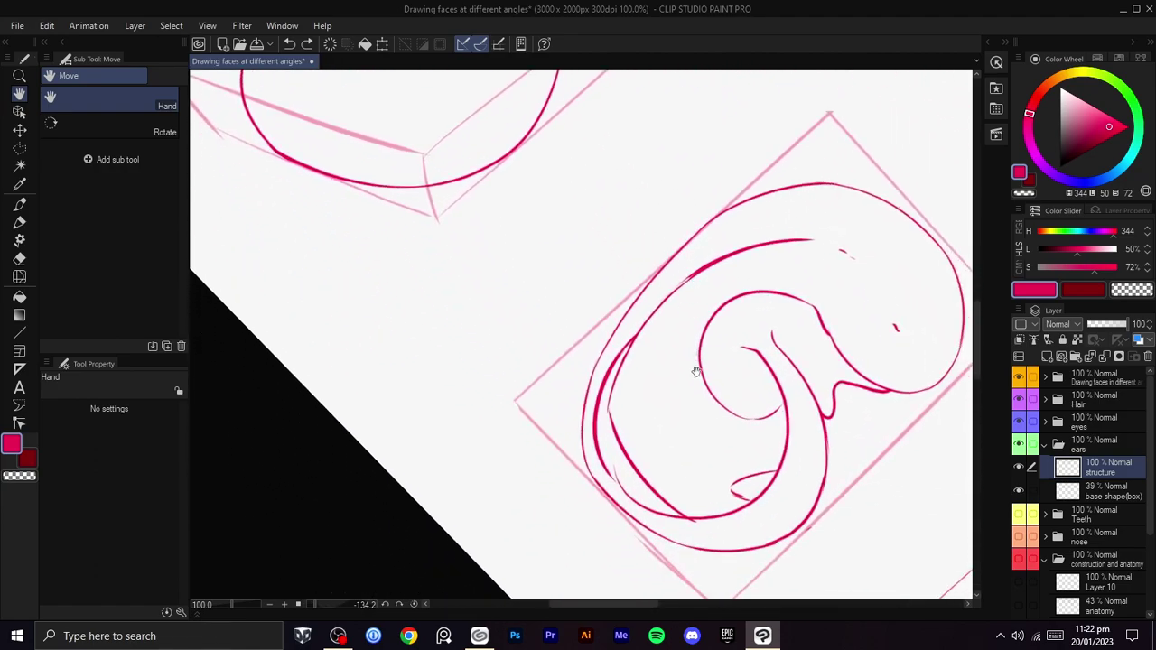
{"action": "mouse_move", "coordinate": [677, 322]}
{"action": "left_mouse_down"}
{"action": "mouse_move", "coordinate": [728, 334]}
{"action": "mouse_move", "coordinate": [644, 334]}
{"action": "mouse_move", "coordinate": [671, 403]}
{"action": "left_mouse_up"}
{"action": "key", "text": "ctrl+z"}
{"action": "key", "text": "ctrl+z"}
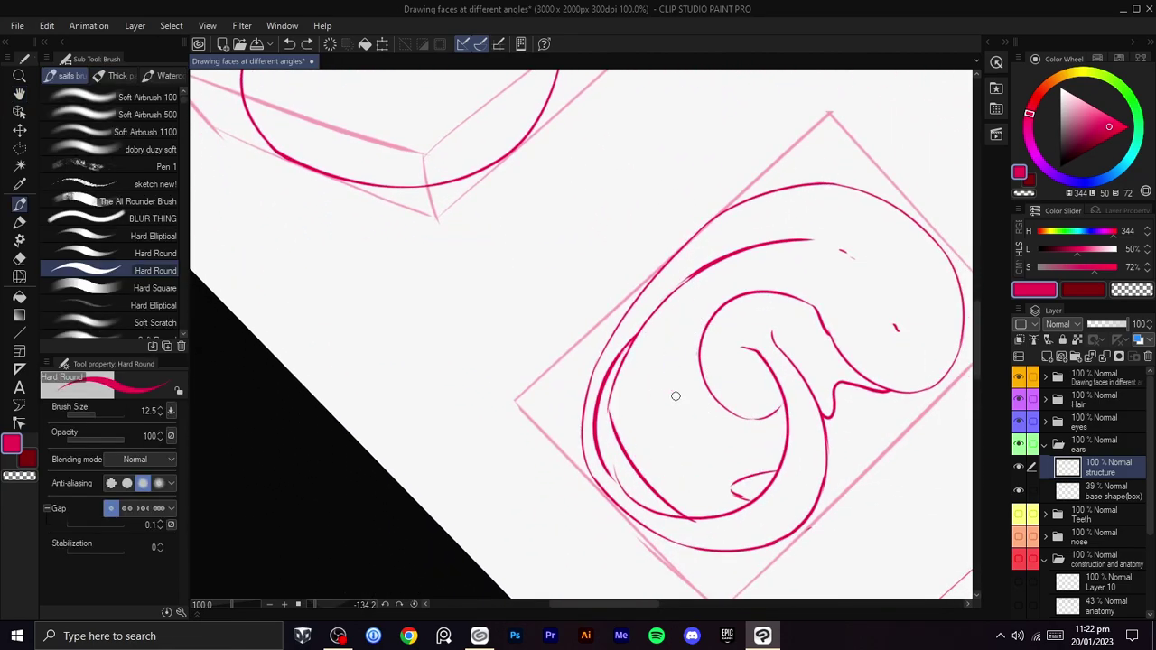
{"action": "key", "text": "x"}
{"action": "mouse_move", "coordinate": [681, 347]}
{"action": "left_mouse_down"}
{"action": "mouse_move", "coordinate": [663, 330]}
{"action": "mouse_move", "coordinate": [632, 357]}
{"action": "mouse_move", "coordinate": [768, 361]}
{"action": "left_mouse_up"}
{"action": "key", "text": "ctrl+z"}
{"action": "key", "text": "ctrl+z"}
{"action": "key", "text": "x"}
- Draw a closed round loop inside the upper part of the new ear, redoing it several times
{"action": "left_click_drag", "start_coordinate": [568, 331], "coordinate": [740, 415]}
{"action": "left_click_drag", "start_coordinate": [626, 167], "coordinate": [623, 316]}
{"action": "key", "text": "ctrl+z"}
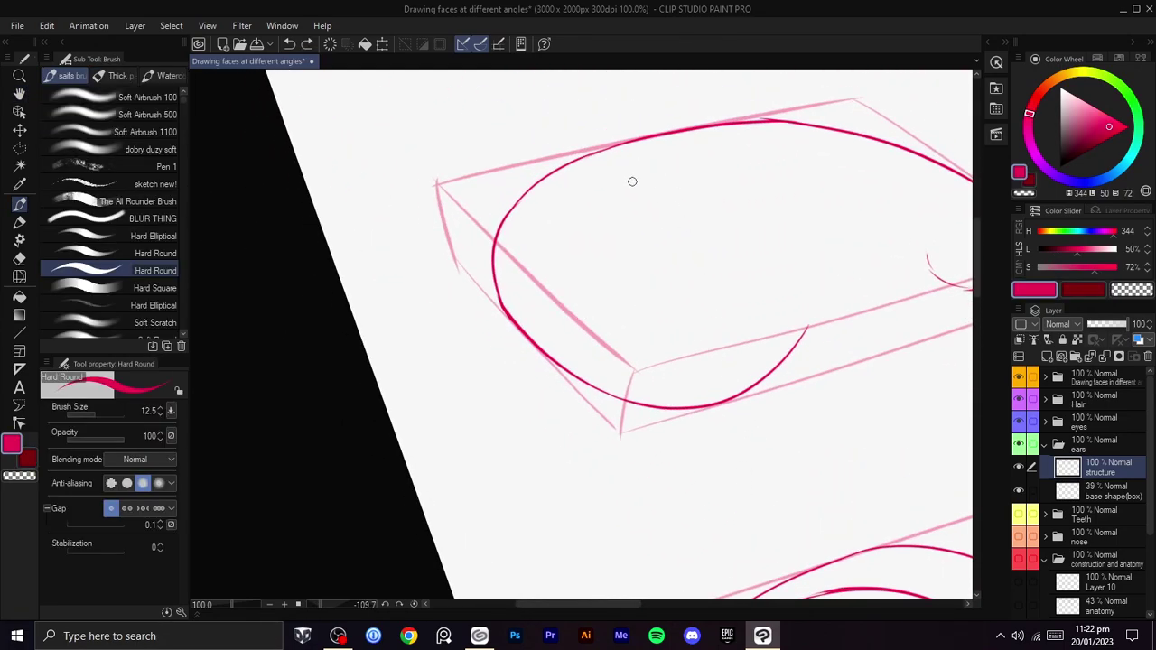
{"action": "mouse_move", "coordinate": [597, 172]}
{"action": "left_mouse_down"}
{"action": "mouse_move", "coordinate": [596, 348]}
{"action": "mouse_move", "coordinate": [622, 179]}
{"action": "mouse_move", "coordinate": [696, 457]}
{"action": "mouse_move", "coordinate": [659, 297]}
{"action": "left_mouse_up"}
{"action": "key", "text": "shift+space"}
{"action": "key", "text": "ctrl+z"}
{"action": "mouse_move", "coordinate": [606, 223]}
{"action": "left_mouse_down"}
{"action": "mouse_move", "coordinate": [576, 240]}
{"action": "mouse_move", "coordinate": [642, 233]}
{"action": "mouse_move", "coordinate": [604, 230]}
{"action": "mouse_move", "coordinate": [692, 310]}
{"action": "mouse_move", "coordinate": [656, 262]}
{"action": "left_mouse_up"}
{"action": "key", "text": "ctrl+z"}
- Enclose the round inner loop in a polyline selection
{"action": "key", "text": "m"}
{"action": "left_click", "coordinate": [688, 207]}
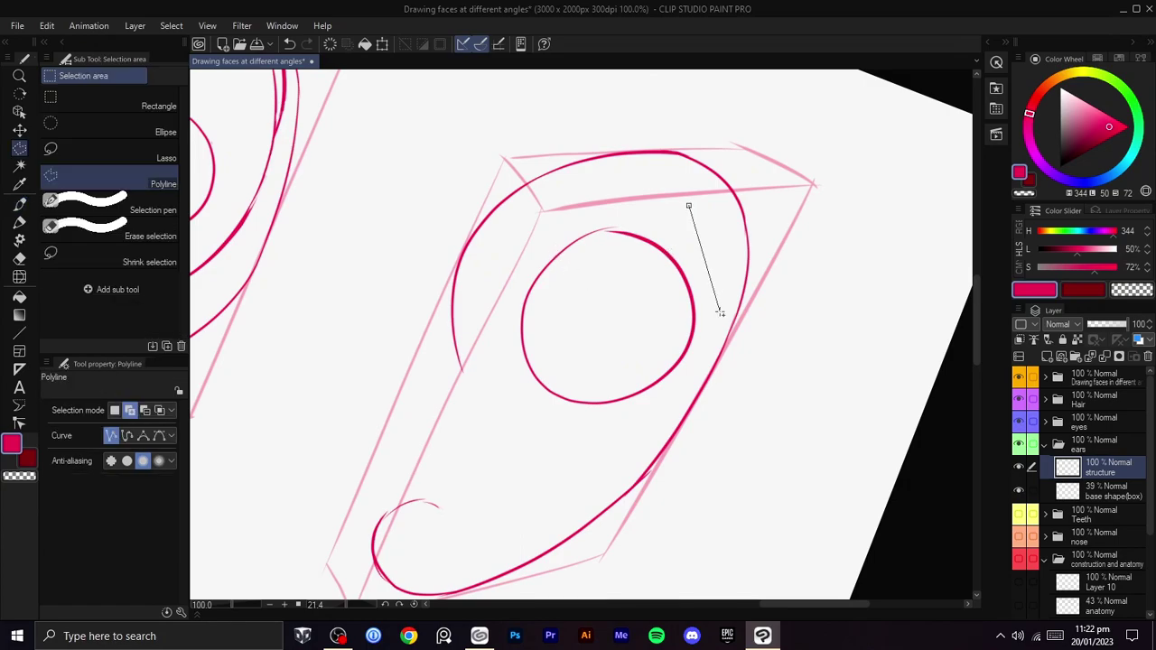
{"action": "left_click", "coordinate": [582, 446]}
{"action": "left_click", "coordinate": [513, 407]}
{"action": "left_click", "coordinate": [496, 282]}
{"action": "left_click", "coordinate": [533, 235]}
{"action": "left_click", "coordinate": [576, 203]}
{"action": "left_click", "coordinate": [688, 206]}
- Transform the loop into a tilted oval near the outer outline, scaled 100 by 123 and rotated -20.7, and deselect it
{"action": "key", "text": "ctrl+t"}
{"action": "left_click_drag", "start_coordinate": [680, 313], "coordinate": [723, 280]}
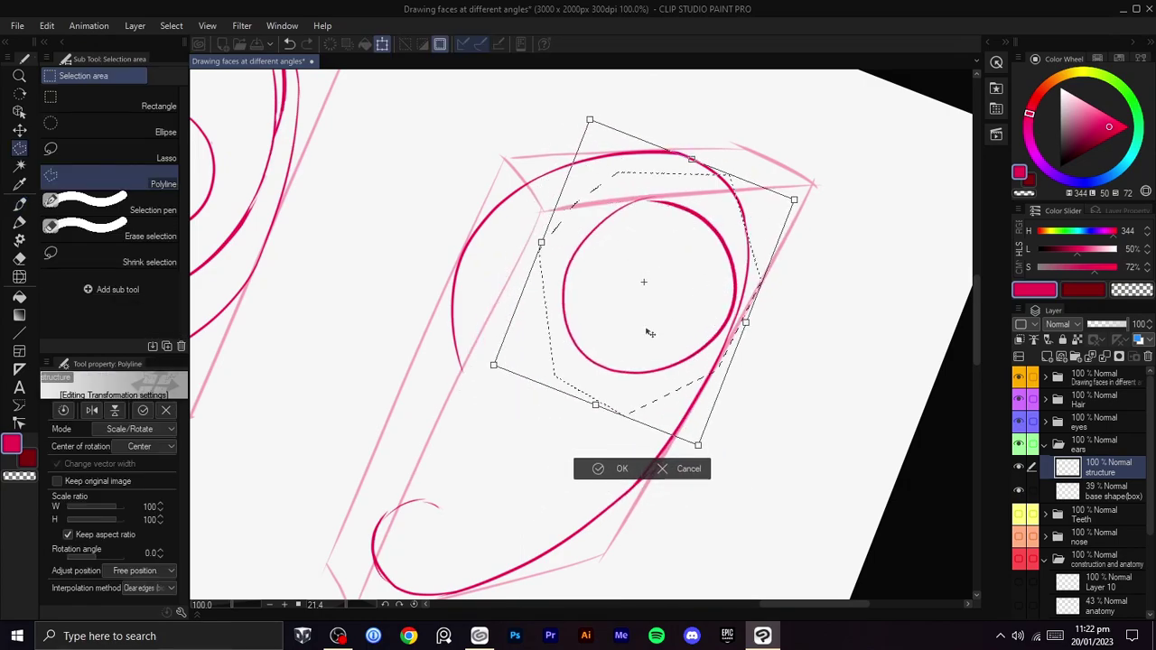
{"action": "left_click_drag", "start_coordinate": [485, 363], "coordinate": [457, 444]}
{"action": "left_click_drag", "start_coordinate": [745, 324], "coordinate": [688, 341]}
{"action": "left_click_drag", "start_coordinate": [457, 447], "coordinate": [477, 445]}
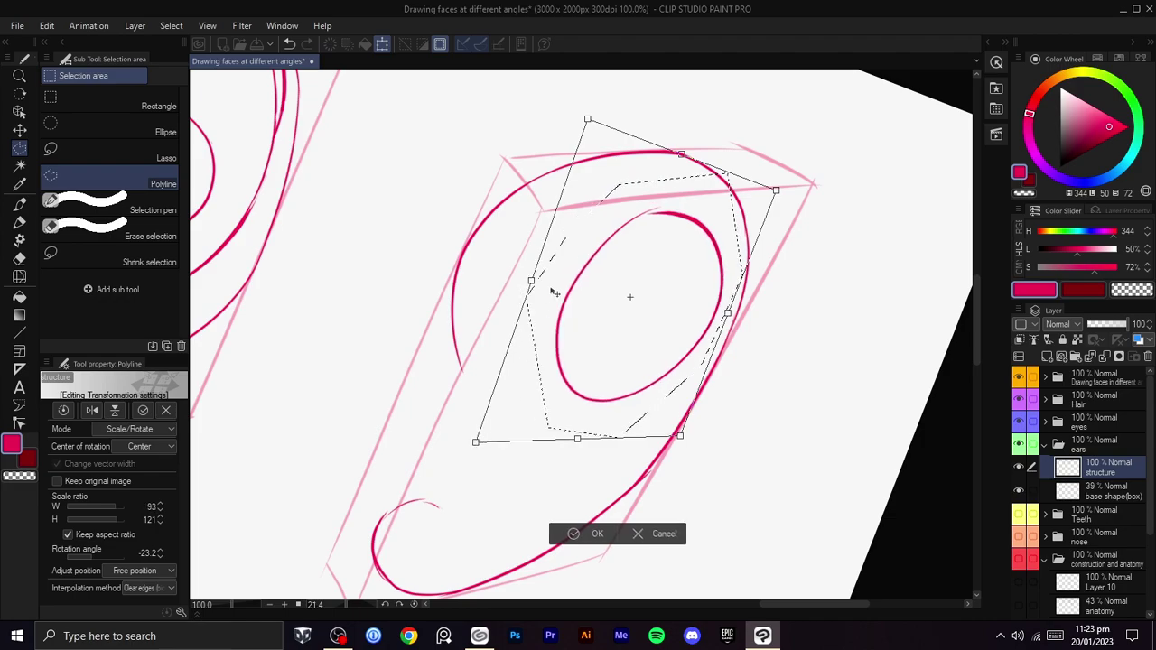
{"action": "left_click_drag", "start_coordinate": [531, 281], "coordinate": [515, 272]}
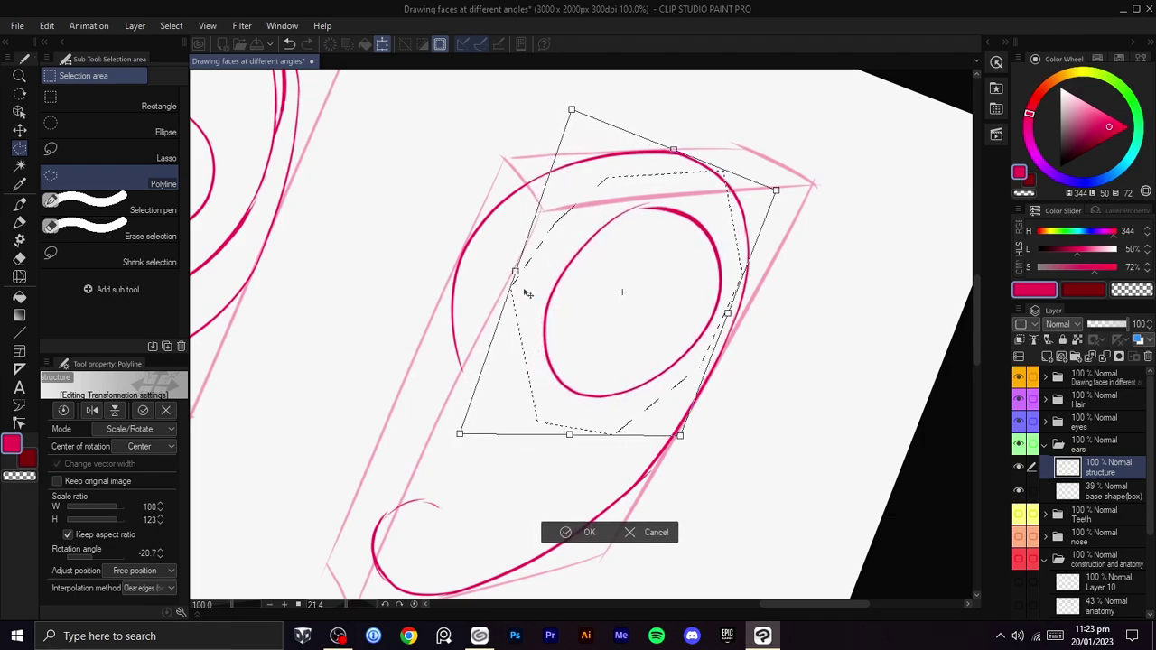
{"action": "left_click", "coordinate": [585, 532]}
{"action": "key", "text": "ctrl+d"}
- Draw the helix curving inward from the upper outline beneath the oval loop, redoing the stroke once
{"action": "mouse_move", "coordinate": [760, 411]}
{"action": "left_mouse_down"}
{"action": "mouse_move", "coordinate": [697, 449]}
{"action": "mouse_move", "coordinate": [731, 468]}
{"action": "left_mouse_up"}
{"action": "key", "text": "b"}
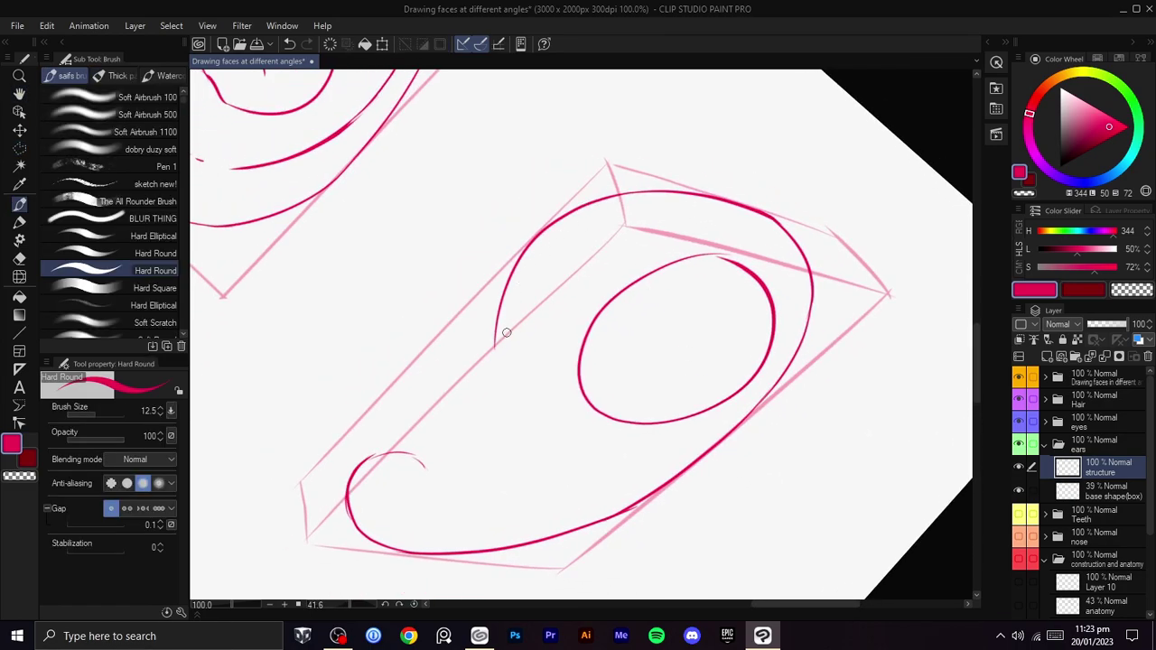
{"action": "left_click_drag", "start_coordinate": [502, 307], "coordinate": [549, 402]}
{"action": "key", "text": "ctrl+z"}
{"action": "left_click_drag", "start_coordinate": [510, 280], "coordinate": [568, 432]}
- Hook the end of the inward helix curve up to meet the oval loop, redoing the stroke once
{"action": "key", "text": "r"}
{"action": "left_click_drag", "start_coordinate": [729, 354], "coordinate": [646, 182]}
{"action": "key", "text": "b"}
{"action": "left_click_drag", "start_coordinate": [668, 381], "coordinate": [681, 318]}
{"action": "key", "text": "ctrl+z"}
{"action": "left_click_drag", "start_coordinate": [668, 380], "coordinate": [683, 326]}
{"action": "key", "text": "c"}
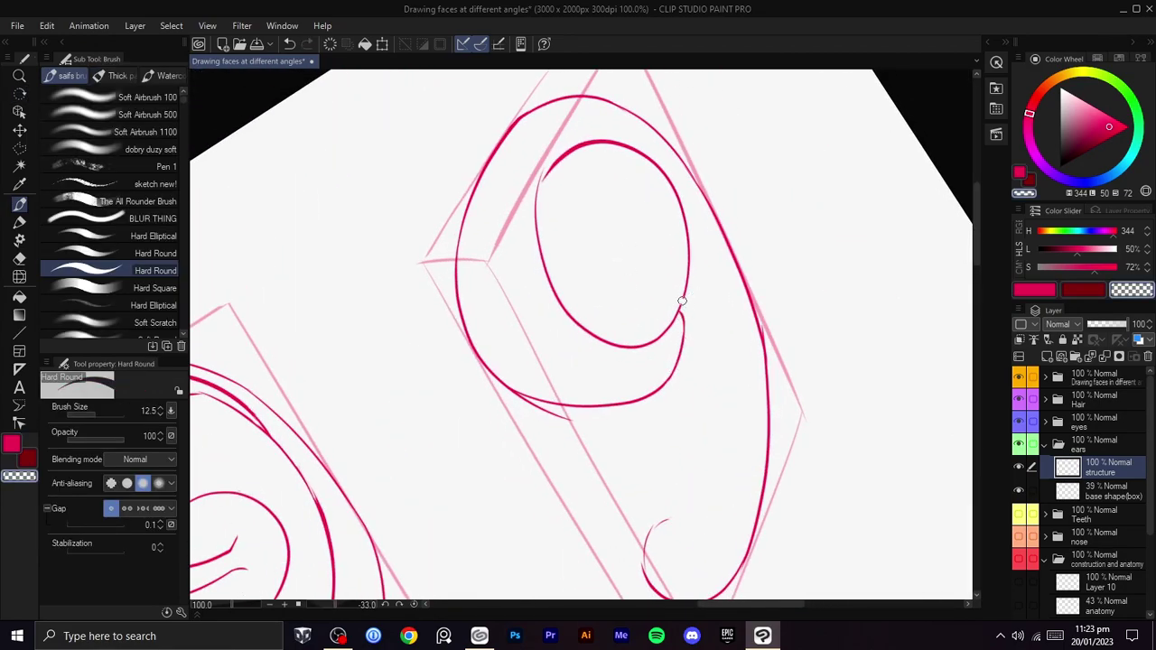
- Open a gap in the oval where the helix joins and extend its outer side as a line alongside the outline
{"action": "key", "text": "r"}
{"action": "mouse_move", "coordinate": [680, 262]}
{"action": "left_mouse_down"}
{"action": "mouse_move", "coordinate": [425, 207]}
{"action": "mouse_move", "coordinate": [517, 352]}
{"action": "mouse_move", "coordinate": [645, 232]}
{"action": "left_mouse_up"}
{"action": "key", "text": "c"}
{"action": "key", "text": "ctrl+z"}
{"action": "left_click_drag", "start_coordinate": [502, 385], "coordinate": [646, 231]}
{"action": "key", "text": "ctrl+z"}
{"action": "left_click_drag", "start_coordinate": [506, 372], "coordinate": [646, 231]}
{"action": "key", "text": "ctrl+z"}
{"action": "left_click_drag", "start_coordinate": [499, 386], "coordinate": [646, 233]}
- Erase the leftover oval segment between the extended inner line and the helix's hooked end
{"action": "key", "text": "c"}
{"action": "left_click_drag", "start_coordinate": [592, 296], "coordinate": [572, 311]}
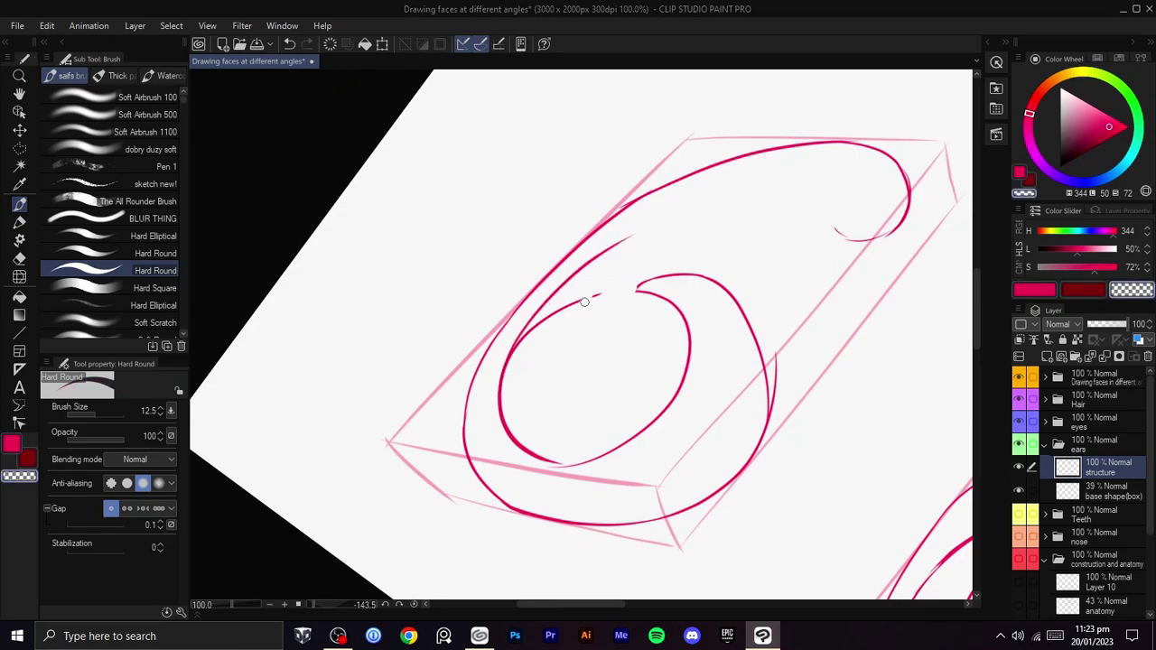
{"action": "scroll", "coordinate": [681, 251], "scroll_direction": "down", "scroll_amount": 2}
{"action": "left_click_drag", "start_coordinate": [793, 314], "coordinate": [497, 455]}
{"action": "left_click_drag", "start_coordinate": [578, 457], "coordinate": [591, 260]}
{"action": "scroll", "coordinate": [592, 260], "scroll_direction": "up", "scroll_amount": 2}
{"action": "left_click_drag", "start_coordinate": [688, 322], "coordinate": [758, 244]}
{"action": "left_click_drag", "start_coordinate": [758, 244], "coordinate": [657, 464]}
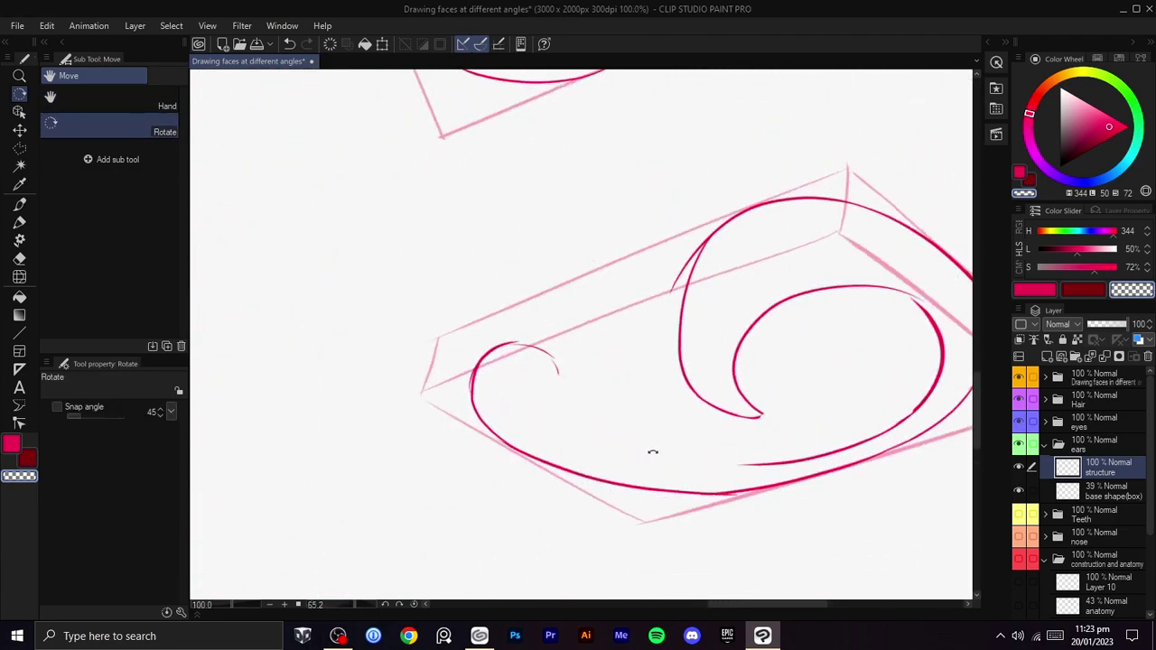
- Clean up the junction of the helix curve and the upper ear outline by removing the stray line end
{"action": "key", "text": "b"}
{"action": "left_click_drag", "start_coordinate": [670, 305], "coordinate": [690, 248]}
{"action": "key", "text": "ctrl+z"}
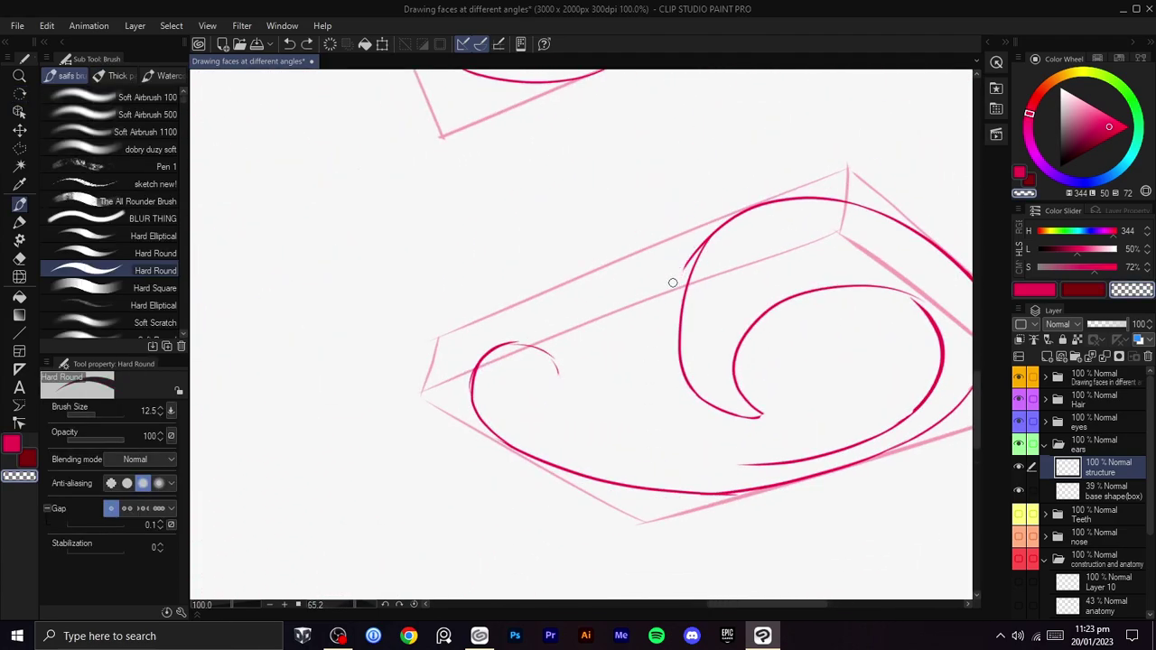
{"action": "mouse_move", "coordinate": [727, 205]}
{"action": "left_mouse_down"}
{"action": "mouse_move", "coordinate": [730, 286]}
{"action": "mouse_move", "coordinate": [555, 196]}
{"action": "mouse_move", "coordinate": [714, 259]}
{"action": "mouse_move", "coordinate": [660, 287]}
{"action": "mouse_move", "coordinate": [632, 347]}
{"action": "left_mouse_up"}
{"action": "key", "text": "c"}
{"action": "key", "text": "ctrl+z"}
{"action": "left_click_drag", "start_coordinate": [675, 304], "coordinate": [678, 367]}
- Draw a small curl rising from the oval's lower edge around to the helix's hooked end, retrying the stroke
{"action": "left_click_drag", "start_coordinate": [384, 480], "coordinate": [572, 441]}
{"action": "mouse_move", "coordinate": [572, 322]}
{"action": "left_mouse_down"}
{"action": "mouse_move", "coordinate": [353, 276]}
{"action": "mouse_move", "coordinate": [593, 335]}
{"action": "left_mouse_up"}
{"action": "mouse_move", "coordinate": [688, 214]}
{"action": "left_mouse_down"}
{"action": "mouse_move", "coordinate": [665, 324]}
{"action": "mouse_move", "coordinate": [658, 283]}
{"action": "left_mouse_up"}
{"action": "key", "text": "ctrl+z"}
{"action": "left_click_drag", "start_coordinate": [630, 329], "coordinate": [633, 256]}
{"action": "key", "text": "ctrl+z"}
- Draw a long curve from the curl down to the start of the lobe, redoing the stroke several times
{"action": "mouse_move", "coordinate": [625, 323]}
{"action": "left_mouse_down"}
{"action": "mouse_move", "coordinate": [647, 268]}
{"action": "mouse_move", "coordinate": [690, 316]}
{"action": "mouse_move", "coordinate": [695, 374]}
{"action": "mouse_move", "coordinate": [607, 488]}
{"action": "left_mouse_up"}
{"action": "key", "text": "ctrl+z"}
{"action": "left_click_drag", "start_coordinate": [692, 364], "coordinate": [608, 485]}
{"action": "key", "text": "ctrl+z"}
{"action": "left_click_drag", "start_coordinate": [691, 363], "coordinate": [619, 516]}
{"action": "key", "text": "ctrl+z"}
{"action": "left_click_drag", "start_coordinate": [684, 404], "coordinate": [630, 494]}
{"action": "key", "text": "ctrl+z"}
{"action": "mouse_move", "coordinate": [692, 364]}
{"action": "left_mouse_down"}
{"action": "mouse_move", "coordinate": [624, 491]}
{"action": "mouse_move", "coordinate": [608, 469]}
{"action": "mouse_move", "coordinate": [603, 518]}
{"action": "left_mouse_up"}
{"action": "key", "text": "space"}
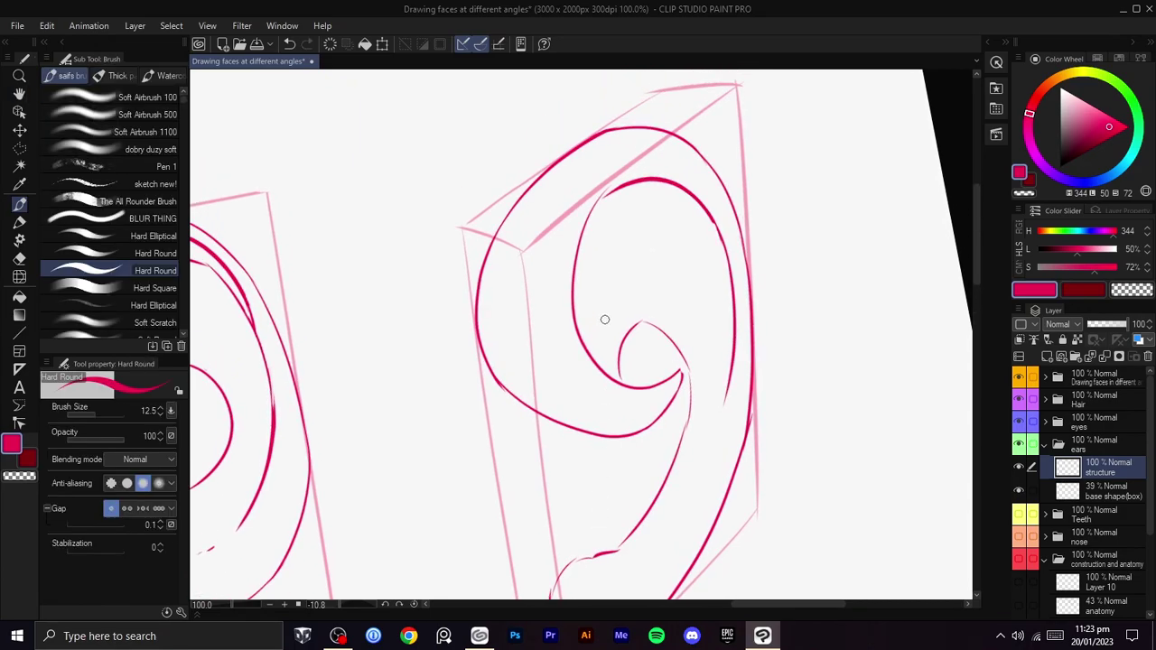
- Add a small hooked fold on the oval's front edge and a curve across the inside of its upper end
{"action": "key", "text": "ctrl+z"}
{"action": "mouse_move", "coordinate": [577, 330]}
{"action": "left_mouse_down"}
{"action": "mouse_move", "coordinate": [598, 274]}
{"action": "mouse_move", "coordinate": [676, 279]}
{"action": "mouse_move", "coordinate": [546, 367]}
{"action": "mouse_move", "coordinate": [594, 258]}
{"action": "left_mouse_up"}
{"action": "key", "text": "ctrl+z"}
{"action": "left_click_drag", "start_coordinate": [544, 353], "coordinate": [606, 250]}
{"action": "mouse_move", "coordinate": [683, 248]}
{"action": "left_mouse_down"}
{"action": "mouse_move", "coordinate": [611, 190]}
{"action": "mouse_move", "coordinate": [545, 204]}
{"action": "left_mouse_up"}
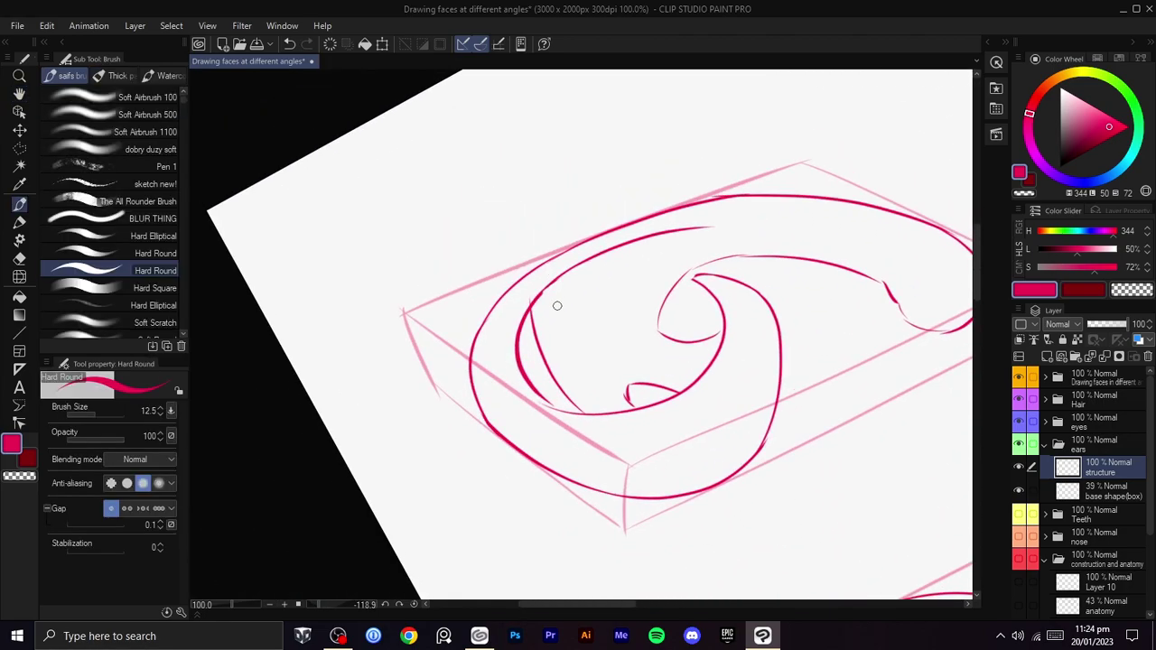
- Draw a new inner helix line from the oval's upper end, merging with the outline and continuing beside it toward the lobe
{"action": "left_click_drag", "start_coordinate": [527, 306], "coordinate": [593, 234]}
{"action": "key", "text": "ctrl+z"}
{"action": "left_click_drag", "start_coordinate": [530, 305], "coordinate": [612, 231]}
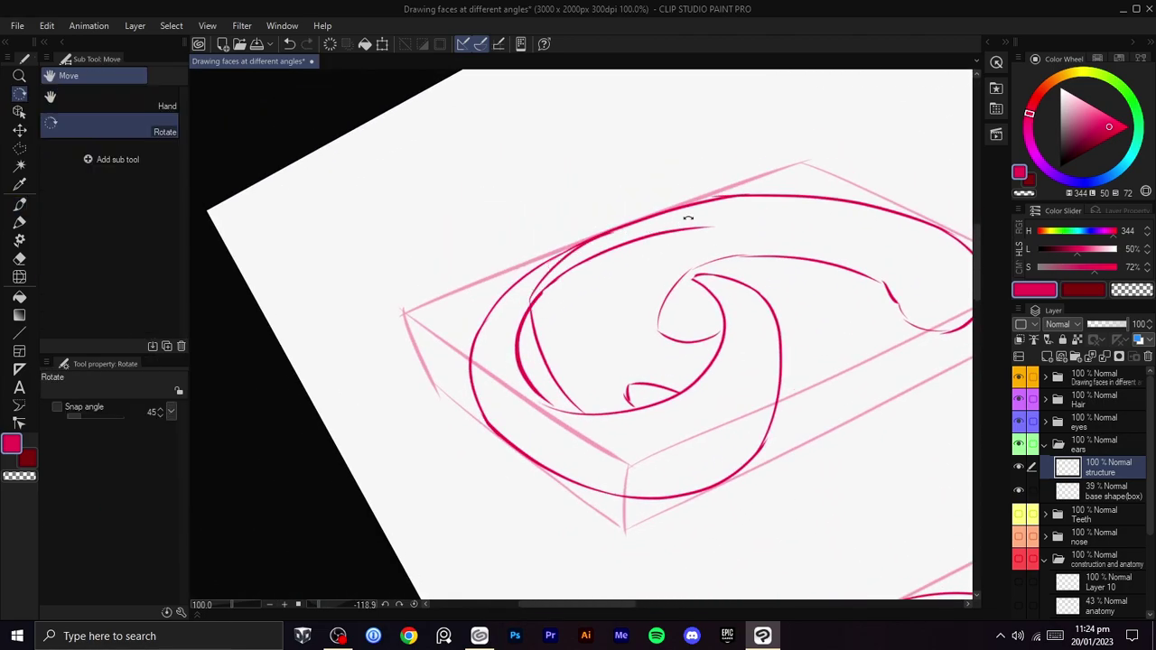
{"action": "left_click_drag", "start_coordinate": [689, 219], "coordinate": [623, 204]}
{"action": "left_click_drag", "start_coordinate": [596, 208], "coordinate": [591, 223]}
{"action": "mouse_move", "coordinate": [548, 255]}
{"action": "left_mouse_down"}
{"action": "mouse_move", "coordinate": [599, 213]}
{"action": "mouse_move", "coordinate": [704, 158]}
{"action": "left_mouse_up"}
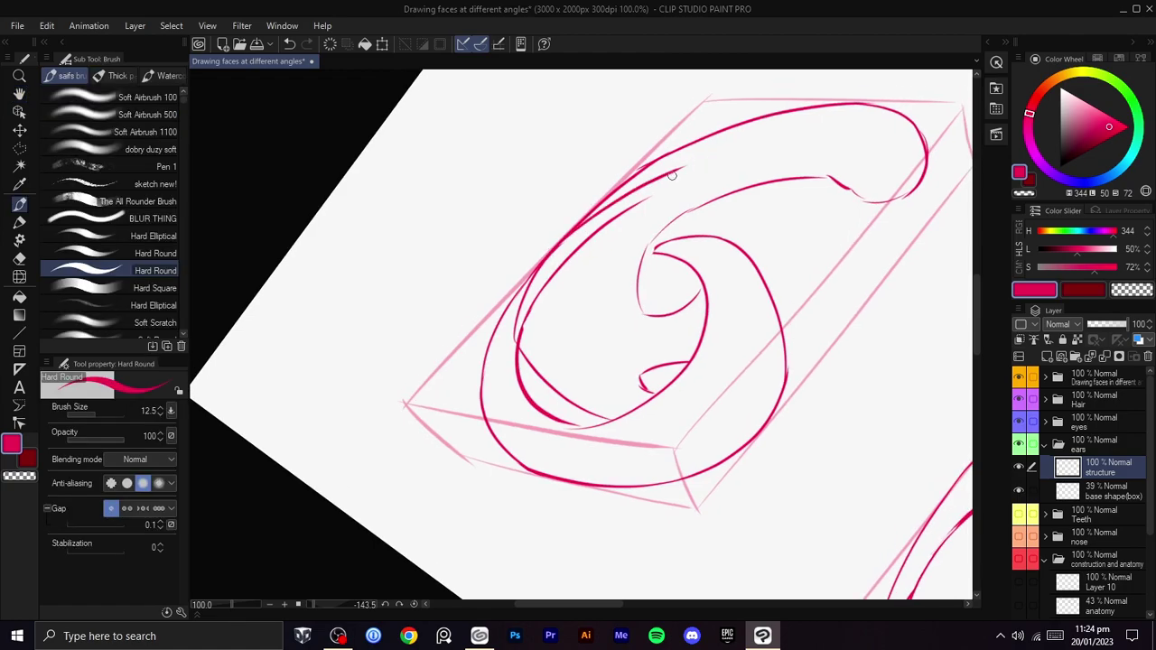
- Erase the old inner helix line beside the newly drawn one
{"action": "key", "text": "c"}
{"action": "left_click_drag", "start_coordinate": [583, 247], "coordinate": [650, 196]}
{"action": "left_click_drag", "start_coordinate": [545, 285], "coordinate": [582, 248]}
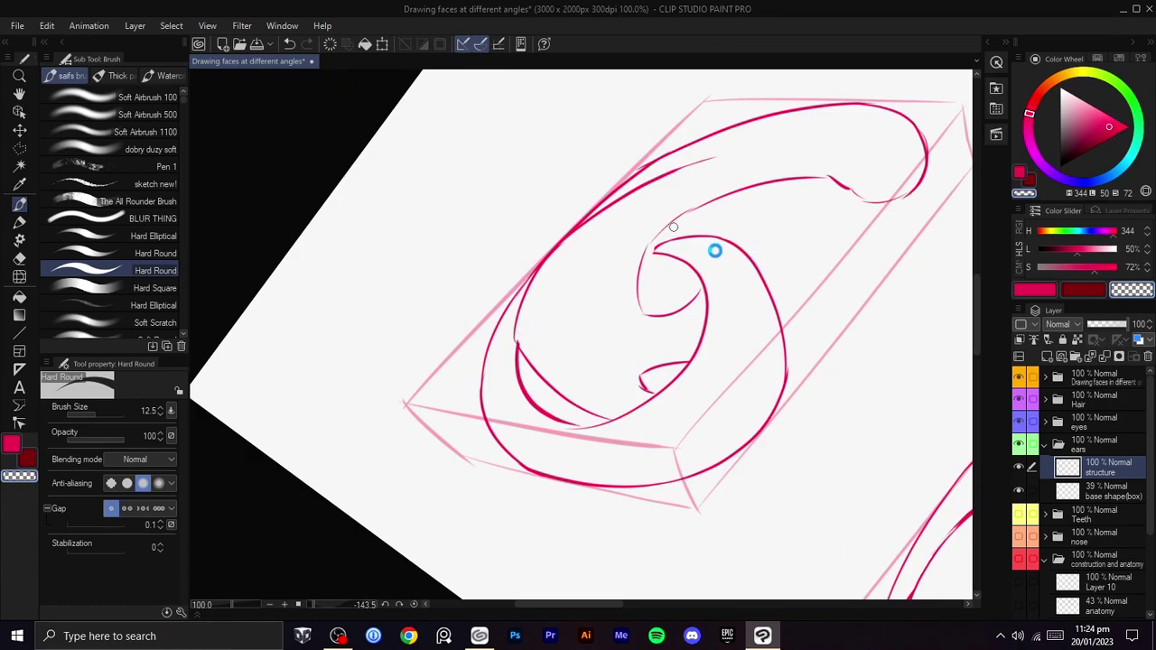
{"action": "key", "text": "shift+space"}
{"action": "mouse_move", "coordinate": [795, 261]}
{"action": "left_mouse_down"}
{"action": "mouse_move", "coordinate": [818, 367]}
{"action": "mouse_move", "coordinate": [553, 482]}
{"action": "left_mouse_up"}
{"action": "mouse_move", "coordinate": [552, 482]}
{"action": "left_mouse_down"}
{"action": "mouse_move", "coordinate": [557, 276]}
{"action": "mouse_move", "coordinate": [596, 273]}
{"action": "left_mouse_up"}
{"action": "key", "text": "space"}
{"action": "mouse_move", "coordinate": [707, 349]}
{"action": "left_mouse_down"}
{"action": "mouse_move", "coordinate": [706, 330]}
{"action": "mouse_move", "coordinate": [619, 402]}
{"action": "mouse_move", "coordinate": [634, 395]}
{"action": "left_mouse_up"}
{"action": "key", "text": "ctrl+z"}
{"action": "key", "text": "c"}
{"action": "key", "text": "ctrl+z"}
{"action": "key", "text": "space"}
- Draw the wavy tragus contour from the helix's lower edge down to the top of the lobe, redoing the first stroke
{"action": "left_click_drag", "start_coordinate": [584, 322], "coordinate": [641, 321]}
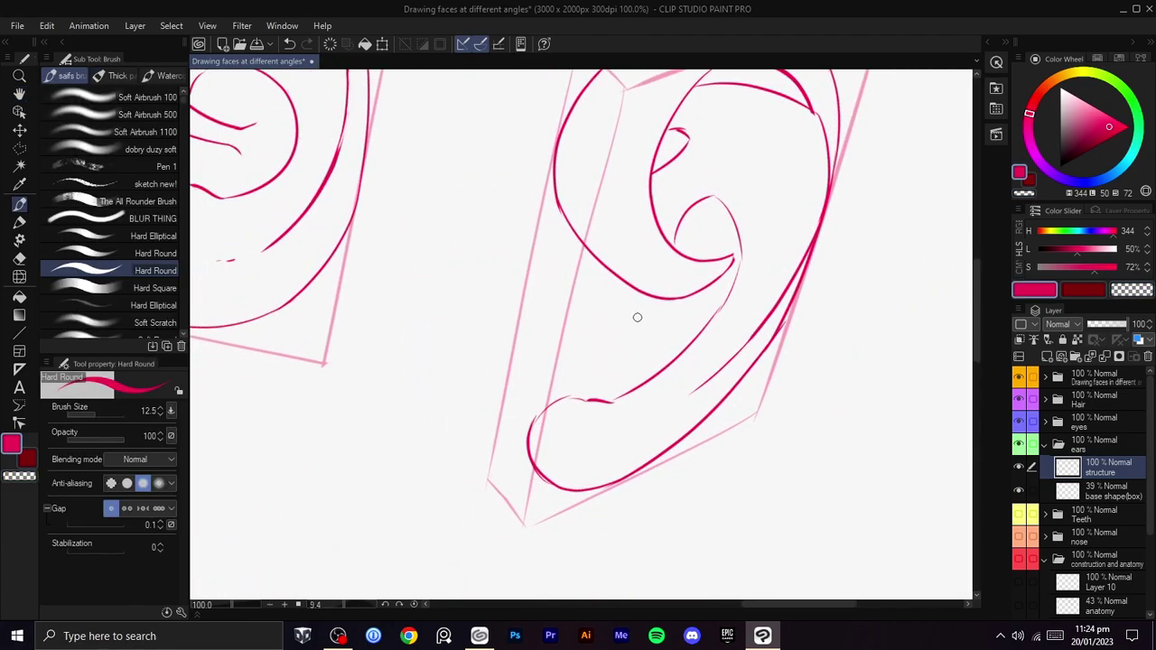
{"action": "left_click_drag", "start_coordinate": [619, 279], "coordinate": [628, 338]}
{"action": "key", "text": "ctrl+z"}
{"action": "key", "text": "ctrl+z"}
{"action": "key", "text": "ctrl+z"}
{"action": "left_click_drag", "start_coordinate": [601, 280], "coordinate": [604, 337]}
{"action": "left_click_drag", "start_coordinate": [570, 381], "coordinate": [579, 404]}
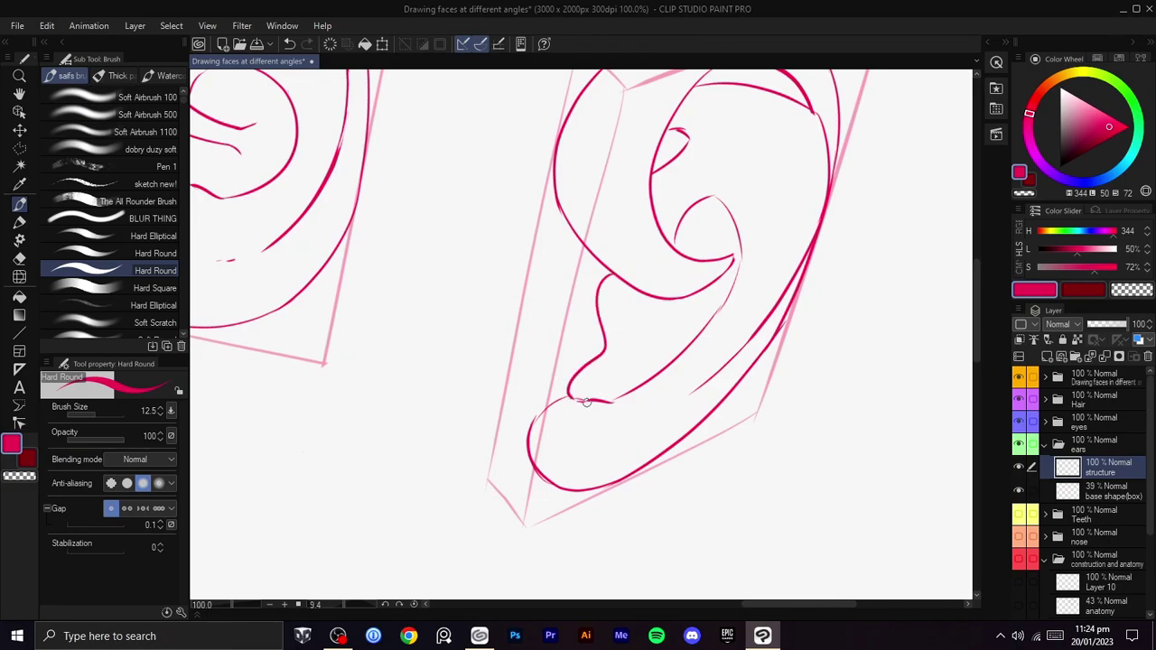
- Draw a short crease inside the notch between the tragus and the lobe, retrying the stroke
{"action": "key", "text": "r"}
{"action": "left_click_drag", "start_coordinate": [640, 360], "coordinate": [645, 317]}
{"action": "key", "text": "ctrl+z"}
{"action": "left_click_drag", "start_coordinate": [612, 393], "coordinate": [644, 370]}
{"action": "key", "text": "ctrl+z"}
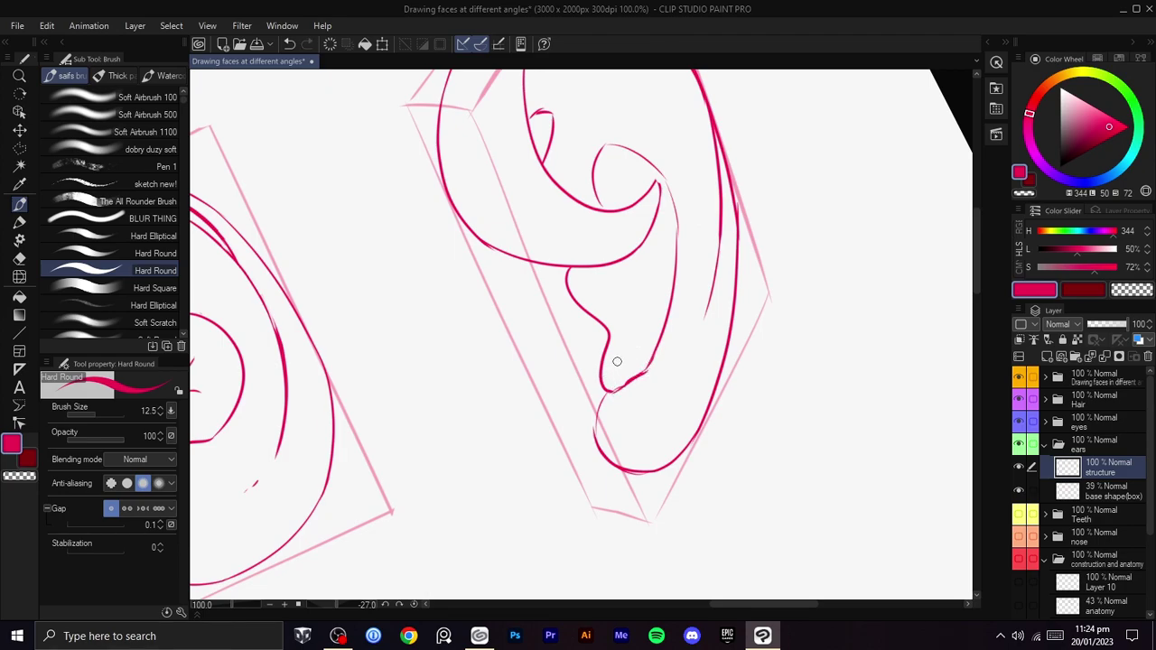
- Separate the helix's front end from the oval's lower end, erasing their junction and finishing each with its own short free end
{"action": "key", "text": "space"}
{"action": "mouse_move", "coordinate": [648, 242]}
{"action": "left_mouse_down"}
{"action": "mouse_move", "coordinate": [658, 304]}
{"action": "mouse_move", "coordinate": [651, 343]}
{"action": "mouse_move", "coordinate": [638, 344]}
{"action": "mouse_move", "coordinate": [658, 313]}
{"action": "left_mouse_up"}
{"action": "key", "text": "ctrl+z"}
{"action": "key", "text": "ctrl+z"}
{"action": "key", "text": "ctrl+z"}
{"action": "key", "text": "c"}
{"action": "key", "text": "ctrl+z"}
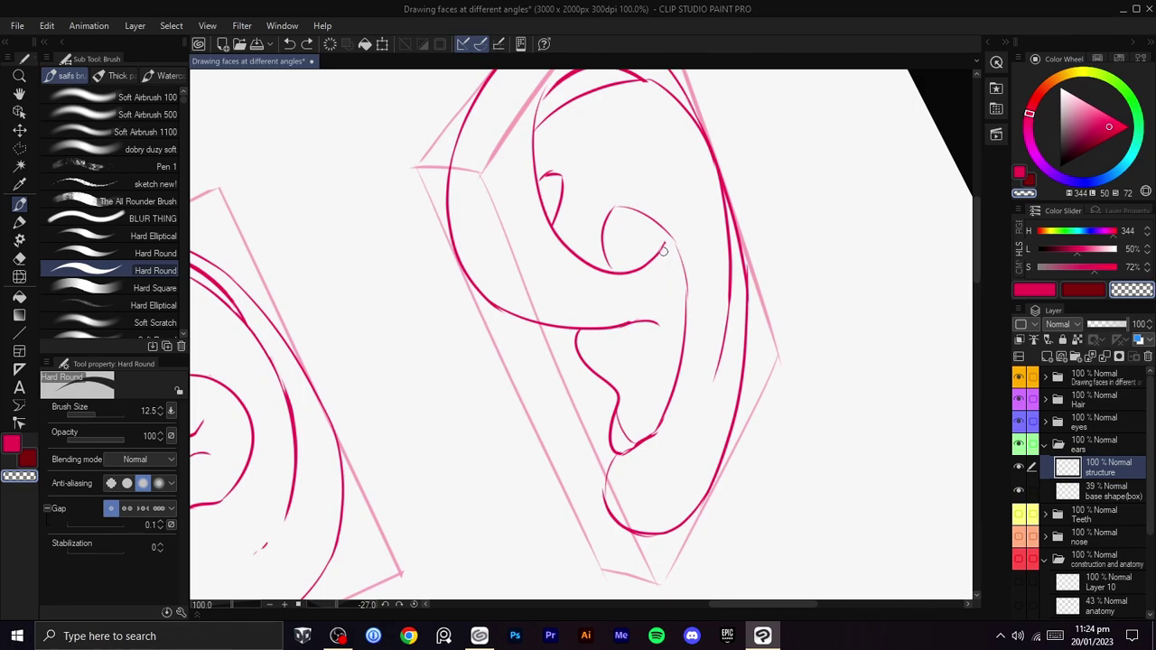
{"action": "key", "text": "c"}
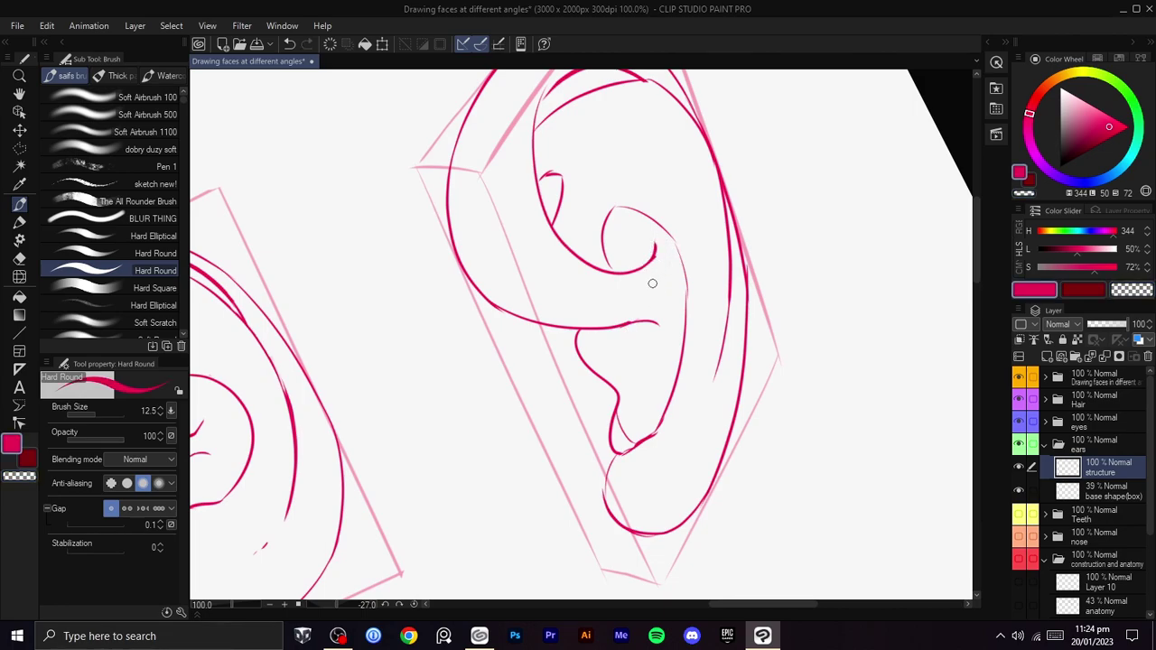
- Try to redraw the ear's upper front outline as a fuller arc toward the box edge
{"action": "scroll", "coordinate": [656, 281], "scroll_direction": "down", "scroll_amount": 3}
{"action": "left_click_drag", "start_coordinate": [757, 336], "coordinate": [735, 318]}
{"action": "left_click_drag", "start_coordinate": [725, 330], "coordinate": [629, 488]}
{"action": "scroll", "coordinate": [762, 261], "scroll_direction": "up", "scroll_amount": 2}
{"action": "left_click_drag", "start_coordinate": [691, 307], "coordinate": [653, 400]}
{"action": "scroll", "coordinate": [625, 316], "scroll_direction": "up", "scroll_amount": 1}
{"action": "left_click_drag", "start_coordinate": [625, 316], "coordinate": [655, 348]}
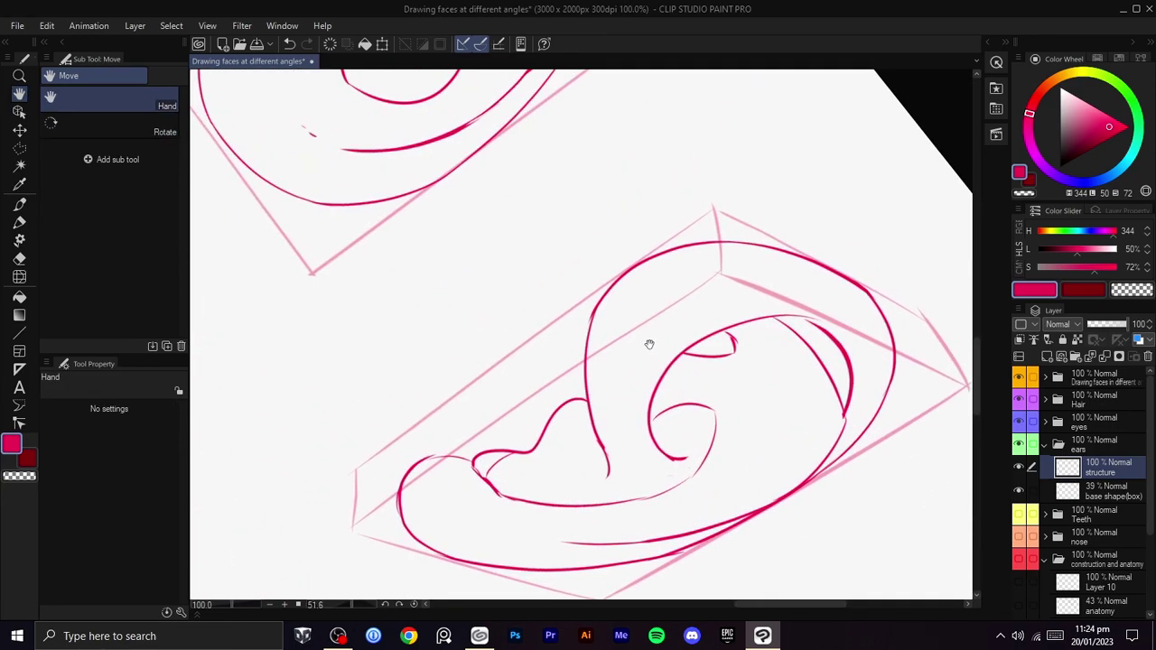
{"action": "left_click_drag", "start_coordinate": [589, 327], "coordinate": [697, 238]}
{"action": "key", "text": "ctrl+z"}
{"action": "left_click_drag", "start_coordinate": [590, 323], "coordinate": [638, 271]}
{"action": "key", "text": "ctrl+z"}
{"action": "left_click_drag", "start_coordinate": [587, 353], "coordinate": [678, 253]}
{"action": "key", "text": "ctrl+z"}
{"action": "left_click_drag", "start_coordinate": [598, 326], "coordinate": [673, 253]}
{"action": "key", "text": "ctrl+z"}
{"action": "left_click_drag", "start_coordinate": [586, 340], "coordinate": [689, 247]}
- Redraw the upper front outline as a rounder arc near the box edge and erase the old line behind it
{"action": "scroll", "coordinate": [655, 301], "scroll_direction": "up", "scroll_amount": 1}
{"action": "left_click_drag", "start_coordinate": [629, 305], "coordinate": [624, 297]}
{"action": "key", "text": "ctrl+z"}
{"action": "mouse_move", "coordinate": [547, 386]}
{"action": "left_mouse_down"}
{"action": "mouse_move", "coordinate": [650, 232]}
{"action": "mouse_move", "coordinate": [714, 217]}
{"action": "mouse_move", "coordinate": [587, 280]}
{"action": "mouse_move", "coordinate": [704, 210]}
{"action": "left_mouse_up"}
{"action": "key", "text": "ctrl+z"}
{"action": "key", "text": "ctrl+z"}
{"action": "mouse_move", "coordinate": [547, 387]}
{"action": "left_mouse_down"}
{"action": "mouse_move", "coordinate": [677, 219]}
{"action": "mouse_move", "coordinate": [610, 263]}
{"action": "mouse_move", "coordinate": [706, 212]}
{"action": "left_mouse_up"}
{"action": "key", "text": "ctrl+z"}
{"action": "key", "text": "ctrl+z"}
{"action": "left_click_drag", "start_coordinate": [549, 342], "coordinate": [724, 195]}
{"action": "key", "text": "ctrl+z"}
{"action": "left_click_drag", "start_coordinate": [549, 339], "coordinate": [699, 214]}
{"action": "key", "text": "c"}
{"action": "mouse_move", "coordinate": [593, 260]}
{"action": "left_mouse_down"}
{"action": "mouse_move", "coordinate": [568, 291]}
{"action": "mouse_move", "coordinate": [646, 219]}
{"action": "mouse_move", "coordinate": [695, 202]}
{"action": "mouse_move", "coordinate": [663, 216]}
{"action": "left_mouse_up"}
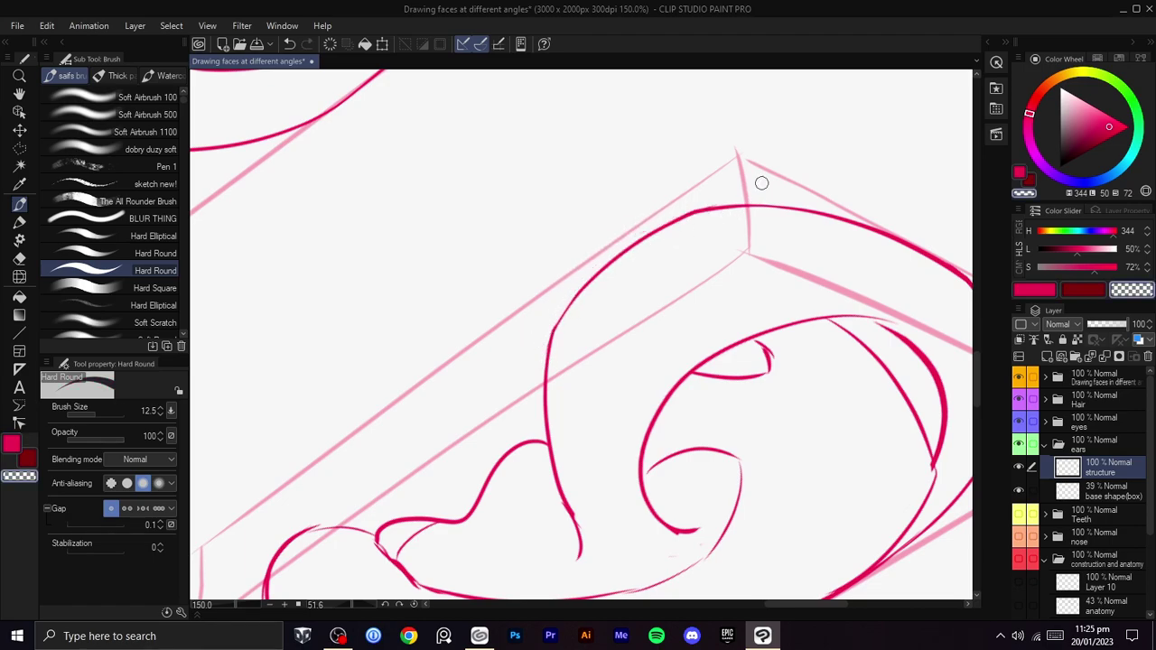
- Examine the tilted ear beside the front-facing ear at different zoom levels and rotations
{"action": "scroll", "coordinate": [755, 244], "scroll_direction": "down", "scroll_amount": 4}
{"action": "key", "text": "shift+space"}
{"action": "left_click_drag", "start_coordinate": [751, 281], "coordinate": [661, 208]}
{"action": "key", "text": "space"}
{"action": "left_click_drag", "start_coordinate": [661, 208], "coordinate": [751, 282]}
{"action": "key", "text": "shift+space"}
{"action": "scroll", "coordinate": [692, 267], "scroll_direction": "up", "scroll_amount": 2}
{"action": "key", "text": "space"}
{"action": "scroll", "coordinate": [769, 276], "scroll_direction": "down", "scroll_amount": 2}
{"action": "left_click_drag", "start_coordinate": [750, 282], "coordinate": [771, 286]}
{"action": "scroll", "coordinate": [768, 298], "scroll_direction": "up", "scroll_amount": 2}
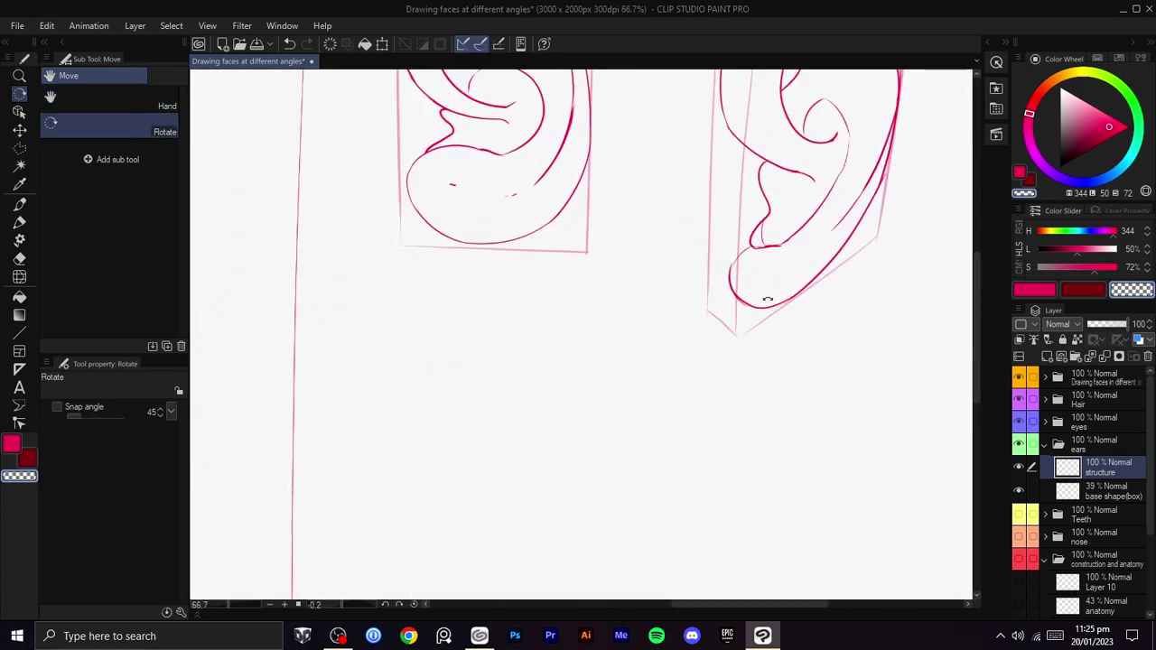
- Touch up the tilted ear's lower contour and add a small mark beside its tragus
{"action": "scroll", "coordinate": [767, 299], "scroll_direction": "up", "scroll_amount": 2}
{"action": "key", "text": "b"}
{"action": "key", "text": "ctrl+z"}
{"action": "key", "text": "c"}
{"action": "left_click_drag", "start_coordinate": [674, 334], "coordinate": [683, 301]}
{"action": "scroll", "coordinate": [725, 316], "scroll_direction": "down", "scroll_amount": 2}
{"action": "key", "text": "space"}
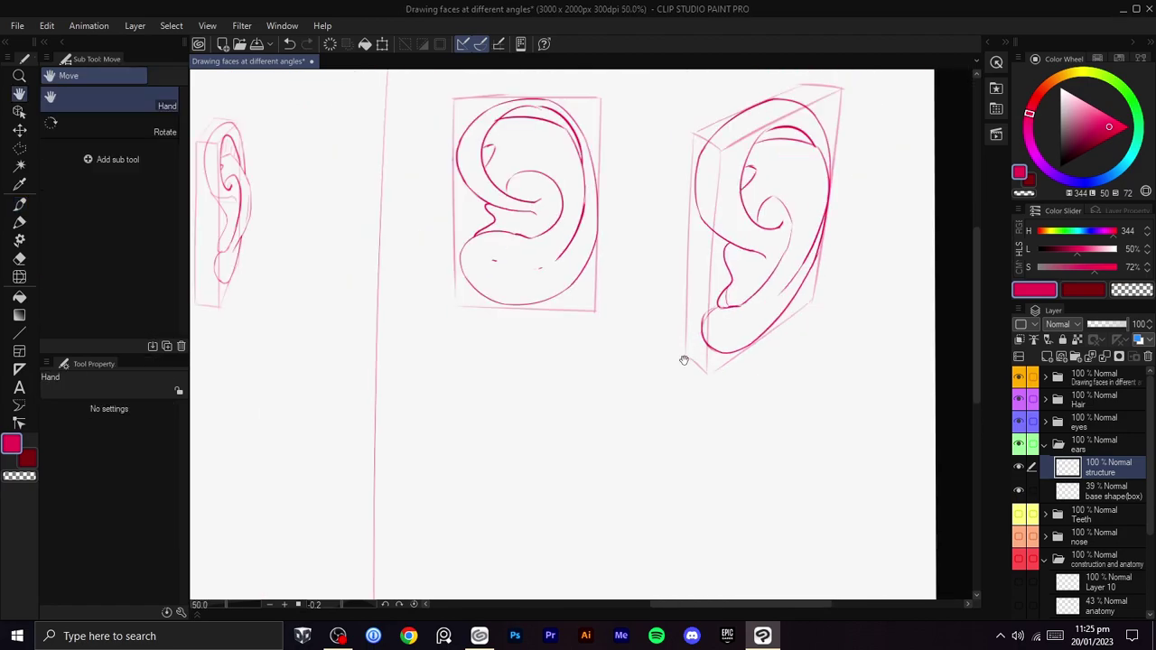
{"action": "left_click_drag", "start_coordinate": [688, 357], "coordinate": [760, 306]}
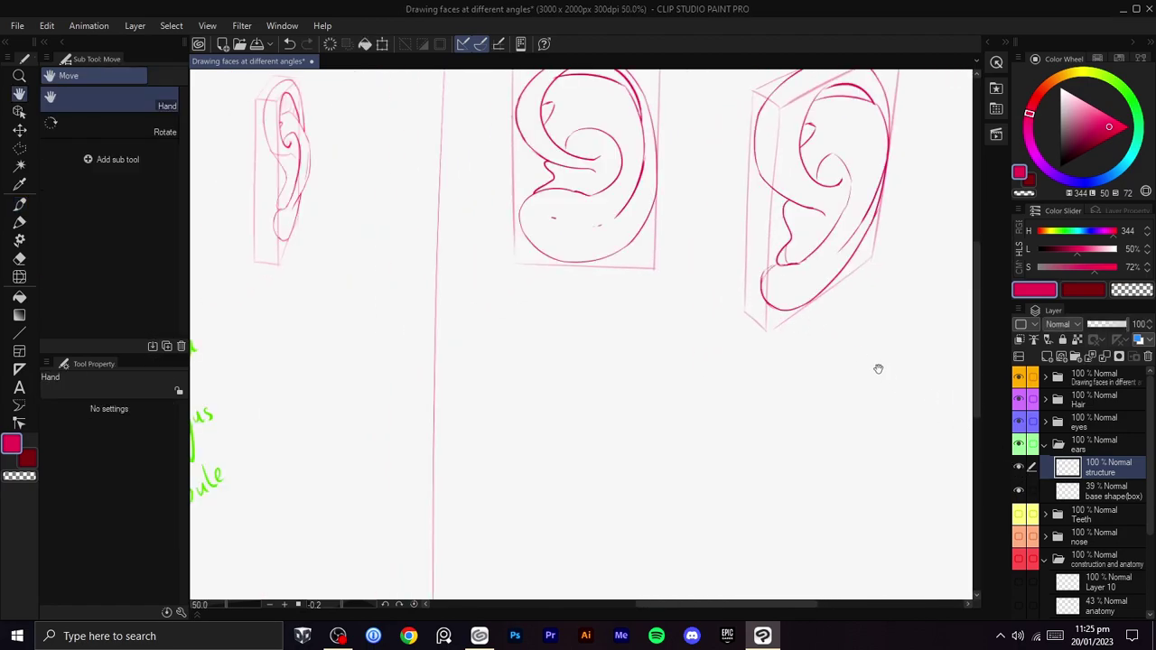
{"action": "key", "text": "b"}
{"action": "key", "text": "space"}
{"action": "mouse_move", "coordinate": [754, 330]}
{"action": "left_mouse_down"}
{"action": "mouse_move", "coordinate": [774, 268]}
{"action": "mouse_move", "coordinate": [812, 312]}
{"action": "mouse_move", "coordinate": [841, 268]}
{"action": "mouse_move", "coordinate": [734, 477]}
{"action": "mouse_move", "coordinate": [826, 301]}
{"action": "left_mouse_up"}
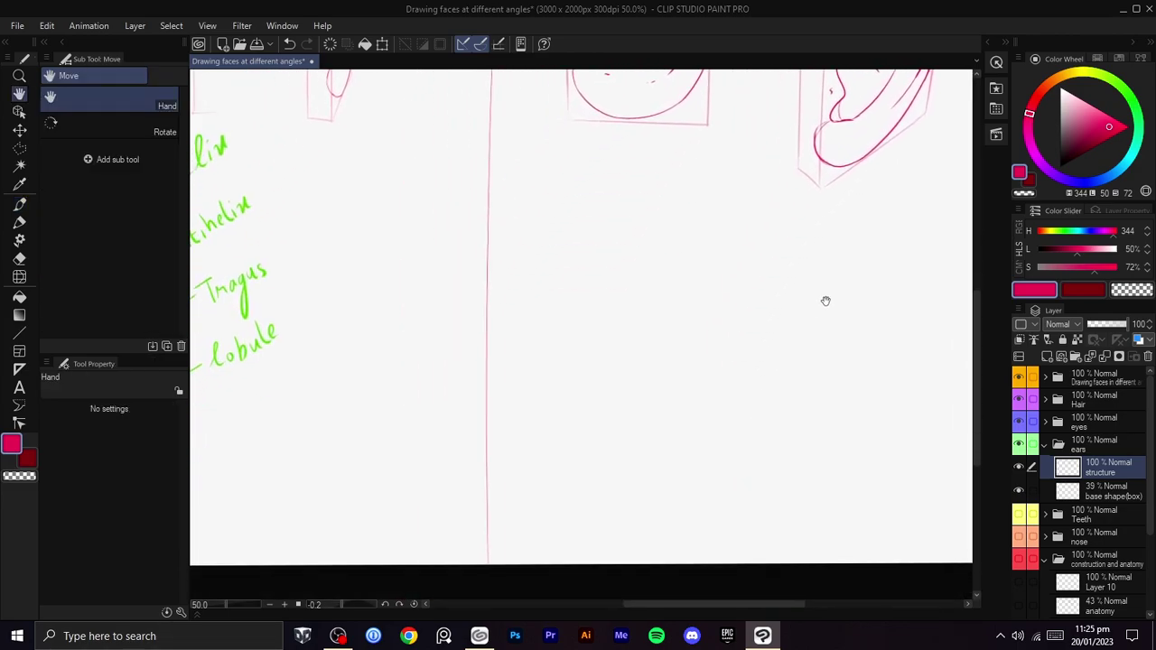
{"action": "left_click_drag", "start_coordinate": [681, 268], "coordinate": [696, 385]}
{"action": "left_click_drag", "start_coordinate": [758, 405], "coordinate": [789, 403]}
{"action": "key", "text": "shift+space"}
{"action": "mouse_move", "coordinate": [713, 339]}
{"action": "left_mouse_down"}
{"action": "mouse_move", "coordinate": [676, 335]}
{"action": "mouse_move", "coordinate": [654, 462]}
{"action": "left_mouse_up"}
{"action": "key", "text": "ctrl+z"}
{"action": "left_click_drag", "start_coordinate": [652, 315], "coordinate": [660, 473]}
{"action": "key", "text": "ctrl+z"}
{"action": "left_click_drag", "start_coordinate": [650, 313], "coordinate": [655, 459]}
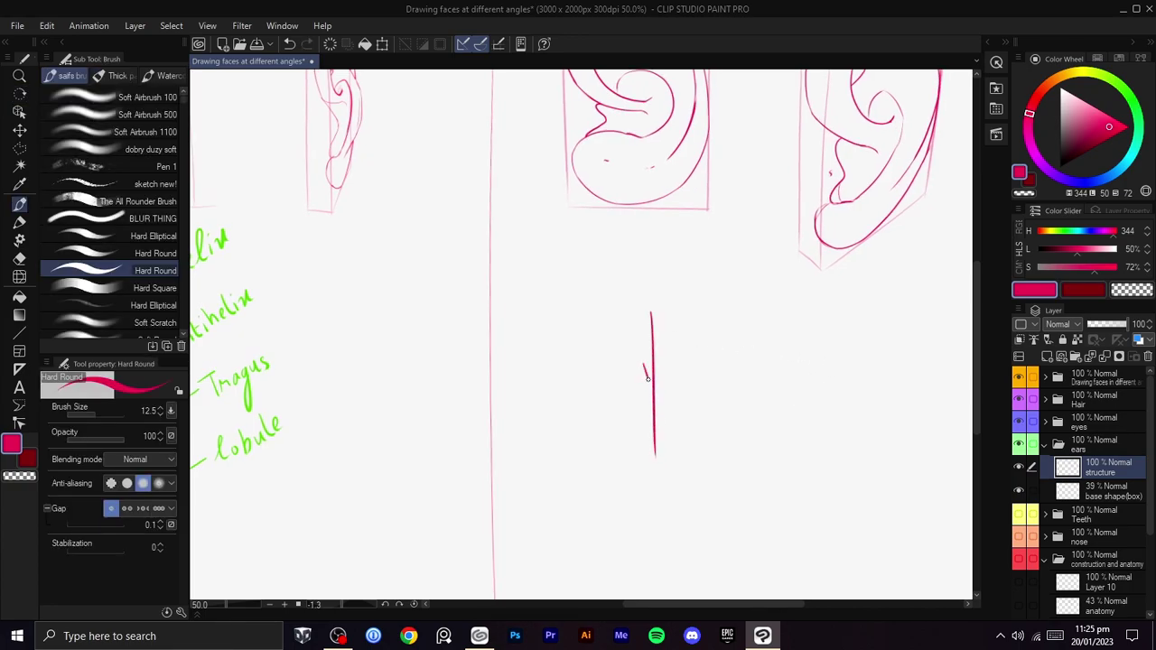
{"action": "key", "text": "ctrl+z"}
{"action": "key", "text": "ctrl+z"}
{"action": "key", "text": "ctrl+z"}
{"action": "left_click_drag", "start_coordinate": [637, 327], "coordinate": [641, 318]}
{"action": "key", "text": "ctrl+z"}
{"action": "mouse_move", "coordinate": [686, 356]}
{"action": "left_mouse_down"}
{"action": "mouse_move", "coordinate": [660, 320]}
{"action": "mouse_move", "coordinate": [655, 375]}
{"action": "left_mouse_up"}
{"action": "key", "text": "ctrl+z"}
{"action": "left_click_drag", "start_coordinate": [650, 308], "coordinate": [645, 435]}
{"action": "key", "text": "ctrl+z"}
{"action": "key", "text": "ctrl+z"}
{"action": "left_click_drag", "start_coordinate": [661, 395], "coordinate": [687, 349]}
- On the base shape(box) layer, draw the long front edge of a third ear box below the front-facing ear, redoing the stroke
{"action": "left_click_drag", "start_coordinate": [807, 307], "coordinate": [795, 478]}
{"action": "left_click", "coordinate": [1069, 488]}
{"action": "left_click_drag", "start_coordinate": [890, 451], "coordinate": [840, 498]}
{"action": "left_click_drag", "start_coordinate": [603, 356], "coordinate": [492, 420]}
{"action": "key", "text": "ctrl+z"}
{"action": "mouse_move", "coordinate": [614, 333]}
{"action": "left_mouse_down"}
{"action": "mouse_move", "coordinate": [435, 449]}
{"action": "mouse_move", "coordinate": [449, 444]}
{"action": "left_mouse_up"}
{"action": "key", "text": "ctrl+z"}
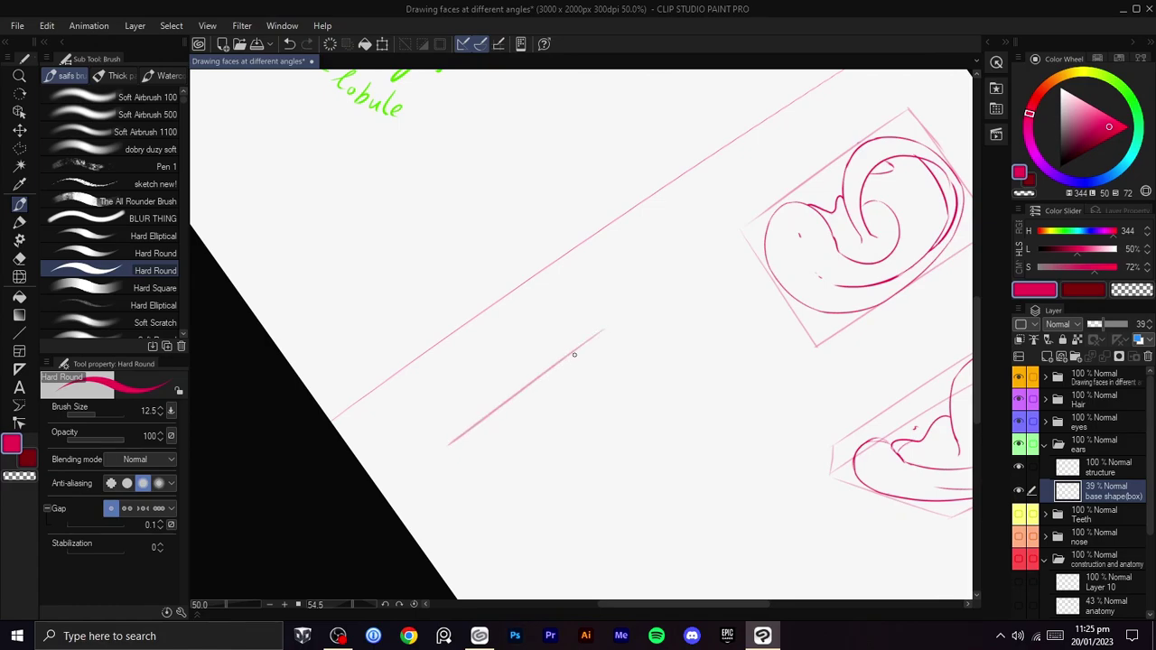
{"action": "left_click_drag", "start_coordinate": [618, 347], "coordinate": [456, 460]}
{"action": "key", "text": "ctrl+z"}
{"action": "left_click_drag", "start_coordinate": [618, 351], "coordinate": [458, 461]}
- Draw the short top and bottom edges of the third ear box from the ends of its long edge, redoing stray strokes
{"action": "key", "text": "r"}
{"action": "mouse_move", "coordinate": [609, 457]}
{"action": "left_mouse_down"}
{"action": "mouse_move", "coordinate": [614, 325]}
{"action": "mouse_move", "coordinate": [714, 320]}
{"action": "mouse_move", "coordinate": [625, 331]}
{"action": "left_mouse_up"}
{"action": "key", "text": "b"}
{"action": "key", "text": "ctrl+z"}
{"action": "key", "text": "ctrl+z"}
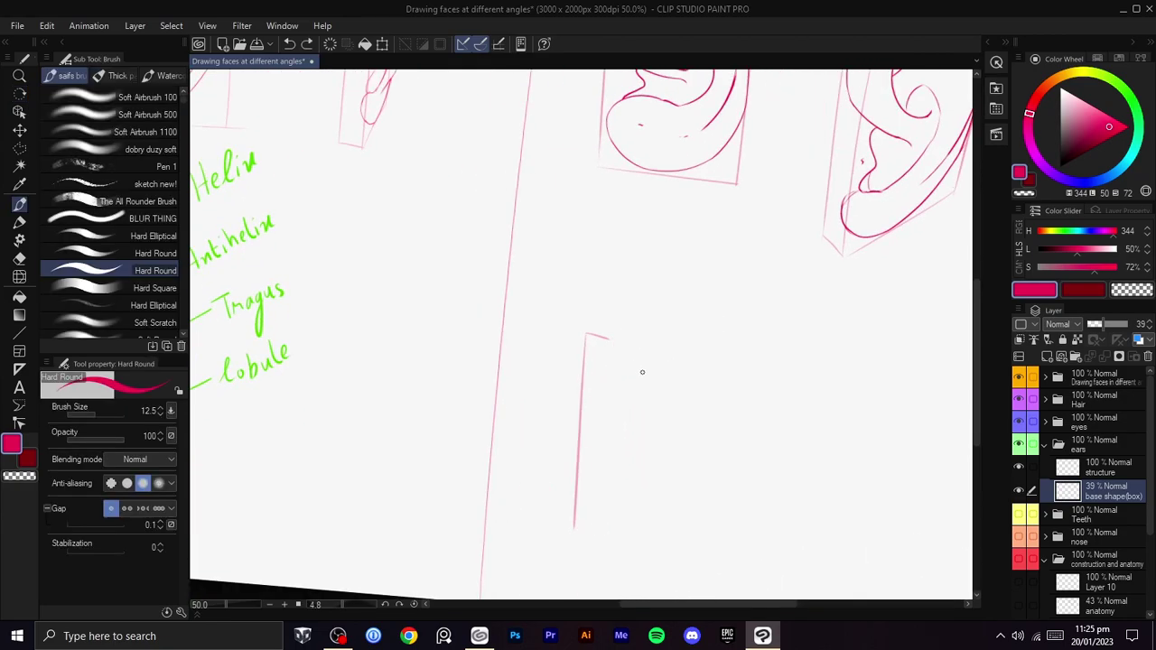
{"action": "key", "text": "r"}
{"action": "mouse_move", "coordinate": [688, 382]}
{"action": "left_mouse_down"}
{"action": "mouse_move", "coordinate": [691, 312]}
{"action": "mouse_move", "coordinate": [580, 339]}
{"action": "mouse_move", "coordinate": [658, 271]}
{"action": "mouse_move", "coordinate": [632, 299]}
{"action": "left_mouse_up"}
{"action": "key", "text": "b"}
{"action": "key", "text": "r"}
{"action": "key", "text": "ctrl+z"}
{"action": "key", "text": "b"}
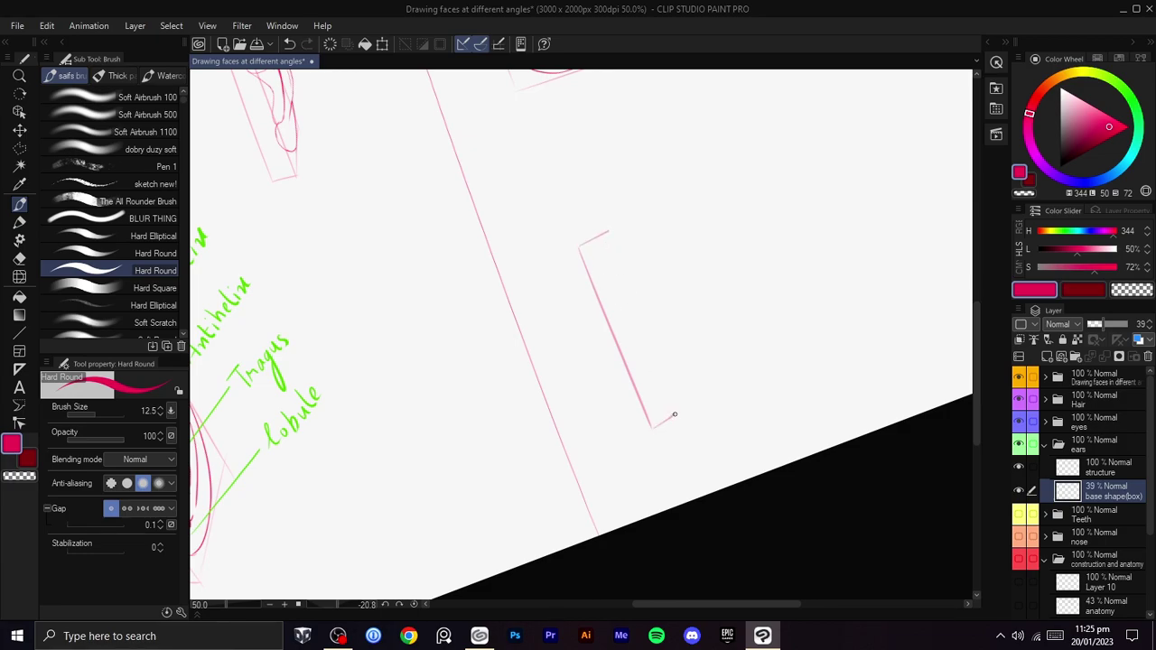
- Draw the second long edge to close the narrow front face of the third box, redoing the stroke once
{"action": "key", "text": "r"}
{"action": "mouse_move", "coordinate": [675, 414]}
{"action": "left_mouse_down"}
{"action": "mouse_move", "coordinate": [686, 537]}
{"action": "mouse_move", "coordinate": [720, 348]}
{"action": "mouse_move", "coordinate": [719, 362]}
{"action": "left_mouse_up"}
{"action": "key", "text": "b"}
{"action": "left_click_drag", "start_coordinate": [718, 302], "coordinate": [569, 369]}
{"action": "key", "text": "ctrl+z"}
{"action": "left_click_drag", "start_coordinate": [716, 305], "coordinate": [536, 380]}
{"action": "key", "text": "r"}
{"action": "mouse_move", "coordinate": [716, 374]}
{"action": "left_mouse_down"}
{"action": "mouse_move", "coordinate": [713, 286]}
{"action": "mouse_move", "coordinate": [632, 335]}
{"action": "left_mouse_up"}
{"action": "key", "text": "b"}
- Draw a short slanted edge receding from the lower back corner of the third box's front face
{"action": "key", "text": "r"}
{"action": "mouse_move", "coordinate": [635, 379]}
{"action": "left_mouse_down"}
{"action": "mouse_move", "coordinate": [676, 302]}
{"action": "mouse_move", "coordinate": [460, 329]}
{"action": "left_mouse_up"}
{"action": "key", "text": "b"}
{"action": "scroll", "coordinate": [700, 199], "scroll_direction": "down", "scroll_amount": 1}
{"action": "key", "text": "r"}
{"action": "left_click_drag", "start_coordinate": [729, 281], "coordinate": [711, 373]}
{"action": "left_click_drag", "start_coordinate": [742, 336], "coordinate": [670, 428]}
{"action": "scroll", "coordinate": [673, 426], "scroll_direction": "up", "scroll_amount": 2}
{"action": "key", "text": "space"}
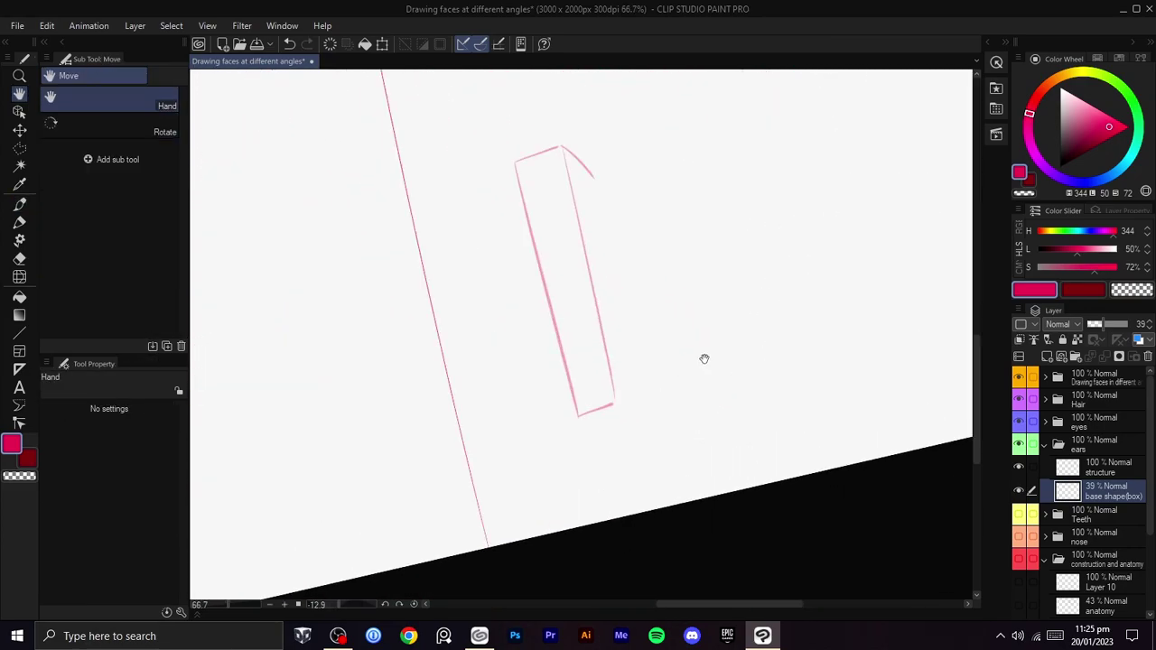
{"action": "key", "text": "r"}
{"action": "mouse_move", "coordinate": [678, 376]}
{"action": "left_mouse_down"}
{"action": "mouse_move", "coordinate": [735, 377]}
{"action": "mouse_move", "coordinate": [728, 397]}
{"action": "left_mouse_up"}
{"action": "key", "text": "b"}
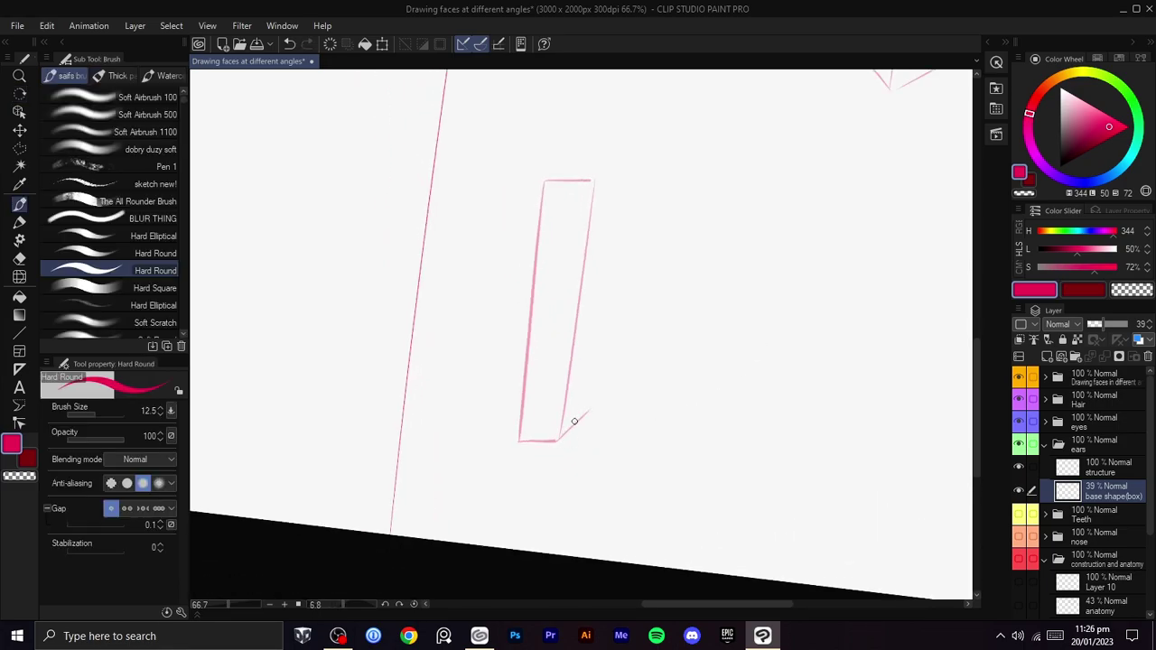
{"action": "key", "text": "h"}
{"action": "left_click_drag", "start_coordinate": [604, 387], "coordinate": [613, 482]}
{"action": "key", "text": "b"}
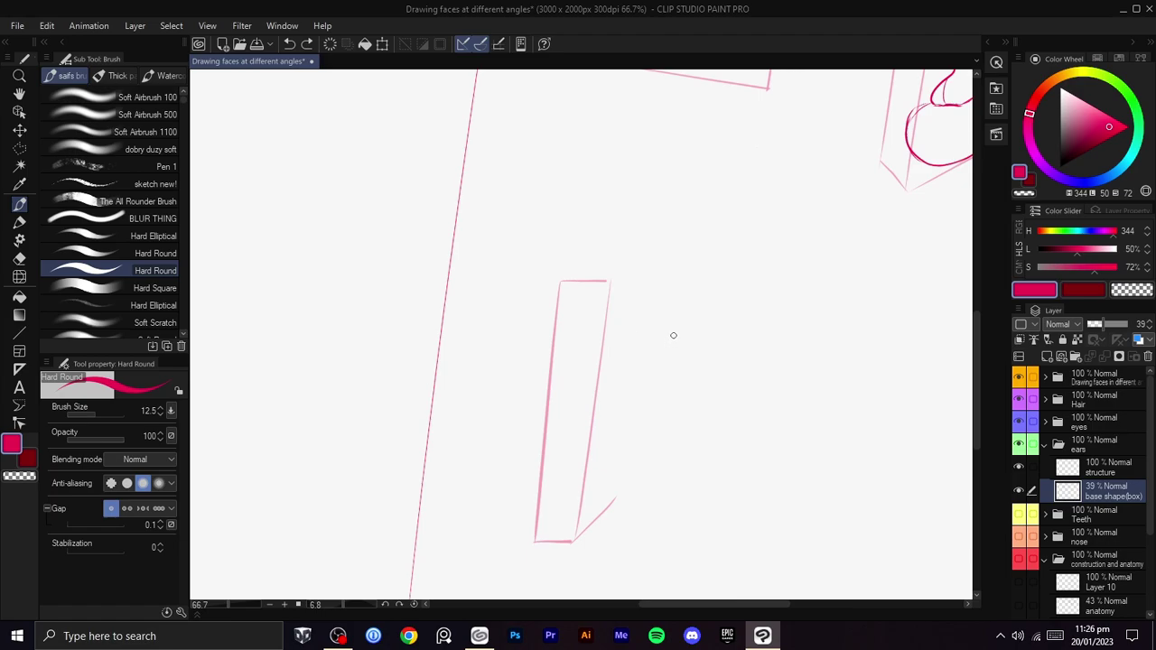
- Add the upper receding edge and draw the far long edge of the box's side face, redoing the strokes until parallel
{"action": "key", "text": "r"}
{"action": "mouse_move", "coordinate": [611, 284]}
{"action": "left_mouse_down"}
{"action": "mouse_move", "coordinate": [673, 256]}
{"action": "mouse_move", "coordinate": [599, 281]}
{"action": "mouse_move", "coordinate": [640, 436]}
{"action": "left_mouse_up"}
{"action": "key", "text": "b"}
{"action": "key", "text": "ctrl+z"}
{"action": "key", "text": "r"}
{"action": "left_click_drag", "start_coordinate": [671, 294], "coordinate": [668, 427]}
{"action": "key", "text": "h"}
{"action": "mouse_move", "coordinate": [639, 356]}
{"action": "left_mouse_down"}
{"action": "mouse_move", "coordinate": [665, 300]}
{"action": "mouse_move", "coordinate": [520, 397]}
{"action": "left_mouse_up"}
{"action": "key", "text": "b"}
{"action": "key", "text": "ctrl+z"}
{"action": "left_click_drag", "start_coordinate": [694, 282], "coordinate": [477, 408]}
{"action": "key", "text": "ctrl+z"}
{"action": "left_click_drag", "start_coordinate": [698, 290], "coordinate": [494, 401]}
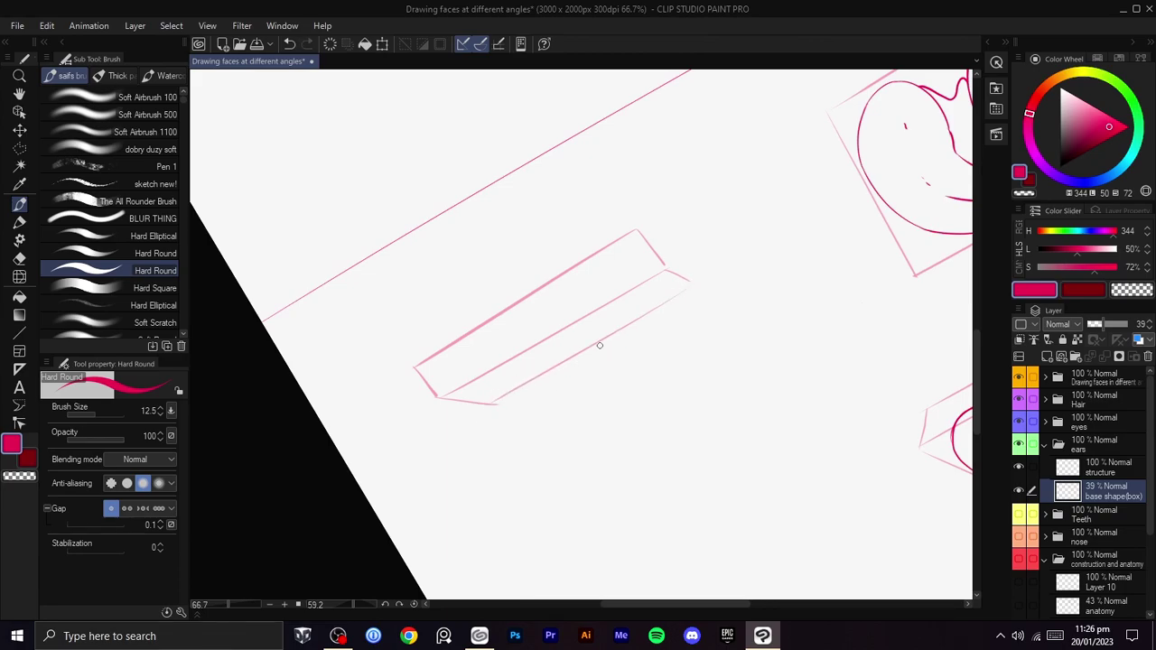
- Close the top face of the third box with receding edges and redraw the front face's bottom edge
{"action": "key", "text": "r"}
{"action": "left_click_drag", "start_coordinate": [586, 352], "coordinate": [605, 256]}
{"action": "key", "text": "b"}
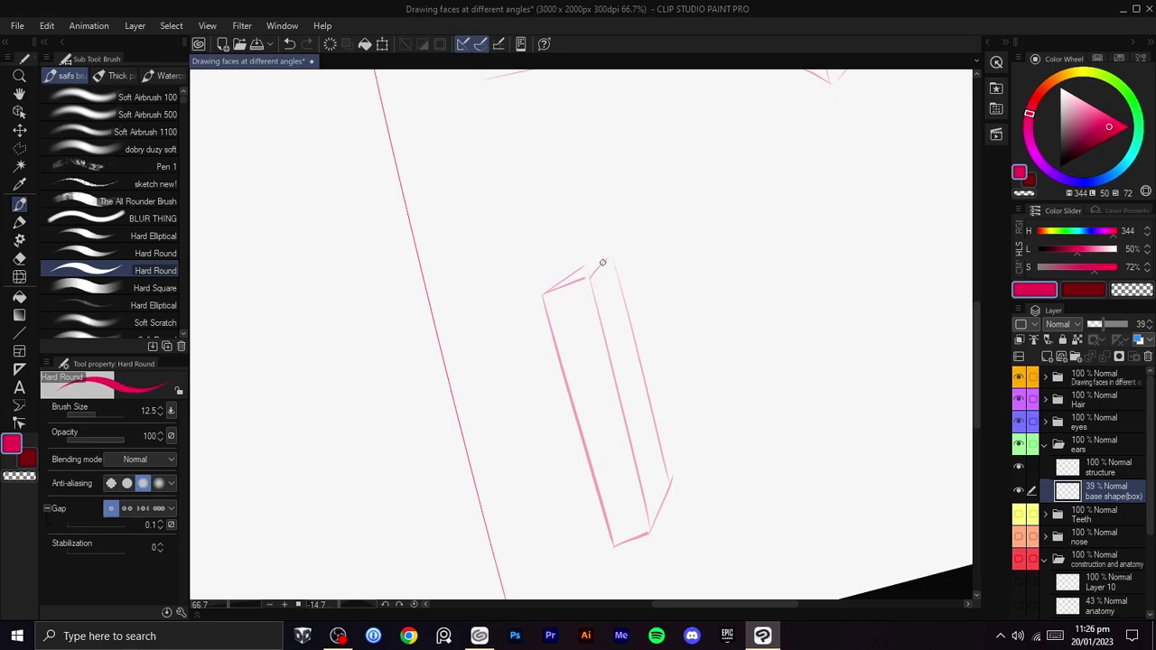
{"action": "scroll", "coordinate": [699, 241], "scroll_direction": "down", "scroll_amount": 1}
{"action": "key", "text": "r"}
{"action": "left_click_drag", "start_coordinate": [691, 257], "coordinate": [768, 254]}
{"action": "key", "text": "space"}
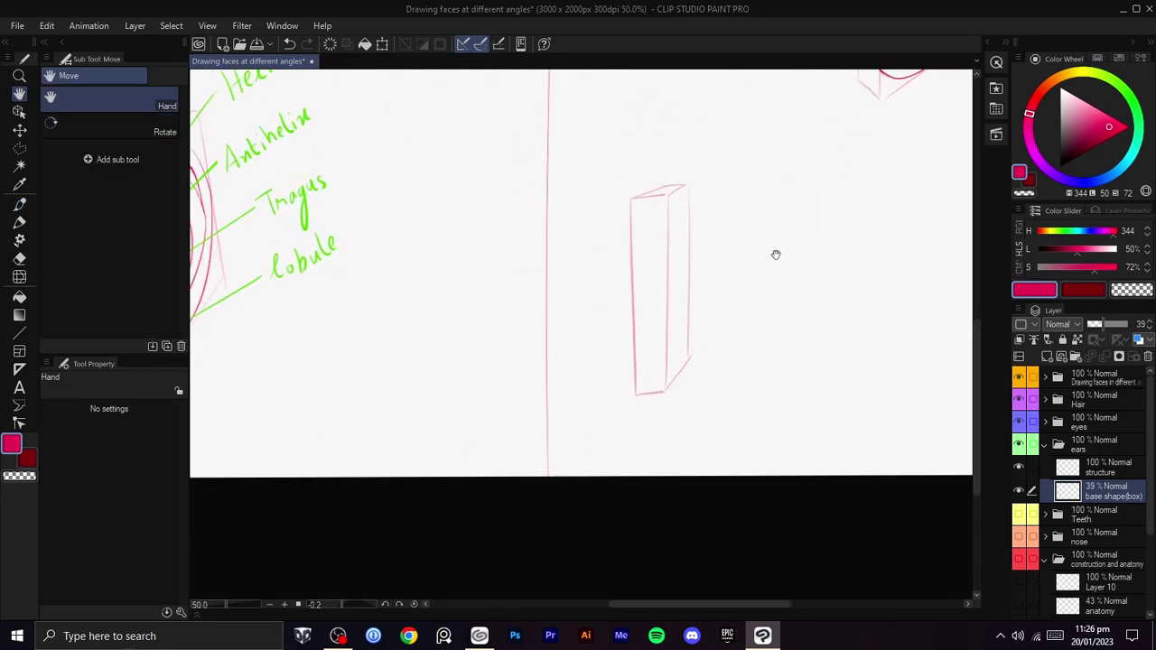
{"action": "left_click_drag", "start_coordinate": [855, 369], "coordinate": [526, 382]}
{"action": "scroll", "coordinate": [526, 382], "scroll_direction": "up", "scroll_amount": 4}
{"action": "key", "text": "b"}
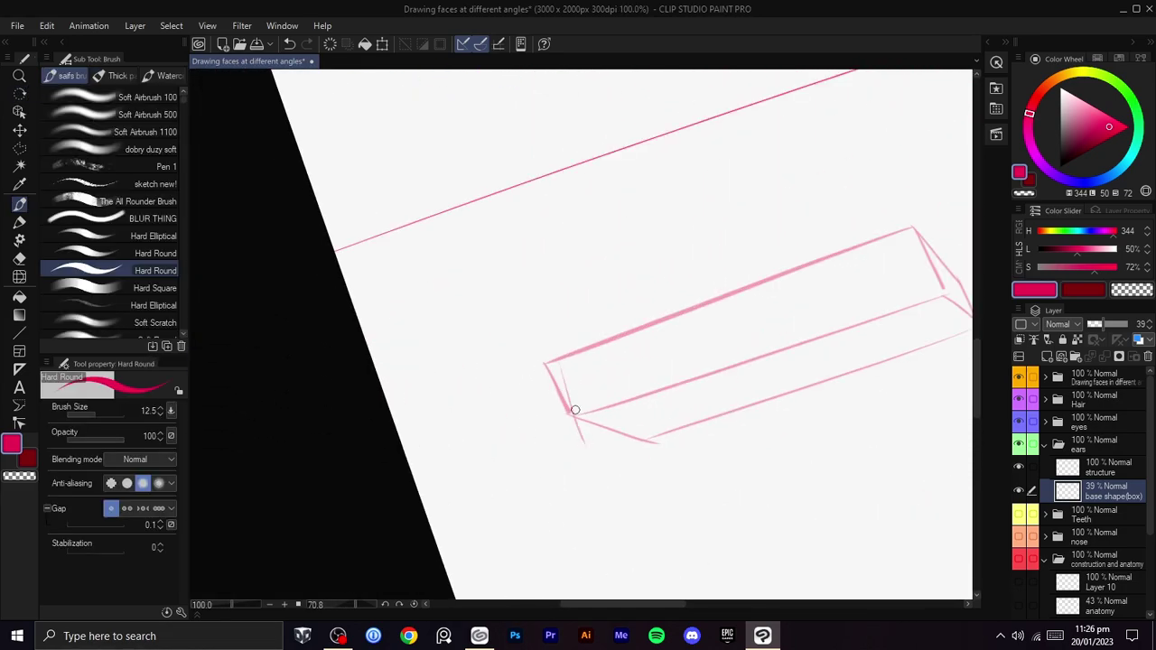
- Erase the old doubled line at the box's bottom corner and make the structure layer active
{"action": "key", "text": "c"}
{"action": "left_click_drag", "start_coordinate": [569, 413], "coordinate": [553, 364]}
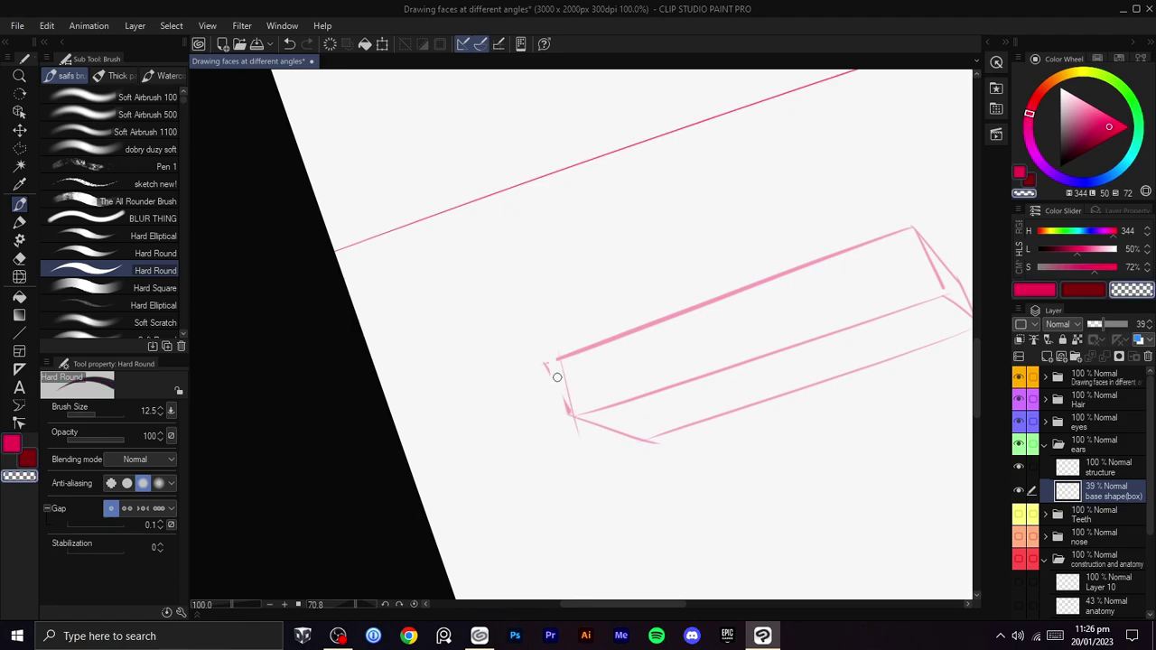
{"action": "scroll", "coordinate": [621, 304], "scroll_direction": "down", "scroll_amount": 1}
{"action": "key", "text": "r"}
{"action": "left_click_drag", "start_coordinate": [713, 329], "coordinate": [616, 260]}
{"action": "key", "text": "space"}
{"action": "left_click", "coordinate": [1087, 473]}
{"action": "key", "text": "r"}
{"action": "left_click_drag", "start_coordinate": [864, 403], "coordinate": [867, 340]}
{"action": "scroll", "coordinate": [744, 298], "scroll_direction": "up", "scroll_amount": 1}
{"action": "key", "text": "space"}
{"action": "left_click_drag", "start_coordinate": [664, 351], "coordinate": [724, 381]}
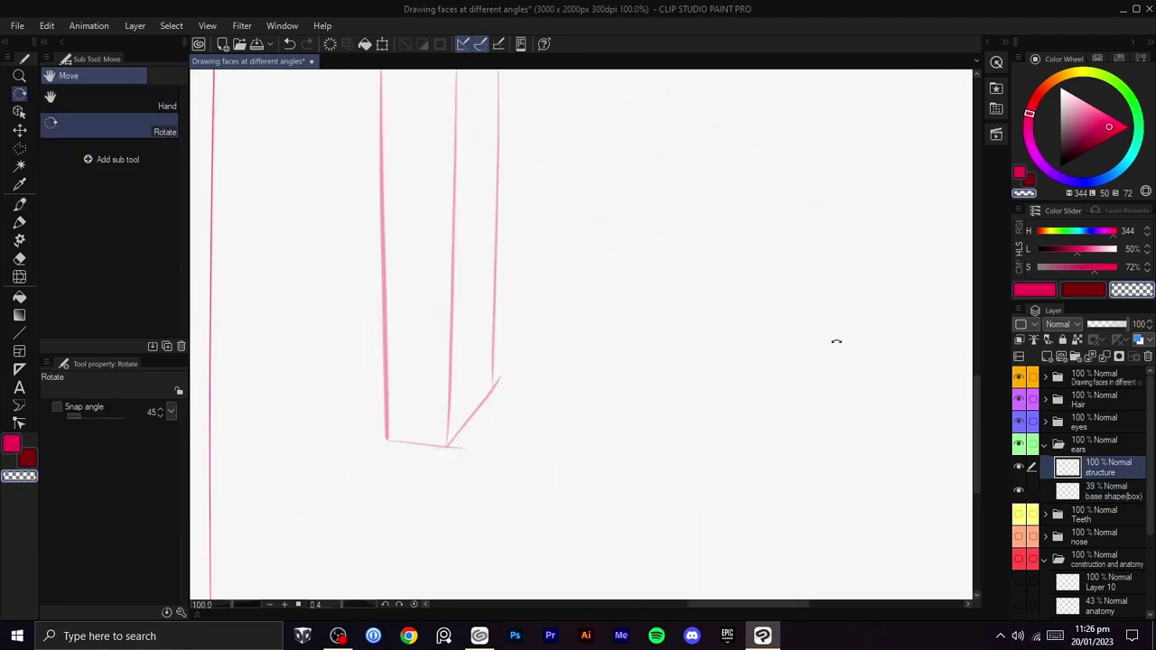
{"action": "mouse_move", "coordinate": [606, 289]}
{"action": "left_mouse_down"}
{"action": "mouse_move", "coordinate": [675, 346]}
{"action": "mouse_move", "coordinate": [599, 237]}
{"action": "mouse_move", "coordinate": [585, 337]}
{"action": "left_mouse_up"}
- Try first outline curves for the ear inside the third box, undoing them
{"action": "key", "text": "b"}
{"action": "key", "text": "c"}
{"action": "key", "text": "ctrl+z"}
{"action": "key", "text": "ctrl+z"}
{"action": "mouse_move", "coordinate": [588, 219]}
{"action": "left_mouse_down"}
{"action": "mouse_move", "coordinate": [587, 331]}
{"action": "mouse_move", "coordinate": [620, 379]}
{"action": "left_mouse_up"}
{"action": "key", "text": "h"}
{"action": "left_click_drag", "start_coordinate": [596, 310], "coordinate": [639, 406]}
{"action": "key", "text": "ctrl+z"}
{"action": "key", "text": "b"}
{"action": "mouse_move", "coordinate": [593, 279]}
{"action": "left_mouse_down"}
{"action": "mouse_move", "coordinate": [649, 235]}
{"action": "mouse_move", "coordinate": [682, 293]}
{"action": "left_mouse_up"}
{"action": "key", "text": "ctrl+z"}
{"action": "key", "text": "ctrl+z"}
{"action": "key", "text": "shift+space"}
{"action": "mouse_move", "coordinate": [671, 242]}
{"action": "left_mouse_down"}
{"action": "mouse_move", "coordinate": [700, 359]}
{"action": "mouse_move", "coordinate": [581, 241]}
{"action": "left_mouse_up"}
{"action": "key", "text": "space"}
{"action": "mouse_move", "coordinate": [580, 242]}
{"action": "left_mouse_down"}
{"action": "mouse_move", "coordinate": [595, 320]}
{"action": "mouse_move", "coordinate": [676, 270]}
{"action": "left_mouse_up"}
{"action": "key", "text": "ctrl+z"}
- Draw the ear's outer contour inside the third box, with a rounded top, long back curve, lobe and hooked upper front curve
{"action": "key", "text": "b"}
{"action": "left_click_drag", "start_coordinate": [530, 390], "coordinate": [574, 305]}
{"action": "key", "text": "ctrl+z"}
{"action": "mouse_move", "coordinate": [530, 396]}
{"action": "left_mouse_down"}
{"action": "mouse_move", "coordinate": [573, 305]}
{"action": "mouse_move", "coordinate": [706, 214]}
{"action": "mouse_move", "coordinate": [778, 180]}
{"action": "left_mouse_up"}
{"action": "key", "text": "ctrl+z"}
{"action": "mouse_move", "coordinate": [686, 225]}
{"action": "left_mouse_down"}
{"action": "mouse_move", "coordinate": [794, 177]}
{"action": "mouse_move", "coordinate": [842, 192]}
{"action": "mouse_move", "coordinate": [820, 238]}
{"action": "left_mouse_up"}
{"action": "key", "text": "ctrl+z"}
{"action": "mouse_move", "coordinate": [838, 189]}
{"action": "left_mouse_down"}
{"action": "mouse_move", "coordinate": [815, 247]}
{"action": "mouse_move", "coordinate": [771, 264]}
{"action": "left_mouse_up"}
{"action": "mouse_move", "coordinate": [766, 305]}
{"action": "left_mouse_down"}
{"action": "mouse_move", "coordinate": [711, 461]}
{"action": "mouse_move", "coordinate": [564, 501]}
{"action": "left_mouse_up"}
{"action": "left_click_drag", "start_coordinate": [614, 433], "coordinate": [660, 323]}
{"action": "left_click_drag", "start_coordinate": [732, 242], "coordinate": [754, 345]}
{"action": "mouse_move", "coordinate": [725, 374]}
{"action": "left_mouse_down"}
{"action": "mouse_move", "coordinate": [740, 320]}
{"action": "mouse_move", "coordinate": [715, 277]}
{"action": "left_mouse_up"}
{"action": "left_click_drag", "start_coordinate": [710, 276], "coordinate": [748, 324]}
{"action": "key", "text": "ctrl+z"}
{"action": "left_click_drag", "start_coordinate": [667, 340], "coordinate": [684, 335]}
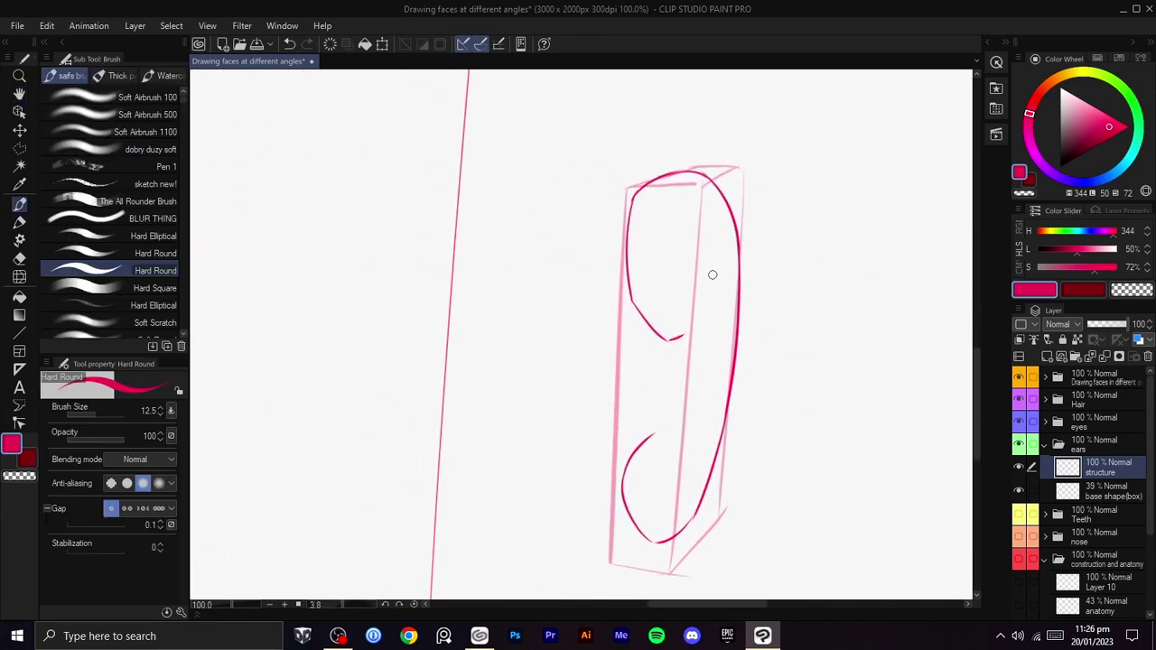
- Try several inner curves in the upper part of the third ear, undoing them
{"action": "left_click_drag", "start_coordinate": [712, 216], "coordinate": [697, 301]}
{"action": "key", "text": "ctrl+z"}
{"action": "mouse_move", "coordinate": [719, 213]}
{"action": "left_mouse_down"}
{"action": "mouse_move", "coordinate": [697, 298]}
{"action": "mouse_move", "coordinate": [722, 316]}
{"action": "left_mouse_up"}
{"action": "mouse_move", "coordinate": [733, 273]}
{"action": "left_mouse_down"}
{"action": "mouse_move", "coordinate": [721, 220]}
{"action": "mouse_move", "coordinate": [720, 289]}
{"action": "mouse_move", "coordinate": [728, 233]}
{"action": "mouse_move", "coordinate": [722, 275]}
{"action": "mouse_move", "coordinate": [688, 211]}
{"action": "mouse_move", "coordinate": [683, 236]}
{"action": "mouse_move", "coordinate": [715, 269]}
{"action": "mouse_move", "coordinate": [706, 311]}
{"action": "mouse_move", "coordinate": [708, 222]}
{"action": "mouse_move", "coordinate": [720, 311]}
{"action": "mouse_move", "coordinate": [722, 224]}
{"action": "mouse_move", "coordinate": [722, 308]}
{"action": "left_mouse_up"}
{"action": "key", "text": "ctrl+z"}
{"action": "key", "text": "ctrl+z"}
{"action": "key", "text": "ctrl+z"}
{"action": "key", "text": "ctrl+z"}
{"action": "key", "text": "ctrl+z"}
{"action": "key", "text": "ctrl+z"}
{"action": "key", "text": "ctrl+z"}
{"action": "key", "text": "ctrl+z"}
{"action": "mouse_move", "coordinate": [702, 231]}
{"action": "left_mouse_down"}
{"action": "mouse_move", "coordinate": [683, 263]}
{"action": "mouse_move", "coordinate": [713, 295]}
{"action": "mouse_move", "coordinate": [683, 238]}
{"action": "left_mouse_up"}
{"action": "key", "text": "ctrl+z"}
- Draw a nearly closed circle in the empty space beside the third ear
{"action": "left_click_drag", "start_coordinate": [852, 205], "coordinate": [882, 259]}
{"action": "key", "text": "ctrl+z"}
{"action": "mouse_move", "coordinate": [853, 216]}
{"action": "left_mouse_down"}
{"action": "mouse_move", "coordinate": [893, 279]}
{"action": "mouse_move", "coordinate": [862, 226]}
{"action": "mouse_move", "coordinate": [830, 318]}
{"action": "mouse_move", "coordinate": [885, 233]}
{"action": "left_mouse_up"}
{"action": "key", "text": "ctrl+z"}
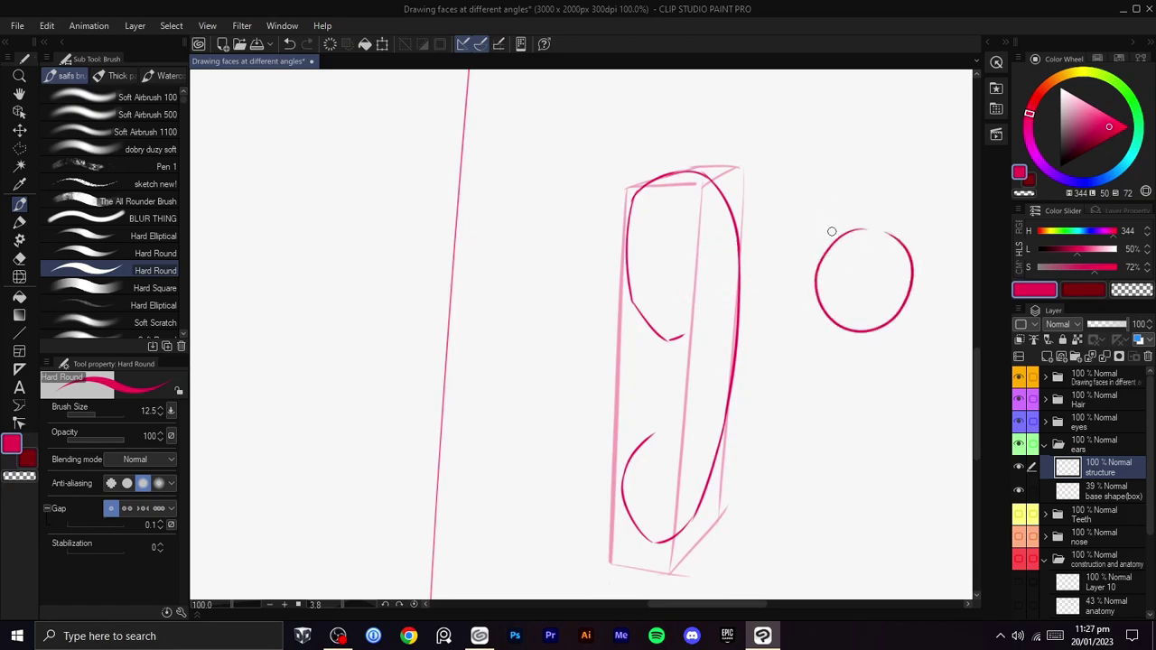
- Enclose the circle beside the third ear in a polyline selection
{"action": "key", "text": "m"}
{"action": "left_click", "coordinate": [917, 209]}
{"action": "left_click", "coordinate": [942, 343]}
{"action": "left_click", "coordinate": [856, 395]}
{"action": "left_click", "coordinate": [775, 341]}
{"action": "left_click", "coordinate": [786, 270]}
{"action": "left_click", "coordinate": [812, 203]}
{"action": "left_click", "coordinate": [871, 176]}
{"action": "left_click", "coordinate": [917, 210]}
- Transform the circle into a narrow upright oval inside the ear's upper part, apply the transformation and deselect
{"action": "key", "text": "ctrl+t"}
{"action": "left_click_drag", "start_coordinate": [874, 278], "coordinate": [712, 278]}
{"action": "left_click_drag", "start_coordinate": [778, 400], "coordinate": [730, 382]}
{"action": "left_click_drag", "start_coordinate": [779, 214], "coordinate": [759, 217]}
{"action": "left_click_drag", "start_coordinate": [606, 386], "coordinate": [669, 409]}
{"action": "left_click_drag", "start_coordinate": [743, 328], "coordinate": [743, 285]}
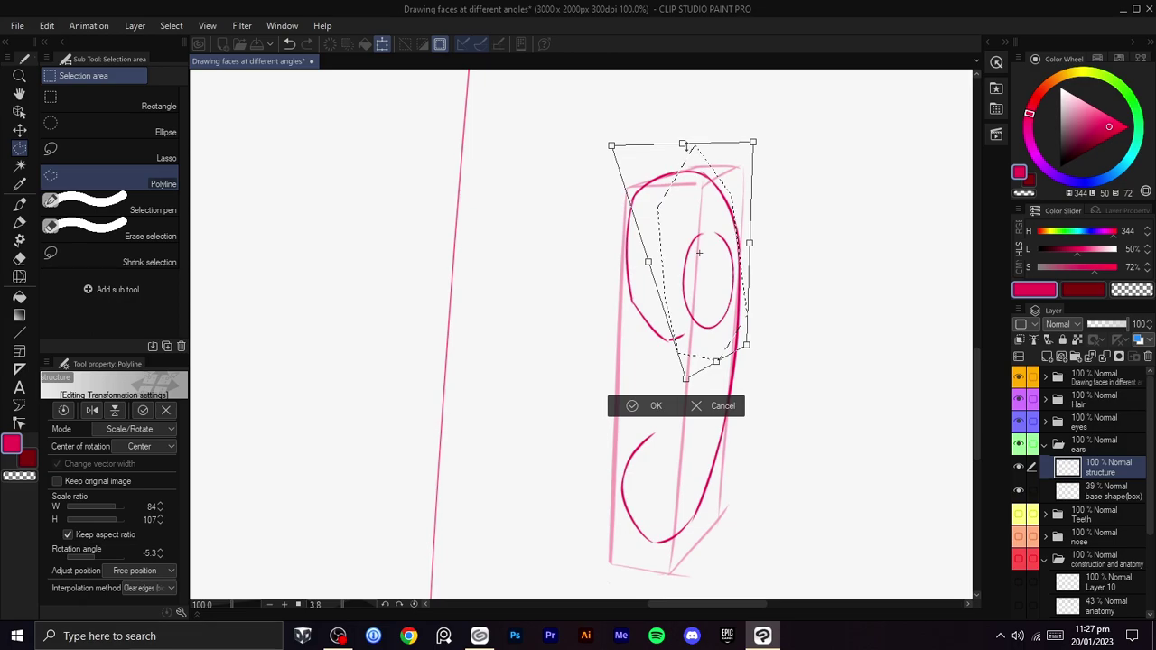
{"action": "left_click_drag", "start_coordinate": [753, 140], "coordinate": [755, 115]}
{"action": "left_click_drag", "start_coordinate": [754, 338], "coordinate": [714, 345]}
{"action": "left_click_drag", "start_coordinate": [637, 250], "coordinate": [633, 245]}
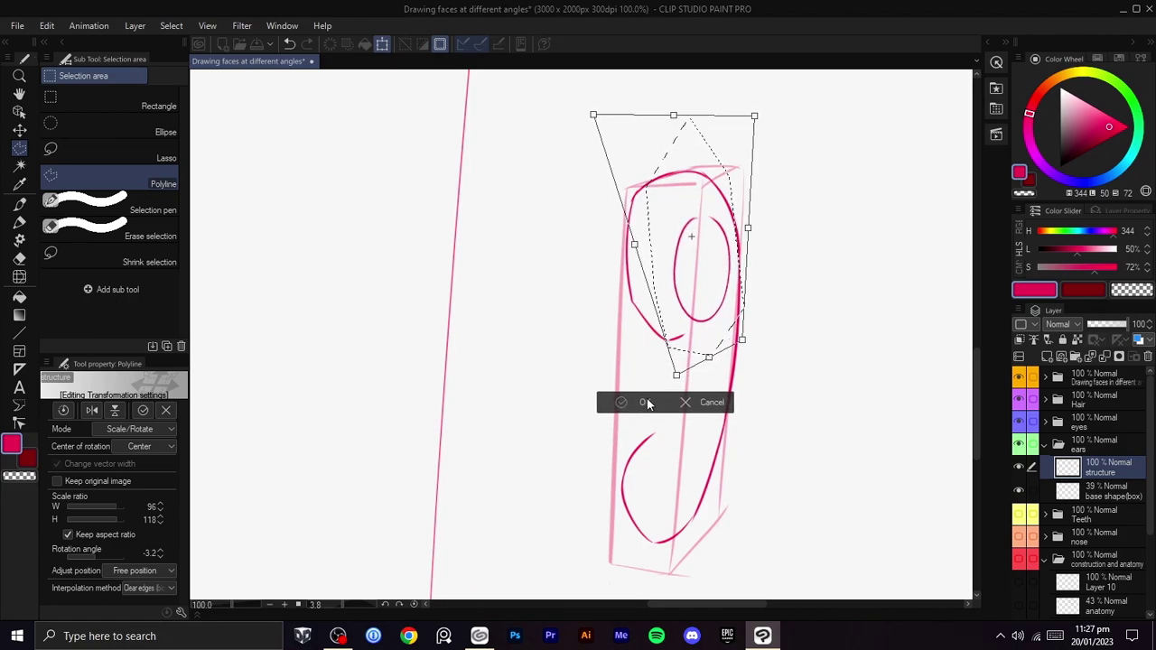
{"action": "left_click", "coordinate": [648, 403]}
{"action": "left_click", "coordinate": [578, 377]}
- Extend the hooked upper front curve toward the oval and erase the surplus line where the two shapes meet
{"action": "key", "text": "b"}
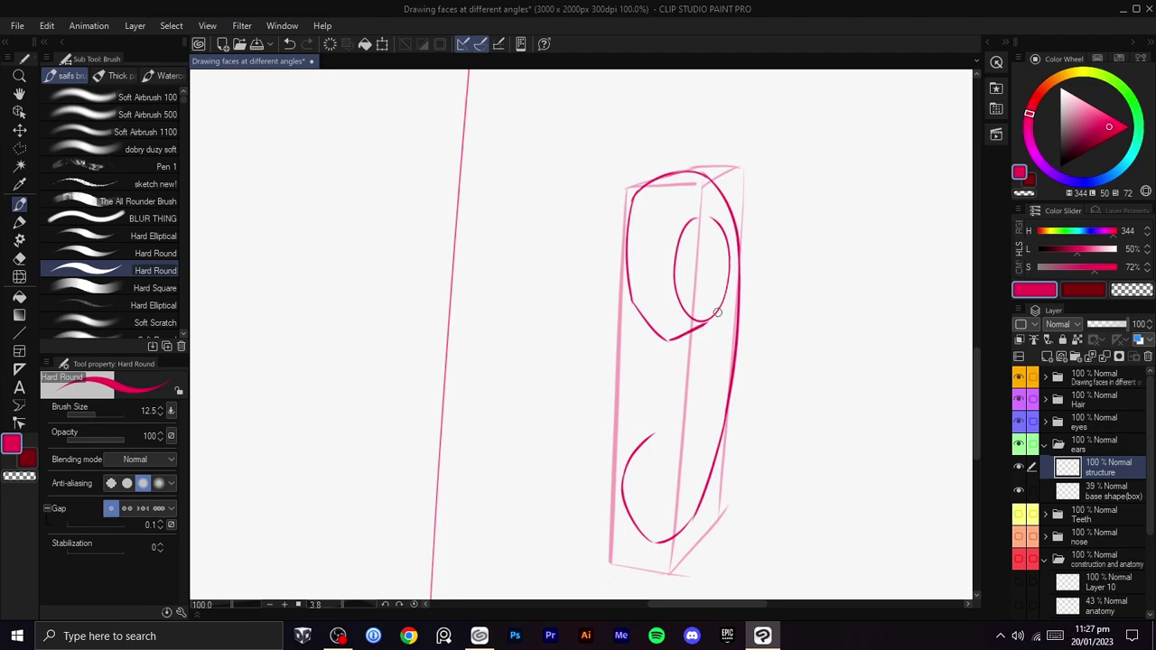
{"action": "key", "text": "c"}
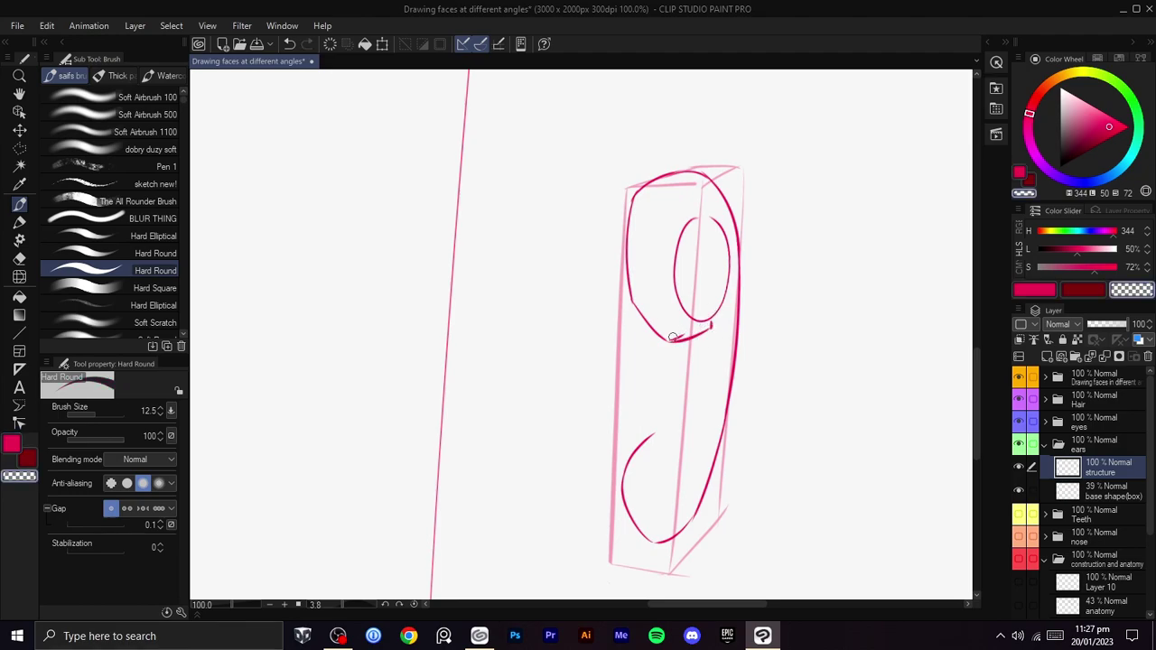
{"action": "key", "text": "c"}
{"action": "key", "text": "ctrl+z"}
{"action": "key", "text": "c"}
{"action": "left_click_drag", "start_coordinate": [718, 310], "coordinate": [720, 306]}
{"action": "key", "text": "c"}
- Draw a long inner rim line from the oval down along the ear's back contour, redoing the stroke
{"action": "key", "text": "shift+space"}
{"action": "mouse_move", "coordinate": [728, 250]}
{"action": "left_mouse_down"}
{"action": "mouse_move", "coordinate": [715, 384]}
{"action": "mouse_move", "coordinate": [571, 194]}
{"action": "left_mouse_up"}
{"action": "key", "text": "space"}
{"action": "left_click_drag", "start_coordinate": [514, 286], "coordinate": [672, 328]}
{"action": "key", "text": "ctrl+z"}
{"action": "left_click_drag", "start_coordinate": [752, 353], "coordinate": [749, 307]}
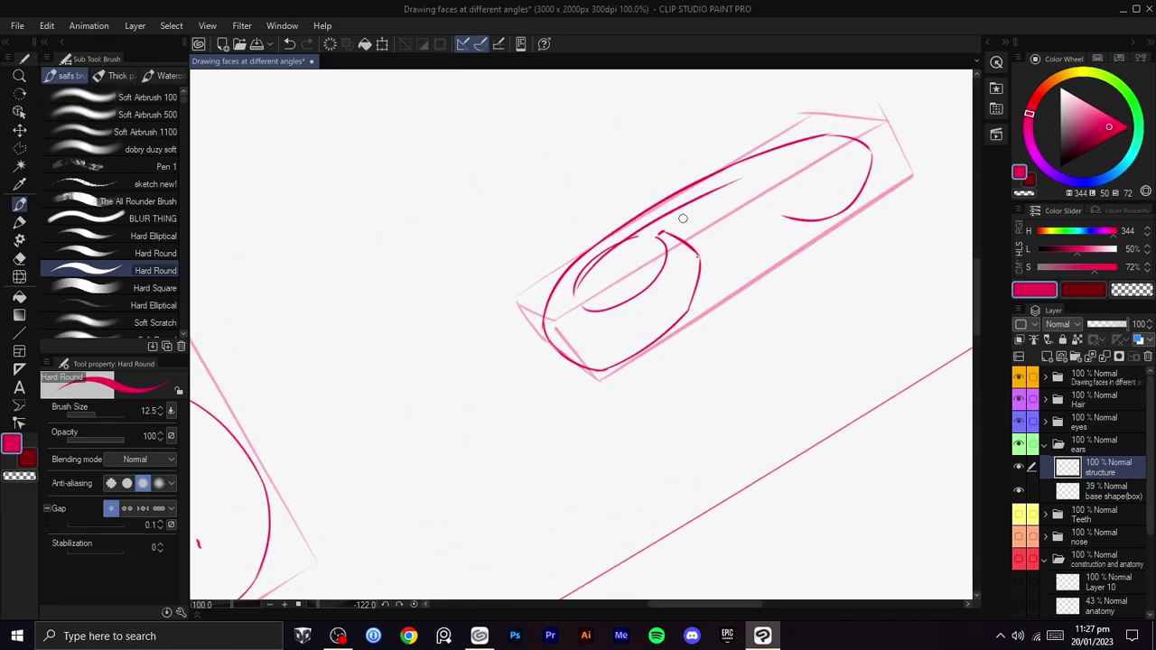
- Redraw the inner rim line between the oval and the third ear's back contour, retrying it for a better curve
{"action": "left_click_drag", "start_coordinate": [581, 268], "coordinate": [737, 185]}
{"action": "key", "text": "ctrl+z"}
{"action": "left_click_drag", "start_coordinate": [592, 260], "coordinate": [737, 191]}
{"action": "key", "text": "ctrl+z"}
{"action": "left_click_drag", "start_coordinate": [596, 256], "coordinate": [730, 196]}
{"action": "key", "text": "c"}
{"action": "mouse_move", "coordinate": [650, 228]}
{"action": "left_mouse_down"}
{"action": "mouse_move", "coordinate": [593, 433]}
{"action": "mouse_move", "coordinate": [746, 289]}
{"action": "mouse_move", "coordinate": [636, 377]}
{"action": "left_mouse_up"}
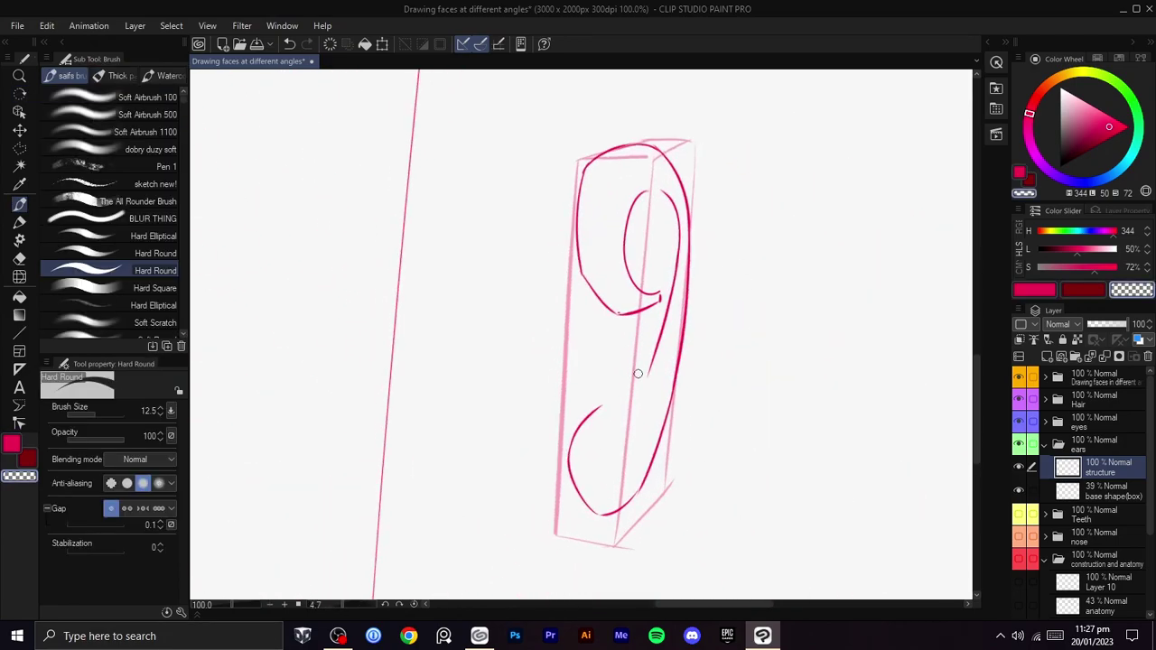
- Try several short curves from the oval's lower end toward the inner rim line to start the inner fold
{"action": "key", "text": "ctrl+z"}
{"action": "key", "text": "c"}
{"action": "mouse_move", "coordinate": [632, 273]}
{"action": "left_mouse_down"}
{"action": "mouse_move", "coordinate": [672, 304]}
{"action": "mouse_move", "coordinate": [661, 310]}
{"action": "mouse_move", "coordinate": [649, 279]}
{"action": "mouse_move", "coordinate": [668, 294]}
{"action": "mouse_move", "coordinate": [642, 343]}
{"action": "left_mouse_up"}
{"action": "key", "text": "ctrl+z"}
{"action": "key", "text": "ctrl+z"}
{"action": "key", "text": "ctrl+z"}
{"action": "left_click_drag", "start_coordinate": [665, 284], "coordinate": [650, 363]}
{"action": "key", "text": "ctrl+z"}
{"action": "key", "text": "ctrl+z"}
{"action": "left_click_drag", "start_coordinate": [629, 273], "coordinate": [665, 295]}
{"action": "key", "text": "ctrl+z"}
{"action": "key", "text": "c"}
{"action": "left_click_drag", "start_coordinate": [648, 378], "coordinate": [657, 363]}
{"action": "key", "text": "c"}
{"action": "key", "text": "ctrl+z"}
- Draw the inner fold from the oval's lower end outward and down toward the lobe, redoing the stroke
{"action": "left_click_drag", "start_coordinate": [627, 271], "coordinate": [675, 306]}
{"action": "key", "text": "ctrl+z"}
{"action": "mouse_move", "coordinate": [628, 273]}
{"action": "left_mouse_down"}
{"action": "mouse_move", "coordinate": [665, 304]}
{"action": "mouse_move", "coordinate": [614, 432]}
{"action": "left_mouse_up"}
{"action": "key", "text": "ctrl+z"}
{"action": "left_click_drag", "start_coordinate": [669, 295], "coordinate": [639, 394]}
{"action": "key", "text": "ctrl+z"}
{"action": "left_click_drag", "start_coordinate": [666, 298], "coordinate": [634, 410]}
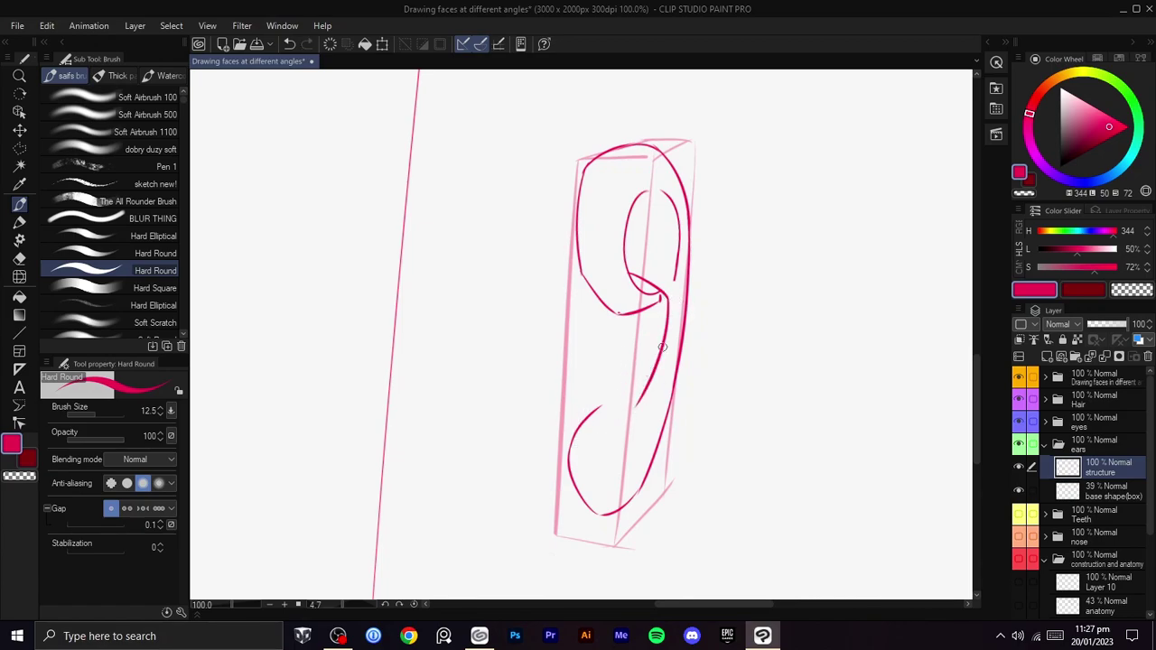
- Join the inner fold to the lobe's upper end and add a small rounded notch inside the oval's front edge
{"action": "key", "text": "ctrl+z"}
{"action": "left_click_drag", "start_coordinate": [635, 404], "coordinate": [611, 409]}
{"action": "key", "text": "ctrl+z"}
{"action": "left_click_drag", "start_coordinate": [624, 247], "coordinate": [637, 244]}
{"action": "key", "text": "r"}
{"action": "left_click_drag", "start_coordinate": [714, 310], "coordinate": [623, 237]}
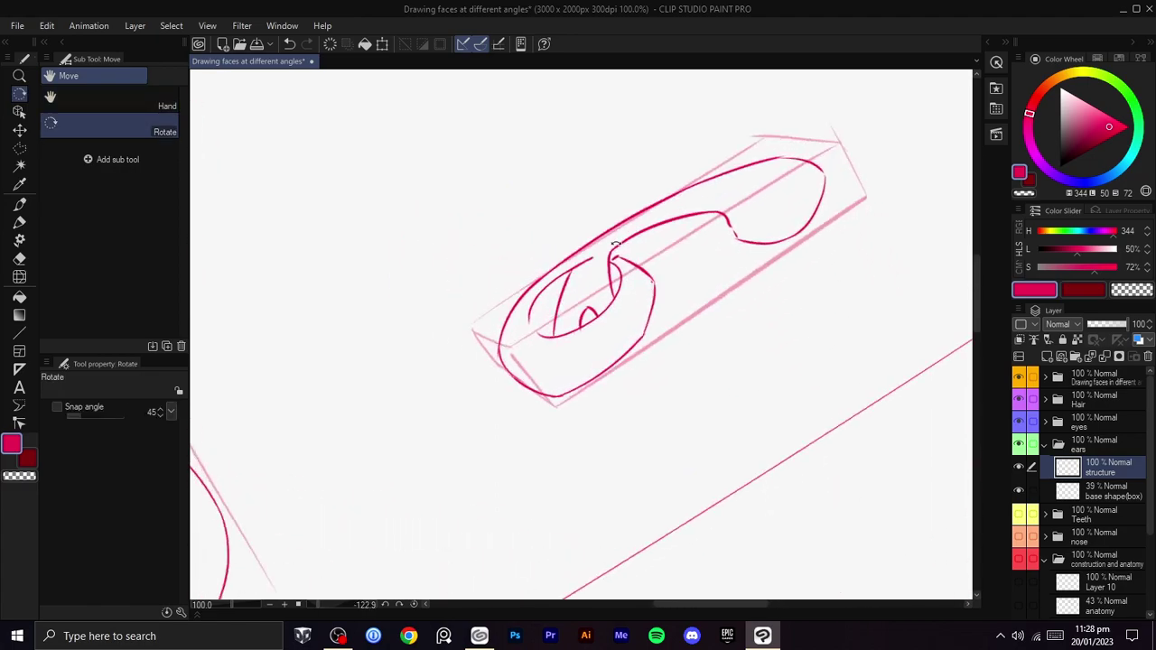
- Draw a heavier line from the oval's upper end across to the back contour and try continuing it outward
{"action": "key", "text": "ctrl+z"}
{"action": "key", "text": "p"}
{"action": "left_click_drag", "start_coordinate": [552, 269], "coordinate": [545, 336]}
{"action": "left_click_drag", "start_coordinate": [556, 279], "coordinate": [615, 224]}
{"action": "key", "text": "ctrl+z"}
{"action": "left_click_drag", "start_coordinate": [559, 272], "coordinate": [604, 221]}
{"action": "key", "text": "shift+space"}
{"action": "mouse_move", "coordinate": [688, 183]}
{"action": "left_mouse_down"}
{"action": "mouse_move", "coordinate": [644, 159]}
{"action": "mouse_move", "coordinate": [646, 185]}
{"action": "left_mouse_up"}
{"action": "key", "text": "ctrl+z"}
{"action": "left_click_drag", "start_coordinate": [548, 316], "coordinate": [575, 239]}
{"action": "key", "text": "ctrl+z"}
{"action": "left_click_drag", "start_coordinate": [548, 314], "coordinate": [594, 212]}
{"action": "key", "text": "ctrl+z"}
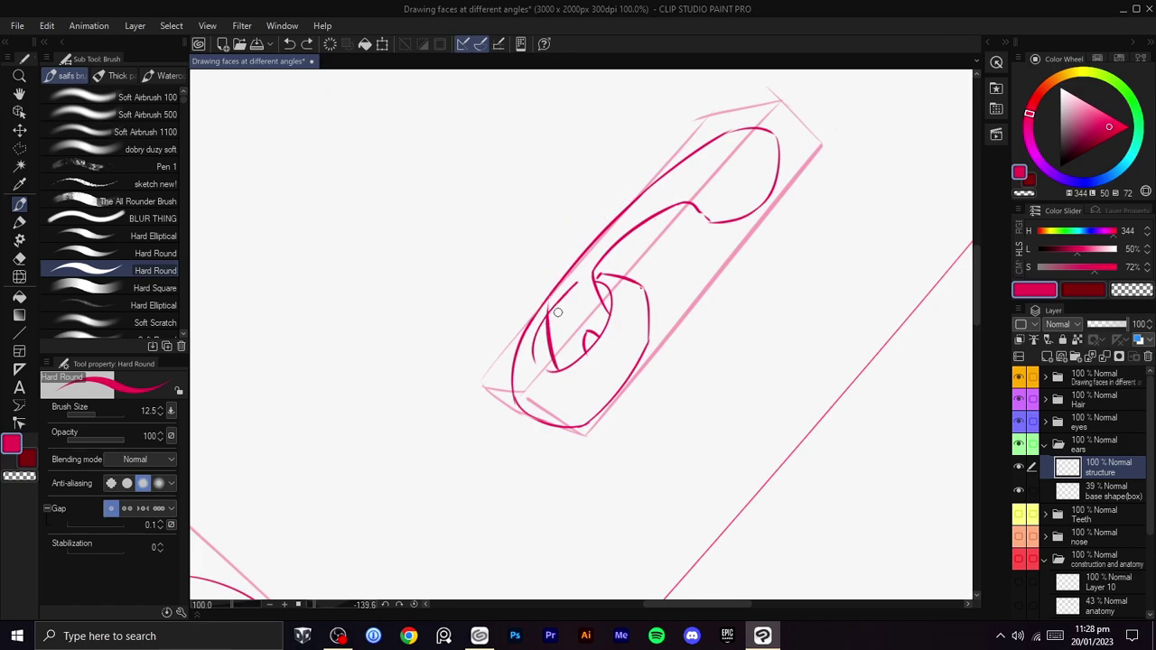
- Extend the line into a bulge beyond the ear's back contour and curve it back in toward the lobe
{"action": "mouse_move", "coordinate": [548, 298]}
{"action": "left_mouse_down"}
{"action": "mouse_move", "coordinate": [564, 241]}
{"action": "mouse_move", "coordinate": [642, 189]}
{"action": "left_mouse_up"}
{"action": "key", "text": "shift+space"}
{"action": "left_click_drag", "start_coordinate": [738, 171], "coordinate": [707, 145]}
{"action": "left_click_drag", "start_coordinate": [707, 146], "coordinate": [710, 167]}
{"action": "key", "text": "ctrl+z"}
{"action": "key", "text": "b"}
{"action": "left_click_drag", "start_coordinate": [553, 271], "coordinate": [697, 157]}
{"action": "key", "text": "ctrl+z"}
{"action": "left_click_drag", "start_coordinate": [556, 268], "coordinate": [675, 170]}
{"action": "key", "text": "ctrl+z"}
{"action": "left_click_drag", "start_coordinate": [553, 271], "coordinate": [666, 175]}
- Erase the old back contour inside the bulge and shorten the overlapping end of the inner rim line
{"action": "key", "text": "shift+space"}
{"action": "mouse_move", "coordinate": [693, 264]}
{"action": "left_mouse_down"}
{"action": "mouse_move", "coordinate": [710, 302]}
{"action": "mouse_move", "coordinate": [562, 408]}
{"action": "left_mouse_up"}
{"action": "left_click_drag", "start_coordinate": [596, 393], "coordinate": [580, 295]}
{"action": "left_click_drag", "start_coordinate": [637, 372], "coordinate": [649, 300]}
{"action": "scroll", "coordinate": [653, 325], "scroll_direction": "up", "scroll_amount": 2}
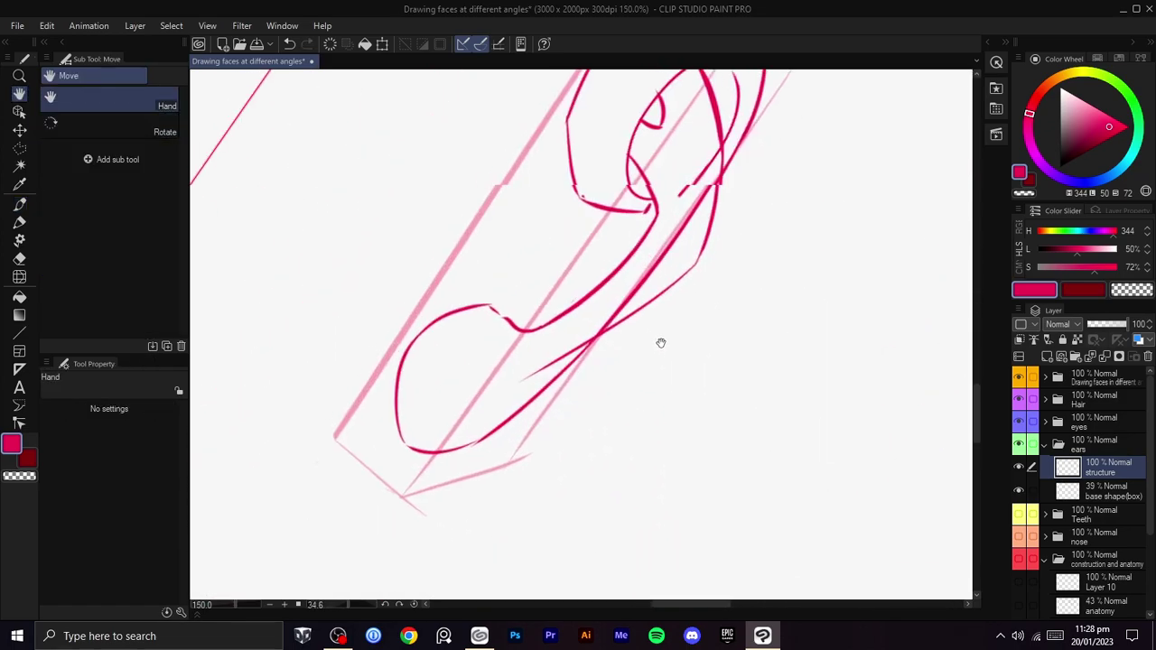
{"action": "key", "text": "b"}
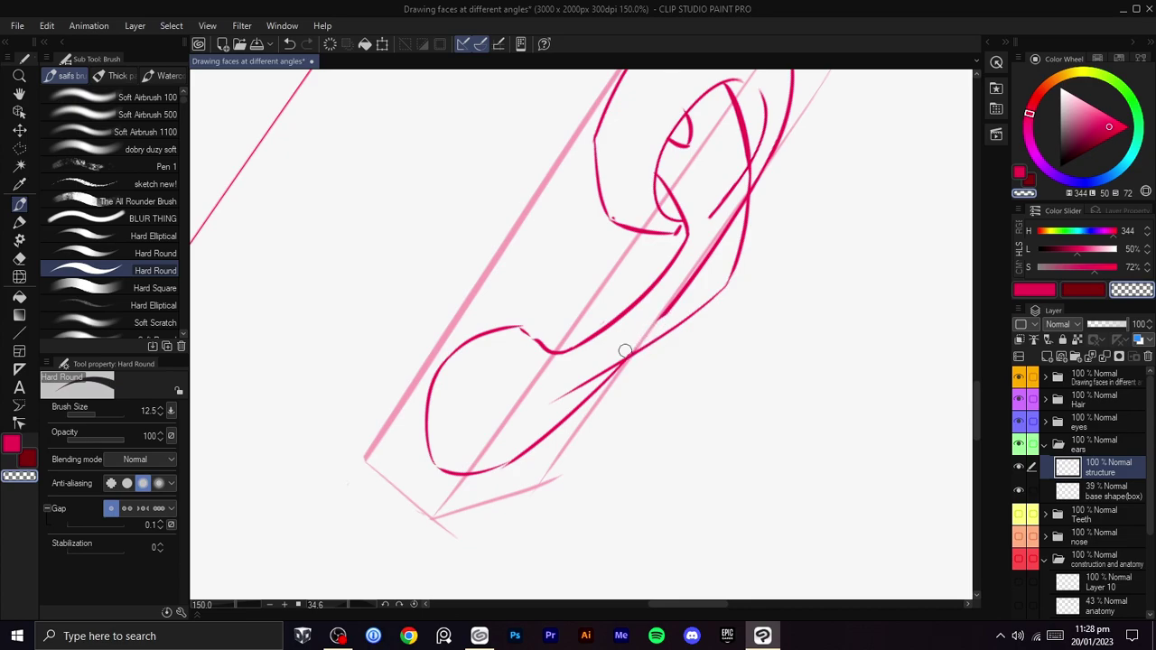
{"action": "mouse_move", "coordinate": [718, 237]}
{"action": "left_mouse_down"}
{"action": "mouse_move", "coordinate": [733, 208]}
{"action": "mouse_move", "coordinate": [716, 200]}
{"action": "left_mouse_up"}
{"action": "key", "text": "ctrl+z"}
{"action": "left_click_drag", "start_coordinate": [733, 202], "coordinate": [696, 220]}
{"action": "scroll", "coordinate": [709, 328], "scroll_direction": "down", "scroll_amount": 2}
{"action": "scroll", "coordinate": [692, 307], "scroll_direction": "up", "scroll_amount": 2}
{"action": "mouse_move", "coordinate": [692, 307]}
{"action": "left_mouse_down"}
{"action": "mouse_move", "coordinate": [696, 331]}
{"action": "mouse_move", "coordinate": [668, 249]}
{"action": "left_mouse_up"}
{"action": "key", "text": "ctrl+z"}
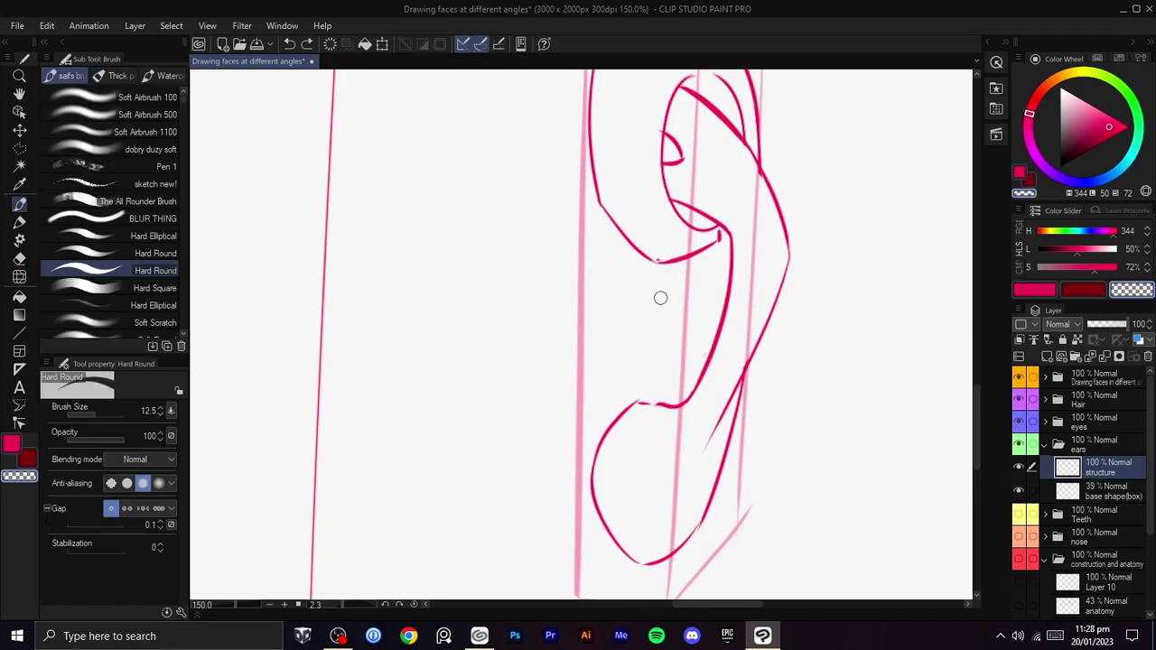
- Draw the tragus as a wavy line between the upper front curve and the lobe, redoing the strokes
{"action": "key", "text": "c"}
{"action": "mouse_move", "coordinate": [652, 262]}
{"action": "left_mouse_down"}
{"action": "mouse_move", "coordinate": [663, 303]}
{"action": "mouse_move", "coordinate": [653, 288]}
{"action": "mouse_move", "coordinate": [645, 343]}
{"action": "left_mouse_up"}
{"action": "key", "text": "ctrl+z"}
{"action": "key", "text": "ctrl+z"}
{"action": "key", "text": "ctrl+z"}
{"action": "key", "text": "ctrl+z"}
{"action": "mouse_move", "coordinate": [635, 246]}
{"action": "left_mouse_down"}
{"action": "mouse_move", "coordinate": [657, 341]}
{"action": "mouse_move", "coordinate": [648, 292]}
{"action": "mouse_move", "coordinate": [654, 320]}
{"action": "left_mouse_up"}
{"action": "key", "text": "ctrl+z"}
{"action": "key", "text": "ctrl+z"}
{"action": "mouse_move", "coordinate": [638, 272]}
{"action": "left_mouse_down"}
{"action": "mouse_move", "coordinate": [653, 306]}
{"action": "mouse_move", "coordinate": [637, 325]}
{"action": "mouse_move", "coordinate": [652, 401]}
{"action": "mouse_move", "coordinate": [631, 354]}
{"action": "left_mouse_up"}
{"action": "key", "text": "ctrl+z"}
{"action": "key", "text": "ctrl+z"}
{"action": "key", "text": "ctrl+z"}
{"action": "key", "text": "ctrl+z"}
{"action": "left_click_drag", "start_coordinate": [646, 394], "coordinate": [634, 345]}
{"action": "key", "text": "ctrl+z"}
- Erase the stretch of the hooked upper front curve that runs into the inner fold
{"action": "mouse_move", "coordinate": [672, 276]}
{"action": "left_mouse_down"}
{"action": "mouse_move", "coordinate": [676, 334]}
{"action": "mouse_move", "coordinate": [625, 237]}
{"action": "left_mouse_up"}
{"action": "key", "text": "shift+space"}
{"action": "key", "text": "space"}
{"action": "left_click_drag", "start_coordinate": [593, 274], "coordinate": [694, 280]}
{"action": "key", "text": "ctrl+z"}
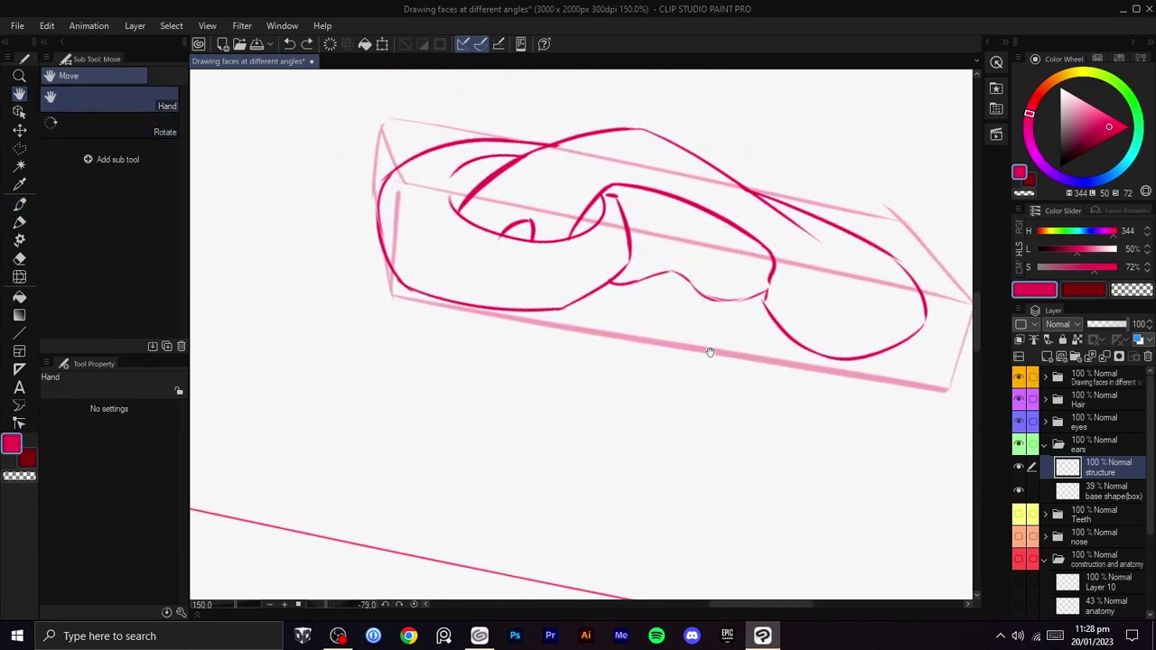
{"action": "left_click_drag", "start_coordinate": [710, 352], "coordinate": [708, 331]}
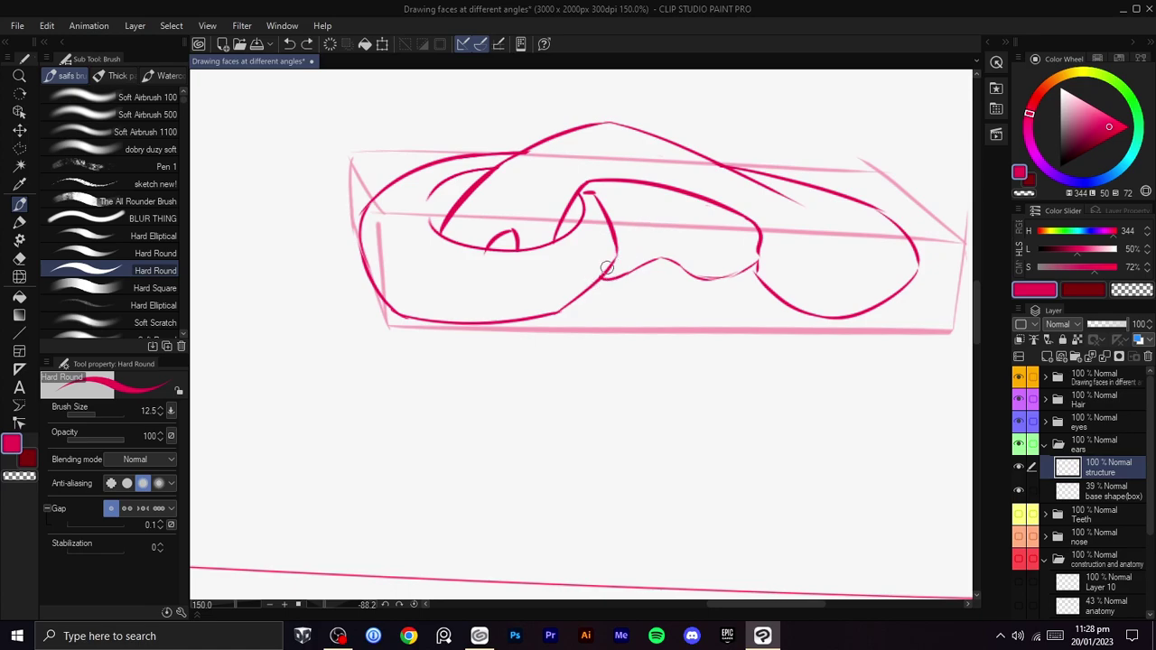
{"action": "left_click_drag", "start_coordinate": [616, 237], "coordinate": [629, 211]}
{"action": "key", "text": "ctrl+z"}
{"action": "mouse_move", "coordinate": [617, 250]}
{"action": "left_mouse_down"}
{"action": "mouse_move", "coordinate": [626, 208]}
{"action": "mouse_move", "coordinate": [613, 235]}
{"action": "mouse_move", "coordinate": [592, 200]}
{"action": "left_mouse_up"}
{"action": "key", "text": "c"}
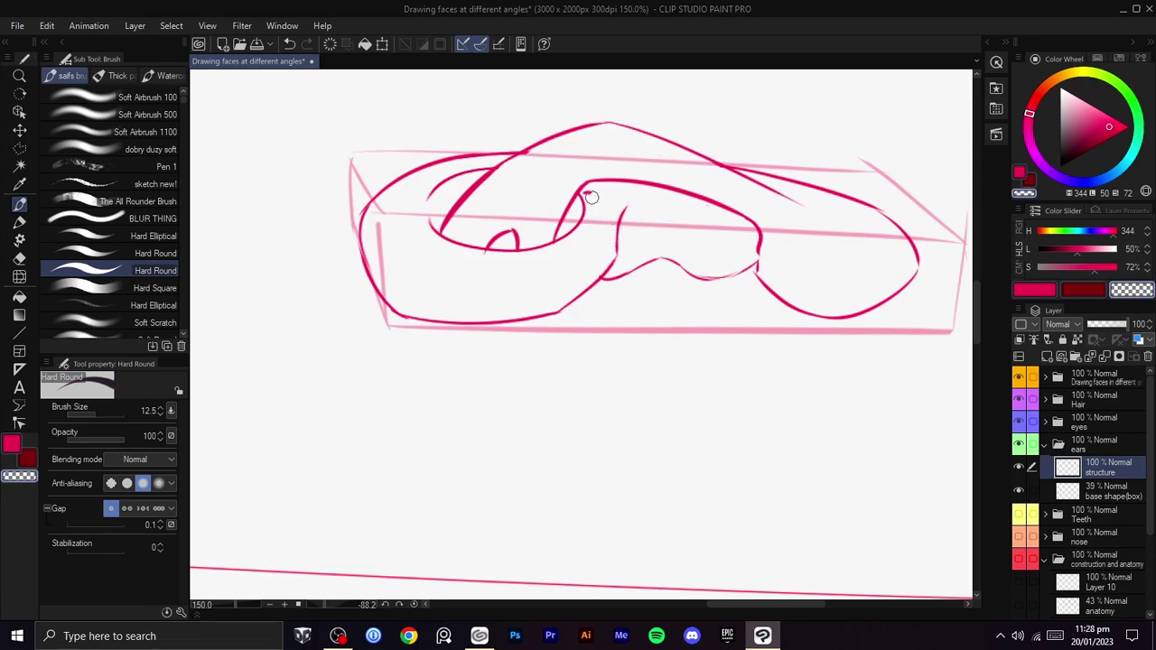
- Add short light accent strokes between the inner fold and the bulging back edge, and tidy the upper front curve's end
{"action": "scroll", "coordinate": [657, 192], "scroll_direction": "down", "scroll_amount": 1}
{"action": "left_click_drag", "start_coordinate": [693, 220], "coordinate": [623, 318]}
{"action": "left_click_drag", "start_coordinate": [748, 271], "coordinate": [720, 224]}
{"action": "scroll", "coordinate": [716, 295], "scroll_direction": "up", "scroll_amount": 1}
{"action": "left_click_drag", "start_coordinate": [716, 295], "coordinate": [721, 253]}
{"action": "key", "text": "b"}
{"action": "key", "text": "c"}
{"action": "key", "text": "ctrl+z"}
{"action": "left_click_drag", "start_coordinate": [680, 372], "coordinate": [651, 428]}
{"action": "key", "text": "space"}
{"action": "left_click_drag", "start_coordinate": [650, 281], "coordinate": [662, 322]}
{"action": "scroll", "coordinate": [691, 371], "scroll_direction": "down", "scroll_amount": 1}
{"action": "mouse_move", "coordinate": [683, 372]}
{"action": "left_mouse_down"}
{"action": "mouse_move", "coordinate": [699, 413]}
{"action": "mouse_move", "coordinate": [654, 457]}
{"action": "mouse_move", "coordinate": [573, 477]}
{"action": "left_mouse_up"}
{"action": "scroll", "coordinate": [702, 413], "scroll_direction": "up", "scroll_amount": 1}
{"action": "key", "text": "shift+space"}
{"action": "left_click_drag", "start_coordinate": [528, 386], "coordinate": [598, 320]}
{"action": "key", "text": "ctrl+z"}
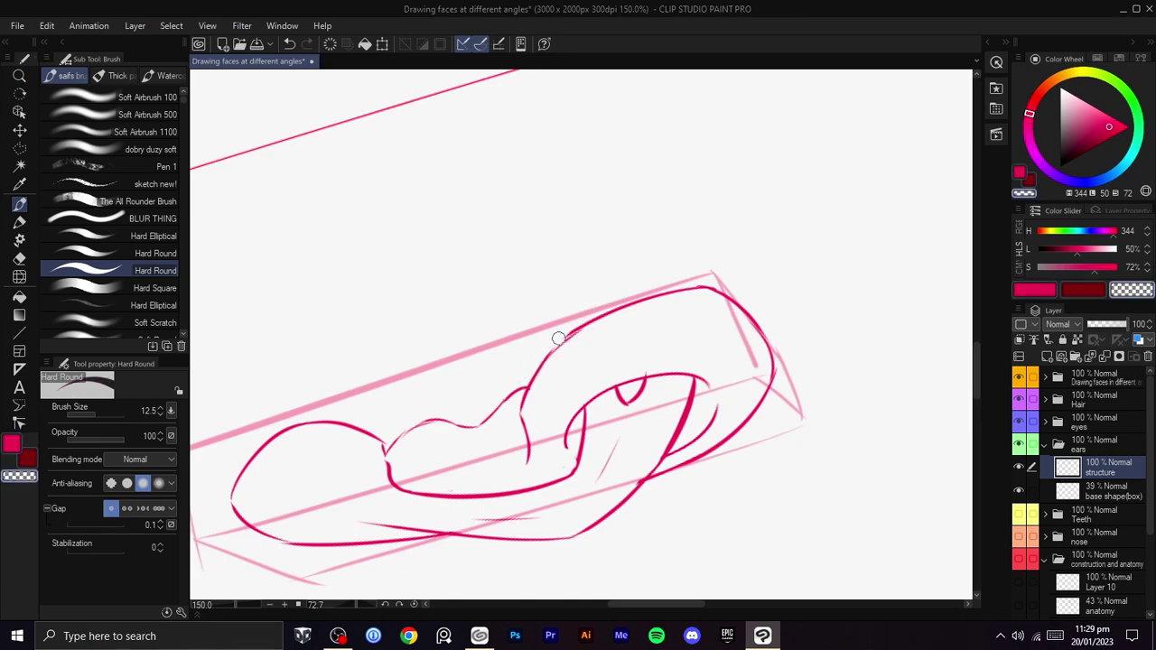
- Draw three short straight marks pointing outward from the third ear's lobe, middle back edge and top
{"action": "scroll", "coordinate": [634, 322], "scroll_direction": "down", "scroll_amount": 1}
{"action": "scroll", "coordinate": [635, 322], "scroll_direction": "down", "scroll_amount": 2}
{"action": "key", "text": "shift+space"}
{"action": "left_click_drag", "start_coordinate": [689, 318], "coordinate": [627, 192]}
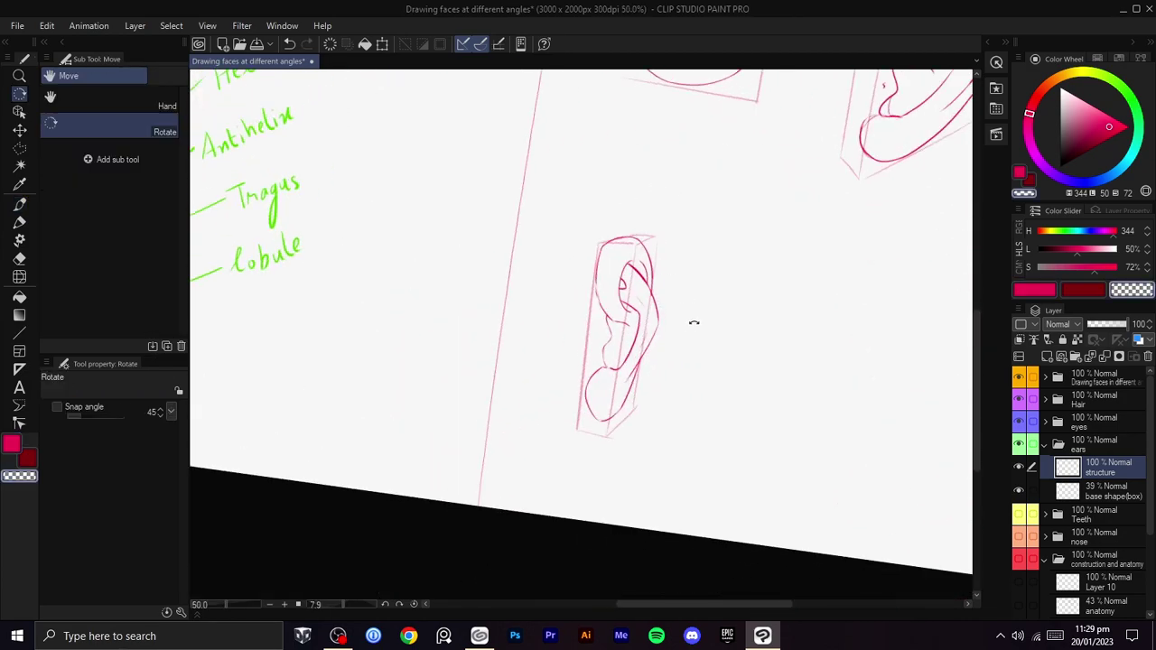
{"action": "scroll", "coordinate": [707, 369], "scroll_direction": "up", "scroll_amount": 2}
{"action": "mouse_move", "coordinate": [707, 369]}
{"action": "left_mouse_down"}
{"action": "mouse_move", "coordinate": [646, 313]}
{"action": "mouse_move", "coordinate": [684, 280]}
{"action": "left_mouse_up"}
{"action": "key", "text": "b"}
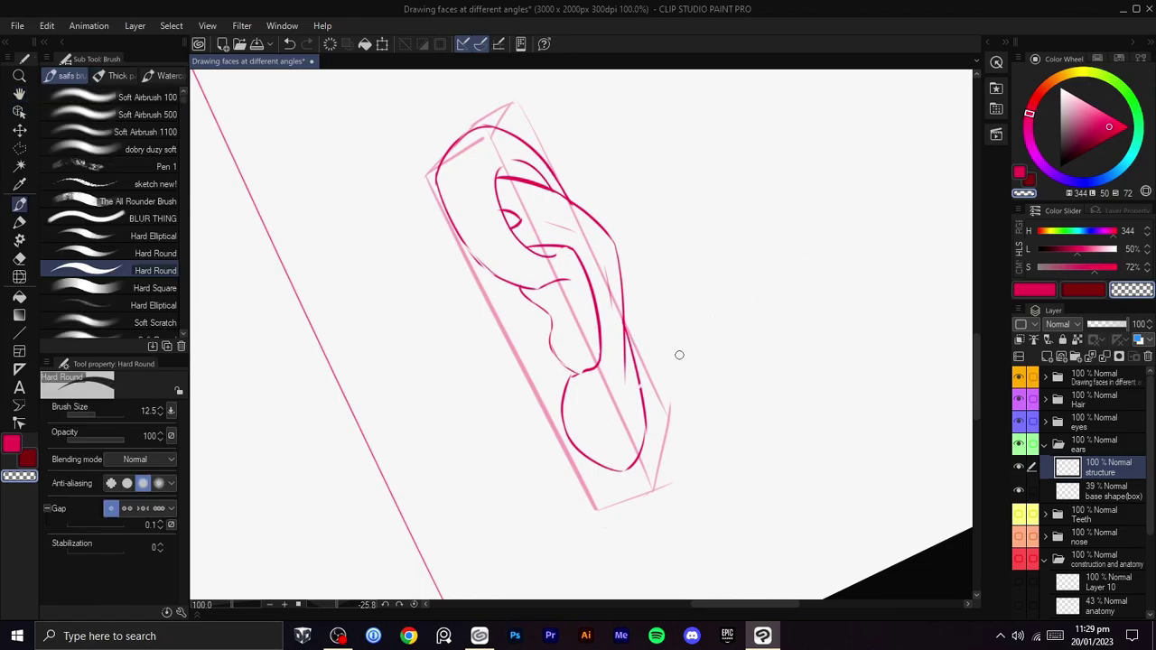
{"action": "left_click_drag", "start_coordinate": [599, 422], "coordinate": [695, 339]}
{"action": "left_click_drag", "start_coordinate": [632, 228], "coordinate": [689, 190]}
{"action": "key", "text": "space"}
{"action": "mouse_move", "coordinate": [698, 190]}
{"action": "left_mouse_down"}
{"action": "mouse_move", "coordinate": [722, 289]}
{"action": "mouse_move", "coordinate": [757, 332]}
{"action": "left_mouse_up"}
{"action": "left_click_drag", "start_coordinate": [560, 283], "coordinate": [619, 236]}
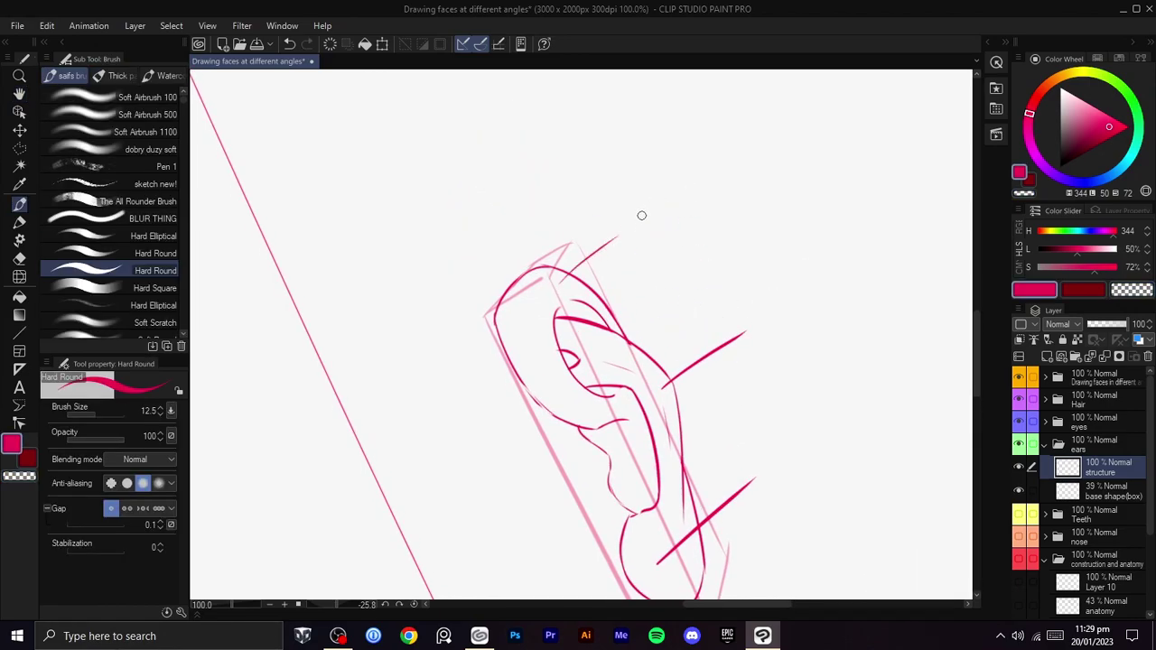
- Undo the straight marks drawn across the third ear
{"action": "key", "text": "space"}
{"action": "mouse_move", "coordinate": [643, 452]}
{"action": "left_mouse_down"}
{"action": "mouse_move", "coordinate": [640, 396]}
{"action": "mouse_move", "coordinate": [761, 321]}
{"action": "mouse_move", "coordinate": [696, 352]}
{"action": "mouse_move", "coordinate": [758, 384]}
{"action": "mouse_move", "coordinate": [739, 417]}
{"action": "left_mouse_up"}
{"action": "key", "text": "space"}
{"action": "key", "text": "shift+space"}
{"action": "key", "text": "space"}
{"action": "left_click_drag", "start_coordinate": [738, 417], "coordinate": [632, 362]}
{"action": "key", "text": "shift+space"}
{"action": "key", "text": "space"}
{"action": "scroll", "coordinate": [723, 307], "scroll_direction": "down", "scroll_amount": 1}
{"action": "key", "text": "shift+space"}
{"action": "key", "text": "space"}
{"action": "scroll", "coordinate": [758, 302], "scroll_direction": "down", "scroll_amount": 1}
{"action": "left_click_drag", "start_coordinate": [776, 271], "coordinate": [661, 397]}
{"action": "key", "text": "shift+space"}
{"action": "left_click_drag", "start_coordinate": [756, 343], "coordinate": [753, 335]}
{"action": "key", "text": "space"}
{"action": "left_click_drag", "start_coordinate": [705, 392], "coordinate": [732, 225]}
{"action": "scroll", "coordinate": [725, 349], "scroll_direction": "up", "scroll_amount": 1}
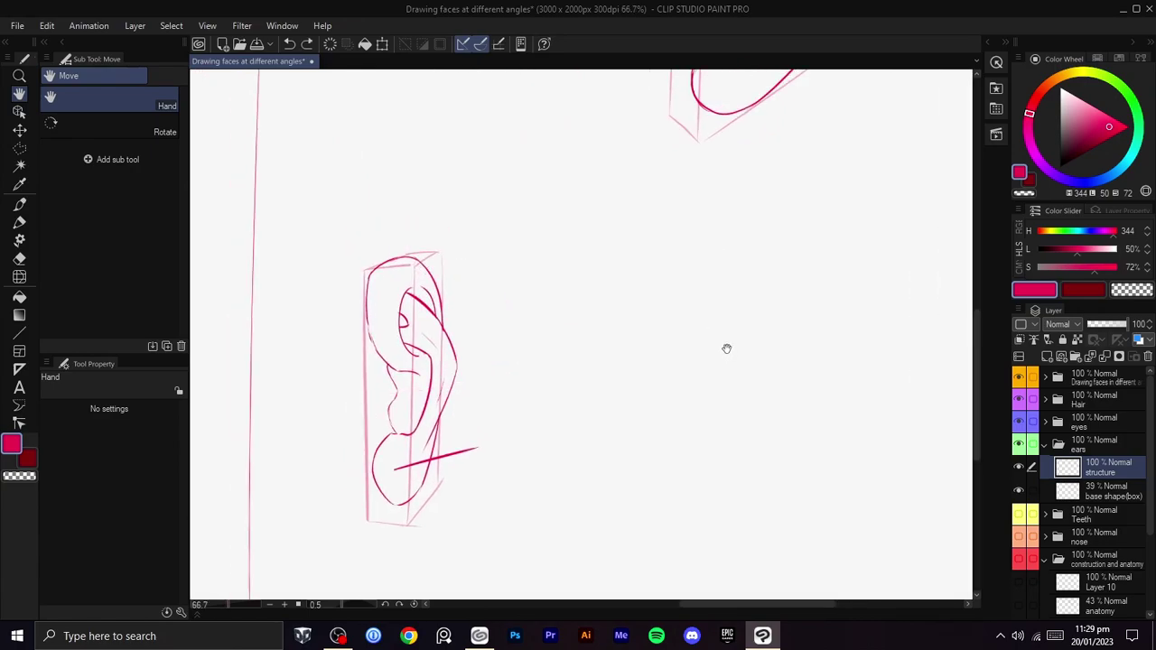
{"action": "mouse_move", "coordinate": [729, 356]}
{"action": "left_mouse_down"}
{"action": "mouse_move", "coordinate": [714, 323]}
{"action": "mouse_move", "coordinate": [652, 351]}
{"action": "left_mouse_up"}
{"action": "key", "text": "ctrl+z"}
- Compare the finished third ear with the other ear studies and the labelled reference ear on the sheet
{"action": "key", "text": "shift+space"}
{"action": "left_click_drag", "start_coordinate": [743, 325], "coordinate": [743, 312]}
{"action": "left_click_drag", "start_coordinate": [692, 308], "coordinate": [735, 501]}
{"action": "scroll", "coordinate": [737, 479], "scroll_direction": "down", "scroll_amount": 1}
{"action": "mouse_move", "coordinate": [742, 402]}
{"action": "left_mouse_down"}
{"action": "mouse_move", "coordinate": [757, 329]}
{"action": "mouse_move", "coordinate": [773, 338]}
{"action": "mouse_move", "coordinate": [771, 322]}
{"action": "left_mouse_up"}
{"action": "scroll", "coordinate": [758, 329], "scroll_direction": "down", "scroll_amount": 1}
{"action": "key", "text": "shift+space"}
{"action": "key", "text": "shift+space"}
{"action": "left_click_drag", "start_coordinate": [796, 330], "coordinate": [777, 315]}
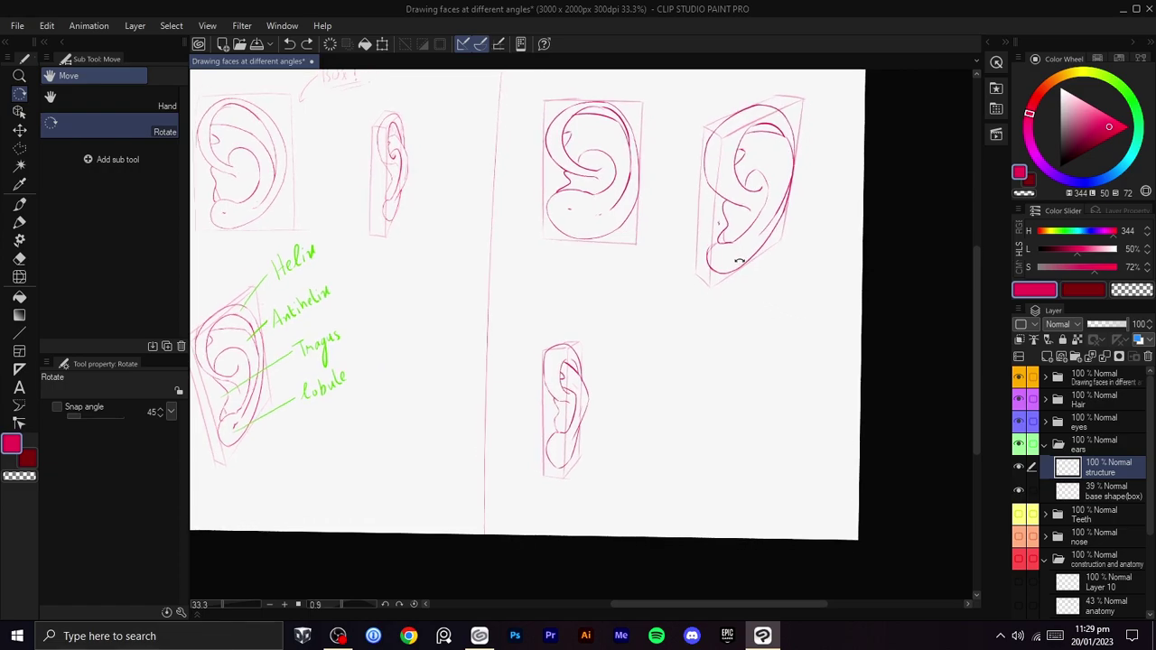
{"action": "left_click_drag", "start_coordinate": [771, 233], "coordinate": [773, 225]}
{"action": "key", "text": "b"}
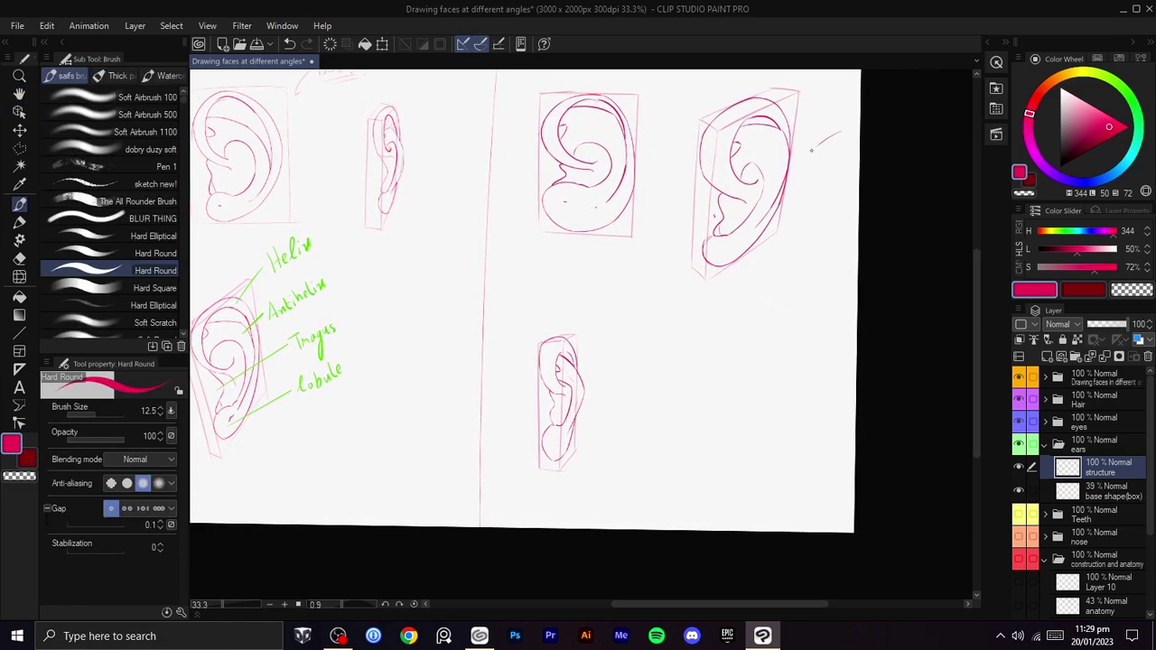
{"action": "key", "text": "h"}
{"action": "key", "text": "ctrl+z"}
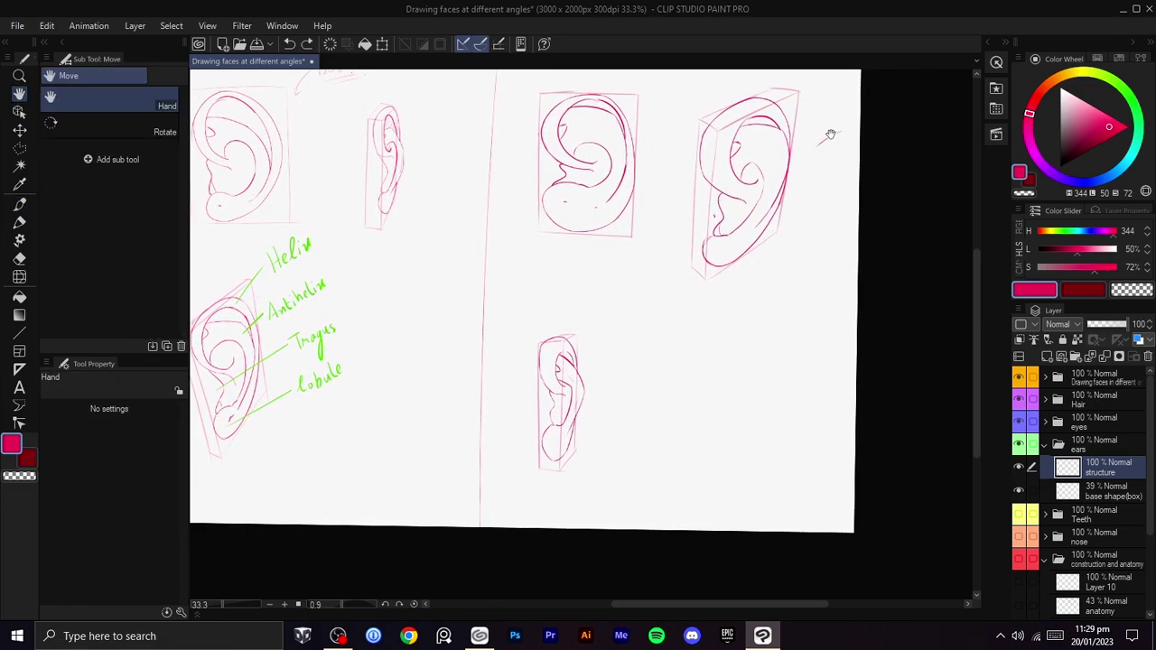
- Draw an arrow pointing at the back edge of the large boxed ear at the sheet's upper right
{"action": "key", "text": "b"}
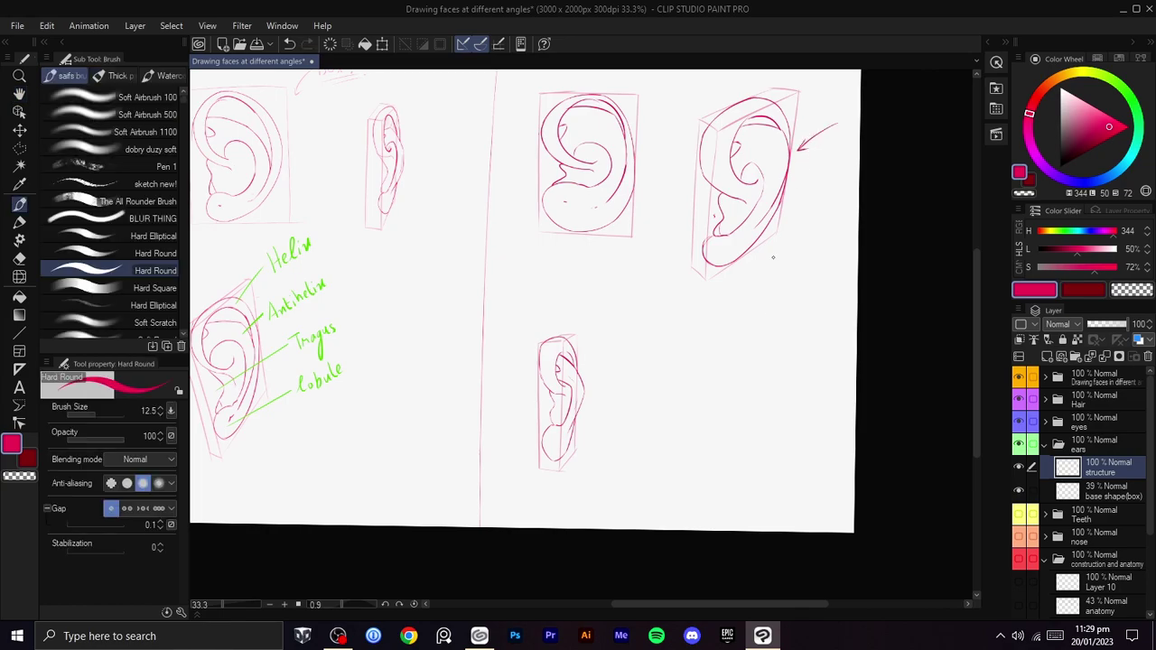
- On the base shape(box) layer, sketch the slanted narrow top face of a new box in the empty space beside the third ear
{"action": "key", "text": "space"}
{"action": "mouse_move", "coordinate": [758, 364]}
{"action": "left_mouse_down"}
{"action": "mouse_move", "coordinate": [761, 346]}
{"action": "mouse_move", "coordinate": [753, 353]}
{"action": "left_mouse_up"}
{"action": "scroll", "coordinate": [753, 353], "scroll_direction": "up", "scroll_amount": 2}
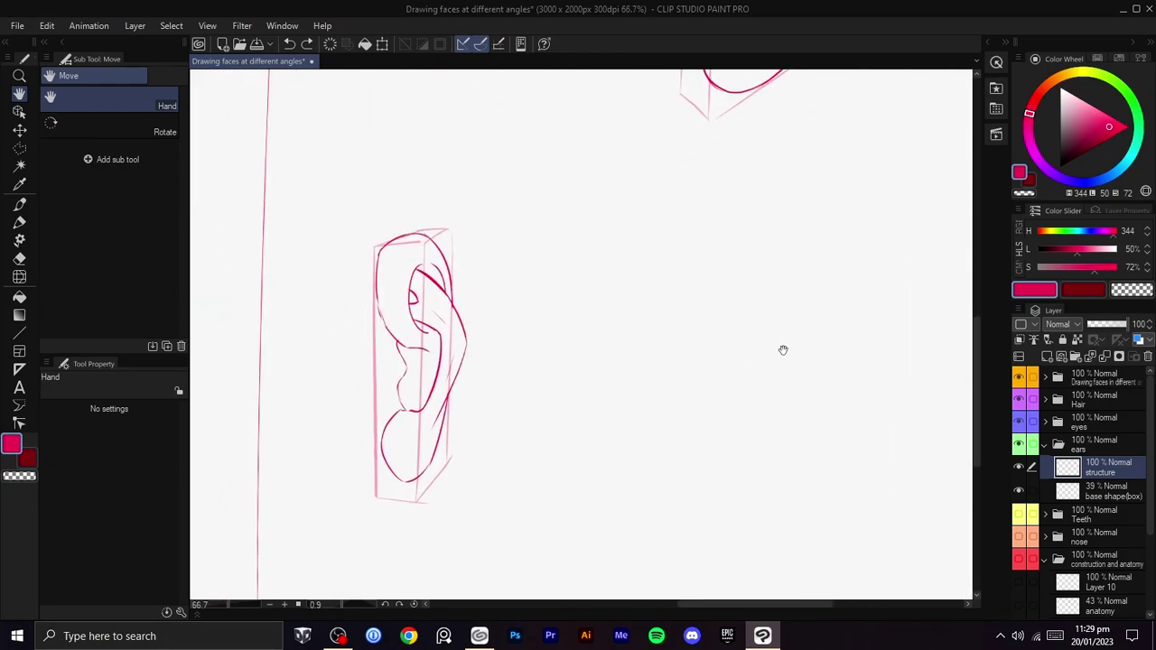
{"action": "left_click", "coordinate": [1070, 492]}
{"action": "left_click_drag", "start_coordinate": [854, 393], "coordinate": [859, 375]}
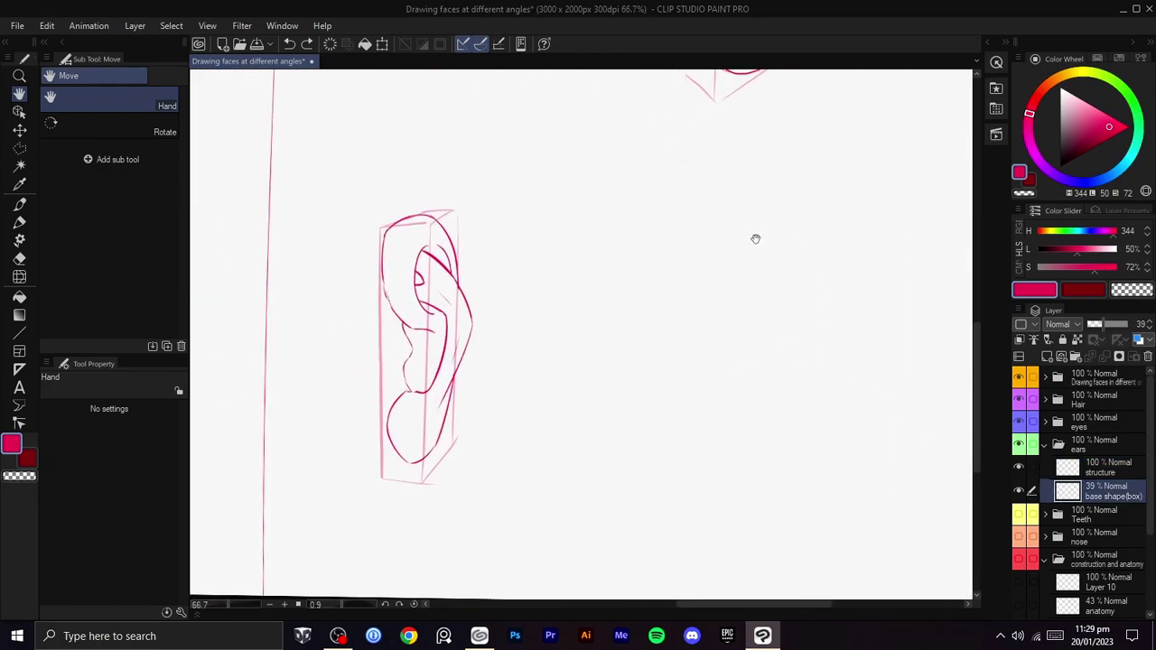
{"action": "key", "text": "p"}
{"action": "left_click_drag", "start_coordinate": [761, 240], "coordinate": [698, 327]}
{"action": "key", "text": "ctrl+z"}
{"action": "left_click_drag", "start_coordinate": [769, 233], "coordinate": [708, 288]}
{"action": "key", "text": "ctrl+z"}
{"action": "left_click_drag", "start_coordinate": [792, 218], "coordinate": [710, 253]}
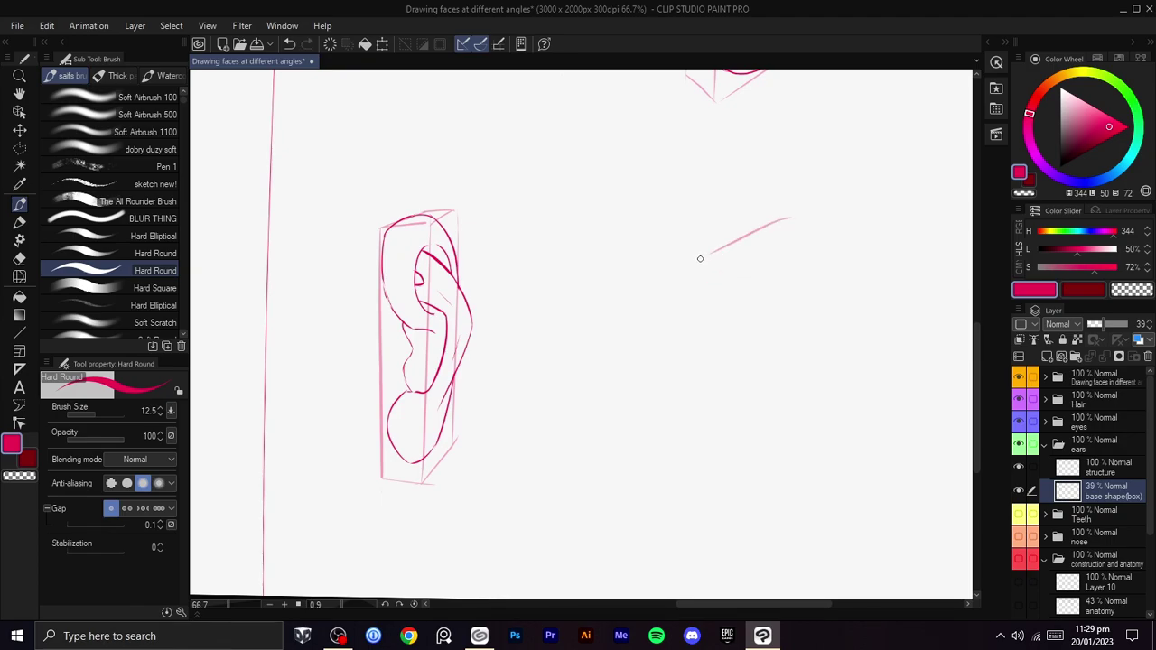
{"action": "key", "text": "ctrl+z"}
{"action": "mouse_move", "coordinate": [740, 228]}
{"action": "left_mouse_down"}
{"action": "mouse_move", "coordinate": [792, 188]}
{"action": "mouse_move", "coordinate": [695, 228]}
{"action": "mouse_move", "coordinate": [761, 184]}
{"action": "left_mouse_up"}
{"action": "key", "text": "ctrl+z"}
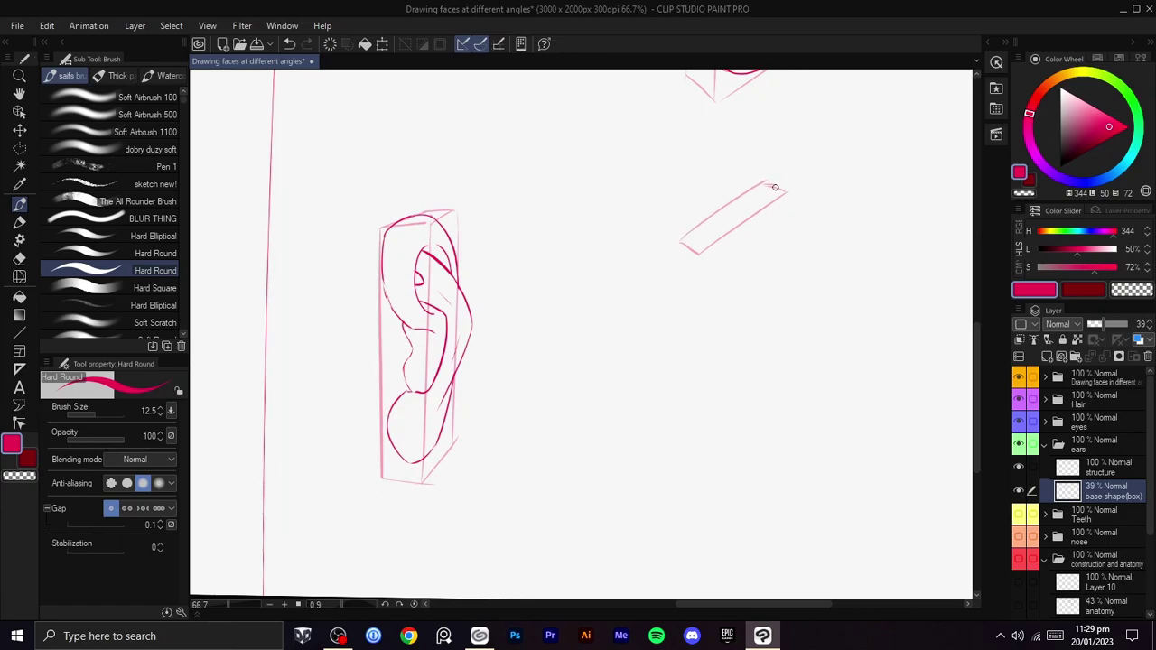
- Draw the new box's downward side edges and slanted lower edges, completing a thin slab in perspective
{"action": "key", "text": "c"}
{"action": "key", "text": "c"}
{"action": "key", "text": "c"}
{"action": "key", "text": "c"}
{"action": "left_click_drag", "start_coordinate": [785, 193], "coordinate": [756, 346]}
{"action": "key", "text": "ctrl+z"}
{"action": "left_click_drag", "start_coordinate": [786, 190], "coordinate": [770, 340]}
{"action": "mouse_move", "coordinate": [698, 255]}
{"action": "left_mouse_down"}
{"action": "mouse_move", "coordinate": [710, 404]}
{"action": "mouse_move", "coordinate": [770, 341]}
{"action": "left_mouse_up"}
{"action": "key", "text": "ctrl+z"}
{"action": "left_click_drag", "start_coordinate": [684, 249], "coordinate": [685, 379]}
{"action": "key", "text": "ctrl+z"}
{"action": "left_click_drag", "start_coordinate": [681, 246], "coordinate": [692, 408]}
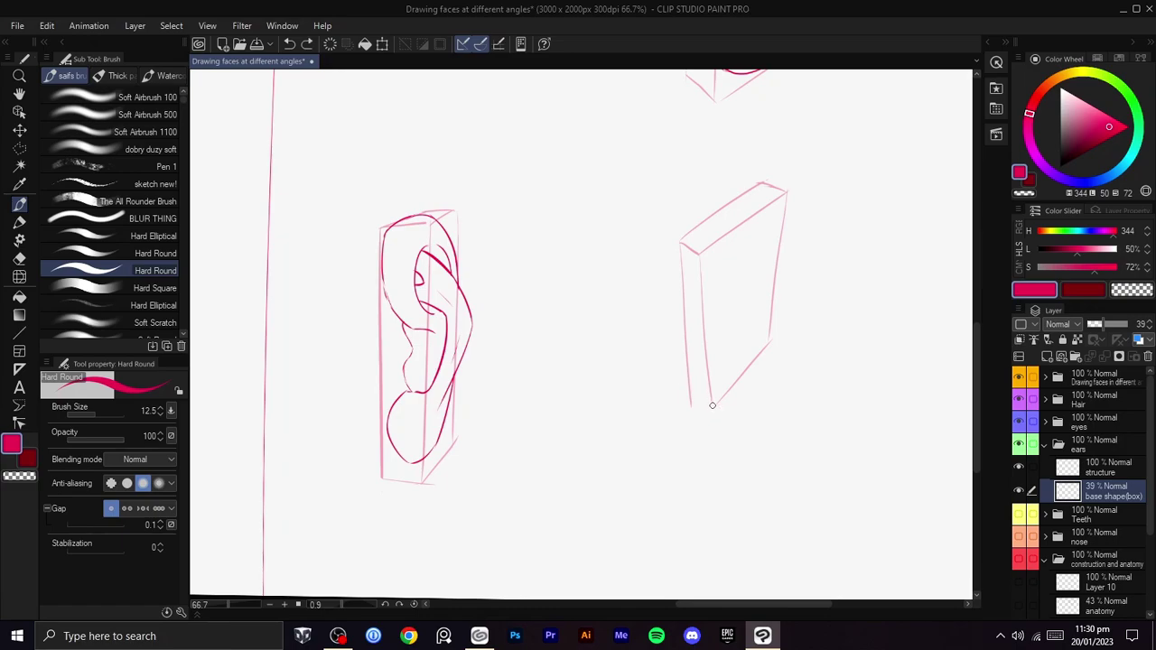
{"action": "key", "text": "c"}
- Make the structure layer active and set the brush to paint with the crimson colour again
{"action": "left_click", "coordinate": [1085, 473]}
{"action": "key", "text": "space"}
{"action": "mouse_move", "coordinate": [836, 381]}
{"action": "left_mouse_down"}
{"action": "mouse_move", "coordinate": [735, 388]}
{"action": "mouse_move", "coordinate": [777, 467]}
{"action": "left_mouse_up"}
{"action": "scroll", "coordinate": [722, 387], "scroll_direction": "up", "scroll_amount": 1}
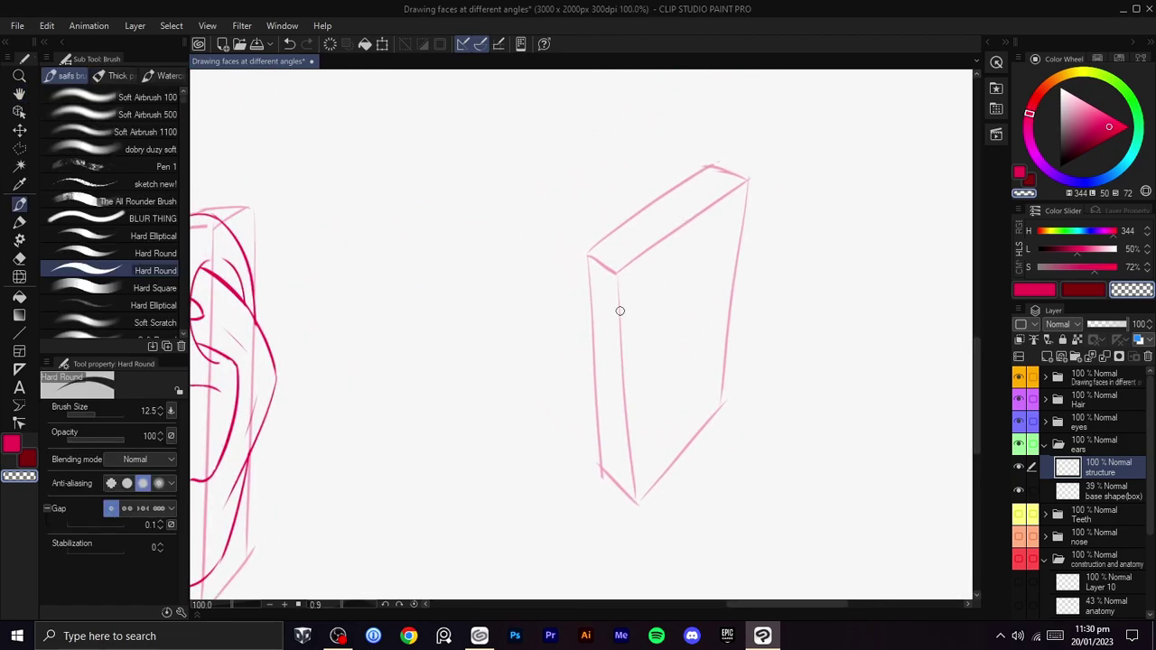
{"action": "key", "text": "c"}
{"action": "left_click_drag", "start_coordinate": [602, 240], "coordinate": [620, 379]}
{"action": "key", "text": "ctrl+z"}
{"action": "left_click_drag", "start_coordinate": [600, 242], "coordinate": [623, 356]}
{"action": "key", "text": "ctrl+z"}
- Add a small dot inside the third ear's lobe and return to the new empty box
{"action": "key", "text": "space"}
{"action": "left_click_drag", "start_coordinate": [652, 269], "coordinate": [778, 204]}
{"action": "left_click_drag", "start_coordinate": [493, 260], "coordinate": [665, 304]}
{"action": "mouse_move", "coordinate": [694, 294]}
{"action": "left_mouse_down"}
{"action": "mouse_move", "coordinate": [590, 274]}
{"action": "mouse_move", "coordinate": [648, 228]}
{"action": "left_mouse_up"}
{"action": "mouse_move", "coordinate": [711, 298]}
{"action": "left_mouse_down"}
{"action": "mouse_move", "coordinate": [639, 230]}
{"action": "mouse_move", "coordinate": [572, 266]}
{"action": "left_mouse_up"}
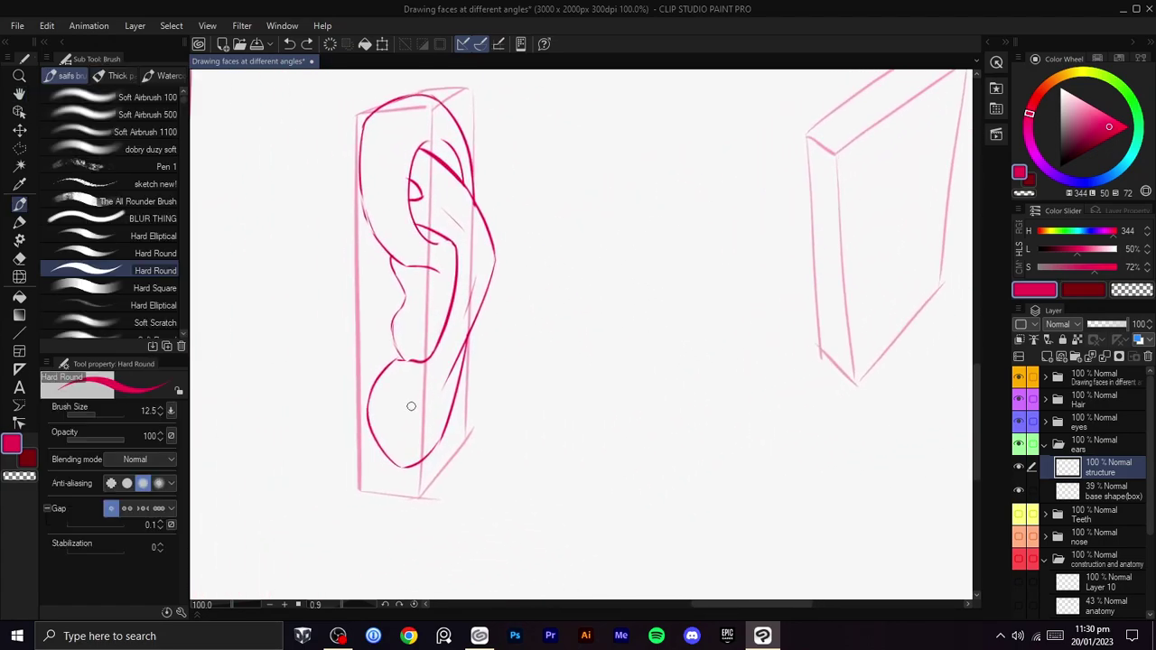
{"action": "key", "text": "h"}
{"action": "mouse_move", "coordinate": [651, 316]}
{"action": "left_mouse_down"}
{"action": "mouse_move", "coordinate": [616, 338]}
{"action": "mouse_move", "coordinate": [750, 289]}
{"action": "mouse_move", "coordinate": [492, 395]}
{"action": "mouse_move", "coordinate": [776, 244]}
{"action": "mouse_move", "coordinate": [806, 302]}
{"action": "left_mouse_up"}
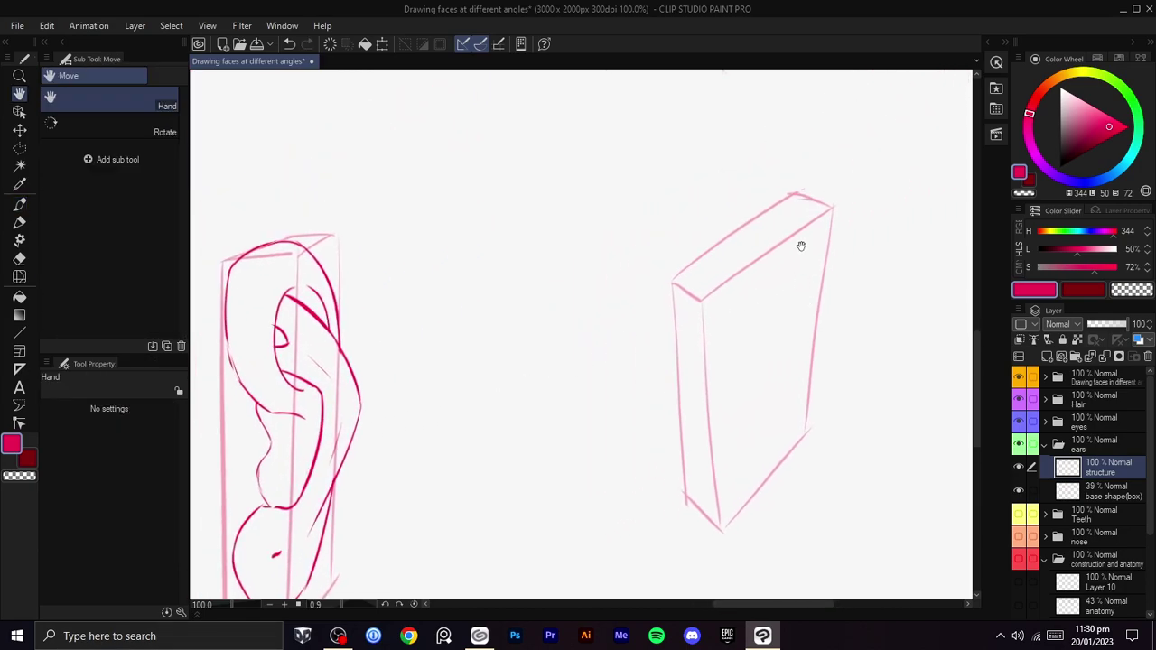
- Draw the new ear's upper front curve, bowing from the box's top face down along its front edge
{"action": "key", "text": "b"}
{"action": "left_click_drag", "start_coordinate": [723, 375], "coordinate": [681, 309]}
{"action": "key", "text": "ctrl+z"}
{"action": "mouse_move", "coordinate": [719, 377]}
{"action": "left_mouse_down"}
{"action": "mouse_move", "coordinate": [681, 303]}
{"action": "mouse_move", "coordinate": [685, 340]}
{"action": "mouse_move", "coordinate": [702, 259]}
{"action": "left_mouse_up"}
{"action": "key", "text": "ctrl+z"}
{"action": "key", "text": "ctrl+z"}
{"action": "left_click_drag", "start_coordinate": [684, 336], "coordinate": [728, 233]}
{"action": "key", "text": "ctrl+z"}
{"action": "left_click_drag", "start_coordinate": [695, 270], "coordinate": [675, 327]}
{"action": "key", "text": "ctrl+z"}
{"action": "left_click_drag", "start_coordinate": [709, 251], "coordinate": [683, 346]}
{"action": "key", "text": "ctrl+z"}
{"action": "mouse_move", "coordinate": [725, 241]}
{"action": "left_mouse_down"}
{"action": "mouse_move", "coordinate": [683, 354]}
{"action": "mouse_move", "coordinate": [717, 382]}
{"action": "left_mouse_up"}
{"action": "key", "text": "ctrl+z"}
- Continue the front curve's lower end inward across the box as a shallow hook
{"action": "left_click_drag", "start_coordinate": [678, 344], "coordinate": [741, 368]}
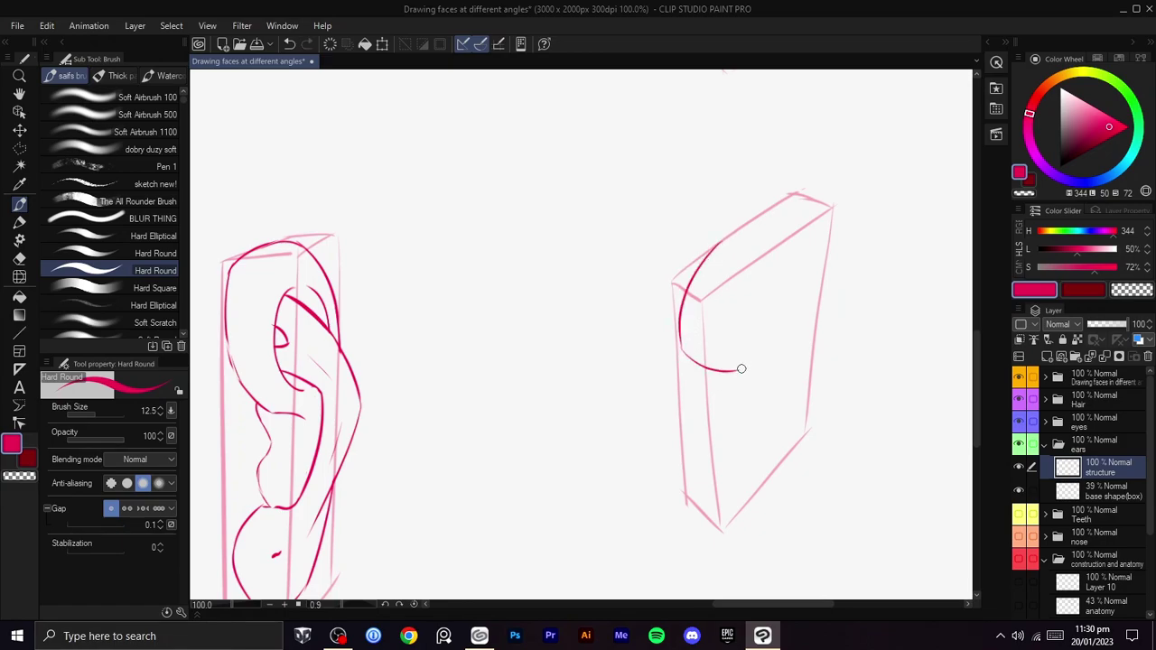
{"action": "key", "text": "ctrl+z"}
{"action": "left_click_drag", "start_coordinate": [680, 346], "coordinate": [727, 377]}
- Draw the arc over the top of the new ear, continuing the front curve toward the box's back edge
{"action": "left_click_drag", "start_coordinate": [705, 264], "coordinate": [797, 210]}
{"action": "key", "text": "ctrl+z"}
{"action": "key", "text": "shift+space"}
{"action": "mouse_move", "coordinate": [772, 272]}
{"action": "left_mouse_down"}
{"action": "mouse_move", "coordinate": [687, 200]}
{"action": "mouse_move", "coordinate": [704, 410]}
{"action": "left_mouse_up"}
{"action": "key", "text": "space"}
{"action": "mouse_move", "coordinate": [756, 363]}
{"action": "left_mouse_down"}
{"action": "mouse_move", "coordinate": [691, 291]}
{"action": "mouse_move", "coordinate": [704, 206]}
{"action": "left_mouse_up"}
{"action": "key", "text": "b"}
{"action": "key", "text": "ctrl+z"}
{"action": "left_click_drag", "start_coordinate": [675, 302], "coordinate": [681, 224]}
- Draw the new ear's long back edge and rounded lobe, fitting the outline into the box's lower end
{"action": "key", "text": "shift+space"}
{"action": "mouse_move", "coordinate": [755, 207]}
{"action": "left_mouse_down"}
{"action": "mouse_move", "coordinate": [743, 189]}
{"action": "mouse_move", "coordinate": [650, 214]}
{"action": "left_mouse_up"}
{"action": "key", "text": "space"}
{"action": "mouse_move", "coordinate": [649, 214]}
{"action": "left_mouse_down"}
{"action": "mouse_move", "coordinate": [676, 327]}
{"action": "mouse_move", "coordinate": [690, 286]}
{"action": "left_mouse_up"}
{"action": "key", "text": "ctrl+z"}
{"action": "key", "text": "ctrl+z"}
{"action": "left_click_drag", "start_coordinate": [689, 385], "coordinate": [659, 292]}
{"action": "key", "text": "ctrl+z"}
{"action": "mouse_move", "coordinate": [692, 383]}
{"action": "left_mouse_down"}
{"action": "mouse_move", "coordinate": [674, 316]}
{"action": "mouse_move", "coordinate": [710, 282]}
{"action": "left_mouse_up"}
{"action": "key", "text": "ctrl+z"}
{"action": "key", "text": "ctrl+z"}
{"action": "mouse_move", "coordinate": [693, 390]}
{"action": "left_mouse_down"}
{"action": "mouse_move", "coordinate": [686, 285]}
{"action": "mouse_move", "coordinate": [735, 274]}
{"action": "mouse_move", "coordinate": [699, 247]}
{"action": "mouse_move", "coordinate": [681, 267]}
{"action": "left_mouse_up"}
{"action": "key", "text": "r"}
{"action": "key", "text": "b"}
{"action": "left_click_drag", "start_coordinate": [637, 307], "coordinate": [758, 212]}
{"action": "key", "text": "ctrl+z"}
{"action": "mouse_move", "coordinate": [639, 303]}
{"action": "left_mouse_down"}
{"action": "mouse_move", "coordinate": [767, 213]}
{"action": "mouse_move", "coordinate": [846, 215]}
{"action": "mouse_move", "coordinate": [858, 251]}
{"action": "mouse_move", "coordinate": [753, 147]}
{"action": "mouse_move", "coordinate": [679, 262]}
{"action": "mouse_move", "coordinate": [714, 242]}
{"action": "mouse_move", "coordinate": [756, 282]}
{"action": "mouse_move", "coordinate": [699, 323]}
{"action": "left_mouse_up"}
{"action": "key", "text": "ctrl+z"}
{"action": "key", "text": "ctrl+z"}
{"action": "key", "text": "r"}
{"action": "key", "text": "b"}
{"action": "key", "text": "ctrl+z"}
{"action": "key", "text": "ctrl+z"}
{"action": "key", "text": "r"}
{"action": "left_click_drag", "start_coordinate": [761, 231], "coordinate": [587, 416]}
{"action": "key", "text": "space"}
{"action": "left_click_drag", "start_coordinate": [560, 386], "coordinate": [604, 311]}
{"action": "left_click_drag", "start_coordinate": [652, 285], "coordinate": [676, 363]}
{"action": "key", "text": "b"}
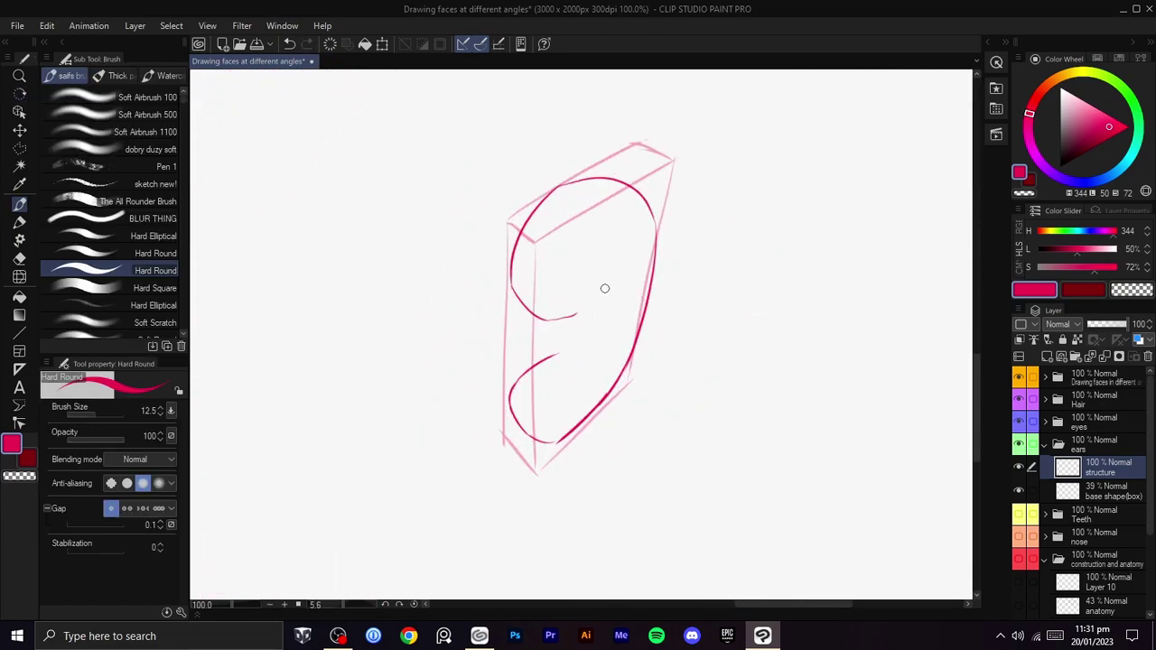
- Draw the helix's inner rim line inside the outline, curving around the front, over the top and down the back
{"action": "left_click_drag", "start_coordinate": [573, 293], "coordinate": [540, 258]}
{"action": "key", "text": "ctrl+z"}
{"action": "mouse_move", "coordinate": [574, 294]}
{"action": "left_mouse_down"}
{"action": "mouse_move", "coordinate": [543, 249]}
{"action": "mouse_move", "coordinate": [632, 202]}
{"action": "left_mouse_up"}
{"action": "key", "text": "ctrl+z"}
{"action": "mouse_move", "coordinate": [546, 240]}
{"action": "left_mouse_down"}
{"action": "mouse_move", "coordinate": [640, 209]}
{"action": "mouse_move", "coordinate": [632, 274]}
{"action": "left_mouse_up"}
{"action": "key", "text": "ctrl+z"}
{"action": "left_click_drag", "start_coordinate": [629, 207], "coordinate": [633, 307]}
{"action": "key", "text": "ctrl+z"}
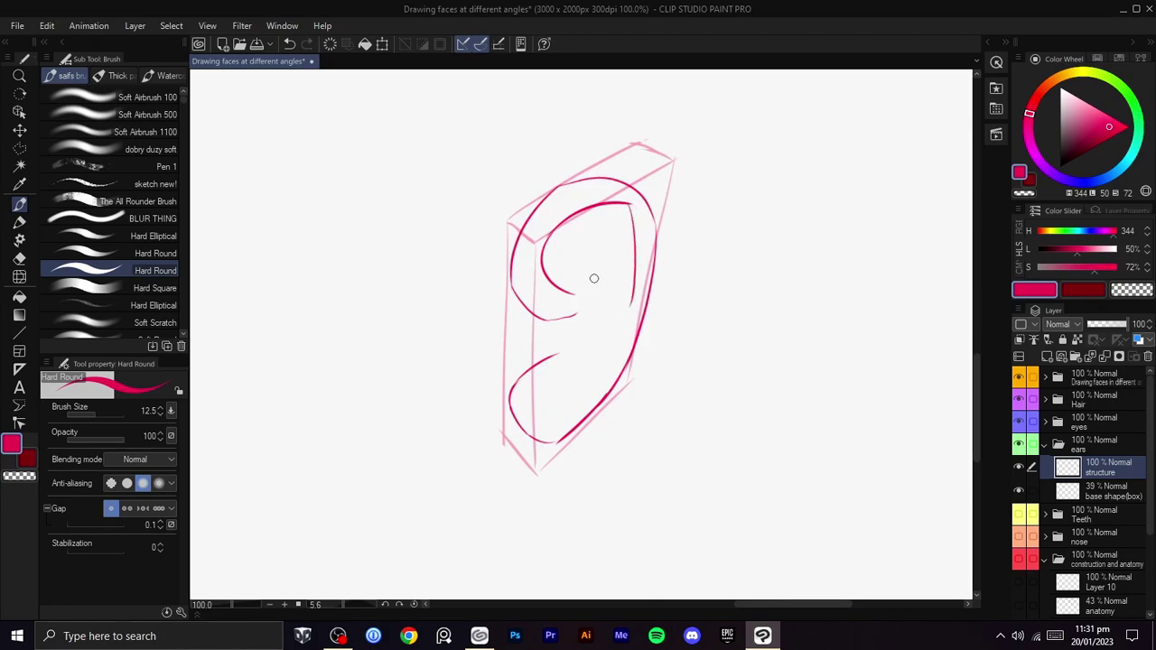
{"action": "key", "text": "ctrl+z"}
{"action": "left_click_drag", "start_coordinate": [630, 202], "coordinate": [634, 307]}
{"action": "key", "text": "ctrl+z"}
- Draw the hooked concha curve in the ear's middle and the short folds beneath the upper inner rim
{"action": "mouse_move", "coordinate": [562, 291]}
{"action": "left_mouse_down"}
{"action": "mouse_move", "coordinate": [596, 251]}
{"action": "mouse_move", "coordinate": [613, 282]}
{"action": "mouse_move", "coordinate": [585, 344]}
{"action": "left_mouse_up"}
{"action": "mouse_move", "coordinate": [551, 276]}
{"action": "left_mouse_down"}
{"action": "mouse_move", "coordinate": [541, 247]}
{"action": "mouse_move", "coordinate": [602, 211]}
{"action": "left_mouse_up"}
{"action": "key", "text": "ctrl+z"}
{"action": "mouse_move", "coordinate": [602, 212]}
{"action": "left_mouse_down"}
{"action": "mouse_move", "coordinate": [631, 239]}
{"action": "mouse_move", "coordinate": [628, 316]}
{"action": "mouse_move", "coordinate": [611, 354]}
{"action": "left_mouse_up"}
{"action": "key", "text": "ctrl+z"}
- Extend the inner back line down toward the lobe and mark the tragus notch with short strokes
{"action": "mouse_move", "coordinate": [634, 287]}
{"action": "left_mouse_down"}
{"action": "mouse_move", "coordinate": [627, 323]}
{"action": "mouse_move", "coordinate": [596, 369]}
{"action": "left_mouse_up"}
{"action": "key", "text": "ctrl+z"}
{"action": "key", "text": "ctrl+z"}
{"action": "left_click_drag", "start_coordinate": [635, 300], "coordinate": [590, 379]}
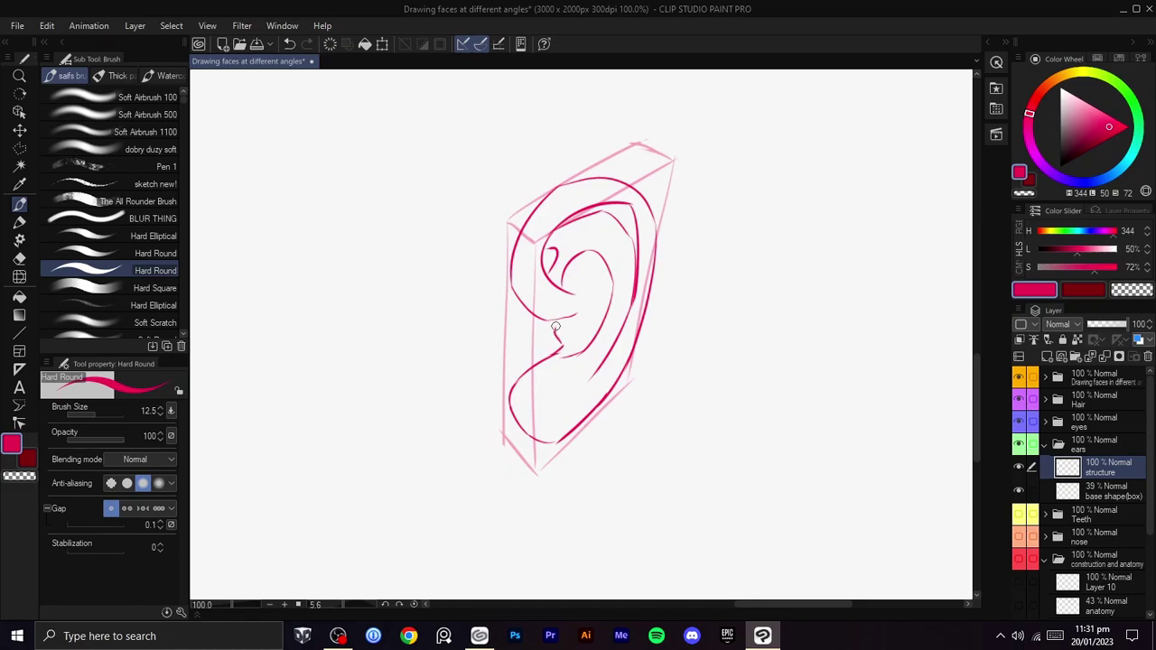
- Examine the finished boxed ear from a wider view and find empty space beside it
{"action": "scroll", "coordinate": [558, 318], "scroll_direction": "down", "scroll_amount": 1}
{"action": "scroll", "coordinate": [635, 309], "scroll_direction": "down", "scroll_amount": 1}
{"action": "scroll", "coordinate": [636, 309], "scroll_direction": "down", "scroll_amount": 1}
{"action": "key", "text": "space"}
{"action": "left_click_drag", "start_coordinate": [640, 310], "coordinate": [757, 279]}
{"action": "key", "text": "shift+space"}
{"action": "scroll", "coordinate": [667, 332], "scroll_direction": "up", "scroll_amount": 1}
{"action": "scroll", "coordinate": [785, 255], "scroll_direction": "up", "scroll_amount": 1}
{"action": "left_click_drag", "start_coordinate": [738, 329], "coordinate": [538, 232]}
{"action": "left_click_drag", "start_coordinate": [747, 283], "coordinate": [744, 312]}
{"action": "key", "text": "ctrl+z"}
{"action": "mouse_move", "coordinate": [723, 218]}
{"action": "left_mouse_down"}
{"action": "mouse_move", "coordinate": [703, 319]}
{"action": "mouse_move", "coordinate": [723, 281]}
{"action": "mouse_move", "coordinate": [712, 292]}
{"action": "mouse_move", "coordinate": [696, 219]}
{"action": "mouse_move", "coordinate": [745, 215]}
{"action": "left_mouse_up"}
{"action": "key", "text": "ctrl+z"}
- On the base shape(box) layer, draw a large circle in the empty space beyond the new ear's lower end
{"action": "left_click", "coordinate": [1092, 490]}
{"action": "mouse_move", "coordinate": [719, 312]}
{"action": "left_mouse_down"}
{"action": "mouse_move", "coordinate": [640, 425]}
{"action": "mouse_move", "coordinate": [722, 316]}
{"action": "mouse_move", "coordinate": [650, 382]}
{"action": "mouse_move", "coordinate": [765, 347]}
{"action": "left_mouse_up"}
{"action": "key", "text": "ctrl+z"}
{"action": "key", "text": "ctrl+z"}
{"action": "mouse_move", "coordinate": [728, 240]}
{"action": "left_mouse_down"}
{"action": "mouse_move", "coordinate": [631, 343]}
{"action": "mouse_move", "coordinate": [722, 244]}
{"action": "left_mouse_up"}
{"action": "key", "text": "ctrl+z"}
{"action": "mouse_move", "coordinate": [729, 300]}
{"action": "left_mouse_down"}
{"action": "mouse_move", "coordinate": [660, 467]}
{"action": "mouse_move", "coordinate": [736, 299]}
{"action": "mouse_move", "coordinate": [626, 415]}
{"action": "mouse_move", "coordinate": [720, 329]}
{"action": "left_mouse_up"}
{"action": "key", "text": "ctrl+z"}
- On the structure layer, mark an ear's upper attachment with a short tick on the circle's upper left edge
{"action": "scroll", "coordinate": [686, 396], "scroll_direction": "up", "scroll_amount": 2}
{"action": "left_click_drag", "start_coordinate": [653, 422], "coordinate": [664, 361]}
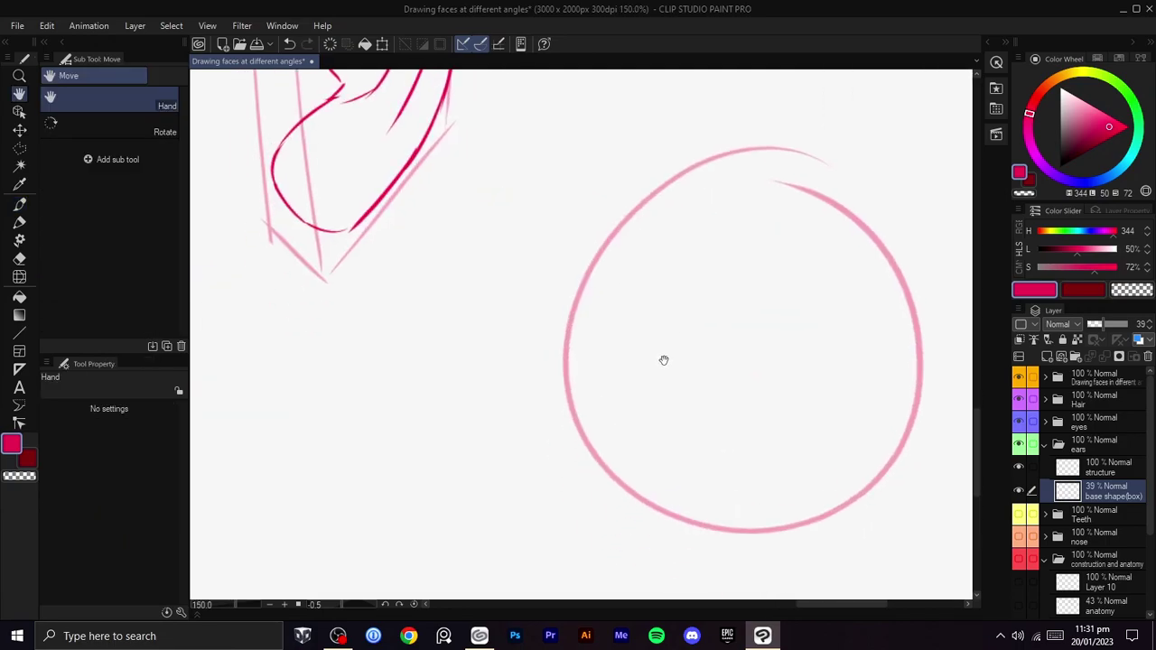
{"action": "left_click", "coordinate": [1084, 471]}
{"action": "mouse_move", "coordinate": [572, 273]}
{"action": "left_mouse_down"}
{"action": "mouse_move", "coordinate": [611, 274]}
{"action": "mouse_move", "coordinate": [568, 474]}
{"action": "left_mouse_up"}
{"action": "left_click_drag", "start_coordinate": [712, 428], "coordinate": [731, 232]}
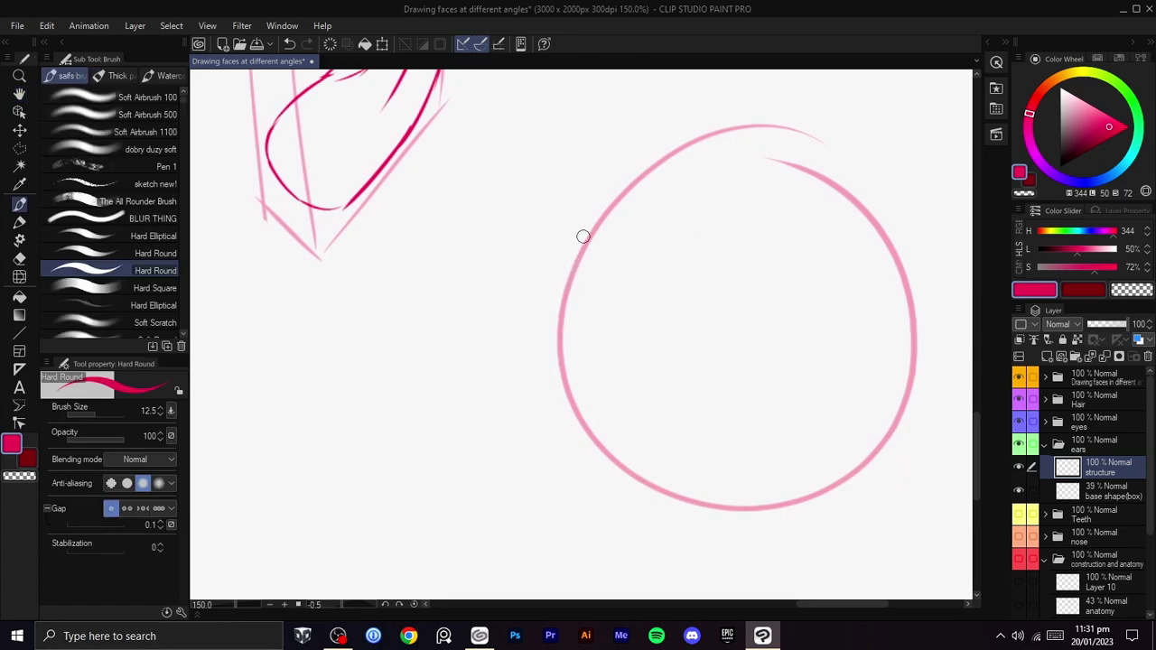
{"action": "mouse_move", "coordinate": [584, 236]}
{"action": "left_mouse_down"}
{"action": "mouse_move", "coordinate": [583, 226]}
{"action": "mouse_move", "coordinate": [576, 247]}
{"action": "mouse_move", "coordinate": [588, 262]}
{"action": "mouse_move", "coordinate": [552, 282]}
{"action": "mouse_move", "coordinate": [555, 255]}
{"action": "left_mouse_up"}
{"action": "key", "text": "ctrl+z"}
{"action": "key", "text": "ctrl+z"}
{"action": "key", "text": "ctrl+z"}
{"action": "key", "text": "ctrl+z"}
{"action": "key", "text": "ctrl+z"}
{"action": "key", "text": "ctrl+z"}
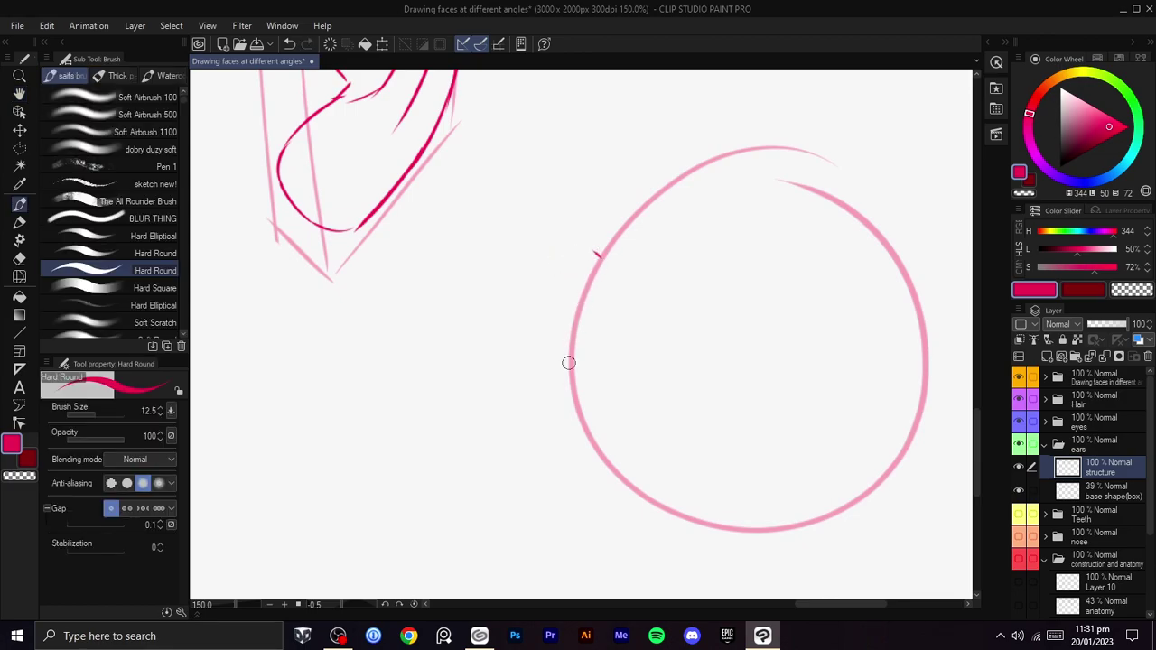
- Add a lower attachment tick on the circle's left edge and outline a narrow ear with a wavy outer contour between the ticks
{"action": "left_click_drag", "start_coordinate": [569, 349], "coordinate": [553, 349]}
{"action": "left_click_drag", "start_coordinate": [596, 244], "coordinate": [557, 348]}
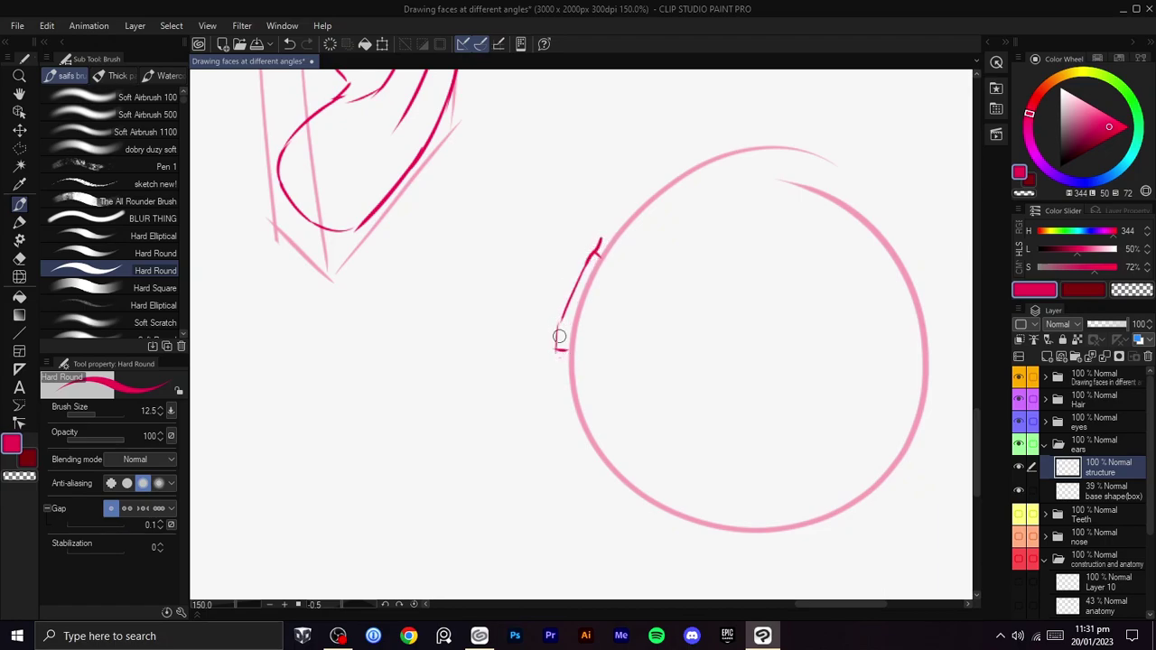
{"action": "mouse_move", "coordinate": [582, 235]}
{"action": "left_mouse_down"}
{"action": "mouse_move", "coordinate": [544, 320]}
{"action": "mouse_move", "coordinate": [550, 355]}
{"action": "mouse_move", "coordinate": [564, 350]}
{"action": "mouse_move", "coordinate": [548, 341]}
{"action": "left_mouse_up"}
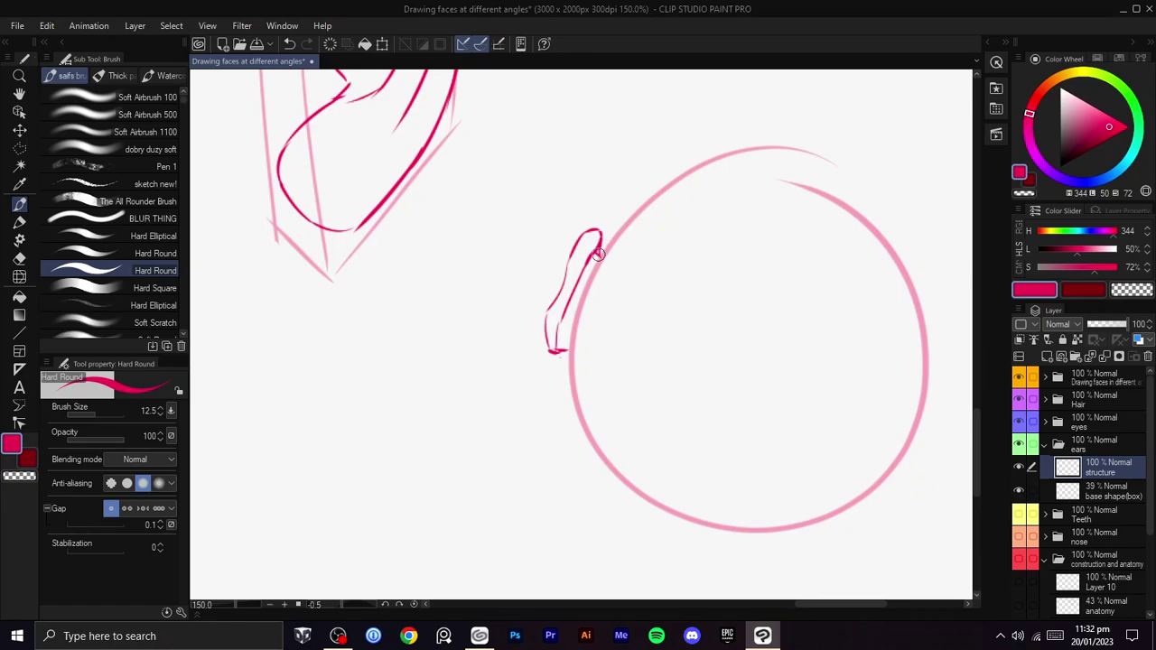
- Erase the excess around the narrow ear's upper attachment and thin its inner edge line
{"action": "scroll", "coordinate": [596, 251], "scroll_direction": "up", "scroll_amount": 1}
{"action": "key", "text": "c"}
{"action": "left_click_drag", "start_coordinate": [598, 254], "coordinate": [597, 263]}
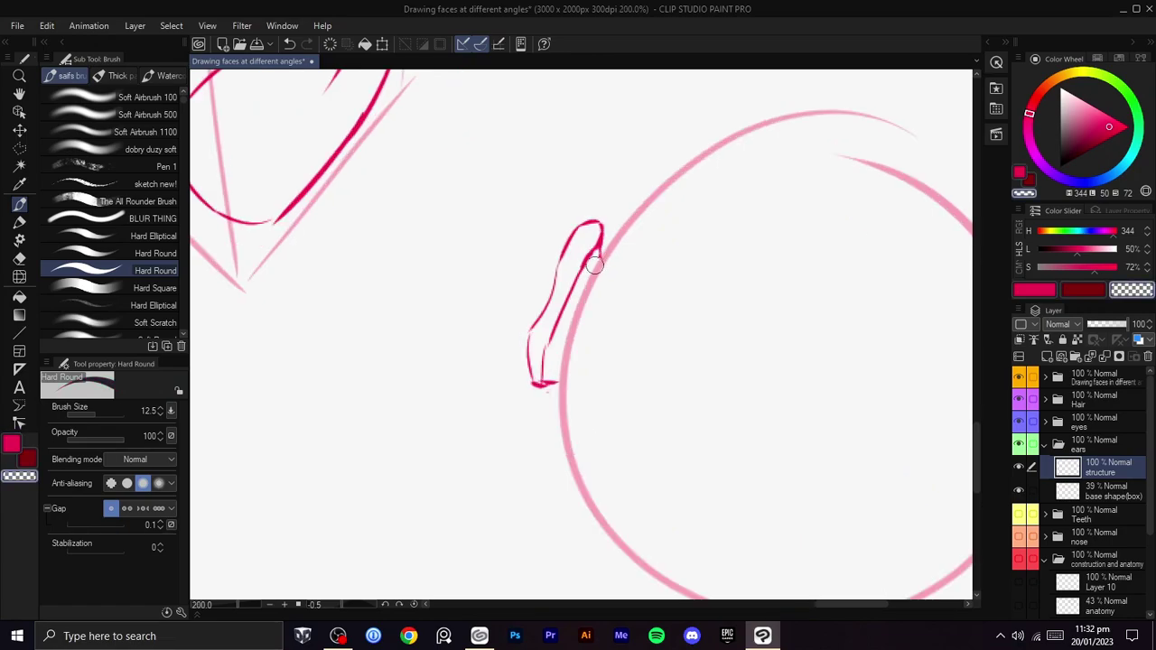
{"action": "scroll", "coordinate": [643, 270], "scroll_direction": "down", "scroll_amount": 2}
{"action": "key", "text": "r"}
{"action": "left_click_drag", "start_coordinate": [695, 248], "coordinate": [698, 238]}
{"action": "scroll", "coordinate": [593, 297], "scroll_direction": "up", "scroll_amount": 4}
{"action": "key", "text": "b"}
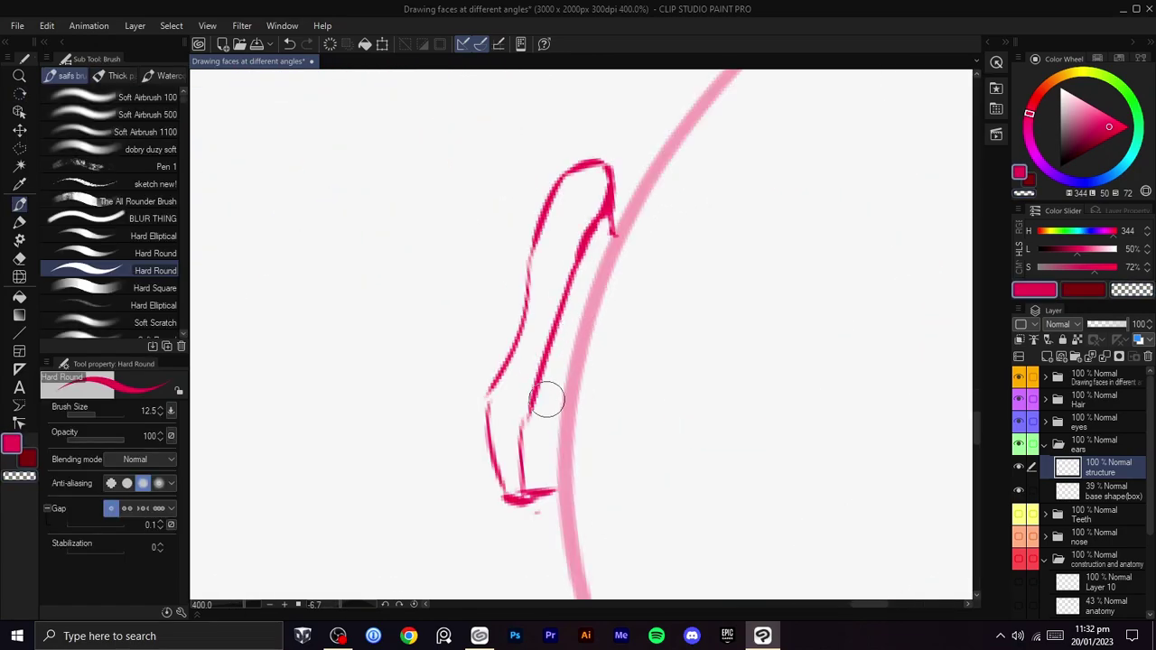
{"action": "key", "text": "c"}
{"action": "left_click_drag", "start_coordinate": [536, 406], "coordinate": [568, 274]}
{"action": "left_click_drag", "start_coordinate": [542, 368], "coordinate": [584, 230]}
{"action": "left_click_drag", "start_coordinate": [554, 346], "coordinate": [578, 238]}
- Bridge the dip in the narrow ear's outer contour with a smoother outer rim line, redoing the stroke until it fits
{"action": "key", "text": "c"}
{"action": "left_click_drag", "start_coordinate": [545, 200], "coordinate": [508, 296]}
{"action": "key", "text": "ctrl+z"}
{"action": "mouse_move", "coordinate": [540, 222]}
{"action": "left_mouse_down"}
{"action": "mouse_move", "coordinate": [502, 305]}
{"action": "mouse_move", "coordinate": [496, 372]}
{"action": "left_mouse_up"}
{"action": "key", "text": "ctrl+z"}
{"action": "key", "text": "ctrl+z"}
{"action": "left_click_drag", "start_coordinate": [536, 227], "coordinate": [502, 311]}
{"action": "key", "text": "ctrl+z"}
{"action": "mouse_move", "coordinate": [547, 222]}
{"action": "left_mouse_down"}
{"action": "mouse_move", "coordinate": [503, 313]}
{"action": "mouse_move", "coordinate": [495, 384]}
{"action": "left_mouse_up"}
{"action": "key", "text": "ctrl+z"}
{"action": "key", "text": "ctrl+z"}
{"action": "left_click_drag", "start_coordinate": [549, 211], "coordinate": [477, 337]}
{"action": "key", "text": "ctrl+z"}
{"action": "left_click_drag", "start_coordinate": [536, 227], "coordinate": [491, 387]}
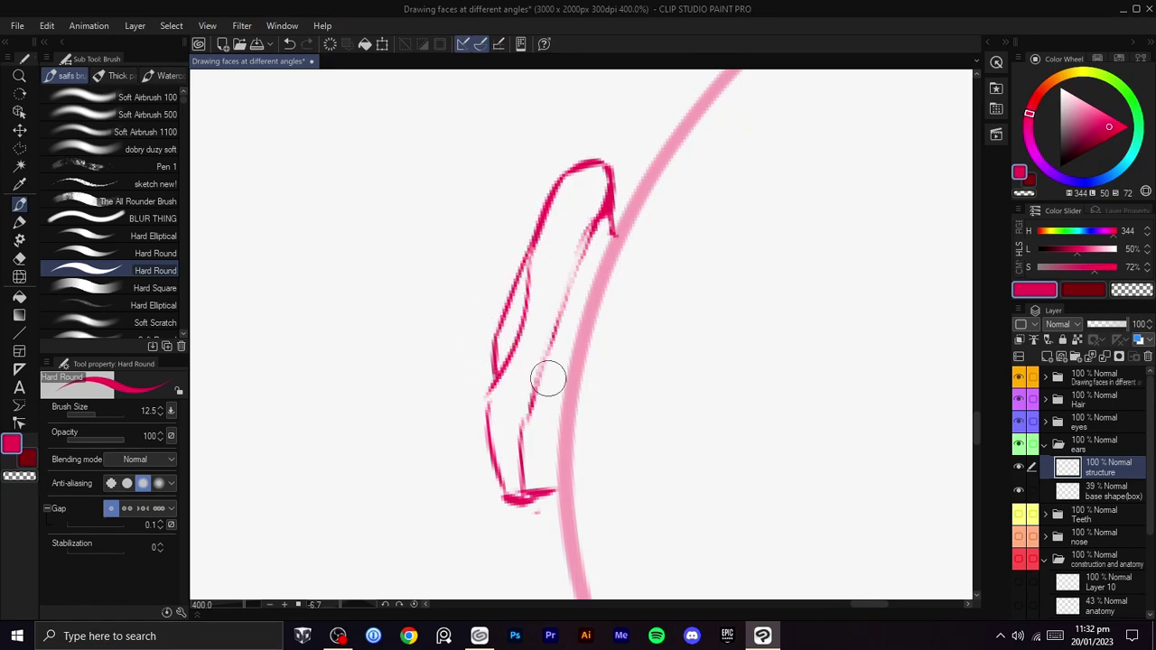
- Select the narrow ear with a polyline selection, then rotate and move it upright against the circle's left edge and deselect
{"action": "scroll", "coordinate": [590, 356], "scroll_direction": "down", "scroll_amount": 4}
{"action": "key", "text": "r"}
{"action": "mouse_move", "coordinate": [663, 323]}
{"action": "left_mouse_down"}
{"action": "mouse_move", "coordinate": [669, 308]}
{"action": "mouse_move", "coordinate": [696, 319]}
{"action": "mouse_move", "coordinate": [639, 198]}
{"action": "left_mouse_up"}
{"action": "scroll", "coordinate": [681, 301], "scroll_direction": "down", "scroll_amount": 1}
{"action": "scroll", "coordinate": [691, 289], "scroll_direction": "up", "scroll_amount": 2}
{"action": "key", "text": "space"}
{"action": "key", "text": "r"}
{"action": "left_click_drag", "start_coordinate": [698, 237], "coordinate": [748, 237]}
{"action": "key", "text": "space"}
{"action": "key", "text": "r"}
{"action": "key", "text": "m"}
{"action": "left_click", "coordinate": [585, 167]}
{"action": "left_click", "coordinate": [549, 309]}
{"action": "left_click", "coordinate": [483, 330]}
{"action": "left_click", "coordinate": [490, 206]}
{"action": "left_click", "coordinate": [538, 126]}
{"action": "left_click", "coordinate": [604, 96]}
{"action": "left_click", "coordinate": [586, 167]}
{"action": "key", "text": "ctrl+t"}
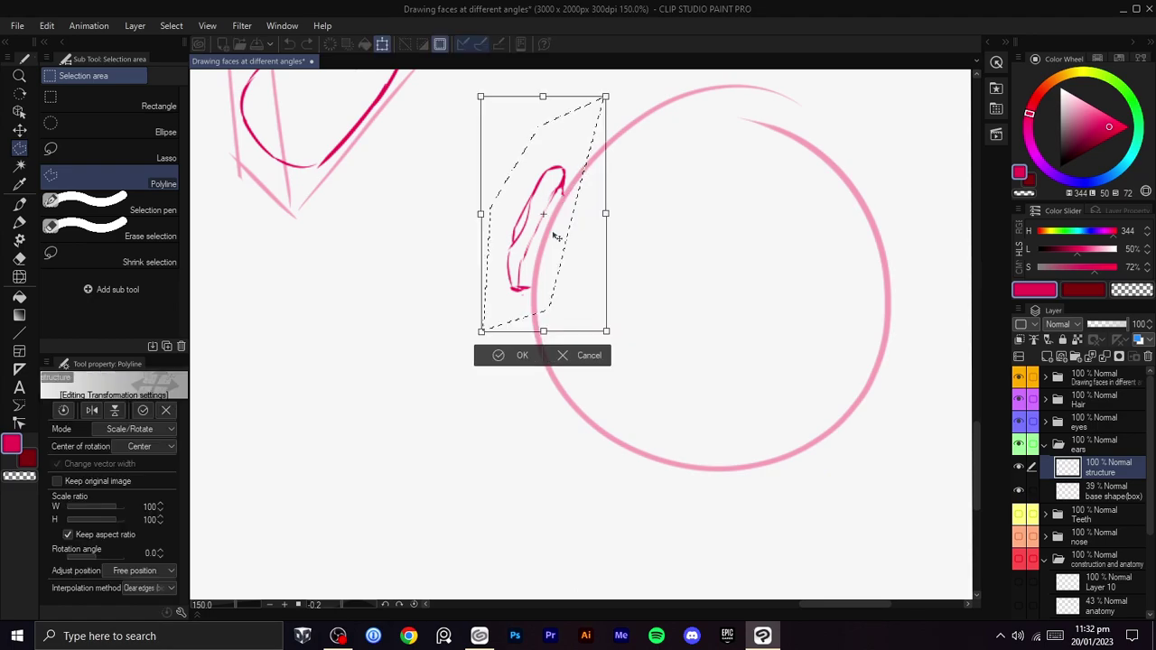
{"action": "left_click_drag", "start_coordinate": [673, 245], "coordinate": [560, 291]}
{"action": "left_click", "coordinate": [487, 444]}
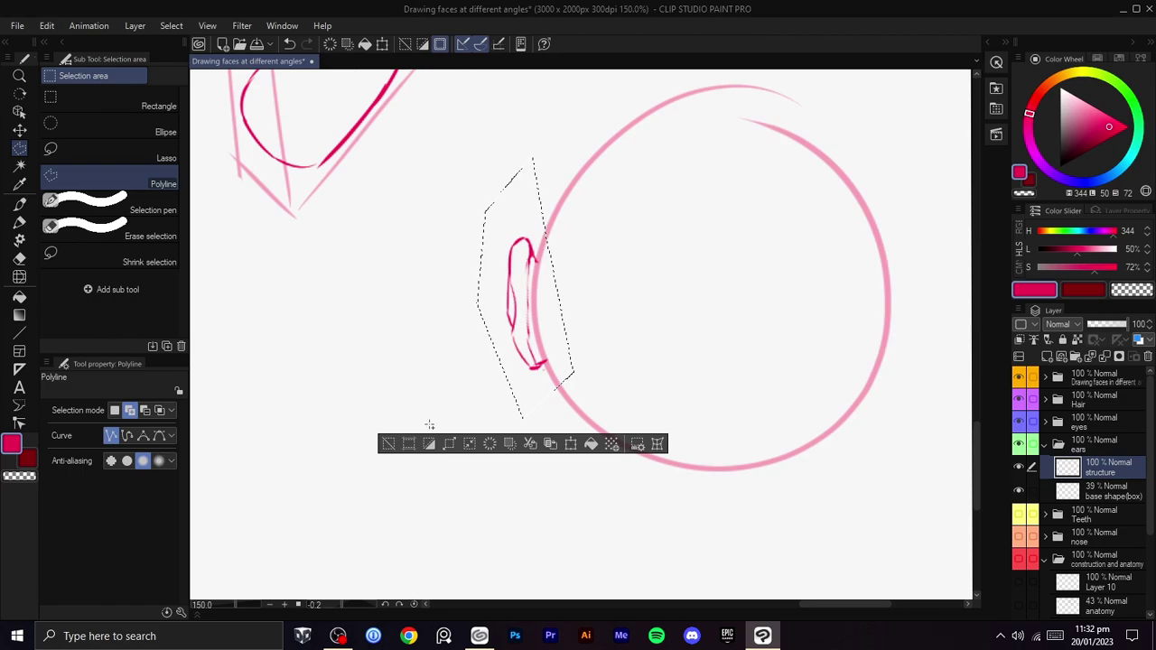
{"action": "key", "text": "ctrl+d"}
- Hide and collapse the ears folder, then expand the eyes folder and show its base shape and structure layers
{"action": "scroll", "coordinate": [565, 322], "scroll_direction": "down", "scroll_amount": 5}
{"action": "scroll", "coordinate": [583, 325], "scroll_direction": "down", "scroll_amount": 3}
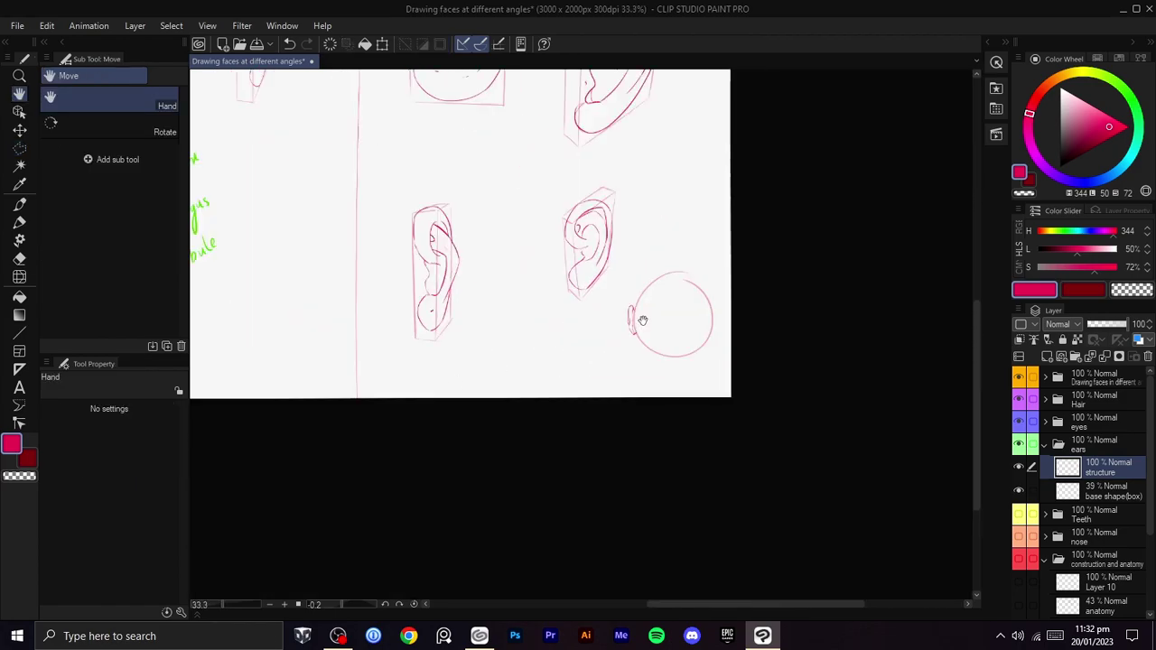
{"action": "key", "text": "r"}
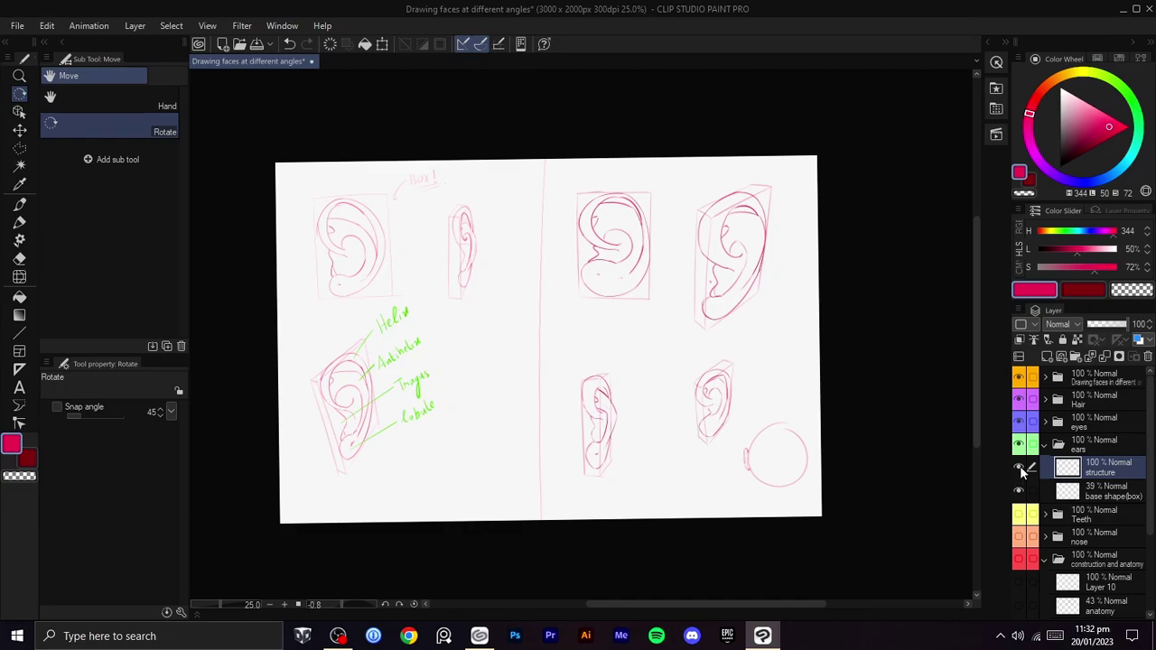
{"action": "left_click", "coordinate": [1043, 445]}
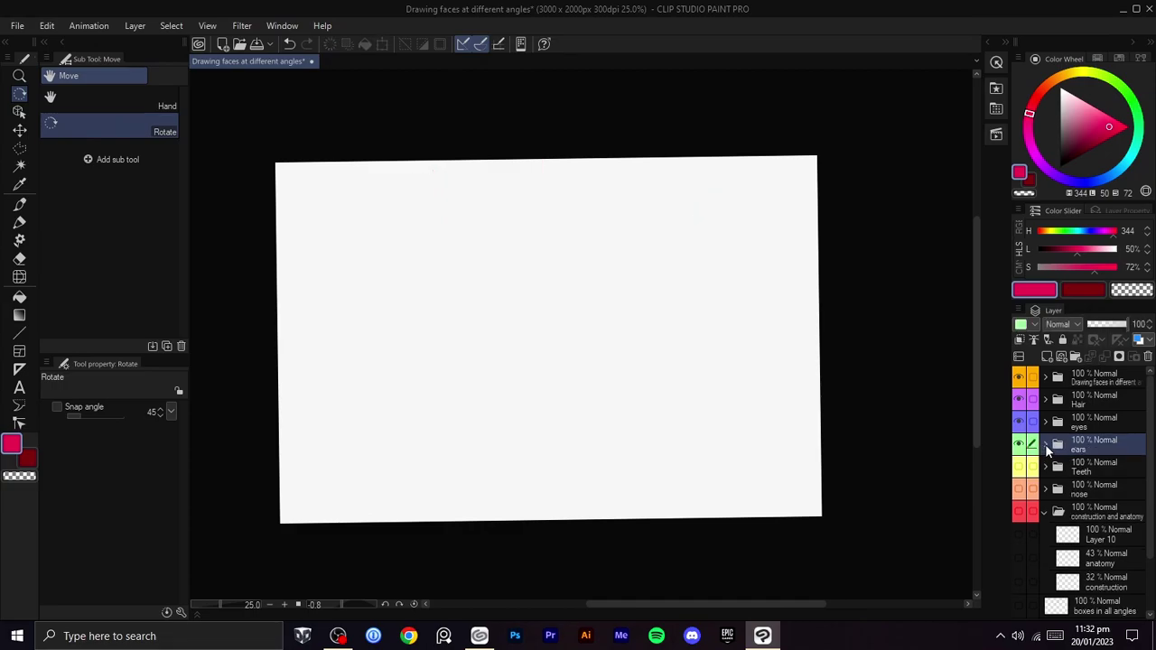
{"action": "left_click", "coordinate": [1044, 423]}
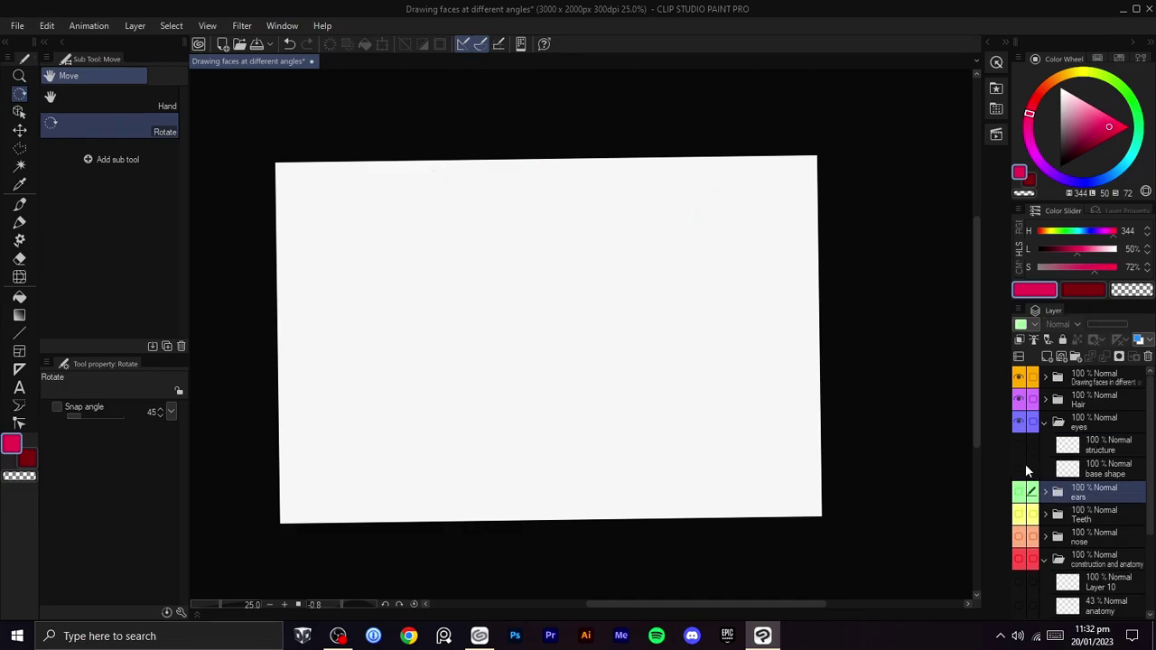
{"action": "left_click", "coordinate": [1018, 469]}
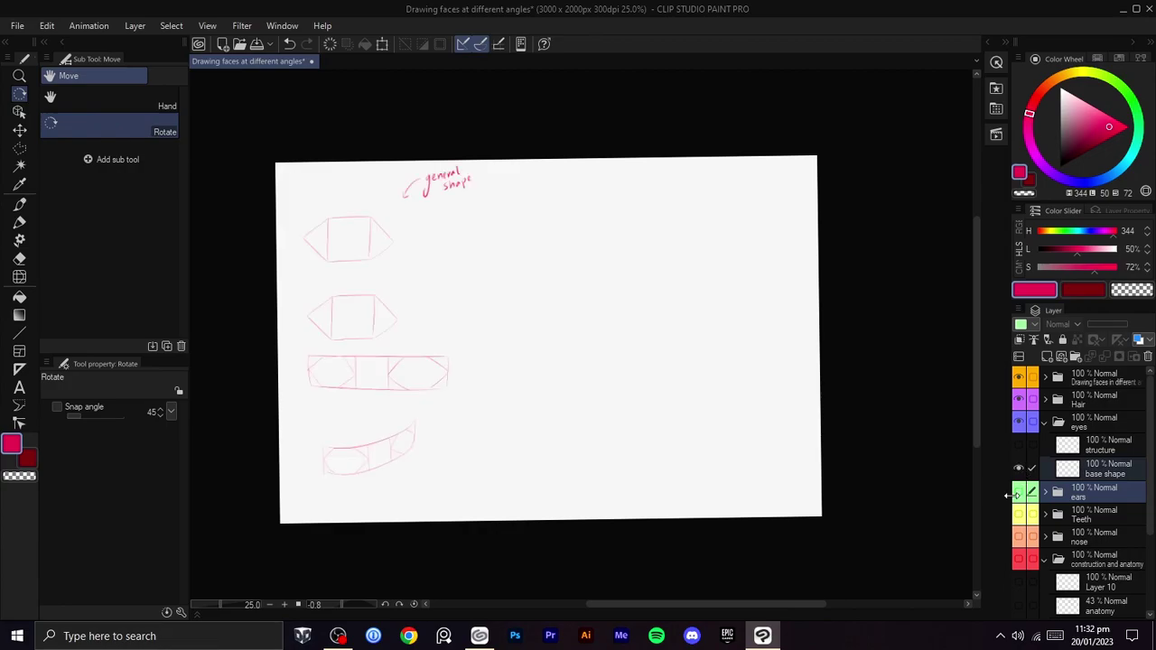
{"action": "left_click", "coordinate": [1018, 445]}
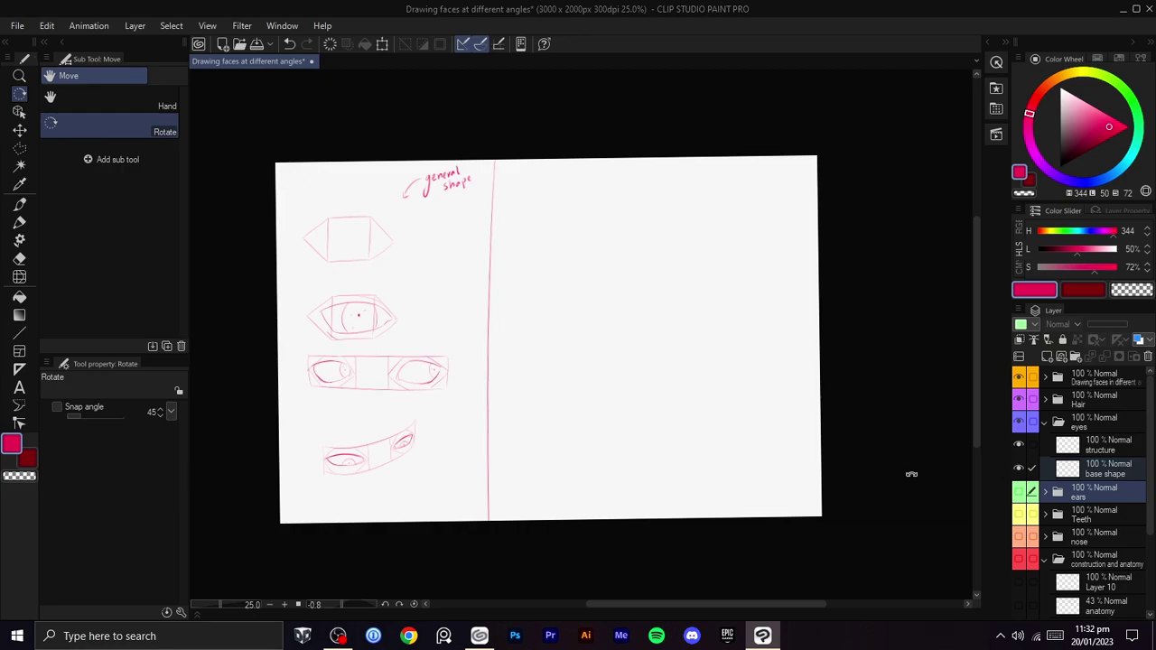
- On the eyes folder's base shape layer, draw the left edge of a new eye box in the empty area beyond the dividing line
{"action": "scroll", "coordinate": [693, 388], "scroll_direction": "up", "scroll_amount": 1}
{"action": "key", "text": "space"}
{"action": "left_click_drag", "start_coordinate": [586, 394], "coordinate": [756, 360]}
{"action": "key", "text": "r"}
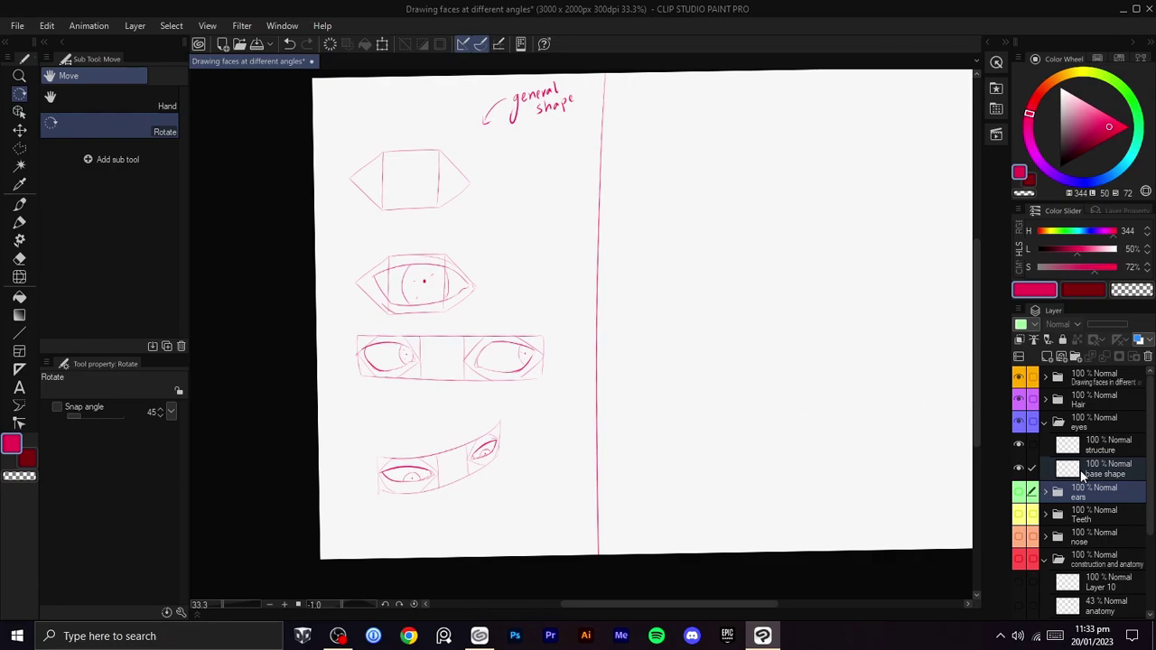
{"action": "left_click", "coordinate": [1081, 475]}
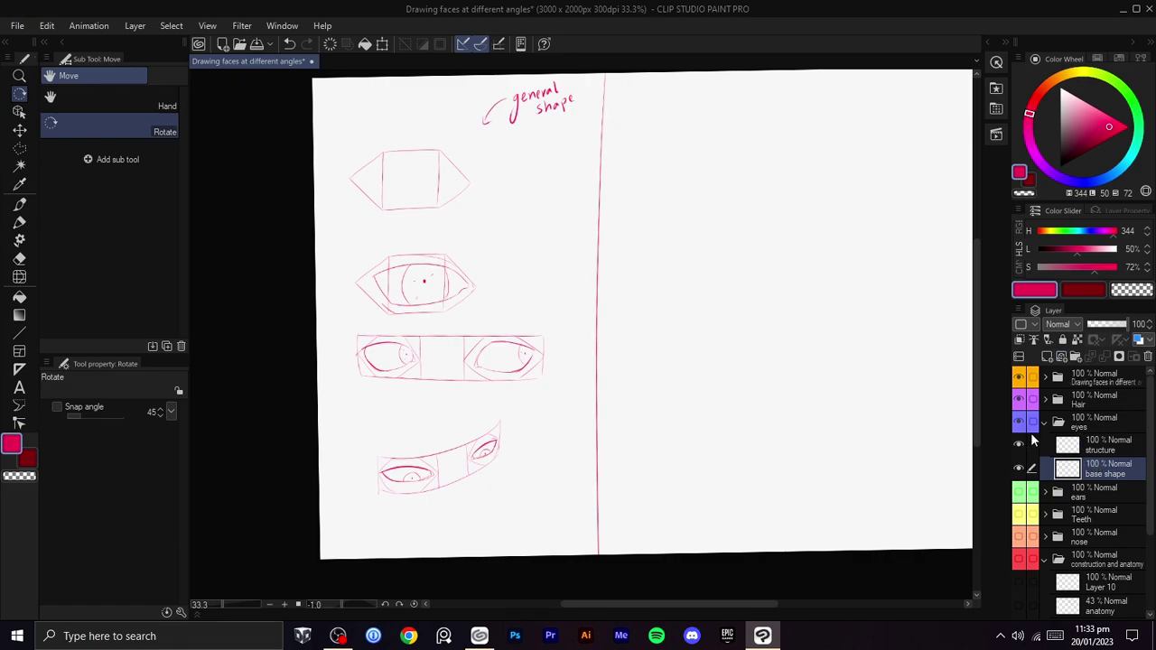
{"action": "mouse_move", "coordinate": [701, 268]}
{"action": "left_mouse_down"}
{"action": "mouse_move", "coordinate": [683, 302]}
{"action": "mouse_move", "coordinate": [727, 312]}
{"action": "mouse_move", "coordinate": [798, 224]}
{"action": "mouse_move", "coordinate": [785, 246]}
{"action": "left_mouse_up"}
{"action": "scroll", "coordinate": [683, 302], "scroll_direction": "up", "scroll_amount": 1}
{"action": "left_click_drag", "start_coordinate": [618, 191], "coordinate": [632, 280]}
{"action": "key", "text": "ctrl+z"}
{"action": "key", "text": "ctrl+z"}
{"action": "left_click_drag", "start_coordinate": [570, 189], "coordinate": [594, 268]}
{"action": "key", "text": "ctrl+z"}
{"action": "key", "text": "ctrl+z"}
{"action": "mouse_move", "coordinate": [554, 192]}
{"action": "left_mouse_down"}
{"action": "mouse_move", "coordinate": [587, 262]}
{"action": "mouse_move", "coordinate": [675, 130]}
{"action": "left_mouse_up"}
{"action": "key", "text": "ctrl+z"}
{"action": "left_click_drag", "start_coordinate": [555, 188], "coordinate": [661, 129]}
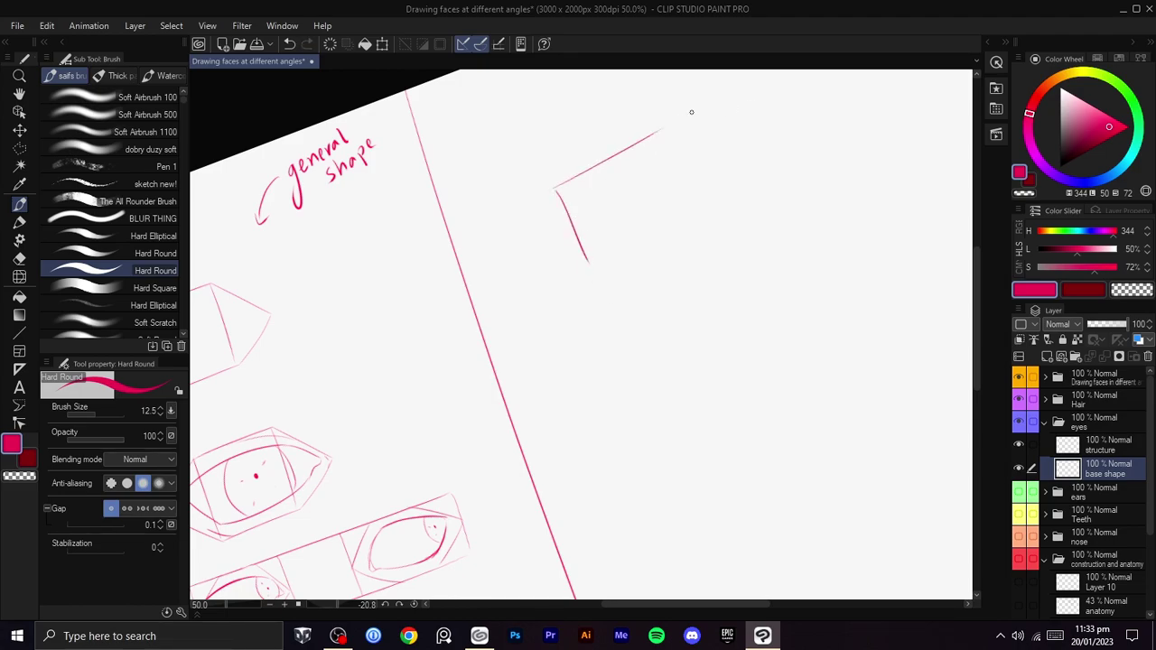
{"action": "key", "text": "ctrl+z"}
{"action": "key", "text": "ctrl+z"}
{"action": "mouse_move", "coordinate": [555, 188]}
{"action": "left_mouse_down"}
{"action": "mouse_move", "coordinate": [629, 151]}
{"action": "mouse_move", "coordinate": [668, 204]}
{"action": "left_mouse_up"}
{"action": "key", "text": "ctrl+z"}
{"action": "key", "text": "ctrl+z"}
{"action": "mouse_move", "coordinate": [800, 208]}
{"action": "left_mouse_down"}
{"action": "mouse_move", "coordinate": [880, 255]}
{"action": "mouse_move", "coordinate": [786, 203]}
{"action": "left_mouse_up"}
{"action": "left_click_drag", "start_coordinate": [750, 268], "coordinate": [769, 334]}
{"action": "key", "text": "ctrl+z"}
{"action": "key", "text": "ctrl+z"}
{"action": "key", "text": "ctrl+z"}
{"action": "key", "text": "ctrl+z"}
{"action": "key", "text": "ctrl+z"}
- Reduce the brush size to 10 and complete the four-sided eye box with its top, right and bottom edges
{"action": "key", "text": "bracketleft"}
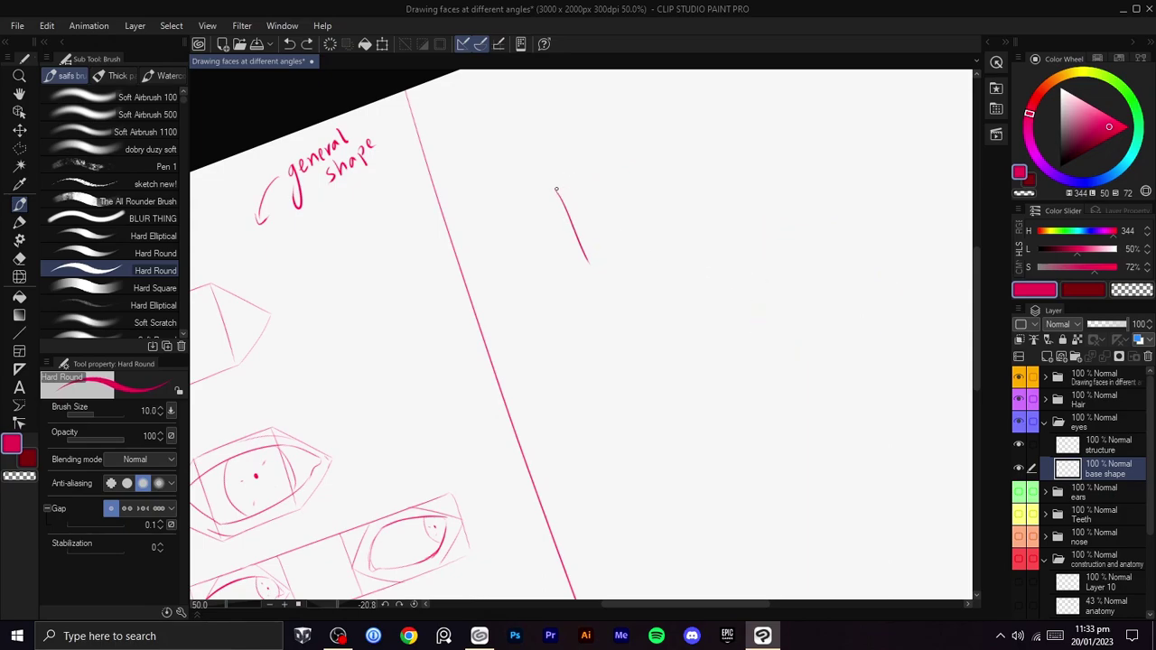
{"action": "left_click_drag", "start_coordinate": [576, 179], "coordinate": [633, 144]}
{"action": "key", "text": "ctrl+z"}
{"action": "mouse_move", "coordinate": [556, 189]}
{"action": "left_mouse_down"}
{"action": "mouse_move", "coordinate": [636, 144]}
{"action": "mouse_move", "coordinate": [656, 193]}
{"action": "left_mouse_up"}
{"action": "key", "text": "ctrl+z"}
{"action": "left_click_drag", "start_coordinate": [638, 147], "coordinate": [660, 217]}
{"action": "key", "text": "ctrl+z"}
{"action": "mouse_move", "coordinate": [633, 145]}
{"action": "left_mouse_down"}
{"action": "mouse_move", "coordinate": [666, 222]}
{"action": "mouse_move", "coordinate": [600, 254]}
{"action": "left_mouse_up"}
{"action": "key", "text": "ctrl+z"}
{"action": "left_click_drag", "start_coordinate": [672, 219], "coordinate": [597, 255]}
{"action": "key", "text": "ctrl+z"}
{"action": "key", "text": "ctrl+z"}
- Add a pointed triangular end to the left side of the new eye box
{"action": "key", "text": "shift+space"}
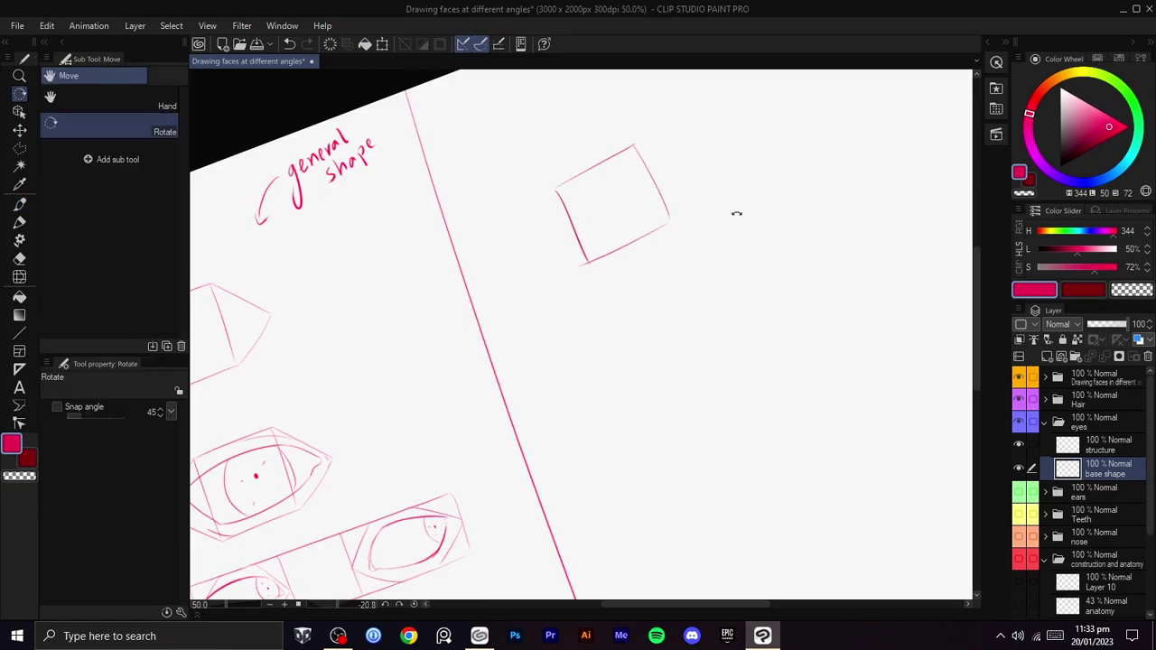
{"action": "left_click_drag", "start_coordinate": [735, 213], "coordinate": [773, 302]}
{"action": "scroll", "coordinate": [647, 323], "scroll_direction": "up", "scroll_amount": 1}
{"action": "key", "text": "space"}
{"action": "left_click_drag", "start_coordinate": [620, 259], "coordinate": [638, 338]}
{"action": "key", "text": "ctrl+z"}
{"action": "mouse_move", "coordinate": [645, 224]}
{"action": "left_mouse_down"}
{"action": "mouse_move", "coordinate": [590, 274]}
{"action": "mouse_move", "coordinate": [637, 343]}
{"action": "left_mouse_up"}
{"action": "key", "text": "ctrl+z"}
{"action": "left_click_drag", "start_coordinate": [592, 286], "coordinate": [635, 343]}
- Add a pointed triangular end to the right side of the new eye box
{"action": "left_click_drag", "start_coordinate": [703, 320], "coordinate": [550, 199]}
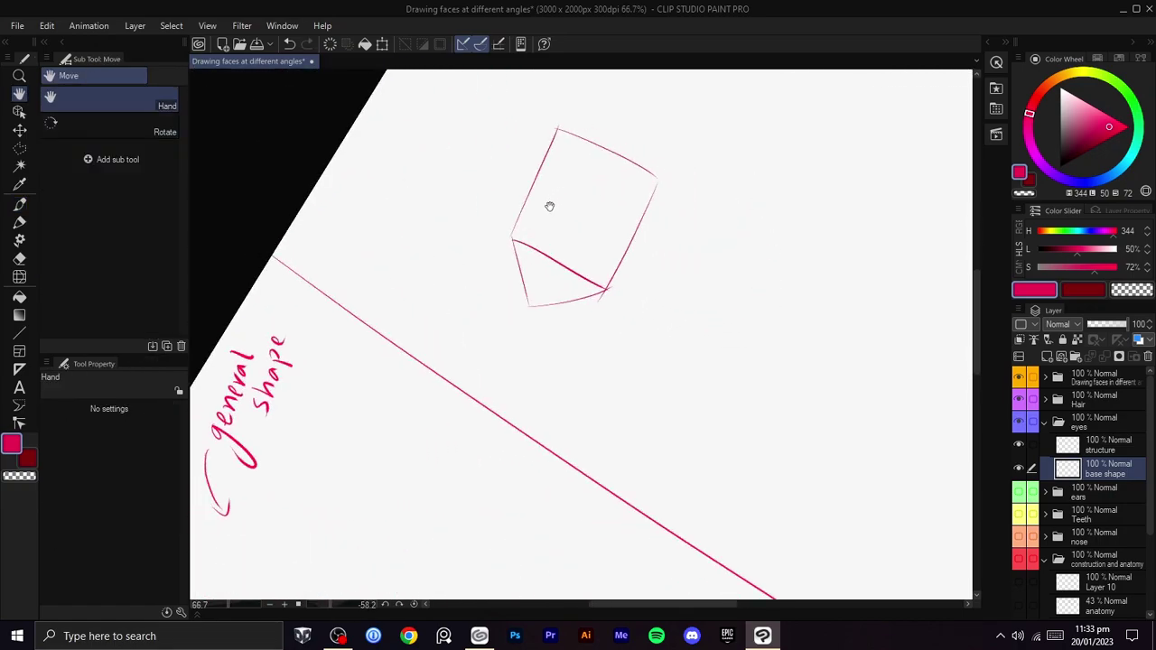
{"action": "left_click_drag", "start_coordinate": [532, 372], "coordinate": [626, 422]}
{"action": "left_click_drag", "start_coordinate": [575, 263], "coordinate": [635, 232]}
{"action": "key", "text": "ctrl+z"}
{"action": "mouse_move", "coordinate": [576, 263]}
{"action": "left_mouse_down"}
{"action": "mouse_move", "coordinate": [696, 216]}
{"action": "mouse_move", "coordinate": [664, 225]}
{"action": "mouse_move", "coordinate": [671, 328]}
{"action": "left_mouse_up"}
{"action": "key", "text": "ctrl+z"}
{"action": "left_click_drag", "start_coordinate": [667, 245], "coordinate": [676, 316]}
{"action": "left_click_drag", "start_coordinate": [725, 262], "coordinate": [663, 394]}
{"action": "scroll", "coordinate": [666, 392], "scroll_direction": "up", "scroll_amount": 2}
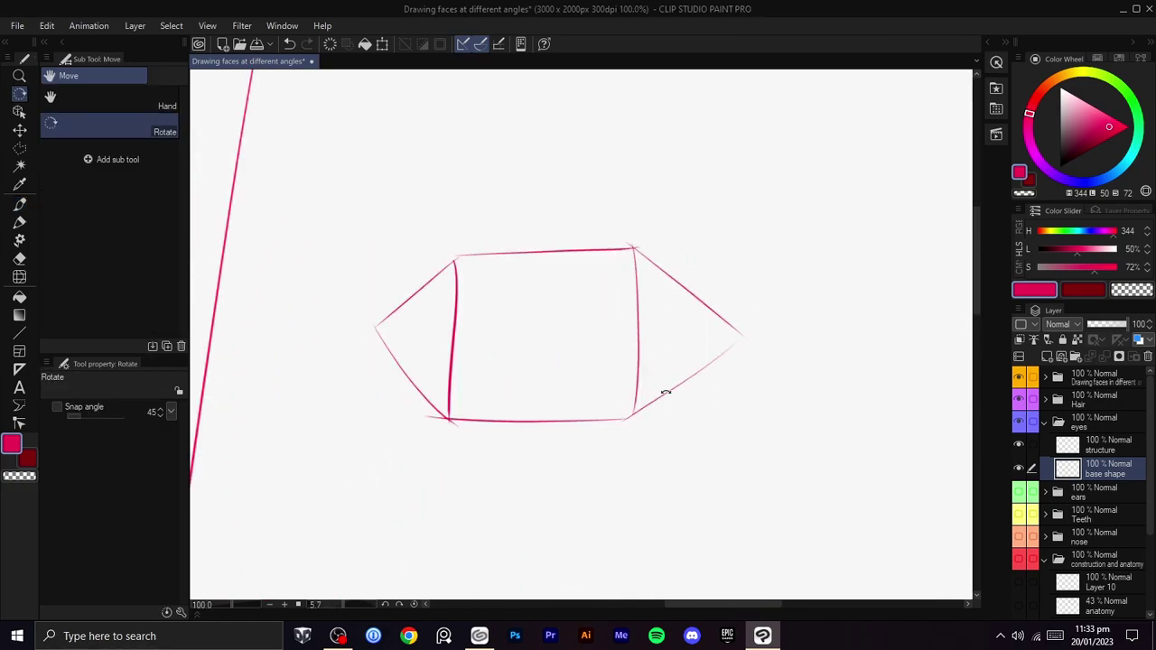
- Redraw the eye shape's right triangular end shorter and erase the longer outer lines
{"action": "scroll", "coordinate": [703, 369], "scroll_direction": "down", "scroll_amount": 2}
{"action": "left_click_drag", "start_coordinate": [732, 361], "coordinate": [718, 365]}
{"action": "scroll", "coordinate": [711, 363], "scroll_direction": "up", "scroll_amount": 1}
{"action": "key", "text": "b"}
{"action": "left_click_drag", "start_coordinate": [632, 417], "coordinate": [724, 325]}
{"action": "key", "text": "ctrl+z"}
{"action": "mouse_move", "coordinate": [639, 417]}
{"action": "left_mouse_down"}
{"action": "mouse_move", "coordinate": [711, 336]}
{"action": "mouse_move", "coordinate": [654, 271]}
{"action": "left_mouse_up"}
{"action": "key", "text": "c"}
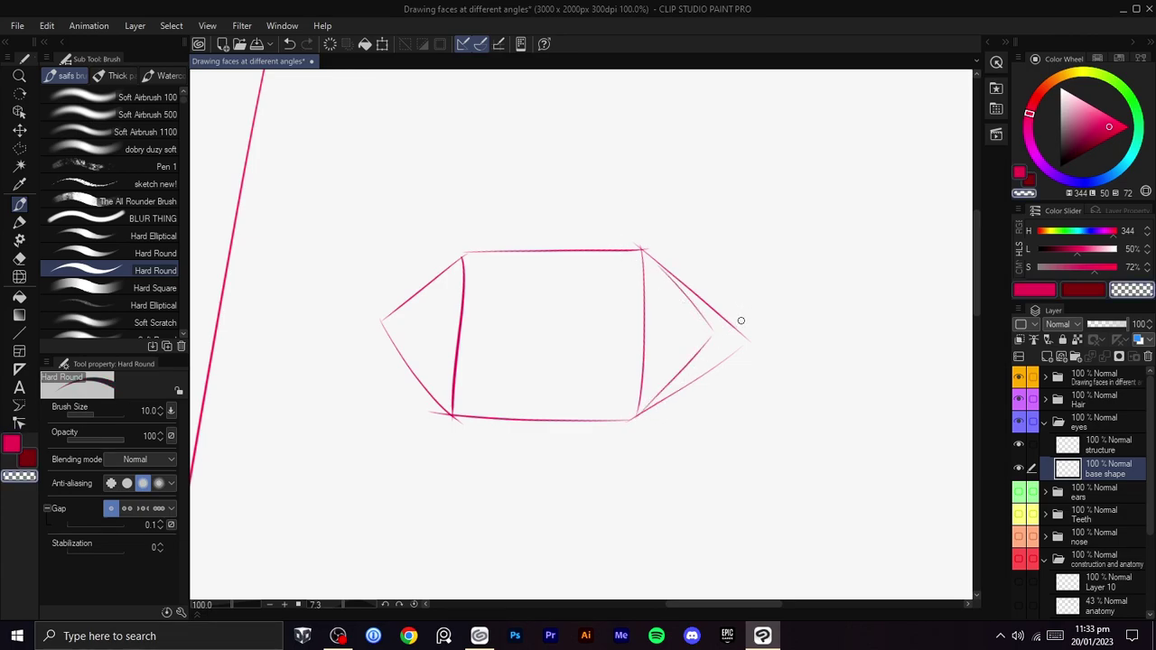
{"action": "left_click_drag", "start_coordinate": [648, 422], "coordinate": [675, 394]}
{"action": "mouse_move", "coordinate": [736, 326]}
{"action": "left_mouse_down"}
{"action": "mouse_move", "coordinate": [684, 279]}
{"action": "mouse_move", "coordinate": [706, 305]}
{"action": "mouse_move", "coordinate": [658, 256]}
{"action": "mouse_move", "coordinate": [672, 286]}
{"action": "mouse_move", "coordinate": [750, 277]}
{"action": "mouse_move", "coordinate": [698, 336]}
{"action": "left_mouse_up"}
- Select the whole new eye shape with a polyline selection, rotate it slightly clockwise to a 2.2 degree setting, and deselect
{"action": "key", "text": "space"}
{"action": "scroll", "coordinate": [717, 345], "scroll_direction": "down", "scroll_amount": 2}
{"action": "key", "text": "space"}
{"action": "mouse_move", "coordinate": [791, 328]}
{"action": "left_mouse_down"}
{"action": "mouse_move", "coordinate": [810, 307]}
{"action": "mouse_move", "coordinate": [446, 240]}
{"action": "mouse_move", "coordinate": [454, 246]}
{"action": "left_mouse_up"}
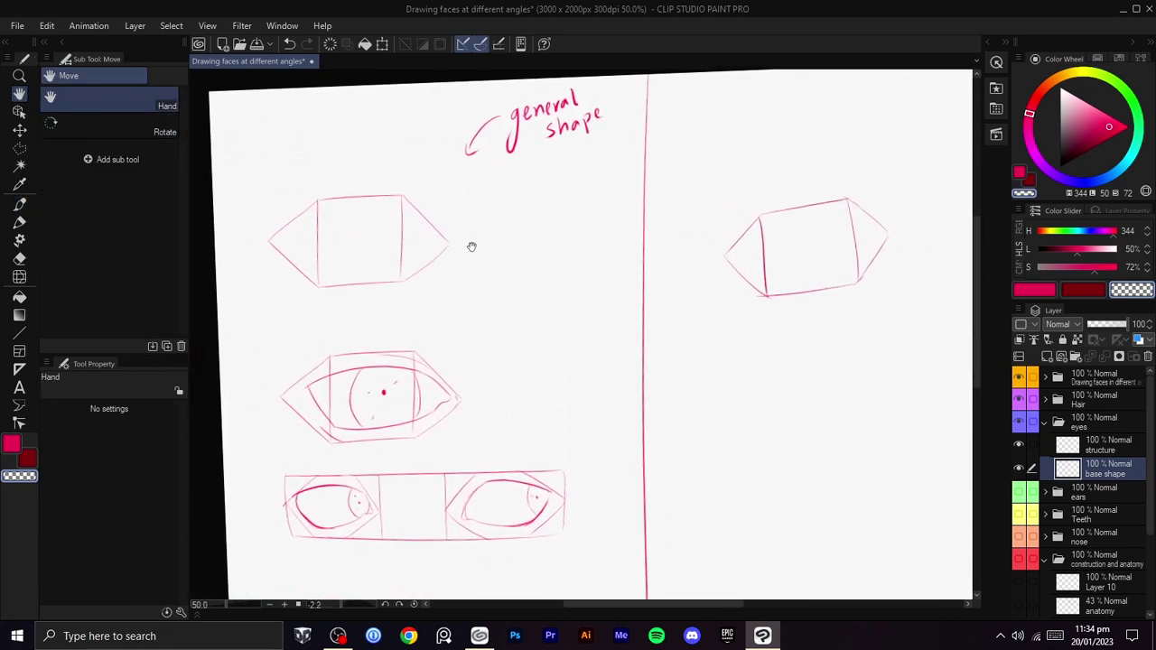
{"action": "left_click_drag", "start_coordinate": [796, 271], "coordinate": [617, 279]}
{"action": "scroll", "coordinate": [743, 250], "scroll_direction": "up", "scroll_amount": 2}
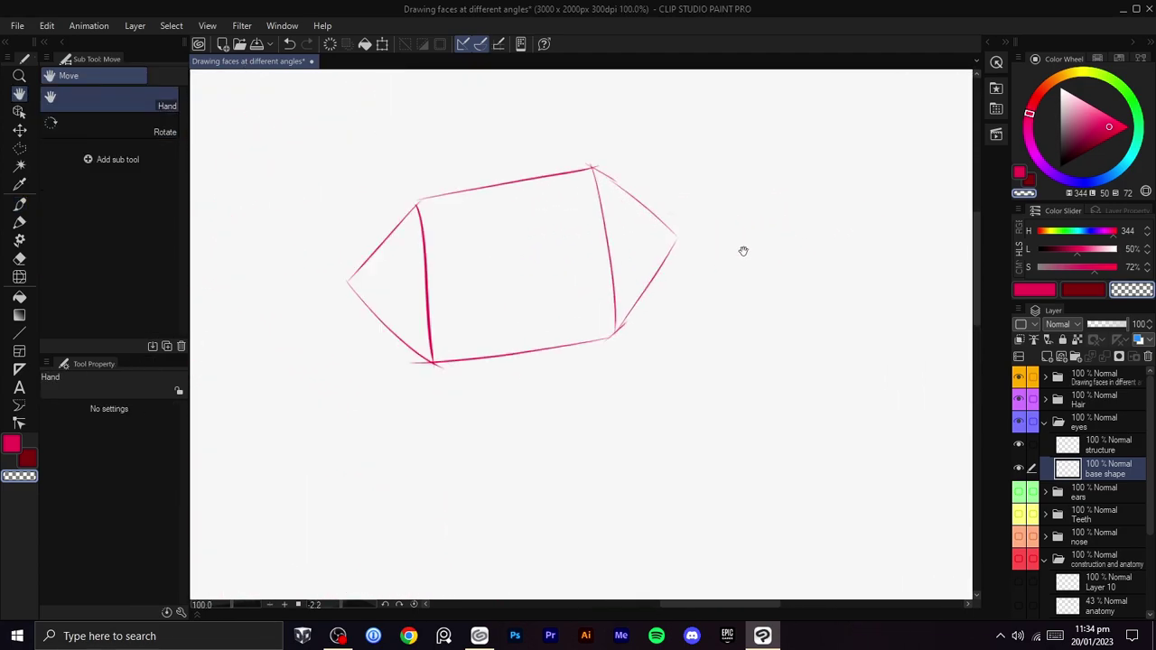
{"action": "key", "text": "m"}
{"action": "left_click", "coordinate": [728, 179]}
{"action": "left_click", "coordinate": [716, 352]}
{"action": "left_click", "coordinate": [514, 433]}
{"action": "left_click", "coordinate": [363, 403]}
{"action": "left_click", "coordinate": [311, 335]}
{"action": "left_click", "coordinate": [287, 244]}
{"action": "left_click", "coordinate": [332, 182]}
{"action": "left_click", "coordinate": [485, 134]}
{"action": "left_click", "coordinate": [599, 119]}
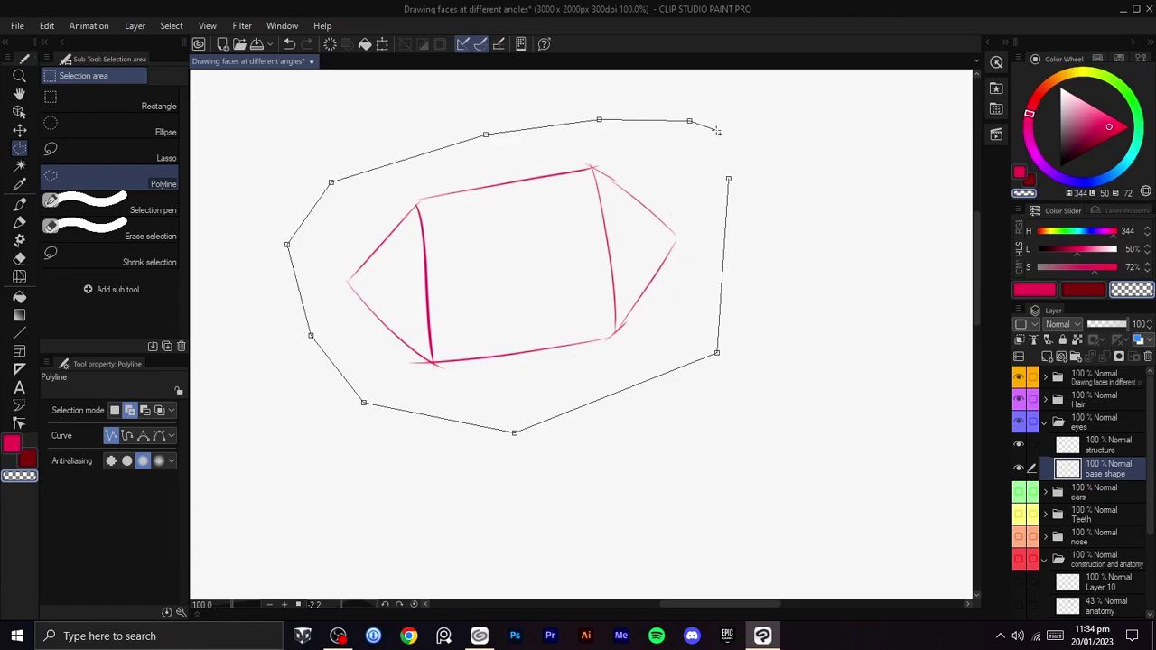
{"action": "left_click", "coordinate": [728, 179]}
{"action": "key", "text": "ctrl+t"}
{"action": "left_click_drag", "start_coordinate": [758, 163], "coordinate": [779, 202]}
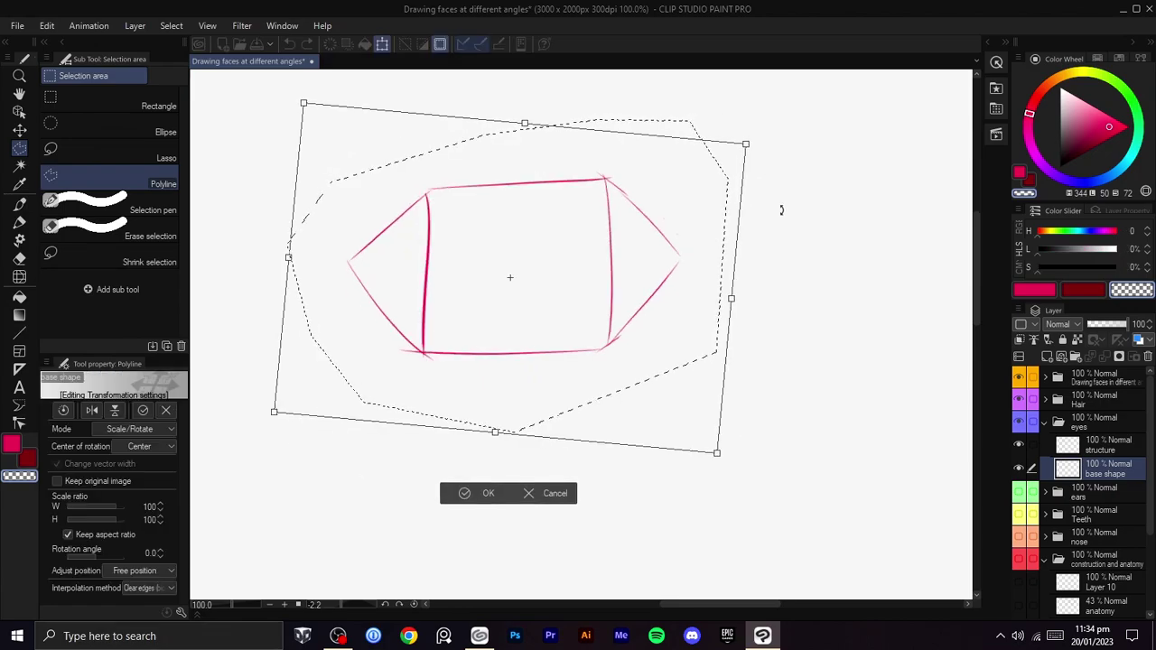
{"action": "left_click", "coordinate": [413, 603]}
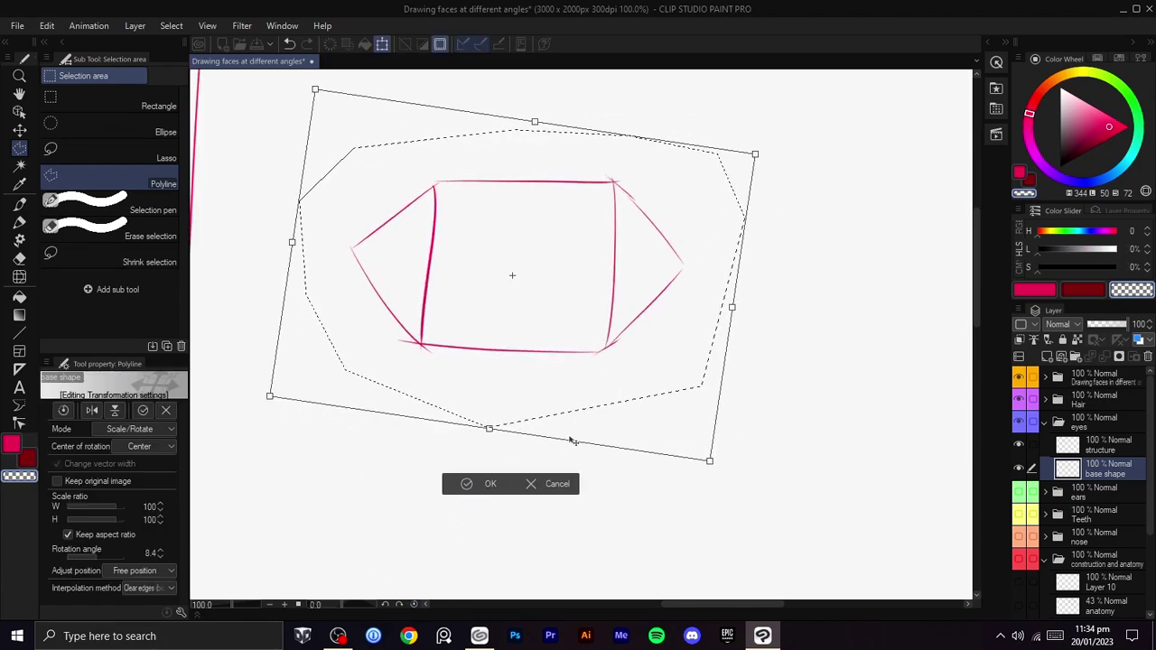
{"action": "left_click_drag", "start_coordinate": [277, 416], "coordinate": [373, 443]}
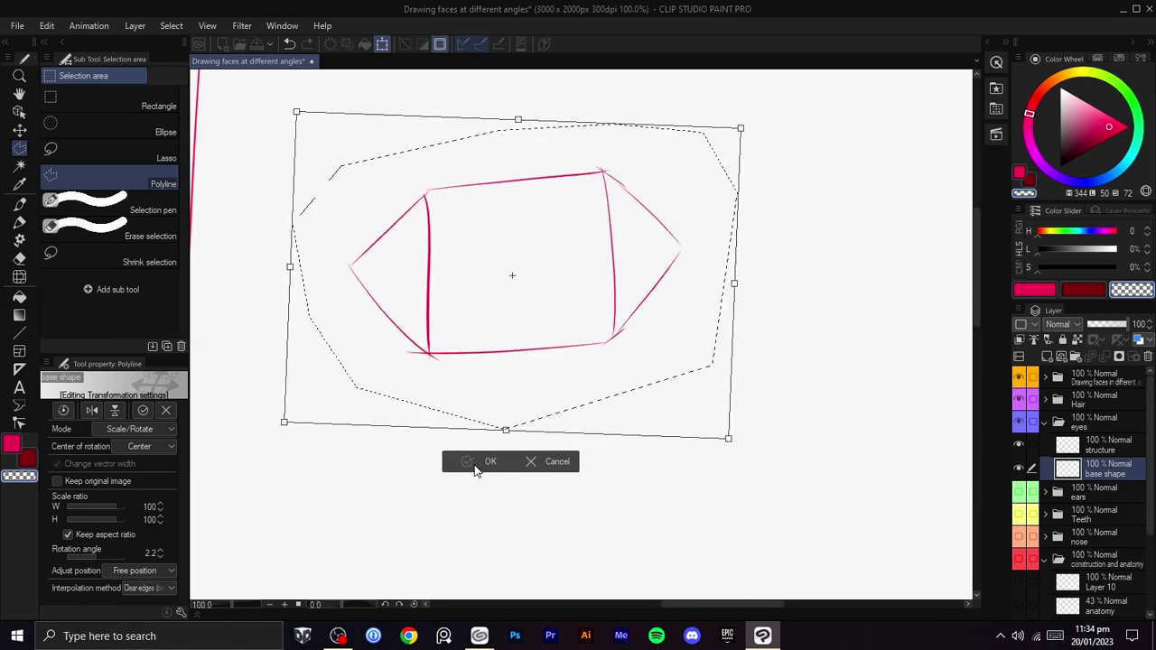
{"action": "left_click", "coordinate": [477, 467]}
{"action": "left_click", "coordinate": [380, 453]}
- Make the structure layer active and switch the brush from transparent to the crimson drawing colour
{"action": "key", "text": "space"}
{"action": "left_click_drag", "start_coordinate": [499, 400], "coordinate": [525, 399]}
{"action": "left_click_drag", "start_coordinate": [647, 281], "coordinate": [679, 300]}
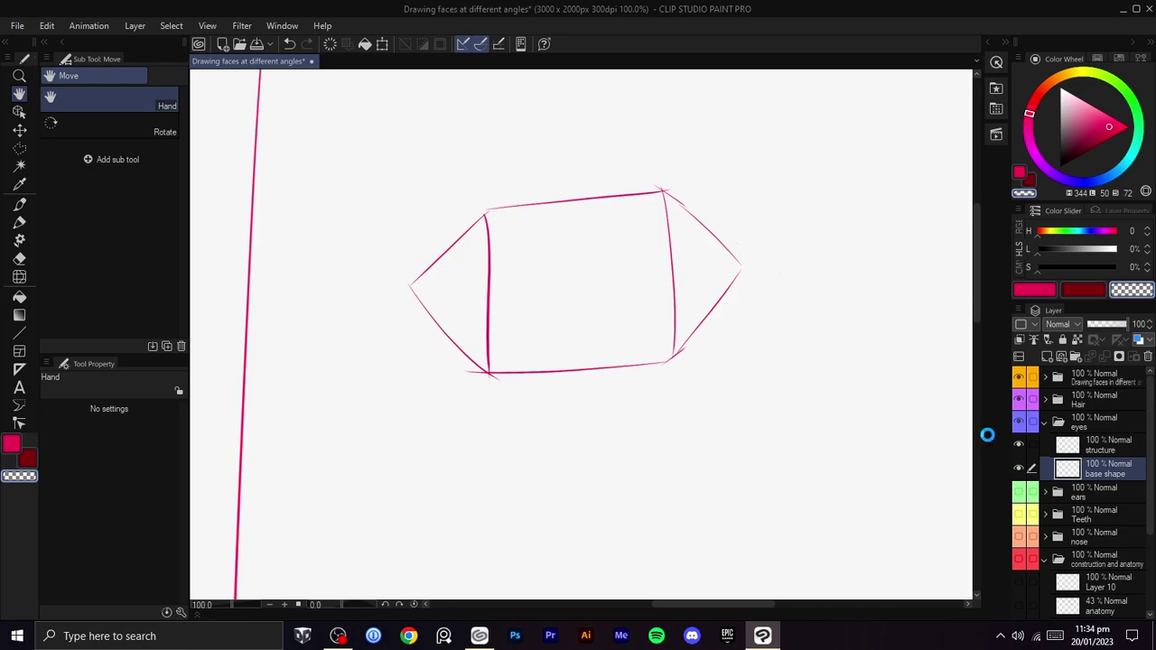
{"action": "left_click", "coordinate": [1108, 446]}
{"action": "left_click_drag", "start_coordinate": [760, 408], "coordinate": [774, 476]}
{"action": "key", "text": "shift+space"}
{"action": "mouse_move", "coordinate": [778, 418]}
{"action": "left_mouse_down"}
{"action": "mouse_move", "coordinate": [785, 361]}
{"action": "mouse_move", "coordinate": [841, 331]}
{"action": "left_mouse_up"}
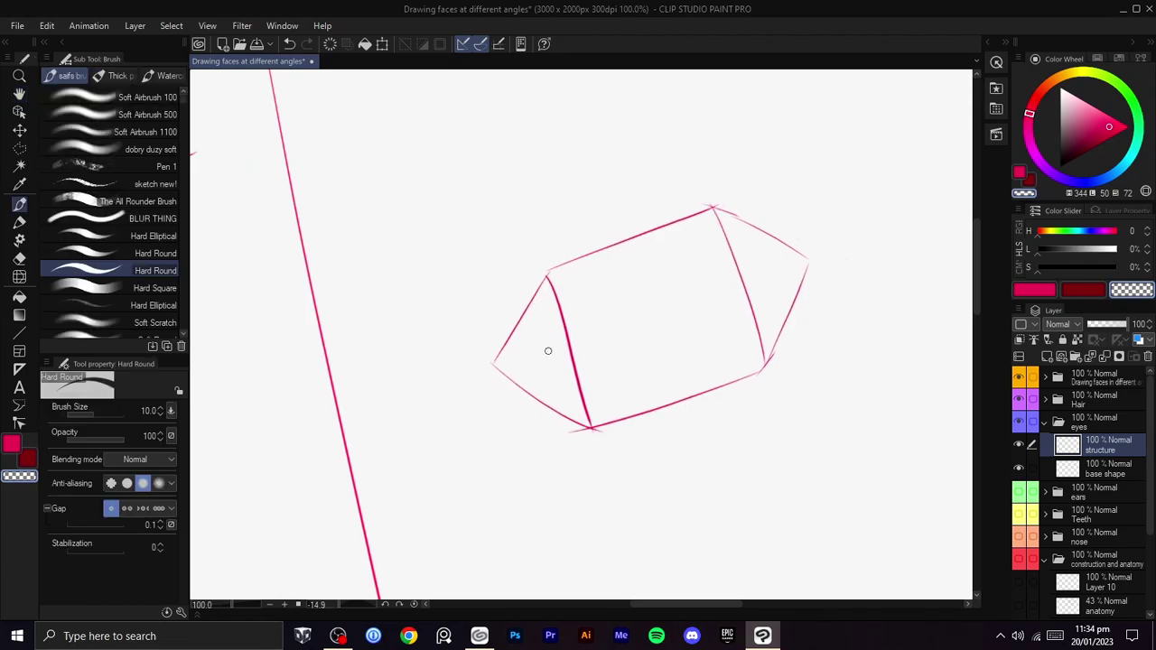
{"action": "key", "text": "c"}
{"action": "left_click_drag", "start_coordinate": [889, 260], "coordinate": [800, 317]}
{"action": "mouse_move", "coordinate": [803, 318]}
{"action": "left_mouse_down"}
{"action": "mouse_move", "coordinate": [884, 261]}
{"action": "mouse_move", "coordinate": [777, 318]}
{"action": "mouse_move", "coordinate": [821, 266]}
{"action": "left_mouse_up"}
{"action": "key", "text": "ctrl+z"}
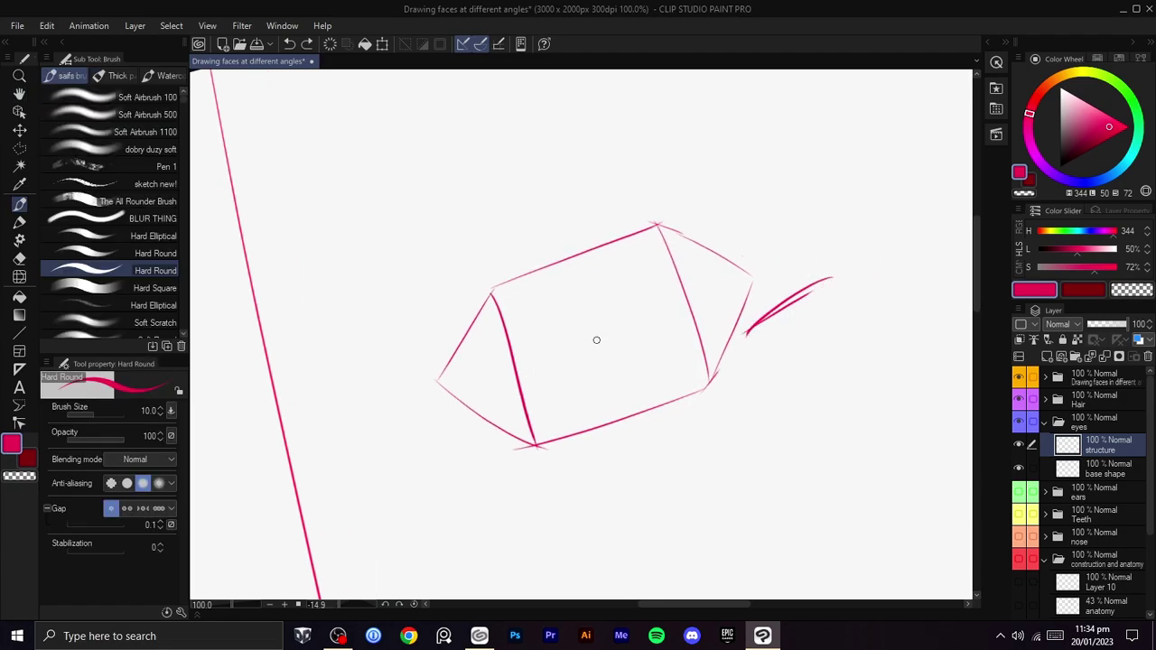
{"action": "key", "text": "ctrl+z"}
- Try to sketch a curved upper eyelid inside the new eye box, just under its upper edge
{"action": "key", "text": "space"}
{"action": "left_click_drag", "start_coordinate": [622, 308], "coordinate": [640, 279]}
{"action": "key", "text": "ctrl+z"}
{"action": "left_click_drag", "start_coordinate": [495, 390], "coordinate": [508, 266]}
{"action": "key", "text": "ctrl+z"}
{"action": "left_click_drag", "start_coordinate": [469, 334], "coordinate": [573, 243]}
{"action": "key", "text": "ctrl+z"}
{"action": "mouse_move", "coordinate": [484, 318]}
{"action": "left_mouse_down"}
{"action": "mouse_move", "coordinate": [544, 257]}
{"action": "mouse_move", "coordinate": [668, 216]}
{"action": "mouse_move", "coordinate": [720, 218]}
{"action": "left_mouse_up"}
{"action": "key", "text": "ctrl+z"}
{"action": "mouse_move", "coordinate": [617, 226]}
{"action": "left_mouse_down"}
{"action": "mouse_move", "coordinate": [723, 231]}
{"action": "mouse_move", "coordinate": [533, 288]}
{"action": "left_mouse_up"}
{"action": "key", "text": "ctrl+z"}
{"action": "key", "text": "ctrl+z"}
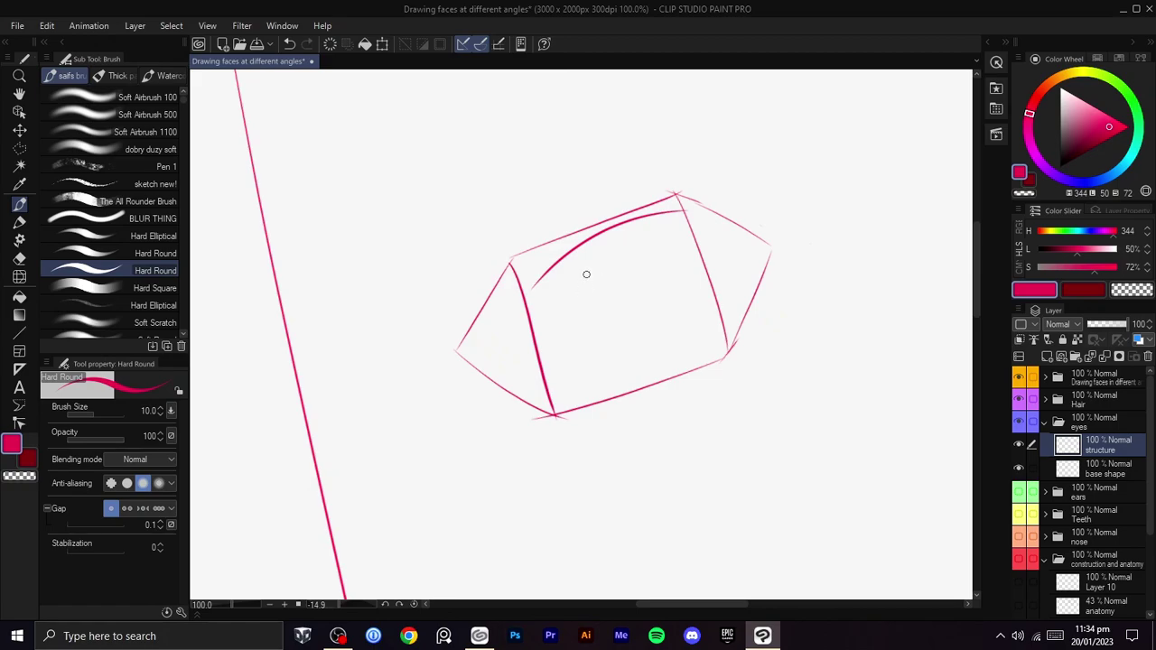
- Try a longer upper eyelid curve that extends from the box's upper right corner into the left triangular end
{"action": "key", "text": "space"}
{"action": "left_click_drag", "start_coordinate": [644, 256], "coordinate": [599, 274]}
{"action": "key", "text": "ctrl+z"}
{"action": "mouse_move", "coordinate": [656, 234]}
{"action": "left_mouse_down"}
{"action": "mouse_move", "coordinate": [510, 275]}
{"action": "mouse_move", "coordinate": [557, 255]}
{"action": "mouse_move", "coordinate": [491, 322]}
{"action": "left_mouse_up"}
{"action": "key", "text": "ctrl+z"}
{"action": "key", "text": "ctrl+z"}
{"action": "left_click_drag", "start_coordinate": [650, 229], "coordinate": [451, 325]}
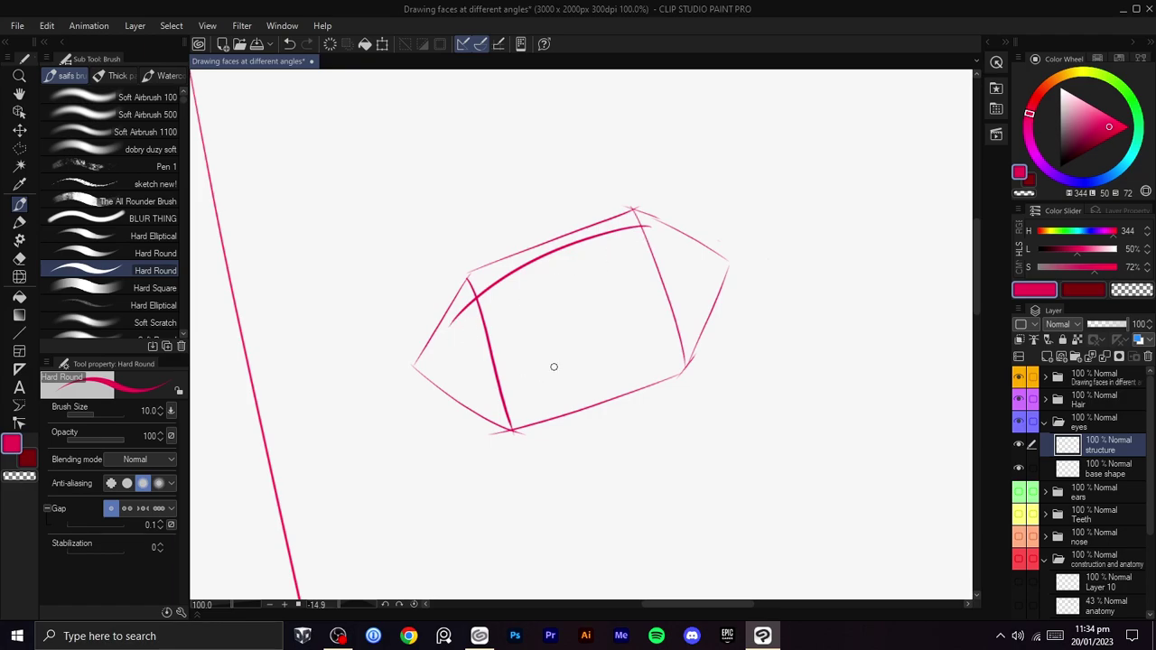
- Try to add the left corner and lower eyelid curves, and undo the whole eyelid outline
{"action": "key", "text": "space"}
{"action": "left_click_drag", "start_coordinate": [626, 310], "coordinate": [666, 283]}
{"action": "left_click_drag", "start_coordinate": [735, 281], "coordinate": [689, 314]}
{"action": "key", "text": "ctrl+z"}
{"action": "left_click_drag", "start_coordinate": [431, 330], "coordinate": [416, 403]}
{"action": "key", "text": "ctrl+z"}
{"action": "key", "text": "ctrl+z"}
{"action": "mouse_move", "coordinate": [433, 329]}
{"action": "left_mouse_down"}
{"action": "mouse_move", "coordinate": [428, 401]}
{"action": "mouse_move", "coordinate": [431, 386]}
{"action": "mouse_move", "coordinate": [465, 425]}
{"action": "left_mouse_up"}
{"action": "key", "text": "ctrl+z"}
{"action": "left_click_drag", "start_coordinate": [422, 389], "coordinate": [585, 414]}
{"action": "key", "text": "ctrl+z"}
{"action": "mouse_move", "coordinate": [422, 390]}
{"action": "left_mouse_down"}
{"action": "mouse_move", "coordinate": [558, 388]}
{"action": "mouse_move", "coordinate": [639, 366]}
{"action": "left_mouse_up"}
{"action": "key", "text": "ctrl+z"}
{"action": "mouse_move", "coordinate": [425, 392]}
{"action": "left_mouse_down"}
{"action": "mouse_move", "coordinate": [636, 371]}
{"action": "mouse_move", "coordinate": [657, 339]}
{"action": "left_mouse_up"}
{"action": "key", "text": "ctrl+z"}
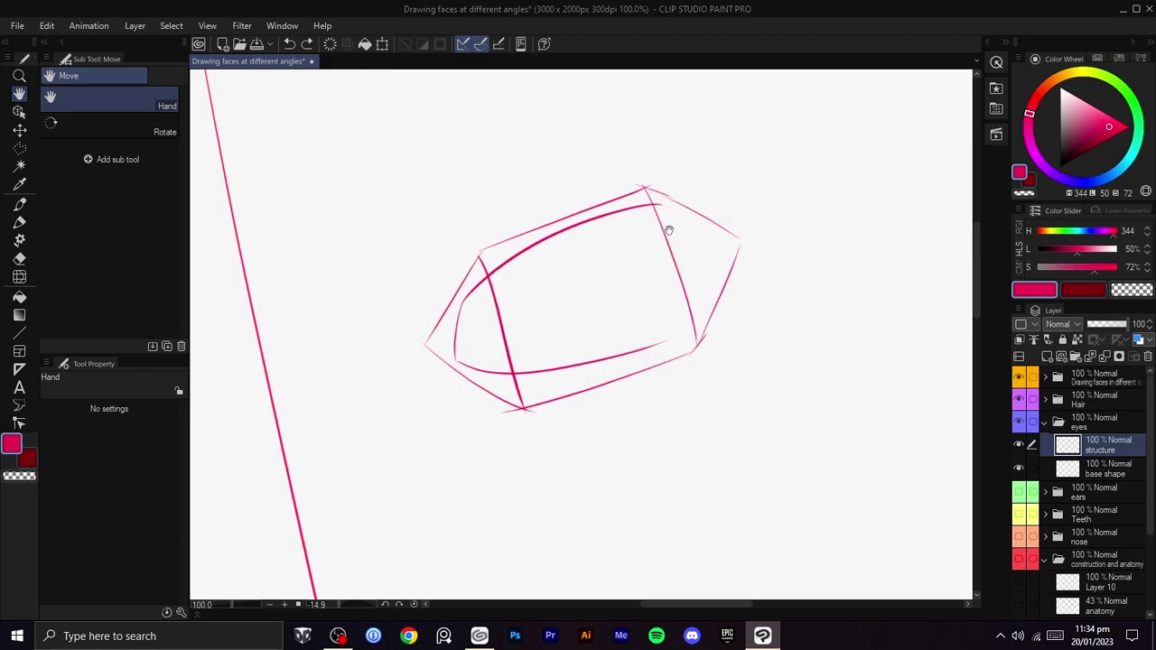
{"action": "key", "text": "ctrl+z"}
{"action": "key", "text": "ctrl+z"}
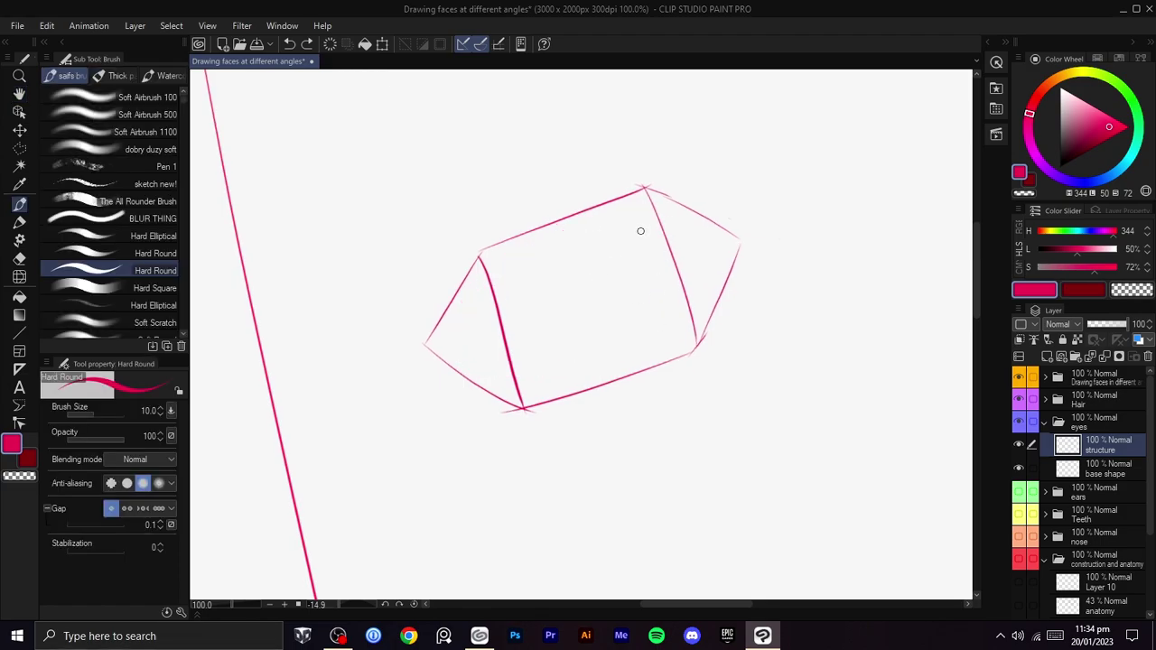
- Draw the lower eyelid curve along the box's lower edge and round it up through the left triangular end
{"action": "left_click_drag", "start_coordinate": [701, 305], "coordinate": [597, 390]}
{"action": "key", "text": "ctrl+z"}
{"action": "mouse_move", "coordinate": [702, 304]}
{"action": "left_mouse_down"}
{"action": "mouse_move", "coordinate": [614, 350]}
{"action": "mouse_move", "coordinate": [692, 317]}
{"action": "mouse_move", "coordinate": [675, 328]}
{"action": "mouse_move", "coordinate": [515, 377]}
{"action": "mouse_move", "coordinate": [456, 304]}
{"action": "left_mouse_up"}
{"action": "key", "text": "ctrl+z"}
{"action": "key", "text": "ctrl+z"}
{"action": "key", "text": "ctrl+z"}
{"action": "mouse_move", "coordinate": [568, 382]}
{"action": "left_mouse_down"}
{"action": "mouse_move", "coordinate": [503, 369]}
{"action": "mouse_move", "coordinate": [459, 301]}
{"action": "left_mouse_up"}
{"action": "key", "text": "ctrl+z"}
{"action": "mouse_move", "coordinate": [534, 380]}
{"action": "left_mouse_down"}
{"action": "mouse_move", "coordinate": [483, 276]}
{"action": "mouse_move", "coordinate": [464, 329]}
{"action": "mouse_move", "coordinate": [506, 259]}
{"action": "left_mouse_up"}
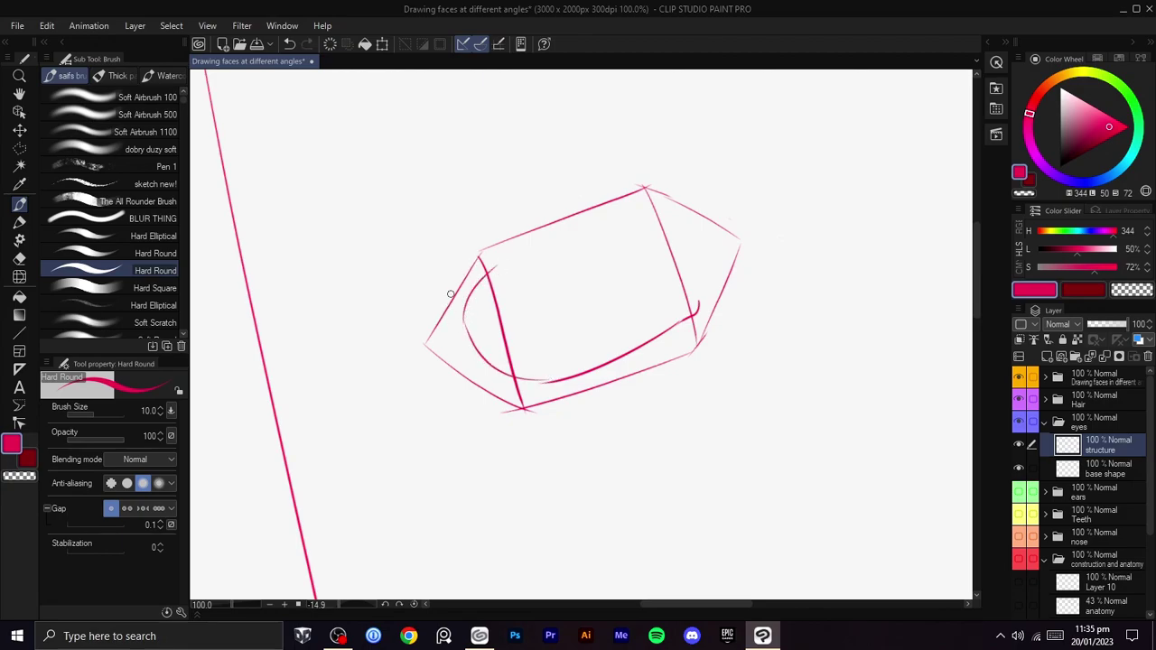
- Draw the upper eyelid curve across the box and bend it down into the right triangular end
{"action": "left_click_drag", "start_coordinate": [480, 277], "coordinate": [622, 214]}
{"action": "key", "text": "ctrl+z"}
{"action": "left_click_drag", "start_coordinate": [484, 278], "coordinate": [608, 216]}
{"action": "key", "text": "shift+space"}
{"action": "left_click_drag", "start_coordinate": [684, 225], "coordinate": [456, 266]}
{"action": "key", "text": "ctrl+z"}
{"action": "mouse_move", "coordinate": [504, 406]}
{"action": "left_mouse_down"}
{"action": "mouse_move", "coordinate": [521, 317]}
{"action": "mouse_move", "coordinate": [549, 271]}
{"action": "mouse_move", "coordinate": [630, 239]}
{"action": "mouse_move", "coordinate": [588, 362]}
{"action": "mouse_move", "coordinate": [746, 289]}
{"action": "mouse_move", "coordinate": [656, 319]}
{"action": "left_mouse_up"}
{"action": "key", "text": "shift+space"}
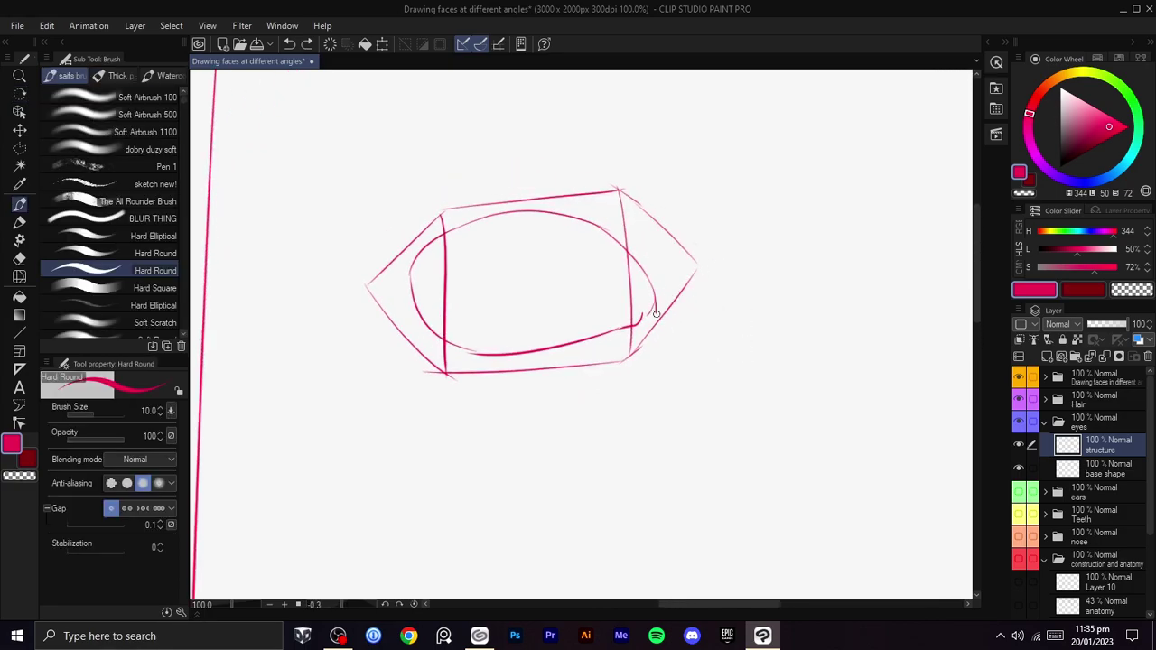
- Join the upper and lower eyelid lines into a rounded right corner and clean it up with transparent colour
{"action": "key", "text": "ctrl+z"}
{"action": "key", "text": "ctrl+z"}
{"action": "key", "text": "c"}
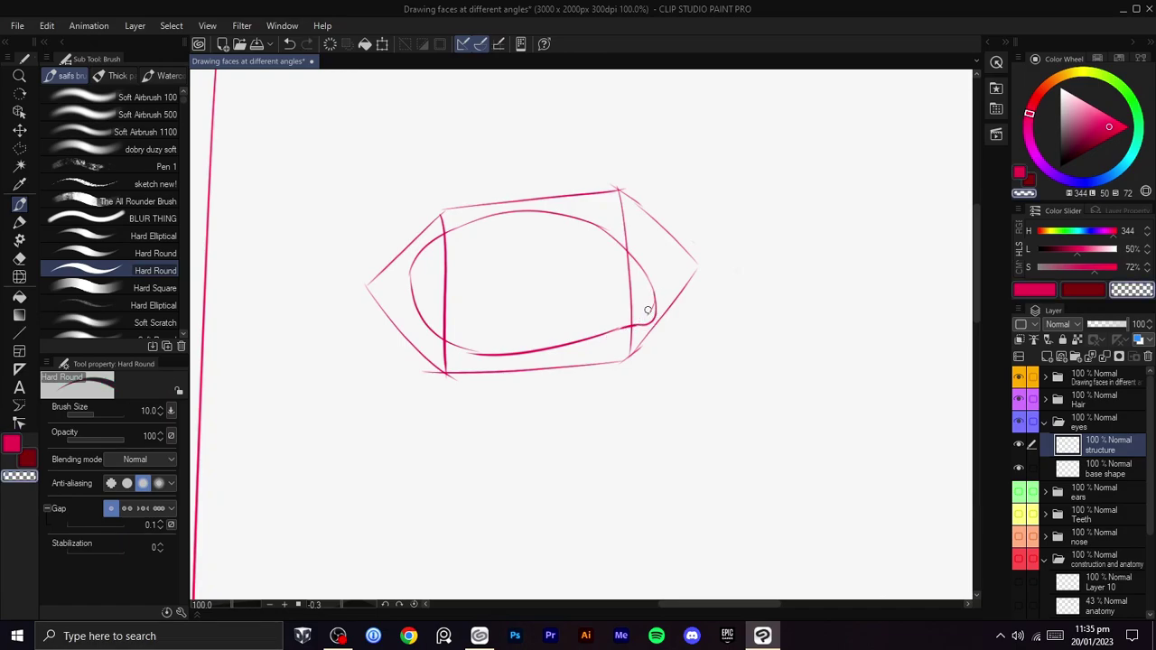
{"action": "key", "text": "c"}
- Try to draw the iris curve in the right part of the eye outline and undo the attempts
{"action": "mouse_move", "coordinate": [619, 323]}
{"action": "left_mouse_down"}
{"action": "mouse_move", "coordinate": [573, 291]}
{"action": "mouse_move", "coordinate": [552, 295]}
{"action": "mouse_move", "coordinate": [549, 271]}
{"action": "mouse_move", "coordinate": [526, 327]}
{"action": "mouse_move", "coordinate": [592, 341]}
{"action": "mouse_move", "coordinate": [562, 236]}
{"action": "mouse_move", "coordinate": [564, 298]}
{"action": "left_mouse_up"}
{"action": "key", "text": "ctrl+z"}
{"action": "key", "text": "ctrl+z"}
{"action": "key", "text": "ctrl+z"}
{"action": "key", "text": "ctrl+z"}
{"action": "key", "text": "ctrl+z"}
{"action": "mouse_move", "coordinate": [569, 227]}
{"action": "left_mouse_down"}
{"action": "mouse_move", "coordinate": [542, 228]}
{"action": "mouse_move", "coordinate": [587, 293]}
{"action": "mouse_move", "coordinate": [573, 219]}
{"action": "mouse_move", "coordinate": [532, 261]}
{"action": "mouse_move", "coordinate": [546, 248]}
{"action": "mouse_move", "coordinate": [592, 330]}
{"action": "left_mouse_up"}
{"action": "key", "text": "ctrl+z"}
{"action": "key", "text": "ctrl+z"}
{"action": "key", "text": "ctrl+z"}
{"action": "mouse_move", "coordinate": [598, 228]}
{"action": "left_mouse_down"}
{"action": "mouse_move", "coordinate": [603, 337]}
{"action": "mouse_move", "coordinate": [601, 244]}
{"action": "left_mouse_up"}
{"action": "key", "text": "ctrl+z"}
{"action": "key", "text": "ctrl+z"}
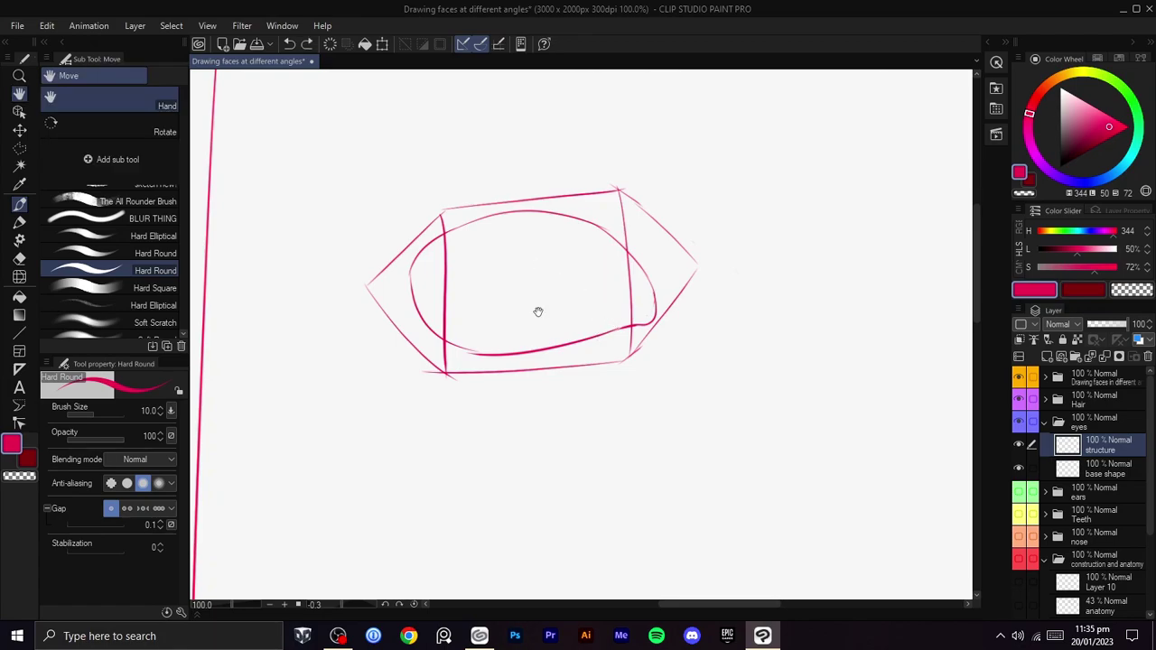
- Try to draw an arched iris rising from the lower eyelid with a small pupil dot inside
{"action": "left_click_drag", "start_coordinate": [538, 310], "coordinate": [540, 302]}
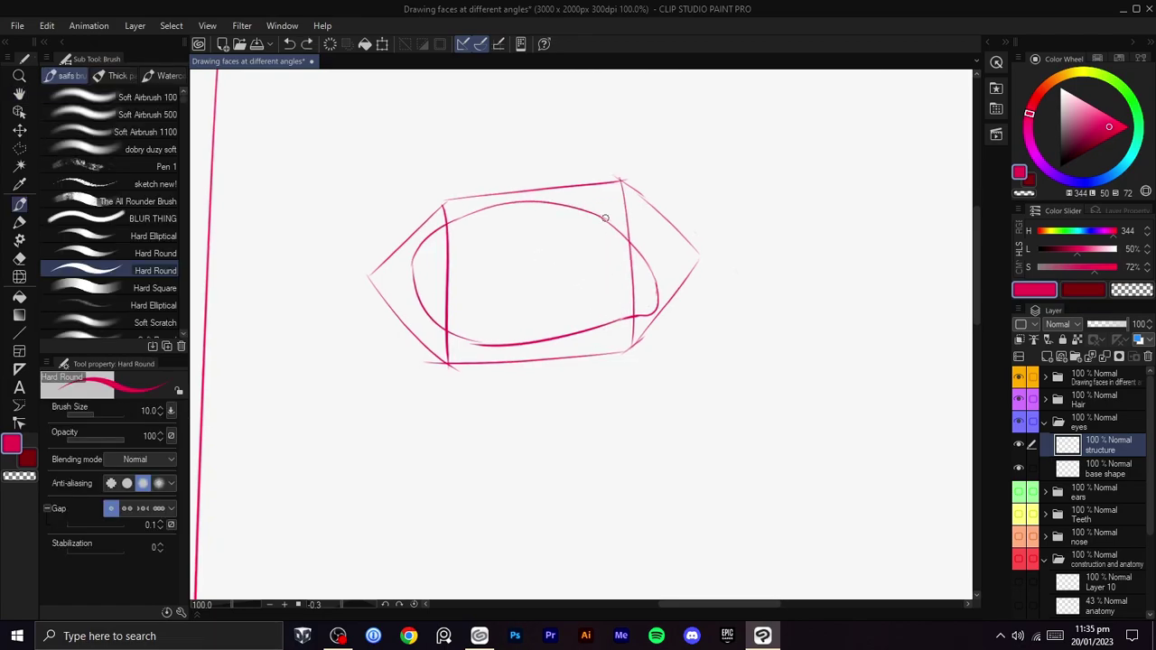
{"action": "mouse_move", "coordinate": [621, 320]}
{"action": "left_mouse_down"}
{"action": "mouse_move", "coordinate": [585, 247]}
{"action": "mouse_move", "coordinate": [539, 256]}
{"action": "mouse_move", "coordinate": [512, 349]}
{"action": "left_mouse_up"}
{"action": "key", "text": "ctrl+z"}
{"action": "left_click_drag", "start_coordinate": [531, 256], "coordinate": [512, 348]}
{"action": "key", "text": "ctrl+z"}
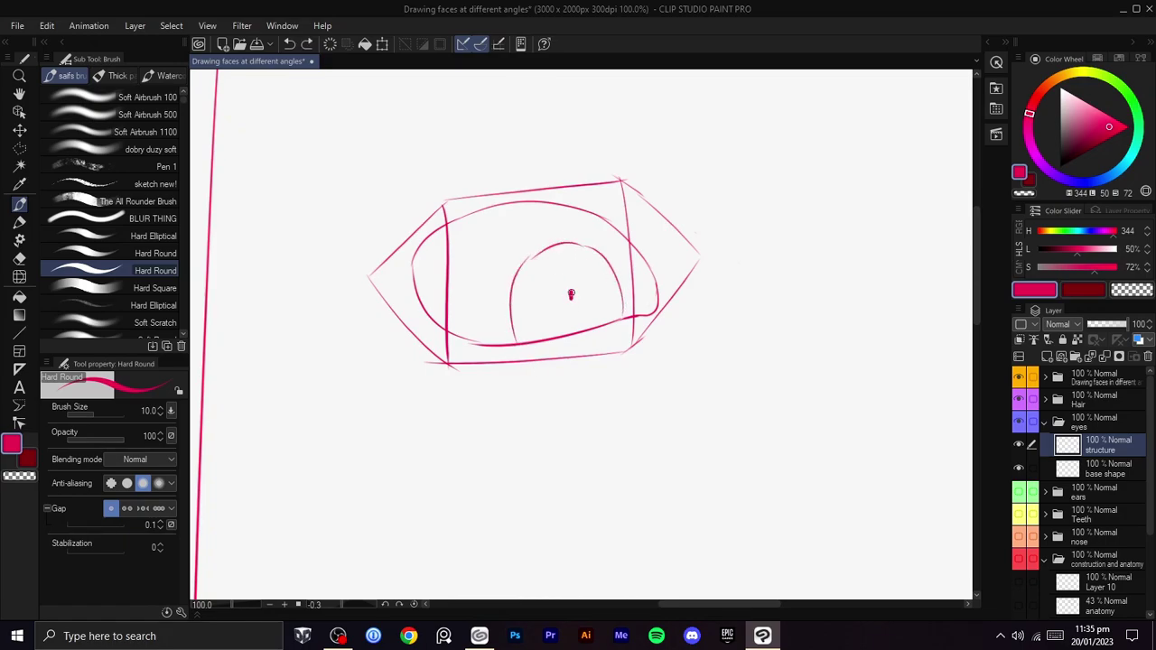
{"action": "key", "text": "space"}
{"action": "left_click_drag", "start_coordinate": [563, 287], "coordinate": [589, 315]}
{"action": "left_click_drag", "start_coordinate": [543, 237], "coordinate": [487, 315]}
{"action": "key", "text": "ctrl+z"}
- Check the eye against the whole page and undo the pupil and the left part of the iris
{"action": "key", "text": "space"}
{"action": "left_click_drag", "start_coordinate": [583, 286], "coordinate": [562, 251]}
{"action": "left_click_drag", "start_coordinate": [545, 298], "coordinate": [511, 330]}
{"action": "scroll", "coordinate": [514, 333], "scroll_direction": "down", "scroll_amount": 3}
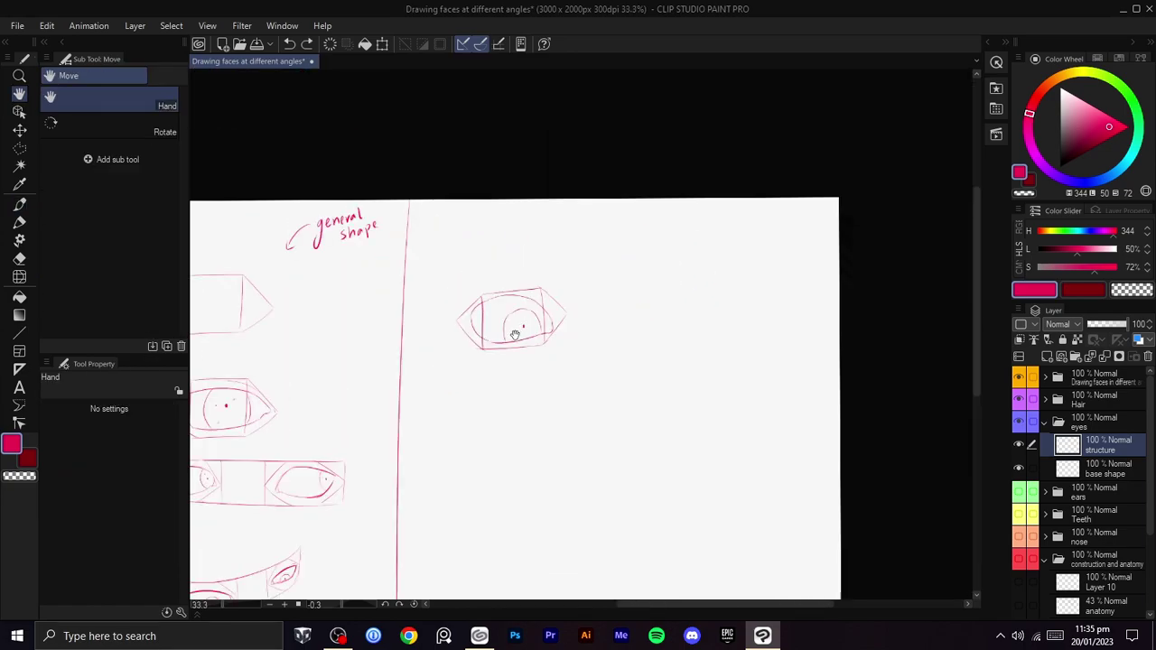
{"action": "scroll", "coordinate": [514, 335], "scroll_direction": "up", "scroll_amount": 3}
{"action": "left_click_drag", "start_coordinate": [622, 299], "coordinate": [652, 302]}
{"action": "scroll", "coordinate": [650, 296], "scroll_direction": "up", "scroll_amount": 1}
{"action": "key", "text": "ctrl+z"}
{"action": "key", "text": "ctrl+z"}
{"action": "key", "text": "ctrl+z"}
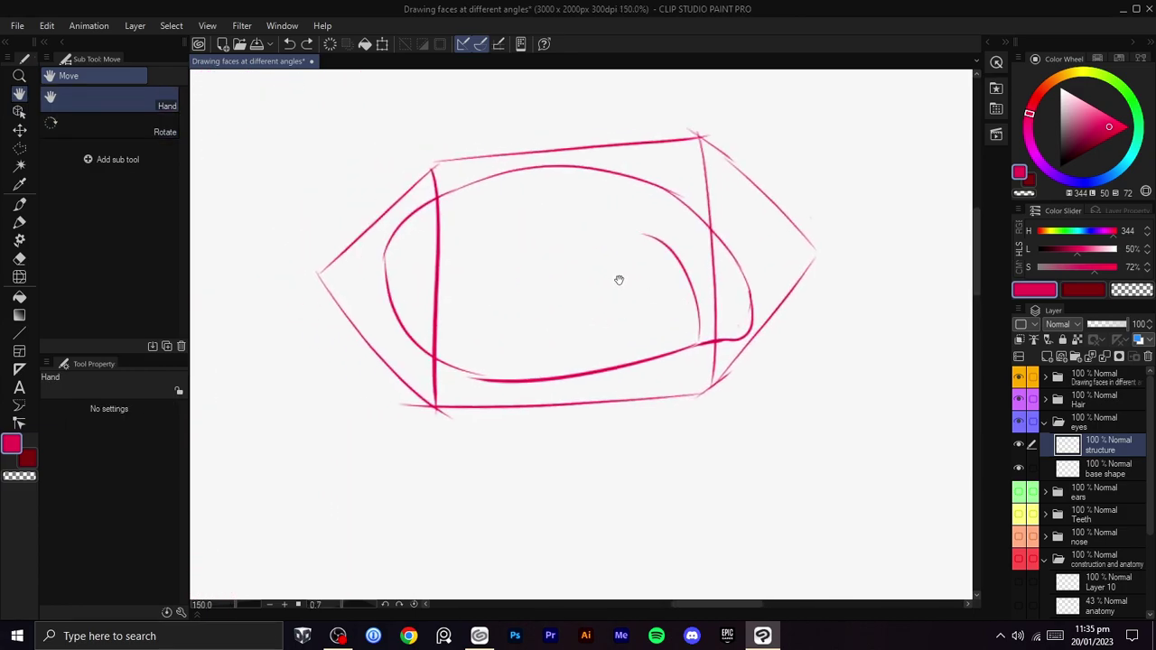
- Try to draw a larger iris reaching from the upper eyelid to the lower eyelid and undo it
{"action": "key", "text": "b"}
{"action": "left_click_drag", "start_coordinate": [657, 194], "coordinate": [666, 338]}
{"action": "key", "text": "ctrl+z"}
{"action": "left_click_drag", "start_coordinate": [668, 196], "coordinate": [682, 317]}
{"action": "left_click_drag", "start_coordinate": [547, 165], "coordinate": [639, 317]}
{"action": "key", "text": "ctrl+z"}
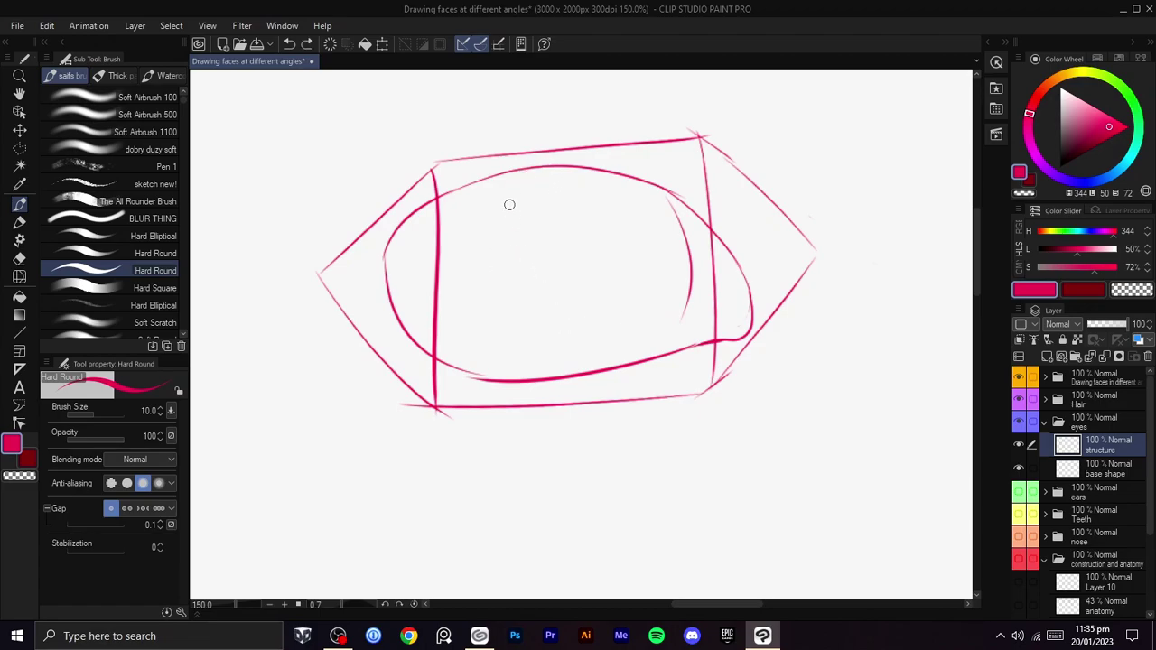
{"action": "mouse_move", "coordinate": [478, 187]}
{"action": "left_mouse_down"}
{"action": "mouse_move", "coordinate": [578, 357]}
{"action": "mouse_move", "coordinate": [689, 298]}
{"action": "mouse_move", "coordinate": [599, 366]}
{"action": "left_mouse_up"}
{"action": "key", "text": "ctrl+z"}
{"action": "key", "text": "ctrl+z"}
{"action": "left_click_drag", "start_coordinate": [682, 313], "coordinate": [592, 364]}
{"action": "left_click_drag", "start_coordinate": [476, 203], "coordinate": [497, 174]}
{"action": "left_click_drag", "start_coordinate": [599, 235], "coordinate": [603, 247]}
{"action": "key", "text": "ctrl+z"}
{"action": "key", "text": "ctrl+z"}
{"action": "key", "text": "ctrl+z"}
{"action": "key", "text": "ctrl+z"}
{"action": "key", "text": "ctrl+z"}
- Draw the iris's right edge as an arc rising from the lower eyelid near the box's right side
{"action": "left_click_drag", "start_coordinate": [700, 344], "coordinate": [629, 241]}
{"action": "key", "text": "ctrl+z"}
{"action": "left_click_drag", "start_coordinate": [708, 340], "coordinate": [643, 238]}
{"action": "key", "text": "ctrl+z"}
{"action": "mouse_move", "coordinate": [691, 336]}
{"action": "left_mouse_down"}
{"action": "mouse_move", "coordinate": [660, 217]}
{"action": "mouse_move", "coordinate": [599, 222]}
{"action": "mouse_move", "coordinate": [531, 292]}
{"action": "left_mouse_up"}
{"action": "key", "text": "ctrl+z"}
{"action": "key", "text": "ctrl+z"}
{"action": "left_click_drag", "start_coordinate": [695, 335], "coordinate": [643, 238]}
{"action": "key", "text": "ctrl+z"}
{"action": "mouse_move", "coordinate": [694, 345]}
{"action": "left_mouse_down"}
{"action": "mouse_move", "coordinate": [607, 238]}
{"action": "mouse_move", "coordinate": [507, 305]}
{"action": "left_mouse_up"}
{"action": "key", "text": "ctrl+z"}
- Complete the iris arch over its upper left and down its left side to the lower eyelid
{"action": "mouse_move", "coordinate": [608, 239]}
{"action": "left_mouse_down"}
{"action": "mouse_move", "coordinate": [568, 240]}
{"action": "mouse_move", "coordinate": [501, 293]}
{"action": "left_mouse_up"}
{"action": "key", "text": "ctrl+z"}
{"action": "mouse_move", "coordinate": [611, 242]}
{"action": "left_mouse_down"}
{"action": "mouse_move", "coordinate": [510, 280]}
{"action": "mouse_move", "coordinate": [502, 376]}
{"action": "left_mouse_up"}
{"action": "key", "text": "ctrl+z"}
{"action": "left_click_drag", "start_coordinate": [508, 283], "coordinate": [511, 365]}
{"action": "key", "text": "ctrl+z"}
{"action": "left_click_drag", "start_coordinate": [509, 283], "coordinate": [511, 365]}
{"action": "key", "text": "ctrl+z"}
{"action": "left_click_drag", "start_coordinate": [513, 280], "coordinate": [526, 372]}
- Mark the pupil as a small dot in the middle of the iris
{"action": "key", "text": "c"}
{"action": "key", "text": "c"}
{"action": "left_click", "coordinate": [601, 312]}
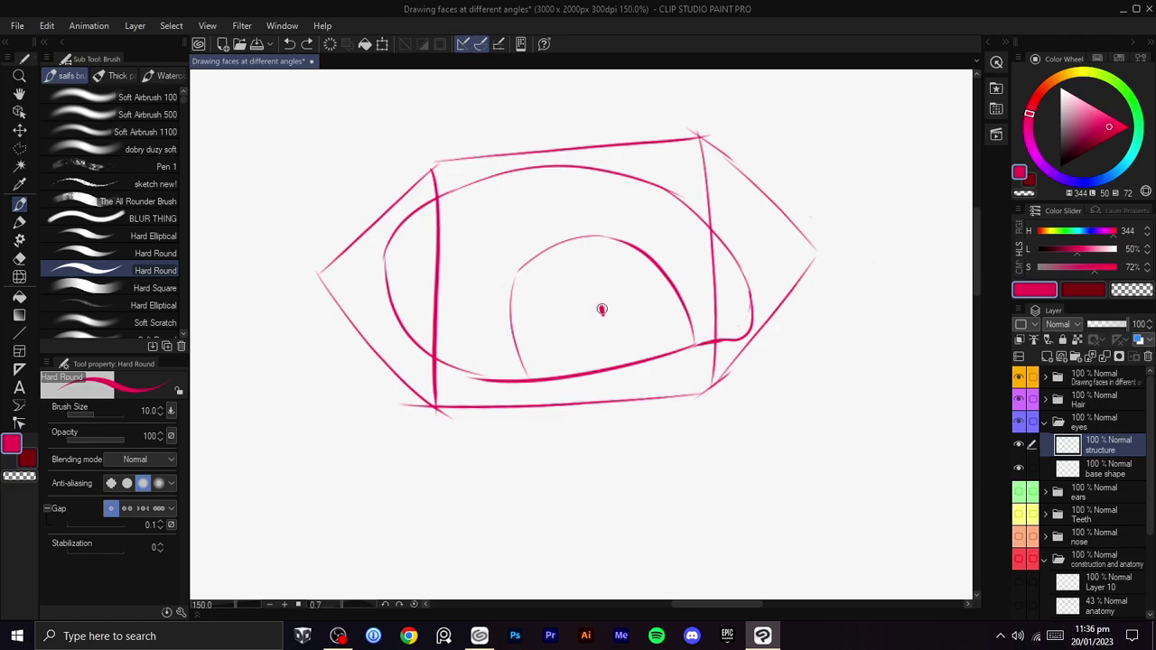
{"action": "key", "text": "ctrl+z"}
{"action": "mouse_move", "coordinate": [598, 303]}
{"action": "left_mouse_down"}
{"action": "mouse_move", "coordinate": [600, 318]}
{"action": "mouse_move", "coordinate": [617, 291]}
{"action": "mouse_move", "coordinate": [609, 310]}
{"action": "mouse_move", "coordinate": [590, 275]}
{"action": "mouse_move", "coordinate": [612, 280]}
{"action": "left_mouse_up"}
{"action": "key", "text": "ctrl+z"}
{"action": "key", "text": "space"}
{"action": "key", "text": "ctrl+z"}
{"action": "key", "text": "ctrl+z"}
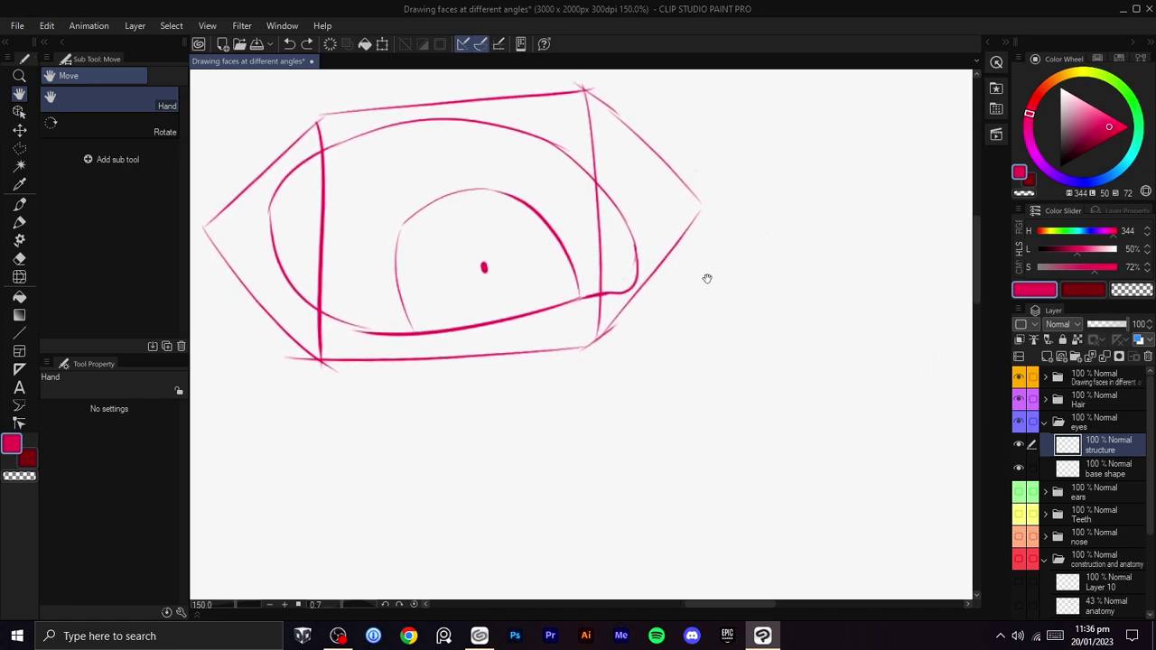
- Sketch an eyeball circle to the lower right of the eye, with a curved iris and pupil mark near its left edge
{"action": "left_click_drag", "start_coordinate": [712, 286], "coordinate": [660, 257]}
{"action": "mouse_move", "coordinate": [795, 253]}
{"action": "left_mouse_down"}
{"action": "mouse_move", "coordinate": [735, 457]}
{"action": "mouse_move", "coordinate": [817, 260]}
{"action": "mouse_move", "coordinate": [717, 433]}
{"action": "mouse_move", "coordinate": [792, 249]}
{"action": "mouse_move", "coordinate": [821, 407]}
{"action": "mouse_move", "coordinate": [775, 255]}
{"action": "left_mouse_up"}
{"action": "key", "text": "ctrl+z"}
{"action": "key", "text": "ctrl+z"}
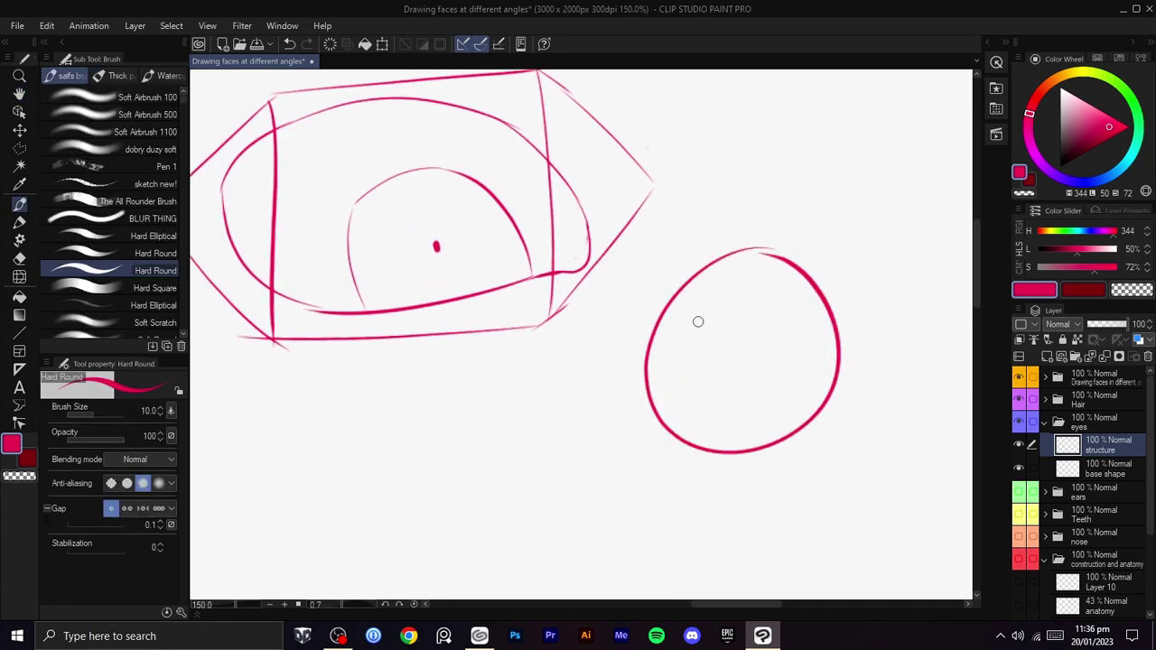
{"action": "key", "text": "ctrl+z"}
{"action": "mouse_move", "coordinate": [685, 294]}
{"action": "left_mouse_down"}
{"action": "mouse_move", "coordinate": [683, 399]}
{"action": "mouse_move", "coordinate": [666, 413]}
{"action": "left_mouse_up"}
{"action": "scroll", "coordinate": [658, 362], "scroll_direction": "up", "scroll_amount": 1}
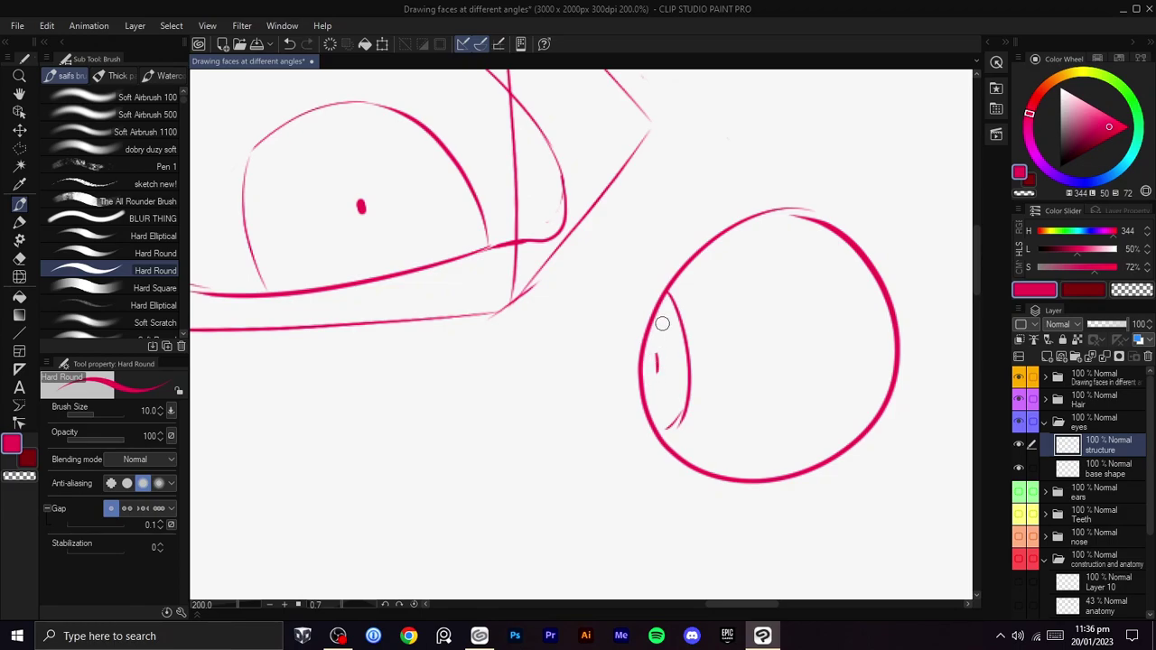
- Try a new iris curve on the eyeball circle, and remove the eyeball sketch beside the boxed eye
{"action": "mouse_move", "coordinate": [667, 295]}
{"action": "left_mouse_down"}
{"action": "mouse_move", "coordinate": [647, 397]}
{"action": "mouse_move", "coordinate": [662, 431]}
{"action": "left_mouse_up"}
{"action": "key", "text": "ctrl+z"}
{"action": "key", "text": "ctrl+z"}
{"action": "key", "text": "ctrl+z"}
{"action": "key", "text": "ctrl+z"}
{"action": "left_click_drag", "start_coordinate": [666, 295], "coordinate": [650, 398]}
{"action": "key", "text": "ctrl+z"}
{"action": "left_click_drag", "start_coordinate": [667, 293], "coordinate": [648, 402]}
{"action": "scroll", "coordinate": [672, 446], "scroll_direction": "down", "scroll_amount": 3}
{"action": "key", "text": "ctrl+z"}
- Sketch a long concave curve to the right of the boxed eye as the upper edge of a wraparound band
{"action": "key", "text": "r"}
{"action": "scroll", "coordinate": [686, 379], "scroll_direction": "down", "scroll_amount": 2}
{"action": "mouse_move", "coordinate": [697, 344]}
{"action": "left_mouse_down"}
{"action": "mouse_move", "coordinate": [743, 296]}
{"action": "mouse_move", "coordinate": [620, 274]}
{"action": "left_mouse_up"}
{"action": "scroll", "coordinate": [744, 297], "scroll_direction": "up", "scroll_amount": 1}
{"action": "key", "text": "space"}
{"action": "left_click_drag", "start_coordinate": [575, 240], "coordinate": [586, 237]}
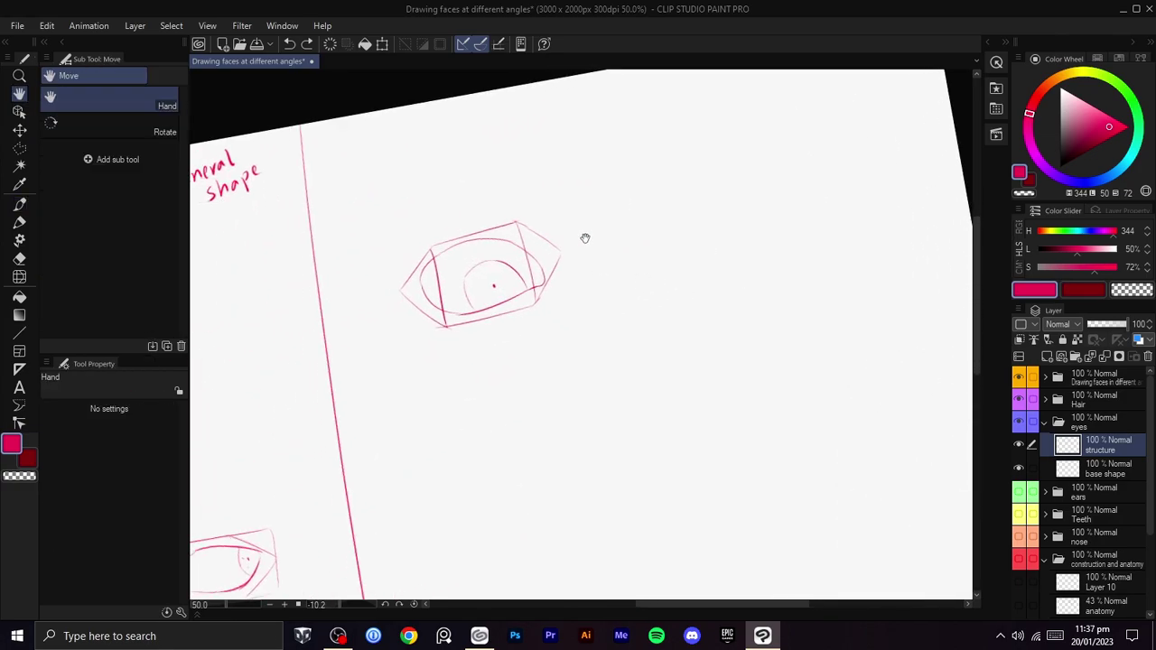
{"action": "left_click_drag", "start_coordinate": [798, 186], "coordinate": [591, 284]}
{"action": "key", "text": "ctrl+z"}
{"action": "key", "text": "ctrl+z"}
{"action": "mouse_move", "coordinate": [769, 185]}
{"action": "left_mouse_down"}
{"action": "mouse_move", "coordinate": [673, 285]}
{"action": "mouse_move", "coordinate": [592, 295]}
{"action": "left_mouse_up"}
{"action": "key", "text": "ctrl+z"}
{"action": "left_click_drag", "start_coordinate": [755, 204], "coordinate": [599, 268]}
{"action": "key", "text": "ctrl+z"}
{"action": "left_click_drag", "start_coordinate": [752, 188], "coordinate": [585, 335]}
{"action": "key", "text": "ctrl+z"}
- Draw the band's short slanted right end and a lower edge curving down to the left
{"action": "left_click_drag", "start_coordinate": [752, 183], "coordinate": [769, 291]}
{"action": "key", "text": "ctrl+z"}
{"action": "left_click_drag", "start_coordinate": [749, 189], "coordinate": [766, 278]}
{"action": "key", "text": "ctrl+z"}
{"action": "left_click_drag", "start_coordinate": [745, 324], "coordinate": [615, 393]}
{"action": "key", "text": "ctrl+z"}
{"action": "left_click_drag", "start_coordinate": [774, 272], "coordinate": [682, 368]}
{"action": "key", "text": "ctrl+z"}
{"action": "left_click_drag", "start_coordinate": [772, 271], "coordinate": [627, 385]}
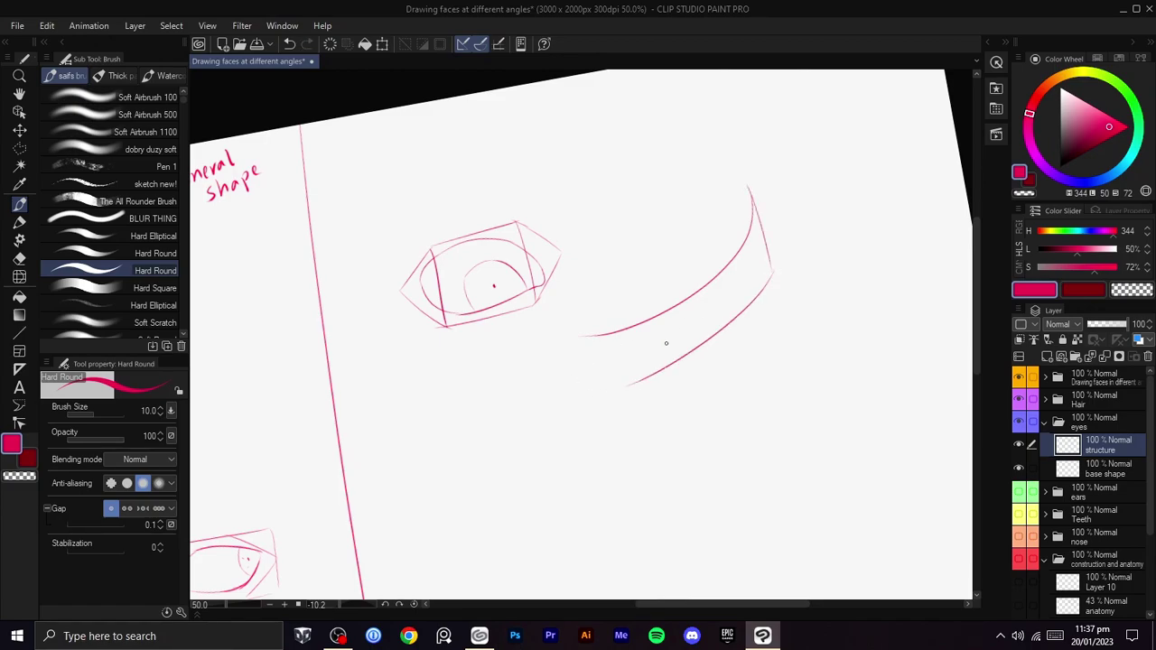
- Redraw the band's right end and lower edge as a rounder curve following the upper edge
{"action": "key", "text": "ctrl+z"}
{"action": "left_click_drag", "start_coordinate": [582, 336], "coordinate": [600, 389]}
{"action": "key", "text": "ctrl+z"}
{"action": "key", "text": "ctrl+z"}
{"action": "mouse_move", "coordinate": [583, 338]}
{"action": "left_mouse_down"}
{"action": "mouse_move", "coordinate": [605, 404]}
{"action": "mouse_move", "coordinate": [744, 302]}
{"action": "left_mouse_up"}
{"action": "key", "text": "ctrl+z"}
{"action": "key", "text": "ctrl+z"}
{"action": "key", "text": "ctrl+z"}
{"action": "key", "text": "ctrl+z"}
{"action": "mouse_move", "coordinate": [751, 190]}
{"action": "left_mouse_down"}
{"action": "mouse_move", "coordinate": [768, 262]}
{"action": "mouse_move", "coordinate": [768, 245]}
{"action": "mouse_move", "coordinate": [650, 373]}
{"action": "left_mouse_up"}
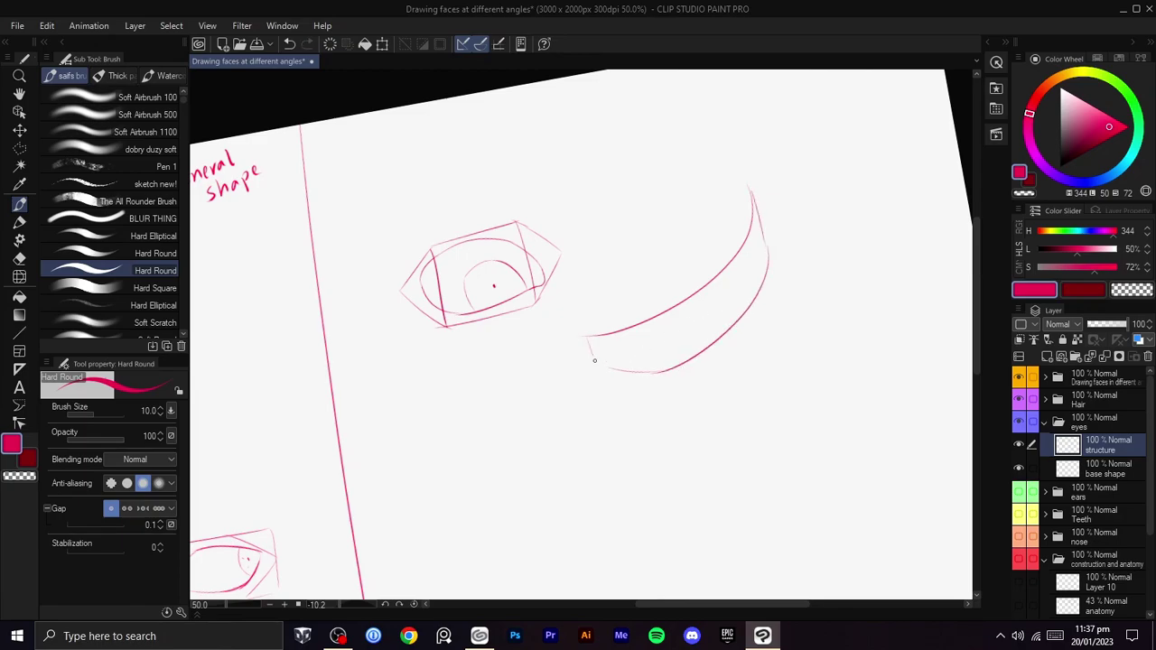
- Close the band with a short slanted left end and extend its lower edge to meet it
{"action": "mouse_move", "coordinate": [583, 336]}
{"action": "left_mouse_down"}
{"action": "mouse_move", "coordinate": [594, 382]}
{"action": "mouse_move", "coordinate": [670, 370]}
{"action": "left_mouse_up"}
{"action": "key", "text": "ctrl+z"}
{"action": "left_click_drag", "start_coordinate": [595, 382], "coordinate": [674, 369]}
{"action": "key", "text": "ctrl+z"}
{"action": "left_click_drag", "start_coordinate": [596, 381], "coordinate": [674, 368]}
{"action": "key", "text": "c"}
{"action": "key", "text": "c"}
{"action": "scroll", "coordinate": [669, 341], "scroll_direction": "up", "scroll_amount": 2}
- Draw two slanted dividing lines across the right half of the curved band
{"action": "key", "text": "space"}
{"action": "left_click_drag", "start_coordinate": [807, 243], "coordinate": [682, 313]}
{"action": "mouse_move", "coordinate": [627, 287]}
{"action": "left_mouse_down"}
{"action": "mouse_move", "coordinate": [661, 357]}
{"action": "mouse_move", "coordinate": [633, 322]}
{"action": "mouse_move", "coordinate": [664, 394]}
{"action": "mouse_move", "coordinate": [648, 354]}
{"action": "left_mouse_up"}
{"action": "key", "text": "space"}
{"action": "key", "text": "ctrl+z"}
{"action": "key", "text": "ctrl+z"}
{"action": "key", "text": "ctrl+z"}
{"action": "left_click_drag", "start_coordinate": [614, 296], "coordinate": [652, 392]}
{"action": "left_click_drag", "start_coordinate": [672, 240], "coordinate": [707, 334]}
{"action": "key", "text": "ctrl+z"}
{"action": "left_click_drag", "start_coordinate": [678, 240], "coordinate": [699, 316]}
{"action": "key", "text": "ctrl+z"}
{"action": "left_click_drag", "start_coordinate": [669, 242], "coordinate": [703, 316]}
{"action": "key", "text": "space"}
{"action": "left_click_drag", "start_coordinate": [742, 261], "coordinate": [519, 302]}
{"action": "left_click_drag", "start_coordinate": [758, 198], "coordinate": [623, 291]}
{"action": "key", "text": "ctrl+z"}
{"action": "mouse_move", "coordinate": [683, 229]}
{"action": "left_mouse_down"}
{"action": "mouse_move", "coordinate": [625, 310]}
{"action": "mouse_move", "coordinate": [711, 241]}
{"action": "left_mouse_up"}
{"action": "left_click_drag", "start_coordinate": [701, 225], "coordinate": [662, 233]}
{"action": "mouse_move", "coordinate": [570, 305]}
{"action": "left_mouse_down"}
{"action": "mouse_move", "coordinate": [686, 255]}
{"action": "mouse_move", "coordinate": [526, 336]}
{"action": "left_mouse_up"}
{"action": "key", "text": "ctrl+z"}
{"action": "mouse_move", "coordinate": [623, 299]}
{"action": "left_mouse_down"}
{"action": "mouse_move", "coordinate": [531, 349]}
{"action": "mouse_move", "coordinate": [610, 364]}
{"action": "mouse_move", "coordinate": [644, 291]}
{"action": "left_mouse_up"}
{"action": "left_click_drag", "start_coordinate": [671, 240], "coordinate": [636, 323]}
{"action": "key", "text": "ctrl+z"}
{"action": "key", "text": "ctrl+z"}
{"action": "key", "text": "ctrl+z"}
{"action": "key", "text": "ctrl+z"}
- Sketch a rounded eyeball shape just beyond the right tip of the boxed eye
{"action": "key", "text": "space"}
{"action": "mouse_move", "coordinate": [619, 379]}
{"action": "left_mouse_down"}
{"action": "mouse_move", "coordinate": [753, 331]}
{"action": "mouse_move", "coordinate": [642, 368]}
{"action": "mouse_move", "coordinate": [840, 364]}
{"action": "left_mouse_up"}
{"action": "mouse_move", "coordinate": [586, 286]}
{"action": "left_mouse_down"}
{"action": "mouse_move", "coordinate": [626, 394]}
{"action": "mouse_move", "coordinate": [569, 313]}
{"action": "left_mouse_up"}
{"action": "mouse_move", "coordinate": [627, 235]}
{"action": "left_mouse_down"}
{"action": "mouse_move", "coordinate": [692, 413]}
{"action": "mouse_move", "coordinate": [611, 240]}
{"action": "left_mouse_up"}
{"action": "key", "text": "ctrl+z"}
{"action": "mouse_move", "coordinate": [684, 222]}
{"action": "left_mouse_down"}
{"action": "mouse_move", "coordinate": [640, 247]}
{"action": "mouse_move", "coordinate": [679, 234]}
{"action": "left_mouse_up"}
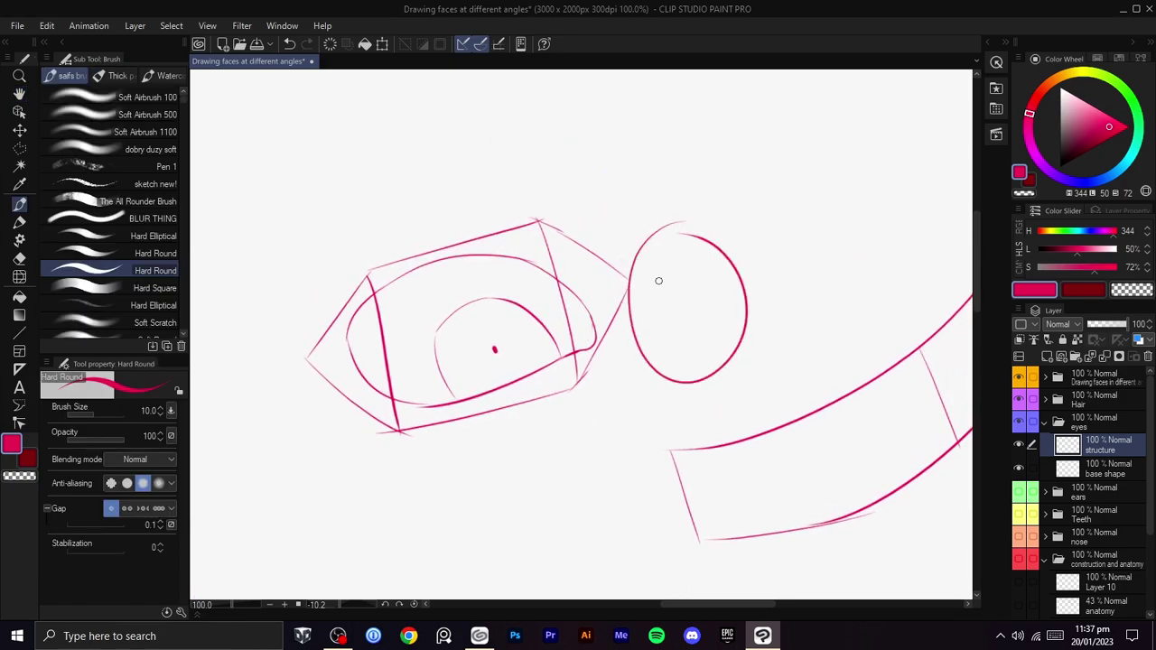
{"action": "mouse_move", "coordinate": [833, 159]}
{"action": "left_mouse_down"}
{"action": "mouse_move", "coordinate": [860, 223]}
{"action": "mouse_move", "coordinate": [810, 163]}
{"action": "left_mouse_up"}
{"action": "key", "text": "space"}
{"action": "left_click_drag", "start_coordinate": [769, 247], "coordinate": [720, 251]}
{"action": "key", "text": "ctrl+z"}
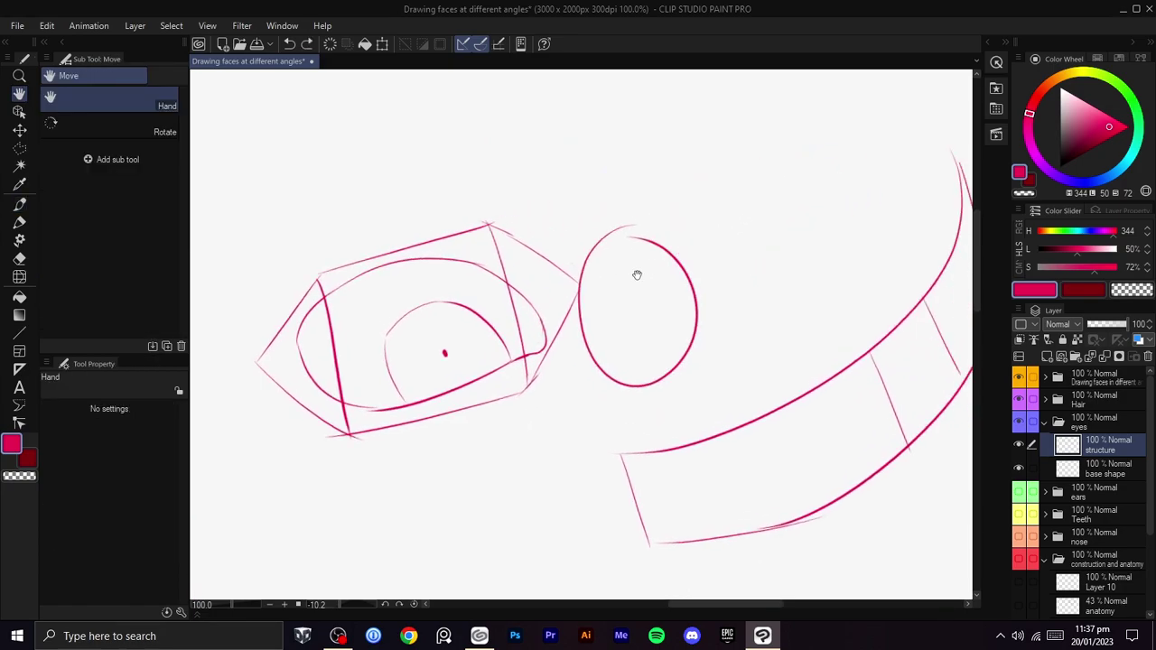
- Draw another slanted dividing line across the band near its left end
{"action": "mouse_move", "coordinate": [616, 296]}
{"action": "left_mouse_down"}
{"action": "mouse_move", "coordinate": [665, 292]}
{"action": "mouse_move", "coordinate": [510, 208]}
{"action": "left_mouse_up"}
{"action": "key", "text": "ctrl+z"}
{"action": "left_click_drag", "start_coordinate": [676, 251], "coordinate": [667, 227]}
{"action": "key", "text": "ctrl+z"}
{"action": "left_click_drag", "start_coordinate": [499, 327], "coordinate": [525, 423]}
{"action": "key", "text": "ctrl+z"}
{"action": "mouse_move", "coordinate": [530, 328]}
{"action": "left_mouse_down"}
{"action": "mouse_move", "coordinate": [550, 408]}
{"action": "mouse_move", "coordinate": [565, 410]}
{"action": "left_mouse_up"}
{"action": "key", "text": "ctrl+z"}
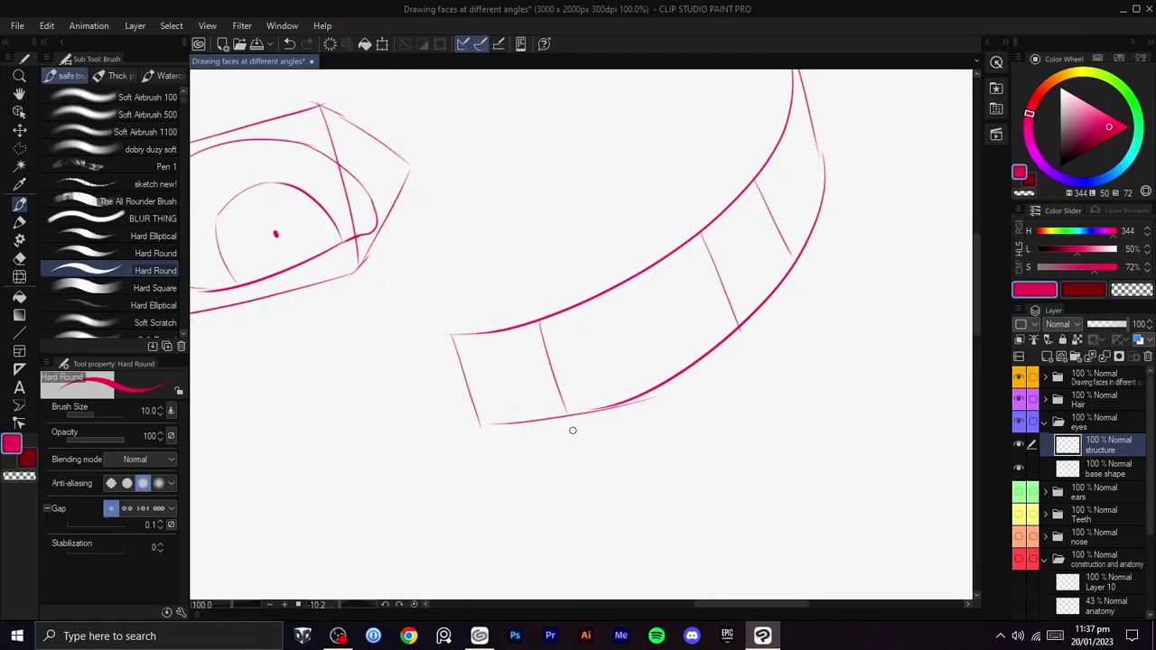
- Undo the band's dividing lines and redraw one near the middle and one toward the upper right end
{"action": "key", "text": "ctrl+z"}
{"action": "key", "text": "ctrl+z"}
{"action": "key", "text": "ctrl+z"}
{"action": "left_click_drag", "start_coordinate": [682, 248], "coordinate": [713, 351]}
{"action": "left_click_drag", "start_coordinate": [755, 180], "coordinate": [784, 263]}
{"action": "key", "text": "ctrl+z"}
{"action": "left_click_drag", "start_coordinate": [754, 183], "coordinate": [785, 266]}
{"action": "key", "text": "ctrl+z"}
{"action": "key", "text": "space"}
{"action": "left_click_drag", "start_coordinate": [766, 223], "coordinate": [736, 225]}
{"action": "mouse_move", "coordinate": [729, 178]}
{"action": "left_mouse_down"}
{"action": "mouse_move", "coordinate": [754, 270]}
{"action": "mouse_move", "coordinate": [743, 214]}
{"action": "mouse_move", "coordinate": [754, 251]}
{"action": "left_mouse_up"}
{"action": "key", "text": "ctrl+z"}
- Construct the near eye's box in the band's left section, with slanted sides and triangular ends
{"action": "mouse_move", "coordinate": [481, 337]}
{"action": "left_mouse_down"}
{"action": "mouse_move", "coordinate": [423, 380]}
{"action": "mouse_move", "coordinate": [449, 374]}
{"action": "mouse_move", "coordinate": [525, 424]}
{"action": "left_mouse_up"}
{"action": "key", "text": "ctrl+z"}
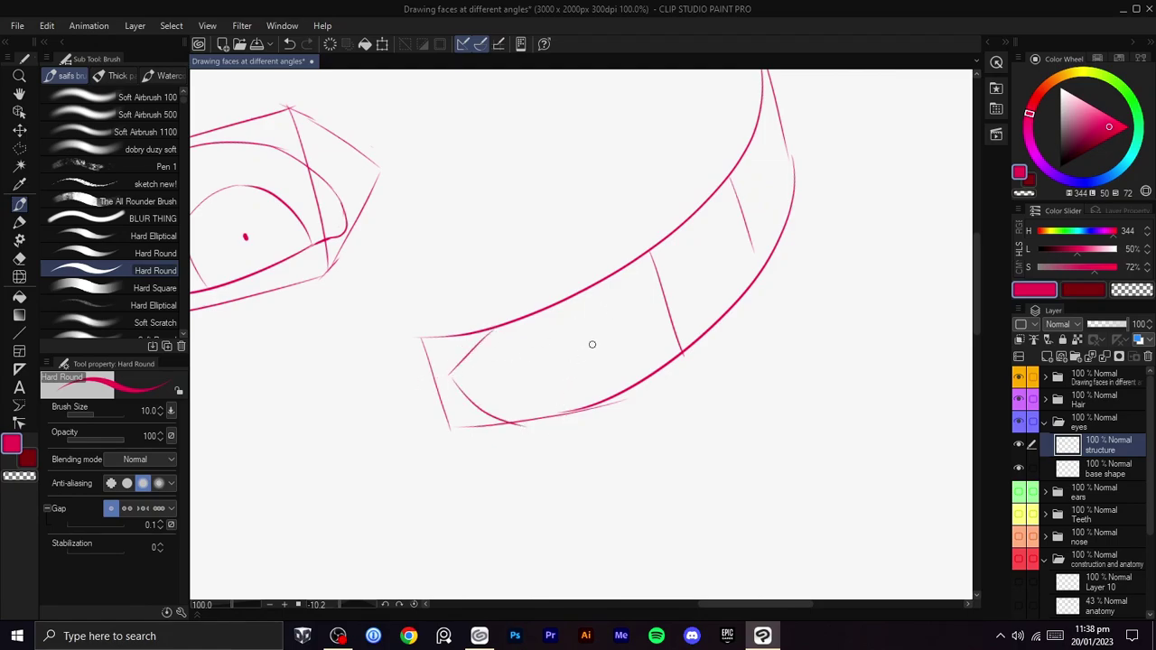
{"action": "left_click_drag", "start_coordinate": [496, 330], "coordinate": [515, 421]}
{"action": "mouse_move", "coordinate": [594, 287]}
{"action": "left_mouse_down"}
{"action": "mouse_move", "coordinate": [663, 302]}
{"action": "mouse_move", "coordinate": [623, 384]}
{"action": "left_mouse_up"}
{"action": "left_click_drag", "start_coordinate": [596, 293], "coordinate": [627, 385]}
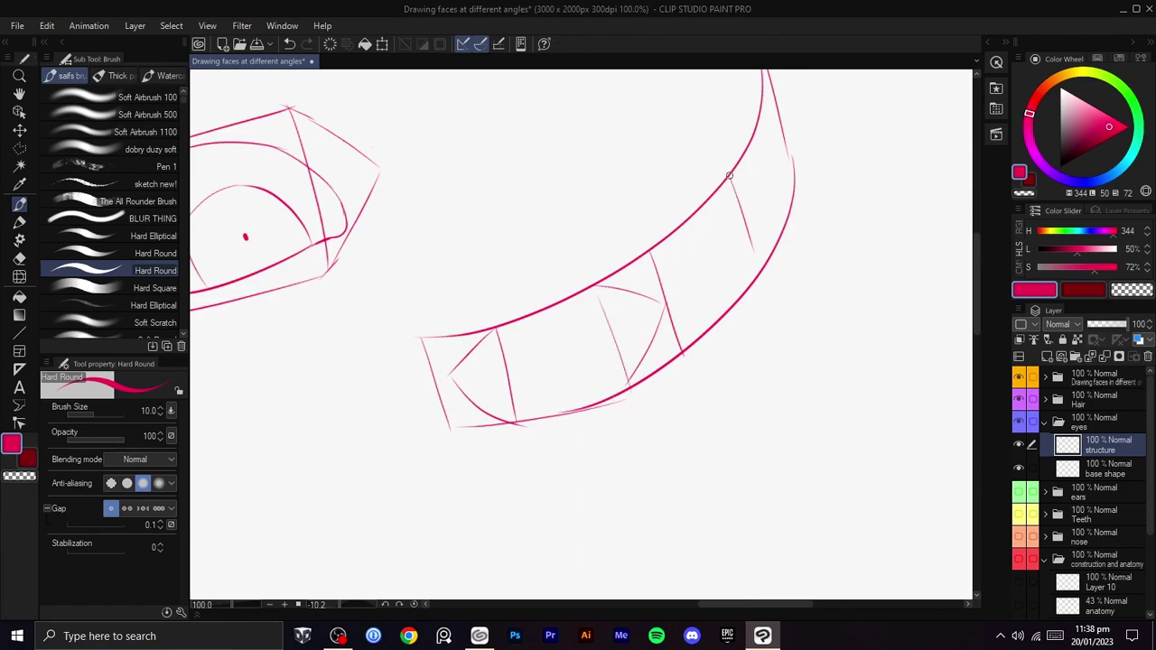
- Construct the far eye's narrow foreshortened box at the upper right end of the band
{"action": "left_click_drag", "start_coordinate": [747, 157], "coordinate": [745, 226]}
{"action": "left_click_drag", "start_coordinate": [747, 157], "coordinate": [775, 235]}
{"action": "left_click_drag", "start_coordinate": [764, 118], "coordinate": [788, 177]}
- Draw the near eye's upper and lower eyelids inside its box, tapering to the inner corner on the right
{"action": "key", "text": "space"}
{"action": "left_click_drag", "start_coordinate": [789, 190], "coordinate": [773, 154]}
{"action": "scroll", "coordinate": [687, 244], "scroll_direction": "up", "scroll_amount": 1}
{"action": "mouse_move", "coordinate": [611, 294]}
{"action": "left_mouse_down"}
{"action": "mouse_move", "coordinate": [738, 259]}
{"action": "mouse_move", "coordinate": [557, 262]}
{"action": "left_mouse_up"}
{"action": "key", "text": "ctrl+z"}
{"action": "left_click_drag", "start_coordinate": [735, 255], "coordinate": [535, 268]}
{"action": "key", "text": "ctrl+z"}
{"action": "mouse_move", "coordinate": [723, 292]}
{"action": "left_mouse_down"}
{"action": "mouse_move", "coordinate": [666, 351]}
{"action": "mouse_move", "coordinate": [538, 388]}
{"action": "mouse_move", "coordinate": [492, 307]}
{"action": "mouse_move", "coordinate": [576, 251]}
{"action": "mouse_move", "coordinate": [665, 239]}
{"action": "mouse_move", "coordinate": [713, 260]}
{"action": "mouse_move", "coordinate": [657, 238]}
{"action": "mouse_move", "coordinate": [659, 339]}
{"action": "mouse_move", "coordinate": [682, 336]}
{"action": "left_mouse_up"}
{"action": "key", "text": "ctrl+z"}
- Add the near eye's iris and inner-corner lines, with a small pupil dot in the iris's right half
{"action": "mouse_move", "coordinate": [590, 266]}
{"action": "left_mouse_down"}
{"action": "mouse_move", "coordinate": [656, 250]}
{"action": "mouse_move", "coordinate": [698, 315]}
{"action": "left_mouse_up"}
{"action": "key", "text": "ctrl+z"}
{"action": "left_click_drag", "start_coordinate": [692, 262], "coordinate": [701, 316]}
{"action": "key", "text": "ctrl+z"}
{"action": "left_click_drag", "start_coordinate": [708, 276], "coordinate": [712, 324]}
{"action": "mouse_move", "coordinate": [691, 263]}
{"action": "left_mouse_down"}
{"action": "mouse_move", "coordinate": [698, 314]}
{"action": "mouse_move", "coordinate": [604, 330]}
{"action": "left_mouse_up"}
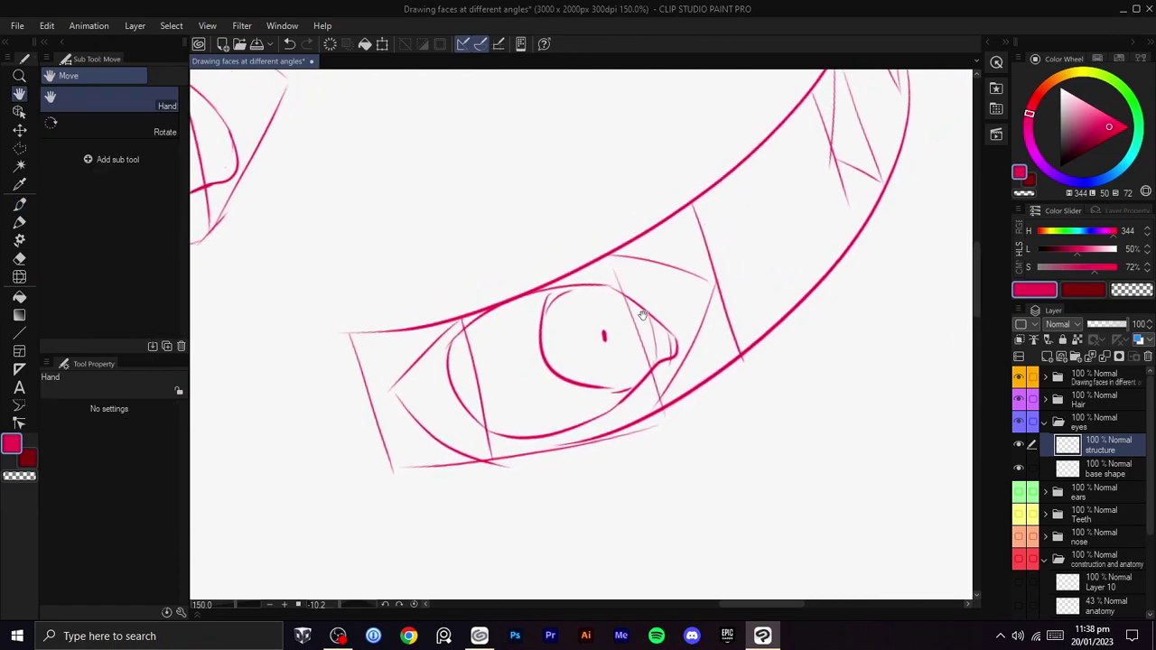
{"action": "left_click", "coordinate": [619, 330]}
- Add the triangular outer end of the far eye's box along the band's right edge
{"action": "left_click_drag", "start_coordinate": [684, 262], "coordinate": [594, 368]}
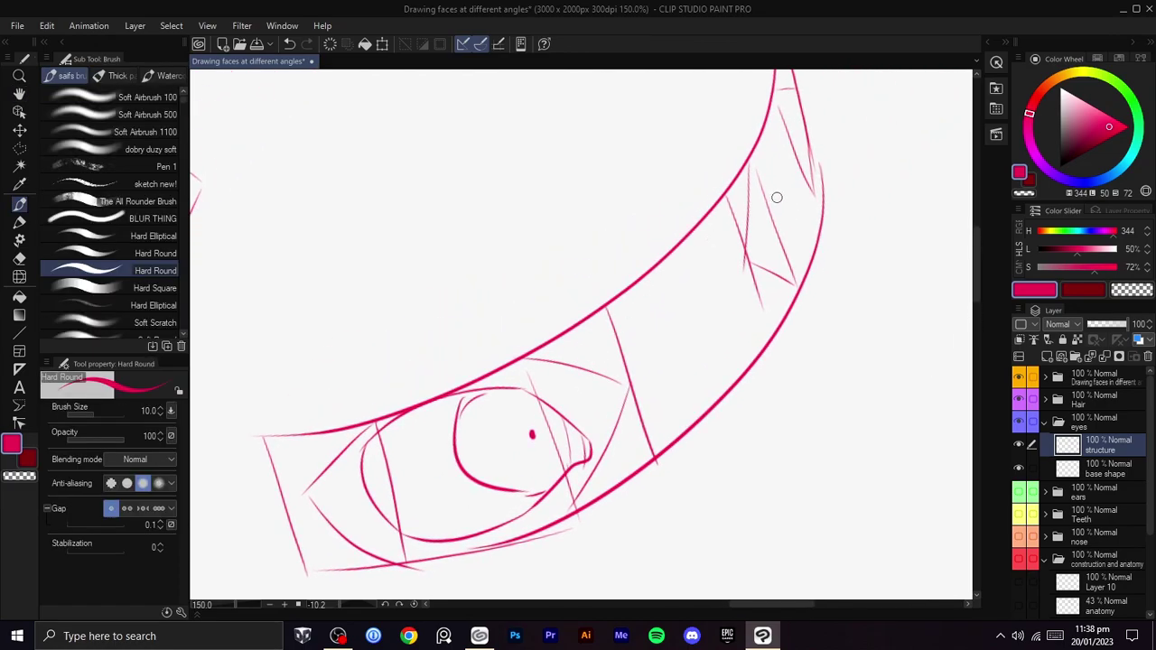
{"action": "left_click_drag", "start_coordinate": [774, 193], "coordinate": [735, 308]}
{"action": "left_click_drag", "start_coordinate": [732, 237], "coordinate": [697, 301]}
{"action": "key", "text": "ctrl+z"}
{"action": "mouse_move", "coordinate": [735, 239]}
{"action": "left_mouse_down"}
{"action": "mouse_move", "coordinate": [747, 318]}
{"action": "mouse_move", "coordinate": [770, 204]}
{"action": "left_mouse_up"}
{"action": "key", "text": "ctrl+z"}
{"action": "key", "text": "space"}
{"action": "mouse_move", "coordinate": [764, 163]}
{"action": "left_mouse_down"}
{"action": "mouse_move", "coordinate": [762, 268]}
{"action": "mouse_move", "coordinate": [776, 234]}
{"action": "mouse_move", "coordinate": [759, 244]}
{"action": "left_mouse_up"}
{"action": "key", "text": "ctrl+z"}
{"action": "key", "text": "ctrl+z"}
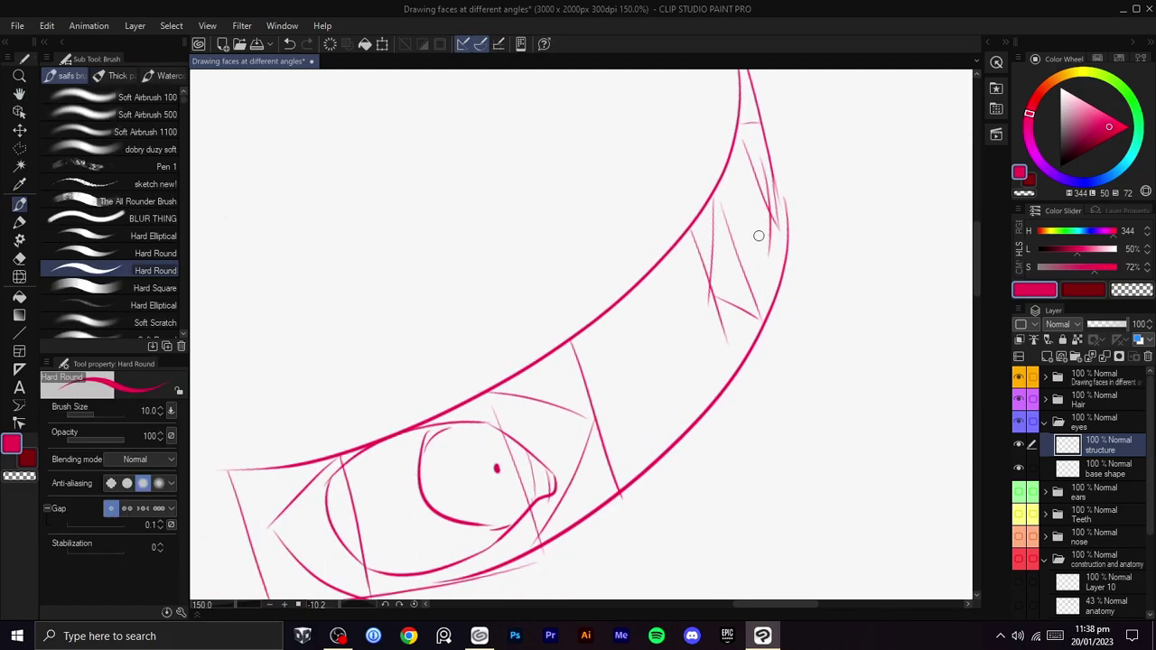
- Draw the far eye's narrow eyelid outline inside its box, curving down to a small inner corner
{"action": "mouse_move", "coordinate": [752, 158]}
{"action": "left_mouse_down"}
{"action": "mouse_move", "coordinate": [726, 174]}
{"action": "mouse_move", "coordinate": [714, 242]}
{"action": "left_mouse_up"}
{"action": "key", "text": "ctrl+z"}
{"action": "left_click_drag", "start_coordinate": [723, 284], "coordinate": [738, 305]}
{"action": "key", "text": "ctrl+z"}
{"action": "key", "text": "ctrl+z"}
{"action": "left_click_drag", "start_coordinate": [745, 293], "coordinate": [769, 240]}
{"action": "key", "text": "ctrl+z"}
{"action": "key", "text": "ctrl+z"}
{"action": "left_click_drag", "start_coordinate": [743, 295], "coordinate": [769, 237]}
- Add a round iris with a small pupil dot in the upper part of the far eye
{"action": "left_click_drag", "start_coordinate": [727, 183], "coordinate": [768, 212]}
{"action": "key", "text": "ctrl+z"}
{"action": "mouse_move", "coordinate": [722, 180]}
{"action": "left_mouse_down"}
{"action": "mouse_move", "coordinate": [771, 193]}
{"action": "mouse_move", "coordinate": [724, 203]}
{"action": "mouse_move", "coordinate": [768, 216]}
{"action": "mouse_move", "coordinate": [746, 189]}
{"action": "left_mouse_up"}
{"action": "key", "text": "ctrl+z"}
{"action": "scroll", "coordinate": [743, 316], "scroll_direction": "down", "scroll_amount": 2}
{"action": "left_click_drag", "start_coordinate": [742, 323], "coordinate": [750, 270]}
{"action": "scroll", "coordinate": [751, 276], "scroll_direction": "up", "scroll_amount": 3}
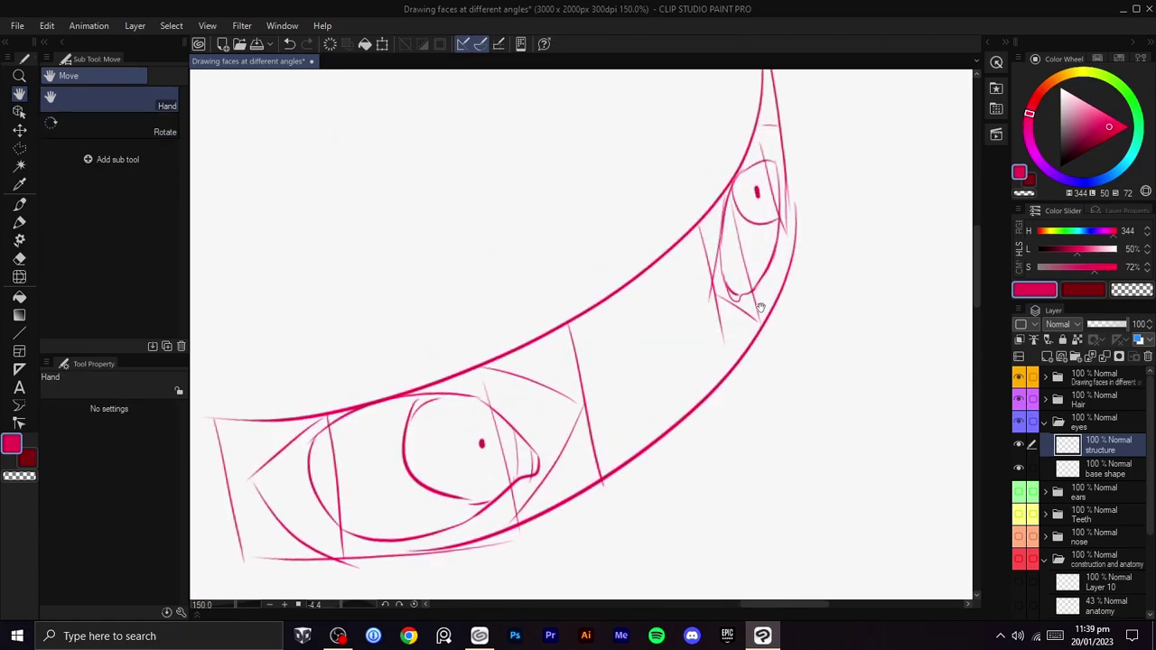
- Select the far eye with a polyline selection, adjust its size and position within the band, and clear the selection
{"action": "key", "text": "m"}
{"action": "left_click", "coordinate": [709, 231]}
{"action": "left_click", "coordinate": [725, 189]}
{"action": "left_click", "coordinate": [783, 178]}
{"action": "left_click", "coordinate": [778, 240]}
{"action": "left_click", "coordinate": [781, 267]}
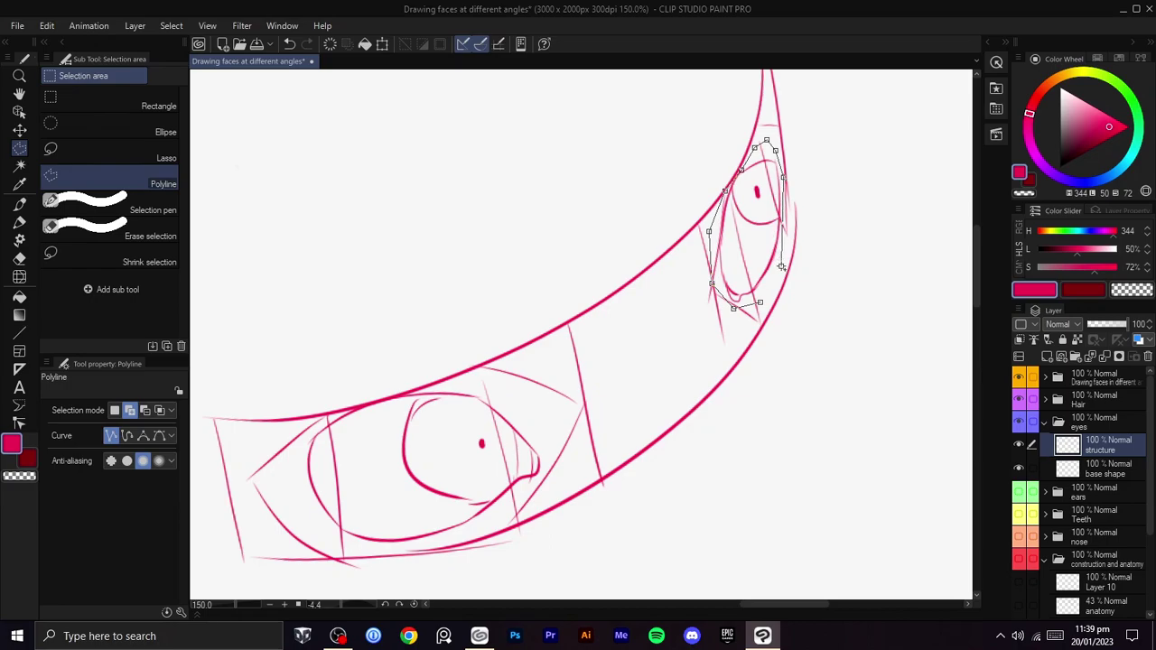
{"action": "left_click", "coordinate": [761, 305]}
{"action": "key", "text": "ctrl+t"}
{"action": "left_click_drag", "start_coordinate": [821, 248], "coordinate": [818, 260]}
{"action": "left_click_drag", "start_coordinate": [766, 288], "coordinate": [736, 298]}
{"action": "left_click", "coordinate": [722, 348]}
{"action": "left_click", "coordinate": [615, 339]}
{"action": "key", "text": "b"}
- Restore the far eye's selection, enlarge the eye uniformly to 103%, and clear the selection
{"action": "key", "text": "space"}
{"action": "scroll", "coordinate": [736, 298], "scroll_direction": "down", "scroll_amount": 5}
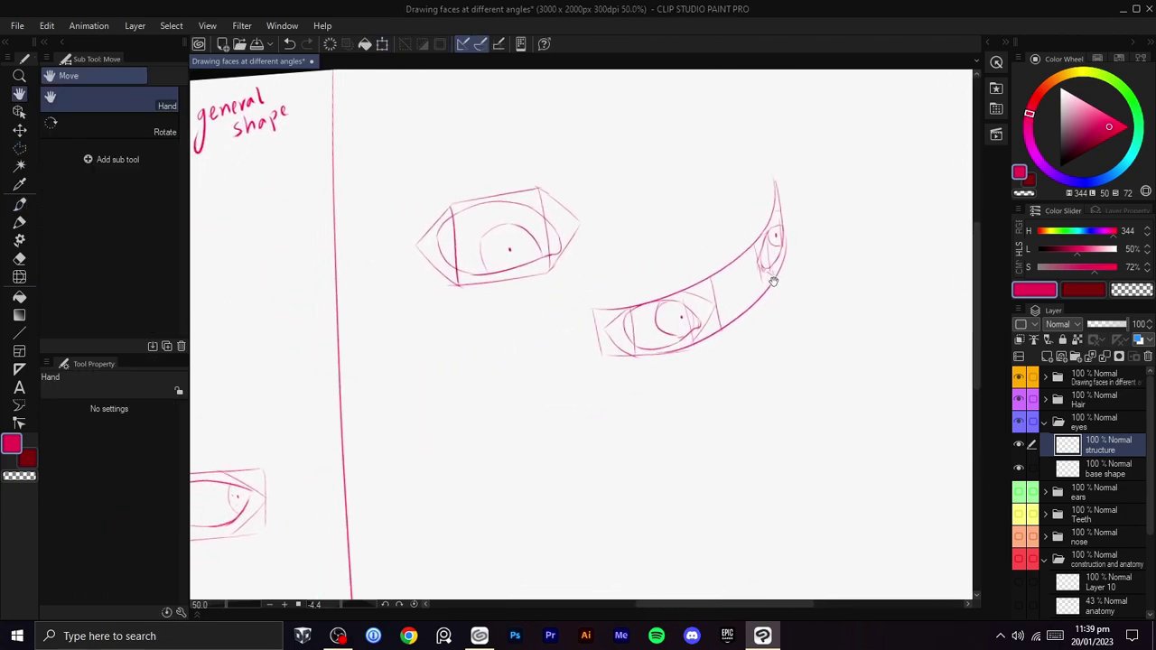
{"action": "scroll", "coordinate": [772, 262], "scroll_direction": "up", "scroll_amount": 2}
{"action": "key", "text": "ctrl+z"}
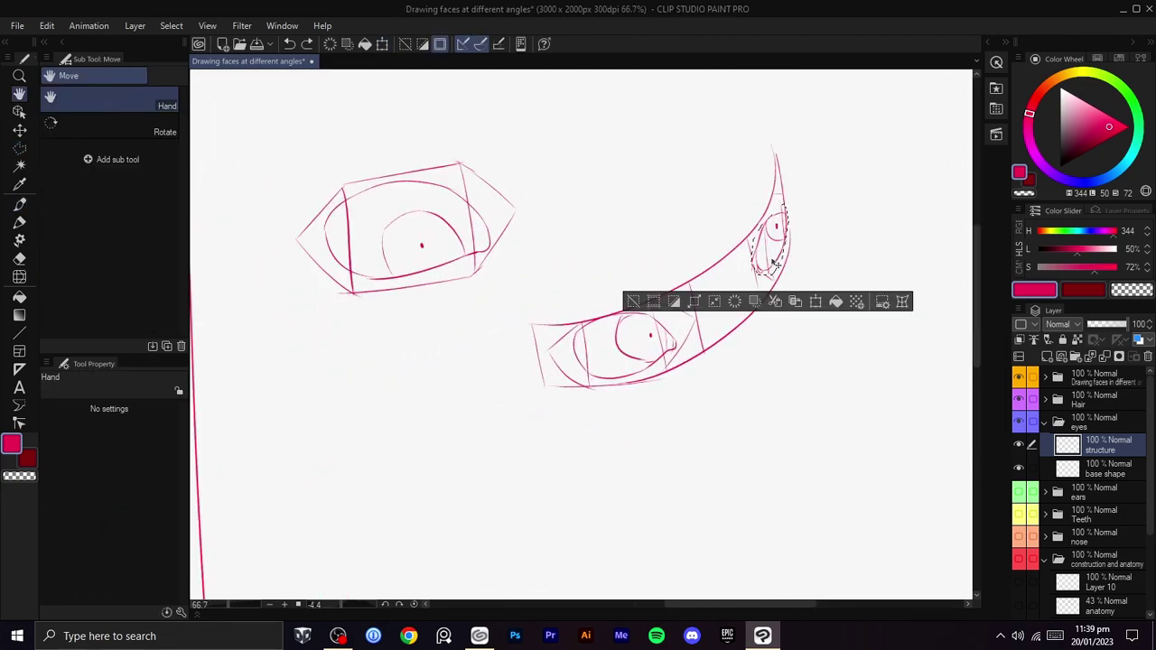
{"action": "key", "text": "ctrl+t"}
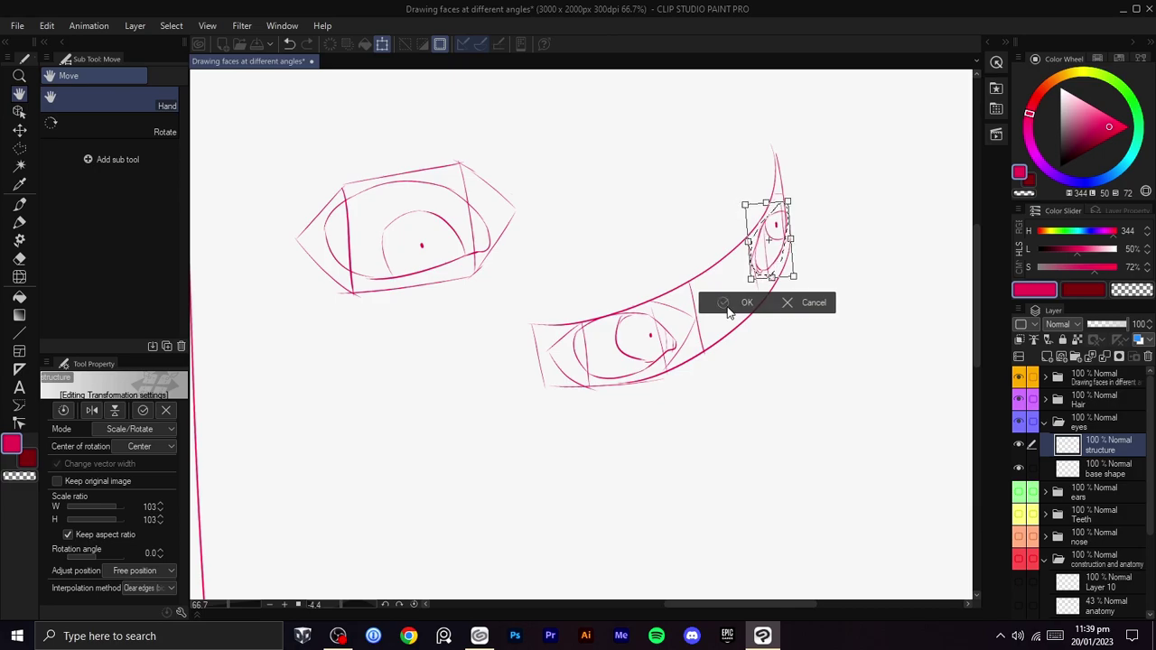
{"action": "left_click", "coordinate": [730, 307]}
{"action": "key", "text": "ctrl+d"}
{"action": "left_click_drag", "start_coordinate": [679, 408], "coordinate": [783, 108]}
{"action": "scroll", "coordinate": [763, 197], "scroll_direction": "down", "scroll_amount": 2}
{"action": "left_click_drag", "start_coordinate": [759, 221], "coordinate": [693, 361]}
{"action": "key", "text": "shift+space"}
{"action": "scroll", "coordinate": [721, 289], "scroll_direction": "up", "scroll_amount": 1}
{"action": "left_click_drag", "start_coordinate": [725, 280], "coordinate": [799, 265]}
{"action": "scroll", "coordinate": [721, 289], "scroll_direction": "up", "scroll_amount": 1}
{"action": "left_click_drag", "start_coordinate": [751, 307], "coordinate": [750, 300]}
{"action": "left_click_drag", "start_coordinate": [689, 290], "coordinate": [754, 470]}
{"action": "left_click_drag", "start_coordinate": [646, 167], "coordinate": [604, 216]}
{"action": "mouse_move", "coordinate": [599, 198]}
{"action": "left_mouse_down"}
{"action": "mouse_move", "coordinate": [603, 216]}
{"action": "mouse_move", "coordinate": [625, 213]}
{"action": "left_mouse_up"}
{"action": "key", "text": "ctrl+z"}
{"action": "mouse_move", "coordinate": [591, 553]}
{"action": "left_mouse_down"}
{"action": "mouse_move", "coordinate": [630, 313]}
{"action": "mouse_move", "coordinate": [596, 192]}
{"action": "left_mouse_up"}
{"action": "key", "text": "ctrl+z"}
{"action": "mouse_move", "coordinate": [552, 314]}
{"action": "left_mouse_down"}
{"action": "mouse_move", "coordinate": [607, 407]}
{"action": "mouse_move", "coordinate": [591, 383]}
{"action": "left_mouse_up"}
{"action": "key", "text": "shift+space"}
{"action": "left_click_drag", "start_coordinate": [701, 356], "coordinate": [694, 287]}
{"action": "left_click_drag", "start_coordinate": [541, 332], "coordinate": [626, 249]}
{"action": "key", "text": "ctrl+z"}
{"action": "left_click_drag", "start_coordinate": [541, 334], "coordinate": [642, 236]}
{"action": "left_click_drag", "start_coordinate": [631, 359], "coordinate": [693, 282]}
{"action": "left_click_drag", "start_coordinate": [643, 240], "coordinate": [712, 242]}
{"action": "key", "text": "ctrl+z"}
{"action": "key", "text": "ctrl+z"}
{"action": "key", "text": "ctrl+z"}
{"action": "key", "text": "ctrl+z"}
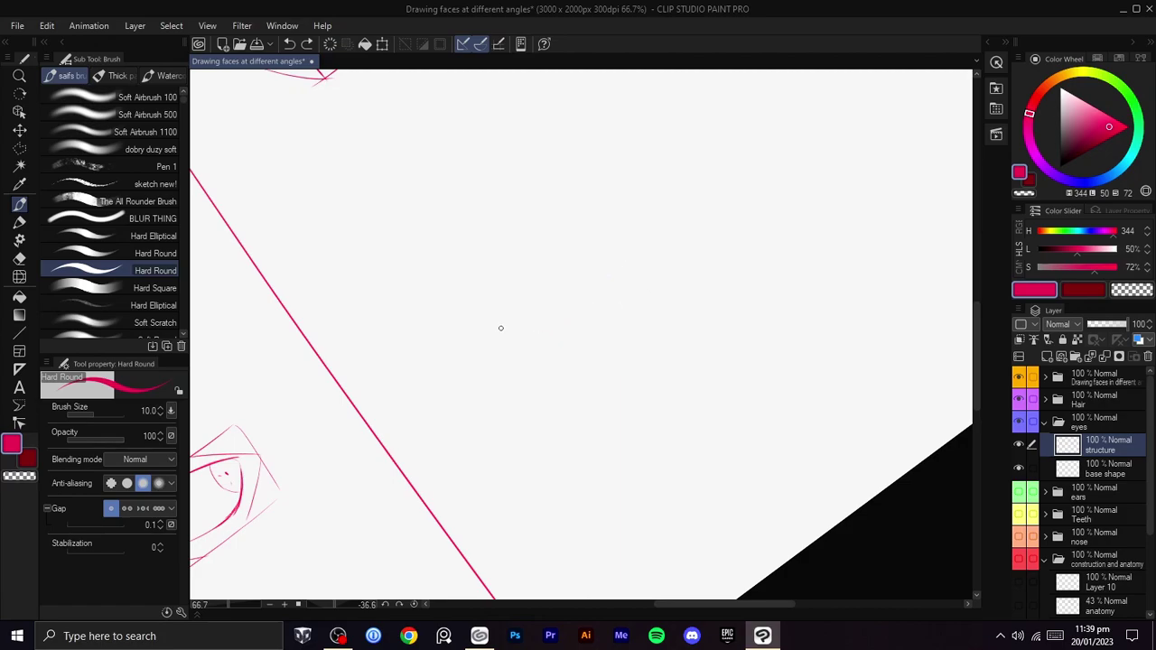
- Sketch a slanted parallelogram box for a single eye in the empty area below the previous studies
{"action": "left_click_drag", "start_coordinate": [462, 331], "coordinate": [555, 264]}
{"action": "left_click_drag", "start_coordinate": [533, 347], "coordinate": [614, 274]}
{"action": "key", "text": "ctrl+z"}
{"action": "left_click_drag", "start_coordinate": [532, 346], "coordinate": [607, 279]}
{"action": "key", "text": "ctrl+z"}
{"action": "mouse_move", "coordinate": [556, 325]}
{"action": "left_mouse_down"}
{"action": "mouse_move", "coordinate": [605, 278]}
{"action": "mouse_move", "coordinate": [583, 375]}
{"action": "left_mouse_up"}
{"action": "scroll", "coordinate": [656, 262], "scroll_direction": "up", "scroll_amount": 1}
- Draw an eye inside the parallelogram box with curved eyelids, a round iris, a pupil dot and an inner corner
{"action": "mouse_move", "coordinate": [665, 392]}
{"action": "left_mouse_down"}
{"action": "mouse_move", "coordinate": [642, 274]}
{"action": "mouse_move", "coordinate": [699, 366]}
{"action": "mouse_move", "coordinate": [671, 263]}
{"action": "left_mouse_up"}
{"action": "mouse_move", "coordinate": [512, 328]}
{"action": "left_mouse_down"}
{"action": "mouse_move", "coordinate": [637, 259]}
{"action": "mouse_move", "coordinate": [707, 285]}
{"action": "left_mouse_up"}
{"action": "key", "text": "ctrl+z"}
{"action": "mouse_move", "coordinate": [618, 262]}
{"action": "left_mouse_down"}
{"action": "mouse_move", "coordinate": [709, 279]}
{"action": "mouse_move", "coordinate": [567, 338]}
{"action": "mouse_move", "coordinate": [510, 323]}
{"action": "mouse_move", "coordinate": [591, 352]}
{"action": "mouse_move", "coordinate": [688, 296]}
{"action": "left_mouse_up"}
{"action": "key", "text": "ctrl+z"}
{"action": "key", "text": "ctrl+z"}
{"action": "mouse_move", "coordinate": [614, 264]}
{"action": "left_mouse_down"}
{"action": "mouse_move", "coordinate": [666, 303]}
{"action": "mouse_move", "coordinate": [689, 294]}
{"action": "left_mouse_up"}
{"action": "key", "text": "ctrl+z"}
{"action": "key", "text": "space"}
{"action": "left_click_drag", "start_coordinate": [690, 296], "coordinate": [556, 335]}
{"action": "scroll", "coordinate": [598, 287], "scroll_direction": "down", "scroll_amount": 2}
{"action": "key", "text": "shift+space"}
{"action": "left_click_drag", "start_coordinate": [761, 268], "coordinate": [747, 341]}
{"action": "scroll", "coordinate": [775, 337], "scroll_direction": "up", "scroll_amount": 1}
{"action": "key", "text": "b"}
{"action": "left_click_drag", "start_coordinate": [800, 271], "coordinate": [582, 351]}
{"action": "key", "text": "ctrl+z"}
- On the base shape layer, sketch a wraparound band beside the single eye, with downward-bowed upper and lower curves and two end edges
{"action": "left_click", "coordinate": [1089, 475]}
{"action": "left_click_drag", "start_coordinate": [845, 273], "coordinate": [582, 378]}
{"action": "key", "text": "ctrl+z"}
{"action": "mouse_move", "coordinate": [796, 266]}
{"action": "left_mouse_down"}
{"action": "mouse_move", "coordinate": [578, 327]}
{"action": "mouse_move", "coordinate": [572, 361]}
{"action": "mouse_move", "coordinate": [550, 366]}
{"action": "mouse_move", "coordinate": [792, 354]}
{"action": "left_mouse_up"}
{"action": "key", "text": "ctrl+z"}
{"action": "key", "text": "ctrl+z"}
{"action": "key", "text": "ctrl+z"}
{"action": "left_click_drag", "start_coordinate": [669, 274], "coordinate": [818, 362]}
{"action": "mouse_move", "coordinate": [667, 266]}
{"action": "left_mouse_down"}
{"action": "mouse_move", "coordinate": [656, 358]}
{"action": "mouse_move", "coordinate": [665, 346]}
{"action": "left_mouse_up"}
{"action": "key", "text": "ctrl+z"}
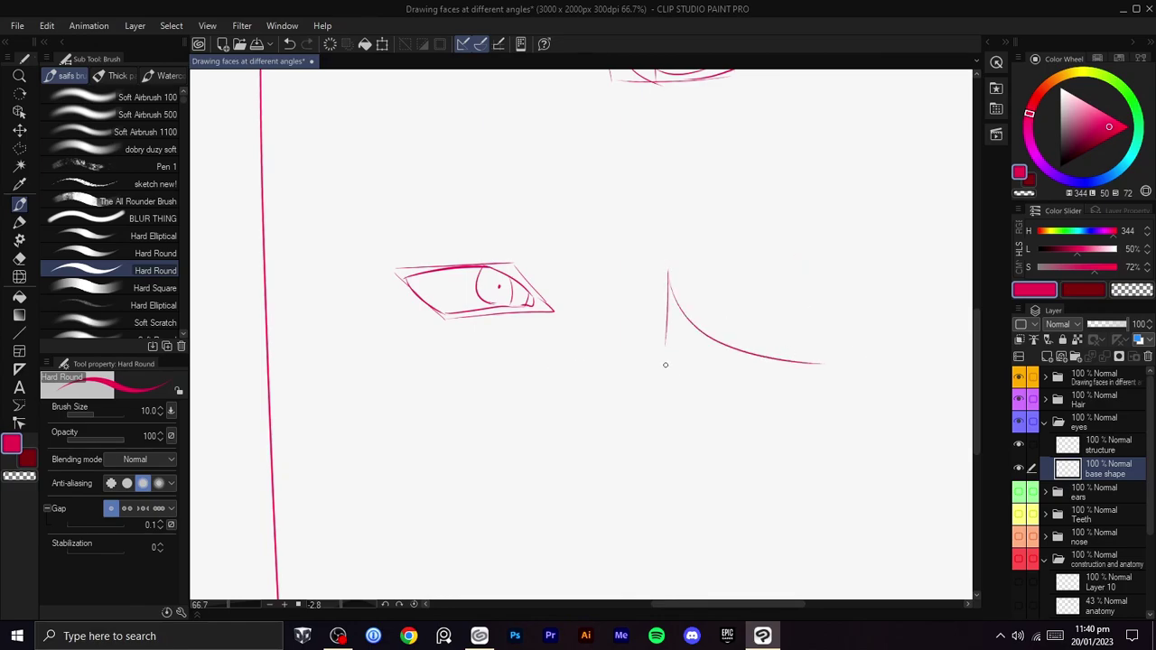
{"action": "key", "text": "space"}
{"action": "left_click_drag", "start_coordinate": [752, 381], "coordinate": [676, 307]}
{"action": "mouse_move", "coordinate": [745, 290]}
{"action": "left_mouse_down"}
{"action": "mouse_move", "coordinate": [745, 336]}
{"action": "mouse_move", "coordinate": [570, 281]}
{"action": "left_mouse_up"}
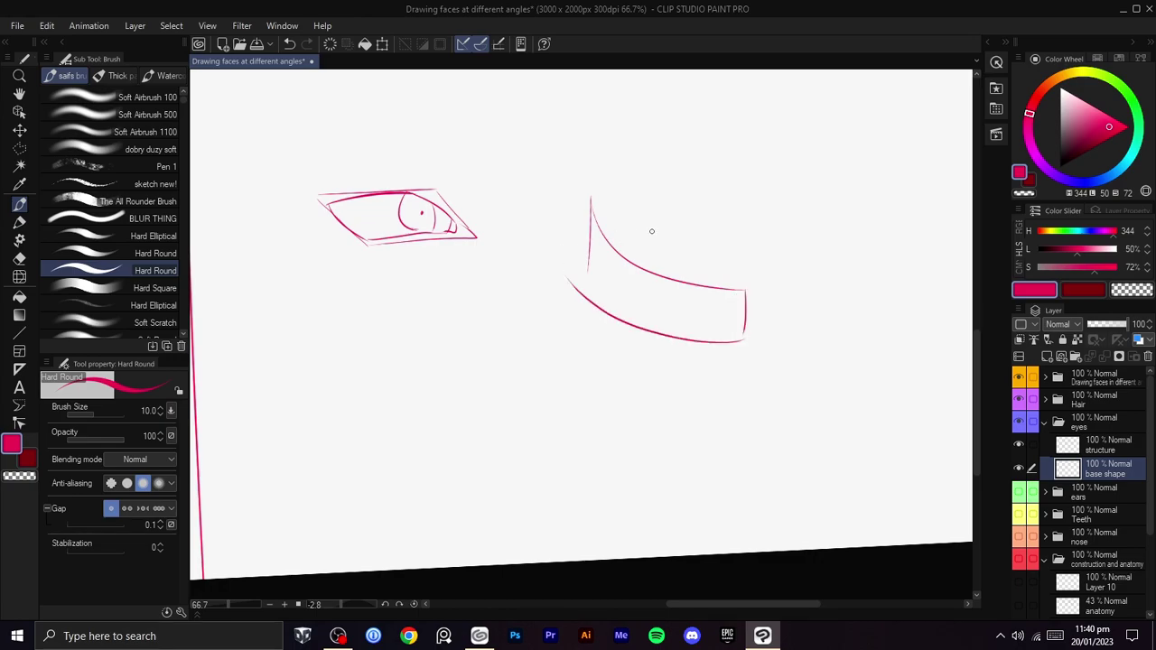
- Redraw the band's lower curve and extend its left edge so that the outline closes
{"action": "key", "text": "r"}
{"action": "left_click_drag", "start_coordinate": [709, 307], "coordinate": [559, 477]}
{"action": "scroll", "coordinate": [561, 460], "scroll_direction": "up", "scroll_amount": 2}
{"action": "key", "text": "ctrl+z"}
{"action": "key", "text": "b"}
{"action": "left_click_drag", "start_coordinate": [480, 503], "coordinate": [650, 286]}
{"action": "key", "text": "ctrl+z"}
{"action": "mouse_move", "coordinate": [737, 222]}
{"action": "left_mouse_down"}
{"action": "mouse_move", "coordinate": [702, 227]}
{"action": "mouse_move", "coordinate": [467, 438]}
{"action": "left_mouse_up"}
{"action": "key", "text": "ctrl+z"}
{"action": "mouse_move", "coordinate": [738, 222]}
{"action": "left_mouse_down"}
{"action": "mouse_move", "coordinate": [499, 442]}
{"action": "mouse_move", "coordinate": [485, 504]}
{"action": "left_mouse_up"}
- Draw two cross lines over the band to mark the inner ends of the far and near eyes
{"action": "key", "text": "r"}
{"action": "left_click_drag", "start_coordinate": [647, 447], "coordinate": [599, 323]}
{"action": "key", "text": "b"}
{"action": "left_click_drag", "start_coordinate": [578, 271], "coordinate": [534, 361]}
{"action": "key", "text": "ctrl+z"}
{"action": "left_click_drag", "start_coordinate": [575, 268], "coordinate": [531, 359]}
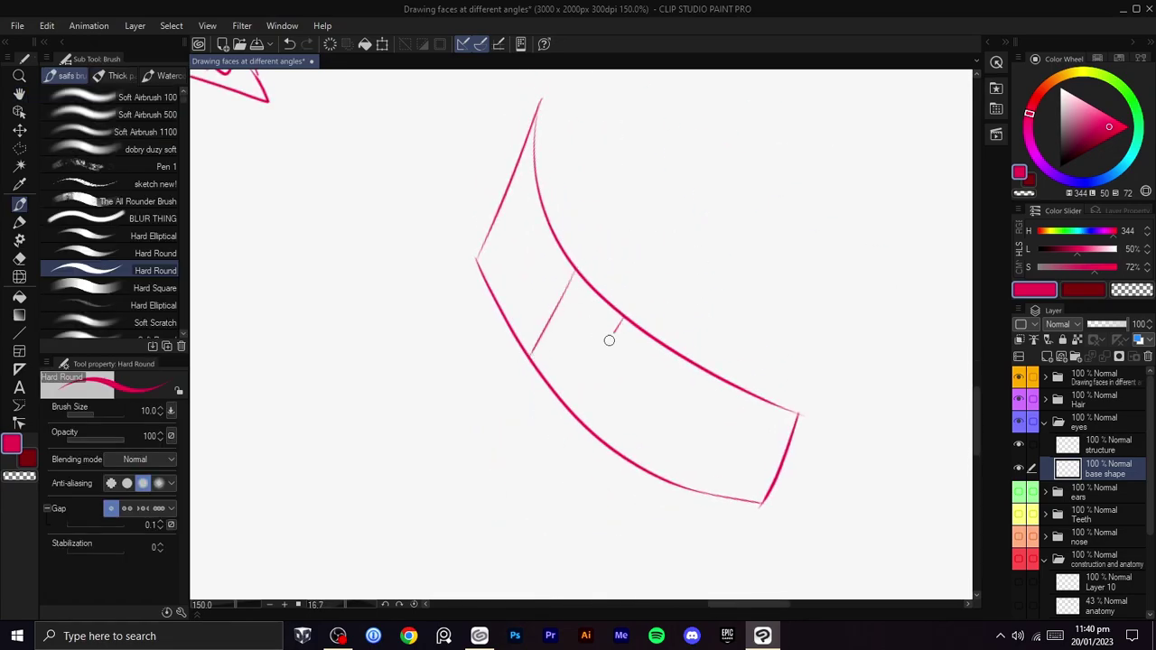
{"action": "key", "text": "ctrl+z"}
{"action": "left_click_drag", "start_coordinate": [560, 249], "coordinate": [505, 350]}
{"action": "key", "text": "ctrl+z"}
{"action": "left_click_drag", "start_coordinate": [560, 248], "coordinate": [510, 345]}
{"action": "mouse_move", "coordinate": [620, 298]}
{"action": "left_mouse_down"}
{"action": "mouse_move", "coordinate": [563, 390]}
{"action": "mouse_move", "coordinate": [723, 242]}
{"action": "mouse_move", "coordinate": [745, 247]}
{"action": "left_mouse_up"}
{"action": "key", "text": "r"}
{"action": "key", "text": "b"}
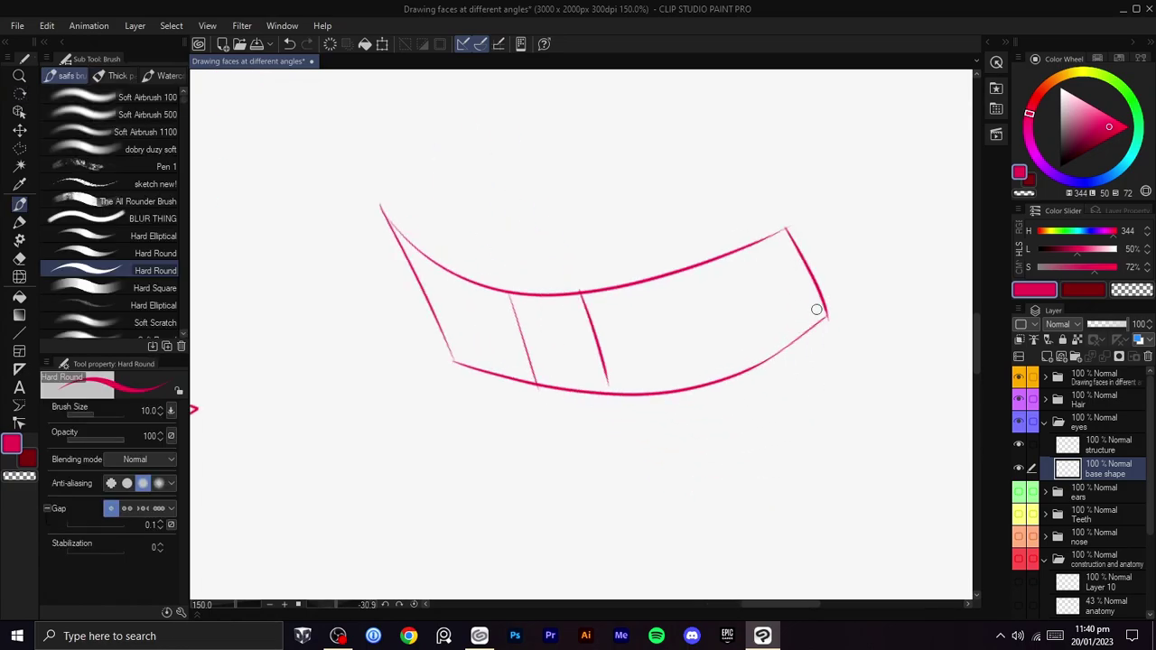
- Add two slanted lines in the band's near section to form the near eye's tapered ends
{"action": "left_click_drag", "start_coordinate": [849, 251], "coordinate": [839, 247]}
{"action": "left_click_drag", "start_coordinate": [766, 207], "coordinate": [759, 336]}
{"action": "key", "text": "ctrl+z"}
{"action": "left_click_drag", "start_coordinate": [623, 275], "coordinate": [589, 379]}
{"action": "key", "text": "ctrl+z"}
{"action": "left_click_drag", "start_coordinate": [630, 271], "coordinate": [605, 380]}
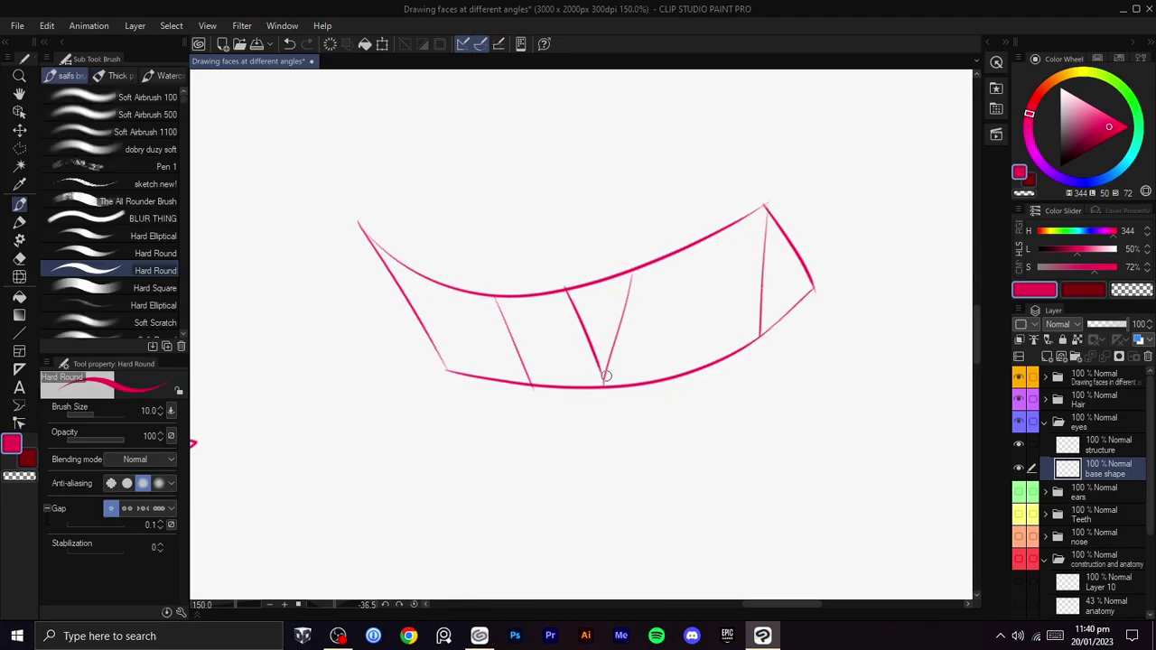
- Add the far eye's slanted guide lines beside its inner cross line and along the band's left edge
{"action": "left_click_drag", "start_coordinate": [497, 297], "coordinate": [484, 381]}
{"action": "key", "text": "ctrl+z"}
{"action": "left_click_drag", "start_coordinate": [527, 320], "coordinate": [565, 281]}
{"action": "left_click_drag", "start_coordinate": [578, 240], "coordinate": [527, 271]}
{"action": "key", "text": "ctrl+z"}
{"action": "left_click_drag", "start_coordinate": [563, 209], "coordinate": [517, 305]}
{"action": "key", "text": "ctrl+z"}
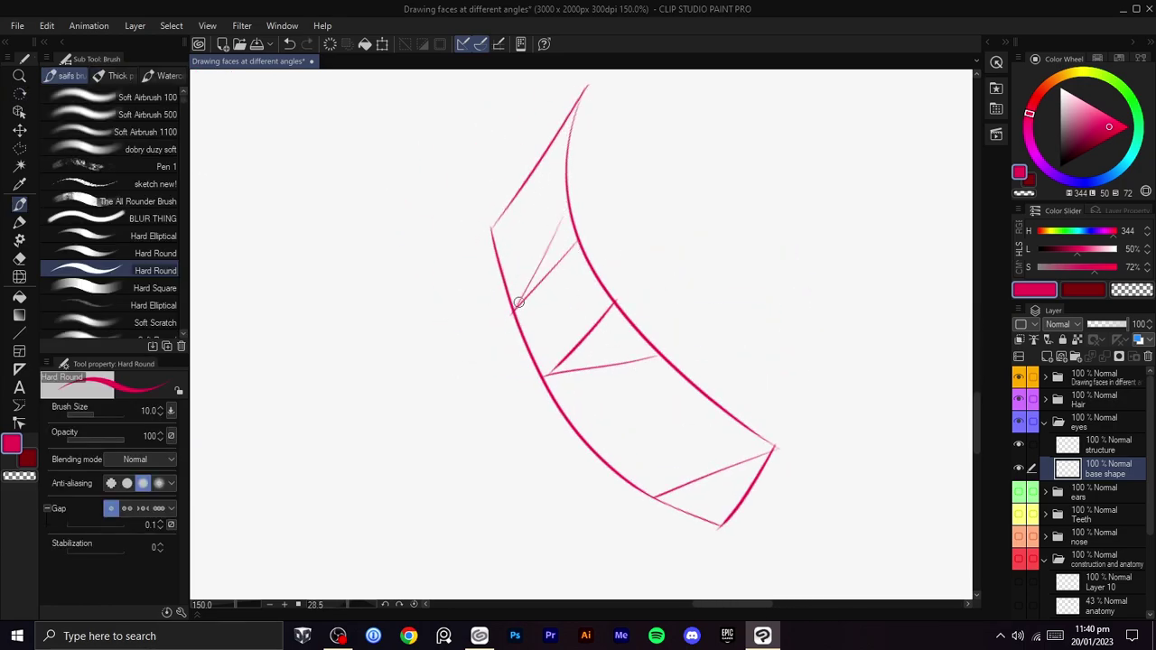
{"action": "scroll", "coordinate": [611, 269], "scroll_direction": "down", "scroll_amount": 2}
{"action": "left_click_drag", "start_coordinate": [650, 268], "coordinate": [643, 262]}
{"action": "scroll", "coordinate": [572, 236], "scroll_direction": "up", "scroll_amount": 3}
{"action": "left_click_drag", "start_coordinate": [618, 120], "coordinate": [534, 272]}
{"action": "scroll", "coordinate": [603, 267], "scroll_direction": "down", "scroll_amount": 2}
{"action": "key", "text": "r"}
{"action": "left_click_drag", "start_coordinate": [849, 397], "coordinate": [866, 322]}
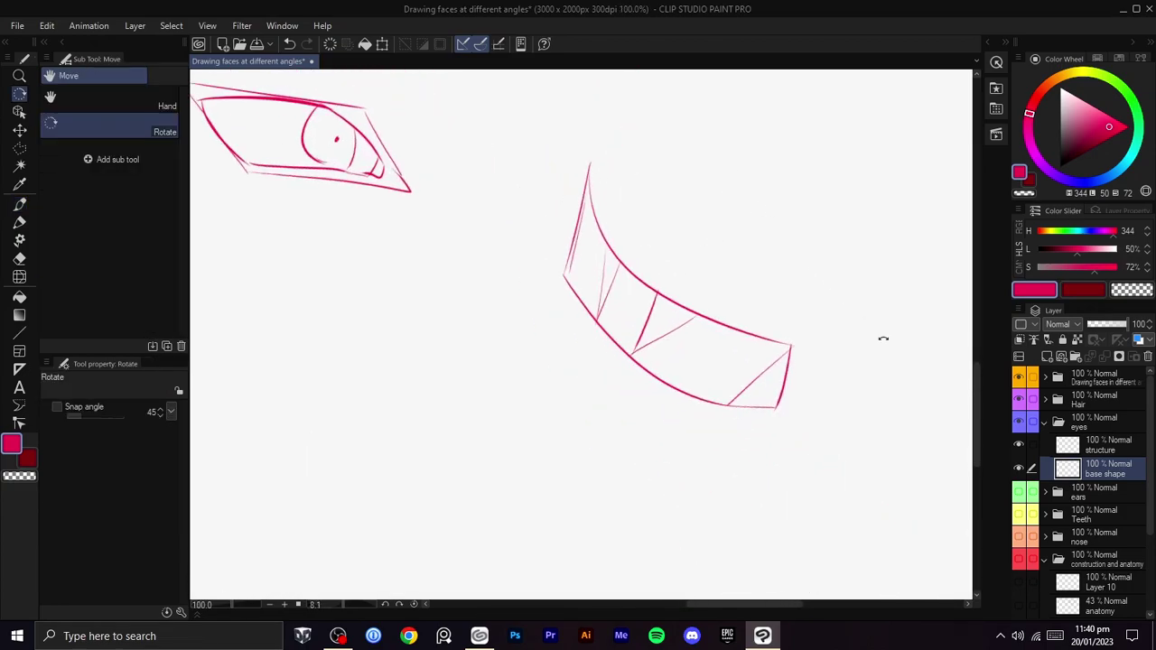
- On the structure layer, draw the near eye's eyelid outline between the slanted lines, with a round iris and pupil dot
{"action": "left_click_drag", "start_coordinate": [926, 458], "coordinate": [936, 426]}
{"action": "left_click", "coordinate": [1109, 448]}
{"action": "left_click_drag", "start_coordinate": [866, 392], "coordinate": [867, 302]}
{"action": "scroll", "coordinate": [853, 300], "scroll_direction": "up", "scroll_amount": 1}
{"action": "key", "text": "space"}
{"action": "left_click_drag", "start_coordinate": [657, 289], "coordinate": [707, 261]}
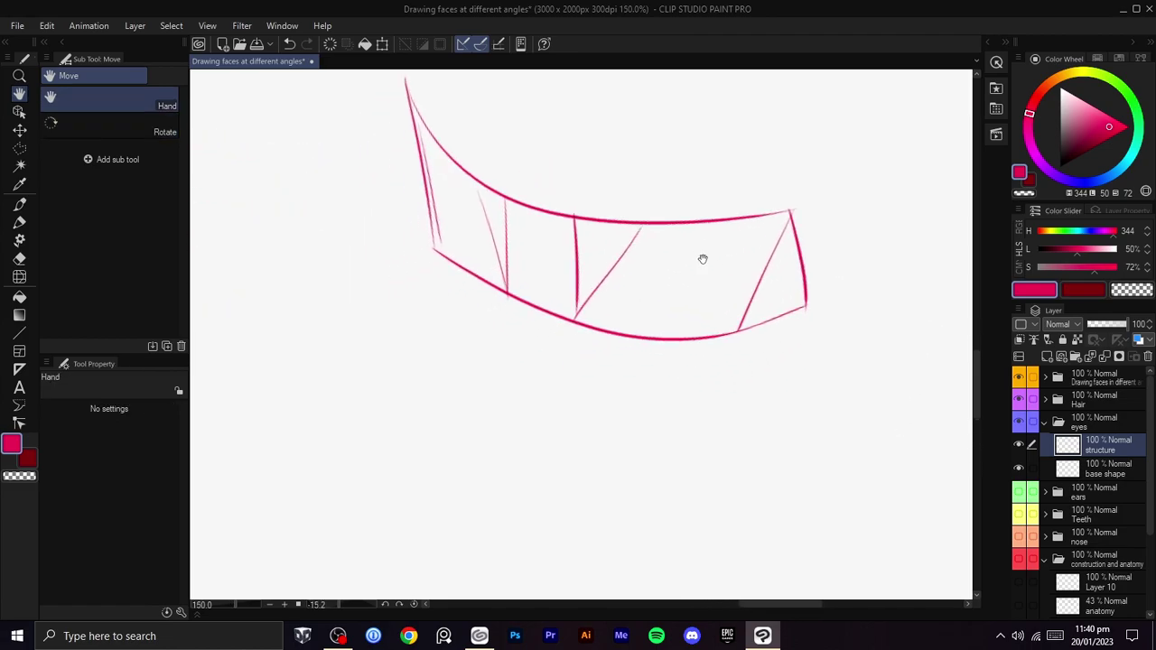
{"action": "mouse_move", "coordinate": [757, 233]}
{"action": "left_mouse_down"}
{"action": "mouse_move", "coordinate": [756, 271]}
{"action": "mouse_move", "coordinate": [723, 289]}
{"action": "mouse_move", "coordinate": [753, 267]}
{"action": "mouse_move", "coordinate": [734, 306]}
{"action": "mouse_move", "coordinate": [743, 299]}
{"action": "mouse_move", "coordinate": [590, 321]}
{"action": "mouse_move", "coordinate": [663, 246]}
{"action": "mouse_move", "coordinate": [719, 227]}
{"action": "mouse_move", "coordinate": [730, 230]}
{"action": "mouse_move", "coordinate": [736, 302]}
{"action": "mouse_move", "coordinate": [721, 297]}
{"action": "mouse_move", "coordinate": [747, 285]}
{"action": "left_mouse_up"}
{"action": "key", "text": "ctrl+z"}
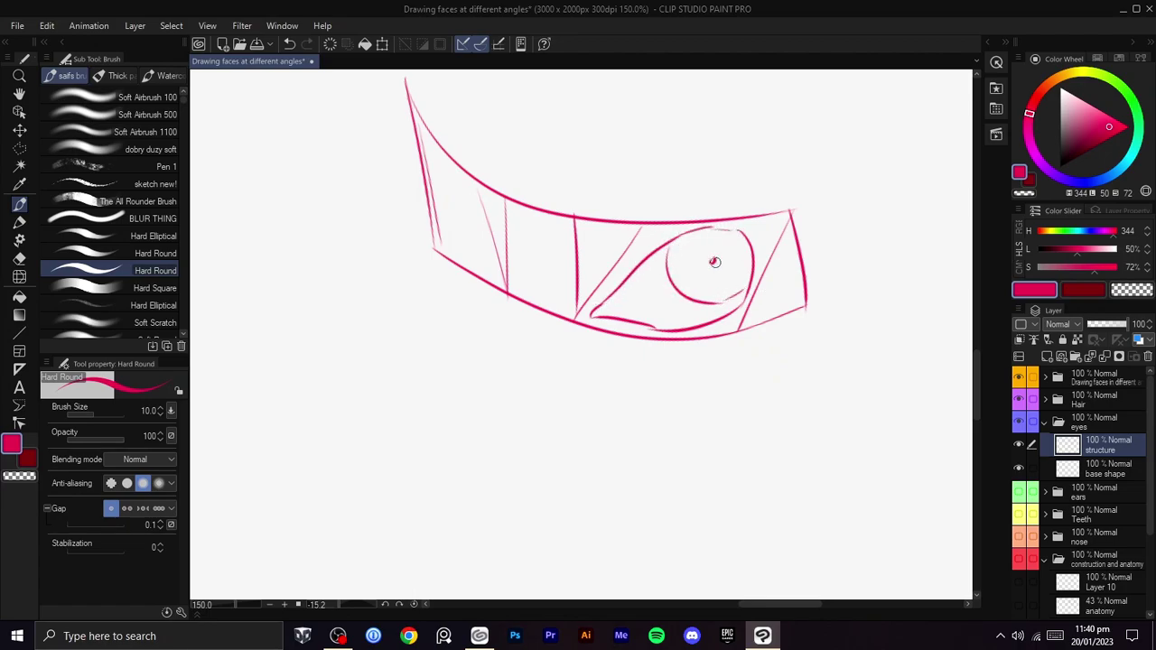
- Add the near eye's inner-corner line and trim the pointed tip of the corner
{"action": "left_click_drag", "start_coordinate": [612, 295], "coordinate": [655, 335]}
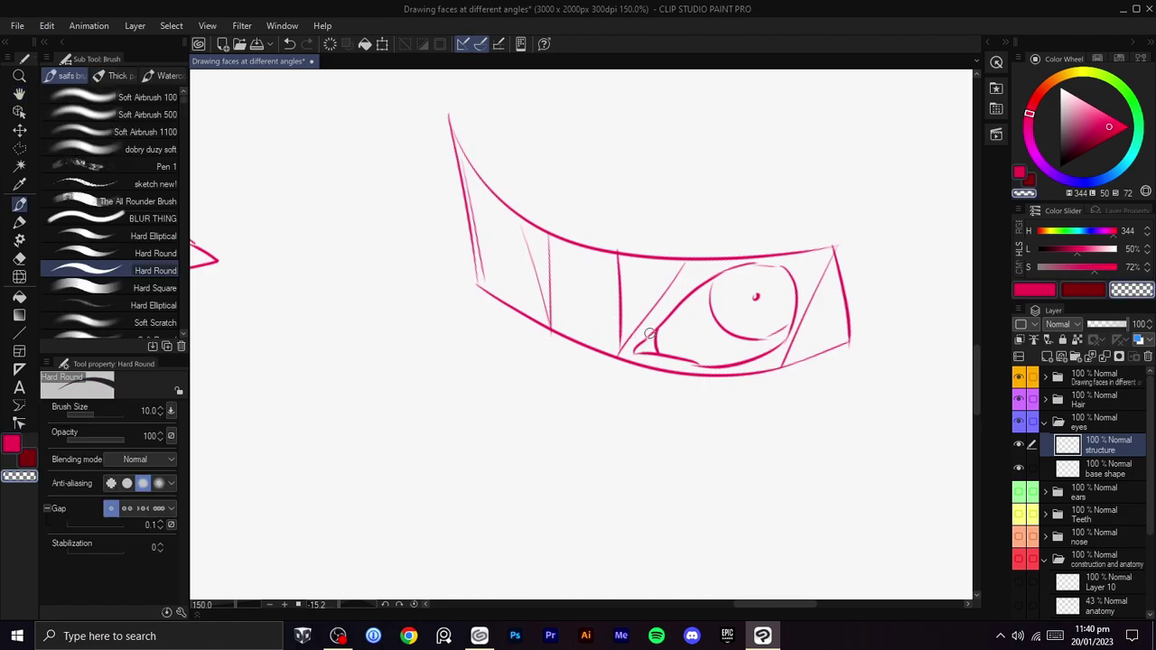
{"action": "key", "text": "space"}
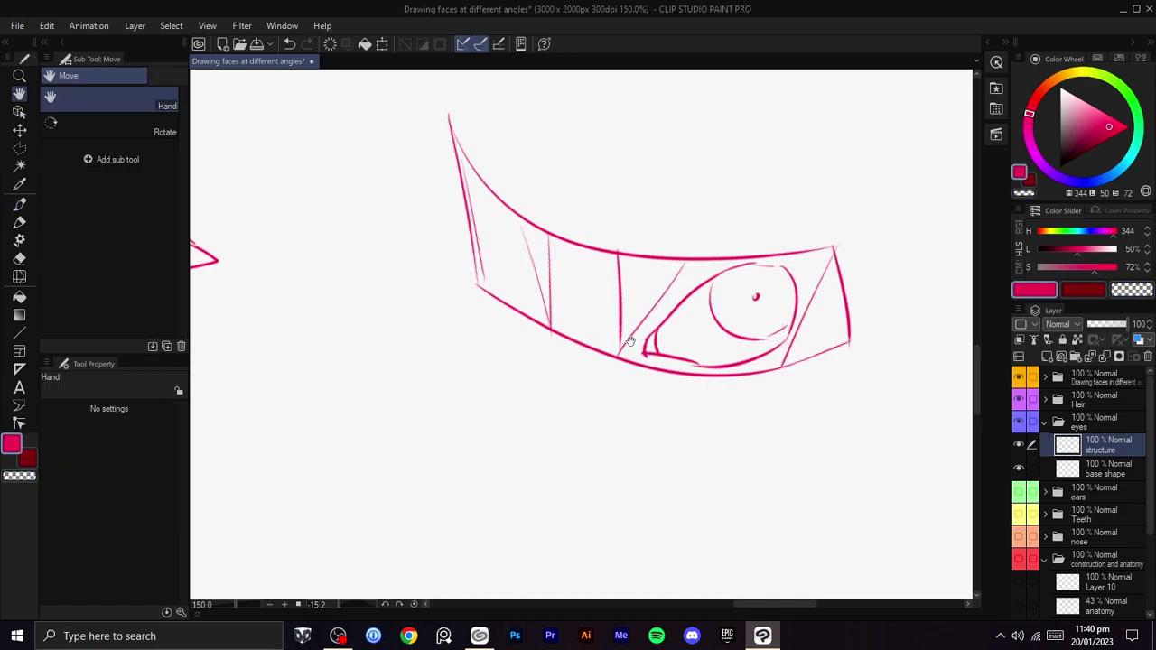
{"action": "left_click_drag", "start_coordinate": [630, 342], "coordinate": [670, 405]}
- Draw the far eye as a narrow eyelid outline with a small iris and pupil inside its guide lines
{"action": "mouse_move", "coordinate": [554, 362]}
{"action": "left_mouse_down"}
{"action": "mouse_move", "coordinate": [526, 263]}
{"action": "mouse_move", "coordinate": [523, 292]}
{"action": "mouse_move", "coordinate": [525, 277]}
{"action": "mouse_move", "coordinate": [547, 274]}
{"action": "mouse_move", "coordinate": [571, 351]}
{"action": "left_mouse_up"}
{"action": "mouse_move", "coordinate": [557, 309]}
{"action": "left_mouse_down"}
{"action": "mouse_move", "coordinate": [561, 358]}
{"action": "mouse_move", "coordinate": [548, 319]}
{"action": "mouse_move", "coordinate": [557, 336]}
{"action": "left_mouse_up"}
{"action": "key", "text": "ctrl+z"}
{"action": "scroll", "coordinate": [587, 363], "scroll_direction": "down", "scroll_amount": 4}
- Sketch a slanted nose line down from between the eyes, with a short curved base and nostril marks
{"action": "left_click_drag", "start_coordinate": [644, 344], "coordinate": [723, 342]}
{"action": "scroll", "coordinate": [722, 343], "scroll_direction": "up", "scroll_amount": 1}
{"action": "mouse_move", "coordinate": [594, 336]}
{"action": "left_mouse_down"}
{"action": "mouse_move", "coordinate": [556, 424]}
{"action": "mouse_move", "coordinate": [559, 412]}
{"action": "mouse_move", "coordinate": [579, 429]}
{"action": "mouse_move", "coordinate": [562, 423]}
{"action": "mouse_move", "coordinate": [589, 411]}
{"action": "left_mouse_up"}
{"action": "key", "text": "ctrl+z"}
{"action": "key", "text": "ctrl+z"}
{"action": "key", "text": "ctrl+z"}
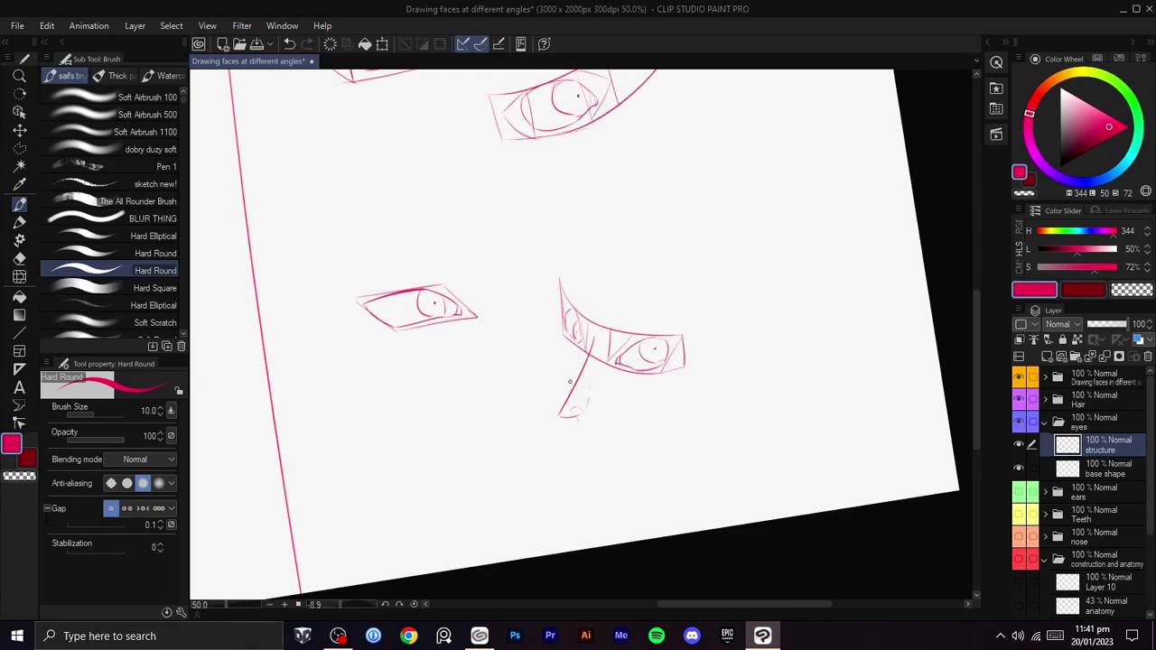
{"action": "key", "text": "ctrl+z"}
- Sketch a light face outline below the band, running down the far cheek and along the near jaw to the chin
{"action": "left_click_drag", "start_coordinate": [553, 327], "coordinate": [549, 365]}
{"action": "key", "text": "ctrl+z"}
{"action": "left_click_drag", "start_coordinate": [673, 411], "coordinate": [603, 466]}
{"action": "key", "text": "space"}
{"action": "left_click_drag", "start_coordinate": [593, 403], "coordinate": [596, 439]}
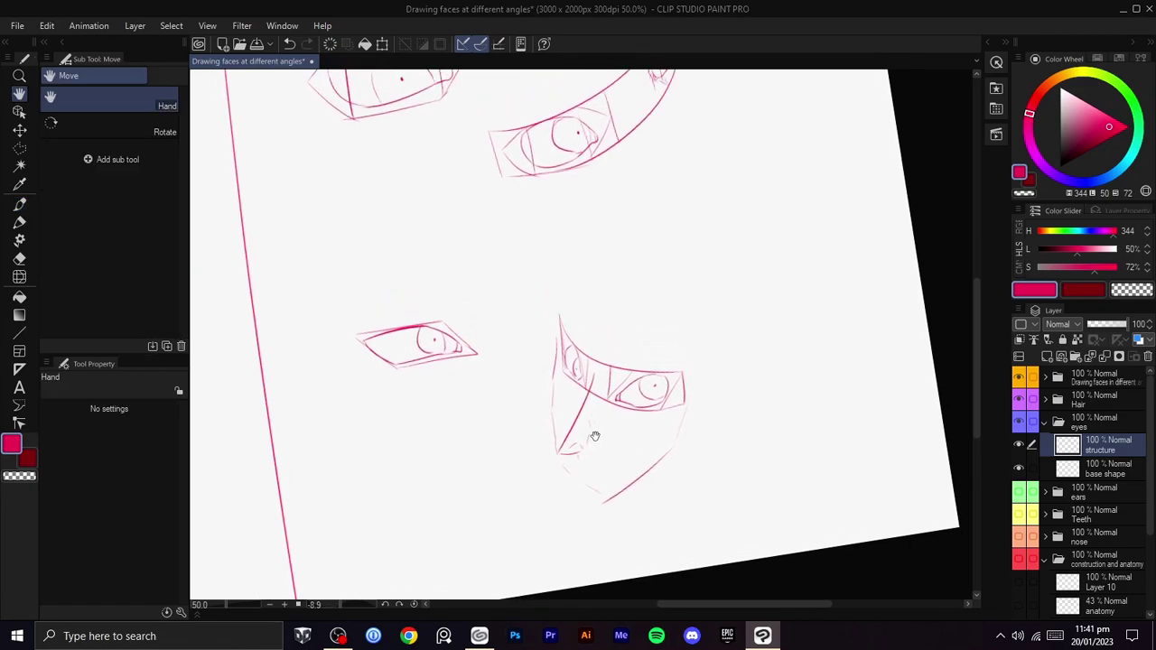
- Look over the single-eye and angled eye-pair studies across the page
{"action": "scroll", "coordinate": [595, 439], "scroll_direction": "down", "scroll_amount": 2}
{"action": "left_click_drag", "start_coordinate": [619, 392], "coordinate": [673, 375]}
{"action": "left_click_drag", "start_coordinate": [742, 311], "coordinate": [744, 340], "text": "shift"}
{"action": "scroll", "coordinate": [743, 340], "scroll_direction": "up", "scroll_amount": 1}
{"action": "left_click_drag", "start_coordinate": [670, 350], "coordinate": [729, 339]}
{"action": "left_click_drag", "start_coordinate": [675, 333], "coordinate": [691, 346]}
{"action": "key", "text": "space"}
{"action": "scroll", "coordinate": [715, 298], "scroll_direction": "up", "scroll_amount": 2}
{"action": "mouse_move", "coordinate": [715, 298]}
{"action": "left_mouse_down"}
{"action": "mouse_move", "coordinate": [681, 317]}
{"action": "mouse_move", "coordinate": [727, 306]}
{"action": "left_mouse_up"}
{"action": "scroll", "coordinate": [727, 306], "scroll_direction": "down", "scroll_amount": 2}
{"action": "left_click_drag", "start_coordinate": [653, 328], "coordinate": [632, 303]}
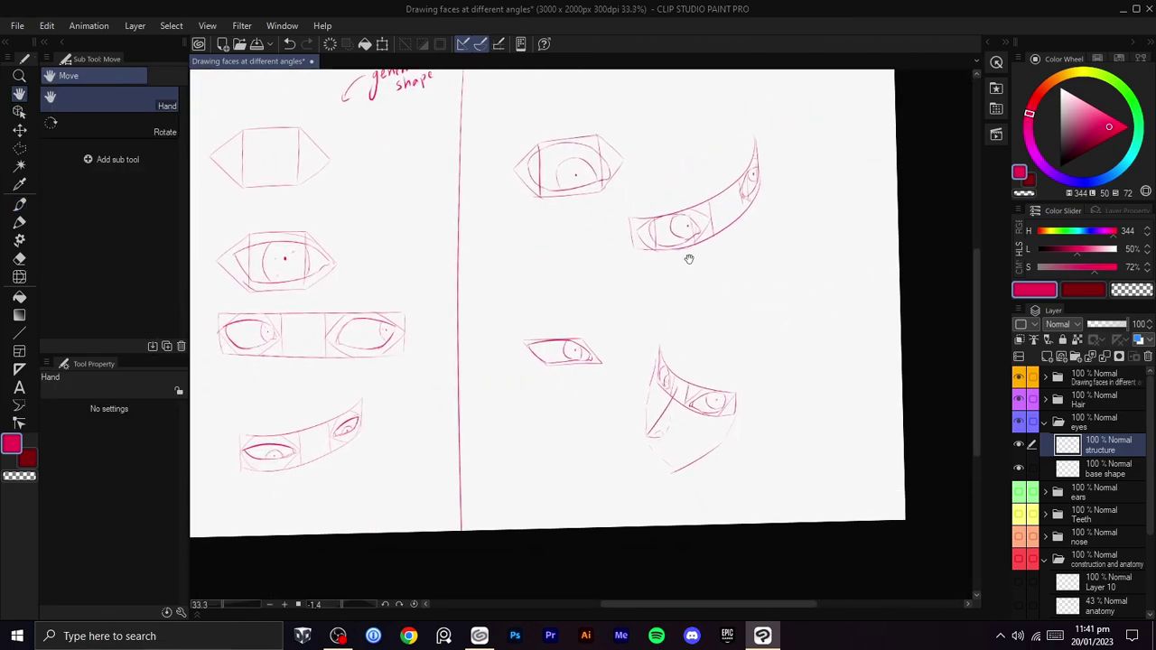
{"action": "left_click_drag", "start_coordinate": [823, 323], "coordinate": [789, 313]}
{"action": "scroll", "coordinate": [789, 316], "scroll_direction": "up", "scroll_amount": 2}
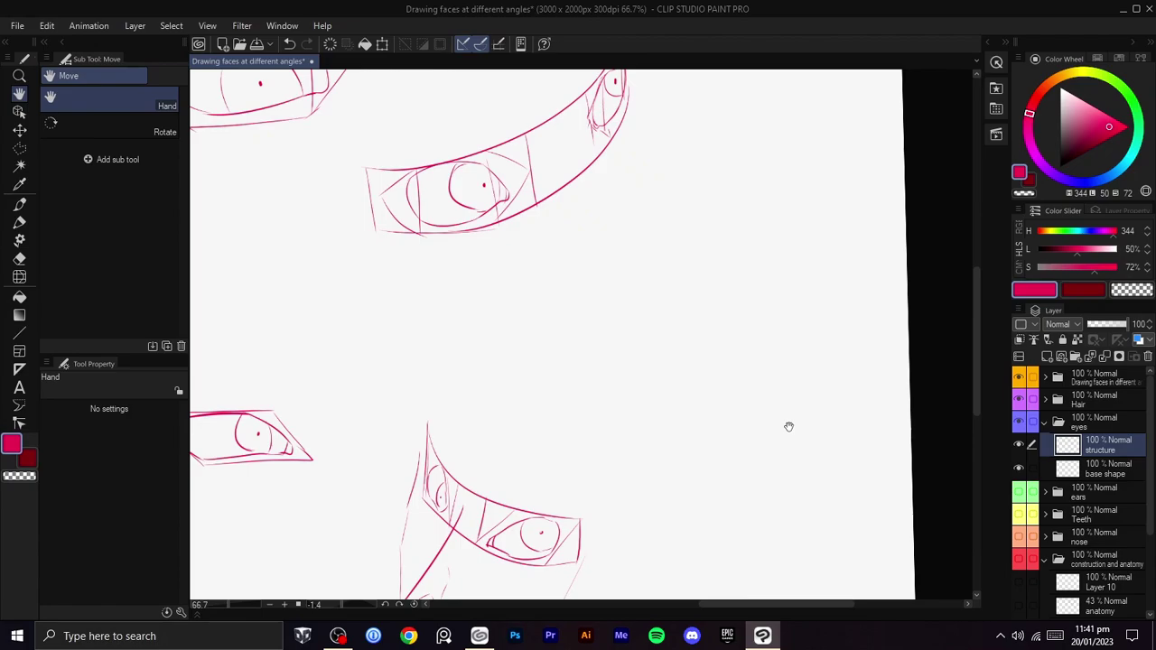
- Hide and collapse the eyes folder, and expand the Hair folder with its base shape, shape and refine layers visible
{"action": "left_click", "coordinate": [1019, 421]}
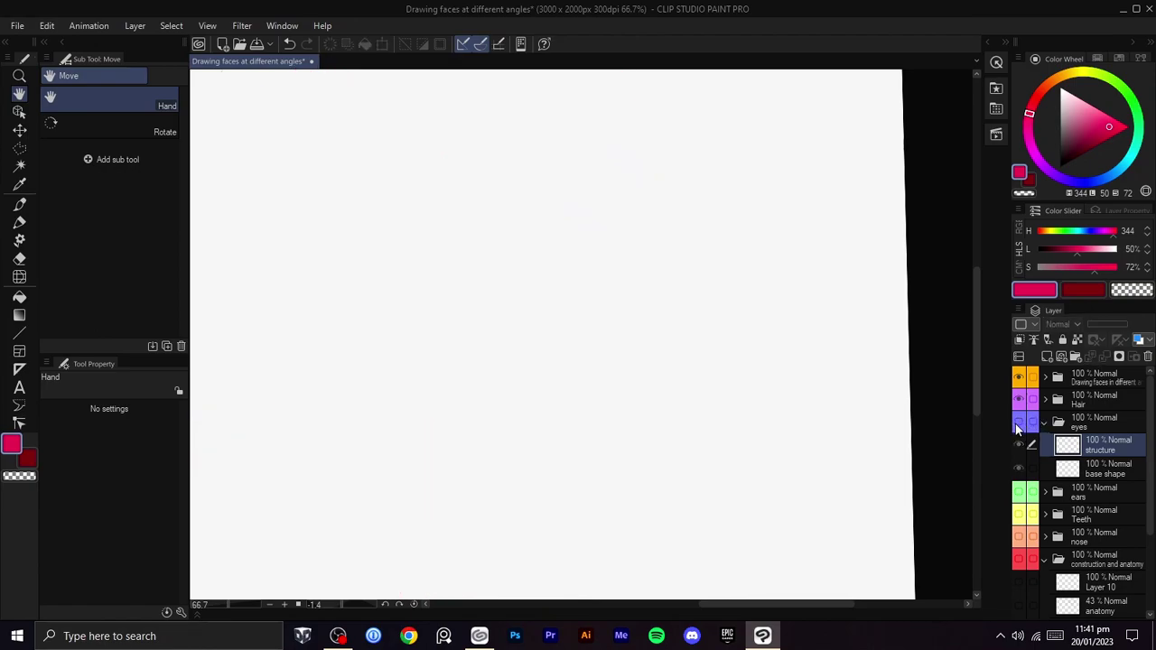
{"action": "left_click", "coordinate": [1045, 421]}
{"action": "left_click", "coordinate": [1045, 404]}
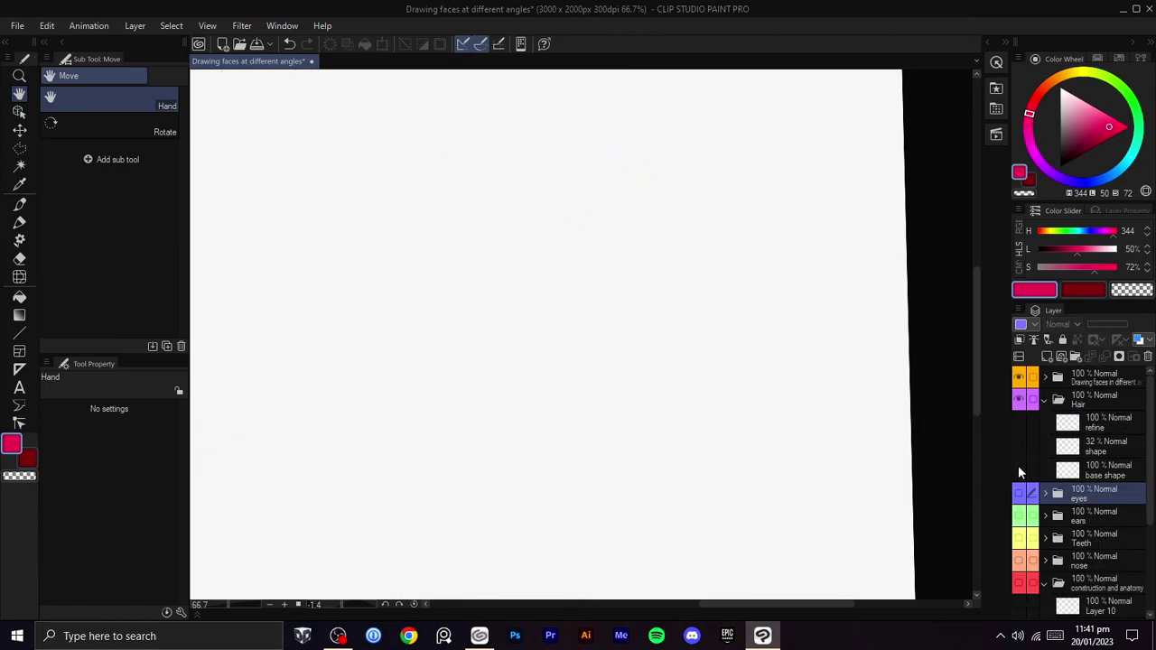
{"action": "key", "text": "ctrl+minus"}
{"action": "key", "text": "ctrl+minus"}
{"action": "key", "text": "ctrl+minus"}
{"action": "left_click_drag", "start_coordinate": [799, 492], "coordinate": [919, 471]}
{"action": "left_click_drag", "start_coordinate": [920, 470], "coordinate": [915, 480]}
{"action": "key", "text": "ctrl+plus"}
{"action": "left_click_drag", "start_coordinate": [792, 581], "coordinate": [726, 536]}
{"action": "left_click_drag", "start_coordinate": [653, 484], "coordinate": [859, 550]}
{"action": "key", "text": "shift+space"}
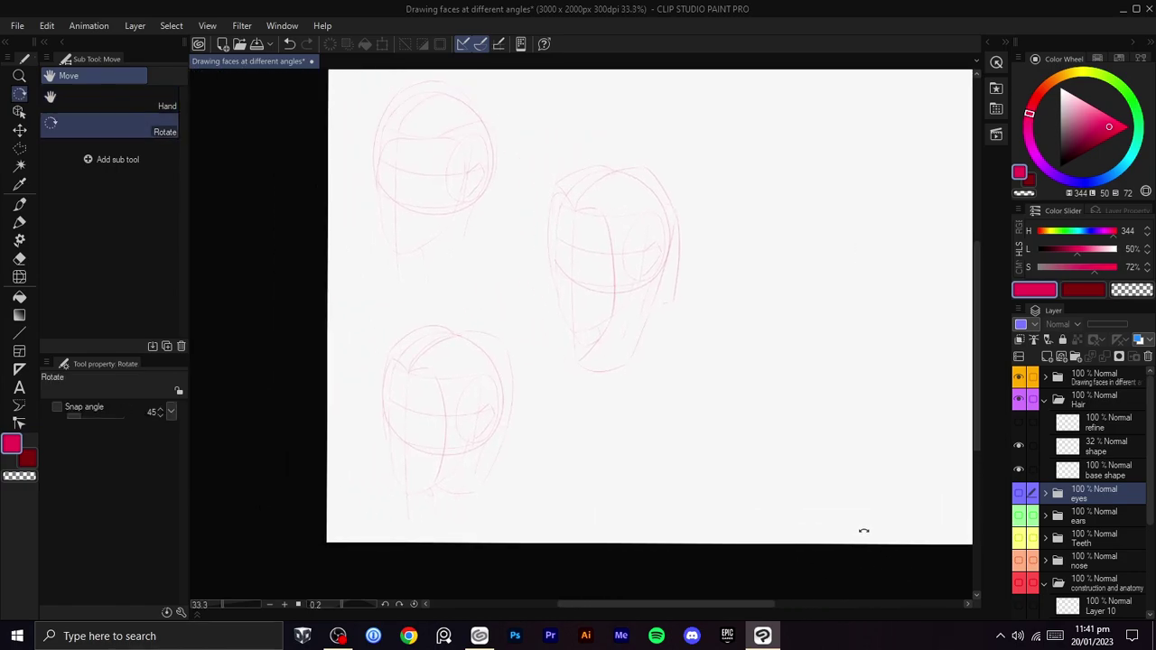
{"action": "left_click", "coordinate": [1018, 422]}
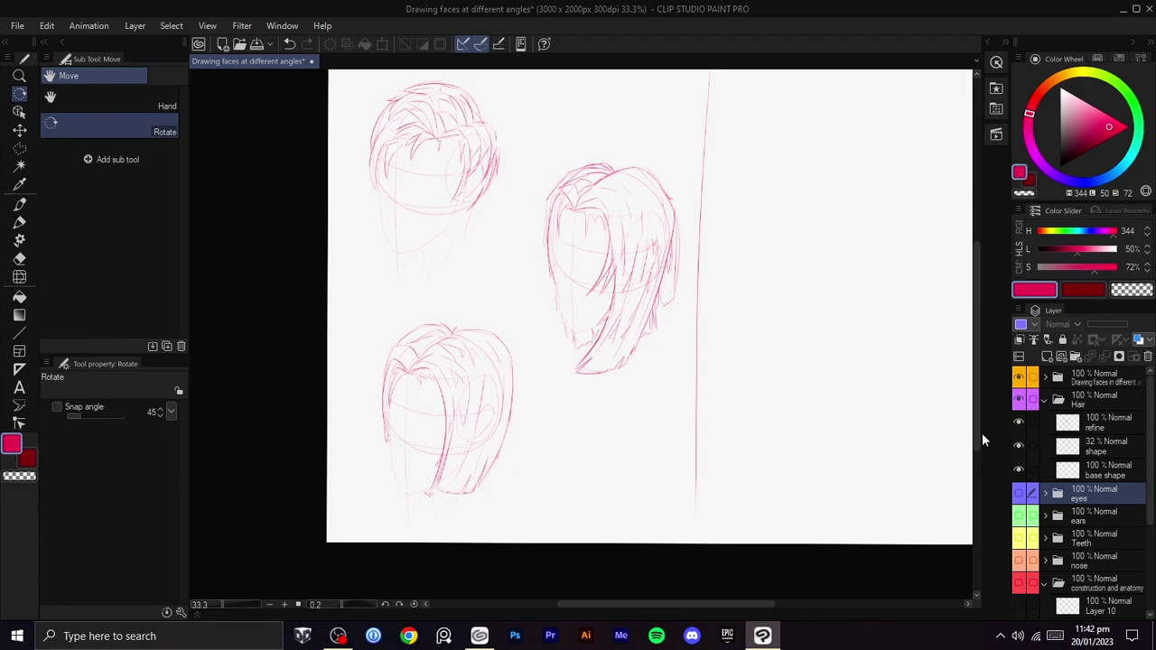
- On the Hair folder's base shape layer, enclose the middle long-haired head with a Polyline selection
{"action": "left_click_drag", "start_coordinate": [766, 314], "coordinate": [637, 362]}
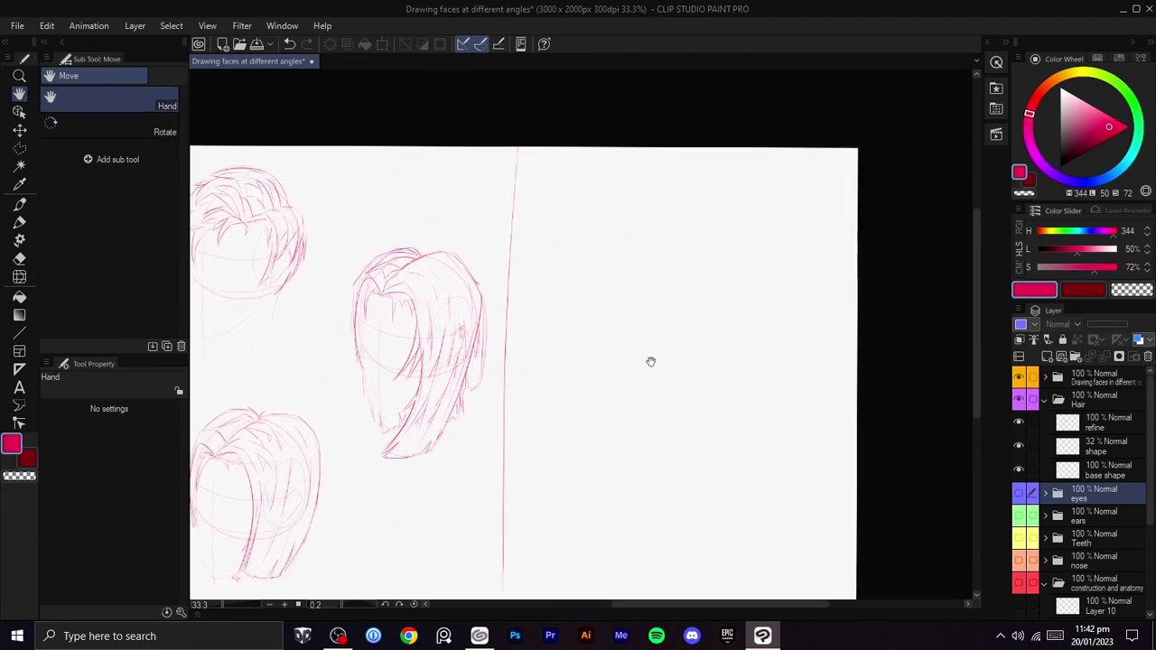
{"action": "left_click", "coordinate": [1102, 469]}
{"action": "scroll", "coordinate": [745, 456], "scroll_direction": "up", "scroll_amount": 1}
{"action": "left_click_drag", "start_coordinate": [656, 479], "coordinate": [913, 456]}
{"action": "scroll", "coordinate": [805, 422], "scroll_direction": "down", "scroll_amount": 1}
{"action": "left_click_drag", "start_coordinate": [770, 380], "coordinate": [740, 405]}
{"action": "key", "text": "m"}
{"action": "left_click", "coordinate": [687, 184]}
{"action": "left_click", "coordinate": [731, 358]}
{"action": "left_click", "coordinate": [629, 466]}
{"action": "left_click", "coordinate": [537, 458]}
{"action": "left_click", "coordinate": [502, 289]}
{"action": "left_click", "coordinate": [512, 206]}
{"action": "left_click", "coordinate": [547, 168]}
{"action": "left_click", "coordinate": [592, 157]}
{"action": "left_click", "coordinate": [687, 184]}
{"action": "key", "text": "ctrl+t"}
{"action": "left_click_drag", "start_coordinate": [593, 288], "coordinate": [855, 264]}
{"action": "left_click", "coordinate": [914, 454]}
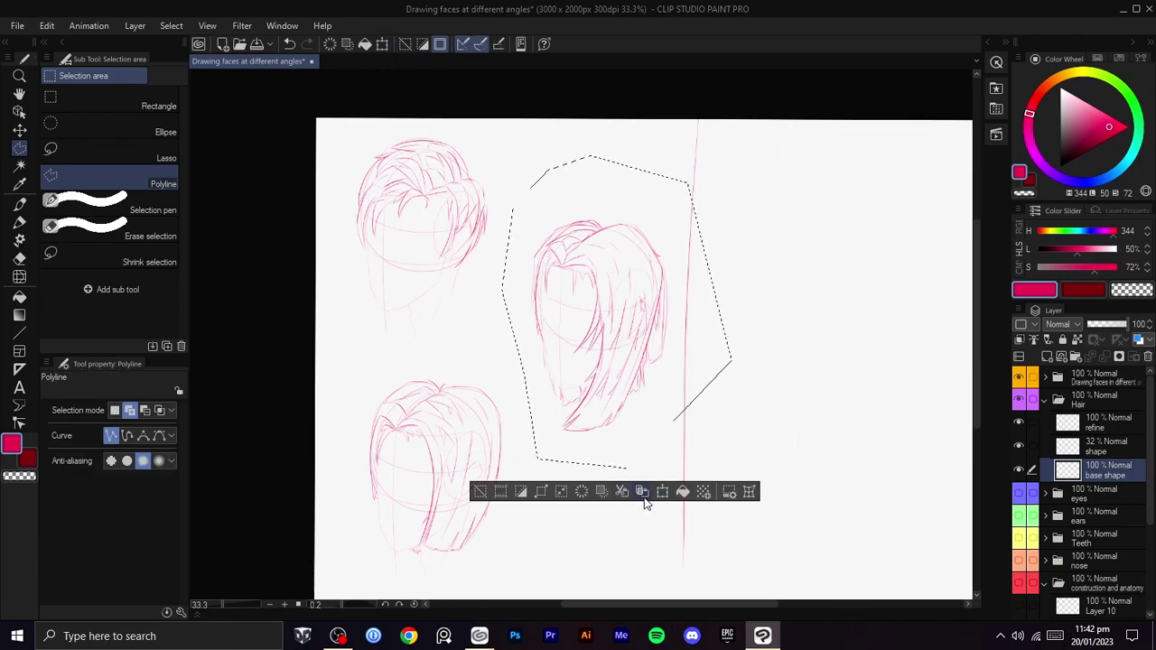
- Copy the selected head construction to its own layer and move it into the blank area beyond the dividing line
{"action": "left_click", "coordinate": [643, 494]}
{"action": "key", "text": "ctrl+t"}
{"action": "left_click_drag", "start_coordinate": [591, 328], "coordinate": [885, 329]}
{"action": "left_click", "coordinate": [862, 453]}
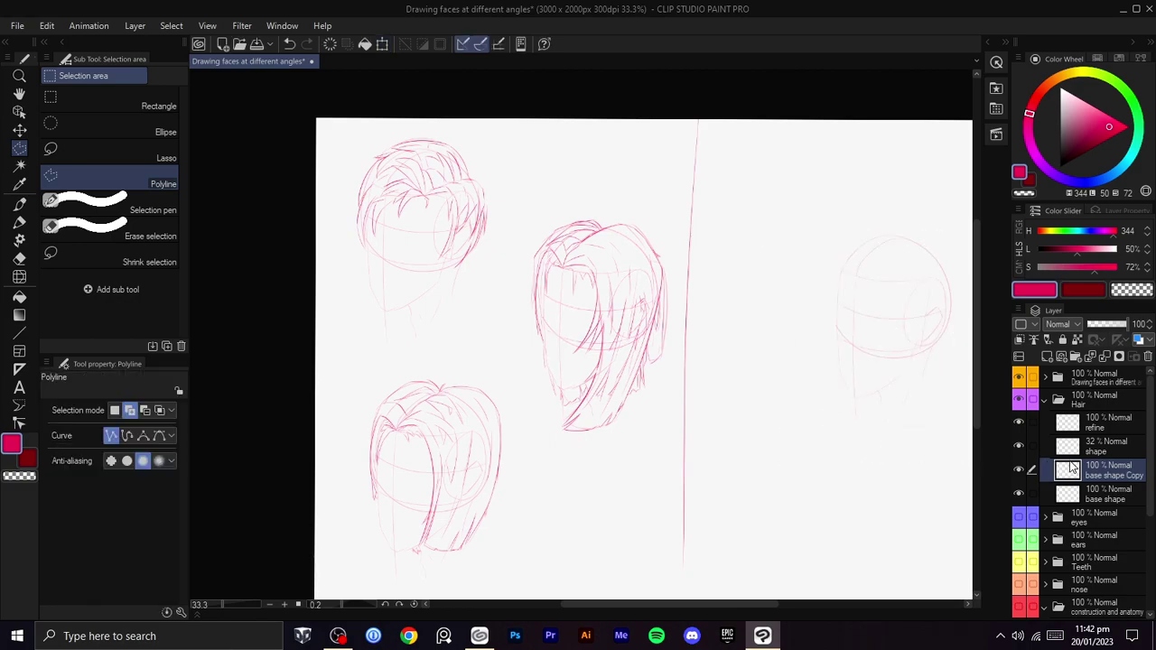
- Select the copied head's line pixels, fill them twice with the pink colour to strengthen them, and deselect
{"action": "scroll", "coordinate": [898, 425], "scroll_direction": "up", "scroll_amount": 1}
{"action": "key", "text": "space"}
{"action": "left_click_drag", "start_coordinate": [870, 392], "coordinate": [650, 399]}
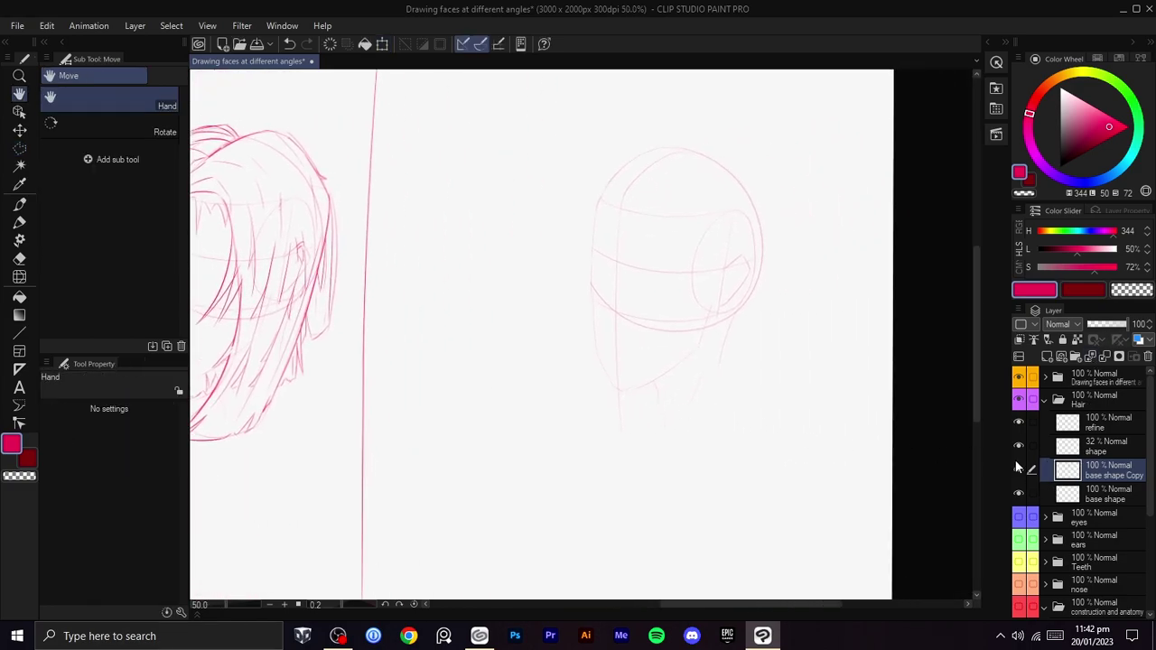
{"action": "left_click", "coordinate": [1067, 471], "text": "ctrl"}
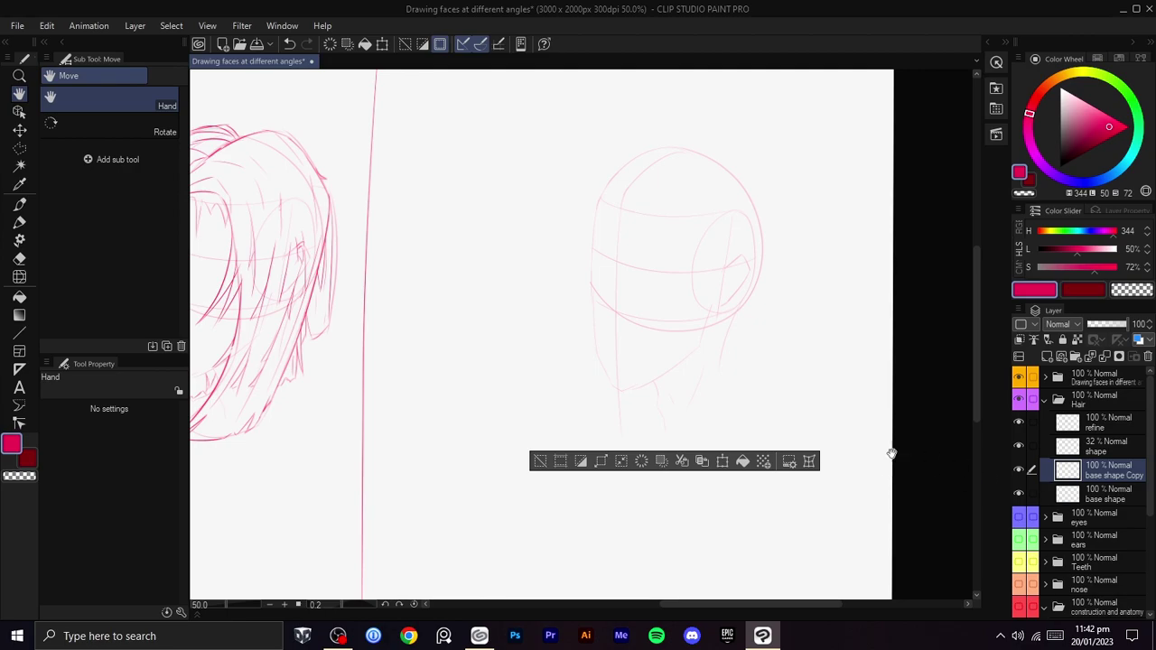
{"action": "left_click", "coordinate": [741, 462]}
{"action": "left_click", "coordinate": [741, 462]}
{"action": "left_click", "coordinate": [540, 462]}
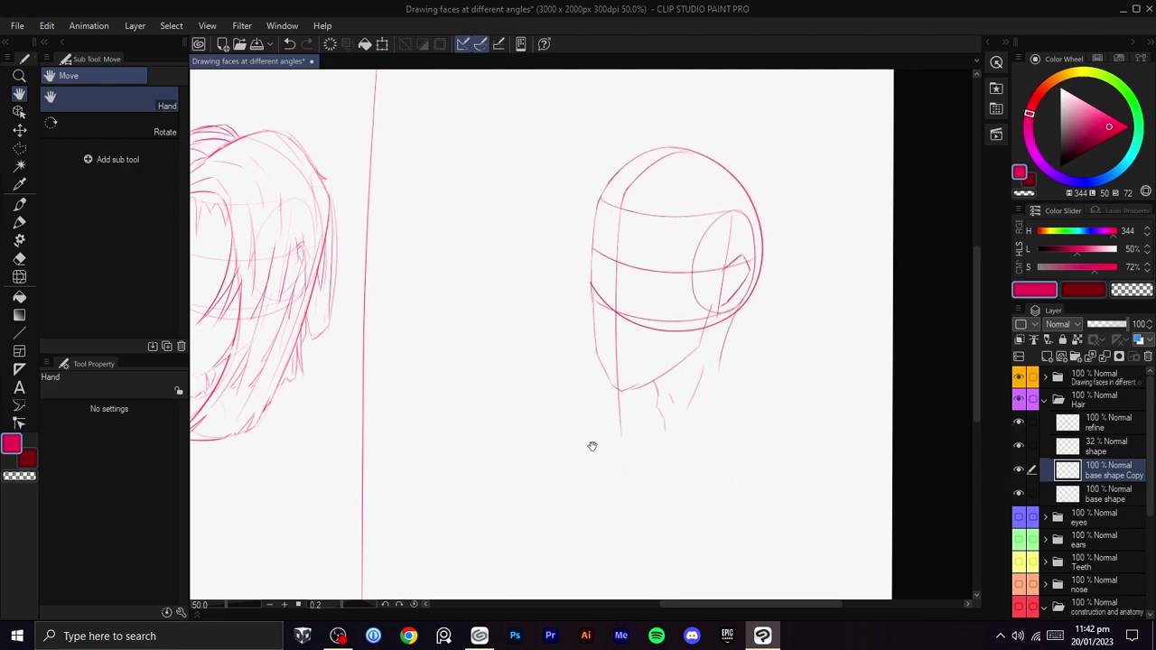
- Fill the copied head's lines with pink once more and lower that layer's opacity to 54%
{"action": "left_click_drag", "start_coordinate": [741, 418], "coordinate": [777, 414]}
{"action": "mouse_move", "coordinate": [1127, 325]}
{"action": "left_mouse_down"}
{"action": "mouse_move", "coordinate": [1095, 325]}
{"action": "mouse_move", "coordinate": [1142, 328]}
{"action": "left_mouse_up"}
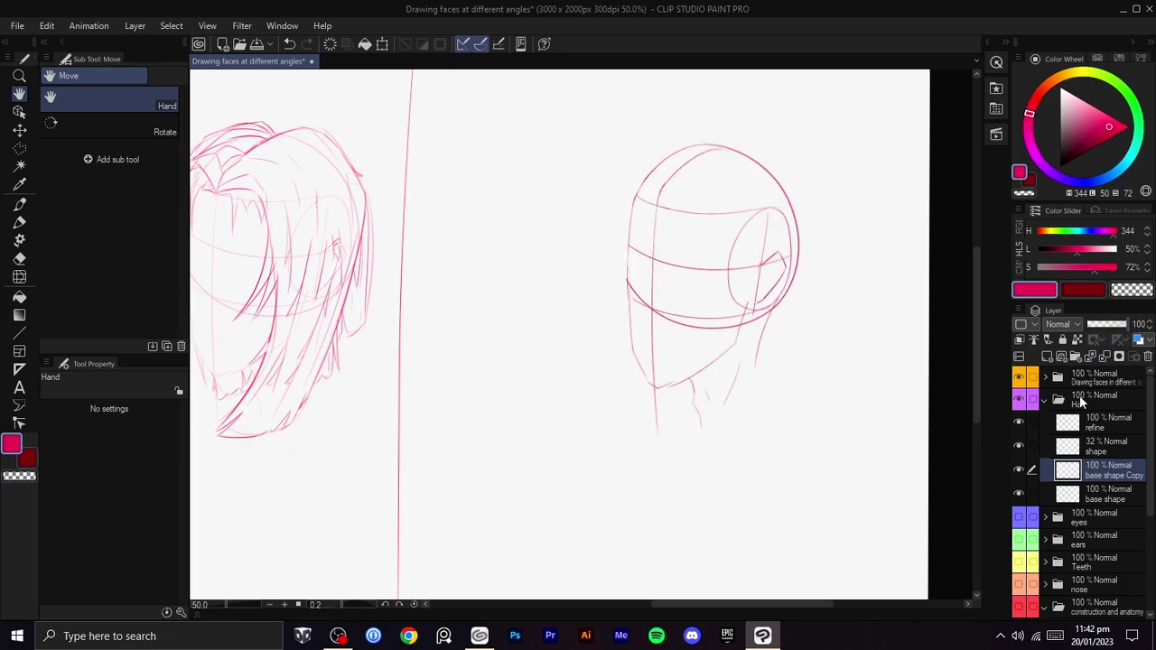
{"action": "left_click", "coordinate": [1066, 474], "text": "ctrl"}
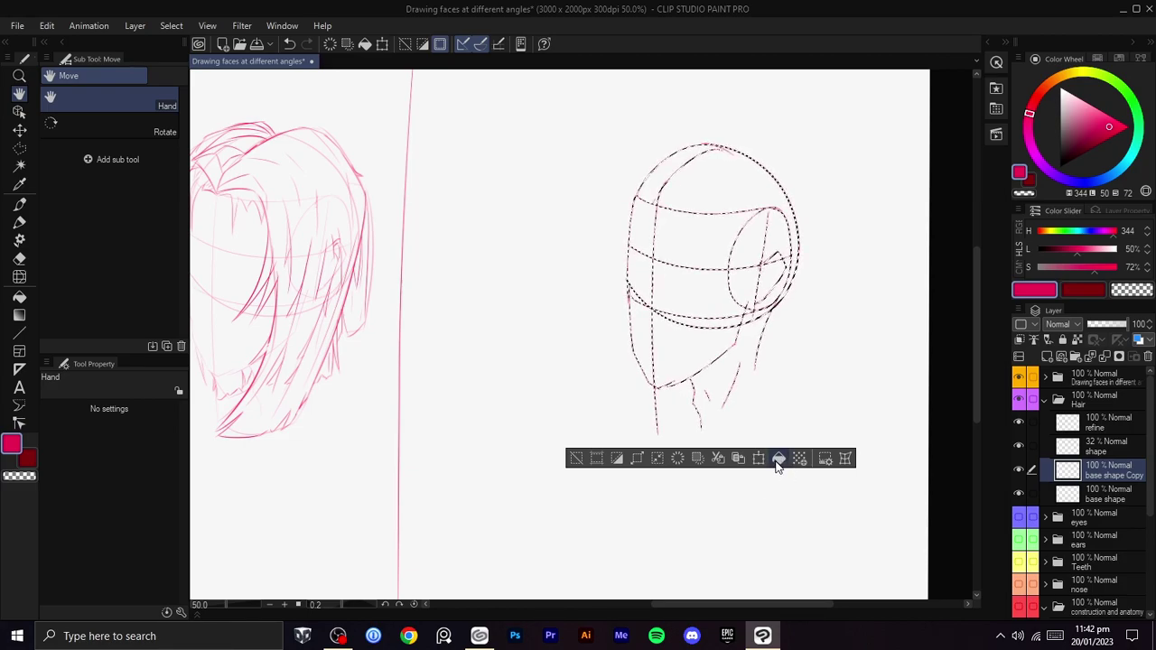
{"action": "left_click", "coordinate": [575, 459]}
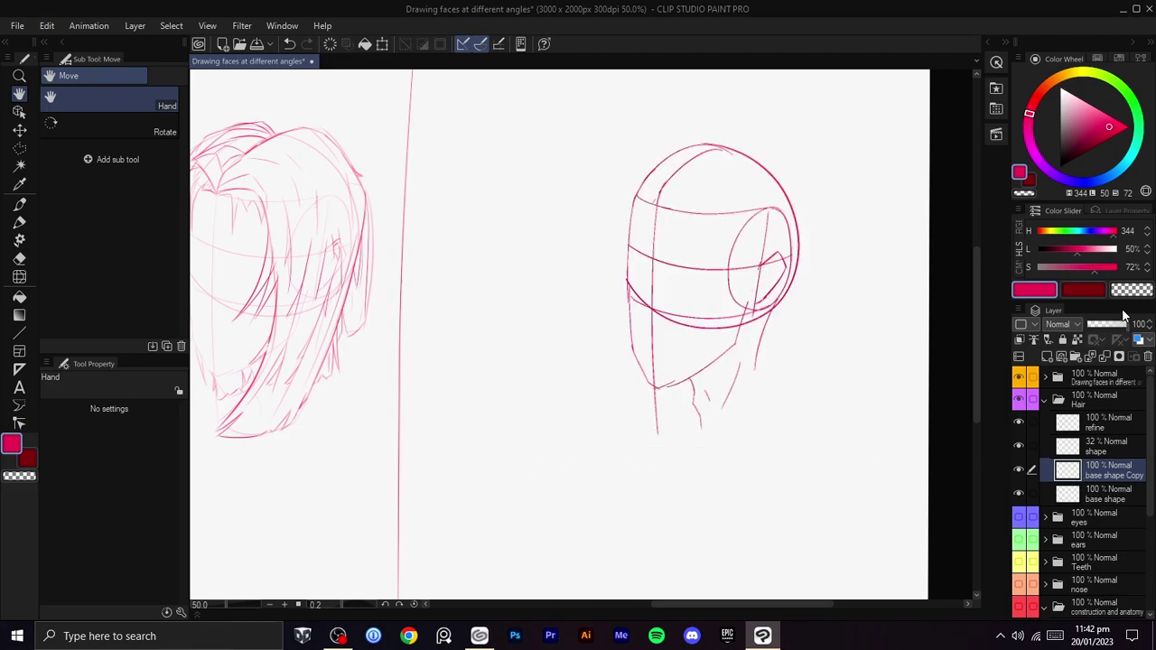
{"action": "left_click_drag", "start_coordinate": [1127, 327], "coordinate": [1109, 328]}
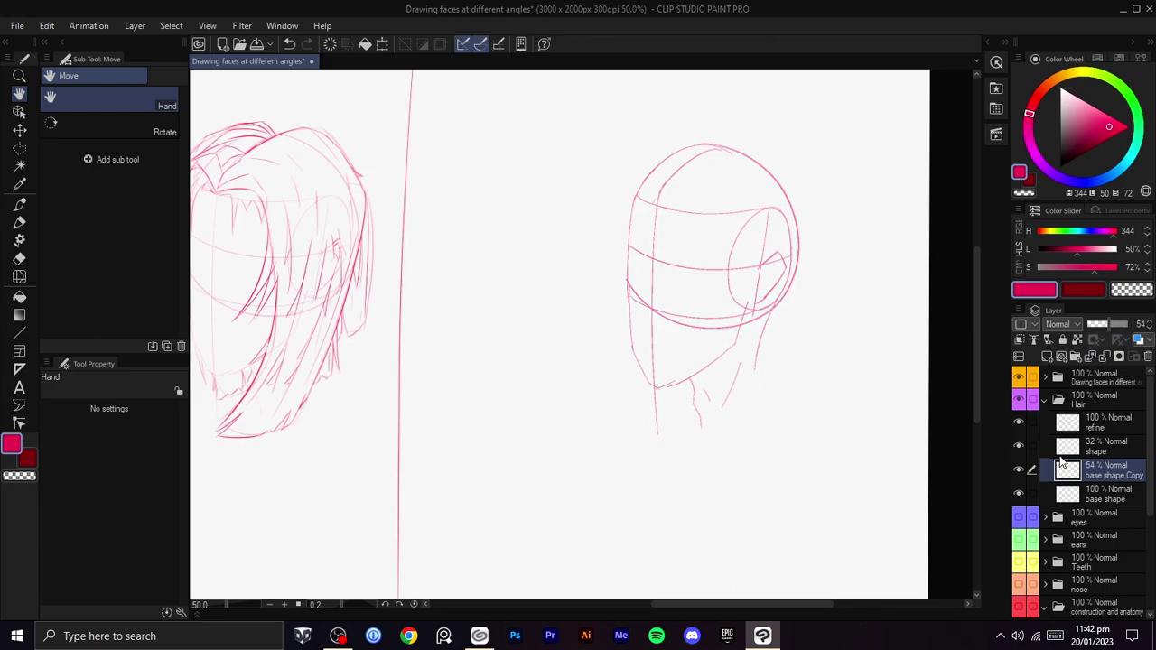
{"action": "left_click", "coordinate": [1070, 447]}
{"action": "left_click", "coordinate": [1019, 471]}
{"action": "key", "text": "ctrl+minus"}
{"action": "key", "text": "ctrl+minus"}
{"action": "left_click_drag", "start_coordinate": [762, 527], "coordinate": [851, 582]}
{"action": "key", "text": "ctrl+plus"}
{"action": "scroll", "coordinate": [832, 506], "scroll_direction": "up", "scroll_amount": 2}
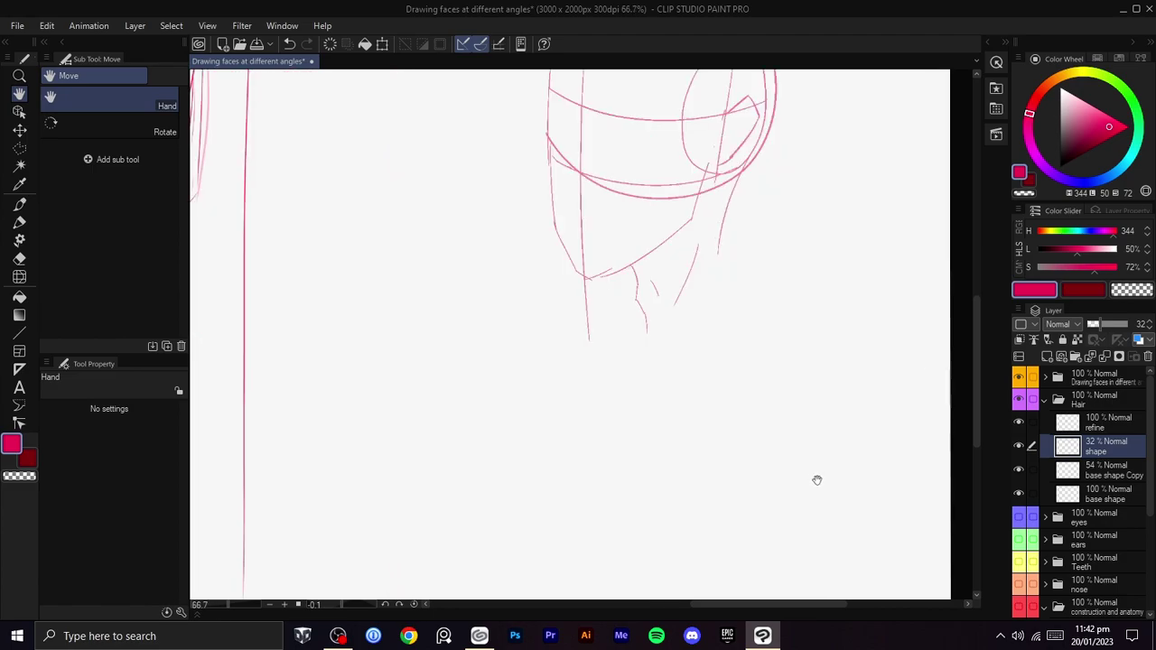
{"action": "left_click_drag", "start_coordinate": [817, 480], "coordinate": [839, 573]}
{"action": "left_click", "coordinate": [1113, 472]}
{"action": "scroll", "coordinate": [895, 548], "scroll_direction": "up", "scroll_amount": 2}
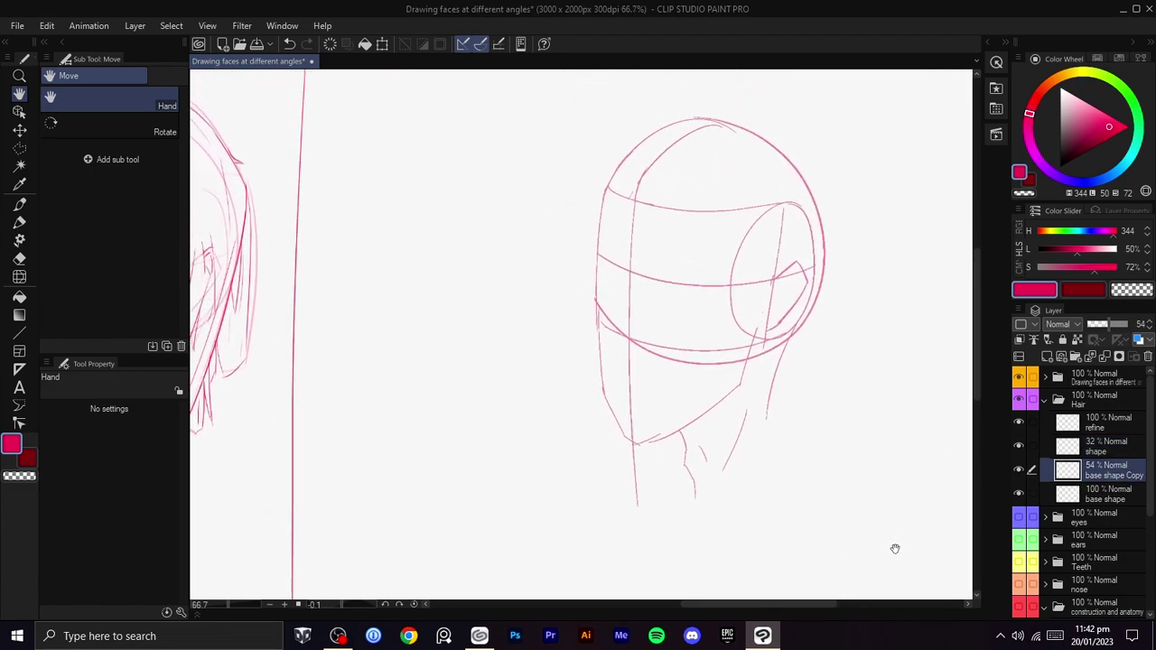
- Lower the base shape Copy layer's opacity to 25% and make the shape layer active
{"action": "left_click", "coordinate": [1097, 490]}
{"action": "mouse_move", "coordinate": [1130, 325]}
{"action": "left_mouse_down"}
{"action": "mouse_move", "coordinate": [1117, 326]}
{"action": "mouse_move", "coordinate": [1143, 325]}
{"action": "left_mouse_up"}
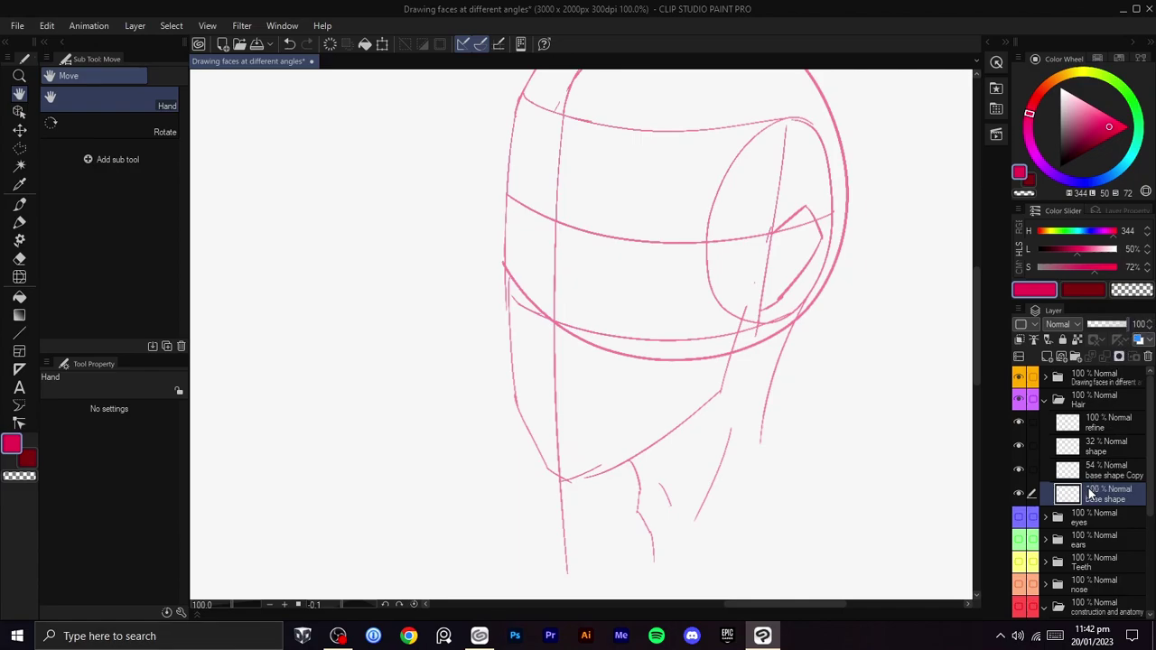
{"action": "left_click", "coordinate": [1100, 474]}
{"action": "left_click_drag", "start_coordinate": [1111, 326], "coordinate": [1097, 325]}
{"action": "left_click", "coordinate": [1095, 441]}
{"action": "left_click_drag", "start_coordinate": [921, 452], "coordinate": [915, 507]}
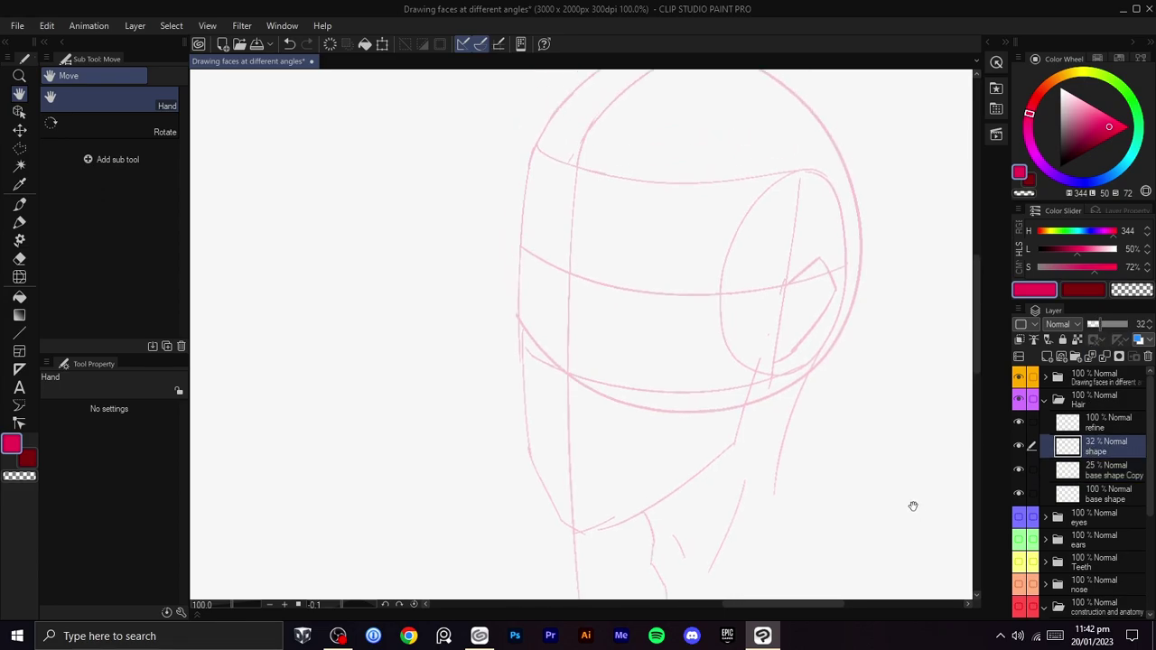
{"action": "key", "text": "shift+space"}
{"action": "scroll", "coordinate": [800, 514], "scroll_direction": "down", "scroll_amount": 1}
{"action": "left_click_drag", "start_coordinate": [868, 381], "coordinate": [895, 330]}
{"action": "scroll", "coordinate": [802, 524], "scroll_direction": "down", "scroll_amount": 1}
{"action": "key", "text": "shift+space"}
{"action": "scroll", "coordinate": [895, 415], "scroll_direction": "up", "scroll_amount": 2}
{"action": "left_click_drag", "start_coordinate": [900, 472], "coordinate": [911, 405]}
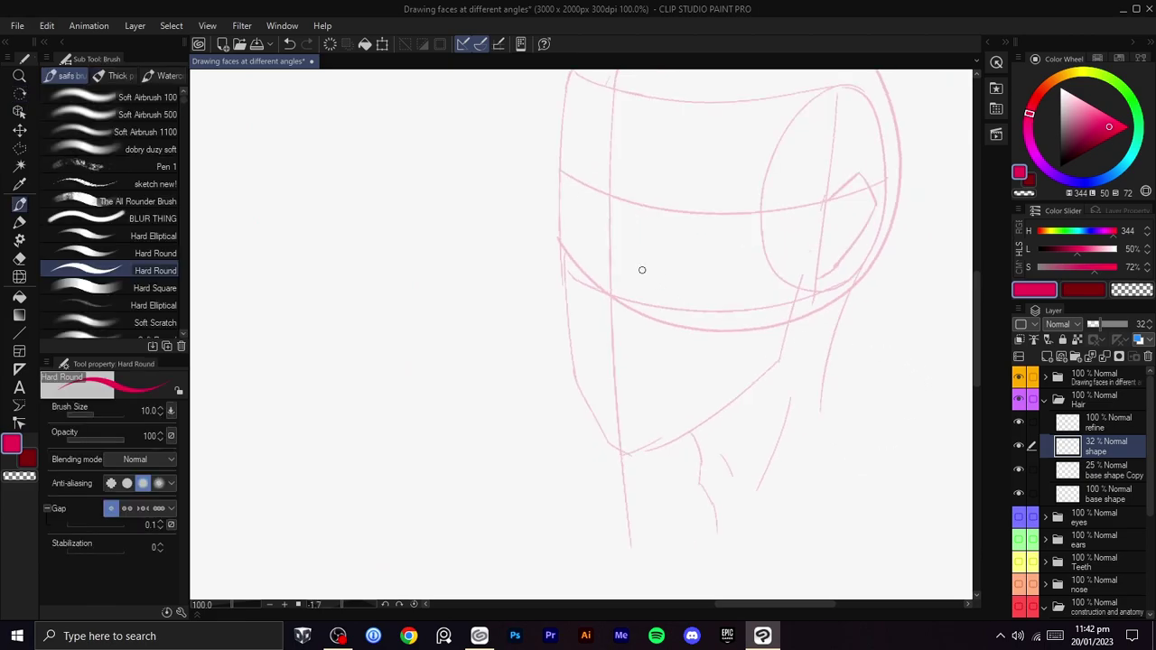
{"action": "left_click_drag", "start_coordinate": [592, 194], "coordinate": [563, 239]}
{"action": "left_click_drag", "start_coordinate": [634, 193], "coordinate": [571, 276]}
{"action": "mouse_move", "coordinate": [663, 213]}
{"action": "left_mouse_down"}
{"action": "mouse_move", "coordinate": [608, 291]}
{"action": "mouse_move", "coordinate": [653, 337]}
{"action": "mouse_move", "coordinate": [636, 449]}
{"action": "left_mouse_up"}
{"action": "key", "text": "ctrl+z"}
{"action": "key", "text": "ctrl+z"}
{"action": "key", "text": "ctrl+z"}
{"action": "key", "text": "space"}
{"action": "left_click_drag", "start_coordinate": [633, 363], "coordinate": [600, 477]}
{"action": "key", "text": "ctrl+z"}
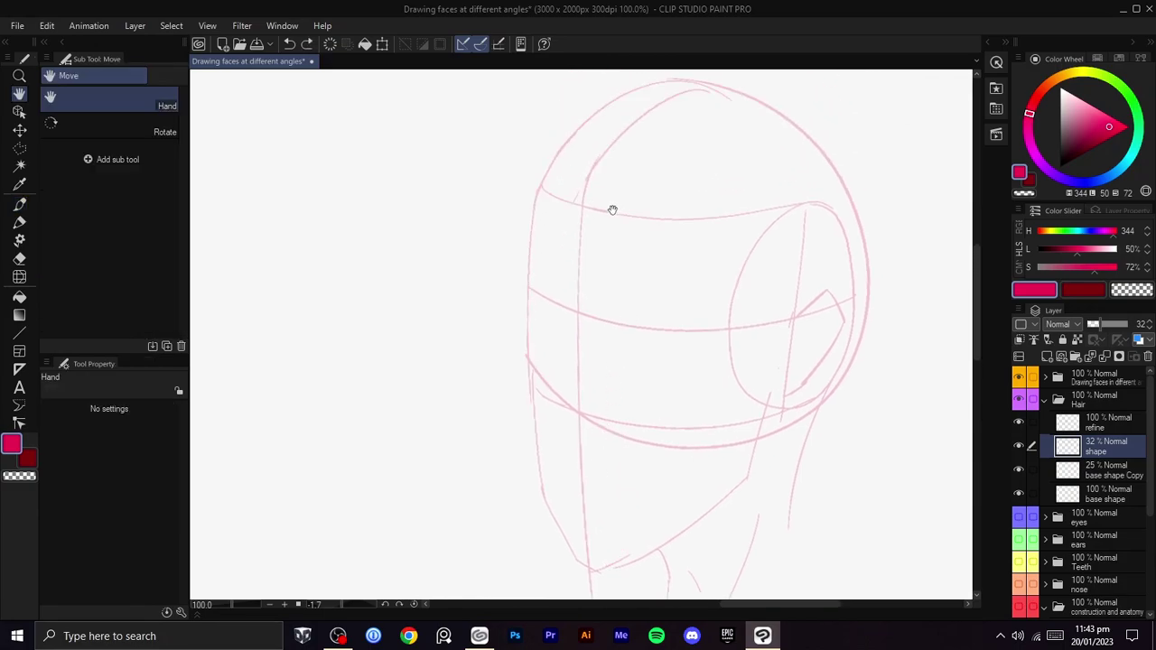
- Merge the base shape Copy layer down into base shape and make the shape layer active
{"action": "left_click_drag", "start_coordinate": [790, 219], "coordinate": [749, 212]}
{"action": "key", "text": "space"}
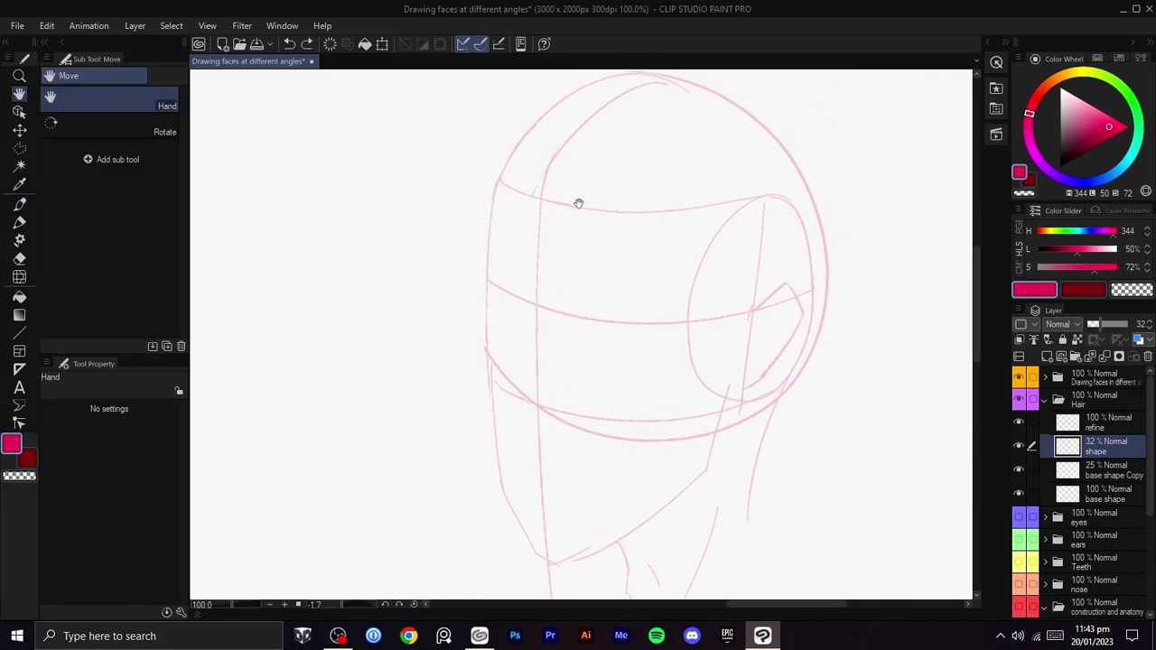
{"action": "left_click_drag", "start_coordinate": [578, 201], "coordinate": [582, 203]}
{"action": "key", "text": "space"}
{"action": "left_click_drag", "start_coordinate": [866, 393], "coordinate": [826, 386]}
{"action": "left_click", "coordinate": [1099, 467]}
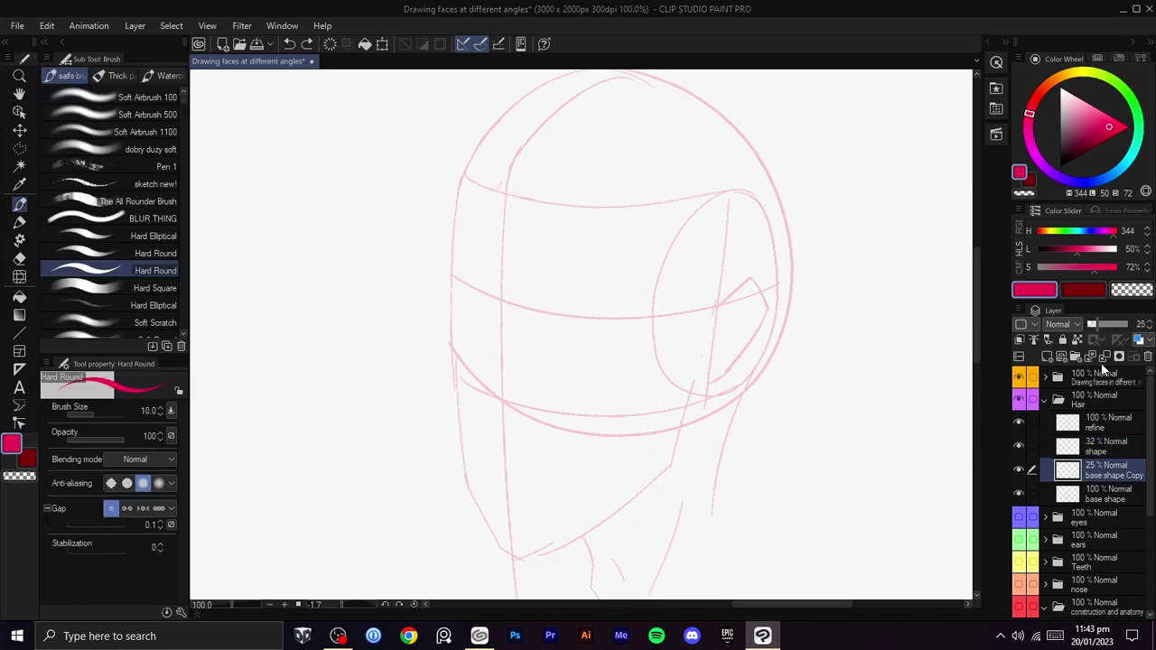
{"action": "left_click", "coordinate": [1103, 356]}
{"action": "left_click", "coordinate": [1020, 469]}
{"action": "left_click", "coordinate": [1019, 468]}
{"action": "left_click", "coordinate": [1075, 455]}
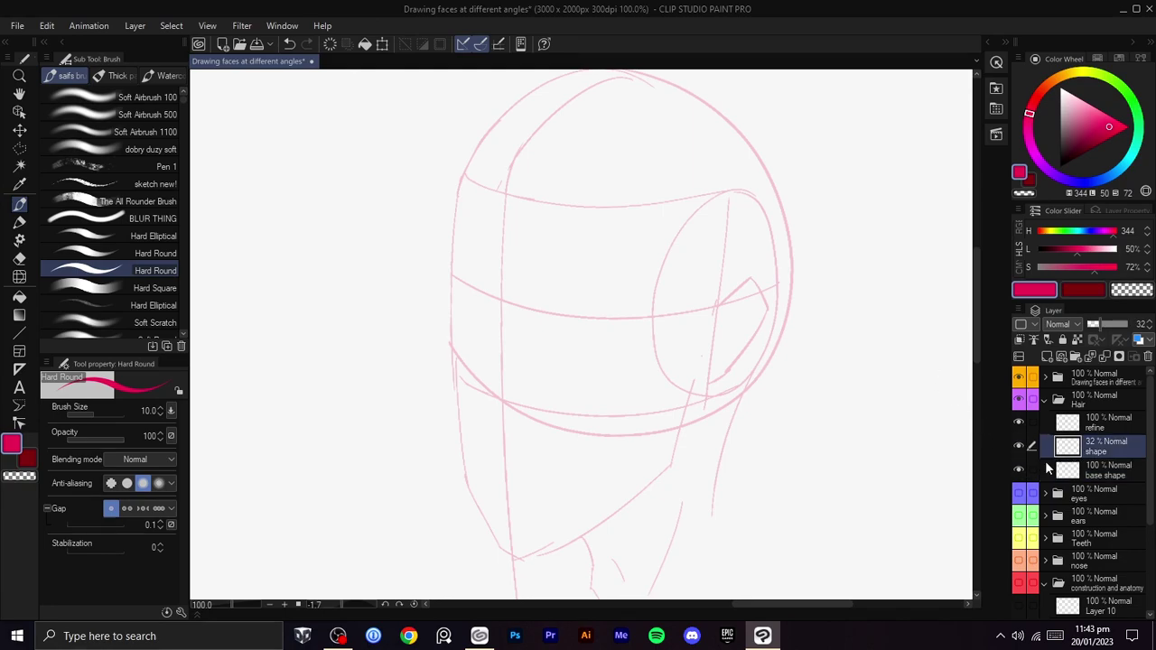
- Compare the blank head construction with the finished hair studies on the other side of the page
{"action": "scroll", "coordinate": [673, 380], "scroll_direction": "down", "scroll_amount": 2}
{"action": "key", "text": "space"}
{"action": "left_click_drag", "start_coordinate": [640, 393], "coordinate": [791, 353]}
{"action": "key", "text": "shift+space"}
{"action": "scroll", "coordinate": [792, 329], "scroll_direction": "up", "scroll_amount": 1}
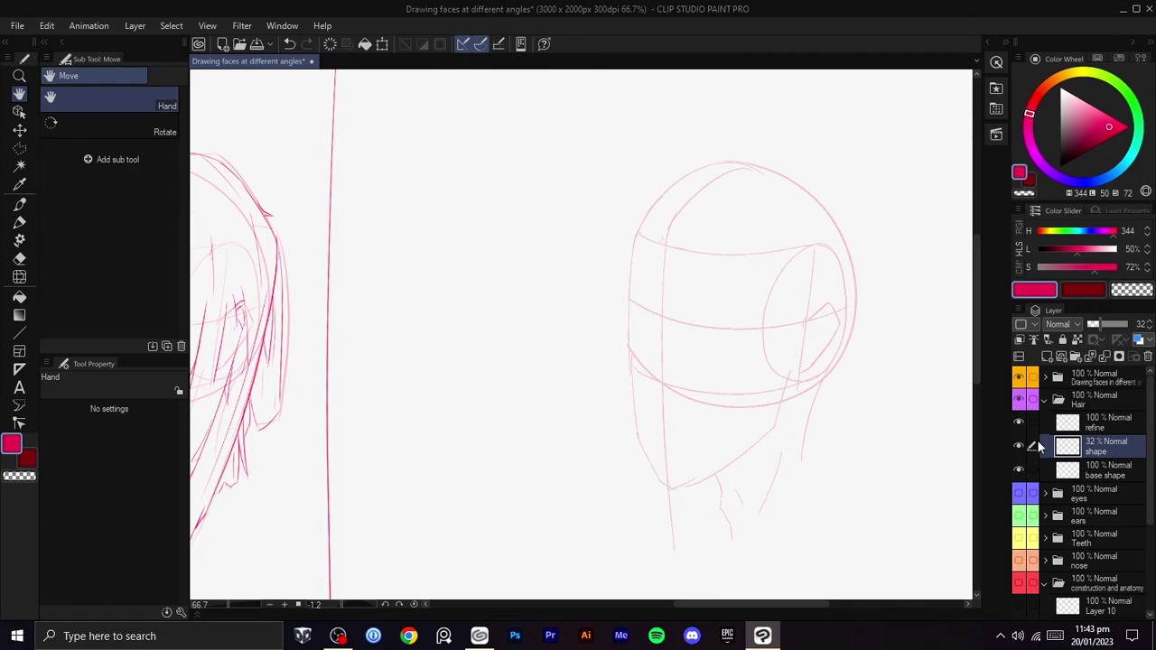
{"action": "scroll", "coordinate": [816, 397], "scroll_direction": "up", "scroll_amount": 2}
{"action": "mouse_move", "coordinate": [816, 398]}
{"action": "left_mouse_down"}
{"action": "mouse_move", "coordinate": [797, 441]}
{"action": "mouse_move", "coordinate": [827, 492]}
{"action": "mouse_move", "coordinate": [798, 336]}
{"action": "mouse_move", "coordinate": [806, 366]}
{"action": "left_mouse_up"}
{"action": "scroll", "coordinate": [827, 492], "scroll_direction": "down", "scroll_amount": 1}
{"action": "scroll", "coordinate": [801, 337], "scroll_direction": "down", "scroll_amount": 2}
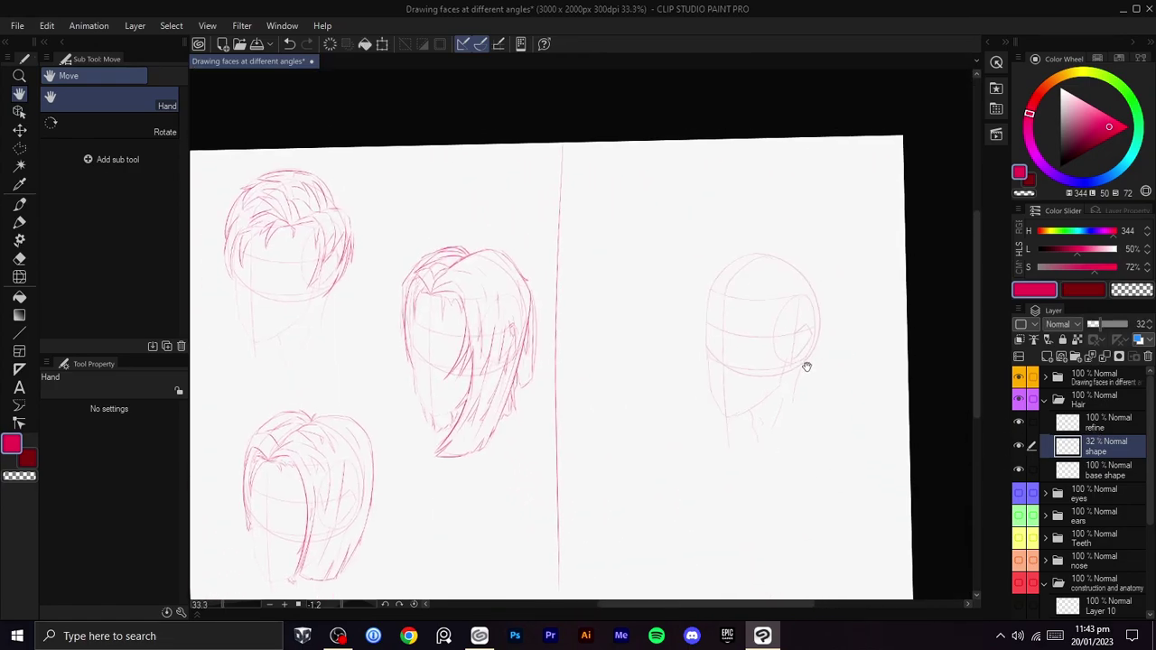
{"action": "scroll", "coordinate": [806, 366], "scroll_direction": "up", "scroll_amount": 2}
{"action": "left_click_drag", "start_coordinate": [571, 436], "coordinate": [905, 557]}
{"action": "left_click_drag", "start_coordinate": [488, 418], "coordinate": [823, 413]}
{"action": "scroll", "coordinate": [822, 412], "scroll_direction": "up", "scroll_amount": 1}
{"action": "mouse_move", "coordinate": [454, 368]}
{"action": "left_mouse_down"}
{"action": "mouse_move", "coordinate": [936, 452]}
{"action": "mouse_move", "coordinate": [795, 554]}
{"action": "mouse_move", "coordinate": [433, 394]}
{"action": "left_mouse_up"}
{"action": "scroll", "coordinate": [795, 540], "scroll_direction": "down", "scroll_amount": 1}
{"action": "scroll", "coordinate": [805, 529], "scroll_direction": "down", "scroll_amount": 1}
- Sketch a hair-shape curve on the blank head, sweeping from the back of the skull forward to the hairline guide
{"action": "left_click_drag", "start_coordinate": [810, 477], "coordinate": [508, 332]}
{"action": "scroll", "coordinate": [749, 372], "scroll_direction": "up", "scroll_amount": 1}
{"action": "mouse_move", "coordinate": [750, 372]}
{"action": "left_mouse_down"}
{"action": "mouse_move", "coordinate": [667, 400]}
{"action": "mouse_move", "coordinate": [810, 493]}
{"action": "left_mouse_up"}
{"action": "scroll", "coordinate": [684, 397], "scroll_direction": "up", "scroll_amount": 1}
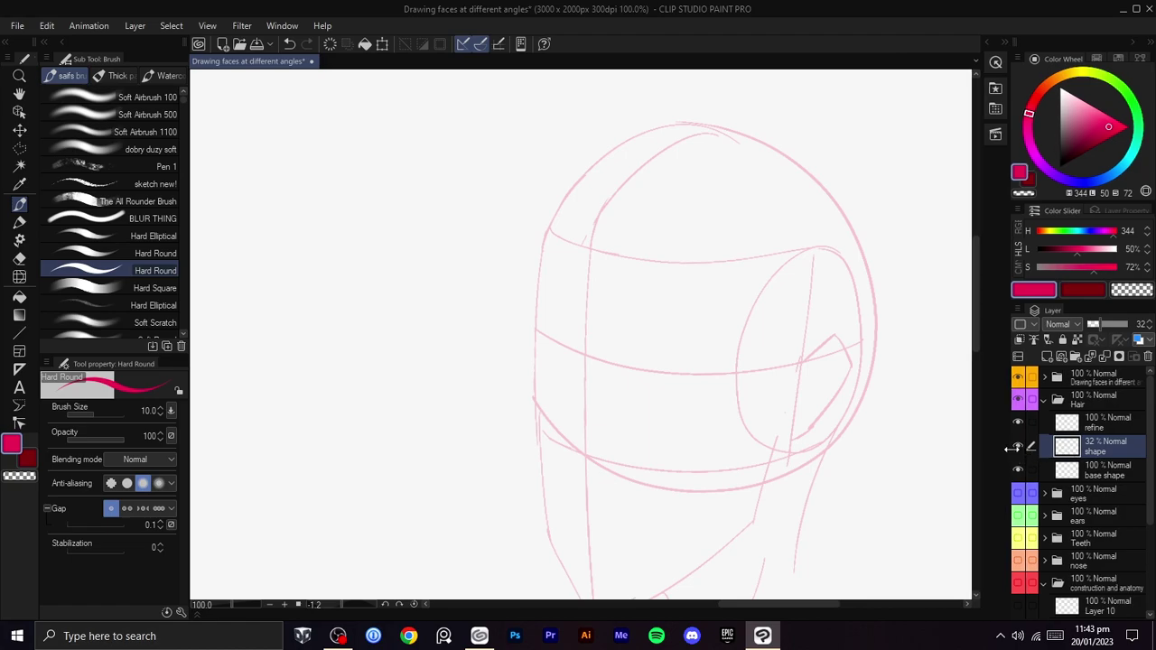
{"action": "left_click_drag", "start_coordinate": [828, 201], "coordinate": [719, 222]}
{"action": "key", "text": "ctrl+z"}
{"action": "left_click_drag", "start_coordinate": [825, 192], "coordinate": [689, 227]}
{"action": "key", "text": "ctrl+z"}
{"action": "left_click_drag", "start_coordinate": [830, 199], "coordinate": [694, 227]}
{"action": "key", "text": "ctrl+z"}
{"action": "mouse_move", "coordinate": [836, 211]}
{"action": "left_mouse_down"}
{"action": "mouse_move", "coordinate": [699, 243]}
{"action": "mouse_move", "coordinate": [690, 267]}
{"action": "mouse_move", "coordinate": [531, 308]}
{"action": "left_mouse_up"}
{"action": "key", "text": "ctrl+z"}
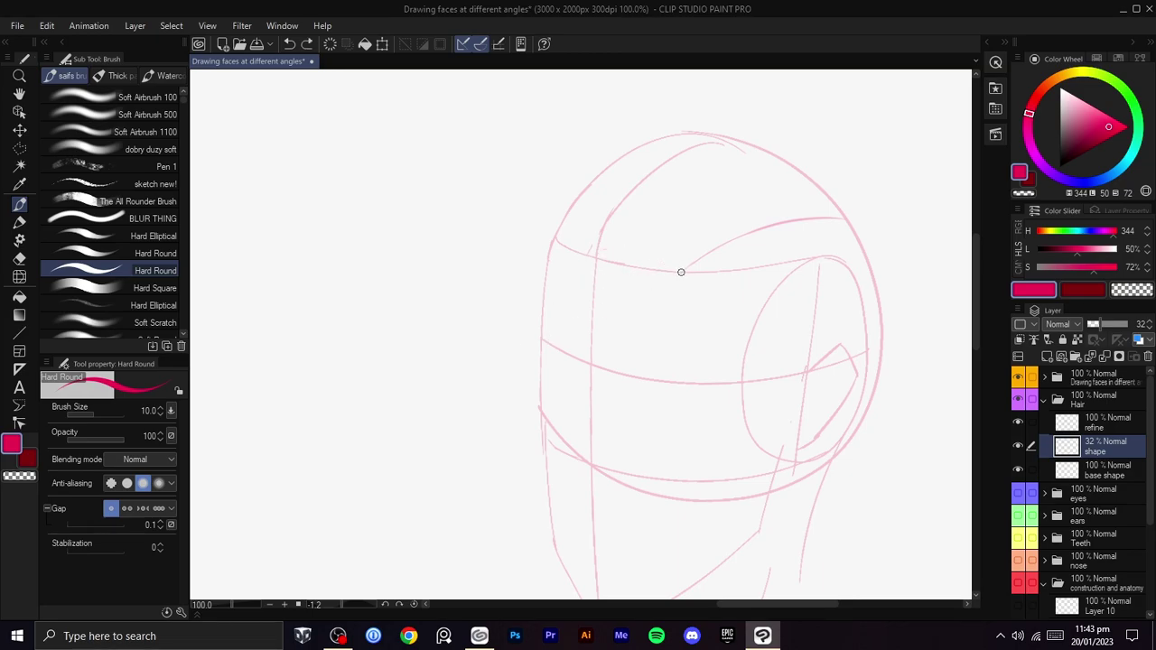
{"action": "left_click_drag", "start_coordinate": [633, 266], "coordinate": [550, 262]}
{"action": "key", "text": "ctrl+z"}
{"action": "mouse_move", "coordinate": [684, 272]}
{"action": "left_mouse_down"}
{"action": "mouse_move", "coordinate": [625, 275]}
{"action": "mouse_move", "coordinate": [530, 306]}
{"action": "mouse_move", "coordinate": [553, 287]}
{"action": "mouse_move", "coordinate": [529, 364]}
{"action": "left_mouse_up"}
{"action": "key", "text": "ctrl+z"}
{"action": "key", "text": "ctrl+z"}
{"action": "left_click_drag", "start_coordinate": [683, 273], "coordinate": [574, 247]}
{"action": "key", "text": "ctrl+z"}
{"action": "left_click_drag", "start_coordinate": [681, 270], "coordinate": [543, 285]}
{"action": "key", "text": "ctrl+z"}
{"action": "left_click_drag", "start_coordinate": [683, 273], "coordinate": [542, 319]}
{"action": "key", "text": "ctrl+z"}
- Sketch the front hairline curve sweeping down past the forehead and the outer hair outline above the skull on the shape layer
{"action": "mouse_move", "coordinate": [682, 271]}
{"action": "left_mouse_down"}
{"action": "mouse_move", "coordinate": [542, 334]}
{"action": "mouse_move", "coordinate": [520, 397]}
{"action": "left_mouse_up"}
{"action": "left_click_drag", "start_coordinate": [565, 269], "coordinate": [559, 328]}
{"action": "mouse_move", "coordinate": [519, 460]}
{"action": "left_mouse_down"}
{"action": "mouse_move", "coordinate": [598, 197]}
{"action": "mouse_move", "coordinate": [642, 187]}
{"action": "left_mouse_up"}
{"action": "mouse_move", "coordinate": [764, 192]}
{"action": "left_mouse_down"}
{"action": "mouse_move", "coordinate": [838, 257]}
{"action": "mouse_move", "coordinate": [845, 280]}
{"action": "mouse_move", "coordinate": [797, 198]}
{"action": "mouse_move", "coordinate": [816, 203]}
{"action": "mouse_move", "coordinate": [729, 188]}
{"action": "left_mouse_up"}
{"action": "key", "text": "ctrl+z"}
{"action": "left_click_drag", "start_coordinate": [777, 225], "coordinate": [730, 201]}
- Erase the excess line at the crown with the transparent colour and redraw a smooth outline over the top of the hair
{"action": "key", "text": "c"}
{"action": "left_click_drag", "start_coordinate": [695, 161], "coordinate": [646, 162]}
{"action": "left_click_drag", "start_coordinate": [707, 215], "coordinate": [630, 219]}
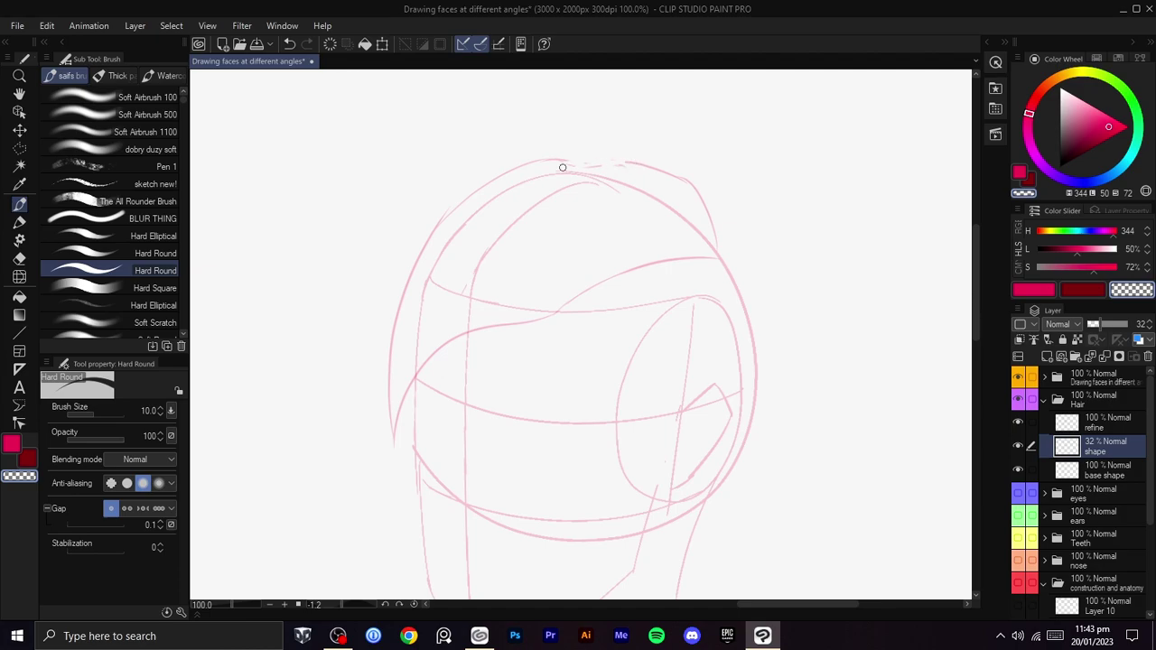
{"action": "key", "text": "c"}
{"action": "left_click_drag", "start_coordinate": [628, 162], "coordinate": [561, 160]}
{"action": "left_click_drag", "start_coordinate": [592, 218], "coordinate": [569, 185]}
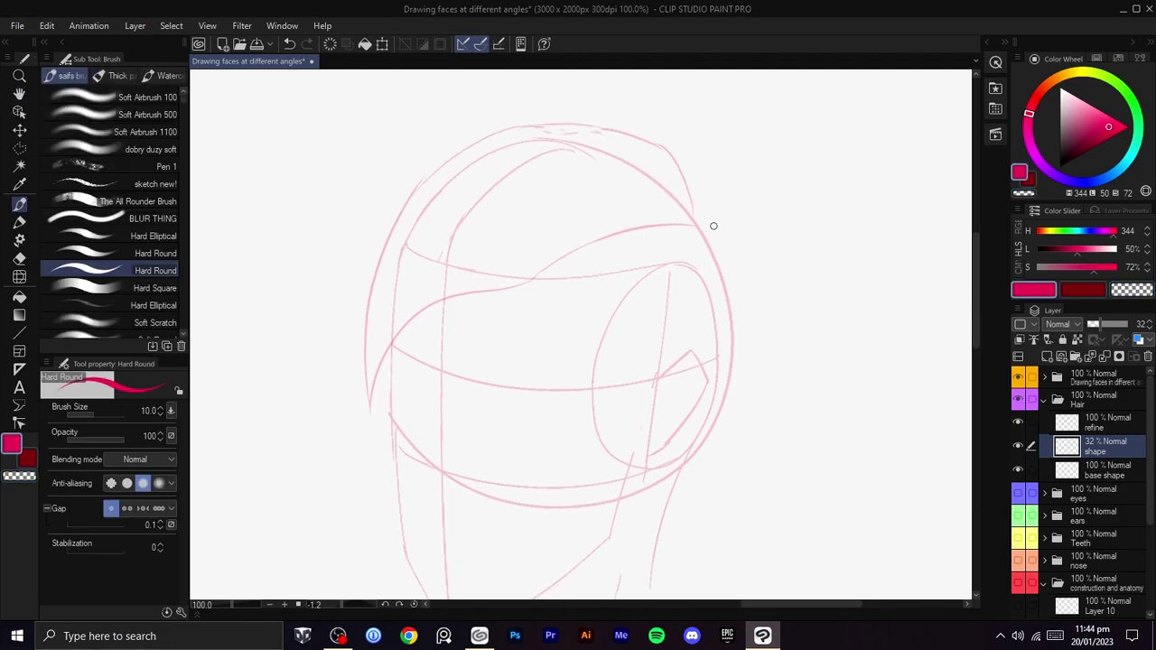
- Sketch the hair's outer back outline from the upper hairline corner down along the back of the skull
{"action": "left_click_drag", "start_coordinate": [731, 235], "coordinate": [740, 256]}
{"action": "key", "text": "ctrl+z"}
{"action": "mouse_move", "coordinate": [692, 223]}
{"action": "left_mouse_down"}
{"action": "mouse_move", "coordinate": [736, 249]}
{"action": "mouse_move", "coordinate": [729, 234]}
{"action": "mouse_move", "coordinate": [779, 356]}
{"action": "left_mouse_up"}
{"action": "key", "text": "ctrl+z"}
{"action": "mouse_move", "coordinate": [728, 240]}
{"action": "left_mouse_down"}
{"action": "mouse_move", "coordinate": [737, 447]}
{"action": "mouse_move", "coordinate": [748, 406]}
{"action": "mouse_move", "coordinate": [675, 443]}
{"action": "left_mouse_up"}
{"action": "key", "text": "ctrl+z"}
{"action": "key", "text": "ctrl+z"}
{"action": "left_click_drag", "start_coordinate": [721, 235], "coordinate": [704, 356]}
{"action": "key", "text": "ctrl+z"}
{"action": "mouse_move", "coordinate": [727, 232]}
{"action": "left_mouse_down"}
{"action": "mouse_move", "coordinate": [728, 356]}
{"action": "mouse_move", "coordinate": [657, 357]}
{"action": "left_mouse_up"}
{"action": "key", "text": "ctrl+z"}
{"action": "left_click_drag", "start_coordinate": [734, 329], "coordinate": [689, 373]}
{"action": "key", "text": "ctrl+z"}
{"action": "left_click_drag", "start_coordinate": [729, 333], "coordinate": [724, 404]}
- Sketch the temple and sideburn edge from the front hairline down to the ear
{"action": "left_click_drag", "start_coordinate": [534, 279], "coordinate": [581, 316]}
{"action": "key", "text": "ctrl+z"}
{"action": "mouse_move", "coordinate": [567, 277]}
{"action": "left_mouse_down"}
{"action": "mouse_move", "coordinate": [590, 296]}
{"action": "mouse_move", "coordinate": [602, 370]}
{"action": "left_mouse_up"}
{"action": "key", "text": "h"}
{"action": "left_click_drag", "start_coordinate": [636, 430], "coordinate": [734, 442]}
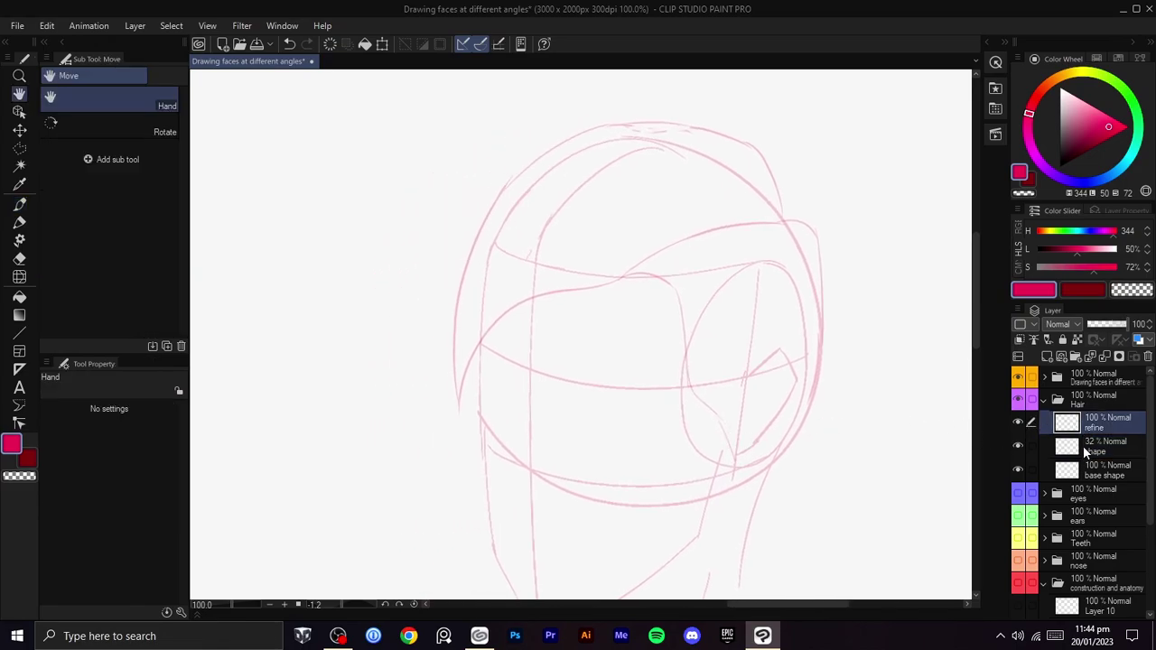
- Lower the shape layer's opacity to 16% and make the refine layer active
{"action": "left_click_drag", "start_coordinate": [1101, 326], "coordinate": [1093, 334]}
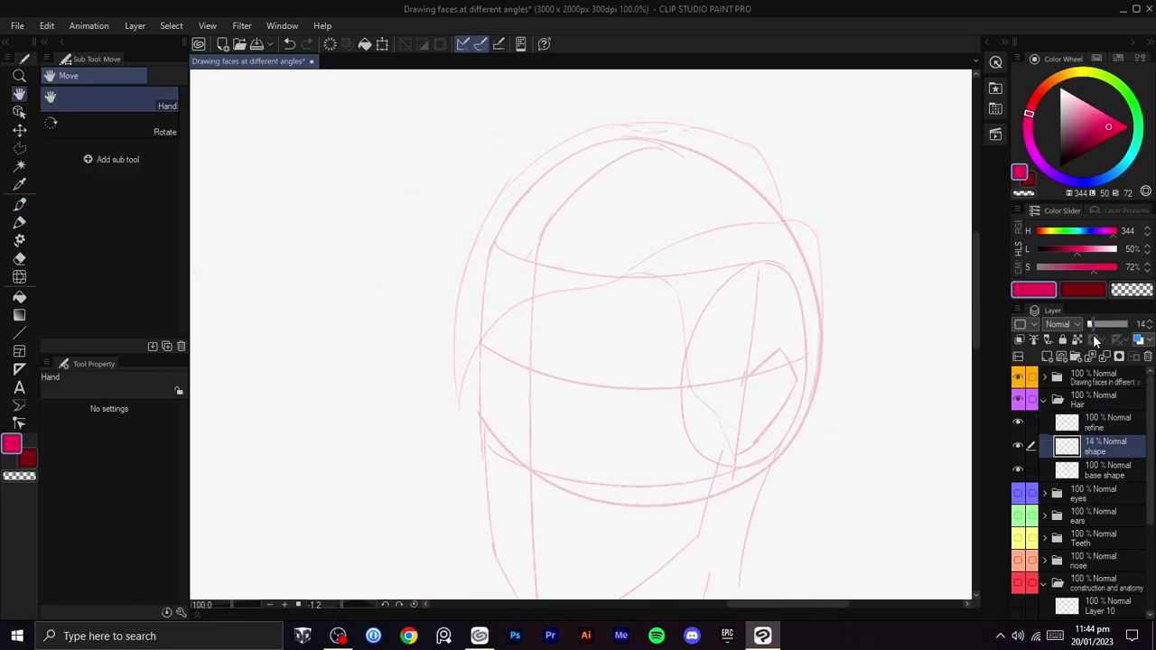
{"action": "left_click", "coordinate": [1089, 419]}
{"action": "scroll", "coordinate": [954, 421], "scroll_direction": "up", "scroll_amount": 3}
{"action": "mouse_move", "coordinate": [582, 248]}
{"action": "left_mouse_down"}
{"action": "mouse_move", "coordinate": [725, 312]}
{"action": "mouse_move", "coordinate": [674, 349]}
{"action": "mouse_move", "coordinate": [623, 350]}
{"action": "left_mouse_up"}
{"action": "key", "text": "b"}
{"action": "key", "text": "ctrl+z"}
{"action": "key", "text": "ctrl+z"}
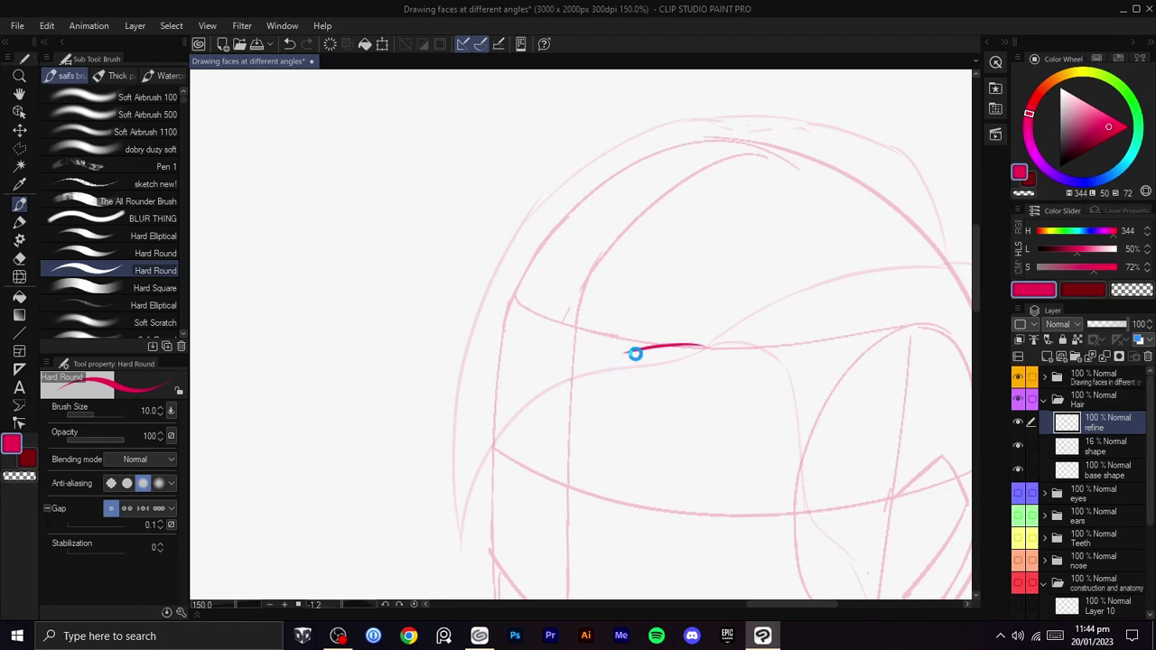
{"action": "key", "text": "h"}
{"action": "left_click_drag", "start_coordinate": [658, 371], "coordinate": [605, 317]}
{"action": "key", "text": "ctrl+z"}
{"action": "key", "text": "b"}
{"action": "key", "text": "ctrl+z"}
- Draw tapered front strands on the refine layer, sweeping from the hairline over the forehead, plus a peaked strand above them
{"action": "left_click_drag", "start_coordinate": [676, 315], "coordinate": [547, 331]}
{"action": "key", "text": "ctrl+z"}
{"action": "mouse_move", "coordinate": [686, 320]}
{"action": "left_mouse_down"}
{"action": "mouse_move", "coordinate": [563, 320]}
{"action": "mouse_move", "coordinate": [482, 432]}
{"action": "left_mouse_up"}
{"action": "key", "text": "ctrl+z"}
{"action": "mouse_move", "coordinate": [567, 318]}
{"action": "left_mouse_down"}
{"action": "mouse_move", "coordinate": [523, 440]}
{"action": "mouse_move", "coordinate": [591, 336]}
{"action": "mouse_move", "coordinate": [645, 323]}
{"action": "mouse_move", "coordinate": [537, 308]}
{"action": "left_mouse_up"}
{"action": "key", "text": "ctrl+z"}
{"action": "key", "text": "ctrl+z"}
{"action": "mouse_move", "coordinate": [671, 315]}
{"action": "left_mouse_down"}
{"action": "mouse_move", "coordinate": [513, 318]}
{"action": "mouse_move", "coordinate": [449, 403]}
{"action": "mouse_move", "coordinate": [420, 525]}
{"action": "mouse_move", "coordinate": [560, 342]}
{"action": "mouse_move", "coordinate": [465, 328]}
{"action": "mouse_move", "coordinate": [400, 474]}
{"action": "mouse_move", "coordinate": [441, 408]}
{"action": "left_mouse_up"}
{"action": "key", "text": "space"}
{"action": "left_click_drag", "start_coordinate": [479, 361], "coordinate": [528, 347]}
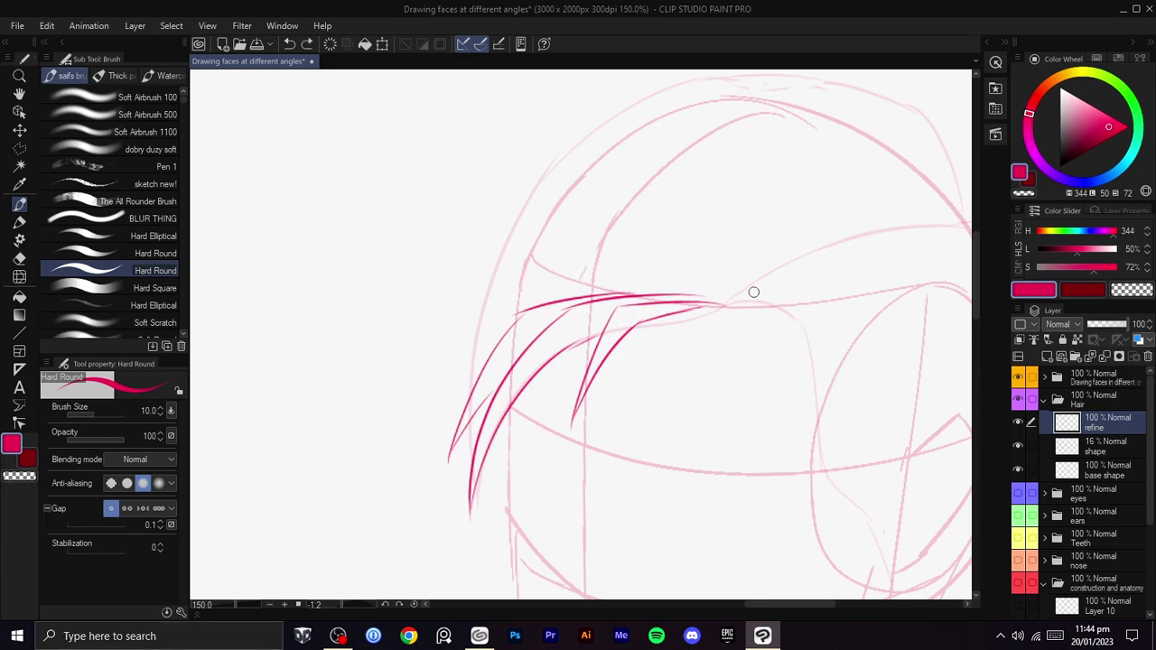
{"action": "mouse_move", "coordinate": [713, 284]}
{"action": "left_mouse_down"}
{"action": "mouse_move", "coordinate": [674, 258]}
{"action": "mouse_move", "coordinate": [603, 292]}
{"action": "left_mouse_up"}
- Draw overlapping strands along the hair's upper back contour, converging at the rear hairline corner
{"action": "key", "text": "space"}
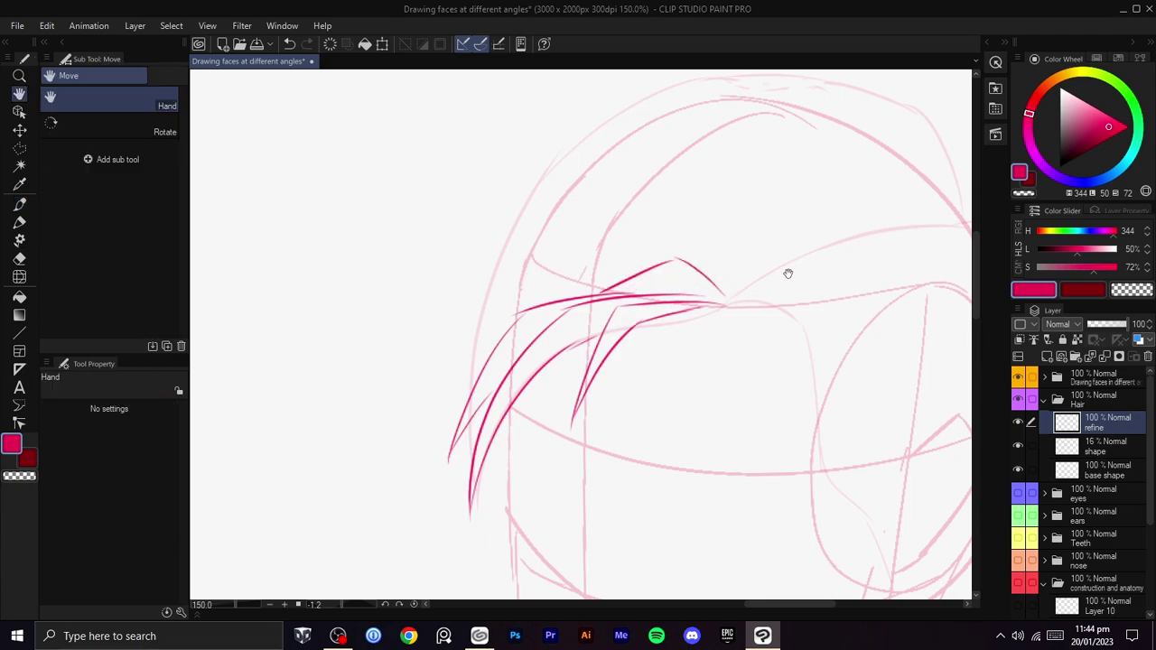
{"action": "left_click_drag", "start_coordinate": [787, 275], "coordinate": [683, 304]}
{"action": "mouse_move", "coordinate": [860, 252]}
{"action": "left_mouse_down"}
{"action": "mouse_move", "coordinate": [848, 196]}
{"action": "mouse_move", "coordinate": [815, 154]}
{"action": "mouse_move", "coordinate": [756, 169]}
{"action": "left_mouse_up"}
{"action": "key", "text": "ctrl+z"}
{"action": "key", "text": "ctrl+z"}
{"action": "mouse_move", "coordinate": [835, 168]}
{"action": "left_mouse_down"}
{"action": "mouse_move", "coordinate": [777, 137]}
{"action": "mouse_move", "coordinate": [831, 213]}
{"action": "mouse_move", "coordinate": [808, 250]}
{"action": "left_mouse_up"}
{"action": "key", "text": "space"}
{"action": "mouse_move", "coordinate": [859, 284]}
{"action": "left_mouse_down"}
{"action": "mouse_move", "coordinate": [793, 190]}
{"action": "mouse_move", "coordinate": [753, 176]}
{"action": "left_mouse_up"}
{"action": "key", "text": "ctrl+z"}
{"action": "mouse_move", "coordinate": [859, 277]}
{"action": "left_mouse_down"}
{"action": "mouse_move", "coordinate": [740, 174]}
{"action": "mouse_move", "coordinate": [747, 181]}
{"action": "mouse_move", "coordinate": [675, 183]}
{"action": "mouse_move", "coordinate": [738, 177]}
{"action": "mouse_move", "coordinate": [685, 166]}
{"action": "mouse_move", "coordinate": [741, 220]}
{"action": "left_mouse_up"}
{"action": "key", "text": "ctrl+z"}
{"action": "key", "text": "ctrl+z"}
- Draw short diagonal strands from the crown down toward the rear part of the upper hairline
{"action": "mouse_move", "coordinate": [702, 166]}
{"action": "left_mouse_down"}
{"action": "mouse_move", "coordinate": [746, 222]}
{"action": "mouse_move", "coordinate": [761, 293]}
{"action": "left_mouse_up"}
{"action": "key", "text": "ctrl+z"}
{"action": "left_click_drag", "start_coordinate": [748, 221], "coordinate": [800, 282]}
{"action": "key", "text": "ctrl+z"}
{"action": "key", "text": "ctrl+z"}
{"action": "mouse_move", "coordinate": [750, 224]}
{"action": "left_mouse_down"}
{"action": "mouse_move", "coordinate": [838, 288]}
{"action": "mouse_move", "coordinate": [794, 269]}
{"action": "mouse_move", "coordinate": [767, 234]}
{"action": "left_mouse_up"}
{"action": "key", "text": "ctrl+z"}
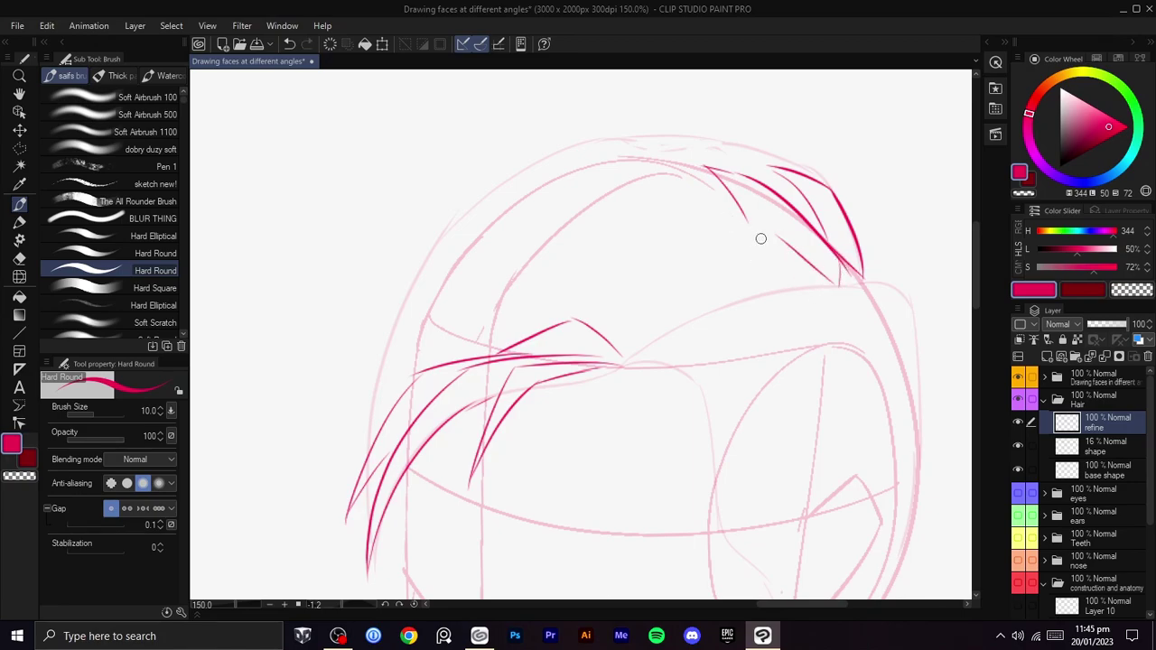
- Add more short strands along the middle of the upper hairline, heading toward the front hairline point
{"action": "mouse_move", "coordinate": [799, 283]}
{"action": "left_mouse_down"}
{"action": "mouse_move", "coordinate": [736, 212]}
{"action": "mouse_move", "coordinate": [630, 196]}
{"action": "mouse_move", "coordinate": [717, 229]}
{"action": "left_mouse_up"}
{"action": "key", "text": "ctrl+z"}
{"action": "key", "text": "ctrl+z"}
{"action": "mouse_move", "coordinate": [638, 199]}
{"action": "left_mouse_down"}
{"action": "mouse_move", "coordinate": [729, 291]}
{"action": "mouse_move", "coordinate": [717, 260]}
{"action": "left_mouse_up"}
{"action": "key", "text": "ctrl+z"}
{"action": "left_click_drag", "start_coordinate": [731, 298], "coordinate": [668, 215]}
{"action": "key", "text": "ctrl+z"}
{"action": "mouse_move", "coordinate": [714, 299]}
{"action": "left_mouse_down"}
{"action": "mouse_move", "coordinate": [666, 222]}
{"action": "mouse_move", "coordinate": [477, 253]}
{"action": "mouse_move", "coordinate": [623, 257]}
{"action": "left_mouse_up"}
- Draw the top hair contour and long strands sweeping from the crown toward the forehead
{"action": "mouse_move", "coordinate": [719, 307]}
{"action": "left_mouse_down"}
{"action": "mouse_move", "coordinate": [668, 276]}
{"action": "mouse_move", "coordinate": [568, 269]}
{"action": "mouse_move", "coordinate": [505, 312]}
{"action": "mouse_move", "coordinate": [613, 297]}
{"action": "mouse_move", "coordinate": [800, 323]}
{"action": "left_mouse_up"}
{"action": "mouse_move", "coordinate": [865, 181]}
{"action": "left_mouse_down"}
{"action": "mouse_move", "coordinate": [797, 142]}
{"action": "mouse_move", "coordinate": [508, 273]}
{"action": "mouse_move", "coordinate": [629, 212]}
{"action": "mouse_move", "coordinate": [747, 178]}
{"action": "mouse_move", "coordinate": [785, 183]}
{"action": "mouse_move", "coordinate": [660, 201]}
{"action": "mouse_move", "coordinate": [511, 270]}
{"action": "mouse_move", "coordinate": [488, 302]}
{"action": "left_mouse_up"}
{"action": "key", "text": "ctrl+z"}
{"action": "key", "text": "ctrl+z"}
{"action": "key", "text": "ctrl+z"}
{"action": "left_click_drag", "start_coordinate": [619, 230], "coordinate": [502, 278]}
{"action": "key", "text": "ctrl+z"}
- Draw the front outer contour strands curving from the top contour down beside the forehead
{"action": "left_click_drag", "start_coordinate": [564, 252], "coordinate": [464, 299]}
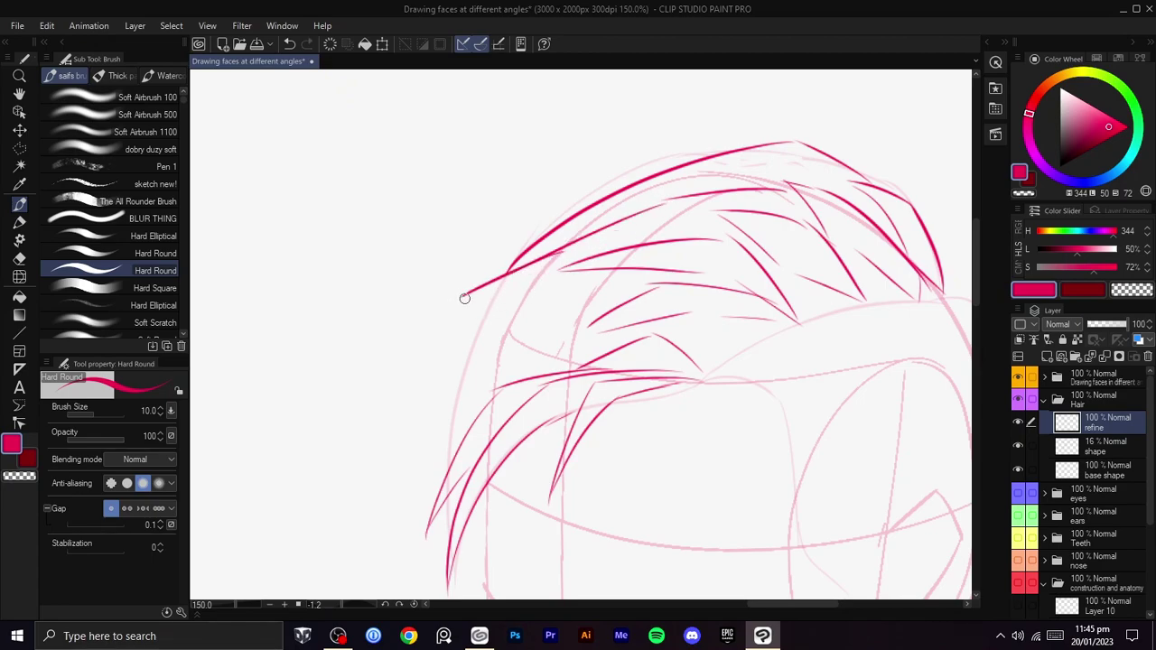
{"action": "key", "text": "ctrl+z"}
{"action": "left_click_drag", "start_coordinate": [550, 258], "coordinate": [431, 383]}
{"action": "key", "text": "ctrl+z"}
{"action": "mouse_move", "coordinate": [537, 262]}
{"action": "left_mouse_down"}
{"action": "mouse_move", "coordinate": [444, 406]}
{"action": "mouse_move", "coordinate": [529, 315]}
{"action": "mouse_move", "coordinate": [618, 281]}
{"action": "left_mouse_up"}
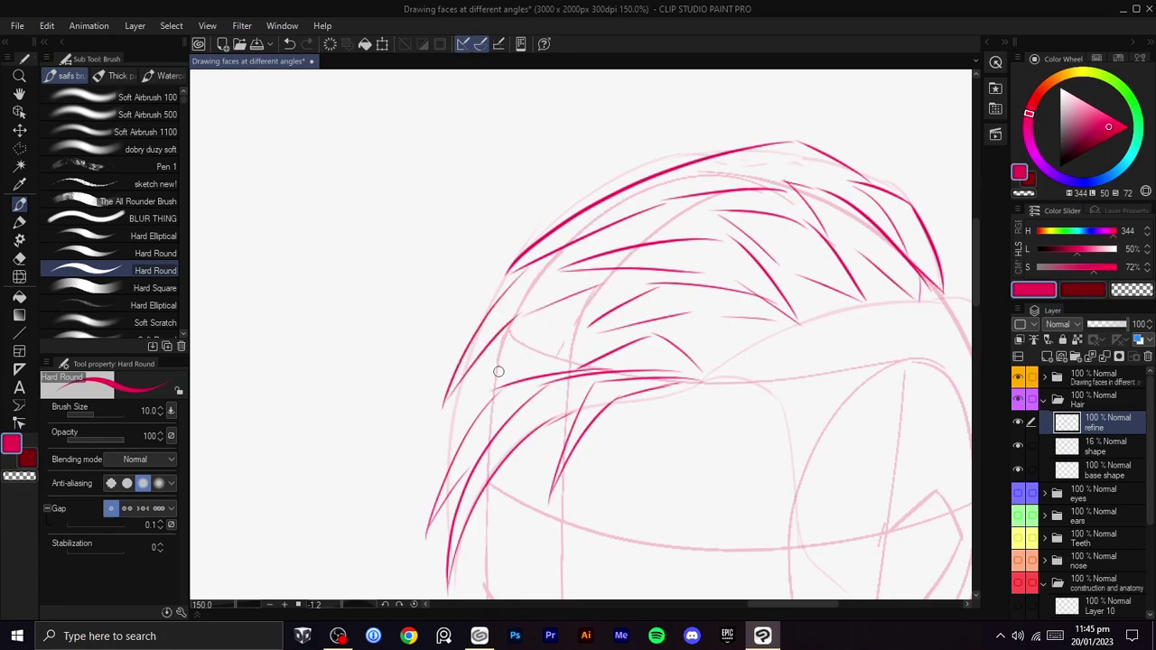
- Fill the front edge of the hair with additional tapered strands running down beside the face
{"action": "mouse_move", "coordinate": [469, 379]}
{"action": "left_mouse_down"}
{"action": "mouse_move", "coordinate": [425, 487]}
{"action": "mouse_move", "coordinate": [467, 445]}
{"action": "left_mouse_up"}
{"action": "key", "text": "space"}
{"action": "left_click_drag", "start_coordinate": [514, 438], "coordinate": [549, 301]}
{"action": "left_click_drag", "start_coordinate": [509, 377], "coordinate": [506, 421]}
{"action": "mouse_move", "coordinate": [513, 419]}
{"action": "left_mouse_down"}
{"action": "mouse_move", "coordinate": [526, 389]}
{"action": "mouse_move", "coordinate": [509, 510]}
{"action": "left_mouse_up"}
- Add overlapping strands and small stray flicks along the hair's outer contour above the forehead
{"action": "key", "text": "space"}
{"action": "mouse_move", "coordinate": [713, 219]}
{"action": "left_mouse_down"}
{"action": "mouse_move", "coordinate": [582, 257]}
{"action": "mouse_move", "coordinate": [545, 288]}
{"action": "left_mouse_up"}
{"action": "mouse_move", "coordinate": [742, 201]}
{"action": "left_mouse_down"}
{"action": "mouse_move", "coordinate": [659, 214]}
{"action": "mouse_move", "coordinate": [637, 253]}
{"action": "mouse_move", "coordinate": [530, 268]}
{"action": "left_mouse_up"}
{"action": "key", "text": "ctrl+z"}
{"action": "key", "text": "space"}
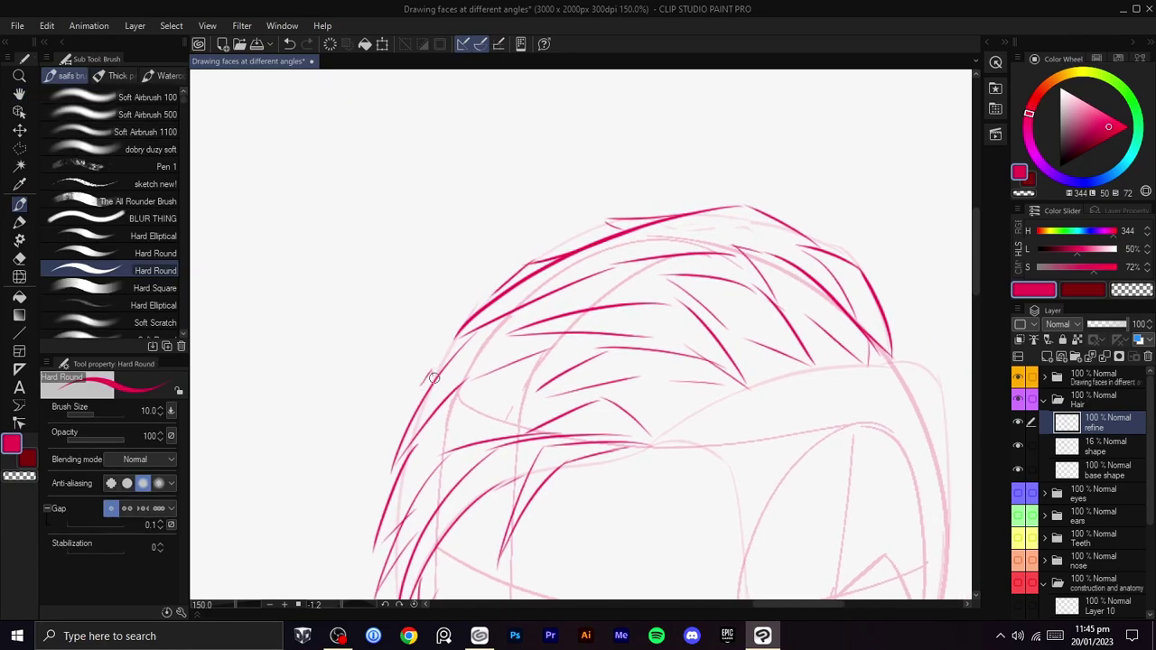
{"action": "left_click_drag", "start_coordinate": [447, 366], "coordinate": [431, 372]}
{"action": "key", "text": "space"}
{"action": "left_click_drag", "start_coordinate": [575, 285], "coordinate": [560, 286]}
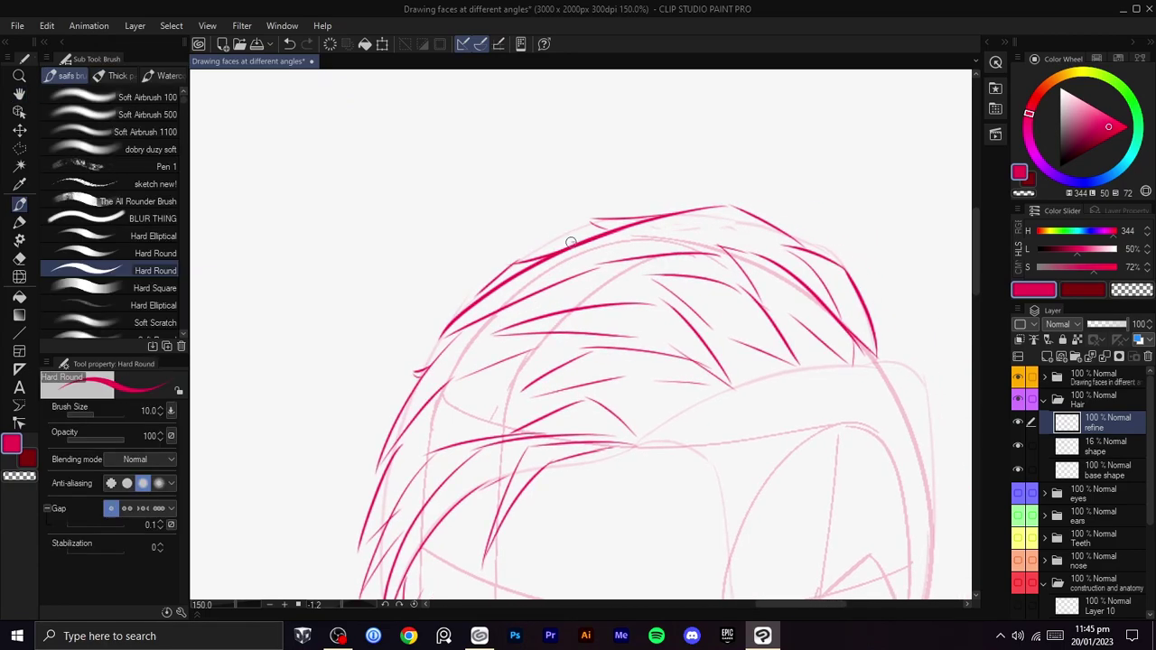
{"action": "key", "text": "space"}
{"action": "left_click_drag", "start_coordinate": [614, 243], "coordinate": [556, 221]}
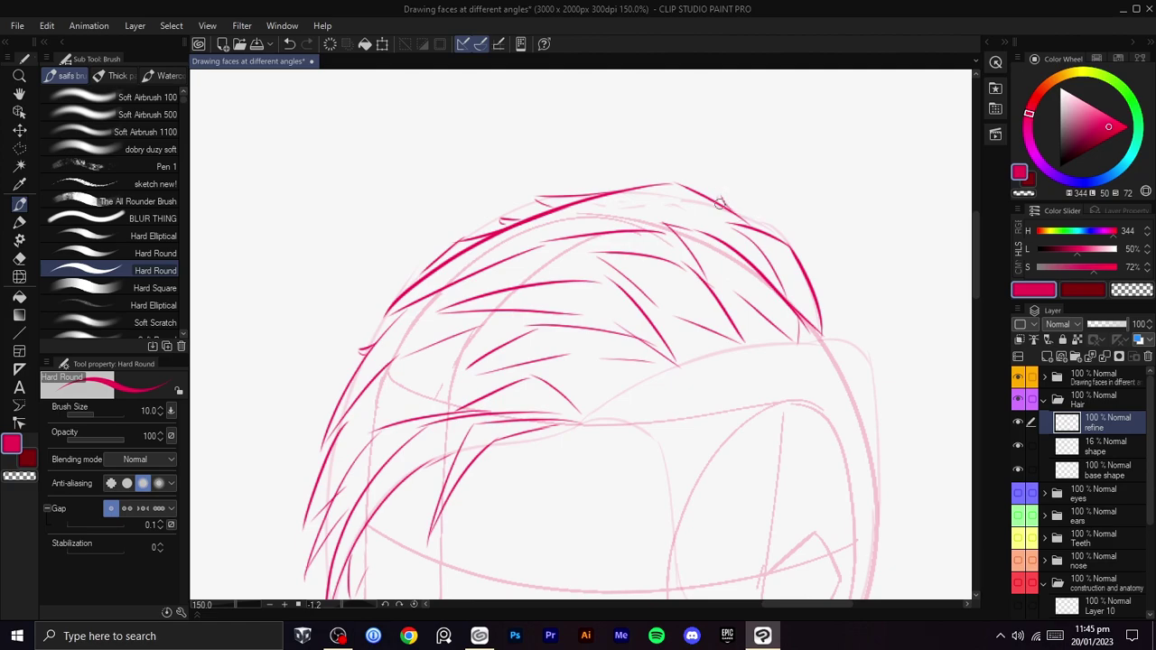
- Add a small tuft of hair flicking out at the rear hairline corner
{"action": "key", "text": "space"}
{"action": "left_click_drag", "start_coordinate": [717, 202], "coordinate": [689, 159]}
{"action": "key", "text": "space"}
{"action": "mouse_move", "coordinate": [802, 277]}
{"action": "left_mouse_down"}
{"action": "mouse_move", "coordinate": [790, 239]}
{"action": "mouse_move", "coordinate": [764, 218]}
{"action": "left_mouse_up"}
{"action": "key", "text": "space"}
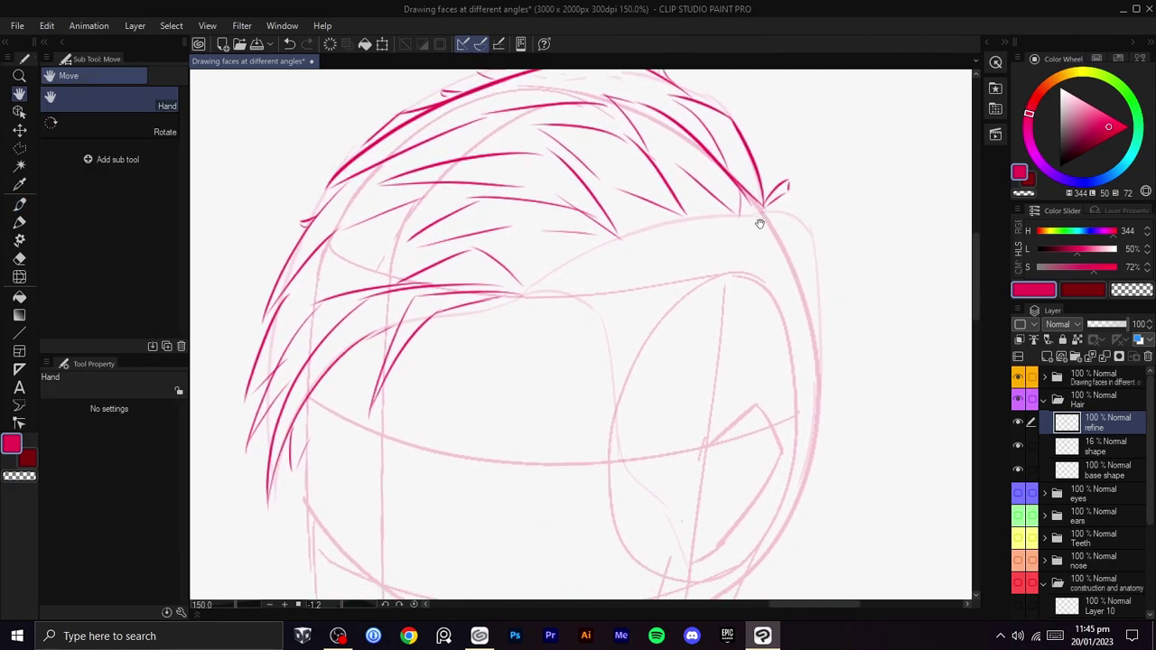
- Rotate the canvas and draw a loose curved lock falling from the front hairline point across the temple
{"action": "key", "text": "ctrl+z"}
{"action": "key", "text": "shift+space"}
{"action": "left_click_drag", "start_coordinate": [668, 443], "coordinate": [583, 356]}
{"action": "mouse_move", "coordinate": [570, 398]}
{"action": "left_mouse_down"}
{"action": "mouse_move", "coordinate": [579, 304]}
{"action": "mouse_move", "coordinate": [776, 253]}
{"action": "mouse_move", "coordinate": [650, 254]}
{"action": "left_mouse_up"}
{"action": "key", "text": "ctrl+z"}
{"action": "mouse_move", "coordinate": [774, 252]}
{"action": "left_mouse_down"}
{"action": "mouse_move", "coordinate": [607, 262]}
{"action": "mouse_move", "coordinate": [547, 354]}
{"action": "left_mouse_up"}
{"action": "key", "text": "ctrl+z"}
{"action": "mouse_move", "coordinate": [623, 255]}
{"action": "left_mouse_down"}
{"action": "mouse_move", "coordinate": [550, 360]}
{"action": "mouse_move", "coordinate": [518, 467]}
{"action": "mouse_move", "coordinate": [668, 353]}
{"action": "mouse_move", "coordinate": [650, 305]}
{"action": "left_mouse_up"}
- Draw the temple edge and sideburn lines leading down to the ear with the canvas rotated, and turn it back nearly upright
{"action": "key", "text": "r"}
{"action": "mouse_move", "coordinate": [625, 211]}
{"action": "left_mouse_down"}
{"action": "mouse_move", "coordinate": [652, 256]}
{"action": "mouse_move", "coordinate": [615, 248]}
{"action": "left_mouse_up"}
{"action": "key", "text": "space"}
{"action": "key", "text": "shift+space"}
{"action": "mouse_move", "coordinate": [691, 256]}
{"action": "left_mouse_down"}
{"action": "mouse_move", "coordinate": [594, 189]}
{"action": "mouse_move", "coordinate": [647, 366]}
{"action": "mouse_move", "coordinate": [652, 354]}
{"action": "left_mouse_up"}
{"action": "mouse_move", "coordinate": [562, 472]}
{"action": "left_mouse_down"}
{"action": "mouse_move", "coordinate": [547, 437]}
{"action": "mouse_move", "coordinate": [554, 360]}
{"action": "mouse_move", "coordinate": [707, 284]}
{"action": "left_mouse_up"}
{"action": "key", "text": "ctrl+z"}
{"action": "key", "text": "ctrl+z"}
{"action": "mouse_move", "coordinate": [558, 439]}
{"action": "left_mouse_down"}
{"action": "mouse_move", "coordinate": [576, 344]}
{"action": "mouse_move", "coordinate": [704, 254]}
{"action": "mouse_move", "coordinate": [564, 279]}
{"action": "left_mouse_up"}
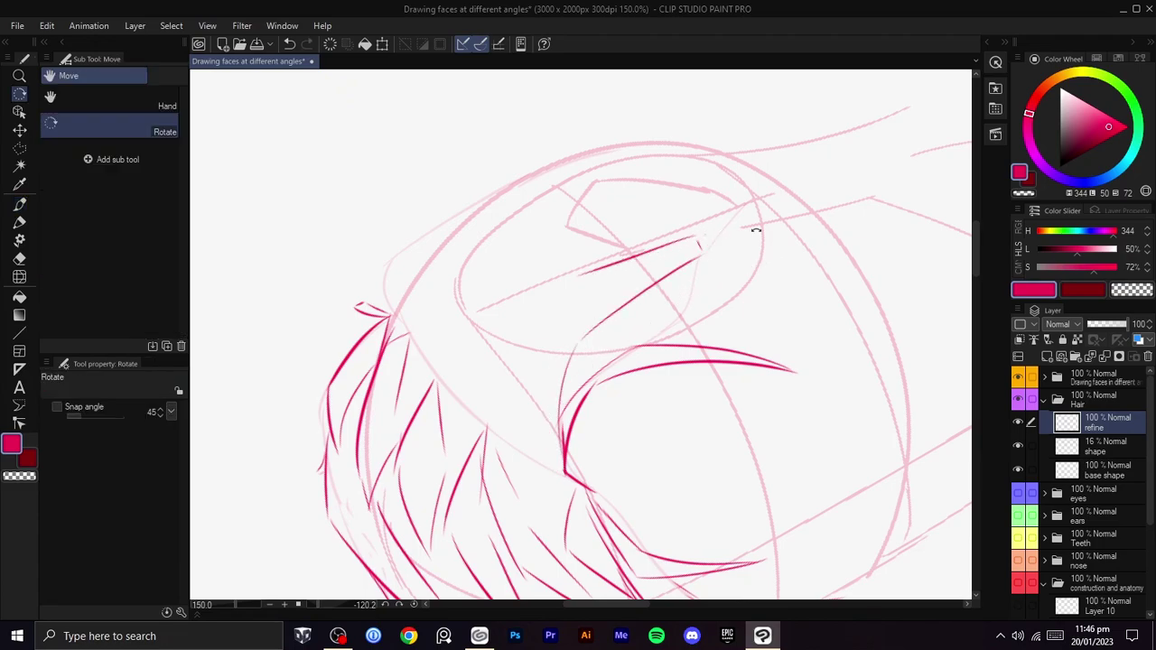
{"action": "left_click_drag", "start_coordinate": [722, 234], "coordinate": [550, 418], "text": "shift"}
- Refine the sideburn with short vertical strands in front of the ear, erasing excess with the transparent colour
{"action": "mouse_move", "coordinate": [539, 263]}
{"action": "left_mouse_down"}
{"action": "mouse_move", "coordinate": [568, 310]}
{"action": "mouse_move", "coordinate": [581, 394]}
{"action": "mouse_move", "coordinate": [578, 307]}
{"action": "mouse_move", "coordinate": [607, 411]}
{"action": "left_mouse_up"}
{"action": "key", "text": "c"}
{"action": "key", "text": "c"}
{"action": "mouse_move", "coordinate": [583, 305]}
{"action": "left_mouse_down"}
{"action": "mouse_move", "coordinate": [602, 430]}
{"action": "mouse_move", "coordinate": [603, 370]}
{"action": "mouse_move", "coordinate": [640, 361]}
{"action": "mouse_move", "coordinate": [629, 433]}
{"action": "left_mouse_up"}
{"action": "key", "text": "c"}
{"action": "mouse_move", "coordinate": [632, 389]}
{"action": "left_mouse_down"}
{"action": "mouse_move", "coordinate": [632, 437]}
{"action": "mouse_move", "coordinate": [617, 452]}
{"action": "left_mouse_up"}
{"action": "key", "text": "c"}
{"action": "mouse_move", "coordinate": [631, 409]}
{"action": "left_mouse_down"}
{"action": "mouse_move", "coordinate": [636, 421]}
{"action": "mouse_move", "coordinate": [637, 381]}
{"action": "mouse_move", "coordinate": [639, 409]}
{"action": "left_mouse_up"}
{"action": "key", "text": "ctrl+z"}
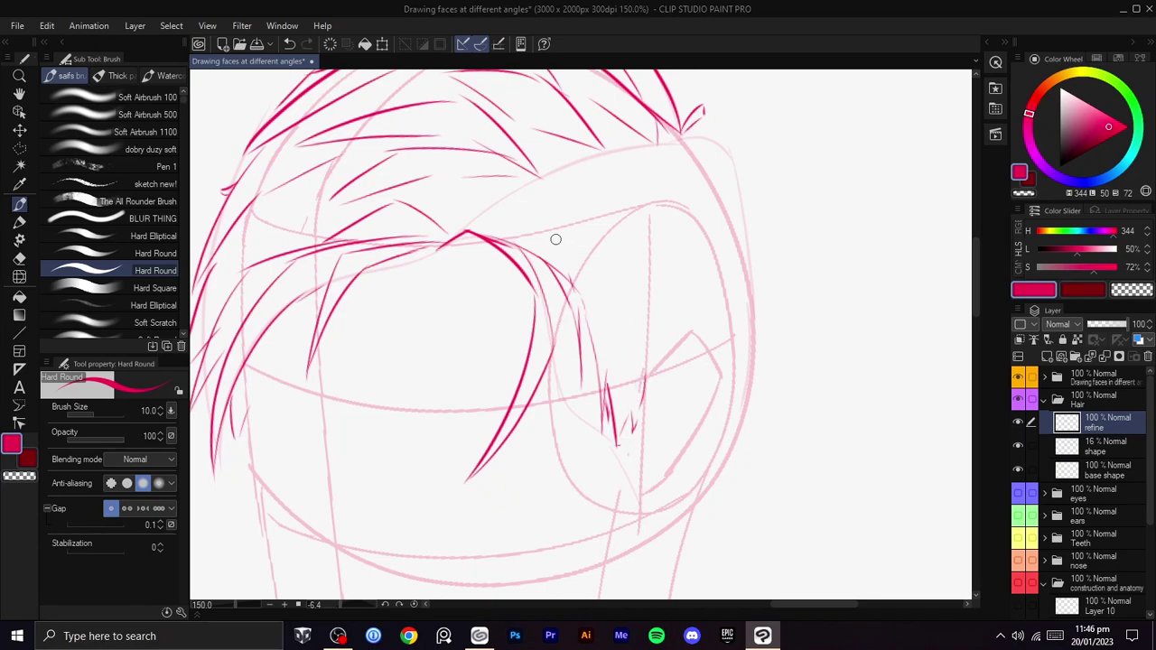
- Add short strands above the temple that link the upper hairline to the sideburn, and clean up their overlap
{"action": "mouse_move", "coordinate": [460, 227]}
{"action": "left_mouse_down"}
{"action": "mouse_move", "coordinate": [540, 193]}
{"action": "mouse_move", "coordinate": [561, 331]}
{"action": "left_mouse_up"}
{"action": "key", "text": "ctrl+z"}
{"action": "mouse_move", "coordinate": [542, 195]}
{"action": "left_mouse_down"}
{"action": "mouse_move", "coordinate": [565, 335]}
{"action": "mouse_move", "coordinate": [572, 231]}
{"action": "left_mouse_up"}
{"action": "key", "text": "c"}
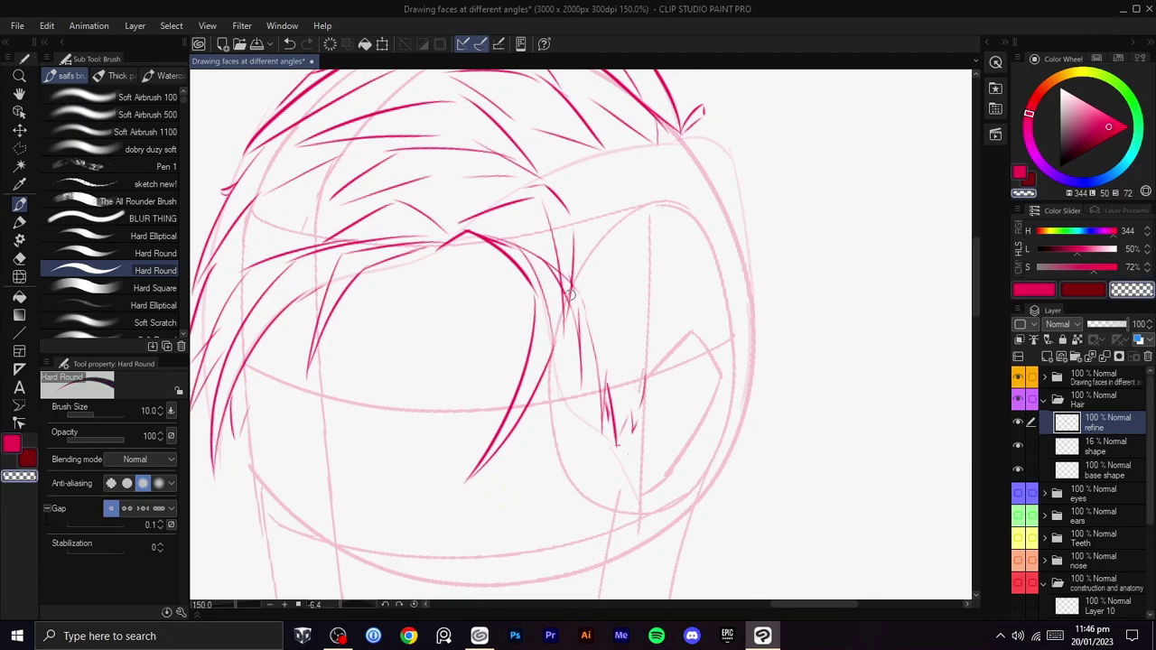
{"action": "key", "text": "space"}
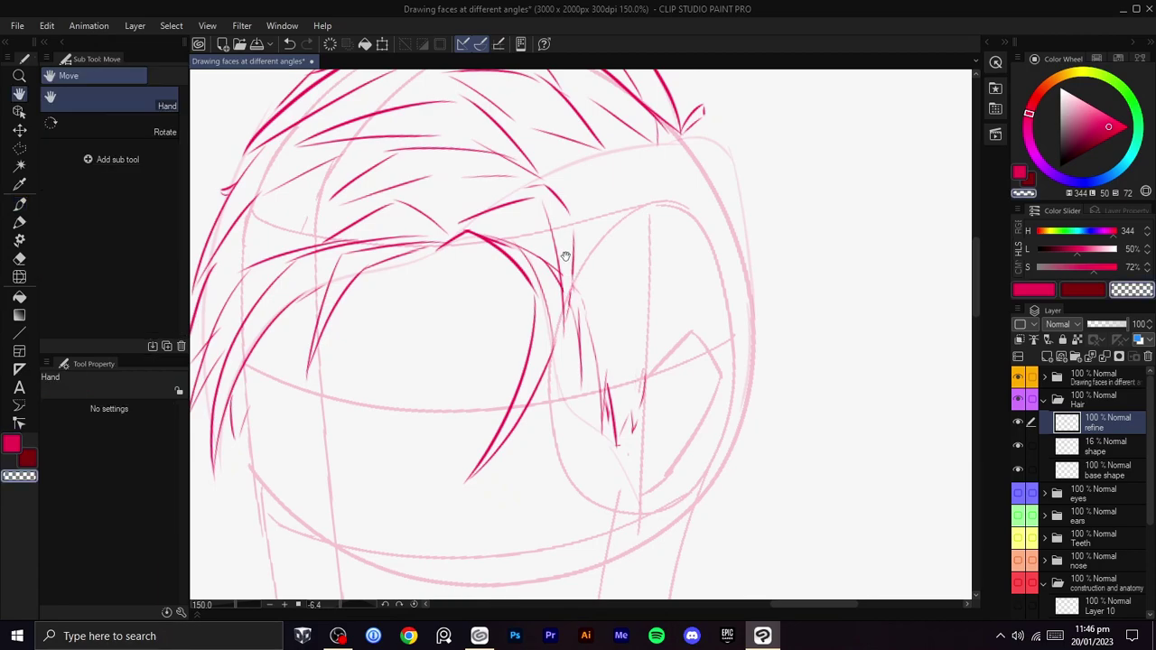
- Draw long tapered strands falling from the upper temple hairline towards the ear, redoing the ones that miss
{"action": "left_click_drag", "start_coordinate": [561, 215], "coordinate": [581, 317]}
{"action": "left_click_drag", "start_coordinate": [634, 283], "coordinate": [660, 415]}
{"action": "key", "text": "shift+space"}
{"action": "mouse_move", "coordinate": [722, 347]}
{"action": "left_mouse_down"}
{"action": "mouse_move", "coordinate": [711, 271]}
{"action": "mouse_move", "coordinate": [562, 203]}
{"action": "left_mouse_up"}
{"action": "left_click_drag", "start_coordinate": [635, 234], "coordinate": [533, 244]}
{"action": "key", "text": "ctrl+z"}
{"action": "mouse_move", "coordinate": [646, 232]}
{"action": "left_mouse_down"}
{"action": "mouse_move", "coordinate": [526, 253]}
{"action": "mouse_move", "coordinate": [497, 337]}
{"action": "left_mouse_up"}
{"action": "key", "text": "ctrl+z"}
{"action": "mouse_move", "coordinate": [528, 248]}
{"action": "left_mouse_down"}
{"action": "mouse_move", "coordinate": [500, 301]}
{"action": "mouse_move", "coordinate": [532, 372]}
{"action": "left_mouse_up"}
- Draw the upper edge of the side hair section and the outer contour curving down the back of the head
{"action": "key", "text": "space"}
{"action": "left_click_drag", "start_coordinate": [533, 307], "coordinate": [553, 355]}
{"action": "mouse_move", "coordinate": [484, 297]}
{"action": "left_mouse_down"}
{"action": "mouse_move", "coordinate": [486, 232]}
{"action": "mouse_move", "coordinate": [741, 167]}
{"action": "left_mouse_up"}
{"action": "key", "text": "ctrl+z"}
{"action": "left_click_drag", "start_coordinate": [482, 237], "coordinate": [643, 169]}
{"action": "key", "text": "shift+space"}
{"action": "mouse_move", "coordinate": [796, 176]}
{"action": "left_mouse_down"}
{"action": "mouse_move", "coordinate": [810, 183]}
{"action": "mouse_move", "coordinate": [663, 506]}
{"action": "left_mouse_up"}
{"action": "key", "text": "space"}
{"action": "left_click_drag", "start_coordinate": [621, 386], "coordinate": [611, 310]}
{"action": "key", "text": "ctrl+z"}
{"action": "left_click_drag", "start_coordinate": [688, 178], "coordinate": [709, 336]}
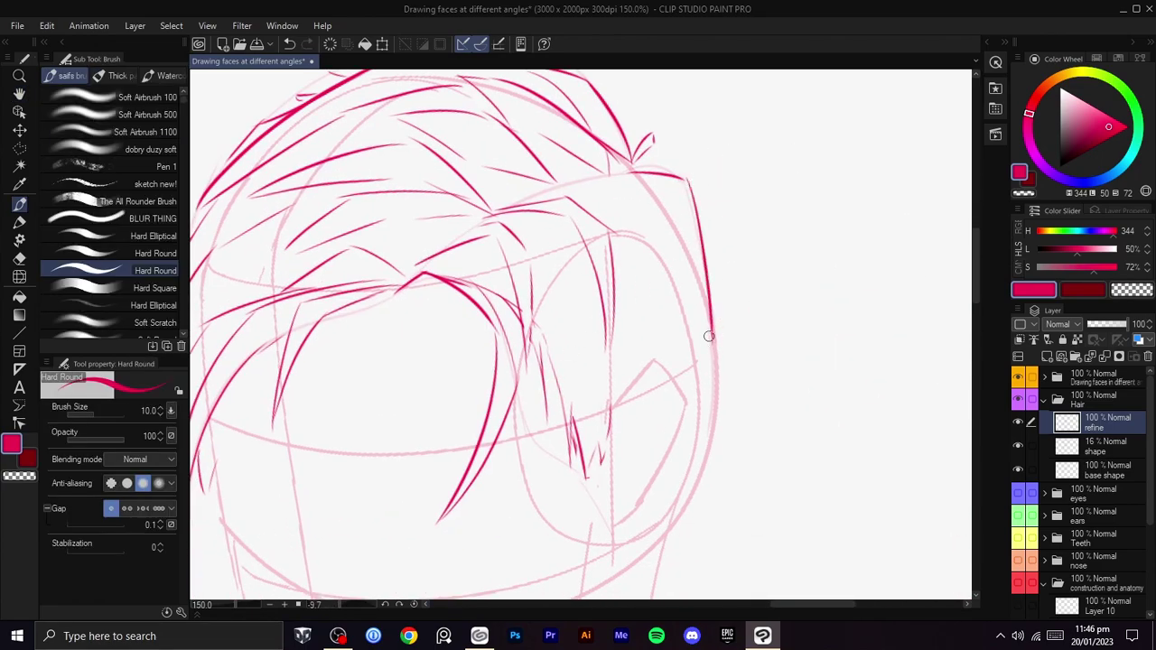
- Fill the side of the head above the ear with short downward tapered strands
{"action": "mouse_move", "coordinate": [665, 232]}
{"action": "left_mouse_down"}
{"action": "mouse_move", "coordinate": [571, 196]}
{"action": "mouse_move", "coordinate": [669, 262]}
{"action": "mouse_move", "coordinate": [687, 360]}
{"action": "mouse_move", "coordinate": [655, 294]}
{"action": "left_mouse_up"}
{"action": "left_click_drag", "start_coordinate": [642, 274], "coordinate": [617, 260]}
{"action": "key", "text": "space"}
{"action": "left_click_drag", "start_coordinate": [658, 311], "coordinate": [679, 271]}
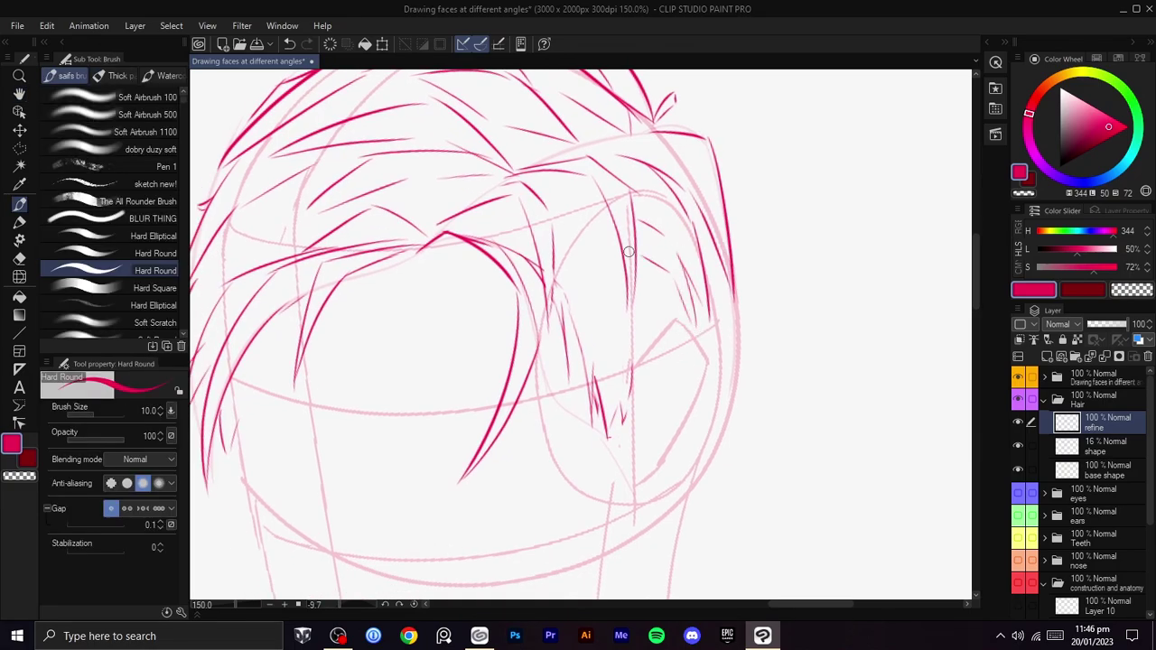
{"action": "mouse_move", "coordinate": [638, 274]}
{"action": "left_mouse_down"}
{"action": "mouse_move", "coordinate": [648, 388]}
{"action": "mouse_move", "coordinate": [628, 327]}
{"action": "left_mouse_up"}
{"action": "mouse_move", "coordinate": [606, 231]}
{"action": "left_mouse_down"}
{"action": "mouse_move", "coordinate": [603, 358]}
{"action": "mouse_move", "coordinate": [563, 277]}
{"action": "left_mouse_up"}
- Add a second outer strand along the back contour and strands behind the ear
{"action": "key", "text": "space"}
{"action": "left_click_drag", "start_coordinate": [663, 282], "coordinate": [641, 275]}
{"action": "left_click_drag", "start_coordinate": [704, 188], "coordinate": [733, 332]}
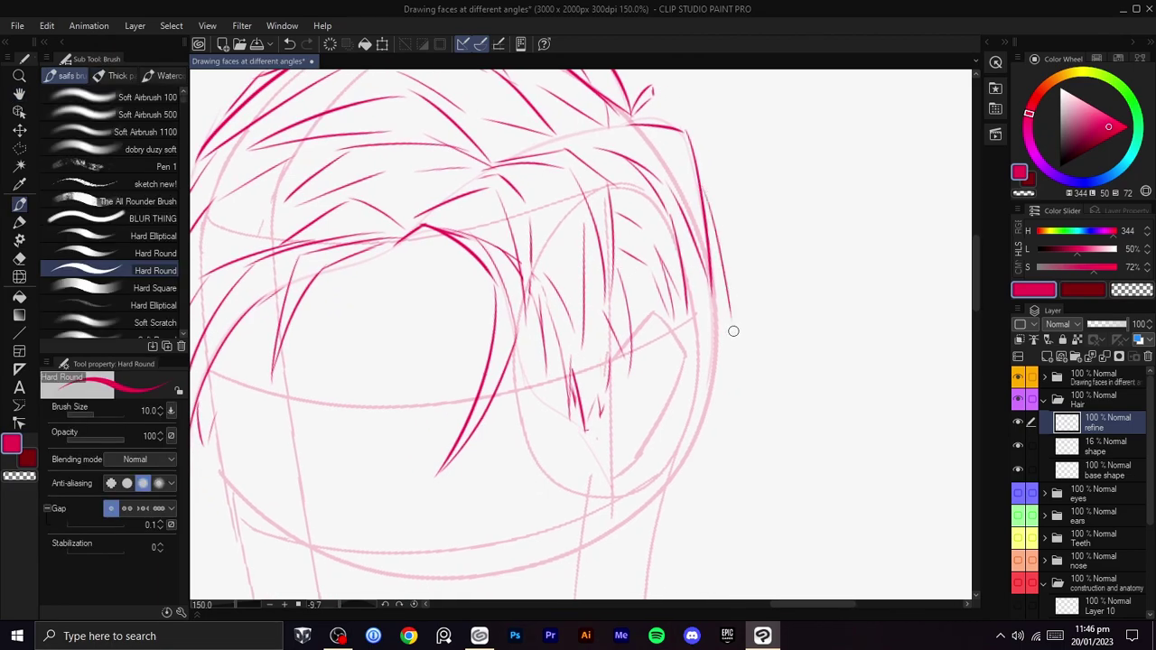
{"action": "mouse_move", "coordinate": [711, 282]}
{"action": "left_mouse_down"}
{"action": "mouse_move", "coordinate": [714, 423]}
{"action": "mouse_move", "coordinate": [714, 392]}
{"action": "mouse_move", "coordinate": [683, 343]}
{"action": "mouse_move", "coordinate": [694, 434]}
{"action": "left_mouse_up"}
{"action": "key", "text": "ctrl+z"}
{"action": "mouse_move", "coordinate": [671, 376]}
{"action": "left_mouse_down"}
{"action": "mouse_move", "coordinate": [678, 408]}
{"action": "mouse_move", "coordinate": [789, 329]}
{"action": "left_mouse_up"}
- Hide the shape layer so only the refined strands and the base shape remain over the head construction
{"action": "scroll", "coordinate": [657, 363], "scroll_direction": "down", "scroll_amount": 2}
{"action": "key", "text": "space"}
{"action": "key", "text": "shift+space"}
{"action": "scroll", "coordinate": [713, 339], "scroll_direction": "up", "scroll_amount": 1}
{"action": "left_click_drag", "start_coordinate": [689, 344], "coordinate": [696, 330]}
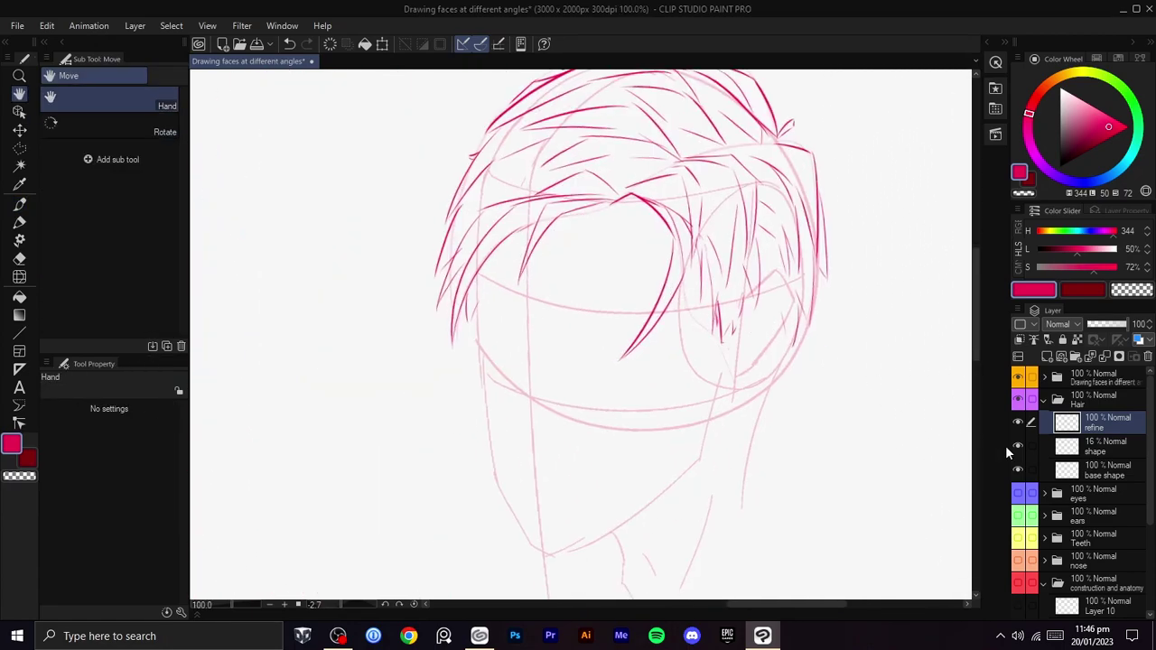
{"action": "left_click_drag", "start_coordinate": [870, 442], "coordinate": [819, 486]}
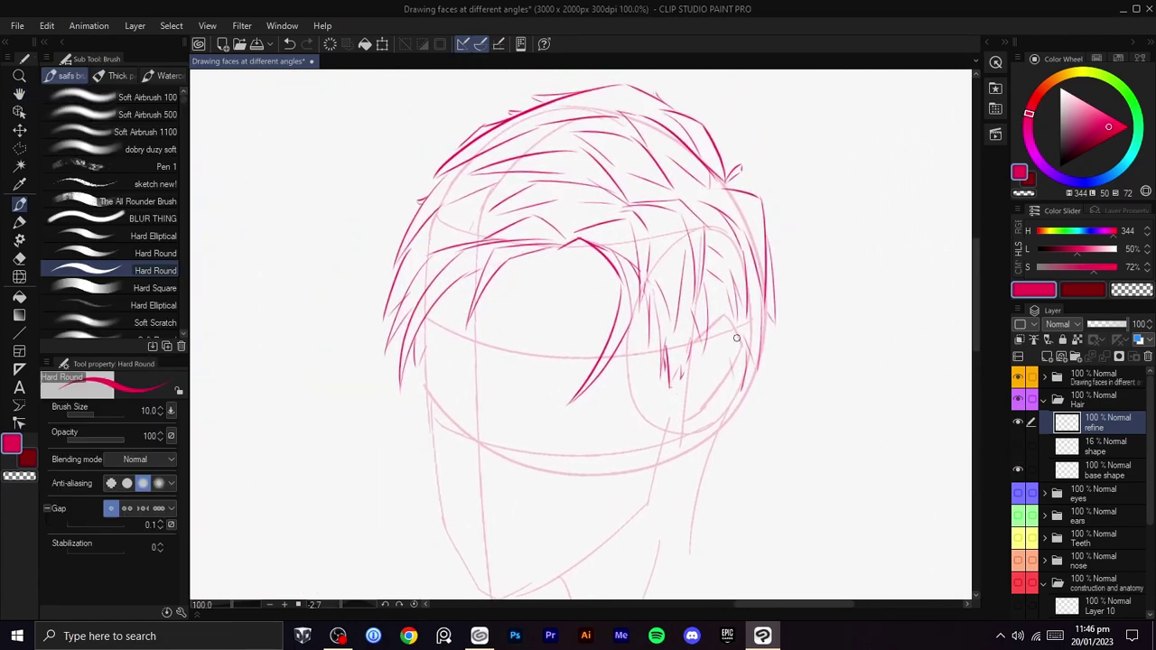
- Add a small curved strand falling from the front hairline peak onto the forehead
{"action": "left_click_drag", "start_coordinate": [733, 182], "coordinate": [741, 179]}
{"action": "left_click_drag", "start_coordinate": [724, 196], "coordinate": [821, 101]}
{"action": "left_click_drag", "start_coordinate": [648, 159], "coordinate": [617, 202]}
{"action": "key", "text": "ctrl+z"}
{"action": "left_click_drag", "start_coordinate": [654, 150], "coordinate": [640, 187]}
{"action": "scroll", "coordinate": [691, 220], "scroll_direction": "down", "scroll_amount": 2}
{"action": "left_click_drag", "start_coordinate": [740, 202], "coordinate": [760, 316]}
{"action": "scroll", "coordinate": [701, 250], "scroll_direction": "up", "scroll_amount": 1}
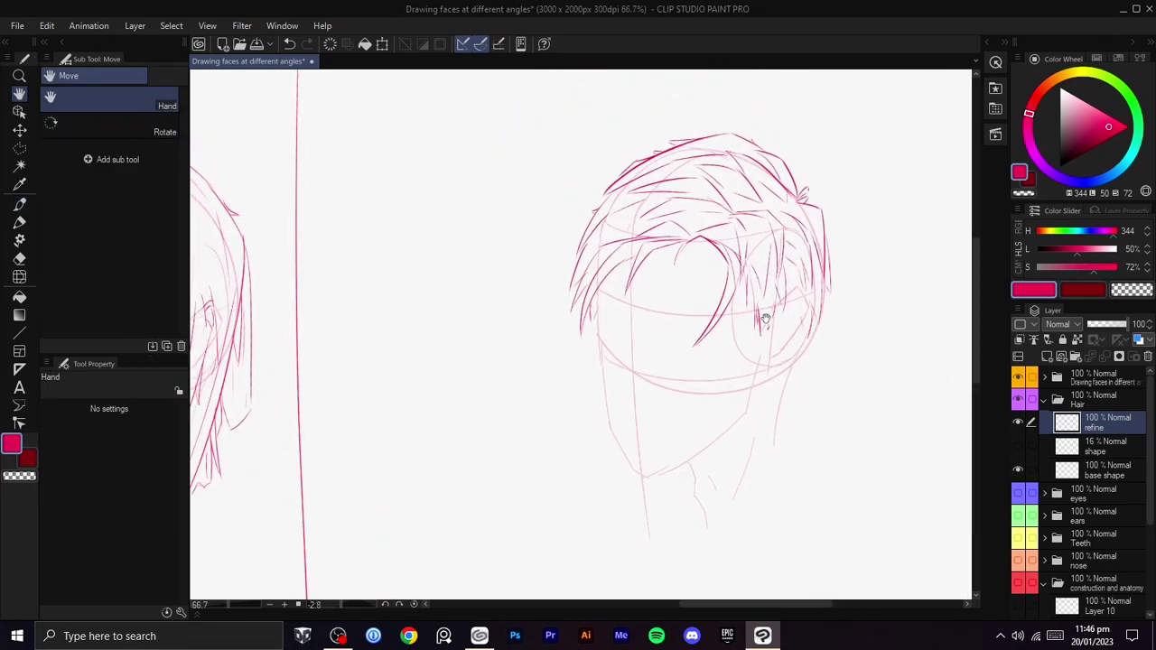
{"action": "scroll", "coordinate": [791, 308], "scroll_direction": "down", "scroll_amount": 1}
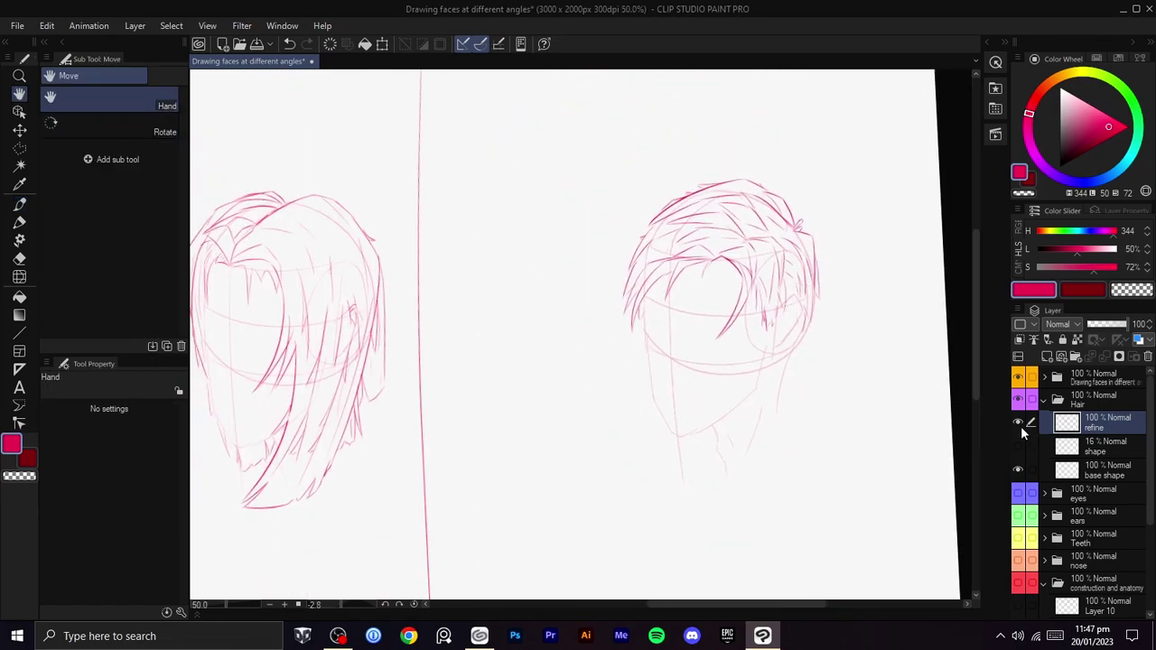
- Collapse the Hair folder, expand the Drawing faces folder and show its box, construction and head layers
{"action": "left_click", "coordinate": [1043, 401]}
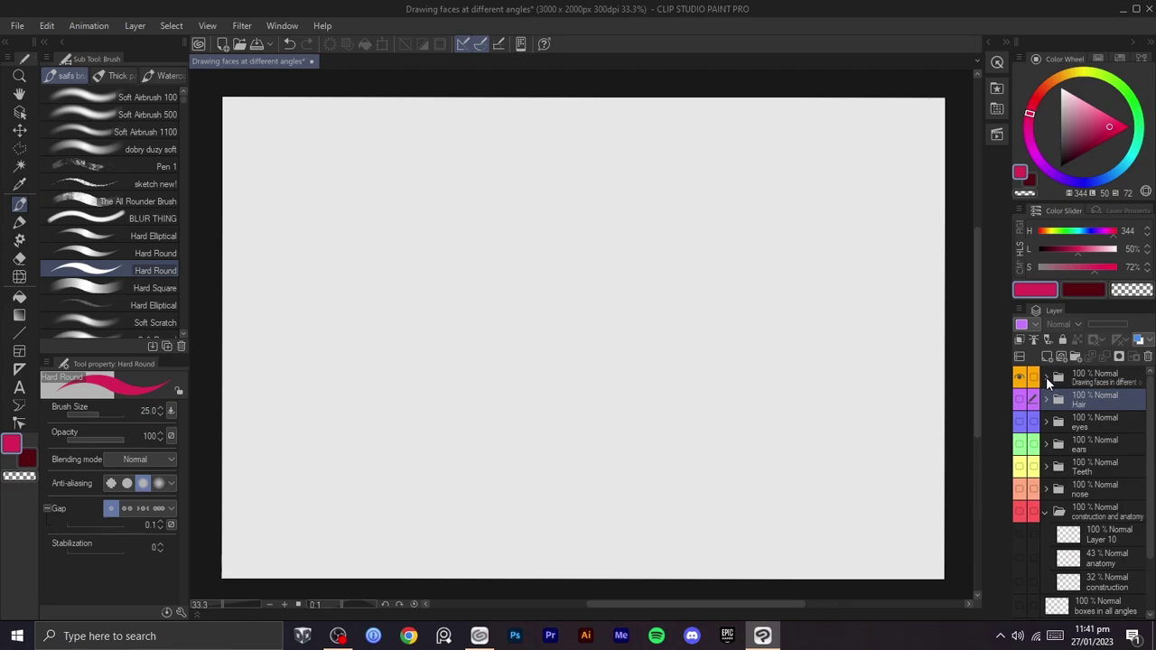
{"action": "left_click", "coordinate": [1046, 376]}
{"action": "left_click", "coordinate": [1019, 451]}
{"action": "left_click", "coordinate": [1020, 423]}
{"action": "left_click", "coordinate": [1019, 400]}
- Examine the two boxed head studies beside the divider line, tilting the canvas to compare their angles
{"action": "scroll", "coordinate": [935, 443], "scroll_direction": "down", "scroll_amount": 1}
{"action": "key", "text": "space"}
{"action": "left_click_drag", "start_coordinate": [828, 467], "coordinate": [847, 405]}
{"action": "key", "text": "shift+space"}
{"action": "left_click_drag", "start_coordinate": [868, 390], "coordinate": [876, 387]}
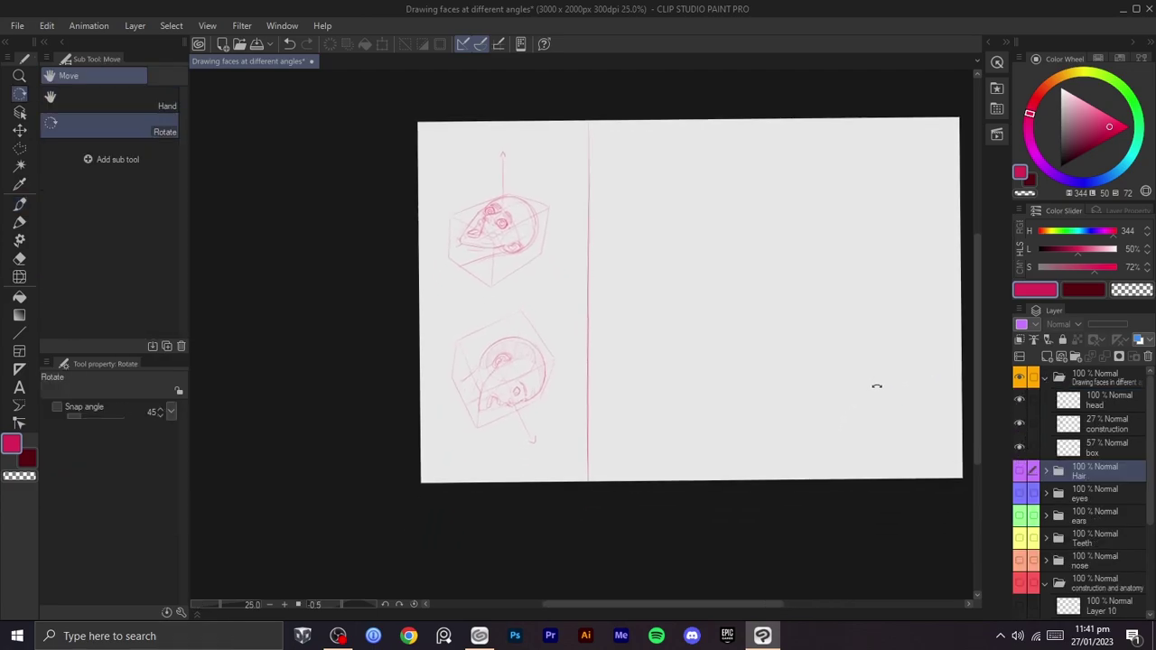
{"action": "scroll", "coordinate": [876, 387], "scroll_direction": "up", "scroll_amount": 1}
{"action": "key", "text": "space"}
{"action": "left_click_drag", "start_coordinate": [715, 435], "coordinate": [815, 457]}
{"action": "key", "text": "shift+space"}
{"action": "left_click_drag", "start_coordinate": [858, 422], "coordinate": [867, 415]}
{"action": "left_click_drag", "start_coordinate": [946, 397], "coordinate": [889, 390]}
{"action": "scroll", "coordinate": [834, 438], "scroll_direction": "down", "scroll_amount": 1}
{"action": "key", "text": "r"}
{"action": "key", "text": "space"}
{"action": "mouse_move", "coordinate": [786, 450]}
{"action": "left_mouse_down"}
{"action": "mouse_move", "coordinate": [782, 435]}
{"action": "mouse_move", "coordinate": [808, 398]}
{"action": "mouse_move", "coordinate": [804, 447]}
{"action": "mouse_move", "coordinate": [837, 420]}
{"action": "left_mouse_up"}
{"action": "key", "text": "shift+space"}
{"action": "scroll", "coordinate": [808, 396], "scroll_direction": "up", "scroll_amount": 1}
{"action": "key", "text": "space"}
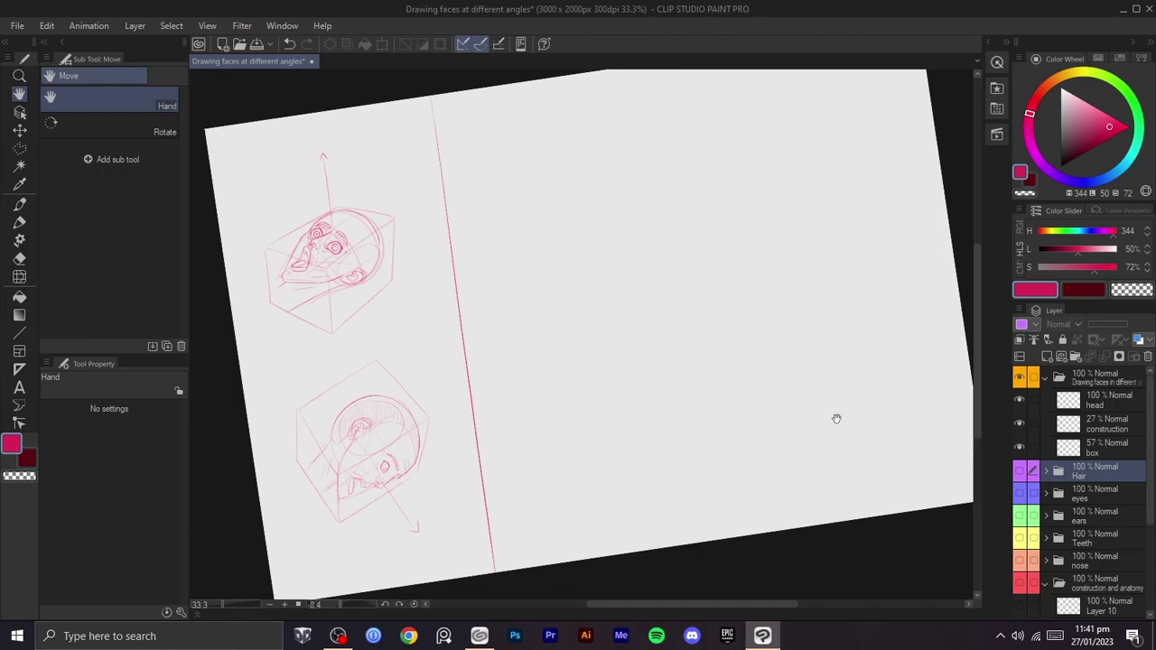
{"action": "key", "text": "b"}
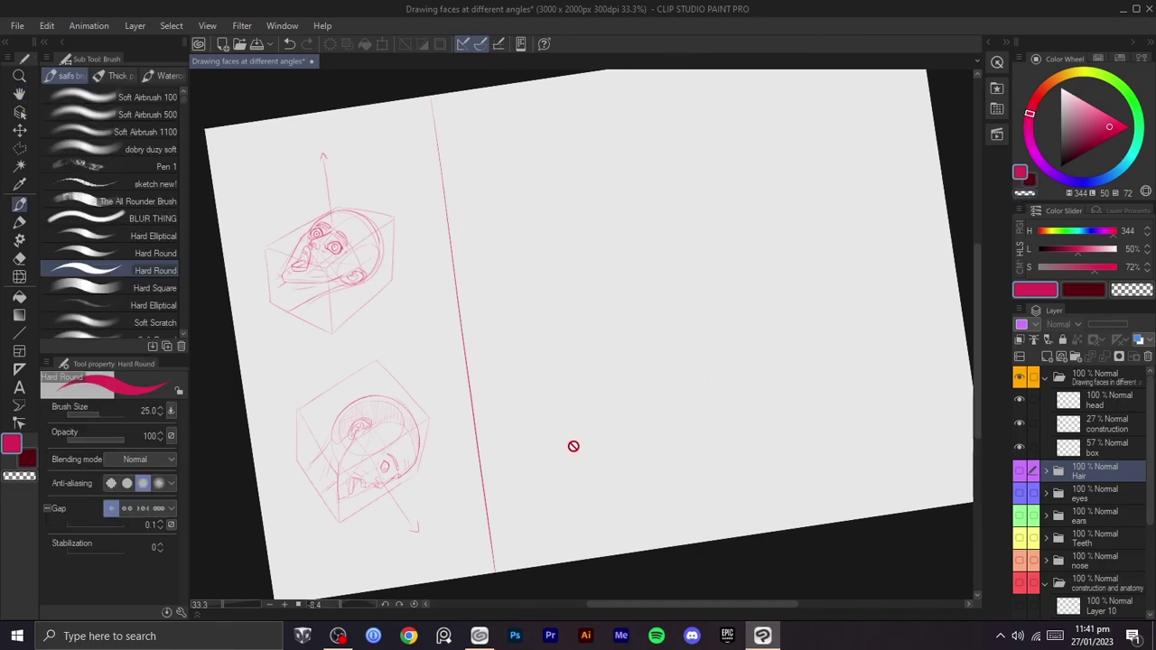
{"action": "key", "text": "space"}
{"action": "left_click_drag", "start_coordinate": [789, 374], "coordinate": [811, 419]}
{"action": "key", "text": "shift+space"}
{"action": "key", "text": "space"}
{"action": "key", "text": "shift+space"}
{"action": "key", "text": "shift+space"}
{"action": "left_click_drag", "start_coordinate": [768, 456], "coordinate": [829, 374]}
{"action": "key", "text": "space"}
{"action": "left_click_drag", "start_coordinate": [796, 385], "coordinate": [777, 453]}
{"action": "scroll", "coordinate": [767, 411], "scroll_direction": "up", "scroll_amount": 1}
{"action": "scroll", "coordinate": [754, 426], "scroll_direction": "down", "scroll_amount": 1}
{"action": "key", "text": "shift+space"}
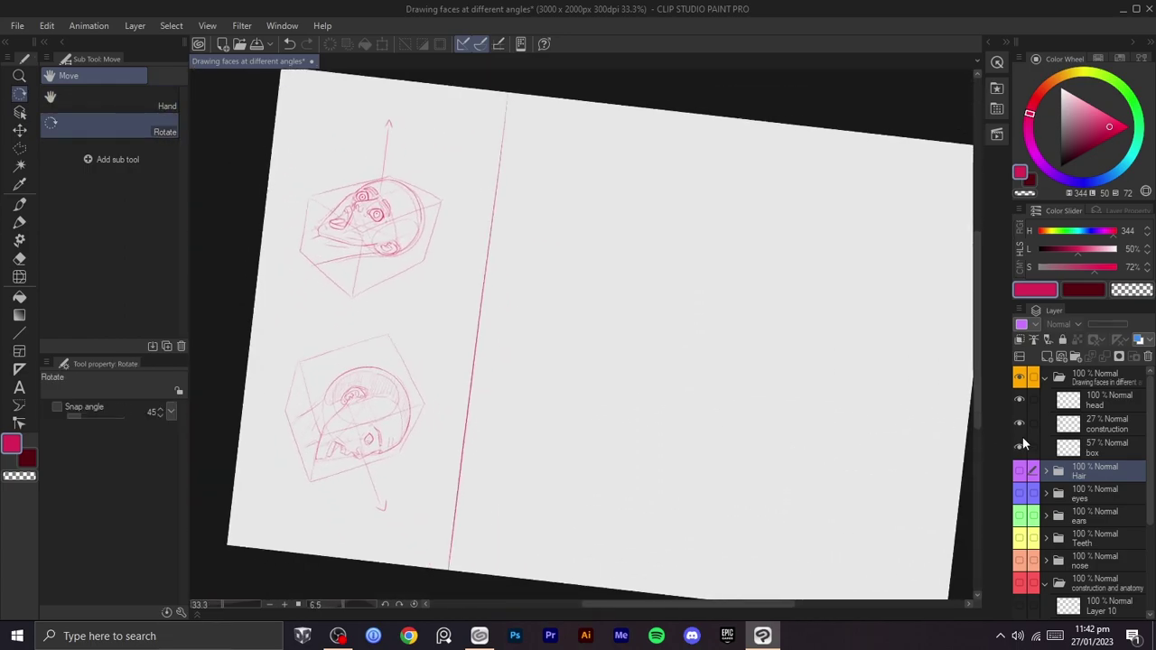
- Go through the layers of the Drawing faces folder and select the box layer
{"action": "left_click", "coordinate": [1079, 450]}
{"action": "left_click", "coordinate": [1089, 431]}
{"action": "left_click", "coordinate": [1096, 406]}
{"action": "key", "text": "space"}
{"action": "left_click_drag", "start_coordinate": [900, 452], "coordinate": [783, 327]}
{"action": "left_click", "coordinate": [1088, 447]}
- Examine the lower head study up close, turning the canvas until its face sits at a more upright angle
{"action": "key", "text": "shift+space"}
{"action": "key", "text": "shift+space"}
{"action": "left_click_drag", "start_coordinate": [859, 446], "coordinate": [872, 411]}
{"action": "left_click_drag", "start_coordinate": [571, 352], "coordinate": [809, 392]}
{"action": "key", "text": "shift+space"}
{"action": "key", "text": "shift+space"}
{"action": "scroll", "coordinate": [774, 400], "scroll_direction": "up", "scroll_amount": 1}
{"action": "left_click_drag", "start_coordinate": [774, 400], "coordinate": [764, 453]}
{"action": "key", "text": "shift+space"}
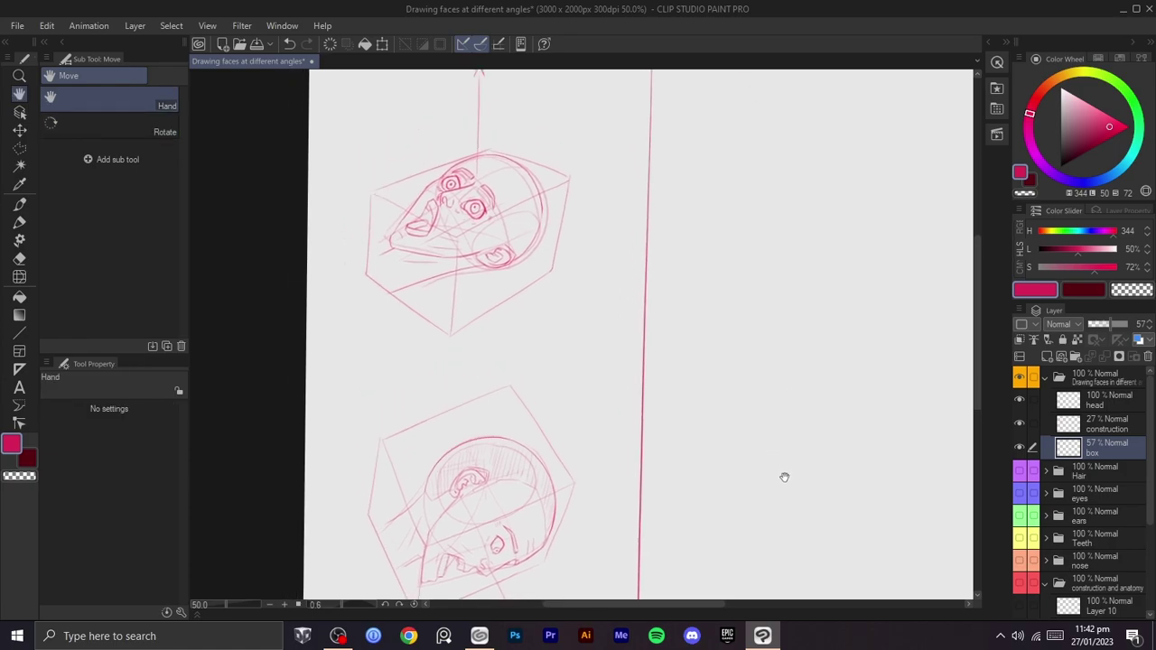
{"action": "scroll", "coordinate": [701, 521], "scroll_direction": "up", "scroll_amount": 3}
{"action": "left_click_drag", "start_coordinate": [691, 460], "coordinate": [844, 484]}
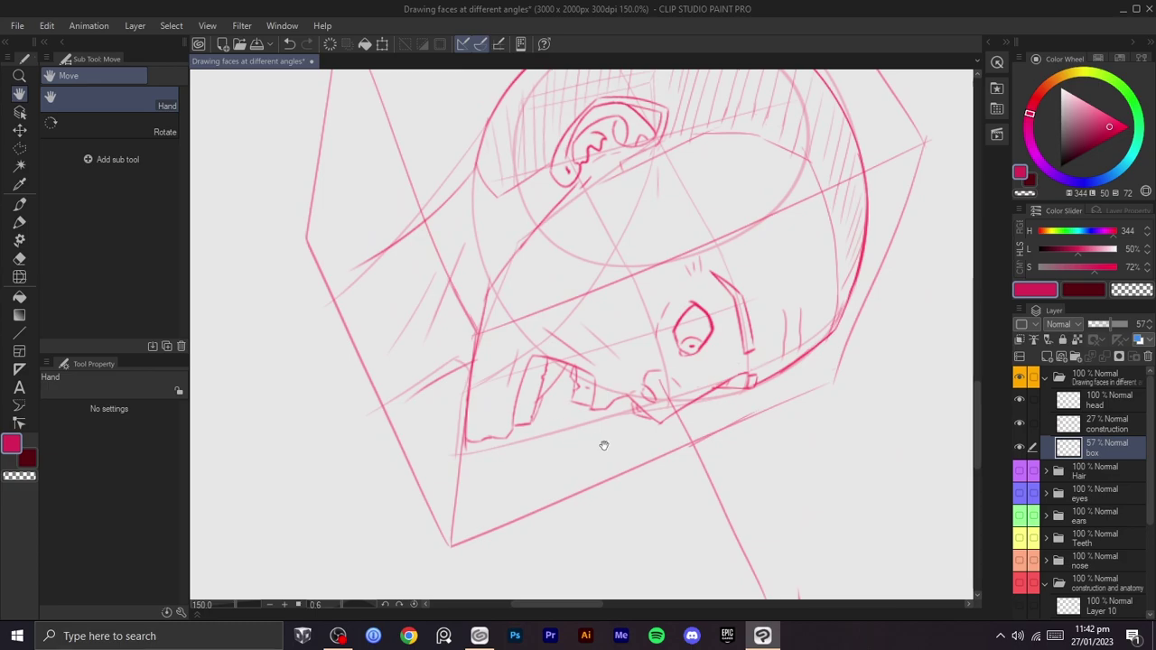
{"action": "scroll", "coordinate": [631, 439], "scroll_direction": "down", "scroll_amount": 1}
{"action": "key", "text": "shift+space"}
{"action": "left_click_drag", "start_coordinate": [728, 467], "coordinate": [756, 327]}
{"action": "left_click_drag", "start_coordinate": [680, 364], "coordinate": [697, 387]}
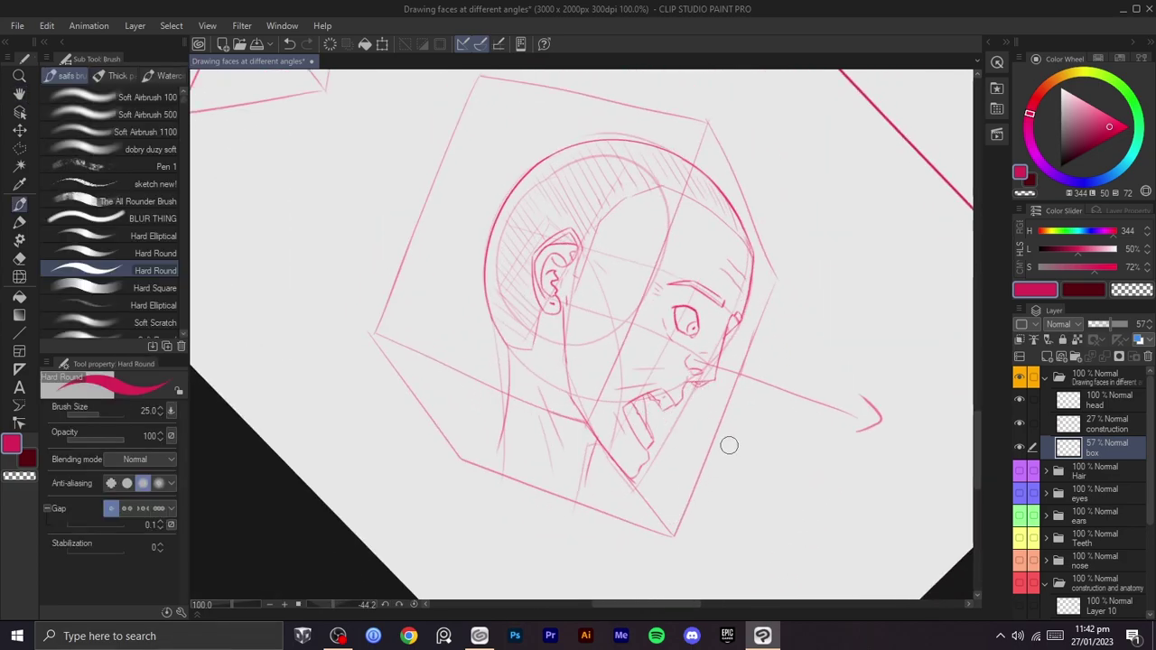
- Reduce the Hard Round brush size to 8
{"action": "key", "text": "bracketleft"}
{"action": "key", "text": "bracketleft"}
{"action": "key", "text": "bracketleft"}
{"action": "key", "text": "bracketleft"}
{"action": "left_click_drag", "start_coordinate": [760, 424], "coordinate": [673, 428]}
{"action": "key", "text": "ctrl+z"}
{"action": "mouse_move", "coordinate": [751, 421]}
{"action": "left_mouse_down"}
{"action": "mouse_move", "coordinate": [646, 414]}
{"action": "mouse_move", "coordinate": [686, 430]}
{"action": "left_mouse_up"}
{"action": "key", "text": "ctrl+z"}
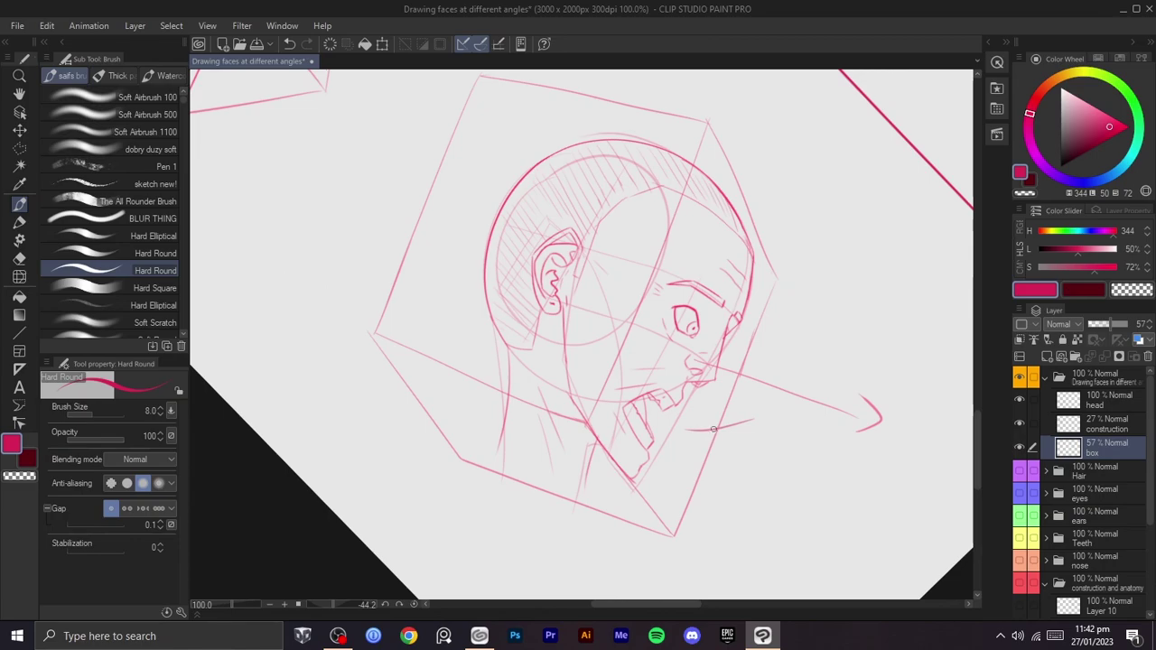
{"action": "key", "text": "ctrl+z"}
- Draw a straight line across the open lower jaw of the lower head study, redrawing it until it fits
{"action": "scroll", "coordinate": [755, 442], "scroll_direction": "down", "scroll_amount": 2}
{"action": "mouse_move", "coordinate": [815, 409]}
{"action": "left_mouse_down"}
{"action": "mouse_move", "coordinate": [820, 479]}
{"action": "mouse_move", "coordinate": [784, 523]}
{"action": "left_mouse_up"}
{"action": "scroll", "coordinate": [785, 506], "scroll_direction": "down", "scroll_amount": 1}
{"action": "left_click_drag", "start_coordinate": [846, 435], "coordinate": [773, 416]}
{"action": "left_click_drag", "start_coordinate": [772, 416], "coordinate": [789, 490]}
{"action": "left_click_drag", "start_coordinate": [572, 502], "coordinate": [637, 488]}
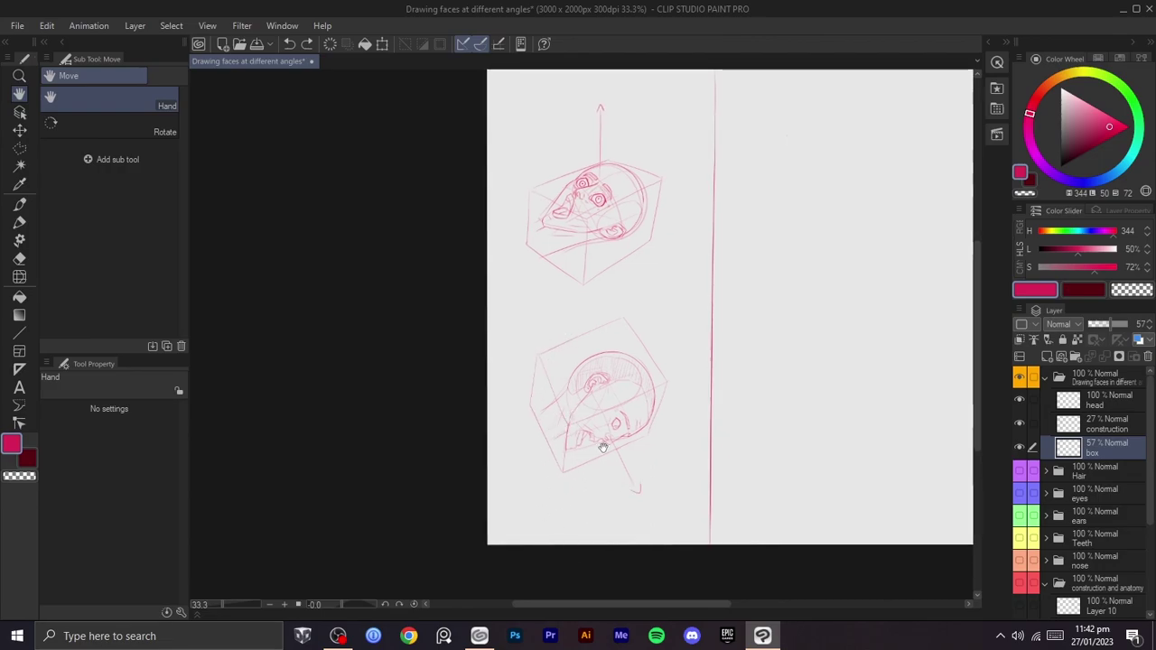
{"action": "scroll", "coordinate": [595, 425], "scroll_direction": "up", "scroll_amount": 6}
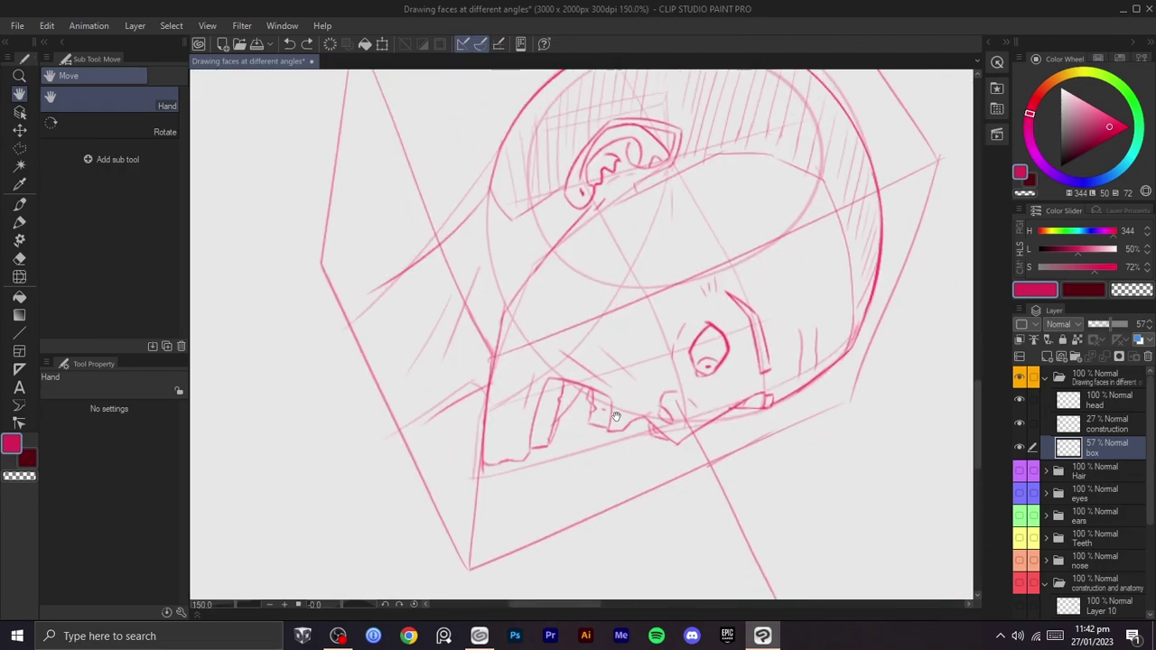
{"action": "left_click_drag", "start_coordinate": [611, 420], "coordinate": [632, 467]}
{"action": "key", "text": "b"}
{"action": "mouse_move", "coordinate": [553, 292]}
{"action": "left_mouse_down"}
{"action": "mouse_move", "coordinate": [521, 343]}
{"action": "mouse_move", "coordinate": [539, 504]}
{"action": "left_mouse_up"}
{"action": "key", "text": "ctrl+z"}
{"action": "left_click_drag", "start_coordinate": [527, 349], "coordinate": [531, 474]}
{"action": "key", "text": "ctrl+z"}
{"action": "left_click_drag", "start_coordinate": [525, 343], "coordinate": [532, 512]}
- Examine the lower head's jaw with the canvas turned, followed by both head studies and the blank area beside them
{"action": "key", "text": "r"}
{"action": "left_click_drag", "start_coordinate": [627, 423], "coordinate": [730, 376]}
{"action": "key", "text": "b"}
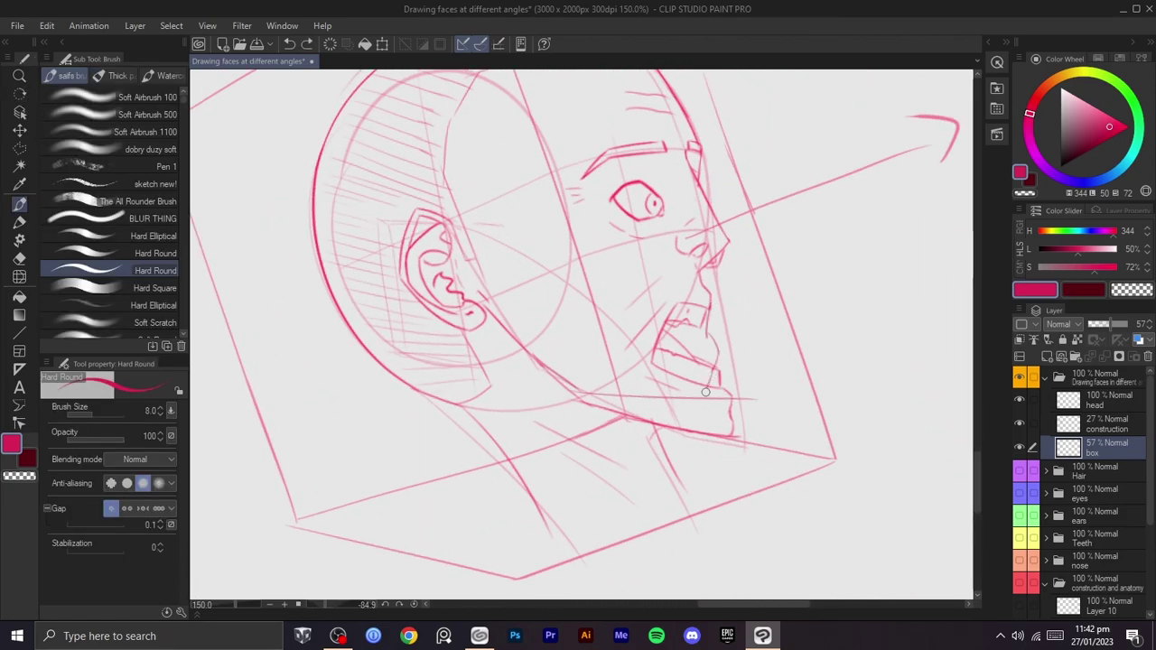
{"action": "left_click_drag", "start_coordinate": [710, 335], "coordinate": [639, 351]}
{"action": "key", "text": "r"}
{"action": "left_click_drag", "start_coordinate": [748, 315], "coordinate": [732, 411]}
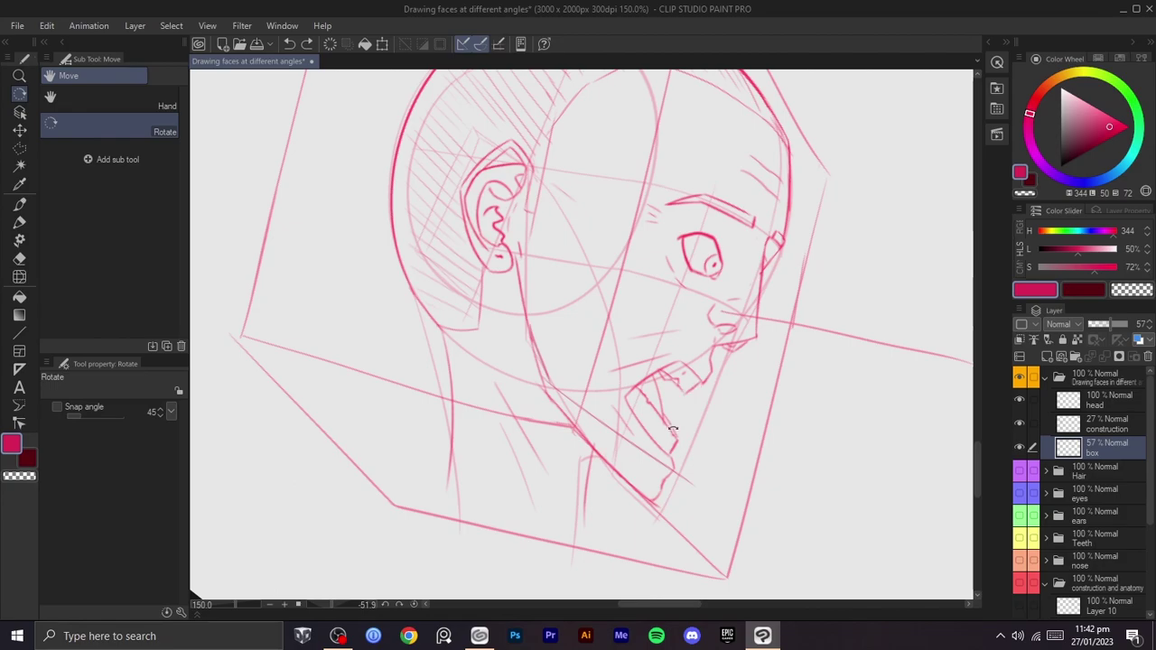
{"action": "scroll", "coordinate": [722, 364], "scroll_direction": "down", "scroll_amount": 3}
{"action": "left_click_drag", "start_coordinate": [766, 384], "coordinate": [657, 470]}
{"action": "left_click_drag", "start_coordinate": [735, 346], "coordinate": [686, 452]}
{"action": "left_click_drag", "start_coordinate": [751, 431], "coordinate": [661, 525]}
{"action": "left_click_drag", "start_coordinate": [782, 354], "coordinate": [764, 264]}
{"action": "scroll", "coordinate": [789, 341], "scroll_direction": "down", "scroll_amount": 1}
{"action": "left_click_drag", "start_coordinate": [784, 323], "coordinate": [705, 331]}
{"action": "scroll", "coordinate": [601, 339], "scroll_direction": "down", "scroll_amount": 1}
{"action": "left_click_drag", "start_coordinate": [611, 287], "coordinate": [701, 382]}
{"action": "mouse_move", "coordinate": [701, 383]}
{"action": "left_mouse_down"}
{"action": "mouse_move", "coordinate": [706, 370]}
{"action": "mouse_move", "coordinate": [717, 392]}
{"action": "left_mouse_up"}
{"action": "left_click_drag", "start_coordinate": [715, 365], "coordinate": [701, 322]}
{"action": "scroll", "coordinate": [660, 358], "scroll_direction": "up", "scroll_amount": 1}
{"action": "mouse_move", "coordinate": [642, 364]}
{"action": "left_mouse_down"}
{"action": "mouse_move", "coordinate": [654, 356]}
{"action": "mouse_move", "coordinate": [648, 346]}
{"action": "left_mouse_up"}
{"action": "scroll", "coordinate": [648, 345], "scroll_direction": "up", "scroll_amount": 1}
{"action": "key", "text": "b"}
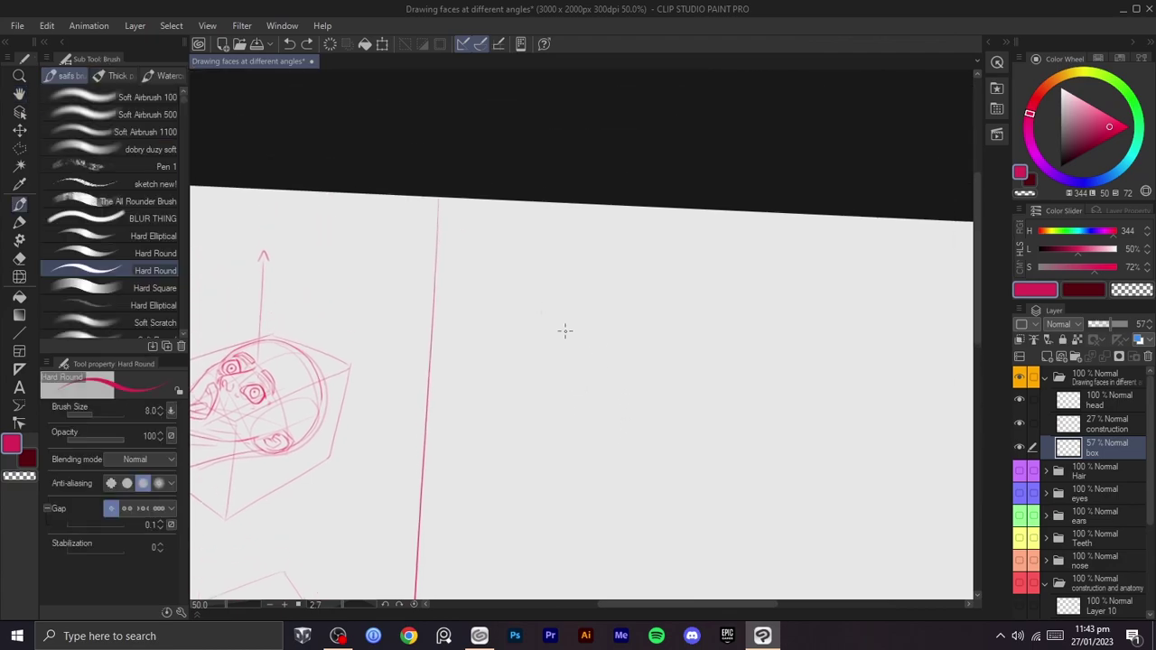
{"action": "key", "text": "ctrl+z"}
{"action": "mouse_move", "coordinate": [518, 331]}
{"action": "left_mouse_down"}
{"action": "mouse_move", "coordinate": [537, 391]}
{"action": "mouse_move", "coordinate": [581, 390]}
{"action": "left_mouse_up"}
{"action": "key", "text": "ctrl+z"}
{"action": "key", "text": "ctrl+z"}
{"action": "mouse_move", "coordinate": [628, 313]}
{"action": "left_mouse_down"}
{"action": "mouse_move", "coordinate": [580, 368]}
{"action": "mouse_move", "coordinate": [628, 311]}
{"action": "mouse_move", "coordinate": [619, 392]}
{"action": "mouse_move", "coordinate": [625, 309]}
{"action": "left_mouse_up"}
{"action": "key", "text": "ctrl+z"}
{"action": "key", "text": "h"}
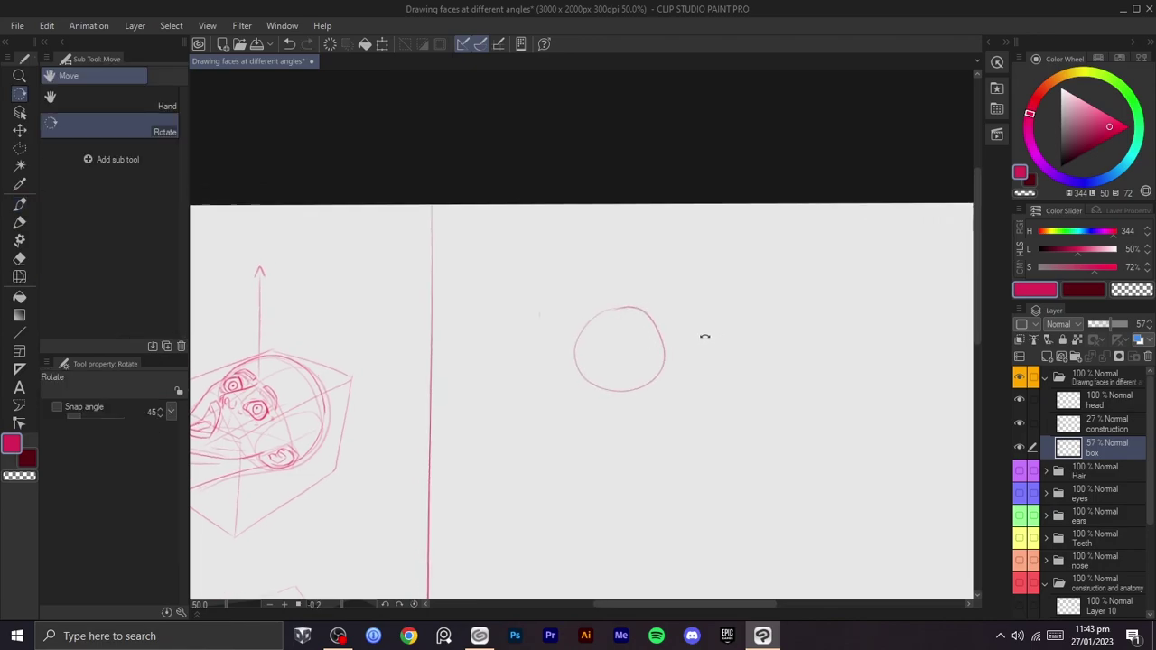
{"action": "scroll", "coordinate": [686, 325], "scroll_direction": "up", "scroll_amount": 3}
{"action": "key", "text": "ctrl+z"}
{"action": "left_click_drag", "start_coordinate": [645, 228], "coordinate": [560, 266]}
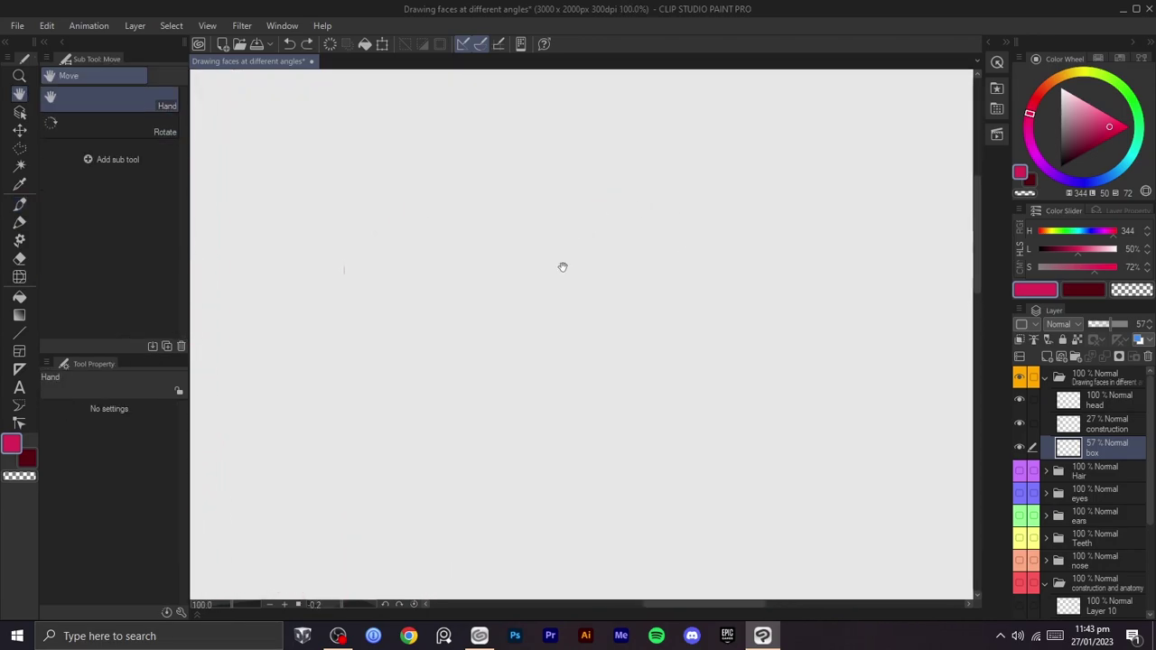
- Sketch a circle in the blank area beside the upper head study on the box layer
{"action": "key", "text": "b"}
{"action": "mouse_move", "coordinate": [614, 211]}
{"action": "left_mouse_down"}
{"action": "mouse_move", "coordinate": [496, 320]}
{"action": "mouse_move", "coordinate": [658, 286]}
{"action": "mouse_move", "coordinate": [531, 219]}
{"action": "mouse_move", "coordinate": [596, 214]}
{"action": "left_mouse_up"}
{"action": "key", "text": "ctrl+z"}
{"action": "key", "text": "r"}
{"action": "scroll", "coordinate": [689, 346], "scroll_direction": "down", "scroll_amount": 3}
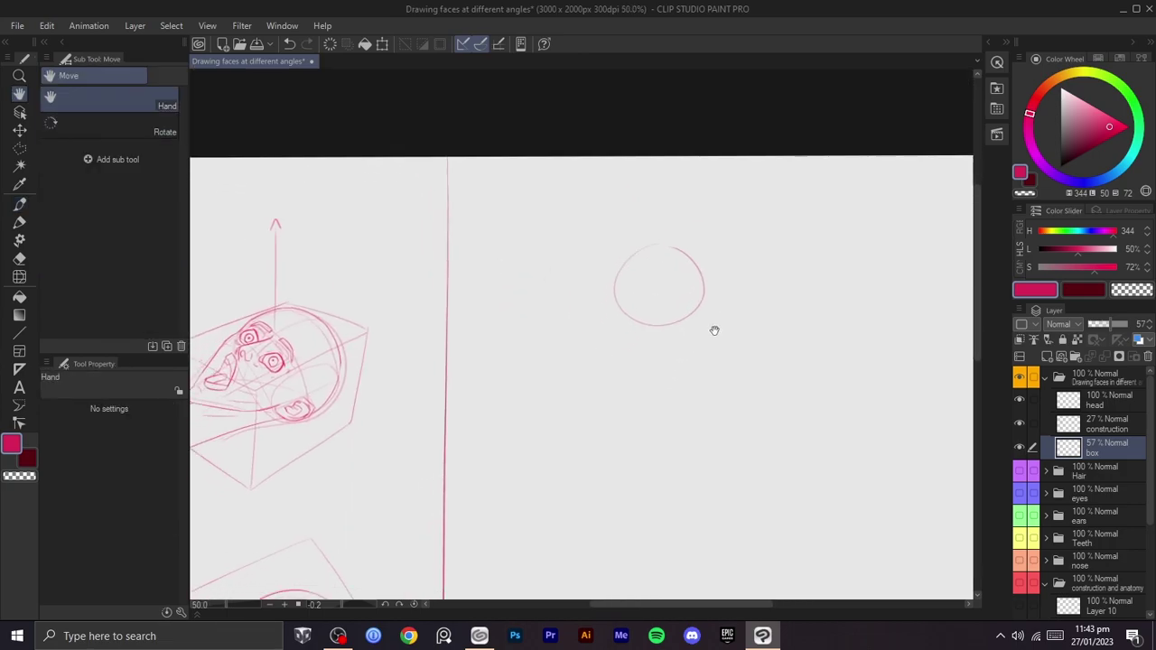
- Draw slanting side lines that cut across the circle's left and right edges, redrawing strokes until they fit
{"action": "scroll", "coordinate": [680, 304], "scroll_direction": "up", "scroll_amount": 2}
{"action": "left_click_drag", "start_coordinate": [715, 293], "coordinate": [686, 442]}
{"action": "scroll", "coordinate": [686, 443], "scroll_direction": "up", "scroll_amount": 1}
{"action": "key", "text": "h"}
{"action": "left_click_drag", "start_coordinate": [582, 316], "coordinate": [626, 405]}
{"action": "key", "text": "b"}
{"action": "mouse_move", "coordinate": [577, 344]}
{"action": "left_mouse_down"}
{"action": "mouse_move", "coordinate": [617, 273]}
{"action": "mouse_move", "coordinate": [596, 293]}
{"action": "mouse_move", "coordinate": [694, 237]}
{"action": "mouse_move", "coordinate": [603, 282]}
{"action": "mouse_move", "coordinate": [678, 250]}
{"action": "mouse_move", "coordinate": [617, 265]}
{"action": "left_mouse_up"}
{"action": "key", "text": "ctrl+z"}
{"action": "key", "text": "ctrl+z"}
{"action": "key", "text": "ctrl+z"}
{"action": "mouse_move", "coordinate": [730, 366]}
{"action": "left_mouse_down"}
{"action": "mouse_move", "coordinate": [670, 188]}
{"action": "mouse_move", "coordinate": [542, 185]}
{"action": "left_mouse_up"}
{"action": "mouse_move", "coordinate": [540, 282]}
{"action": "left_mouse_down"}
{"action": "mouse_move", "coordinate": [581, 542]}
{"action": "mouse_move", "coordinate": [688, 508]}
{"action": "left_mouse_up"}
{"action": "key", "text": "ctrl+z"}
{"action": "mouse_move", "coordinate": [665, 337]}
{"action": "left_mouse_down"}
{"action": "mouse_move", "coordinate": [568, 498]}
{"action": "mouse_move", "coordinate": [511, 498]}
{"action": "left_mouse_up"}
{"action": "key", "text": "ctrl+z"}
{"action": "mouse_move", "coordinate": [663, 337]}
{"action": "left_mouse_down"}
{"action": "mouse_move", "coordinate": [474, 524]}
{"action": "mouse_move", "coordinate": [738, 349]}
{"action": "mouse_move", "coordinate": [642, 454]}
{"action": "mouse_move", "coordinate": [679, 328]}
{"action": "mouse_move", "coordinate": [620, 400]}
{"action": "left_mouse_up"}
{"action": "key", "text": "ctrl+z"}
{"action": "key", "text": "ctrl+z"}
- Draw a curve just outside the circle's upper edge to start the crown, redrawing it until it fits
{"action": "left_click_drag", "start_coordinate": [701, 292], "coordinate": [599, 406]}
{"action": "left_click_drag", "start_coordinate": [632, 336], "coordinate": [583, 326]}
{"action": "key", "text": "b"}
{"action": "left_click_drag", "start_coordinate": [577, 168], "coordinate": [460, 320]}
{"action": "key", "text": "ctrl+z"}
{"action": "mouse_move", "coordinate": [566, 169]}
{"action": "left_mouse_down"}
{"action": "mouse_move", "coordinate": [457, 336]}
{"action": "mouse_move", "coordinate": [617, 158]}
{"action": "left_mouse_up"}
{"action": "key", "text": "ctrl+z"}
{"action": "key", "text": "ctrl+z"}
{"action": "left_click_drag", "start_coordinate": [473, 303], "coordinate": [585, 156]}
{"action": "key", "text": "ctrl+z"}
{"action": "left_click_drag", "start_coordinate": [474, 302], "coordinate": [529, 221]}
{"action": "key", "text": "ctrl+z"}
{"action": "left_click_drag", "start_coordinate": [483, 287], "coordinate": [600, 151]}
- Complete the outer crown arc over the circle so it meets the side lines
{"action": "key", "text": "r"}
{"action": "mouse_move", "coordinate": [665, 196]}
{"action": "left_mouse_down"}
{"action": "mouse_move", "coordinate": [485, 263]}
{"action": "mouse_move", "coordinate": [514, 241]}
{"action": "mouse_move", "coordinate": [655, 223]}
{"action": "mouse_move", "coordinate": [686, 271]}
{"action": "mouse_move", "coordinate": [546, 324]}
{"action": "left_mouse_up"}
{"action": "key", "text": "b"}
{"action": "left_click_drag", "start_coordinate": [581, 265], "coordinate": [722, 187]}
{"action": "key", "text": "ctrl+z"}
{"action": "mouse_move", "coordinate": [779, 261]}
{"action": "left_mouse_down"}
{"action": "mouse_move", "coordinate": [712, 212]}
{"action": "mouse_move", "coordinate": [560, 271]}
{"action": "left_mouse_up"}
{"action": "mouse_move", "coordinate": [554, 319]}
{"action": "left_mouse_down"}
{"action": "mouse_move", "coordinate": [596, 242]}
{"action": "mouse_move", "coordinate": [717, 310]}
{"action": "mouse_move", "coordinate": [786, 380]}
{"action": "mouse_move", "coordinate": [684, 250]}
{"action": "mouse_move", "coordinate": [567, 306]}
{"action": "mouse_move", "coordinate": [684, 261]}
{"action": "mouse_move", "coordinate": [728, 227]}
{"action": "mouse_move", "coordinate": [683, 193]}
{"action": "mouse_move", "coordinate": [740, 421]}
{"action": "left_mouse_up"}
{"action": "key", "text": "r"}
{"action": "key", "text": "b"}
{"action": "key", "text": "ctrl+z"}
{"action": "key", "text": "r"}
{"action": "key", "text": "b"}
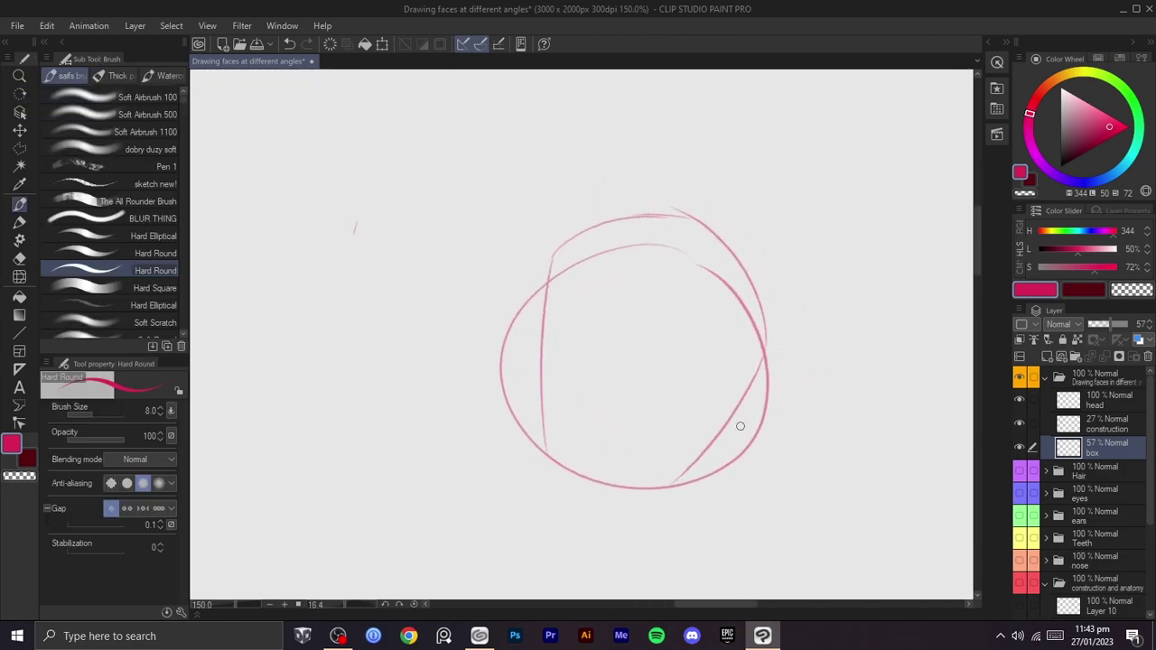
- Erase the parts of the circle outside the side lines and reset the canvas rotation
{"action": "key", "text": "ctrl+z"}
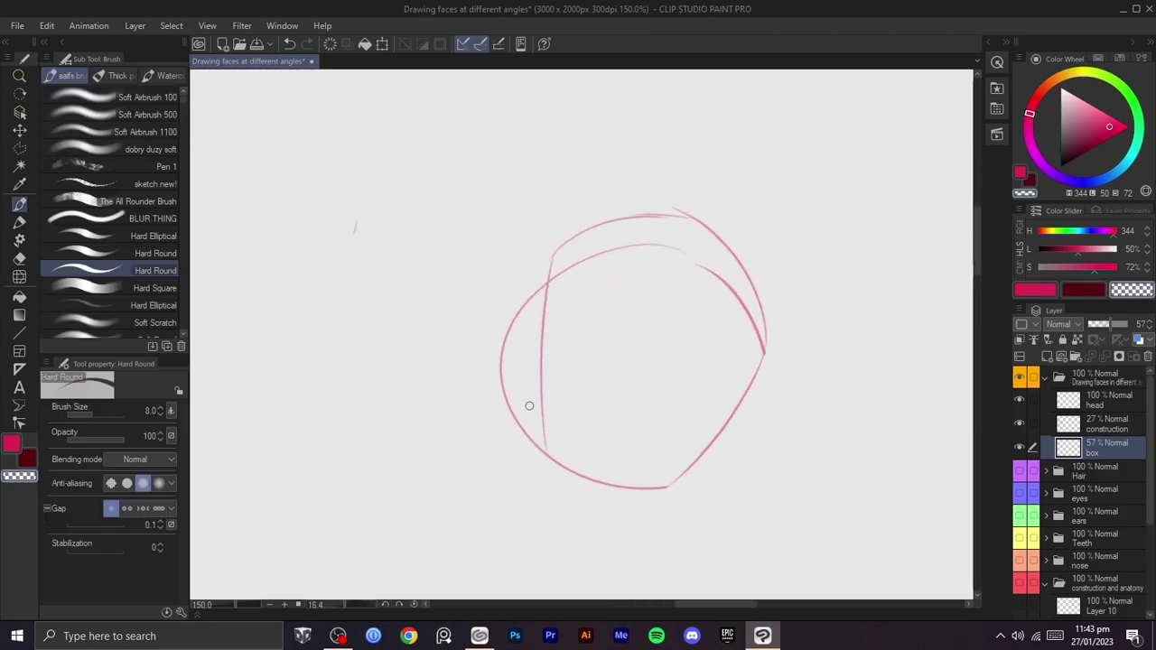
{"action": "key", "text": "ctrl+z"}
{"action": "key", "text": "r"}
{"action": "left_click_drag", "start_coordinate": [722, 307], "coordinate": [720, 284]}
{"action": "scroll", "coordinate": [720, 287], "scroll_direction": "down", "scroll_amount": 2}
{"action": "left_click", "coordinate": [414, 604]}
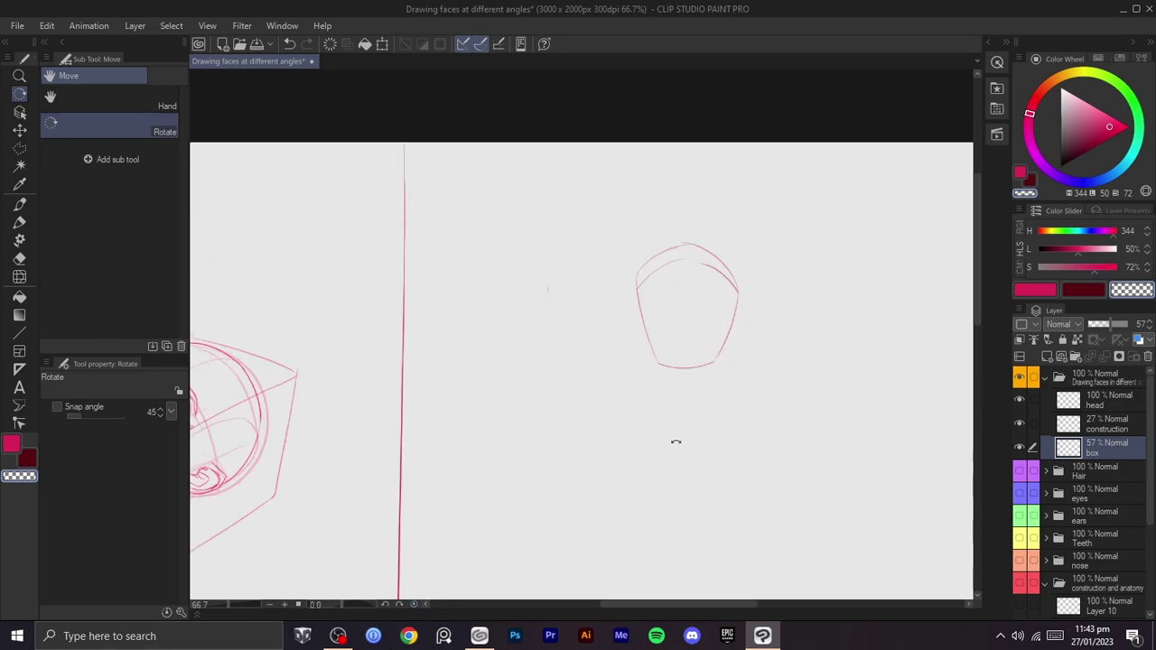
- Select the head outline with a polyline selection, scale its height to 87% and deselect it
{"action": "scroll", "coordinate": [728, 404], "scroll_direction": "up", "scroll_amount": 2}
{"action": "key", "text": "m"}
{"action": "left_click", "coordinate": [752, 142]}
{"action": "left_click", "coordinate": [784, 302]}
{"action": "left_click", "coordinate": [631, 413]}
{"action": "left_click", "coordinate": [514, 375]}
{"action": "left_click", "coordinate": [506, 249]}
{"action": "left_click", "coordinate": [556, 166]}
{"action": "left_click", "coordinate": [621, 133]}
{"action": "left_click", "coordinate": [752, 142]}
{"action": "key", "text": "ctrl+t"}
{"action": "mouse_move", "coordinate": [646, 415]}
{"action": "left_mouse_down"}
{"action": "mouse_move", "coordinate": [644, 377]}
{"action": "mouse_move", "coordinate": [664, 366]}
{"action": "mouse_move", "coordinate": [660, 379]}
{"action": "left_mouse_up"}
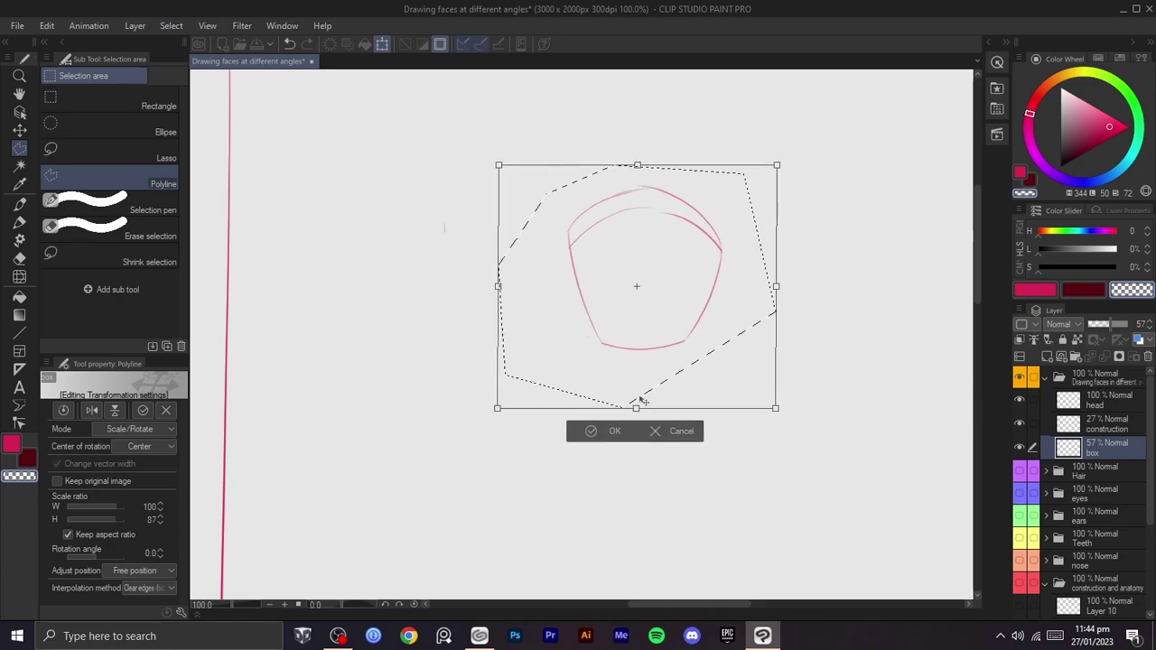
{"action": "left_click", "coordinate": [592, 433]}
{"action": "left_click", "coordinate": [504, 427]}
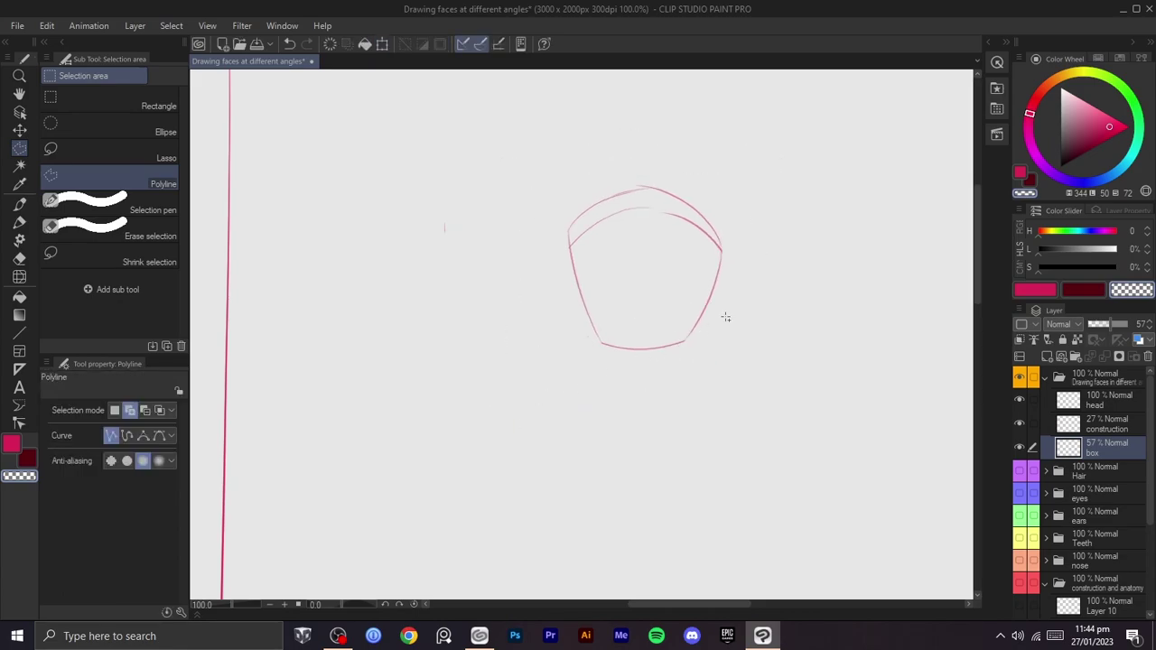
- Push the outline's upper-left edge slightly inward with the Liquify tool
{"action": "key", "text": "j"}
{"action": "mouse_move", "coordinate": [575, 239]}
{"action": "left_mouse_down"}
{"action": "mouse_move", "coordinate": [593, 265]}
{"action": "mouse_move", "coordinate": [568, 261]}
{"action": "left_mouse_up"}
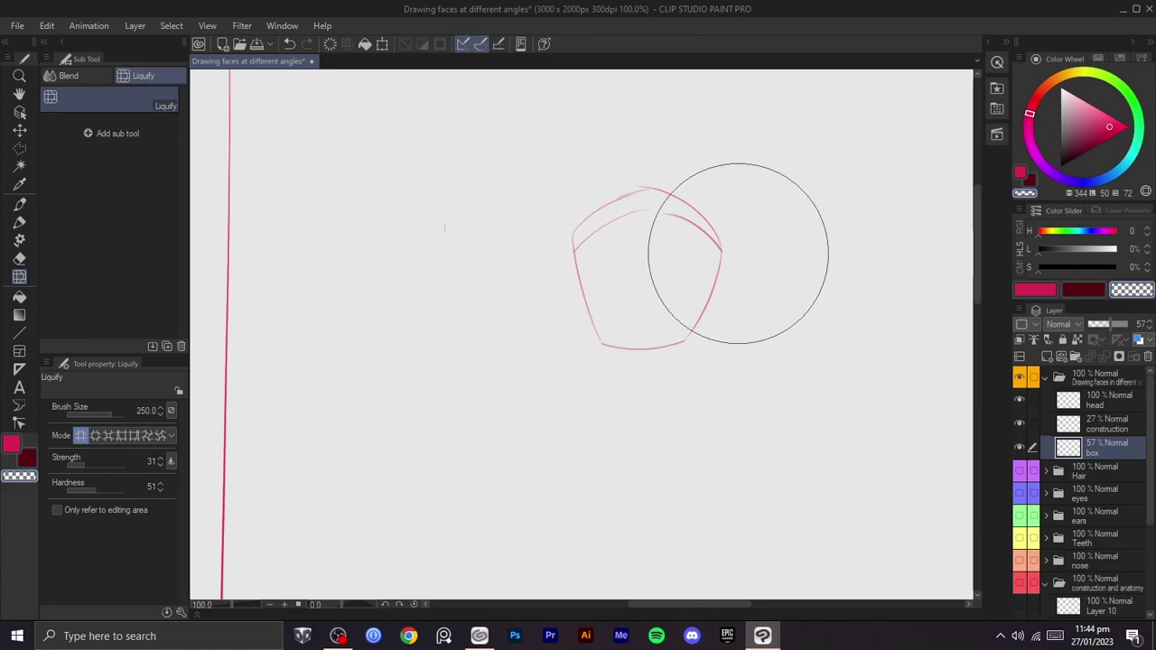
{"action": "key", "text": "h"}
{"action": "scroll", "coordinate": [724, 362], "scroll_direction": "up", "scroll_amount": 2}
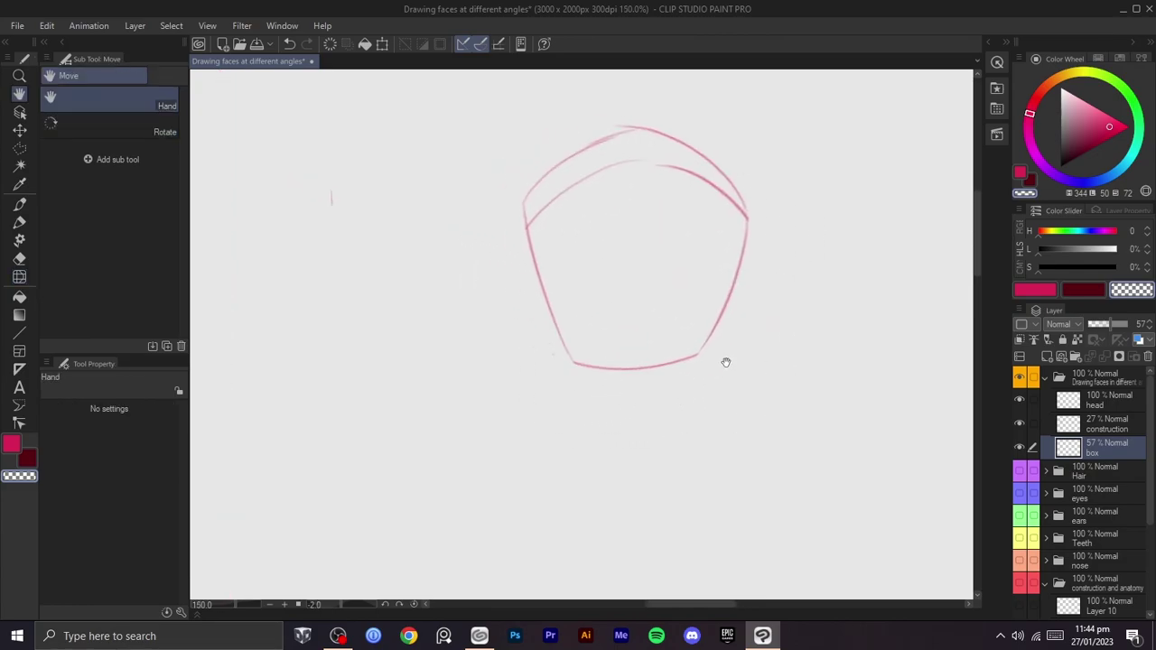
- Clean up the lower-left corner of the head outline with the Hard Round brush
{"action": "key", "text": "b"}
{"action": "key", "text": "ctrl+z"}
{"action": "key", "text": "c"}
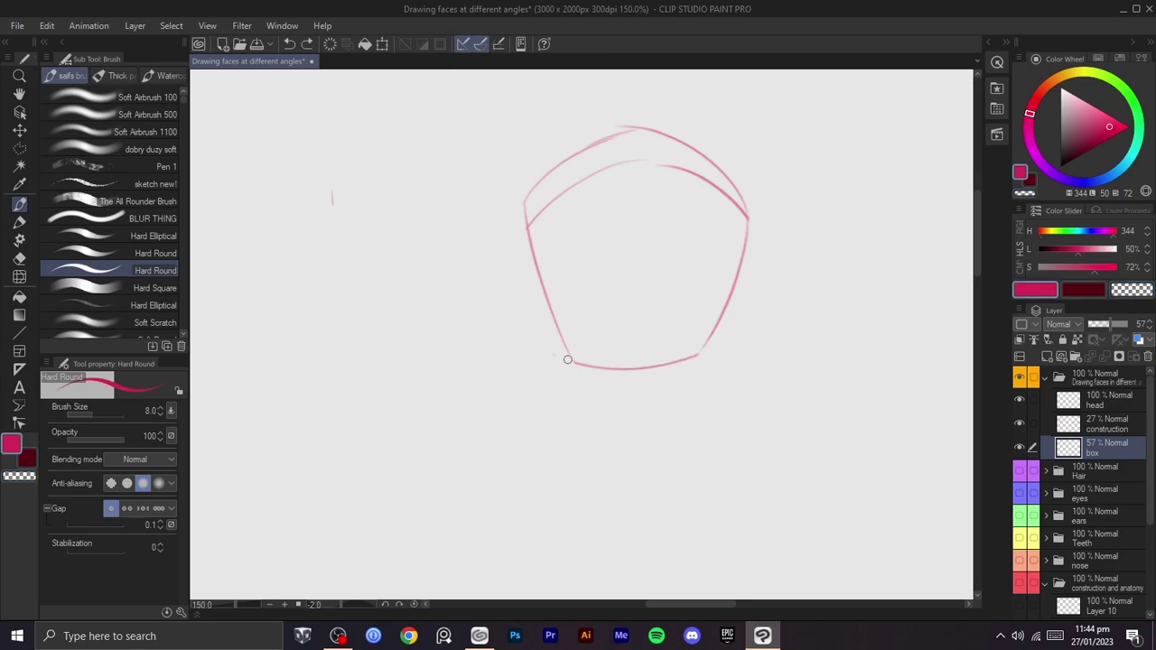
{"action": "left_click_drag", "start_coordinate": [566, 347], "coordinate": [576, 363]}
{"action": "key", "text": "shift+space"}
{"action": "mouse_move", "coordinate": [689, 292]}
{"action": "left_mouse_down"}
{"action": "mouse_move", "coordinate": [666, 397]}
{"action": "mouse_move", "coordinate": [719, 280]}
{"action": "left_mouse_up"}
{"action": "key", "text": "space"}
{"action": "left_click_drag", "start_coordinate": [719, 278], "coordinate": [688, 330]}
{"action": "key", "text": "shift+space"}
{"action": "left_click_drag", "start_coordinate": [688, 330], "coordinate": [622, 421]}
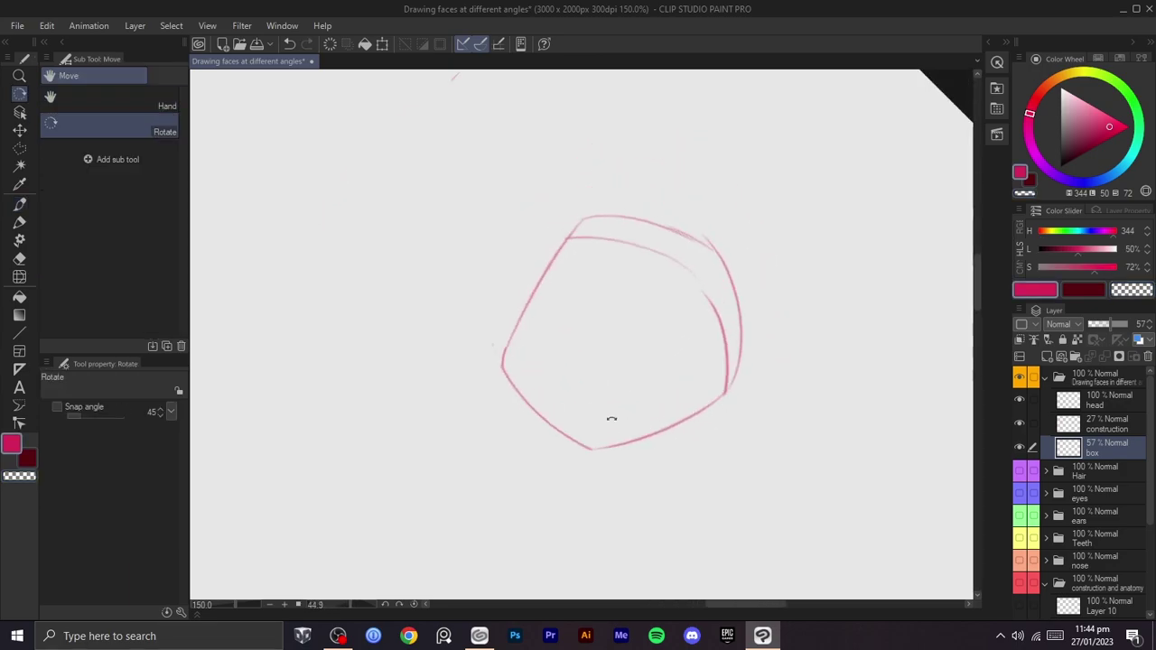
- Redraw the left side line straight up from the lower-left corner, erasing stray marks along it
{"action": "left_click_drag", "start_coordinate": [503, 363], "coordinate": [564, 230]}
{"action": "key", "text": "ctrl+z"}
{"action": "mouse_move", "coordinate": [501, 365]}
{"action": "left_mouse_down"}
{"action": "mouse_move", "coordinate": [545, 230]}
{"action": "mouse_move", "coordinate": [485, 261]}
{"action": "left_mouse_up"}
{"action": "key", "text": "shift+space"}
{"action": "key", "text": "space"}
{"action": "left_click_drag", "start_coordinate": [485, 262], "coordinate": [531, 305]}
{"action": "key", "text": "ctrl+z"}
{"action": "mouse_move", "coordinate": [519, 358]}
{"action": "left_mouse_down"}
{"action": "mouse_move", "coordinate": [569, 255]}
{"action": "mouse_move", "coordinate": [560, 267]}
{"action": "left_mouse_up"}
{"action": "key", "text": "c"}
{"action": "left_click_drag", "start_coordinate": [537, 335], "coordinate": [557, 380]}
{"action": "left_click_drag", "start_coordinate": [537, 334], "coordinate": [534, 320]}
{"action": "key", "text": "c"}
{"action": "left_click_drag", "start_coordinate": [526, 364], "coordinate": [573, 289]}
- Erase the inner arc beneath the crown so only the outer head outline remains
{"action": "scroll", "coordinate": [636, 273], "scroll_direction": "down", "scroll_amount": 1}
{"action": "key", "text": "shift+space"}
{"action": "mouse_move", "coordinate": [752, 293]}
{"action": "left_mouse_down"}
{"action": "mouse_move", "coordinate": [756, 331]}
{"action": "mouse_move", "coordinate": [737, 271]}
{"action": "left_mouse_up"}
{"action": "left_click_drag", "start_coordinate": [749, 262], "coordinate": [760, 278]}
{"action": "scroll", "coordinate": [758, 278], "scroll_direction": "up", "scroll_amount": 2}
{"action": "left_click_drag", "start_coordinate": [684, 283], "coordinate": [578, 214]}
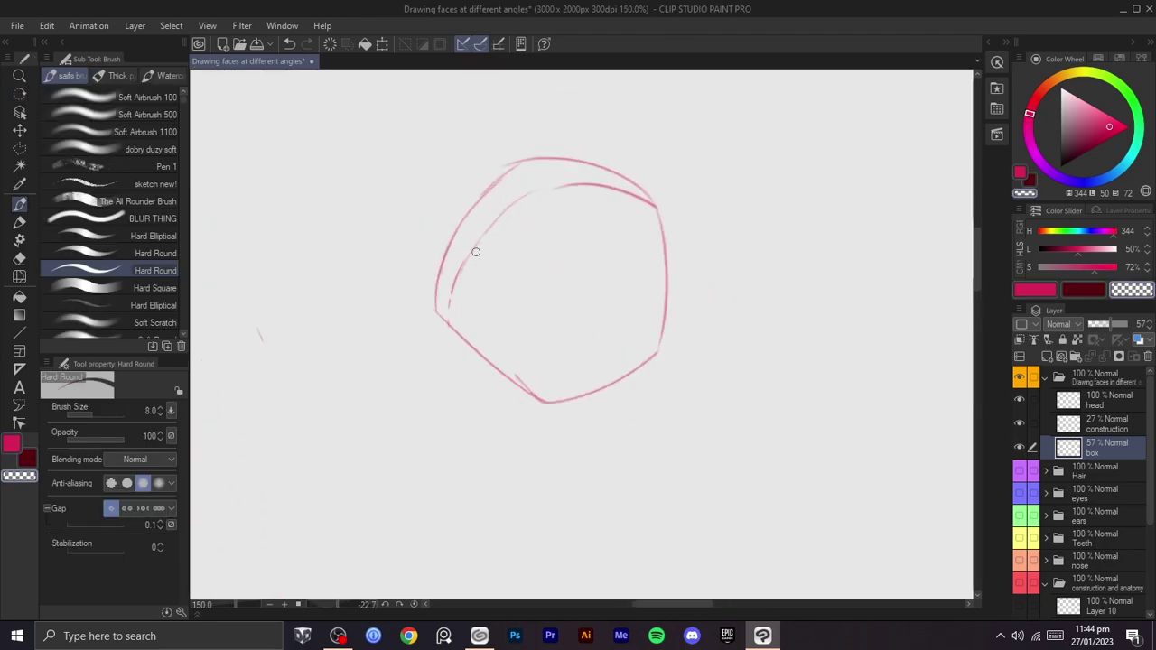
{"action": "left_click_drag", "start_coordinate": [570, 186], "coordinate": [636, 196]}
{"action": "key", "text": "shift+space"}
{"action": "left_click_drag", "start_coordinate": [451, 296], "coordinate": [761, 297]}
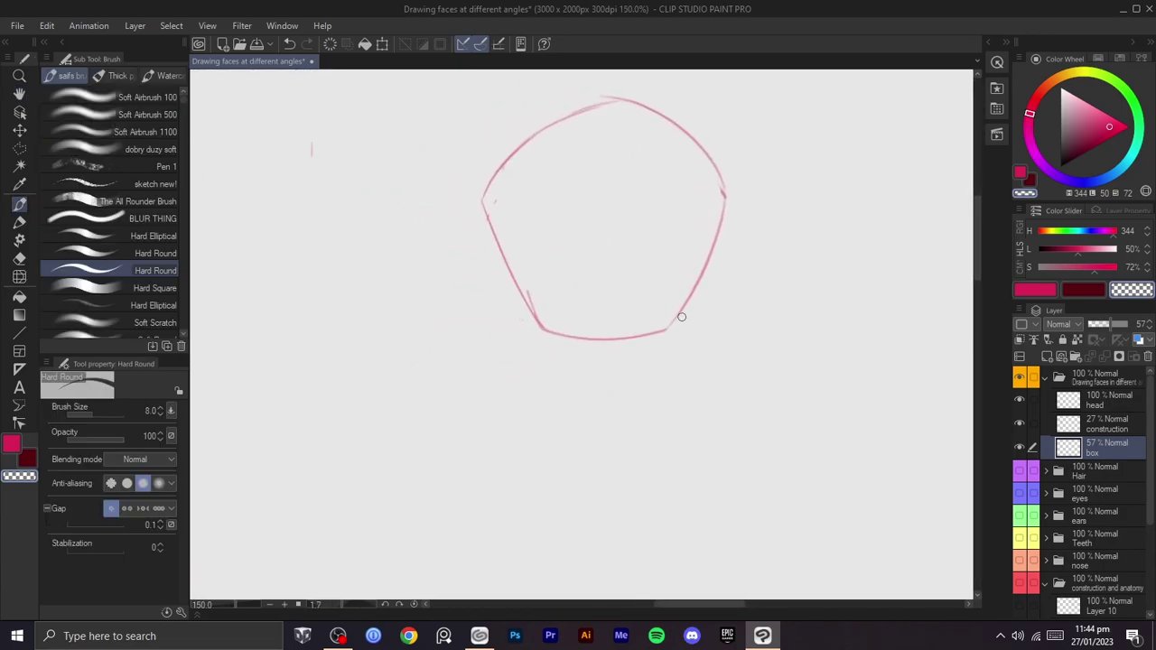
- Draw a narrow slanted rectangle on the head's right side as the ear, redrawing strokes until they fit
{"action": "key", "text": "c"}
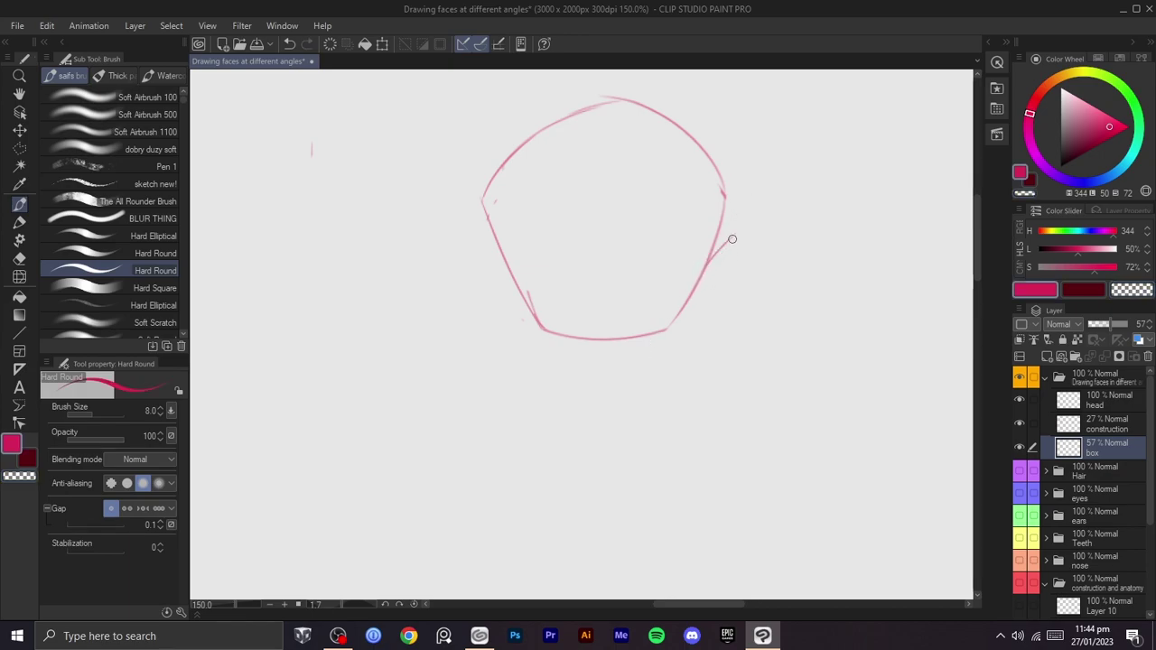
{"action": "key", "text": "ctrl+z"}
{"action": "left_click_drag", "start_coordinate": [739, 244], "coordinate": [703, 283]}
{"action": "key", "text": "ctrl+z"}
{"action": "key", "text": "ctrl+z"}
{"action": "mouse_move", "coordinate": [708, 275]}
{"action": "left_mouse_down"}
{"action": "mouse_move", "coordinate": [706, 265]}
{"action": "mouse_move", "coordinate": [732, 258]}
{"action": "left_mouse_up"}
{"action": "key", "text": "space"}
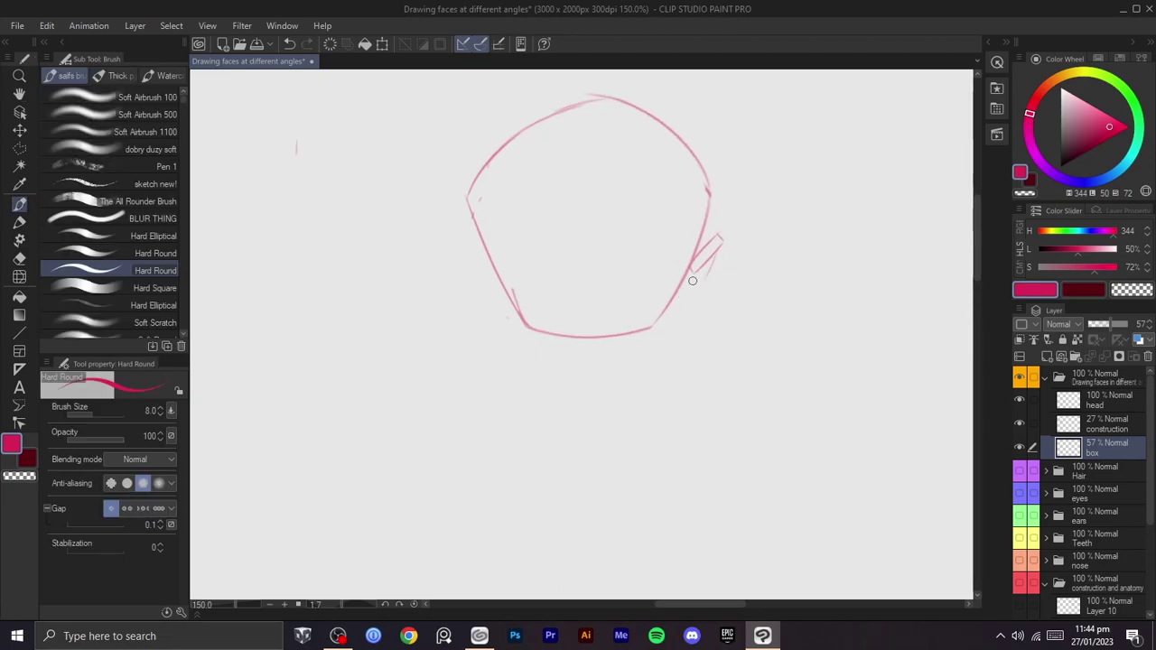
{"action": "key", "text": "r"}
{"action": "left_click_drag", "start_coordinate": [669, 243], "coordinate": [614, 459]}
- Draw a matching narrow slanted ear on the head's left side, undoing strokes that miss
{"action": "key", "text": "ctrl+z"}
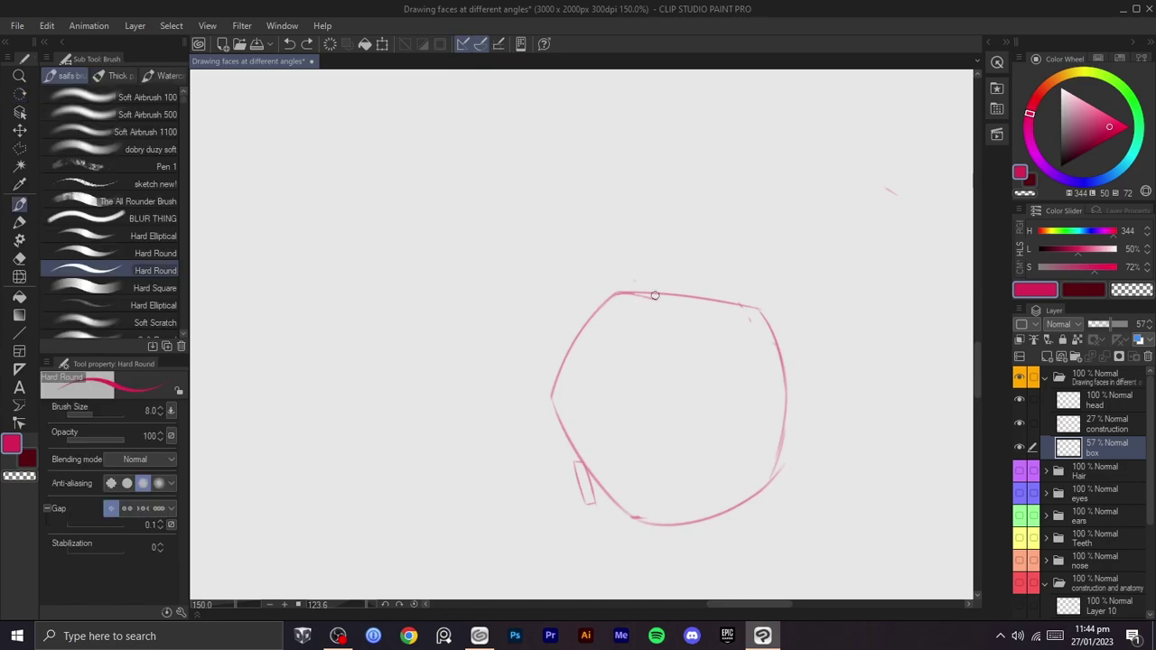
{"action": "left_click_drag", "start_coordinate": [667, 291], "coordinate": [645, 280]}
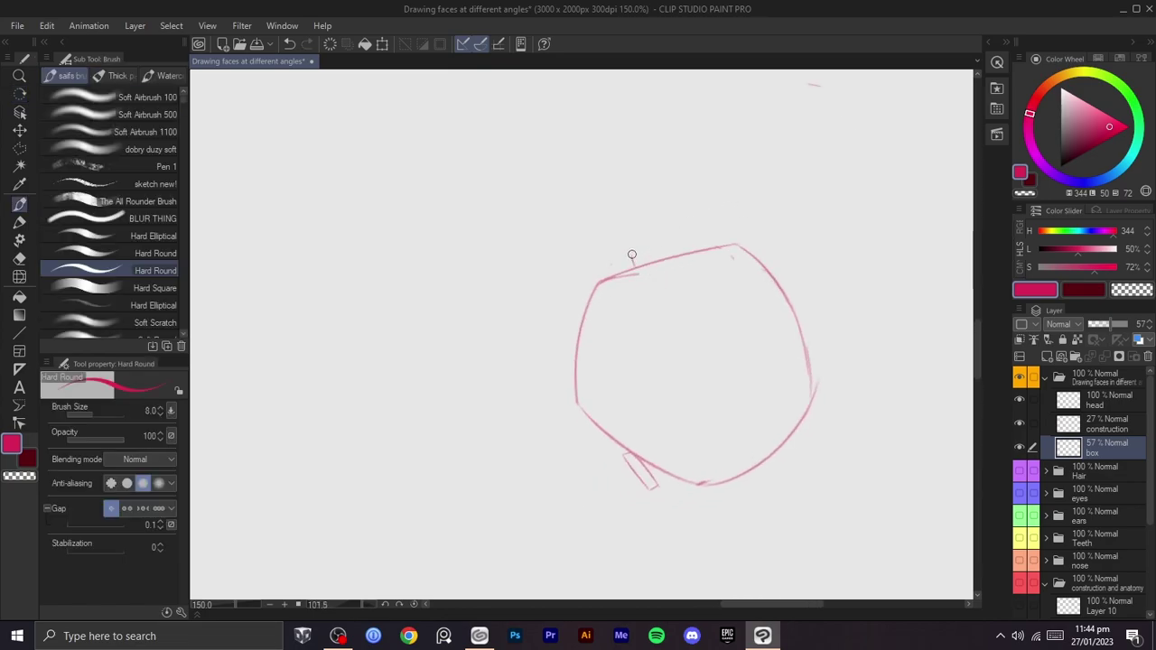
{"action": "key", "text": "ctrl+z"}
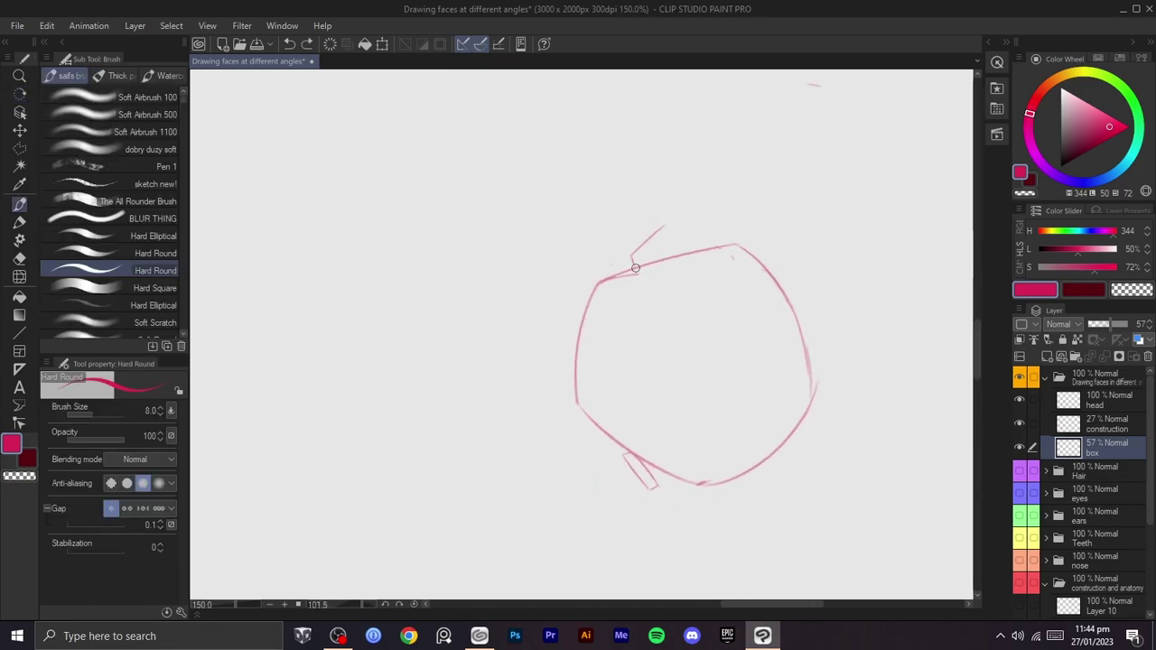
{"action": "mouse_move", "coordinate": [660, 226]}
{"action": "left_mouse_down"}
{"action": "mouse_move", "coordinate": [622, 170]}
{"action": "mouse_move", "coordinate": [640, 304]}
{"action": "mouse_move", "coordinate": [728, 258]}
{"action": "mouse_move", "coordinate": [635, 267]}
{"action": "left_mouse_up"}
- Select the left ear with a polyline selection, scale it to 95%, move it slightly and deselect it
{"action": "key", "text": "m"}
{"action": "left_click", "coordinate": [545, 333]}
{"action": "left_click", "coordinate": [501, 343]}
{"action": "left_click", "coordinate": [473, 299]}
{"action": "left_click", "coordinate": [537, 289]}
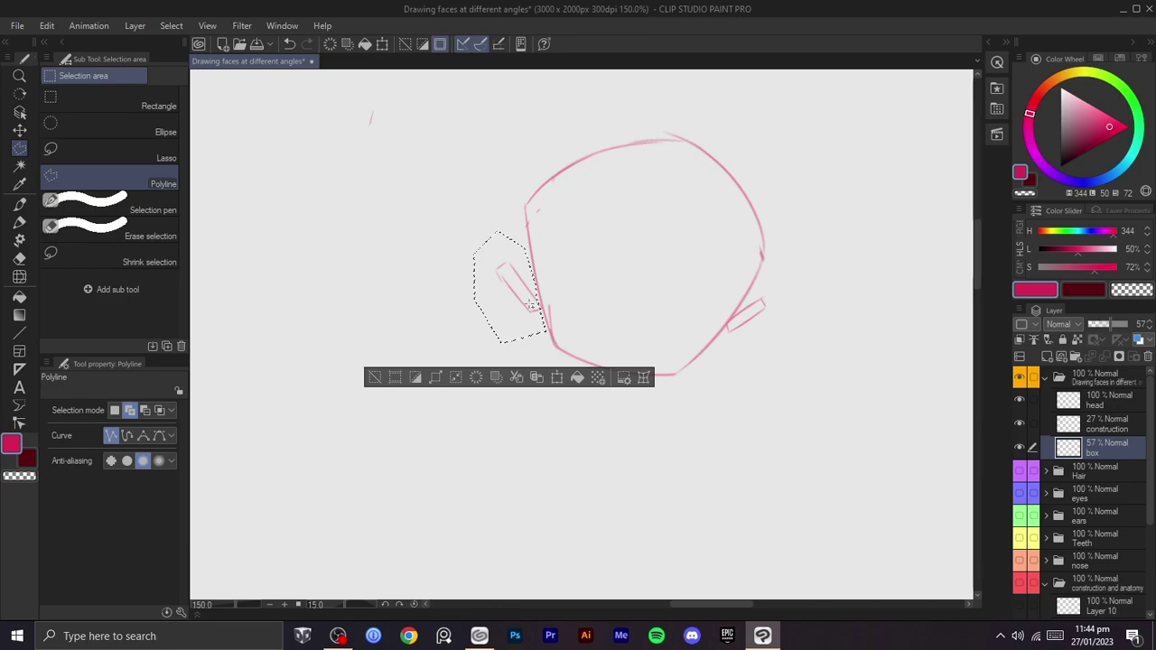
{"action": "key", "text": "ctrl+t"}
{"action": "left_click_drag", "start_coordinate": [480, 227], "coordinate": [484, 229]}
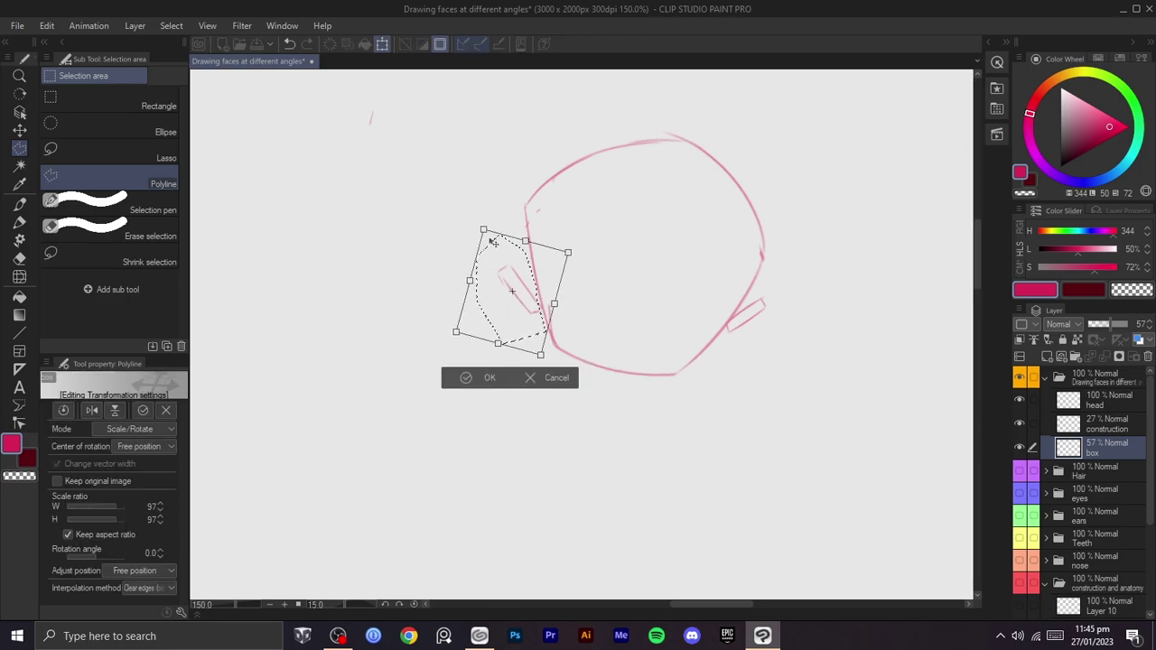
{"action": "left_click_drag", "start_coordinate": [483, 232], "coordinate": [531, 269]}
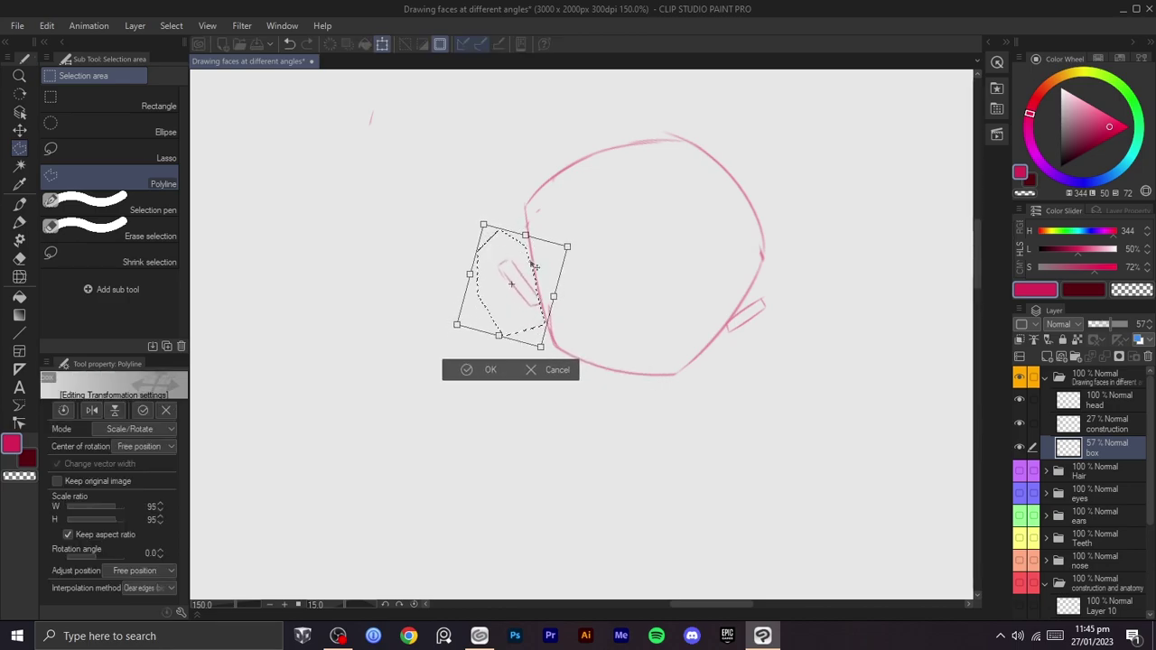
{"action": "left_click", "coordinate": [491, 370]}
{"action": "left_click", "coordinate": [377, 364]}
- Select the left ear again, nudge it closer to the head's side with a transform and deselect it
{"action": "key", "text": "shift+space"}
{"action": "key", "text": "space"}
{"action": "left_click_drag", "start_coordinate": [787, 293], "coordinate": [766, 198]}
{"action": "key", "text": "shift+space"}
{"action": "left_click_drag", "start_coordinate": [778, 222], "coordinate": [784, 236]}
{"action": "left_click", "coordinate": [483, 294]}
{"action": "left_click", "coordinate": [451, 252]}
{"action": "left_click", "coordinate": [460, 216]}
{"action": "double_click", "coordinate": [518, 237]}
{"action": "key", "text": "ctrl+t"}
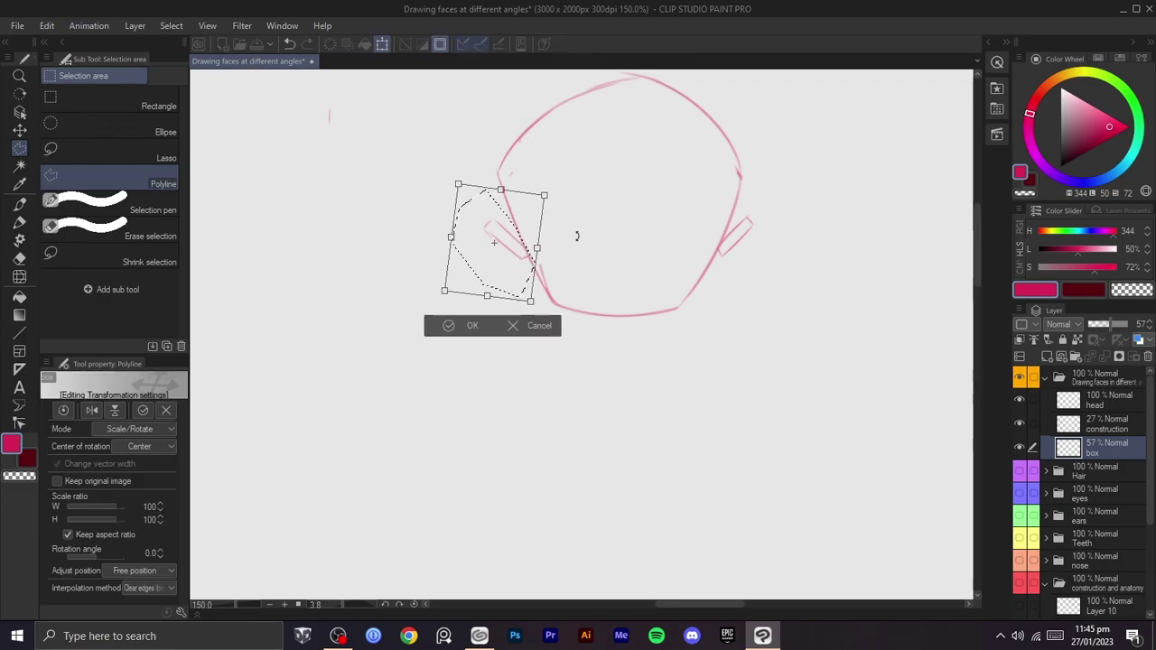
{"action": "left_click", "coordinate": [472, 326]}
{"action": "left_click", "coordinate": [397, 331]}
- Push the head's right side inward with the Liquify tool and reduce its brush size to 100
{"action": "key", "text": "j"}
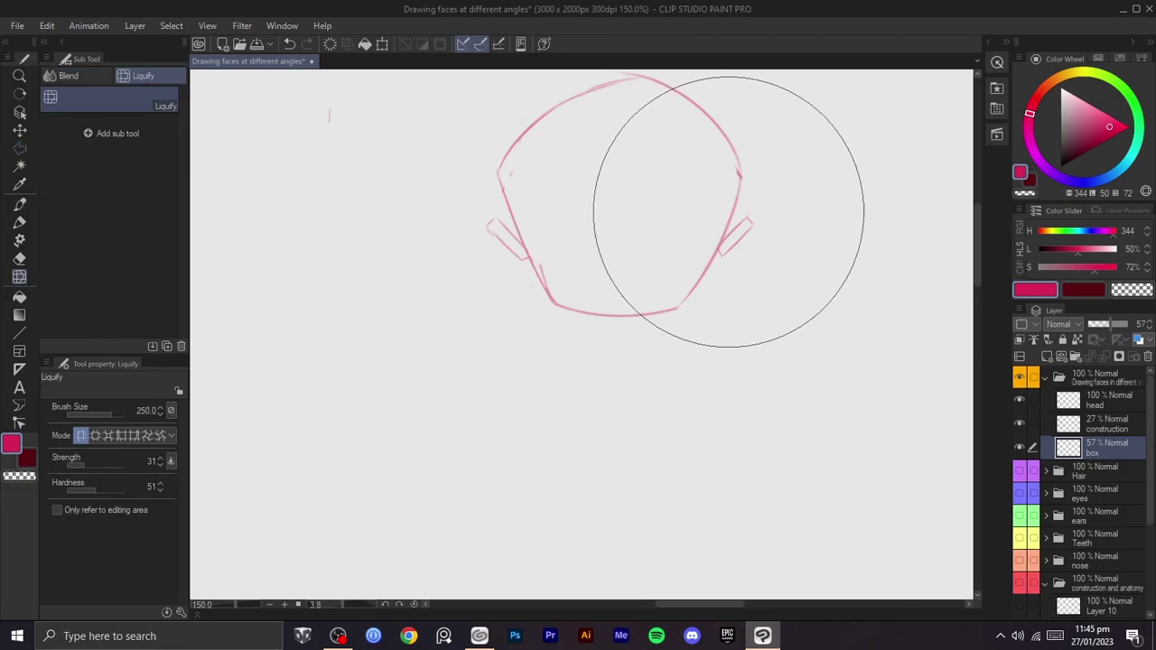
{"action": "mouse_move", "coordinate": [738, 124]}
{"action": "left_mouse_down"}
{"action": "mouse_move", "coordinate": [710, 155]}
{"action": "mouse_move", "coordinate": [723, 185]}
{"action": "mouse_move", "coordinate": [658, 187]}
{"action": "left_mouse_up"}
{"action": "key", "text": "bracketleft"}
{"action": "key", "text": "bracketleft"}
{"action": "key", "text": "bracketleft"}
{"action": "key", "text": "bracketleft"}
{"action": "key", "text": "bracketleft"}
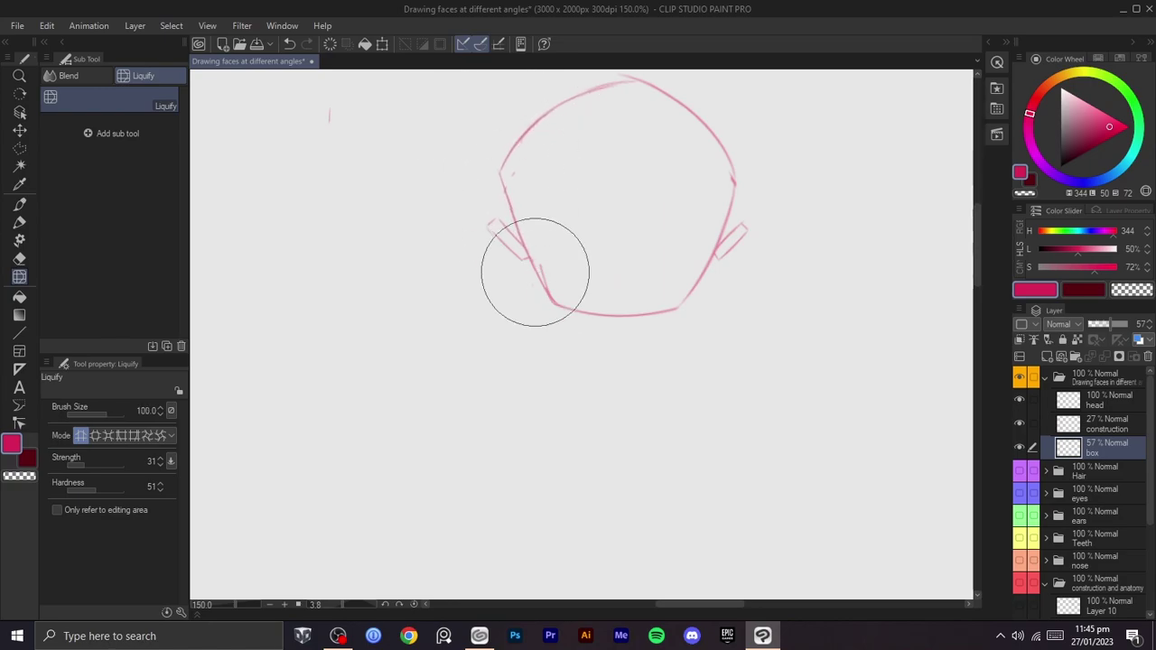
- Sketch a small nose protruding from the middle of the head's lower edge, redrawing its first line
{"action": "key", "text": "p"}
{"action": "key", "text": "shift+space"}
{"action": "mouse_move", "coordinate": [709, 339]}
{"action": "left_mouse_down"}
{"action": "mouse_move", "coordinate": [707, 322]}
{"action": "mouse_move", "coordinate": [639, 321]}
{"action": "left_mouse_up"}
{"action": "scroll", "coordinate": [659, 331], "scroll_direction": "up", "scroll_amount": 1}
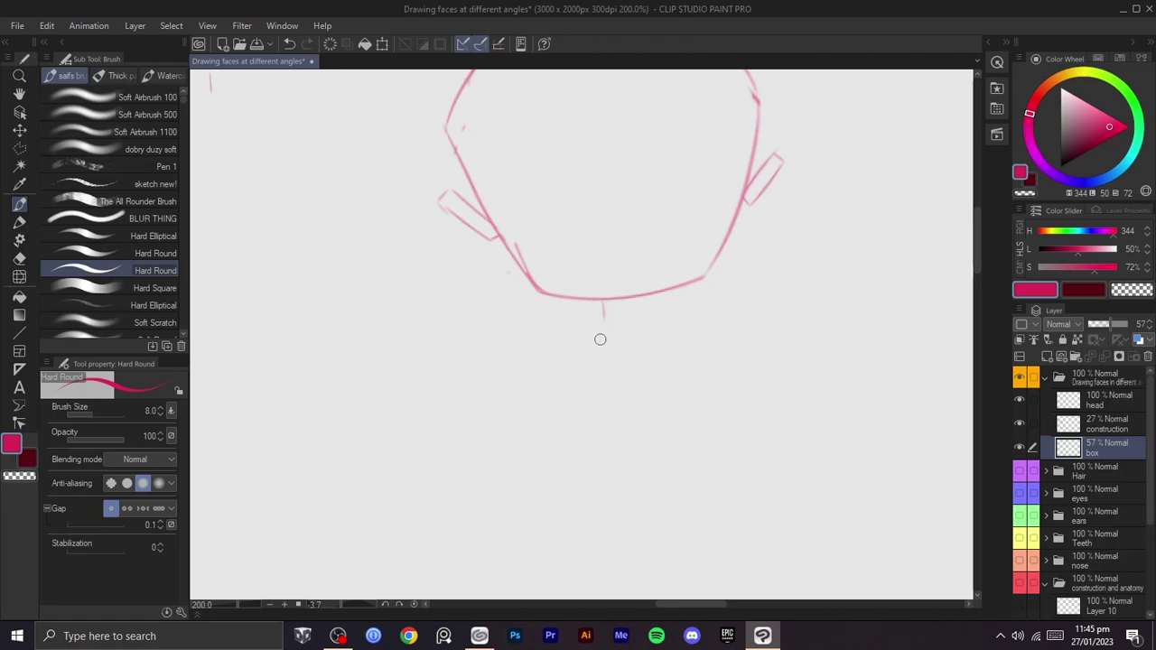
{"action": "key", "text": "ctrl+z"}
{"action": "left_click_drag", "start_coordinate": [598, 332], "coordinate": [597, 344]}
- Adjust the nose sketch below the head's lower edge with the Liquify tool at brush size 25
{"action": "key", "text": "m"}
{"action": "key", "text": "j"}
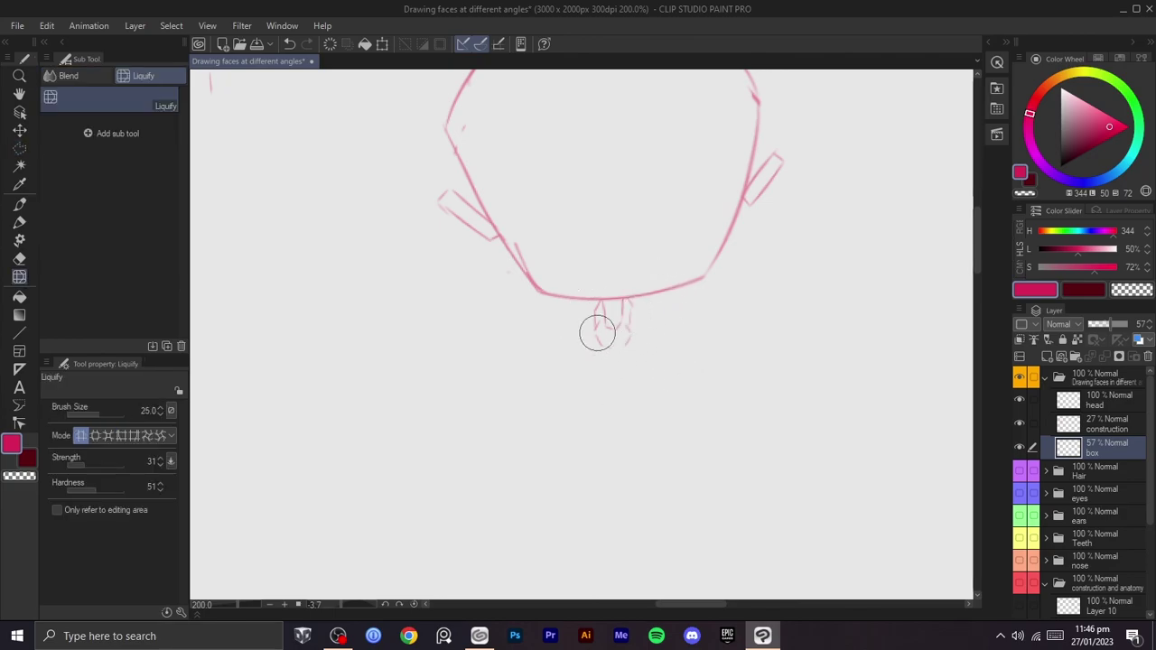
{"action": "mouse_move", "coordinate": [635, 317]}
{"action": "left_mouse_down"}
{"action": "mouse_move", "coordinate": [622, 294]}
{"action": "mouse_move", "coordinate": [673, 293]}
{"action": "left_mouse_up"}
{"action": "scroll", "coordinate": [676, 291], "scroll_direction": "down", "scroll_amount": 1}
{"action": "scroll", "coordinate": [666, 294], "scroll_direction": "up", "scroll_amount": 1}
{"action": "key", "text": "b"}
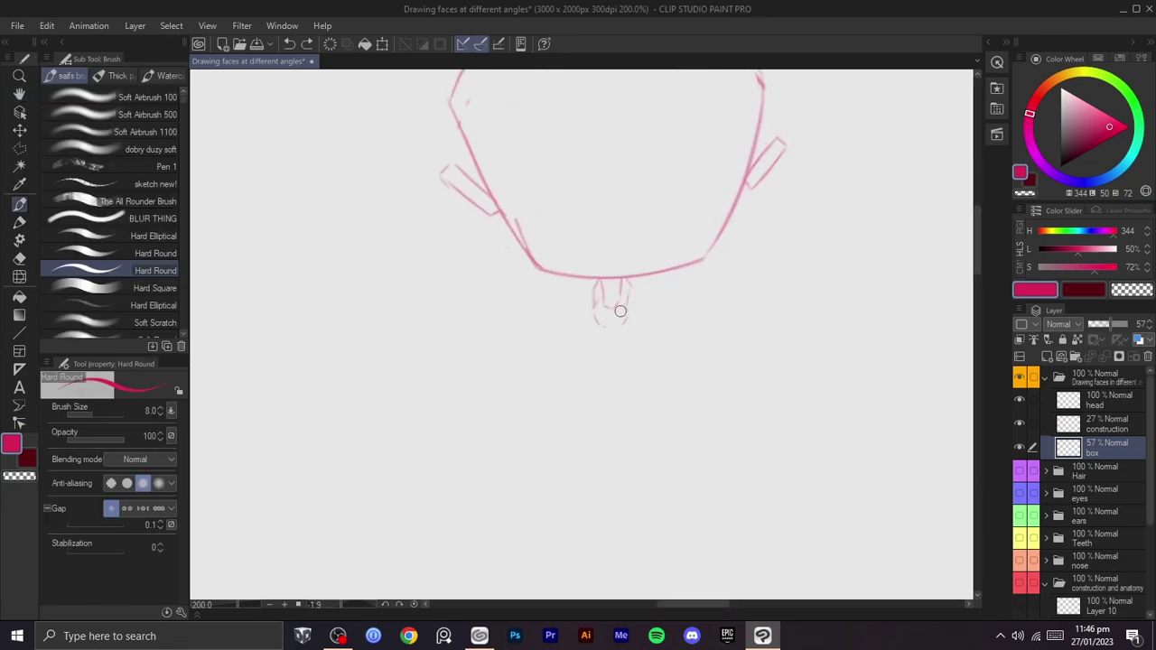
- Erase the nose's outer lines with the transparent colour and shorten it to a small rounded tip
{"action": "key", "text": "c"}
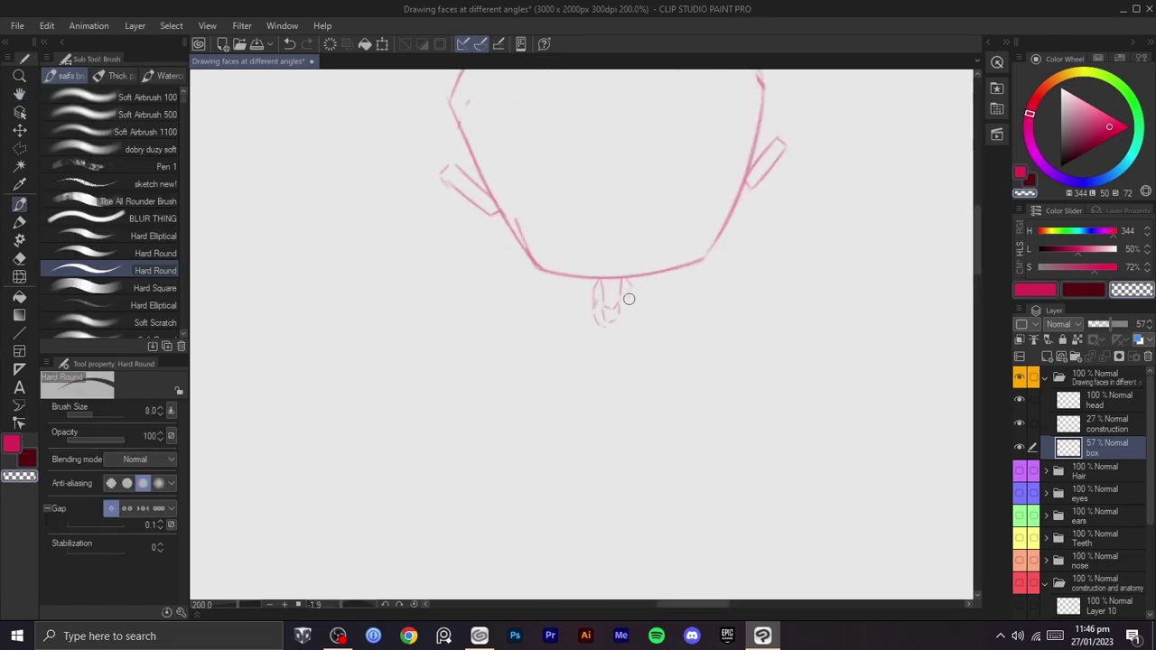
{"action": "mouse_move", "coordinate": [595, 295]}
{"action": "left_mouse_down"}
{"action": "mouse_move", "coordinate": [619, 326]}
{"action": "mouse_move", "coordinate": [617, 307]}
{"action": "mouse_move", "coordinate": [606, 322]}
{"action": "mouse_move", "coordinate": [635, 293]}
{"action": "mouse_move", "coordinate": [606, 300]}
{"action": "left_mouse_up"}
{"action": "key", "text": "c"}
{"action": "key", "text": "ctrl+z"}
{"action": "key", "text": "c"}
{"action": "key", "text": "c"}
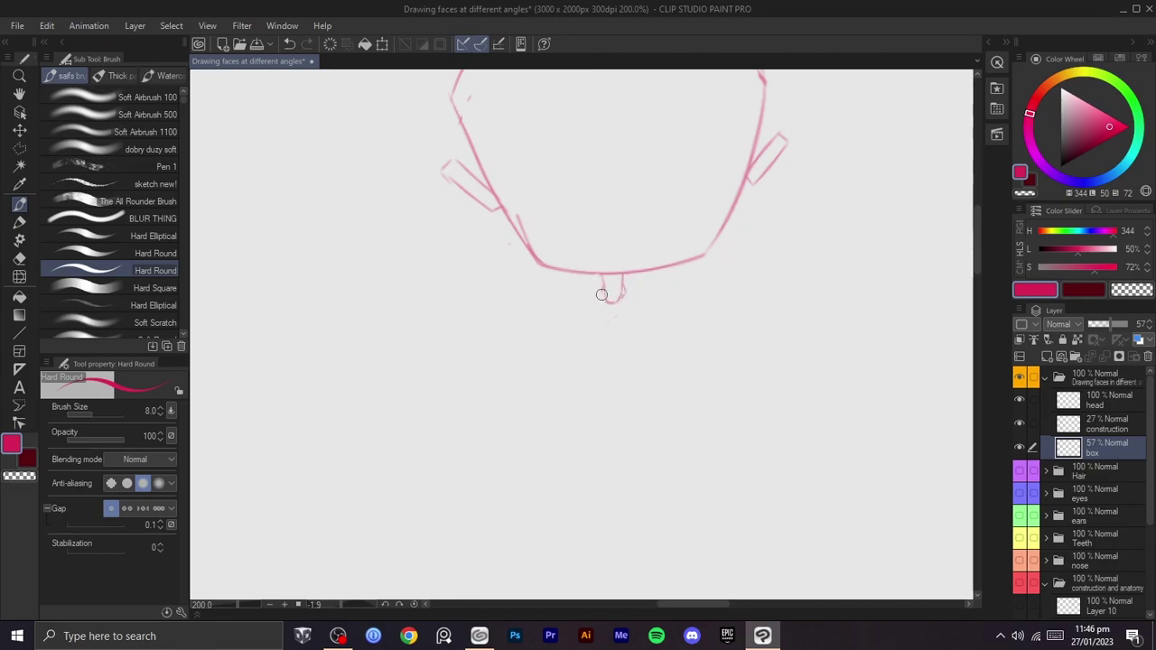
- Redraw the nose's side lines so that both sides meet the head's lower edge
{"action": "scroll", "coordinate": [658, 328], "scroll_direction": "down", "scroll_amount": 1}
{"action": "key", "text": "r"}
{"action": "scroll", "coordinate": [662, 343], "scroll_direction": "up", "scroll_amount": 1}
{"action": "mouse_move", "coordinate": [662, 343]}
{"action": "left_mouse_down"}
{"action": "mouse_move", "coordinate": [686, 375]}
{"action": "mouse_move", "coordinate": [661, 368]}
{"action": "mouse_move", "coordinate": [640, 310]}
{"action": "left_mouse_up"}
{"action": "scroll", "coordinate": [661, 369], "scroll_direction": "up", "scroll_amount": 2}
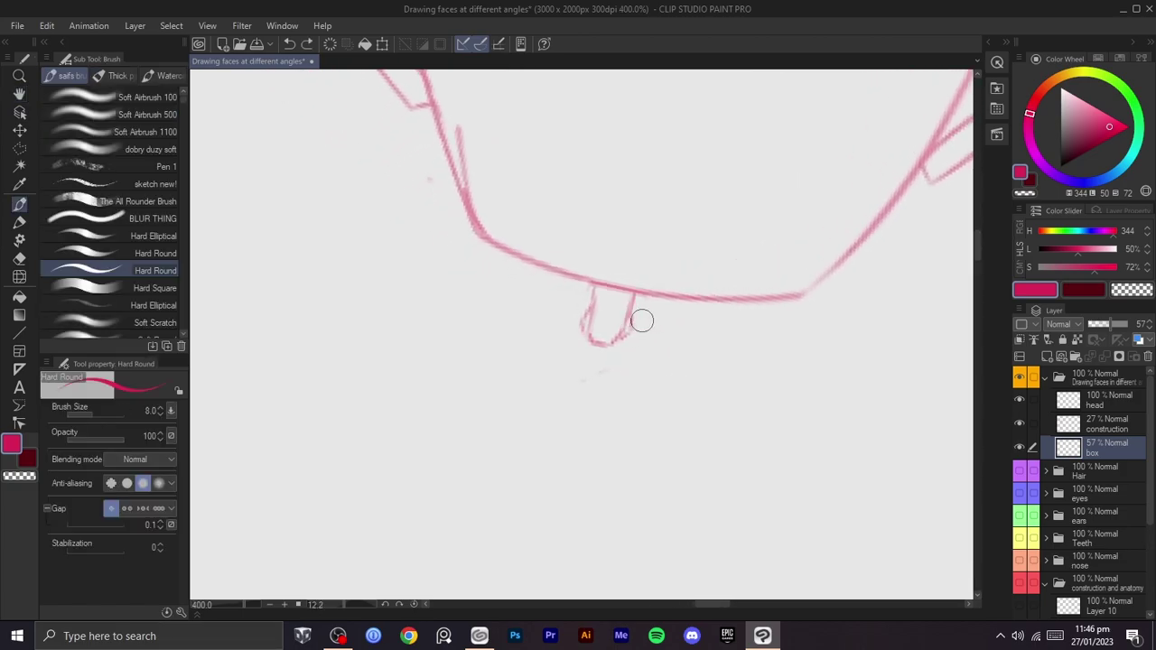
{"action": "key", "text": "ctrl+z"}
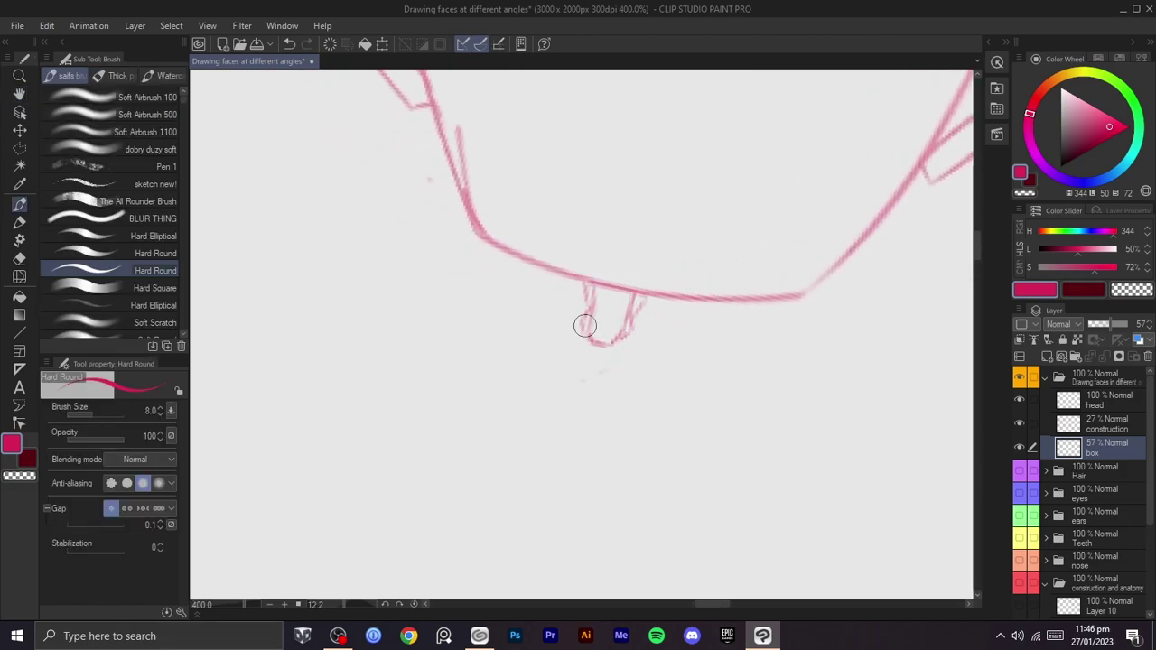
{"action": "left_click_drag", "start_coordinate": [579, 284], "coordinate": [590, 320]}
- Examine the whole top-view head with its ears and nose from different zooms and rotations
{"action": "scroll", "coordinate": [614, 304], "scroll_direction": "down", "scroll_amount": 2}
{"action": "key", "text": "r"}
{"action": "scroll", "coordinate": [677, 256], "scroll_direction": "down", "scroll_amount": 1}
{"action": "mouse_move", "coordinate": [663, 306]}
{"action": "left_mouse_down"}
{"action": "mouse_move", "coordinate": [681, 256]}
{"action": "mouse_move", "coordinate": [702, 312]}
{"action": "mouse_move", "coordinate": [685, 305]}
{"action": "left_mouse_up"}
{"action": "scroll", "coordinate": [646, 281], "scroll_direction": "up", "scroll_amount": 3}
{"action": "scroll", "coordinate": [645, 309], "scroll_direction": "down", "scroll_amount": 2}
{"action": "key", "text": "space"}
{"action": "key", "text": "shift+space"}
{"action": "scroll", "coordinate": [701, 312], "scroll_direction": "down", "scroll_amount": 1}
{"action": "left_click_drag", "start_coordinate": [693, 294], "coordinate": [699, 268]}
{"action": "left_click_drag", "start_coordinate": [639, 315], "coordinate": [630, 338]}
{"action": "scroll", "coordinate": [629, 338], "scroll_direction": "down", "scroll_amount": 1}
{"action": "key", "text": "shift+space"}
{"action": "left_click_drag", "start_coordinate": [672, 296], "coordinate": [677, 305]}
{"action": "left_click_drag", "start_coordinate": [635, 242], "coordinate": [672, 311]}
{"action": "scroll", "coordinate": [673, 353], "scroll_direction": "up", "scroll_amount": 1}
{"action": "key", "text": "space"}
{"action": "mouse_move", "coordinate": [625, 325]}
{"action": "left_mouse_down"}
{"action": "mouse_move", "coordinate": [653, 385]}
{"action": "mouse_move", "coordinate": [657, 434]}
{"action": "left_mouse_up"}
{"action": "left_click_drag", "start_coordinate": [573, 320], "coordinate": [605, 264]}
{"action": "key", "text": "ctrl+z"}
- Redraw the head's upper-left side as a rounder curve and erase the old protruding corner
{"action": "key", "text": "shift+space"}
{"action": "left_click_drag", "start_coordinate": [682, 258], "coordinate": [604, 328]}
{"action": "key", "text": "h"}
{"action": "scroll", "coordinate": [623, 322], "scroll_direction": "up", "scroll_amount": 1}
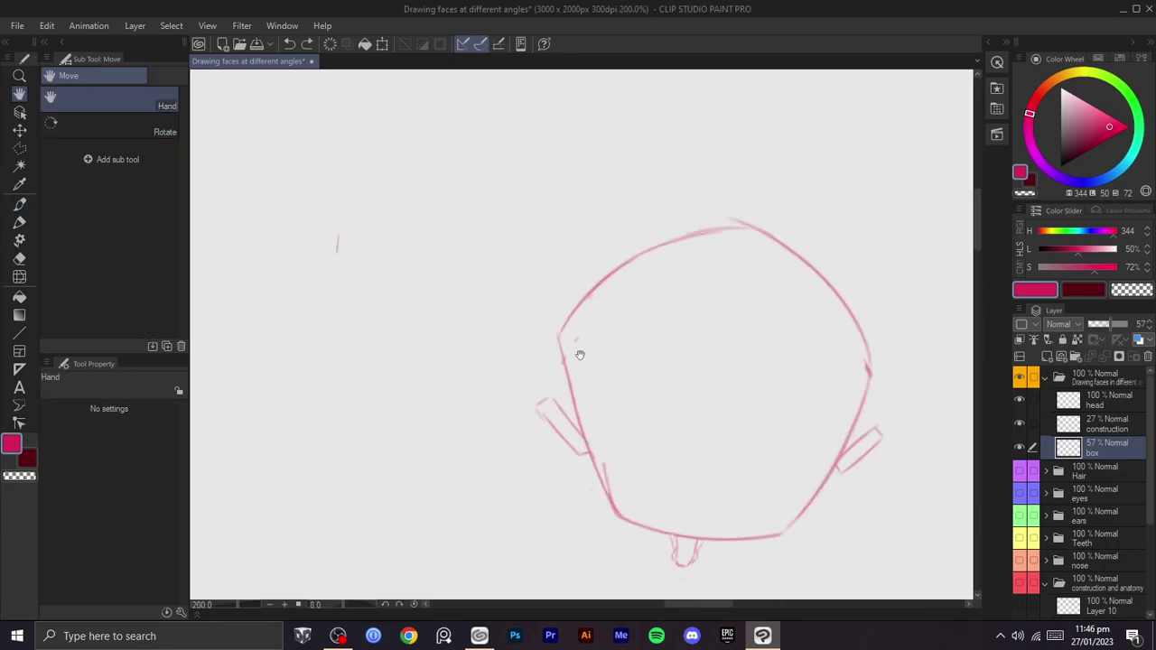
{"action": "key", "text": "b"}
{"action": "left_click_drag", "start_coordinate": [565, 365], "coordinate": [583, 303]}
{"action": "key", "text": "c"}
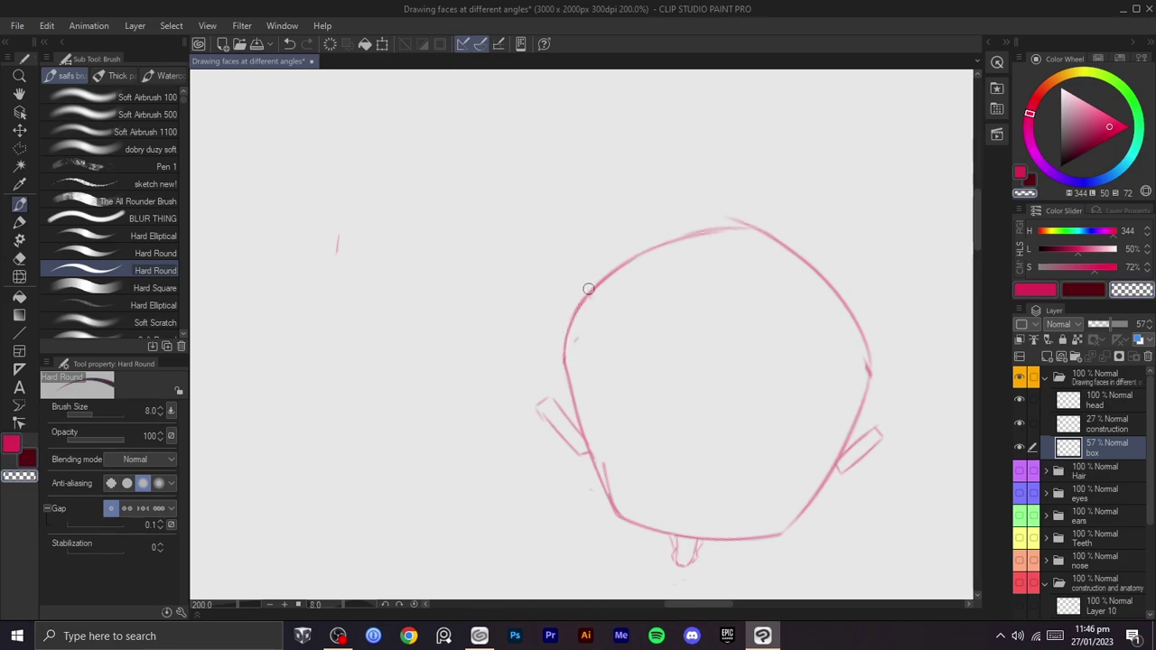
- Try several new strokes for the outline around the back of the head in a rotated view
{"action": "key", "text": "space"}
{"action": "left_click_drag", "start_coordinate": [619, 294], "coordinate": [539, 298]}
{"action": "key", "text": "shift+space"}
{"action": "mouse_move", "coordinate": [677, 305]}
{"action": "left_mouse_down"}
{"action": "mouse_move", "coordinate": [608, 226]}
{"action": "mouse_move", "coordinate": [595, 227]}
{"action": "left_mouse_up"}
{"action": "key", "text": "space"}
{"action": "left_click_drag", "start_coordinate": [664, 285], "coordinate": [589, 268]}
{"action": "key", "text": "shift+space"}
{"action": "left_click_drag", "start_coordinate": [760, 248], "coordinate": [701, 455]}
{"action": "key", "text": "shift+space"}
{"action": "left_click_drag", "start_coordinate": [709, 315], "coordinate": [563, 411]}
{"action": "key", "text": "shift+space"}
{"action": "left_click_drag", "start_coordinate": [722, 361], "coordinate": [715, 300]}
{"action": "key", "text": "b"}
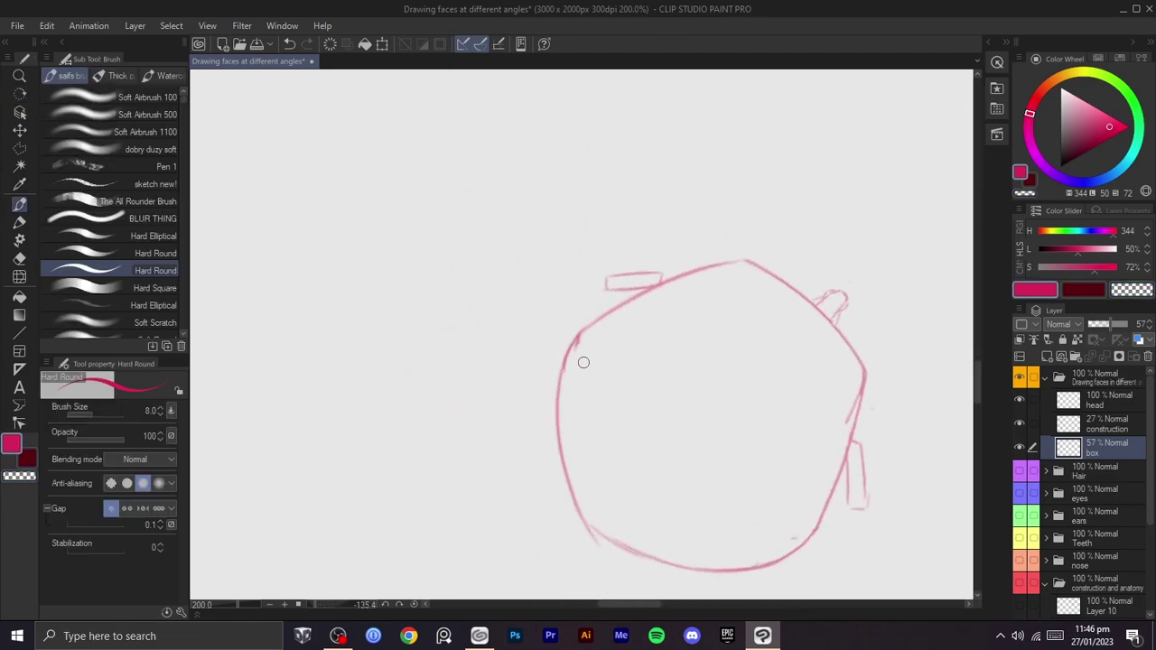
{"action": "key", "text": "r"}
{"action": "mouse_move", "coordinate": [581, 332]}
{"action": "left_mouse_down"}
{"action": "mouse_move", "coordinate": [713, 381]}
{"action": "mouse_move", "coordinate": [650, 421]}
{"action": "mouse_move", "coordinate": [677, 444]}
{"action": "mouse_move", "coordinate": [490, 441]}
{"action": "left_mouse_up"}
{"action": "key", "text": "b"}
{"action": "left_click_drag", "start_coordinate": [472, 395], "coordinate": [548, 269]}
{"action": "key", "text": "ctrl+z"}
{"action": "mouse_move", "coordinate": [471, 421]}
{"action": "left_mouse_down"}
{"action": "mouse_move", "coordinate": [493, 331]}
{"action": "mouse_move", "coordinate": [527, 288]}
{"action": "left_mouse_up"}
{"action": "key", "text": "r"}
{"action": "mouse_move", "coordinate": [663, 246]}
{"action": "left_mouse_down"}
{"action": "mouse_move", "coordinate": [586, 214]}
{"action": "mouse_move", "coordinate": [508, 243]}
{"action": "left_mouse_up"}
{"action": "key", "text": "space"}
{"action": "key", "text": "b"}
{"action": "left_click_drag", "start_coordinate": [639, 210], "coordinate": [542, 341]}
{"action": "key", "text": "ctrl+z"}
{"action": "key", "text": "ctrl+z"}
{"action": "mouse_move", "coordinate": [650, 205]}
{"action": "left_mouse_down"}
{"action": "mouse_move", "coordinate": [546, 339]}
{"action": "mouse_move", "coordinate": [560, 350]}
{"action": "mouse_move", "coordinate": [554, 325]}
{"action": "mouse_move", "coordinate": [576, 449]}
{"action": "left_mouse_up"}
{"action": "key", "text": "ctrl+z"}
{"action": "key", "text": "ctrl+z"}
{"action": "left_click_drag", "start_coordinate": [555, 326], "coordinate": [566, 439]}
{"action": "key", "text": "ctrl+z"}
- Redraw the back of the head with a straighter right side and a smooth curve joining it
{"action": "key", "text": "r"}
{"action": "mouse_move", "coordinate": [693, 329]}
{"action": "left_mouse_down"}
{"action": "mouse_move", "coordinate": [692, 364]}
{"action": "mouse_move", "coordinate": [634, 424]}
{"action": "left_mouse_up"}
{"action": "key", "text": "b"}
{"action": "mouse_move", "coordinate": [484, 387]}
{"action": "left_mouse_down"}
{"action": "mouse_move", "coordinate": [533, 321]}
{"action": "mouse_move", "coordinate": [568, 222]}
{"action": "left_mouse_up"}
{"action": "key", "text": "r"}
{"action": "key", "text": "b"}
{"action": "left_click_drag", "start_coordinate": [550, 374], "coordinate": [575, 302]}
{"action": "key", "text": "ctrl+z"}
{"action": "mouse_move", "coordinate": [549, 389]}
{"action": "left_mouse_down"}
{"action": "mouse_move", "coordinate": [595, 279]}
{"action": "mouse_move", "coordinate": [550, 386]}
{"action": "mouse_move", "coordinate": [561, 310]}
{"action": "left_mouse_up"}
{"action": "key", "text": "ctrl+z"}
{"action": "key", "text": "ctrl+z"}
{"action": "left_click_drag", "start_coordinate": [549, 386], "coordinate": [561, 307]}
{"action": "key", "text": "c"}
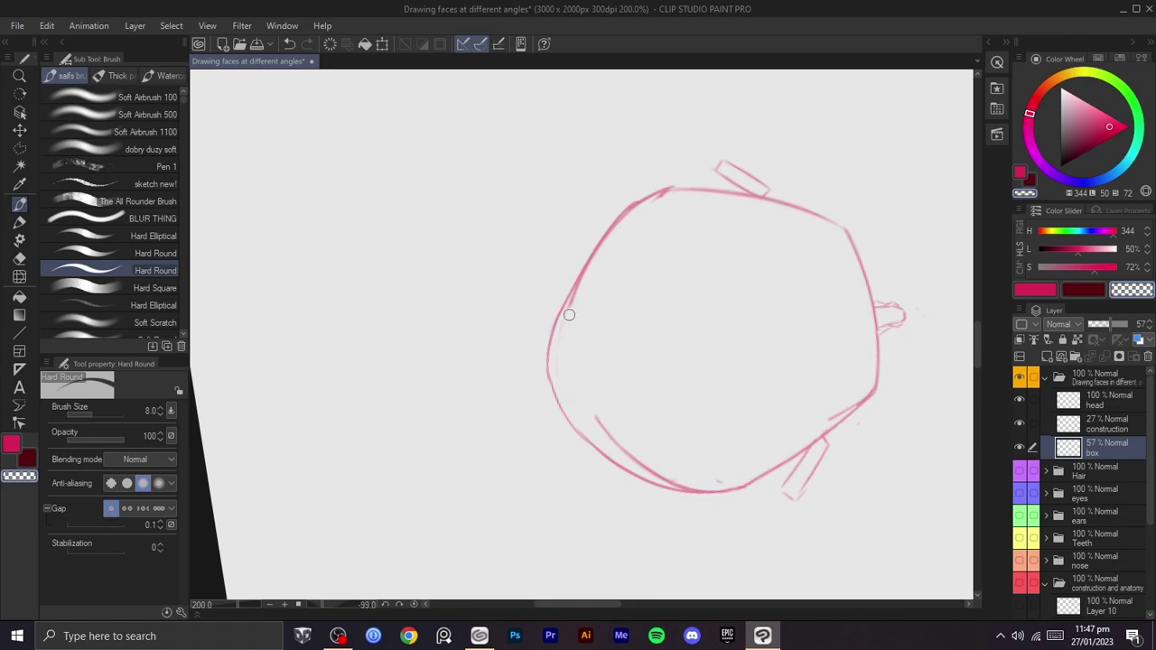
- Erase the leftover inner line along the upper-left back of the head with the transparent colour
{"action": "key", "text": "r"}
{"action": "left_click_drag", "start_coordinate": [611, 242], "coordinate": [596, 457]}
{"action": "key", "text": "b"}
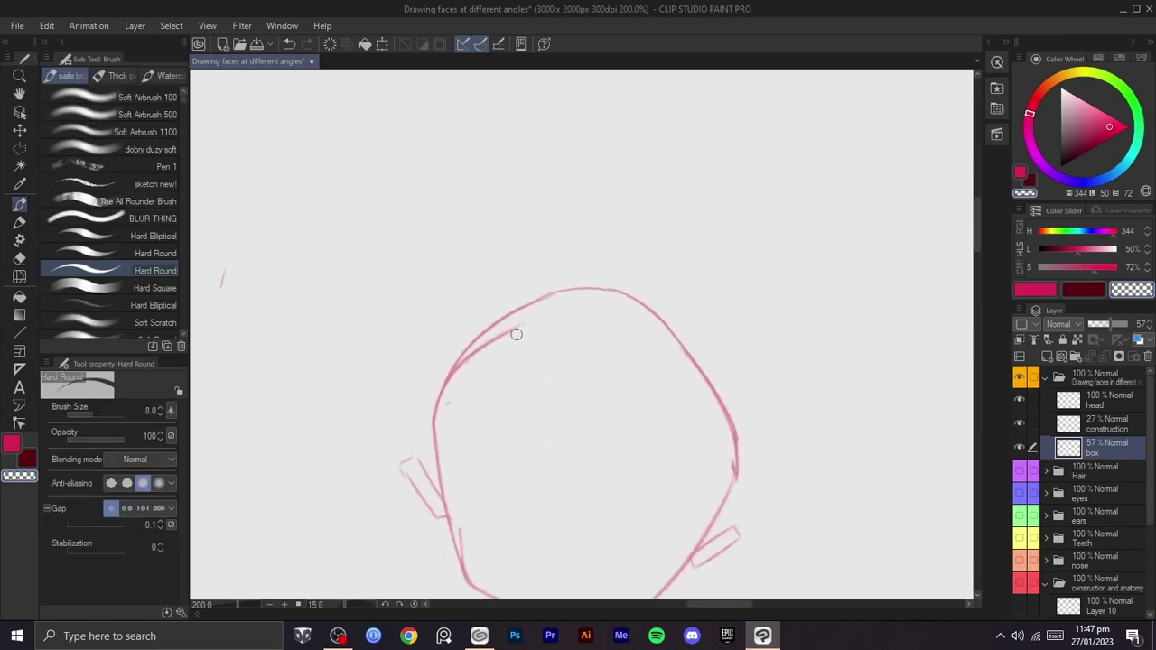
{"action": "left_click_drag", "start_coordinate": [473, 357], "coordinate": [454, 377]}
{"action": "key", "text": "space"}
{"action": "left_click_drag", "start_coordinate": [583, 419], "coordinate": [639, 265]}
- Set the Liquify brush size to 300 and push the head's right side slightly inward
{"action": "key", "text": "m"}
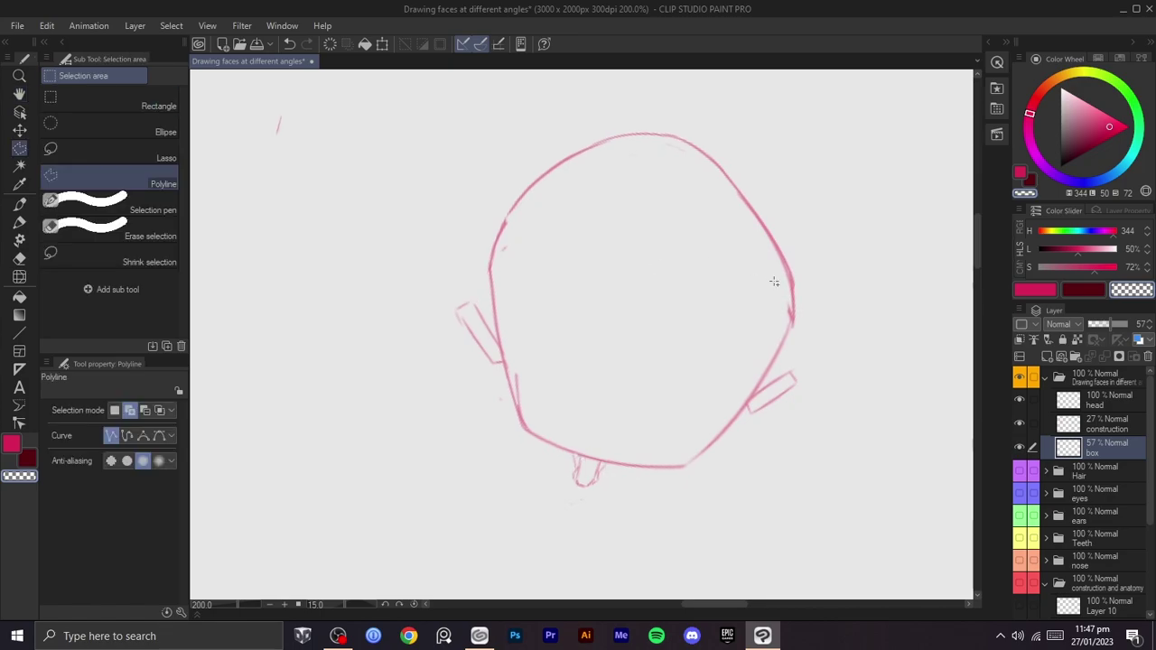
{"action": "key", "text": "j"}
{"action": "key", "text": "bracketright"}
{"action": "key", "text": "bracketright"}
{"action": "key", "text": "bracketright"}
{"action": "key", "text": "bracketright"}
{"action": "key", "text": "bracketright"}
{"action": "key", "text": "bracketright"}
{"action": "key", "text": "bracketright"}
{"action": "key", "text": "bracketright"}
{"action": "key", "text": "bracketright"}
{"action": "key", "text": "bracketright"}
{"action": "key", "text": "bracketright"}
{"action": "key", "text": "bracketright"}
{"action": "key", "text": "bracketright"}
{"action": "key", "text": "bracketright"}
{"action": "key", "text": "bracketright"}
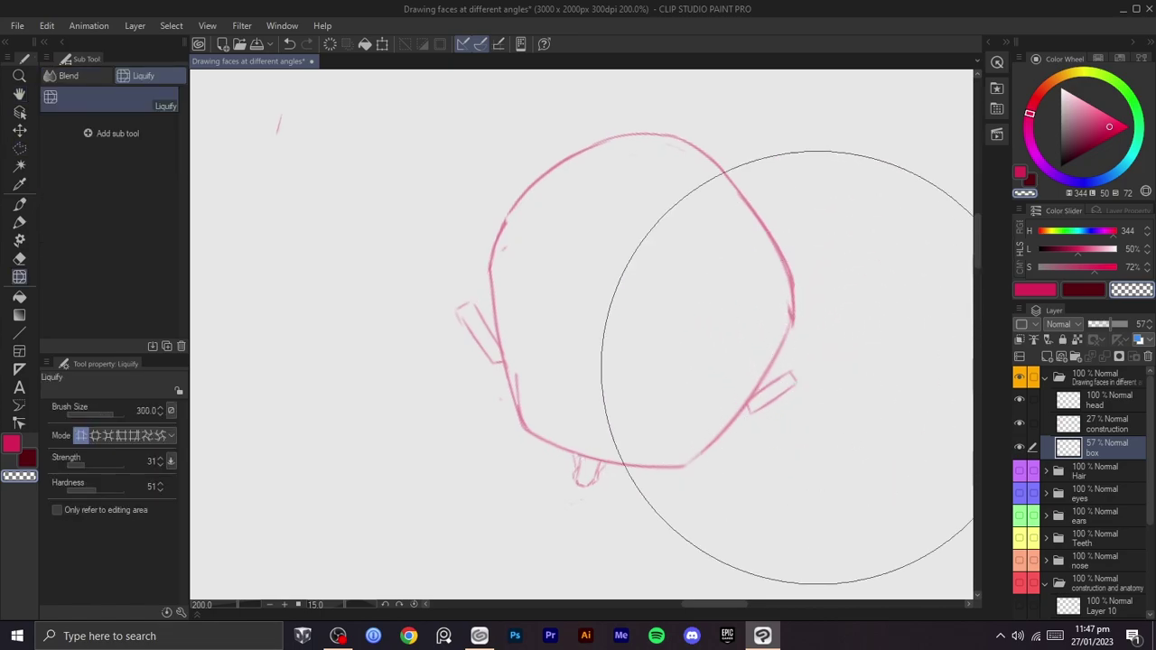
{"action": "left_click_drag", "start_coordinate": [818, 350], "coordinate": [802, 346]}
- Set the Liquify brush size to 250 and nudge the curve at the back of the head
{"action": "key", "text": "bracketleft"}
{"action": "key", "text": "bracketleft"}
{"action": "key", "text": "bracketleft"}
{"action": "key", "text": "bracketleft"}
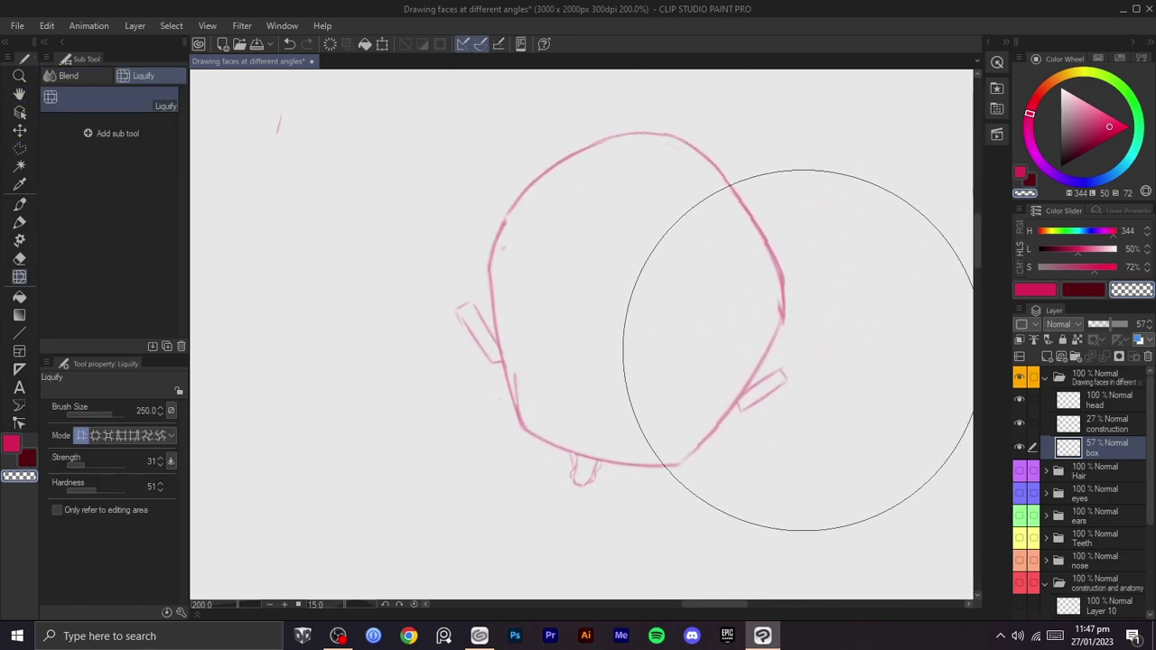
{"action": "left_click_drag", "start_coordinate": [817, 360], "coordinate": [714, 313]}
{"action": "key", "text": "shift+space"}
{"action": "key", "text": "space"}
{"action": "left_click_drag", "start_coordinate": [715, 314], "coordinate": [758, 339]}
{"action": "key", "text": "b"}
{"action": "key", "text": "j"}
{"action": "key", "text": "bracketleft"}
{"action": "key", "text": "bracketleft"}
{"action": "key", "text": "bracketleft"}
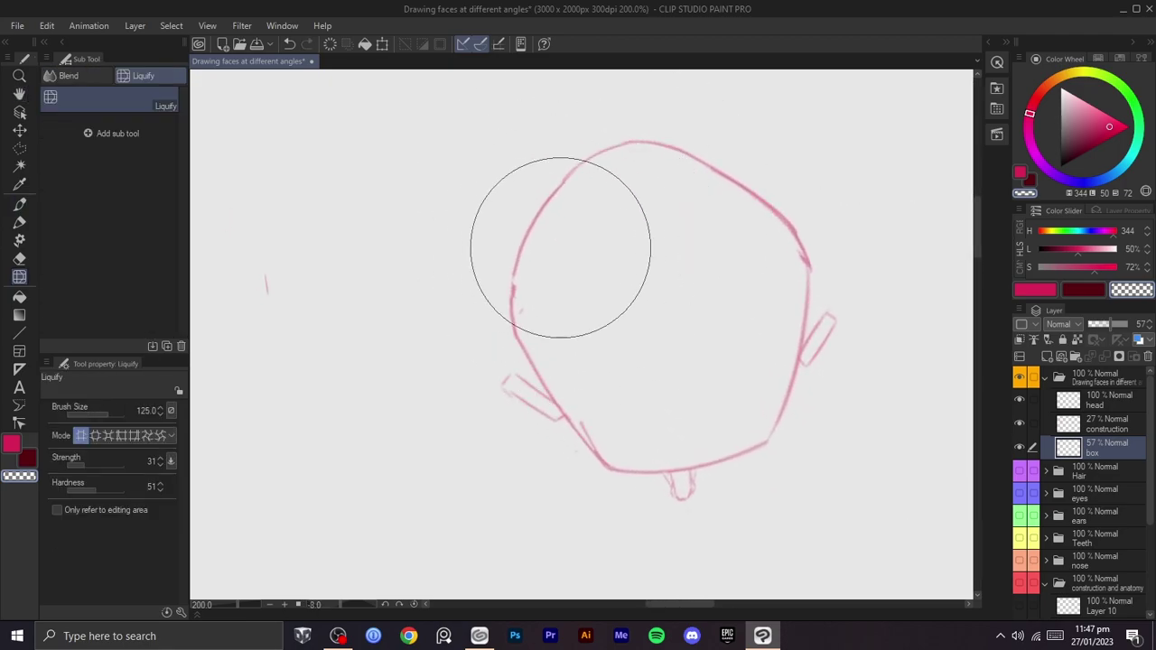
{"action": "key", "text": "bracketright"}
{"action": "key", "text": "bracketright"}
{"action": "key", "text": "r"}
{"action": "mouse_move", "coordinate": [565, 248]}
{"action": "left_mouse_down"}
{"action": "mouse_move", "coordinate": [595, 207]}
{"action": "mouse_move", "coordinate": [581, 374]}
{"action": "left_mouse_up"}
{"action": "key", "text": "b"}
{"action": "key", "text": "j"}
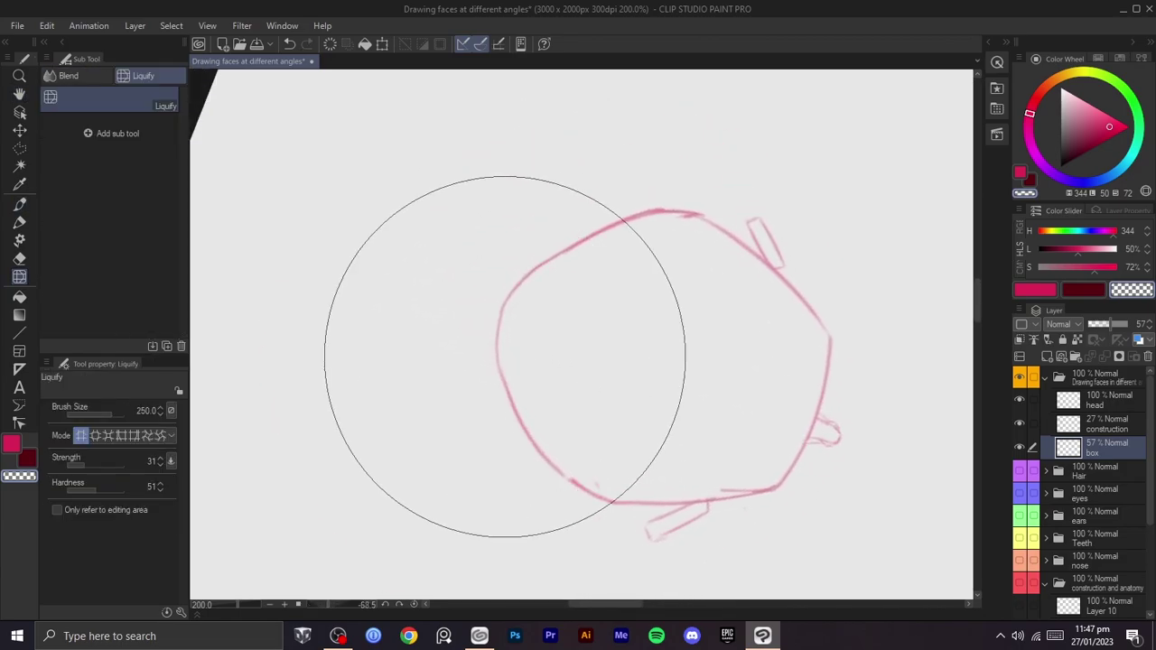
{"action": "mouse_move", "coordinate": [496, 359]}
{"action": "left_mouse_down"}
{"action": "mouse_move", "coordinate": [516, 331]}
{"action": "mouse_move", "coordinate": [492, 323]}
{"action": "mouse_move", "coordinate": [506, 318]}
{"action": "left_mouse_up"}
- Compare the reshaped top-view head with the boxed heads elsewhere on the canvas
{"action": "scroll", "coordinate": [595, 291], "scroll_direction": "down", "scroll_amount": 3}
{"action": "key", "text": "r"}
{"action": "left_click_drag", "start_coordinate": [818, 268], "coordinate": [693, 454]}
{"action": "key", "text": "space"}
{"action": "left_click_drag", "start_coordinate": [688, 453], "coordinate": [628, 257]}
{"action": "scroll", "coordinate": [704, 322], "scroll_direction": "up", "scroll_amount": 1}
{"action": "key", "text": "space"}
{"action": "scroll", "coordinate": [655, 298], "scroll_direction": "down", "scroll_amount": 1}
{"action": "scroll", "coordinate": [674, 328], "scroll_direction": "down", "scroll_amount": 1}
{"action": "left_click_drag", "start_coordinate": [699, 320], "coordinate": [750, 281]}
{"action": "mouse_move", "coordinate": [625, 323]}
{"action": "left_mouse_down"}
{"action": "mouse_move", "coordinate": [782, 242]}
{"action": "mouse_move", "coordinate": [861, 185]}
{"action": "left_mouse_up"}
{"action": "key", "text": "b"}
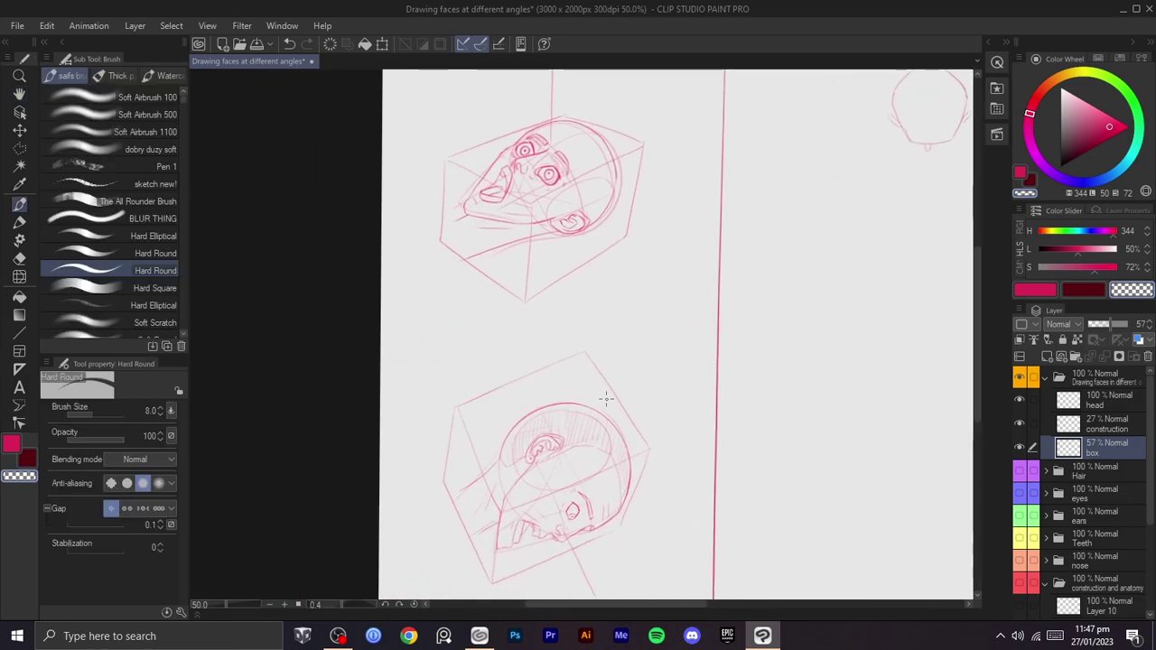
- Try a dark red line across the upper boxed head
{"action": "key", "text": "x"}
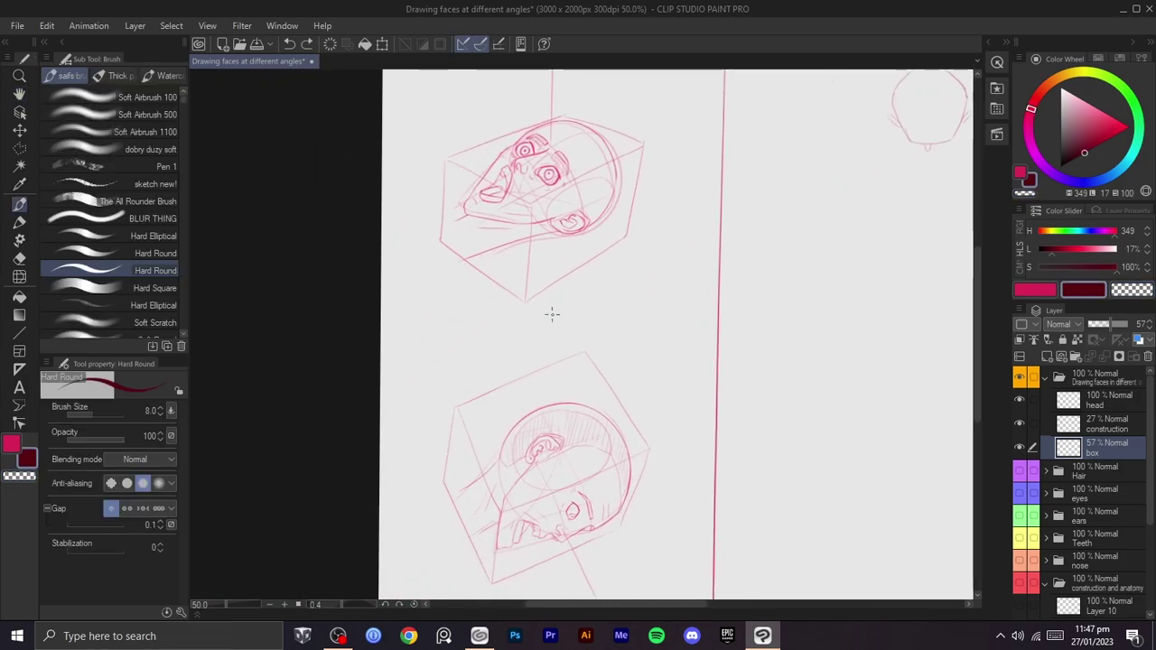
{"action": "left_click_drag", "start_coordinate": [438, 249], "coordinate": [571, 169]}
{"action": "key", "text": "ctrl+z"}
{"action": "key", "text": "x"}
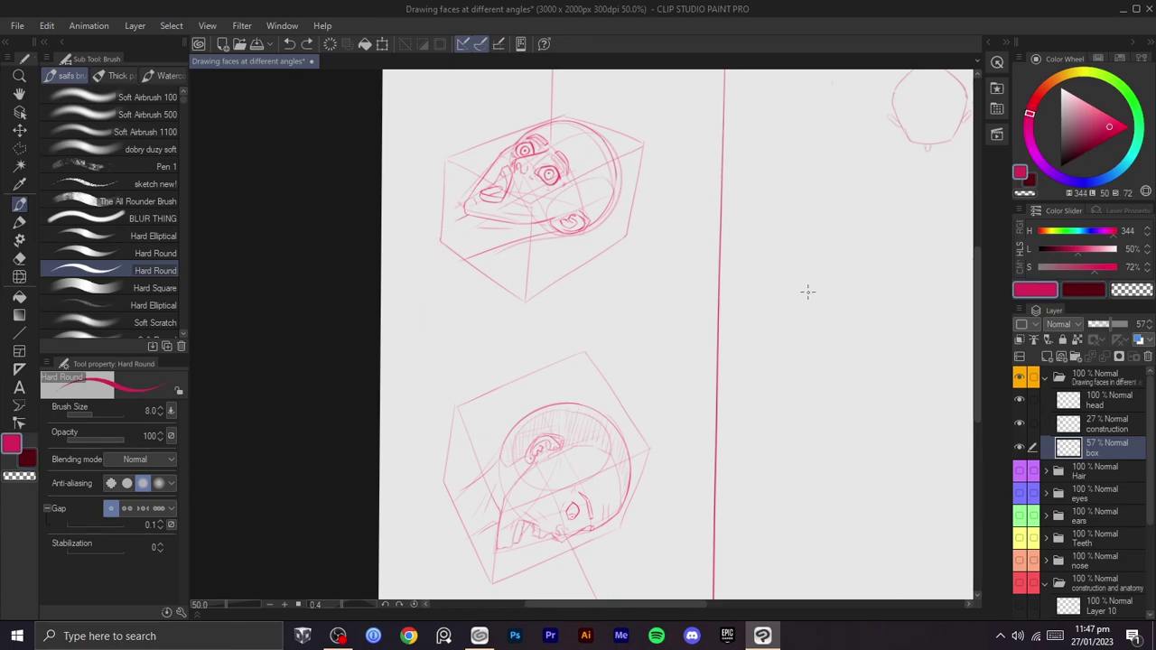
{"action": "key", "text": "space"}
{"action": "left_click_drag", "start_coordinate": [892, 267], "coordinate": [619, 346]}
{"action": "scroll", "coordinate": [622, 347], "scroll_direction": "up", "scroll_amount": 2}
{"action": "left_click_drag", "start_coordinate": [741, 261], "coordinate": [635, 394]}
{"action": "left_click_drag", "start_coordinate": [675, 342], "coordinate": [605, 371]}
{"action": "scroll", "coordinate": [605, 371], "scroll_direction": "down", "scroll_amount": 1}
{"action": "scroll", "coordinate": [605, 371], "scroll_direction": "down", "scroll_amount": 1}
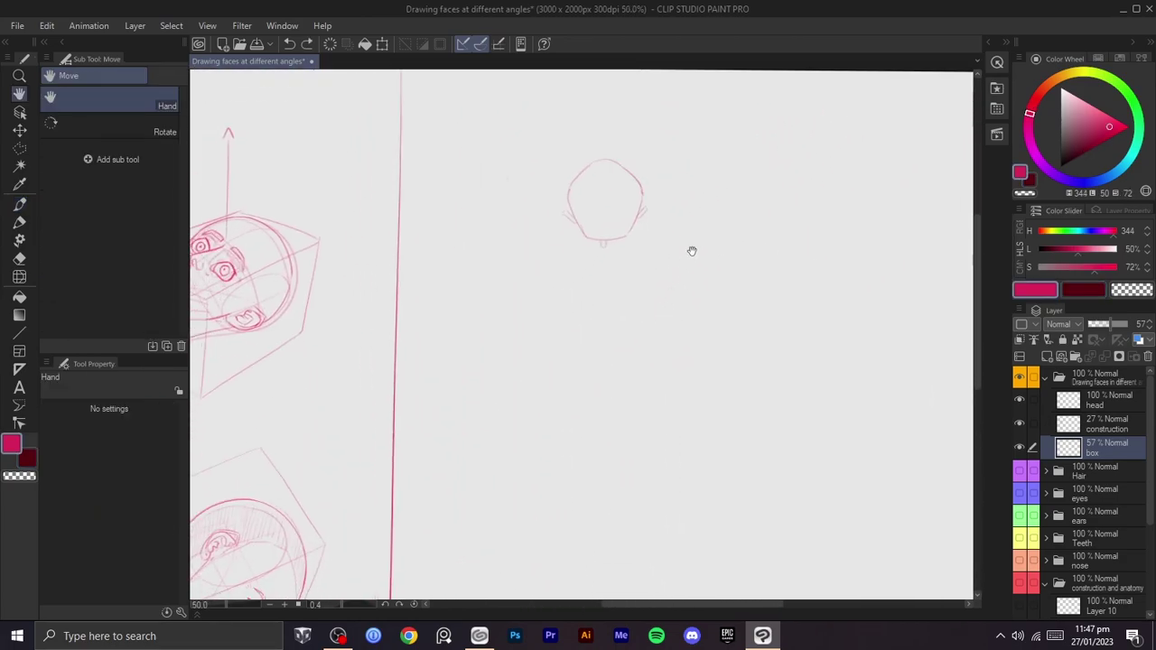
- Select the top-view head with a polyline selection, enlarge and reposition it, and clear the selection
{"action": "key", "text": "m"}
{"action": "left_click", "coordinate": [653, 166]}
{"action": "left_click", "coordinate": [697, 257]}
{"action": "left_click", "coordinate": [535, 320]}
{"action": "left_click", "coordinate": [483, 207]}
{"action": "left_click", "coordinate": [537, 138]}
{"action": "left_click", "coordinate": [653, 167]}
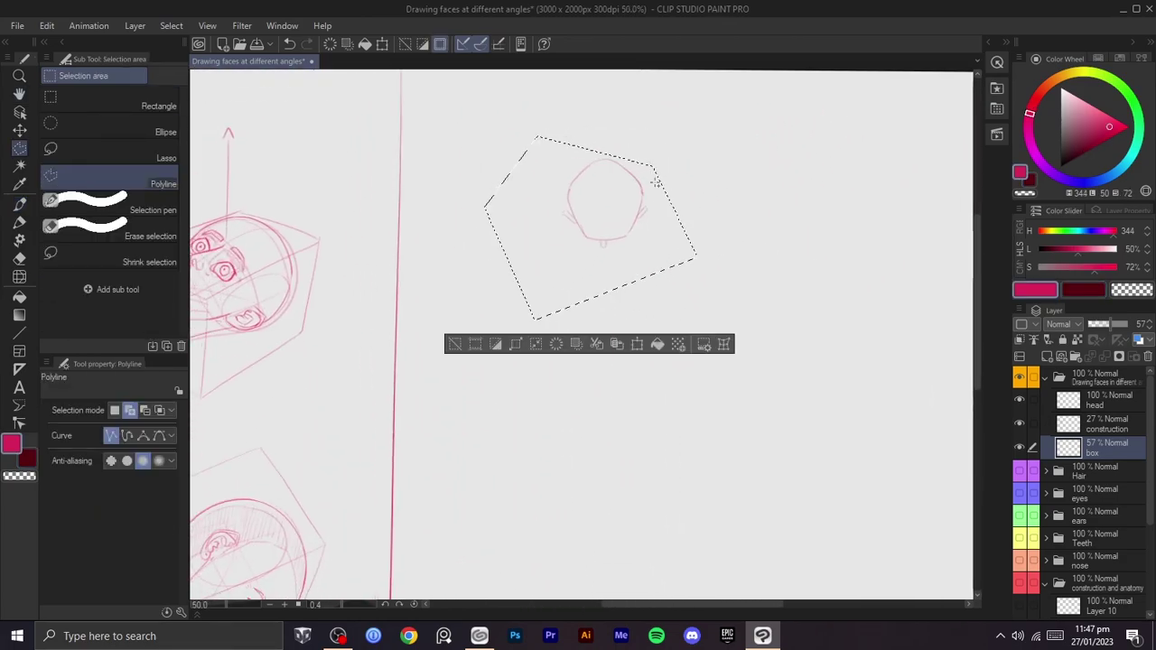
{"action": "key", "text": "ctrl+t"}
{"action": "left_click_drag", "start_coordinate": [700, 231], "coordinate": [778, 232]}
{"action": "left_click_drag", "start_coordinate": [676, 270], "coordinate": [487, 412]}
{"action": "left_click", "coordinate": [485, 355]}
{"action": "key", "text": "space"}
{"action": "left_click", "coordinate": [390, 355]}
- Redraw and clean up the outline along the back of the top-view head
{"action": "scroll", "coordinate": [434, 305], "scroll_direction": "up", "scroll_amount": 1}
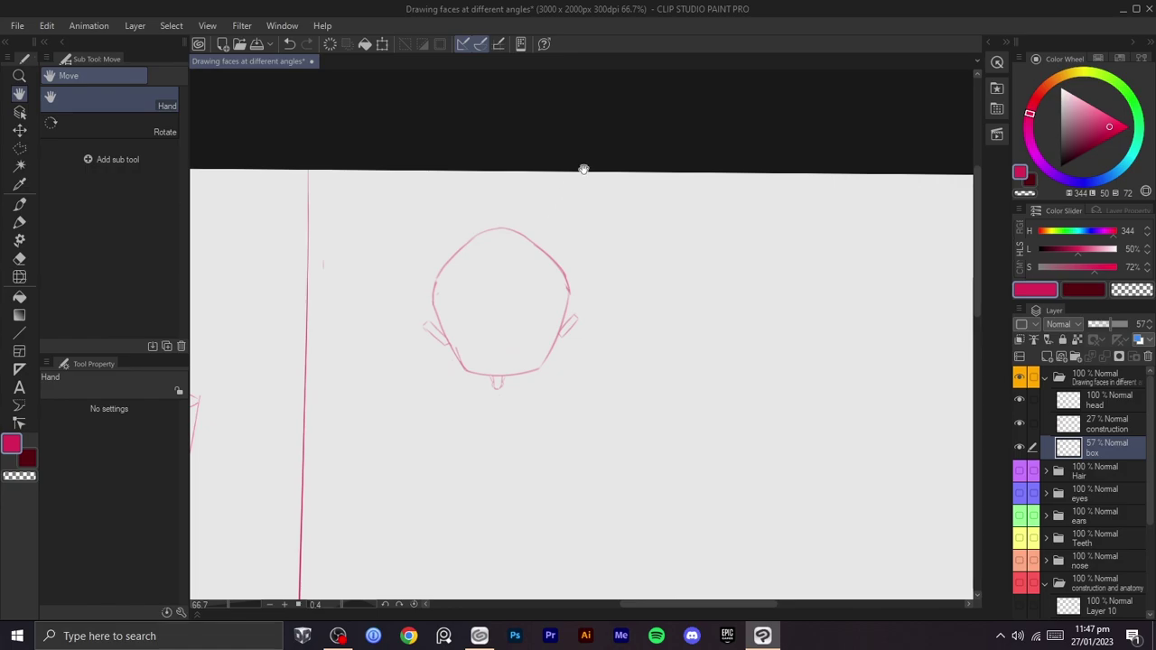
{"action": "scroll", "coordinate": [547, 310], "scroll_direction": "up", "scroll_amount": 1}
{"action": "left_click_drag", "start_coordinate": [528, 274], "coordinate": [674, 272]}
{"action": "scroll", "coordinate": [625, 329], "scroll_direction": "up", "scroll_amount": 1}
{"action": "key", "text": "shift+space"}
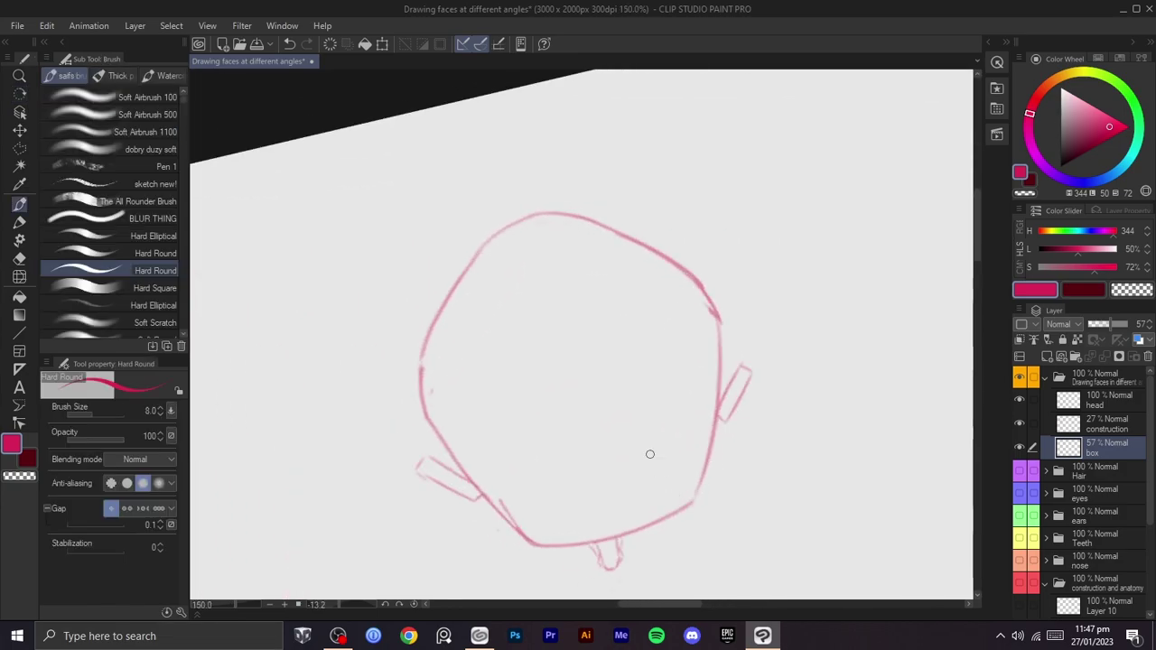
{"action": "key", "text": "space"}
{"action": "left_click_drag", "start_coordinate": [571, 346], "coordinate": [640, 389]}
{"action": "key", "text": "shift+space"}
{"action": "left_click_drag", "start_coordinate": [493, 383], "coordinate": [609, 258]}
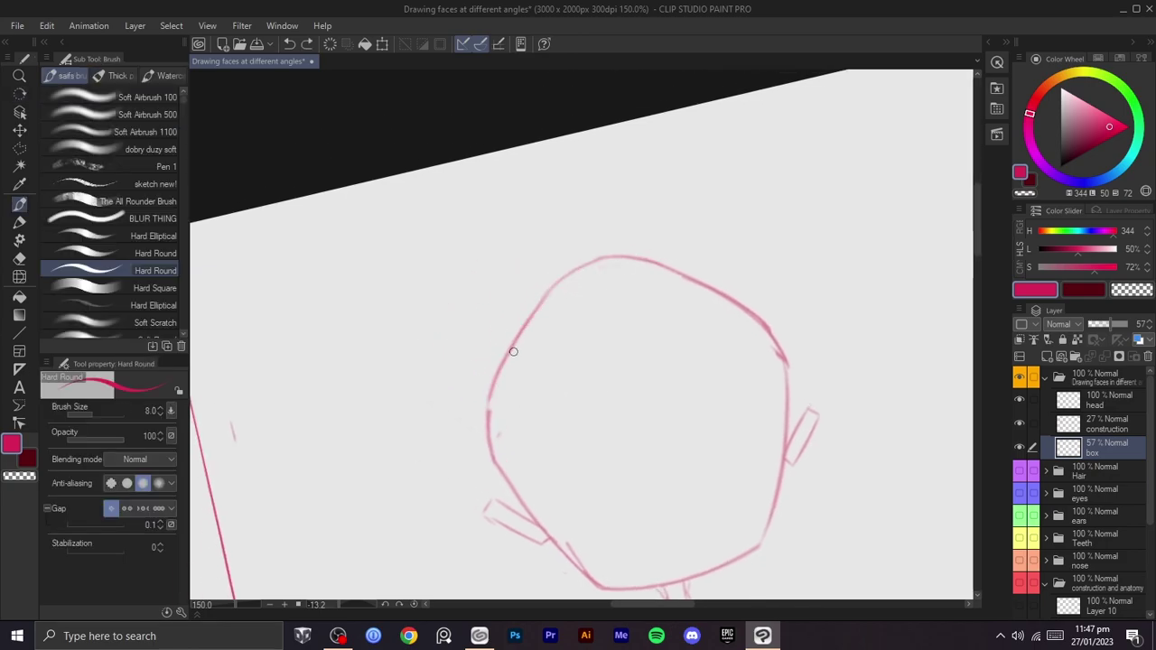
{"action": "key", "text": "r"}
{"action": "mouse_move", "coordinate": [543, 304]}
{"action": "left_mouse_down"}
{"action": "mouse_move", "coordinate": [572, 322]}
{"action": "mouse_move", "coordinate": [596, 256]}
{"action": "left_mouse_up"}
{"action": "key", "text": "ctrl+z"}
{"action": "key", "text": "c"}
{"action": "left_click_drag", "start_coordinate": [552, 319], "coordinate": [571, 264]}
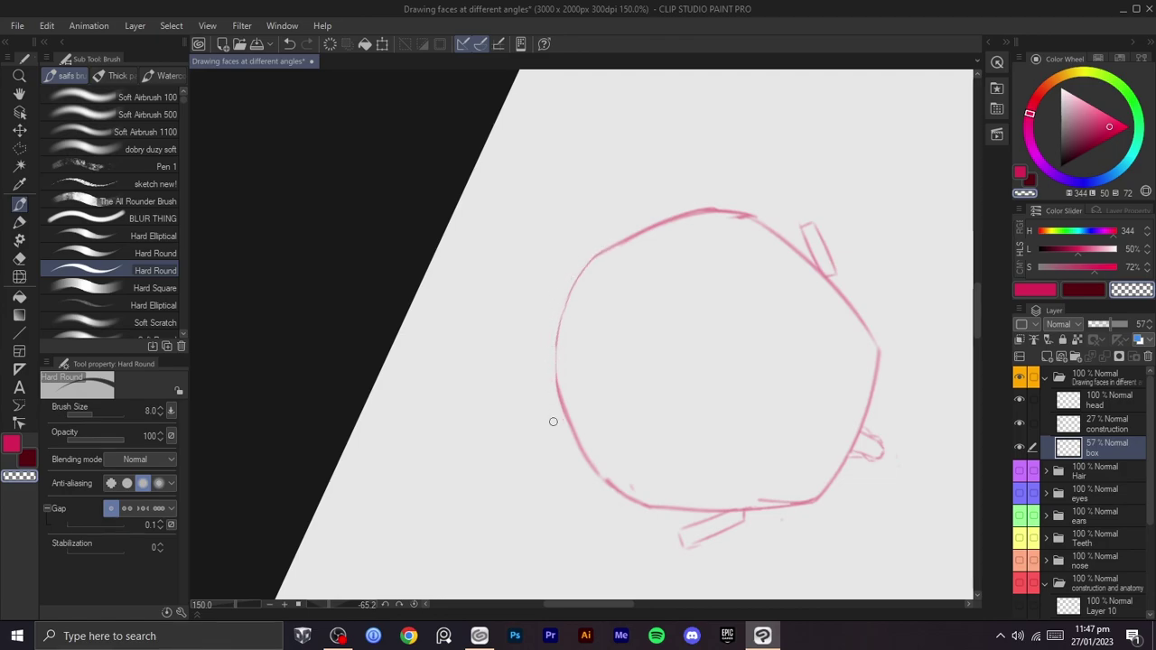
- Try reworking the edges of the top-view head's right ear box
{"action": "scroll", "coordinate": [704, 281], "scroll_direction": "down", "scroll_amount": 2}
{"action": "key", "text": "shift+space"}
{"action": "left_click_drag", "start_coordinate": [763, 255], "coordinate": [713, 461]}
{"action": "key", "text": "space"}
{"action": "left_click_drag", "start_coordinate": [666, 423], "coordinate": [684, 246]}
{"action": "key", "text": "shift+space"}
{"action": "left_click_drag", "start_coordinate": [751, 258], "coordinate": [741, 288]}
{"action": "scroll", "coordinate": [737, 276], "scroll_direction": "up", "scroll_amount": 2}
{"action": "key", "text": "space"}
{"action": "key", "text": "shift+space"}
{"action": "scroll", "coordinate": [753, 241], "scroll_direction": "up", "scroll_amount": 1}
{"action": "key", "text": "b"}
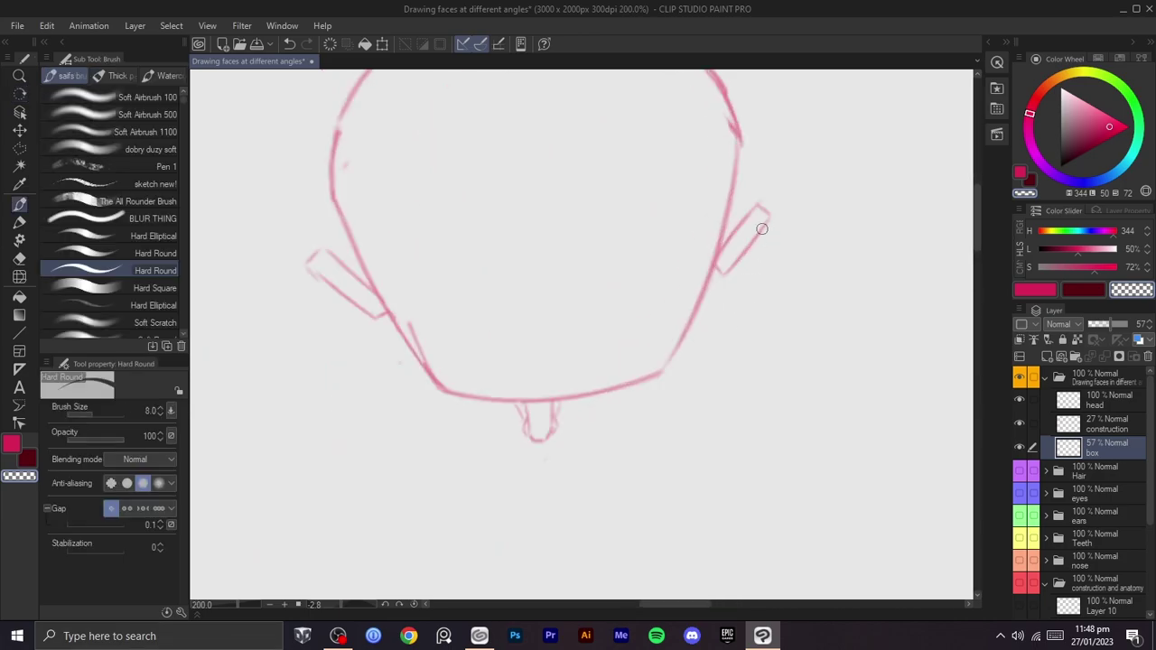
{"action": "key", "text": "c"}
{"action": "mouse_move", "coordinate": [743, 251]}
{"action": "left_mouse_down"}
{"action": "mouse_move", "coordinate": [722, 282]}
{"action": "mouse_move", "coordinate": [777, 208]}
{"action": "left_mouse_up"}
{"action": "key", "text": "ctrl+z"}
{"action": "key", "text": "c"}
{"action": "key", "text": "c"}
{"action": "left_click_drag", "start_coordinate": [718, 278], "coordinate": [722, 263]}
{"action": "key", "text": "ctrl+z"}
{"action": "key", "text": "c"}
{"action": "key", "text": "c"}
{"action": "left_click_drag", "start_coordinate": [714, 262], "coordinate": [740, 227]}
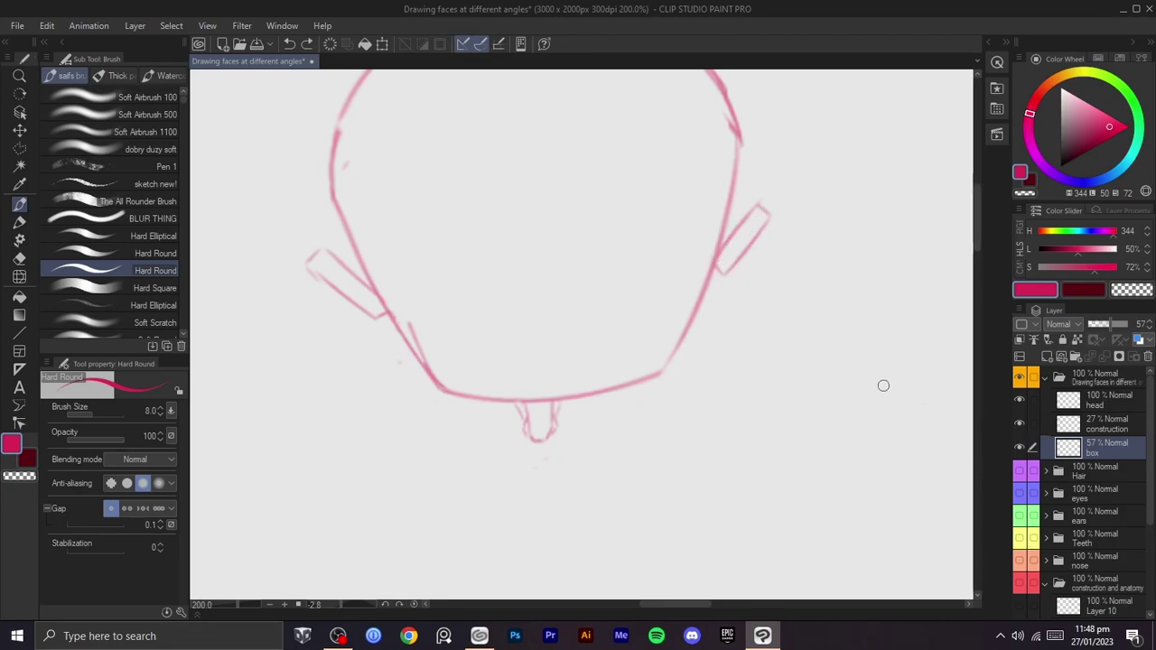
- Check what the box and construction layers contain by toggling their visibility, ending on the box layer
{"action": "key", "text": "space"}
{"action": "key", "text": "shift+space"}
{"action": "mouse_move", "coordinate": [821, 353]}
{"action": "left_mouse_down"}
{"action": "mouse_move", "coordinate": [794, 389]}
{"action": "mouse_move", "coordinate": [845, 384]}
{"action": "left_mouse_up"}
{"action": "left_click_drag", "start_coordinate": [813, 365], "coordinate": [859, 361]}
{"action": "left_click", "coordinate": [1019, 448]}
{"action": "left_click", "coordinate": [1020, 446]}
{"action": "left_click", "coordinate": [1074, 427]}
{"action": "left_click", "coordinate": [1020, 423]}
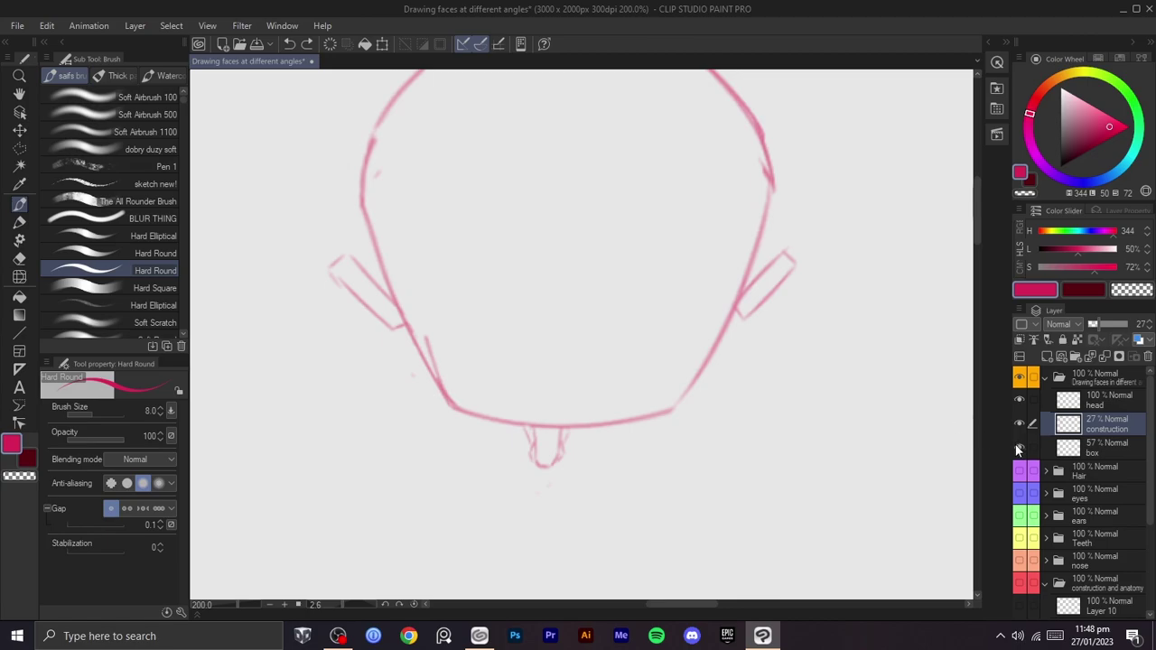
{"action": "left_click", "coordinate": [1018, 447]}
{"action": "left_click", "coordinate": [1018, 447]}
{"action": "left_click", "coordinate": [1068, 440]}
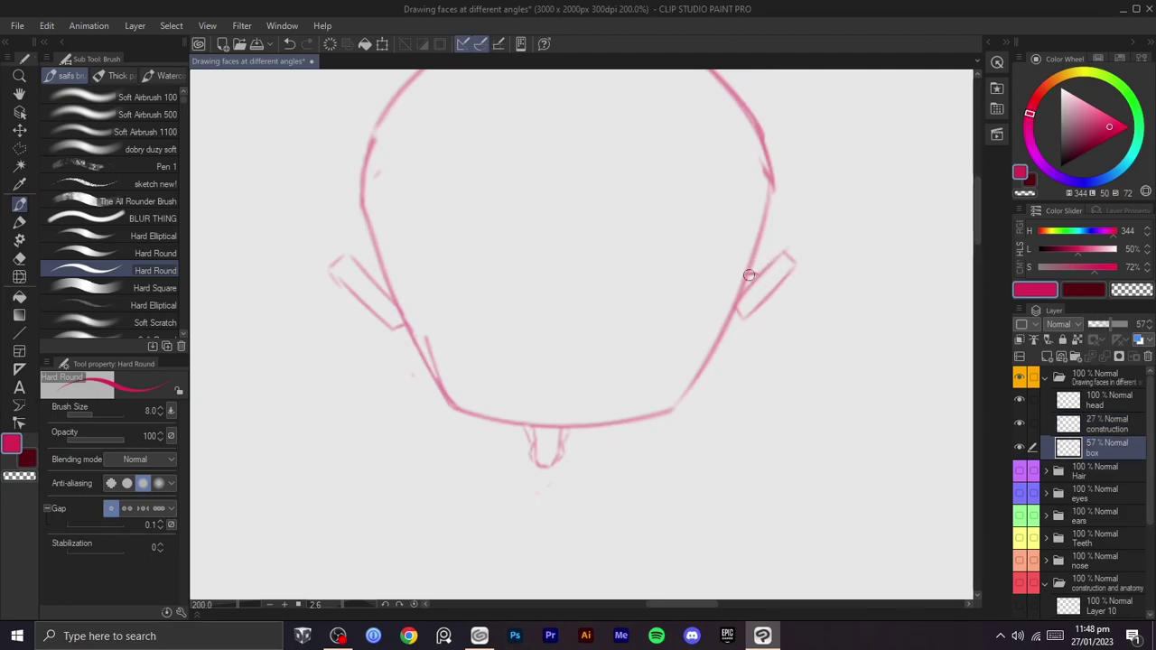
- Try sketching a curved ear shape over the right ear box on the box layer
{"action": "key", "text": "ctrl+z"}
{"action": "mouse_move", "coordinate": [762, 273]}
{"action": "left_mouse_down"}
{"action": "mouse_move", "coordinate": [752, 278]}
{"action": "mouse_move", "coordinate": [754, 257]}
{"action": "left_mouse_up"}
{"action": "mouse_move", "coordinate": [768, 317]}
{"action": "left_mouse_down"}
{"action": "mouse_move", "coordinate": [793, 260]}
{"action": "mouse_move", "coordinate": [746, 301]}
{"action": "left_mouse_up"}
{"action": "key", "text": "ctrl+z"}
{"action": "key", "text": "ctrl+z"}
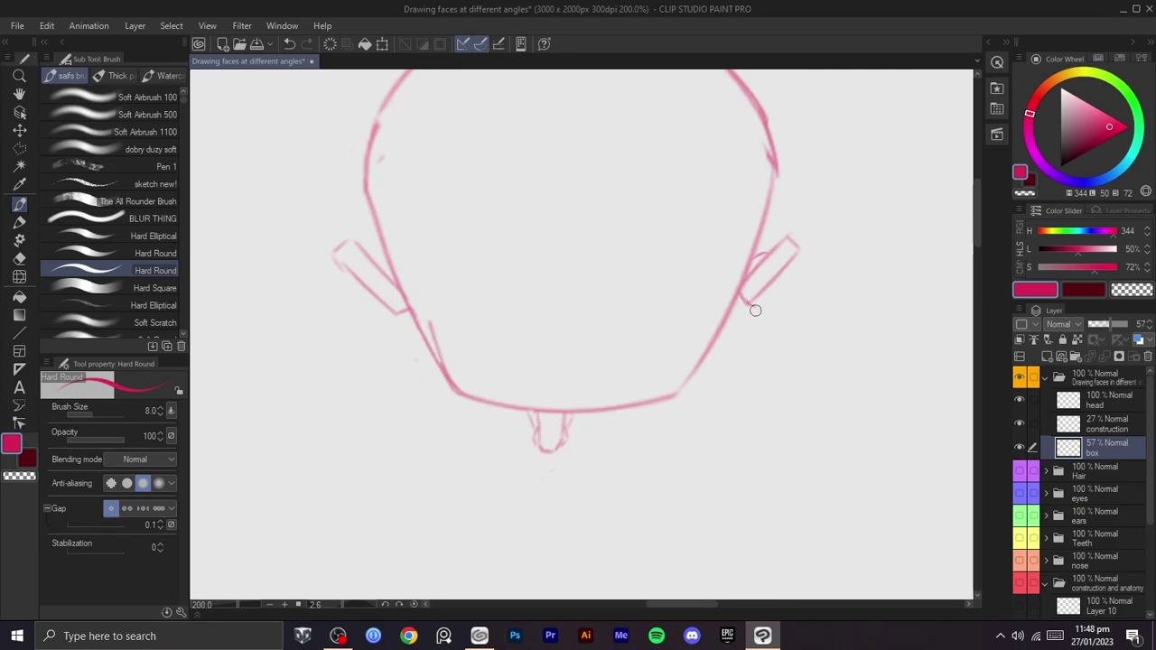
{"action": "mouse_move", "coordinate": [755, 293]}
{"action": "left_mouse_down"}
{"action": "mouse_move", "coordinate": [797, 265]}
{"action": "mouse_move", "coordinate": [792, 302]}
{"action": "mouse_move", "coordinate": [795, 277]}
{"action": "mouse_move", "coordinate": [743, 335]}
{"action": "left_mouse_up"}
{"action": "key", "text": "ctrl+z"}
{"action": "key", "text": "c"}
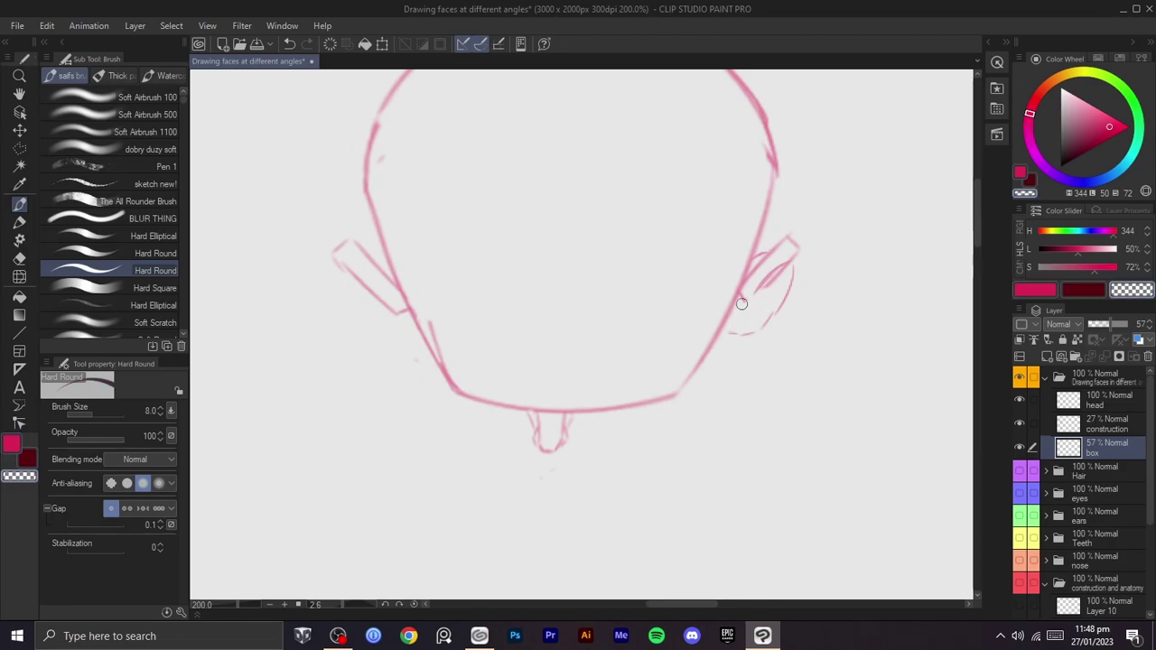
{"action": "mouse_move", "coordinate": [765, 287]}
{"action": "left_mouse_down"}
{"action": "mouse_move", "coordinate": [801, 238]}
{"action": "mouse_move", "coordinate": [750, 282]}
{"action": "mouse_move", "coordinate": [774, 264]}
{"action": "mouse_move", "coordinate": [781, 295]}
{"action": "left_mouse_up"}
{"action": "key", "text": "ctrl+z"}
{"action": "key", "text": "ctrl+z"}
{"action": "key", "text": "ctrl+z"}
- Add a new layer above the box layer, lower the box layer's opacity to 31%, and make the new layer active
{"action": "left_click", "coordinate": [1053, 357]}
{"action": "left_click_drag", "start_coordinate": [1112, 330], "coordinate": [1099, 322]}
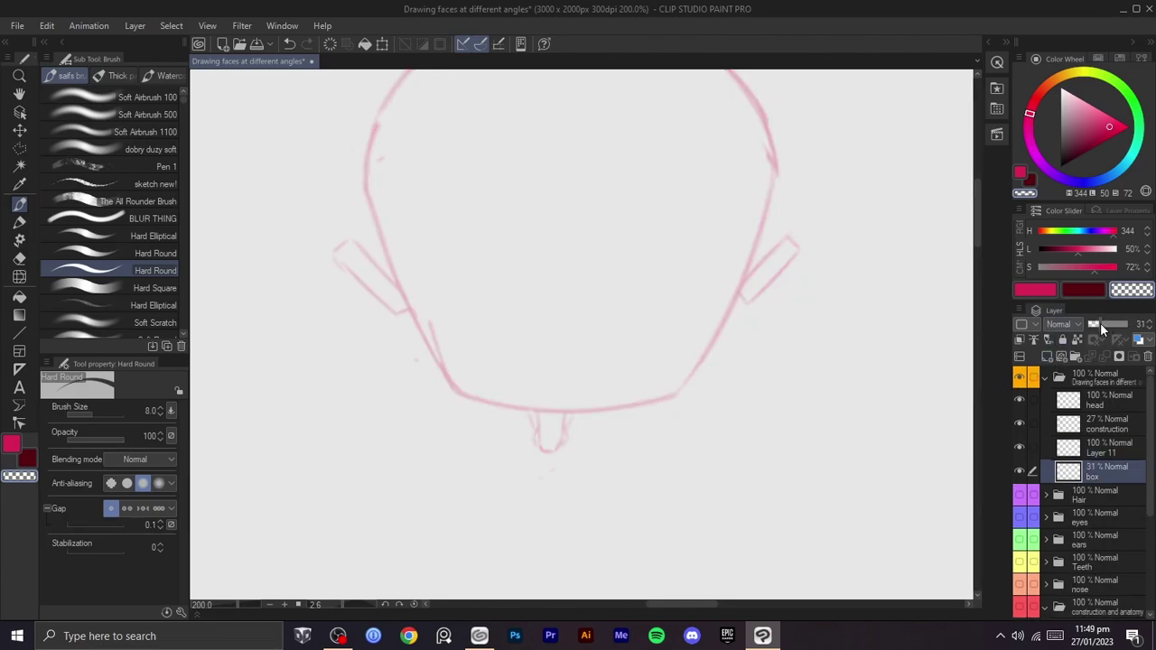
{"action": "left_click", "coordinate": [1093, 448]}
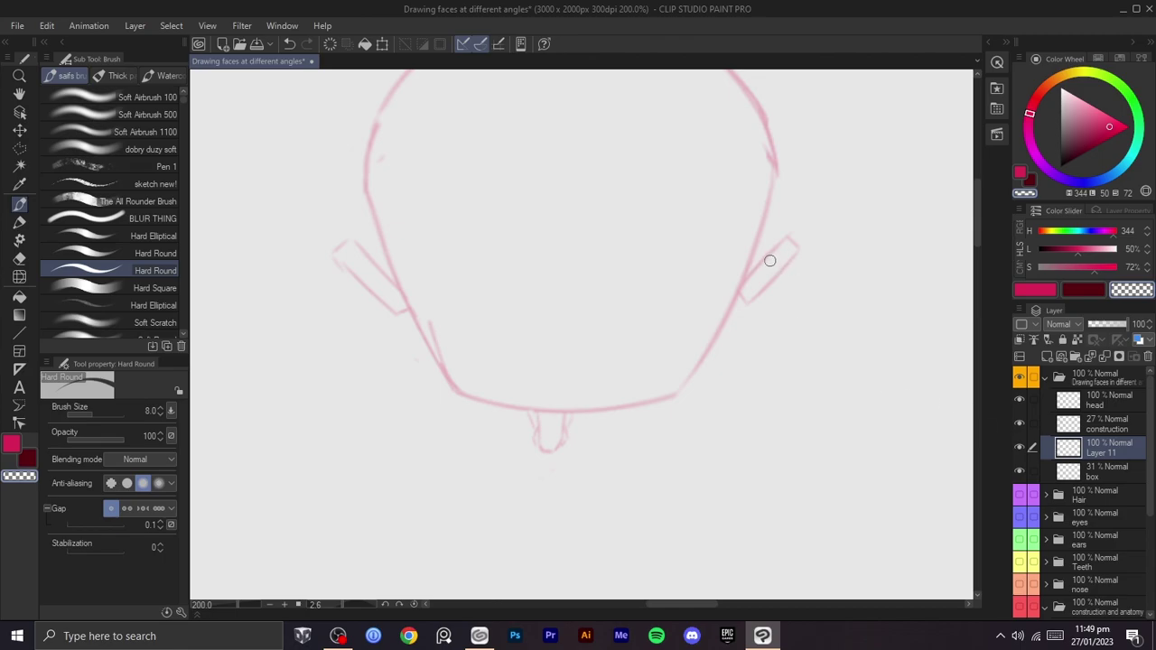
- Try touching up the right ear box on the faded box layer
{"action": "left_click", "coordinate": [1090, 471]}
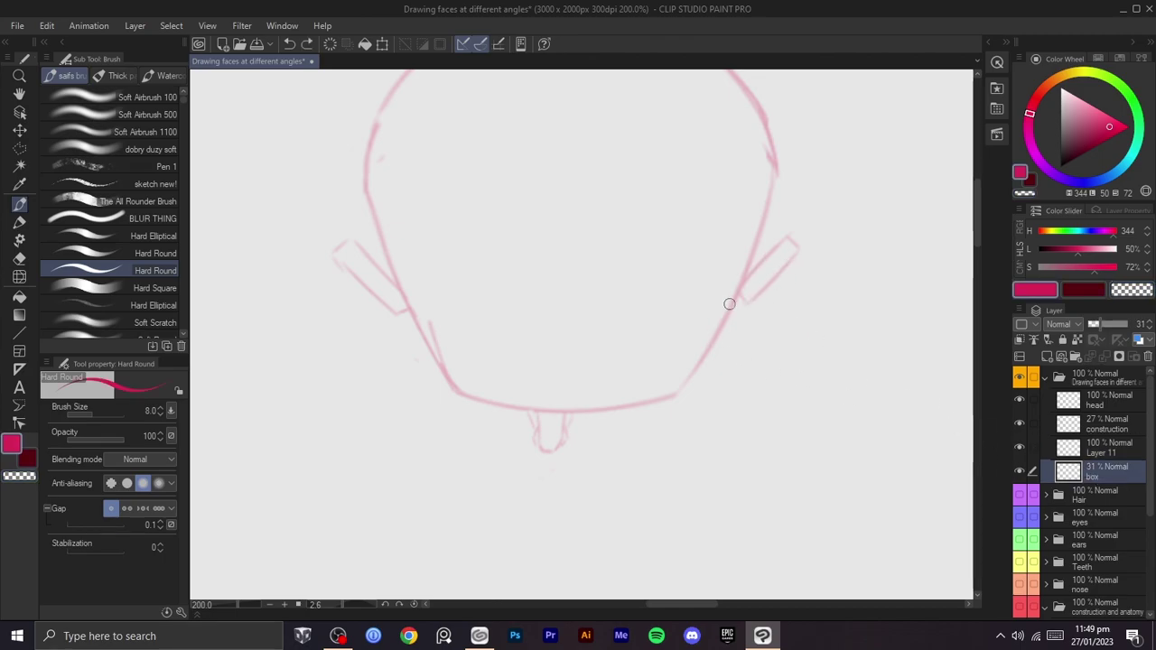
{"action": "key", "text": "ctrl+z"}
{"action": "mouse_move", "coordinate": [746, 285]}
{"action": "left_mouse_down"}
{"action": "mouse_move", "coordinate": [750, 307]}
{"action": "mouse_move", "coordinate": [743, 297]}
{"action": "mouse_move", "coordinate": [766, 287]}
{"action": "mouse_move", "coordinate": [748, 299]}
{"action": "mouse_move", "coordinate": [776, 250]}
{"action": "mouse_move", "coordinate": [766, 285]}
{"action": "left_mouse_up"}
{"action": "key", "text": "ctrl+z"}
- Draw the curved upper rim of the right ear inside its box on the new layer
{"action": "left_click", "coordinate": [1097, 448]}
{"action": "key", "text": "ctrl+z"}
{"action": "key", "text": "ctrl+z"}
{"action": "key", "text": "ctrl+z"}
{"action": "left_click_drag", "start_coordinate": [785, 246], "coordinate": [795, 253]}
{"action": "left_click_drag", "start_coordinate": [762, 289], "coordinate": [786, 263]}
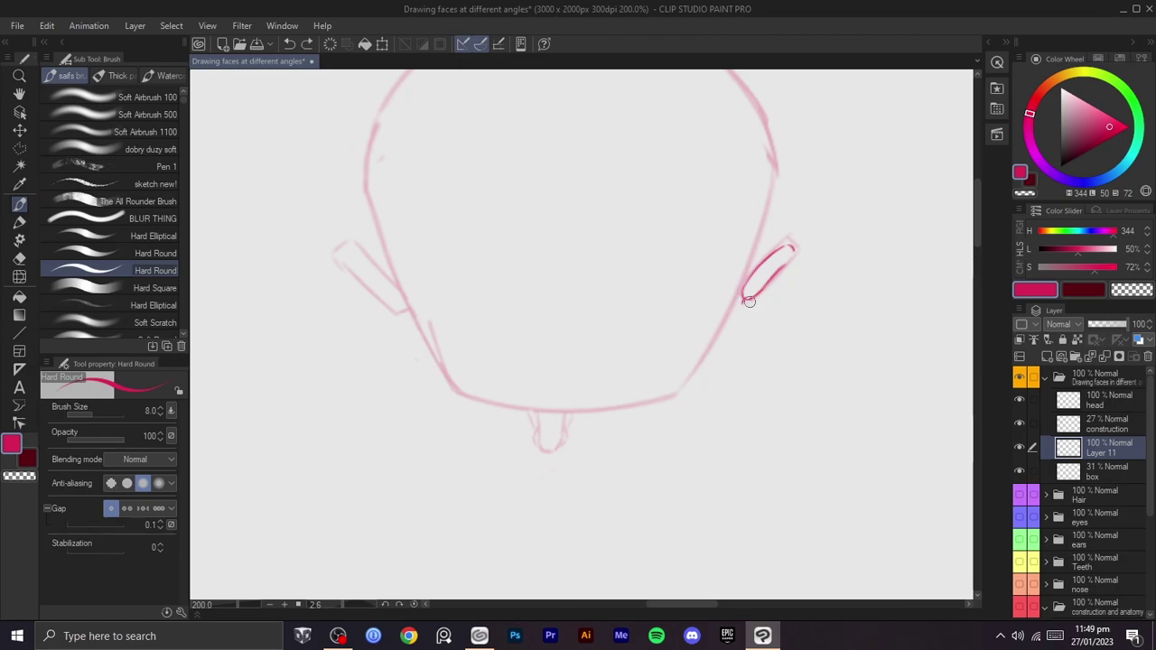
{"action": "key", "text": "c"}
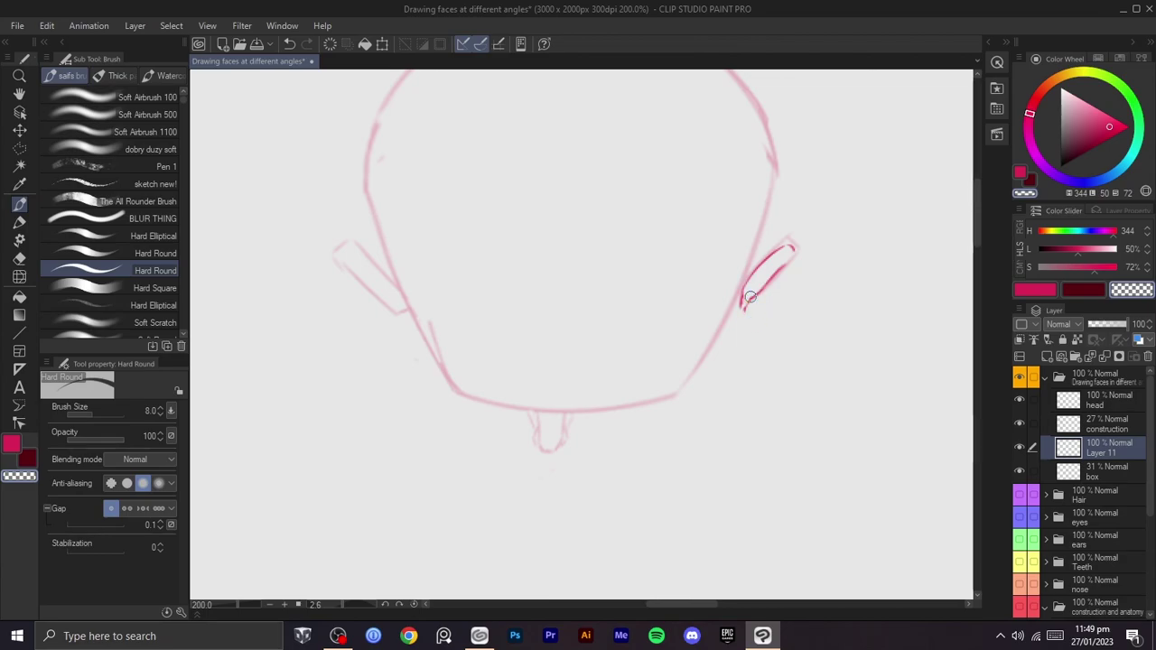
{"action": "mouse_move", "coordinate": [761, 312]}
{"action": "left_mouse_down"}
{"action": "mouse_move", "coordinate": [812, 302]}
{"action": "mouse_move", "coordinate": [806, 275]}
{"action": "left_mouse_up"}
{"action": "key", "text": "c"}
{"action": "key", "text": "ctrl+z"}
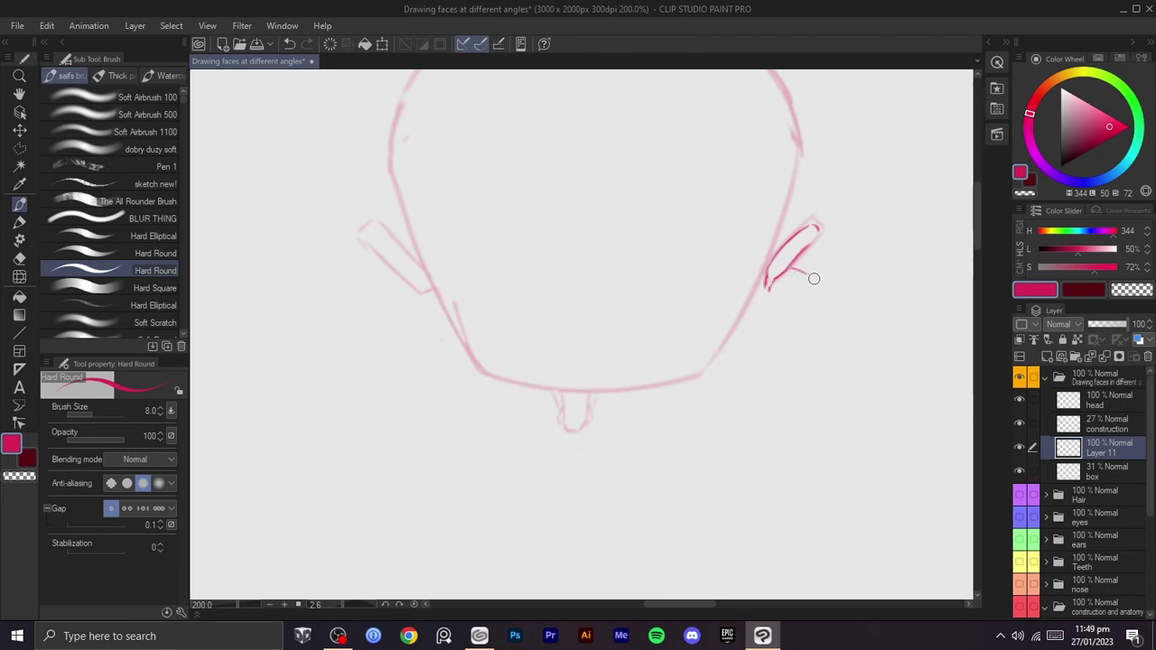
{"action": "key", "text": "ctrl+z"}
- Draw the right ear's outer edge, inner folds and earlobe extending below the rim
{"action": "mouse_move", "coordinate": [807, 268]}
{"action": "left_mouse_down"}
{"action": "mouse_move", "coordinate": [817, 293]}
{"action": "mouse_move", "coordinate": [794, 321]}
{"action": "left_mouse_up"}
{"action": "mouse_move", "coordinate": [791, 277]}
{"action": "left_mouse_down"}
{"action": "mouse_move", "coordinate": [778, 282]}
{"action": "mouse_move", "coordinate": [790, 290]}
{"action": "mouse_move", "coordinate": [783, 320]}
{"action": "left_mouse_up"}
{"action": "left_click_drag", "start_coordinate": [818, 230], "coordinate": [808, 293]}
{"action": "key", "text": "space"}
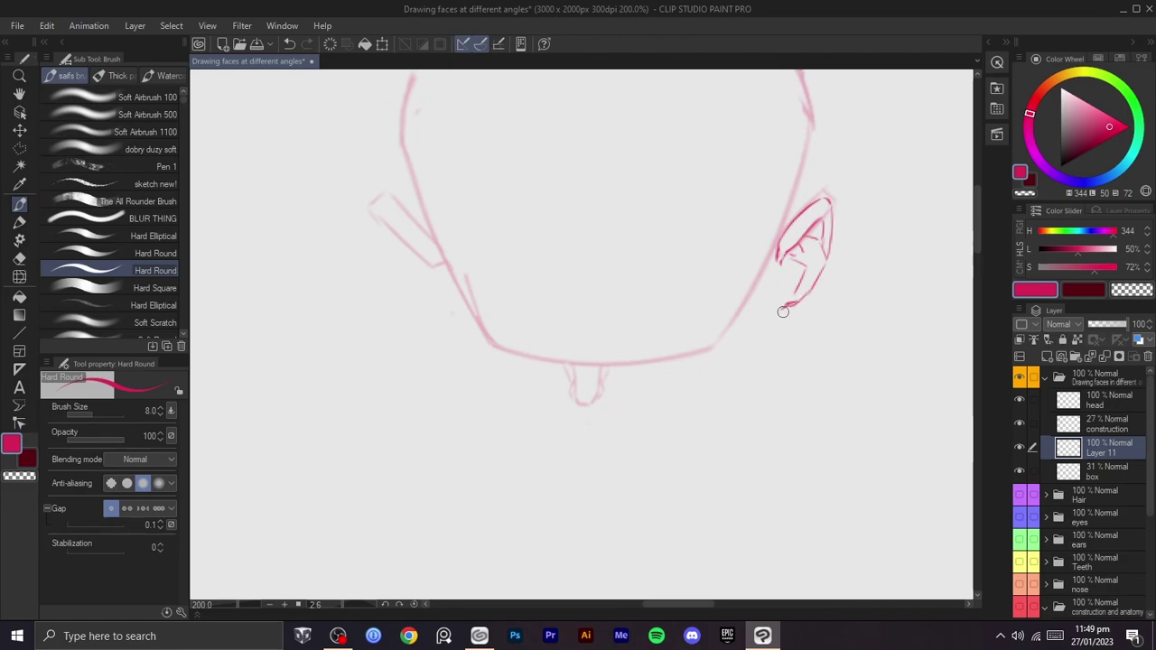
{"action": "key", "text": "ctrl+z"}
{"action": "mouse_move", "coordinate": [823, 273]}
{"action": "left_mouse_down"}
{"action": "mouse_move", "coordinate": [801, 310]}
{"action": "mouse_move", "coordinate": [784, 308]}
{"action": "left_mouse_up"}
{"action": "key", "text": "c"}
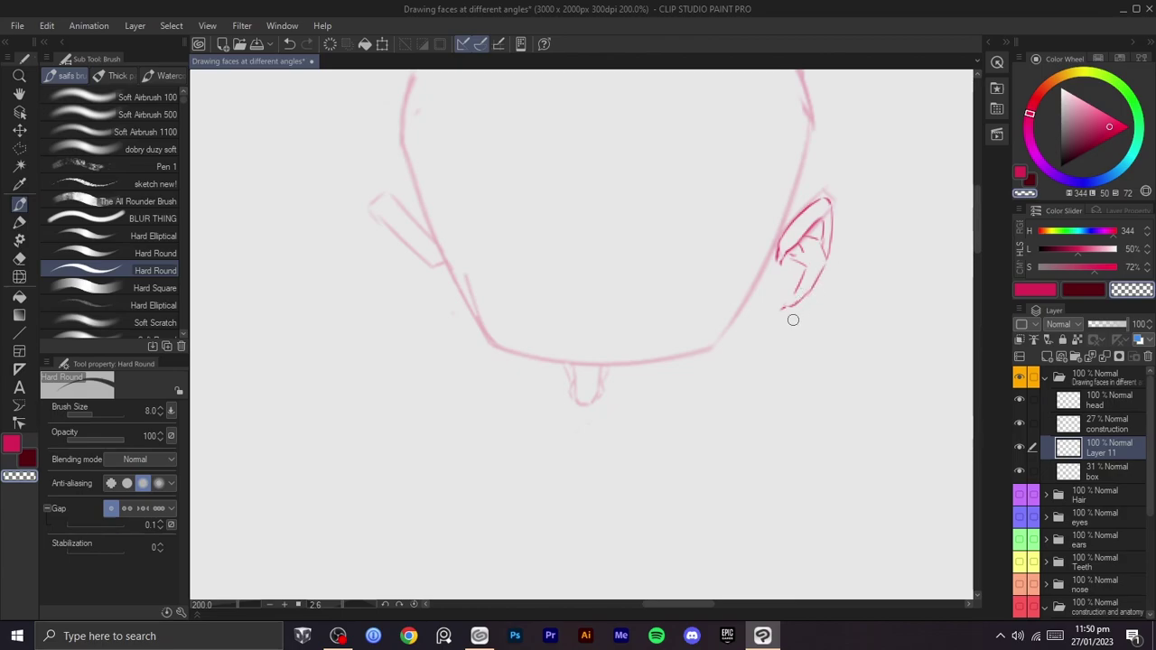
{"action": "key", "text": "c"}
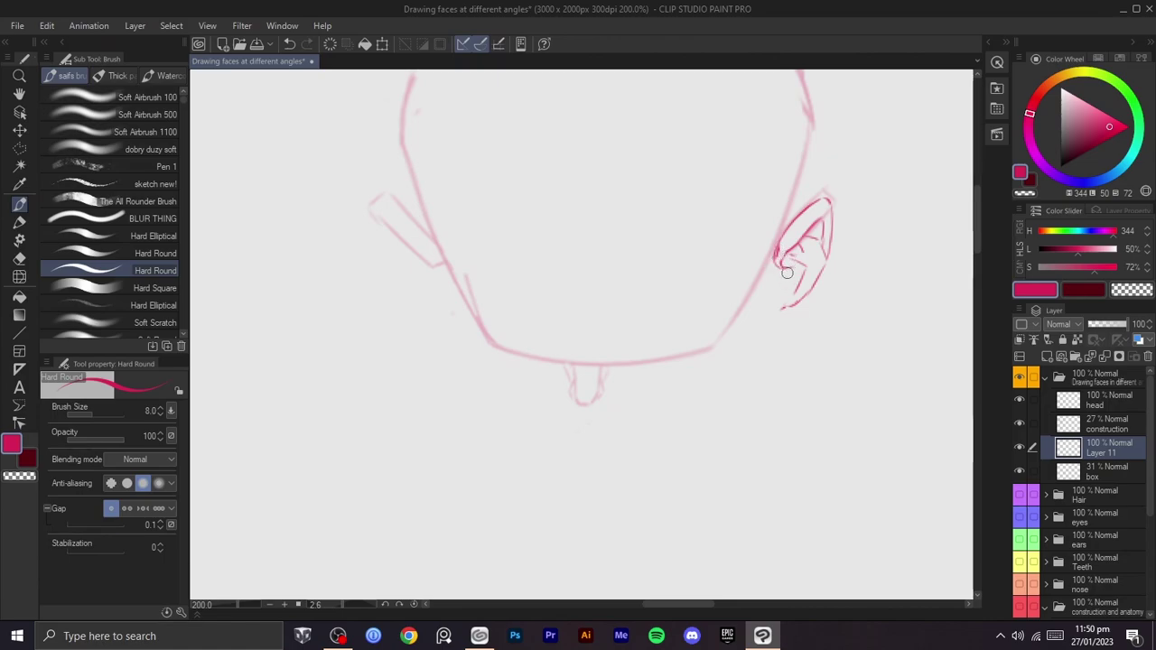
- Refine the right ear's edge beside the head and add a short stroke above its rim
{"action": "key", "text": "ctrl+z"}
{"action": "left_click_drag", "start_coordinate": [774, 260], "coordinate": [784, 285]}
{"action": "key", "text": "ctrl+z"}
{"action": "left_click_drag", "start_coordinate": [779, 299], "coordinate": [782, 309]}
{"action": "key", "text": "ctrl+z"}
{"action": "left_click_drag", "start_coordinate": [801, 214], "coordinate": [790, 211]}
{"action": "key", "text": "space"}
{"action": "left_click_drag", "start_coordinate": [814, 262], "coordinate": [813, 261]}
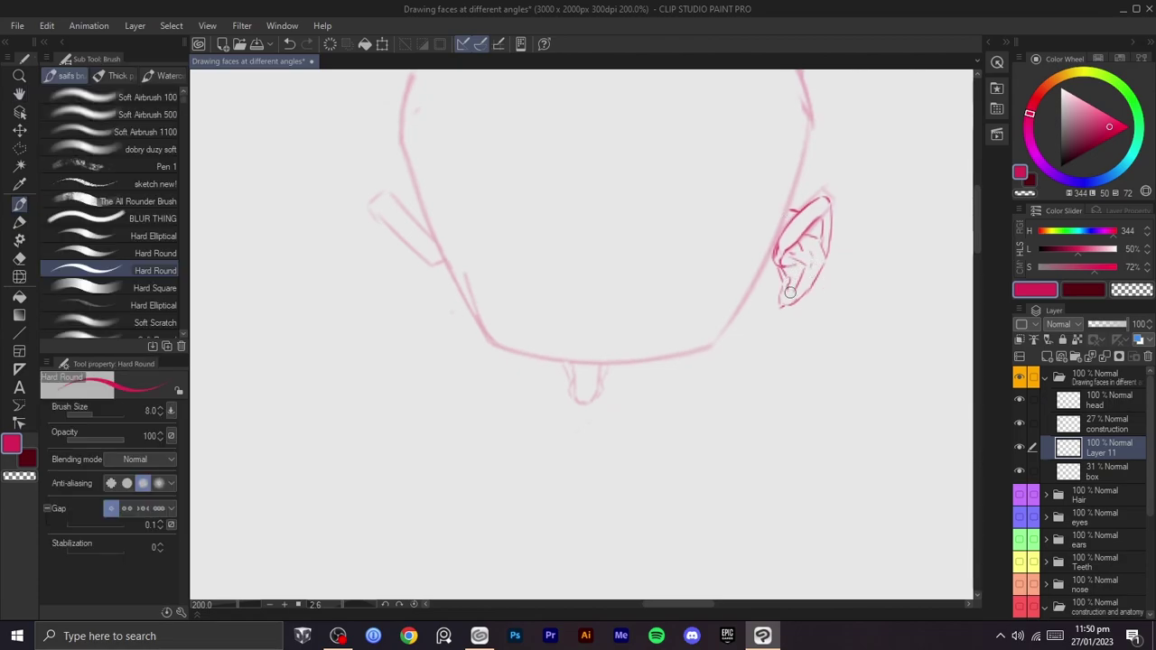
- Select the right ear with a polyline, shrink it to about 93% width and 84% height, and rotate it about 4.8°
{"action": "key", "text": "m"}
{"action": "left_click", "coordinate": [859, 190]}
{"action": "left_click", "coordinate": [864, 272]}
{"action": "left_click", "coordinate": [799, 352]}
{"action": "left_click", "coordinate": [730, 321]}
{"action": "left_click", "coordinate": [732, 223]}
{"action": "left_click", "coordinate": [843, 151]}
{"action": "left_click", "coordinate": [858, 190]}
{"action": "key", "text": "ctrl+t"}
{"action": "mouse_move", "coordinate": [872, 236]}
{"action": "left_mouse_down"}
{"action": "mouse_move", "coordinate": [867, 250]}
{"action": "mouse_move", "coordinate": [803, 268]}
{"action": "mouse_move", "coordinate": [862, 244]}
{"action": "left_mouse_up"}
{"action": "mouse_move", "coordinate": [858, 331]}
{"action": "left_mouse_down"}
{"action": "mouse_move", "coordinate": [825, 320]}
{"action": "mouse_move", "coordinate": [836, 328]}
{"action": "left_mouse_up"}
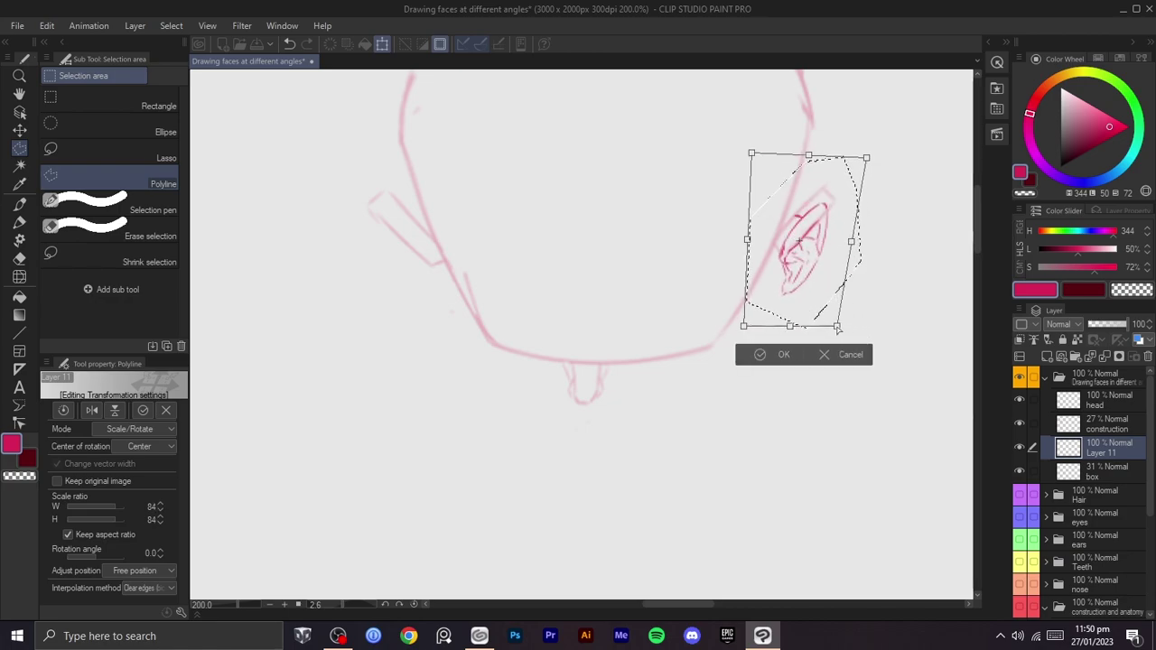
{"action": "left_click_drag", "start_coordinate": [747, 239], "coordinate": [736, 229]}
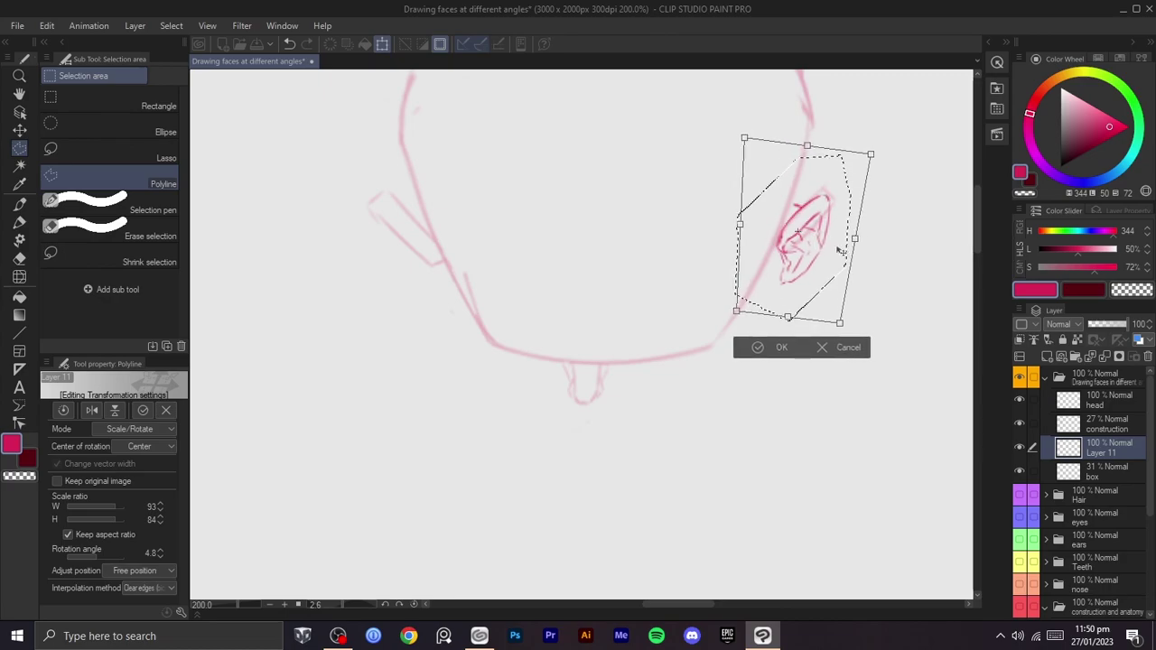
{"action": "left_click", "coordinate": [757, 360]}
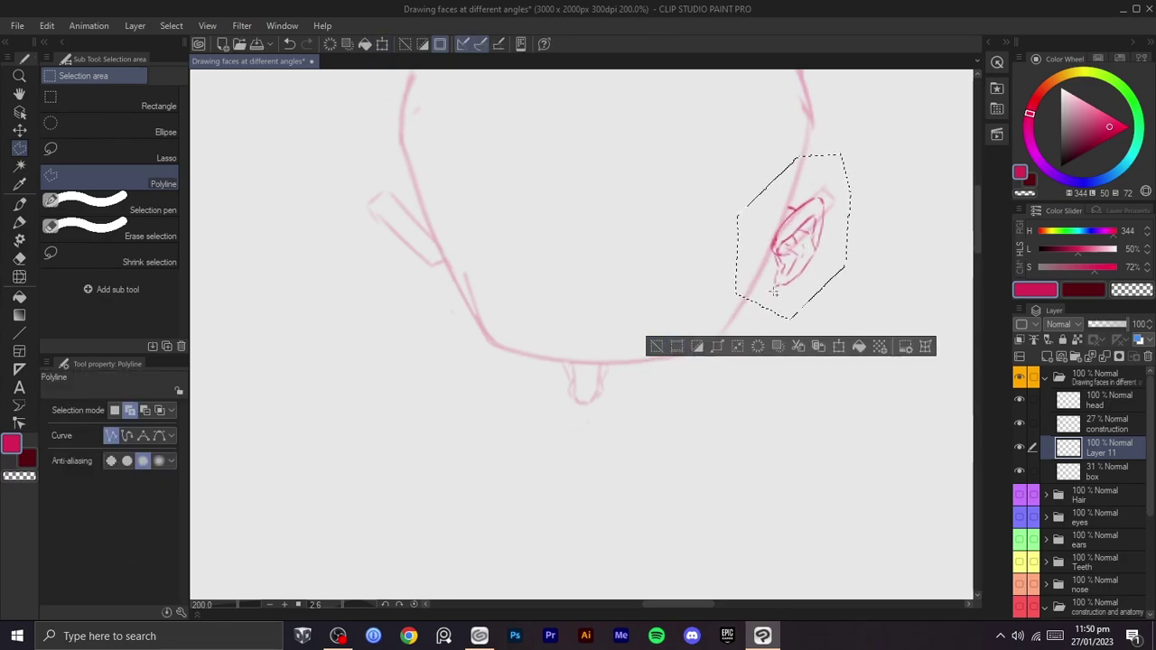
- Transform the right ear again, squeezing its lower end narrower and rotating it about 1.9°, and clear the selection
{"action": "key", "text": "ctrl+t"}
{"action": "left_click_drag", "start_coordinate": [825, 286], "coordinate": [811, 268]}
{"action": "left_click", "coordinate": [757, 351]}
{"action": "key", "text": "ctrl+t"}
{"action": "left_click_drag", "start_coordinate": [751, 217], "coordinate": [749, 212]}
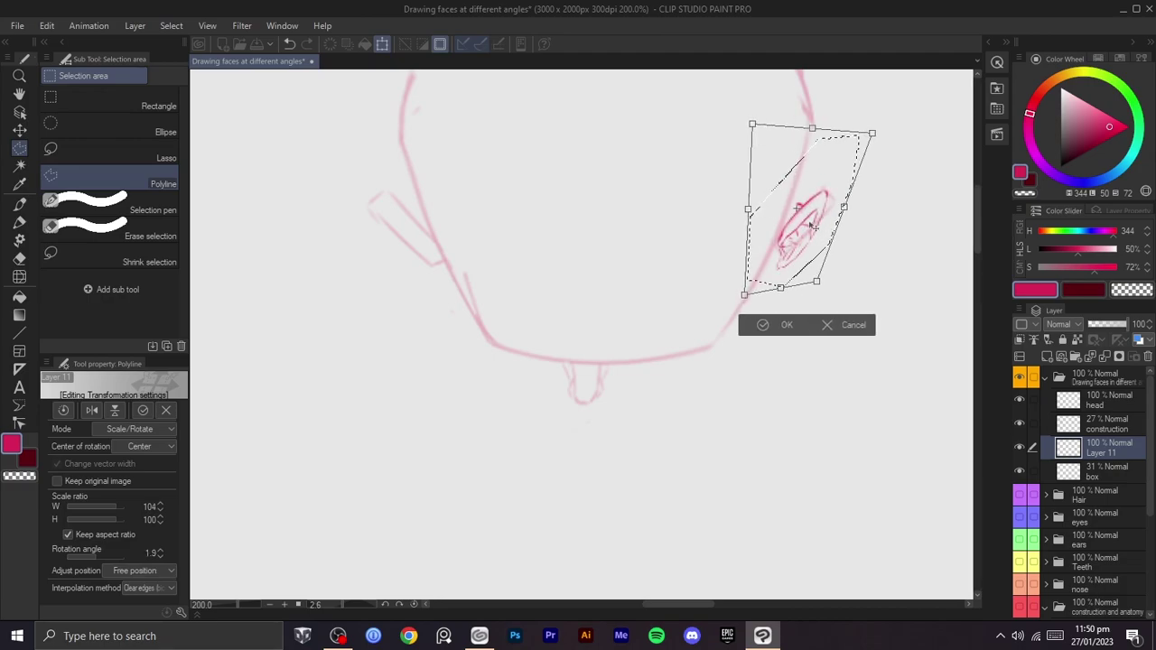
{"action": "left_click", "coordinate": [766, 326]}
{"action": "left_click", "coordinate": [670, 317]}
- Set the Liquify brush size to 30 and nudge the right ear's contour
{"action": "key", "text": "j"}
{"action": "key", "text": "bracketleft"}
{"action": "key", "text": "bracketleft"}
{"action": "key", "text": "bracketleft"}
{"action": "key", "text": "bracketleft"}
{"action": "key", "text": "bracketleft"}
{"action": "key", "text": "bracketleft"}
{"action": "key", "text": "bracketleft"}
{"action": "key", "text": "bracketleft"}
{"action": "key", "text": "bracketleft"}
{"action": "key", "text": "bracketleft"}
{"action": "mouse_move", "coordinate": [798, 219]}
{"action": "left_mouse_down"}
{"action": "mouse_move", "coordinate": [787, 217]}
{"action": "mouse_move", "coordinate": [816, 204]}
{"action": "mouse_move", "coordinate": [821, 227]}
{"action": "left_mouse_up"}
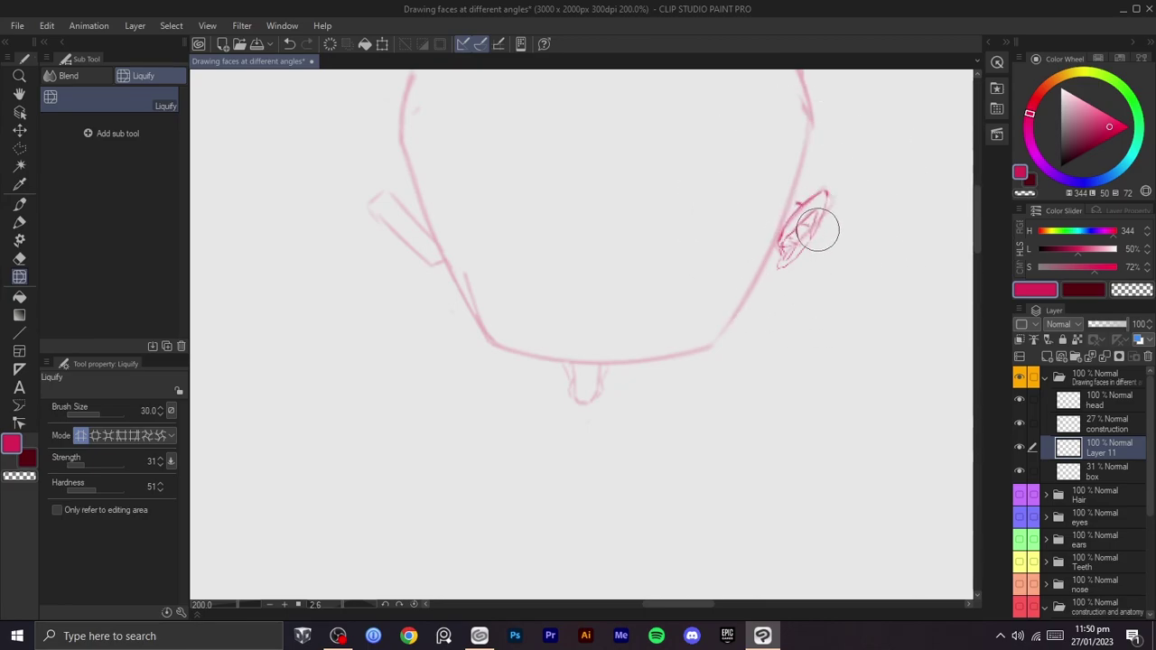
- Draw the cheek line from the bottom of the right ear to the front corner of the face
{"action": "key", "text": "b"}
{"action": "mouse_move", "coordinate": [781, 262]}
{"action": "left_mouse_down"}
{"action": "mouse_move", "coordinate": [697, 360]}
{"action": "mouse_move", "coordinate": [770, 279]}
{"action": "mouse_move", "coordinate": [713, 337]}
{"action": "mouse_move", "coordinate": [782, 350]}
{"action": "mouse_move", "coordinate": [746, 388]}
{"action": "left_mouse_up"}
{"action": "key", "text": "ctrl+z"}
{"action": "key", "text": "h"}
{"action": "key", "text": "b"}
- Select the right ear and cheek line with a polyline, duplicate them onto a new layer, and clear the selection
{"action": "key", "text": "m"}
{"action": "left_click", "coordinate": [835, 204]}
{"action": "left_click", "coordinate": [710, 333]}
{"action": "left_click", "coordinate": [727, 466]}
{"action": "left_click", "coordinate": [856, 417]}
{"action": "left_click", "coordinate": [919, 291]}
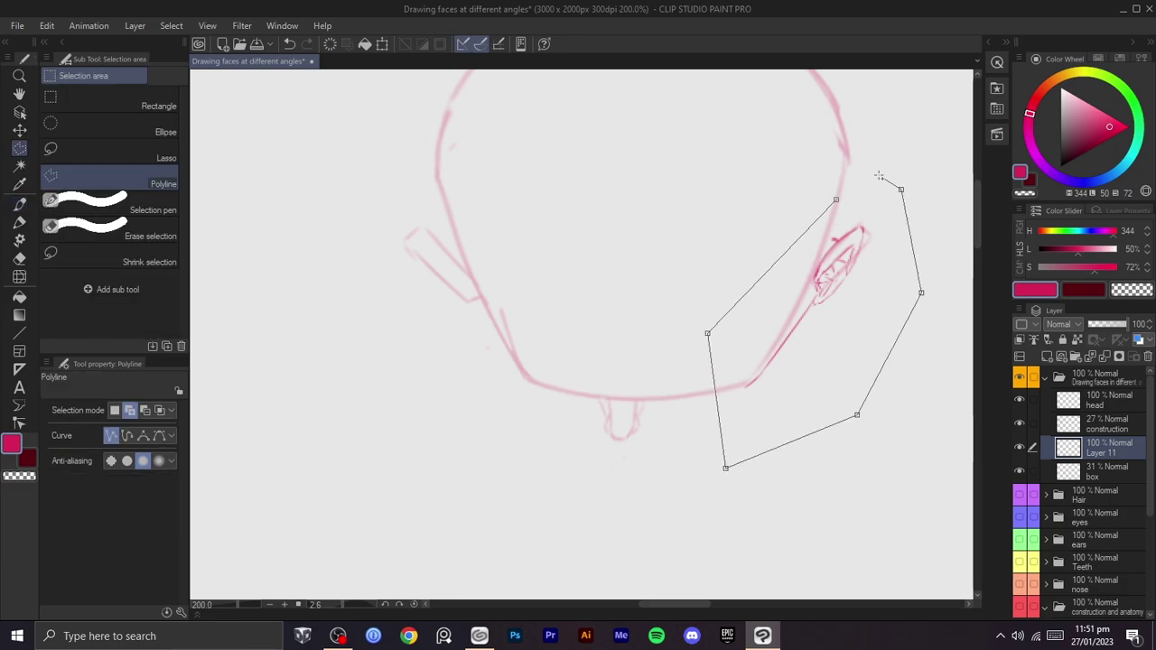
{"action": "double_click", "coordinate": [900, 191]}
{"action": "left_click", "coordinate": [839, 499]}
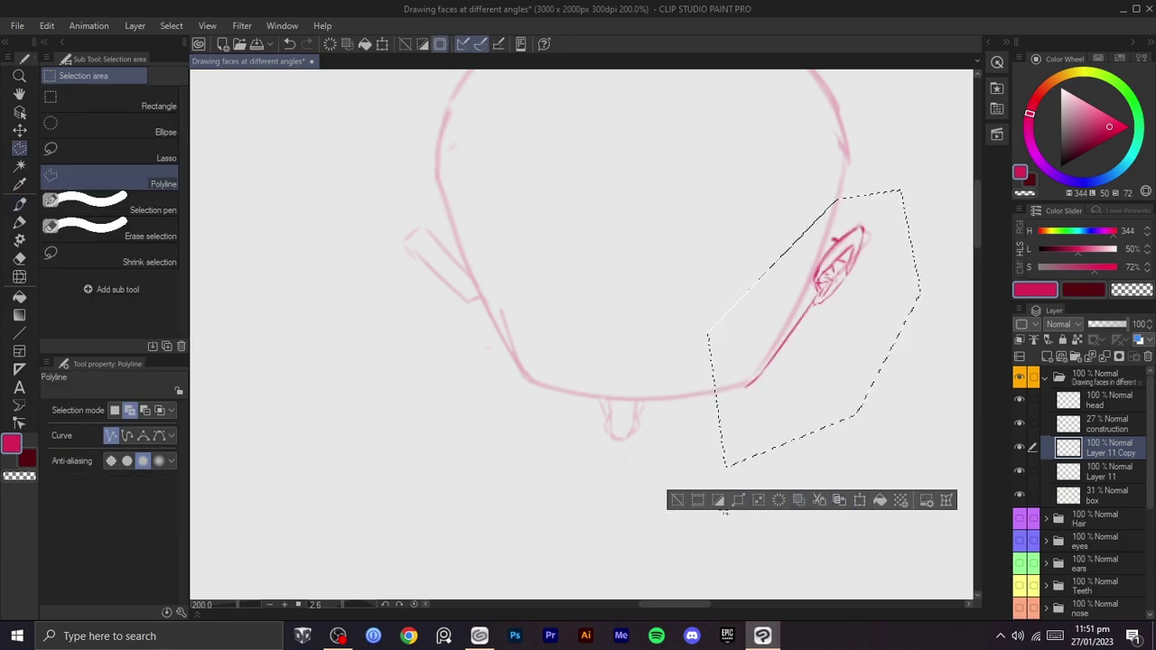
{"action": "left_click", "coordinate": [676, 499]}
- Flip the duplicated ear and cheek line horizontally and fit it onto the left side of the head
{"action": "key", "text": "ctrl+t"}
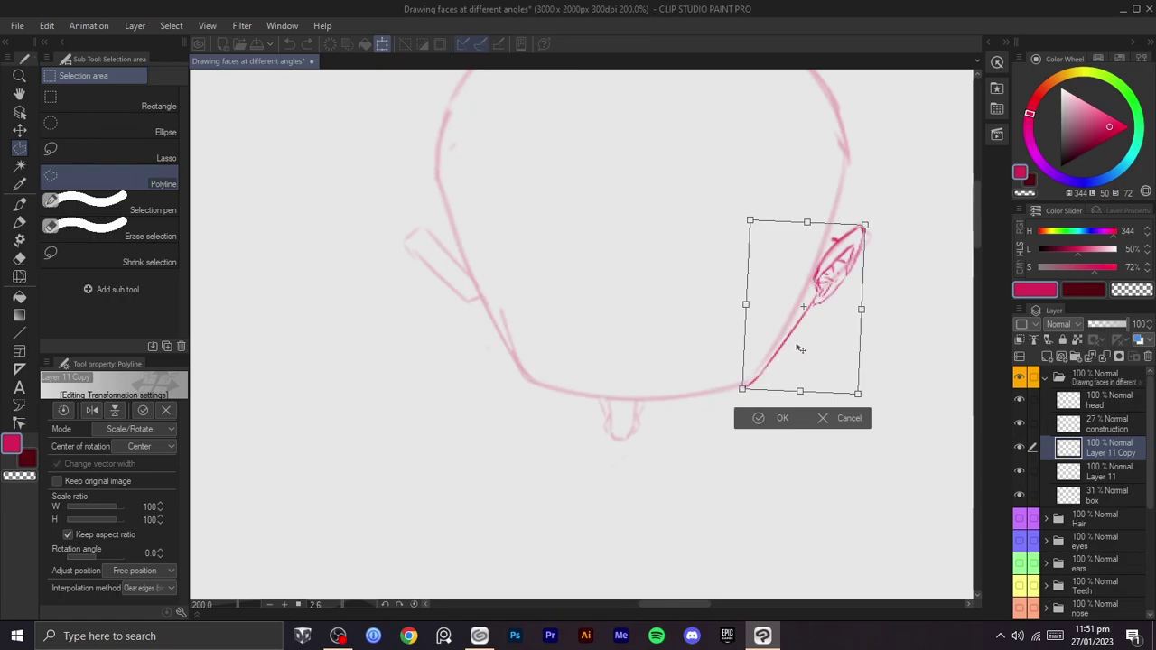
{"action": "left_click_drag", "start_coordinate": [773, 348], "coordinate": [614, 365]}
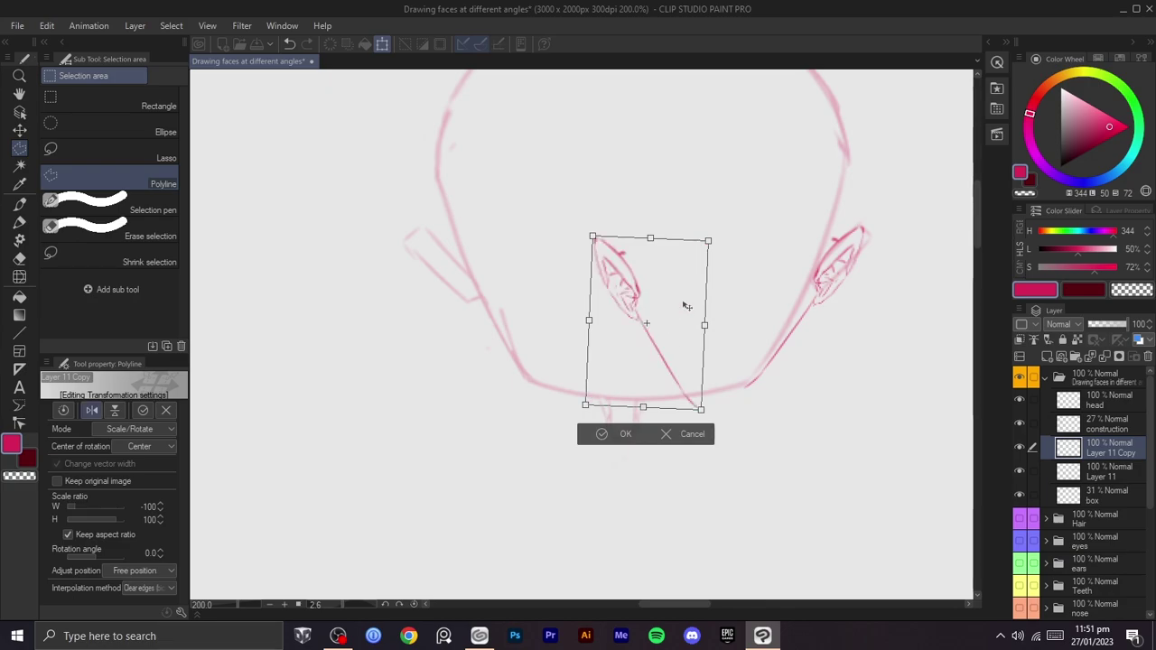
{"action": "left_click_drag", "start_coordinate": [685, 355], "coordinate": [521, 340]}
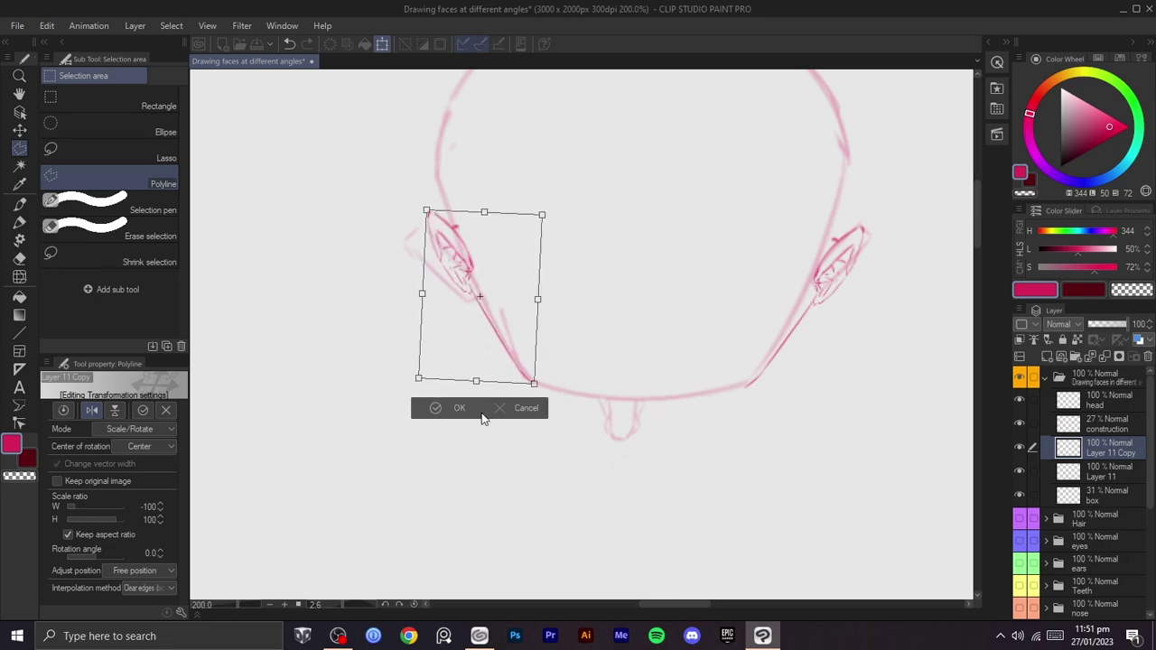
{"action": "left_click", "coordinate": [453, 411]}
- Draw the front face contour from both front corners towards the nose
{"action": "key", "text": "r"}
{"action": "left_click_drag", "start_coordinate": [652, 357], "coordinate": [565, 436]}
{"action": "key", "text": "b"}
{"action": "key", "text": "ctrl+z"}
{"action": "mouse_move", "coordinate": [527, 289]}
{"action": "left_mouse_down"}
{"action": "mouse_move", "coordinate": [501, 414]}
{"action": "mouse_move", "coordinate": [507, 458]}
{"action": "left_mouse_up"}
{"action": "key", "text": "ctrl+z"}
{"action": "mouse_move", "coordinate": [529, 289]}
{"action": "left_mouse_down"}
{"action": "mouse_move", "coordinate": [513, 398]}
{"action": "mouse_move", "coordinate": [503, 379]}
{"action": "mouse_move", "coordinate": [549, 495]}
{"action": "left_mouse_up"}
{"action": "key", "text": "r"}
{"action": "left_click_drag", "start_coordinate": [670, 364], "coordinate": [598, 464]}
{"action": "key", "text": "b"}
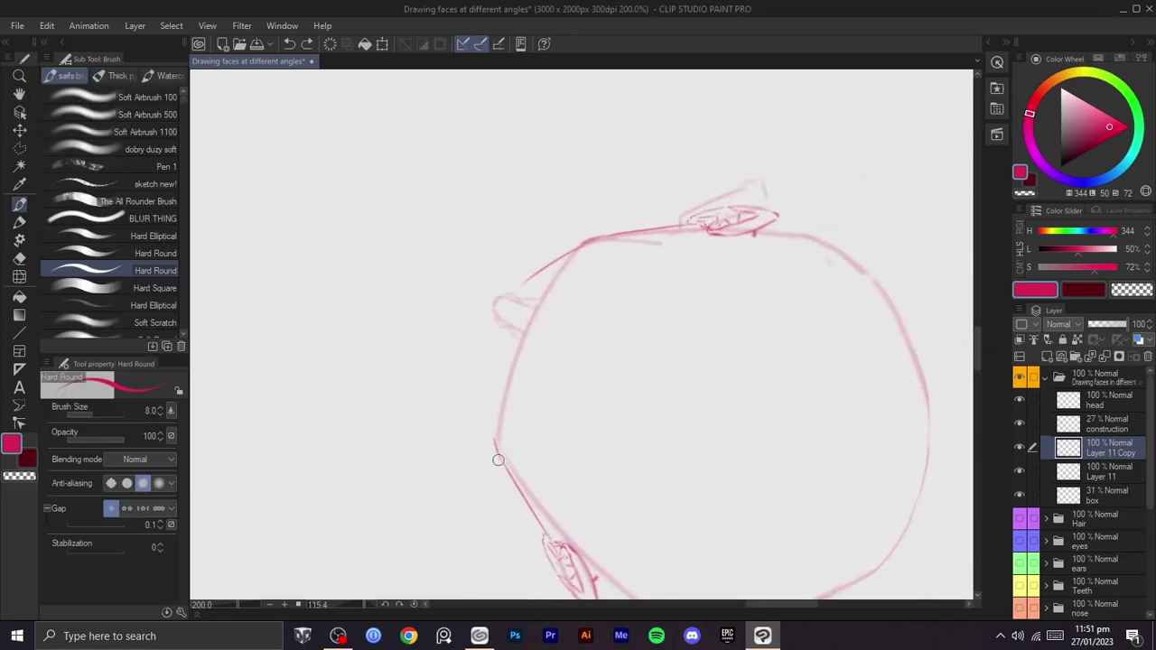
{"action": "key", "text": "ctrl+z"}
{"action": "mouse_move", "coordinate": [501, 452]}
{"action": "left_mouse_down"}
{"action": "mouse_move", "coordinate": [501, 362]}
{"action": "mouse_move", "coordinate": [531, 307]}
{"action": "left_mouse_up"}
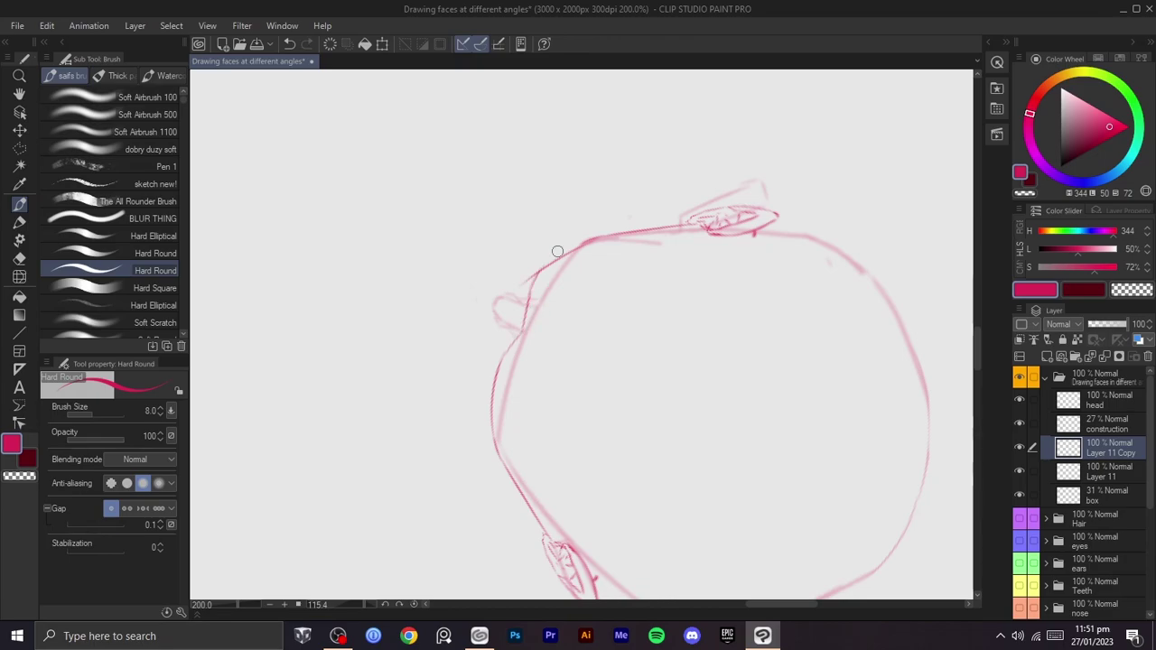
- Undo the last contour strokes and redraw the curve from the right front corner to the nose
{"action": "key", "text": "r"}
{"action": "left_click_drag", "start_coordinate": [604, 246], "coordinate": [556, 230]}
{"action": "key", "text": "b"}
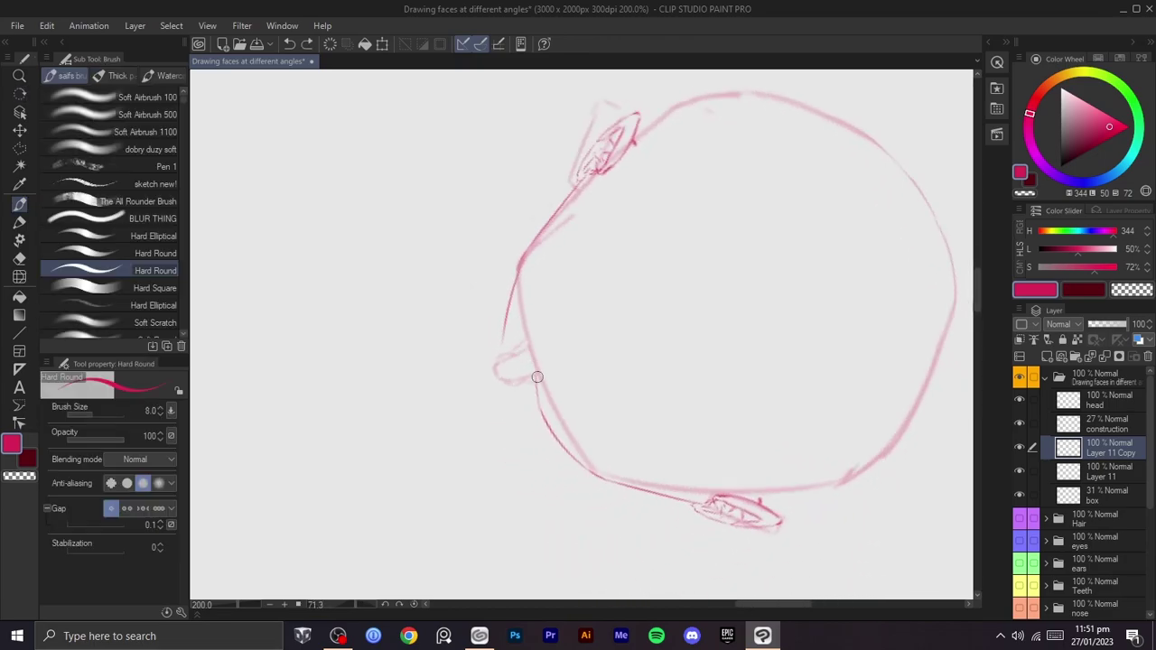
{"action": "key", "text": "ctrl+z"}
{"action": "key", "text": "ctrl+z"}
{"action": "key", "text": "r"}
{"action": "mouse_move", "coordinate": [690, 336]}
{"action": "left_mouse_down"}
{"action": "mouse_move", "coordinate": [689, 379]}
{"action": "mouse_move", "coordinate": [646, 429]}
{"action": "left_mouse_up"}
{"action": "key", "text": "b"}
{"action": "left_click_drag", "start_coordinate": [522, 322], "coordinate": [537, 309]}
{"action": "key", "text": "ctrl+z"}
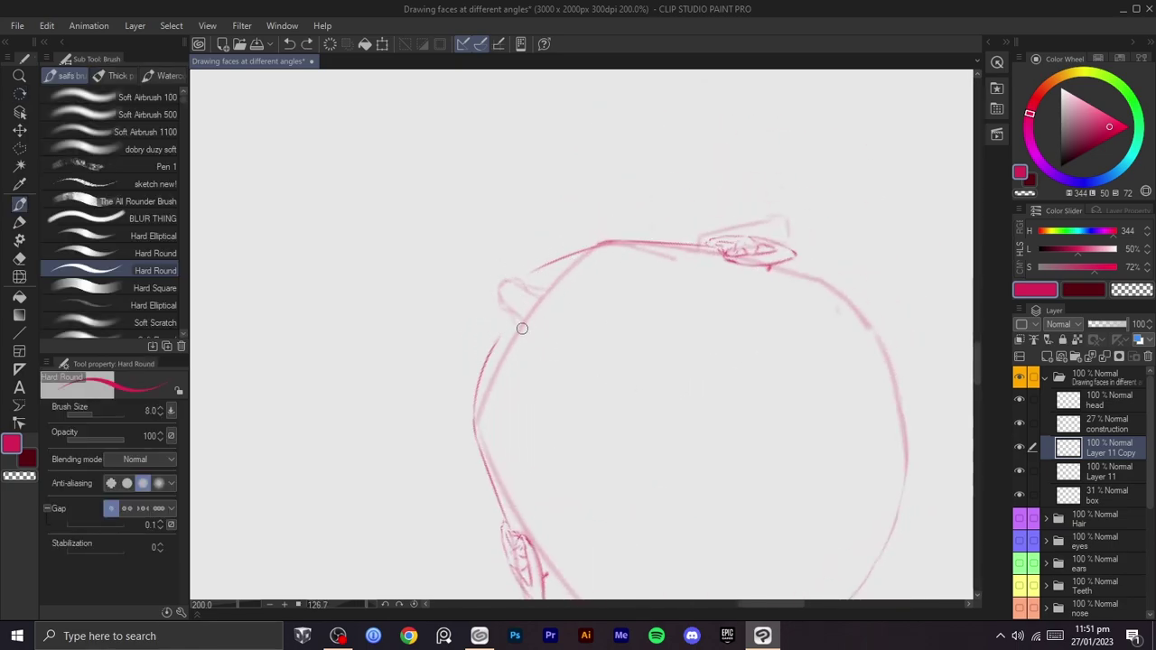
{"action": "key", "text": "ctrl+z"}
{"action": "left_click_drag", "start_coordinate": [472, 424], "coordinate": [488, 359]}
{"action": "key", "text": "ctrl+z"}
{"action": "left_click_drag", "start_coordinate": [477, 425], "coordinate": [502, 343]}
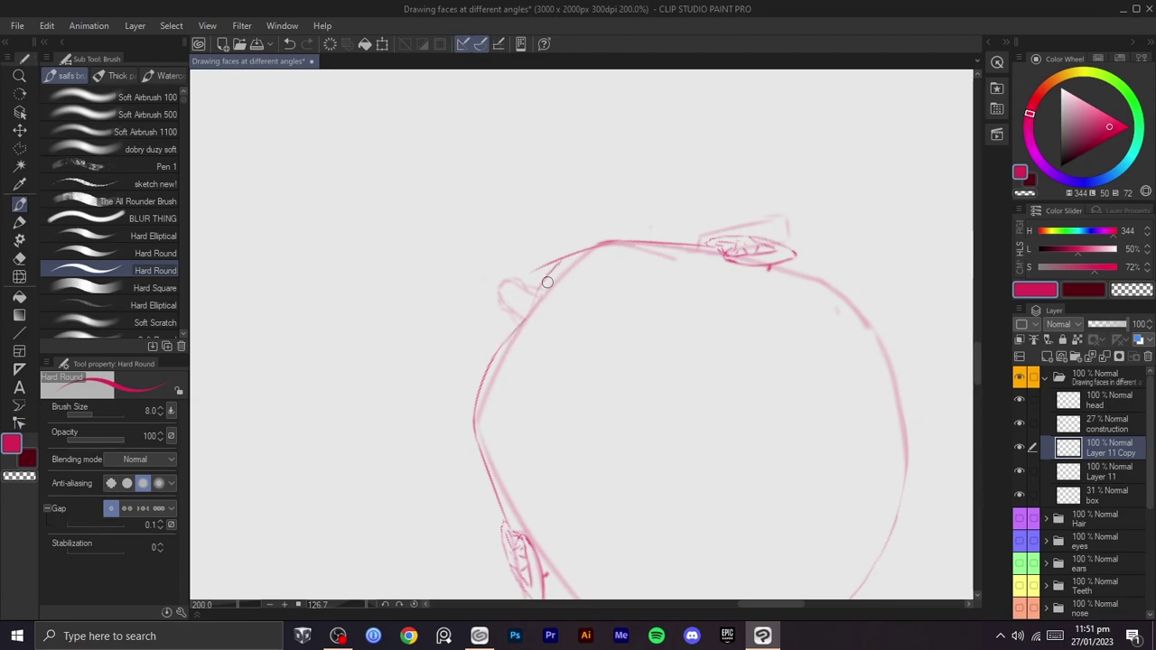
- Redraw the curve between the left front corner and the nose, and clean up its edge
{"action": "left_click_drag", "start_coordinate": [587, 248], "coordinate": [515, 377]}
{"action": "key", "text": "c"}
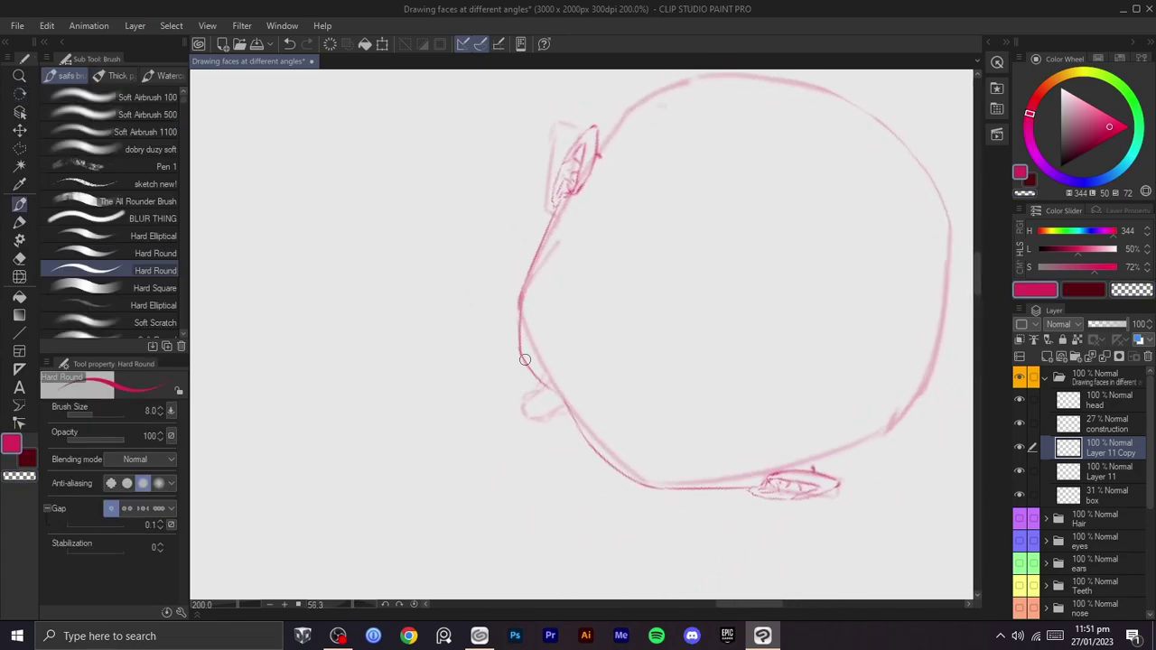
{"action": "key", "text": "ctrl+z"}
{"action": "left_click_drag", "start_coordinate": [521, 352], "coordinate": [531, 285]}
{"action": "key", "text": "c"}
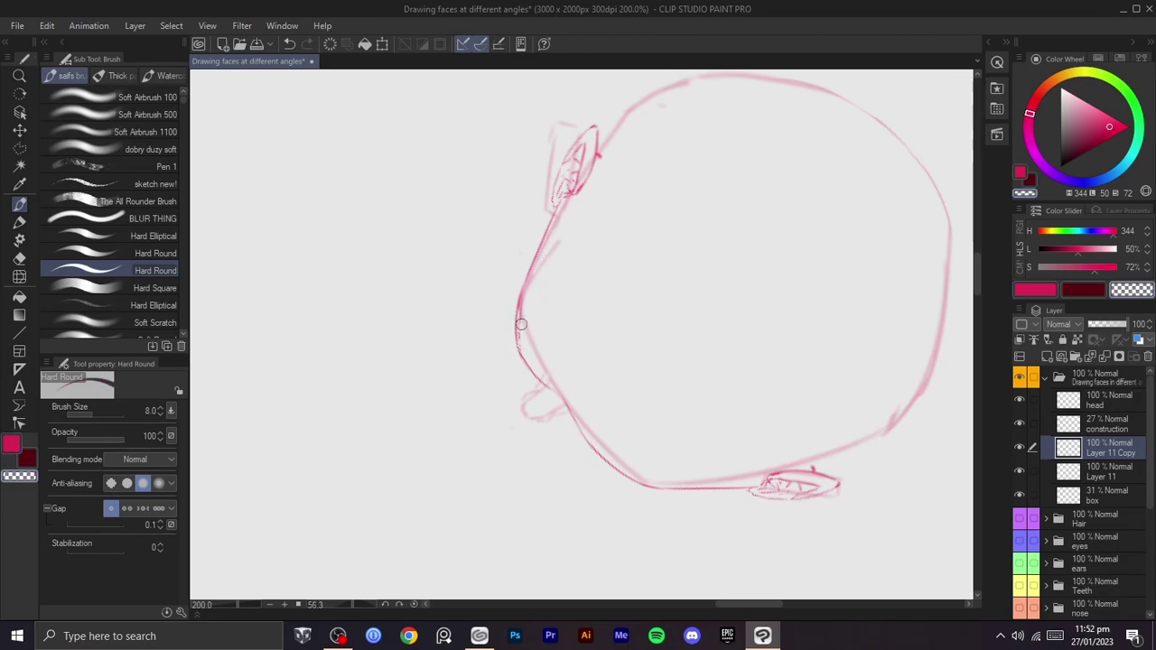
{"action": "scroll", "coordinate": [616, 313], "scroll_direction": "down", "scroll_amount": 2}
{"action": "left_click_drag", "start_coordinate": [688, 287], "coordinate": [677, 256]}
{"action": "scroll", "coordinate": [669, 260], "scroll_direction": "up", "scroll_amount": 1}
{"action": "left_click_drag", "start_coordinate": [729, 336], "coordinate": [629, 434]}
{"action": "scroll", "coordinate": [681, 361], "scroll_direction": "up", "scroll_amount": 1}
{"action": "left_click_drag", "start_coordinate": [659, 375], "coordinate": [637, 395]}
{"action": "mouse_move", "coordinate": [638, 395]}
{"action": "left_mouse_down"}
{"action": "mouse_move", "coordinate": [720, 410]}
{"action": "mouse_move", "coordinate": [730, 338]}
{"action": "mouse_move", "coordinate": [789, 302]}
{"action": "mouse_move", "coordinate": [725, 311]}
{"action": "mouse_move", "coordinate": [740, 335]}
{"action": "left_mouse_up"}
{"action": "key", "text": "m"}
{"action": "left_click", "coordinate": [668, 344]}
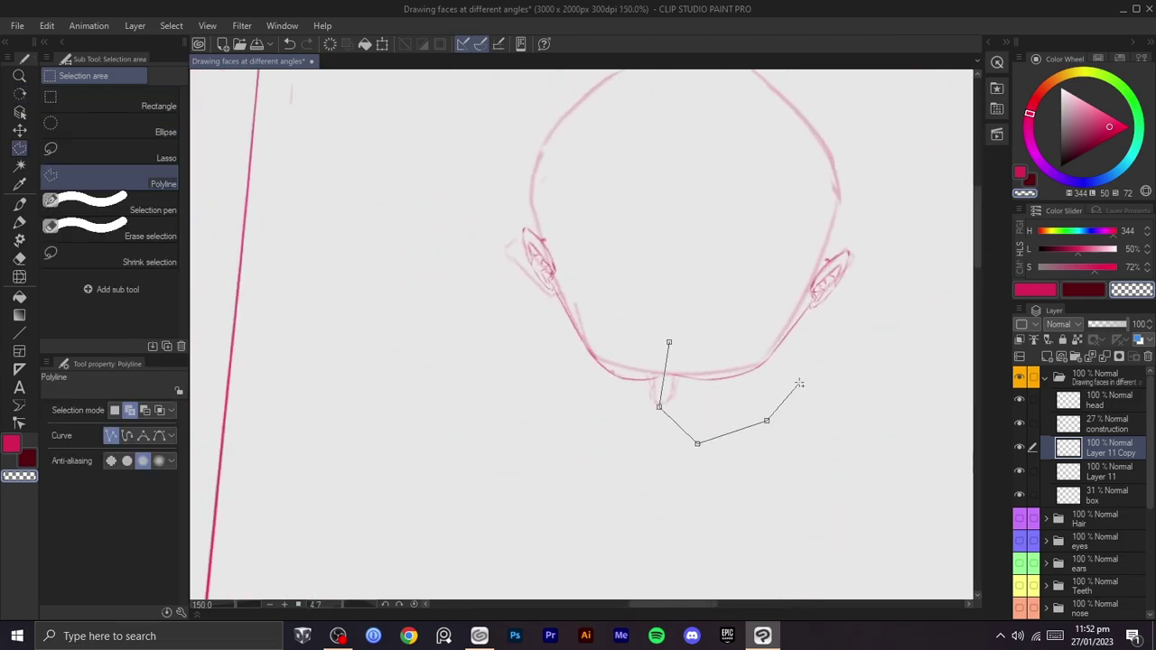
{"action": "left_click", "coordinate": [669, 342]}
{"action": "key", "text": "ctrl+t"}
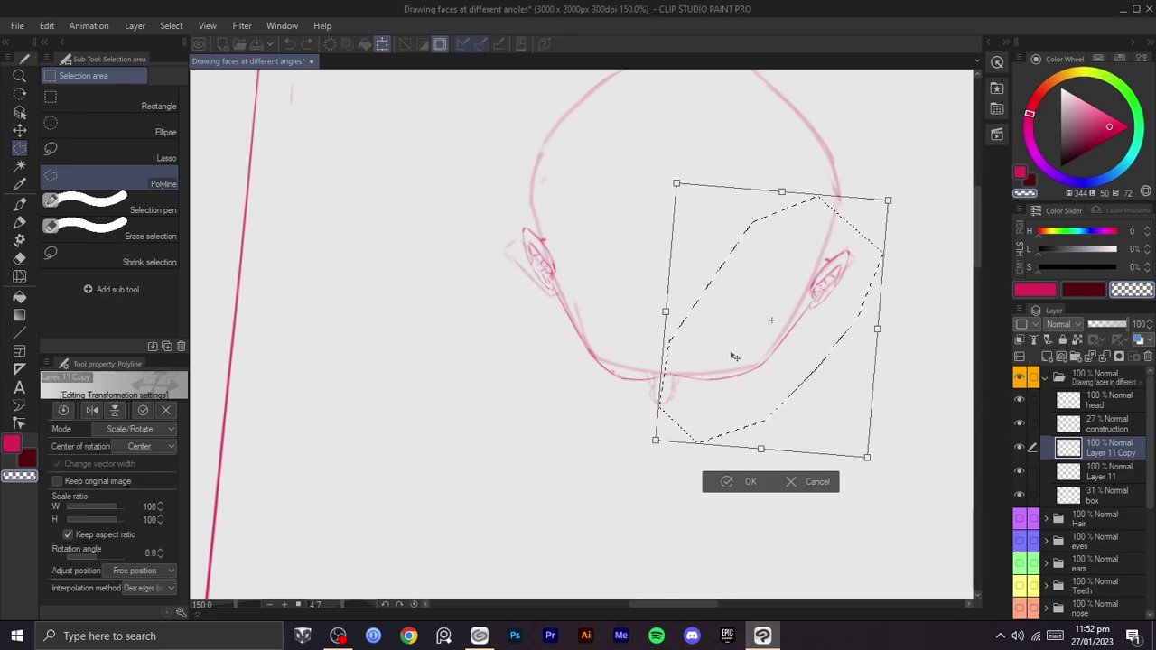
{"action": "key", "text": "Return"}
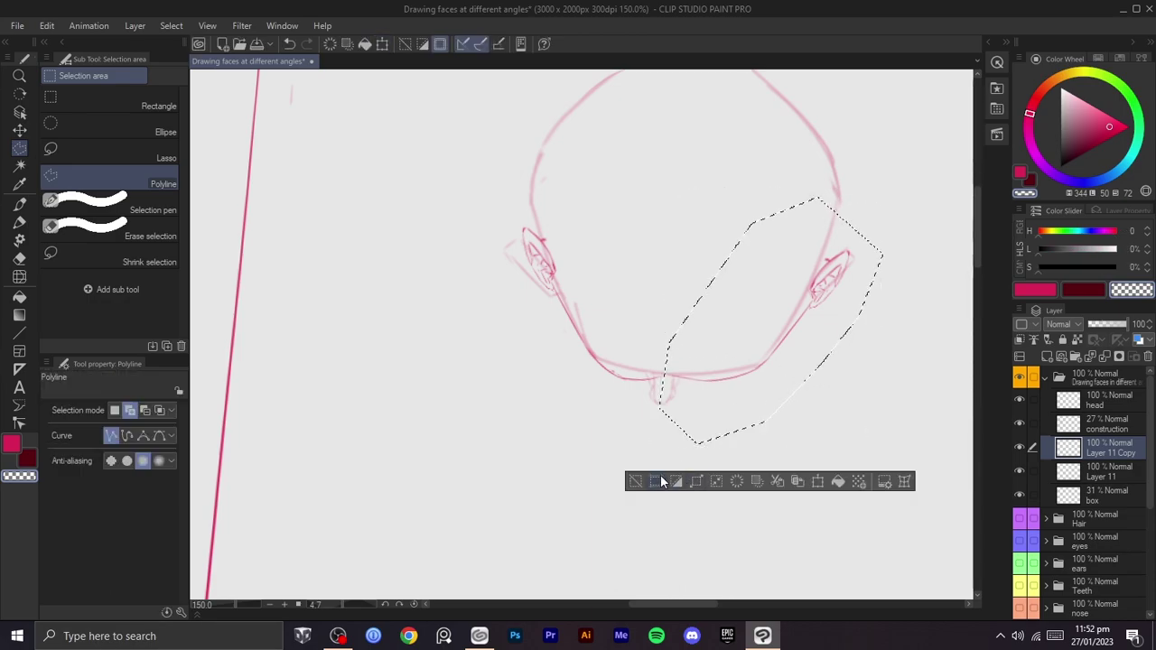
{"action": "left_click", "coordinate": [638, 485]}
- Select the left cheek and front contour line with a polyline, delete it, and clear the selection
{"action": "left_click", "coordinate": [661, 358]}
{"action": "left_click", "coordinate": [679, 411]}
{"action": "left_click", "coordinate": [610, 450]}
{"action": "left_click", "coordinate": [574, 421]}
{"action": "left_click", "coordinate": [664, 359]}
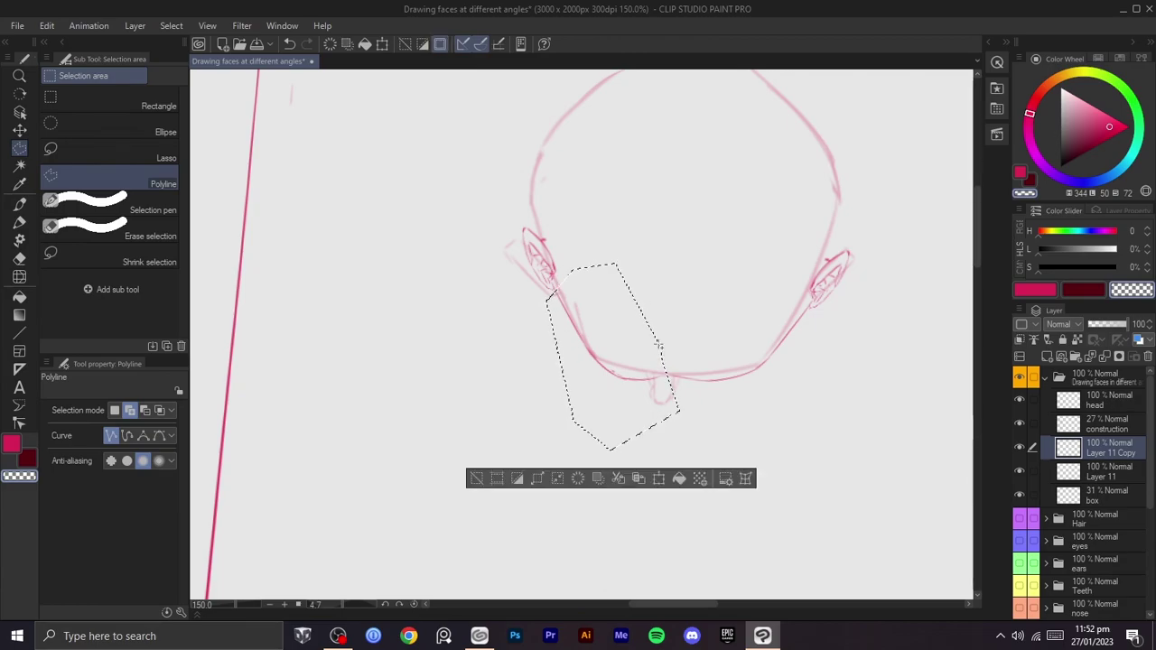
{"action": "left_click", "coordinate": [476, 478]}
- Select the right cheek and front contour line with a polyline and duplicate it onto a new layer
{"action": "left_click", "coordinate": [661, 339]}
{"action": "left_click", "coordinate": [657, 409]}
{"action": "left_click", "coordinate": [716, 414]}
{"action": "left_click", "coordinate": [798, 387]}
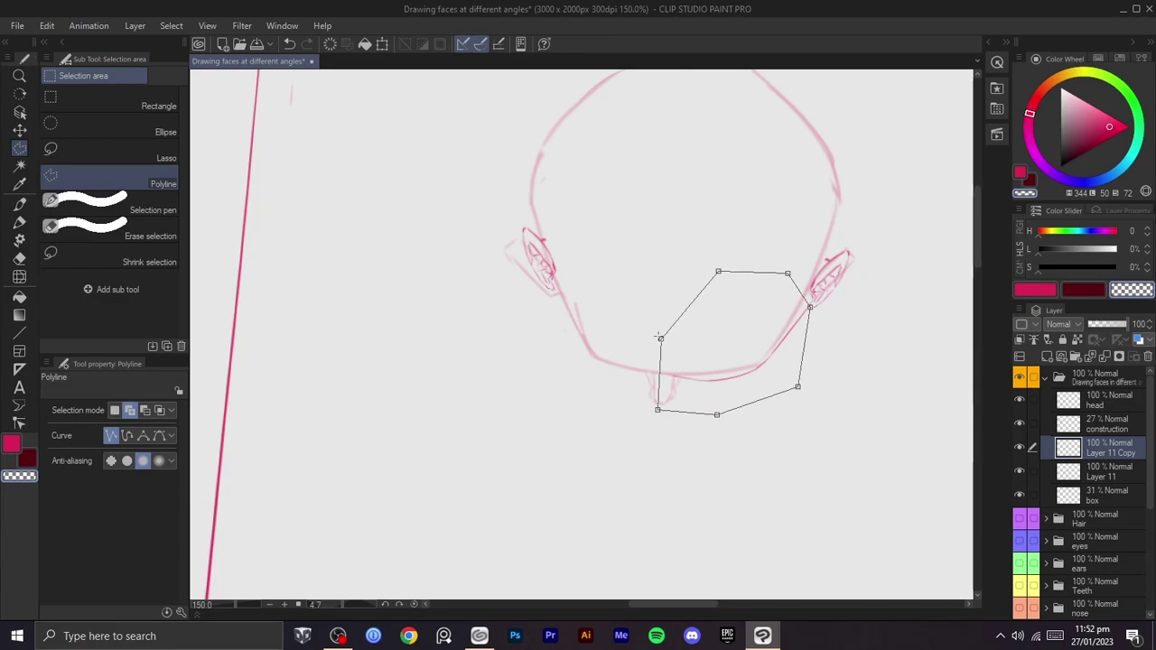
{"action": "left_click", "coordinate": [660, 336]}
{"action": "left_click", "coordinate": [759, 444]}
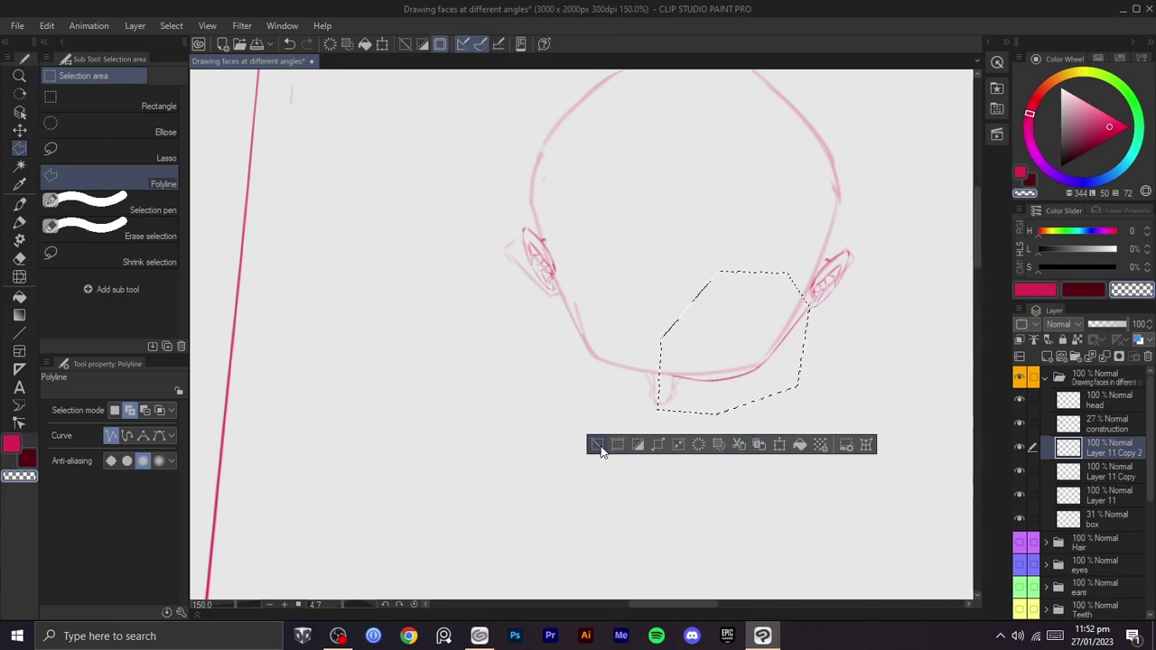
{"action": "left_click", "coordinate": [597, 445]}
{"action": "key", "text": "ctrl+t"}
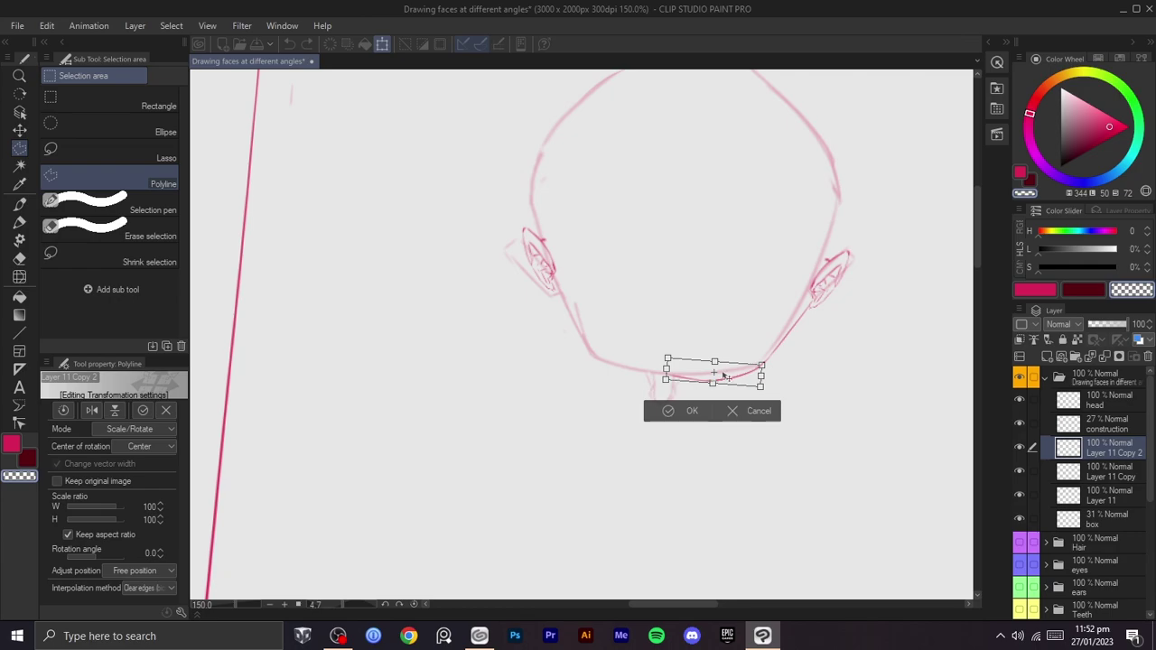
{"action": "left_click", "coordinate": [732, 411]}
{"action": "key", "text": "ctrl+z"}
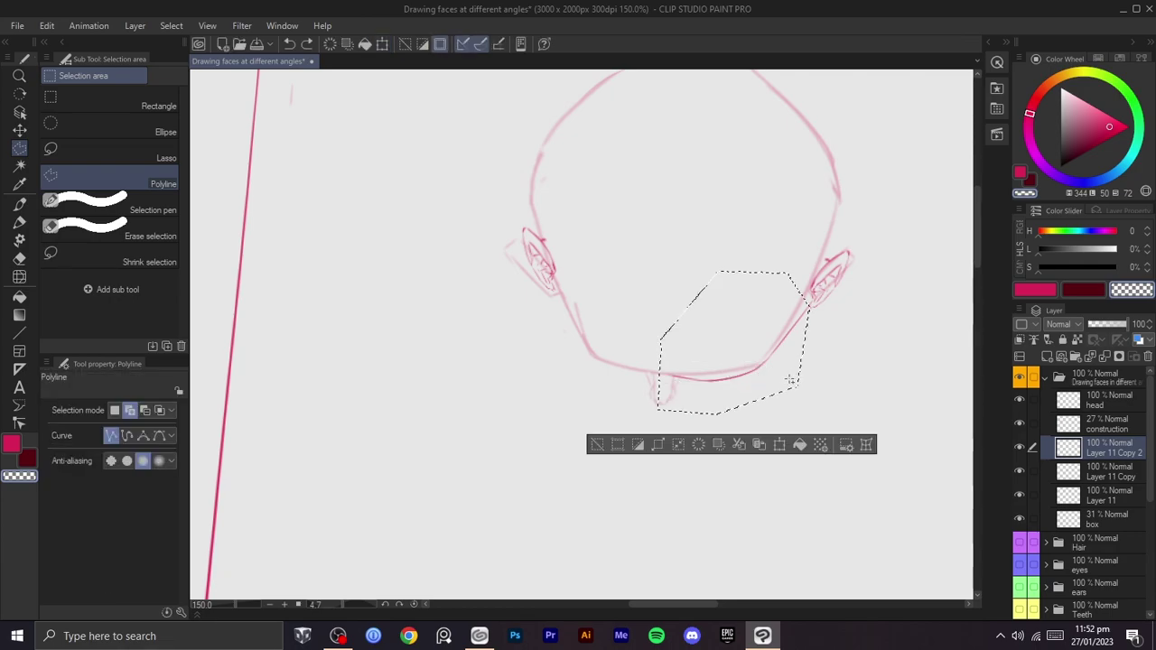
- Duplicate the selected cheek line again, flip it horizontally, rotate it 40.9° and fit it to the left side of the face
{"action": "left_click", "coordinate": [759, 445]}
{"action": "key", "text": "ctrl+t"}
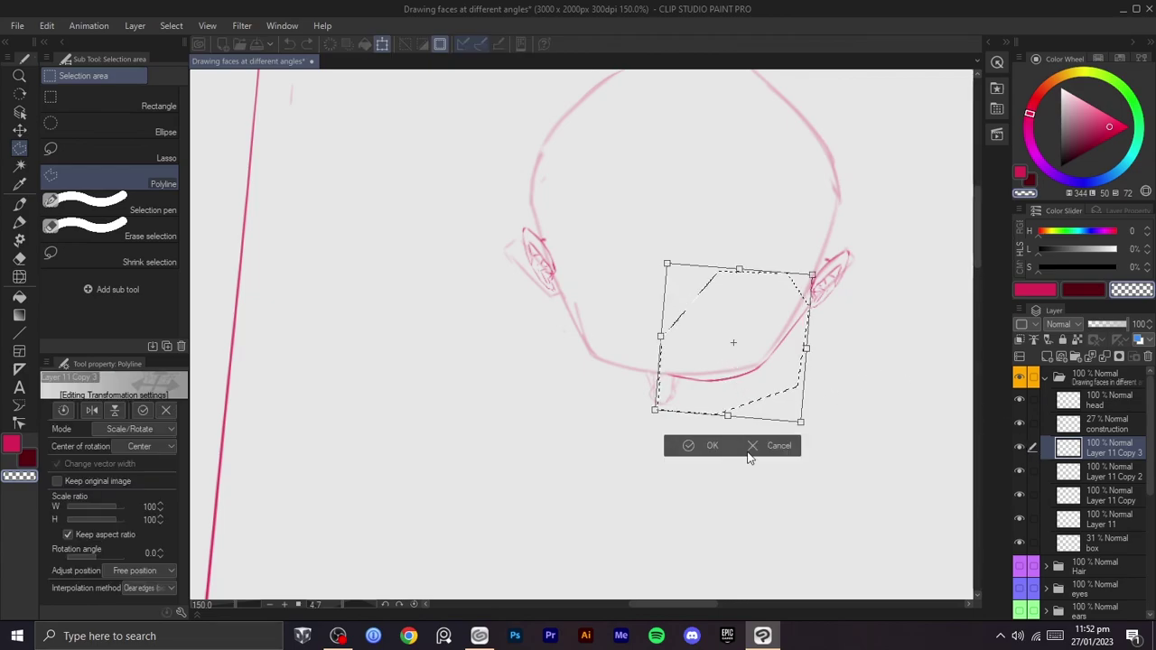
{"action": "key", "text": "h"}
{"action": "left_click_drag", "start_coordinate": [733, 367], "coordinate": [588, 337]}
{"action": "left_click_drag", "start_coordinate": [685, 310], "coordinate": [674, 351]}
{"action": "left_click_drag", "start_coordinate": [588, 359], "coordinate": [593, 348]}
{"action": "left_click_drag", "start_coordinate": [707, 329], "coordinate": [699, 352]}
{"action": "left_click_drag", "start_coordinate": [614, 352], "coordinate": [615, 325]}
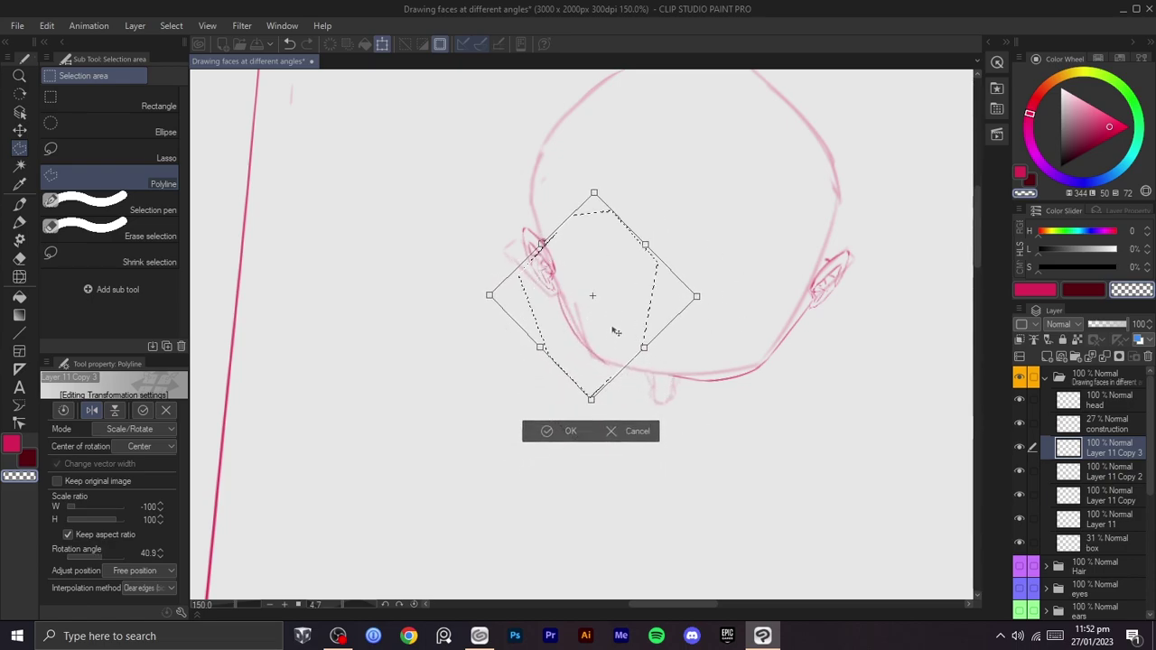
{"action": "left_click", "coordinate": [569, 430]}
{"action": "left_click", "coordinate": [444, 432]}
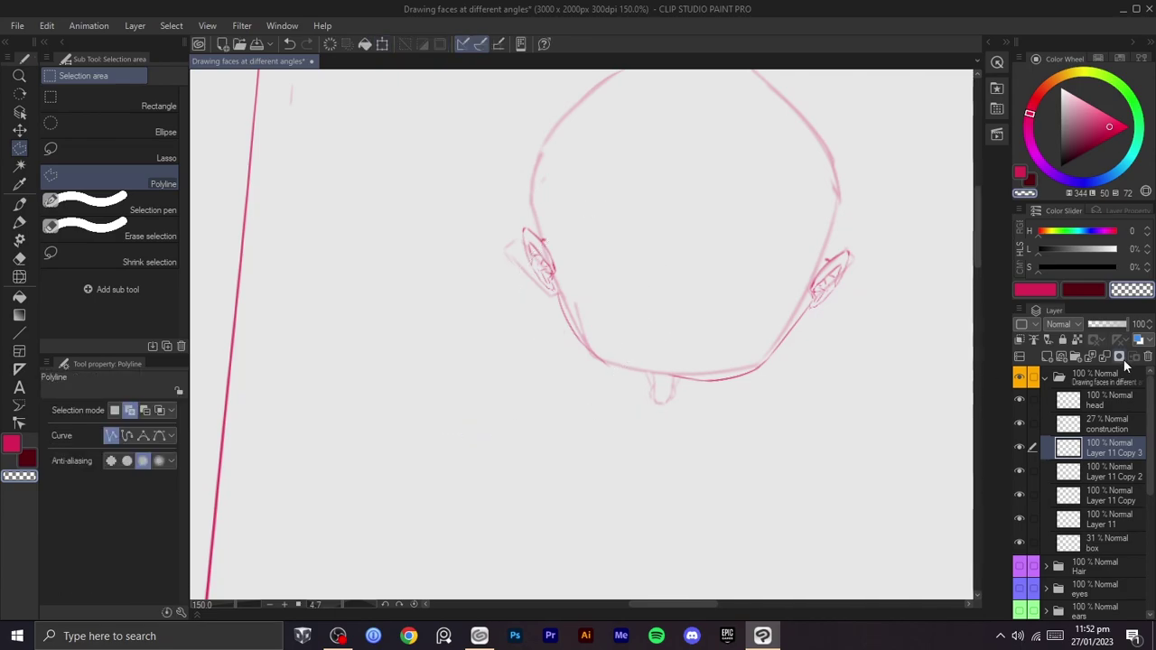
- Merge the three copy layers down into Layer 11
{"action": "left_click", "coordinate": [1103, 355]}
{"action": "left_click", "coordinate": [1103, 354]}
{"action": "left_click", "coordinate": [1103, 355]}
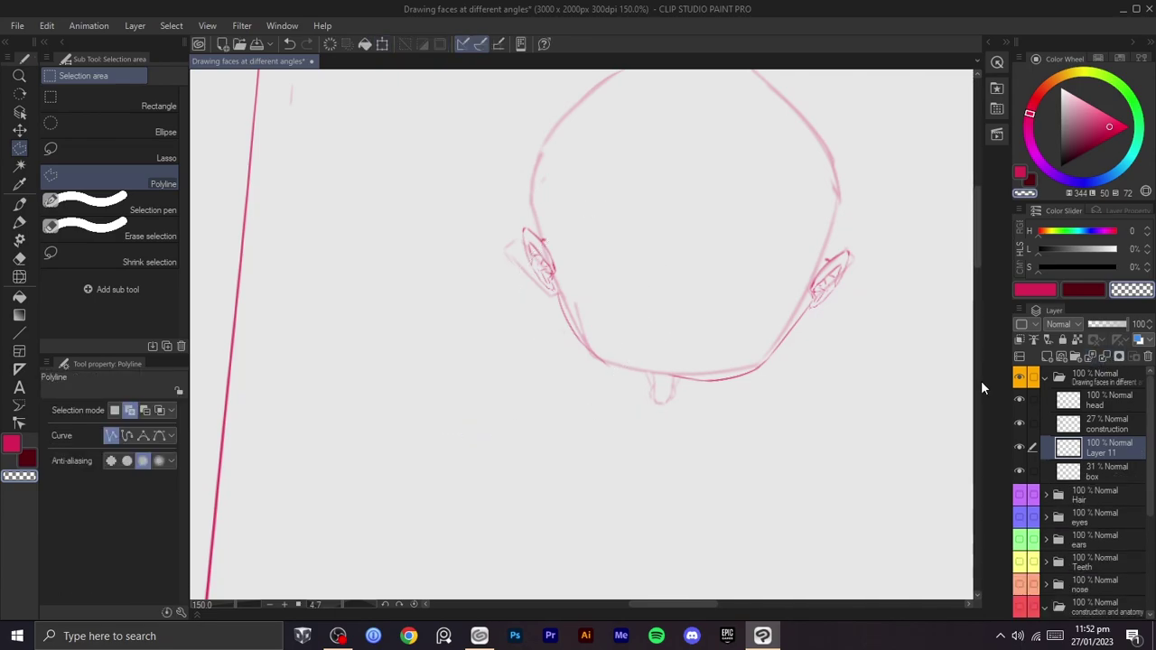
- Draw the missing front contour between the left front corner of the face and the nose
{"action": "key", "text": "r"}
{"action": "left_click_drag", "start_coordinate": [812, 415], "coordinate": [557, 571]}
{"action": "key", "text": "b"}
{"action": "key", "text": "ctrl+z"}
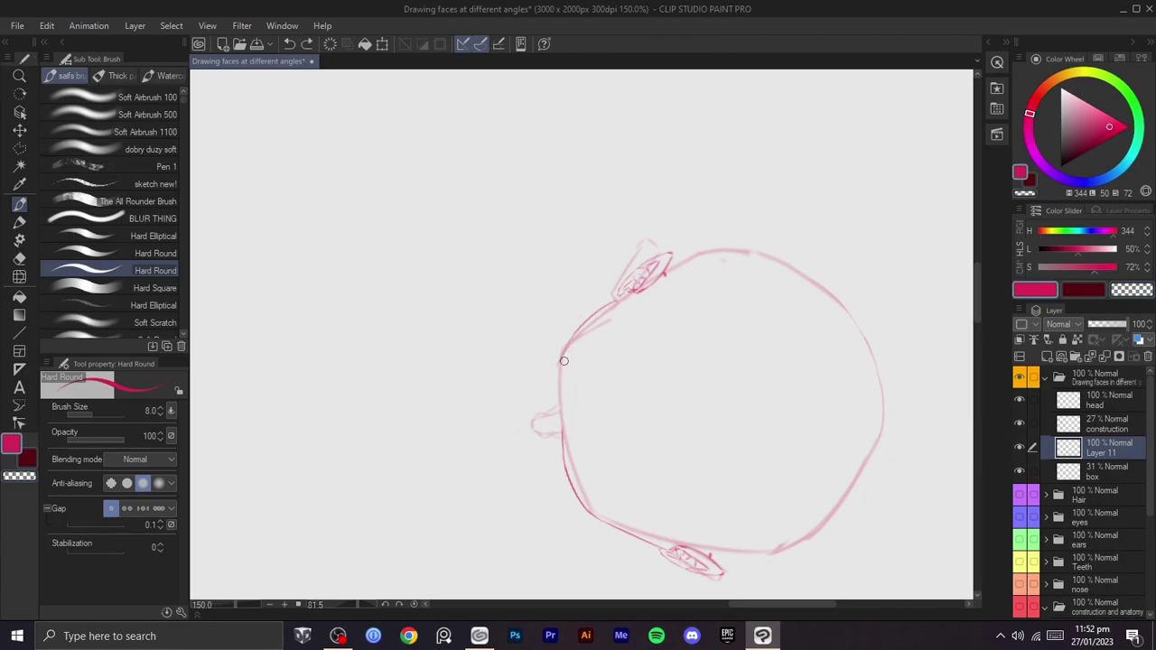
{"action": "mouse_move", "coordinate": [563, 434]}
{"action": "left_mouse_down"}
{"action": "mouse_move", "coordinate": [553, 398]}
{"action": "mouse_move", "coordinate": [565, 352]}
{"action": "left_mouse_up"}
{"action": "key", "text": "shift+space"}
{"action": "mouse_move", "coordinate": [702, 320]}
{"action": "left_mouse_down"}
{"action": "mouse_move", "coordinate": [591, 327]}
{"action": "mouse_move", "coordinate": [637, 446]}
{"action": "left_mouse_up"}
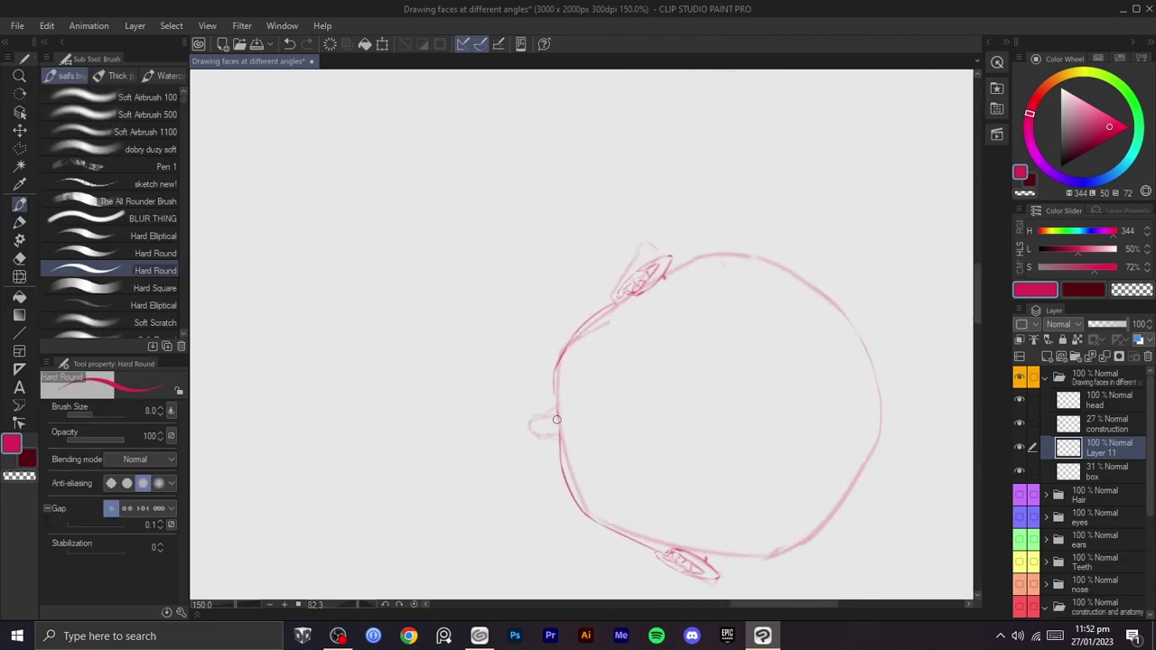
{"action": "left_click_drag", "start_coordinate": [553, 368], "coordinate": [583, 321]}
{"action": "key", "text": "ctrl+z"}
{"action": "key", "text": "c"}
{"action": "scroll", "coordinate": [634, 348], "scroll_direction": "down", "scroll_amount": 1}
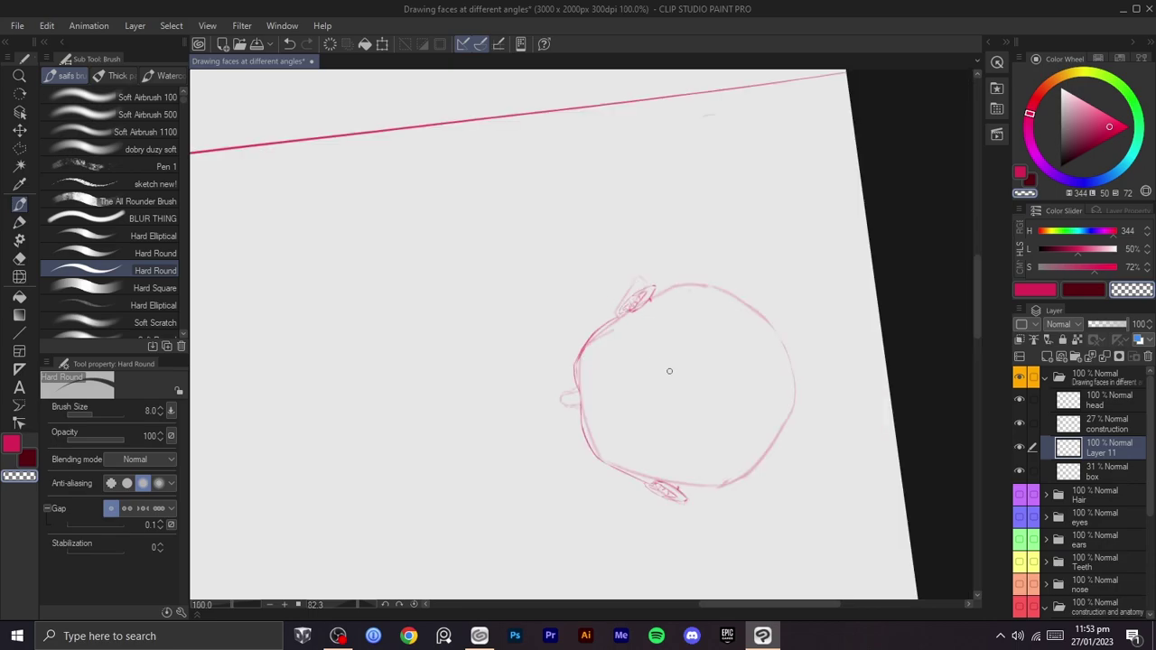
- Enlarge the Liquify brush and push the right ear and cheek line inward, leaving the brush size at 350
{"action": "key", "text": "shift+space"}
{"action": "left_click_drag", "start_coordinate": [668, 371], "coordinate": [629, 274]}
{"action": "key", "text": "shift+space"}
{"action": "left_click_drag", "start_coordinate": [695, 293], "coordinate": [696, 271]}
{"action": "scroll", "coordinate": [691, 299], "scroll_direction": "up", "scroll_amount": 1}
{"action": "key", "text": "m"}
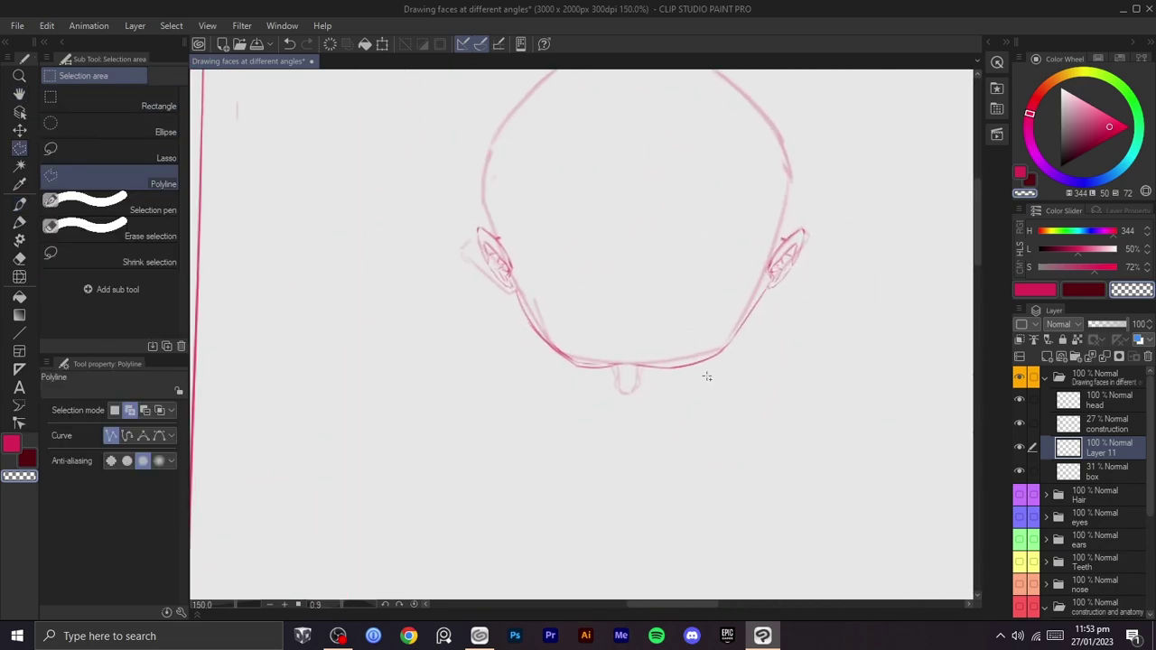
{"action": "key", "text": "j"}
{"action": "key", "text": "bracketright"}
{"action": "key", "text": "bracketright"}
{"action": "key", "text": "bracketright"}
{"action": "key", "text": "bracketright"}
{"action": "key", "text": "bracketright"}
{"action": "key", "text": "bracketright"}
{"action": "key", "text": "bracketright"}
{"action": "key", "text": "bracketright"}
{"action": "key", "text": "bracketright"}
{"action": "key", "text": "bracketright"}
{"action": "key", "text": "bracketright"}
{"action": "key", "text": "bracketright"}
{"action": "key", "text": "bracketright"}
{"action": "key", "text": "bracketright"}
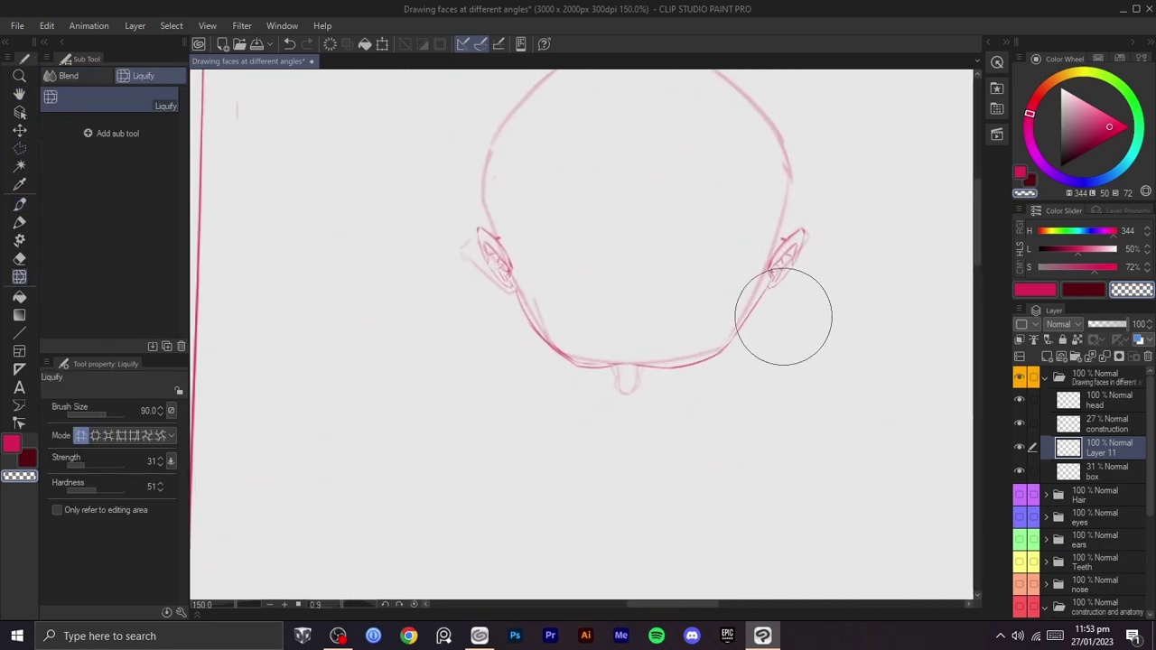
{"action": "left_click_drag", "start_coordinate": [787, 294], "coordinate": [771, 294]}
{"action": "key", "text": "bracketleft"}
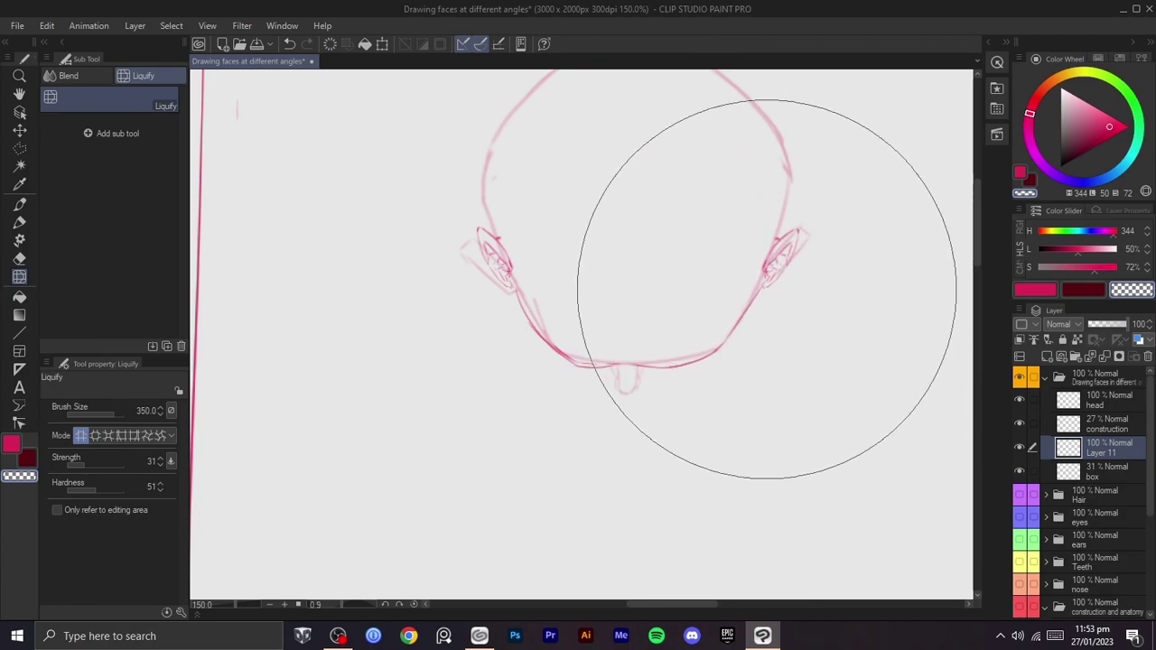
- Reduce the Liquify brush size to 150 and then 60, nudging the right ear and front contour into shape
{"action": "key", "text": "bracketleft"}
{"action": "key", "text": "bracketleft"}
{"action": "key", "text": "bracketleft"}
{"action": "key", "text": "bracketleft"}
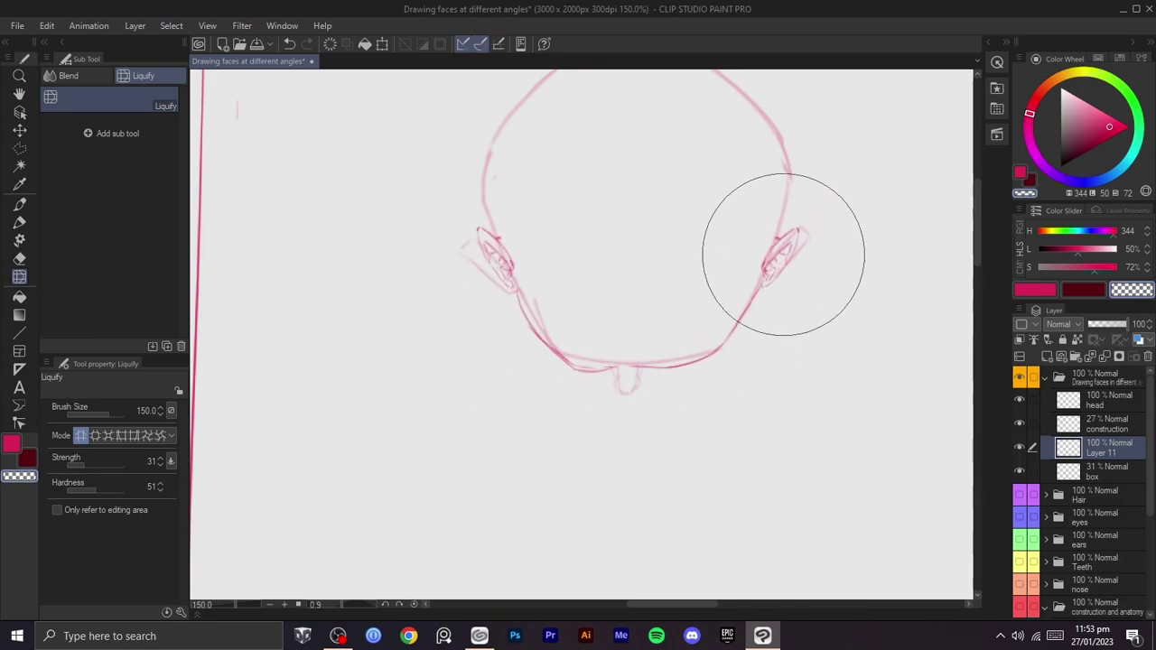
{"action": "key", "text": "bracketleft"}
{"action": "key", "text": "bracketleft"}
{"action": "key", "text": "bracketleft"}
{"action": "key", "text": "bracketleft"}
{"action": "key", "text": "bracketleft"}
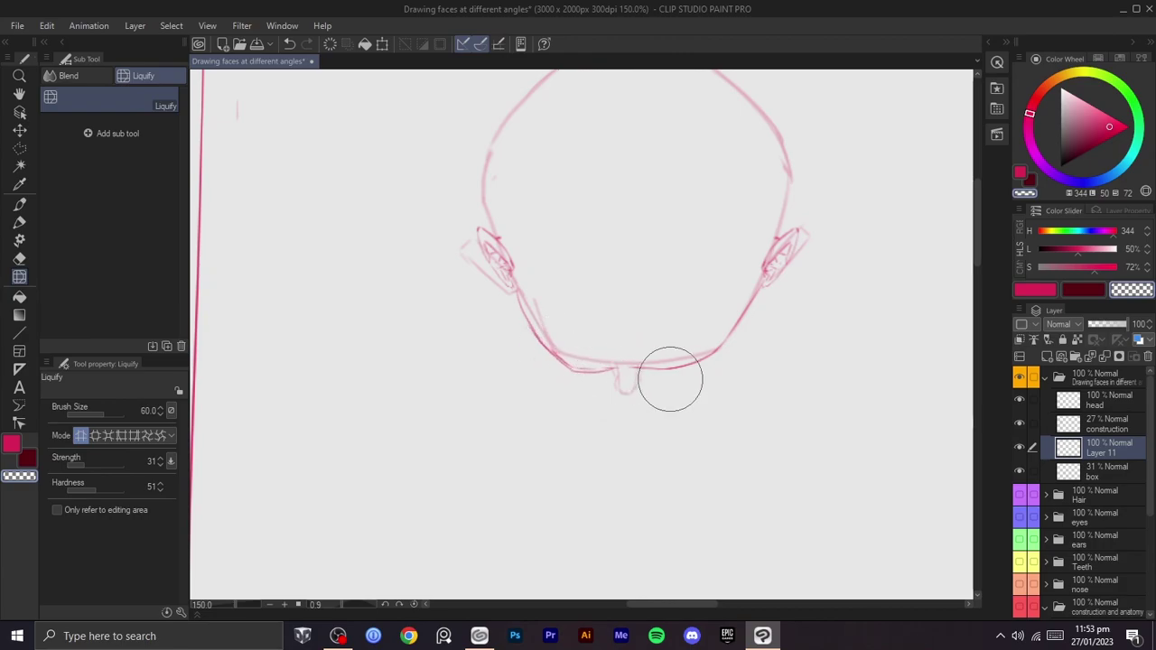
- Draw the nose seen from above with Hard Round, outlining its rounded tip and both nostril wings
{"action": "key", "text": "b"}
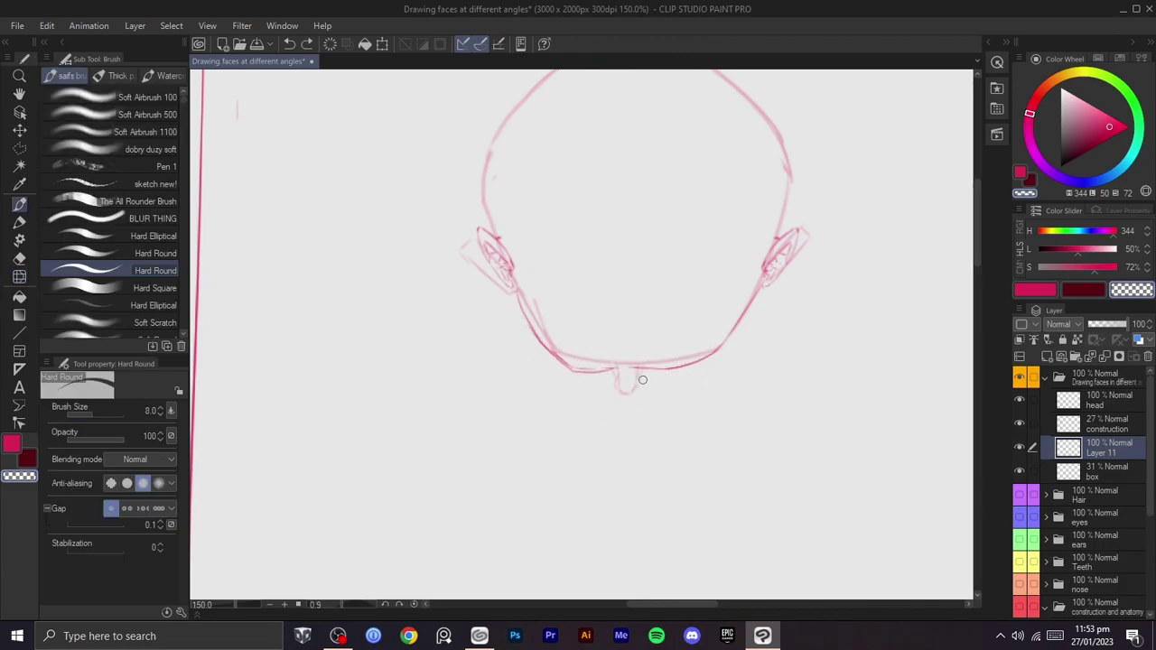
{"action": "scroll", "coordinate": [642, 378], "scroll_direction": "up", "scroll_amount": 3}
{"action": "key", "text": "c"}
{"action": "left_click_drag", "start_coordinate": [630, 340], "coordinate": [611, 426]}
{"action": "key", "text": "ctrl+z"}
{"action": "left_click_drag", "start_coordinate": [630, 342], "coordinate": [617, 411]}
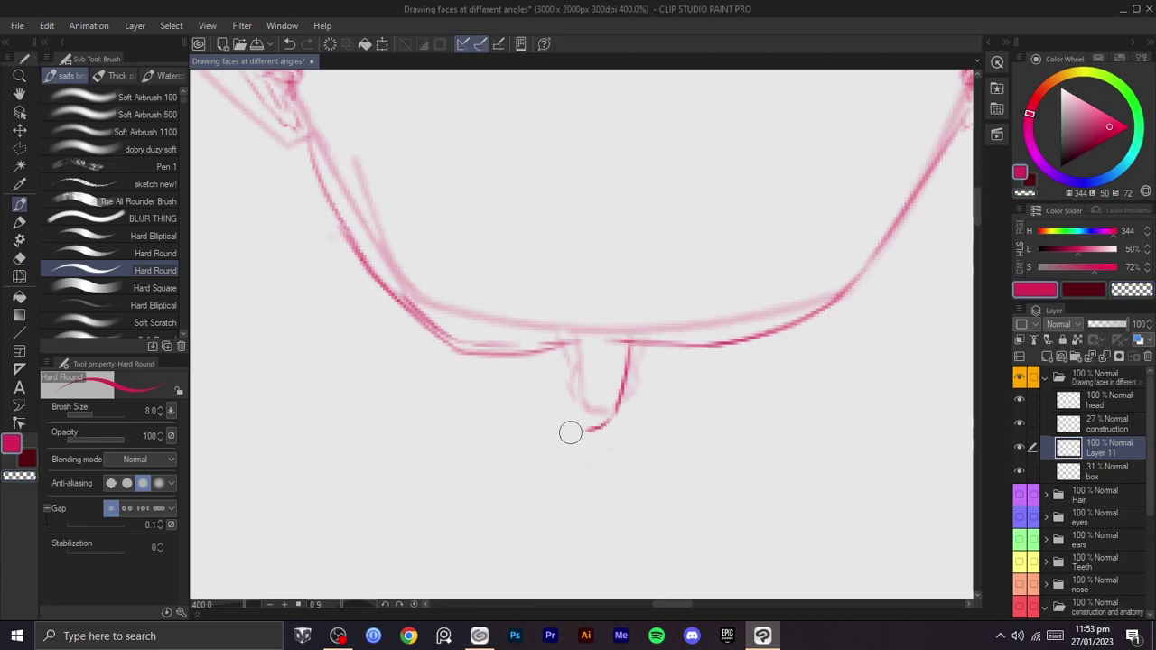
{"action": "key", "text": "ctrl+z"}
{"action": "left_click_drag", "start_coordinate": [572, 339], "coordinate": [577, 424]}
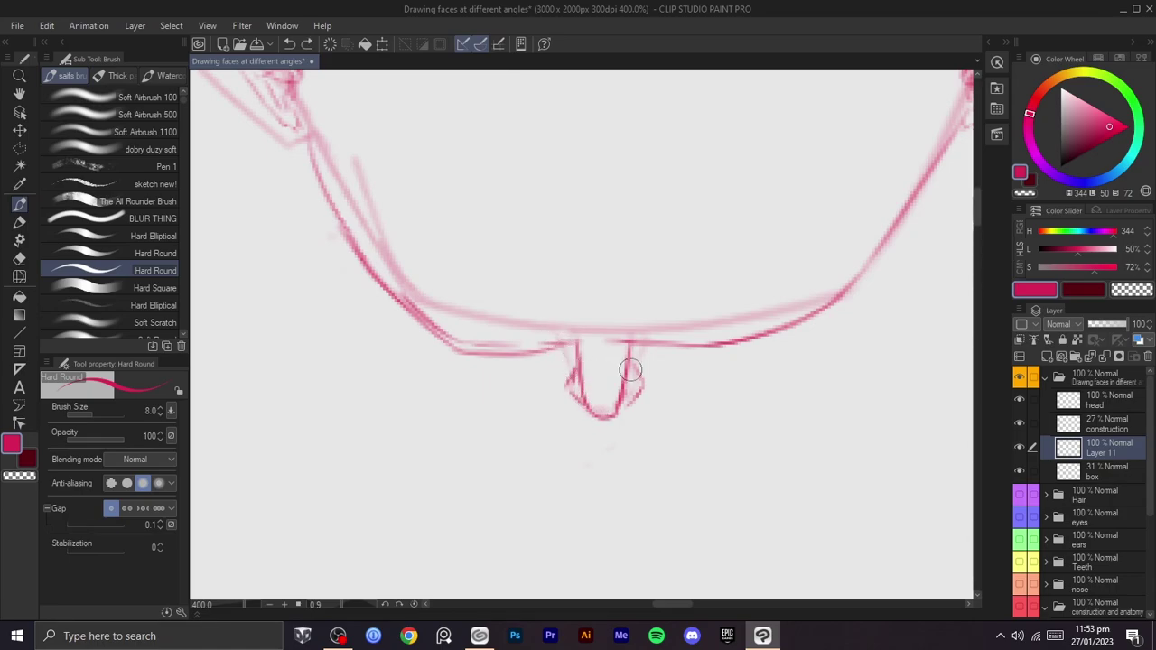
- Draw the skull contour upward from the left ear, redoing the stroke until it follows the faded outline
{"action": "scroll", "coordinate": [683, 374], "scroll_direction": "down", "scroll_amount": 4}
{"action": "key", "text": "space"}
{"action": "key", "text": "shift+space"}
{"action": "left_click_drag", "start_coordinate": [733, 348], "coordinate": [703, 433]}
{"action": "scroll", "coordinate": [648, 419], "scroll_direction": "up", "scroll_amount": 2}
{"action": "left_click_drag", "start_coordinate": [558, 226], "coordinate": [640, 411]}
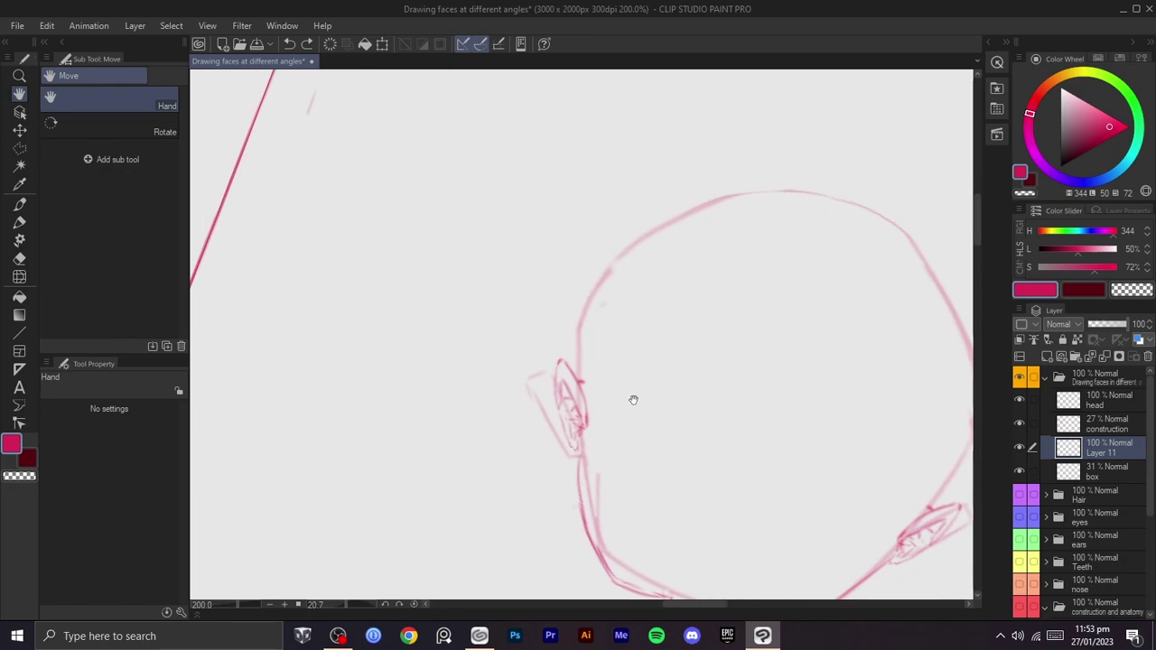
{"action": "left_click_drag", "start_coordinate": [579, 378], "coordinate": [634, 242]}
{"action": "key", "text": "ctrl+z"}
{"action": "left_click_drag", "start_coordinate": [579, 374], "coordinate": [703, 217]}
{"action": "key", "text": "shift+space"}
{"action": "mouse_move", "coordinate": [761, 220]}
{"action": "left_mouse_down"}
{"action": "mouse_move", "coordinate": [754, 204]}
{"action": "mouse_move", "coordinate": [715, 212]}
{"action": "mouse_move", "coordinate": [643, 385]}
{"action": "left_mouse_up"}
{"action": "key", "text": "ctrl+z"}
{"action": "left_click_drag", "start_coordinate": [539, 377], "coordinate": [627, 321]}
{"action": "key", "text": "shift+space"}
{"action": "left_click_drag", "start_coordinate": [758, 295], "coordinate": [649, 195]}
{"action": "key", "text": "ctrl+z"}
{"action": "mouse_move", "coordinate": [579, 399]}
{"action": "left_mouse_down"}
{"action": "mouse_move", "coordinate": [593, 331]}
{"action": "mouse_move", "coordinate": [626, 288]}
{"action": "left_mouse_up"}
{"action": "key", "text": "space"}
{"action": "left_click_drag", "start_coordinate": [704, 283], "coordinate": [606, 237]}
{"action": "key", "text": "shift+space"}
{"action": "mouse_move", "coordinate": [700, 257]}
{"action": "left_mouse_down"}
{"action": "mouse_move", "coordinate": [629, 208]}
{"action": "mouse_move", "coordinate": [529, 273]}
{"action": "mouse_move", "coordinate": [683, 279]}
{"action": "left_mouse_up"}
{"action": "key", "text": "p"}
{"action": "mouse_move", "coordinate": [634, 191]}
{"action": "left_mouse_down"}
{"action": "mouse_move", "coordinate": [519, 341]}
{"action": "mouse_move", "coordinate": [608, 212]}
{"action": "mouse_move", "coordinate": [519, 300]}
{"action": "mouse_move", "coordinate": [549, 271]}
{"action": "left_mouse_up"}
{"action": "key", "text": "ctrl+z"}
{"action": "key", "text": "ctrl+z"}
{"action": "key", "text": "shift+space"}
{"action": "mouse_move", "coordinate": [767, 224]}
{"action": "left_mouse_down"}
{"action": "mouse_move", "coordinate": [614, 346]}
{"action": "mouse_move", "coordinate": [461, 343]}
{"action": "left_mouse_up"}
{"action": "key", "text": "p"}
{"action": "key", "text": "ctrl+z"}
{"action": "key", "text": "r"}
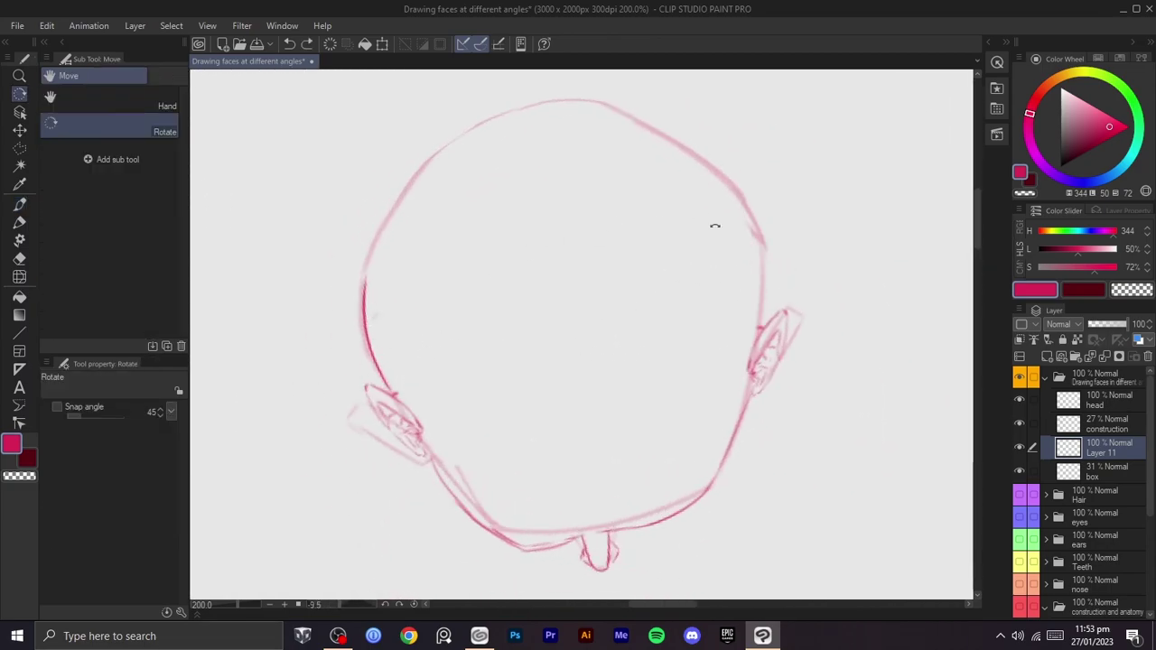
{"action": "left_click_drag", "start_coordinate": [699, 216], "coordinate": [694, 474]}
{"action": "key", "text": "p"}
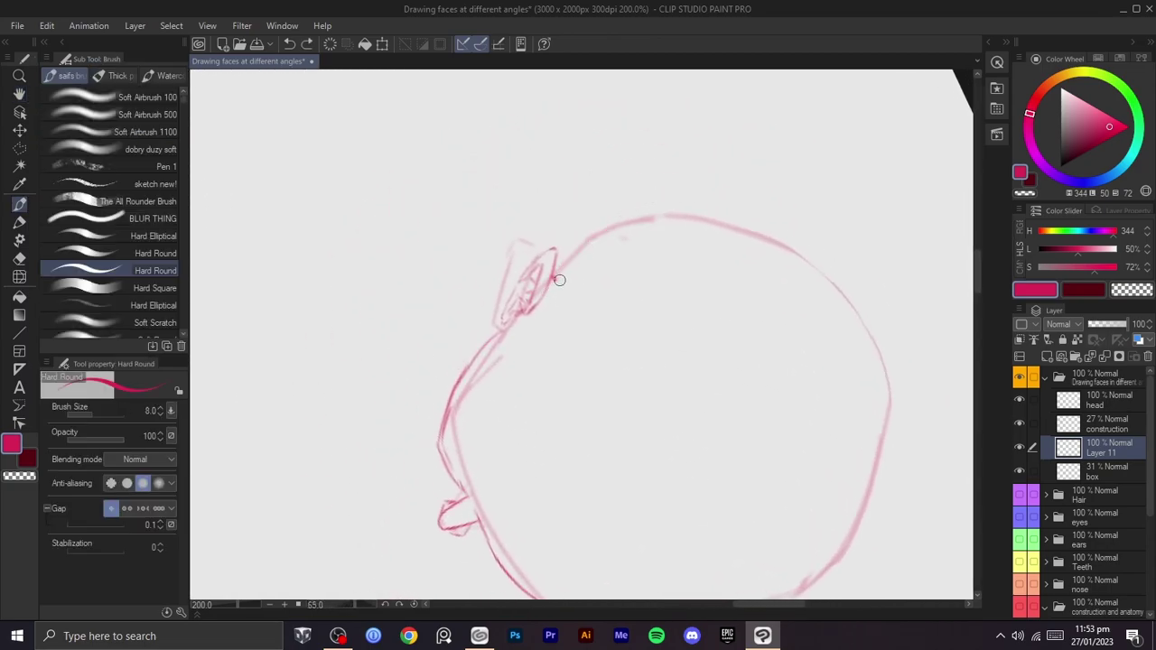
- Draw the sides of the skull contour rising above the left and right ears, redoing the left stroke
{"action": "key", "text": "r"}
{"action": "mouse_move", "coordinate": [672, 207]}
{"action": "left_mouse_down"}
{"action": "mouse_move", "coordinate": [562, 229]}
{"action": "mouse_move", "coordinate": [702, 292]}
{"action": "mouse_move", "coordinate": [454, 283]}
{"action": "mouse_move", "coordinate": [730, 358]}
{"action": "mouse_move", "coordinate": [743, 238]}
{"action": "left_mouse_up"}
{"action": "key", "text": "p"}
{"action": "key", "text": "r"}
{"action": "key", "text": "p"}
{"action": "left_click_drag", "start_coordinate": [681, 179], "coordinate": [571, 269]}
{"action": "key", "text": "ctrl+z"}
{"action": "left_click_drag", "start_coordinate": [684, 177], "coordinate": [581, 260]}
{"action": "scroll", "coordinate": [672, 241], "scroll_direction": "down", "scroll_amount": 2}
{"action": "key", "text": "r"}
{"action": "mouse_move", "coordinate": [758, 257]}
{"action": "left_mouse_down"}
{"action": "mouse_move", "coordinate": [771, 340]}
{"action": "mouse_move", "coordinate": [546, 429]}
{"action": "left_mouse_up"}
{"action": "key", "text": "space"}
{"action": "left_click_drag", "start_coordinate": [554, 428], "coordinate": [606, 354]}
{"action": "scroll", "coordinate": [606, 353], "scroll_direction": "up", "scroll_amount": 3}
{"action": "left_click_drag", "start_coordinate": [521, 394], "coordinate": [557, 406]}
{"action": "key", "text": "p"}
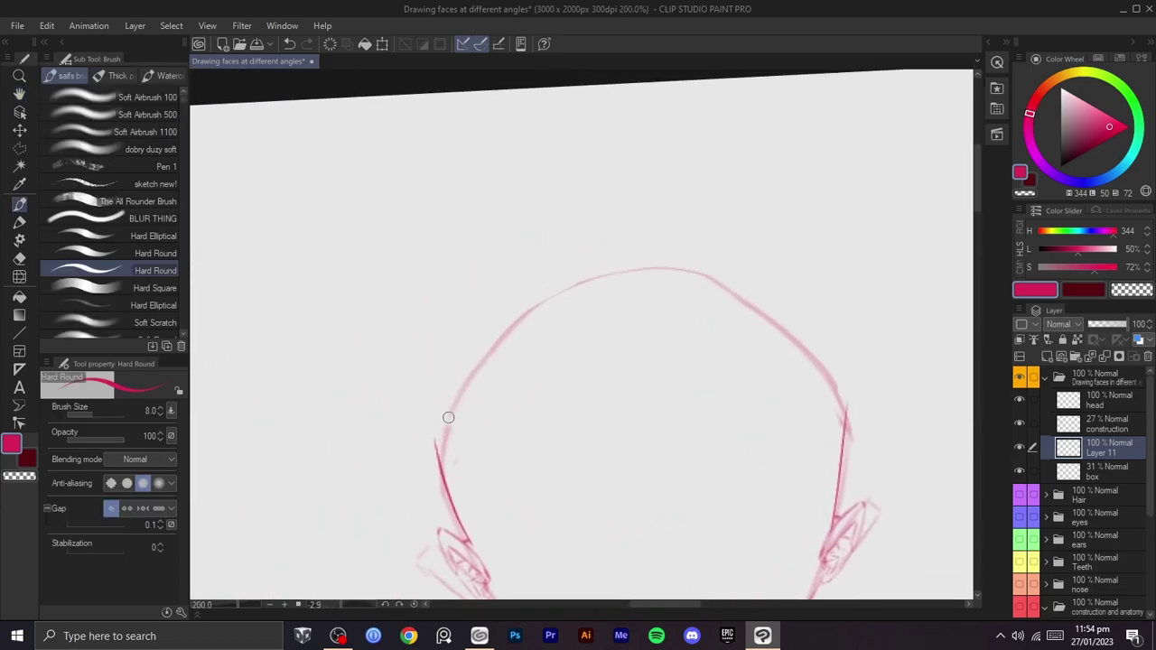
- Mark the top of the skull above the faded outline and draw the contour from the left side up to it
{"action": "left_click", "coordinate": [617, 241]}
{"action": "mouse_move", "coordinate": [433, 440]}
{"action": "left_mouse_down"}
{"action": "mouse_move", "coordinate": [574, 255]}
{"action": "mouse_move", "coordinate": [632, 239]}
{"action": "mouse_move", "coordinate": [472, 389]}
{"action": "left_mouse_up"}
{"action": "key", "text": "ctrl+z"}
{"action": "key", "text": "ctrl+z"}
{"action": "left_click_drag", "start_coordinate": [437, 435], "coordinate": [637, 234]}
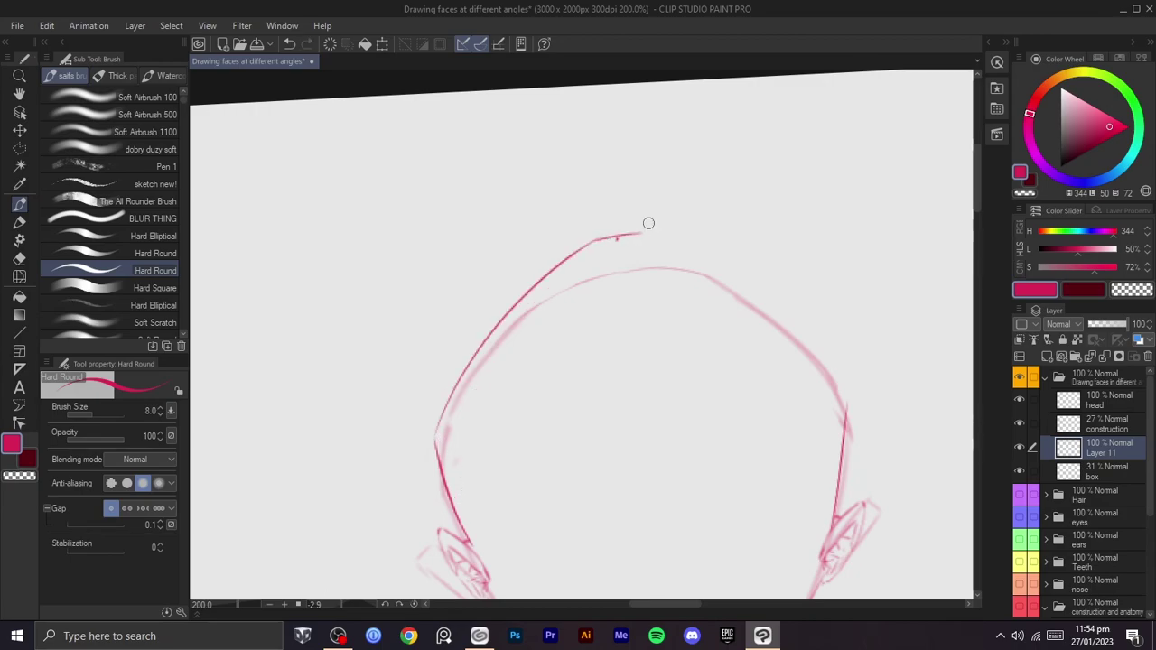
- Close the skull contour with an arc from the right side to the top mark, just outside the faded outline
{"action": "key", "text": "r"}
{"action": "left_click_drag", "start_coordinate": [732, 289], "coordinate": [512, 280]}
{"action": "key", "text": "space"}
{"action": "mouse_move", "coordinate": [512, 323]}
{"action": "left_mouse_down"}
{"action": "mouse_move", "coordinate": [542, 356]}
{"action": "mouse_move", "coordinate": [567, 519]}
{"action": "left_mouse_up"}
{"action": "key", "text": "r"}
{"action": "left_click_drag", "start_coordinate": [663, 315], "coordinate": [658, 365]}
{"action": "mouse_move", "coordinate": [596, 263]}
{"action": "left_mouse_down"}
{"action": "mouse_move", "coordinate": [417, 486]}
{"action": "mouse_move", "coordinate": [568, 278]}
{"action": "mouse_move", "coordinate": [468, 354]}
{"action": "left_mouse_up"}
{"action": "key", "text": "ctrl+z"}
{"action": "key", "text": "ctrl+z"}
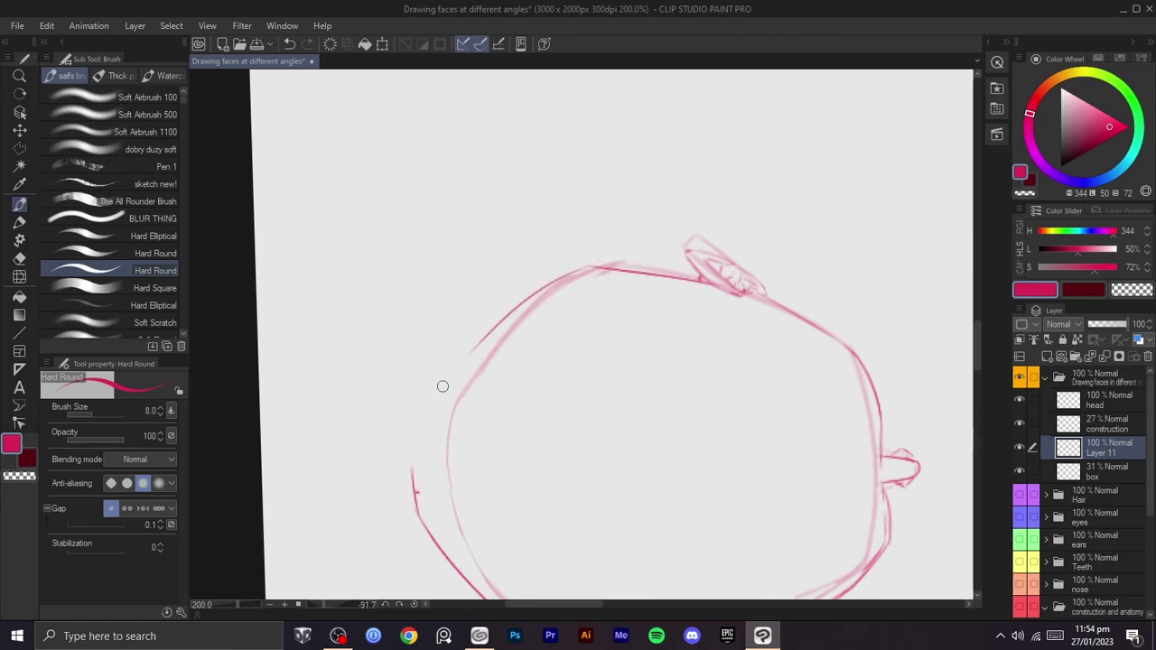
{"action": "left_click_drag", "start_coordinate": [411, 472], "coordinate": [437, 405]}
{"action": "scroll", "coordinate": [624, 271], "scroll_direction": "down", "scroll_amount": 2}
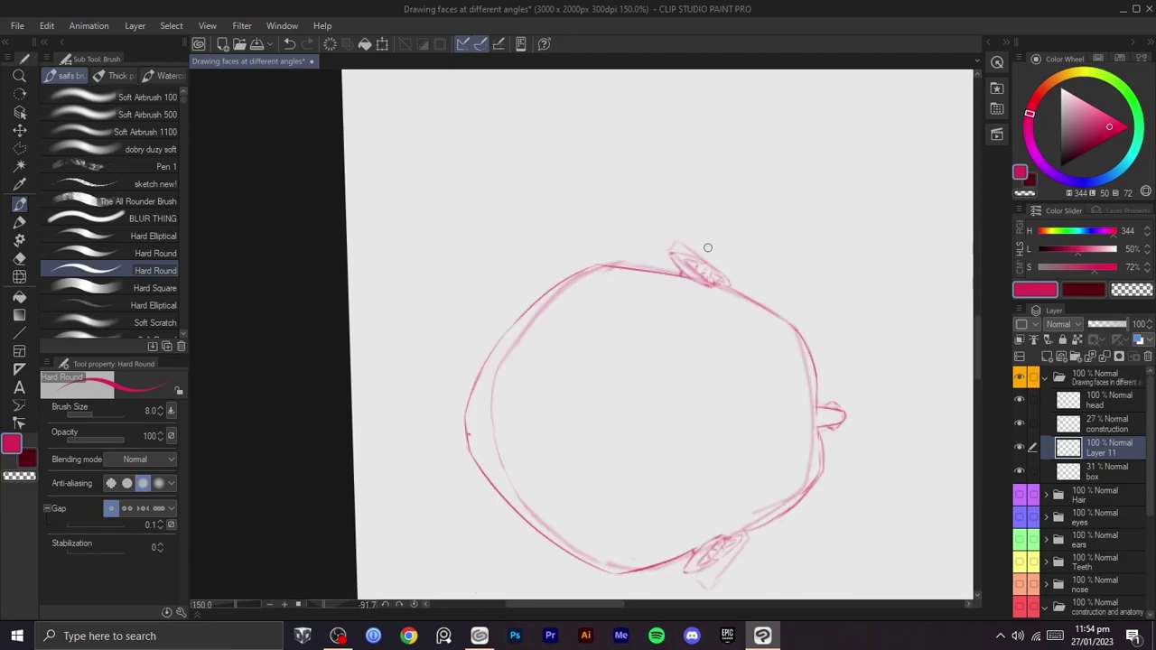
- Hide the box layer so the top-view head shows without its faded construction
{"action": "key", "text": "r"}
{"action": "left_click_drag", "start_coordinate": [687, 280], "coordinate": [633, 442]}
{"action": "key", "text": "space"}
{"action": "left_click_drag", "start_coordinate": [629, 484], "coordinate": [666, 406]}
{"action": "left_click", "coordinate": [1019, 470]}
{"action": "left_click_drag", "start_coordinate": [925, 453], "coordinate": [823, 485]}
- Enlarge the Liquify brush to 150 and push the left and right sides of the skull contour inward
{"action": "key", "text": "m"}
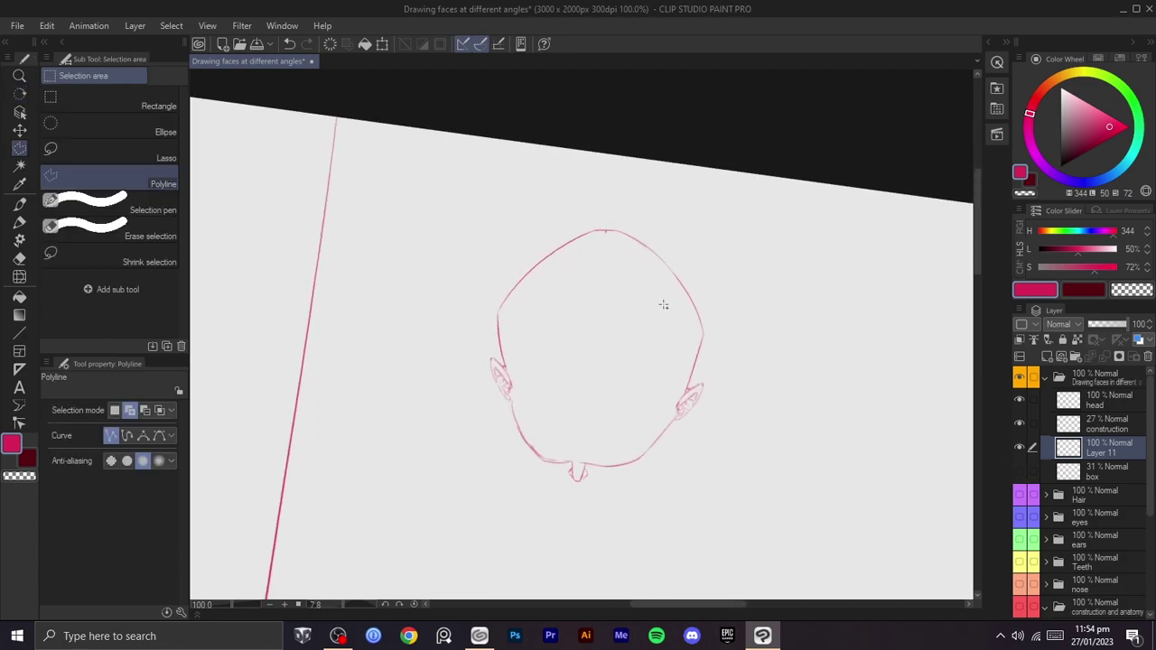
{"action": "key", "text": "b"}
{"action": "key", "text": "j"}
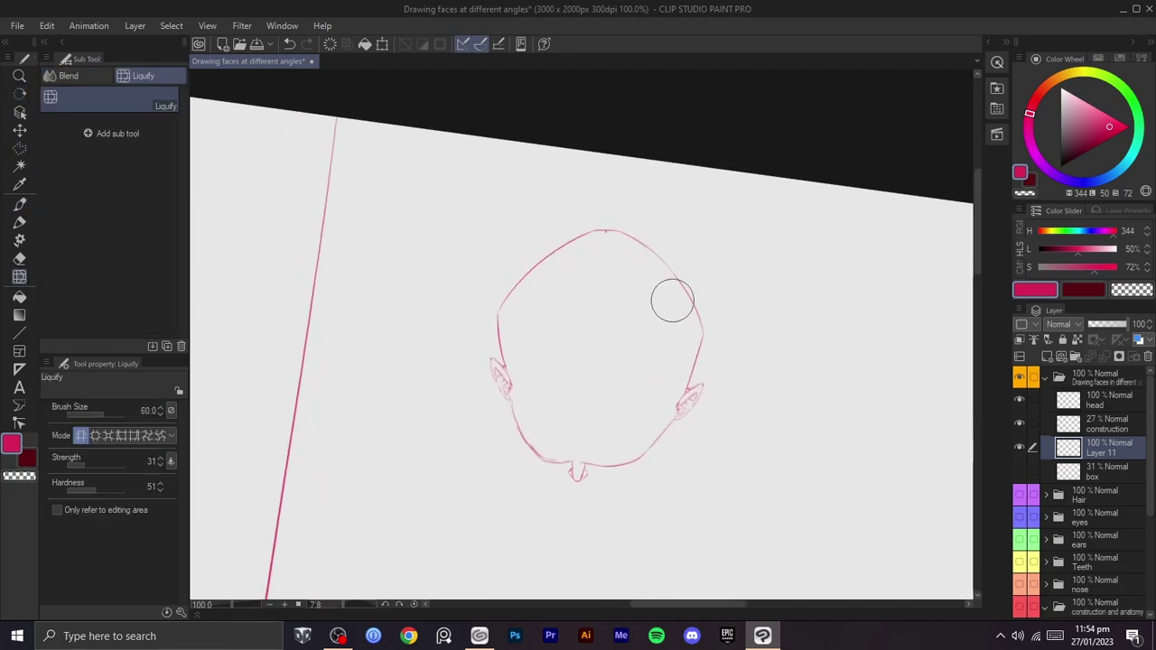
{"action": "key", "text": "bracketleft"}
{"action": "key", "text": "bracketleft"}
{"action": "key", "text": "bracketleft"}
{"action": "key", "text": "bracketleft"}
{"action": "key", "text": "bracketleft"}
{"action": "left_click_drag", "start_coordinate": [491, 312], "coordinate": [509, 317]}
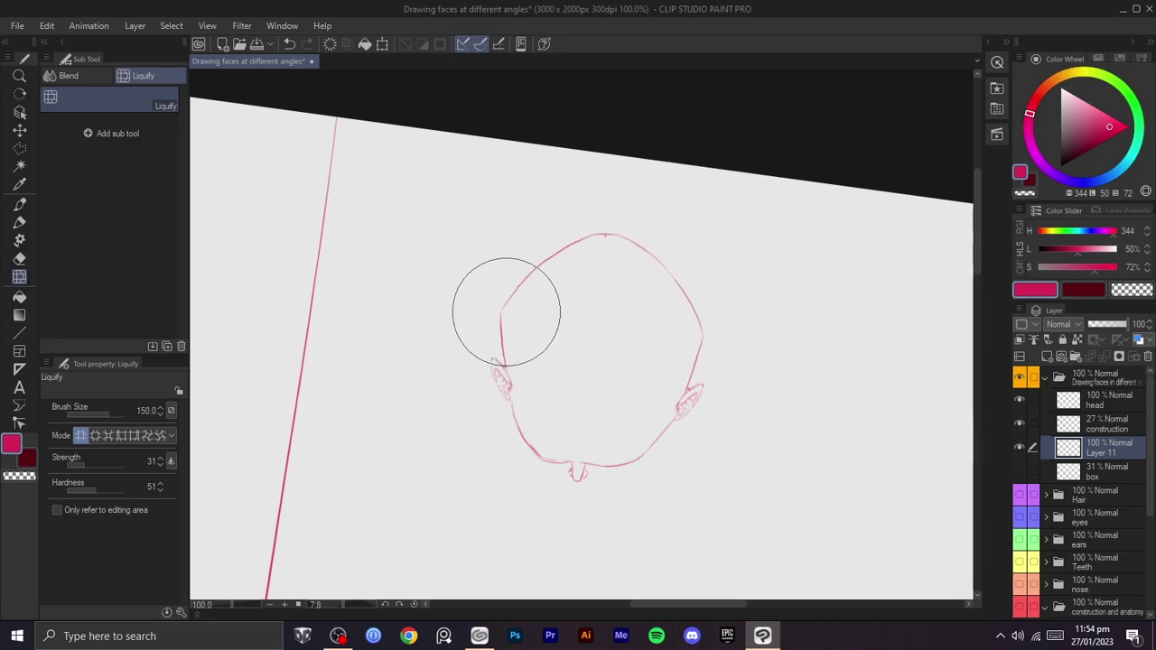
{"action": "left_click_drag", "start_coordinate": [742, 339], "coordinate": [727, 340]}
- Set the Liquify brush size to 350 and reshape the front and both sides of the top-view head
{"action": "key", "text": "shift+space"}
{"action": "left_click_drag", "start_coordinate": [773, 389], "coordinate": [759, 346]}
{"action": "key", "text": "bracketright"}
{"action": "key", "text": "bracketright"}
{"action": "key", "text": "bracketright"}
{"action": "key", "text": "bracketright"}
{"action": "key", "text": "bracketright"}
{"action": "key", "text": "bracketright"}
{"action": "key", "text": "bracketright"}
{"action": "key", "text": "ctrl+z"}
{"action": "key", "text": "bracketleft"}
{"action": "key", "text": "bracketleft"}
{"action": "mouse_move", "coordinate": [614, 440]}
{"action": "left_mouse_down"}
{"action": "mouse_move", "coordinate": [586, 444]}
{"action": "mouse_move", "coordinate": [588, 431]}
{"action": "left_mouse_up"}
{"action": "key", "text": "bracketleft"}
{"action": "left_click_drag", "start_coordinate": [721, 304], "coordinate": [700, 310]}
{"action": "left_click_drag", "start_coordinate": [493, 339], "coordinate": [503, 336]}
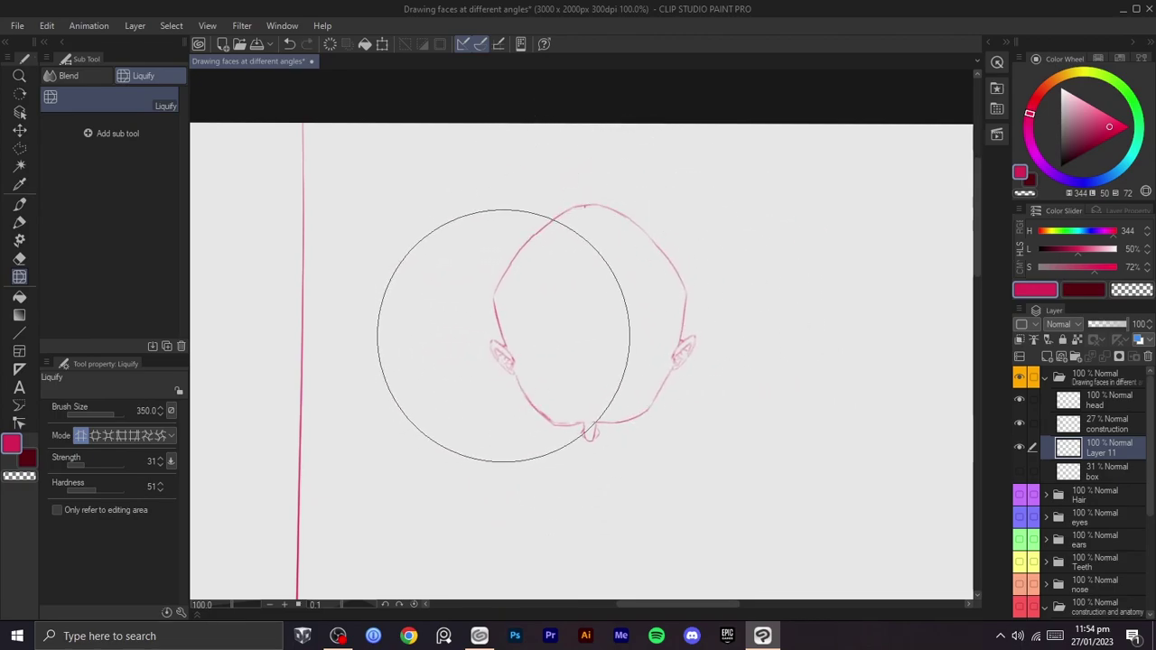
- Show the box layer again, leaving the head line art on Layer 11 untransformed
{"action": "scroll", "coordinate": [625, 339], "scroll_direction": "down", "scroll_amount": 2}
{"action": "key", "text": "r"}
{"action": "left_click_drag", "start_coordinate": [728, 348], "coordinate": [728, 285]}
{"action": "left_click", "coordinate": [1020, 472]}
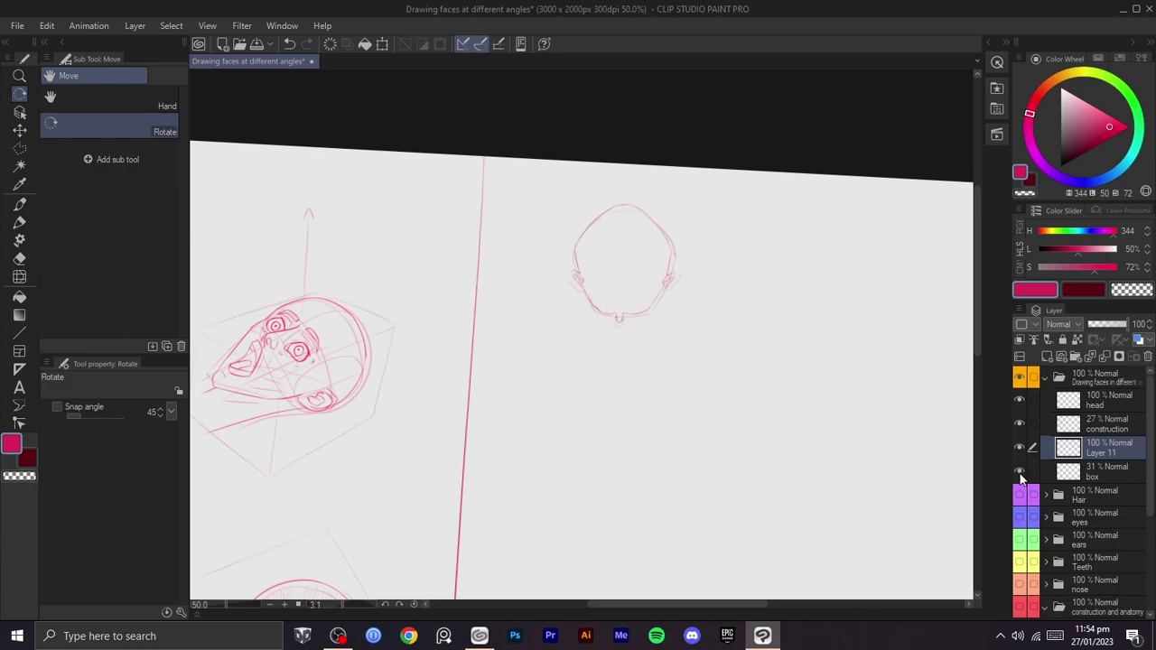
{"action": "key", "text": "ctrl+t"}
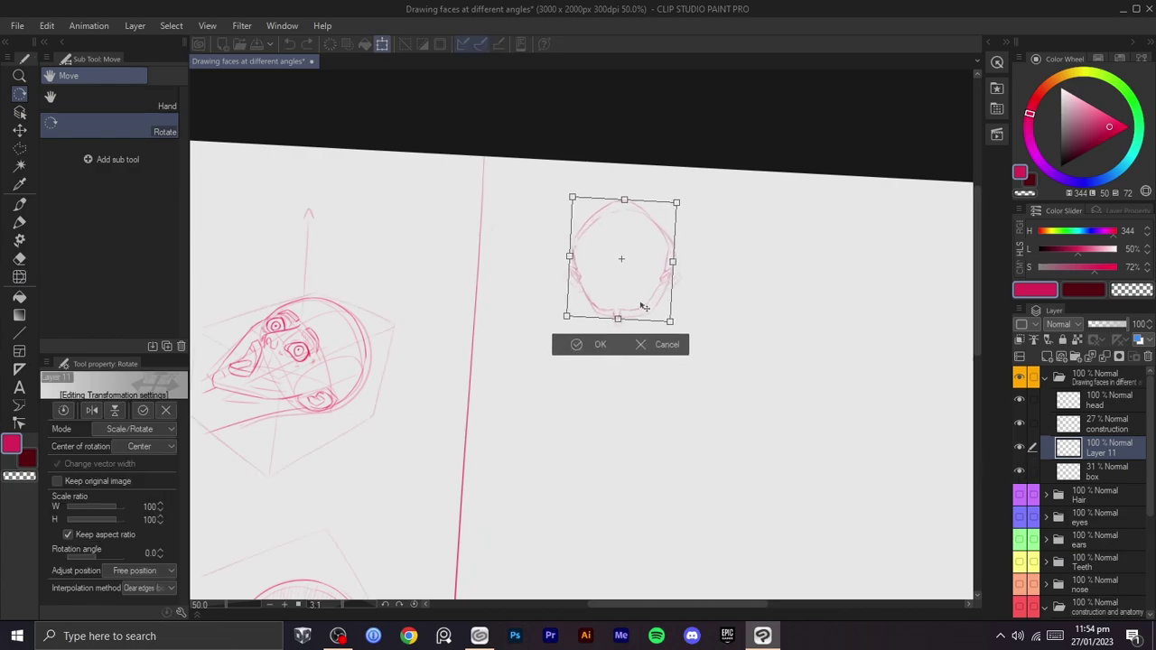
{"action": "left_click", "coordinate": [654, 354]}
- Enclose the top-view head on the box layer with a Polyline selection and scale the selected construction to 98%
{"action": "left_click", "coordinate": [1043, 462]}
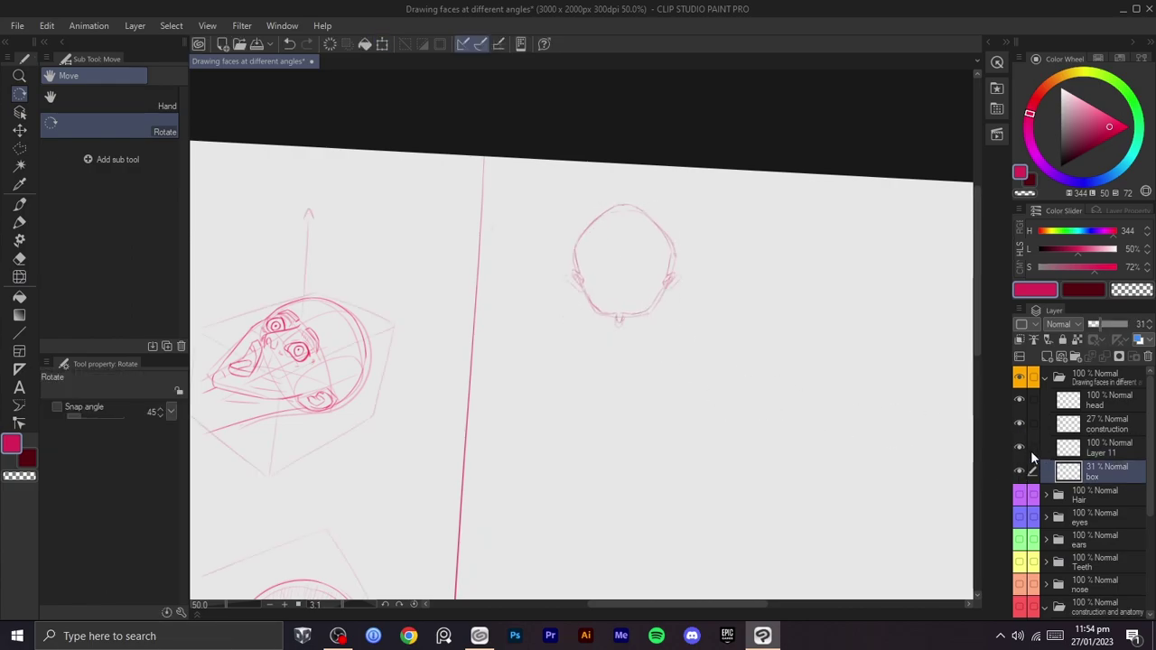
{"action": "key", "text": "ctrl+t"}
{"action": "left_click", "coordinate": [462, 589]}
{"action": "key", "text": "m"}
{"action": "left_click", "coordinate": [623, 395]}
{"action": "left_click", "coordinate": [516, 325]}
{"action": "left_click", "coordinate": [560, 206]}
{"action": "left_click", "coordinate": [668, 177]}
{"action": "left_click", "coordinate": [755, 236]}
{"action": "left_click", "coordinate": [756, 346]}
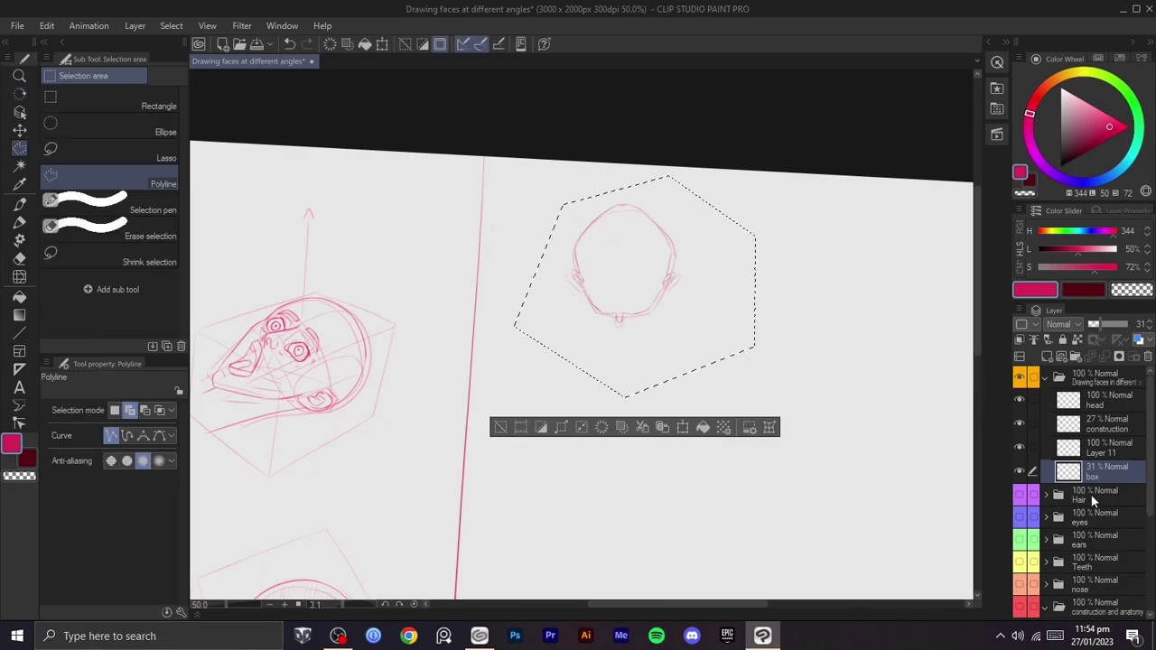
{"action": "key", "text": "ctrl+t"}
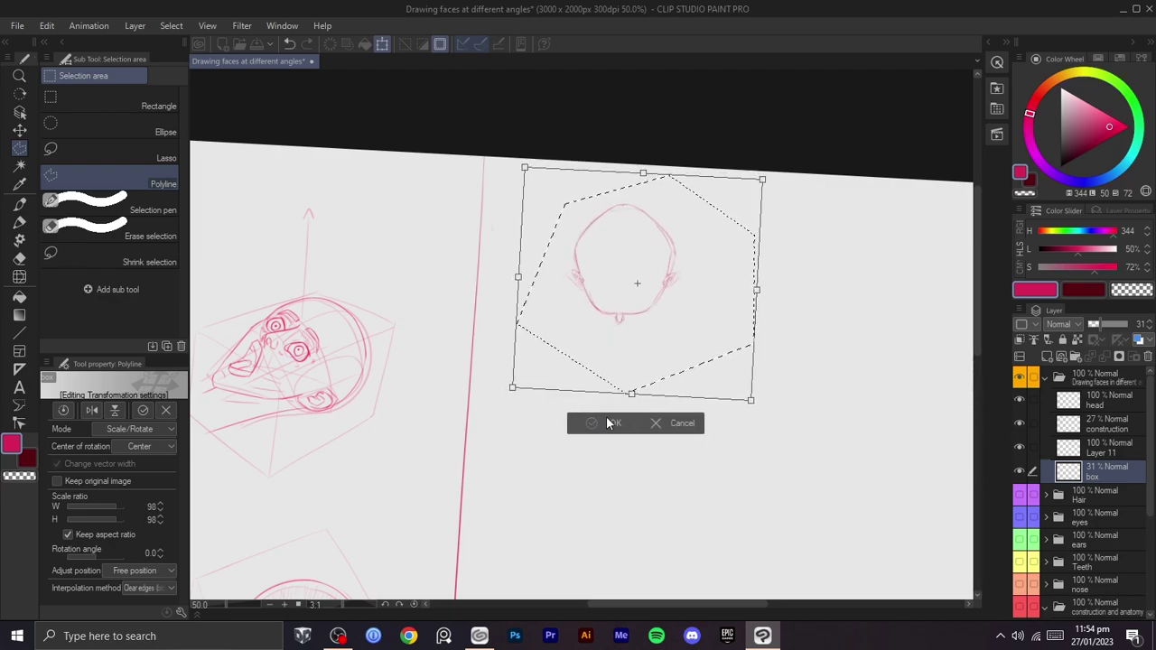
{"action": "left_click", "coordinate": [610, 425]}
- Clear the selection, move Layer 11 above the head layer and merge it down into head
{"action": "key", "text": "ctrl+minus"}
{"action": "key", "text": "ctrl+minus"}
{"action": "left_click_drag", "start_coordinate": [667, 414], "coordinate": [660, 300]}
{"action": "left_click_drag", "start_coordinate": [693, 304], "coordinate": [706, 284]}
{"action": "key", "text": "ctrl+plus"}
{"action": "left_click_drag", "start_coordinate": [785, 320], "coordinate": [986, 418]}
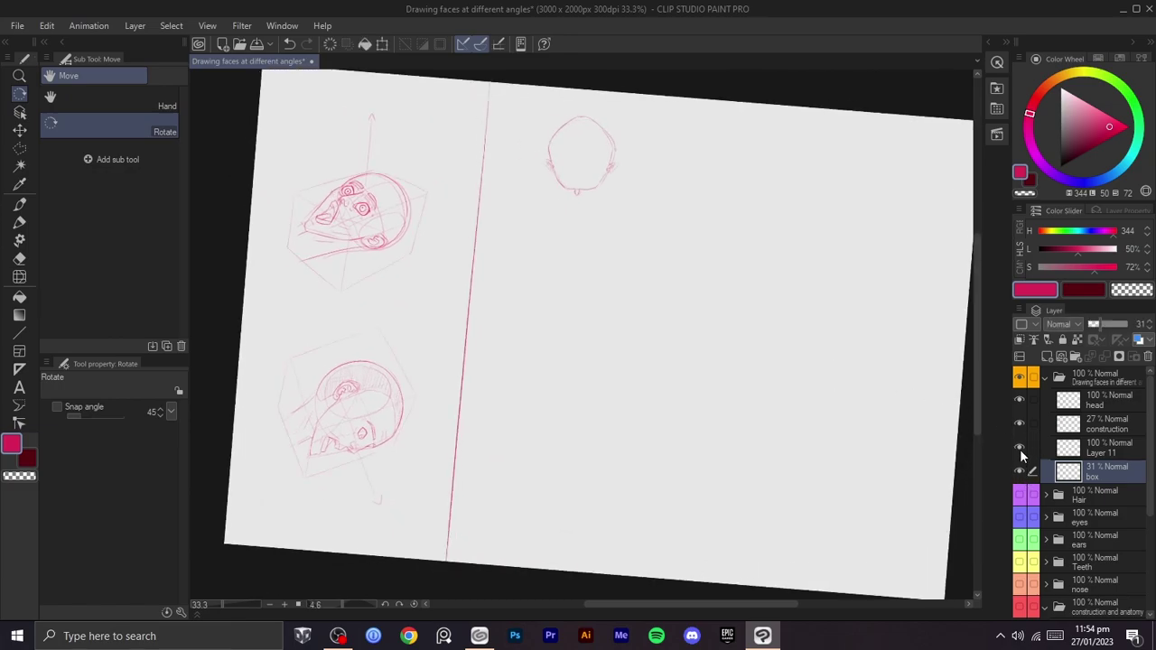
{"action": "left_click", "coordinate": [1019, 447]}
{"action": "left_click", "coordinate": [1093, 447]}
{"action": "left_click_drag", "start_coordinate": [1109, 444], "coordinate": [1107, 373]}
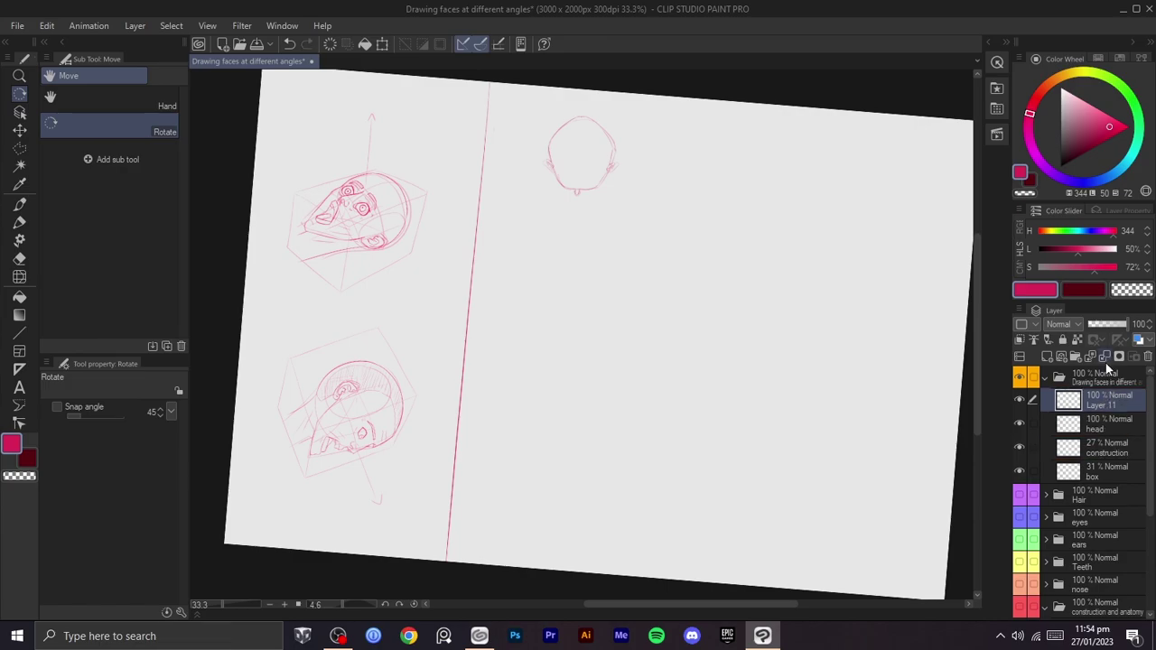
{"action": "left_click", "coordinate": [1107, 359]}
{"action": "left_click", "coordinate": [1020, 402]}
- Make the box layer active and switch to the Hard Round brush
{"action": "left_click", "coordinate": [1102, 448]}
{"action": "left_click_drag", "start_coordinate": [926, 448], "coordinate": [948, 471]}
{"action": "left_click_drag", "start_coordinate": [948, 471], "coordinate": [885, 395]}
{"action": "scroll", "coordinate": [858, 387], "scroll_direction": "up", "scroll_amount": 1}
{"action": "scroll", "coordinate": [839, 387], "scroll_direction": "down", "scroll_amount": 1}
{"action": "mouse_move", "coordinate": [690, 421]}
{"action": "left_mouse_down"}
{"action": "mouse_move", "coordinate": [786, 395]}
{"action": "mouse_move", "coordinate": [780, 413]}
{"action": "left_mouse_up"}
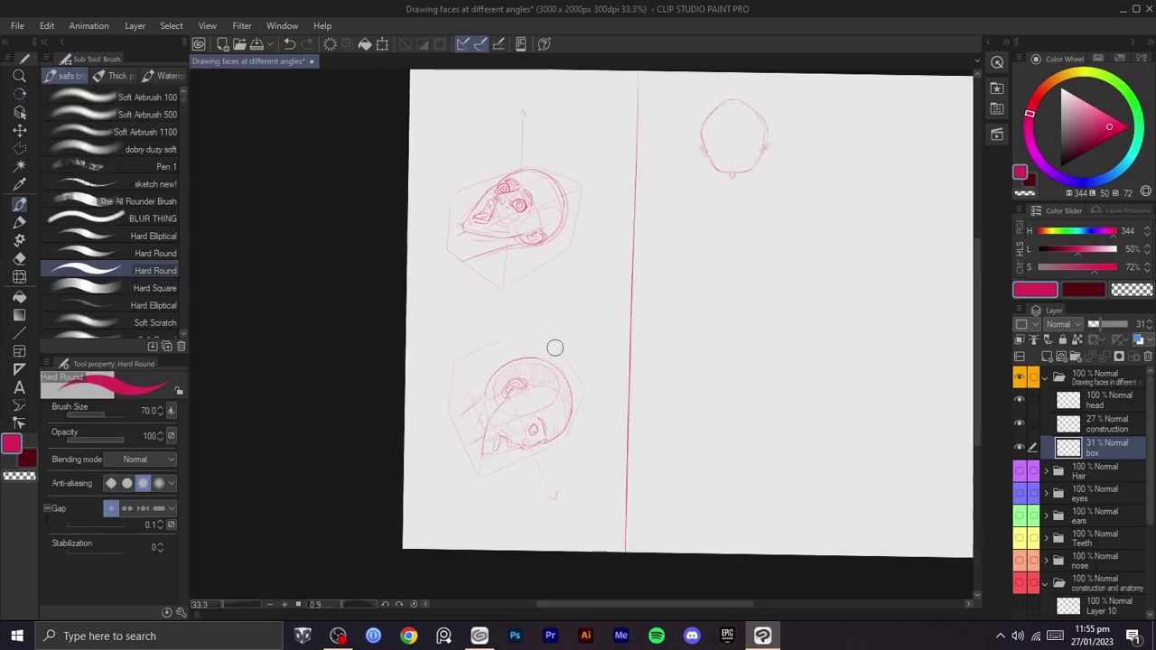
{"action": "left_click_drag", "start_coordinate": [543, 309], "coordinate": [538, 335]}
{"action": "key", "text": "ctrl+z"}
{"action": "mouse_move", "coordinate": [755, 300]}
{"action": "left_mouse_down"}
{"action": "mouse_move", "coordinate": [932, 289]}
{"action": "mouse_move", "coordinate": [882, 299]}
{"action": "left_mouse_up"}
{"action": "key", "text": "ctrl+z"}
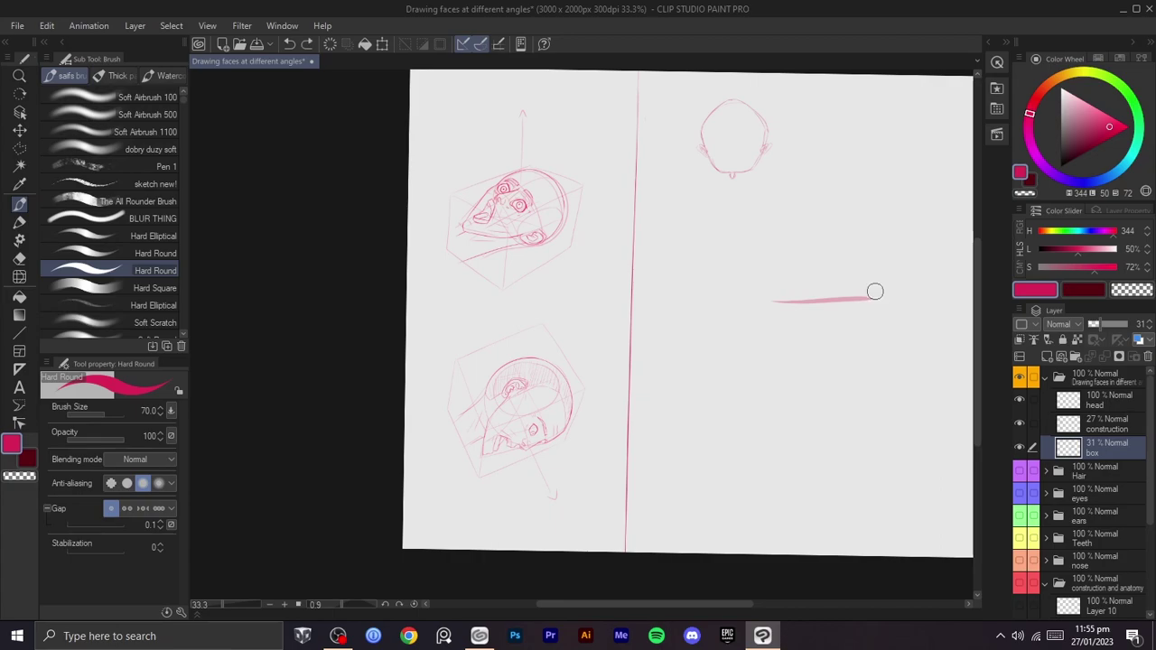
{"action": "key", "text": "ctrl+z"}
{"action": "left_click_drag", "start_coordinate": [851, 399], "coordinate": [787, 448]}
{"action": "left_click_drag", "start_coordinate": [842, 390], "coordinate": [840, 233]}
{"action": "mouse_move", "coordinate": [809, 250]}
{"action": "left_mouse_down"}
{"action": "mouse_move", "coordinate": [836, 266]}
{"action": "mouse_move", "coordinate": [833, 307]}
{"action": "left_mouse_up"}
{"action": "scroll", "coordinate": [757, 334], "scroll_direction": "up", "scroll_amount": 1}
{"action": "left_click_drag", "start_coordinate": [738, 331], "coordinate": [736, 308]}
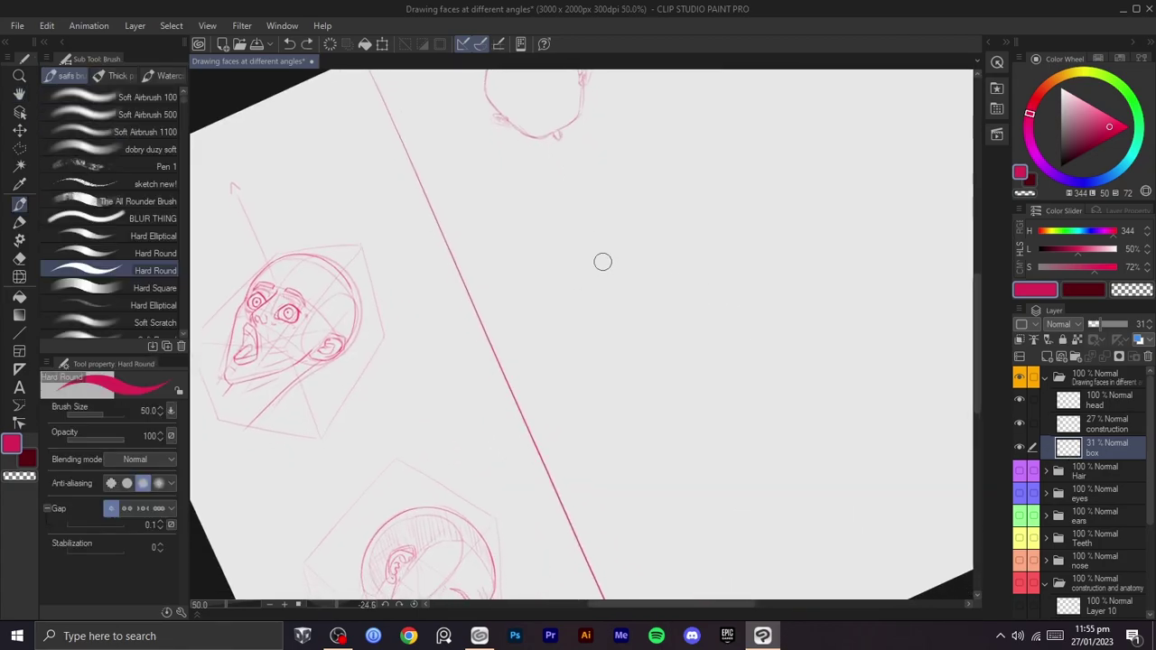
{"action": "key", "text": "ctrl+z"}
{"action": "key", "text": "ctrl+z"}
- Draw the first short edge of a new box below the top-view head with Hard Round at size 20
{"action": "left_click_drag", "start_coordinate": [565, 242], "coordinate": [702, 172]}
{"action": "mouse_move", "coordinate": [799, 237]}
{"action": "left_mouse_down"}
{"action": "mouse_move", "coordinate": [807, 253]}
{"action": "mouse_move", "coordinate": [691, 492]}
{"action": "left_mouse_up"}
{"action": "left_click_drag", "start_coordinate": [663, 296], "coordinate": [593, 456]}
{"action": "key", "text": "ctrl+z"}
{"action": "left_click_drag", "start_coordinate": [664, 293], "coordinate": [619, 400]}
{"action": "key", "text": "ctrl+z"}
{"action": "mouse_move", "coordinate": [714, 404]}
{"action": "left_mouse_down"}
{"action": "mouse_move", "coordinate": [662, 447]}
{"action": "mouse_move", "coordinate": [640, 296]}
{"action": "left_mouse_up"}
{"action": "key", "text": "ctrl+y"}
{"action": "mouse_move", "coordinate": [669, 213]}
{"action": "left_mouse_down"}
{"action": "mouse_move", "coordinate": [605, 267]}
{"action": "mouse_move", "coordinate": [684, 199]}
{"action": "mouse_move", "coordinate": [707, 268]}
{"action": "left_mouse_up"}
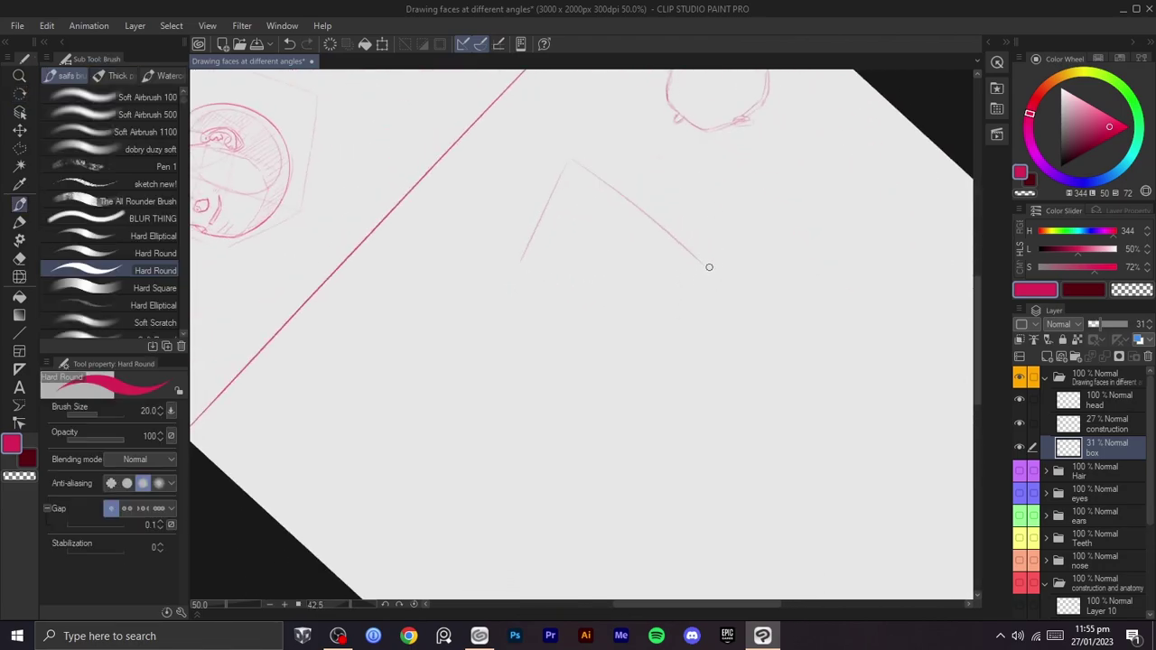
- Draw a long box edge roughly parallel to the page divider, redoing the stroke until it sits right
{"action": "mouse_move", "coordinate": [676, 307]}
{"action": "left_mouse_down"}
{"action": "mouse_move", "coordinate": [764, 382]}
{"action": "mouse_move", "coordinate": [691, 338]}
{"action": "mouse_move", "coordinate": [511, 394]}
{"action": "left_mouse_up"}
{"action": "key", "text": "ctrl+z"}
{"action": "left_click_drag", "start_coordinate": [694, 341], "coordinate": [415, 447]}
{"action": "key", "text": "ctrl+z"}
{"action": "left_click_drag", "start_coordinate": [682, 346], "coordinate": [453, 447]}
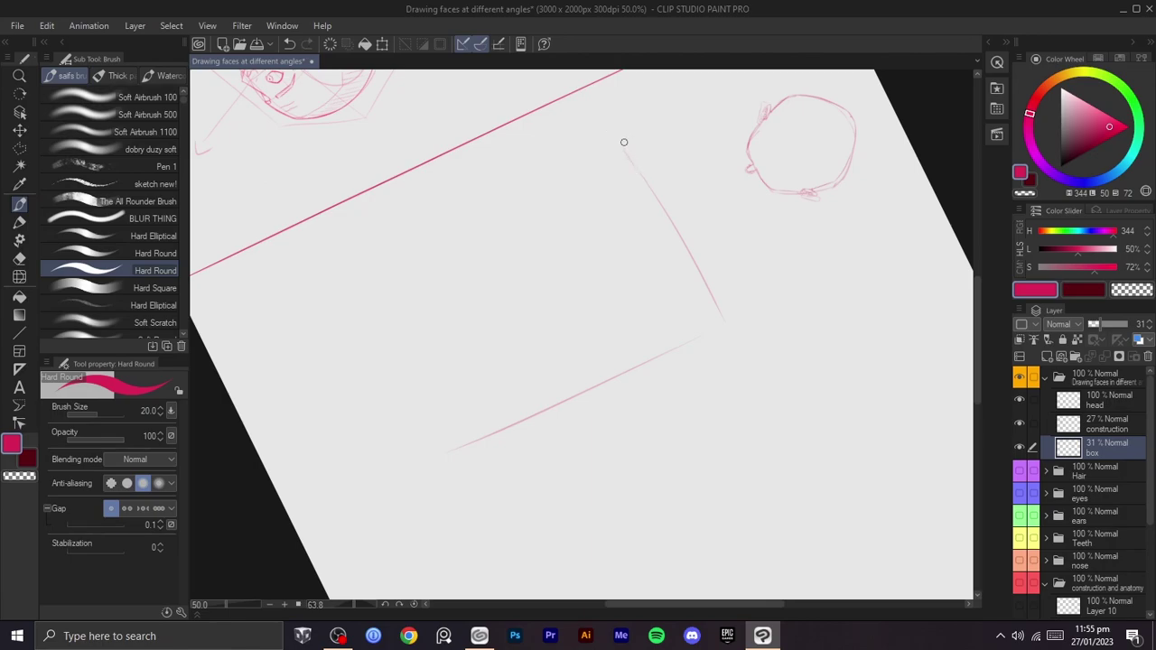
- Retrace the new box's short edge nearest the top-view head to firm up the line, undoing the stray stroke
{"action": "mouse_move", "coordinate": [790, 191]}
{"action": "left_mouse_down"}
{"action": "mouse_move", "coordinate": [642, 502]}
{"action": "mouse_move", "coordinate": [612, 487]}
{"action": "left_mouse_up"}
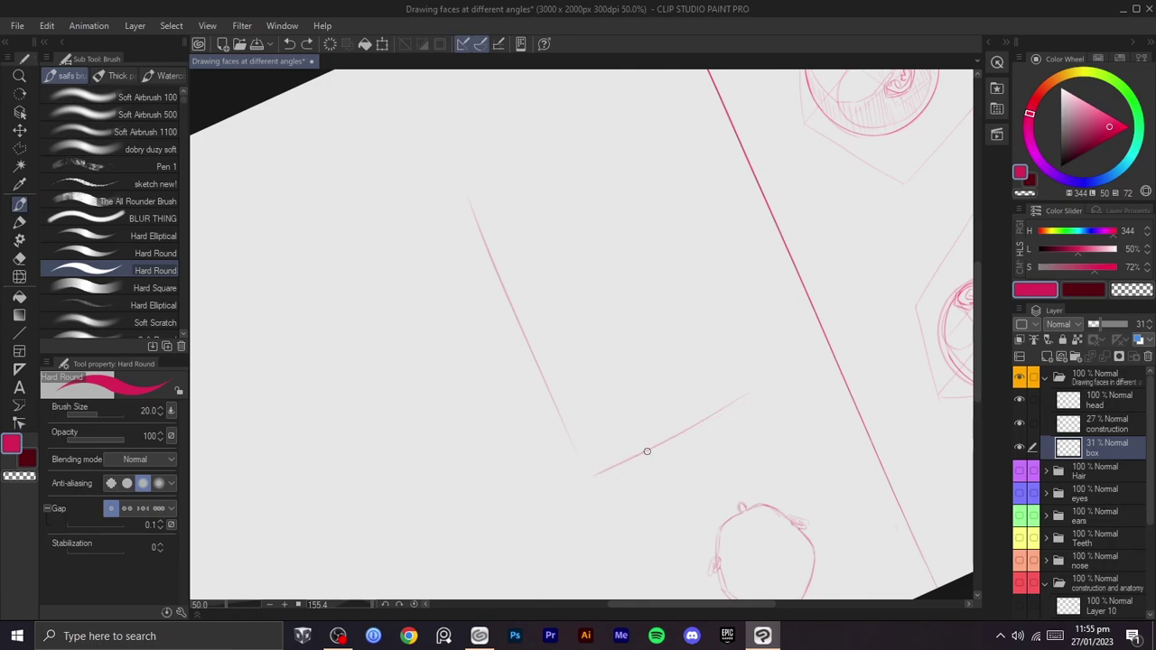
{"action": "key", "text": "space"}
{"action": "left_click_drag", "start_coordinate": [705, 415], "coordinate": [732, 404]}
{"action": "left_click_drag", "start_coordinate": [630, 462], "coordinate": [838, 362]}
{"action": "key", "text": "space"}
{"action": "key", "text": "ctrl+z"}
{"action": "left_click_drag", "start_coordinate": [591, 316], "coordinate": [636, 379]}
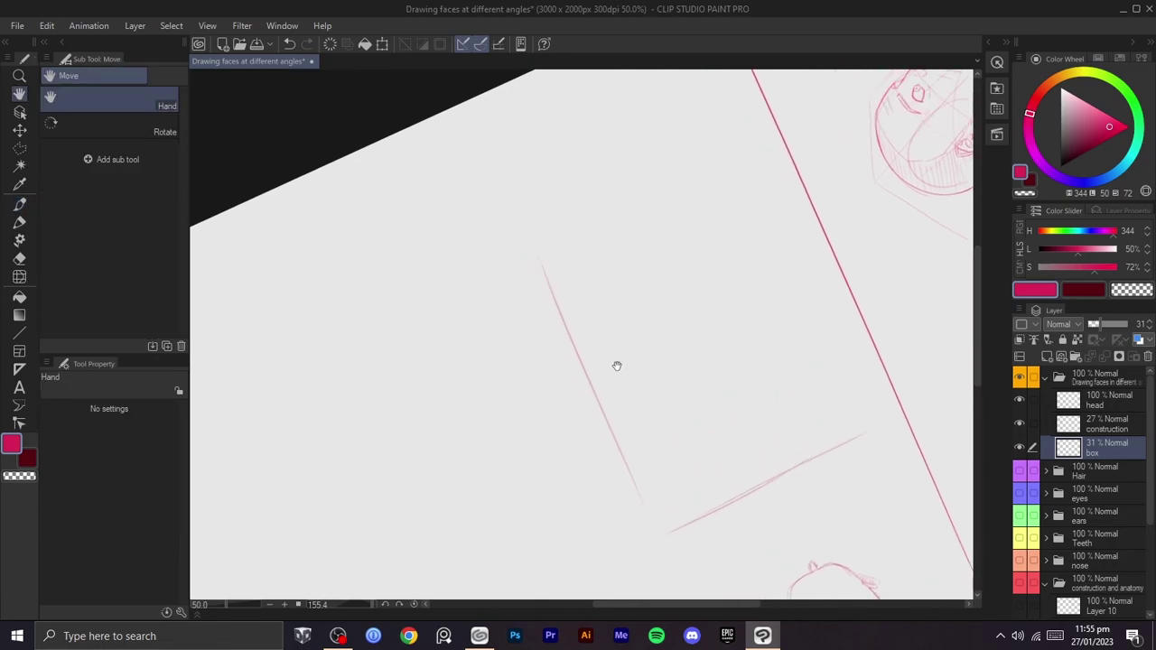
- Draw the opposite short edge of the box at the far end of the long edge
{"action": "left_click_drag", "start_coordinate": [539, 250], "coordinate": [713, 148]}
{"action": "left_click_drag", "start_coordinate": [620, 210], "coordinate": [739, 156]}
{"action": "key", "text": "shift+space"}
{"action": "mouse_move", "coordinate": [803, 165]}
{"action": "left_mouse_down"}
{"action": "mouse_move", "coordinate": [789, 148]}
{"action": "mouse_move", "coordinate": [553, 72]}
{"action": "left_mouse_up"}
- Draw the remaining long box edge on the side facing the page divider, redoing the stroke until it sits right
{"action": "key", "text": "space"}
{"action": "left_click_drag", "start_coordinate": [553, 258], "coordinate": [541, 397]}
{"action": "mouse_move", "coordinate": [768, 303]}
{"action": "left_mouse_down"}
{"action": "mouse_move", "coordinate": [740, 226]}
{"action": "mouse_move", "coordinate": [488, 292]}
{"action": "left_mouse_up"}
{"action": "key", "text": "ctrl+z"}
{"action": "key", "text": "shift+space"}
{"action": "mouse_move", "coordinate": [721, 268]}
{"action": "left_mouse_down"}
{"action": "mouse_move", "coordinate": [740, 206]}
{"action": "mouse_move", "coordinate": [733, 192]}
{"action": "mouse_move", "coordinate": [486, 288]}
{"action": "left_mouse_up"}
{"action": "key", "text": "ctrl+z"}
{"action": "left_click_drag", "start_coordinate": [761, 302], "coordinate": [724, 179]}
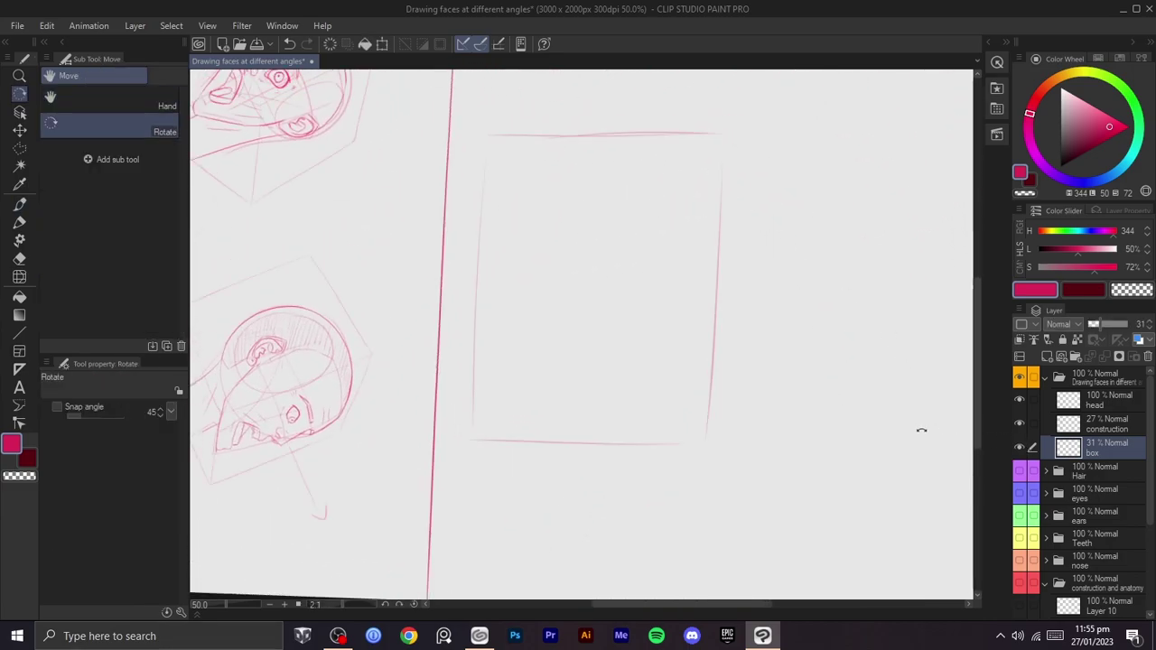
- Make a Polyline selection around the whole new box
{"action": "key", "text": "ctrl+t"}
{"action": "left_click", "coordinate": [469, 558]}
{"action": "key", "text": "m"}
{"action": "left_click_drag", "start_coordinate": [793, 481], "coordinate": [629, 542]}
{"action": "left_click", "coordinate": [494, 496]}
{"action": "left_click", "coordinate": [441, 420]}
{"action": "left_click", "coordinate": [435, 289]}
{"action": "left_click", "coordinate": [466, 185]}
{"action": "left_click", "coordinate": [485, 133]}
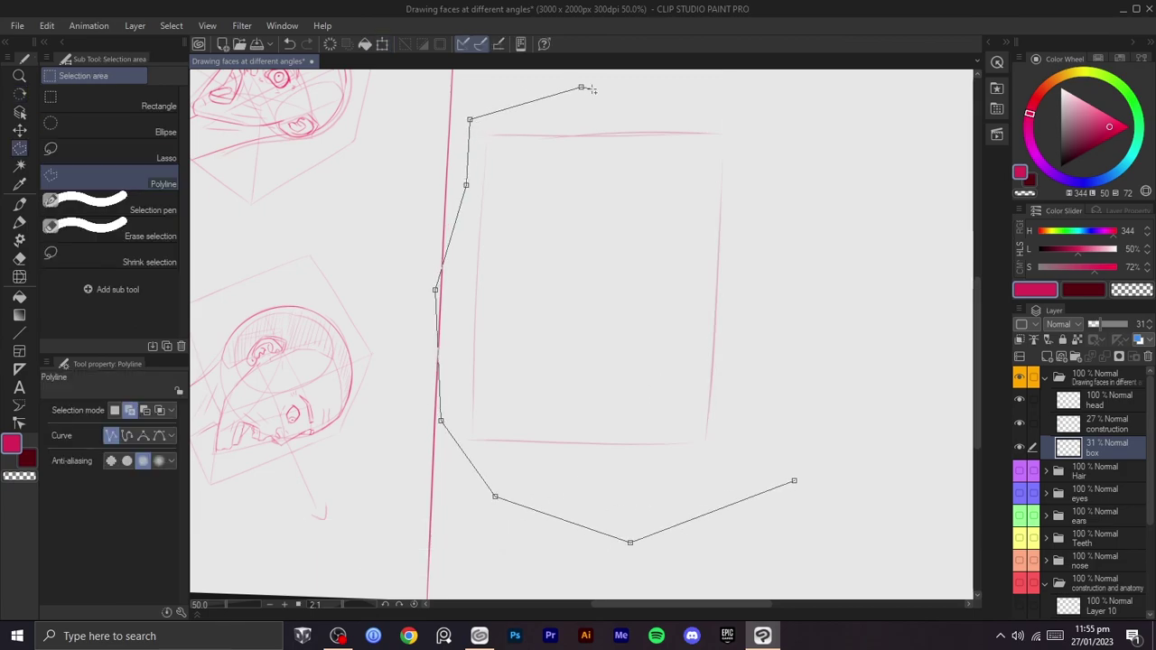
{"action": "left_click", "coordinate": [810, 177]}
{"action": "left_click", "coordinate": [848, 291]}
{"action": "left_click", "coordinate": [820, 386]}
{"action": "left_click", "coordinate": [791, 483]}
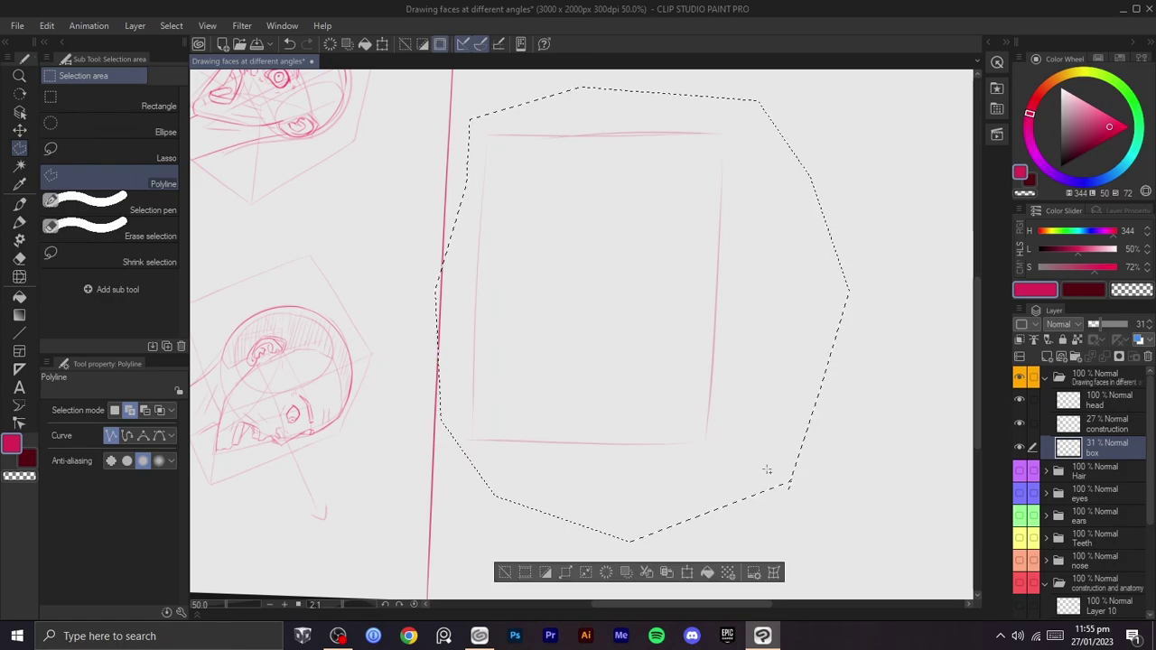
- Shift the selected box away from the page divider, adjust its shape slightly with a transform, apply it and deselect
{"action": "key", "text": "ctrl+t"}
{"action": "left_click", "coordinate": [643, 588]}
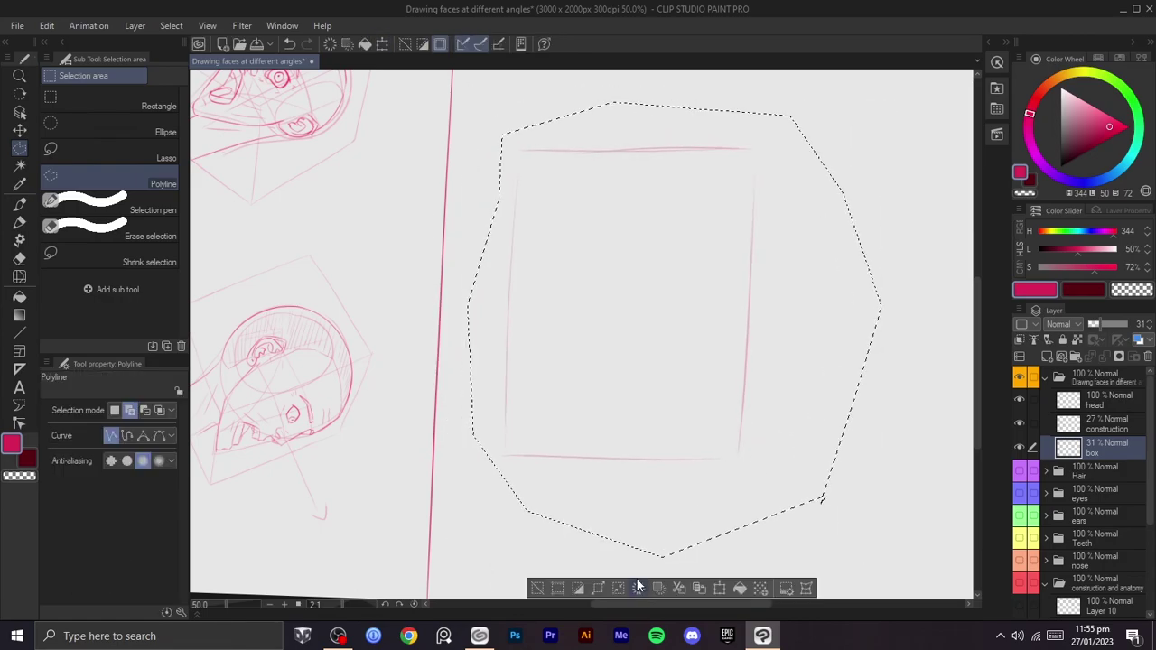
{"action": "key", "text": "ctrl+t"}
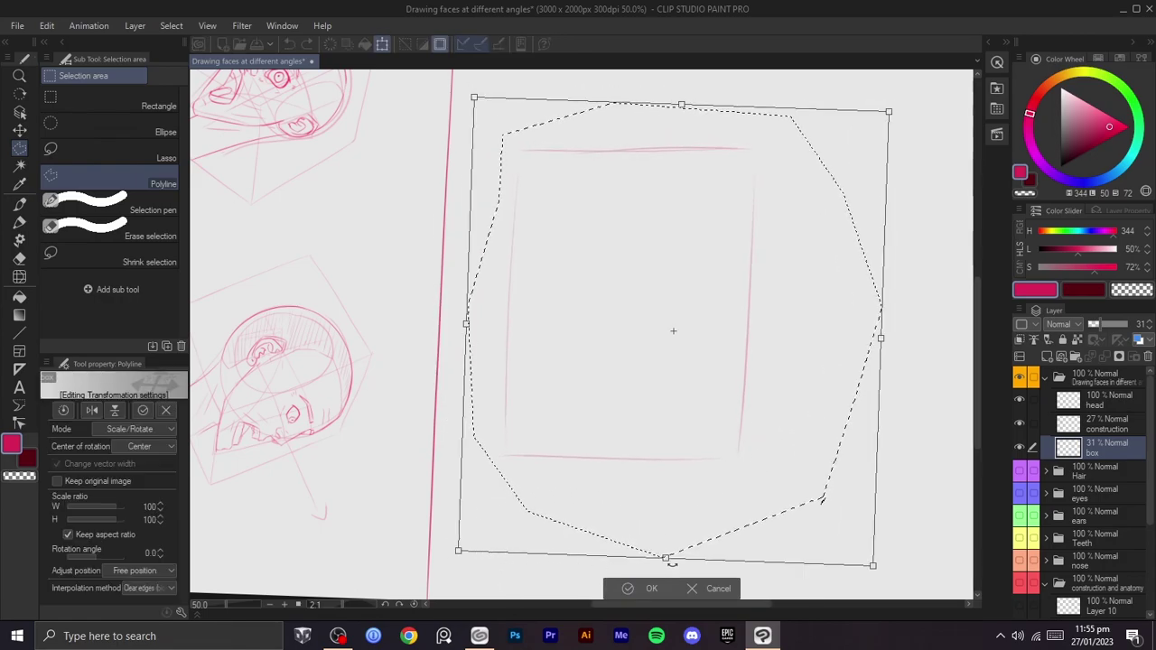
{"action": "left_click_drag", "start_coordinate": [666, 556], "coordinate": [672, 552]}
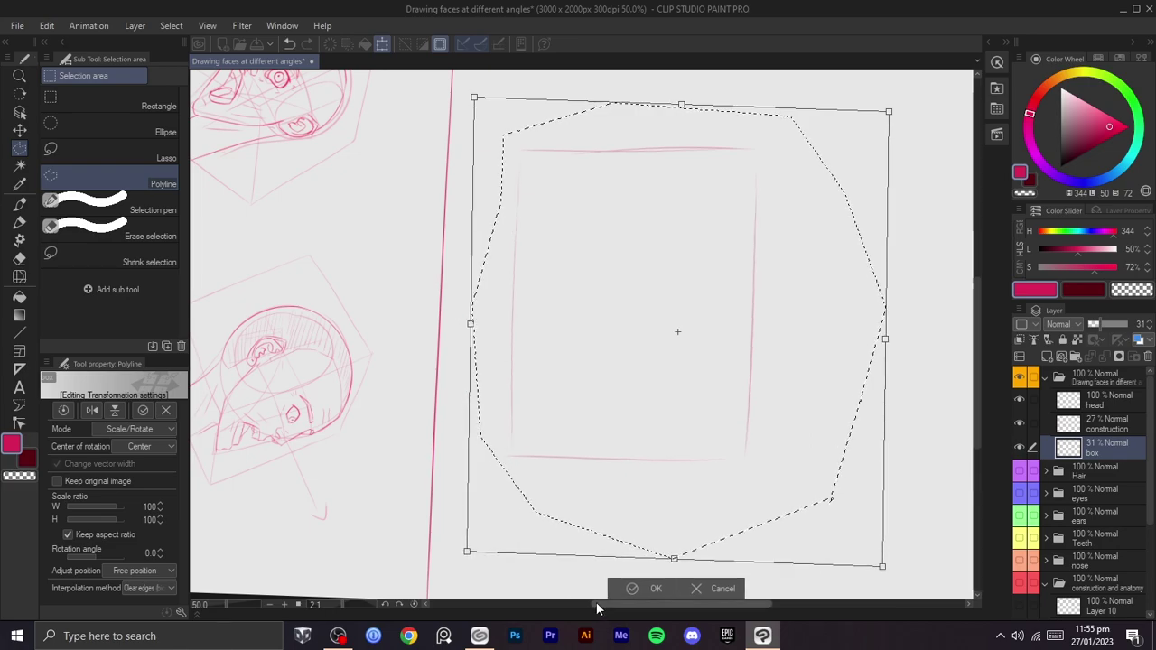
{"action": "key", "text": "Return"}
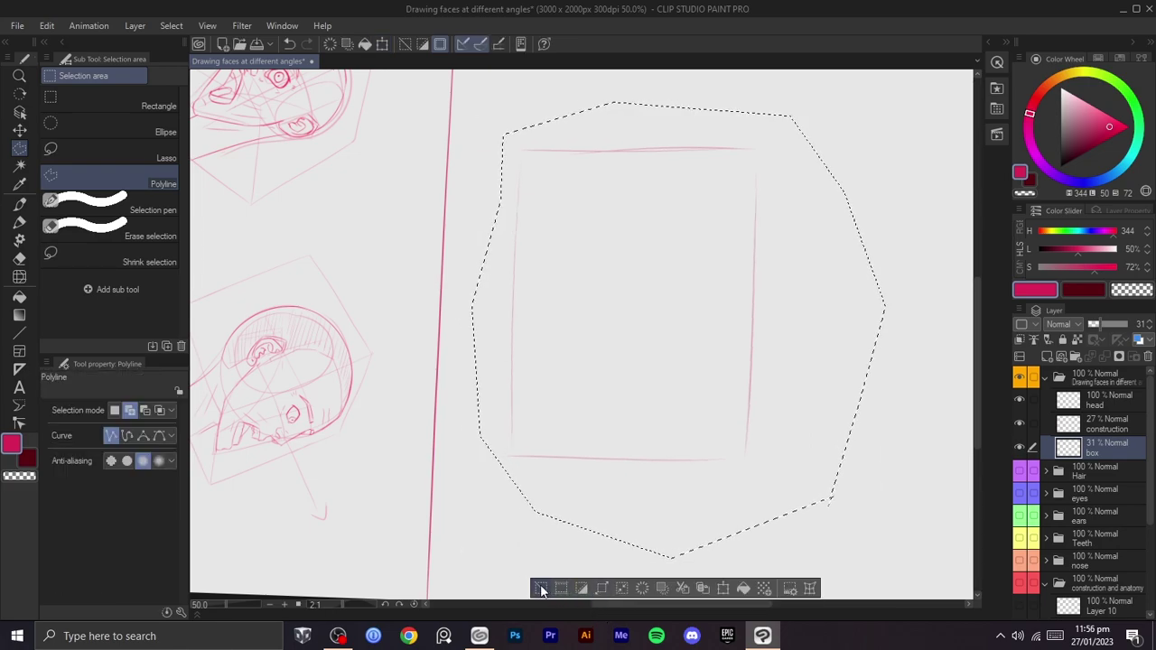
{"action": "left_click", "coordinate": [542, 591]}
- Extend the box's short edge near the top-view head with Hard Round and thin the doubled line with transparent colour
{"action": "left_click_drag", "start_coordinate": [725, 488], "coordinate": [674, 523]}
{"action": "mouse_move", "coordinate": [746, 472]}
{"action": "left_mouse_down"}
{"action": "mouse_move", "coordinate": [785, 377]}
{"action": "mouse_move", "coordinate": [709, 405]}
{"action": "mouse_move", "coordinate": [722, 297]}
{"action": "left_mouse_up"}
{"action": "scroll", "coordinate": [746, 472], "scroll_direction": "down", "scroll_amount": 1}
{"action": "scroll", "coordinate": [795, 362], "scroll_direction": "up", "scroll_amount": 1}
{"action": "key", "text": "r"}
{"action": "key", "text": "b"}
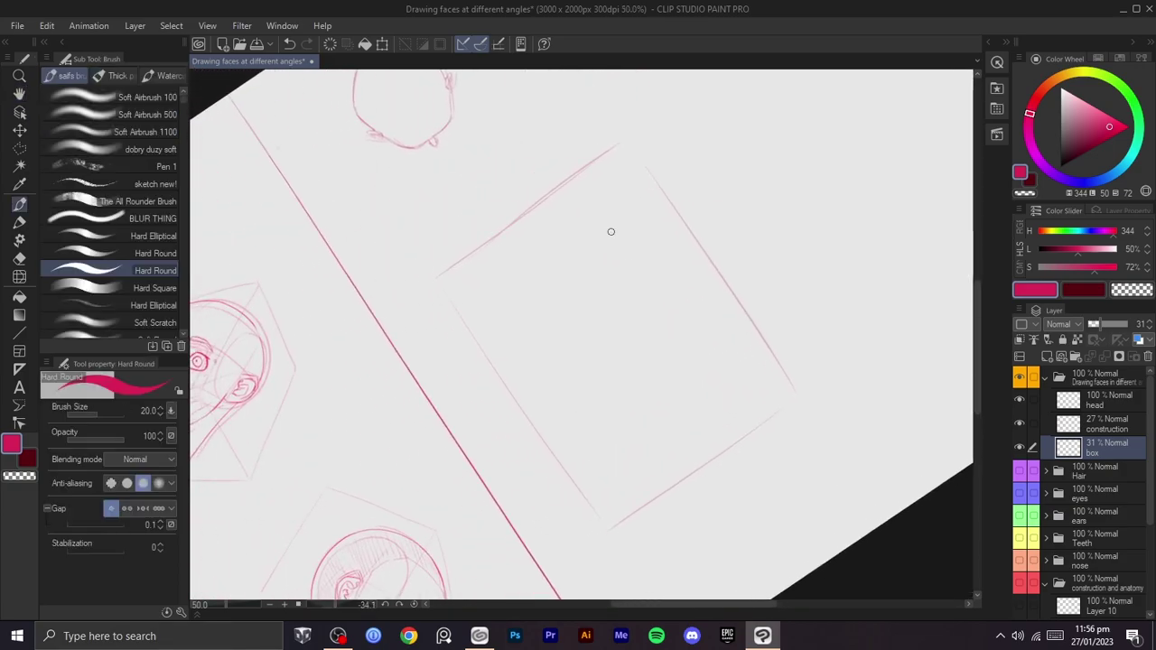
{"action": "left_click_drag", "start_coordinate": [435, 279], "coordinate": [682, 116]}
{"action": "key", "text": "ctrl+z"}
{"action": "key", "text": "c"}
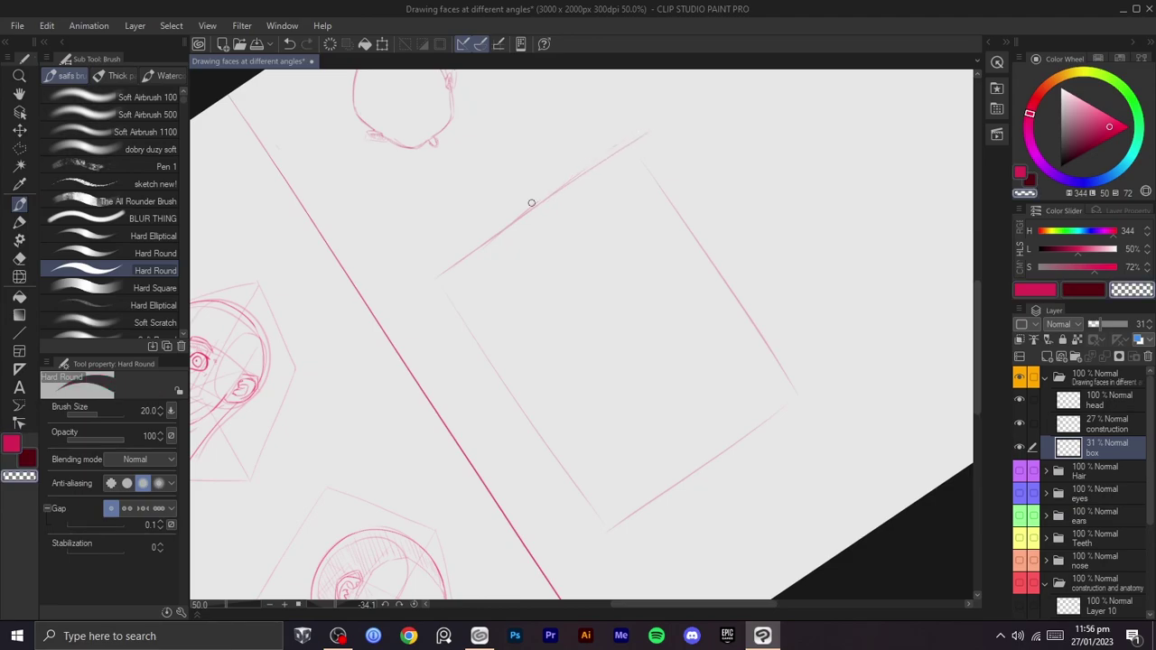
{"action": "key", "text": "r"}
{"action": "mouse_move", "coordinate": [655, 128]}
{"action": "left_mouse_down"}
{"action": "mouse_move", "coordinate": [702, 415]}
{"action": "mouse_move", "coordinate": [767, 353]}
{"action": "left_mouse_up"}
{"action": "key", "text": "c"}
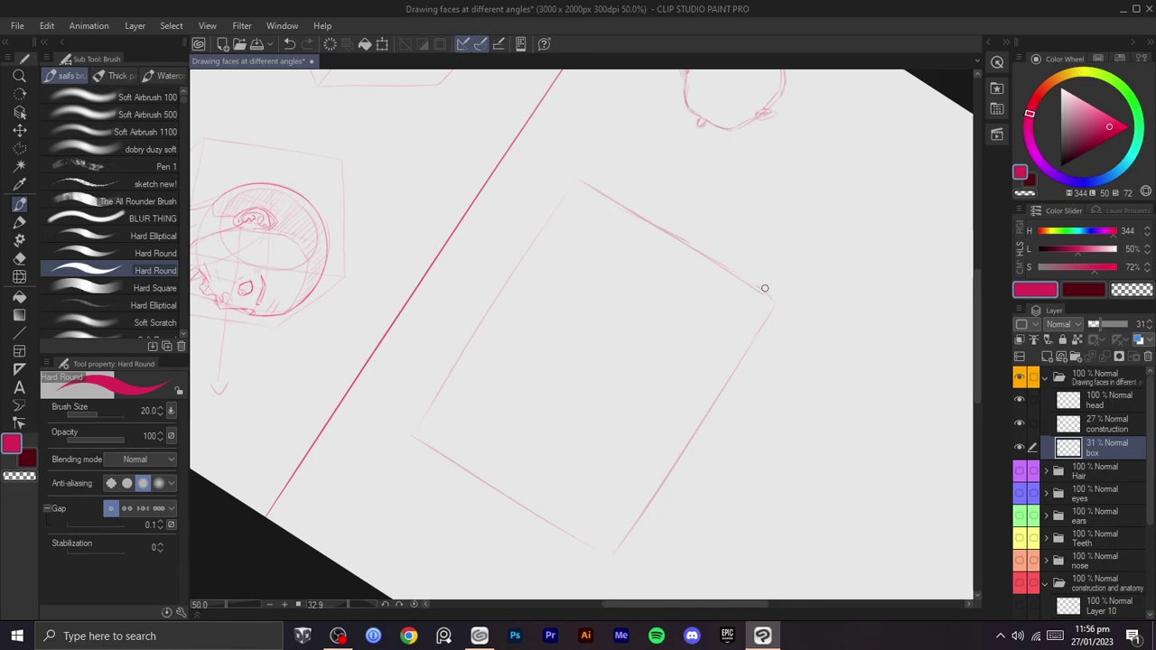
- Try a diagonal guide line running inward from a corner of the box
{"action": "scroll", "coordinate": [787, 314], "scroll_direction": "down", "scroll_amount": 2}
{"action": "key", "text": "r"}
{"action": "scroll", "coordinate": [776, 265], "scroll_direction": "up", "scroll_amount": 1}
{"action": "left_click_drag", "start_coordinate": [796, 369], "coordinate": [770, 308]}
{"action": "key", "text": "space"}
{"action": "scroll", "coordinate": [758, 306], "scroll_direction": "up", "scroll_amount": 1}
{"action": "key", "text": "b"}
{"action": "mouse_move", "coordinate": [701, 134]}
{"action": "left_mouse_down"}
{"action": "mouse_move", "coordinate": [555, 237]}
{"action": "mouse_move", "coordinate": [616, 229]}
{"action": "mouse_move", "coordinate": [629, 252]}
{"action": "left_mouse_up"}
{"action": "key", "text": "ctrl+z"}
{"action": "key", "text": "ctrl+z"}
{"action": "key", "text": "space"}
{"action": "left_click_drag", "start_coordinate": [599, 336], "coordinate": [555, 304]}
{"action": "left_click_drag", "start_coordinate": [621, 246], "coordinate": [639, 293]}
{"action": "key", "text": "b"}
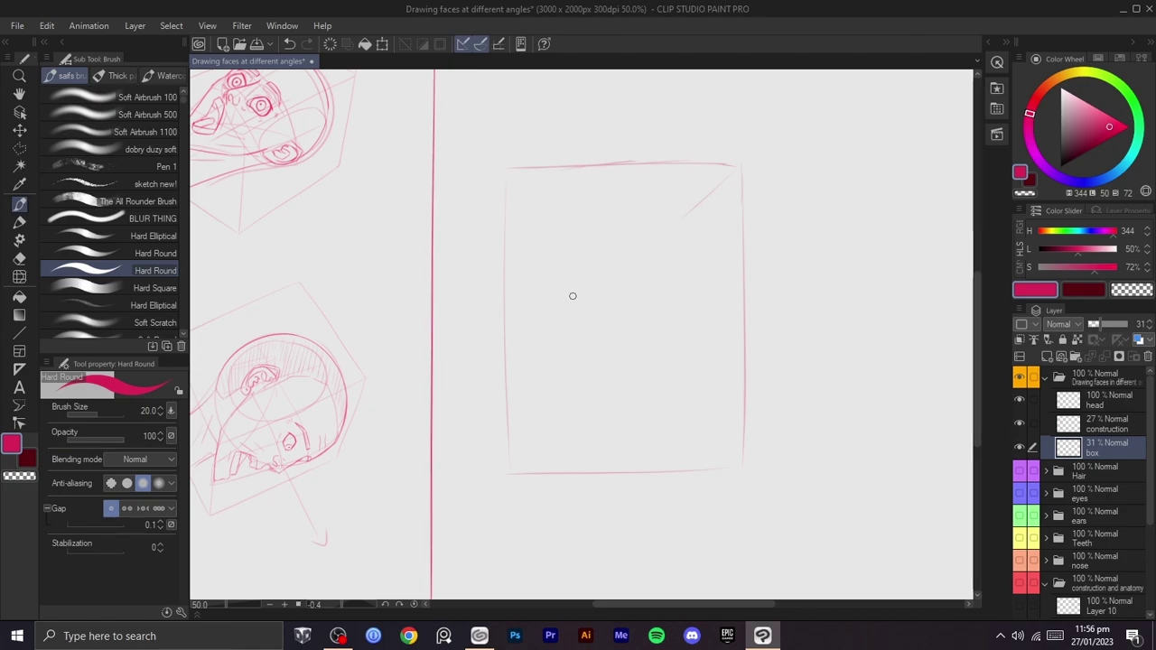
- Try further guide strokes inside the box from a rotated view and undo them
{"action": "key", "text": "r"}
{"action": "left_click_drag", "start_coordinate": [588, 253], "coordinate": [699, 410]}
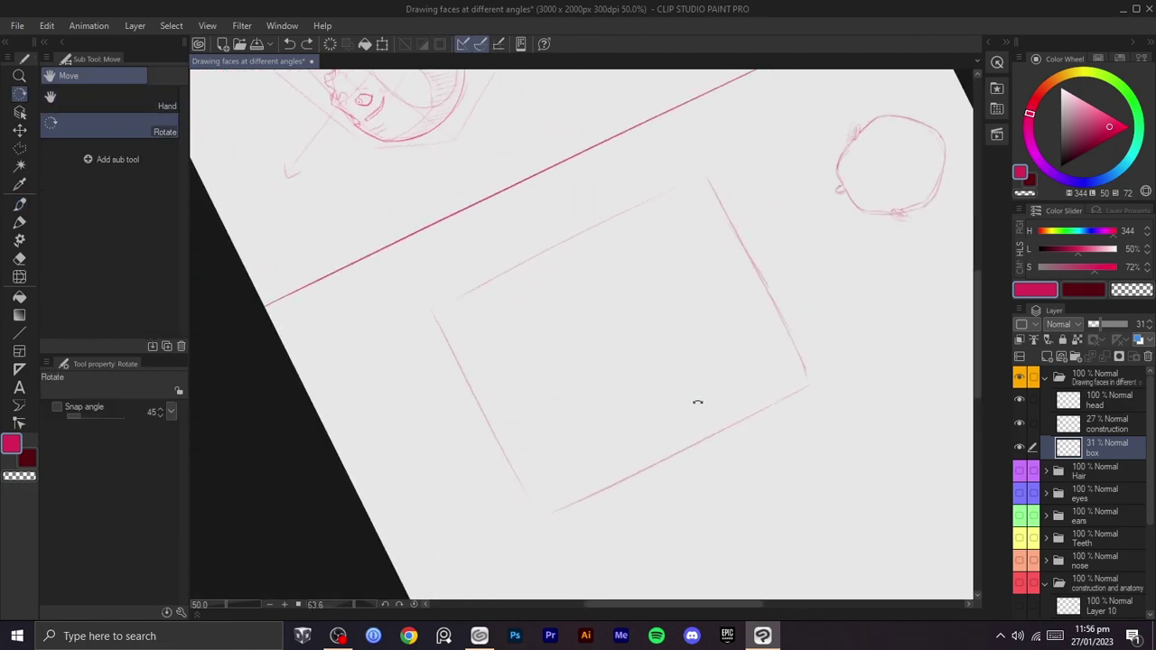
{"action": "key", "text": "b"}
{"action": "left_click_drag", "start_coordinate": [651, 239], "coordinate": [663, 359]}
{"action": "key", "text": "ctrl+z"}
{"action": "mouse_move", "coordinate": [649, 254]}
{"action": "left_mouse_down"}
{"action": "mouse_move", "coordinate": [563, 401]}
{"action": "mouse_move", "coordinate": [652, 227]}
{"action": "left_mouse_up"}
{"action": "key", "text": "ctrl+z"}
- Make the construction layer active and try a first head-circle stroke inside the box
{"action": "left_click", "coordinate": [1092, 422]}
{"action": "key", "text": "ctrl+z"}
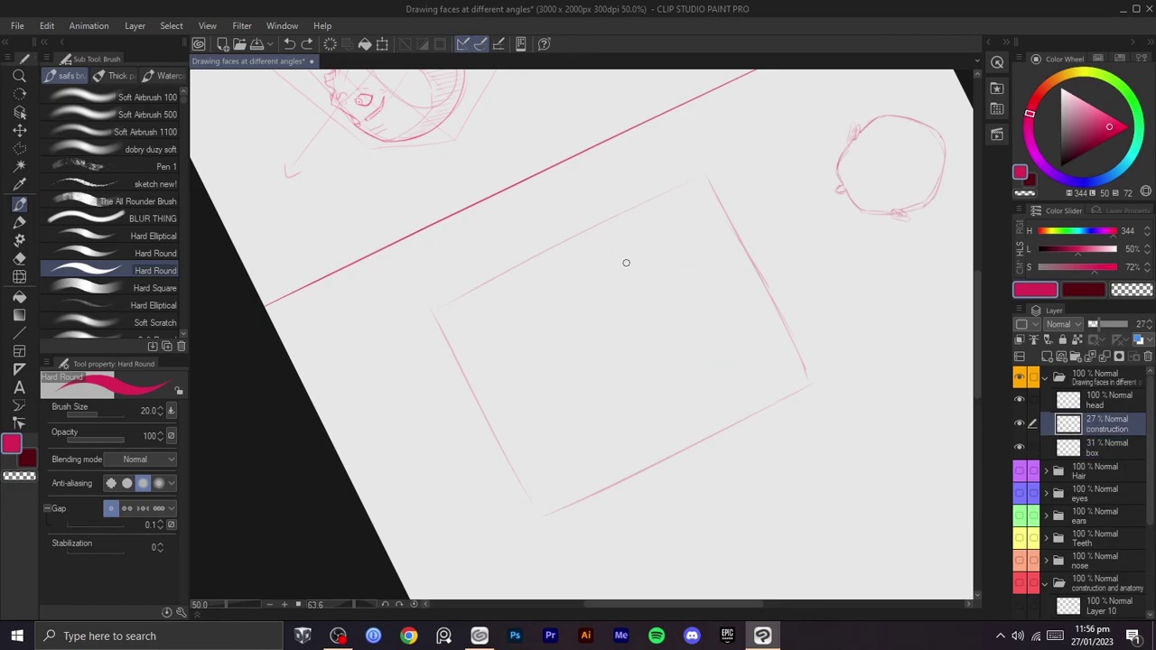
{"action": "mouse_move", "coordinate": [565, 296]}
{"action": "left_mouse_down"}
{"action": "mouse_move", "coordinate": [682, 408]}
{"action": "mouse_move", "coordinate": [597, 412]}
{"action": "mouse_move", "coordinate": [651, 264]}
{"action": "left_mouse_up"}
{"action": "key", "text": "ctrl+z"}
{"action": "key", "text": "r"}
{"action": "mouse_move", "coordinate": [783, 360]}
{"action": "left_mouse_down"}
{"action": "mouse_move", "coordinate": [652, 331]}
{"action": "mouse_move", "coordinate": [699, 353]}
{"action": "left_mouse_up"}
{"action": "key", "text": "ctrl+z"}
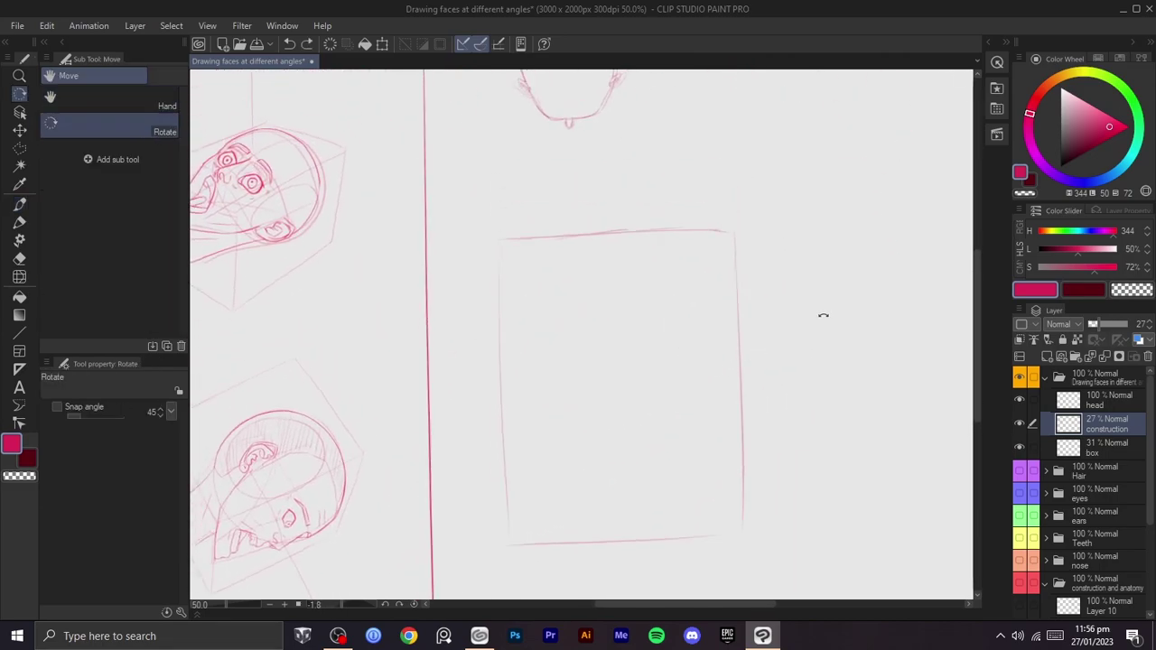
- Draw a small circle in the empty space beside the box, redoing the stroke until it is round
{"action": "key", "text": "b"}
{"action": "mouse_move", "coordinate": [866, 258]}
{"action": "left_mouse_down"}
{"action": "mouse_move", "coordinate": [795, 371]}
{"action": "mouse_move", "coordinate": [887, 276]}
{"action": "mouse_move", "coordinate": [776, 336]}
{"action": "mouse_move", "coordinate": [764, 364]}
{"action": "mouse_move", "coordinate": [879, 367]}
{"action": "mouse_move", "coordinate": [816, 285]}
{"action": "mouse_move", "coordinate": [799, 416]}
{"action": "mouse_move", "coordinate": [841, 285]}
{"action": "mouse_move", "coordinate": [769, 330]}
{"action": "mouse_move", "coordinate": [877, 397]}
{"action": "mouse_move", "coordinate": [784, 328]}
{"action": "mouse_move", "coordinate": [861, 387]}
{"action": "mouse_move", "coordinate": [807, 283]}
{"action": "left_mouse_up"}
{"action": "key", "text": "ctrl+z"}
{"action": "key", "text": "ctrl+z"}
{"action": "key", "text": "ctrl+z"}
{"action": "key", "text": "ctrl+z"}
{"action": "key", "text": "ctrl+z"}
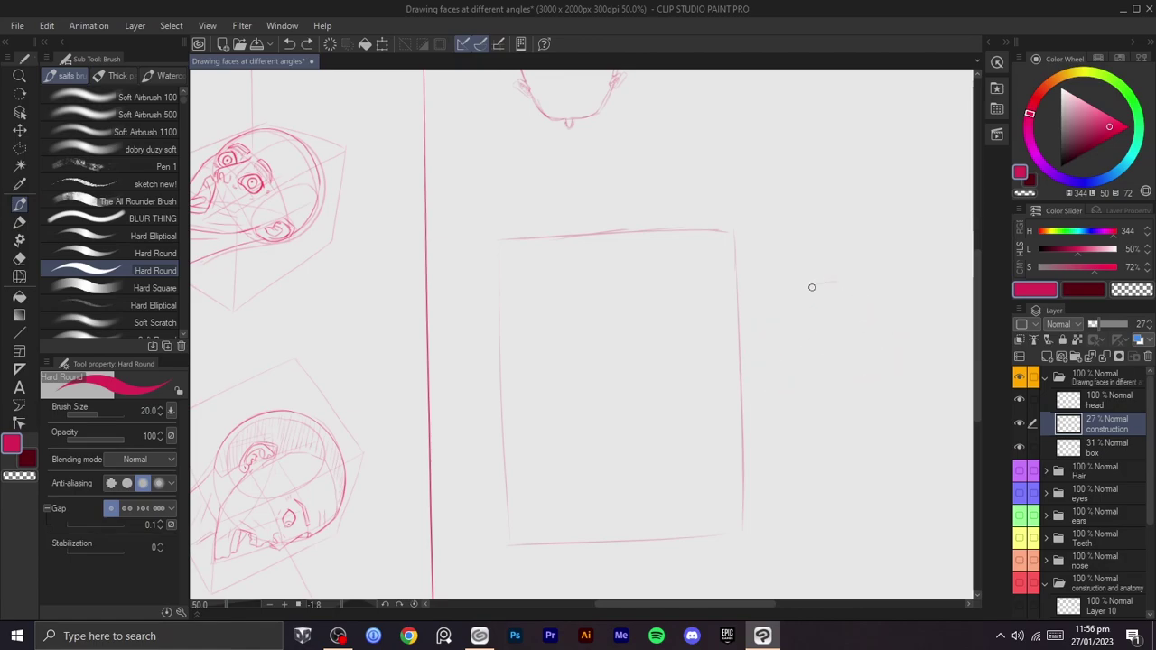
- Cancel the whole-layer transform and select only the small circle with a Polyline selection
{"action": "key", "text": "ctrl+t"}
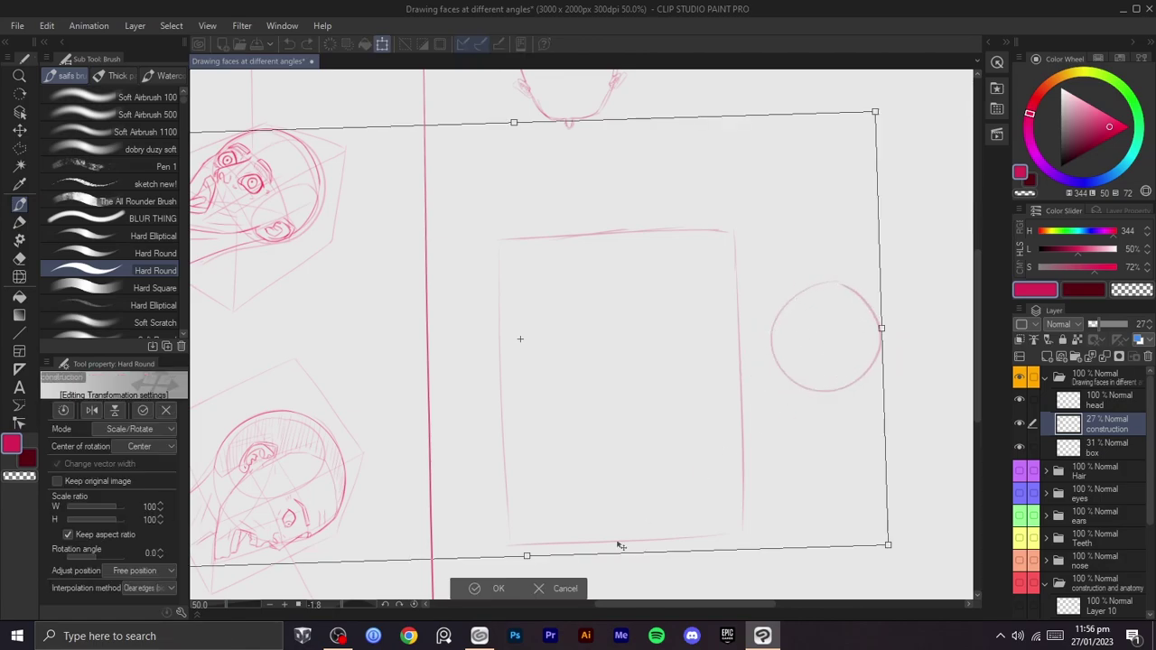
{"action": "left_click", "coordinate": [582, 585]}
{"action": "key", "text": "m"}
{"action": "left_click", "coordinate": [889, 421]}
- Transform the circle into the upper part of the box, scaling it to about 194% and rotating it about 174.4°
{"action": "key", "text": "ctrl+t"}
{"action": "left_click_drag", "start_coordinate": [862, 351], "coordinate": [786, 324]}
{"action": "left_click_drag", "start_coordinate": [692, 370], "coordinate": [642, 397]}
{"action": "left_click_drag", "start_coordinate": [731, 334], "coordinate": [716, 361]}
{"action": "left_click_drag", "start_coordinate": [813, 240], "coordinate": [859, 301]}
{"action": "left_click_drag", "start_coordinate": [682, 366], "coordinate": [664, 383]}
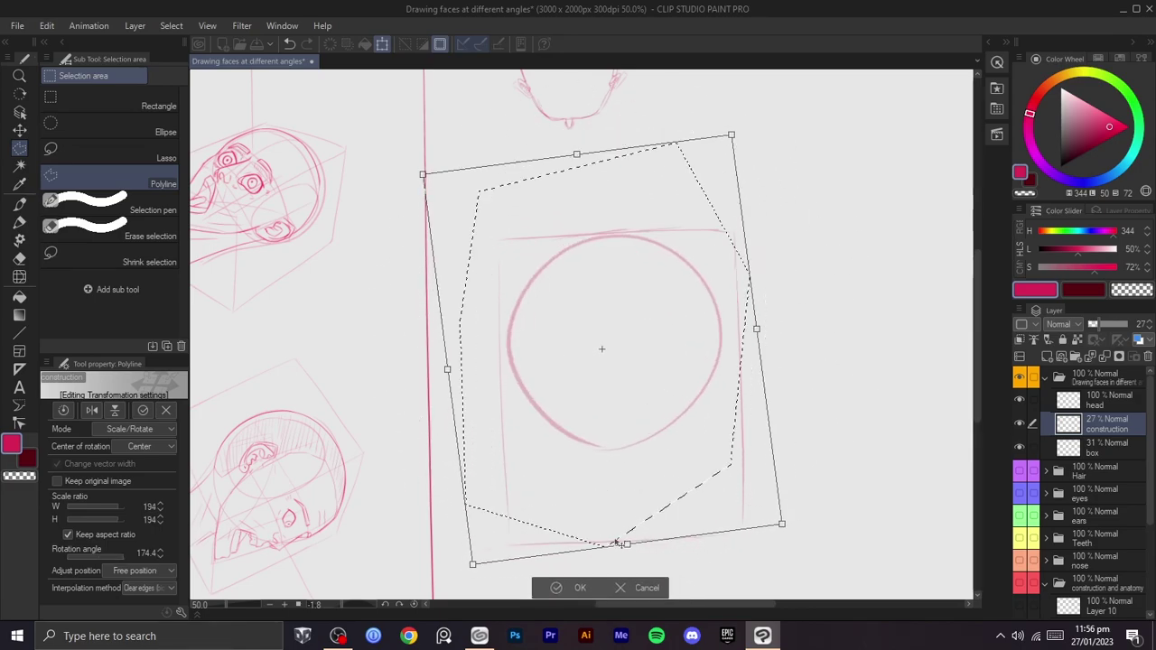
- Adjust the circle to about 203% scale and 173.6° rotation to fill the box's width, apply the transform and deselect
{"action": "left_click_drag", "start_coordinate": [627, 546], "coordinate": [628, 527]}
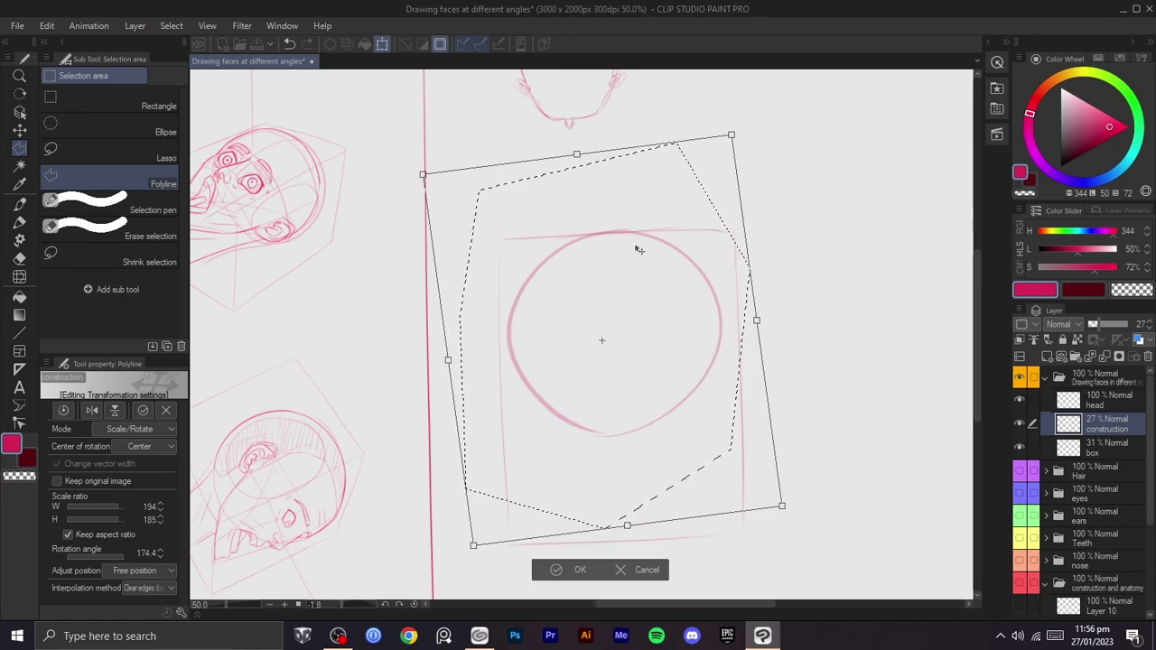
{"action": "left_click_drag", "start_coordinate": [773, 522], "coordinate": [769, 505]}
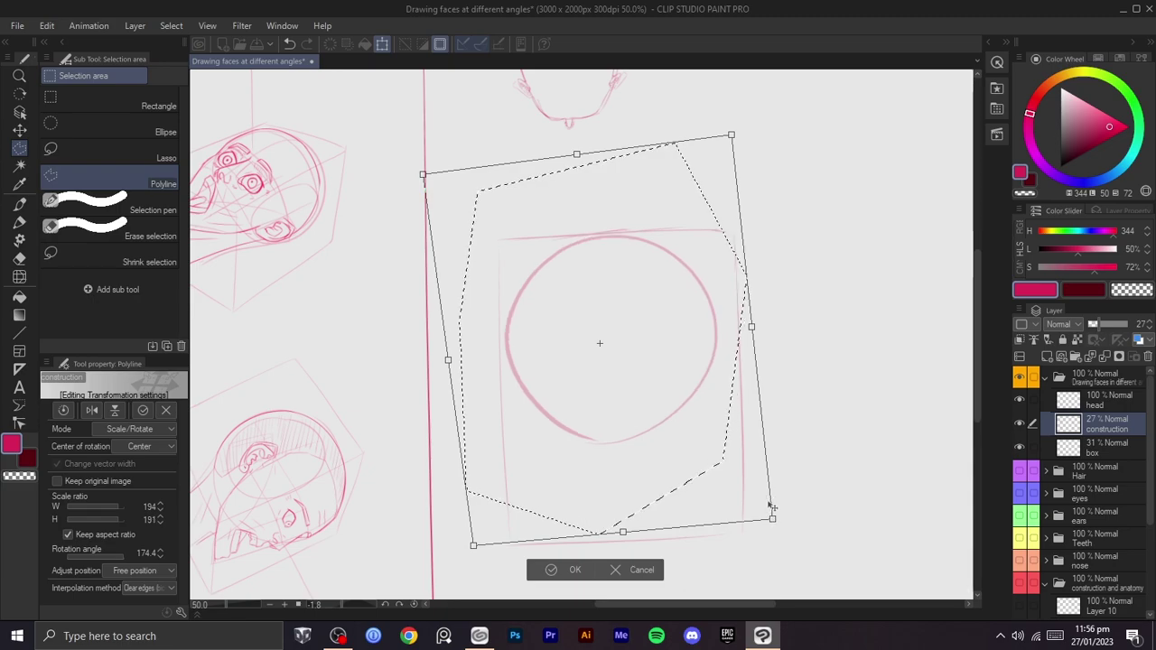
{"action": "left_click_drag", "start_coordinate": [755, 325], "coordinate": [757, 326]}
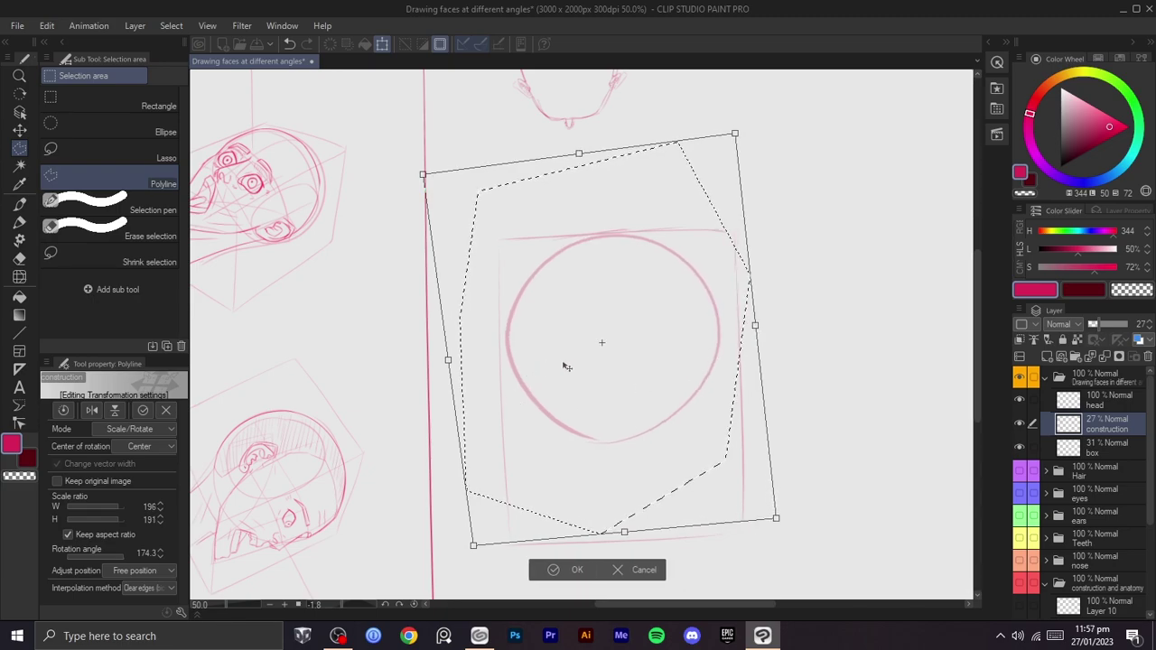
{"action": "left_click_drag", "start_coordinate": [447, 358], "coordinate": [454, 363]}
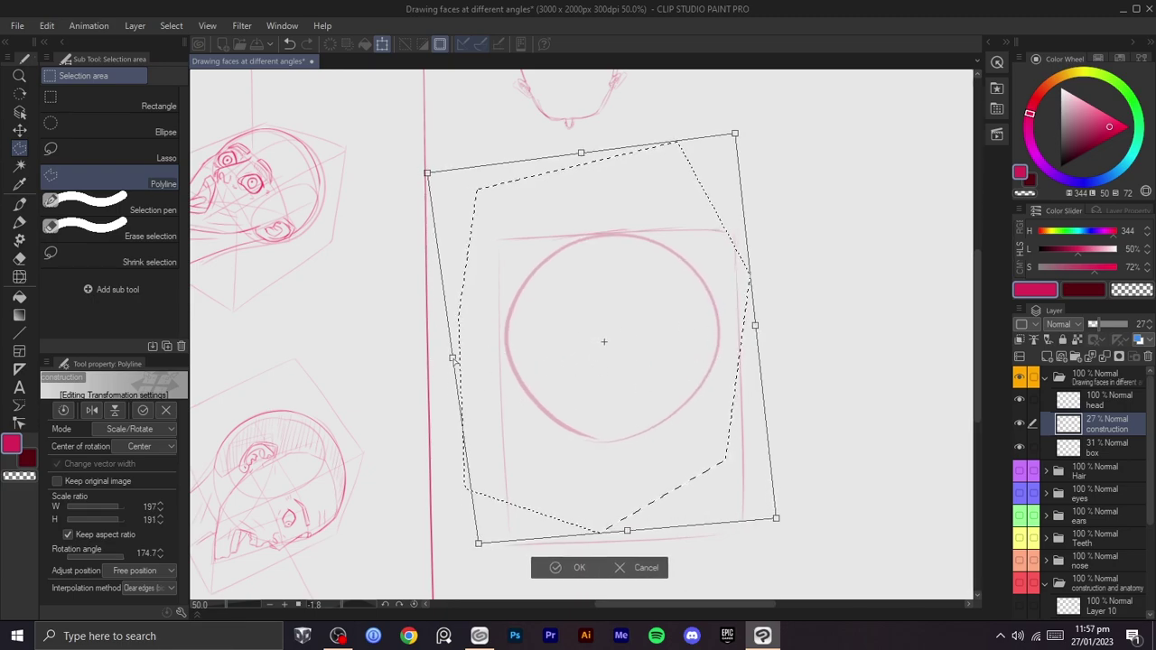
{"action": "left_click_drag", "start_coordinate": [723, 334], "coordinate": [746, 342]}
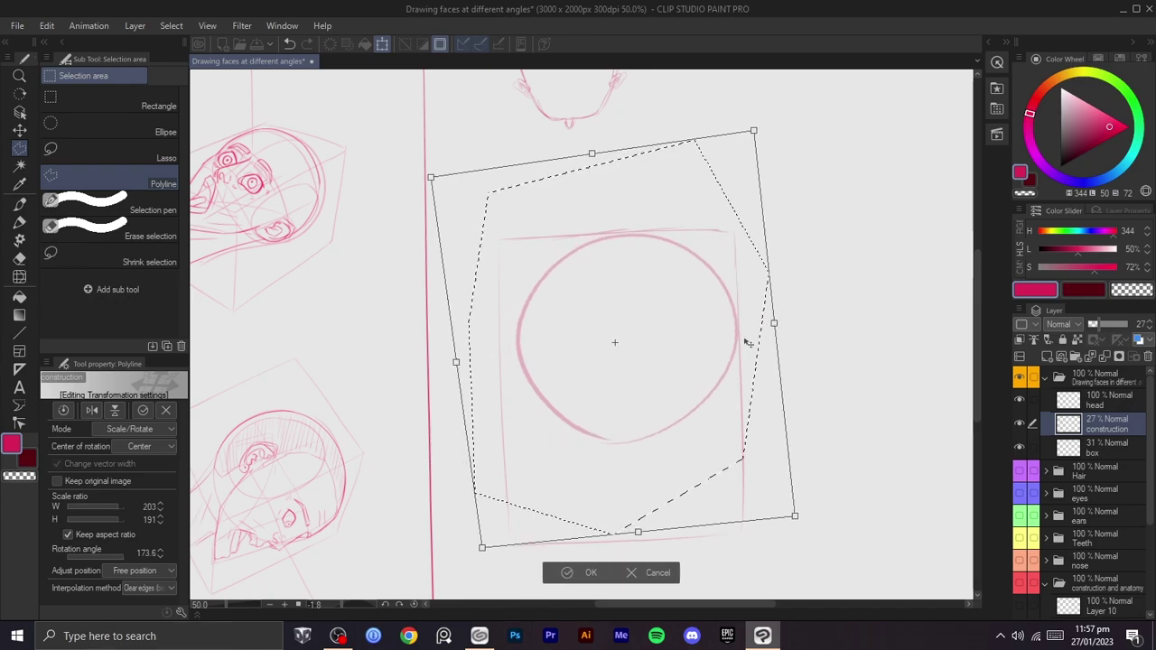
{"action": "key", "text": "ctrl+z"}
{"action": "left_click_drag", "start_coordinate": [737, 132], "coordinate": [758, 108]}
{"action": "left_click_drag", "start_coordinate": [712, 213], "coordinate": [704, 236]}
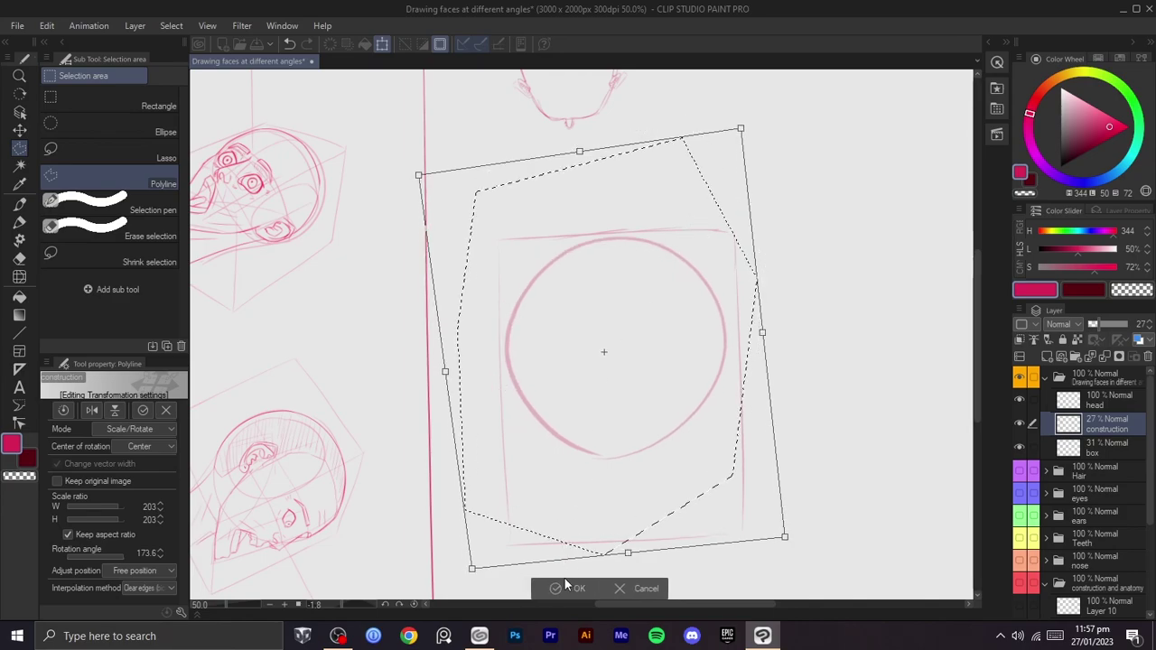
{"action": "key", "text": "Return"}
{"action": "key", "text": "r"}
{"action": "left_click_drag", "start_coordinate": [775, 361], "coordinate": [776, 371]}
{"action": "left_click", "coordinate": [470, 584]}
- Try to sketch a smaller ellipse inside the head circle
{"action": "key", "text": "space"}
{"action": "left_click_drag", "start_coordinate": [642, 518], "coordinate": [642, 419]}
{"action": "left_click_drag", "start_coordinate": [719, 391], "coordinate": [720, 397]}
{"action": "key", "text": "ctrl+plus"}
{"action": "key", "text": "space"}
{"action": "mouse_move", "coordinate": [768, 342]}
{"action": "left_mouse_down"}
{"action": "mouse_move", "coordinate": [746, 397]}
{"action": "mouse_move", "coordinate": [624, 442]}
{"action": "left_mouse_up"}
{"action": "key", "text": "space"}
{"action": "left_click_drag", "start_coordinate": [632, 271], "coordinate": [671, 314]}
{"action": "left_click_drag", "start_coordinate": [658, 251], "coordinate": [657, 361]}
{"action": "key", "text": "ctrl+z"}
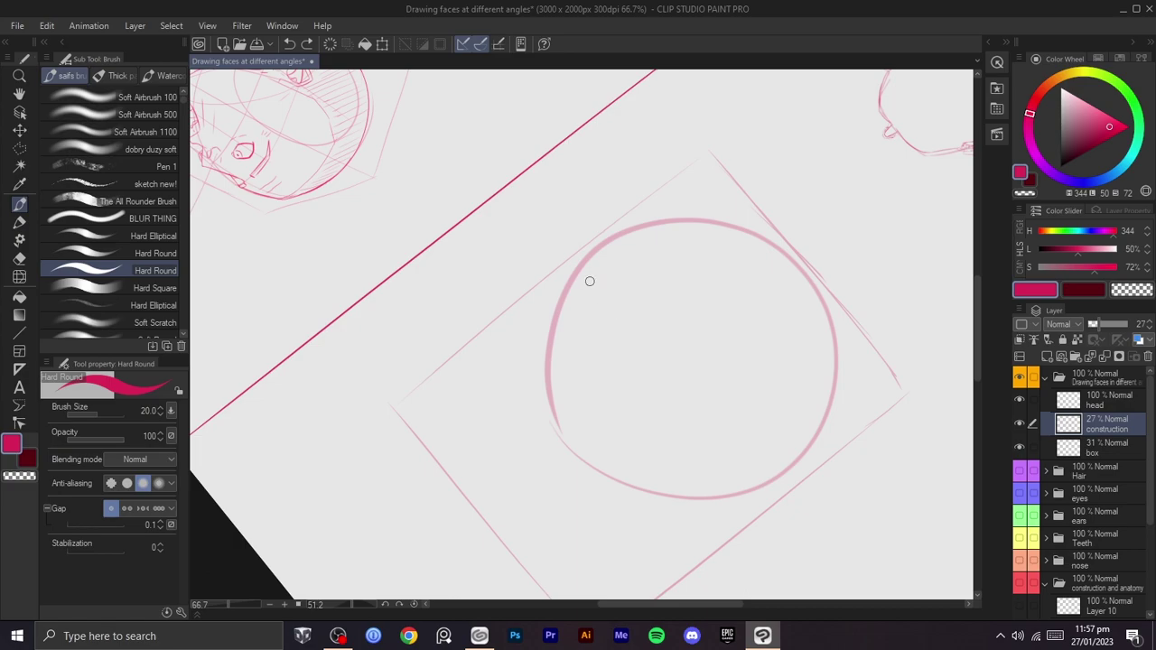
{"action": "left_click_drag", "start_coordinate": [579, 262], "coordinate": [607, 295]}
- Draw a small tilted ellipse inside the head circle on the page-divider side, redoing the stroke until its shape is clean
{"action": "key", "text": "space"}
{"action": "key", "text": "space"}
{"action": "mouse_move", "coordinate": [387, 141]}
{"action": "left_mouse_down"}
{"action": "mouse_move", "coordinate": [583, 285]}
{"action": "mouse_move", "coordinate": [581, 186]}
{"action": "left_mouse_up"}
{"action": "key", "text": "b"}
{"action": "key", "text": "space"}
{"action": "mouse_move", "coordinate": [634, 279]}
{"action": "left_mouse_down"}
{"action": "mouse_move", "coordinate": [539, 211]}
{"action": "mouse_move", "coordinate": [525, 215]}
{"action": "left_mouse_up"}
{"action": "left_click_drag", "start_coordinate": [734, 272], "coordinate": [669, 422]}
{"action": "key", "text": "ctrl+z"}
{"action": "mouse_move", "coordinate": [629, 389]}
{"action": "left_mouse_down"}
{"action": "mouse_move", "coordinate": [684, 278]}
{"action": "mouse_move", "coordinate": [645, 318]}
{"action": "mouse_move", "coordinate": [681, 278]}
{"action": "mouse_move", "coordinate": [667, 295]}
{"action": "mouse_move", "coordinate": [688, 287]}
{"action": "left_mouse_up"}
{"action": "key", "text": "ctrl+z"}
{"action": "key", "text": "ctrl+z"}
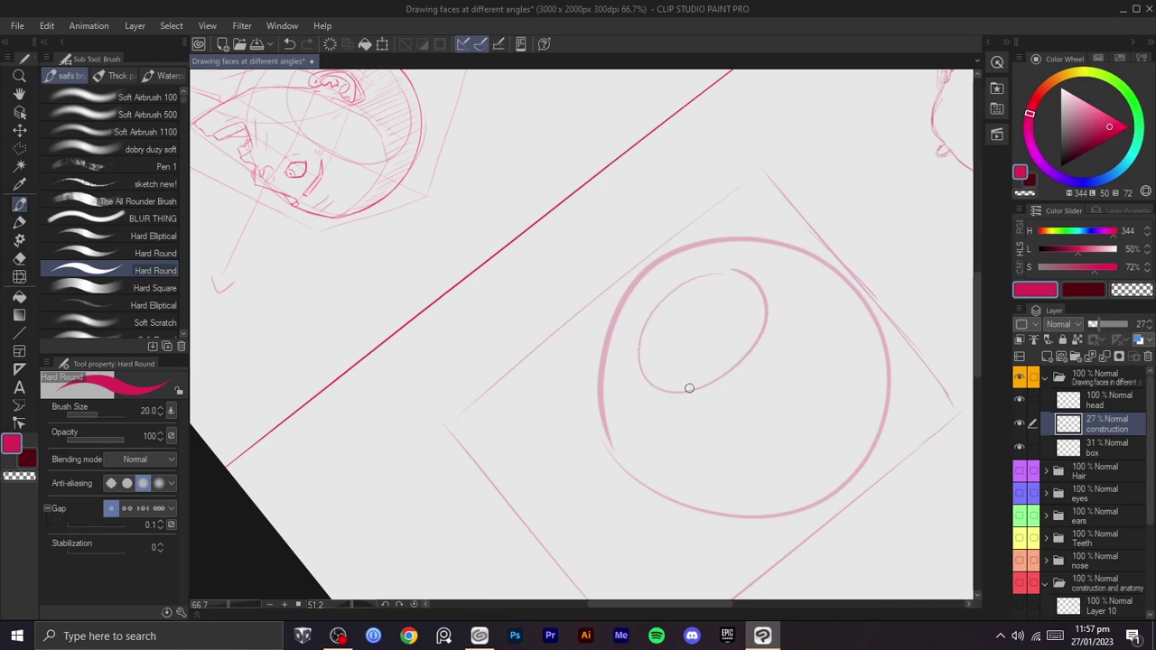
- Enclose the small inner ellipse in a Polyline selection
{"action": "key", "text": "m"}
{"action": "left_click", "coordinate": [808, 318]}
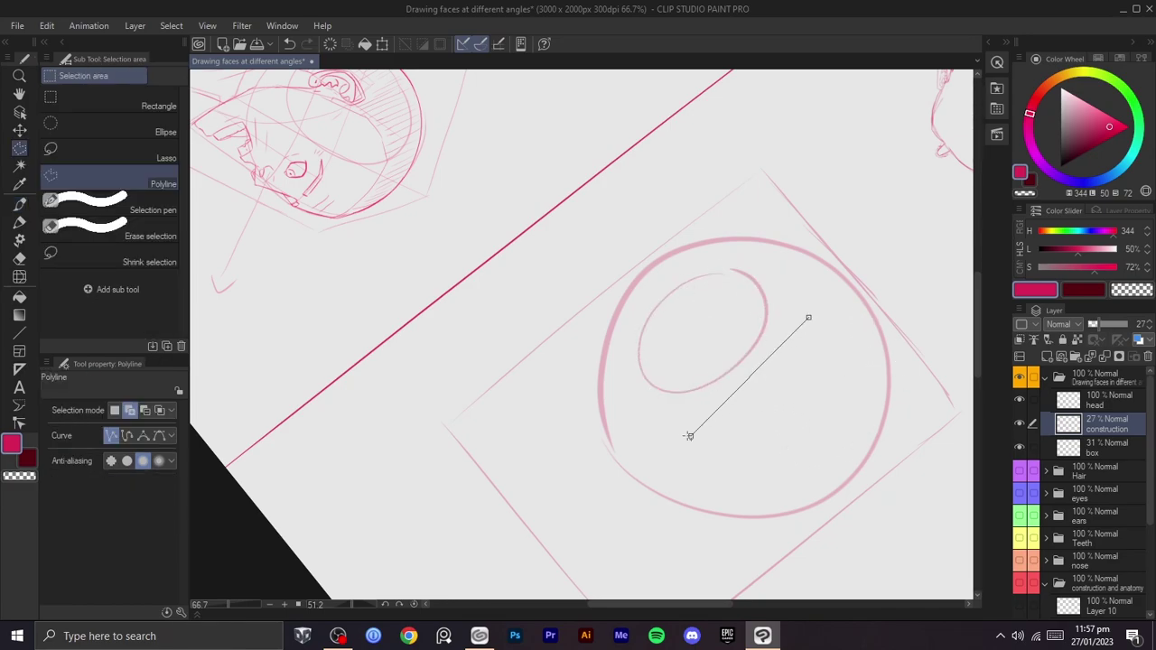
{"action": "left_click", "coordinate": [750, 248]}
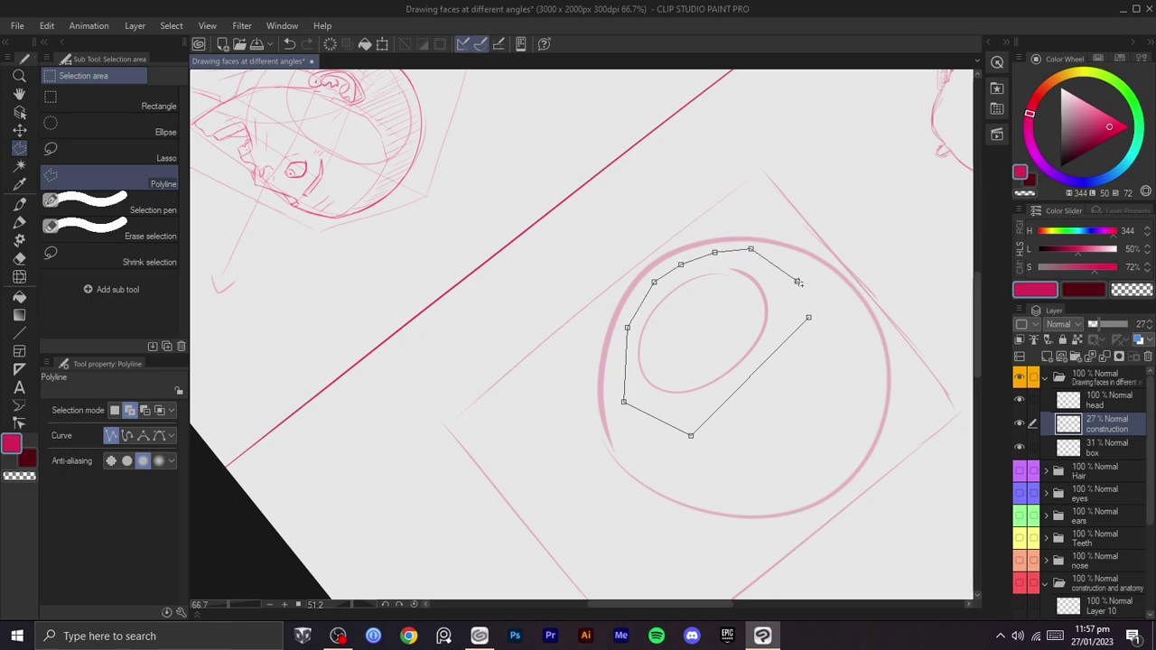
{"action": "left_click", "coordinate": [808, 317]}
- Enlarge the selected ellipse to about 198% wide and 162% high inside the head circle
{"action": "key", "text": "ctrl+t"}
{"action": "left_click_drag", "start_coordinate": [750, 389], "coordinate": [795, 470]}
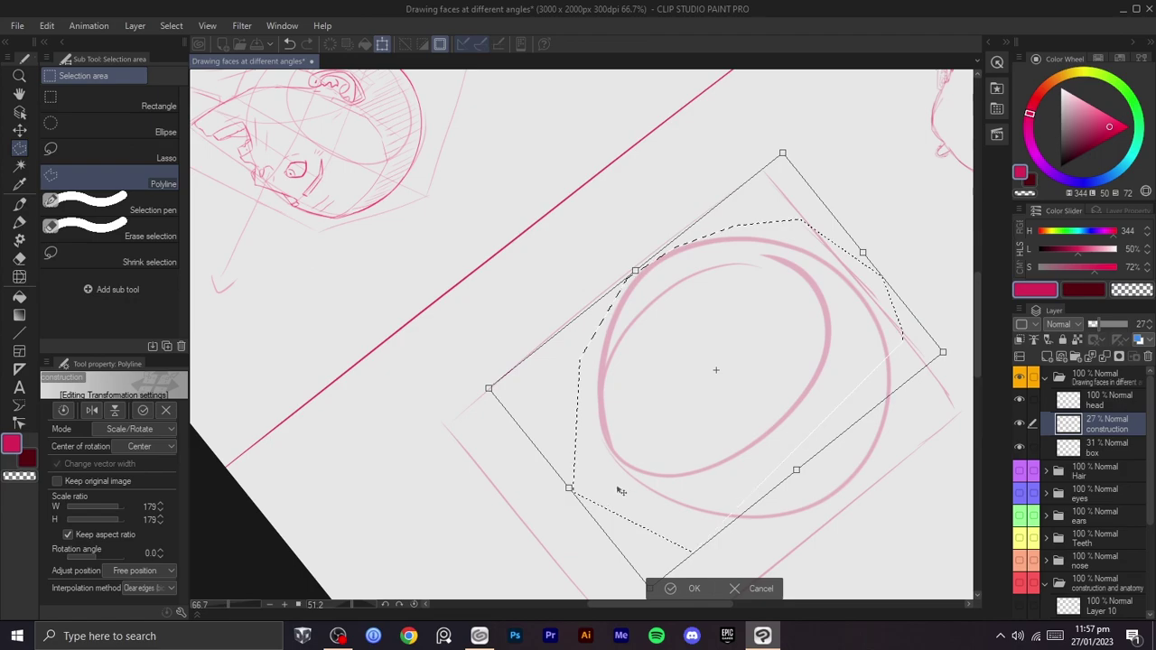
{"action": "left_click_drag", "start_coordinate": [570, 488], "coordinate": [611, 469]}
{"action": "mouse_move", "coordinate": [812, 460]}
{"action": "left_mouse_down"}
{"action": "mouse_move", "coordinate": [823, 477]}
{"action": "mouse_move", "coordinate": [797, 442]}
{"action": "mouse_move", "coordinate": [818, 478]}
{"action": "left_mouse_up"}
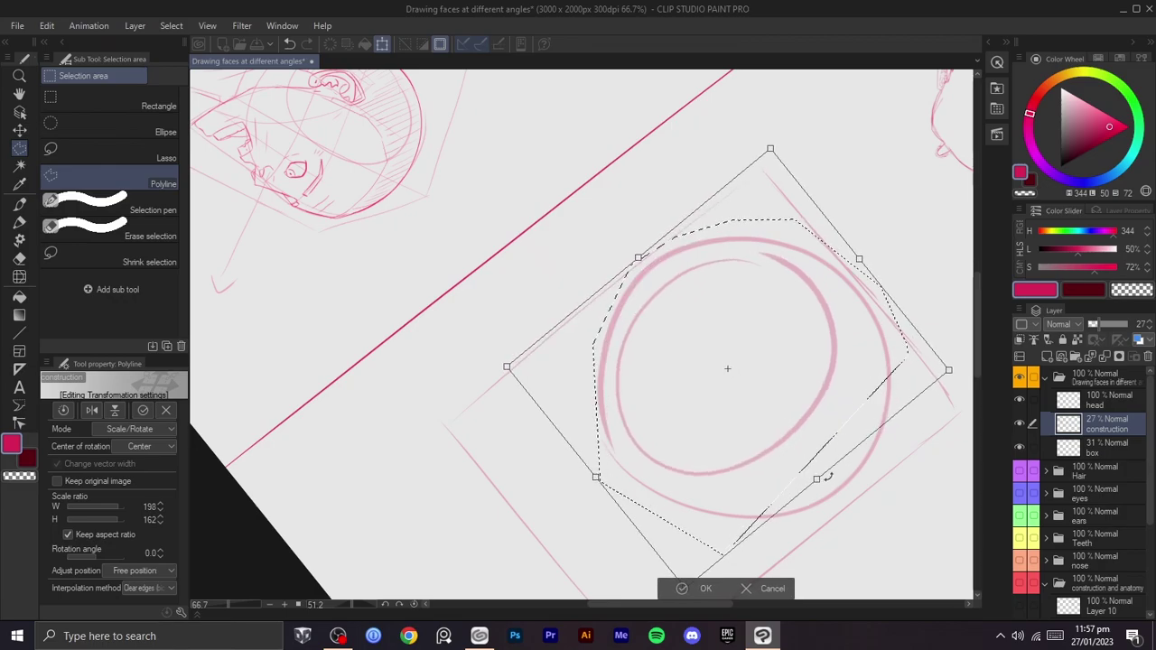
- Scale the inner ellipse to about 216% by 174%, fit it inside the head circle, apply the transform and deselect
{"action": "left_click_drag", "start_coordinate": [948, 374], "coordinate": [810, 312]}
{"action": "mouse_move", "coordinate": [738, 335]}
{"action": "left_mouse_down"}
{"action": "mouse_move", "coordinate": [716, 348]}
{"action": "mouse_move", "coordinate": [718, 336]}
{"action": "left_mouse_up"}
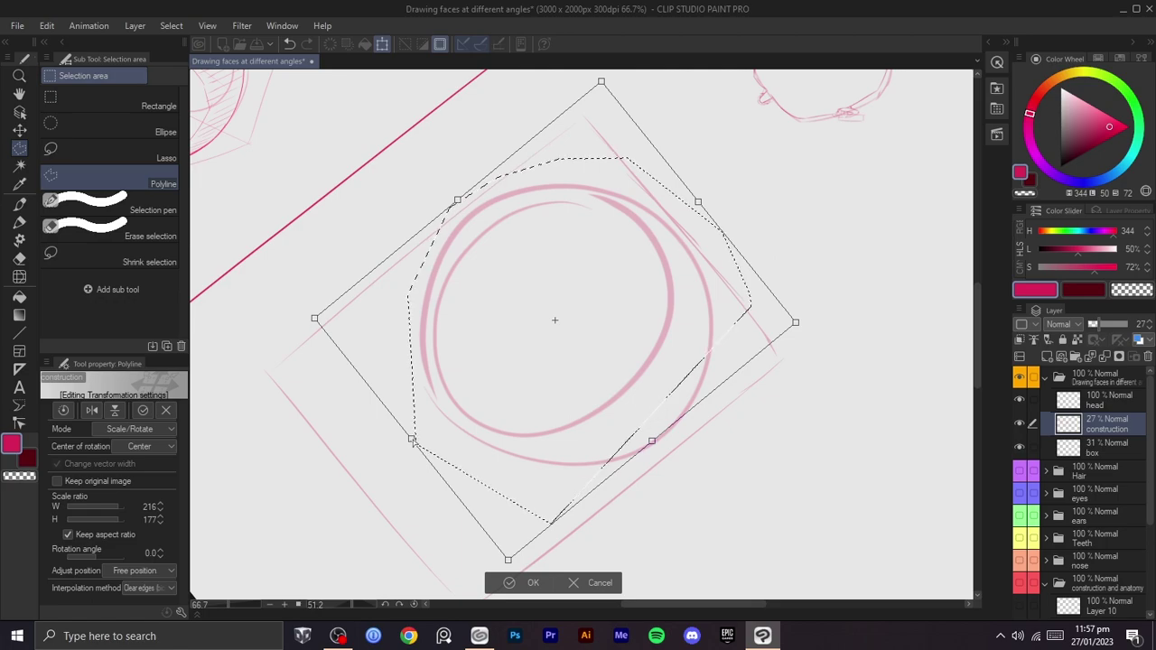
{"action": "left_click_drag", "start_coordinate": [411, 440], "coordinate": [415, 436]}
{"action": "left_click_drag", "start_coordinate": [610, 356], "coordinate": [621, 339]}
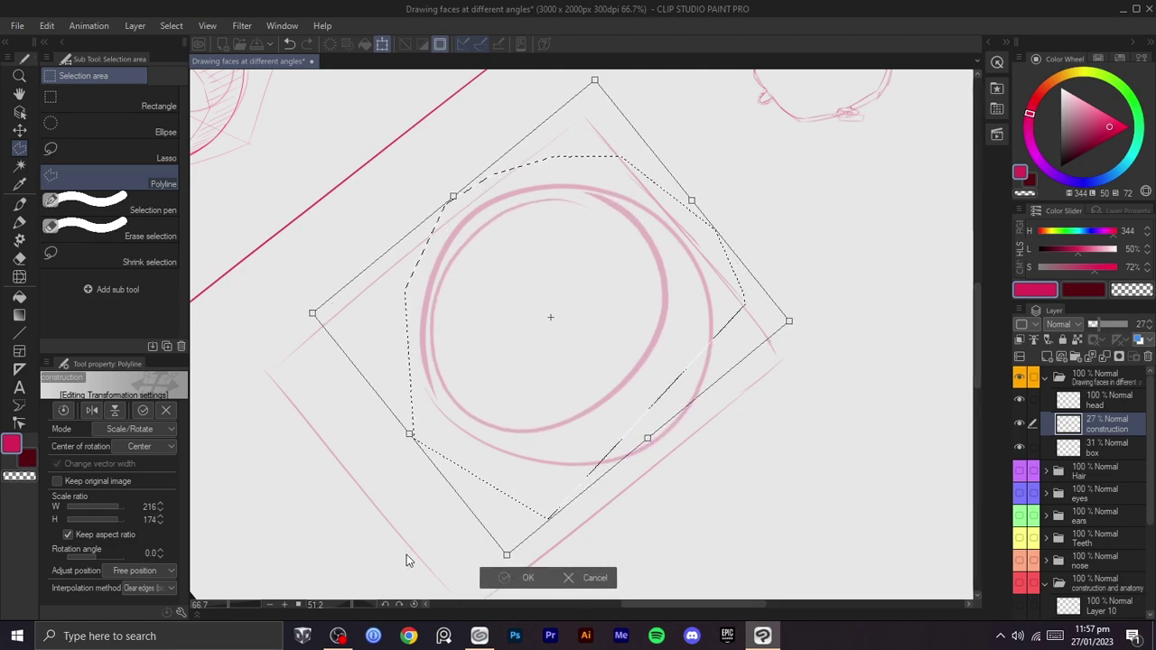
{"action": "key", "text": "Return"}
{"action": "key", "text": "ctrl+d"}
- Bridge the gaps in the inner ellipse's outline with Hard Round strokes and trim the overlapping ends
{"action": "key", "text": "r"}
{"action": "left_click_drag", "start_coordinate": [748, 408], "coordinate": [642, 271]}
{"action": "left_click_drag", "start_coordinate": [632, 300], "coordinate": [687, 410]}
{"action": "key", "text": "ctrl+plus"}
{"action": "key", "text": "ctrl+plus"}
{"action": "key", "text": "b"}
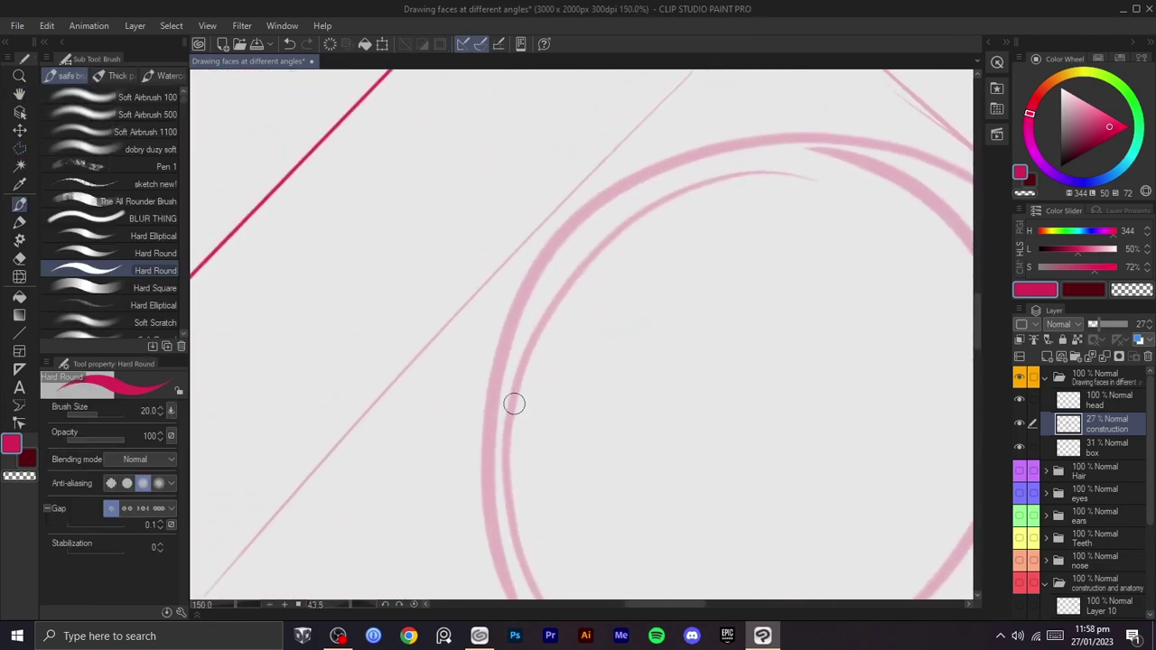
{"action": "key", "text": "r"}
{"action": "left_click_drag", "start_coordinate": [771, 195], "coordinate": [584, 371]}
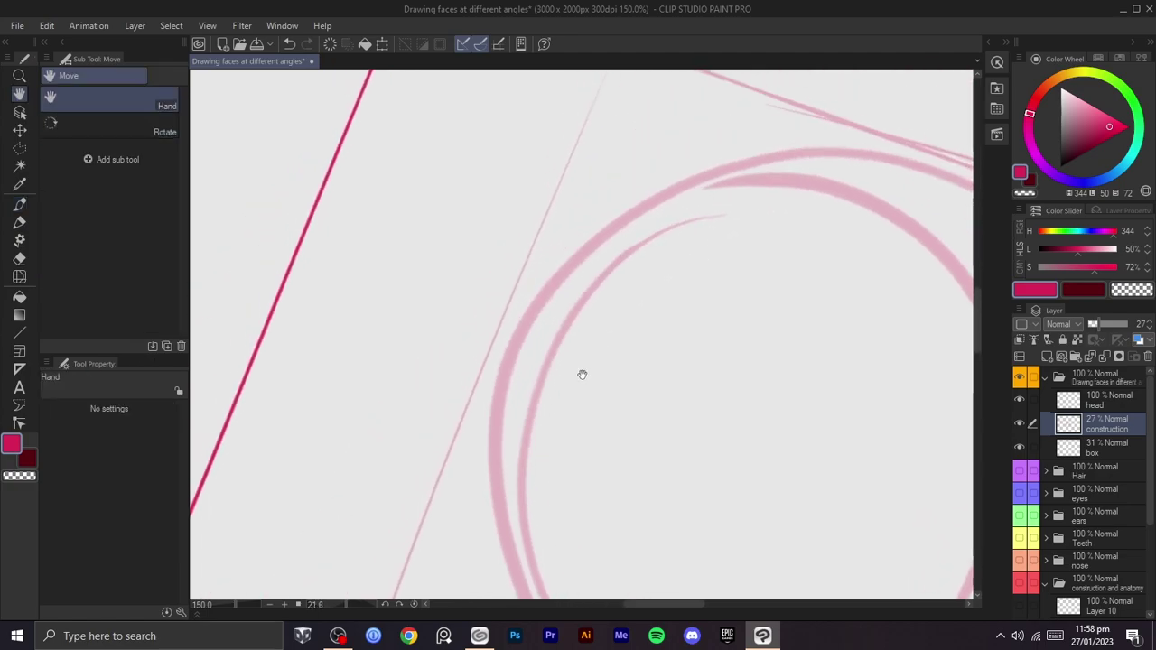
{"action": "key", "text": "r"}
{"action": "mouse_move", "coordinate": [756, 193]}
{"action": "left_mouse_down"}
{"action": "mouse_move", "coordinate": [559, 431]}
{"action": "mouse_move", "coordinate": [586, 385]}
{"action": "left_mouse_up"}
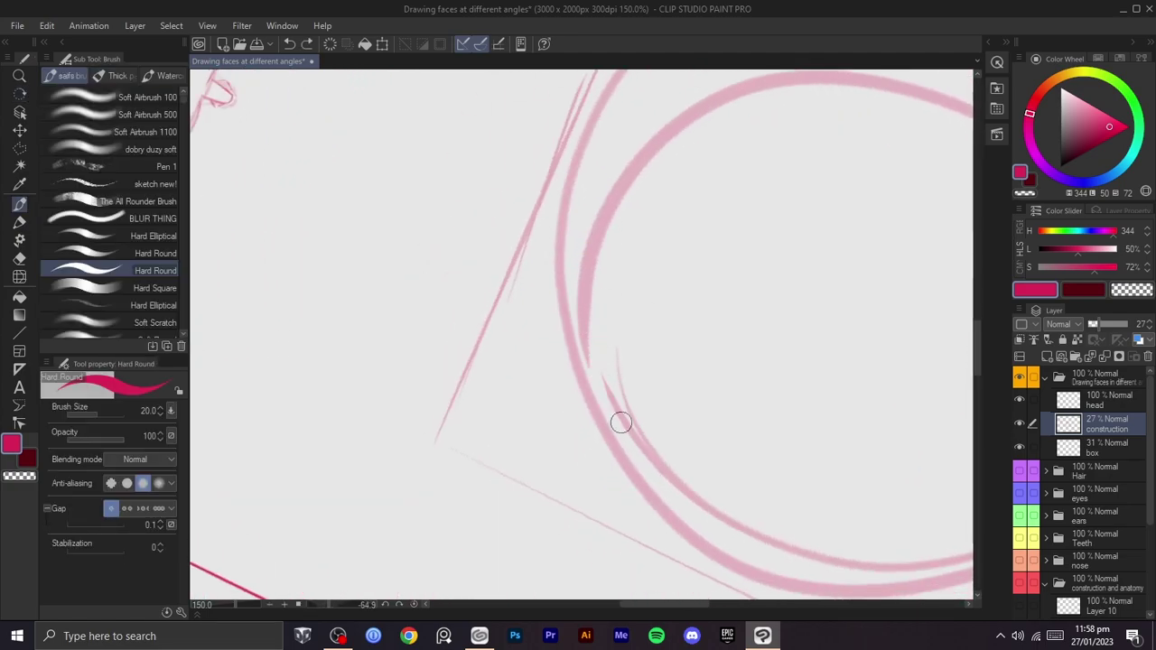
{"action": "key", "text": "r"}
{"action": "mouse_move", "coordinate": [705, 254]}
{"action": "left_mouse_down"}
{"action": "mouse_move", "coordinate": [768, 325]}
{"action": "mouse_move", "coordinate": [578, 464]}
{"action": "left_mouse_up"}
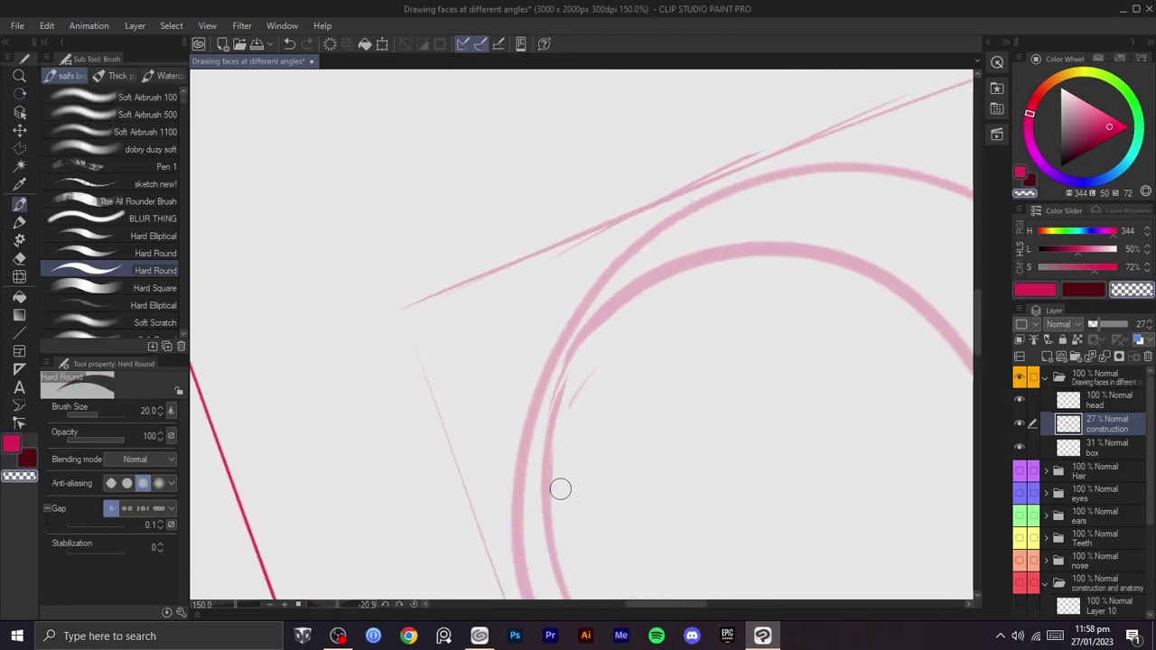
{"action": "key", "text": "r"}
{"action": "mouse_move", "coordinate": [594, 359]}
{"action": "left_mouse_down"}
{"action": "mouse_move", "coordinate": [710, 364]}
{"action": "mouse_move", "coordinate": [704, 431]}
{"action": "mouse_move", "coordinate": [660, 407]}
{"action": "mouse_move", "coordinate": [570, 314]}
{"action": "mouse_move", "coordinate": [717, 345]}
{"action": "mouse_move", "coordinate": [684, 133]}
{"action": "mouse_move", "coordinate": [547, 499]}
{"action": "left_mouse_up"}
- Restroke the head circle's edge beside the inner ellipse and erase the excess thickness from its outline
{"action": "key", "text": "c"}
{"action": "key", "text": "ctrl+z"}
{"action": "left_click_drag", "start_coordinate": [629, 177], "coordinate": [546, 550]}
{"action": "key", "text": "ctrl+z"}
{"action": "left_click_drag", "start_coordinate": [613, 196], "coordinate": [544, 493]}
{"action": "key", "text": "ctrl+z"}
{"action": "left_click_drag", "start_coordinate": [614, 199], "coordinate": [562, 555]}
{"action": "key", "text": "ctrl+z"}
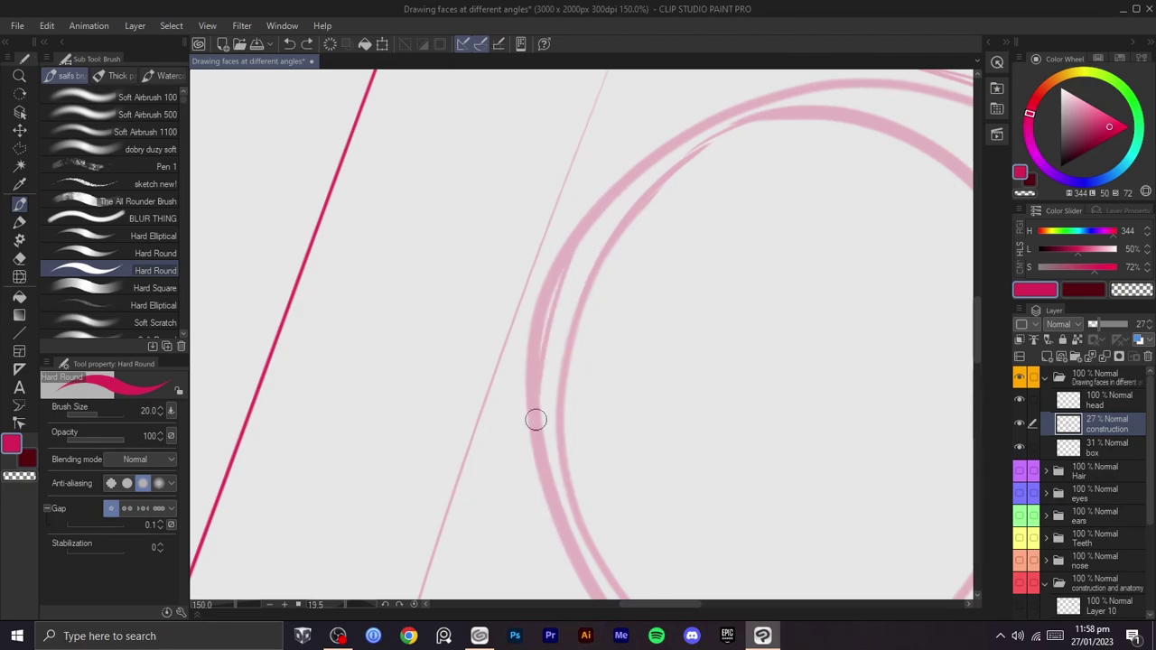
{"action": "key", "text": "c"}
{"action": "mouse_move", "coordinate": [566, 244]}
{"action": "left_mouse_down"}
{"action": "mouse_move", "coordinate": [557, 247]}
{"action": "mouse_move", "coordinate": [612, 185]}
{"action": "left_mouse_up"}
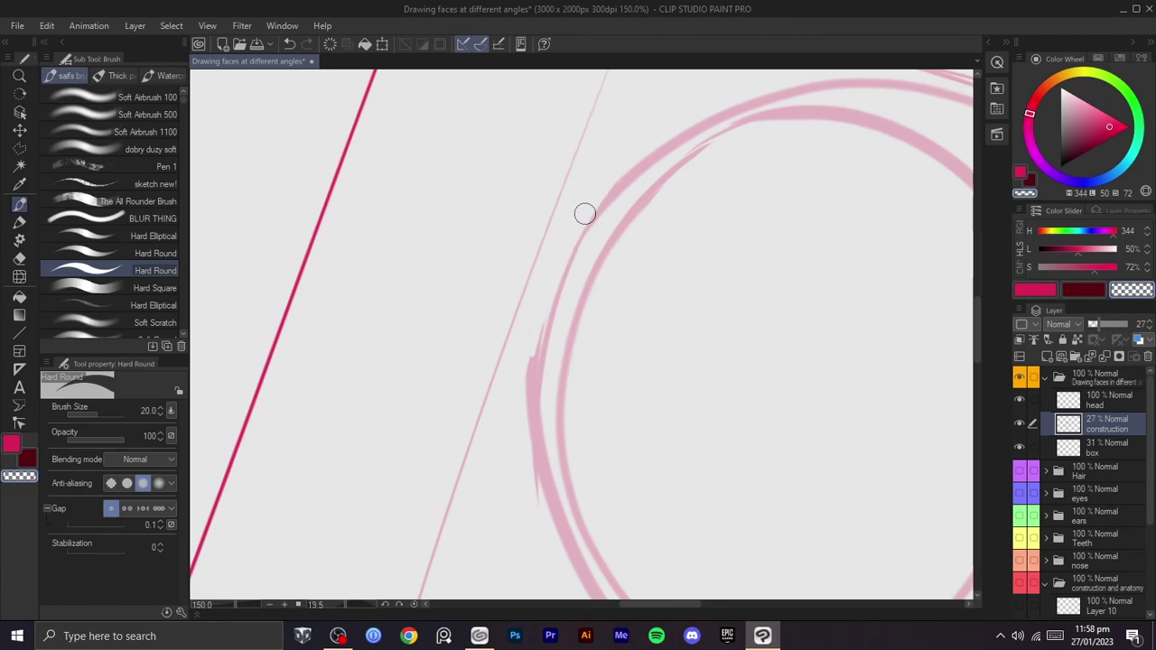
{"action": "mouse_move", "coordinate": [546, 303]}
{"action": "left_mouse_down"}
{"action": "mouse_move", "coordinate": [529, 385]}
{"action": "mouse_move", "coordinate": [535, 473]}
{"action": "mouse_move", "coordinate": [566, 573]}
{"action": "left_mouse_up"}
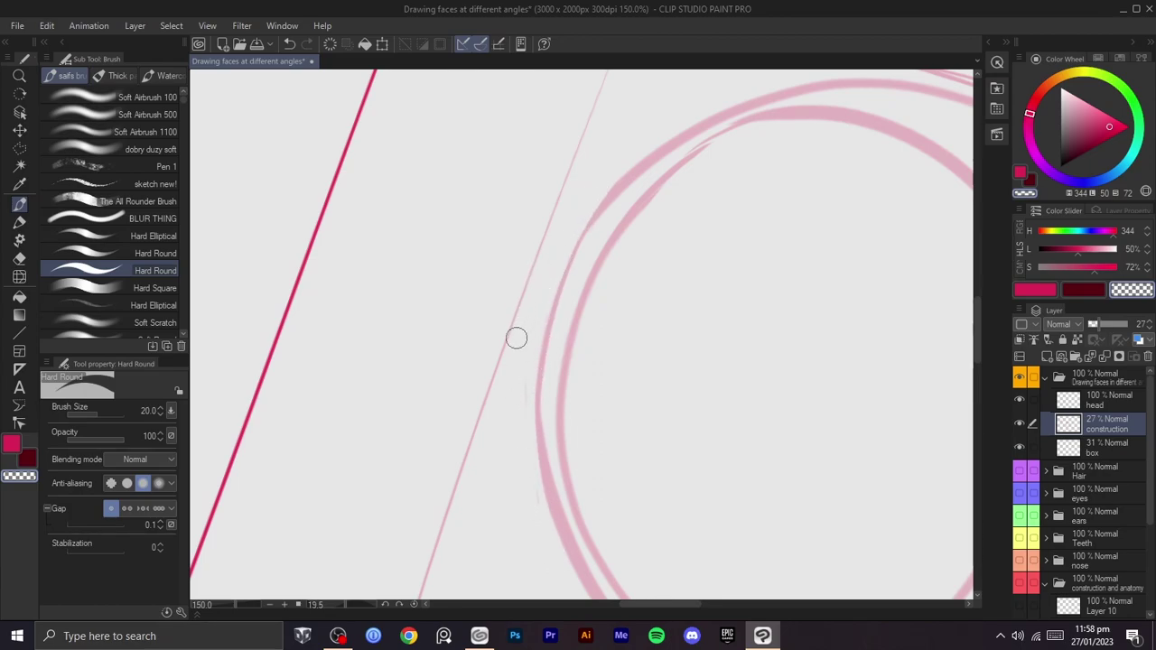
- Smooth the join in the inner ellipse's outline where it runs close to the head circle
{"action": "scroll", "coordinate": [607, 374], "scroll_direction": "down", "scroll_amount": 2}
{"action": "scroll", "coordinate": [646, 398], "scroll_direction": "up", "scroll_amount": 3}
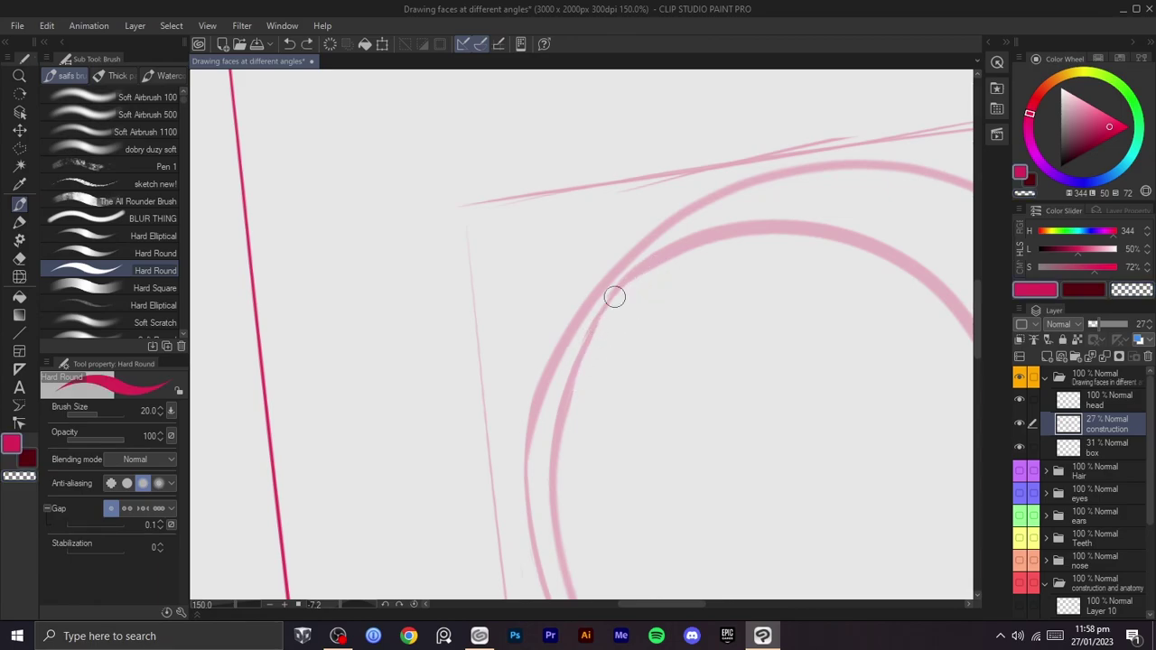
{"action": "key", "text": "r"}
{"action": "left_click_drag", "start_coordinate": [601, 312], "coordinate": [713, 316]}
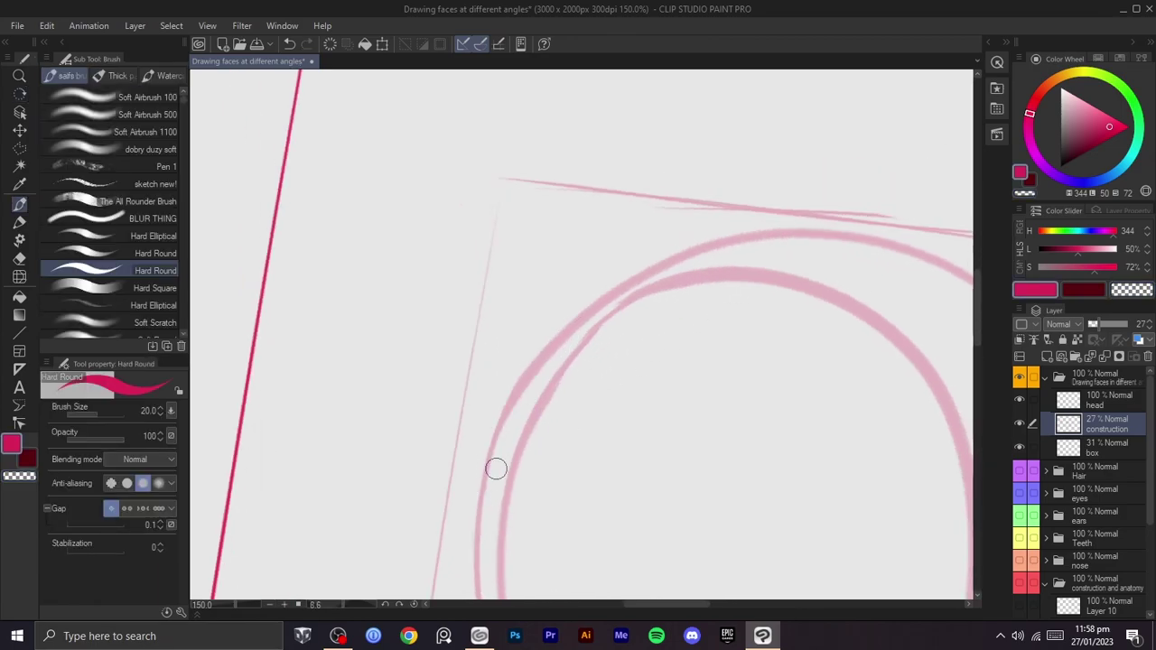
- Draw two straight perpendicular centre lines crossing inside the inner ellipse, redoing strokes that miss the middle
{"action": "scroll", "coordinate": [665, 396], "scroll_direction": "down", "scroll_amount": 1}
{"action": "scroll", "coordinate": [665, 395], "scroll_direction": "down", "scroll_amount": 1}
{"action": "key", "text": "space"}
{"action": "left_click_drag", "start_coordinate": [678, 395], "coordinate": [701, 413]}
{"action": "key", "text": "shift+space"}
{"action": "mouse_move", "coordinate": [709, 295]}
{"action": "left_mouse_down"}
{"action": "mouse_move", "coordinate": [707, 408]}
{"action": "mouse_move", "coordinate": [686, 427]}
{"action": "mouse_move", "coordinate": [562, 367]}
{"action": "mouse_move", "coordinate": [442, 415]}
{"action": "mouse_move", "coordinate": [481, 396]}
{"action": "left_mouse_up"}
{"action": "key", "text": "ctrl+z"}
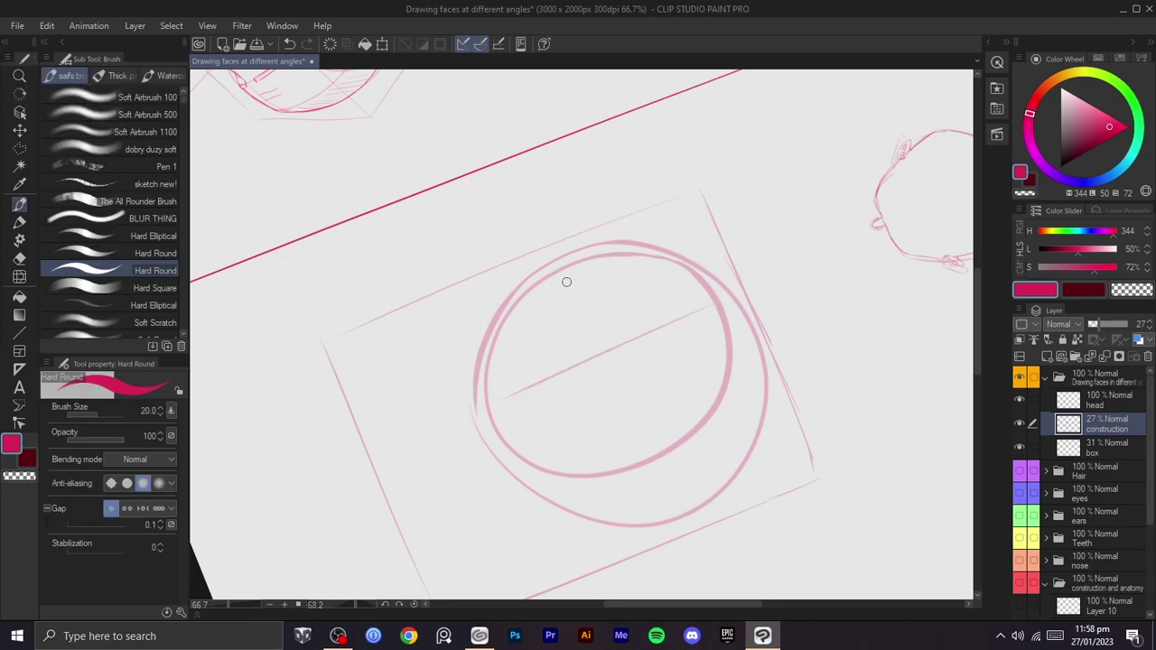
{"action": "key", "text": "ctrl+z"}
{"action": "key", "text": "shift+space"}
{"action": "left_click_drag", "start_coordinate": [702, 423], "coordinate": [548, 513]}
{"action": "key", "text": "ctrl+z"}
{"action": "left_click_drag", "start_coordinate": [623, 298], "coordinate": [497, 428]}
{"action": "key", "text": "shift+space"}
{"action": "left_click_drag", "start_coordinate": [724, 293], "coordinate": [551, 483]}
- Thin the head circle's outline with the transparent brush on the side facing away from the page divider
{"action": "key", "text": "space"}
{"action": "left_click_drag", "start_coordinate": [551, 483], "coordinate": [612, 550]}
{"action": "key", "text": "shift+space"}
{"action": "scroll", "coordinate": [632, 293], "scroll_direction": "up", "scroll_amount": 1}
{"action": "left_click_drag", "start_coordinate": [547, 294], "coordinate": [578, 347]}
{"action": "left_click_drag", "start_coordinate": [682, 299], "coordinate": [448, 377]}
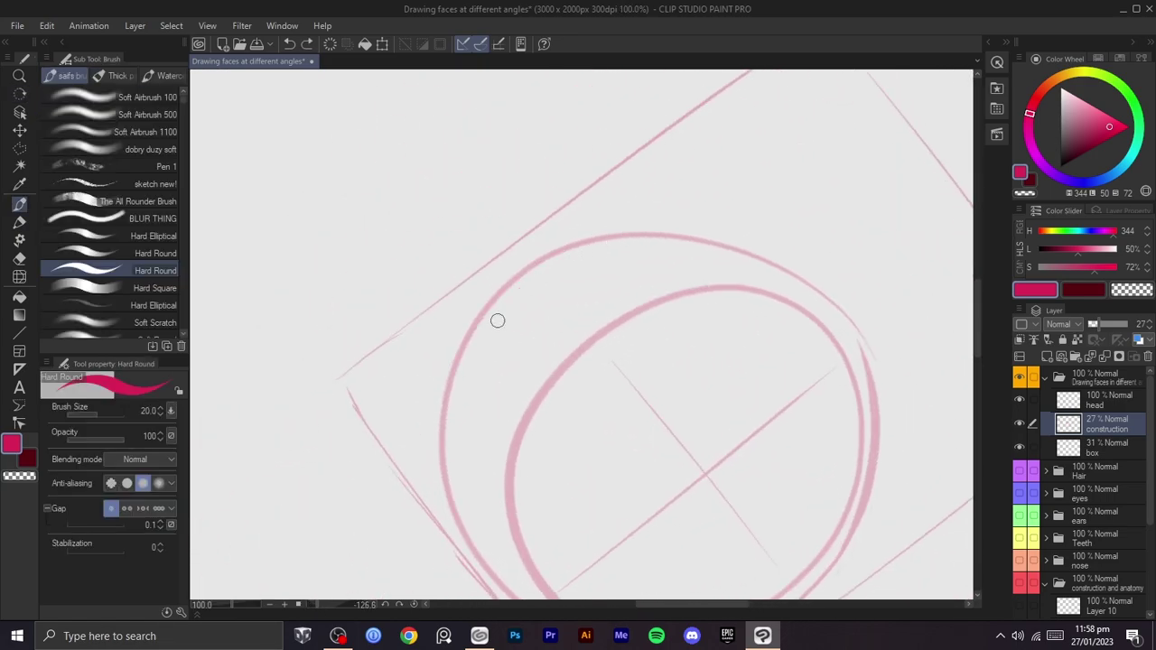
{"action": "key", "text": "c"}
{"action": "mouse_move", "coordinate": [555, 251]}
{"action": "left_mouse_down"}
{"action": "mouse_move", "coordinate": [466, 322]}
{"action": "mouse_move", "coordinate": [552, 261]}
{"action": "left_mouse_up"}
{"action": "mouse_move", "coordinate": [609, 227]}
{"action": "left_mouse_down"}
{"action": "mouse_move", "coordinate": [550, 254]}
{"action": "mouse_move", "coordinate": [460, 329]}
{"action": "left_mouse_up"}
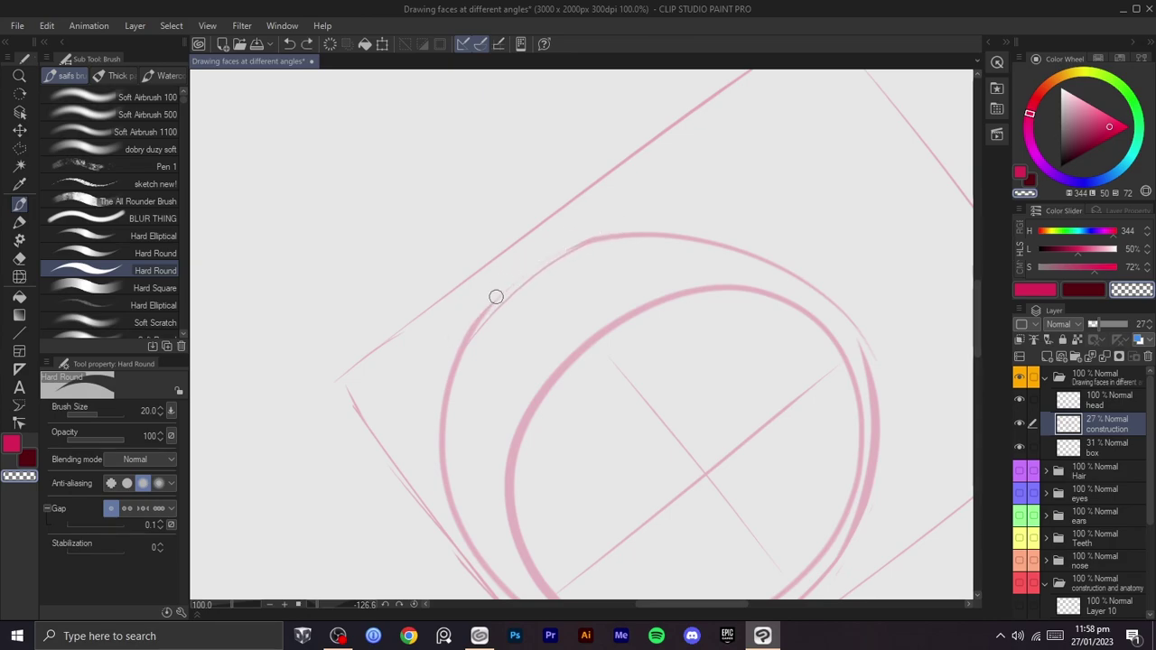
- Clean up the thick stroke ends where the thinned section rejoins the head circle's outline
{"action": "key", "text": "shift+space"}
{"action": "left_click_drag", "start_coordinate": [786, 196], "coordinate": [614, 442]}
{"action": "key", "text": "shift+space"}
{"action": "left_click_drag", "start_coordinate": [746, 240], "coordinate": [632, 451]}
{"action": "scroll", "coordinate": [578, 455], "scroll_direction": "up", "scroll_amount": 1}
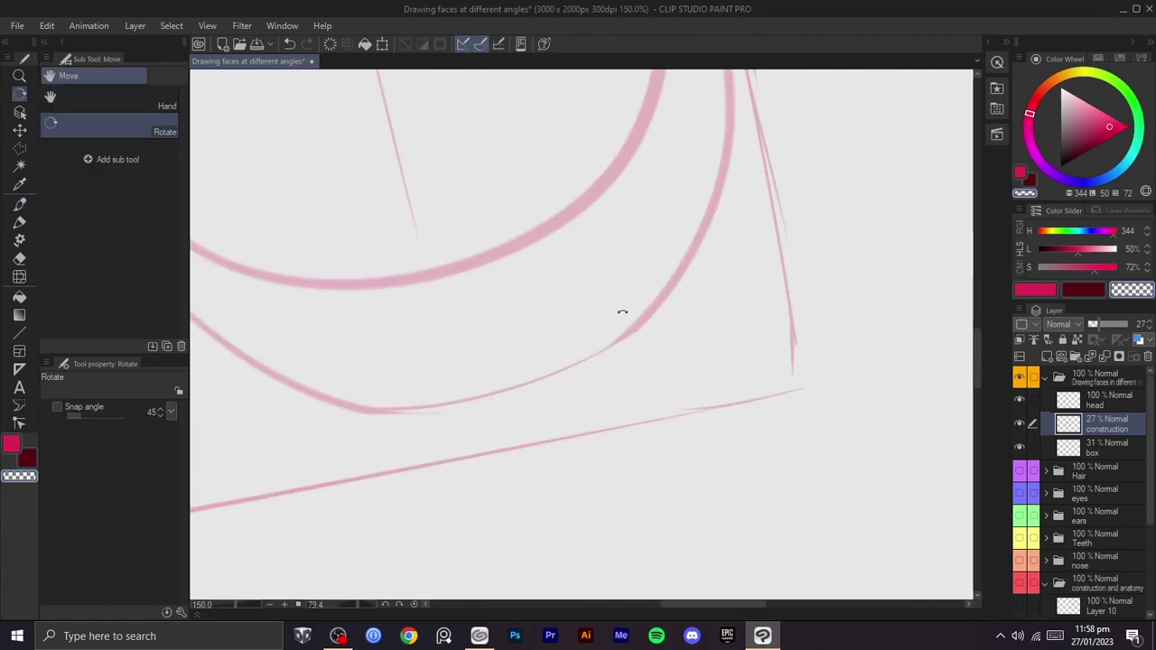
{"action": "left_click_drag", "start_coordinate": [602, 363], "coordinate": [712, 245]}
{"action": "key", "text": "shift+space"}
{"action": "mouse_move", "coordinate": [687, 283]}
{"action": "left_mouse_down"}
{"action": "mouse_move", "coordinate": [749, 328]}
{"action": "mouse_move", "coordinate": [500, 467]}
{"action": "mouse_move", "coordinate": [534, 368]}
{"action": "left_mouse_up"}
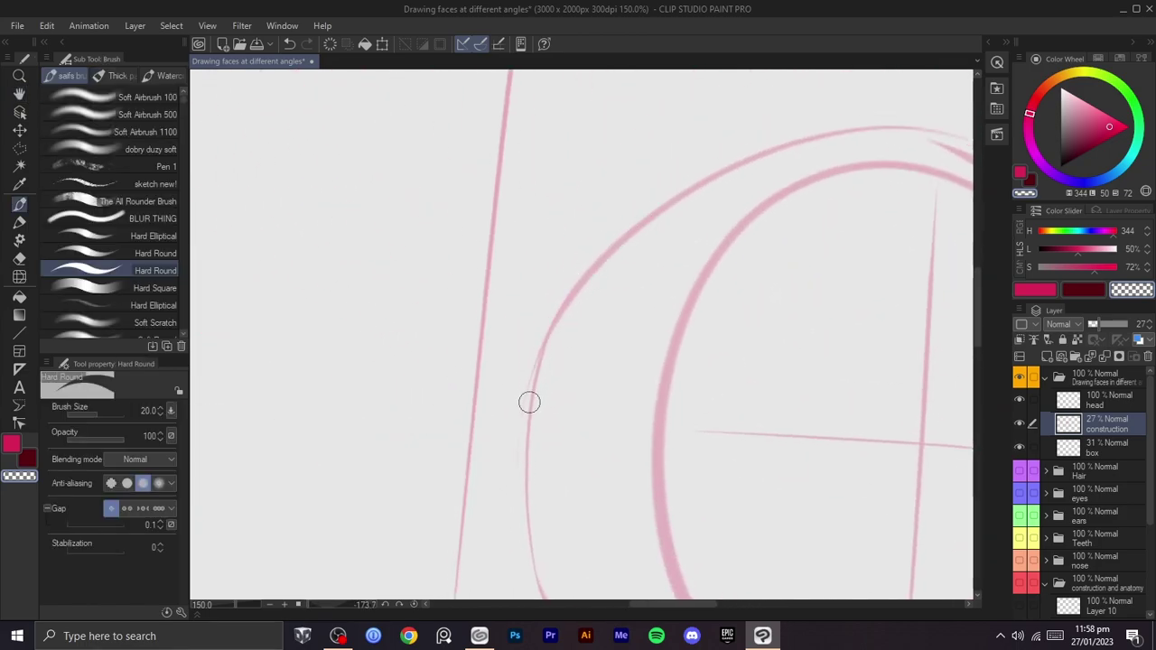
- Add a stroke slightly outside the thinned part of the head circle, on the side away from the page divider
{"action": "scroll", "coordinate": [696, 204], "scroll_direction": "down", "scroll_amount": 1}
{"action": "scroll", "coordinate": [745, 190], "scroll_direction": "down", "scroll_amount": 1}
{"action": "key", "text": "shift+space"}
{"action": "mouse_move", "coordinate": [739, 271]}
{"action": "left_mouse_down"}
{"action": "mouse_move", "coordinate": [496, 502]}
{"action": "mouse_move", "coordinate": [478, 493]}
{"action": "left_mouse_up"}
{"action": "key", "text": "space"}
{"action": "left_click_drag", "start_coordinate": [479, 493], "coordinate": [540, 398]}
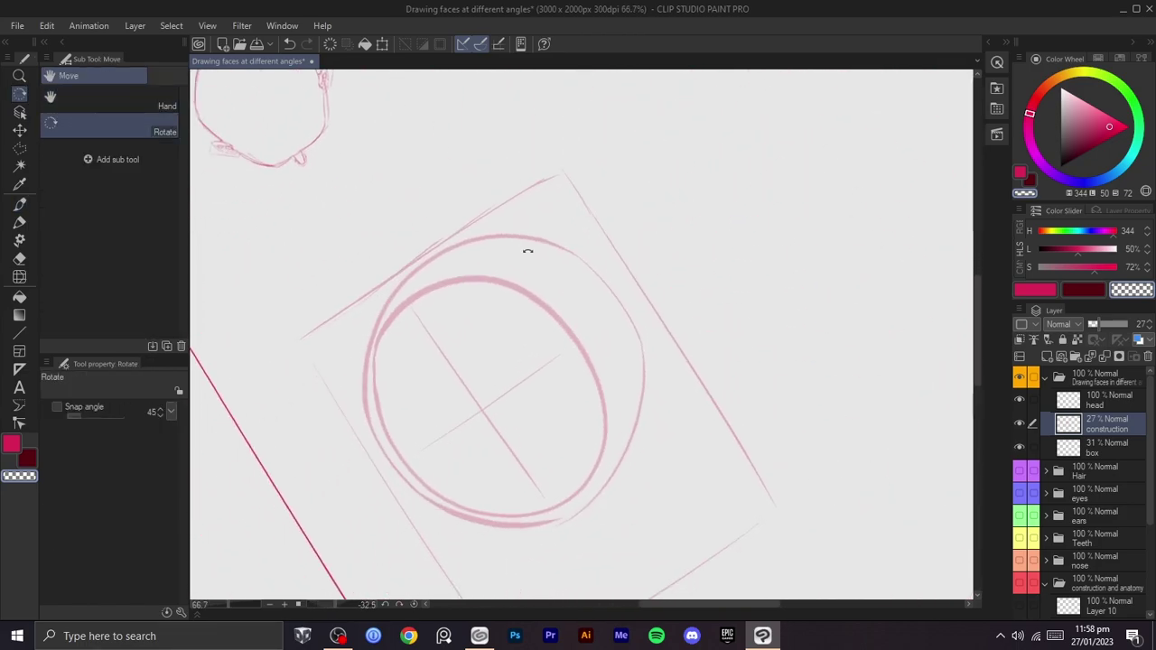
{"action": "key", "text": "space"}
{"action": "left_click_drag", "start_coordinate": [677, 400], "coordinate": [657, 418]}
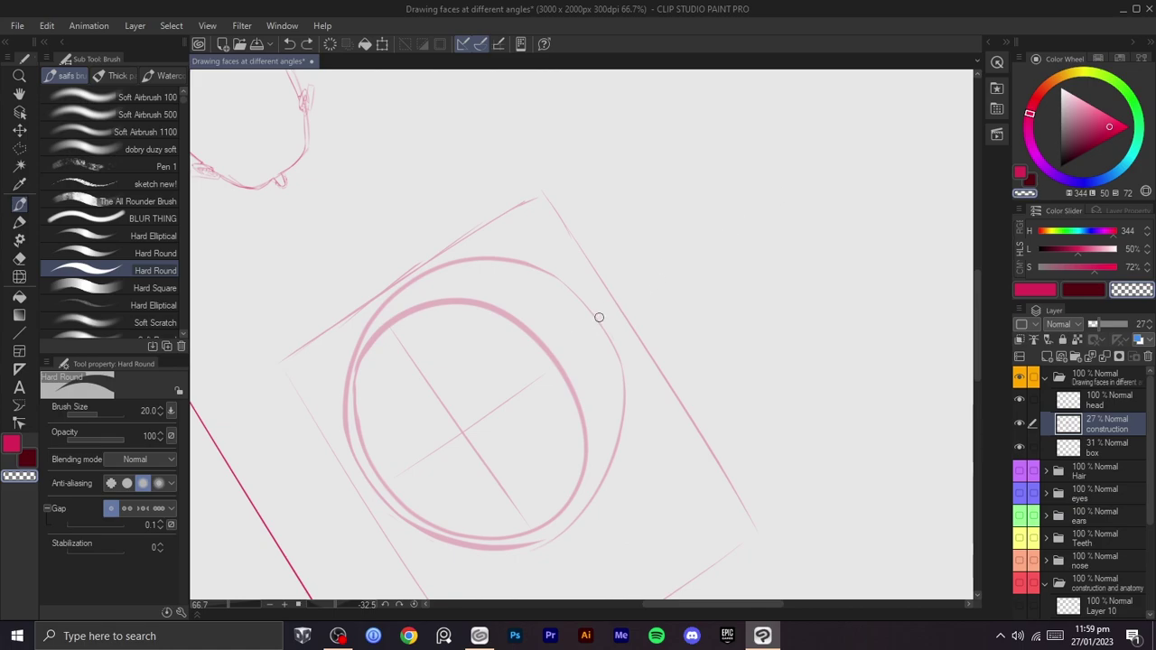
{"action": "key", "text": "shift+space"}
{"action": "mouse_move", "coordinate": [751, 248]}
{"action": "left_mouse_down"}
{"action": "mouse_move", "coordinate": [696, 395]}
{"action": "mouse_move", "coordinate": [800, 358]}
{"action": "mouse_move", "coordinate": [507, 128]}
{"action": "left_mouse_up"}
{"action": "scroll", "coordinate": [697, 393], "scroll_direction": "up", "scroll_amount": 1}
{"action": "key", "text": "space"}
{"action": "key", "text": "shift+space"}
{"action": "key", "text": "space"}
{"action": "left_click_drag", "start_coordinate": [516, 330], "coordinate": [650, 248]}
{"action": "left_click_drag", "start_coordinate": [580, 269], "coordinate": [720, 174]}
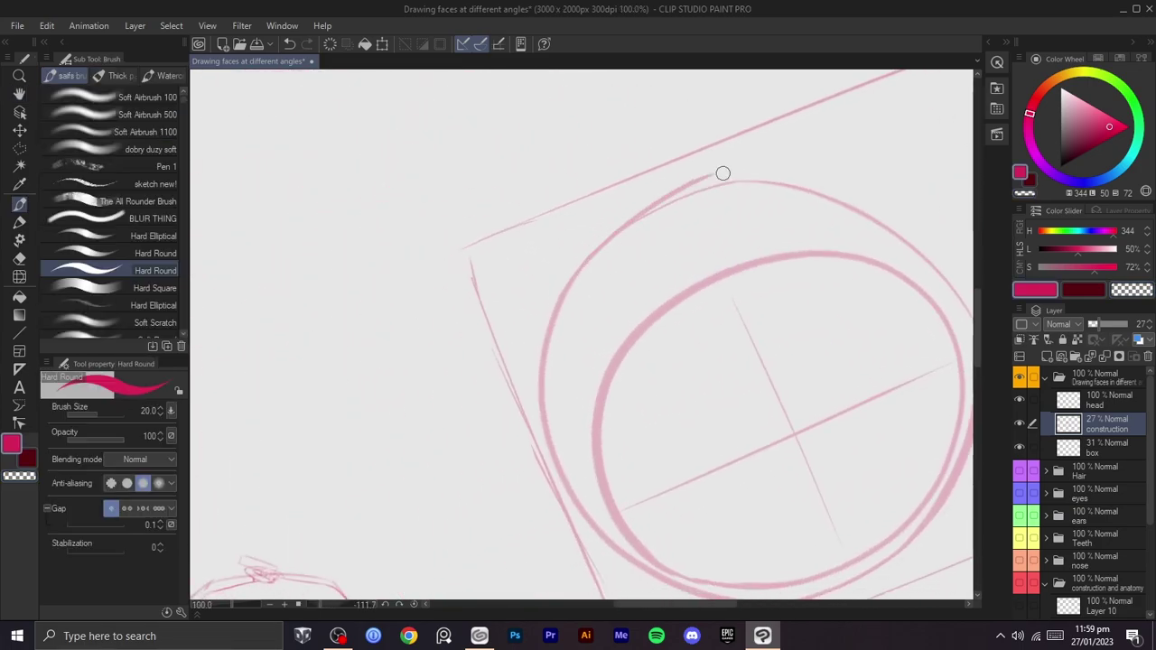
- Try to draw a straight line from the head circle's side toward the far end of the construction box
{"action": "key", "text": "shift+space"}
{"action": "mouse_move", "coordinate": [880, 147]}
{"action": "left_mouse_down"}
{"action": "mouse_move", "coordinate": [658, 211]}
{"action": "mouse_move", "coordinate": [371, 378]}
{"action": "left_mouse_up"}
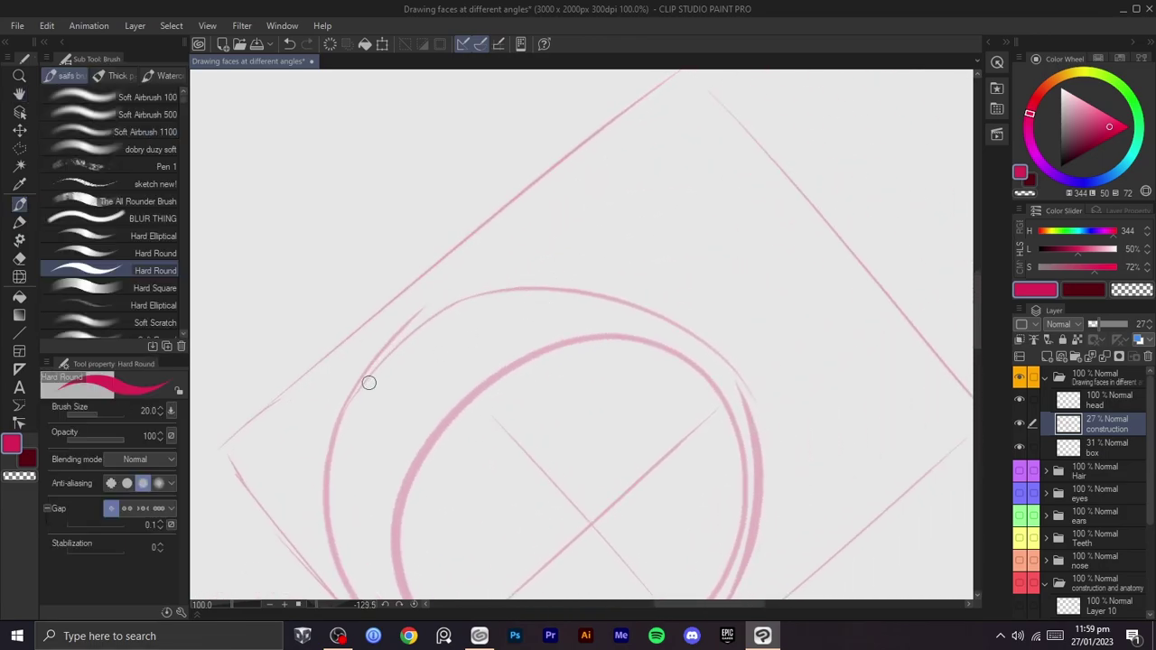
{"action": "left_click_drag", "start_coordinate": [416, 320], "coordinate": [748, 95]}
{"action": "key", "text": "space"}
{"action": "left_click_drag", "start_coordinate": [619, 246], "coordinate": [634, 292]}
{"action": "key", "text": "ctrl+z"}
{"action": "left_click_drag", "start_coordinate": [586, 468], "coordinate": [557, 353]}
{"action": "scroll", "coordinate": [802, 208], "scroll_direction": "down", "scroll_amount": 1}
{"action": "key", "text": "shift+space"}
{"action": "key", "text": "space"}
{"action": "left_click_drag", "start_coordinate": [841, 217], "coordinate": [571, 459]}
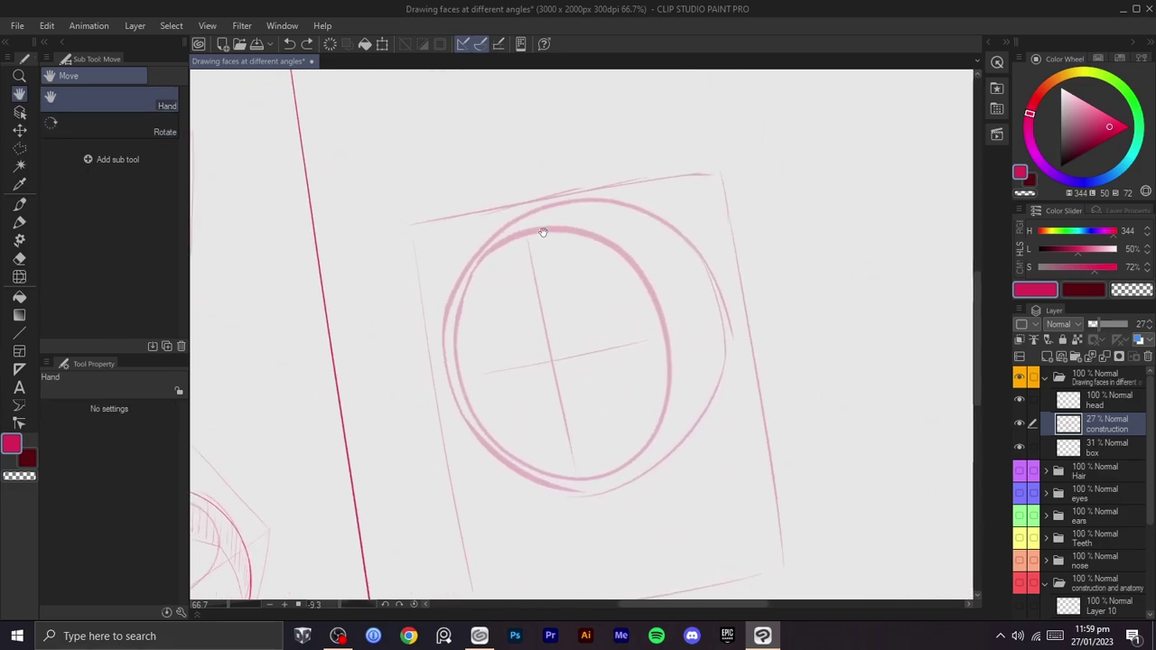
- Draw a straight side line from the head circle to the box's lower edge, redoing the stroke until its direction fits
{"action": "key", "text": "shift+space"}
{"action": "scroll", "coordinate": [657, 254], "scroll_direction": "up", "scroll_amount": 1}
{"action": "mouse_move", "coordinate": [675, 477]}
{"action": "left_mouse_down"}
{"action": "mouse_move", "coordinate": [670, 273]}
{"action": "mouse_move", "coordinate": [659, 324]}
{"action": "left_mouse_up"}
{"action": "key", "text": "space"}
{"action": "key", "text": "shift+space"}
{"action": "left_click_drag", "start_coordinate": [782, 397], "coordinate": [778, 351]}
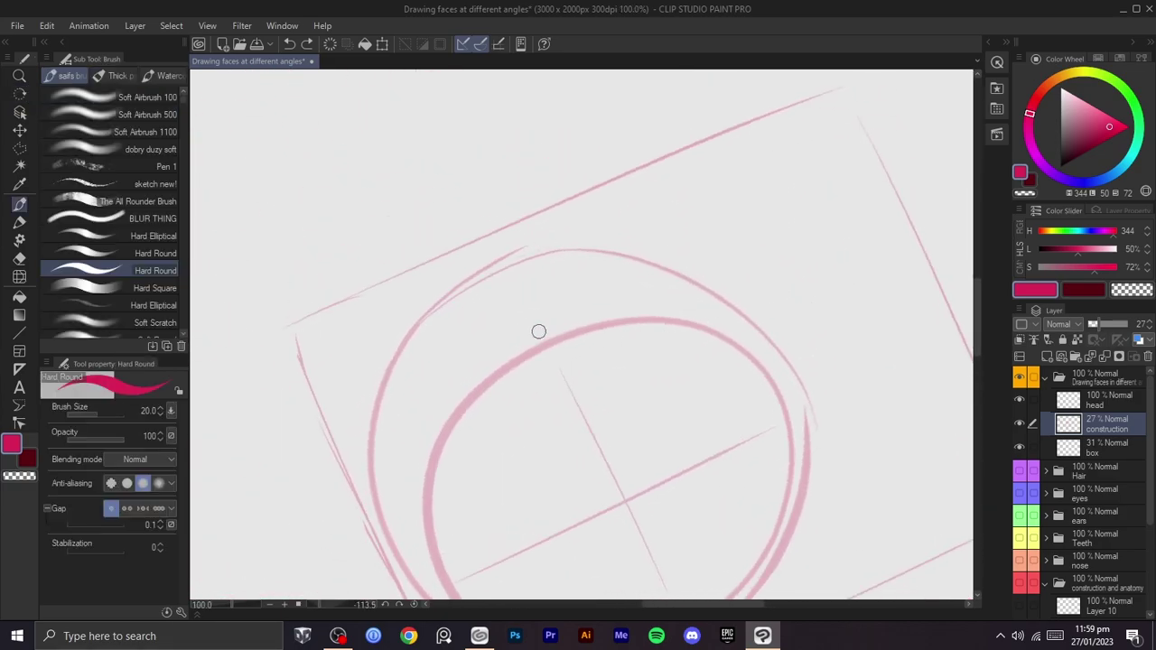
{"action": "left_click_drag", "start_coordinate": [588, 216], "coordinate": [897, 88]}
{"action": "key", "text": "ctrl+z"}
{"action": "left_click_drag", "start_coordinate": [681, 180], "coordinate": [876, 103]}
{"action": "key", "text": "ctrl+z"}
{"action": "left_click_drag", "start_coordinate": [671, 181], "coordinate": [881, 98]}
{"action": "key", "text": "ctrl+minus"}
{"action": "key", "text": "r"}
{"action": "left_click_drag", "start_coordinate": [853, 162], "coordinate": [630, 267]}
{"action": "left_click_drag", "start_coordinate": [705, 176], "coordinate": [728, 168]}
{"action": "key", "text": "ctrl+t"}
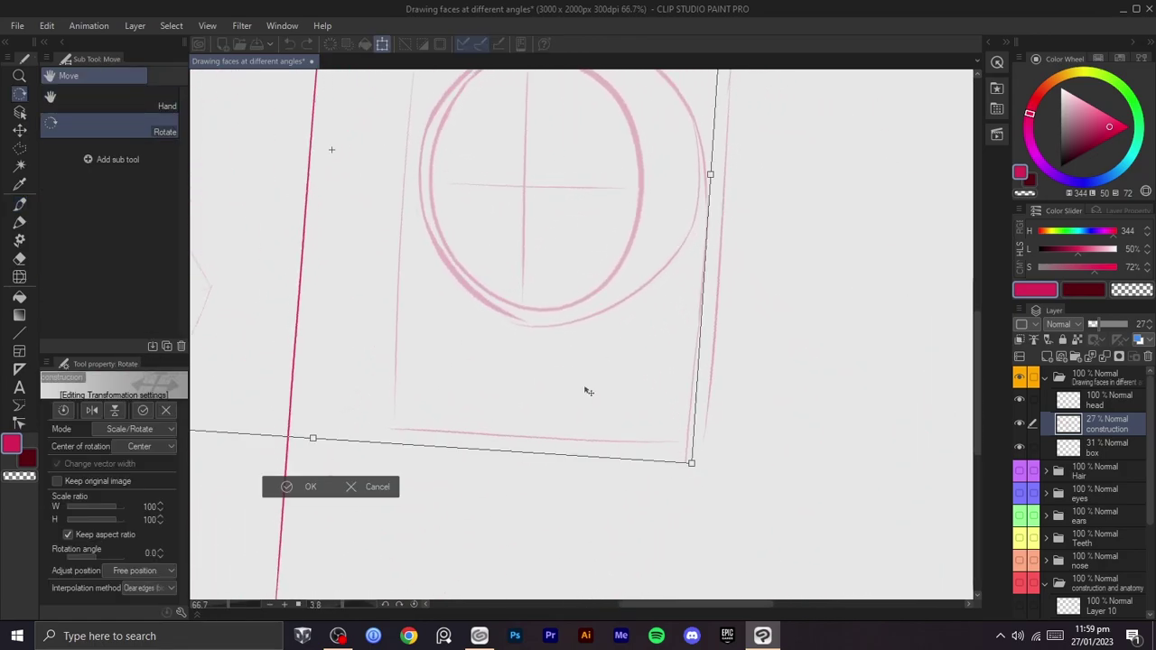
{"action": "left_click", "coordinate": [357, 491]}
- Enclose the head circle, inner ellipse and side line in a Polyline selection
{"action": "key", "text": "m"}
{"action": "left_click", "coordinate": [783, 310]}
{"action": "left_click", "coordinate": [733, 509]}
{"action": "left_click", "coordinate": [560, 526]}
{"action": "left_click", "coordinate": [445, 401]}
{"action": "left_click", "coordinate": [408, 261]}
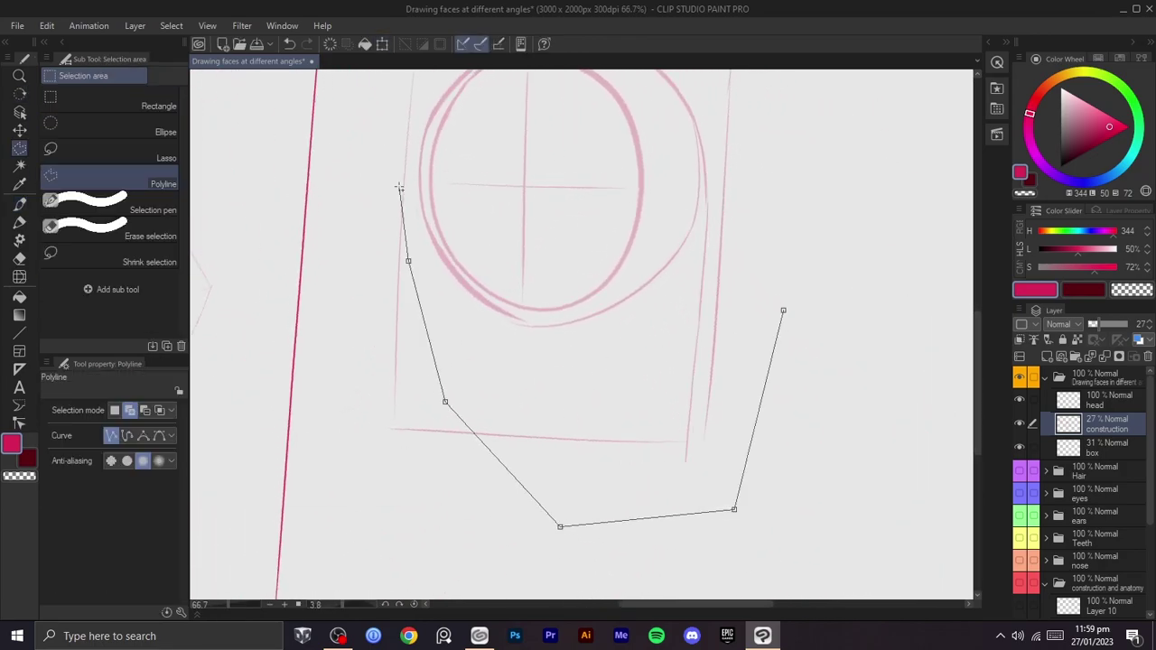
{"action": "left_click_drag", "start_coordinate": [419, 119], "coordinate": [406, 241]}
{"action": "left_click", "coordinate": [403, 138]}
{"action": "left_click", "coordinate": [515, 87]}
{"action": "left_click", "coordinate": [642, 119]}
{"action": "left_click", "coordinate": [738, 173]}
{"action": "left_click", "coordinate": [815, 306]}
{"action": "double_click", "coordinate": [770, 433]}
{"action": "key", "text": "h"}
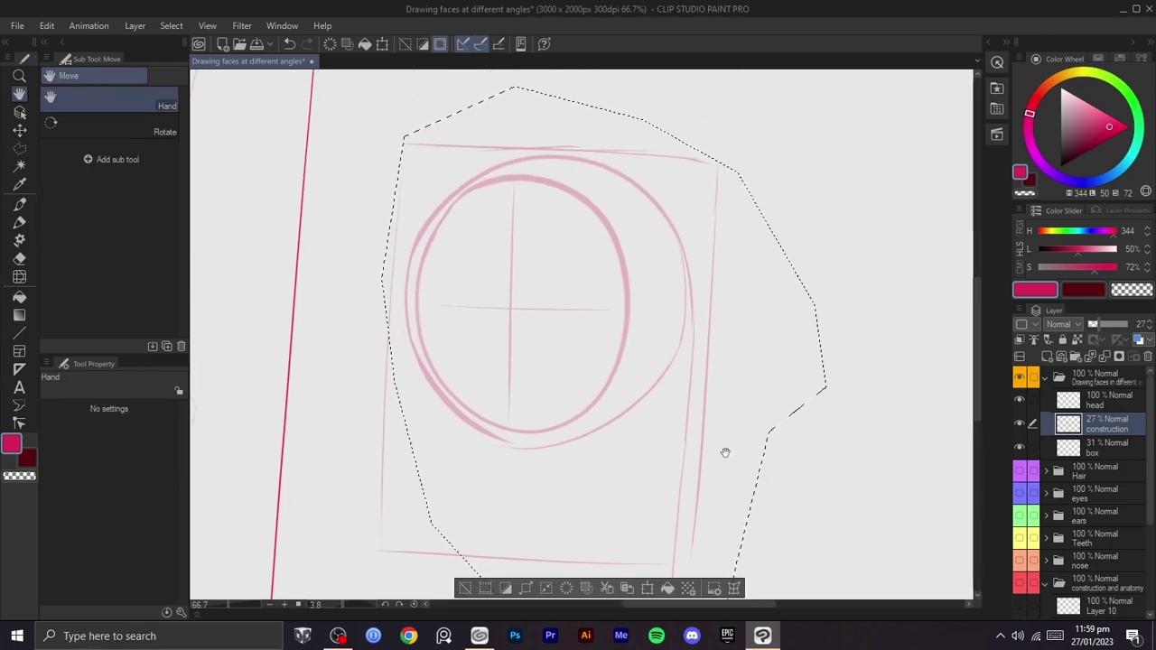
- Scale the selected head construction down to 87%, fit it inside the box, apply the transform and deselect
{"action": "key", "text": "ctrl+t"}
{"action": "left_click_drag", "start_coordinate": [800, 385], "coordinate": [684, 439]}
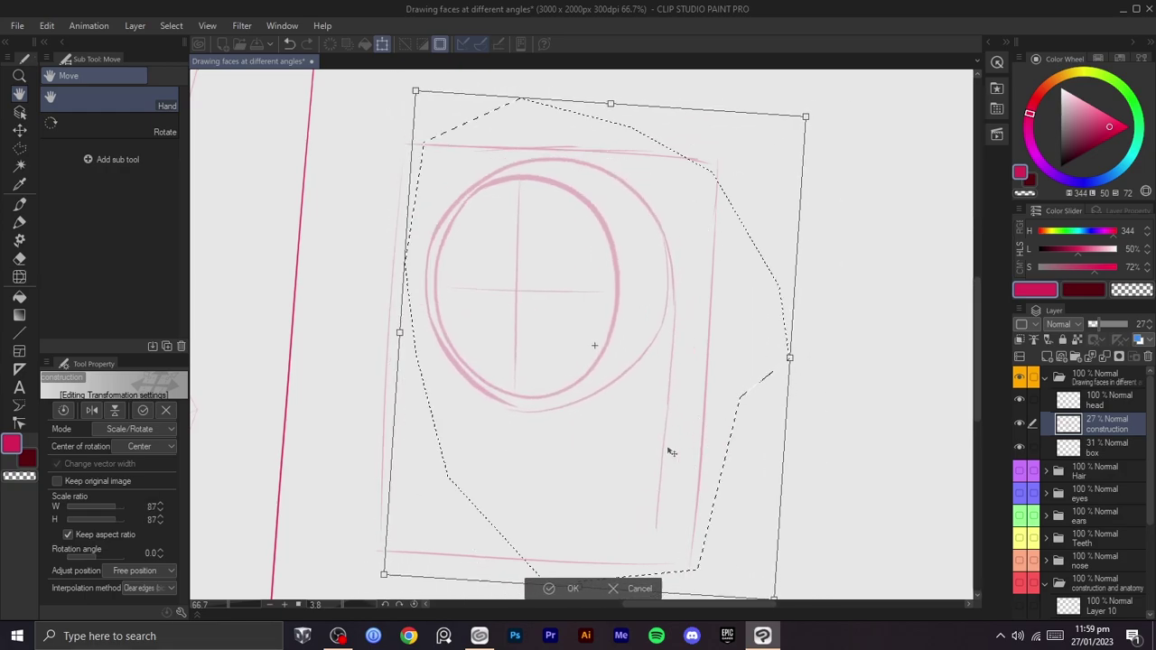
{"action": "left_click", "coordinate": [552, 588]}
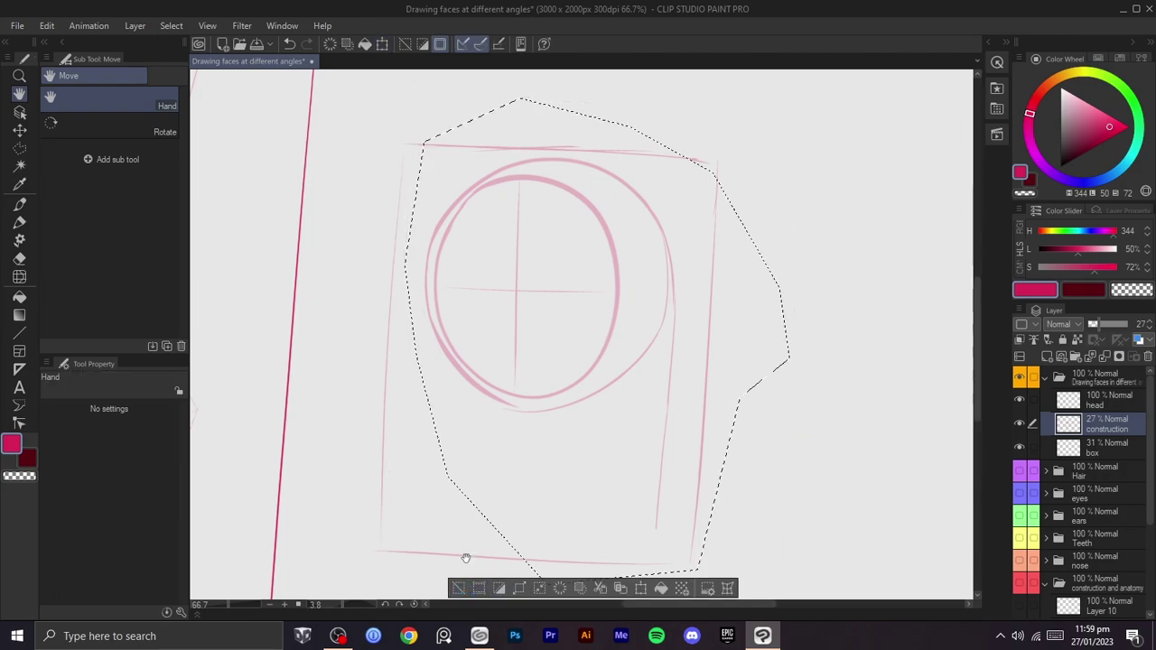
{"action": "left_click", "coordinate": [460, 588]}
- Restroke the side line running from the head circle toward the box's lower edge, repeating it until it is straight
{"action": "key", "text": "r"}
{"action": "left_click_drag", "start_coordinate": [678, 534], "coordinate": [589, 294]}
{"action": "left_click_drag", "start_coordinate": [718, 347], "coordinate": [709, 281]}
{"action": "scroll", "coordinate": [707, 284], "scroll_direction": "up", "scroll_amount": 1}
{"action": "scroll", "coordinate": [578, 368], "scroll_direction": "up", "scroll_amount": 1}
{"action": "mouse_move", "coordinate": [627, 312]}
{"action": "left_mouse_down"}
{"action": "mouse_move", "coordinate": [728, 243]}
{"action": "mouse_move", "coordinate": [665, 322]}
{"action": "mouse_move", "coordinate": [415, 405]}
{"action": "mouse_move", "coordinate": [780, 155]}
{"action": "left_mouse_up"}
{"action": "scroll", "coordinate": [728, 243], "scroll_direction": "down", "scroll_amount": 1}
{"action": "key", "text": "b"}
{"action": "key", "text": "ctrl+z"}
{"action": "left_click_drag", "start_coordinate": [382, 405], "coordinate": [755, 162]}
{"action": "key", "text": "ctrl+z"}
{"action": "left_click_drag", "start_coordinate": [406, 375], "coordinate": [759, 161]}
{"action": "key", "text": "ctrl+z"}
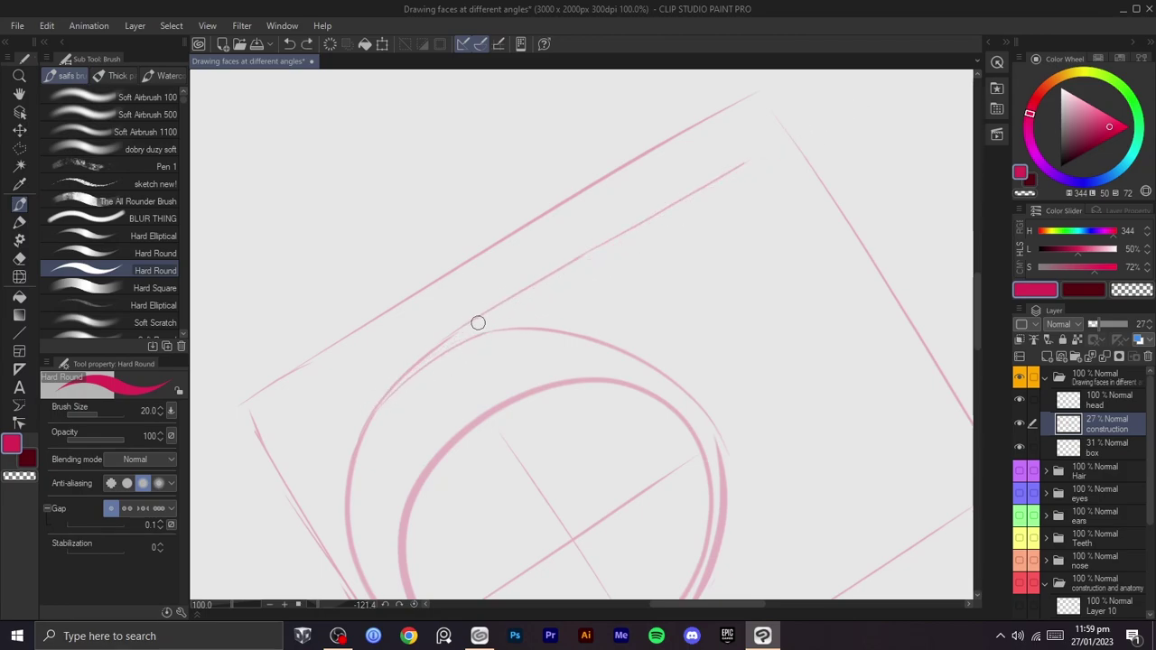
{"action": "left_click_drag", "start_coordinate": [502, 303], "coordinate": [807, 135]}
{"action": "key", "text": "ctrl+z"}
{"action": "left_click_drag", "start_coordinate": [406, 374], "coordinate": [833, 124]}
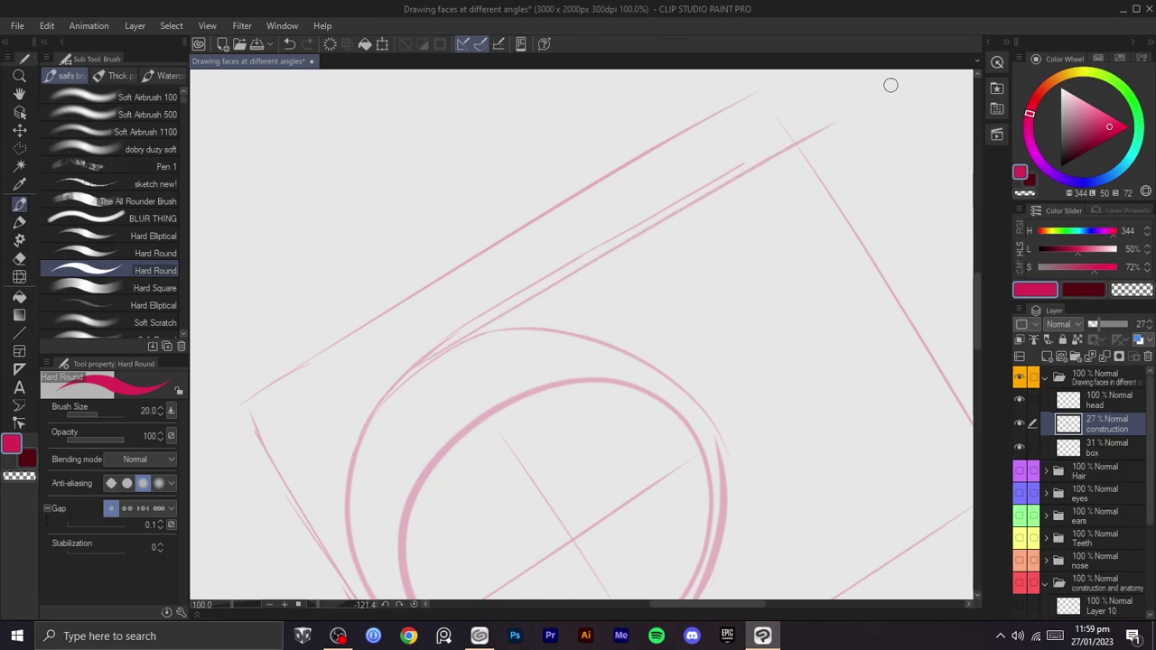
{"action": "key", "text": "ctrl+z"}
{"action": "left_click_drag", "start_coordinate": [416, 362], "coordinate": [751, 159]}
- Erase the doubled stroke ends where the side line leaves the head circle
{"action": "key", "text": "r"}
{"action": "mouse_move", "coordinate": [775, 273]}
{"action": "left_mouse_down"}
{"action": "mouse_move", "coordinate": [573, 518]}
{"action": "mouse_move", "coordinate": [488, 507]}
{"action": "left_mouse_up"}
{"action": "mouse_move", "coordinate": [653, 358]}
{"action": "left_mouse_down"}
{"action": "mouse_move", "coordinate": [764, 331]}
{"action": "mouse_move", "coordinate": [619, 428]}
{"action": "mouse_move", "coordinate": [875, 299]}
{"action": "left_mouse_up"}
{"action": "key", "text": "ctrl+z"}
{"action": "key", "text": "c"}
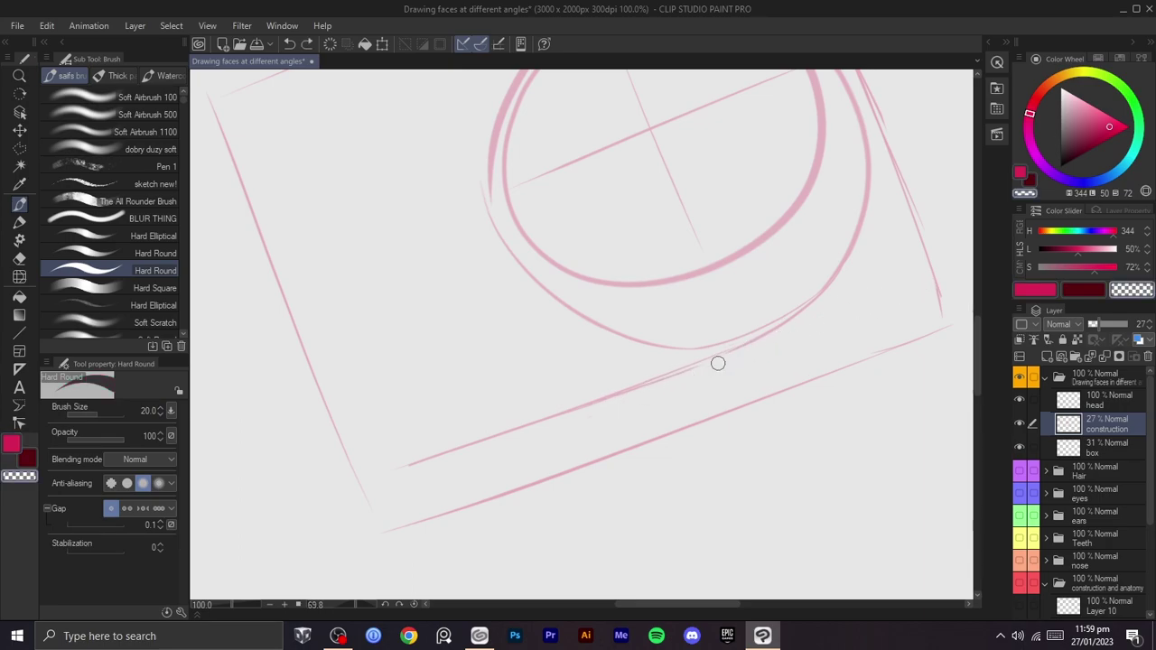
{"action": "scroll", "coordinate": [696, 420], "scroll_direction": "down", "scroll_amount": 1}
{"action": "key", "text": "shift+space"}
{"action": "key", "text": "space"}
{"action": "left_click_drag", "start_coordinate": [696, 426], "coordinate": [630, 417]}
{"action": "key", "text": "shift+space"}
{"action": "scroll", "coordinate": [630, 417], "scroll_direction": "up", "scroll_amount": 1}
{"action": "mouse_move", "coordinate": [728, 449]}
{"action": "left_mouse_down"}
{"action": "mouse_move", "coordinate": [696, 418]}
{"action": "mouse_move", "coordinate": [691, 275]}
{"action": "left_mouse_up"}
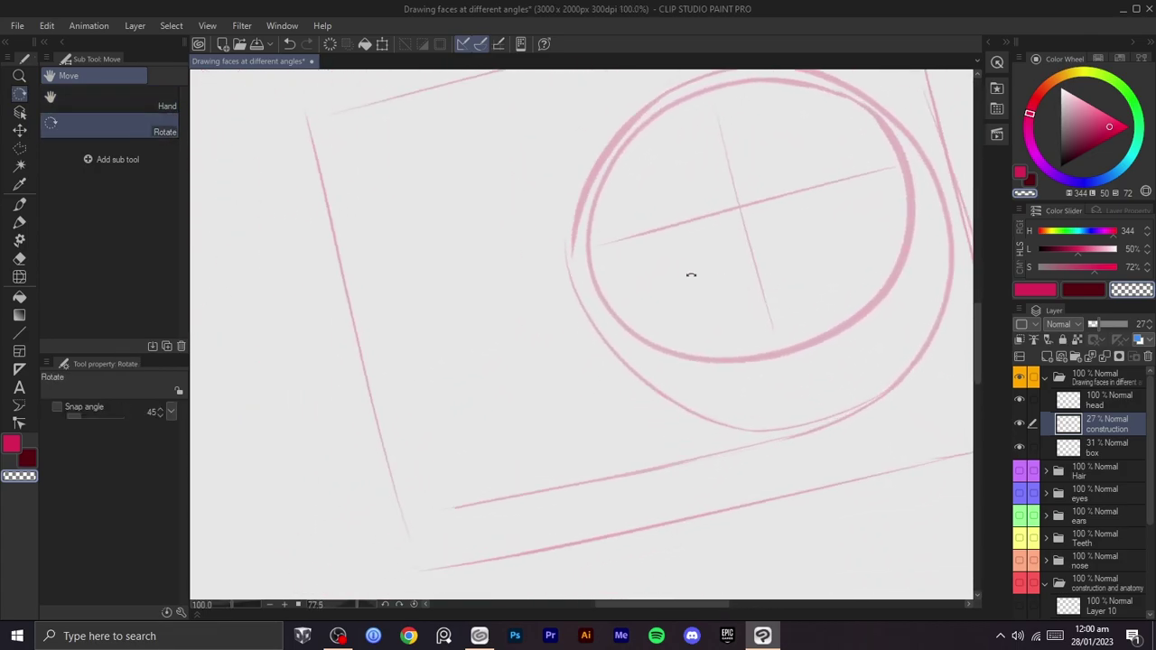
{"action": "scroll", "coordinate": [727, 346], "scroll_direction": "up", "scroll_amount": 3}
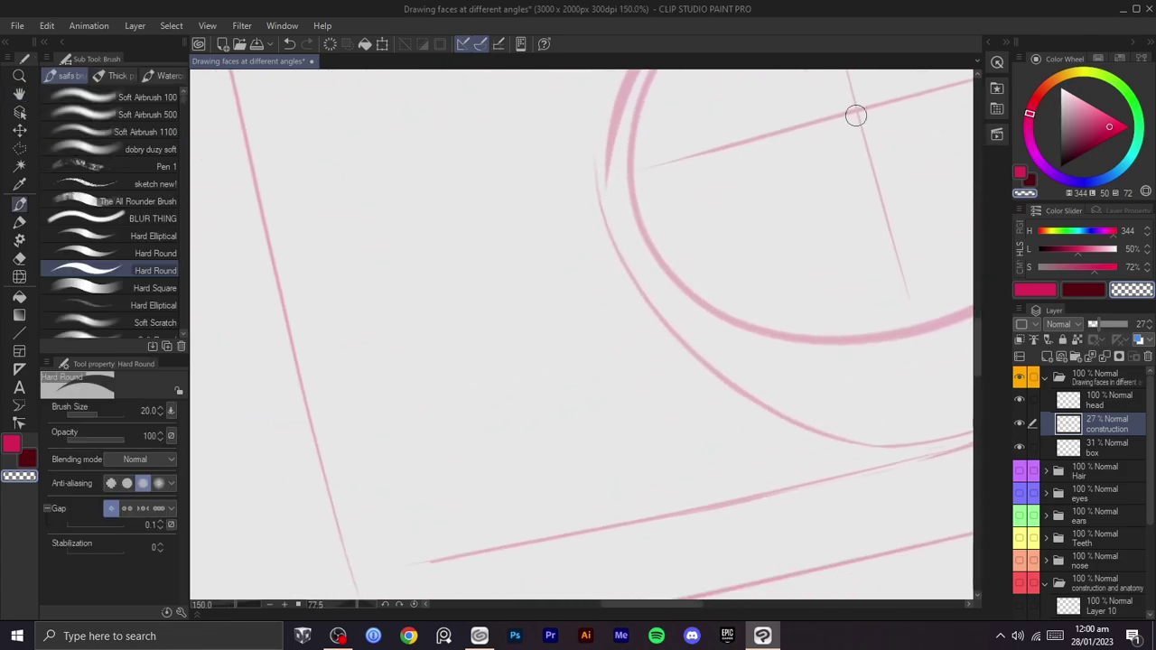
{"action": "scroll", "coordinate": [773, 217], "scroll_direction": "down", "scroll_amount": 2}
{"action": "mouse_move", "coordinate": [772, 218]}
{"action": "left_mouse_down"}
{"action": "mouse_move", "coordinate": [758, 150]}
{"action": "mouse_move", "coordinate": [652, 367]}
{"action": "mouse_move", "coordinate": [683, 253]}
{"action": "mouse_move", "coordinate": [741, 277]}
{"action": "mouse_move", "coordinate": [709, 379]}
{"action": "left_mouse_up"}
{"action": "scroll", "coordinate": [744, 284], "scroll_direction": "down", "scroll_amount": 2}
{"action": "scroll", "coordinate": [725, 310], "scroll_direction": "up", "scroll_amount": 2}
{"action": "left_click_drag", "start_coordinate": [709, 379], "coordinate": [736, 219]}
{"action": "scroll", "coordinate": [665, 286], "scroll_direction": "up", "scroll_amount": 2}
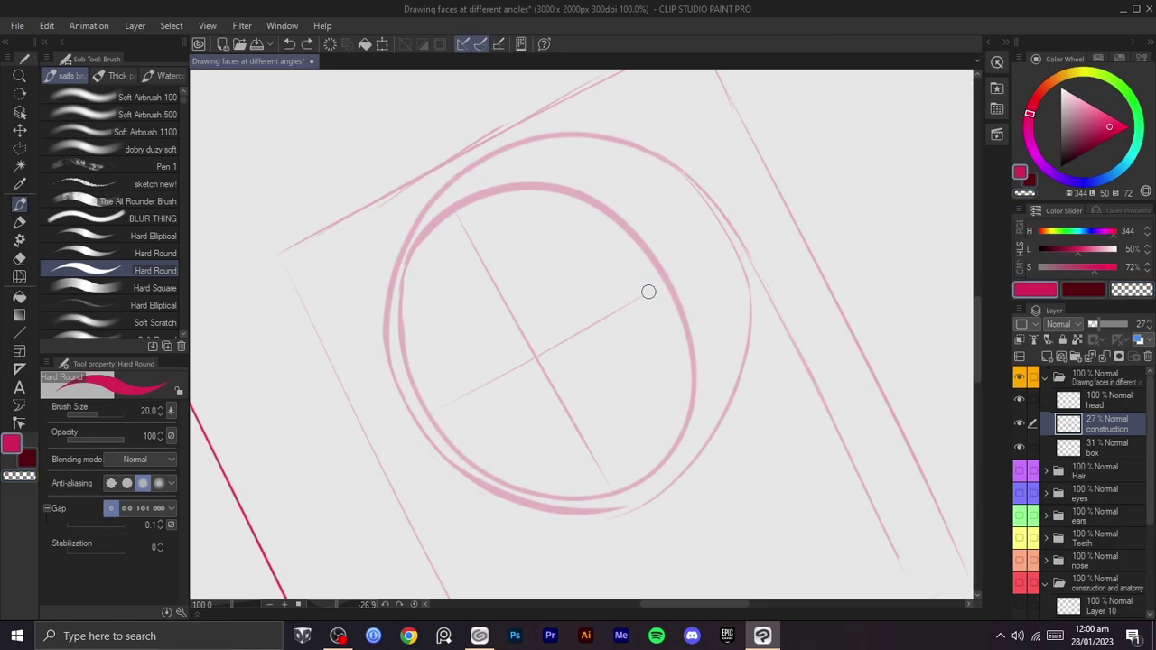
- Extend the inner ellipse's horizontal centre line to the side line and draw a matching nose line from the ellipse's bottom, redoing misplaced strokes
{"action": "key", "text": "ctrl+z"}
{"action": "key", "text": "ctrl+z"}
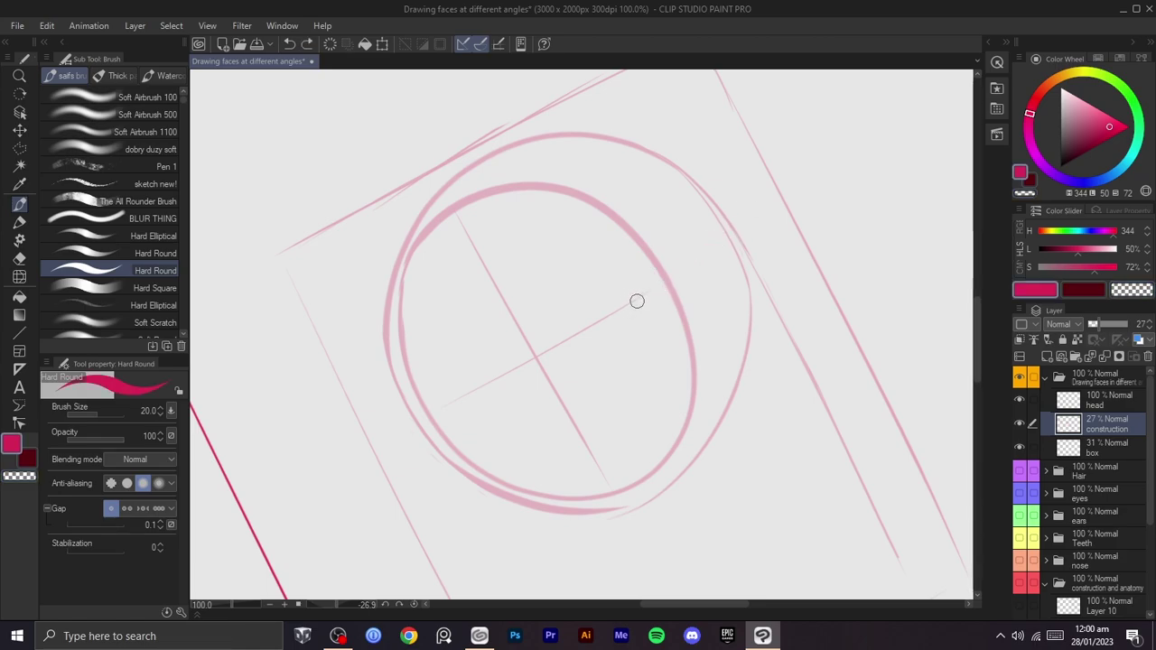
{"action": "key", "text": "space"}
{"action": "left_click_drag", "start_coordinate": [725, 284], "coordinate": [719, 257]}
{"action": "key", "text": "c"}
{"action": "left_click_drag", "start_coordinate": [739, 201], "coordinate": [736, 199]}
{"action": "left_click_drag", "start_coordinate": [606, 469], "coordinate": [774, 364]}
{"action": "key", "text": "ctrl+z"}
{"action": "left_click_drag", "start_coordinate": [608, 477], "coordinate": [817, 322]}
{"action": "key", "text": "ctrl+z"}
{"action": "mouse_move", "coordinate": [641, 443]}
{"action": "left_mouse_down"}
{"action": "mouse_move", "coordinate": [803, 318]}
{"action": "mouse_move", "coordinate": [805, 364]}
{"action": "left_mouse_up"}
{"action": "key", "text": "space"}
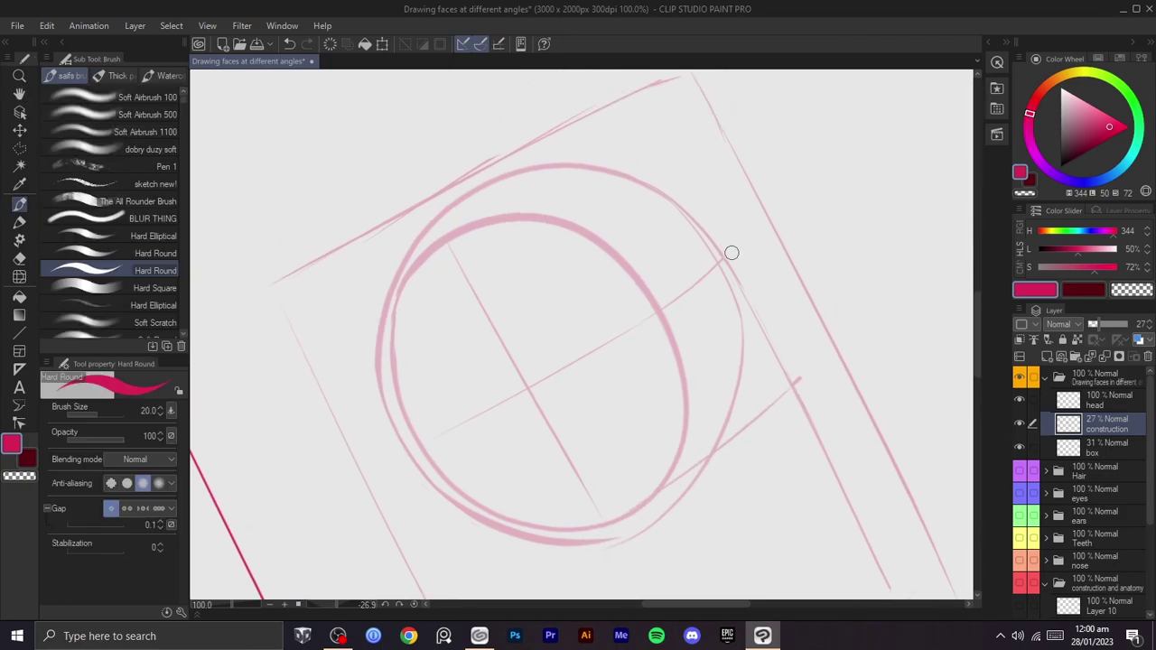
{"action": "left_click_drag", "start_coordinate": [767, 387], "coordinate": [763, 258]}
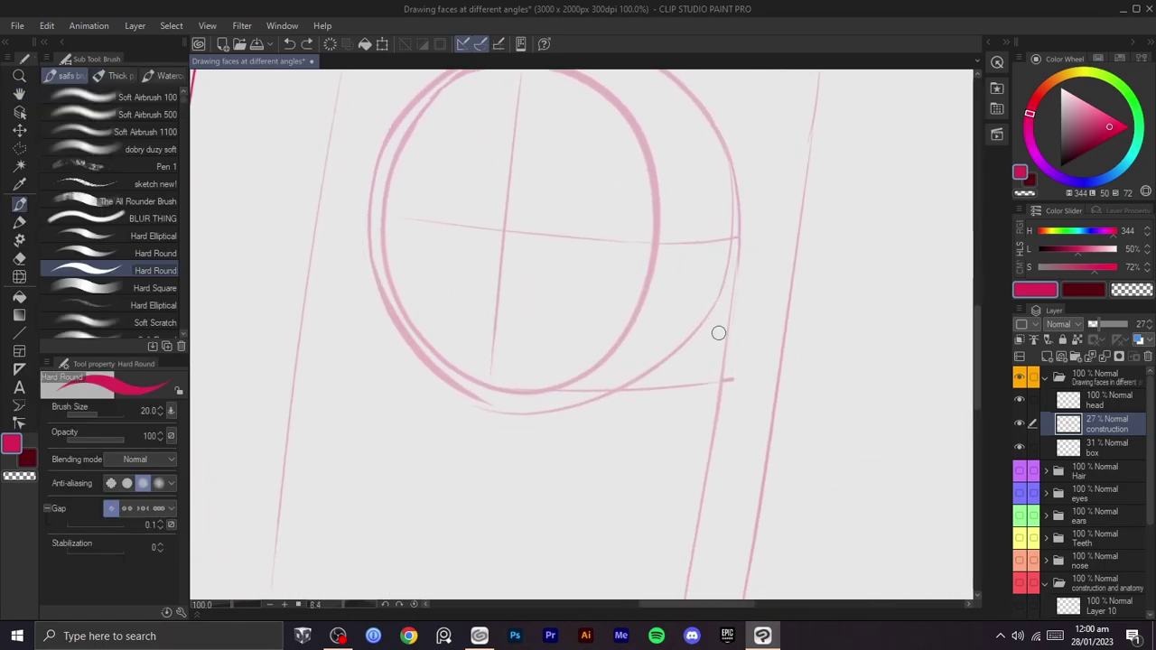
{"action": "mouse_move", "coordinate": [703, 314]}
{"action": "left_mouse_down"}
{"action": "mouse_move", "coordinate": [743, 322]}
{"action": "mouse_move", "coordinate": [734, 262]}
{"action": "mouse_move", "coordinate": [687, 233]}
{"action": "mouse_move", "coordinate": [696, 248]}
{"action": "mouse_move", "coordinate": [663, 304]}
{"action": "mouse_move", "coordinate": [683, 248]}
{"action": "left_mouse_up"}
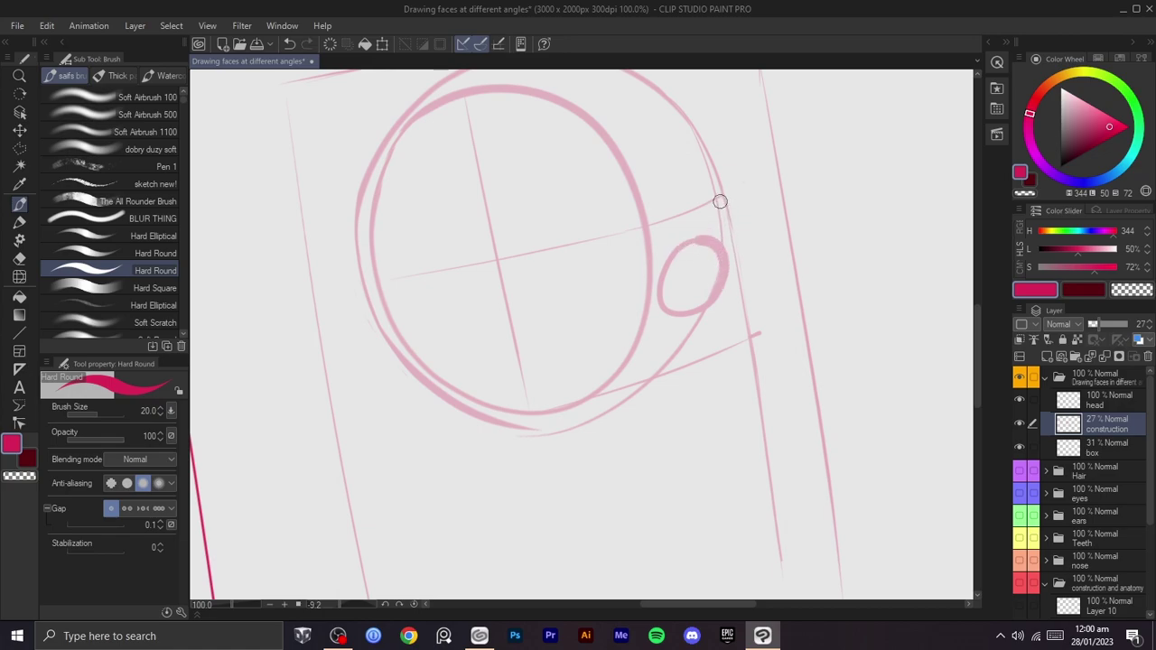
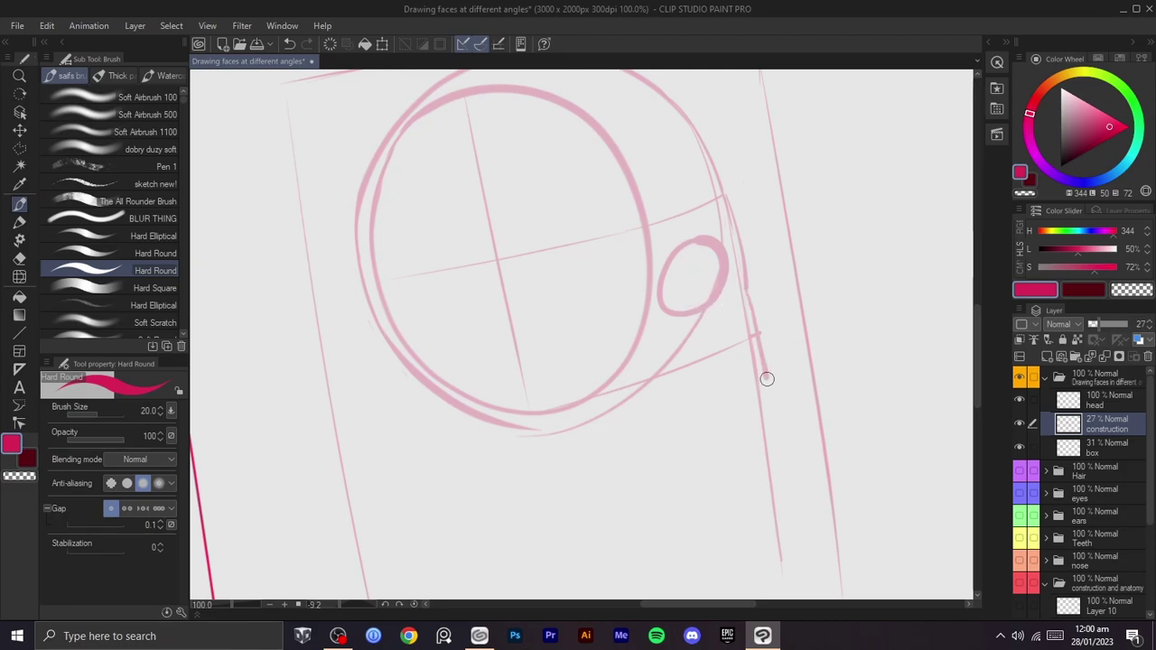
{"action": "key", "text": "ctrl+z"}
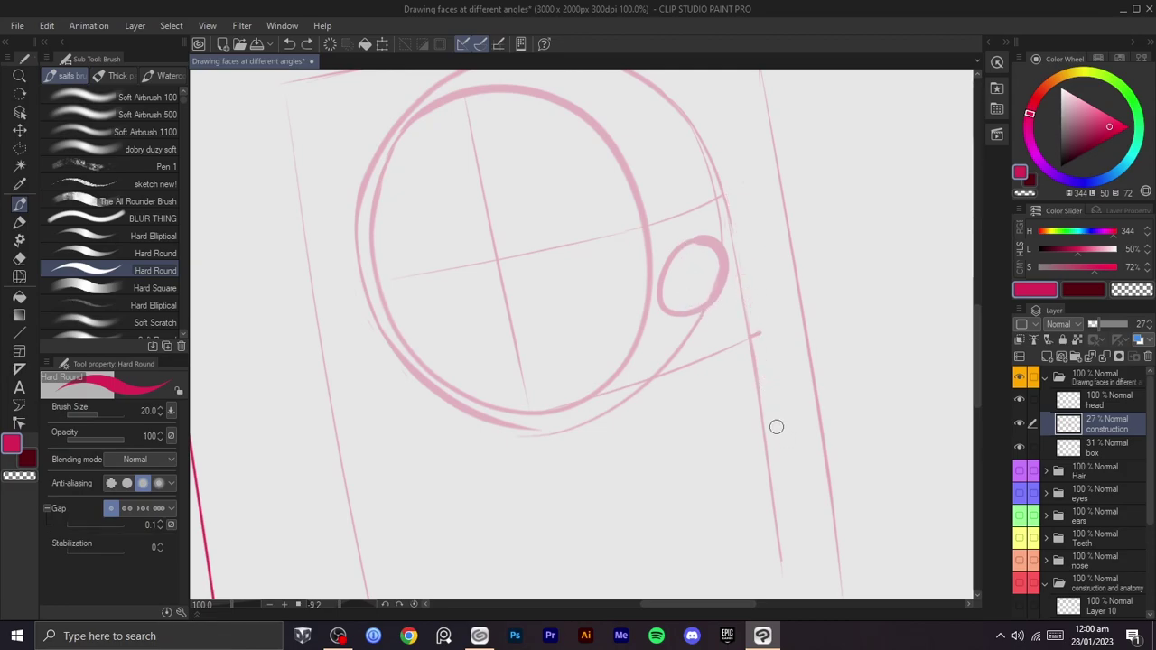
{"action": "key", "text": "ctrl+z"}
{"action": "mouse_move", "coordinate": [762, 331]}
{"action": "left_mouse_down"}
{"action": "mouse_move", "coordinate": [764, 382]}
{"action": "mouse_move", "coordinate": [761, 238]}
{"action": "left_mouse_up"}
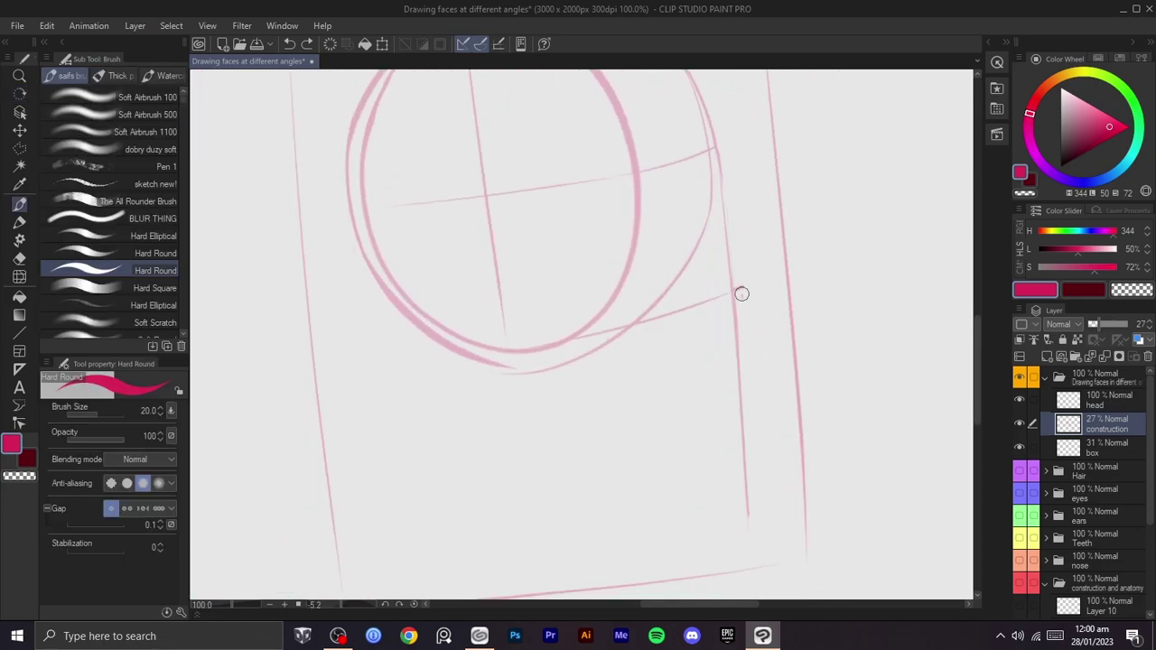
- Trim the overshooting ends of the nose line and side line, and draw a short chin line from the side line's lower end
{"action": "key", "text": "ctrl+z"}
{"action": "mouse_move", "coordinate": [745, 299]}
{"action": "left_mouse_down"}
{"action": "mouse_move", "coordinate": [730, 292]}
{"action": "mouse_move", "coordinate": [696, 310]}
{"action": "mouse_move", "coordinate": [767, 369]}
{"action": "mouse_move", "coordinate": [730, 346]}
{"action": "mouse_move", "coordinate": [738, 379]}
{"action": "left_mouse_up"}
{"action": "mouse_move", "coordinate": [658, 411]}
{"action": "left_mouse_down"}
{"action": "mouse_move", "coordinate": [818, 340]}
{"action": "mouse_move", "coordinate": [761, 317]}
{"action": "mouse_move", "coordinate": [776, 400]}
{"action": "left_mouse_up"}
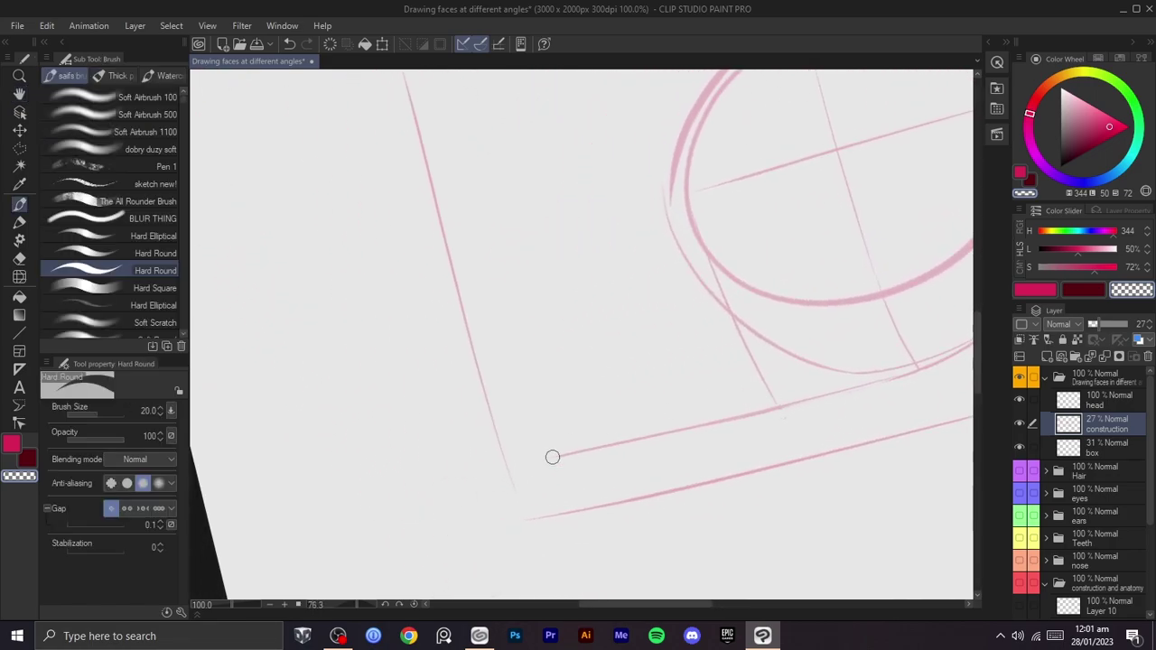
{"action": "key", "text": "ctrl+z"}
{"action": "key", "text": "c"}
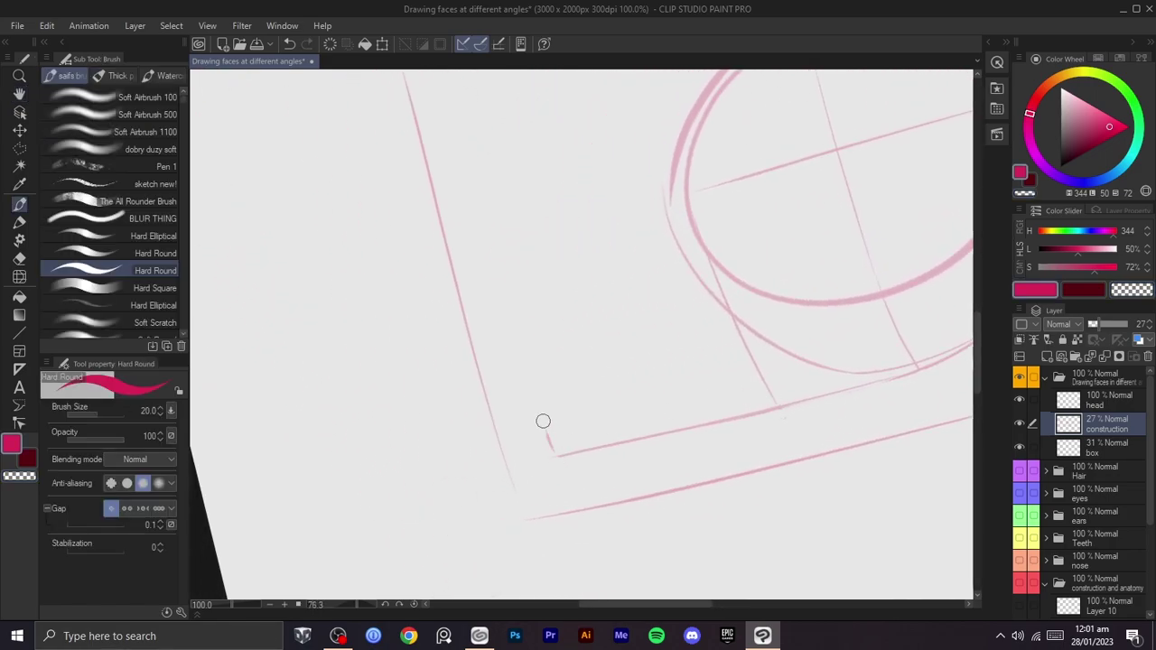
{"action": "mouse_move", "coordinate": [554, 439]}
{"action": "left_mouse_down"}
{"action": "mouse_move", "coordinate": [568, 433]}
{"action": "mouse_move", "coordinate": [535, 476]}
{"action": "left_mouse_up"}
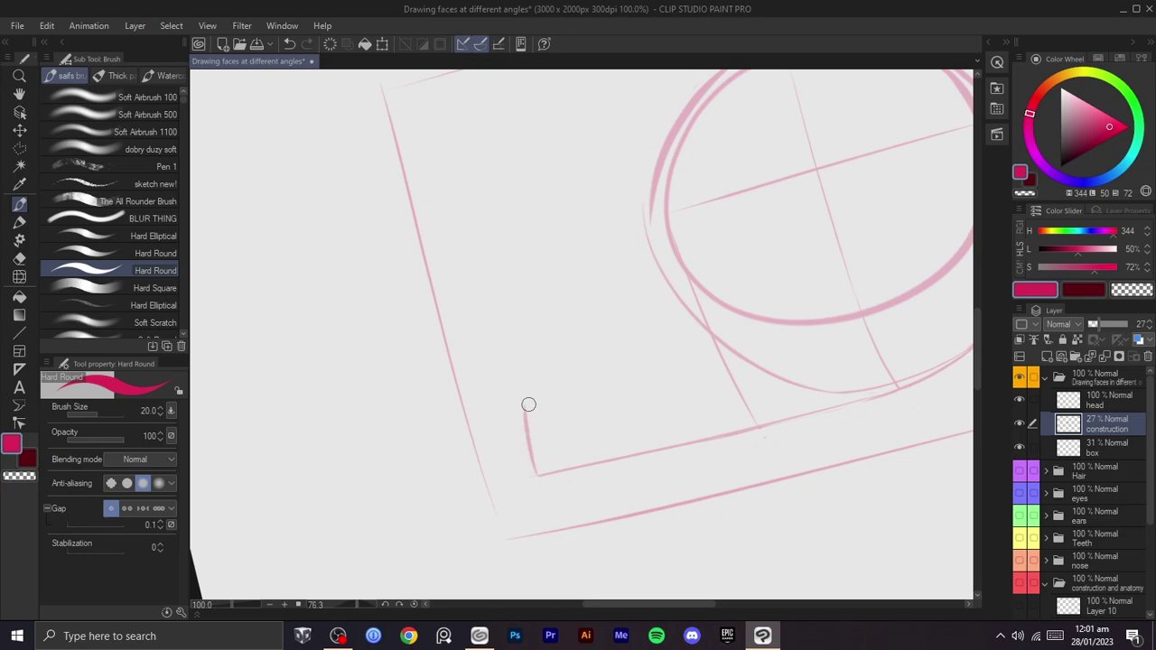
{"action": "left_click_drag", "start_coordinate": [526, 395], "coordinate": [428, 418]}
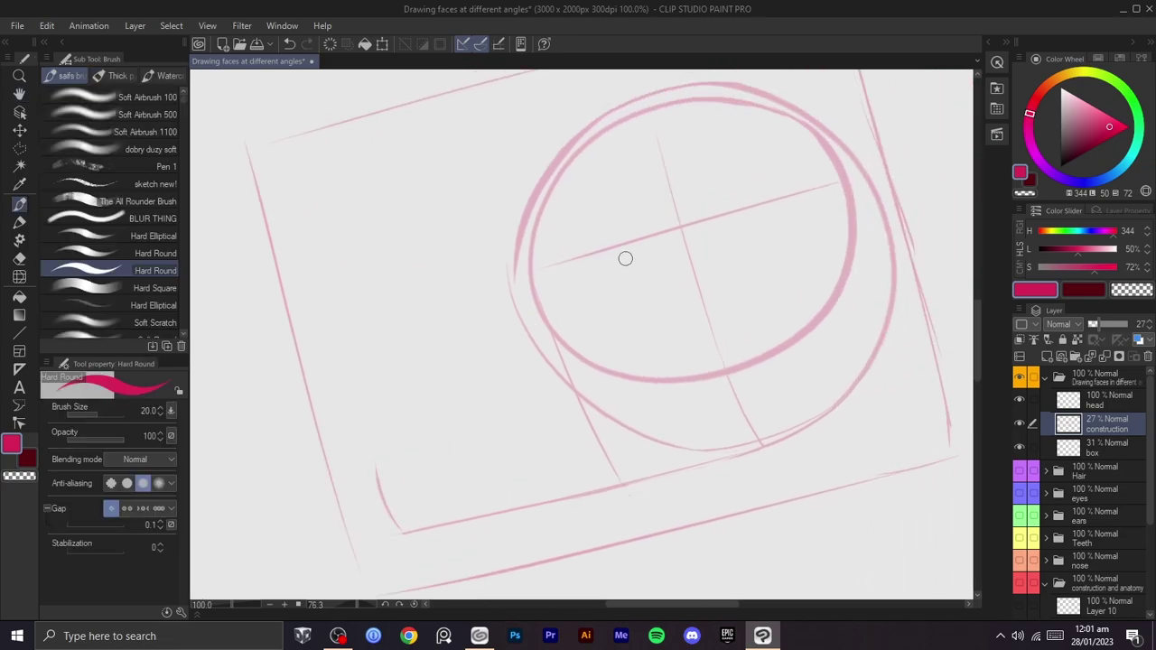
- Draw the rear jaw line from the inner ellipse's centre down past the head circle, redoing the stroke until its slant fits
{"action": "left_click_drag", "start_coordinate": [663, 235], "coordinate": [444, 358]}
{"action": "key", "text": "ctrl+z"}
{"action": "left_click_drag", "start_coordinate": [640, 242], "coordinate": [517, 290]}
{"action": "key", "text": "ctrl+z"}
{"action": "left_click_drag", "start_coordinate": [684, 225], "coordinate": [471, 314]}
{"action": "key", "text": "ctrl+z"}
{"action": "left_click_drag", "start_coordinate": [683, 225], "coordinate": [468, 323]}
{"action": "key", "text": "ctrl+z"}
{"action": "left_click_drag", "start_coordinate": [686, 227], "coordinate": [459, 335]}
{"action": "key", "text": "ctrl+z"}
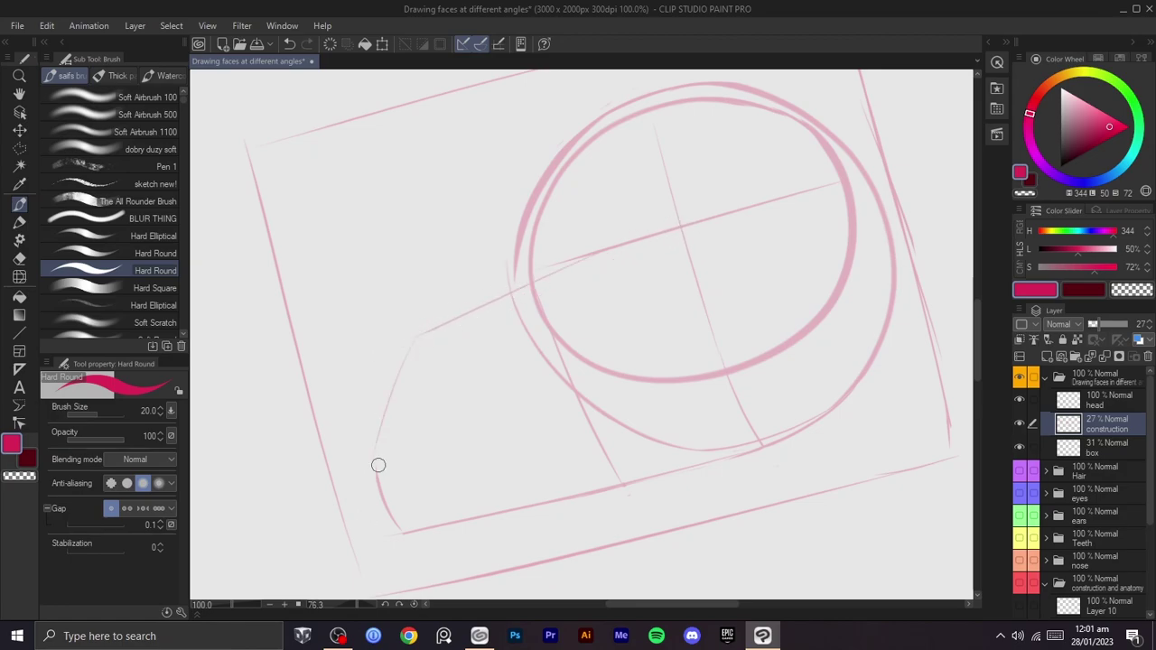
- Draw the lower jaw line from the jaw corner to the chin, adjusting its curve and trimming the chin line's overshoot
{"action": "key", "text": "ctrl+z"}
{"action": "mouse_move", "coordinate": [540, 265]}
{"action": "left_mouse_down"}
{"action": "mouse_move", "coordinate": [482, 315]}
{"action": "mouse_move", "coordinate": [395, 498]}
{"action": "left_mouse_up"}
{"action": "key", "text": "ctrl+z"}
{"action": "left_click_drag", "start_coordinate": [476, 314], "coordinate": [380, 487]}
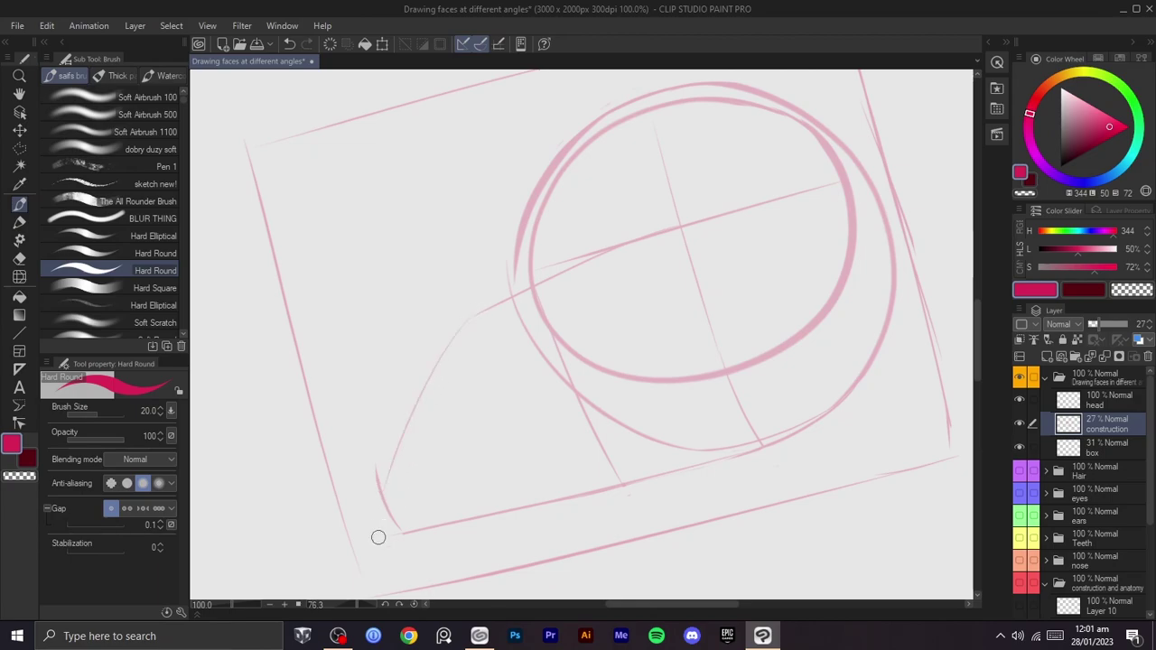
{"action": "key", "text": "shift+space"}
{"action": "left_click_drag", "start_coordinate": [506, 497], "coordinate": [709, 463]}
{"action": "key", "text": "space"}
{"action": "left_click_drag", "start_coordinate": [674, 353], "coordinate": [708, 299]}
{"action": "key", "text": "shift+space"}
{"action": "left_click_drag", "start_coordinate": [799, 298], "coordinate": [800, 276]}
{"action": "left_click", "coordinate": [831, 417], "text": "ctrl"}
{"action": "left_click_drag", "start_coordinate": [794, 448], "coordinate": [904, 221]}
{"action": "left_click", "coordinate": [811, 459], "text": "ctrl"}
{"action": "key", "text": "space"}
{"action": "left_click_drag", "start_coordinate": [732, 336], "coordinate": [750, 325]}
{"action": "mouse_move", "coordinate": [863, 308]}
{"action": "left_mouse_down"}
{"action": "mouse_move", "coordinate": [798, 327]}
{"action": "mouse_move", "coordinate": [722, 308]}
{"action": "mouse_move", "coordinate": [774, 369]}
{"action": "mouse_move", "coordinate": [816, 340]}
{"action": "mouse_move", "coordinate": [825, 398]}
{"action": "left_mouse_up"}
{"action": "key", "text": "c"}
{"action": "key", "text": "space"}
{"action": "key", "text": "ctrl+z"}
- Push the chin and jaw lines slightly upward with Liquify, and enlarge its brush size to 600
{"action": "scroll", "coordinate": [828, 327], "scroll_direction": "down", "scroll_amount": 2}
{"action": "key", "text": "space"}
{"action": "scroll", "coordinate": [852, 341], "scroll_direction": "down", "scroll_amount": 1}
{"action": "key", "text": "shift+space"}
{"action": "left_click_drag", "start_coordinate": [851, 343], "coordinate": [833, 431]}
{"action": "scroll", "coordinate": [829, 348], "scroll_direction": "up", "scroll_amount": 1}
{"action": "left_click_drag", "start_coordinate": [829, 345], "coordinate": [858, 310]}
{"action": "scroll", "coordinate": [818, 421], "scroll_direction": "up", "scroll_amount": 1}
{"action": "scroll", "coordinate": [860, 348], "scroll_direction": "down", "scroll_amount": 2}
{"action": "left_click_drag", "start_coordinate": [861, 382], "coordinate": [863, 350]}
{"action": "key", "text": "m"}
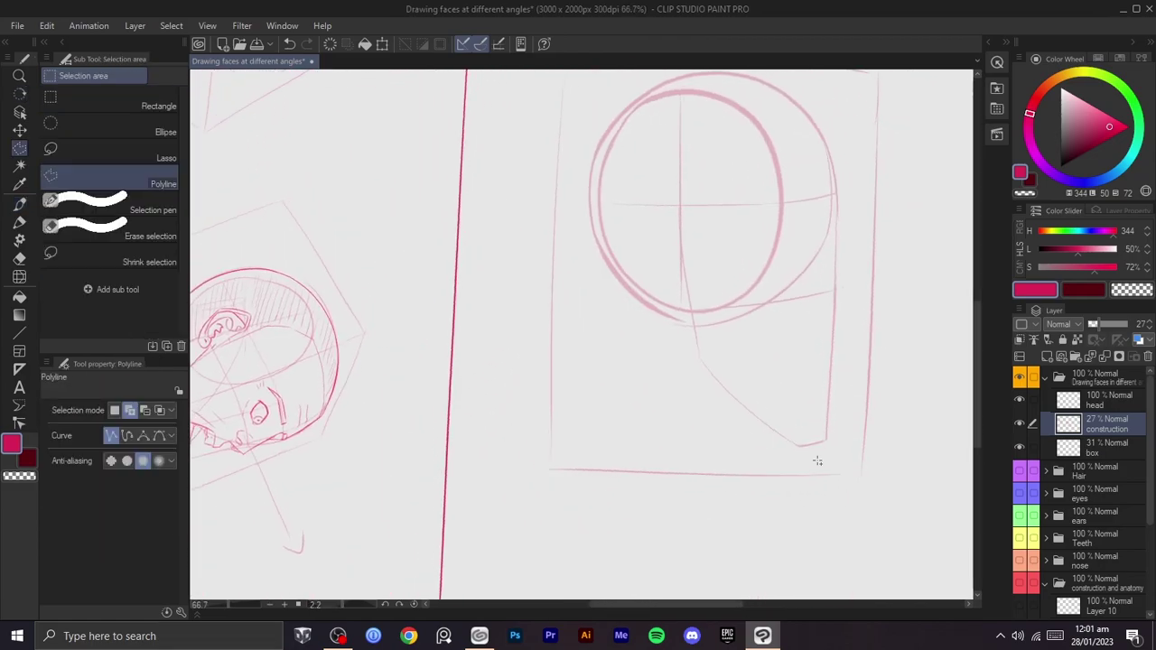
{"action": "key", "text": "j"}
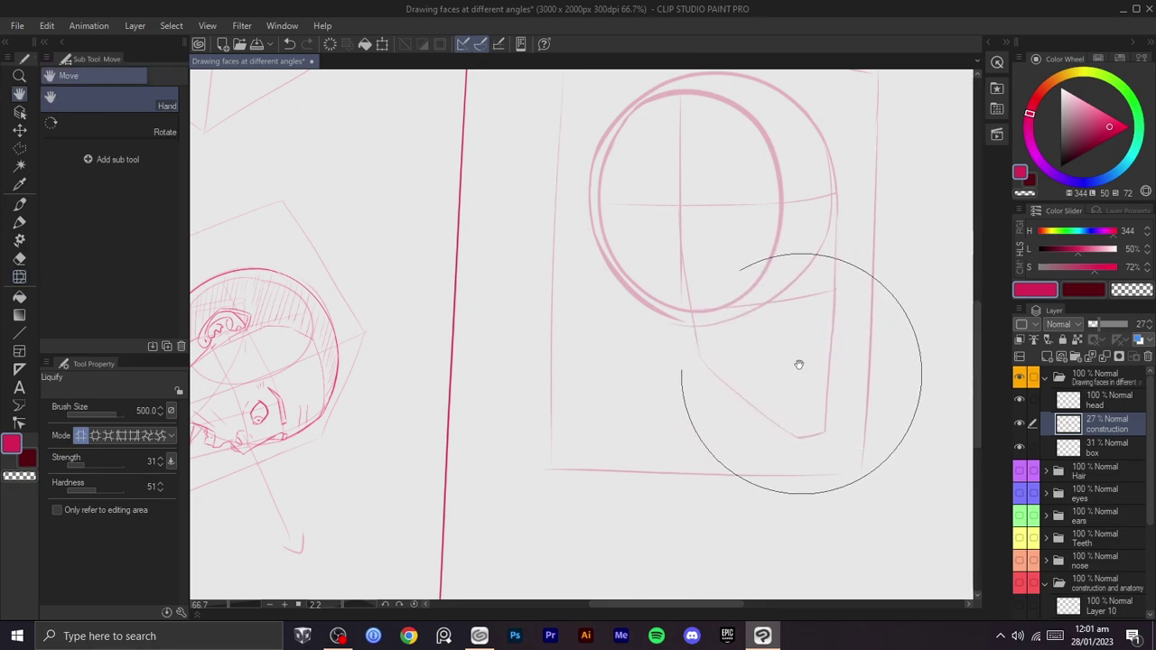
{"action": "key", "text": "space"}
{"action": "left_click_drag", "start_coordinate": [797, 335], "coordinate": [795, 413]}
{"action": "key", "text": "]"}
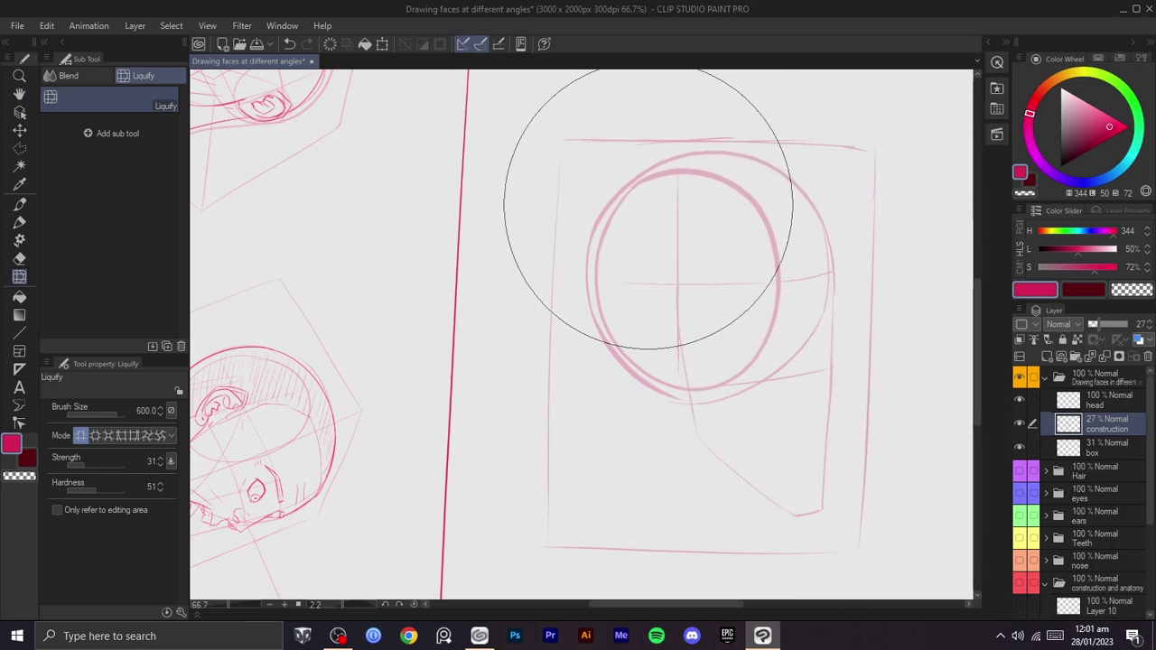
- Restroke the side line from the head circle to the chin with the Hard Round brush, undoing uneven attempts
{"action": "key", "text": "b"}
{"action": "key", "text": "space"}
{"action": "left_click_drag", "start_coordinate": [772, 374], "coordinate": [685, 289]}
{"action": "key", "text": "shift+space"}
{"action": "left_click_drag", "start_coordinate": [789, 333], "coordinate": [689, 497]}
{"action": "scroll", "coordinate": [695, 495], "scroll_direction": "up", "scroll_amount": 2}
{"action": "left_click_drag", "start_coordinate": [694, 451], "coordinate": [666, 422]}
{"action": "key", "text": "shift+space"}
{"action": "left_click_drag", "start_coordinate": [701, 390], "coordinate": [692, 408]}
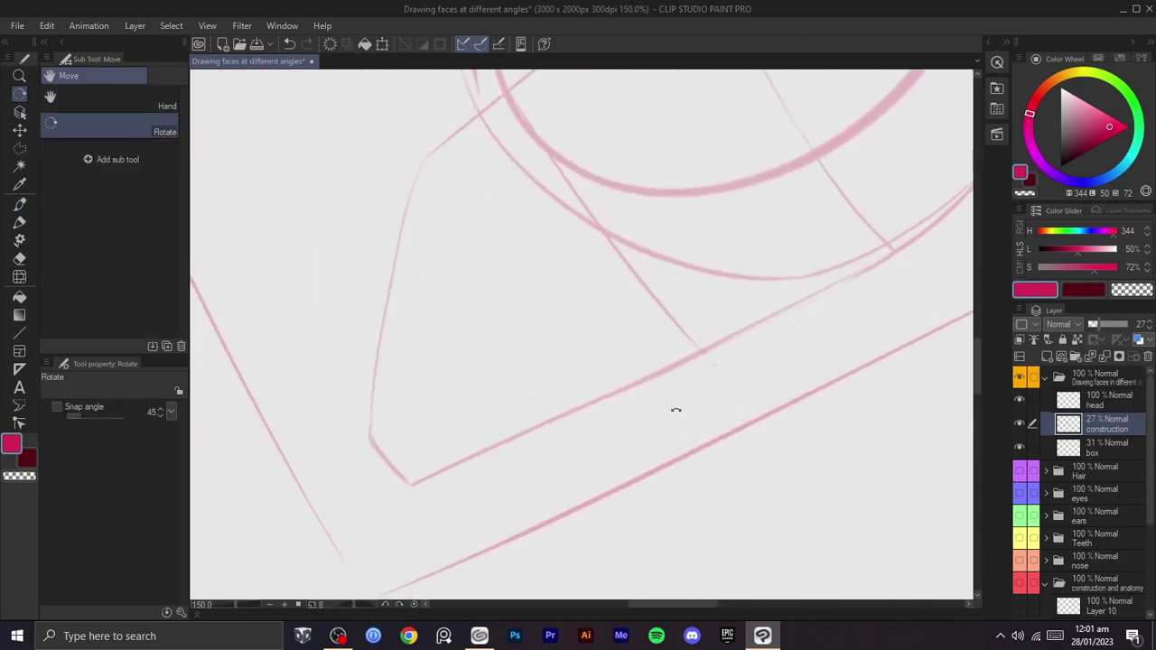
{"action": "left_click_drag", "start_coordinate": [462, 459], "coordinate": [837, 282]}
{"action": "key", "text": "ctrl+z"}
{"action": "left_click_drag", "start_coordinate": [889, 254], "coordinate": [417, 459]}
{"action": "key", "text": "ctrl+z"}
{"action": "mouse_move", "coordinate": [882, 253]}
{"action": "left_mouse_down"}
{"action": "mouse_move", "coordinate": [494, 431]}
{"action": "mouse_move", "coordinate": [435, 476]}
{"action": "left_mouse_up"}
{"action": "key", "text": "ctrl+z"}
{"action": "scroll", "coordinate": [542, 431], "scroll_direction": "down", "scroll_amount": 2}
{"action": "key", "text": "shift+space"}
{"action": "mouse_move", "coordinate": [693, 437]}
{"action": "left_mouse_down"}
{"action": "mouse_move", "coordinate": [732, 307]}
{"action": "mouse_move", "coordinate": [785, 330]}
{"action": "mouse_move", "coordinate": [676, 433]}
{"action": "left_mouse_up"}
{"action": "key", "text": "space"}
{"action": "key", "text": "shift+space"}
{"action": "scroll", "coordinate": [676, 433], "scroll_direction": "up", "scroll_amount": 6}
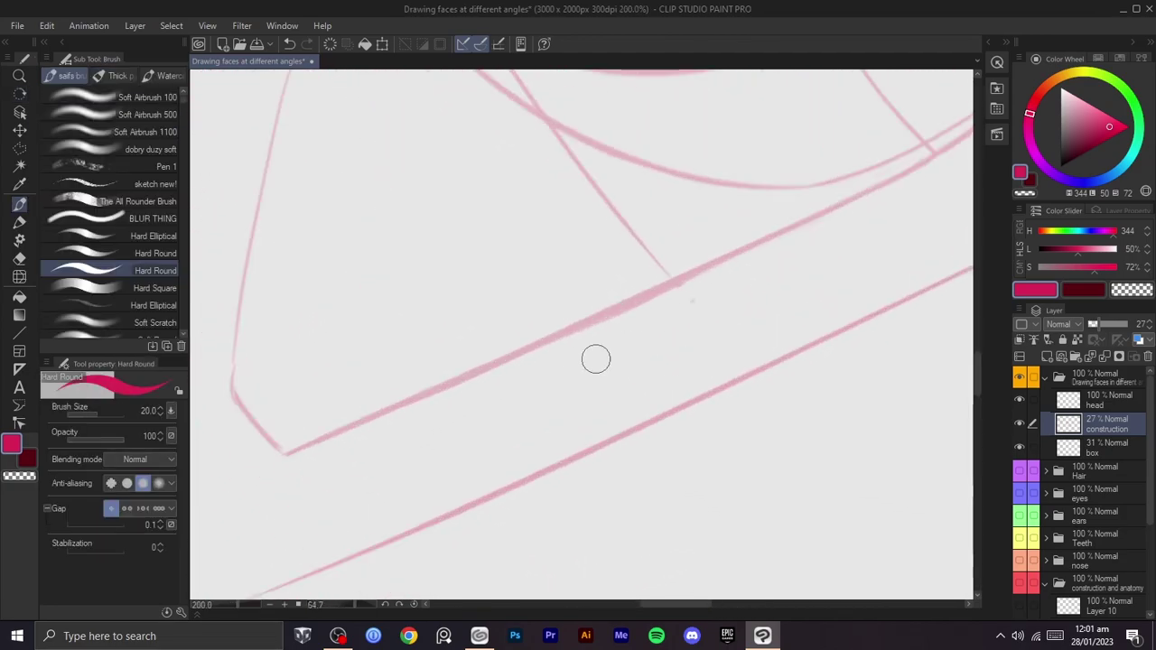
- Erase the rough edge of the thickened side line and the stray mark beside it near the nose line
{"action": "key", "text": "c"}
{"action": "left_click_drag", "start_coordinate": [600, 325], "coordinate": [733, 260]}
{"action": "key", "text": "ctrl+z"}
{"action": "left_click_drag", "start_coordinate": [530, 357], "coordinate": [711, 270]}
{"action": "key", "text": "ctrl+z"}
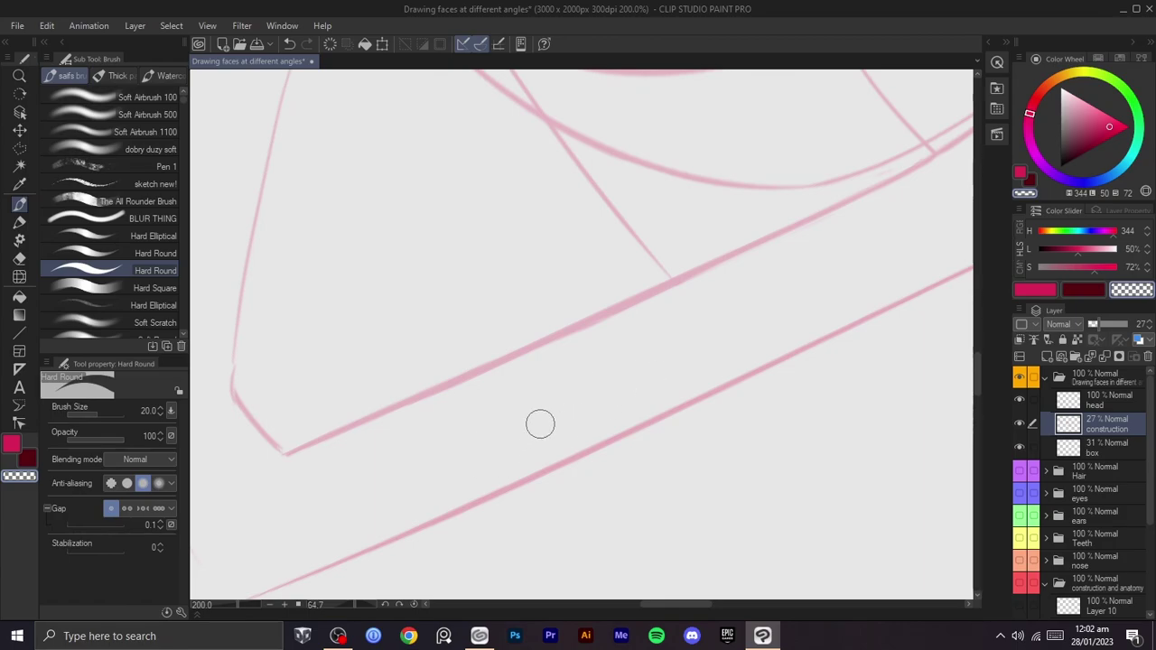
- Examine the finished head construction within its box, toggling the visibility of the construction, head and box layers to compare them
{"action": "scroll", "coordinate": [601, 399], "scroll_direction": "down", "scroll_amount": 2}
{"action": "left_click_drag", "start_coordinate": [674, 395], "coordinate": [697, 252]}
{"action": "mouse_move", "coordinate": [697, 252]}
{"action": "left_mouse_down"}
{"action": "mouse_move", "coordinate": [748, 317]}
{"action": "mouse_move", "coordinate": [700, 375]}
{"action": "left_mouse_up"}
{"action": "mouse_move", "coordinate": [700, 375]}
{"action": "left_mouse_down"}
{"action": "mouse_move", "coordinate": [746, 356]}
{"action": "mouse_move", "coordinate": [625, 412]}
{"action": "left_mouse_up"}
{"action": "mouse_move", "coordinate": [625, 412]}
{"action": "left_mouse_down"}
{"action": "mouse_move", "coordinate": [644, 427]}
{"action": "mouse_move", "coordinate": [603, 577]}
{"action": "left_mouse_up"}
{"action": "left_click_drag", "start_coordinate": [722, 419], "coordinate": [717, 248]}
{"action": "scroll", "coordinate": [761, 353], "scroll_direction": "down", "scroll_amount": 1}
{"action": "left_click_drag", "start_coordinate": [761, 354], "coordinate": [770, 291]}
{"action": "left_click_drag", "start_coordinate": [770, 291], "coordinate": [730, 295]}
{"action": "scroll", "coordinate": [869, 438], "scroll_direction": "up", "scroll_amount": 2}
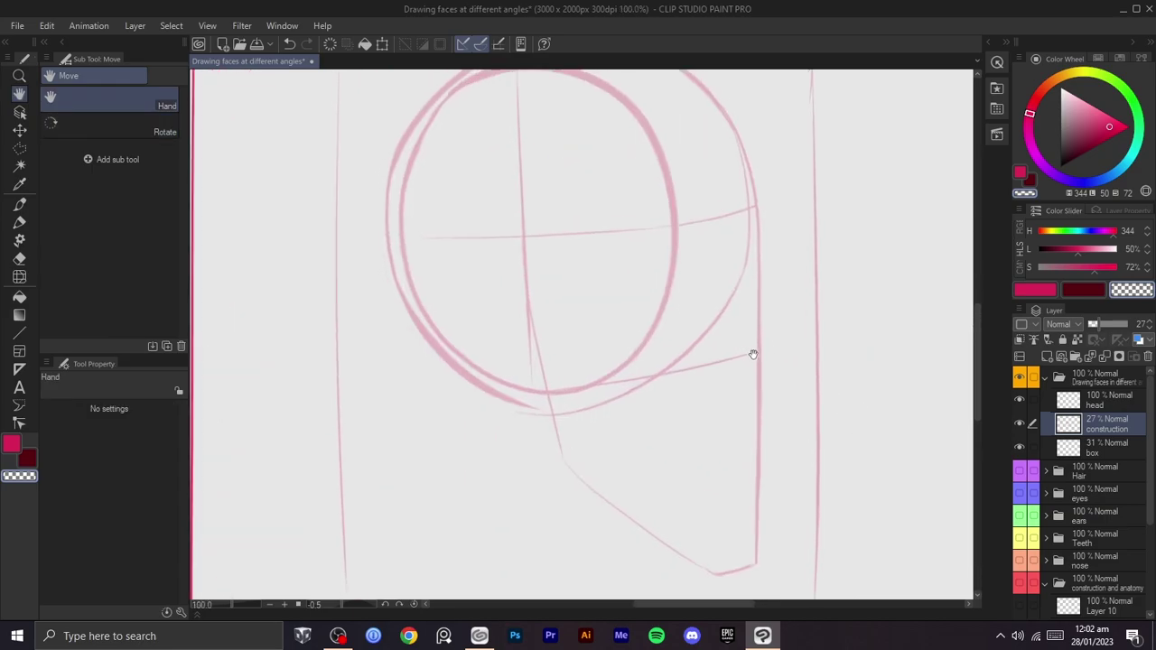
{"action": "left_click_drag", "start_coordinate": [750, 343], "coordinate": [797, 353]}
{"action": "left_click_drag", "start_coordinate": [869, 396], "coordinate": [835, 356]}
{"action": "scroll", "coordinate": [841, 365], "scroll_direction": "down", "scroll_amount": 1}
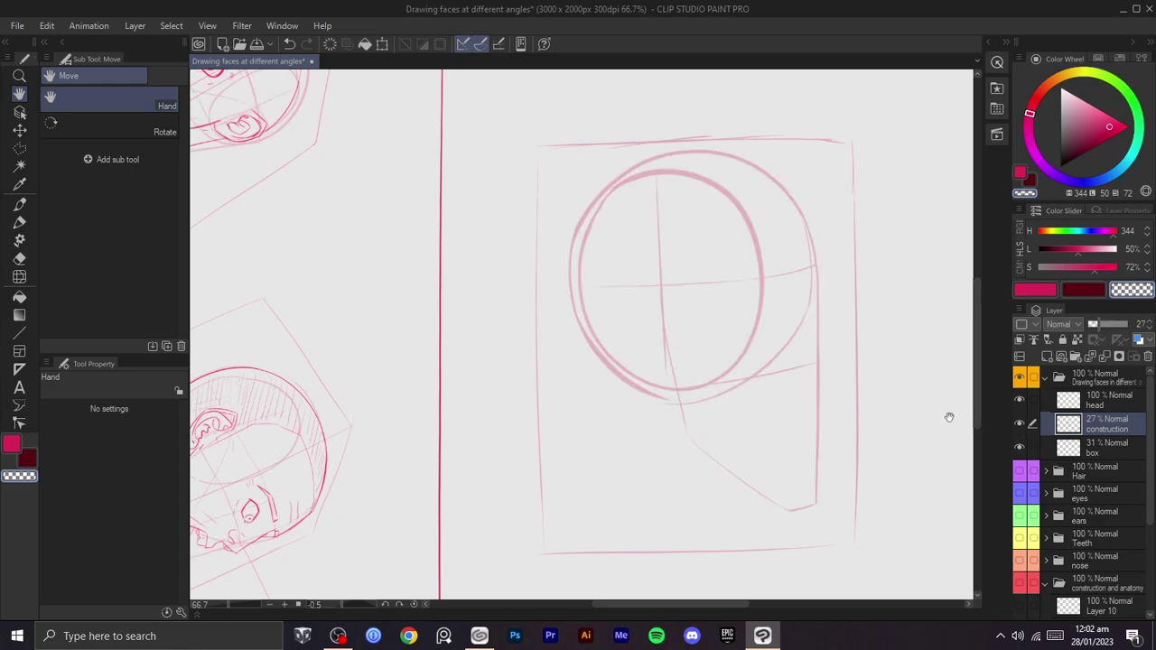
{"action": "left_click_drag", "start_coordinate": [960, 412], "coordinate": [912, 391]}
{"action": "left_click", "coordinate": [1017, 424]}
{"action": "left_click", "coordinate": [1018, 424]}
{"action": "left_click", "coordinate": [1018, 400]}
{"action": "left_click", "coordinate": [1019, 400]}
{"action": "mouse_move", "coordinate": [923, 402]}
{"action": "left_mouse_down"}
{"action": "mouse_move", "coordinate": [915, 457]}
{"action": "mouse_move", "coordinate": [711, 449]}
{"action": "left_mouse_up"}
{"action": "left_click", "coordinate": [1018, 425]}
{"action": "left_click", "coordinate": [1018, 424]}
{"action": "left_click", "coordinate": [1021, 452]}
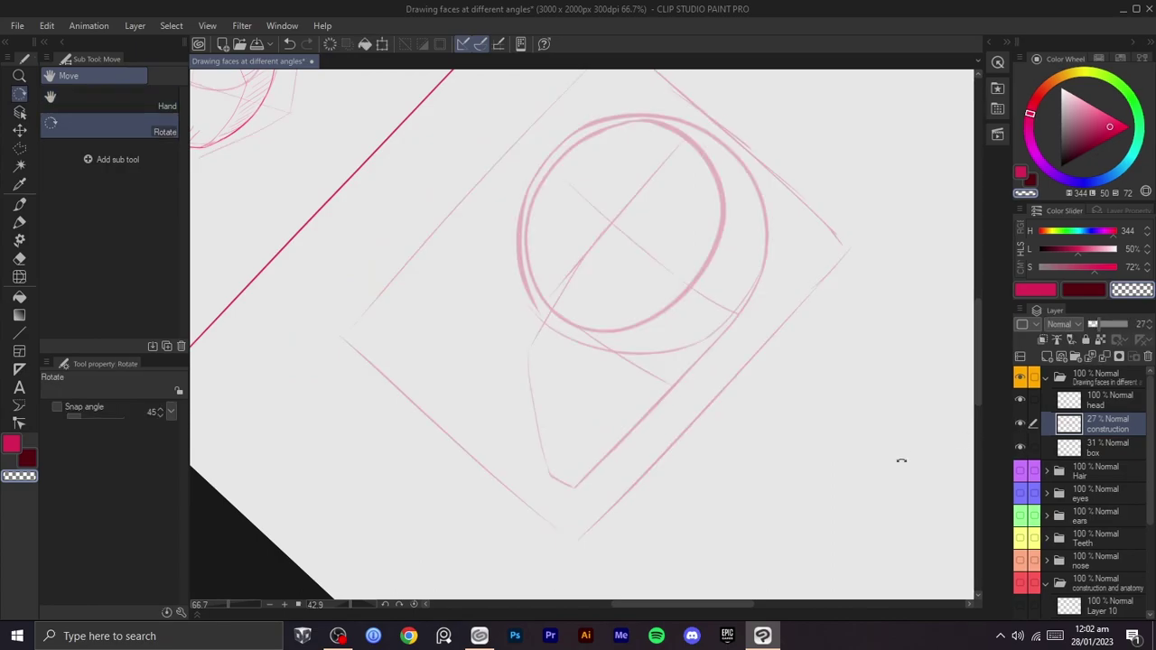
- Compare the side-plane crossing on the boxed head with the ear placement on the reference head
{"action": "left_click_drag", "start_coordinate": [900, 465], "coordinate": [844, 321]}
{"action": "scroll", "coordinate": [795, 303], "scroll_direction": "up", "scroll_amount": 1}
{"action": "left_click_drag", "start_coordinate": [632, 355], "coordinate": [788, 483]}
{"action": "left_click_drag", "start_coordinate": [787, 451], "coordinate": [785, 341]}
{"action": "mouse_move", "coordinate": [745, 386]}
{"action": "left_mouse_down"}
{"action": "mouse_move", "coordinate": [849, 327]}
{"action": "mouse_move", "coordinate": [715, 278]}
{"action": "left_mouse_up"}
{"action": "key", "text": "b"}
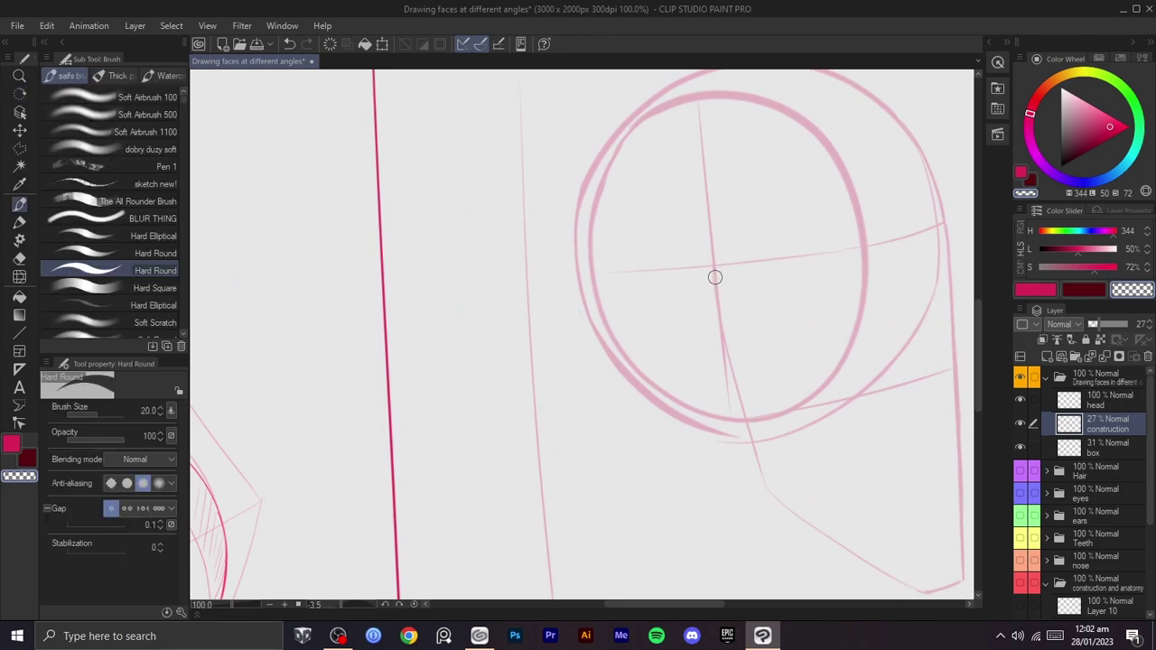
{"action": "scroll", "coordinate": [721, 286], "scroll_direction": "up", "scroll_amount": 1}
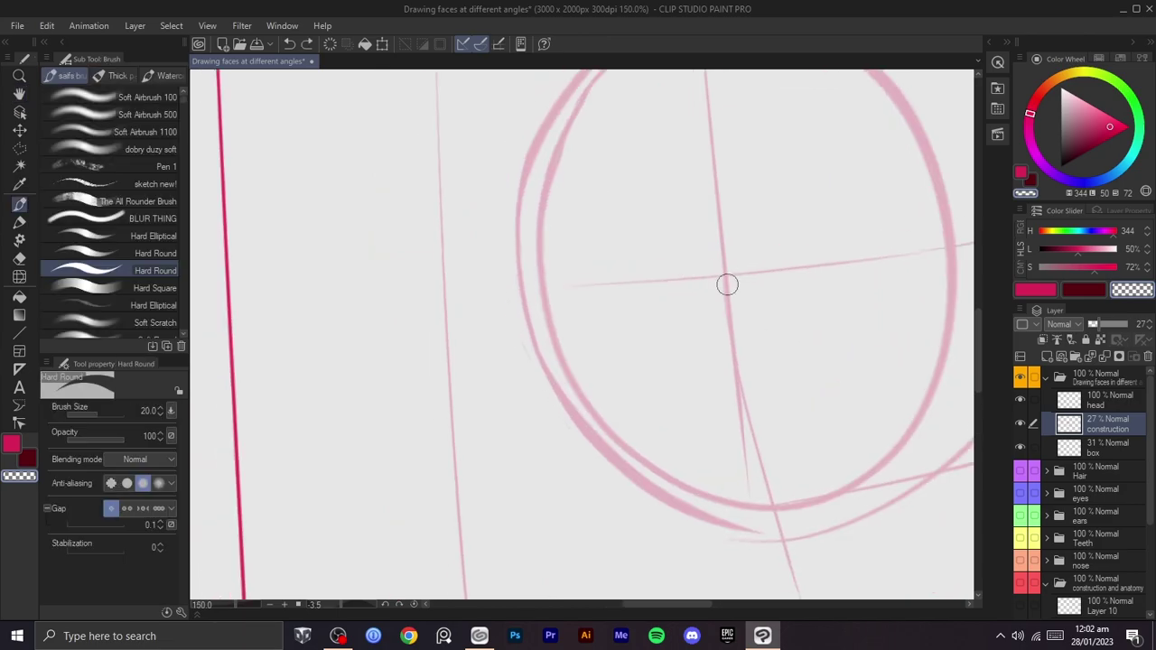
{"action": "scroll", "coordinate": [670, 263], "scroll_direction": "down", "scroll_amount": 1}
{"action": "scroll", "coordinate": [668, 263], "scroll_direction": "down", "scroll_amount": 1}
{"action": "left_click_drag", "start_coordinate": [596, 110], "coordinate": [696, 441]}
{"action": "scroll", "coordinate": [696, 440], "scroll_direction": "up", "scroll_amount": 1}
{"action": "left_click_drag", "start_coordinate": [799, 144], "coordinate": [604, 346]}
{"action": "scroll", "coordinate": [623, 341], "scroll_direction": "up", "scroll_amount": 2}
{"action": "left_click_drag", "start_coordinate": [677, 402], "coordinate": [612, 322]}
{"action": "key", "text": "b"}
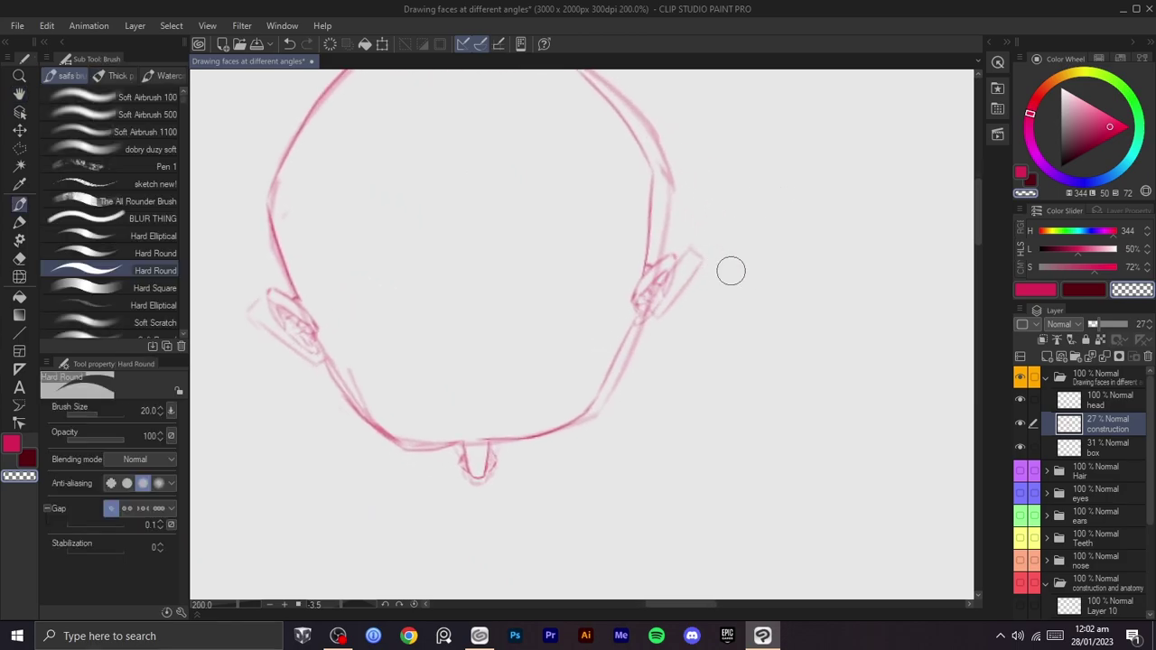
{"action": "left_click_drag", "start_coordinate": [809, 180], "coordinate": [649, 310]}
{"action": "key", "text": "ctrl+z"}
{"action": "left_click_drag", "start_coordinate": [826, 161], "coordinate": [695, 236]}
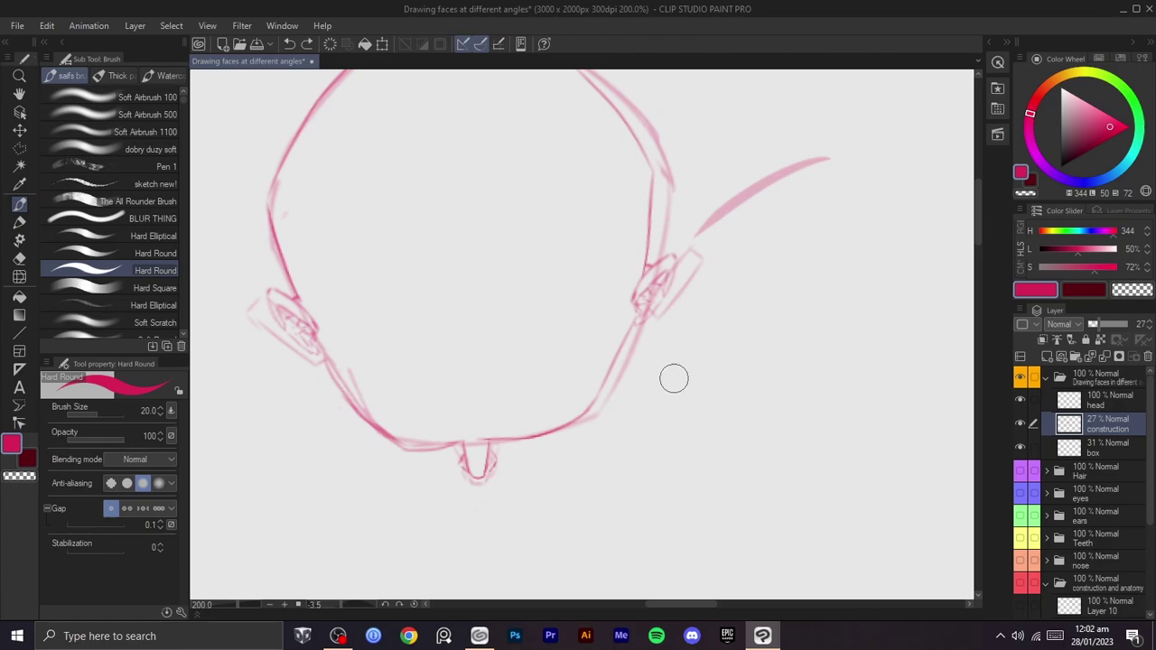
{"action": "key", "text": "ctrl+z"}
- Stroke the ear's top edge from the side-plane crossing toward the back of the head with Hard Round, undoing uneven attempts
{"action": "scroll", "coordinate": [660, 439], "scroll_direction": "down", "scroll_amount": 1}
{"action": "key", "text": "space"}
{"action": "mouse_move", "coordinate": [672, 531]}
{"action": "left_mouse_down"}
{"action": "mouse_move", "coordinate": [594, 317]}
{"action": "mouse_move", "coordinate": [588, 199]}
{"action": "left_mouse_up"}
{"action": "left_click_drag", "start_coordinate": [664, 460], "coordinate": [670, 116]}
{"action": "mouse_move", "coordinate": [623, 411]}
{"action": "left_mouse_down"}
{"action": "mouse_move", "coordinate": [620, 222]}
{"action": "mouse_move", "coordinate": [676, 250]}
{"action": "mouse_move", "coordinate": [543, 260]}
{"action": "left_mouse_up"}
{"action": "key", "text": "r"}
{"action": "key", "text": "b"}
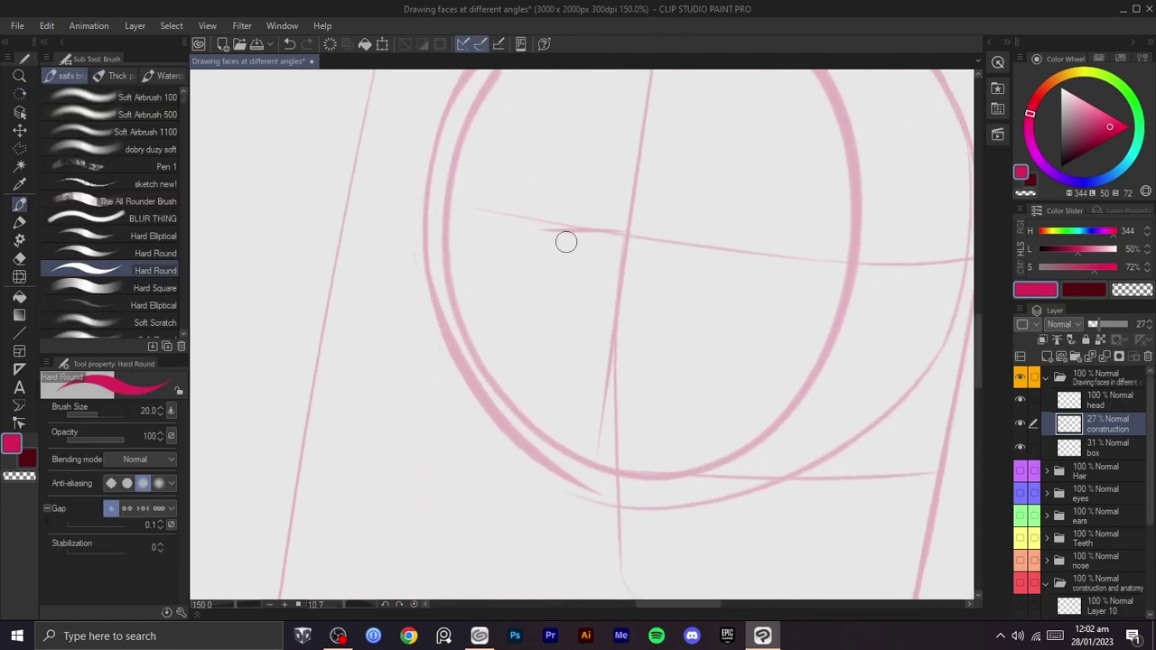
{"action": "key", "text": "r"}
{"action": "left_click_drag", "start_coordinate": [712, 219], "coordinate": [498, 255]}
{"action": "key", "text": "b"}
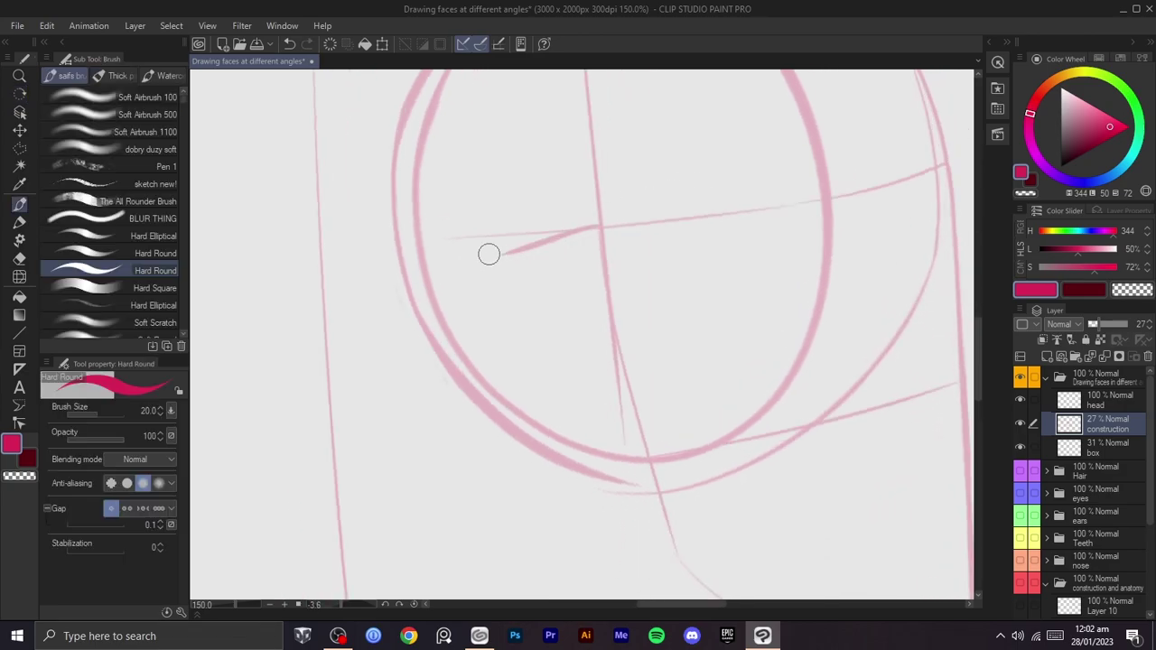
{"action": "key", "text": "r"}
{"action": "mouse_move", "coordinate": [602, 220]}
{"action": "left_mouse_down"}
{"action": "mouse_move", "coordinate": [622, 449]}
{"action": "mouse_move", "coordinate": [792, 271]}
{"action": "mouse_move", "coordinate": [686, 206]}
{"action": "mouse_move", "coordinate": [462, 298]}
{"action": "left_mouse_up"}
{"action": "key", "text": "b"}
{"action": "key", "text": "ctrl+z"}
{"action": "key", "text": "ctrl+z"}
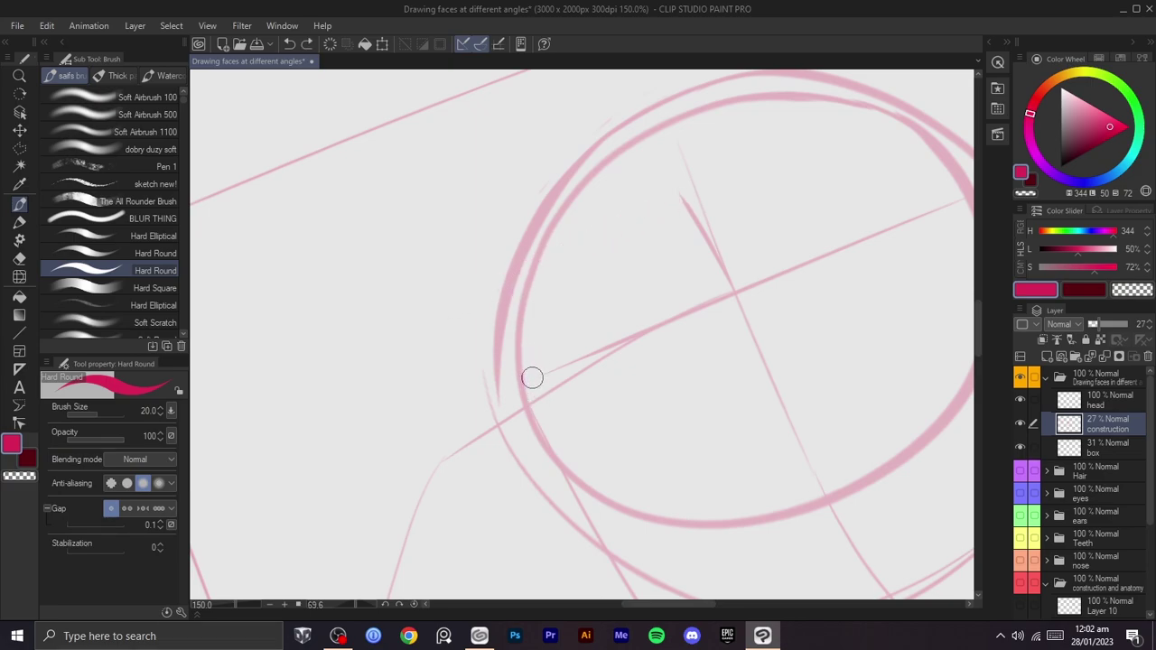
{"action": "mouse_move", "coordinate": [496, 269]}
{"action": "left_mouse_down"}
{"action": "mouse_move", "coordinate": [670, 188]}
{"action": "mouse_move", "coordinate": [581, 225]}
{"action": "left_mouse_up"}
{"action": "key", "text": "ctrl+z"}
{"action": "key", "text": "shift+space"}
{"action": "mouse_move", "coordinate": [673, 237]}
{"action": "left_mouse_down"}
{"action": "mouse_move", "coordinate": [560, 214]}
{"action": "mouse_move", "coordinate": [611, 297]}
{"action": "left_mouse_up"}
{"action": "key", "text": "space"}
{"action": "key", "text": "shift+space"}
{"action": "left_click_drag", "start_coordinate": [712, 314], "coordinate": [668, 406]}
{"action": "key", "text": "ctrl+z"}
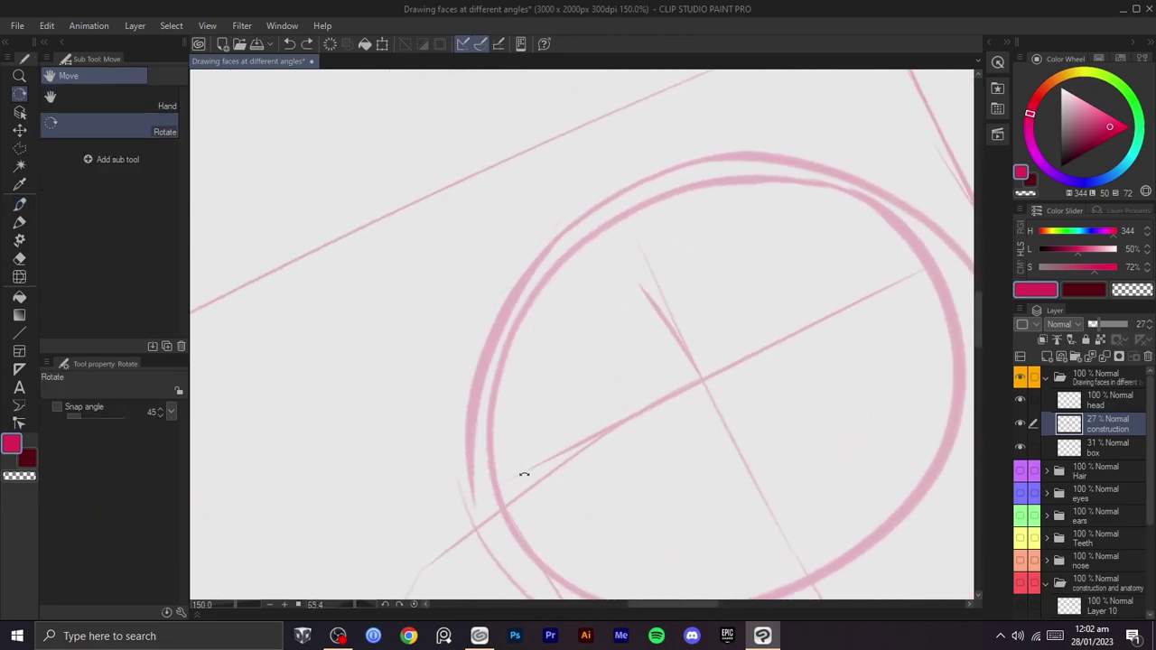
- Try a rear edge and a bottom edge for the ear block behind the side plane's vertical line, and undo them
{"action": "key", "text": "b"}
{"action": "key", "text": "r"}
{"action": "mouse_move", "coordinate": [656, 313]}
{"action": "left_mouse_down"}
{"action": "mouse_move", "coordinate": [662, 219]}
{"action": "mouse_move", "coordinate": [570, 258]}
{"action": "mouse_move", "coordinate": [589, 268]}
{"action": "left_mouse_up"}
{"action": "key", "text": "b"}
{"action": "key", "text": "r"}
{"action": "key", "text": "ctrl+z"}
{"action": "key", "text": "b"}
{"action": "left_click_drag", "start_coordinate": [518, 277], "coordinate": [635, 218]}
{"action": "key", "text": "ctrl+z"}
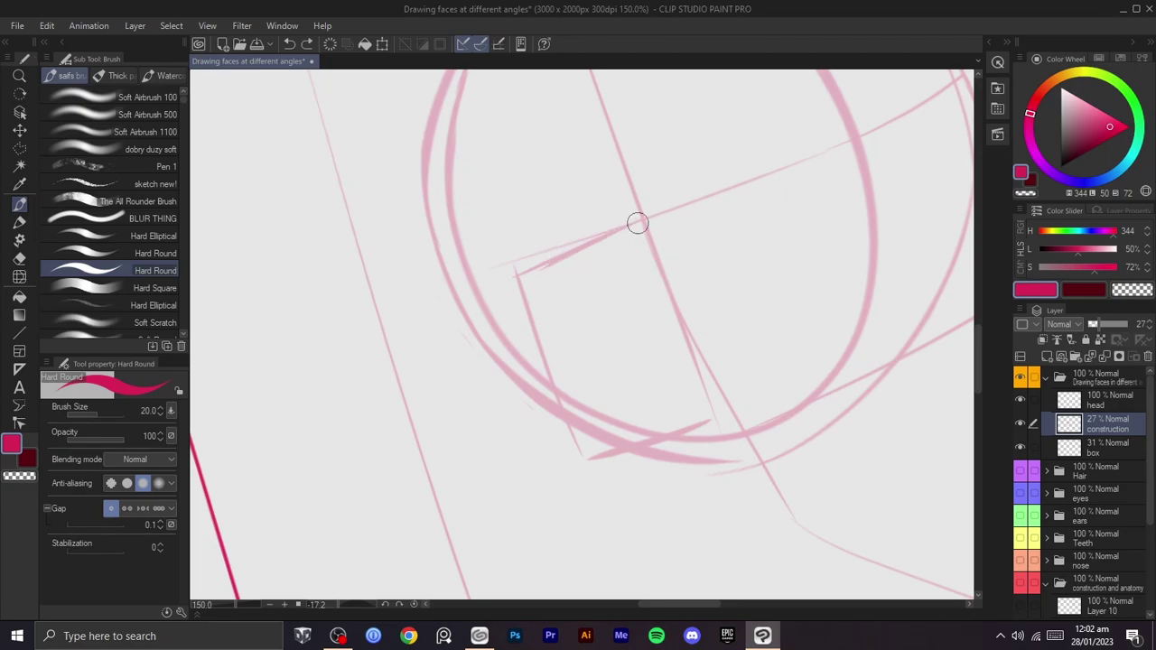
{"action": "key", "text": "r"}
{"action": "mouse_move", "coordinate": [718, 212]}
{"action": "left_mouse_down"}
{"action": "mouse_move", "coordinate": [761, 392]}
{"action": "mouse_move", "coordinate": [756, 297]}
{"action": "mouse_move", "coordinate": [719, 240]}
{"action": "mouse_move", "coordinate": [689, 272]}
{"action": "mouse_move", "coordinate": [697, 329]}
{"action": "mouse_move", "coordinate": [676, 498]}
{"action": "mouse_move", "coordinate": [735, 315]}
{"action": "mouse_move", "coordinate": [647, 423]}
{"action": "left_mouse_up"}
{"action": "key", "text": "h"}
{"action": "key", "text": "r"}
{"action": "key", "text": "b"}
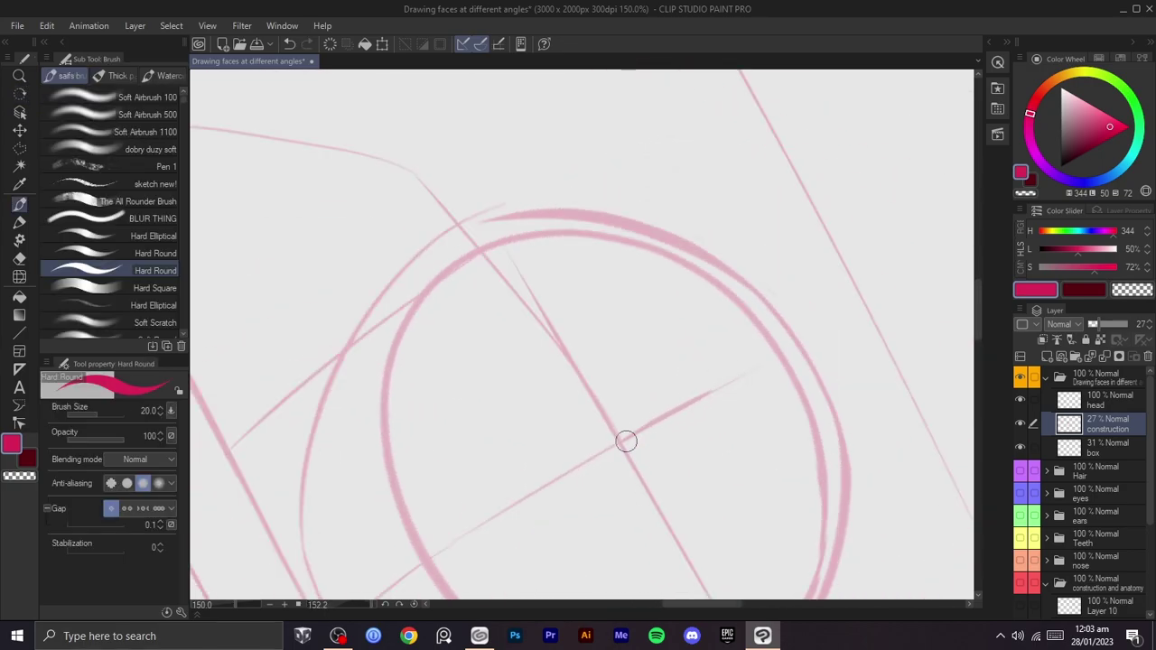
- Extend the ear's top edge along the brow line and draw a parallel bottom edge near the base of the side circle
{"action": "left_click_drag", "start_coordinate": [745, 368], "coordinate": [725, 407]}
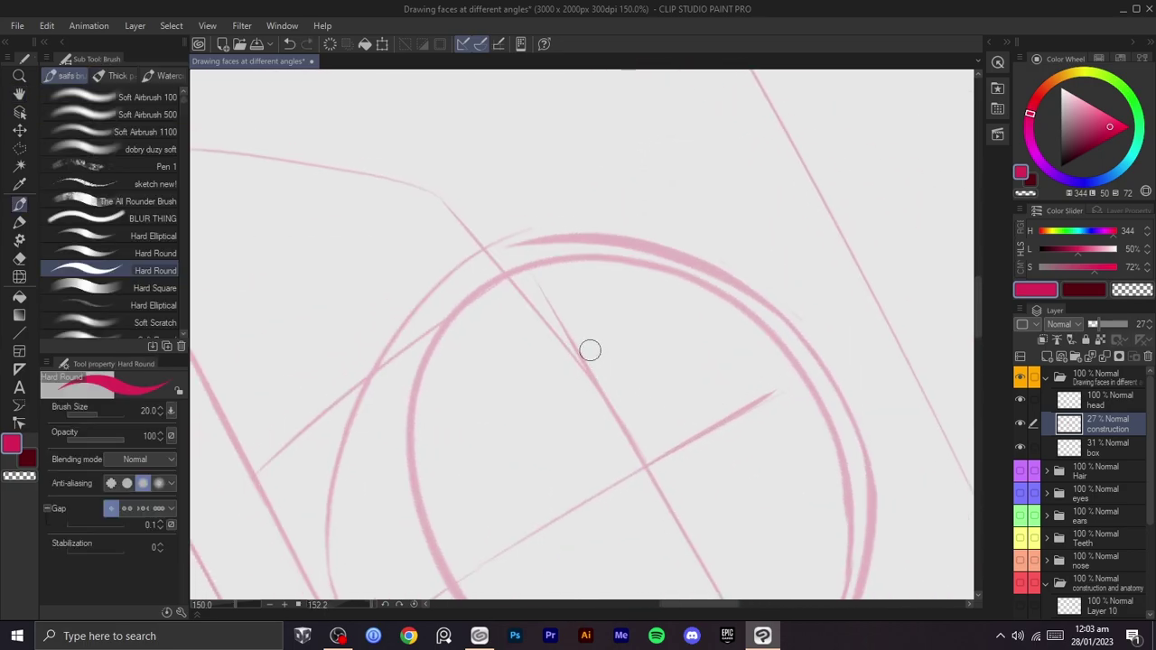
{"action": "key", "text": "r"}
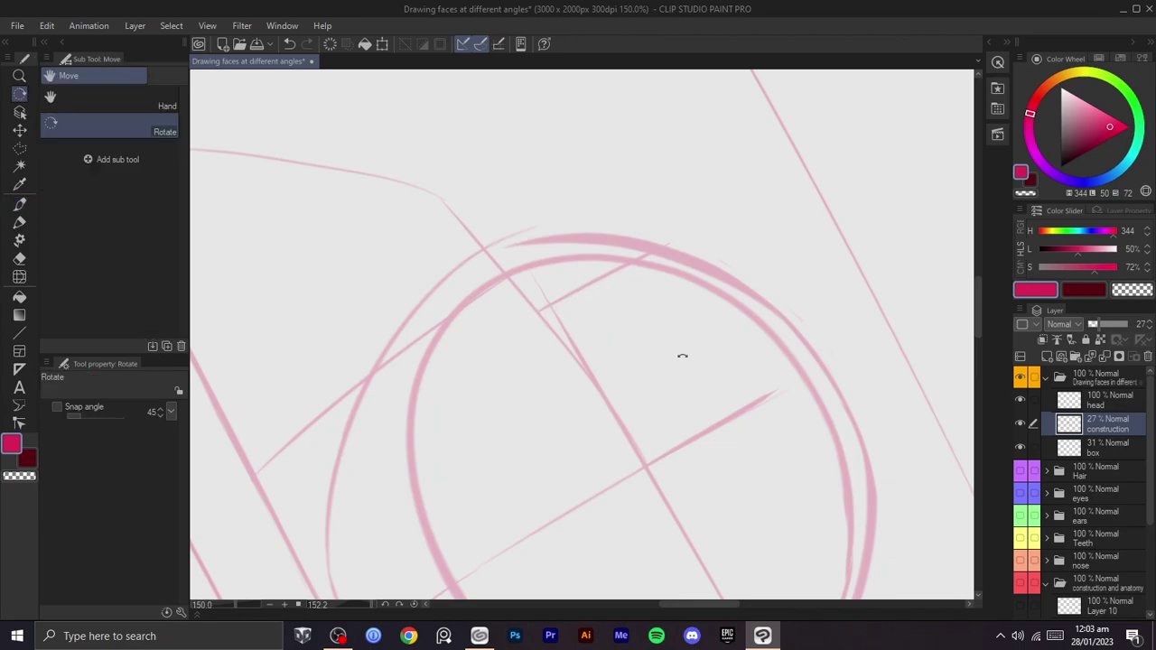
{"action": "key", "text": "b"}
{"action": "mouse_move", "coordinate": [546, 309]}
{"action": "left_mouse_down"}
{"action": "mouse_move", "coordinate": [677, 236]}
{"action": "mouse_move", "coordinate": [695, 253]}
{"action": "mouse_move", "coordinate": [688, 244]}
{"action": "left_mouse_up"}
{"action": "key", "text": "r"}
{"action": "key", "text": "ctrl+z"}
{"action": "key", "text": "b"}
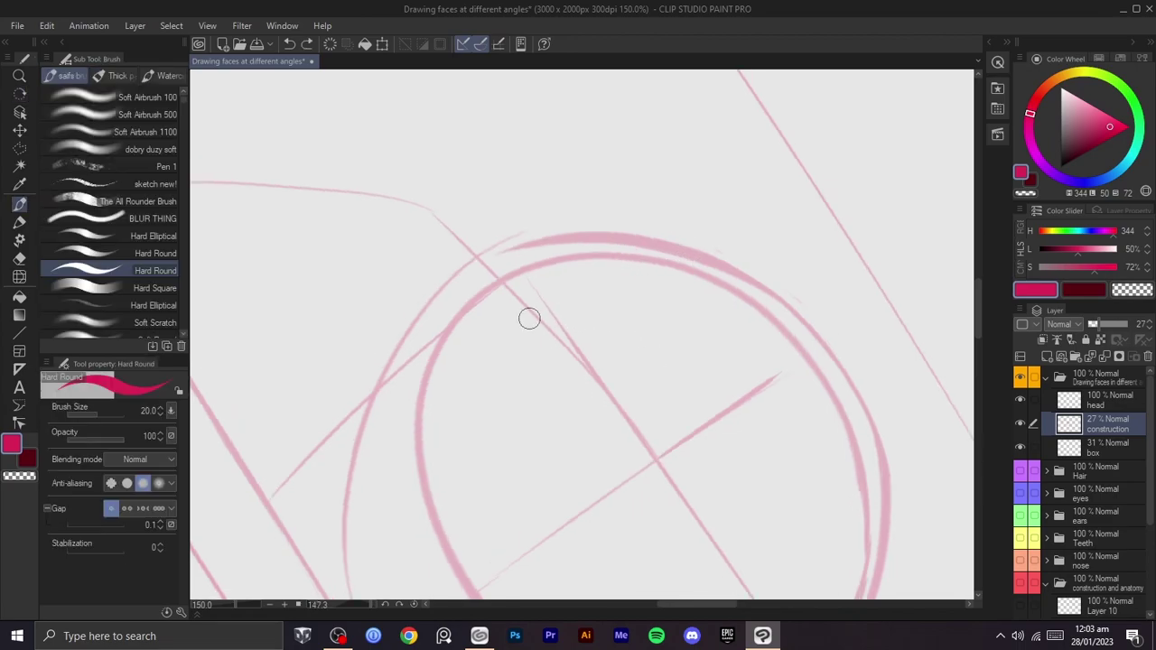
{"action": "key", "text": "r"}
{"action": "mouse_move", "coordinate": [606, 316]}
{"action": "left_mouse_down"}
{"action": "mouse_move", "coordinate": [696, 250]}
{"action": "mouse_move", "coordinate": [562, 307]}
{"action": "left_mouse_up"}
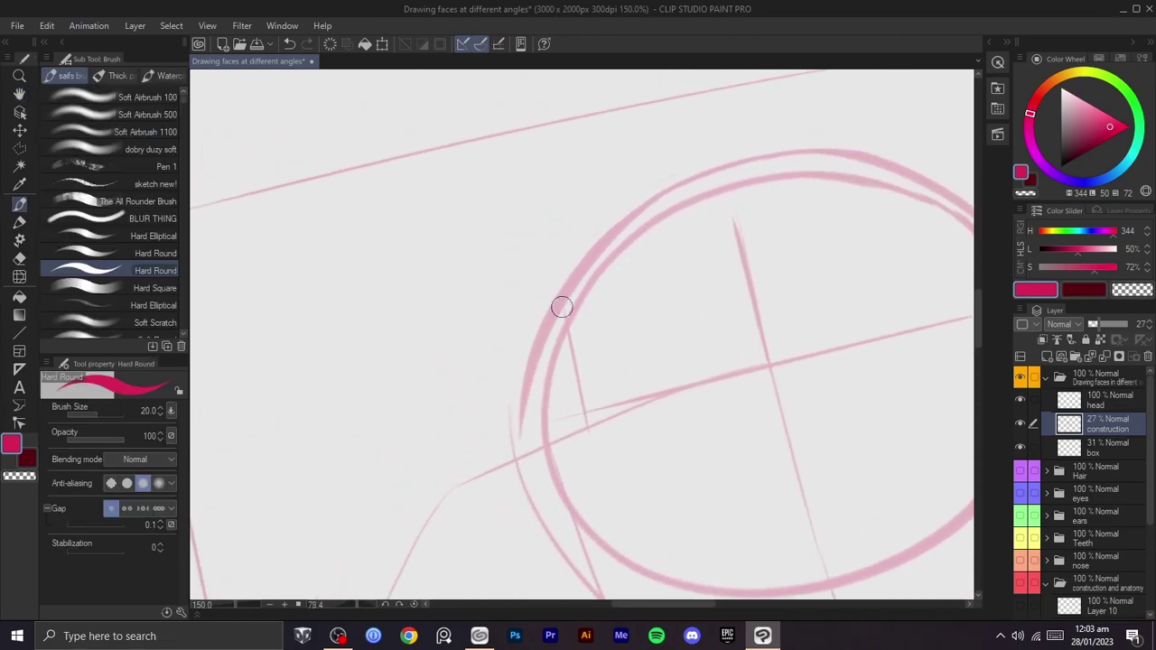
- Close the ear block with a rear edge joining the back ends of its top and bottom edges
{"action": "key", "text": "r"}
{"action": "left_click_drag", "start_coordinate": [777, 233], "coordinate": [658, 232]}
{"action": "left_click_drag", "start_coordinate": [715, 196], "coordinate": [544, 287]}
{"action": "scroll", "coordinate": [664, 338], "scroll_direction": "down", "scroll_amount": 2}
{"action": "key", "text": "r"}
{"action": "left_click_drag", "start_coordinate": [675, 343], "coordinate": [655, 232]}
{"action": "key", "text": "space"}
{"action": "key", "text": "r"}
{"action": "left_click_drag", "start_coordinate": [655, 232], "coordinate": [583, 245]}
{"action": "scroll", "coordinate": [622, 309], "scroll_direction": "up", "scroll_amount": 1}
{"action": "scroll", "coordinate": [622, 308], "scroll_direction": "up", "scroll_amount": 2}
{"action": "left_click_drag", "start_coordinate": [622, 307], "coordinate": [657, 364]}
{"action": "mouse_move", "coordinate": [701, 287]}
{"action": "left_mouse_down"}
{"action": "mouse_move", "coordinate": [706, 312]}
{"action": "mouse_move", "coordinate": [527, 373]}
{"action": "left_mouse_up"}
{"action": "key", "text": "b"}
{"action": "key", "text": "ctrl+z"}
{"action": "left_click_drag", "start_coordinate": [656, 261], "coordinate": [517, 362]}
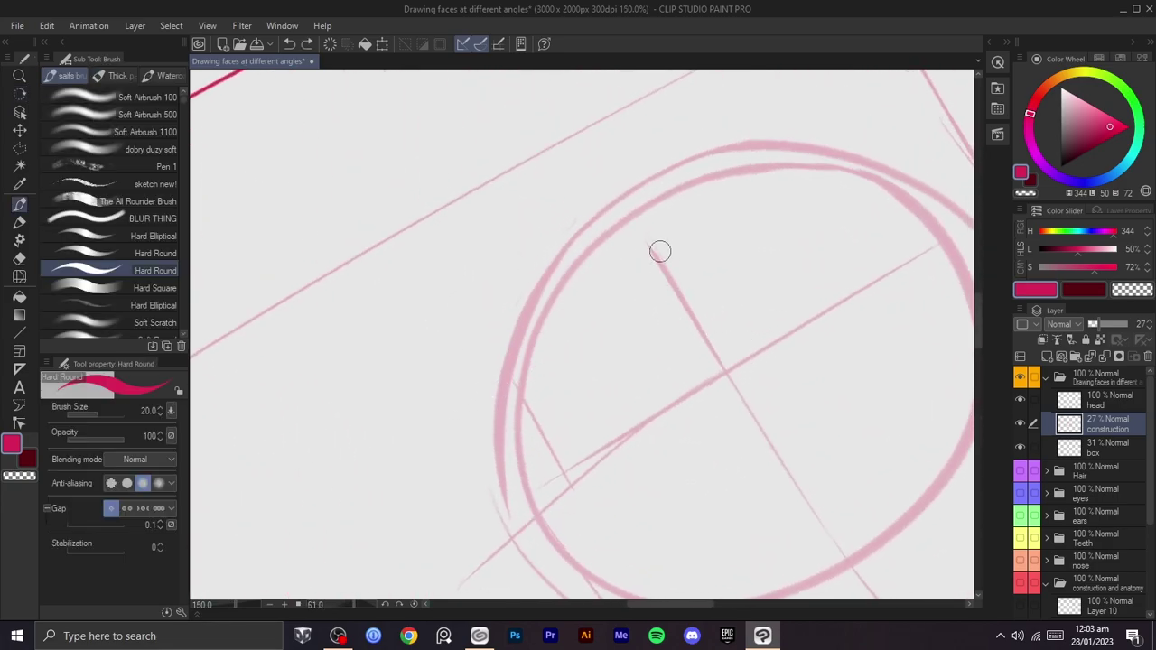
- Draw a curved cheek line from the side-plane crossing across the face toward the chin, undoing uneven attempts
{"action": "scroll", "coordinate": [548, 403], "scroll_direction": "down", "scroll_amount": 3}
{"action": "key", "text": "r"}
{"action": "left_click_drag", "start_coordinate": [578, 397], "coordinate": [673, 289]}
{"action": "scroll", "coordinate": [713, 342], "scroll_direction": "up", "scroll_amount": 1}
{"action": "scroll", "coordinate": [712, 341], "scroll_direction": "up", "scroll_amount": 1}
{"action": "left_click_drag", "start_coordinate": [712, 342], "coordinate": [709, 238]}
{"action": "mouse_move", "coordinate": [715, 328]}
{"action": "left_mouse_down"}
{"action": "mouse_move", "coordinate": [484, 349]}
{"action": "mouse_move", "coordinate": [731, 191]}
{"action": "mouse_move", "coordinate": [678, 242]}
{"action": "mouse_move", "coordinate": [716, 236]}
{"action": "mouse_move", "coordinate": [650, 291]}
{"action": "mouse_move", "coordinate": [652, 311]}
{"action": "left_mouse_up"}
{"action": "scroll", "coordinate": [716, 235], "scroll_direction": "up", "scroll_amount": 1}
{"action": "key", "text": "b"}
{"action": "left_click_drag", "start_coordinate": [338, 467], "coordinate": [735, 180]}
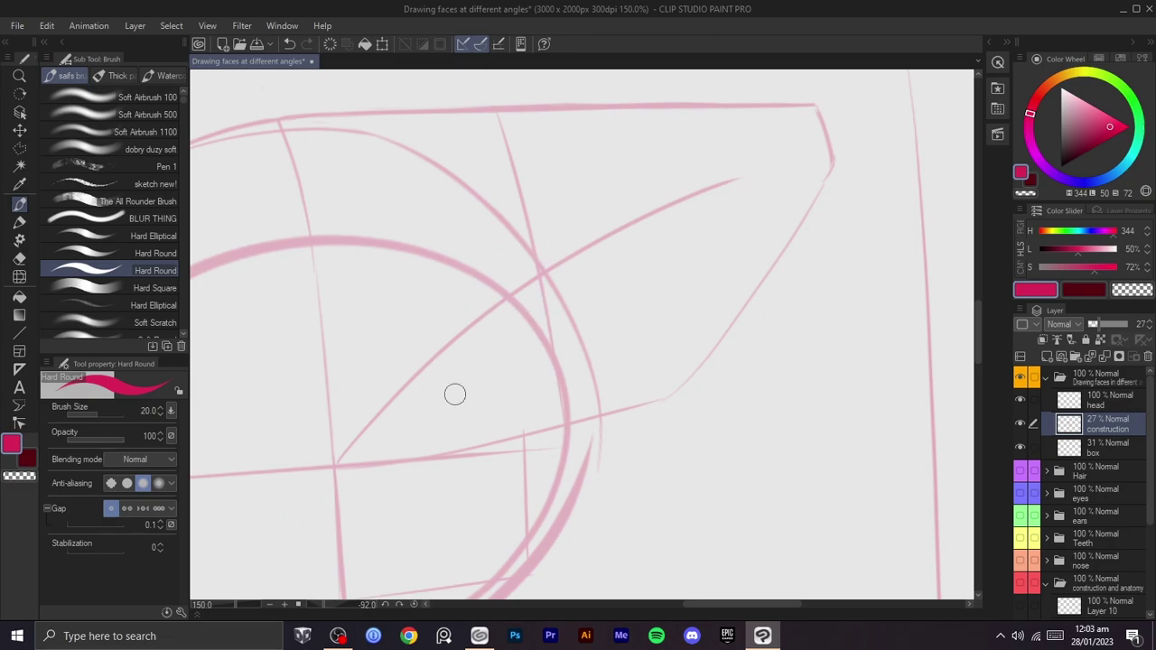
{"action": "key", "text": "ctrl+z"}
{"action": "left_click_drag", "start_coordinate": [333, 466], "coordinate": [798, 146]}
{"action": "key", "text": "ctrl+z"}
{"action": "left_click_drag", "start_coordinate": [336, 470], "coordinate": [808, 180]}
{"action": "key", "text": "ctrl+z"}
{"action": "mouse_move", "coordinate": [332, 461]}
{"action": "left_mouse_down"}
{"action": "mouse_move", "coordinate": [467, 337]}
{"action": "mouse_move", "coordinate": [777, 181]}
{"action": "left_mouse_up"}
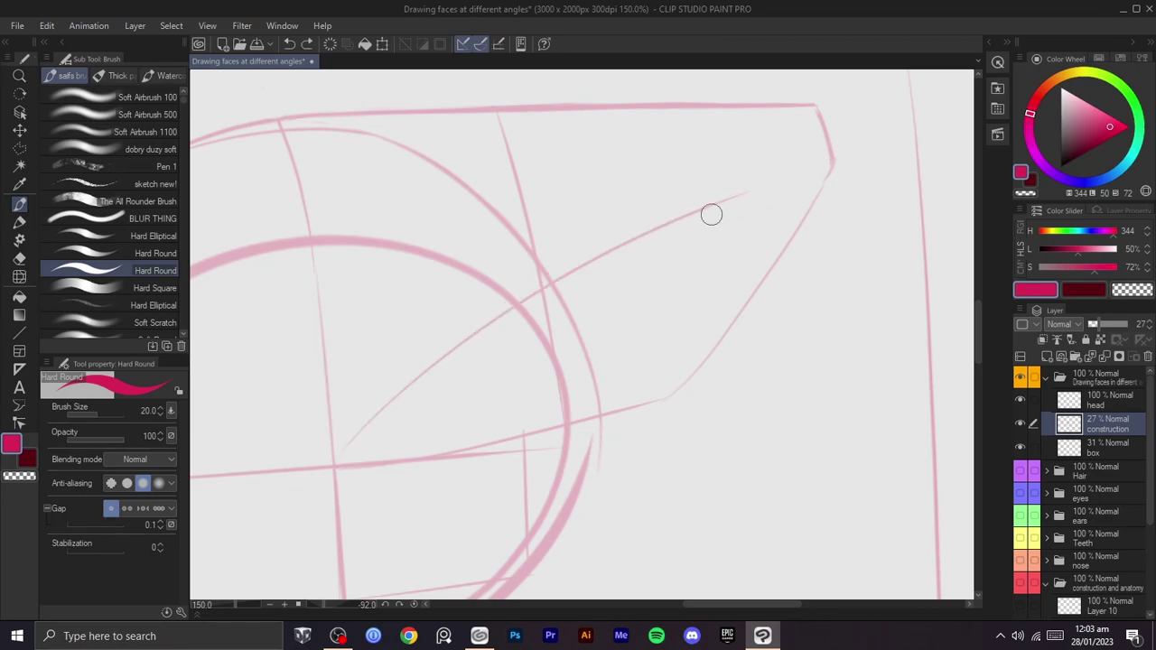
- Restroke the jaw from the ear down to the chin with its corner closer to the head circle, undoing uneven strokes
{"action": "scroll", "coordinate": [799, 182], "scroll_direction": "down", "scroll_amount": 2}
{"action": "key", "text": "shift+space"}
{"action": "left_click_drag", "start_coordinate": [810, 179], "coordinate": [575, 367]}
{"action": "mouse_move", "coordinate": [738, 250]}
{"action": "left_mouse_down"}
{"action": "mouse_move", "coordinate": [620, 237]}
{"action": "mouse_move", "coordinate": [678, 330]}
{"action": "mouse_move", "coordinate": [629, 457]}
{"action": "left_mouse_up"}
{"action": "key", "text": "shift+space"}
{"action": "scroll", "coordinate": [560, 385], "scroll_direction": "up", "scroll_amount": 2}
{"action": "key", "text": "space"}
{"action": "left_click_drag", "start_coordinate": [532, 382], "coordinate": [634, 377]}
{"action": "key", "text": "shift+space"}
{"action": "left_click_drag", "start_coordinate": [753, 317], "coordinate": [756, 287]}
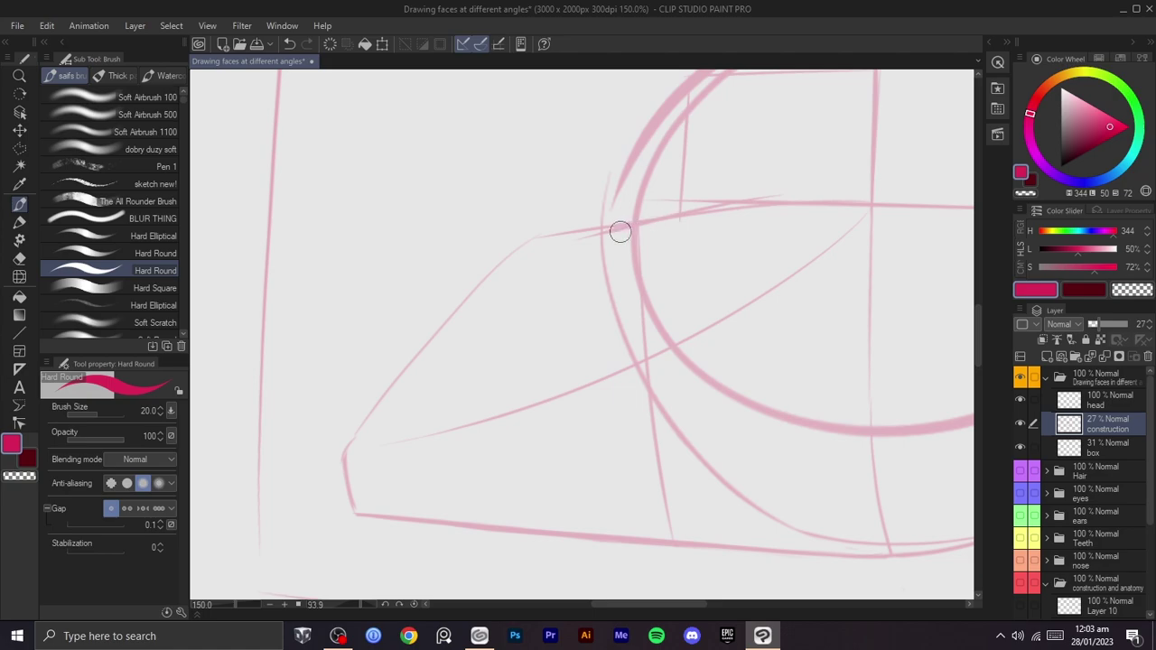
{"action": "key", "text": "ctrl+z"}
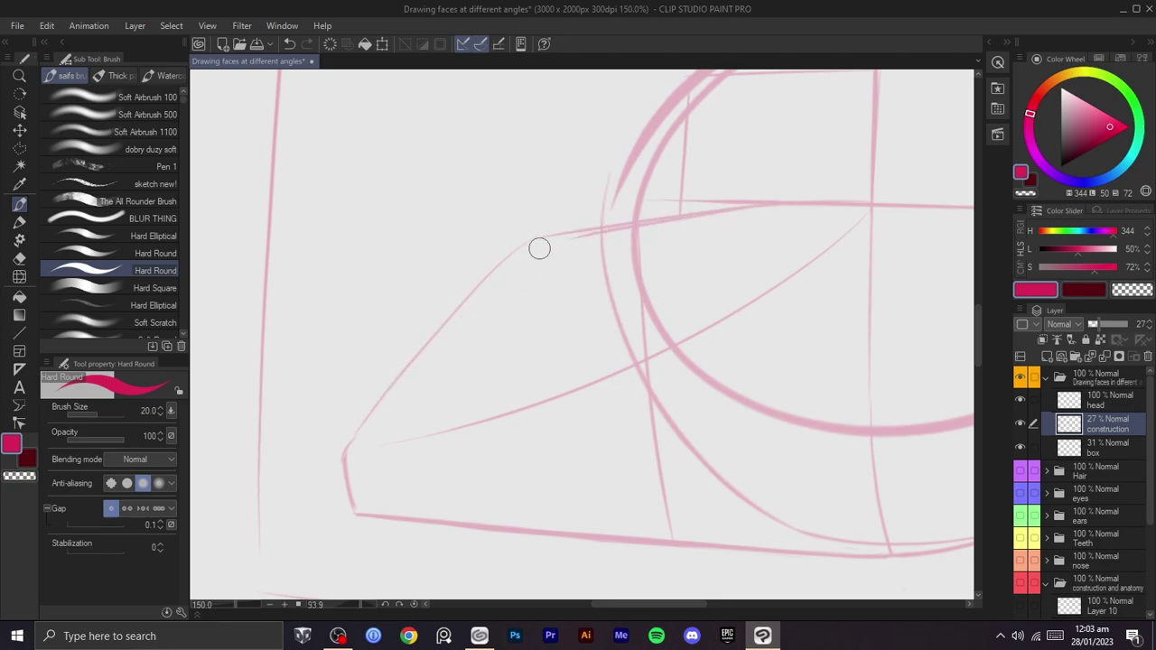
{"action": "left_click_drag", "start_coordinate": [568, 236], "coordinate": [356, 407]}
{"action": "key", "text": "ctrl+z"}
{"action": "left_click_drag", "start_coordinate": [525, 267], "coordinate": [361, 445]}
{"action": "key", "text": "ctrl+z"}
{"action": "mouse_move", "coordinate": [565, 238]}
{"action": "left_mouse_down"}
{"action": "mouse_move", "coordinate": [342, 446]}
{"action": "mouse_move", "coordinate": [570, 242]}
{"action": "left_mouse_up"}
{"action": "key", "text": "ctrl+z"}
{"action": "key", "text": "ctrl+z"}
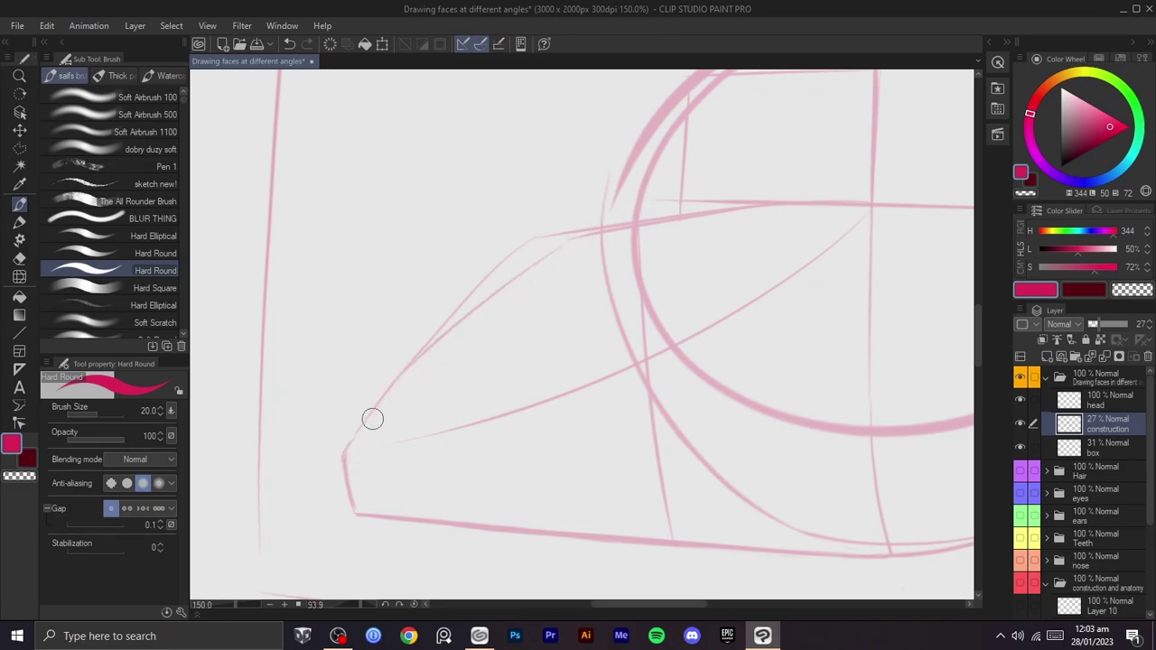
- Erase the old outer jaw corner and its line with the transparent brush colour
{"action": "scroll", "coordinate": [465, 411], "scroll_direction": "down", "scroll_amount": 1}
{"action": "left_click_drag", "start_coordinate": [540, 414], "coordinate": [664, 370]}
{"action": "left_click_drag", "start_coordinate": [598, 274], "coordinate": [654, 258]}
{"action": "left_click_drag", "start_coordinate": [693, 279], "coordinate": [636, 426]}
{"action": "scroll", "coordinate": [515, 376], "scroll_direction": "up", "scroll_amount": 1}
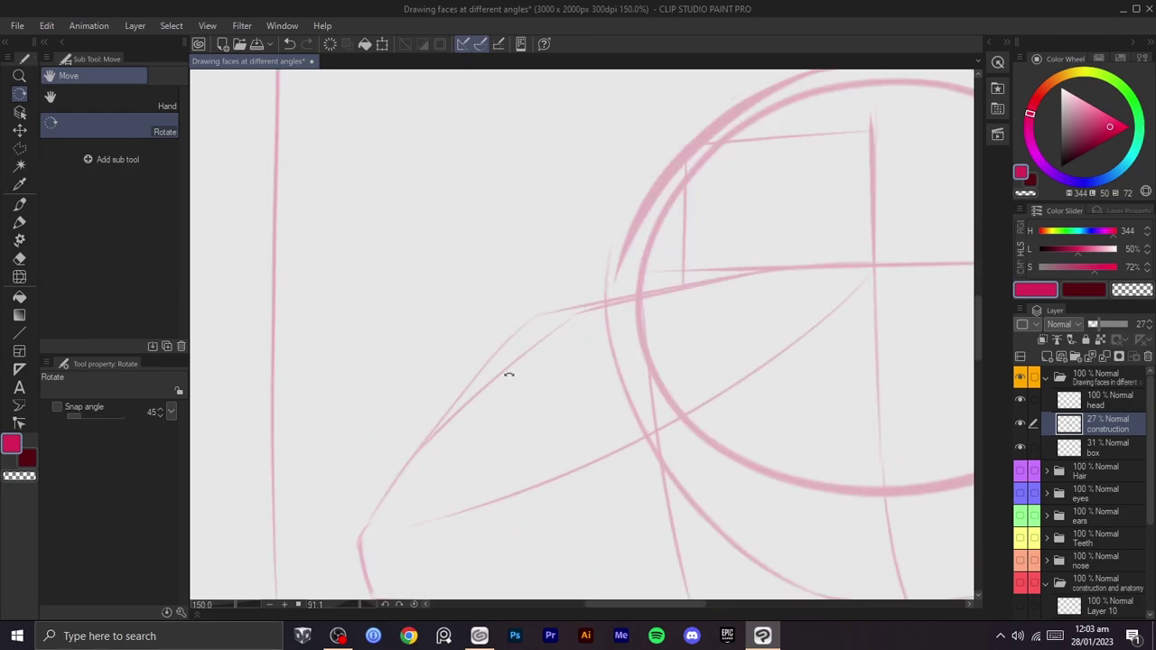
{"action": "key", "text": "b"}
{"action": "key", "text": "c"}
{"action": "left_click_drag", "start_coordinate": [513, 335], "coordinate": [546, 305]}
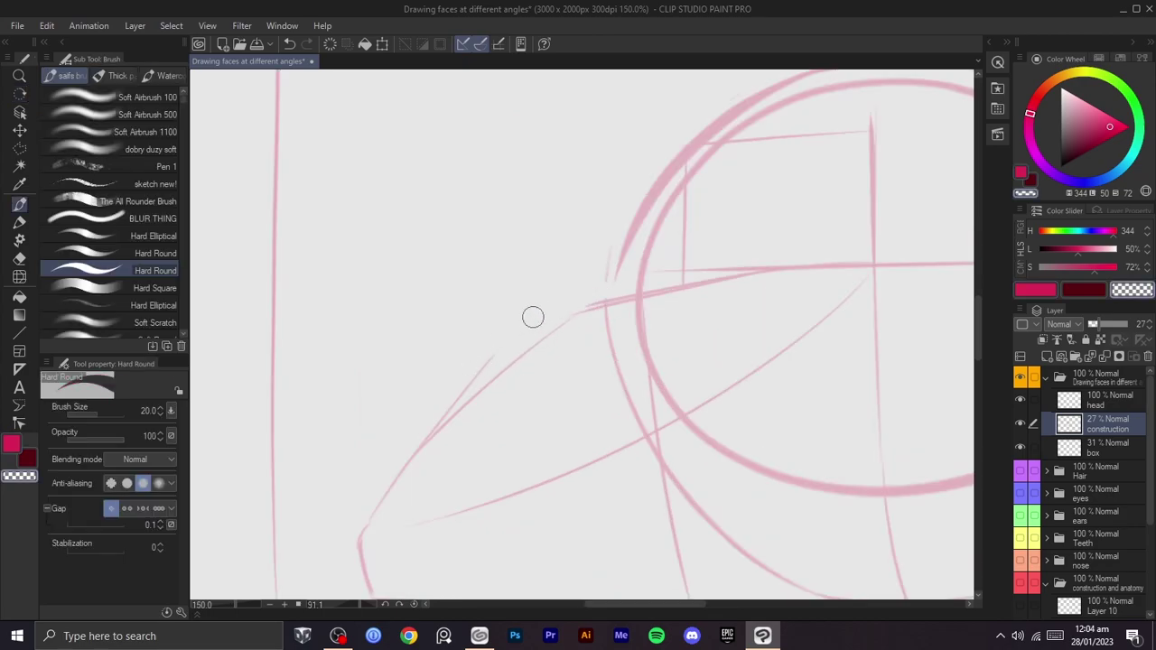
- Select the chin end of the construction with a Polyline selection, transform it slightly toward the head circle, and deselect
{"action": "scroll", "coordinate": [523, 388], "scroll_direction": "down", "scroll_amount": 2}
{"action": "left_click_drag", "start_coordinate": [666, 316], "coordinate": [624, 253]}
{"action": "scroll", "coordinate": [666, 289], "scroll_direction": "up", "scroll_amount": 1}
{"action": "left_click_drag", "start_coordinate": [701, 331], "coordinate": [691, 262]}
{"action": "left_click_drag", "start_coordinate": [725, 312], "coordinate": [709, 227]}
{"action": "left_click_drag", "start_coordinate": [712, 282], "coordinate": [616, 503]}
{"action": "scroll", "coordinate": [617, 503], "scroll_direction": "up", "scroll_amount": 1}
{"action": "left_click_drag", "start_coordinate": [596, 410], "coordinate": [657, 323]}
{"action": "left_click_drag", "start_coordinate": [695, 240], "coordinate": [711, 266]}
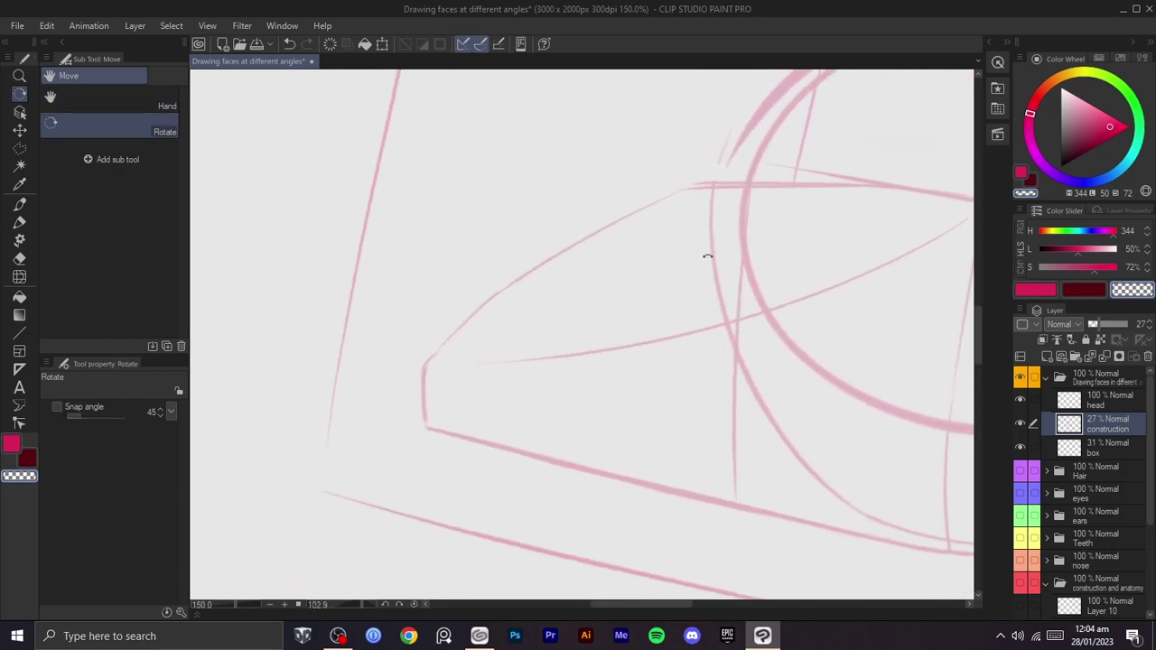
{"action": "key", "text": "b"}
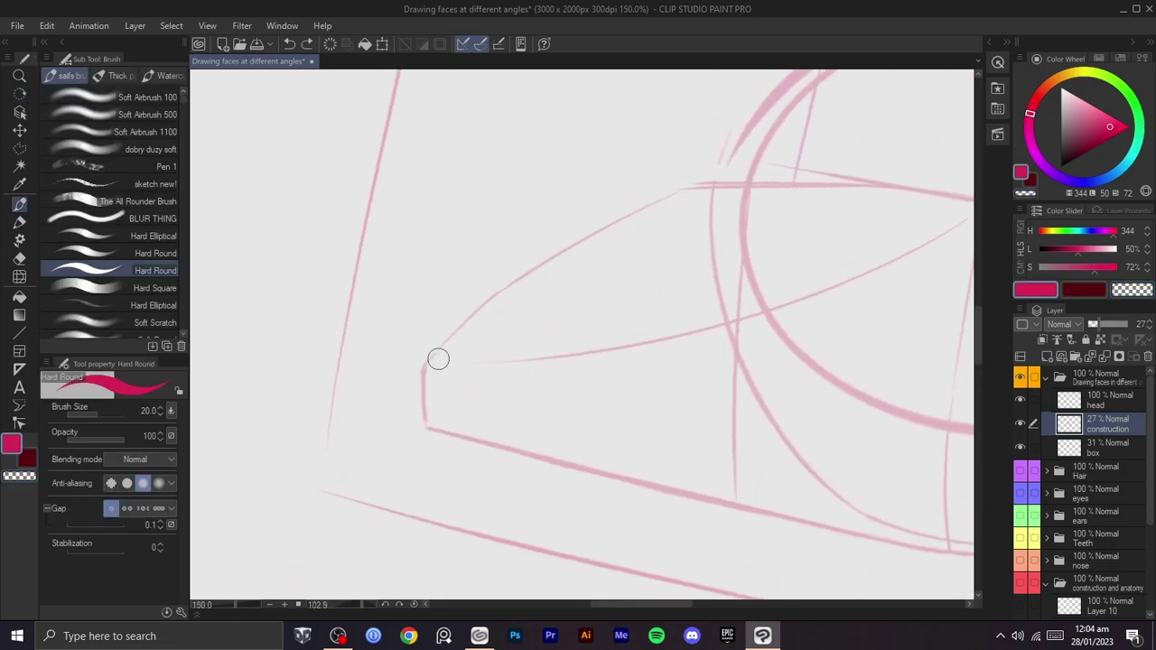
{"action": "key", "text": "m"}
{"action": "left_click", "coordinate": [691, 163]}
{"action": "left_click", "coordinate": [601, 522]}
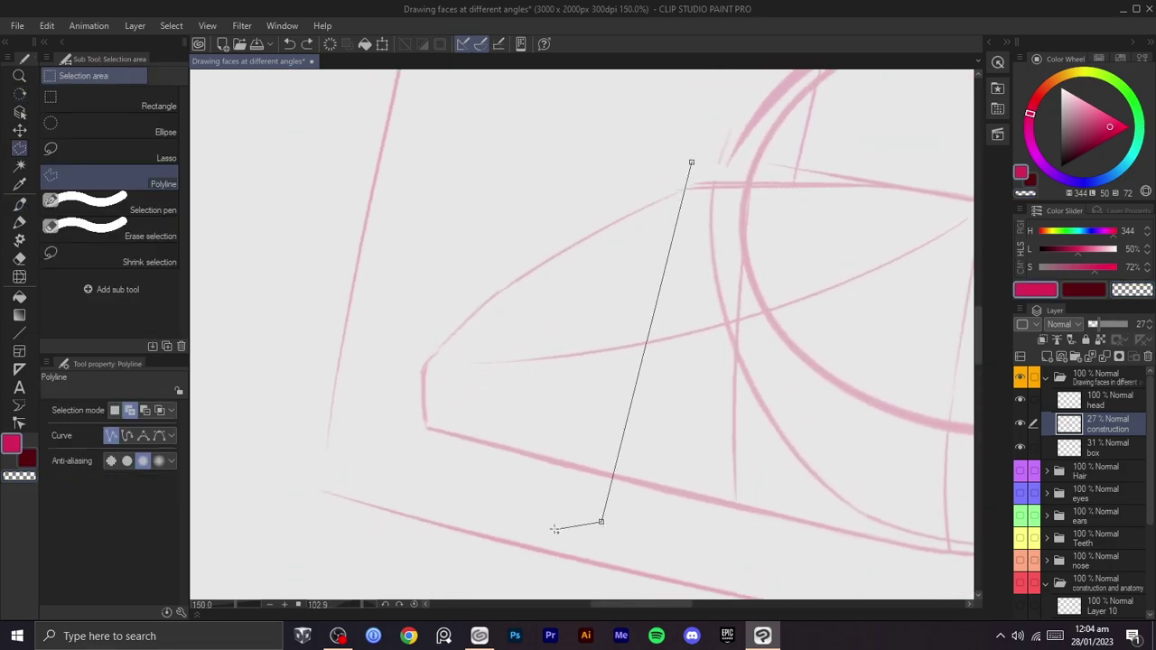
{"action": "left_click", "coordinate": [692, 162]}
{"action": "key", "text": "ctrl+t"}
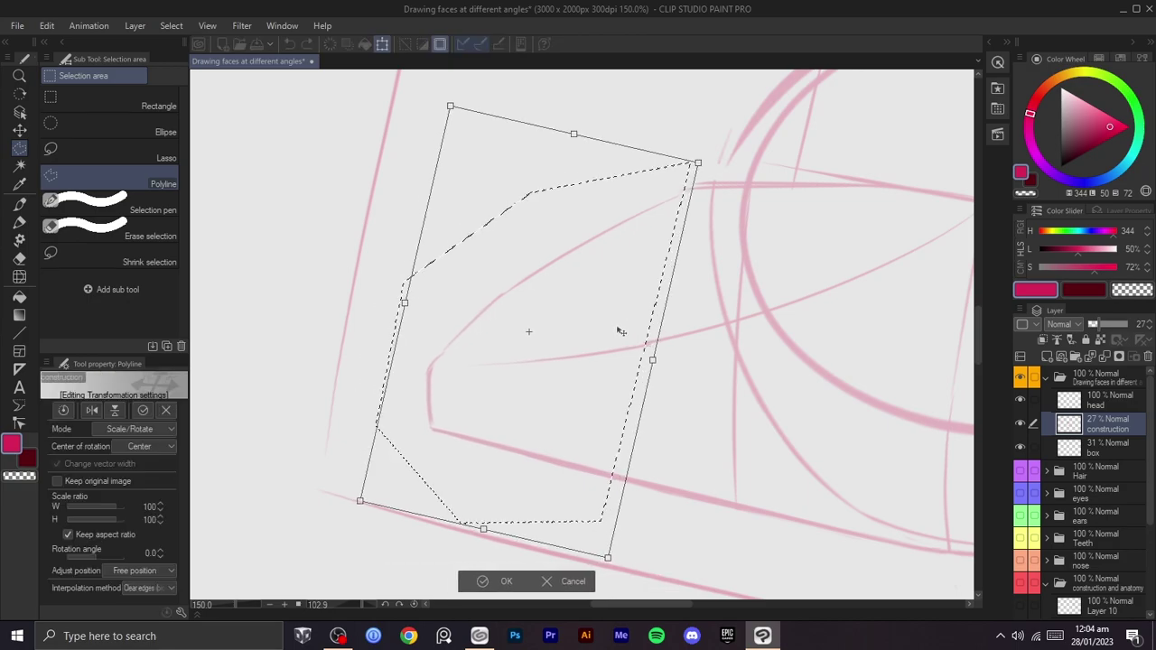
{"action": "left_click_drag", "start_coordinate": [613, 341], "coordinate": [612, 342]}
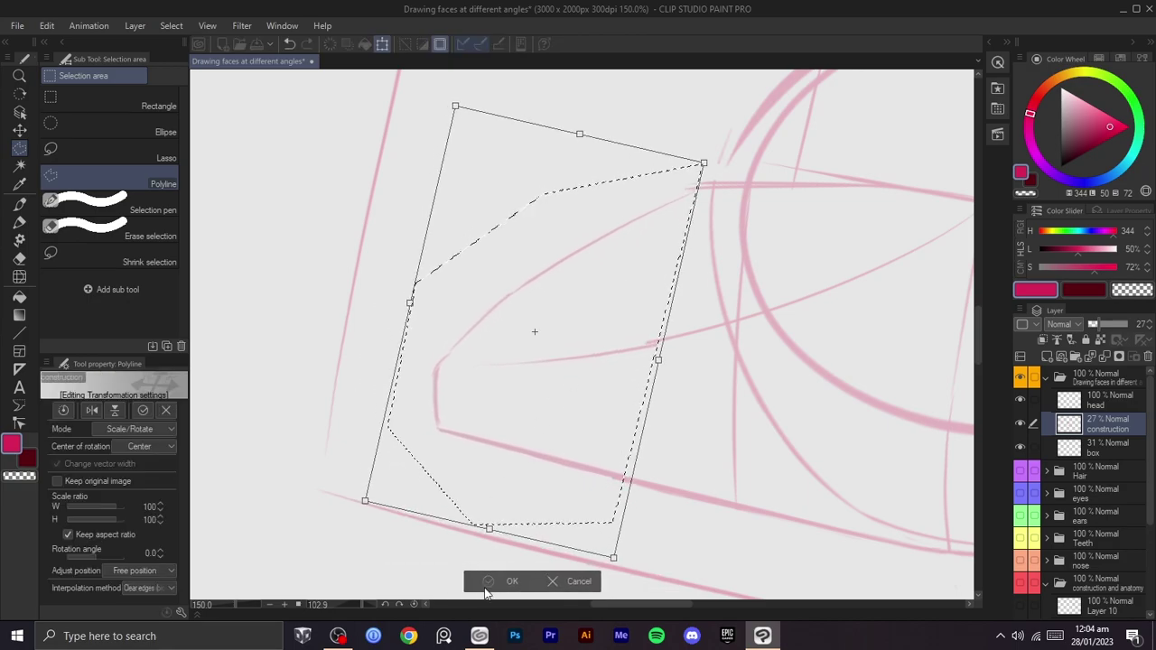
{"action": "left_click", "coordinate": [485, 585]}
{"action": "left_click", "coordinate": [397, 582]}
- Redraw the jawline from the chin back to the jaw corner as a fuller curve outside the current one
{"action": "scroll", "coordinate": [459, 548], "scroll_direction": "down", "scroll_amount": 2}
{"action": "key", "text": "shift+space"}
{"action": "left_click_drag", "start_coordinate": [672, 456], "coordinate": [701, 245]}
{"action": "left_click_drag", "start_coordinate": [753, 273], "coordinate": [637, 451]}
{"action": "scroll", "coordinate": [756, 229], "scroll_direction": "up", "scroll_amount": 1}
{"action": "key", "text": "space"}
{"action": "scroll", "coordinate": [502, 433], "scroll_direction": "up", "scroll_amount": 1}
{"action": "key", "text": "space"}
{"action": "left_click_drag", "start_coordinate": [542, 334], "coordinate": [656, 271]}
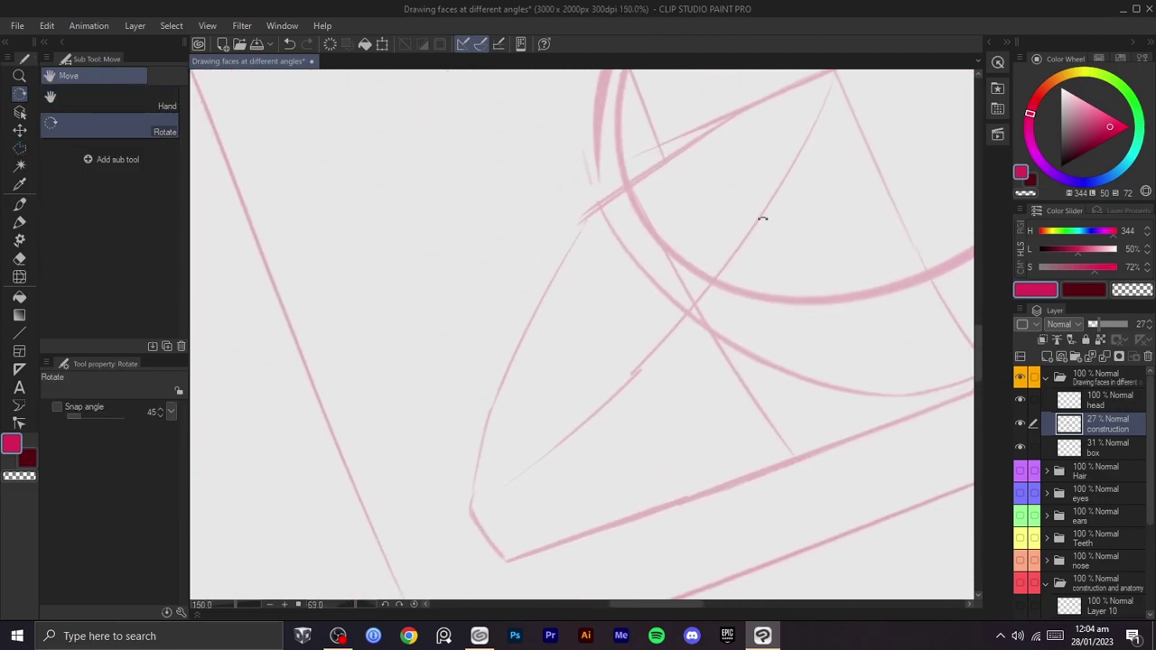
{"action": "left_click_drag", "start_coordinate": [762, 200], "coordinate": [800, 279]}
{"action": "left_click_drag", "start_coordinate": [413, 454], "coordinate": [591, 220]}
{"action": "key", "text": "ctrl+z"}
{"action": "mouse_move", "coordinate": [415, 456]}
{"action": "left_mouse_down"}
{"action": "mouse_move", "coordinate": [560, 263]}
{"action": "mouse_move", "coordinate": [769, 168]}
{"action": "mouse_move", "coordinate": [554, 273]}
{"action": "left_mouse_up"}
{"action": "key", "text": "r"}
{"action": "key", "text": "b"}
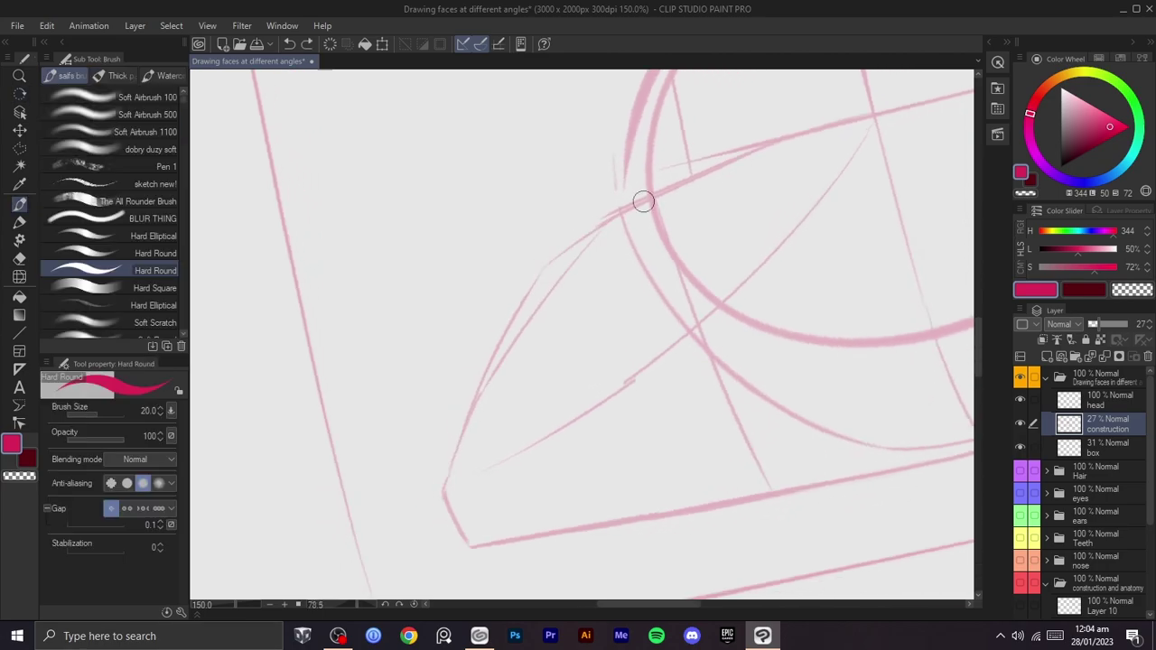
- Try to draw a straight line from the head circle down to the chin corner, undoing each uneven stroke
{"action": "scroll", "coordinate": [730, 227], "scroll_direction": "down", "scroll_amount": 2}
{"action": "scroll", "coordinate": [730, 227], "scroll_direction": "down", "scroll_amount": 1}
{"action": "left_click_drag", "start_coordinate": [723, 225], "coordinate": [623, 200]}
{"action": "left_click_drag", "start_coordinate": [606, 202], "coordinate": [532, 414]}
{"action": "left_click_drag", "start_coordinate": [691, 341], "coordinate": [668, 251]}
{"action": "scroll", "coordinate": [700, 265], "scroll_direction": "up", "scroll_amount": 1}
{"action": "scroll", "coordinate": [707, 276], "scroll_direction": "up", "scroll_amount": 1}
{"action": "mouse_move", "coordinate": [739, 278]}
{"action": "left_mouse_down"}
{"action": "mouse_move", "coordinate": [768, 215]}
{"action": "mouse_move", "coordinate": [810, 211]}
{"action": "mouse_move", "coordinate": [740, 274]}
{"action": "mouse_move", "coordinate": [725, 346]}
{"action": "left_mouse_up"}
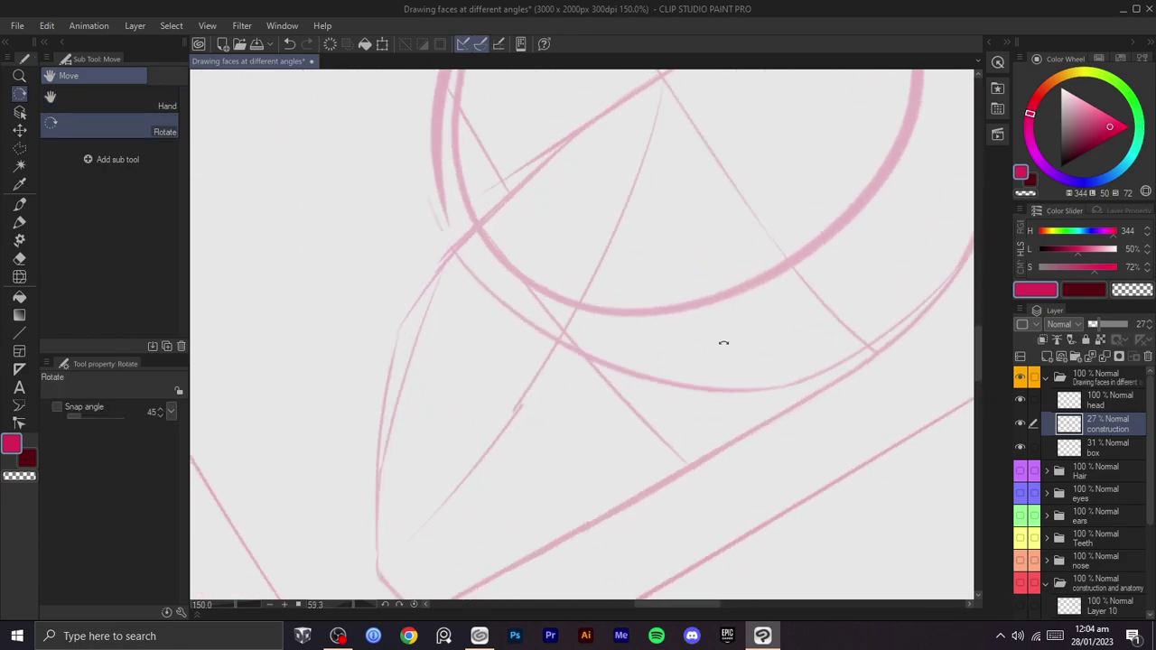
{"action": "key", "text": "b"}
{"action": "left_click_drag", "start_coordinate": [772, 281], "coordinate": [553, 435]}
{"action": "key", "text": "ctrl+z"}
{"action": "left_click_drag", "start_coordinate": [483, 474], "coordinate": [868, 183]}
{"action": "key", "text": "ctrl+z"}
{"action": "left_click_drag", "start_coordinate": [764, 290], "coordinate": [454, 507]}
{"action": "key", "text": "ctrl+z"}
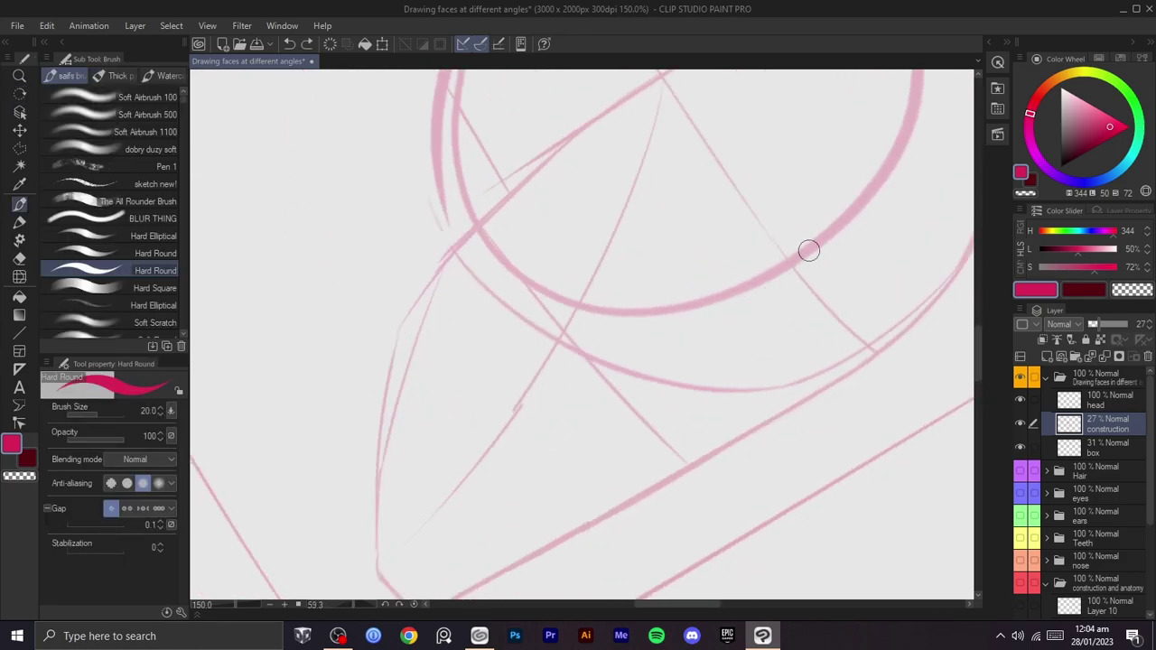
- Draw a straight line from the lower edge of the head circle to the chin corner, restroking it until it is even
{"action": "left_click_drag", "start_coordinate": [753, 289], "coordinate": [397, 547]}
{"action": "key", "text": "space"}
{"action": "left_click_drag", "start_coordinate": [478, 466], "coordinate": [476, 396]}
{"action": "key", "text": "ctrl+z"}
{"action": "left_click_drag", "start_coordinate": [745, 228], "coordinate": [396, 502]}
{"action": "key", "text": "ctrl+z"}
{"action": "left_click_drag", "start_coordinate": [727, 237], "coordinate": [425, 452]}
{"action": "key", "text": "ctrl+z"}
{"action": "left_click_drag", "start_coordinate": [725, 233], "coordinate": [389, 480]}
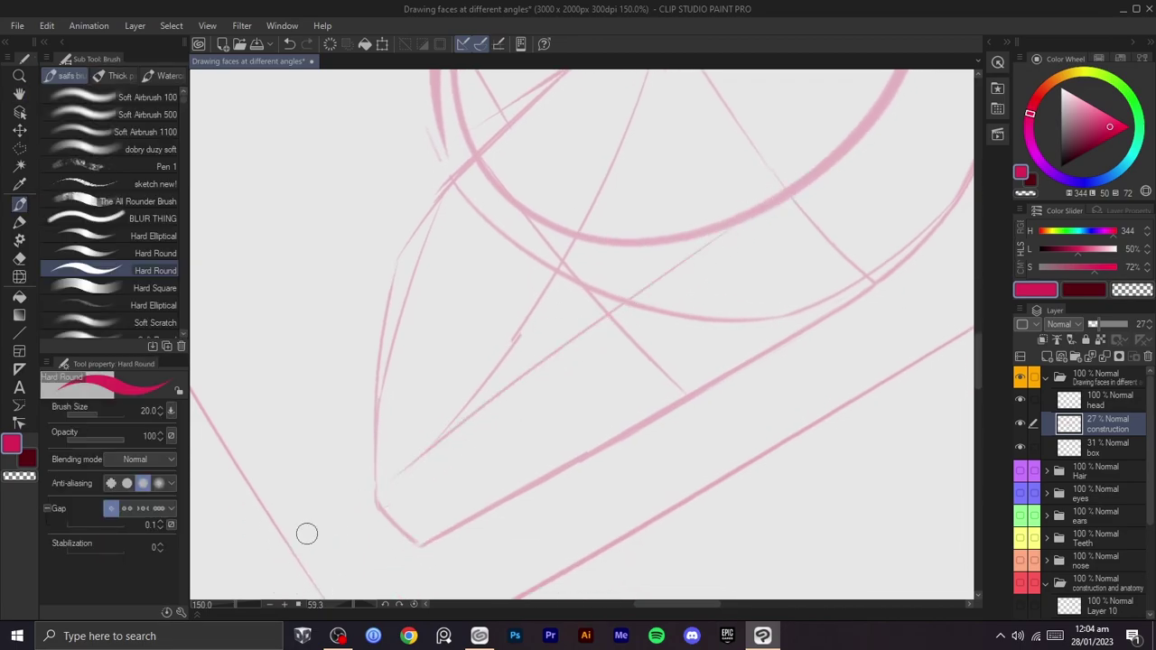
{"action": "mouse_move", "coordinate": [708, 234]}
{"action": "left_mouse_down"}
{"action": "mouse_move", "coordinate": [732, 147]}
{"action": "mouse_move", "coordinate": [792, 241]}
{"action": "mouse_move", "coordinate": [701, 291]}
{"action": "mouse_move", "coordinate": [632, 223]}
{"action": "mouse_move", "coordinate": [681, 240]}
{"action": "mouse_move", "coordinate": [658, 320]}
{"action": "mouse_move", "coordinate": [704, 313]}
{"action": "mouse_move", "coordinate": [722, 353]}
{"action": "mouse_move", "coordinate": [738, 305]}
{"action": "mouse_move", "coordinate": [714, 295]}
{"action": "mouse_move", "coordinate": [642, 454]}
{"action": "left_mouse_up"}
{"action": "key", "text": "b"}
{"action": "key", "text": "ctrl+z"}
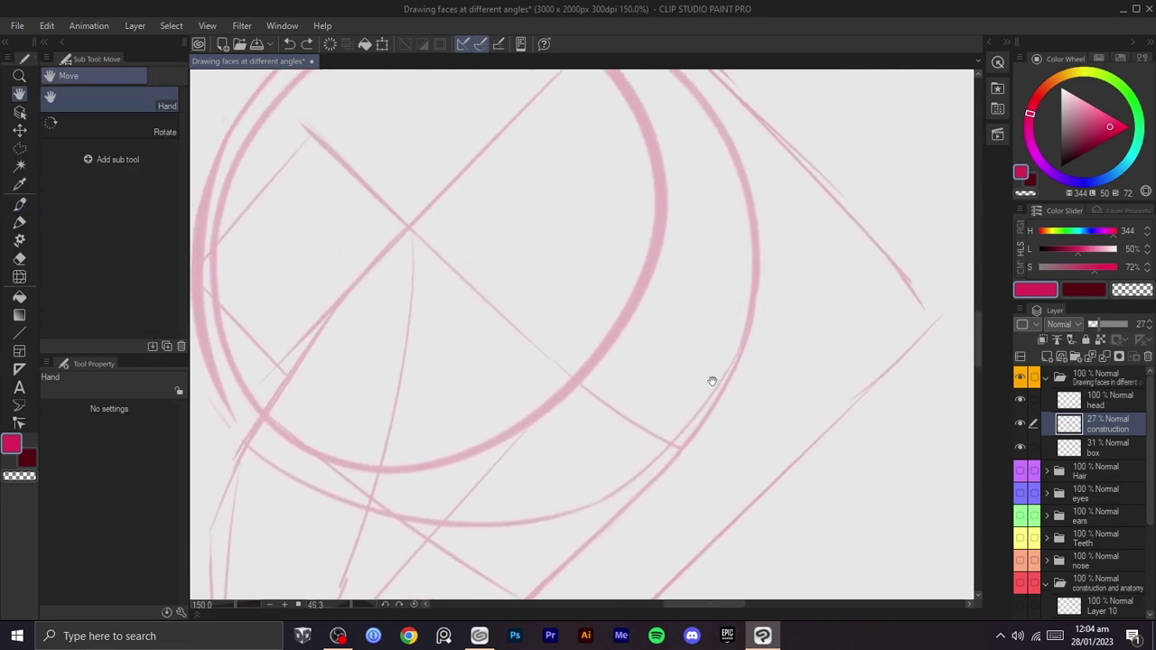
{"action": "left_click_drag", "start_coordinate": [723, 363], "coordinate": [707, 292]}
{"action": "left_click_drag", "start_coordinate": [574, 466], "coordinate": [578, 298]}
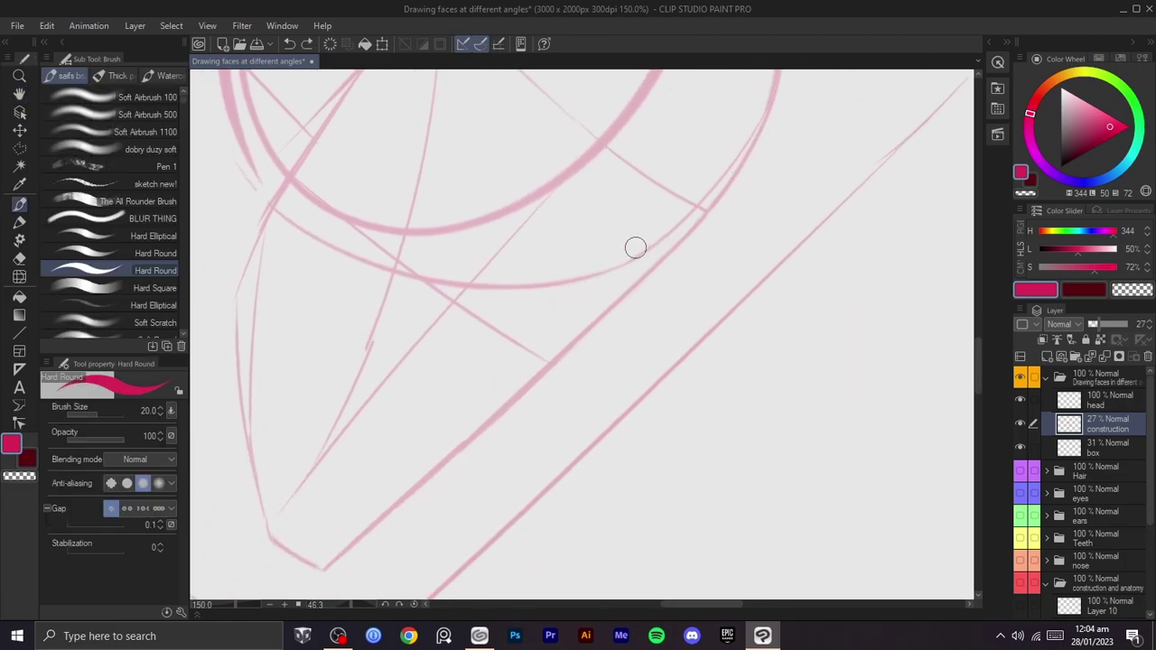
- Draw a thin line just inside the front line of the face, running from the outer circle toward the chin
{"action": "key", "text": "ctrl+z"}
{"action": "left_click_drag", "start_coordinate": [621, 268], "coordinate": [458, 407]}
{"action": "key", "text": "ctrl+z"}
{"action": "mouse_move", "coordinate": [588, 419]}
{"action": "left_mouse_down"}
{"action": "mouse_move", "coordinate": [696, 338]}
{"action": "mouse_move", "coordinate": [706, 381]}
{"action": "mouse_move", "coordinate": [707, 268]}
{"action": "mouse_move", "coordinate": [673, 470]}
{"action": "left_mouse_up"}
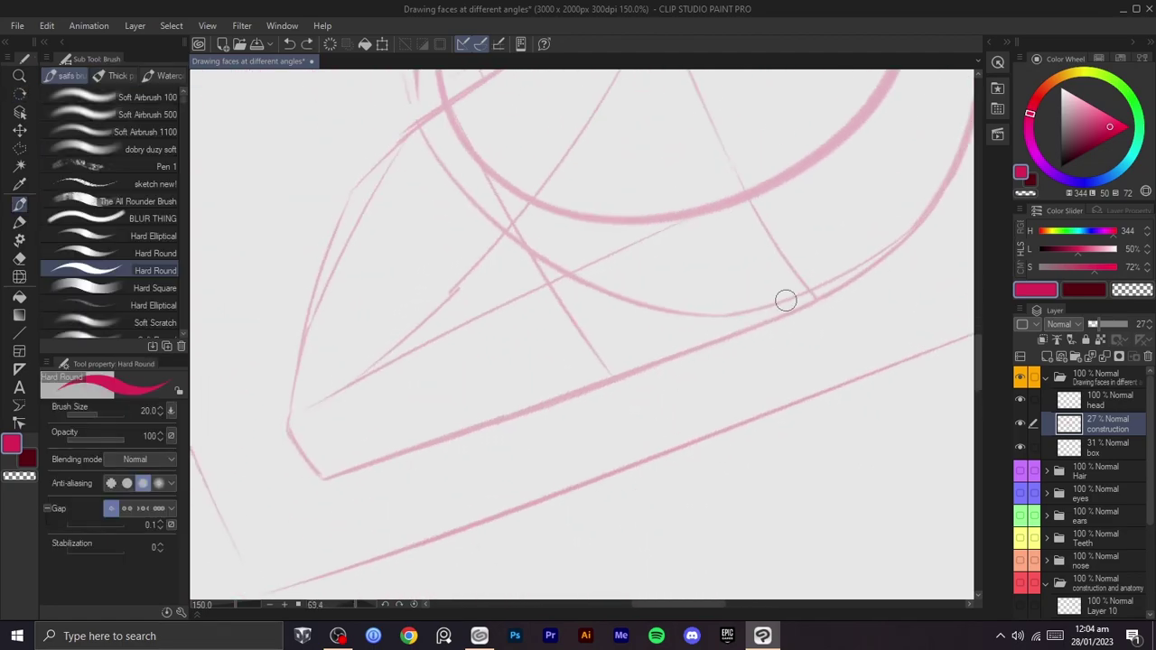
{"action": "left_click_drag", "start_coordinate": [800, 301], "coordinate": [411, 447]}
{"action": "scroll", "coordinate": [661, 373], "scroll_direction": "down", "scroll_amount": 1}
{"action": "mouse_move", "coordinate": [761, 383]}
{"action": "left_mouse_down"}
{"action": "mouse_move", "coordinate": [776, 313]}
{"action": "mouse_move", "coordinate": [739, 237]}
{"action": "mouse_move", "coordinate": [707, 231]}
{"action": "mouse_move", "coordinate": [778, 263]}
{"action": "mouse_move", "coordinate": [794, 286]}
{"action": "mouse_move", "coordinate": [776, 362]}
{"action": "left_mouse_up"}
{"action": "scroll", "coordinate": [708, 237], "scroll_direction": "down", "scroll_amount": 1}
{"action": "scroll", "coordinate": [778, 263], "scroll_direction": "down", "scroll_amount": 1}
{"action": "scroll", "coordinate": [776, 348], "scroll_direction": "up", "scroll_amount": 2}
{"action": "left_click_drag", "start_coordinate": [798, 340], "coordinate": [800, 330]}
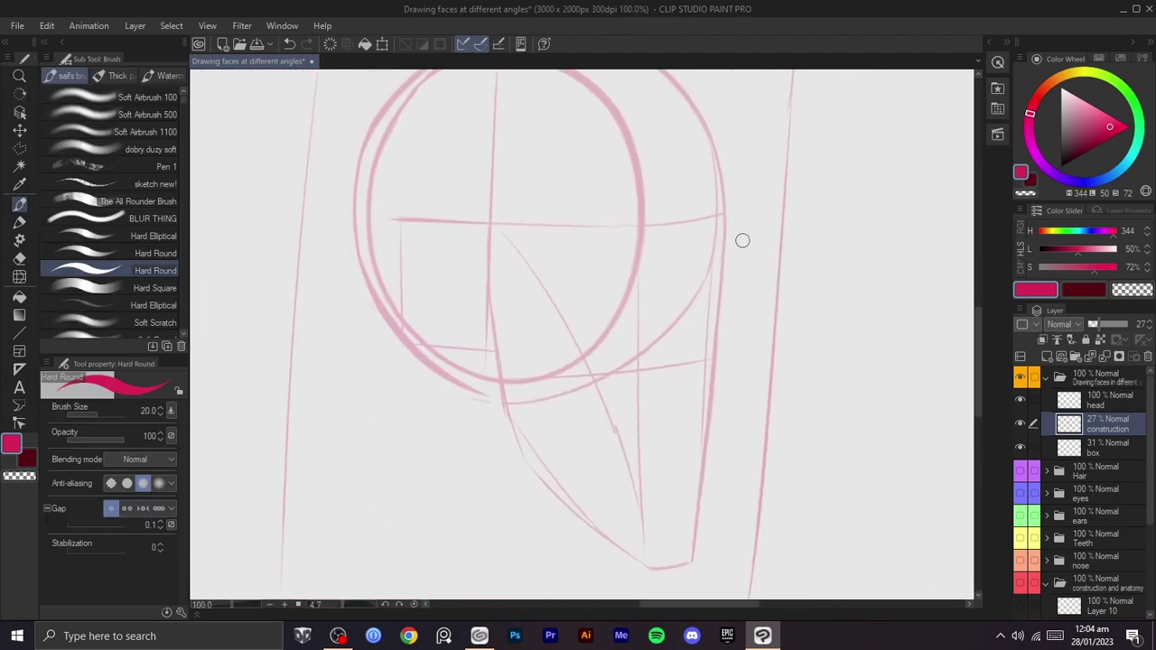
- Sketch a short guide above the lower cross line, from the outer circle to the front of the face, undoing stray strokes
{"action": "key", "text": "ctrl+z"}
{"action": "key", "text": "shift+space"}
{"action": "left_click_drag", "start_coordinate": [792, 416], "coordinate": [798, 386]}
{"action": "key", "text": "space"}
{"action": "mouse_move", "coordinate": [788, 404]}
{"action": "left_mouse_down"}
{"action": "mouse_move", "coordinate": [838, 304]}
{"action": "mouse_move", "coordinate": [750, 483]}
{"action": "mouse_move", "coordinate": [543, 326]}
{"action": "mouse_move", "coordinate": [709, 232]}
{"action": "mouse_move", "coordinate": [751, 358]}
{"action": "mouse_move", "coordinate": [749, 332]}
{"action": "mouse_move", "coordinate": [683, 374]}
{"action": "mouse_move", "coordinate": [736, 308]}
{"action": "mouse_move", "coordinate": [722, 313]}
{"action": "left_mouse_up"}
{"action": "key", "text": "shift+space"}
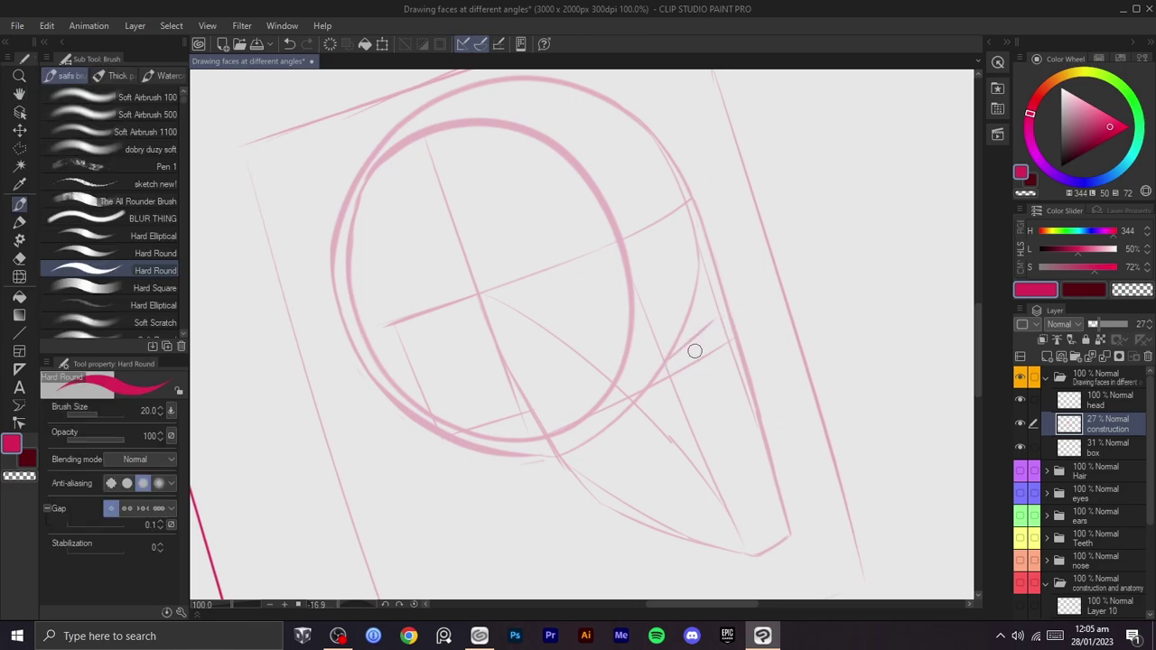
{"action": "mouse_move", "coordinate": [710, 326]}
{"action": "left_mouse_down"}
{"action": "mouse_move", "coordinate": [709, 284]}
{"action": "mouse_move", "coordinate": [727, 330]}
{"action": "mouse_move", "coordinate": [692, 268]}
{"action": "left_mouse_up"}
{"action": "mouse_move", "coordinate": [706, 368]}
{"action": "left_mouse_down"}
{"action": "mouse_move", "coordinate": [712, 297]}
{"action": "mouse_move", "coordinate": [594, 215]}
{"action": "mouse_move", "coordinate": [547, 268]}
{"action": "left_mouse_up"}
{"action": "key", "text": "ctrl+z"}
{"action": "key", "text": "ctrl+z"}
{"action": "key", "text": "ctrl+z"}
{"action": "left_click_drag", "start_coordinate": [619, 245], "coordinate": [604, 217]}
{"action": "mouse_move", "coordinate": [669, 310]}
{"action": "left_mouse_down"}
{"action": "mouse_move", "coordinate": [661, 270]}
{"action": "mouse_move", "coordinate": [717, 283]}
{"action": "mouse_move", "coordinate": [650, 246]}
{"action": "mouse_move", "coordinate": [678, 250]}
{"action": "mouse_move", "coordinate": [681, 269]}
{"action": "left_mouse_up"}
{"action": "key", "text": "b"}
{"action": "mouse_move", "coordinate": [682, 190]}
{"action": "left_mouse_down"}
{"action": "mouse_move", "coordinate": [694, 276]}
{"action": "mouse_move", "coordinate": [710, 283]}
{"action": "mouse_move", "coordinate": [663, 280]}
{"action": "mouse_move", "coordinate": [670, 271]}
{"action": "mouse_move", "coordinate": [683, 304]}
{"action": "mouse_move", "coordinate": [717, 261]}
{"action": "mouse_move", "coordinate": [720, 274]}
{"action": "mouse_move", "coordinate": [668, 298]}
{"action": "left_mouse_up"}
{"action": "scroll", "coordinate": [663, 312], "scroll_direction": "up", "scroll_amount": 1}
{"action": "left_click_drag", "start_coordinate": [661, 366], "coordinate": [714, 222]}
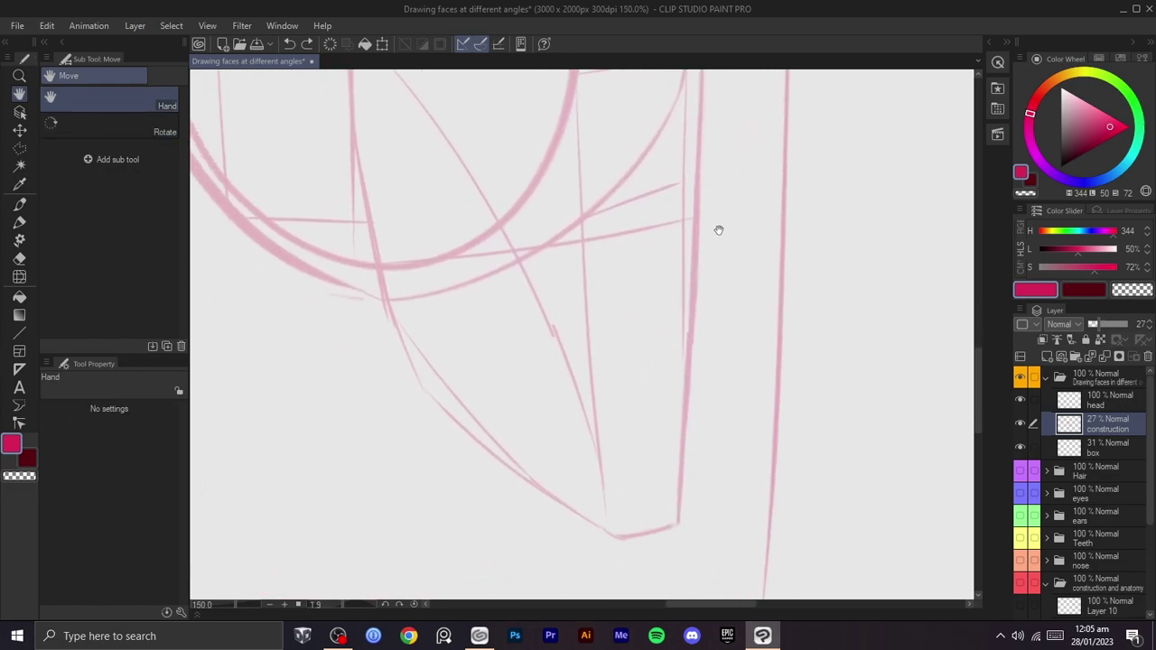
- Mark the front line with a short tick about halfway between the lower cross guide and the chin
{"action": "mouse_move", "coordinate": [707, 307]}
{"action": "left_mouse_down"}
{"action": "mouse_move", "coordinate": [699, 382]}
{"action": "mouse_move", "coordinate": [709, 343]}
{"action": "mouse_move", "coordinate": [822, 336]}
{"action": "mouse_move", "coordinate": [784, 322]}
{"action": "mouse_move", "coordinate": [752, 349]}
{"action": "left_mouse_up"}
{"action": "key", "text": "b"}
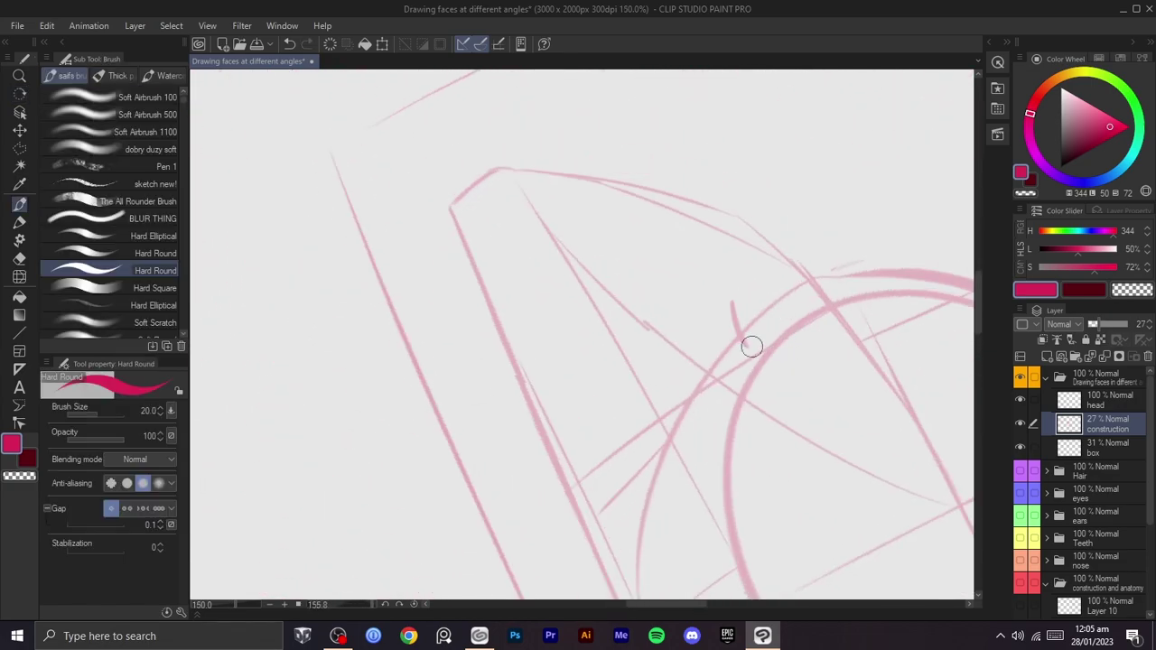
{"action": "key", "text": "r"}
{"action": "mouse_move", "coordinate": [807, 421]}
{"action": "left_mouse_down"}
{"action": "mouse_move", "coordinate": [619, 323]}
{"action": "mouse_move", "coordinate": [754, 272]}
{"action": "mouse_move", "coordinate": [735, 325]}
{"action": "mouse_move", "coordinate": [694, 234]}
{"action": "left_mouse_up"}
{"action": "key", "text": "b"}
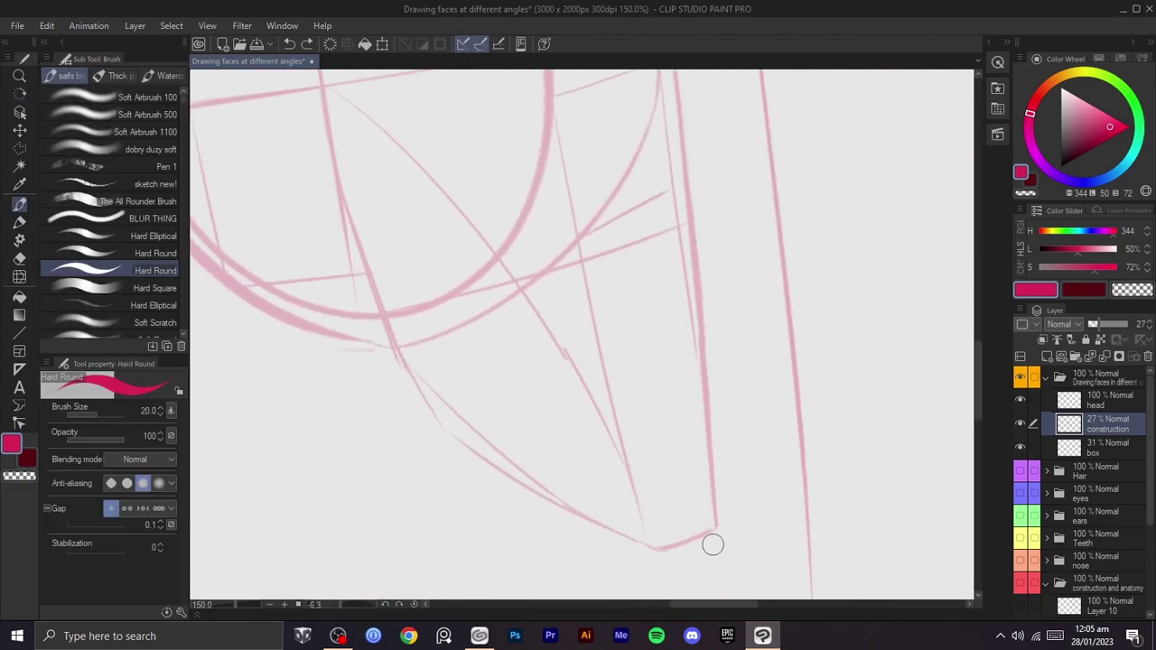
{"action": "key", "text": "r"}
{"action": "mouse_move", "coordinate": [714, 484]}
{"action": "left_mouse_down"}
{"action": "mouse_move", "coordinate": [710, 343]}
{"action": "mouse_move", "coordinate": [731, 323]}
{"action": "left_mouse_up"}
{"action": "key", "text": "b"}
{"action": "key", "text": "ctrl+z"}
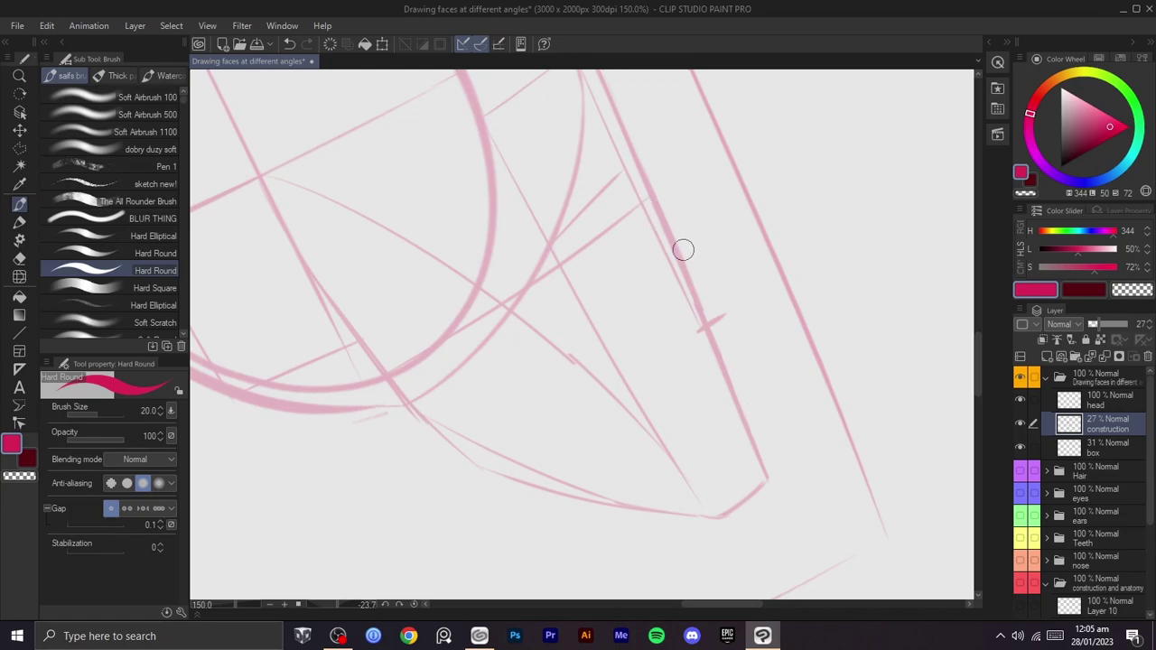
- Add more ticks along the lower front line to make four division marks above the chin, undoing misplaced ones
{"action": "left_click_drag", "start_coordinate": [670, 271], "coordinate": [706, 252]}
{"action": "key", "text": "ctrl+z"}
{"action": "left_click_drag", "start_coordinate": [675, 293], "coordinate": [706, 272]}
{"action": "key", "text": "ctrl+z"}
{"action": "left_click_drag", "start_coordinate": [717, 377], "coordinate": [740, 362]}
{"action": "key", "text": "ctrl+z"}
{"action": "mouse_move", "coordinate": [742, 424]}
{"action": "left_mouse_down"}
{"action": "mouse_move", "coordinate": [778, 447]}
{"action": "mouse_move", "coordinate": [769, 445]}
{"action": "mouse_move", "coordinate": [769, 473]}
{"action": "left_mouse_up"}
{"action": "key", "text": "ctrl+z"}
{"action": "key", "text": "ctrl+z"}
{"action": "key", "text": "ctrl+z"}
{"action": "mouse_move", "coordinate": [791, 409]}
{"action": "left_mouse_down"}
{"action": "mouse_move", "coordinate": [770, 493]}
{"action": "mouse_move", "coordinate": [750, 504]}
{"action": "left_mouse_up"}
{"action": "left_click_drag", "start_coordinate": [751, 504], "coordinate": [715, 386]}
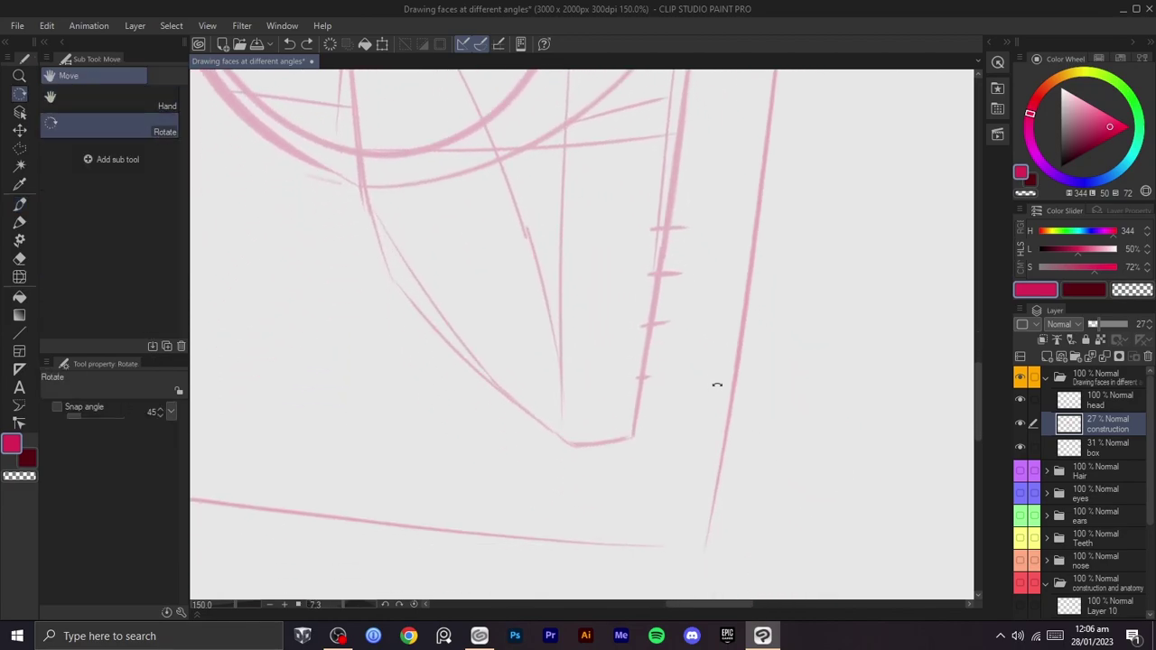
- Try strokes from the lowest tick down past the chin end of the front line, and undo them
{"action": "mouse_move", "coordinate": [645, 376]}
{"action": "left_mouse_down"}
{"action": "mouse_move", "coordinate": [656, 411]}
{"action": "mouse_move", "coordinate": [632, 436]}
{"action": "left_mouse_up"}
{"action": "key", "text": "ctrl+z"}
{"action": "key", "text": "ctrl+z"}
{"action": "mouse_move", "coordinate": [648, 377]}
{"action": "left_mouse_down"}
{"action": "mouse_move", "coordinate": [654, 419]}
{"action": "mouse_move", "coordinate": [642, 431]}
{"action": "mouse_move", "coordinate": [661, 389]}
{"action": "mouse_move", "coordinate": [648, 543]}
{"action": "left_mouse_up"}
{"action": "key", "text": "ctrl+z"}
{"action": "key", "text": "ctrl+z"}
{"action": "left_click_drag", "start_coordinate": [712, 443], "coordinate": [724, 428]}
{"action": "left_click_drag", "start_coordinate": [683, 419], "coordinate": [712, 358]}
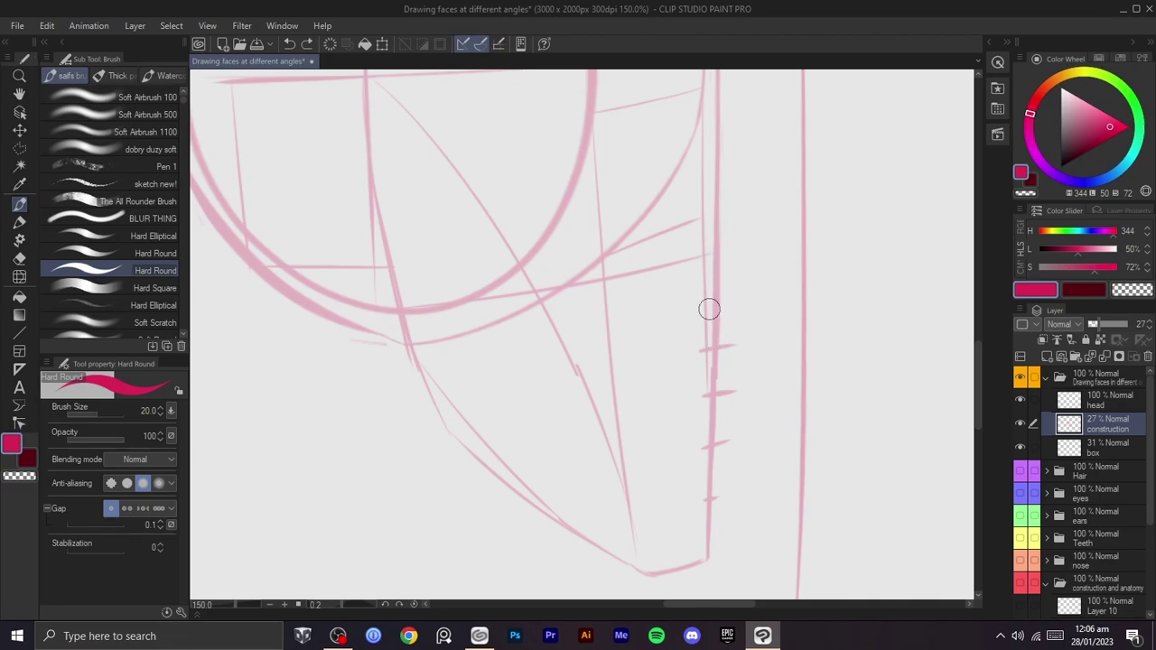
- Try to project a short nose line outward from the front line just above the top tick, undoing the strokes
{"action": "mouse_move", "coordinate": [706, 299]}
{"action": "left_mouse_down"}
{"action": "mouse_move", "coordinate": [771, 268]}
{"action": "mouse_move", "coordinate": [780, 330]}
{"action": "left_mouse_up"}
{"action": "key", "text": "ctrl+z"}
{"action": "key", "text": "ctrl+z"}
{"action": "scroll", "coordinate": [744, 285], "scroll_direction": "down", "scroll_amount": 1}
{"action": "key", "text": "r"}
{"action": "scroll", "coordinate": [771, 327], "scroll_direction": "up", "scroll_amount": 2}
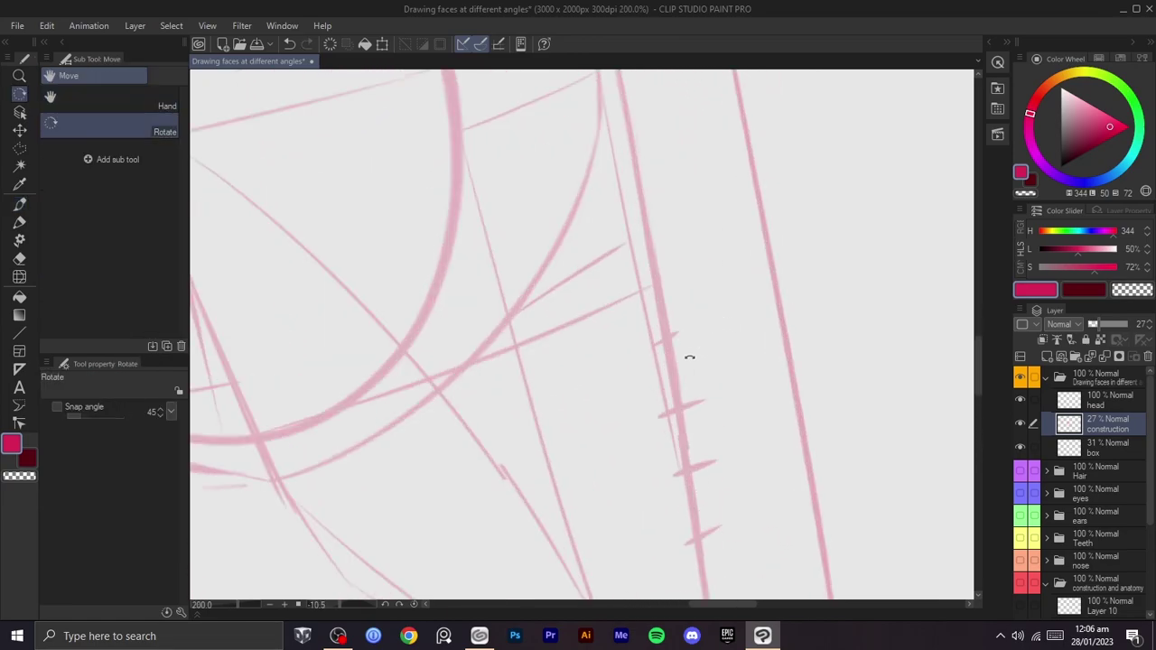
{"action": "key", "text": "ctrl+z"}
{"action": "key", "text": "b"}
{"action": "left_click_drag", "start_coordinate": [645, 345], "coordinate": [722, 316]}
{"action": "mouse_move", "coordinate": [818, 244]}
{"action": "left_mouse_down"}
{"action": "mouse_move", "coordinate": [723, 299]}
{"action": "mouse_move", "coordinate": [749, 283]}
{"action": "left_mouse_up"}
{"action": "mouse_move", "coordinate": [831, 262]}
{"action": "left_mouse_down"}
{"action": "mouse_move", "coordinate": [845, 224]}
{"action": "mouse_move", "coordinate": [877, 193]}
{"action": "mouse_move", "coordinate": [807, 270]}
{"action": "left_mouse_up"}
{"action": "scroll", "coordinate": [803, 280], "scroll_direction": "down", "scroll_amount": 1}
{"action": "key", "text": "shift+space"}
{"action": "left_click_drag", "start_coordinate": [815, 370], "coordinate": [813, 412]}
{"action": "key", "text": "space"}
{"action": "key", "text": "ctrl+z"}
{"action": "key", "text": "ctrl+z"}
{"action": "left_click_drag", "start_coordinate": [784, 363], "coordinate": [804, 420]}
{"action": "key", "text": "ctrl+z"}
- Retry the outward nose line above the ticks from a different canvas rotation, and undo it
{"action": "key", "text": "shift+space"}
{"action": "left_click_drag", "start_coordinate": [818, 358], "coordinate": [766, 329]}
{"action": "scroll", "coordinate": [791, 435], "scroll_direction": "down", "scroll_amount": 1}
{"action": "key", "text": "space"}
{"action": "key", "text": "shift+space"}
{"action": "left_click_drag", "start_coordinate": [797, 252], "coordinate": [756, 185]}
{"action": "scroll", "coordinate": [725, 294], "scroll_direction": "up", "scroll_amount": 1}
{"action": "key", "text": "space"}
{"action": "left_click_drag", "start_coordinate": [764, 341], "coordinate": [774, 263]}
{"action": "key", "text": "shift+space"}
{"action": "mouse_move", "coordinate": [809, 365]}
{"action": "left_mouse_down"}
{"action": "mouse_move", "coordinate": [815, 345]}
{"action": "mouse_move", "coordinate": [761, 379]}
{"action": "left_mouse_up"}
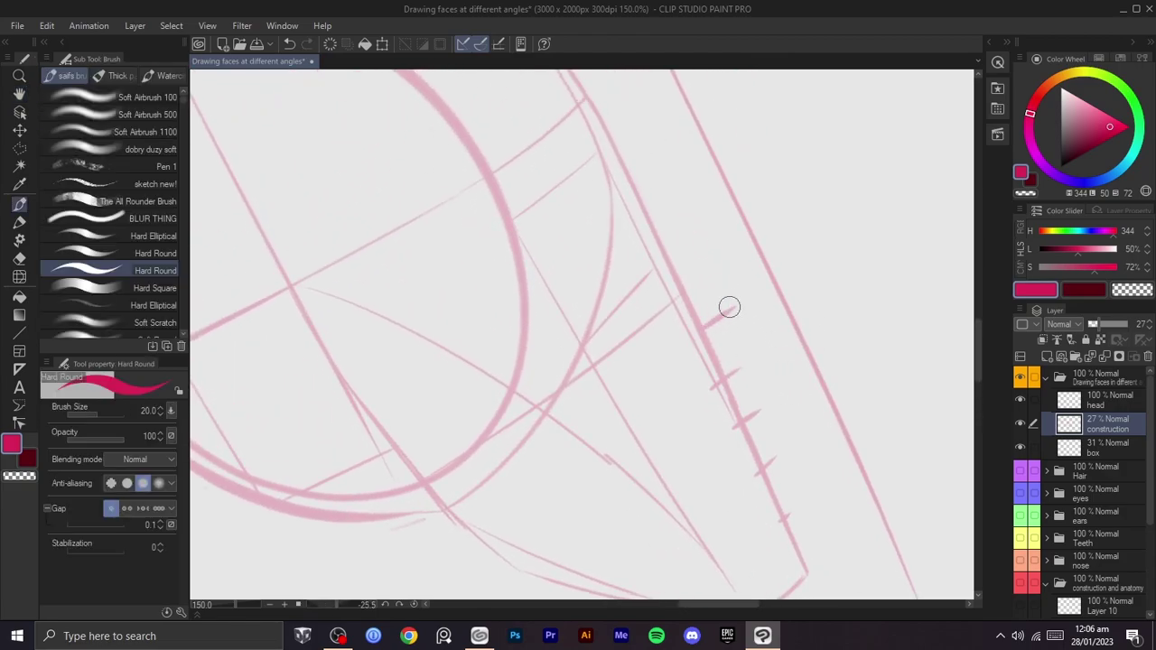
{"action": "mouse_move", "coordinate": [708, 327]}
{"action": "left_mouse_down"}
{"action": "mouse_move", "coordinate": [768, 284]}
{"action": "mouse_move", "coordinate": [818, 295]}
{"action": "mouse_move", "coordinate": [734, 451]}
{"action": "left_mouse_up"}
{"action": "key", "text": "ctrl+z"}
{"action": "key", "text": "shift+space"}
{"action": "key", "text": "space"}
{"action": "left_click_drag", "start_coordinate": [734, 450], "coordinate": [673, 433]}
{"action": "key", "text": "shift+space"}
{"action": "left_click_drag", "start_coordinate": [731, 252], "coordinate": [728, 389]}
{"action": "key", "text": "ctrl+z"}
- Try long slanting guide strokes across the lower face, undoing each uneven one
{"action": "mouse_move", "coordinate": [771, 351]}
{"action": "left_mouse_down"}
{"action": "mouse_move", "coordinate": [518, 480]}
{"action": "mouse_move", "coordinate": [707, 386]}
{"action": "mouse_move", "coordinate": [546, 476]}
{"action": "left_mouse_up"}
{"action": "key", "text": "ctrl+z"}
{"action": "key", "text": "ctrl+z"}
{"action": "left_click_drag", "start_coordinate": [775, 343], "coordinate": [518, 476]}
{"action": "key", "text": "ctrl+z"}
{"action": "left_click_drag", "start_coordinate": [775, 342], "coordinate": [483, 488]}
{"action": "key", "text": "ctrl+z"}
{"action": "left_click_drag", "start_coordinate": [774, 343], "coordinate": [529, 472]}
{"action": "key", "text": "ctrl+z"}
{"action": "left_click_drag", "start_coordinate": [526, 390], "coordinate": [526, 478]}
- Try a long guide line from the chin end outward across the box's front edge, undoing the uneven strokes
{"action": "scroll", "coordinate": [578, 480], "scroll_direction": "down", "scroll_amount": 2}
{"action": "key", "text": "shift+space"}
{"action": "mouse_move", "coordinate": [689, 462]}
{"action": "left_mouse_down"}
{"action": "mouse_move", "coordinate": [684, 353]}
{"action": "mouse_move", "coordinate": [665, 330]}
{"action": "mouse_move", "coordinate": [689, 271]}
{"action": "left_mouse_up"}
{"action": "scroll", "coordinate": [713, 309], "scroll_direction": "up", "scroll_amount": 5}
{"action": "mouse_move", "coordinate": [683, 352]}
{"action": "left_mouse_down"}
{"action": "mouse_move", "coordinate": [696, 319]}
{"action": "mouse_move", "coordinate": [665, 256]}
{"action": "left_mouse_up"}
{"action": "mouse_move", "coordinate": [644, 343]}
{"action": "left_mouse_down"}
{"action": "mouse_move", "coordinate": [660, 371]}
{"action": "mouse_move", "coordinate": [647, 331]}
{"action": "left_mouse_up"}
{"action": "key", "text": "ctrl+z"}
{"action": "key", "text": "r"}
{"action": "mouse_move", "coordinate": [738, 303]}
{"action": "left_mouse_down"}
{"action": "mouse_move", "coordinate": [686, 503]}
{"action": "mouse_move", "coordinate": [653, 475]}
{"action": "mouse_move", "coordinate": [749, 392]}
{"action": "mouse_move", "coordinate": [689, 340]}
{"action": "mouse_move", "coordinate": [707, 436]}
{"action": "mouse_move", "coordinate": [587, 403]}
{"action": "left_mouse_up"}
{"action": "key", "text": "b"}
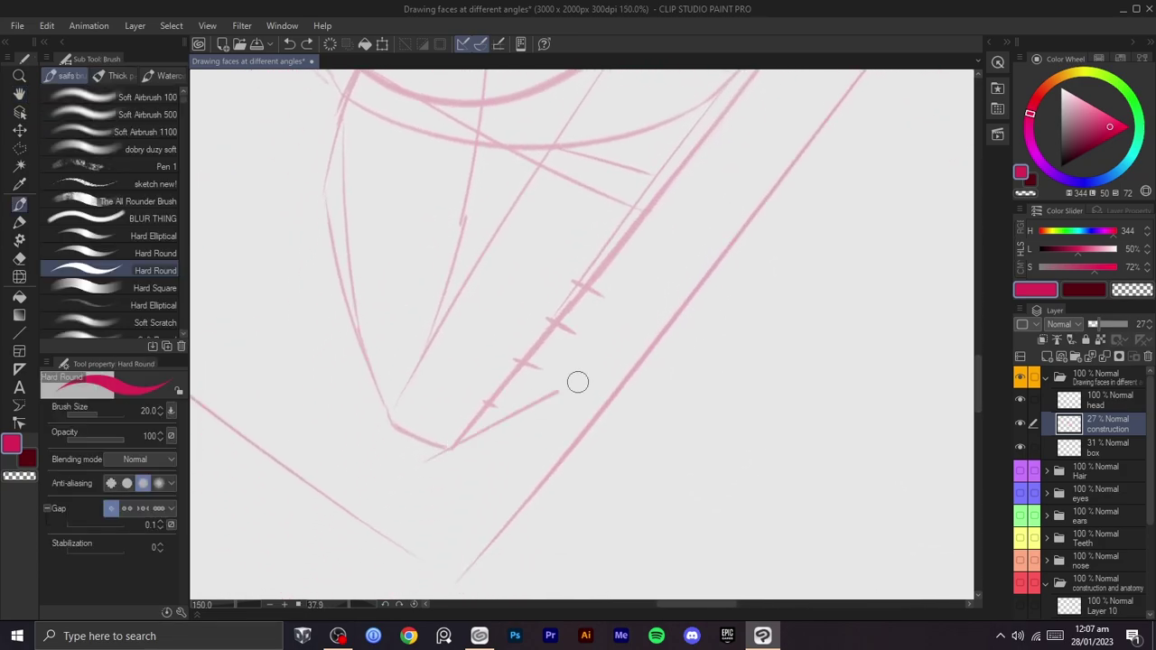
{"action": "left_click_drag", "start_coordinate": [836, 213], "coordinate": [348, 498]}
{"action": "key", "text": "ctrl+z"}
{"action": "left_click_drag", "start_coordinate": [825, 214], "coordinate": [286, 532]}
- Retry the outward chin guide line after resetting the canvas rotation, undoing every stroke
{"action": "key", "text": "r"}
{"action": "key", "text": "ctrl+alt+0"}
{"action": "mouse_move", "coordinate": [704, 412]}
{"action": "left_mouse_down"}
{"action": "mouse_move", "coordinate": [725, 363]}
{"action": "mouse_move", "coordinate": [626, 485]}
{"action": "mouse_move", "coordinate": [712, 323]}
{"action": "mouse_move", "coordinate": [711, 339]}
{"action": "left_mouse_up"}
{"action": "scroll", "coordinate": [725, 364], "scroll_direction": "up", "scroll_amount": 1}
{"action": "key", "text": "ctrl+z"}
{"action": "key", "text": "b"}
{"action": "mouse_move", "coordinate": [406, 421]}
{"action": "left_mouse_down"}
{"action": "mouse_move", "coordinate": [826, 176]}
{"action": "mouse_move", "coordinate": [370, 454]}
{"action": "left_mouse_up"}
{"action": "key", "text": "ctrl+z"}
{"action": "key", "text": "ctrl+z"}
{"action": "left_click_drag", "start_coordinate": [851, 186], "coordinate": [402, 446]}
{"action": "key", "text": "ctrl+z"}
{"action": "left_click_drag", "start_coordinate": [867, 207], "coordinate": [340, 460]}
{"action": "key", "text": "ctrl+z"}
- Try the chin guide line as an upward stroke from slightly different canvas rotations, and undo it
{"action": "left_click_drag", "start_coordinate": [406, 413], "coordinate": [910, 170]}
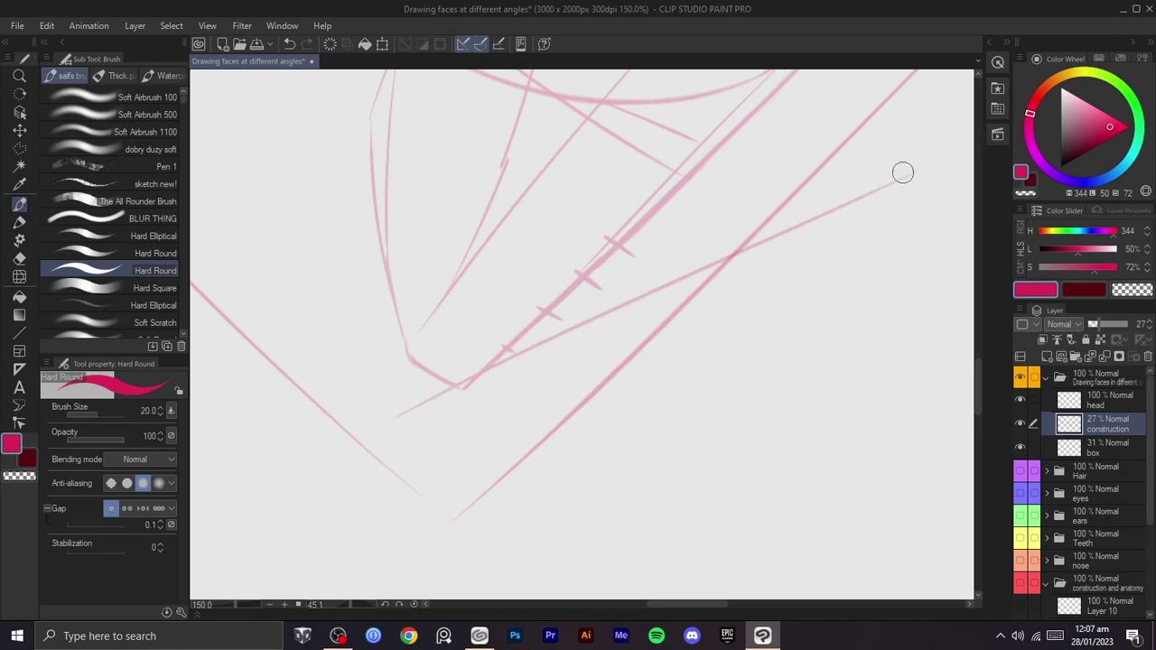
{"action": "key", "text": "shift+space"}
{"action": "left_click_drag", "start_coordinate": [855, 222], "coordinate": [844, 245]}
{"action": "key", "text": "space"}
{"action": "mouse_move", "coordinate": [823, 271]}
{"action": "left_mouse_down"}
{"action": "mouse_move", "coordinate": [784, 334]}
{"action": "mouse_move", "coordinate": [791, 220]}
{"action": "mouse_move", "coordinate": [839, 245]}
{"action": "mouse_move", "coordinate": [692, 234]}
{"action": "left_mouse_up"}
{"action": "key", "text": "b"}
{"action": "left_click_drag", "start_coordinate": [500, 331], "coordinate": [911, 71]}
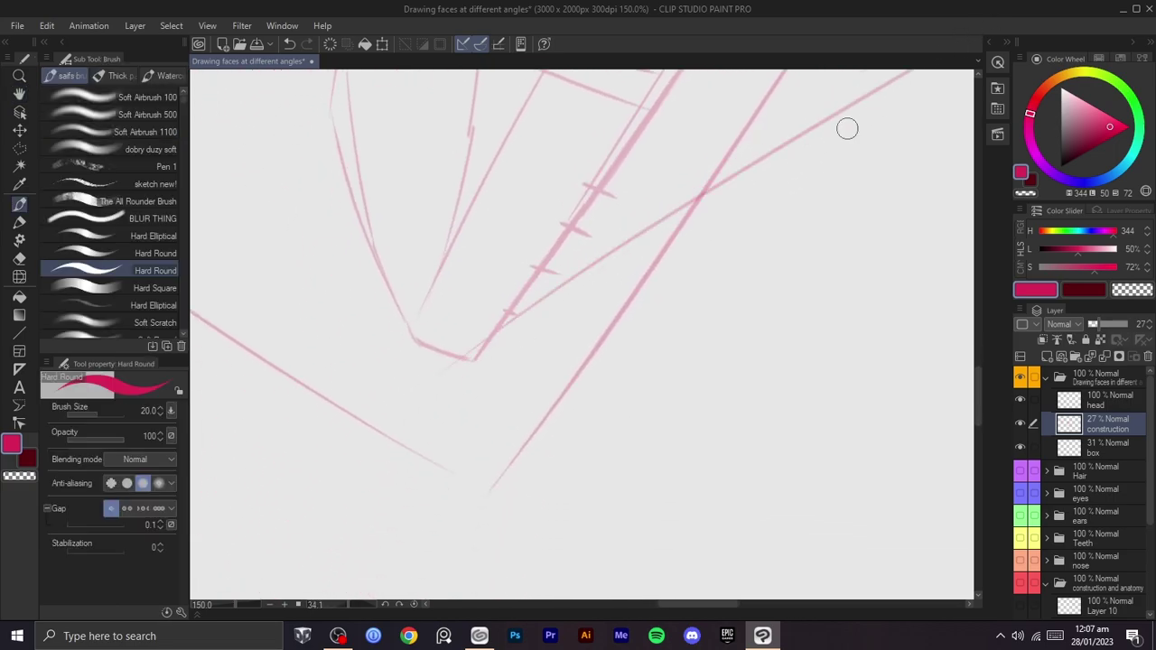
{"action": "key", "text": "ctrl+z"}
- Draw a slanted guide line from the chin end up and outward across the box's front edge
{"action": "key", "text": "space"}
{"action": "left_click_drag", "start_coordinate": [713, 230], "coordinate": [599, 358]}
{"action": "key", "text": "ctrl+z"}
{"action": "mouse_move", "coordinate": [664, 258]}
{"action": "left_mouse_down"}
{"action": "mouse_move", "coordinate": [365, 479]}
{"action": "mouse_move", "coordinate": [760, 179]}
{"action": "left_mouse_up"}
{"action": "key", "text": "shift+space"}
{"action": "left_click_drag", "start_coordinate": [710, 300], "coordinate": [733, 250]}
{"action": "key", "text": "h"}
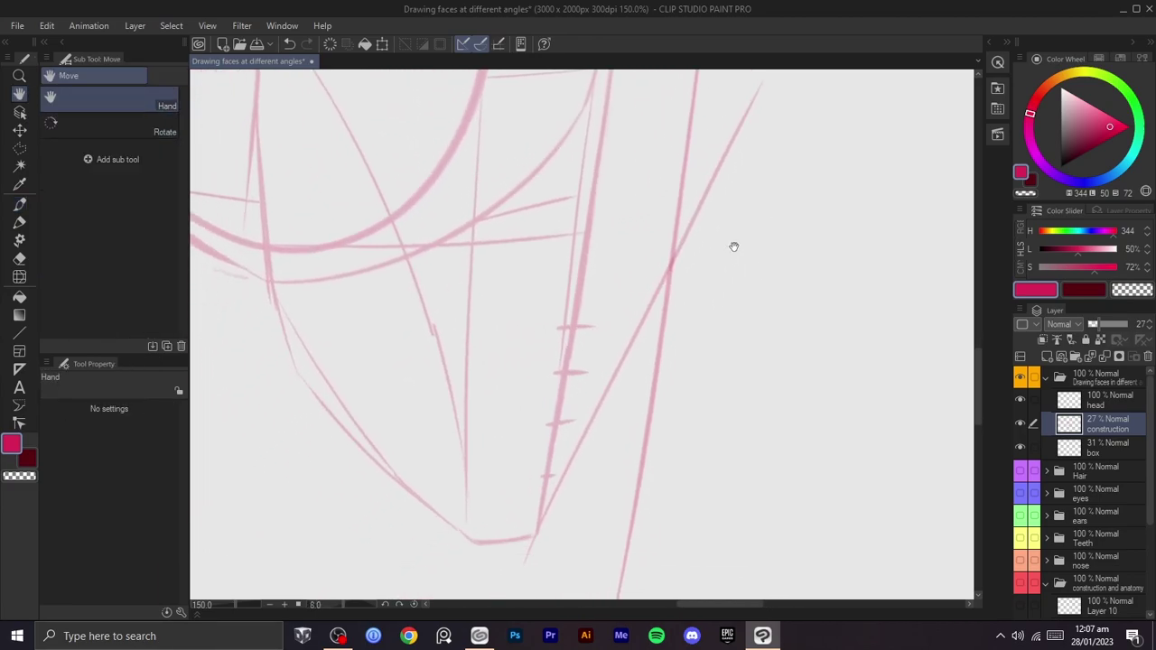
- Try nose strokes between the face's front line and the slanted chin guide line, undoing each one
{"action": "left_click_drag", "start_coordinate": [546, 429], "coordinate": [574, 536]}
{"action": "key", "text": "shift+space"}
{"action": "left_click_drag", "start_coordinate": [634, 425], "coordinate": [651, 410]}
{"action": "left_click_drag", "start_coordinate": [631, 333], "coordinate": [645, 348]}
{"action": "key", "text": "space"}
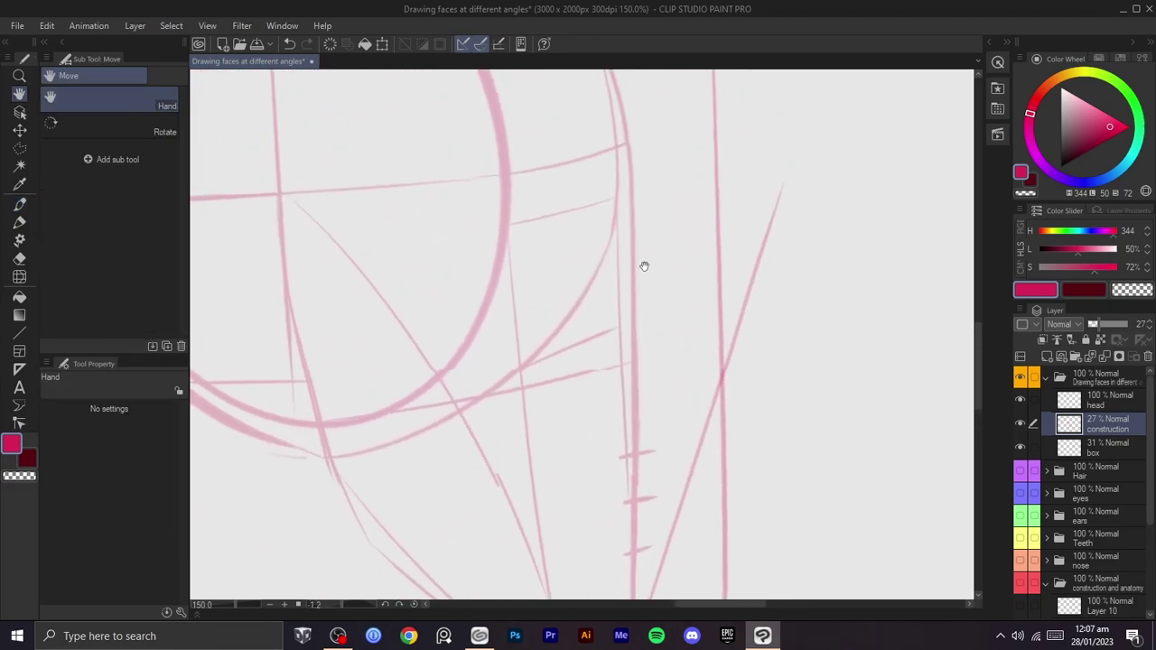
{"action": "left_click_drag", "start_coordinate": [642, 253], "coordinate": [650, 320]}
{"action": "key", "text": "shift+space"}
{"action": "left_click_drag", "start_coordinate": [652, 307], "coordinate": [643, 400]}
{"action": "key", "text": "b"}
{"action": "left_click_drag", "start_coordinate": [727, 325], "coordinate": [518, 473]}
{"action": "key", "text": "ctrl+z"}
{"action": "mouse_move", "coordinate": [731, 325]}
{"action": "left_mouse_down"}
{"action": "mouse_move", "coordinate": [492, 493]}
{"action": "mouse_move", "coordinate": [636, 382]}
{"action": "mouse_move", "coordinate": [755, 343]}
{"action": "mouse_move", "coordinate": [763, 298]}
{"action": "mouse_move", "coordinate": [680, 333]}
{"action": "mouse_move", "coordinate": [732, 353]}
{"action": "mouse_move", "coordinate": [684, 304]}
{"action": "mouse_move", "coordinate": [701, 293]}
{"action": "left_mouse_up"}
{"action": "key", "text": "ctrl+z"}
{"action": "key", "text": "r"}
{"action": "key", "text": "b"}
- Draw the nose bridge from the brow out to the slanted guide line, with a base line back to the front line above the ticks
{"action": "key", "text": "c"}
{"action": "scroll", "coordinate": [742, 285], "scroll_direction": "down", "scroll_amount": 1}
{"action": "key", "text": "shift+space"}
{"action": "mouse_move", "coordinate": [763, 258]}
{"action": "left_mouse_down"}
{"action": "mouse_move", "coordinate": [729, 373]}
{"action": "mouse_move", "coordinate": [736, 283]}
{"action": "left_mouse_up"}
{"action": "key", "text": "r"}
{"action": "left_click_drag", "start_coordinate": [807, 310], "coordinate": [677, 538]}
{"action": "mouse_move", "coordinate": [768, 409]}
{"action": "left_mouse_down"}
{"action": "mouse_move", "coordinate": [749, 462]}
{"action": "mouse_move", "coordinate": [713, 365]}
{"action": "left_mouse_up"}
{"action": "scroll", "coordinate": [750, 462], "scroll_direction": "up", "scroll_amount": 1}
{"action": "key", "text": "space"}
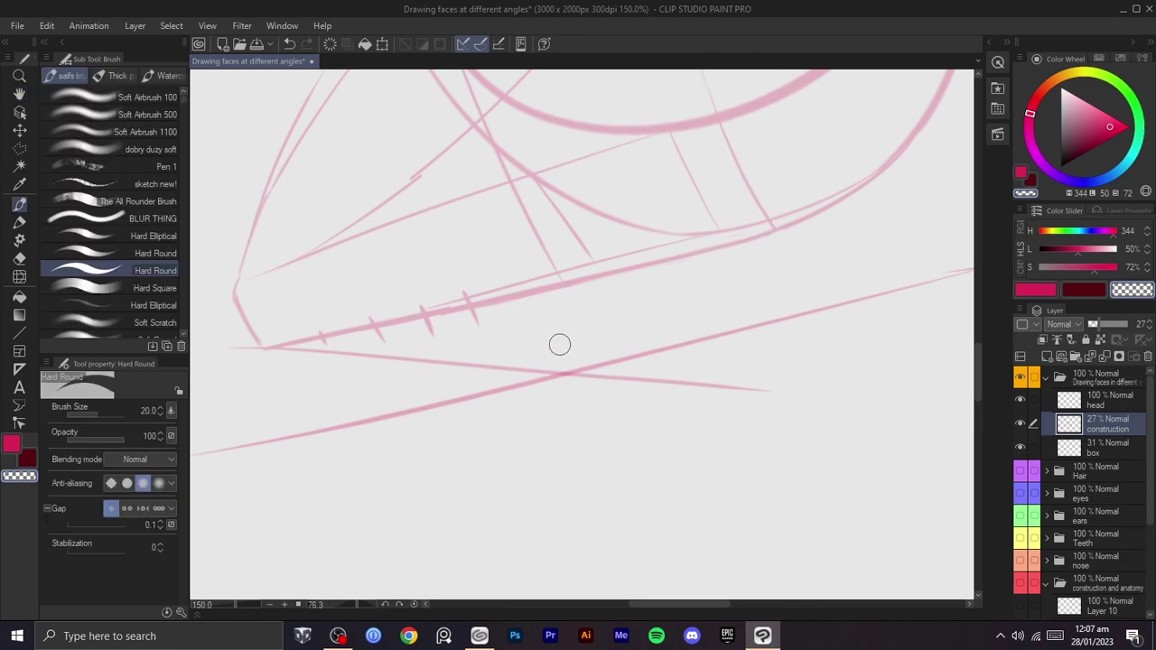
{"action": "mouse_move", "coordinate": [774, 230]}
{"action": "left_mouse_down"}
{"action": "mouse_move", "coordinate": [528, 358]}
{"action": "mouse_move", "coordinate": [606, 219]}
{"action": "mouse_move", "coordinate": [748, 271]}
{"action": "mouse_move", "coordinate": [639, 295]}
{"action": "left_mouse_up"}
{"action": "key", "text": "r"}
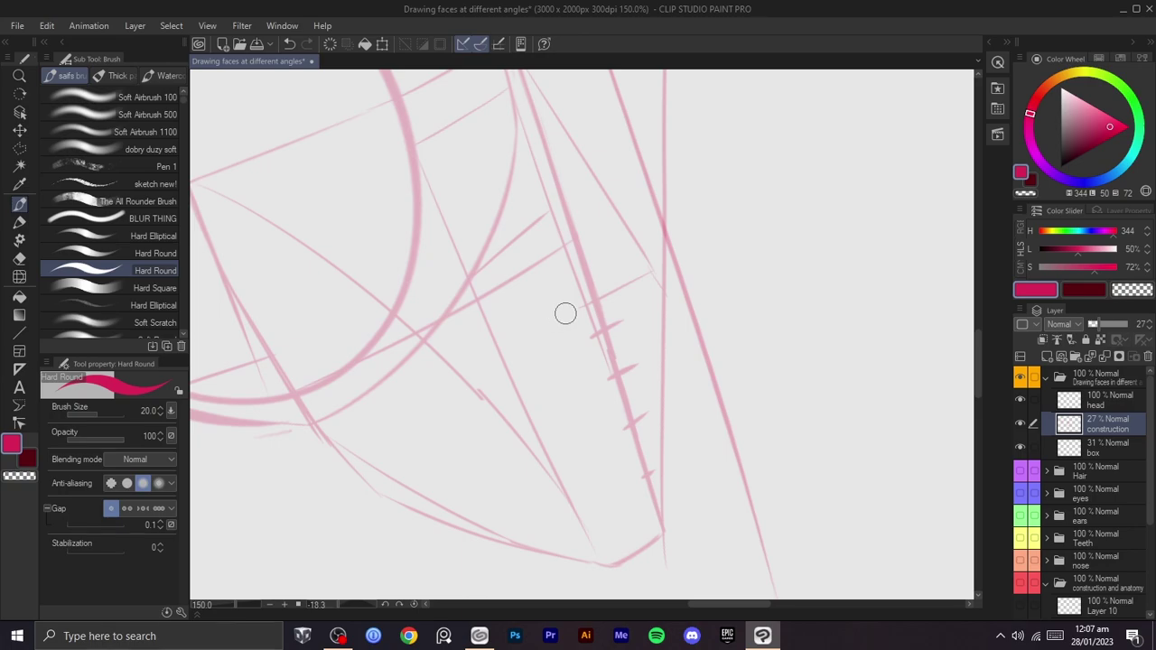
- Sketch a small slanted oval for the nose tip along the nose base line, between the front line and the guide line
{"action": "key", "text": "ctrl+z"}
{"action": "left_click_drag", "start_coordinate": [654, 277], "coordinate": [614, 295]}
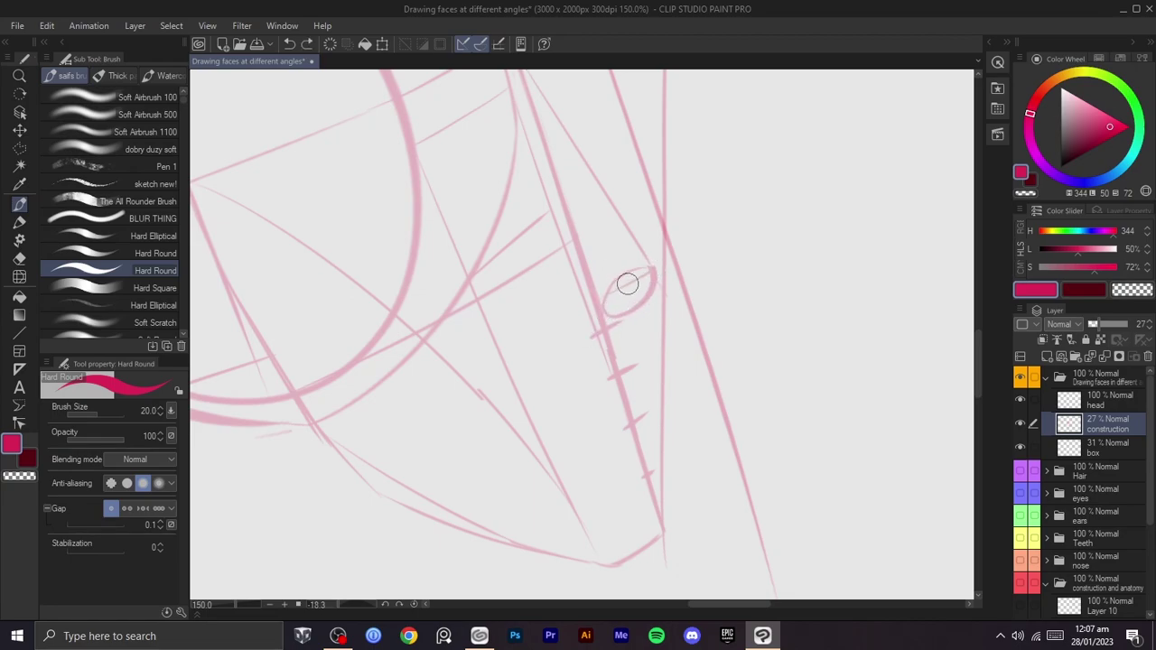
{"action": "key", "text": "ctrl+z"}
{"action": "mouse_move", "coordinate": [615, 301]}
{"action": "left_mouse_down"}
{"action": "mouse_move", "coordinate": [550, 335]}
{"action": "mouse_move", "coordinate": [611, 362]}
{"action": "mouse_move", "coordinate": [676, 313]}
{"action": "mouse_move", "coordinate": [712, 371]}
{"action": "mouse_move", "coordinate": [697, 248]}
{"action": "left_mouse_up"}
{"action": "scroll", "coordinate": [614, 360], "scroll_direction": "down", "scroll_amount": 2}
{"action": "scroll", "coordinate": [691, 342], "scroll_direction": "up", "scroll_amount": 2}
{"action": "mouse_move", "coordinate": [712, 302]}
{"action": "left_mouse_down"}
{"action": "mouse_move", "coordinate": [705, 253]}
{"action": "mouse_move", "coordinate": [716, 224]}
{"action": "mouse_move", "coordinate": [714, 270]}
{"action": "left_mouse_up"}
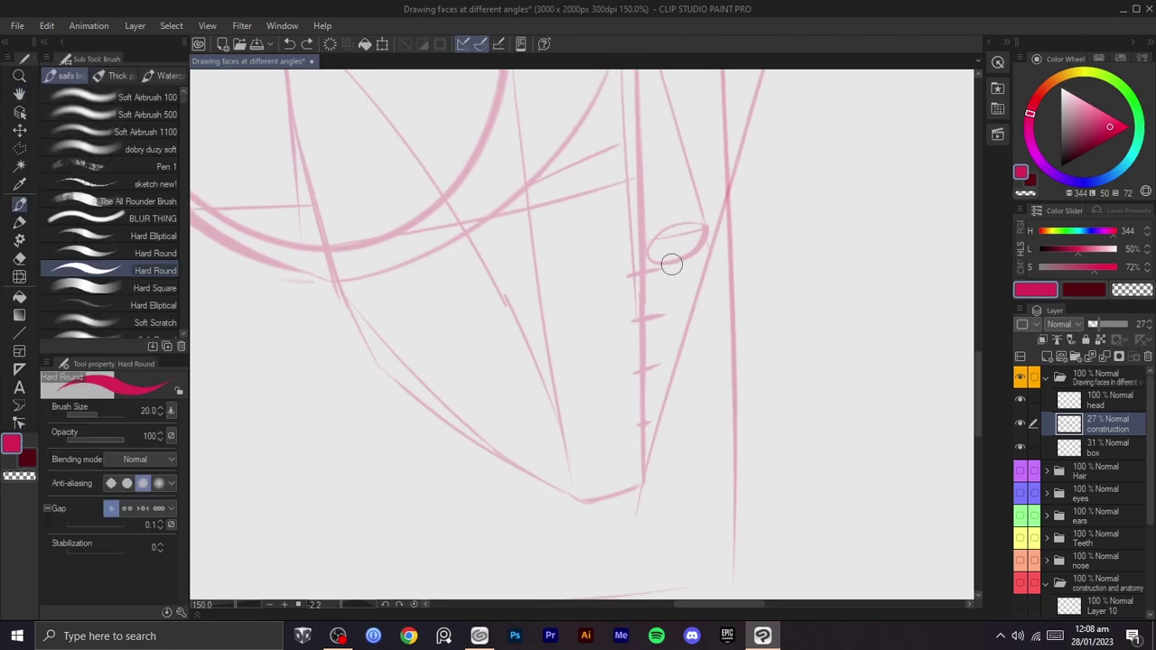
- Try short strokes below the nose oval along the upper division ticks, undoing them
{"action": "left_click_drag", "start_coordinate": [707, 317], "coordinate": [683, 349]}
{"action": "left_click_drag", "start_coordinate": [630, 304], "coordinate": [657, 363]}
{"action": "key", "text": "ctrl+z"}
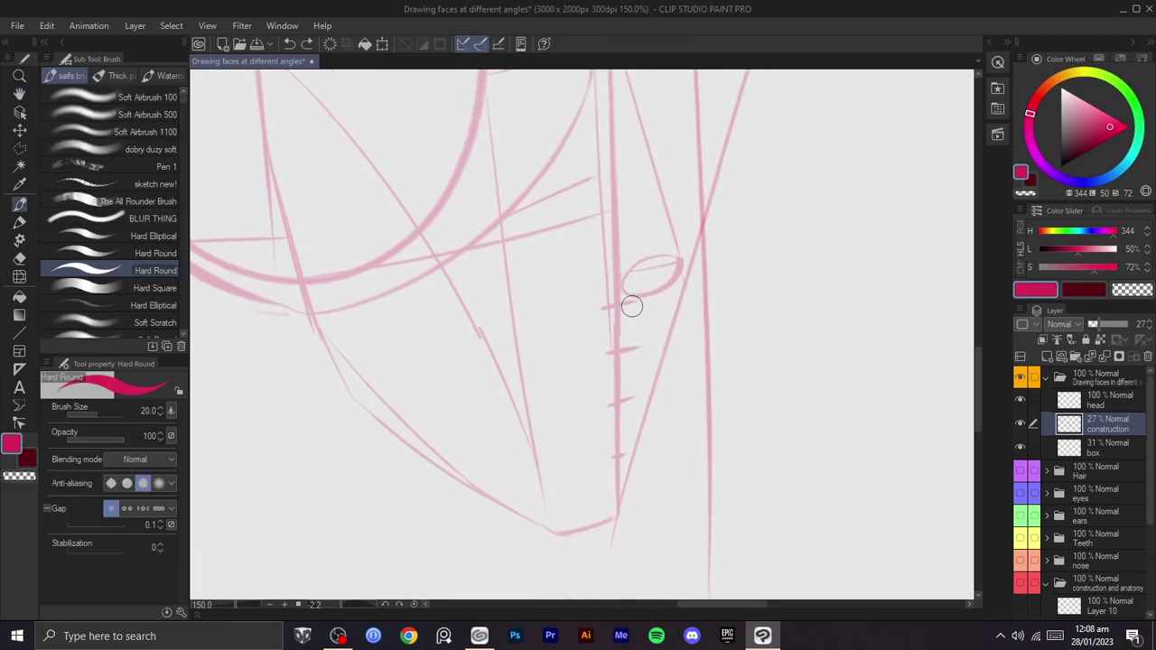
{"action": "mouse_move", "coordinate": [630, 300]}
{"action": "left_mouse_down"}
{"action": "mouse_move", "coordinate": [638, 349]}
{"action": "mouse_move", "coordinate": [618, 456]}
{"action": "mouse_move", "coordinate": [696, 413]}
{"action": "mouse_move", "coordinate": [713, 382]}
{"action": "mouse_move", "coordinate": [756, 394]}
{"action": "mouse_move", "coordinate": [740, 413]}
{"action": "mouse_move", "coordinate": [750, 407]}
{"action": "left_mouse_up"}
{"action": "key", "text": "ctrl+z"}
- Lower the construction layer's opacity to 25% and make the head layer active
{"action": "scroll", "coordinate": [623, 438], "scroll_direction": "down", "scroll_amount": 2}
{"action": "scroll", "coordinate": [677, 372], "scroll_direction": "up", "scroll_amount": 1}
{"action": "key", "text": "r"}
{"action": "scroll", "coordinate": [722, 216], "scroll_direction": "down", "scroll_amount": 2}
{"action": "left_click_drag", "start_coordinate": [721, 217], "coordinate": [808, 335]}
{"action": "left_click", "coordinate": [1020, 424]}
{"action": "left_click", "coordinate": [1021, 423]}
{"action": "left_click_drag", "start_coordinate": [1099, 325], "coordinate": [1098, 322]}
{"action": "left_click", "coordinate": [1088, 401]}
- Reduce the brush size to 9 and try curves along the lower back of the skull on the head layer, undoing each stroke
{"action": "key", "text": "h"}
{"action": "key", "text": "shift+space"}
{"action": "left_click_drag", "start_coordinate": [856, 343], "coordinate": [638, 532]}
{"action": "key", "text": "ctrl+plus"}
{"action": "key", "text": "space"}
{"action": "key", "text": "shift+space"}
{"action": "left_click_drag", "start_coordinate": [713, 456], "coordinate": [703, 516]}
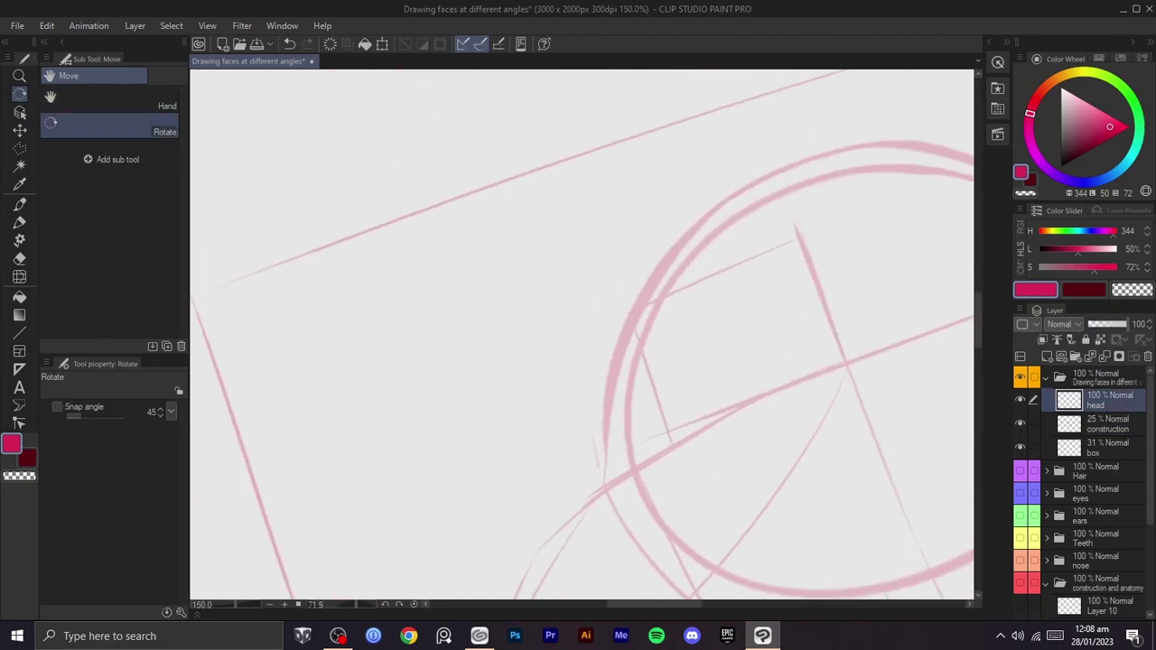
{"action": "left_click_drag", "start_coordinate": [602, 478], "coordinate": [709, 240]}
{"action": "key", "text": "ctrl+z"}
{"action": "key", "text": "bracketleft"}
{"action": "key", "text": "bracketleft"}
{"action": "left_click_drag", "start_coordinate": [602, 488], "coordinate": [729, 186]}
{"action": "key", "text": "ctrl+z"}
{"action": "mouse_move", "coordinate": [598, 492]}
{"action": "left_mouse_down"}
{"action": "mouse_move", "coordinate": [712, 207]}
{"action": "mouse_move", "coordinate": [736, 188]}
{"action": "left_mouse_up"}
{"action": "key", "text": "ctrl+z"}
{"action": "key", "text": "r"}
{"action": "mouse_move", "coordinate": [709, 364]}
{"action": "left_mouse_down"}
{"action": "mouse_move", "coordinate": [743, 196]}
{"action": "mouse_move", "coordinate": [725, 232]}
{"action": "mouse_move", "coordinate": [669, 198]}
{"action": "mouse_move", "coordinate": [685, 414]}
{"action": "mouse_move", "coordinate": [633, 262]}
{"action": "left_mouse_up"}
{"action": "scroll", "coordinate": [686, 415], "scroll_direction": "down", "scroll_amount": 2}
{"action": "key", "text": "space"}
{"action": "left_click_drag", "start_coordinate": [700, 242], "coordinate": [692, 232]}
{"action": "scroll", "coordinate": [692, 232], "scroll_direction": "up", "scroll_amount": 1}
{"action": "key", "text": "space"}
{"action": "left_click_drag", "start_coordinate": [583, 327], "coordinate": [596, 294]}
{"action": "scroll", "coordinate": [664, 351], "scroll_direction": "up", "scroll_amount": 1}
{"action": "scroll", "coordinate": [641, 312], "scroll_direction": "down", "scroll_amount": 2}
{"action": "left_click_drag", "start_coordinate": [737, 328], "coordinate": [745, 443]}
{"action": "scroll", "coordinate": [690, 301], "scroll_direction": "up", "scroll_amount": 2}
{"action": "left_click_drag", "start_coordinate": [641, 353], "coordinate": [707, 335]}
{"action": "key", "text": "shift+space"}
{"action": "scroll", "coordinate": [726, 323], "scroll_direction": "up", "scroll_amount": 1}
{"action": "mouse_move", "coordinate": [718, 293]}
{"action": "left_mouse_down"}
{"action": "mouse_move", "coordinate": [733, 430]}
{"action": "mouse_move", "coordinate": [759, 359]}
{"action": "mouse_move", "coordinate": [831, 283]}
{"action": "mouse_move", "coordinate": [720, 293]}
{"action": "left_mouse_up"}
{"action": "key", "text": "shift+space"}
{"action": "scroll", "coordinate": [756, 405], "scroll_direction": "down", "scroll_amount": 1}
{"action": "scroll", "coordinate": [776, 359], "scroll_direction": "down", "scroll_amount": 1}
{"action": "key", "text": "shift+space"}
{"action": "key", "text": "shift+space"}
{"action": "left_click_drag", "start_coordinate": [694, 430], "coordinate": [680, 394]}
{"action": "key", "text": "shift+space"}
{"action": "left_click_drag", "start_coordinate": [762, 302], "coordinate": [740, 253]}
{"action": "scroll", "coordinate": [632, 289], "scroll_direction": "up", "scroll_amount": 4}
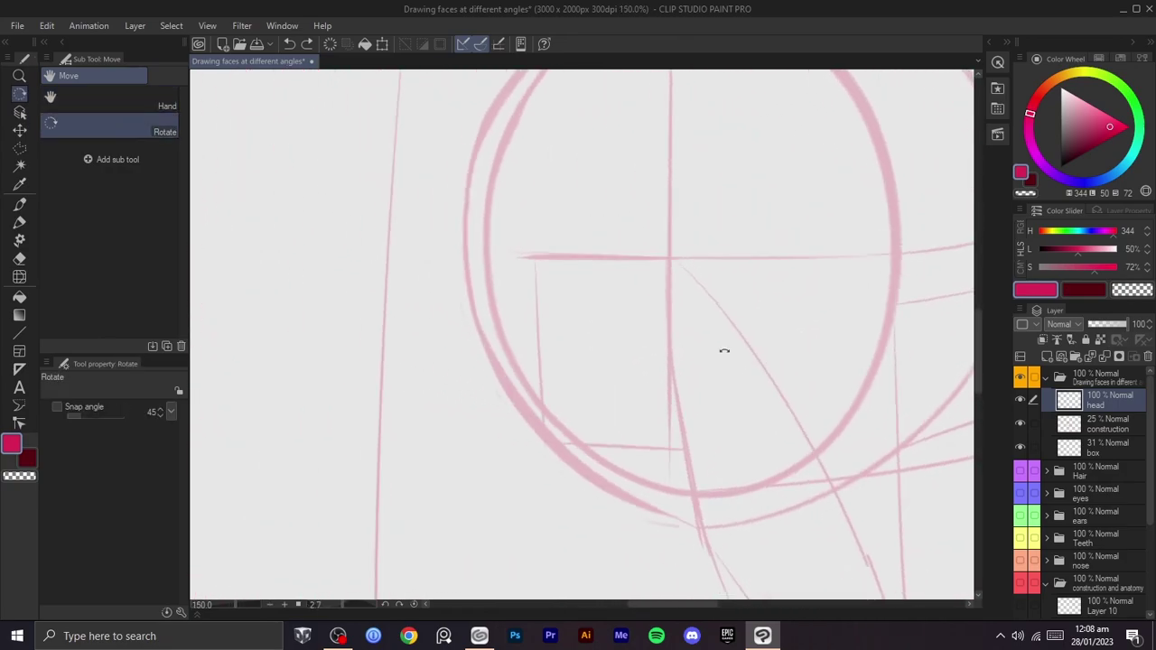
- Outline the ear inside its construction box, curving over the top and down the back to the lower edge, undoing uneven strokes
{"action": "key", "text": "b"}
{"action": "key", "text": "ctrl+z"}
{"action": "mouse_move", "coordinate": [723, 331]}
{"action": "left_mouse_down"}
{"action": "mouse_move", "coordinate": [582, 257]}
{"action": "mouse_move", "coordinate": [665, 245]}
{"action": "left_mouse_up"}
{"action": "key", "text": "ctrl+z"}
{"action": "mouse_move", "coordinate": [722, 338]}
{"action": "left_mouse_down"}
{"action": "mouse_move", "coordinate": [594, 261]}
{"action": "mouse_move", "coordinate": [575, 297]}
{"action": "left_mouse_up"}
{"action": "key", "text": "ctrl+z"}
{"action": "mouse_move", "coordinate": [652, 252]}
{"action": "left_mouse_down"}
{"action": "mouse_move", "coordinate": [591, 274]}
{"action": "mouse_move", "coordinate": [543, 348]}
{"action": "left_mouse_up"}
{"action": "key", "text": "ctrl+z"}
{"action": "mouse_move", "coordinate": [630, 252]}
{"action": "left_mouse_down"}
{"action": "mouse_move", "coordinate": [556, 309]}
{"action": "mouse_move", "coordinate": [548, 366]}
{"action": "left_mouse_up"}
{"action": "key", "text": "ctrl+z"}
{"action": "mouse_move", "coordinate": [560, 307]}
{"action": "left_mouse_down"}
{"action": "mouse_move", "coordinate": [553, 381]}
{"action": "mouse_move", "coordinate": [622, 496]}
{"action": "left_mouse_up"}
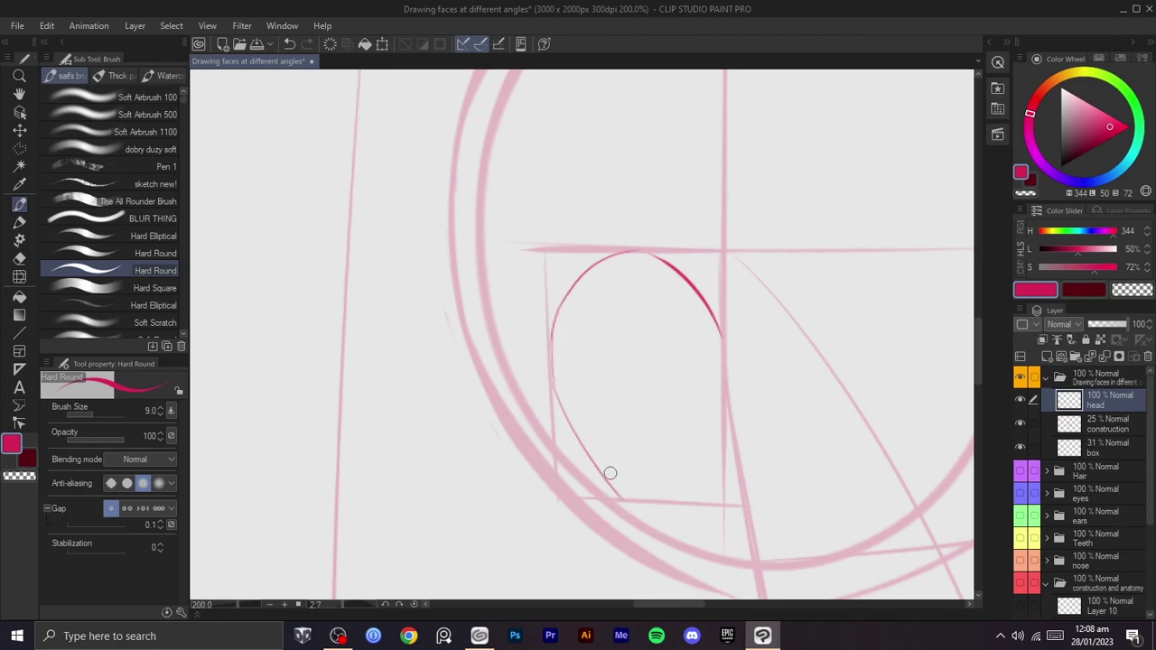
- Round the earlobe off from the ear's lower edge up toward the jaw side, undoing uneven strokes
{"action": "key", "text": "r"}
{"action": "mouse_move", "coordinate": [766, 462]}
{"action": "left_mouse_down"}
{"action": "mouse_move", "coordinate": [451, 498]}
{"action": "mouse_move", "coordinate": [534, 379]}
{"action": "mouse_move", "coordinate": [512, 420]}
{"action": "left_mouse_up"}
{"action": "key", "text": "ctrl+z"}
{"action": "key", "text": "ctrl+z"}
{"action": "left_click_drag", "start_coordinate": [520, 381], "coordinate": [512, 430]}
{"action": "key", "text": "r"}
{"action": "mouse_move", "coordinate": [630, 465]}
{"action": "left_mouse_down"}
{"action": "mouse_move", "coordinate": [710, 345]}
{"action": "mouse_move", "coordinate": [692, 433]}
{"action": "mouse_move", "coordinate": [683, 338]}
{"action": "left_mouse_up"}
{"action": "key", "text": "ctrl+z"}
{"action": "left_click_drag", "start_coordinate": [698, 430], "coordinate": [701, 364]}
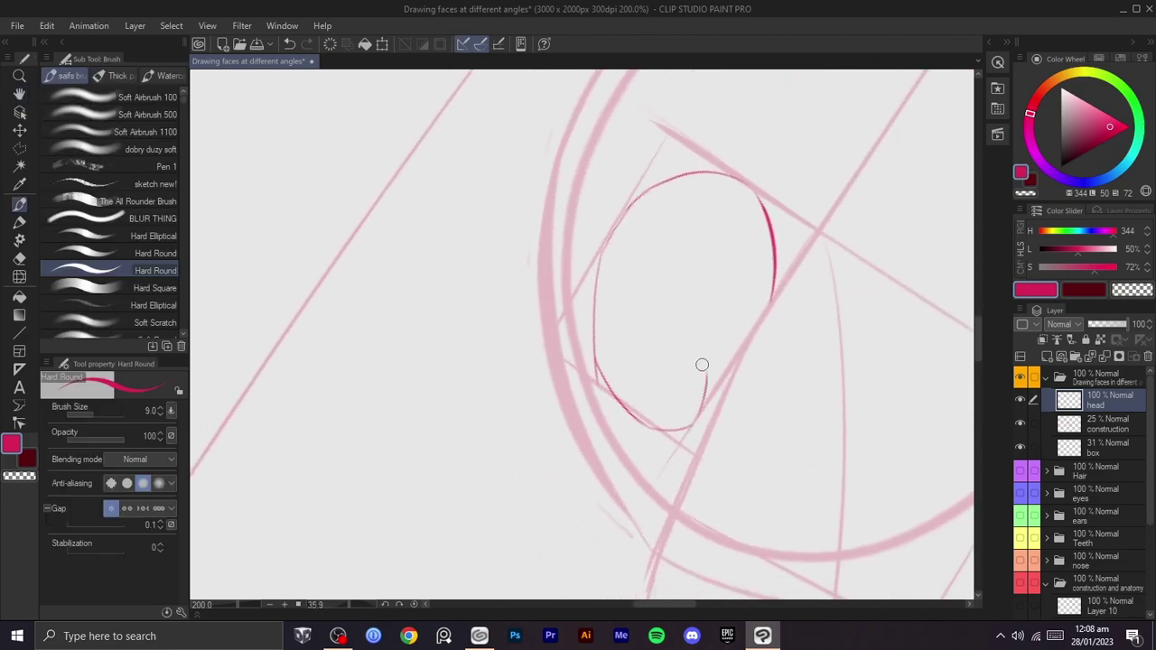
- Add a short stroke above the earlobe and reinforce the ear's upper back edge, undoing uneven strokes
{"action": "key", "text": "c"}
{"action": "key", "text": "c"}
{"action": "scroll", "coordinate": [625, 366], "scroll_direction": "down", "scroll_amount": 1}
{"action": "left_click_drag", "start_coordinate": [683, 352], "coordinate": [735, 281]}
{"action": "scroll", "coordinate": [699, 295], "scroll_direction": "up", "scroll_amount": 1}
{"action": "mouse_move", "coordinate": [571, 283]}
{"action": "left_mouse_down"}
{"action": "mouse_move", "coordinate": [593, 282]}
{"action": "mouse_move", "coordinate": [675, 142]}
{"action": "left_mouse_up"}
{"action": "scroll", "coordinate": [575, 292], "scroll_direction": "up", "scroll_amount": 2}
{"action": "key", "text": "ctrl+z"}
{"action": "left_click_drag", "start_coordinate": [554, 309], "coordinate": [671, 170]}
{"action": "key", "text": "ctrl+z"}
- Extend the ear's front edge downward with a short curve beside the vertical construction line
{"action": "scroll", "coordinate": [556, 313], "scroll_direction": "down", "scroll_amount": 6}
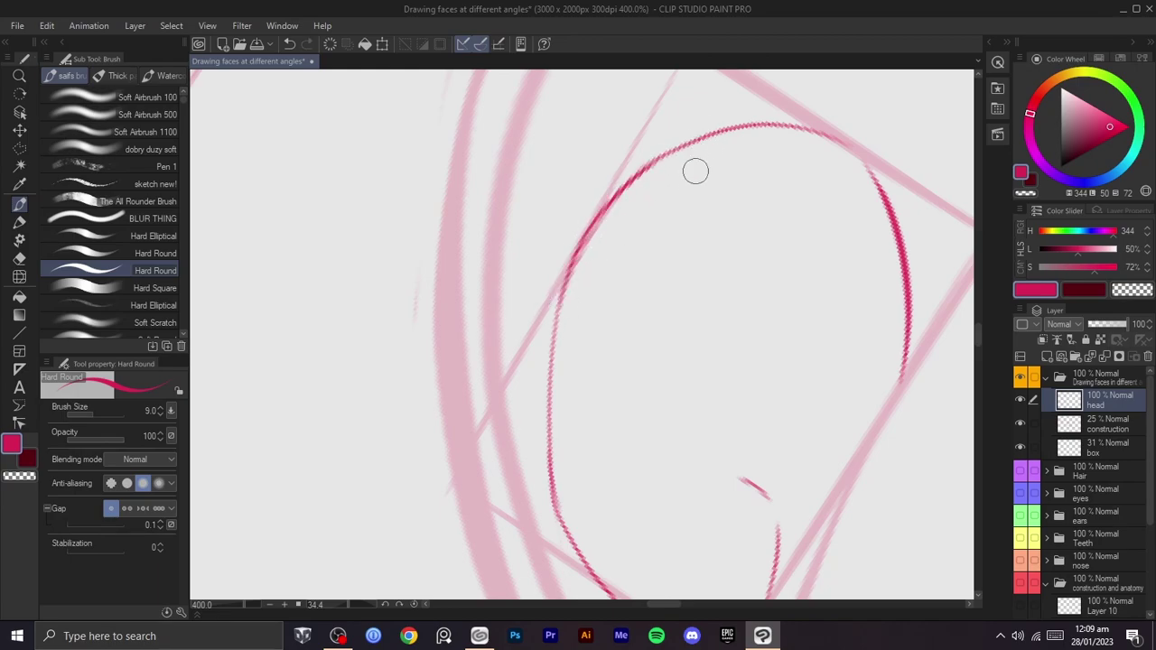
{"action": "key", "text": "space"}
{"action": "left_click_drag", "start_coordinate": [699, 274], "coordinate": [725, 163]}
{"action": "scroll", "coordinate": [714, 225], "scroll_direction": "up", "scroll_amount": 4}
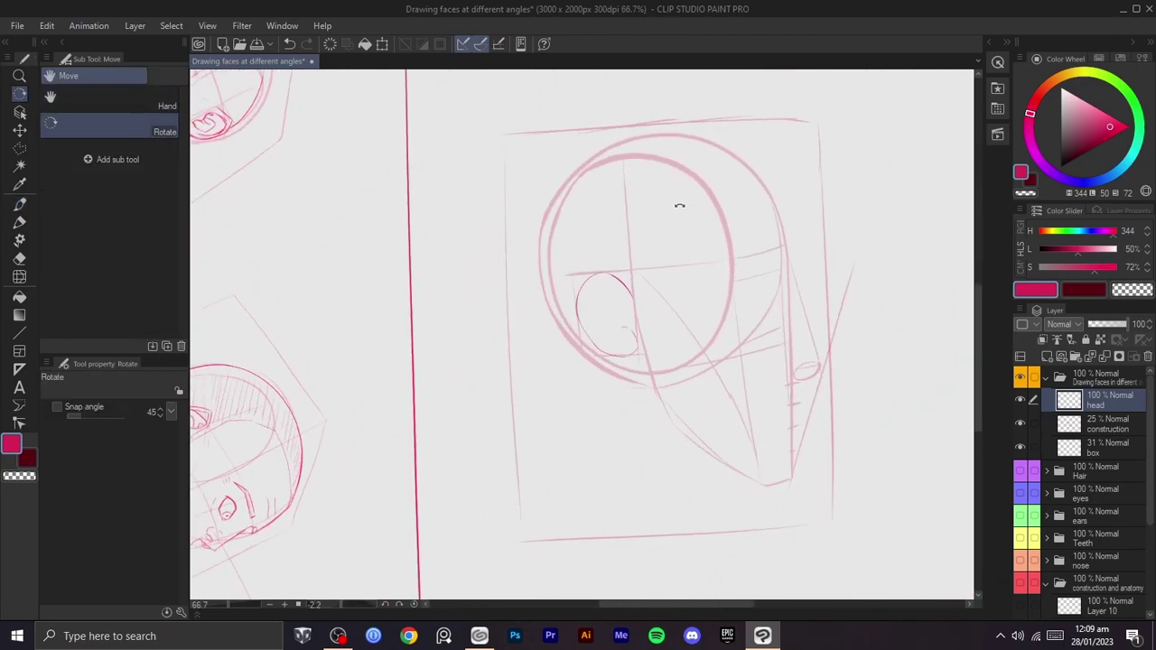
{"action": "left_click_drag", "start_coordinate": [719, 290], "coordinate": [730, 252]}
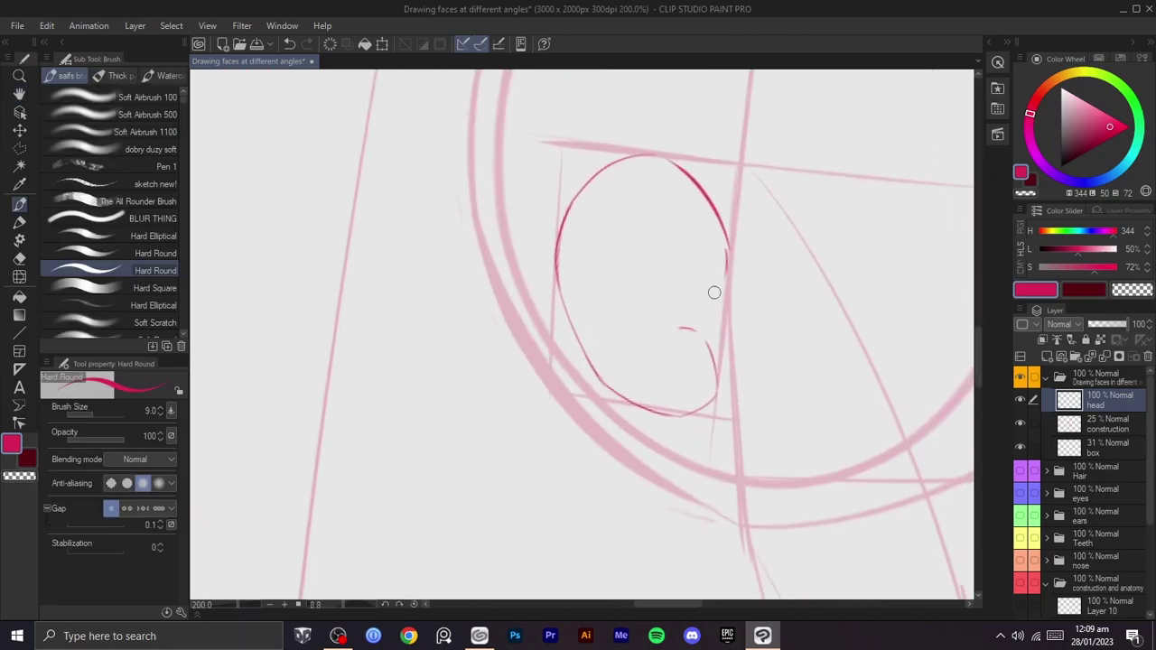
- Draw an oval inside the upper part of the ear, undoing uneven strokes
{"action": "key", "text": "space"}
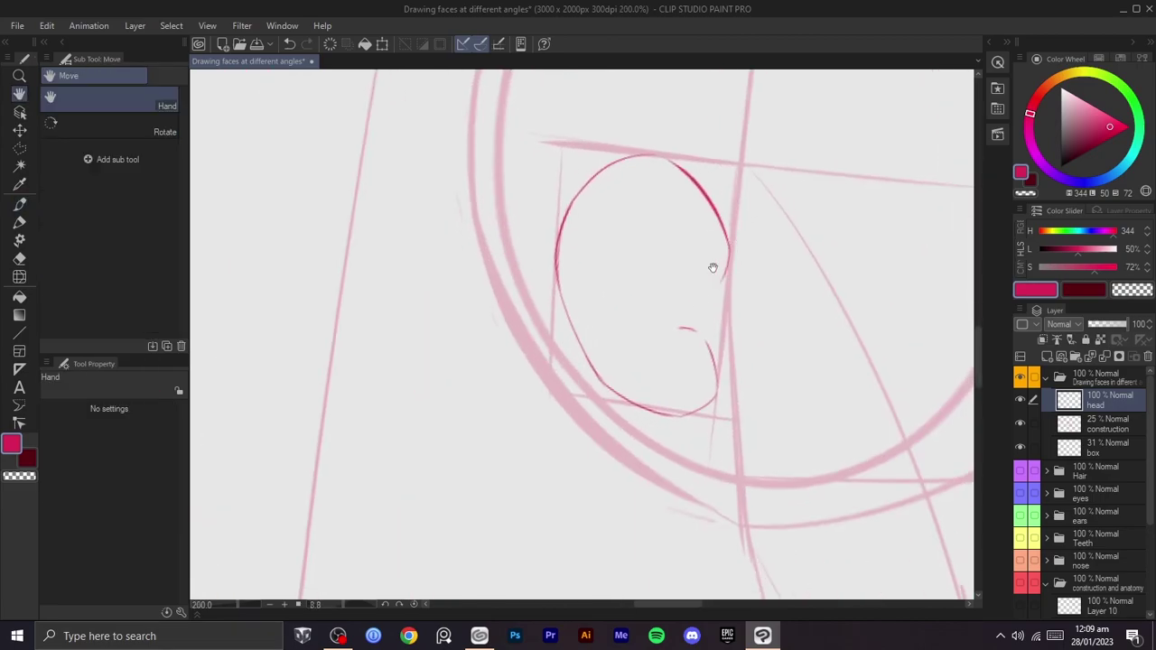
{"action": "left_click_drag", "start_coordinate": [713, 266], "coordinate": [720, 327]}
{"action": "mouse_move", "coordinate": [635, 249]}
{"action": "left_mouse_down"}
{"action": "mouse_move", "coordinate": [613, 349]}
{"action": "mouse_move", "coordinate": [655, 245]}
{"action": "mouse_move", "coordinate": [619, 343]}
{"action": "mouse_move", "coordinate": [639, 248]}
{"action": "mouse_move", "coordinate": [601, 270]}
{"action": "mouse_move", "coordinate": [641, 346]}
{"action": "mouse_move", "coordinate": [606, 259]}
{"action": "mouse_move", "coordinate": [582, 320]}
{"action": "mouse_move", "coordinate": [653, 281]}
{"action": "mouse_move", "coordinate": [593, 267]}
{"action": "mouse_move", "coordinate": [591, 332]}
{"action": "mouse_move", "coordinate": [659, 281]}
{"action": "mouse_move", "coordinate": [599, 355]}
{"action": "mouse_move", "coordinate": [656, 253]}
{"action": "mouse_move", "coordinate": [686, 293]}
{"action": "left_mouse_up"}
{"action": "key", "text": "ctrl+z"}
{"action": "key", "text": "ctrl+z"}
{"action": "key", "text": "ctrl+z"}
{"action": "key", "text": "ctrl+z"}
{"action": "key", "text": "ctrl+z"}
- Select the inner oval with a polyline selection, enlarge it slightly to fit the ear's upper rim, and deselect it
{"action": "key", "text": "m"}
{"action": "left_click", "coordinate": [683, 255]}
{"action": "left_click", "coordinate": [706, 326]}
{"action": "left_click", "coordinate": [645, 398]}
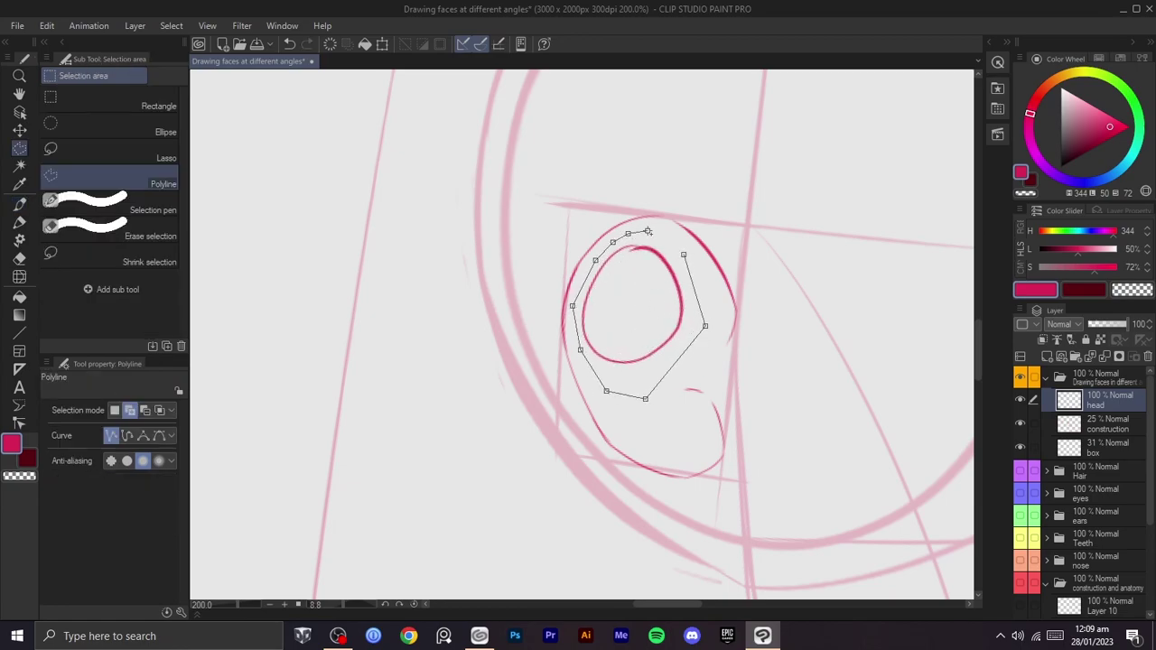
{"action": "left_click", "coordinate": [683, 255]}
{"action": "key", "text": "ctrl+t"}
{"action": "left_click_drag", "start_coordinate": [707, 322], "coordinate": [685, 338]}
{"action": "left_click_drag", "start_coordinate": [627, 410], "coordinate": [632, 400]}
{"action": "left_click_drag", "start_coordinate": [710, 411], "coordinate": [706, 416]}
{"action": "left_click", "coordinate": [622, 439]}
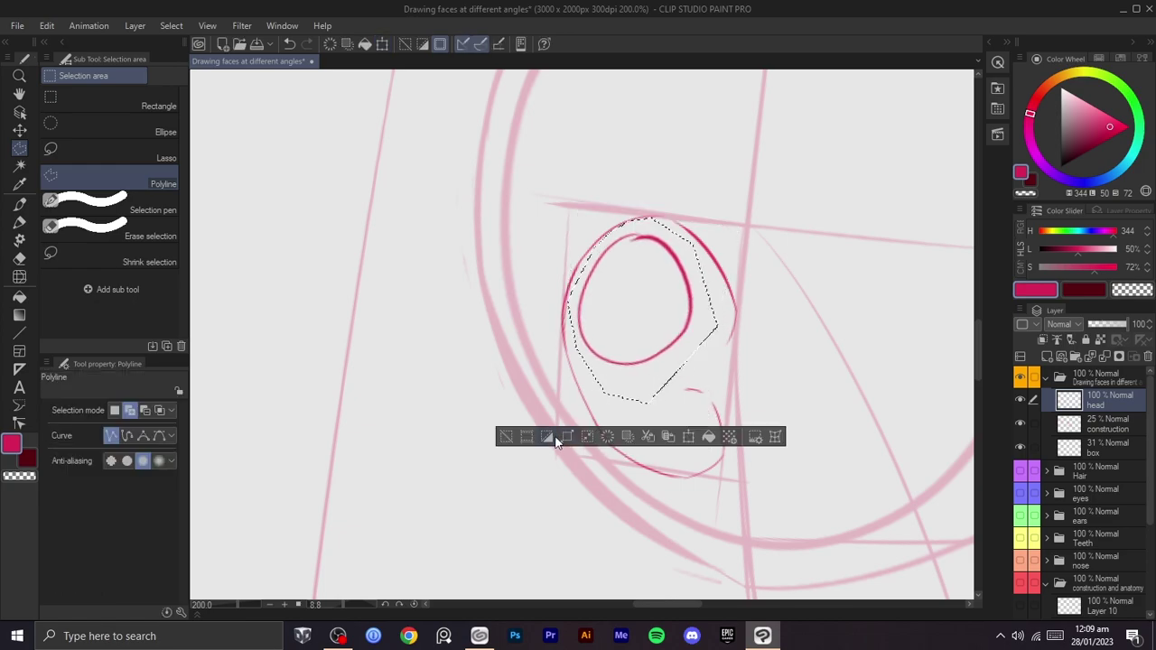
{"action": "left_click", "coordinate": [504, 438]}
- Draw the front of the ear's rim as a curve inside the outer edge, ending below the inner oval
{"action": "key", "text": "shift+space"}
{"action": "left_click_drag", "start_coordinate": [749, 364], "coordinate": [728, 422]}
{"action": "left_click_drag", "start_coordinate": [727, 422], "coordinate": [578, 370]}
{"action": "mouse_move", "coordinate": [616, 336]}
{"action": "left_mouse_down"}
{"action": "mouse_move", "coordinate": [648, 211]}
{"action": "mouse_move", "coordinate": [619, 271]}
{"action": "left_mouse_up"}
{"action": "key", "text": "b"}
{"action": "key", "text": "r"}
{"action": "key", "text": "b"}
{"action": "key", "text": "ctrl+z"}
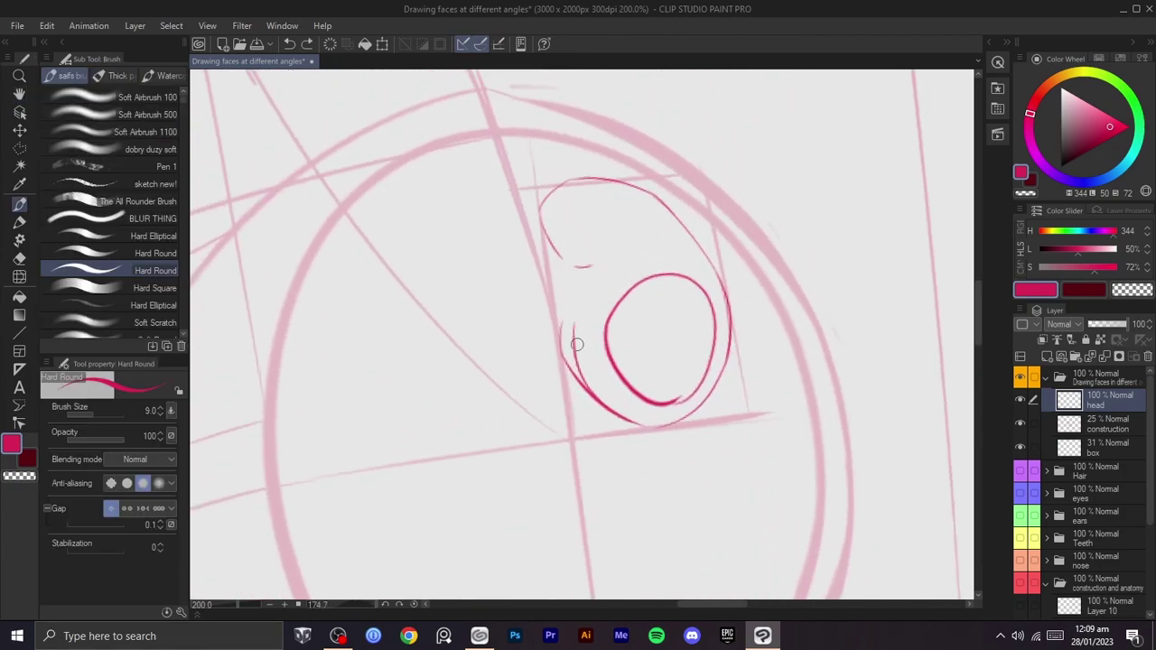
{"action": "key", "text": "r"}
{"action": "mouse_move", "coordinate": [623, 287]}
{"action": "left_mouse_down"}
{"action": "mouse_move", "coordinate": [665, 237]}
{"action": "mouse_move", "coordinate": [606, 362]}
{"action": "left_mouse_up"}
{"action": "key", "text": "b"}
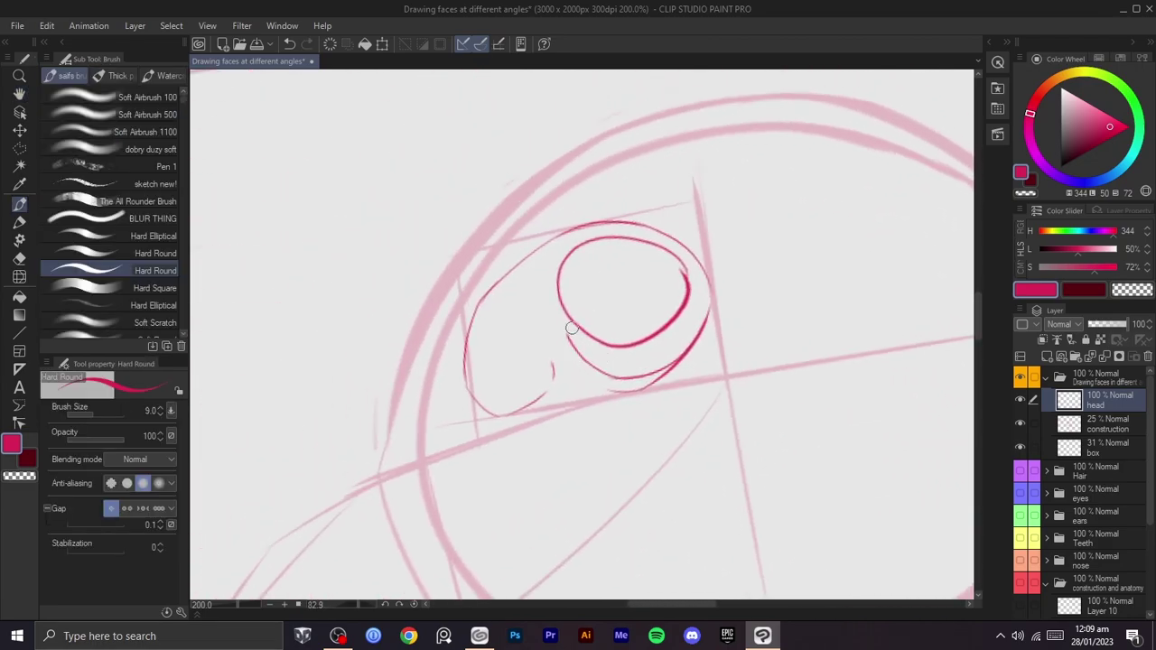
{"action": "key", "text": "r"}
{"action": "left_click_drag", "start_coordinate": [601, 315], "coordinate": [558, 303]}
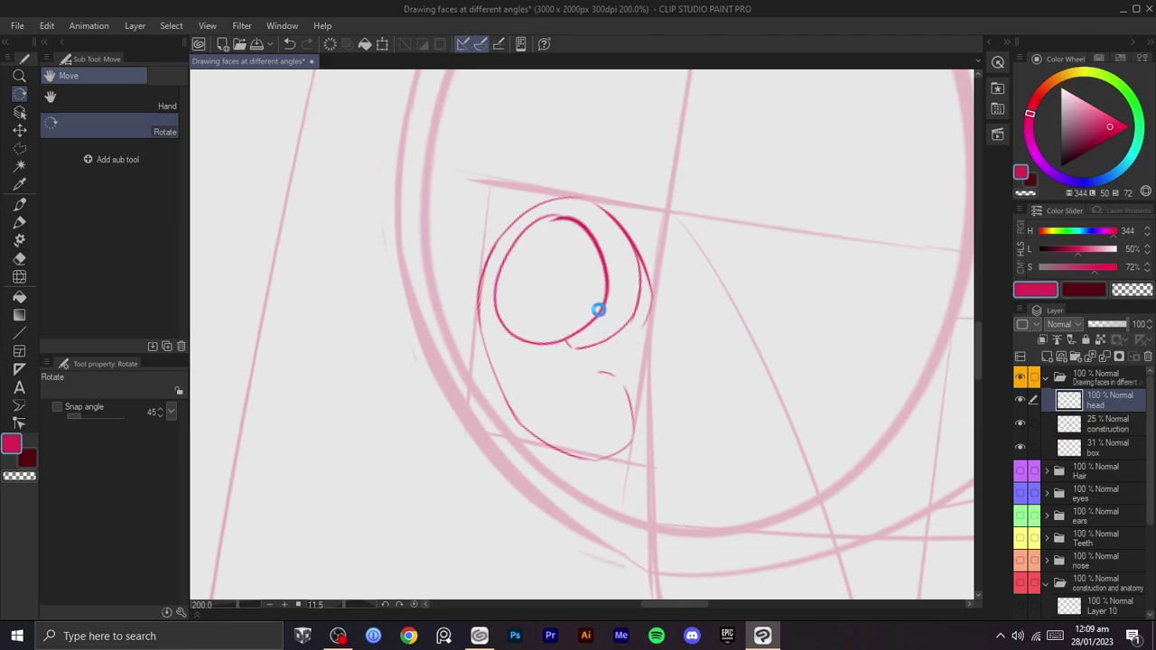
{"action": "left_click_drag", "start_coordinate": [619, 309], "coordinate": [640, 330]}
{"action": "key", "text": "b"}
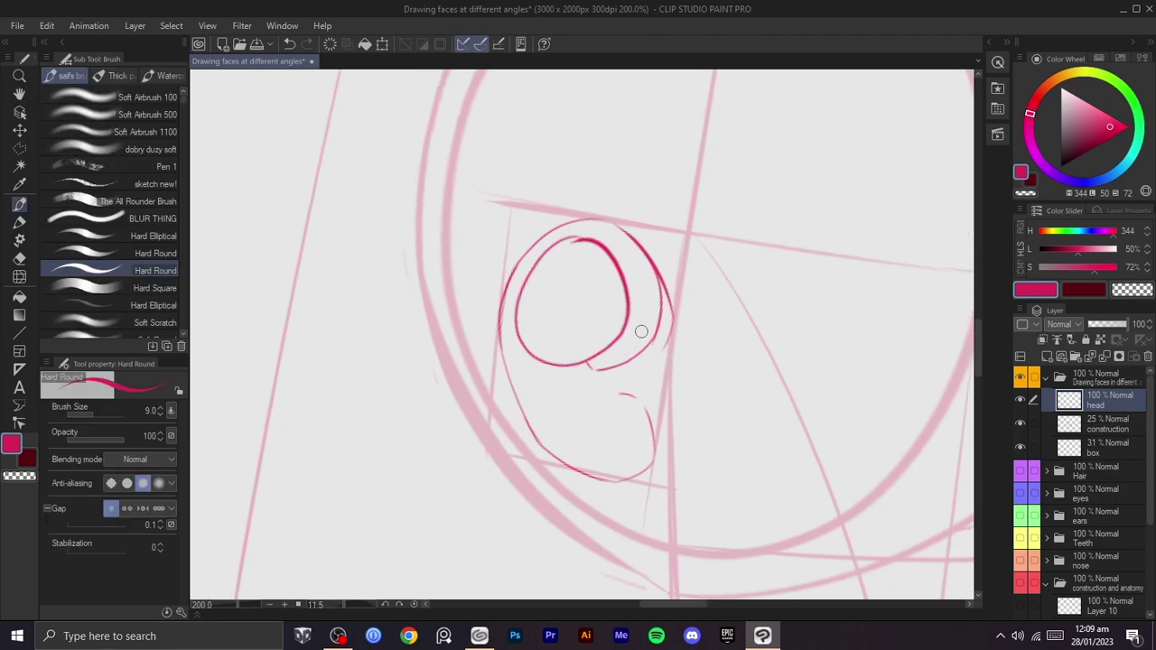
- Draw an inner fold line from the oval down along the back of the ear, redoing uneven strokes
{"action": "key", "text": "r"}
{"action": "mouse_move", "coordinate": [658, 238]}
{"action": "left_mouse_down"}
{"action": "mouse_move", "coordinate": [750, 325]}
{"action": "mouse_move", "coordinate": [606, 262]}
{"action": "mouse_move", "coordinate": [563, 332]}
{"action": "left_mouse_up"}
{"action": "key", "text": "c"}
{"action": "key", "text": "ctrl+z"}
{"action": "left_click_drag", "start_coordinate": [588, 240], "coordinate": [572, 316]}
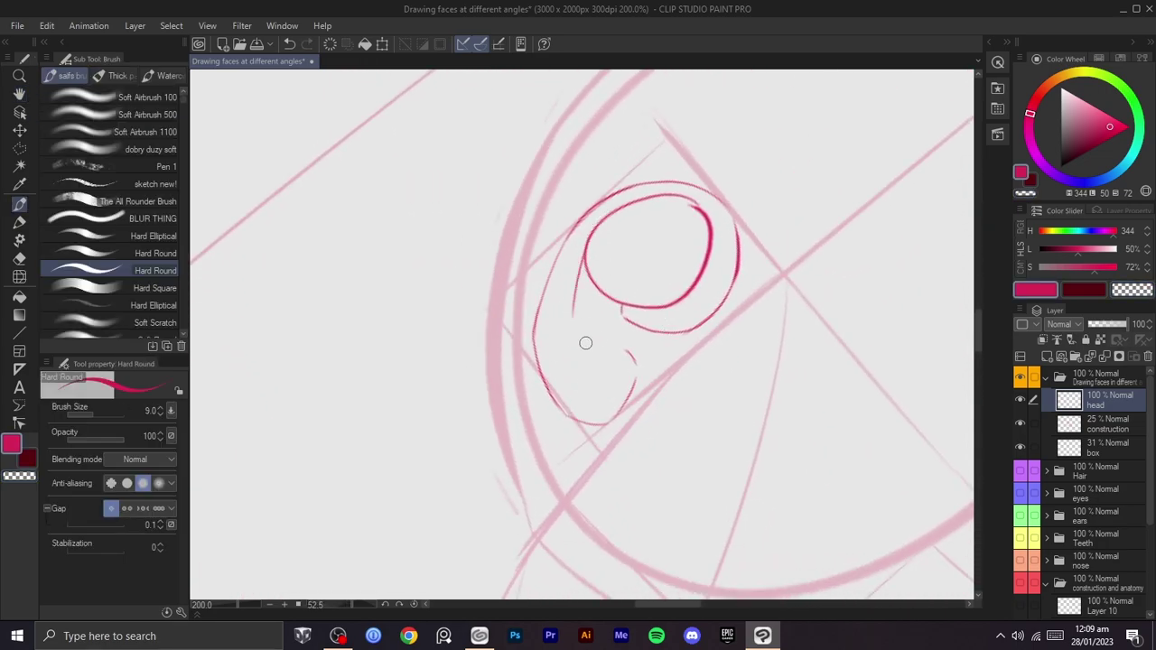
{"action": "key", "text": "ctrl+z"}
{"action": "left_click_drag", "start_coordinate": [587, 242], "coordinate": [571, 327]}
- Erase the lower part of the inner oval and lead its back side into the fold line
{"action": "key", "text": "c"}
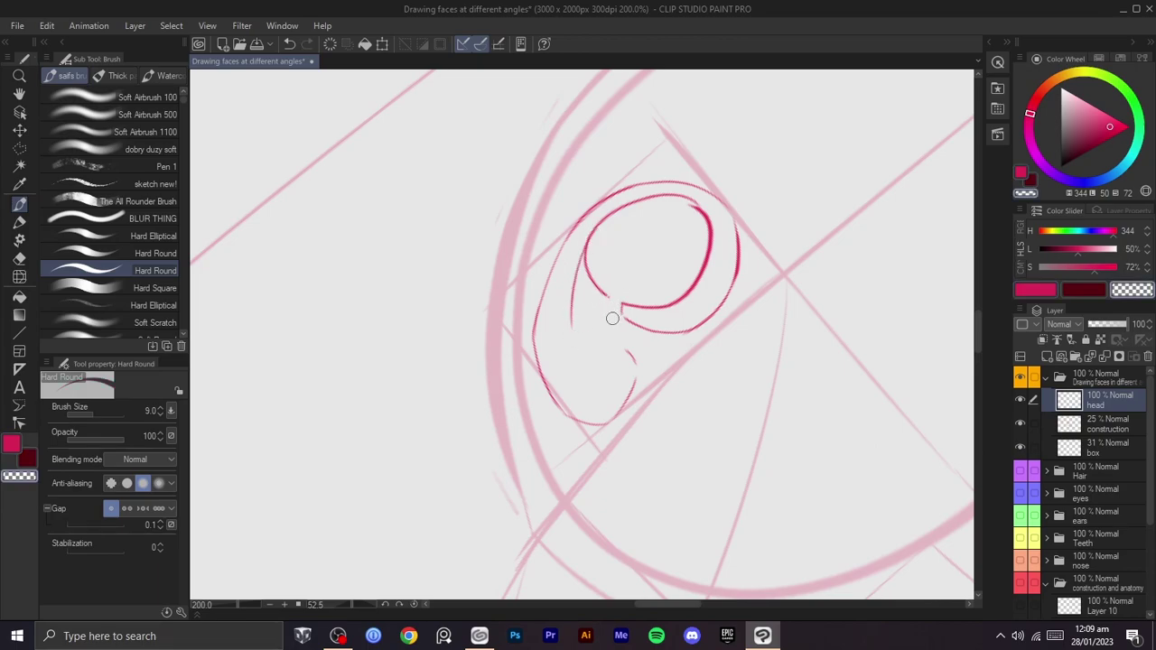
{"action": "key", "text": "r"}
{"action": "left_click_drag", "start_coordinate": [666, 274], "coordinate": [736, 272]}
{"action": "scroll", "coordinate": [691, 320], "scroll_direction": "down", "scroll_amount": 2}
{"action": "scroll", "coordinate": [694, 258], "scroll_direction": "down", "scroll_amount": 1}
{"action": "scroll", "coordinate": [659, 262], "scroll_direction": "up", "scroll_amount": 3}
{"action": "mouse_move", "coordinate": [736, 272]}
{"action": "left_mouse_down"}
{"action": "mouse_move", "coordinate": [665, 350]}
{"action": "mouse_move", "coordinate": [652, 332]}
{"action": "left_mouse_up"}
{"action": "mouse_move", "coordinate": [649, 311]}
{"action": "left_mouse_down"}
{"action": "mouse_move", "coordinate": [672, 312]}
{"action": "mouse_move", "coordinate": [643, 343]}
{"action": "left_mouse_up"}
{"action": "key", "text": "ctrl+z"}
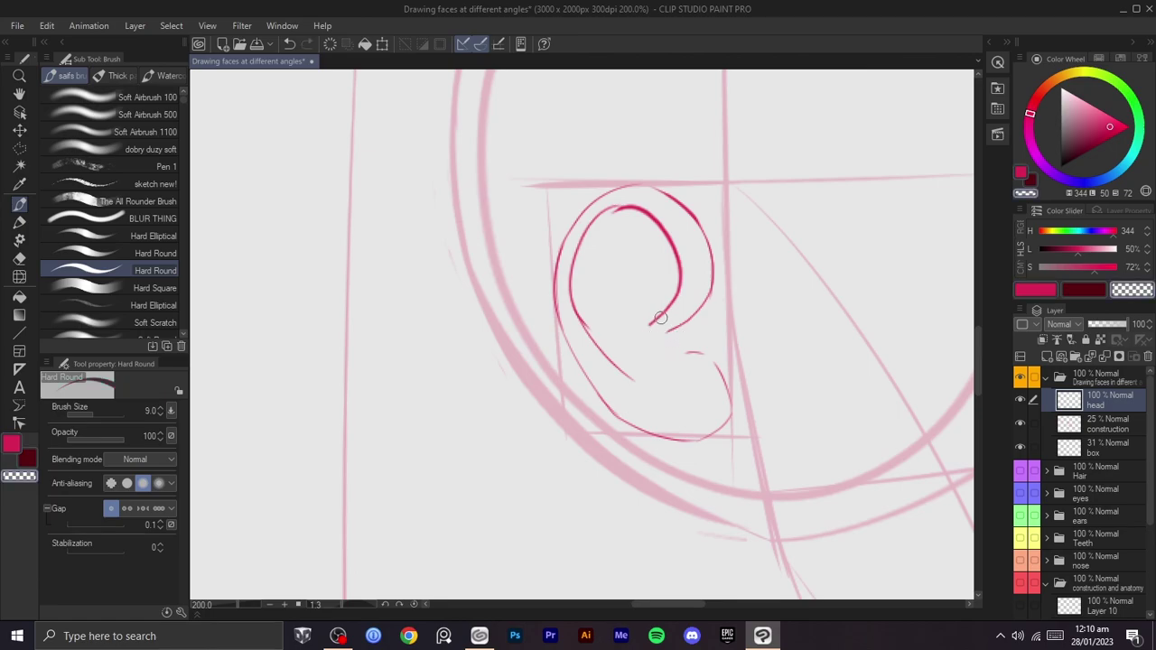
- Clean up the rim's lower ends and connect the top of the earlobe to the inner fold line
{"action": "left_click_drag", "start_coordinate": [699, 324], "coordinate": [690, 310]}
{"action": "key", "text": "c"}
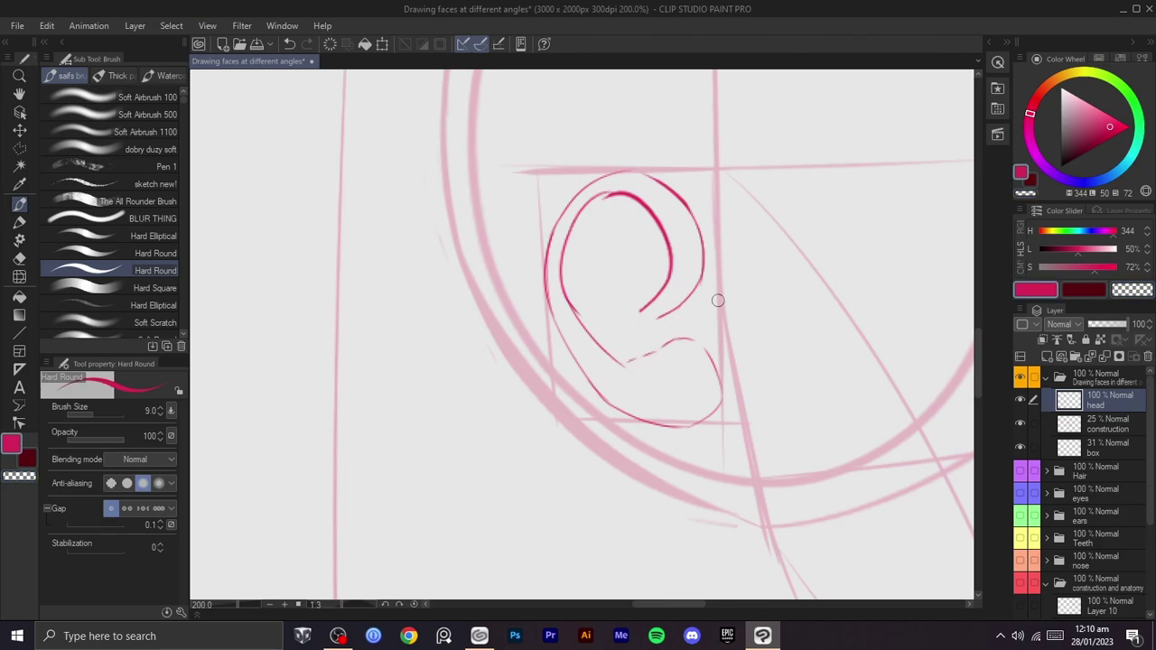
{"action": "left_click_drag", "start_coordinate": [686, 364], "coordinate": [670, 349]}
{"action": "key", "text": "b"}
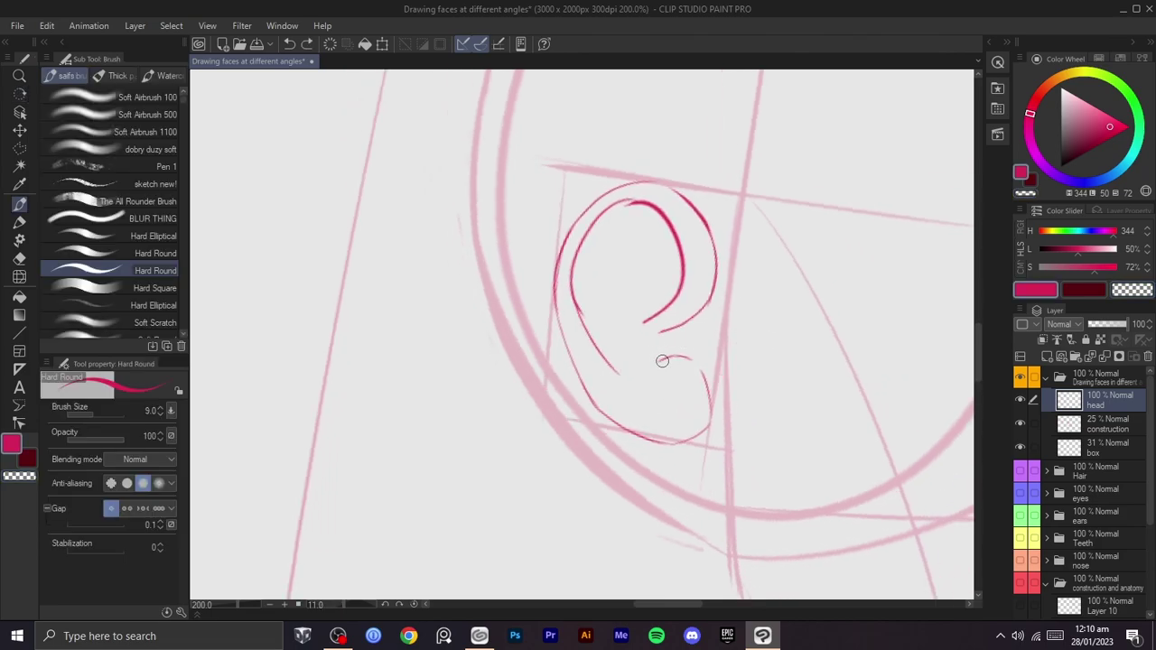
{"action": "key", "text": "r"}
{"action": "left_click_drag", "start_coordinate": [652, 338], "coordinate": [671, 352]}
{"action": "key", "text": "b"}
- Draw the inner bowl curve from the fold line up to the rim with small rim and lobe accents, undoing uneven strokes
{"action": "mouse_move", "coordinate": [618, 378]}
{"action": "left_mouse_down"}
{"action": "mouse_move", "coordinate": [625, 278]}
{"action": "mouse_move", "coordinate": [593, 343]}
{"action": "mouse_move", "coordinate": [655, 280]}
{"action": "left_mouse_up"}
{"action": "key", "text": "ctrl+z"}
{"action": "key", "text": "ctrl+z"}
{"action": "key", "text": "ctrl+z"}
{"action": "key", "text": "ctrl+z"}
{"action": "key", "text": "ctrl+z"}
{"action": "left_click_drag", "start_coordinate": [620, 377], "coordinate": [653, 293]}
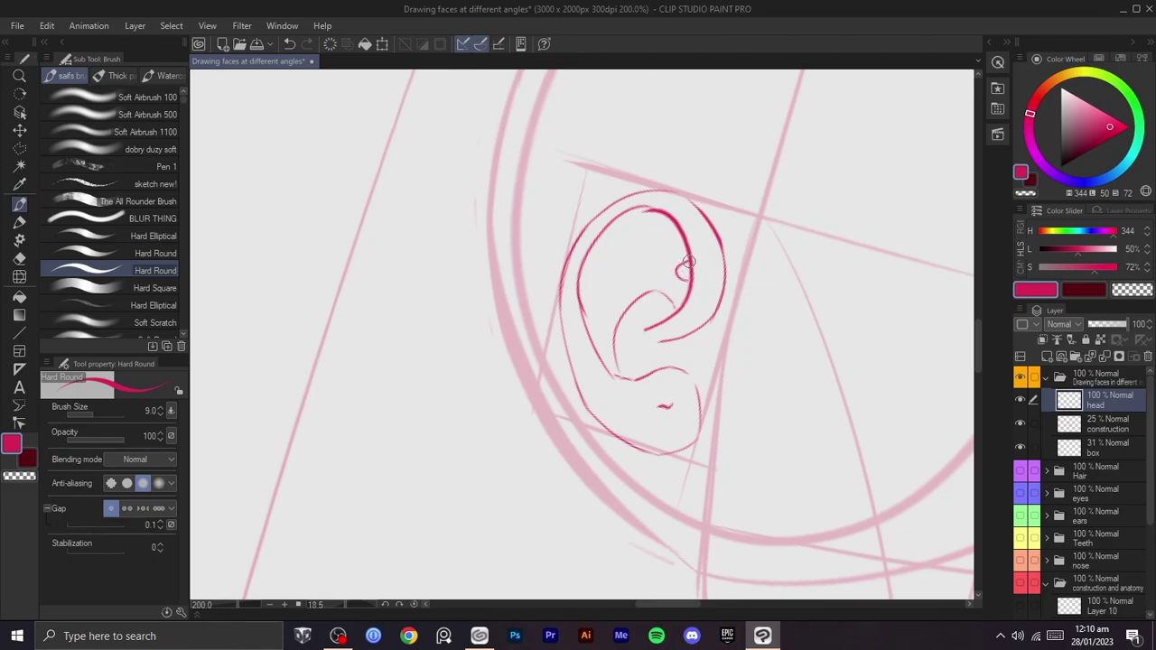
- Draw a slanted fold line across the upper ear and down its back side, undoing uneven strokes
{"action": "left_click_drag", "start_coordinate": [677, 233], "coordinate": [601, 270]}
{"action": "key", "text": "ctrl+z"}
{"action": "mouse_move", "coordinate": [673, 222]}
{"action": "left_mouse_down"}
{"action": "mouse_move", "coordinate": [598, 278]}
{"action": "mouse_move", "coordinate": [591, 335]}
{"action": "mouse_move", "coordinate": [628, 414]}
{"action": "left_mouse_up"}
{"action": "key", "text": "ctrl+z"}
{"action": "key", "text": "ctrl+z"}
{"action": "left_click_drag", "start_coordinate": [585, 331], "coordinate": [621, 408]}
- Erase the overlapping line ends above the earlobe and round off the lower end of the inner bowl curve
{"action": "key", "text": "c"}
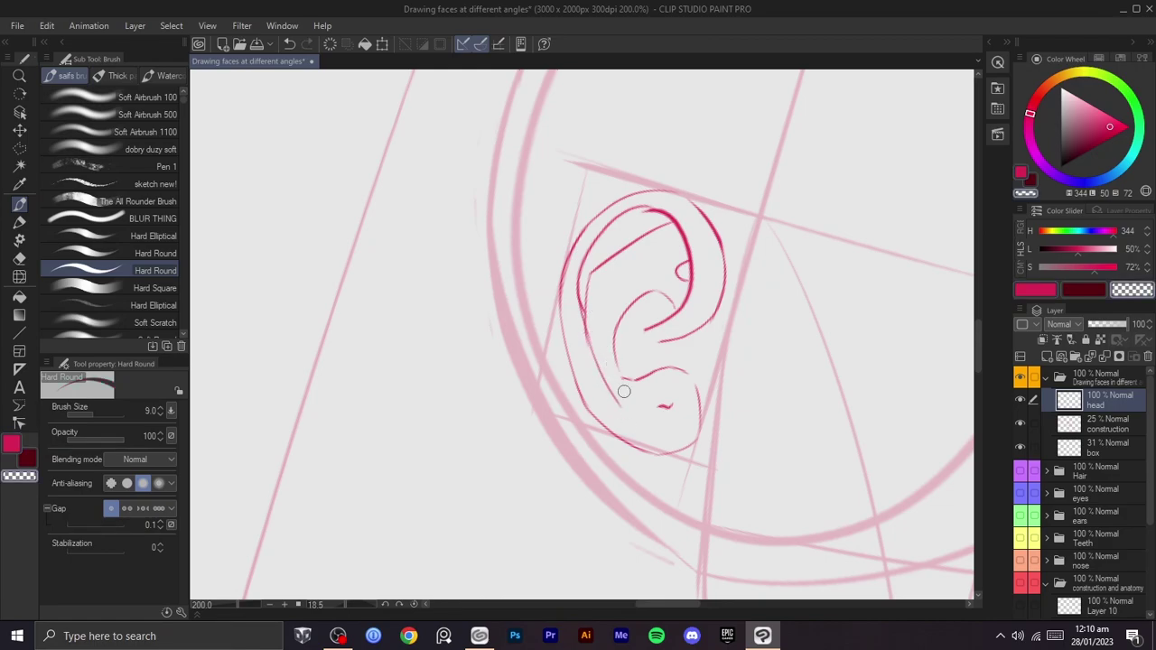
{"action": "scroll", "coordinate": [676, 371], "scroll_direction": "down", "scroll_amount": 1}
{"action": "key", "text": "r"}
{"action": "left_click_drag", "start_coordinate": [683, 354], "coordinate": [671, 405]}
{"action": "scroll", "coordinate": [671, 406], "scroll_direction": "up", "scroll_amount": 1}
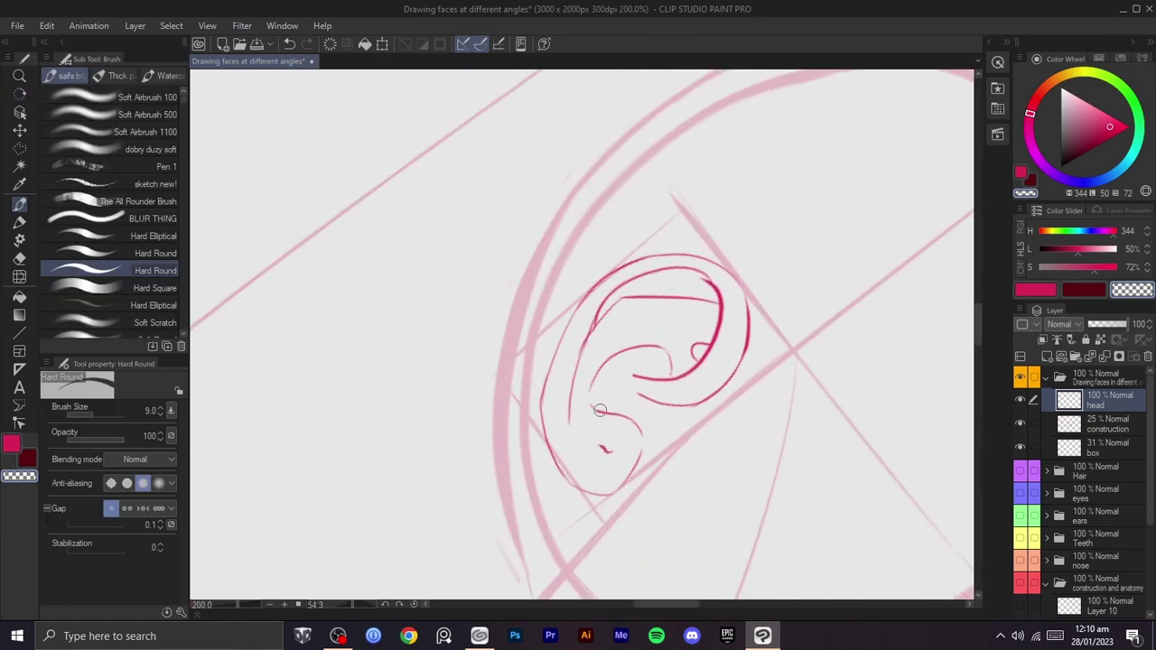
{"action": "key", "text": "c"}
{"action": "left_click_drag", "start_coordinate": [596, 397], "coordinate": [620, 370]}
{"action": "key", "text": "r"}
- Extend the front rim inward and draw the notch linking it to the top of the earlobe, undoing uneven strokes
{"action": "scroll", "coordinate": [671, 287], "scroll_direction": "up", "scroll_amount": 2}
{"action": "key", "text": "space"}
{"action": "mouse_move", "coordinate": [696, 333]}
{"action": "left_mouse_down"}
{"action": "mouse_move", "coordinate": [688, 294]}
{"action": "mouse_move", "coordinate": [703, 308]}
{"action": "mouse_move", "coordinate": [660, 396]}
{"action": "mouse_move", "coordinate": [655, 367]}
{"action": "left_mouse_up"}
{"action": "key", "text": "ctrl+z"}
{"action": "mouse_move", "coordinate": [718, 305]}
{"action": "left_mouse_down"}
{"action": "mouse_move", "coordinate": [706, 336]}
{"action": "mouse_move", "coordinate": [677, 353]}
{"action": "left_mouse_up"}
{"action": "key", "text": "ctrl+z"}
{"action": "key", "text": "space"}
{"action": "left_click_drag", "start_coordinate": [789, 273], "coordinate": [740, 317]}
{"action": "key", "text": "ctrl+z"}
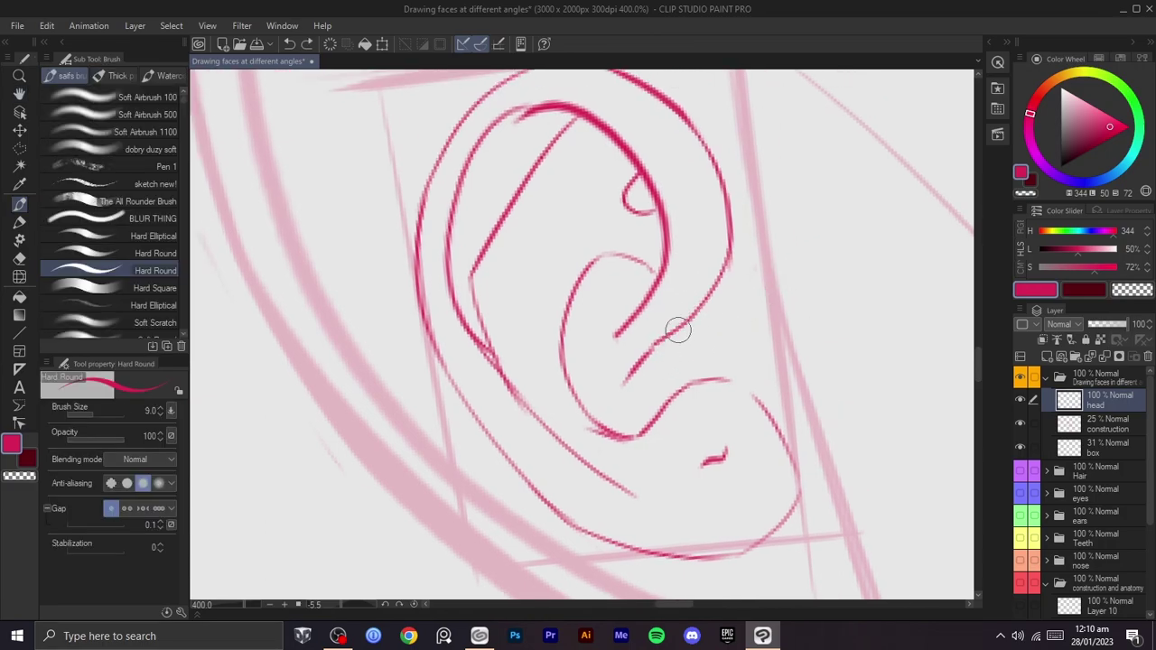
{"action": "left_click_drag", "start_coordinate": [663, 351], "coordinate": [682, 362]}
{"action": "mouse_move", "coordinate": [668, 382]}
{"action": "left_mouse_down"}
{"action": "mouse_move", "coordinate": [701, 374]}
{"action": "mouse_move", "coordinate": [725, 433]}
{"action": "left_mouse_up"}
{"action": "key", "text": "ctrl+z"}
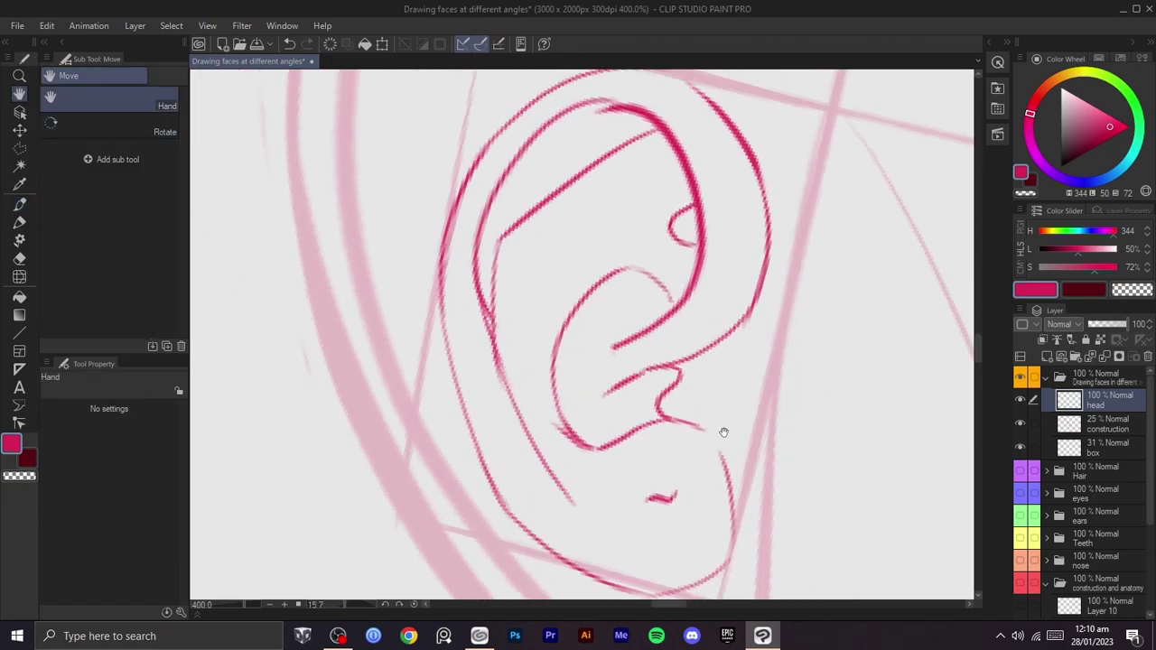
- Thicken the outer back edge of the ear, undoing an uneven stroke
{"action": "scroll", "coordinate": [727, 421], "scroll_direction": "down", "scroll_amount": 5}
{"action": "mouse_move", "coordinate": [733, 392]}
{"action": "left_mouse_down"}
{"action": "mouse_move", "coordinate": [697, 283]}
{"action": "mouse_move", "coordinate": [600, 360]}
{"action": "left_mouse_up"}
{"action": "scroll", "coordinate": [697, 283], "scroll_direction": "up", "scroll_amount": 6}
{"action": "key", "text": "r"}
{"action": "left_click_drag", "start_coordinate": [531, 326], "coordinate": [593, 256]}
{"action": "key", "text": "r"}
{"action": "left_click_drag", "start_coordinate": [578, 262], "coordinate": [568, 263]}
{"action": "key", "text": "ctrl+z"}
{"action": "scroll", "coordinate": [545, 295], "scroll_direction": "up", "scroll_amount": 2}
{"action": "mouse_move", "coordinate": [521, 338]}
{"action": "left_mouse_down"}
{"action": "mouse_move", "coordinate": [627, 192]}
{"action": "mouse_move", "coordinate": [733, 122]}
{"action": "left_mouse_up"}
{"action": "key", "text": "r"}
{"action": "left_click_drag", "start_coordinate": [703, 186], "coordinate": [640, 129]}
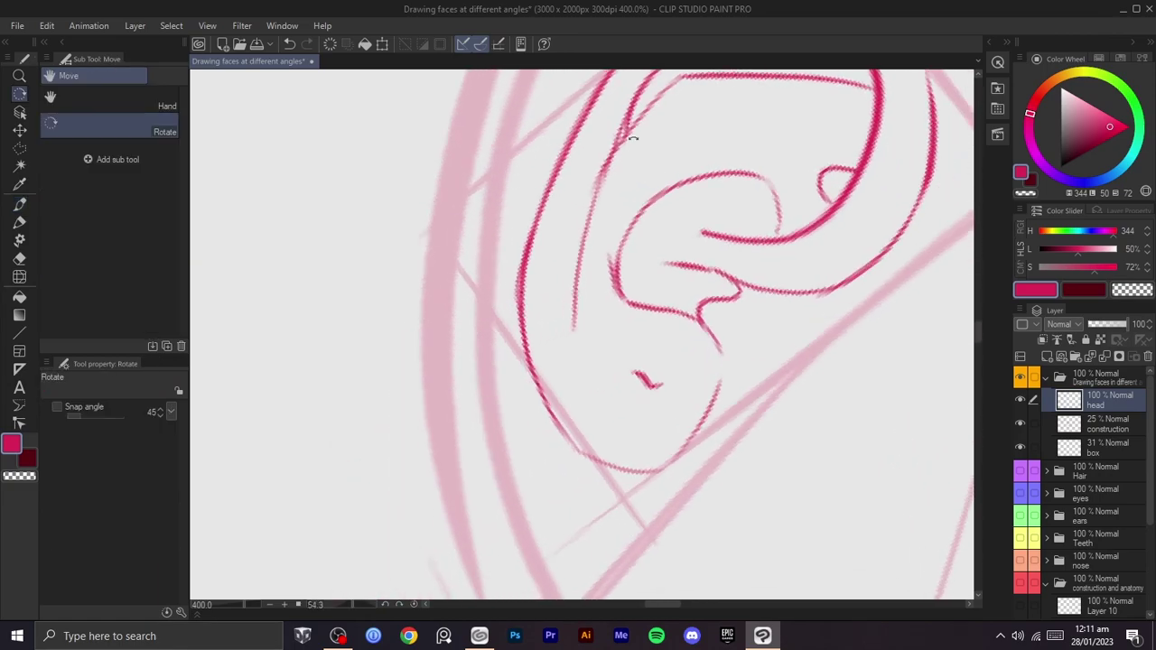
- Examine the ear's inner folds and its placement against the whole head construction
{"action": "key", "text": "space"}
{"action": "left_click_drag", "start_coordinate": [598, 274], "coordinate": [573, 328]}
{"action": "scroll", "coordinate": [572, 328], "scroll_direction": "down", "scroll_amount": 3}
{"action": "key", "text": "r"}
{"action": "mouse_move", "coordinate": [700, 330]}
{"action": "left_mouse_down"}
{"action": "mouse_move", "coordinate": [672, 221]}
{"action": "mouse_move", "coordinate": [627, 200]}
{"action": "left_mouse_up"}
{"action": "scroll", "coordinate": [623, 204], "scroll_direction": "up", "scroll_amount": 1}
{"action": "scroll", "coordinate": [706, 336], "scroll_direction": "down", "scroll_amount": 1}
{"action": "key", "text": "space"}
{"action": "left_click_drag", "start_coordinate": [717, 355], "coordinate": [623, 268]}
{"action": "scroll", "coordinate": [718, 262], "scroll_direction": "down", "scroll_amount": 1}
{"action": "key", "text": "space"}
{"action": "left_click_drag", "start_coordinate": [721, 269], "coordinate": [628, 374]}
{"action": "key", "text": "r"}
- Select the whole ear with a polyline selection, rotate it 1.2 degrees, shift it up toward the face, and deselect it
{"action": "key", "text": "m"}
{"action": "left_click", "coordinate": [543, 212]}
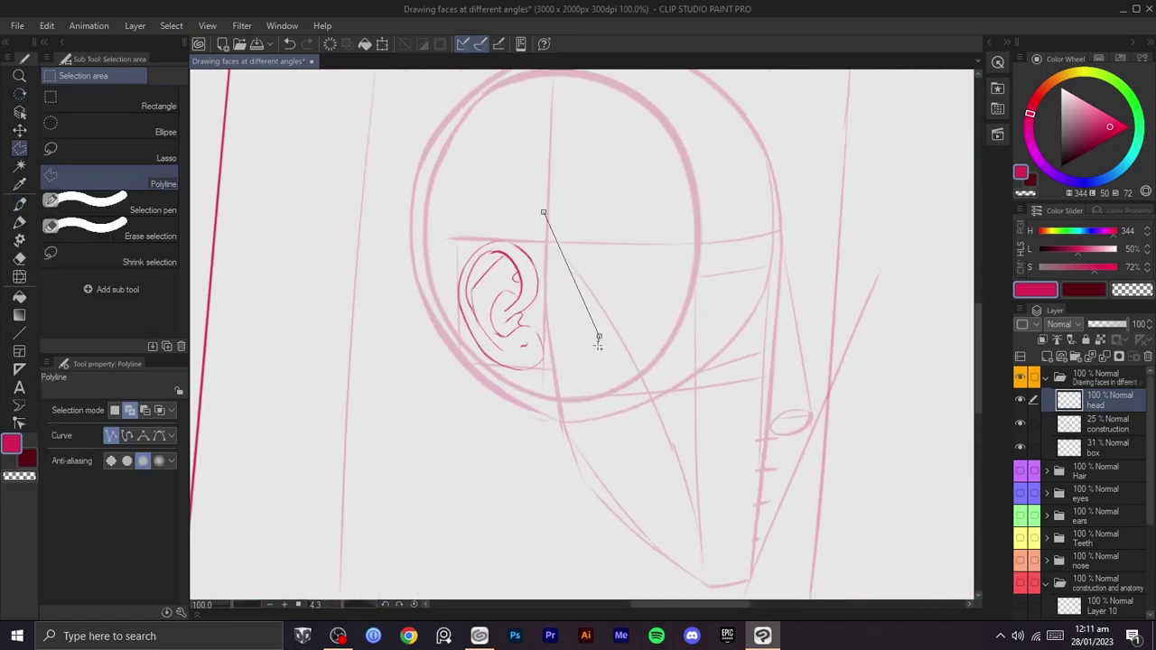
{"action": "left_click", "coordinate": [415, 360]}
{"action": "left_click", "coordinate": [410, 277]}
{"action": "left_click", "coordinate": [440, 235]}
{"action": "left_click", "coordinate": [459, 209]}
{"action": "left_click", "coordinate": [509, 189]}
{"action": "left_click", "coordinate": [542, 211]}
{"action": "key", "text": "ctrl+t"}
{"action": "left_click_drag", "start_coordinate": [631, 215], "coordinate": [639, 217]}
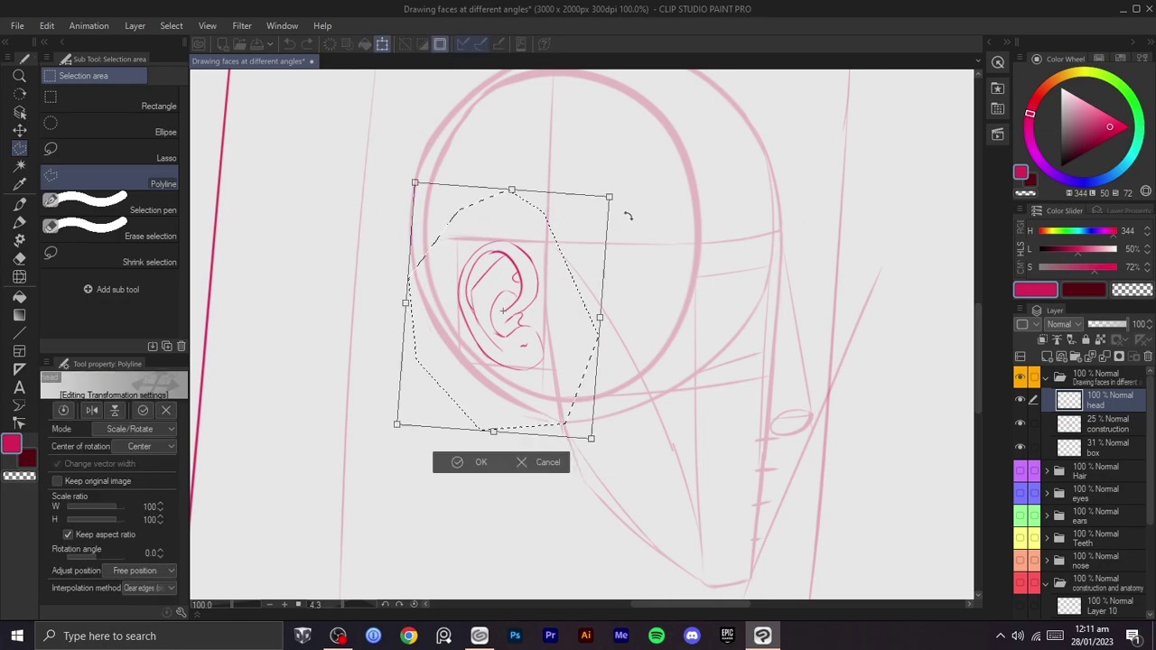
{"action": "left_click_drag", "start_coordinate": [534, 362], "coordinate": [522, 349]}
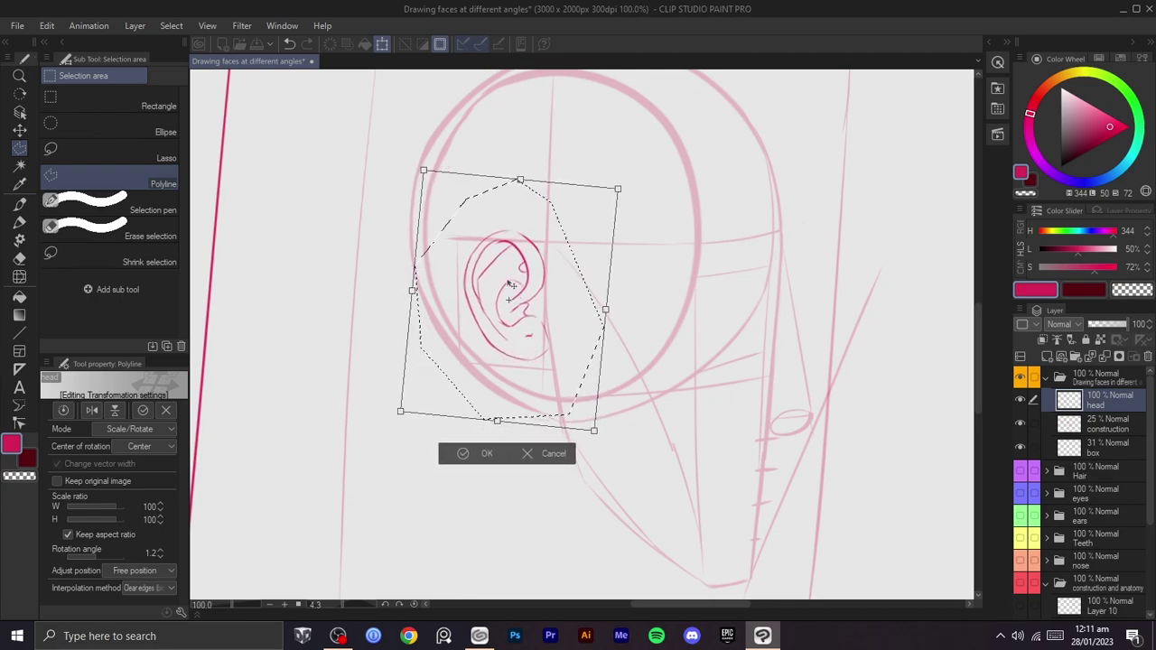
{"action": "left_click", "coordinate": [471, 451]}
{"action": "left_click", "coordinate": [371, 453]}
- Try a short Hard Round stroke beside the top of the ear and undo it
{"action": "key", "text": "space"}
{"action": "left_click_drag", "start_coordinate": [480, 412], "coordinate": [667, 381]}
{"action": "key", "text": "shift+space"}
{"action": "key", "text": "b"}
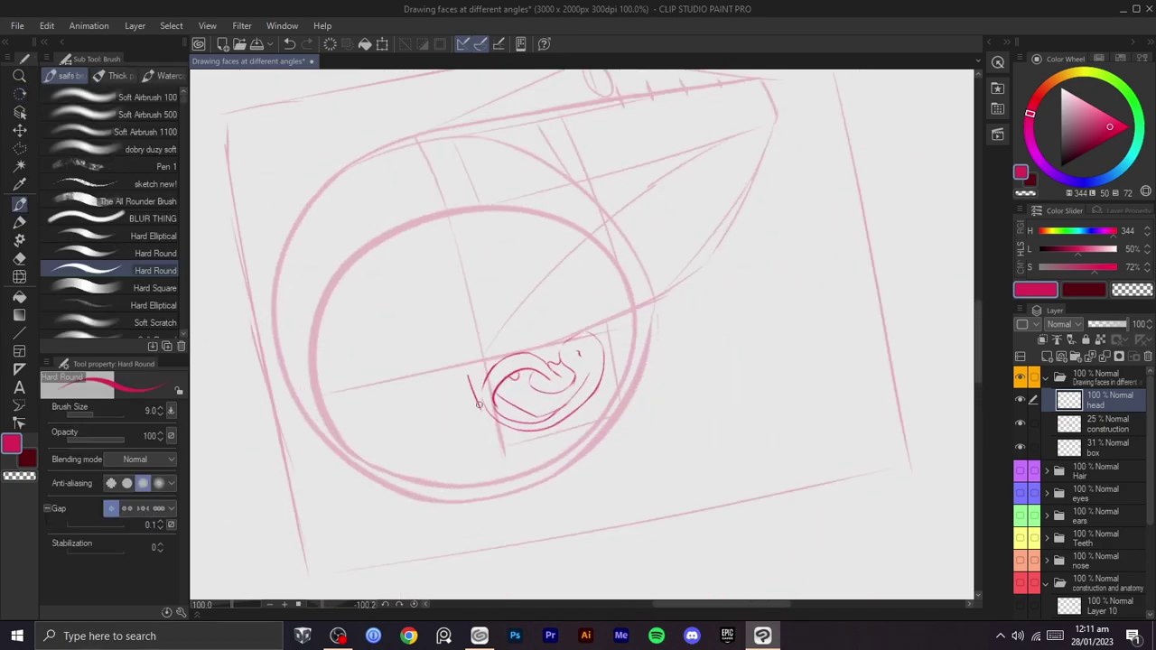
{"action": "scroll", "coordinate": [623, 272], "scroll_direction": "down", "scroll_amount": 1}
{"action": "key", "text": "r"}
{"action": "left_click_drag", "start_coordinate": [750, 240], "coordinate": [533, 425]}
{"action": "scroll", "coordinate": [506, 334], "scroll_direction": "up", "scroll_amount": 1}
{"action": "scroll", "coordinate": [569, 235], "scroll_direction": "up", "scroll_amount": 1}
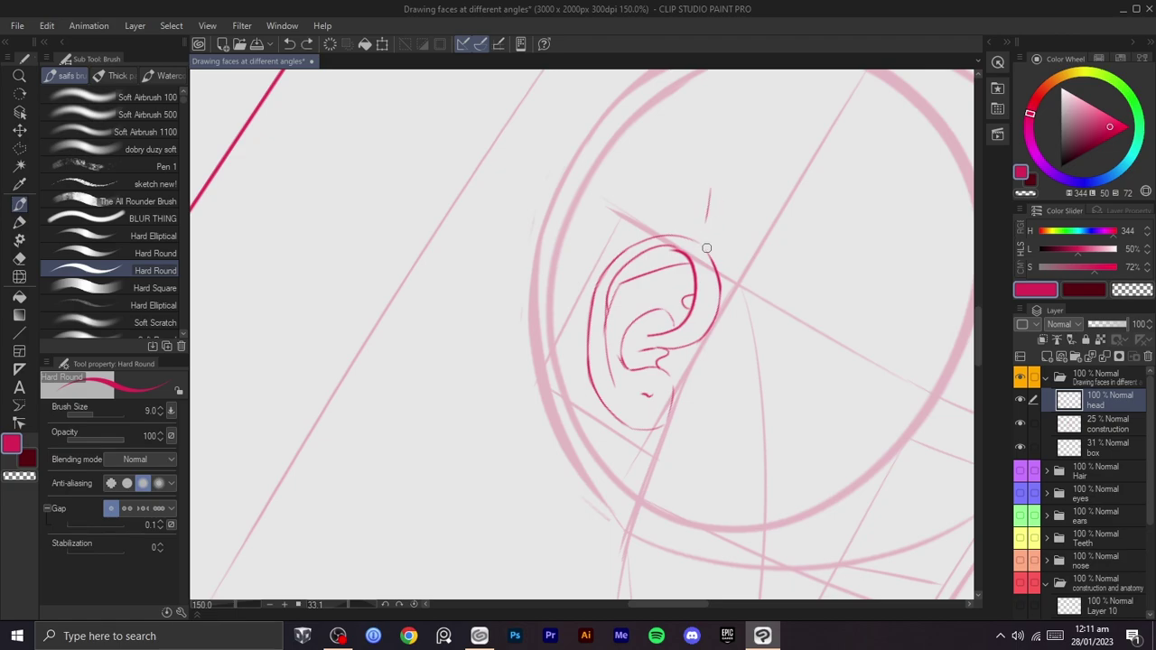
{"action": "key", "text": "r"}
{"action": "mouse_move", "coordinate": [725, 317]}
{"action": "left_mouse_down"}
{"action": "mouse_move", "coordinate": [650, 171]}
{"action": "mouse_move", "coordinate": [761, 234]}
{"action": "mouse_move", "coordinate": [671, 404]}
{"action": "mouse_move", "coordinate": [550, 409]}
{"action": "mouse_move", "coordinate": [668, 231]}
{"action": "left_mouse_up"}
{"action": "scroll", "coordinate": [551, 409], "scroll_direction": "up", "scroll_amount": 1}
{"action": "key", "text": "b"}
{"action": "key", "text": "ctrl+z"}
- Try the skull's outline behind the ear along the faded construction curve, undoing the attempts
{"action": "left_click_drag", "start_coordinate": [542, 421], "coordinate": [663, 229]}
{"action": "mouse_move", "coordinate": [626, 281]}
{"action": "left_mouse_down"}
{"action": "mouse_move", "coordinate": [712, 202]}
{"action": "mouse_move", "coordinate": [747, 189]}
{"action": "left_mouse_up"}
{"action": "key", "text": "ctrl+z"}
{"action": "key", "text": "ctrl+z"}
{"action": "mouse_move", "coordinate": [542, 426]}
{"action": "left_mouse_down"}
{"action": "mouse_move", "coordinate": [647, 250]}
{"action": "mouse_move", "coordinate": [783, 178]}
{"action": "left_mouse_up"}
{"action": "key", "text": "r"}
{"action": "mouse_move", "coordinate": [756, 187]}
{"action": "left_mouse_down"}
{"action": "mouse_move", "coordinate": [704, 141]}
{"action": "mouse_move", "coordinate": [537, 392]}
{"action": "left_mouse_up"}
{"action": "left_click_drag", "start_coordinate": [556, 399], "coordinate": [610, 400]}
{"action": "key", "text": "ctrl+z"}
{"action": "key", "text": "ctrl+z"}
- Draw the lower back of the skull as one curve behind the ear, starting at the nape and following the outer construction line
{"action": "left_click_drag", "start_coordinate": [686, 474], "coordinate": [751, 221]}
{"action": "mouse_move", "coordinate": [770, 215]}
{"action": "left_mouse_down"}
{"action": "mouse_move", "coordinate": [761, 203]}
{"action": "mouse_move", "coordinate": [800, 332]}
{"action": "left_mouse_up"}
{"action": "mouse_move", "coordinate": [520, 466]}
{"action": "left_mouse_down"}
{"action": "mouse_move", "coordinate": [643, 246]}
{"action": "mouse_move", "coordinate": [719, 192]}
{"action": "left_mouse_up"}
{"action": "key", "text": "ctrl+z"}
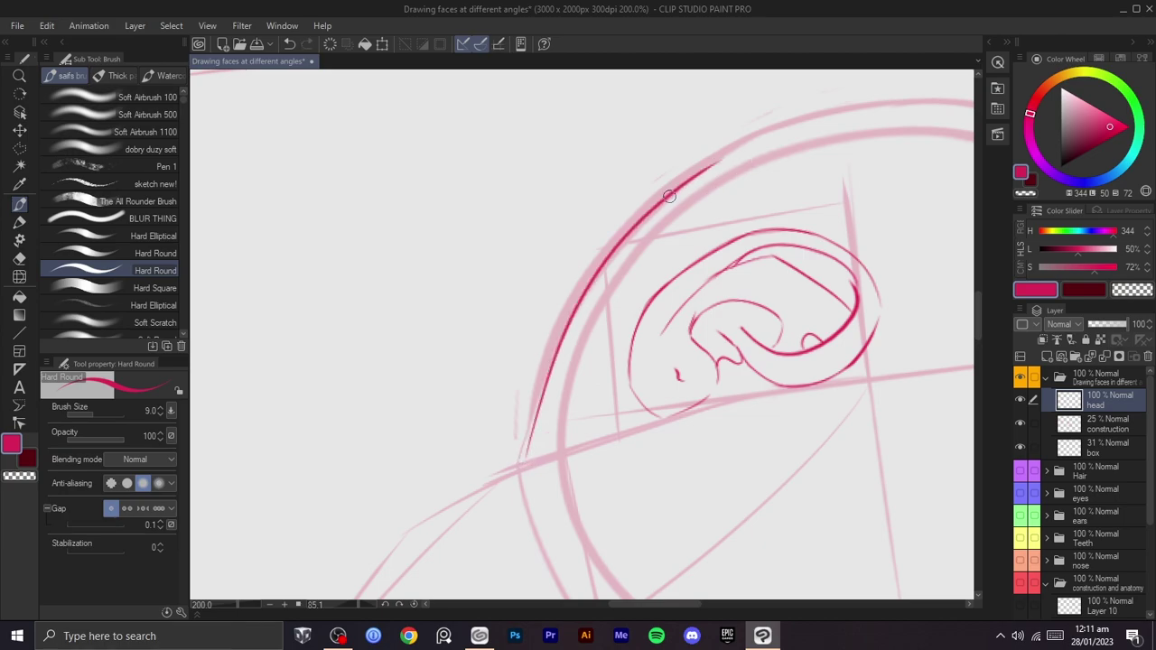
{"action": "left_click_drag", "start_coordinate": [670, 195], "coordinate": [833, 108]}
- Extend the back-of-head line above ear level along the outer construction curve, undoing uneven strokes
{"action": "key", "text": "shift+space"}
{"action": "left_click_drag", "start_coordinate": [856, 160], "coordinate": [664, 168]}
{"action": "key", "text": "space"}
{"action": "mouse_move", "coordinate": [652, 172]}
{"action": "left_mouse_down"}
{"action": "mouse_move", "coordinate": [542, 449]}
{"action": "mouse_move", "coordinate": [541, 499]}
{"action": "left_mouse_up"}
{"action": "key", "text": "shift+space"}
{"action": "left_click_drag", "start_coordinate": [540, 499], "coordinate": [636, 492]}
{"action": "left_click_drag", "start_coordinate": [589, 366], "coordinate": [708, 170]}
{"action": "key", "text": "ctrl+z"}
{"action": "left_click_drag", "start_coordinate": [593, 359], "coordinate": [743, 140]}
{"action": "scroll", "coordinate": [794, 154], "scroll_direction": "down", "scroll_amount": 1}
{"action": "key", "text": "shift+space"}
{"action": "key", "text": "space"}
{"action": "mouse_move", "coordinate": [827, 213]}
{"action": "left_mouse_down"}
{"action": "mouse_move", "coordinate": [787, 152]}
{"action": "mouse_move", "coordinate": [689, 240]}
{"action": "left_mouse_up"}
{"action": "key", "text": "ctrl+z"}
{"action": "left_click_drag", "start_coordinate": [459, 437], "coordinate": [496, 233]}
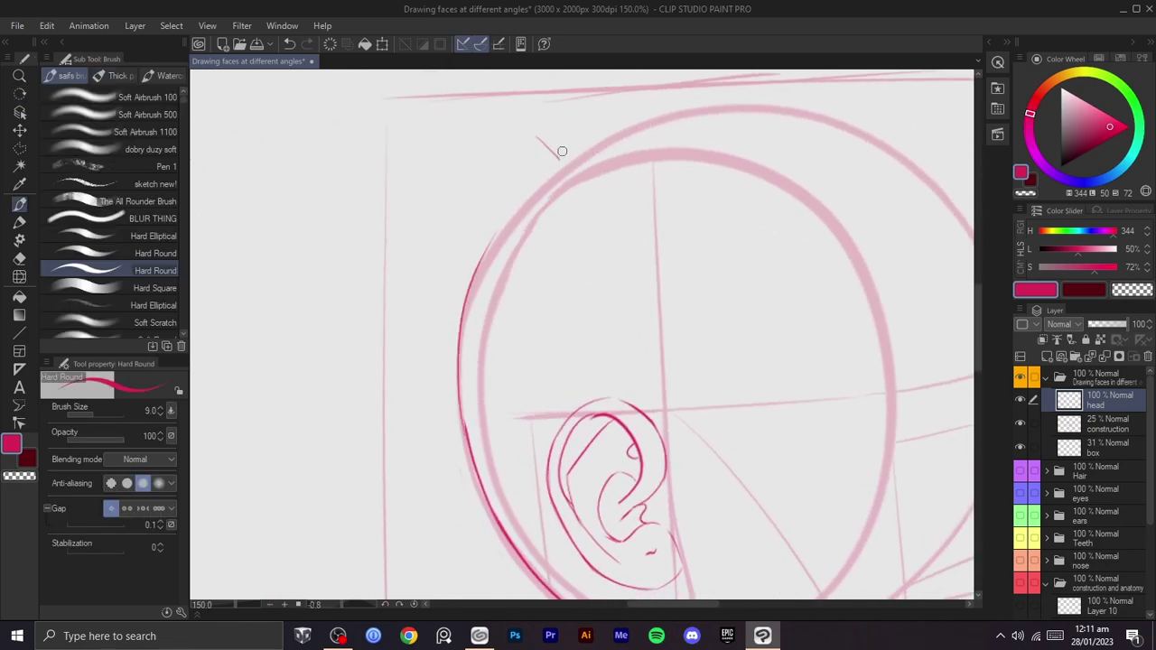
- Carry the skull outline around the upper back of the head toward the crown, repeating the stroke until it runs smoothly
{"action": "left_click_drag", "start_coordinate": [484, 145], "coordinate": [514, 178]}
{"action": "key", "text": "ctrl+z"}
{"action": "left_click_drag", "start_coordinate": [479, 260], "coordinate": [614, 125]}
{"action": "key", "text": "ctrl+z"}
{"action": "key", "text": "ctrl+z"}
{"action": "left_click_drag", "start_coordinate": [473, 279], "coordinate": [619, 134]}
{"action": "key", "text": "ctrl+z"}
{"action": "left_click_drag", "start_coordinate": [481, 274], "coordinate": [662, 110]}
{"action": "mouse_move", "coordinate": [690, 262]}
{"action": "left_mouse_down"}
{"action": "mouse_move", "coordinate": [665, 235]}
{"action": "mouse_move", "coordinate": [648, 253]}
{"action": "mouse_move", "coordinate": [616, 428]}
{"action": "mouse_move", "coordinate": [650, 368]}
{"action": "left_mouse_up"}
{"action": "key", "text": "ctrl+minus"}
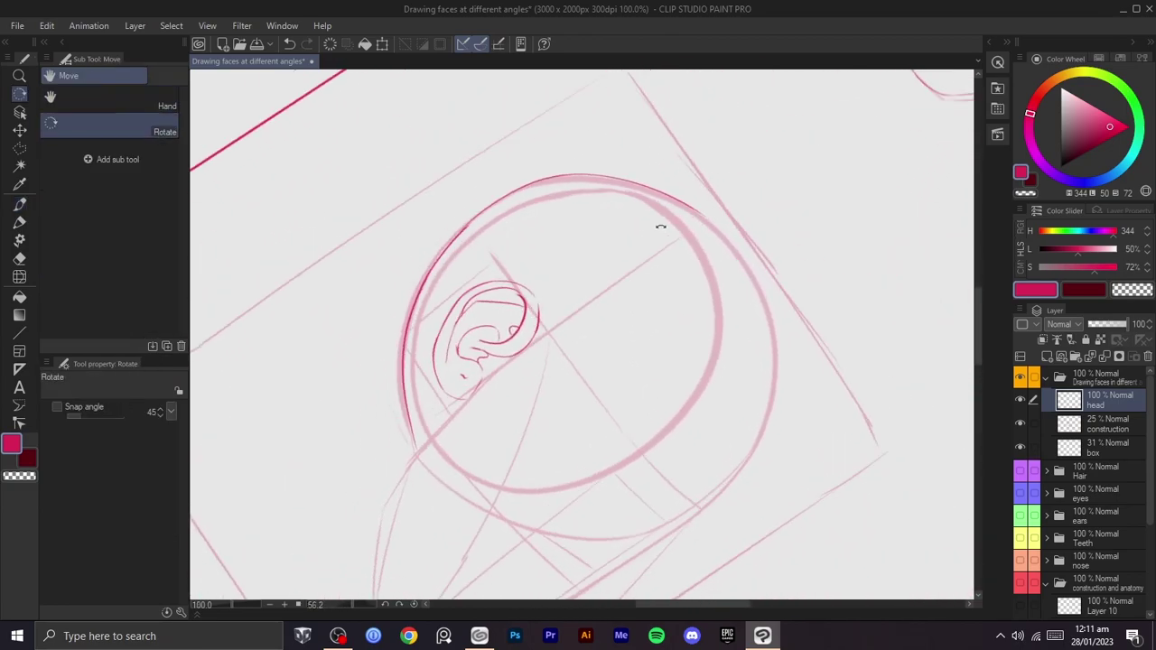
- Trace the back and crown of the skull along the construction circle with the Hard Round brush on the head layer
{"action": "left_click_drag", "start_coordinate": [663, 240], "coordinate": [629, 220]}
{"action": "key", "text": "ctrl+plus"}
{"action": "left_click_drag", "start_coordinate": [521, 263], "coordinate": [547, 327]}
{"action": "mouse_move", "coordinate": [635, 328]}
{"action": "left_mouse_down"}
{"action": "mouse_move", "coordinate": [568, 235]}
{"action": "mouse_move", "coordinate": [598, 322]}
{"action": "mouse_move", "coordinate": [492, 294]}
{"action": "mouse_move", "coordinate": [606, 189]}
{"action": "mouse_move", "coordinate": [671, 162]}
{"action": "left_mouse_up"}
{"action": "key", "text": "b"}
{"action": "mouse_move", "coordinate": [751, 161]}
{"action": "left_mouse_down"}
{"action": "mouse_move", "coordinate": [730, 118]}
{"action": "mouse_move", "coordinate": [637, 88]}
{"action": "left_mouse_up"}
{"action": "key", "text": "ctrl+minus"}
{"action": "mouse_move", "coordinate": [641, 236]}
{"action": "left_mouse_down"}
{"action": "mouse_move", "coordinate": [547, 273]}
{"action": "mouse_move", "coordinate": [508, 358]}
{"action": "left_mouse_up"}
{"action": "left_click_drag", "start_coordinate": [648, 314], "coordinate": [616, 294]}
{"action": "key", "text": "b"}
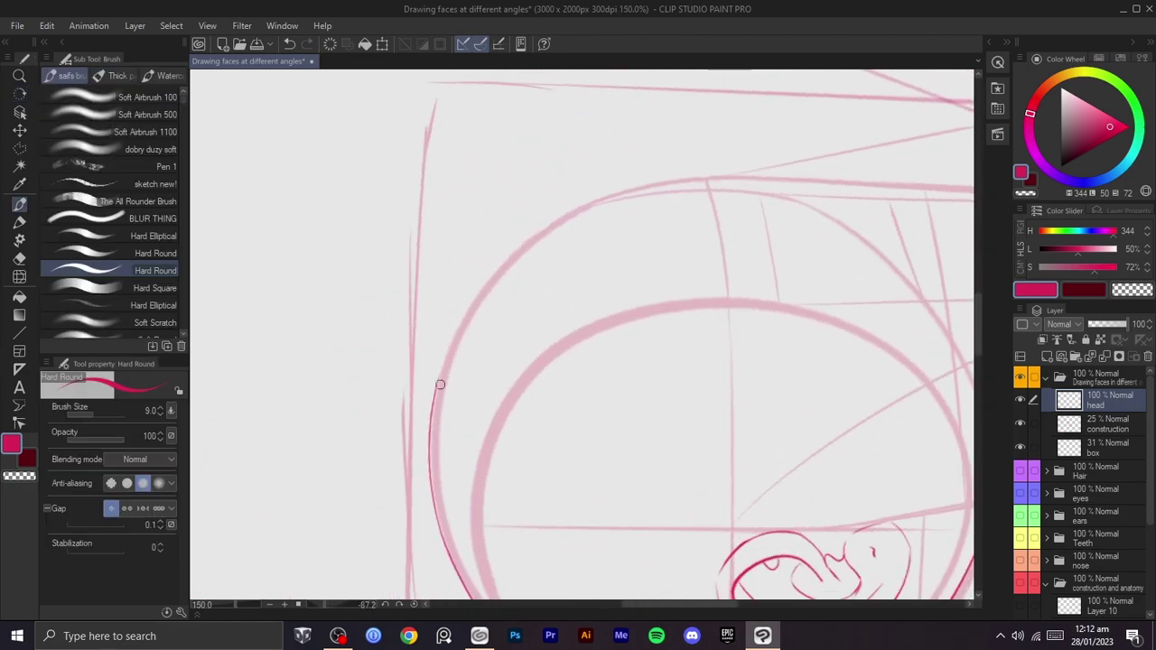
- Draw the skull outline from the crown forward into the forehead, retrying the stroke until it follows the guide
{"action": "left_click_drag", "start_coordinate": [432, 393], "coordinate": [621, 205]}
{"action": "key", "text": "ctrl+z"}
{"action": "left_click_drag", "start_coordinate": [433, 394], "coordinate": [573, 211]}
{"action": "key", "text": "ctrl+z"}
{"action": "left_click_drag", "start_coordinate": [430, 406], "coordinate": [600, 207]}
{"action": "mouse_move", "coordinate": [653, 234]}
{"action": "left_mouse_down"}
{"action": "mouse_move", "coordinate": [524, 232]}
{"action": "mouse_move", "coordinate": [620, 127]}
{"action": "left_mouse_up"}
{"action": "key", "text": "ctrl+z"}
- Hide the construction layer to check the head outline on its own and show the layer again
{"action": "scroll", "coordinate": [725, 126], "scroll_direction": "down", "scroll_amount": 2}
{"action": "left_click_drag", "start_coordinate": [744, 162], "coordinate": [658, 469]}
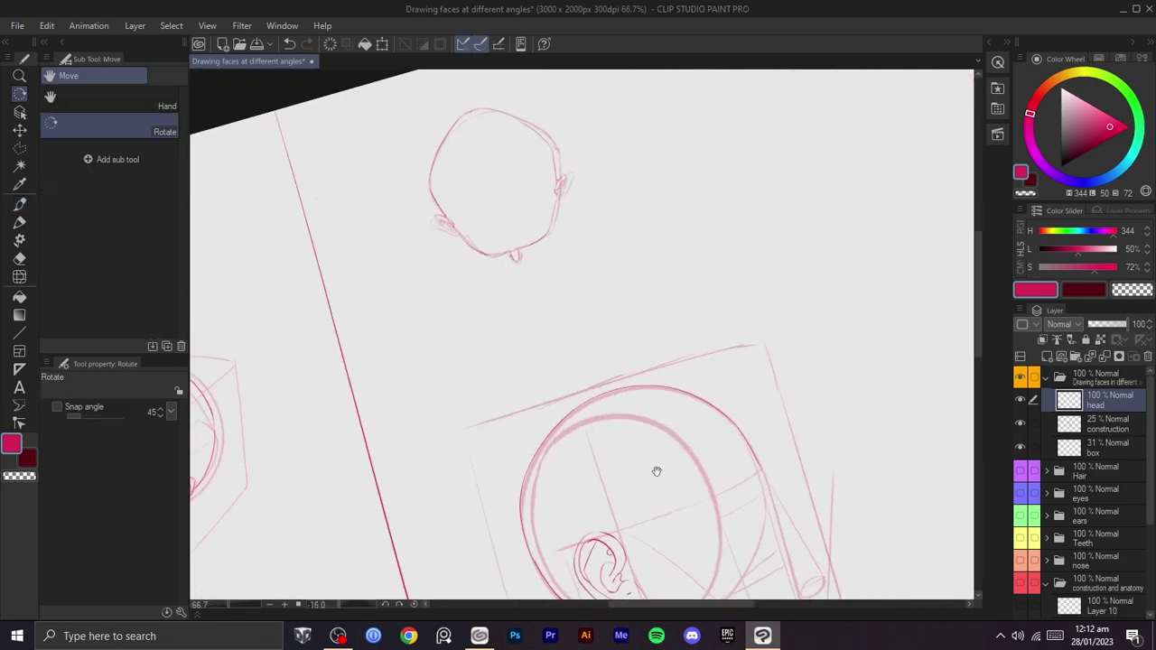
{"action": "left_click_drag", "start_coordinate": [899, 502], "coordinate": [885, 353]}
{"action": "left_click", "coordinate": [1019, 423]}
{"action": "left_click_drag", "start_coordinate": [969, 432], "coordinate": [915, 470]}
{"action": "left_click", "coordinate": [1019, 424]}
{"action": "scroll", "coordinate": [753, 430], "scroll_direction": "up", "scroll_amount": 5}
{"action": "key", "text": "b"}
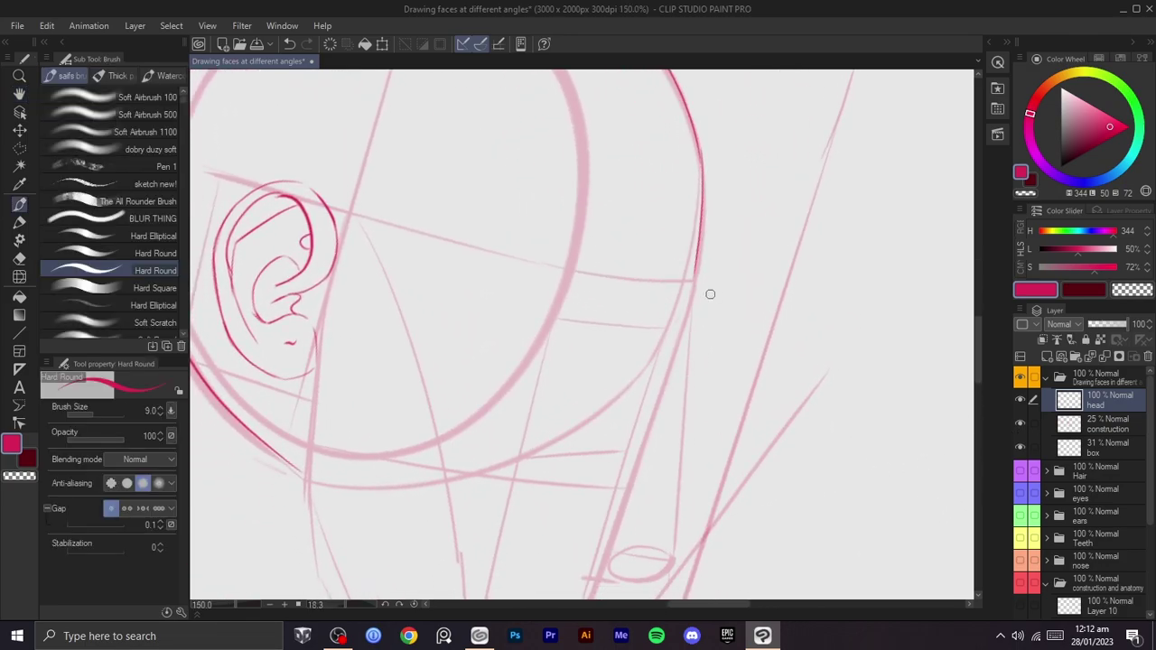
- Refine the lower forehead profile so it runs down to the brow guide line
{"action": "key", "text": "ctrl+z"}
{"action": "mouse_move", "coordinate": [692, 289]}
{"action": "left_mouse_down"}
{"action": "mouse_move", "coordinate": [697, 312]}
{"action": "mouse_move", "coordinate": [694, 278]}
{"action": "mouse_move", "coordinate": [695, 317]}
{"action": "left_mouse_up"}
{"action": "key", "text": "ctrl+z"}
{"action": "key", "text": "ctrl+z"}
{"action": "left_click_drag", "start_coordinate": [690, 273], "coordinate": [691, 323]}
{"action": "mouse_move", "coordinate": [694, 342]}
{"action": "left_mouse_down"}
{"action": "mouse_move", "coordinate": [676, 299]}
{"action": "mouse_move", "coordinate": [686, 268]}
{"action": "left_mouse_up"}
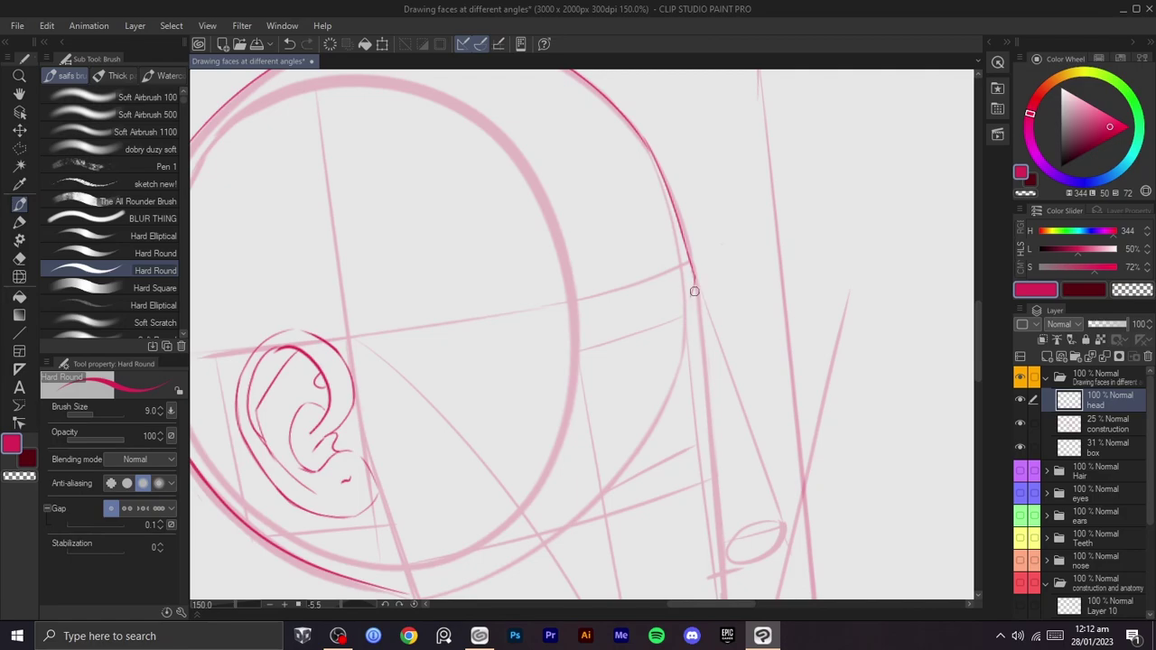
{"action": "left_click_drag", "start_coordinate": [690, 305], "coordinate": [712, 375]}
{"action": "key", "text": "ctrl+z"}
- Draw the short inward notch where the brow meets the root of the nose
{"action": "key", "text": "shift+space"}
{"action": "left_click_drag", "start_coordinate": [743, 306], "coordinate": [646, 462]}
{"action": "key", "text": "space"}
{"action": "left_click_drag", "start_coordinate": [645, 464], "coordinate": [663, 369]}
{"action": "left_click_drag", "start_coordinate": [685, 329], "coordinate": [613, 240]}
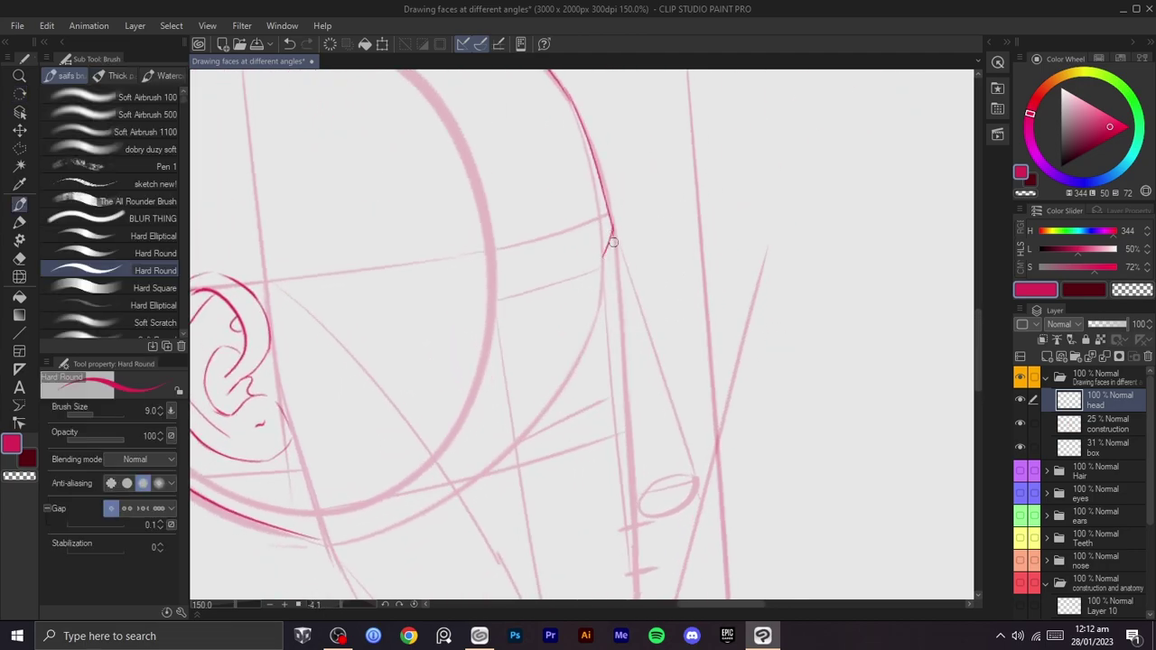
- Clean up the brow corner with the transparent colour and redraw the dip at the root of the nose
{"action": "key", "text": "c"}
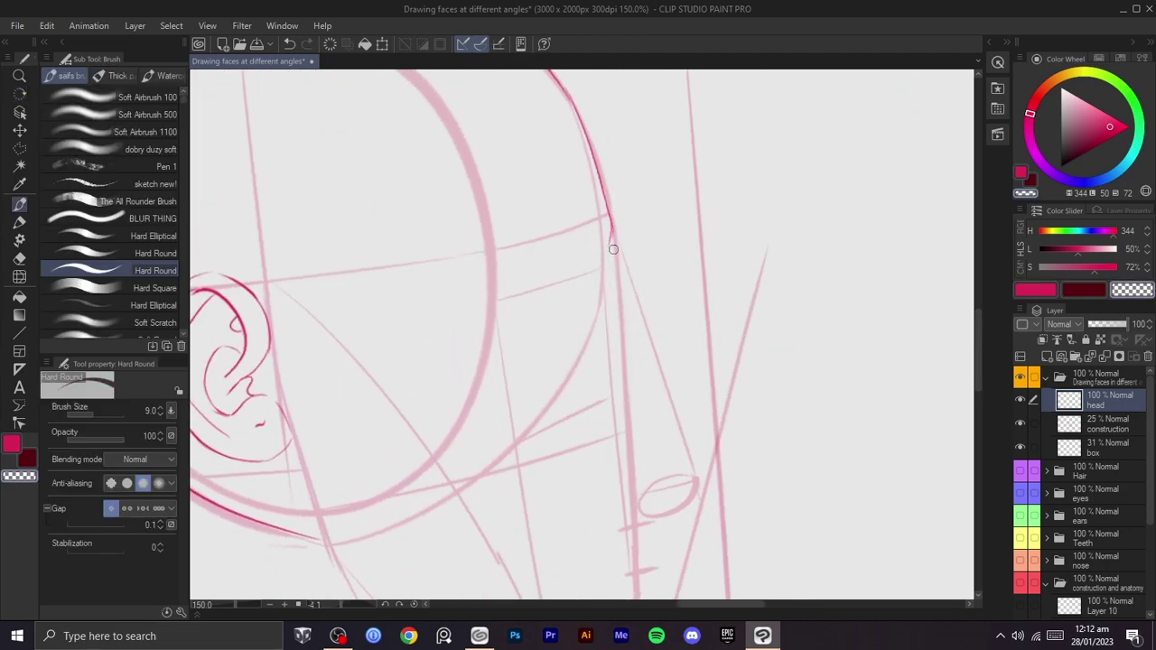
{"action": "key", "text": "c"}
{"action": "key", "text": "ctrl+z"}
{"action": "key", "text": "ctrl+z"}
{"action": "mouse_move", "coordinate": [612, 233]}
{"action": "left_mouse_down"}
{"action": "mouse_move", "coordinate": [607, 263]}
{"action": "mouse_move", "coordinate": [687, 290]}
{"action": "mouse_move", "coordinate": [683, 368]}
{"action": "mouse_move", "coordinate": [645, 276]}
{"action": "mouse_move", "coordinate": [650, 391]}
{"action": "mouse_move", "coordinate": [627, 258]}
{"action": "mouse_move", "coordinate": [501, 384]}
{"action": "mouse_move", "coordinate": [570, 304]}
{"action": "mouse_move", "coordinate": [523, 353]}
{"action": "mouse_move", "coordinate": [544, 332]}
{"action": "left_mouse_up"}
{"action": "key", "text": "ctrl+z"}
- Draw the nose profile along the slanted guide, rounding the tip and curving its underside back to the face line
{"action": "key", "text": "r"}
{"action": "key", "text": "ctrl+z"}
{"action": "key", "text": "ctrl+z"}
{"action": "key", "text": "ctrl+z"}
{"action": "mouse_move", "coordinate": [626, 252]}
{"action": "left_mouse_down"}
{"action": "mouse_move", "coordinate": [476, 395]}
{"action": "mouse_move", "coordinate": [584, 320]}
{"action": "mouse_move", "coordinate": [644, 506]}
{"action": "mouse_move", "coordinate": [691, 379]}
{"action": "mouse_move", "coordinate": [602, 397]}
{"action": "left_mouse_up"}
{"action": "key", "text": "ctrl+z"}
{"action": "key", "text": "shift+space"}
{"action": "key", "text": "ctrl+z"}
{"action": "mouse_move", "coordinate": [642, 365]}
{"action": "left_mouse_down"}
{"action": "mouse_move", "coordinate": [584, 407]}
{"action": "mouse_move", "coordinate": [580, 419]}
{"action": "mouse_move", "coordinate": [610, 398]}
{"action": "mouse_move", "coordinate": [586, 408]}
{"action": "mouse_move", "coordinate": [576, 443]}
{"action": "mouse_move", "coordinate": [633, 395]}
{"action": "mouse_move", "coordinate": [603, 396]}
{"action": "left_mouse_up"}
{"action": "key", "text": "ctrl+z"}
{"action": "key", "text": "ctrl+z"}
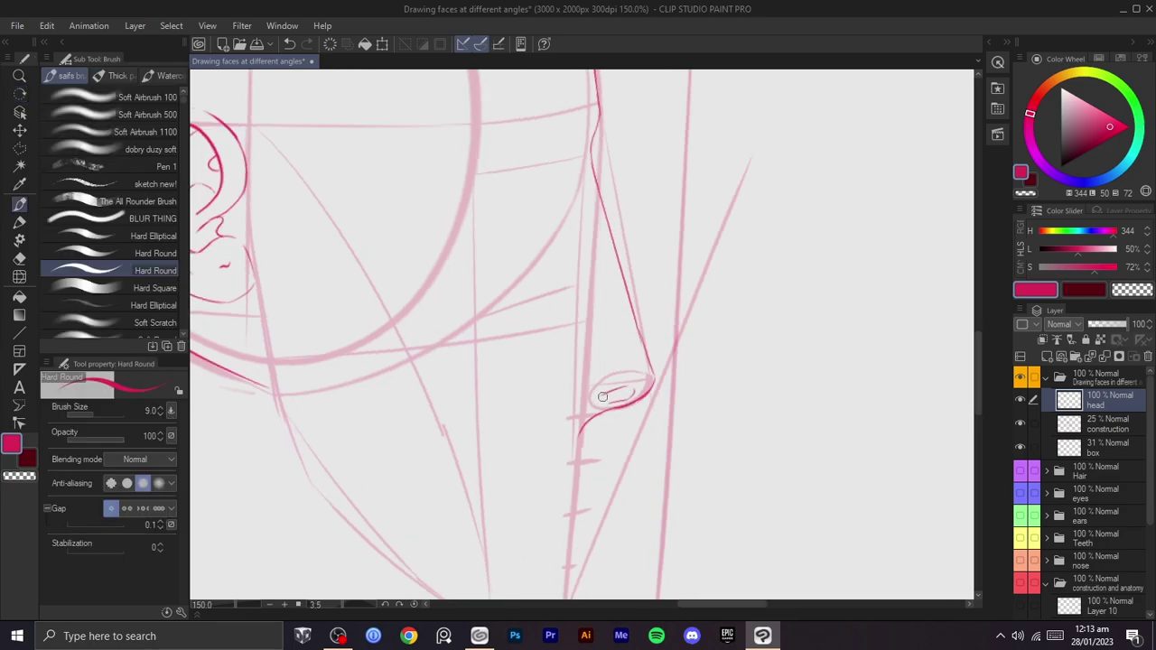
- Sketch the nostril opening and the curved nose wing behind it, and hatch the inside of the nostril
{"action": "key", "text": "ctrl+z"}
{"action": "mouse_move", "coordinate": [596, 380]}
{"action": "left_mouse_down"}
{"action": "mouse_move", "coordinate": [609, 389]}
{"action": "mouse_move", "coordinate": [625, 291]}
{"action": "left_mouse_up"}
{"action": "left_click_drag", "start_coordinate": [663, 316], "coordinate": [663, 305]}
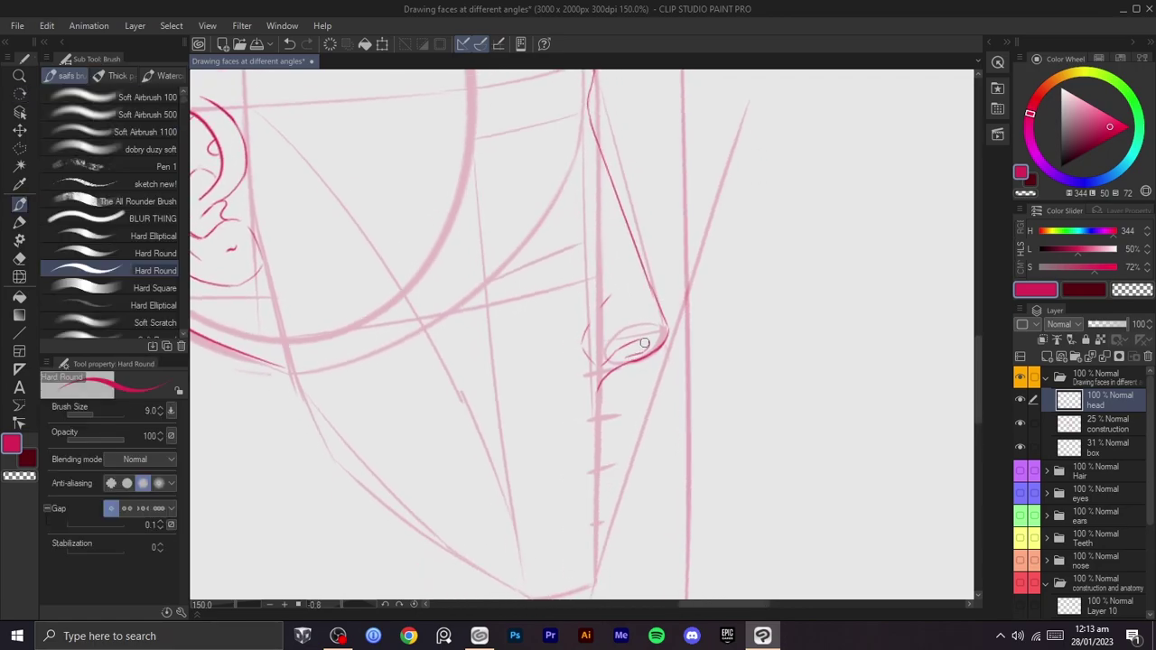
{"action": "left_click_drag", "start_coordinate": [607, 376], "coordinate": [694, 352]}
{"action": "scroll", "coordinate": [657, 328], "scroll_direction": "down", "scroll_amount": 2}
{"action": "left_click_drag", "start_coordinate": [694, 352], "coordinate": [696, 334]}
{"action": "scroll", "coordinate": [654, 332], "scroll_direction": "up", "scroll_amount": 3}
{"action": "mouse_move", "coordinate": [716, 393]}
{"action": "left_mouse_down"}
{"action": "mouse_move", "coordinate": [701, 361]}
{"action": "mouse_move", "coordinate": [710, 312]}
{"action": "left_mouse_up"}
{"action": "left_click_drag", "start_coordinate": [683, 349], "coordinate": [681, 325]}
{"action": "key", "text": "ctrl+z"}
{"action": "left_click_drag", "start_coordinate": [683, 301], "coordinate": [687, 307]}
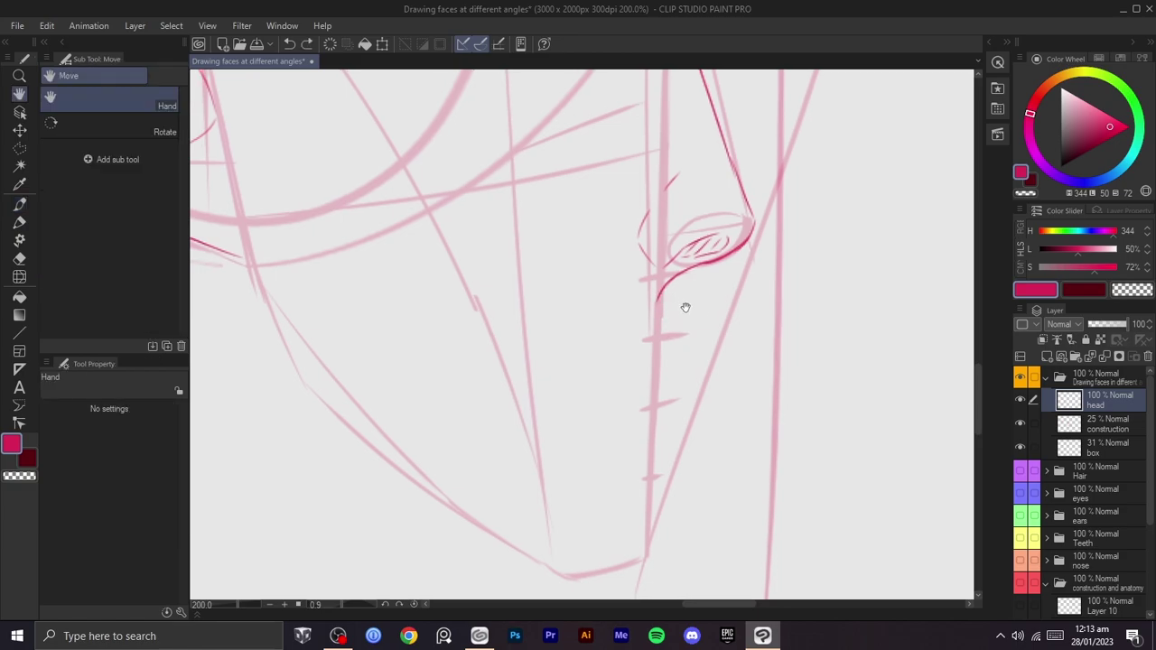
{"action": "mouse_move", "coordinate": [763, 305]}
{"action": "left_mouse_down"}
{"action": "mouse_move", "coordinate": [687, 302]}
{"action": "mouse_move", "coordinate": [705, 306]}
{"action": "mouse_move", "coordinate": [683, 329]}
{"action": "left_mouse_up"}
{"action": "key", "text": "ctrl+z"}
{"action": "key", "text": "ctrl+z"}
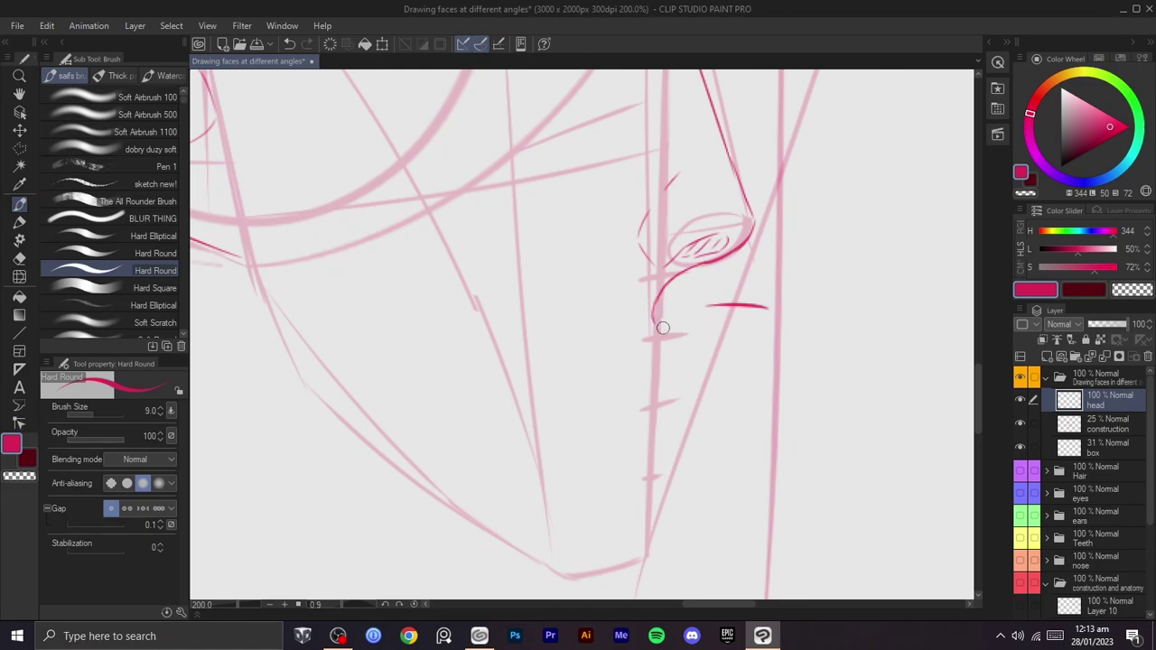
{"action": "key", "text": "ctrl+z"}
{"action": "key", "text": "shift+space"}
{"action": "left_click_drag", "start_coordinate": [652, 291], "coordinate": [644, 347]}
{"action": "key", "text": "ctrl+z"}
{"action": "key", "text": "ctrl+z"}
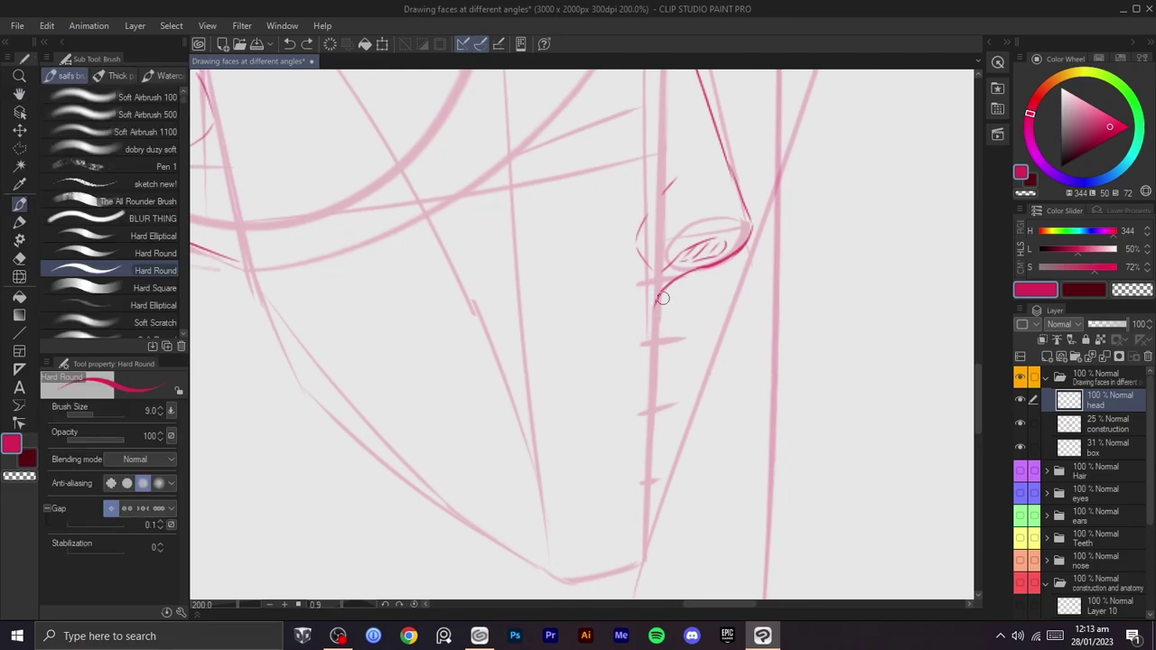
- Draw the philtrum curve from the base of the nose outward to the start of the upper lip
{"action": "key", "text": "ctrl+z"}
{"action": "left_click_drag", "start_coordinate": [654, 304], "coordinate": [665, 374]}
{"action": "key", "text": "ctrl+z"}
{"action": "key", "text": "ctrl+z"}
{"action": "key", "text": "ctrl+z"}
{"action": "key", "text": "ctrl+z"}
{"action": "mouse_move", "coordinate": [658, 327]}
{"action": "left_mouse_down"}
{"action": "mouse_move", "coordinate": [671, 352]}
{"action": "mouse_move", "coordinate": [664, 391]}
{"action": "left_mouse_up"}
{"action": "key", "text": "ctrl+z"}
{"action": "mouse_move", "coordinate": [672, 352]}
{"action": "left_mouse_down"}
{"action": "mouse_move", "coordinate": [662, 383]}
{"action": "mouse_move", "coordinate": [609, 407]}
{"action": "left_mouse_up"}
{"action": "key", "text": "r"}
{"action": "left_click_drag", "start_coordinate": [643, 338], "coordinate": [439, 443]}
{"action": "key", "text": "ctrl+z"}
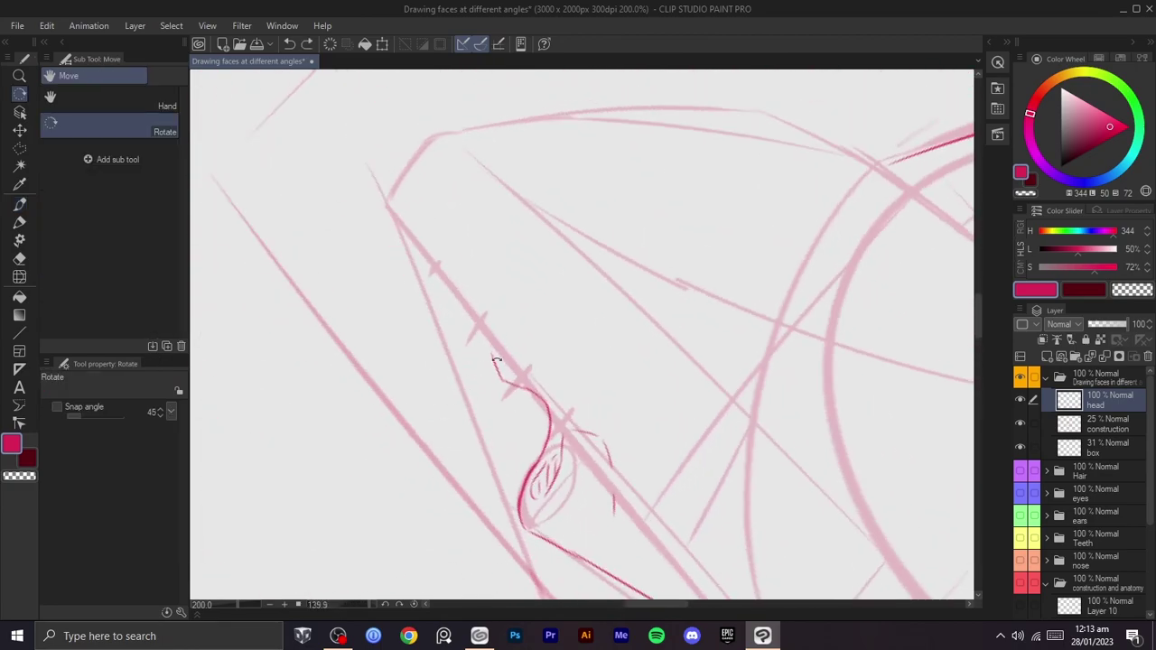
- Try to draw the upper lip and mouth line as one curve running back into the cheek
{"action": "key", "text": "b"}
{"action": "mouse_move", "coordinate": [490, 346]}
{"action": "left_mouse_down"}
{"action": "mouse_move", "coordinate": [493, 316]}
{"action": "mouse_move", "coordinate": [569, 237]}
{"action": "left_mouse_up"}
{"action": "key", "text": "ctrl+z"}
{"action": "left_click_drag", "start_coordinate": [492, 319], "coordinate": [568, 221]}
{"action": "key", "text": "r"}
{"action": "mouse_move", "coordinate": [663, 275]}
{"action": "left_mouse_down"}
{"action": "mouse_move", "coordinate": [538, 493]}
{"action": "mouse_move", "coordinate": [761, 333]}
{"action": "mouse_move", "coordinate": [723, 472]}
{"action": "mouse_move", "coordinate": [689, 392]}
{"action": "left_mouse_up"}
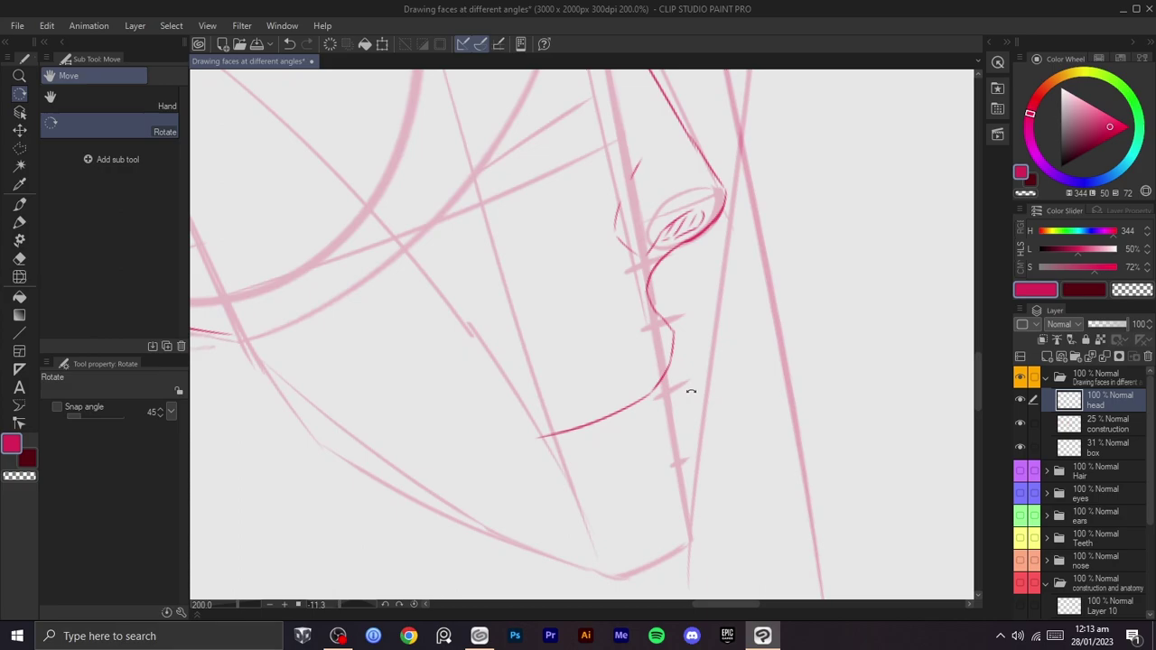
{"action": "key", "text": "ctrl+z"}
- Try a second version of the upper lip curve from the philtrum into the mouth line
{"action": "key", "text": "b"}
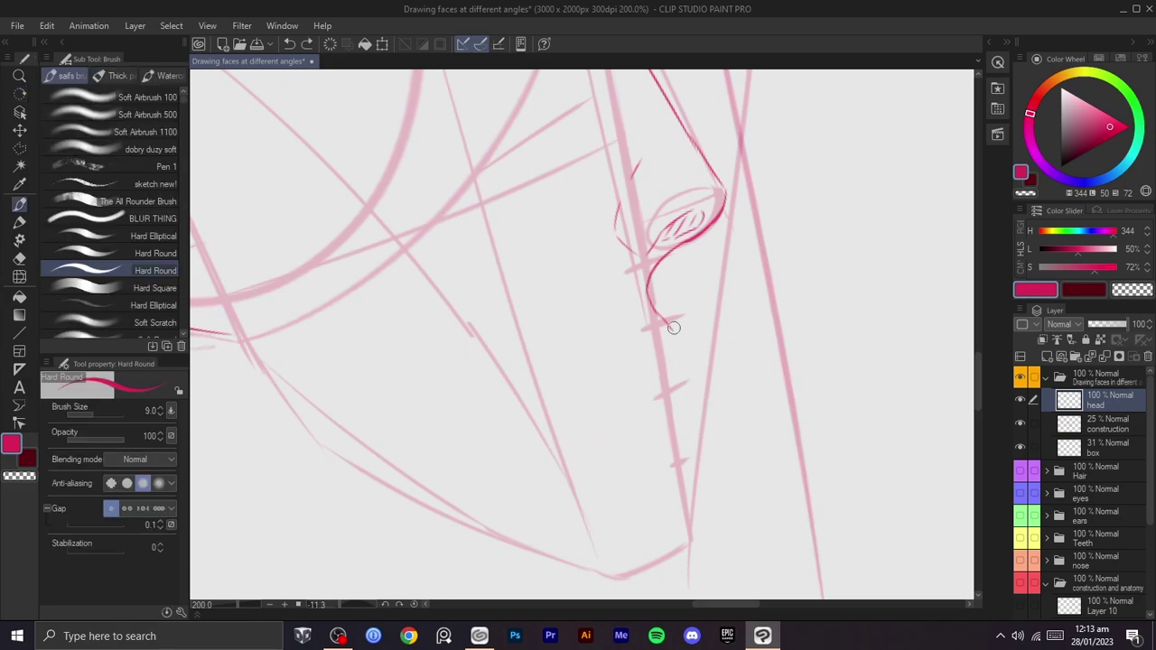
{"action": "mouse_move", "coordinate": [670, 328]}
{"action": "left_mouse_down"}
{"action": "mouse_move", "coordinate": [683, 352]}
{"action": "mouse_move", "coordinate": [662, 387]}
{"action": "left_mouse_up"}
{"action": "key", "text": "ctrl+z"}
{"action": "mouse_move", "coordinate": [670, 328]}
{"action": "left_mouse_down"}
{"action": "mouse_move", "coordinate": [689, 342]}
{"action": "mouse_move", "coordinate": [677, 377]}
{"action": "left_mouse_up"}
{"action": "key", "text": "ctrl+z"}
{"action": "key", "text": "ctrl+z"}
{"action": "mouse_move", "coordinate": [671, 329]}
{"action": "left_mouse_down"}
{"action": "mouse_move", "coordinate": [690, 347]}
{"action": "mouse_move", "coordinate": [683, 384]}
{"action": "mouse_move", "coordinate": [553, 430]}
{"action": "left_mouse_up"}
{"action": "key", "text": "r"}
{"action": "mouse_move", "coordinate": [666, 329]}
{"action": "left_mouse_down"}
{"action": "mouse_move", "coordinate": [736, 394]}
{"action": "mouse_move", "coordinate": [504, 324]}
{"action": "mouse_move", "coordinate": [550, 247]}
{"action": "left_mouse_up"}
{"action": "key", "text": "b"}
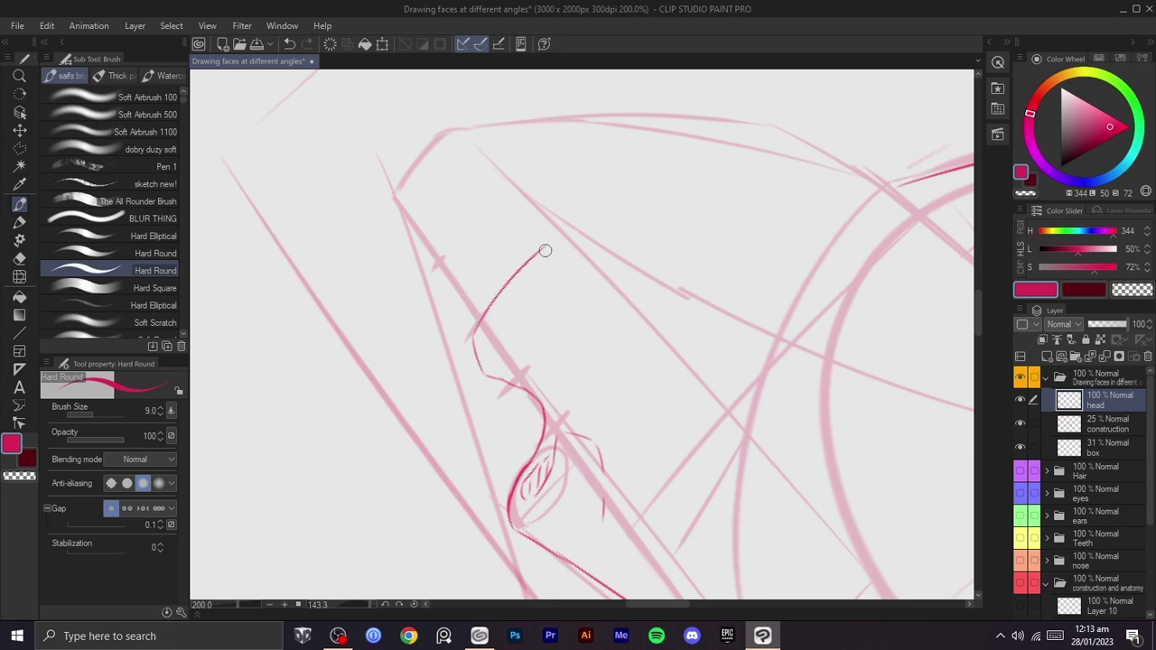
- Undo the upper lip and mouth line strokes below the philtrum
{"action": "key", "text": "r"}
{"action": "mouse_move", "coordinate": [563, 308]}
{"action": "left_mouse_down"}
{"action": "mouse_move", "coordinate": [454, 319]}
{"action": "mouse_move", "coordinate": [785, 346]}
{"action": "mouse_move", "coordinate": [758, 357]}
{"action": "mouse_move", "coordinate": [712, 424]}
{"action": "left_mouse_up"}
{"action": "key", "text": "b"}
{"action": "key", "text": "ctrl+z"}
{"action": "left_click_drag", "start_coordinate": [746, 383], "coordinate": [723, 420]}
{"action": "scroll", "coordinate": [767, 402], "scroll_direction": "down", "scroll_amount": 1}
{"action": "key", "text": "r"}
{"action": "mouse_move", "coordinate": [779, 391]}
{"action": "left_mouse_down"}
{"action": "mouse_move", "coordinate": [785, 413]}
{"action": "mouse_move", "coordinate": [772, 390]}
{"action": "left_mouse_up"}
{"action": "key", "text": "space"}
{"action": "key", "text": "r"}
{"action": "key", "text": "ctrl+z"}
{"action": "key", "text": "ctrl+z"}
{"action": "scroll", "coordinate": [766, 385], "scroll_direction": "up", "scroll_amount": 2}
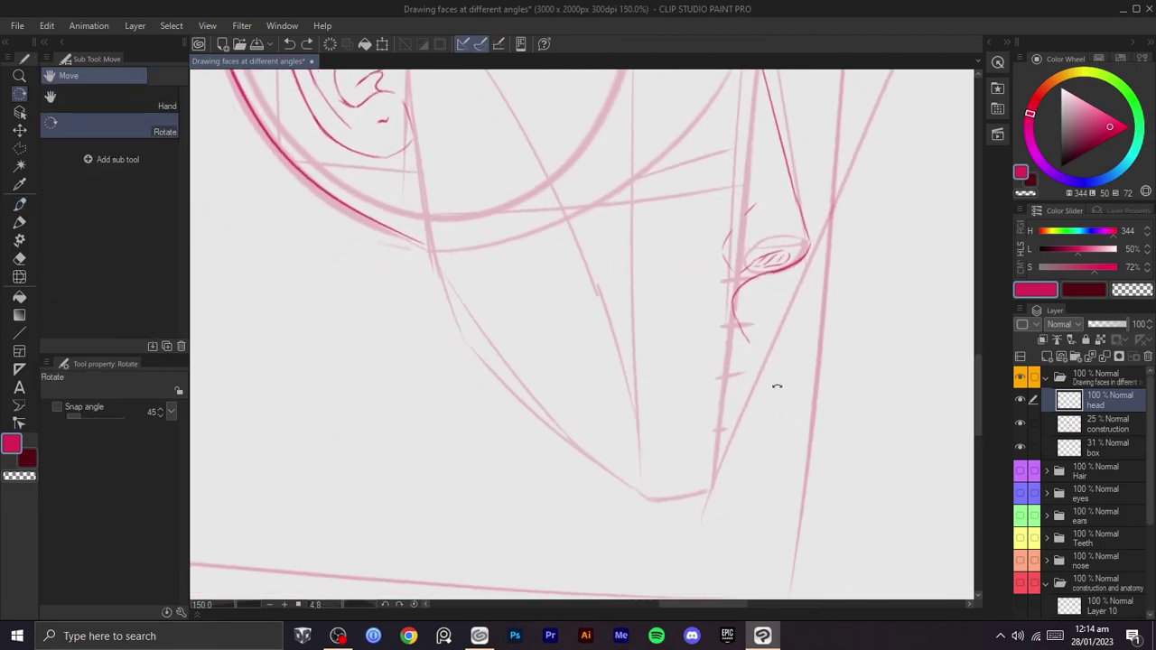
- Trim the line under the nose with the transparent colour and redraw the philtrum down to the lip guide mark
{"action": "key", "text": "p"}
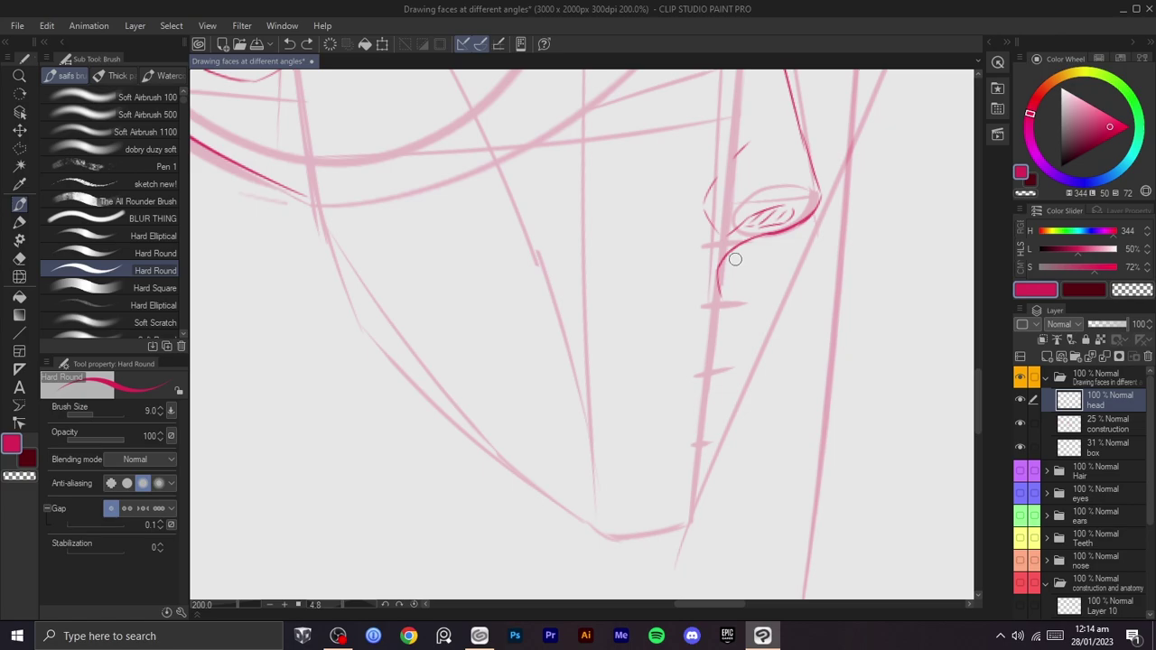
{"action": "key", "text": "c"}
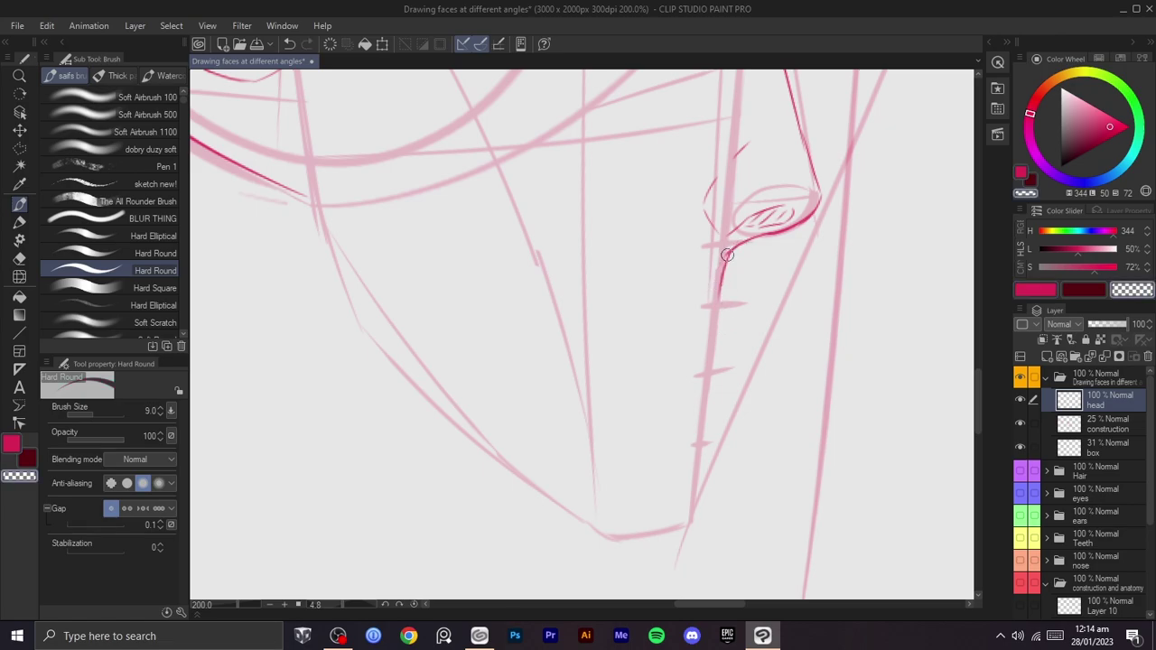
{"action": "key", "text": "c"}
{"action": "mouse_move", "coordinate": [733, 255]}
{"action": "left_mouse_down"}
{"action": "mouse_move", "coordinate": [722, 287]}
{"action": "mouse_move", "coordinate": [728, 331]}
{"action": "left_mouse_up"}
{"action": "key", "text": "ctrl+z"}
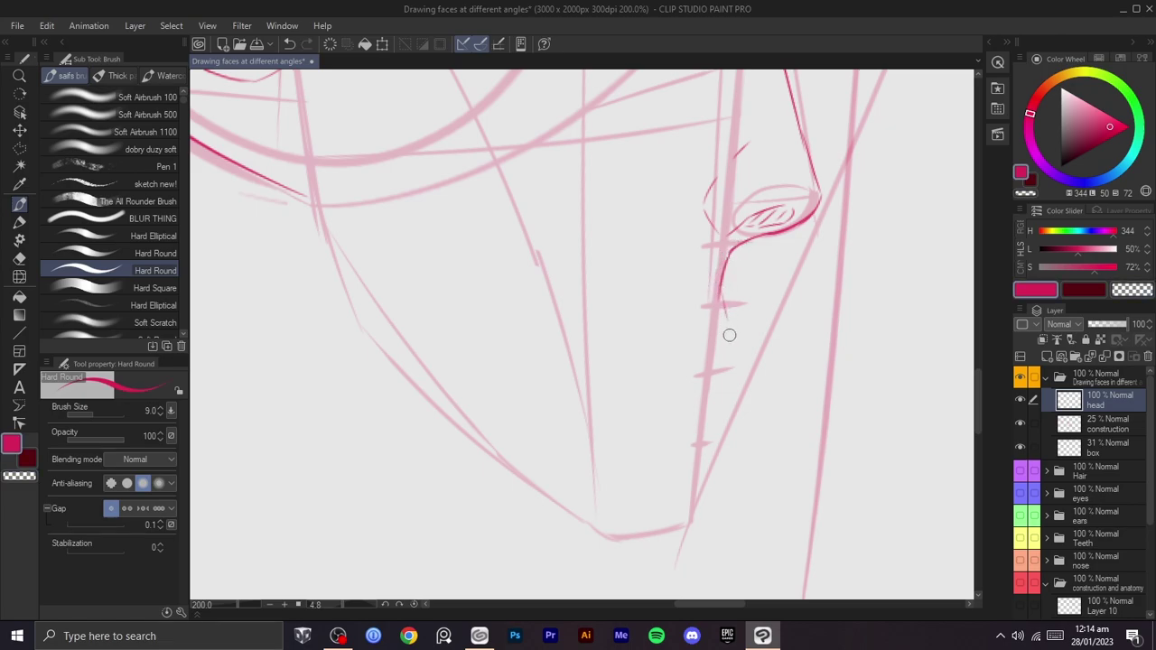
- Draw the protruding upper lip profile between the second and third guide marks on the face line
{"action": "key", "text": "r"}
{"action": "mouse_move", "coordinate": [697, 368]}
{"action": "left_mouse_down"}
{"action": "mouse_move", "coordinate": [723, 299]}
{"action": "mouse_move", "coordinate": [683, 346]}
{"action": "left_mouse_up"}
{"action": "key", "text": "ctrl+z"}
{"action": "key", "text": "b"}
{"action": "key", "text": "shift+space"}
{"action": "key", "text": "b"}
{"action": "key", "text": "ctrl+z"}
{"action": "key", "text": "ctrl+z"}
- Draw the mouth line from the bottom of the upper lip back into the cheek, retrying for a clean stroke
{"action": "left_click_drag", "start_coordinate": [726, 303], "coordinate": [640, 363]}
{"action": "key", "text": "ctrl+z"}
{"action": "left_click_drag", "start_coordinate": [728, 305], "coordinate": [641, 365]}
{"action": "key", "text": "ctrl+z"}
{"action": "left_click_drag", "start_coordinate": [727, 303], "coordinate": [634, 365]}
{"action": "key", "text": "ctrl+z"}
- Draw the lower lip profile from the mouth line toward the next guide mark, retrying strokes for a clean curve
{"action": "mouse_move", "coordinate": [711, 318]}
{"action": "left_mouse_down"}
{"action": "mouse_move", "coordinate": [742, 332]}
{"action": "mouse_move", "coordinate": [722, 386]}
{"action": "left_mouse_up"}
{"action": "key", "text": "ctrl+z"}
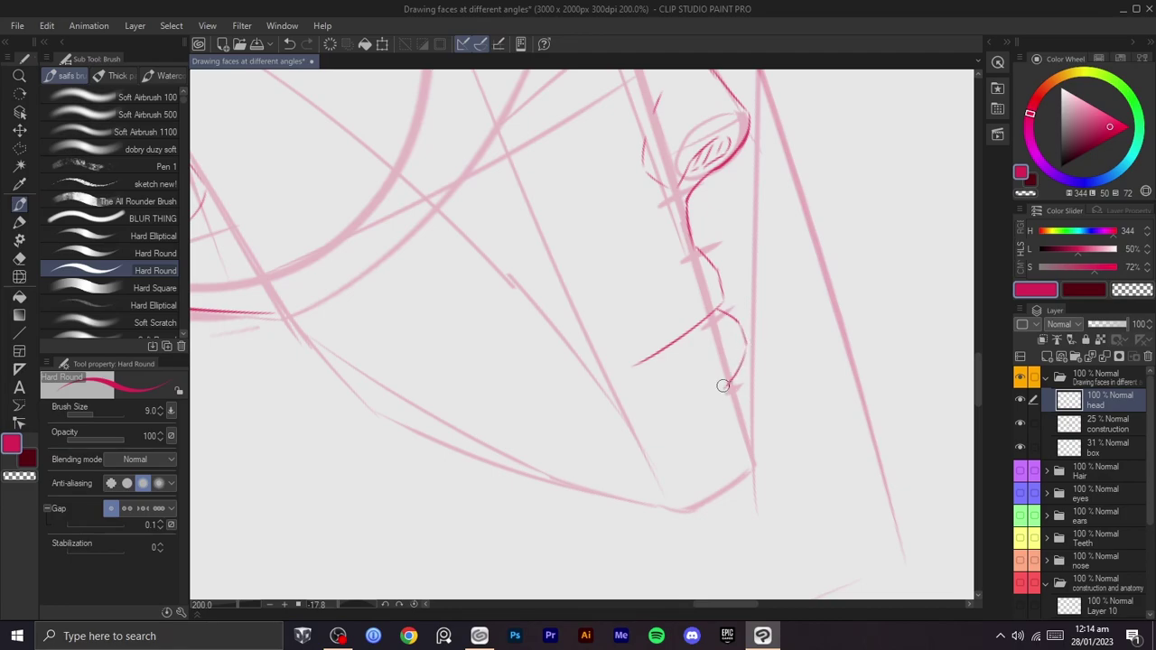
{"action": "scroll", "coordinate": [777, 349], "scroll_direction": "down", "scroll_amount": 1}
{"action": "key", "text": "shift+space"}
{"action": "mouse_move", "coordinate": [818, 324]}
{"action": "left_mouse_down"}
{"action": "mouse_move", "coordinate": [792, 403]}
{"action": "mouse_move", "coordinate": [804, 430]}
{"action": "left_mouse_up"}
{"action": "scroll", "coordinate": [826, 330], "scroll_direction": "down", "scroll_amount": 1}
{"action": "key", "text": "space"}
{"action": "key", "text": "shift+space"}
{"action": "scroll", "coordinate": [802, 433], "scroll_direction": "up", "scroll_amount": 2}
{"action": "key", "text": "space"}
{"action": "left_click_drag", "start_coordinate": [775, 489], "coordinate": [858, 229]}
{"action": "key", "text": "ctrl+z"}
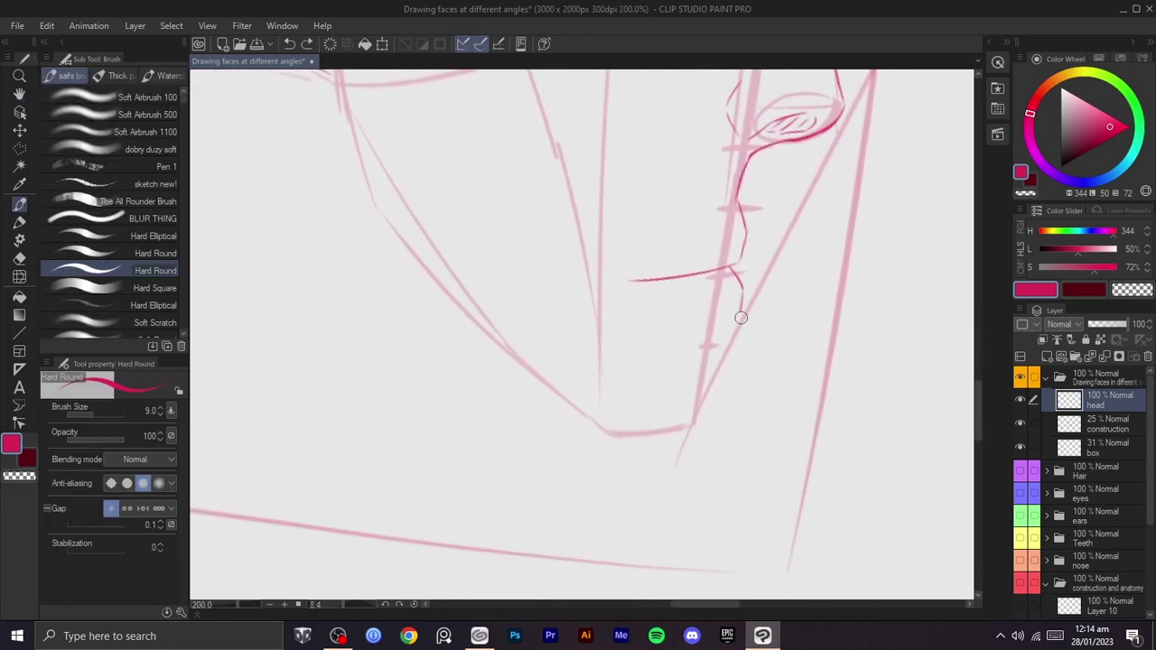
- Draw the chin profile from below the lower lip down to the base of the jaw
{"action": "mouse_move", "coordinate": [721, 337]}
{"action": "left_mouse_down"}
{"action": "mouse_move", "coordinate": [690, 426]}
{"action": "mouse_move", "coordinate": [619, 436]}
{"action": "left_mouse_up"}
{"action": "key", "text": "shift+space"}
{"action": "mouse_move", "coordinate": [782, 388]}
{"action": "left_mouse_down"}
{"action": "mouse_move", "coordinate": [774, 416]}
{"action": "mouse_move", "coordinate": [532, 488]}
{"action": "left_mouse_up"}
{"action": "key", "text": "ctrl+z"}
- Outline the lower jaw from the chin to the jaw corner, redoing strokes until the curve is clean
{"action": "left_click_drag", "start_coordinate": [493, 446], "coordinate": [508, 302]}
{"action": "key", "text": "ctrl+z"}
{"action": "left_click_drag", "start_coordinate": [492, 447], "coordinate": [505, 336]}
{"action": "key", "text": "ctrl+z"}
{"action": "mouse_move", "coordinate": [492, 444]}
{"action": "left_mouse_down"}
{"action": "mouse_move", "coordinate": [506, 318]}
{"action": "mouse_move", "coordinate": [719, 141]}
{"action": "left_mouse_up"}
{"action": "key", "text": "ctrl+z"}
{"action": "mouse_move", "coordinate": [502, 314]}
{"action": "left_mouse_down"}
{"action": "mouse_move", "coordinate": [722, 136]}
{"action": "mouse_move", "coordinate": [725, 99]}
{"action": "mouse_move", "coordinate": [467, 439]}
{"action": "mouse_move", "coordinate": [424, 459]}
{"action": "mouse_move", "coordinate": [556, 215]}
{"action": "left_mouse_up"}
{"action": "key", "text": "ctrl+z"}
{"action": "mouse_move", "coordinate": [427, 452]}
{"action": "left_mouse_down"}
{"action": "mouse_move", "coordinate": [555, 240]}
{"action": "mouse_move", "coordinate": [615, 183]}
{"action": "left_mouse_up"}
{"action": "key", "text": "ctrl+z"}
- Draw the back edge of the jaw from the jaw corner up to the earlobe, retrying for a clean line
{"action": "mouse_move", "coordinate": [559, 238]}
{"action": "left_mouse_down"}
{"action": "mouse_move", "coordinate": [602, 196]}
{"action": "mouse_move", "coordinate": [566, 354]}
{"action": "left_mouse_up"}
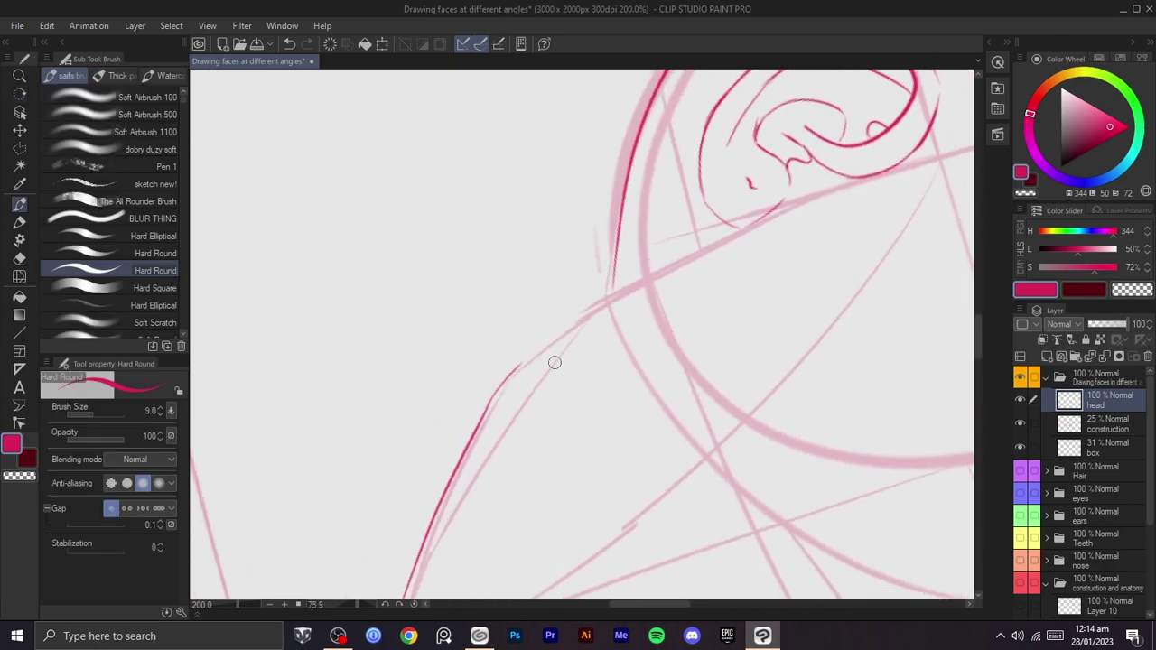
{"action": "key", "text": "ctrl+z"}
{"action": "mouse_move", "coordinate": [504, 375]}
{"action": "left_mouse_down"}
{"action": "mouse_move", "coordinate": [722, 226]}
{"action": "mouse_move", "coordinate": [548, 337]}
{"action": "left_mouse_up"}
{"action": "key", "text": "ctrl+z"}
{"action": "left_click_drag", "start_coordinate": [505, 377], "coordinate": [778, 206]}
{"action": "key", "text": "ctrl+z"}
{"action": "left_click_drag", "start_coordinate": [526, 358], "coordinate": [735, 241]}
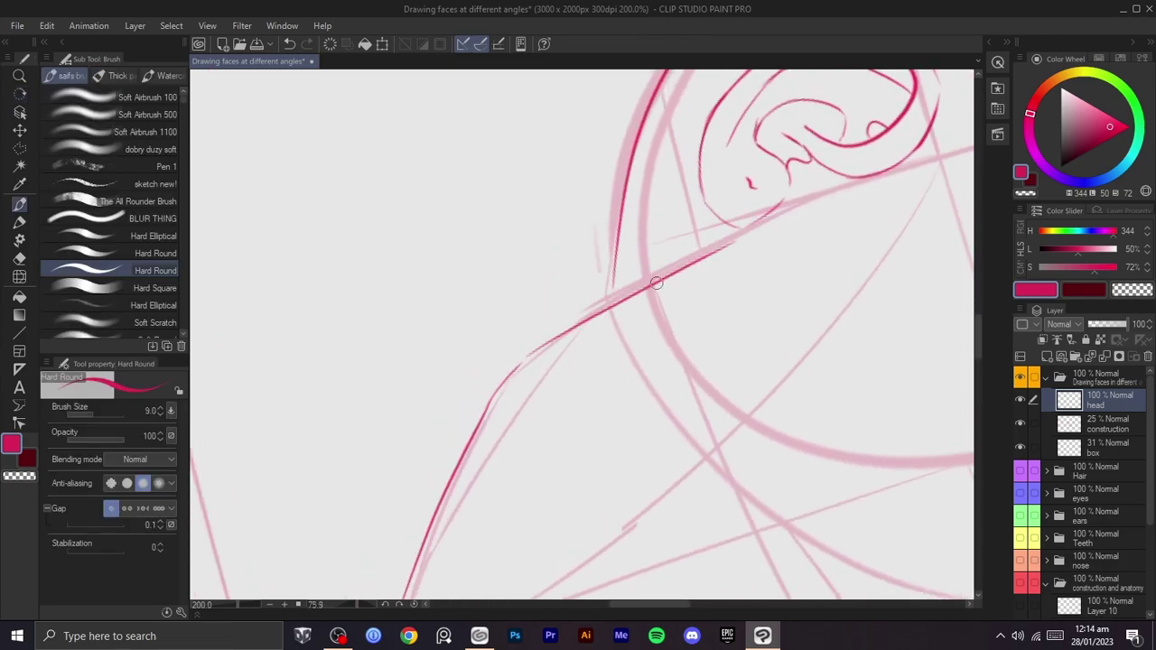
{"action": "left_click_drag", "start_coordinate": [613, 288], "coordinate": [597, 310]}
{"action": "key", "text": "ctrl+z"}
- Select the construction layer together with the head layer and hide the construction sketch
{"action": "scroll", "coordinate": [619, 310], "scroll_direction": "down", "scroll_amount": 2}
{"action": "key", "text": "r"}
{"action": "mouse_move", "coordinate": [715, 330]}
{"action": "left_mouse_down"}
{"action": "mouse_move", "coordinate": [679, 232]}
{"action": "mouse_move", "coordinate": [740, 298]}
{"action": "left_mouse_up"}
{"action": "scroll", "coordinate": [763, 329], "scroll_direction": "down", "scroll_amount": 1}
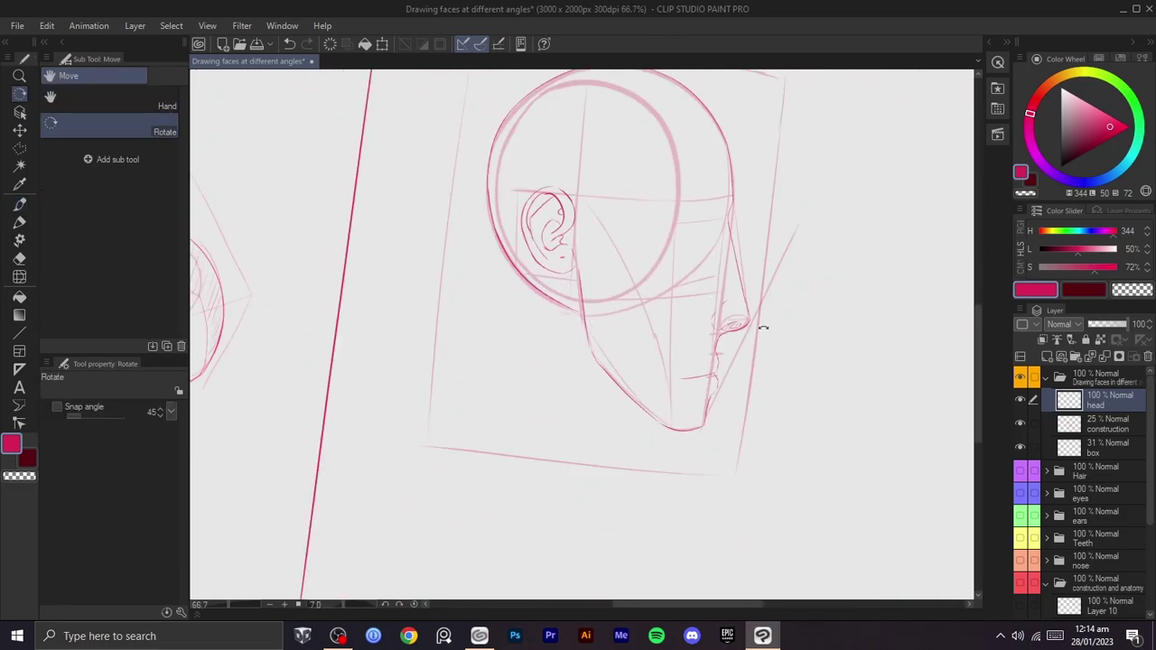
{"action": "left_click", "coordinate": [1030, 424]}
{"action": "left_click", "coordinate": [1018, 441]}
{"action": "left_click", "coordinate": [1018, 442]}
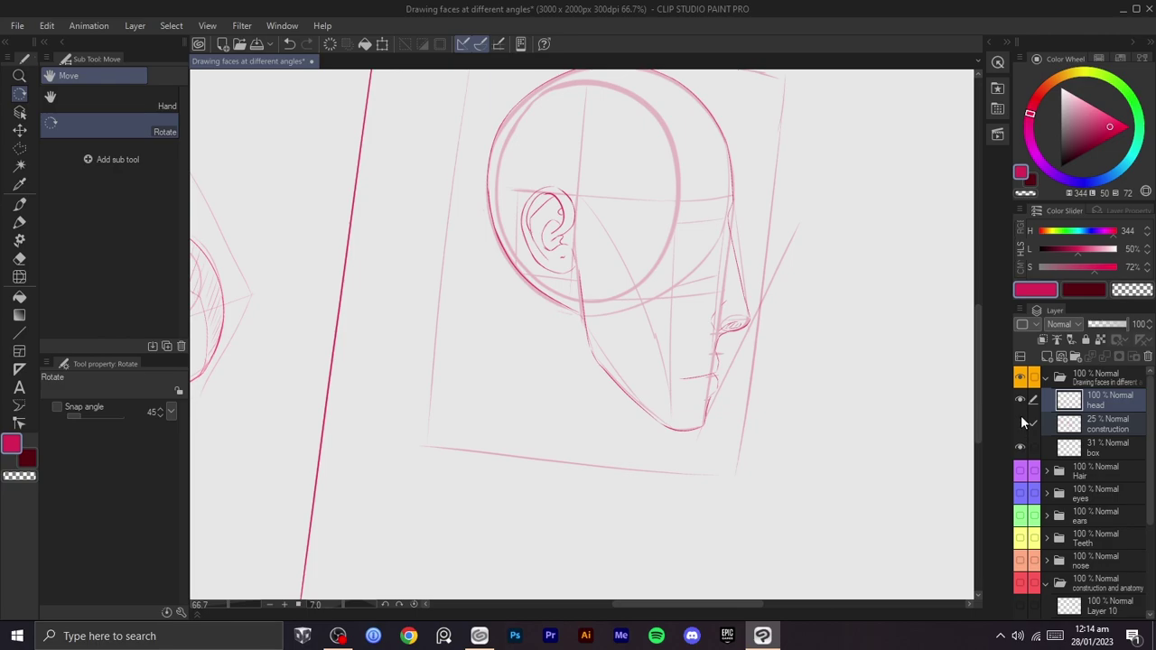
{"action": "left_click", "coordinate": [1019, 403]}
{"action": "left_click", "coordinate": [1019, 404]}
{"action": "key", "text": "space"}
{"action": "left_click_drag", "start_coordinate": [886, 451], "coordinate": [872, 515]}
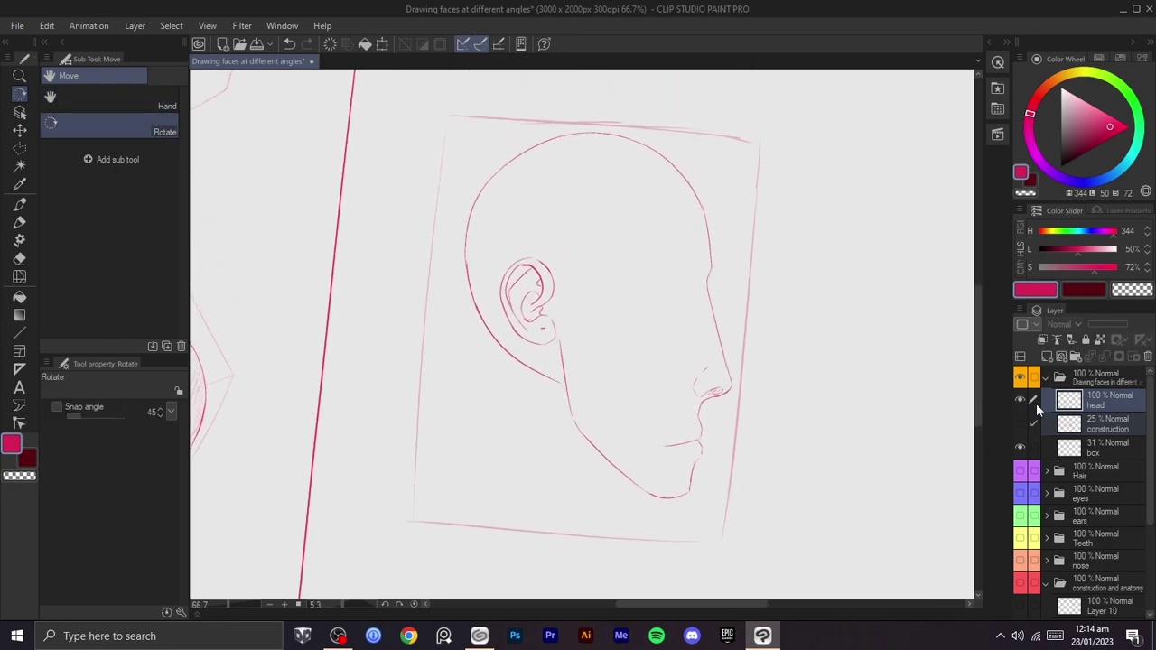
- Nudge the mouth and chin upward with Liquify at brush size 600, and show the construction layer again
{"action": "double_click", "coordinate": [1021, 398]}
{"action": "left_click", "coordinate": [1019, 398]}
{"action": "left_click", "coordinate": [1019, 398]}
{"action": "left_click", "coordinate": [1021, 424]}
{"action": "left_click", "coordinate": [1020, 424]}
{"action": "key", "text": "j"}
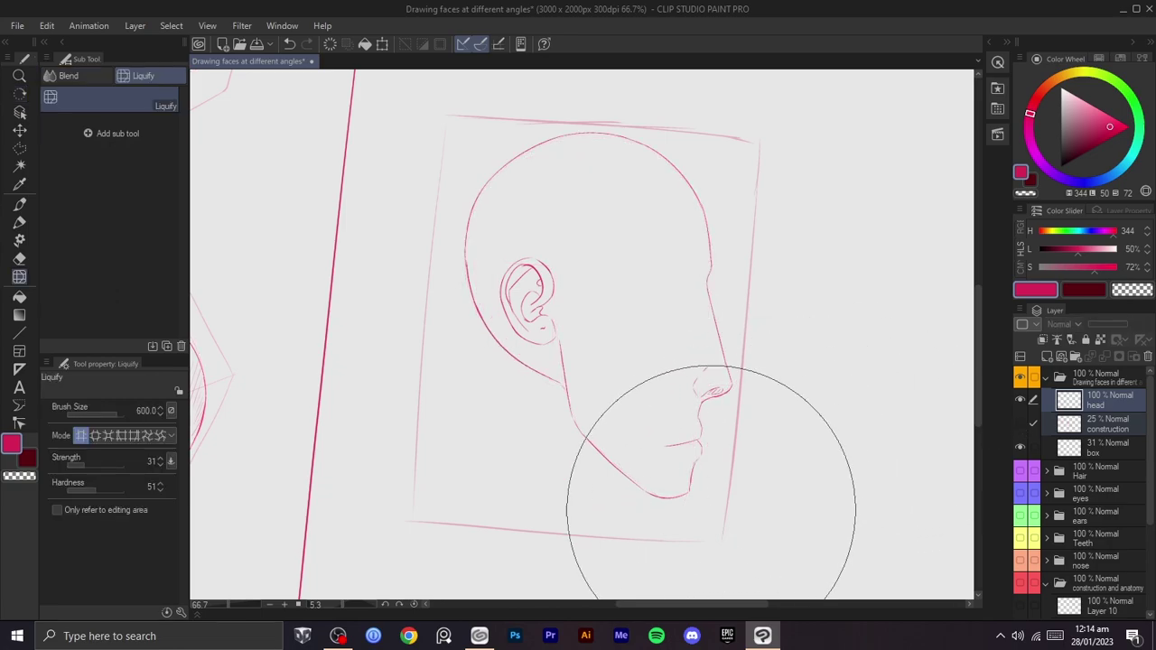
{"action": "mouse_move", "coordinate": [704, 469]}
{"action": "left_mouse_down"}
{"action": "mouse_move", "coordinate": [691, 433]}
{"action": "mouse_move", "coordinate": [706, 452]}
{"action": "left_mouse_up"}
{"action": "left_click", "coordinate": [1020, 423]}
{"action": "key", "text": "h"}
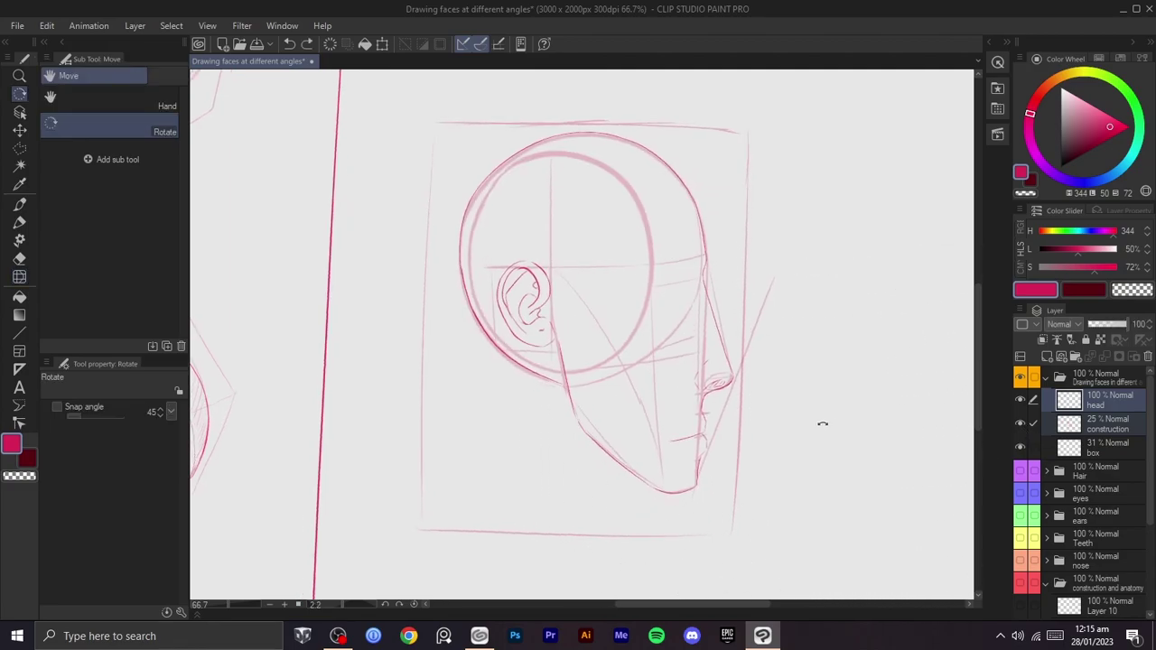
- Draw a wedge-shaped side-view eye behind the nose bridge with the Hard Round brush at size 8
{"action": "scroll", "coordinate": [825, 421], "scroll_direction": "up", "scroll_amount": 5}
{"action": "left_click_drag", "start_coordinate": [846, 451], "coordinate": [854, 450]}
{"action": "key", "text": "b"}
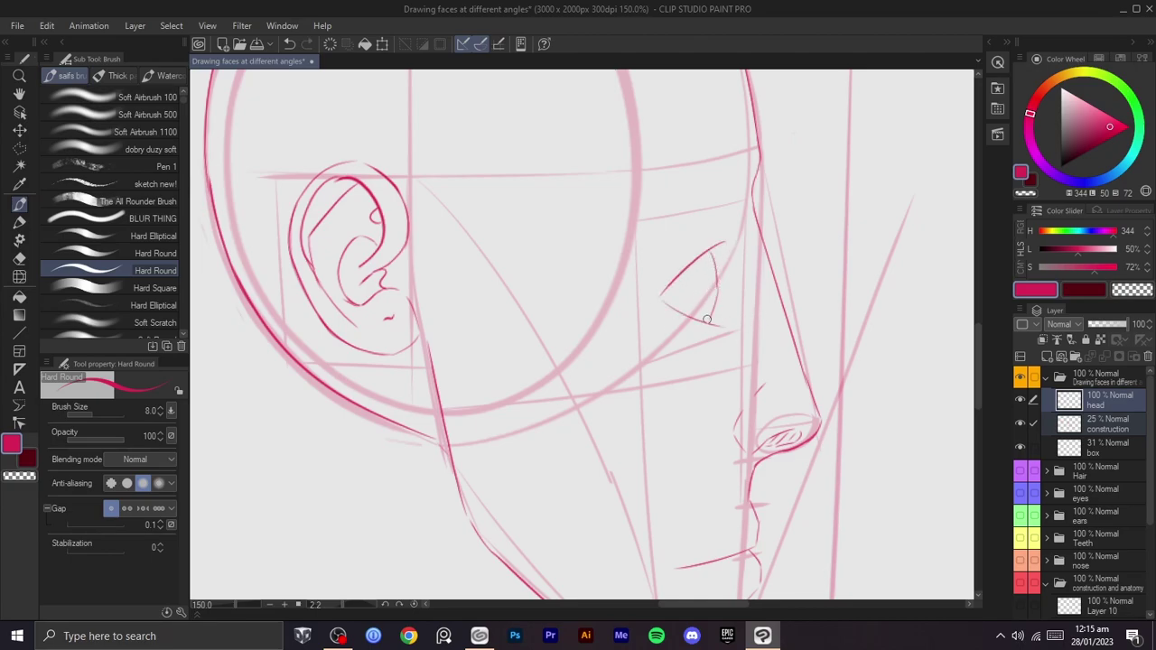
- Redraw the upper eyelid as a thicker stroke extending past the back corner of the eye
{"action": "scroll", "coordinate": [729, 306], "scroll_direction": "down", "scroll_amount": 3}
{"action": "key", "text": "shift+space"}
{"action": "mouse_move", "coordinate": [732, 303]}
{"action": "left_mouse_down"}
{"action": "mouse_move", "coordinate": [749, 325]}
{"action": "mouse_move", "coordinate": [720, 409]}
{"action": "left_mouse_up"}
{"action": "scroll", "coordinate": [742, 322], "scroll_direction": "up", "scroll_amount": 3}
{"action": "left_click_drag", "start_coordinate": [777, 341], "coordinate": [757, 244]}
{"action": "key", "text": "space"}
{"action": "left_click_drag", "start_coordinate": [766, 237], "coordinate": [656, 345]}
{"action": "key", "text": "shift+space"}
{"action": "left_click_drag", "start_coordinate": [684, 390], "coordinate": [702, 330]}
{"action": "scroll", "coordinate": [710, 337], "scroll_direction": "up", "scroll_amount": 1}
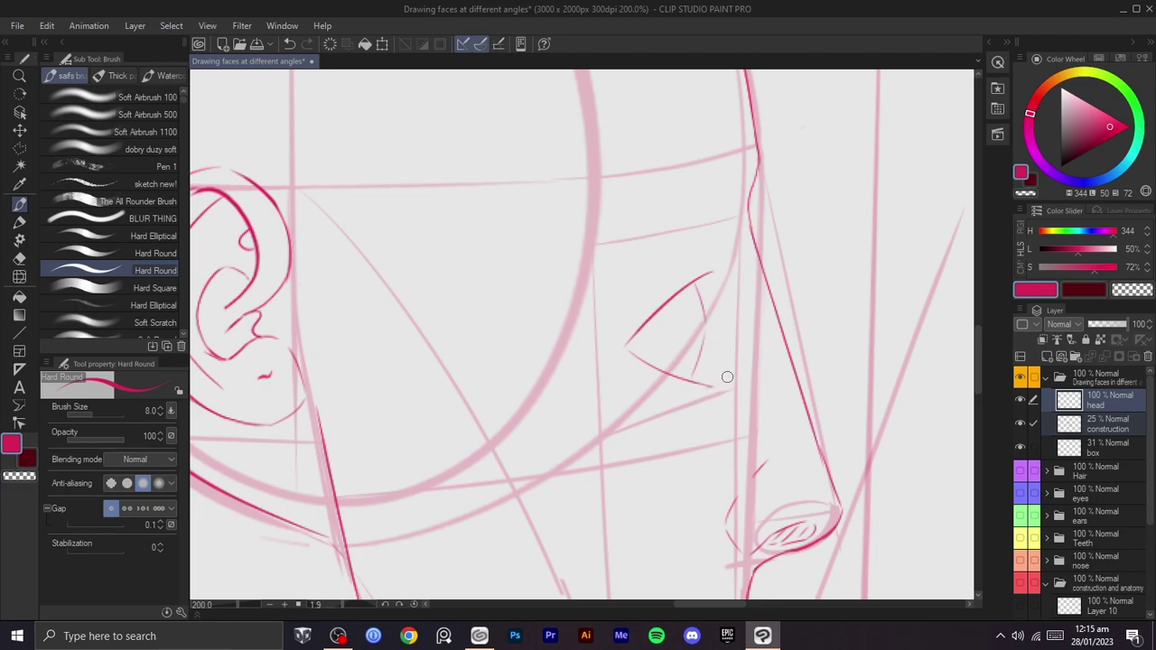
{"action": "left_click_drag", "start_coordinate": [715, 259], "coordinate": [614, 386]}
{"action": "key", "text": "ctrl+z"}
{"action": "left_click_drag", "start_coordinate": [713, 258], "coordinate": [612, 372]}
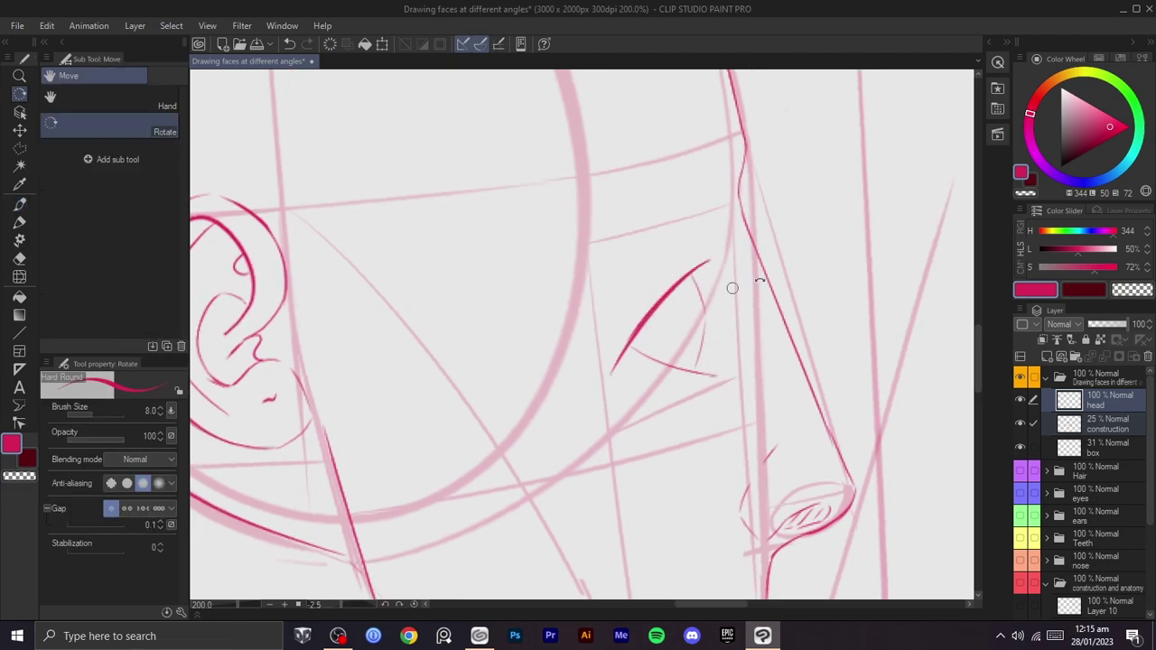
- Draw a light cheek crease slanting from beside the nostril down behind the mouth corner, retrying the stroke
{"action": "key", "text": "shift+space"}
{"action": "left_click_drag", "start_coordinate": [732, 288], "coordinate": [529, 438]}
{"action": "mouse_move", "coordinate": [554, 376]}
{"action": "left_mouse_down"}
{"action": "mouse_move", "coordinate": [503, 441]}
{"action": "mouse_move", "coordinate": [572, 418]}
{"action": "mouse_move", "coordinate": [629, 341]}
{"action": "left_mouse_up"}
{"action": "key", "text": "ctrl+z"}
{"action": "key", "text": "shift+space"}
{"action": "key", "text": "space"}
{"action": "left_click_drag", "start_coordinate": [561, 441], "coordinate": [752, 202]}
{"action": "key", "text": "shift+space"}
{"action": "left_click_drag", "start_coordinate": [753, 202], "coordinate": [693, 148]}
{"action": "left_click_drag", "start_coordinate": [687, 302], "coordinate": [600, 377]}
{"action": "key", "text": "ctrl+z"}
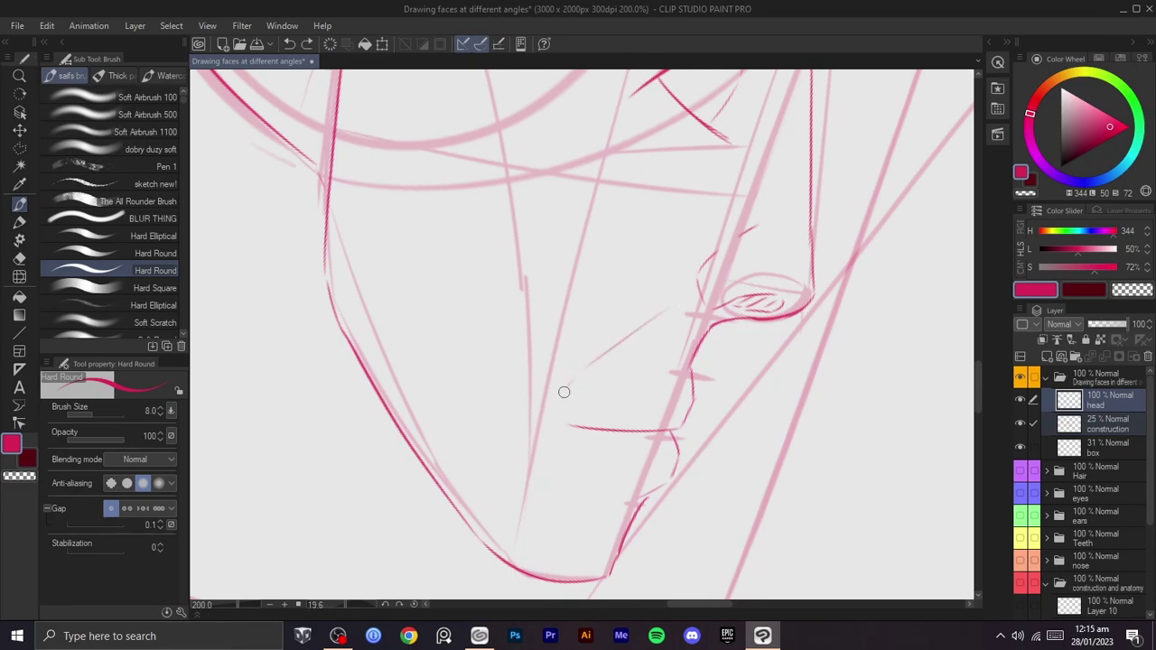
{"action": "left_click_drag", "start_coordinate": [577, 379], "coordinate": [553, 402]}
- Add short, light form strokes on the cheek and jaw behind the mouth corner
{"action": "scroll", "coordinate": [625, 379], "scroll_direction": "down", "scroll_amount": 2}
{"action": "key", "text": "shift+space"}
{"action": "left_click_drag", "start_coordinate": [678, 367], "coordinate": [580, 475]}
{"action": "scroll", "coordinate": [602, 383], "scroll_direction": "up", "scroll_amount": 1}
{"action": "key", "text": "space"}
{"action": "mouse_move", "coordinate": [601, 383]}
{"action": "left_mouse_down"}
{"action": "mouse_move", "coordinate": [671, 342]}
{"action": "mouse_move", "coordinate": [639, 385]}
{"action": "mouse_move", "coordinate": [560, 386]}
{"action": "mouse_move", "coordinate": [687, 301]}
{"action": "mouse_move", "coordinate": [743, 353]}
{"action": "left_mouse_up"}
{"action": "key", "text": "r"}
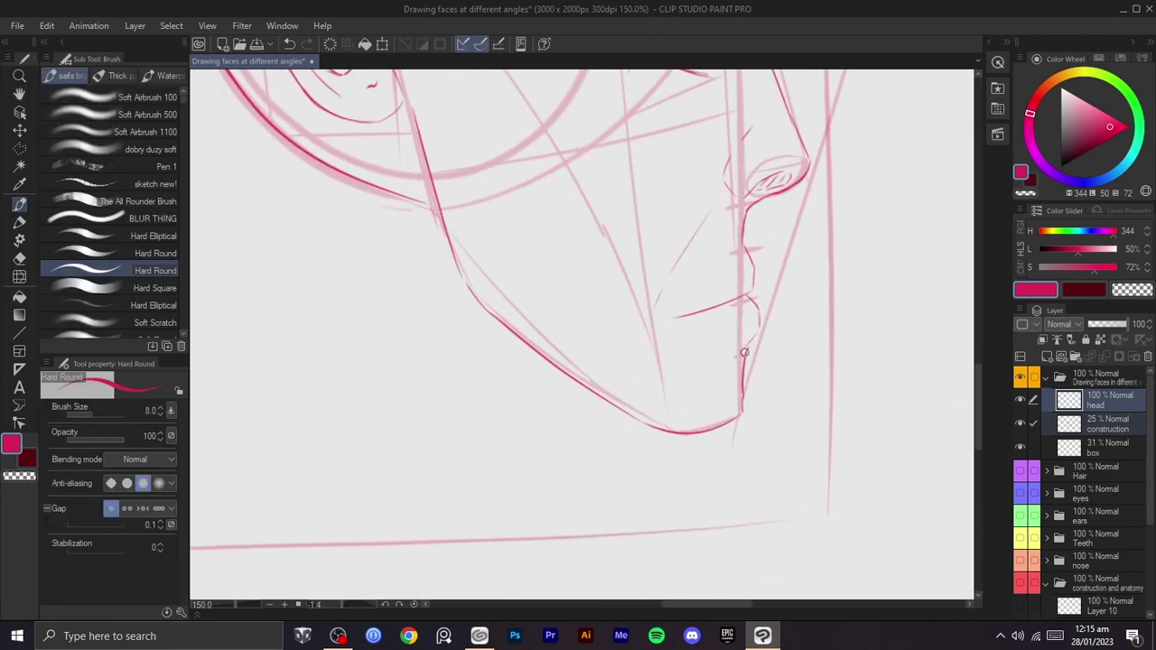
{"action": "key", "text": "space"}
{"action": "mouse_move", "coordinate": [720, 314]}
{"action": "left_mouse_down"}
{"action": "mouse_move", "coordinate": [717, 470]}
{"action": "mouse_move", "coordinate": [699, 276]}
{"action": "mouse_move", "coordinate": [703, 304]}
{"action": "left_mouse_up"}
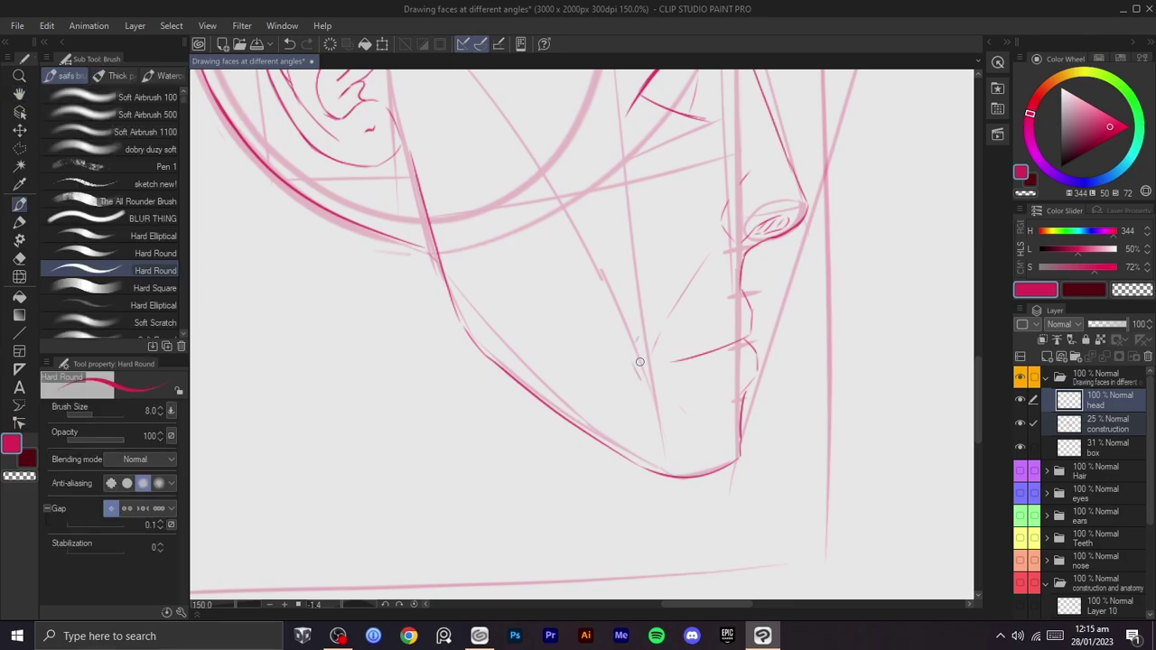
{"action": "key", "text": "space"}
{"action": "mouse_move", "coordinate": [646, 385]}
{"action": "left_mouse_down"}
{"action": "mouse_move", "coordinate": [662, 436]}
{"action": "mouse_move", "coordinate": [679, 442]}
{"action": "left_mouse_up"}
{"action": "mouse_move", "coordinate": [694, 340]}
{"action": "left_mouse_down"}
{"action": "mouse_move", "coordinate": [709, 346]}
{"action": "mouse_move", "coordinate": [735, 423]}
{"action": "left_mouse_up"}
{"action": "left_click_drag", "start_coordinate": [696, 361], "coordinate": [746, 452]}
{"action": "mouse_move", "coordinate": [697, 352]}
{"action": "left_mouse_down"}
{"action": "mouse_move", "coordinate": [723, 400]}
{"action": "mouse_move", "coordinate": [641, 478]}
{"action": "left_mouse_up"}
- Compare the head with and without the construction sketch, leave the sketch hidden, and select only the head layer
{"action": "key", "text": "shift+space"}
{"action": "left_click_drag", "start_coordinate": [663, 428], "coordinate": [735, 227]}
{"action": "scroll", "coordinate": [686, 369], "scroll_direction": "down", "scroll_amount": 3}
{"action": "key", "text": "shift+space"}
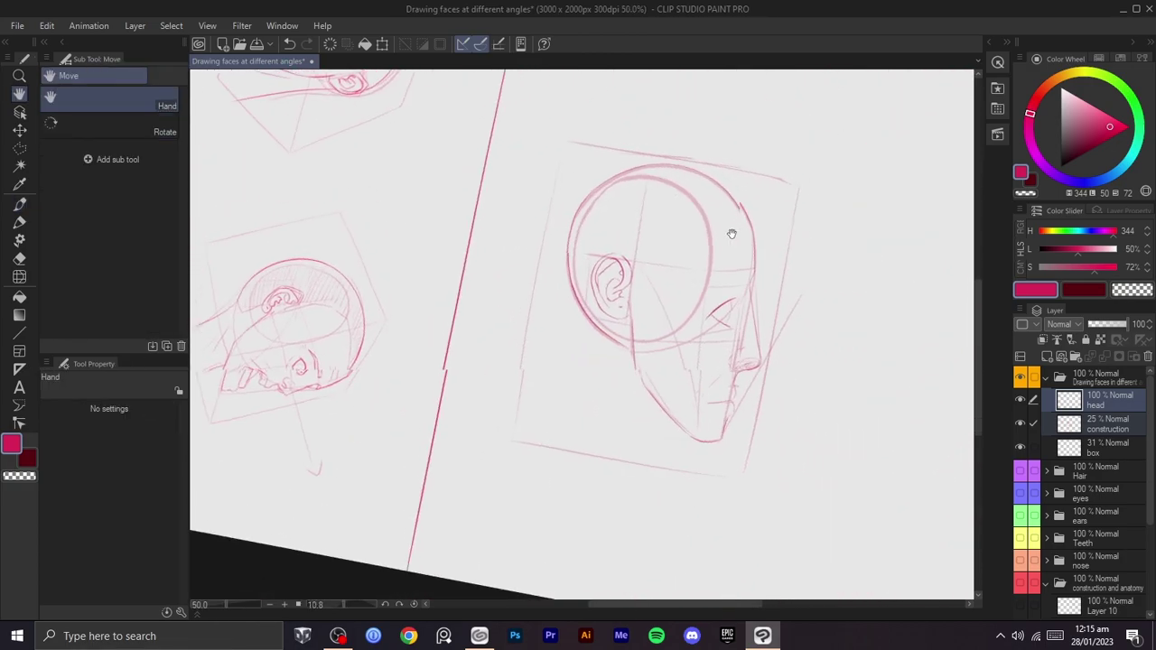
{"action": "left_click", "coordinate": [1019, 423]}
{"action": "left_click", "coordinate": [1020, 425]}
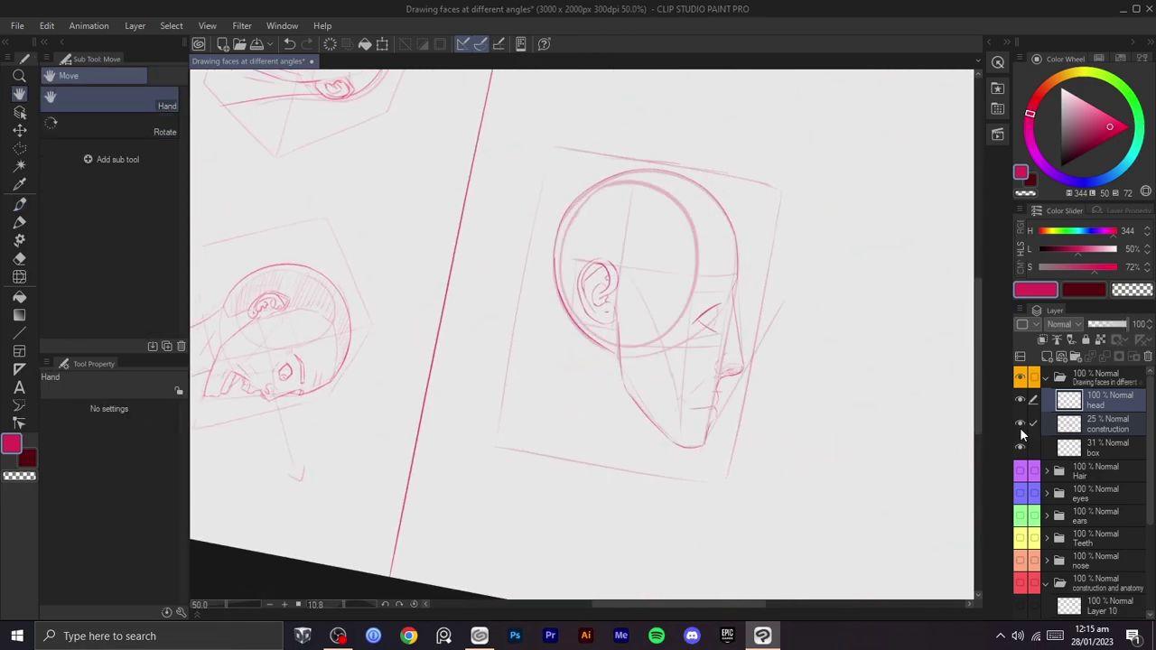
{"action": "left_click", "coordinate": [1020, 425]}
{"action": "left_click", "coordinate": [1078, 409]}
- Push the mouth, jaw and chin upward and inward with Liquify at brush size 900
{"action": "key", "text": "shift+space"}
{"action": "left_click_drag", "start_coordinate": [934, 443], "coordinate": [916, 384]}
{"action": "left_click_drag", "start_coordinate": [703, 399], "coordinate": [699, 379]}
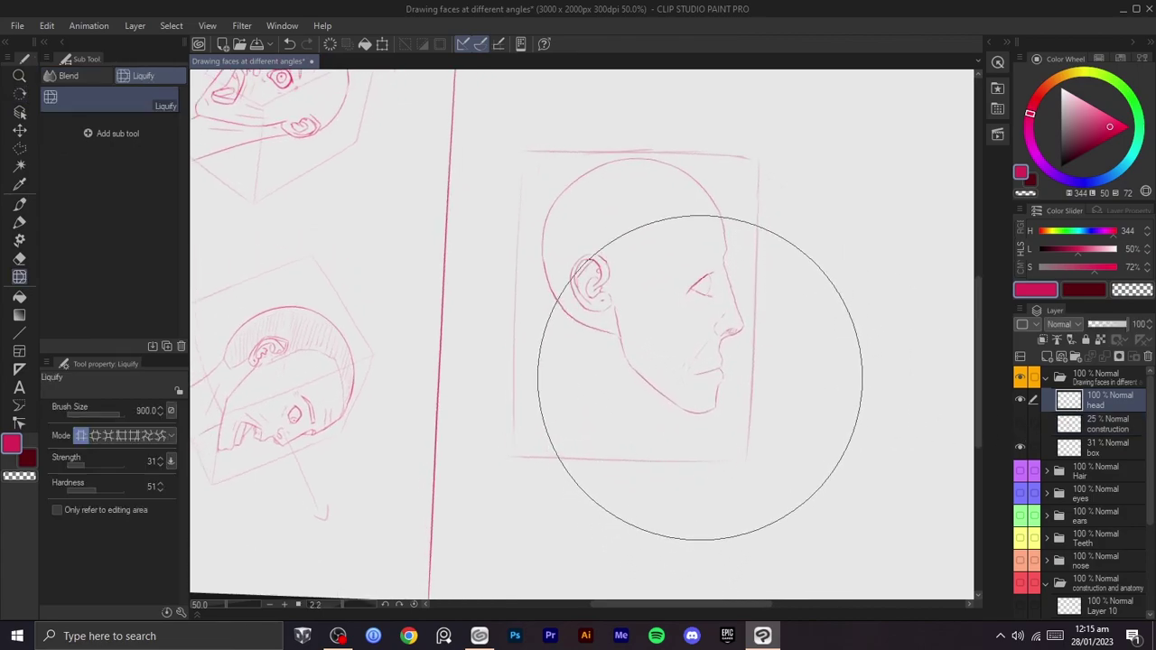
{"action": "mouse_move", "coordinate": [772, 437]}
{"action": "left_mouse_down"}
{"action": "mouse_move", "coordinate": [754, 400]}
{"action": "mouse_move", "coordinate": [732, 402]}
{"action": "left_mouse_up"}
{"action": "left_click_drag", "start_coordinate": [694, 439], "coordinate": [677, 407]}
- Pull in the back of the skull, forehead and face profile with Liquify, reducing the brush size to 600
{"action": "key", "text": "["}
{"action": "left_click_drag", "start_coordinate": [549, 245], "coordinate": [574, 248]}
{"action": "key", "text": "bracketleft"}
{"action": "key", "text": "bracketleft"}
{"action": "key", "text": "bracketleft"}
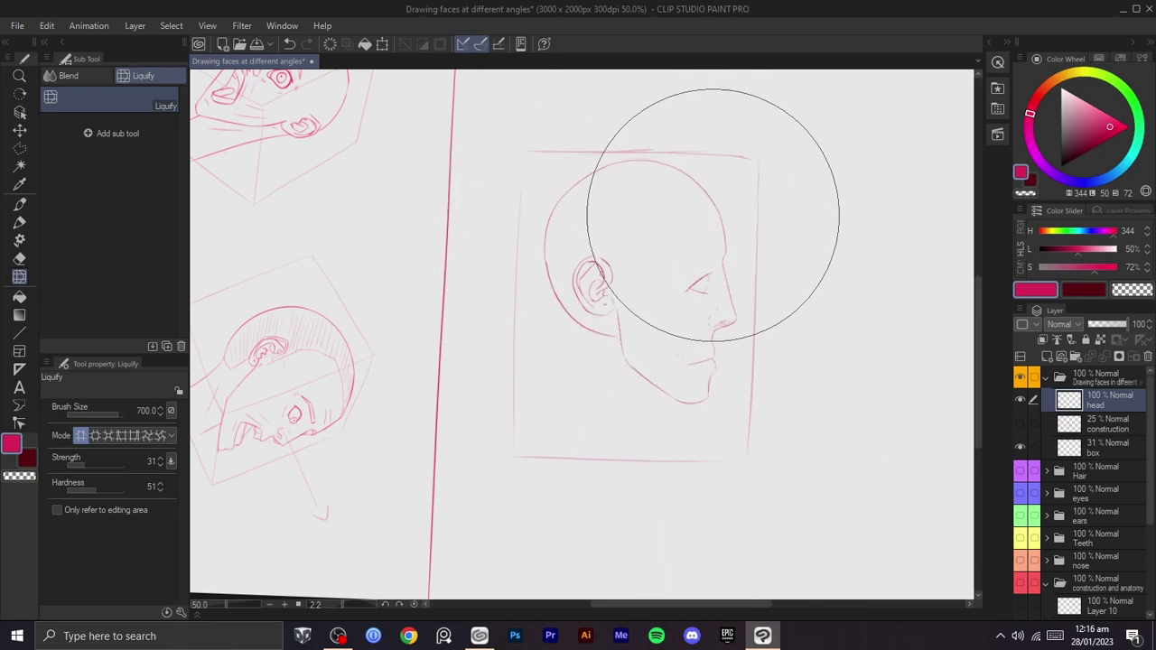
{"action": "key", "text": "bracketright"}
{"action": "key", "text": "bracketright"}
{"action": "key", "text": "bracketright"}
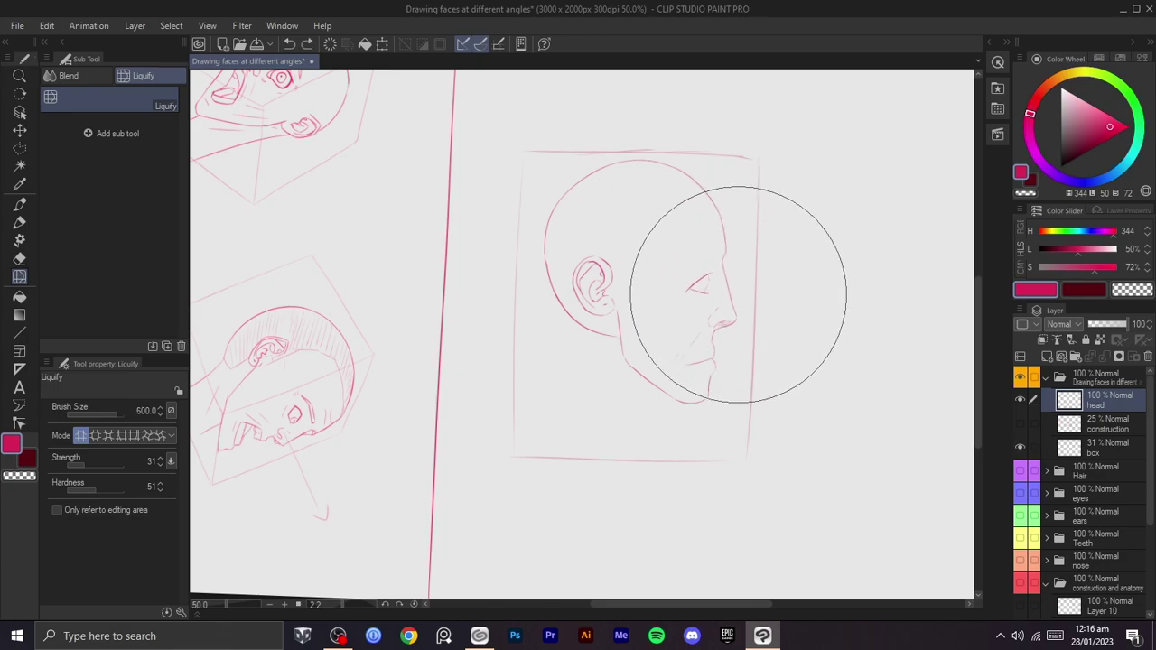
{"action": "left_click_drag", "start_coordinate": [743, 289], "coordinate": [735, 288]}
{"action": "left_click_drag", "start_coordinate": [531, 283], "coordinate": [557, 283]}
{"action": "mouse_move", "coordinate": [578, 203]}
{"action": "left_mouse_down"}
{"action": "mouse_move", "coordinate": [596, 195]}
{"action": "mouse_move", "coordinate": [572, 219]}
{"action": "mouse_move", "coordinate": [585, 234]}
{"action": "mouse_move", "coordinate": [599, 222]}
{"action": "mouse_move", "coordinate": [586, 241]}
{"action": "left_mouse_up"}
{"action": "left_click_drag", "start_coordinate": [710, 187], "coordinate": [701, 193]}
- Tuck the back of the skull, forehead and jaw further inward with Liquify, varying the brush size up to 700
{"action": "key", "text": "bracketleft"}
{"action": "key", "text": "bracketleft"}
{"action": "key", "text": "bracketleft"}
{"action": "key", "text": "bracketleft"}
{"action": "key", "text": "bracketleft"}
{"action": "key", "text": "bracketright"}
{"action": "key", "text": "bracketright"}
{"action": "key", "text": "bracketright"}
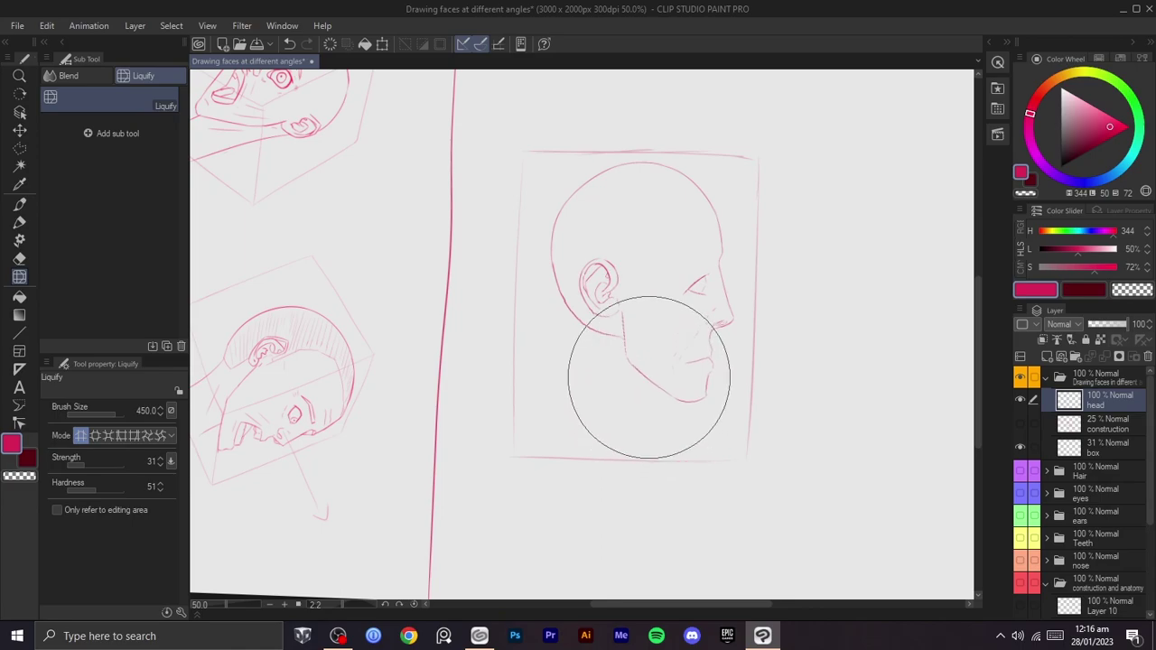
{"action": "key", "text": "bracketright"}
{"action": "key", "text": "bracketright"}
{"action": "key", "text": "bracketright"}
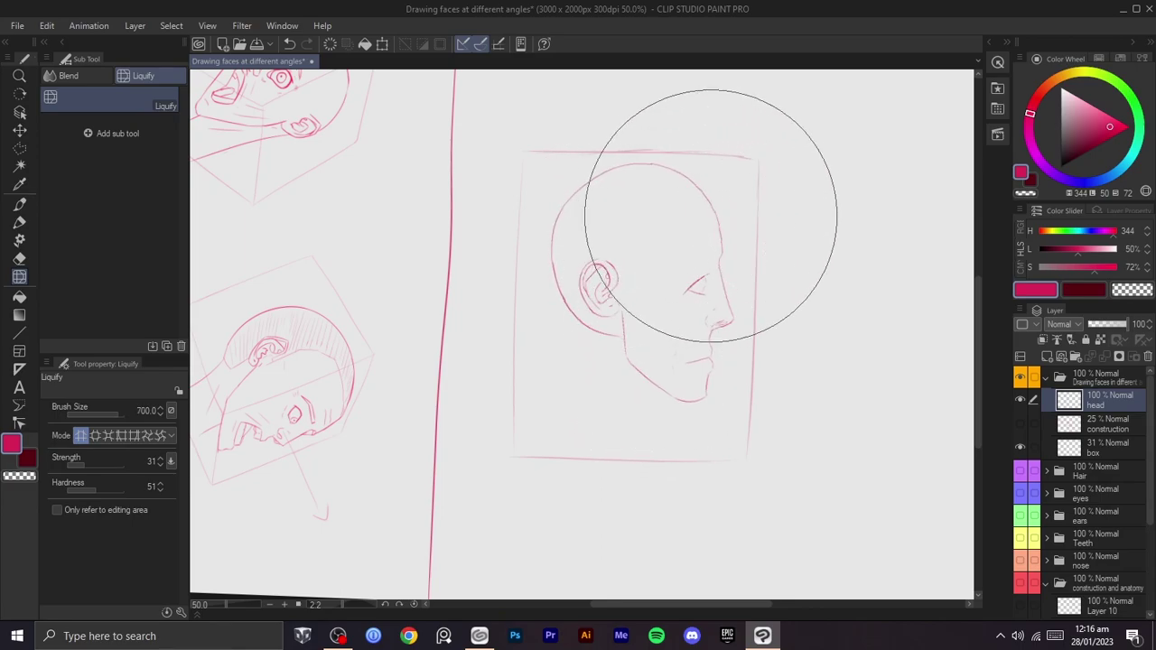
- Nudge the back of the skull inward with Liquify, reducing the brush size to 400 and 300
{"action": "key", "text": "bracketleft"}
{"action": "key", "text": "bracketleft"}
{"action": "key", "text": "bracketleft"}
{"action": "key", "text": "bracketleft"}
{"action": "key", "text": "bracketleft"}
{"action": "key", "text": "bracketleft"}
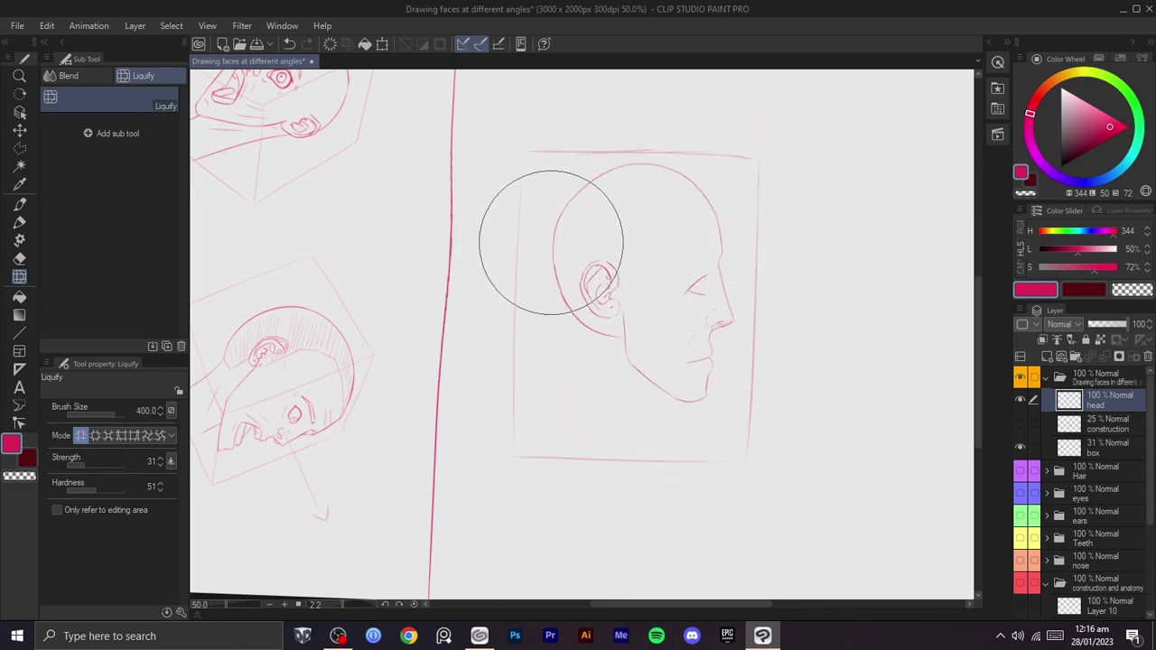
{"action": "key", "text": "bracketleft"}
{"action": "key", "text": "bracketleft"}
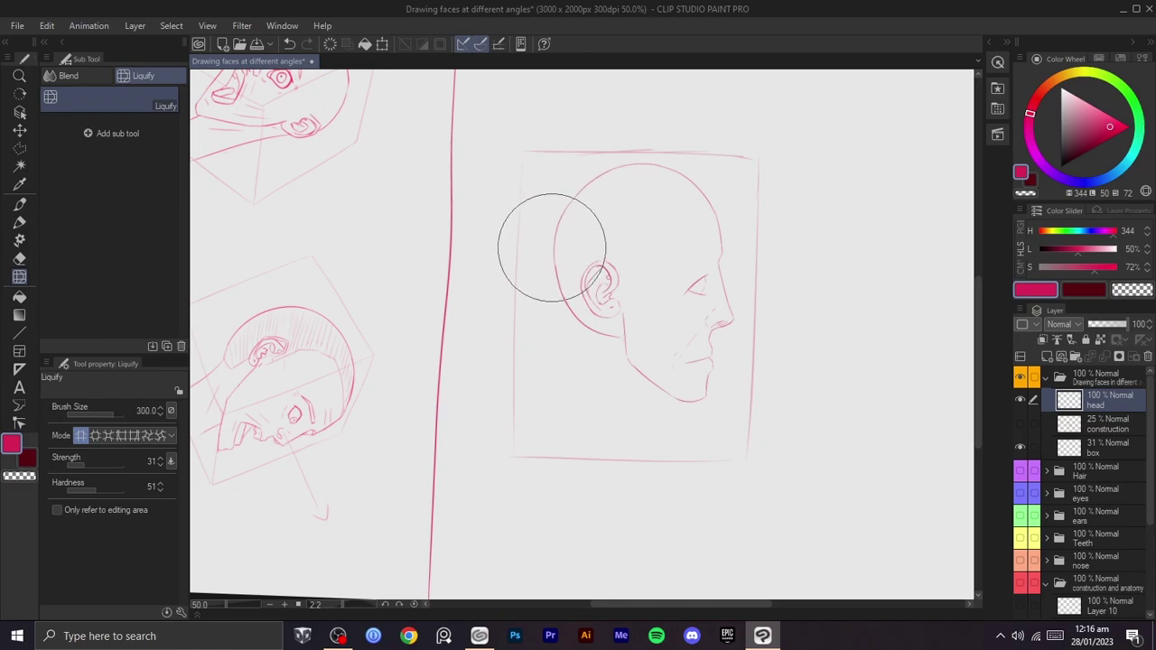
{"action": "key", "text": "bracketleft"}
- Try redrawing the back-of-skull contour behind the ear, and undo the strokes
{"action": "scroll", "coordinate": [633, 281], "scroll_direction": "up", "scroll_amount": 1}
{"action": "key", "text": "r"}
{"action": "mouse_move", "coordinate": [631, 280]}
{"action": "left_mouse_down"}
{"action": "mouse_move", "coordinate": [640, 319]}
{"action": "mouse_move", "coordinate": [691, 365]}
{"action": "left_mouse_up"}
{"action": "key", "text": "space"}
{"action": "left_click_drag", "start_coordinate": [727, 321], "coordinate": [769, 388]}
{"action": "scroll", "coordinate": [732, 284], "scroll_direction": "up", "scroll_amount": 1}
{"action": "scroll", "coordinate": [769, 370], "scroll_direction": "up", "scroll_amount": 1}
{"action": "mouse_move", "coordinate": [790, 291]}
{"action": "left_mouse_down"}
{"action": "mouse_move", "coordinate": [765, 248]}
{"action": "mouse_move", "coordinate": [540, 393]}
{"action": "mouse_move", "coordinate": [565, 321]}
{"action": "mouse_move", "coordinate": [706, 182]}
{"action": "mouse_move", "coordinate": [559, 316]}
{"action": "left_mouse_up"}
{"action": "key", "text": "ctrl+z"}
{"action": "key", "text": "ctrl+z"}
{"action": "key", "text": "ctrl+z"}
{"action": "key", "text": "ctrl+z"}
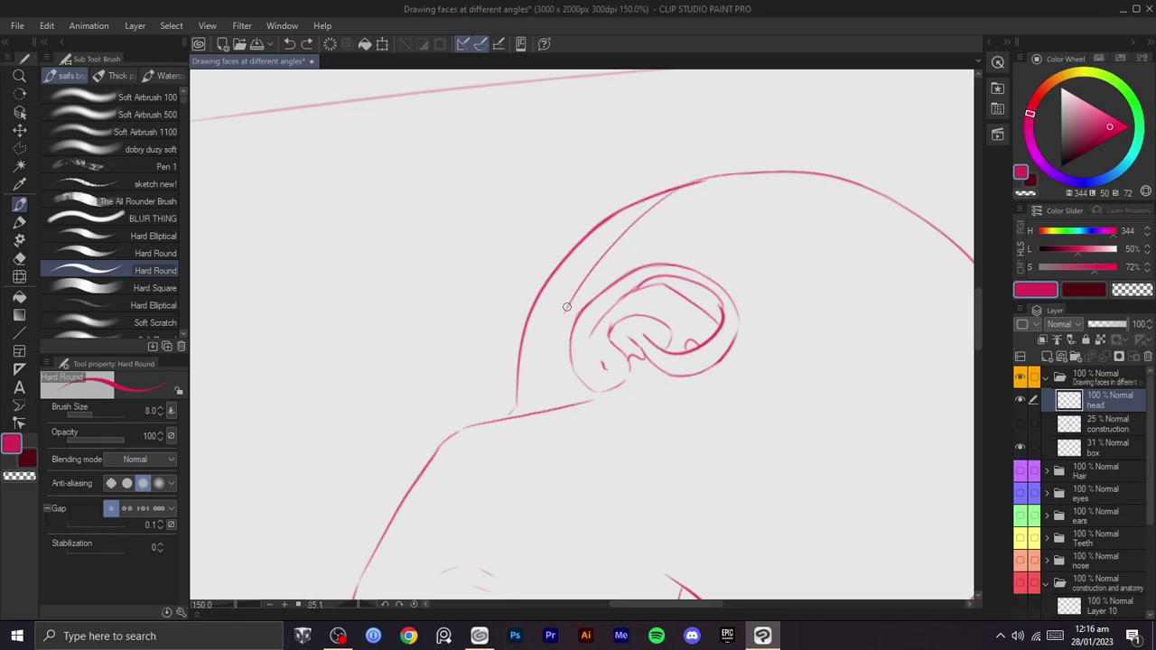
- Redraw the lower back-of-skull curve behind the ear with the size 8 Hard Round brush
{"action": "key", "text": "ctrl+minus"}
{"action": "left_click_drag", "start_coordinate": [565, 385], "coordinate": [632, 366]}
{"action": "left_click_drag", "start_coordinate": [668, 269], "coordinate": [670, 298]}
{"action": "left_click_drag", "start_coordinate": [718, 271], "coordinate": [683, 224]}
{"action": "key", "text": "ctrl+z"}
{"action": "mouse_move", "coordinate": [663, 357]}
{"action": "left_mouse_down"}
{"action": "mouse_move", "coordinate": [655, 423]}
{"action": "mouse_move", "coordinate": [578, 423]}
{"action": "mouse_move", "coordinate": [601, 248]}
{"action": "left_mouse_up"}
{"action": "key", "text": "ctrl+plus"}
{"action": "key", "text": "b"}
{"action": "key", "text": "ctrl+z"}
{"action": "left_click_drag", "start_coordinate": [543, 309], "coordinate": [602, 228]}
{"action": "key", "text": "ctrl+z"}
{"action": "mouse_move", "coordinate": [517, 419]}
{"action": "left_mouse_down"}
{"action": "mouse_move", "coordinate": [611, 173]}
{"action": "mouse_move", "coordinate": [572, 306]}
{"action": "mouse_move", "coordinate": [620, 222]}
{"action": "left_mouse_up"}
- Push the lower back of the skull upward with Liquify at brush size 300
{"action": "scroll", "coordinate": [669, 327], "scroll_direction": "down", "scroll_amount": 2}
{"action": "mouse_move", "coordinate": [672, 316]}
{"action": "left_mouse_down"}
{"action": "mouse_move", "coordinate": [696, 218]}
{"action": "mouse_move", "coordinate": [735, 274]}
{"action": "left_mouse_up"}
{"action": "key", "text": "j"}
{"action": "key", "text": "]"}
{"action": "key", "text": "]"}
{"action": "left_click_drag", "start_coordinate": [606, 408], "coordinate": [609, 373]}
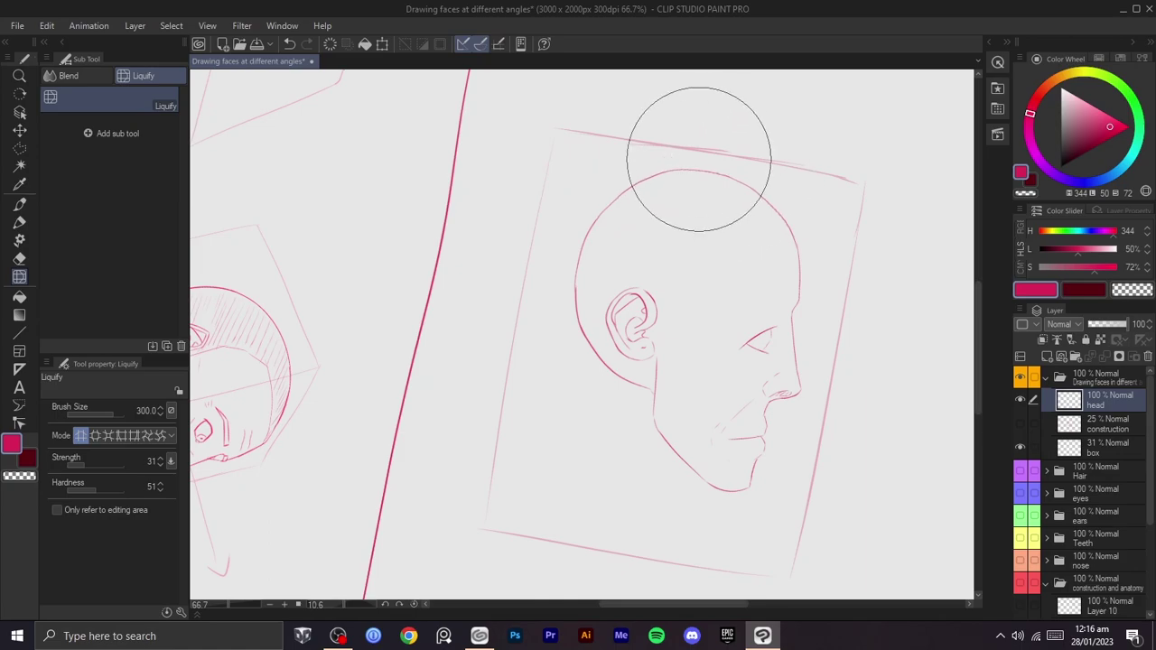
- Draw a short front-of-neck line extending down from under the chin
{"action": "scroll", "coordinate": [838, 303], "scroll_direction": "down", "scroll_amount": 2}
{"action": "left_click_drag", "start_coordinate": [858, 318], "coordinate": [794, 292], "text": "shift"}
{"action": "left_click_drag", "start_coordinate": [796, 292], "coordinate": [800, 283], "text": "shift"}
{"action": "scroll", "coordinate": [749, 307], "scroll_direction": "up", "scroll_amount": 2}
{"action": "left_click_drag", "start_coordinate": [722, 362], "coordinate": [754, 367]}
{"action": "left_click_drag", "start_coordinate": [755, 367], "coordinate": [758, 358], "text": "shift"}
{"action": "left_click_drag", "start_coordinate": [611, 480], "coordinate": [606, 522]}
{"action": "left_click_drag", "start_coordinate": [689, 472], "coordinate": [680, 480], "text": "shift"}
{"action": "scroll", "coordinate": [641, 494], "scroll_direction": "up", "scroll_amount": 1}
- Draw the curved back-of-neck line downward from the base of the skull behind the ear
{"action": "mouse_move", "coordinate": [641, 494]}
{"action": "left_mouse_down"}
{"action": "mouse_move", "coordinate": [779, 277]}
{"action": "mouse_move", "coordinate": [696, 367]}
{"action": "mouse_move", "coordinate": [675, 433]}
{"action": "mouse_move", "coordinate": [599, 276]}
{"action": "left_mouse_up"}
{"action": "left_click_drag", "start_coordinate": [671, 202], "coordinate": [540, 343]}
{"action": "key", "text": "ctrl+z"}
{"action": "left_click_drag", "start_coordinate": [669, 210], "coordinate": [504, 357]}
{"action": "key", "text": "ctrl+z"}
{"action": "left_click_drag", "start_coordinate": [670, 206], "coordinate": [527, 331]}
{"action": "key", "text": "c"}
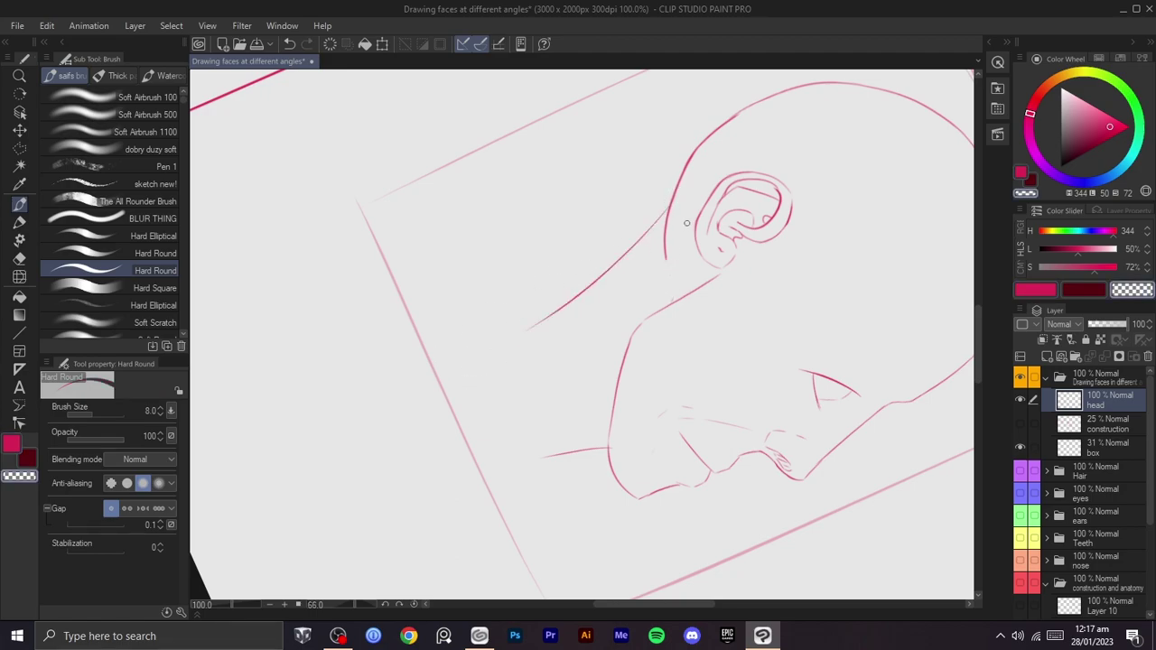
- Clean up the junction where the back-of-neck line meets the skull, erasing the overlapping stroke end
{"action": "scroll", "coordinate": [660, 291], "scroll_direction": "down", "scroll_amount": 2}
{"action": "left_click_drag", "start_coordinate": [746, 283], "coordinate": [626, 354]}
{"action": "mouse_move", "coordinate": [664, 408]}
{"action": "left_mouse_down"}
{"action": "mouse_move", "coordinate": [691, 344]}
{"action": "mouse_move", "coordinate": [679, 294]}
{"action": "mouse_move", "coordinate": [755, 219]}
{"action": "mouse_move", "coordinate": [483, 330]}
{"action": "left_mouse_up"}
{"action": "scroll", "coordinate": [658, 344], "scroll_direction": "up", "scroll_amount": 2}
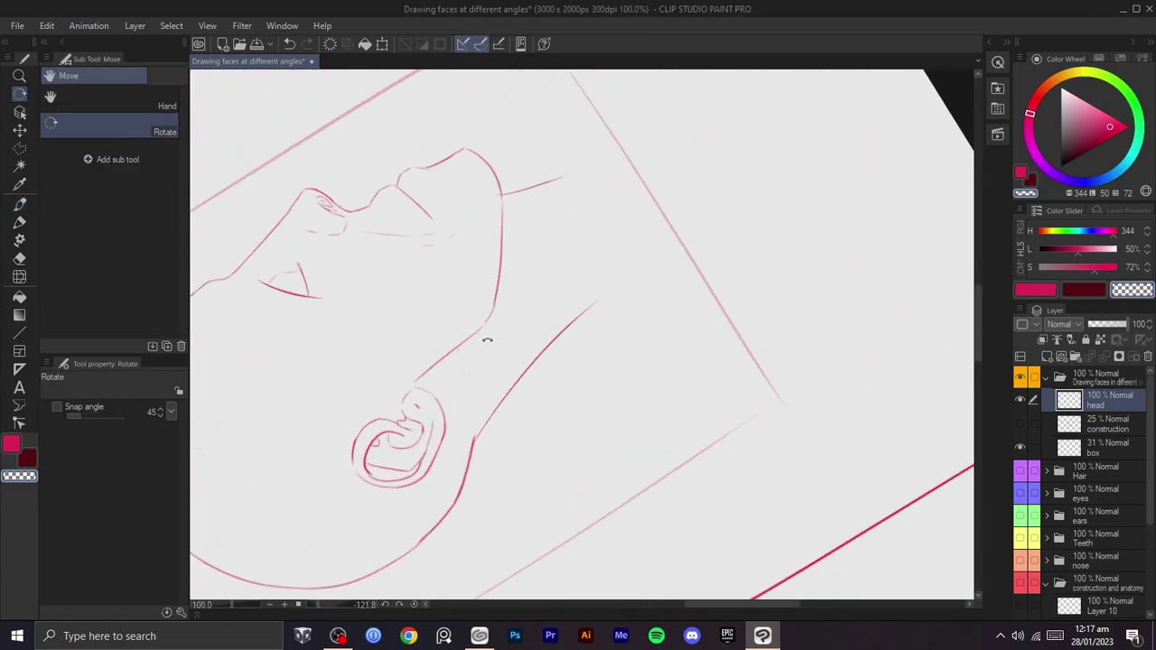
{"action": "scroll", "coordinate": [482, 330], "scroll_direction": "up", "scroll_amount": 1}
{"action": "left_click_drag", "start_coordinate": [496, 420], "coordinate": [508, 341]}
{"action": "key", "text": "c"}
{"action": "key", "text": "ctrl+z"}
{"action": "key", "text": "c"}
{"action": "left_click_drag", "start_coordinate": [457, 402], "coordinate": [451, 415]}
{"action": "left_click_drag", "start_coordinate": [542, 335], "coordinate": [497, 402]}
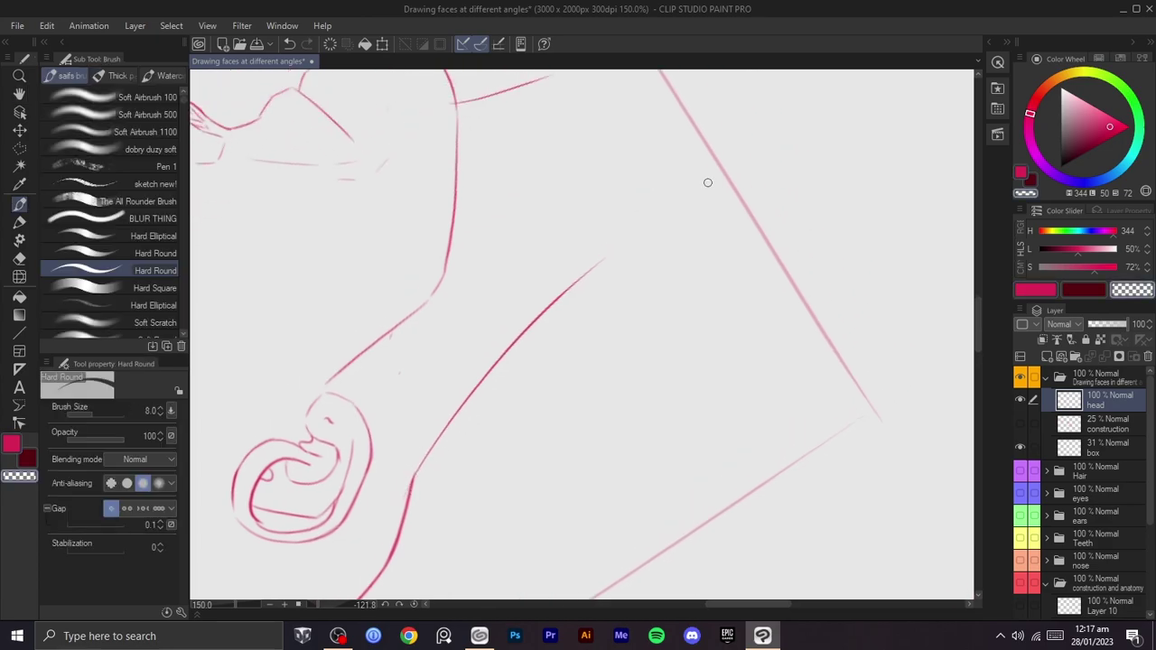
- Try a longer, smoother back-of-neck stroke running from the skull, and undo each attempt
{"action": "left_click_drag", "start_coordinate": [411, 486], "coordinate": [677, 203]}
{"action": "key", "text": "ctrl+z"}
{"action": "left_click_drag", "start_coordinate": [455, 415], "coordinate": [683, 211]}
{"action": "key", "text": "ctrl+z"}
{"action": "left_click_drag", "start_coordinate": [558, 296], "coordinate": [691, 205]}
{"action": "key", "text": "ctrl+z"}
{"action": "mouse_move", "coordinate": [578, 282]}
{"action": "left_mouse_down"}
{"action": "mouse_move", "coordinate": [723, 192]}
{"action": "mouse_move", "coordinate": [611, 444]}
{"action": "mouse_move", "coordinate": [604, 402]}
{"action": "left_mouse_up"}
- Reinforce the back-of-skull curve behind the ear from the neck junction upward with a heavier stroke
{"action": "scroll", "coordinate": [740, 201], "scroll_direction": "down", "scroll_amount": 2}
{"action": "left_click_drag", "start_coordinate": [773, 386], "coordinate": [740, 405]}
{"action": "left_click_drag", "start_coordinate": [751, 339], "coordinate": [582, 433]}
{"action": "scroll", "coordinate": [564, 415], "scroll_direction": "up", "scroll_amount": 1}
{"action": "left_click_drag", "start_coordinate": [586, 307], "coordinate": [553, 438]}
{"action": "left_click_drag", "start_coordinate": [663, 346], "coordinate": [666, 321]}
{"action": "scroll", "coordinate": [665, 316], "scroll_direction": "up", "scroll_amount": 1}
{"action": "left_click_drag", "start_coordinate": [533, 439], "coordinate": [632, 312]}
{"action": "key", "text": "ctrl+z"}
{"action": "mouse_move", "coordinate": [537, 444]}
{"action": "left_mouse_down"}
{"action": "mouse_move", "coordinate": [657, 286]}
{"action": "mouse_move", "coordinate": [632, 291]}
{"action": "left_mouse_up"}
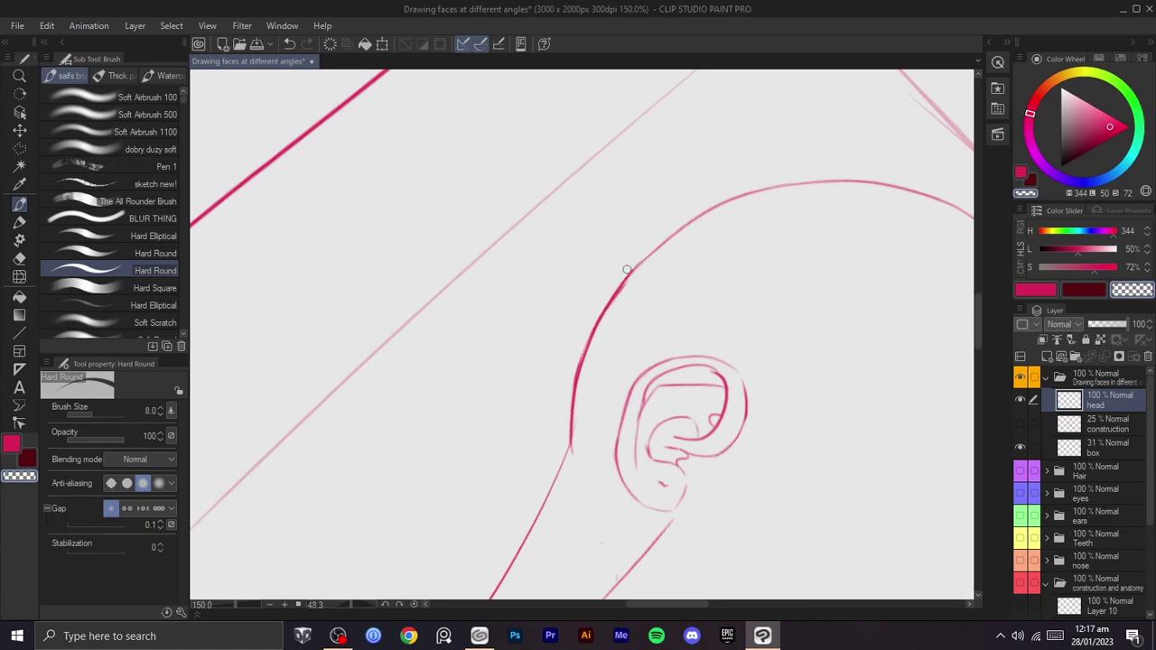
- Smooth the doubled edges of the heavy back-of-skull line behind the ear
{"action": "key", "text": "r"}
{"action": "left_click_drag", "start_coordinate": [751, 216], "coordinate": [631, 250]}
{"action": "left_click_drag", "start_coordinate": [703, 276], "coordinate": [671, 351]}
{"action": "scroll", "coordinate": [662, 355], "scroll_direction": "up", "scroll_amount": 1}
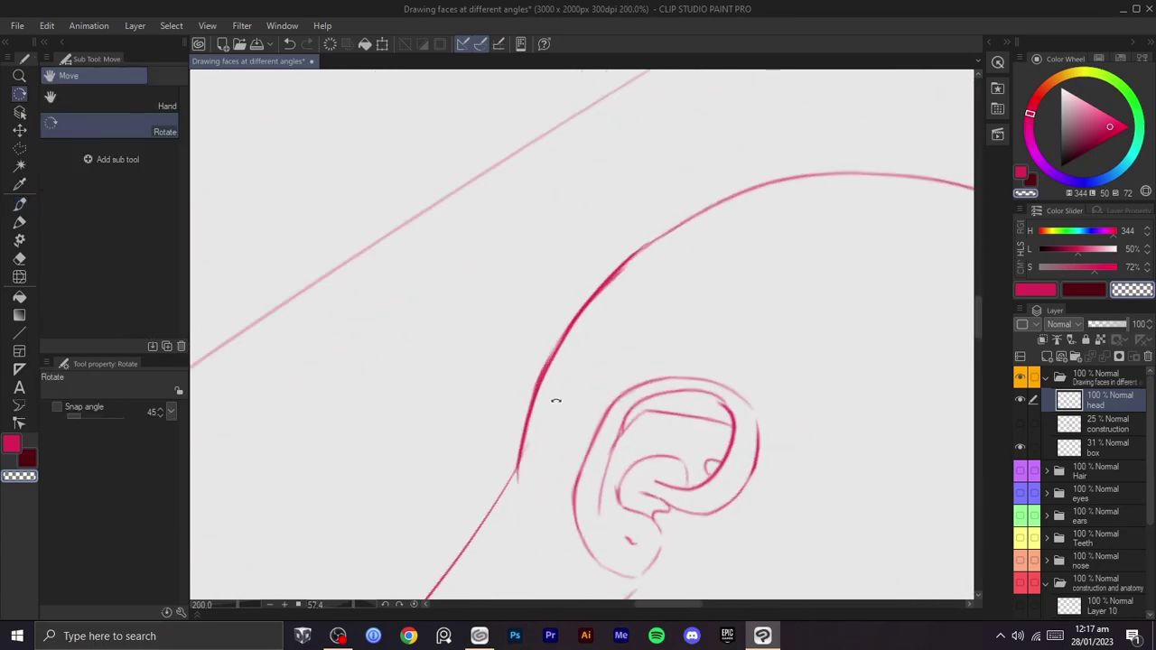
{"action": "left_click_drag", "start_coordinate": [517, 503], "coordinate": [615, 279]}
{"action": "key", "text": "ctrl+z"}
{"action": "left_click_drag", "start_coordinate": [521, 490], "coordinate": [606, 286]}
{"action": "left_click_drag", "start_coordinate": [534, 412], "coordinate": [676, 228]}
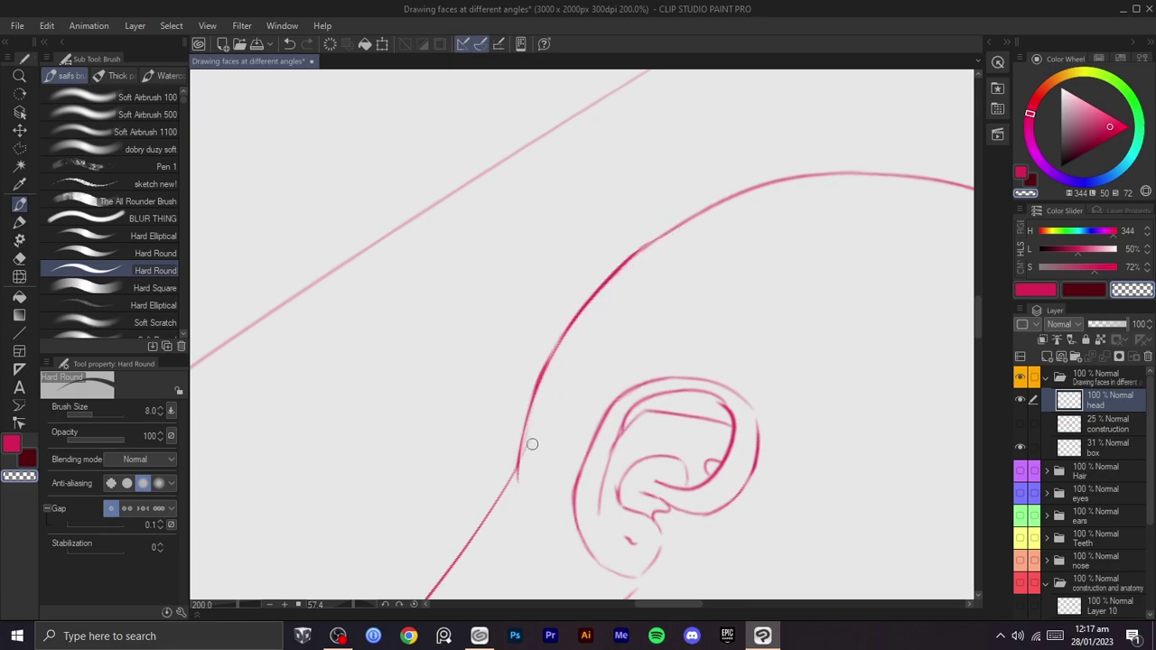
- Round out the back-of-skull curve from the neck toward the crown with overlapping strokes
{"action": "key", "text": "c"}
{"action": "left_click_drag", "start_coordinate": [516, 483], "coordinate": [583, 311]}
{"action": "mouse_move", "coordinate": [675, 228]}
{"action": "left_mouse_down"}
{"action": "mouse_move", "coordinate": [692, 201]}
{"action": "mouse_move", "coordinate": [578, 292]}
{"action": "left_mouse_up"}
{"action": "left_click_drag", "start_coordinate": [743, 171], "coordinate": [637, 217]}
{"action": "key", "text": "c"}
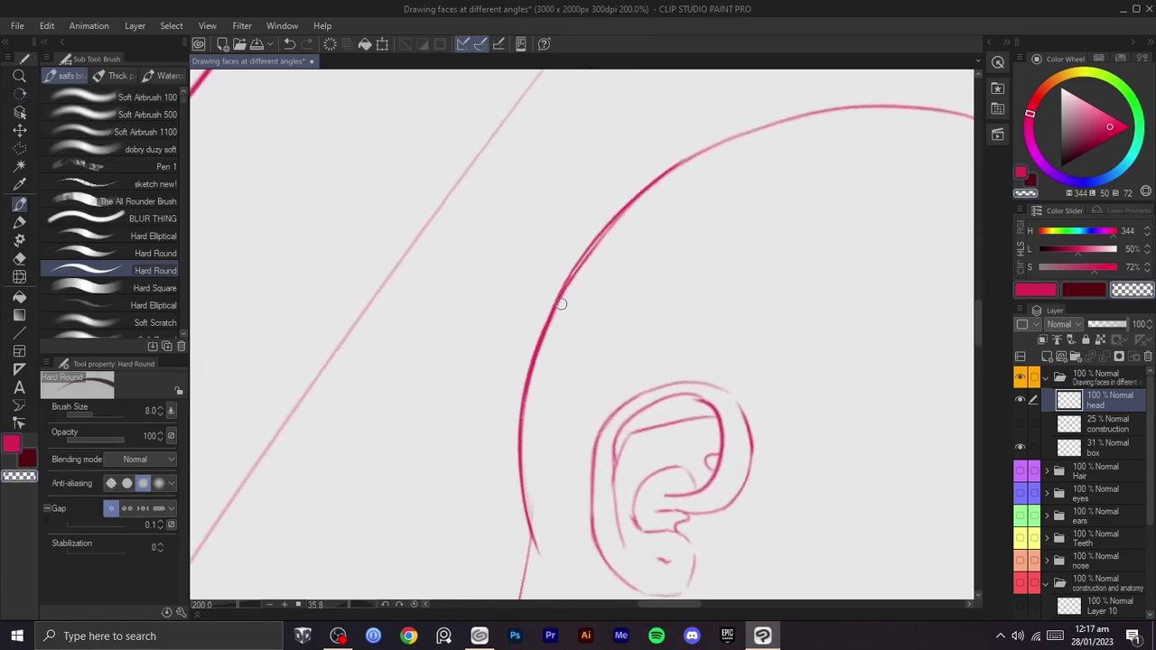
{"action": "mouse_move", "coordinate": [590, 256]}
{"action": "left_mouse_down"}
{"action": "mouse_move", "coordinate": [562, 315]}
{"action": "mouse_move", "coordinate": [668, 185]}
{"action": "left_mouse_up"}
- Outline an angular, tapering eyebrow above the eye
{"action": "scroll", "coordinate": [723, 217], "scroll_direction": "down", "scroll_amount": 3}
{"action": "left_click_drag", "start_coordinate": [791, 340], "coordinate": [714, 214]}
{"action": "scroll", "coordinate": [740, 236], "scroll_direction": "up", "scroll_amount": 1}
{"action": "mouse_move", "coordinate": [762, 249]}
{"action": "left_mouse_down"}
{"action": "mouse_move", "coordinate": [713, 346]}
{"action": "mouse_move", "coordinate": [707, 267]}
{"action": "left_mouse_up"}
{"action": "key", "text": "c"}
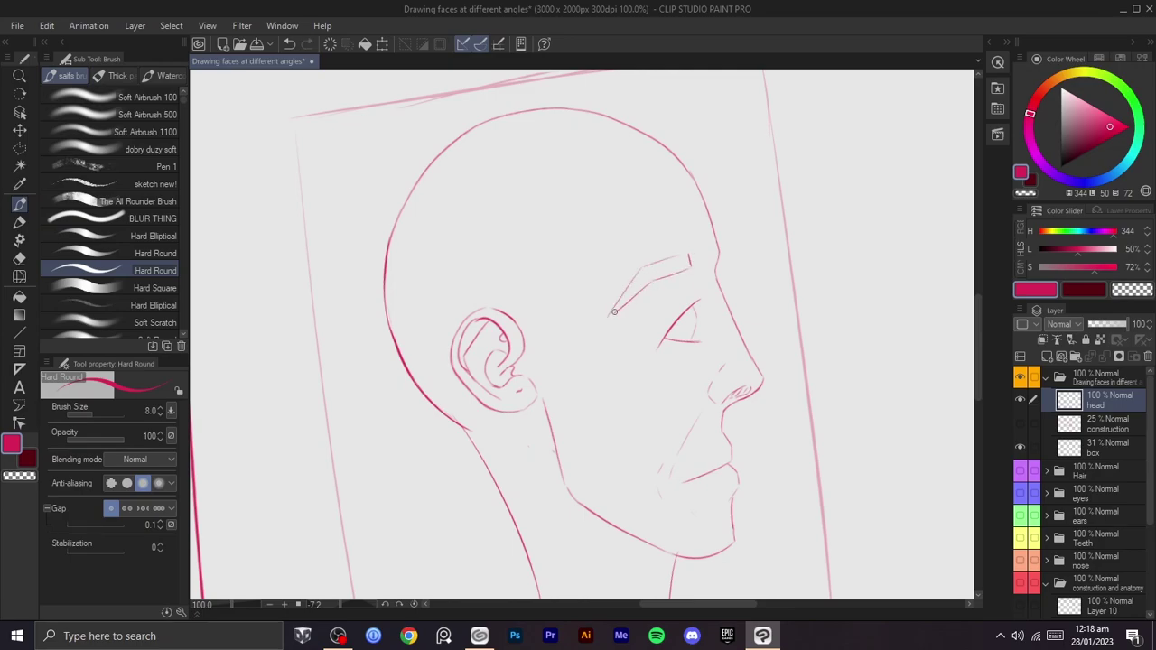
- Try reshaping the forehead contour from the crown to the brow with new strokes, and undo them
{"action": "scroll", "coordinate": [716, 287], "scroll_direction": "down", "scroll_amount": 1}
{"action": "mouse_move", "coordinate": [756, 253]}
{"action": "left_mouse_down"}
{"action": "mouse_move", "coordinate": [768, 309]}
{"action": "mouse_move", "coordinate": [764, 258]}
{"action": "mouse_move", "coordinate": [752, 324]}
{"action": "mouse_move", "coordinate": [701, 322]}
{"action": "left_mouse_up"}
{"action": "scroll", "coordinate": [764, 258], "scroll_direction": "up", "scroll_amount": 1}
{"action": "scroll", "coordinate": [764, 262], "scroll_direction": "up", "scroll_amount": 1}
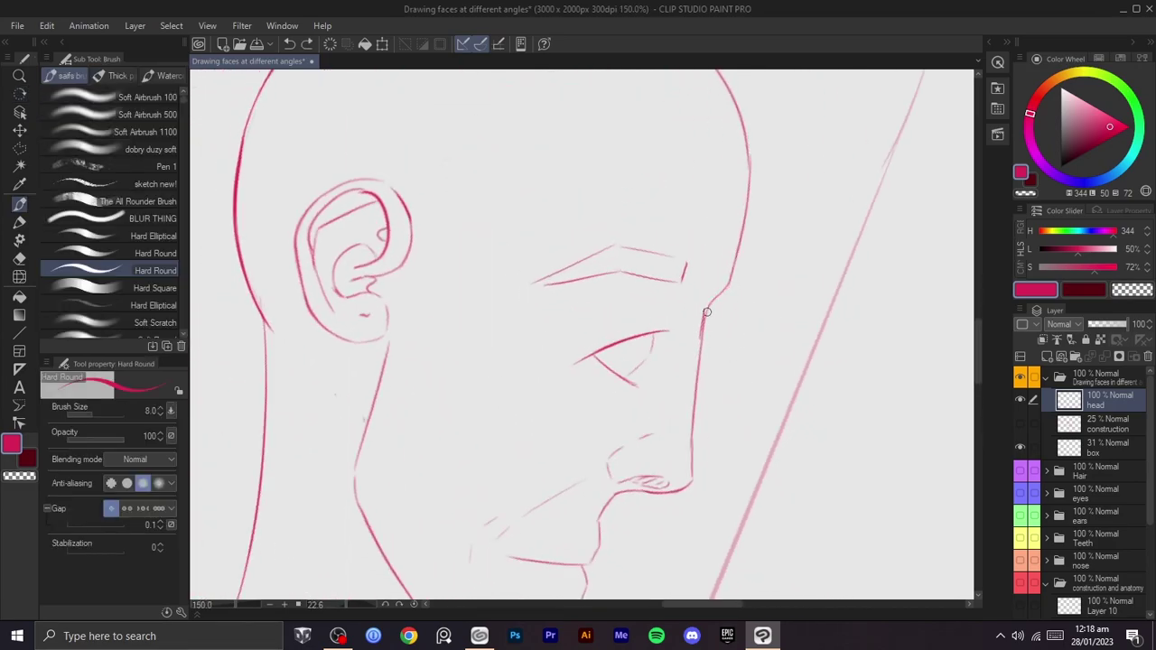
{"action": "key", "text": "r"}
{"action": "mouse_move", "coordinate": [767, 289]}
{"action": "left_mouse_down"}
{"action": "mouse_move", "coordinate": [583, 315]}
{"action": "mouse_move", "coordinate": [598, 189]}
{"action": "left_mouse_up"}
{"action": "left_click_drag", "start_coordinate": [476, 284], "coordinate": [446, 334]}
{"action": "key", "text": "ctrl+z"}
{"action": "left_click_drag", "start_coordinate": [553, 204], "coordinate": [434, 315]}
{"action": "key", "text": "ctrl+z"}
{"action": "mouse_move", "coordinate": [546, 208]}
{"action": "left_mouse_down"}
{"action": "mouse_move", "coordinate": [429, 356]}
{"action": "mouse_move", "coordinate": [482, 249]}
{"action": "left_mouse_up"}
{"action": "key", "text": "ctrl+z"}
{"action": "key", "text": "ctrl+z"}
{"action": "left_click_drag", "start_coordinate": [415, 435], "coordinate": [479, 253]}
{"action": "key", "text": "ctrl+z"}
{"action": "mouse_move", "coordinate": [413, 457]}
{"action": "left_mouse_down"}
{"action": "mouse_move", "coordinate": [413, 407]}
{"action": "mouse_move", "coordinate": [484, 244]}
{"action": "mouse_move", "coordinate": [547, 198]}
{"action": "left_mouse_up"}
{"action": "key", "text": "ctrl+z"}
{"action": "mouse_move", "coordinate": [457, 274]}
{"action": "left_mouse_down"}
{"action": "mouse_move", "coordinate": [564, 193]}
{"action": "mouse_move", "coordinate": [618, 403]}
{"action": "mouse_move", "coordinate": [612, 358]}
{"action": "left_mouse_up"}
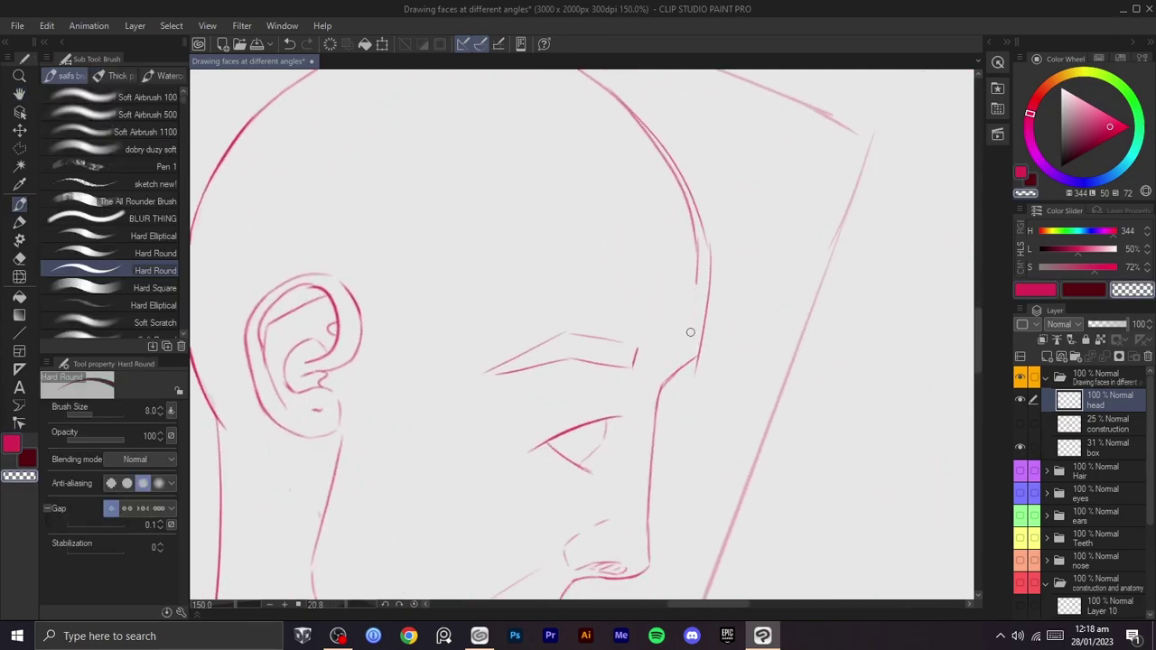
{"action": "left_click_drag", "start_coordinate": [698, 257], "coordinate": [684, 196]}
{"action": "scroll", "coordinate": [694, 248], "scroll_direction": "down", "scroll_amount": 2}
{"action": "left_click_drag", "start_coordinate": [709, 347], "coordinate": [741, 295]}
{"action": "key", "text": "ctrl+z"}
{"action": "key", "text": "ctrl+z"}
- Try retouching the notch where the brow meets the nose bridge, and undo the strokes
{"action": "scroll", "coordinate": [727, 300], "scroll_direction": "up", "scroll_amount": 5}
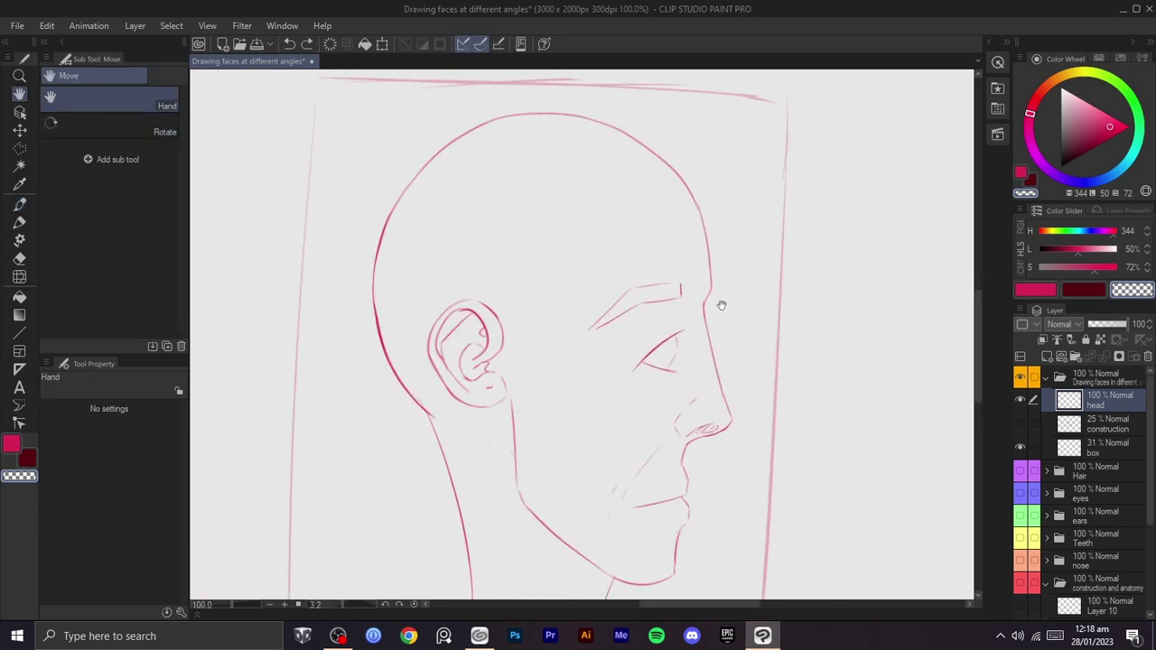
{"action": "left_click_drag", "start_coordinate": [699, 335], "coordinate": [730, 326]}
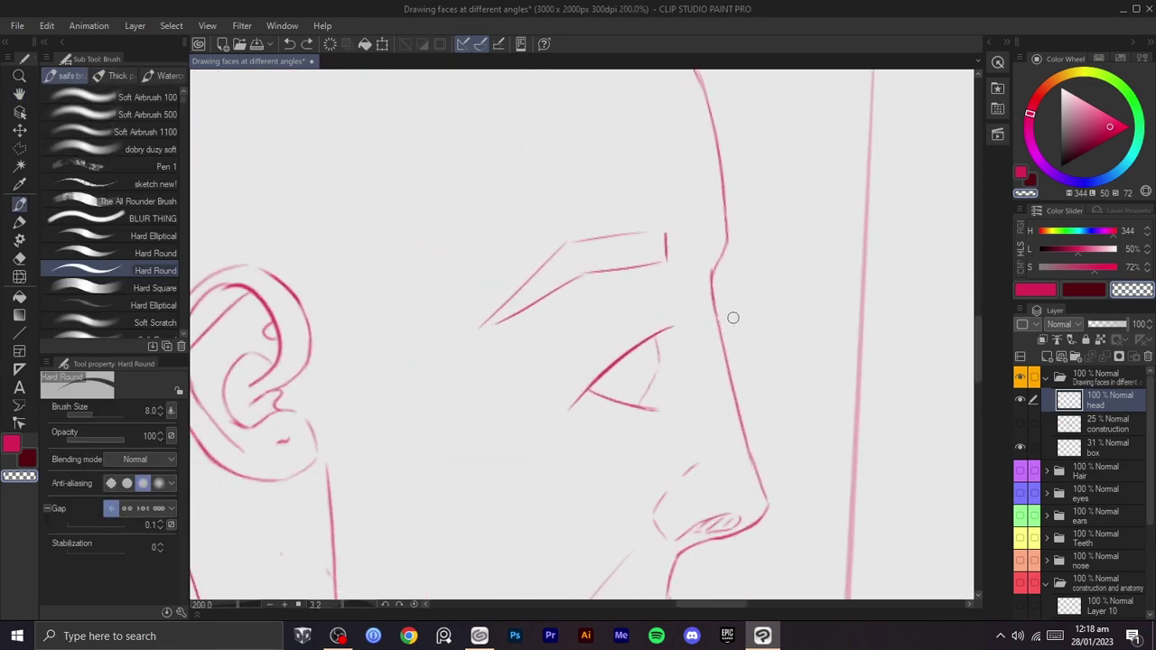
{"action": "key", "text": "ctrl+z"}
{"action": "key", "text": "c"}
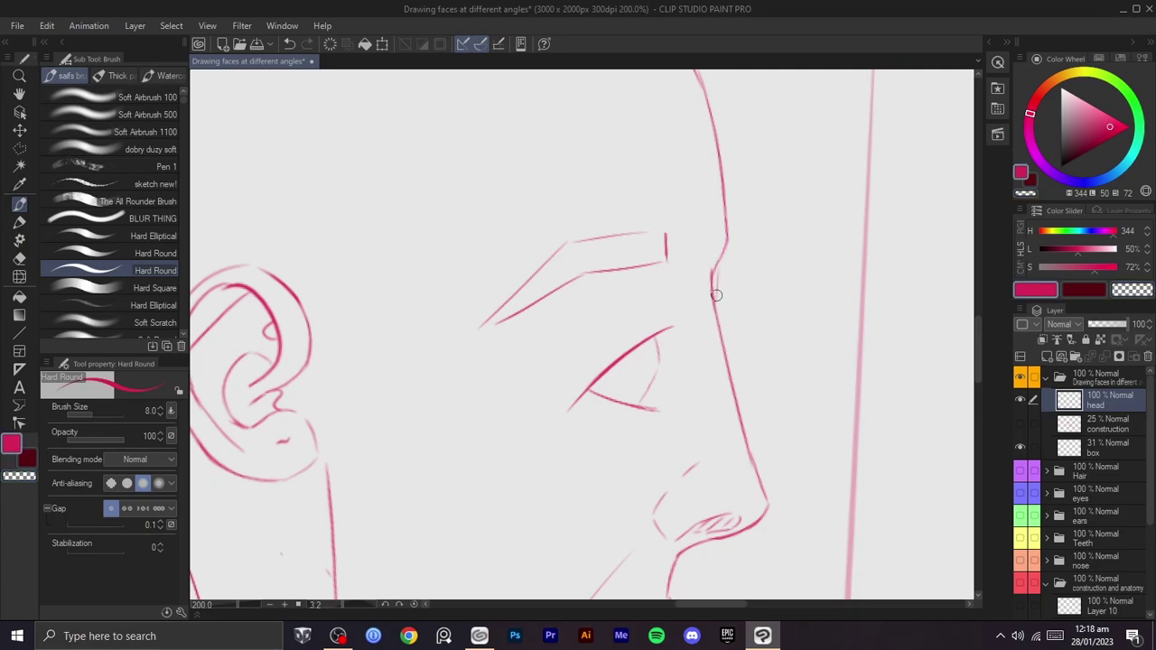
{"action": "mouse_move", "coordinate": [721, 325]}
{"action": "left_mouse_down"}
{"action": "mouse_move", "coordinate": [732, 337]}
{"action": "mouse_move", "coordinate": [729, 322]}
{"action": "left_mouse_up"}
{"action": "key", "text": "ctrl+z"}
{"action": "key", "text": "ctrl+z"}
{"action": "scroll", "coordinate": [763, 335], "scroll_direction": "down", "scroll_amount": 1}
{"action": "key", "text": "space"}
{"action": "left_click_drag", "start_coordinate": [769, 332], "coordinate": [776, 292]}
{"action": "key", "text": "shift+space"}
{"action": "key", "text": "ctrl+z"}
- Redraw the curved front edge of the eyeball between the upper and lower eyelids
{"action": "scroll", "coordinate": [691, 338], "scroll_direction": "up", "scroll_amount": 1}
{"action": "mouse_move", "coordinate": [684, 295]}
{"action": "left_mouse_down"}
{"action": "mouse_move", "coordinate": [690, 329]}
{"action": "mouse_move", "coordinate": [692, 319]}
{"action": "left_mouse_up"}
{"action": "key", "text": "ctrl+z"}
{"action": "left_click_drag", "start_coordinate": [693, 318], "coordinate": [679, 357]}
{"action": "key", "text": "c"}
{"action": "key", "text": "c"}
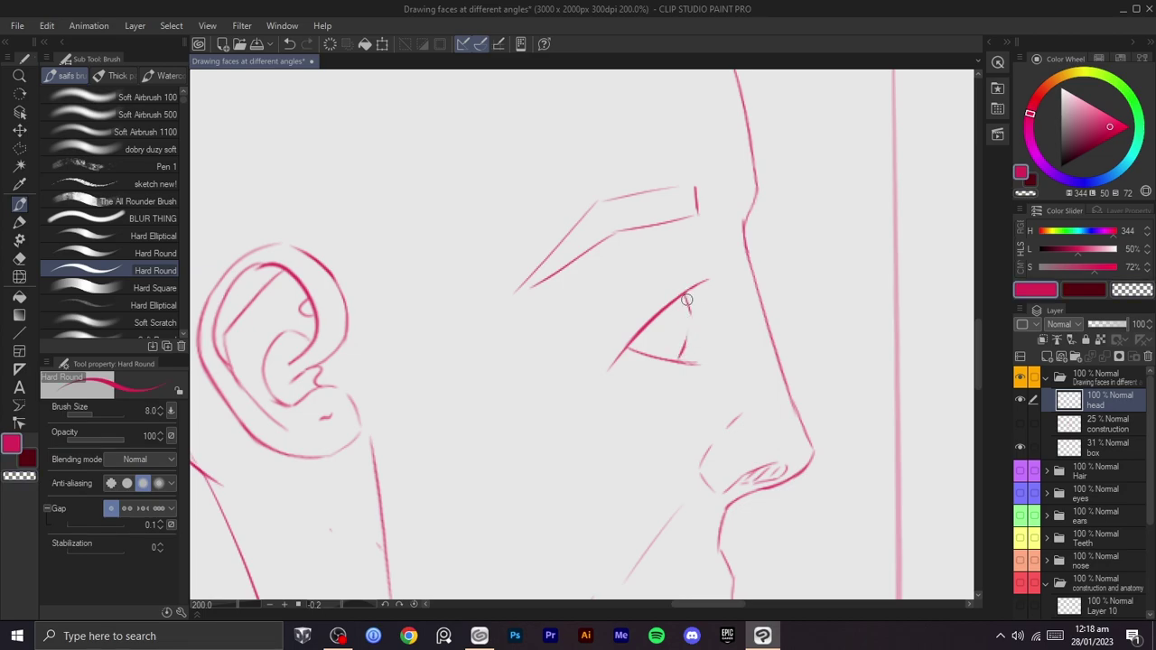
{"action": "scroll", "coordinate": [695, 349], "scroll_direction": "down", "scroll_amount": 2}
{"action": "left_click_drag", "start_coordinate": [756, 346], "coordinate": [752, 368]}
{"action": "left_click_drag", "start_coordinate": [746, 372], "coordinate": [758, 302]}
- Select the whole eye with a polyline outline, rotate it slightly and enlarge it a little
{"action": "left_click", "coordinate": [414, 605]}
{"action": "key", "text": "m"}
{"action": "left_click", "coordinate": [711, 249]}
{"action": "left_click", "coordinate": [721, 303]}
{"action": "left_click", "coordinate": [665, 326]}
{"action": "left_click", "coordinate": [635, 310]}
{"action": "left_click", "coordinate": [647, 262]}
{"action": "double_click", "coordinate": [680, 241]}
{"action": "key", "text": "ctrl+t"}
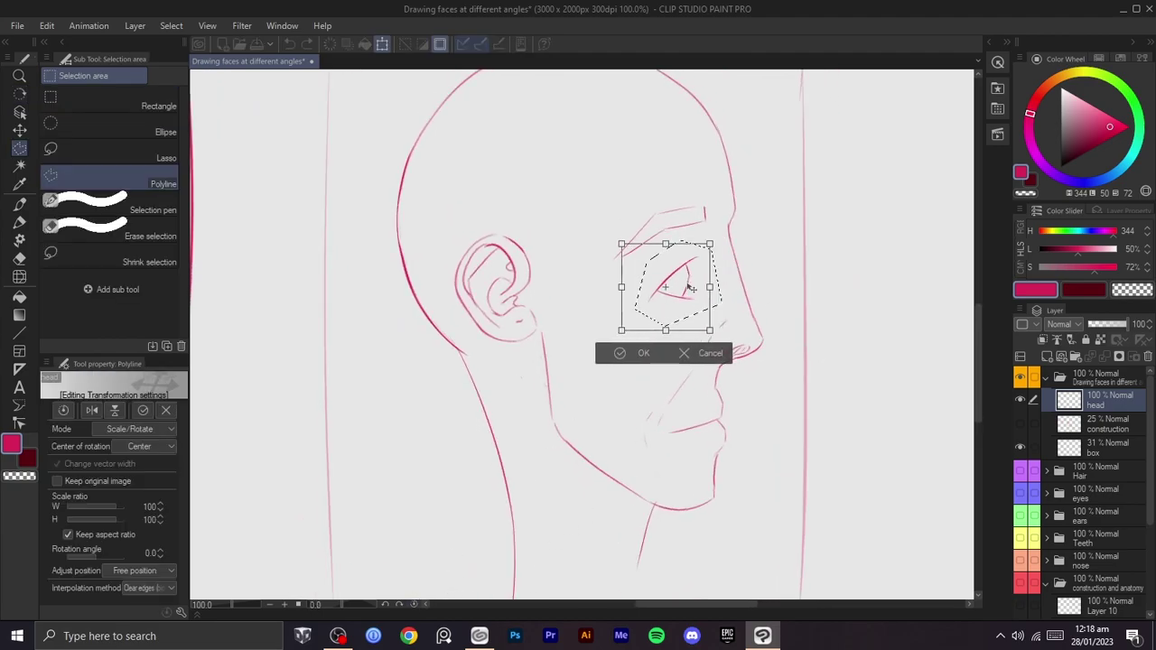
{"action": "left_click_drag", "start_coordinate": [733, 258], "coordinate": [731, 253]}
{"action": "left_click_drag", "start_coordinate": [712, 328], "coordinate": [719, 335]}
{"action": "mouse_move", "coordinate": [681, 330]}
{"action": "left_mouse_down"}
{"action": "mouse_move", "coordinate": [713, 224]}
{"action": "mouse_move", "coordinate": [703, 215]}
{"action": "mouse_move", "coordinate": [571, 266]}
{"action": "mouse_move", "coordinate": [650, 212]}
{"action": "left_mouse_up"}
{"action": "left_click", "coordinate": [619, 363]}
{"action": "left_click", "coordinate": [541, 360]}
- Redraw the upper eyelid line and strengthen the lower lid so both meet at the eye's back corner
{"action": "scroll", "coordinate": [700, 298], "scroll_direction": "up", "scroll_amount": 2}
{"action": "key", "text": "r"}
{"action": "key", "text": "b"}
{"action": "key", "text": "ctrl+z"}
{"action": "key", "text": "ctrl+z"}
{"action": "left_click_drag", "start_coordinate": [572, 264], "coordinate": [642, 215]}
{"action": "key", "text": "ctrl+z"}
{"action": "left_click_drag", "start_coordinate": [570, 268], "coordinate": [643, 217]}
{"action": "key", "text": "c"}
- Redraw the eyeball's front curve and add a narrow side-view iris with a small pupil inside it
{"action": "key", "text": "r"}
{"action": "mouse_move", "coordinate": [713, 282]}
{"action": "left_mouse_down"}
{"action": "mouse_move", "coordinate": [729, 346]}
{"action": "mouse_move", "coordinate": [706, 411]}
{"action": "left_mouse_up"}
{"action": "key", "text": "b"}
{"action": "key", "text": "c"}
{"action": "mouse_move", "coordinate": [698, 302]}
{"action": "left_mouse_down"}
{"action": "mouse_move", "coordinate": [683, 293]}
{"action": "mouse_move", "coordinate": [694, 299]}
{"action": "left_mouse_up"}
{"action": "key", "text": "ctrl+z"}
{"action": "key", "text": "c"}
{"action": "key", "text": "c"}
{"action": "left_click_drag", "start_coordinate": [707, 244], "coordinate": [697, 289]}
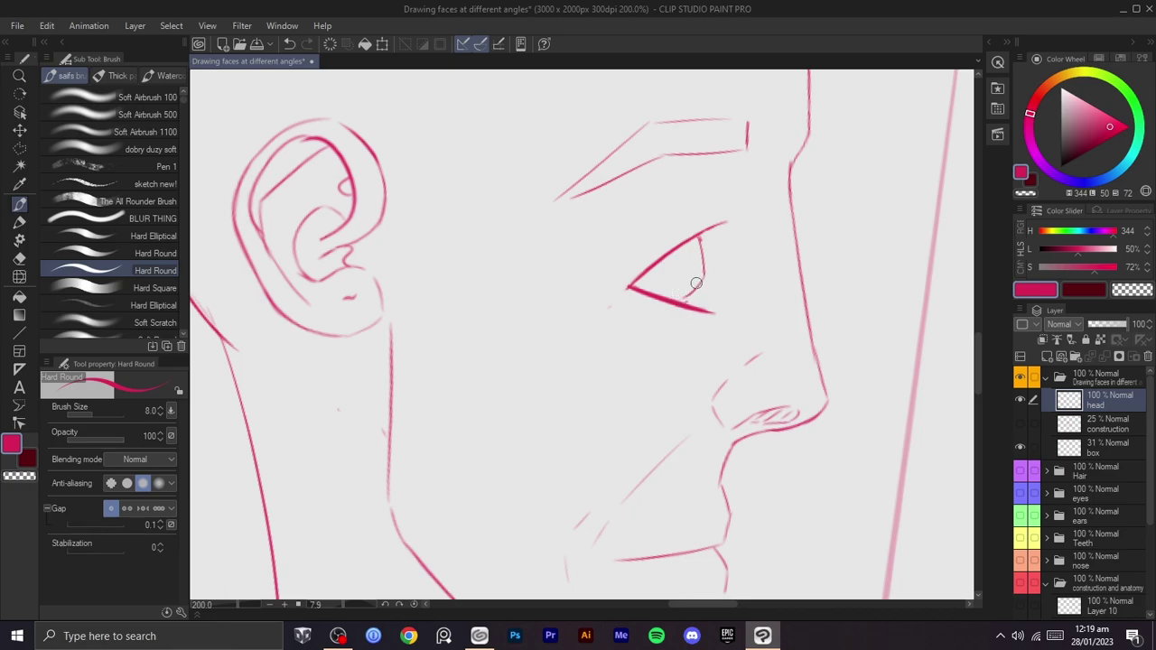
{"action": "left_click_drag", "start_coordinate": [704, 276], "coordinate": [684, 302]}
{"action": "key", "text": "ctrl+z"}
{"action": "left_click_drag", "start_coordinate": [701, 259], "coordinate": [685, 296]}
{"action": "key", "text": "c"}
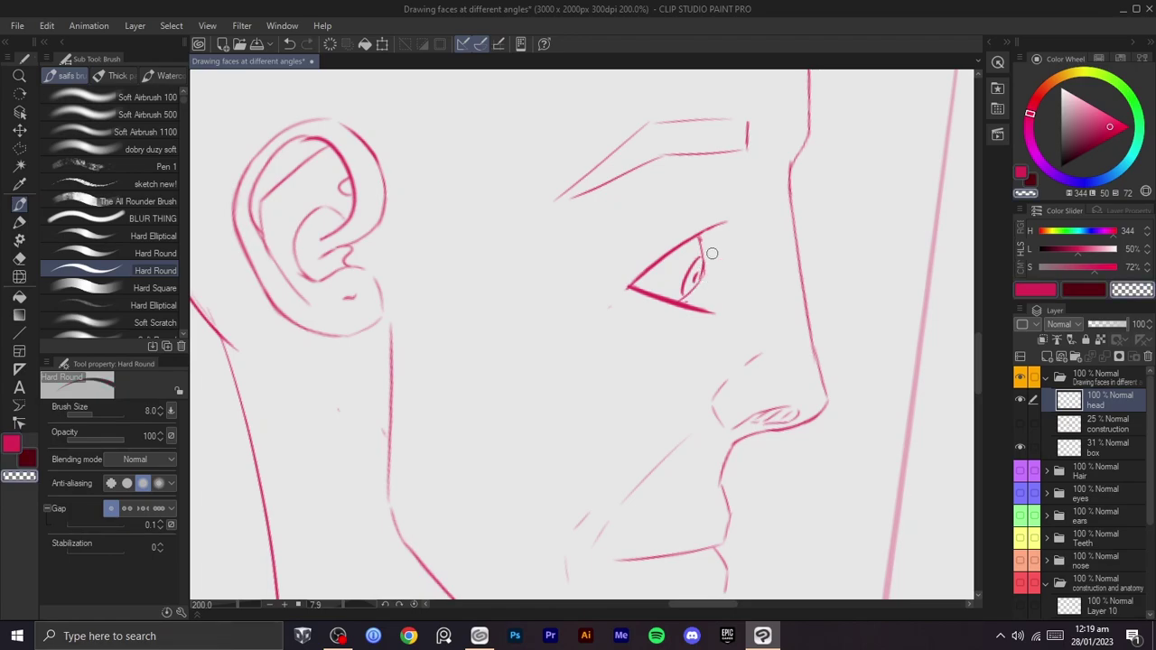
- Try sketching an enlarged example eye in the empty space in front of the face, and undo its strokes
{"action": "scroll", "coordinate": [706, 284], "scroll_direction": "down", "scroll_amount": 2}
{"action": "left_click_drag", "start_coordinate": [730, 284], "coordinate": [723, 262]}
{"action": "scroll", "coordinate": [724, 265], "scroll_direction": "up", "scroll_amount": 4}
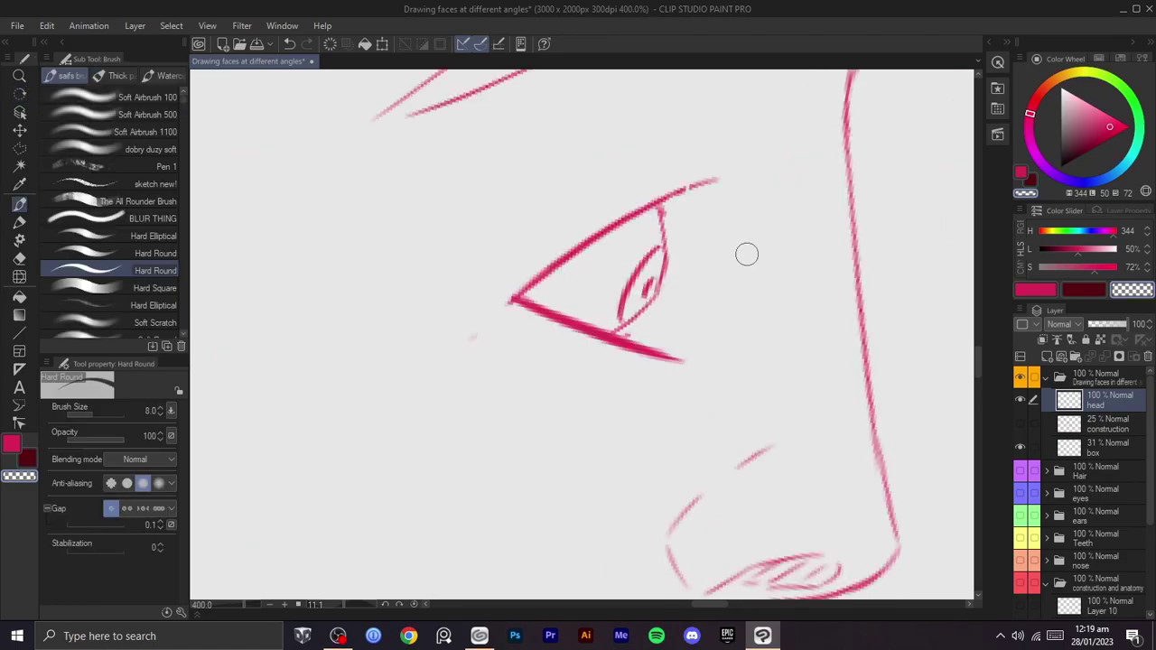
{"action": "key", "text": "c"}
{"action": "mouse_move", "coordinate": [784, 237]}
{"action": "left_mouse_down"}
{"action": "mouse_move", "coordinate": [738, 263]}
{"action": "mouse_move", "coordinate": [741, 321]}
{"action": "mouse_move", "coordinate": [782, 232]}
{"action": "mouse_move", "coordinate": [604, 277]}
{"action": "left_mouse_up"}
{"action": "key", "text": "ctrl+z"}
{"action": "left_click_drag", "start_coordinate": [795, 183], "coordinate": [606, 297]}
{"action": "mouse_move", "coordinate": [744, 220]}
{"action": "left_mouse_down"}
{"action": "mouse_move", "coordinate": [627, 285]}
{"action": "mouse_move", "coordinate": [595, 383]}
{"action": "mouse_move", "coordinate": [786, 247]}
{"action": "mouse_move", "coordinate": [743, 223]}
{"action": "left_mouse_up"}
{"action": "key", "text": "ctrl+z"}
{"action": "key", "text": "ctrl+z"}
{"action": "mouse_move", "coordinate": [662, 274]}
{"action": "left_mouse_down"}
{"action": "mouse_move", "coordinate": [678, 299]}
{"action": "mouse_move", "coordinate": [730, 280]}
{"action": "mouse_move", "coordinate": [702, 266]}
{"action": "mouse_move", "coordinate": [687, 294]}
{"action": "mouse_move", "coordinate": [718, 292]}
{"action": "mouse_move", "coordinate": [692, 279]}
{"action": "mouse_move", "coordinate": [673, 326]}
{"action": "mouse_move", "coordinate": [717, 309]}
{"action": "mouse_move", "coordinate": [683, 283]}
{"action": "mouse_move", "coordinate": [667, 330]}
{"action": "mouse_move", "coordinate": [707, 342]}
{"action": "mouse_move", "coordinate": [742, 308]}
{"action": "mouse_move", "coordinate": [740, 266]}
{"action": "mouse_move", "coordinate": [681, 282]}
{"action": "mouse_move", "coordinate": [694, 330]}
{"action": "mouse_move", "coordinate": [747, 258]}
{"action": "mouse_move", "coordinate": [658, 303]}
{"action": "mouse_move", "coordinate": [704, 326]}
{"action": "mouse_move", "coordinate": [726, 260]}
{"action": "mouse_move", "coordinate": [690, 290]}
{"action": "mouse_move", "coordinate": [617, 414]}
{"action": "left_mouse_up"}
{"action": "key", "text": "ctrl+z"}
{"action": "key", "text": "ctrl+z"}
{"action": "key", "text": "ctrl+z"}
{"action": "key", "text": "ctrl+z"}
- Try upper and lower eyelid curves over an oval example iris with a pupil, and undo them
{"action": "left_click", "coordinate": [691, 289]}
{"action": "key", "text": "ctrl+z"}
{"action": "mouse_move", "coordinate": [749, 228]}
{"action": "left_mouse_down"}
{"action": "mouse_move", "coordinate": [668, 268]}
{"action": "mouse_move", "coordinate": [642, 363]}
{"action": "mouse_move", "coordinate": [669, 276]}
{"action": "left_mouse_up"}
{"action": "key", "text": "ctrl+z"}
{"action": "key", "text": "ctrl+z"}
{"action": "mouse_move", "coordinate": [754, 220]}
{"action": "left_mouse_down"}
{"action": "mouse_move", "coordinate": [658, 271]}
{"action": "mouse_move", "coordinate": [625, 421]}
{"action": "left_mouse_up"}
{"action": "key", "text": "ctrl+z"}
{"action": "key", "text": "ctrl+z"}
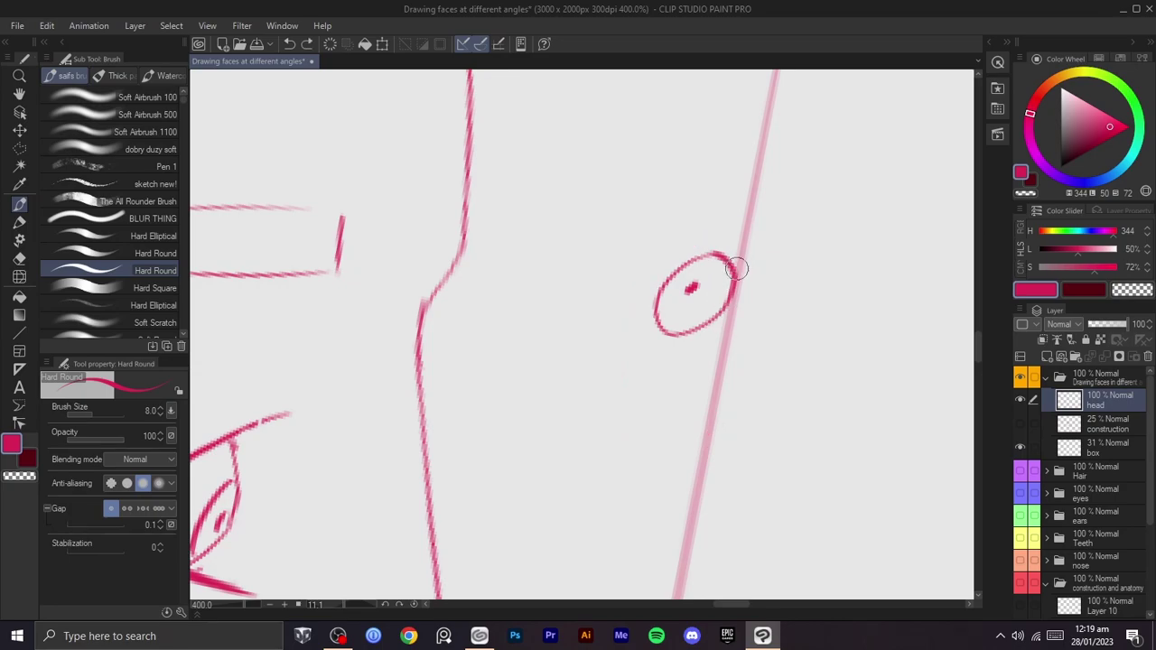
{"action": "mouse_move", "coordinate": [774, 235]}
{"action": "left_mouse_down"}
{"action": "mouse_move", "coordinate": [657, 322]}
{"action": "mouse_move", "coordinate": [664, 418]}
{"action": "mouse_move", "coordinate": [734, 417]}
{"action": "left_mouse_up"}
{"action": "key", "text": "ctrl+z"}
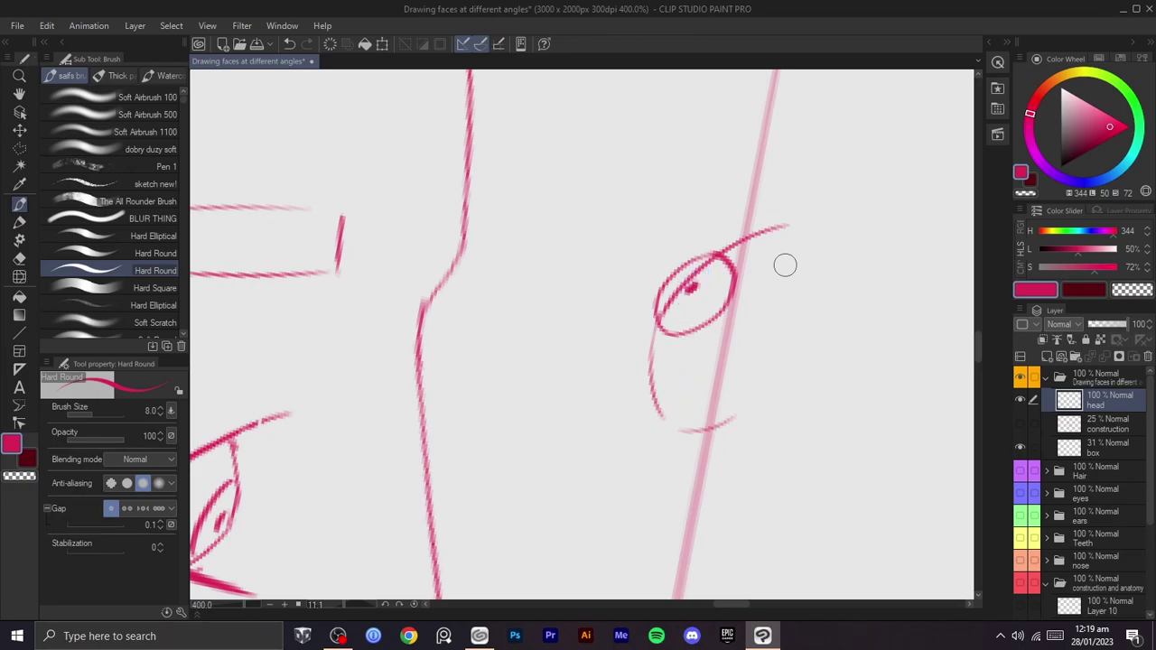
{"action": "key", "text": "ctrl+z"}
{"action": "key", "text": "ctrl+z"}
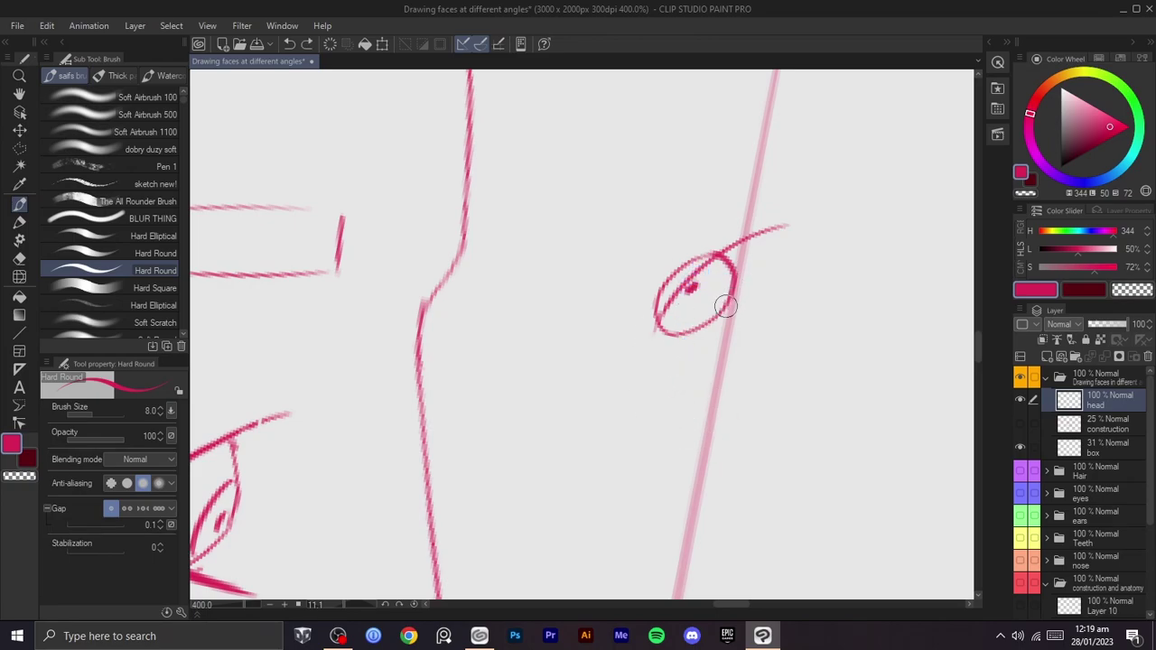
{"action": "key", "text": "ctrl+z"}
{"action": "key", "text": "ctrl+z"}
- Try different pupil strokes inside the oval example iris, and undo them
{"action": "mouse_move", "coordinate": [684, 296]}
{"action": "left_mouse_down"}
{"action": "mouse_move", "coordinate": [692, 285]}
{"action": "mouse_move", "coordinate": [689, 310]}
{"action": "left_mouse_up"}
{"action": "key", "text": "ctrl+z"}
{"action": "key", "text": "ctrl+z"}
{"action": "key", "text": "ctrl+z"}
{"action": "left_click_drag", "start_coordinate": [712, 270], "coordinate": [674, 334]}
{"action": "key", "text": "ctrl+z"}
{"action": "left_click_drag", "start_coordinate": [692, 288], "coordinate": [679, 311]}
{"action": "key", "text": "ctrl+z"}
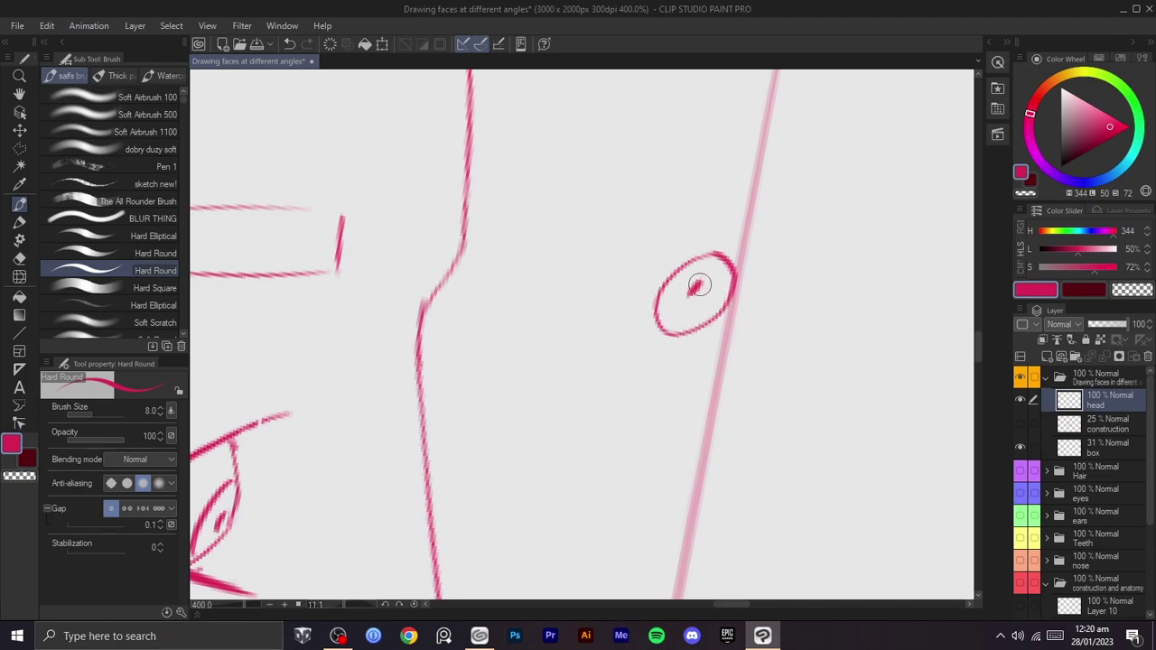
- Add faint contour marks behind the eye and along the cheekbone between the ear and the mouth
{"action": "scroll", "coordinate": [717, 312], "scroll_direction": "down", "scroll_amount": 3}
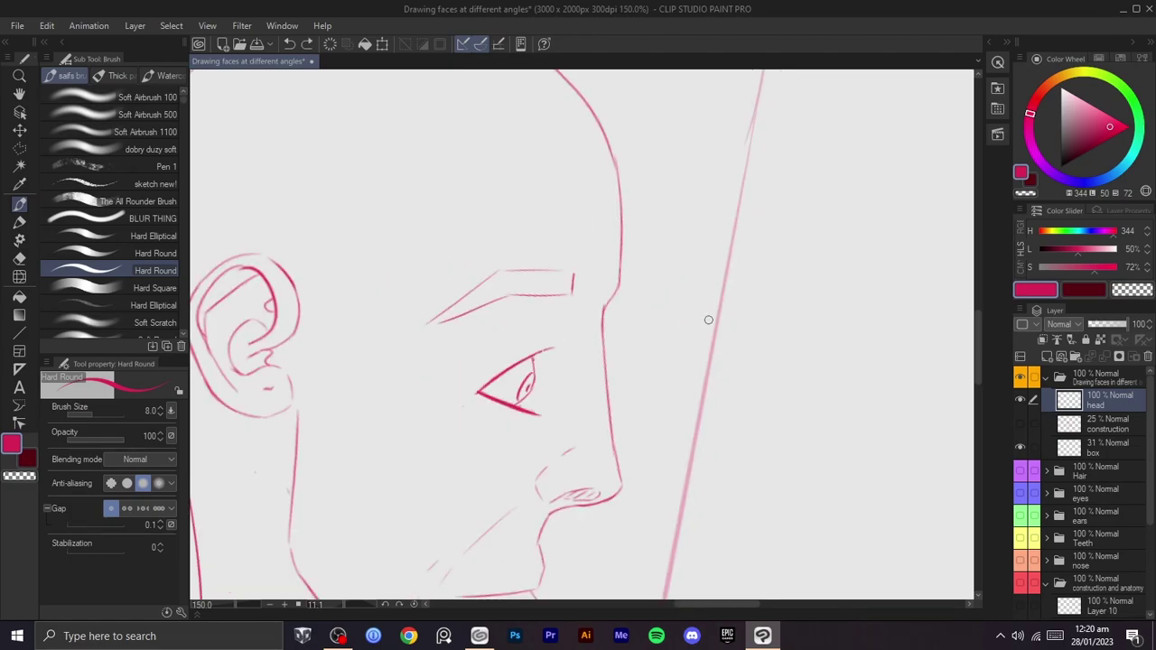
{"action": "scroll", "coordinate": [725, 368], "scroll_direction": "down", "scroll_amount": 2}
{"action": "mouse_move", "coordinate": [732, 381]}
{"action": "left_mouse_down"}
{"action": "mouse_move", "coordinate": [766, 266]}
{"action": "mouse_move", "coordinate": [689, 341]}
{"action": "mouse_move", "coordinate": [780, 289]}
{"action": "mouse_move", "coordinate": [833, 294]}
{"action": "left_mouse_up"}
{"action": "scroll", "coordinate": [767, 265], "scroll_direction": "up", "scroll_amount": 1}
{"action": "scroll", "coordinate": [689, 341], "scroll_direction": "up", "scroll_amount": 1}
{"action": "scroll", "coordinate": [720, 292], "scroll_direction": "up", "scroll_amount": 1}
{"action": "mouse_move", "coordinate": [800, 334]}
{"action": "left_mouse_down"}
{"action": "mouse_move", "coordinate": [720, 292]}
{"action": "mouse_move", "coordinate": [720, 370]}
{"action": "mouse_move", "coordinate": [743, 426]}
{"action": "left_mouse_up"}
{"action": "key", "text": "ctrl+z"}
{"action": "scroll", "coordinate": [719, 369], "scroll_direction": "down", "scroll_amount": 3}
{"action": "left_click_drag", "start_coordinate": [751, 367], "coordinate": [738, 411]}
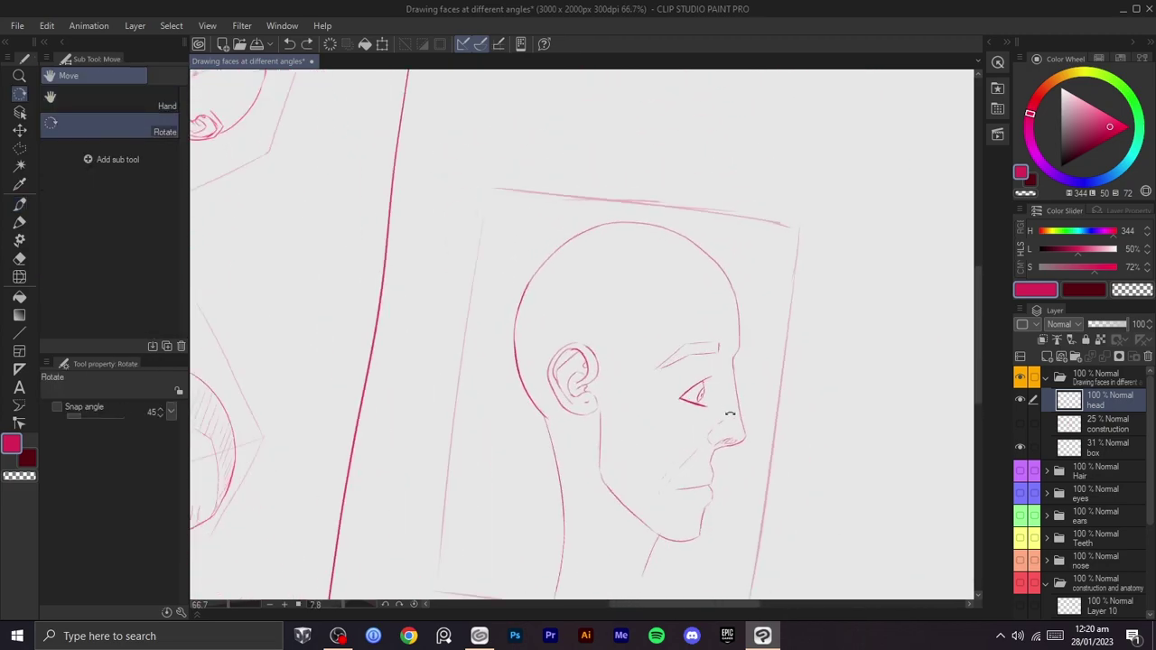
{"action": "scroll", "coordinate": [737, 412], "scroll_direction": "up", "scroll_amount": 3}
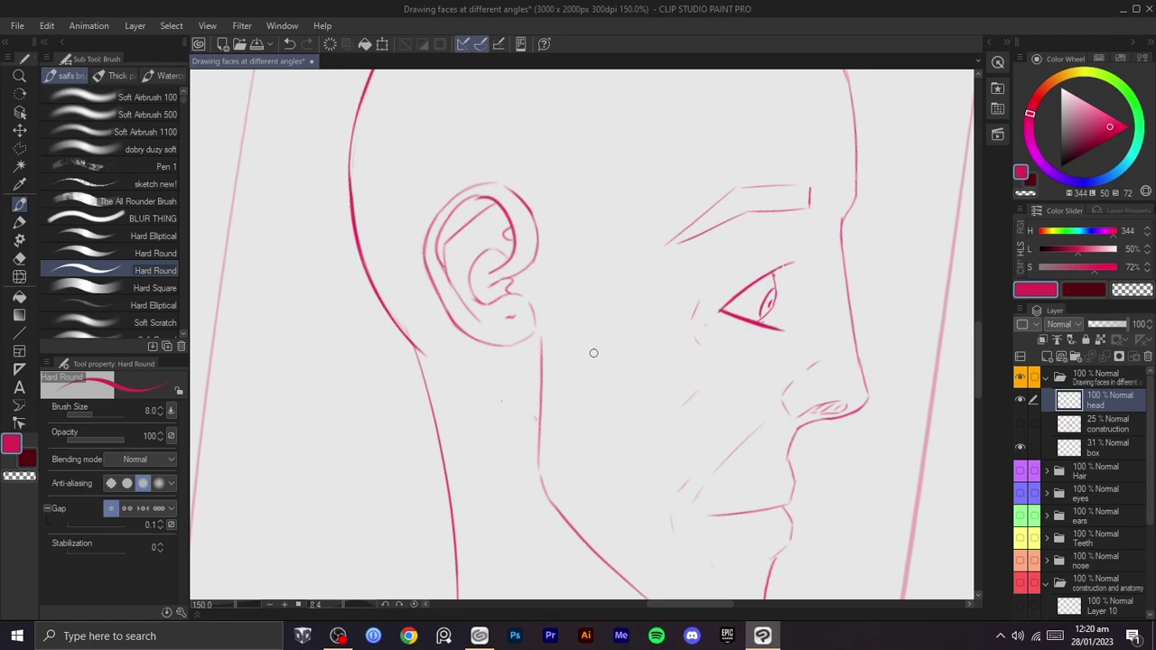
{"action": "left_click_drag", "start_coordinate": [583, 411], "coordinate": [597, 531]}
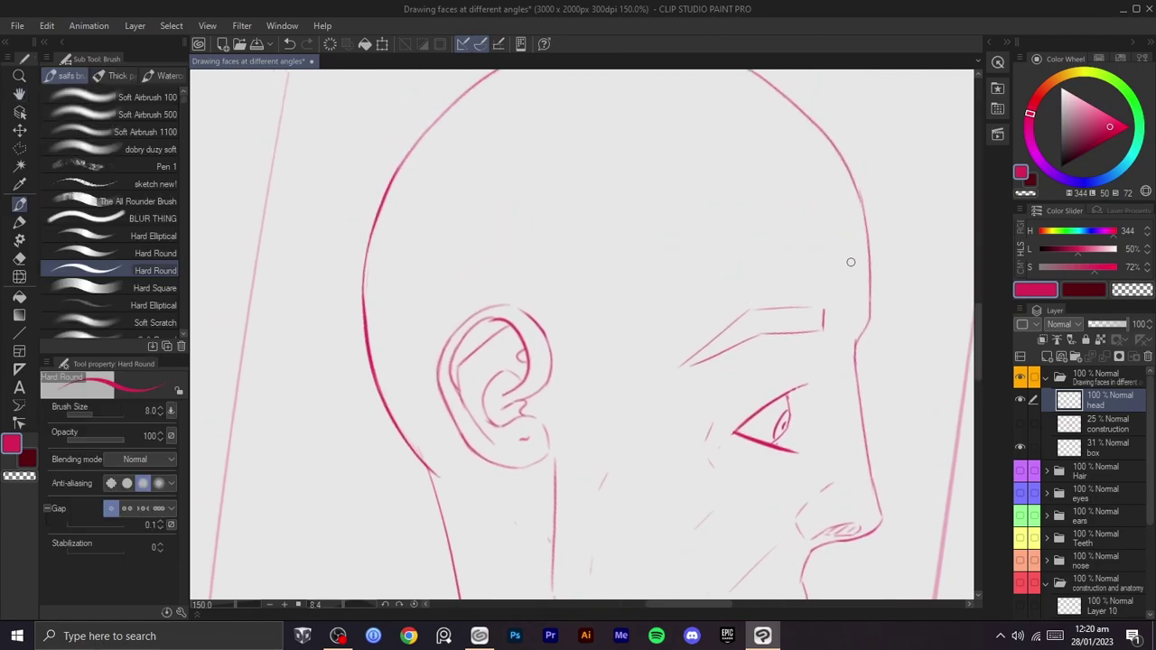
- Draw a short slanted line from the nose bridge down toward the front of the eye, replacing the previous attempt
{"action": "key", "text": "shift+space"}
{"action": "left_click_drag", "start_coordinate": [861, 299], "coordinate": [800, 265]}
{"action": "key", "text": "shift+space"}
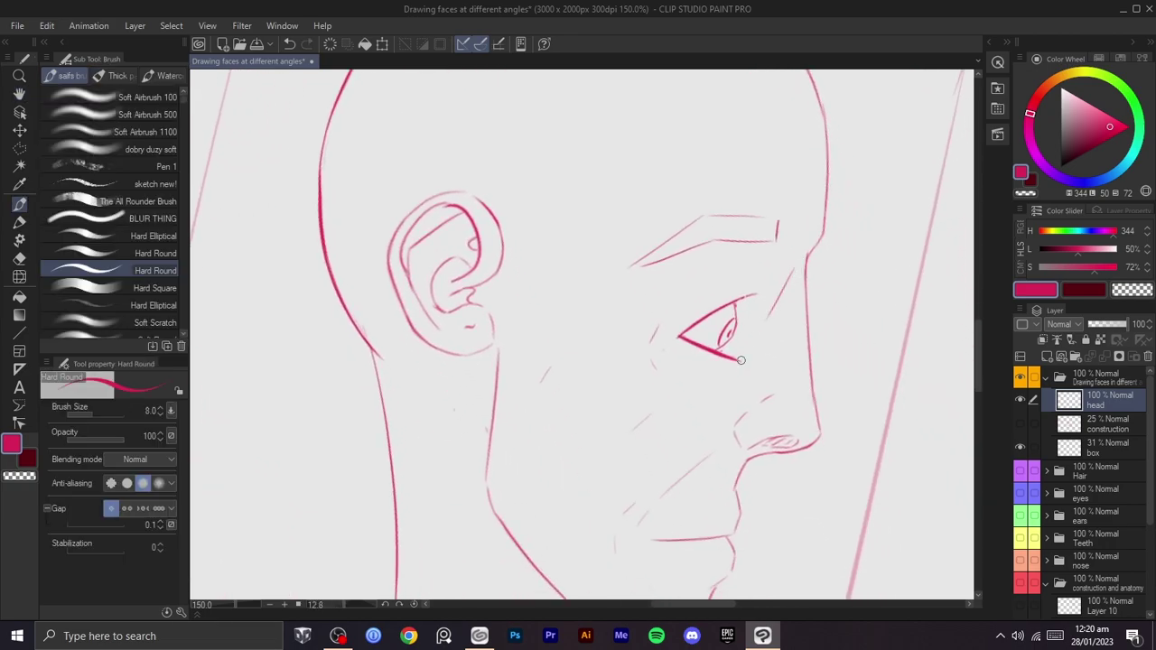
{"action": "key", "text": "ctrl+z"}
{"action": "mouse_move", "coordinate": [789, 264]}
{"action": "left_mouse_down"}
{"action": "mouse_move", "coordinate": [763, 299]}
{"action": "mouse_move", "coordinate": [756, 352]}
{"action": "left_mouse_up"}
{"action": "key", "text": "space"}
{"action": "left_click_drag", "start_coordinate": [755, 369], "coordinate": [741, 312]}
{"action": "scroll", "coordinate": [770, 361], "scroll_direction": "down", "scroll_amount": 1}
{"action": "key", "text": "m"}
{"action": "scroll", "coordinate": [784, 356], "scroll_direction": "up", "scroll_amount": 3}
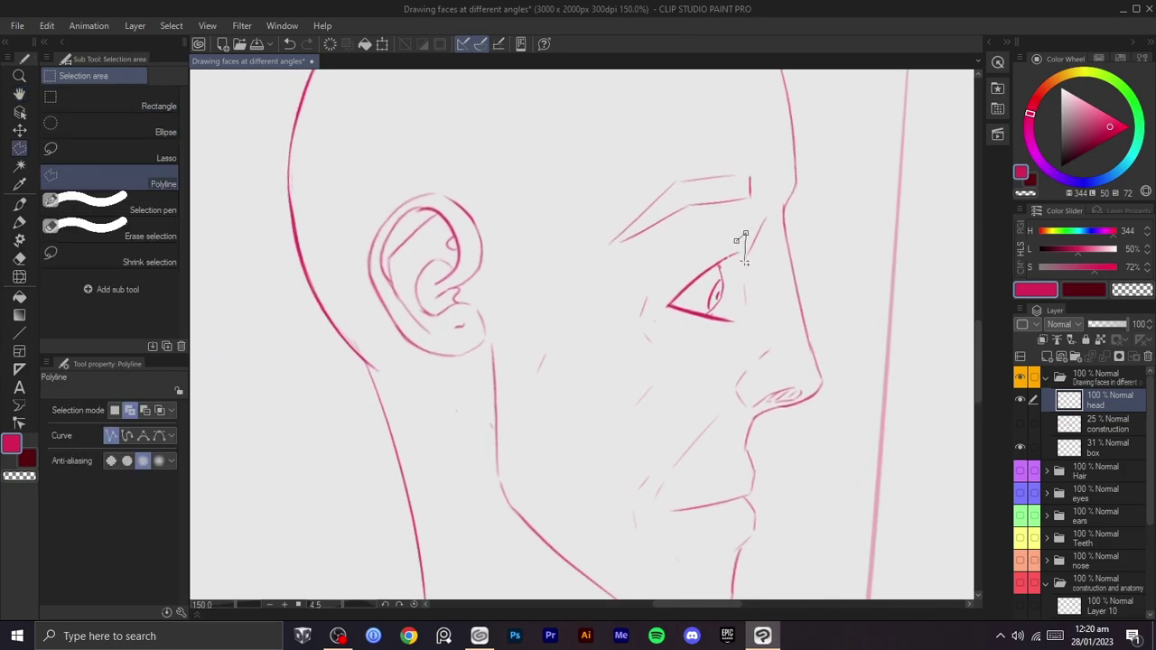
{"action": "left_click", "coordinate": [662, 326]}
{"action": "left_click", "coordinate": [656, 291]}
{"action": "left_click", "coordinate": [671, 258]}
{"action": "double_click", "coordinate": [736, 241]}
{"action": "key", "text": "ctrl+t"}
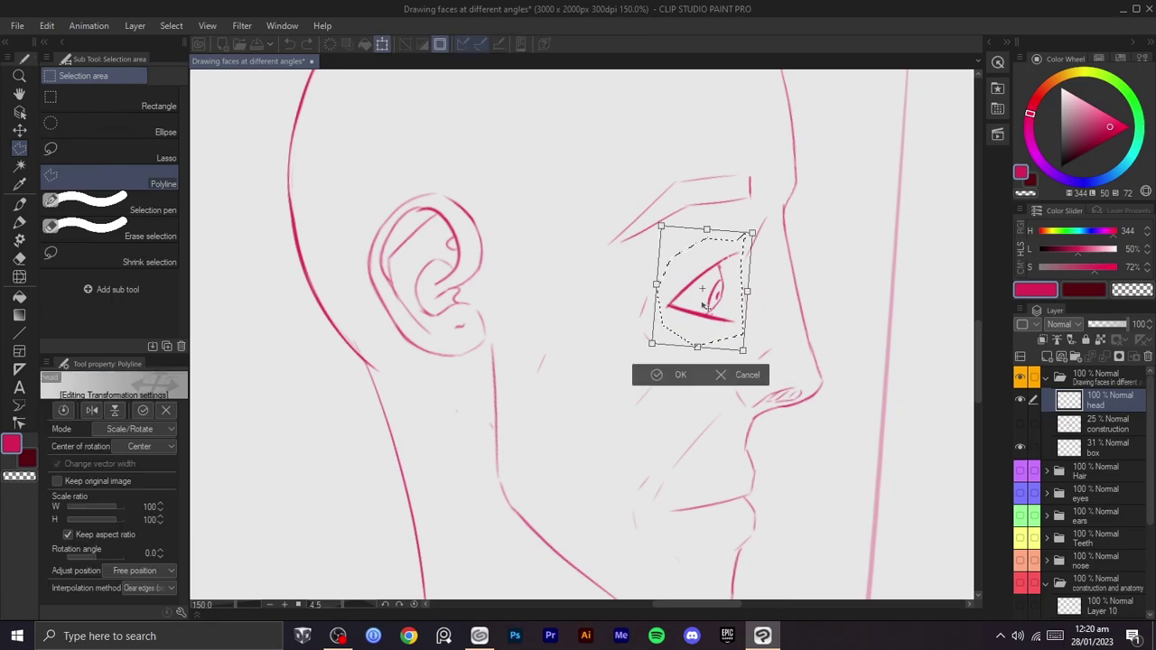
{"action": "left_click", "coordinate": [715, 374]}
- Clear the selection and nudge the eye slightly toward the ear with Liquify at brush size 125
{"action": "key", "text": "j"}
{"action": "key", "text": "bracketleft"}
{"action": "key", "text": "bracketleft"}
{"action": "key", "text": "bracketleft"}
{"action": "key", "text": "bracketleft"}
{"action": "key", "text": "bracketleft"}
{"action": "key", "text": "bracketleft"}
{"action": "key", "text": "bracketleft"}
{"action": "key", "text": "bracketleft"}
{"action": "left_click_drag", "start_coordinate": [696, 300], "coordinate": [690, 298]}
{"action": "key", "text": "ctrl+z"}
{"action": "key", "text": "bracketright"}
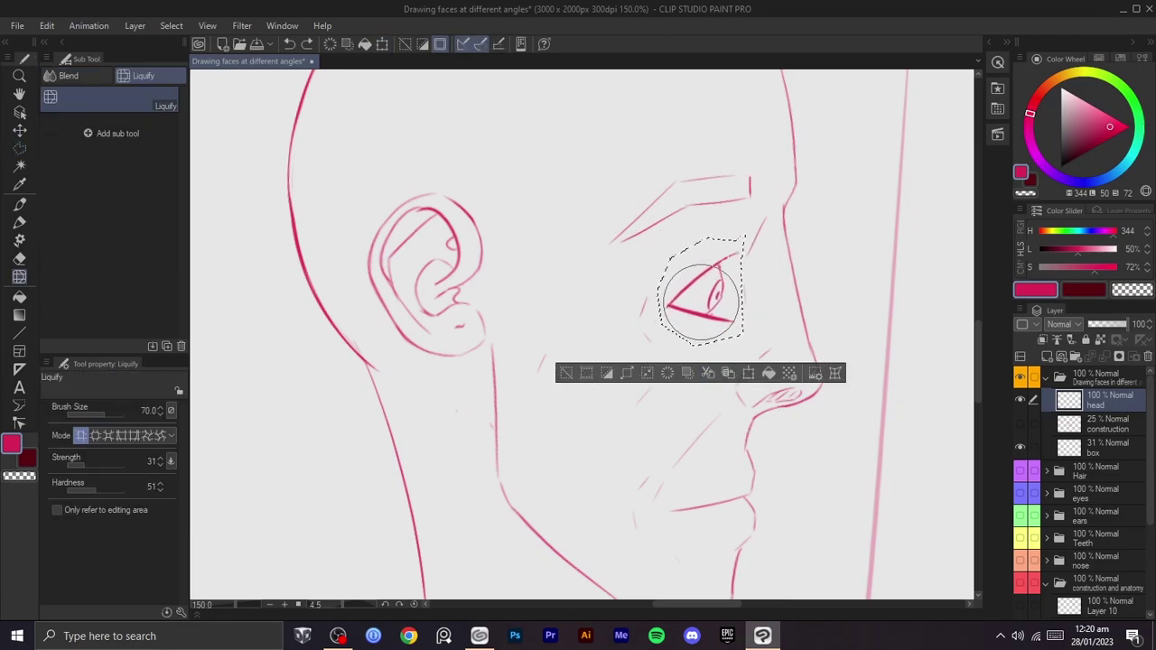
{"action": "key", "text": "ctrl+d"}
{"action": "key", "text": "bracketright"}
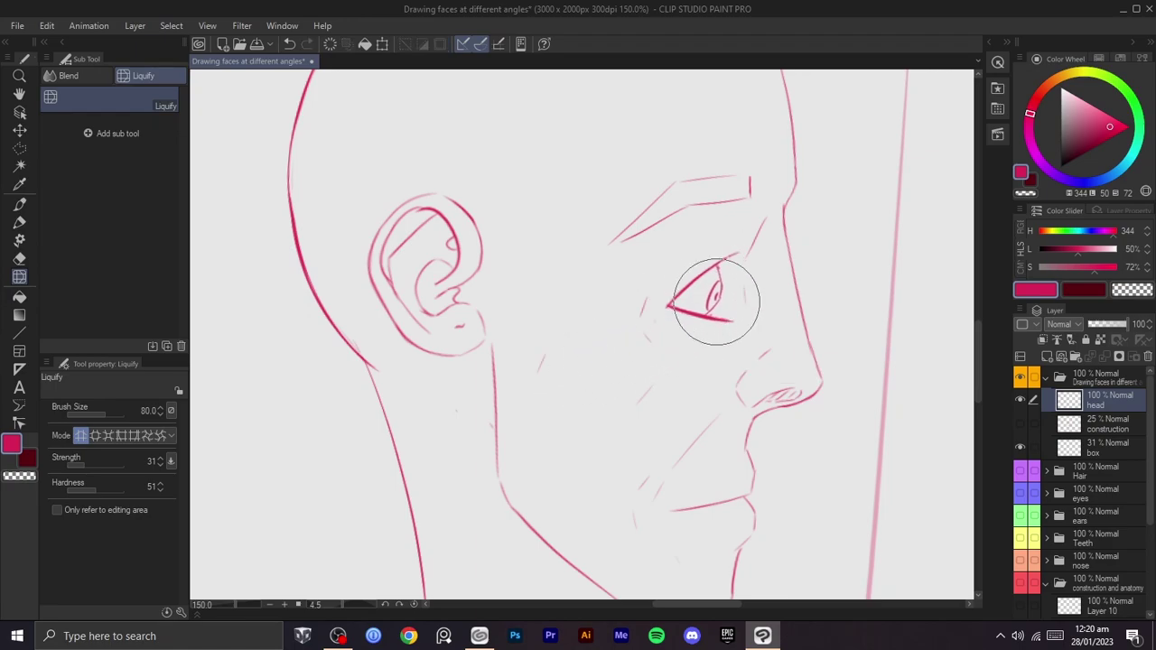
{"action": "key", "text": "bracketright"}
{"action": "key", "text": "bracketright"}
{"action": "key", "text": "bracketright"}
{"action": "left_click_drag", "start_coordinate": [715, 290], "coordinate": [706, 290]}
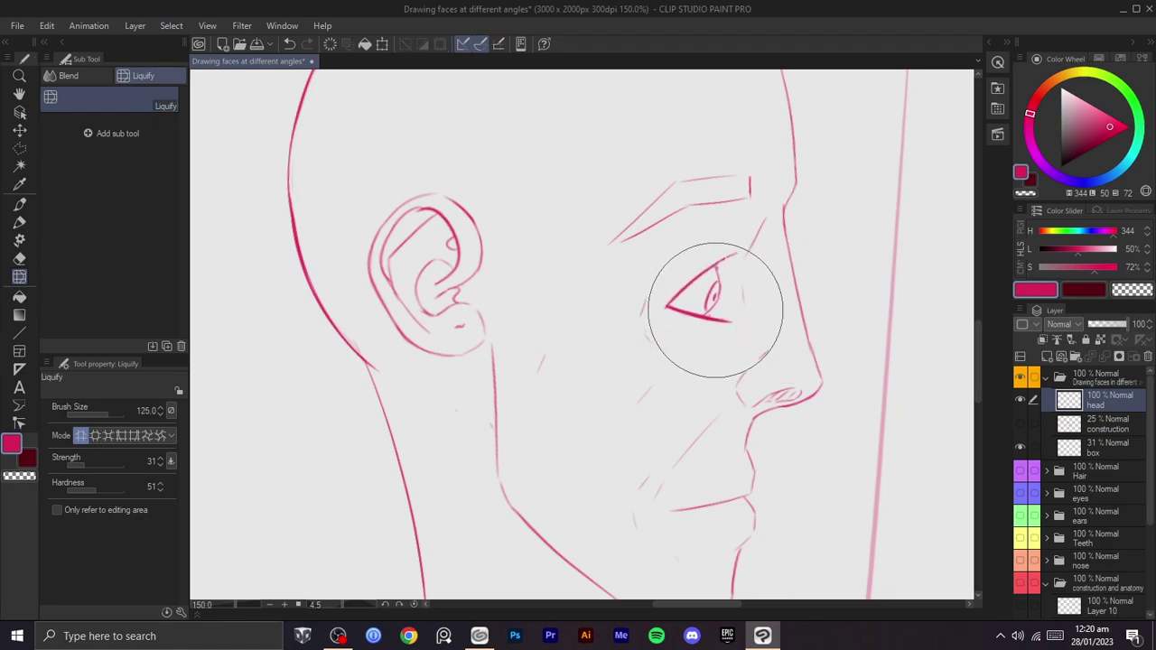
- Undo and redo the latest eye adjustments to compare the eye's placement on the whole face
{"action": "scroll", "coordinate": [810, 311], "scroll_direction": "down", "scroll_amount": 2}
{"action": "key", "text": "r"}
{"action": "mouse_move", "coordinate": [823, 299]}
{"action": "left_mouse_down"}
{"action": "mouse_move", "coordinate": [829, 314]}
{"action": "mouse_move", "coordinate": [854, 276]}
{"action": "mouse_move", "coordinate": [789, 404]}
{"action": "mouse_move", "coordinate": [779, 373]}
{"action": "mouse_move", "coordinate": [742, 353]}
{"action": "left_mouse_up"}
{"action": "key", "text": "ctrl+z"}
{"action": "key", "text": "ctrl+z"}
{"action": "key", "text": "ctrl+y"}
- Select the eye with a polyline outline and slightly adjust its tilt and position with a transformation
{"action": "scroll", "coordinate": [789, 405], "scroll_direction": "up", "scroll_amount": 2}
{"action": "key", "text": "space"}
{"action": "left_click_drag", "start_coordinate": [748, 316], "coordinate": [756, 258]}
{"action": "key", "text": "m"}
{"action": "left_click", "coordinate": [713, 195]}
{"action": "left_click", "coordinate": [620, 256]}
{"action": "left_click", "coordinate": [634, 228]}
{"action": "left_click", "coordinate": [692, 196]}
{"action": "left_click", "coordinate": [714, 195]}
{"action": "left_click", "coordinate": [414, 604]}
{"action": "scroll", "coordinate": [567, 498], "scroll_direction": "down", "scroll_amount": 1}
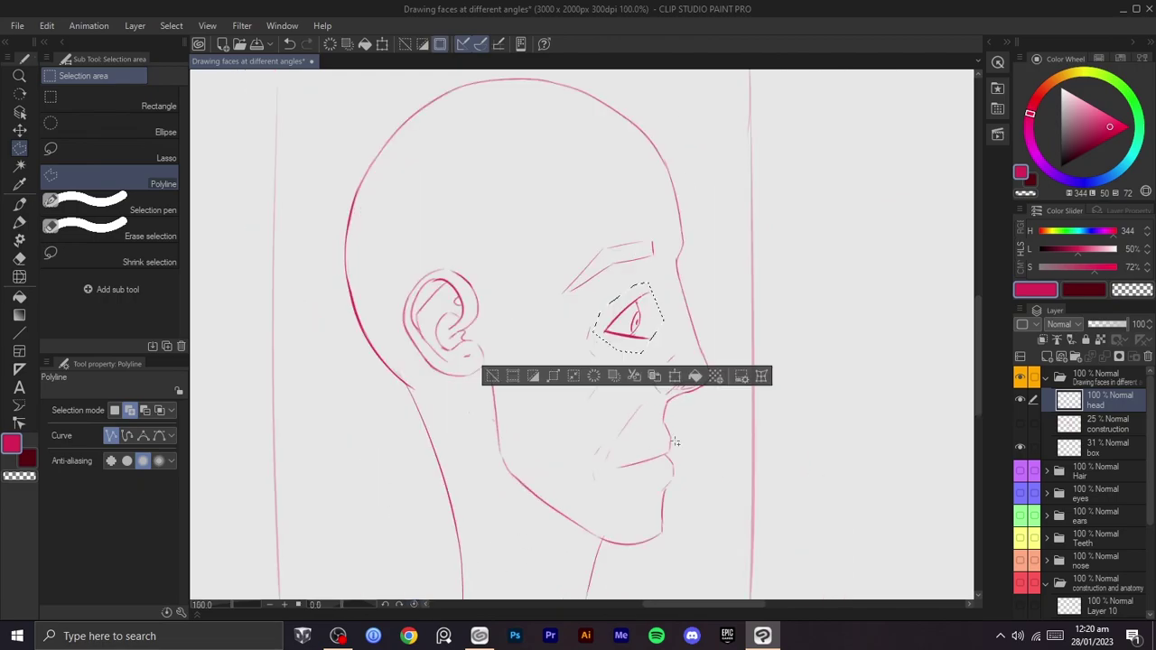
{"action": "left_click_drag", "start_coordinate": [655, 448], "coordinate": [666, 445]}
{"action": "key", "text": "ctrl+t"}
{"action": "left_click_drag", "start_coordinate": [676, 350], "coordinate": [675, 350]}
{"action": "left_click_drag", "start_coordinate": [725, 289], "coordinate": [723, 283]}
{"action": "left_click_drag", "start_coordinate": [655, 321], "coordinate": [655, 324]}
{"action": "left_click", "coordinate": [665, 377]}
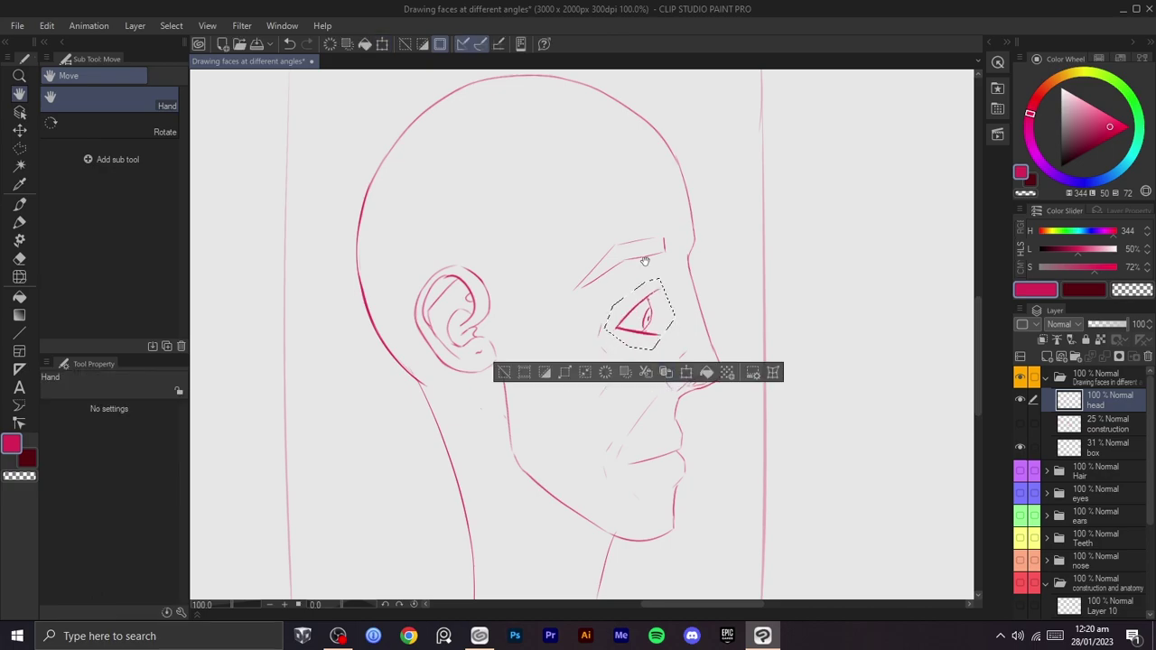
- Delete the selected eye and clear the selection
{"action": "key", "text": "Delete"}
{"action": "left_click", "coordinate": [503, 372]}
{"action": "scroll", "coordinate": [503, 372], "scroll_direction": "up", "scroll_amount": 2}
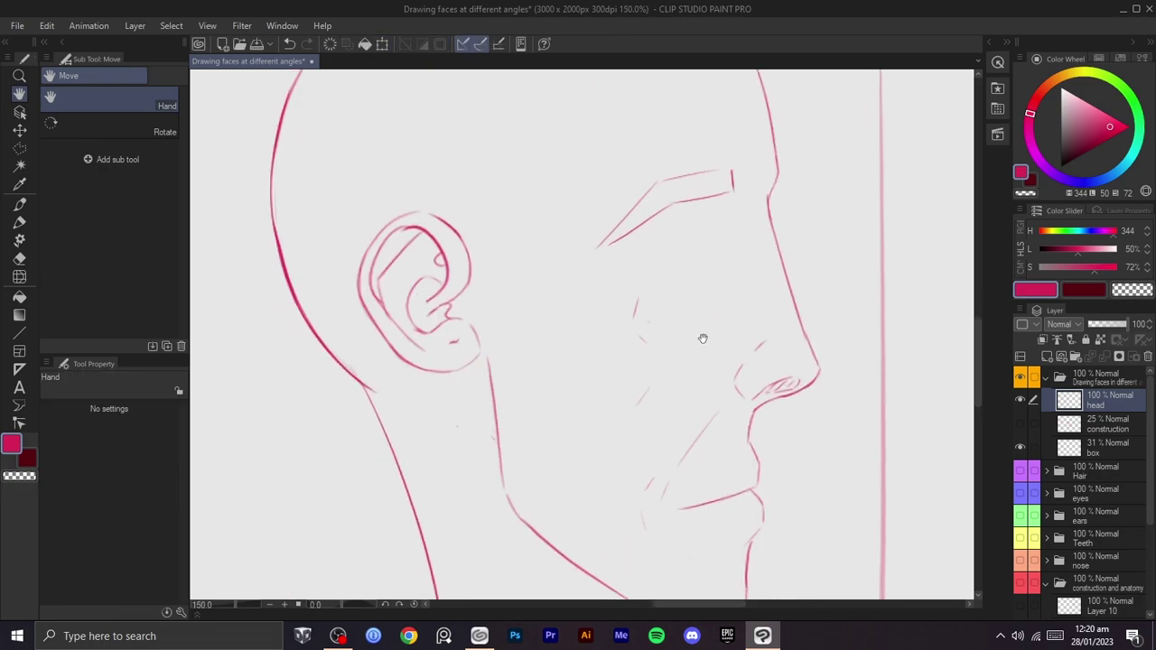
- Draw a new rounded, almond-shaped eye outline below the eyebrow with the Hard Round brush, redoing weak strokes
{"action": "key", "text": "b"}
{"action": "key", "text": "ctrl+z"}
{"action": "mouse_move", "coordinate": [710, 242]}
{"action": "left_mouse_down"}
{"action": "mouse_move", "coordinate": [659, 297]}
{"action": "mouse_move", "coordinate": [677, 288]}
{"action": "left_mouse_up"}
{"action": "key", "text": "ctrl+z"}
{"action": "mouse_move", "coordinate": [719, 227]}
{"action": "left_mouse_down"}
{"action": "mouse_move", "coordinate": [672, 283]}
{"action": "mouse_move", "coordinate": [736, 304]}
{"action": "left_mouse_up"}
{"action": "key", "text": "ctrl+z"}
{"action": "key", "text": "ctrl+z"}
{"action": "key", "text": "ctrl+z"}
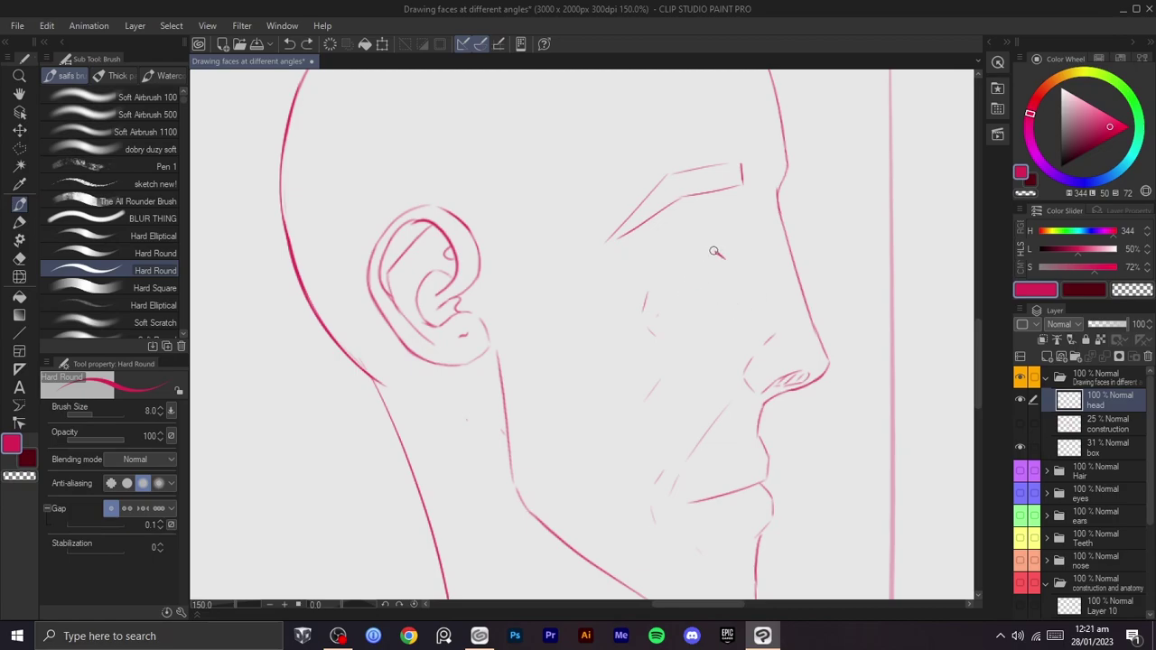
{"action": "left_click_drag", "start_coordinate": [717, 256], "coordinate": [706, 250]}
{"action": "key", "text": "ctrl+z"}
{"action": "left_click_drag", "start_coordinate": [682, 276], "coordinate": [726, 277]}
{"action": "key", "text": "ctrl+z"}
- Outline the new eye with a polyline selection, enlarge it to about 145% wide and 157% high, and deselect it
{"action": "key", "text": "m"}
{"action": "left_click", "coordinate": [699, 236]}
{"action": "left_click", "coordinate": [660, 259]}
{"action": "left_click", "coordinate": [668, 303]}
{"action": "left_click", "coordinate": [714, 308]}
{"action": "left_click", "coordinate": [746, 290]}
{"action": "left_click", "coordinate": [741, 230]}
{"action": "left_click", "coordinate": [700, 236]}
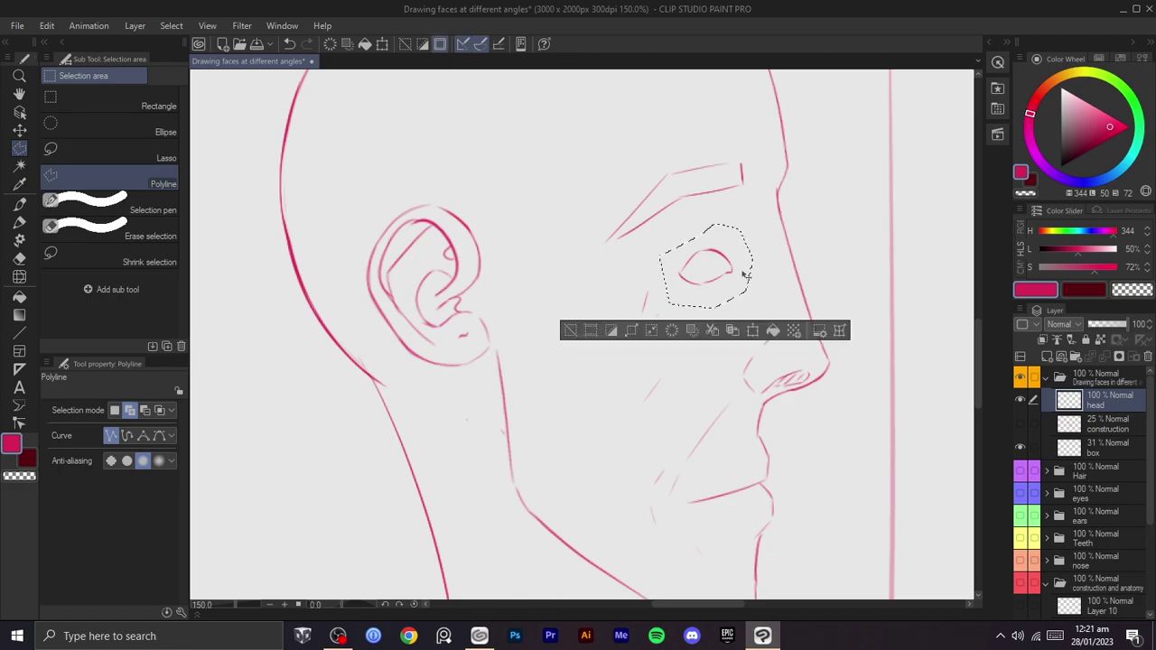
{"action": "key", "text": "ctrl+t"}
{"action": "mouse_move", "coordinate": [752, 267]}
{"action": "left_mouse_down"}
{"action": "mouse_move", "coordinate": [789, 268]}
{"action": "mouse_move", "coordinate": [739, 292]}
{"action": "mouse_move", "coordinate": [798, 272]}
{"action": "mouse_move", "coordinate": [749, 288]}
{"action": "mouse_move", "coordinate": [770, 274]}
{"action": "left_mouse_up"}
{"action": "left_click_drag", "start_coordinate": [627, 338], "coordinate": [638, 342]}
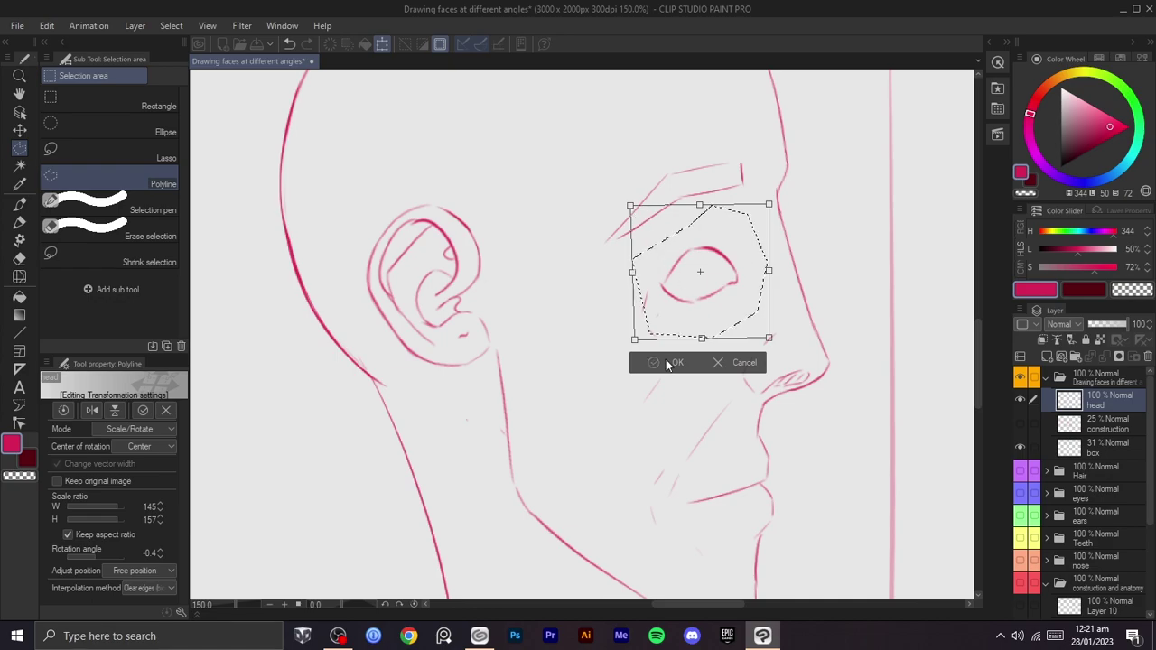
{"action": "left_click", "coordinate": [668, 362]}
{"action": "left_click", "coordinate": [564, 362]}
- Thicken the upper eyelid line toward the outer corner of the almond-shaped eye
{"action": "key", "text": "b"}
{"action": "key", "text": "ctrl+z"}
{"action": "left_click_drag", "start_coordinate": [697, 244], "coordinate": [657, 293]}
{"action": "left_click_drag", "start_coordinate": [712, 178], "coordinate": [754, 262]}
{"action": "key", "text": "shift+space"}
{"action": "left_click_drag", "start_coordinate": [717, 227], "coordinate": [610, 219]}
{"action": "key", "text": "space"}
{"action": "left_click_drag", "start_coordinate": [610, 219], "coordinate": [638, 299]}
{"action": "key", "text": "ctrl+z"}
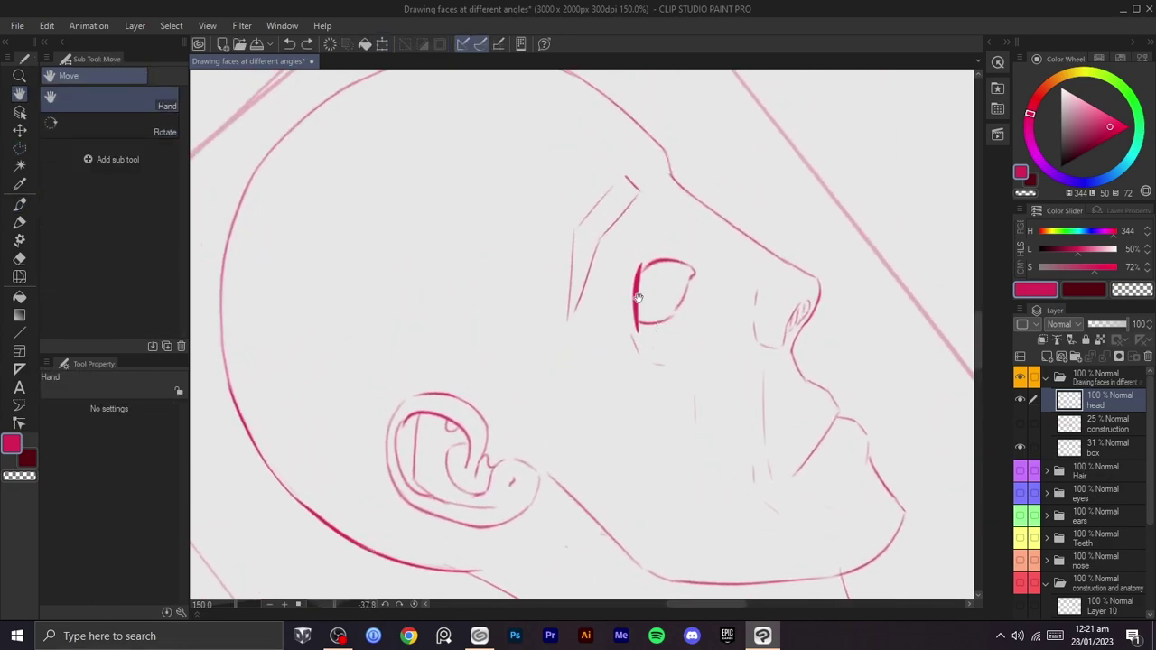
{"action": "key", "text": "b"}
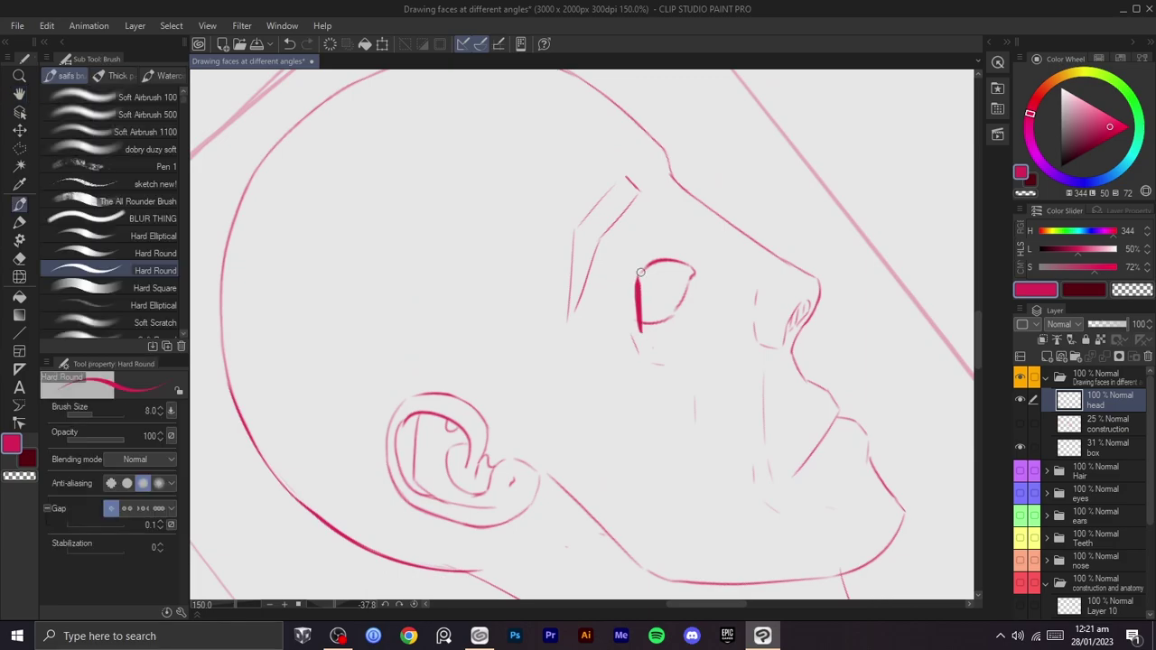
{"action": "left_click_drag", "start_coordinate": [637, 316], "coordinate": [634, 288]}
- Thicken the rounded front and lower edge of the almond-shaped eye, undoing stray strokes
{"action": "key", "text": "shift+space"}
{"action": "left_click_drag", "start_coordinate": [725, 260], "coordinate": [656, 196]}
{"action": "mouse_move", "coordinate": [599, 259]}
{"action": "left_mouse_down"}
{"action": "mouse_move", "coordinate": [627, 222]}
{"action": "mouse_move", "coordinate": [607, 215]}
{"action": "left_mouse_up"}
{"action": "key", "text": "shift+space"}
{"action": "left_click_drag", "start_coordinate": [626, 251], "coordinate": [658, 311]}
{"action": "key", "text": "b"}
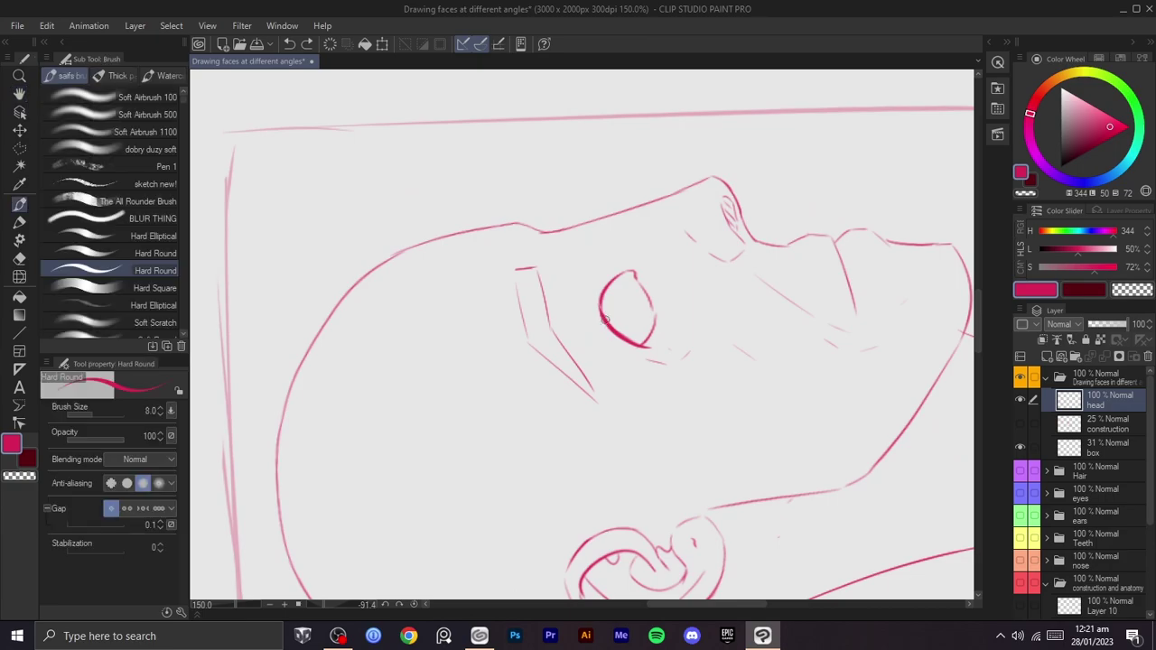
{"action": "mouse_move", "coordinate": [626, 273]}
{"action": "left_mouse_down"}
{"action": "mouse_move", "coordinate": [651, 357]}
{"action": "mouse_move", "coordinate": [636, 335]}
{"action": "mouse_move", "coordinate": [674, 260]}
{"action": "left_mouse_up"}
{"action": "key", "text": "ctrl+z"}
{"action": "key", "text": "shift+space"}
{"action": "left_click_drag", "start_coordinate": [623, 363], "coordinate": [648, 313]}
{"action": "key", "text": "ctrl+z"}
{"action": "key", "text": "ctrl+z"}
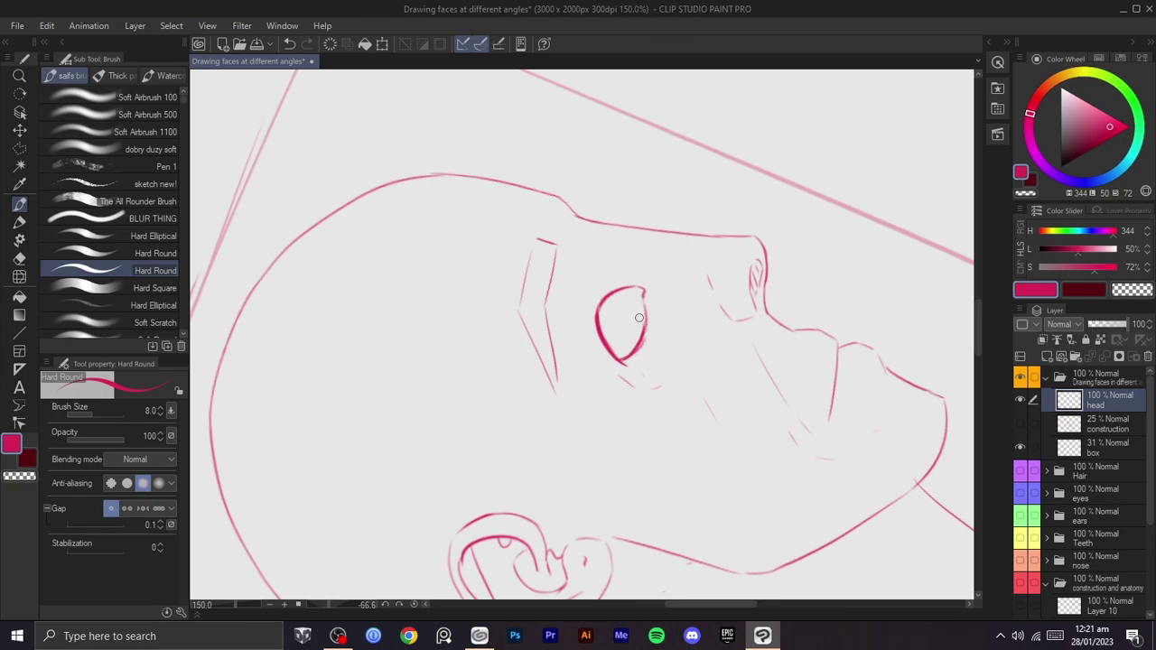
- Refine the inner corner and lower lid of the almond-shaped eye
{"action": "key", "text": "c"}
{"action": "key", "text": "c"}
{"action": "key", "text": "shift+space"}
{"action": "mouse_move", "coordinate": [639, 289]}
{"action": "left_mouse_down"}
{"action": "mouse_move", "coordinate": [637, 443]}
{"action": "mouse_move", "coordinate": [661, 405]}
{"action": "left_mouse_up"}
{"action": "key", "text": "ctrl+z"}
{"action": "left_click_drag", "start_coordinate": [646, 355], "coordinate": [637, 366]}
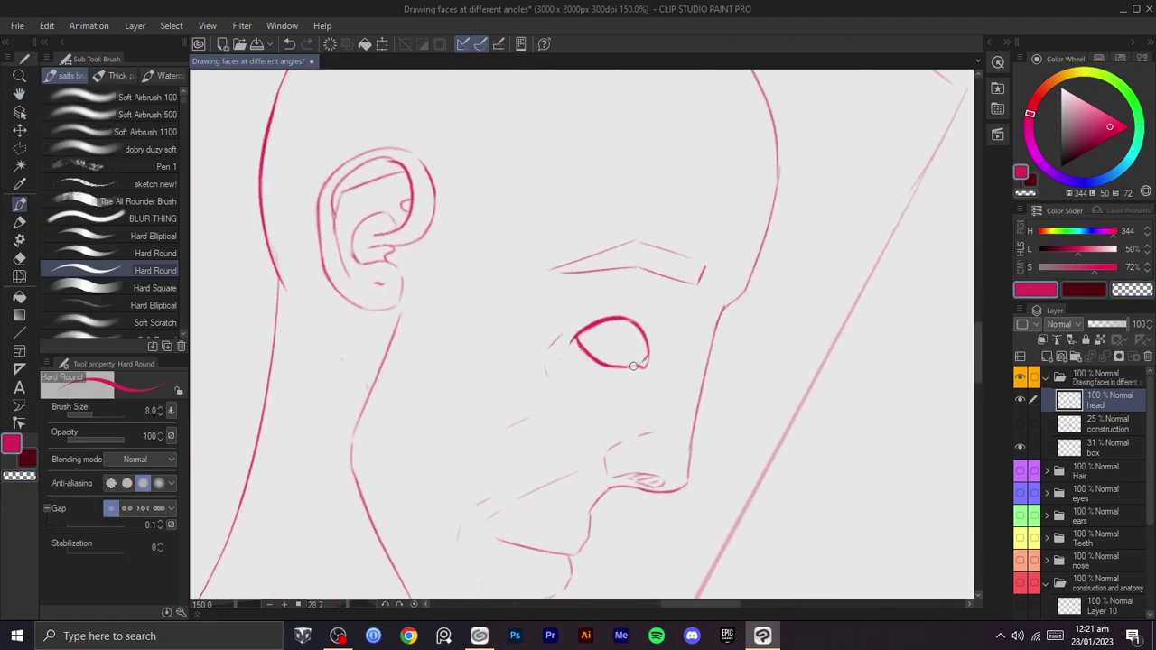
- Select the almond-shaped eye with a polyline outline, shrink it slightly with a transformation, and clear the selection
{"action": "scroll", "coordinate": [699, 368], "scroll_direction": "down", "scroll_amount": 1}
{"action": "scroll", "coordinate": [705, 386], "scroll_direction": "down", "scroll_amount": 1}
{"action": "key", "text": "shift+space"}
{"action": "left_click_drag", "start_coordinate": [709, 385], "coordinate": [736, 331]}
{"action": "key", "text": "m"}
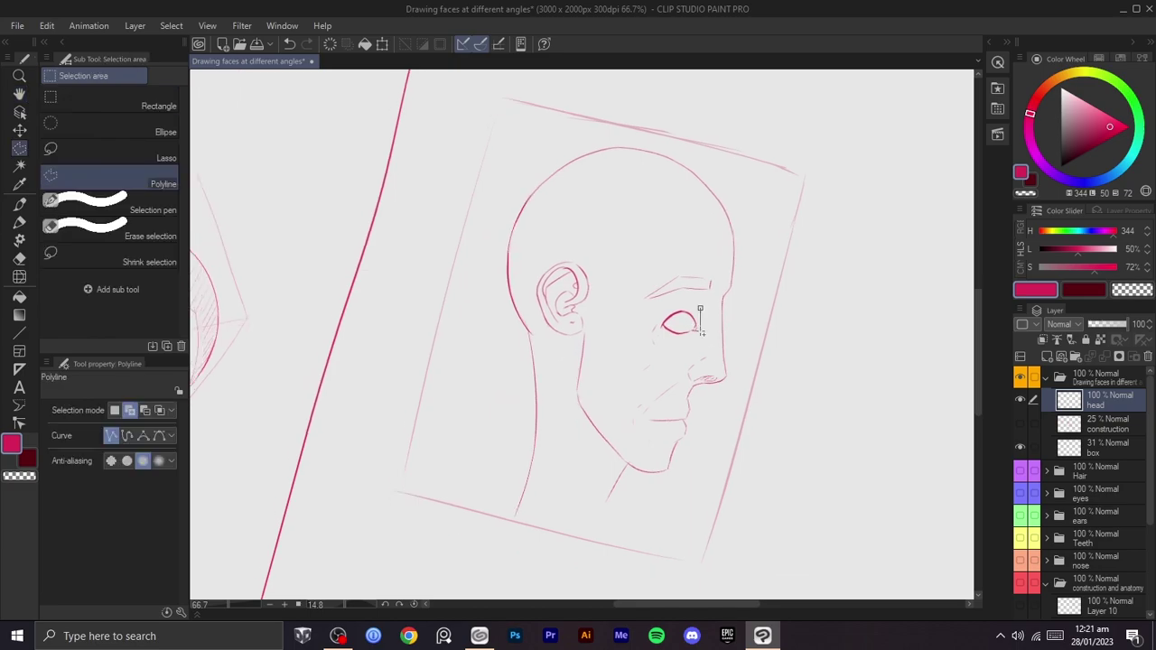
{"action": "left_click", "coordinate": [667, 300]}
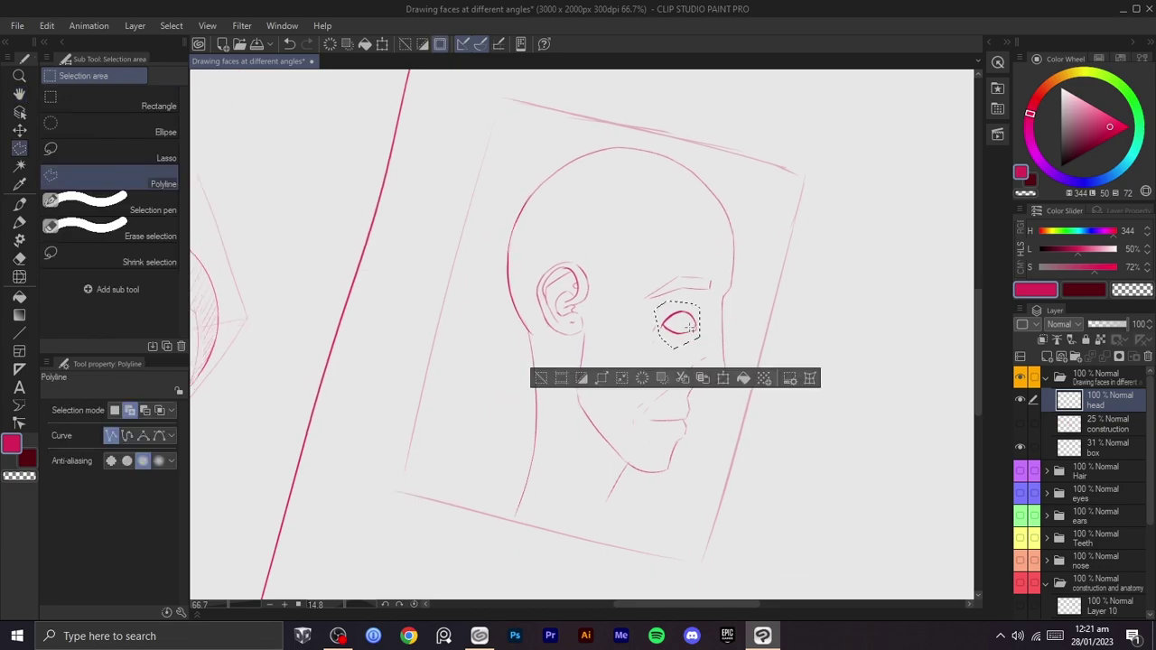
{"action": "key", "text": "ctrl+t"}
{"action": "left_click_drag", "start_coordinate": [704, 331], "coordinate": [762, 372]}
{"action": "left_click", "coordinate": [629, 381]}
{"action": "left_click", "coordinate": [544, 383]}
- Draw a curved iris edge and a small pupil at the front of the almond-shaped eye
{"action": "key", "text": "shift+space"}
{"action": "scroll", "coordinate": [735, 359], "scroll_direction": "up", "scroll_amount": 2}
{"action": "key", "text": "space"}
{"action": "key", "text": "b"}
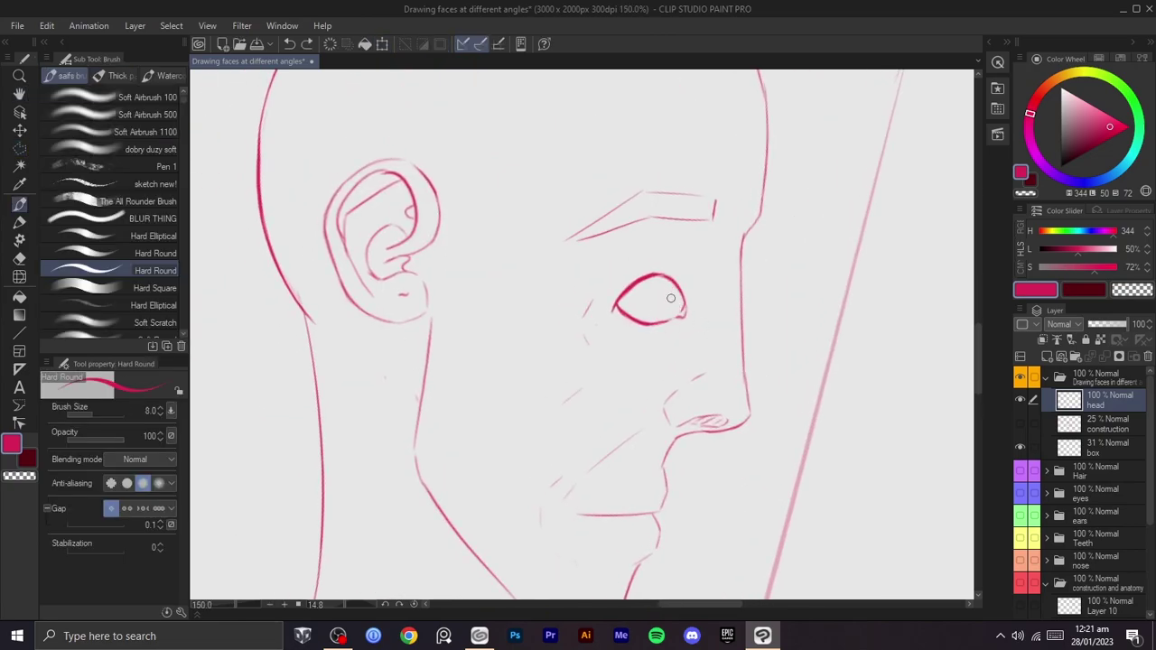
{"action": "scroll", "coordinate": [665, 322], "scroll_direction": "up", "scroll_amount": 2}
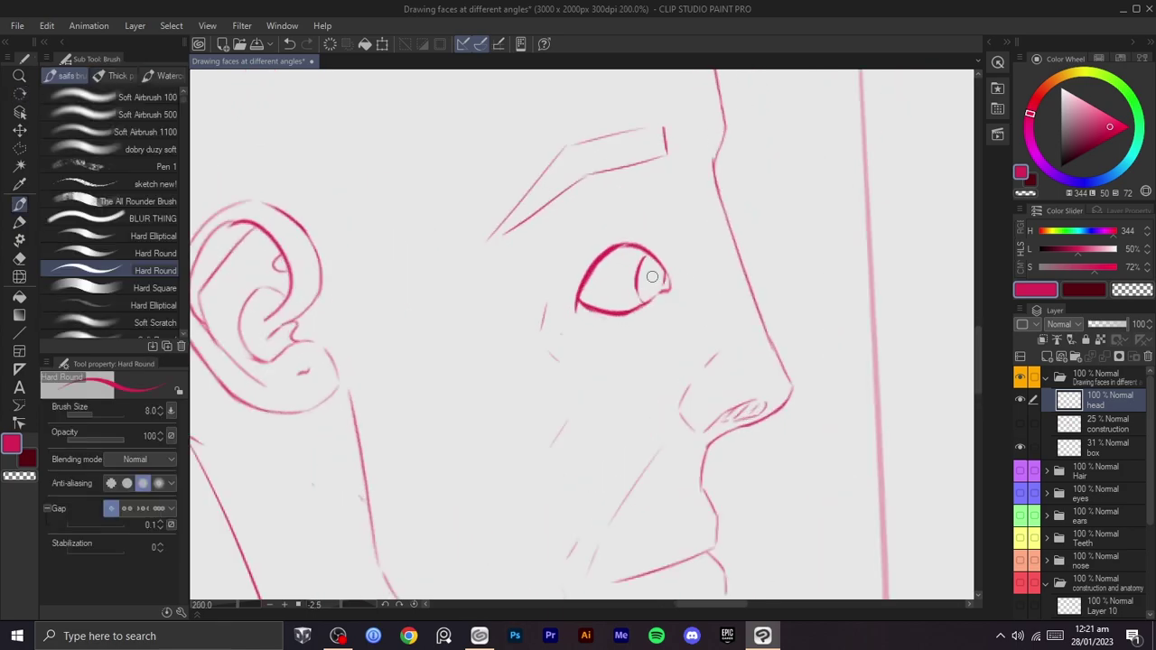
{"action": "scroll", "coordinate": [709, 297], "scroll_direction": "down", "scroll_amount": 2}
{"action": "key", "text": "shift+space"}
{"action": "left_click_drag", "start_coordinate": [726, 312], "coordinate": [746, 335]}
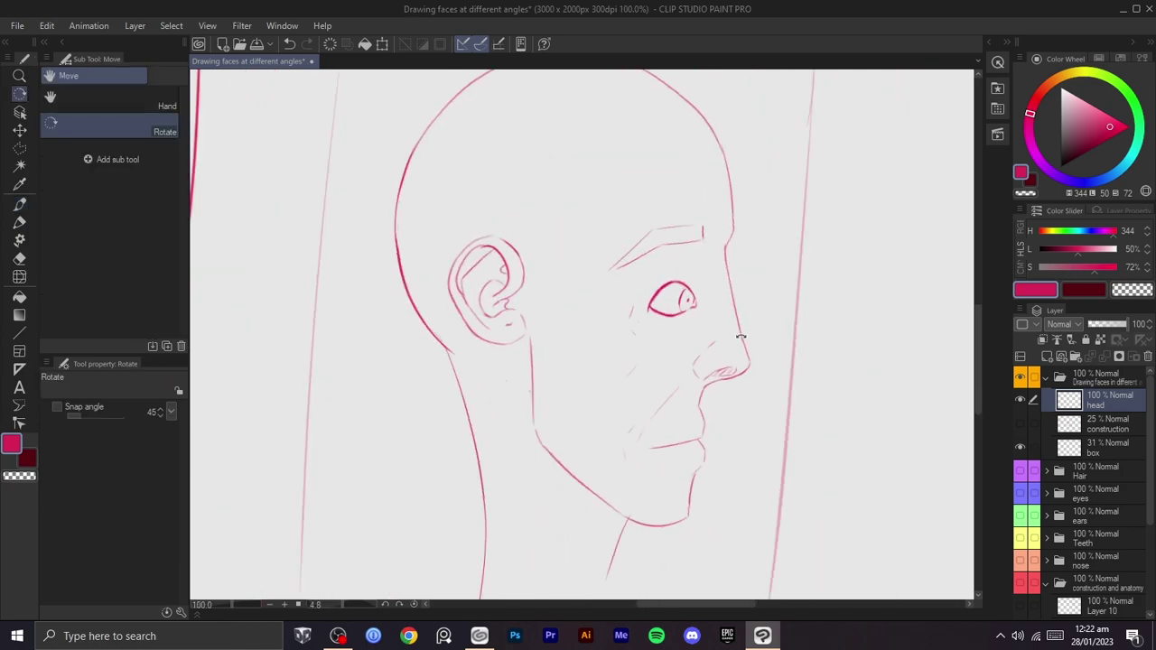
{"action": "scroll", "coordinate": [706, 318], "scroll_direction": "up", "scroll_amount": 2}
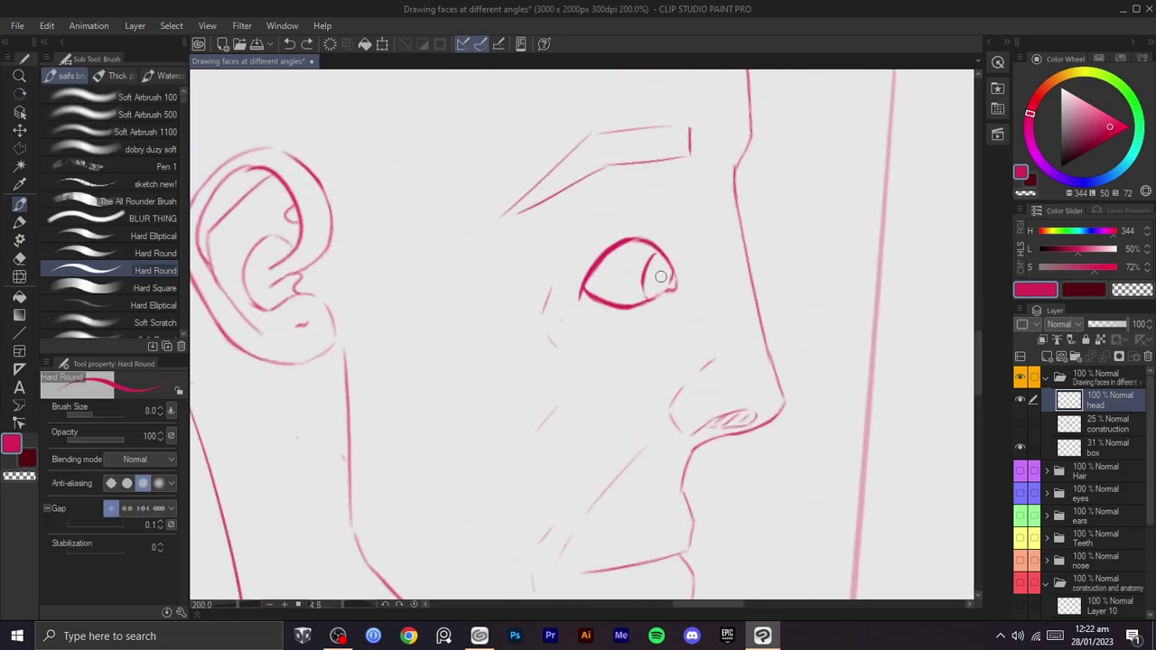
- Enclose the eye and its iris in a polyline selection and slightly adjust them with a transformation
{"action": "key", "text": "m"}
{"action": "left_click", "coordinate": [672, 231]}
{"action": "left_click", "coordinate": [700, 309]}
{"action": "left_click", "coordinate": [631, 355]}
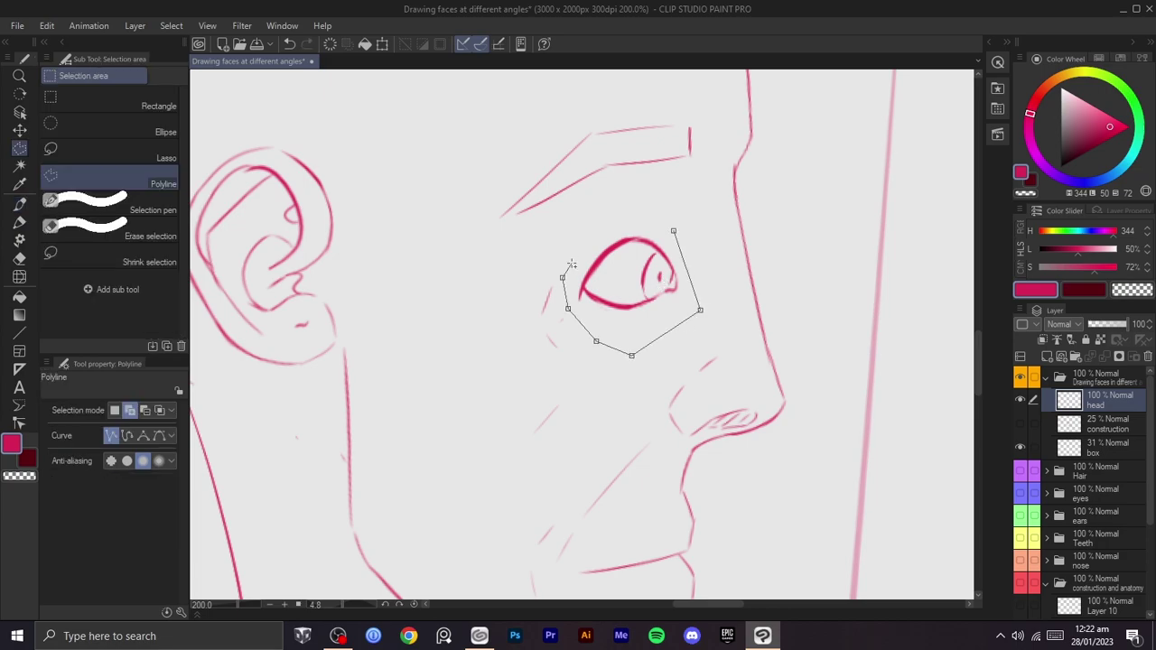
{"action": "left_click", "coordinate": [632, 222]}
{"action": "left_click", "coordinate": [675, 231]}
{"action": "key", "text": "ctrl+t"}
{"action": "mouse_move", "coordinate": [706, 308]}
{"action": "left_mouse_down"}
{"action": "mouse_move", "coordinate": [696, 339]}
{"action": "mouse_move", "coordinate": [699, 316]}
{"action": "left_mouse_up"}
{"action": "left_click", "coordinate": [668, 385]}
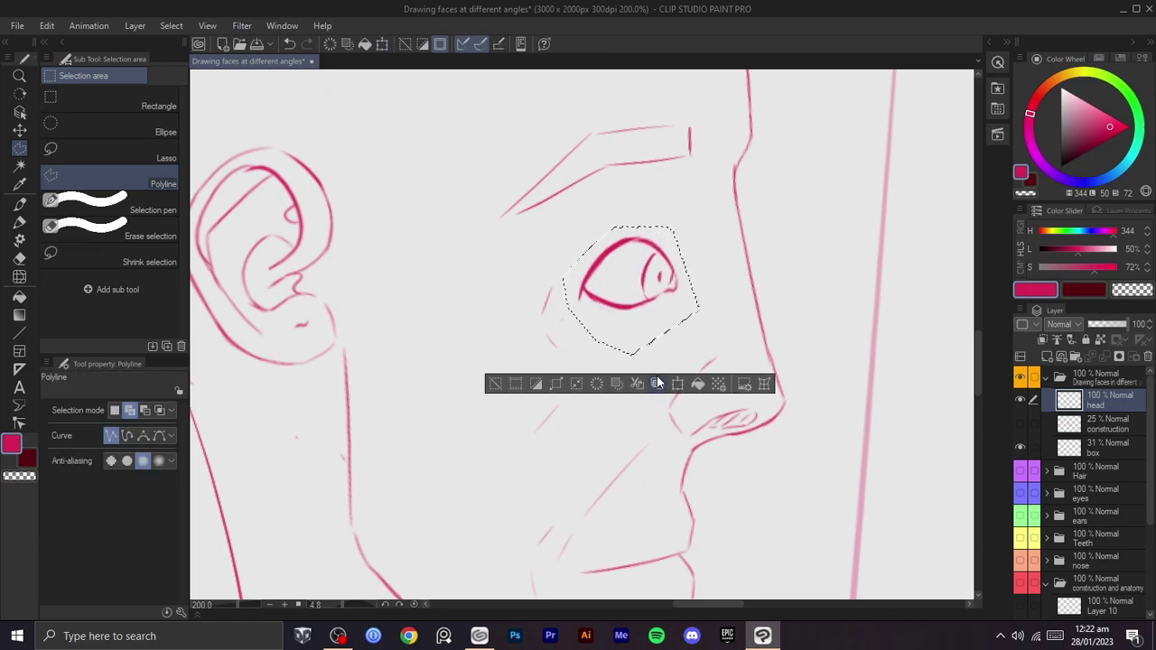
- Delete the almond-shaped eye from the face and clear the polyline selection
{"action": "key", "text": "ctrl+minus"}
{"action": "key", "text": "ctrl+minus"}
{"action": "key", "text": "ctrl+minus"}
{"action": "key", "text": "space"}
{"action": "left_click_drag", "start_coordinate": [617, 352], "coordinate": [683, 297]}
{"action": "key", "text": "Delete"}
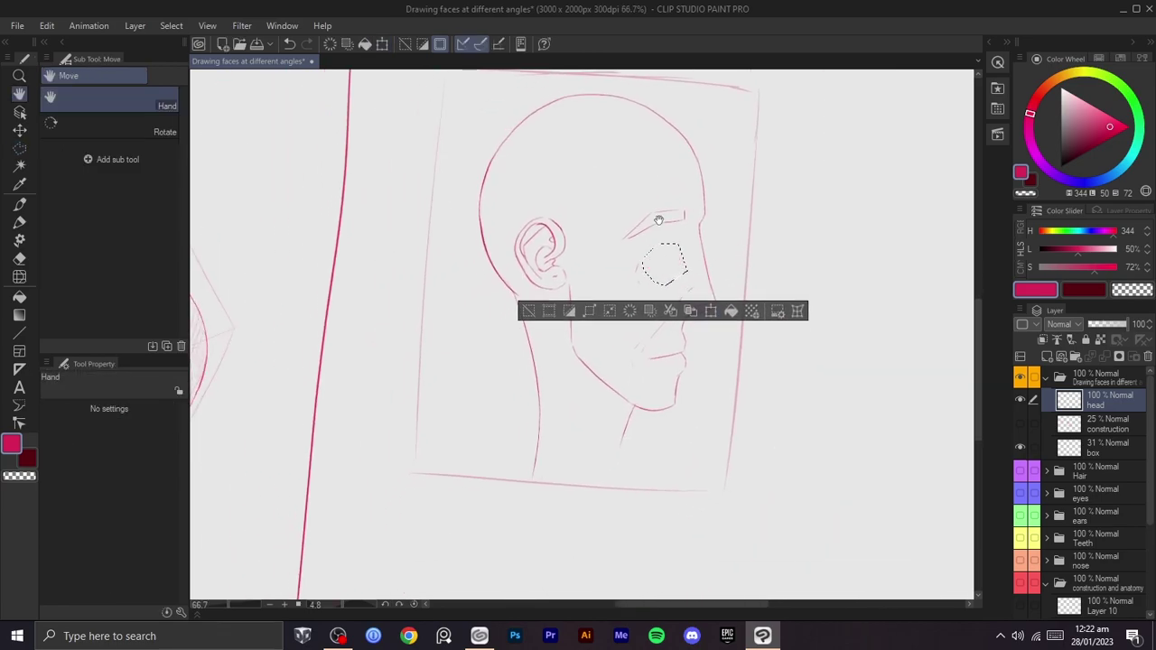
{"action": "left_click", "coordinate": [529, 311]}
{"action": "scroll", "coordinate": [542, 362], "scroll_direction": "up", "scroll_amount": 4}
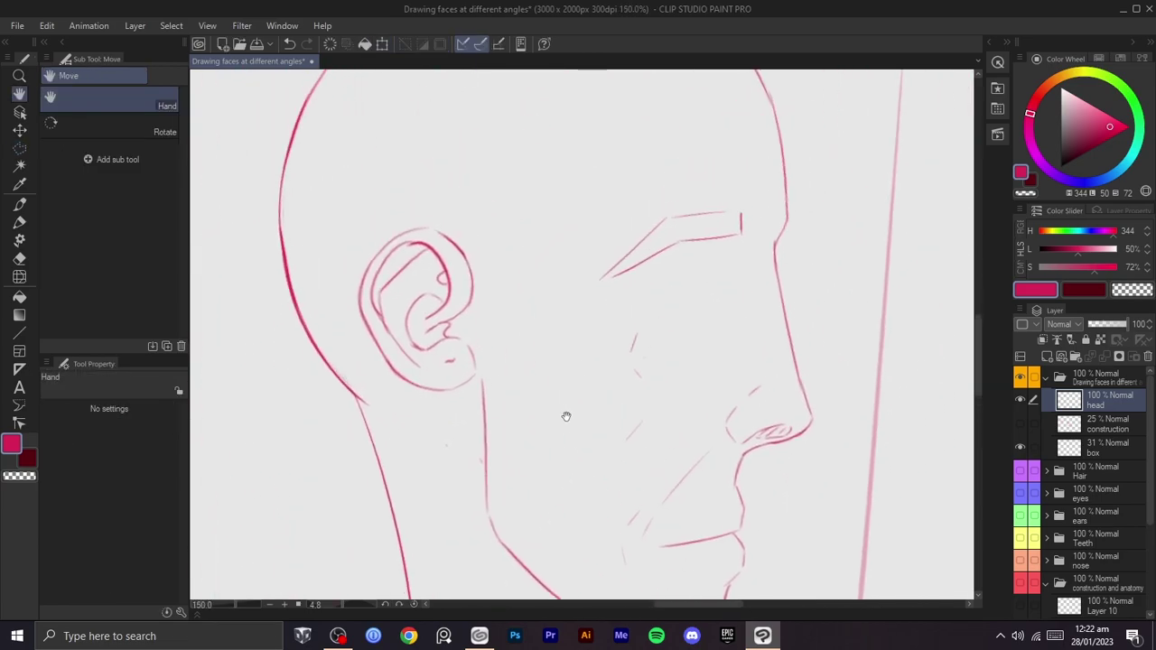
- Draw a straight slanted upper eyelid and a lower eyelid meeting at a pointed outer corner, retrying unsatisfactory strokes
{"action": "key", "text": "r"}
{"action": "key", "text": "b"}
{"action": "left_click_drag", "start_coordinate": [707, 279], "coordinate": [668, 316]}
{"action": "key", "text": "ctrl+z"}
{"action": "key", "text": "ctrl+z"}
{"action": "mouse_move", "coordinate": [709, 261]}
{"action": "left_mouse_down"}
{"action": "mouse_move", "coordinate": [654, 319]}
{"action": "mouse_move", "coordinate": [669, 310]}
{"action": "mouse_move", "coordinate": [718, 346]}
{"action": "left_mouse_up"}
{"action": "key", "text": "ctrl+z"}
{"action": "key", "text": "ctrl+z"}
{"action": "left_click_drag", "start_coordinate": [666, 308], "coordinate": [731, 349]}
{"action": "key", "text": "ctrl+z"}
{"action": "key", "text": "ctrl+z"}
{"action": "mouse_move", "coordinate": [714, 257]}
{"action": "left_mouse_down"}
{"action": "mouse_move", "coordinate": [658, 327]}
{"action": "mouse_move", "coordinate": [720, 339]}
{"action": "left_mouse_up"}
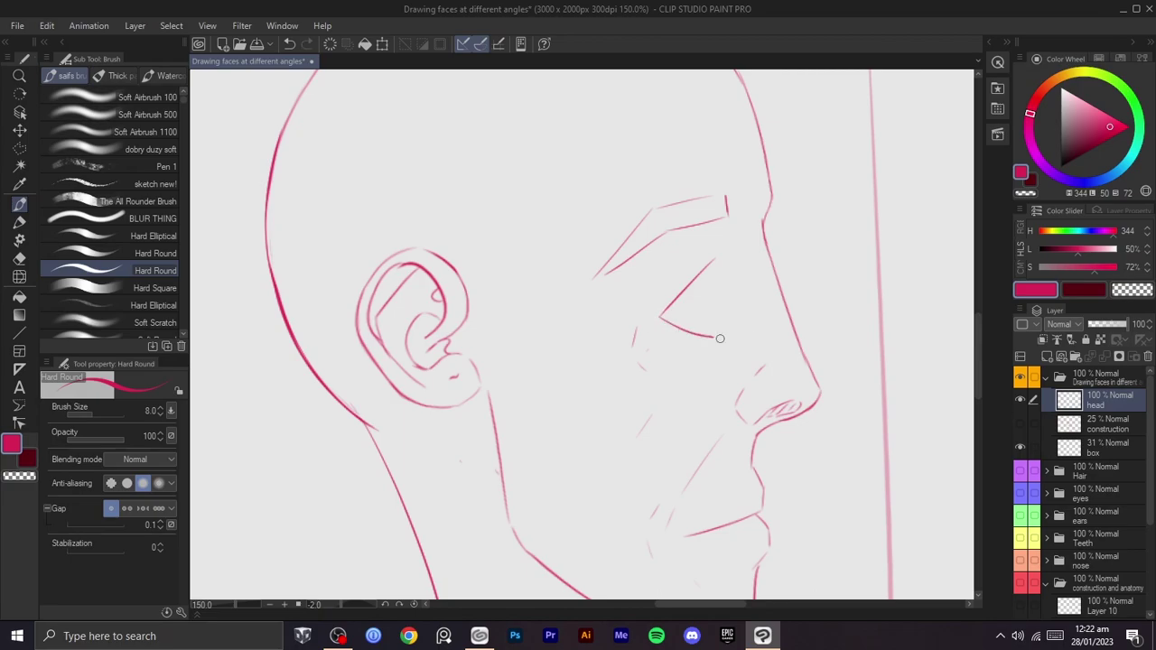
- Redraw the lower eyelid shorter and add a curved line for the iris near the front of the eye
{"action": "key", "text": "ctrl+z"}
{"action": "left_click_drag", "start_coordinate": [698, 281], "coordinate": [726, 334]}
{"action": "key", "text": "ctrl+z"}
{"action": "key", "text": "ctrl+z"}
{"action": "left_click_drag", "start_coordinate": [665, 315], "coordinate": [725, 334]}
{"action": "key", "text": "ctrl+z"}
{"action": "left_click_drag", "start_coordinate": [705, 264], "coordinate": [719, 299]}
{"action": "left_click_drag", "start_coordinate": [707, 267], "coordinate": [713, 316]}
{"action": "key", "text": "ctrl+z"}
{"action": "key", "text": "ctrl+z"}
{"action": "mouse_move", "coordinate": [710, 259]}
{"action": "left_mouse_down"}
{"action": "mouse_move", "coordinate": [650, 321]}
{"action": "mouse_move", "coordinate": [720, 256]}
{"action": "left_mouse_up"}
{"action": "key", "text": "ctrl+z"}
- Thicken the slanted upper eyelid so it extends past the outer corner, and strengthen the lower eyelid
{"action": "left_click_drag", "start_coordinate": [708, 334], "coordinate": [658, 221]}
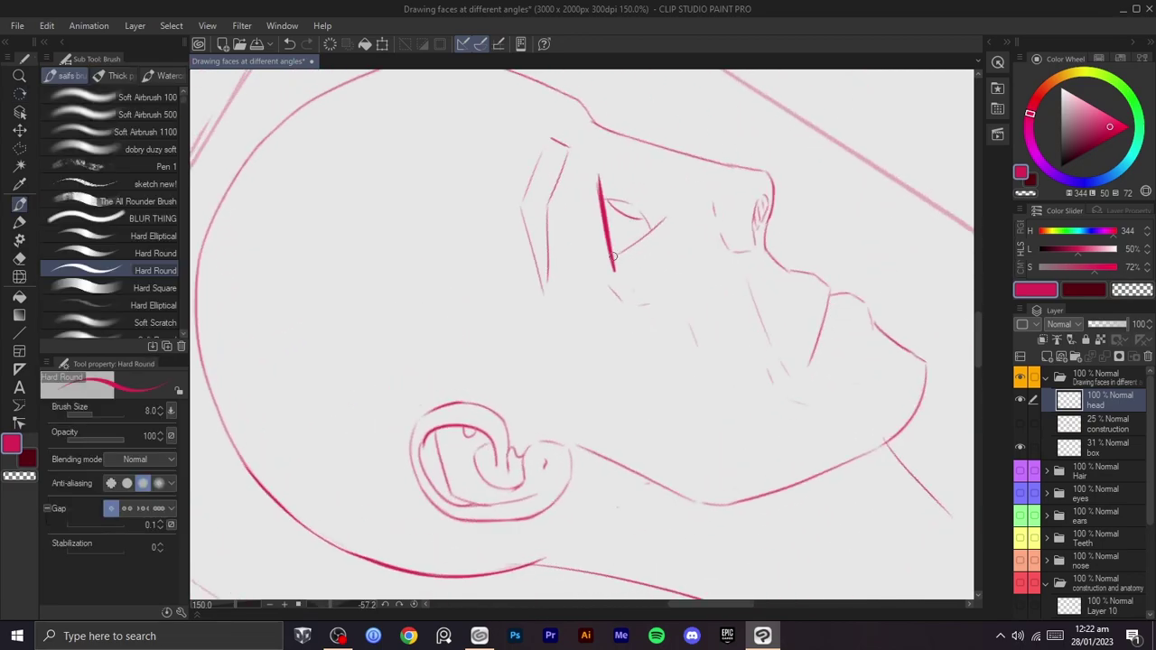
{"action": "left_click_drag", "start_coordinate": [615, 262], "coordinate": [663, 219]}
{"action": "key", "text": "ctrl+z"}
{"action": "mouse_move", "coordinate": [613, 266]}
{"action": "left_mouse_down"}
{"action": "mouse_move", "coordinate": [657, 226]}
{"action": "mouse_move", "coordinate": [632, 392]}
{"action": "mouse_move", "coordinate": [702, 328]}
{"action": "left_mouse_up"}
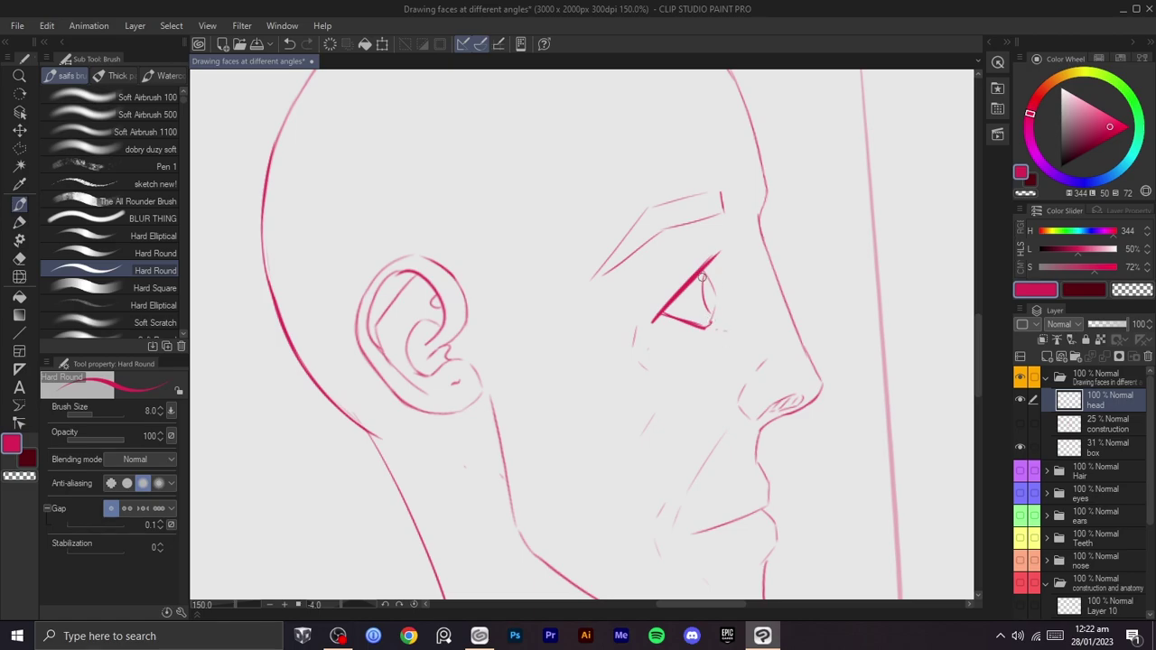
- Close the front curve of the iris and add a small pupil inside it
{"action": "scroll", "coordinate": [746, 337], "scroll_direction": "down", "scroll_amount": 3}
{"action": "left_click_drag", "start_coordinate": [785, 328], "coordinate": [733, 376]}
{"action": "scroll", "coordinate": [732, 376], "scroll_direction": "up", "scroll_amount": 3}
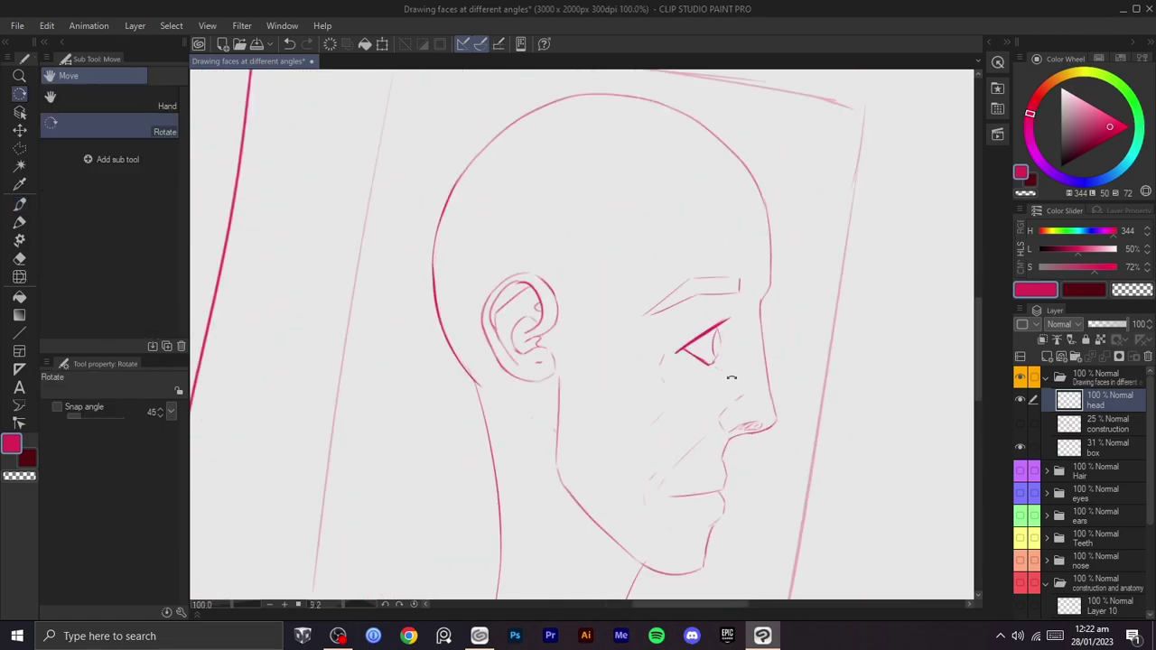
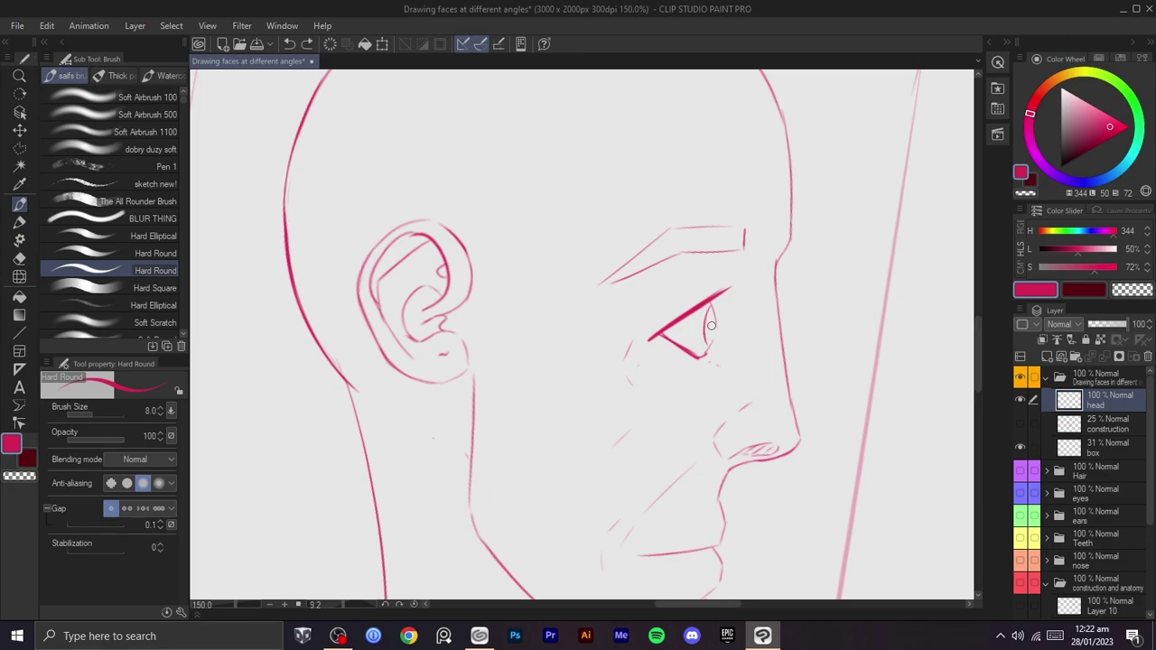
{"action": "scroll", "coordinate": [714, 338], "scroll_direction": "down", "scroll_amount": 3}
{"action": "left_click_drag", "start_coordinate": [790, 313], "coordinate": [785, 281]}
{"action": "mouse_move", "coordinate": [788, 303]}
{"action": "left_mouse_down"}
{"action": "mouse_move", "coordinate": [774, 276]}
{"action": "mouse_move", "coordinate": [783, 307]}
{"action": "left_mouse_up"}
{"action": "scroll", "coordinate": [783, 307], "scroll_direction": "up", "scroll_amount": 5}
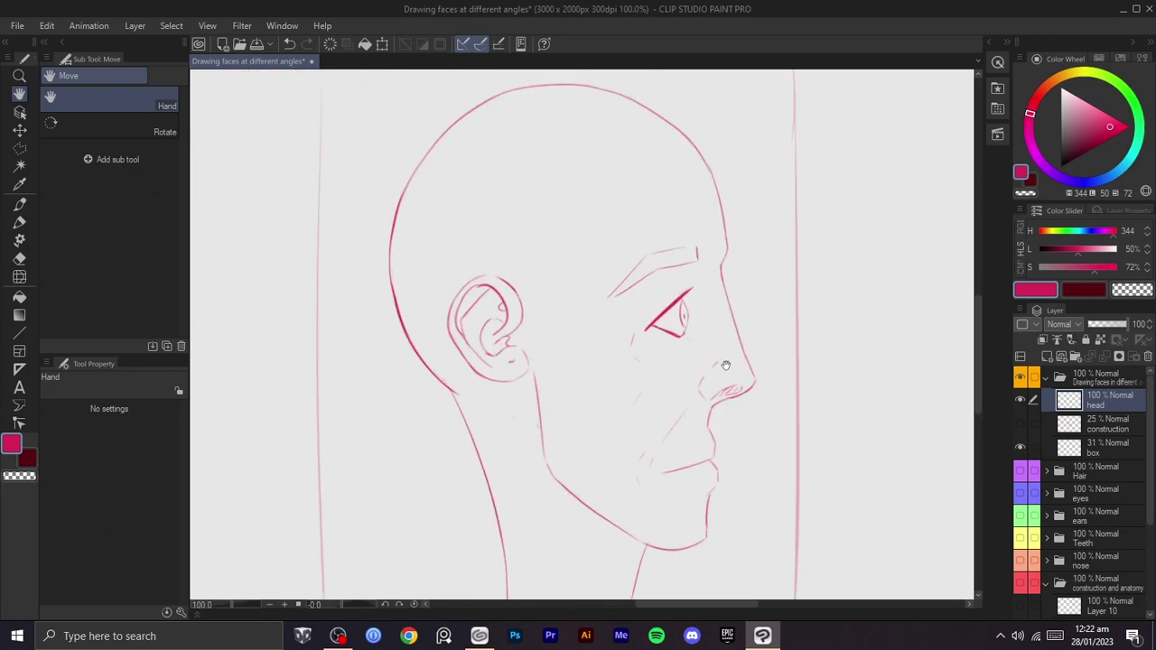
- Examine the new eye's shape and placement against the whole head at different zoom levels and canvas rotations
{"action": "key", "text": "ctrl+z"}
{"action": "left_click_drag", "start_coordinate": [554, 451], "coordinate": [482, 400]}
{"action": "mouse_move", "coordinate": [597, 452]}
{"action": "left_mouse_down"}
{"action": "mouse_move", "coordinate": [608, 425]}
{"action": "mouse_move", "coordinate": [780, 276]}
{"action": "left_mouse_up"}
{"action": "mouse_move", "coordinate": [664, 223]}
{"action": "left_mouse_down"}
{"action": "mouse_move", "coordinate": [443, 341]}
{"action": "mouse_move", "coordinate": [532, 293]}
{"action": "mouse_move", "coordinate": [521, 298]}
{"action": "left_mouse_up"}
{"action": "key", "text": "ctrl+z"}
{"action": "scroll", "coordinate": [691, 332], "scroll_direction": "down", "scroll_amount": 2}
{"action": "left_click_drag", "start_coordinate": [766, 392], "coordinate": [679, 269]}
{"action": "mouse_move", "coordinate": [679, 269]}
{"action": "left_mouse_down"}
{"action": "mouse_move", "coordinate": [658, 369]}
{"action": "mouse_move", "coordinate": [733, 299]}
{"action": "mouse_move", "coordinate": [742, 273]}
{"action": "left_mouse_up"}
{"action": "key", "text": "ctrl+minus"}
{"action": "left_click_drag", "start_coordinate": [753, 323], "coordinate": [745, 278]}
{"action": "left_click_drag", "start_coordinate": [741, 270], "coordinate": [716, 317]}
{"action": "left_click_drag", "start_coordinate": [711, 309], "coordinate": [754, 281]}
{"action": "key", "text": "ctrl+plus"}
{"action": "key", "text": "ctrl+plus"}
{"action": "scroll", "coordinate": [702, 307], "scroll_direction": "up", "scroll_amount": 2}
{"action": "scroll", "coordinate": [614, 433], "scroll_direction": "down", "scroll_amount": 3}
{"action": "key", "text": "shift+space"}
{"action": "key", "text": "space"}
{"action": "key", "text": "shift+space"}
{"action": "scroll", "coordinate": [754, 282], "scroll_direction": "up", "scroll_amount": 1}
{"action": "key", "text": "space"}
{"action": "key", "text": "shift+space"}
{"action": "mouse_move", "coordinate": [677, 309]}
{"action": "left_mouse_down"}
{"action": "mouse_move", "coordinate": [784, 344]}
{"action": "mouse_move", "coordinate": [768, 360]}
{"action": "left_mouse_up"}
{"action": "scroll", "coordinate": [750, 356], "scroll_direction": "up", "scroll_amount": 1}
{"action": "key", "text": "space"}
{"action": "left_click_drag", "start_coordinate": [718, 331], "coordinate": [732, 359]}
{"action": "left_click_drag", "start_coordinate": [740, 296], "coordinate": [729, 313]}
- Strengthen the forehead contour from above the brow up toward the crown with a thicker line
{"action": "key", "text": "shift+space"}
{"action": "mouse_move", "coordinate": [828, 248]}
{"action": "left_mouse_down"}
{"action": "mouse_move", "coordinate": [564, 212]}
{"action": "mouse_move", "coordinate": [681, 394]}
{"action": "mouse_move", "coordinate": [547, 373]}
{"action": "left_mouse_up"}
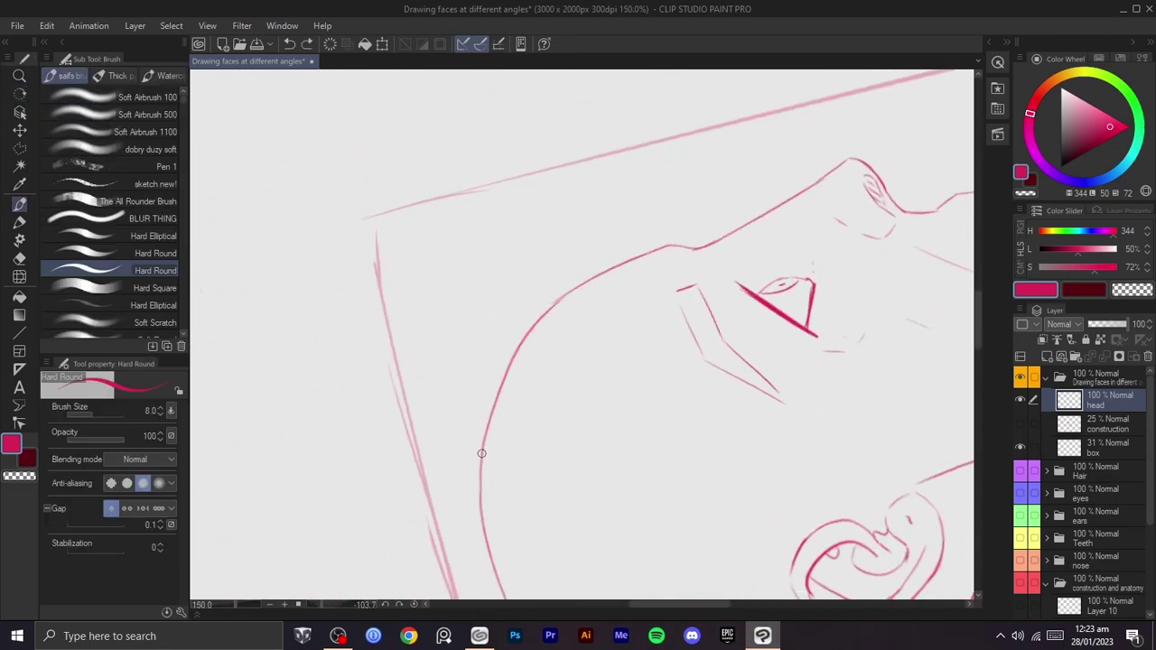
{"action": "left_click_drag", "start_coordinate": [482, 442], "coordinate": [564, 298]}
{"action": "key", "text": "c"}
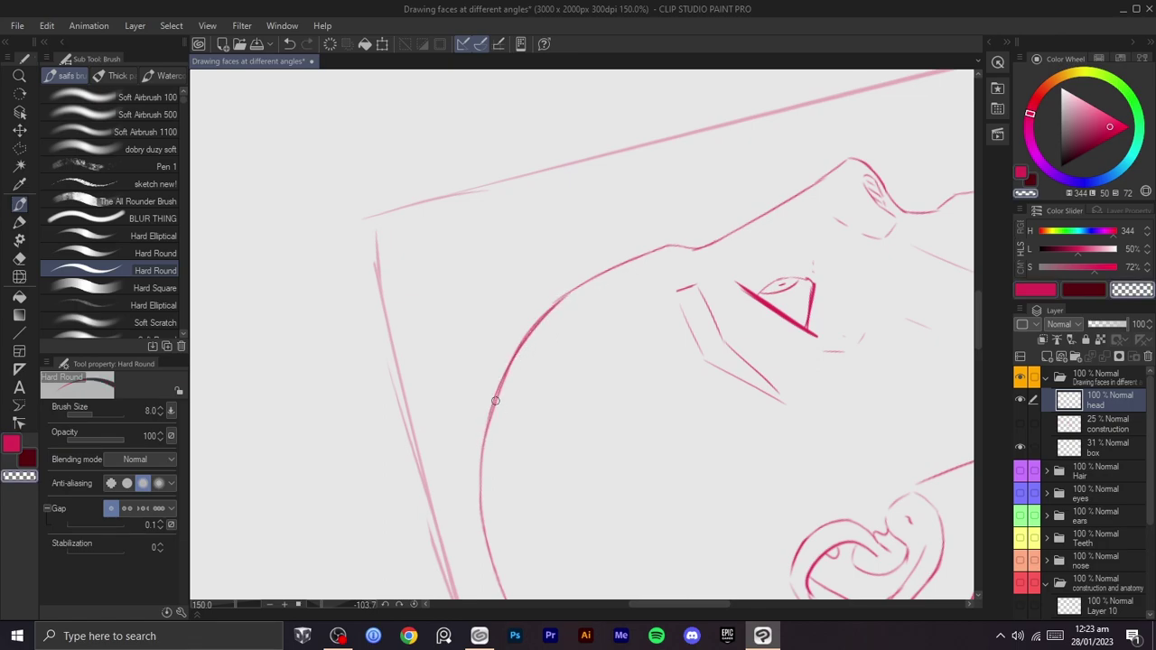
{"action": "mouse_move", "coordinate": [489, 436]}
{"action": "left_mouse_down"}
{"action": "mouse_move", "coordinate": [570, 320]}
{"action": "mouse_move", "coordinate": [539, 335]}
{"action": "mouse_move", "coordinate": [606, 302]}
{"action": "left_mouse_up"}
{"action": "key", "text": "ctrl+z"}
- Examine the whole head's proportions at reduced zoom and with the canvas rotated back upright
{"action": "scroll", "coordinate": [652, 289], "scroll_direction": "down", "scroll_amount": 2}
{"action": "left_click_drag", "start_coordinate": [650, 354], "coordinate": [557, 451]}
{"action": "mouse_move", "coordinate": [557, 451]}
{"action": "left_mouse_down"}
{"action": "mouse_move", "coordinate": [636, 337]}
{"action": "mouse_move", "coordinate": [726, 320]}
{"action": "mouse_move", "coordinate": [727, 340]}
{"action": "left_mouse_up"}
{"action": "key", "text": "r"}
{"action": "scroll", "coordinate": [714, 341], "scroll_direction": "up", "scroll_amount": 1}
{"action": "left_click_drag", "start_coordinate": [653, 346], "coordinate": [673, 332]}
{"action": "left_click_drag", "start_coordinate": [763, 335], "coordinate": [745, 284]}
{"action": "scroll", "coordinate": [769, 297], "scroll_direction": "down", "scroll_amount": 2}
{"action": "scroll", "coordinate": [722, 271], "scroll_direction": "up", "scroll_amount": 1}
{"action": "left_click_drag", "start_coordinate": [691, 257], "coordinate": [670, 235]}
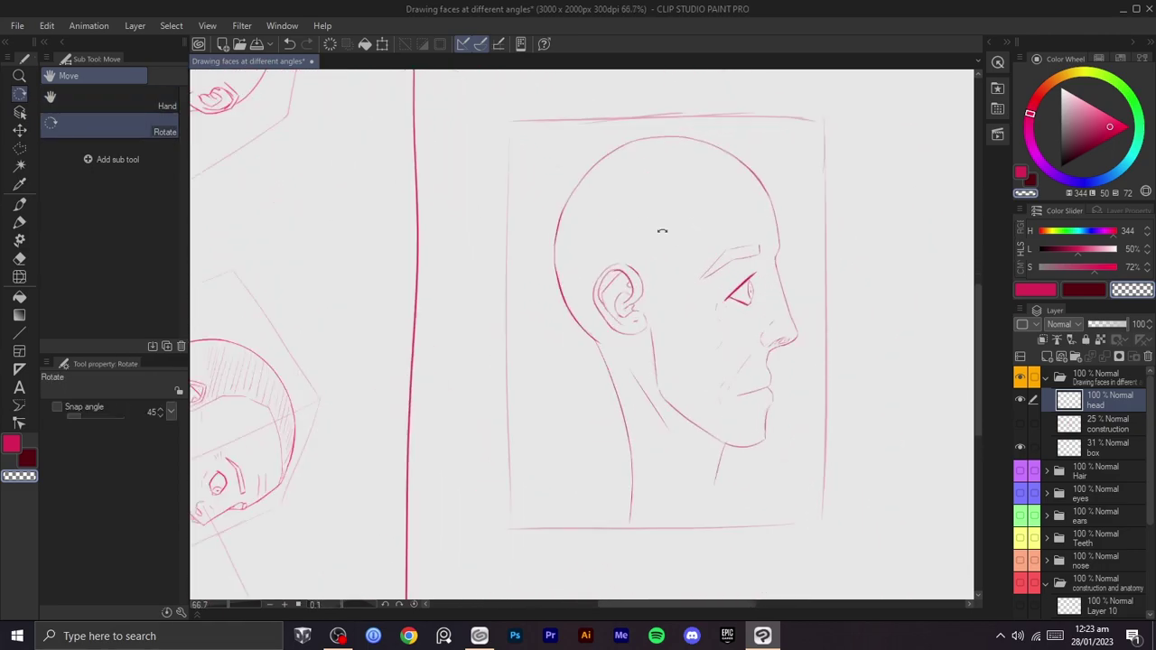
- Sketch a short arrow pointing at the upper back of the skull
{"action": "key", "text": "b"}
{"action": "key", "text": "c"}
{"action": "left_click_drag", "start_coordinate": [504, 158], "coordinate": [552, 208]}
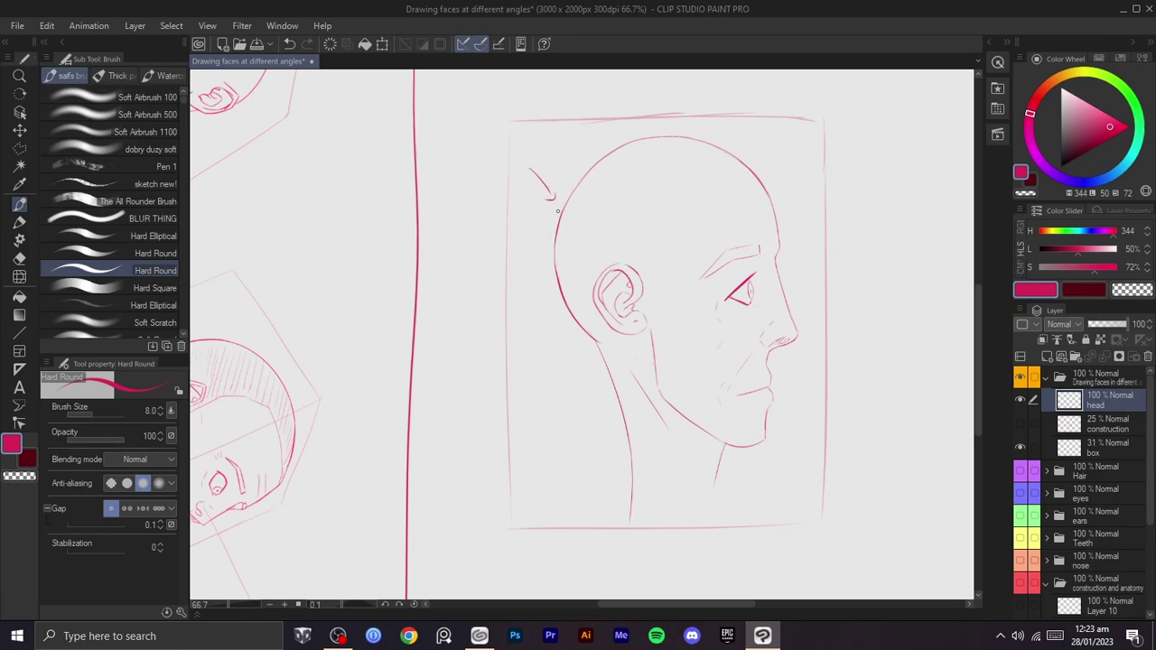
- Enlarge the Liquify brush to size 300 for reshaping the skull
{"action": "key", "text": "j"}
{"action": "key", "text": "bracketright"}
{"action": "key", "text": "bracketright"}
{"action": "key", "text": "bracketright"}
{"action": "key", "text": "bracketright"}
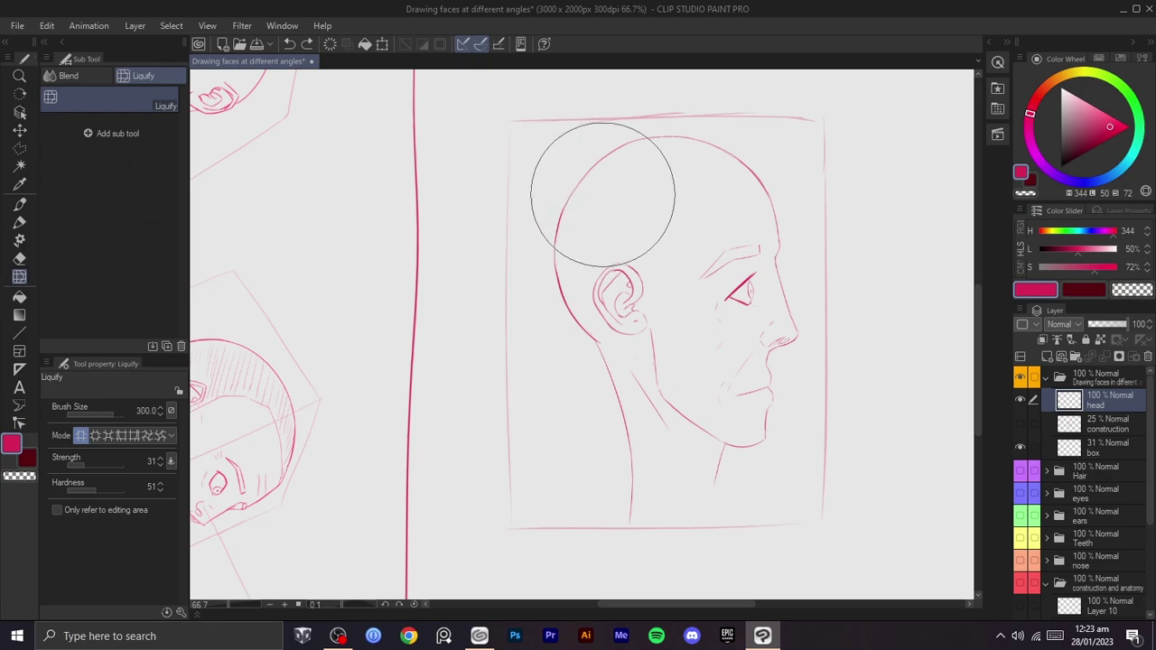
- Enclose the skull contour from nape to brow in a polyline selection that leaves out the ear, eye and face
{"action": "key", "text": "m"}
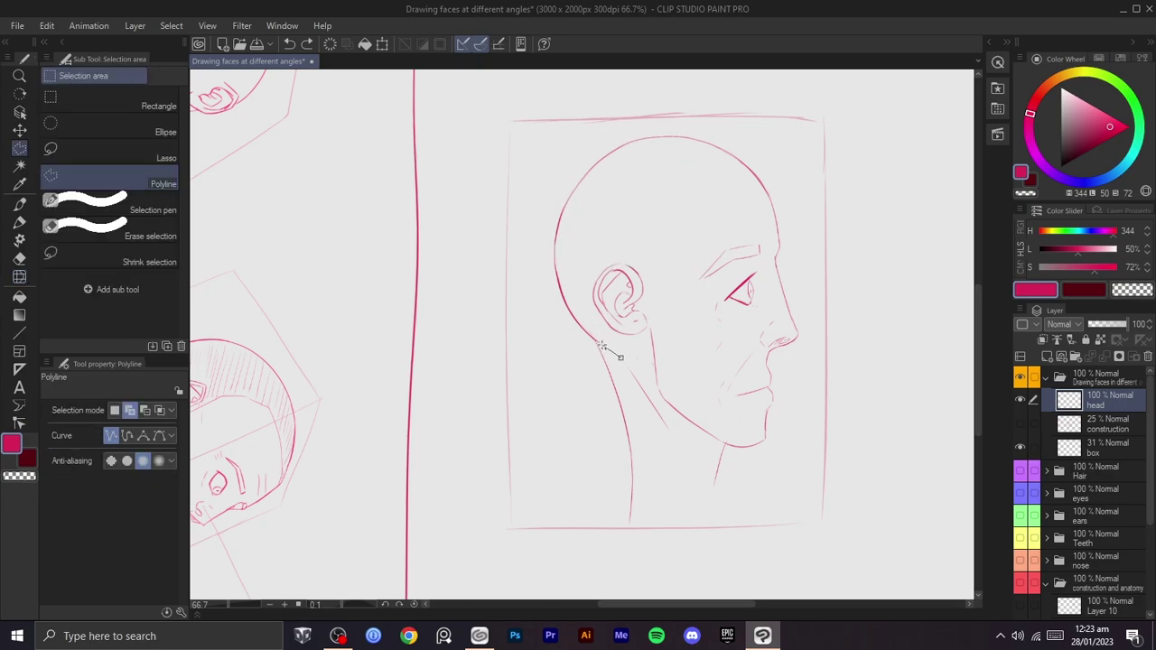
{"action": "left_click", "coordinate": [500, 314]}
{"action": "left_click", "coordinate": [494, 184]}
{"action": "left_click", "coordinate": [555, 122]}
{"action": "left_click", "coordinate": [639, 89]}
{"action": "left_click", "coordinate": [717, 83]}
{"action": "left_click", "coordinate": [790, 102]}
{"action": "left_click", "coordinate": [844, 144]}
{"action": "left_click", "coordinate": [837, 229]}
{"action": "left_click", "coordinate": [774, 259]}
{"action": "left_click", "coordinate": [754, 223]}
{"action": "left_click", "coordinate": [686, 231]}
{"action": "left_click", "coordinate": [655, 268]}
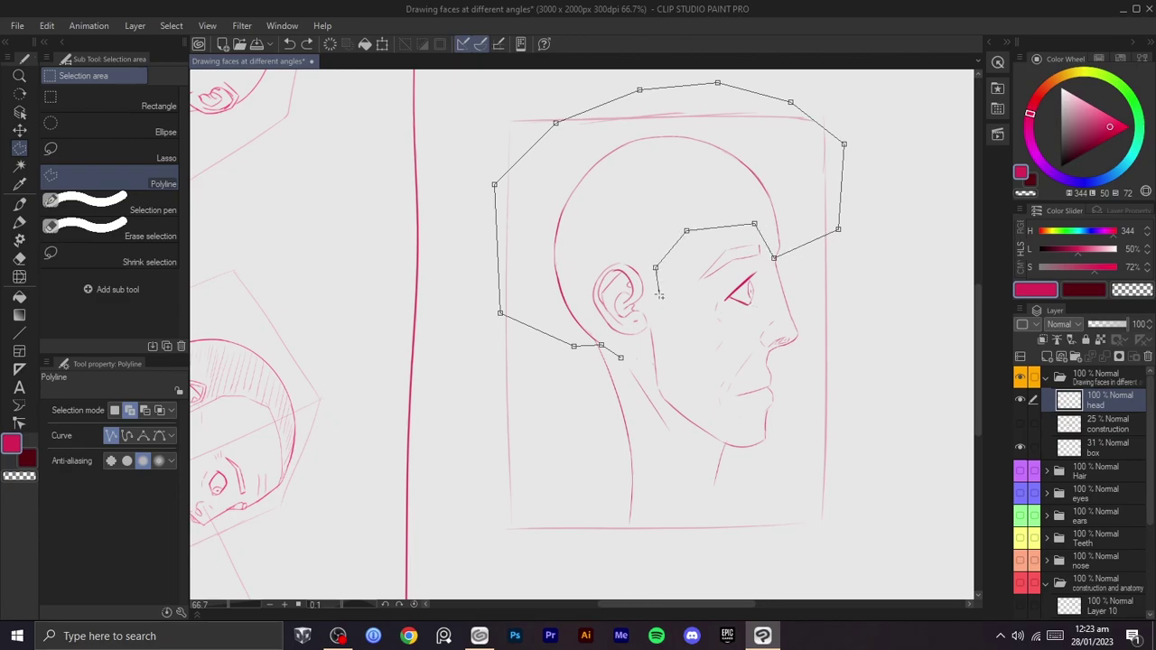
{"action": "left_click", "coordinate": [582, 261]}
{"action": "left_click", "coordinate": [588, 317]}
{"action": "left_click", "coordinate": [621, 342]}
{"action": "double_click", "coordinate": [623, 347]}
- Push the back of the skull slightly outward within the selection using Liquify at brush size 500
{"action": "key", "text": "j"}
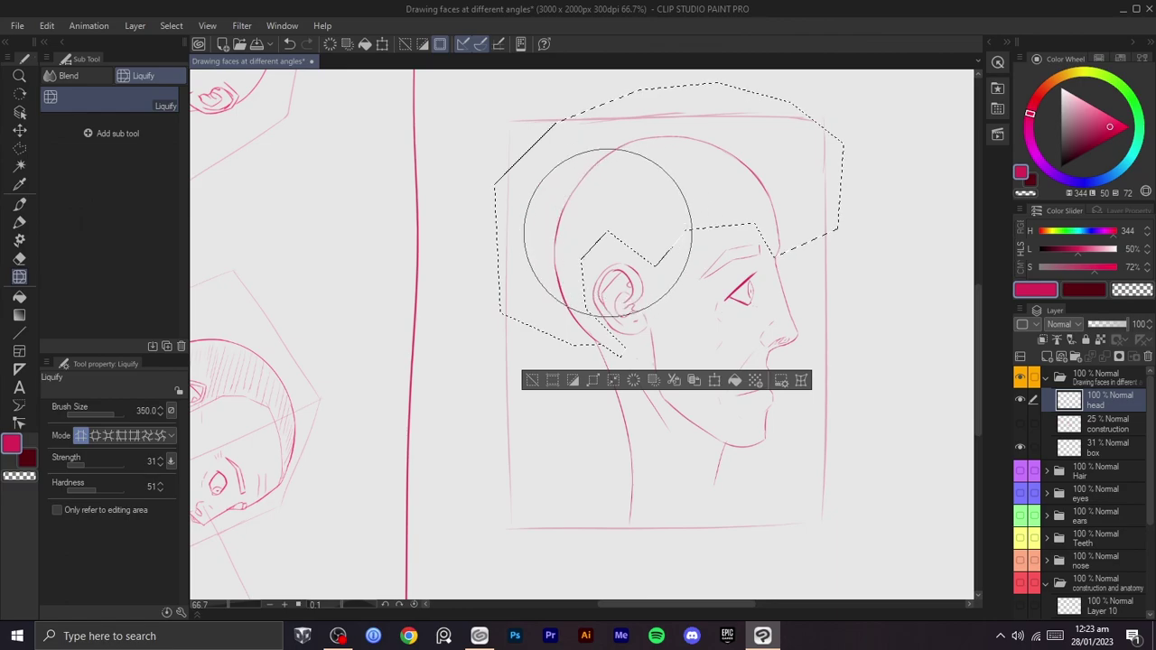
{"action": "key", "text": "]"}
{"action": "mouse_move", "coordinate": [612, 244]}
{"action": "left_mouse_down"}
{"action": "mouse_move", "coordinate": [597, 243]}
{"action": "mouse_move", "coordinate": [602, 235]}
{"action": "left_mouse_up"}
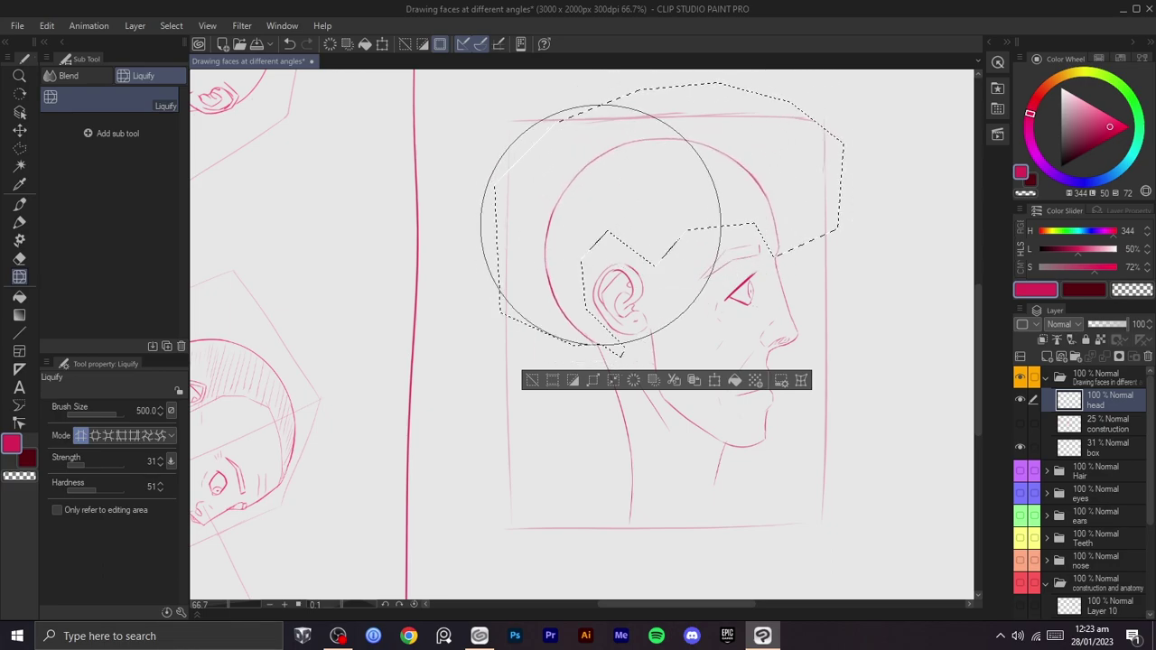
{"action": "key", "text": "ctrl+t"}
{"action": "left_click", "coordinate": [662, 380]}
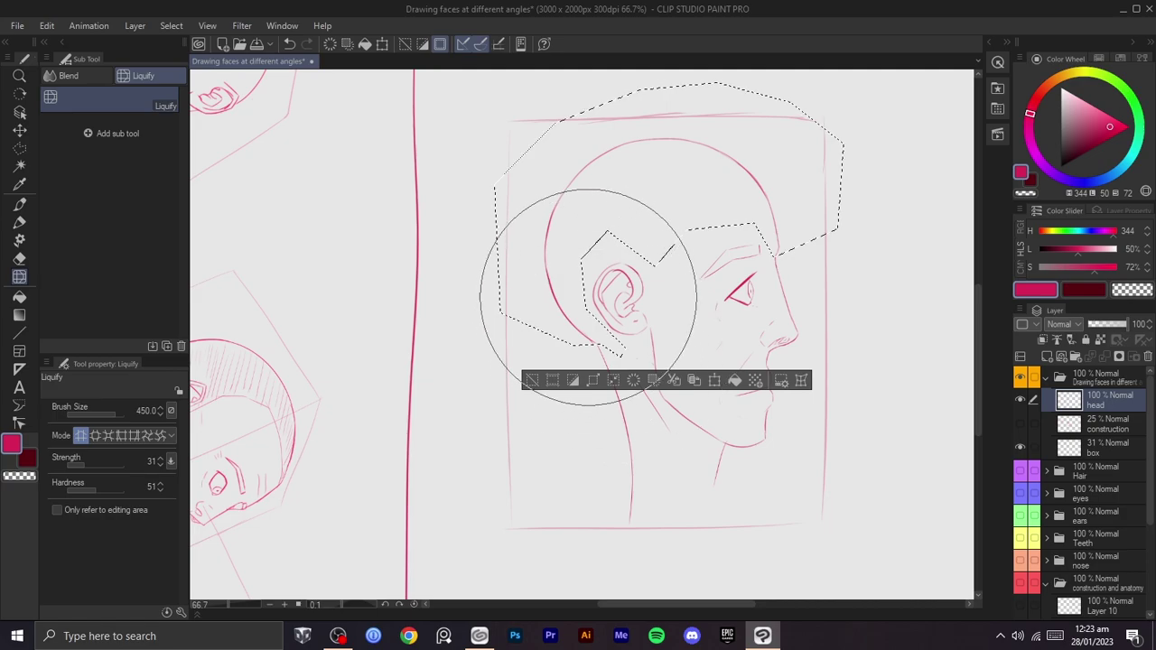
- Fine-tune the skull's back curve with Liquify, reducing the brush size to 300, and clear the selection
{"action": "left_click_drag", "start_coordinate": [597, 264], "coordinate": [603, 268]}
{"action": "key", "text": "bracketleft"}
{"action": "key", "text": "bracketleft"}
{"action": "key", "text": "bracketleft"}
{"action": "key", "text": "bracketleft"}
{"action": "key", "text": "ctrl+z"}
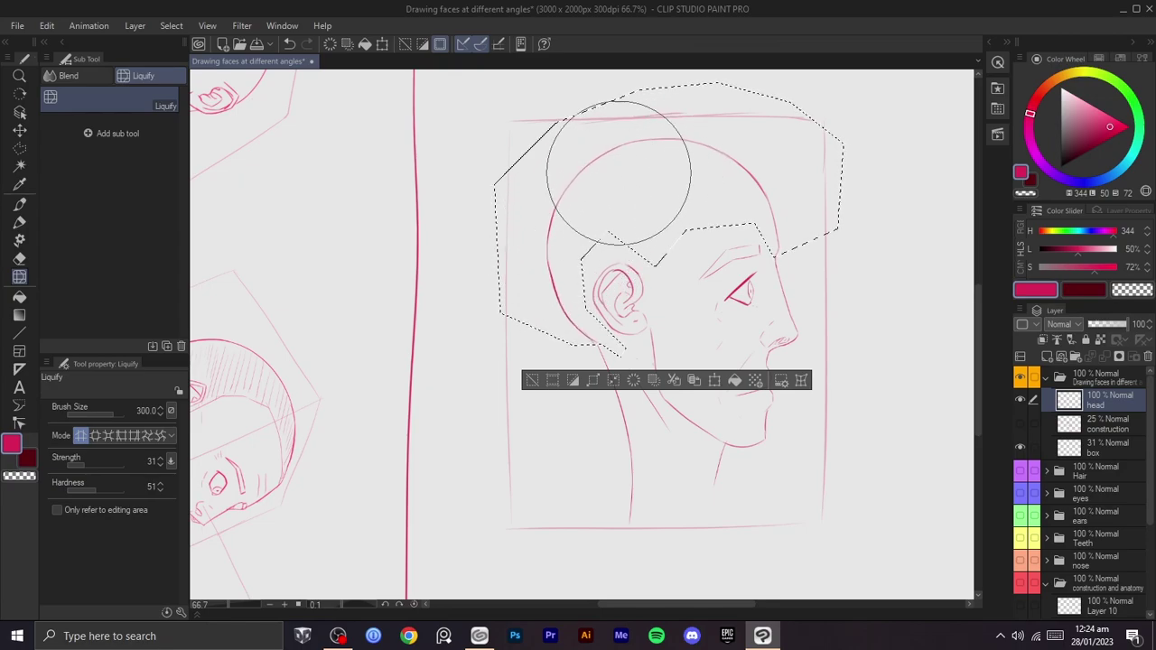
{"action": "left_click", "coordinate": [534, 385]}
- Redraw and strengthen the contour at the back of the skull behind the ear, cleaning up stray line ends
{"action": "scroll", "coordinate": [567, 372], "scroll_direction": "down", "scroll_amount": 2}
{"action": "left_click_drag", "start_coordinate": [679, 352], "coordinate": [701, 294]}
{"action": "scroll", "coordinate": [727, 296], "scroll_direction": "up", "scroll_amount": 2}
{"action": "mouse_move", "coordinate": [651, 330]}
{"action": "left_mouse_down"}
{"action": "mouse_move", "coordinate": [717, 341]}
{"action": "mouse_move", "coordinate": [692, 408]}
{"action": "left_mouse_up"}
{"action": "scroll", "coordinate": [580, 323], "scroll_direction": "up", "scroll_amount": 1}
{"action": "left_click_drag", "start_coordinate": [525, 261], "coordinate": [587, 349]}
{"action": "key", "text": "b"}
{"action": "left_click_drag", "start_coordinate": [579, 390], "coordinate": [575, 256]}
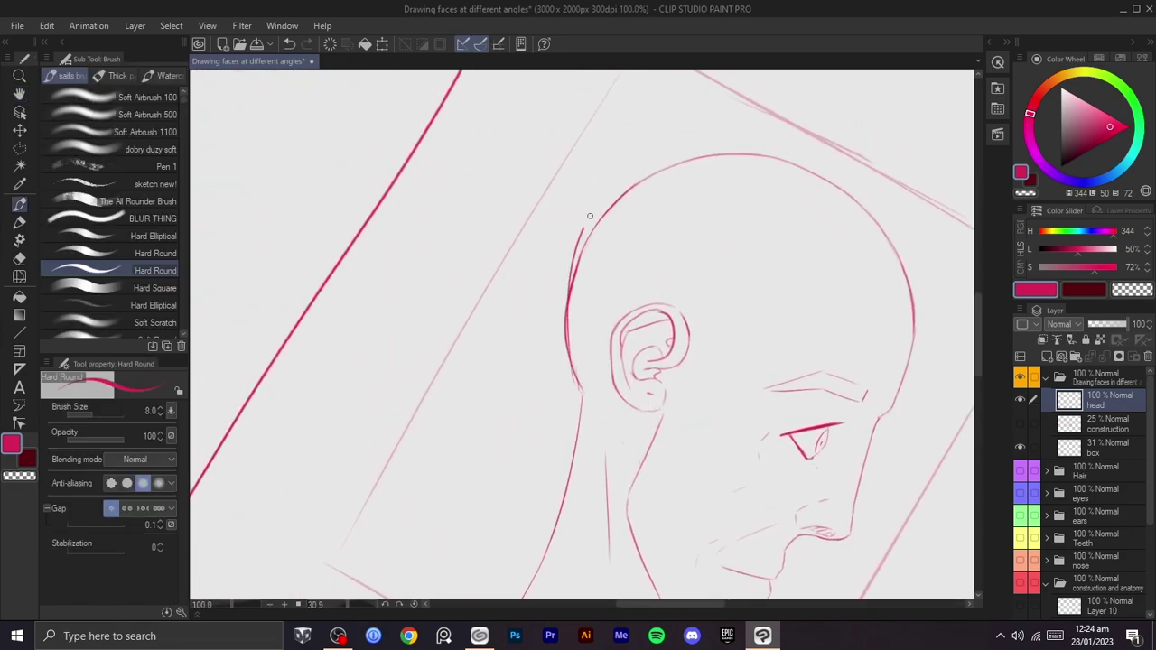
{"action": "key", "text": "ctrl+z"}
{"action": "mouse_move", "coordinate": [563, 332]}
{"action": "left_mouse_down"}
{"action": "mouse_move", "coordinate": [608, 211]}
{"action": "mouse_move", "coordinate": [592, 227]}
{"action": "left_mouse_up"}
{"action": "key", "text": "ctrl+z"}
{"action": "key", "text": "c"}
{"action": "key", "text": "ctrl+z"}
{"action": "left_click_drag", "start_coordinate": [573, 292], "coordinate": [569, 316]}
- Sketch a faint curved line on the side of the skull above the ear
{"action": "scroll", "coordinate": [651, 243], "scroll_direction": "down", "scroll_amount": 2}
{"action": "key", "text": "shift+space"}
{"action": "left_click_drag", "start_coordinate": [717, 294], "coordinate": [713, 207]}
{"action": "scroll", "coordinate": [684, 248], "scroll_direction": "up", "scroll_amount": 2}
{"action": "left_click_drag", "start_coordinate": [672, 254], "coordinate": [700, 273]}
{"action": "key", "text": "b"}
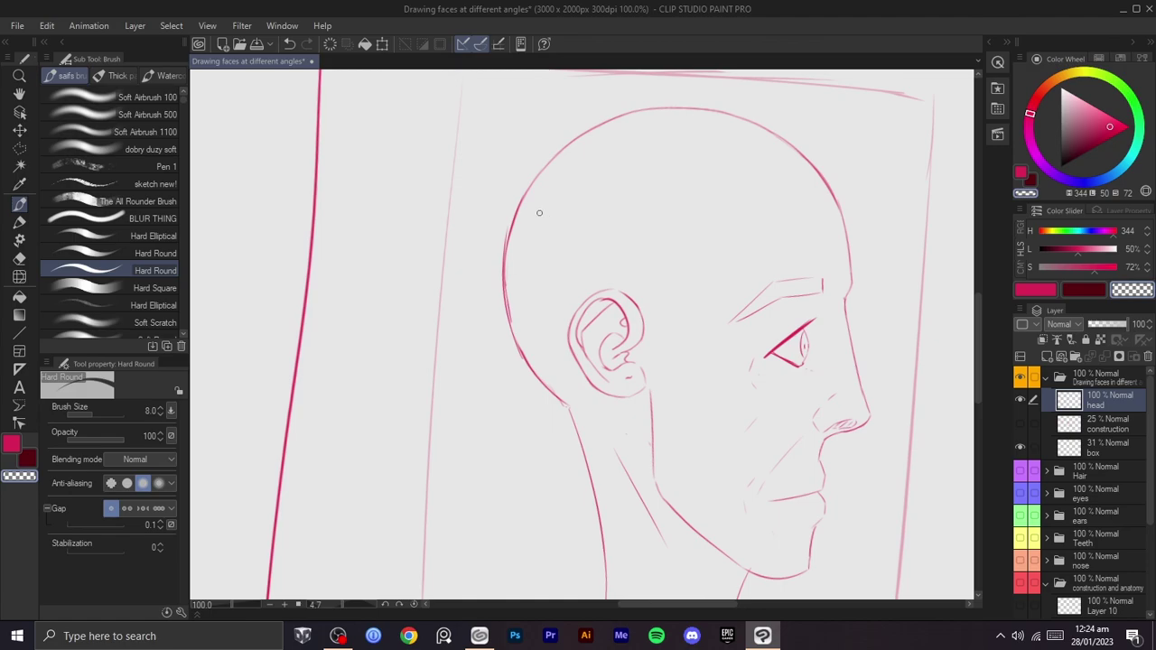
{"action": "key", "text": "c"}
{"action": "left_click_drag", "start_coordinate": [556, 186], "coordinate": [702, 200]}
{"action": "key", "text": "ctrl+z"}
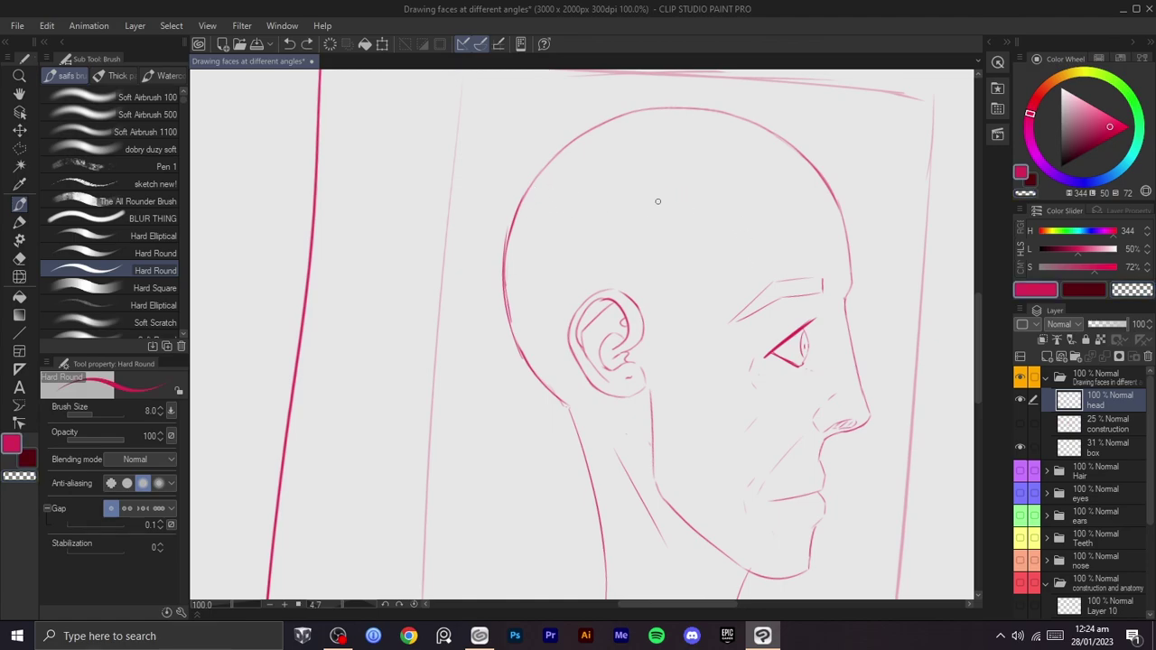
{"action": "left_click_drag", "start_coordinate": [730, 279], "coordinate": [654, 178]}
{"action": "key", "text": "ctrl+z"}
{"action": "left_click_drag", "start_coordinate": [722, 293], "coordinate": [653, 192]}
- Try to sketch a curved temple line across the side of the skull above the ear
{"action": "key", "text": "shift+space"}
{"action": "left_click_drag", "start_coordinate": [825, 279], "coordinate": [677, 519]}
{"action": "left_click_drag", "start_coordinate": [703, 427], "coordinate": [703, 359]}
{"action": "key", "text": "ctrl+z"}
{"action": "key", "text": "b"}
{"action": "mouse_move", "coordinate": [720, 204]}
{"action": "left_mouse_down"}
{"action": "mouse_move", "coordinate": [731, 274]}
{"action": "mouse_move", "coordinate": [712, 334]}
{"action": "mouse_move", "coordinate": [706, 318]}
{"action": "left_mouse_up"}
{"action": "key", "text": "ctrl+z"}
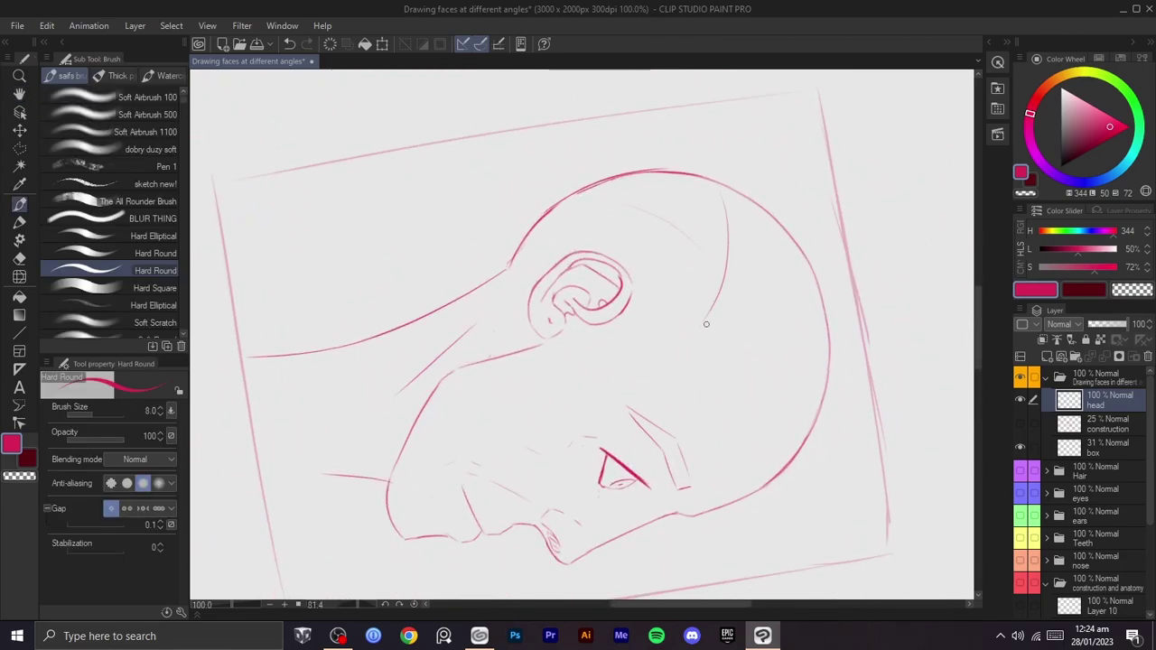
{"action": "key", "text": "ctrl+z"}
{"action": "key", "text": "ctrl+z"}
{"action": "mouse_move", "coordinate": [743, 216]}
{"action": "left_mouse_down"}
{"action": "mouse_move", "coordinate": [727, 332]}
{"action": "mouse_move", "coordinate": [605, 379]}
{"action": "left_mouse_up"}
{"action": "key", "text": "ctrl+z"}
- Try a longer temple curve from the crown down toward the outer brow, and undo it
{"action": "mouse_move", "coordinate": [692, 350]}
{"action": "left_mouse_down"}
{"action": "mouse_move", "coordinate": [660, 253]}
{"action": "mouse_move", "coordinate": [694, 233]}
{"action": "left_mouse_up"}
{"action": "left_click_drag", "start_coordinate": [722, 294], "coordinate": [690, 269]}
{"action": "mouse_move", "coordinate": [674, 293]}
{"action": "left_mouse_down"}
{"action": "mouse_move", "coordinate": [696, 281]}
{"action": "mouse_move", "coordinate": [684, 394]}
{"action": "left_mouse_up"}
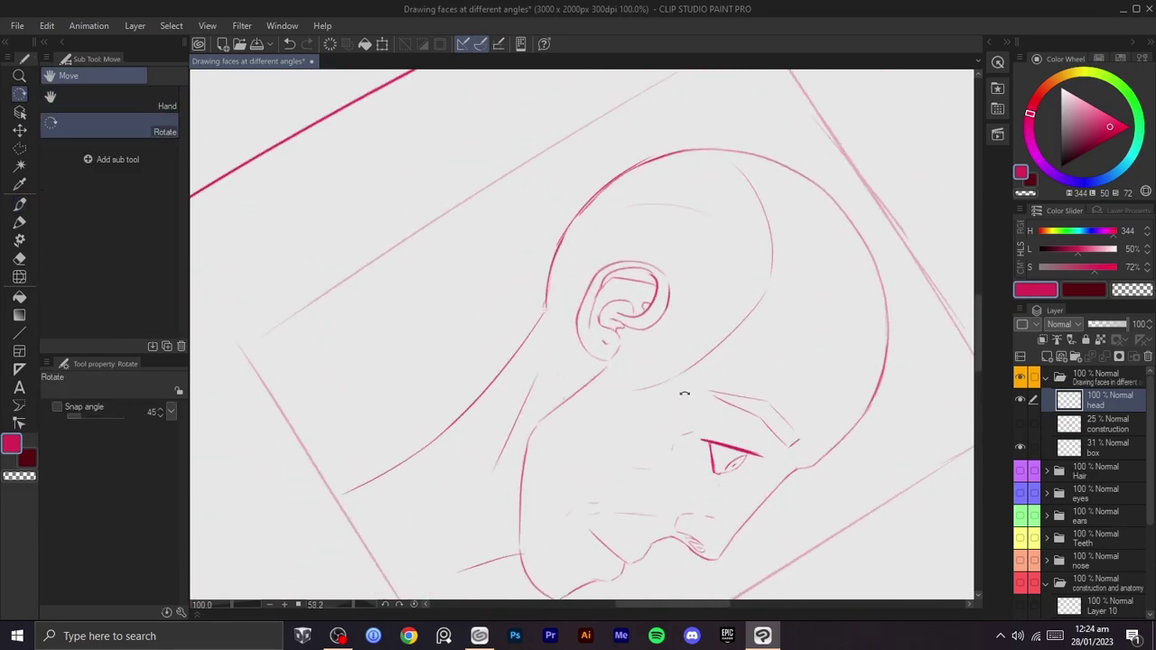
{"action": "scroll", "coordinate": [703, 354], "scroll_direction": "down", "scroll_amount": 2}
{"action": "scroll", "coordinate": [670, 257], "scroll_direction": "up", "scroll_amount": 2}
{"action": "left_click_drag", "start_coordinate": [768, 265], "coordinate": [664, 271]}
{"action": "key", "text": "ctrl+z"}
{"action": "left_click_drag", "start_coordinate": [741, 335], "coordinate": [682, 278]}
{"action": "left_click_drag", "start_coordinate": [654, 286], "coordinate": [683, 331]}
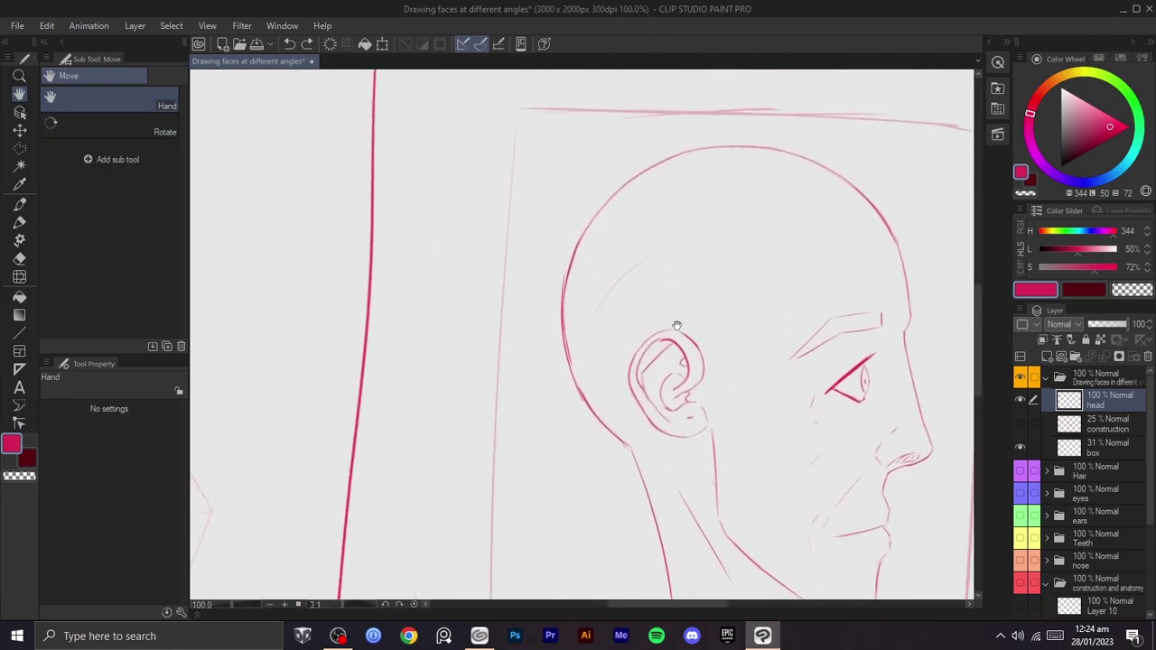
- Draw a rounded temple line from the upper back of the skull, curving forward and down in front of the ear
{"action": "left_click_drag", "start_coordinate": [579, 244], "coordinate": [674, 187]}
{"action": "key", "text": "ctrl+z"}
{"action": "left_click_drag", "start_coordinate": [603, 210], "coordinate": [695, 198]}
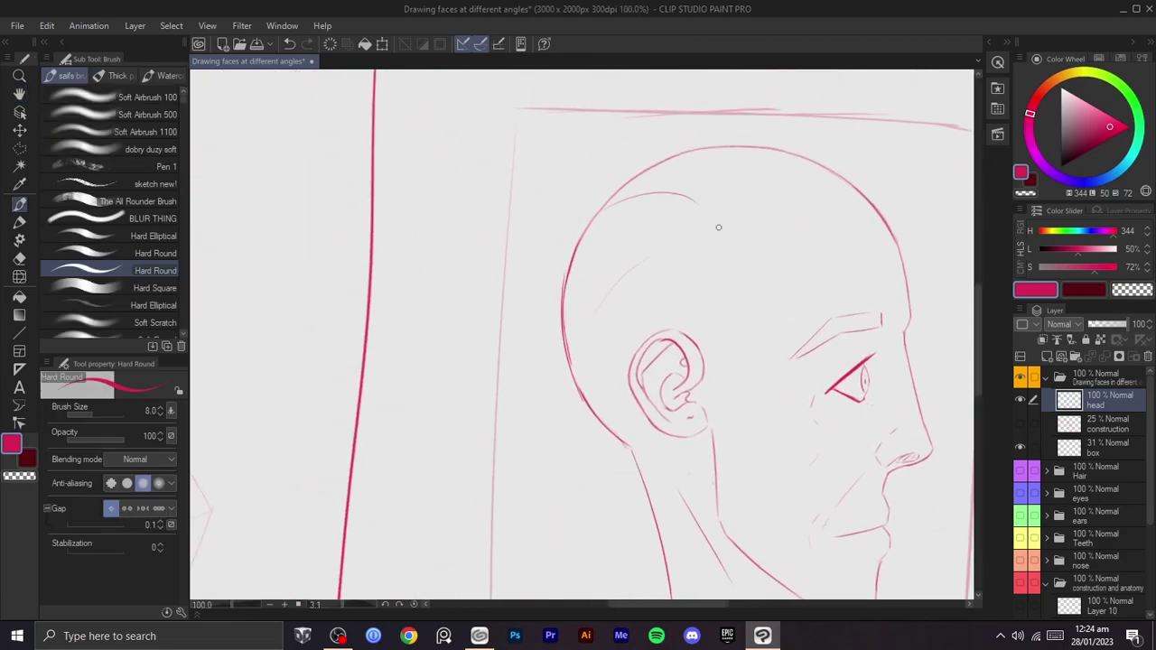
{"action": "key", "text": "r"}
{"action": "mouse_move", "coordinate": [722, 362]}
{"action": "left_mouse_down"}
{"action": "mouse_move", "coordinate": [805, 343]}
{"action": "mouse_move", "coordinate": [565, 371]}
{"action": "left_mouse_up"}
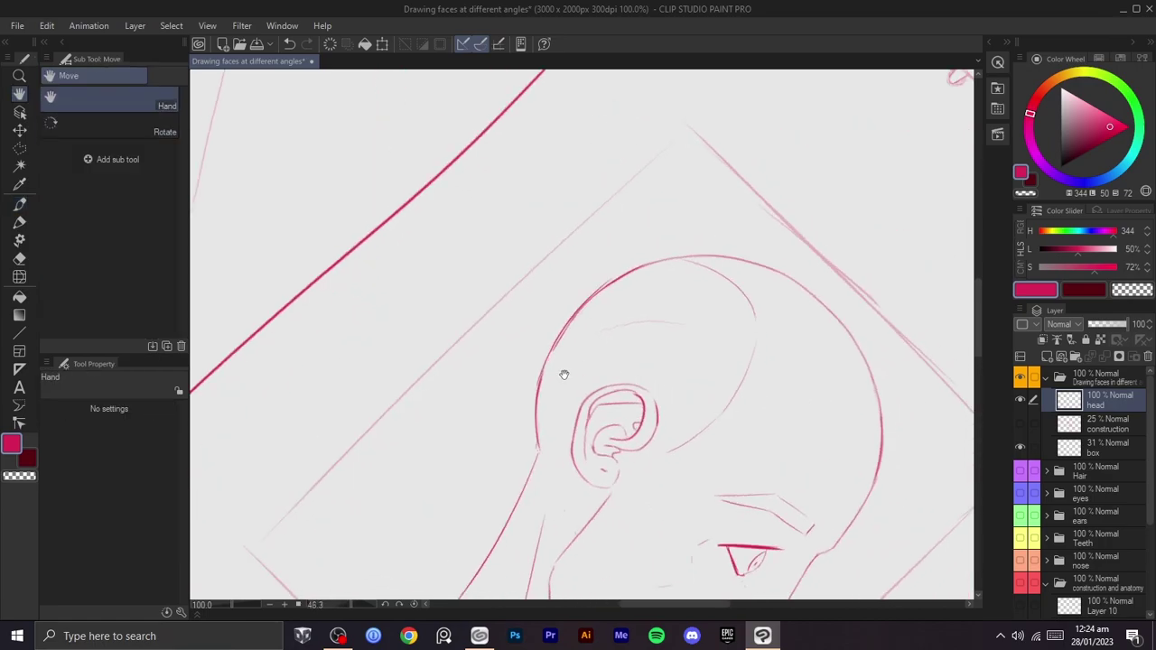
- Redraw the back skull contour with a smoother stroke from the nape up toward the crown
{"action": "key", "text": "b"}
{"action": "left_click_drag", "start_coordinate": [540, 409], "coordinate": [656, 271]}
{"action": "key", "text": "ctrl+z"}
{"action": "left_click_drag", "start_coordinate": [540, 405], "coordinate": [636, 276]}
{"action": "key", "text": "ctrl+z"}
{"action": "left_click_drag", "start_coordinate": [537, 403], "coordinate": [646, 272]}
{"action": "left_click_drag", "start_coordinate": [677, 338], "coordinate": [717, 250]}
{"action": "key", "text": "ctrl+z"}
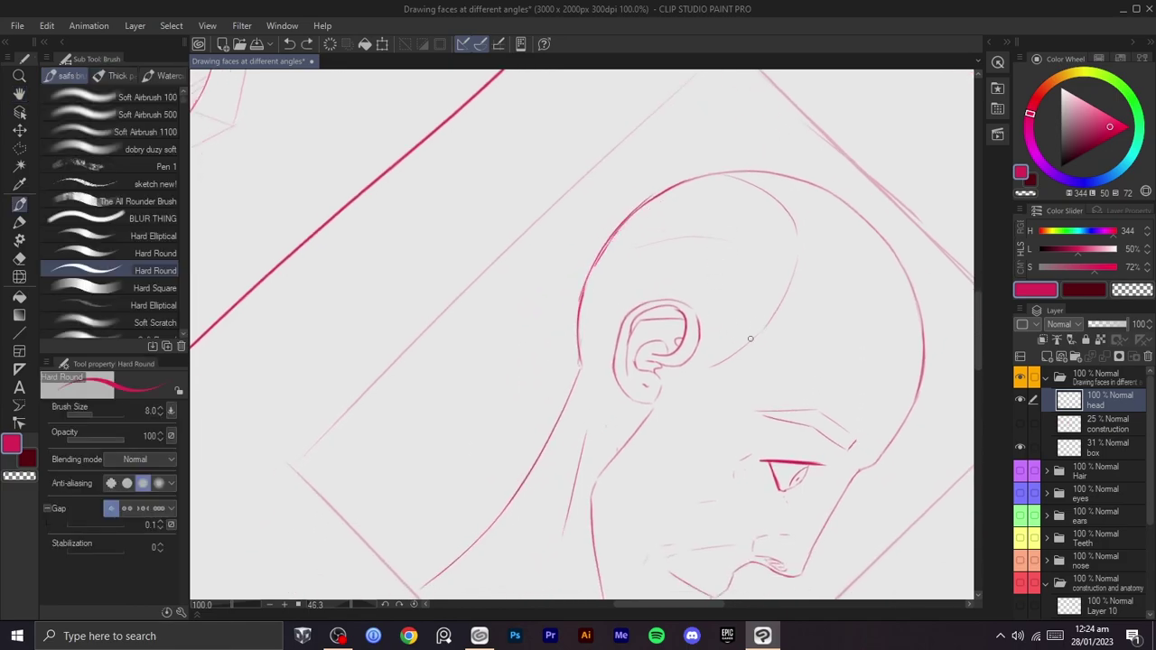
{"action": "left_click_drag", "start_coordinate": [727, 348], "coordinate": [730, 337]}
{"action": "mouse_move", "coordinate": [670, 408]}
{"action": "left_mouse_down"}
{"action": "mouse_move", "coordinate": [675, 468]}
{"action": "mouse_move", "coordinate": [679, 406]}
{"action": "left_mouse_up"}
{"action": "key", "text": "ctrl+z"}
{"action": "key", "text": "ctrl+z"}
{"action": "left_click_drag", "start_coordinate": [756, 260], "coordinate": [748, 342]}
{"action": "left_click_drag", "start_coordinate": [747, 342], "coordinate": [748, 315]}
{"action": "key", "text": "ctrl+plus"}
{"action": "mouse_move", "coordinate": [742, 236]}
{"action": "left_mouse_down"}
{"action": "mouse_move", "coordinate": [722, 211]}
{"action": "mouse_move", "coordinate": [763, 289]}
{"action": "left_mouse_up"}
{"action": "key", "text": "ctrl+z"}
- Restate the back skull contour from the crown down behind the ear with overlapping strokes
{"action": "mouse_move", "coordinate": [569, 348]}
{"action": "left_mouse_down"}
{"action": "mouse_move", "coordinate": [708, 208]}
{"action": "mouse_move", "coordinate": [668, 231]}
{"action": "mouse_move", "coordinate": [717, 213]}
{"action": "mouse_move", "coordinate": [561, 375]}
{"action": "left_mouse_up"}
{"action": "key", "text": "ctrl+z"}
{"action": "key", "text": "ctrl+z"}
{"action": "mouse_move", "coordinate": [706, 210]}
{"action": "left_mouse_down"}
{"action": "mouse_move", "coordinate": [647, 251]}
{"action": "mouse_move", "coordinate": [554, 393]}
{"action": "mouse_move", "coordinate": [733, 199]}
{"action": "mouse_move", "coordinate": [603, 279]}
{"action": "left_mouse_up"}
{"action": "key", "text": "ctrl+z"}
{"action": "key", "text": "c"}
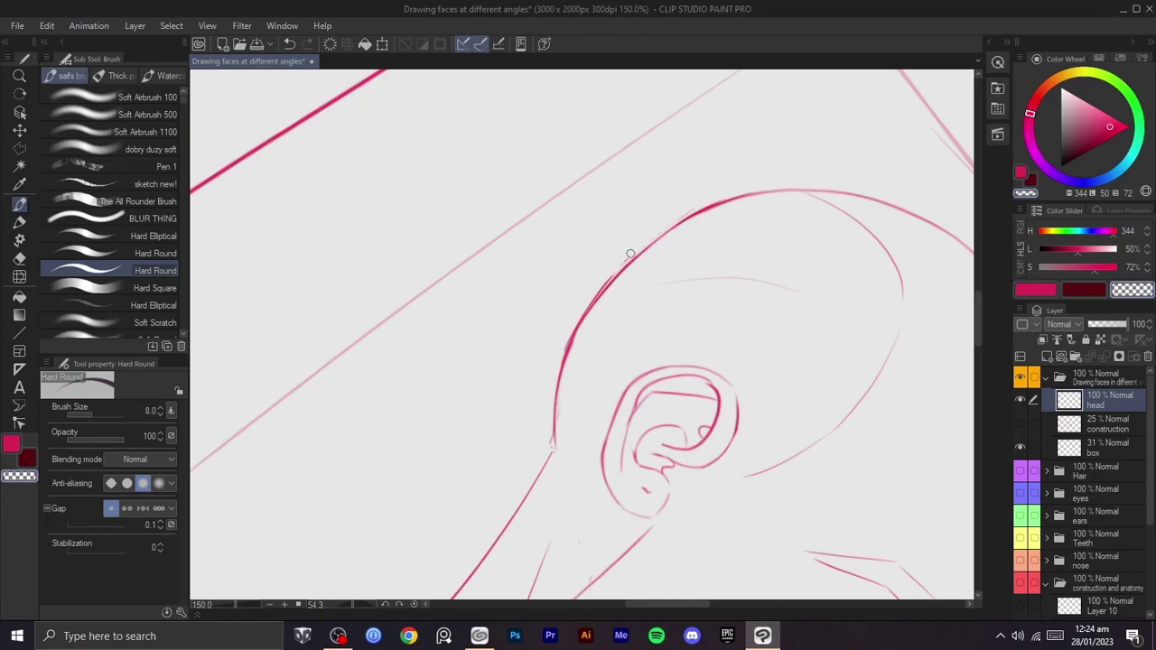
- Clean away the doubled lines along the back skull contour behind the ear
{"action": "scroll", "coordinate": [701, 360], "scroll_direction": "down", "scroll_amount": 3}
{"action": "key", "text": "shift+space"}
{"action": "left_click_drag", "start_coordinate": [701, 360], "coordinate": [684, 209]}
{"action": "key", "text": "space"}
{"action": "key", "text": "shift+space"}
{"action": "left_click_drag", "start_coordinate": [684, 253], "coordinate": [697, 366]}
{"action": "scroll", "coordinate": [647, 317], "scroll_direction": "up", "scroll_amount": 3}
{"action": "scroll", "coordinate": [618, 327], "scroll_direction": "up", "scroll_amount": 1}
{"action": "key", "text": "c"}
{"action": "left_click_drag", "start_coordinate": [574, 332], "coordinate": [635, 216]}
{"action": "key", "text": "ctrl+z"}
{"action": "key", "text": "c"}
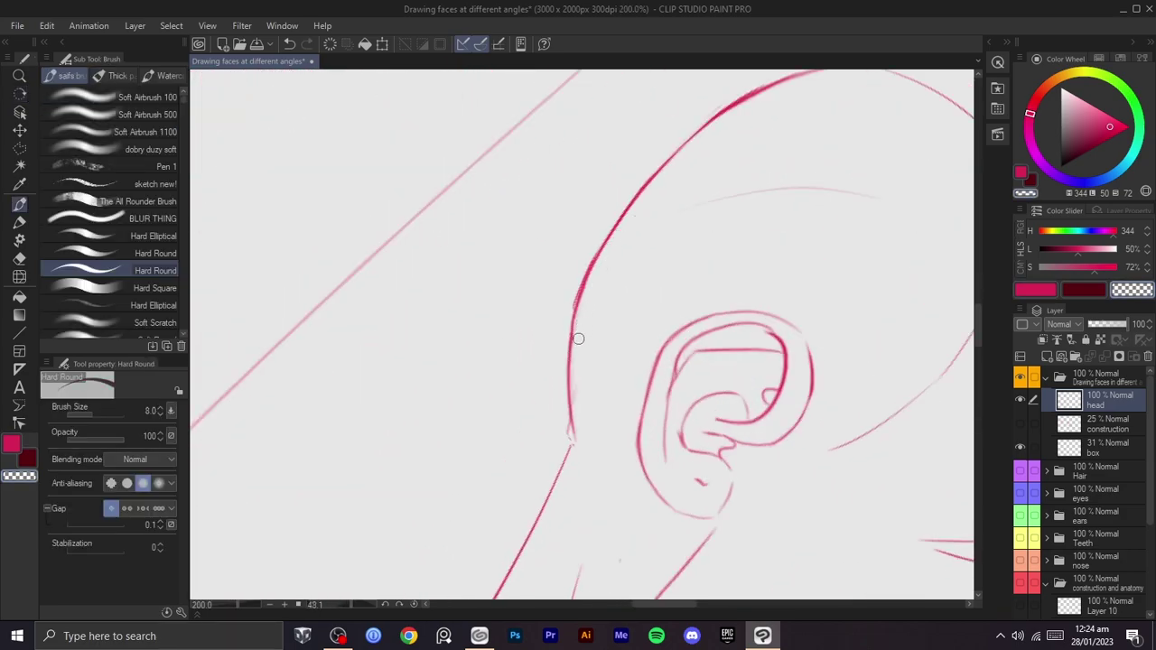
- Smooth and thicken the back skull contour just above the nape
{"action": "left_click_drag", "start_coordinate": [581, 290], "coordinate": [637, 214]}
{"action": "mouse_move", "coordinate": [638, 193]}
{"action": "left_mouse_down"}
{"action": "mouse_move", "coordinate": [609, 253]}
{"action": "mouse_move", "coordinate": [633, 203]}
{"action": "mouse_move", "coordinate": [574, 310]}
{"action": "mouse_move", "coordinate": [589, 276]}
{"action": "mouse_move", "coordinate": [576, 297]}
{"action": "mouse_move", "coordinate": [567, 367]}
{"action": "left_mouse_up"}
{"action": "key", "text": "ctrl+z"}
{"action": "left_click_drag", "start_coordinate": [580, 292], "coordinate": [568, 364]}
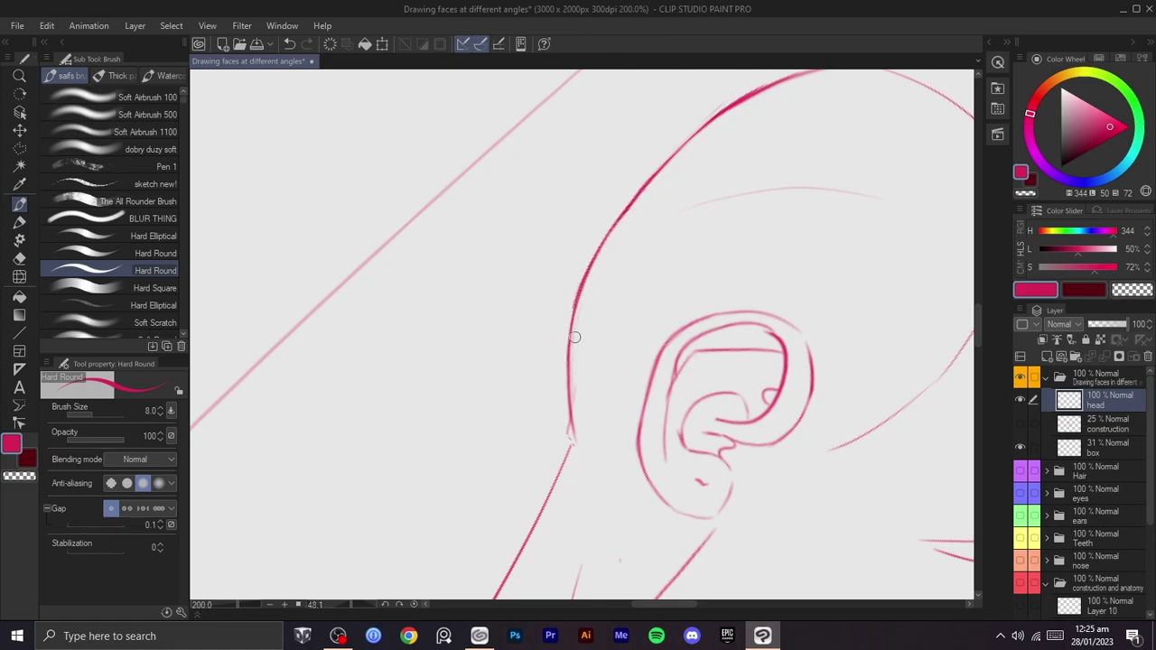
- Shade the side of the skull behind the temple line and around the ear with light parallel diagonal hatching
{"action": "mouse_move", "coordinate": [586, 442]}
{"action": "left_mouse_down"}
{"action": "mouse_move", "coordinate": [632, 269]}
{"action": "mouse_move", "coordinate": [712, 297]}
{"action": "mouse_move", "coordinate": [714, 277]}
{"action": "mouse_move", "coordinate": [676, 287]}
{"action": "left_mouse_up"}
{"action": "scroll", "coordinate": [734, 308], "scroll_direction": "down", "scroll_amount": 3}
{"action": "scroll", "coordinate": [696, 280], "scroll_direction": "up", "scroll_amount": 1}
{"action": "mouse_move", "coordinate": [692, 353]}
{"action": "left_mouse_down"}
{"action": "mouse_move", "coordinate": [713, 397]}
{"action": "mouse_move", "coordinate": [614, 448]}
{"action": "mouse_move", "coordinate": [637, 402]}
{"action": "left_mouse_up"}
{"action": "key", "text": "ctrl+z"}
{"action": "key", "text": "ctrl+z"}
{"action": "key", "text": "ctrl+z"}
{"action": "left_click_drag", "start_coordinate": [691, 366], "coordinate": [614, 435]}
{"action": "left_click_drag", "start_coordinate": [688, 337], "coordinate": [619, 400]}
{"action": "left_click_drag", "start_coordinate": [701, 301], "coordinate": [607, 378]}
{"action": "left_click_drag", "start_coordinate": [628, 256], "coordinate": [557, 331]}
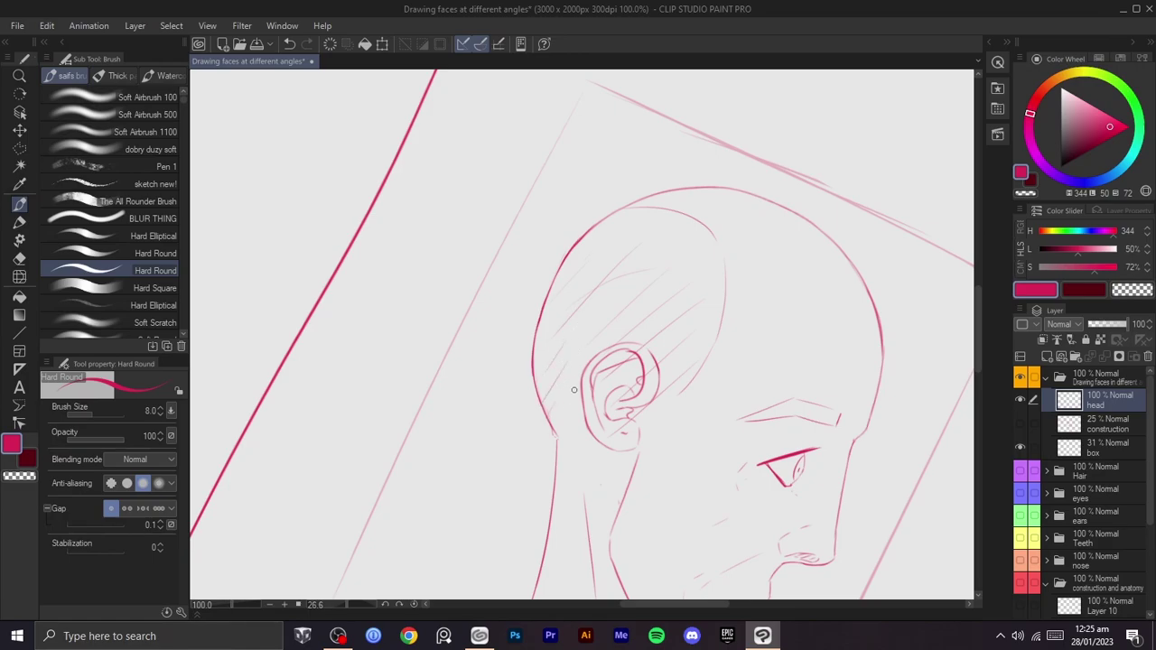
- Try short strokes below the earlobe along the back of the jaw
{"action": "scroll", "coordinate": [706, 442], "scroll_direction": "down", "scroll_amount": 1}
{"action": "key", "text": "shift+space"}
{"action": "scroll", "coordinate": [707, 392], "scroll_direction": "up", "scroll_amount": 2}
{"action": "mouse_move", "coordinate": [706, 452]}
{"action": "left_mouse_down"}
{"action": "mouse_move", "coordinate": [707, 390]}
{"action": "mouse_move", "coordinate": [744, 321]}
{"action": "mouse_move", "coordinate": [650, 449]}
{"action": "mouse_move", "coordinate": [632, 421]}
{"action": "mouse_move", "coordinate": [688, 329]}
{"action": "mouse_move", "coordinate": [592, 348]}
{"action": "mouse_move", "coordinate": [560, 389]}
{"action": "left_mouse_up"}
{"action": "key", "text": "shift+space"}
{"action": "key", "text": "space"}
{"action": "key", "text": "ctrl+z"}
{"action": "key", "text": "ctrl+z"}
{"action": "left_click_drag", "start_coordinate": [548, 349], "coordinate": [555, 398]}
{"action": "key", "text": "ctrl+z"}
{"action": "left_click_drag", "start_coordinate": [561, 351], "coordinate": [574, 398]}
{"action": "key", "text": "ctrl+z"}
{"action": "key", "text": "ctrl+z"}
{"action": "left_click_drag", "start_coordinate": [548, 309], "coordinate": [542, 340]}
{"action": "key", "text": "ctrl+z"}
{"action": "key", "text": "ctrl+z"}
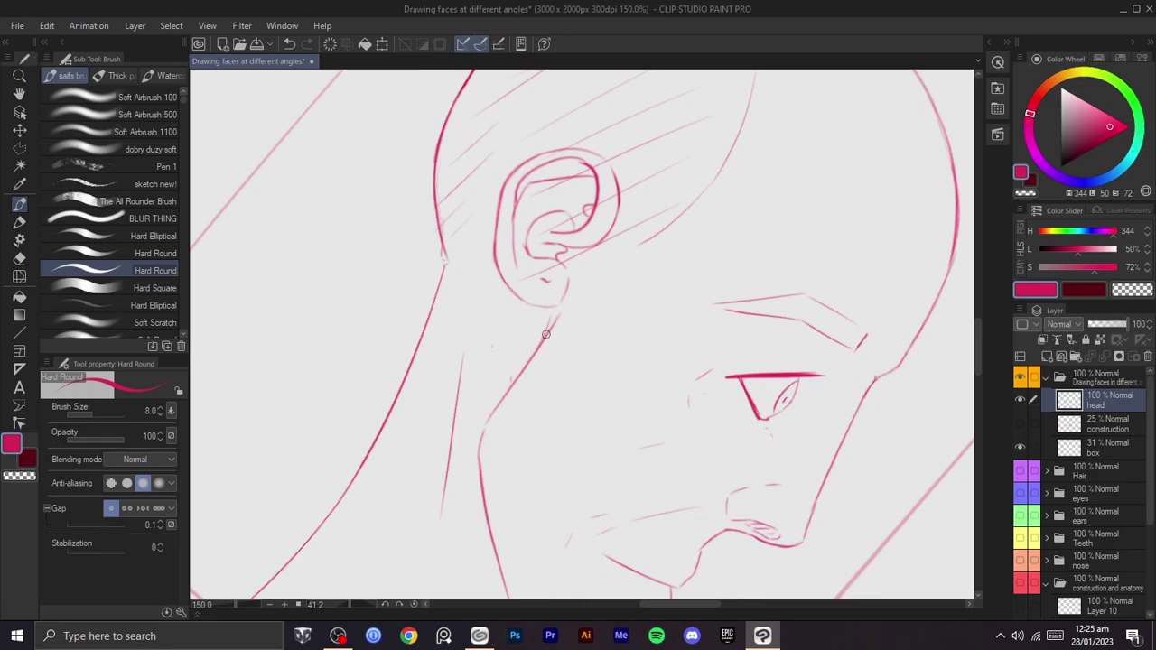
- Draw a curved lower cheekbone line across the cheek in front of the earlobe
{"action": "key", "text": "r"}
{"action": "left_click_drag", "start_coordinate": [683, 458], "coordinate": [602, 406]}
{"action": "mouse_move", "coordinate": [599, 359]}
{"action": "left_mouse_down"}
{"action": "mouse_move", "coordinate": [646, 421]}
{"action": "mouse_move", "coordinate": [592, 372]}
{"action": "mouse_move", "coordinate": [720, 370]}
{"action": "mouse_move", "coordinate": [627, 343]}
{"action": "left_mouse_up"}
{"action": "key", "text": "ctrl+z"}
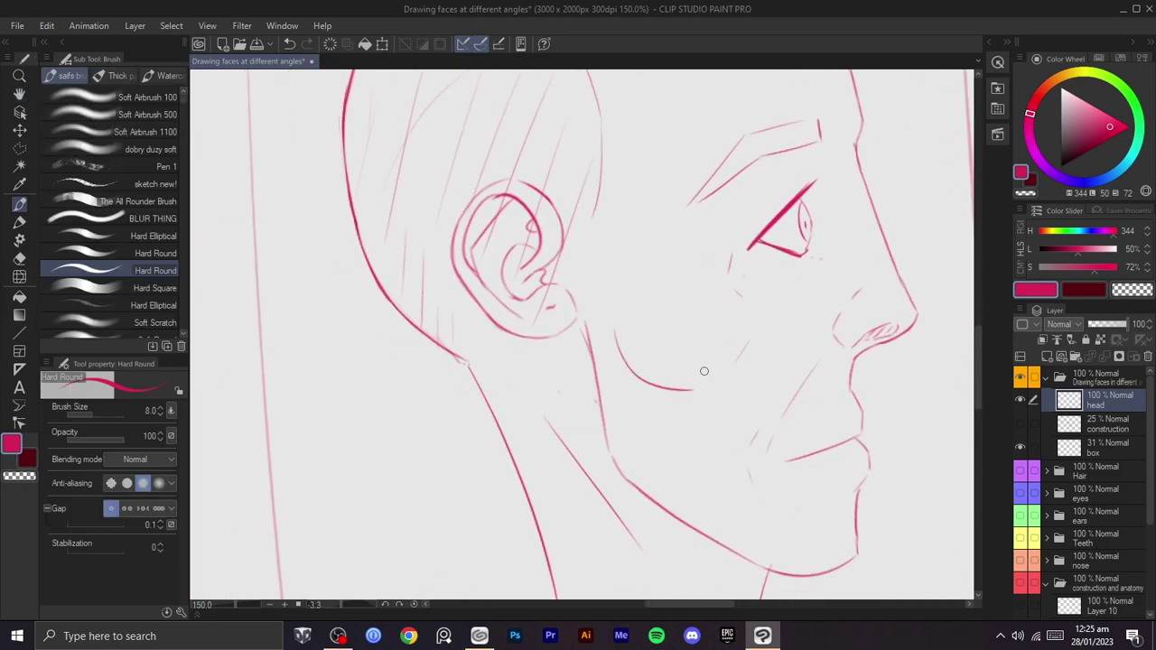
{"action": "key", "text": "ctrl+z"}
{"action": "key", "text": "ctrl+z"}
{"action": "mouse_move", "coordinate": [679, 382]}
{"action": "left_mouse_down"}
{"action": "mouse_move", "coordinate": [627, 385]}
{"action": "mouse_move", "coordinate": [624, 372]}
{"action": "left_mouse_up"}
{"action": "key", "text": "ctrl+z"}
{"action": "key", "text": "ctrl+z"}
{"action": "key", "text": "ctrl+y"}
{"action": "key", "text": "ctrl+z"}
{"action": "key", "text": "ctrl+y"}
{"action": "key", "text": "ctrl+z"}
- Try a short line marking the upper cheekbone plane between the ear and the eye
{"action": "key", "text": "r"}
{"action": "mouse_move", "coordinate": [726, 279]}
{"action": "left_mouse_down"}
{"action": "mouse_move", "coordinate": [686, 353]}
{"action": "mouse_move", "coordinate": [691, 385]}
{"action": "left_mouse_up"}
{"action": "key", "text": "ctrl+z"}
{"action": "left_click_drag", "start_coordinate": [689, 324], "coordinate": [687, 364]}
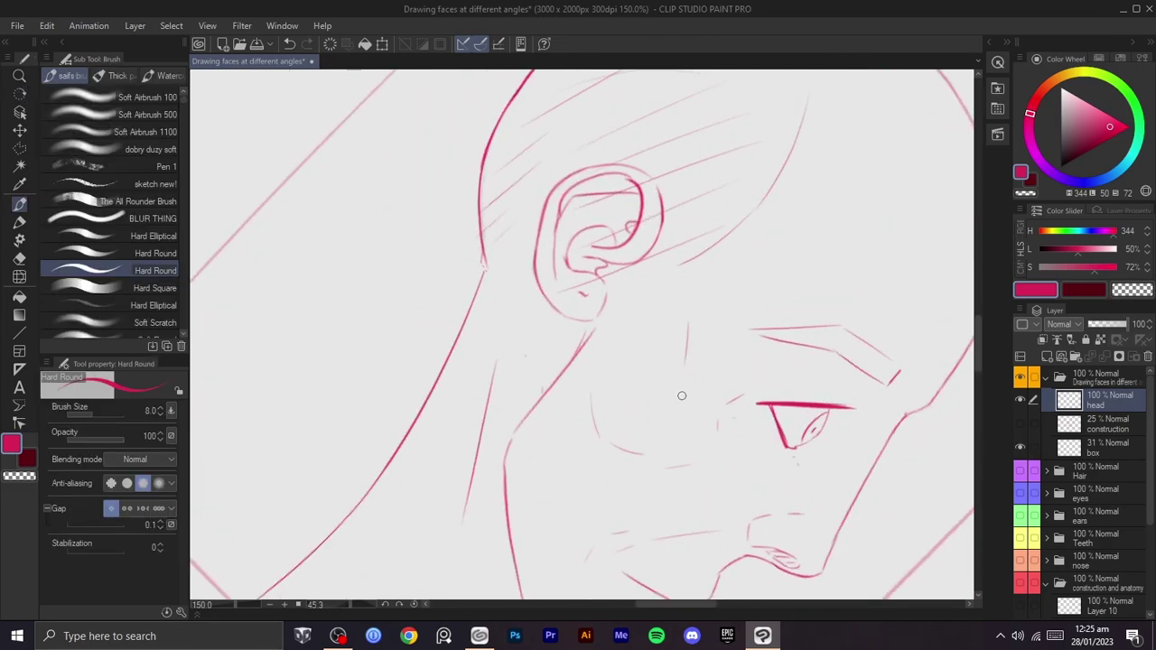
{"action": "scroll", "coordinate": [705, 380], "scroll_direction": "down", "scroll_amount": 1}
{"action": "scroll", "coordinate": [732, 386], "scroll_direction": "down", "scroll_amount": 1}
{"action": "key", "text": "shift+space"}
{"action": "left_click_drag", "start_coordinate": [759, 352], "coordinate": [784, 281]}
{"action": "scroll", "coordinate": [767, 304], "scroll_direction": "up", "scroll_amount": 2}
{"action": "left_click_drag", "start_coordinate": [784, 281], "coordinate": [703, 379]}
{"action": "left_click_drag", "start_coordinate": [702, 379], "coordinate": [691, 281]}
{"action": "key", "text": "shift+space"}
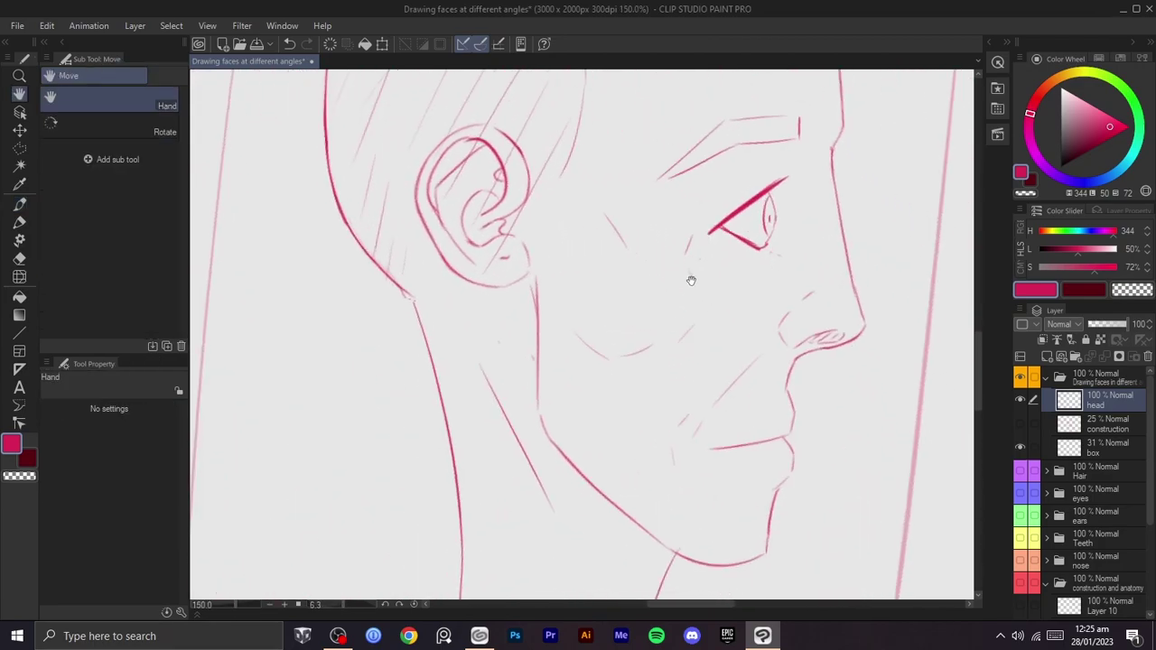
{"action": "key", "text": "ctrl+z"}
{"action": "left_click_drag", "start_coordinate": [621, 208], "coordinate": [635, 238]}
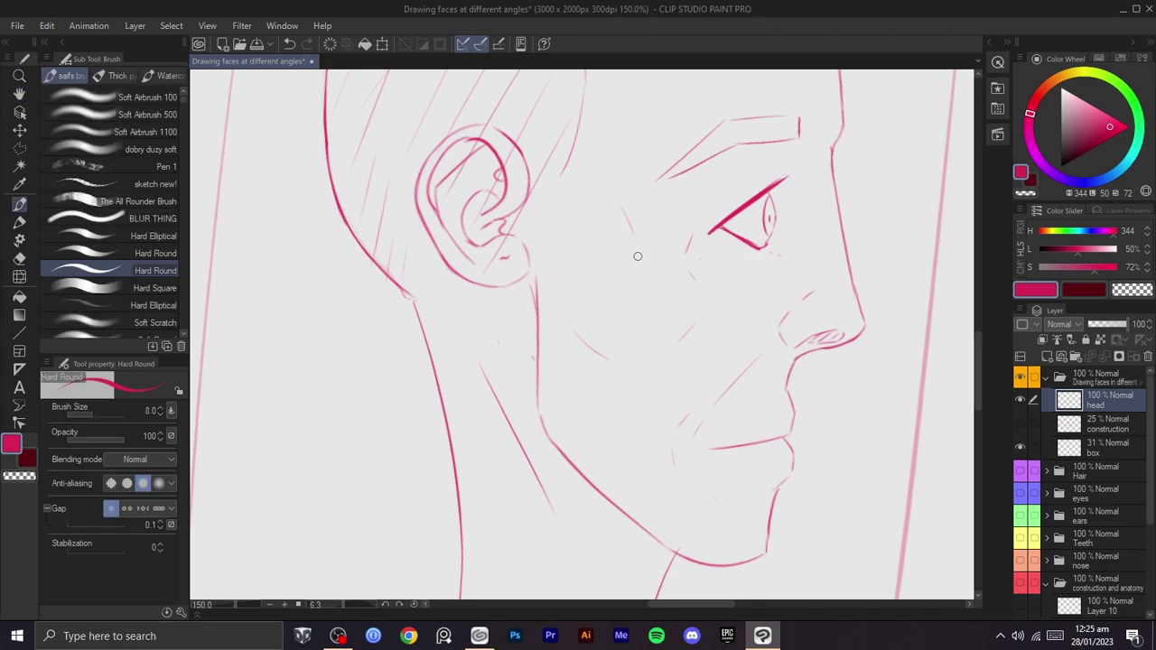
- Try a short stroke closing the front end of the cheekbone curve
{"action": "mouse_move", "coordinate": [628, 330]}
{"action": "left_mouse_down"}
{"action": "mouse_move", "coordinate": [620, 382]}
{"action": "mouse_move", "coordinate": [639, 317]}
{"action": "left_mouse_up"}
{"action": "key", "text": "ctrl+z"}
{"action": "key", "text": "h"}
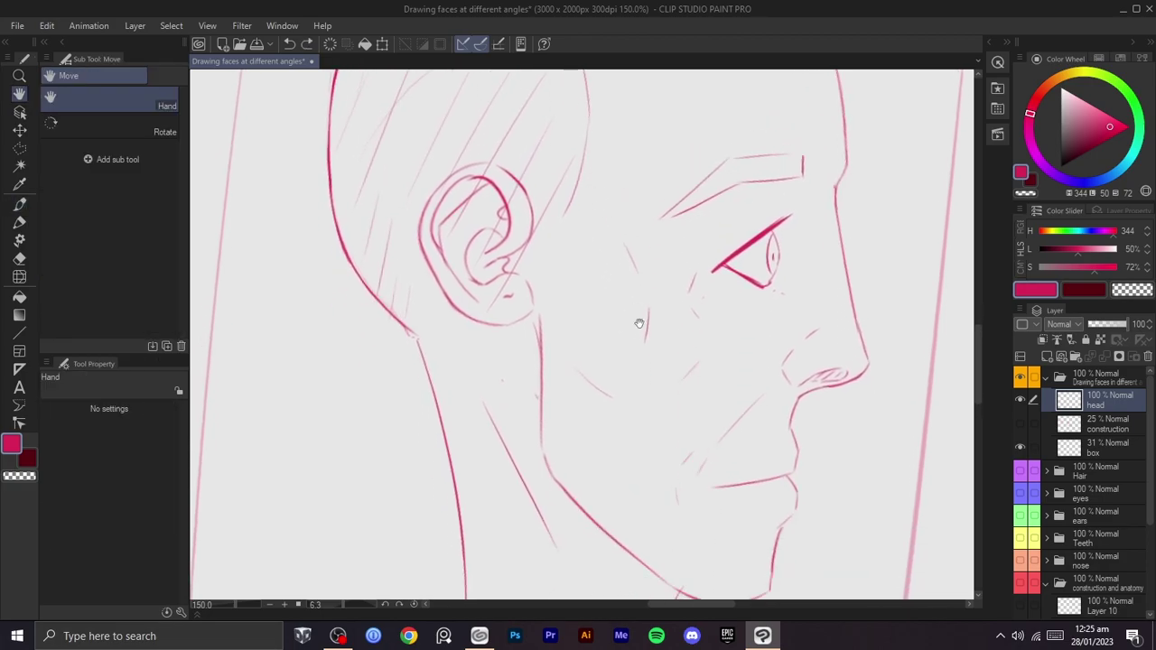
{"action": "left_click_drag", "start_coordinate": [630, 377], "coordinate": [640, 365]}
{"action": "key", "text": "b"}
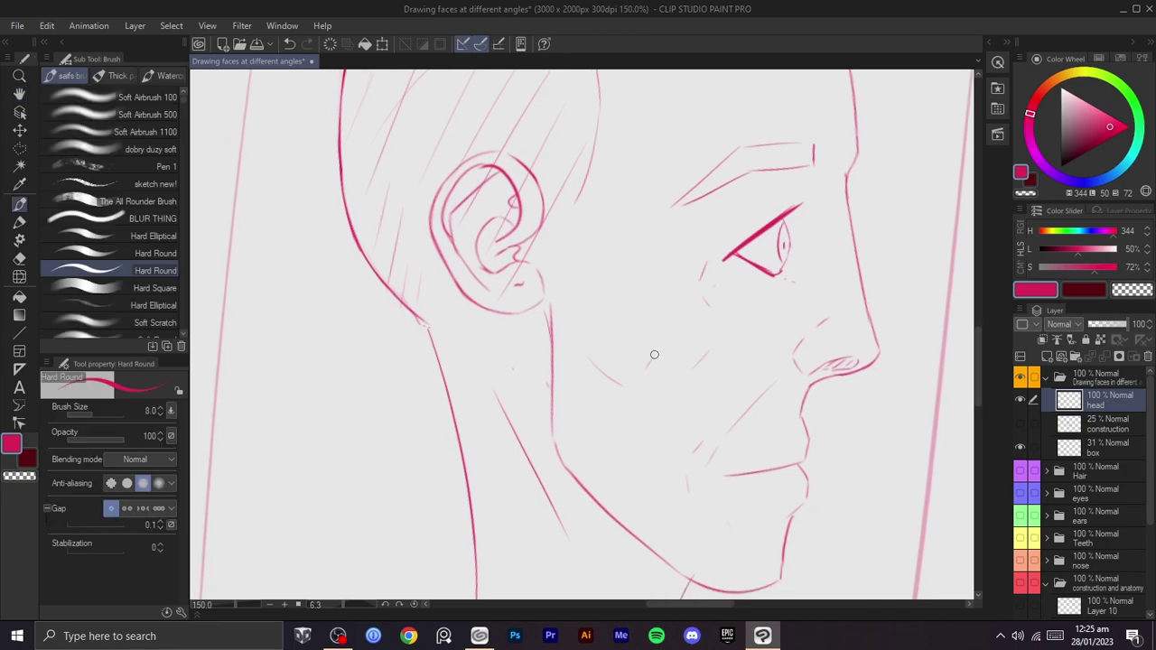
{"action": "key", "text": "r"}
{"action": "key", "text": "ctrl+z"}
- Build up the cheekbone curve with short hatch marks along its lower edge and front end
{"action": "mouse_move", "coordinate": [620, 318]}
{"action": "left_mouse_down"}
{"action": "mouse_move", "coordinate": [620, 348]}
{"action": "mouse_move", "coordinate": [618, 338]}
{"action": "left_mouse_up"}
{"action": "key", "text": "b"}
{"action": "key", "text": "ctrl+z"}
{"action": "mouse_move", "coordinate": [603, 298]}
{"action": "left_mouse_down"}
{"action": "mouse_move", "coordinate": [589, 312]}
{"action": "mouse_move", "coordinate": [612, 370]}
{"action": "mouse_move", "coordinate": [619, 363]}
{"action": "left_mouse_up"}
{"action": "mouse_move", "coordinate": [637, 337]}
{"action": "left_mouse_down"}
{"action": "mouse_move", "coordinate": [615, 295]}
{"action": "mouse_move", "coordinate": [609, 348]}
{"action": "left_mouse_up"}
{"action": "mouse_move", "coordinate": [615, 303]}
{"action": "left_mouse_down"}
{"action": "mouse_move", "coordinate": [600, 340]}
{"action": "mouse_move", "coordinate": [594, 331]}
{"action": "mouse_move", "coordinate": [654, 341]}
{"action": "left_mouse_up"}
{"action": "key", "text": "ctrl+z"}
{"action": "key", "text": "ctrl+z"}
{"action": "key", "text": "ctrl+z"}
{"action": "key", "text": "ctrl+z"}
{"action": "key", "text": "ctrl+z"}
{"action": "key", "text": "ctrl+z"}
{"action": "key", "text": "ctrl+z"}
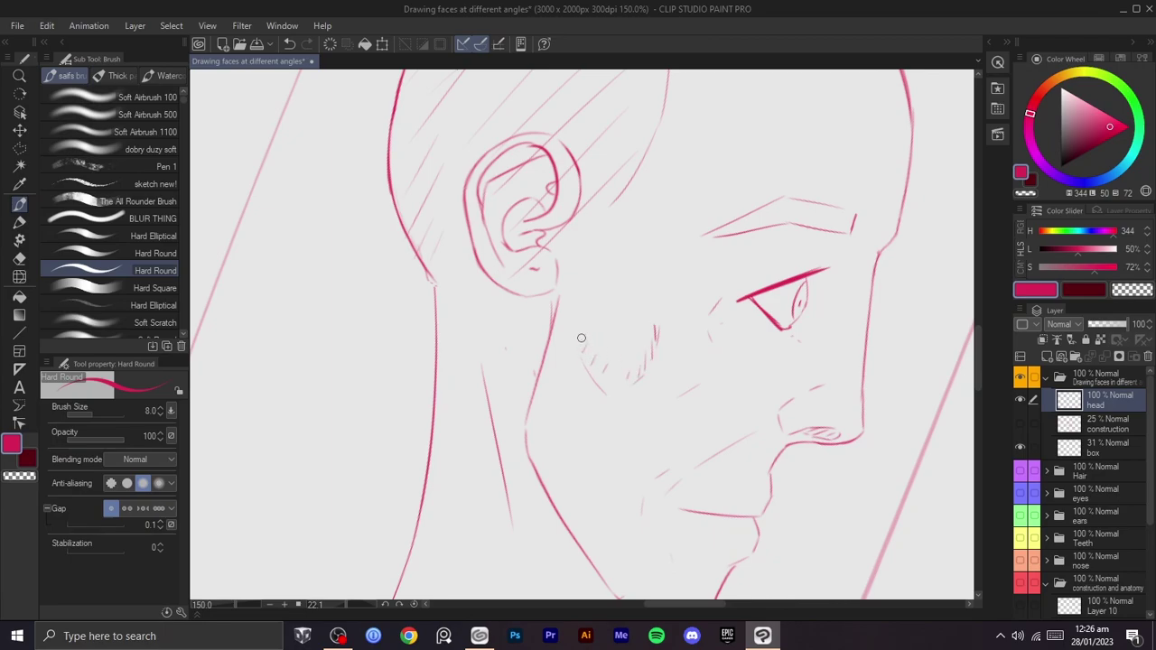
- Hatch the cheek with parallel diagonal strokes from below the cheekbone toward the jawline, adding short strokes around the cheekbone
{"action": "key", "text": "shift+space"}
{"action": "left_click_drag", "start_coordinate": [593, 370], "coordinate": [593, 426]}
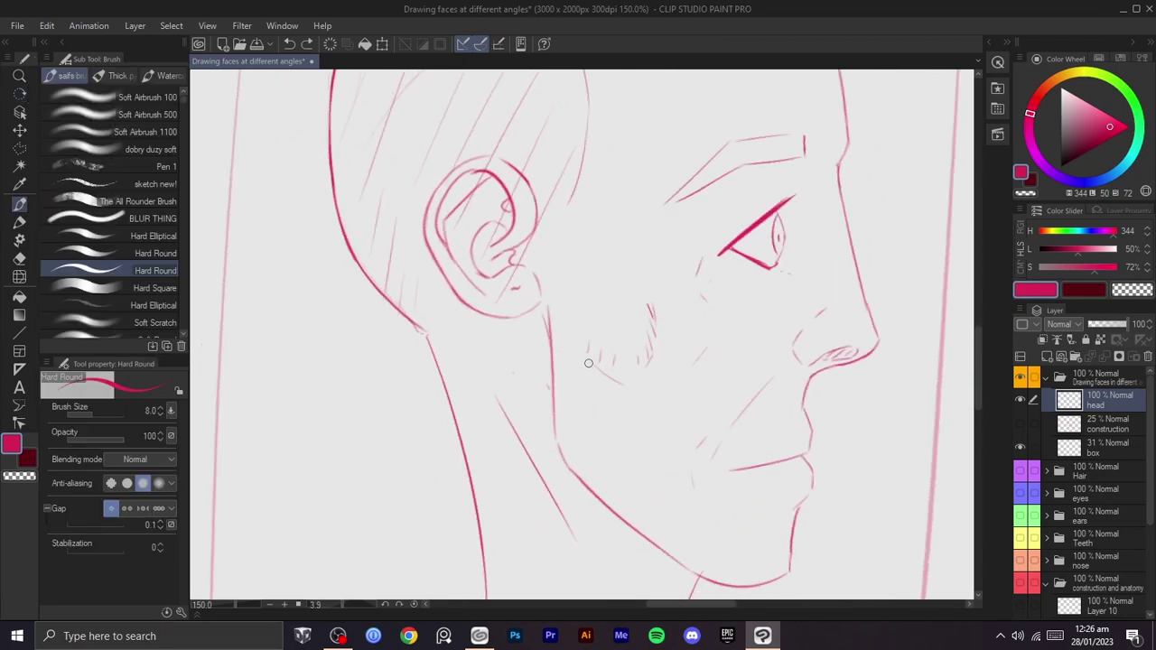
{"action": "mouse_move", "coordinate": [614, 379]}
{"action": "left_mouse_down"}
{"action": "mouse_move", "coordinate": [572, 406]}
{"action": "mouse_move", "coordinate": [583, 424]}
{"action": "left_mouse_up"}
{"action": "left_click_drag", "start_coordinate": [669, 378], "coordinate": [587, 442]}
{"action": "mouse_move", "coordinate": [664, 419]}
{"action": "left_mouse_down"}
{"action": "mouse_move", "coordinate": [610, 460]}
{"action": "mouse_move", "coordinate": [615, 473]}
{"action": "left_mouse_up"}
{"action": "left_click_drag", "start_coordinate": [676, 449], "coordinate": [625, 485]}
{"action": "left_click_drag", "start_coordinate": [665, 477], "coordinate": [628, 502]}
{"action": "left_click_drag", "start_coordinate": [653, 346], "coordinate": [668, 334]}
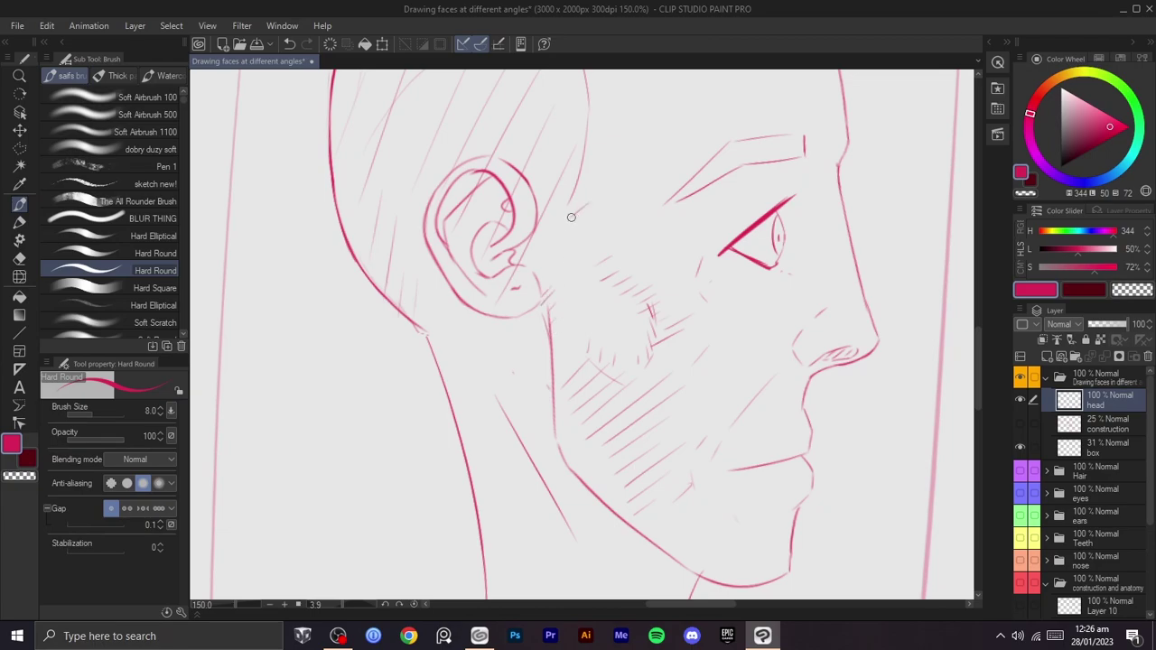
- Add short diagonal hatching across the chin below the lower lip
{"action": "key", "text": "space"}
{"action": "left_click_drag", "start_coordinate": [653, 255], "coordinate": [581, 224]}
{"action": "scroll", "coordinate": [689, 317], "scroll_direction": "down", "scroll_amount": 2}
{"action": "key", "text": "shift+space"}
{"action": "left_click_drag", "start_coordinate": [725, 340], "coordinate": [725, 333]}
{"action": "scroll", "coordinate": [725, 333], "scroll_direction": "up", "scroll_amount": 2}
{"action": "left_click_drag", "start_coordinate": [682, 388], "coordinate": [701, 293]}
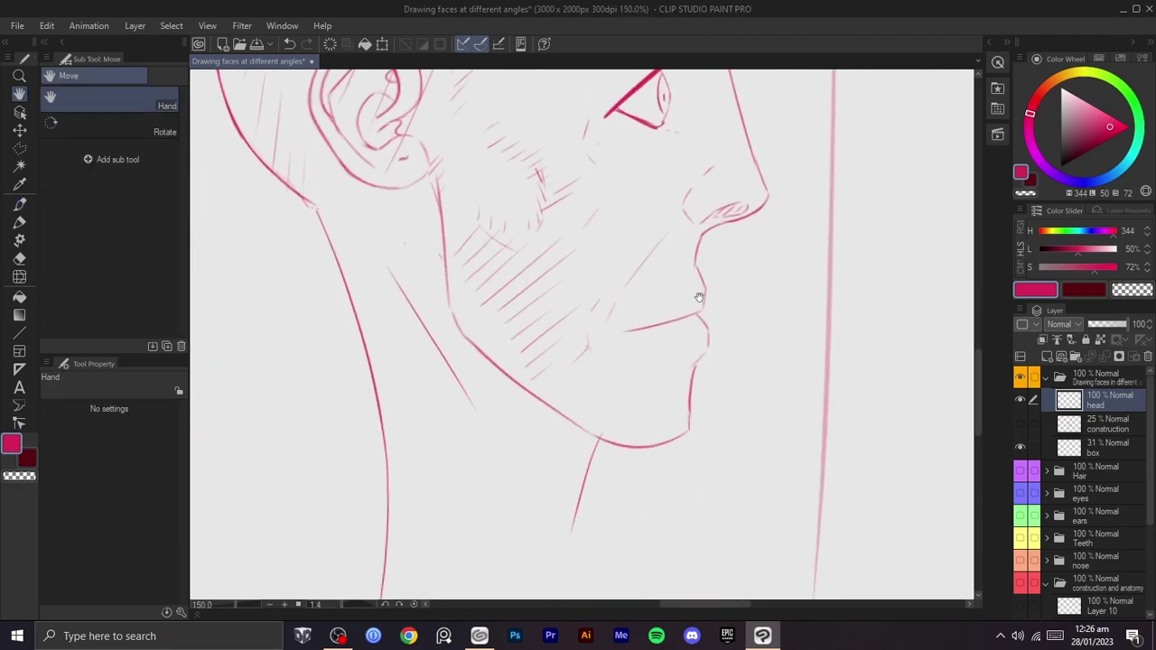
{"action": "left_click_drag", "start_coordinate": [611, 370], "coordinate": [574, 397]}
{"action": "left_click_drag", "start_coordinate": [609, 379], "coordinate": [583, 402]}
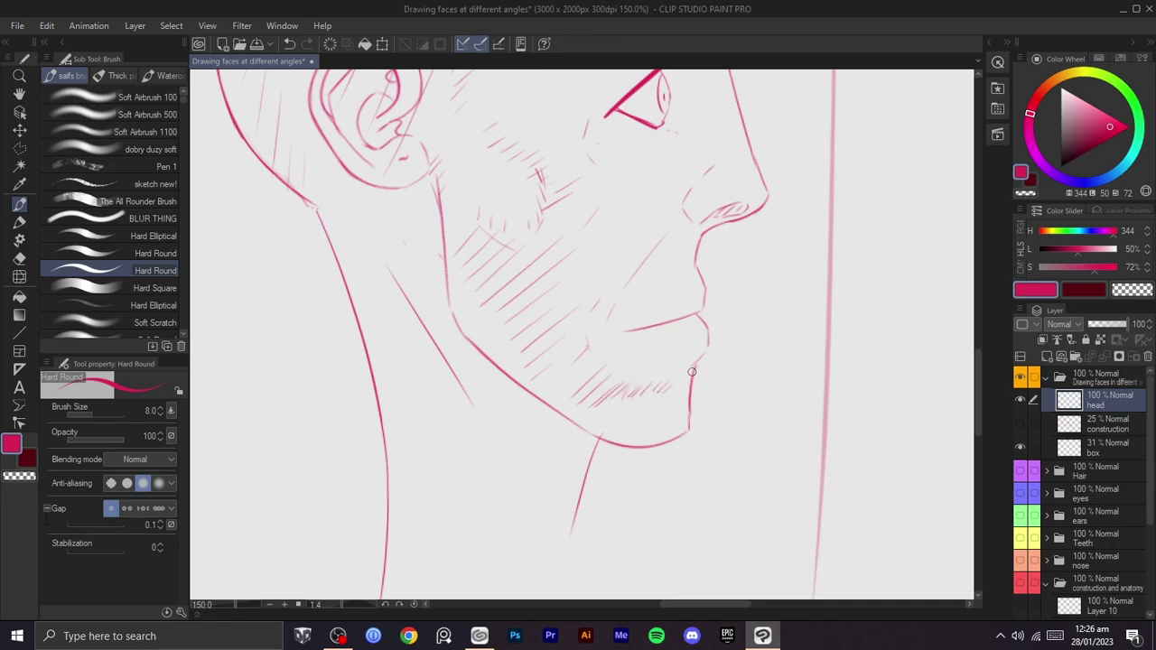
- Reshape the front contour of the chin with a rounder curve and short hatch strokes beside it
{"action": "key", "text": "ctrl+z"}
{"action": "key", "text": "ctrl+z"}
{"action": "key", "text": "c"}
{"action": "key", "text": "c"}
{"action": "left_click_drag", "start_coordinate": [663, 373], "coordinate": [660, 426]}
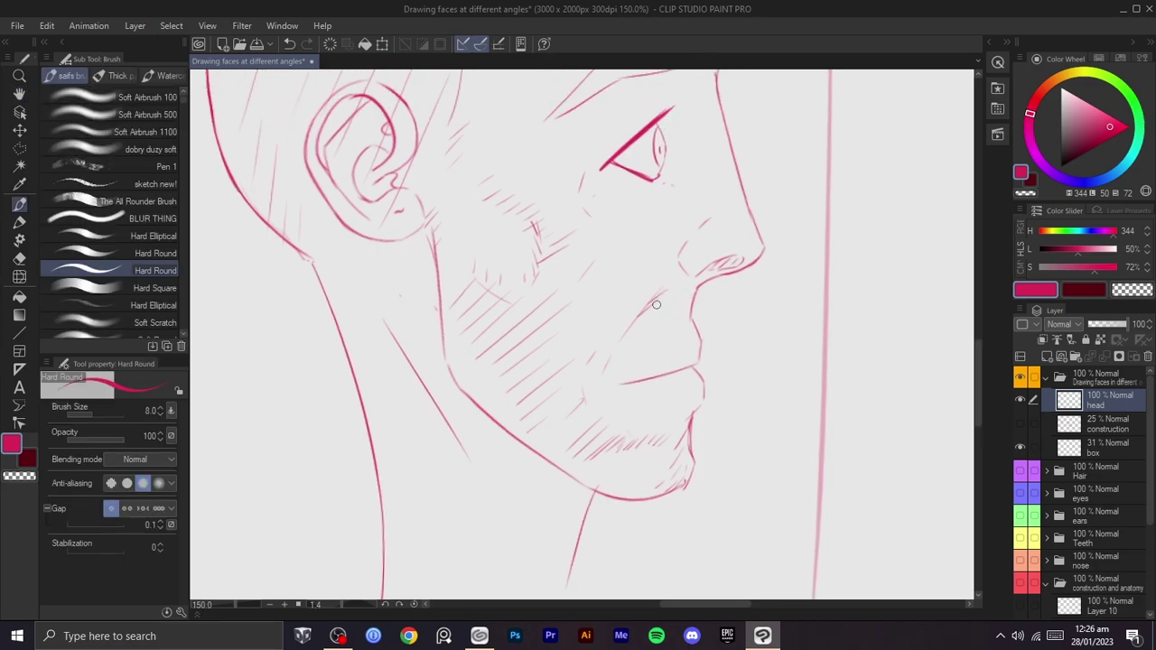
- Draw the smile fold curving from beside the nostril down past the corner of the mouth
{"action": "key", "text": "ctrl+z"}
{"action": "left_click_drag", "start_coordinate": [664, 285], "coordinate": [605, 391]}
{"action": "key", "text": "ctrl+z"}
{"action": "key", "text": "ctrl+z"}
{"action": "left_click_drag", "start_coordinate": [645, 307], "coordinate": [596, 410]}
{"action": "key", "text": "c"}
{"action": "key", "text": "c"}
- Add small shading strokes above the upper lip below the nose
{"action": "mouse_move", "coordinate": [654, 411]}
{"action": "left_mouse_down"}
{"action": "mouse_move", "coordinate": [632, 431]}
{"action": "mouse_move", "coordinate": [659, 432]}
{"action": "left_mouse_up"}
{"action": "mouse_move", "coordinate": [654, 365]}
{"action": "left_mouse_down"}
{"action": "mouse_move", "coordinate": [660, 397]}
{"action": "mouse_move", "coordinate": [703, 340]}
{"action": "mouse_move", "coordinate": [692, 331]}
{"action": "mouse_move", "coordinate": [684, 346]}
{"action": "left_mouse_up"}
{"action": "scroll", "coordinate": [690, 377], "scroll_direction": "down", "scroll_amount": 2}
{"action": "scroll", "coordinate": [705, 341], "scroll_direction": "up", "scroll_amount": 2}
{"action": "key", "text": "ctrl+z"}
{"action": "key", "text": "ctrl+z"}
{"action": "key", "text": "ctrl+z"}
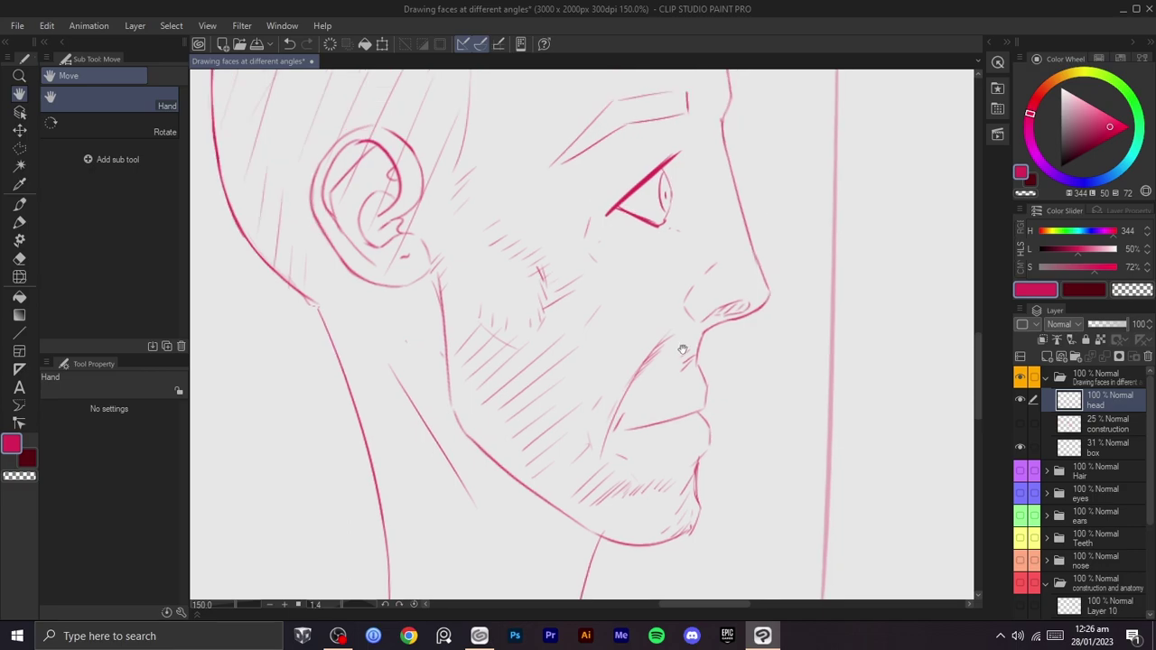
- Hatch the area between the eye and the nose bridge and along the side of the nose
{"action": "mouse_move", "coordinate": [684, 276]}
{"action": "left_mouse_down"}
{"action": "mouse_move", "coordinate": [668, 353]}
{"action": "mouse_move", "coordinate": [673, 450]}
{"action": "left_mouse_up"}
{"action": "left_click_drag", "start_coordinate": [694, 323], "coordinate": [676, 337]}
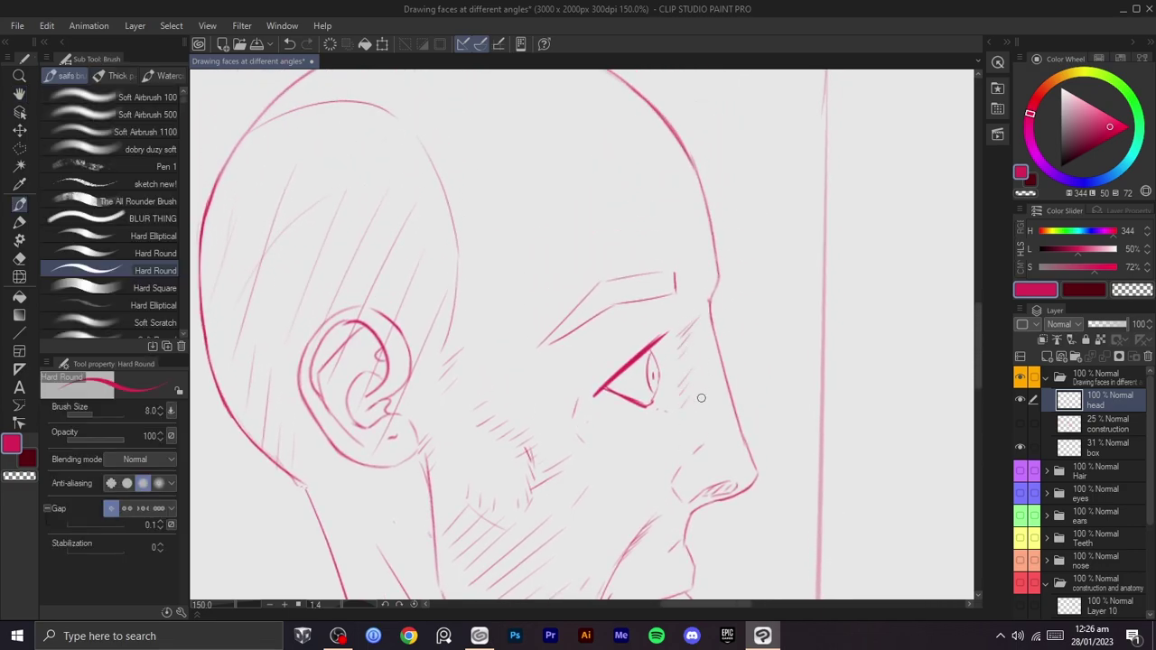
{"action": "mouse_move", "coordinate": [625, 448]}
{"action": "left_mouse_down"}
{"action": "mouse_move", "coordinate": [687, 394]}
{"action": "mouse_move", "coordinate": [672, 394]}
{"action": "left_mouse_up"}
{"action": "key", "text": "ctrl+z"}
{"action": "mouse_move", "coordinate": [683, 371]}
{"action": "left_mouse_down"}
{"action": "mouse_move", "coordinate": [668, 381]}
{"action": "mouse_move", "coordinate": [642, 490]}
{"action": "mouse_move", "coordinate": [668, 405]}
{"action": "mouse_move", "coordinate": [699, 409]}
{"action": "mouse_move", "coordinate": [678, 420]}
{"action": "mouse_move", "coordinate": [704, 409]}
{"action": "mouse_move", "coordinate": [658, 436]}
{"action": "left_mouse_up"}
{"action": "key", "text": "ctrl+z"}
{"action": "key", "text": "ctrl+z"}
{"action": "key", "text": "ctrl+z"}
{"action": "mouse_move", "coordinate": [710, 403]}
{"action": "left_mouse_down"}
{"action": "mouse_move", "coordinate": [665, 436]}
{"action": "mouse_move", "coordinate": [719, 410]}
{"action": "mouse_move", "coordinate": [660, 439]}
{"action": "left_mouse_up"}
{"action": "key", "text": "ctrl+z"}
{"action": "key", "text": "ctrl+z"}
{"action": "key", "text": "ctrl+z"}
{"action": "scroll", "coordinate": [683, 461], "scroll_direction": "down", "scroll_amount": 1}
{"action": "scroll", "coordinate": [699, 461], "scroll_direction": "down", "scroll_amount": 2}
{"action": "key", "text": "space"}
{"action": "left_click_drag", "start_coordinate": [737, 426], "coordinate": [759, 264]}
{"action": "scroll", "coordinate": [784, 309], "scroll_direction": "up", "scroll_amount": 1}
{"action": "scroll", "coordinate": [755, 458], "scroll_direction": "up", "scroll_amount": 1}
{"action": "mouse_move", "coordinate": [754, 330]}
{"action": "left_mouse_down"}
{"action": "mouse_move", "coordinate": [760, 439]}
{"action": "mouse_move", "coordinate": [715, 202]}
{"action": "left_mouse_up"}
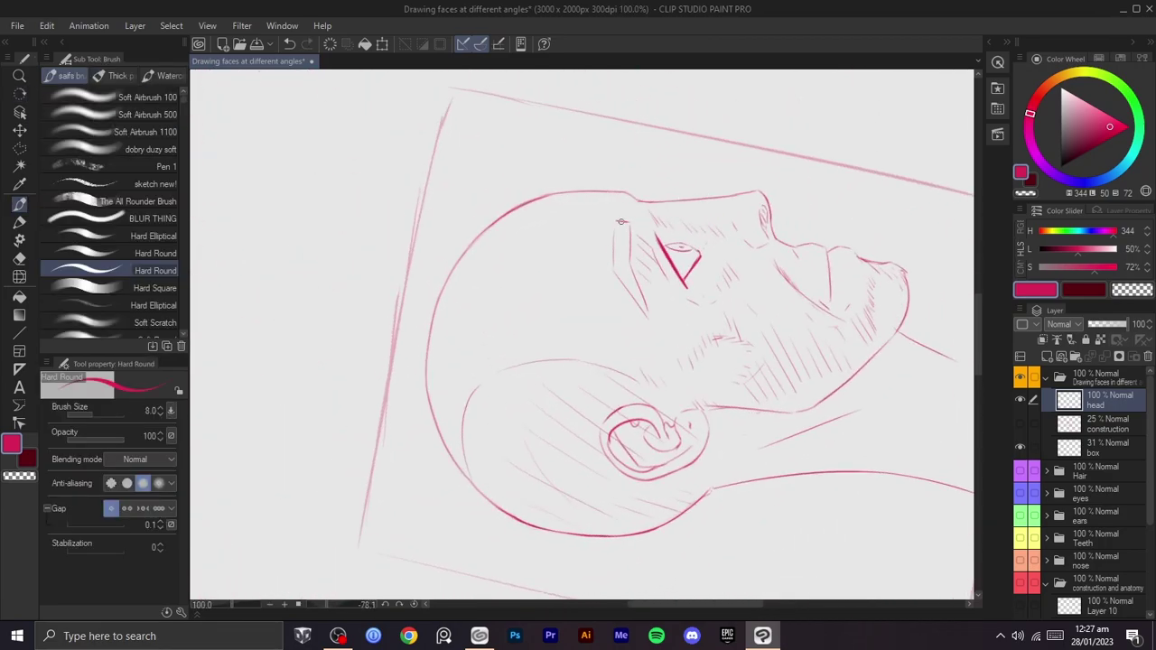
- Hatch the forehead plane above the brow with short parallel strokes
{"action": "left_click_drag", "start_coordinate": [599, 205], "coordinate": [569, 208]}
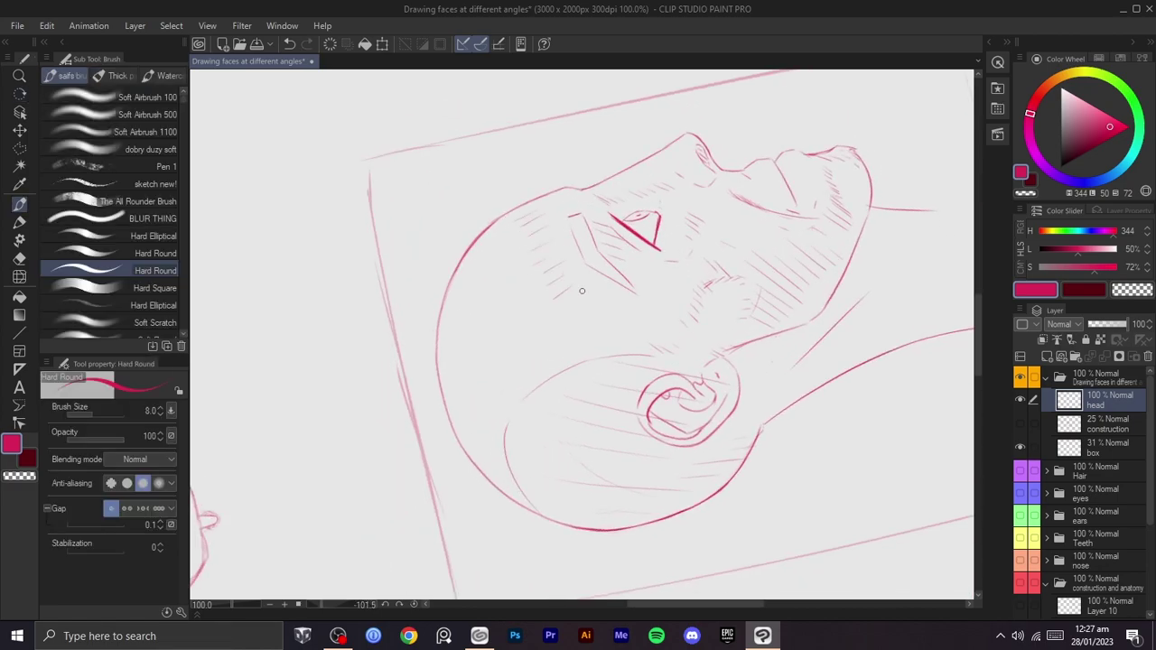
{"action": "left_click_drag", "start_coordinate": [673, 307], "coordinate": [650, 431]}
{"action": "mouse_move", "coordinate": [646, 223]}
{"action": "left_mouse_down"}
{"action": "mouse_move", "coordinate": [535, 212]}
{"action": "mouse_move", "coordinate": [436, 301]}
{"action": "left_mouse_up"}
{"action": "key", "text": "ctrl+z"}
{"action": "key", "text": "ctrl+z"}
{"action": "key", "text": "ctrl+z"}
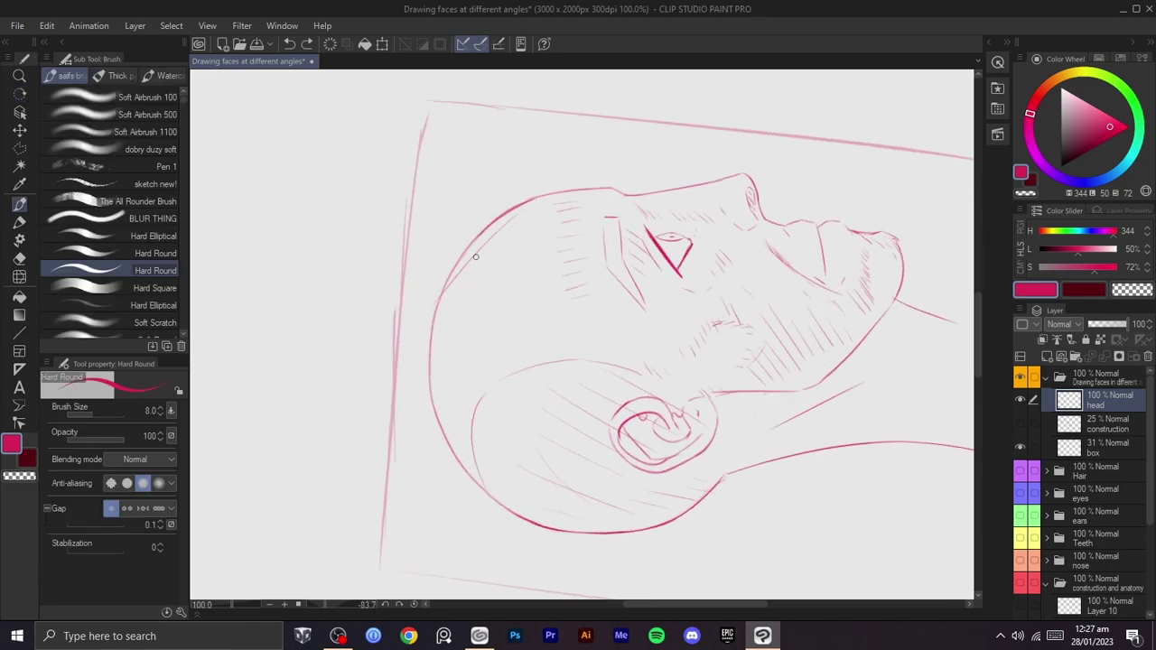
- Add hatching strokes along the crown just inside the skull's upper contour
{"action": "left_click_drag", "start_coordinate": [493, 232], "coordinate": [449, 291]}
{"action": "left_click_drag", "start_coordinate": [515, 236], "coordinate": [488, 265]}
{"action": "scroll", "coordinate": [610, 298], "scroll_direction": "down", "scroll_amount": 2}
{"action": "left_click_drag", "start_coordinate": [797, 276], "coordinate": [605, 553]}
{"action": "left_click_drag", "start_coordinate": [605, 553], "coordinate": [607, 504]}
- Hatch the upper back of the skull, undoing the strokes that do not fit
{"action": "scroll", "coordinate": [670, 293], "scroll_direction": "up", "scroll_amount": 2}
{"action": "left_click_drag", "start_coordinate": [740, 410], "coordinate": [757, 318]}
{"action": "key", "text": "ctrl+z"}
{"action": "left_click_drag", "start_coordinate": [648, 220], "coordinate": [576, 287]}
{"action": "key", "text": "ctrl+z"}
{"action": "left_click_drag", "start_coordinate": [702, 273], "coordinate": [612, 314]}
{"action": "key", "text": "ctrl+z"}
{"action": "key", "text": "ctrl+z"}
{"action": "mouse_move", "coordinate": [704, 296]}
{"action": "left_mouse_down"}
{"action": "mouse_move", "coordinate": [585, 346]}
{"action": "mouse_move", "coordinate": [643, 232]}
{"action": "left_mouse_up"}
{"action": "key", "text": "ctrl+z"}
{"action": "mouse_move", "coordinate": [561, 284]}
{"action": "left_mouse_down"}
{"action": "mouse_move", "coordinate": [475, 245]}
{"action": "mouse_move", "coordinate": [511, 193]}
{"action": "left_mouse_up"}
{"action": "key", "text": "ctrl+z"}
{"action": "left_click_drag", "start_coordinate": [418, 267], "coordinate": [397, 237]}
{"action": "key", "text": "ctrl+z"}
{"action": "mouse_move", "coordinate": [487, 276]}
{"action": "left_mouse_down"}
{"action": "mouse_move", "coordinate": [516, 416]}
{"action": "mouse_move", "coordinate": [502, 375]}
{"action": "left_mouse_up"}
{"action": "key", "text": "ctrl+z"}
{"action": "left_click_drag", "start_coordinate": [434, 278], "coordinate": [459, 409]}
{"action": "left_click_drag", "start_coordinate": [418, 376], "coordinate": [430, 461]}
{"action": "key", "text": "ctrl+z"}
{"action": "key", "text": "ctrl+z"}
{"action": "key", "text": "ctrl+z"}
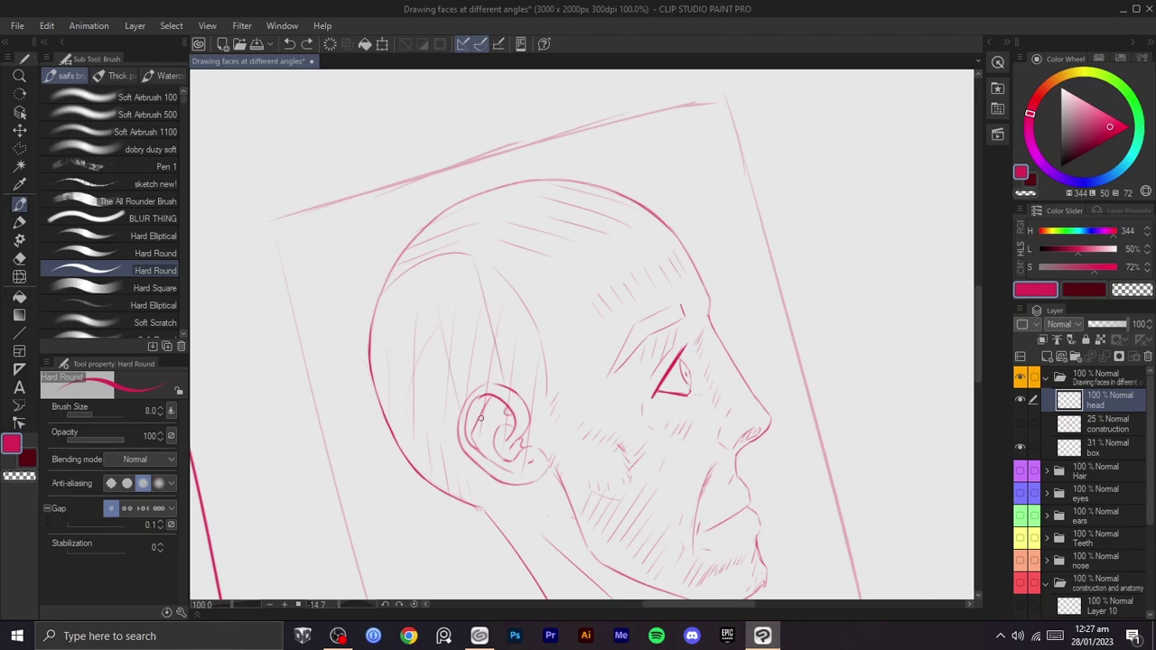
- Examine the profile head's shading and proportions close up and at page level
{"action": "scroll", "coordinate": [623, 482], "scroll_direction": "down", "scroll_amount": 1}
{"action": "scroll", "coordinate": [638, 469], "scroll_direction": "down", "scroll_amount": 1}
{"action": "left_click_drag", "start_coordinate": [638, 470], "coordinate": [606, 478]}
{"action": "left_click_drag", "start_coordinate": [689, 454], "coordinate": [695, 278]}
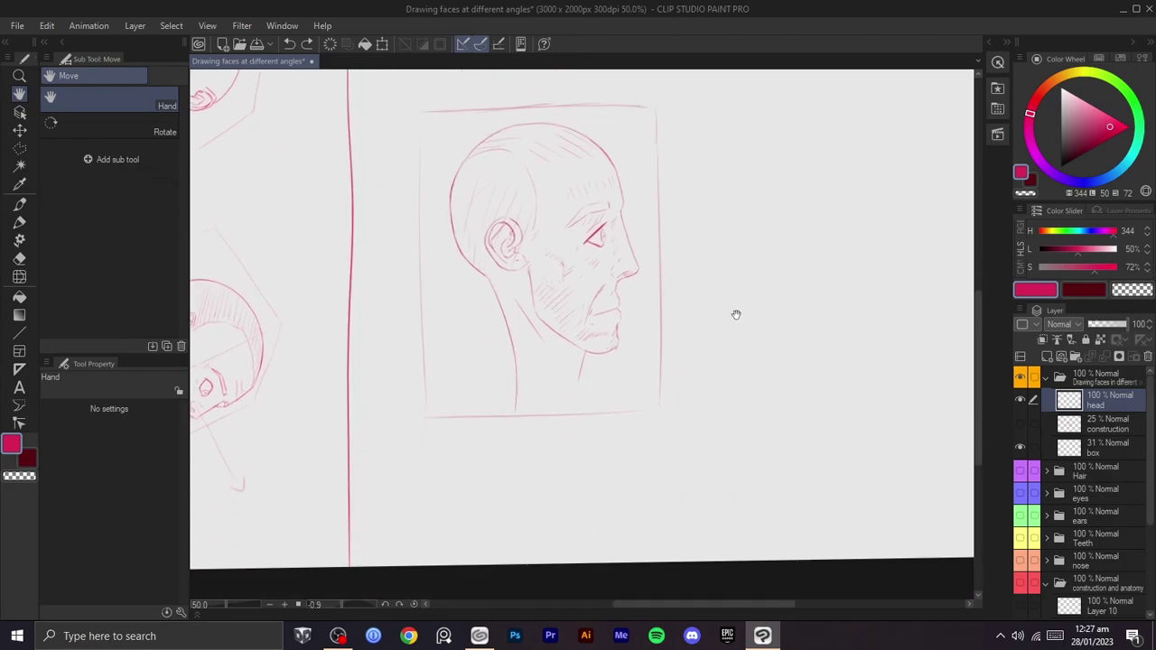
{"action": "scroll", "coordinate": [734, 314], "scroll_direction": "up", "scroll_amount": 1}
{"action": "left_click_drag", "start_coordinate": [751, 307], "coordinate": [690, 381]}
{"action": "scroll", "coordinate": [496, 350], "scroll_direction": "up", "scroll_amount": 2}
{"action": "left_click_drag", "start_coordinate": [539, 320], "coordinate": [689, 365]}
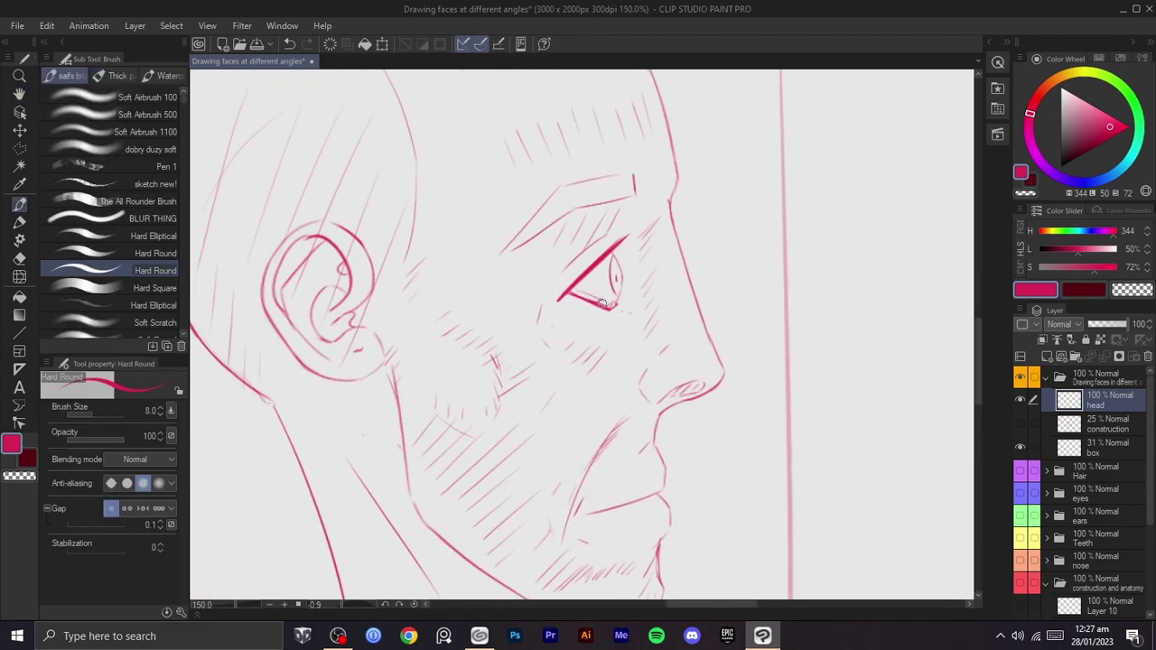
{"action": "scroll", "coordinate": [626, 304], "scroll_direction": "down", "scroll_amount": 4}
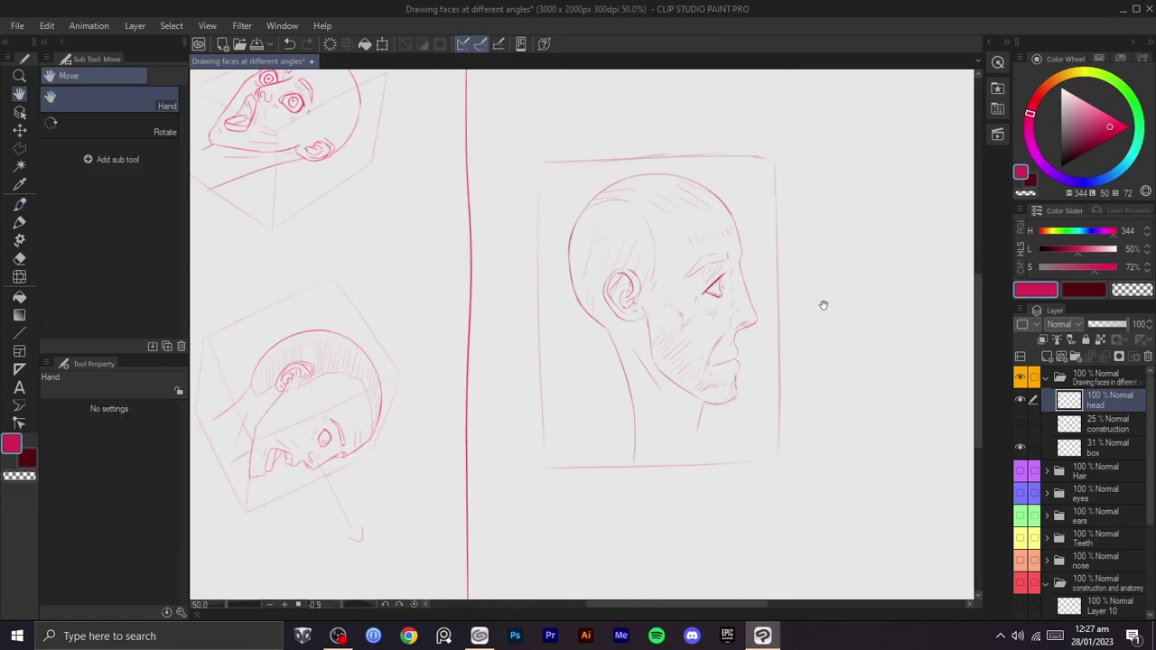
{"action": "scroll", "coordinate": [698, 329], "scroll_direction": "up", "scroll_amount": 1}
{"action": "left_click_drag", "start_coordinate": [701, 305], "coordinate": [732, 301]}
{"action": "scroll", "coordinate": [679, 312], "scroll_direction": "down", "scroll_amount": 1}
{"action": "key", "text": "r"}
- Show the construction layer together with the head drawing and make it the active layer
{"action": "left_click", "coordinate": [1018, 399]}
{"action": "left_click", "coordinate": [1017, 399]}
{"action": "left_click", "coordinate": [1019, 423]}
{"action": "left_click", "coordinate": [1019, 423]}
{"action": "left_click", "coordinate": [1020, 423]}
{"action": "left_click", "coordinate": [1097, 423]}
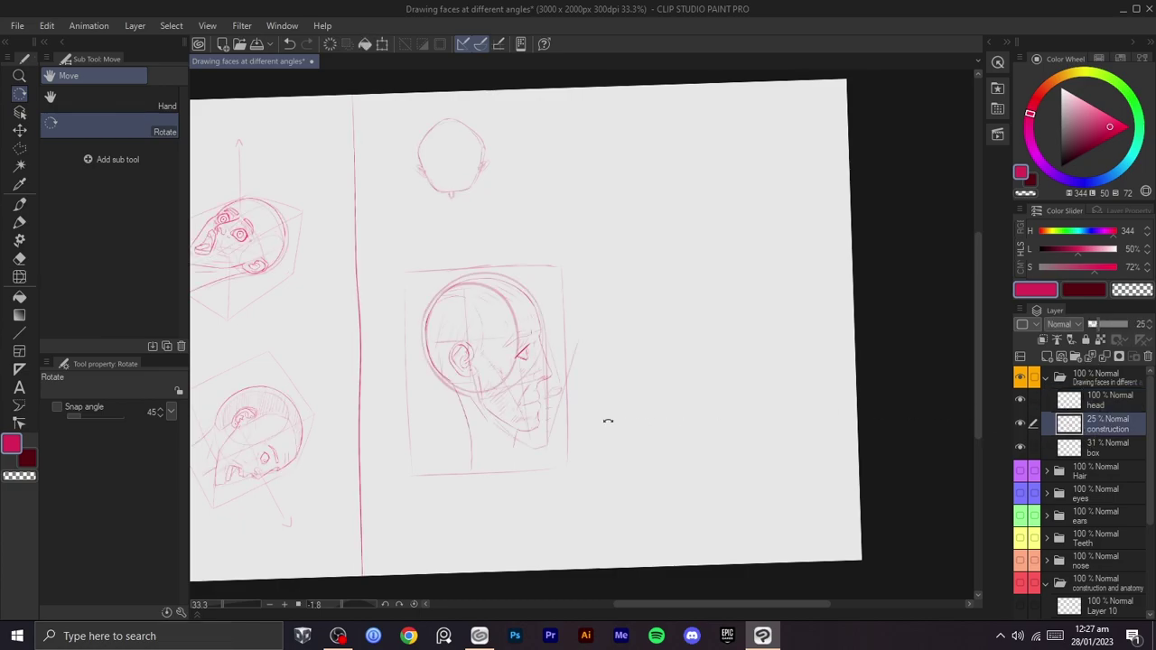
- Enclose the profile head with a polyline selection on the construction layer and shift its construction lines slightly to fit the head
{"action": "key", "text": "ctrl+t"}
{"action": "left_click", "coordinate": [423, 512]}
{"action": "key", "text": "m"}
{"action": "left_click", "coordinate": [594, 237]}
{"action": "left_click", "coordinate": [668, 401]}
{"action": "left_click", "coordinate": [569, 516]}
{"action": "left_click", "coordinate": [469, 515]}
{"action": "left_click", "coordinate": [399, 428]}
{"action": "left_click", "coordinate": [386, 316]}
{"action": "left_click", "coordinate": [446, 248]}
{"action": "left_click", "coordinate": [593, 236]}
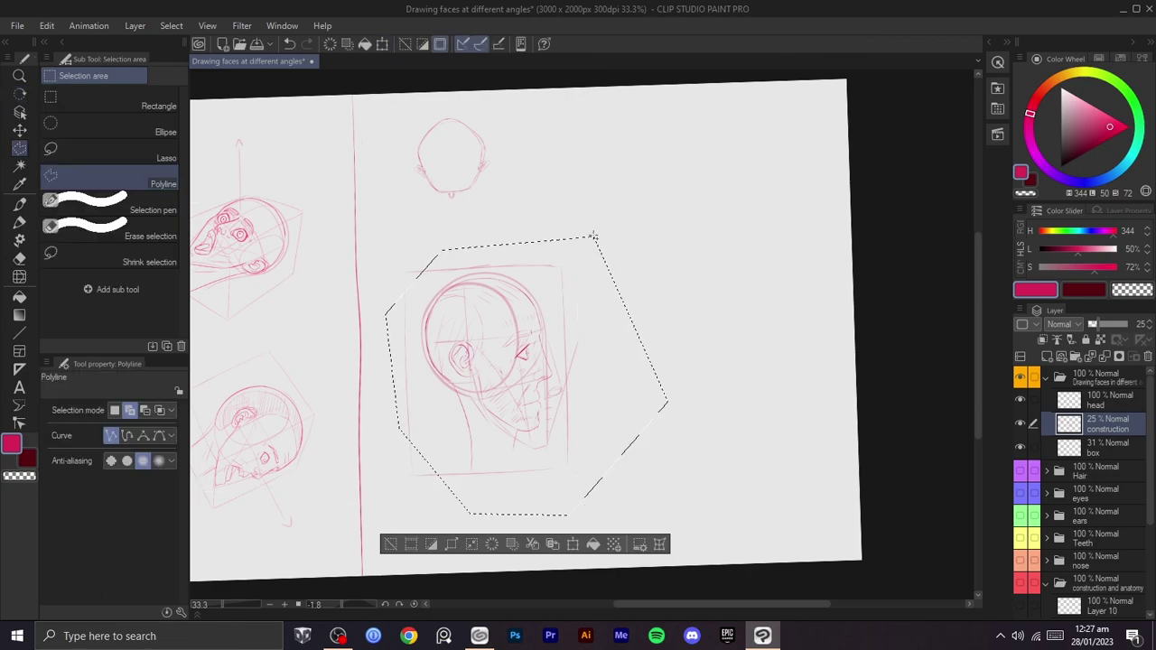
{"action": "key", "text": "ctrl+t"}
{"action": "left_click_drag", "start_coordinate": [667, 374], "coordinate": [659, 374]}
{"action": "mouse_move", "coordinate": [614, 407]}
{"action": "left_mouse_down"}
{"action": "mouse_move", "coordinate": [610, 397]}
{"action": "mouse_move", "coordinate": [652, 368]}
{"action": "mouse_move", "coordinate": [614, 395]}
{"action": "mouse_move", "coordinate": [623, 388]}
{"action": "left_mouse_up"}
{"action": "left_click", "coordinate": [479, 531]}
{"action": "left_click", "coordinate": [381, 527]}
{"action": "left_click", "coordinate": [1021, 426]}
{"action": "left_click", "coordinate": [1021, 427]}
- Make the box layer active and try a diagonal stroke in the empty area beside the heads
{"action": "left_click", "coordinate": [1075, 454]}
{"action": "key", "text": "space"}
{"action": "left_click_drag", "start_coordinate": [728, 361], "coordinate": [728, 464]}
{"action": "key", "text": "shift+space"}
{"action": "left_click_drag", "start_coordinate": [656, 454], "coordinate": [758, 318]}
{"action": "left_click_drag", "start_coordinate": [791, 128], "coordinate": [688, 230]}
{"action": "key", "text": "ctrl+z"}
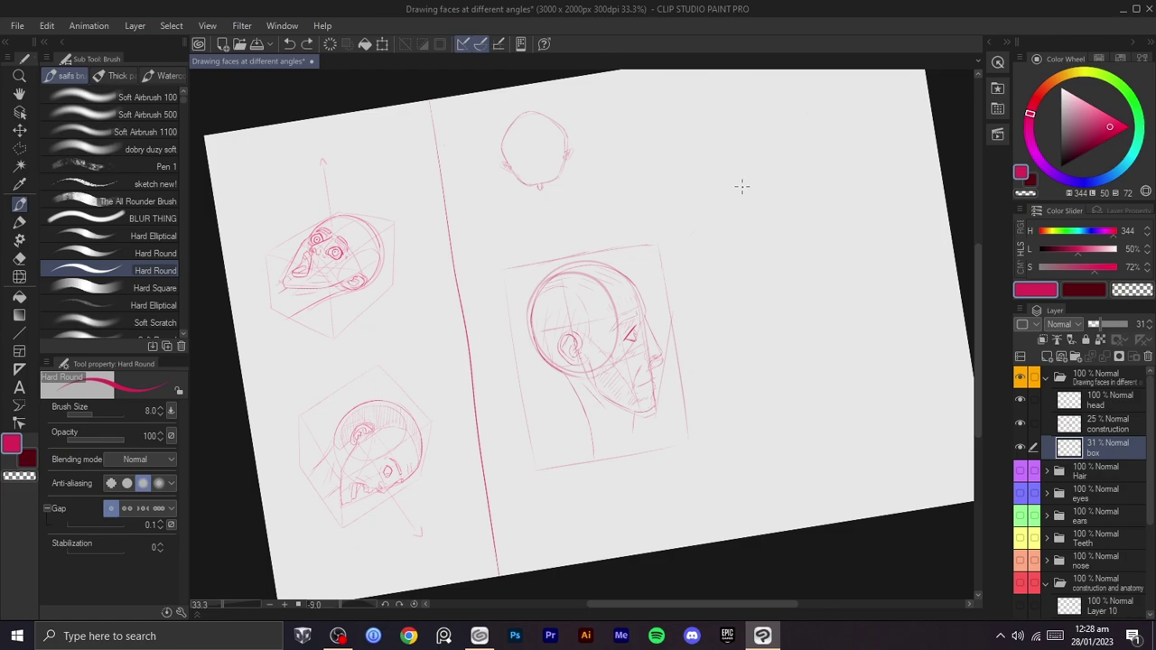
- Start a light rectangular frame around the small top-down head outline, undoing misplaced lines
{"action": "key", "text": "space"}
{"action": "left_click_drag", "start_coordinate": [769, 190], "coordinate": [771, 294]}
{"action": "scroll", "coordinate": [548, 302], "scroll_direction": "up", "scroll_amount": 3}
{"action": "left_click_drag", "start_coordinate": [530, 315], "coordinate": [614, 431]}
{"action": "key", "text": "shift+space"}
{"action": "left_click_drag", "start_coordinate": [699, 410], "coordinate": [715, 360]}
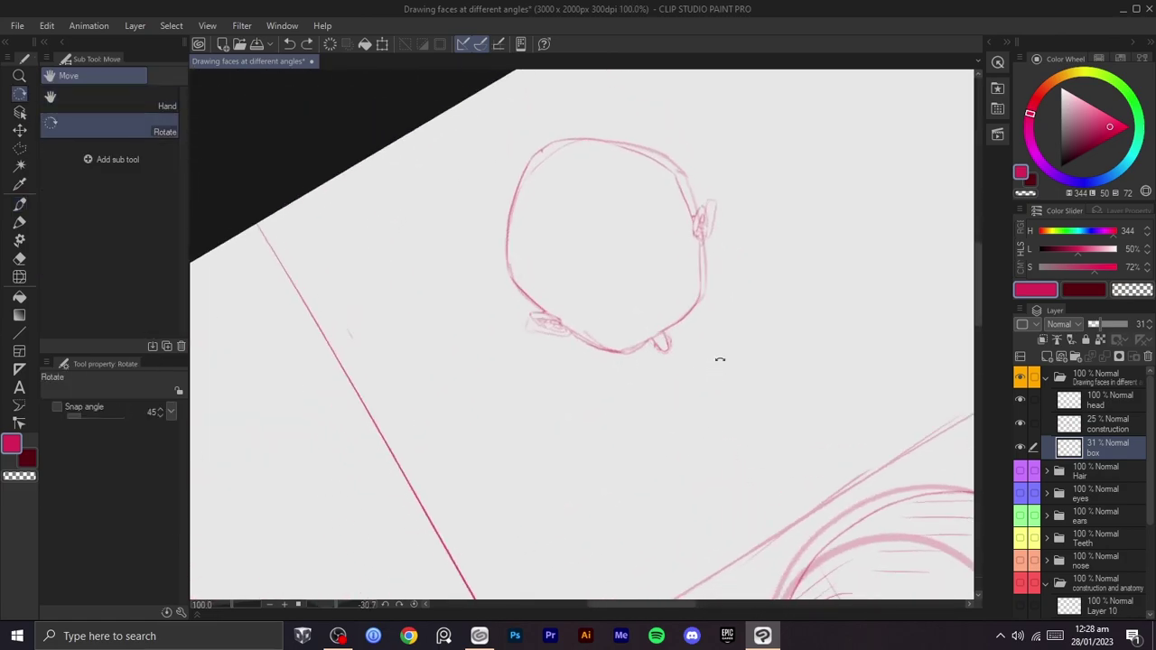
{"action": "key", "text": "b"}
{"action": "left_click_drag", "start_coordinate": [726, 308], "coordinate": [546, 407]}
{"action": "key", "text": "ctrl+z"}
{"action": "mouse_move", "coordinate": [748, 291]}
{"action": "left_mouse_down"}
{"action": "mouse_move", "coordinate": [591, 394]}
{"action": "mouse_move", "coordinate": [609, 477]}
{"action": "mouse_move", "coordinate": [479, 312]}
{"action": "left_mouse_up"}
{"action": "key", "text": "ctrl+z"}
{"action": "left_click_drag", "start_coordinate": [542, 243], "coordinate": [592, 208]}
{"action": "key", "text": "ctrl+z"}
{"action": "mouse_move", "coordinate": [468, 295]}
{"action": "left_mouse_down"}
{"action": "mouse_move", "coordinate": [621, 185]}
{"action": "mouse_move", "coordinate": [758, 386]}
{"action": "left_mouse_up"}
- Complete the frame around the small top-down head and make the head layer active
{"action": "key", "text": "r"}
{"action": "left_click_drag", "start_coordinate": [782, 452], "coordinate": [682, 507]}
{"action": "scroll", "coordinate": [805, 524], "scroll_direction": "down", "scroll_amount": 2}
{"action": "key", "text": "space"}
{"action": "left_click_drag", "start_coordinate": [732, 467], "coordinate": [629, 260]}
{"action": "key", "text": "shift+space"}
{"action": "left_click_drag", "start_coordinate": [853, 412], "coordinate": [681, 242]}
{"action": "key", "text": "shift+space"}
{"action": "scroll", "coordinate": [802, 340], "scroll_direction": "down", "scroll_amount": 2}
{"action": "mouse_move", "coordinate": [801, 354]}
{"action": "left_mouse_down"}
{"action": "mouse_move", "coordinate": [807, 335]}
{"action": "mouse_move", "coordinate": [777, 383]}
{"action": "mouse_move", "coordinate": [626, 392]}
{"action": "mouse_move", "coordinate": [809, 365]}
{"action": "left_mouse_up"}
{"action": "key", "text": "shift+space"}
{"action": "scroll", "coordinate": [776, 383], "scroll_direction": "up", "scroll_amount": 1}
{"action": "left_click", "coordinate": [1097, 400]}
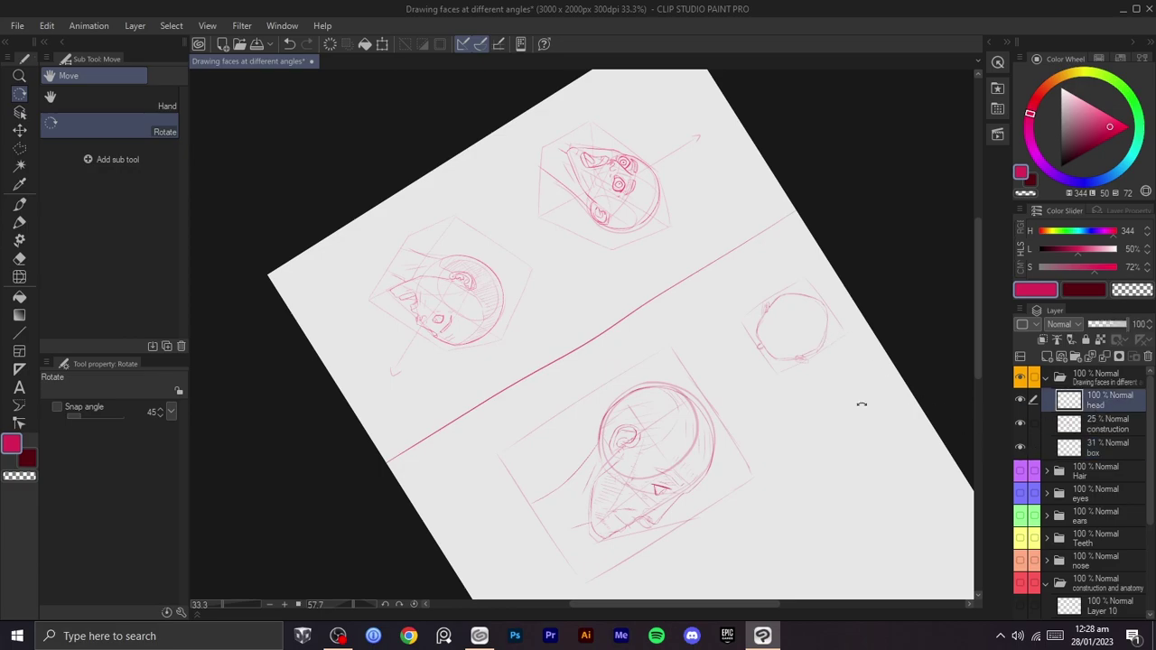
- Try to retrace the wavy divider line between the two groups of heads
{"action": "key", "text": "b"}
{"action": "left_click_drag", "start_coordinate": [794, 216], "coordinate": [385, 460]}
{"action": "left_click_drag", "start_coordinate": [395, 461], "coordinate": [805, 221]}
{"action": "key", "text": "ctrl+z"}
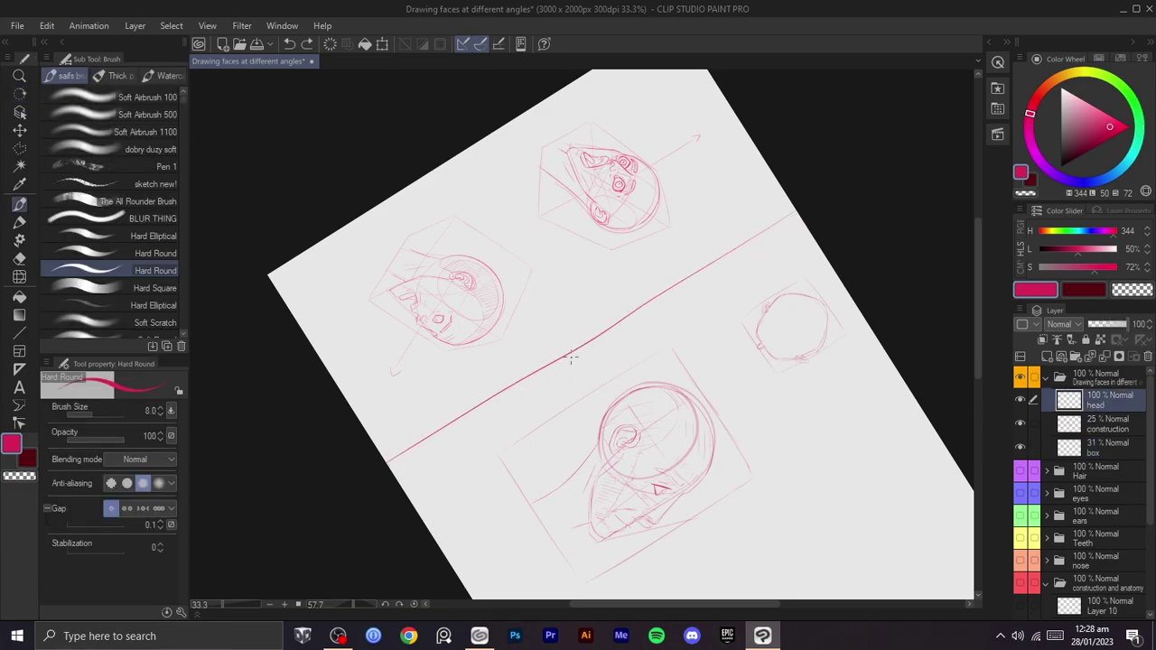
- Enclose the wavy divider line with a polyline selection, delete it and deselect
{"action": "key", "text": "m"}
{"action": "left_click", "coordinate": [840, 218]}
{"action": "left_click", "coordinate": [836, 167]}
{"action": "left_click", "coordinate": [725, 218]}
{"action": "left_click", "coordinate": [377, 428]}
{"action": "left_click", "coordinate": [372, 500]}
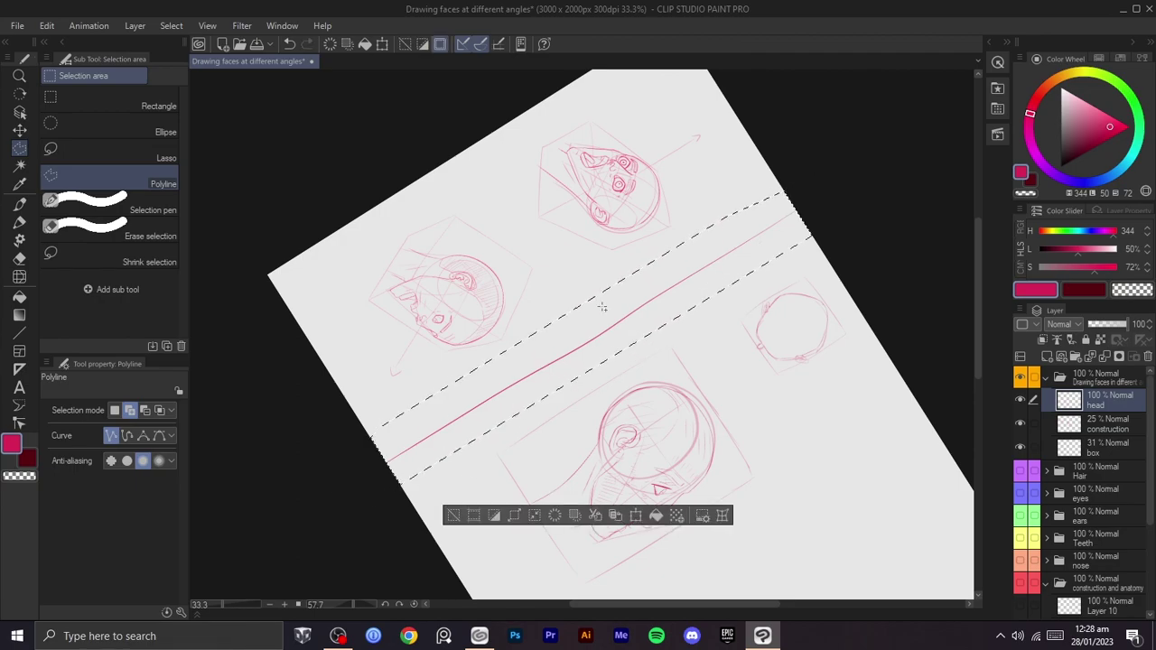
{"action": "key", "text": "Delete"}
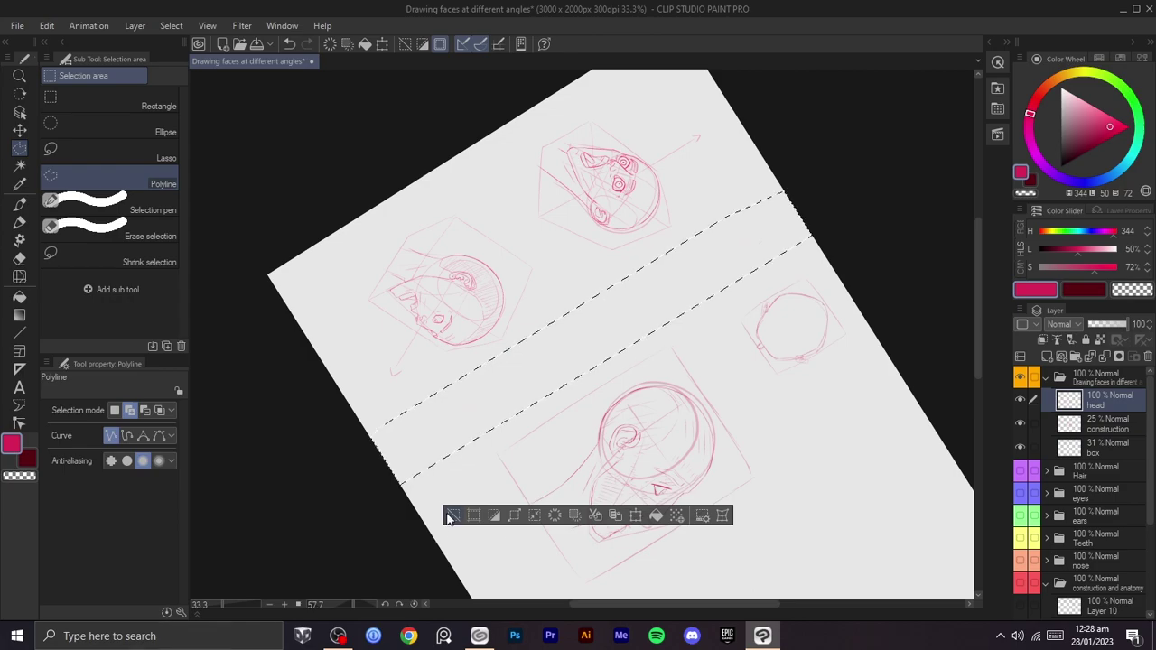
{"action": "left_click", "coordinate": [451, 516]}
- Try a straight divider line between the two groups of heads with brush size 7
{"action": "key", "text": "p"}
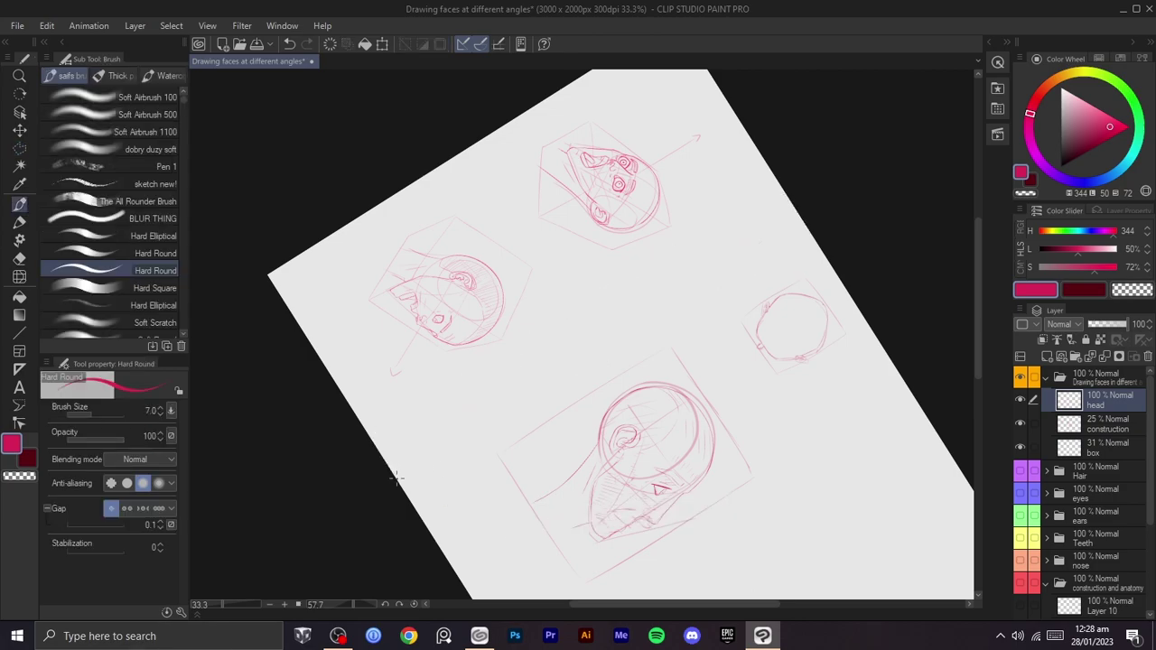
{"action": "left_click", "coordinate": [827, 171], "text": "shift"}
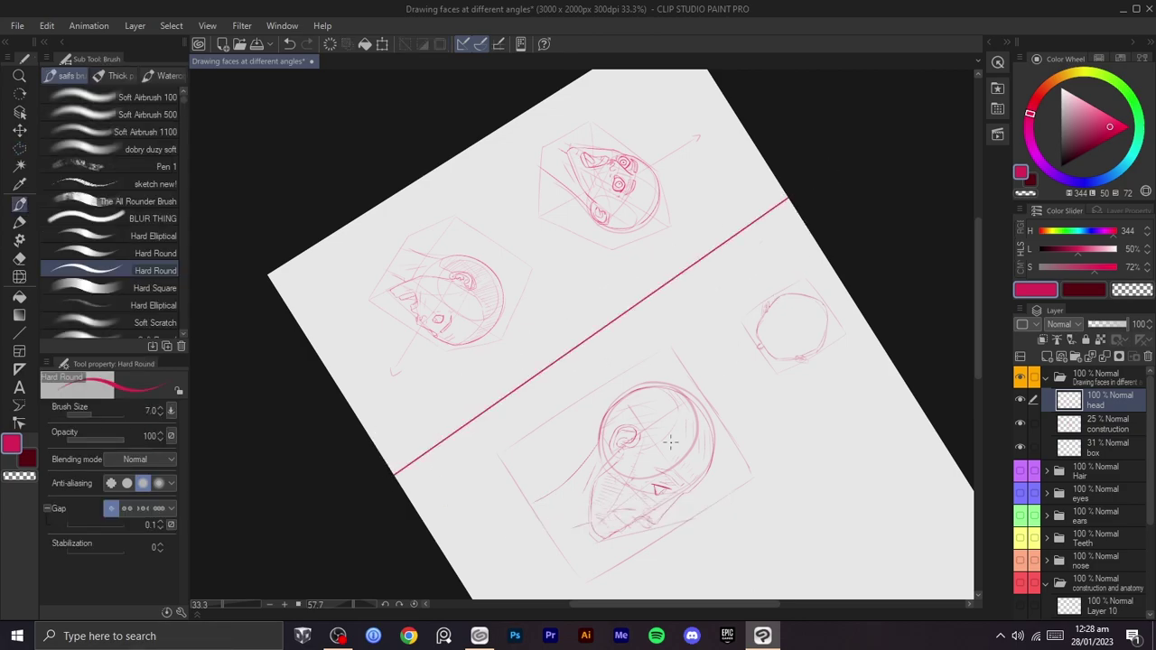
{"action": "scroll", "coordinate": [677, 550], "scroll_direction": "down", "scroll_amount": 1}
{"action": "left_click_drag", "start_coordinate": [753, 545], "coordinate": [770, 312]}
{"action": "left_click_drag", "start_coordinate": [771, 289], "coordinate": [728, 292]}
{"action": "key", "text": "ctrl+z"}
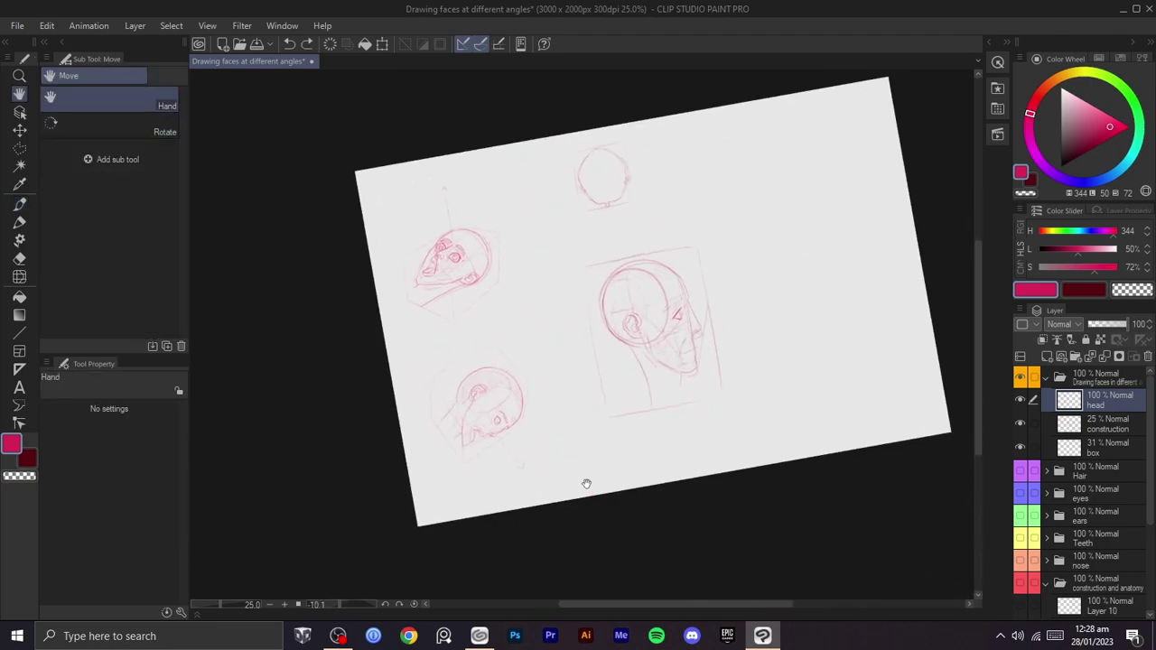
- Reset the canvas rotation and draw a straight, nearly vertical divider between the two small heads and the profile head
{"action": "left_click", "coordinate": [413, 605]}
{"action": "key", "text": "p"}
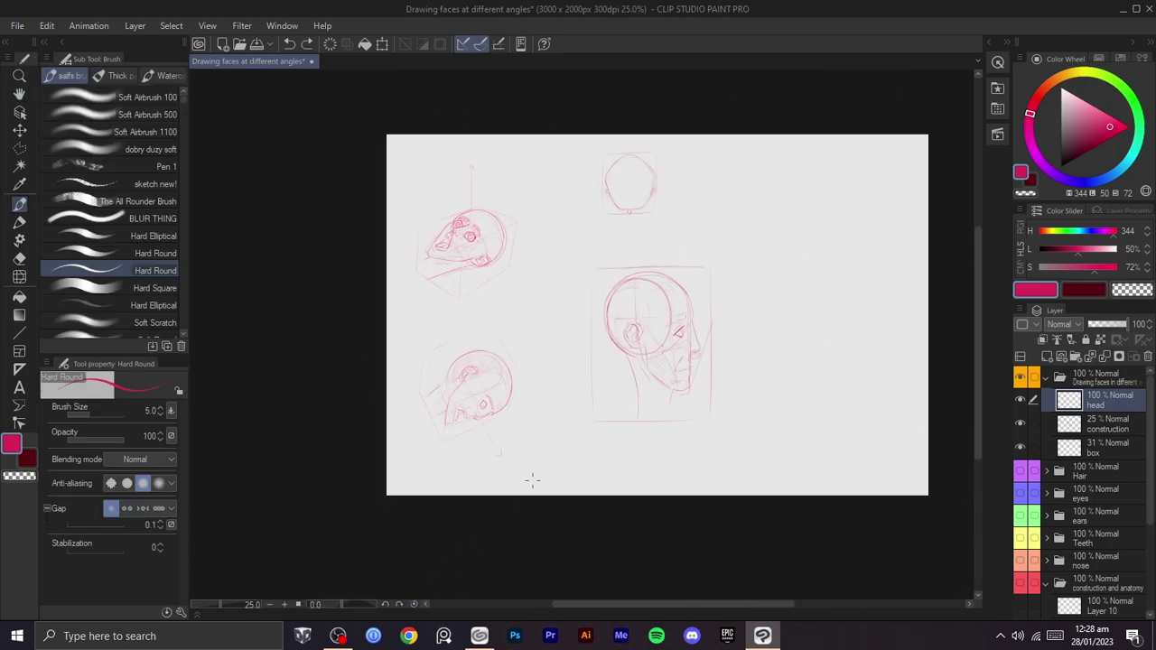
{"action": "left_click", "coordinate": [527, 132], "text": "shift"}
- Select the head, construction and box layers and enclose the profile head and small top-down head with a polyline selection
{"action": "scroll", "coordinate": [727, 424], "scroll_direction": "up", "scroll_amount": 1}
{"action": "left_click_drag", "start_coordinate": [787, 392], "coordinate": [656, 395]}
{"action": "left_click_drag", "start_coordinate": [845, 464], "coordinate": [815, 473]}
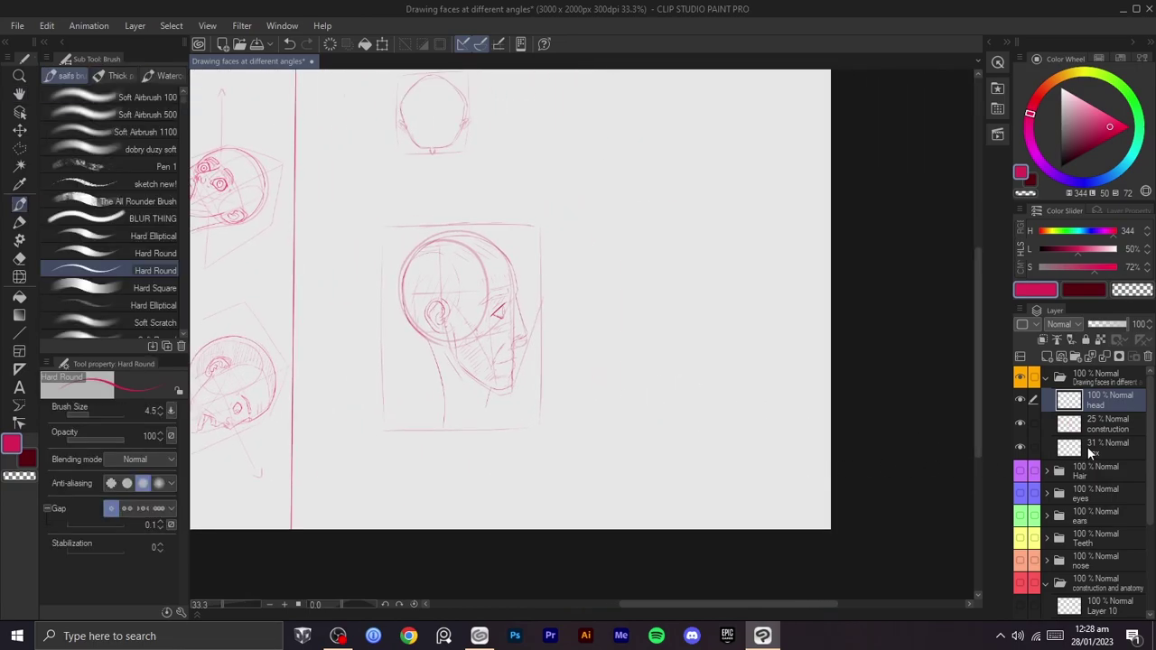
{"action": "left_click", "coordinate": [1092, 424]}
{"action": "left_click", "coordinate": [1092, 447]}
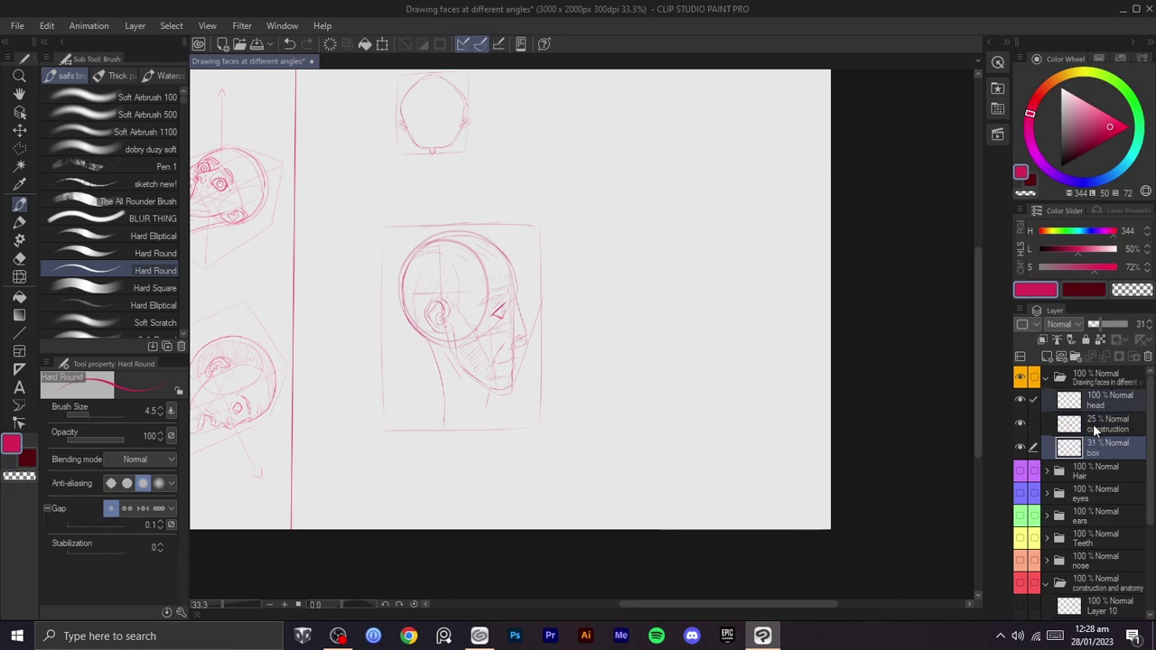
{"action": "left_click", "coordinate": [1092, 423], "text": "ctrl"}
{"action": "key", "text": "m"}
{"action": "left_click", "coordinate": [654, 475]}
{"action": "left_click", "coordinate": [496, 539]}
{"action": "left_click", "coordinate": [366, 512]}
{"action": "left_click", "coordinate": [314, 409]}
{"action": "left_click", "coordinate": [314, 245]}
{"action": "left_click", "coordinate": [355, 102]}
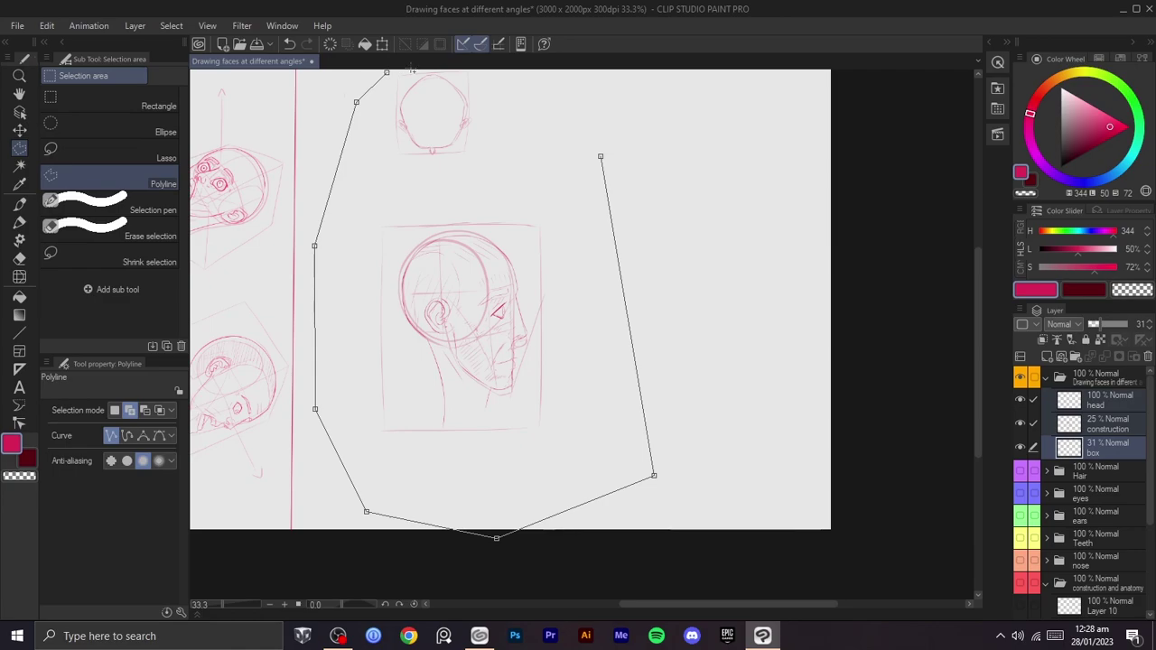
{"action": "left_click", "coordinate": [524, 72]}
{"action": "left_click", "coordinate": [615, 115]}
{"action": "left_click", "coordinate": [601, 157]}
{"action": "key", "text": "space"}
{"action": "left_click_drag", "start_coordinate": [561, 182], "coordinate": [639, 289]}
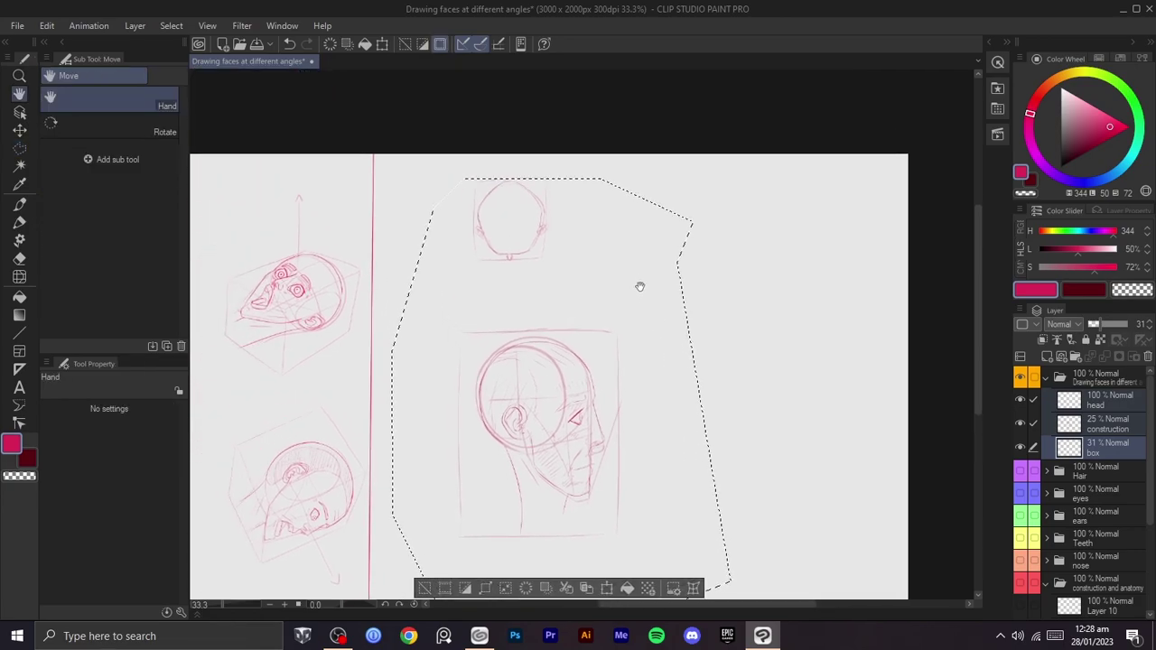
- Extend the selection around the small head's frame, move both drawings slightly left and down toward the divider, and deselect
{"action": "left_click", "coordinate": [592, 141]}
{"action": "left_click", "coordinate": [590, 241]}
{"action": "left_click", "coordinate": [472, 267]}
{"action": "left_click", "coordinate": [451, 125]}
{"action": "left_click", "coordinate": [591, 141]}
{"action": "key", "text": "ctrl+t"}
{"action": "left_click_drag", "start_coordinate": [602, 382], "coordinate": [578, 407]}
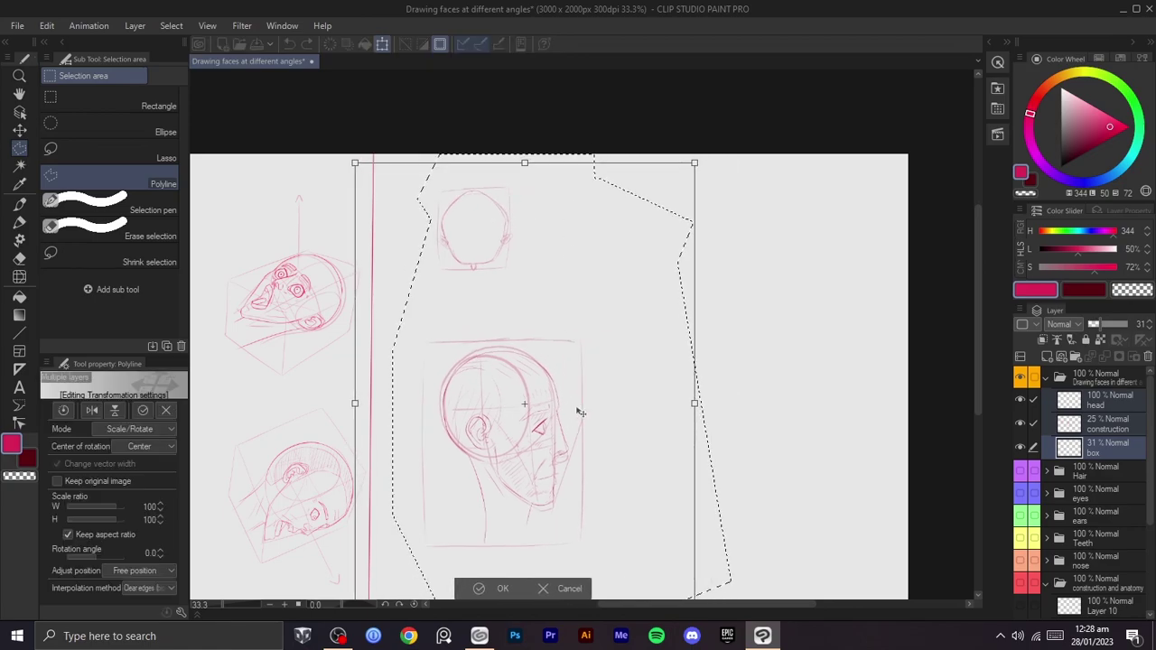
{"action": "left_click", "coordinate": [483, 589]}
{"action": "key", "text": "ctrl+d"}
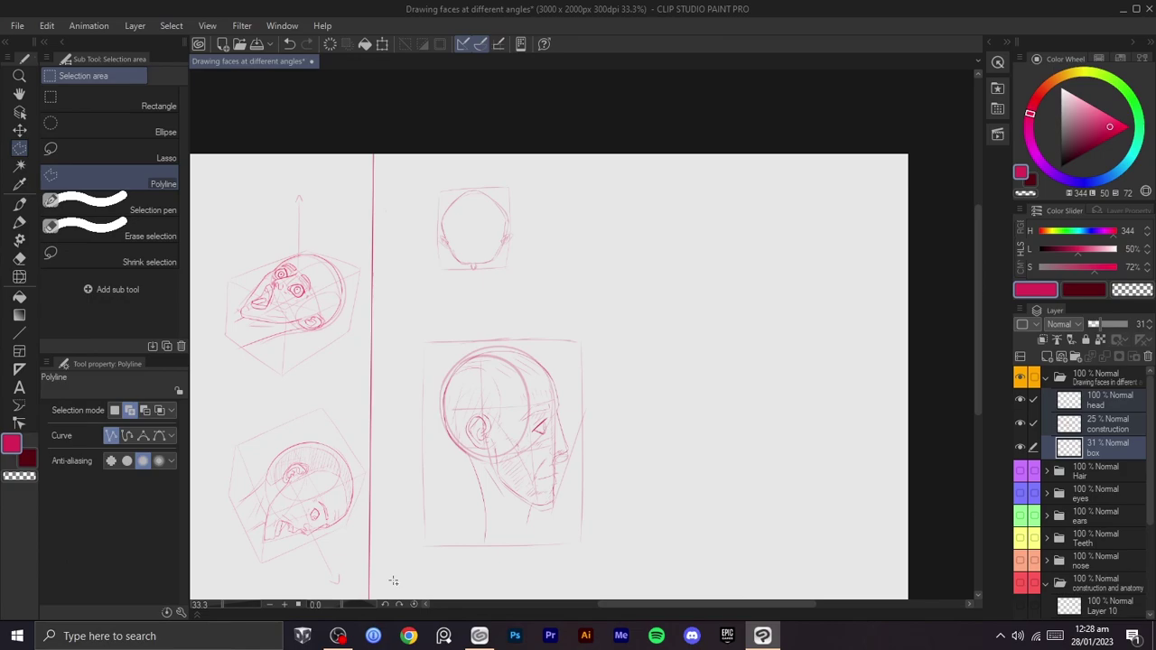
- Sketch a light arrow pointing diagonally down to the left in the empty area beside the small top-down head
{"action": "scroll", "coordinate": [675, 437], "scroll_direction": "up", "scroll_amount": 1}
{"action": "key", "text": "space"}
{"action": "mouse_move", "coordinate": [708, 436]}
{"action": "left_mouse_down"}
{"action": "mouse_move", "coordinate": [684, 304]}
{"action": "mouse_move", "coordinate": [612, 335]}
{"action": "left_mouse_up"}
{"action": "scroll", "coordinate": [612, 335], "scroll_direction": "down", "scroll_amount": 1}
{"action": "mouse_move", "coordinate": [596, 286]}
{"action": "left_mouse_down"}
{"action": "mouse_move", "coordinate": [617, 364]}
{"action": "mouse_move", "coordinate": [623, 307]}
{"action": "left_mouse_up"}
{"action": "key", "text": "b"}
{"action": "key", "text": "space"}
{"action": "left_click_drag", "start_coordinate": [648, 207], "coordinate": [658, 289]}
{"action": "scroll", "coordinate": [652, 289], "scroll_direction": "up", "scroll_amount": 1}
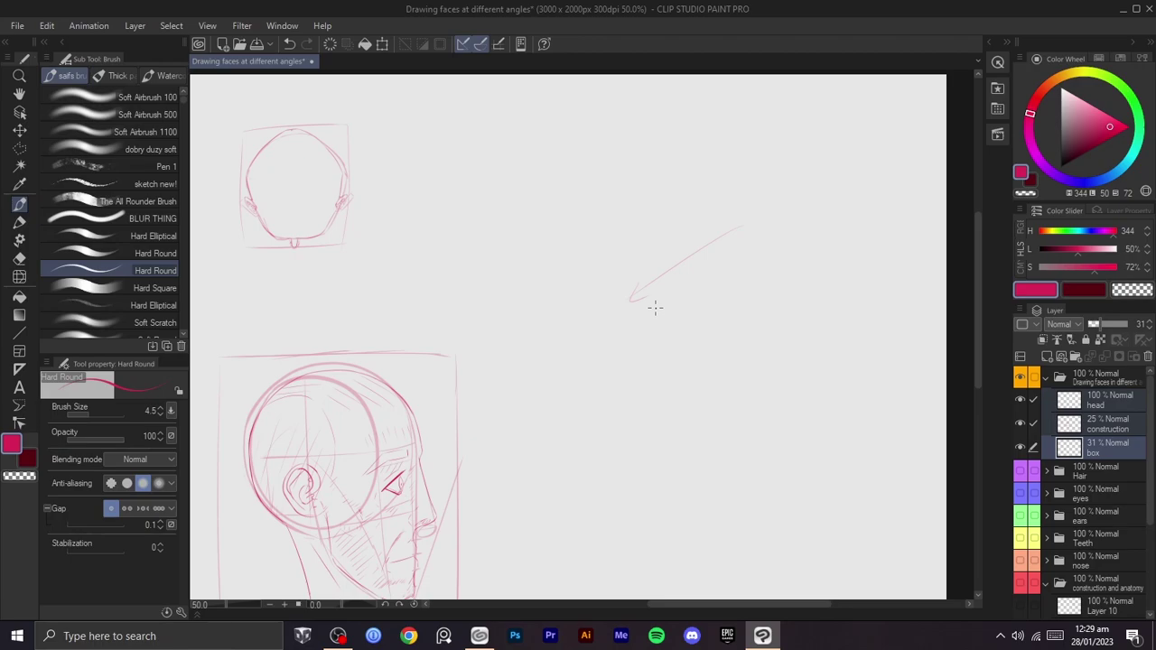
- Undo the arrow strokes, make only the box layer active and set its opacity to 58%
{"action": "key", "text": "ctrl+z"}
{"action": "key", "text": "space"}
{"action": "left_click_drag", "start_coordinate": [694, 291], "coordinate": [682, 297]}
{"action": "key", "text": "shift+space"}
{"action": "mouse_move", "coordinate": [772, 336]}
{"action": "left_mouse_down"}
{"action": "mouse_move", "coordinate": [769, 278]}
{"action": "mouse_move", "coordinate": [715, 194]}
{"action": "left_mouse_up"}
{"action": "key", "text": "space"}
{"action": "left_click_drag", "start_coordinate": [715, 194], "coordinate": [823, 254]}
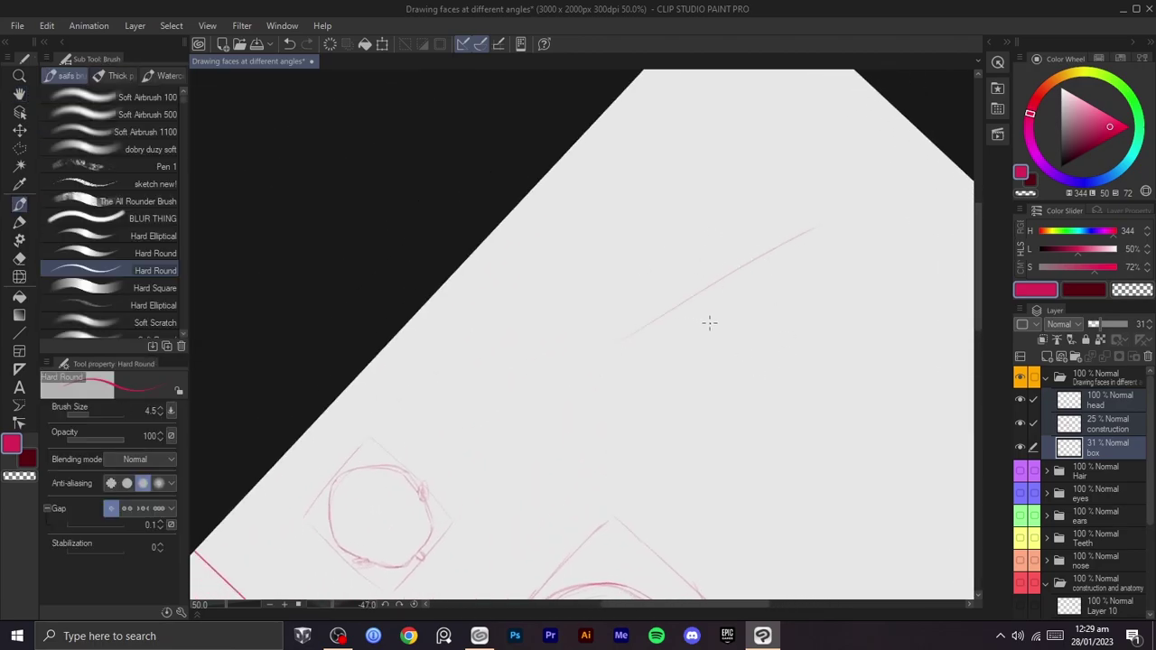
{"action": "left_click", "coordinate": [1030, 448]}
{"action": "key", "text": "ctrl+z"}
{"action": "left_click_drag", "start_coordinate": [1100, 323], "coordinate": [1111, 324]}
- Sketch the four-sided top face and a vertical edge of a large perspective box in the empty area beside the small top-down head
{"action": "left_click_drag", "start_coordinate": [635, 386], "coordinate": [816, 297]}
{"action": "key", "text": "ctrl+z"}
{"action": "key", "text": "ctrl+z"}
{"action": "mouse_move", "coordinate": [632, 362]}
{"action": "left_mouse_down"}
{"action": "mouse_move", "coordinate": [853, 228]}
{"action": "mouse_move", "coordinate": [735, 418]}
{"action": "left_mouse_up"}
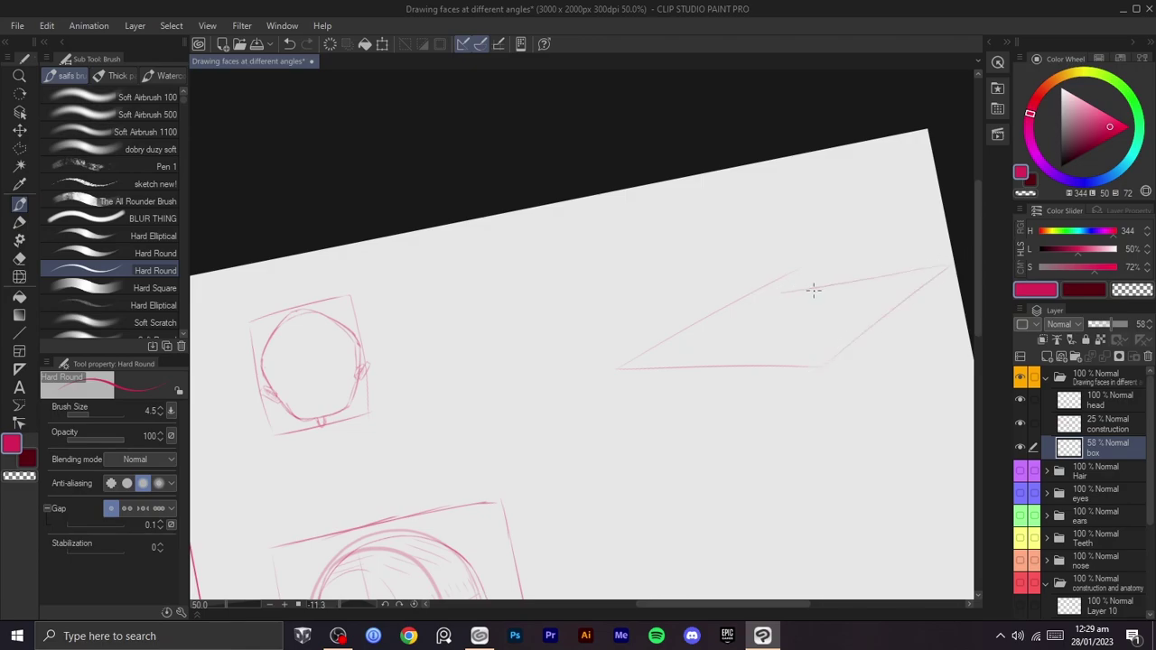
{"action": "mouse_move", "coordinate": [953, 242]}
{"action": "left_mouse_down"}
{"action": "mouse_move", "coordinate": [822, 385]}
{"action": "mouse_move", "coordinate": [822, 358]}
{"action": "mouse_move", "coordinate": [725, 276]}
{"action": "left_mouse_up"}
{"action": "mouse_move", "coordinate": [748, 236]}
{"action": "left_mouse_down"}
{"action": "mouse_move", "coordinate": [787, 250]}
{"action": "mouse_move", "coordinate": [768, 343]}
{"action": "mouse_move", "coordinate": [697, 360]}
{"action": "left_mouse_up"}
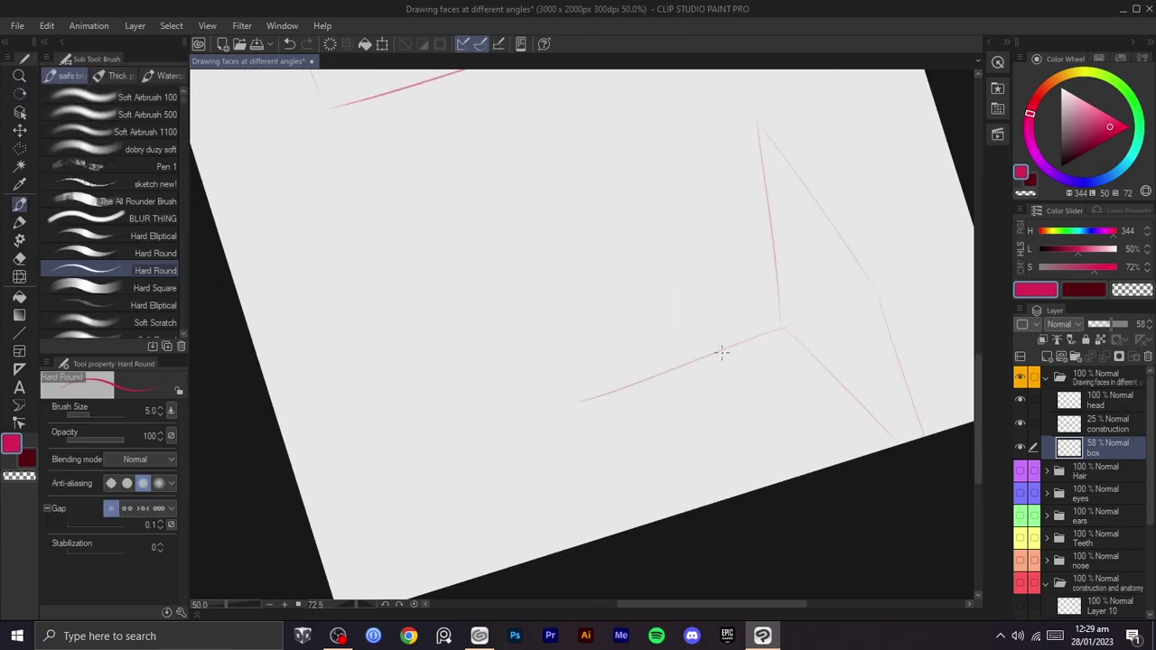
- Increase the brush size to 8 and redraw the box's front vertical edge downward from the near corner of its top face
{"action": "key", "text": "bracketright"}
{"action": "key", "text": "ctrl+z"}
{"action": "key", "text": "ctrl+z"}
{"action": "left_click_drag", "start_coordinate": [776, 329], "coordinate": [541, 439]}
{"action": "left_click_drag", "start_coordinate": [709, 421], "coordinate": [763, 262]}
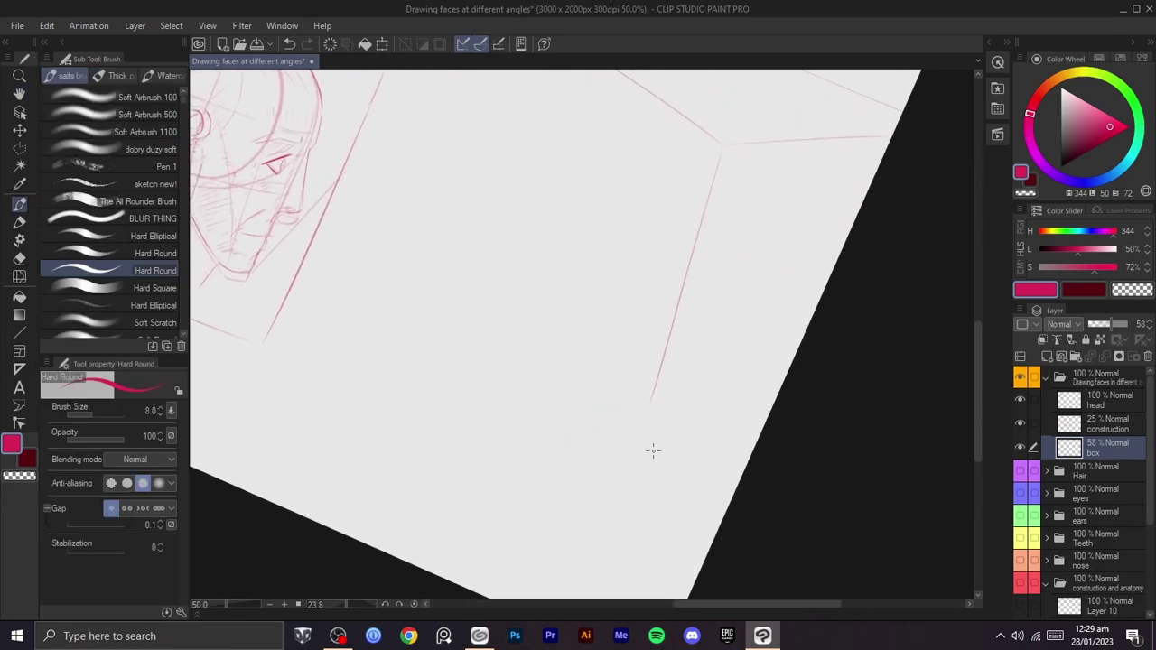
- Draw the box's lower edges and remaining left vertical edge to complete its two visible side faces
{"action": "left_click_drag", "start_coordinate": [775, 404], "coordinate": [783, 379]}
{"action": "left_click_drag", "start_coordinate": [667, 388], "coordinate": [788, 321]}
{"action": "left_click_drag", "start_coordinate": [875, 268], "coordinate": [695, 506]}
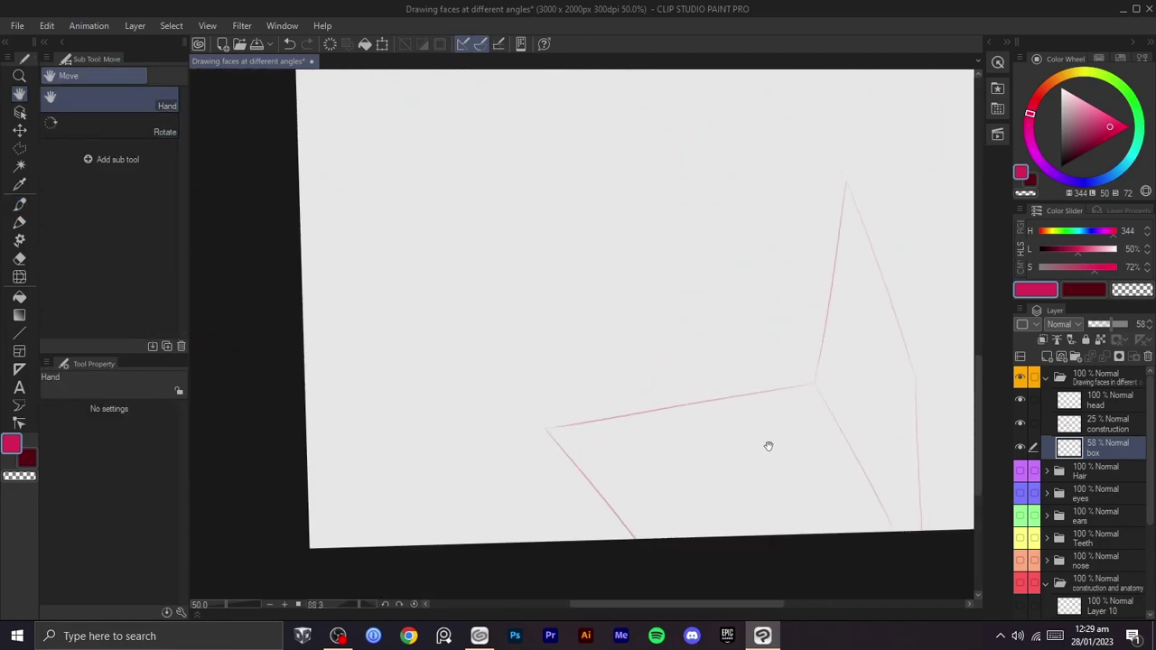
{"action": "left_click_drag", "start_coordinate": [767, 443], "coordinate": [748, 499]}
{"action": "left_click_drag", "start_coordinate": [822, 334], "coordinate": [818, 294]}
{"action": "key", "text": "ctrl+z"}
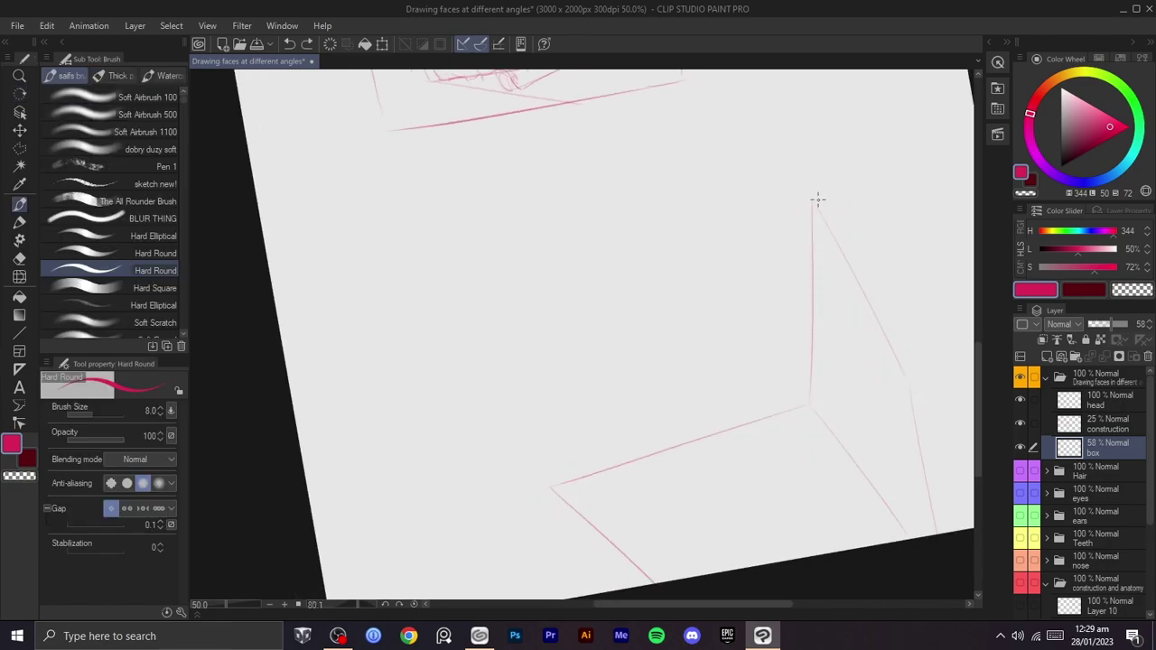
{"action": "mouse_move", "coordinate": [559, 315]}
{"action": "left_mouse_down"}
{"action": "mouse_move", "coordinate": [836, 328]}
{"action": "mouse_move", "coordinate": [539, 487]}
{"action": "mouse_move", "coordinate": [648, 290]}
{"action": "left_mouse_up"}
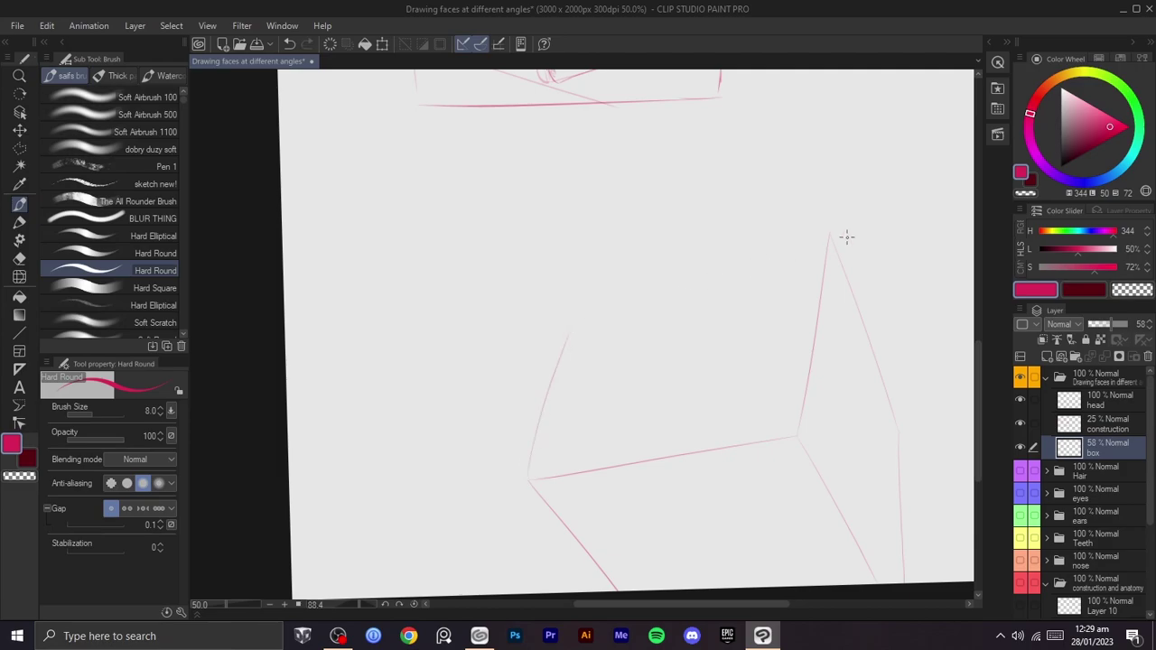
{"action": "scroll", "coordinate": [677, 362], "scroll_direction": "down", "scroll_amount": 1}
{"action": "left_click_drag", "start_coordinate": [783, 398], "coordinate": [648, 306]}
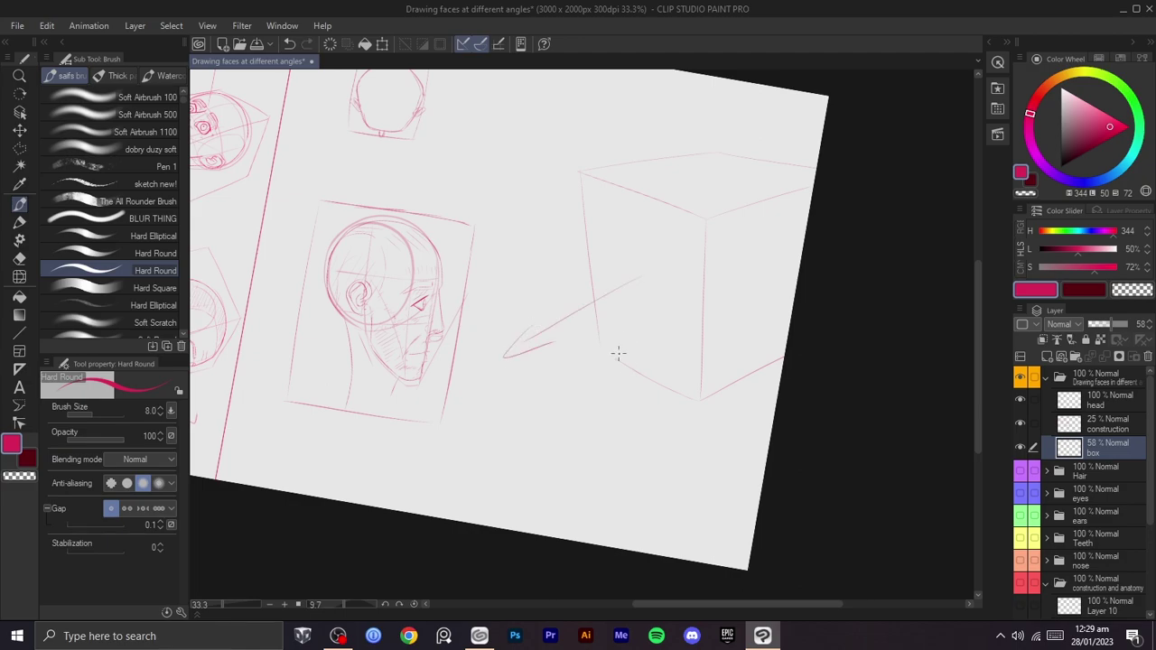
{"action": "mouse_move", "coordinate": [621, 339]}
{"action": "left_mouse_down"}
{"action": "mouse_move", "coordinate": [626, 412]}
{"action": "mouse_move", "coordinate": [681, 335]}
{"action": "mouse_move", "coordinate": [700, 261]}
{"action": "left_mouse_up"}
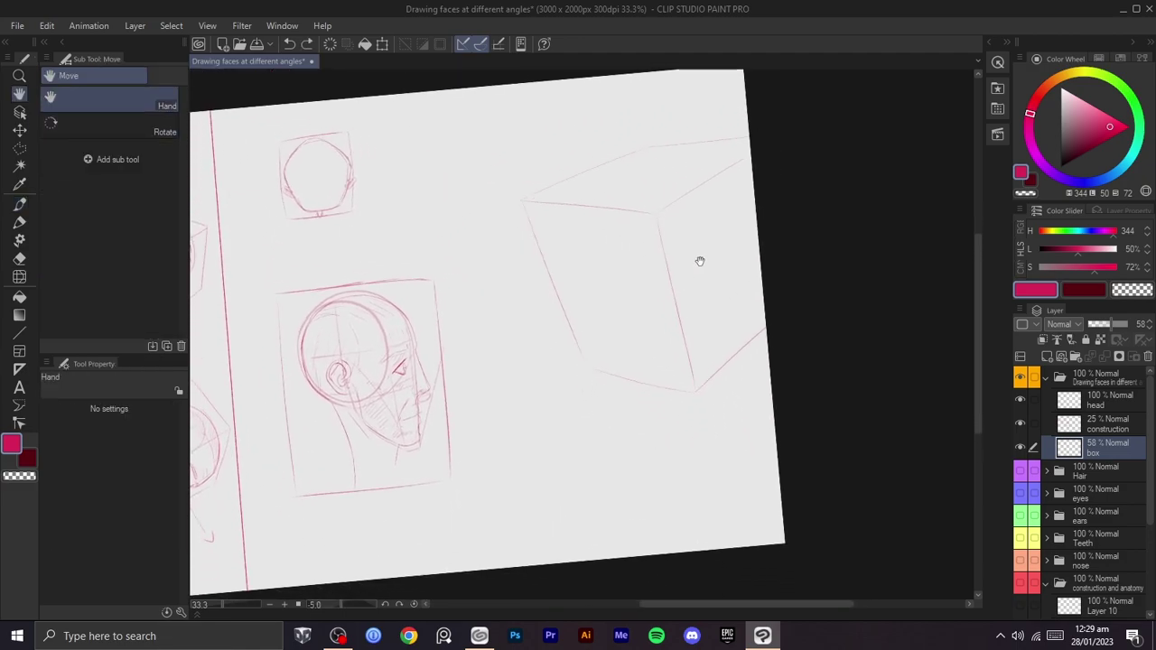
{"action": "left_click_drag", "start_coordinate": [362, 348], "coordinate": [490, 359]}
- Make the construction layer active and try a few circle strokes around the box's upper front corner
{"action": "scroll", "coordinate": [497, 362], "scroll_direction": "up", "scroll_amount": 1}
{"action": "scroll", "coordinate": [508, 366], "scroll_direction": "up", "scroll_amount": 1}
{"action": "left_click_drag", "start_coordinate": [635, 355], "coordinate": [465, 416]}
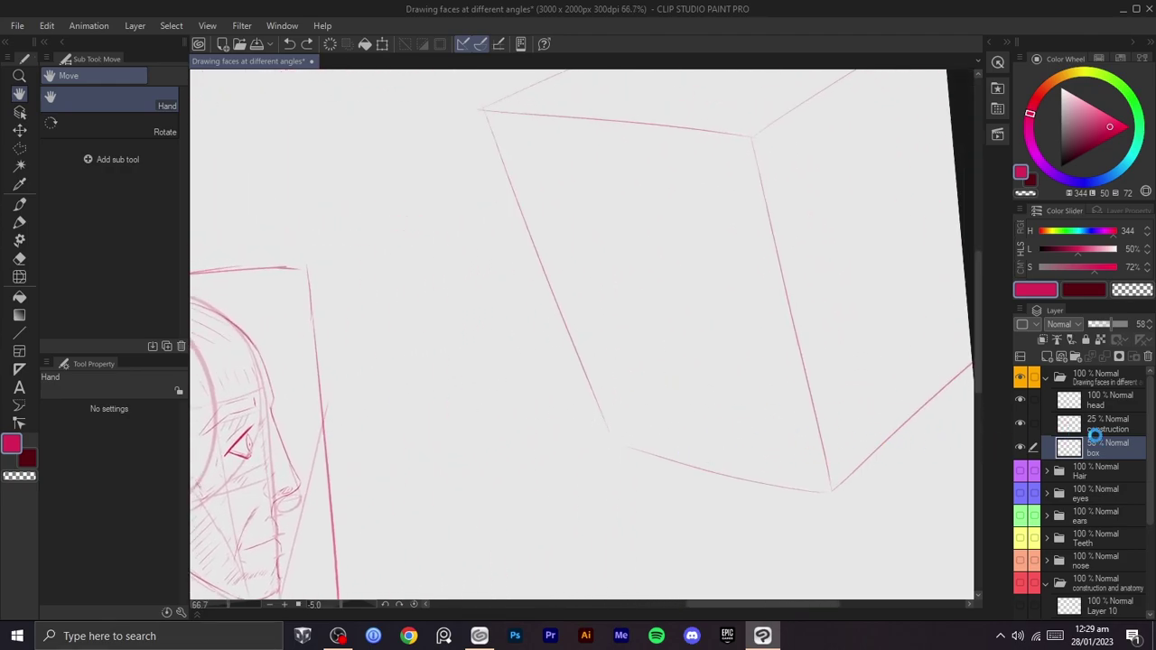
{"action": "left_click", "coordinate": [1097, 430]}
{"action": "left_click", "coordinate": [1089, 454]}
{"action": "left_click_drag", "start_coordinate": [898, 457], "coordinate": [807, 500]}
{"action": "left_click", "coordinate": [1102, 424]}
{"action": "left_click_drag", "start_coordinate": [856, 424], "coordinate": [916, 493]}
{"action": "left_click_drag", "start_coordinate": [808, 422], "coordinate": [800, 440], "text": "shift"}
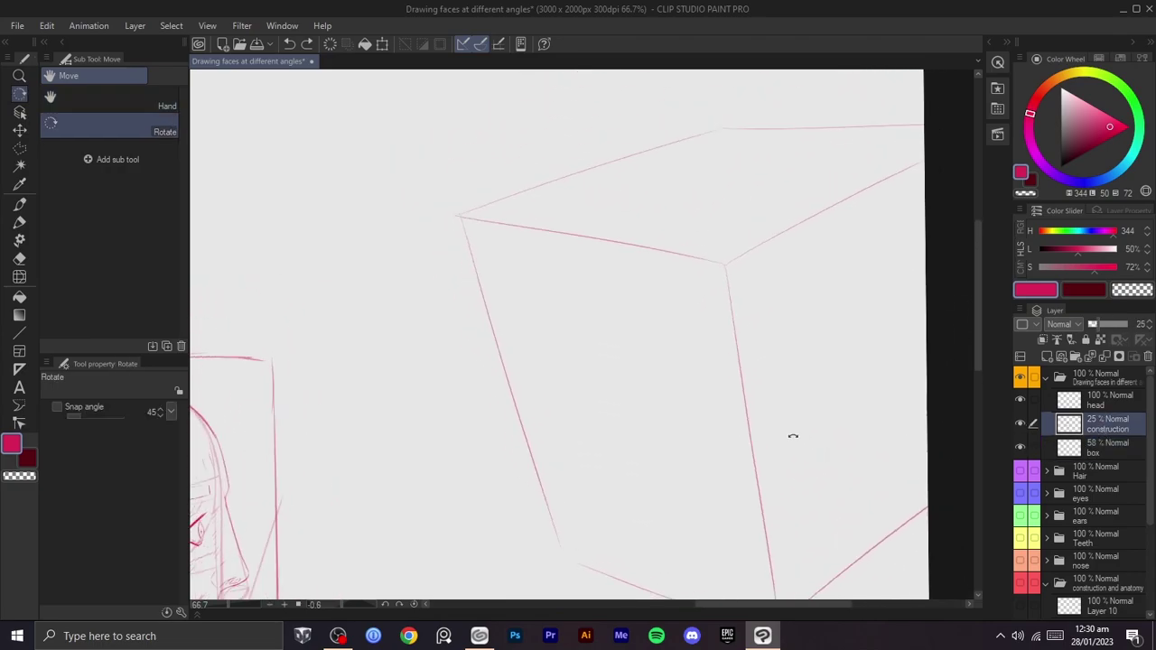
{"action": "key", "text": "b"}
{"action": "mouse_move", "coordinate": [766, 218]}
{"action": "left_mouse_down"}
{"action": "mouse_move", "coordinate": [647, 319]}
{"action": "mouse_move", "coordinate": [775, 231]}
{"action": "left_mouse_up"}
{"action": "key", "text": "ctrl+z"}
{"action": "mouse_move", "coordinate": [712, 199]}
{"action": "left_mouse_down"}
{"action": "mouse_move", "coordinate": [669, 199]}
{"action": "mouse_move", "coordinate": [740, 234]}
{"action": "left_mouse_up"}
{"action": "key", "text": "ctrl+z"}
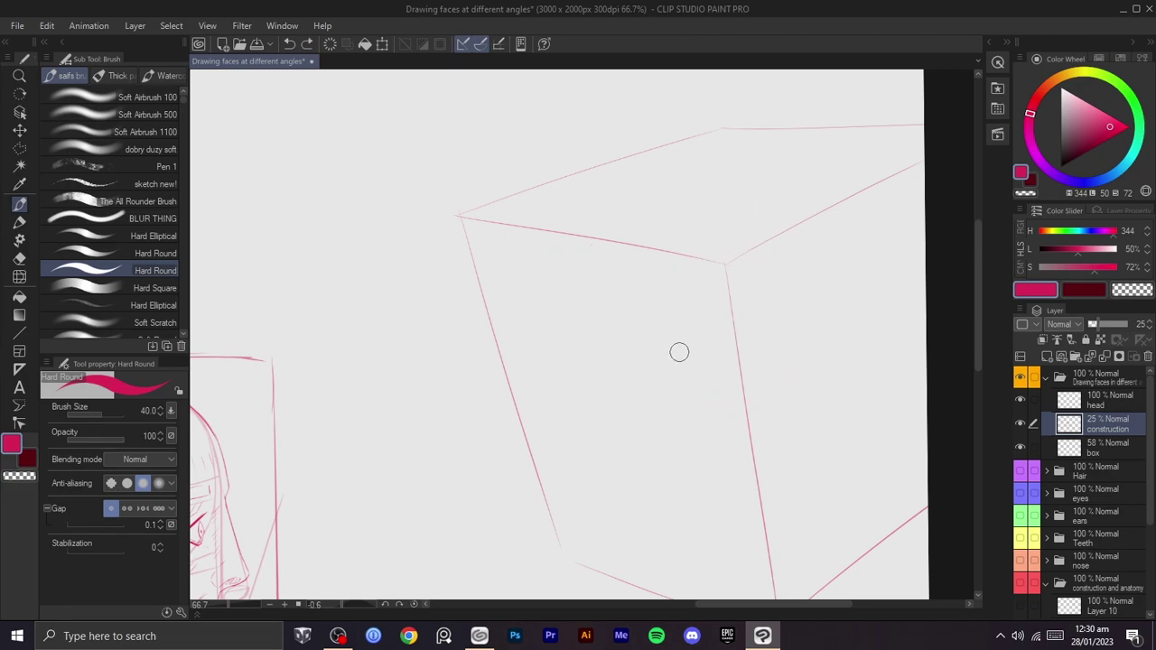
- Reduce the brush size and draw a large cranium circle around the box's upper front corner, undoing the poor attempts
{"action": "key", "text": "ctrl+t"}
{"action": "left_click", "coordinate": [277, 587]}
{"action": "key", "text": "bracketleft"}
{"action": "key", "text": "bracketleft"}
{"action": "mouse_move", "coordinate": [746, 202]}
{"action": "left_mouse_down"}
{"action": "mouse_move", "coordinate": [591, 412]}
{"action": "mouse_move", "coordinate": [675, 191]}
{"action": "left_mouse_up"}
{"action": "key", "text": "ctrl+z"}
{"action": "mouse_move", "coordinate": [734, 230]}
{"action": "left_mouse_down"}
{"action": "mouse_move", "coordinate": [545, 380]}
{"action": "mouse_move", "coordinate": [604, 250]}
{"action": "left_mouse_up"}
{"action": "key", "text": "ctrl+z"}
{"action": "mouse_move", "coordinate": [702, 224]}
{"action": "left_mouse_down"}
{"action": "mouse_move", "coordinate": [797, 275]}
{"action": "mouse_move", "coordinate": [569, 310]}
{"action": "mouse_move", "coordinate": [774, 423]}
{"action": "mouse_move", "coordinate": [742, 198]}
{"action": "left_mouse_up"}
{"action": "key", "text": "ctrl+z"}
- Enclose the cranium circle with a polyline selection
{"action": "key", "text": "m"}
{"action": "left_click", "coordinate": [835, 214]}
{"action": "left_click", "coordinate": [871, 395]}
{"action": "left_click", "coordinate": [791, 493]}
{"action": "left_click", "coordinate": [655, 516]}
{"action": "left_click", "coordinate": [551, 445]}
{"action": "left_click", "coordinate": [517, 341]}
{"action": "left_click", "coordinate": [536, 226]}
{"action": "left_click", "coordinate": [835, 213]}
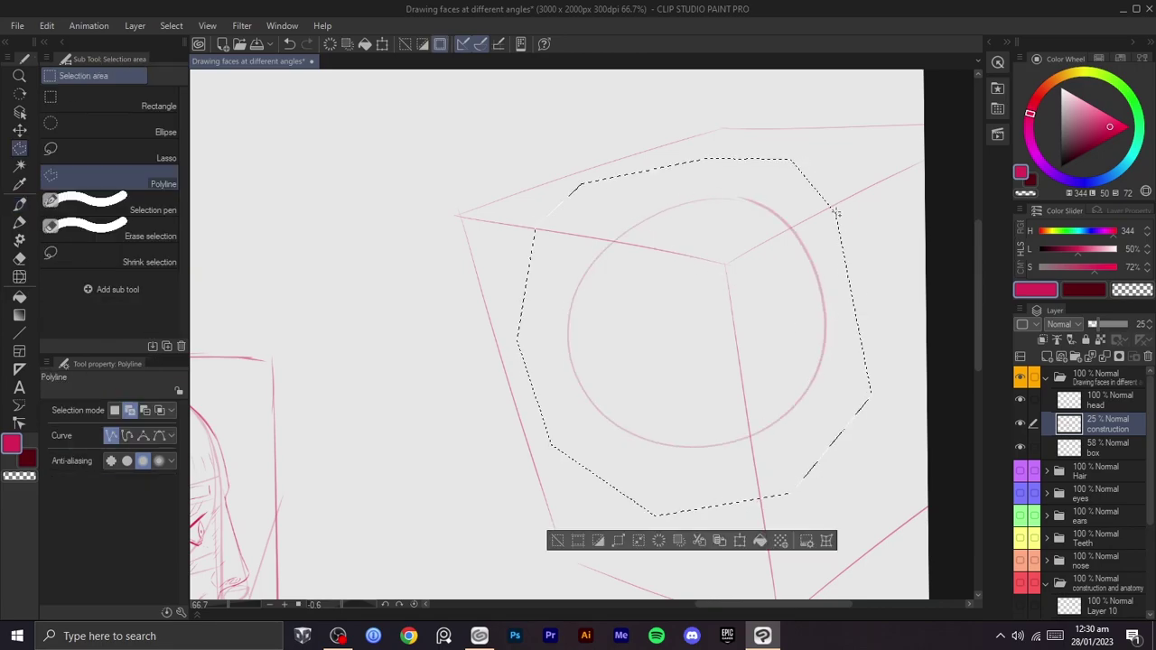
- Transform the circle to 134% width and 127% height and position it over the box's upper front corner
{"action": "key", "text": "ctrl+t"}
{"action": "left_click_drag", "start_coordinate": [766, 327], "coordinate": [782, 289]}
{"action": "left_click_drag", "start_coordinate": [554, 474], "coordinate": [590, 450]}
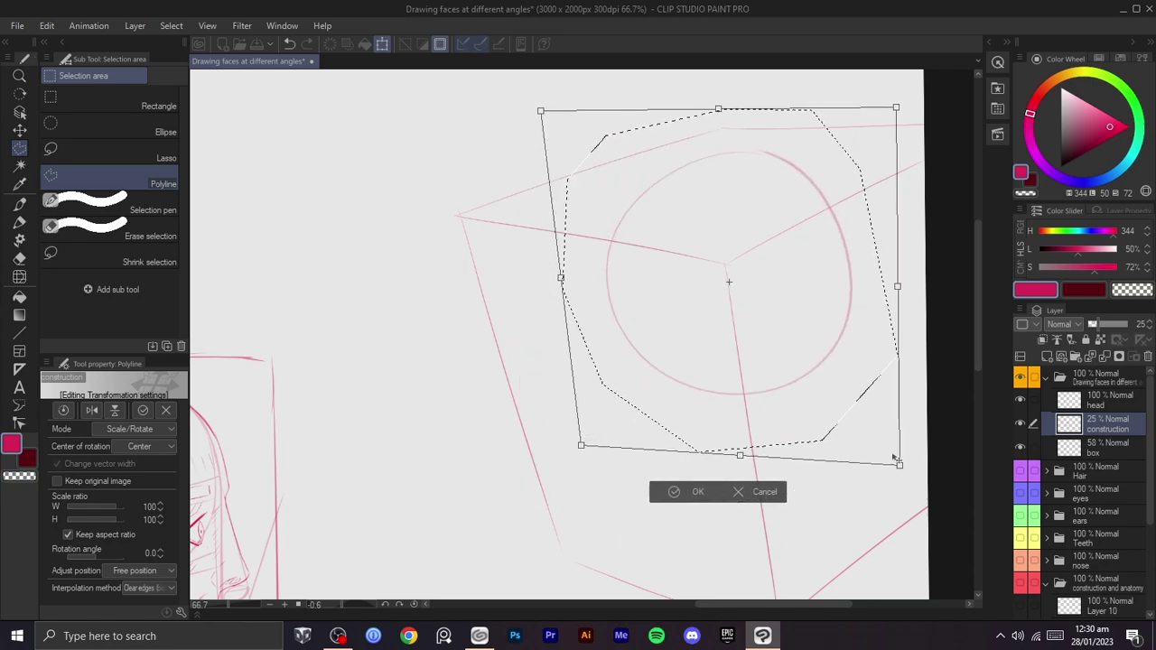
{"action": "left_click_drag", "start_coordinate": [901, 465], "coordinate": [821, 303]}
{"action": "key", "text": "Return"}
{"action": "left_click_drag", "start_coordinate": [740, 219], "coordinate": [678, 363]}
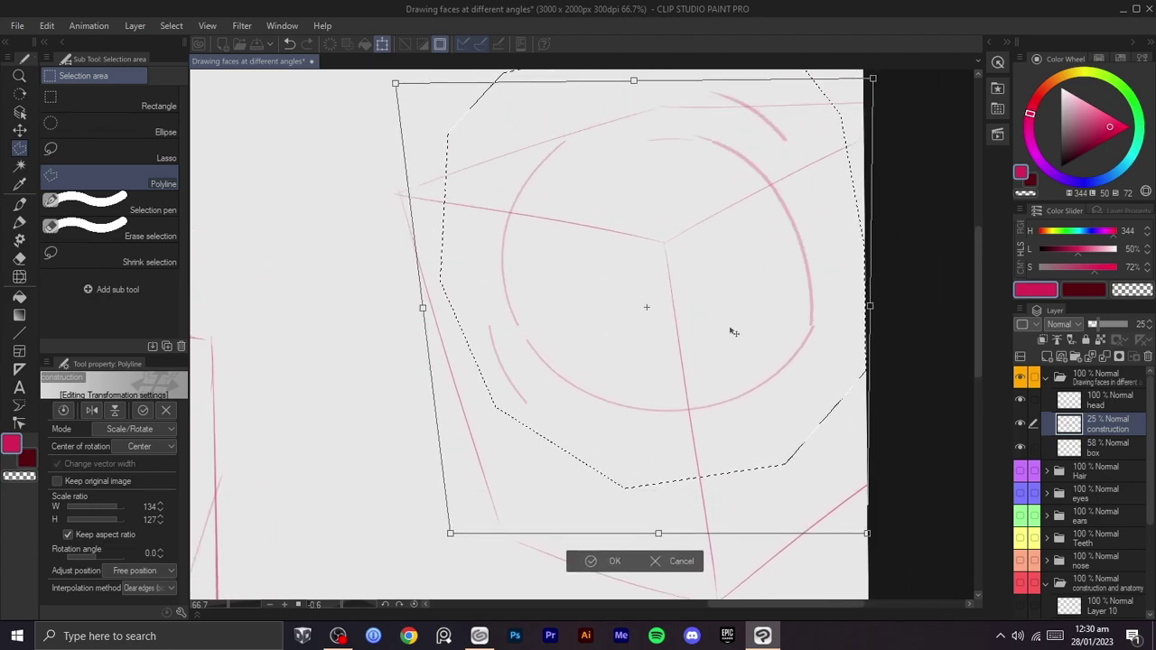
{"action": "left_click_drag", "start_coordinate": [728, 323], "coordinate": [730, 336]}
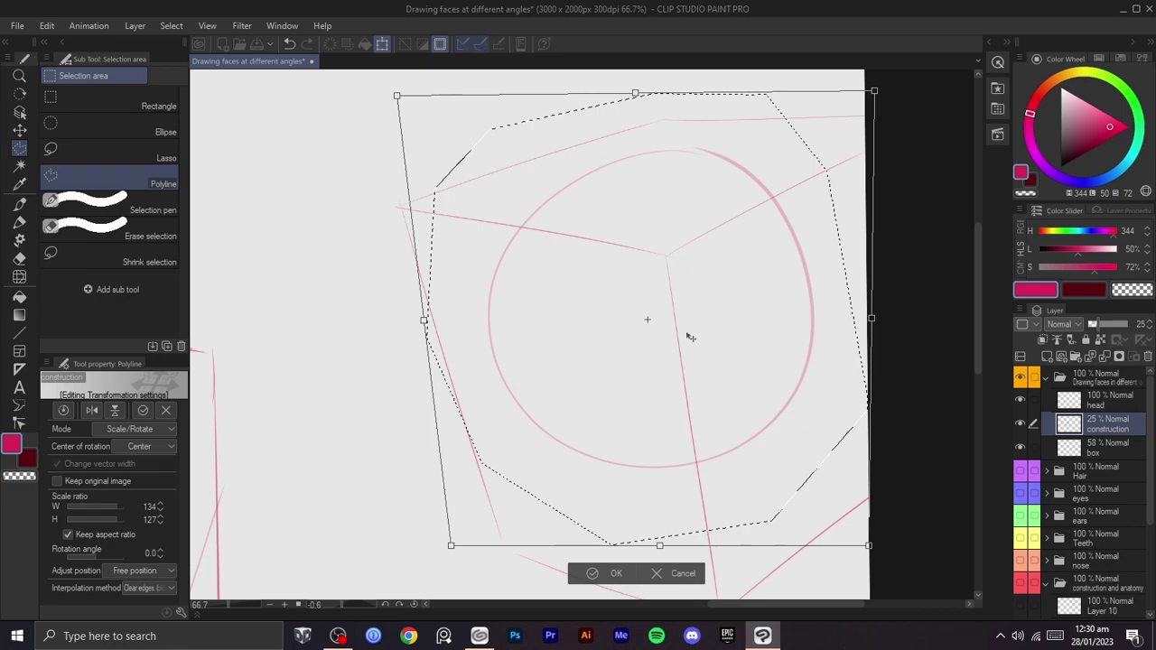
- Rotate the circle to 157.1 degrees, scale it to 144% by 136%, shift it into place within the box and apply the transformation
{"action": "left_click_drag", "start_coordinate": [646, 573], "coordinate": [903, 310]}
{"action": "left_click_drag", "start_coordinate": [771, 404], "coordinate": [778, 404]}
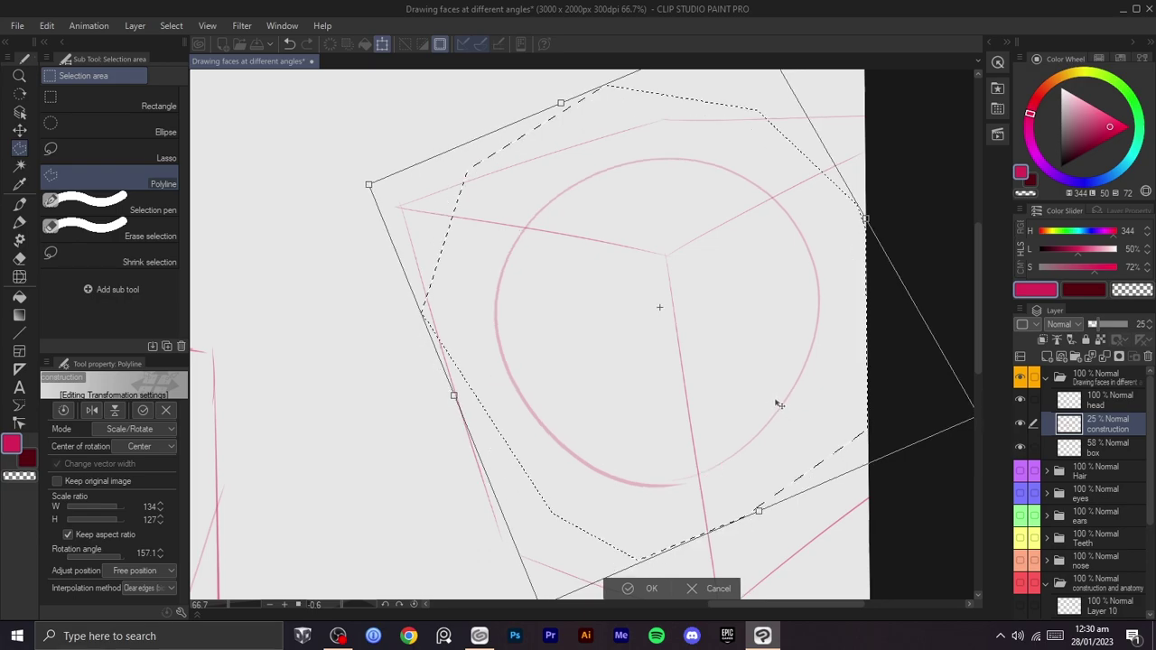
{"action": "left_click_drag", "start_coordinate": [367, 184], "coordinate": [281, 151]}
{"action": "left_click_drag", "start_coordinate": [838, 385], "coordinate": [714, 311]}
{"action": "left_click_drag", "start_coordinate": [854, 342], "coordinate": [921, 370]}
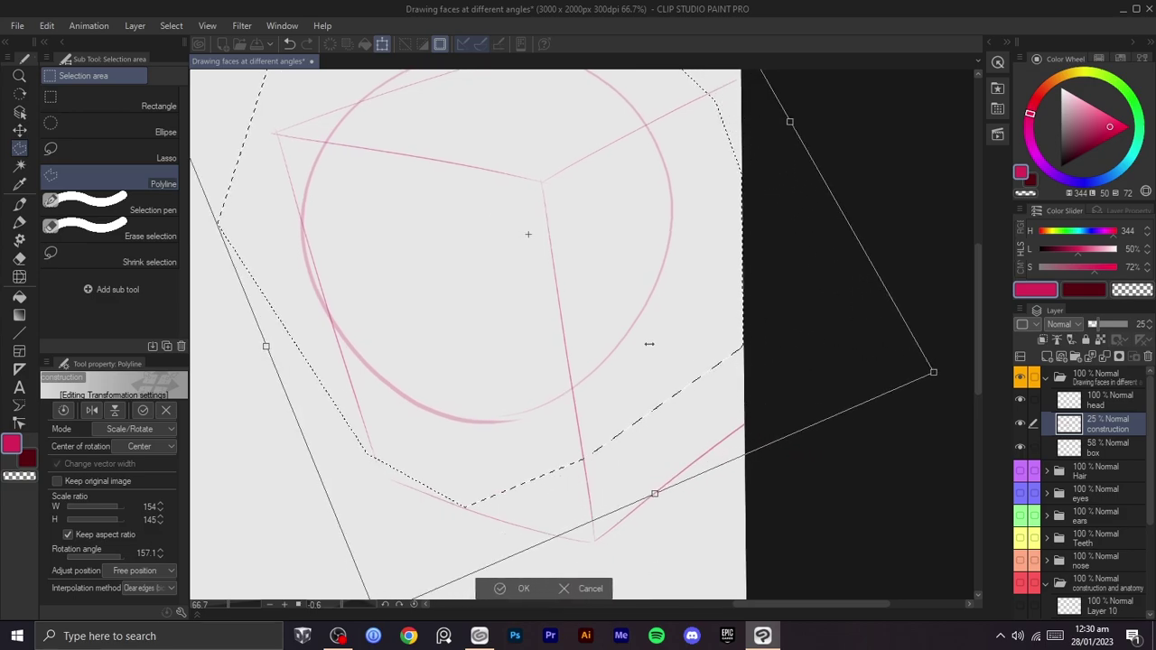
{"action": "left_click_drag", "start_coordinate": [656, 346], "coordinate": [669, 353]}
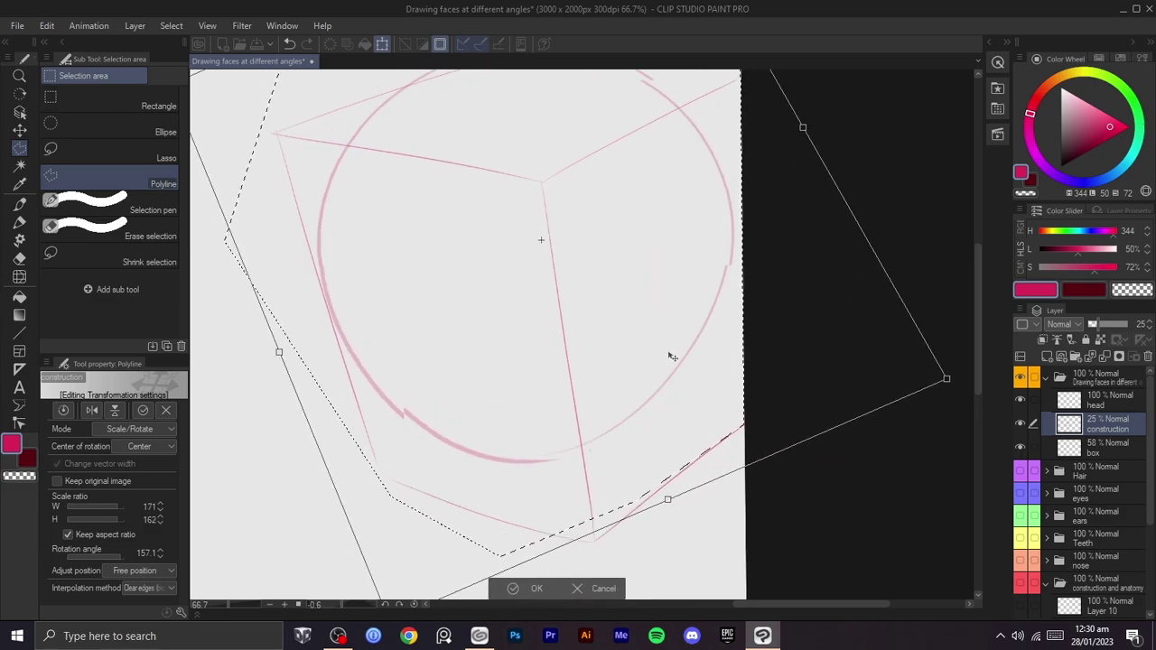
{"action": "mouse_move", "coordinate": [950, 383]}
{"action": "left_mouse_down"}
{"action": "mouse_move", "coordinate": [880, 357]}
{"action": "mouse_move", "coordinate": [800, 350]}
{"action": "left_mouse_up"}
{"action": "mouse_move", "coordinate": [622, 274]}
{"action": "left_mouse_down"}
{"action": "mouse_move", "coordinate": [652, 302]}
{"action": "mouse_move", "coordinate": [692, 304]}
{"action": "left_mouse_up"}
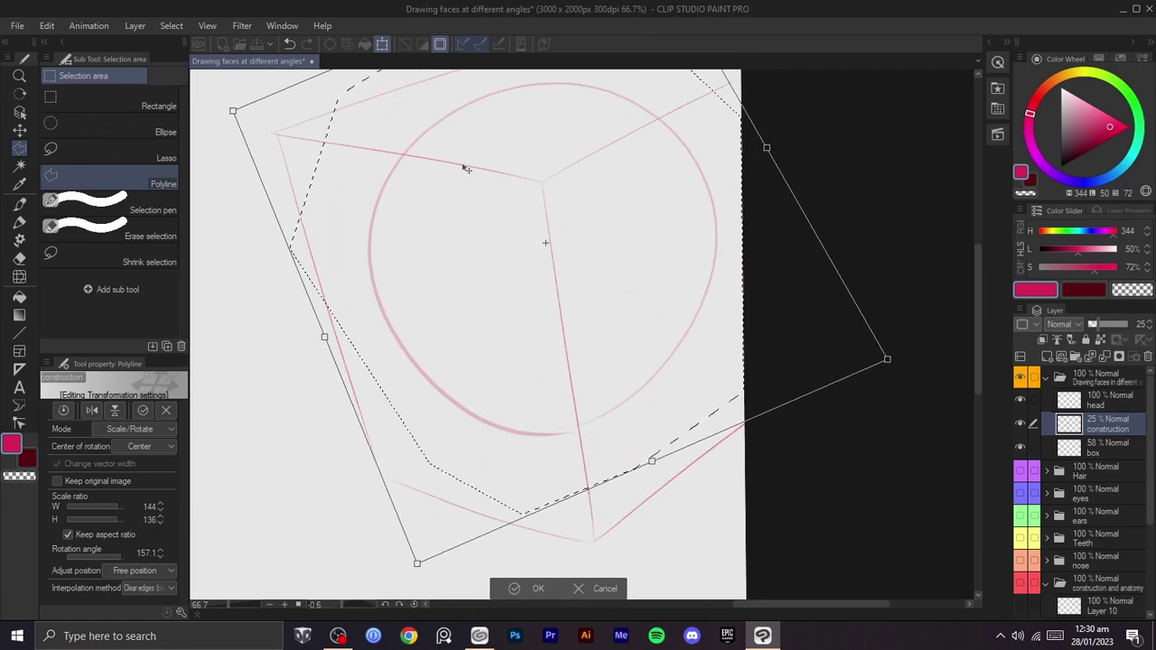
{"action": "left_click_drag", "start_coordinate": [638, 371], "coordinate": [621, 363]}
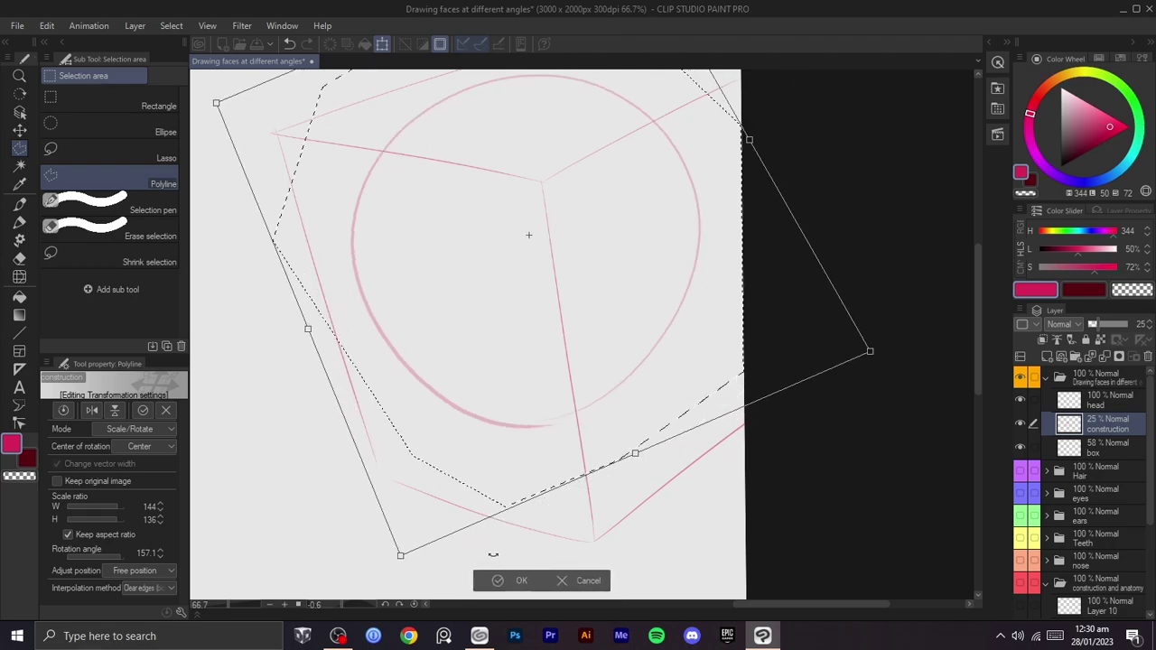
{"action": "key", "text": "Return"}
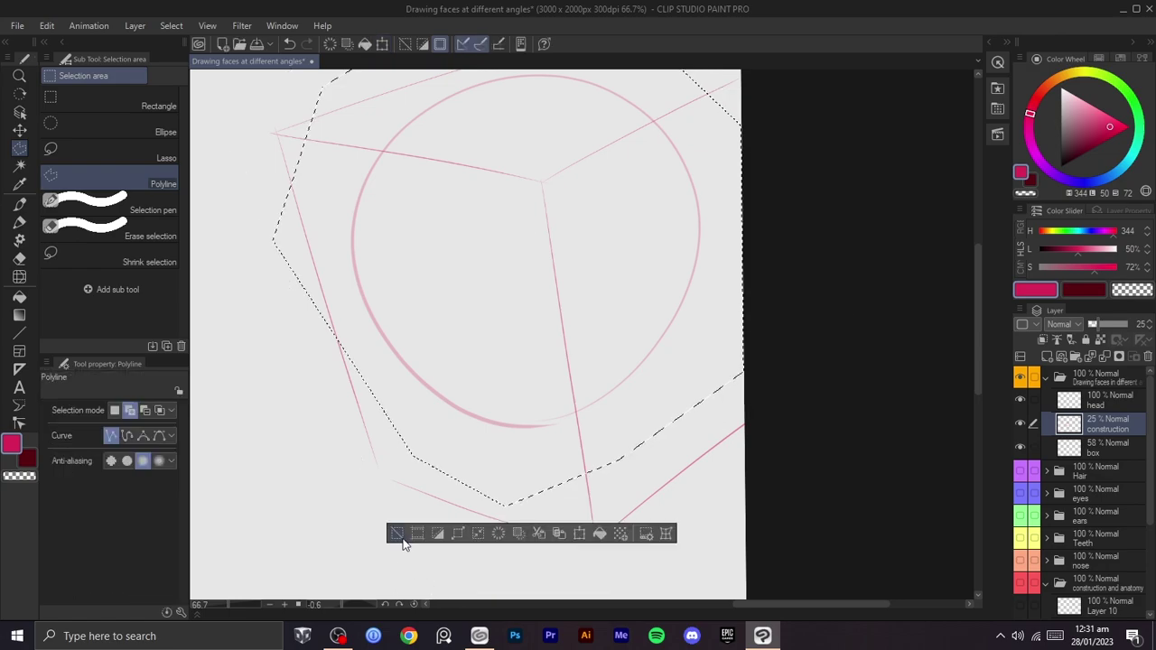
- Push the circle's bottom edge slightly upward with Liquify, using brush sizes between 350 and 1000
{"action": "key", "text": "j"}
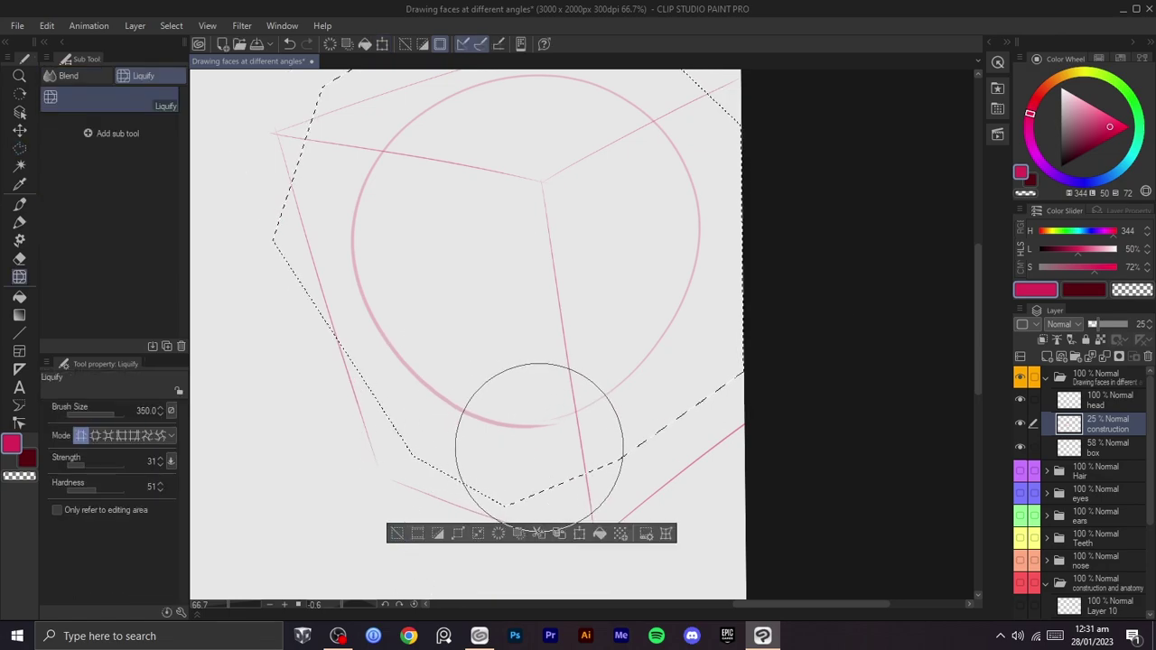
{"action": "left_click_drag", "start_coordinate": [536, 445], "coordinate": [538, 436]}
{"action": "key", "text": "]"}
{"action": "key", "text": "]"}
{"action": "key", "text": "]"}
{"action": "key", "text": "]"}
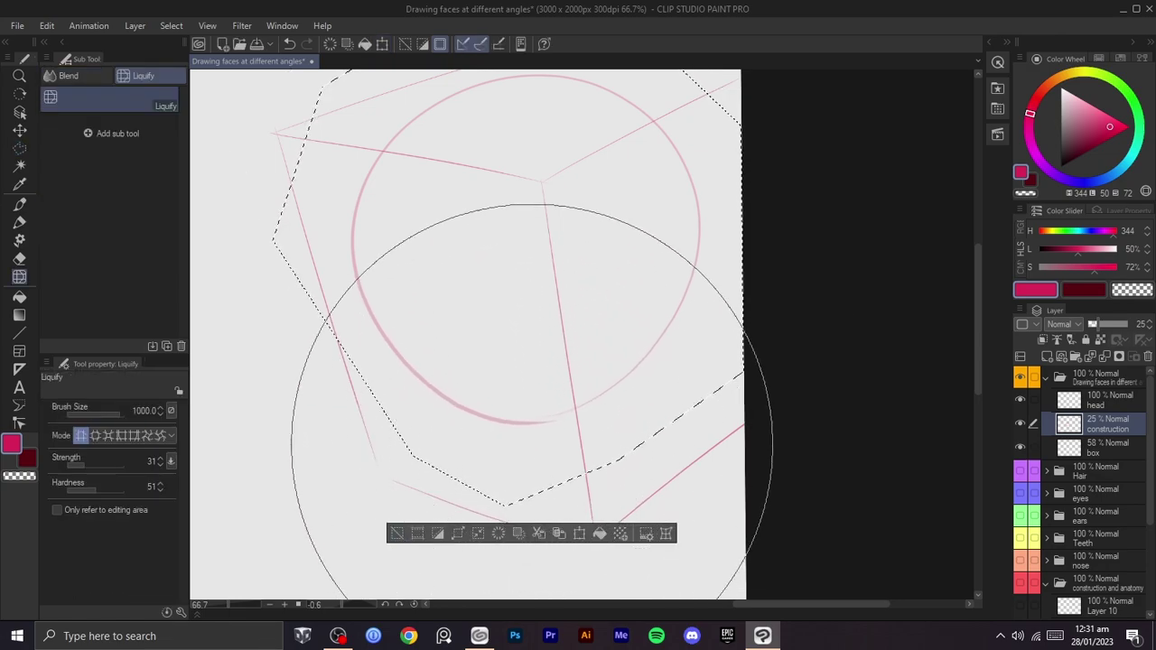
{"action": "key", "text": "bracketleft"}
{"action": "key", "text": "bracketleft"}
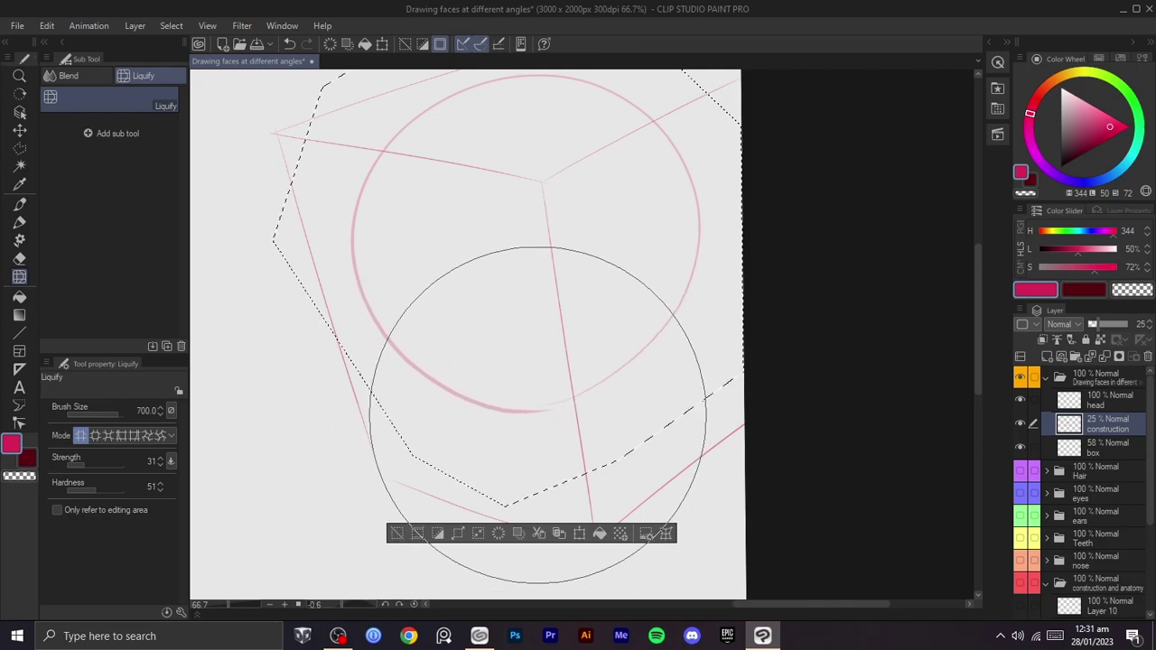
- Try to flatten the circle's bottom and lower sides further with Liquify
{"action": "mouse_move", "coordinate": [550, 453]}
{"action": "left_mouse_down"}
{"action": "mouse_move", "coordinate": [544, 421]}
{"action": "mouse_move", "coordinate": [540, 431]}
{"action": "left_mouse_up"}
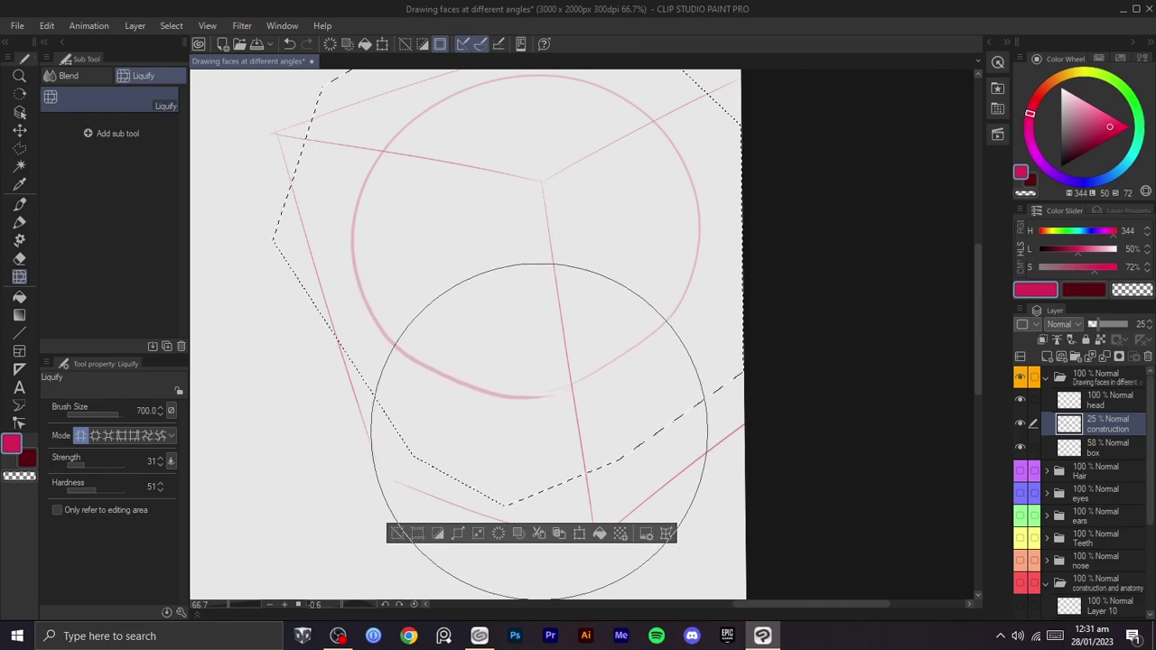
{"action": "key", "text": "space"}
{"action": "left_click_drag", "start_coordinate": [509, 393], "coordinate": [548, 459]}
{"action": "key", "text": "b"}
{"action": "key", "text": "j"}
{"action": "key", "text": "bracketleft"}
{"action": "key", "text": "bracketright"}
{"action": "mouse_move", "coordinate": [431, 421]}
{"action": "left_mouse_down"}
{"action": "mouse_move", "coordinate": [450, 411]}
{"action": "mouse_move", "coordinate": [432, 366]}
{"action": "left_mouse_up"}
{"action": "mouse_move", "coordinate": [728, 359]}
{"action": "left_mouse_down"}
{"action": "mouse_move", "coordinate": [707, 384]}
{"action": "mouse_move", "coordinate": [733, 310]}
{"action": "mouse_move", "coordinate": [730, 338]}
{"action": "left_mouse_up"}
{"action": "key", "text": "bracketleft"}
{"action": "key", "text": "bracketleft"}
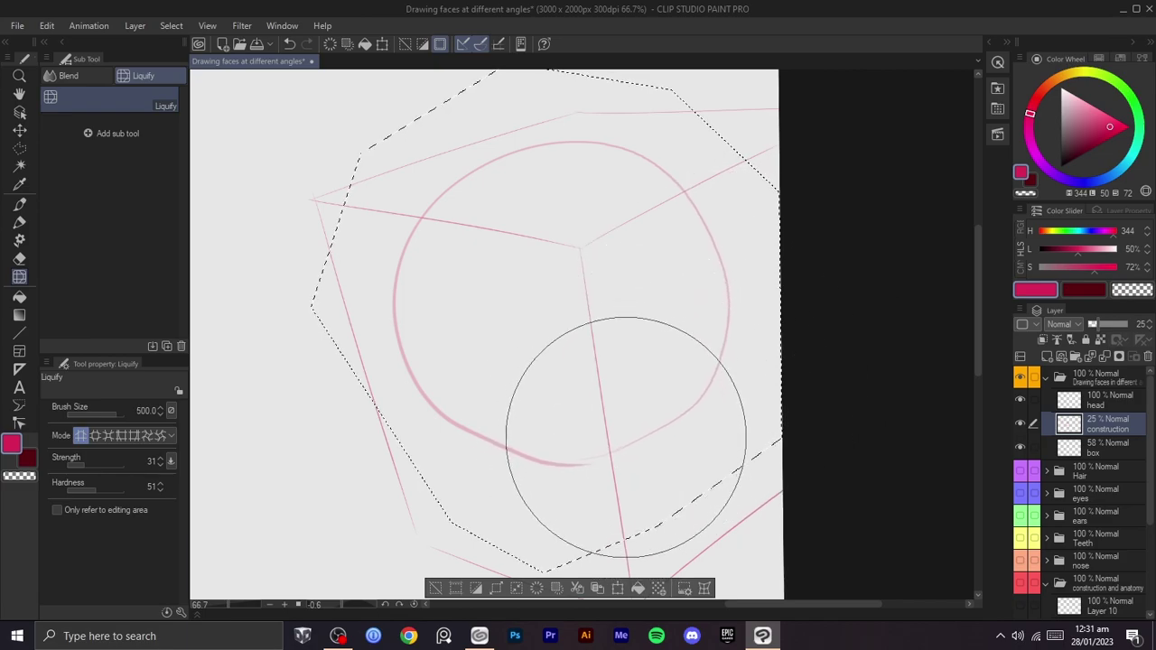
- Try reshaping the circle's bottom with Liquify at brush size 800, and undo the recent distortions
{"action": "key", "text": "bracketright"}
{"action": "key", "text": "bracketright"}
{"action": "key", "text": "bracketright"}
{"action": "left_click_drag", "start_coordinate": [550, 434], "coordinate": [539, 457]}
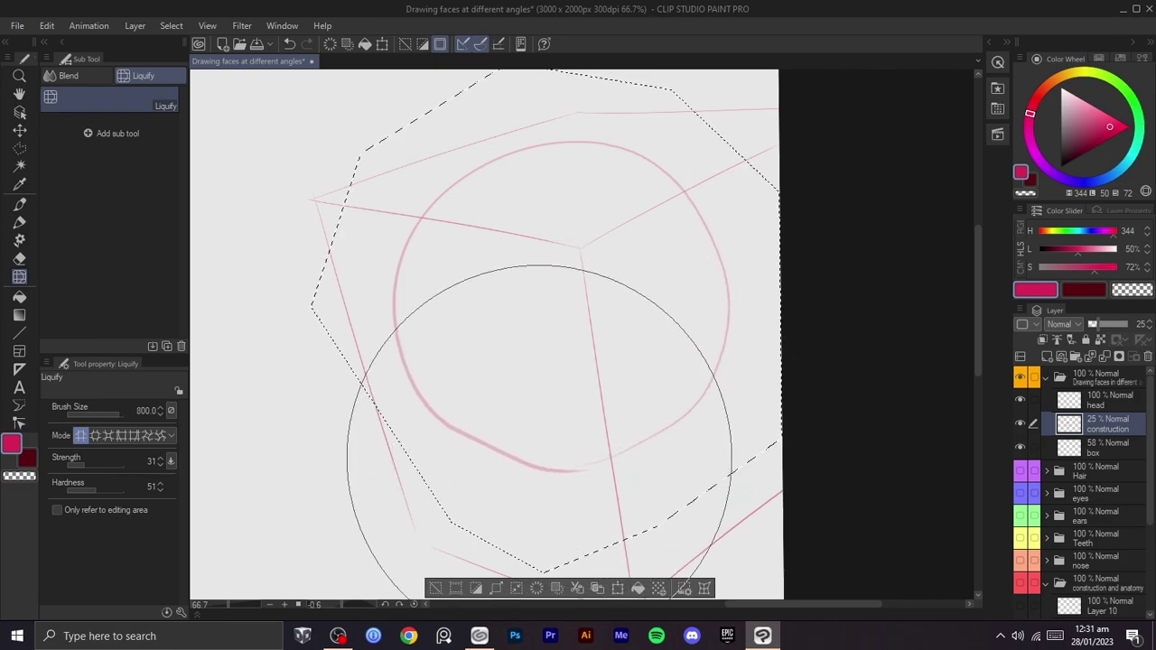
{"action": "key", "text": "ctrl+z"}
{"action": "key", "text": "ctrl+z"}
{"action": "key", "text": "ctrl+z"}
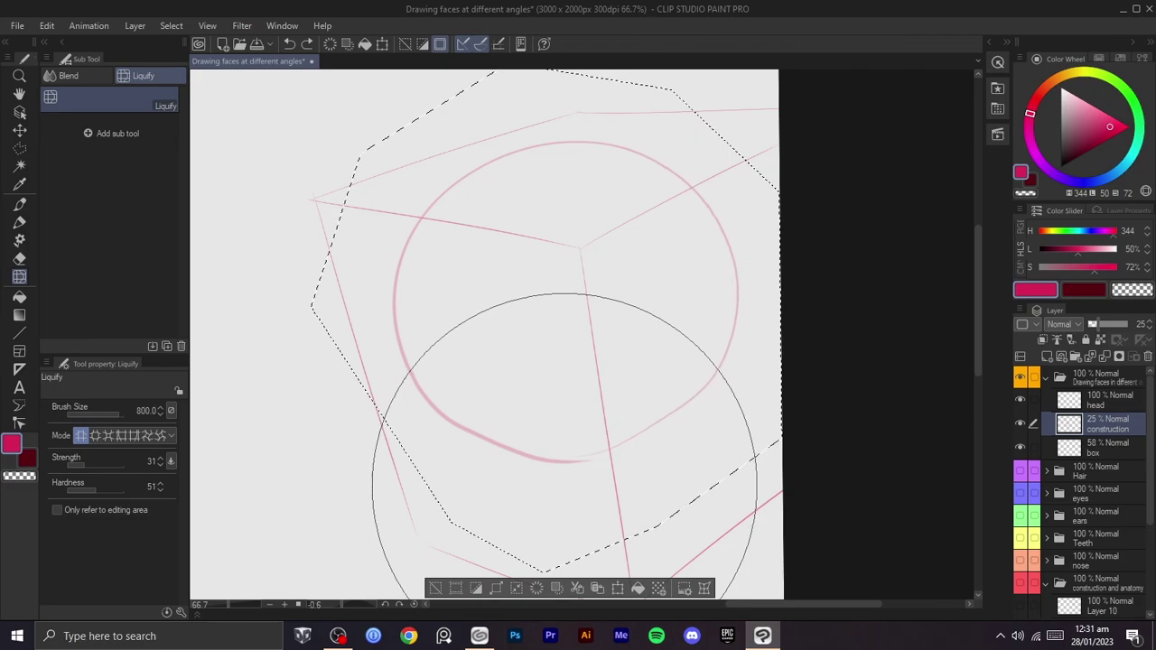
- Deselect, rotate the canvas and draw a smaller side-plane oval inside the cranium circle, crossing the box's front vertical edge
{"action": "left_click_drag", "start_coordinate": [565, 486], "coordinate": [648, 386]}
{"action": "left_click", "coordinate": [438, 590]}
{"action": "key", "text": "space"}
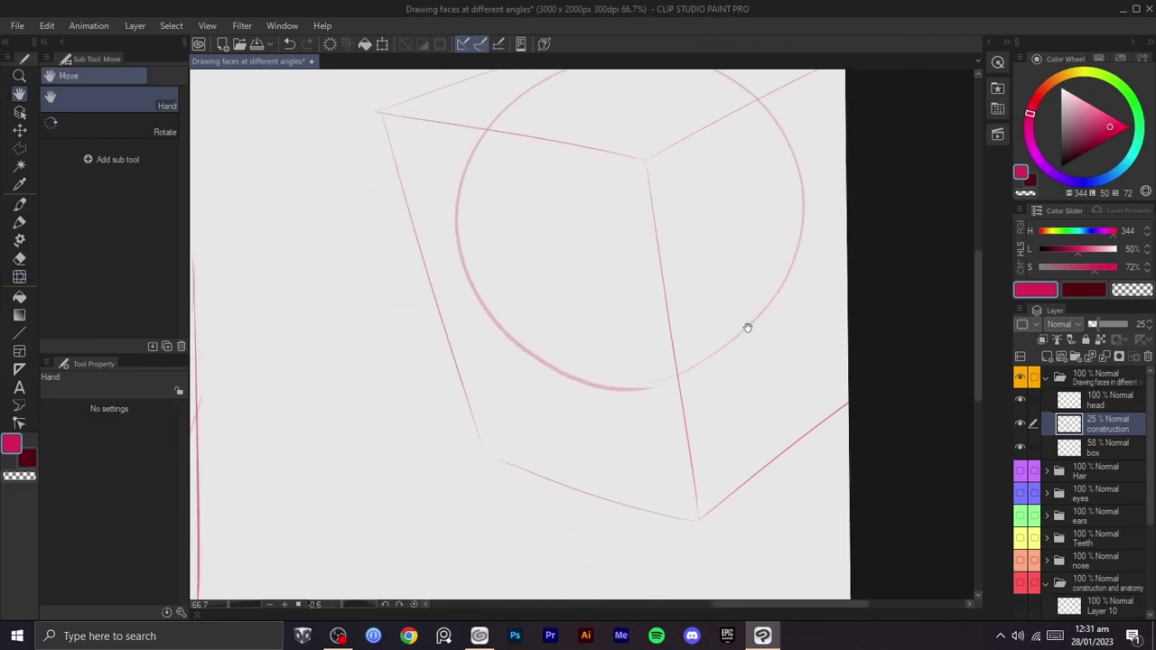
{"action": "left_click_drag", "start_coordinate": [753, 325], "coordinate": [700, 348]}
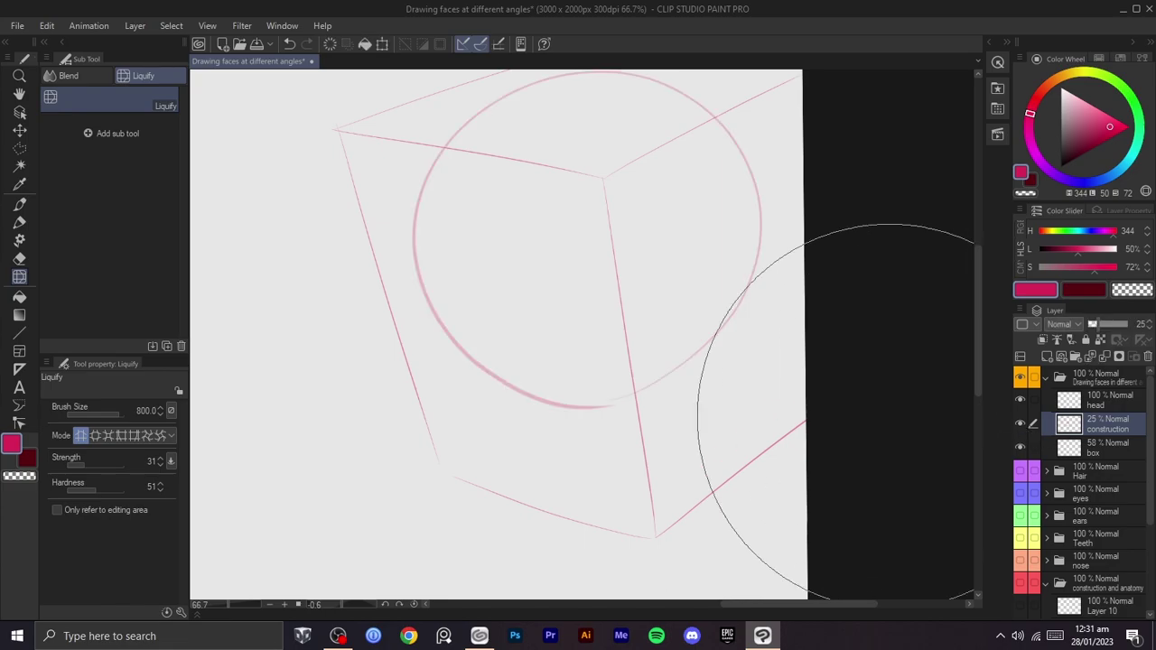
{"action": "key", "text": "r"}
{"action": "left_click_drag", "start_coordinate": [903, 490], "coordinate": [650, 500]}
{"action": "key", "text": "b"}
{"action": "mouse_move", "coordinate": [753, 324]}
{"action": "left_mouse_down"}
{"action": "mouse_move", "coordinate": [774, 338]}
{"action": "mouse_move", "coordinate": [717, 339]}
{"action": "left_mouse_up"}
{"action": "key", "text": "ctrl+z"}
{"action": "key", "text": "ctrl+z"}
{"action": "mouse_move", "coordinate": [700, 278]}
{"action": "left_mouse_down"}
{"action": "mouse_move", "coordinate": [692, 394]}
{"action": "mouse_move", "coordinate": [703, 273]}
{"action": "mouse_move", "coordinate": [624, 333]}
{"action": "left_mouse_up"}
{"action": "key", "text": "ctrl+z"}
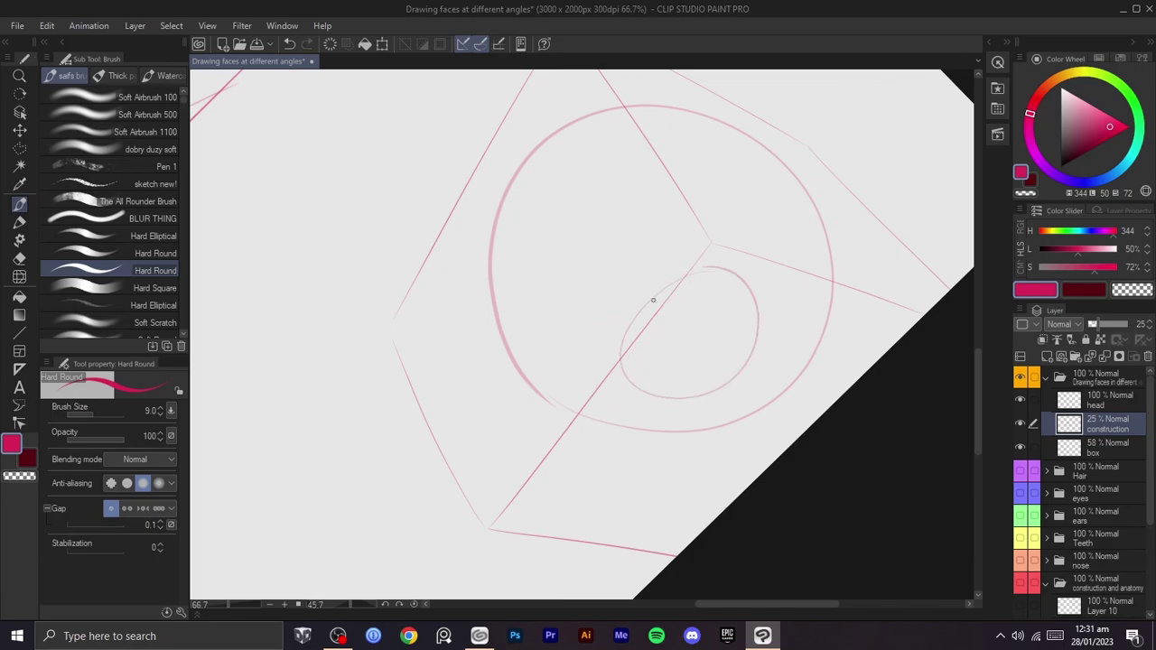
- Enclose the smaller oval with a polyline selection
{"action": "key", "text": "m"}
{"action": "left_click", "coordinate": [779, 269]}
{"action": "left_click", "coordinate": [593, 391]}
{"action": "left_click", "coordinate": [579, 315]}
{"action": "left_click", "coordinate": [626, 260]}
{"action": "left_click", "coordinate": [778, 268]}
- Scale the selected side-plane oval up to 131% so it fills the lower part of the cranium circle, and deselect
{"action": "key", "text": "ctrl+t"}
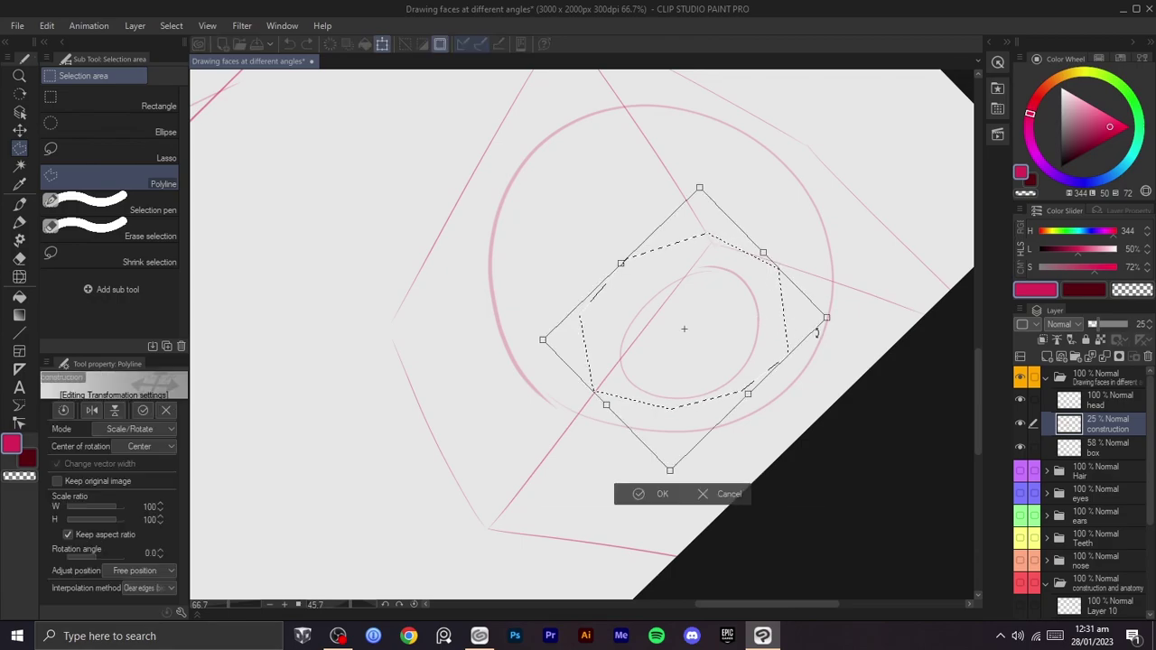
{"action": "left_click_drag", "start_coordinate": [745, 392], "coordinate": [749, 418]}
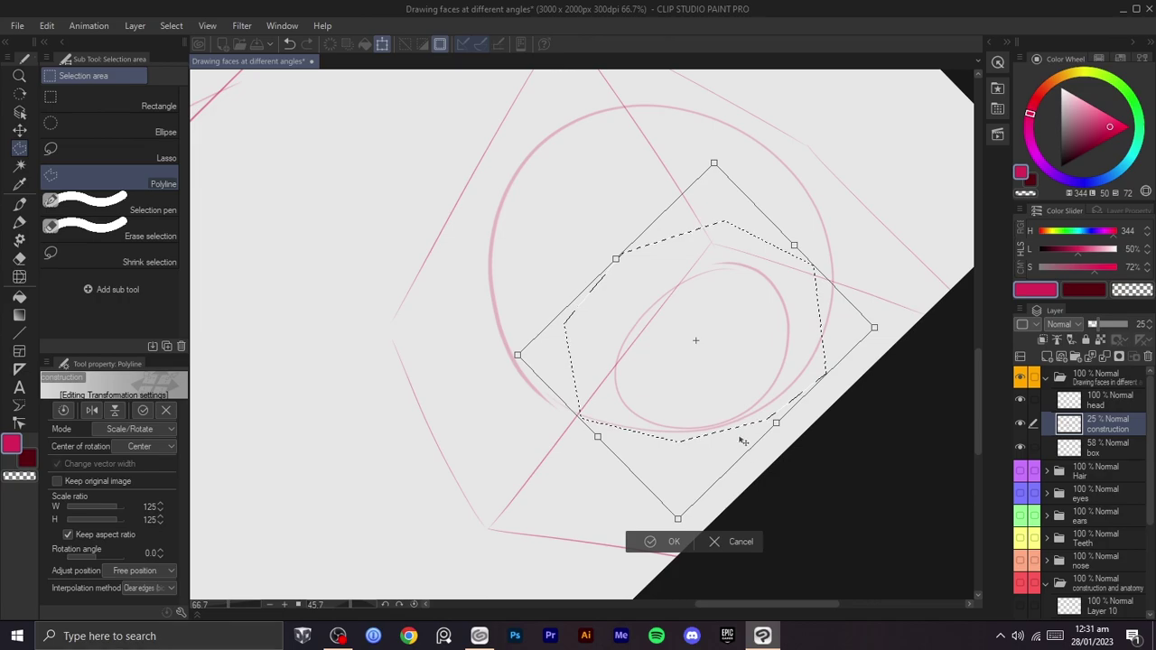
{"action": "left_click_drag", "start_coordinate": [614, 258], "coordinate": [608, 251]}
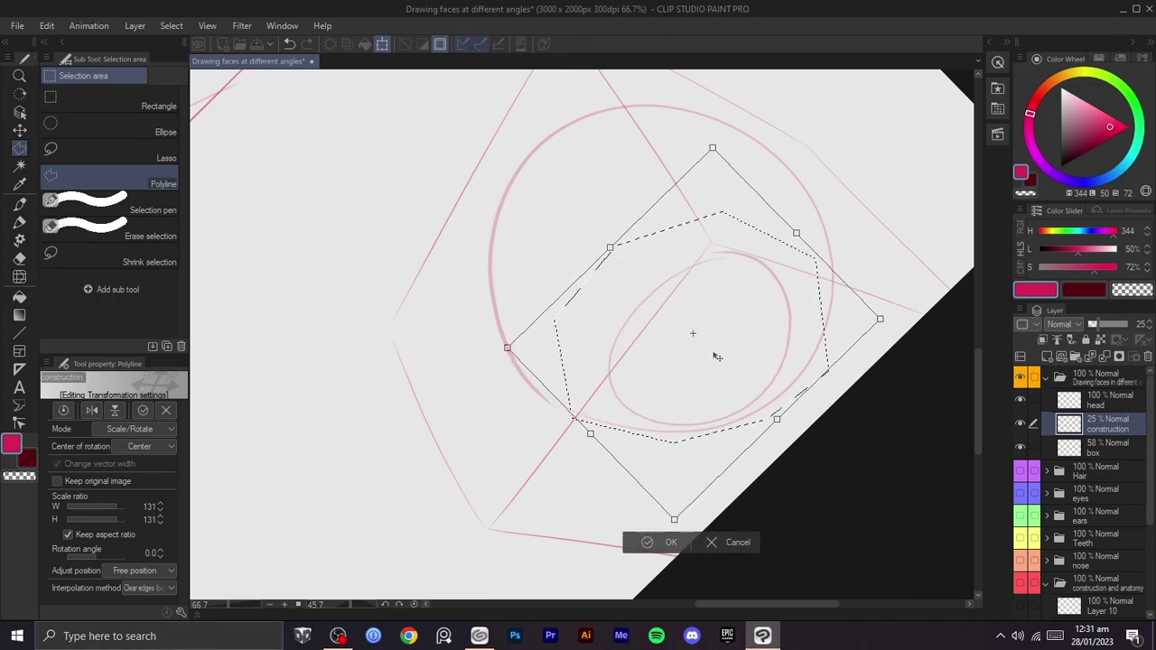
{"action": "left_click", "coordinate": [657, 545]}
{"action": "left_click", "coordinate": [557, 540]}
- Try long curved strokes across the inside of the cranium circle with the Hard Round brush, undoing each one
{"action": "key", "text": "space"}
{"action": "mouse_move", "coordinate": [726, 367]}
{"action": "left_mouse_down"}
{"action": "mouse_move", "coordinate": [680, 356]}
{"action": "mouse_move", "coordinate": [673, 380]}
{"action": "left_mouse_up"}
{"action": "key", "text": "shift+space"}
{"action": "key", "text": "b"}
{"action": "left_click_drag", "start_coordinate": [736, 297], "coordinate": [570, 400]}
{"action": "key", "text": "ctrl+z"}
{"action": "left_click_drag", "start_coordinate": [727, 304], "coordinate": [575, 394]}
{"action": "key", "text": "ctrl+z"}
{"action": "key", "text": "shift+space"}
{"action": "left_click_drag", "start_coordinate": [723, 478], "coordinate": [722, 276]}
{"action": "key", "text": "space"}
{"action": "left_click_drag", "start_coordinate": [583, 303], "coordinate": [721, 314]}
{"action": "key", "text": "shift+space"}
{"action": "left_click_drag", "start_coordinate": [720, 404], "coordinate": [569, 465]}
{"action": "key", "text": "space"}
{"action": "key", "text": "ctrl+plus"}
{"action": "left_click_drag", "start_coordinate": [771, 519], "coordinate": [771, 392]}
{"action": "left_click_drag", "start_coordinate": [629, 437], "coordinate": [659, 462]}
{"action": "key", "text": "b"}
{"action": "left_click_drag", "start_coordinate": [483, 405], "coordinate": [685, 113]}
{"action": "key", "text": "ctrl+z"}
{"action": "left_click_drag", "start_coordinate": [503, 356], "coordinate": [693, 115]}
{"action": "key", "text": "ctrl+z"}
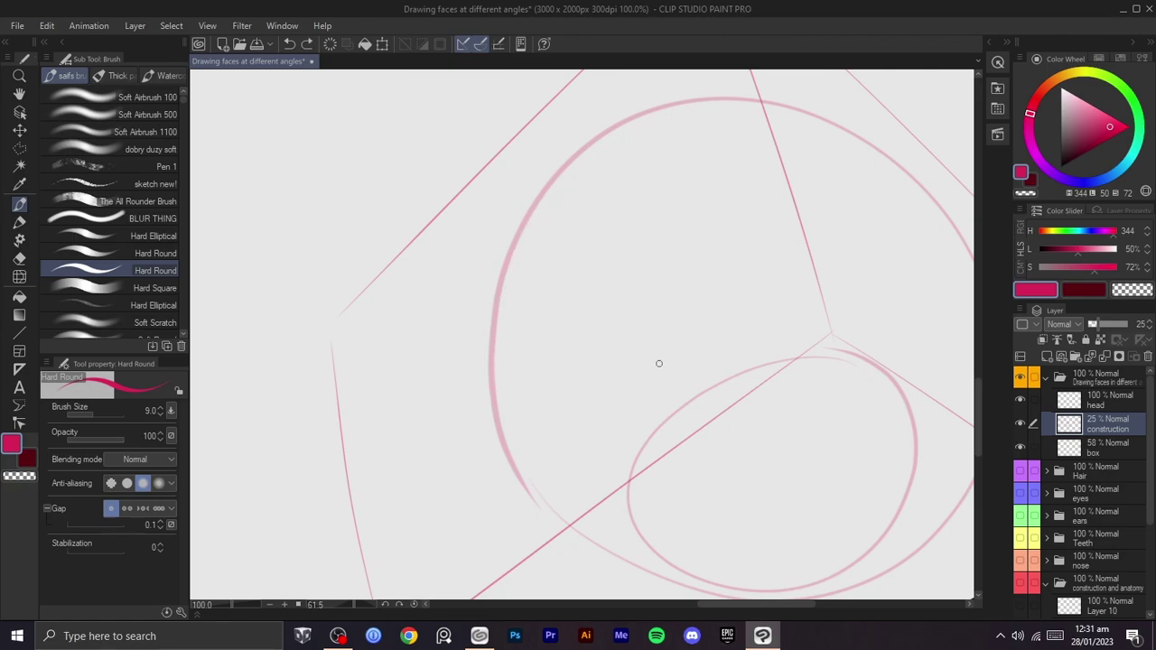
{"action": "scroll", "coordinate": [658, 355], "scroll_direction": "down", "scroll_amount": 2}
{"action": "key", "text": "shift+space"}
{"action": "left_click_drag", "start_coordinate": [725, 343], "coordinate": [657, 222]}
{"action": "mouse_move", "coordinate": [488, 260]}
{"action": "left_mouse_down"}
{"action": "mouse_move", "coordinate": [457, 539]}
{"action": "mouse_move", "coordinate": [490, 297]}
{"action": "mouse_move", "coordinate": [466, 544]}
{"action": "left_mouse_up"}
{"action": "key", "text": "ctrl+z"}
{"action": "key", "text": "space"}
{"action": "left_click_drag", "start_coordinate": [484, 484], "coordinate": [551, 396]}
{"action": "key", "text": "ctrl+z"}
- Switch to the head layer and try rough outline strokes in the empty space beside the profile head, undoing them
{"action": "key", "text": "shift+space"}
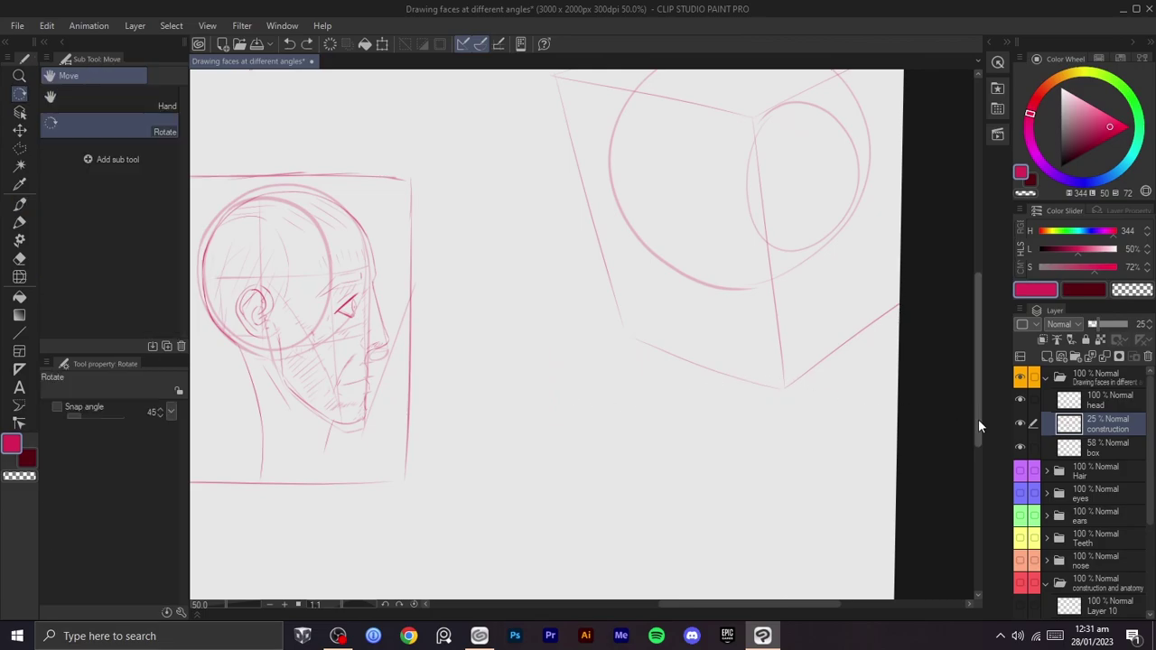
{"action": "left_click", "coordinate": [1078, 449]}
{"action": "left_click", "coordinate": [1083, 401]}
{"action": "key", "text": "space"}
{"action": "left_click_drag", "start_coordinate": [637, 431], "coordinate": [714, 285]}
{"action": "key", "text": "ctrl+z"}
{"action": "mouse_move", "coordinate": [700, 237]}
{"action": "left_mouse_down"}
{"action": "mouse_move", "coordinate": [699, 403]}
{"action": "mouse_move", "coordinate": [675, 470]}
{"action": "left_mouse_up"}
{"action": "key", "text": "ctrl+z"}
{"action": "left_click_drag", "start_coordinate": [630, 212], "coordinate": [738, 316]}
{"action": "key", "text": "ctrl+z"}
{"action": "left_click_drag", "start_coordinate": [742, 257], "coordinate": [607, 222]}
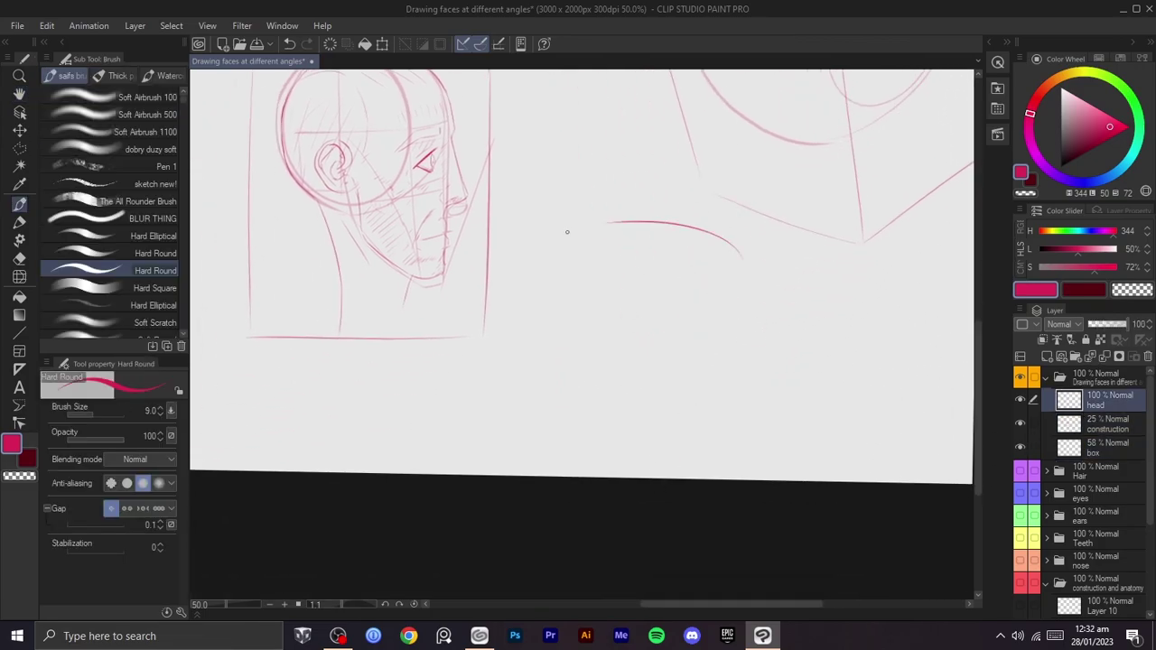
{"action": "left_click_drag", "start_coordinate": [545, 262], "coordinate": [541, 455]}
{"action": "key", "text": "ctrl+z"}
{"action": "left_click_drag", "start_coordinate": [543, 262], "coordinate": [520, 412]}
{"action": "key", "text": "ctrl+z"}
{"action": "key", "text": "ctrl+z"}
{"action": "key", "text": "ctrl+z"}
- Sketch a small upright cranium oval below the perspective box and run a vertical centre line down through it
{"action": "mouse_move", "coordinate": [672, 207]}
{"action": "left_mouse_down"}
{"action": "mouse_move", "coordinate": [696, 227]}
{"action": "mouse_move", "coordinate": [668, 213]}
{"action": "mouse_move", "coordinate": [690, 256]}
{"action": "mouse_move", "coordinate": [652, 223]}
{"action": "left_mouse_up"}
{"action": "key", "text": "ctrl+z"}
{"action": "scroll", "coordinate": [679, 262], "scroll_direction": "up", "scroll_amount": 1}
{"action": "left_click_drag", "start_coordinate": [688, 301], "coordinate": [696, 275]}
{"action": "mouse_move", "coordinate": [664, 199]}
{"action": "left_mouse_down"}
{"action": "mouse_move", "coordinate": [627, 465]}
{"action": "mouse_move", "coordinate": [648, 430]}
{"action": "left_mouse_up"}
{"action": "key", "text": "ctrl+z"}
{"action": "key", "text": "ctrl+z"}
{"action": "left_click_drag", "start_coordinate": [662, 195], "coordinate": [659, 362]}
- Draw tapering jaw lines from both sides of the small oval down to a short flat chin
{"action": "left_click_drag", "start_coordinate": [709, 204], "coordinate": [710, 326]}
{"action": "key", "text": "ctrl+z"}
{"action": "left_click_drag", "start_coordinate": [719, 262], "coordinate": [700, 381]}
{"action": "key", "text": "ctrl+z"}
{"action": "left_click_drag", "start_coordinate": [719, 282], "coordinate": [684, 379]}
{"action": "key", "text": "ctrl+z"}
{"action": "mouse_move", "coordinate": [610, 315]}
{"action": "left_mouse_down"}
{"action": "mouse_move", "coordinate": [664, 378]}
{"action": "mouse_move", "coordinate": [632, 381]}
{"action": "left_mouse_up"}
{"action": "key", "text": "ctrl+z"}
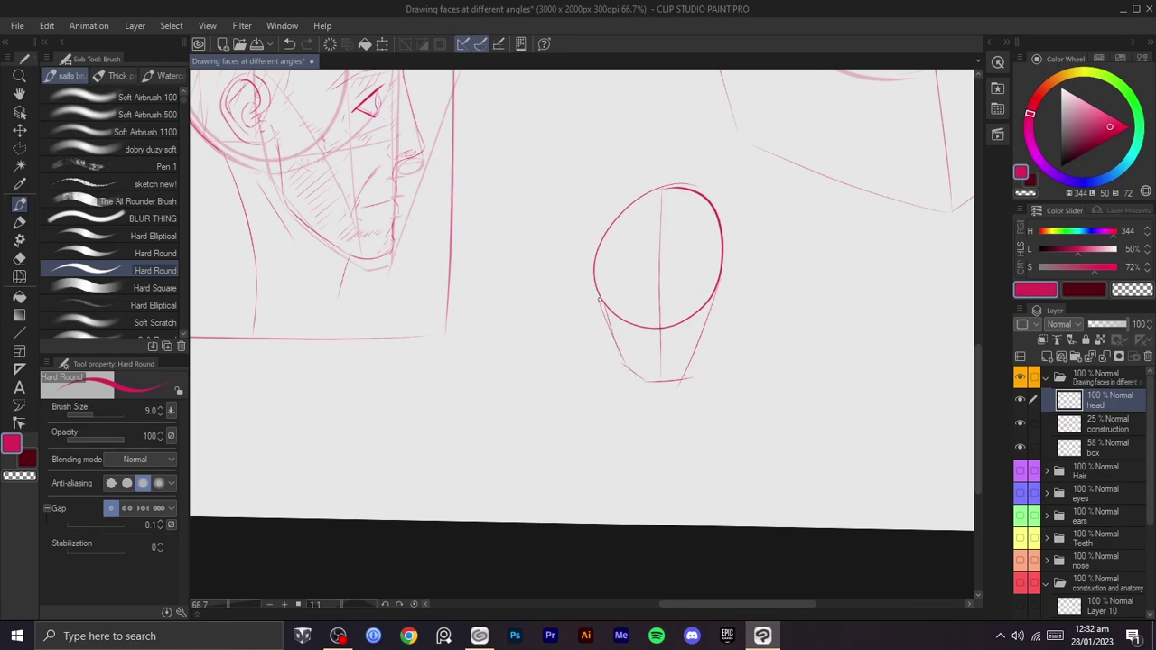
{"action": "scroll", "coordinate": [648, 320], "scroll_direction": "up", "scroll_amount": 1}
{"action": "left_click_drag", "start_coordinate": [671, 316], "coordinate": [652, 398]}
{"action": "key", "text": "ctrl+z"}
{"action": "left_click_drag", "start_coordinate": [626, 309], "coordinate": [639, 383]}
- Draw a near-vertical side-plane curve just inside each side of the small oval
{"action": "key", "text": "space"}
{"action": "mouse_move", "coordinate": [588, 338]}
{"action": "left_mouse_down"}
{"action": "mouse_move", "coordinate": [569, 348]}
{"action": "mouse_move", "coordinate": [579, 261]}
{"action": "left_mouse_up"}
{"action": "key", "text": "ctrl+z"}
{"action": "left_click_drag", "start_coordinate": [567, 370], "coordinate": [578, 260]}
{"action": "key", "text": "ctrl+z"}
{"action": "mouse_move", "coordinate": [733, 363]}
{"action": "left_mouse_down"}
{"action": "mouse_move", "coordinate": [739, 213]}
{"action": "mouse_move", "coordinate": [733, 394]}
{"action": "mouse_move", "coordinate": [732, 226]}
{"action": "left_mouse_up"}
{"action": "key", "text": "ctrl+z"}
{"action": "key", "text": "ctrl+z"}
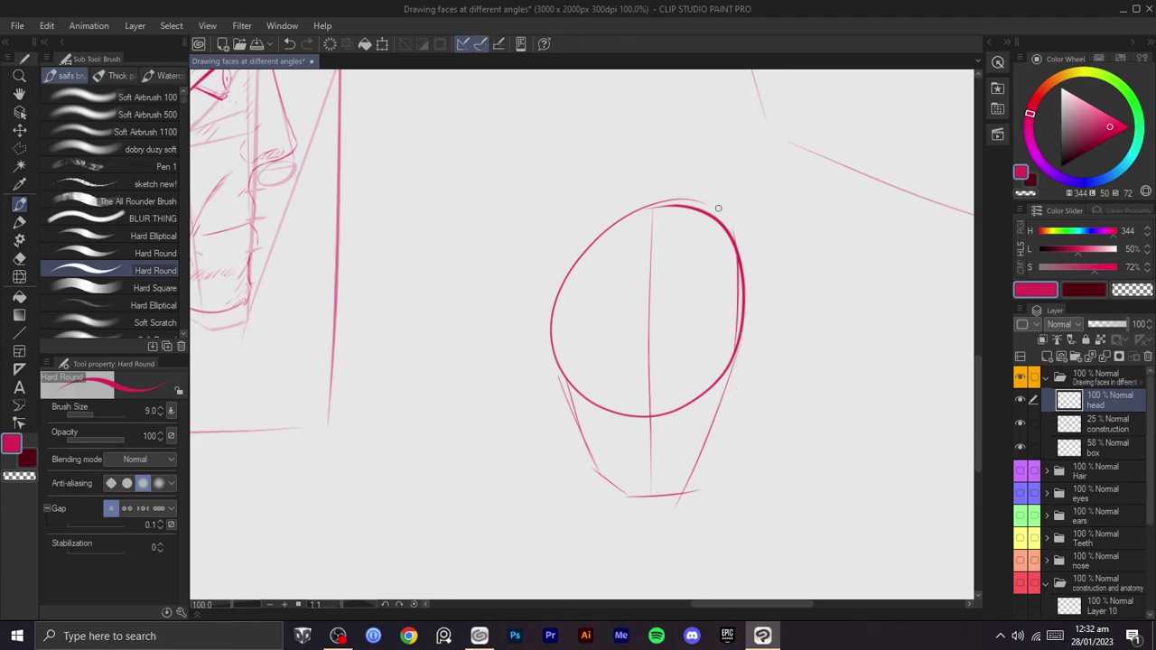
{"action": "left_click_drag", "start_coordinate": [566, 359], "coordinate": [587, 235]}
{"action": "key", "text": "space"}
{"action": "mouse_move", "coordinate": [447, 267]}
{"action": "left_mouse_down"}
{"action": "mouse_move", "coordinate": [498, 271]}
{"action": "mouse_move", "coordinate": [906, 511]}
{"action": "left_mouse_up"}
{"action": "key", "text": "space"}
{"action": "mouse_move", "coordinate": [732, 375]}
{"action": "left_mouse_down"}
{"action": "mouse_move", "coordinate": [482, 253]}
{"action": "mouse_move", "coordinate": [448, 263]}
{"action": "left_mouse_up"}
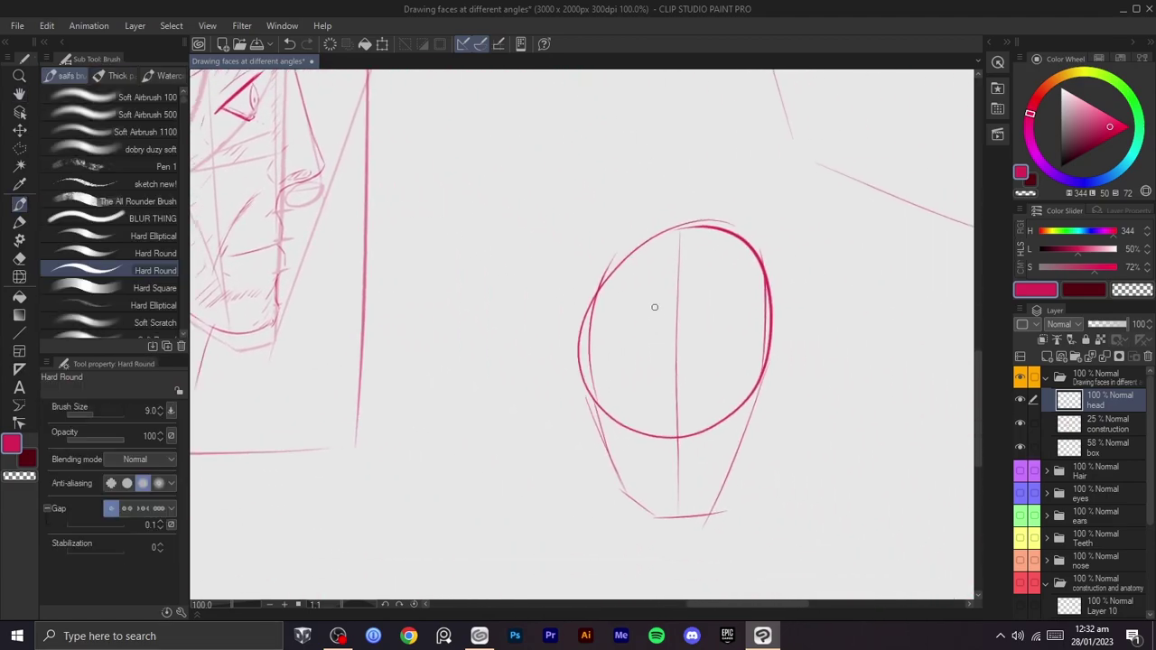
- Try to add a crown arc over the top of the small oval
{"action": "mouse_move", "coordinate": [600, 278]}
{"action": "left_mouse_down"}
{"action": "mouse_move", "coordinate": [627, 242]}
{"action": "mouse_move", "coordinate": [724, 230]}
{"action": "mouse_move", "coordinate": [648, 217]}
{"action": "mouse_move", "coordinate": [675, 212]}
{"action": "left_mouse_up"}
{"action": "key", "text": "ctrl+z"}
{"action": "key", "text": "ctrl+z"}
{"action": "left_click_drag", "start_coordinate": [764, 263], "coordinate": [651, 218]}
{"action": "key", "text": "ctrl+z"}
{"action": "key", "text": "ctrl+z"}
{"action": "key", "text": "ctrl+z"}
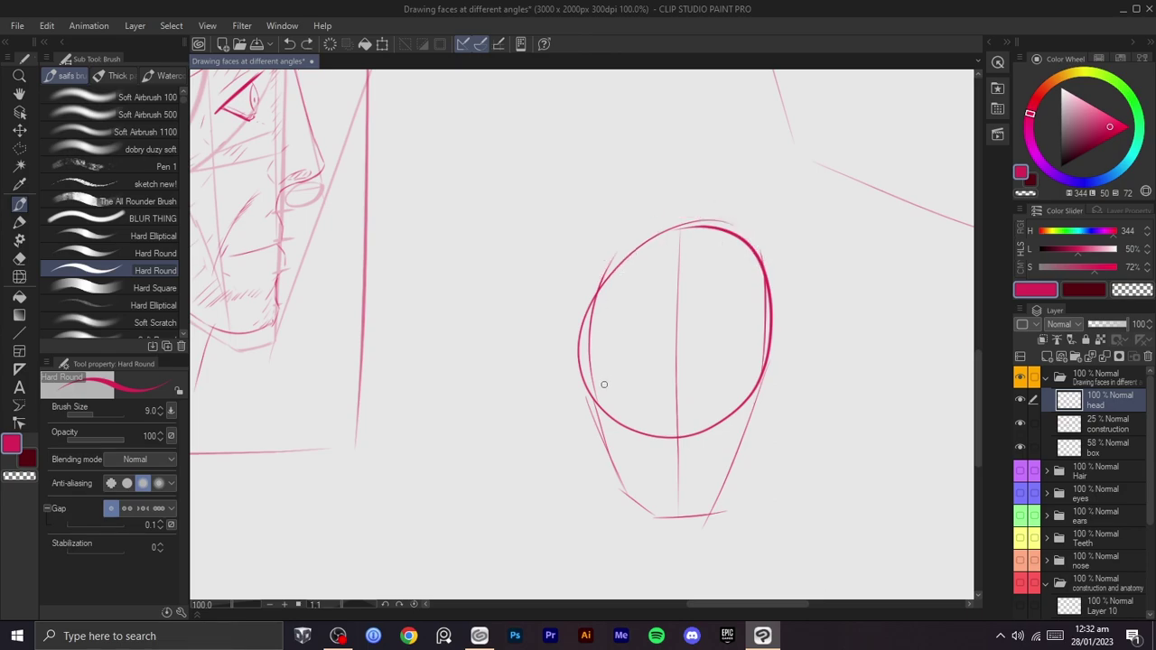
- Straighten the small head's left side-plane line and draw a crown arc joining both side lines above the oval
{"action": "left_click_drag", "start_coordinate": [596, 402], "coordinate": [558, 296]}
{"action": "key", "text": "ctrl+z"}
{"action": "mouse_move", "coordinate": [594, 400]}
{"action": "left_mouse_down"}
{"action": "mouse_move", "coordinate": [596, 220]}
{"action": "mouse_move", "coordinate": [675, 203]}
{"action": "mouse_move", "coordinate": [755, 267]}
{"action": "mouse_move", "coordinate": [693, 210]}
{"action": "left_mouse_up"}
{"action": "key", "text": "ctrl+z"}
{"action": "left_click_drag", "start_coordinate": [763, 258], "coordinate": [713, 211]}
{"action": "key", "text": "space"}
{"action": "left_click_drag", "start_coordinate": [737, 247], "coordinate": [693, 218]}
{"action": "key", "text": "ctrl+z"}
{"action": "key", "text": "ctrl+z"}
{"action": "mouse_move", "coordinate": [550, 247]}
{"action": "left_mouse_down"}
{"action": "mouse_move", "coordinate": [648, 185]}
{"action": "mouse_move", "coordinate": [671, 187]}
{"action": "left_mouse_up"}
{"action": "left_click_drag", "start_coordinate": [718, 229], "coordinate": [646, 184]}
{"action": "key", "text": "space"}
{"action": "left_click_drag", "start_coordinate": [669, 260], "coordinate": [667, 242]}
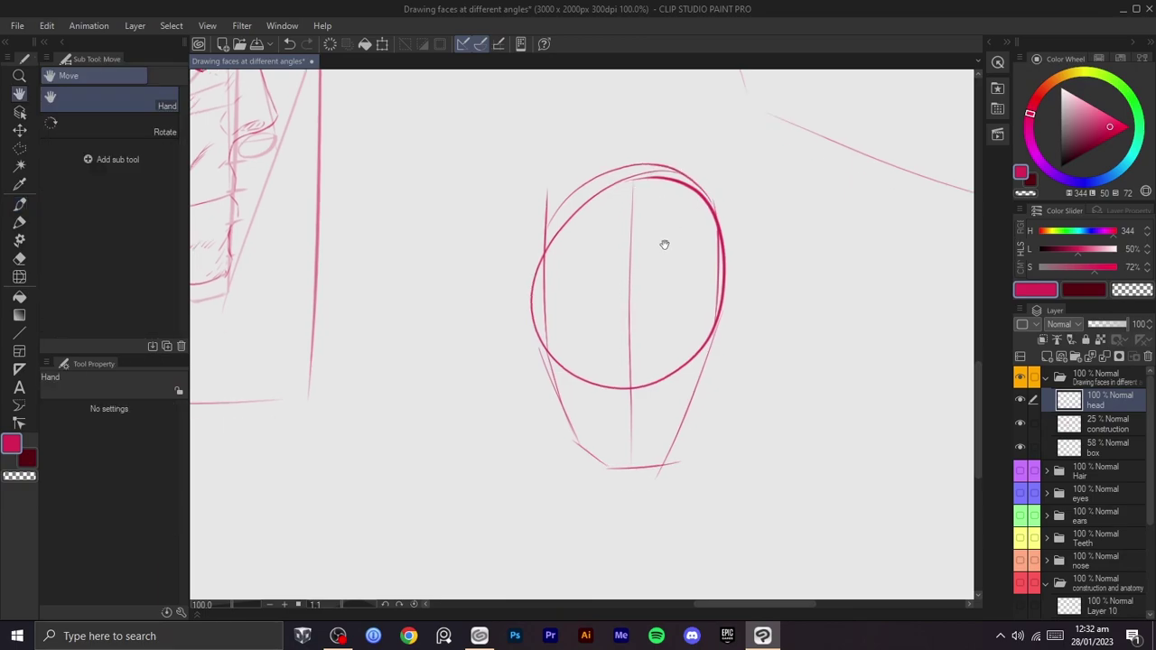
- Draw two slightly slanted horizontal guide lines across the small head, one above and one below the oval's middle
{"action": "key", "text": "shift+space"}
{"action": "mouse_move", "coordinate": [714, 363]}
{"action": "left_mouse_down"}
{"action": "mouse_move", "coordinate": [728, 232]}
{"action": "mouse_move", "coordinate": [515, 341]}
{"action": "left_mouse_up"}
{"action": "key", "text": "ctrl+z"}
{"action": "left_click_drag", "start_coordinate": [675, 237], "coordinate": [575, 320]}
{"action": "left_click_drag", "start_coordinate": [619, 193], "coordinate": [478, 305]}
{"action": "key", "text": "ctrl+z"}
{"action": "key", "text": "shift+space"}
{"action": "mouse_move", "coordinate": [682, 282]}
{"action": "left_mouse_down"}
{"action": "mouse_move", "coordinate": [675, 433]}
{"action": "mouse_move", "coordinate": [699, 390]}
{"action": "left_mouse_up"}
{"action": "key", "text": "shift+space"}
{"action": "left_click_drag", "start_coordinate": [708, 348], "coordinate": [659, 257]}
- Sketch simple ear outlines on both sides of the small head, spanning the height between the two horizontal guides
{"action": "key", "text": "p"}
{"action": "key", "text": "r"}
{"action": "left_click_drag", "start_coordinate": [632, 354], "coordinate": [774, 330]}
{"action": "key", "text": "p"}
{"action": "key", "text": "ctrl+z"}
{"action": "mouse_move", "coordinate": [731, 186]}
{"action": "left_mouse_down"}
{"action": "mouse_move", "coordinate": [742, 237]}
{"action": "mouse_move", "coordinate": [730, 262]}
{"action": "left_mouse_up"}
{"action": "key", "text": "ctrl+z"}
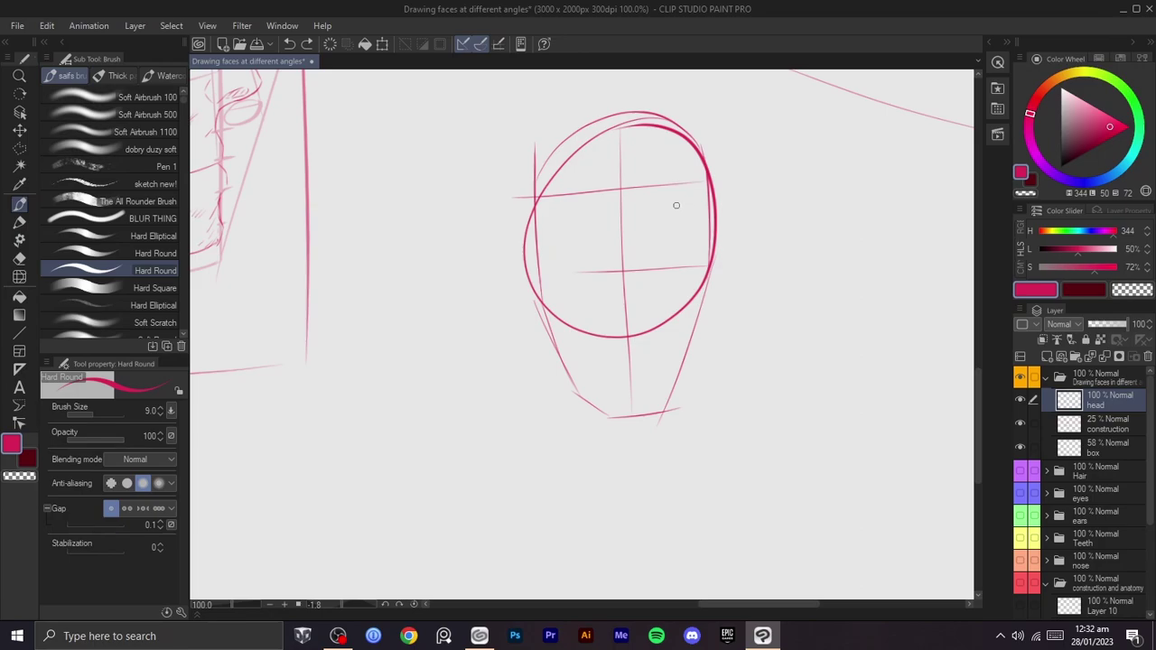
{"action": "mouse_move", "coordinate": [684, 184]}
{"action": "left_mouse_down"}
{"action": "mouse_move", "coordinate": [692, 262]}
{"action": "mouse_move", "coordinate": [681, 187]}
{"action": "left_mouse_up"}
{"action": "key", "text": "ctrl+z"}
{"action": "key", "text": "ctrl+z"}
{"action": "key", "text": "ctrl+z"}
{"action": "left_click_drag", "start_coordinate": [526, 270], "coordinate": [538, 275]}
{"action": "key", "text": "space"}
{"action": "left_click_drag", "start_coordinate": [571, 277], "coordinate": [582, 258]}
{"action": "key", "text": "ctrl+z"}
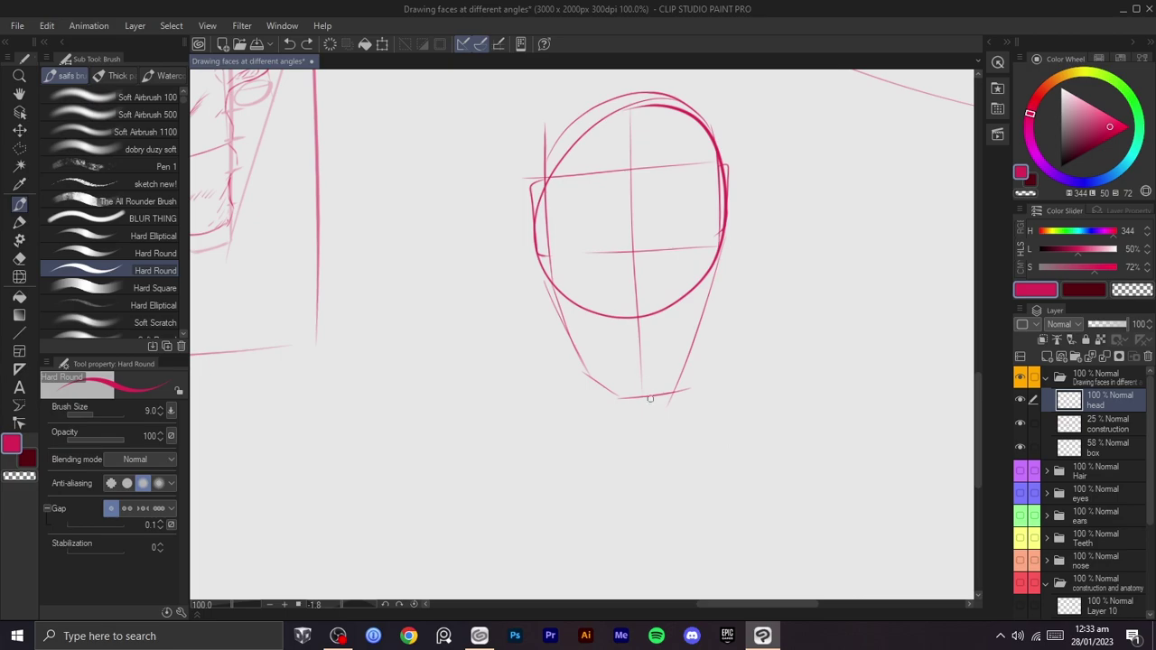
- Mark the lower facial features with short horizontal ticks down the centre line below the lower guide
{"action": "key", "text": "ctrl+z"}
{"action": "left_click_drag", "start_coordinate": [632, 328], "coordinate": [654, 322]}
{"action": "key", "text": "ctrl+z"}
{"action": "key", "text": "space"}
- Draw two near-vertical neck lines descending from both sides of the small head's jaw
{"action": "mouse_move", "coordinate": [664, 356]}
{"action": "left_mouse_down"}
{"action": "mouse_move", "coordinate": [609, 402]}
{"action": "mouse_move", "coordinate": [613, 424]}
{"action": "left_mouse_up"}
{"action": "left_click_drag", "start_coordinate": [658, 365], "coordinate": [632, 527]}
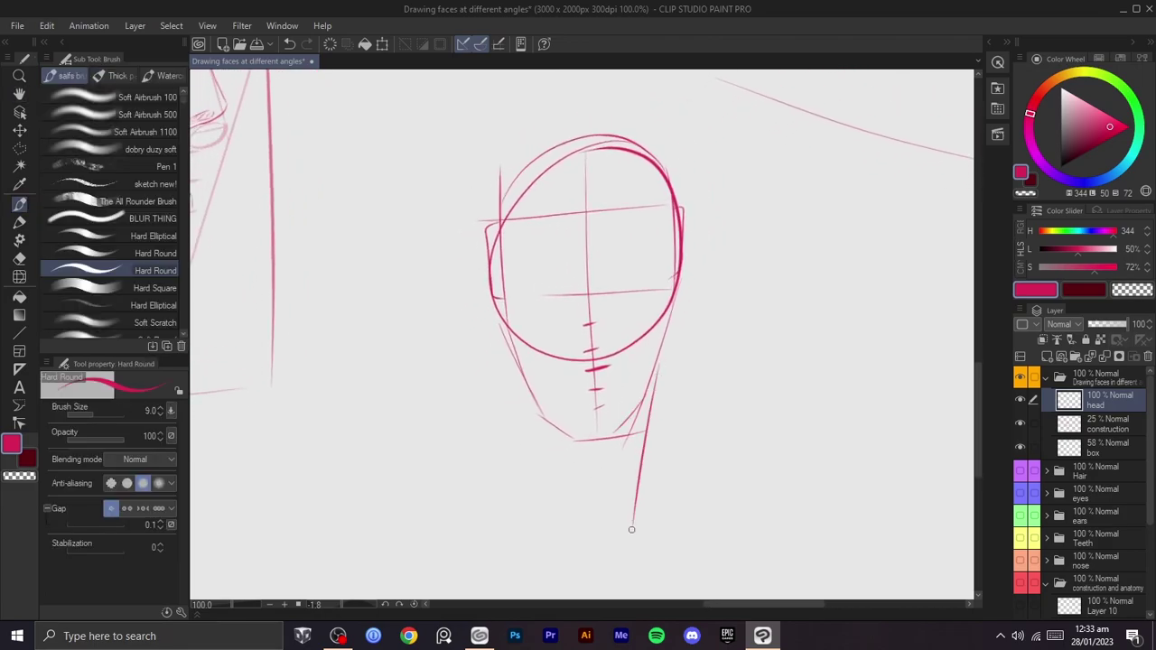
{"action": "key", "text": "ctrl+z"}
{"action": "key", "text": "ctrl+z"}
{"action": "left_click_drag", "start_coordinate": [648, 390], "coordinate": [637, 474]}
{"action": "left_click_drag", "start_coordinate": [546, 411], "coordinate": [551, 509]}
{"action": "key", "text": "ctrl+z"}
{"action": "key", "text": "ctrl+z"}
{"action": "left_click_drag", "start_coordinate": [540, 412], "coordinate": [544, 505]}
{"action": "key", "text": "ctrl+z"}
{"action": "left_click_drag", "start_coordinate": [643, 400], "coordinate": [631, 490]}
{"action": "left_click_drag", "start_coordinate": [556, 430], "coordinate": [555, 493]}
{"action": "key", "text": "ctrl+z"}
{"action": "key", "text": "ctrl+z"}
{"action": "left_click_drag", "start_coordinate": [643, 401], "coordinate": [638, 488]}
{"action": "key", "text": "ctrl+z"}
{"action": "left_click_drag", "start_coordinate": [555, 426], "coordinate": [560, 500]}
- Add a short stroke joining the profile head's skull outline to the neck line behind the ear
{"action": "key", "text": "space"}
{"action": "mouse_move", "coordinate": [480, 454]}
{"action": "left_mouse_down"}
{"action": "mouse_move", "coordinate": [553, 495]}
{"action": "mouse_move", "coordinate": [625, 492]}
{"action": "left_mouse_up"}
{"action": "mouse_move", "coordinate": [843, 383]}
{"action": "left_mouse_down"}
{"action": "mouse_move", "coordinate": [717, 413]}
{"action": "mouse_move", "coordinate": [755, 256]}
{"action": "left_mouse_up"}
{"action": "left_click_drag", "start_coordinate": [669, 287], "coordinate": [696, 297]}
{"action": "key", "text": "space"}
{"action": "left_click_drag", "start_coordinate": [548, 306], "coordinate": [841, 378]}
{"action": "mouse_move", "coordinate": [623, 299]}
{"action": "left_mouse_down"}
{"action": "mouse_move", "coordinate": [696, 363]}
{"action": "mouse_move", "coordinate": [772, 341]}
{"action": "left_mouse_up"}
{"action": "left_click_drag", "start_coordinate": [768, 258], "coordinate": [742, 393]}
{"action": "key", "text": "shift+space"}
{"action": "left_click_drag", "start_coordinate": [756, 303], "coordinate": [709, 442]}
{"action": "left_click_drag", "start_coordinate": [626, 392], "coordinate": [715, 423]}
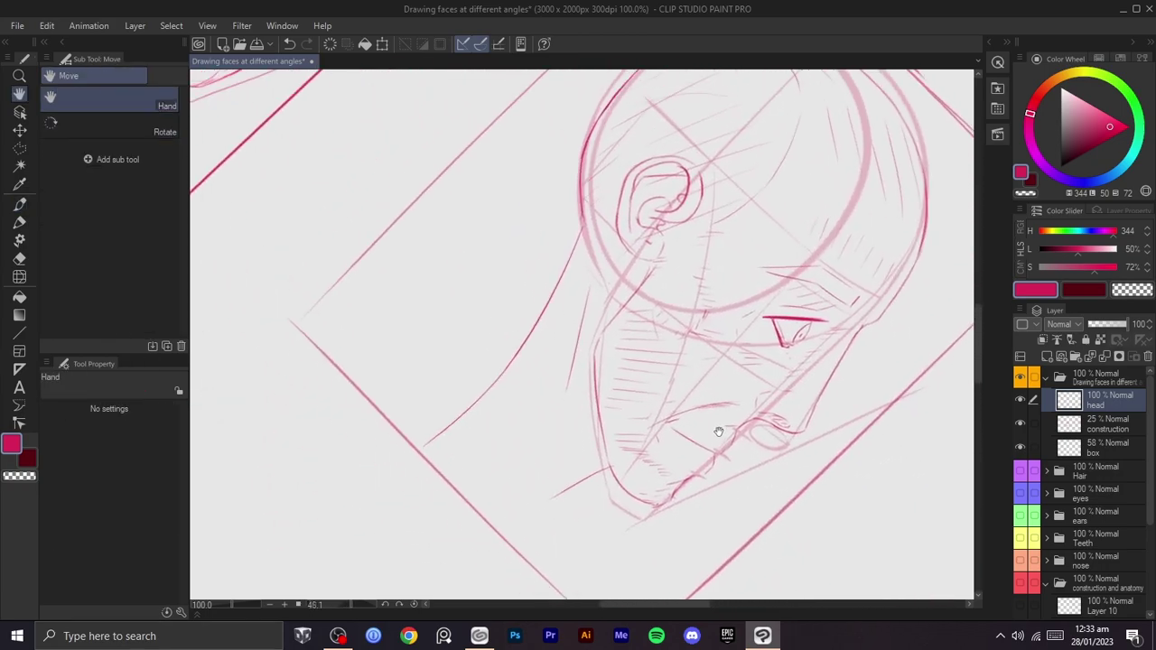
{"action": "key", "text": "ctrl+plus"}
{"action": "key", "text": "space"}
{"action": "left_click_drag", "start_coordinate": [546, 159], "coordinate": [574, 270]}
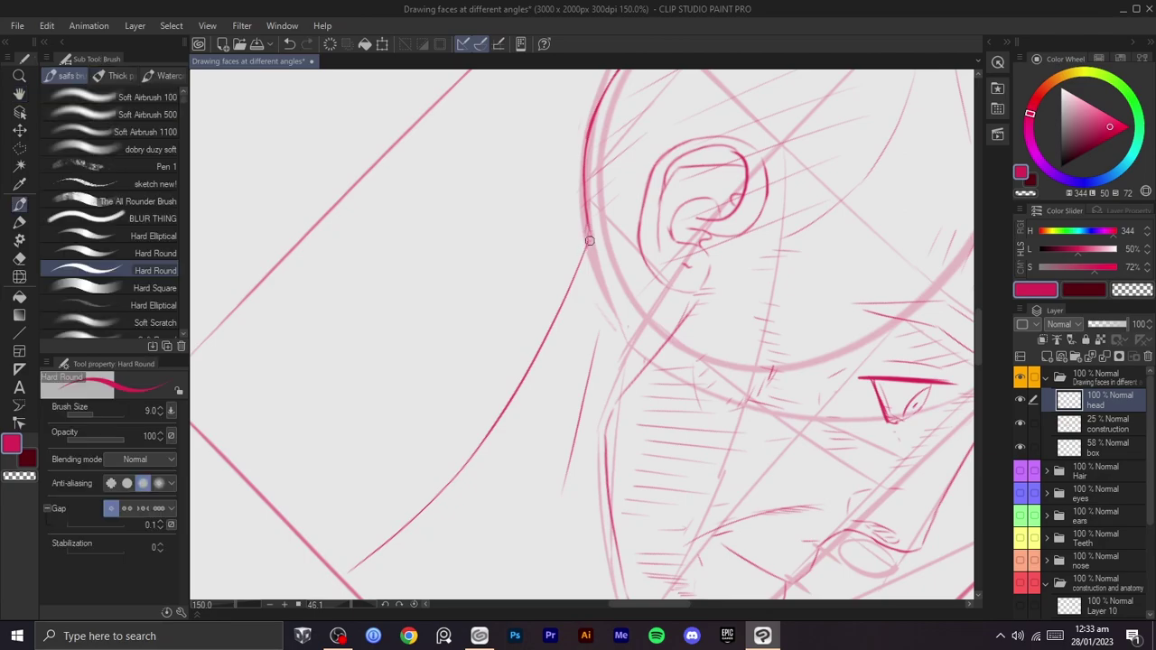
{"action": "key", "text": "ctrl+z"}
{"action": "mouse_move", "coordinate": [588, 223]}
{"action": "left_mouse_down"}
{"action": "mouse_move", "coordinate": [579, 259]}
{"action": "mouse_move", "coordinate": [588, 244]}
{"action": "left_mouse_up"}
- Erase the whole small front-view demonstration head using the Hard Round brush with transparent colour at size 125
{"action": "scroll", "coordinate": [588, 225], "scroll_direction": "down", "scroll_amount": 3}
{"action": "left_click_drag", "start_coordinate": [740, 295], "coordinate": [691, 215]}
{"action": "mouse_move", "coordinate": [699, 215]}
{"action": "left_mouse_down"}
{"action": "mouse_move", "coordinate": [692, 198]}
{"action": "mouse_move", "coordinate": [534, 248]}
{"action": "left_mouse_up"}
{"action": "left_click_drag", "start_coordinate": [632, 293], "coordinate": [715, 258]}
{"action": "scroll", "coordinate": [623, 271], "scroll_direction": "up", "scroll_amount": 5}
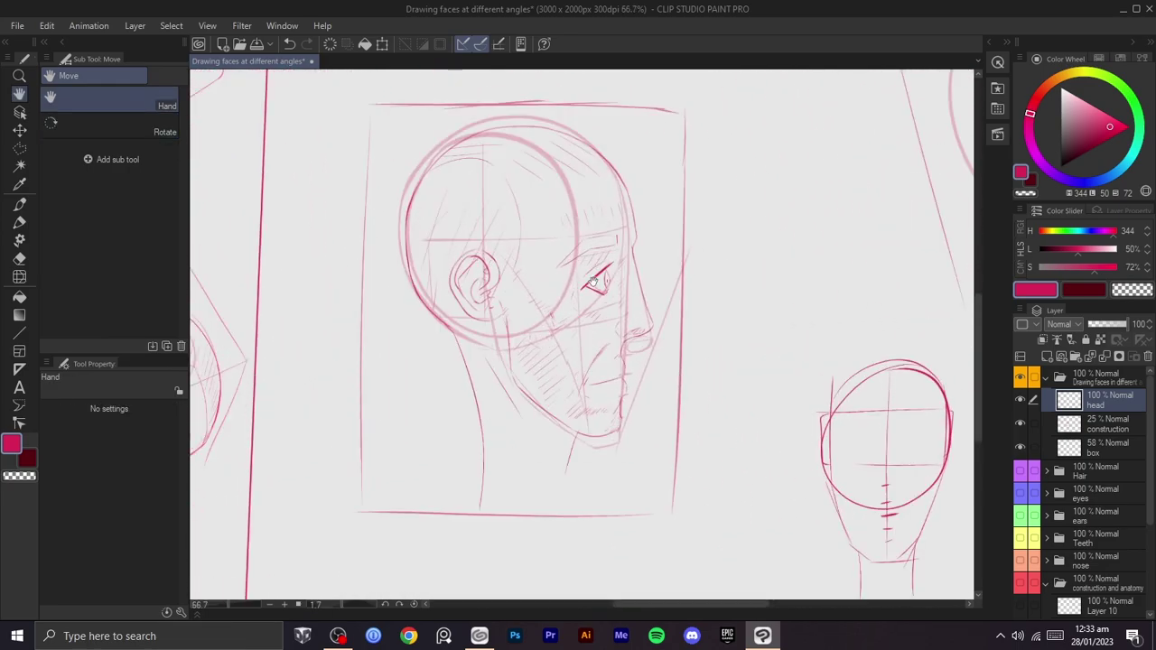
{"action": "key", "text": "space"}
{"action": "left_click_drag", "start_coordinate": [594, 298], "coordinate": [488, 254]}
{"action": "scroll", "coordinate": [627, 341], "scroll_direction": "down", "scroll_amount": 2}
{"action": "mouse_move", "coordinate": [724, 336]}
{"action": "left_mouse_down"}
{"action": "mouse_move", "coordinate": [511, 286]}
{"action": "mouse_move", "coordinate": [353, 308]}
{"action": "left_mouse_up"}
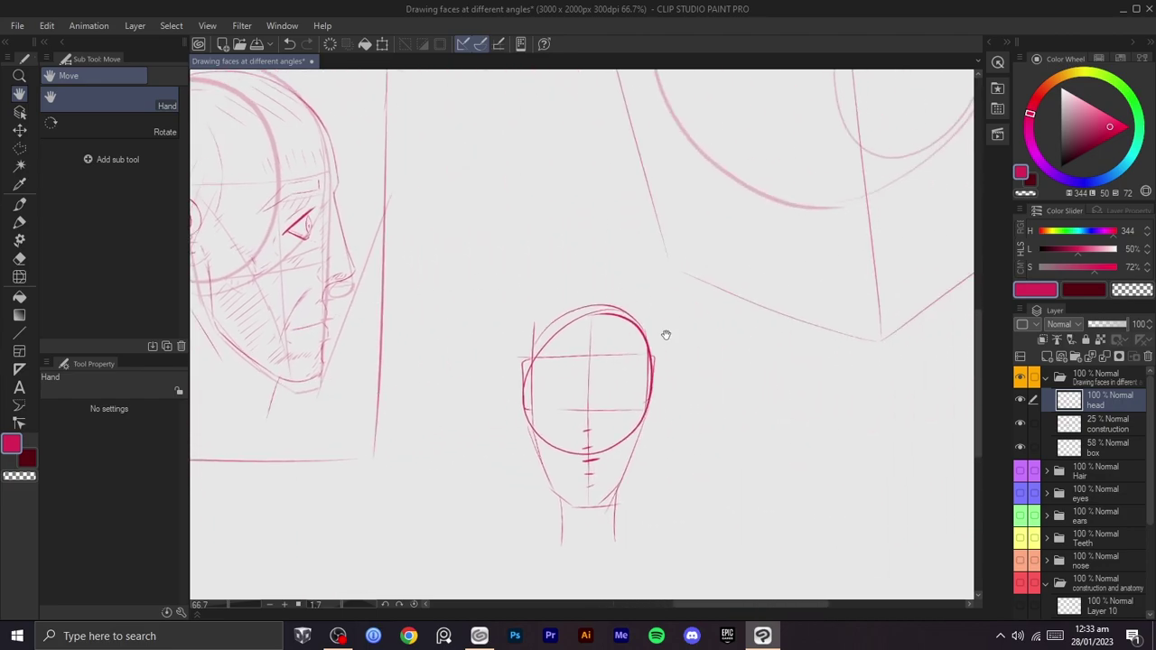
{"action": "key", "text": "m"}
{"action": "key", "text": "b"}
{"action": "key", "text": "bracketright"}
{"action": "key", "text": "bracketright"}
{"action": "key", "text": "bracketright"}
{"action": "key", "text": "bracketright"}
{"action": "key", "text": "bracketright"}
{"action": "key", "text": "bracketright"}
{"action": "key", "text": "bracketright"}
{"action": "key", "text": "bracketright"}
{"action": "key", "text": "c"}
{"action": "mouse_move", "coordinate": [627, 542]}
{"action": "left_mouse_down"}
{"action": "mouse_move", "coordinate": [620, 427]}
{"action": "mouse_move", "coordinate": [571, 302]}
{"action": "left_mouse_up"}
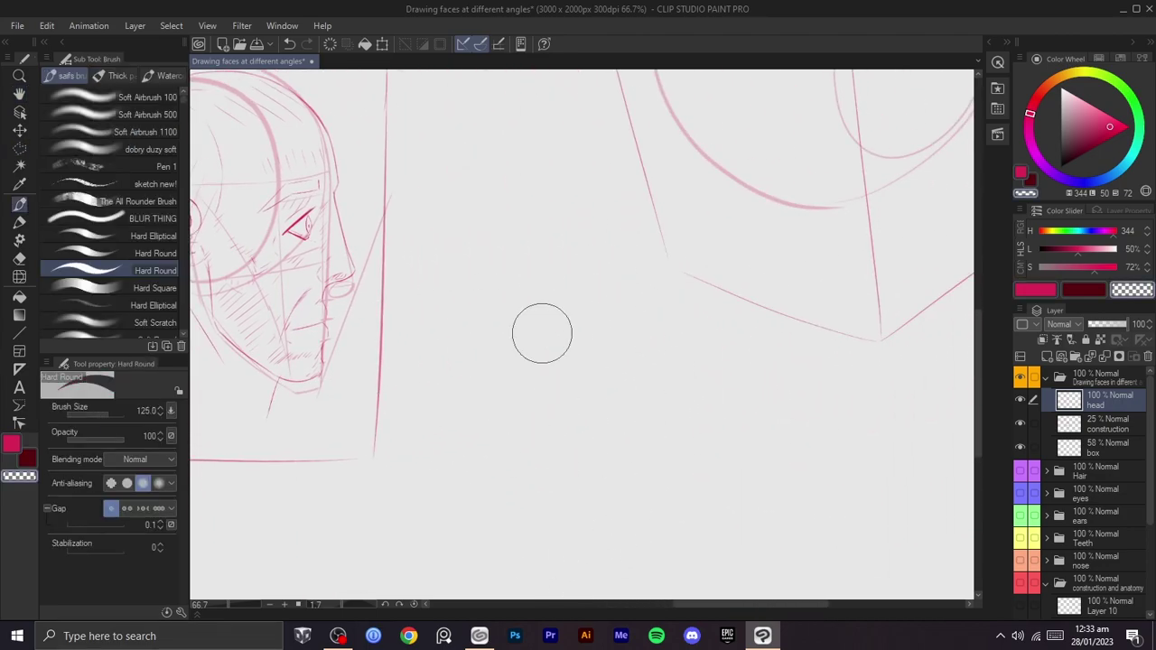
- Reduce the brush size to 8 for work on the large perspective box and cranium circle
{"action": "key", "text": "bracketleft"}
{"action": "key", "text": "bracketleft"}
{"action": "key", "text": "bracketleft"}
{"action": "key", "text": "bracketleft"}
{"action": "key", "text": "bracketleft"}
{"action": "key", "text": "bracketleft"}
{"action": "key", "text": "bracketleft"}
{"action": "key", "text": "bracketleft"}
{"action": "key", "text": "bracketleft"}
{"action": "key", "text": "bracketleft"}
{"action": "key", "text": "bracketleft"}
{"action": "key", "text": "bracketleft"}
{"action": "left_click_drag", "start_coordinate": [799, 262], "coordinate": [605, 463]}
{"action": "key", "text": "bracketleft"}
{"action": "key", "text": "bracketleft"}
{"action": "key", "text": "bracketleft"}
{"action": "key", "text": "bracketleft"}
{"action": "key", "text": "bracketleft"}
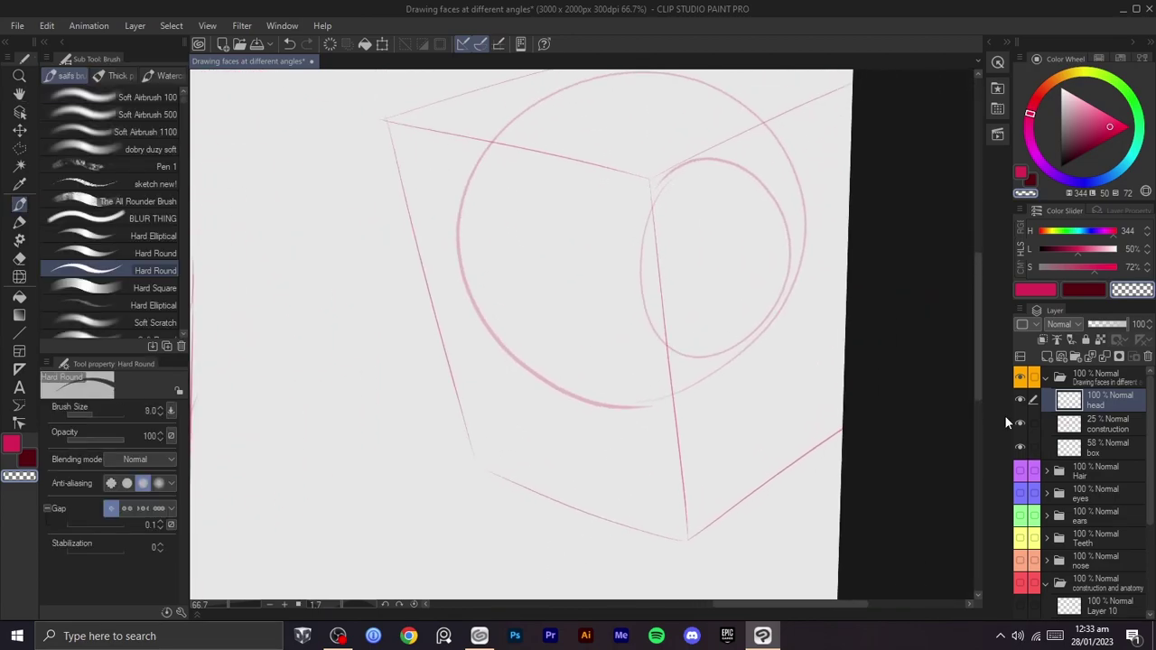
- Make the construction layer active and toggle its visibility to check which lines it holds
{"action": "left_click", "coordinate": [1020, 398]}
{"action": "key", "text": "space"}
{"action": "left_click_drag", "start_coordinate": [854, 389], "coordinate": [898, 393]}
{"action": "left_click", "coordinate": [1096, 432]}
{"action": "left_click", "coordinate": [1018, 425]}
{"action": "left_click", "coordinate": [1017, 425]}
{"action": "key", "text": "b"}
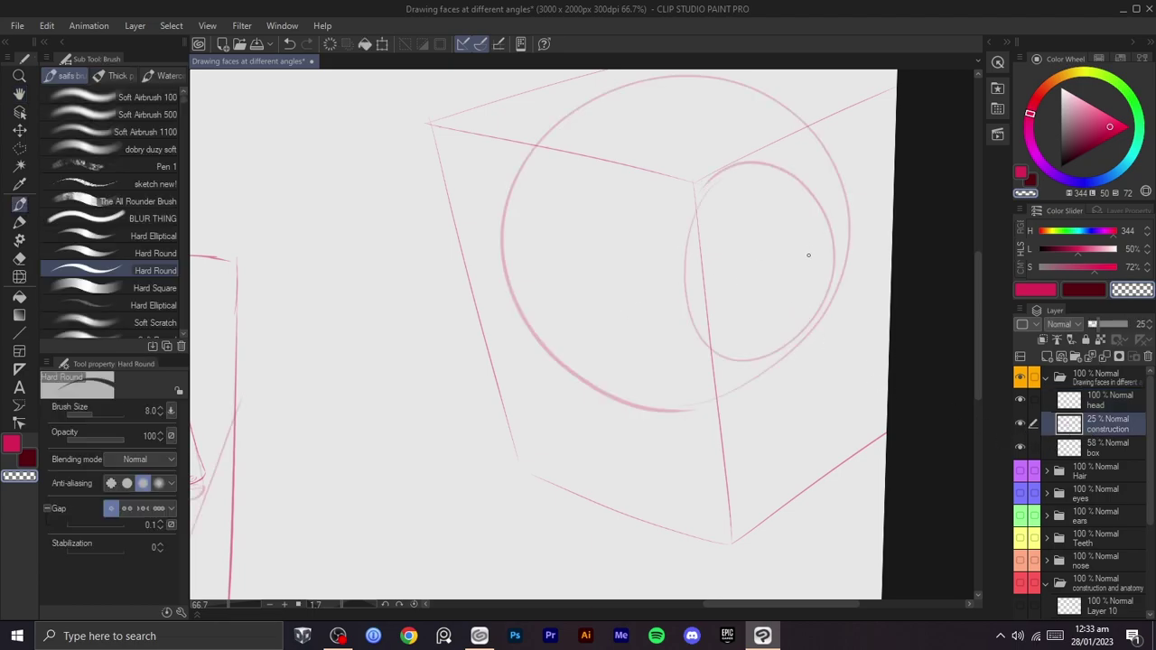
- Draw a narrow arc just inside the cranium circle's left edge to mark the far side plane
{"action": "key", "text": "shift+space"}
{"action": "left_click_drag", "start_coordinate": [781, 432], "coordinate": [620, 534]}
{"action": "left_click_drag", "start_coordinate": [600, 329], "coordinate": [608, 358]}
{"action": "scroll", "coordinate": [609, 359], "scroll_direction": "up", "scroll_amount": 1}
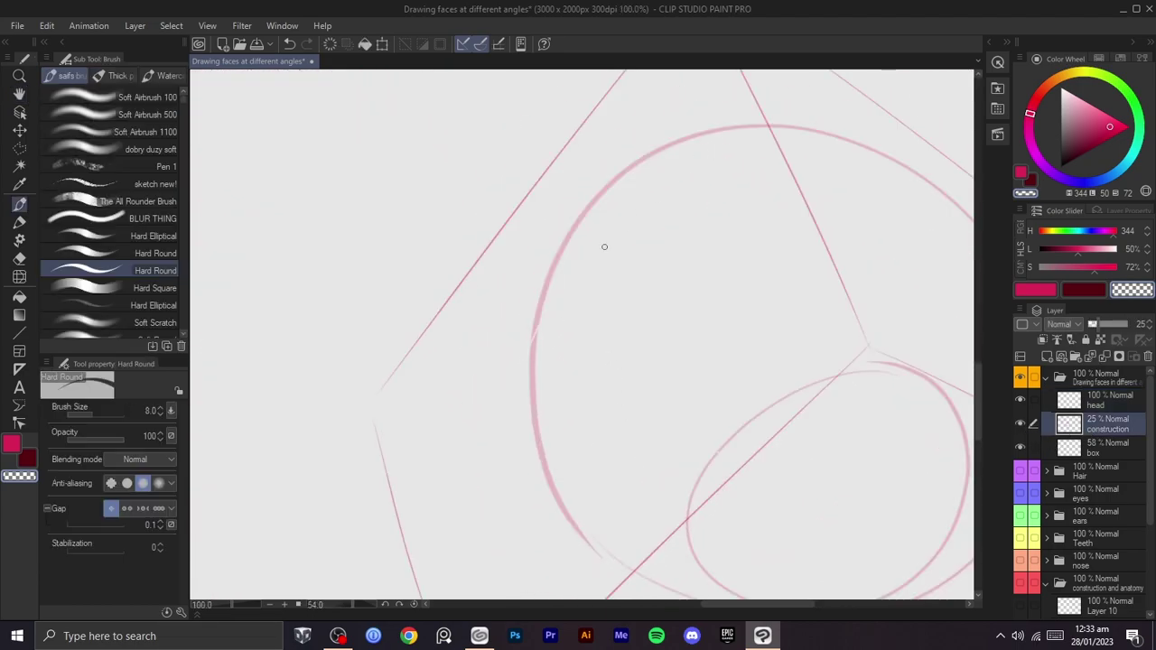
{"action": "key", "text": "c"}
{"action": "mouse_move", "coordinate": [539, 324]}
{"action": "left_mouse_down"}
{"action": "mouse_move", "coordinate": [676, 155]}
{"action": "mouse_move", "coordinate": [702, 144]}
{"action": "mouse_move", "coordinate": [544, 329]}
{"action": "left_mouse_up"}
{"action": "key", "text": "ctrl+z"}
{"action": "key", "text": "ctrl+z"}
{"action": "mouse_move", "coordinate": [647, 160]}
{"action": "left_mouse_down"}
{"action": "mouse_move", "coordinate": [544, 303]}
{"action": "mouse_move", "coordinate": [674, 152]}
{"action": "mouse_move", "coordinate": [700, 138]}
{"action": "left_mouse_up"}
{"action": "key", "text": "ctrl+z"}
{"action": "key", "text": "shift+space"}
{"action": "mouse_move", "coordinate": [754, 238]}
{"action": "left_mouse_down"}
{"action": "mouse_move", "coordinate": [624, 142]}
{"action": "mouse_move", "coordinate": [666, 335]}
{"action": "mouse_move", "coordinate": [554, 244]}
{"action": "mouse_move", "coordinate": [665, 171]}
{"action": "left_mouse_up"}
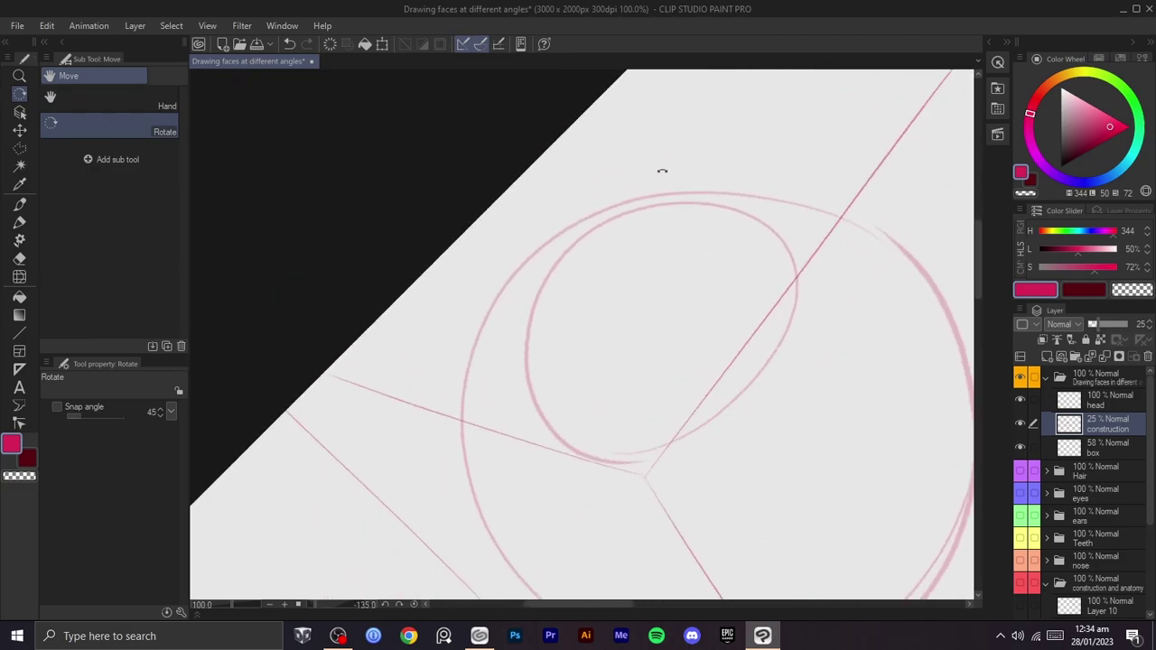
- Draw a faint arc just inside the cranium circle's upper-right edge, outside the side-plane oval
{"action": "key", "text": "ctrl+z"}
{"action": "mouse_move", "coordinate": [596, 214]}
{"action": "left_mouse_down"}
{"action": "mouse_move", "coordinate": [466, 426]}
{"action": "mouse_move", "coordinate": [602, 213]}
{"action": "left_mouse_up"}
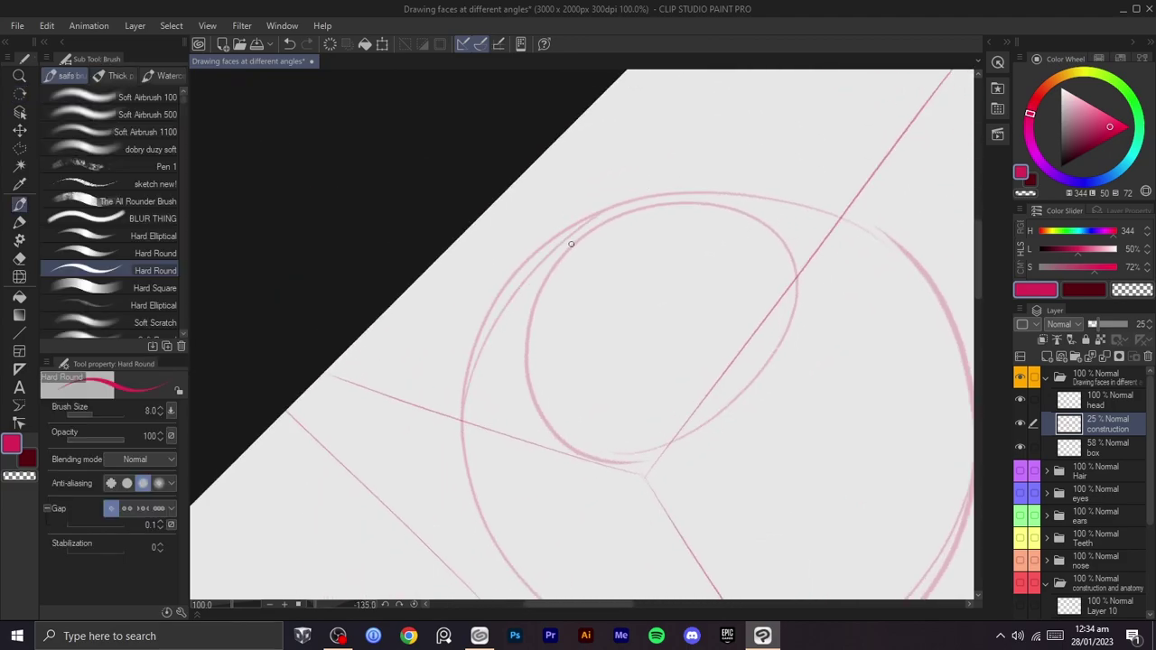
{"action": "key", "text": "ctrl+z"}
{"action": "left_click_drag", "start_coordinate": [467, 406], "coordinate": [682, 172]}
{"action": "key", "text": "ctrl+z"}
{"action": "left_click_drag", "start_coordinate": [464, 418], "coordinate": [678, 190]}
{"action": "key", "text": "ctrl+z"}
{"action": "left_click_drag", "start_coordinate": [465, 377], "coordinate": [620, 210]}
{"action": "key", "text": "ctrl+z"}
{"action": "left_click_drag", "start_coordinate": [466, 378], "coordinate": [622, 211]}
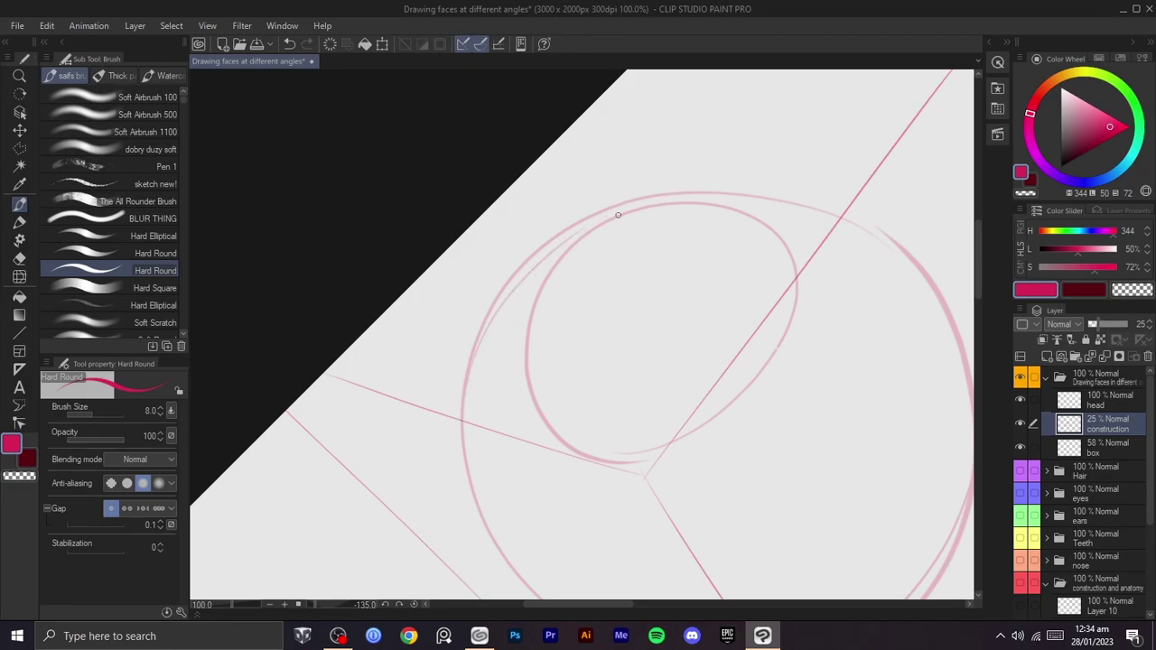
{"action": "key", "text": "ctrl+z"}
{"action": "left_click_drag", "start_coordinate": [465, 411], "coordinate": [600, 226]}
{"action": "mouse_move", "coordinate": [647, 195]}
{"action": "left_mouse_down"}
{"action": "mouse_move", "coordinate": [741, 186]}
{"action": "mouse_move", "coordinate": [530, 523]}
{"action": "mouse_move", "coordinate": [731, 407]}
{"action": "mouse_move", "coordinate": [784, 342]}
{"action": "mouse_move", "coordinate": [710, 356]}
{"action": "mouse_move", "coordinate": [798, 328]}
{"action": "mouse_move", "coordinate": [740, 421]}
{"action": "mouse_move", "coordinate": [764, 400]}
{"action": "mouse_move", "coordinate": [766, 359]}
{"action": "left_mouse_up"}
{"action": "mouse_move", "coordinate": [835, 226]}
{"action": "left_mouse_down"}
{"action": "mouse_move", "coordinate": [795, 454]}
{"action": "mouse_move", "coordinate": [686, 366]}
{"action": "mouse_move", "coordinate": [709, 380]}
{"action": "left_mouse_up"}
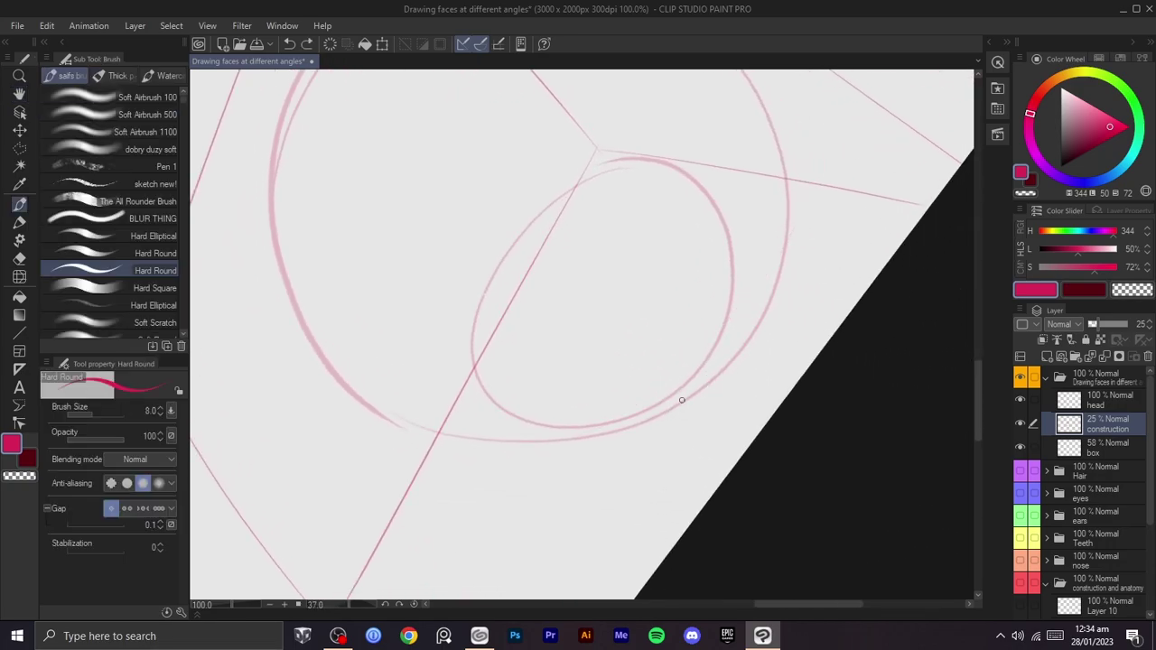
- Add a short light arc along the cranium circle's lower-right edge beneath the side-plane oval
{"action": "mouse_move", "coordinate": [782, 266]}
{"action": "left_mouse_down"}
{"action": "mouse_move", "coordinate": [668, 418]}
{"action": "mouse_move", "coordinate": [567, 455]}
{"action": "left_mouse_up"}
{"action": "key", "text": "ctrl+z"}
{"action": "left_click_drag", "start_coordinate": [636, 427], "coordinate": [552, 448]}
- Draw crossing horizontal and vertical axis lines through the side-plane oval
{"action": "mouse_move", "coordinate": [675, 411]}
{"action": "left_mouse_down"}
{"action": "mouse_move", "coordinate": [707, 377]}
{"action": "mouse_move", "coordinate": [796, 427]}
{"action": "mouse_move", "coordinate": [822, 286]}
{"action": "mouse_move", "coordinate": [858, 243]}
{"action": "left_mouse_up"}
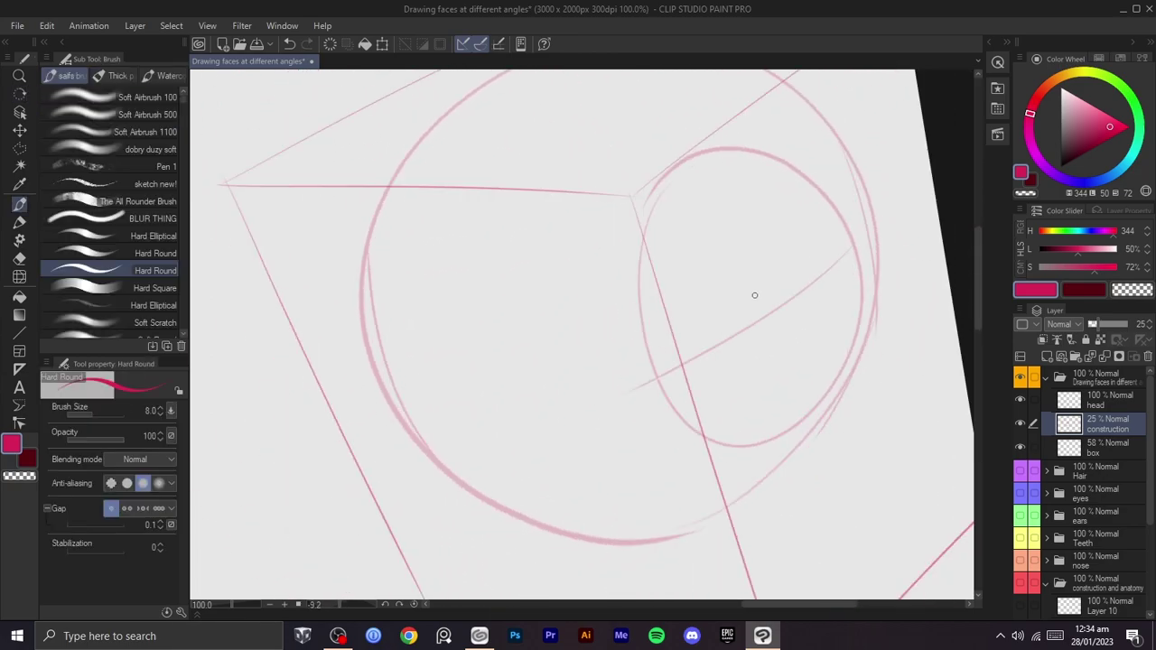
{"action": "mouse_move", "coordinate": [637, 379]}
{"action": "left_mouse_down"}
{"action": "mouse_move", "coordinate": [651, 481]}
{"action": "mouse_move", "coordinate": [542, 487]}
{"action": "left_mouse_up"}
{"action": "left_click_drag", "start_coordinate": [641, 555], "coordinate": [722, 303]}
{"action": "left_click_drag", "start_coordinate": [727, 217], "coordinate": [556, 365]}
{"action": "key", "text": "ctrl+z"}
{"action": "left_click_drag", "start_coordinate": [722, 208], "coordinate": [498, 359]}
- Extend the oval's horizontal axis as a curved brow line across the front of the cranium to the far side plane
{"action": "mouse_move", "coordinate": [766, 297]}
{"action": "left_mouse_down"}
{"action": "mouse_move", "coordinate": [581, 482]}
{"action": "mouse_move", "coordinate": [607, 318]}
{"action": "mouse_move", "coordinate": [750, 164]}
{"action": "left_mouse_up"}
{"action": "key", "text": "ctrl+z"}
{"action": "left_click_drag", "start_coordinate": [623, 348], "coordinate": [713, 195]}
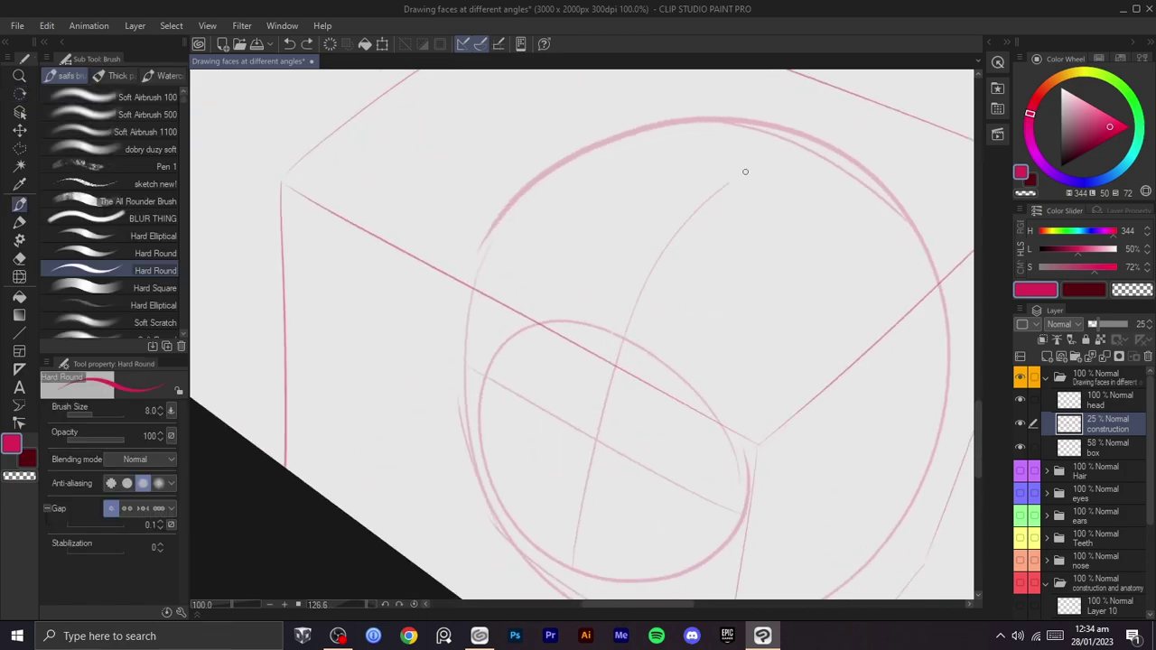
{"action": "mouse_move", "coordinate": [819, 148]}
{"action": "left_mouse_down"}
{"action": "mouse_move", "coordinate": [719, 382]}
{"action": "mouse_move", "coordinate": [764, 358]}
{"action": "mouse_move", "coordinate": [703, 433]}
{"action": "mouse_move", "coordinate": [601, 304]}
{"action": "mouse_move", "coordinate": [689, 345]}
{"action": "mouse_move", "coordinate": [692, 454]}
{"action": "mouse_move", "coordinate": [690, 407]}
{"action": "mouse_move", "coordinate": [675, 425]}
{"action": "left_mouse_up"}
- Draw the curved centre line from the crown of the cranium down towards the forehead
{"action": "left_click_drag", "start_coordinate": [801, 115], "coordinate": [663, 173]}
{"action": "key", "text": "ctrl+z"}
{"action": "left_click_drag", "start_coordinate": [805, 109], "coordinate": [538, 308]}
{"action": "key", "text": "ctrl+z"}
{"action": "left_click_drag", "start_coordinate": [769, 106], "coordinate": [551, 247]}
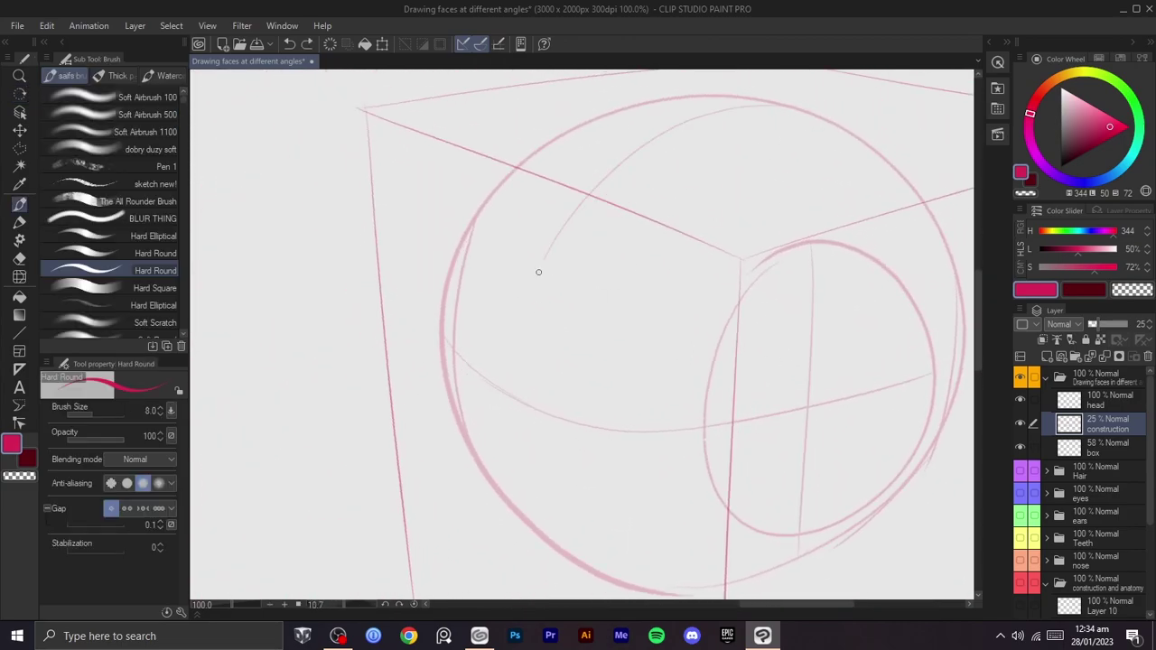
{"action": "key", "text": "ctrl+z"}
{"action": "left_click_drag", "start_coordinate": [773, 106], "coordinate": [538, 270]}
- Continue the face's centre line straight down past the cranium circle to the box's lower front edge
{"action": "mouse_move", "coordinate": [492, 513]}
{"action": "left_mouse_down"}
{"action": "mouse_move", "coordinate": [605, 371]}
{"action": "mouse_move", "coordinate": [750, 232]}
{"action": "mouse_move", "coordinate": [622, 183]}
{"action": "left_mouse_up"}
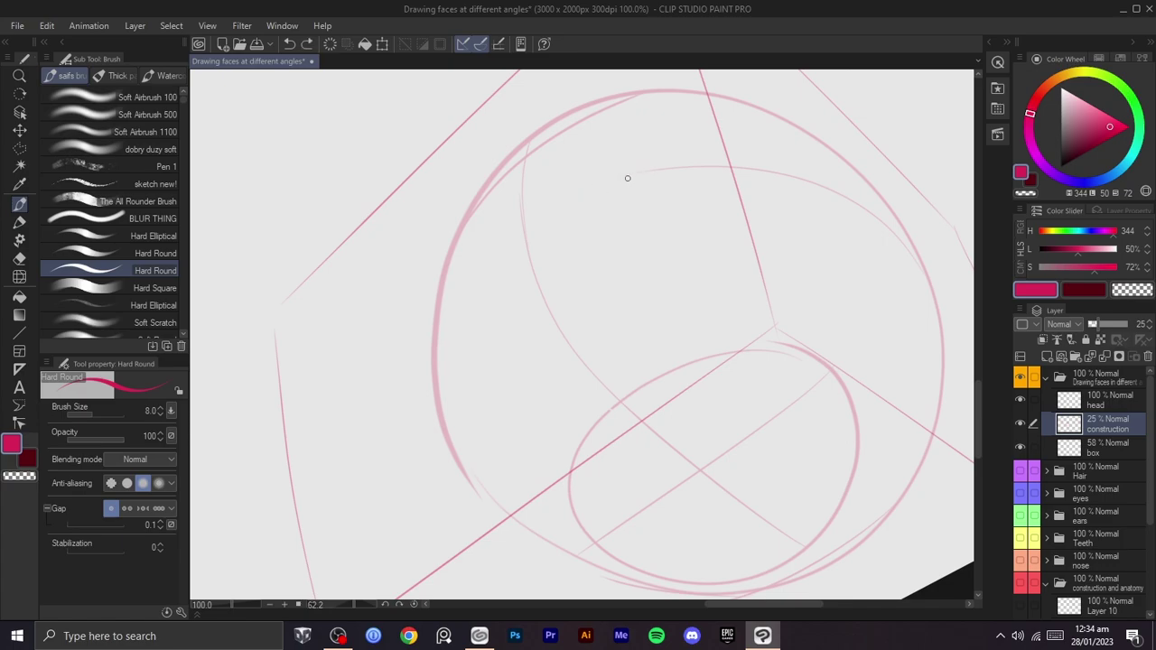
{"action": "left_click_drag", "start_coordinate": [527, 226], "coordinate": [284, 410]}
{"action": "left_click_drag", "start_coordinate": [511, 271], "coordinate": [418, 138]}
{"action": "key", "text": "ctrl+z"}
{"action": "left_click_drag", "start_coordinate": [465, 299], "coordinate": [589, 234]}
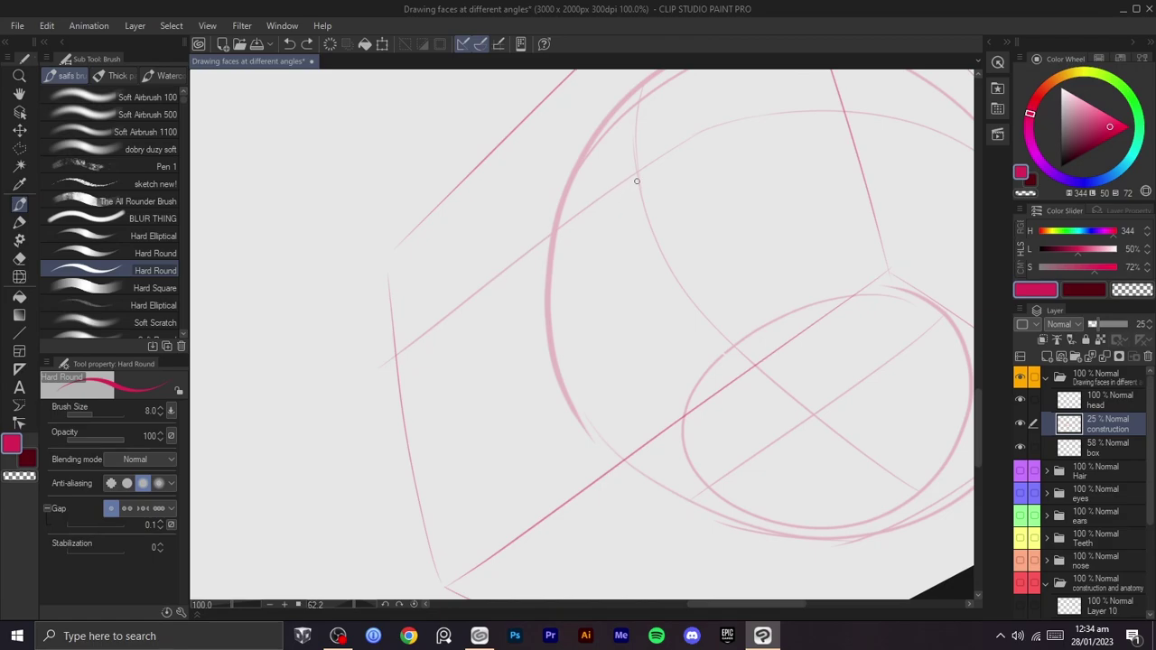
{"action": "left_click_drag", "start_coordinate": [524, 309], "coordinate": [508, 278]}
{"action": "mouse_move", "coordinate": [531, 330]}
{"action": "left_mouse_down"}
{"action": "mouse_move", "coordinate": [567, 413]}
{"action": "mouse_move", "coordinate": [547, 376]}
{"action": "left_mouse_up"}
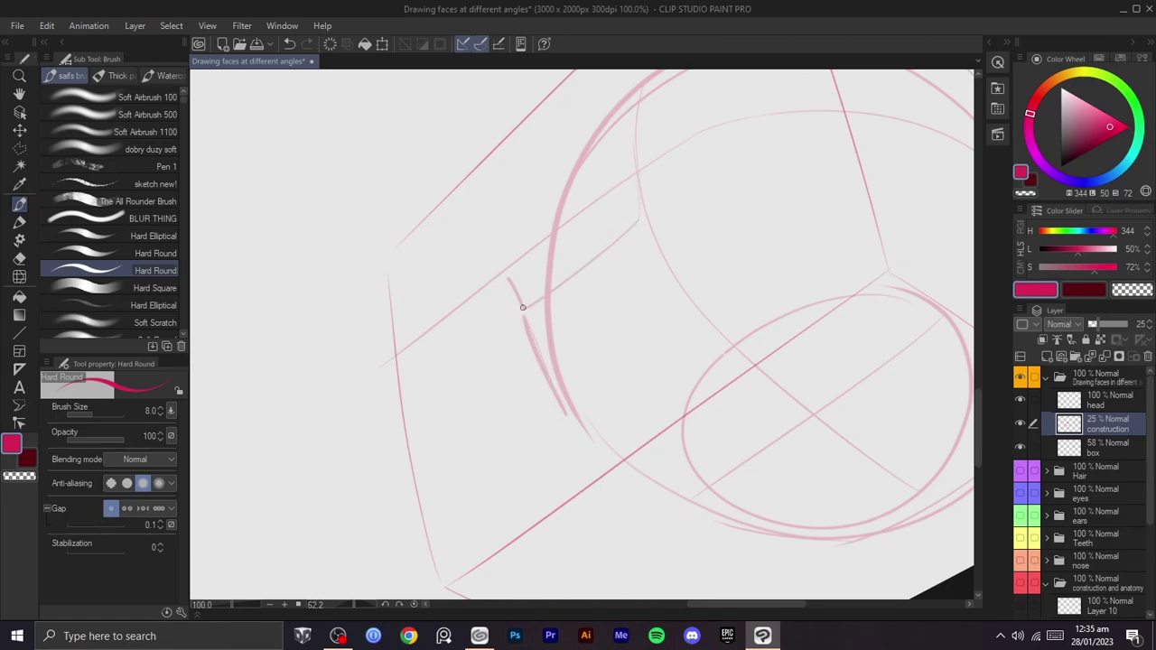
{"action": "left_click_drag", "start_coordinate": [819, 449], "coordinate": [696, 491]}
{"action": "key", "text": "ctrl+z"}
{"action": "key", "text": "ctrl+z"}
{"action": "key", "text": "ctrl+z"}
{"action": "key", "text": "ctrl+z"}
{"action": "key", "text": "ctrl+z"}
{"action": "left_click_drag", "start_coordinate": [514, 293], "coordinate": [374, 408]}
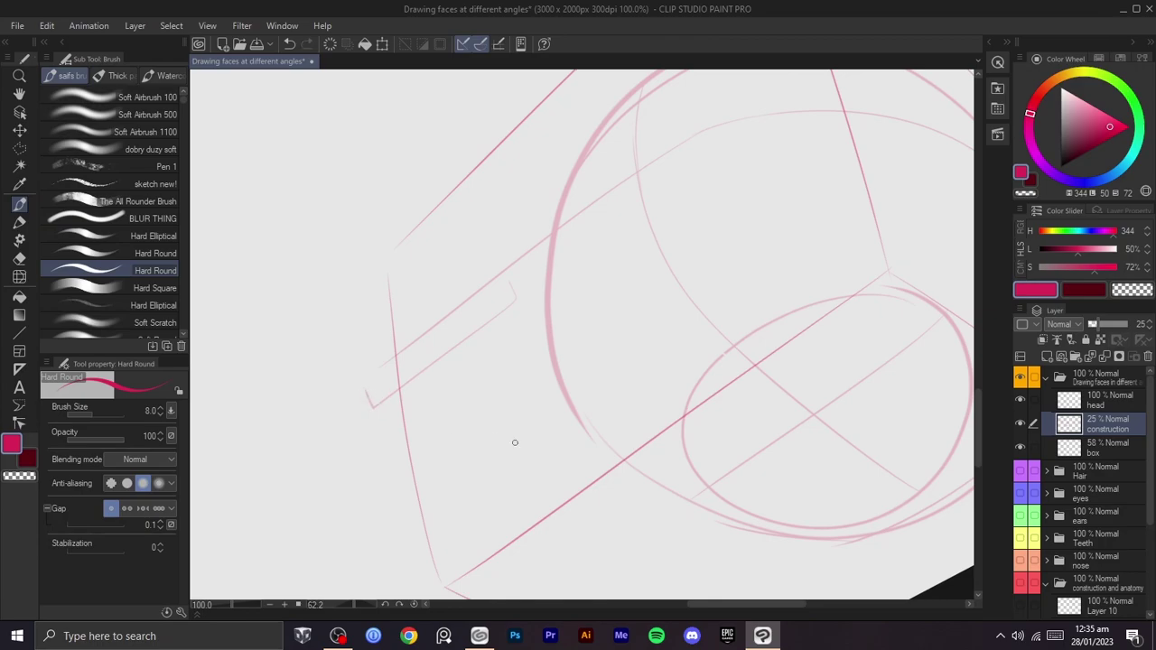
{"action": "left_click_drag", "start_coordinate": [494, 438], "coordinate": [632, 459]}
{"action": "left_click_drag", "start_coordinate": [642, 348], "coordinate": [673, 280]}
{"action": "key", "text": "ctrl+z"}
- Draw a short chin line across the lower end of the face's centre line
{"action": "left_click_drag", "start_coordinate": [536, 447], "coordinate": [557, 464]}
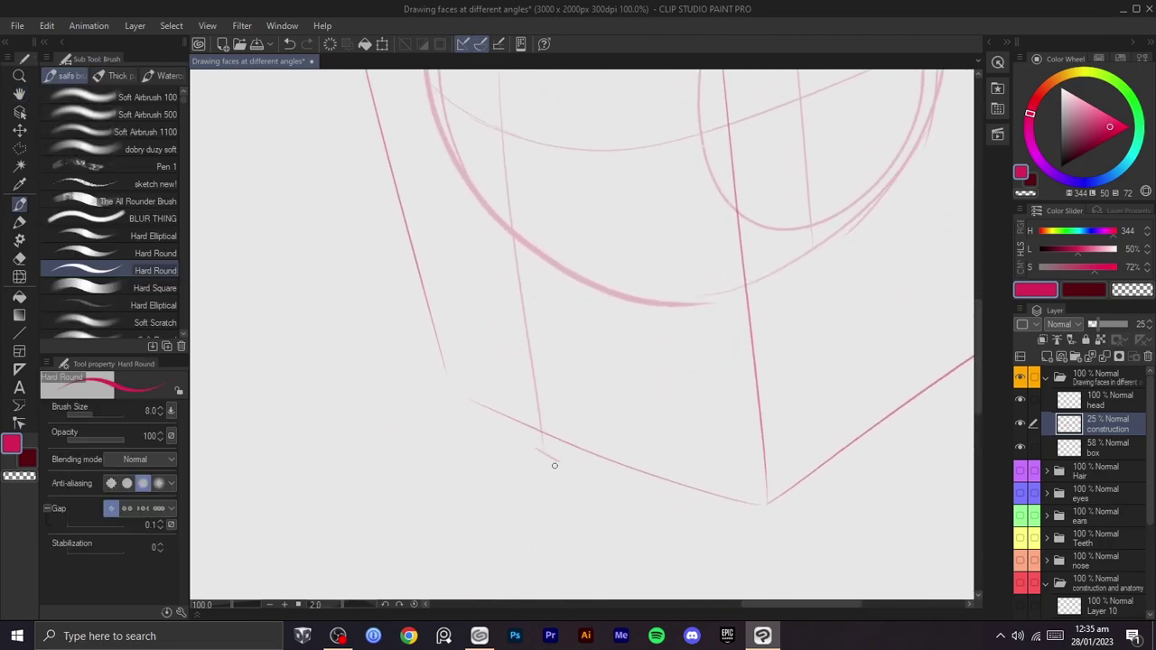
{"action": "scroll", "coordinate": [587, 458], "scroll_direction": "down", "scroll_amount": 2}
{"action": "mouse_move", "coordinate": [672, 428]}
{"action": "left_mouse_down"}
{"action": "mouse_move", "coordinate": [735, 410]}
{"action": "mouse_move", "coordinate": [677, 428]}
{"action": "left_mouse_up"}
{"action": "scroll", "coordinate": [728, 411], "scroll_direction": "up", "scroll_amount": 1}
{"action": "scroll", "coordinate": [679, 433], "scroll_direction": "up", "scroll_amount": 1}
{"action": "mouse_move", "coordinate": [723, 464]}
{"action": "left_mouse_down"}
{"action": "mouse_move", "coordinate": [693, 509]}
{"action": "mouse_move", "coordinate": [469, 407]}
{"action": "mouse_move", "coordinate": [482, 460]}
{"action": "left_mouse_up"}
{"action": "key", "text": "b"}
{"action": "key", "text": "space"}
{"action": "key", "text": "ctrl+z"}
{"action": "key", "text": "ctrl+z"}
{"action": "left_click_drag", "start_coordinate": [473, 387], "coordinate": [484, 455]}
- Draw the far side of the face from the cranium circle down to the far end of the chin line
{"action": "left_click_drag", "start_coordinate": [678, 289], "coordinate": [688, 331]}
{"action": "mouse_move", "coordinate": [757, 207]}
{"action": "left_mouse_down"}
{"action": "mouse_move", "coordinate": [482, 344]}
{"action": "mouse_move", "coordinate": [503, 321]}
{"action": "mouse_move", "coordinate": [864, 159]}
{"action": "mouse_move", "coordinate": [594, 262]}
{"action": "mouse_move", "coordinate": [489, 325]}
{"action": "left_mouse_up"}
{"action": "key", "text": "ctrl+z"}
{"action": "key", "text": "ctrl+z"}
{"action": "key", "text": "ctrl+z"}
{"action": "key", "text": "ctrl+z"}
{"action": "mouse_move", "coordinate": [763, 199]}
{"action": "left_mouse_down"}
{"action": "mouse_move", "coordinate": [540, 287]}
{"action": "mouse_move", "coordinate": [583, 269]}
{"action": "mouse_move", "coordinate": [443, 347]}
{"action": "mouse_move", "coordinate": [583, 267]}
{"action": "left_mouse_up"}
{"action": "key", "text": "ctrl+z"}
{"action": "key", "text": "shift+space"}
{"action": "mouse_move", "coordinate": [686, 420]}
{"action": "left_mouse_down"}
{"action": "mouse_move", "coordinate": [703, 279]}
{"action": "mouse_move", "coordinate": [800, 284]}
{"action": "mouse_move", "coordinate": [843, 225]}
{"action": "mouse_move", "coordinate": [740, 289]}
{"action": "mouse_move", "coordinate": [777, 299]}
{"action": "left_mouse_up"}
{"action": "mouse_move", "coordinate": [731, 217]}
{"action": "left_mouse_down"}
{"action": "mouse_move", "coordinate": [569, 421]}
{"action": "mouse_move", "coordinate": [686, 349]}
{"action": "mouse_move", "coordinate": [759, 247]}
{"action": "left_mouse_up"}
{"action": "key", "text": "ctrl+z"}
{"action": "key", "text": "space"}
{"action": "key", "text": "shift+space"}
- Draw the near jaw line from the side-plane oval's vertical axis down past the cranium circle
{"action": "left_click_drag", "start_coordinate": [766, 305], "coordinate": [774, 378]}
{"action": "key", "text": "space"}
{"action": "mouse_move", "coordinate": [753, 338]}
{"action": "left_mouse_down"}
{"action": "mouse_move", "coordinate": [775, 250]}
{"action": "mouse_move", "coordinate": [618, 345]}
{"action": "left_mouse_up"}
{"action": "key", "text": "ctrl+z"}
{"action": "key", "text": "r"}
{"action": "mouse_move", "coordinate": [591, 403]}
{"action": "left_mouse_down"}
{"action": "mouse_move", "coordinate": [750, 382]}
{"action": "mouse_move", "coordinate": [804, 253]}
{"action": "mouse_move", "coordinate": [723, 321]}
{"action": "left_mouse_up"}
{"action": "key", "text": "p"}
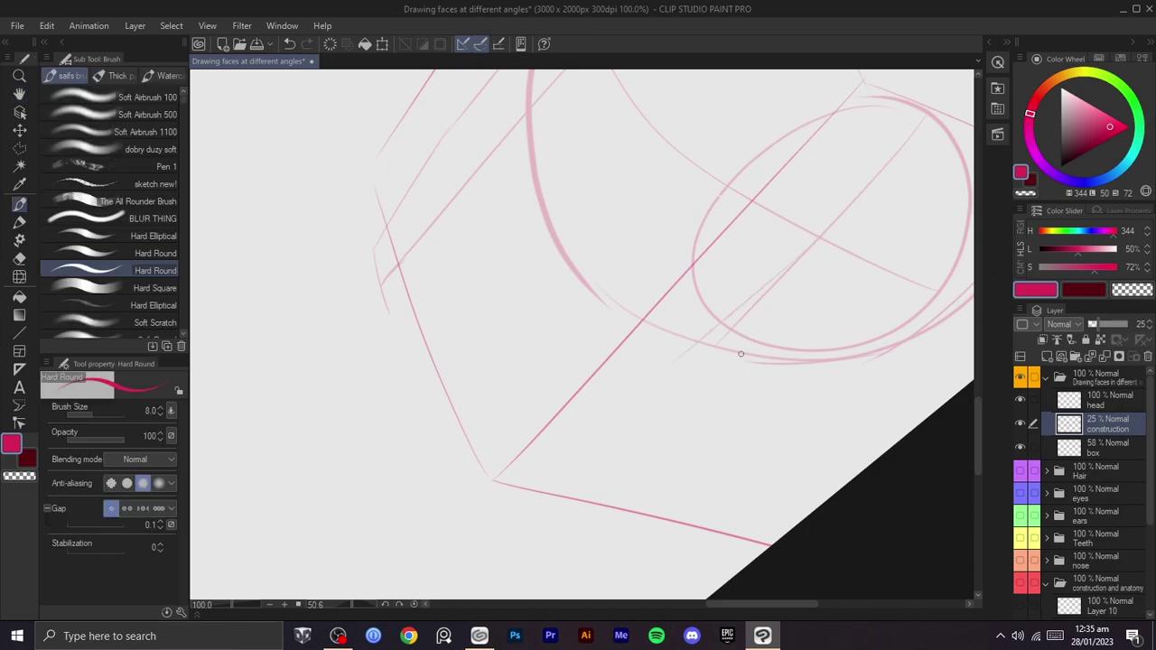
{"action": "key", "text": "r"}
{"action": "mouse_move", "coordinate": [785, 337]}
{"action": "left_mouse_down"}
{"action": "mouse_move", "coordinate": [725, 356]}
{"action": "mouse_move", "coordinate": [753, 262]}
{"action": "mouse_move", "coordinate": [472, 404]}
{"action": "left_mouse_up"}
{"action": "key", "text": "p"}
{"action": "key", "text": "r"}
{"action": "left_click_drag", "start_coordinate": [713, 324], "coordinate": [710, 289]}
{"action": "key", "text": "ctrl+z"}
{"action": "key", "text": "b"}
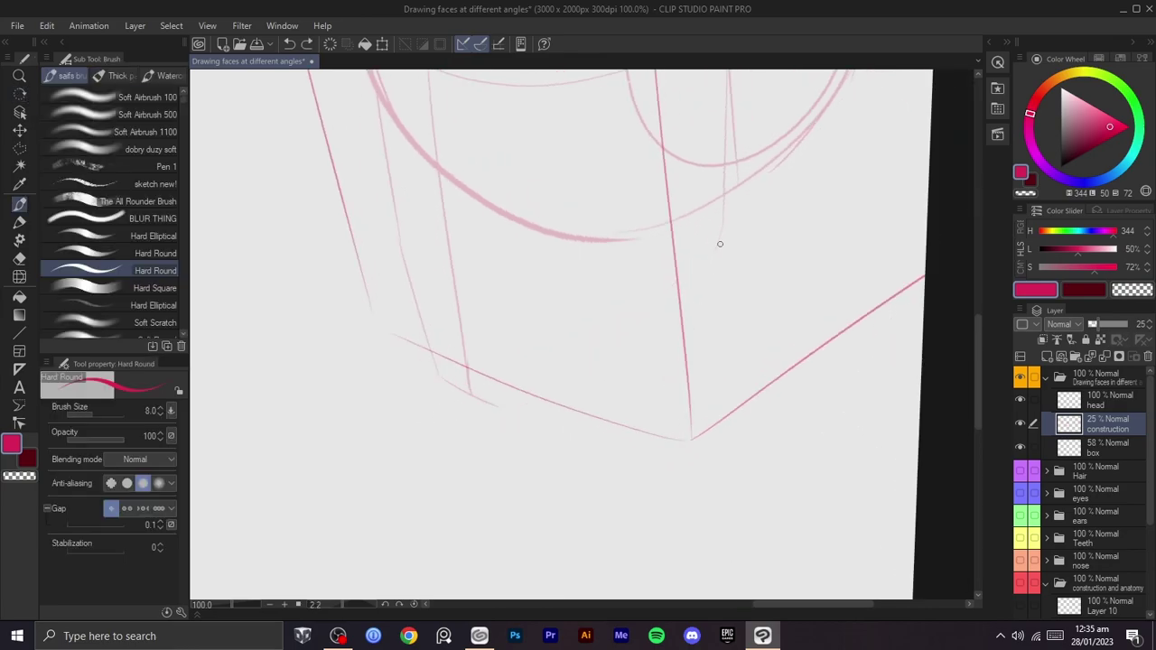
- Connect the near jaw corner to the chin with a straight lower jaw edge
{"action": "key", "text": "r"}
{"action": "left_click_drag", "start_coordinate": [767, 249], "coordinate": [768, 400]}
{"action": "key", "text": "p"}
{"action": "left_click_drag", "start_coordinate": [861, 259], "coordinate": [750, 343]}
{"action": "key", "text": "ctrl+z"}
{"action": "mouse_move", "coordinate": [899, 228]}
{"action": "left_mouse_down"}
{"action": "mouse_move", "coordinate": [731, 362]}
{"action": "mouse_move", "coordinate": [805, 307]}
{"action": "mouse_move", "coordinate": [768, 262]}
{"action": "left_mouse_up"}
{"action": "key", "text": "r"}
{"action": "key", "text": "b"}
{"action": "key", "text": "r"}
{"action": "mouse_move", "coordinate": [705, 295]}
{"action": "left_mouse_down"}
{"action": "mouse_move", "coordinate": [712, 289]}
{"action": "mouse_move", "coordinate": [500, 378]}
{"action": "left_mouse_up"}
{"action": "key", "text": "p"}
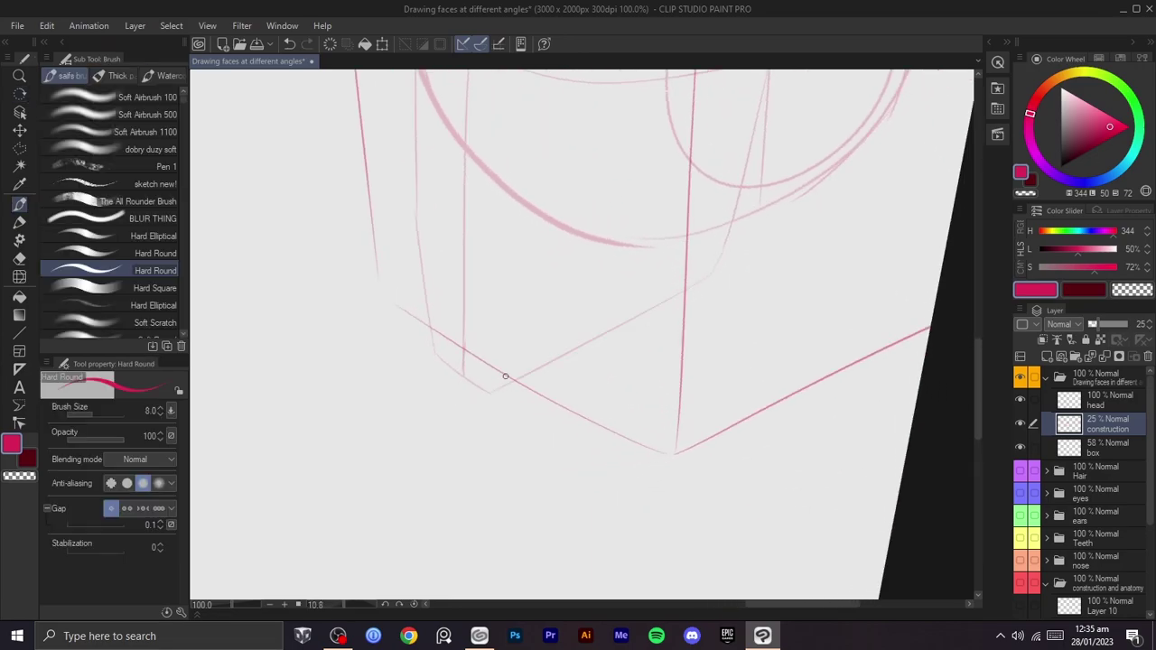
- Try reworking the near jaw corner and undo the lower jaw edge
{"action": "scroll", "coordinate": [677, 330], "scroll_direction": "down", "scroll_amount": 2}
{"action": "key", "text": "shift+space"}
{"action": "left_click_drag", "start_coordinate": [734, 330], "coordinate": [743, 406]}
{"action": "key", "text": "space"}
{"action": "scroll", "coordinate": [740, 410], "scroll_direction": "up", "scroll_amount": 3}
{"action": "key", "text": "shift+space"}
{"action": "mouse_move", "coordinate": [620, 431]}
{"action": "left_mouse_down"}
{"action": "mouse_move", "coordinate": [631, 426]}
{"action": "mouse_move", "coordinate": [601, 436]}
{"action": "mouse_move", "coordinate": [717, 258]}
{"action": "mouse_move", "coordinate": [740, 389]}
{"action": "mouse_move", "coordinate": [649, 241]}
{"action": "left_mouse_up"}
{"action": "key", "text": "p"}
{"action": "left_click_drag", "start_coordinate": [658, 200], "coordinate": [580, 268]}
{"action": "key", "text": "ctrl+z"}
{"action": "left_click_drag", "start_coordinate": [616, 224], "coordinate": [548, 298]}
{"action": "key", "text": "ctrl+z"}
{"action": "key", "text": "ctrl+z"}
{"action": "scroll", "coordinate": [770, 225], "scroll_direction": "down", "scroll_amount": 2}
- Redraw the near jaw line from the side-plane oval down to the jaw corner below the cranium circle
{"action": "key", "text": "shift+space"}
{"action": "key", "text": "space"}
{"action": "mouse_move", "coordinate": [827, 207]}
{"action": "left_mouse_down"}
{"action": "mouse_move", "coordinate": [529, 459]}
{"action": "mouse_move", "coordinate": [688, 283]}
{"action": "left_mouse_up"}
{"action": "key", "text": "shift+space"}
{"action": "mouse_move", "coordinate": [687, 283]}
{"action": "left_mouse_down"}
{"action": "mouse_move", "coordinate": [697, 418]}
{"action": "mouse_move", "coordinate": [759, 241]}
{"action": "mouse_move", "coordinate": [786, 312]}
{"action": "mouse_move", "coordinate": [743, 377]}
{"action": "mouse_move", "coordinate": [725, 433]}
{"action": "mouse_move", "coordinate": [660, 358]}
{"action": "mouse_move", "coordinate": [728, 304]}
{"action": "left_mouse_up"}
{"action": "scroll", "coordinate": [668, 429], "scroll_direction": "up", "scroll_amount": 2}
{"action": "scroll", "coordinate": [735, 271], "scroll_direction": "down", "scroll_amount": 2}
{"action": "key", "text": "shift+space"}
{"action": "left_click_drag", "start_coordinate": [727, 305], "coordinate": [625, 442]}
{"action": "key", "text": "shift+space"}
{"action": "scroll", "coordinate": [627, 437], "scroll_direction": "up", "scroll_amount": 1}
{"action": "key", "text": "space"}
{"action": "left_click_drag", "start_coordinate": [642, 390], "coordinate": [705, 374]}
{"action": "key", "text": "shift+space"}
{"action": "mouse_move", "coordinate": [782, 318]}
{"action": "left_mouse_down"}
{"action": "mouse_move", "coordinate": [785, 304]}
{"action": "mouse_move", "coordinate": [670, 185]}
{"action": "left_mouse_up"}
{"action": "key", "text": "shift+space"}
{"action": "mouse_move", "coordinate": [763, 280]}
{"action": "left_mouse_down"}
{"action": "mouse_move", "coordinate": [727, 269]}
{"action": "mouse_move", "coordinate": [758, 457]}
{"action": "mouse_move", "coordinate": [891, 246]}
{"action": "mouse_move", "coordinate": [712, 327]}
{"action": "left_mouse_up"}
{"action": "key", "text": "b"}
{"action": "key", "text": "r"}
{"action": "key", "text": "ctrl+z"}
{"action": "left_click_drag", "start_coordinate": [910, 242], "coordinate": [697, 355]}
{"action": "key", "text": "r"}
{"action": "left_click_drag", "start_coordinate": [773, 382], "coordinate": [731, 275]}
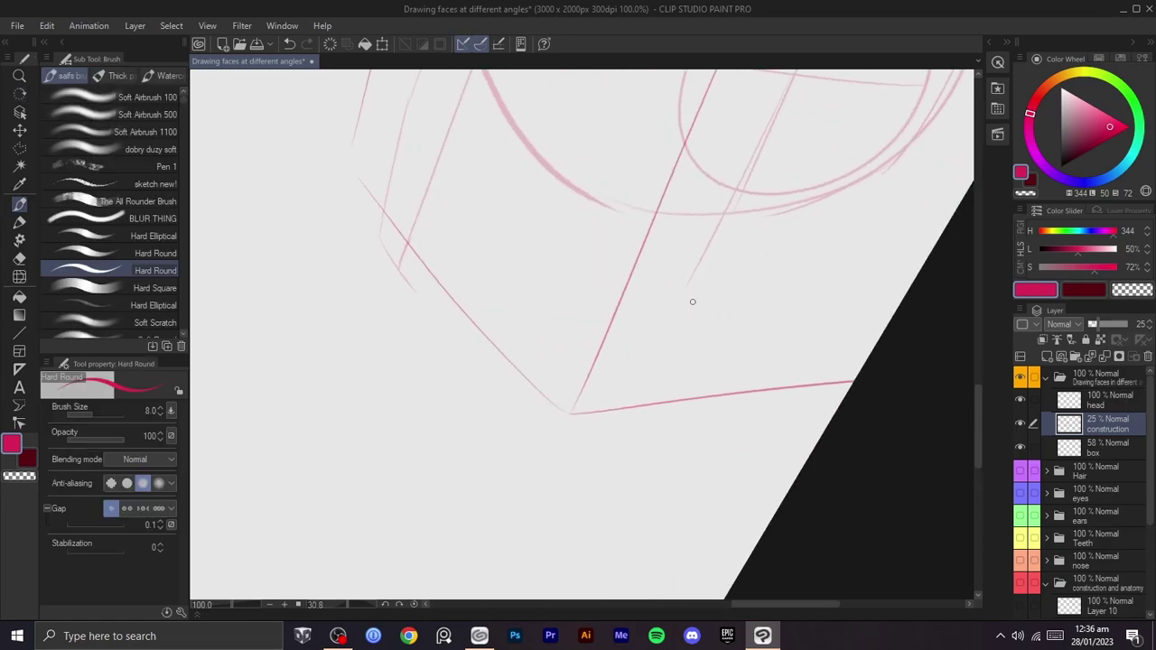
- Draw a longer lower jaw edge from the near jaw corner to a chin point beyond the box's lower front edge
{"action": "left_click_drag", "start_coordinate": [668, 315], "coordinate": [340, 421]}
{"action": "key", "text": "r"}
{"action": "mouse_move", "coordinate": [636, 331]}
{"action": "left_mouse_down"}
{"action": "mouse_move", "coordinate": [596, 312]}
{"action": "mouse_move", "coordinate": [647, 285]}
{"action": "left_mouse_up"}
{"action": "key", "text": "space"}
{"action": "key", "text": "r"}
{"action": "left_click_drag", "start_coordinate": [735, 283], "coordinate": [714, 424]}
{"action": "key", "text": "ctrl+z"}
{"action": "mouse_move", "coordinate": [721, 342]}
{"action": "left_mouse_down"}
{"action": "mouse_move", "coordinate": [598, 389]}
{"action": "mouse_move", "coordinate": [478, 418]}
{"action": "left_mouse_up"}
{"action": "key", "text": "ctrl+z"}
{"action": "left_click_drag", "start_coordinate": [745, 328], "coordinate": [441, 397]}
{"action": "key", "text": "r"}
{"action": "mouse_move", "coordinate": [552, 349]}
{"action": "left_mouse_down"}
{"action": "mouse_move", "coordinate": [663, 404]}
{"action": "mouse_move", "coordinate": [657, 424]}
{"action": "left_mouse_up"}
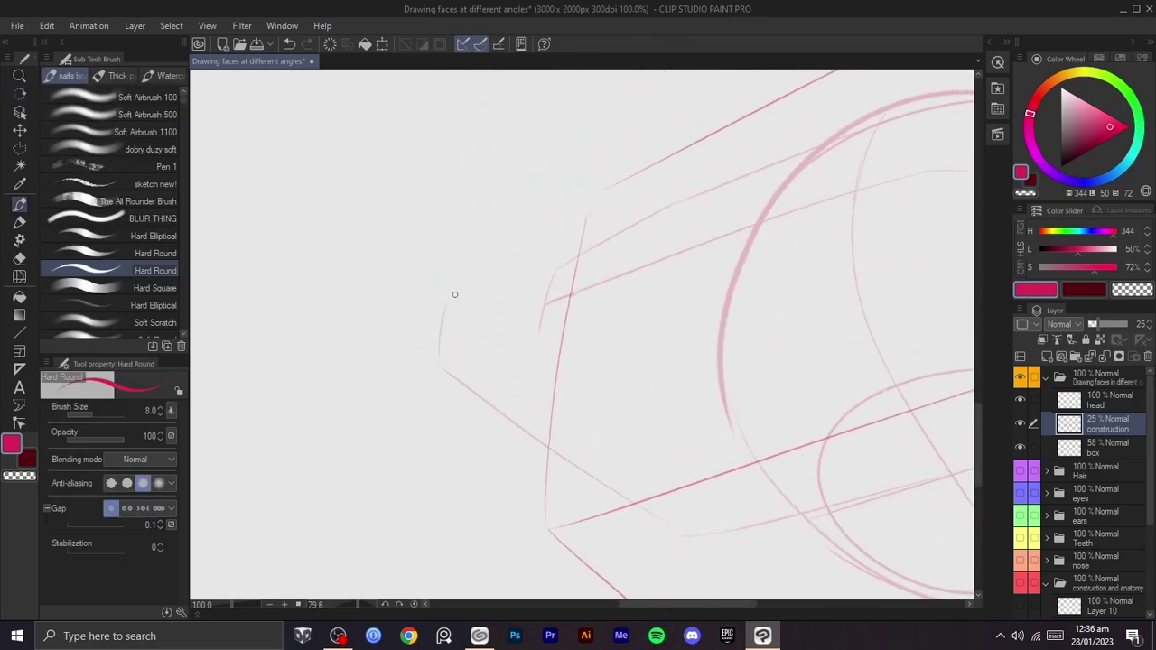
- Draw the new chin line at the end of the jaw edge and run the far jaw line from it up to the box
{"action": "left_click_drag", "start_coordinate": [432, 349], "coordinate": [442, 296]}
{"action": "key", "text": "r"}
{"action": "left_click_drag", "start_coordinate": [565, 299], "coordinate": [635, 243]}
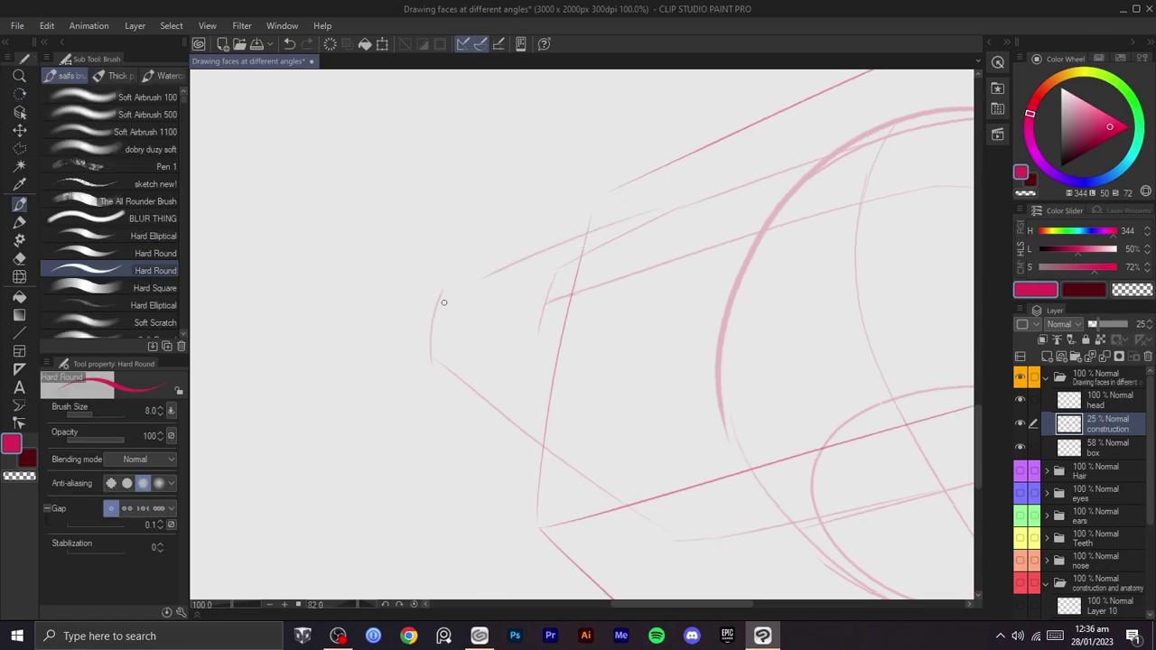
{"action": "left_click_drag", "start_coordinate": [445, 294], "coordinate": [620, 206]}
{"action": "key", "text": "r"}
{"action": "left_click_drag", "start_coordinate": [728, 188], "coordinate": [705, 170]}
{"action": "key", "text": "ctrl+z"}
{"action": "left_click_drag", "start_coordinate": [439, 307], "coordinate": [612, 179]}
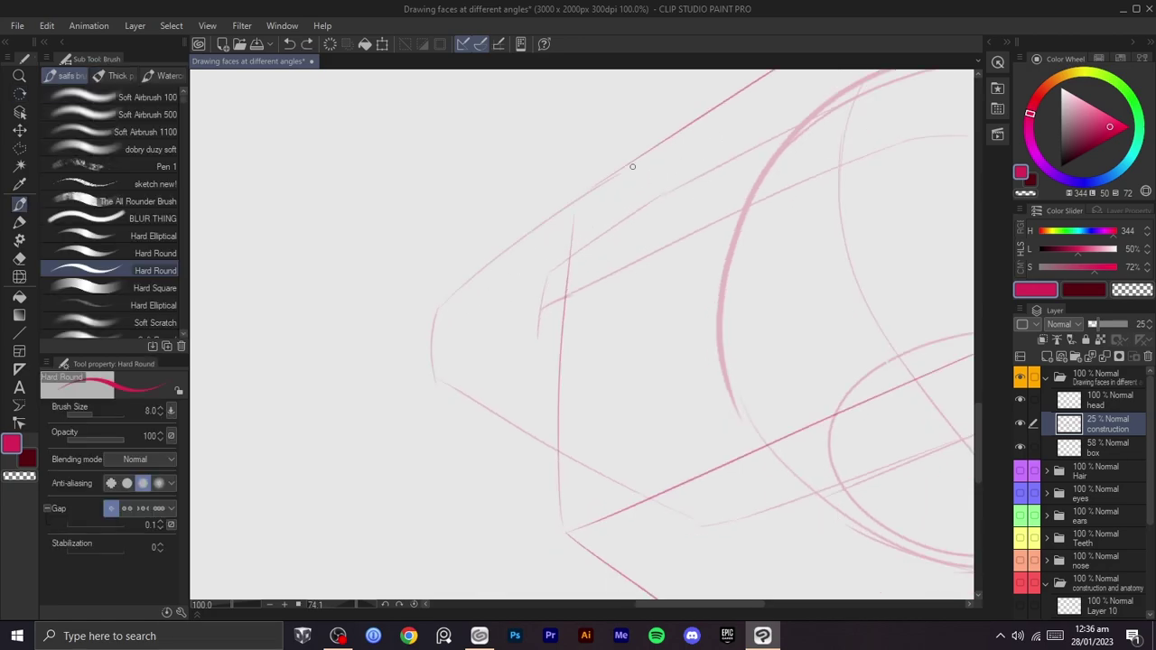
{"action": "key", "text": "ctrl+z"}
{"action": "left_click_drag", "start_coordinate": [437, 311], "coordinate": [614, 177]}
{"action": "key", "text": "space"}
{"action": "left_click_drag", "start_coordinate": [674, 157], "coordinate": [630, 210]}
- Continue the far jaw line up along the cheek until it meets the cranium circle
{"action": "left_click_drag", "start_coordinate": [562, 232], "coordinate": [788, 137]}
{"action": "key", "text": "ctrl+z"}
{"action": "key", "text": "ctrl+z"}
{"action": "left_click_drag", "start_coordinate": [530, 272], "coordinate": [379, 362]}
{"action": "key", "text": "ctrl+z"}
{"action": "left_click_drag", "start_coordinate": [533, 272], "coordinate": [379, 378]}
{"action": "key", "text": "r"}
{"action": "left_click_drag", "start_coordinate": [585, 316], "coordinate": [580, 316]}
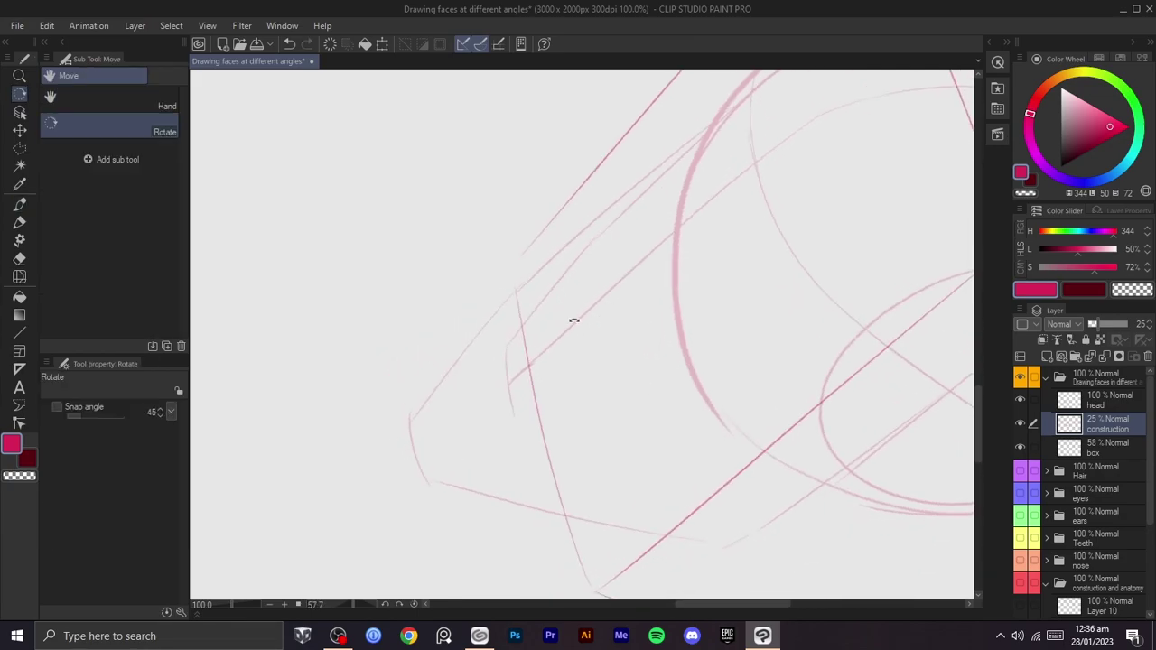
- Erase the earlier, shorter chin and far cheek lines inside the new jaw outline
{"action": "left_click_drag", "start_coordinate": [551, 365], "coordinate": [582, 287]}
{"action": "key", "text": "ctrl+z"}
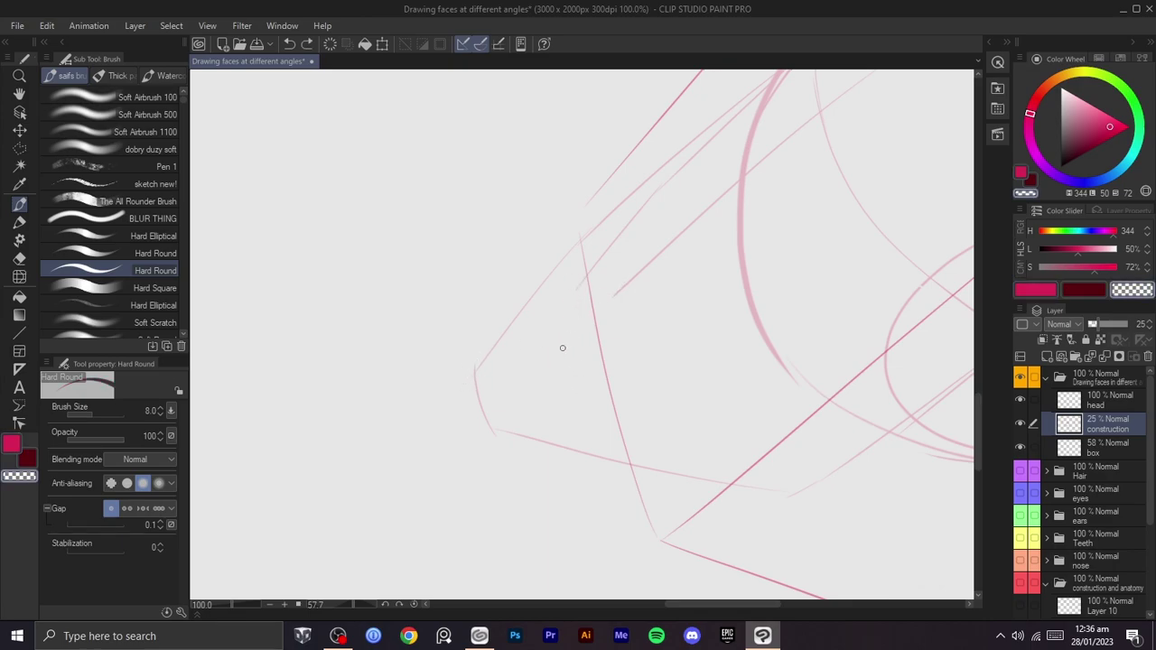
{"action": "key", "text": "c"}
{"action": "left_click_drag", "start_coordinate": [625, 284], "coordinate": [488, 394]}
{"action": "key", "text": "ctrl+z"}
{"action": "key", "text": "ctrl+z"}
{"action": "key", "text": "ctrl+z"}
{"action": "key", "text": "shift+space"}
{"action": "mouse_move", "coordinate": [640, 321]}
{"action": "left_mouse_down"}
{"action": "mouse_move", "coordinate": [642, 333]}
{"action": "mouse_move", "coordinate": [480, 382]}
{"action": "left_mouse_up"}
{"action": "key", "text": "shift+space"}
{"action": "mouse_move", "coordinate": [757, 347]}
{"action": "left_mouse_down"}
{"action": "mouse_move", "coordinate": [665, 446]}
{"action": "mouse_move", "coordinate": [667, 370]}
{"action": "left_mouse_up"}
{"action": "key", "text": "space"}
{"action": "key", "text": "ctrl+z"}
{"action": "left_click_drag", "start_coordinate": [636, 258], "coordinate": [615, 288]}
{"action": "key", "text": "ctrl+z"}
- Mark the lower end of the shortened centre line with a short cross stroke
{"action": "key", "text": "shift+space"}
{"action": "left_click_drag", "start_coordinate": [710, 296], "coordinate": [647, 231]}
{"action": "key", "text": "space"}
{"action": "mouse_move", "coordinate": [628, 325]}
{"action": "left_mouse_down"}
{"action": "mouse_move", "coordinate": [662, 359]}
{"action": "mouse_move", "coordinate": [643, 287]}
{"action": "mouse_move", "coordinate": [660, 330]}
{"action": "left_mouse_up"}
{"action": "key", "text": "shift+space"}
{"action": "key", "text": "space"}
{"action": "key", "text": "shift+space"}
{"action": "scroll", "coordinate": [645, 292], "scroll_direction": "down", "scroll_amount": 2}
{"action": "mouse_move", "coordinate": [681, 281]}
{"action": "left_mouse_down"}
{"action": "mouse_move", "coordinate": [673, 272]}
{"action": "mouse_move", "coordinate": [654, 382]}
{"action": "mouse_move", "coordinate": [665, 369]}
{"action": "mouse_move", "coordinate": [620, 453]}
{"action": "left_mouse_up"}
{"action": "scroll", "coordinate": [619, 427], "scroll_direction": "up", "scroll_amount": 2}
{"action": "key", "text": "space"}
{"action": "key", "text": "shift+space"}
{"action": "mouse_move", "coordinate": [558, 328]}
{"action": "left_mouse_down"}
{"action": "mouse_move", "coordinate": [696, 273]}
{"action": "mouse_move", "coordinate": [539, 345]}
{"action": "left_mouse_up"}
- Draw a curved guide line from the bottom of the side-plane oval across the face, following the brow line's curve
{"action": "left_click_drag", "start_coordinate": [676, 580], "coordinate": [636, 226]}
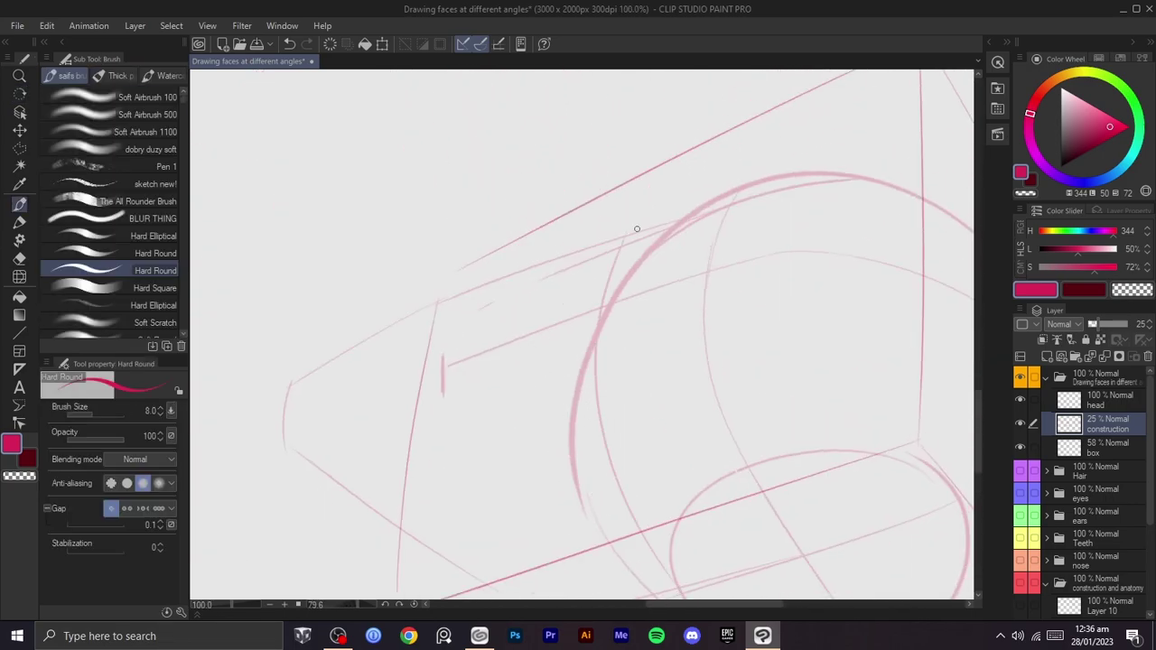
{"action": "key", "text": "ctrl+z"}
{"action": "left_click_drag", "start_coordinate": [670, 580], "coordinate": [623, 242]}
{"action": "key", "text": "ctrl+z"}
{"action": "left_click_drag", "start_coordinate": [671, 579], "coordinate": [634, 244]}
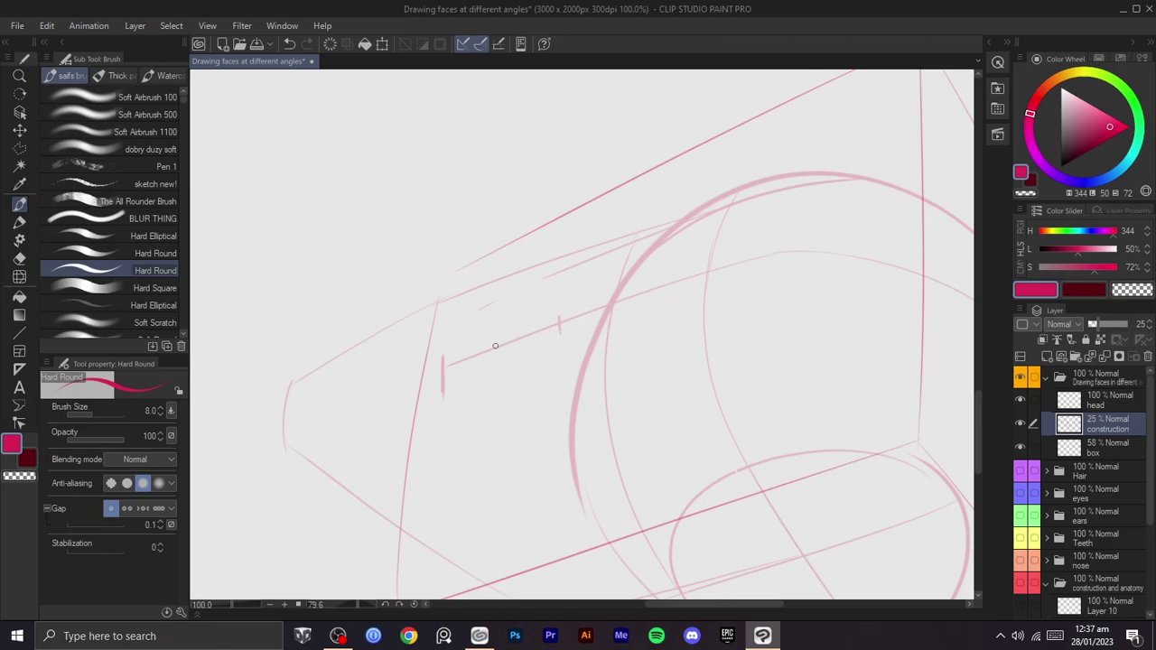
- Mark a short cross stroke on the face's centre line just above the stroke at its lower end
{"action": "left_click_drag", "start_coordinate": [482, 368], "coordinate": [481, 380]}
{"action": "scroll", "coordinate": [510, 376], "scroll_direction": "down", "scroll_amount": 2}
{"action": "mouse_move", "coordinate": [625, 380]}
{"action": "left_mouse_down"}
{"action": "mouse_move", "coordinate": [599, 276]}
{"action": "mouse_move", "coordinate": [636, 254]}
{"action": "left_mouse_up"}
{"action": "scroll", "coordinate": [693, 256], "scroll_direction": "up", "scroll_amount": 2}
{"action": "left_click_drag", "start_coordinate": [694, 361], "coordinate": [609, 423]}
{"action": "mouse_move", "coordinate": [609, 422]}
{"action": "left_mouse_down"}
{"action": "mouse_move", "coordinate": [601, 399]}
{"action": "mouse_move", "coordinate": [692, 287]}
{"action": "left_mouse_up"}
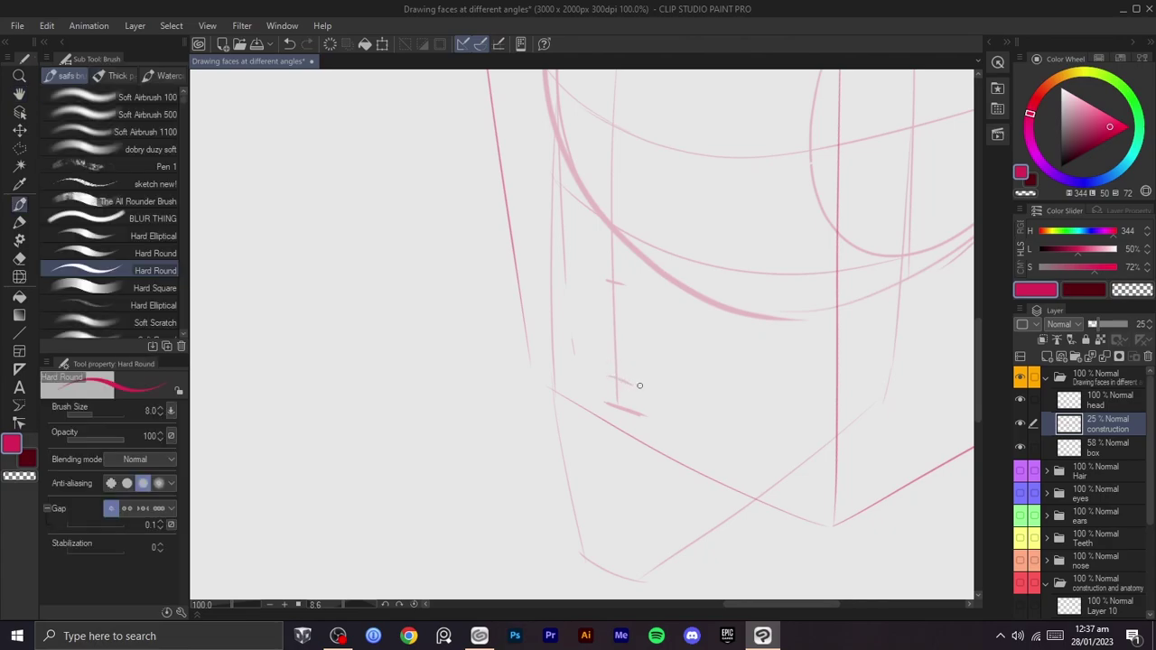
{"action": "left_click_drag", "start_coordinate": [638, 386], "coordinate": [652, 369]}
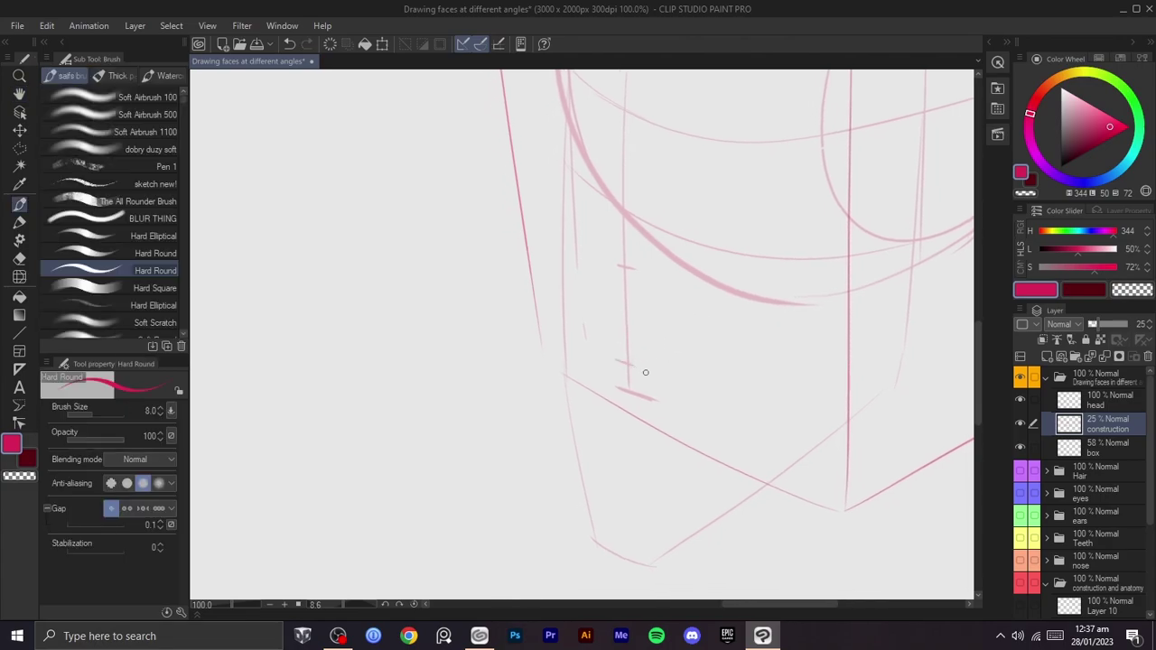
{"action": "key", "text": "ctrl+z"}
{"action": "left_click_drag", "start_coordinate": [621, 360], "coordinate": [635, 366]}
{"action": "left_click_drag", "start_coordinate": [695, 339], "coordinate": [580, 452]}
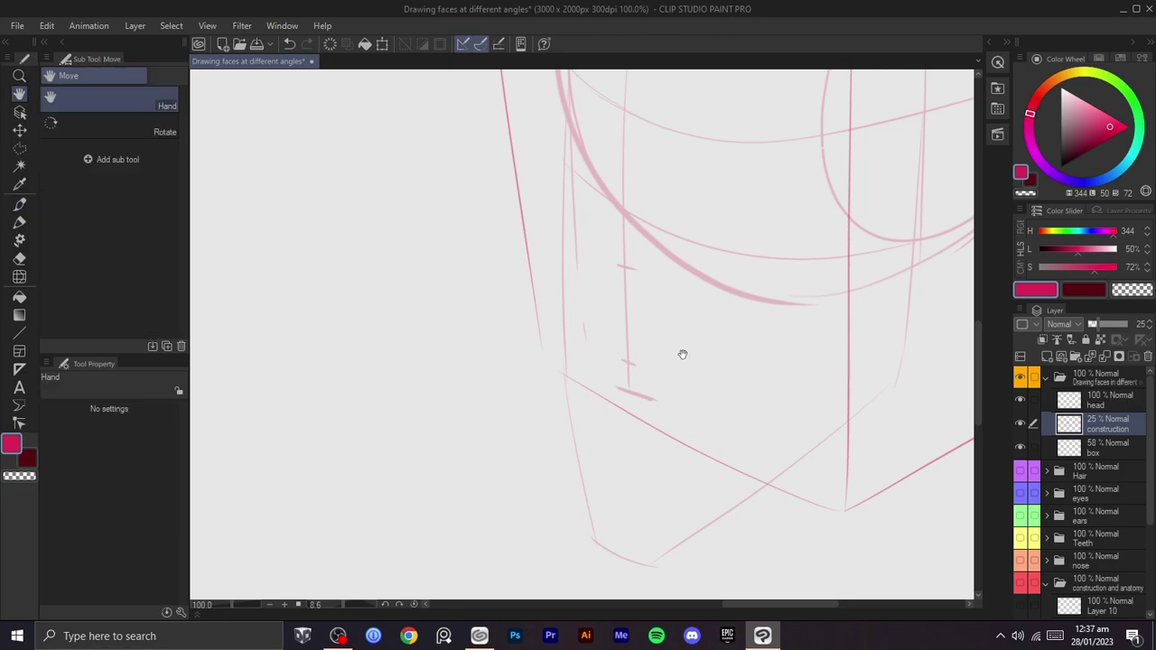
{"action": "left_click_drag", "start_coordinate": [604, 381], "coordinate": [635, 461]}
{"action": "left_click", "coordinate": [1019, 420]}
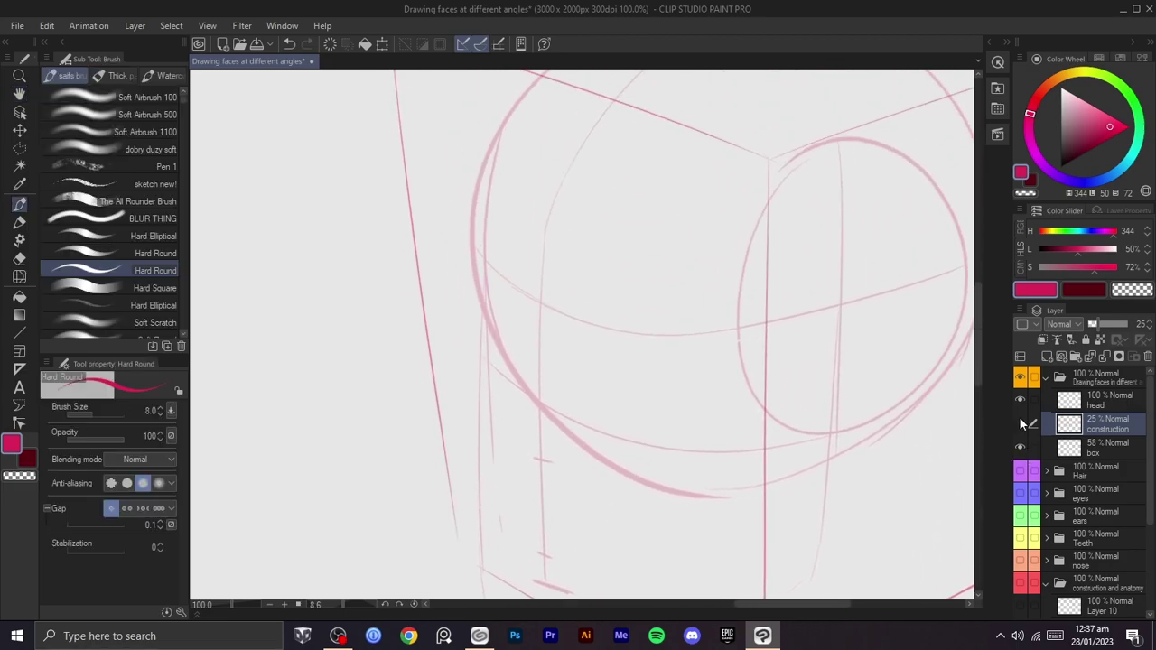
{"action": "mouse_move", "coordinate": [856, 431]}
{"action": "left_mouse_down"}
{"action": "mouse_move", "coordinate": [820, 397]}
{"action": "mouse_move", "coordinate": [841, 506]}
{"action": "mouse_move", "coordinate": [878, 277]}
{"action": "mouse_move", "coordinate": [838, 480]}
{"action": "mouse_move", "coordinate": [890, 263]}
{"action": "left_mouse_up"}
{"action": "scroll", "coordinate": [836, 474], "scroll_direction": "down", "scroll_amount": 1}
{"action": "scroll", "coordinate": [890, 263], "scroll_direction": "up", "scroll_amount": 2}
{"action": "key", "text": "ctrl+z"}
{"action": "mouse_move", "coordinate": [827, 229]}
{"action": "left_mouse_down"}
{"action": "mouse_move", "coordinate": [923, 179]}
{"action": "mouse_move", "coordinate": [892, 212]}
{"action": "mouse_move", "coordinate": [937, 196]}
{"action": "mouse_move", "coordinate": [859, 204]}
{"action": "mouse_move", "coordinate": [931, 184]}
{"action": "left_mouse_up"}
{"action": "key", "text": "ctrl+z"}
{"action": "key", "text": "ctrl+z"}
{"action": "key", "text": "ctrl+z"}
{"action": "key", "text": "ctrl+z"}
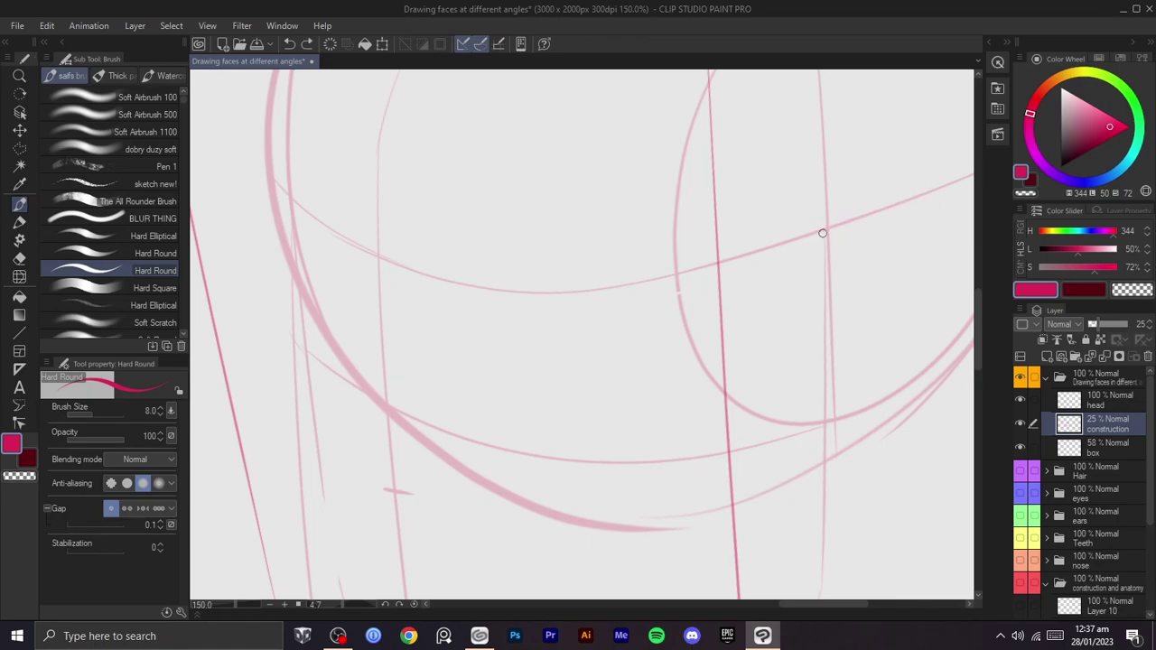
{"action": "left_click_drag", "start_coordinate": [813, 247], "coordinate": [833, 228]}
{"action": "left_click_drag", "start_coordinate": [909, 206], "coordinate": [876, 258]}
{"action": "key", "text": "ctrl+z"}
{"action": "key", "text": "ctrl+z"}
- Draw the ear box's top edge from the side-plane oval's centre crossing towards the back of the head, just below the brow line
{"action": "left_click_drag", "start_coordinate": [874, 217], "coordinate": [957, 198]}
{"action": "key", "text": "space"}
{"action": "left_click_drag", "start_coordinate": [928, 220], "coordinate": [802, 211]}
{"action": "key", "text": "ctrl+z"}
{"action": "left_click_drag", "start_coordinate": [702, 222], "coordinate": [848, 192]}
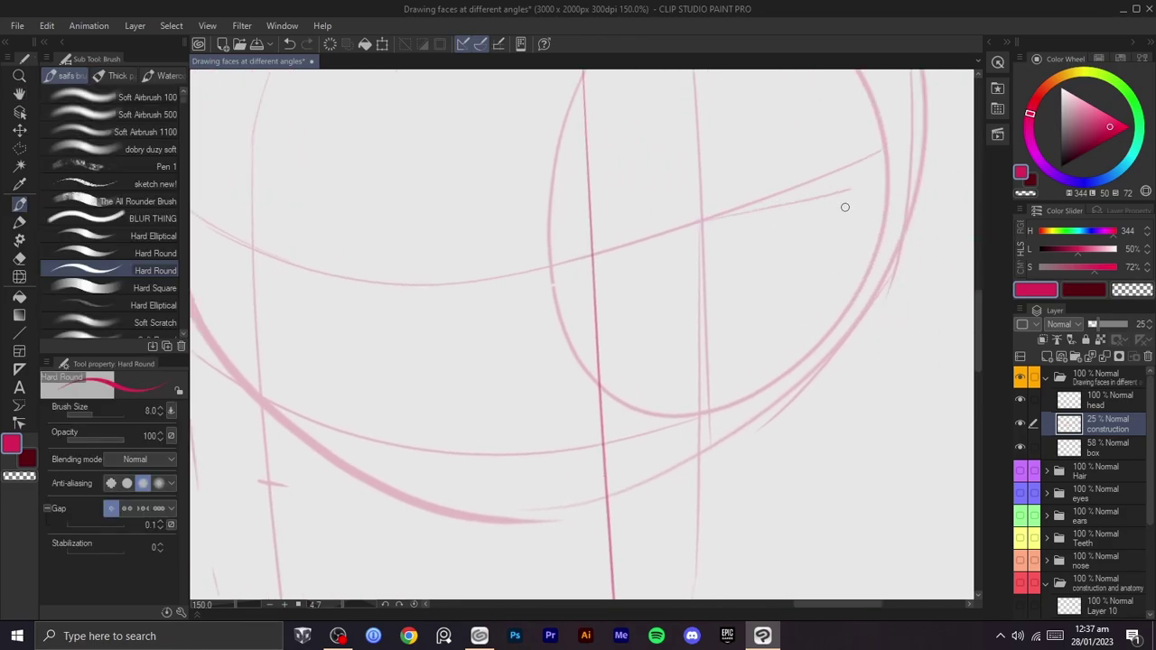
- Draw the ear box's front and back edges down from the ends of its top edge, tilted slightly against the side plane's vertical line
{"action": "key", "text": "shift+space"}
{"action": "left_click_drag", "start_coordinate": [859, 323], "coordinate": [723, 328]}
{"action": "key", "text": "shift+space"}
{"action": "mouse_move", "coordinate": [662, 444]}
{"action": "left_mouse_down"}
{"action": "mouse_move", "coordinate": [779, 240]}
{"action": "mouse_move", "coordinate": [722, 333]}
{"action": "left_mouse_up"}
{"action": "key", "text": "shift+space"}
{"action": "left_click_drag", "start_coordinate": [814, 332], "coordinate": [650, 524]}
{"action": "left_click_drag", "start_coordinate": [869, 403], "coordinate": [619, 498]}
{"action": "key", "text": "shift+space"}
{"action": "mouse_move", "coordinate": [713, 496]}
{"action": "left_mouse_down"}
{"action": "mouse_move", "coordinate": [803, 289]}
{"action": "mouse_move", "coordinate": [764, 301]}
{"action": "left_mouse_up"}
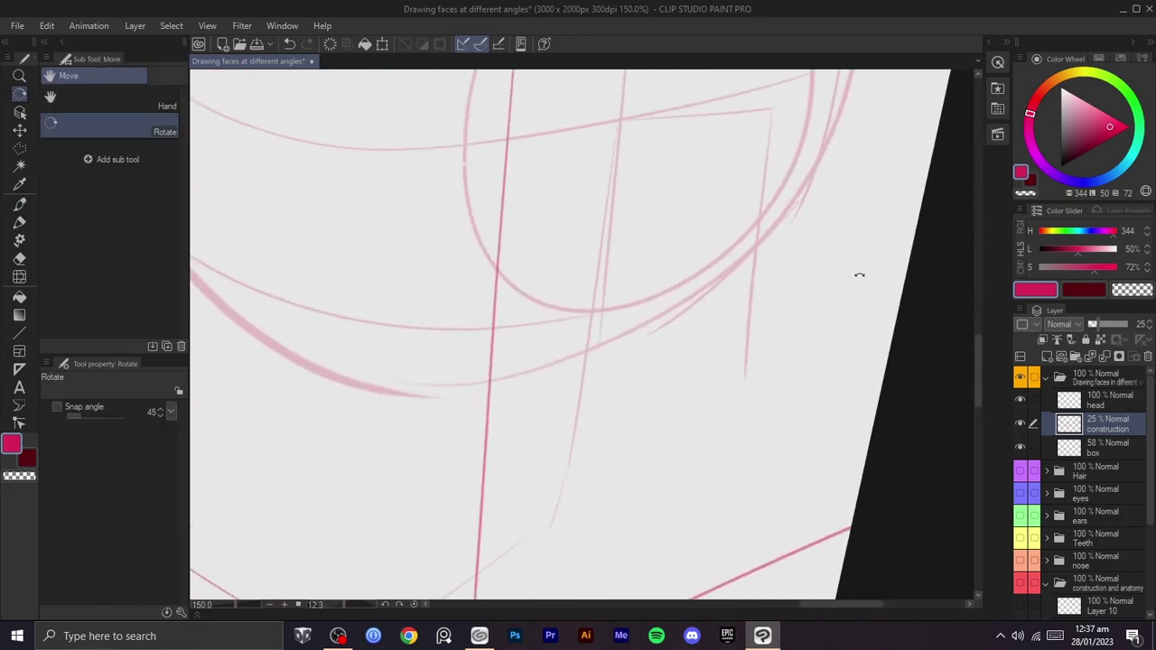
- Close the ear box with a bottom edge joining its front and back edges just below the side-plane oval
{"action": "left_click_drag", "start_coordinate": [856, 276], "coordinate": [812, 392]}
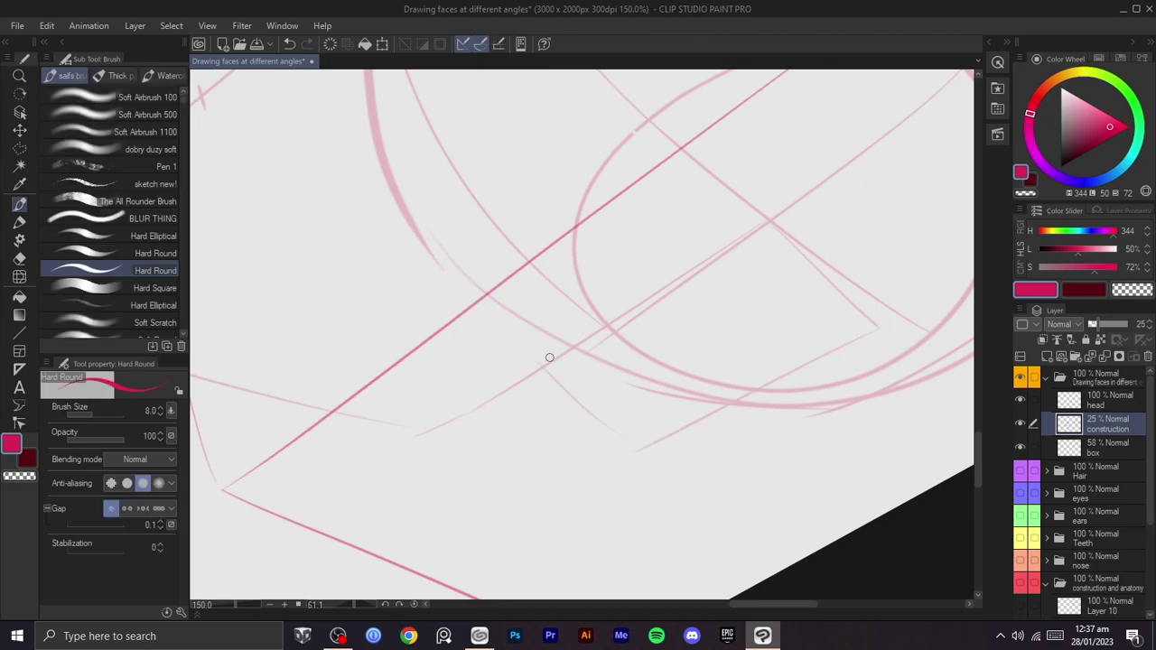
{"action": "key", "text": "shift+space"}
{"action": "left_click_drag", "start_coordinate": [536, 352], "coordinate": [702, 425]}
{"action": "left_click_drag", "start_coordinate": [604, 460], "coordinate": [554, 365]}
- Draw a second line close behind the ear box's front edge and parallel to it to give the box thickness
{"action": "left_click_drag", "start_coordinate": [788, 283], "coordinate": [615, 330]}
{"action": "key", "text": "ctrl+z"}
{"action": "left_click_drag", "start_coordinate": [750, 311], "coordinate": [599, 354]}
{"action": "key", "text": "ctrl+z"}
{"action": "mouse_move", "coordinate": [801, 291]}
{"action": "left_mouse_down"}
{"action": "mouse_move", "coordinate": [568, 370]}
{"action": "mouse_move", "coordinate": [740, 214]}
{"action": "mouse_move", "coordinate": [712, 284]}
{"action": "mouse_move", "coordinate": [582, 314]}
{"action": "left_mouse_up"}
{"action": "key", "text": "shift+space"}
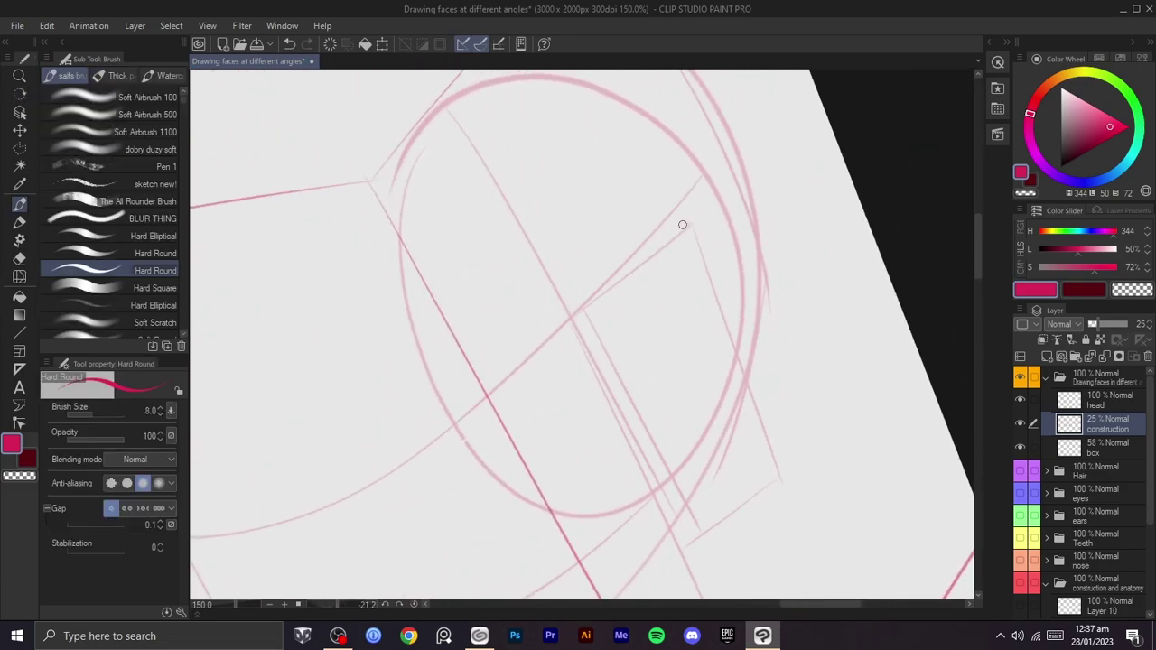
- Add a second line along the ear box's top edge to complete its thickness in perspective
{"action": "left_click_drag", "start_coordinate": [645, 243], "coordinate": [568, 297]}
{"action": "key", "text": "ctrl+z"}
{"action": "left_click_drag", "start_coordinate": [671, 226], "coordinate": [581, 296]}
{"action": "scroll", "coordinate": [669, 270], "scroll_direction": "down", "scroll_amount": 3}
{"action": "key", "text": "shift+space"}
{"action": "left_click_drag", "start_coordinate": [712, 280], "coordinate": [686, 357]}
{"action": "key", "text": "space"}
{"action": "left_click_drag", "start_coordinate": [682, 363], "coordinate": [752, 284]}
- Make the head layer active and set the Hard Round brush size to 7 for drawing the ear
{"action": "left_click", "coordinate": [1094, 402]}
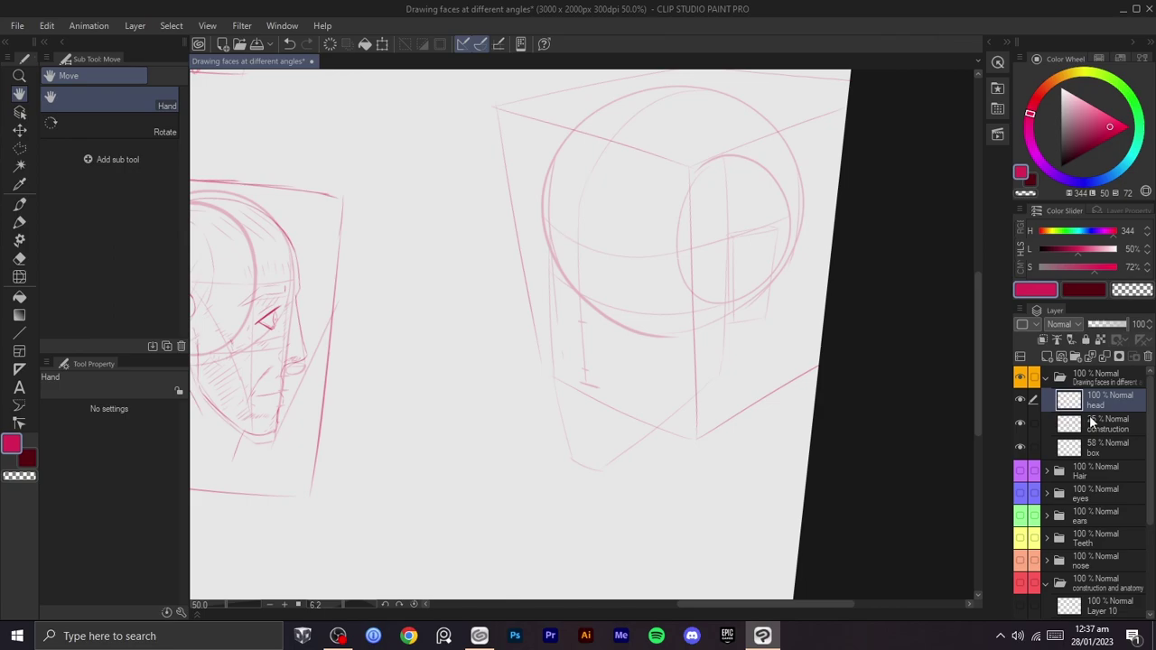
{"action": "key", "text": "shift+space"}
{"action": "left_click_drag", "start_coordinate": [774, 377], "coordinate": [785, 460]}
{"action": "key", "text": "space"}
{"action": "key", "text": "shift+space"}
{"action": "mouse_move", "coordinate": [803, 415]}
{"action": "left_mouse_down"}
{"action": "mouse_move", "coordinate": [840, 327]}
{"action": "mouse_move", "coordinate": [843, 376]}
{"action": "left_mouse_up"}
{"action": "scroll", "coordinate": [803, 312], "scroll_direction": "up", "scroll_amount": 3}
{"action": "key", "text": "space"}
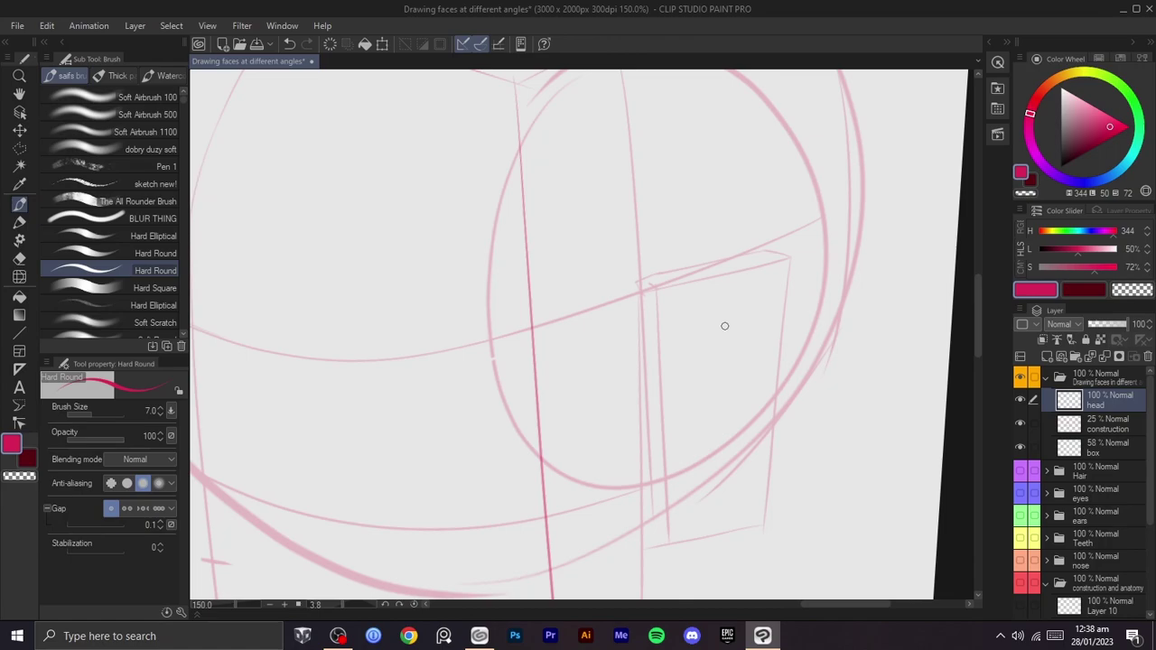
{"action": "key", "text": "space"}
{"action": "mouse_move", "coordinate": [683, 389]}
{"action": "left_mouse_down"}
{"action": "mouse_move", "coordinate": [751, 335]}
{"action": "mouse_move", "coordinate": [725, 302]}
{"action": "mouse_move", "coordinate": [815, 211]}
{"action": "left_mouse_up"}
{"action": "key", "text": "ctrl+z"}
{"action": "left_click_drag", "start_coordinate": [743, 337], "coordinate": [811, 219]}
{"action": "key", "text": "ctrl+z"}
{"action": "key", "text": "ctrl+z"}
{"action": "mouse_move", "coordinate": [715, 320]}
{"action": "left_mouse_down"}
{"action": "mouse_move", "coordinate": [804, 224]}
{"action": "mouse_move", "coordinate": [758, 230]}
{"action": "mouse_move", "coordinate": [782, 321]}
{"action": "left_mouse_up"}
{"action": "key", "text": "ctrl+z"}
{"action": "key", "text": "ctrl+z"}
{"action": "mouse_move", "coordinate": [792, 260]}
{"action": "left_mouse_down"}
{"action": "mouse_move", "coordinate": [757, 266]}
{"action": "mouse_move", "coordinate": [764, 279]}
{"action": "mouse_move", "coordinate": [748, 289]}
{"action": "left_mouse_up"}
{"action": "key", "text": "ctrl+z"}
{"action": "key", "text": "ctrl+z"}
{"action": "scroll", "coordinate": [767, 279], "scroll_direction": "down", "scroll_amount": 2}
{"action": "scroll", "coordinate": [792, 302], "scroll_direction": "up", "scroll_amount": 2}
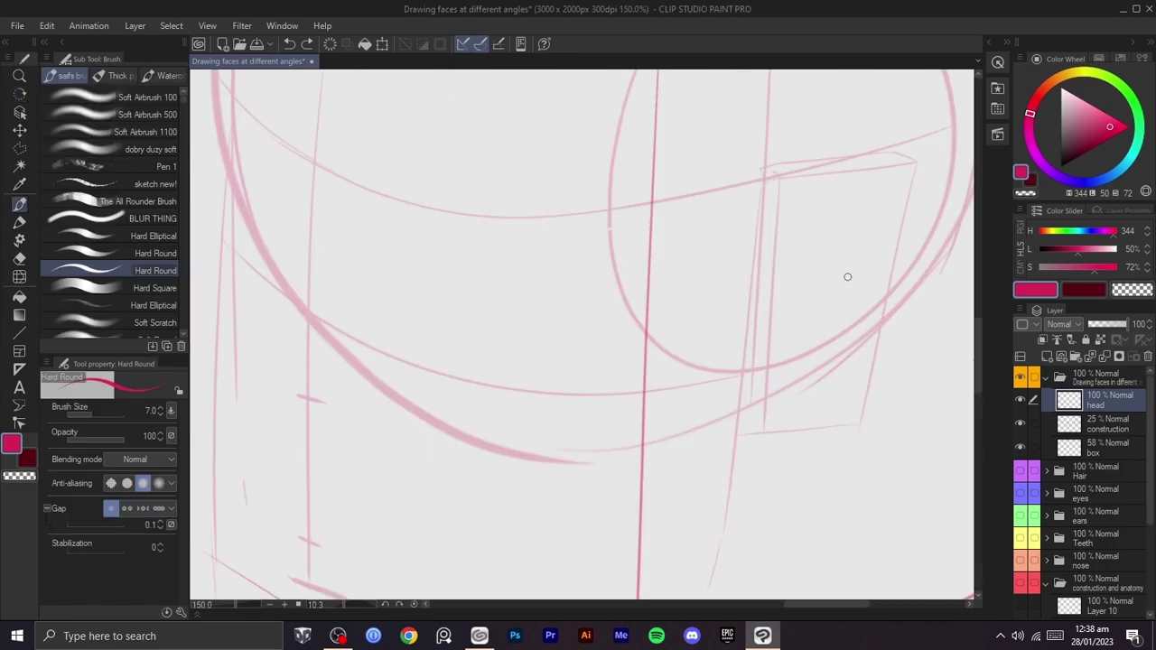
- Draw a small tilted oval inside the upper half of the ear box
{"action": "left_click_drag", "start_coordinate": [856, 258], "coordinate": [825, 302]}
{"action": "mouse_move", "coordinate": [811, 247]}
{"action": "left_mouse_down"}
{"action": "mouse_move", "coordinate": [769, 262]}
{"action": "mouse_move", "coordinate": [825, 305]}
{"action": "left_mouse_up"}
{"action": "key", "text": "ctrl+z"}
{"action": "key", "text": "ctrl+z"}
{"action": "left_click_drag", "start_coordinate": [801, 242], "coordinate": [781, 308]}
{"action": "left_click_drag", "start_coordinate": [819, 261], "coordinate": [803, 244]}
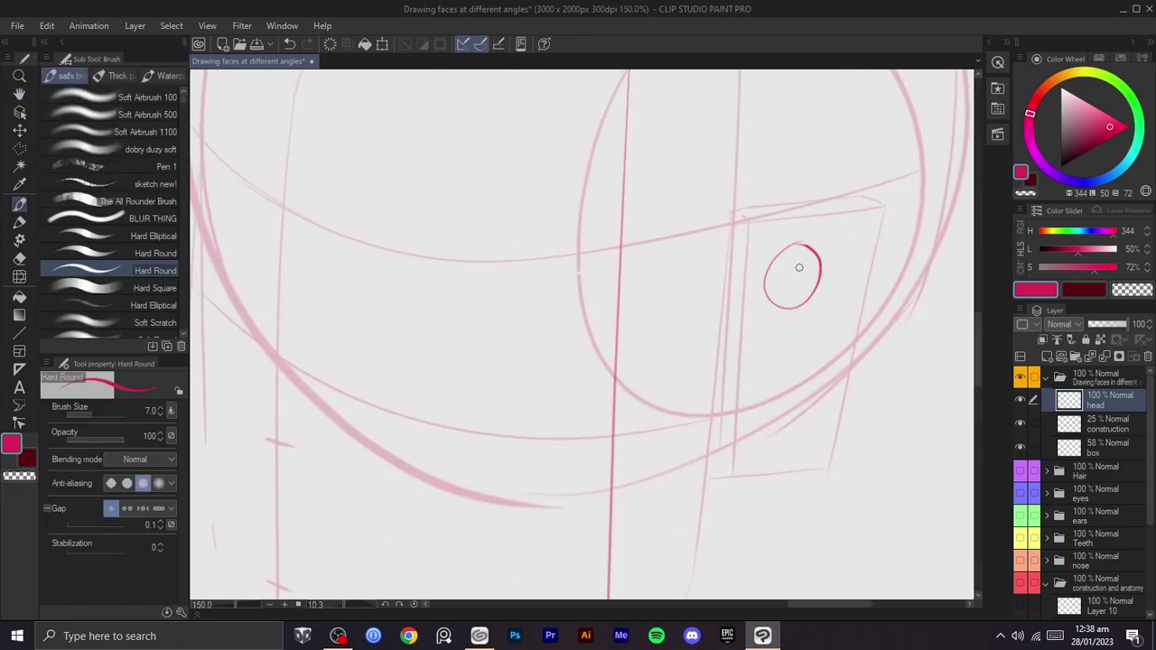
- Select the small ear oval with a polyline selection, scale it to 116% and move it towards the ear box's upper back corner
{"action": "key", "text": "m"}
{"action": "left_click", "coordinate": [821, 220]}
{"action": "left_click", "coordinate": [842, 289]}
{"action": "left_click", "coordinate": [781, 340]}
{"action": "left_click", "coordinate": [722, 318]}
{"action": "left_click", "coordinate": [722, 257]}
{"action": "left_click", "coordinate": [763, 218]}
{"action": "left_click", "coordinate": [821, 221]}
{"action": "key", "text": "ctrl+t"}
{"action": "left_click_drag", "start_coordinate": [801, 262], "coordinate": [836, 256]}
{"action": "left_click_drag", "start_coordinate": [880, 217], "coordinate": [899, 210]}
{"action": "left_click_drag", "start_coordinate": [860, 292], "coordinate": [843, 298]}
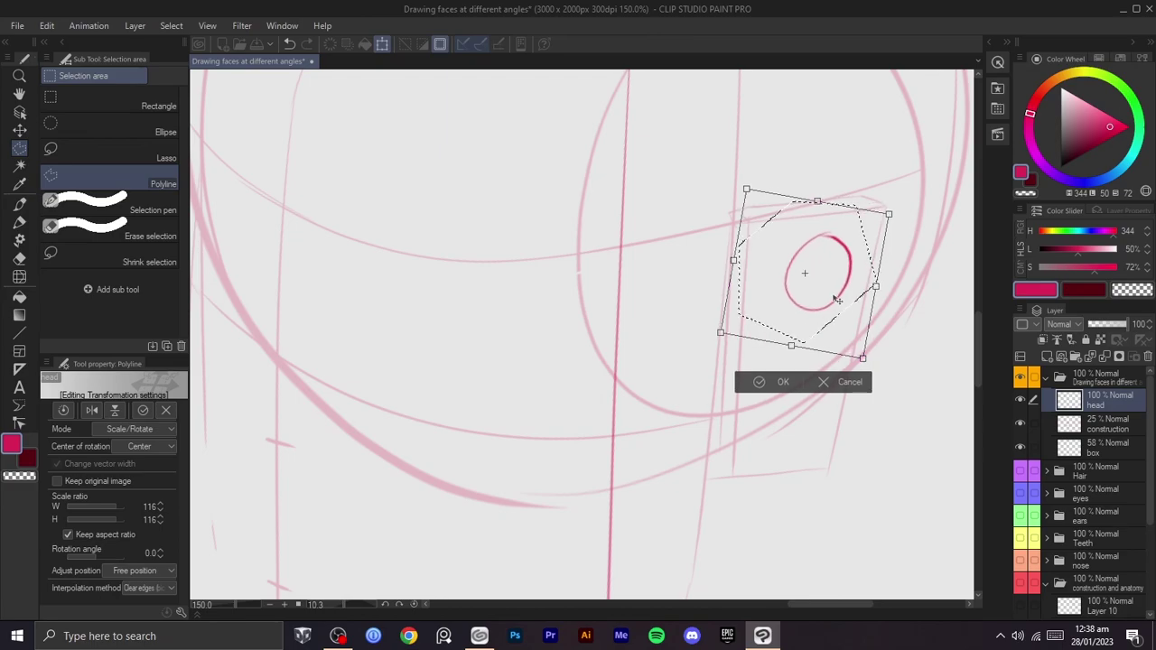
{"action": "left_click", "coordinate": [783, 387]}
{"action": "left_click", "coordinate": [678, 388]}
{"action": "key", "text": "b"}
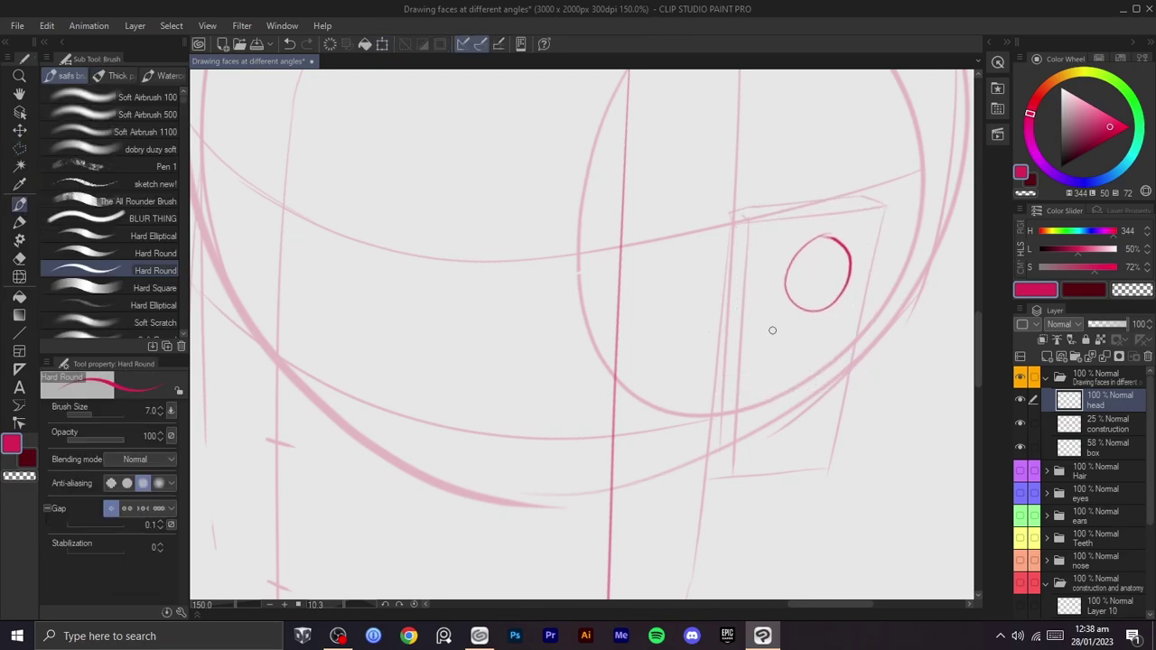
- Reduce the Hard Round brush size to 4.5
{"action": "key", "text": "bracketleft"}
{"action": "key", "text": "bracketleft"}
{"action": "key", "text": "bracketleft"}
{"action": "key", "text": "ctrl+z"}
{"action": "mouse_move", "coordinate": [754, 310]}
{"action": "left_mouse_down"}
{"action": "mouse_move", "coordinate": [767, 208]}
{"action": "mouse_move", "coordinate": [778, 203]}
{"action": "left_mouse_up"}
{"action": "key", "text": "ctrl+z"}
{"action": "left_click_drag", "start_coordinate": [756, 305], "coordinate": [770, 213]}
{"action": "key", "text": "ctrl+z"}
{"action": "left_click_drag", "start_coordinate": [744, 296], "coordinate": [747, 213]}
{"action": "key", "text": "ctrl+z"}
{"action": "mouse_move", "coordinate": [748, 297]}
{"action": "left_mouse_down"}
{"action": "mouse_move", "coordinate": [745, 214]}
{"action": "mouse_move", "coordinate": [691, 149]}
{"action": "left_mouse_up"}
{"action": "left_click_drag", "start_coordinate": [689, 191], "coordinate": [748, 330]}
{"action": "key", "text": "ctrl+z"}
{"action": "key", "text": "ctrl+z"}
{"action": "mouse_move", "coordinate": [831, 353]}
{"action": "left_mouse_down"}
{"action": "mouse_move", "coordinate": [835, 370]}
{"action": "mouse_move", "coordinate": [756, 371]}
{"action": "left_mouse_up"}
{"action": "key", "text": "ctrl+z"}
{"action": "mouse_move", "coordinate": [838, 365]}
{"action": "left_mouse_down"}
{"action": "mouse_move", "coordinate": [763, 362]}
{"action": "mouse_move", "coordinate": [736, 298]}
{"action": "left_mouse_up"}
{"action": "key", "text": "ctrl+z"}
{"action": "mouse_move", "coordinate": [758, 372]}
{"action": "left_mouse_down"}
{"action": "mouse_move", "coordinate": [776, 265]}
{"action": "mouse_move", "coordinate": [843, 233]}
{"action": "left_mouse_up"}
{"action": "key", "text": "ctrl+z"}
{"action": "key", "text": "ctrl+z"}
{"action": "key", "text": "ctrl+z"}
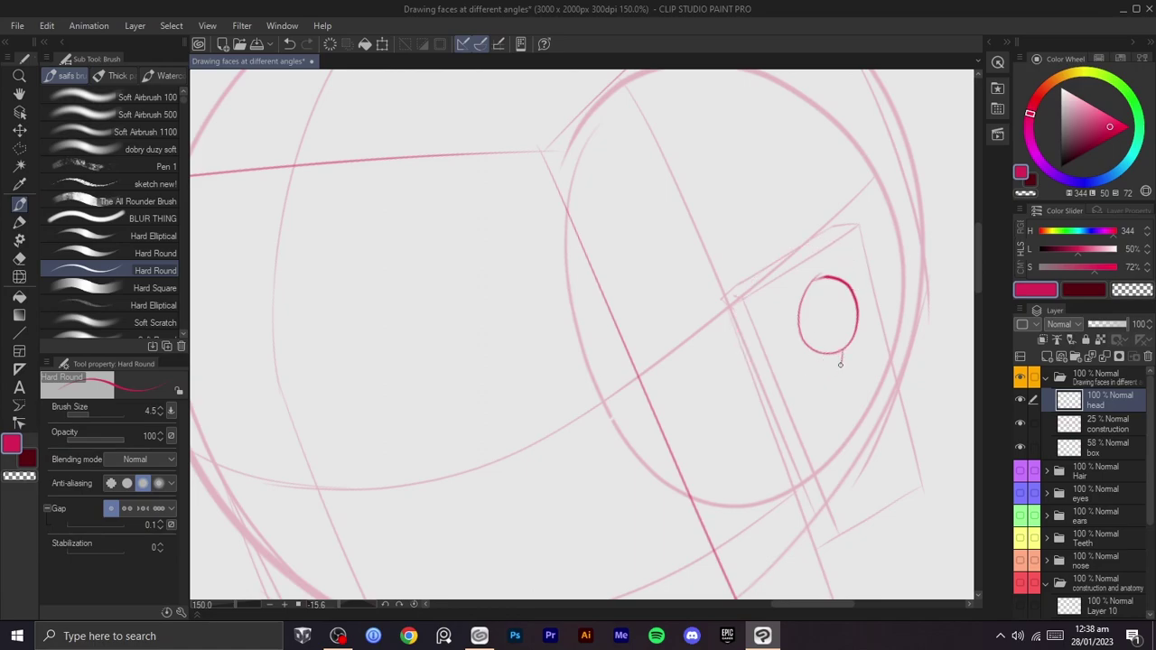
- Select the ear oval again with a polyline selection, scale it to 118% and nudge it into place within the ear box
{"action": "key", "text": "m"}
{"action": "left_click", "coordinate": [859, 239]}
{"action": "left_click", "coordinate": [889, 343]}
{"action": "left_click", "coordinate": [846, 404]}
{"action": "left_click", "coordinate": [749, 361]}
{"action": "left_click", "coordinate": [765, 271]}
{"action": "left_click", "coordinate": [859, 241]}
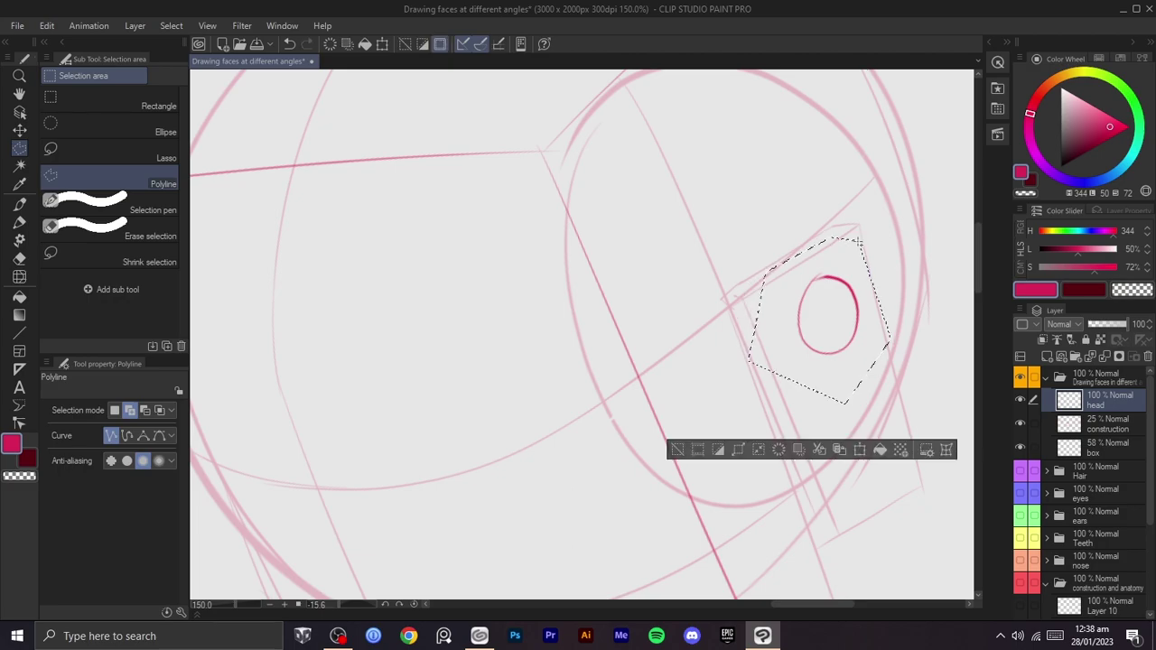
{"action": "key", "text": "ctrl+t"}
{"action": "left_click_drag", "start_coordinate": [748, 345], "coordinate": [720, 353]}
{"action": "left_click_drag", "start_coordinate": [820, 332], "coordinate": [825, 334]}
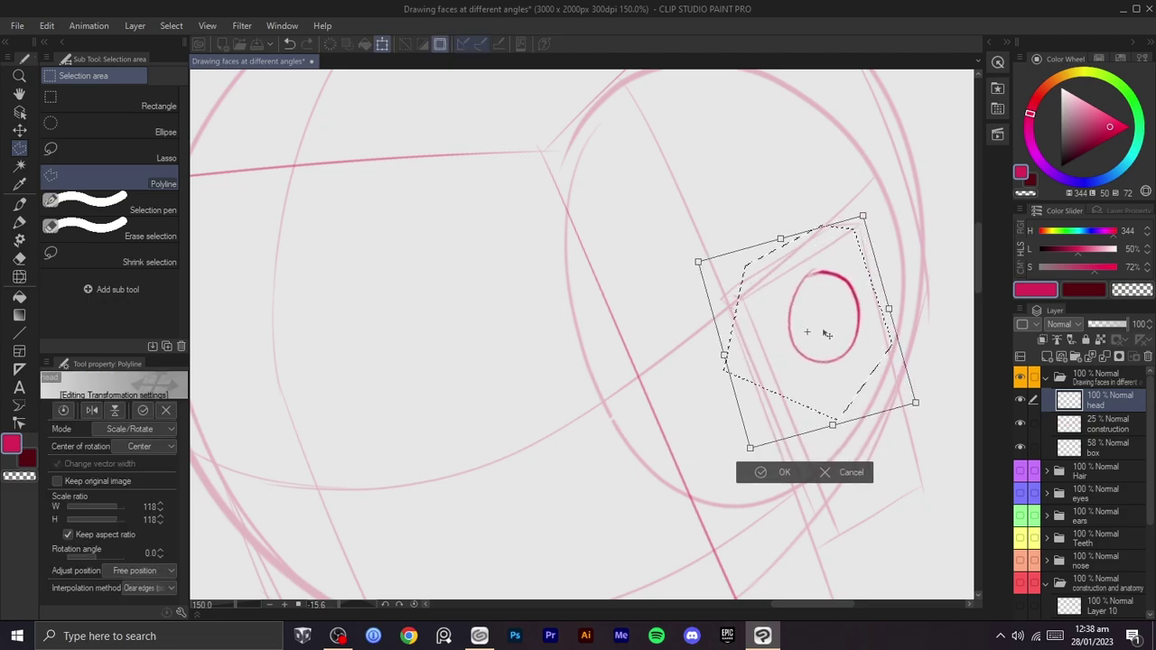
{"action": "key", "text": "Return"}
{"action": "key", "text": "ctrl+d"}
{"action": "key", "text": "b"}
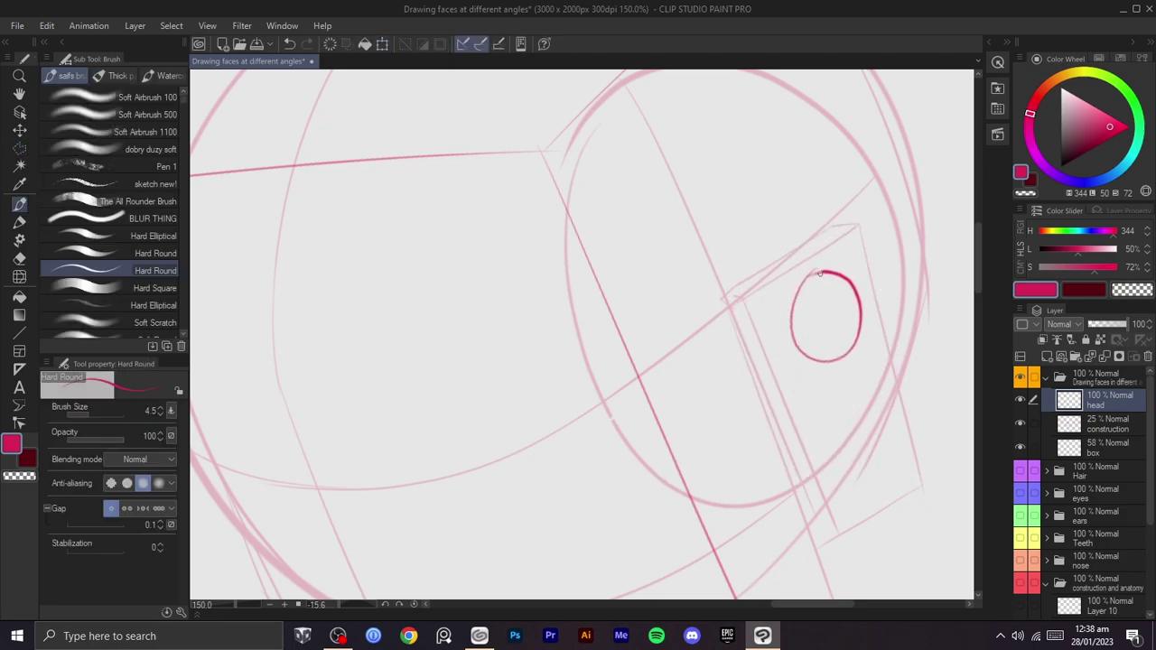
- Draw the ear's outer rim, curving over the small oval and along the back of the ear box
{"action": "key", "text": "ctrl+z"}
{"action": "key", "text": "ctrl+z"}
{"action": "mouse_move", "coordinate": [838, 365]}
{"action": "left_mouse_down"}
{"action": "mouse_move", "coordinate": [750, 324]}
{"action": "mouse_move", "coordinate": [754, 353]}
{"action": "mouse_move", "coordinate": [752, 287]}
{"action": "mouse_move", "coordinate": [741, 302]}
{"action": "mouse_move", "coordinate": [768, 260]}
{"action": "mouse_move", "coordinate": [799, 240]}
{"action": "left_mouse_up"}
{"action": "key", "text": "ctrl+z"}
{"action": "mouse_move", "coordinate": [740, 298]}
{"action": "left_mouse_down"}
{"action": "mouse_move", "coordinate": [804, 248]}
{"action": "mouse_move", "coordinate": [724, 225]}
{"action": "mouse_move", "coordinate": [662, 396]}
{"action": "left_mouse_up"}
{"action": "key", "text": "shift+space"}
{"action": "key", "text": "shift+space"}
{"action": "left_click_drag", "start_coordinate": [662, 395], "coordinate": [713, 334]}
{"action": "key", "text": "ctrl+z"}
{"action": "key", "text": "ctrl+z"}
{"action": "key", "text": "ctrl+z"}
{"action": "left_click_drag", "start_coordinate": [775, 287], "coordinate": [744, 350]}
{"action": "key", "text": "ctrl+z"}
{"action": "mouse_move", "coordinate": [781, 292]}
{"action": "left_mouse_down"}
{"action": "mouse_move", "coordinate": [726, 345]}
{"action": "mouse_move", "coordinate": [749, 330]}
{"action": "mouse_move", "coordinate": [744, 341]}
{"action": "mouse_move", "coordinate": [684, 320]}
{"action": "mouse_move", "coordinate": [704, 313]}
{"action": "mouse_move", "coordinate": [757, 329]}
{"action": "mouse_move", "coordinate": [671, 350]}
{"action": "mouse_move", "coordinate": [672, 275]}
{"action": "left_mouse_up"}
{"action": "key", "text": "ctrl+z"}
{"action": "key", "text": "ctrl+z"}
{"action": "key", "text": "ctrl+z"}
- Complete the ear outline with the lobe at the box's base and the front rim curling in beneath the oval, erasing the oval's lower part
{"action": "mouse_move", "coordinate": [686, 354]}
{"action": "left_mouse_down"}
{"action": "mouse_move", "coordinate": [668, 329]}
{"action": "mouse_move", "coordinate": [658, 262]}
{"action": "left_mouse_up"}
{"action": "key", "text": "shift+space"}
{"action": "mouse_move", "coordinate": [702, 229]}
{"action": "left_mouse_down"}
{"action": "mouse_move", "coordinate": [625, 182]}
{"action": "mouse_move", "coordinate": [648, 280]}
{"action": "mouse_move", "coordinate": [636, 220]}
{"action": "left_mouse_up"}
{"action": "key", "text": "space"}
{"action": "key", "text": "ctrl+z"}
{"action": "key", "text": "shift+space"}
{"action": "left_click_drag", "start_coordinate": [719, 192], "coordinate": [680, 160]}
{"action": "key", "text": "ctrl+z"}
{"action": "mouse_move", "coordinate": [595, 288]}
{"action": "left_mouse_down"}
{"action": "mouse_move", "coordinate": [624, 197]}
{"action": "mouse_move", "coordinate": [713, 136]}
{"action": "left_mouse_up"}
{"action": "key", "text": "ctrl+z"}
{"action": "mouse_move", "coordinate": [615, 206]}
{"action": "left_mouse_down"}
{"action": "mouse_move", "coordinate": [785, 125]}
{"action": "mouse_move", "coordinate": [658, 382]}
{"action": "mouse_move", "coordinate": [691, 473]}
{"action": "mouse_move", "coordinate": [665, 335]}
{"action": "mouse_move", "coordinate": [639, 352]}
{"action": "mouse_move", "coordinate": [646, 322]}
{"action": "mouse_move", "coordinate": [658, 368]}
{"action": "left_mouse_up"}
{"action": "key", "text": "ctrl+z"}
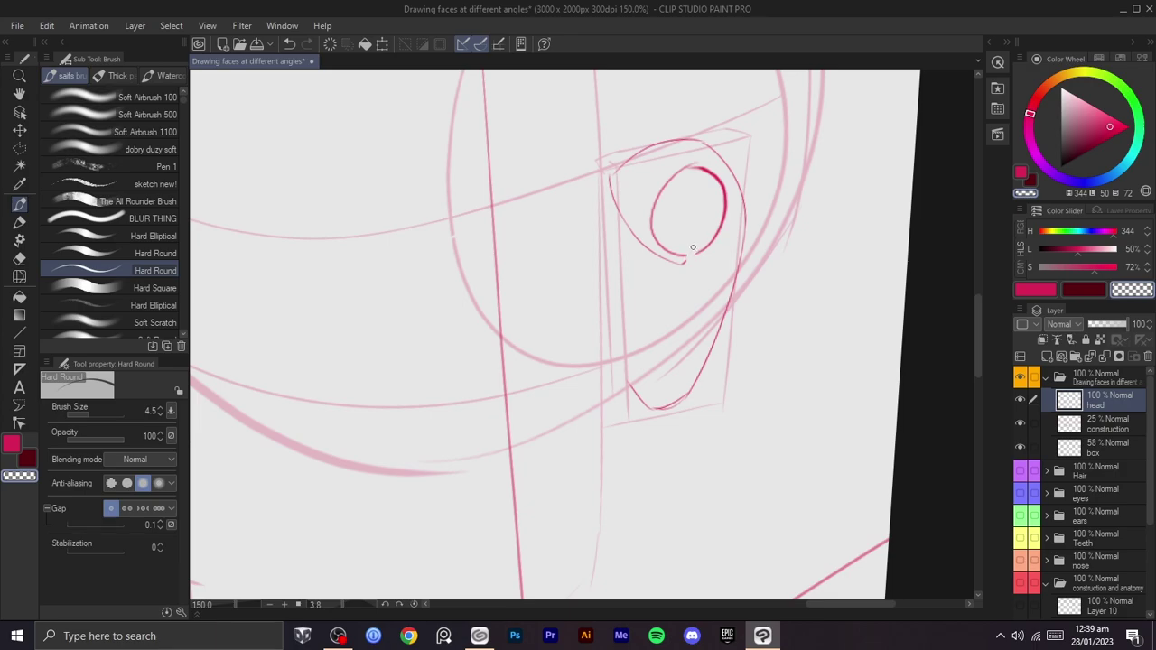
- Draw the inner ear curve running from beneath the oval down towards the lobe
{"action": "key", "text": "c"}
{"action": "mouse_move", "coordinate": [665, 246]}
{"action": "left_mouse_down"}
{"action": "mouse_move", "coordinate": [692, 259]}
{"action": "mouse_move", "coordinate": [704, 339]}
{"action": "left_mouse_up"}
{"action": "key", "text": "ctrl+z"}
{"action": "key", "text": "ctrl+z"}
{"action": "left_click_drag", "start_coordinate": [702, 256], "coordinate": [691, 327]}
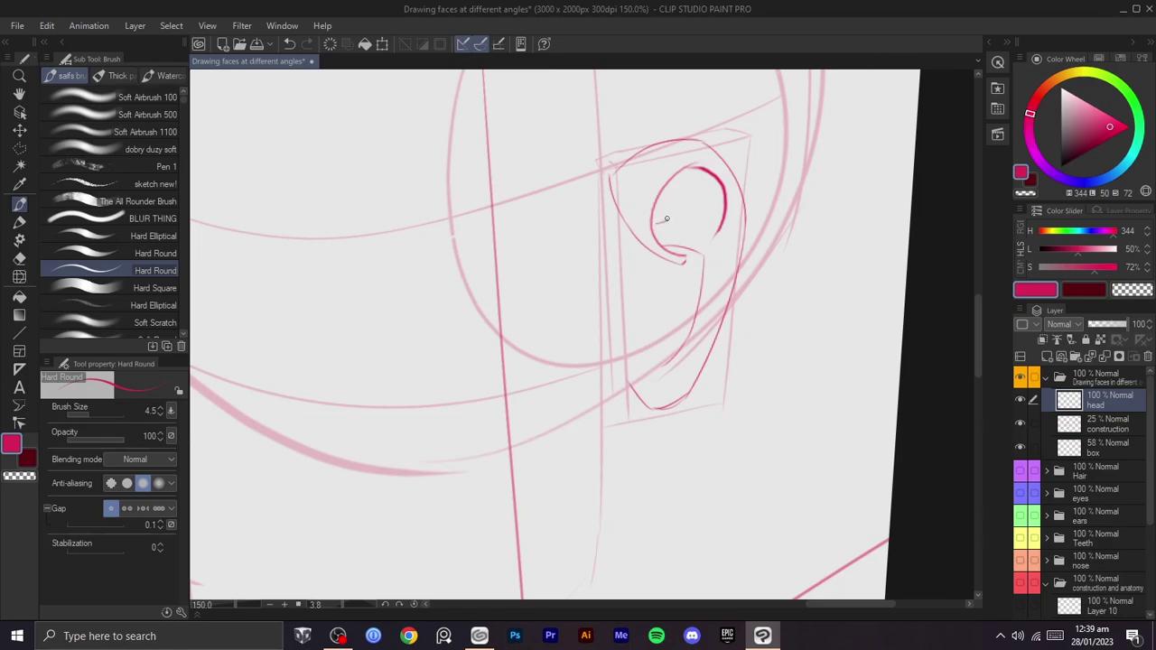
- Add a small notch and a diagonal fold inside the oval, plus an inner line following the back rim
{"action": "mouse_move", "coordinate": [664, 218]}
{"action": "left_mouse_down"}
{"action": "mouse_move", "coordinate": [664, 205]}
{"action": "mouse_move", "coordinate": [723, 239]}
{"action": "left_mouse_up"}
{"action": "key", "text": "ctrl+z"}
{"action": "left_click_drag", "start_coordinate": [679, 187], "coordinate": [731, 261]}
{"action": "key", "text": "ctrl+z"}
{"action": "mouse_move", "coordinate": [668, 186]}
{"action": "left_mouse_down"}
{"action": "mouse_move", "coordinate": [718, 215]}
{"action": "mouse_move", "coordinate": [729, 279]}
{"action": "mouse_move", "coordinate": [691, 354]}
{"action": "left_mouse_up"}
{"action": "key", "text": "c"}
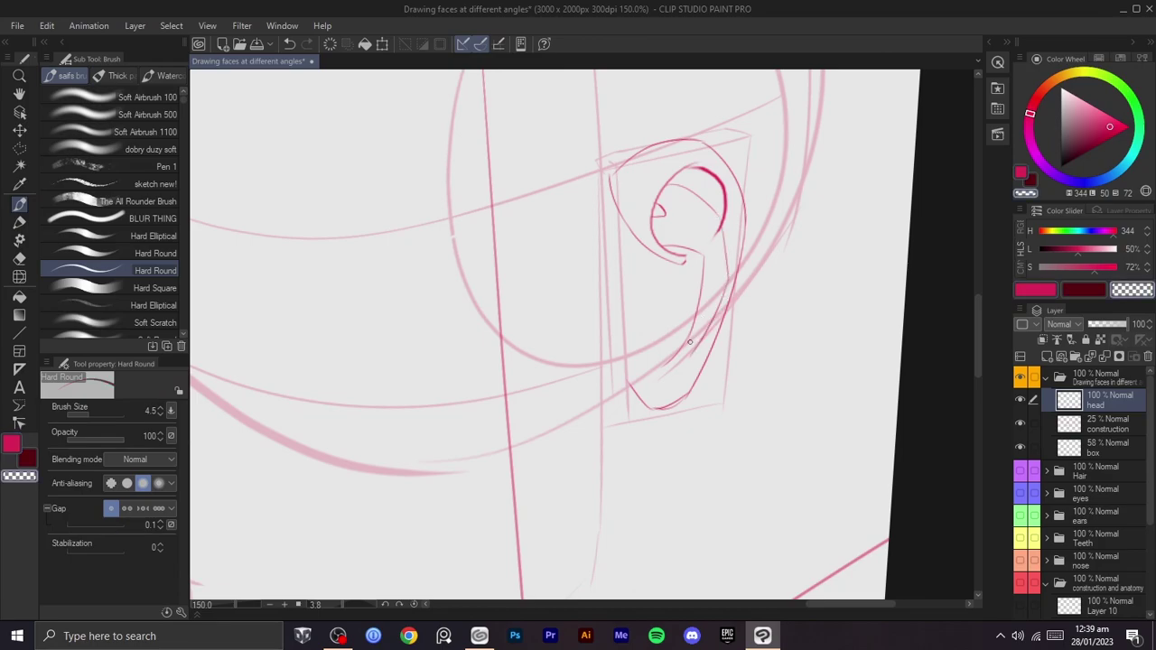
- Shape the earlobe's rounded upper edge, join it to the inner ear curve and erase the stray line inside the lobe
{"action": "key", "text": "c"}
{"action": "mouse_move", "coordinate": [675, 353]}
{"action": "left_mouse_down"}
{"action": "mouse_move", "coordinate": [642, 361]}
{"action": "mouse_move", "coordinate": [651, 358]}
{"action": "mouse_move", "coordinate": [629, 373]}
{"action": "mouse_move", "coordinate": [672, 355]}
{"action": "mouse_move", "coordinate": [631, 381]}
{"action": "mouse_move", "coordinate": [653, 339]}
{"action": "left_mouse_up"}
{"action": "key", "text": "ctrl+z"}
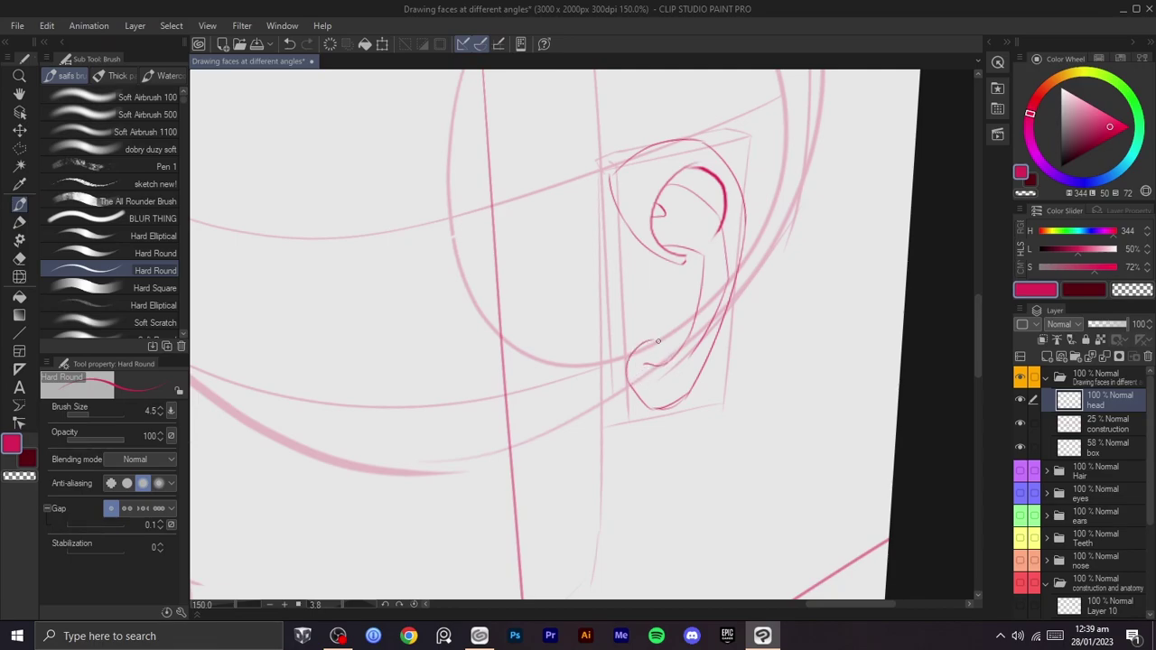
{"action": "key", "text": "ctrl+z"}
{"action": "key", "text": "c"}
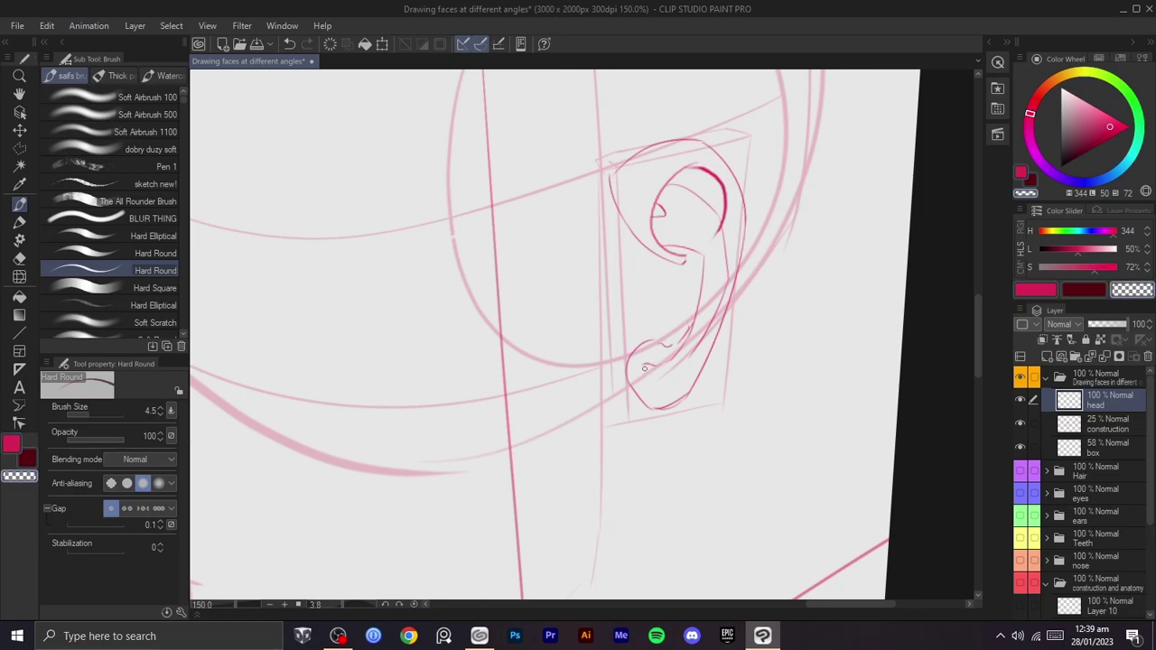
{"action": "key", "text": "c"}
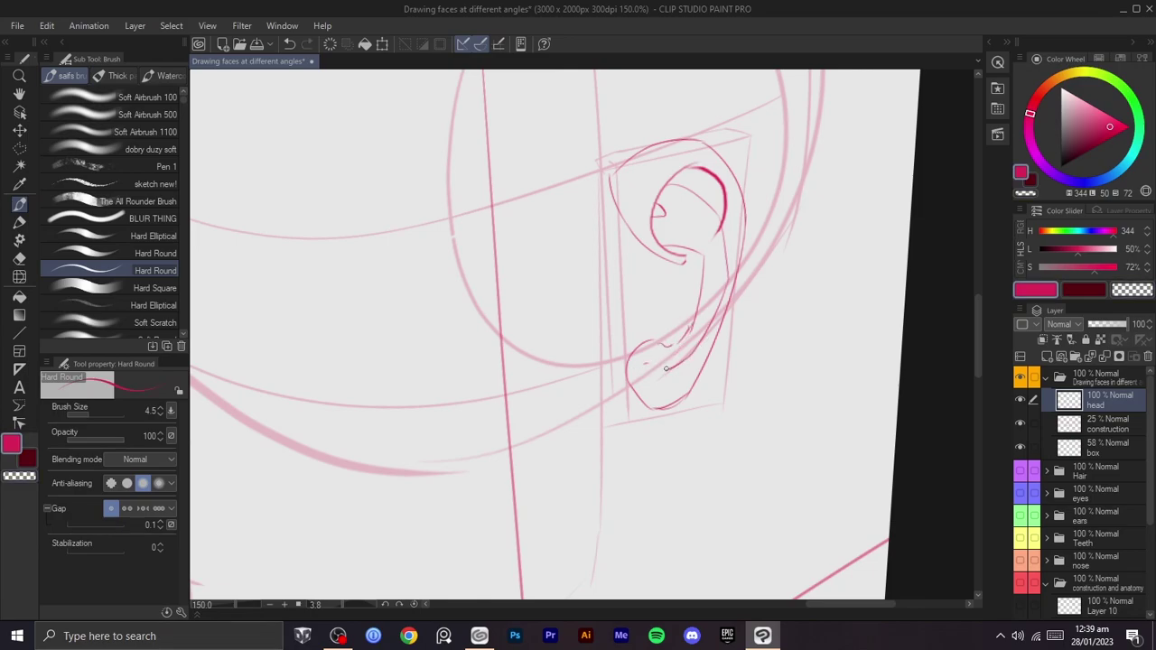
{"action": "key", "text": "ctrl+z"}
{"action": "key", "text": "ctrl+z"}
- Draw the ear's front inner contour between the oval and the lobe, and erase the rim's leftover end below the oval
{"action": "left_click_drag", "start_coordinate": [671, 264], "coordinate": [667, 296]}
{"action": "key", "text": "ctrl+z"}
{"action": "key", "text": "ctrl+z"}
{"action": "key", "text": "ctrl+z"}
{"action": "left_click_drag", "start_coordinate": [672, 264], "coordinate": [685, 273]}
{"action": "key", "text": "c"}
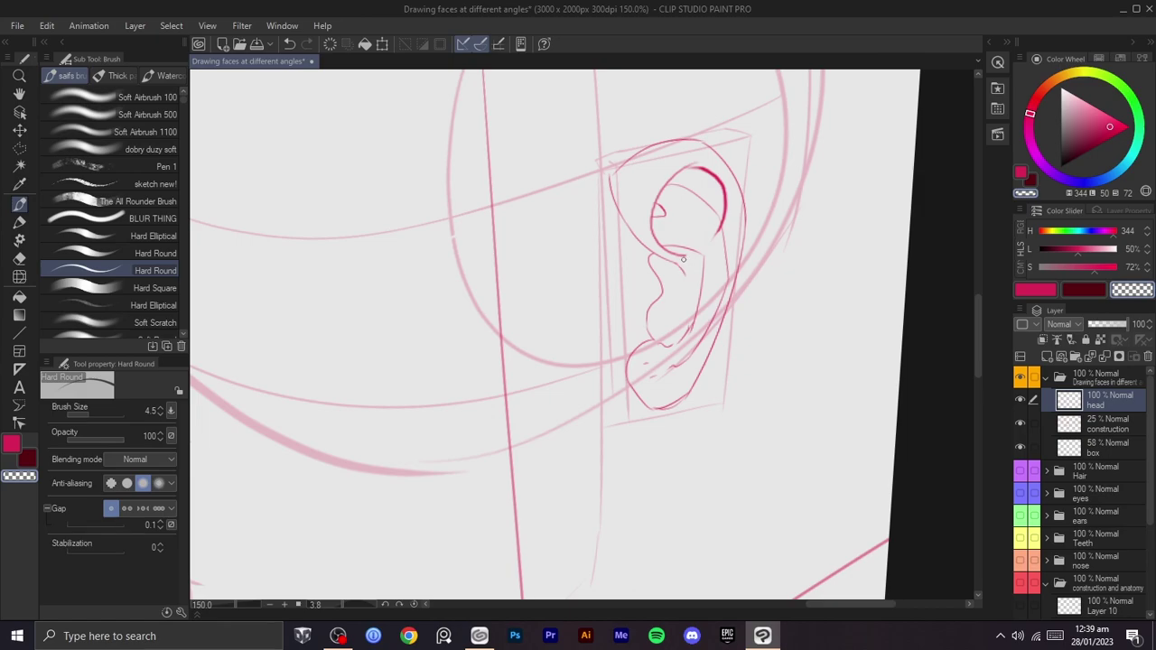
{"action": "key", "text": "c"}
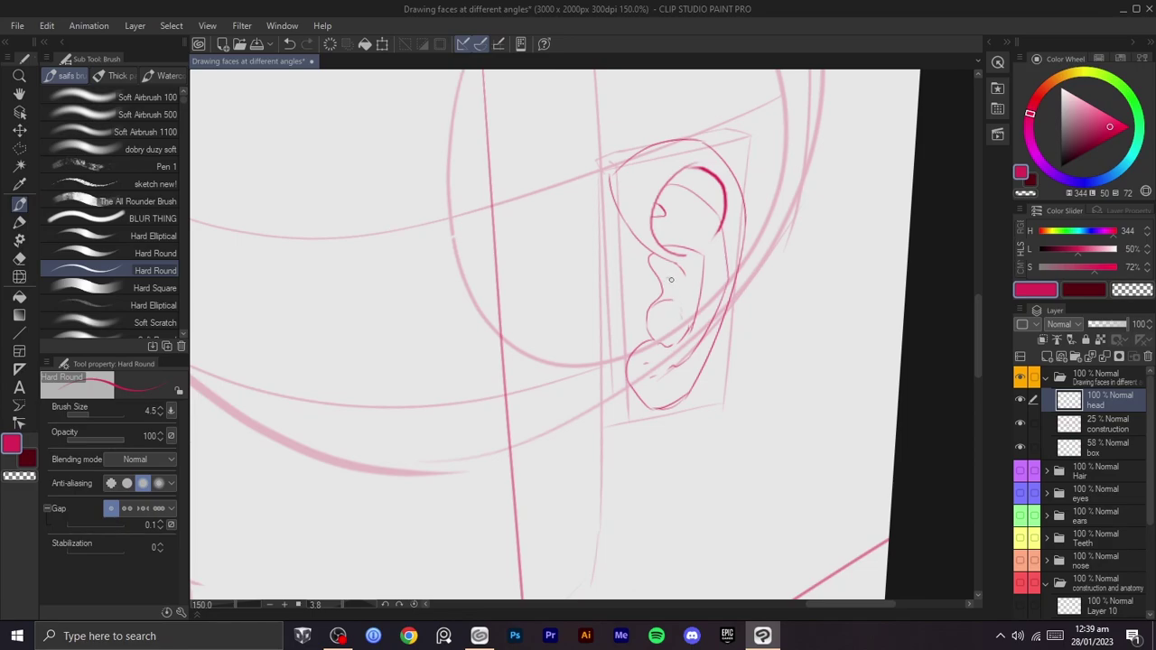
- Select the whole ear with a polyline selection, scale it to 94%, rotate it 4.8 degrees to fit the box, and deselect
{"action": "scroll", "coordinate": [670, 280], "scroll_direction": "down", "scroll_amount": 2}
{"action": "key", "text": "r"}
{"action": "left_click_drag", "start_coordinate": [750, 301], "coordinate": [753, 316]}
{"action": "key", "text": "m"}
{"action": "left_click", "coordinate": [748, 241]}
{"action": "left_click", "coordinate": [787, 333]}
{"action": "left_click", "coordinate": [722, 429]}
{"action": "left_click", "coordinate": [641, 392]}
{"action": "left_click", "coordinate": [642, 269]}
{"action": "left_click", "coordinate": [697, 217]}
{"action": "left_click", "coordinate": [742, 212]}
{"action": "left_click", "coordinate": [748, 241]}
{"action": "key", "text": "ctrl+t"}
{"action": "left_click_drag", "start_coordinate": [787, 330], "coordinate": [739, 343]}
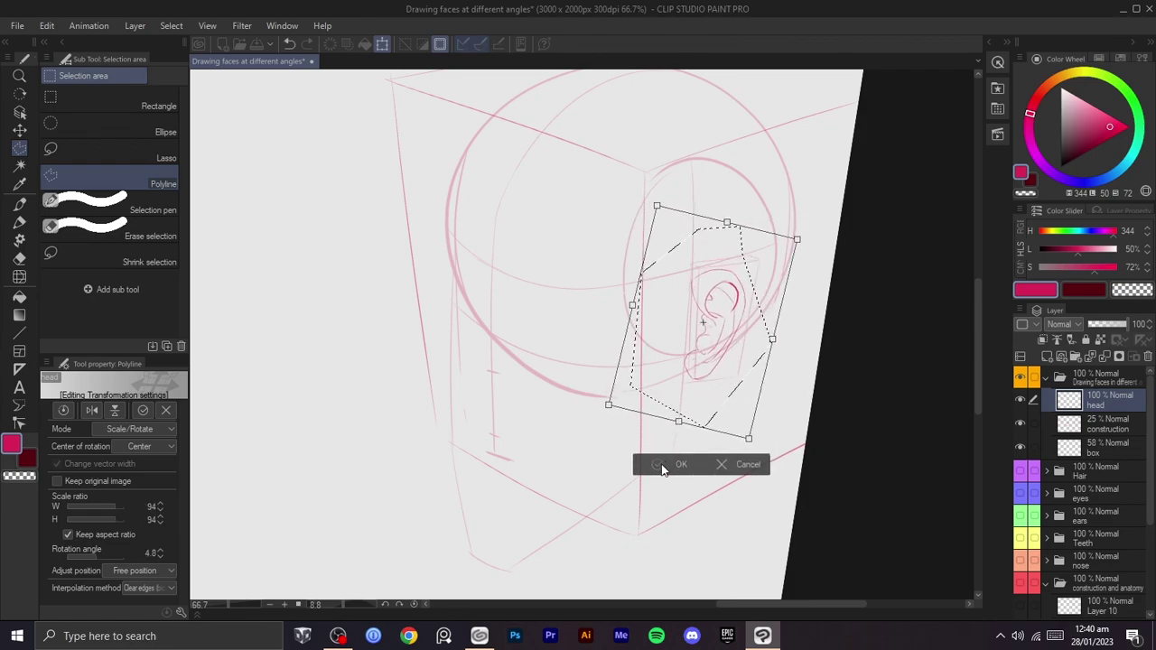
{"action": "left_click", "coordinate": [669, 465]}
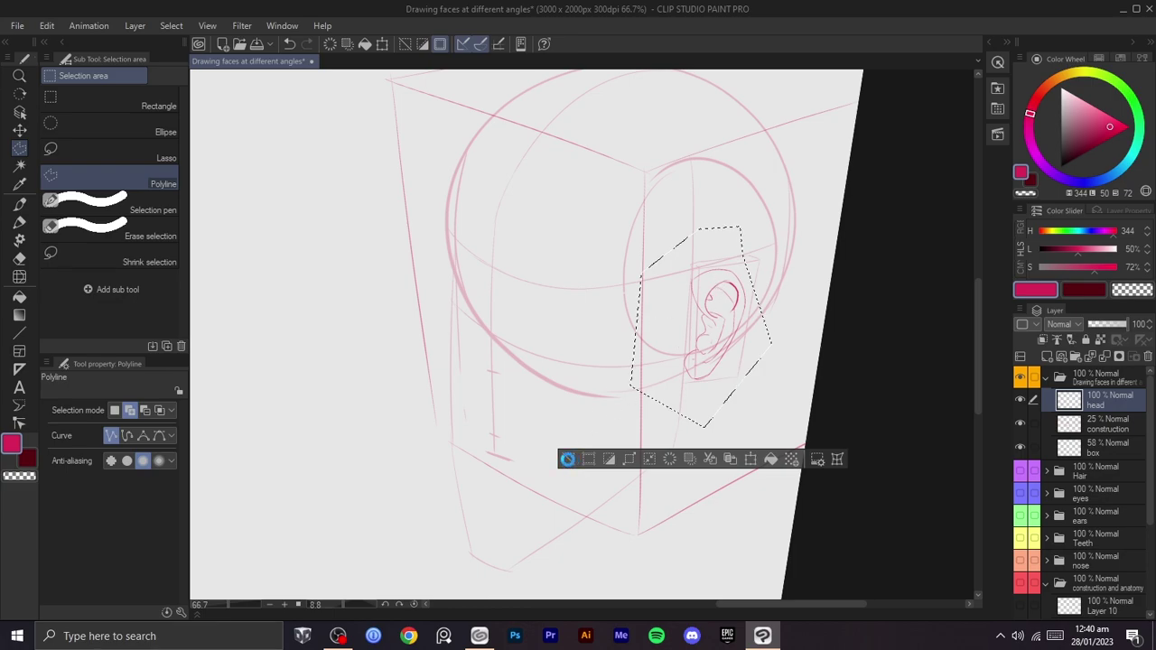
{"action": "left_click", "coordinate": [567, 459]}
- Refine the ear's contour with an additional Hard Round stroke
{"action": "scroll", "coordinate": [700, 271], "scroll_direction": "up", "scroll_amount": 4}
{"action": "key", "text": "b"}
{"action": "key", "text": "ctrl+z"}
{"action": "left_click_drag", "start_coordinate": [700, 266], "coordinate": [716, 240]}
{"action": "key", "text": "ctrl+z"}
{"action": "left_click_drag", "start_coordinate": [708, 291], "coordinate": [710, 245]}
{"action": "key", "text": "ctrl+z"}
{"action": "mouse_move", "coordinate": [708, 291]}
{"action": "left_mouse_down"}
{"action": "mouse_move", "coordinate": [713, 248]}
{"action": "mouse_move", "coordinate": [740, 203]}
{"action": "left_mouse_up"}
{"action": "key", "text": "r"}
{"action": "key", "text": "c"}
{"action": "mouse_move", "coordinate": [692, 262]}
{"action": "left_mouse_down"}
{"action": "mouse_move", "coordinate": [693, 213]}
{"action": "mouse_move", "coordinate": [696, 264]}
{"action": "mouse_move", "coordinate": [703, 216]}
{"action": "left_mouse_up"}
{"action": "key", "text": "ctrl+z"}
- On the construction layer, draw a faint guide curve from the chin up towards the ear
{"action": "scroll", "coordinate": [736, 201], "scroll_direction": "down", "scroll_amount": 2}
{"action": "key", "text": "r"}
{"action": "left_click_drag", "start_coordinate": [763, 296], "coordinate": [793, 245]}
{"action": "mouse_move", "coordinate": [793, 245]}
{"action": "left_mouse_down"}
{"action": "mouse_move", "coordinate": [800, 261]}
{"action": "mouse_move", "coordinate": [800, 229]}
{"action": "mouse_move", "coordinate": [775, 379]}
{"action": "mouse_move", "coordinate": [723, 244]}
{"action": "mouse_move", "coordinate": [742, 341]}
{"action": "left_mouse_up"}
{"action": "scroll", "coordinate": [756, 298], "scroll_direction": "up", "scroll_amount": 1}
{"action": "key", "text": "space"}
{"action": "key", "text": "space"}
{"action": "key", "text": "shift+space"}
{"action": "key", "text": "space"}
{"action": "mouse_move", "coordinate": [742, 340]}
{"action": "left_mouse_down"}
{"action": "mouse_move", "coordinate": [768, 276]}
{"action": "mouse_move", "coordinate": [757, 164]}
{"action": "left_mouse_up"}
{"action": "key", "text": "shift+space"}
{"action": "left_click", "coordinate": [1116, 420]}
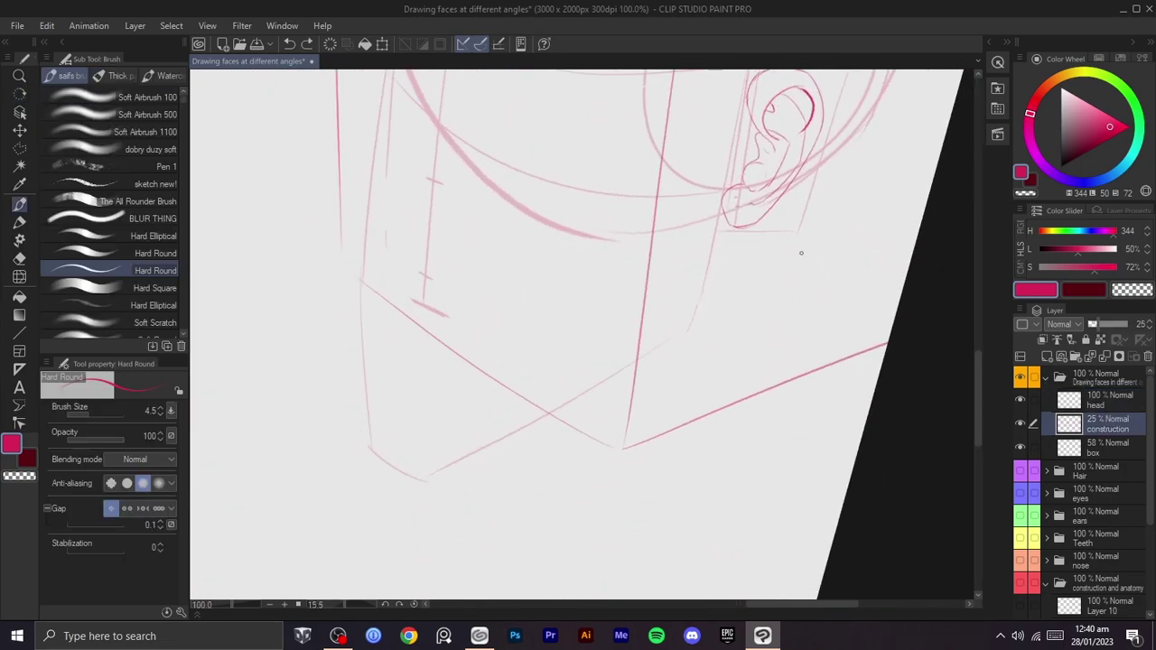
{"action": "left_click_drag", "start_coordinate": [667, 197], "coordinate": [446, 415]}
{"action": "key", "text": "ctrl+z"}
{"action": "key", "text": "ctrl+z"}
{"action": "left_click_drag", "start_coordinate": [623, 239], "coordinate": [479, 430]}
{"action": "key", "text": "ctrl+z"}
{"action": "left_click_drag", "start_coordinate": [433, 460], "coordinate": [741, 144]}
- Extend the faint chin guide curve up to the ear box's upper front corner
{"action": "mouse_move", "coordinate": [664, 222]}
{"action": "left_mouse_down"}
{"action": "mouse_move", "coordinate": [640, 330]}
{"action": "mouse_move", "coordinate": [743, 225]}
{"action": "left_mouse_up"}
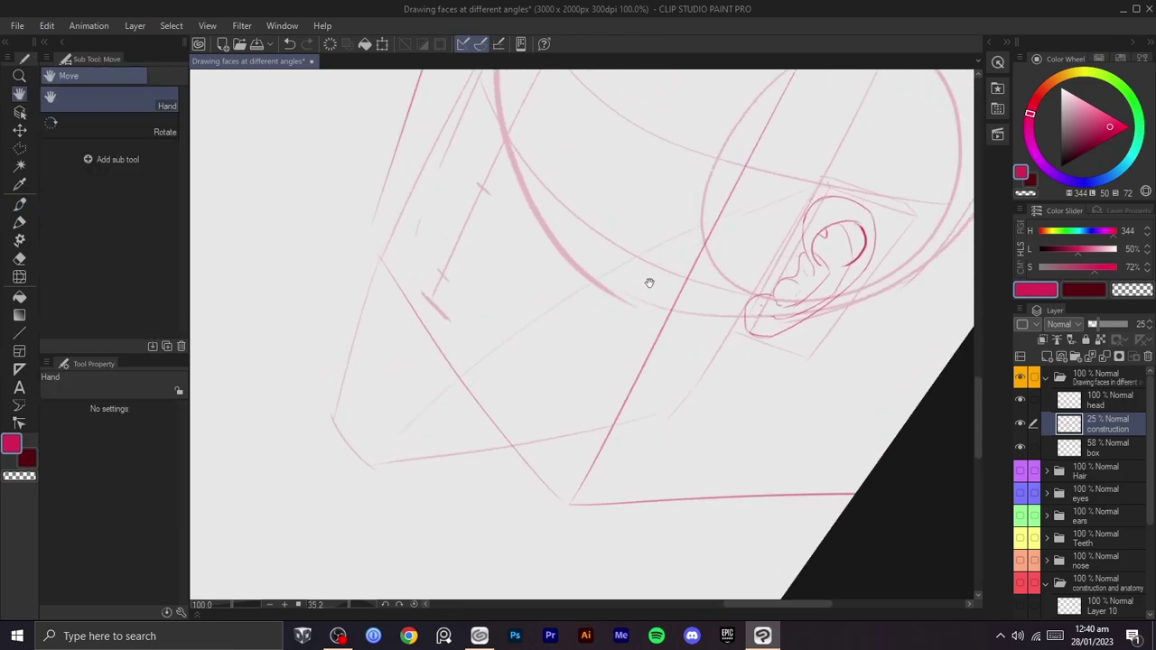
{"action": "left_click_drag", "start_coordinate": [632, 284], "coordinate": [683, 199]}
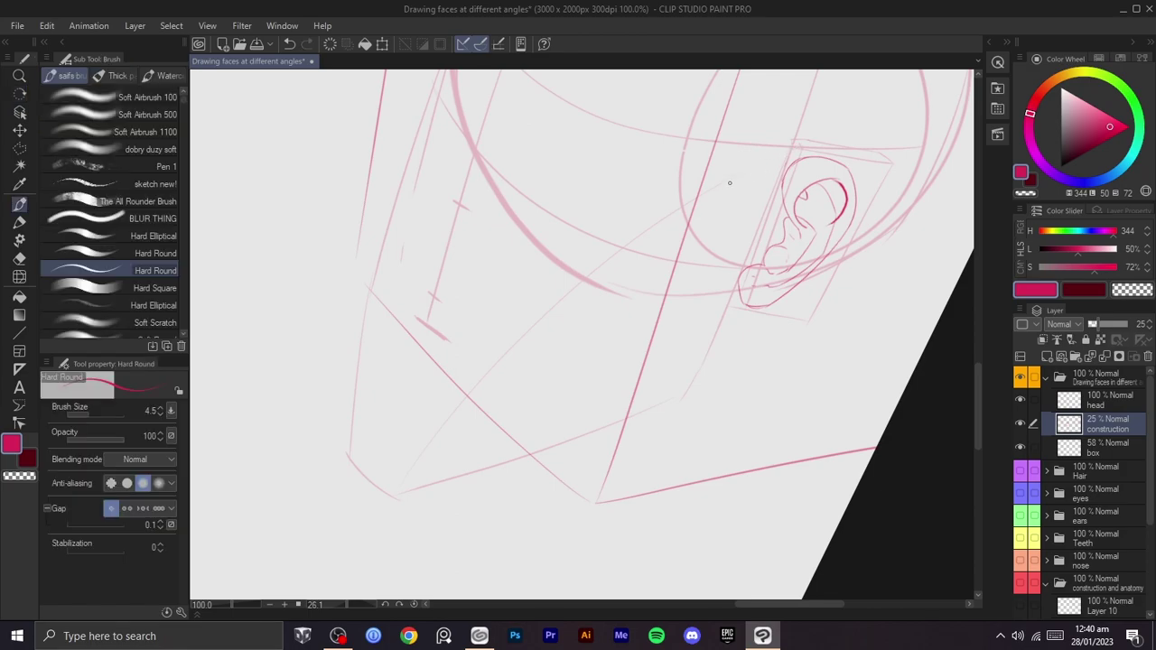
{"action": "left_click_drag", "start_coordinate": [734, 256], "coordinate": [741, 338]}
{"action": "left_click_drag", "start_coordinate": [642, 266], "coordinate": [668, 338]}
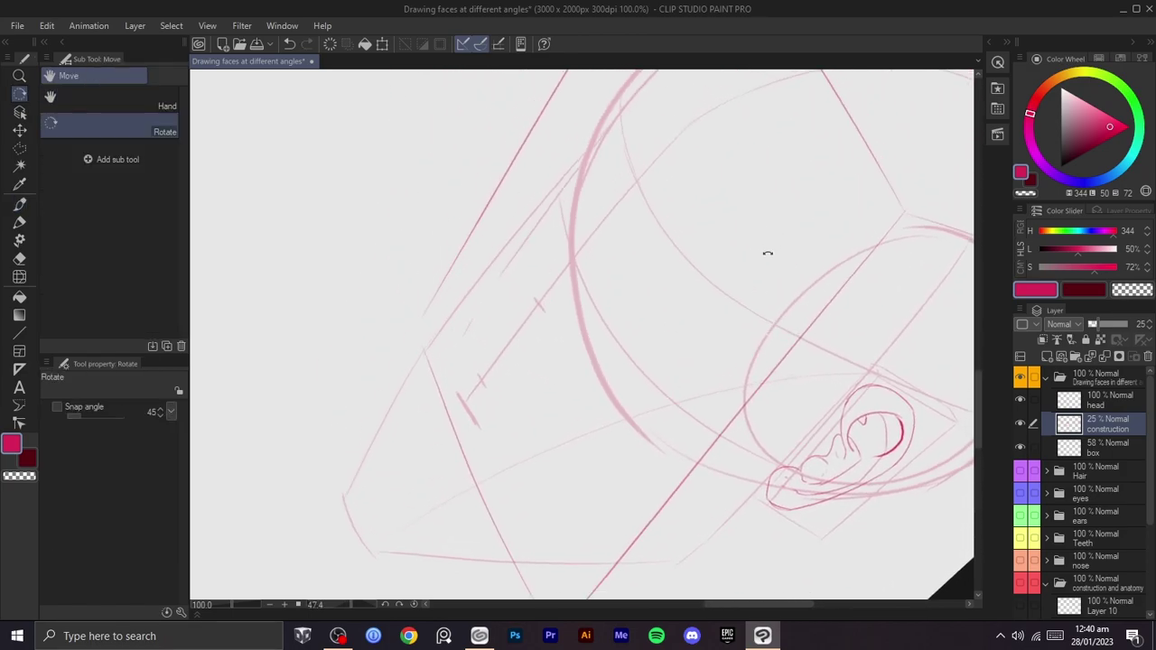
{"action": "scroll", "coordinate": [772, 311], "scroll_direction": "down", "scroll_amount": 2}
{"action": "scroll", "coordinate": [719, 186], "scroll_direction": "up", "scroll_amount": 2}
{"action": "left_click_drag", "start_coordinate": [781, 310], "coordinate": [718, 163]}
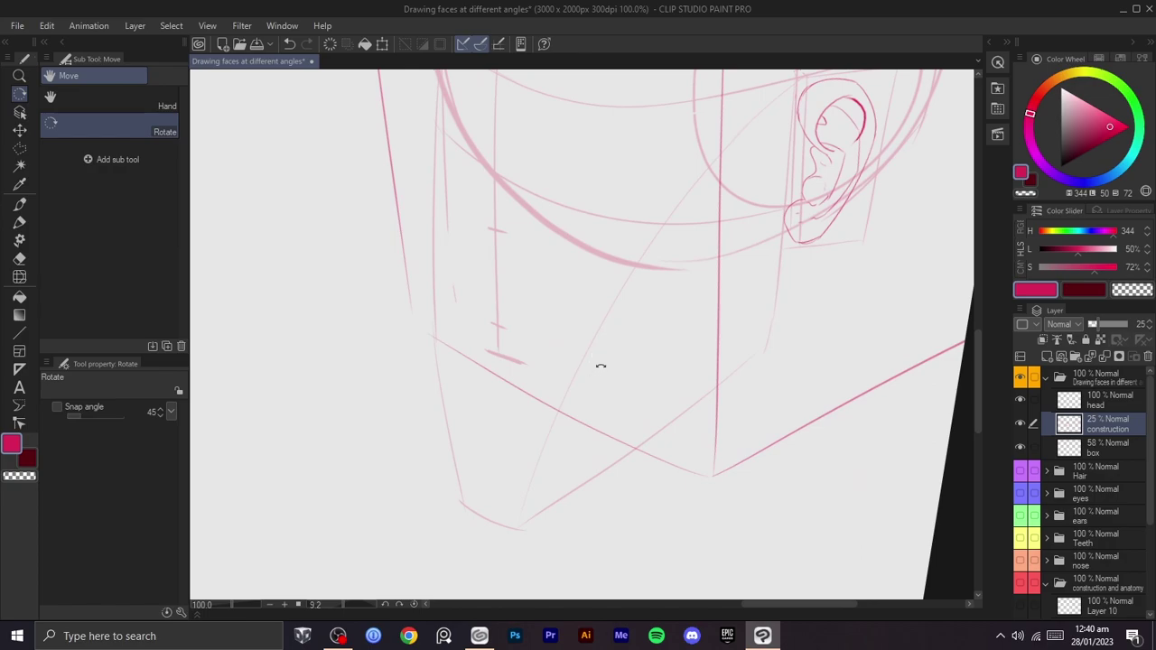
{"action": "left_click_drag", "start_coordinate": [571, 414], "coordinate": [537, 461]}
{"action": "mouse_move", "coordinate": [727, 263]}
{"action": "left_mouse_down"}
{"action": "mouse_move", "coordinate": [714, 277]}
{"action": "mouse_move", "coordinate": [626, 181]}
{"action": "left_mouse_up"}
{"action": "mouse_move", "coordinate": [602, 291]}
{"action": "left_mouse_down"}
{"action": "mouse_move", "coordinate": [568, 399]}
{"action": "mouse_move", "coordinate": [644, 291]}
{"action": "mouse_move", "coordinate": [757, 282]}
{"action": "mouse_move", "coordinate": [695, 290]}
{"action": "left_mouse_up"}
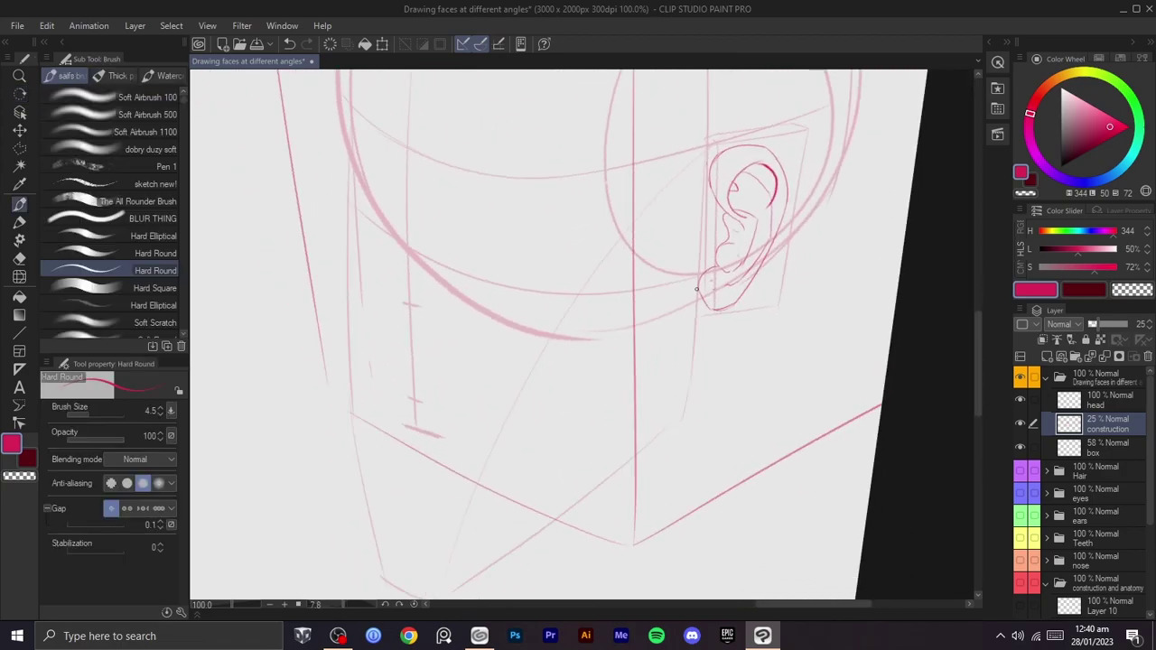
- Switch to the head layer and try to draw the back edge of the jaw down from the earlobe
{"action": "left_click", "coordinate": [1092, 400]}
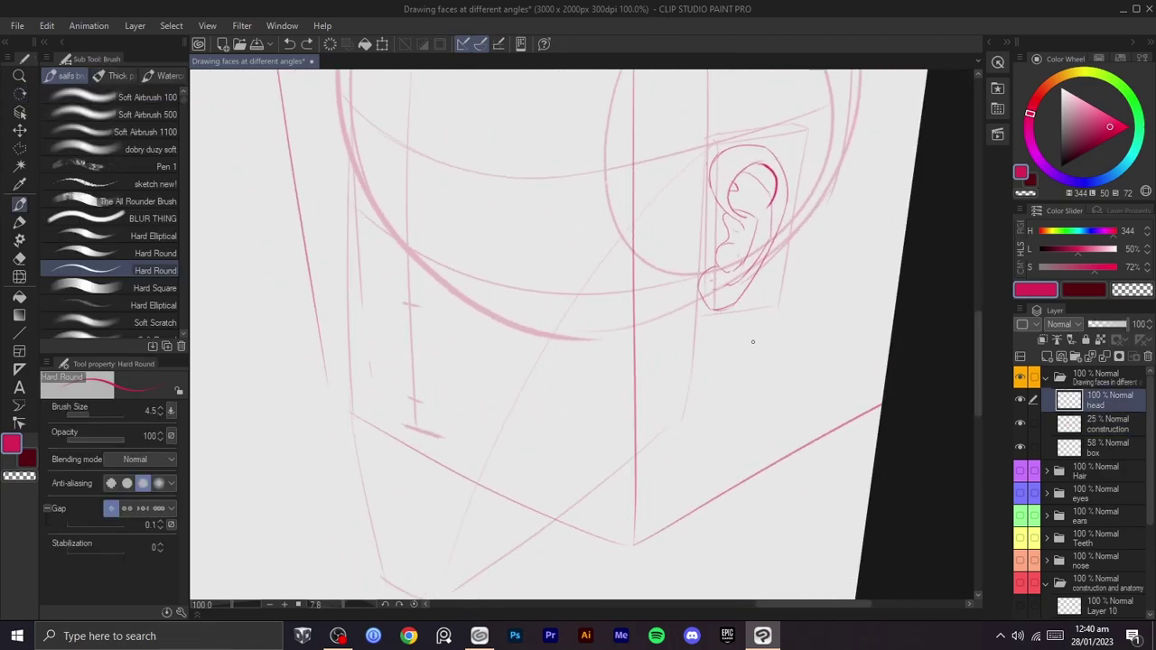
{"action": "key", "text": "ctrl+z"}
{"action": "left_click_drag", "start_coordinate": [694, 273], "coordinate": [693, 411]}
{"action": "key", "text": "ctrl+z"}
{"action": "mouse_move", "coordinate": [695, 272]}
{"action": "left_mouse_down"}
{"action": "mouse_move", "coordinate": [696, 398]}
{"action": "mouse_move", "coordinate": [641, 468]}
{"action": "left_mouse_up"}
{"action": "key", "text": "space"}
{"action": "key", "text": "ctrl+z"}
{"action": "mouse_move", "coordinate": [665, 375]}
{"action": "left_mouse_down"}
{"action": "mouse_move", "coordinate": [672, 425]}
{"action": "mouse_move", "coordinate": [692, 397]}
{"action": "left_mouse_up"}
{"action": "scroll", "coordinate": [674, 424], "scroll_direction": "down", "scroll_amount": 1}
{"action": "scroll", "coordinate": [692, 394], "scroll_direction": "up", "scroll_amount": 4}
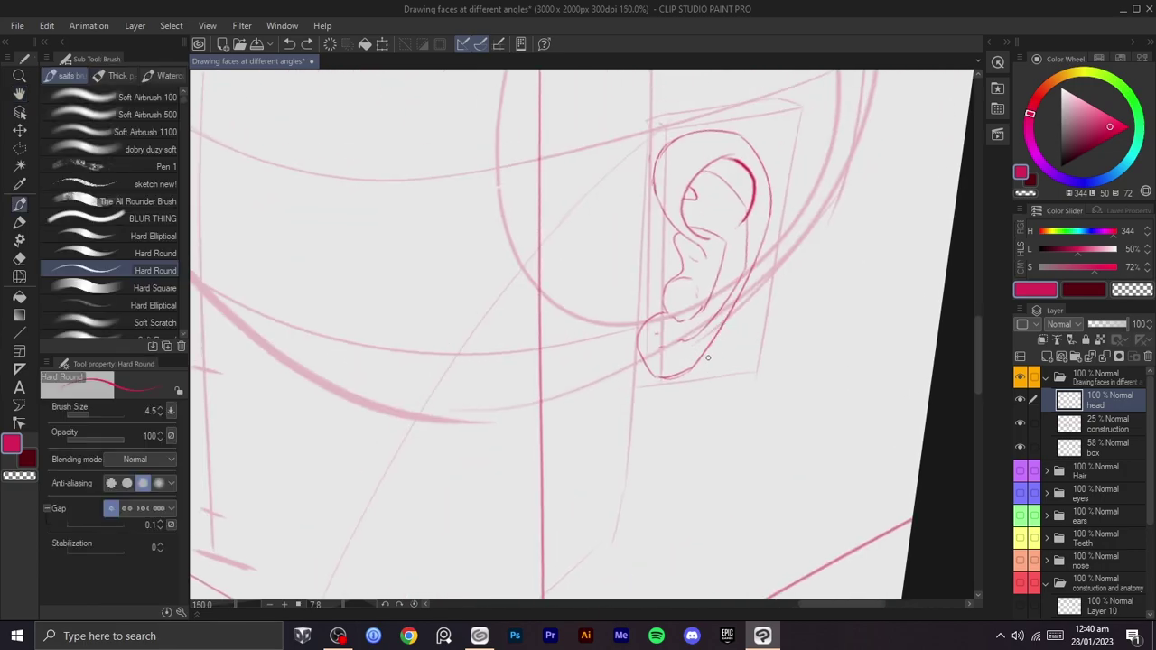
{"action": "mouse_move", "coordinate": [714, 349]}
{"action": "left_mouse_down"}
{"action": "mouse_move", "coordinate": [790, 257]}
{"action": "mouse_move", "coordinate": [778, 280]}
{"action": "mouse_move", "coordinate": [845, 159]}
{"action": "mouse_move", "coordinate": [792, 319]}
{"action": "mouse_move", "coordinate": [679, 279]}
{"action": "mouse_move", "coordinate": [633, 138]}
{"action": "left_mouse_up"}
{"action": "key", "text": "ctrl+z"}
{"action": "key", "text": "ctrl+z"}
{"action": "key", "text": "shift+space"}
{"action": "key", "text": "space"}
{"action": "left_click_drag", "start_coordinate": [589, 176], "coordinate": [643, 186]}
{"action": "left_click_drag", "start_coordinate": [686, 87], "coordinate": [418, 351]}
{"action": "key", "text": "ctrl+z"}
{"action": "left_click_drag", "start_coordinate": [687, 87], "coordinate": [421, 352]}
{"action": "key", "text": "ctrl+z"}
{"action": "mouse_move", "coordinate": [672, 90]}
{"action": "left_mouse_down"}
{"action": "mouse_move", "coordinate": [491, 263]}
{"action": "mouse_move", "coordinate": [483, 528]}
{"action": "mouse_move", "coordinate": [510, 287]}
{"action": "left_mouse_up"}
{"action": "key", "text": "shift+space"}
{"action": "key", "text": "space"}
{"action": "mouse_move", "coordinate": [587, 334]}
{"action": "left_mouse_down"}
{"action": "mouse_move", "coordinate": [607, 310]}
{"action": "mouse_move", "coordinate": [641, 317]}
{"action": "left_mouse_up"}
{"action": "key", "text": "shift+space"}
{"action": "mouse_move", "coordinate": [641, 317]}
{"action": "left_mouse_down"}
{"action": "mouse_move", "coordinate": [696, 225]}
{"action": "mouse_move", "coordinate": [585, 178]}
{"action": "mouse_move", "coordinate": [415, 322]}
{"action": "mouse_move", "coordinate": [411, 338]}
{"action": "left_mouse_up"}
{"action": "key", "text": "ctrl+z"}
{"action": "key", "text": "ctrl+z"}
- Draw a long curved stroke for the back of the skull, following the head circle behind the ear
{"action": "left_click_drag", "start_coordinate": [535, 162], "coordinate": [403, 410]}
{"action": "key", "text": "ctrl+z"}
{"action": "left_click_drag", "start_coordinate": [538, 159], "coordinate": [381, 464]}
{"action": "key", "text": "ctrl+z"}
{"action": "left_click_drag", "start_coordinate": [531, 164], "coordinate": [407, 506]}
{"action": "key", "text": "ctrl+z"}
{"action": "left_click_drag", "start_coordinate": [534, 159], "coordinate": [401, 577]}
{"action": "key", "text": "c"}
{"action": "key", "text": "c"}
- Extend the back-of-skull contour up along the head circle above the ear and erase the doubled line where the strokes overlap
{"action": "scroll", "coordinate": [636, 133], "scroll_direction": "down", "scroll_amount": 1}
{"action": "left_click_drag", "start_coordinate": [687, 305], "coordinate": [612, 390]}
{"action": "scroll", "coordinate": [689, 301], "scroll_direction": "up", "scroll_amount": 1}
{"action": "left_click_drag", "start_coordinate": [614, 273], "coordinate": [666, 312]}
{"action": "left_click_drag", "start_coordinate": [763, 337], "coordinate": [759, 373]}
{"action": "mouse_move", "coordinate": [759, 373]}
{"action": "left_mouse_down"}
{"action": "mouse_move", "coordinate": [702, 248]}
{"action": "mouse_move", "coordinate": [653, 191]}
{"action": "left_mouse_up"}
{"action": "scroll", "coordinate": [776, 294], "scroll_direction": "up", "scroll_amount": 1}
{"action": "key", "text": "c"}
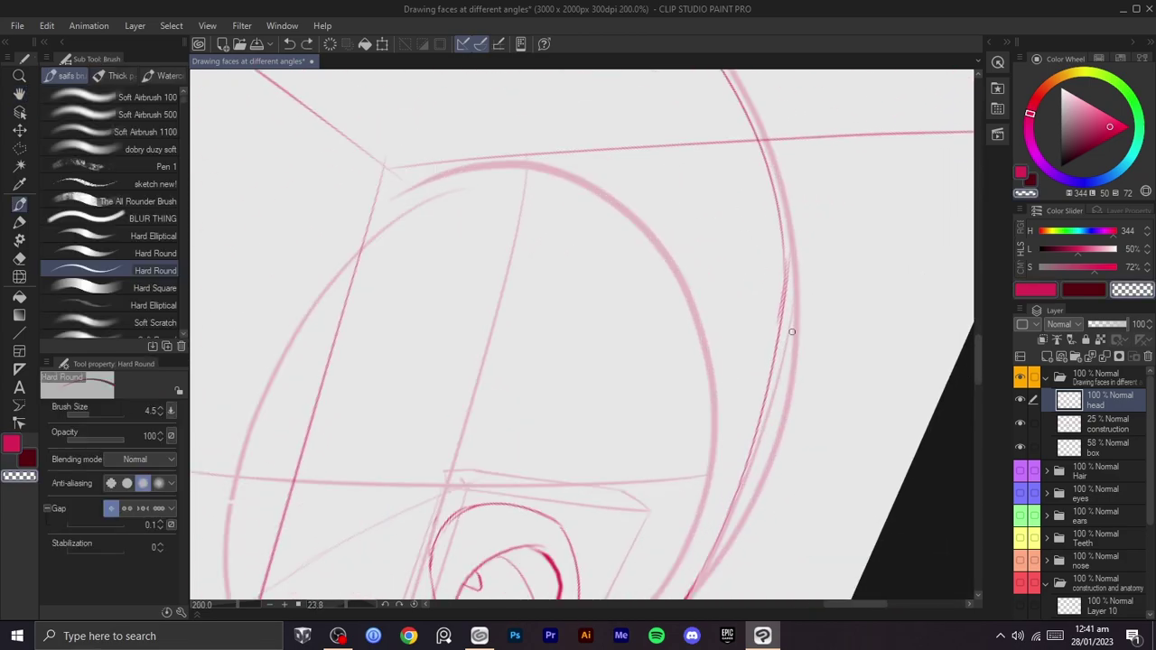
{"action": "left_click_drag", "start_coordinate": [787, 302], "coordinate": [787, 258]}
{"action": "key", "text": "c"}
- Continue the skull contour around the upper back of the head, following just inside the head circle
{"action": "left_click_drag", "start_coordinate": [779, 345], "coordinate": [781, 179]}
{"action": "key", "text": "ctrl+z"}
{"action": "scroll", "coordinate": [784, 326], "scroll_direction": "up", "scroll_amount": 2}
{"action": "key", "text": "c"}
{"action": "scroll", "coordinate": [771, 294], "scroll_direction": "down", "scroll_amount": 2}
{"action": "mouse_move", "coordinate": [751, 391]}
{"action": "left_mouse_down"}
{"action": "mouse_move", "coordinate": [776, 389]}
{"action": "mouse_move", "coordinate": [811, 432]}
{"action": "mouse_move", "coordinate": [835, 315]}
{"action": "mouse_move", "coordinate": [845, 422]}
{"action": "mouse_move", "coordinate": [709, 262]}
{"action": "mouse_move", "coordinate": [766, 469]}
{"action": "left_mouse_up"}
{"action": "scroll", "coordinate": [811, 432], "scroll_direction": "down", "scroll_amount": 1}
{"action": "scroll", "coordinate": [835, 315], "scroll_direction": "down", "scroll_amount": 1}
{"action": "scroll", "coordinate": [706, 256], "scroll_direction": "up", "scroll_amount": 1}
{"action": "left_click_drag", "start_coordinate": [783, 405], "coordinate": [795, 335]}
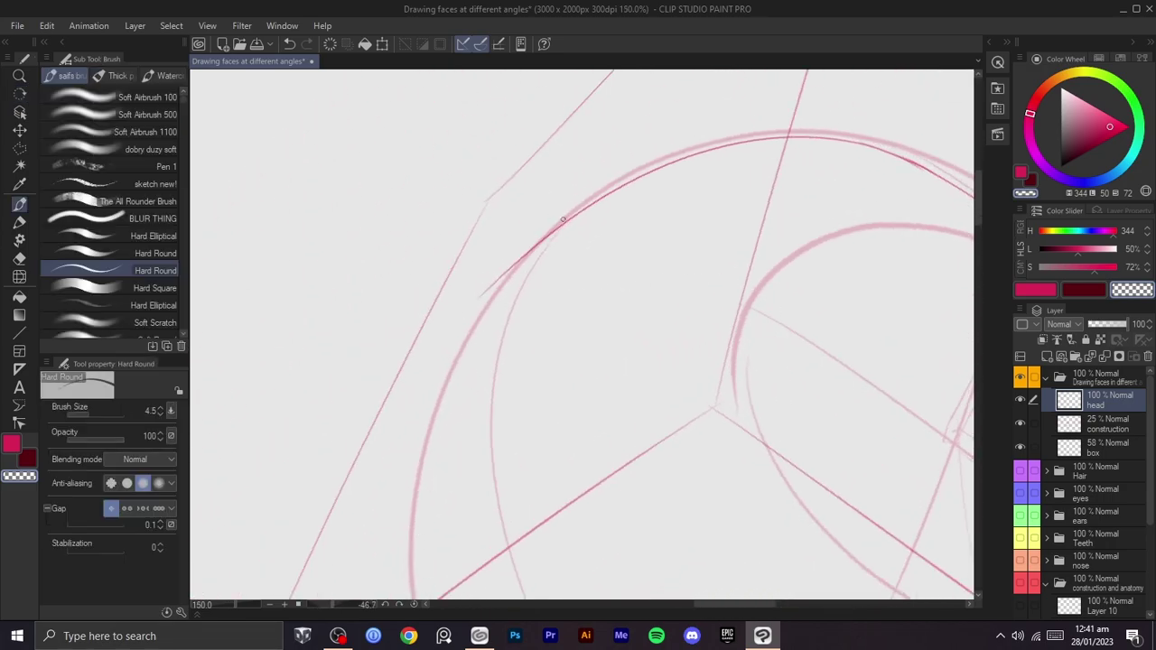
- Erase the overshooting end of the upper skull stroke where it leaves the head circle
{"action": "scroll", "coordinate": [668, 243], "scroll_direction": "down", "scroll_amount": 1}
{"action": "left_click_drag", "start_coordinate": [574, 289], "coordinate": [587, 301]}
{"action": "scroll", "coordinate": [609, 309], "scroll_direction": "up", "scroll_amount": 1}
{"action": "key", "text": "c"}
{"action": "mouse_move", "coordinate": [538, 216]}
{"action": "left_mouse_down"}
{"action": "mouse_move", "coordinate": [482, 283]}
{"action": "mouse_move", "coordinate": [561, 194]}
{"action": "left_mouse_up"}
{"action": "key", "text": "ctrl+z"}
{"action": "key", "text": "c"}
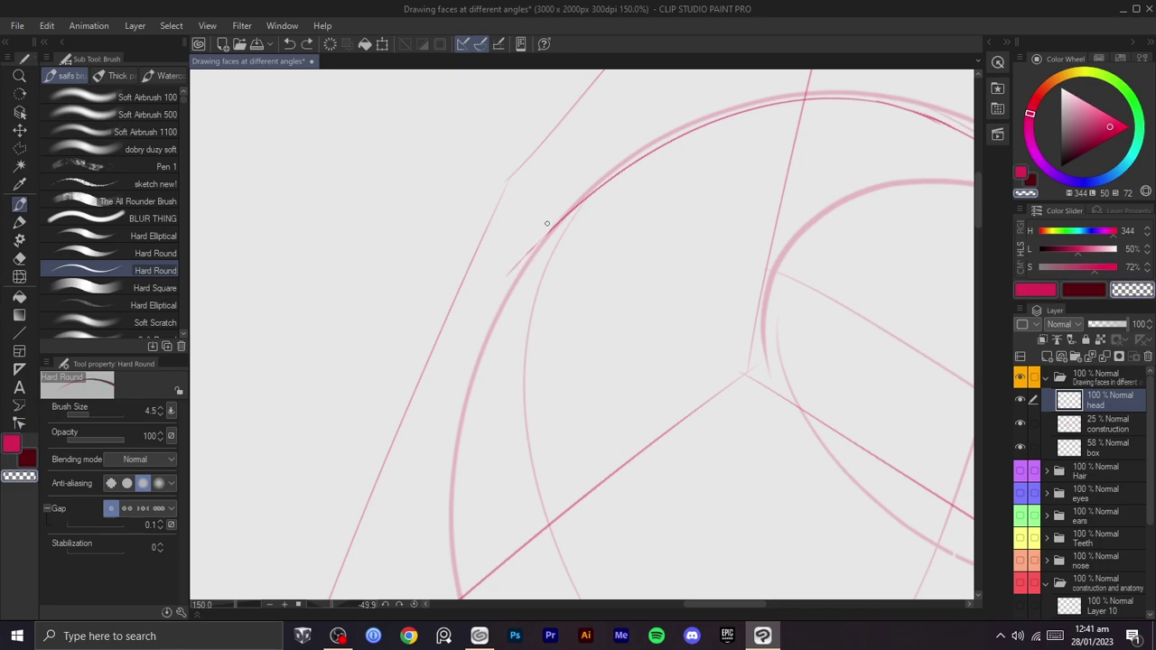
{"action": "left_click_drag", "start_coordinate": [516, 266], "coordinate": [544, 238]}
- Draw the front part of the skull's top curve along the head circle, starting where the forehead guide splits off
{"action": "left_click_drag", "start_coordinate": [668, 210], "coordinate": [695, 233]}
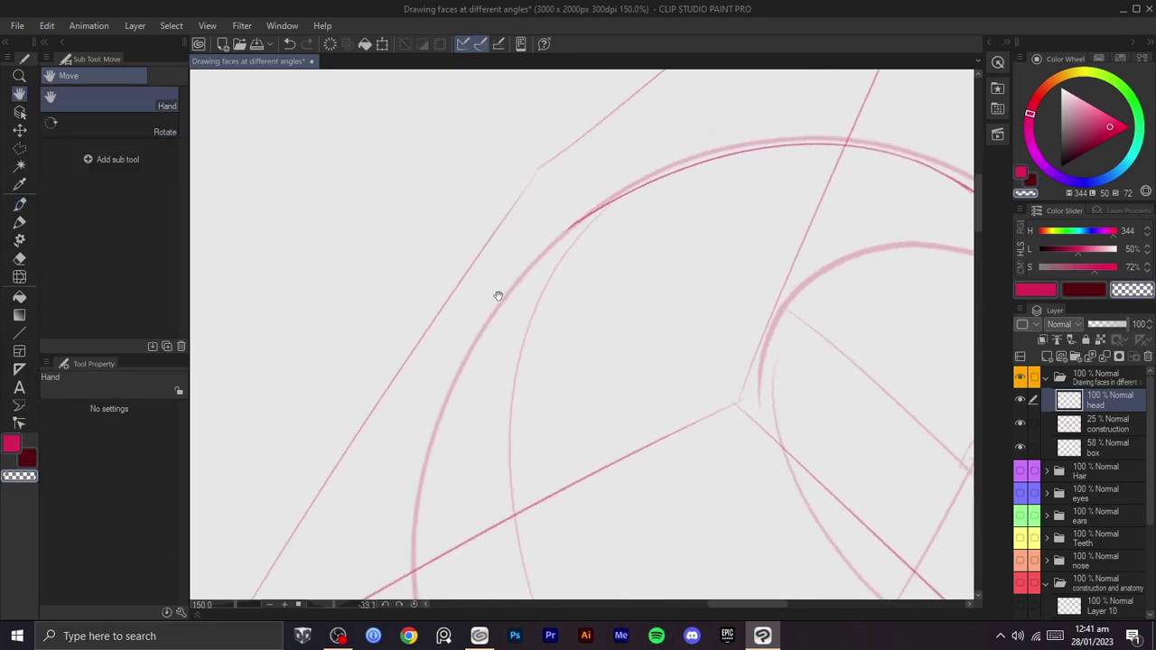
{"action": "mouse_move", "coordinate": [733, 297]}
{"action": "left_mouse_down"}
{"action": "mouse_move", "coordinate": [768, 293]}
{"action": "mouse_move", "coordinate": [760, 376]}
{"action": "left_mouse_up"}
{"action": "left_click_drag", "start_coordinate": [706, 394], "coordinate": [722, 287]}
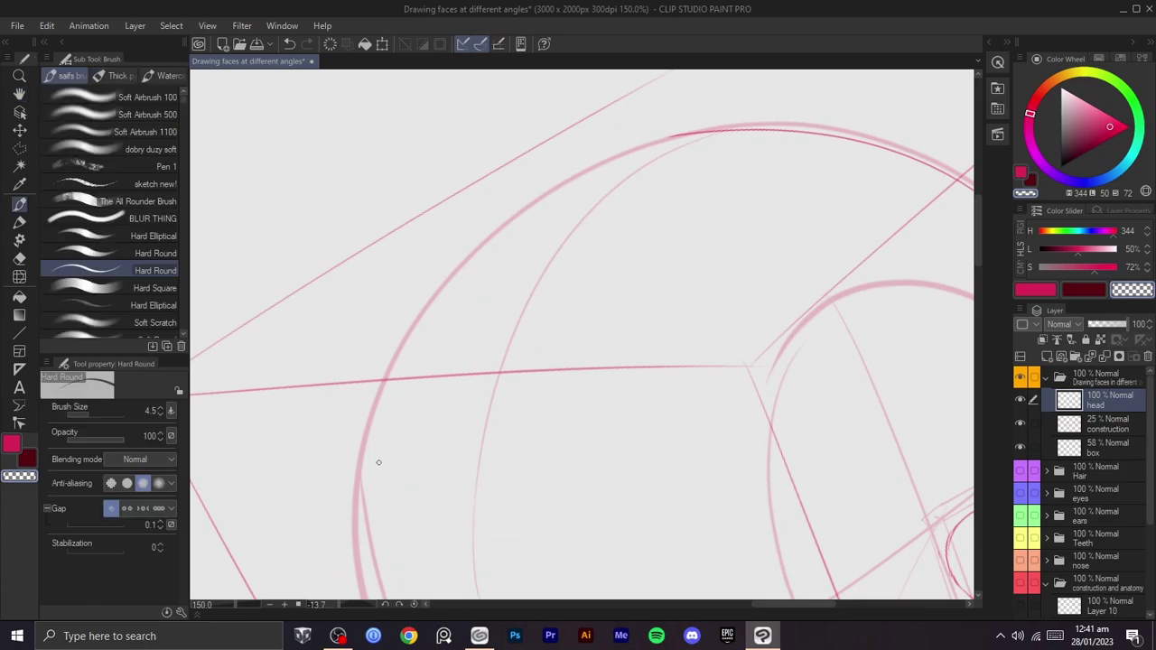
{"action": "left_click_drag", "start_coordinate": [364, 506], "coordinate": [493, 224]}
{"action": "key", "text": "ctrl+z"}
{"action": "left_click_drag", "start_coordinate": [362, 478], "coordinate": [574, 163]}
{"action": "key", "text": "ctrl+z"}
{"action": "mouse_move", "coordinate": [362, 457]}
{"action": "left_mouse_down"}
{"action": "mouse_move", "coordinate": [581, 178]}
{"action": "mouse_move", "coordinate": [653, 152]}
{"action": "mouse_move", "coordinate": [587, 138]}
{"action": "left_mouse_up"}
{"action": "key", "text": "ctrl+z"}
{"action": "key", "text": "shift+space"}
{"action": "key", "text": "space"}
{"action": "left_click_drag", "start_coordinate": [549, 191], "coordinate": [544, 243]}
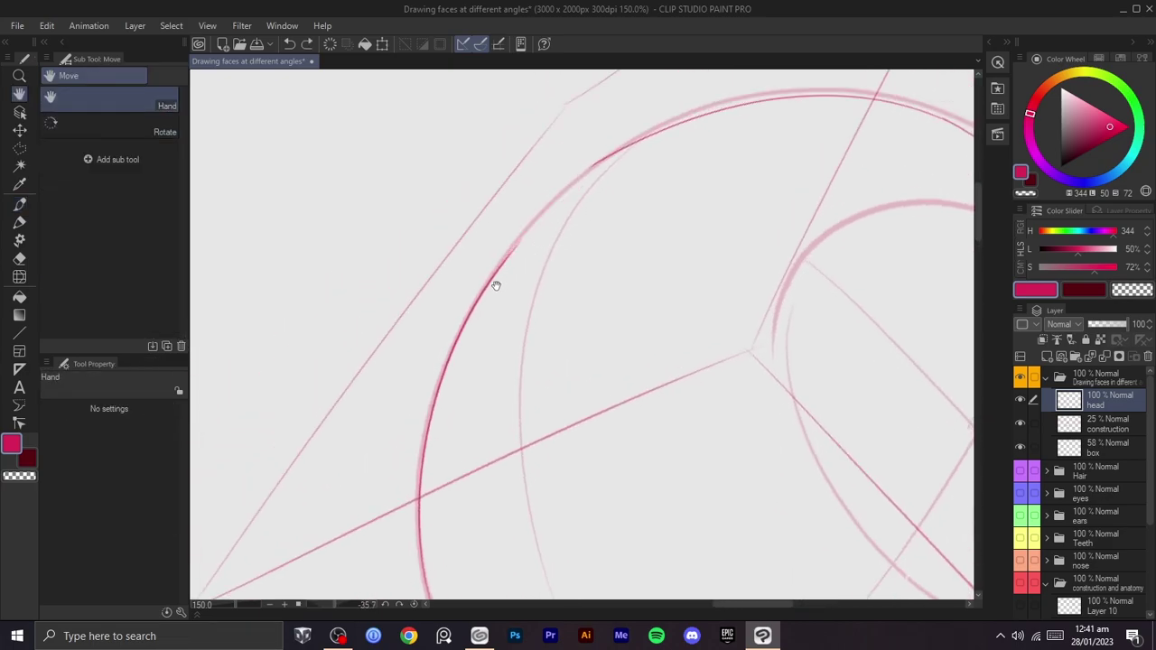
- Join the front skull curve to the upper back contour with a smooth stroke along the head circle
{"action": "left_click_drag", "start_coordinate": [495, 280], "coordinate": [632, 146]}
{"action": "key", "text": "ctrl+z"}
{"action": "left_click_drag", "start_coordinate": [480, 293], "coordinate": [673, 124]}
{"action": "key", "text": "ctrl+z"}
{"action": "mouse_move", "coordinate": [478, 299]}
{"action": "left_mouse_down"}
{"action": "mouse_move", "coordinate": [671, 134]}
{"action": "mouse_move", "coordinate": [604, 150]}
{"action": "mouse_move", "coordinate": [503, 337]}
{"action": "left_mouse_up"}
{"action": "key", "text": "shift+space"}
{"action": "key", "text": "ctrl+z"}
{"action": "mouse_move", "coordinate": [459, 400]}
{"action": "left_mouse_down"}
{"action": "mouse_move", "coordinate": [495, 306]}
{"action": "mouse_move", "coordinate": [583, 196]}
{"action": "left_mouse_up"}
{"action": "key", "text": "ctrl+z"}
{"action": "left_click_drag", "start_coordinate": [464, 392], "coordinate": [604, 183]}
{"action": "key", "text": "ctrl+z"}
{"action": "mouse_move", "coordinate": [464, 378]}
{"action": "left_mouse_down"}
{"action": "mouse_move", "coordinate": [606, 184]}
{"action": "mouse_move", "coordinate": [568, 211]}
{"action": "mouse_move", "coordinate": [653, 150]}
{"action": "left_mouse_up"}
{"action": "key", "text": "ctrl+z"}
{"action": "left_click_drag", "start_coordinate": [556, 224], "coordinate": [661, 142]}
{"action": "key", "text": "ctrl+z"}
{"action": "left_click_drag", "start_coordinate": [545, 233], "coordinate": [627, 161]}
{"action": "key", "text": "c"}
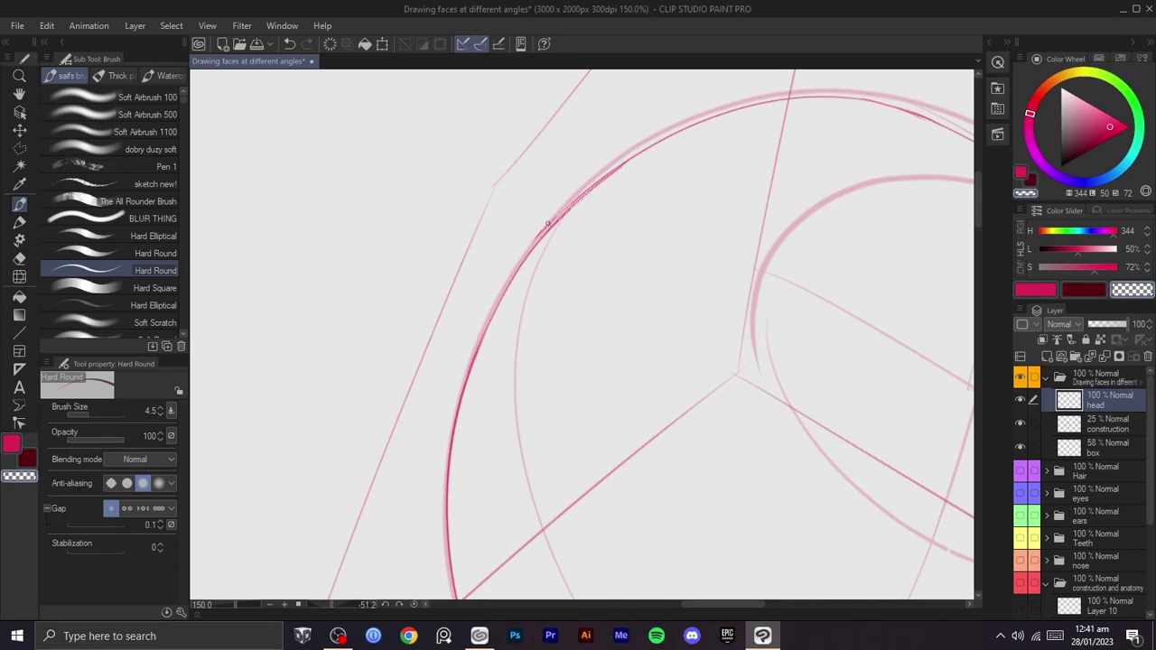
- Try to draw the forehead slope from the front end of the skull contour down along the inner guide
{"action": "key", "text": "ctrl+minus"}
{"action": "key", "text": "shift+space"}
{"action": "left_click_drag", "start_coordinate": [725, 281], "coordinate": [630, 418]}
{"action": "left_click_drag", "start_coordinate": [630, 418], "coordinate": [761, 220]}
{"action": "key", "text": "space"}
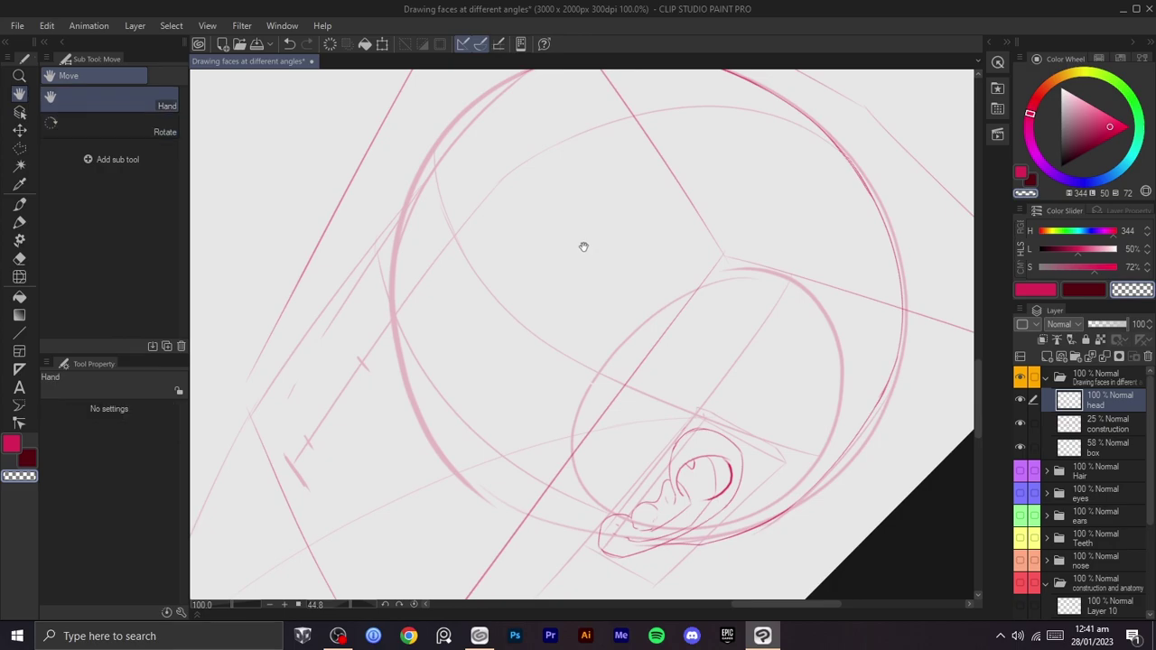
{"action": "left_click_drag", "start_coordinate": [583, 248], "coordinate": [690, 340]}
{"action": "left_click_drag", "start_coordinate": [713, 294], "coordinate": [720, 312]}
{"action": "key", "text": "ctrl+plus"}
{"action": "key", "text": "space"}
{"action": "mouse_move", "coordinate": [726, 255]}
{"action": "left_mouse_down"}
{"action": "mouse_move", "coordinate": [674, 279]}
{"action": "mouse_move", "coordinate": [708, 306]}
{"action": "left_mouse_up"}
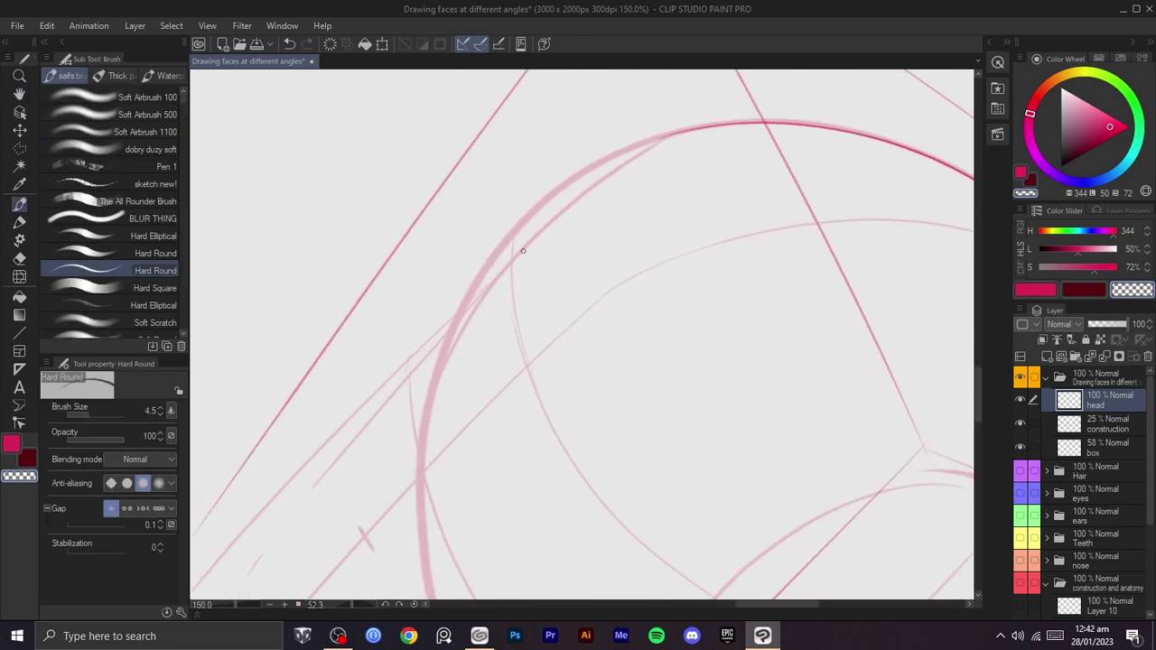
{"action": "key", "text": "c"}
{"action": "mouse_move", "coordinate": [670, 137]}
{"action": "left_mouse_down"}
{"action": "mouse_move", "coordinate": [531, 232]}
{"action": "mouse_move", "coordinate": [493, 303]}
{"action": "mouse_move", "coordinate": [600, 177]}
{"action": "mouse_move", "coordinate": [503, 327]}
{"action": "left_mouse_up"}
{"action": "key", "text": "space"}
{"action": "key", "text": "ctrl+z"}
{"action": "mouse_move", "coordinate": [511, 267]}
{"action": "left_mouse_down"}
{"action": "mouse_move", "coordinate": [464, 332]}
{"action": "mouse_move", "coordinate": [554, 250]}
{"action": "mouse_move", "coordinate": [489, 298]}
{"action": "mouse_move", "coordinate": [489, 368]}
{"action": "left_mouse_up"}
{"action": "key", "text": "space"}
{"action": "key", "text": "ctrl+z"}
- Draw the forehead line just inside the head circle, continuing the skull contour down towards the brow
{"action": "key", "text": "shift+space"}
{"action": "scroll", "coordinate": [614, 224], "scroll_direction": "down", "scroll_amount": 1}
{"action": "key", "text": "shift+space"}
{"action": "left_click_drag", "start_coordinate": [614, 224], "coordinate": [765, 268]}
{"action": "left_click_drag", "start_coordinate": [568, 347], "coordinate": [661, 181]}
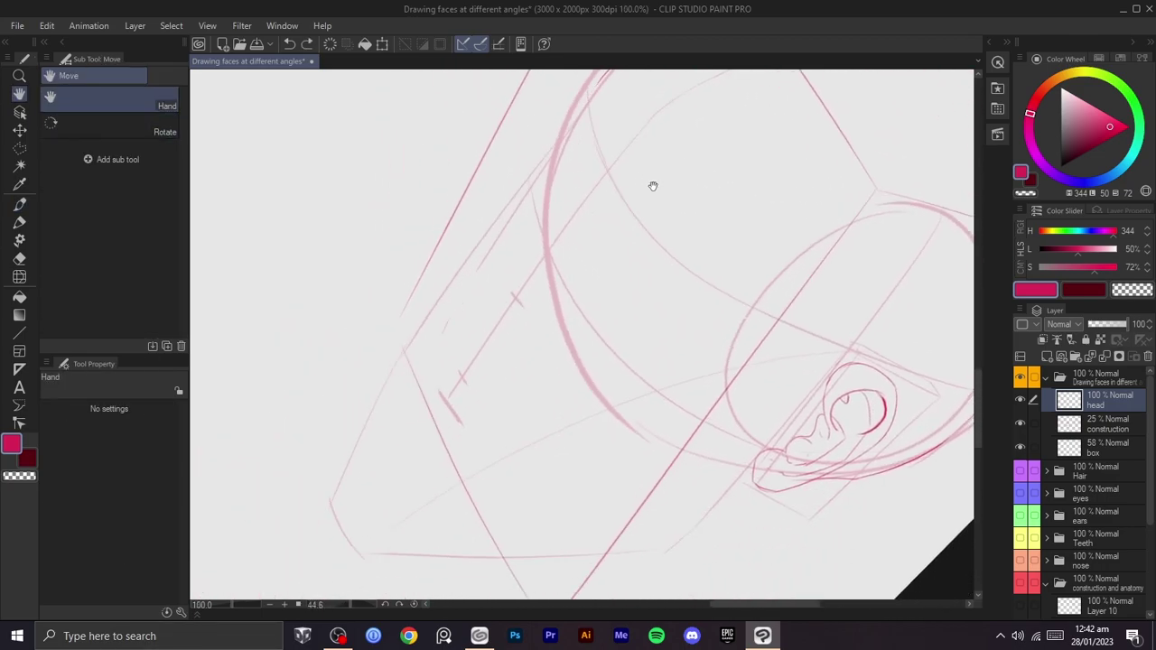
{"action": "mouse_move", "coordinate": [572, 206]}
{"action": "left_mouse_down"}
{"action": "mouse_move", "coordinate": [595, 283]}
{"action": "mouse_move", "coordinate": [658, 140]}
{"action": "left_mouse_up"}
{"action": "key", "text": "ctrl+z"}
{"action": "left_click_drag", "start_coordinate": [621, 307], "coordinate": [651, 143]}
{"action": "key", "text": "ctrl+z"}
{"action": "mouse_move", "coordinate": [635, 235]}
{"action": "left_mouse_down"}
{"action": "mouse_move", "coordinate": [689, 276]}
{"action": "mouse_move", "coordinate": [644, 196]}
{"action": "mouse_move", "coordinate": [679, 222]}
{"action": "mouse_move", "coordinate": [586, 220]}
{"action": "mouse_move", "coordinate": [586, 315]}
{"action": "mouse_move", "coordinate": [692, 412]}
{"action": "mouse_move", "coordinate": [692, 279]}
{"action": "mouse_move", "coordinate": [604, 342]}
{"action": "left_mouse_up"}
{"action": "key", "text": "ctrl+z"}
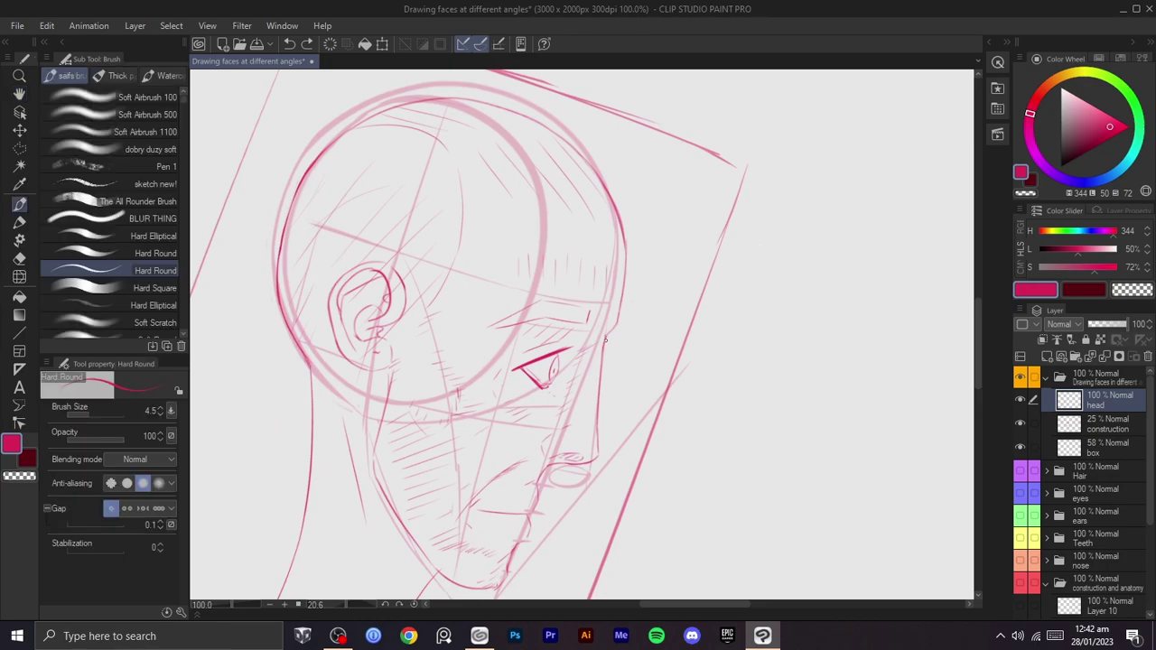
- Examine the forehead and brow profile of the finished shaded head as a reference for this angle
{"action": "left_click_drag", "start_coordinate": [664, 361], "coordinate": [459, 302]}
{"action": "left_click_drag", "start_coordinate": [689, 341], "coordinate": [485, 280]}
{"action": "left_click_drag", "start_coordinate": [638, 225], "coordinate": [538, 210]}
{"action": "mouse_move", "coordinate": [668, 214]}
{"action": "left_mouse_down"}
{"action": "mouse_move", "coordinate": [651, 262]}
{"action": "mouse_move", "coordinate": [672, 251]}
{"action": "left_mouse_up"}
{"action": "scroll", "coordinate": [650, 261], "scroll_direction": "down", "scroll_amount": 1}
{"action": "left_click_drag", "start_coordinate": [668, 293], "coordinate": [641, 408]}
{"action": "scroll", "coordinate": [676, 341], "scroll_direction": "up", "scroll_amount": 1}
{"action": "left_click_drag", "start_coordinate": [676, 351], "coordinate": [647, 265]}
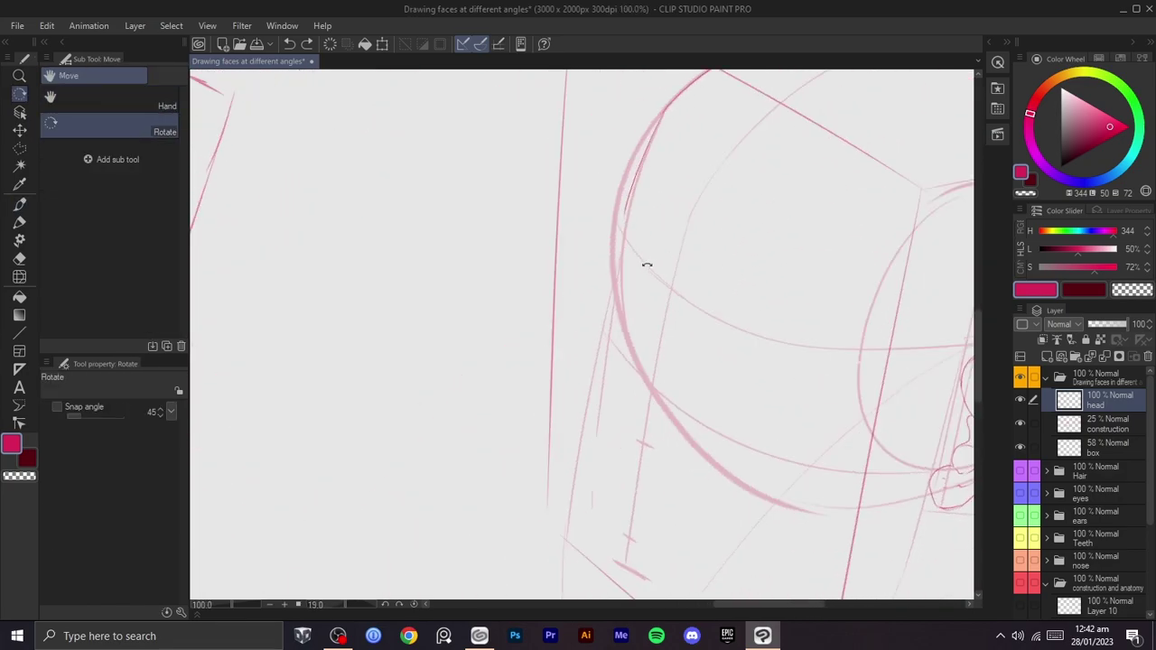
- Try several short strokes for the brow and eye socket edge from the lower end of the forehead line
{"action": "key", "text": "ctrl+z"}
{"action": "mouse_move", "coordinate": [624, 217]}
{"action": "left_mouse_down"}
{"action": "mouse_move", "coordinate": [630, 320]}
{"action": "mouse_move", "coordinate": [628, 284]}
{"action": "left_mouse_up"}
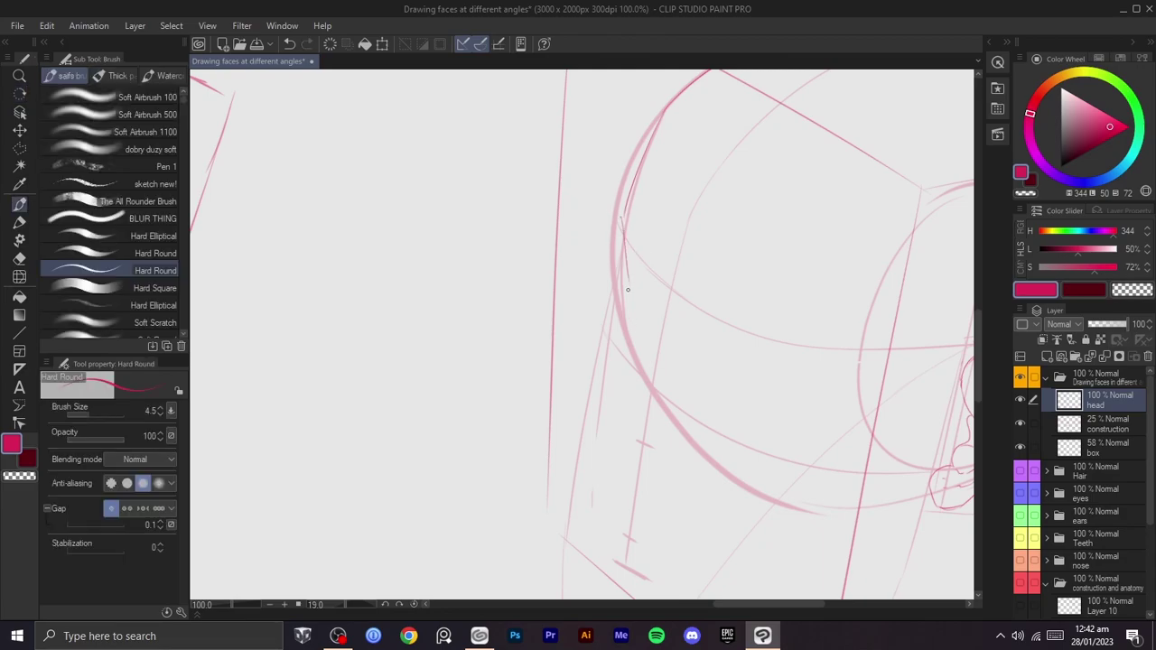
{"action": "key", "text": "ctrl+z"}
{"action": "mouse_move", "coordinate": [624, 213]}
{"action": "left_mouse_down"}
{"action": "mouse_move", "coordinate": [620, 293]}
{"action": "mouse_move", "coordinate": [624, 218]}
{"action": "mouse_move", "coordinate": [629, 273]}
{"action": "mouse_move", "coordinate": [592, 339]}
{"action": "left_mouse_up"}
{"action": "key", "text": "ctrl+z"}
{"action": "key", "text": "ctrl+z"}
{"action": "key", "text": "ctrl+z"}
{"action": "left_click_drag", "start_coordinate": [623, 209], "coordinate": [625, 294]}
{"action": "key", "text": "ctrl+z"}
{"action": "left_click_drag", "start_coordinate": [623, 209], "coordinate": [625, 295]}
{"action": "key", "text": "ctrl+z"}
{"action": "left_click_drag", "start_coordinate": [623, 213], "coordinate": [625, 299]}
{"action": "key", "text": "ctrl+z"}
{"action": "left_click_drag", "start_coordinate": [623, 213], "coordinate": [622, 287]}
{"action": "key", "text": "r"}
{"action": "left_click_drag", "start_coordinate": [664, 223], "coordinate": [692, 253]}
{"action": "key", "text": "ctrl+z"}
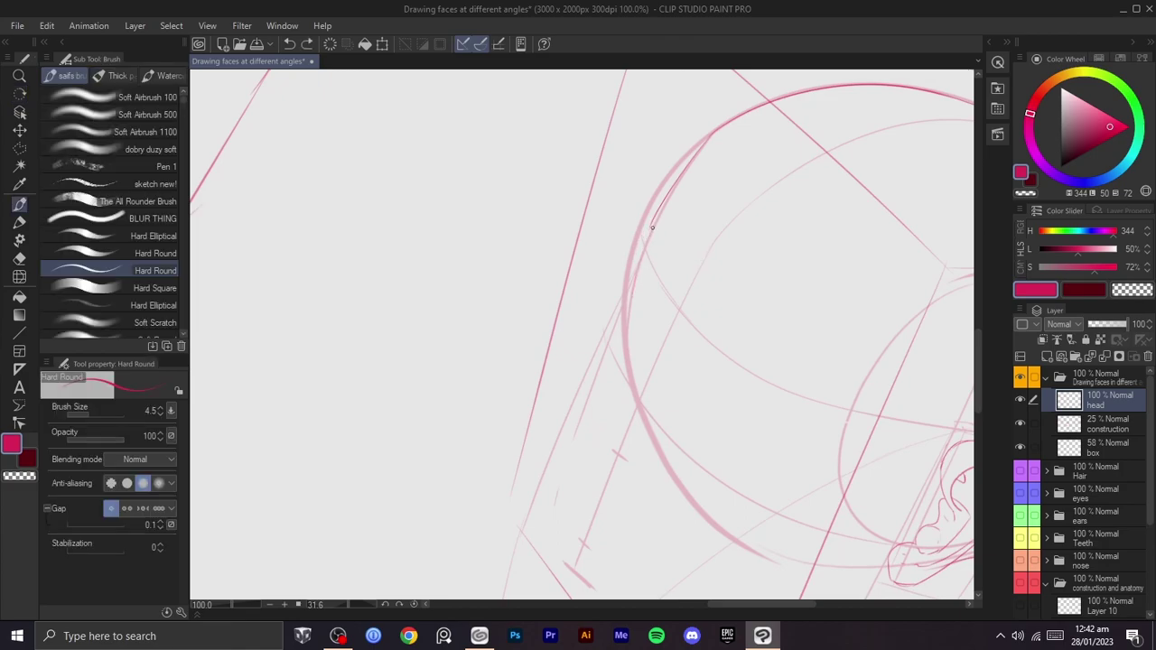
- Try further brow strokes below the forehead line and undo the recent strokes
{"action": "key", "text": "ctrl+z"}
{"action": "left_click_drag", "start_coordinate": [640, 236], "coordinate": [636, 289]}
{"action": "key", "text": "ctrl+z"}
{"action": "key", "text": "ctrl+z"}
{"action": "left_click_drag", "start_coordinate": [640, 239], "coordinate": [642, 291]}
{"action": "key", "text": "ctrl+z"}
{"action": "left_click_drag", "start_coordinate": [642, 236], "coordinate": [629, 298]}
{"action": "key", "text": "ctrl+z"}
{"action": "mouse_move", "coordinate": [639, 252]}
{"action": "left_mouse_down"}
{"action": "mouse_move", "coordinate": [634, 309]}
{"action": "mouse_move", "coordinate": [619, 318]}
{"action": "mouse_move", "coordinate": [634, 271]}
{"action": "mouse_move", "coordinate": [625, 310]}
{"action": "mouse_move", "coordinate": [636, 280]}
{"action": "mouse_move", "coordinate": [633, 294]}
{"action": "mouse_move", "coordinate": [596, 344]}
{"action": "left_mouse_up"}
{"action": "key", "text": "ctrl+z"}
{"action": "key", "text": "ctrl+z"}
{"action": "key", "text": "ctrl+z"}
{"action": "key", "text": "ctrl+z"}
{"action": "key", "text": "ctrl+z"}
- Draw the short slanted edge from the forehead line's lower end out to the far side guide of the face, and try continuing it downwards
{"action": "scroll", "coordinate": [668, 352], "scroll_direction": "down", "scroll_amount": 1}
{"action": "left_click_drag", "start_coordinate": [693, 334], "coordinate": [707, 219]}
{"action": "scroll", "coordinate": [696, 245], "scroll_direction": "up", "scroll_amount": 1}
{"action": "mouse_move", "coordinate": [576, 267]}
{"action": "left_mouse_down"}
{"action": "mouse_move", "coordinate": [717, 250]}
{"action": "mouse_move", "coordinate": [622, 262]}
{"action": "mouse_move", "coordinate": [708, 245]}
{"action": "left_mouse_up"}
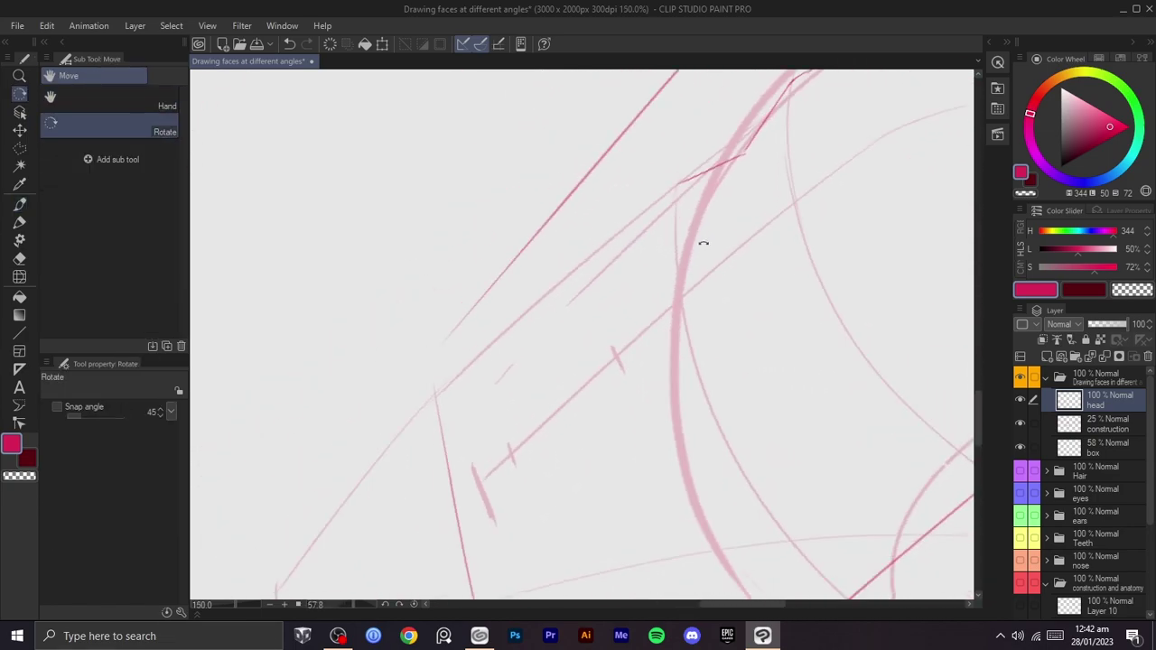
{"action": "key", "text": "ctrl+z"}
{"action": "mouse_move", "coordinate": [684, 185]}
{"action": "left_mouse_down"}
{"action": "mouse_move", "coordinate": [649, 214]}
{"action": "mouse_move", "coordinate": [636, 207]}
{"action": "mouse_move", "coordinate": [549, 300]}
{"action": "left_mouse_up"}
{"action": "key", "text": "ctrl+z"}
{"action": "key", "text": "ctrl+z"}
{"action": "key", "text": "ctrl+z"}
{"action": "mouse_move", "coordinate": [639, 200]}
{"action": "left_mouse_down"}
{"action": "mouse_move", "coordinate": [487, 357]}
{"action": "mouse_move", "coordinate": [549, 307]}
{"action": "left_mouse_up"}
{"action": "key", "text": "space"}
{"action": "key", "text": "ctrl+z"}
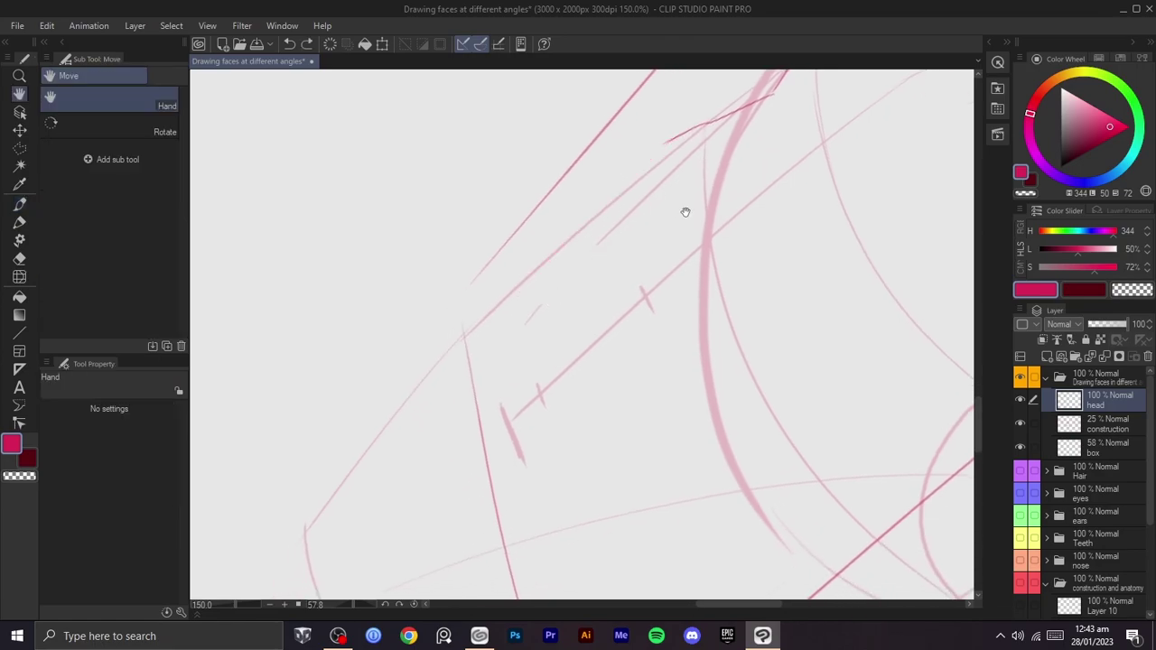
- Draw the far side contour of the face from the slanted edge down along the construction guide towards the cheek
{"action": "scroll", "coordinate": [726, 196], "scroll_direction": "down", "scroll_amount": 1}
{"action": "key", "text": "shift+space"}
{"action": "scroll", "coordinate": [704, 228], "scroll_direction": "up", "scroll_amount": 1}
{"action": "mouse_move", "coordinate": [705, 229]}
{"action": "left_mouse_down"}
{"action": "mouse_move", "coordinate": [701, 258]}
{"action": "mouse_move", "coordinate": [713, 259]}
{"action": "left_mouse_up"}
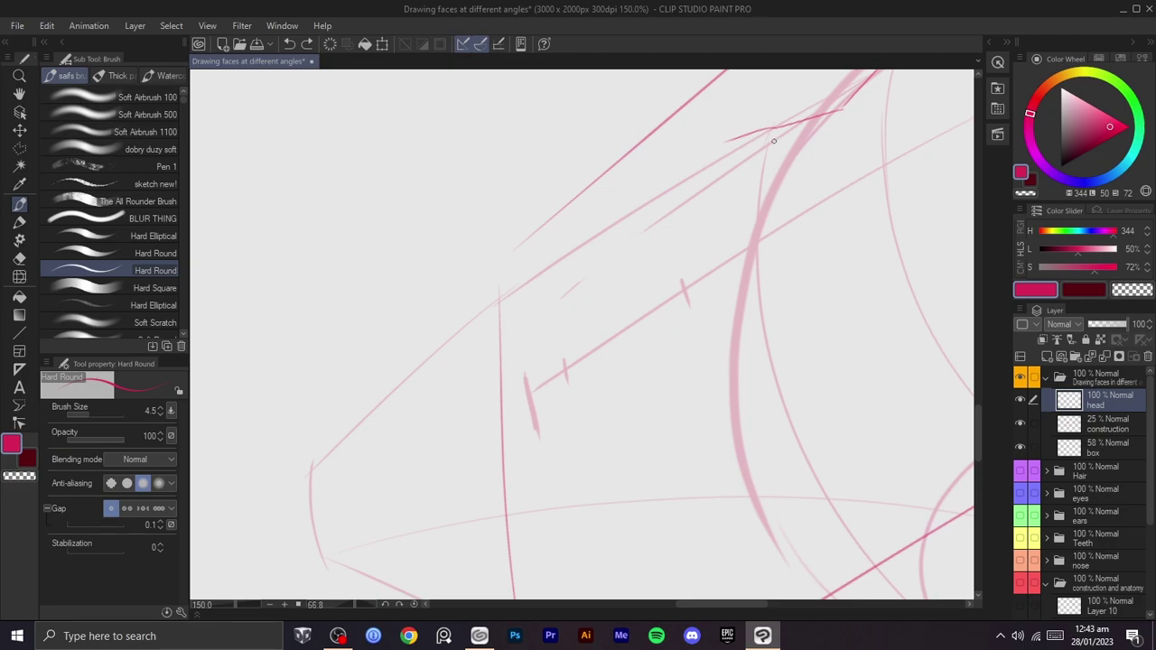
{"action": "key", "text": "ctrl+z"}
{"action": "mouse_move", "coordinate": [763, 129]}
{"action": "left_mouse_down"}
{"action": "mouse_move", "coordinate": [730, 134]}
{"action": "mouse_move", "coordinate": [755, 131]}
{"action": "mouse_move", "coordinate": [506, 301]}
{"action": "left_mouse_up"}
{"action": "key", "text": "ctrl+z"}
{"action": "key", "text": "ctrl+z"}
{"action": "mouse_move", "coordinate": [771, 128]}
{"action": "left_mouse_down"}
{"action": "mouse_move", "coordinate": [739, 137]}
{"action": "mouse_move", "coordinate": [531, 280]}
{"action": "left_mouse_up"}
- Try short strokes for the nose bridge starting where the brow guide crosses the face's centre line
{"action": "scroll", "coordinate": [705, 262], "scroll_direction": "down", "scroll_amount": 1}
{"action": "key", "text": "shift+space"}
{"action": "left_click_drag", "start_coordinate": [709, 260], "coordinate": [632, 242]}
{"action": "left_click_drag", "start_coordinate": [629, 334], "coordinate": [680, 283]}
{"action": "scroll", "coordinate": [680, 283], "scroll_direction": "up", "scroll_amount": 1}
{"action": "mouse_move", "coordinate": [596, 174]}
{"action": "left_mouse_down"}
{"action": "mouse_move", "coordinate": [542, 258]}
{"action": "mouse_move", "coordinate": [573, 213]}
{"action": "mouse_move", "coordinate": [555, 225]}
{"action": "left_mouse_up"}
{"action": "key", "text": "ctrl+z"}
{"action": "key", "text": "r"}
{"action": "left_click_drag", "start_coordinate": [632, 194], "coordinate": [645, 198]}
{"action": "key", "text": "ctrl+z"}
{"action": "key", "text": "b"}
{"action": "left_click_drag", "start_coordinate": [616, 160], "coordinate": [530, 255]}
{"action": "key", "text": "ctrl+z"}
{"action": "key", "text": "ctrl+z"}
{"action": "left_click_drag", "start_coordinate": [614, 161], "coordinate": [535, 239]}
{"action": "key", "text": "ctrl+z"}
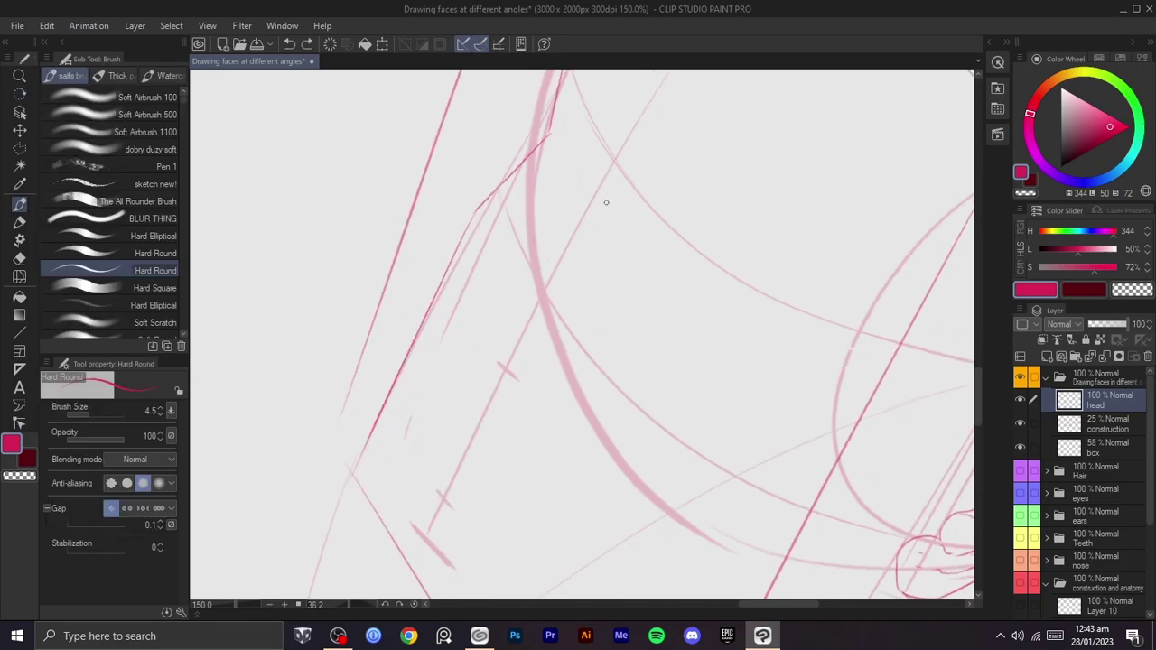
- Try a longer nose bridge curve from the brow guide across the head circle, ending in a short downward bend
{"action": "left_click_drag", "start_coordinate": [619, 160], "coordinate": [576, 204]}
{"action": "key", "text": "ctrl+z"}
{"action": "left_click_drag", "start_coordinate": [617, 159], "coordinate": [496, 206]}
{"action": "key", "text": "ctrl+z"}
{"action": "mouse_move", "coordinate": [594, 135]}
{"action": "left_mouse_down"}
{"action": "mouse_move", "coordinate": [599, 175]}
{"action": "mouse_move", "coordinate": [502, 245]}
{"action": "left_mouse_up"}
{"action": "key", "text": "ctrl+z"}
{"action": "key", "text": "ctrl+z"}
{"action": "left_click_drag", "start_coordinate": [615, 162], "coordinate": [506, 264]}
{"action": "key", "text": "ctrl+z"}
{"action": "left_click_drag", "start_coordinate": [616, 161], "coordinate": [481, 304]}
{"action": "key", "text": "ctrl+z"}
{"action": "left_click_drag", "start_coordinate": [526, 248], "coordinate": [486, 308]}
{"action": "key", "text": "ctrl+z"}
{"action": "key", "text": "ctrl+z"}
{"action": "left_click_drag", "start_coordinate": [611, 164], "coordinate": [494, 279]}
{"action": "key", "text": "ctrl+z"}
{"action": "mouse_move", "coordinate": [542, 238]}
{"action": "left_mouse_down"}
{"action": "mouse_move", "coordinate": [494, 277]}
{"action": "mouse_move", "coordinate": [489, 318]}
{"action": "left_mouse_up"}
- Try different strokes for the lower end of the nose bridge curve
{"action": "key", "text": "r"}
{"action": "left_click_drag", "start_coordinate": [612, 277], "coordinate": [566, 278]}
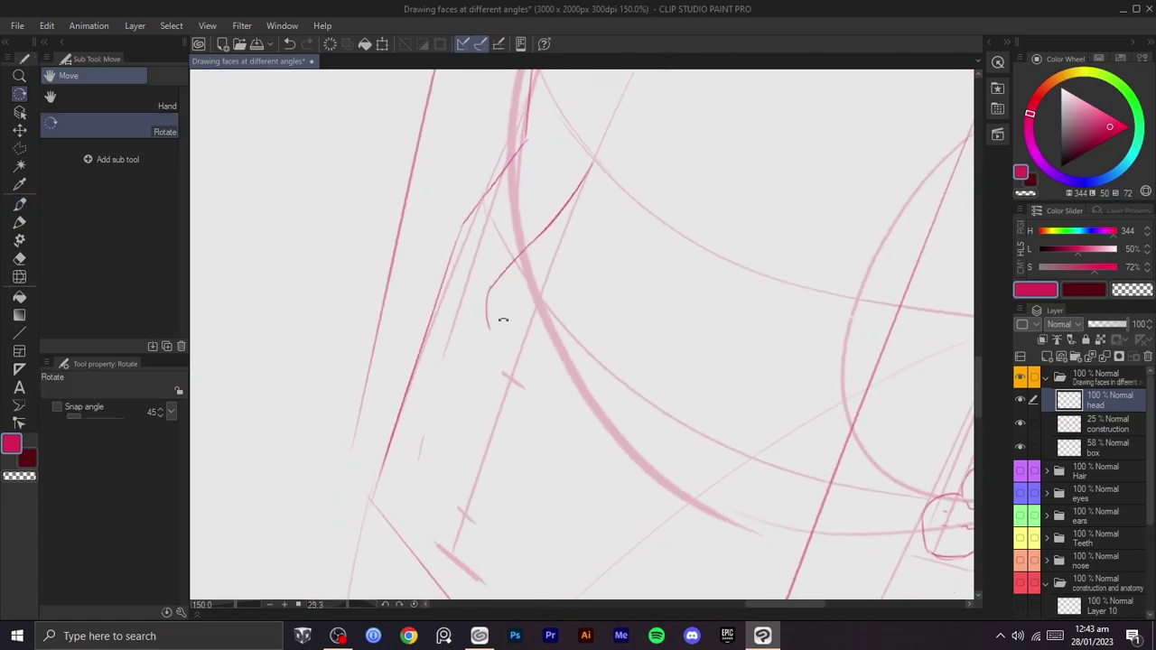
{"action": "mouse_move", "coordinate": [586, 316]}
{"action": "left_mouse_down"}
{"action": "mouse_move", "coordinate": [632, 256]}
{"action": "mouse_move", "coordinate": [511, 358]}
{"action": "left_mouse_up"}
{"action": "key", "text": "b"}
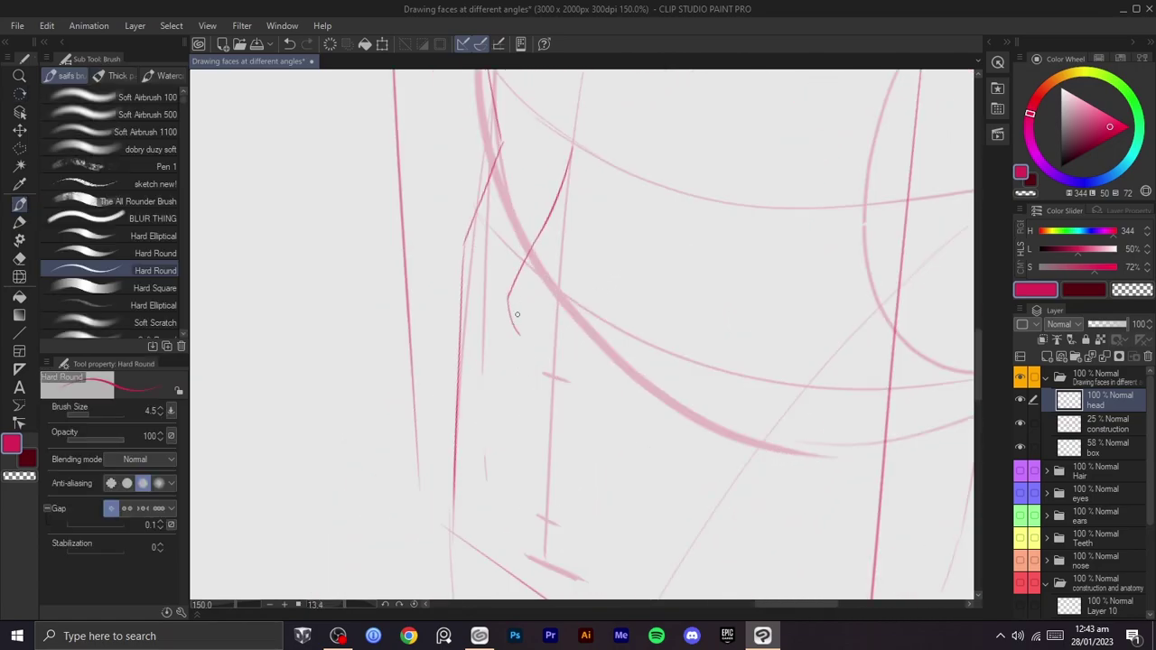
{"action": "key", "text": "ctrl+z"}
{"action": "left_click_drag", "start_coordinate": [509, 297], "coordinate": [503, 338]}
{"action": "key", "text": "ctrl+z"}
{"action": "mouse_move", "coordinate": [504, 337]}
{"action": "left_mouse_down"}
{"action": "mouse_move", "coordinate": [548, 364]}
{"action": "mouse_move", "coordinate": [541, 377]}
{"action": "mouse_move", "coordinate": [503, 350]}
{"action": "left_mouse_up"}
{"action": "key", "text": "ctrl+z"}
{"action": "key", "text": "ctrl+z"}
{"action": "left_click_drag", "start_coordinate": [507, 289], "coordinate": [504, 351]}
{"action": "key", "text": "ctrl+z"}
{"action": "key", "text": "ctrl+z"}
{"action": "key", "text": "ctrl+z"}
{"action": "key", "text": "ctrl+z"}
{"action": "mouse_move", "coordinate": [510, 293]}
{"action": "left_mouse_down"}
{"action": "mouse_move", "coordinate": [494, 354]}
{"action": "mouse_move", "coordinate": [528, 372]}
{"action": "mouse_move", "coordinate": [527, 346]}
{"action": "mouse_move", "coordinate": [507, 345]}
{"action": "mouse_move", "coordinate": [495, 364]}
{"action": "left_mouse_up"}
{"action": "key", "text": "ctrl+z"}
{"action": "key", "text": "ctrl+z"}
{"action": "key", "text": "ctrl+z"}
{"action": "key", "text": "ctrl+z"}
{"action": "key", "text": "ctrl+z"}
- Erase the curved nose bridge line running from the brow guide
{"action": "key", "text": "space"}
{"action": "scroll", "coordinate": [587, 326], "scroll_direction": "down", "scroll_amount": 2}
{"action": "key", "text": "shift+space"}
{"action": "left_click_drag", "start_coordinate": [622, 319], "coordinate": [638, 299]}
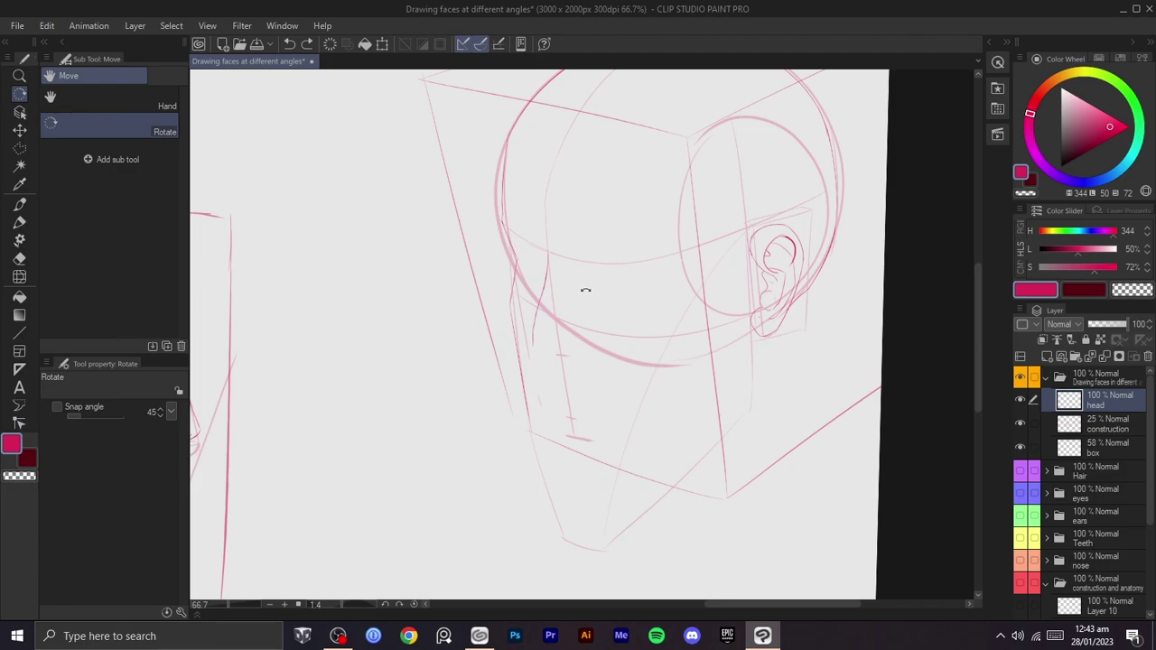
{"action": "scroll", "coordinate": [581, 297], "scroll_direction": "up", "scroll_amount": 4}
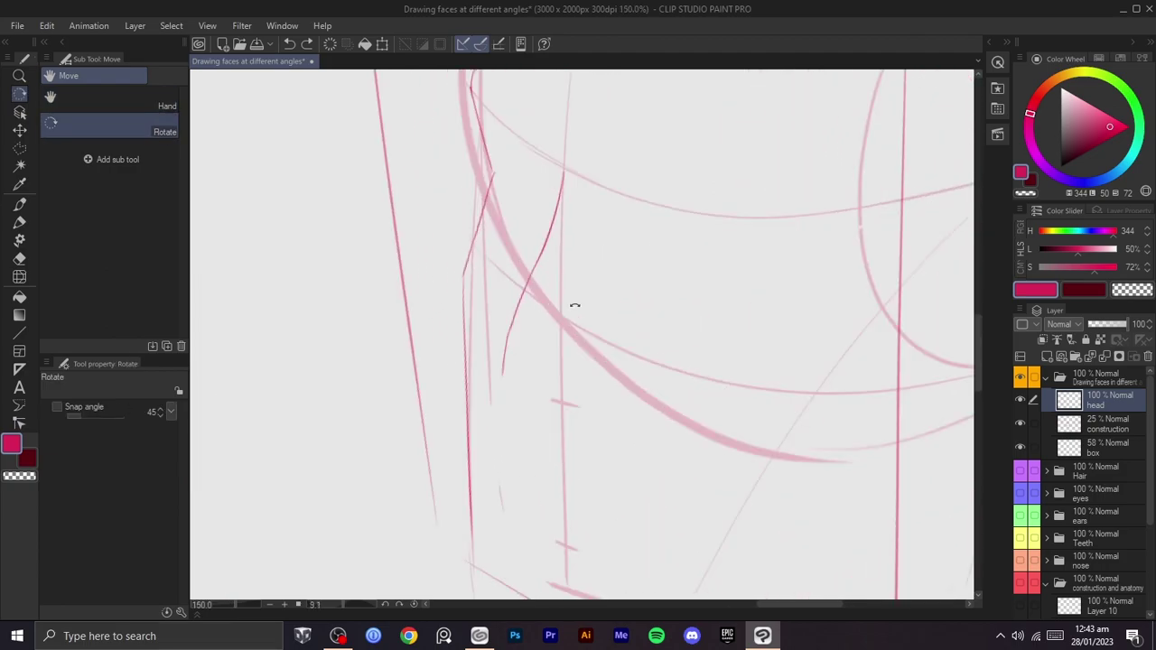
{"action": "key", "text": "b"}
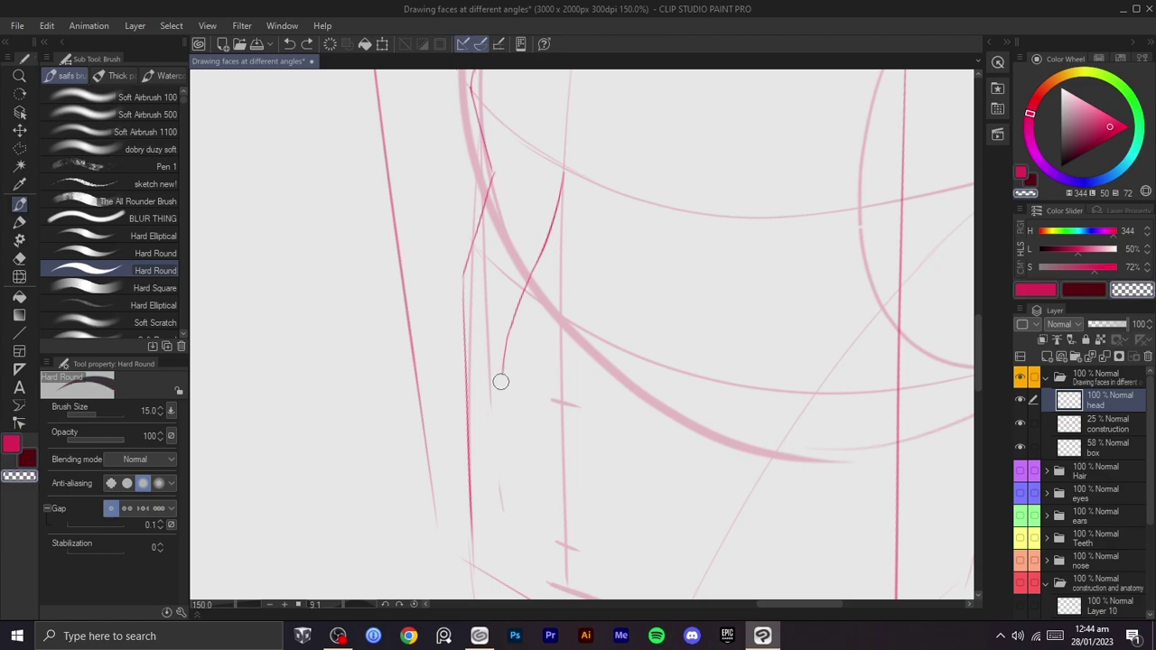
{"action": "left_click_drag", "start_coordinate": [547, 228], "coordinate": [531, 291]}
{"action": "left_click_drag", "start_coordinate": [564, 171], "coordinate": [545, 232]}
- Reduce the brush size to 3 for finer guide lines in the eye area
{"action": "key", "text": "bracketleft"}
{"action": "key", "text": "bracketleft"}
{"action": "key", "text": "bracketleft"}
{"action": "key", "text": "bracketleft"}
{"action": "key", "text": "bracketleft"}
{"action": "key", "text": "bracketleft"}
{"action": "key", "text": "bracketleft"}
{"action": "key", "text": "bracketleft"}
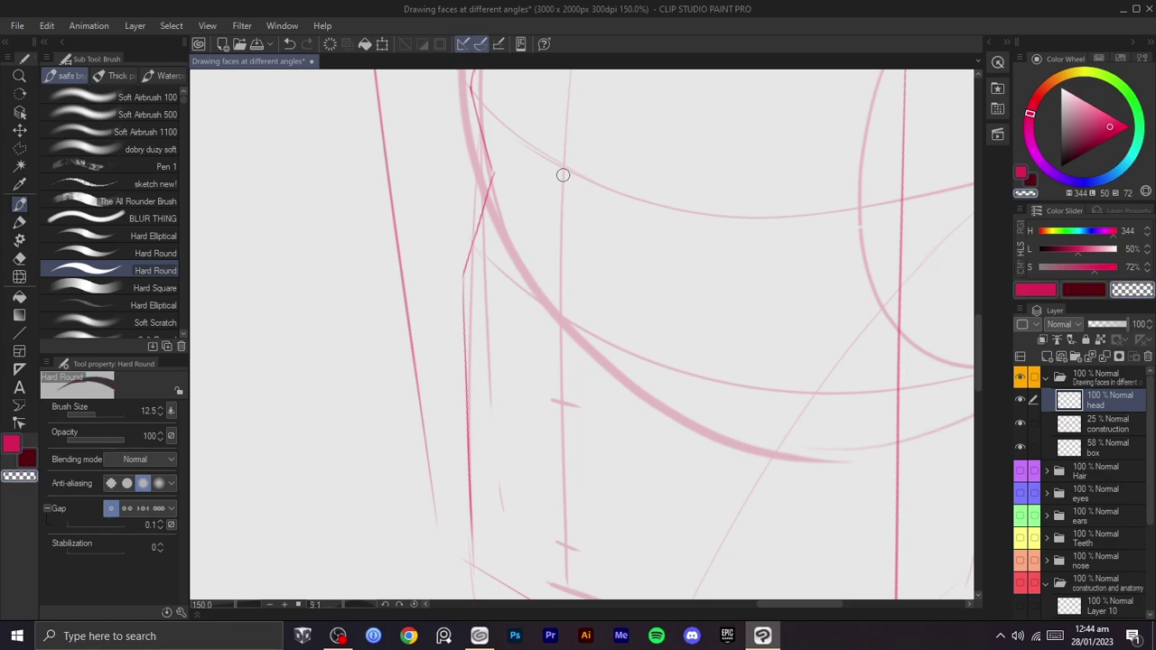
{"action": "key", "text": "space"}
{"action": "left_click_drag", "start_coordinate": [590, 370], "coordinate": [560, 111]}
{"action": "mouse_move", "coordinate": [598, 337]}
{"action": "left_mouse_down"}
{"action": "mouse_move", "coordinate": [585, 235]}
{"action": "mouse_move", "coordinate": [653, 457]}
{"action": "left_mouse_up"}
{"action": "key", "text": "space"}
{"action": "key", "text": "space"}
{"action": "left_click_drag", "start_coordinate": [644, 255], "coordinate": [665, 412]}
{"action": "key", "text": "shift+space"}
{"action": "mouse_move", "coordinate": [650, 287]}
{"action": "left_mouse_down"}
{"action": "mouse_move", "coordinate": [662, 365]}
{"action": "mouse_move", "coordinate": [640, 217]}
{"action": "left_mouse_up"}
{"action": "scroll", "coordinate": [668, 298], "scroll_direction": "down", "scroll_amount": 1}
{"action": "mouse_move", "coordinate": [704, 329]}
{"action": "left_mouse_down"}
{"action": "mouse_move", "coordinate": [699, 299]}
{"action": "mouse_move", "coordinate": [603, 215]}
{"action": "mouse_move", "coordinate": [654, 250]}
{"action": "left_mouse_up"}
{"action": "key", "text": "shift+space"}
{"action": "left_click_drag", "start_coordinate": [679, 251], "coordinate": [712, 289]}
{"action": "scroll", "coordinate": [727, 257], "scroll_direction": "up", "scroll_amount": 1}
{"action": "left_click_drag", "start_coordinate": [644, 213], "coordinate": [642, 289]}
{"action": "key", "text": "shift+space"}
{"action": "mouse_move", "coordinate": [688, 236]}
{"action": "left_mouse_down"}
{"action": "mouse_move", "coordinate": [732, 337]}
{"action": "mouse_move", "coordinate": [710, 384]}
{"action": "left_mouse_up"}
- Try strokes on the head layer for the side edge of the eye area between the brow and lower guides
{"action": "mouse_move", "coordinate": [629, 310]}
{"action": "left_mouse_down"}
{"action": "mouse_move", "coordinate": [753, 263]}
{"action": "mouse_move", "coordinate": [609, 280]}
{"action": "mouse_move", "coordinate": [663, 326]}
{"action": "left_mouse_up"}
{"action": "key", "text": "ctrl+z"}
{"action": "key", "text": "ctrl+z"}
{"action": "left_click_drag", "start_coordinate": [584, 279], "coordinate": [660, 322]}
{"action": "key", "text": "ctrl+z"}
{"action": "left_click_drag", "start_coordinate": [666, 242], "coordinate": [680, 386]}
{"action": "left_click_drag", "start_coordinate": [713, 283], "coordinate": [678, 396]}
{"action": "left_click_drag", "start_coordinate": [679, 396], "coordinate": [671, 332]}
{"action": "key", "text": "ctrl+z"}
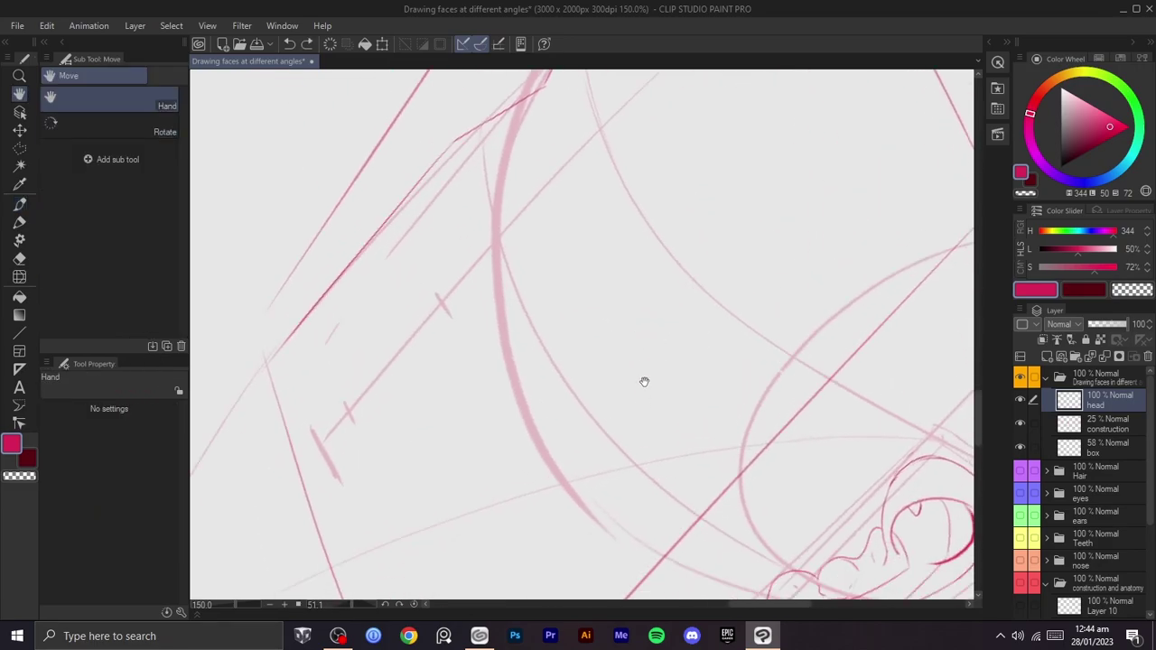
{"action": "left_click_drag", "start_coordinate": [607, 428], "coordinate": [720, 313]}
{"action": "key", "text": "ctrl+z"}
{"action": "left_click_drag", "start_coordinate": [612, 443], "coordinate": [739, 313]}
{"action": "key", "text": "ctrl+z"}
- On the construction layer, draw a straight side line joining the brow guide and the lower guide of the eye area
{"action": "left_click", "coordinate": [1080, 420]}
{"action": "left_click_drag", "start_coordinate": [624, 453], "coordinate": [773, 308]}
{"action": "key", "text": "ctrl+z"}
{"action": "left_click_drag", "start_coordinate": [698, 345], "coordinate": [734, 379]}
{"action": "mouse_move", "coordinate": [746, 322]}
{"action": "left_mouse_down"}
{"action": "mouse_move", "coordinate": [700, 193]}
{"action": "mouse_move", "coordinate": [655, 217]}
{"action": "left_mouse_up"}
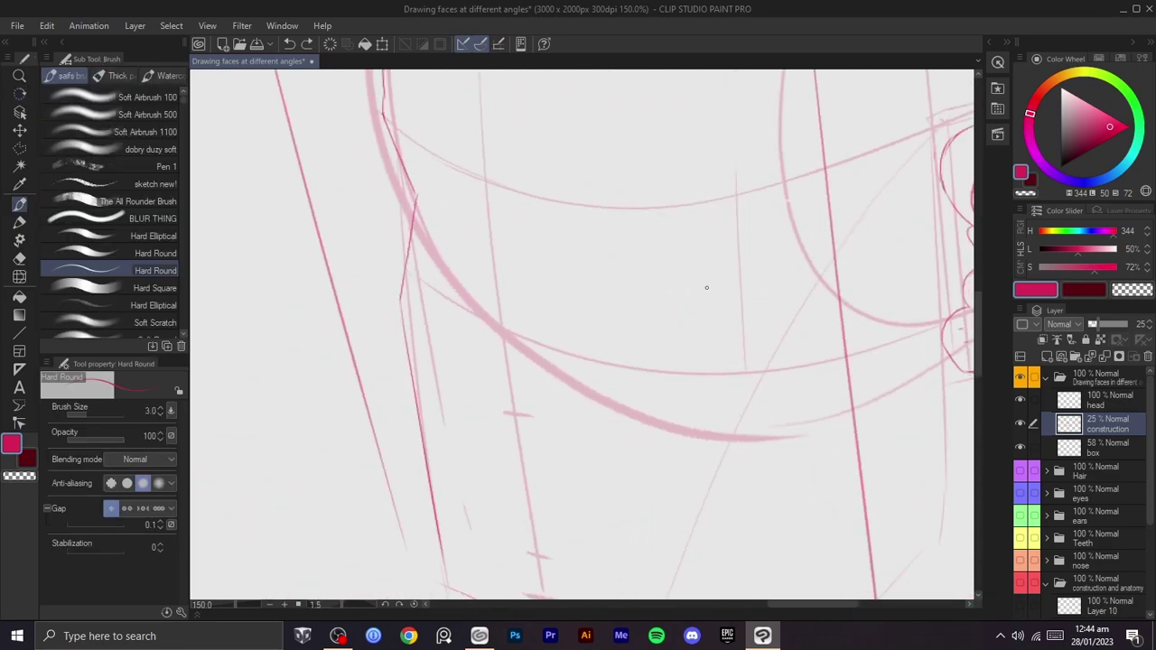
- Draw thin inner guides parallel to the brow guide, the side line and the lower guide to frame the eye area
{"action": "left_click_drag", "start_coordinate": [699, 279], "coordinate": [627, 221]}
{"action": "mouse_move", "coordinate": [529, 253]}
{"action": "left_mouse_down"}
{"action": "mouse_move", "coordinate": [713, 413]}
{"action": "mouse_move", "coordinate": [637, 467]}
{"action": "mouse_move", "coordinate": [776, 361]}
{"action": "mouse_move", "coordinate": [629, 421]}
{"action": "mouse_move", "coordinate": [717, 305]}
{"action": "left_mouse_up"}
{"action": "key", "text": "ctrl+z"}
{"action": "left_click_drag", "start_coordinate": [596, 452], "coordinate": [771, 283]}
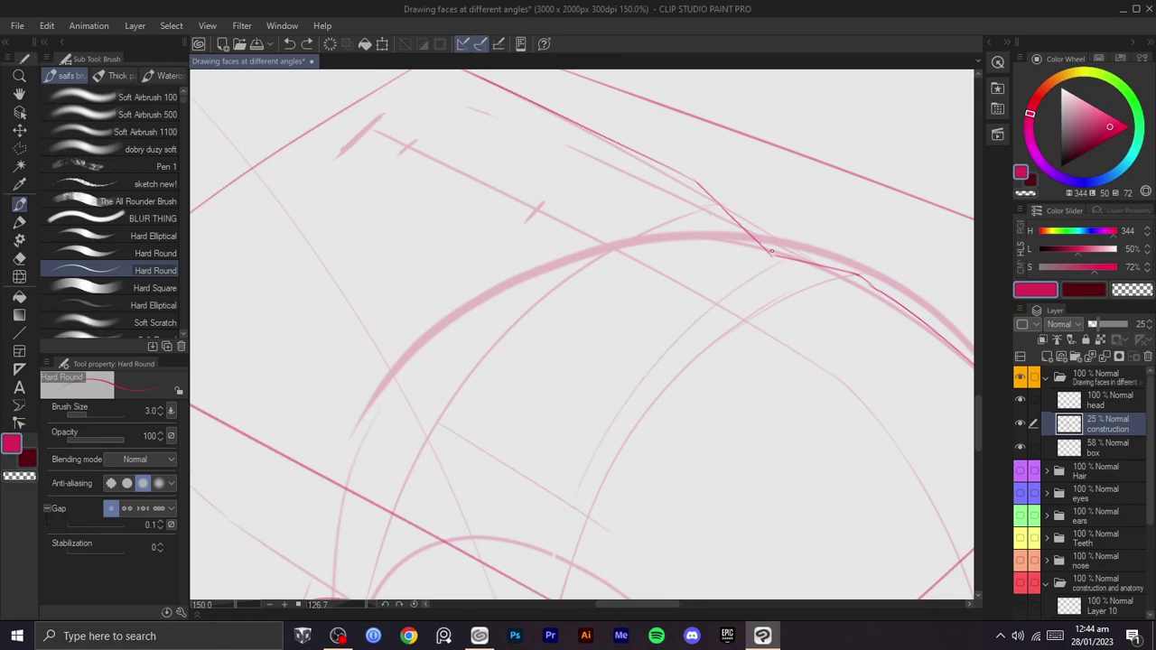
{"action": "left_click_drag", "start_coordinate": [638, 265], "coordinate": [521, 418]}
{"action": "key", "text": "ctrl+z"}
{"action": "left_click_drag", "start_coordinate": [556, 486], "coordinate": [473, 421]}
{"action": "key", "text": "ctrl+z"}
{"action": "mouse_move", "coordinate": [713, 219]}
{"action": "left_mouse_down"}
{"action": "mouse_move", "coordinate": [695, 217]}
{"action": "mouse_move", "coordinate": [653, 309]}
{"action": "mouse_move", "coordinate": [653, 202]}
{"action": "mouse_move", "coordinate": [761, 439]}
{"action": "mouse_move", "coordinate": [650, 431]}
{"action": "left_mouse_up"}
{"action": "left_click_drag", "start_coordinate": [604, 400], "coordinate": [641, 272]}
{"action": "key", "text": "ctrl+z"}
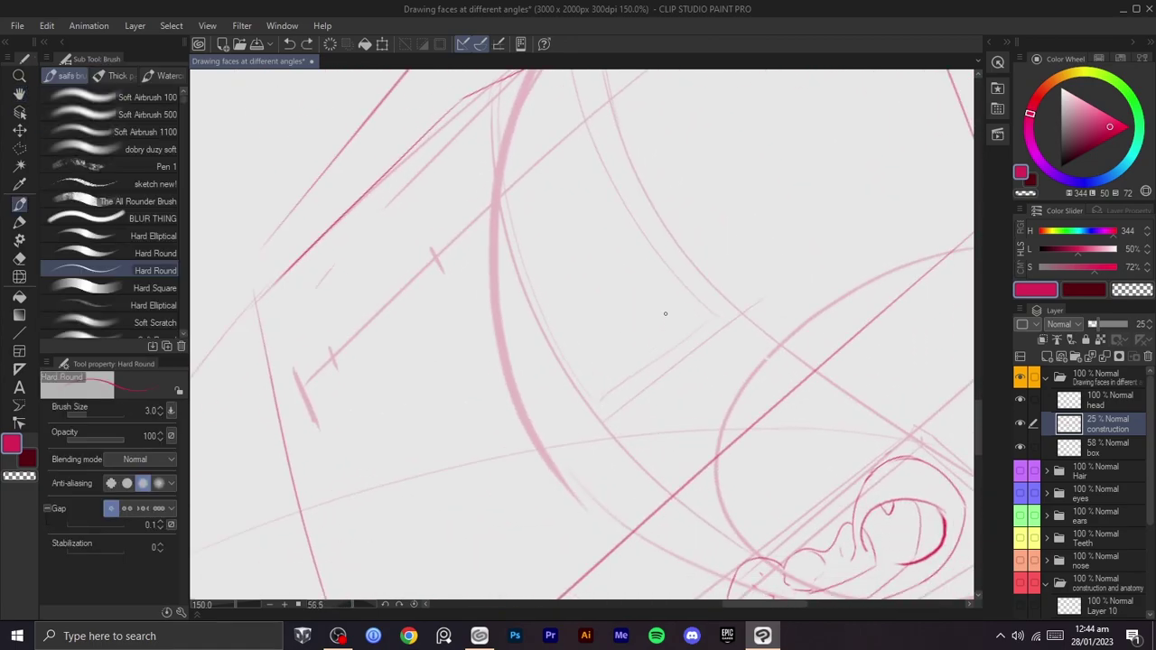
- Draw angled lines inside the eye area's frame, starting at its inner corners, to build the planes of the eye socket
{"action": "left_click_drag", "start_coordinate": [663, 310], "coordinate": [717, 225]}
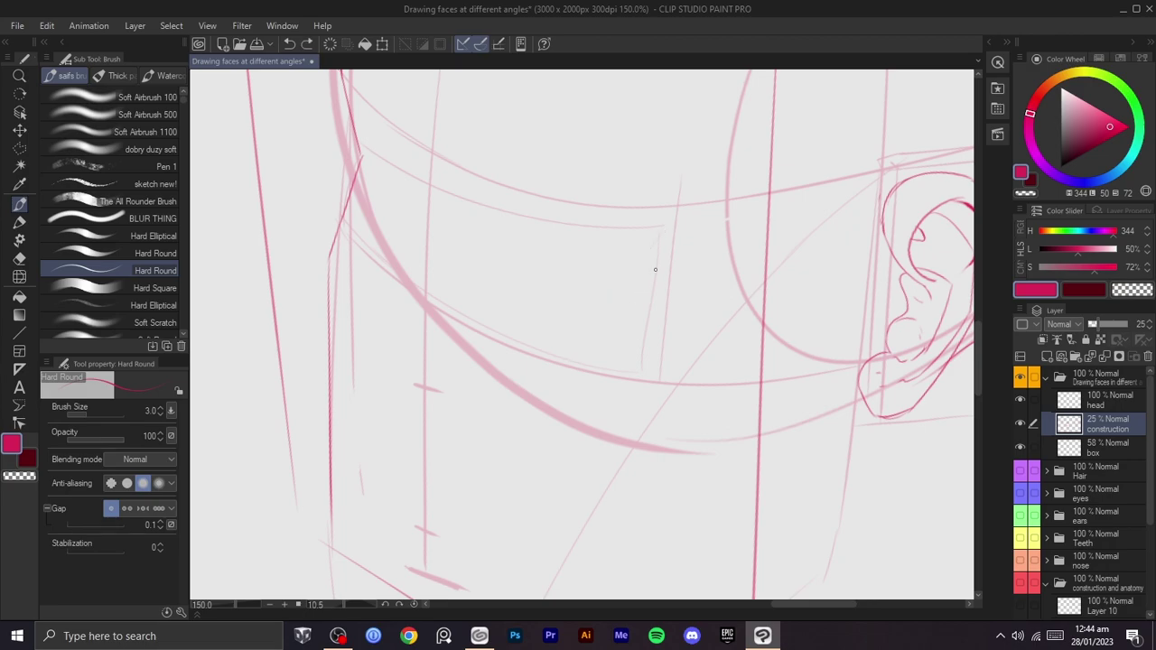
{"action": "mouse_move", "coordinate": [618, 284]}
{"action": "left_mouse_down"}
{"action": "mouse_move", "coordinate": [596, 297]}
{"action": "mouse_move", "coordinate": [717, 301]}
{"action": "mouse_move", "coordinate": [547, 334]}
{"action": "left_mouse_up"}
{"action": "key", "text": "ctrl+z"}
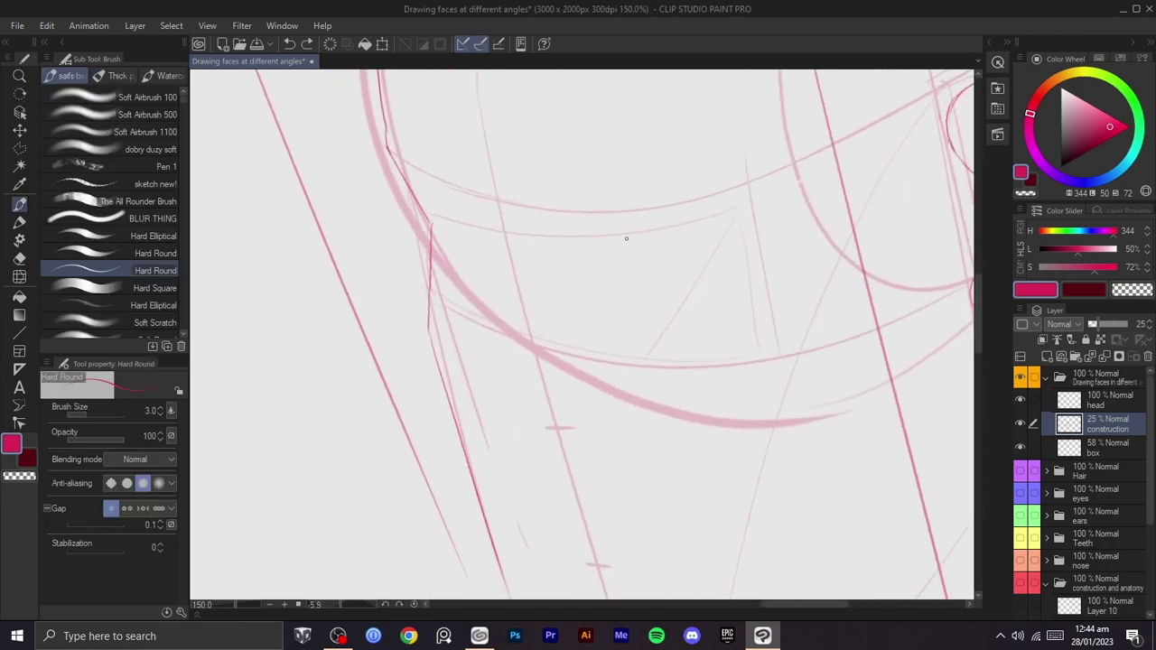
{"action": "key", "text": "ctrl+z"}
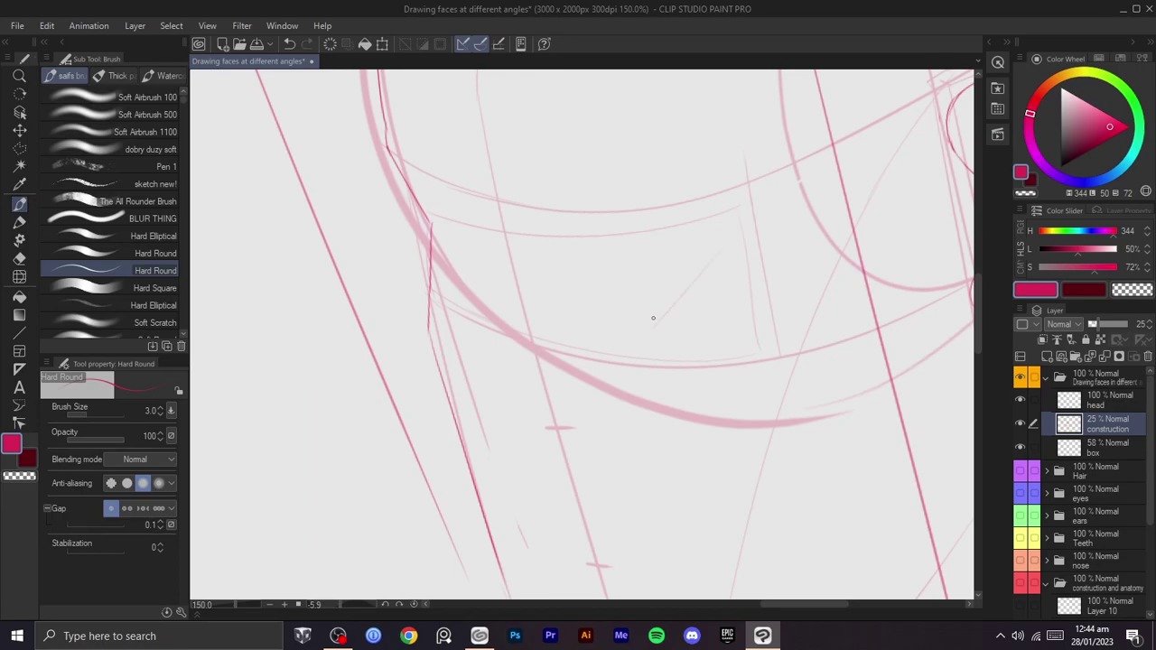
{"action": "mouse_move", "coordinate": [547, 302]}
{"action": "left_mouse_down"}
{"action": "mouse_move", "coordinate": [575, 509]}
{"action": "mouse_move", "coordinate": [656, 339]}
{"action": "left_mouse_up"}
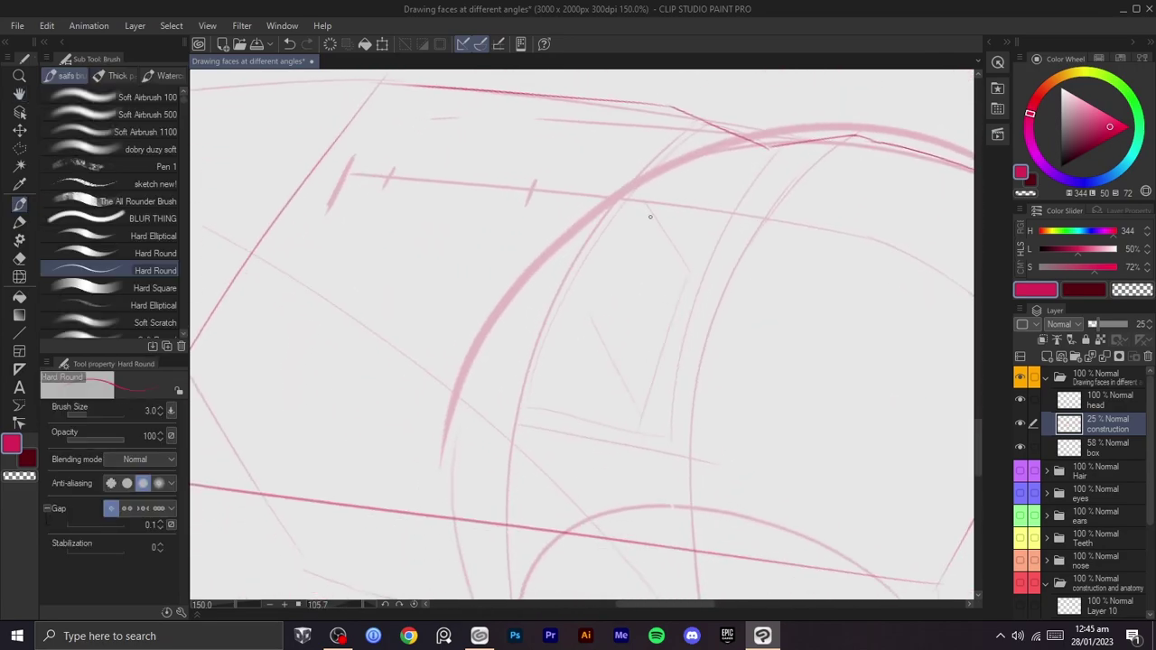
{"action": "left_click_drag", "start_coordinate": [677, 319], "coordinate": [652, 236]}
{"action": "mouse_move", "coordinate": [630, 226]}
{"action": "left_mouse_down"}
{"action": "mouse_move", "coordinate": [686, 341]}
{"action": "mouse_move", "coordinate": [674, 287]}
{"action": "left_mouse_up"}
- Select the inner planes of the eye socket with a polyline selection, scale them to 86%, rotate them -2.1 degrees and deselect
{"action": "key", "text": "m"}
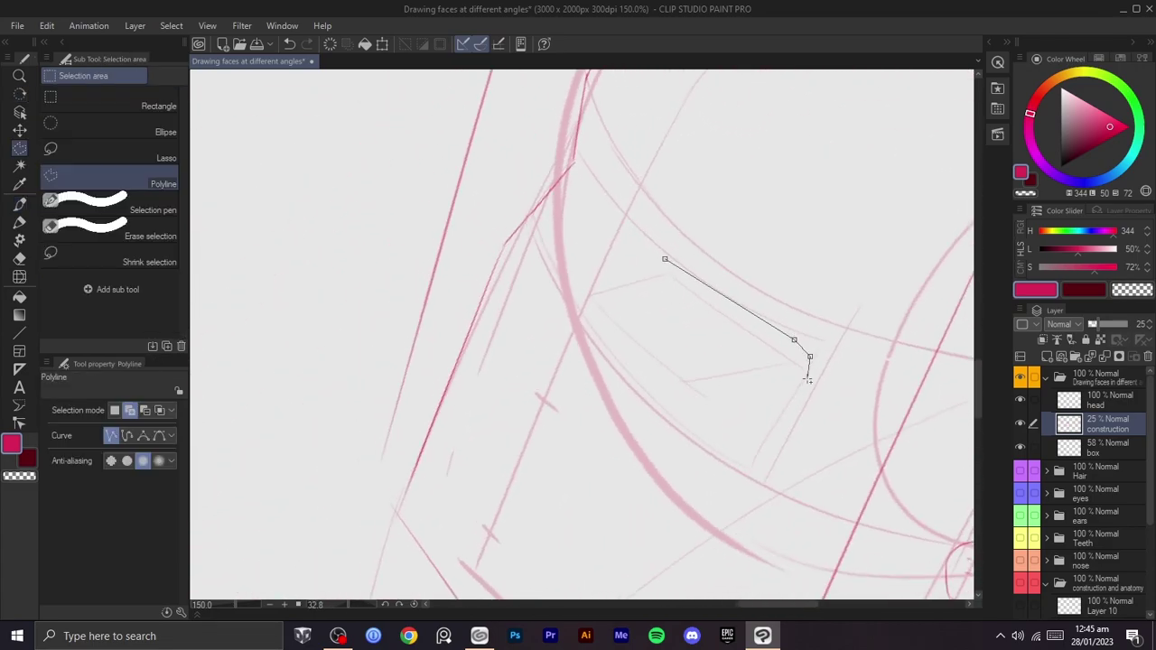
{"action": "left_click", "coordinate": [638, 250]}
{"action": "left_click", "coordinate": [664, 259]}
{"action": "key", "text": "ctrl+t"}
{"action": "left_click_drag", "start_coordinate": [763, 371], "coordinate": [774, 369]}
{"action": "left_click_drag", "start_coordinate": [844, 341], "coordinate": [827, 316]}
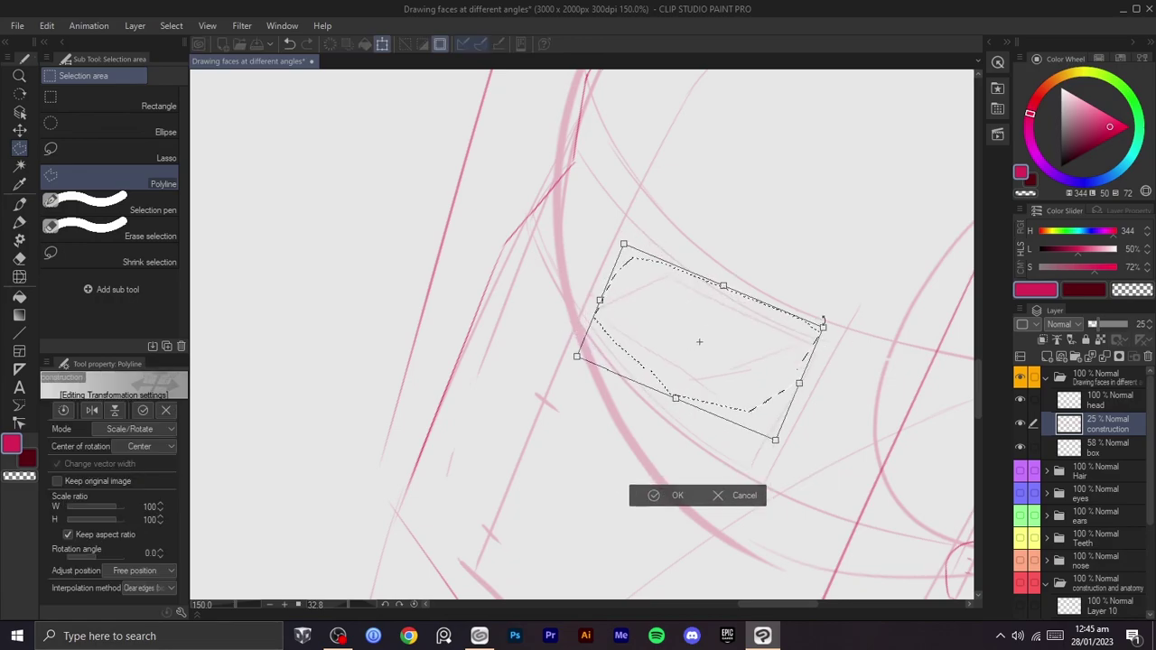
{"action": "left_click_drag", "start_coordinate": [802, 379], "coordinate": [725, 395]}
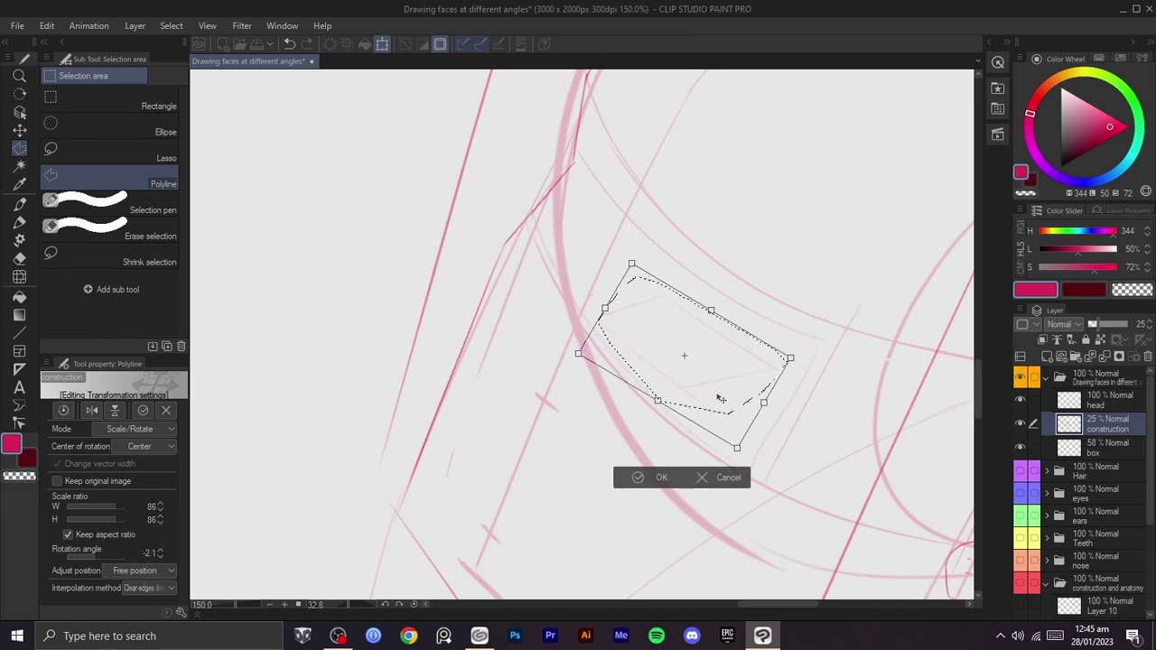
{"action": "left_click_drag", "start_coordinate": [577, 353], "coordinate": [589, 357]}
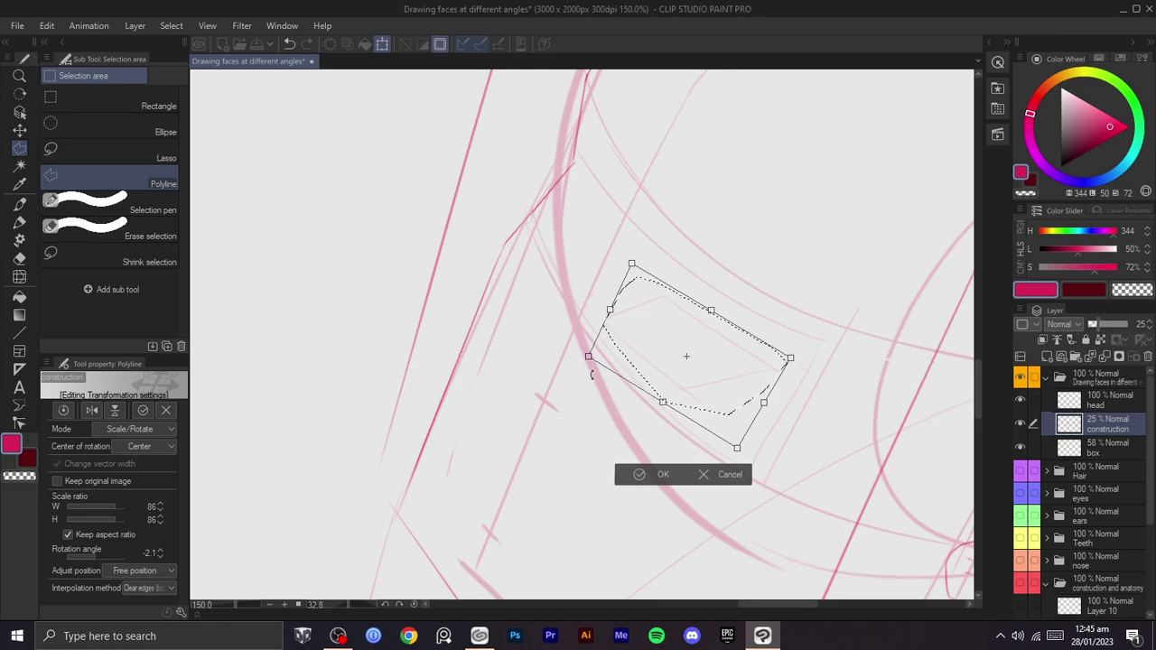
{"action": "left_click", "coordinate": [635, 475]}
{"action": "left_click", "coordinate": [554, 468]}
- On the head layer, draw the almond-shaped outline of the near eye inside the socket planes
{"action": "key", "text": "r"}
{"action": "left_click_drag", "start_coordinate": [704, 328], "coordinate": [686, 399]}
{"action": "key", "text": "b"}
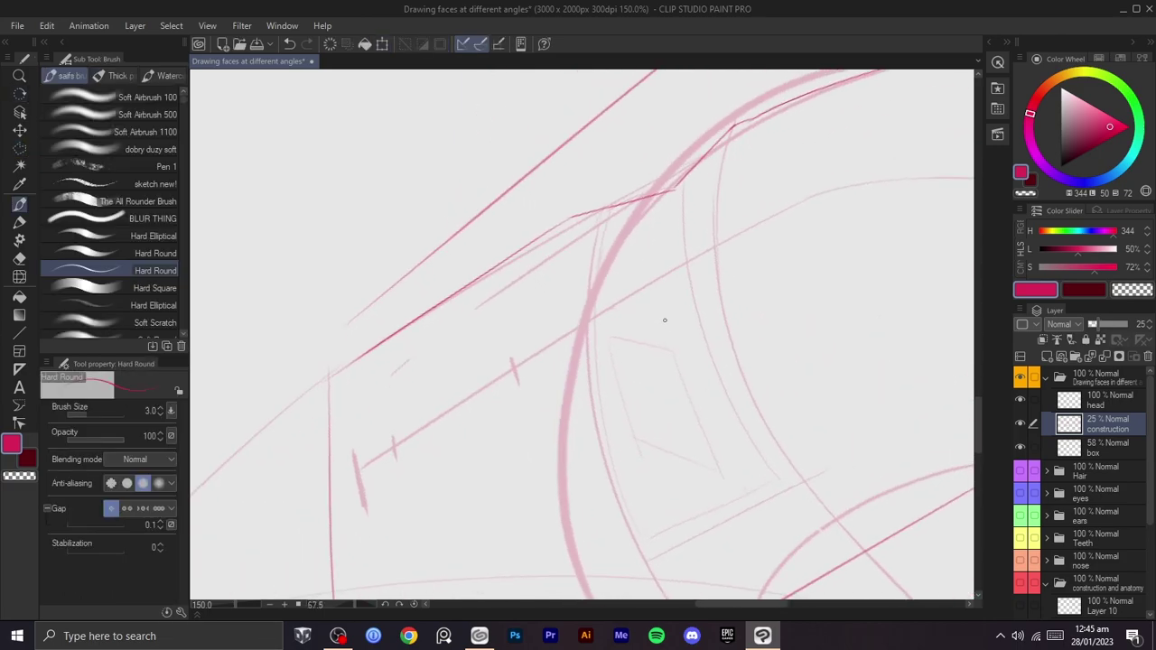
{"action": "key", "text": "r"}
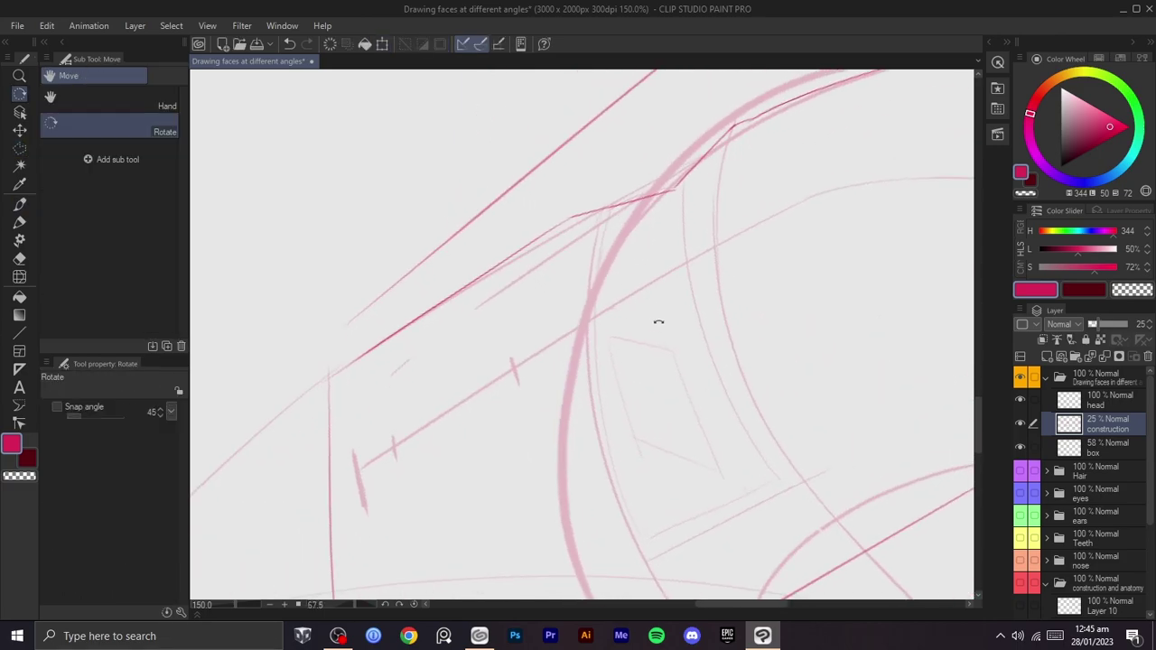
{"action": "left_click_drag", "start_coordinate": [658, 319], "coordinate": [670, 339]}
{"action": "left_click", "coordinate": [1069, 399]}
{"action": "mouse_move", "coordinate": [806, 386]}
{"action": "left_mouse_down"}
{"action": "mouse_move", "coordinate": [789, 177]}
{"action": "mouse_move", "coordinate": [704, 266]}
{"action": "mouse_move", "coordinate": [691, 245]}
{"action": "mouse_move", "coordinate": [753, 315]}
{"action": "mouse_move", "coordinate": [684, 267]}
{"action": "mouse_move", "coordinate": [713, 289]}
{"action": "mouse_move", "coordinate": [716, 311]}
{"action": "left_mouse_up"}
{"action": "key", "text": "p"}
{"action": "key", "text": "ctrl+z"}
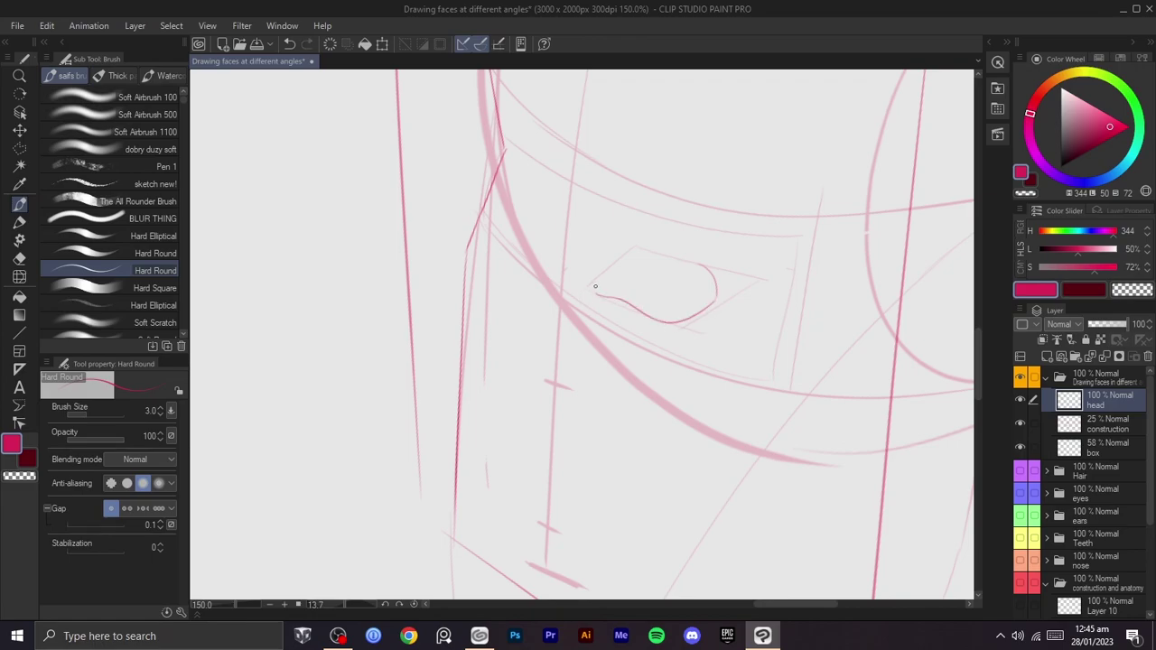
{"action": "left_click_drag", "start_coordinate": [647, 258], "coordinate": [588, 273]}
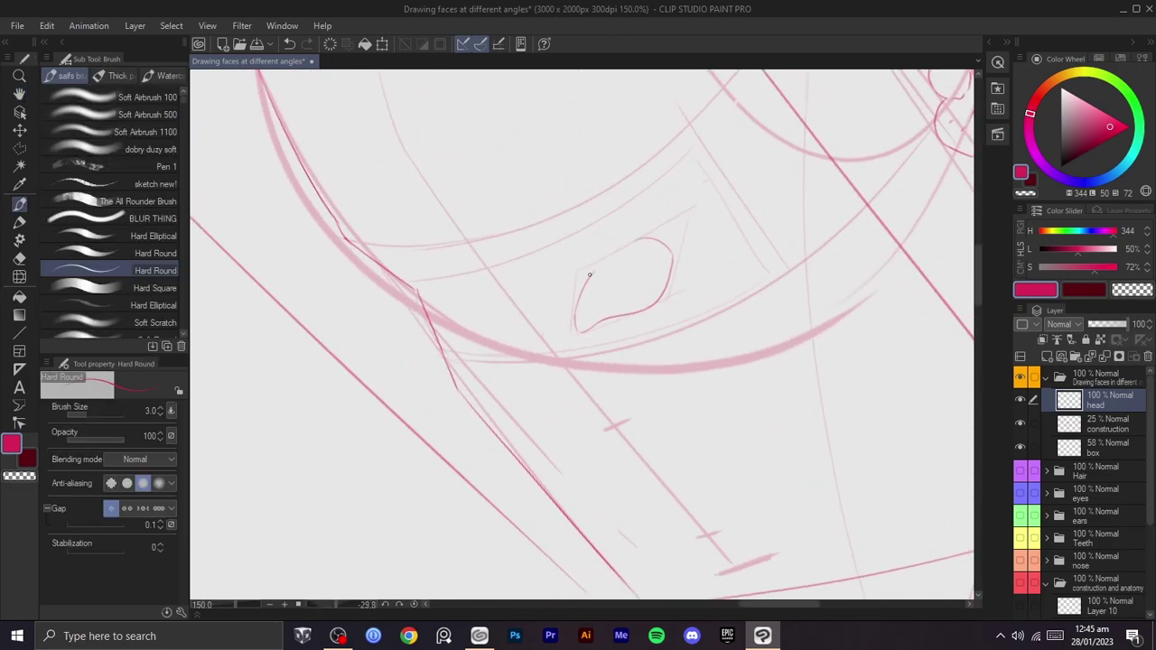
{"action": "key", "text": "ctrl+z"}
{"action": "left_click_drag", "start_coordinate": [720, 232], "coordinate": [590, 329]}
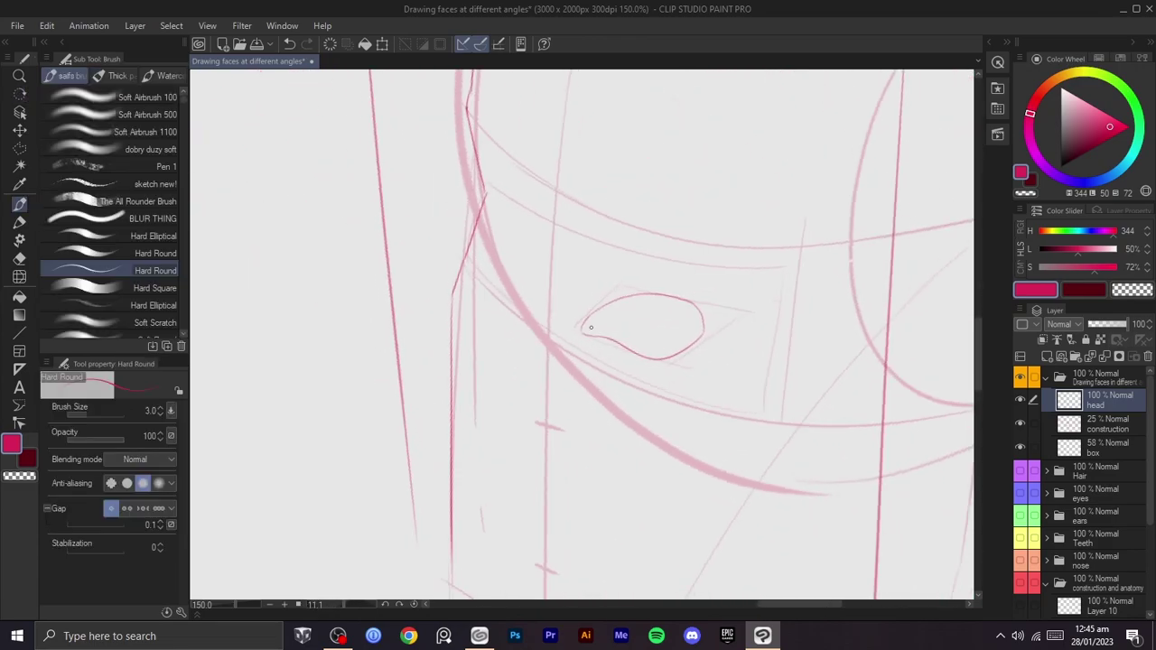
- Draw the tear duct line at the eye's inner corner and the curve of the iris inside the outline
{"action": "mouse_move", "coordinate": [686, 328]}
{"action": "left_mouse_down"}
{"action": "mouse_move", "coordinate": [686, 343]}
{"action": "mouse_move", "coordinate": [671, 331]}
{"action": "left_mouse_up"}
{"action": "key", "text": "ctrl+z"}
{"action": "key", "text": "ctrl+z"}
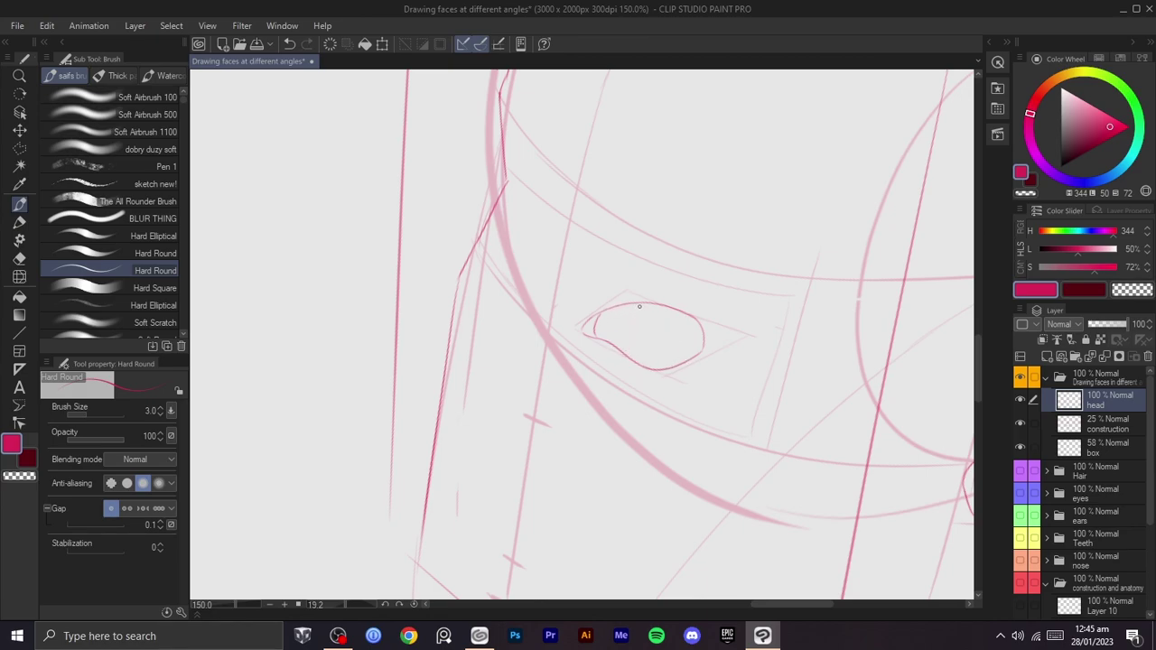
{"action": "key", "text": "ctrl+z"}
{"action": "left_click_drag", "start_coordinate": [678, 360], "coordinate": [592, 269]}
{"action": "left_click_drag", "start_coordinate": [568, 323], "coordinate": [641, 208]}
{"action": "key", "text": "ctrl+z"}
{"action": "left_click_drag", "start_coordinate": [573, 330], "coordinate": [623, 221]}
{"action": "key", "text": "ctrl+z"}
{"action": "key", "text": "ctrl+z"}
{"action": "left_click_drag", "start_coordinate": [572, 333], "coordinate": [632, 211]}
{"action": "key", "text": "ctrl+z"}
{"action": "mouse_move", "coordinate": [571, 323]}
{"action": "left_mouse_down"}
{"action": "mouse_move", "coordinate": [623, 229]}
{"action": "mouse_move", "coordinate": [678, 364]}
{"action": "mouse_move", "coordinate": [625, 236]}
{"action": "mouse_move", "coordinate": [649, 296]}
{"action": "mouse_move", "coordinate": [617, 267]}
{"action": "left_mouse_up"}
{"action": "key", "text": "ctrl+z"}
{"action": "left_click_drag", "start_coordinate": [587, 307], "coordinate": [618, 264]}
- Add the pupil mark and reinforce the eyelid lines with heavier strokes at brush size 7
{"action": "mouse_move", "coordinate": [659, 315]}
{"action": "left_mouse_down"}
{"action": "mouse_move", "coordinate": [684, 396]}
{"action": "mouse_move", "coordinate": [638, 319]}
{"action": "mouse_move", "coordinate": [514, 484]}
{"action": "mouse_move", "coordinate": [536, 385]}
{"action": "left_mouse_up"}
{"action": "key", "text": "ctrl+z"}
{"action": "key", "text": "ctrl+z"}
{"action": "mouse_move", "coordinate": [585, 333]}
{"action": "left_mouse_down"}
{"action": "mouse_move", "coordinate": [551, 399]}
{"action": "mouse_move", "coordinate": [571, 351]}
{"action": "mouse_move", "coordinate": [577, 405]}
{"action": "mouse_move", "coordinate": [566, 349]}
{"action": "left_mouse_up"}
{"action": "key", "text": "ctrl+z"}
{"action": "key", "text": "ctrl+z"}
{"action": "key", "text": "ctrl+z"}
{"action": "mouse_move", "coordinate": [591, 402]}
{"action": "left_mouse_down"}
{"action": "mouse_move", "coordinate": [570, 395]}
{"action": "mouse_move", "coordinate": [599, 403]}
{"action": "mouse_move", "coordinate": [567, 352]}
{"action": "mouse_move", "coordinate": [609, 311]}
{"action": "mouse_move", "coordinate": [550, 258]}
{"action": "mouse_move", "coordinate": [584, 325]}
{"action": "left_mouse_up"}
{"action": "key", "text": "ctrl+z"}
{"action": "key", "text": "ctrl+z"}
{"action": "key", "text": "ctrl+z"}
{"action": "key", "text": "ctrl+z"}
{"action": "key", "text": "ctrl+z"}
{"action": "key", "text": "ctrl+z"}
{"action": "scroll", "coordinate": [646, 323], "scroll_direction": "down", "scroll_amount": 2}
{"action": "mouse_move", "coordinate": [647, 313]}
{"action": "left_mouse_down"}
{"action": "mouse_move", "coordinate": [644, 261]}
{"action": "mouse_move", "coordinate": [692, 343]}
{"action": "left_mouse_up"}
{"action": "key", "text": "m"}
{"action": "scroll", "coordinate": [597, 348], "scroll_direction": "up", "scroll_amount": 2}
{"action": "key", "text": "b"}
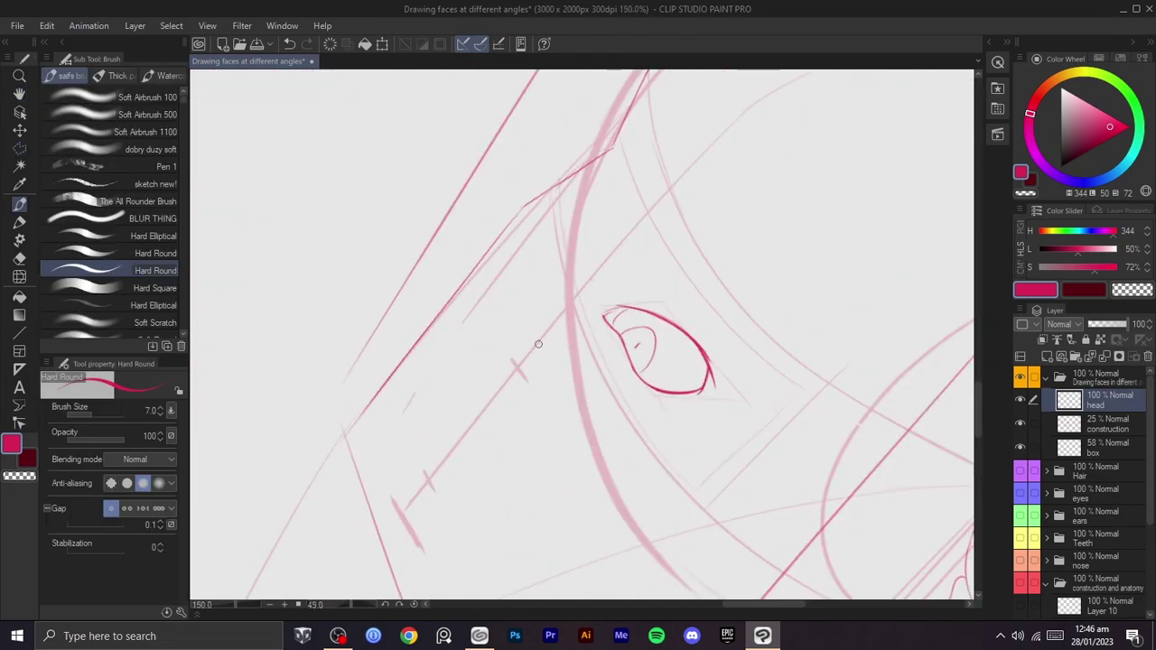
- On the construction layer, draw straight guides for the nose bridge and the underside of the nose, starting at the brow line
{"action": "key", "text": "ctrl+z"}
{"action": "left_click", "coordinate": [1104, 424]}
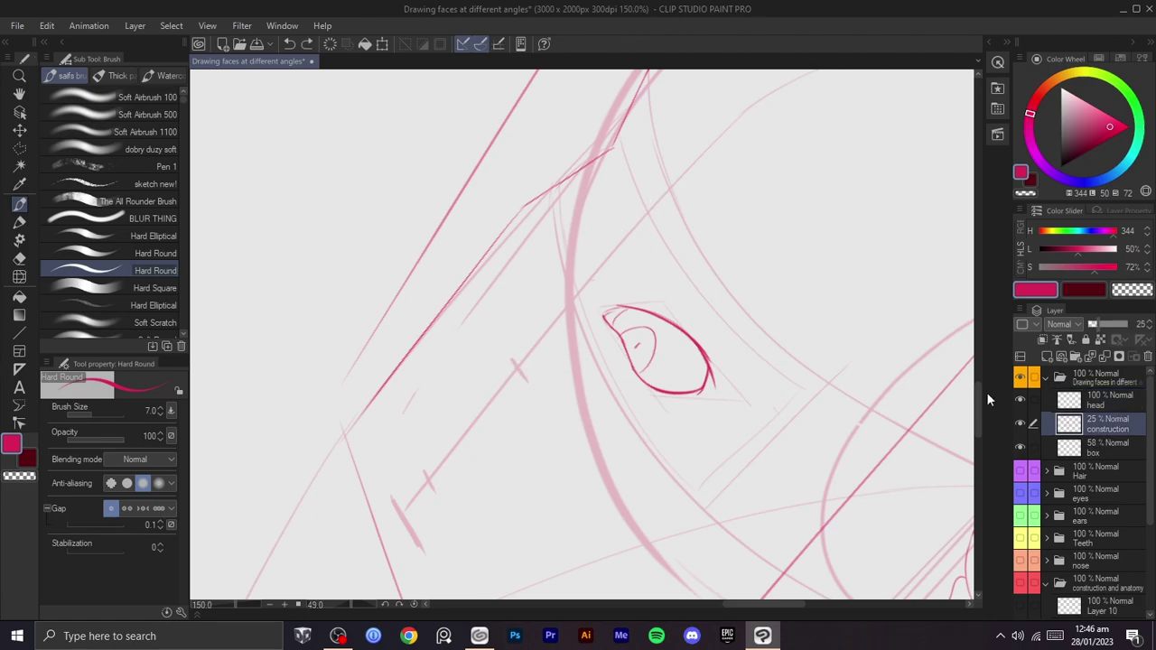
{"action": "left_click_drag", "start_coordinate": [673, 184], "coordinate": [505, 287]}
{"action": "key", "text": "ctrl+z"}
{"action": "left_click_drag", "start_coordinate": [664, 188], "coordinate": [496, 300]}
{"action": "key", "text": "ctrl+z"}
{"action": "mouse_move", "coordinate": [667, 188]}
{"action": "left_mouse_down"}
{"action": "mouse_move", "coordinate": [508, 297]}
{"action": "mouse_move", "coordinate": [522, 366]}
{"action": "mouse_move", "coordinate": [478, 327]}
{"action": "mouse_move", "coordinate": [692, 200]}
{"action": "mouse_move", "coordinate": [476, 326]}
{"action": "mouse_move", "coordinate": [525, 380]}
{"action": "left_mouse_up"}
{"action": "key", "text": "ctrl+z"}
{"action": "key", "text": "ctrl+z"}
- On the head layer, draw the nose bridge line along its guide from the brow down towards the tip
{"action": "left_click", "coordinate": [1047, 396]}
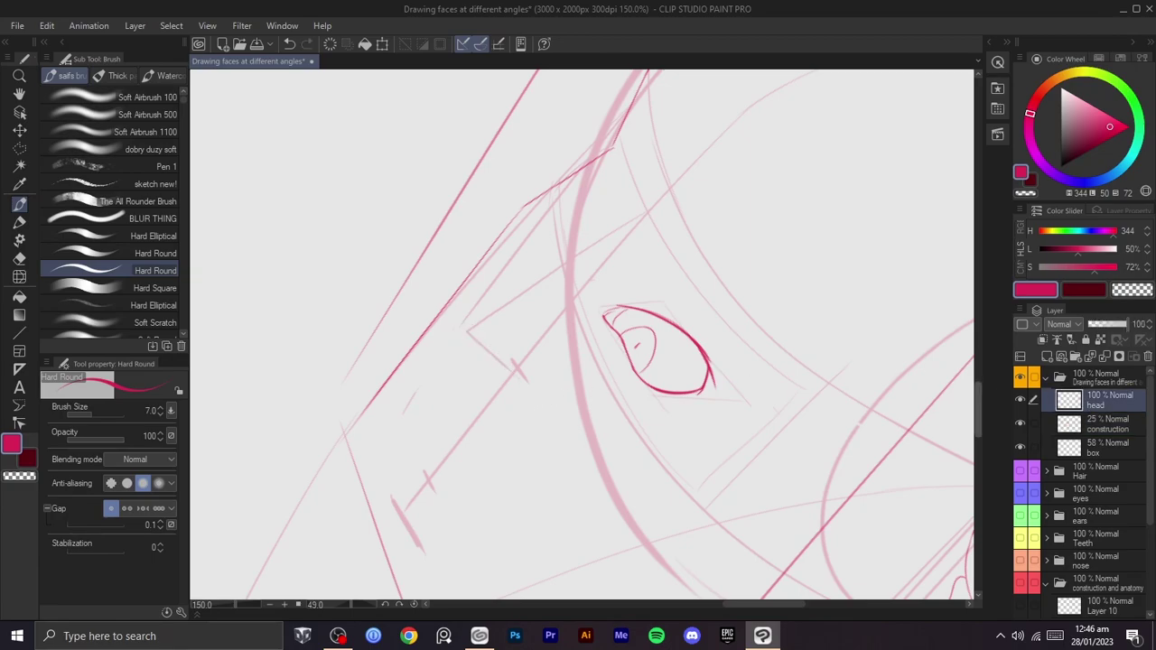
{"action": "left_click_drag", "start_coordinate": [646, 210], "coordinate": [527, 286]}
{"action": "key", "text": "ctrl+z"}
{"action": "left_click_drag", "start_coordinate": [647, 218], "coordinate": [541, 280]}
{"action": "mouse_move", "coordinate": [675, 247]}
{"action": "left_mouse_down"}
{"action": "mouse_move", "coordinate": [605, 342]}
{"action": "mouse_move", "coordinate": [516, 244]}
{"action": "left_mouse_up"}
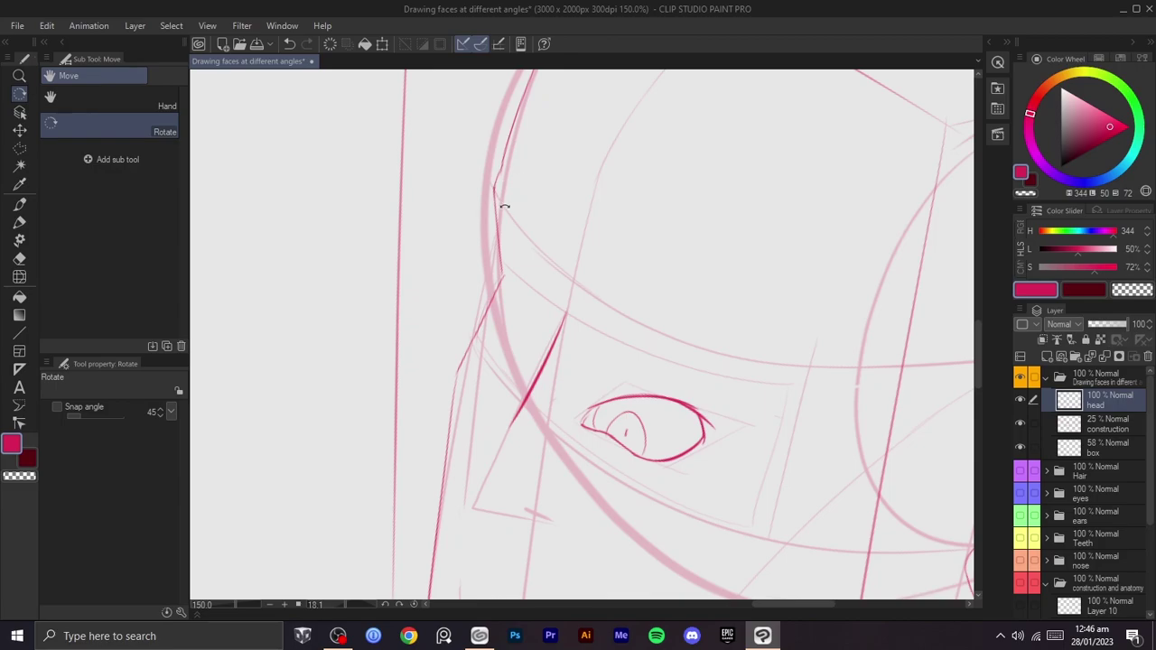
{"action": "key", "text": "ctrl+z"}
{"action": "left_click_drag", "start_coordinate": [572, 282], "coordinate": [536, 385]}
{"action": "key", "text": "ctrl+z"}
{"action": "key", "text": "ctrl+z"}
{"action": "key", "text": "ctrl+z"}
{"action": "left_click_drag", "start_coordinate": [574, 283], "coordinate": [502, 469]}
- Draw the rounded nose tip, the underside and the short curve of the near nostril wing
{"action": "mouse_move", "coordinate": [616, 339]}
{"action": "left_mouse_down"}
{"action": "mouse_move", "coordinate": [637, 386]}
{"action": "mouse_move", "coordinate": [673, 277]}
{"action": "left_mouse_up"}
{"action": "key", "text": "ctrl+z"}
{"action": "left_click_drag", "start_coordinate": [547, 248], "coordinate": [456, 394]}
{"action": "key", "text": "ctrl+z"}
{"action": "mouse_move", "coordinate": [543, 255]}
{"action": "left_mouse_down"}
{"action": "mouse_move", "coordinate": [465, 397]}
{"action": "mouse_move", "coordinate": [472, 426]}
{"action": "mouse_move", "coordinate": [491, 437]}
{"action": "mouse_move", "coordinate": [585, 437]}
{"action": "left_mouse_up"}
{"action": "key", "text": "ctrl+z"}
{"action": "key", "text": "r"}
{"action": "key", "text": "ctrl+z"}
{"action": "key", "text": "b"}
{"action": "left_click_drag", "start_coordinate": [551, 482], "coordinate": [585, 469]}
{"action": "key", "text": "ctrl+z"}
{"action": "key", "text": "shift+space"}
{"action": "left_click_drag", "start_coordinate": [634, 439], "coordinate": [585, 462]}
{"action": "key", "text": "space"}
{"action": "left_click_drag", "start_coordinate": [585, 462], "coordinate": [627, 421]}
{"action": "left_click_drag", "start_coordinate": [557, 399], "coordinate": [576, 408]}
{"action": "key", "text": "ctrl+z"}
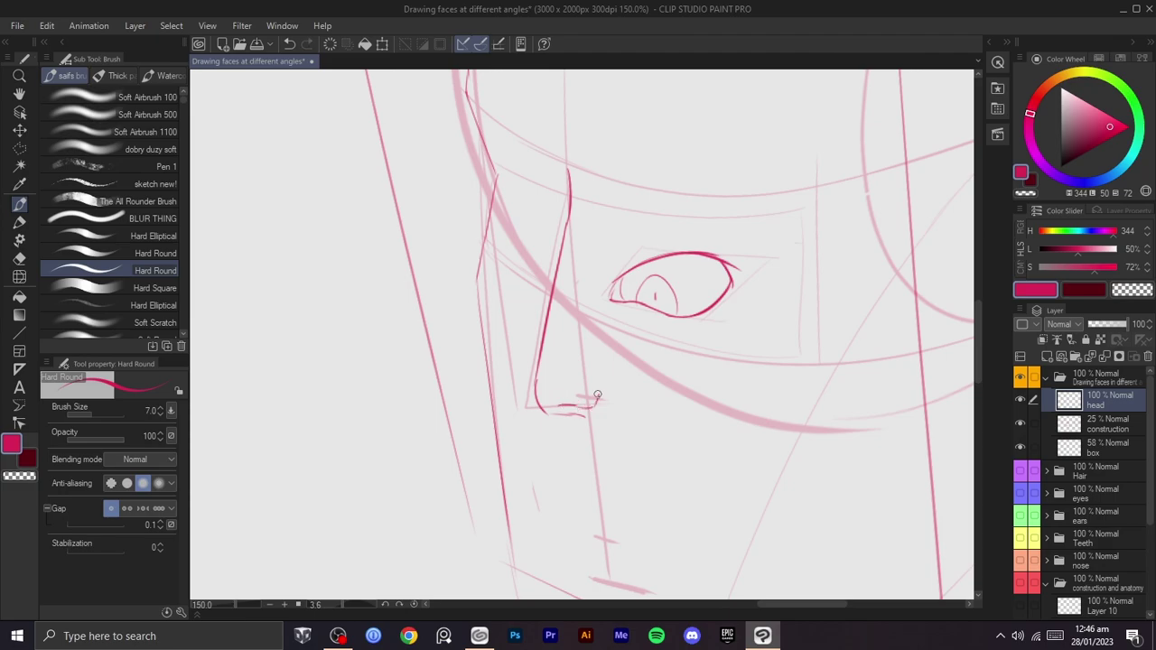
- Redraw the corner where the nose bridge turns into the tip
{"action": "key", "text": "r"}
{"action": "left_click_drag", "start_coordinate": [592, 347], "coordinate": [642, 379]}
{"action": "key", "text": "b"}
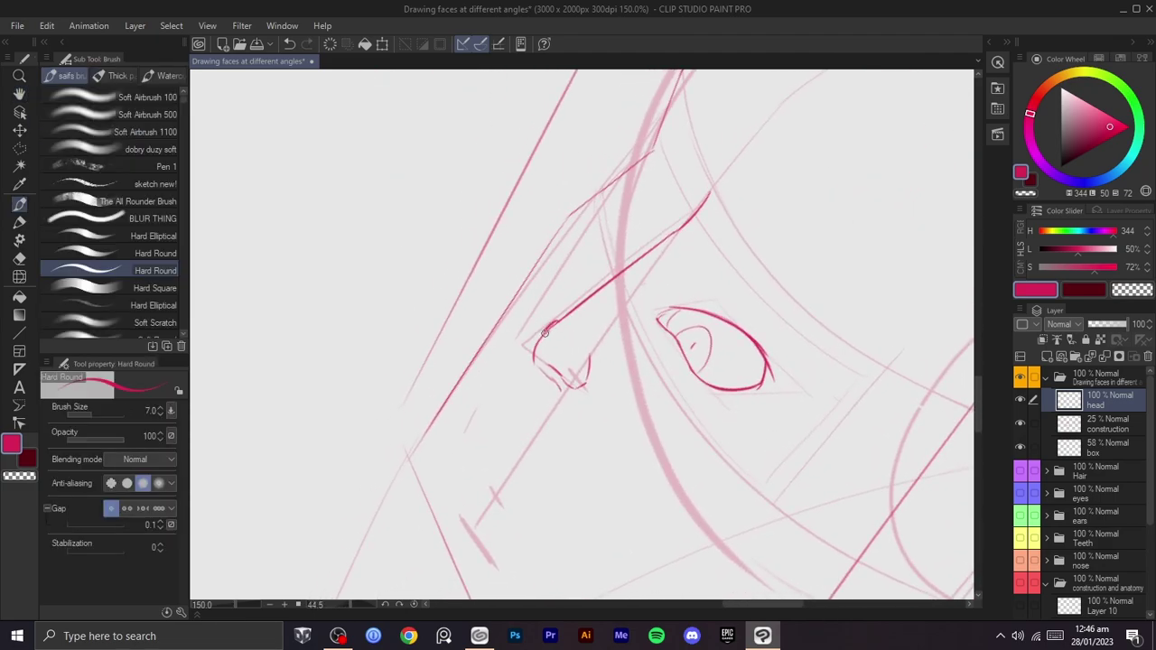
{"action": "mouse_move", "coordinate": [567, 313]}
{"action": "left_mouse_down"}
{"action": "mouse_move", "coordinate": [532, 338]}
{"action": "mouse_move", "coordinate": [542, 333]}
{"action": "left_mouse_up"}
{"action": "key", "text": "r"}
{"action": "key", "text": "b"}
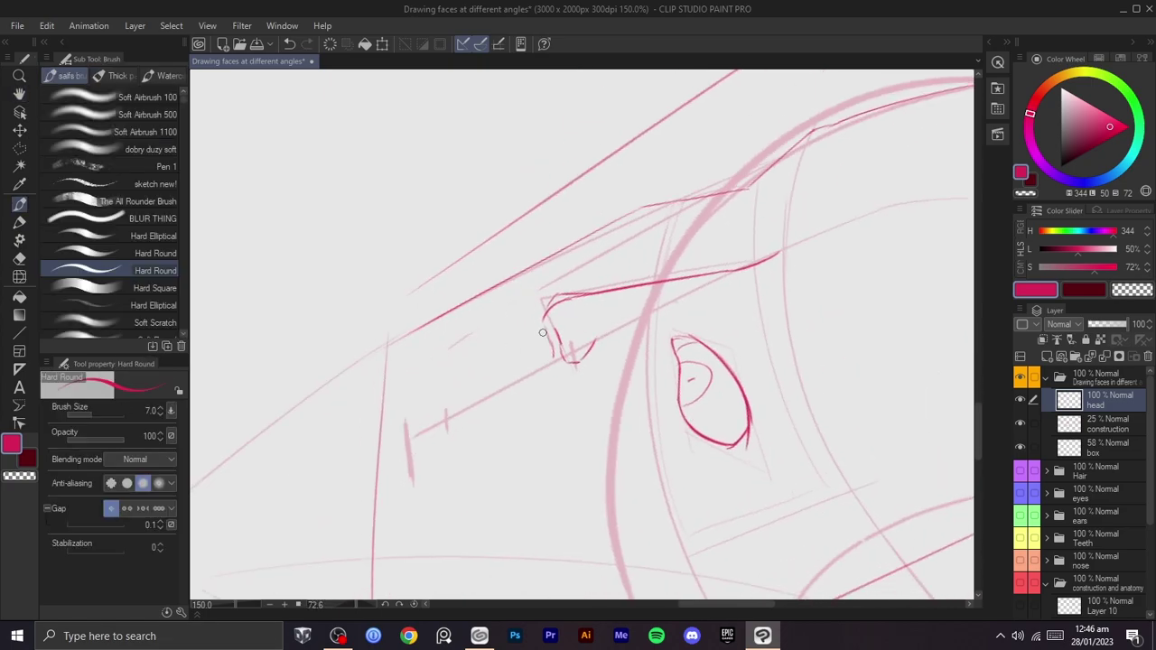
- Clean up the strokes around the nose tip by erasing with the transparent colour and retouching the contour
{"action": "key", "text": "c"}
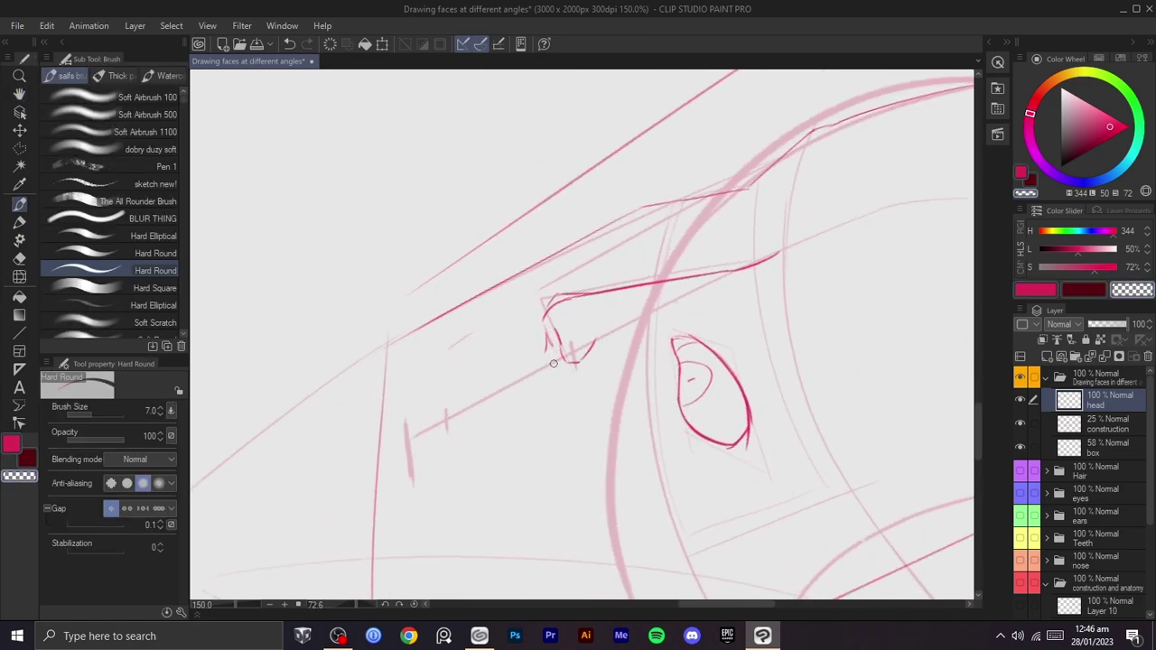
{"action": "key", "text": "r"}
{"action": "mouse_move", "coordinate": [557, 335]}
{"action": "left_mouse_down"}
{"action": "mouse_move", "coordinate": [632, 262]}
{"action": "mouse_move", "coordinate": [629, 338]}
{"action": "mouse_move", "coordinate": [611, 326]}
{"action": "mouse_move", "coordinate": [611, 341]}
{"action": "left_mouse_up"}
{"action": "scroll", "coordinate": [610, 341], "scroll_direction": "up", "scroll_amount": 5}
{"action": "key", "text": "b"}
{"action": "key", "text": "c"}
{"action": "mouse_move", "coordinate": [654, 303]}
{"action": "left_mouse_down"}
{"action": "mouse_move", "coordinate": [607, 302]}
{"action": "mouse_move", "coordinate": [625, 363]}
{"action": "left_mouse_up"}
{"action": "key", "text": "ctrl+z"}
{"action": "key", "text": "r"}
{"action": "key", "text": "b"}
{"action": "mouse_move", "coordinate": [607, 319]}
{"action": "left_mouse_down"}
{"action": "mouse_move", "coordinate": [654, 285]}
{"action": "mouse_move", "coordinate": [663, 313]}
{"action": "left_mouse_up"}
{"action": "key", "text": "ctrl+z"}
- Reshape the front of the nose tip and trim the lower part of the bridge line
{"action": "scroll", "coordinate": [656, 286], "scroll_direction": "down", "scroll_amount": 5}
{"action": "key", "text": "r"}
{"action": "scroll", "coordinate": [611, 309], "scroll_direction": "up", "scroll_amount": 4}
{"action": "key", "text": "b"}
{"action": "left_click_drag", "start_coordinate": [572, 309], "coordinate": [620, 258]}
{"action": "key", "text": "ctrl+z"}
{"action": "key", "text": "c"}
{"action": "left_click_drag", "start_coordinate": [573, 314], "coordinate": [634, 247]}
{"action": "left_click_drag", "start_coordinate": [578, 286], "coordinate": [668, 210]}
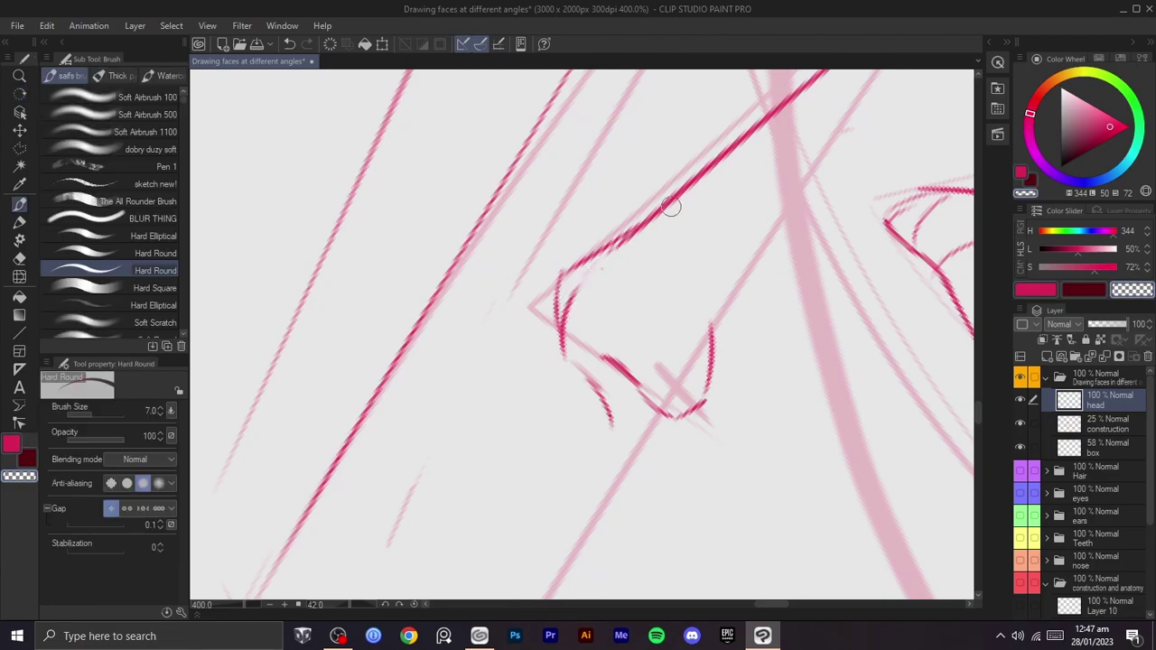
- Redraw the lower end of the bridge so it angles outward into a protruding nose tip, erasing the old strokes
{"action": "scroll", "coordinate": [678, 235], "scroll_direction": "down", "scroll_amount": 2}
{"action": "key", "text": "r"}
{"action": "left_click_drag", "start_coordinate": [693, 252], "coordinate": [640, 211]}
{"action": "scroll", "coordinate": [653, 297], "scroll_direction": "up", "scroll_amount": 2}
{"action": "key", "text": "b"}
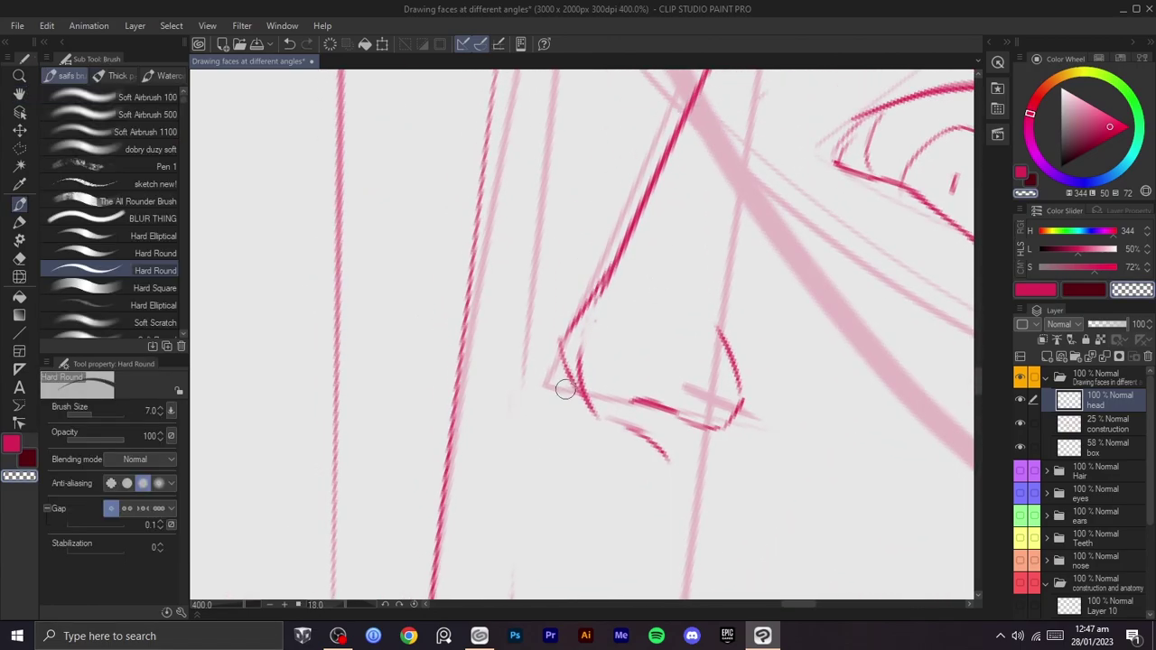
{"action": "key", "text": "c"}
{"action": "mouse_move", "coordinate": [619, 266]}
{"action": "left_mouse_down"}
{"action": "mouse_move", "coordinate": [565, 320]}
{"action": "mouse_move", "coordinate": [626, 266]}
{"action": "left_mouse_up"}
{"action": "key", "text": "c"}
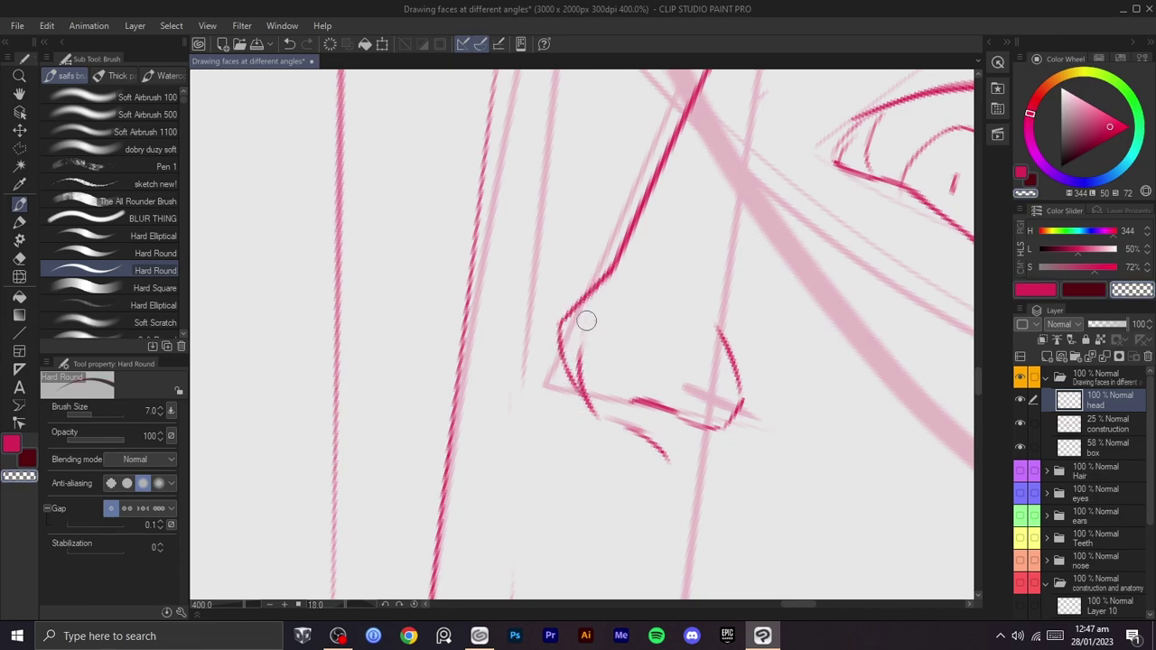
{"action": "key", "text": "c"}
- Join the nose tip to the line running below it and refine the short strokes around the tip
{"action": "scroll", "coordinate": [725, 247], "scroll_direction": "down", "scroll_amount": 2}
{"action": "key", "text": "shift+space"}
{"action": "left_click_drag", "start_coordinate": [818, 235], "coordinate": [800, 286]}
{"action": "key", "text": "space"}
{"action": "left_click_drag", "start_coordinate": [800, 285], "coordinate": [673, 379]}
{"action": "key", "text": "shift+space"}
{"action": "scroll", "coordinate": [681, 336], "scroll_direction": "up", "scroll_amount": 2}
{"action": "mouse_move", "coordinate": [692, 325]}
{"action": "left_mouse_down"}
{"action": "mouse_move", "coordinate": [676, 369]}
{"action": "mouse_move", "coordinate": [585, 371]}
{"action": "mouse_move", "coordinate": [616, 366]}
{"action": "mouse_move", "coordinate": [628, 438]}
{"action": "left_mouse_up"}
{"action": "scroll", "coordinate": [656, 359], "scroll_direction": "down", "scroll_amount": 3}
{"action": "key", "text": "space"}
{"action": "key", "text": "shift+space"}
{"action": "mouse_move", "coordinate": [643, 382]}
{"action": "left_mouse_down"}
{"action": "mouse_move", "coordinate": [641, 368]}
{"action": "mouse_move", "coordinate": [612, 371]}
{"action": "left_mouse_up"}
{"action": "scroll", "coordinate": [583, 442], "scroll_direction": "up", "scroll_amount": 5}
{"action": "key", "text": "space"}
{"action": "left_click_drag", "start_coordinate": [718, 378], "coordinate": [703, 323]}
{"action": "left_click_drag", "start_coordinate": [684, 310], "coordinate": [693, 353]}
{"action": "key", "text": "space"}
{"action": "left_click_drag", "start_coordinate": [769, 313], "coordinate": [666, 343]}
{"action": "key", "text": "ctrl+z"}
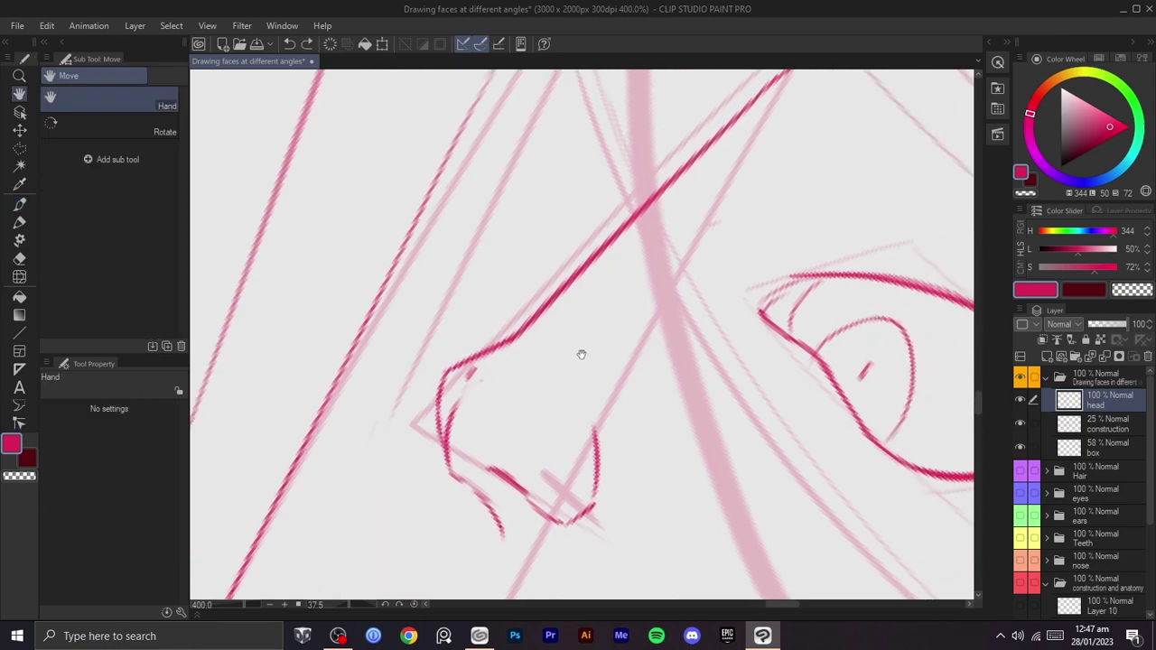
- Select the far eye's oval with a polyline selection and transform it so it overlaps the nose bridge line
{"action": "left_click_drag", "start_coordinate": [580, 349], "coordinate": [584, 369]}
{"action": "scroll", "coordinate": [620, 353], "scroll_direction": "down", "scroll_amount": 3}
{"action": "key", "text": "shift+space"}
{"action": "mouse_move", "coordinate": [713, 318]}
{"action": "left_mouse_down"}
{"action": "mouse_move", "coordinate": [704, 268]}
{"action": "mouse_move", "coordinate": [681, 289]}
{"action": "mouse_move", "coordinate": [704, 298]}
{"action": "mouse_move", "coordinate": [685, 202]}
{"action": "left_mouse_up"}
{"action": "key", "text": "space"}
{"action": "key", "text": "shift+space"}
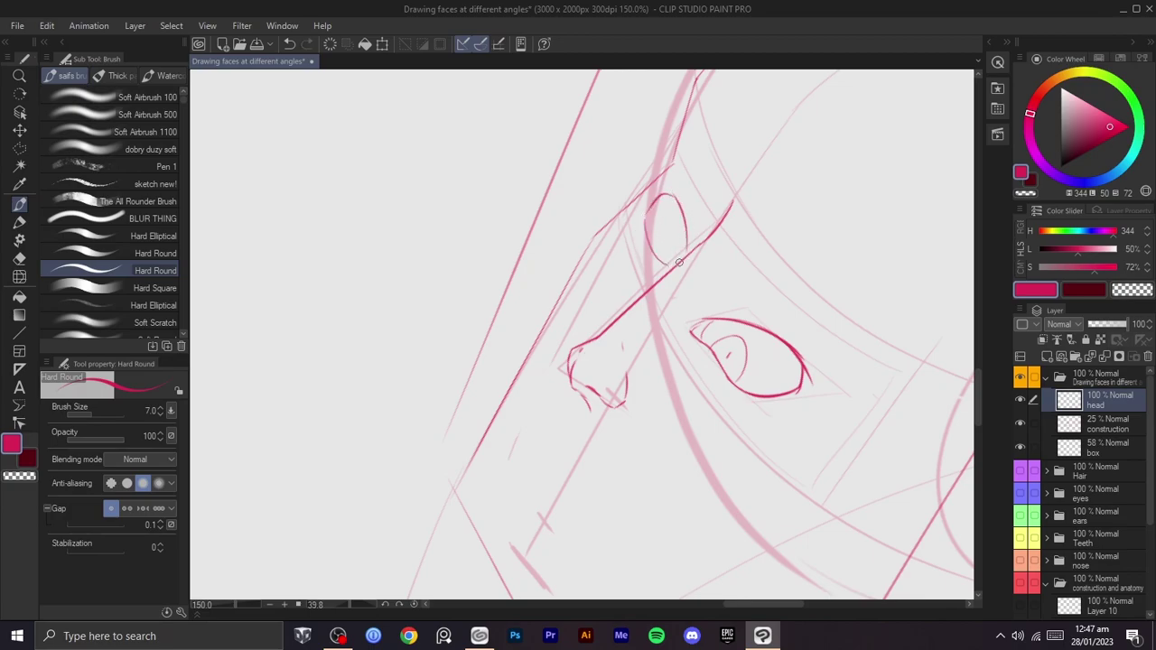
{"action": "key", "text": "m"}
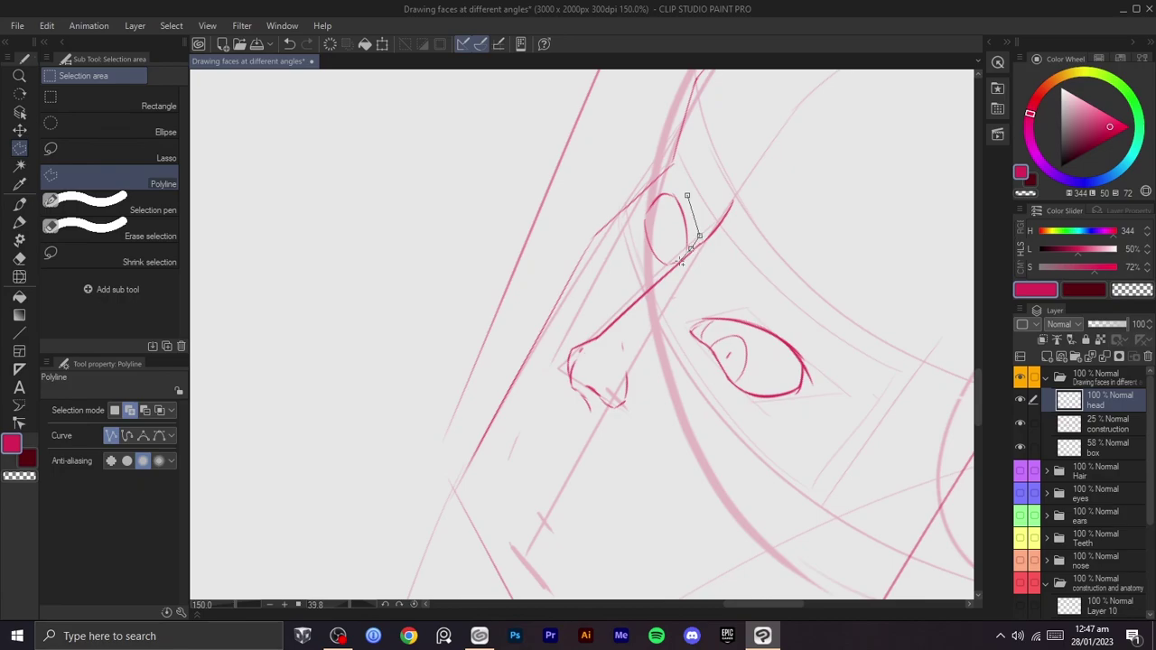
{"action": "left_click", "coordinate": [638, 272]}
{"action": "left_click", "coordinate": [627, 243]}
{"action": "left_click", "coordinate": [630, 214]}
{"action": "left_click", "coordinate": [687, 194]}
{"action": "key", "text": "ctrl+t"}
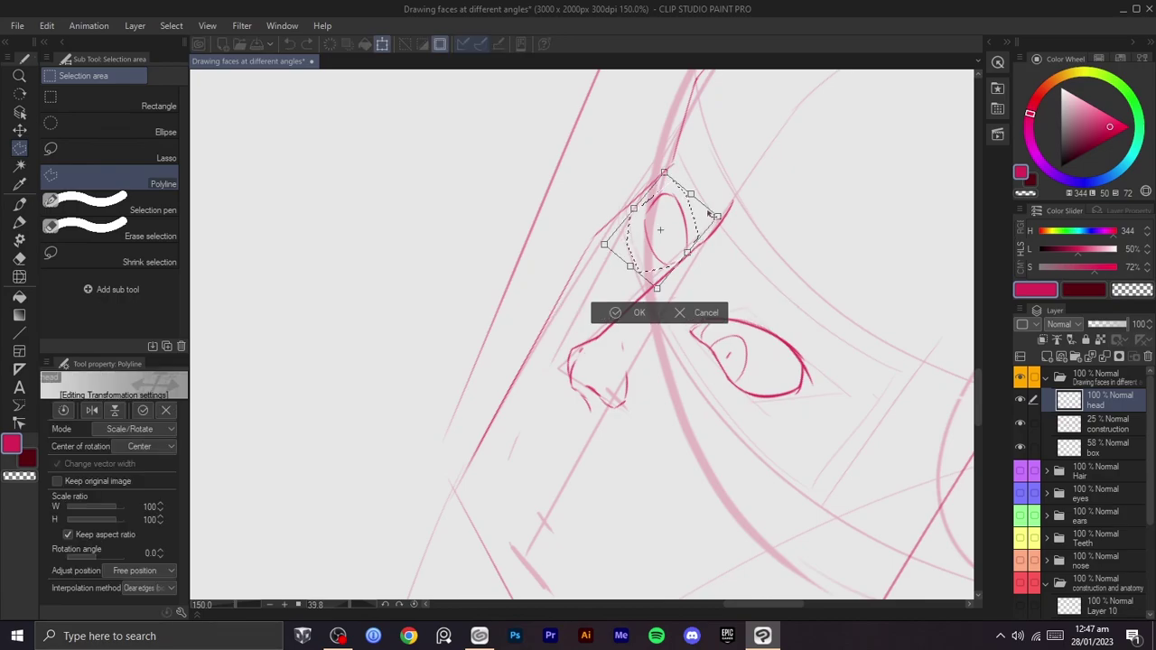
{"action": "mouse_move", "coordinate": [692, 195]}
{"action": "left_mouse_down"}
{"action": "mouse_move", "coordinate": [704, 179]}
{"action": "mouse_move", "coordinate": [679, 227]}
{"action": "mouse_move", "coordinate": [686, 256]}
{"action": "mouse_move", "coordinate": [691, 237]}
{"action": "mouse_move", "coordinate": [757, 268]}
{"action": "mouse_move", "coordinate": [742, 267]}
{"action": "left_mouse_up"}
{"action": "left_click", "coordinate": [637, 318]}
- Switch to Liquify and reduce its brush size to 90 for reshaping the lines around the far eye
{"action": "key", "text": "shift+space"}
{"action": "left_click", "coordinate": [563, 333]}
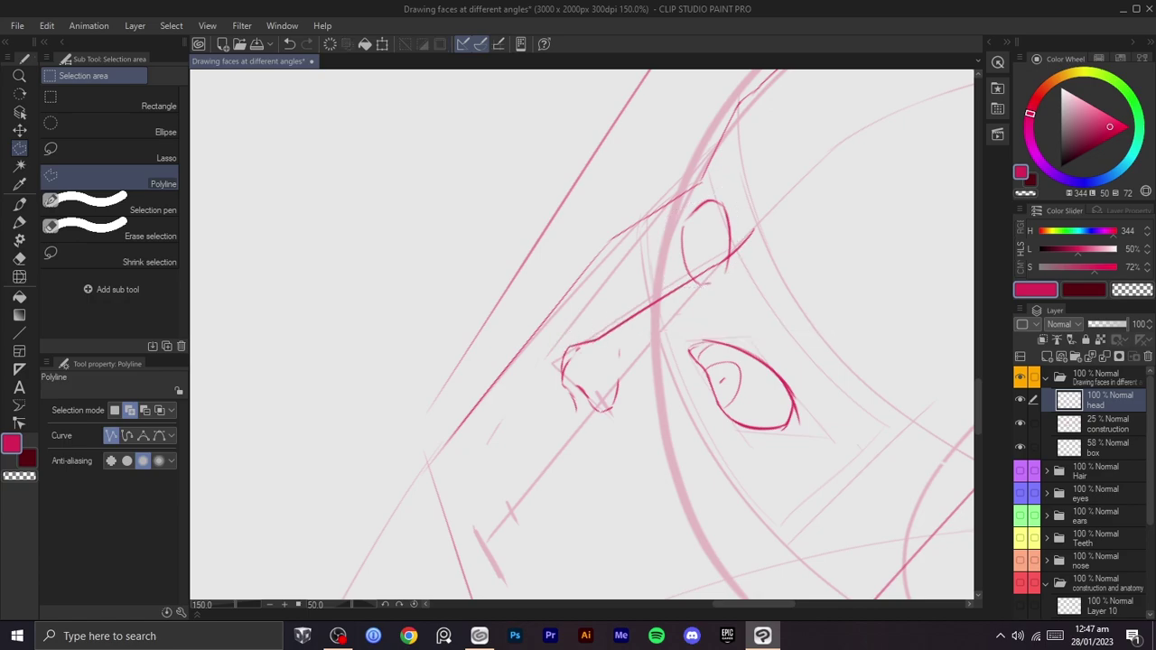
{"action": "key", "text": "j"}
{"action": "key", "text": "bracketleft"}
{"action": "key", "text": "bracketleft"}
{"action": "key", "text": "bracketleft"}
{"action": "key", "text": "bracketleft"}
{"action": "key", "text": "bracketleft"}
{"action": "key", "text": "bracketleft"}
{"action": "key", "text": "bracketleft"}
{"action": "key", "text": "bracketleft"}
{"action": "key", "text": "bracketleft"}
{"action": "key", "text": "bracketleft"}
{"action": "key", "text": "bracketleft"}
{"action": "key", "text": "bracketleft"}
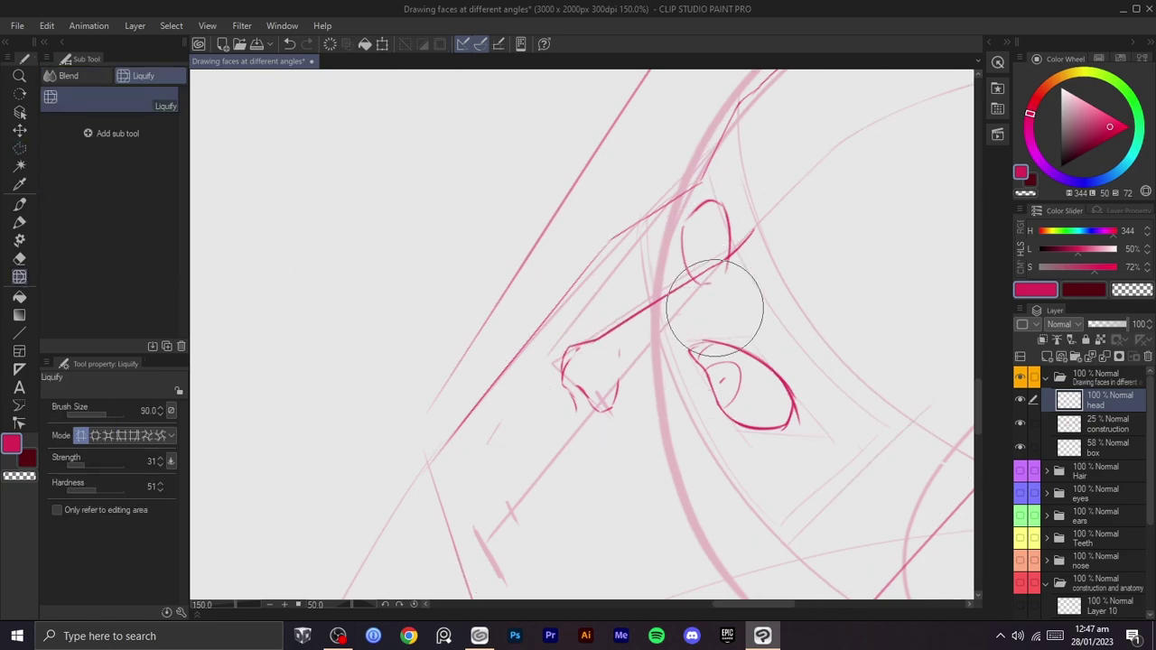
- Erase the overshooting line ends where the far eye's outline meets the nose bridge
{"action": "key", "text": "bracketleft"}
{"action": "key", "text": "bracketleft"}
{"action": "key", "text": "bracketleft"}
{"action": "key", "text": "bracketleft"}
{"action": "key", "text": "bracketleft"}
{"action": "key", "text": "bracketleft"}
{"action": "key", "text": "c"}
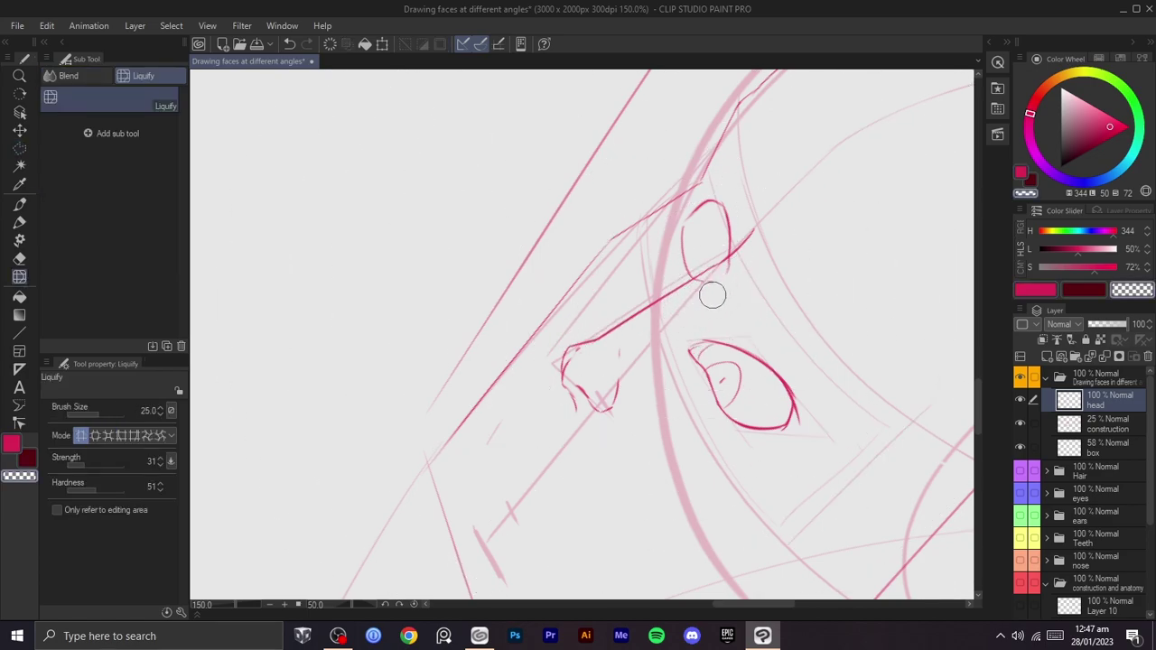
{"action": "key", "text": "p"}
{"action": "left_click_drag", "start_coordinate": [740, 260], "coordinate": [681, 299]}
{"action": "key", "text": "ctrl+z"}
- Select the near eye with a polyline selection, transform it by rotating it slightly and moving it away from the nose, and deselect
{"action": "key", "text": "m"}
{"action": "left_click", "coordinate": [719, 304]}
{"action": "left_click", "coordinate": [656, 352]}
{"action": "left_click", "coordinate": [673, 441]}
{"action": "left_click", "coordinate": [779, 467]}
{"action": "left_click", "coordinate": [851, 453]}
{"action": "left_click", "coordinate": [857, 408]}
{"action": "left_click", "coordinate": [850, 360]}
{"action": "left_click", "coordinate": [720, 304]}
{"action": "key", "text": "ctrl+t"}
{"action": "left_click_drag", "start_coordinate": [747, 349], "coordinate": [769, 333]}
{"action": "left_click_drag", "start_coordinate": [965, 258], "coordinate": [982, 292]}
{"action": "left_click_drag", "start_coordinate": [821, 343], "coordinate": [814, 364]}
{"action": "left_click", "coordinate": [744, 582]}
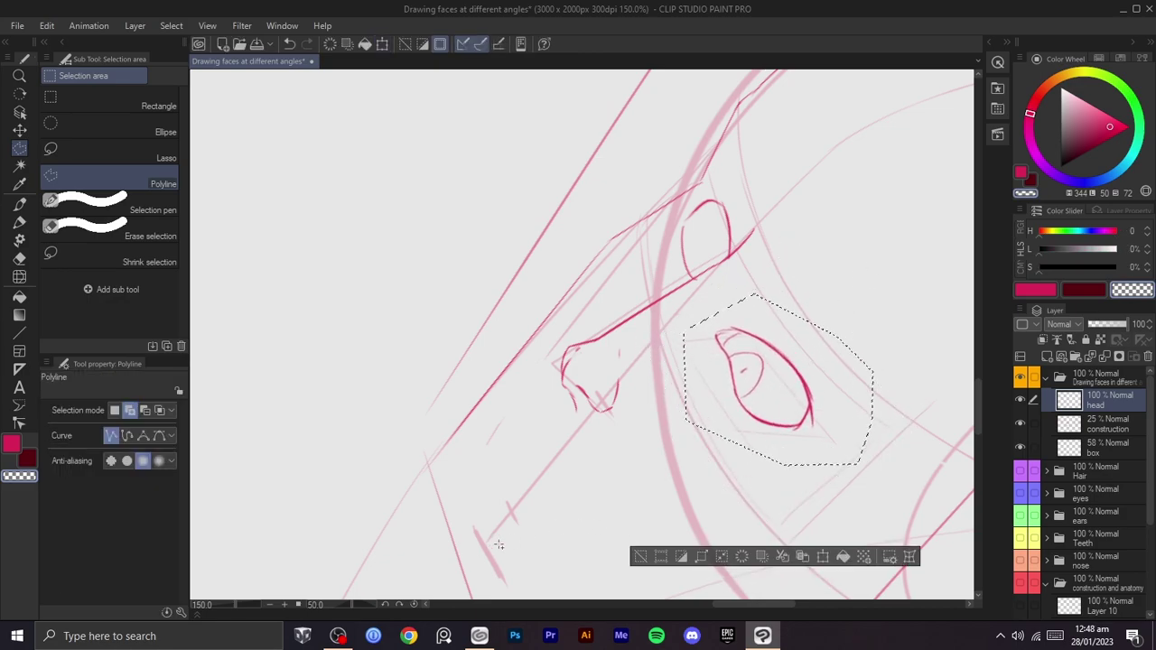
{"action": "left_click", "coordinate": [637, 556]}
- Reset the canvas rotation, reselect the near eye with a polyline selection, nudge it slightly with a transform, and deselect
{"action": "left_click", "coordinate": [414, 603]}
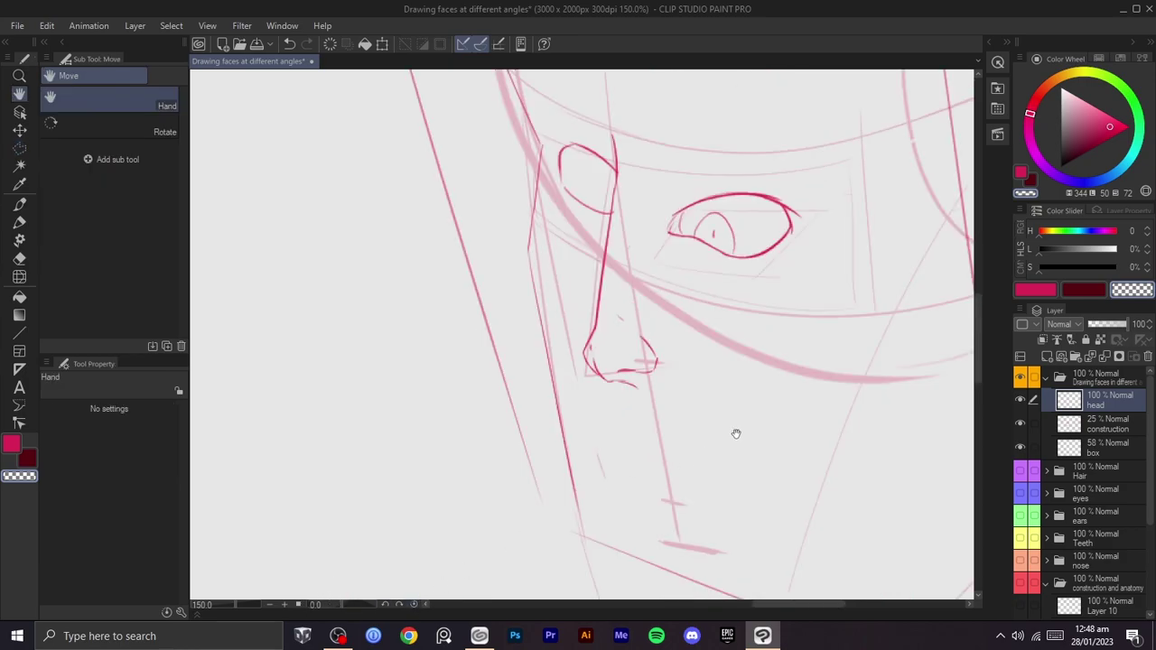
{"action": "left_click", "coordinate": [794, 163]}
{"action": "left_click", "coordinate": [772, 296]}
{"action": "left_click", "coordinate": [702, 305]}
{"action": "left_click", "coordinate": [646, 279]}
{"action": "left_click", "coordinate": [637, 234]}
{"action": "left_click", "coordinate": [650, 186]}
{"action": "left_click", "coordinate": [680, 158]}
{"action": "left_click", "coordinate": [718, 149]}
{"action": "left_click", "coordinate": [795, 163]}
{"action": "key", "text": "ctrl+t"}
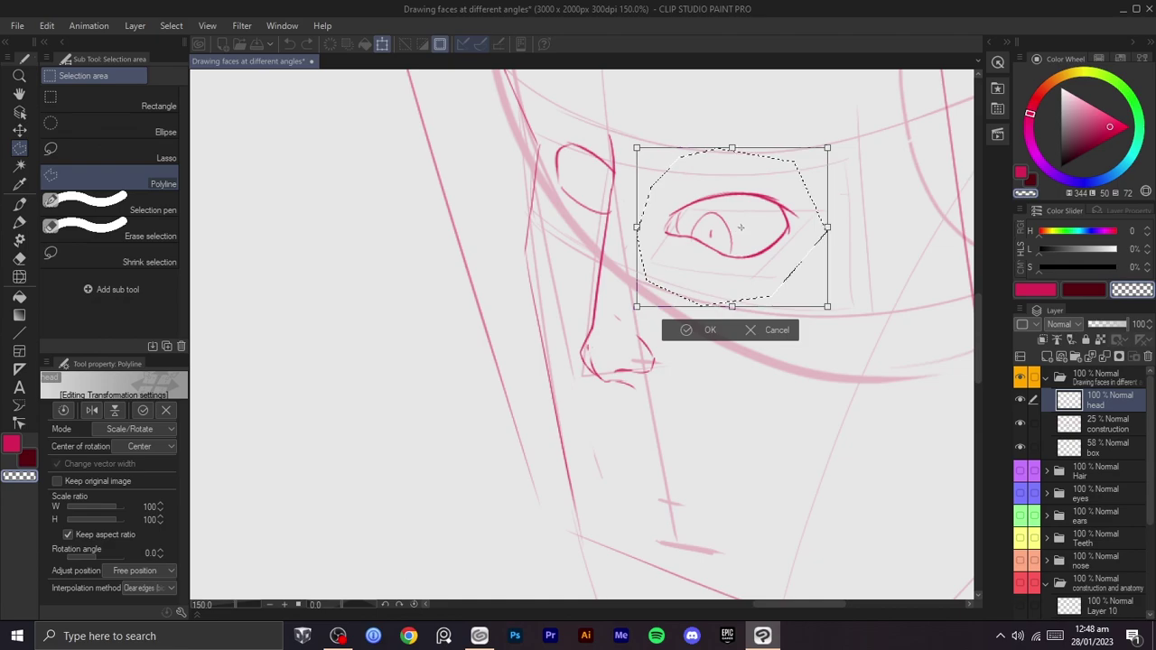
{"action": "left_click_drag", "start_coordinate": [756, 260], "coordinate": [759, 256]}
{"action": "left_click", "coordinate": [700, 330]}
{"action": "left_click", "coordinate": [603, 325]}
- Try to push the underside of the nose upward with Liquify
{"action": "key", "text": "shift+space"}
{"action": "left_click_drag", "start_coordinate": [624, 303], "coordinate": [631, 312]}
{"action": "key", "text": "j"}
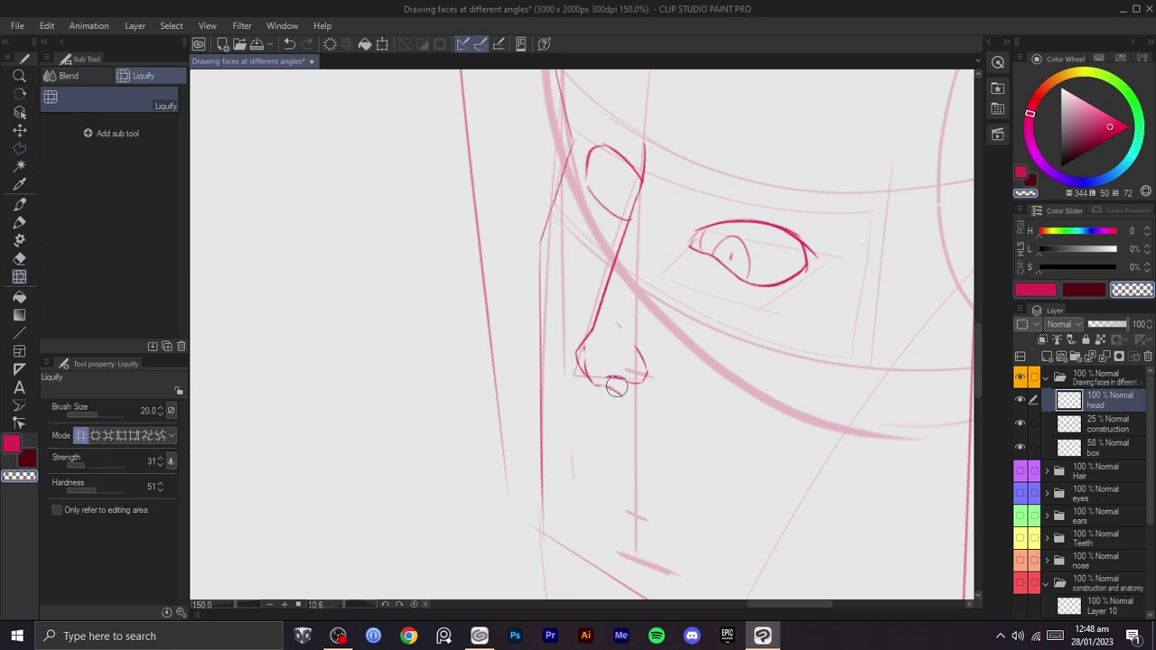
{"action": "key", "text": "bracketright"}
{"action": "key", "text": "bracketright"}
{"action": "key", "text": "bracketleft"}
{"action": "left_click_drag", "start_coordinate": [616, 384], "coordinate": [608, 331]}
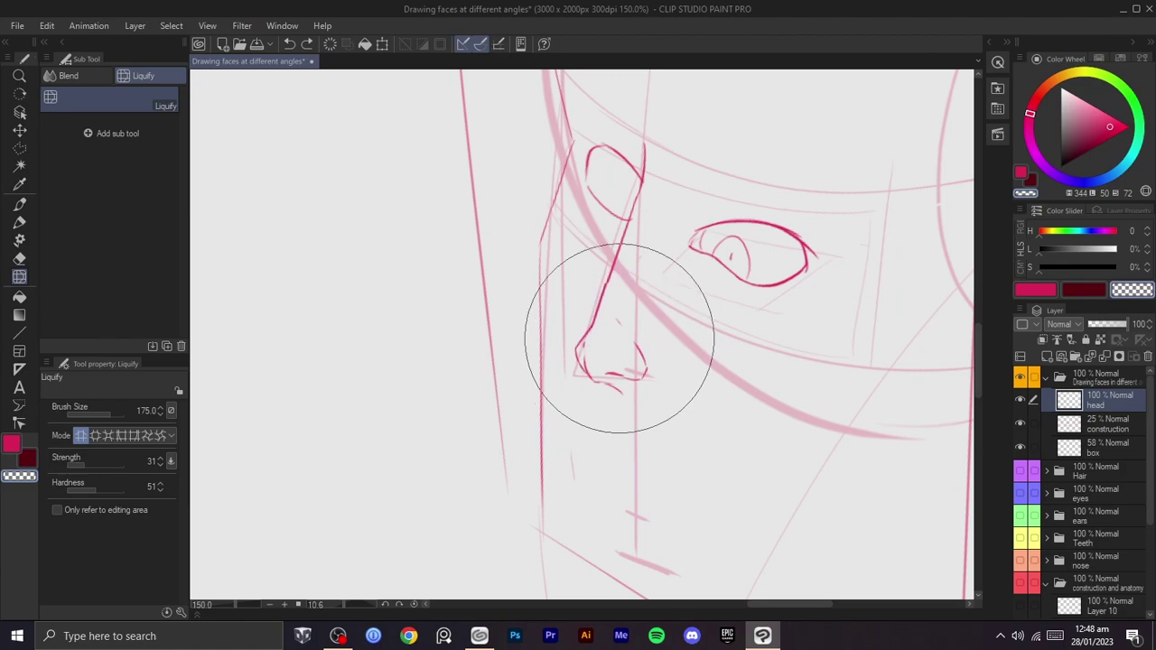
{"action": "key", "text": "shift+space"}
{"action": "mouse_move", "coordinate": [681, 291]}
{"action": "left_mouse_down"}
{"action": "mouse_move", "coordinate": [707, 309]}
{"action": "mouse_move", "coordinate": [710, 335]}
{"action": "left_mouse_up"}
{"action": "key", "text": "ctrl+z"}
{"action": "key", "text": "ctrl+z"}
- Push the underside of the nose slightly upward with the Liquify tool at brush size 90
{"action": "key", "text": "b"}
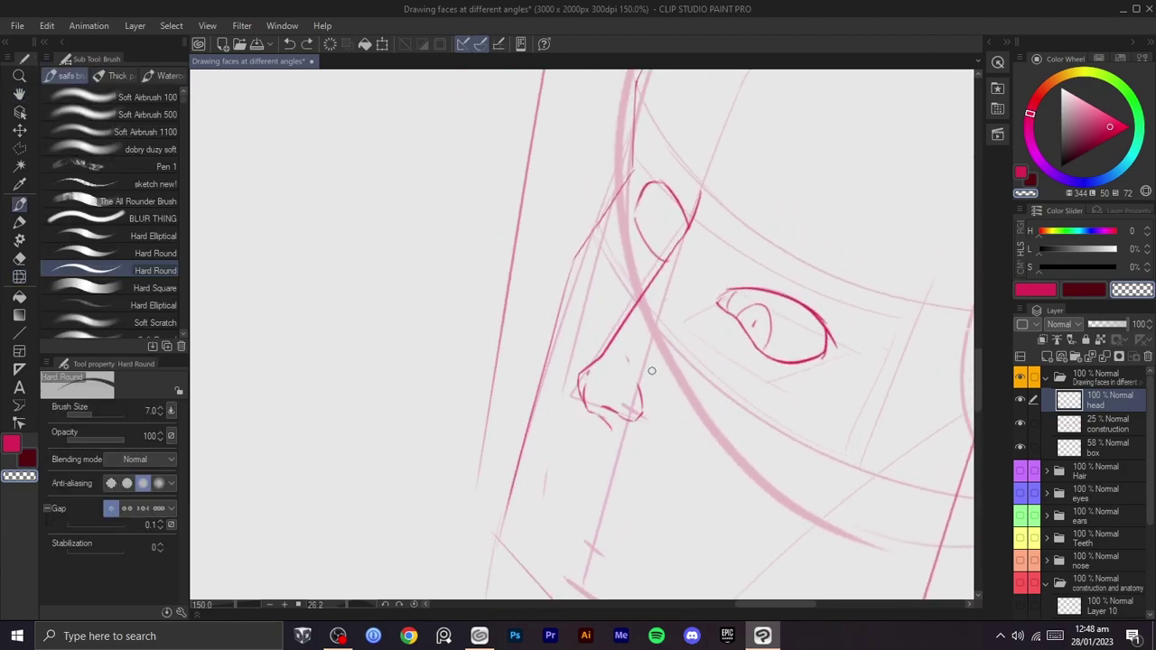
{"action": "key", "text": "j"}
{"action": "key", "text": "bracketleft"}
{"action": "key", "text": "bracketleft"}
{"action": "key", "text": "bracketleft"}
{"action": "key", "text": "bracketleft"}
{"action": "left_click_drag", "start_coordinate": [615, 403], "coordinate": [612, 388]}
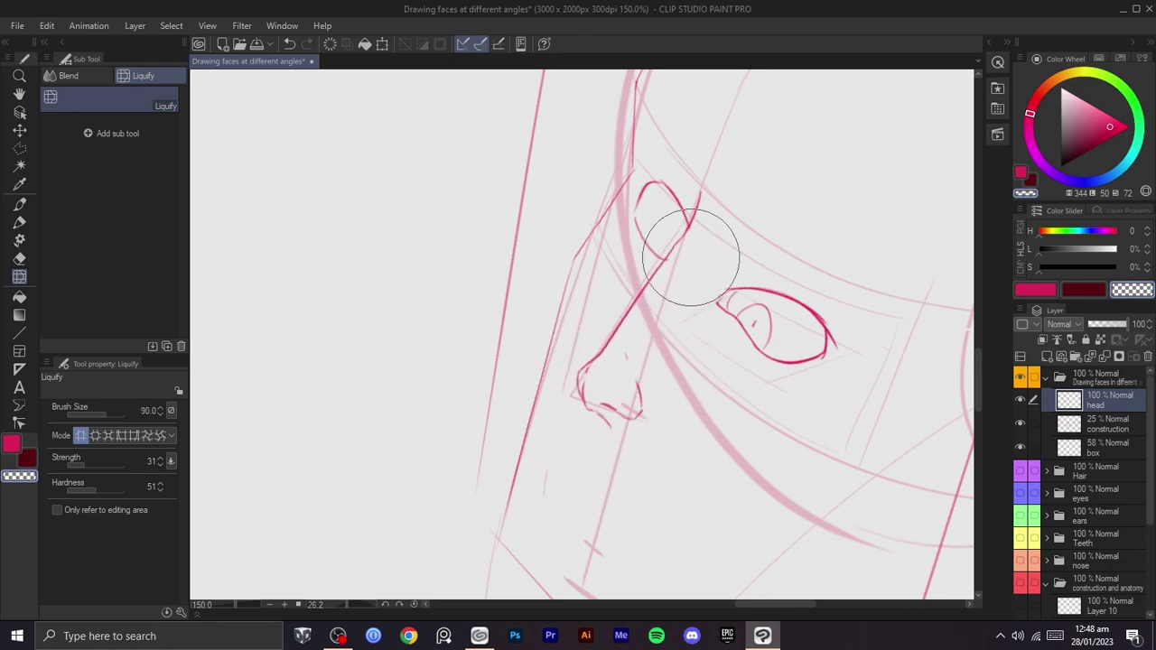
- Try to draw the front edge of the upper lip at the lower end of the face line
{"action": "scroll", "coordinate": [721, 240], "scroll_direction": "down", "scroll_amount": 2}
{"action": "left_click_drag", "start_coordinate": [722, 240], "coordinate": [712, 177]}
{"action": "mouse_move", "coordinate": [713, 176]}
{"action": "left_mouse_down"}
{"action": "mouse_move", "coordinate": [738, 209]}
{"action": "mouse_move", "coordinate": [683, 353]}
{"action": "mouse_move", "coordinate": [707, 262]}
{"action": "mouse_move", "coordinate": [686, 353]}
{"action": "left_mouse_up"}
{"action": "scroll", "coordinate": [737, 208], "scroll_direction": "up", "scroll_amount": 1}
{"action": "scroll", "coordinate": [684, 353], "scroll_direction": "up", "scroll_amount": 1}
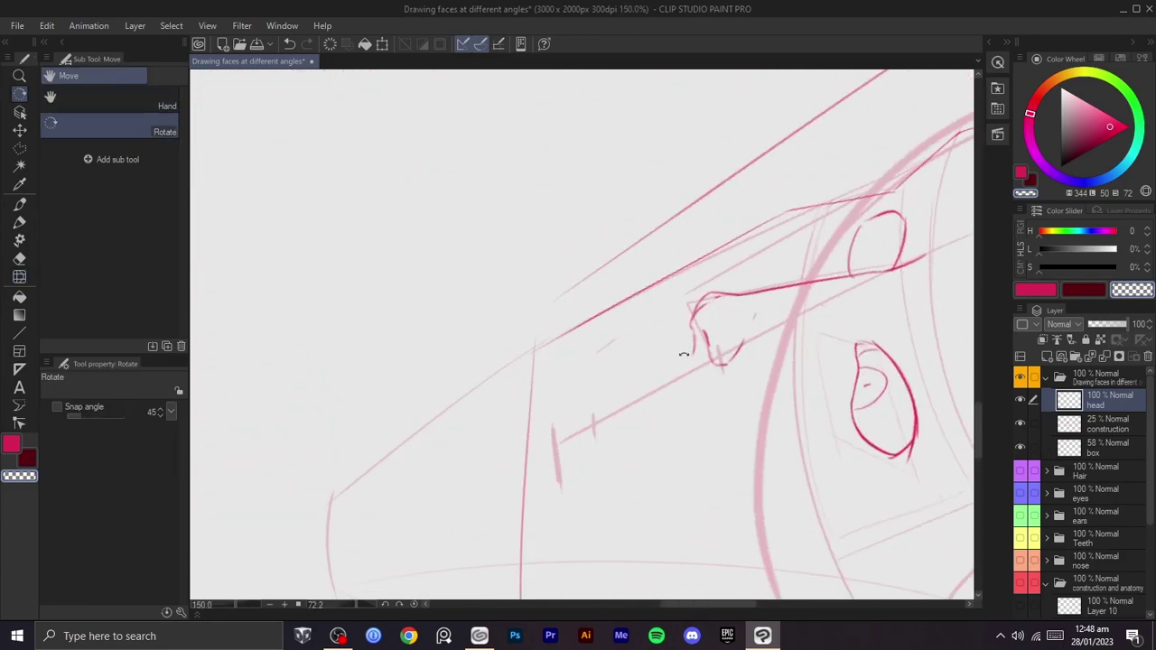
{"action": "key", "text": "b"}
{"action": "left_click_drag", "start_coordinate": [594, 341], "coordinate": [653, 241]}
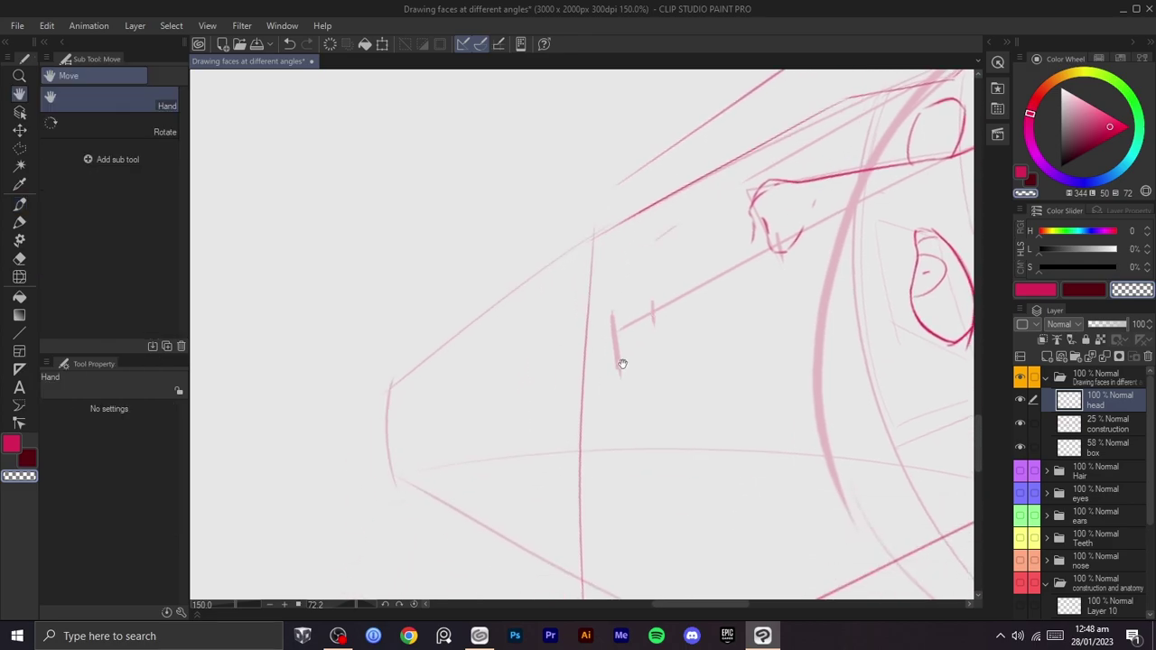
{"action": "key", "text": "c"}
{"action": "key", "text": "ctrl+z"}
{"action": "mouse_move", "coordinate": [623, 211]}
{"action": "left_mouse_down"}
{"action": "mouse_move", "coordinate": [616, 246]}
{"action": "mouse_move", "coordinate": [653, 205]}
{"action": "mouse_move", "coordinate": [646, 274]}
{"action": "left_mouse_up"}
{"action": "key", "text": "c"}
{"action": "key", "text": "c"}
{"action": "key", "text": "ctrl+z"}
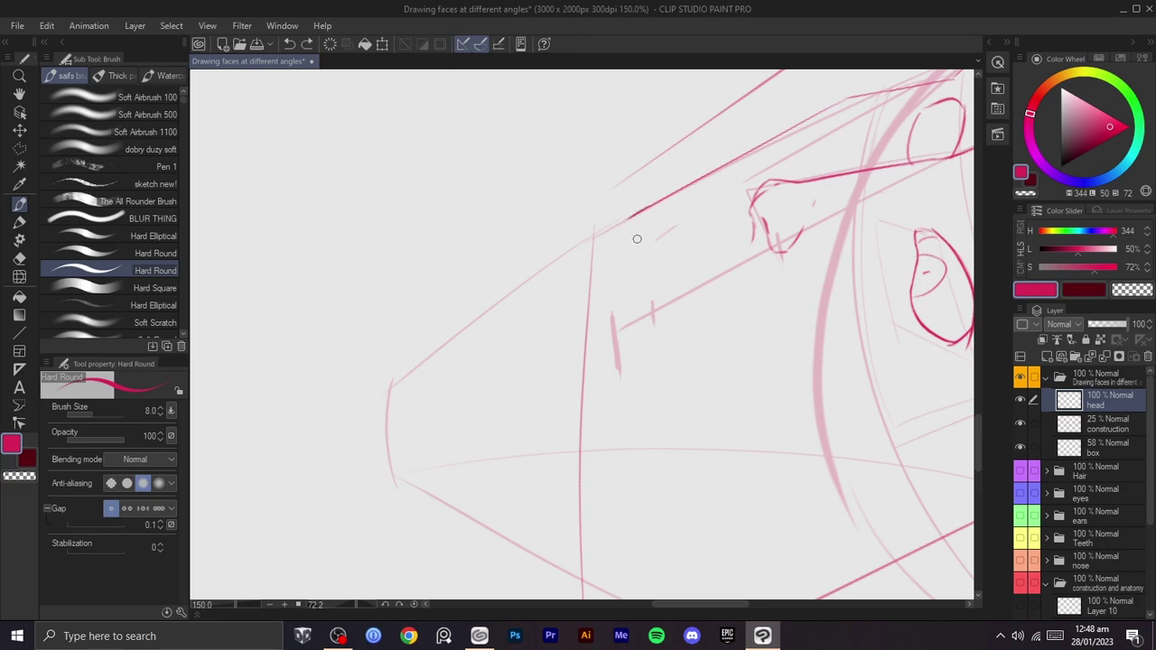
{"action": "mouse_move", "coordinate": [659, 201]}
{"action": "left_mouse_down"}
{"action": "mouse_move", "coordinate": [614, 220]}
{"action": "mouse_move", "coordinate": [603, 294]}
{"action": "left_mouse_up"}
{"action": "key", "text": "ctrl+z"}
- Draw the upper lip's front edge and the upper line of the open mouth back to the mouth corner
{"action": "mouse_move", "coordinate": [615, 219]}
{"action": "left_mouse_down"}
{"action": "mouse_move", "coordinate": [629, 330]}
{"action": "mouse_move", "coordinate": [623, 430]}
{"action": "left_mouse_up"}
{"action": "mouse_move", "coordinate": [702, 368]}
{"action": "left_mouse_down"}
{"action": "mouse_move", "coordinate": [698, 289]}
{"action": "mouse_move", "coordinate": [602, 222]}
{"action": "left_mouse_up"}
{"action": "left_click_drag", "start_coordinate": [612, 266], "coordinate": [611, 310]}
{"action": "left_click_drag", "start_coordinate": [626, 307], "coordinate": [603, 286]}
{"action": "key", "text": "ctrl+z"}
{"action": "left_click_drag", "start_coordinate": [572, 342], "coordinate": [685, 265]}
{"action": "key", "text": "ctrl+z"}
{"action": "left_click_drag", "start_coordinate": [630, 289], "coordinate": [687, 265]}
- Draw the lower line of the open mouth from the mouth corner forward to the lower lip
{"action": "mouse_move", "coordinate": [700, 300]}
{"action": "left_mouse_down"}
{"action": "mouse_move", "coordinate": [681, 441]}
{"action": "mouse_move", "coordinate": [665, 429]}
{"action": "mouse_move", "coordinate": [696, 341]}
{"action": "mouse_move", "coordinate": [567, 421]}
{"action": "left_mouse_up"}
{"action": "key", "text": "ctrl+z"}
{"action": "left_click_drag", "start_coordinate": [697, 342], "coordinate": [522, 430]}
{"action": "key", "text": "ctrl+z"}
{"action": "key", "text": "ctrl+z"}
{"action": "mouse_move", "coordinate": [697, 342]}
{"action": "left_mouse_down"}
{"action": "mouse_move", "coordinate": [553, 427]}
{"action": "mouse_move", "coordinate": [498, 426]}
{"action": "left_mouse_up"}
{"action": "key", "text": "ctrl+z"}
{"action": "left_click_drag", "start_coordinate": [583, 413], "coordinate": [502, 417]}
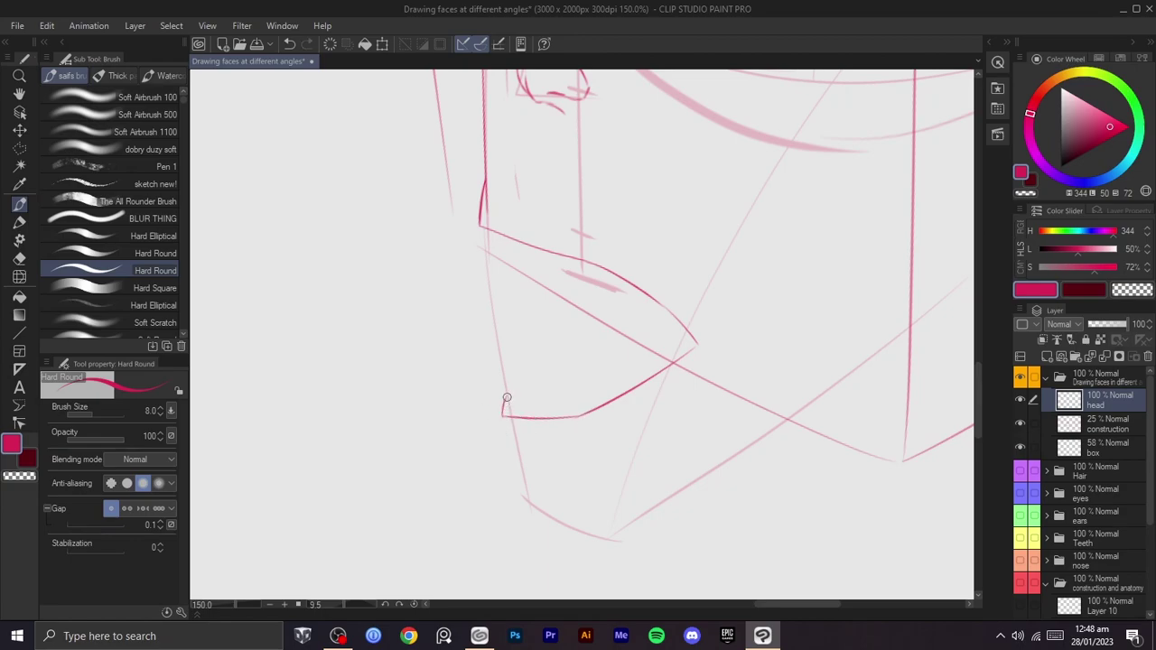
- Draw the protruding lower lip and the front of the chin beneath it
{"action": "left_click_drag", "start_coordinate": [639, 441], "coordinate": [538, 449]}
{"action": "left_click_drag", "start_coordinate": [539, 449], "coordinate": [594, 443]}
{"action": "key", "text": "ctrl+z"}
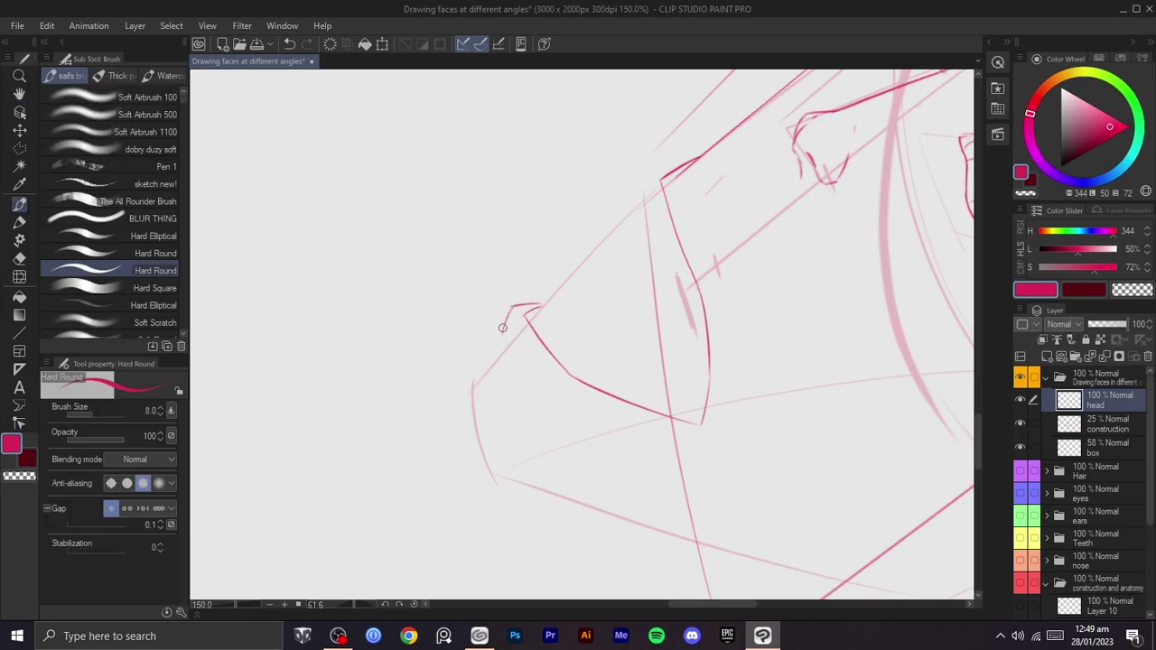
{"action": "left_click_drag", "start_coordinate": [497, 333], "coordinate": [465, 374]}
{"action": "key", "text": "ctrl+z"}
{"action": "key", "text": "ctrl+z"}
{"action": "left_click_drag", "start_coordinate": [458, 406], "coordinate": [483, 486]}
{"action": "left_click_drag", "start_coordinate": [617, 475], "coordinate": [708, 398]}
{"action": "left_click_drag", "start_coordinate": [687, 323], "coordinate": [679, 281]}
{"action": "key", "text": "ctrl+z"}
- Try to extend the chin's curve along its underside
{"action": "left_click_drag", "start_coordinate": [547, 438], "coordinate": [641, 451]}
{"action": "key", "text": "ctrl+z"}
{"action": "left_click_drag", "start_coordinate": [547, 434], "coordinate": [640, 454]}
{"action": "key", "text": "ctrl+z"}
{"action": "left_click_drag", "start_coordinate": [543, 429], "coordinate": [627, 464]}
{"action": "key", "text": "ctrl+z"}
{"action": "left_click_drag", "start_coordinate": [543, 432], "coordinate": [637, 464]}
{"action": "key", "text": "ctrl+z"}
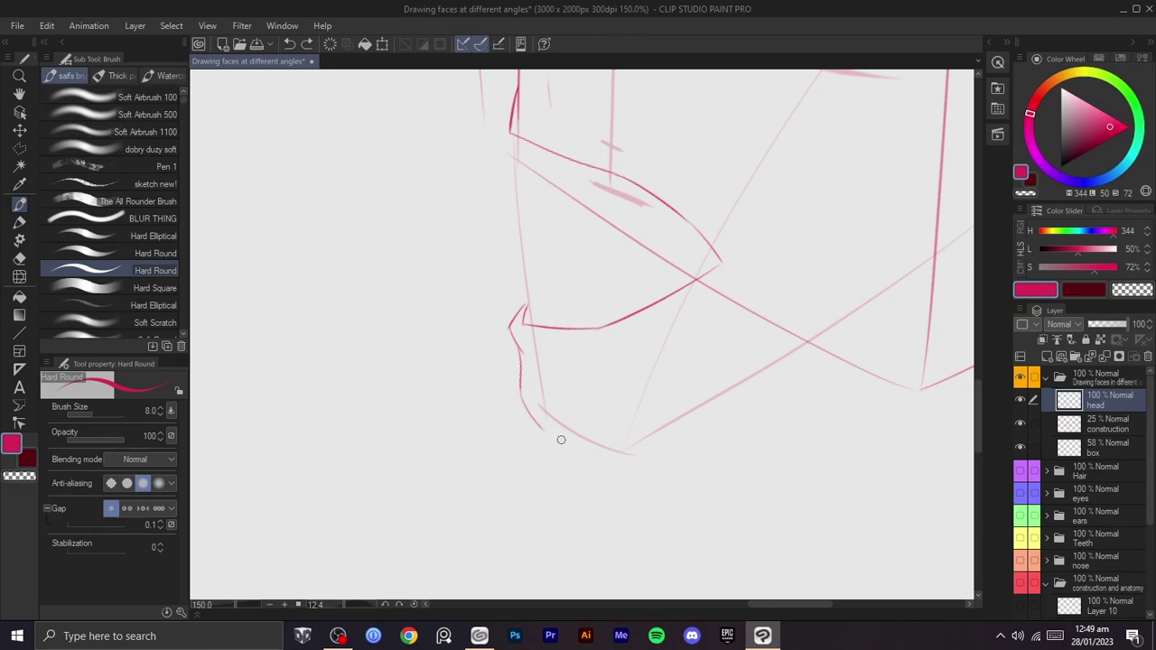
{"action": "key", "text": "ctrl+z"}
{"action": "mouse_move", "coordinate": [578, 437]}
{"action": "left_mouse_down"}
{"action": "mouse_move", "coordinate": [539, 421]}
{"action": "mouse_move", "coordinate": [566, 451]}
{"action": "left_mouse_up"}
{"action": "key", "text": "ctrl+z"}
{"action": "left_click_drag", "start_coordinate": [502, 409], "coordinate": [564, 437]}
{"action": "key", "text": "r"}
{"action": "mouse_move", "coordinate": [727, 416]}
{"action": "left_mouse_down"}
{"action": "mouse_move", "coordinate": [611, 506]}
{"action": "mouse_move", "coordinate": [562, 506]}
{"action": "left_mouse_up"}
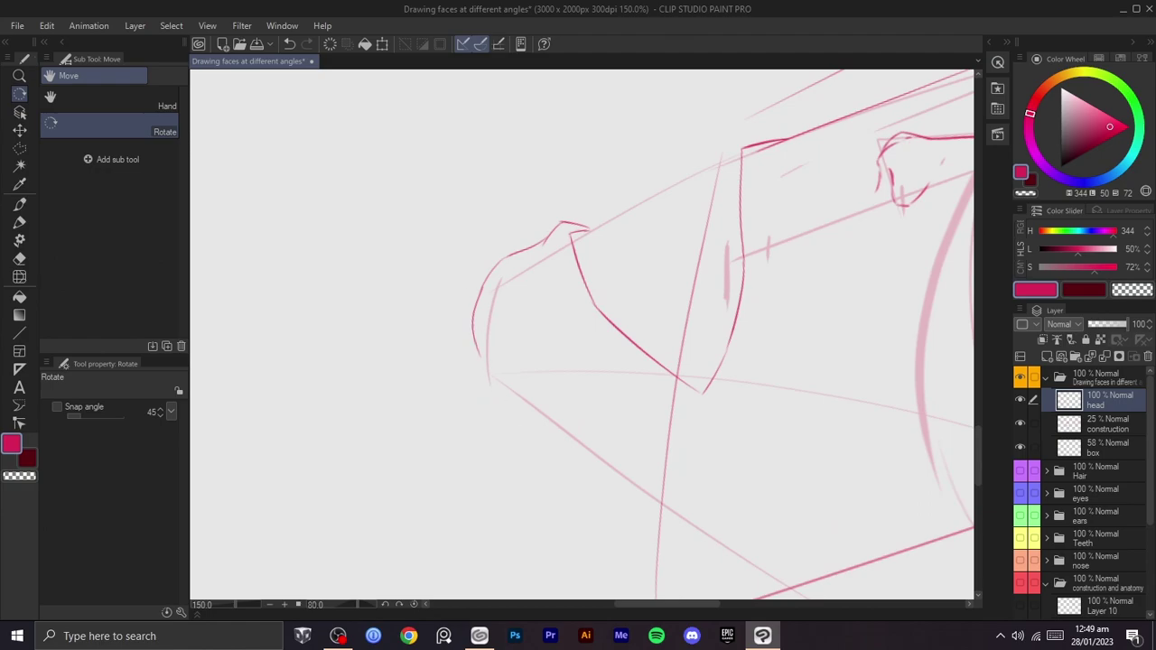
- Redraw the chin as a rounded curve just outside the construction line
{"action": "key", "text": "ctrl+z"}
{"action": "key", "text": "ctrl+z"}
{"action": "left_click_drag", "start_coordinate": [482, 288], "coordinate": [488, 388]}
{"action": "key", "text": "ctrl+z"}
{"action": "left_click_drag", "start_coordinate": [480, 289], "coordinate": [487, 384]}
- Draw the rear jaw line running down from the ear
{"action": "key", "text": "shift+space"}
{"action": "left_click_drag", "start_coordinate": [650, 397], "coordinate": [624, 222]}
{"action": "left_click_drag", "start_coordinate": [624, 221], "coordinate": [757, 331]}
{"action": "left_click_drag", "start_coordinate": [757, 331], "coordinate": [581, 450]}
{"action": "left_click_drag", "start_coordinate": [732, 404], "coordinate": [713, 314]}
{"action": "mouse_move", "coordinate": [771, 209]}
{"action": "left_mouse_down"}
{"action": "mouse_move", "coordinate": [743, 328]}
{"action": "mouse_move", "coordinate": [572, 186]}
{"action": "mouse_move", "coordinate": [691, 212]}
{"action": "mouse_move", "coordinate": [511, 262]}
{"action": "mouse_move", "coordinate": [511, 335]}
{"action": "mouse_move", "coordinate": [621, 237]}
{"action": "mouse_move", "coordinate": [718, 189]}
{"action": "mouse_move", "coordinate": [576, 426]}
{"action": "left_mouse_up"}
{"action": "key", "text": "shift+space"}
{"action": "key", "text": "shift+space"}
{"action": "mouse_move", "coordinate": [728, 268]}
{"action": "left_mouse_down"}
{"action": "mouse_move", "coordinate": [714, 346]}
{"action": "mouse_move", "coordinate": [684, 331]}
{"action": "left_mouse_up"}
{"action": "left_click_drag", "start_coordinate": [507, 246], "coordinate": [619, 189]}
{"action": "key", "text": "ctrl+z"}
{"action": "left_click_drag", "start_coordinate": [459, 269], "coordinate": [671, 180]}
- Draw the curved jaw corner at the lower end of the rear jaw line
{"action": "key", "text": "shift+space"}
{"action": "left_click_drag", "start_coordinate": [714, 250], "coordinate": [587, 192]}
{"action": "key", "text": "space"}
{"action": "left_click_drag", "start_coordinate": [575, 203], "coordinate": [483, 327]}
{"action": "key", "text": "shift+space"}
{"action": "key", "text": "ctrl+z"}
{"action": "mouse_move", "coordinate": [425, 303]}
{"action": "left_mouse_down"}
{"action": "mouse_move", "coordinate": [451, 283]}
{"action": "mouse_move", "coordinate": [449, 262]}
{"action": "left_mouse_up"}
{"action": "key", "text": "ctrl+z"}
{"action": "left_click_drag", "start_coordinate": [417, 375], "coordinate": [452, 297]}
{"action": "key", "text": "ctrl+z"}
{"action": "left_click_drag", "start_coordinate": [418, 352], "coordinate": [455, 273]}
- Draw the underside of the jaw from the chin back to the jaw corner with the Hard Round brush
{"action": "key", "text": "c"}
{"action": "key", "text": "space"}
{"action": "left_click_drag", "start_coordinate": [513, 245], "coordinate": [361, 352]}
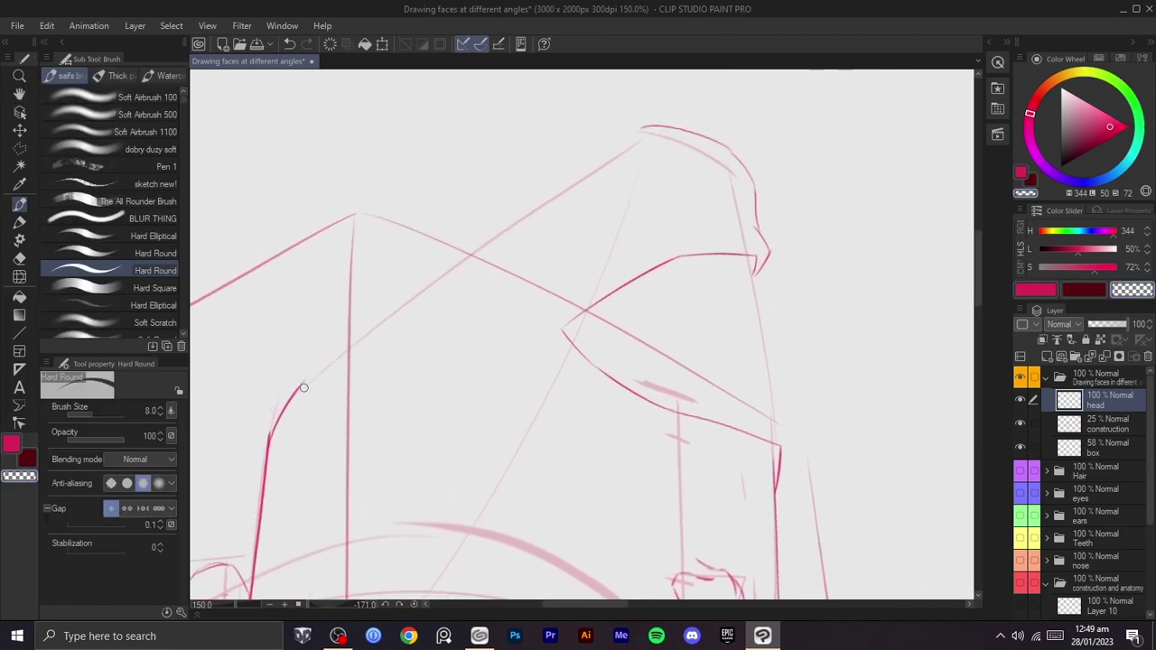
{"action": "key", "text": "c"}
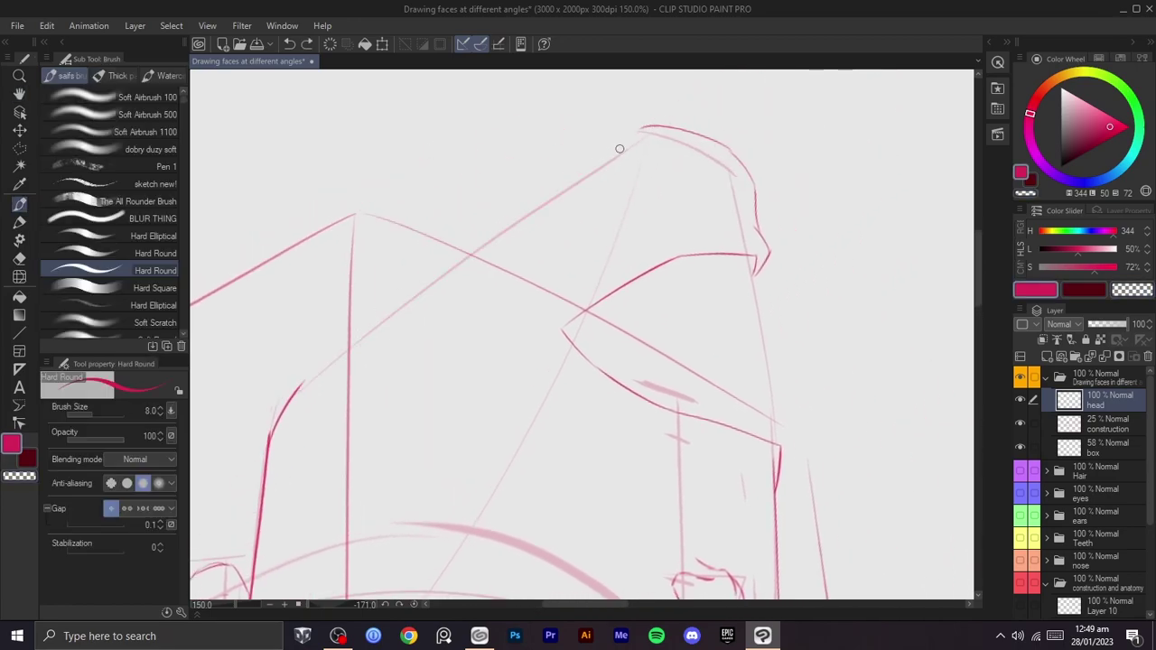
{"action": "left_click_drag", "start_coordinate": [632, 134], "coordinate": [330, 361]}
{"action": "key", "text": "ctrl+z"}
{"action": "mouse_move", "coordinate": [295, 394]}
{"action": "left_mouse_down"}
{"action": "mouse_move", "coordinate": [338, 352]}
{"action": "mouse_move", "coordinate": [424, 320]}
{"action": "left_mouse_up"}
{"action": "key", "text": "space"}
{"action": "key", "text": "c"}
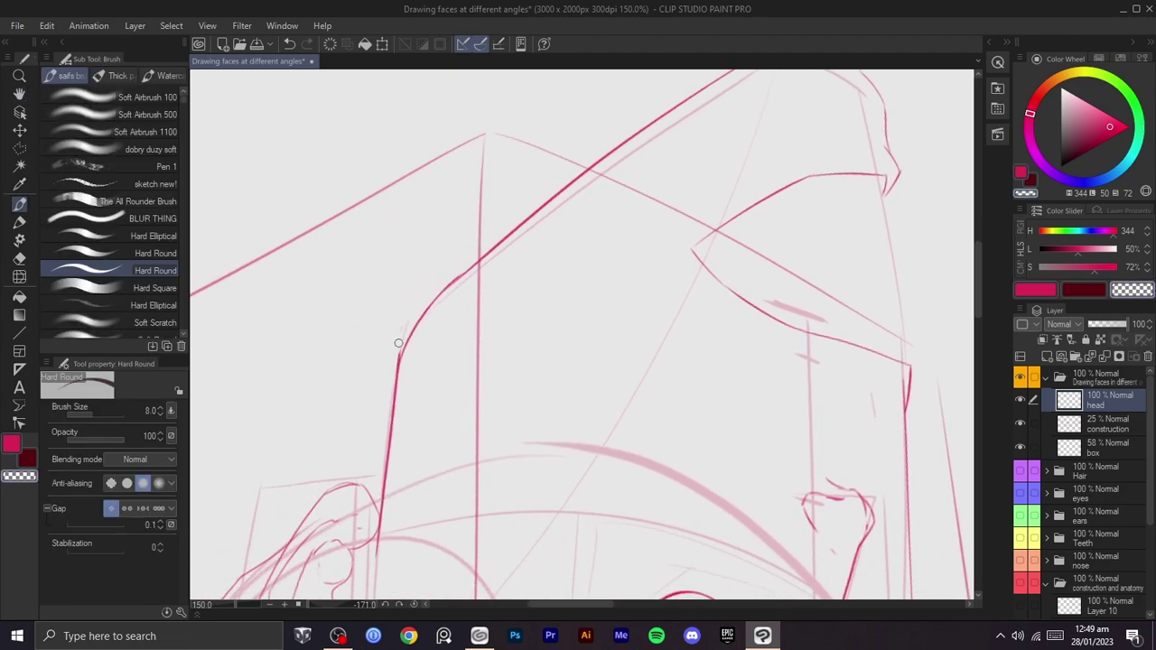
- Rework the lower end of the face profile where it meets the upper edge of the mouth, using the Hard Round brush
{"action": "scroll", "coordinate": [487, 366], "scroll_direction": "down", "scroll_amount": 2}
{"action": "key", "text": "shift+space"}
{"action": "left_click_drag", "start_coordinate": [632, 287], "coordinate": [581, 220]}
{"action": "key", "text": "space"}
{"action": "key", "text": "shift+space"}
{"action": "left_click_drag", "start_coordinate": [580, 266], "coordinate": [615, 265]}
{"action": "scroll", "coordinate": [596, 356], "scroll_direction": "up", "scroll_amount": 2}
{"action": "key", "text": "space"}
{"action": "mouse_move", "coordinate": [613, 263]}
{"action": "left_mouse_down"}
{"action": "mouse_move", "coordinate": [614, 324]}
{"action": "mouse_move", "coordinate": [563, 276]}
{"action": "mouse_move", "coordinate": [597, 285]}
{"action": "mouse_move", "coordinate": [570, 310]}
{"action": "left_mouse_up"}
{"action": "scroll", "coordinate": [614, 324], "scroll_direction": "up", "scroll_amount": 1}
{"action": "key", "text": "shift+space"}
{"action": "key", "text": "c"}
{"action": "key", "text": "ctrl+z"}
{"action": "key", "text": "c"}
{"action": "key", "text": "c"}
{"action": "key", "text": "c"}
{"action": "left_click_drag", "start_coordinate": [551, 314], "coordinate": [562, 305]}
{"action": "key", "text": "c"}
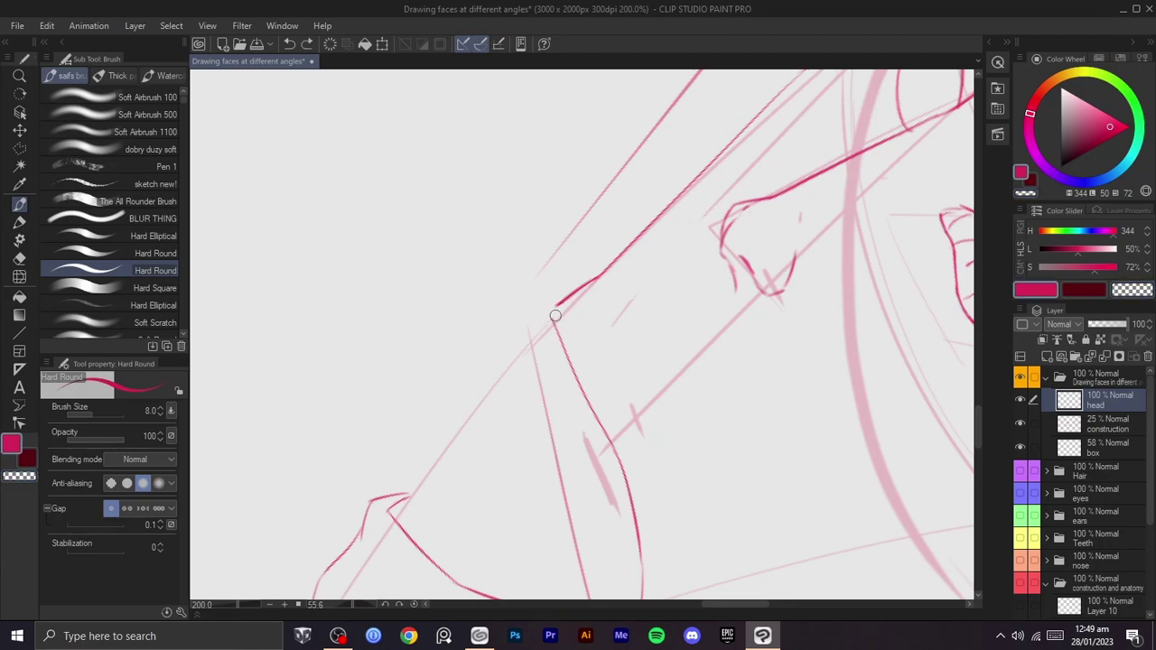
- Join the face profile to the upper mouth line with a rounded upper lip tip
{"action": "left_click_drag", "start_coordinate": [621, 341], "coordinate": [587, 389]}
{"action": "left_click_drag", "start_coordinate": [587, 389], "coordinate": [626, 361]}
{"action": "key", "text": "ctrl+z"}
{"action": "mouse_move", "coordinate": [655, 282]}
{"action": "left_mouse_down"}
{"action": "mouse_move", "coordinate": [560, 245]}
{"action": "mouse_move", "coordinate": [540, 355]}
{"action": "left_mouse_up"}
{"action": "key", "text": "ctrl+z"}
{"action": "key", "text": "ctrl+z"}
{"action": "mouse_move", "coordinate": [560, 246]}
{"action": "left_mouse_down"}
{"action": "mouse_move", "coordinate": [513, 443]}
{"action": "mouse_move", "coordinate": [611, 388]}
{"action": "mouse_move", "coordinate": [568, 413]}
{"action": "mouse_move", "coordinate": [536, 335]}
{"action": "mouse_move", "coordinate": [583, 274]}
{"action": "left_mouse_up"}
{"action": "key", "text": "c"}
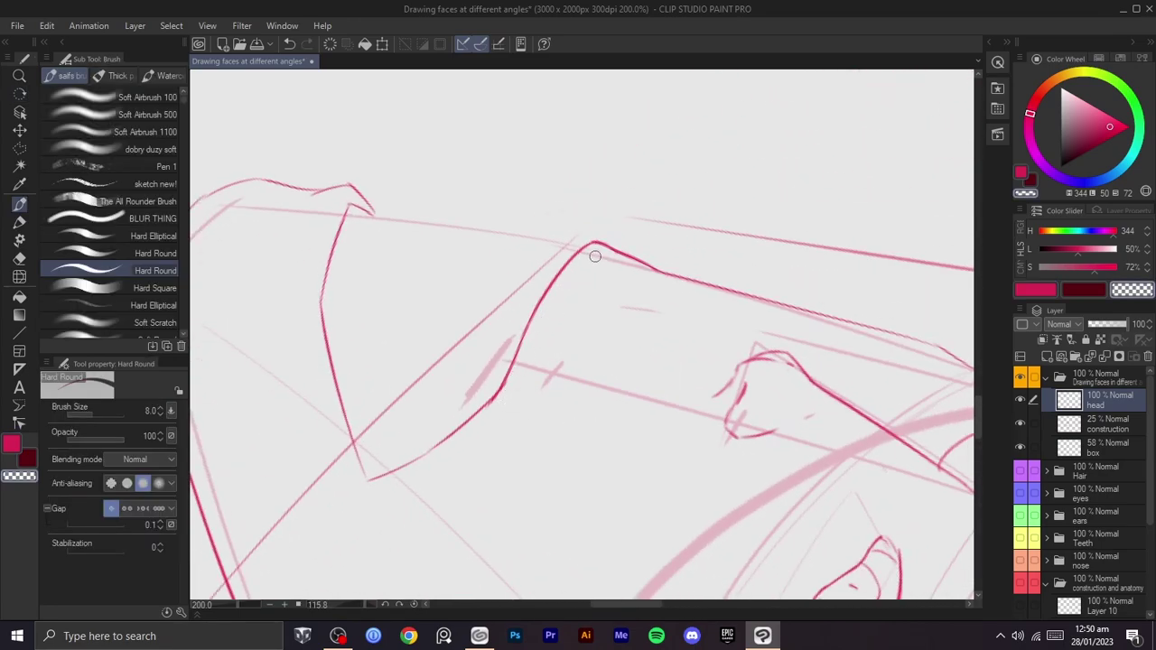
- Redraw the upper mouth line as a smooth curve running back to the mouth corner
{"action": "scroll", "coordinate": [596, 362], "scroll_direction": "down", "scroll_amount": 3}
{"action": "mouse_move", "coordinate": [640, 367]}
{"action": "left_mouse_down"}
{"action": "mouse_move", "coordinate": [622, 251]}
{"action": "mouse_move", "coordinate": [690, 300]}
{"action": "mouse_move", "coordinate": [717, 295]}
{"action": "mouse_move", "coordinate": [596, 259]}
{"action": "mouse_move", "coordinate": [642, 349]}
{"action": "left_mouse_up"}
{"action": "scroll", "coordinate": [690, 300], "scroll_direction": "up", "scroll_amount": 1}
{"action": "scroll", "coordinate": [596, 259], "scroll_direction": "up", "scroll_amount": 1}
{"action": "scroll", "coordinate": [658, 353], "scroll_direction": "up", "scroll_amount": 1}
{"action": "mouse_move", "coordinate": [562, 330]}
{"action": "left_mouse_down"}
{"action": "mouse_move", "coordinate": [687, 225]}
{"action": "mouse_move", "coordinate": [683, 238]}
{"action": "left_mouse_up"}
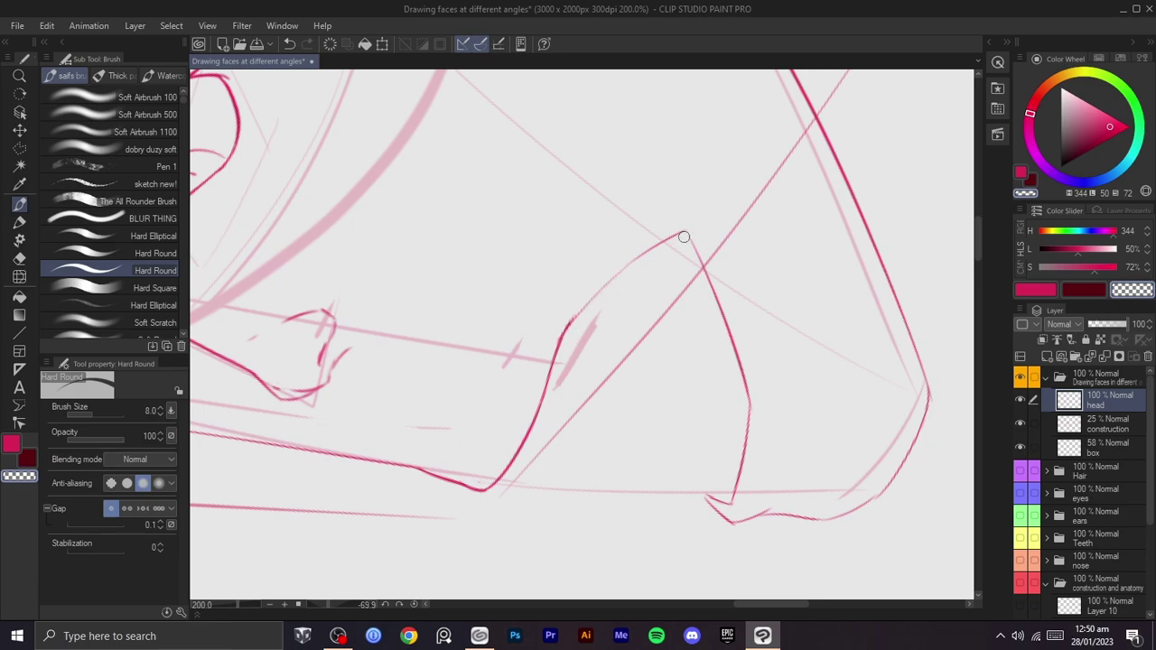
{"action": "key", "text": "c"}
{"action": "left_click_drag", "start_coordinate": [564, 332], "coordinate": [683, 242]}
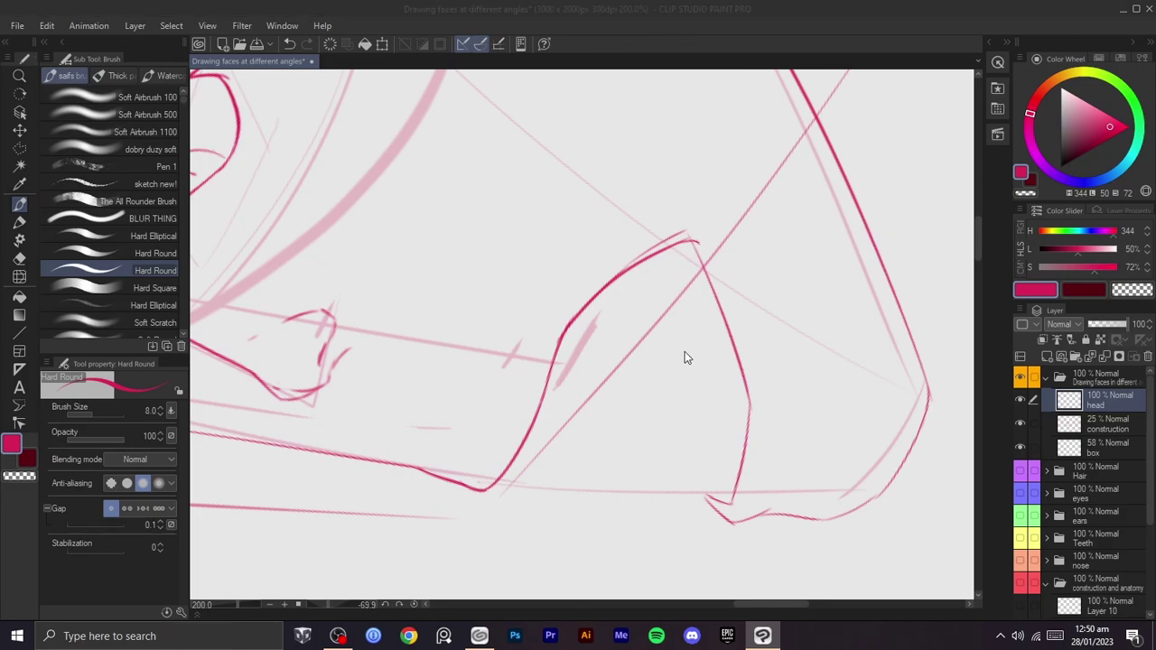
- Round off the mouth corner where the upper and lower mouth lines meet
{"action": "mouse_move", "coordinate": [735, 258]}
{"action": "left_mouse_down"}
{"action": "mouse_move", "coordinate": [650, 382]}
{"action": "mouse_move", "coordinate": [742, 321]}
{"action": "mouse_move", "coordinate": [678, 405]}
{"action": "left_mouse_up"}
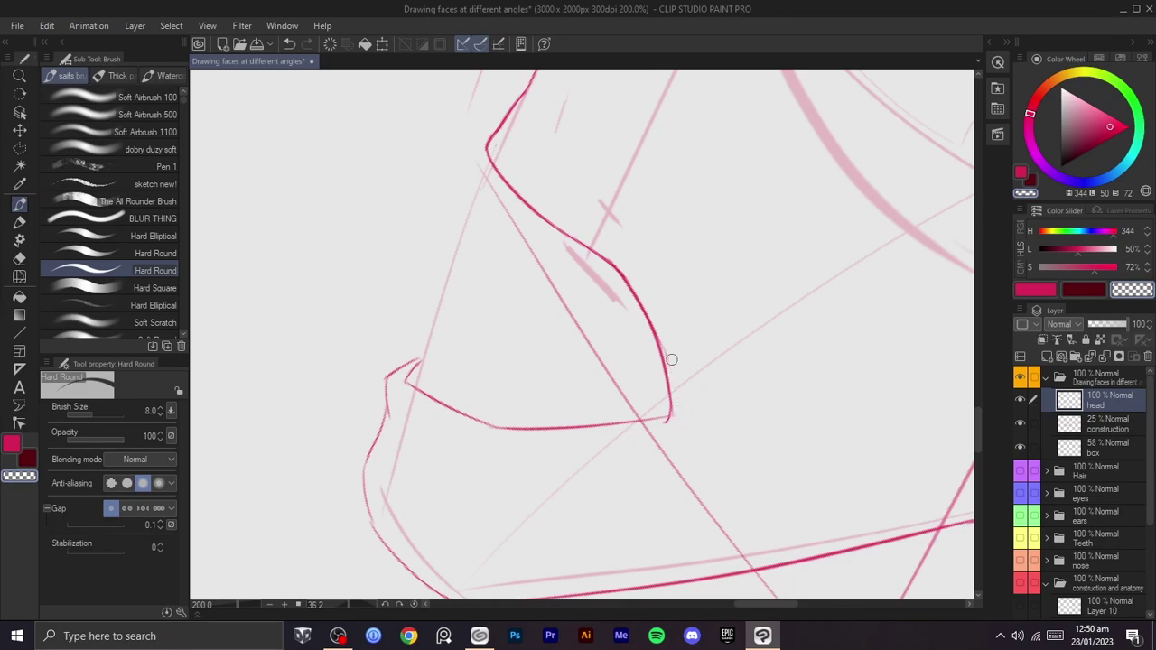
{"action": "mouse_move", "coordinate": [664, 322]}
{"action": "left_mouse_down"}
{"action": "mouse_move", "coordinate": [560, 452]}
{"action": "mouse_move", "coordinate": [596, 495]}
{"action": "left_mouse_up"}
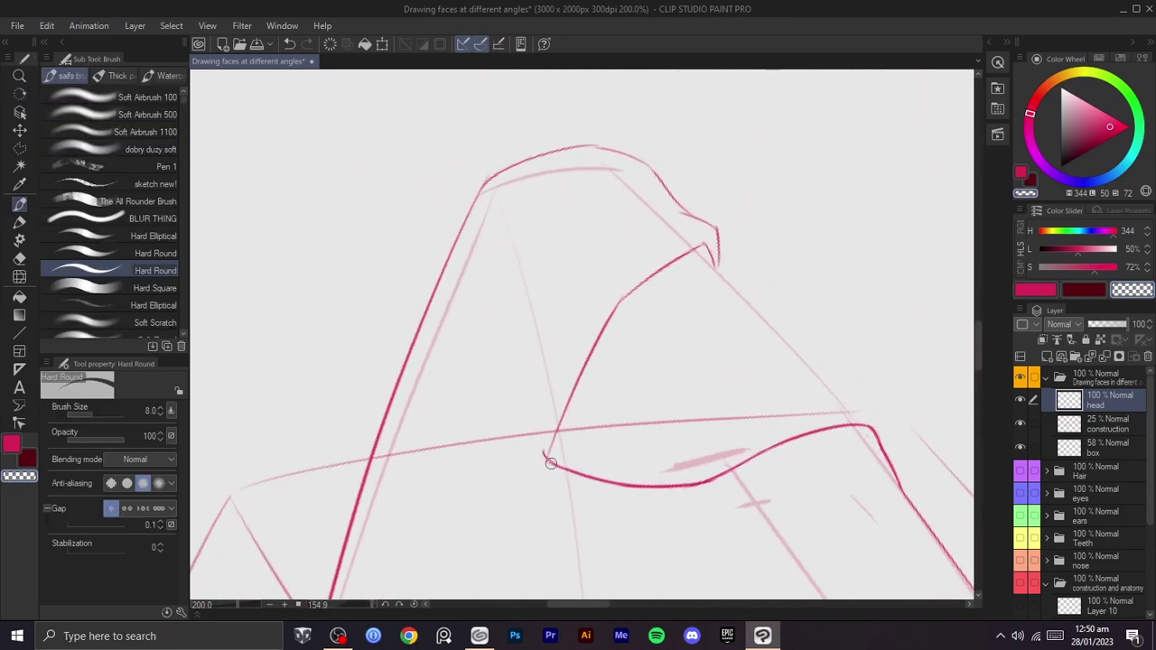
{"action": "key", "text": "c"}
{"action": "key", "text": "ctrl+z"}
{"action": "left_click_drag", "start_coordinate": [550, 465], "coordinate": [572, 382]}
{"action": "key", "text": "ctrl+z"}
{"action": "key", "text": "ctrl+z"}
{"action": "left_click_drag", "start_coordinate": [551, 446], "coordinate": [581, 382]}
{"action": "key", "text": "ctrl+z"}
{"action": "left_click_drag", "start_coordinate": [550, 453], "coordinate": [574, 390]}
{"action": "key", "text": "ctrl+z"}
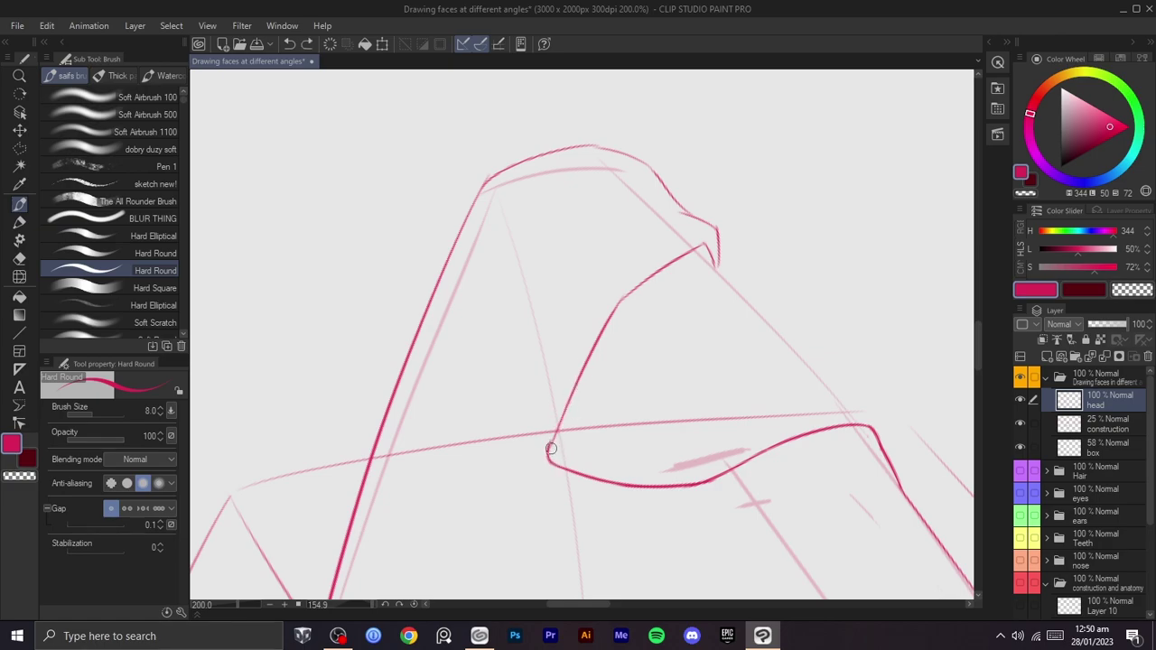
- Refine the curved iris inside the far eye's outline
{"action": "scroll", "coordinate": [608, 375], "scroll_direction": "down", "scroll_amount": 2}
{"action": "key", "text": "shift+space"}
{"action": "left_click_drag", "start_coordinate": [679, 310], "coordinate": [550, 286]}
{"action": "key", "text": "space"}
{"action": "left_click_drag", "start_coordinate": [548, 291], "coordinate": [544, 388]}
{"action": "key", "text": "shift+space"}
{"action": "left_click_drag", "start_coordinate": [584, 302], "coordinate": [664, 309]}
{"action": "scroll", "coordinate": [663, 309], "scroll_direction": "down", "scroll_amount": 1}
{"action": "key", "text": "space"}
{"action": "left_click_drag", "start_coordinate": [662, 310], "coordinate": [631, 384]}
{"action": "left_click_drag", "start_coordinate": [662, 346], "coordinate": [607, 387]}
{"action": "scroll", "coordinate": [640, 325], "scroll_direction": "up", "scroll_amount": 2}
{"action": "key", "text": "shift+space"}
{"action": "mouse_move", "coordinate": [620, 322]}
{"action": "left_mouse_down"}
{"action": "mouse_move", "coordinate": [603, 368]}
{"action": "mouse_move", "coordinate": [607, 410]}
{"action": "left_mouse_up"}
{"action": "scroll", "coordinate": [666, 361], "scroll_direction": "up", "scroll_amount": 1}
{"action": "key", "text": "ctrl+z"}
{"action": "mouse_move", "coordinate": [692, 302]}
{"action": "left_mouse_down"}
{"action": "mouse_move", "coordinate": [701, 322]}
{"action": "mouse_move", "coordinate": [704, 308]}
{"action": "mouse_move", "coordinate": [696, 323]}
{"action": "left_mouse_up"}
{"action": "key", "text": "ctrl+z"}
{"action": "key", "text": "ctrl+z"}
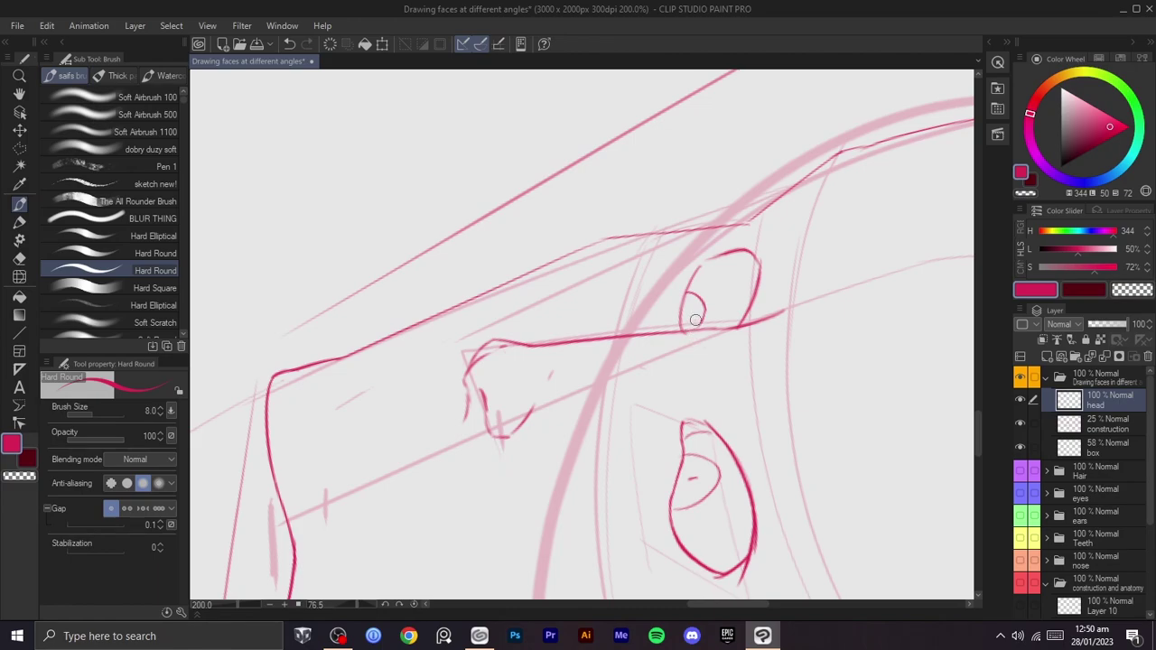
- Close and thicken the far eye's outline and add a small pupil mark inside the iris
{"action": "mouse_move", "coordinate": [767, 258]}
{"action": "left_mouse_down"}
{"action": "mouse_move", "coordinate": [728, 337]}
{"action": "mouse_move", "coordinate": [763, 243]}
{"action": "mouse_move", "coordinate": [725, 246]}
{"action": "mouse_move", "coordinate": [691, 284]}
{"action": "left_mouse_up"}
{"action": "key", "text": "ctrl+z"}
{"action": "key", "text": "ctrl+z"}
{"action": "key", "text": "ctrl+z"}
{"action": "key", "text": "ctrl+z"}
{"action": "scroll", "coordinate": [709, 340], "scroll_direction": "down", "scroll_amount": 2}
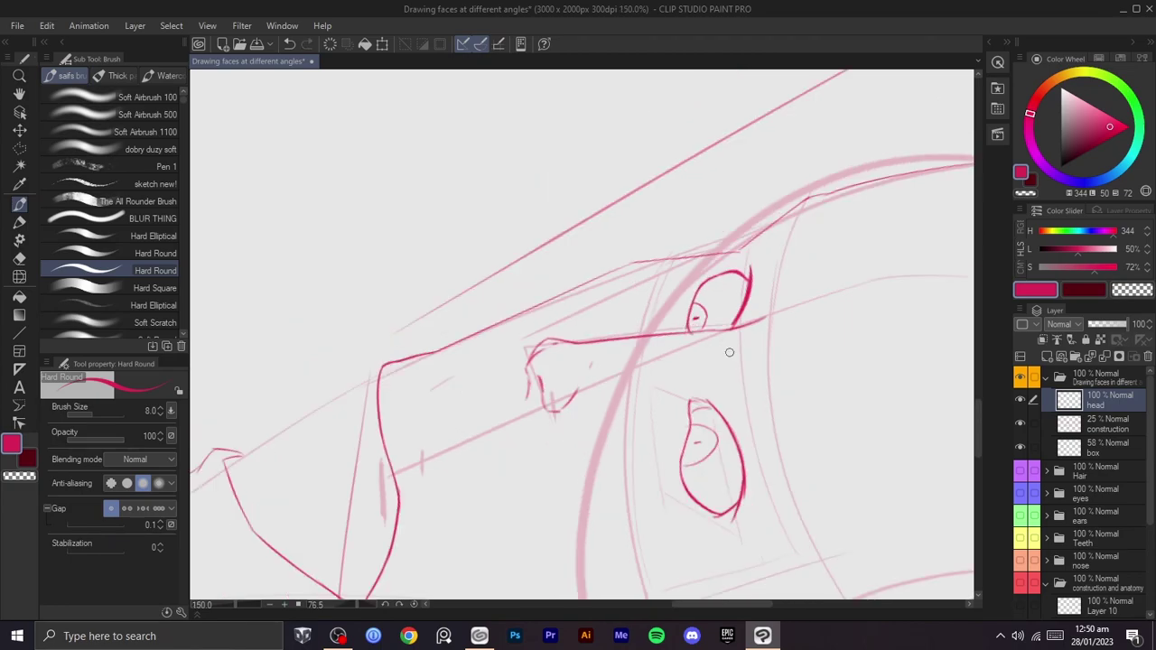
- Draw the upper teeth as a band under the upper lip, with a short front edge and a curved lower edge
{"action": "left_click_drag", "start_coordinate": [736, 357], "coordinate": [665, 240]}
{"action": "scroll", "coordinate": [682, 270], "scroll_direction": "down", "scroll_amount": 2}
{"action": "left_click_drag", "start_coordinate": [721, 302], "coordinate": [721, 274]}
{"action": "scroll", "coordinate": [721, 274], "scroll_direction": "up", "scroll_amount": 4}
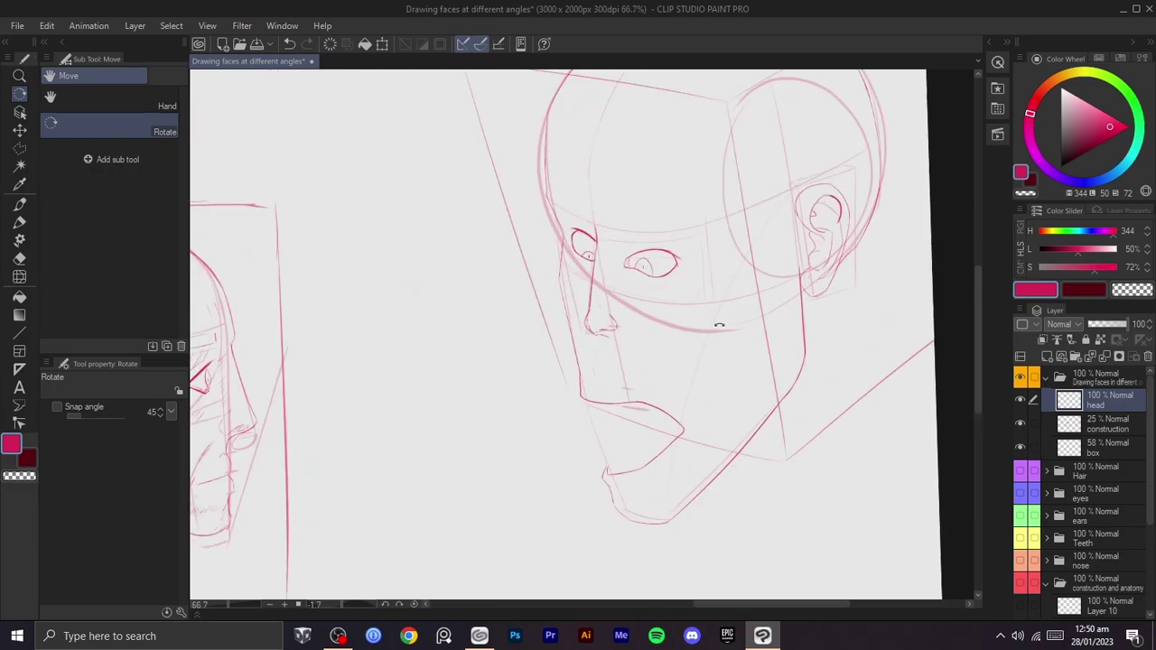
{"action": "scroll", "coordinate": [737, 316], "scroll_direction": "down", "scroll_amount": 1}
{"action": "left_click_drag", "start_coordinate": [724, 362], "coordinate": [647, 396]}
{"action": "scroll", "coordinate": [712, 364], "scroll_direction": "up", "scroll_amount": 1}
{"action": "key", "text": "space"}
{"action": "left_click_drag", "start_coordinate": [674, 335], "coordinate": [815, 173]}
{"action": "left_click_drag", "start_coordinate": [490, 226], "coordinate": [497, 275]}
{"action": "key", "text": "shift+space"}
{"action": "mouse_move", "coordinate": [610, 213]}
{"action": "left_mouse_down"}
{"action": "mouse_move", "coordinate": [586, 238]}
{"action": "mouse_move", "coordinate": [596, 226]}
{"action": "left_mouse_up"}
{"action": "key", "text": "shift+space"}
{"action": "mouse_move", "coordinate": [636, 193]}
{"action": "left_mouse_down"}
{"action": "mouse_move", "coordinate": [601, 223]}
{"action": "mouse_move", "coordinate": [630, 357]}
{"action": "left_mouse_up"}
{"action": "key", "text": "shift+space"}
{"action": "key", "text": "ctrl+z"}
{"action": "left_click_drag", "start_coordinate": [678, 281], "coordinate": [624, 419]}
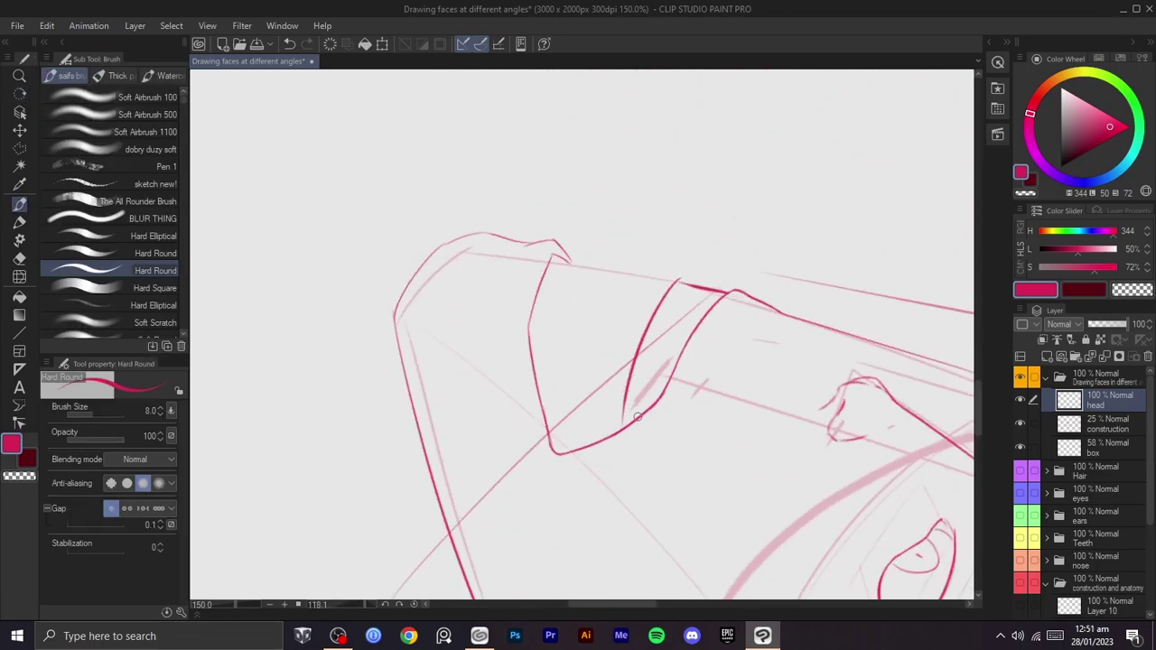
- Draw the lower teeth band inside the lower lip with two lines running from the front of the lip towards the mouth corner
{"action": "key", "text": "shift+space"}
{"action": "left_click_drag", "start_coordinate": [643, 271], "coordinate": [545, 247]}
{"action": "key", "text": "shift+space"}
{"action": "mouse_move", "coordinate": [500, 337]}
{"action": "left_mouse_down"}
{"action": "mouse_move", "coordinate": [522, 311]}
{"action": "mouse_move", "coordinate": [553, 305]}
{"action": "left_mouse_up"}
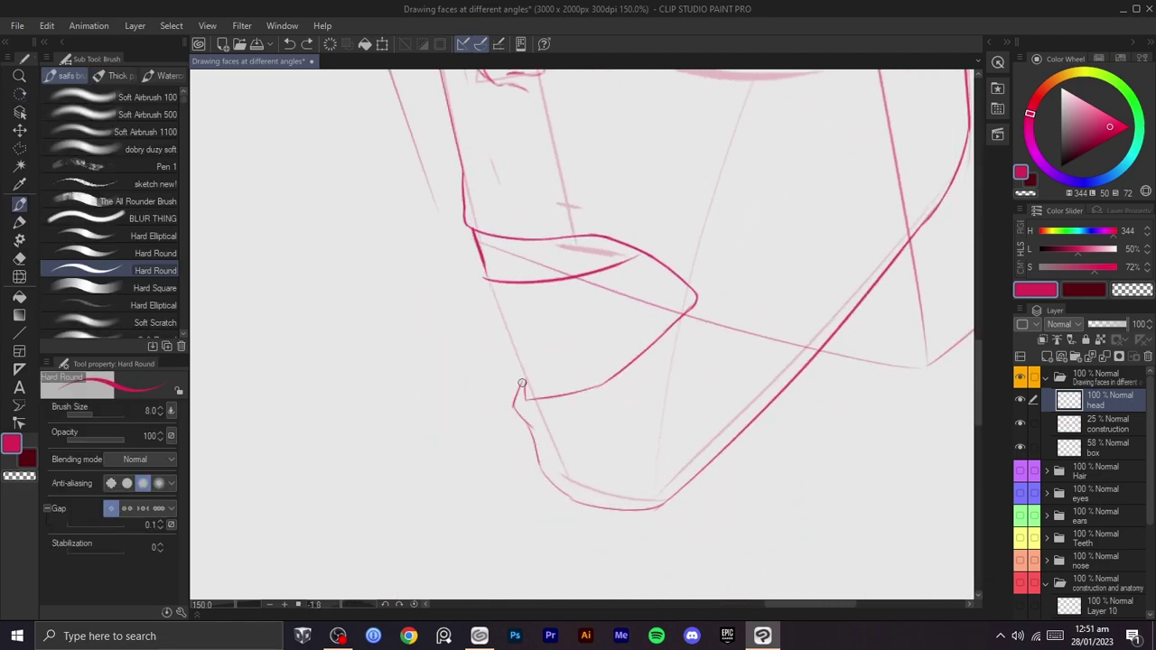
{"action": "left_click_drag", "start_coordinate": [520, 366], "coordinate": [628, 310]}
{"action": "key", "text": "ctrl+z"}
{"action": "left_click_drag", "start_coordinate": [525, 366], "coordinate": [633, 333]}
{"action": "key", "text": "ctrl+z"}
{"action": "mouse_move", "coordinate": [524, 368]}
{"action": "left_mouse_down"}
{"action": "mouse_move", "coordinate": [619, 340]}
{"action": "mouse_move", "coordinate": [673, 286]}
{"action": "left_mouse_up"}
{"action": "key", "text": "ctrl+z"}
{"action": "left_click_drag", "start_coordinate": [611, 341], "coordinate": [670, 292]}
{"action": "key", "text": "ctrl+z"}
{"action": "left_click_drag", "start_coordinate": [522, 367], "coordinate": [614, 287]}
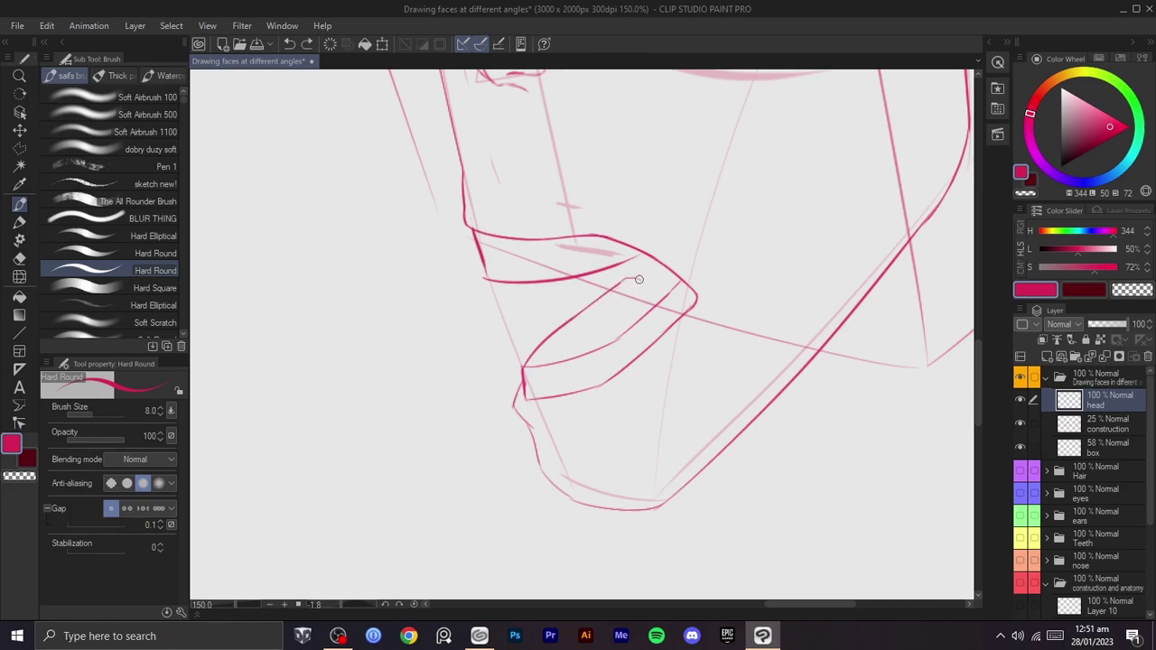
- Draw a short inner line inside the mouth, parallel to the lower teeth band
{"action": "key", "text": "ctrl+z"}
{"action": "left_click_drag", "start_coordinate": [645, 296], "coordinate": [578, 362]}
{"action": "key", "text": "ctrl+z"}
{"action": "left_click_drag", "start_coordinate": [645, 298], "coordinate": [573, 363]}
{"action": "key", "text": "ctrl+z"}
{"action": "key", "text": "ctrl+z"}
{"action": "key", "text": "ctrl+z"}
{"action": "left_click_drag", "start_coordinate": [644, 301], "coordinate": [577, 359]}
- Draw short curves at the back of the mouth where the upper and lower teeth rows end
{"action": "left_click_drag", "start_coordinate": [581, 278], "coordinate": [596, 292]}
{"action": "scroll", "coordinate": [680, 235], "scroll_direction": "down", "scroll_amount": 2}
{"action": "key", "text": "r"}
{"action": "left_click_drag", "start_coordinate": [693, 248], "coordinate": [610, 250]}
{"action": "scroll", "coordinate": [743, 304], "scroll_direction": "up", "scroll_amount": 2}
{"action": "key", "text": "r"}
{"action": "left_click_drag", "start_coordinate": [659, 280], "coordinate": [629, 252]}
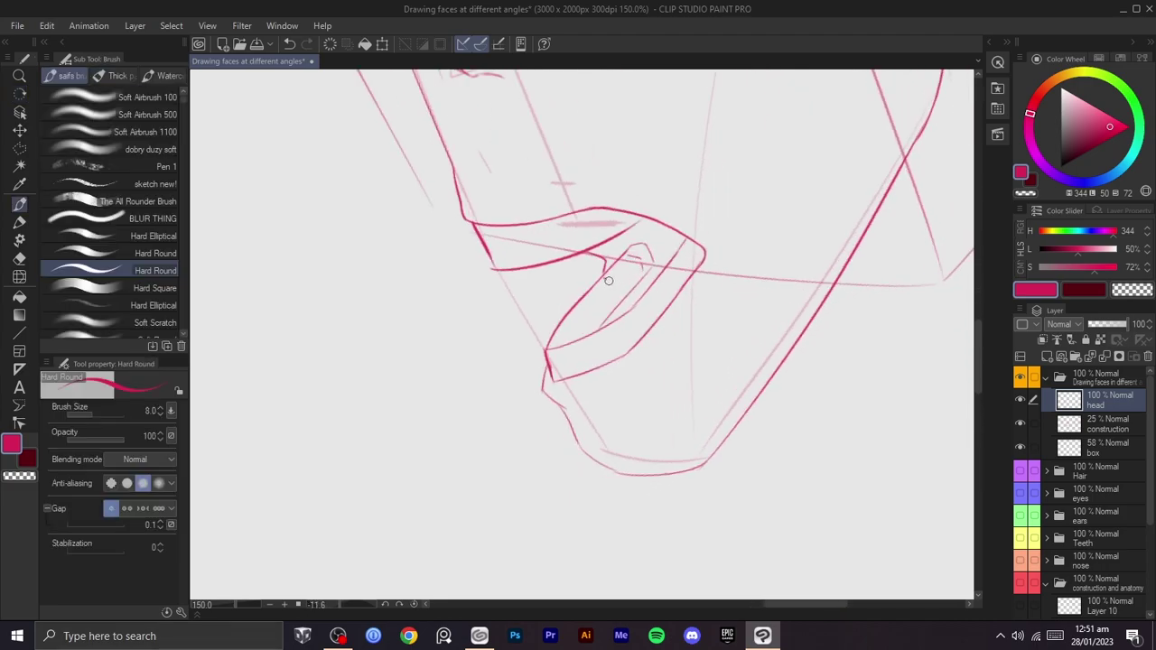
- Erase the front end of the lower teeth line where it touches the lower lip
{"action": "key", "text": "c"}
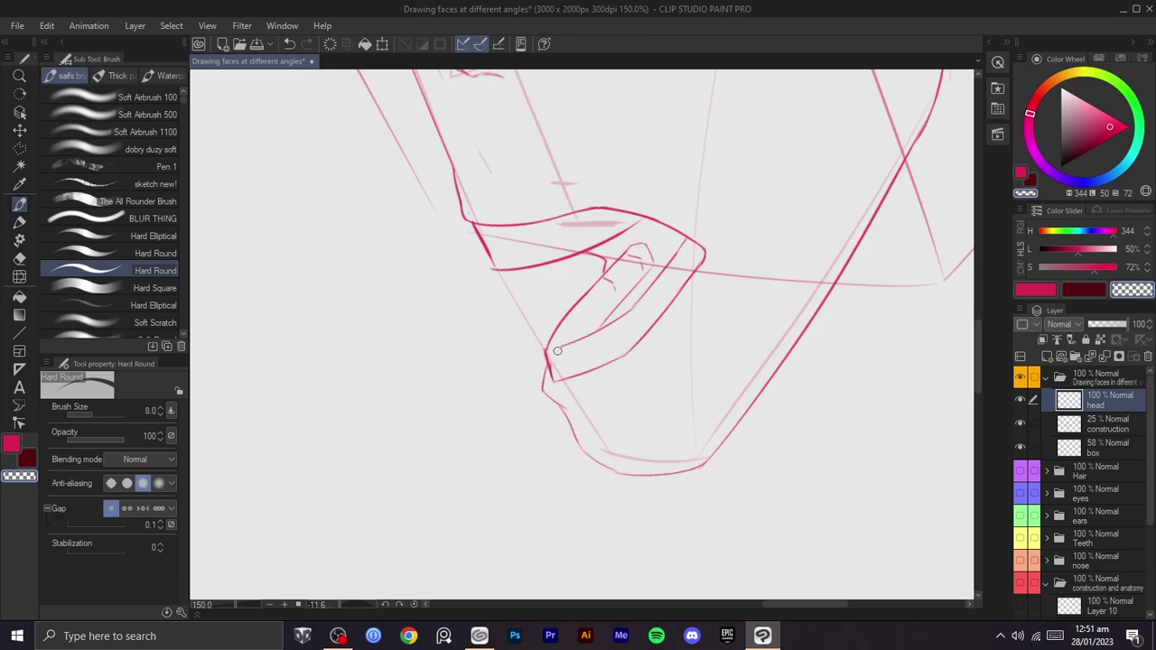
{"action": "key", "text": "c"}
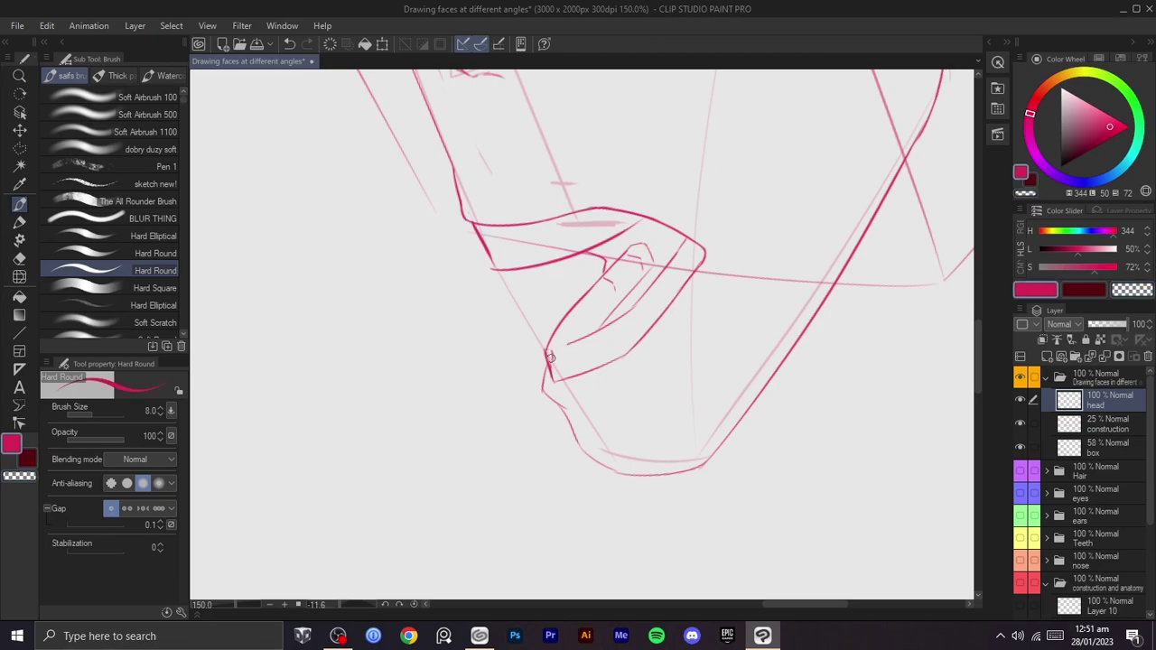
{"action": "key", "text": "ctrl+z"}
- Add small notches between the teeth along the lower edge of the upper teeth
{"action": "left_click_drag", "start_coordinate": [625, 234], "coordinate": [634, 266]}
{"action": "key", "text": "c"}
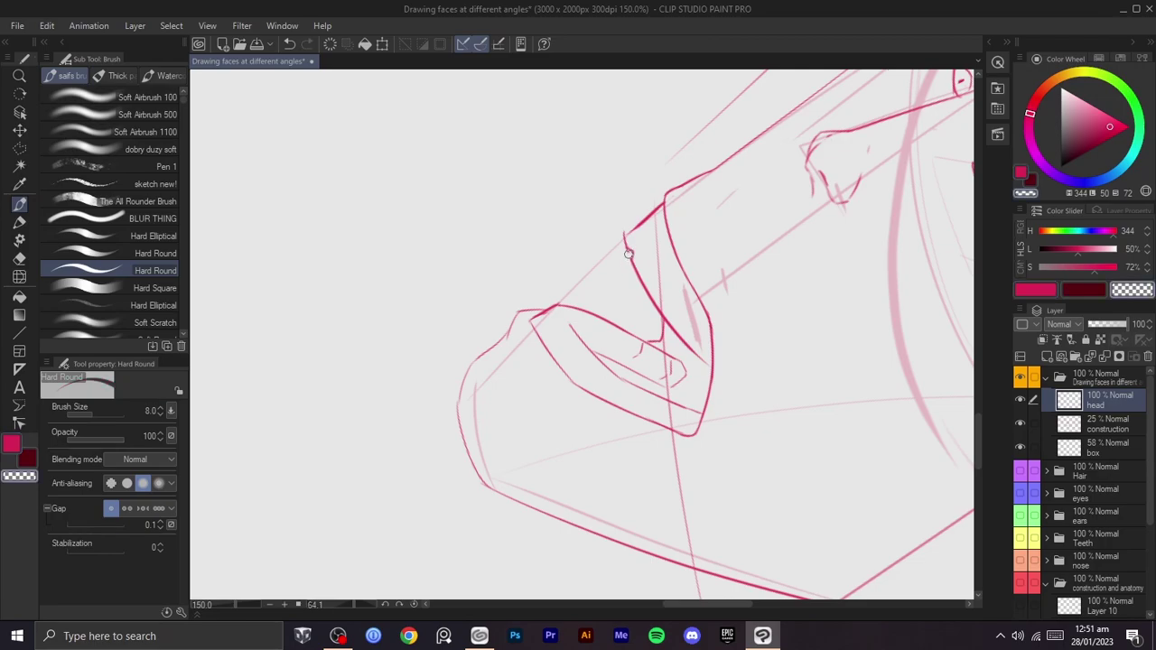
{"action": "key", "text": "c"}
{"action": "key", "text": "c"}
{"action": "key", "text": "c"}
{"action": "key", "text": "c"}
{"action": "left_click_drag", "start_coordinate": [639, 244], "coordinate": [532, 243]}
{"action": "left_click_drag", "start_coordinate": [710, 271], "coordinate": [712, 302]}
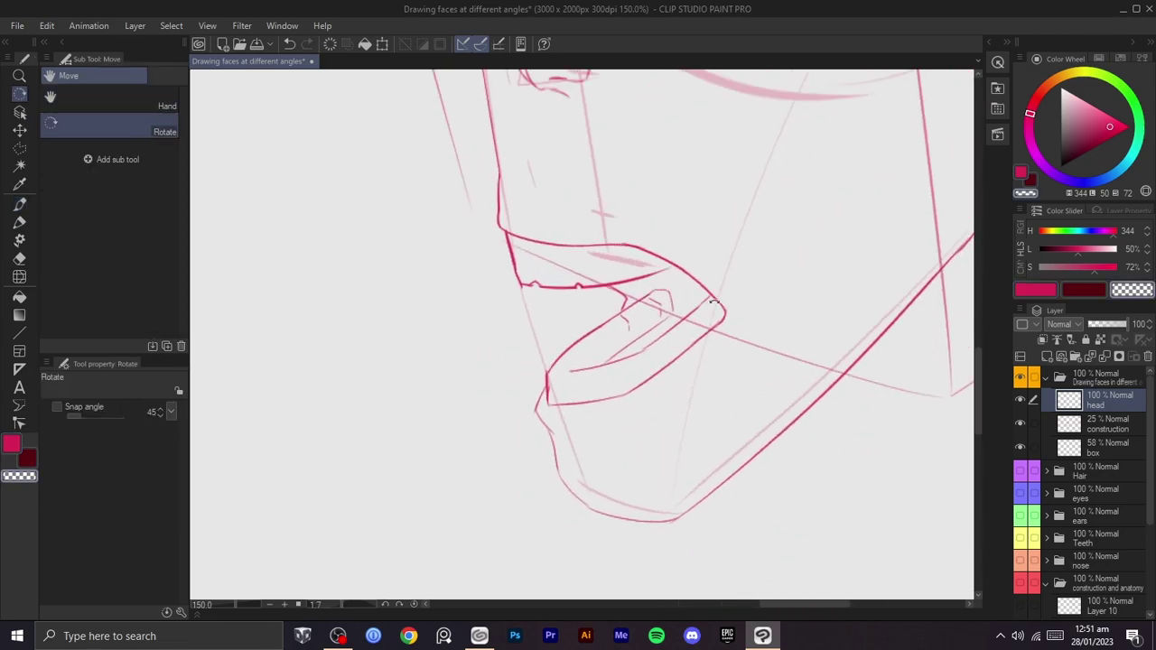
- Replace the rounded shape at the back of the mouth with a curved line from the upper teeth's rear end to the lower teeth
{"action": "key", "text": "ctrl+z"}
{"action": "key", "text": "c"}
{"action": "mouse_move", "coordinate": [627, 352]}
{"action": "left_mouse_down"}
{"action": "mouse_move", "coordinate": [685, 277]}
{"action": "mouse_move", "coordinate": [664, 276]}
{"action": "mouse_move", "coordinate": [629, 357]}
{"action": "left_mouse_up"}
{"action": "key", "text": "ctrl+z"}
{"action": "key", "text": "ctrl+z"}
{"action": "mouse_move", "coordinate": [673, 268]}
{"action": "left_mouse_down"}
{"action": "mouse_move", "coordinate": [640, 342]}
{"action": "mouse_move", "coordinate": [607, 362]}
{"action": "mouse_move", "coordinate": [656, 284]}
{"action": "mouse_move", "coordinate": [692, 256]}
{"action": "left_mouse_up"}
{"action": "key", "text": "ctrl+z"}
{"action": "key", "text": "ctrl+z"}
{"action": "left_click_drag", "start_coordinate": [614, 363], "coordinate": [681, 266]}
{"action": "key", "text": "c"}
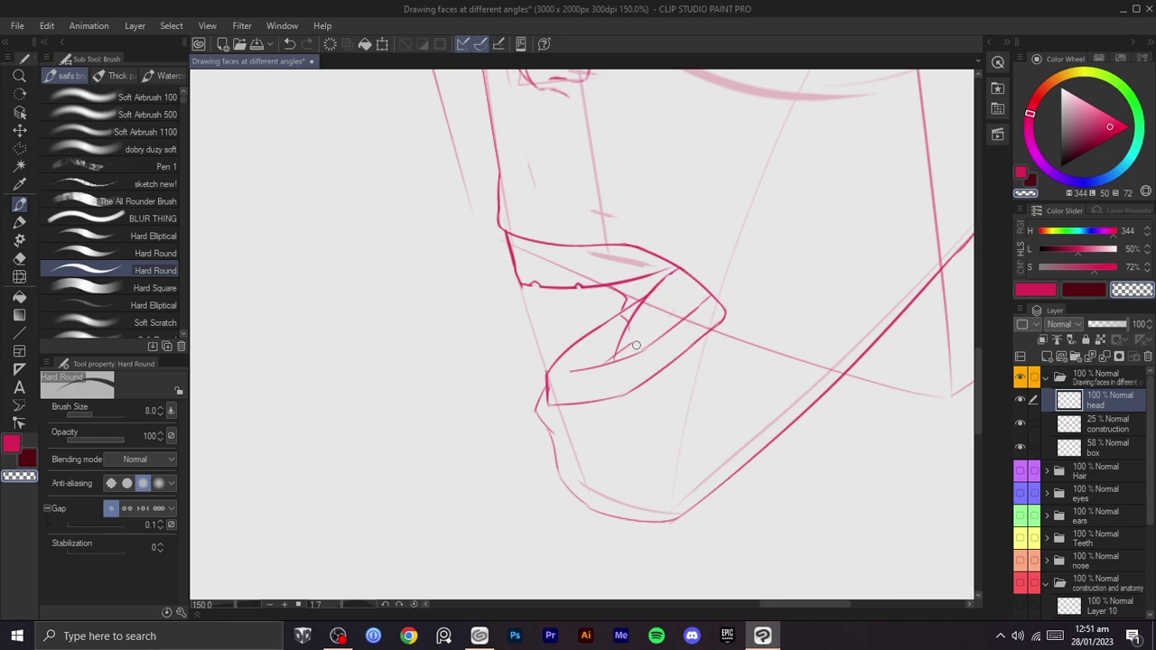
- Mark tooth bumps along the front part of the lower teeth line and adjust the mouth line above it
{"action": "key", "text": "c"}
{"action": "left_click_drag", "start_coordinate": [617, 360], "coordinate": [636, 352]}
{"action": "key", "text": "shift+space"}
{"action": "mouse_move", "coordinate": [695, 311]}
{"action": "left_mouse_down"}
{"action": "mouse_move", "coordinate": [696, 346]}
{"action": "mouse_move", "coordinate": [695, 319]}
{"action": "mouse_move", "coordinate": [747, 296]}
{"action": "left_mouse_up"}
{"action": "key", "text": "space"}
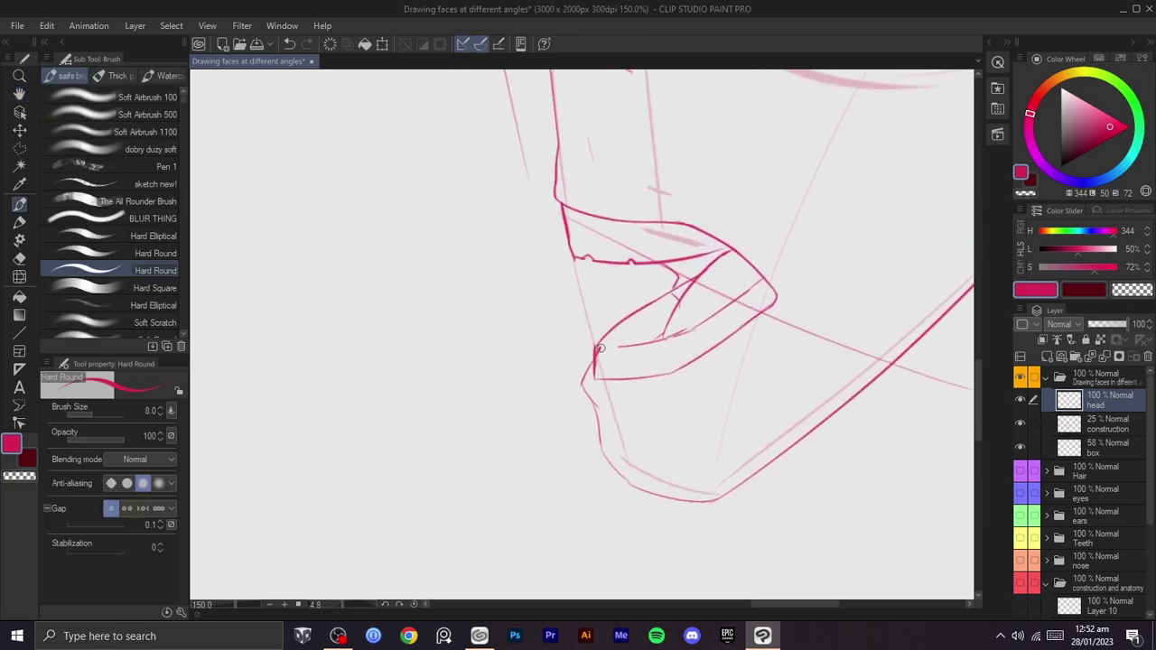
{"action": "left_click_drag", "start_coordinate": [622, 349], "coordinate": [619, 343]}
{"action": "key", "text": "c"}
{"action": "key", "text": "ctrl+z"}
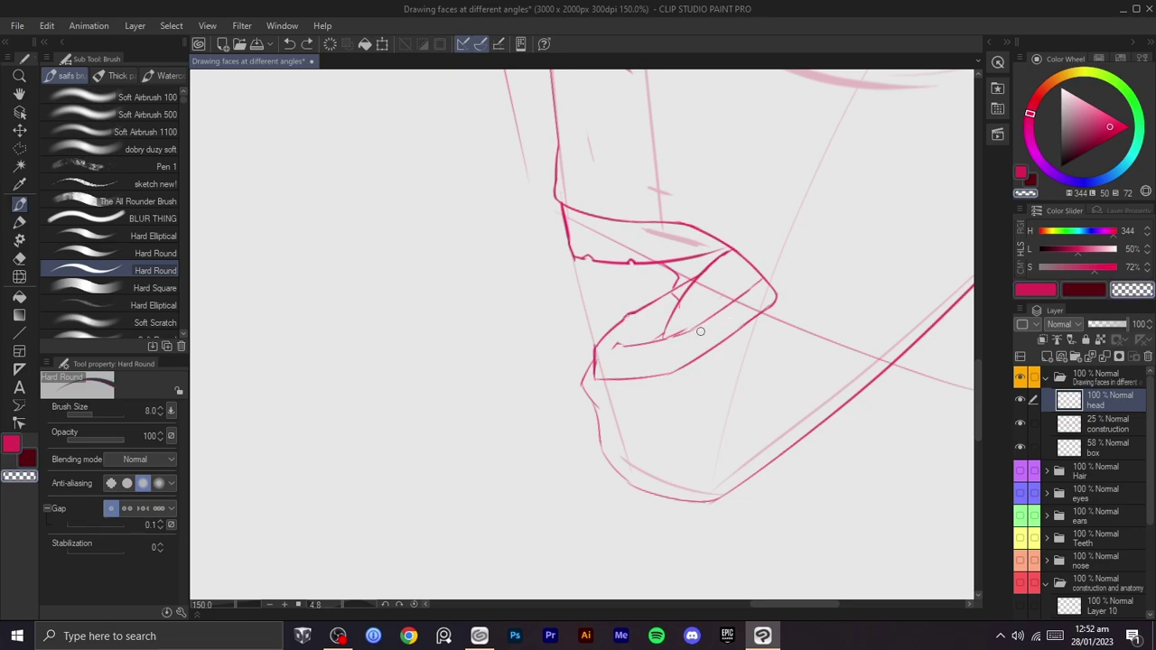
- Add small tooth divisions along the rear part of the lower teeth line
{"action": "left_click_drag", "start_coordinate": [696, 330], "coordinate": [701, 328]}
{"action": "key", "text": "c"}
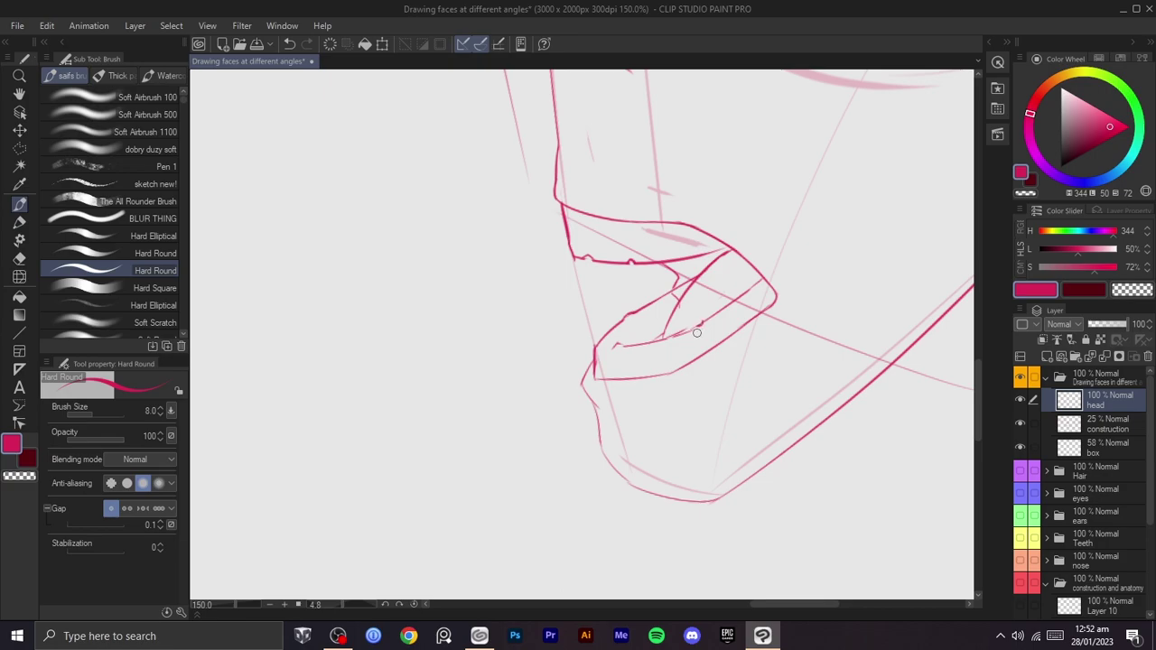
{"action": "key", "text": "c"}
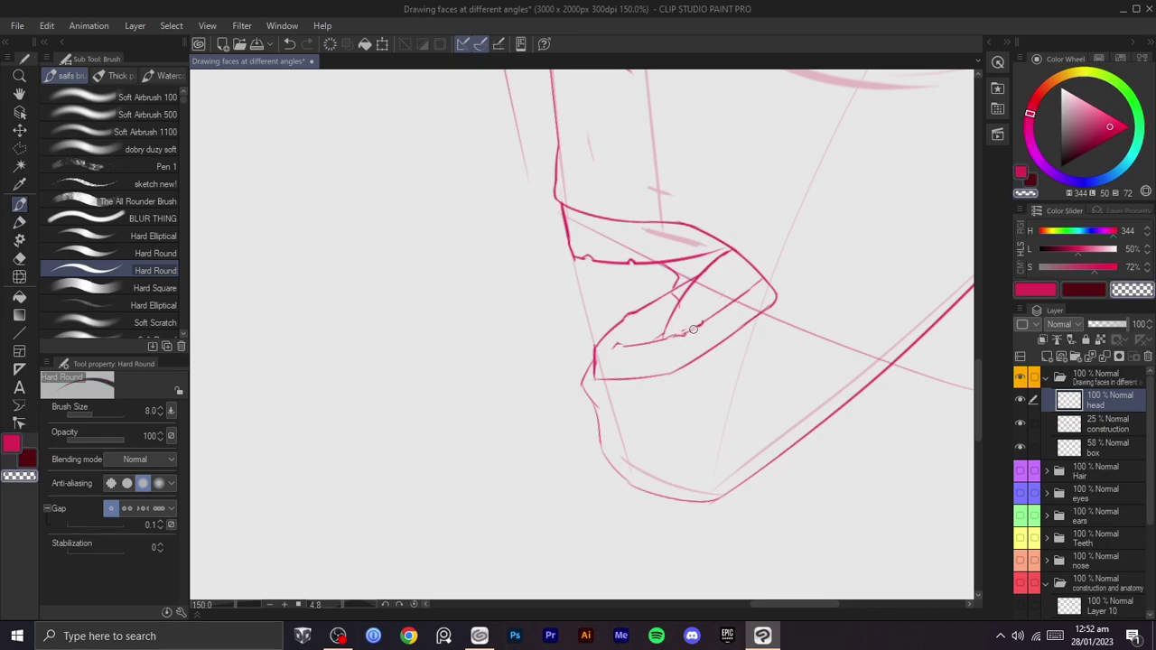
{"action": "key", "text": "space"}
{"action": "scroll", "coordinate": [709, 296], "scroll_direction": "down", "scroll_amount": 2}
{"action": "left_click_drag", "start_coordinate": [698, 323], "coordinate": [660, 381]}
{"action": "key", "text": "shift+space"}
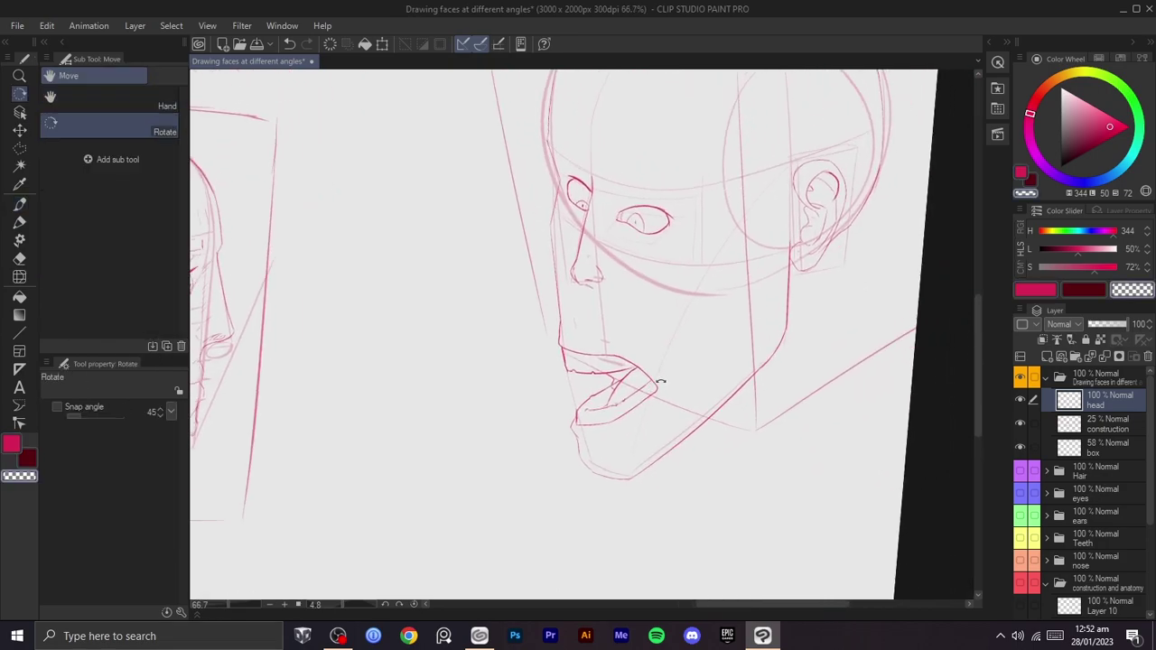
- Draw the back neck line down from behind the ear and the front neck line below the jaw
{"action": "scroll", "coordinate": [661, 379], "scroll_direction": "down", "scroll_amount": 1}
{"action": "key", "text": "space"}
{"action": "key", "text": "shift+space"}
{"action": "mouse_move", "coordinate": [689, 332]}
{"action": "left_mouse_down"}
{"action": "mouse_move", "coordinate": [689, 385]}
{"action": "mouse_move", "coordinate": [696, 332]}
{"action": "mouse_move", "coordinate": [668, 303]}
{"action": "left_mouse_up"}
{"action": "scroll", "coordinate": [684, 371], "scroll_direction": "up", "scroll_amount": 2}
{"action": "key", "text": "space"}
{"action": "scroll", "coordinate": [707, 348], "scroll_direction": "down", "scroll_amount": 1}
{"action": "left_click_drag", "start_coordinate": [798, 238], "coordinate": [766, 438]}
{"action": "key", "text": "ctrl+z"}
{"action": "key", "text": "c"}
{"action": "left_click_drag", "start_coordinate": [803, 215], "coordinate": [777, 474]}
{"action": "key", "text": "ctrl+z"}
{"action": "left_click_drag", "start_coordinate": [784, 246], "coordinate": [753, 433]}
{"action": "left_click_drag", "start_coordinate": [631, 444], "coordinate": [630, 529]}
{"action": "key", "text": "ctrl+z"}
{"action": "left_click_drag", "start_coordinate": [653, 415], "coordinate": [648, 509]}
{"action": "key", "text": "ctrl+z"}
{"action": "left_click_drag", "start_coordinate": [641, 420], "coordinate": [642, 493]}
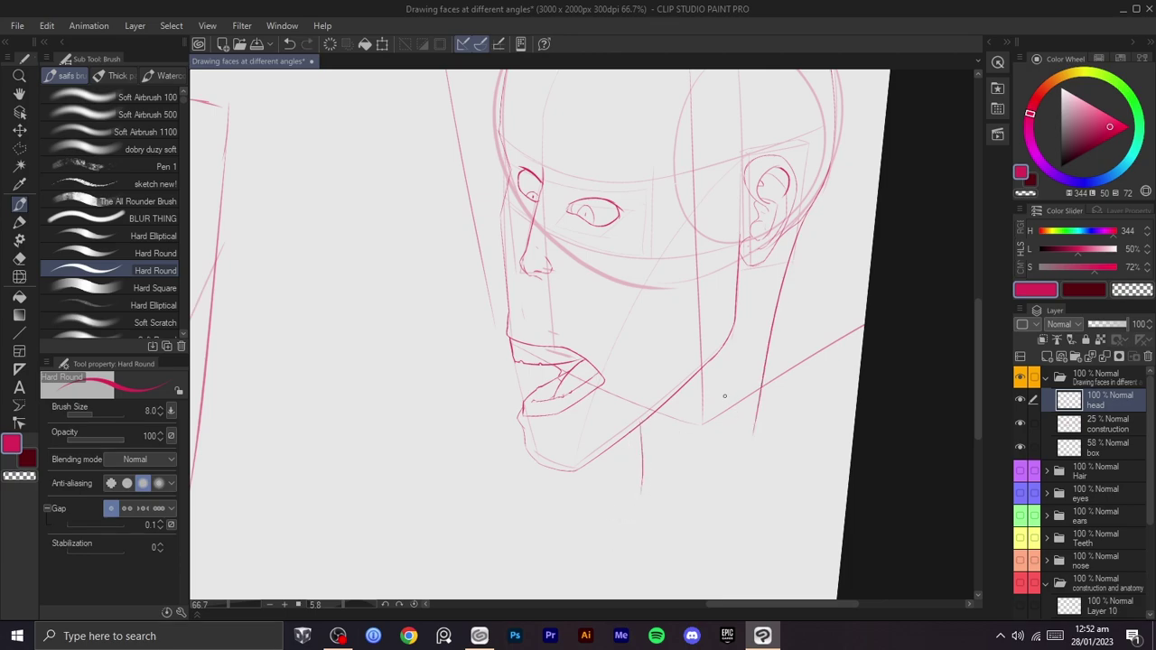
- Draw a small outward curve on the face profile just above the upper lip
{"action": "key", "text": "r"}
{"action": "left_click_drag", "start_coordinate": [688, 448], "coordinate": [604, 488]}
{"action": "left_click_drag", "start_coordinate": [606, 244], "coordinate": [679, 296]}
{"action": "scroll", "coordinate": [686, 337], "scroll_direction": "up", "scroll_amount": 1}
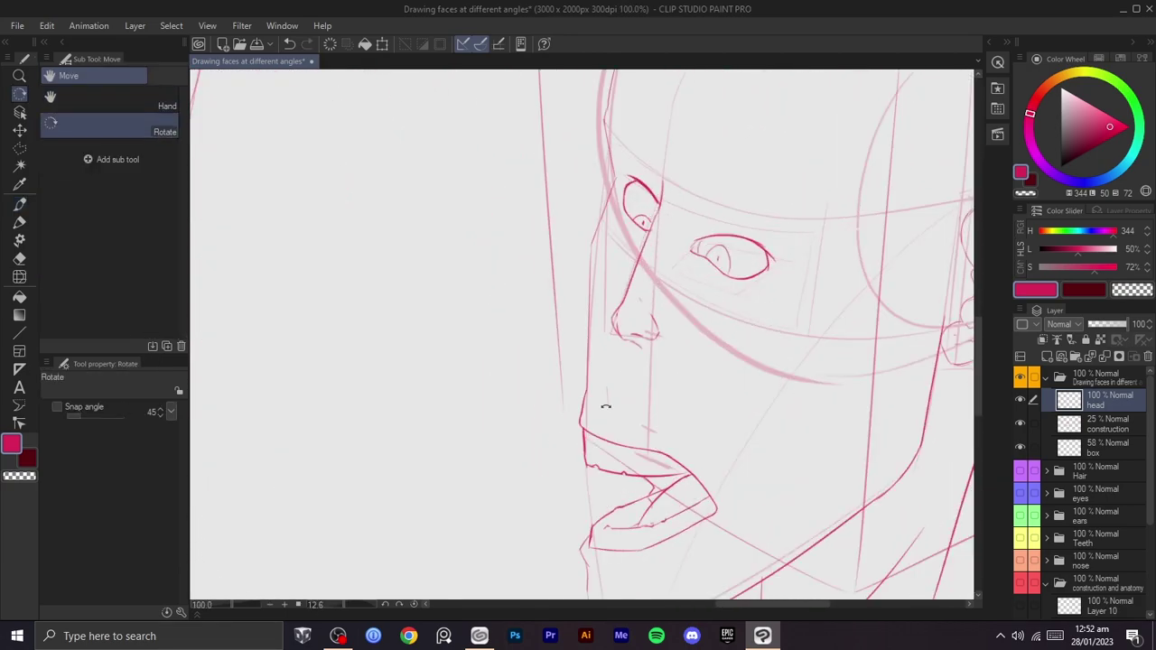
{"action": "key", "text": "m"}
{"action": "double_click", "coordinate": [600, 397]}
{"action": "key", "text": "ctrl+z"}
{"action": "key", "text": "b"}
{"action": "left_click_drag", "start_coordinate": [587, 394], "coordinate": [602, 385]}
{"action": "key", "text": "ctrl+z"}
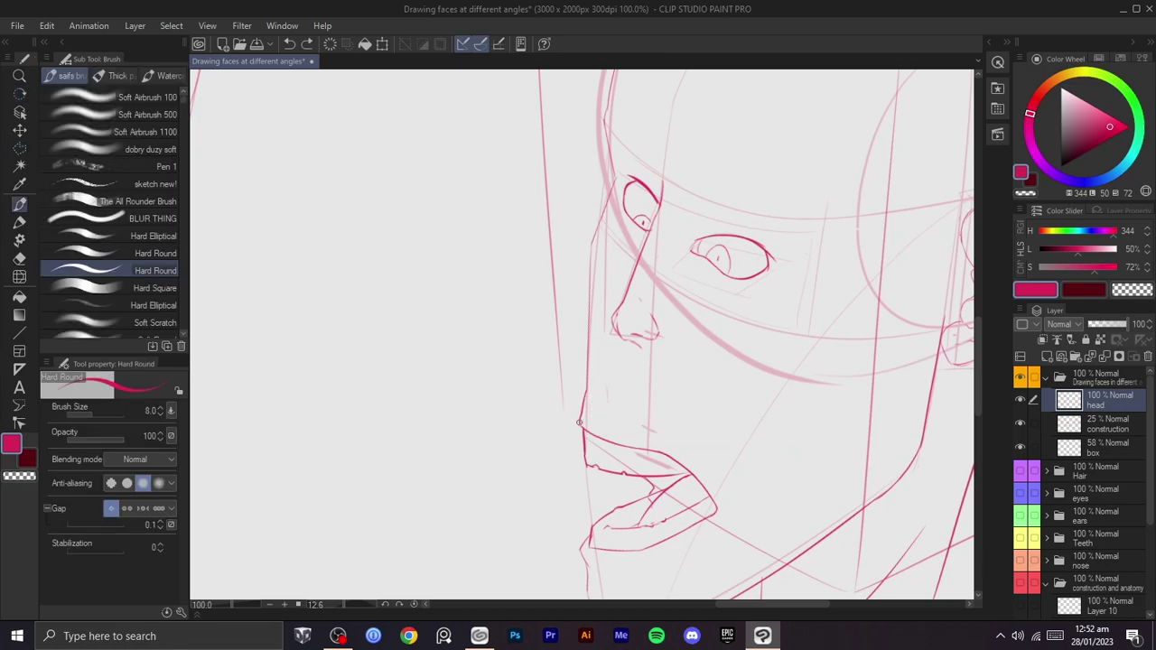
{"action": "key", "text": "ctrl+z"}
{"action": "left_click_drag", "start_coordinate": [579, 417], "coordinate": [586, 390]}
{"action": "key", "text": "c"}
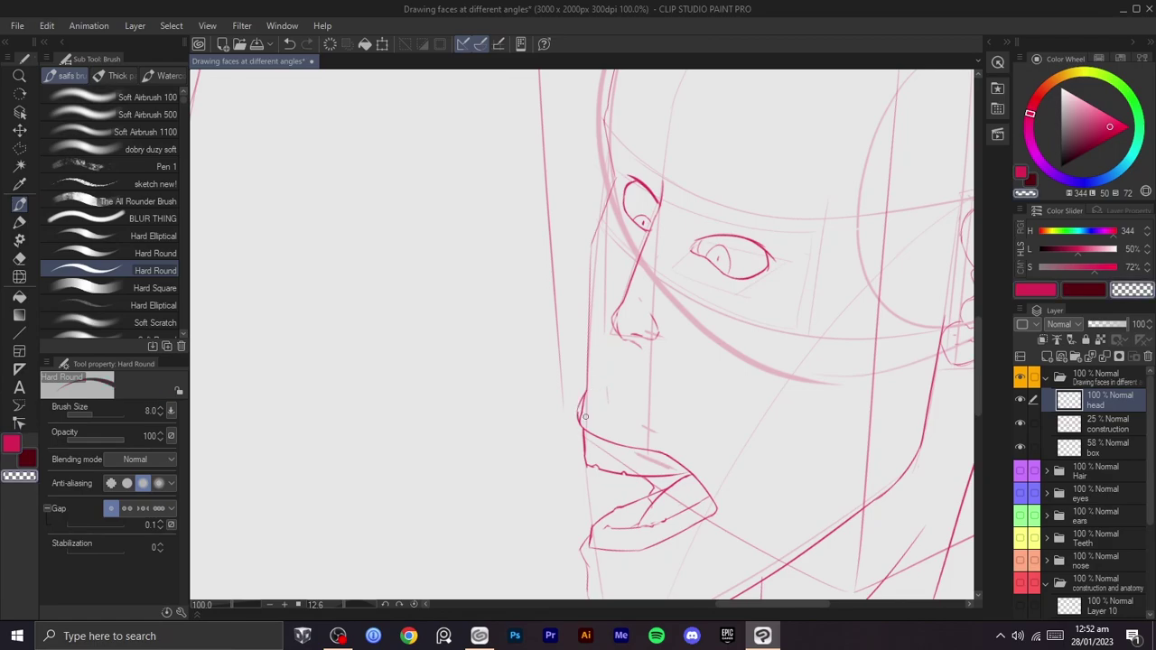
- Hide the construction and box layers to check the head drawing on its own
{"action": "scroll", "coordinate": [622, 399], "scroll_direction": "down", "scroll_amount": 2}
{"action": "key", "text": "space"}
{"action": "left_click_drag", "start_coordinate": [661, 393], "coordinate": [668, 345]}
{"action": "key", "text": "r"}
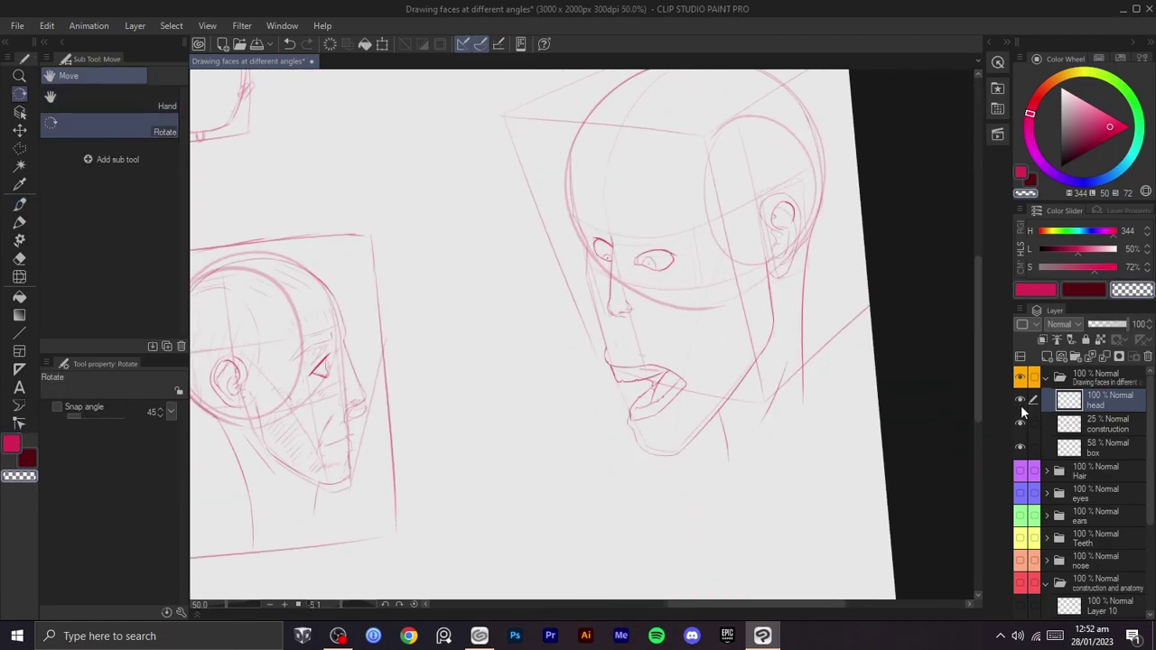
{"action": "left_click", "coordinate": [1021, 423]}
{"action": "left_click", "coordinate": [1021, 445]}
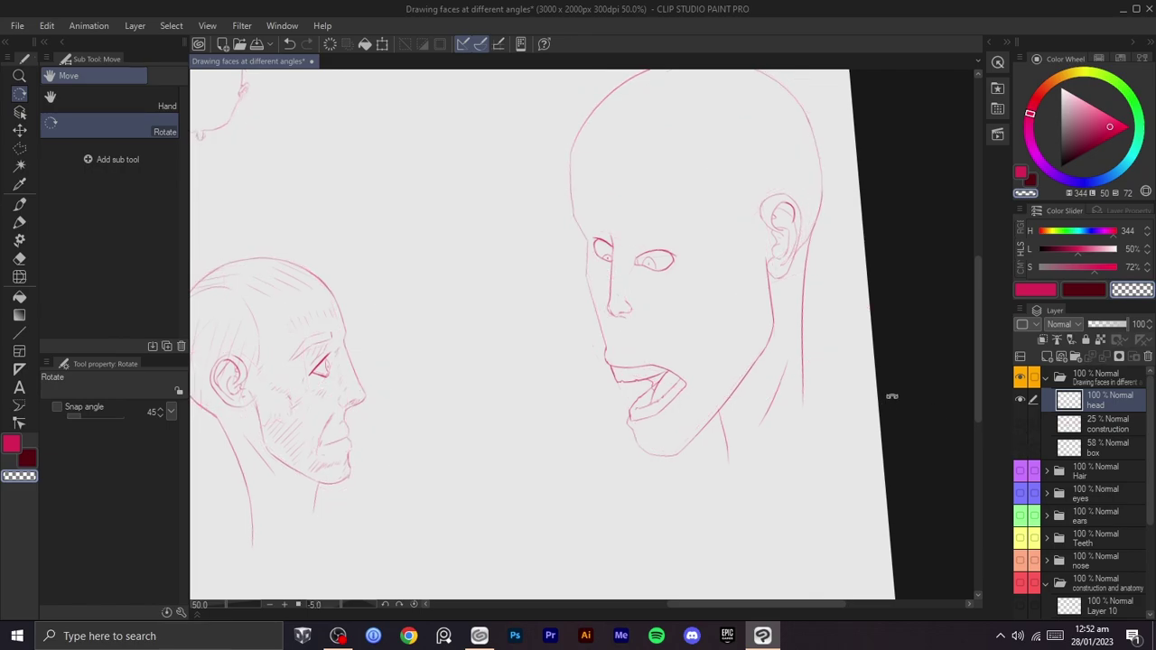
- Try to push the chin and jaw upward using Liquify with the brush size raised to 1000
{"action": "key", "text": "j"}
{"action": "key", "text": "bracketright"}
{"action": "key", "text": "bracketright"}
{"action": "key", "text": "bracketright"}
{"action": "key", "text": "bracketright"}
{"action": "key", "text": "bracketright"}
{"action": "key", "text": "bracketright"}
{"action": "key", "text": "bracketright"}
{"action": "key", "text": "bracketright"}
{"action": "key", "text": "bracketright"}
{"action": "key", "text": "bracketright"}
{"action": "key", "text": "bracketright"}
{"action": "key", "text": "bracketright"}
{"action": "key", "text": "bracketright"}
{"action": "key", "text": "bracketright"}
{"action": "key", "text": "bracketright"}
{"action": "left_click_drag", "start_coordinate": [694, 474], "coordinate": [696, 407]}
{"action": "key", "text": "ctrl+z"}
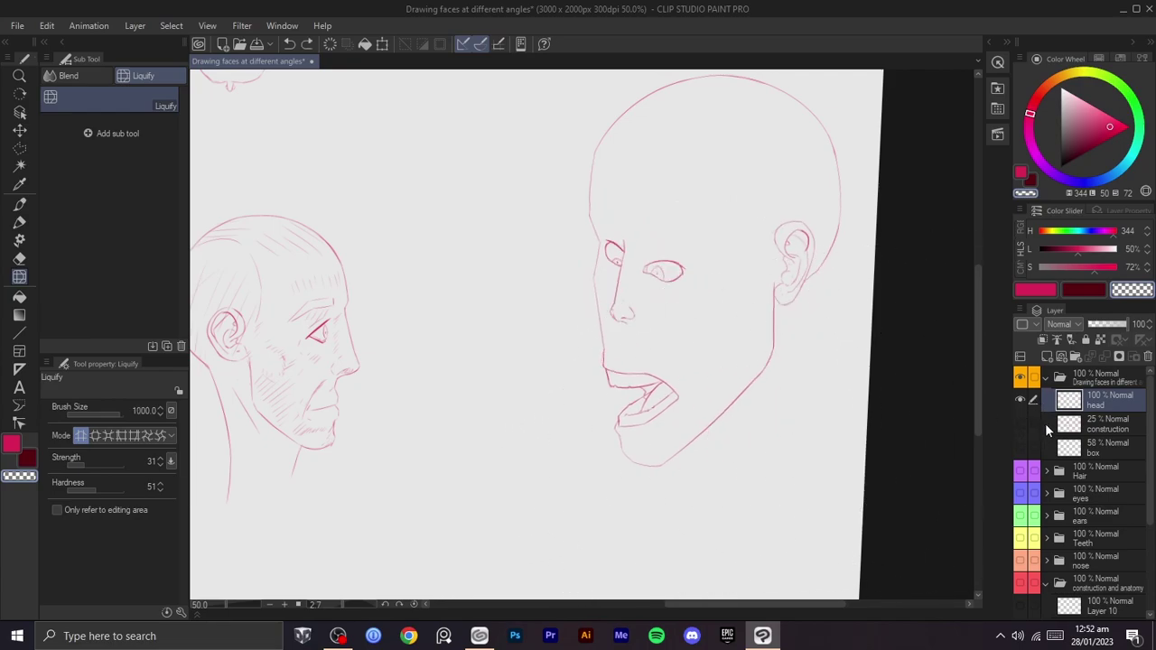
- Show the construction and box layers again and push the chin and mouth upward using Liquify at brush size 1100
{"action": "left_click", "coordinate": [1021, 423]}
{"action": "left_click", "coordinate": [1022, 446]}
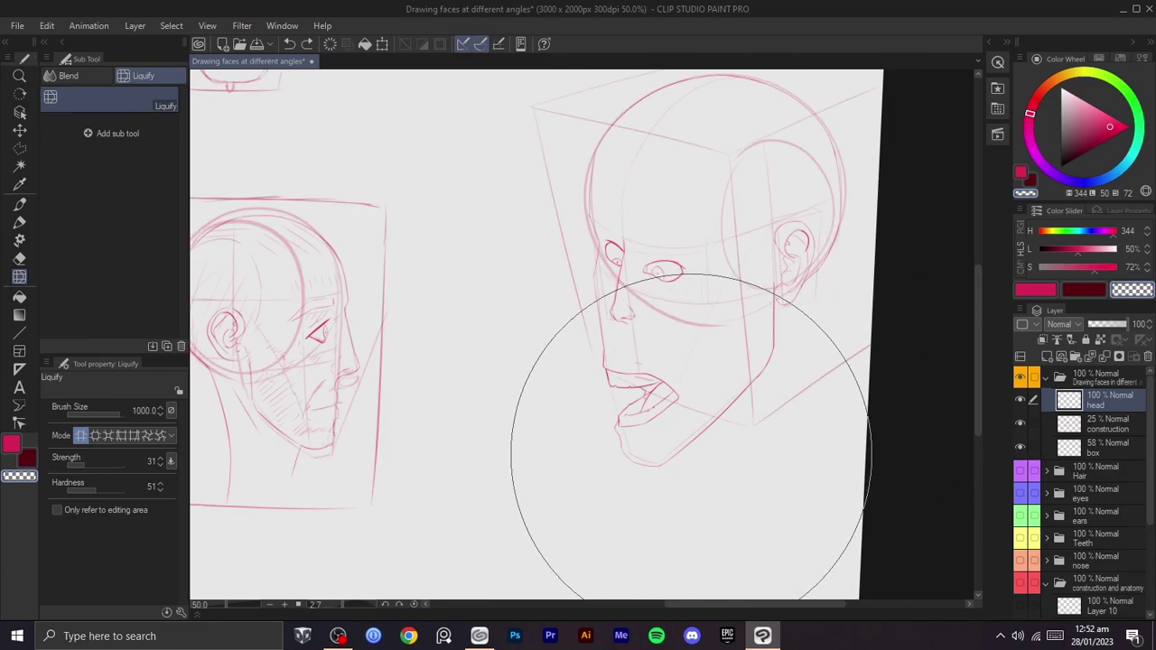
{"action": "key", "text": "]"}
{"action": "left_click_drag", "start_coordinate": [683, 454], "coordinate": [675, 381]}
{"action": "key", "text": "ctrl+z"}
{"action": "mouse_move", "coordinate": [661, 477]}
{"action": "left_mouse_down"}
{"action": "mouse_move", "coordinate": [659, 456]}
{"action": "mouse_move", "coordinate": [651, 462]}
{"action": "left_mouse_up"}
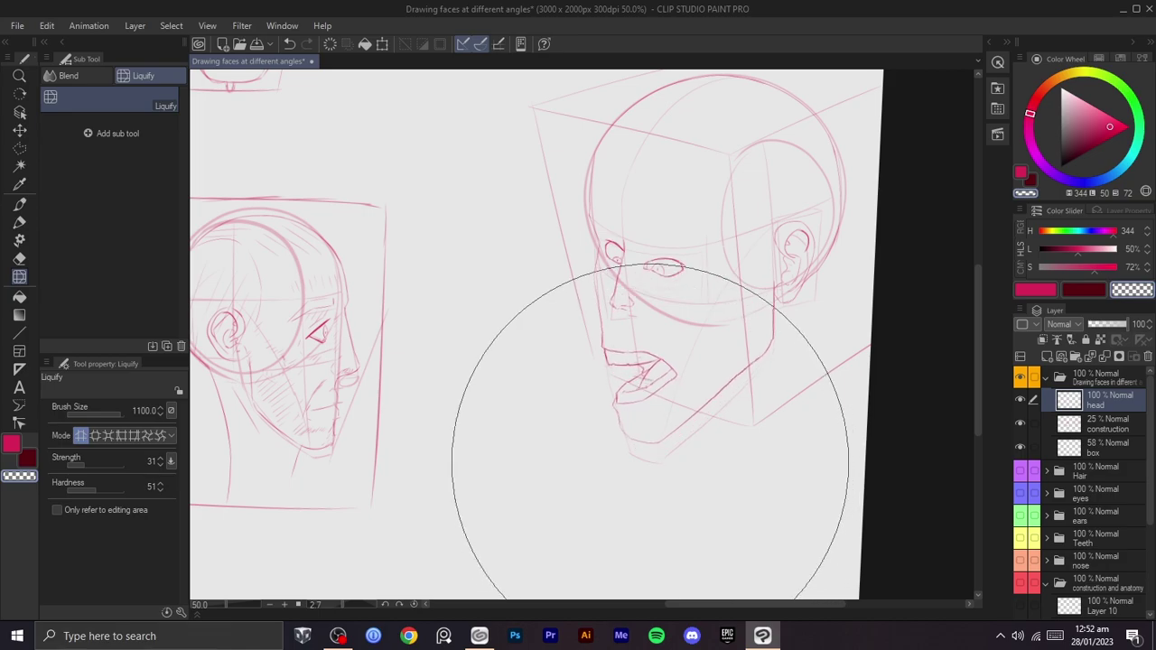
{"action": "left_click_drag", "start_coordinate": [665, 503], "coordinate": [662, 477]}
- Reduce the Liquify brush size to 350
{"action": "key", "text": "bracketleft"}
{"action": "key", "text": "bracketleft"}
{"action": "key", "text": "bracketleft"}
{"action": "key", "text": "bracketleft"}
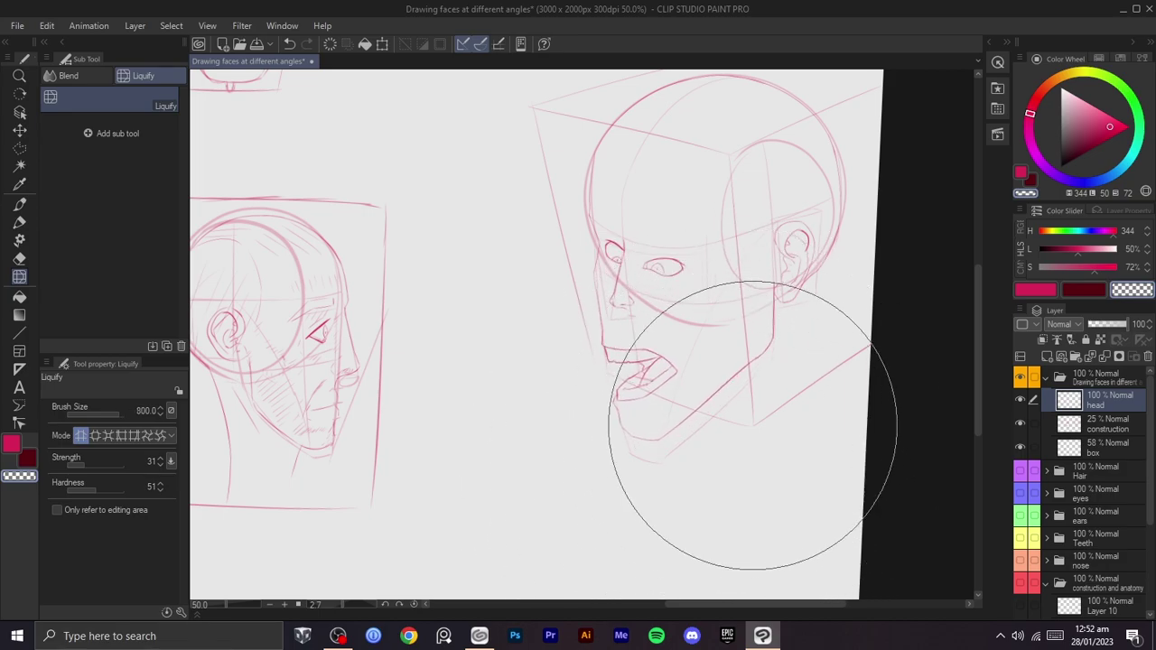
{"action": "key", "text": "bracketleft"}
{"action": "key", "text": "bracketleft"}
{"action": "key", "text": "bracketleft"}
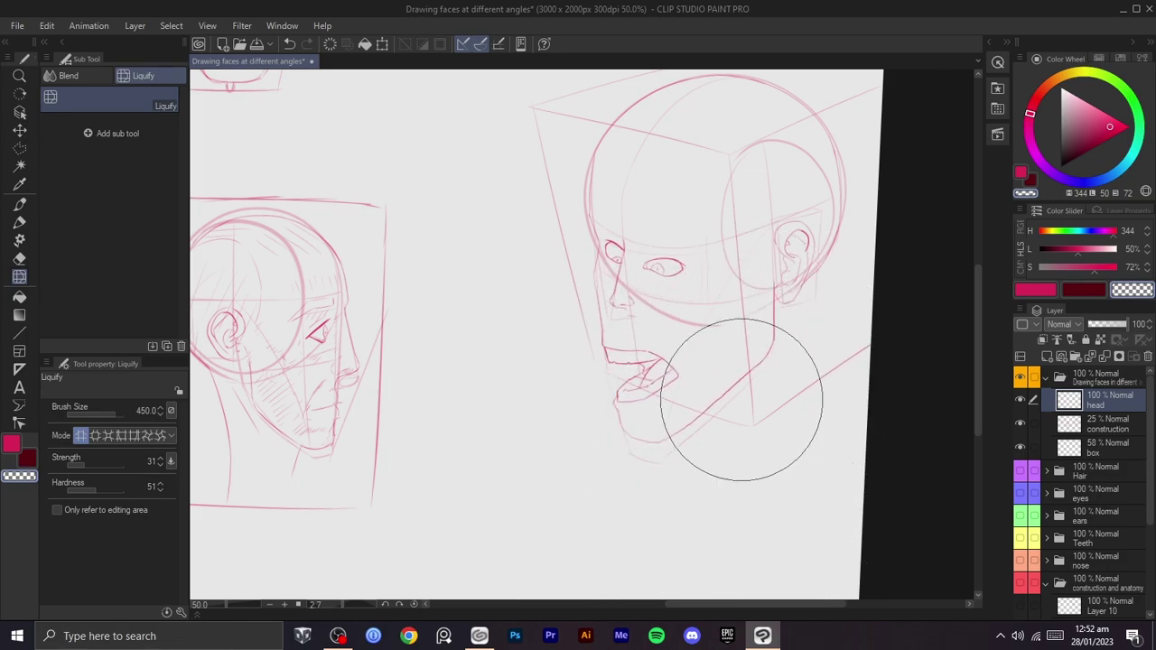
{"action": "key", "text": "bracketleft"}
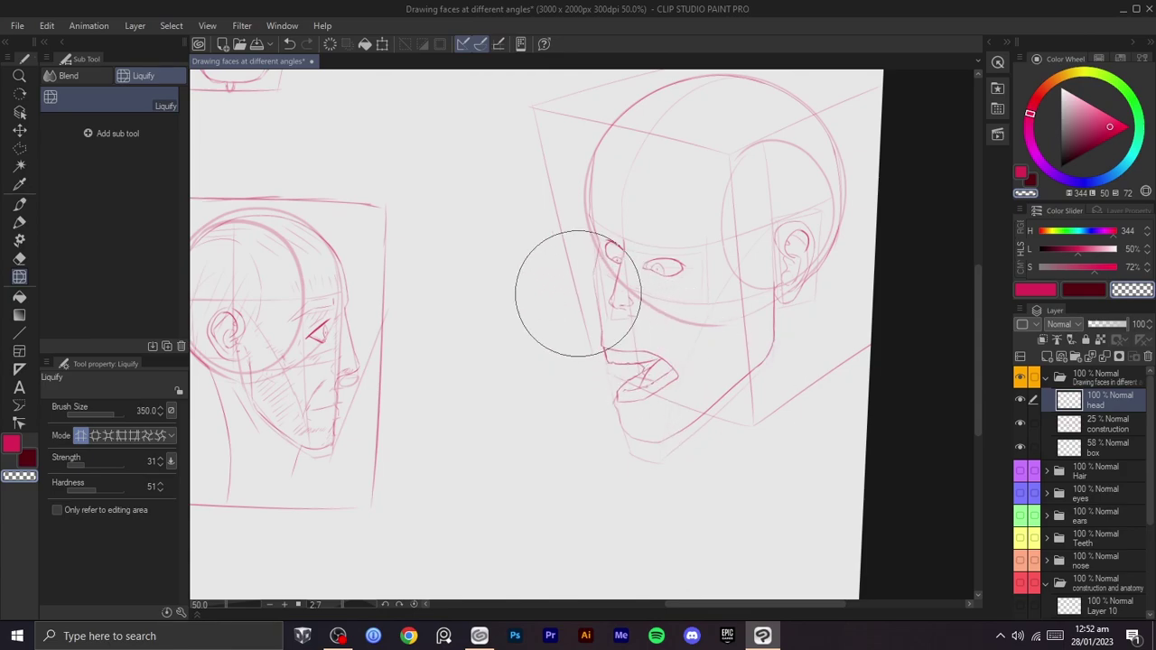
- Hide the construction layer and nudge the forehead and front face contour inward using Liquify at brush size 800
{"action": "key", "text": "bracketright"}
{"action": "key", "text": "bracketright"}
{"action": "key", "text": "bracketright"}
{"action": "key", "text": "bracketright"}
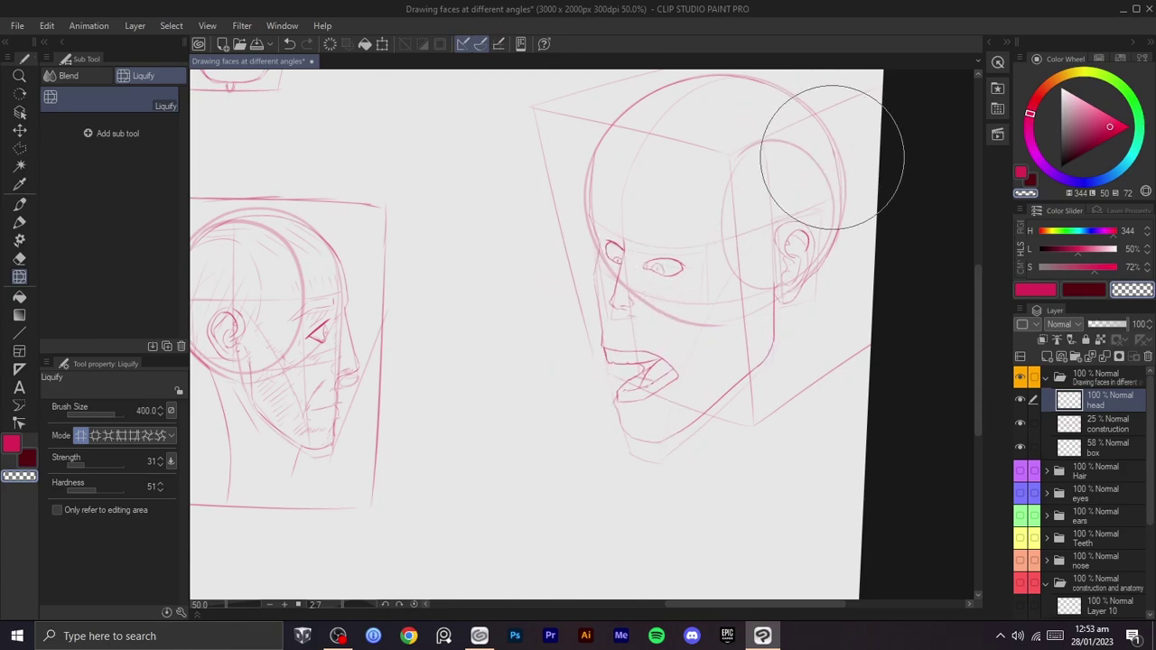
{"action": "left_click", "coordinate": [1019, 424]}
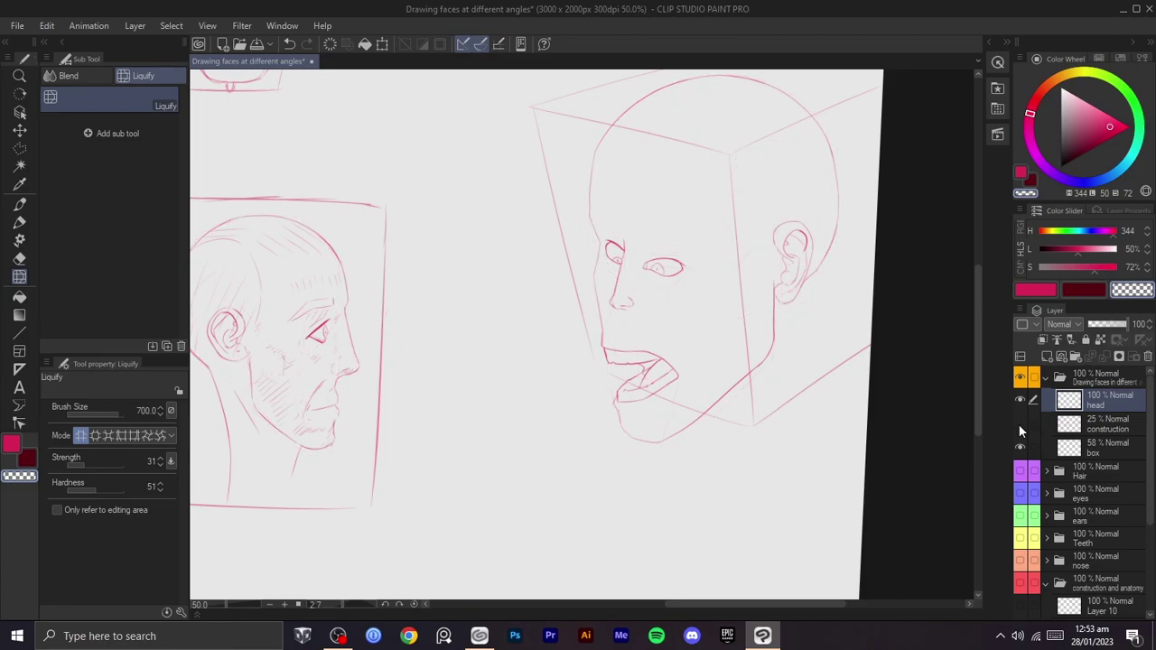
{"action": "left_click_drag", "start_coordinate": [856, 394], "coordinate": [861, 433]}
{"action": "key", "text": "b"}
{"action": "key", "text": "j"}
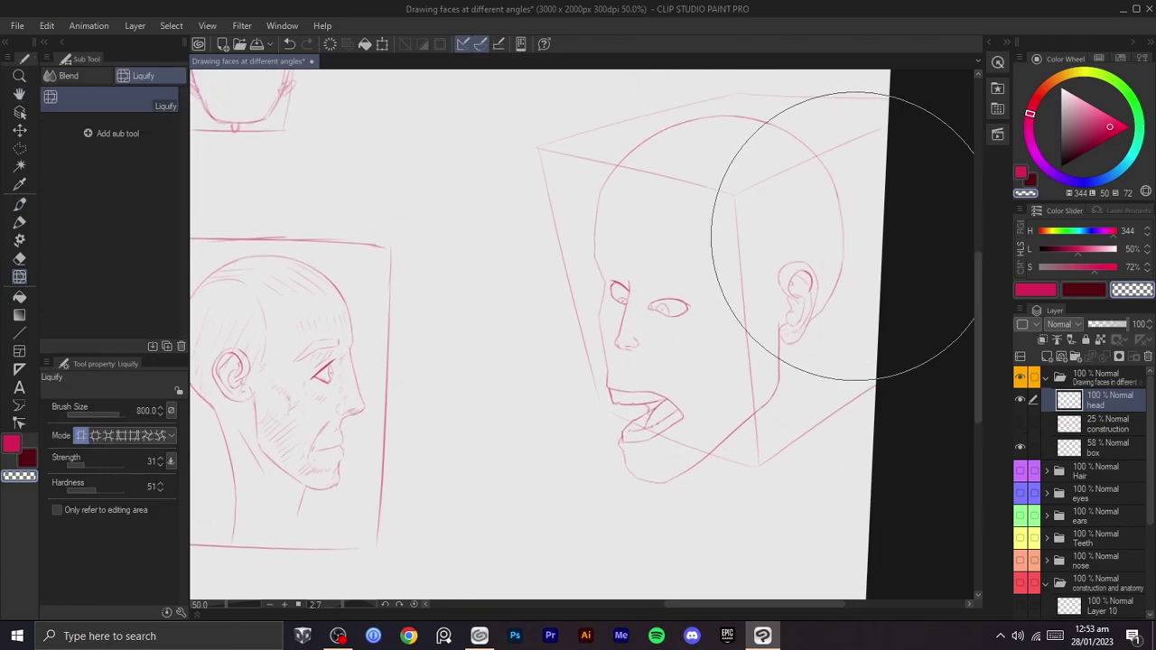
{"action": "left_click_drag", "start_coordinate": [609, 201], "coordinate": [623, 211]}
{"action": "mouse_move", "coordinate": [600, 331]}
{"action": "left_mouse_down"}
{"action": "mouse_move", "coordinate": [614, 319]}
{"action": "mouse_move", "coordinate": [609, 421]}
{"action": "mouse_move", "coordinate": [616, 413]}
{"action": "mouse_move", "coordinate": [668, 482]}
{"action": "mouse_move", "coordinate": [672, 459]}
{"action": "left_mouse_up"}
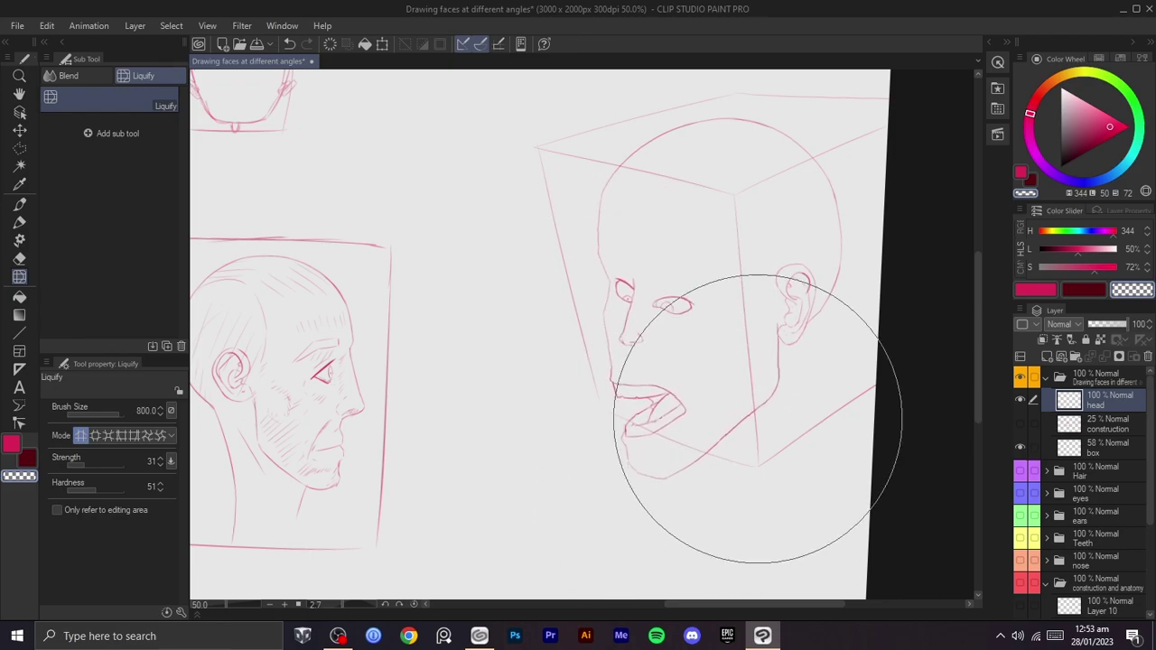
- Select the eyes and nose with a polyline selection, scale them up to about 119%, reposition them and deselect
{"action": "key", "text": "r"}
{"action": "key", "text": "m"}
{"action": "left_click", "coordinate": [704, 269]}
{"action": "left_click", "coordinate": [722, 334]}
{"action": "left_click", "coordinate": [681, 356]}
{"action": "left_click", "coordinate": [621, 364]}
{"action": "left_click", "coordinate": [623, 239]}
{"action": "left_click", "coordinate": [670, 231]}
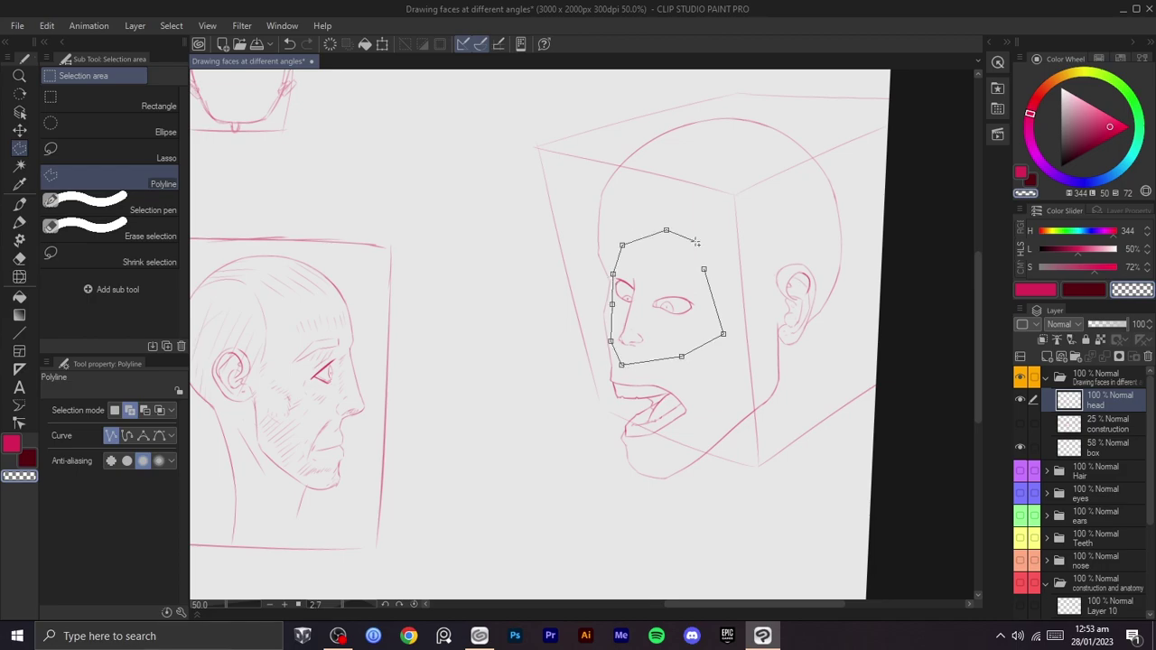
{"action": "left_click", "coordinate": [703, 269]}
{"action": "key", "text": "ctrl+t"}
{"action": "left_click_drag", "start_coordinate": [724, 301], "coordinate": [771, 278]}
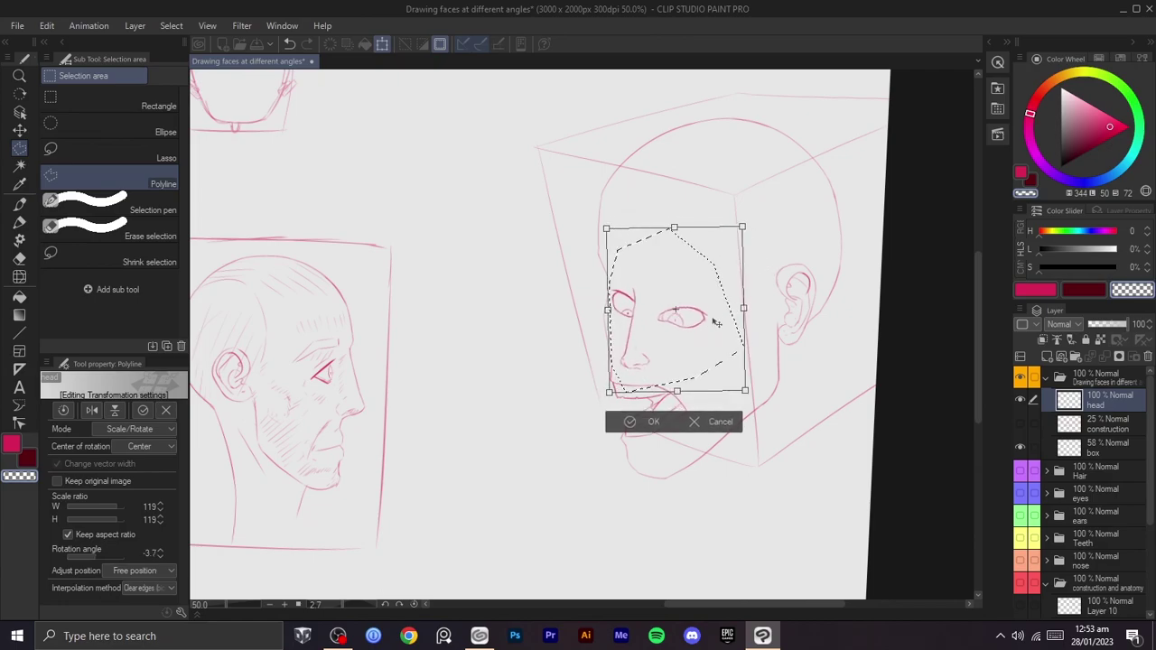
{"action": "left_click", "coordinate": [640, 417]}
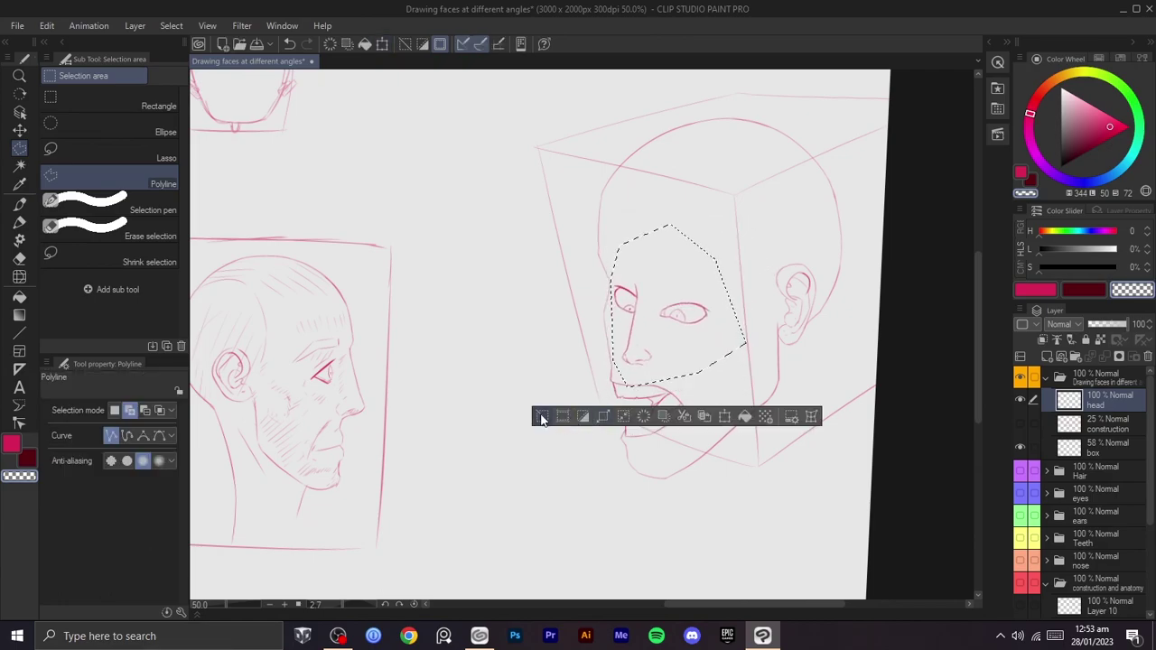
{"action": "left_click", "coordinate": [541, 416]}
- Select the near eye, rotate it about 5.3 degrees, move it slightly down and deselect
{"action": "left_click", "coordinate": [644, 298]}
{"action": "left_click", "coordinate": [678, 268]}
{"action": "left_click", "coordinate": [718, 270]}
{"action": "left_click", "coordinate": [729, 301]}
{"action": "left_click", "coordinate": [706, 346]}
{"action": "key", "text": "ctrl+t"}
{"action": "left_click_drag", "start_coordinate": [701, 324], "coordinate": [733, 311]}
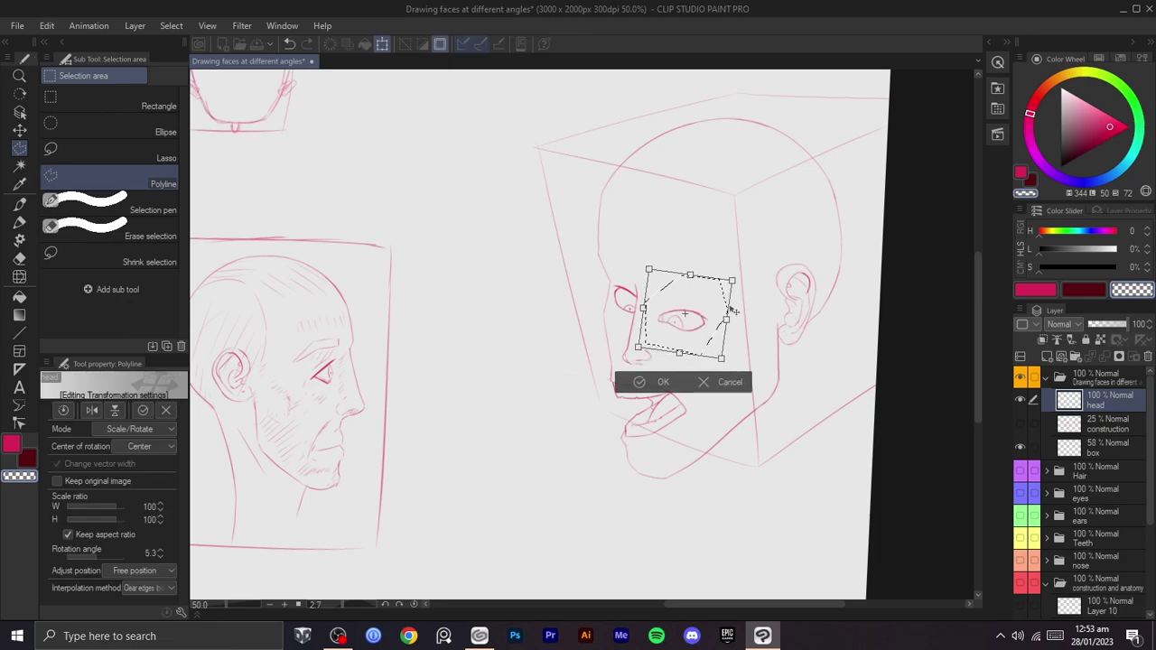
{"action": "left_click", "coordinate": [663, 382]}
{"action": "left_click", "coordinate": [551, 380]}
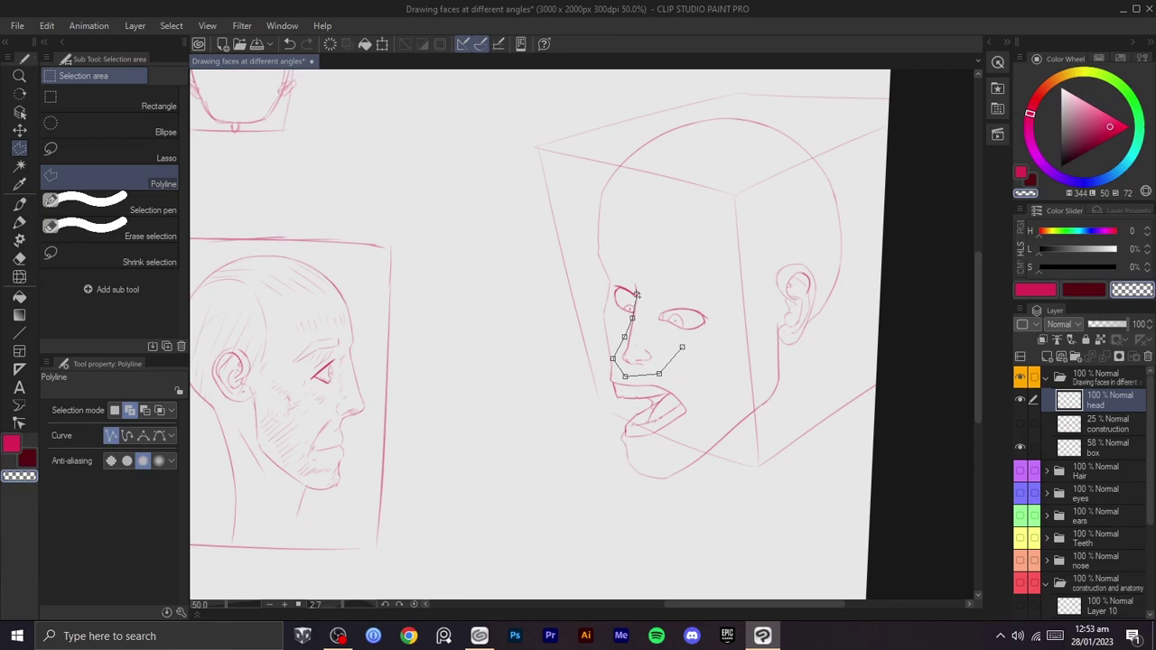
- Select the nose with its bridge line, rotate and resize it, reposition it between the eyes and upper lip, and deselect
{"action": "left_click", "coordinate": [681, 346]}
{"action": "key", "text": "ctrl+t"}
{"action": "left_click_drag", "start_coordinate": [710, 293], "coordinate": [712, 300]}
{"action": "left_click_drag", "start_coordinate": [653, 340], "coordinate": [657, 342]}
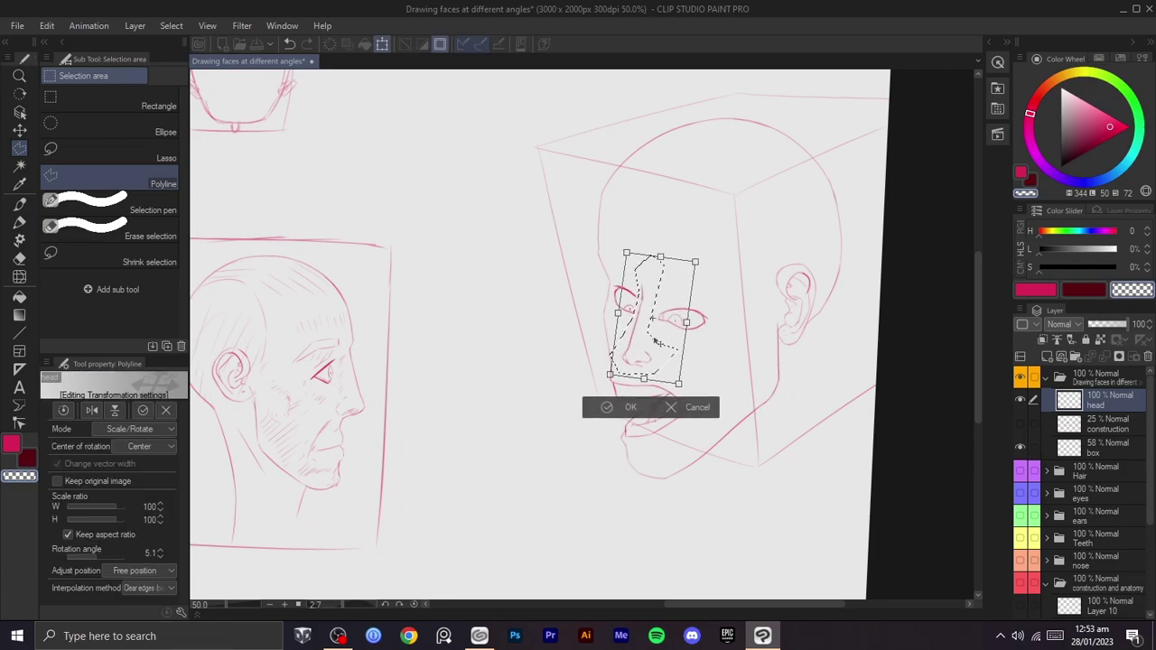
{"action": "left_click_drag", "start_coordinate": [618, 310], "coordinate": [642, 319]}
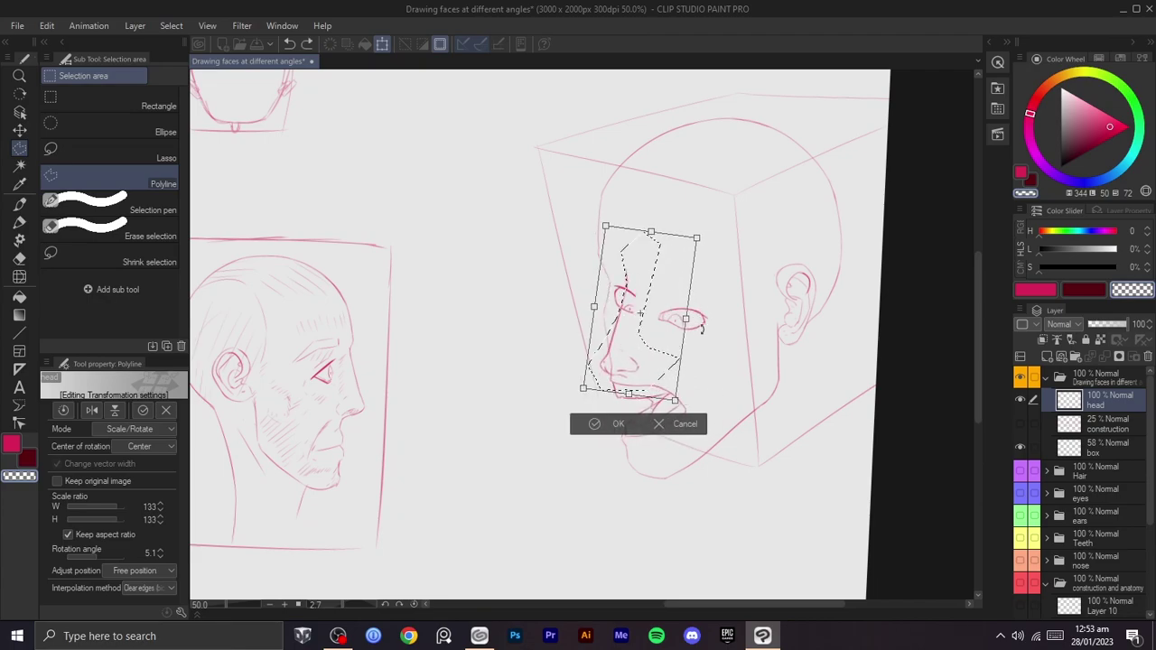
{"action": "key", "text": "ctrl+z"}
{"action": "left_click_drag", "start_coordinate": [661, 366], "coordinate": [597, 365]}
{"action": "left_click_drag", "start_coordinate": [640, 331], "coordinate": [641, 335]}
{"action": "mouse_move", "coordinate": [698, 262]}
{"action": "left_mouse_down"}
{"action": "mouse_move", "coordinate": [679, 280]}
{"action": "mouse_move", "coordinate": [680, 315]}
{"action": "left_mouse_up"}
{"action": "left_click", "coordinate": [610, 418]}
{"action": "left_click", "coordinate": [506, 404]}
- Redraw the nose bridge as a smooth curve from the nose tip to the far eye's inner corner and erase the excess
{"action": "scroll", "coordinate": [567, 365], "scroll_direction": "up", "scroll_amount": 2}
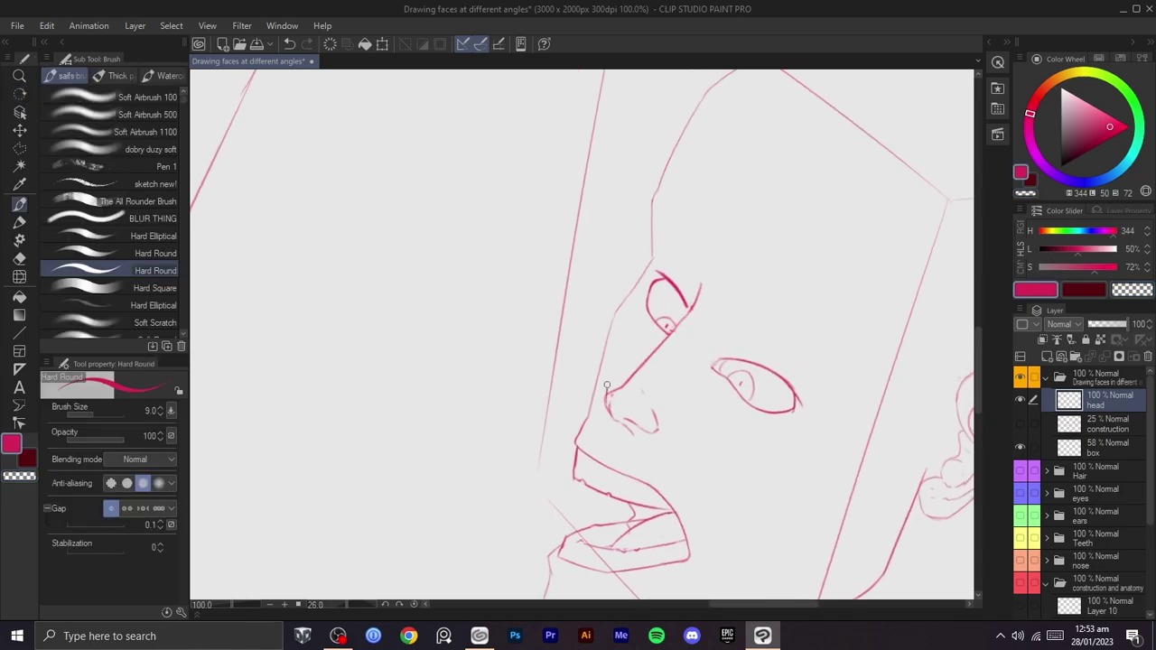
{"action": "left_click_drag", "start_coordinate": [680, 312], "coordinate": [684, 305]}
{"action": "key", "text": "ctrl+z"}
{"action": "left_click_drag", "start_coordinate": [609, 389], "coordinate": [704, 281]}
{"action": "key", "text": "c"}
{"action": "mouse_move", "coordinate": [622, 386]}
{"action": "left_mouse_down"}
{"action": "mouse_move", "coordinate": [725, 284]}
{"action": "mouse_move", "coordinate": [700, 269]}
{"action": "left_mouse_up"}
- Try to redraw the face profile line beside the far eye
{"action": "scroll", "coordinate": [696, 359], "scroll_direction": "down", "scroll_amount": 1}
{"action": "key", "text": "shift+space"}
{"action": "key", "text": "space"}
{"action": "mouse_move", "coordinate": [695, 274]}
{"action": "left_mouse_down"}
{"action": "mouse_move", "coordinate": [704, 312]}
{"action": "mouse_move", "coordinate": [695, 366]}
{"action": "left_mouse_up"}
{"action": "key", "text": "shift+space"}
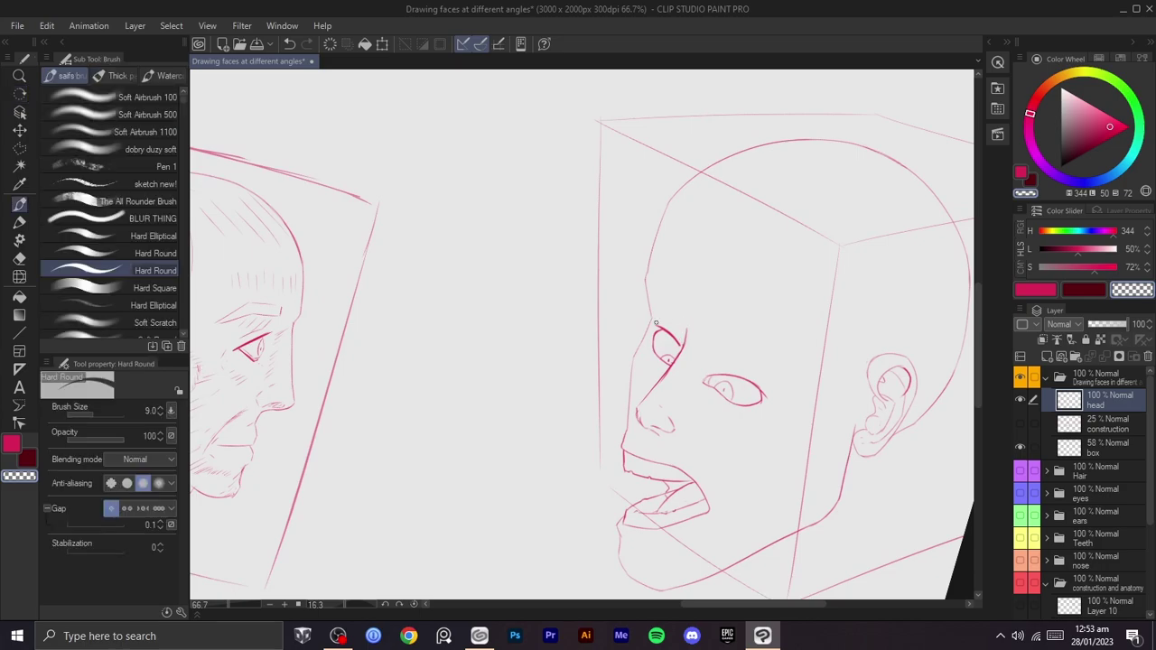
{"action": "key", "text": "c"}
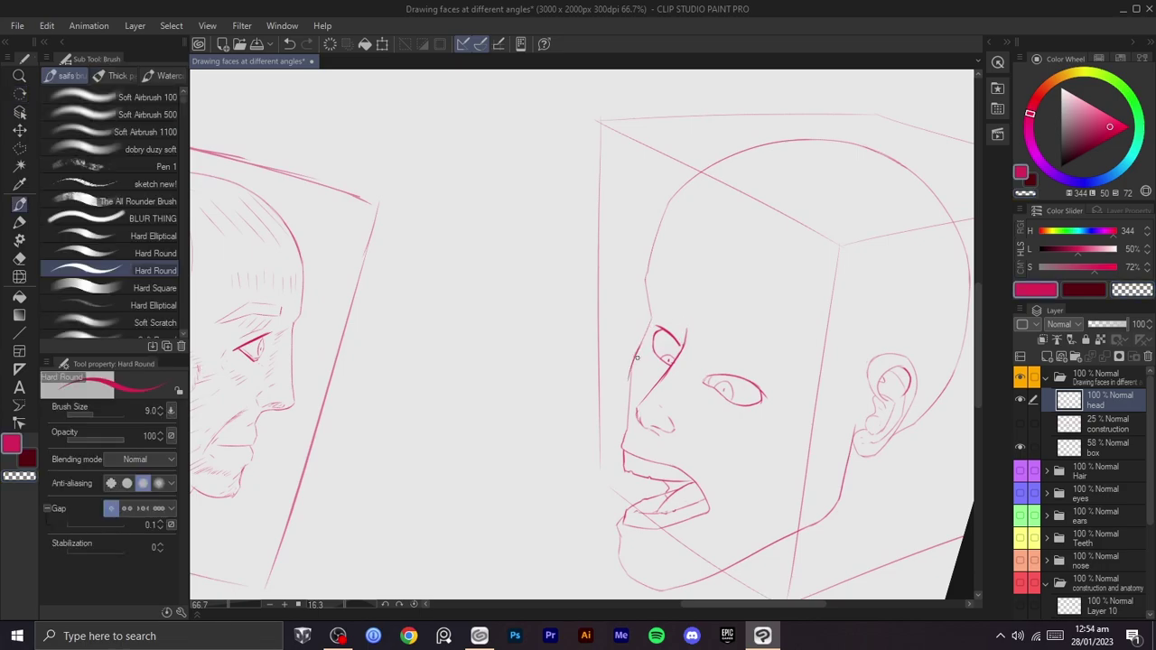
{"action": "key", "text": "ctrl+z"}
{"action": "key", "text": "ctrl+z"}
- Draw the neck with a long line down from behind the ear and a short line below the jaw
{"action": "scroll", "coordinate": [679, 371], "scroll_direction": "down", "scroll_amount": 2}
{"action": "key", "text": "shift+space"}
{"action": "left_click_drag", "start_coordinate": [721, 354], "coordinate": [733, 316]}
{"action": "scroll", "coordinate": [802, 426], "scroll_direction": "up", "scroll_amount": 2}
{"action": "left_click_drag", "start_coordinate": [800, 433], "coordinate": [794, 439]}
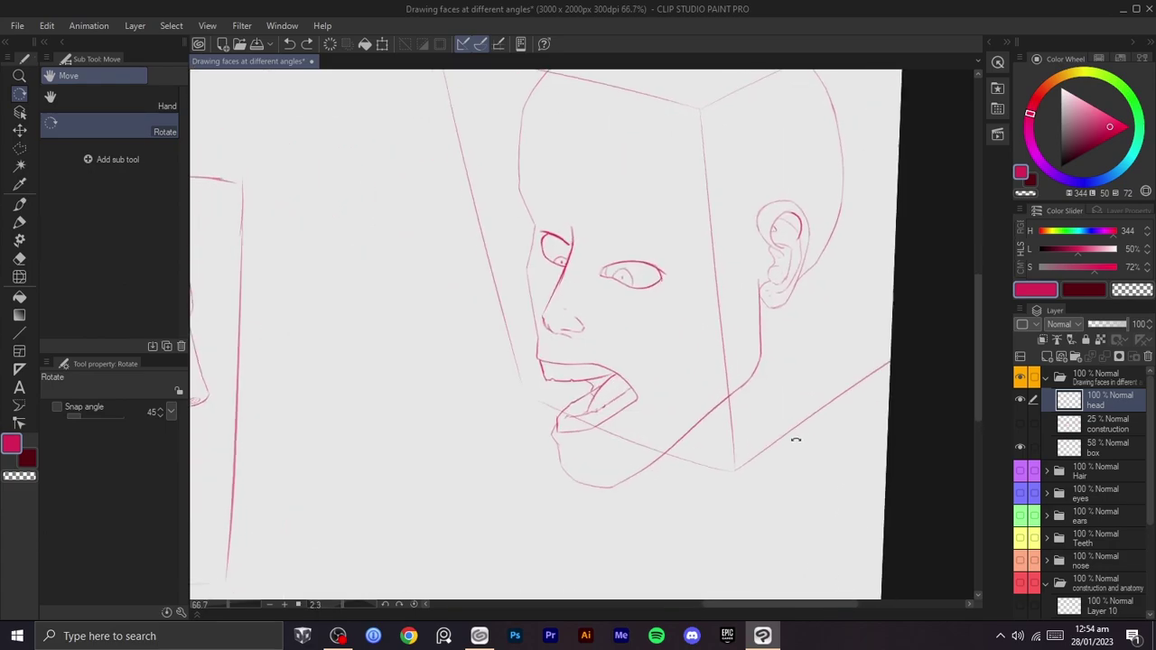
{"action": "key", "text": "ctrl+z"}
{"action": "left_click_drag", "start_coordinate": [813, 267], "coordinate": [798, 525]}
{"action": "key", "text": "ctrl+z"}
- Redraw the jawline from near the chin up to the jaw corner and erase the stray overlapping strokes
{"action": "mouse_move", "coordinate": [671, 455]}
{"action": "left_mouse_down"}
{"action": "mouse_move", "coordinate": [675, 552]}
{"action": "mouse_move", "coordinate": [698, 423]}
{"action": "mouse_move", "coordinate": [759, 356]}
{"action": "left_mouse_up"}
{"action": "key", "text": "shift+space"}
{"action": "scroll", "coordinate": [738, 371], "scroll_direction": "up", "scroll_amount": 2}
{"action": "key", "text": "c"}
{"action": "left_click_drag", "start_coordinate": [694, 434], "coordinate": [660, 467]}
{"action": "left_click_drag", "start_coordinate": [707, 423], "coordinate": [740, 391]}
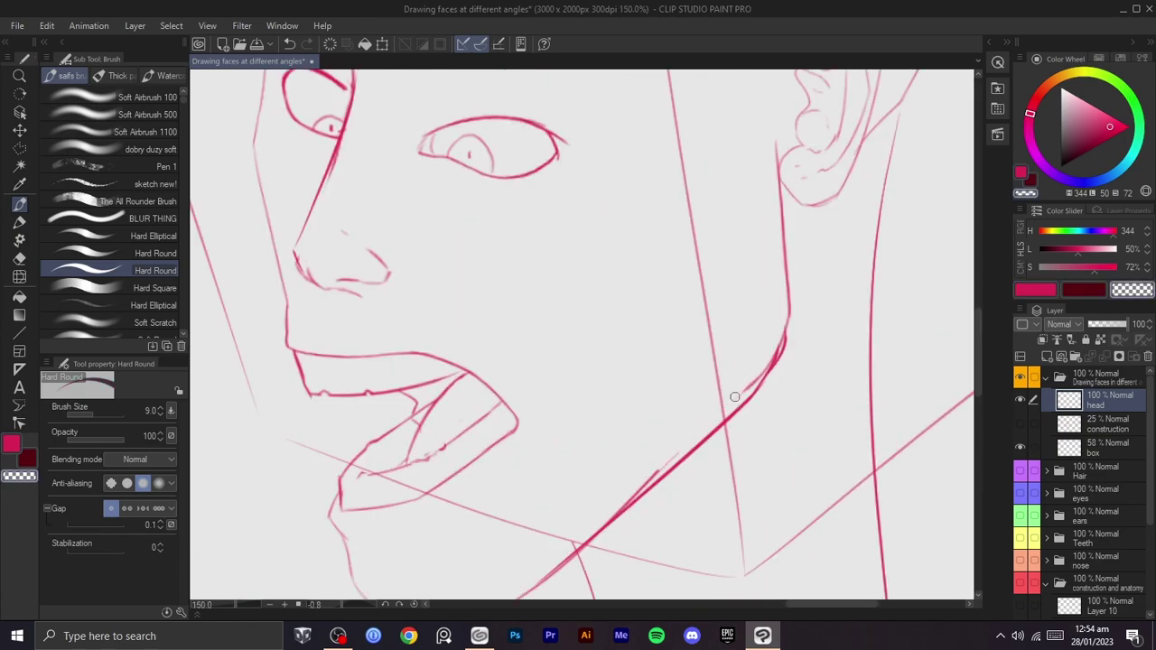
{"action": "left_click_drag", "start_coordinate": [612, 510], "coordinate": [634, 493]}
{"action": "left_click_drag", "start_coordinate": [761, 373], "coordinate": [782, 331]}
- Try to smooth the curve of the jaw corner below the ear
{"action": "key", "text": "c"}
{"action": "key", "text": "ctrl+z"}
{"action": "mouse_move", "coordinate": [757, 389]}
{"action": "left_mouse_down"}
{"action": "mouse_move", "coordinate": [788, 312]}
{"action": "mouse_move", "coordinate": [767, 378]}
{"action": "left_mouse_up"}
{"action": "key", "text": "ctrl+z"}
{"action": "left_click_drag", "start_coordinate": [787, 323], "coordinate": [757, 389]}
{"action": "key", "text": "c"}
{"action": "key", "text": "ctrl+z"}
{"action": "left_click_drag", "start_coordinate": [783, 320], "coordinate": [759, 383]}
{"action": "key", "text": "ctrl+z"}
- Try to reshape the top of the skull with Liquify and reduce the Liquify brush size to 175
{"action": "scroll", "coordinate": [724, 392], "scroll_direction": "down", "scroll_amount": 2}
{"action": "key", "text": "space"}
{"action": "left_click_drag", "start_coordinate": [705, 407], "coordinate": [757, 418]}
{"action": "key", "text": "r"}
{"action": "left_click_drag", "start_coordinate": [767, 268], "coordinate": [757, 316]}
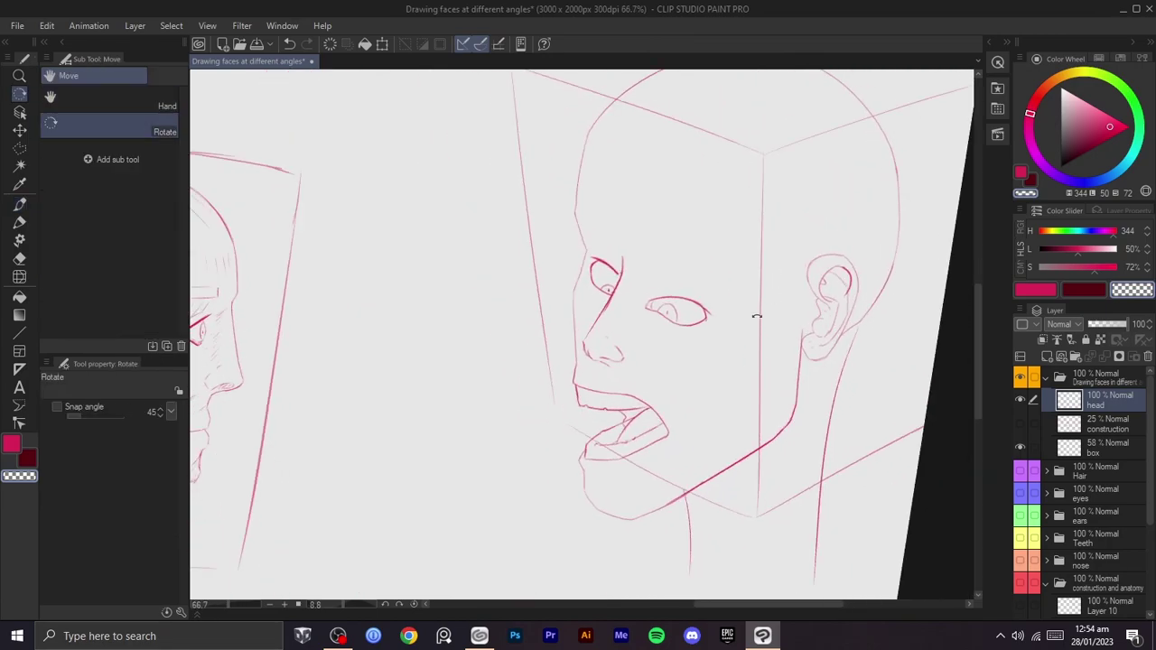
{"action": "scroll", "coordinate": [746, 322], "scroll_direction": "down", "scroll_amount": 1}
{"action": "key", "text": "m"}
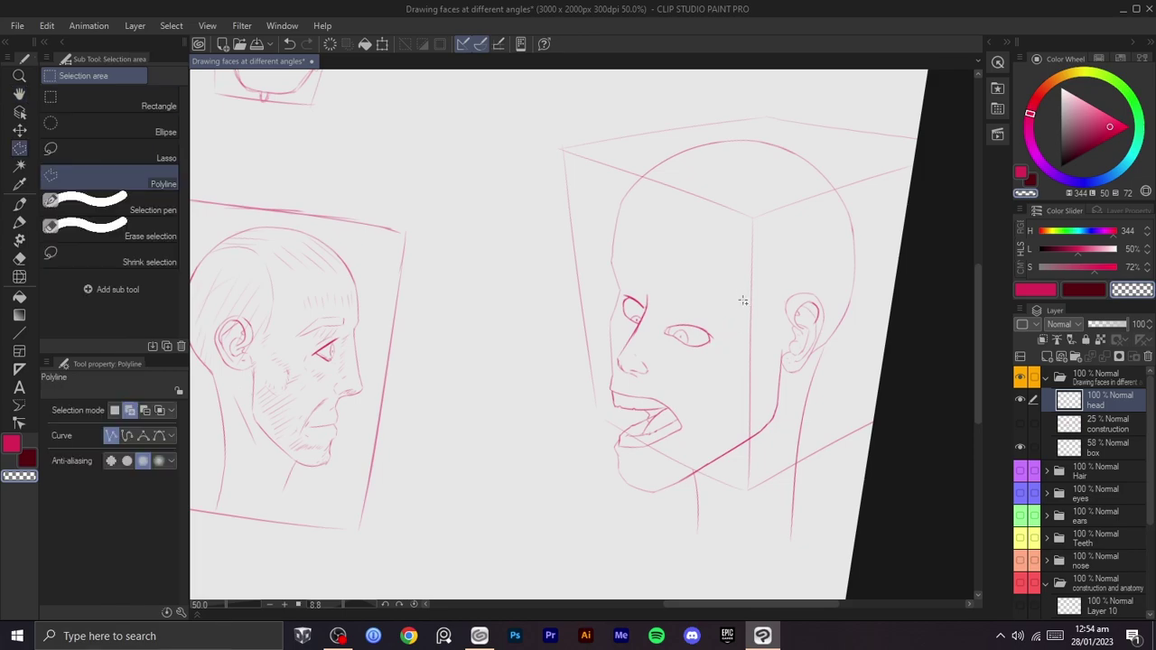
{"action": "key", "text": "j"}
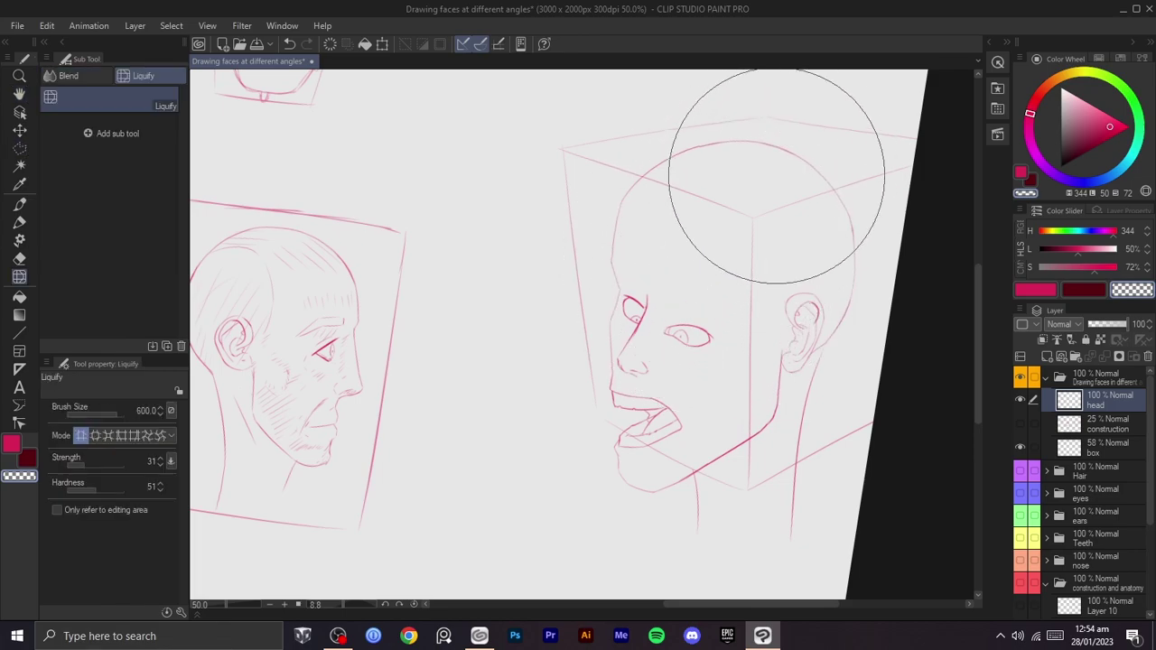
{"action": "mouse_move", "coordinate": [723, 186]}
{"action": "left_mouse_down"}
{"action": "mouse_move", "coordinate": [711, 175]}
{"action": "mouse_move", "coordinate": [752, 158]}
{"action": "left_mouse_up"}
{"action": "key", "text": "ctrl+z"}
{"action": "key", "text": "["}
{"action": "key", "text": "["}
{"action": "key", "text": "["}
{"action": "key", "text": "["}
{"action": "key", "text": "["}
{"action": "key", "text": "["}
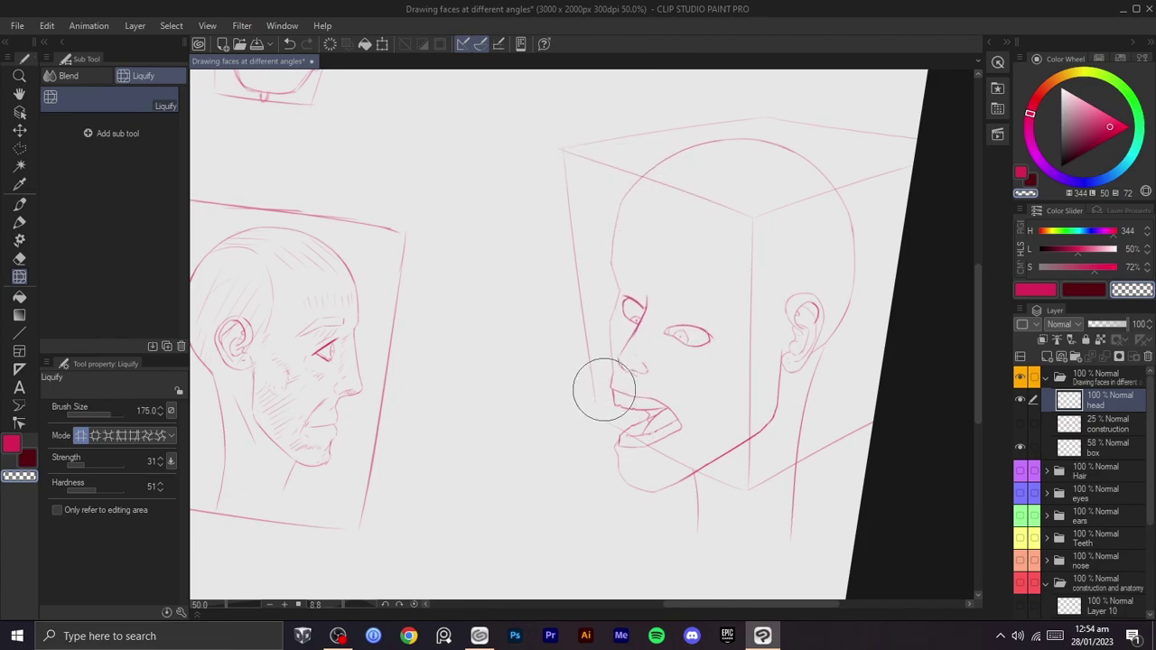
- Try to refine the teeth lines inside the open mouth with the Hard Round brush
{"action": "key", "text": "b"}
{"action": "scroll", "coordinate": [722, 316], "scroll_direction": "up", "scroll_amount": 4}
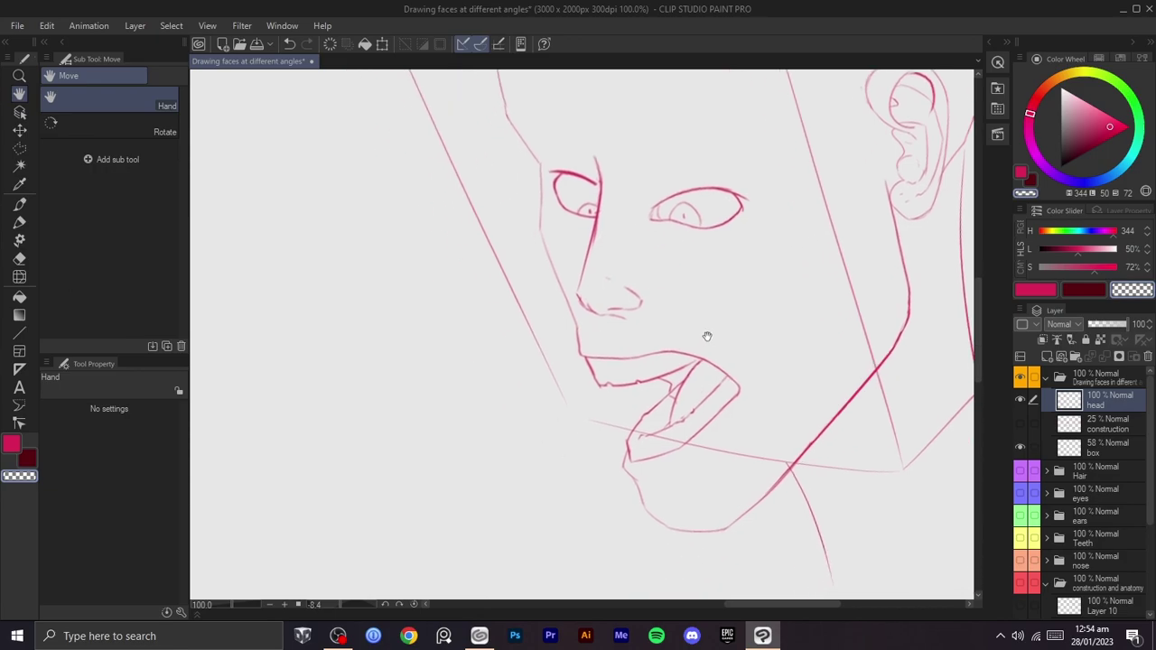
{"action": "left_click_drag", "start_coordinate": [616, 389], "coordinate": [652, 379]}
{"action": "key", "text": "ctrl+z"}
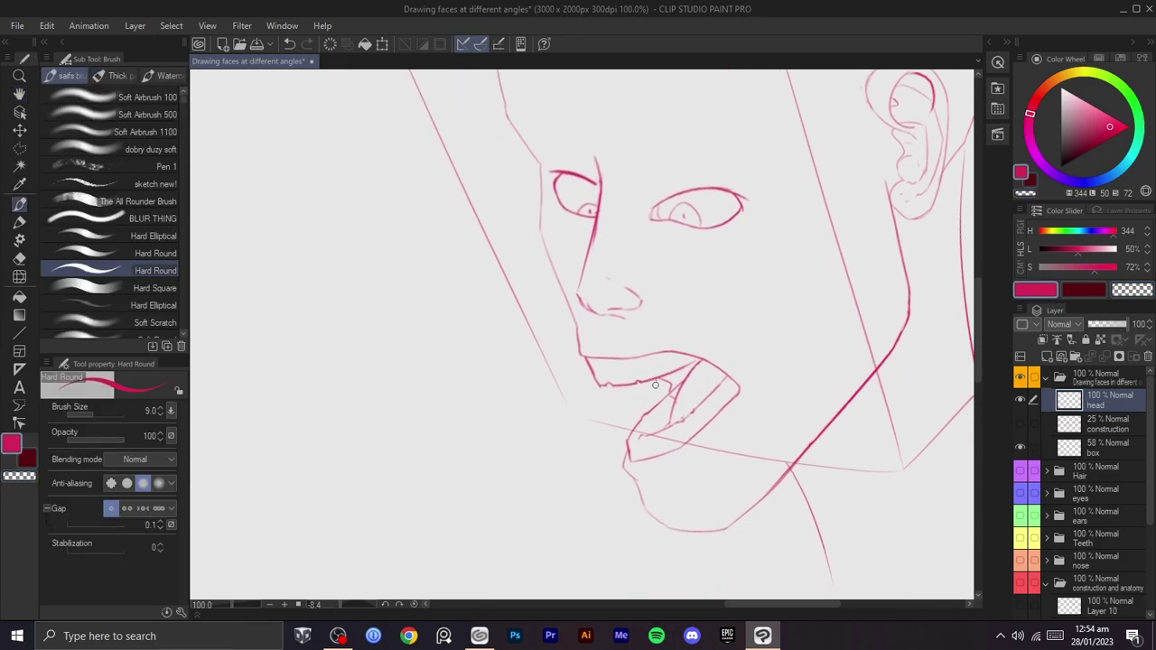
{"action": "key", "text": "r"}
{"action": "left_click_drag", "start_coordinate": [608, 386], "coordinate": [567, 385]}
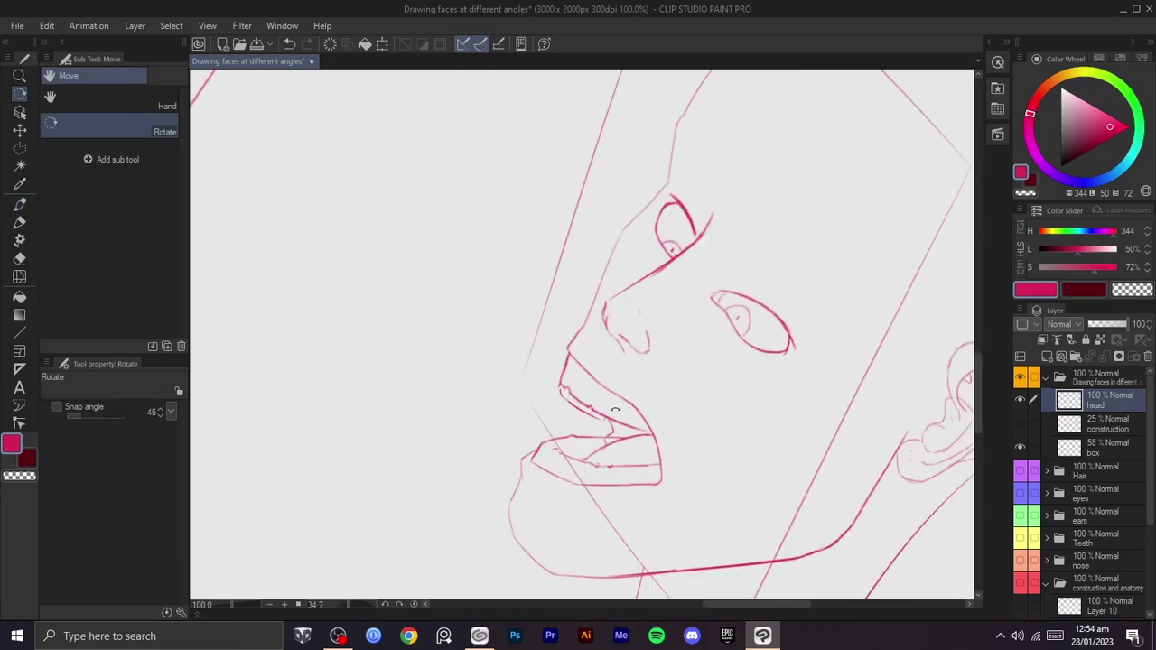
{"action": "key", "text": "ctrl+z"}
{"action": "key", "text": "shift+space"}
{"action": "scroll", "coordinate": [682, 336], "scroll_direction": "down", "scroll_amount": 2}
{"action": "mouse_move", "coordinate": [686, 312]}
{"action": "left_mouse_down"}
{"action": "mouse_move", "coordinate": [689, 343]}
{"action": "mouse_move", "coordinate": [640, 274]}
{"action": "mouse_move", "coordinate": [651, 299]}
{"action": "left_mouse_up"}
{"action": "key", "text": "shift+space"}
{"action": "left_click_drag", "start_coordinate": [651, 299], "coordinate": [628, 401]}
{"action": "scroll", "coordinate": [621, 378], "scroll_direction": "up", "scroll_amount": 3}
{"action": "left_click_drag", "start_coordinate": [613, 323], "coordinate": [587, 330]}
{"action": "key", "text": "ctrl+z"}
- Try to draw a cheek crease curving around the corner of the mouth
{"action": "key", "text": "shift+space"}
{"action": "mouse_move", "coordinate": [692, 356]}
{"action": "left_mouse_down"}
{"action": "mouse_move", "coordinate": [654, 292]}
{"action": "mouse_move", "coordinate": [702, 263]}
{"action": "left_mouse_up"}
{"action": "scroll", "coordinate": [657, 314], "scroll_direction": "down", "scroll_amount": 3}
{"action": "scroll", "coordinate": [664, 291], "scroll_direction": "up", "scroll_amount": 3}
{"action": "mouse_move", "coordinate": [655, 303]}
{"action": "left_mouse_down"}
{"action": "mouse_move", "coordinate": [634, 322]}
{"action": "mouse_move", "coordinate": [619, 384]}
{"action": "mouse_move", "coordinate": [665, 328]}
{"action": "mouse_move", "coordinate": [710, 394]}
{"action": "left_mouse_up"}
{"action": "mouse_move", "coordinate": [711, 388]}
{"action": "left_mouse_down"}
{"action": "mouse_move", "coordinate": [773, 274]}
{"action": "mouse_move", "coordinate": [857, 367]}
{"action": "left_mouse_up"}
{"action": "key", "text": "ctrl+z"}
{"action": "left_click_drag", "start_coordinate": [885, 418], "coordinate": [817, 533]}
{"action": "left_click_drag", "start_coordinate": [814, 495], "coordinate": [827, 322]}
{"action": "left_click_drag", "start_coordinate": [683, 196], "coordinate": [577, 163]}
{"action": "left_click_drag", "start_coordinate": [577, 171], "coordinate": [843, 286]}
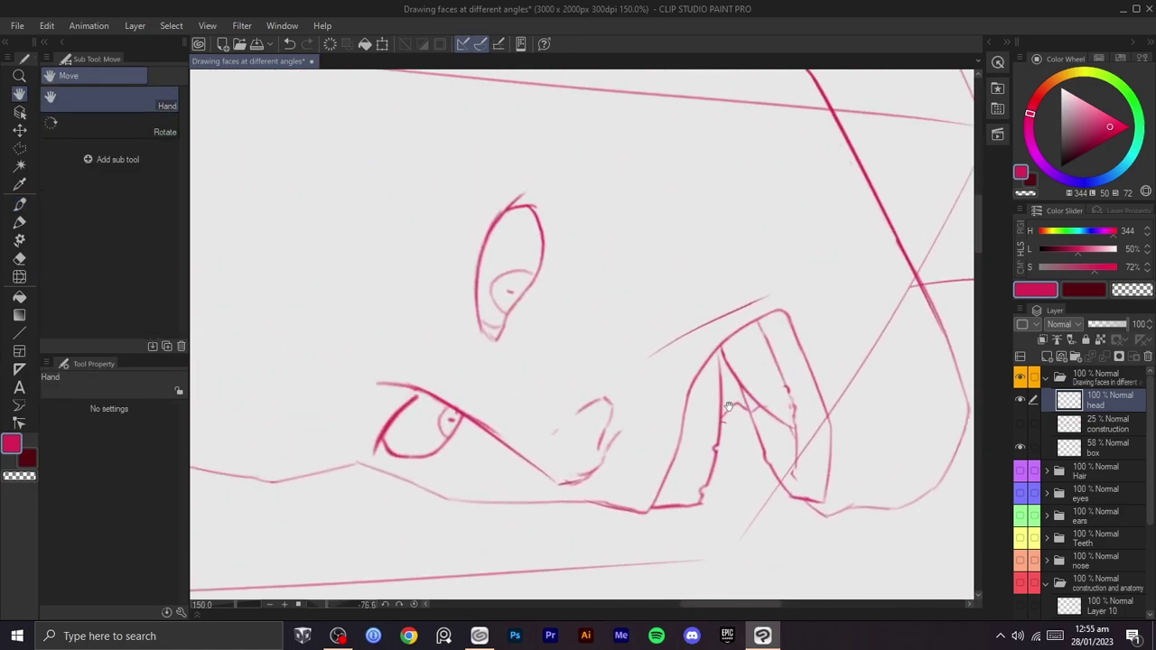
{"action": "key", "text": "ctrl+z"}
- Draw a double cheek fold running from beside the nose past the mouth corner, with a short line angling back towards the chin
{"action": "mouse_move", "coordinate": [616, 385]}
{"action": "left_mouse_down"}
{"action": "mouse_move", "coordinate": [783, 234]}
{"action": "mouse_move", "coordinate": [851, 304]}
{"action": "mouse_move", "coordinate": [668, 497]}
{"action": "left_mouse_up"}
{"action": "key", "text": "ctrl+z"}
{"action": "scroll", "coordinate": [821, 198], "scroll_direction": "down", "scroll_amount": 2}
{"action": "left_click_drag", "start_coordinate": [673, 485], "coordinate": [668, 291]}
{"action": "scroll", "coordinate": [736, 296], "scroll_direction": "up", "scroll_amount": 2}
{"action": "left_click_drag", "start_coordinate": [738, 346], "coordinate": [613, 501]}
{"action": "key", "text": "ctrl+z"}
{"action": "key", "text": "ctrl+z"}
{"action": "mouse_move", "coordinate": [648, 266]}
{"action": "left_mouse_down"}
{"action": "mouse_move", "coordinate": [503, 479]}
{"action": "mouse_move", "coordinate": [637, 313]}
{"action": "mouse_move", "coordinate": [549, 432]}
{"action": "left_mouse_up"}
{"action": "key", "text": "ctrl+z"}
{"action": "key", "text": "ctrl+y"}
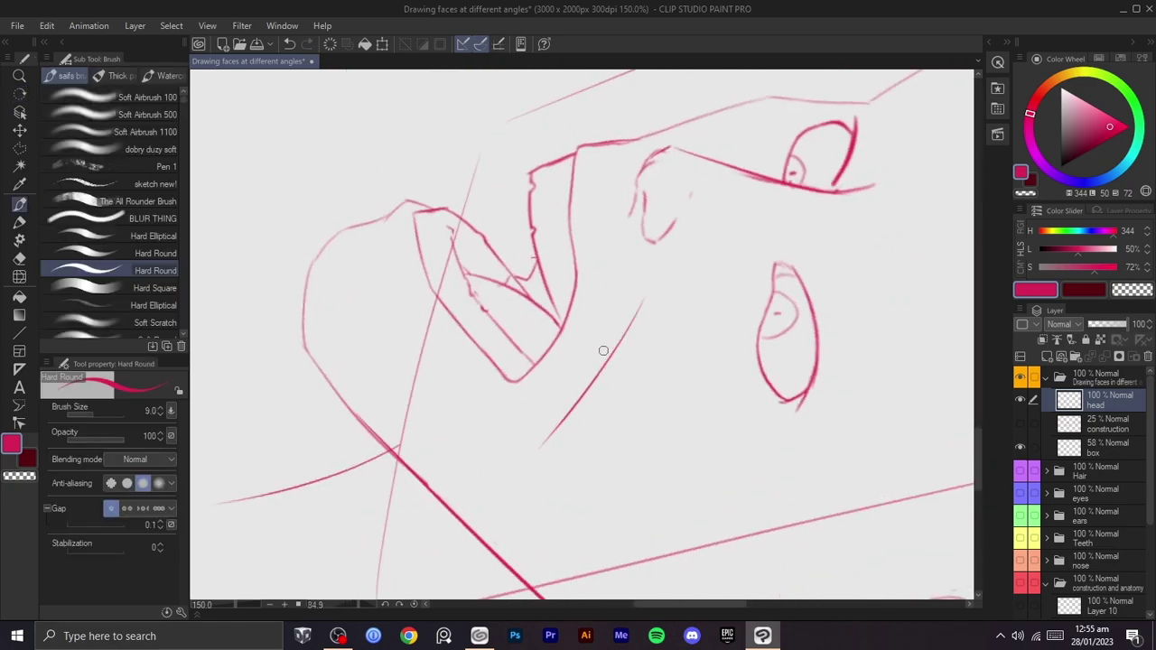
{"action": "left_click_drag", "start_coordinate": [563, 374], "coordinate": [537, 407]}
{"action": "key", "text": "ctrl+z"}
{"action": "mouse_move", "coordinate": [589, 357]}
{"action": "left_mouse_down"}
{"action": "mouse_move", "coordinate": [506, 446]}
{"action": "mouse_move", "coordinate": [432, 411]}
{"action": "left_mouse_up"}
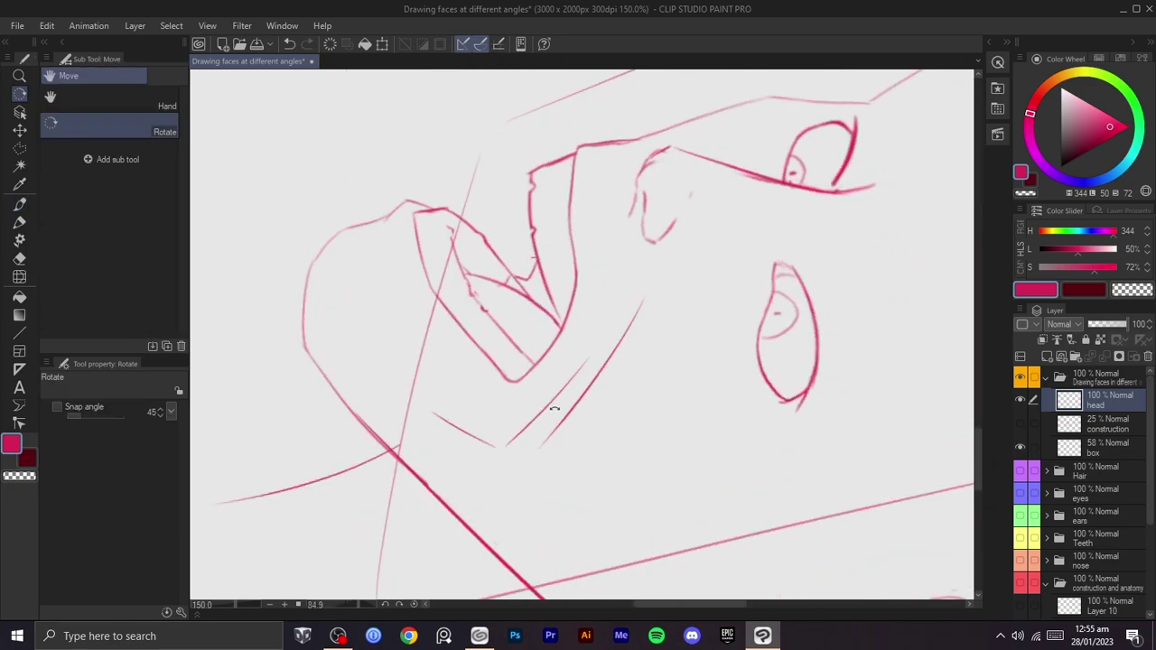
- Add two short crease marks on the chin below the lower lip
{"action": "left_click_drag", "start_coordinate": [529, 403], "coordinate": [621, 383]}
{"action": "left_click_drag", "start_coordinate": [575, 352], "coordinate": [648, 315]}
{"action": "key", "text": "p"}
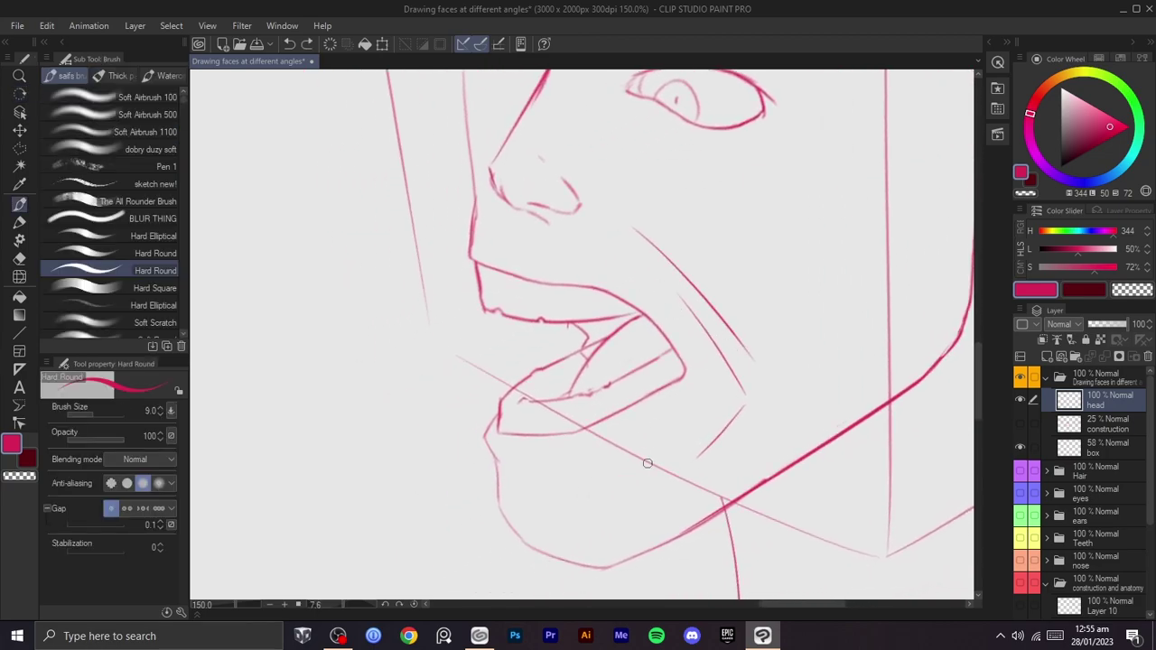
{"action": "key", "text": "h"}
{"action": "left_click_drag", "start_coordinate": [686, 418], "coordinate": [695, 369]}
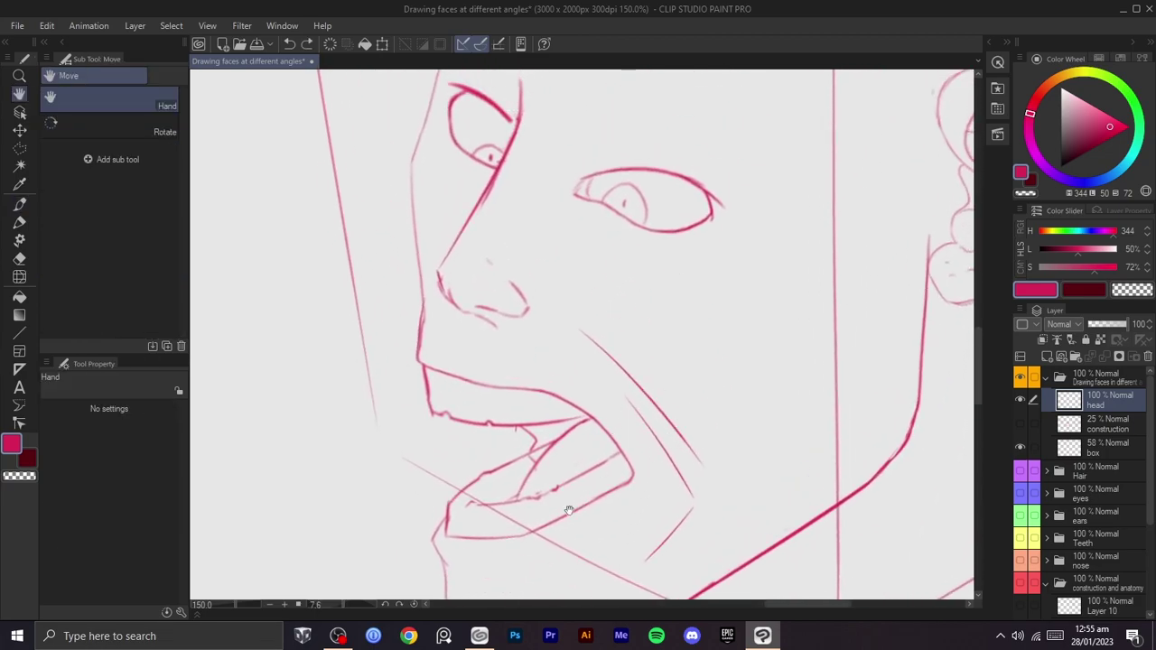
{"action": "left_click_drag", "start_coordinate": [580, 491], "coordinate": [661, 454]}
{"action": "key", "text": "space"}
{"action": "left_click_drag", "start_coordinate": [774, 394], "coordinate": [748, 412]}
{"action": "left_click_drag", "start_coordinate": [619, 464], "coordinate": [650, 462]}
{"action": "key", "text": "space"}
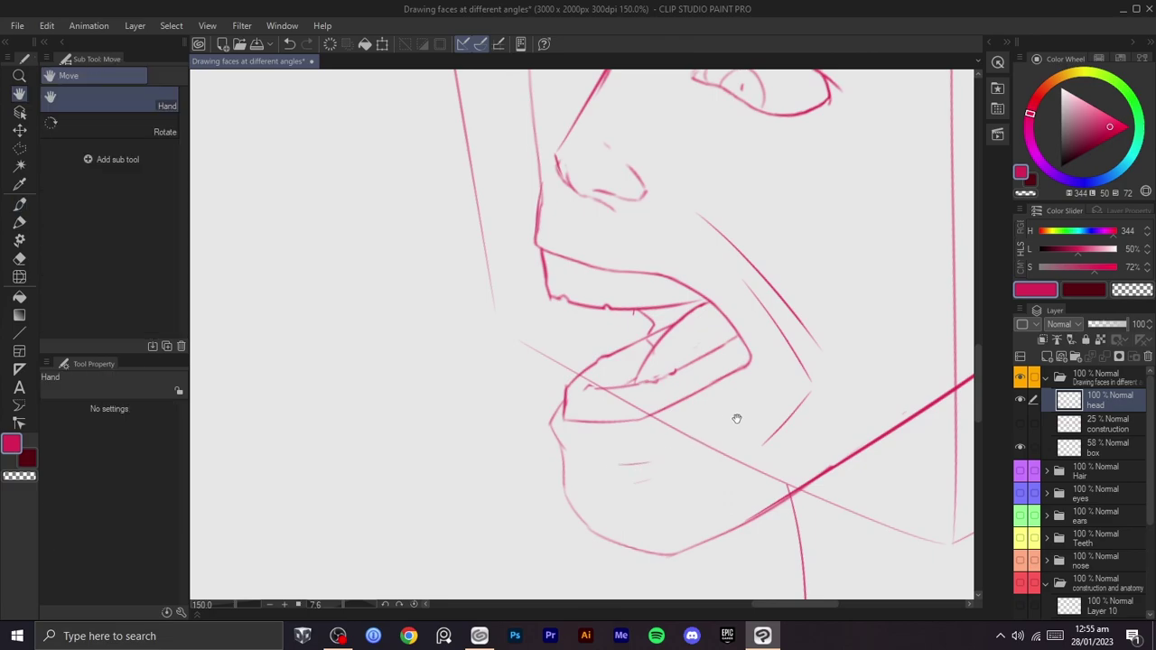
- Draw short crease marks beside the outer corner of the near eye and below it
{"action": "left_click_drag", "start_coordinate": [738, 421], "coordinate": [648, 528]}
{"action": "left_click_drag", "start_coordinate": [752, 239], "coordinate": [759, 270]}
{"action": "key", "text": "ctrl+z"}
{"action": "mouse_move", "coordinate": [684, 258]}
{"action": "left_mouse_down"}
{"action": "mouse_move", "coordinate": [762, 248]}
{"action": "mouse_move", "coordinate": [723, 267]}
{"action": "mouse_move", "coordinate": [679, 255]}
{"action": "left_mouse_up"}
{"action": "key", "text": "ctrl+z"}
{"action": "key", "text": "ctrl+z"}
{"action": "key", "text": "ctrl+z"}
{"action": "mouse_move", "coordinate": [759, 216]}
{"action": "left_mouse_down"}
{"action": "mouse_move", "coordinate": [713, 246]}
{"action": "mouse_move", "coordinate": [699, 239]}
{"action": "left_mouse_up"}
{"action": "key", "text": "ctrl+z"}
{"action": "key", "text": "space"}
{"action": "left_click_drag", "start_coordinate": [682, 245], "coordinate": [647, 368]}
{"action": "key", "text": "space"}
{"action": "left_click_drag", "start_coordinate": [701, 267], "coordinate": [714, 353]}
{"action": "left_click_drag", "start_coordinate": [712, 368], "coordinate": [672, 403]}
- Try to outline the inner end and upper edge of the near eyebrow
{"action": "mouse_move", "coordinate": [639, 290]}
{"action": "left_mouse_down"}
{"action": "mouse_move", "coordinate": [665, 249]}
{"action": "mouse_move", "coordinate": [658, 485]}
{"action": "mouse_move", "coordinate": [653, 364]}
{"action": "mouse_move", "coordinate": [635, 435]}
{"action": "left_mouse_up"}
{"action": "key", "text": "ctrl+z"}
{"action": "key", "text": "shift+space"}
{"action": "key", "text": "ctrl+z"}
{"action": "mouse_move", "coordinate": [647, 334]}
{"action": "left_mouse_down"}
{"action": "mouse_move", "coordinate": [616, 420]}
{"action": "mouse_move", "coordinate": [623, 310]}
{"action": "mouse_move", "coordinate": [707, 305]}
{"action": "left_mouse_up"}
{"action": "key", "text": "shift+space"}
{"action": "mouse_move", "coordinate": [707, 305]}
{"action": "left_mouse_down"}
{"action": "mouse_move", "coordinate": [751, 380]}
{"action": "mouse_move", "coordinate": [730, 417]}
{"action": "left_mouse_up"}
{"action": "left_click_drag", "start_coordinate": [774, 369], "coordinate": [681, 477]}
{"action": "left_click_drag", "start_coordinate": [681, 477], "coordinate": [641, 333]}
{"action": "key", "text": "ctrl+z"}
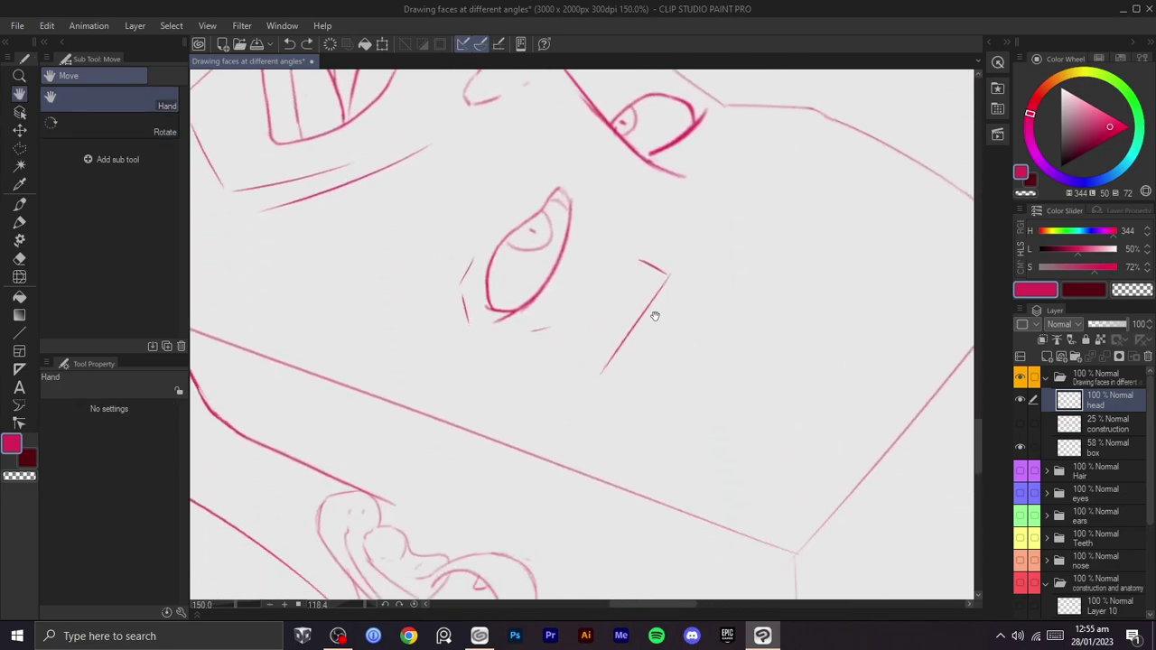
{"action": "key", "text": "ctrl+z"}
{"action": "mouse_move", "coordinate": [651, 255]}
{"action": "left_mouse_down"}
{"action": "mouse_move", "coordinate": [663, 269]}
{"action": "mouse_move", "coordinate": [614, 350]}
{"action": "left_mouse_up"}
{"action": "key", "text": "ctrl+z"}
{"action": "mouse_move", "coordinate": [692, 258]}
{"action": "left_mouse_down"}
{"action": "mouse_move", "coordinate": [559, 392]}
{"action": "mouse_move", "coordinate": [507, 404]}
{"action": "left_mouse_up"}
{"action": "key", "text": "ctrl+z"}
{"action": "left_click_drag", "start_coordinate": [571, 377], "coordinate": [477, 411]}
{"action": "left_click_drag", "start_coordinate": [665, 243], "coordinate": [547, 350]}
{"action": "key", "text": "ctrl+z"}
- Draw the near eyebrow as a long angular outline that bends and tapers towards the temple
{"action": "mouse_move", "coordinate": [665, 242]}
{"action": "left_mouse_down"}
{"action": "mouse_move", "coordinate": [563, 354]}
{"action": "mouse_move", "coordinate": [573, 343]}
{"action": "mouse_move", "coordinate": [481, 408]}
{"action": "left_mouse_up"}
{"action": "key", "text": "shift+space"}
{"action": "left_click_drag", "start_coordinate": [690, 345], "coordinate": [593, 271]}
{"action": "key", "text": "space"}
{"action": "left_click_drag", "start_coordinate": [596, 273], "coordinate": [665, 366]}
{"action": "left_click_drag", "start_coordinate": [665, 366], "coordinate": [660, 449]}
{"action": "key", "text": "ctrl+z"}
{"action": "key", "text": "ctrl+z"}
{"action": "left_click_drag", "start_coordinate": [721, 399], "coordinate": [705, 429]}
{"action": "key", "text": "space"}
{"action": "left_click_drag", "start_coordinate": [705, 433], "coordinate": [704, 372]}
{"action": "key", "text": "ctrl+z"}
{"action": "left_click_drag", "start_coordinate": [583, 425], "coordinate": [517, 431]}
{"action": "left_click_drag", "start_coordinate": [714, 310], "coordinate": [628, 361]}
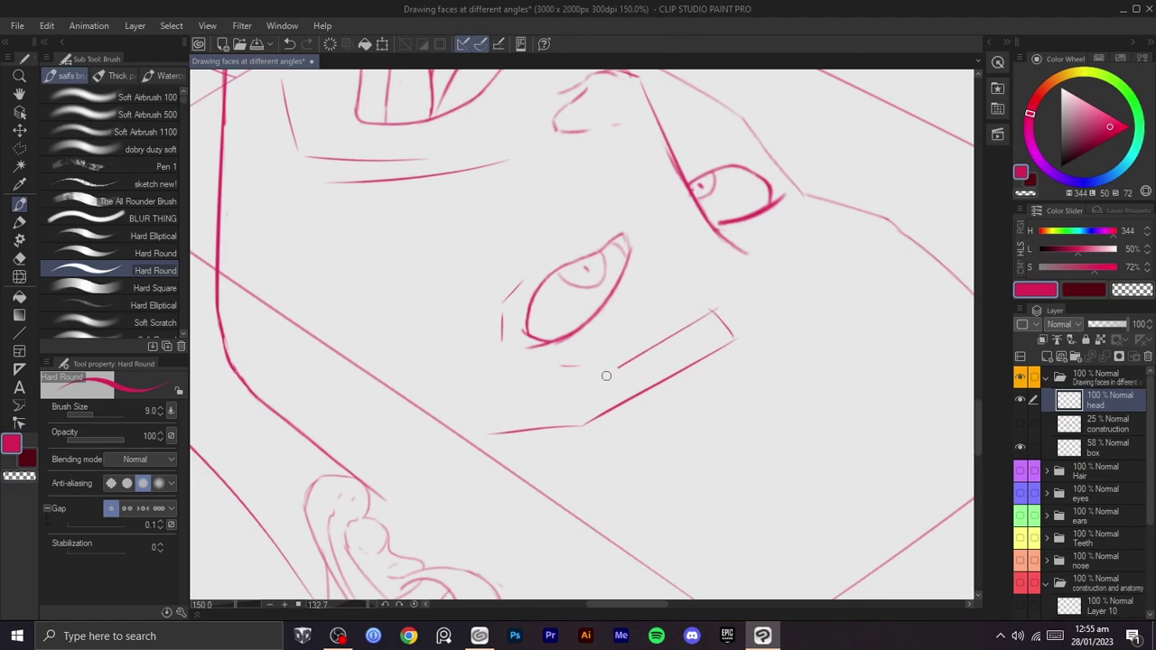
{"action": "left_click_drag", "start_coordinate": [584, 392], "coordinate": [485, 422]}
{"action": "key", "text": "ctrl+z"}
{"action": "mouse_move", "coordinate": [584, 382]}
{"action": "left_mouse_down"}
{"action": "mouse_move", "coordinate": [507, 430]}
{"action": "mouse_move", "coordinate": [763, 309]}
{"action": "left_mouse_up"}
- Draw the short far eyebrow as a boxy outline reaching the edge of the forehead
{"action": "key", "text": "r"}
{"action": "key", "text": "b"}
{"action": "key", "text": "ctrl+z"}
{"action": "mouse_move", "coordinate": [792, 250]}
{"action": "left_mouse_down"}
{"action": "mouse_move", "coordinate": [831, 277]}
{"action": "mouse_move", "coordinate": [894, 216]}
{"action": "left_mouse_up"}
{"action": "key", "text": "ctrl+z"}
{"action": "mouse_move", "coordinate": [817, 269]}
{"action": "left_mouse_down"}
{"action": "mouse_move", "coordinate": [888, 217]}
{"action": "mouse_move", "coordinate": [676, 147]}
{"action": "mouse_move", "coordinate": [635, 459]}
{"action": "mouse_move", "coordinate": [727, 226]}
{"action": "mouse_move", "coordinate": [674, 192]}
{"action": "mouse_move", "coordinate": [738, 256]}
{"action": "mouse_move", "coordinate": [740, 276]}
{"action": "left_mouse_up"}
{"action": "key", "text": "r"}
{"action": "key", "text": "ctrl+z"}
{"action": "key", "text": "space"}
{"action": "key", "text": "ctrl+z"}
{"action": "key", "text": "b"}
{"action": "left_click_drag", "start_coordinate": [693, 217], "coordinate": [640, 204]}
{"action": "key", "text": "ctrl+z"}
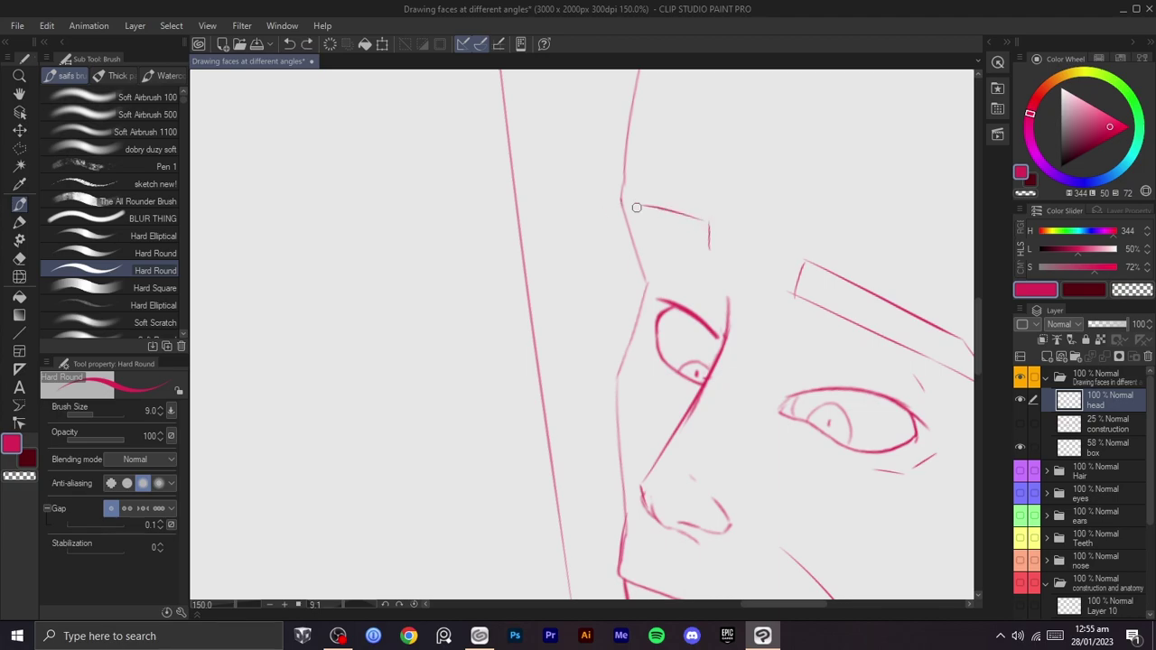
{"action": "key", "text": "ctrl+z"}
{"action": "left_click_drag", "start_coordinate": [707, 245], "coordinate": [643, 232]}
- Enclose the near eyebrow in a polyline selection, scale it to 91%, rotate it -12.6 degrees, apply the transformation and deselect
{"action": "scroll", "coordinate": [758, 263], "scroll_direction": "down", "scroll_amount": 3}
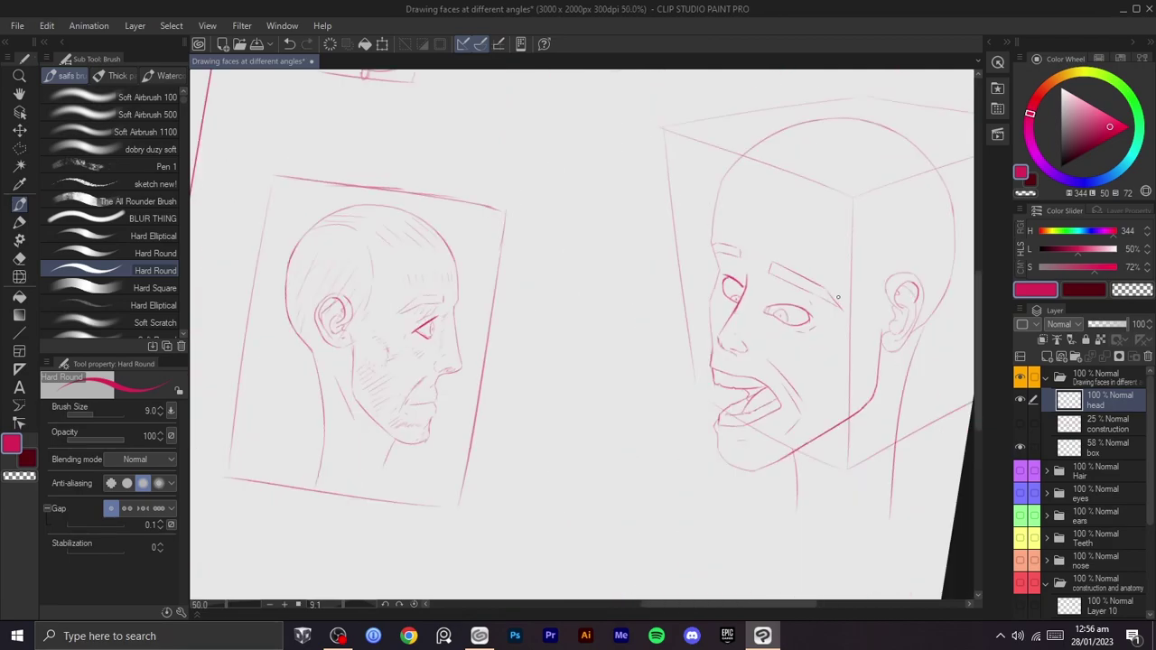
{"action": "key", "text": "space"}
{"action": "scroll", "coordinate": [850, 314], "scroll_direction": "up", "scroll_amount": 1}
{"action": "left_click_drag", "start_coordinate": [858, 320], "coordinate": [779, 279]}
{"action": "scroll", "coordinate": [763, 268], "scroll_direction": "up", "scroll_amount": 1}
{"action": "key", "text": "m"}
{"action": "left_click", "coordinate": [738, 211]}
{"action": "left_click", "coordinate": [761, 292]}
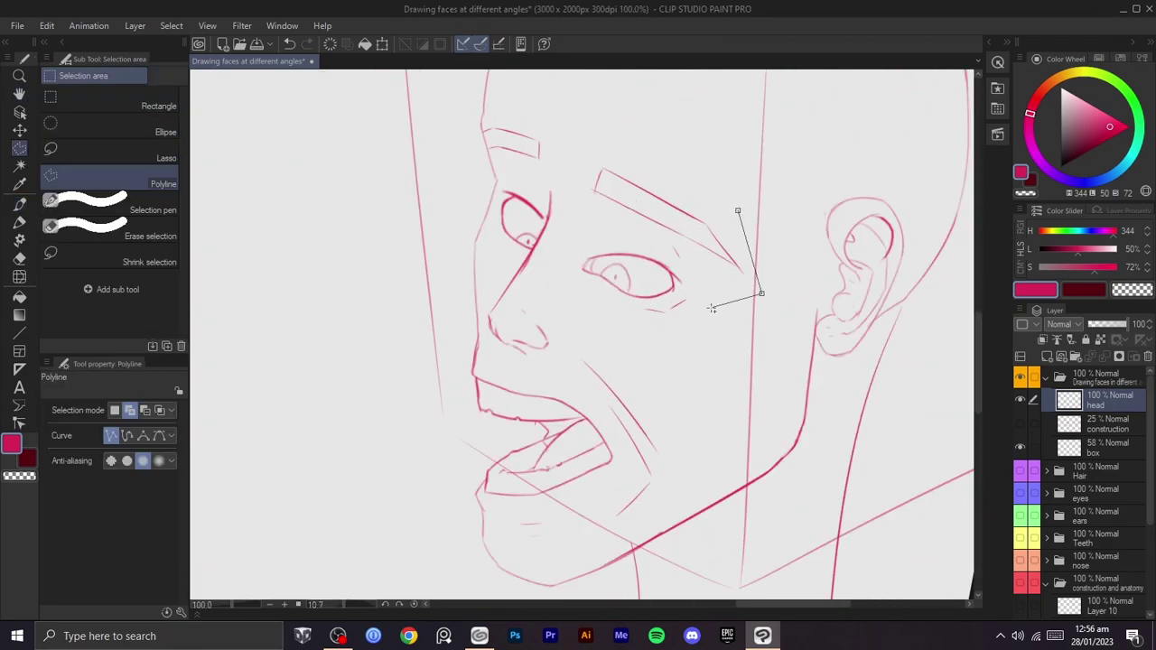
{"action": "left_click", "coordinate": [580, 210]}
{"action": "left_click", "coordinate": [570, 158]}
{"action": "left_click", "coordinate": [638, 124]}
{"action": "left_click", "coordinate": [705, 137]}
{"action": "left_click", "coordinate": [737, 211]}
{"action": "key", "text": "ctrl+t"}
{"action": "left_click_drag", "start_coordinate": [704, 234], "coordinate": [710, 217]}
{"action": "left_click_drag", "start_coordinate": [778, 198], "coordinate": [725, 223]}
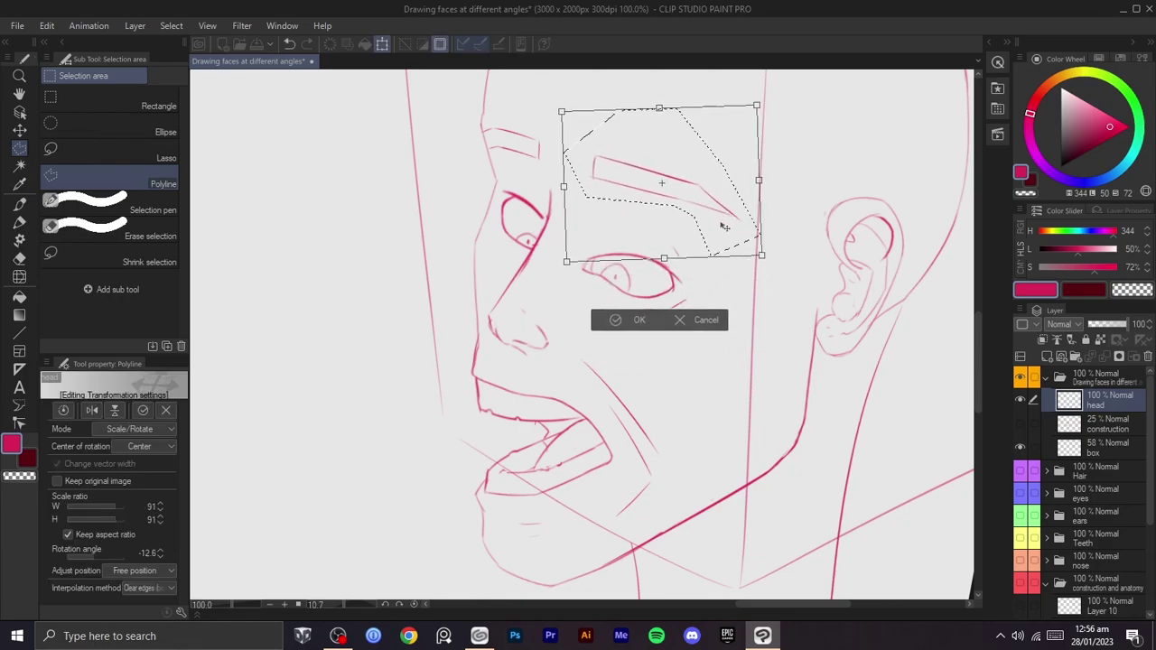
{"action": "left_click", "coordinate": [639, 320]}
{"action": "left_click", "coordinate": [531, 291]}
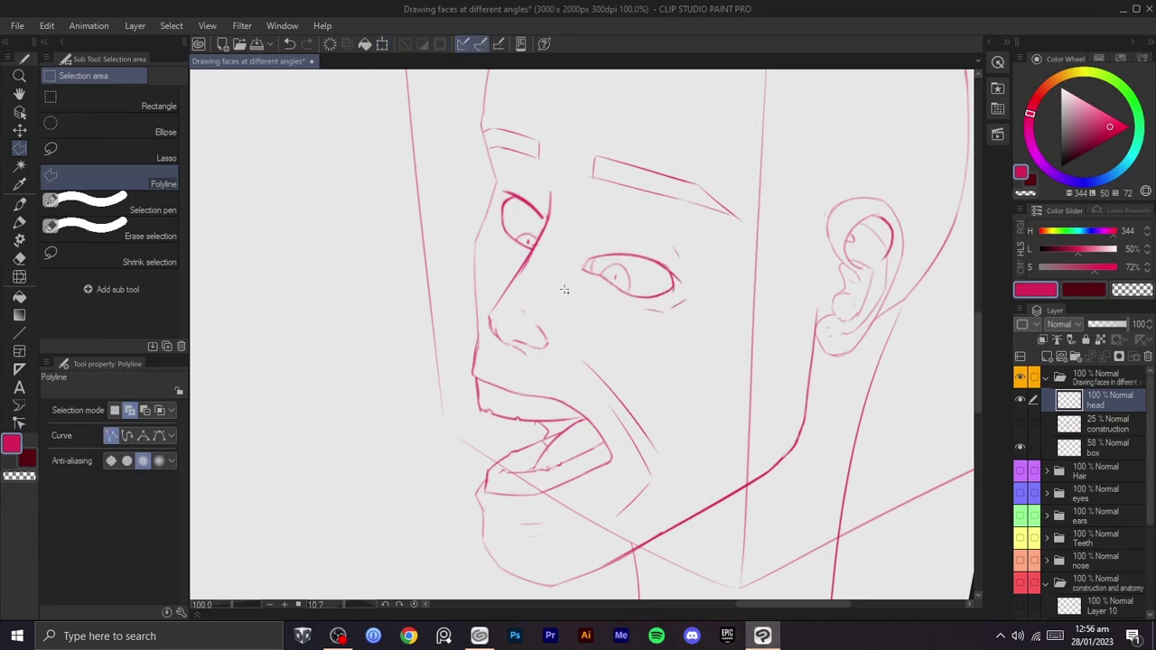
- Redraw the near eyebrow's outer tail so it bends more steeply down beside the eye, erasing the old tapered end
{"action": "left_click", "coordinate": [697, 189]}
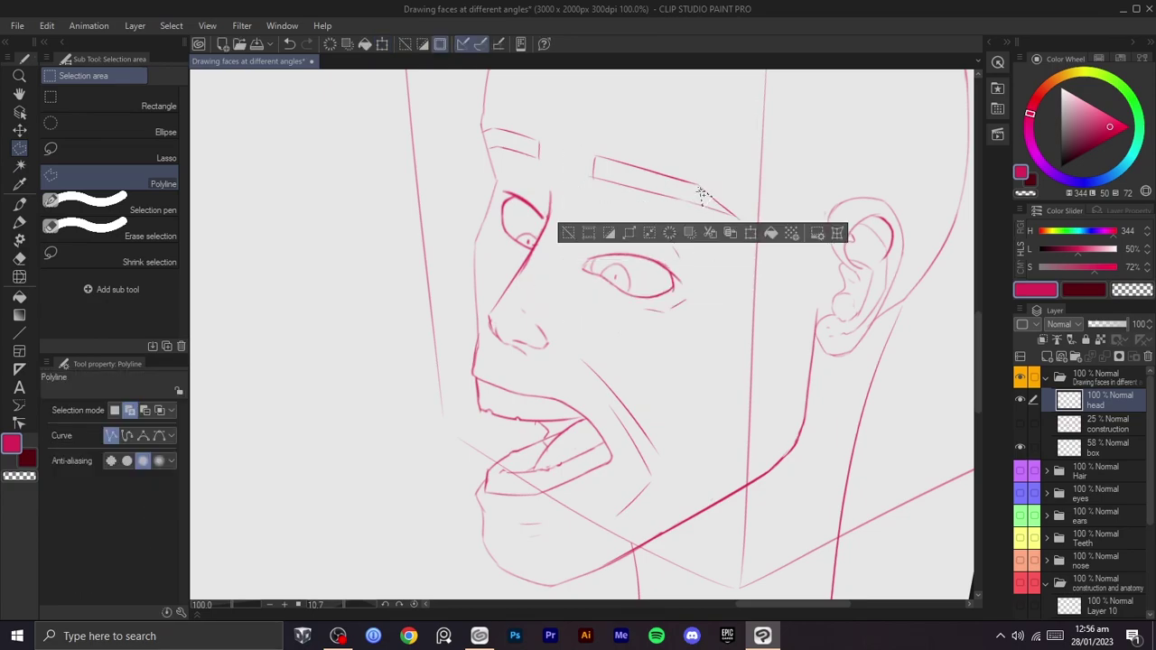
{"action": "key", "text": "b"}
{"action": "key", "text": "ctrl+z"}
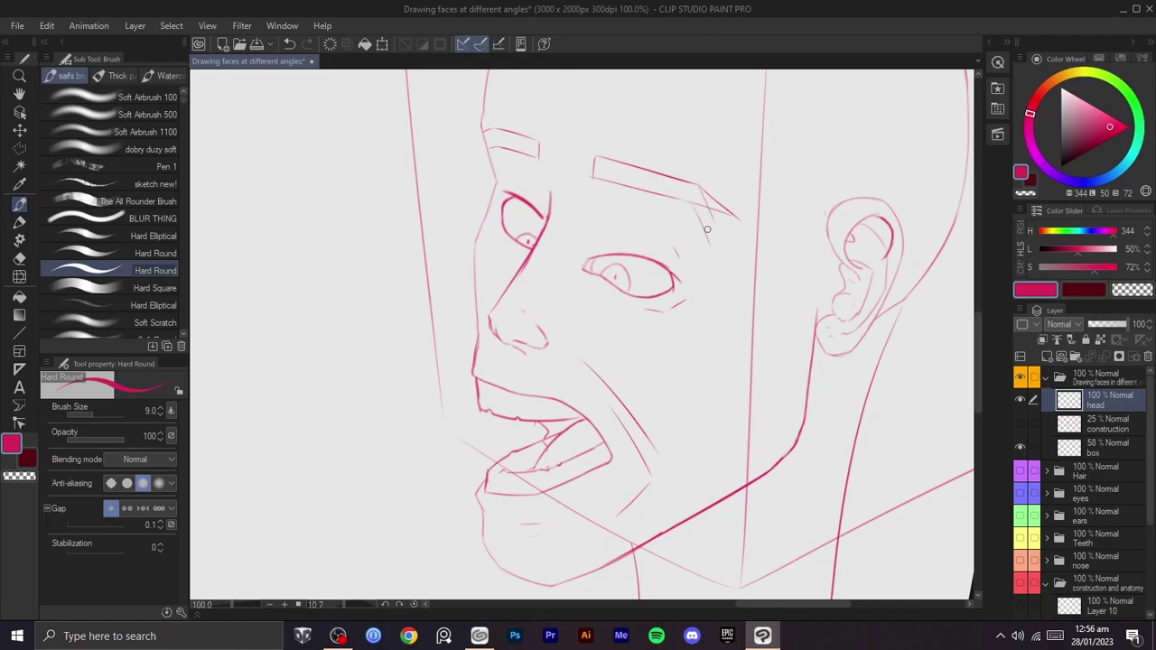
{"action": "key", "text": "c"}
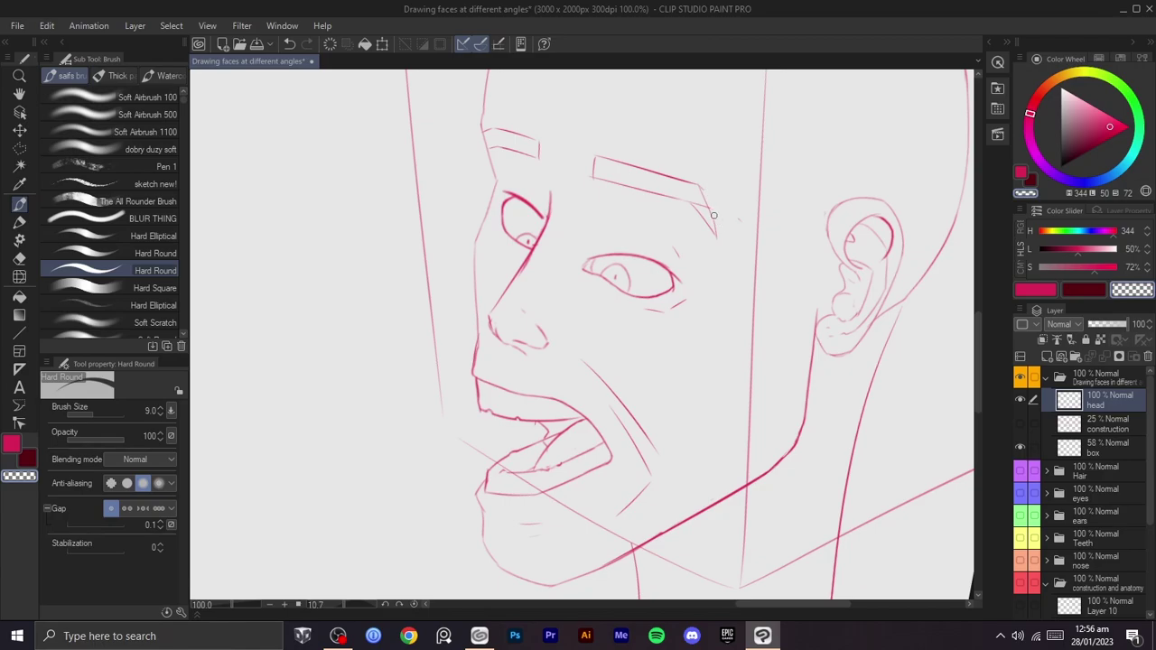
{"action": "key", "text": "c"}
{"action": "key", "text": "c"}
- Refine the outer edge of the near eyebrow's tail with short drawing and erasing strokes
{"action": "key", "text": "r"}
{"action": "left_click_drag", "start_coordinate": [753, 150], "coordinate": [771, 396]}
{"action": "scroll", "coordinate": [771, 396], "scroll_direction": "up", "scroll_amount": 1}
{"action": "key", "text": "c"}
{"action": "mouse_move", "coordinate": [753, 338]}
{"action": "left_mouse_down"}
{"action": "mouse_move", "coordinate": [748, 373]}
{"action": "mouse_move", "coordinate": [752, 363]}
{"action": "left_mouse_up"}
{"action": "key", "text": "c"}
{"action": "scroll", "coordinate": [750, 381], "scroll_direction": "down", "scroll_amount": 3}
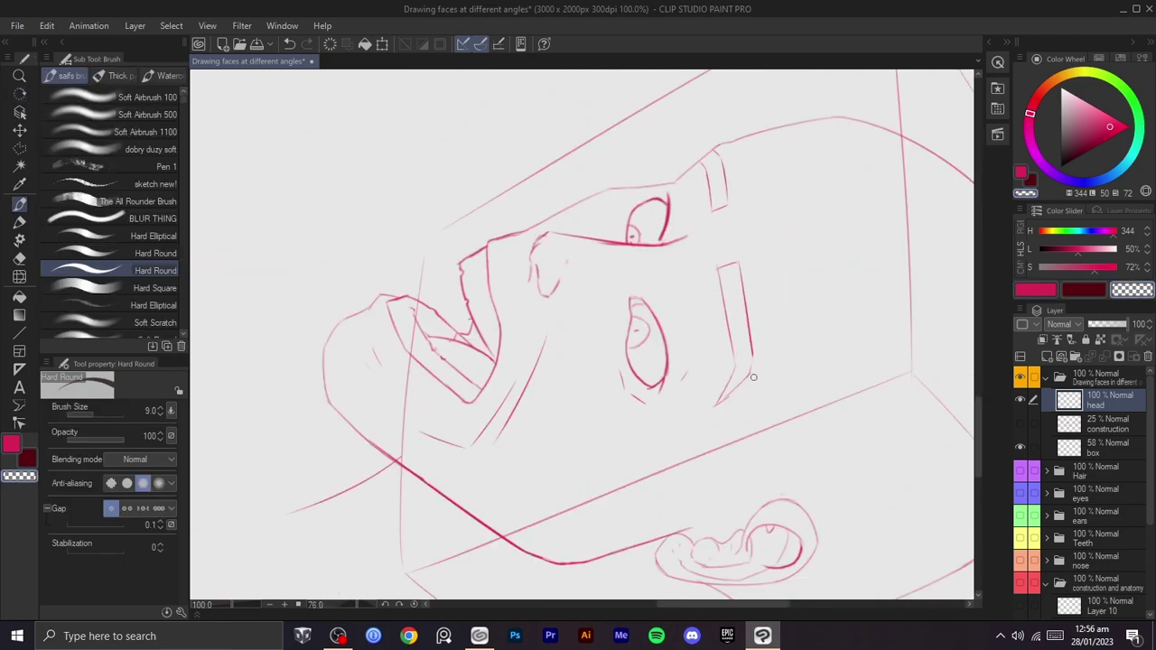
- Try to redraw the far cheek contour between the upper lip and the eye socket
{"action": "key", "text": "shift+space"}
{"action": "mouse_move", "coordinate": [771, 431]}
{"action": "left_mouse_down"}
{"action": "mouse_move", "coordinate": [688, 269]}
{"action": "mouse_move", "coordinate": [723, 322]}
{"action": "mouse_move", "coordinate": [654, 437]}
{"action": "left_mouse_up"}
{"action": "key", "text": "shift+space"}
{"action": "scroll", "coordinate": [722, 322], "scroll_direction": "up", "scroll_amount": 2}
{"action": "scroll", "coordinate": [553, 392], "scroll_direction": "up", "scroll_amount": 1}
{"action": "key", "text": "space"}
{"action": "mouse_move", "coordinate": [550, 393]}
{"action": "left_mouse_down"}
{"action": "mouse_move", "coordinate": [568, 394]}
{"action": "mouse_move", "coordinate": [622, 486]}
{"action": "left_mouse_up"}
{"action": "left_click_drag", "start_coordinate": [482, 338], "coordinate": [638, 237]}
{"action": "key", "text": "ctrl+z"}
{"action": "key", "text": "c"}
{"action": "mouse_move", "coordinate": [519, 321]}
{"action": "left_mouse_down"}
{"action": "mouse_move", "coordinate": [629, 251]}
{"action": "mouse_move", "coordinate": [500, 324]}
{"action": "mouse_move", "coordinate": [638, 246]}
{"action": "left_mouse_up"}
{"action": "key", "text": "ctrl+z"}
{"action": "key", "text": "ctrl+z"}
{"action": "key", "text": "ctrl+z"}
{"action": "key", "text": "ctrl+z"}
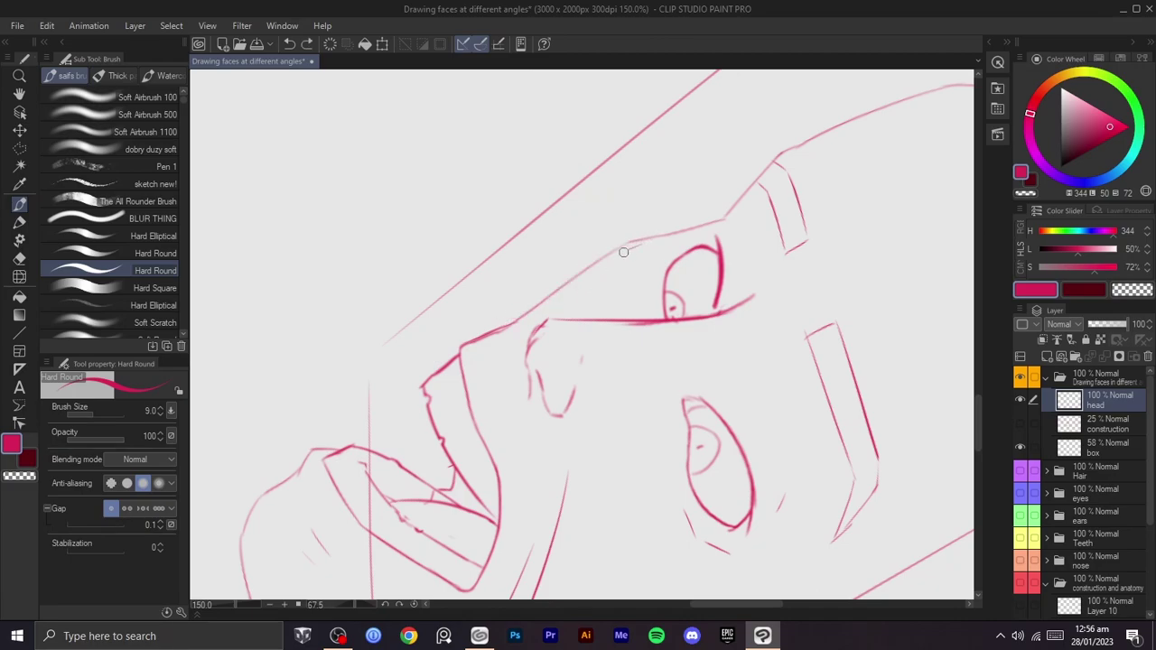
- Add a short angled cheekbone line below the outer corner of the near eye
{"action": "scroll", "coordinate": [677, 314], "scroll_direction": "down", "scroll_amount": 2}
{"action": "left_click_drag", "start_coordinate": [722, 433], "coordinate": [751, 285]}
{"action": "scroll", "coordinate": [751, 284], "scroll_direction": "up", "scroll_amount": 1}
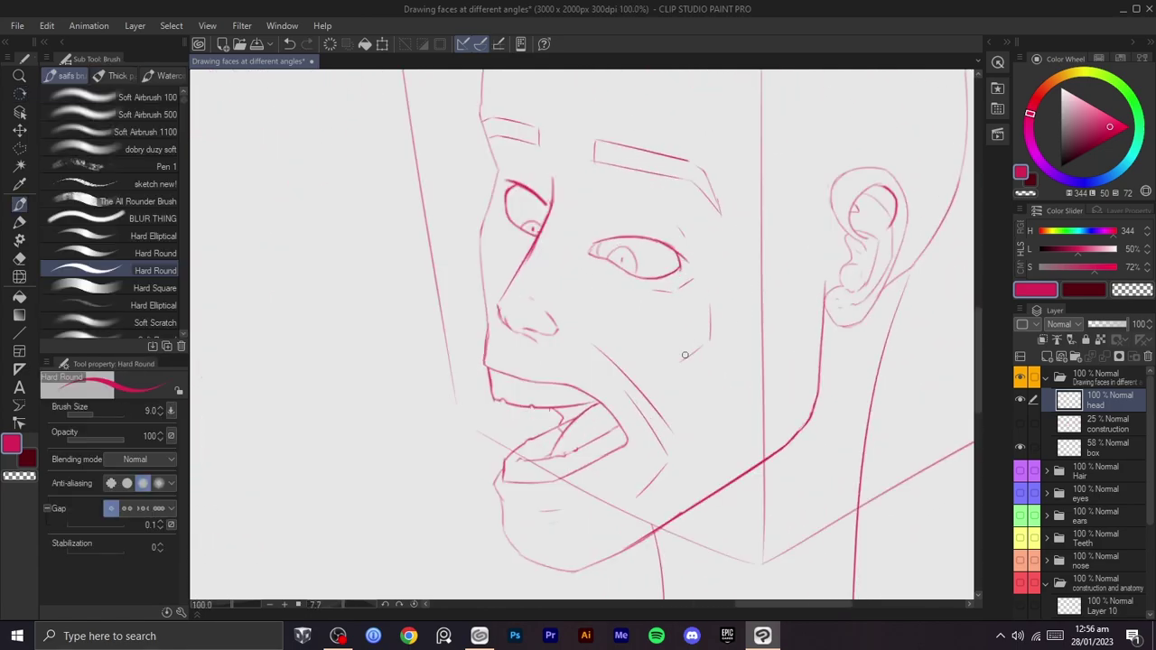
{"action": "mouse_move", "coordinate": [688, 376]}
{"action": "left_mouse_down"}
{"action": "mouse_move", "coordinate": [662, 389]}
{"action": "mouse_move", "coordinate": [697, 330]}
{"action": "left_mouse_up"}
- Hatch the side plane of the face with long diagonal strokes from below the ear across the cheek to the chin
{"action": "left_click_drag", "start_coordinate": [697, 234], "coordinate": [594, 358]}
{"action": "key", "text": "ctrl+z"}
{"action": "left_click_drag", "start_coordinate": [720, 263], "coordinate": [542, 438]}
{"action": "key", "text": "ctrl+z"}
{"action": "mouse_move", "coordinate": [708, 305]}
{"action": "left_mouse_down"}
{"action": "mouse_move", "coordinate": [630, 420]}
{"action": "mouse_move", "coordinate": [585, 462]}
{"action": "left_mouse_up"}
{"action": "mouse_move", "coordinate": [656, 327]}
{"action": "left_mouse_down"}
{"action": "mouse_move", "coordinate": [561, 461]}
{"action": "mouse_move", "coordinate": [531, 465]}
{"action": "left_mouse_up"}
{"action": "left_click_drag", "start_coordinate": [581, 376], "coordinate": [500, 473]}
{"action": "mouse_move", "coordinate": [518, 426]}
{"action": "left_mouse_down"}
{"action": "mouse_move", "coordinate": [464, 502]}
{"action": "mouse_move", "coordinate": [417, 499]}
{"action": "left_mouse_up"}
{"action": "left_click_drag", "start_coordinate": [563, 357], "coordinate": [536, 449]}
- Draw the curved side-plane line from the back of the crown to the temple and hatch the area above the ear
{"action": "scroll", "coordinate": [670, 380], "scroll_direction": "down", "scroll_amount": 1}
{"action": "mouse_move", "coordinate": [706, 344]}
{"action": "left_mouse_down"}
{"action": "mouse_move", "coordinate": [713, 307]}
{"action": "mouse_move", "coordinate": [748, 334]}
{"action": "mouse_move", "coordinate": [645, 335]}
{"action": "mouse_move", "coordinate": [520, 306]}
{"action": "left_mouse_up"}
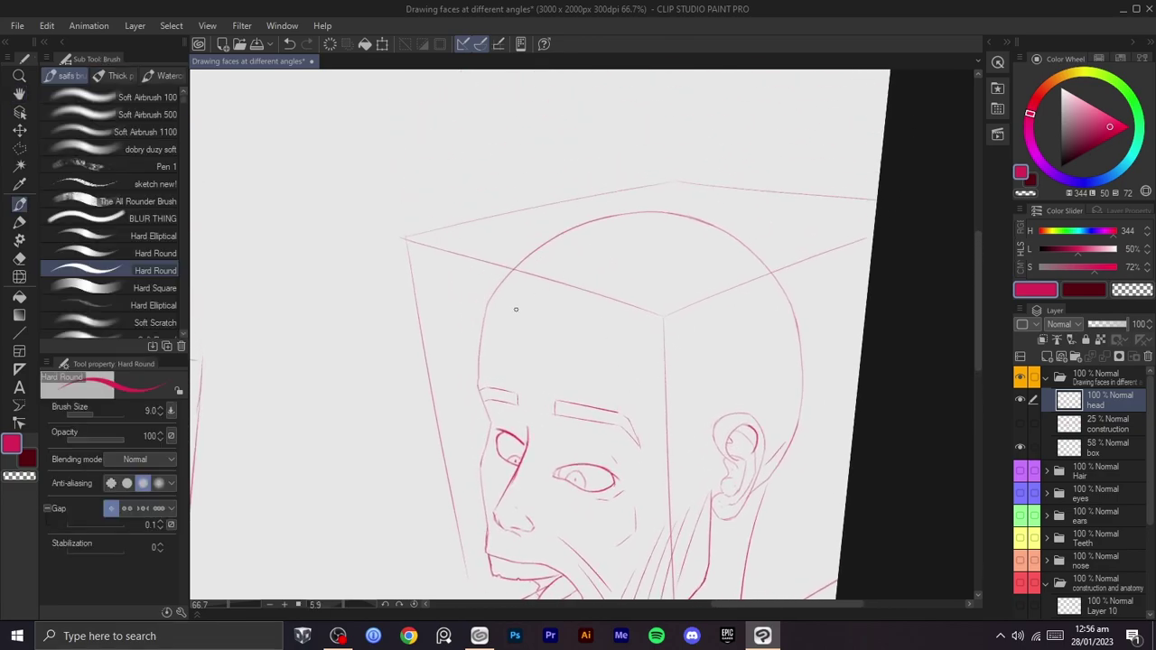
{"action": "key", "text": "ctrl+z"}
{"action": "left_click_drag", "start_coordinate": [730, 392], "coordinate": [727, 317]}
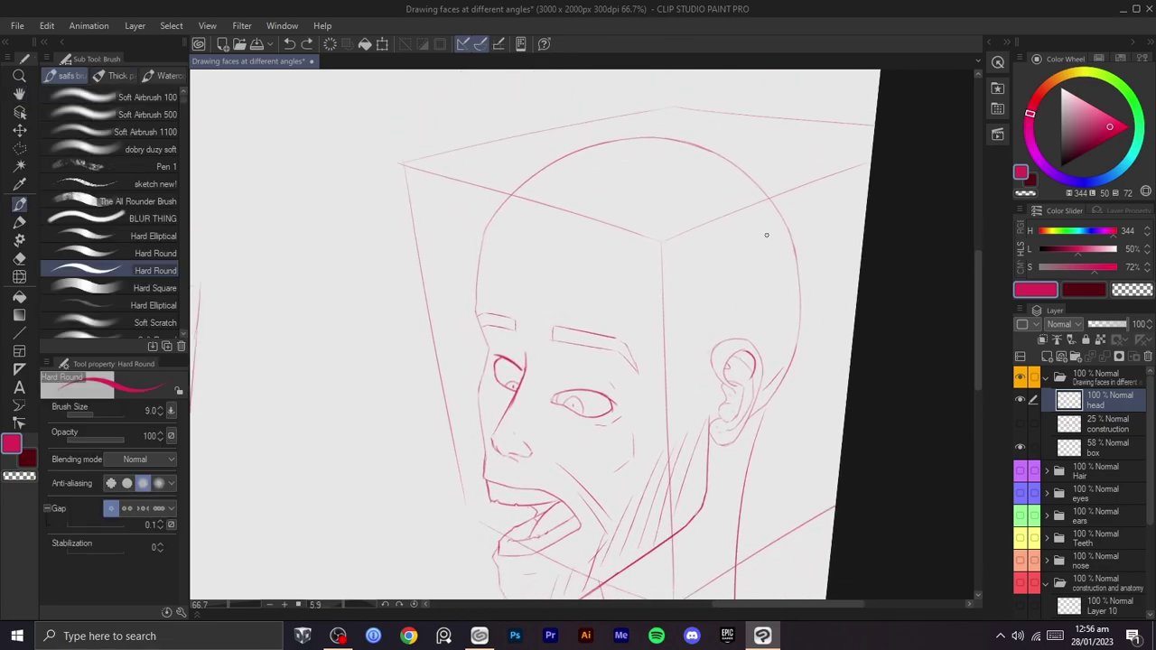
{"action": "key", "text": "ctrl+z"}
{"action": "left_click_drag", "start_coordinate": [764, 209], "coordinate": [656, 323]}
{"action": "key", "text": "ctrl+z"}
{"action": "left_click_drag", "start_coordinate": [764, 205], "coordinate": [627, 370]}
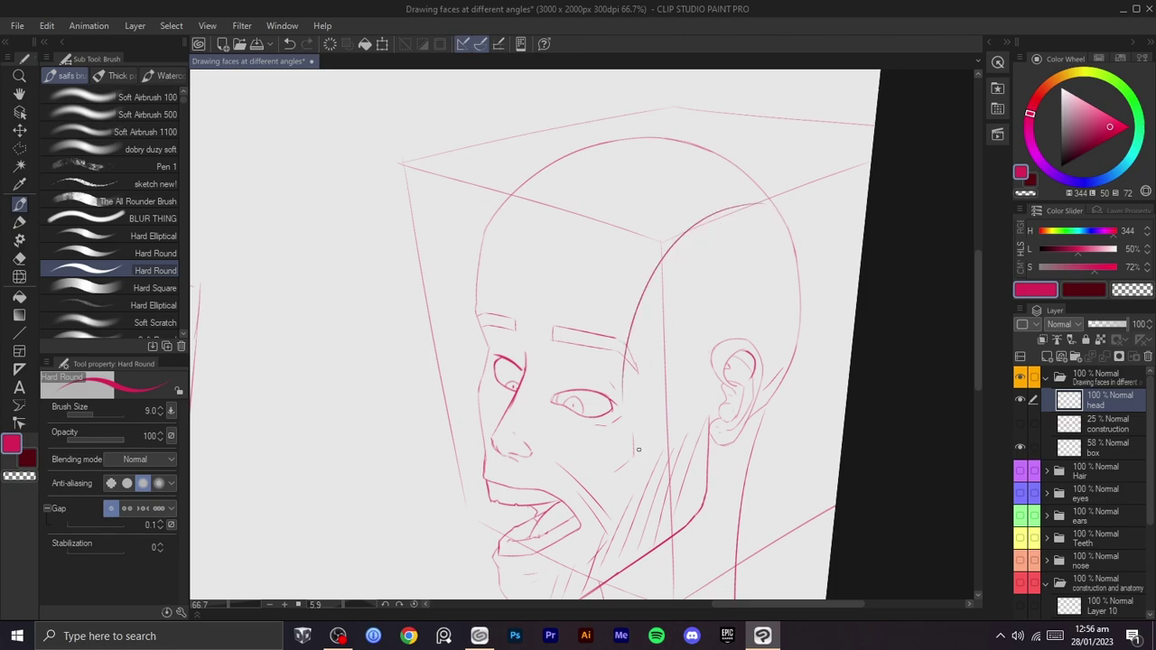
{"action": "key", "text": "ctrl+z"}
{"action": "left_click_drag", "start_coordinate": [761, 207], "coordinate": [656, 354]}
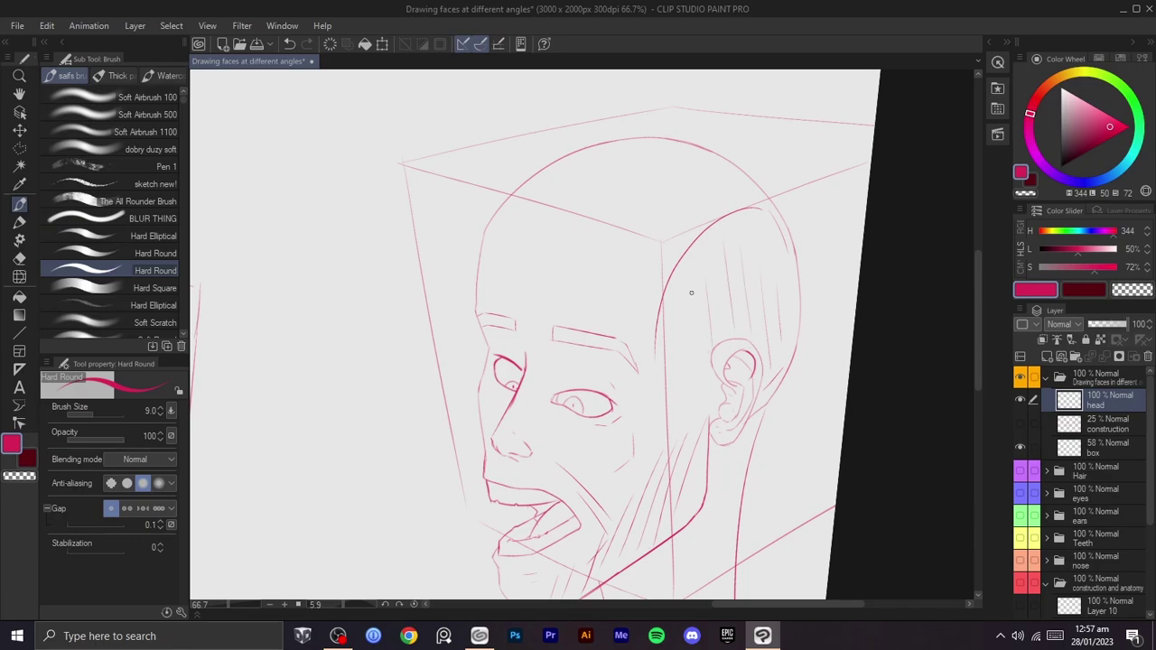
- Refine the contour behind the ear where the back of the skull joins the neck
{"action": "key", "text": "m"}
{"action": "key", "text": "j"}
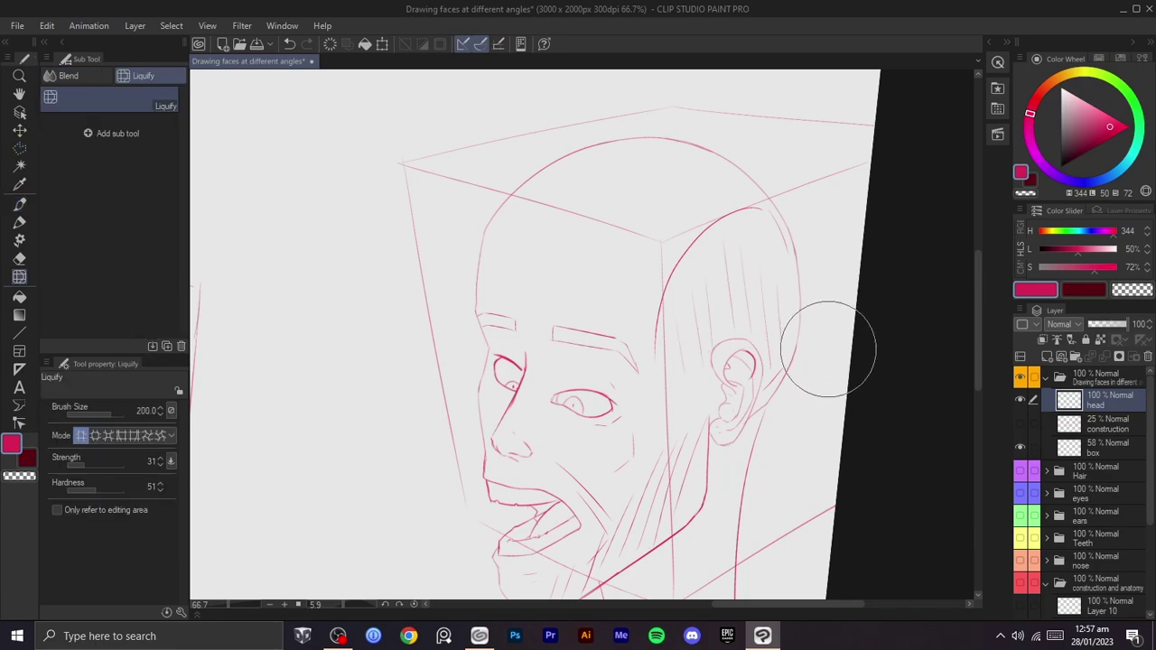
{"action": "key", "text": "bracketleft"}
{"action": "key", "text": "space"}
{"action": "left_click_drag", "start_coordinate": [841, 353], "coordinate": [810, 240]}
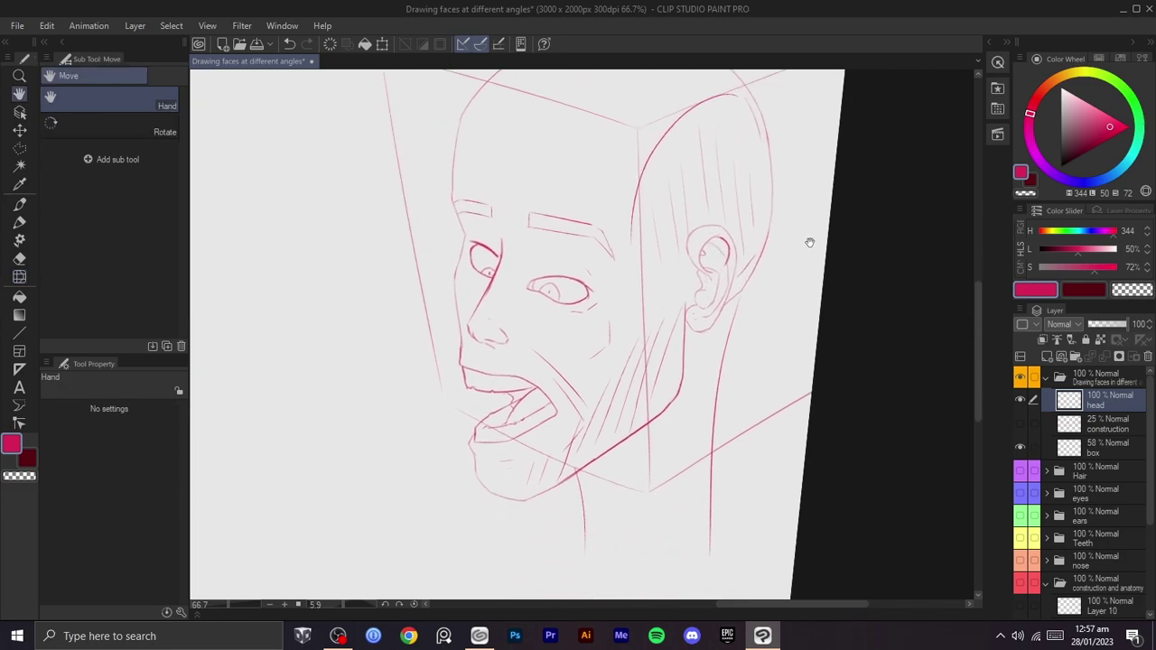
{"action": "key", "text": "r"}
{"action": "scroll", "coordinate": [779, 322], "scroll_direction": "up", "scroll_amount": 1}
{"action": "key", "text": "b"}
{"action": "key", "text": "c"}
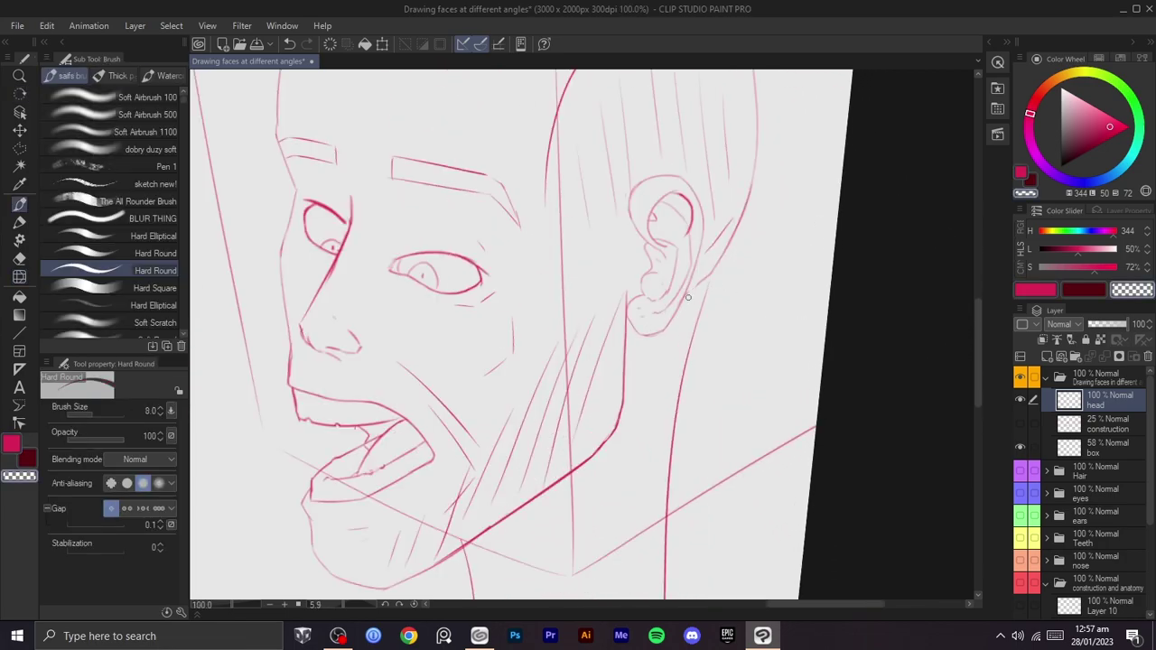
{"action": "key", "text": "c"}
{"action": "left_click_drag", "start_coordinate": [712, 271], "coordinate": [695, 291]}
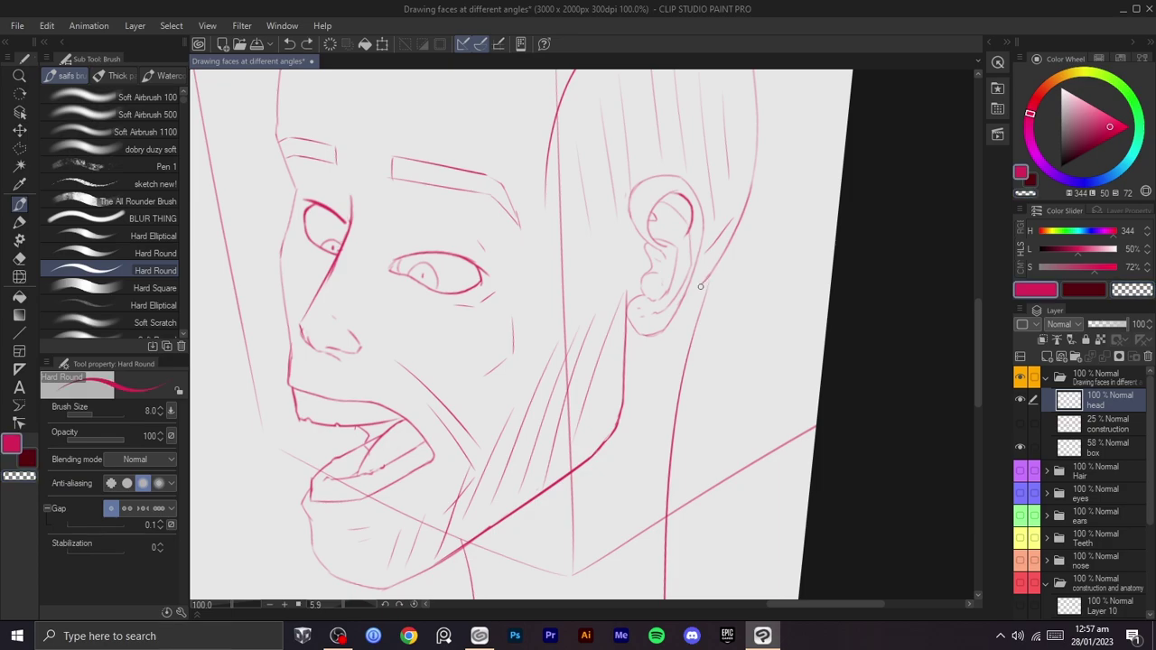
- Draw a diagonal neck muscle line running from behind the jaw towards the base of the throat
{"action": "key", "text": "space"}
{"action": "left_click_drag", "start_coordinate": [686, 379], "coordinate": [753, 171]}
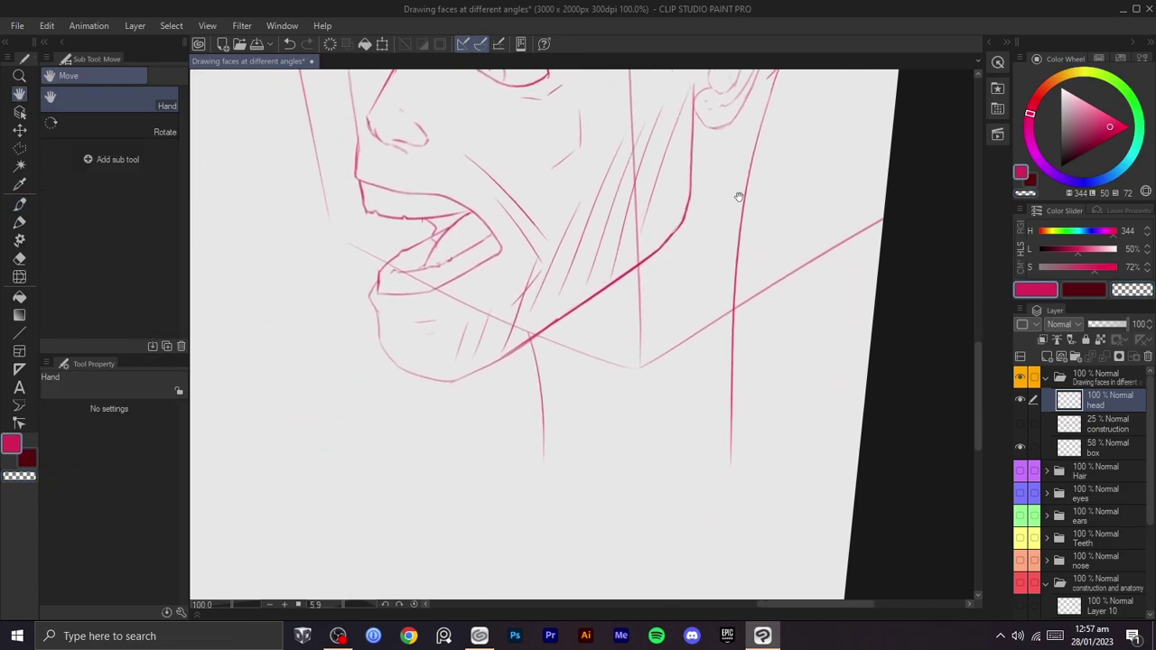
{"action": "left_click_drag", "start_coordinate": [632, 312], "coordinate": [707, 346]}
{"action": "mouse_move", "coordinate": [784, 269]}
{"action": "left_mouse_down"}
{"action": "mouse_move", "coordinate": [641, 455]}
{"action": "mouse_move", "coordinate": [673, 442]}
{"action": "left_mouse_up"}
{"action": "key", "text": "ctrl+z"}
{"action": "key", "text": "ctrl+z"}
{"action": "left_click_drag", "start_coordinate": [762, 296], "coordinate": [658, 450]}
- Rework the forehead contour above the far eyebrow
{"action": "key", "text": "space"}
{"action": "scroll", "coordinate": [713, 428], "scroll_direction": "down", "scroll_amount": 1}
{"action": "left_click_drag", "start_coordinate": [700, 314], "coordinate": [731, 485]}
{"action": "scroll", "coordinate": [714, 428], "scroll_direction": "down", "scroll_amount": 1}
{"action": "key", "text": "shift+space"}
{"action": "scroll", "coordinate": [665, 370], "scroll_direction": "up", "scroll_amount": 2}
{"action": "key", "text": "space"}
{"action": "mouse_move", "coordinate": [701, 258]}
{"action": "left_mouse_down"}
{"action": "mouse_move", "coordinate": [702, 418]}
{"action": "mouse_move", "coordinate": [718, 388]}
{"action": "left_mouse_up"}
{"action": "key", "text": "shift+space"}
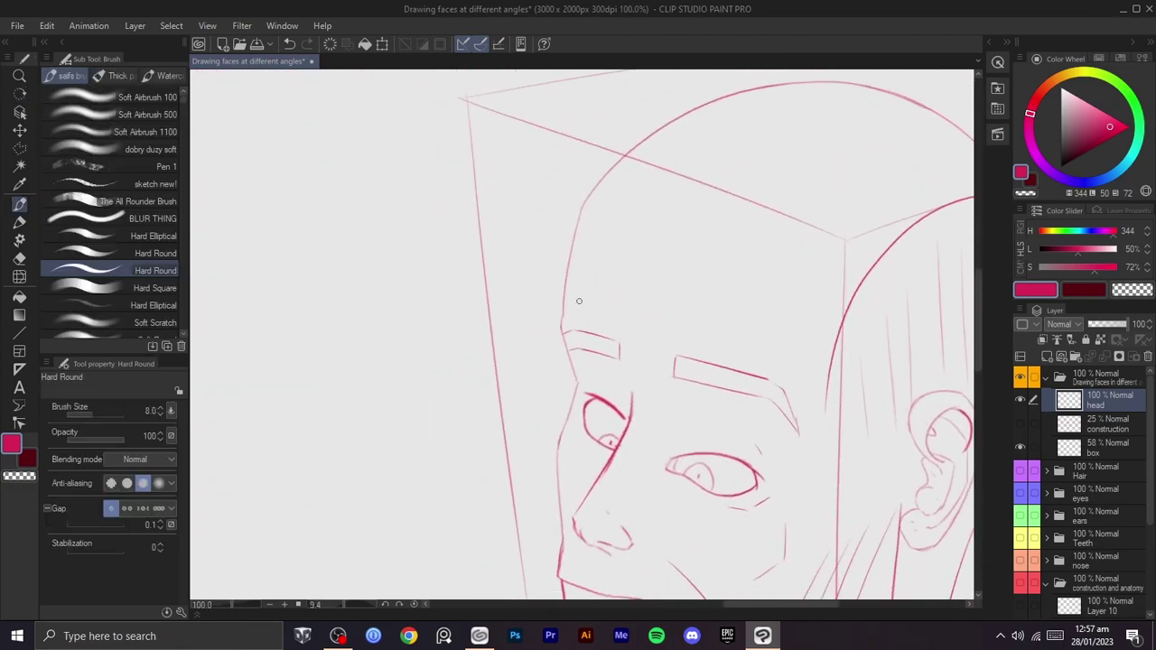
{"action": "mouse_move", "coordinate": [563, 328]}
{"action": "left_mouse_down"}
{"action": "mouse_move", "coordinate": [604, 188]}
{"action": "mouse_move", "coordinate": [560, 280]}
{"action": "mouse_move", "coordinate": [578, 206]}
{"action": "left_mouse_up"}
{"action": "key", "text": "ctrl+z"}
{"action": "key", "text": "ctrl+z"}
{"action": "mouse_move", "coordinate": [569, 263]}
{"action": "left_mouse_down"}
{"action": "mouse_move", "coordinate": [609, 184]}
{"action": "mouse_move", "coordinate": [580, 218]}
{"action": "left_mouse_up"}
{"action": "key", "text": "c"}
- Hide the box layer to leave the head sketches without their construction boxes
{"action": "scroll", "coordinate": [632, 205], "scroll_direction": "down", "scroll_amount": 2}
{"action": "key", "text": "space"}
{"action": "left_click_drag", "start_coordinate": [724, 348], "coordinate": [736, 300]}
{"action": "key", "text": "shift+space"}
{"action": "mouse_move", "coordinate": [738, 298]}
{"action": "left_mouse_down"}
{"action": "mouse_move", "coordinate": [734, 286]}
{"action": "mouse_move", "coordinate": [733, 369]}
{"action": "left_mouse_up"}
{"action": "scroll", "coordinate": [713, 294], "scroll_direction": "down", "scroll_amount": 2}
{"action": "key", "text": "space"}
{"action": "key", "text": "shift+space"}
{"action": "left_click_drag", "start_coordinate": [735, 365], "coordinate": [764, 323]}
{"action": "scroll", "coordinate": [746, 340], "scroll_direction": "up", "scroll_amount": 2}
{"action": "scroll", "coordinate": [764, 327], "scroll_direction": "down", "scroll_amount": 1}
{"action": "key", "text": "shift+space"}
{"action": "left_click_drag", "start_coordinate": [763, 373], "coordinate": [762, 388]}
{"action": "key", "text": "m"}
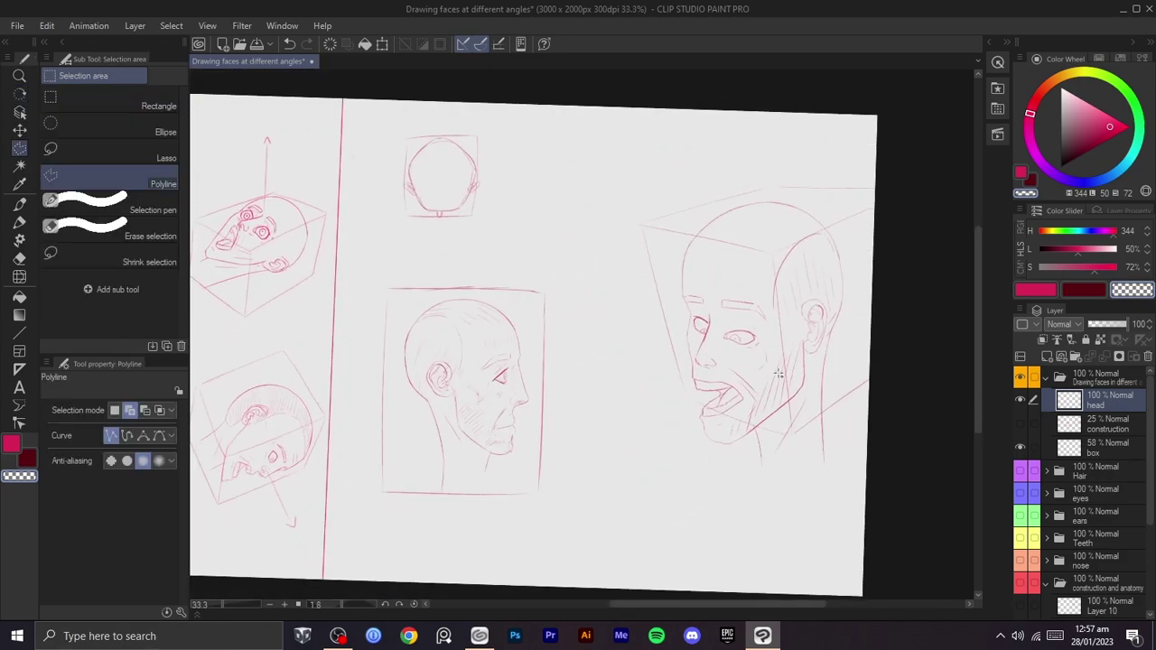
{"action": "left_click", "coordinate": [1020, 448]}
- Reshape the large head's jaw and cranium with the Liquify brush, enlarging it up to size 1400
{"action": "key", "text": "j"}
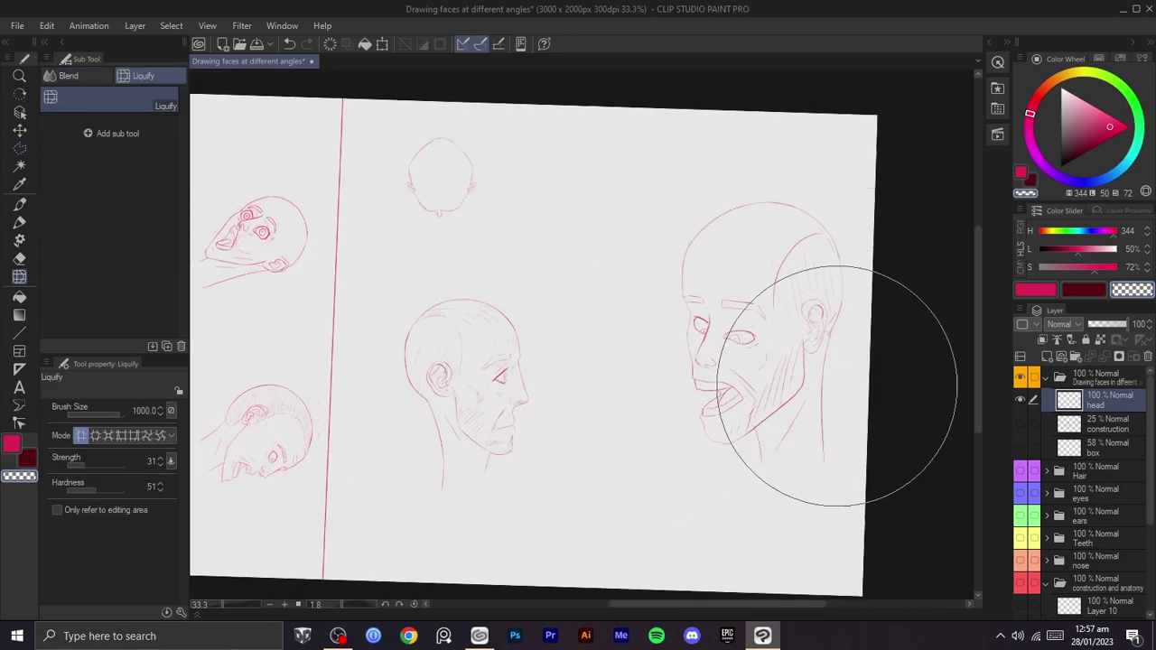
{"action": "left_click_drag", "start_coordinate": [740, 225], "coordinate": [748, 245]}
{"action": "key", "text": "ctrl+z"}
{"action": "key", "text": "]"}
{"action": "mouse_move", "coordinate": [725, 394]}
{"action": "left_mouse_down"}
{"action": "mouse_move", "coordinate": [727, 361]}
{"action": "mouse_move", "coordinate": [731, 418]}
{"action": "left_mouse_up"}
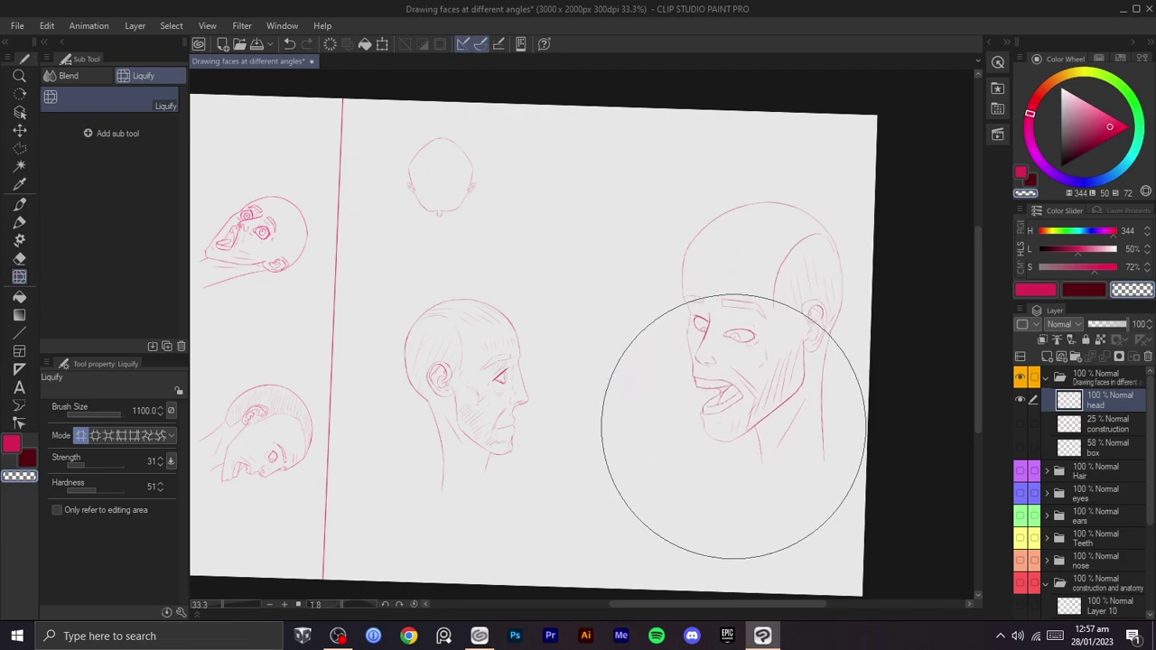
{"action": "key", "text": "bracketright"}
{"action": "key", "text": "bracketright"}
{"action": "key", "text": "bracketright"}
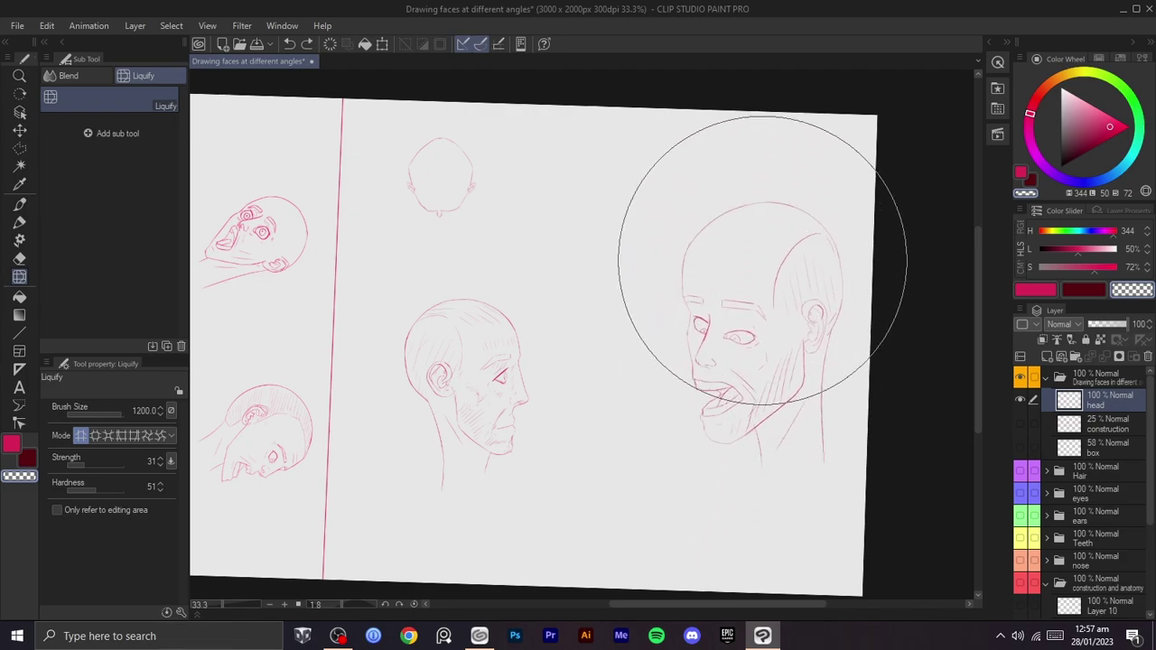
{"action": "left_click_drag", "start_coordinate": [766, 228], "coordinate": [774, 385]}
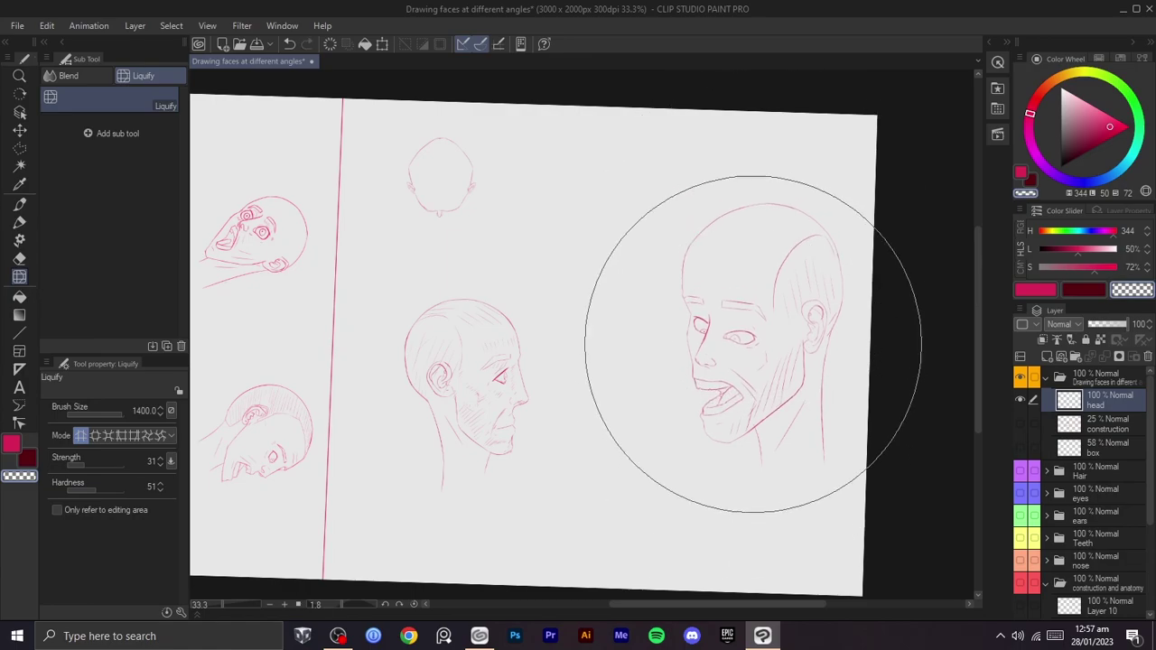
- Enclose the near eye in a polyline selection, pull its lower inner corner slightly inward, apply the transformation and deselect
{"action": "scroll", "coordinate": [755, 336], "scroll_direction": "up", "scroll_amount": 2}
{"action": "key", "text": "m"}
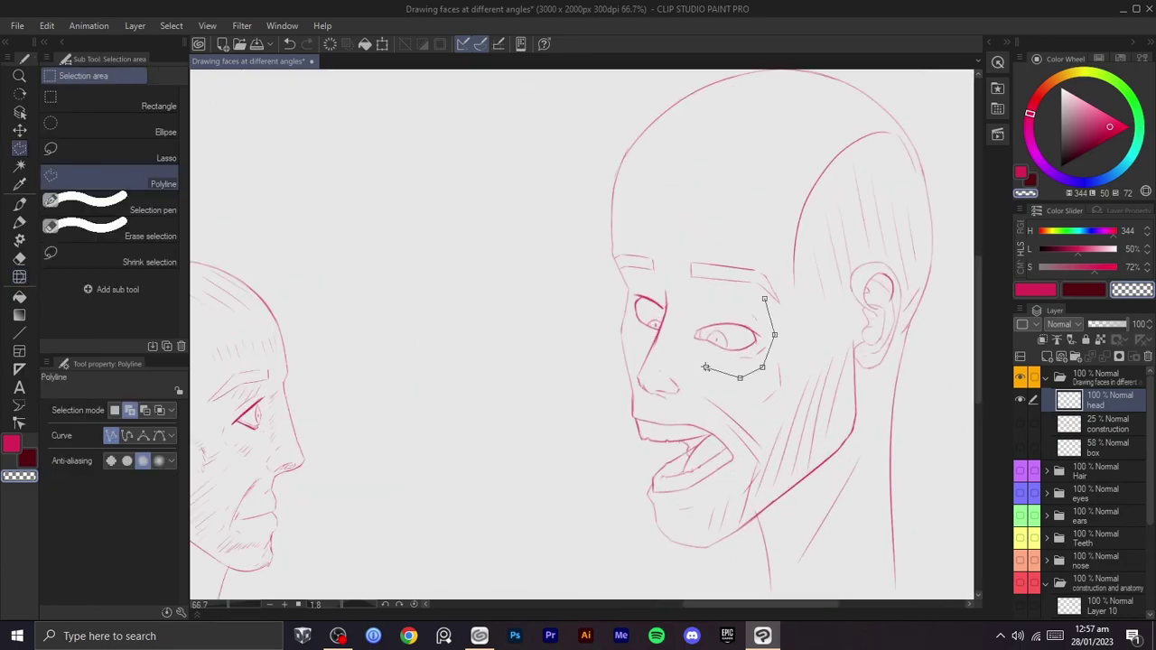
{"action": "double_click", "coordinate": [761, 298]}
{"action": "key", "text": "ctrl+t"}
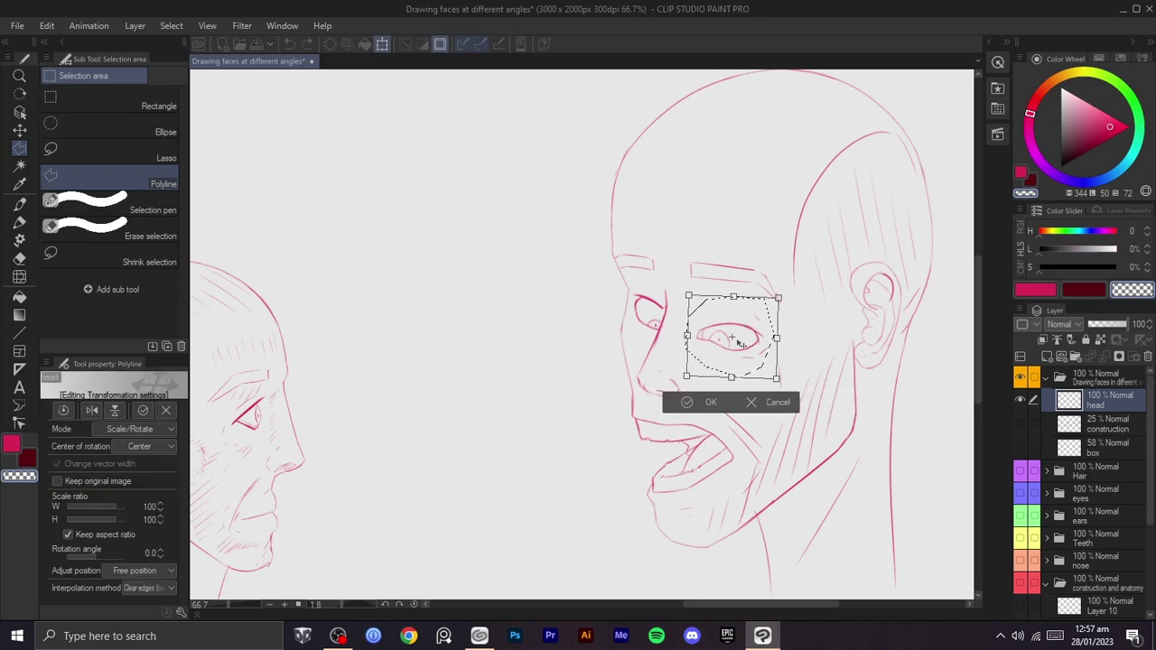
{"action": "left_click_drag", "start_coordinate": [686, 378], "coordinate": [689, 372]}
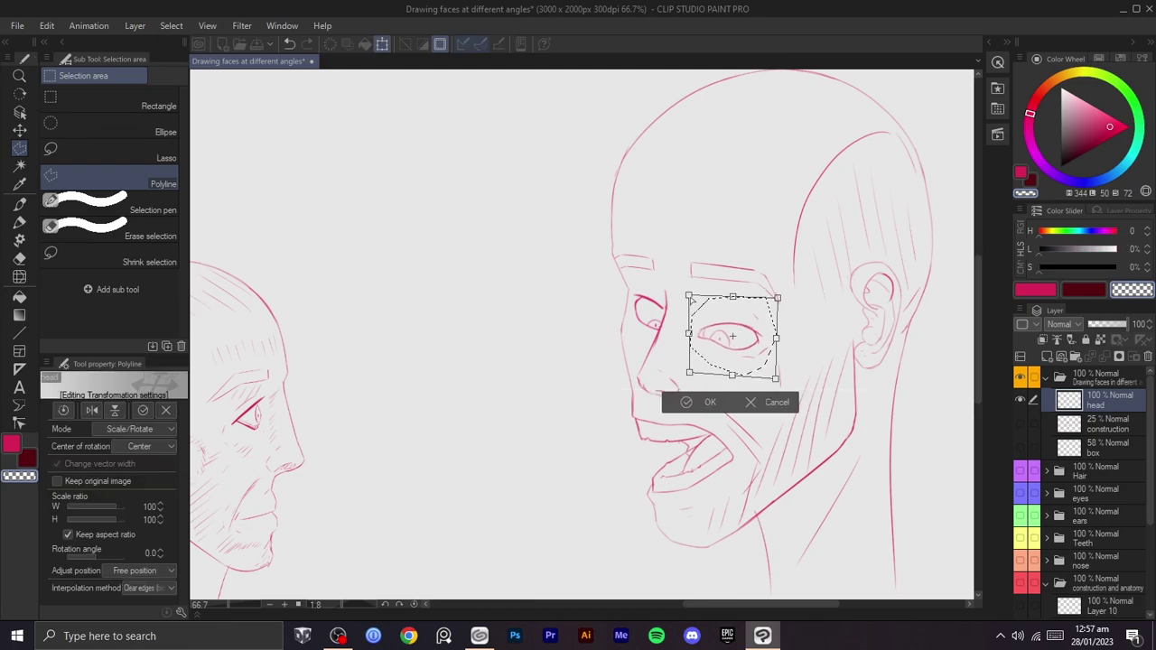
{"action": "left_click", "coordinate": [708, 402]}
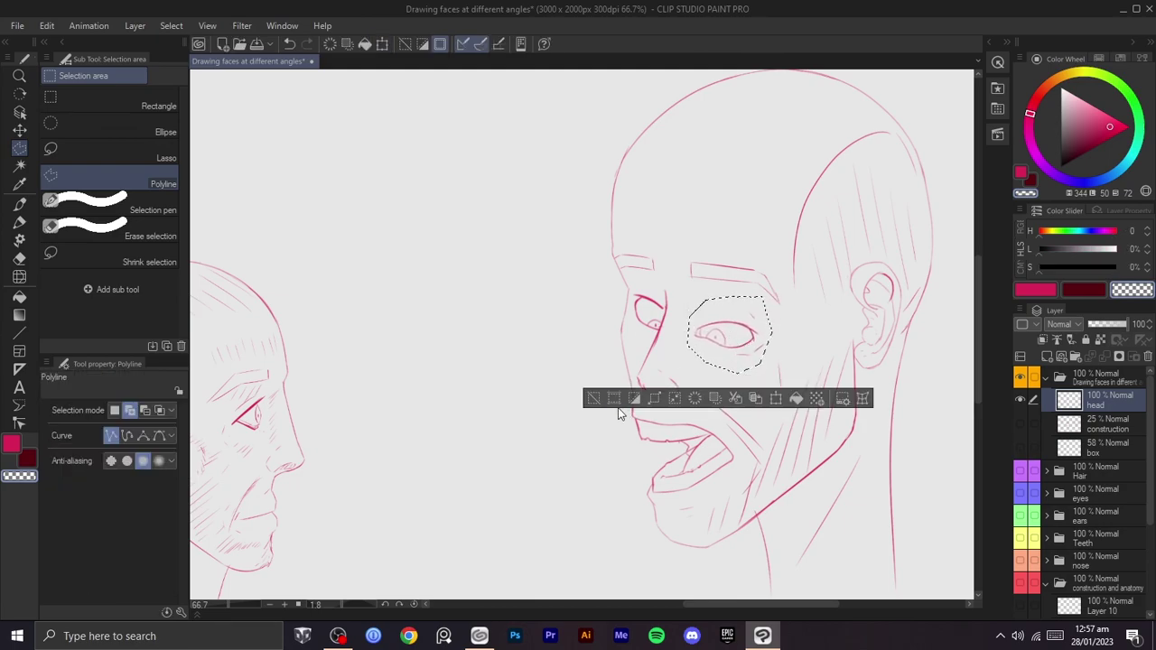
{"action": "left_click", "coordinate": [594, 398]}
- Restore the near eye's selection, scale it to about 113% by 118%, rotate it -1.8 degrees, distort its corners, apply and deselect
{"action": "scroll", "coordinate": [686, 387], "scroll_direction": "down", "scroll_amount": 2}
{"action": "left_click_drag", "start_coordinate": [706, 387], "coordinate": [702, 424]}
{"action": "scroll", "coordinate": [703, 397], "scroll_direction": "up", "scroll_amount": 3}
{"action": "left_click_drag", "start_coordinate": [723, 384], "coordinate": [720, 389]}
{"action": "key", "text": "ctrl+z"}
{"action": "key", "text": "ctrl+t"}
{"action": "left_click_drag", "start_coordinate": [664, 285], "coordinate": [657, 267]}
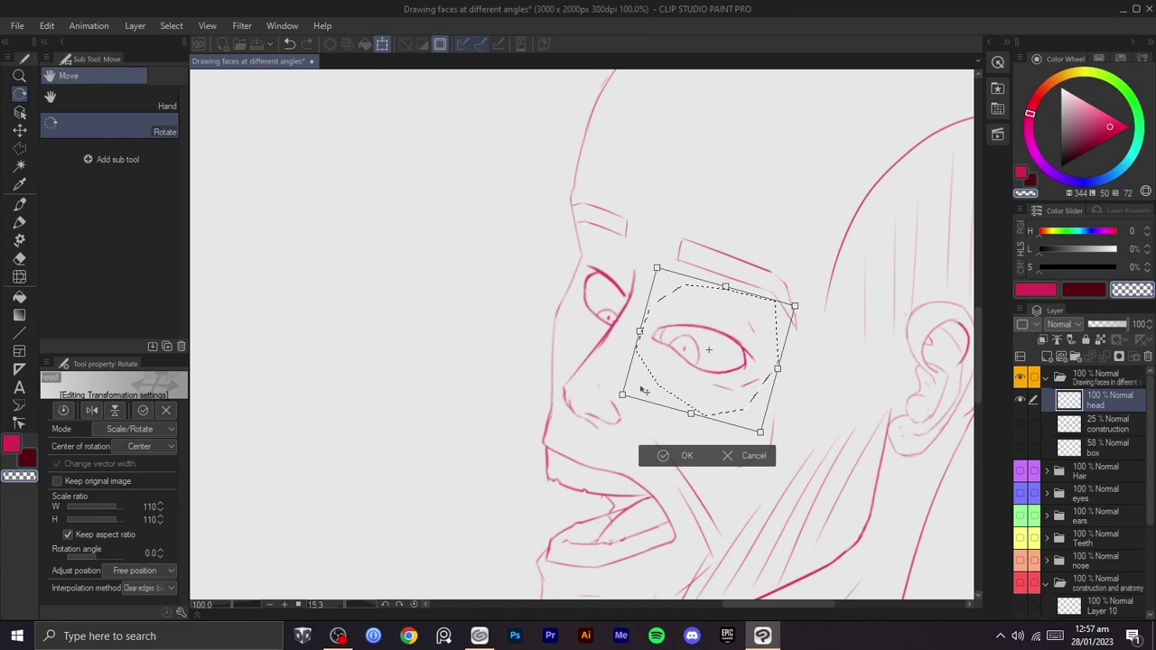
{"action": "left_click_drag", "start_coordinate": [622, 395], "coordinate": [631, 389]}
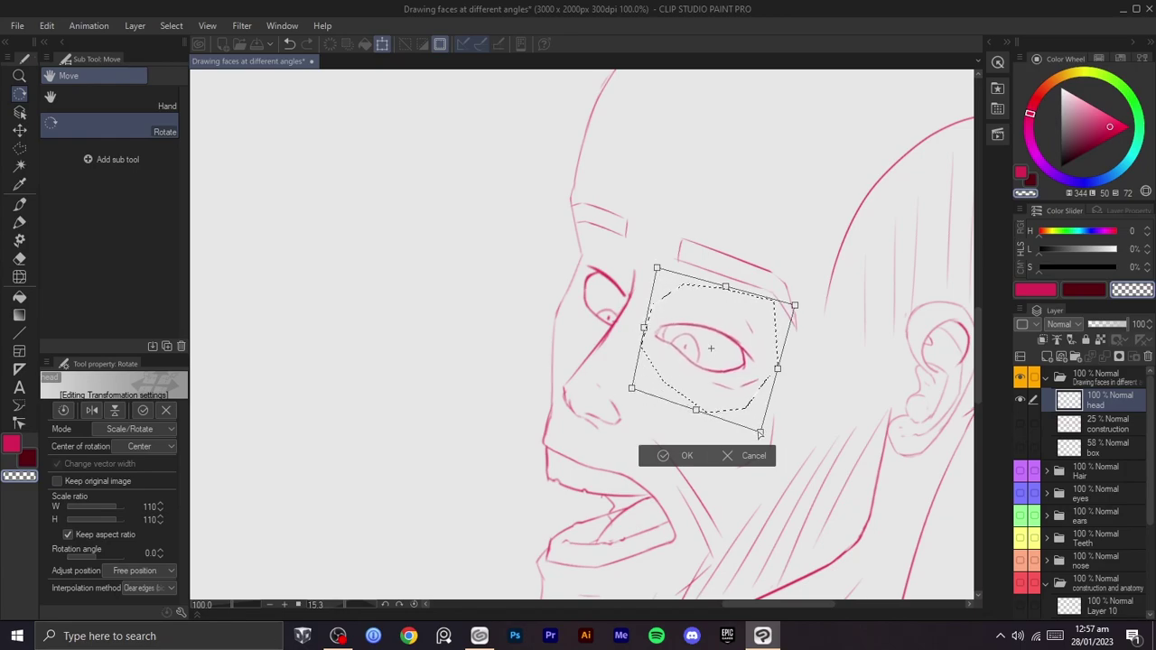
{"action": "left_click_drag", "start_coordinate": [761, 433], "coordinate": [757, 437]}
{"action": "left_click_drag", "start_coordinate": [794, 306], "coordinate": [799, 302]}
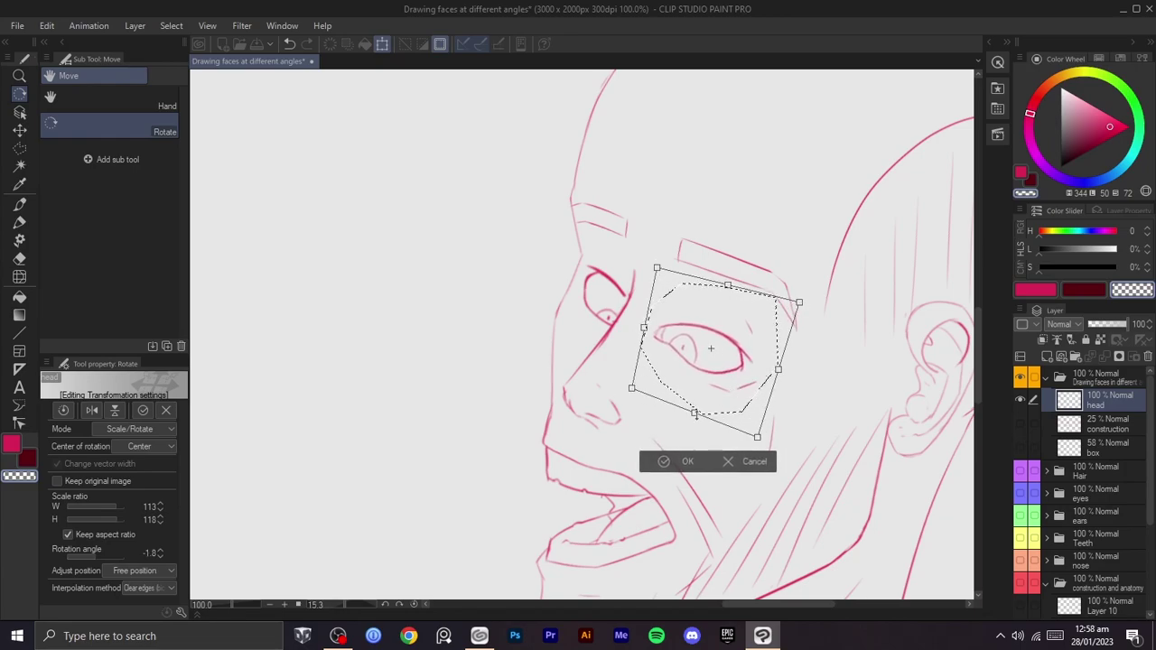
{"action": "left_click_drag", "start_coordinate": [631, 388], "coordinate": [638, 391]}
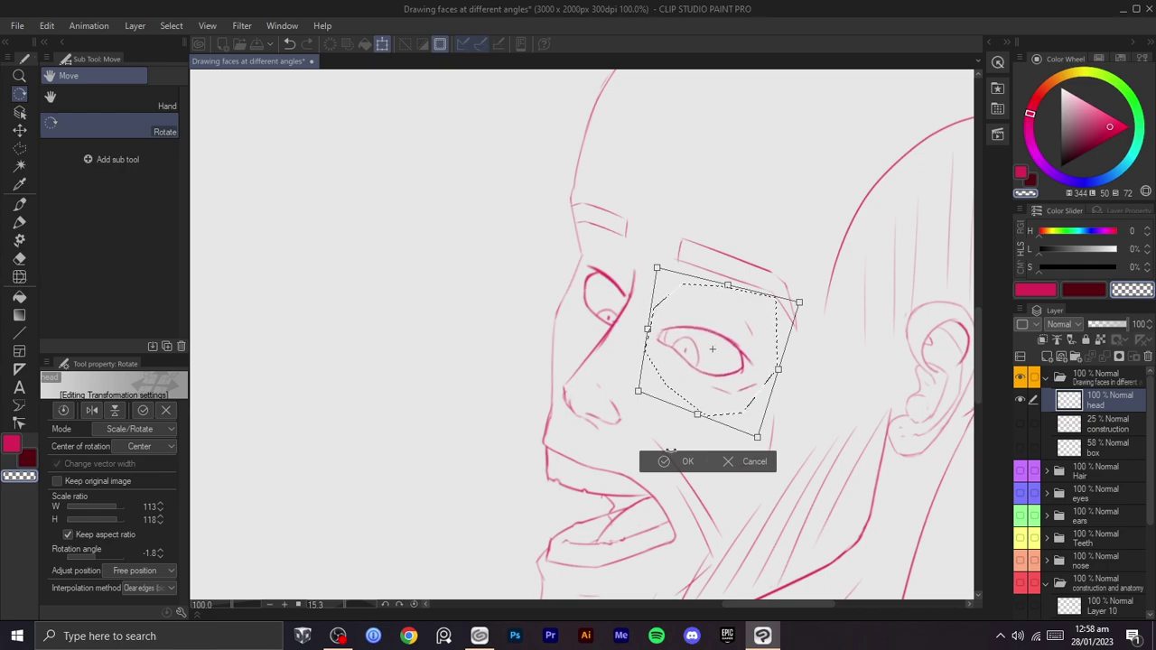
{"action": "left_click", "coordinate": [668, 460]}
{"action": "left_click", "coordinate": [573, 452]}
- Enclose the near eye and its surrounding creases in a polyline selection, extending it above the upper lid
{"action": "left_click_drag", "start_coordinate": [601, 433], "coordinate": [683, 380]}
{"action": "key", "text": "b"}
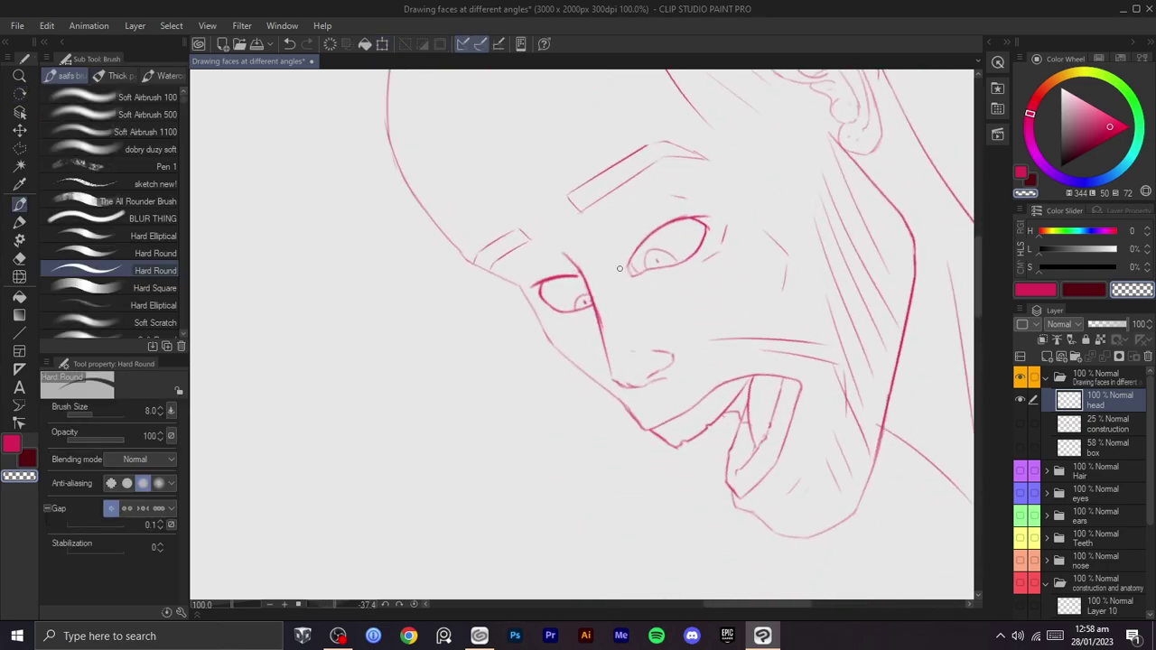
{"action": "key", "text": "m"}
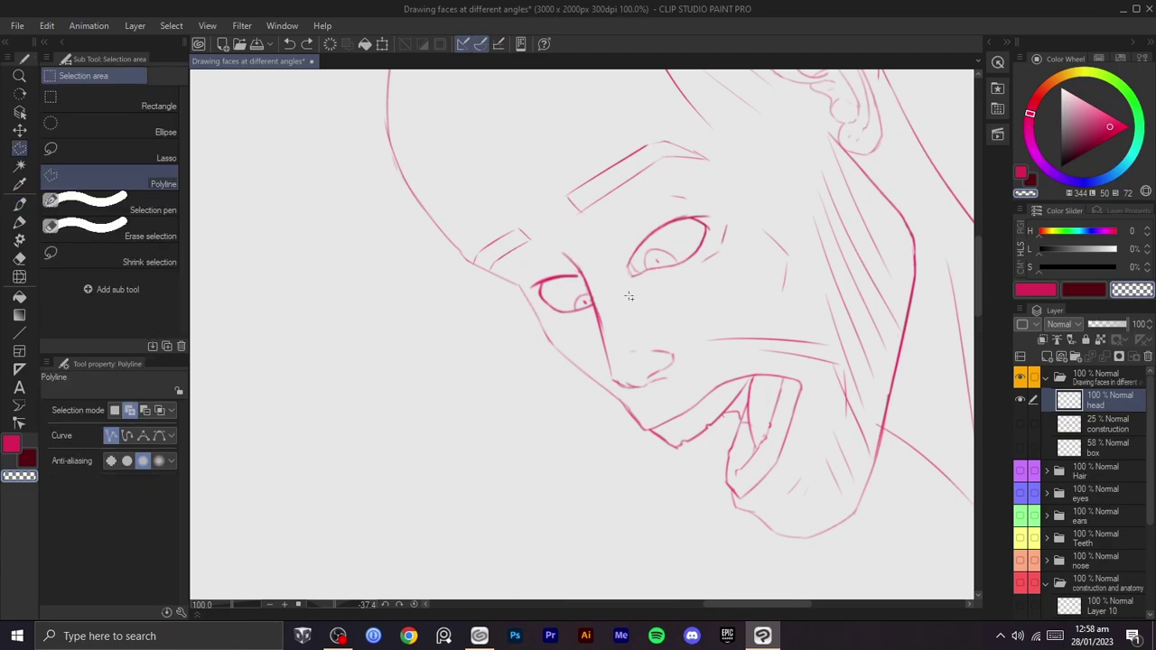
{"action": "left_click", "coordinate": [636, 217]}
{"action": "left_click", "coordinate": [688, 193]}
{"action": "left_click", "coordinate": [727, 181]}
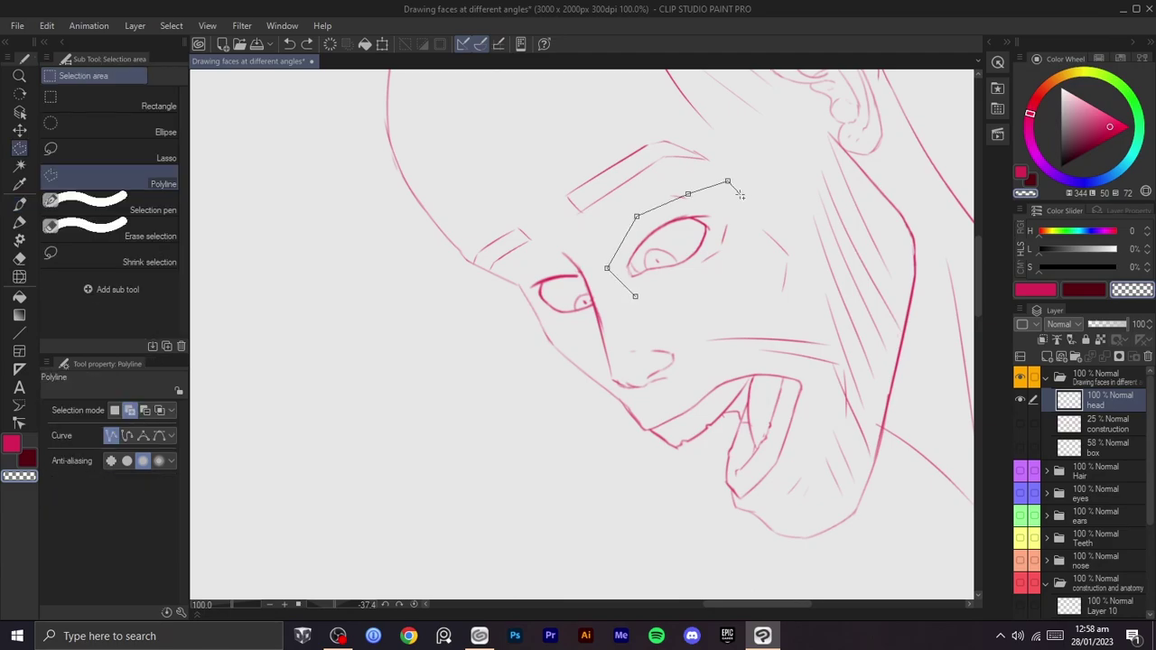
{"action": "double_click", "coordinate": [649, 297]}
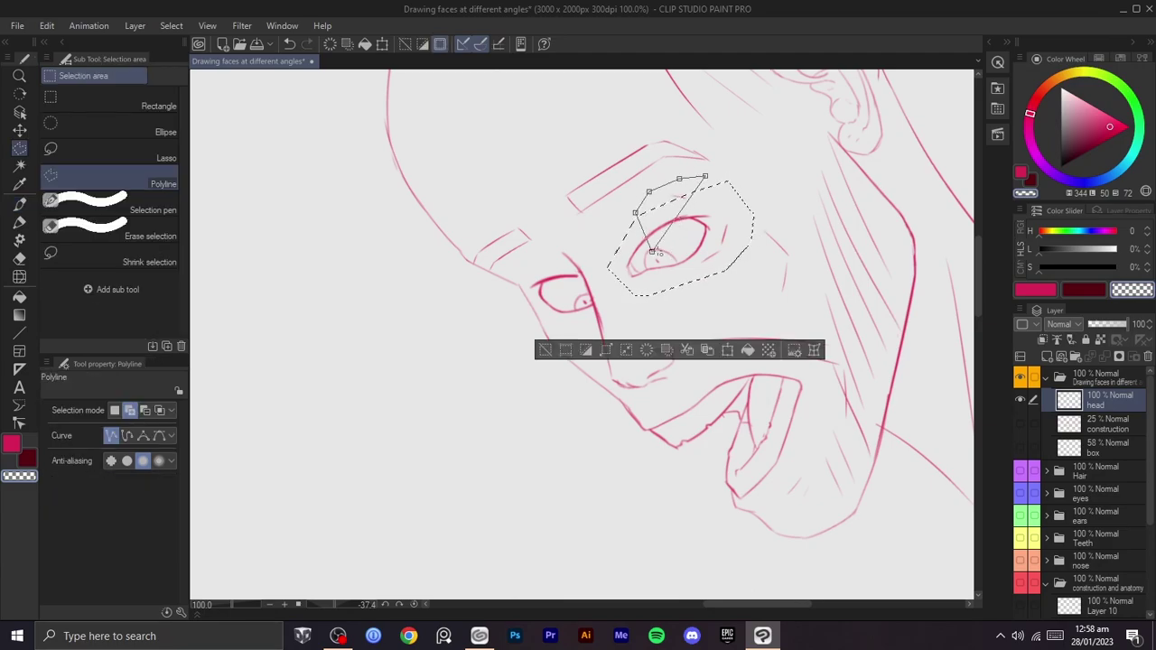
{"action": "left_click", "coordinate": [652, 252]}
- Transform the selected near eye to adjust its size and placement under the eyebrow, apply the change and deselect
{"action": "scroll", "coordinate": [690, 235], "scroll_direction": "down", "scroll_amount": 1}
{"action": "key", "text": "r"}
{"action": "left_click_drag", "start_coordinate": [753, 207], "coordinate": [739, 454]}
{"action": "key", "text": "ctrl+t"}
{"action": "left_click_drag", "start_coordinate": [684, 358], "coordinate": [733, 323]}
{"action": "left_click", "coordinate": [628, 512]}
{"action": "left_click", "coordinate": [557, 508]}
- Restore the near eye's selection, scale it to 103%, shift it slightly upward, apply the transformation and deselect
{"action": "scroll", "coordinate": [727, 323], "scroll_direction": "up", "scroll_amount": 1}
{"action": "key", "text": "ctrl+shift+d"}
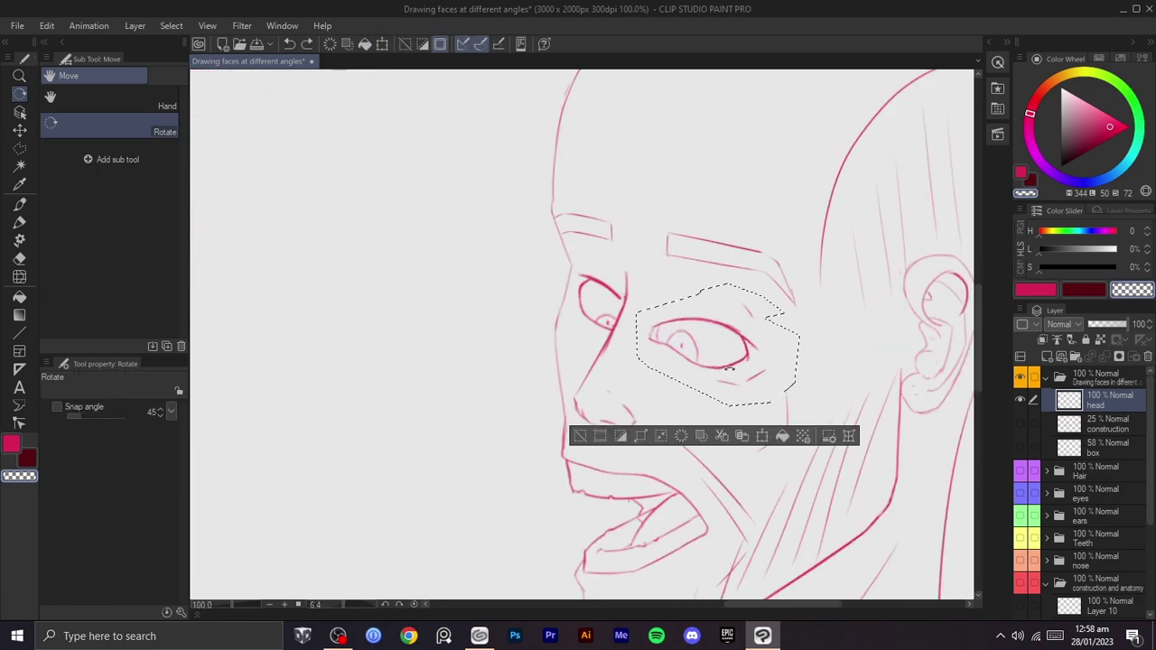
{"action": "key", "text": "ctrl+t"}
{"action": "left_click_drag", "start_coordinate": [791, 401], "coordinate": [795, 407]}
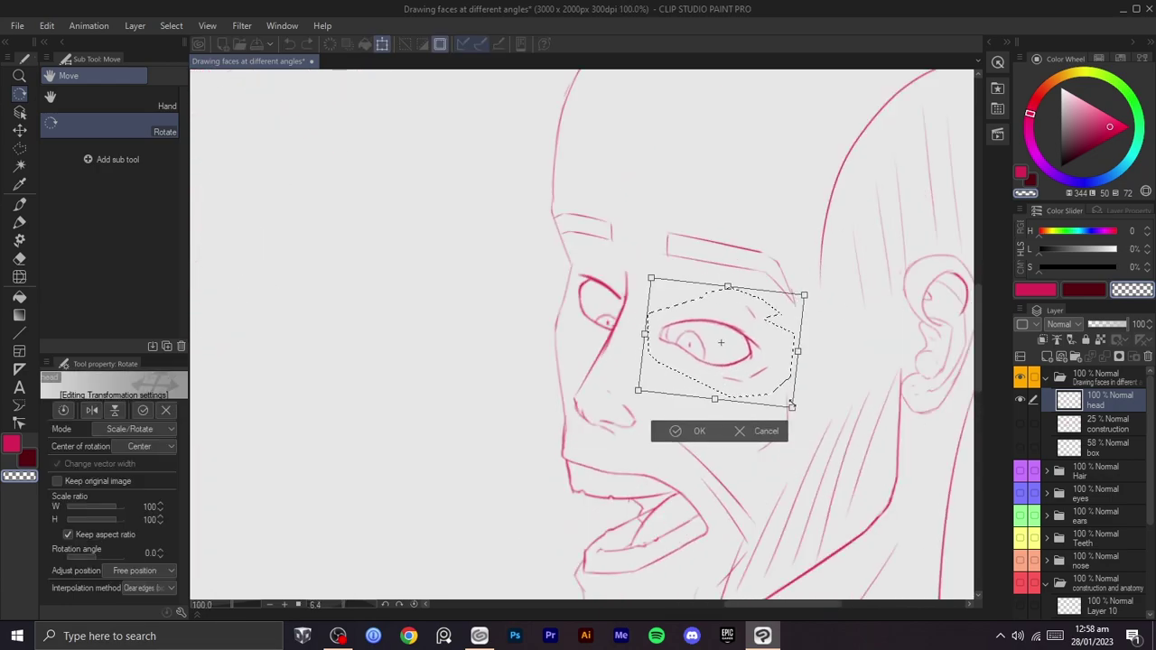
{"action": "left_click_drag", "start_coordinate": [744, 360], "coordinate": [740, 355]}
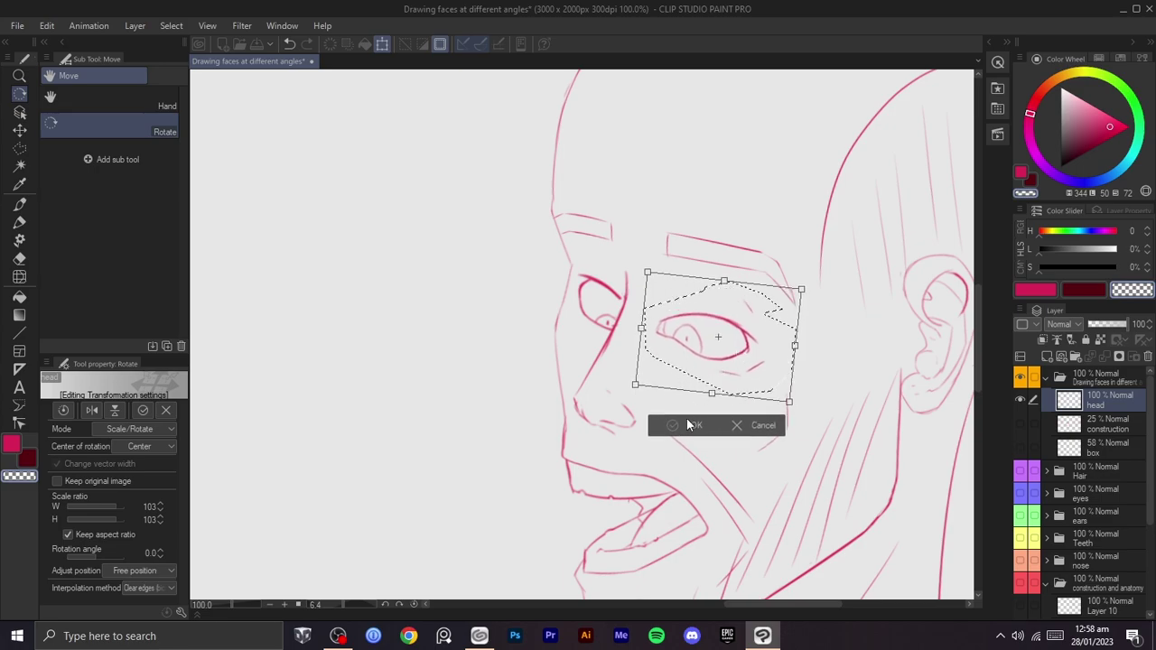
{"action": "left_click", "coordinate": [691, 425]}
{"action": "key", "text": "ctrl+d"}
- Sketch crease strokes between the near eye's upper lid and its eyebrow, undoing the rejected attempts
{"action": "key", "text": "p"}
{"action": "mouse_move", "coordinate": [642, 311]}
{"action": "left_mouse_down"}
{"action": "mouse_move", "coordinate": [619, 392]}
{"action": "mouse_move", "coordinate": [729, 359]}
{"action": "mouse_move", "coordinate": [657, 258]}
{"action": "mouse_move", "coordinate": [649, 282]}
{"action": "mouse_move", "coordinate": [662, 334]}
{"action": "left_mouse_up"}
{"action": "key", "text": "shift+space"}
{"action": "scroll", "coordinate": [656, 274], "scroll_direction": "up", "scroll_amount": 1}
{"action": "key", "text": "space"}
{"action": "mouse_move", "coordinate": [588, 289]}
{"action": "left_mouse_down"}
{"action": "mouse_move", "coordinate": [673, 183]}
{"action": "mouse_move", "coordinate": [588, 258]}
{"action": "mouse_move", "coordinate": [656, 191]}
{"action": "left_mouse_up"}
{"action": "key", "text": "ctrl+z"}
{"action": "key", "text": "shift+space"}
{"action": "mouse_move", "coordinate": [708, 279]}
{"action": "left_mouse_down"}
{"action": "mouse_move", "coordinate": [717, 376]}
{"action": "mouse_move", "coordinate": [657, 358]}
{"action": "left_mouse_up"}
{"action": "mouse_move", "coordinate": [657, 358]}
{"action": "left_mouse_down"}
{"action": "mouse_move", "coordinate": [632, 398]}
{"action": "mouse_move", "coordinate": [686, 322]}
{"action": "left_mouse_up"}
{"action": "key", "text": "shift+space"}
{"action": "mouse_move", "coordinate": [670, 238]}
{"action": "left_mouse_down"}
{"action": "mouse_move", "coordinate": [613, 202]}
{"action": "mouse_move", "coordinate": [540, 307]}
{"action": "left_mouse_up"}
{"action": "key", "text": "ctrl+z"}
{"action": "key", "text": "ctrl+z"}
{"action": "mouse_move", "coordinate": [605, 216]}
{"action": "left_mouse_down"}
{"action": "mouse_move", "coordinate": [555, 270]}
{"action": "mouse_move", "coordinate": [542, 312]}
{"action": "left_mouse_up"}
{"action": "key", "text": "ctrl+z"}
{"action": "left_click_drag", "start_coordinate": [591, 237], "coordinate": [622, 233]}
- Sketch short crease strokes between the far eye and its eyebrow, undoing the rejected attempts
{"action": "key", "text": "shift+space"}
{"action": "left_click_drag", "start_coordinate": [643, 316], "coordinate": [549, 398]}
{"action": "key", "text": "space"}
{"action": "left_click_drag", "start_coordinate": [665, 303], "coordinate": [726, 396]}
{"action": "key", "text": "ctrl+z"}
{"action": "left_click_drag", "start_coordinate": [700, 323], "coordinate": [728, 402]}
{"action": "key", "text": "space"}
{"action": "left_click_drag", "start_coordinate": [682, 378], "coordinate": [730, 521]}
{"action": "key", "text": "ctrl+z"}
{"action": "mouse_move", "coordinate": [704, 287]}
{"action": "left_mouse_down"}
{"action": "mouse_move", "coordinate": [717, 344]}
{"action": "mouse_move", "coordinate": [696, 378]}
{"action": "left_mouse_up"}
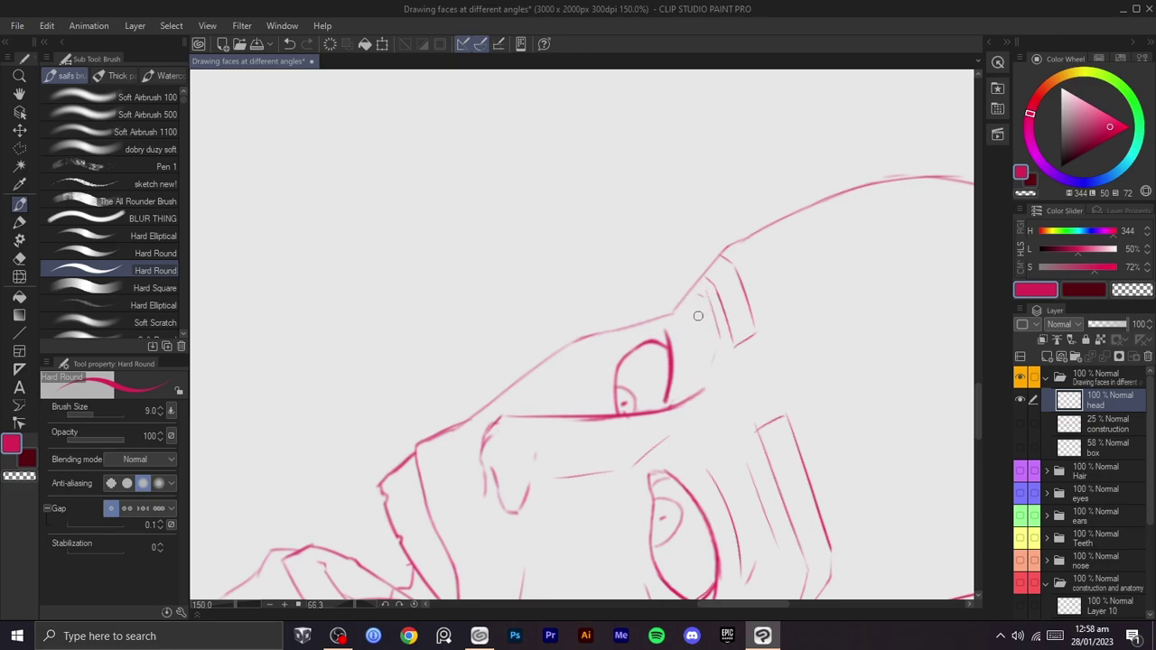
{"action": "key", "text": "ctrl+z"}
{"action": "mouse_move", "coordinate": [684, 334]}
{"action": "left_mouse_down"}
{"action": "mouse_move", "coordinate": [679, 405]}
{"action": "mouse_move", "coordinate": [712, 322]}
{"action": "mouse_move", "coordinate": [698, 274]}
{"action": "mouse_move", "coordinate": [731, 312]}
{"action": "left_mouse_up"}
- Examine the finished open-mouth head against the other heads on the whole canvas, switching the head layer off and on
{"action": "scroll", "coordinate": [610, 392], "scroll_direction": "down", "scroll_amount": 3}
{"action": "key", "text": "shift+space"}
{"action": "scroll", "coordinate": [705, 293], "scroll_direction": "down", "scroll_amount": 1}
{"action": "left_click_drag", "start_coordinate": [749, 298], "coordinate": [760, 359]}
{"action": "scroll", "coordinate": [766, 283], "scroll_direction": "up", "scroll_amount": 1}
{"action": "scroll", "coordinate": [729, 301], "scroll_direction": "down", "scroll_amount": 2}
{"action": "left_click_drag", "start_coordinate": [778, 349], "coordinate": [820, 321]}
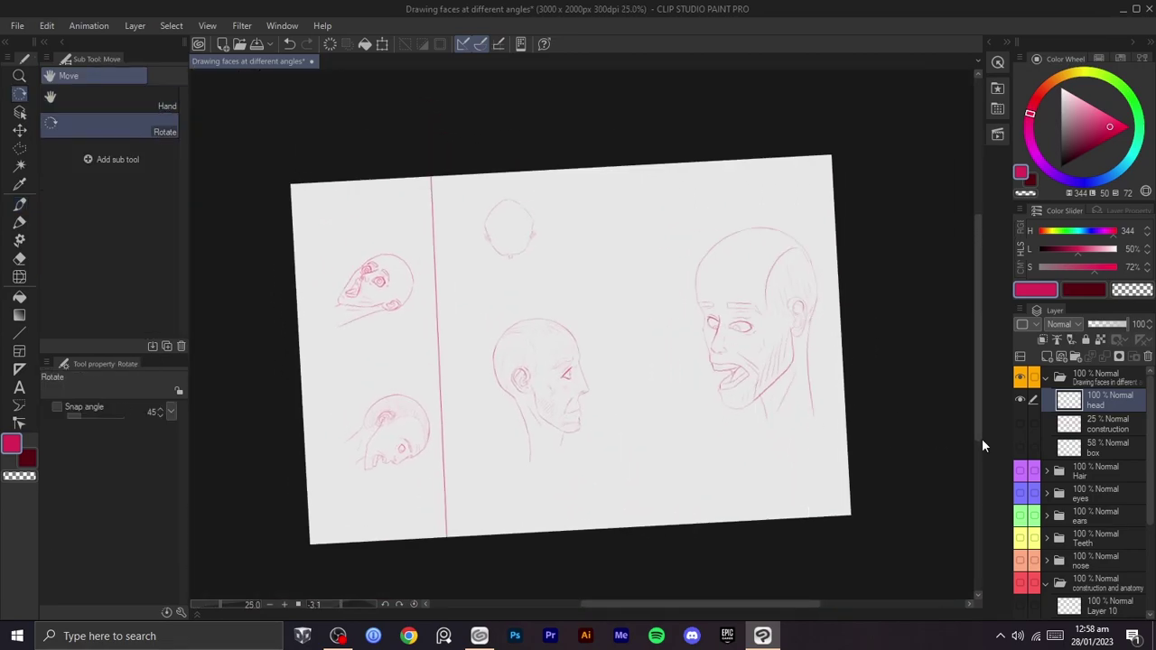
{"action": "left_click", "coordinate": [1021, 400]}
{"action": "left_click", "coordinate": [1021, 400]}
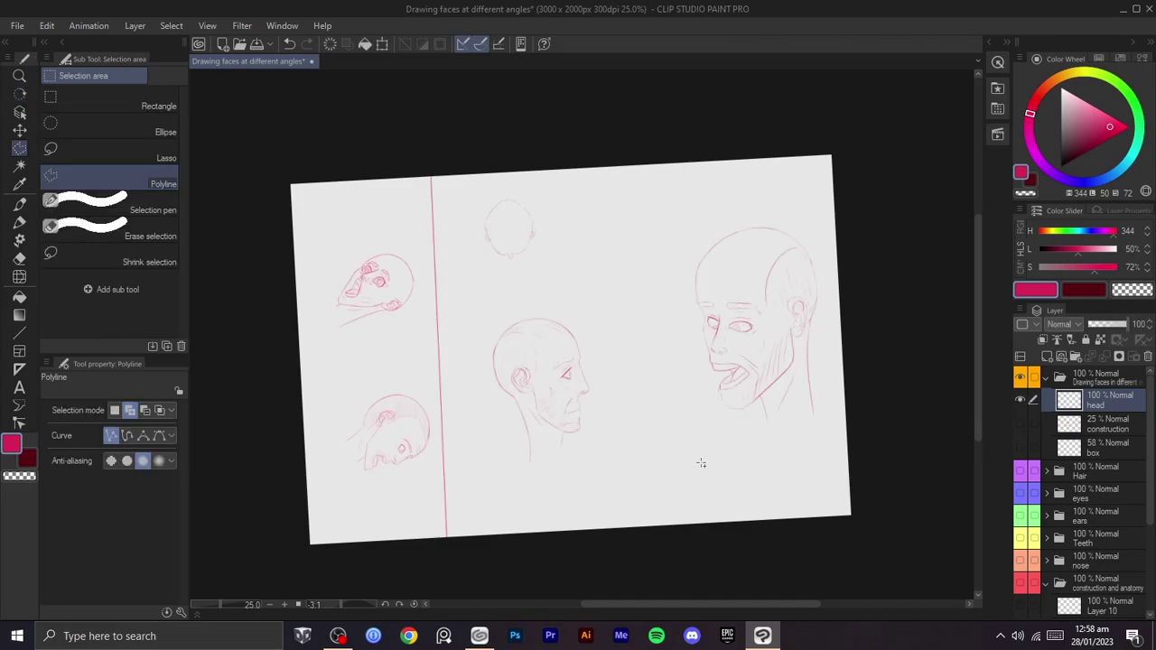
{"action": "scroll", "coordinate": [700, 456], "scroll_direction": "up", "scroll_amount": 1}
{"action": "left_click_drag", "start_coordinate": [701, 449], "coordinate": [862, 429]}
- Make the construction and box layers visible together with the head layer
{"action": "left_click", "coordinate": [1020, 401]}
{"action": "left_click", "coordinate": [1021, 423]}
{"action": "left_click", "coordinate": [1021, 445]}
{"action": "left_click", "coordinate": [1020, 445]}
{"action": "left_click", "coordinate": [1020, 422]}
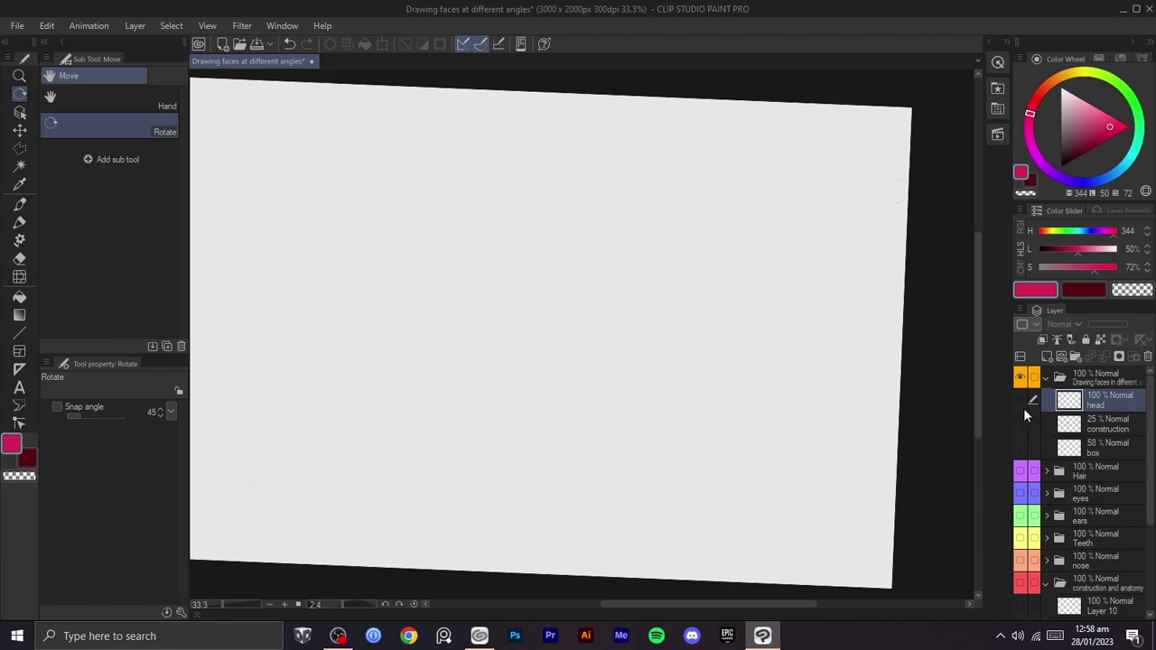
{"action": "left_click", "coordinate": [1021, 400]}
{"action": "left_click", "coordinate": [1020, 422]}
{"action": "left_click", "coordinate": [1020, 445]}
- Enclose the large open-mouth head and its construction box in a polyline selection
{"action": "key", "text": "m"}
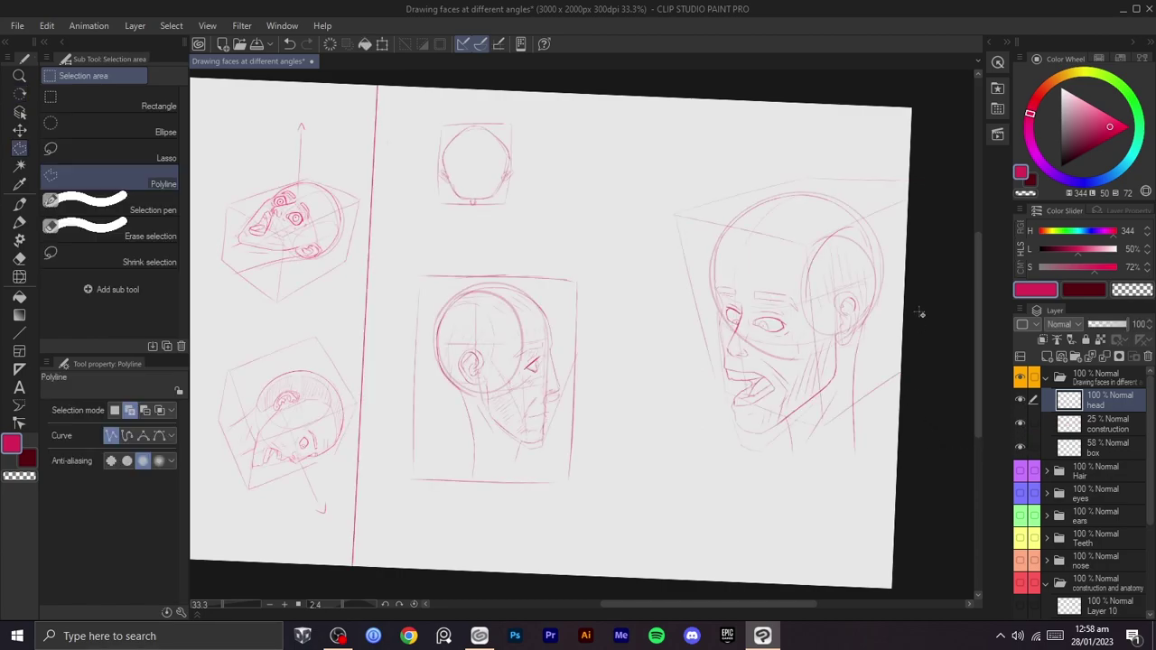
{"action": "left_click", "coordinate": [918, 137]}
{"action": "left_click", "coordinate": [908, 466]}
{"action": "left_click", "coordinate": [837, 523]}
{"action": "left_click", "coordinate": [756, 512]}
{"action": "left_click", "coordinate": [696, 456]}
{"action": "left_click", "coordinate": [662, 387]}
{"action": "left_click", "coordinate": [633, 290]}
{"action": "left_click", "coordinate": [647, 193]}
{"action": "left_click", "coordinate": [709, 149]}
{"action": "left_click", "coordinate": [804, 127]}
{"action": "left_click", "coordinate": [919, 137]}
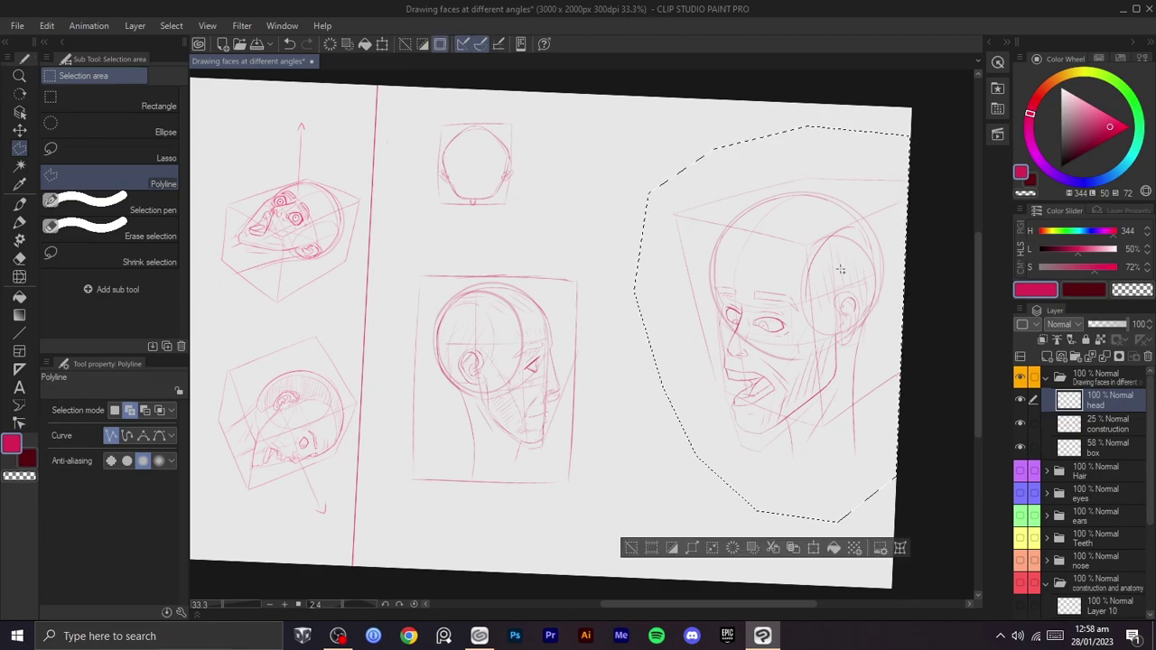
{"action": "key", "text": "ctrl+t"}
{"action": "left_click_drag", "start_coordinate": [818, 299], "coordinate": [772, 260]}
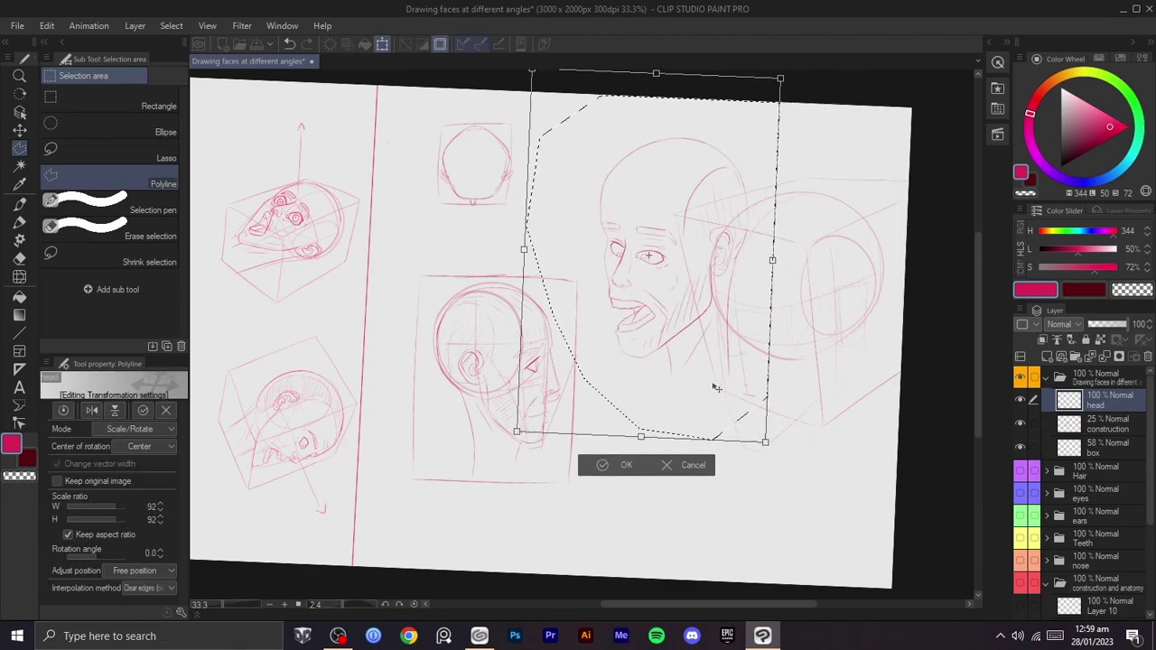
{"action": "left_click", "coordinate": [683, 467]}
- Shrink the selected head across the head, construction and box layers, move it up beside the front-view head, apply and deselect
{"action": "left_click", "coordinate": [1079, 448]}
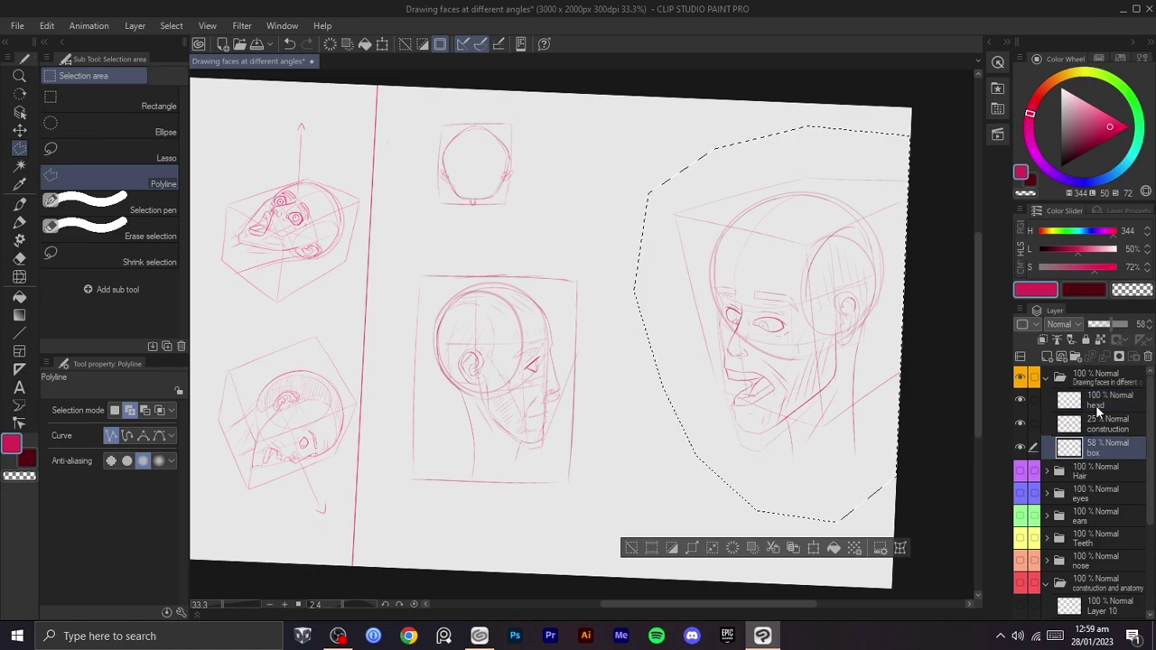
{"action": "left_click", "coordinate": [1093, 404], "text": "shift"}
{"action": "key", "text": "ctrl+t"}
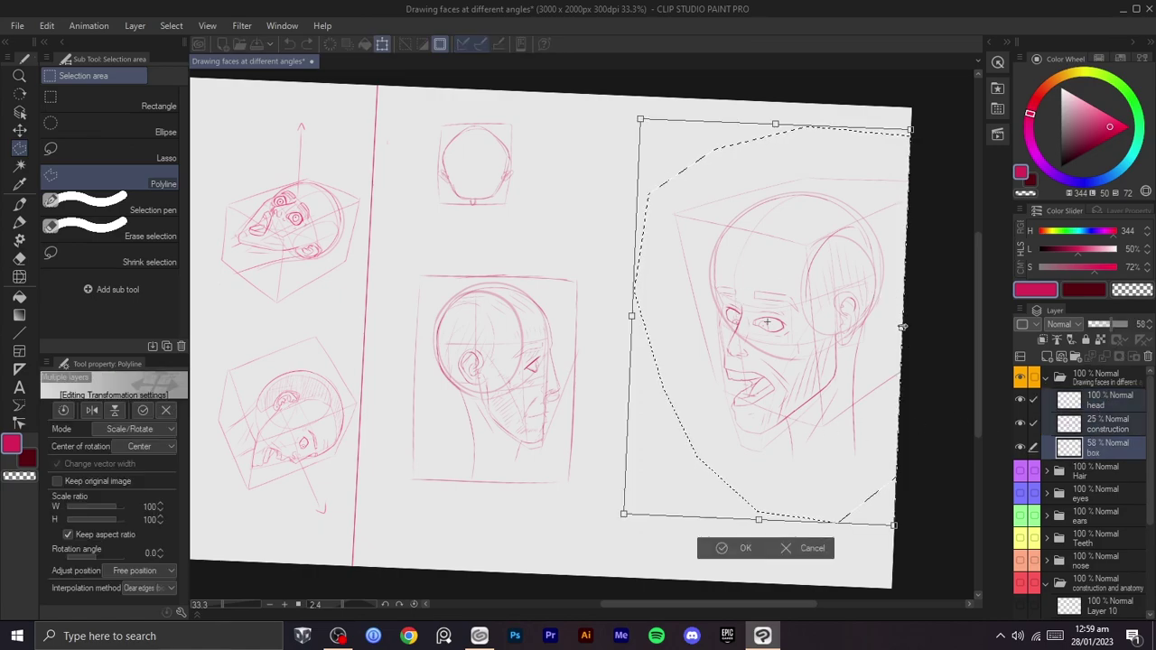
{"action": "left_click_drag", "start_coordinate": [832, 325], "coordinate": [830, 325]}
{"action": "left_click_drag", "start_coordinate": [790, 358], "coordinate": [704, 252]}
{"action": "left_click", "coordinate": [610, 383]}
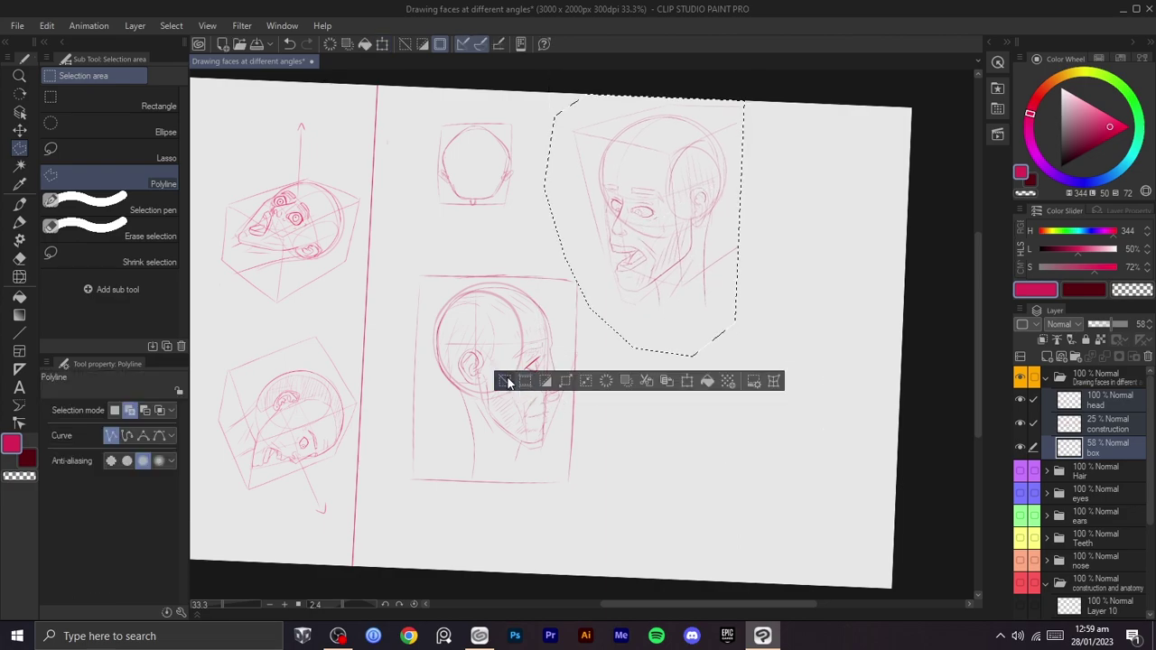
{"action": "left_click", "coordinate": [503, 381]}
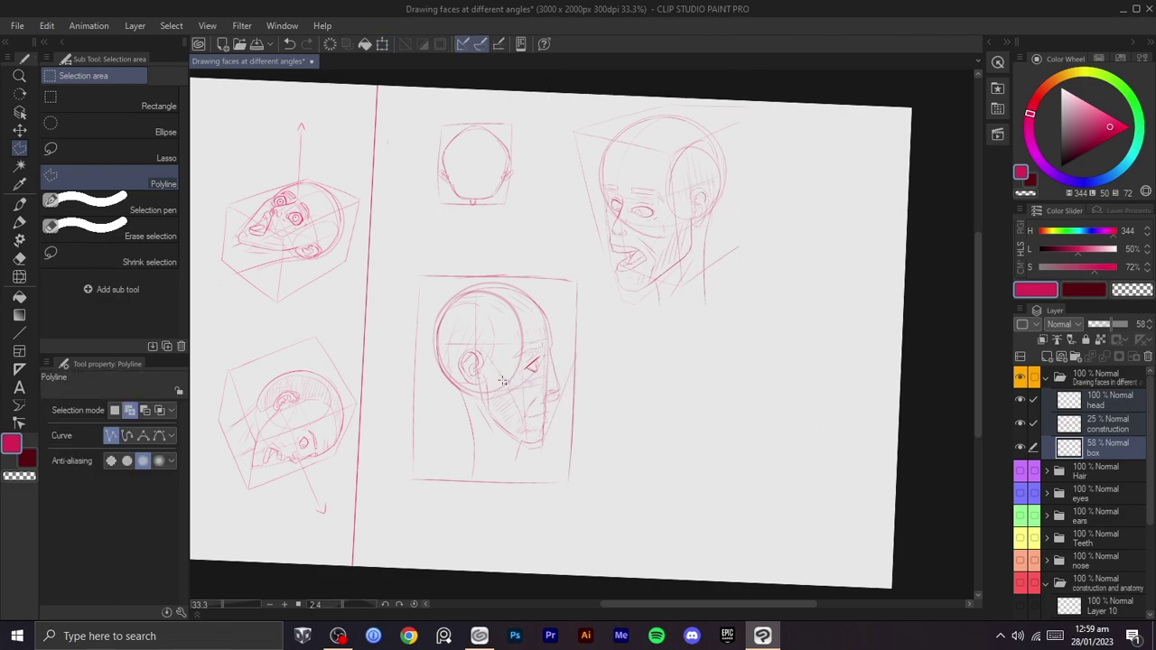
- Try to add freehand strokes extending the construction lines behind the resized head
{"action": "key", "text": "ctrl+plus"}
{"action": "mouse_move", "coordinate": [747, 411]}
{"action": "left_mouse_down"}
{"action": "mouse_move", "coordinate": [712, 374]}
{"action": "mouse_move", "coordinate": [642, 352]}
{"action": "left_mouse_up"}
{"action": "key", "text": "b"}
{"action": "left_click_drag", "start_coordinate": [692, 297], "coordinate": [713, 466]}
{"action": "mouse_move", "coordinate": [810, 115]}
{"action": "left_mouse_down"}
{"action": "mouse_move", "coordinate": [697, 172]}
{"action": "mouse_move", "coordinate": [707, 169]}
{"action": "left_mouse_up"}
{"action": "key", "text": "ctrl+z"}
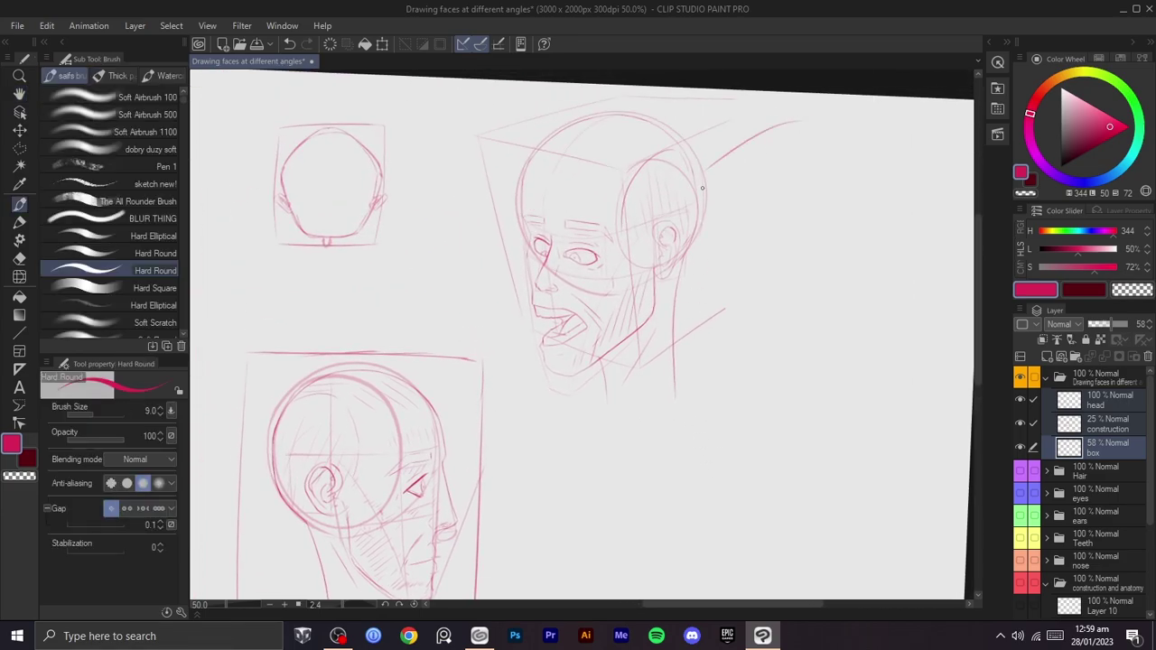
{"action": "key", "text": "space"}
{"action": "key", "text": "ctrl+z"}
- On the box layer, sketch one long side edge of a new head box in the empty area below the resized head
{"action": "left_click_drag", "start_coordinate": [862, 439], "coordinate": [818, 353]}
{"action": "left_click", "coordinate": [1094, 429]}
{"action": "left_click", "coordinate": [1091, 449]}
{"action": "scroll", "coordinate": [818, 354], "scroll_direction": "down", "scroll_amount": 1}
{"action": "left_click_drag", "start_coordinate": [815, 418], "coordinate": [754, 348]}
{"action": "scroll", "coordinate": [754, 347], "scroll_direction": "up", "scroll_amount": 1}
{"action": "left_click_drag", "start_coordinate": [679, 378], "coordinate": [717, 276]}
{"action": "left_click_drag", "start_coordinate": [753, 224], "coordinate": [692, 265]}
{"action": "left_click_drag", "start_coordinate": [714, 258], "coordinate": [719, 364]}
{"action": "key", "text": "ctrl+z"}
{"action": "key", "text": "b"}
{"action": "left_click_drag", "start_coordinate": [736, 287], "coordinate": [743, 426]}
{"action": "key", "text": "ctrl+z"}
{"action": "left_click_drag", "start_coordinate": [731, 291], "coordinate": [753, 456]}
{"action": "key", "text": "ctrl+z"}
{"action": "left_click_drag", "start_coordinate": [728, 288], "coordinate": [757, 440]}
{"action": "key", "text": "ctrl+z"}
{"action": "left_click_drag", "start_coordinate": [724, 290], "coordinate": [763, 466]}
- Sketch the remaining edges to close the new rectangular head box, undoing the rejected strokes
{"action": "left_click_drag", "start_coordinate": [879, 371], "coordinate": [883, 401]}
{"action": "key", "text": "ctrl+z"}
{"action": "mouse_move", "coordinate": [867, 264]}
{"action": "left_mouse_down"}
{"action": "mouse_move", "coordinate": [892, 433]}
{"action": "mouse_move", "coordinate": [758, 469]}
{"action": "left_mouse_up"}
{"action": "key", "text": "ctrl+z"}
{"action": "scroll", "coordinate": [858, 431], "scroll_direction": "up", "scroll_amount": 1}
{"action": "left_click_drag", "start_coordinate": [885, 434], "coordinate": [753, 440]}
{"action": "left_click_drag", "start_coordinate": [840, 454], "coordinate": [752, 563]}
{"action": "mouse_move", "coordinate": [676, 276]}
{"action": "left_mouse_down"}
{"action": "mouse_move", "coordinate": [563, 393]}
{"action": "mouse_move", "coordinate": [632, 296]}
{"action": "left_mouse_up"}
{"action": "key", "text": "ctrl+z"}
{"action": "mouse_move", "coordinate": [691, 318]}
{"action": "left_mouse_down"}
{"action": "mouse_move", "coordinate": [601, 401]}
{"action": "mouse_move", "coordinate": [747, 370]}
{"action": "mouse_move", "coordinate": [637, 329]}
{"action": "mouse_move", "coordinate": [700, 416]}
{"action": "mouse_move", "coordinate": [759, 291]}
{"action": "mouse_move", "coordinate": [858, 322]}
{"action": "mouse_move", "coordinate": [763, 297]}
{"action": "mouse_move", "coordinate": [709, 251]}
{"action": "mouse_move", "coordinate": [797, 338]}
{"action": "mouse_move", "coordinate": [736, 245]}
{"action": "mouse_move", "coordinate": [675, 341]}
{"action": "mouse_move", "coordinate": [819, 321]}
{"action": "mouse_move", "coordinate": [689, 292]}
{"action": "left_mouse_up"}
{"action": "key", "text": "ctrl+z"}
{"action": "key", "text": "ctrl+z"}
- On the construction layer, sketch a circle for the skull near the new box's upper corner, undoing failed strokes
{"action": "left_click", "coordinate": [1088, 419]}
{"action": "key", "text": "ctrl+z"}
{"action": "key", "text": "ctrl+z"}
{"action": "key", "text": "ctrl+z"}
{"action": "key", "text": "ctrl+z"}
{"action": "mouse_move", "coordinate": [780, 241]}
{"action": "left_mouse_down"}
{"action": "mouse_move", "coordinate": [708, 284]}
{"action": "mouse_move", "coordinate": [743, 253]}
{"action": "mouse_move", "coordinate": [769, 263]}
{"action": "mouse_move", "coordinate": [751, 274]}
{"action": "mouse_move", "coordinate": [728, 258]}
{"action": "mouse_move", "coordinate": [807, 307]}
{"action": "mouse_move", "coordinate": [748, 249]}
{"action": "left_mouse_up"}
{"action": "key", "text": "ctrl+z"}
{"action": "key", "text": "ctrl+z"}
{"action": "key", "text": "ctrl+z"}
{"action": "key", "text": "ctrl+z"}
- Enclose the new skull circle in a polyline selection
{"action": "key", "text": "m"}
{"action": "left_click", "coordinate": [800, 214]}
{"action": "left_click", "coordinate": [851, 331]}
{"action": "left_click", "coordinate": [750, 420]}
{"action": "left_click", "coordinate": [616, 383]}
{"action": "left_click", "coordinate": [602, 262]}
{"action": "left_click", "coordinate": [697, 187]}
{"action": "left_click", "coordinate": [800, 214]}
- Enlarge the selected circle, move it inside the upper part of the new box, apply the transformation and deselect
{"action": "key", "text": "ctrl+t"}
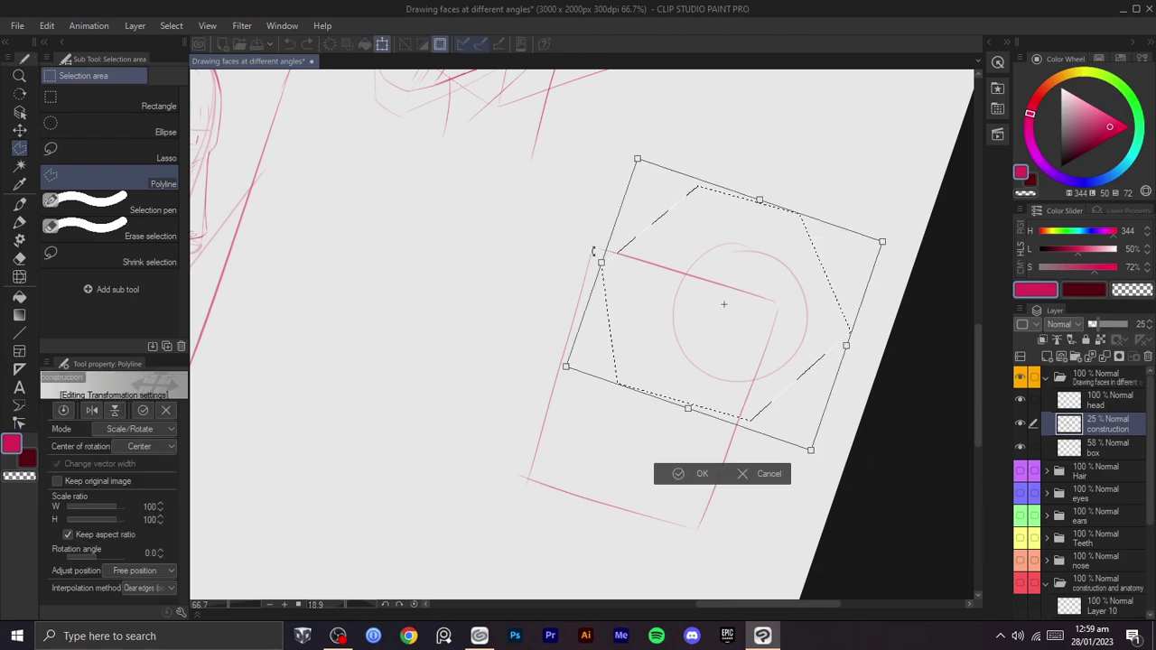
{"action": "left_click_drag", "start_coordinate": [530, 259], "coordinate": [529, 260]}
{"action": "left_click_drag", "start_coordinate": [700, 291], "coordinate": [647, 339]}
{"action": "left_click", "coordinate": [602, 547]}
{"action": "left_click", "coordinate": [513, 549]}
- Sketch side-plane lines on the circle and a long centre line running past the box's lower edge, undoing the trial jaw strokes
{"action": "key", "text": "r"}
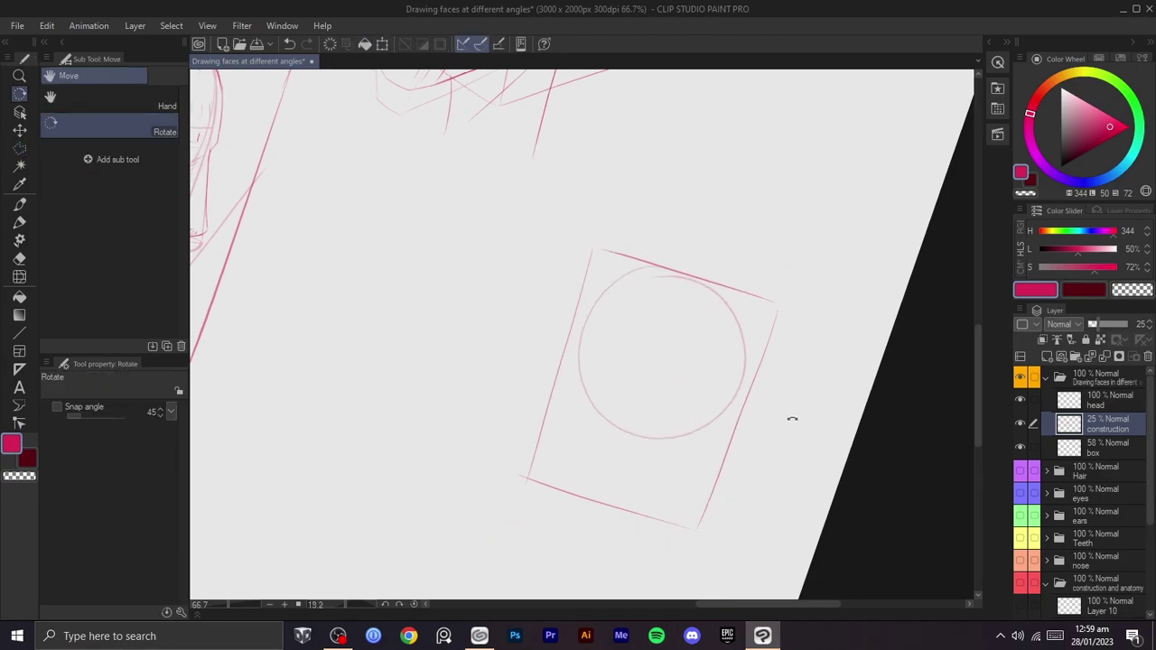
{"action": "left_click_drag", "start_coordinate": [785, 404], "coordinate": [733, 485]}
{"action": "key", "text": "b"}
{"action": "left_click_drag", "start_coordinate": [699, 329], "coordinate": [476, 535]}
{"action": "key", "text": "ctrl+z"}
{"action": "left_click_drag", "start_coordinate": [691, 343], "coordinate": [475, 548]}
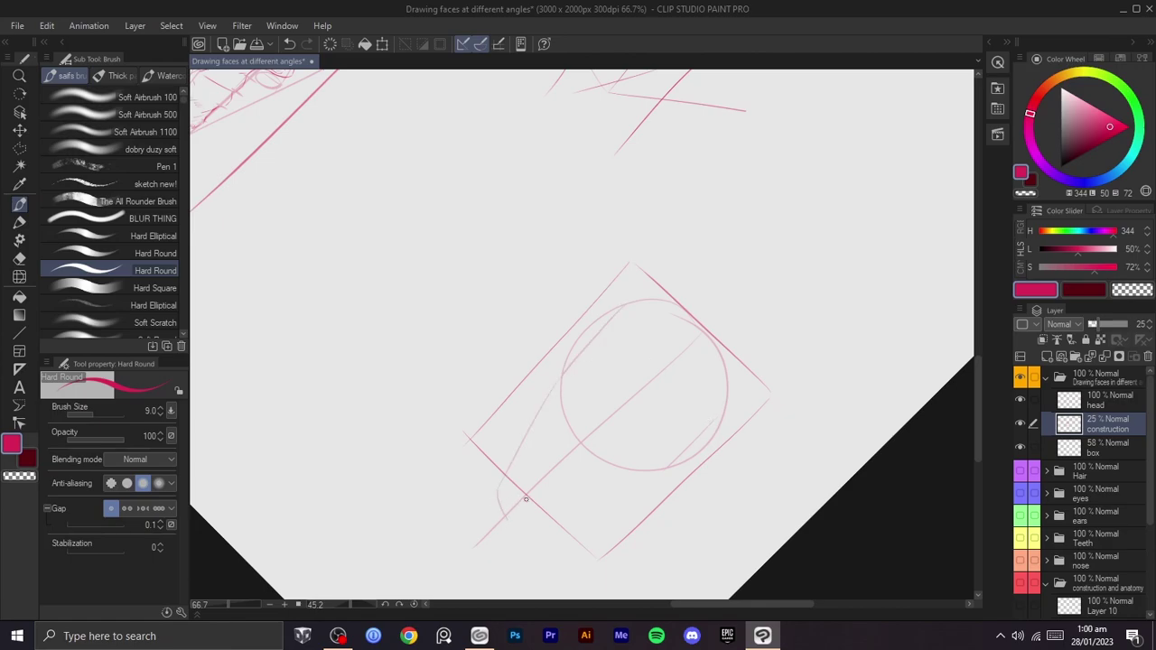
{"action": "key", "text": "r"}
{"action": "left_click_drag", "start_coordinate": [641, 435], "coordinate": [671, 379]}
{"action": "key", "text": "ctrl+z"}
{"action": "left_click_drag", "start_coordinate": [608, 528], "coordinate": [710, 503]}
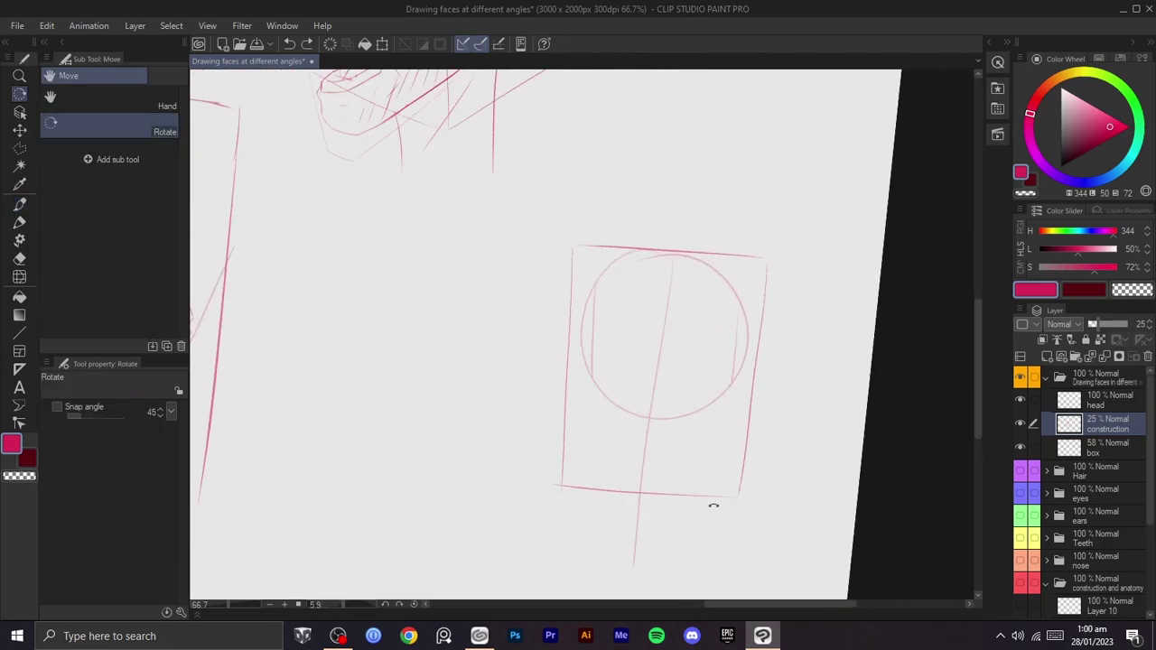
{"action": "key", "text": "b"}
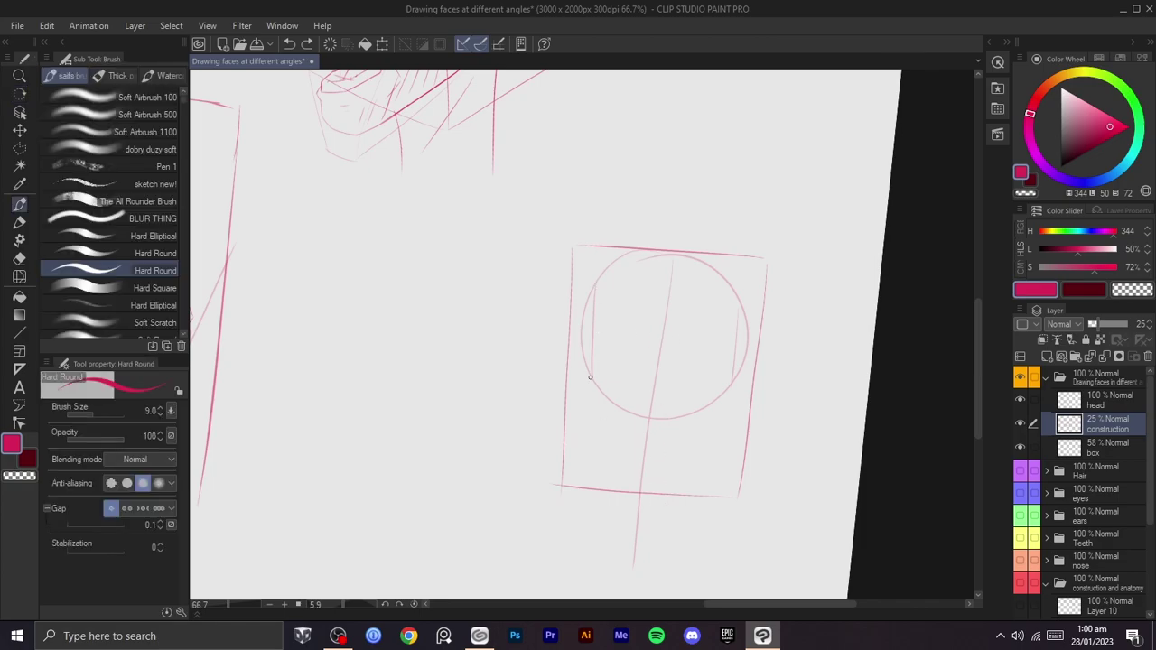
- Mark the chin with a short stroke where the centre line crosses the new box's lower edge, undoing failed strokes
{"action": "left_click_drag", "start_coordinate": [639, 504], "coordinate": [649, 505]}
{"action": "key", "text": "r"}
{"action": "left_click_drag", "start_coordinate": [688, 456], "coordinate": [704, 377]}
{"action": "key", "text": "ctrl+z"}
{"action": "key", "text": "b"}
{"action": "left_click_drag", "start_coordinate": [725, 436], "coordinate": [718, 441]}
{"action": "key", "text": "r"}
{"action": "mouse_move", "coordinate": [773, 389]}
{"action": "left_mouse_down"}
{"action": "mouse_move", "coordinate": [756, 433]}
{"action": "mouse_move", "coordinate": [733, 383]}
{"action": "left_mouse_up"}
{"action": "key", "text": "b"}
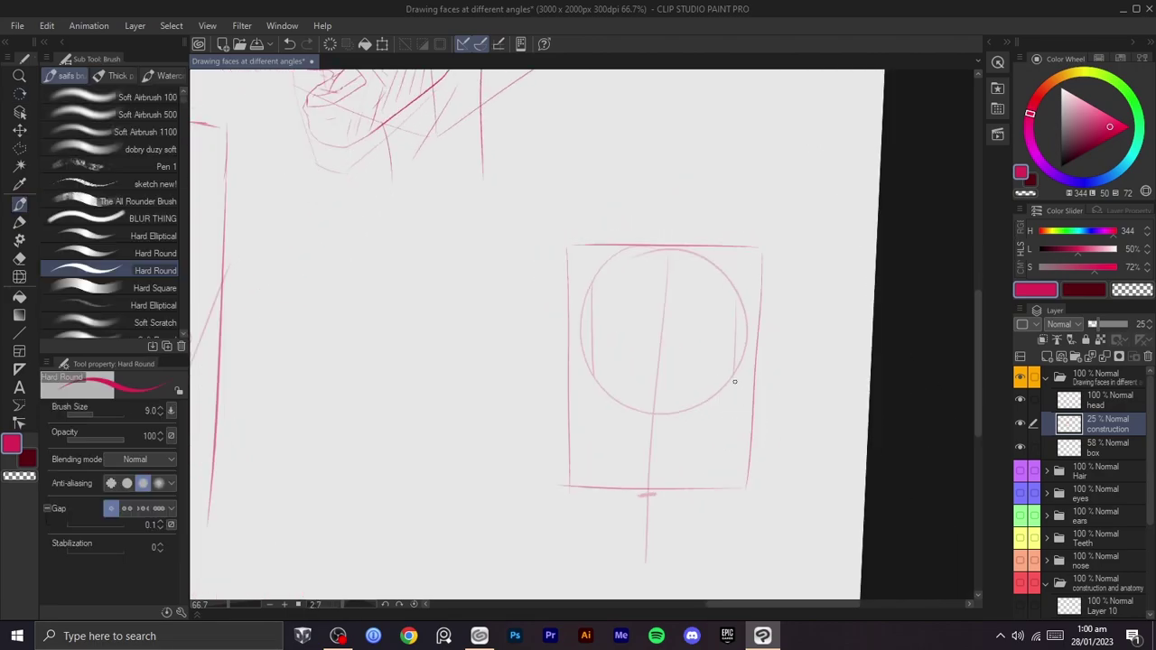
- Sketch both jaw lines from the sides of the skull circle down to the chin mark, undoing failed strokes
{"action": "key", "text": "ctrl+z"}
{"action": "key", "text": "r"}
{"action": "left_click_drag", "start_coordinate": [673, 474], "coordinate": [611, 514]}
{"action": "key", "text": "b"}
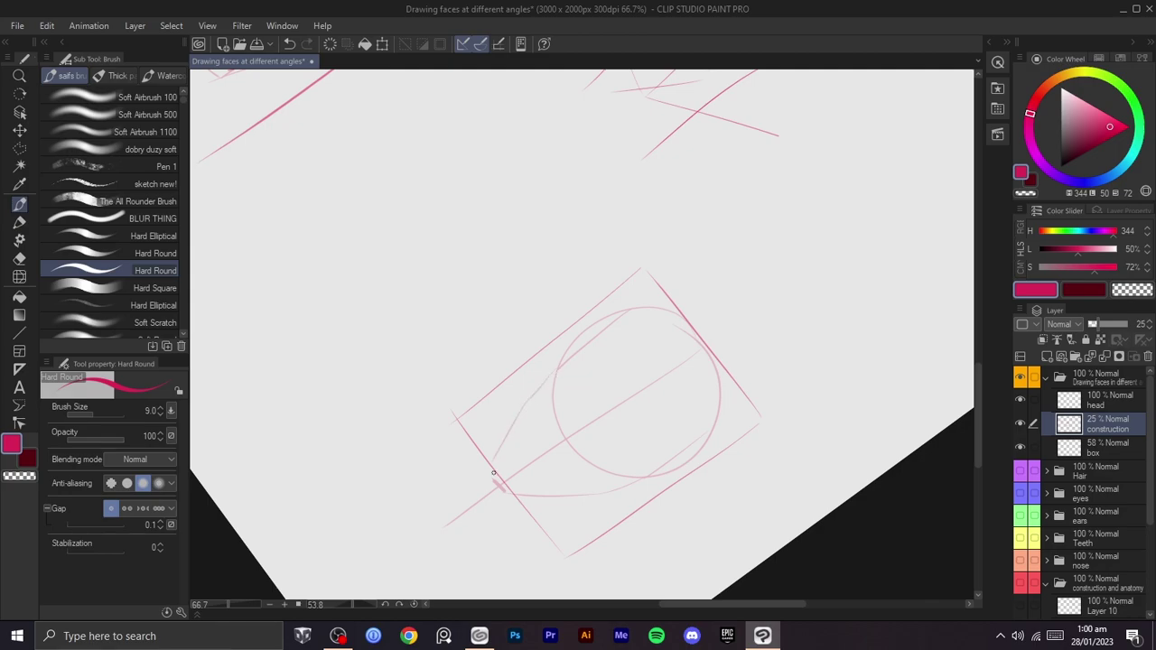
{"action": "mouse_move", "coordinate": [492, 477]}
{"action": "left_mouse_down"}
{"action": "mouse_move", "coordinate": [540, 381]}
{"action": "mouse_move", "coordinate": [491, 480]}
{"action": "left_mouse_up"}
{"action": "key", "text": "ctrl+z"}
{"action": "key", "text": "r"}
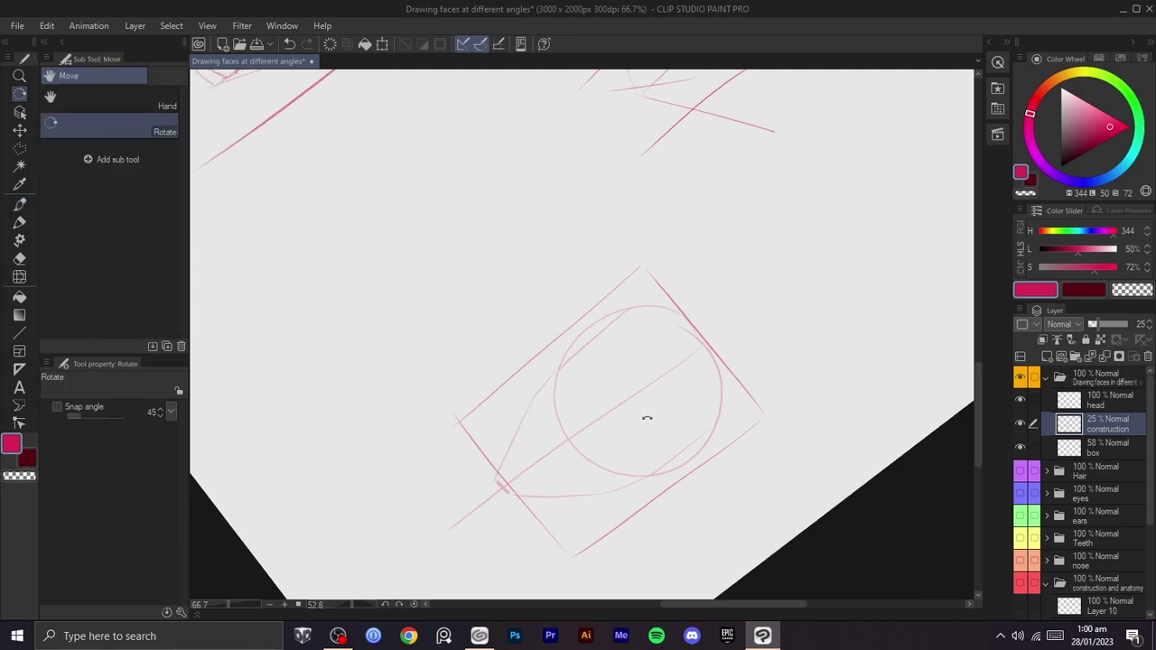
{"action": "left_click_drag", "start_coordinate": [642, 430], "coordinate": [664, 293]}
{"action": "scroll", "coordinate": [663, 349], "scroll_direction": "up", "scroll_amount": 2}
{"action": "key", "text": "space"}
{"action": "mouse_move", "coordinate": [788, 489]}
{"action": "left_mouse_down"}
{"action": "mouse_move", "coordinate": [707, 338]}
{"action": "mouse_move", "coordinate": [709, 377]}
{"action": "left_mouse_up"}
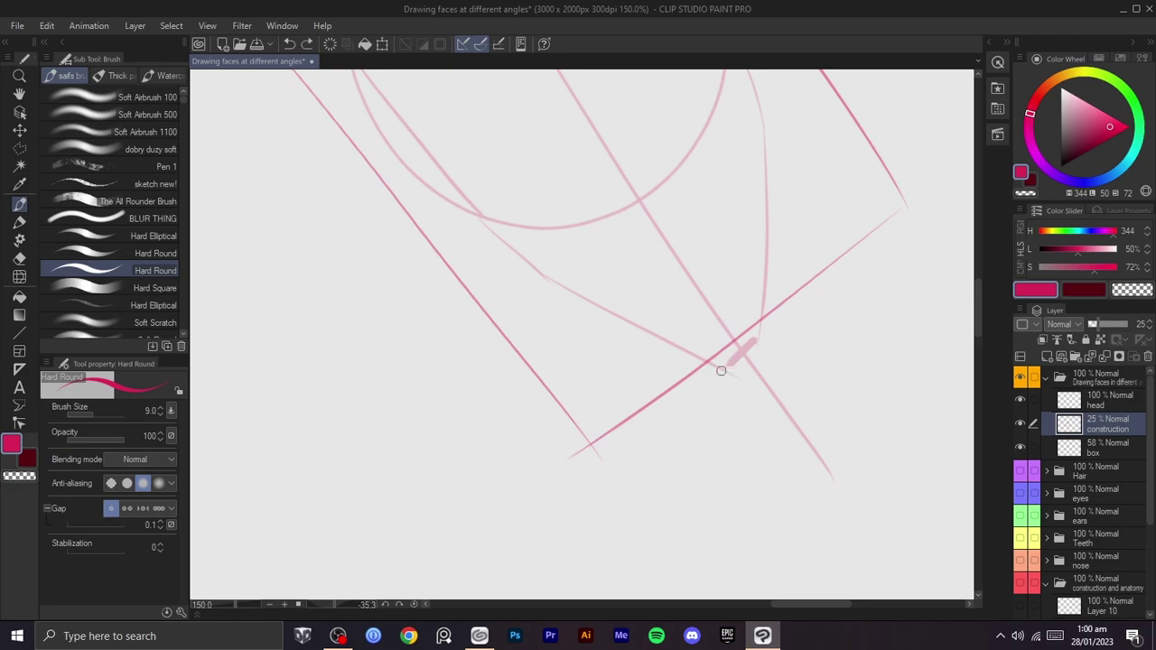
{"action": "key", "text": "r"}
{"action": "mouse_move", "coordinate": [764, 279]}
{"action": "left_mouse_down"}
{"action": "mouse_move", "coordinate": [725, 434]}
{"action": "mouse_move", "coordinate": [782, 346]}
{"action": "left_mouse_up"}
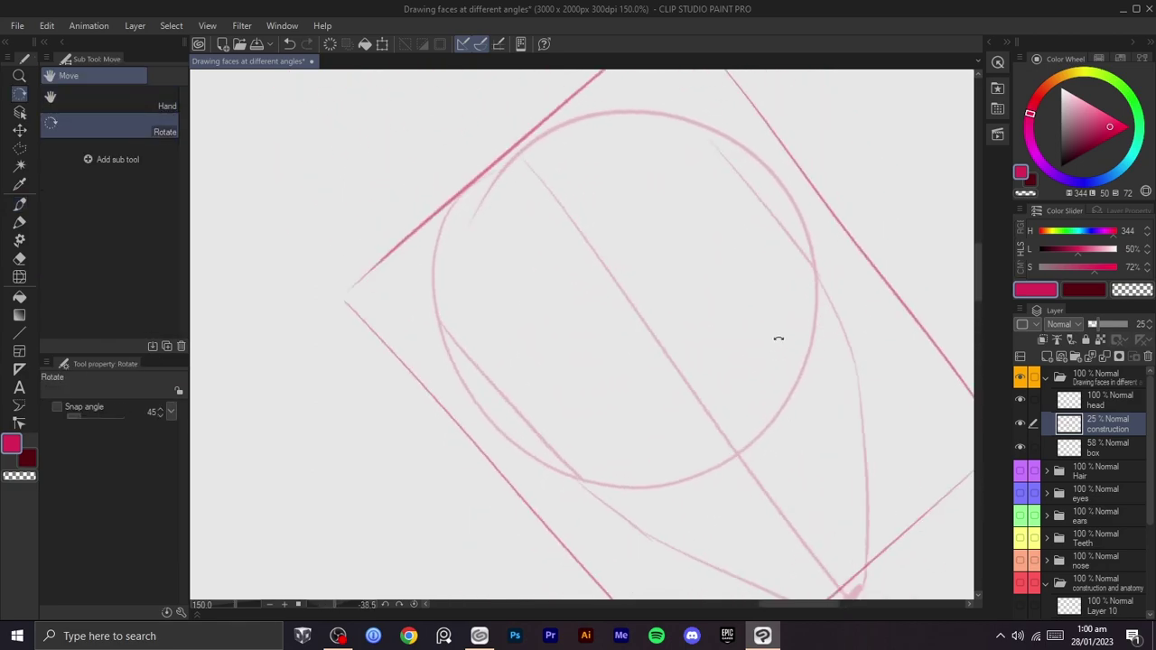
{"action": "key", "text": "b"}
{"action": "left_click_drag", "start_coordinate": [446, 319], "coordinate": [518, 154]}
{"action": "key", "text": "ctrl+z"}
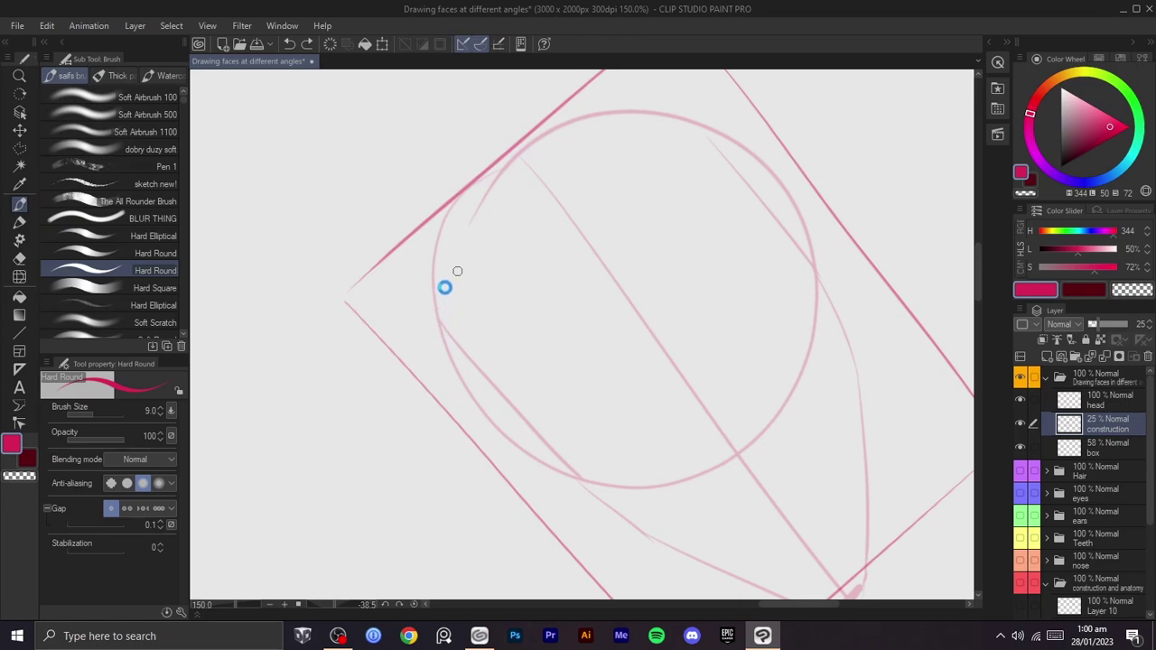
{"action": "key", "text": "shift+space"}
{"action": "mouse_move", "coordinate": [457, 269]}
{"action": "left_mouse_down"}
{"action": "mouse_move", "coordinate": [578, 480]}
{"action": "mouse_move", "coordinate": [609, 475]}
{"action": "left_mouse_up"}
{"action": "key", "text": "shift+space"}
{"action": "mouse_move", "coordinate": [573, 421]}
{"action": "left_mouse_down"}
{"action": "mouse_move", "coordinate": [644, 342]}
{"action": "mouse_move", "coordinate": [694, 230]}
{"action": "left_mouse_up"}
{"action": "key", "text": "ctrl+z"}
{"action": "left_click_drag", "start_coordinate": [614, 354], "coordinate": [679, 239]}
{"action": "key", "text": "ctrl+z"}
{"action": "key", "text": "ctrl+z"}
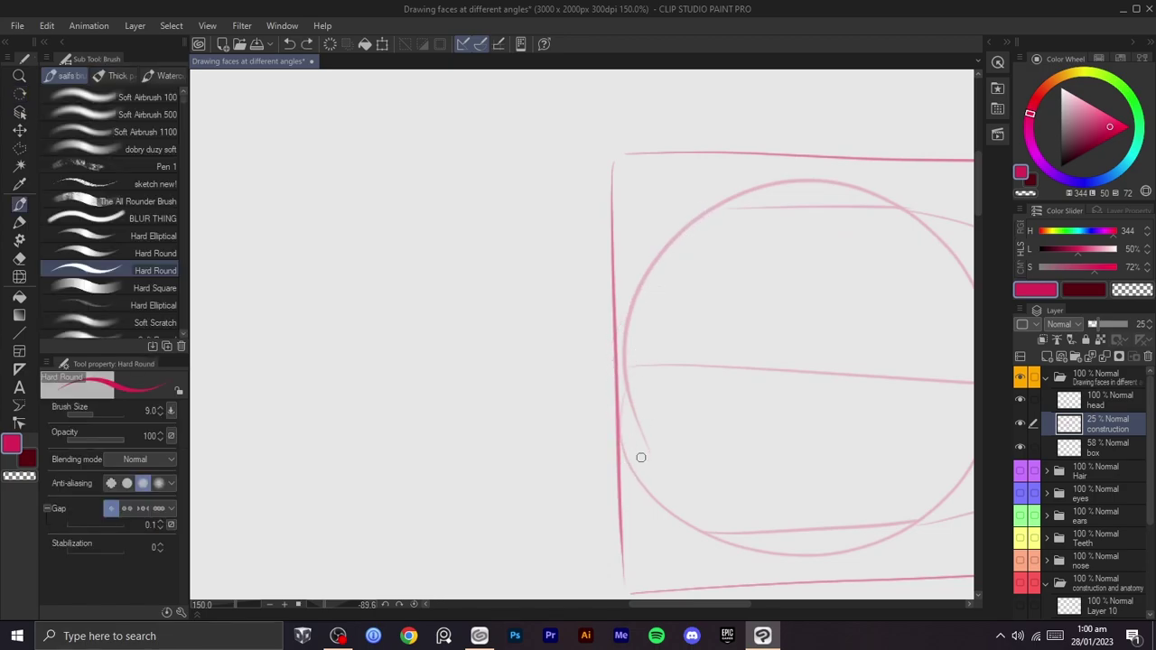
- Redraw the crown of the skull circle slightly past the box's upper edge and erase the overlapping old line
{"action": "left_click_drag", "start_coordinate": [621, 347], "coordinate": [655, 279]}
{"action": "key", "text": "ctrl+z"}
{"action": "left_click_drag", "start_coordinate": [623, 444], "coordinate": [679, 234]}
{"action": "key", "text": "c"}
{"action": "left_click_drag", "start_coordinate": [635, 420], "coordinate": [625, 400]}
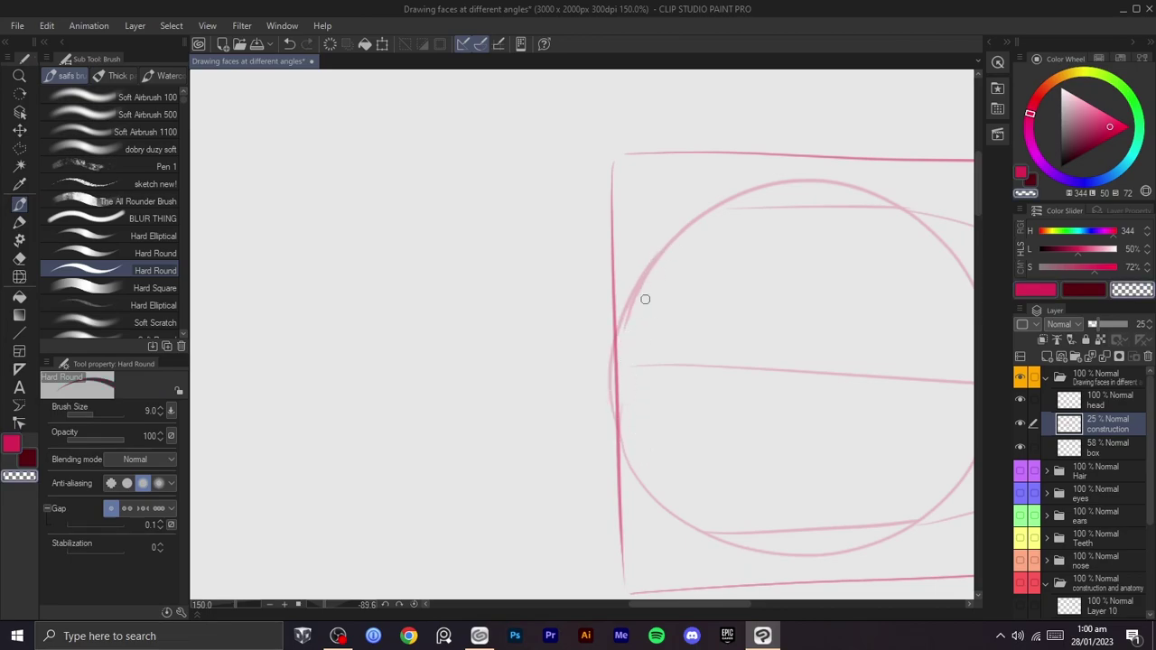
- Sketch the brow line and a lower cross line over the skull circle between its side planes, undoing failed strokes
{"action": "mouse_move", "coordinate": [631, 325]}
{"action": "left_mouse_down"}
{"action": "mouse_move", "coordinate": [619, 490]}
{"action": "mouse_move", "coordinate": [582, 254]}
{"action": "left_mouse_up"}
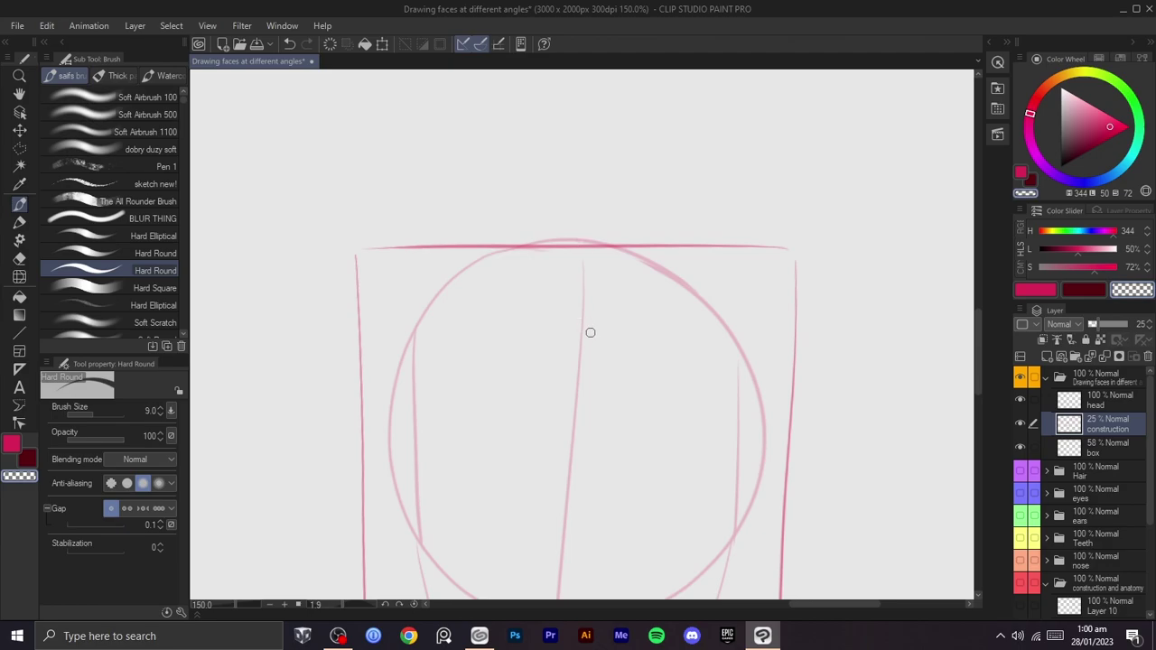
{"action": "scroll", "coordinate": [588, 328], "scroll_direction": "down", "scroll_amount": 2}
{"action": "left_click_drag", "start_coordinate": [606, 356], "coordinate": [632, 216]}
{"action": "scroll", "coordinate": [668, 219], "scroll_direction": "up", "scroll_amount": 2}
{"action": "left_click_drag", "start_coordinate": [762, 345], "coordinate": [699, 167]}
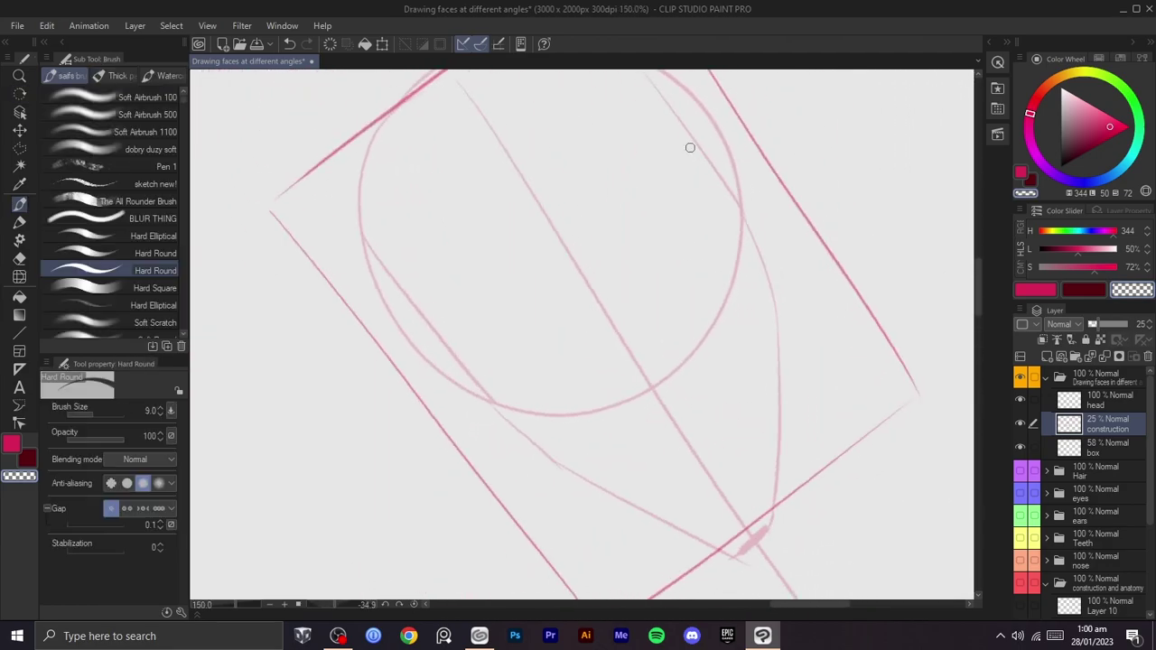
{"action": "left_click_drag", "start_coordinate": [708, 116], "coordinate": [459, 299]}
{"action": "key", "text": "ctrl+z"}
{"action": "left_click_drag", "start_coordinate": [706, 106], "coordinate": [386, 342]}
{"action": "key", "text": "ctrl+z"}
{"action": "left_click_drag", "start_coordinate": [673, 127], "coordinate": [413, 309]}
{"action": "mouse_move", "coordinate": [722, 231]}
{"action": "left_mouse_down"}
{"action": "mouse_move", "coordinate": [516, 397]}
{"action": "mouse_move", "coordinate": [733, 235]}
{"action": "left_mouse_up"}
{"action": "key", "text": "ctrl+z"}
{"action": "key", "text": "r"}
{"action": "mouse_move", "coordinate": [774, 201]}
{"action": "left_mouse_down"}
{"action": "mouse_move", "coordinate": [729, 377]}
{"action": "mouse_move", "coordinate": [725, 232]}
{"action": "mouse_move", "coordinate": [502, 392]}
{"action": "left_mouse_up"}
{"action": "key", "text": "r"}
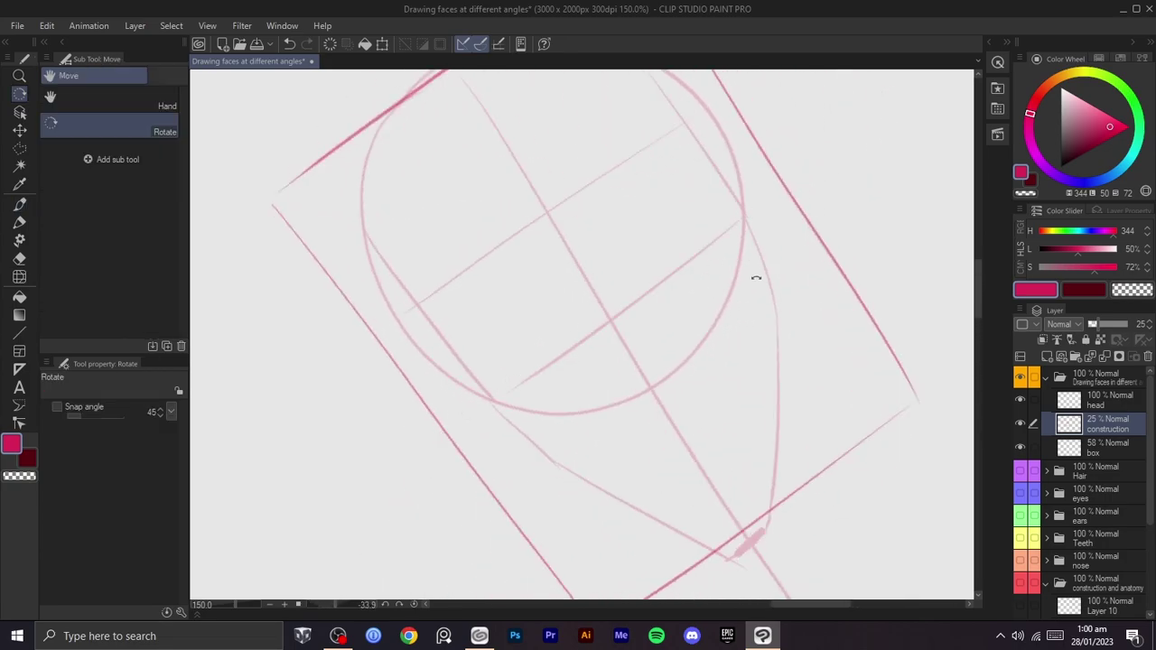
{"action": "left_click_drag", "start_coordinate": [751, 268], "coordinate": [563, 270]}
{"action": "left_click_drag", "start_coordinate": [561, 215], "coordinate": [734, 147]}
{"action": "key", "text": "ctrl+z"}
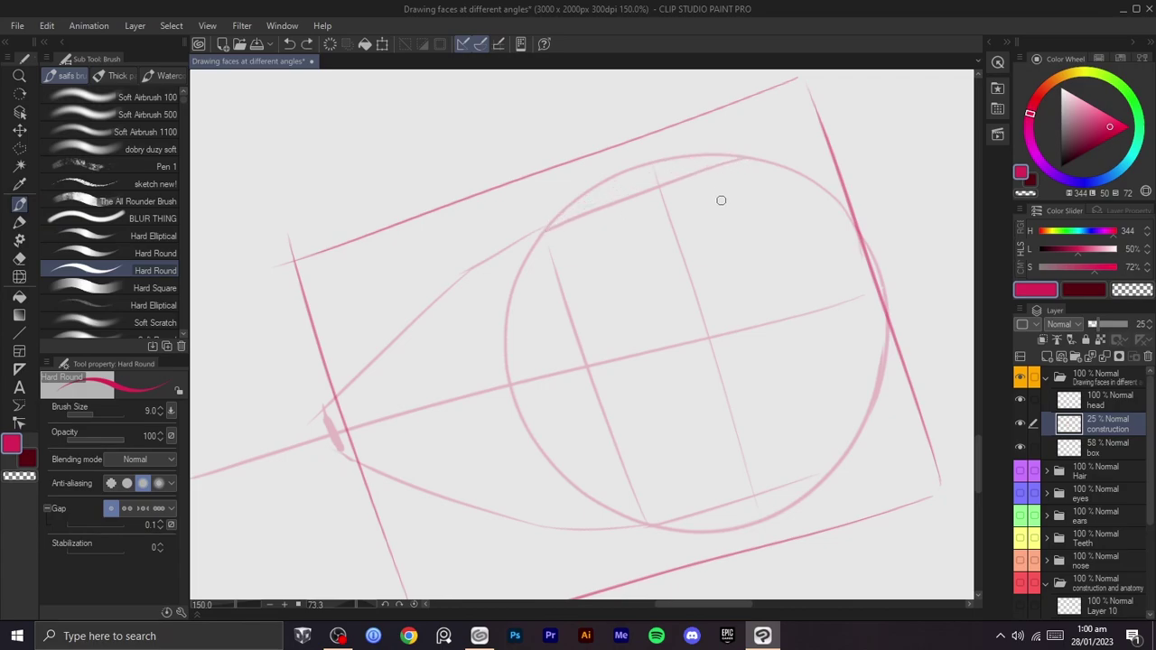
- Mark the circle's base and divide the centre line down to the chin with short ticks, undoing misplaced ones
{"action": "key", "text": "r"}
{"action": "mouse_move", "coordinate": [730, 317]}
{"action": "left_mouse_down"}
{"action": "mouse_move", "coordinate": [611, 302]}
{"action": "mouse_move", "coordinate": [621, 371]}
{"action": "mouse_move", "coordinate": [625, 340]}
{"action": "left_mouse_up"}
{"action": "key", "text": "space"}
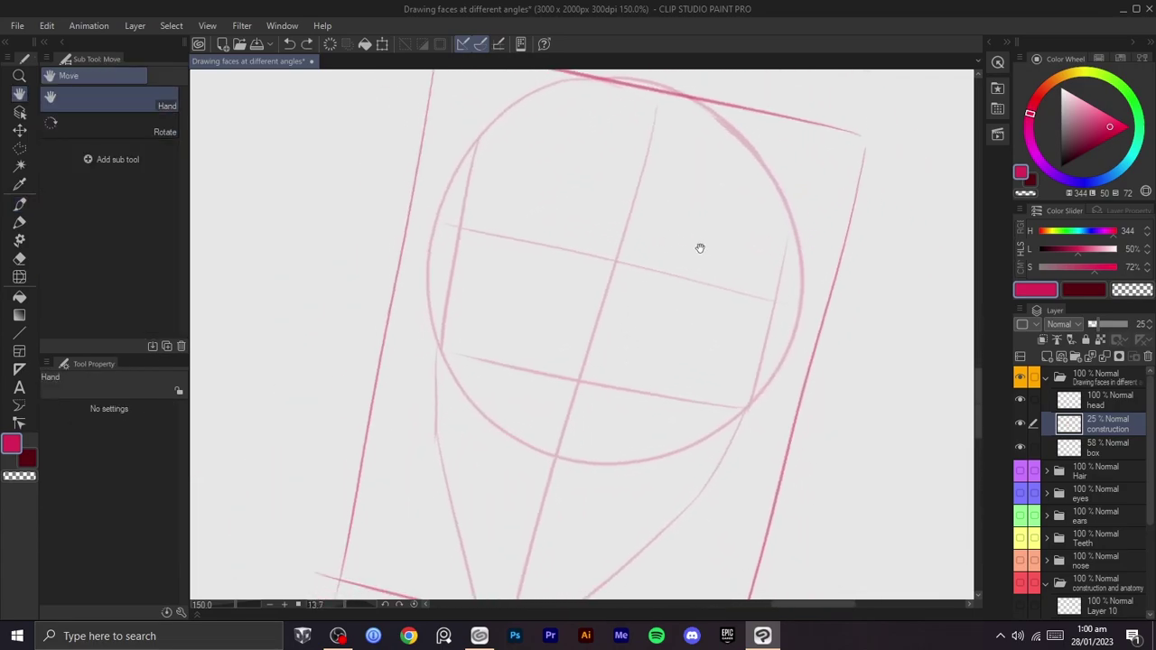
{"action": "key", "text": "r"}
{"action": "mouse_move", "coordinate": [696, 265]}
{"action": "left_mouse_down"}
{"action": "mouse_move", "coordinate": [717, 261]}
{"action": "mouse_move", "coordinate": [750, 171]}
{"action": "mouse_move", "coordinate": [781, 219]}
{"action": "left_mouse_up"}
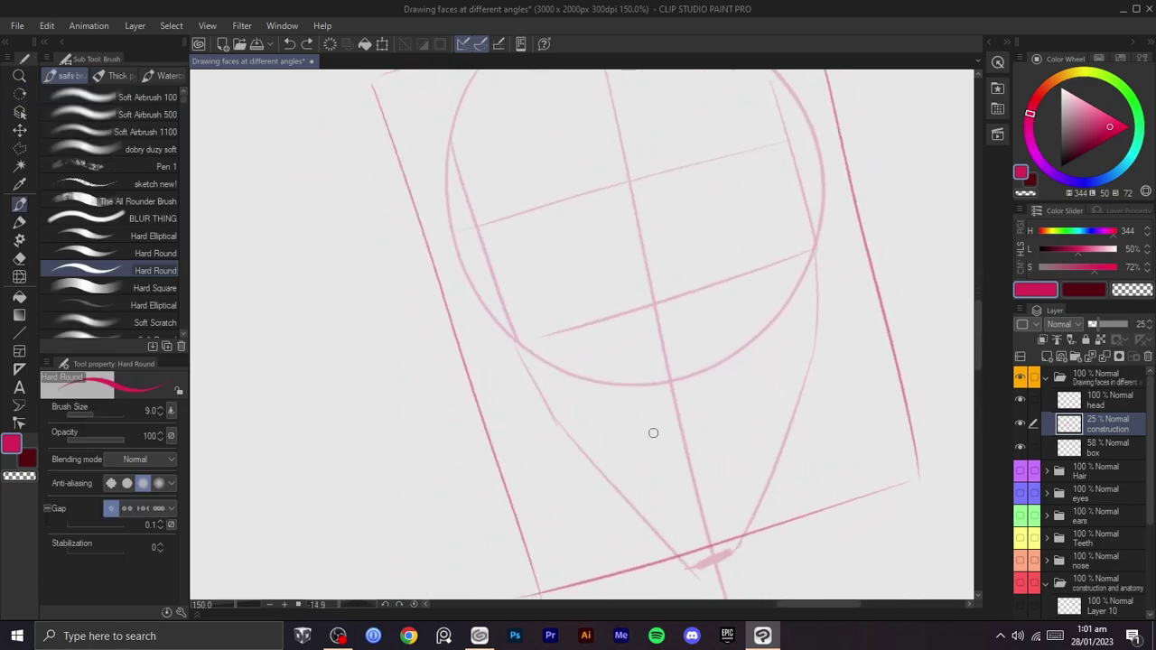
{"action": "key", "text": "ctrl+z"}
{"action": "left_click_drag", "start_coordinate": [681, 465], "coordinate": [703, 457]}
{"action": "key", "text": "ctrl+z"}
{"action": "mouse_move", "coordinate": [666, 407]}
{"action": "left_mouse_down"}
{"action": "mouse_move", "coordinate": [689, 398]}
{"action": "mouse_move", "coordinate": [688, 385]}
{"action": "left_mouse_up"}
{"action": "key", "text": "ctrl+z"}
{"action": "key", "text": "ctrl+z"}
{"action": "key", "text": "ctrl+z"}
{"action": "left_click_drag", "start_coordinate": [660, 386], "coordinate": [692, 376]}
{"action": "key", "text": "space"}
{"action": "mouse_move", "coordinate": [669, 423]}
{"action": "left_mouse_down"}
{"action": "mouse_move", "coordinate": [686, 416]}
{"action": "mouse_move", "coordinate": [677, 340]}
{"action": "mouse_move", "coordinate": [698, 403]}
{"action": "left_mouse_up"}
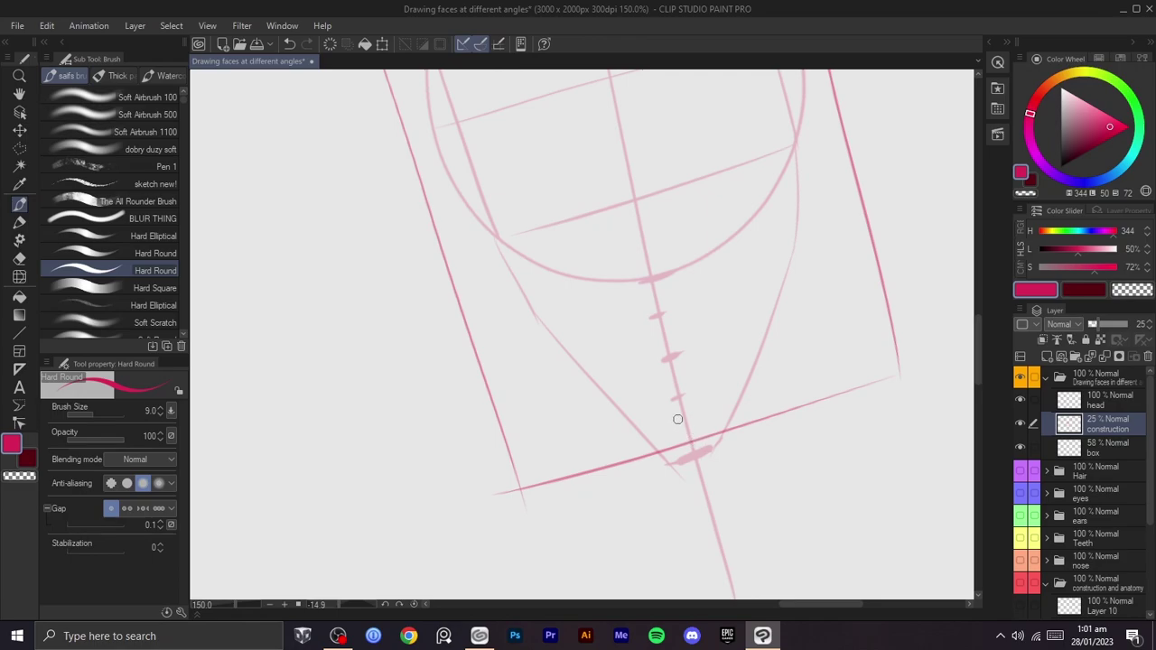
- Sketch a curved hairline across the upper part of the skull circle between the side planes, undoing failed strokes
{"action": "key", "text": "space"}
{"action": "mouse_move", "coordinate": [632, 218]}
{"action": "left_mouse_down"}
{"action": "mouse_move", "coordinate": [658, 376]}
{"action": "mouse_move", "coordinate": [702, 495]}
{"action": "left_mouse_up"}
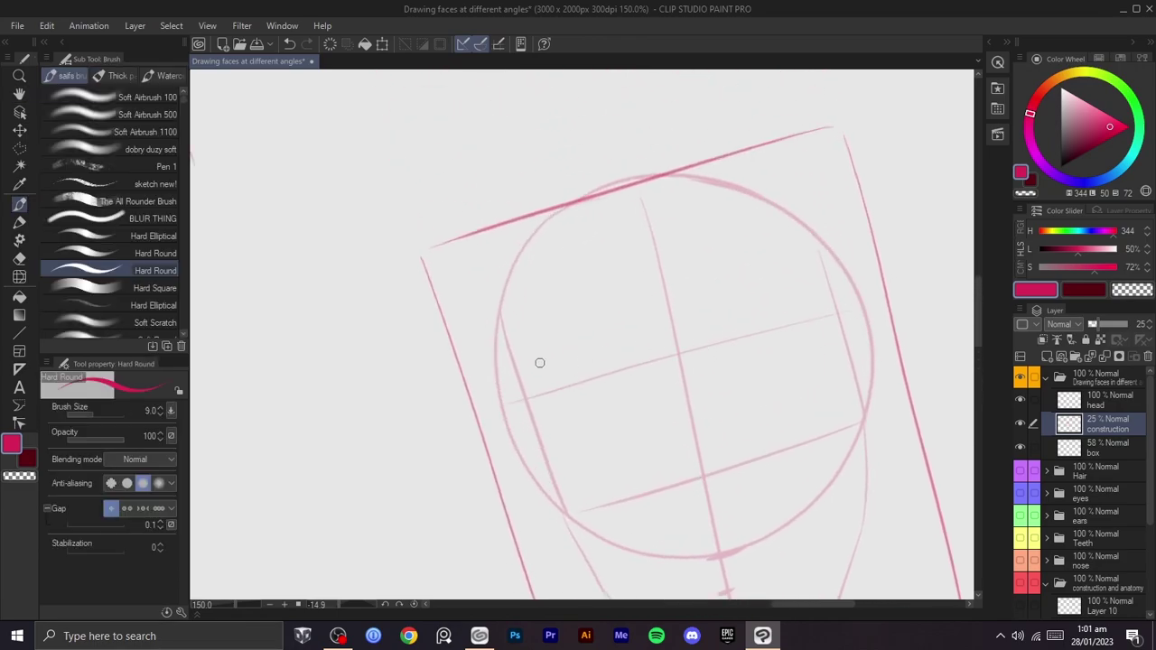
{"action": "mouse_move", "coordinate": [497, 308]}
{"action": "left_mouse_down"}
{"action": "mouse_move", "coordinate": [773, 242]}
{"action": "mouse_move", "coordinate": [560, 301]}
{"action": "left_mouse_up"}
{"action": "key", "text": "ctrl+z"}
{"action": "key", "text": "ctrl+z"}
{"action": "left_click_drag", "start_coordinate": [739, 260], "coordinate": [487, 294]}
{"action": "key", "text": "space"}
{"action": "left_click_drag", "start_coordinate": [583, 291], "coordinate": [591, 235]}
{"action": "left_click_drag", "start_coordinate": [513, 272], "coordinate": [668, 162]}
{"action": "scroll", "coordinate": [688, 203], "scroll_direction": "down", "scroll_amount": 2}
{"action": "left_click_drag", "start_coordinate": [728, 207], "coordinate": [616, 208]}
{"action": "key", "text": "shift+space"}
{"action": "left_click_drag", "start_coordinate": [659, 264], "coordinate": [701, 299]}
{"action": "scroll", "coordinate": [614, 282], "scroll_direction": "down", "scroll_amount": 1}
{"action": "left_click_drag", "start_coordinate": [610, 282], "coordinate": [769, 318]}
{"action": "key", "text": "r"}
- On the construction layer, sketch the ear on the circle's right side from the brow line downward, undoing failed strokes
{"action": "left_click", "coordinate": [1095, 447]}
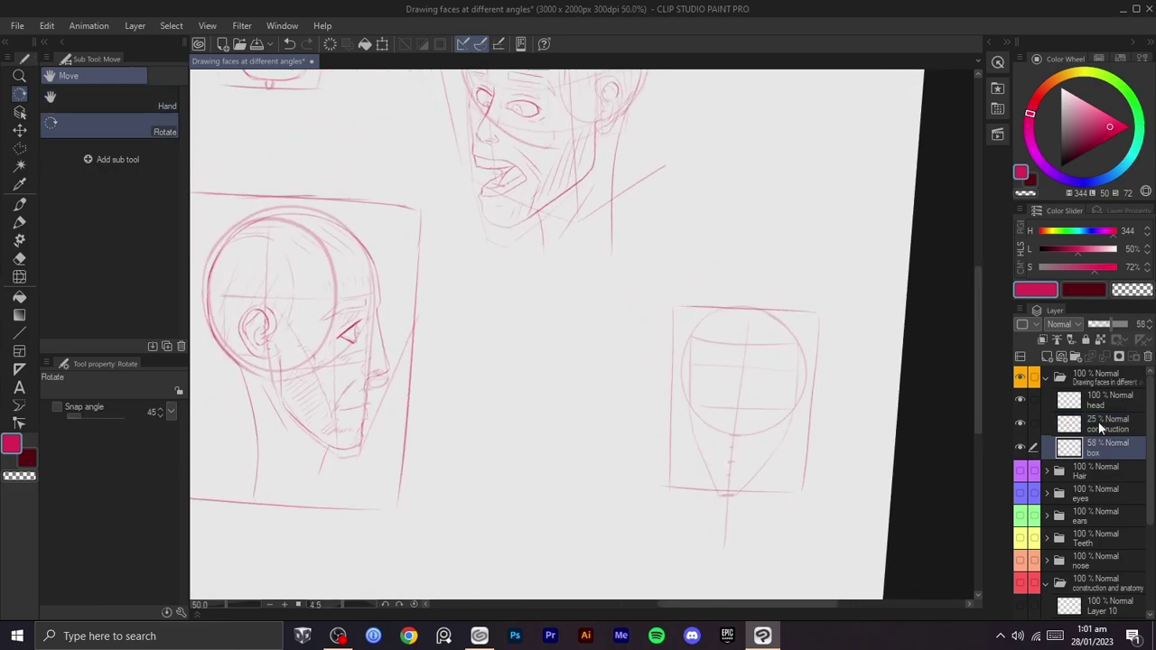
{"action": "left_click", "coordinate": [1103, 427]}
{"action": "scroll", "coordinate": [758, 388], "scroll_direction": "up", "scroll_amount": 5}
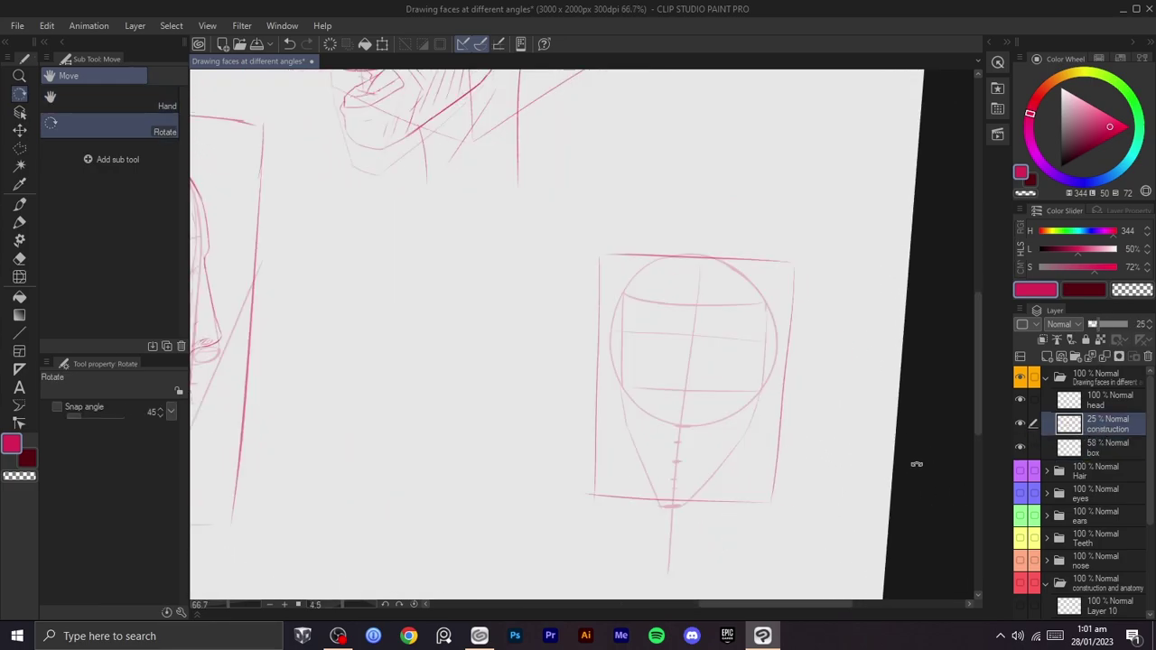
{"action": "key", "text": "b"}
{"action": "key", "text": "ctrl+z"}
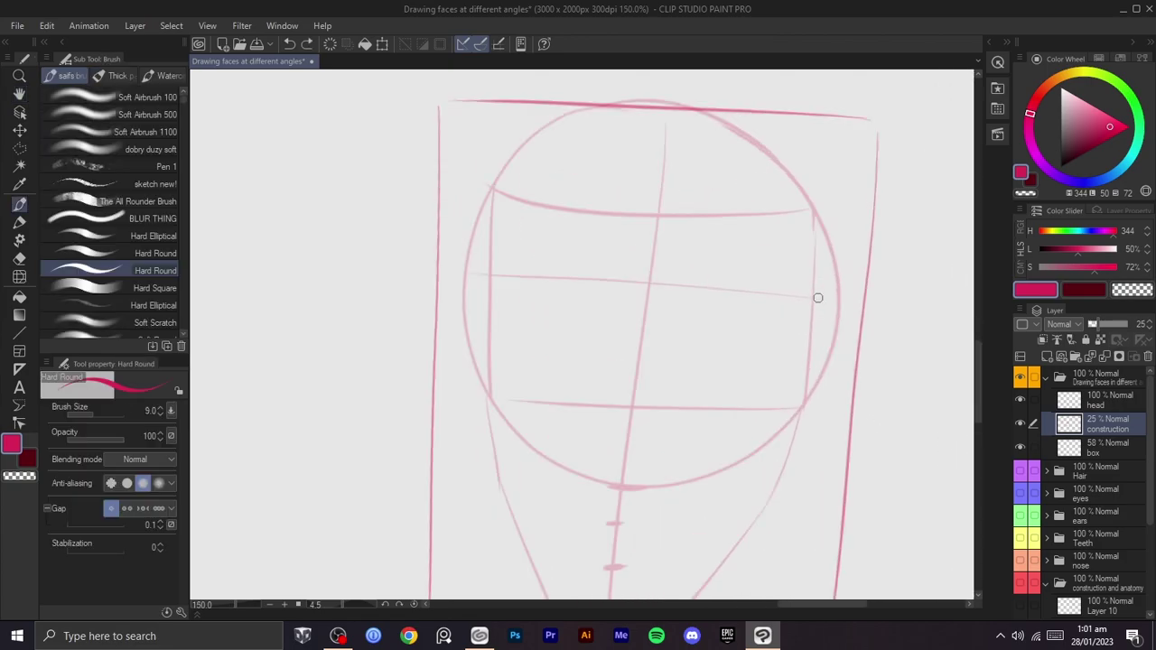
{"action": "left_click_drag", "start_coordinate": [829, 289], "coordinate": [813, 440]}
{"action": "key", "text": "ctrl+z"}
{"action": "key", "text": "ctrl+z"}
{"action": "left_click_drag", "start_coordinate": [829, 290], "coordinate": [825, 418]}
{"action": "key", "text": "ctrl+z"}
{"action": "left_click_drag", "start_coordinate": [834, 297], "coordinate": [814, 434]}
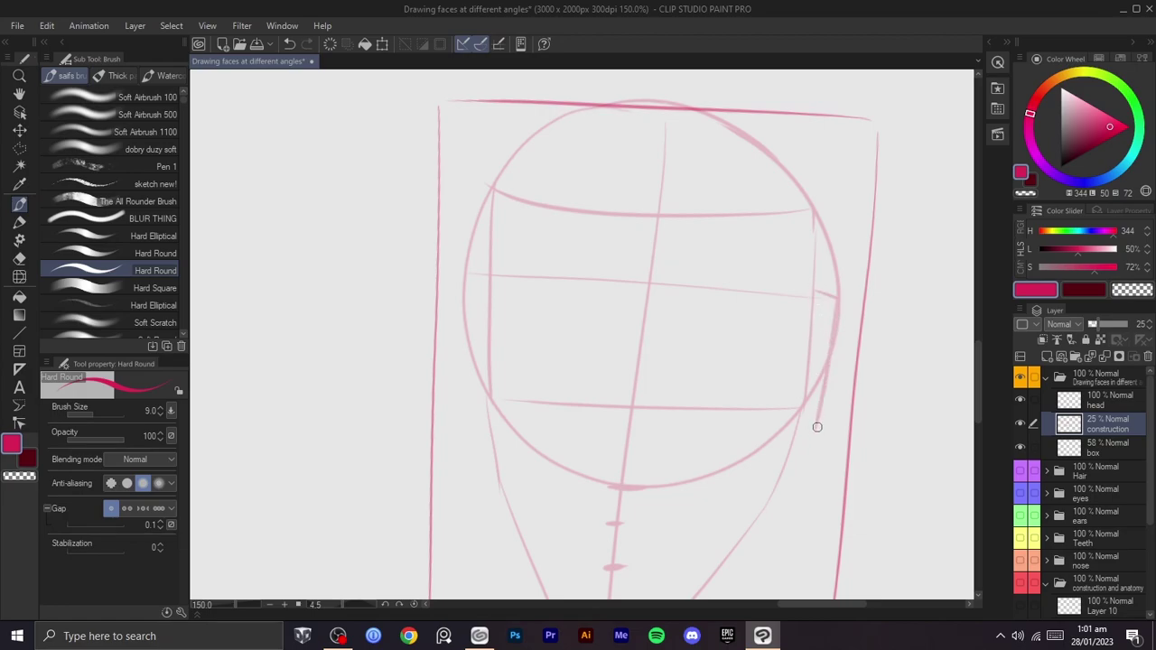
- Sketch the matching ear on the circle's left side from the brow line downward, undoing the first attempt
{"action": "left_click_drag", "start_coordinate": [468, 269], "coordinate": [445, 424]}
{"action": "key", "text": "ctrl+z"}
{"action": "key", "text": "ctrl+z"}
{"action": "left_click_drag", "start_coordinate": [473, 276], "coordinate": [460, 399]}
{"action": "scroll", "coordinate": [806, 402], "scroll_direction": "down", "scroll_amount": 4}
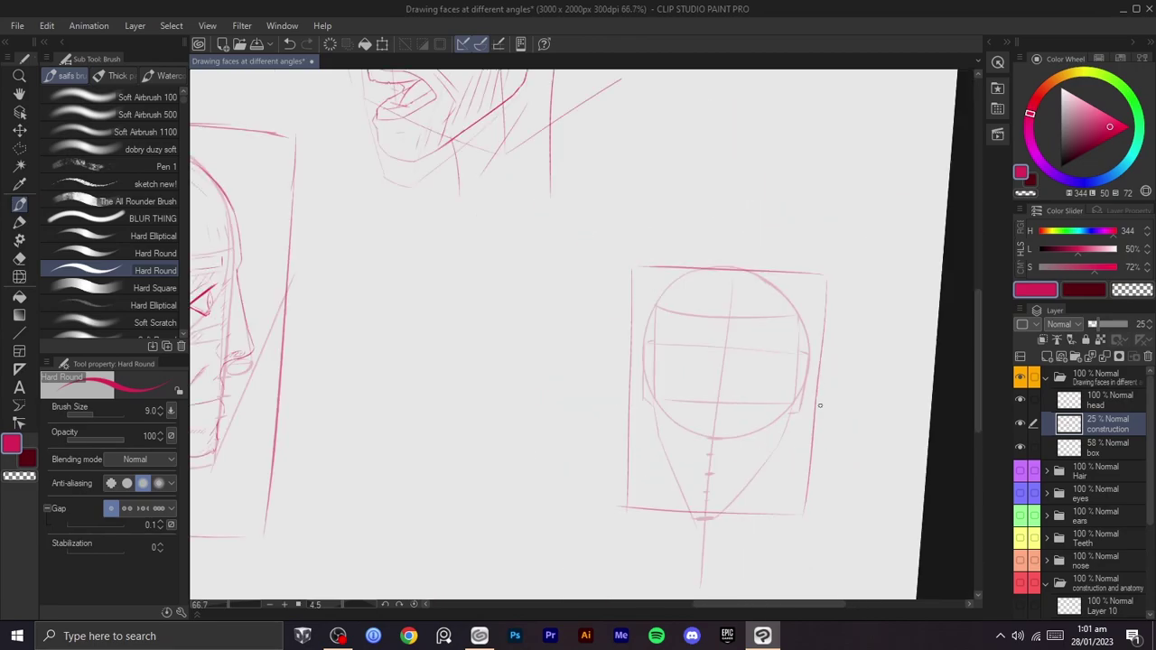
- Select the construction and box layers together and enclose the new head and its box in a polyline selection
{"action": "key", "text": "space"}
{"action": "left_click_drag", "start_coordinate": [835, 401], "coordinate": [855, 397]}
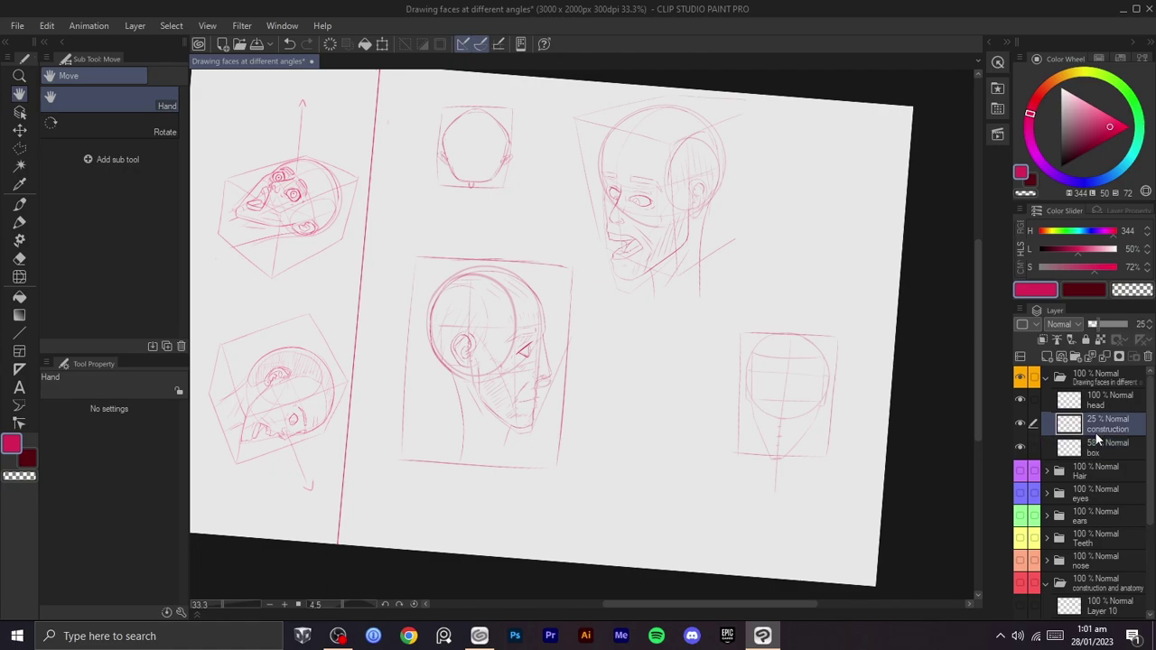
{"action": "left_click", "coordinate": [1098, 451], "text": "ctrl"}
{"action": "key", "text": "m"}
{"action": "left_click", "coordinate": [863, 292]}
{"action": "left_click", "coordinate": [869, 461]}
{"action": "left_click", "coordinate": [785, 518]}
{"action": "left_click", "coordinate": [695, 485]}
{"action": "left_click", "coordinate": [695, 377]}
{"action": "left_click", "coordinate": [863, 292]}
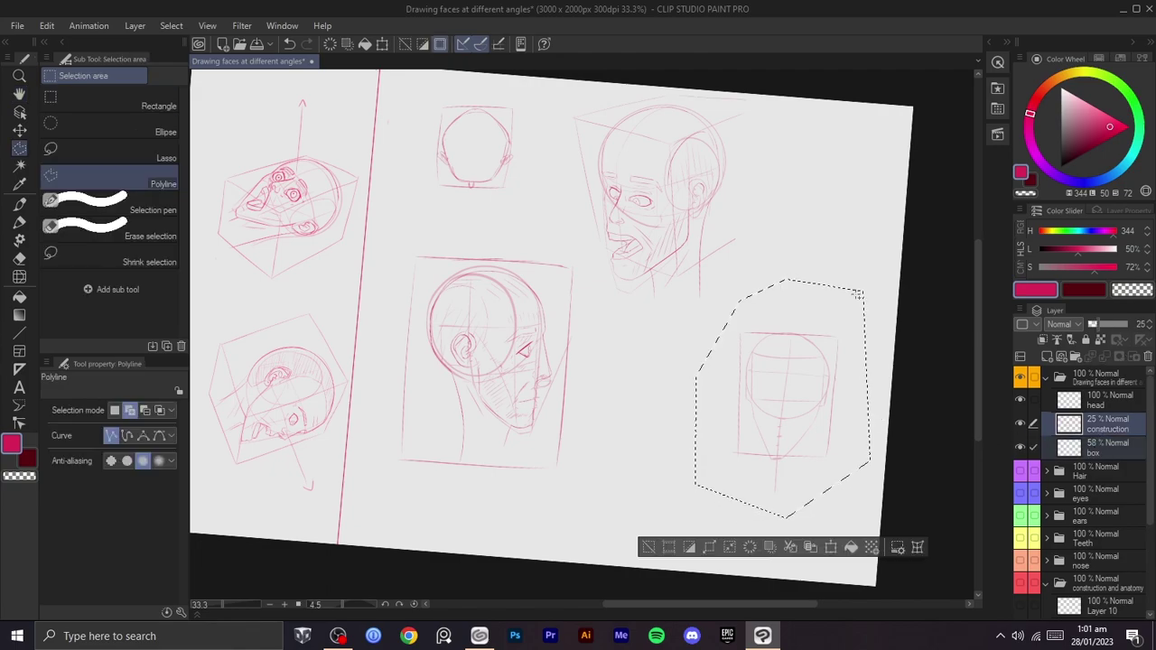
- Move the selected head up beside the open-mouth head, apply the transformation, make only the box layer active and deselect
{"action": "key", "text": "ctrl+t"}
{"action": "left_click_drag", "start_coordinate": [815, 381], "coordinate": [857, 196]}
{"action": "left_click", "coordinate": [800, 363]}
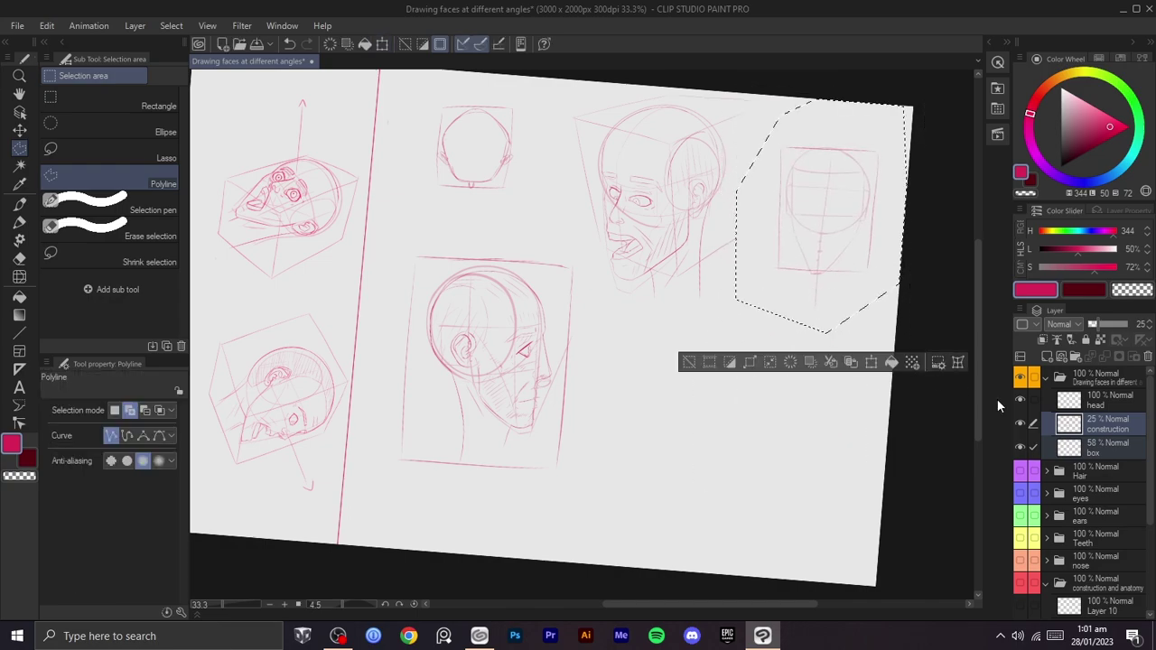
{"action": "left_click", "coordinate": [1102, 444]}
{"action": "left_click", "coordinate": [688, 361]}
{"action": "key", "text": "shift+space"}
{"action": "left_click_drag", "start_coordinate": [822, 433], "coordinate": [840, 330]}
{"action": "scroll", "coordinate": [799, 402], "scroll_direction": "up", "scroll_amount": 1}
{"action": "key", "text": "space"}
{"action": "left_click_drag", "start_coordinate": [799, 401], "coordinate": [743, 346]}
{"action": "key", "text": "shift+space"}
{"action": "left_click_drag", "start_coordinate": [813, 307], "coordinate": [792, 500]}
{"action": "scroll", "coordinate": [761, 457], "scroll_direction": "up", "scroll_amount": 1}
{"action": "key", "text": "space"}
{"action": "key", "text": "shift+space"}
{"action": "mouse_move", "coordinate": [821, 461]}
{"action": "left_mouse_down"}
{"action": "mouse_move", "coordinate": [821, 413]}
{"action": "mouse_move", "coordinate": [686, 299]}
{"action": "left_mouse_up"}
{"action": "key", "text": "b"}
{"action": "key", "text": "r"}
{"action": "key", "text": "b"}
{"action": "mouse_move", "coordinate": [605, 253]}
{"action": "left_mouse_down"}
{"action": "mouse_move", "coordinate": [819, 197]}
{"action": "mouse_move", "coordinate": [821, 329]}
{"action": "mouse_move", "coordinate": [606, 395]}
{"action": "left_mouse_up"}
{"action": "key", "text": "ctrl+z"}
{"action": "scroll", "coordinate": [655, 354], "scroll_direction": "down", "scroll_amount": 2}
{"action": "key", "text": "space"}
{"action": "left_click_drag", "start_coordinate": [493, 217], "coordinate": [622, 430]}
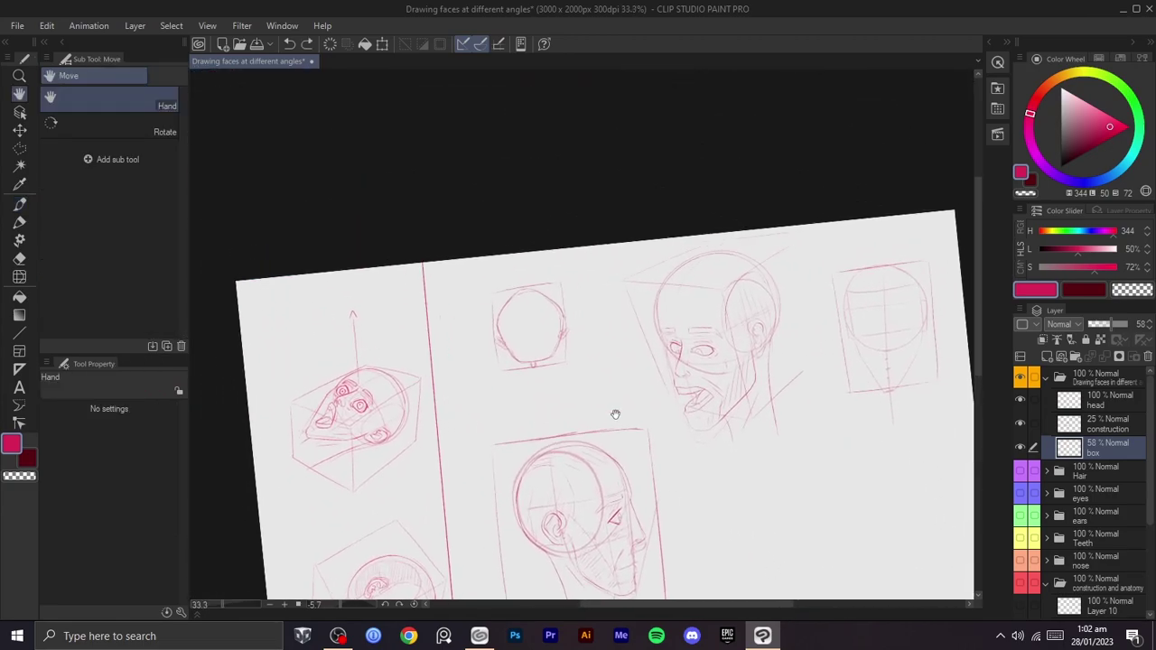
{"action": "scroll", "coordinate": [757, 327], "scroll_direction": "up", "scroll_amount": 2}
{"action": "scroll", "coordinate": [547, 334], "scroll_direction": "up", "scroll_amount": 1}
{"action": "key", "text": "space"}
{"action": "left_click_drag", "start_coordinate": [547, 335], "coordinate": [820, 266]}
{"action": "mouse_move", "coordinate": [591, 194]}
{"action": "left_mouse_down"}
{"action": "mouse_move", "coordinate": [452, 240]}
{"action": "mouse_move", "coordinate": [436, 265]}
{"action": "left_mouse_up"}
{"action": "key", "text": "ctrl+z"}
{"action": "left_click_drag", "start_coordinate": [671, 102], "coordinate": [513, 192]}
{"action": "mouse_move", "coordinate": [539, 150]}
{"action": "left_mouse_down"}
{"action": "mouse_move", "coordinate": [542, 212]}
{"action": "mouse_move", "coordinate": [584, 193]}
{"action": "left_mouse_up"}
{"action": "key", "text": "ctrl+z"}
{"action": "key", "text": "ctrl+z"}
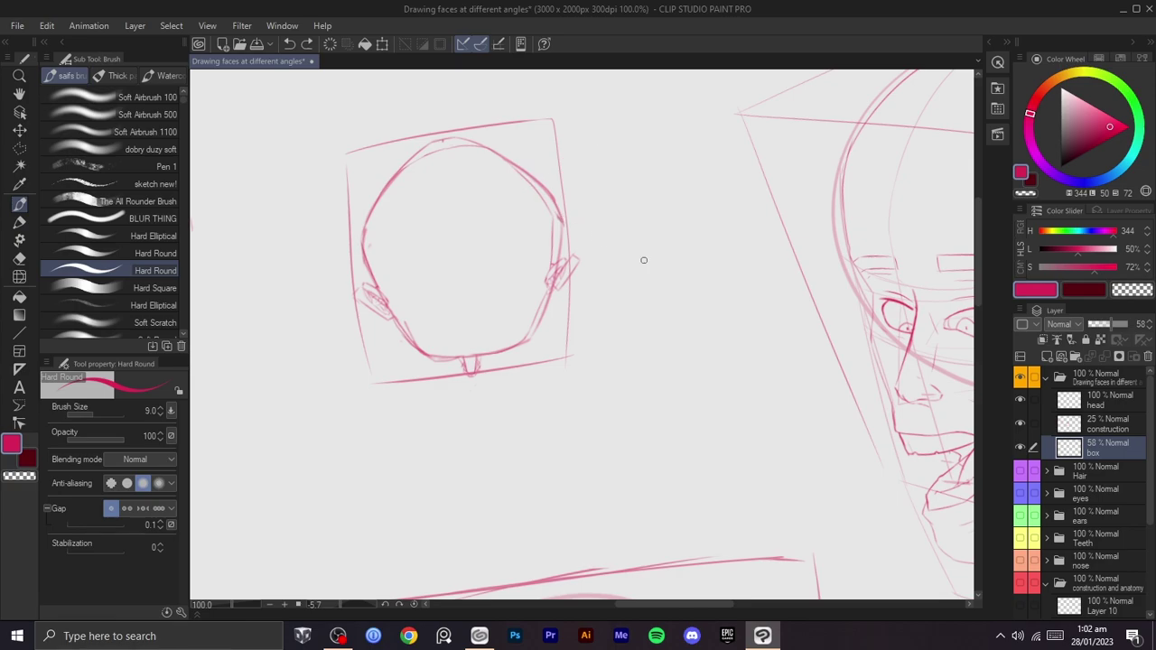
{"action": "scroll", "coordinate": [802, 473], "scroll_direction": "down", "scroll_amount": 1}
{"action": "scroll", "coordinate": [849, 529], "scroll_direction": "down", "scroll_amount": 2}
{"action": "key", "text": "space"}
{"action": "mouse_move", "coordinate": [849, 529]}
{"action": "left_mouse_down"}
{"action": "mouse_move", "coordinate": [806, 454]}
{"action": "mouse_move", "coordinate": [810, 273]}
{"action": "mouse_move", "coordinate": [825, 354]}
{"action": "mouse_move", "coordinate": [791, 338]}
{"action": "mouse_move", "coordinate": [707, 351]}
{"action": "left_mouse_up"}
{"action": "scroll", "coordinate": [809, 273], "scroll_direction": "up", "scroll_amount": 1}
{"action": "key", "text": "shift+space"}
{"action": "key", "text": "b"}
{"action": "left_click_drag", "start_coordinate": [742, 434], "coordinate": [746, 286]}
{"action": "key", "text": "ctrl+z"}
{"action": "left_click_drag", "start_coordinate": [720, 397], "coordinate": [729, 257]}
{"action": "key", "text": "ctrl+z"}
- On the box layer, sketch a slanted four-sided front face in the empty area beside the profile head, undoing failed strokes
{"action": "key", "text": "space"}
{"action": "left_click_drag", "start_coordinate": [754, 348], "coordinate": [756, 268]}
{"action": "scroll", "coordinate": [763, 223], "scroll_direction": "up", "scroll_amount": 1}
{"action": "key", "text": "shift+space"}
{"action": "left_click_drag", "start_coordinate": [784, 316], "coordinate": [773, 292]}
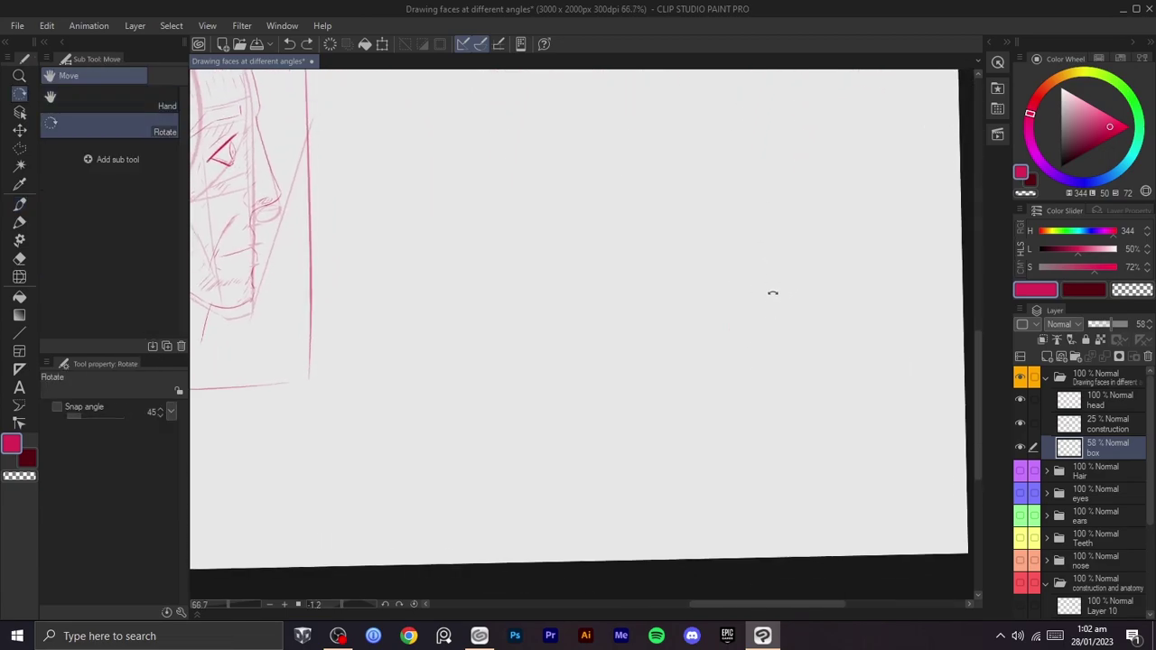
{"action": "key", "text": "b"}
{"action": "left_click_drag", "start_coordinate": [746, 222], "coordinate": [743, 236]}
{"action": "key", "text": "ctrl+z"}
{"action": "mouse_move", "coordinate": [665, 249]}
{"action": "left_mouse_down"}
{"action": "mouse_move", "coordinate": [699, 332]}
{"action": "mouse_move", "coordinate": [678, 350]}
{"action": "left_mouse_up"}
{"action": "key", "text": "ctrl+z"}
{"action": "key", "text": "ctrl+z"}
{"action": "left_click_drag", "start_coordinate": [640, 247], "coordinate": [675, 346]}
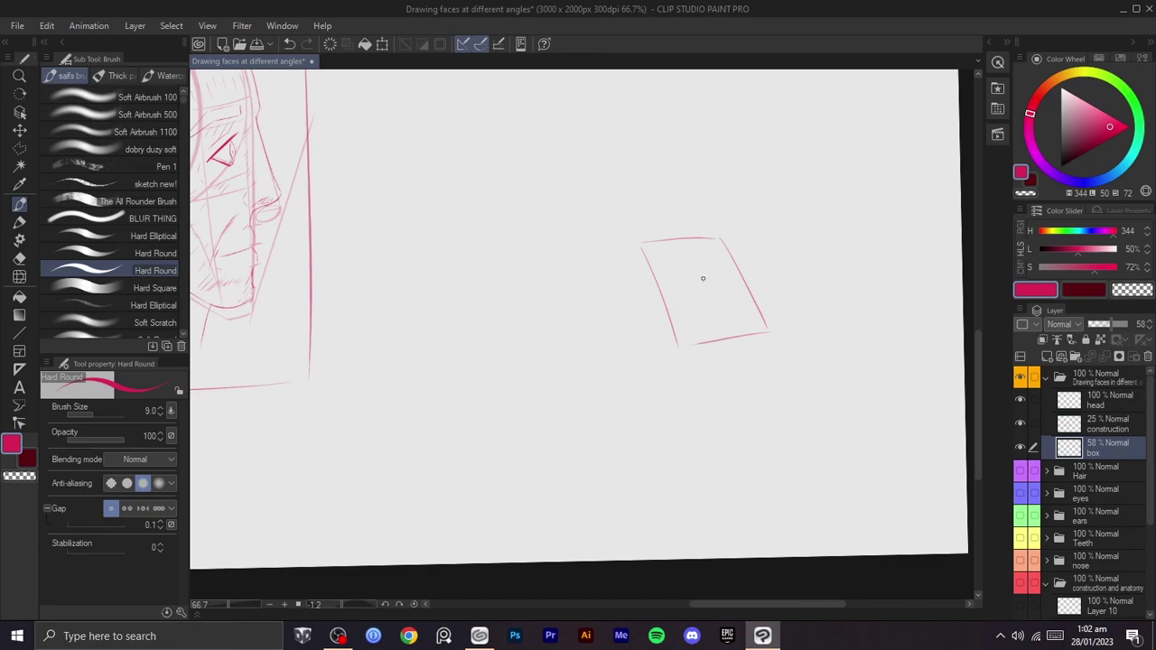
{"action": "key", "text": "r"}
{"action": "scroll", "coordinate": [761, 268], "scroll_direction": "up", "scroll_amount": 2}
{"action": "left_click_drag", "start_coordinate": [758, 302], "coordinate": [750, 322]}
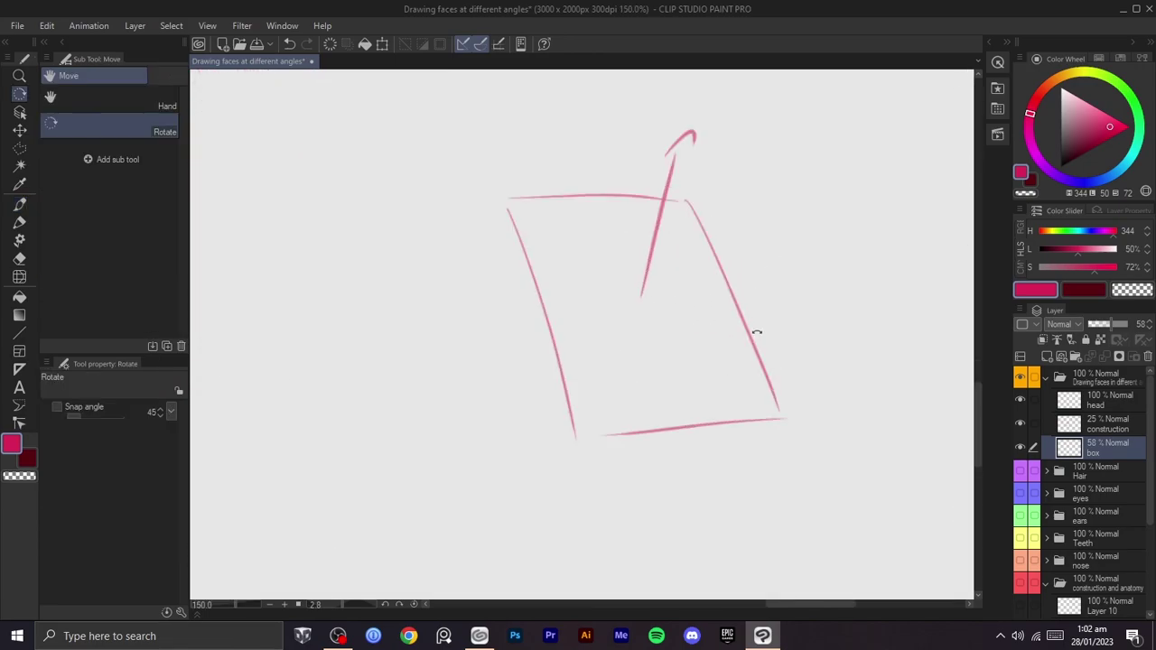
{"action": "key", "text": "space"}
{"action": "left_click_drag", "start_coordinate": [739, 433], "coordinate": [752, 316]}
{"action": "key", "text": "ctrl+z"}
{"action": "left_click", "coordinate": [1093, 428]}
{"action": "key", "text": "r"}
{"action": "key", "text": "h"}
{"action": "left_click_drag", "start_coordinate": [876, 357], "coordinate": [792, 458]}
{"action": "left_click", "coordinate": [1083, 451]}
{"action": "key", "text": "b"}
{"action": "key", "text": "ctrl+z"}
- Extend the slanted front face into a three-dimensional box by sketching its side face and underside
{"action": "mouse_move", "coordinate": [768, 395]}
{"action": "left_mouse_down"}
{"action": "mouse_move", "coordinate": [628, 430]}
{"action": "mouse_move", "coordinate": [613, 417]}
{"action": "left_mouse_up"}
{"action": "left_click_drag", "start_coordinate": [587, 306], "coordinate": [526, 333]}
{"action": "left_click_drag", "start_coordinate": [527, 334], "coordinate": [621, 417]}
{"action": "key", "text": "r"}
{"action": "left_click_drag", "start_coordinate": [766, 325], "coordinate": [735, 431]}
{"action": "key", "text": "b"}
{"action": "mouse_move", "coordinate": [795, 149]}
{"action": "left_mouse_down"}
{"action": "mouse_move", "coordinate": [682, 174]}
{"action": "mouse_move", "coordinate": [542, 271]}
{"action": "mouse_move", "coordinate": [693, 168]}
{"action": "left_mouse_up"}
{"action": "key", "text": "ctrl+z"}
{"action": "left_click_drag", "start_coordinate": [629, 431], "coordinate": [451, 471]}
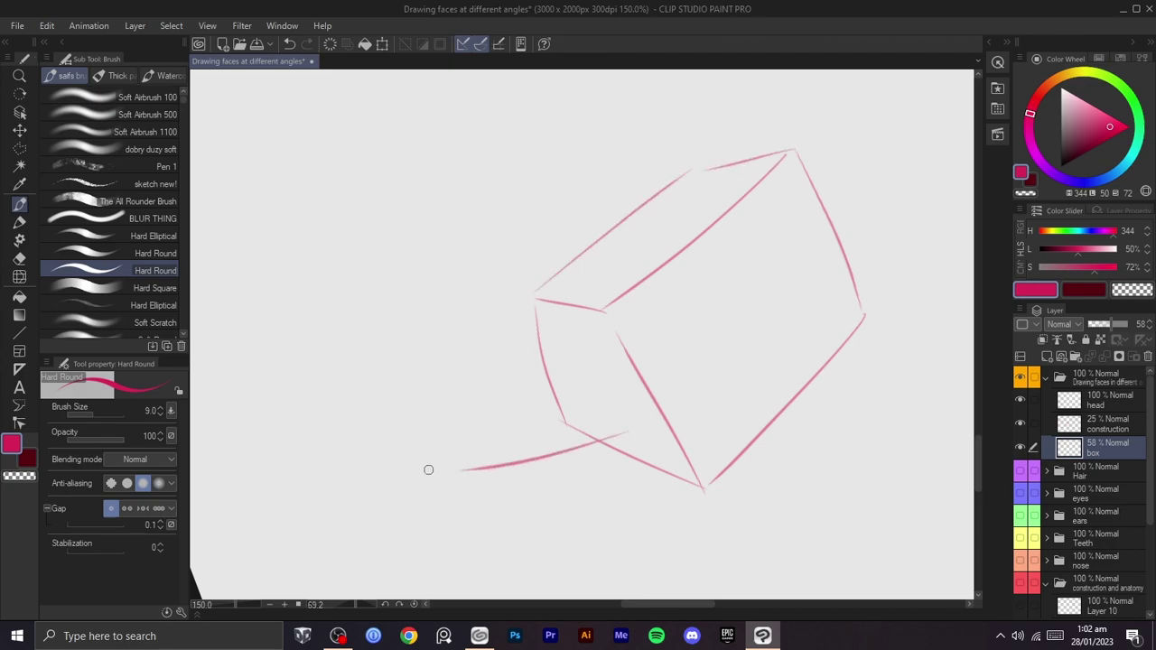
{"action": "key", "text": "r"}
{"action": "left_click_drag", "start_coordinate": [684, 373], "coordinate": [684, 292]}
{"action": "key", "text": "ctrl+z"}
{"action": "key", "text": "b"}
{"action": "mouse_move", "coordinate": [601, 351]}
{"action": "left_mouse_down"}
{"action": "mouse_move", "coordinate": [657, 363]}
{"action": "mouse_move", "coordinate": [531, 523]}
{"action": "left_mouse_up"}
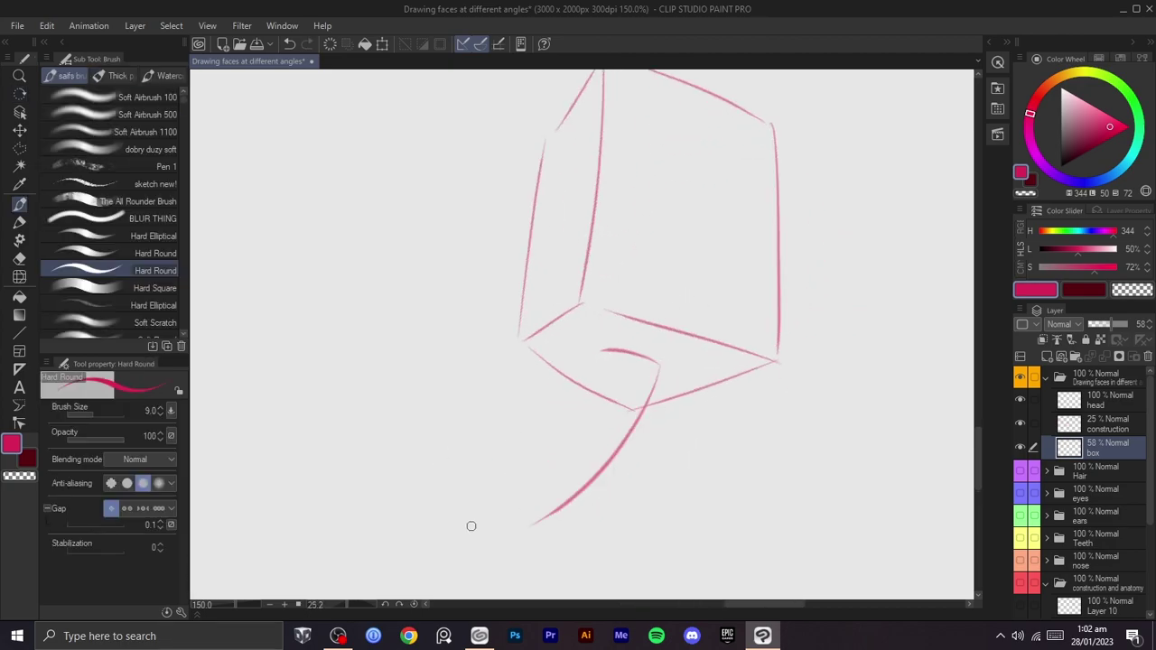
{"action": "mouse_move", "coordinate": [600, 354]}
{"action": "left_mouse_down"}
{"action": "mouse_move", "coordinate": [502, 464]}
{"action": "mouse_move", "coordinate": [545, 509]}
{"action": "left_mouse_up"}
{"action": "scroll", "coordinate": [639, 463], "scroll_direction": "down", "scroll_amount": 2}
{"action": "key", "text": "r"}
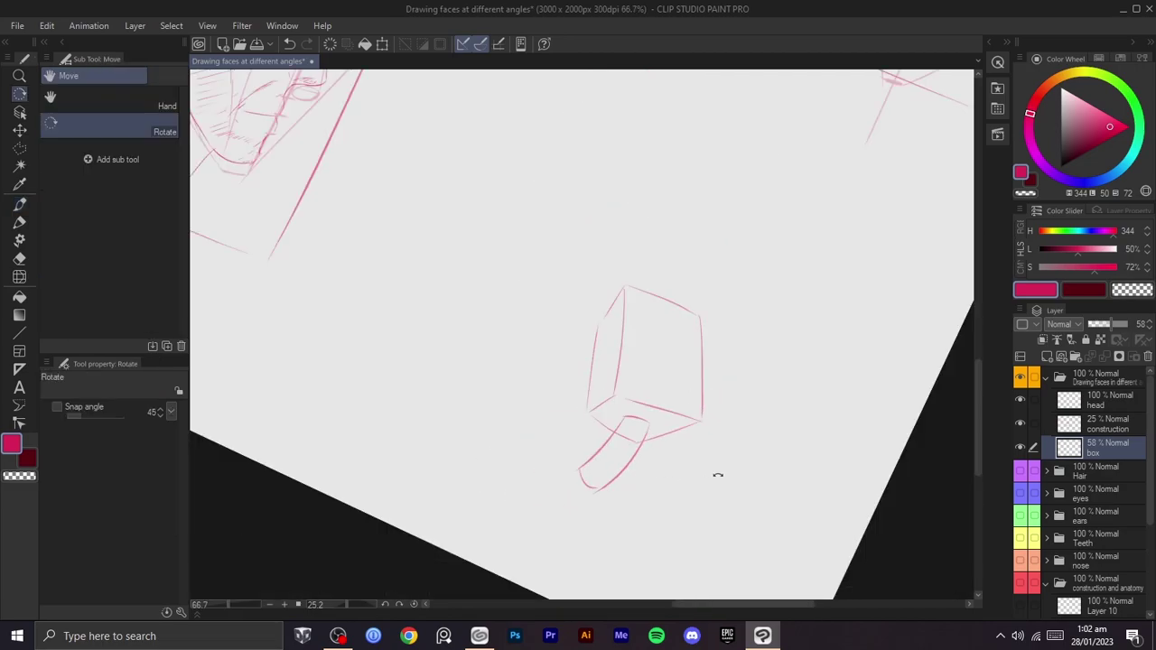
{"action": "left_click_drag", "start_coordinate": [710, 478], "coordinate": [749, 403]}
{"action": "key", "text": "space"}
{"action": "key", "text": "ctrl+z"}
{"action": "key", "text": "ctrl+z"}
{"action": "key", "text": "ctrl+z"}
- Sketch a curved neck emerging from the underside of the tilted box
{"action": "key", "text": "b"}
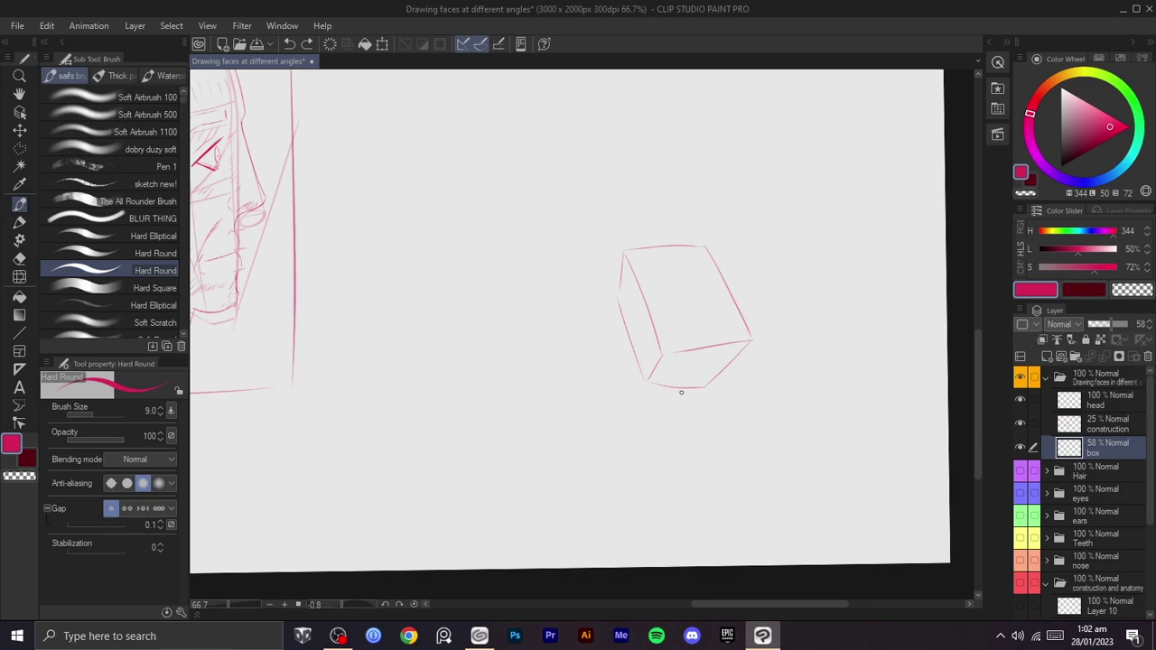
{"action": "left_click_drag", "start_coordinate": [721, 371], "coordinate": [657, 360]}
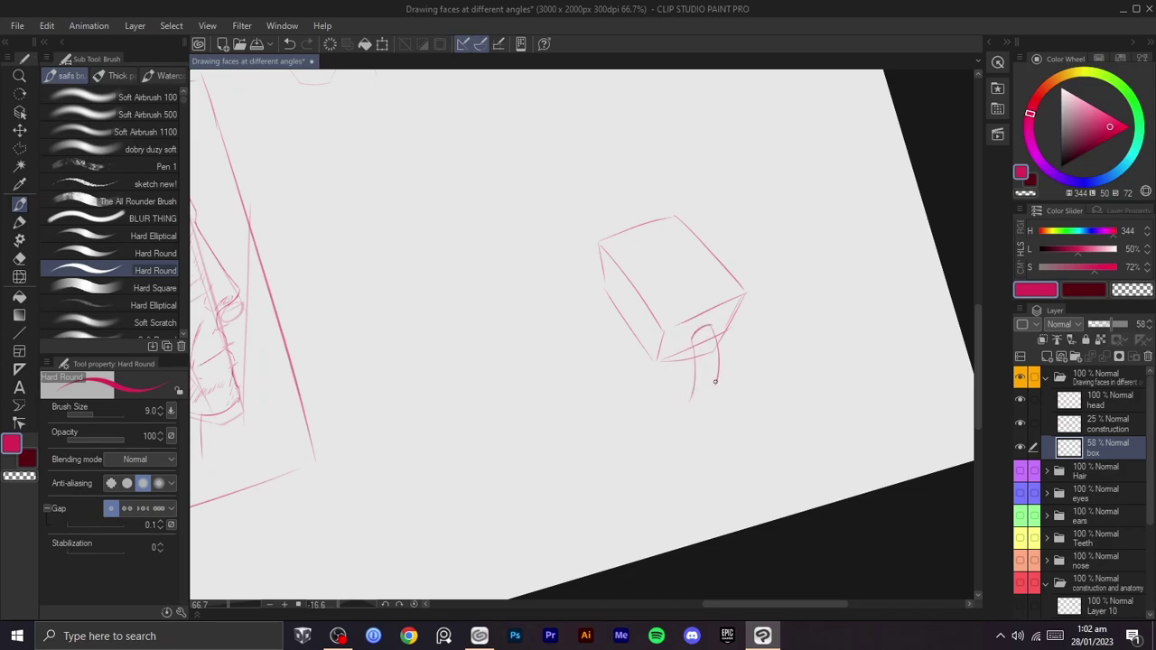
{"action": "left_click_drag", "start_coordinate": [714, 377], "coordinate": [854, 403]}
- Make the construction layer active and sketch the cranium circle inside the tilted box, undoing failed circles and the side oval
{"action": "left_click", "coordinate": [1087, 431]}
{"action": "scroll", "coordinate": [939, 389], "scroll_direction": "up", "scroll_amount": 1}
{"action": "mouse_move", "coordinate": [832, 278]}
{"action": "left_mouse_down"}
{"action": "mouse_move", "coordinate": [826, 251]}
{"action": "mouse_move", "coordinate": [685, 394]}
{"action": "left_mouse_up"}
{"action": "scroll", "coordinate": [635, 287], "scroll_direction": "up", "scroll_amount": 1}
{"action": "left_click_drag", "start_coordinate": [781, 405], "coordinate": [719, 275]}
{"action": "key", "text": "ctrl+z"}
{"action": "mouse_move", "coordinate": [586, 298]}
{"action": "left_mouse_down"}
{"action": "mouse_move", "coordinate": [610, 261]}
{"action": "mouse_move", "coordinate": [612, 374]}
{"action": "mouse_move", "coordinate": [580, 261]}
{"action": "mouse_move", "coordinate": [571, 337]}
{"action": "mouse_move", "coordinate": [627, 251]}
{"action": "mouse_move", "coordinate": [580, 351]}
{"action": "mouse_move", "coordinate": [611, 247]}
{"action": "mouse_move", "coordinate": [572, 287]}
{"action": "mouse_move", "coordinate": [642, 277]}
{"action": "mouse_move", "coordinate": [564, 267]}
{"action": "mouse_move", "coordinate": [567, 345]}
{"action": "mouse_move", "coordinate": [610, 385]}
{"action": "mouse_move", "coordinate": [739, 388]}
{"action": "mouse_move", "coordinate": [671, 232]}
{"action": "left_mouse_up"}
{"action": "key", "text": "ctrl+z"}
{"action": "key", "text": "ctrl+z"}
{"action": "key", "text": "ctrl+z"}
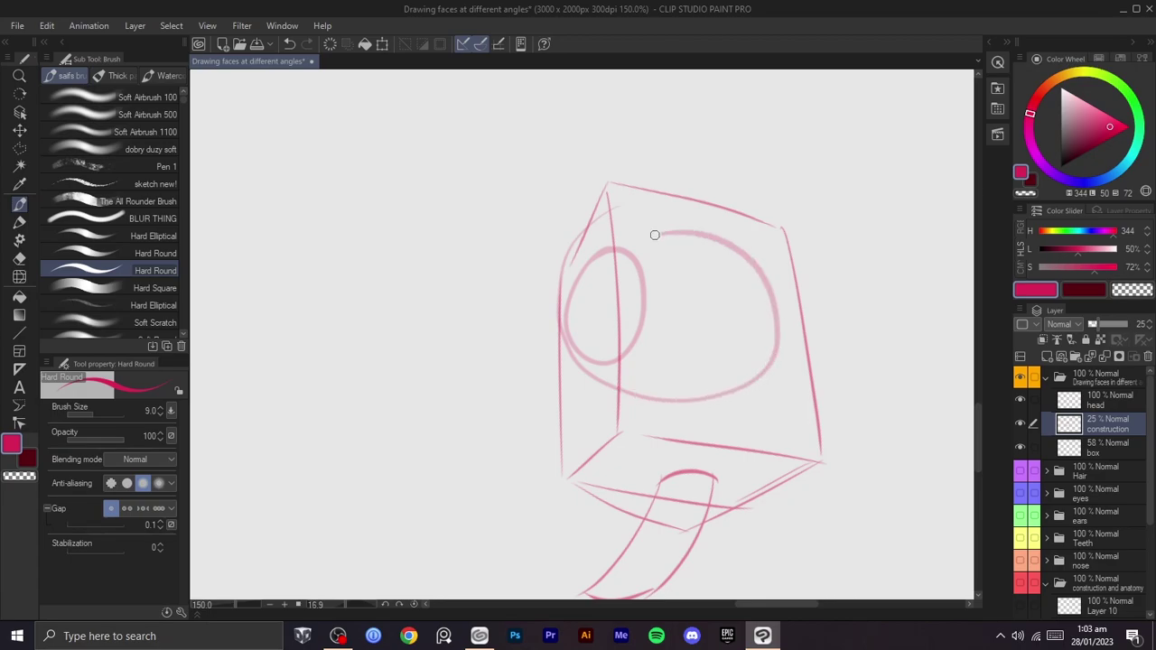
{"action": "key", "text": "r"}
{"action": "left_click_drag", "start_coordinate": [711, 308], "coordinate": [689, 255]}
{"action": "key", "text": "ctrl+z"}
{"action": "key", "text": "ctrl+z"}
{"action": "key", "text": "b"}
{"action": "left_click_drag", "start_coordinate": [689, 191], "coordinate": [710, 220]}
{"action": "key", "text": "ctrl+z"}
{"action": "mouse_move", "coordinate": [658, 190]}
{"action": "left_mouse_down"}
{"action": "mouse_move", "coordinate": [667, 342]}
{"action": "mouse_move", "coordinate": [676, 195]}
{"action": "mouse_move", "coordinate": [596, 313]}
{"action": "mouse_move", "coordinate": [684, 232]}
{"action": "mouse_move", "coordinate": [546, 281]}
{"action": "mouse_move", "coordinate": [722, 318]}
{"action": "mouse_move", "coordinate": [589, 233]}
{"action": "mouse_move", "coordinate": [704, 335]}
{"action": "mouse_move", "coordinate": [659, 203]}
{"action": "mouse_move", "coordinate": [612, 204]}
{"action": "mouse_move", "coordinate": [673, 346]}
{"action": "mouse_move", "coordinate": [673, 191]}
{"action": "left_mouse_up"}
{"action": "key", "text": "ctrl+z"}
{"action": "key", "text": "ctrl+z"}
{"action": "key", "text": "ctrl+z"}
{"action": "key", "text": "ctrl+z"}
- Enclose the cranium circle in a polyline selection
{"action": "key", "text": "m"}
{"action": "left_click", "coordinate": [744, 159]}
{"action": "left_click", "coordinate": [808, 260]}
{"action": "left_click", "coordinate": [709, 376]}
{"action": "left_click", "coordinate": [541, 384]}
{"action": "left_click", "coordinate": [554, 142]}
{"action": "left_click", "coordinate": [660, 106]}
{"action": "left_click", "coordinate": [770, 95]}
{"action": "left_click", "coordinate": [744, 159]}
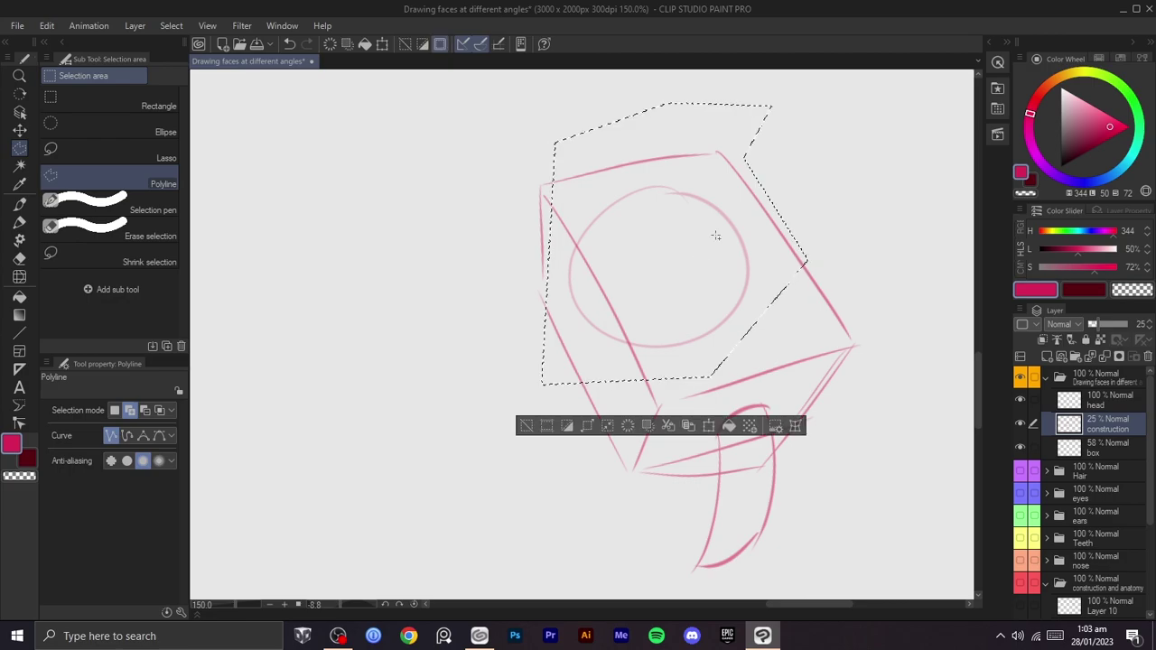
- Enlarge and shift the selected circle so it reaches the box's top edge, apply the transformation and deselect
{"action": "key", "text": "ctrl+t"}
{"action": "left_click_drag", "start_coordinate": [803, 213], "coordinate": [767, 237]}
{"action": "left_click_drag", "start_coordinate": [489, 263], "coordinate": [513, 252]}
{"action": "left_click_drag", "start_coordinate": [682, 250], "coordinate": [677, 251]}
{"action": "left_click", "coordinate": [623, 448]}
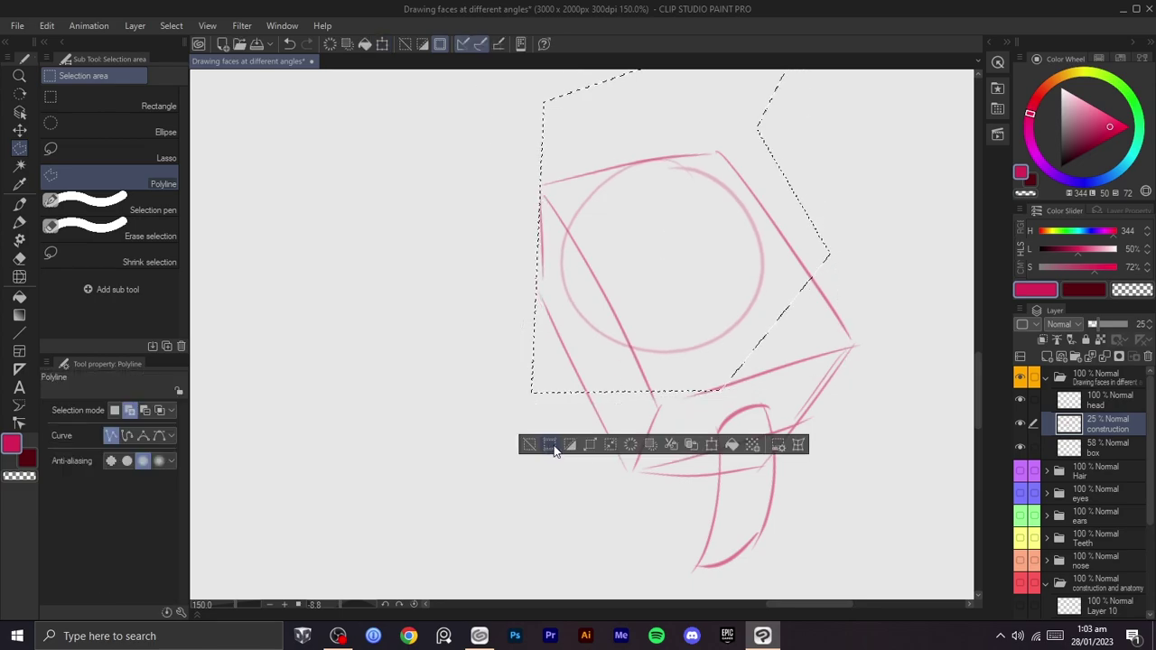
{"action": "left_click", "coordinate": [530, 447]}
- Sketch the face's curved centre line from the circle's top down to the box's lower front edge, undoing the first attempt
{"action": "key", "text": "r"}
{"action": "left_click_drag", "start_coordinate": [792, 327], "coordinate": [673, 519]}
{"action": "key", "text": "b"}
{"action": "left_click_drag", "start_coordinate": [757, 315], "coordinate": [658, 497]}
{"action": "key", "text": "ctrl+z"}
{"action": "mouse_move", "coordinate": [761, 314]}
{"action": "left_mouse_down"}
{"action": "mouse_move", "coordinate": [629, 495]}
{"action": "mouse_move", "coordinate": [665, 337]}
{"action": "mouse_move", "coordinate": [784, 297]}
{"action": "left_mouse_up"}
{"action": "key", "text": "r"}
{"action": "key", "text": "b"}
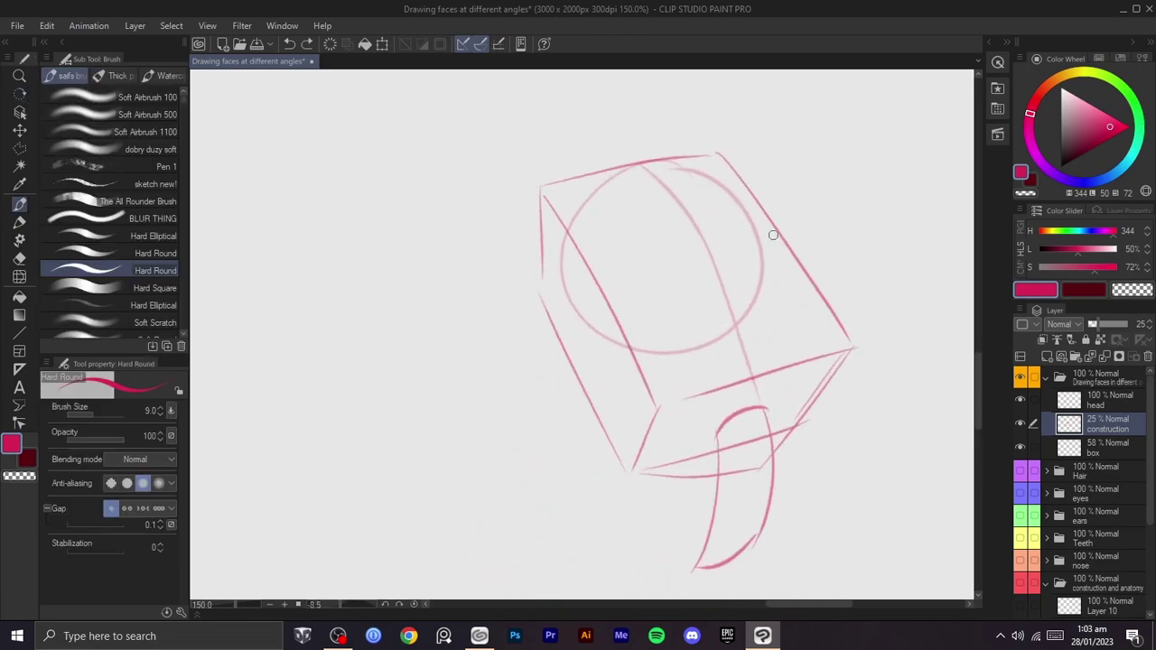
{"action": "mouse_move", "coordinate": [704, 222]}
{"action": "left_mouse_down"}
{"action": "mouse_move", "coordinate": [602, 288]}
{"action": "mouse_move", "coordinate": [583, 320]}
{"action": "mouse_move", "coordinate": [732, 335]}
{"action": "left_mouse_up"}
{"action": "key", "text": "r"}
{"action": "key", "text": "b"}
{"action": "key", "text": "ctrl+z"}
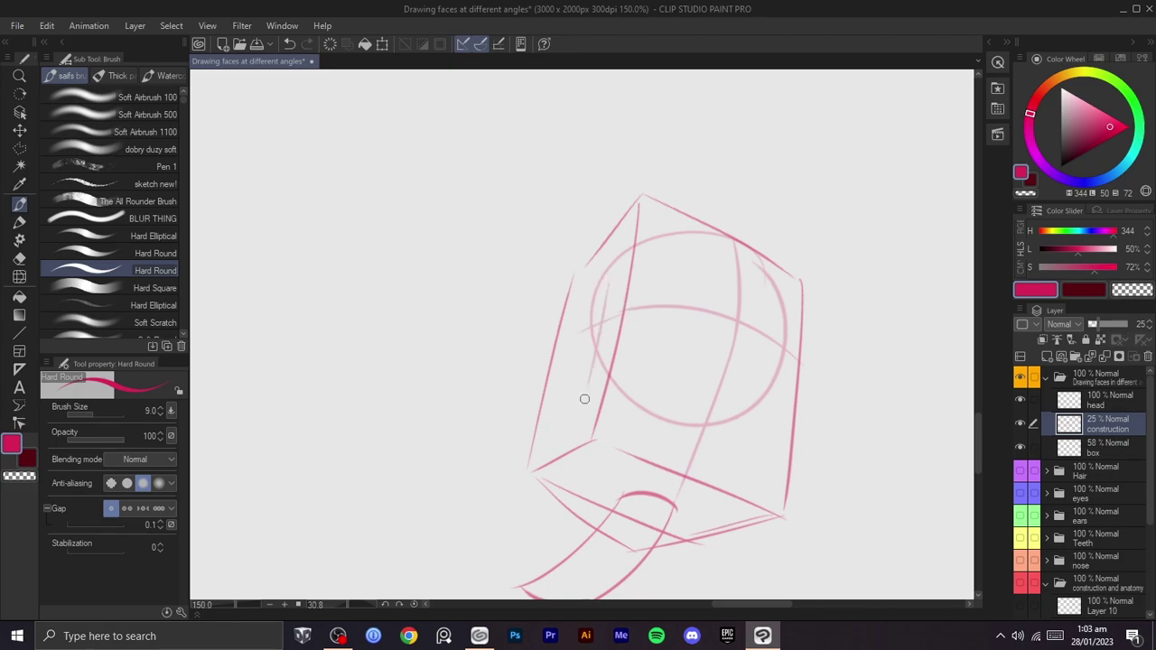
{"action": "left_click_drag", "start_coordinate": [588, 318], "coordinate": [575, 398]}
{"action": "key", "text": "ctrl+z"}
{"action": "mouse_move", "coordinate": [617, 263]}
{"action": "left_mouse_down"}
{"action": "mouse_move", "coordinate": [611, 352]}
{"action": "mouse_move", "coordinate": [598, 340]}
{"action": "mouse_move", "coordinate": [604, 286]}
{"action": "mouse_move", "coordinate": [595, 332]}
{"action": "mouse_move", "coordinate": [621, 265]}
{"action": "left_mouse_up"}
{"action": "key", "text": "ctrl+z"}
- Undo the curved centre line and the horizontal guideline, leaving only the cranium circle inside the tilted box
{"action": "key", "text": "ctrl+z"}
{"action": "key", "text": "ctrl+z"}
{"action": "key", "text": "ctrl+z"}
{"action": "key", "text": "ctrl+z"}
{"action": "key", "text": "ctrl+z"}
- Enclose the whole cranium circle in a closed polyline selection
{"action": "key", "text": "m"}
{"action": "left_click", "coordinate": [825, 215]}
{"action": "left_click", "coordinate": [864, 367]}
{"action": "left_click", "coordinate": [782, 470]}
{"action": "left_click", "coordinate": [665, 458]}
{"action": "left_click", "coordinate": [520, 358]}
{"action": "left_click", "coordinate": [520, 225]}
{"action": "left_click", "coordinate": [650, 158]}
{"action": "left_click", "coordinate": [782, 154]}
{"action": "left_click", "coordinate": [825, 216]}
- Scale the selected circle to about 111% width and 124% height, shift it slightly up, apply the transformation and deselect
{"action": "key", "text": "ctrl+t"}
{"action": "left_click_drag", "start_coordinate": [783, 305], "coordinate": [784, 302]}
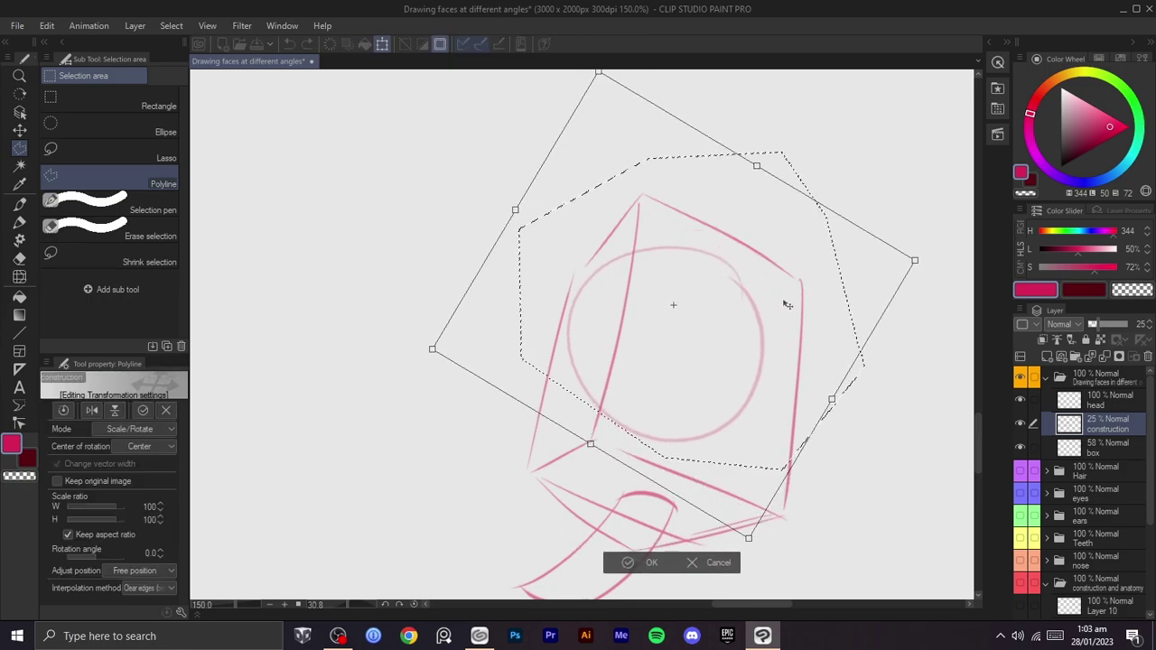
{"action": "key", "text": "ctrl+z"}
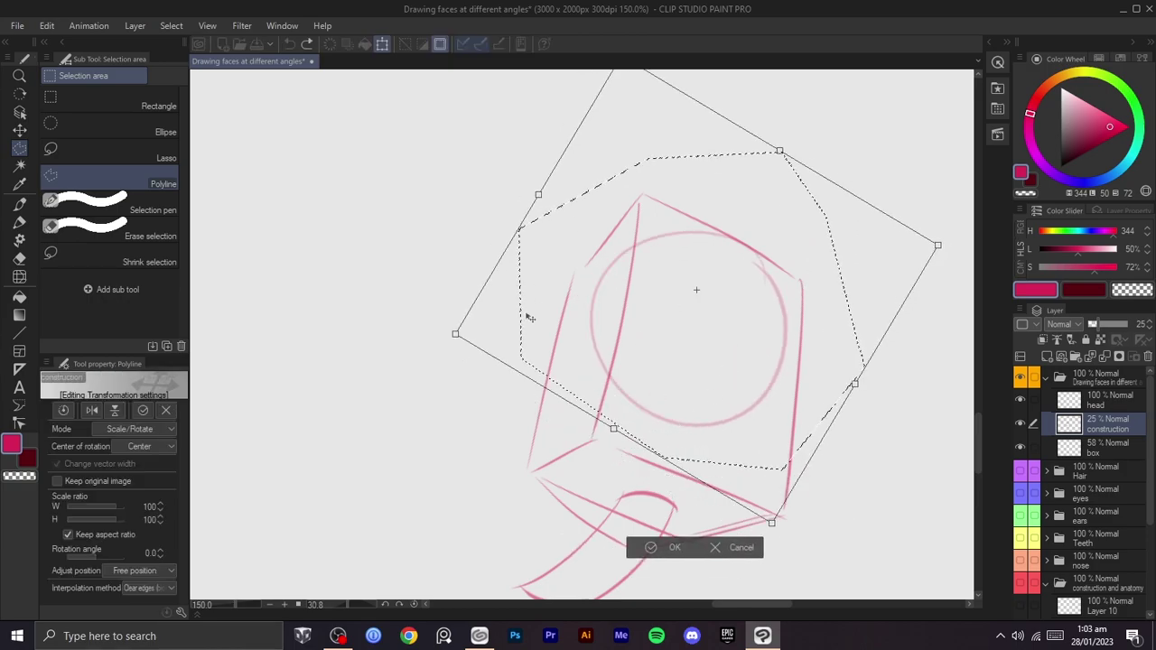
{"action": "left_click_drag", "start_coordinate": [455, 333], "coordinate": [450, 373]}
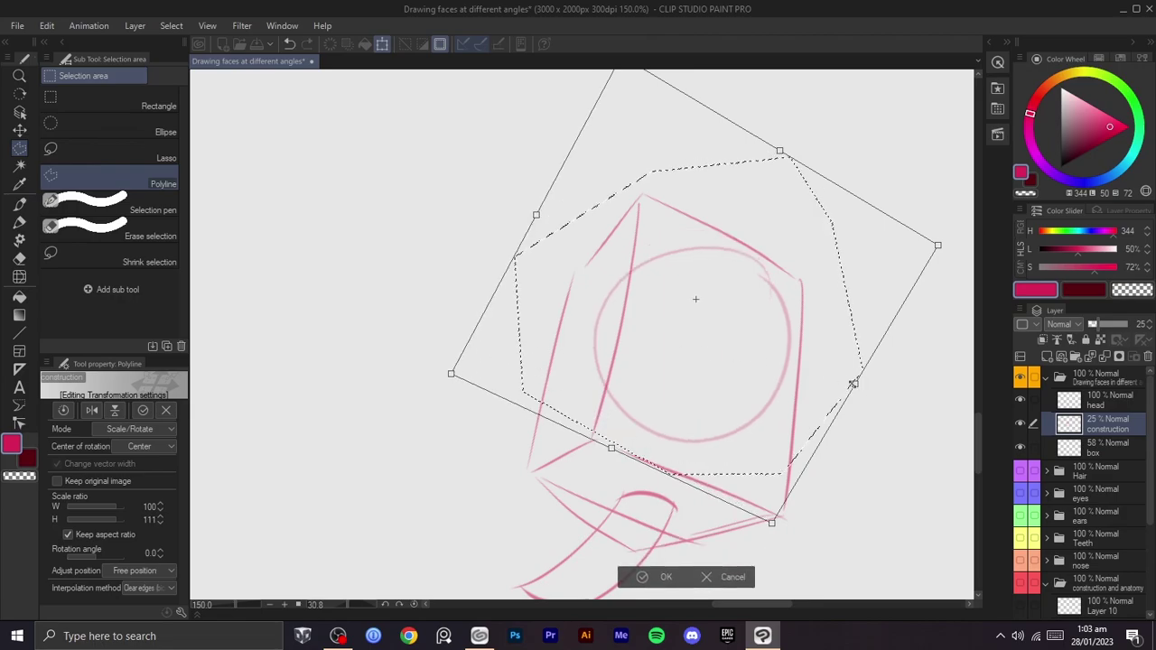
{"action": "left_click_drag", "start_coordinate": [853, 384], "coordinate": [910, 413]}
{"action": "key", "text": "ctrl+z"}
{"action": "left_click_drag", "start_coordinate": [452, 374], "coordinate": [398, 387]}
{"action": "left_click_drag", "start_coordinate": [715, 338], "coordinate": [719, 325]}
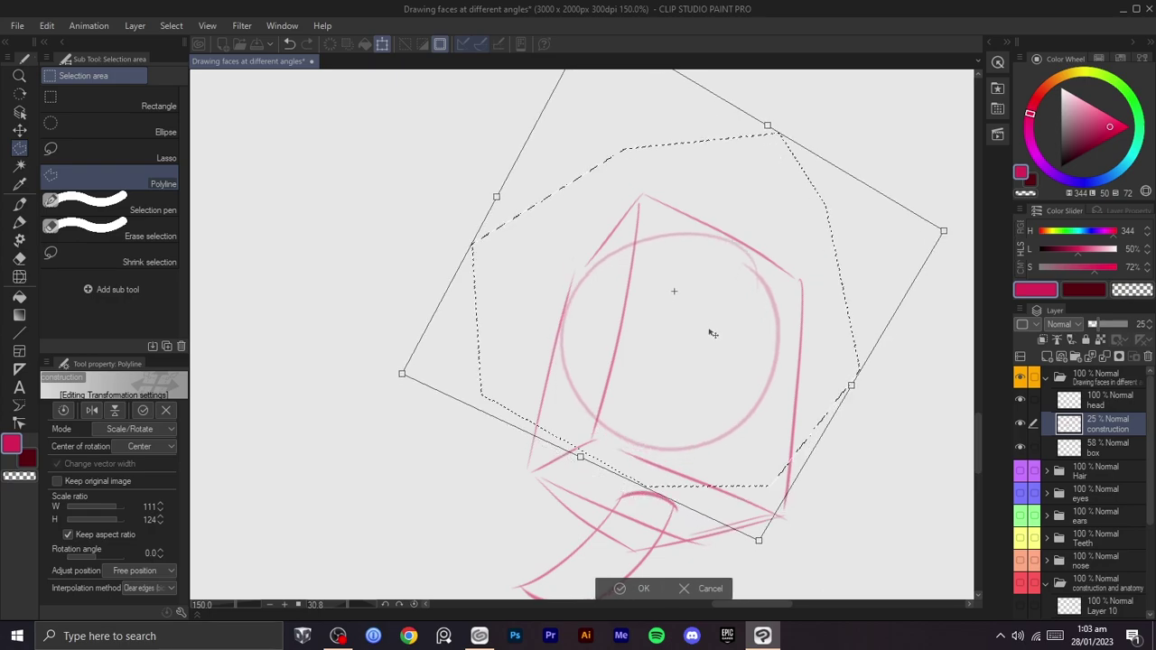
{"action": "key", "text": "Return"}
{"action": "left_click", "coordinate": [535, 585]}
- Sketch the face's curved centre line from the enlarged circle's top to the box's lower front edge, redoing the first stroke
{"action": "left_click_drag", "start_coordinate": [702, 442], "coordinate": [693, 362]}
{"action": "mouse_move", "coordinate": [702, 433]}
{"action": "left_mouse_down"}
{"action": "mouse_move", "coordinate": [736, 403]}
{"action": "mouse_move", "coordinate": [750, 310]}
{"action": "left_mouse_up"}
{"action": "left_click_drag", "start_coordinate": [538, 388], "coordinate": [654, 258]}
{"action": "key", "text": "ctrl+z"}
{"action": "left_click_drag", "start_coordinate": [531, 368], "coordinate": [777, 199]}
- Sketch the far forehead contour along the circle's front edge and mark the chin at the centre line's lower end
{"action": "left_click_drag", "start_coordinate": [646, 223], "coordinate": [553, 278]}
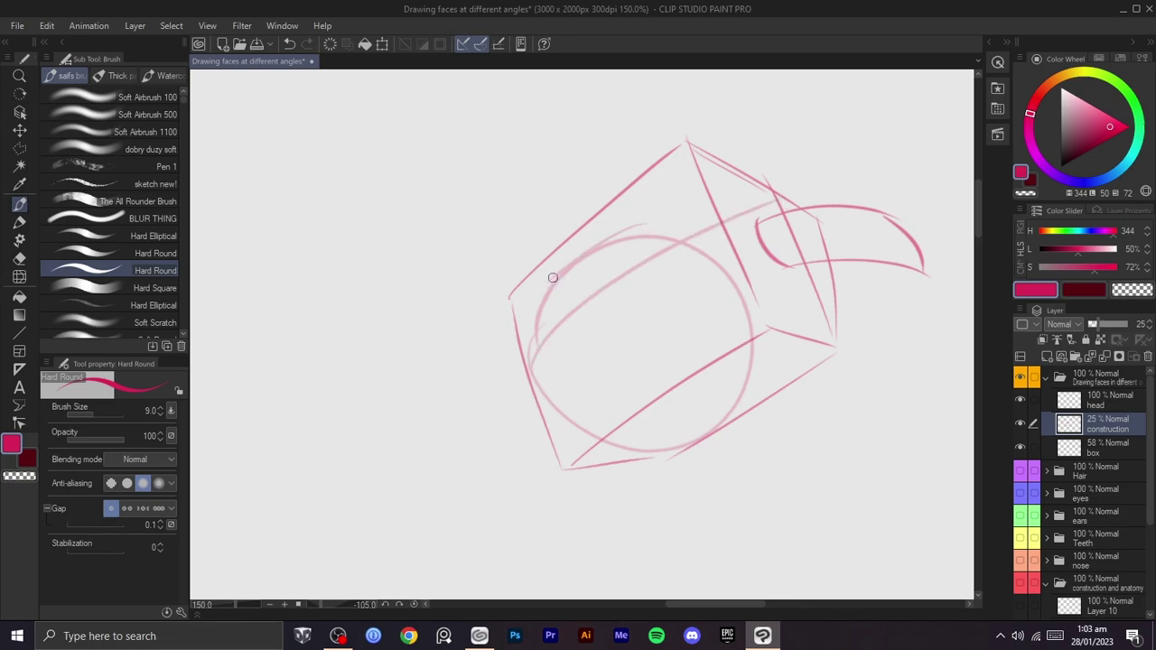
{"action": "left_click_drag", "start_coordinate": [532, 361], "coordinate": [564, 267]}
{"action": "key", "text": "r"}
{"action": "mouse_move", "coordinate": [646, 226]}
{"action": "left_mouse_down"}
{"action": "mouse_move", "coordinate": [691, 271]}
{"action": "mouse_move", "coordinate": [704, 327]}
{"action": "mouse_move", "coordinate": [665, 477]}
{"action": "mouse_move", "coordinate": [610, 472]}
{"action": "mouse_move", "coordinate": [668, 465]}
{"action": "left_mouse_up"}
{"action": "key", "text": "b"}
{"action": "key", "text": "ctrl+z"}
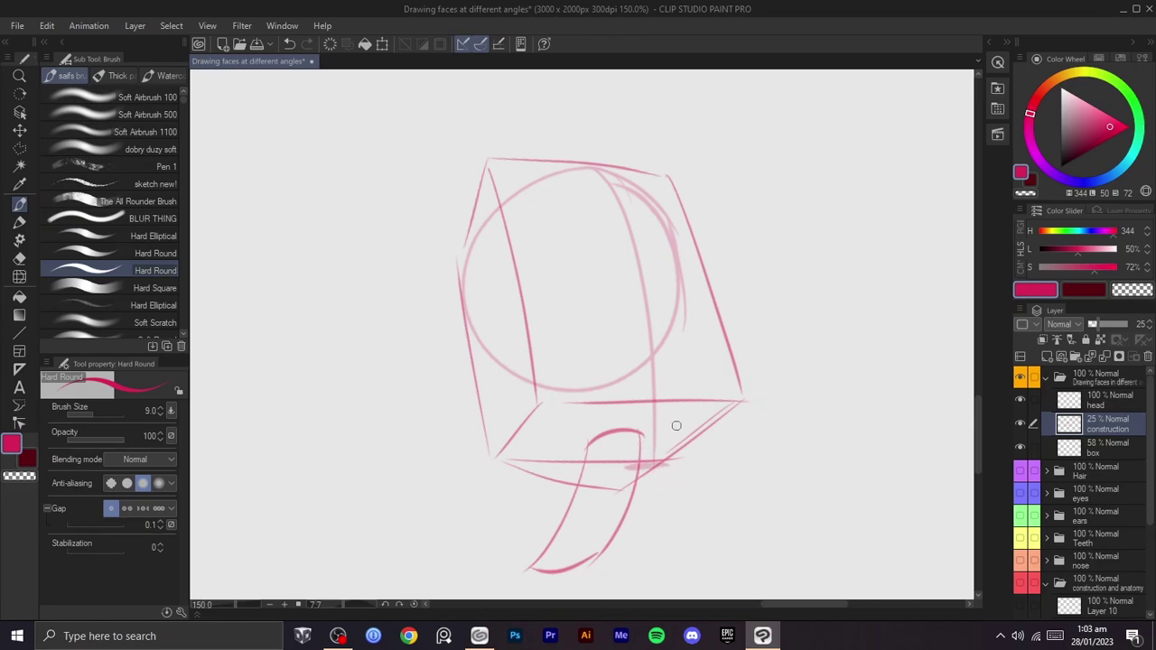
- Sketch the far cheek contour from the forehead edge of the circle down to the chin
{"action": "left_click_drag", "start_coordinate": [686, 313], "coordinate": [668, 456]}
{"action": "key", "text": "ctrl+z"}
{"action": "key", "text": "r"}
{"action": "left_click_drag", "start_coordinate": [694, 372], "coordinate": [583, 459]}
{"action": "key", "text": "b"}
- Sketch the near jaw line from the chin up to the circle's lower back side, undoing the failed strokes
{"action": "left_click_drag", "start_coordinate": [471, 419], "coordinate": [518, 320]}
{"action": "key", "text": "ctrl+z"}
{"action": "mouse_move", "coordinate": [528, 279]}
{"action": "left_mouse_down"}
{"action": "mouse_move", "coordinate": [474, 423]}
{"action": "mouse_move", "coordinate": [539, 267]}
{"action": "left_mouse_up"}
{"action": "key", "text": "ctrl+z"}
{"action": "key", "text": "ctrl+z"}
{"action": "left_click_drag", "start_coordinate": [621, 244], "coordinate": [528, 313]}
{"action": "key", "text": "ctrl+z"}
{"action": "mouse_move", "coordinate": [583, 255]}
{"action": "left_mouse_down"}
{"action": "mouse_move", "coordinate": [522, 313]}
{"action": "mouse_move", "coordinate": [478, 397]}
{"action": "left_mouse_up"}
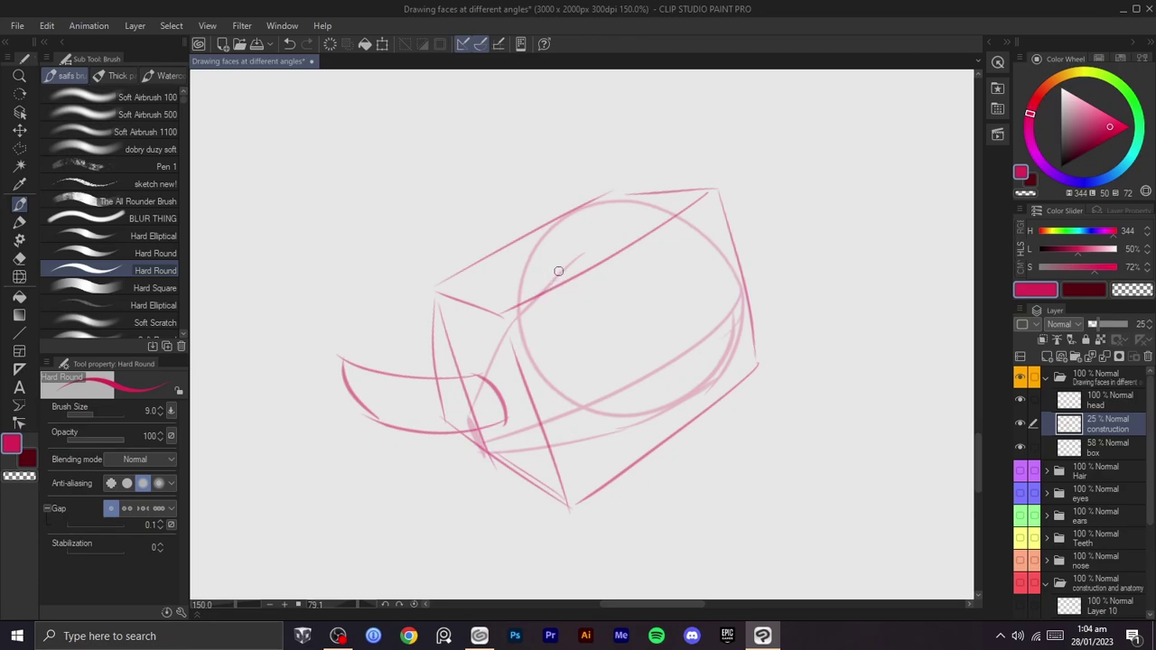
{"action": "left_click_drag", "start_coordinate": [540, 266], "coordinate": [559, 269]}
{"action": "key", "text": "ctrl+z"}
{"action": "mouse_move", "coordinate": [585, 216]}
{"action": "left_mouse_down"}
{"action": "mouse_move", "coordinate": [584, 263]}
{"action": "mouse_move", "coordinate": [587, 214]}
{"action": "mouse_move", "coordinate": [549, 245]}
{"action": "mouse_move", "coordinate": [587, 225]}
{"action": "left_mouse_up"}
{"action": "key", "text": "ctrl+z"}
{"action": "key", "text": "ctrl+z"}
{"action": "key", "text": "ctrl+z"}
{"action": "key", "text": "ctrl+z"}
{"action": "key", "text": "ctrl+z"}
{"action": "key", "text": "ctrl+z"}
- Sketch the upper curved horizontal guideline across the cranium circle, undoing the first version
{"action": "key", "text": "shift+space"}
{"action": "mouse_move", "coordinate": [596, 257]}
{"action": "left_mouse_down"}
{"action": "mouse_move", "coordinate": [662, 392]}
{"action": "mouse_move", "coordinate": [561, 221]}
{"action": "left_mouse_up"}
{"action": "key", "text": "space"}
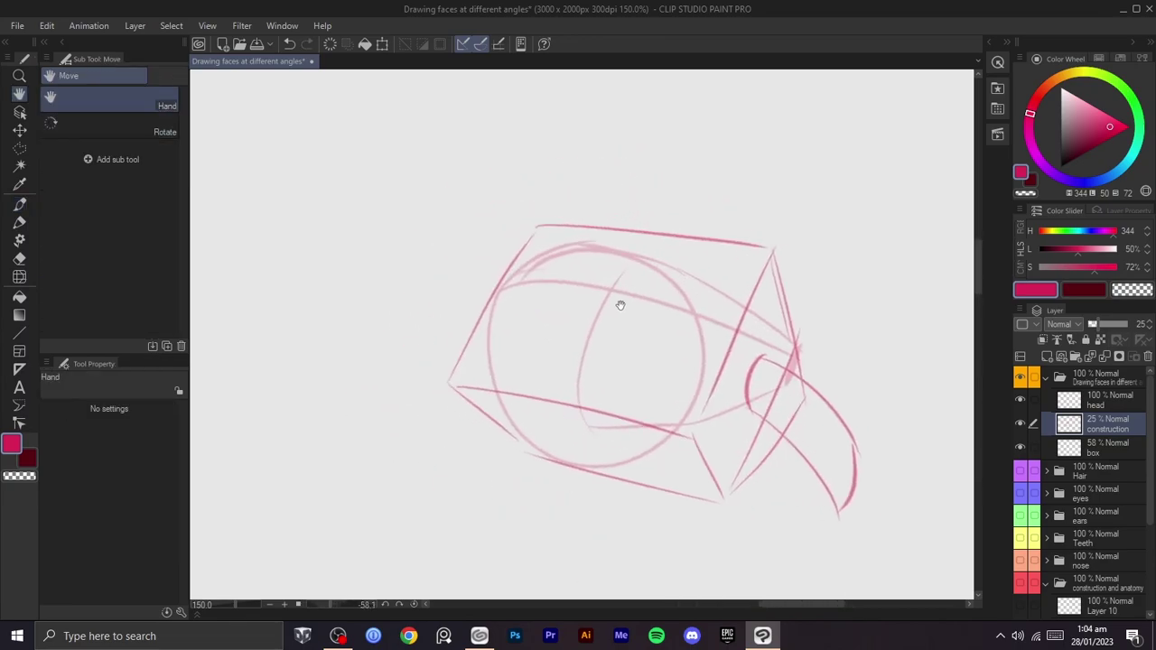
{"action": "left_click_drag", "start_coordinate": [609, 300], "coordinate": [626, 307]}
{"action": "key", "text": "ctrl+z"}
{"action": "left_click_drag", "start_coordinate": [592, 258], "coordinate": [579, 410]}
{"action": "key", "text": "shift+space"}
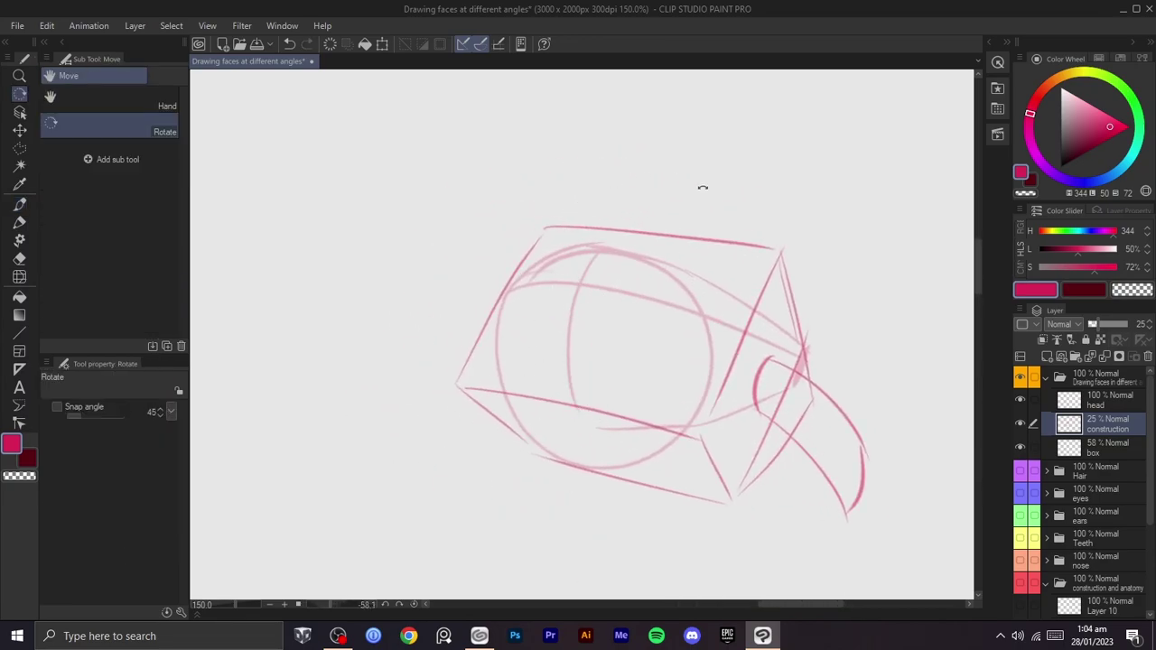
{"action": "left_click_drag", "start_coordinate": [691, 173], "coordinate": [640, 331]}
{"action": "mouse_move", "coordinate": [673, 276]}
{"action": "left_mouse_down"}
{"action": "mouse_move", "coordinate": [765, 194]}
{"action": "mouse_move", "coordinate": [769, 231]}
{"action": "left_mouse_up"}
{"action": "key", "text": "space"}
{"action": "left_click_drag", "start_coordinate": [741, 276], "coordinate": [823, 167]}
{"action": "key", "text": "ctrl+z"}
{"action": "key", "text": "ctrl+z"}
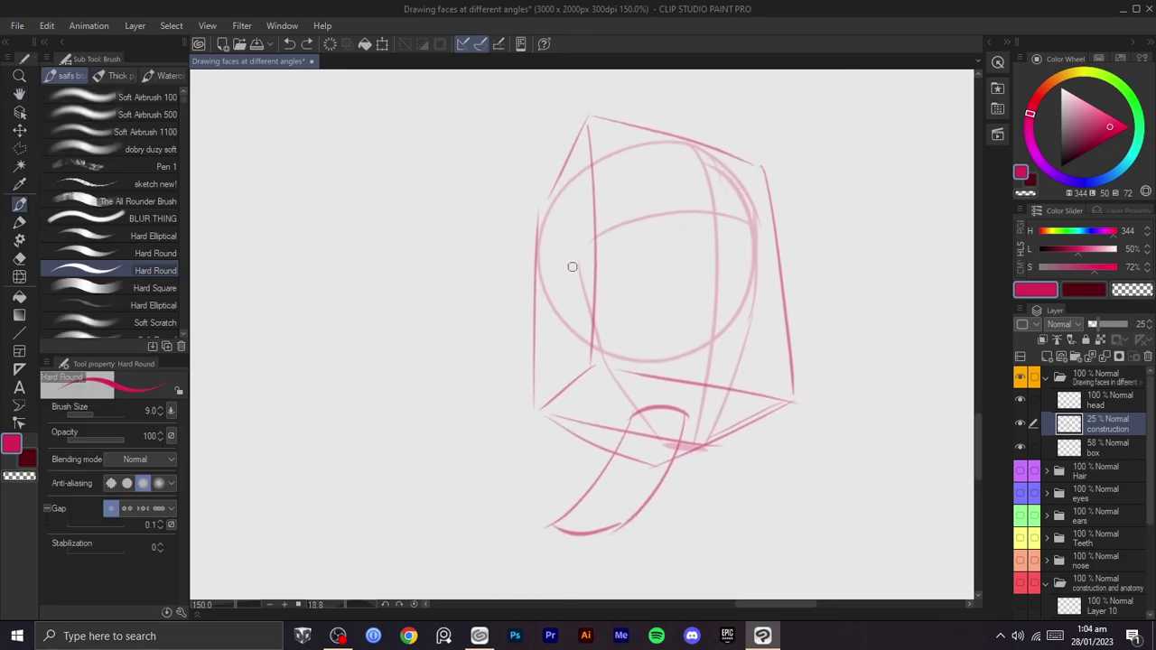
{"action": "key", "text": "ctrl+z"}
{"action": "left_click_drag", "start_coordinate": [574, 261], "coordinate": [552, 309]}
{"action": "key", "text": "ctrl+z"}
- Sketch a second curved guideline across the face below the upper one, undoing the failed strokes
{"action": "left_click_drag", "start_coordinate": [579, 369], "coordinate": [548, 313]}
{"action": "key", "text": "space"}
{"action": "left_click_drag", "start_coordinate": [642, 368], "coordinate": [571, 346]}
{"action": "key", "text": "shift+space"}
{"action": "left_click_drag", "start_coordinate": [676, 388], "coordinate": [597, 439]}
{"action": "left_click_drag", "start_coordinate": [567, 281], "coordinate": [617, 400]}
{"action": "key", "text": "ctrl+z"}
{"action": "left_click_drag", "start_coordinate": [568, 283], "coordinate": [614, 400]}
{"action": "key", "text": "ctrl+z"}
{"action": "left_click_drag", "start_coordinate": [610, 269], "coordinate": [650, 403]}
{"action": "key", "text": "ctrl+z"}
{"action": "mouse_move", "coordinate": [623, 231]}
{"action": "left_mouse_down"}
{"action": "mouse_move", "coordinate": [665, 395]}
{"action": "mouse_move", "coordinate": [684, 375]}
{"action": "mouse_move", "coordinate": [671, 393]}
{"action": "left_mouse_up"}
- Sketch an angular ear guide at the back end of the jaw and short feature ticks along the lower centre line
{"action": "key", "text": "r"}
{"action": "key", "text": "ctrl+z"}
{"action": "left_click_drag", "start_coordinate": [646, 289], "coordinate": [647, 442]}
{"action": "scroll", "coordinate": [660, 401], "scroll_direction": "down", "scroll_amount": 1}
{"action": "scroll", "coordinate": [660, 402], "scroll_direction": "down", "scroll_amount": 1}
{"action": "mouse_move", "coordinate": [660, 402]}
{"action": "left_mouse_down"}
{"action": "mouse_move", "coordinate": [539, 284]}
{"action": "mouse_move", "coordinate": [653, 283]}
{"action": "mouse_move", "coordinate": [622, 320]}
{"action": "mouse_move", "coordinate": [620, 193]}
{"action": "left_mouse_up"}
{"action": "scroll", "coordinate": [560, 279], "scroll_direction": "up", "scroll_amount": 1}
{"action": "scroll", "coordinate": [653, 283], "scroll_direction": "up", "scroll_amount": 1}
{"action": "key", "text": "r"}
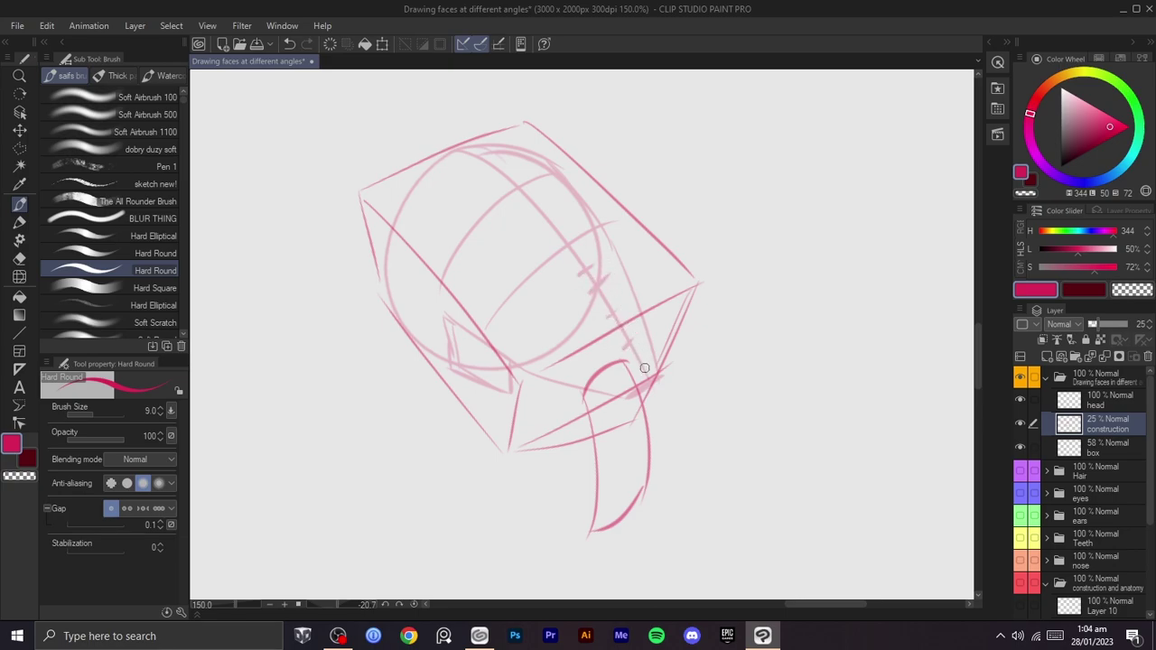
{"action": "left_click_drag", "start_coordinate": [625, 394], "coordinate": [571, 468]}
{"action": "key", "text": "ctrl+z"}
{"action": "left_click_drag", "start_coordinate": [601, 397], "coordinate": [507, 425]}
{"action": "scroll", "coordinate": [552, 298], "scroll_direction": "down", "scroll_amount": 2}
{"action": "key", "text": "r"}
{"action": "mouse_move", "coordinate": [670, 300]}
{"action": "left_mouse_down"}
{"action": "mouse_move", "coordinate": [684, 345]}
{"action": "mouse_move", "coordinate": [718, 389]}
{"action": "left_mouse_up"}
{"action": "key", "text": "ctrl+z"}
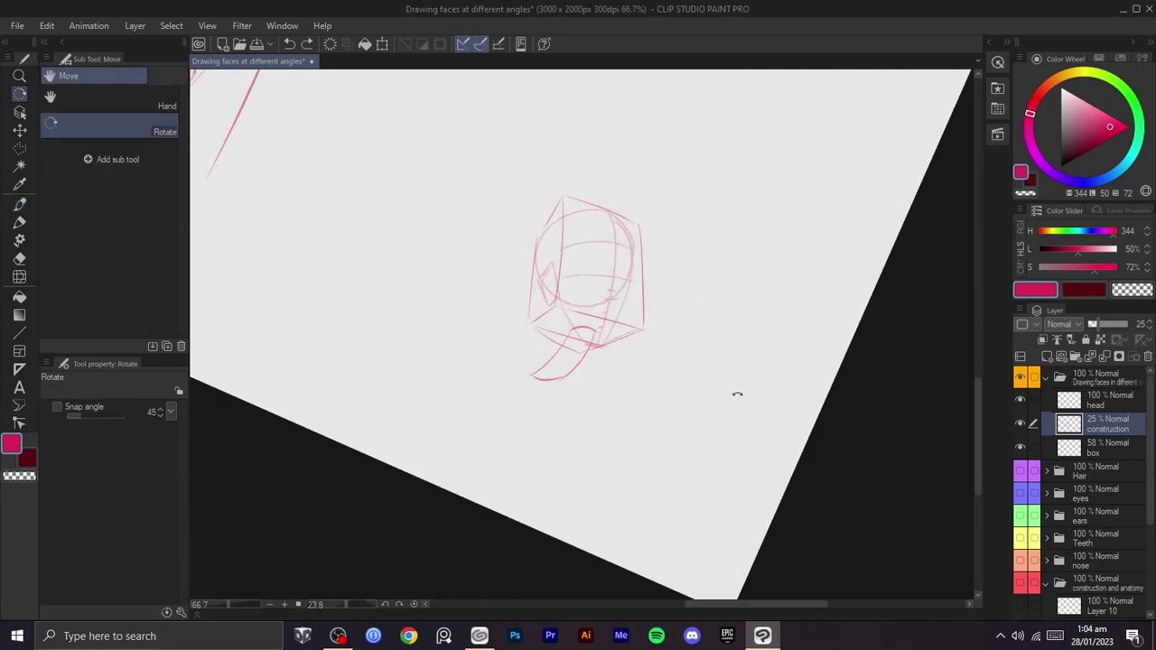
- Make the head layer active and try a chin stroke at the centre line's lower end
{"action": "left_click", "coordinate": [1086, 402]}
{"action": "scroll", "coordinate": [827, 400], "scroll_direction": "up", "scroll_amount": 1}
{"action": "scroll", "coordinate": [641, 412], "scroll_direction": "up", "scroll_amount": 1}
{"action": "key", "text": "space"}
{"action": "left_click_drag", "start_coordinate": [639, 412], "coordinate": [815, 539]}
{"action": "scroll", "coordinate": [816, 503], "scroll_direction": "down", "scroll_amount": 3}
{"action": "left_click_drag", "start_coordinate": [817, 460], "coordinate": [810, 339]}
{"action": "scroll", "coordinate": [778, 383], "scroll_direction": "up", "scroll_amount": 3}
{"action": "key", "text": "space"}
{"action": "left_click_drag", "start_coordinate": [756, 400], "coordinate": [787, 434]}
{"action": "left_click_drag", "start_coordinate": [788, 433], "coordinate": [787, 451]}
{"action": "scroll", "coordinate": [786, 447], "scroll_direction": "up", "scroll_amount": 1}
{"action": "left_click_drag", "start_coordinate": [782, 398], "coordinate": [750, 249]}
{"action": "key", "text": "space"}
{"action": "key", "text": "b"}
{"action": "key", "text": "ctrl+z"}
{"action": "left_click_drag", "start_coordinate": [816, 409], "coordinate": [764, 420]}
{"action": "key", "text": "ctrl+z"}
- Lower the box layer's opacity to 38% and make the head layer active
{"action": "left_click", "coordinate": [1088, 421]}
{"action": "left_click", "coordinate": [1090, 448]}
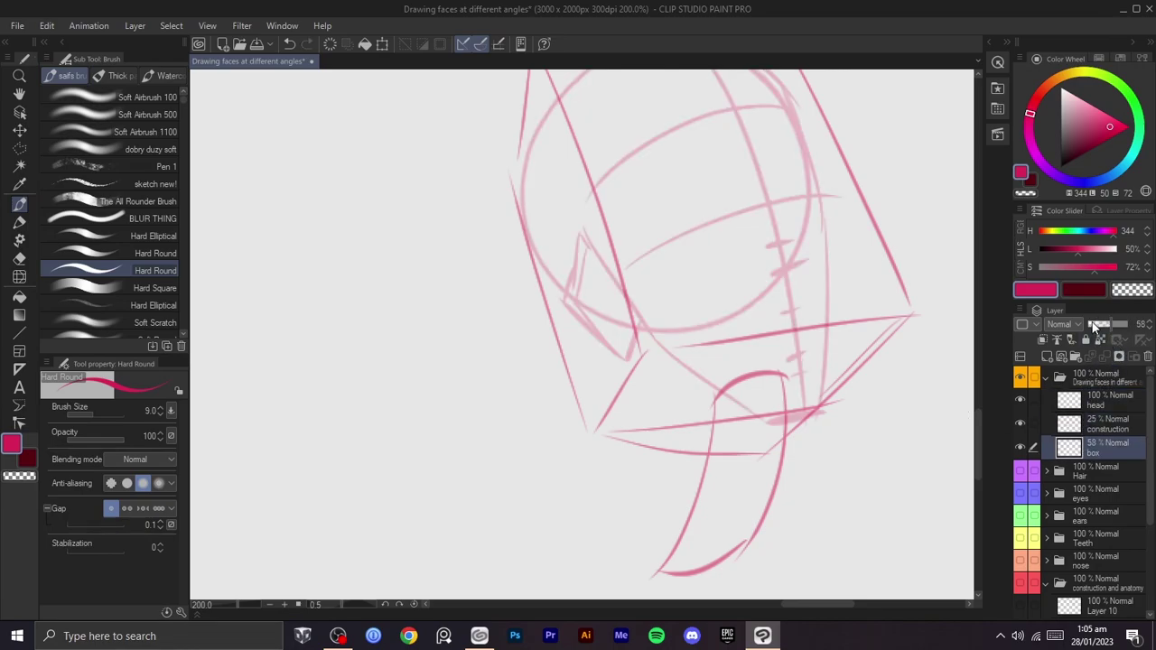
{"action": "left_click_drag", "start_coordinate": [1100, 325], "coordinate": [1099, 324]}
{"action": "left_click", "coordinate": [1061, 424]}
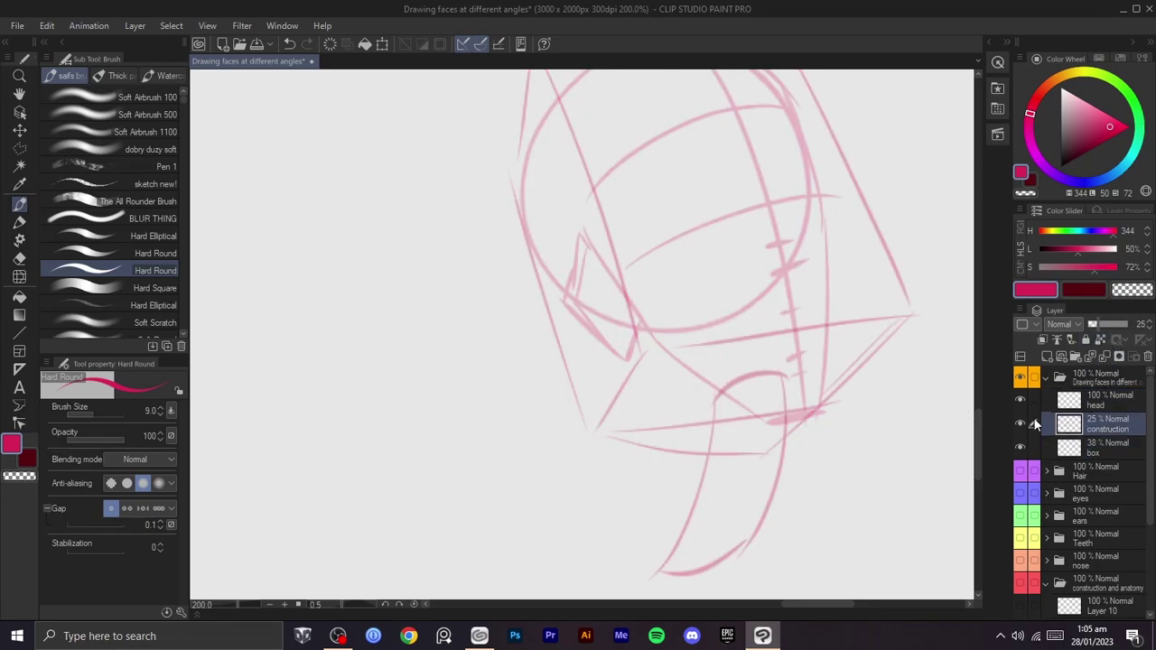
{"action": "left_click", "coordinate": [1045, 398]}
- Draw the short, dark chin contour over the construction's chin mark on the head layer
{"action": "left_click_drag", "start_coordinate": [817, 412], "coordinate": [761, 418]}
{"action": "key", "text": "ctrl+z"}
{"action": "key", "text": "shift+space"}
{"action": "mouse_move", "coordinate": [828, 379]}
{"action": "left_mouse_down"}
{"action": "mouse_move", "coordinate": [821, 433]}
{"action": "mouse_move", "coordinate": [499, 453]}
{"action": "left_mouse_up"}
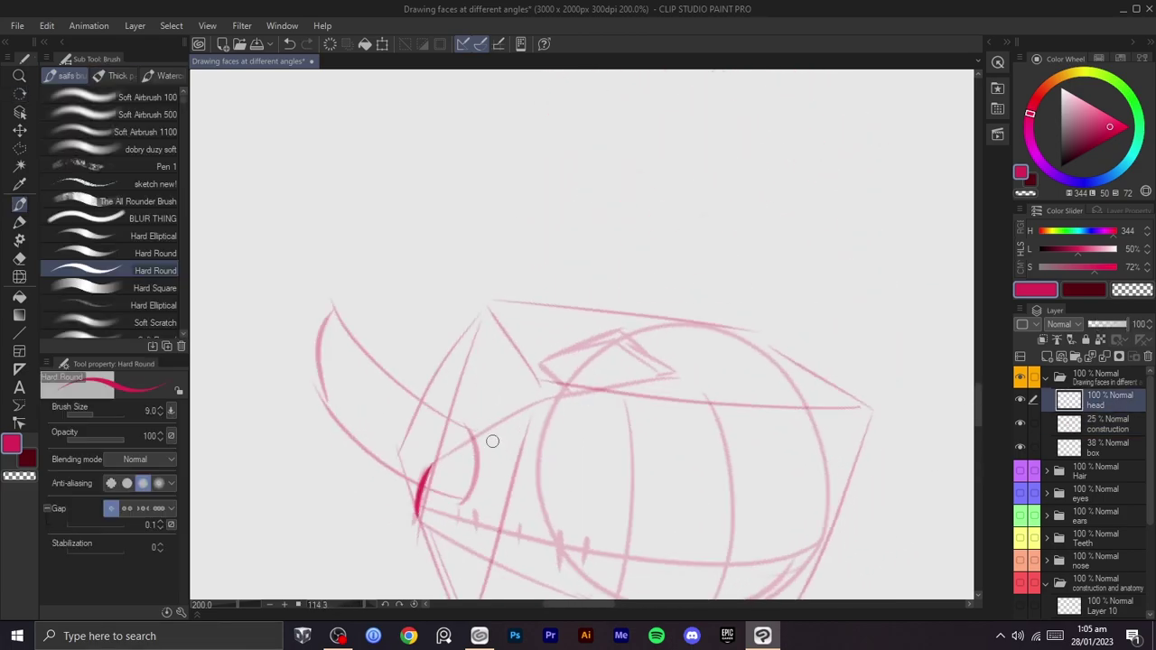
- Draw the curved jaw contour from the chin's end back to the ear guide, undoing the failed strokes
{"action": "key", "text": "shift+space"}
{"action": "left_click_drag", "start_coordinate": [673, 403], "coordinate": [694, 379]}
{"action": "left_click_drag", "start_coordinate": [472, 528], "coordinate": [562, 407]}
{"action": "key", "text": "ctrl+z"}
{"action": "mouse_move", "coordinate": [471, 511]}
{"action": "left_mouse_down"}
{"action": "mouse_move", "coordinate": [571, 386]}
{"action": "mouse_move", "coordinate": [563, 403]}
{"action": "mouse_move", "coordinate": [594, 386]}
{"action": "left_mouse_up"}
{"action": "key", "text": "shift+space"}
{"action": "left_click_drag", "start_coordinate": [696, 367], "coordinate": [604, 218]}
{"action": "key", "text": "space"}
{"action": "left_click_drag", "start_coordinate": [656, 338], "coordinate": [575, 382]}
{"action": "key", "text": "ctrl+z"}
{"action": "key", "text": "ctrl+z"}
{"action": "left_click_drag", "start_coordinate": [800, 307], "coordinate": [692, 523]}
{"action": "left_click_drag", "start_coordinate": [506, 492], "coordinate": [561, 312]}
{"action": "key", "text": "shift+space"}
{"action": "left_click_drag", "start_coordinate": [554, 461], "coordinate": [490, 424]}
{"action": "key", "text": "space"}
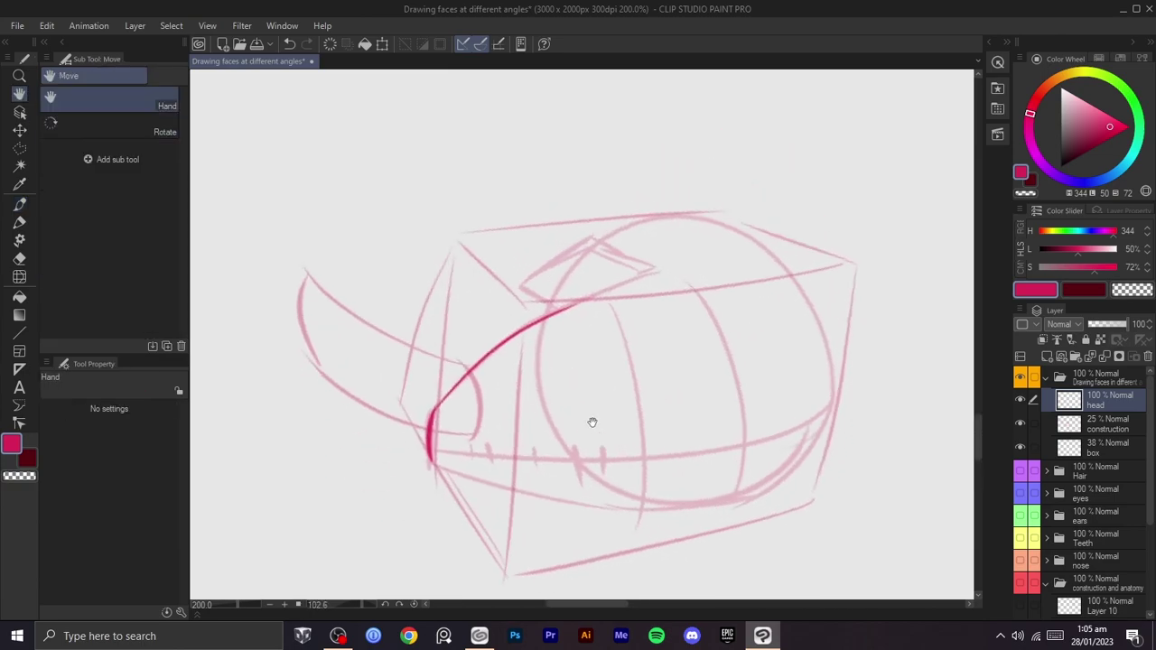
- Draw the far side of the face from the chin up to the cheek, undoing the failed strokes
{"action": "left_click_drag", "start_coordinate": [587, 425], "coordinate": [681, 355]}
{"action": "key", "text": "ctrl+z"}
{"action": "mouse_move", "coordinate": [531, 340]}
{"action": "left_mouse_down"}
{"action": "mouse_move", "coordinate": [651, 235]}
{"action": "mouse_move", "coordinate": [695, 214]}
{"action": "mouse_move", "coordinate": [637, 194]}
{"action": "left_mouse_up"}
{"action": "key", "text": "ctrl+z"}
{"action": "key", "text": "shift+space"}
{"action": "key", "text": "ctrl+z"}
{"action": "left_click_drag", "start_coordinate": [578, 216], "coordinate": [611, 175]}
{"action": "key", "text": "shift+space"}
{"action": "mouse_move", "coordinate": [696, 229]}
{"action": "left_mouse_down"}
{"action": "mouse_move", "coordinate": [683, 214]}
{"action": "mouse_move", "coordinate": [492, 253]}
{"action": "left_mouse_up"}
{"action": "key", "text": "space"}
{"action": "mouse_move", "coordinate": [509, 318]}
{"action": "left_mouse_down"}
{"action": "mouse_move", "coordinate": [542, 379]}
{"action": "mouse_move", "coordinate": [731, 337]}
{"action": "mouse_move", "coordinate": [712, 356]}
{"action": "mouse_move", "coordinate": [725, 245]}
{"action": "mouse_move", "coordinate": [612, 309]}
{"action": "mouse_move", "coordinate": [632, 271]}
{"action": "left_mouse_up"}
- Draw the far face contour from the cheek up over the forehead to the crown, redoing the misplaced strokes
{"action": "left_click_drag", "start_coordinate": [710, 168], "coordinate": [582, 257]}
{"action": "key", "text": "ctrl+z"}
{"action": "mouse_move", "coordinate": [711, 167]}
{"action": "left_mouse_down"}
{"action": "mouse_move", "coordinate": [593, 233]}
{"action": "mouse_move", "coordinate": [483, 355]}
{"action": "left_mouse_up"}
{"action": "key", "text": "ctrl+z"}
{"action": "mouse_move", "coordinate": [568, 246]}
{"action": "left_mouse_down"}
{"action": "mouse_move", "coordinate": [538, 281]}
{"action": "mouse_move", "coordinate": [477, 463]}
{"action": "mouse_move", "coordinate": [491, 379]}
{"action": "mouse_move", "coordinate": [479, 399]}
{"action": "mouse_move", "coordinate": [493, 517]}
{"action": "left_mouse_up"}
{"action": "key", "text": "shift+space"}
{"action": "mouse_move", "coordinate": [675, 343]}
{"action": "left_mouse_down"}
{"action": "mouse_move", "coordinate": [560, 421]}
{"action": "mouse_move", "coordinate": [519, 388]}
{"action": "left_mouse_up"}
{"action": "key", "text": "space"}
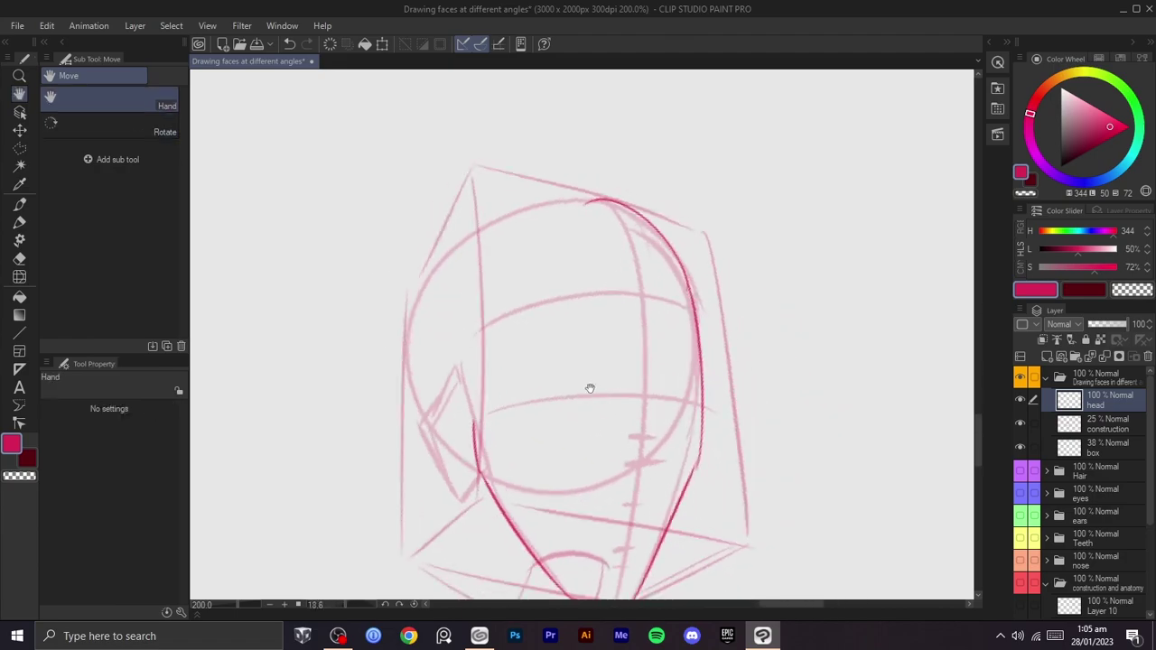
- Draw the skull's curve from the crown around the back of the head to the ear guide
{"action": "left_click_drag", "start_coordinate": [592, 383], "coordinate": [678, 418]}
{"action": "key", "text": "ctrl+z"}
{"action": "left_click_drag", "start_coordinate": [779, 308], "coordinate": [636, 255]}
{"action": "key", "text": "ctrl+z"}
{"action": "mouse_move", "coordinate": [776, 307]}
{"action": "left_mouse_down"}
{"action": "mouse_move", "coordinate": [691, 255]}
{"action": "mouse_move", "coordinate": [726, 259]}
{"action": "mouse_move", "coordinate": [536, 318]}
{"action": "left_mouse_up"}
{"action": "key", "text": "ctrl+z"}
{"action": "mouse_move", "coordinate": [773, 300]}
{"action": "left_mouse_down"}
{"action": "mouse_move", "coordinate": [630, 233]}
{"action": "mouse_move", "coordinate": [516, 390]}
{"action": "mouse_move", "coordinate": [520, 422]}
{"action": "left_mouse_up"}
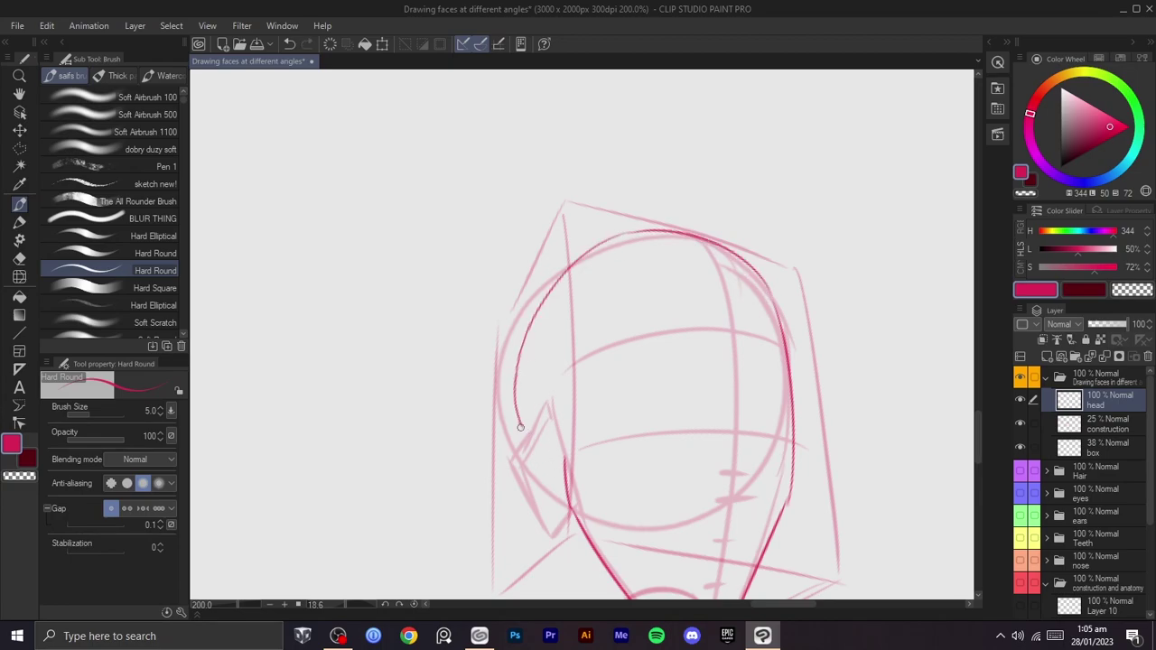
- Draw the front neck contour from beneath the chin down along the construction's neck, redoing the failed strokes
{"action": "scroll", "coordinate": [656, 406], "scroll_direction": "down", "scroll_amount": 2}
{"action": "left_click_drag", "start_coordinate": [753, 363], "coordinate": [749, 284]}
{"action": "scroll", "coordinate": [743, 294], "scroll_direction": "up", "scroll_amount": 2}
{"action": "left_click_drag", "start_coordinate": [726, 485], "coordinate": [717, 163]}
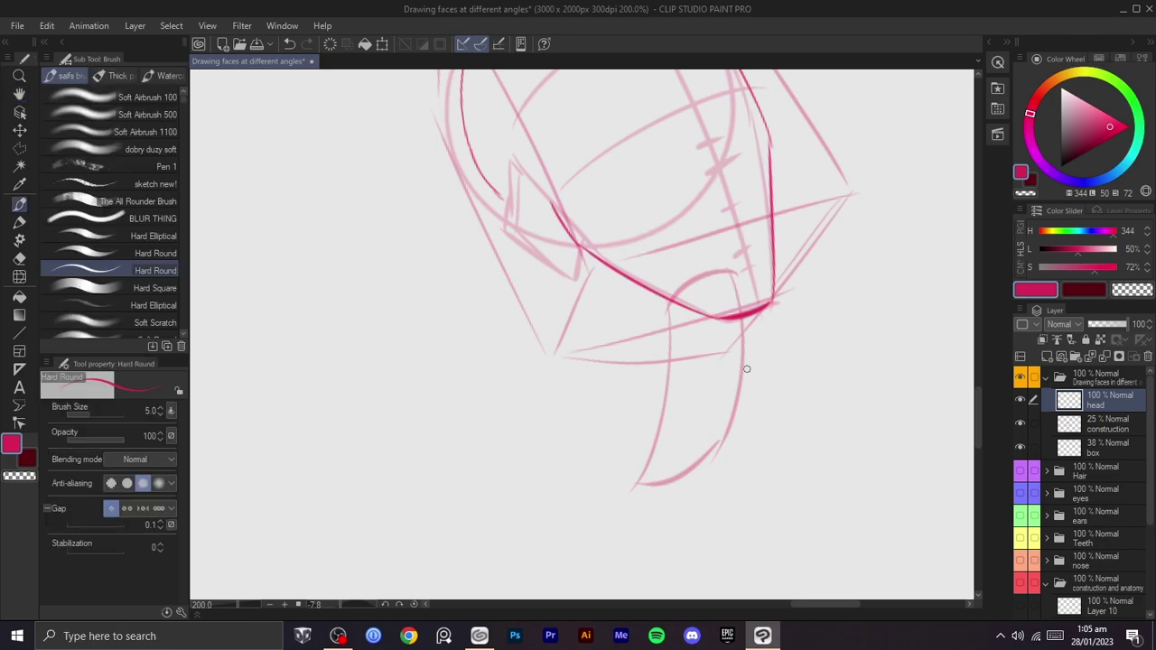
{"action": "mouse_move", "coordinate": [749, 320]}
{"action": "left_mouse_down"}
{"action": "mouse_move", "coordinate": [727, 465]}
{"action": "mouse_move", "coordinate": [735, 495]}
{"action": "left_mouse_up"}
{"action": "key", "text": "ctrl+z"}
{"action": "key", "text": "ctrl+z"}
{"action": "left_click_drag", "start_coordinate": [729, 329], "coordinate": [732, 492]}
{"action": "key", "text": "ctrl+z"}
{"action": "key", "text": "ctrl+z"}
{"action": "mouse_move", "coordinate": [736, 318]}
{"action": "left_mouse_down"}
{"action": "mouse_move", "coordinate": [739, 393]}
{"action": "mouse_move", "coordinate": [706, 489]}
{"action": "mouse_move", "coordinate": [771, 397]}
{"action": "mouse_move", "coordinate": [623, 395]}
{"action": "left_mouse_up"}
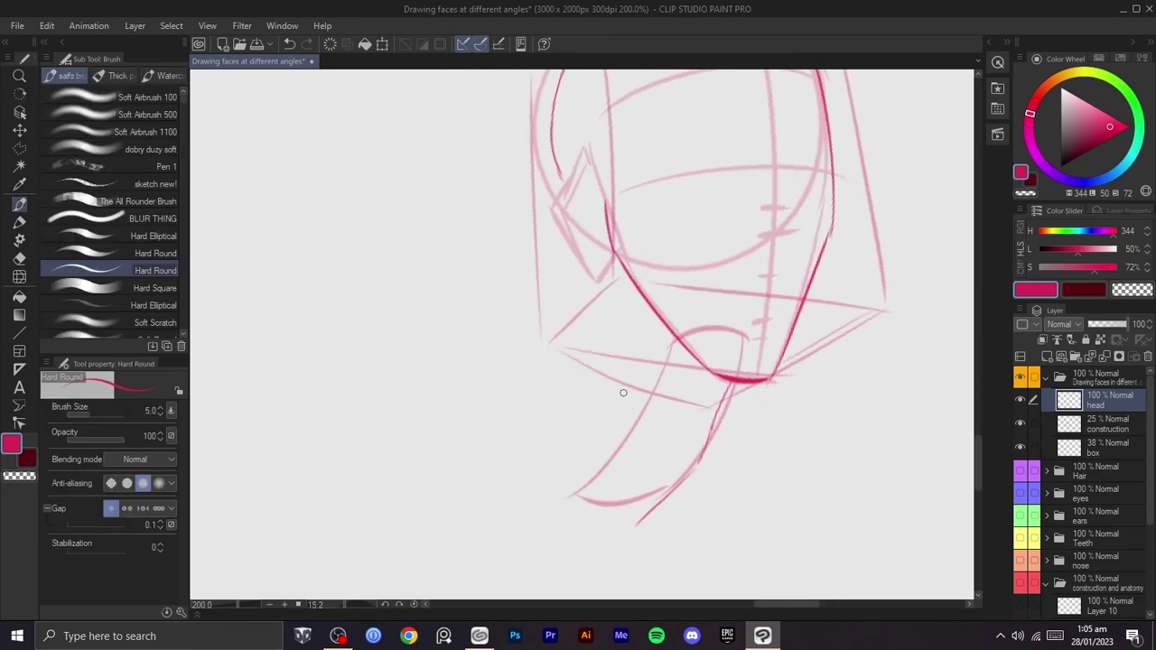
- Draw the ear's outer contour inside its angular guide, undoing the failed strokes
{"action": "left_click_drag", "start_coordinate": [623, 335], "coordinate": [693, 367]}
{"action": "left_click_drag", "start_coordinate": [621, 405], "coordinate": [591, 493]}
{"action": "key", "text": "ctrl+z"}
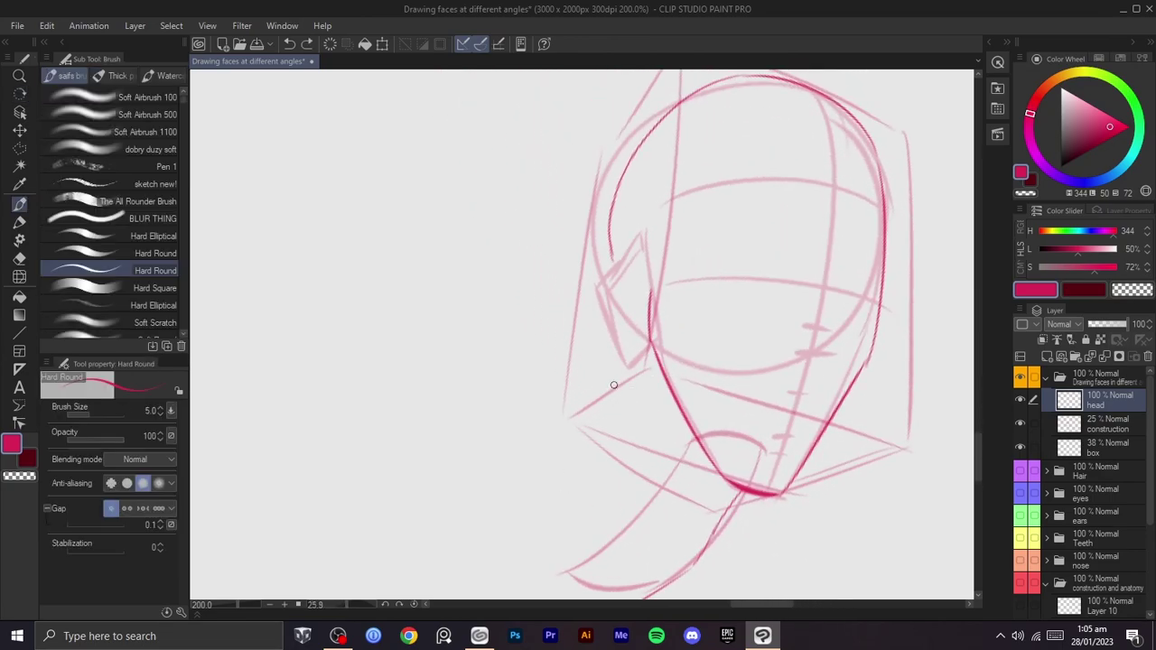
{"action": "mouse_move", "coordinate": [644, 240]}
{"action": "left_mouse_down"}
{"action": "mouse_move", "coordinate": [603, 280]}
{"action": "mouse_move", "coordinate": [612, 276]}
{"action": "mouse_move", "coordinate": [607, 329]}
{"action": "left_mouse_up"}
{"action": "key", "text": "ctrl+z"}
{"action": "key", "text": "ctrl+z"}
{"action": "key", "text": "ctrl+z"}
{"action": "mouse_move", "coordinate": [613, 272]}
{"action": "left_mouse_down"}
{"action": "mouse_move", "coordinate": [620, 360]}
{"action": "mouse_move", "coordinate": [647, 360]}
{"action": "mouse_move", "coordinate": [692, 286]}
{"action": "mouse_move", "coordinate": [621, 251]}
{"action": "left_mouse_up"}
{"action": "key", "text": "ctrl+z"}
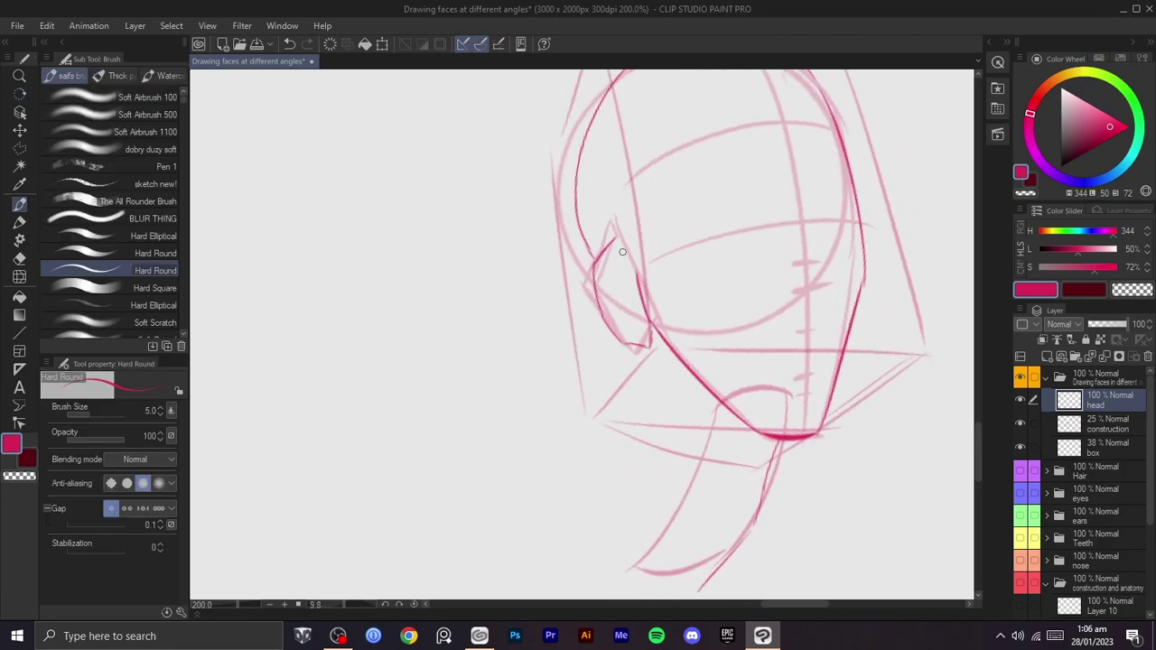
- Sketch the ear's inner rim and folds within its outline, redoing the misplaced strokes
{"action": "key", "text": "c"}
{"action": "key", "text": "c"}
{"action": "mouse_move", "coordinate": [601, 274]}
{"action": "left_mouse_down"}
{"action": "mouse_move", "coordinate": [633, 331]}
{"action": "mouse_move", "coordinate": [600, 274]}
{"action": "mouse_move", "coordinate": [621, 340]}
{"action": "left_mouse_up"}
{"action": "key", "text": "ctrl+z"}
{"action": "left_click_drag", "start_coordinate": [616, 262], "coordinate": [611, 316]}
{"action": "key", "text": "ctrl+z"}
{"action": "mouse_move", "coordinate": [616, 263]}
{"action": "left_mouse_down"}
{"action": "mouse_move", "coordinate": [601, 297]}
{"action": "mouse_move", "coordinate": [597, 286]}
{"action": "mouse_move", "coordinate": [610, 334]}
{"action": "left_mouse_up"}
{"action": "key", "text": "ctrl+z"}
{"action": "key", "text": "ctrl+z"}
{"action": "key", "text": "ctrl+z"}
{"action": "left_click_drag", "start_coordinate": [620, 258], "coordinate": [610, 291]}
{"action": "key", "text": "ctrl+z"}
{"action": "key", "text": "ctrl+z"}
{"action": "left_click_drag", "start_coordinate": [621, 269], "coordinate": [618, 312]}
{"action": "left_click_drag", "start_coordinate": [609, 256], "coordinate": [599, 309]}
{"action": "key", "text": "ctrl+z"}
{"action": "mouse_move", "coordinate": [608, 258]}
{"action": "left_mouse_down"}
{"action": "mouse_move", "coordinate": [605, 326]}
{"action": "mouse_move", "coordinate": [630, 334]}
{"action": "mouse_move", "coordinate": [606, 316]}
{"action": "mouse_move", "coordinate": [629, 335]}
{"action": "left_mouse_up"}
{"action": "key", "text": "ctrl+z"}
- Clean up and refine the ear's inner folds and lobe, alternating between the transparent and pink drawing colours
{"action": "key", "text": "c"}
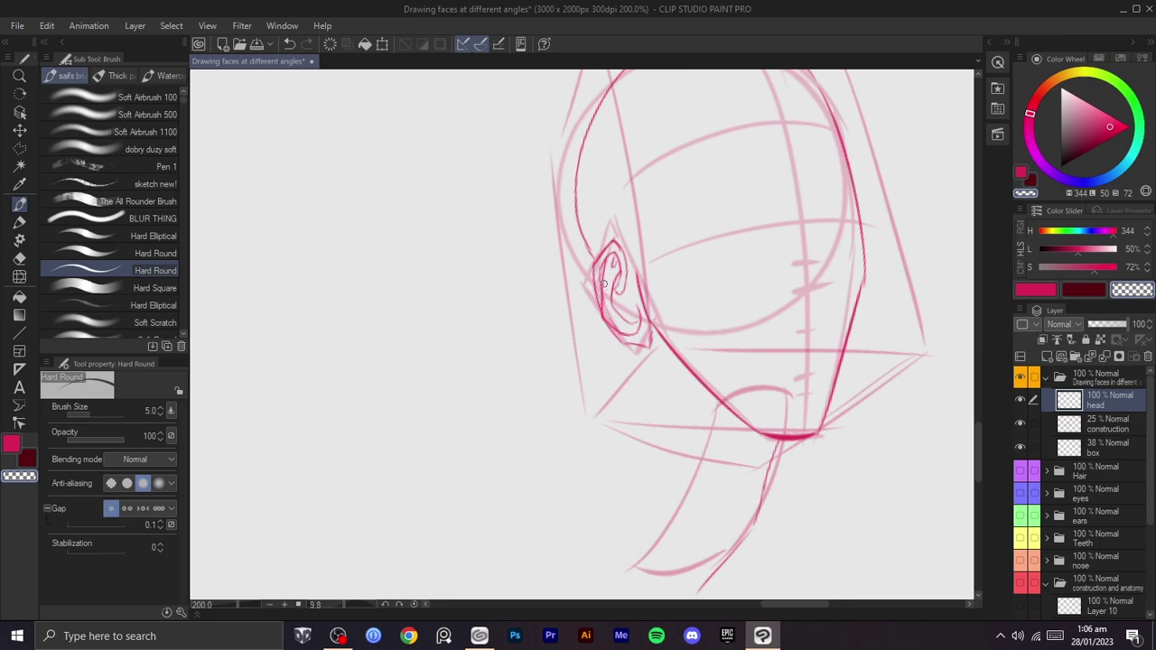
{"action": "key", "text": "c"}
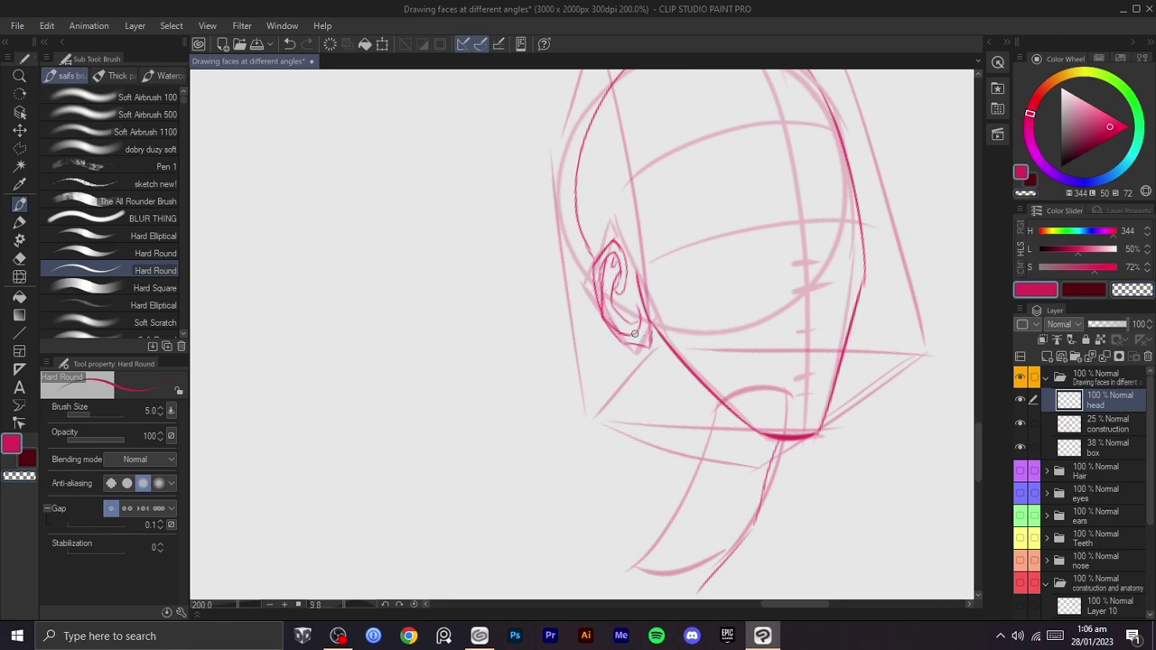
{"action": "key", "text": "c"}
{"action": "key", "text": "c"}
{"action": "key", "text": "c"}
{"action": "key", "text": "c"}
{"action": "key", "text": "c"}
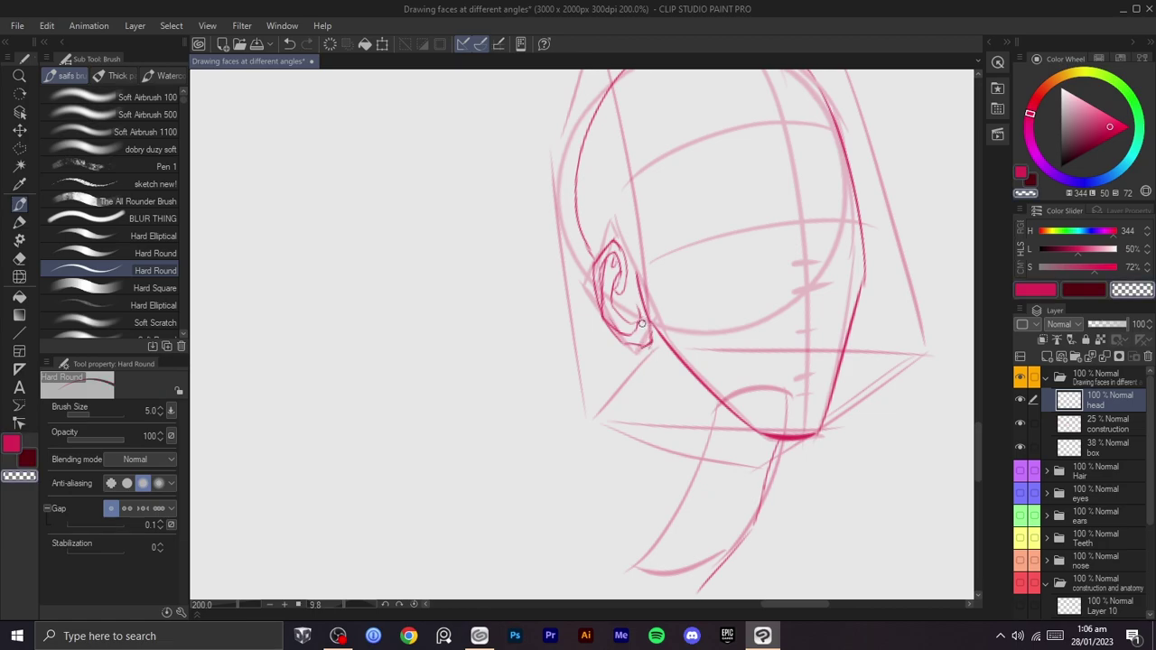
{"action": "key", "text": "c"}
{"action": "key", "text": "ctrl+z"}
{"action": "key", "text": "c"}
{"action": "key", "text": "c"}
{"action": "key", "text": "c"}
{"action": "left_click_drag", "start_coordinate": [619, 294], "coordinate": [616, 289]}
{"action": "key", "text": "c"}
- Try back-of-neck strokes below the ear from several canvas rotations and undo them
{"action": "key", "text": "space"}
{"action": "mouse_move", "coordinate": [698, 259]}
{"action": "left_mouse_down"}
{"action": "mouse_move", "coordinate": [660, 232]}
{"action": "mouse_move", "coordinate": [710, 352]}
{"action": "left_mouse_up"}
{"action": "key", "text": "shift+space"}
{"action": "left_click_drag", "start_coordinate": [604, 345], "coordinate": [593, 382]}
{"action": "key", "text": "ctrl+z"}
{"action": "key", "text": "shift+space"}
{"action": "left_click_drag", "start_coordinate": [691, 384], "coordinate": [660, 244]}
{"action": "key", "text": "ctrl+z"}
{"action": "scroll", "coordinate": [717, 339], "scroll_direction": "down", "scroll_amount": 4}
{"action": "left_click_drag", "start_coordinate": [749, 339], "coordinate": [748, 373]}
{"action": "scroll", "coordinate": [711, 316], "scroll_direction": "up", "scroll_amount": 3}
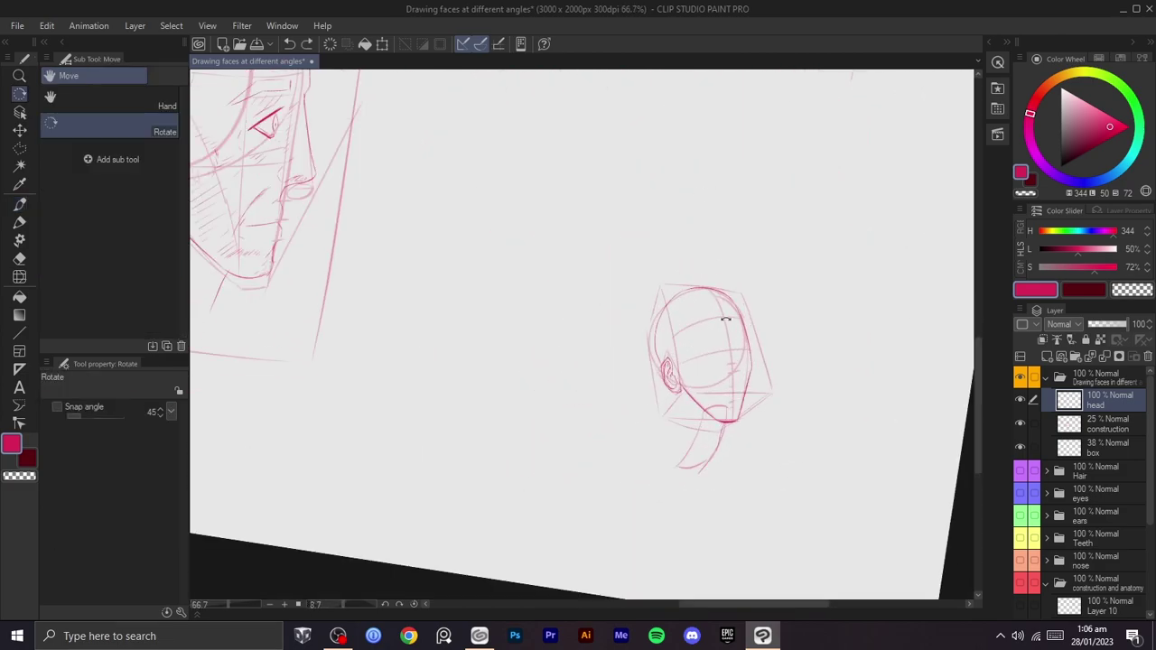
{"action": "key", "text": "space"}
{"action": "left_click_drag", "start_coordinate": [700, 438], "coordinate": [715, 276]}
{"action": "scroll", "coordinate": [717, 282], "scroll_direction": "up", "scroll_amount": 1}
{"action": "mouse_move", "coordinate": [668, 318]}
{"action": "left_mouse_down"}
{"action": "mouse_move", "coordinate": [710, 324]}
{"action": "mouse_move", "coordinate": [695, 315]}
{"action": "left_mouse_up"}
{"action": "key", "text": "ctrl+z"}
{"action": "key", "text": "ctrl+z"}
{"action": "key", "text": "ctrl+z"}
{"action": "left_click_drag", "start_coordinate": [663, 302], "coordinate": [639, 369]}
{"action": "key", "text": "ctrl+z"}
{"action": "left_click_drag", "start_coordinate": [662, 301], "coordinate": [619, 438]}
{"action": "key", "text": "shift+space"}
{"action": "mouse_move", "coordinate": [691, 323]}
{"action": "left_mouse_down"}
{"action": "mouse_move", "coordinate": [678, 387]}
{"action": "mouse_move", "coordinate": [687, 346]}
{"action": "mouse_move", "coordinate": [539, 383]}
{"action": "mouse_move", "coordinate": [540, 409]}
{"action": "left_mouse_up"}
{"action": "key", "text": "space"}
{"action": "key", "text": "ctrl+z"}
{"action": "key", "text": "ctrl+z"}
{"action": "key", "text": "ctrl+z"}
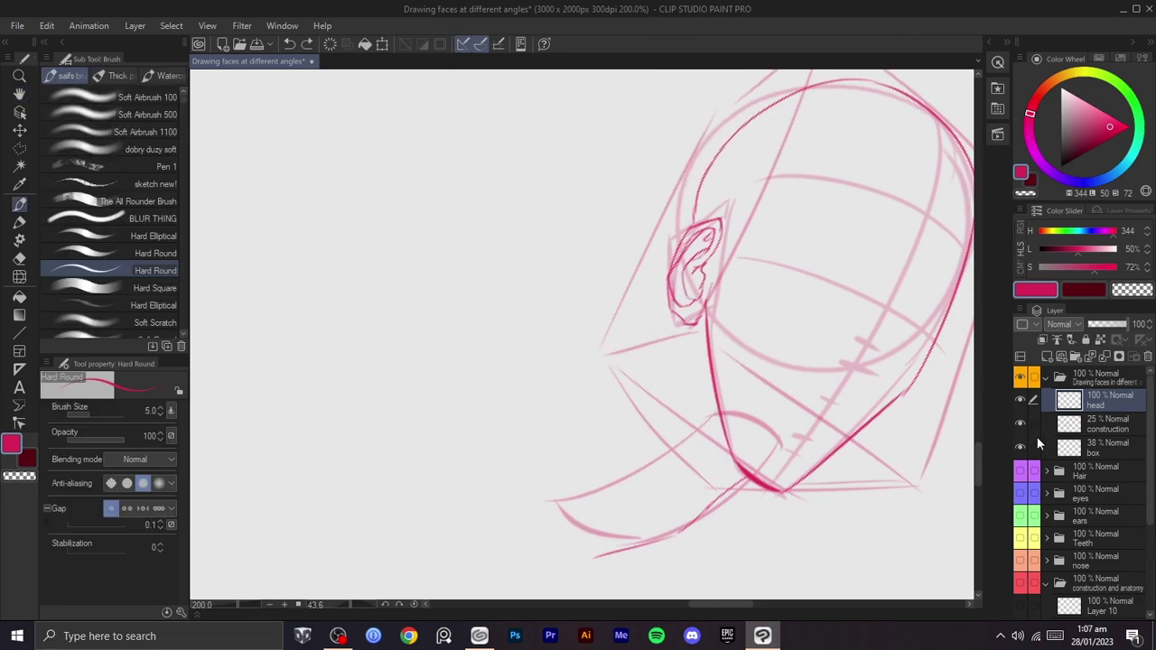
- Hide the box layer and try a slanted line for the back of the neck from the earlobe down
{"action": "left_click", "coordinate": [1020, 446]}
{"action": "key", "text": "r"}
{"action": "left_click_drag", "start_coordinate": [734, 393], "coordinate": [746, 320]}
{"action": "key", "text": "b"}
{"action": "key", "text": "ctrl+z"}
{"action": "mouse_move", "coordinate": [662, 271]}
{"action": "left_mouse_down"}
{"action": "mouse_move", "coordinate": [621, 403]}
{"action": "mouse_move", "coordinate": [658, 309]}
{"action": "mouse_move", "coordinate": [592, 422]}
{"action": "left_mouse_up"}
{"action": "key", "text": "ctrl+z"}
{"action": "key", "text": "ctrl+z"}
{"action": "left_click_drag", "start_coordinate": [657, 273], "coordinate": [582, 424]}
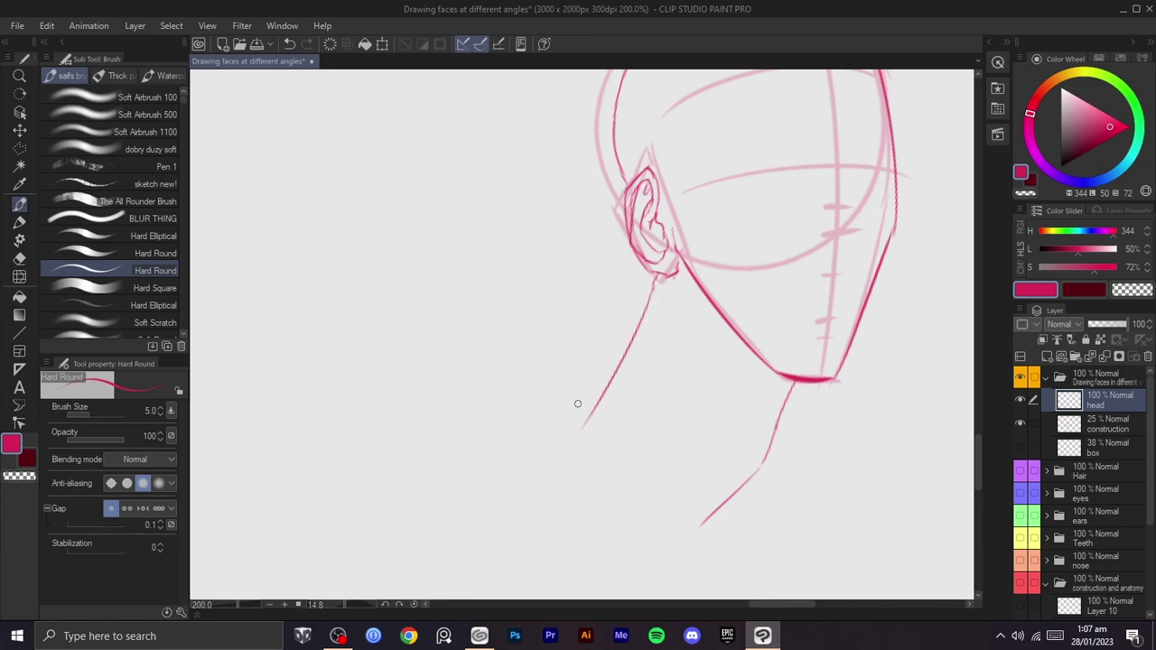
- Undo the slanted neck line and try steeper back-of-neck contours beneath the earlobe
{"action": "key", "text": "ctrl+z"}
{"action": "key", "text": "ctrl+z"}
{"action": "left_click_drag", "start_coordinate": [660, 273], "coordinate": [599, 445]}
{"action": "key", "text": "ctrl+z"}
{"action": "left_click_drag", "start_coordinate": [659, 273], "coordinate": [603, 506]}
{"action": "key", "text": "ctrl+z"}
{"action": "key", "text": "ctrl+z"}
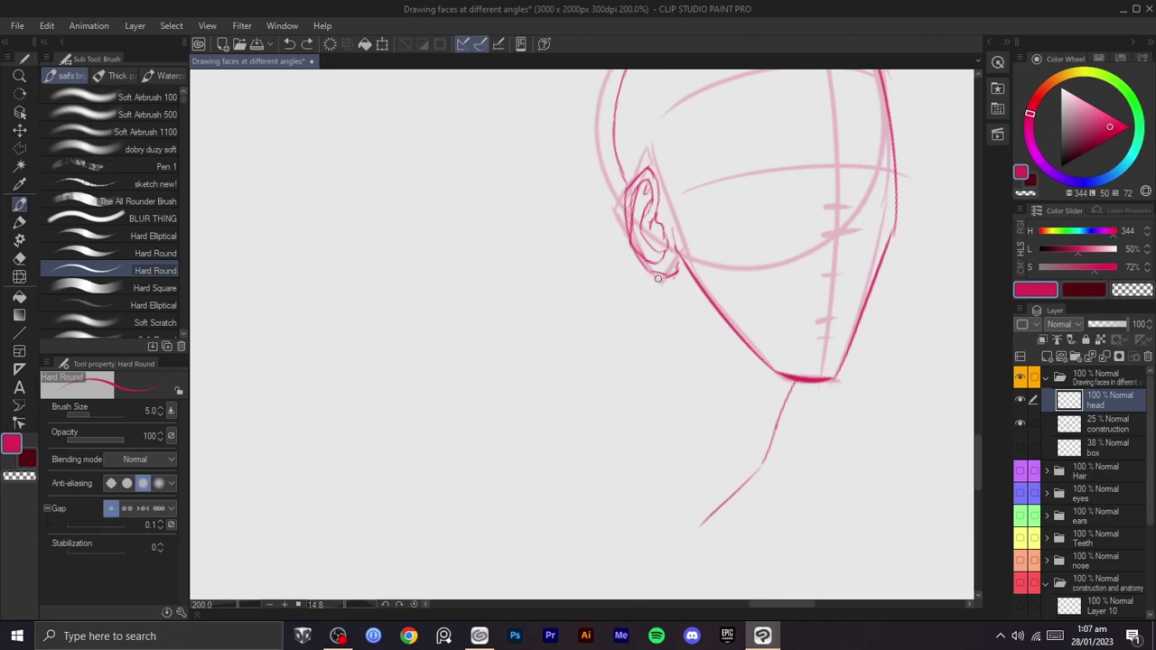
{"action": "left_click_drag", "start_coordinate": [655, 281], "coordinate": [652, 388]}
{"action": "key", "text": "ctrl+z"}
{"action": "left_click_drag", "start_coordinate": [654, 285], "coordinate": [620, 513]}
{"action": "key", "text": "shift+space"}
{"action": "mouse_move", "coordinate": [700, 386]}
{"action": "left_mouse_down"}
{"action": "mouse_move", "coordinate": [710, 286]}
{"action": "mouse_move", "coordinate": [625, 212]}
{"action": "left_mouse_up"}
{"action": "key", "text": "shift+space"}
{"action": "left_click_drag", "start_coordinate": [653, 301], "coordinate": [605, 284]}
{"action": "key", "text": "ctrl+z"}
{"action": "key", "text": "b"}
{"action": "mouse_move", "coordinate": [492, 327]}
{"action": "left_mouse_down"}
{"action": "mouse_move", "coordinate": [635, 206]}
{"action": "mouse_move", "coordinate": [729, 157]}
{"action": "mouse_move", "coordinate": [568, 273]}
{"action": "mouse_move", "coordinate": [725, 206]}
{"action": "mouse_move", "coordinate": [537, 300]}
{"action": "mouse_move", "coordinate": [728, 219]}
{"action": "left_mouse_up"}
{"action": "key", "text": "ctrl+z"}
{"action": "key", "text": "ctrl+z"}
- Draw the long back-of-neck contour from the front of the earlobe downward, redoing the failed stroke
{"action": "scroll", "coordinate": [792, 207], "scroll_direction": "down", "scroll_amount": 2}
{"action": "key", "text": "shift+space"}
{"action": "mouse_move", "coordinate": [783, 282]}
{"action": "left_mouse_down"}
{"action": "mouse_move", "coordinate": [609, 511]}
{"action": "mouse_move", "coordinate": [528, 502]}
{"action": "left_mouse_up"}
{"action": "mouse_move", "coordinate": [684, 434]}
{"action": "left_mouse_down"}
{"action": "mouse_move", "coordinate": [718, 286]}
{"action": "mouse_move", "coordinate": [685, 407]}
{"action": "mouse_move", "coordinate": [663, 417]}
{"action": "left_mouse_up"}
{"action": "scroll", "coordinate": [719, 286], "scroll_direction": "up", "scroll_amount": 1}
{"action": "key", "text": "shift+space"}
{"action": "key", "text": "ctrl+z"}
{"action": "left_click_drag", "start_coordinate": [689, 379], "coordinate": [709, 351]}
{"action": "scroll", "coordinate": [635, 284], "scroll_direction": "up", "scroll_amount": 2}
{"action": "left_click_drag", "start_coordinate": [623, 295], "coordinate": [397, 461]}
{"action": "key", "text": "ctrl+z"}
{"action": "left_click_drag", "start_coordinate": [606, 298], "coordinate": [272, 478]}
{"action": "scroll", "coordinate": [565, 370], "scroll_direction": "down", "scroll_amount": 4}
- Draw the neck muscle line descending diagonally from below the jaw toward the throat, replacing the first stroke
{"action": "key", "text": "r"}
{"action": "left_click_drag", "start_coordinate": [710, 331], "coordinate": [612, 423]}
{"action": "scroll", "coordinate": [625, 420], "scroll_direction": "up", "scroll_amount": 1}
{"action": "key", "text": "b"}
{"action": "left_click_drag", "start_coordinate": [608, 340], "coordinate": [643, 482]}
{"action": "key", "text": "ctrl+z"}
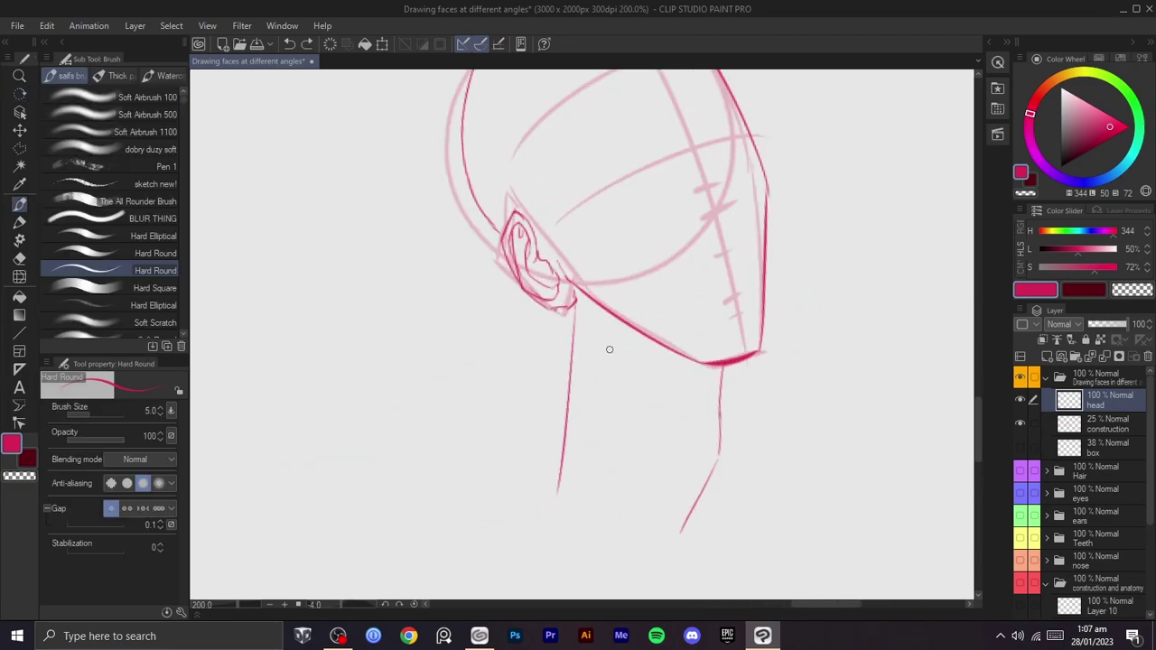
{"action": "left_click_drag", "start_coordinate": [610, 348], "coordinate": [654, 489]}
- Try reshaping the throat contour below the chin with short overlapping strokes and a new lower neck stroke
{"action": "key", "text": "r"}
{"action": "left_click_drag", "start_coordinate": [678, 493], "coordinate": [681, 490]}
{"action": "key", "text": "b"}
{"action": "left_click_drag", "start_coordinate": [709, 406], "coordinate": [697, 456]}
{"action": "key", "text": "r"}
{"action": "scroll", "coordinate": [753, 446], "scroll_direction": "down", "scroll_amount": 2}
{"action": "scroll", "coordinate": [754, 446], "scroll_direction": "up", "scroll_amount": 2}
{"action": "key", "text": "b"}
{"action": "key", "text": "ctrl+z"}
{"action": "mouse_move", "coordinate": [709, 303]}
{"action": "left_mouse_down"}
{"action": "mouse_move", "coordinate": [711, 345]}
{"action": "mouse_move", "coordinate": [716, 323]}
{"action": "left_mouse_up"}
{"action": "key", "text": "c"}
{"action": "key", "text": "c"}
{"action": "left_click_drag", "start_coordinate": [706, 395], "coordinate": [679, 485]}
{"action": "key", "text": "ctrl+z"}
{"action": "left_click_drag", "start_coordinate": [700, 403], "coordinate": [684, 487]}
{"action": "key", "text": "c"}
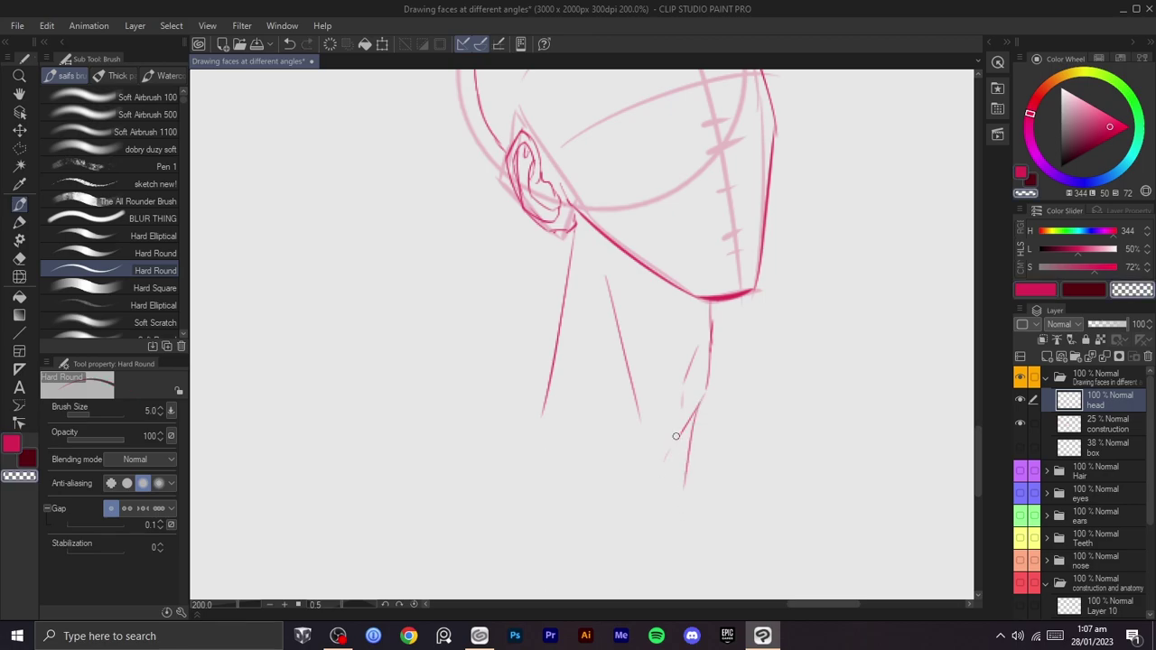
- Erase the stray strokes around the lower throat and undo the latest neck changes
{"action": "scroll", "coordinate": [715, 424], "scroll_direction": "down", "scroll_amount": 3}
{"action": "key", "text": "space"}
{"action": "scroll", "coordinate": [725, 413], "scroll_direction": "up", "scroll_amount": 3}
{"action": "mouse_move", "coordinate": [731, 419]}
{"action": "left_mouse_down"}
{"action": "mouse_move", "coordinate": [696, 383]}
{"action": "mouse_move", "coordinate": [720, 397]}
{"action": "mouse_move", "coordinate": [653, 497]}
{"action": "left_mouse_up"}
{"action": "key", "text": "b"}
{"action": "key", "text": "c"}
{"action": "scroll", "coordinate": [708, 403], "scroll_direction": "down", "scroll_amount": 2}
{"action": "key", "text": "r"}
{"action": "scroll", "coordinate": [708, 401], "scroll_direction": "up", "scroll_amount": 2}
{"action": "key", "text": "b"}
{"action": "key", "text": "ctrl+z"}
{"action": "key", "text": "ctrl+z"}
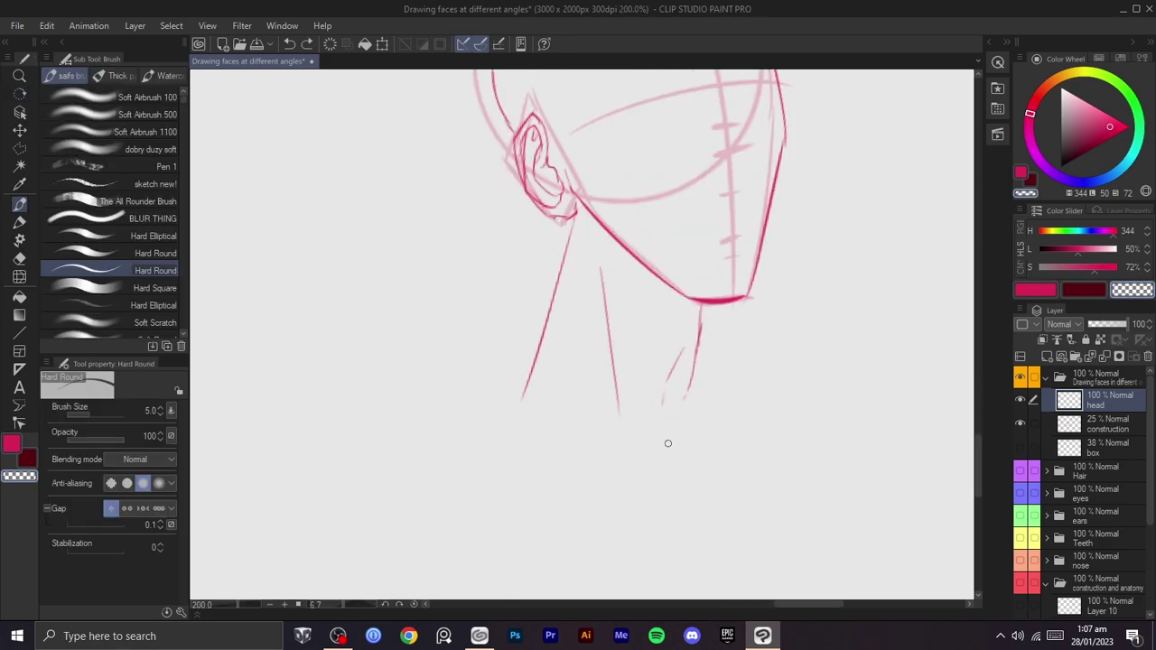
- Redraw the front of the neck as one long contour from beneath the chin downward, discarding failed strokes
{"action": "key", "text": "ctrl+z"}
{"action": "key", "text": "c"}
{"action": "left_click_drag", "start_coordinate": [687, 304], "coordinate": [681, 466]}
{"action": "key", "text": "ctrl+z"}
{"action": "left_click_drag", "start_coordinate": [696, 301], "coordinate": [668, 470]}
{"action": "key", "text": "ctrl+z"}
- Try strengthening the jawline with strokes between the ear and chin, and undo them
{"action": "scroll", "coordinate": [677, 426], "scroll_direction": "down", "scroll_amount": 2}
{"action": "key", "text": "space"}
{"action": "scroll", "coordinate": [693, 411], "scroll_direction": "up", "scroll_amount": 1}
{"action": "left_click_drag", "start_coordinate": [701, 397], "coordinate": [732, 488]}
{"action": "scroll", "coordinate": [733, 483], "scroll_direction": "up", "scroll_amount": 1}
{"action": "scroll", "coordinate": [732, 423], "scroll_direction": "up", "scroll_amount": 2}
{"action": "mouse_move", "coordinate": [743, 446]}
{"action": "left_mouse_down"}
{"action": "mouse_move", "coordinate": [754, 426]}
{"action": "mouse_move", "coordinate": [761, 477]}
{"action": "left_mouse_up"}
{"action": "mouse_move", "coordinate": [789, 384]}
{"action": "left_mouse_down"}
{"action": "mouse_move", "coordinate": [774, 425]}
{"action": "mouse_move", "coordinate": [561, 496]}
{"action": "mouse_move", "coordinate": [588, 454]}
{"action": "left_mouse_up"}
{"action": "mouse_move", "coordinate": [685, 187]}
{"action": "left_mouse_down"}
{"action": "mouse_move", "coordinate": [580, 290]}
{"action": "mouse_move", "coordinate": [641, 236]}
{"action": "mouse_move", "coordinate": [616, 260]}
{"action": "left_mouse_up"}
{"action": "key", "text": "ctrl+z"}
{"action": "key", "text": "ctrl+z"}
{"action": "mouse_move", "coordinate": [636, 252]}
{"action": "left_mouse_down"}
{"action": "mouse_move", "coordinate": [588, 300]}
{"action": "mouse_move", "coordinate": [537, 379]}
{"action": "mouse_move", "coordinate": [532, 408]}
{"action": "left_mouse_up"}
{"action": "left_click_drag", "start_coordinate": [564, 375], "coordinate": [539, 419]}
{"action": "key", "text": "ctrl+z"}
{"action": "key", "text": "ctrl+z"}
{"action": "key", "text": "ctrl+z"}
{"action": "key", "text": "ctrl+z"}
{"action": "key", "text": "ctrl+z"}
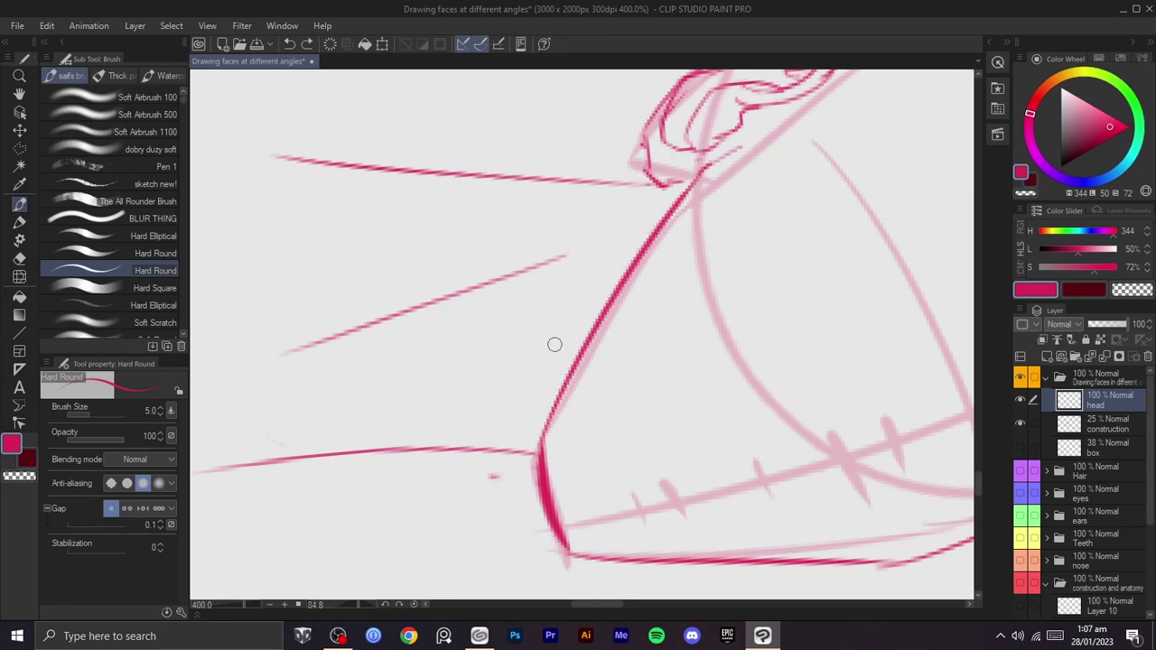
- Outline the near eye socket as a rounded shape between the brow and eye guidelines, redoing failed strokes
{"action": "scroll", "coordinate": [654, 349], "scroll_direction": "down", "scroll_amount": 3}
{"action": "mouse_move", "coordinate": [654, 349]}
{"action": "left_mouse_down"}
{"action": "mouse_move", "coordinate": [614, 219]}
{"action": "mouse_move", "coordinate": [606, 415]}
{"action": "mouse_move", "coordinate": [642, 394]}
{"action": "left_mouse_up"}
{"action": "scroll", "coordinate": [614, 220], "scroll_direction": "up", "scroll_amount": 1}
{"action": "left_click_drag", "start_coordinate": [511, 386], "coordinate": [656, 215]}
{"action": "key", "text": "ctrl+z"}
{"action": "mouse_move", "coordinate": [622, 254]}
{"action": "left_mouse_down"}
{"action": "mouse_move", "coordinate": [587, 275]}
{"action": "mouse_move", "coordinate": [550, 357]}
{"action": "mouse_move", "coordinate": [567, 308]}
{"action": "left_mouse_up"}
{"action": "key", "text": "ctrl+z"}
{"action": "key", "text": "ctrl+z"}
{"action": "mouse_move", "coordinate": [603, 255]}
{"action": "left_mouse_down"}
{"action": "mouse_move", "coordinate": [560, 314]}
{"action": "mouse_move", "coordinate": [599, 332]}
{"action": "left_mouse_up"}
{"action": "mouse_move", "coordinate": [603, 257]}
{"action": "left_mouse_down"}
{"action": "mouse_move", "coordinate": [626, 299]}
{"action": "mouse_move", "coordinate": [594, 336]}
{"action": "mouse_move", "coordinate": [655, 294]}
{"action": "left_mouse_up"}
{"action": "key", "text": "r"}
{"action": "left_click_drag", "start_coordinate": [729, 260], "coordinate": [741, 291]}
{"action": "key", "text": "ctrl+z"}
{"action": "left_click_drag", "start_coordinate": [749, 232], "coordinate": [700, 283]}
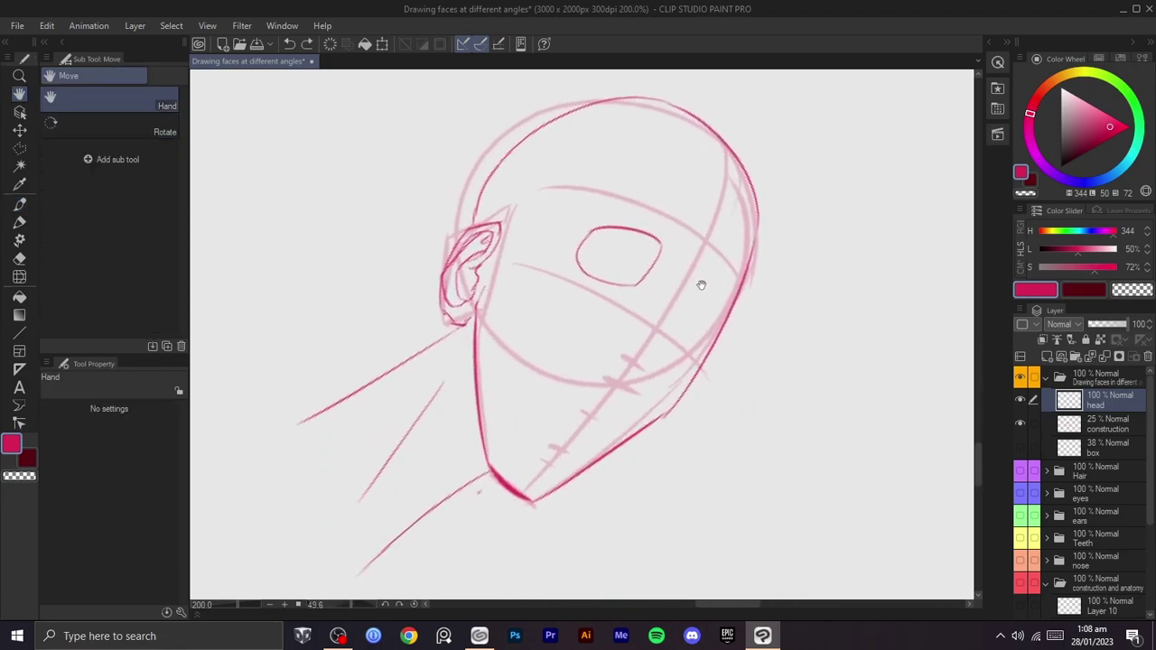
- Draw the nose bridge from the brow guideline down beside the face's centre line, undoing unsatisfactory attempts
{"action": "key", "text": "p"}
{"action": "left_click_drag", "start_coordinate": [707, 242], "coordinate": [658, 369]}
{"action": "key", "text": "ctrl+z"}
{"action": "key", "text": "ctrl+z"}
{"action": "mouse_move", "coordinate": [700, 262]}
{"action": "left_mouse_down"}
{"action": "mouse_move", "coordinate": [670, 345]}
{"action": "mouse_move", "coordinate": [627, 358]}
{"action": "left_mouse_up"}
{"action": "key", "text": "ctrl+z"}
{"action": "mouse_move", "coordinate": [705, 241]}
{"action": "left_mouse_down"}
{"action": "mouse_move", "coordinate": [652, 372]}
{"action": "mouse_move", "coordinate": [621, 385]}
{"action": "mouse_move", "coordinate": [633, 383]}
{"action": "left_mouse_up"}
{"action": "key", "text": "ctrl+z"}
{"action": "key", "text": "ctrl+z"}
{"action": "key", "text": "ctrl+z"}
{"action": "key", "text": "ctrl+z"}
{"action": "key", "text": "ctrl+z"}
{"action": "key", "text": "ctrl+z"}
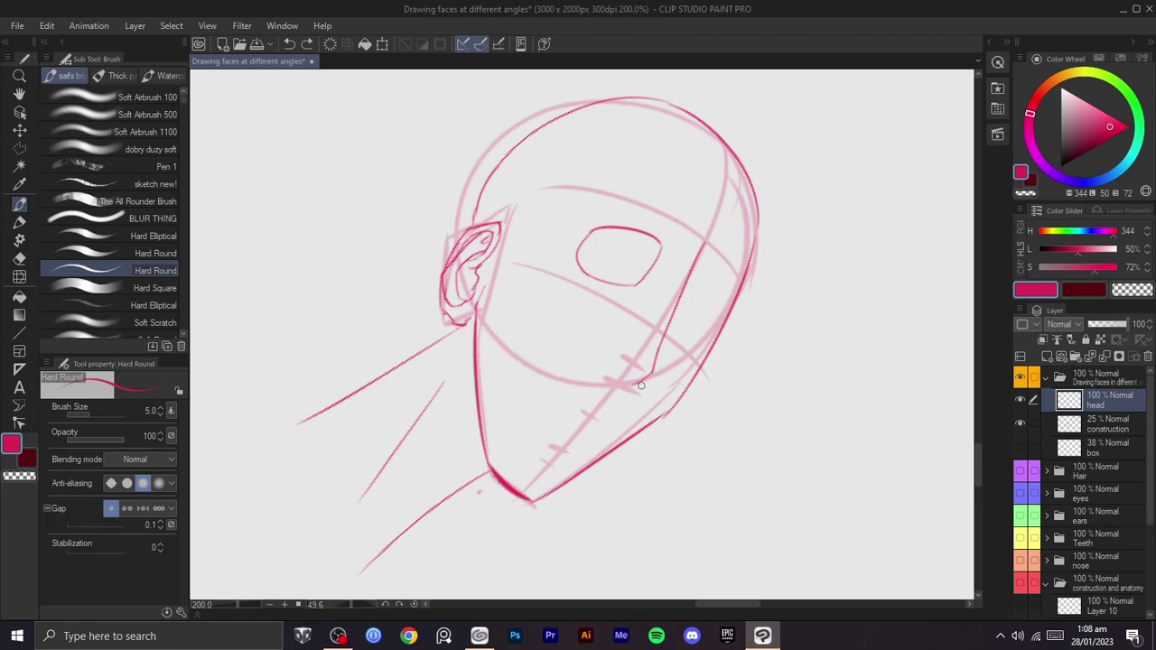
- Draw the underside of the nose from its tip back to the centre line, redoing failed strokes
{"action": "left_click_drag", "start_coordinate": [640, 380], "coordinate": [623, 390]}
{"action": "key", "text": "ctrl+z"}
{"action": "key", "text": "ctrl+z"}
{"action": "key", "text": "ctrl+z"}
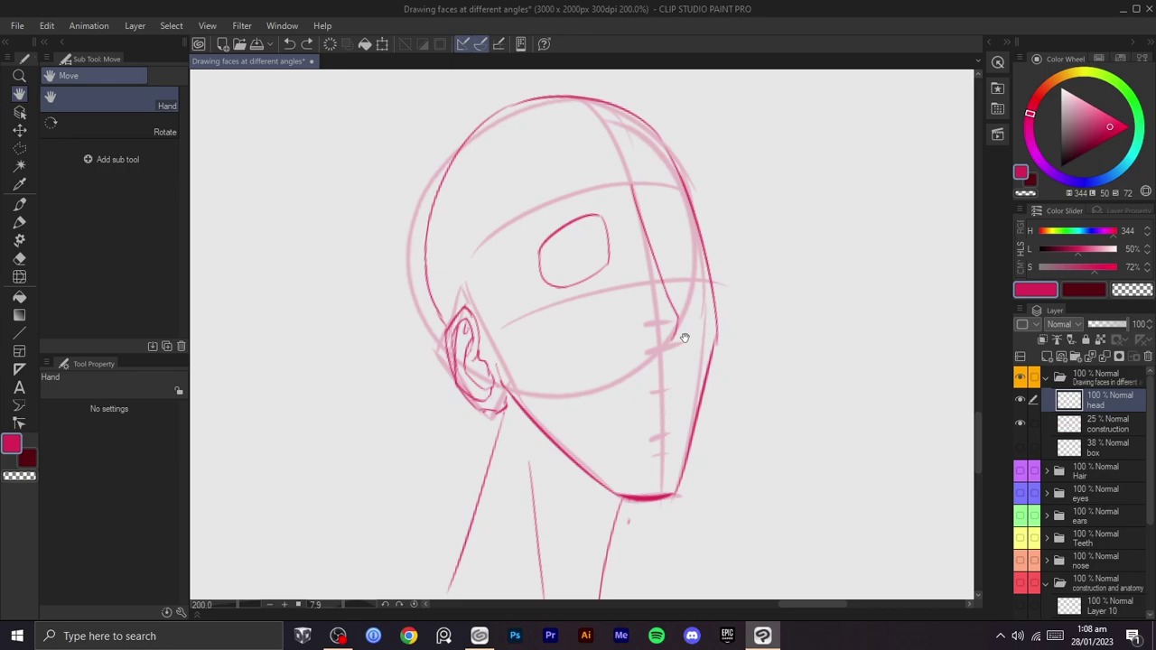
{"action": "left_click_drag", "start_coordinate": [681, 320], "coordinate": [665, 356]}
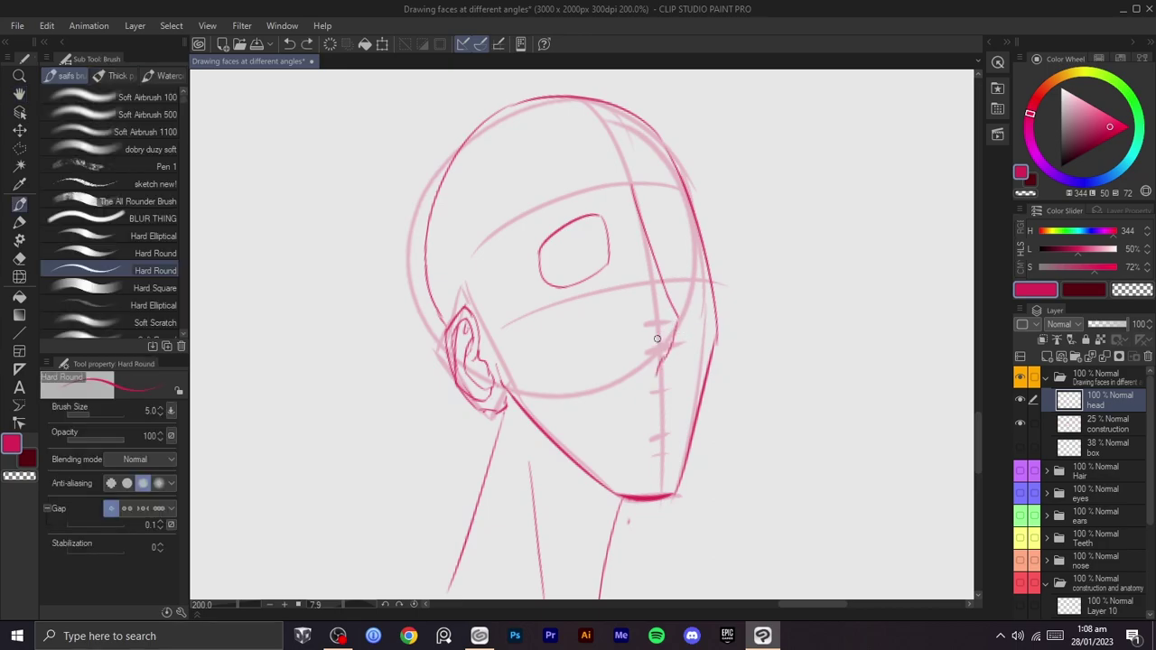
{"action": "key", "text": "ctrl+z"}
- Draw the near nostril wing and nostril curve beside the base of the nose
{"action": "left_click_drag", "start_coordinate": [627, 348], "coordinate": [653, 344]}
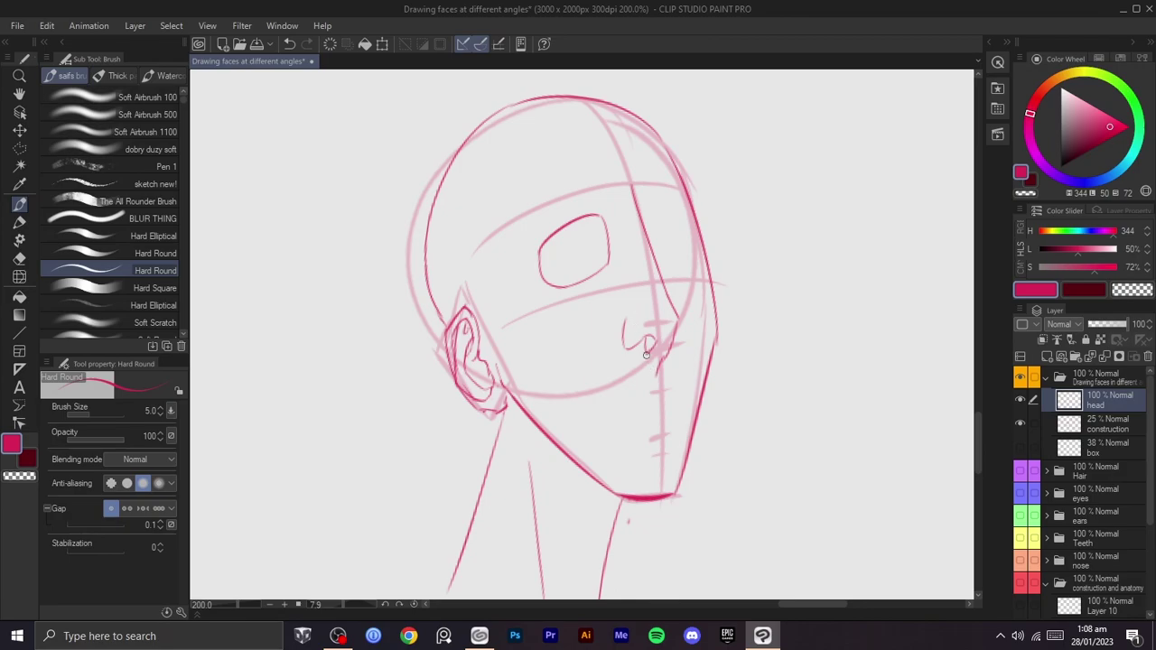
{"action": "key", "text": "c"}
{"action": "left_click_drag", "start_coordinate": [644, 351], "coordinate": [657, 355]}
{"action": "key", "text": "c"}
{"action": "key", "text": "ctrl+z"}
{"action": "key", "text": "ctrl+z"}
{"action": "key", "text": "ctrl+z"}
- Refine the nose tip where the bridge meets the underside, undoing unsuccessful strokes
{"action": "left_click_drag", "start_coordinate": [669, 358], "coordinate": [680, 322]}
{"action": "key", "text": "ctrl+z"}
{"action": "key", "text": "ctrl+z"}
{"action": "key", "text": "ctrl+z"}
{"action": "left_click_drag", "start_coordinate": [673, 301], "coordinate": [687, 327]}
{"action": "key", "text": "ctrl+z"}
{"action": "key", "text": "c"}
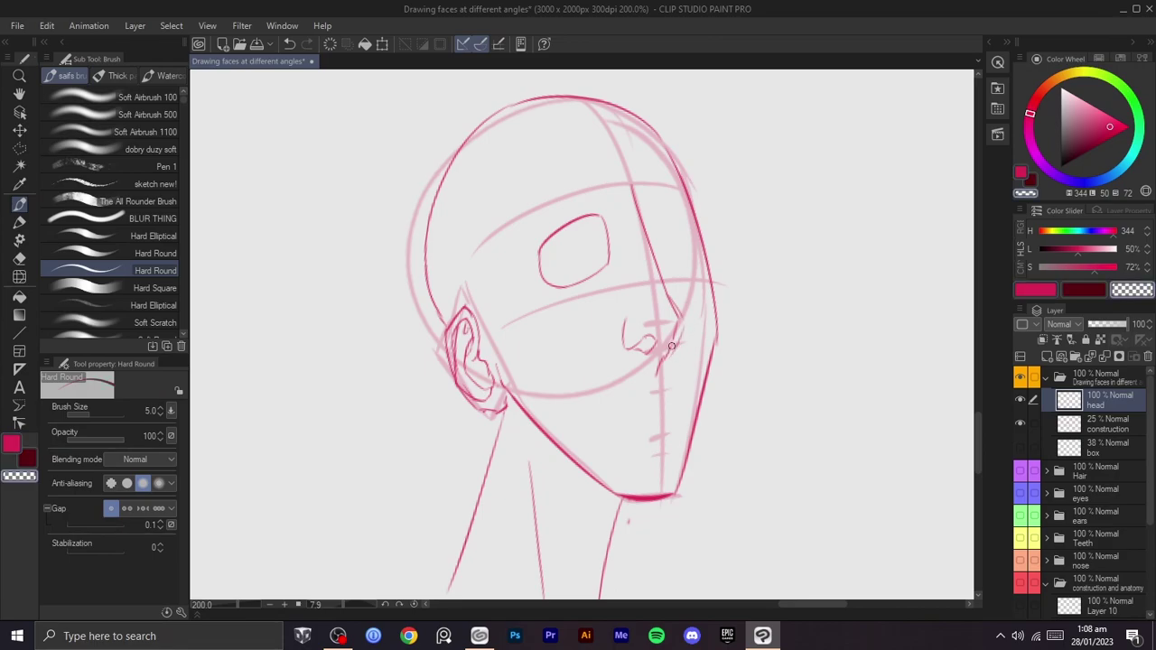
- Outline the far eye socket between the nose bridge and the far edge of the face
{"action": "mouse_move", "coordinate": [681, 314]}
{"action": "left_mouse_down"}
{"action": "mouse_move", "coordinate": [678, 322]}
{"action": "mouse_move", "coordinate": [622, 244]}
{"action": "mouse_move", "coordinate": [637, 237]}
{"action": "mouse_move", "coordinate": [686, 339]}
{"action": "mouse_move", "coordinate": [713, 306]}
{"action": "left_mouse_up"}
{"action": "key", "text": "ctrl+z"}
{"action": "key", "text": "ctrl+z"}
{"action": "key", "text": "ctrl+z"}
{"action": "key", "text": "ctrl+z"}
{"action": "key", "text": "ctrl+z"}
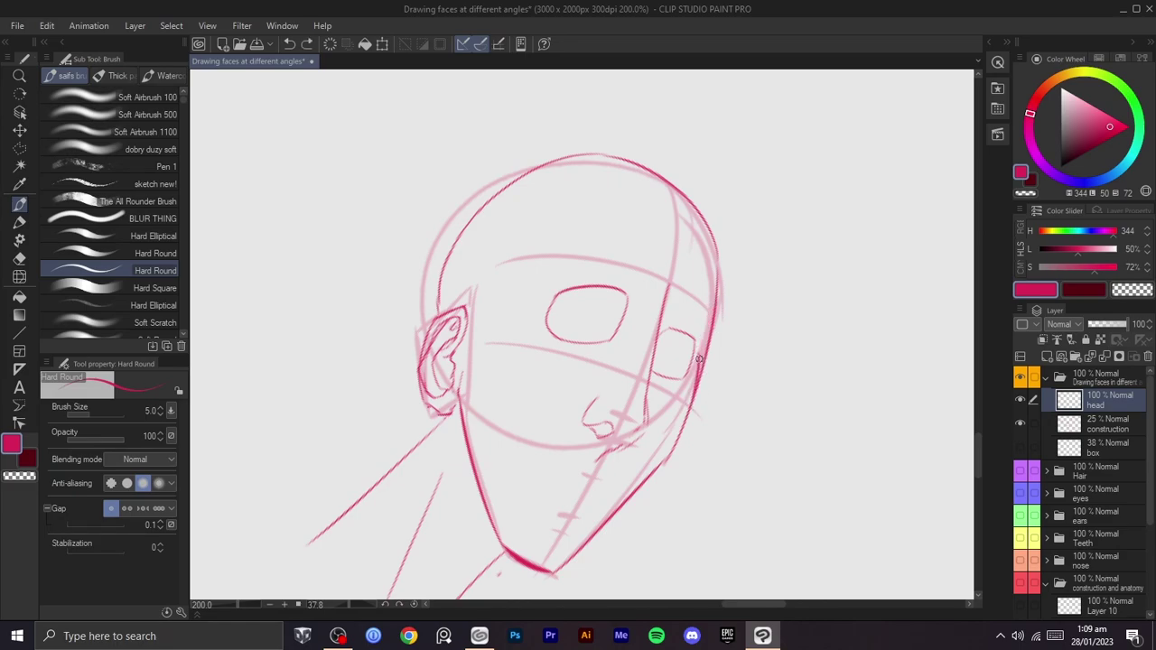
- Draw an indentation in the far face contour beside the far eye socket and erase the excess outline
{"action": "key", "text": "ctrl+z"}
{"action": "left_click_drag", "start_coordinate": [702, 360], "coordinate": [725, 242]}
{"action": "mouse_move", "coordinate": [751, 305]}
{"action": "left_mouse_down"}
{"action": "mouse_move", "coordinate": [535, 301]}
{"action": "mouse_move", "coordinate": [688, 320]}
{"action": "left_mouse_up"}
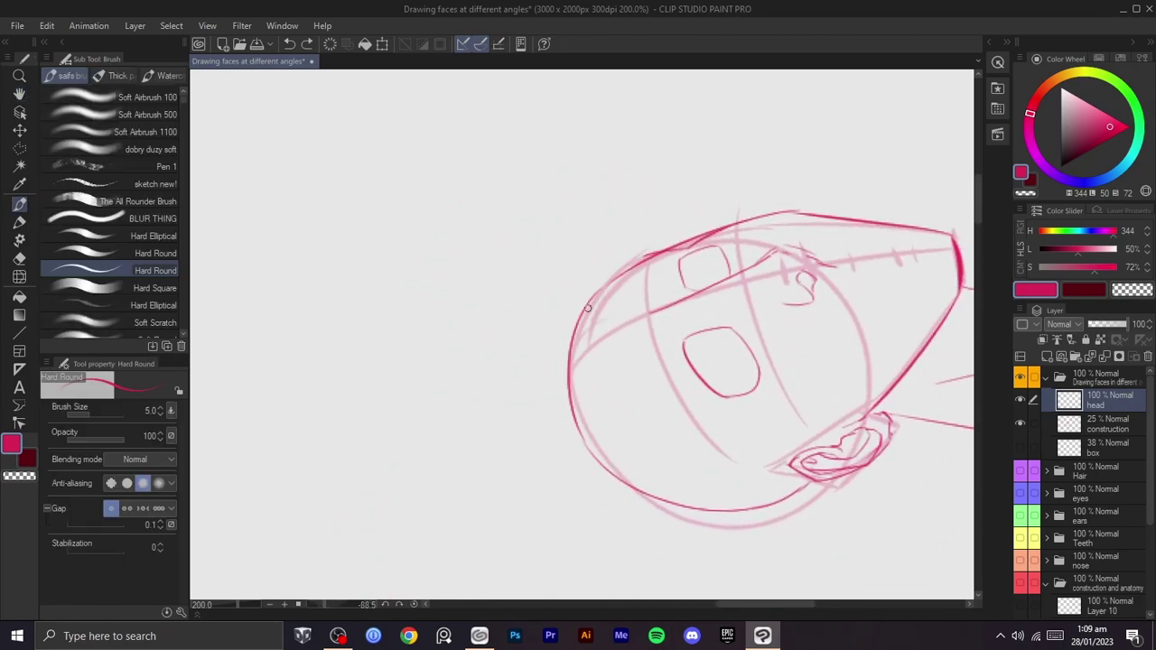
{"action": "key", "text": "shift+space"}
{"action": "left_click_drag", "start_coordinate": [693, 244], "coordinate": [562, 293]}
{"action": "scroll", "coordinate": [626, 259], "scroll_direction": "up", "scroll_amount": 2}
{"action": "key", "text": "c"}
{"action": "left_click_drag", "start_coordinate": [602, 247], "coordinate": [627, 216]}
{"action": "key", "text": "shift+space"}
{"action": "left_click_drag", "start_coordinate": [671, 201], "coordinate": [645, 459]}
{"action": "key", "text": "space"}
{"action": "left_click_drag", "start_coordinate": [647, 458], "coordinate": [637, 312]}
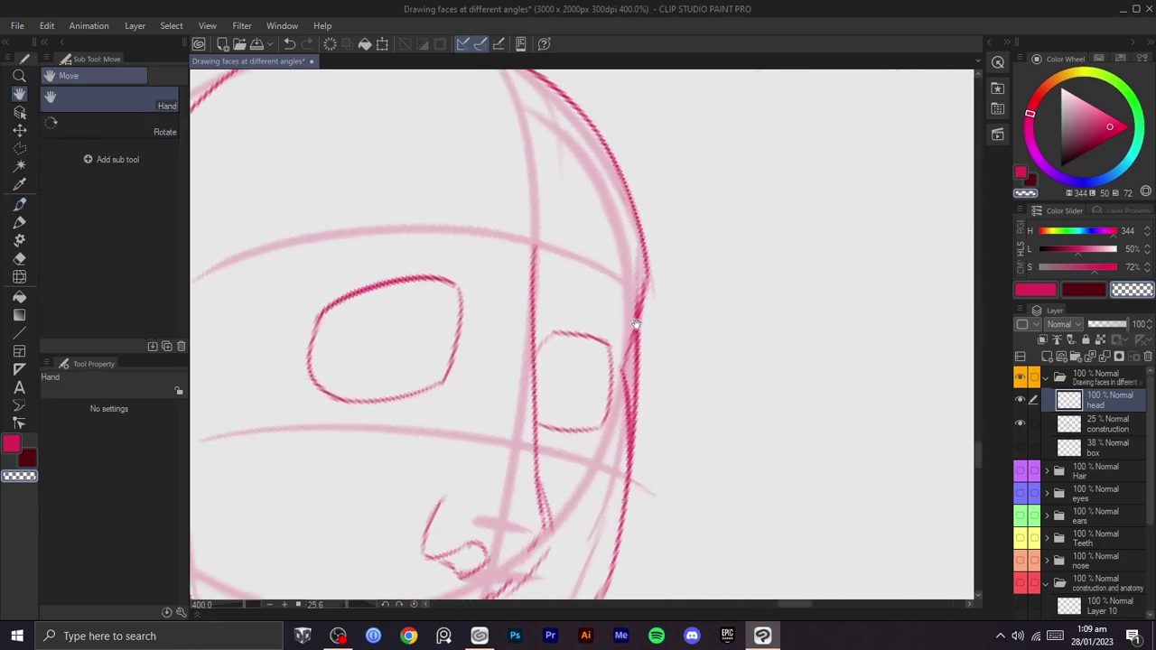
- Erase the excess outline and refine the far face contour where the forehead meets the indentation beside the far eye socket
{"action": "key", "text": "c"}
{"action": "left_click_drag", "start_coordinate": [642, 469], "coordinate": [637, 417]}
{"action": "key", "text": "ctrl+z"}
{"action": "key", "text": "c"}
{"action": "mouse_move", "coordinate": [640, 473]}
{"action": "left_mouse_down"}
{"action": "mouse_move", "coordinate": [646, 335]}
{"action": "mouse_move", "coordinate": [642, 374]}
{"action": "left_mouse_up"}
{"action": "scroll", "coordinate": [653, 348], "scroll_direction": "down", "scroll_amount": 3}
{"action": "key", "text": "shift+space"}
{"action": "scroll", "coordinate": [641, 374], "scroll_direction": "up", "scroll_amount": 3}
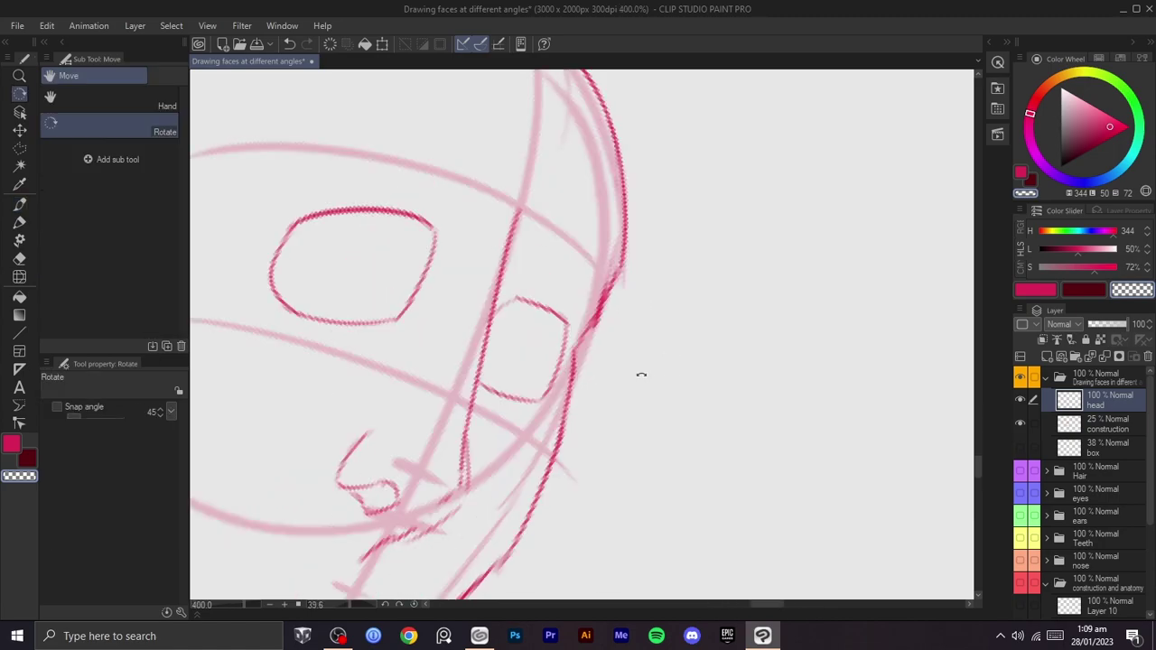
{"action": "key", "text": "c"}
{"action": "mouse_move", "coordinate": [621, 261]}
{"action": "left_mouse_down"}
{"action": "mouse_move", "coordinate": [590, 339]}
{"action": "mouse_move", "coordinate": [599, 295]}
{"action": "left_mouse_up"}
{"action": "key", "text": "c"}
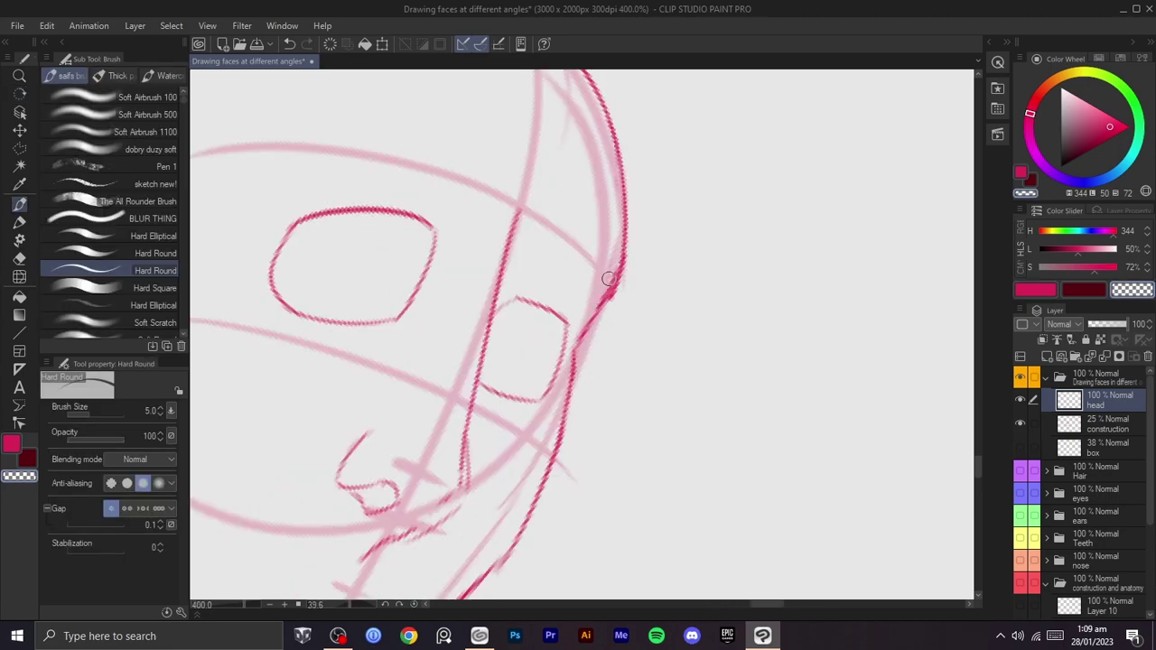
- Examine the tilted head's overall proportions from a wider view of the canvas
{"action": "scroll", "coordinate": [592, 303], "scroll_direction": "down", "scroll_amount": 4}
{"action": "key", "text": "space"}
{"action": "left_click_drag", "start_coordinate": [596, 367], "coordinate": [662, 315]}
{"action": "key", "text": "shift+space"}
{"action": "scroll", "coordinate": [662, 315], "scroll_direction": "up", "scroll_amount": 2}
{"action": "mouse_move", "coordinate": [689, 397]}
{"action": "left_mouse_down"}
{"action": "mouse_move", "coordinate": [710, 245]}
{"action": "mouse_move", "coordinate": [723, 283]}
{"action": "mouse_move", "coordinate": [733, 192]}
{"action": "mouse_move", "coordinate": [723, 266]}
{"action": "left_mouse_up"}
{"action": "scroll", "coordinate": [723, 283], "scroll_direction": "up", "scroll_amount": 2}
{"action": "key", "text": "c"}
{"action": "scroll", "coordinate": [727, 194], "scroll_direction": "down", "scroll_amount": 3}
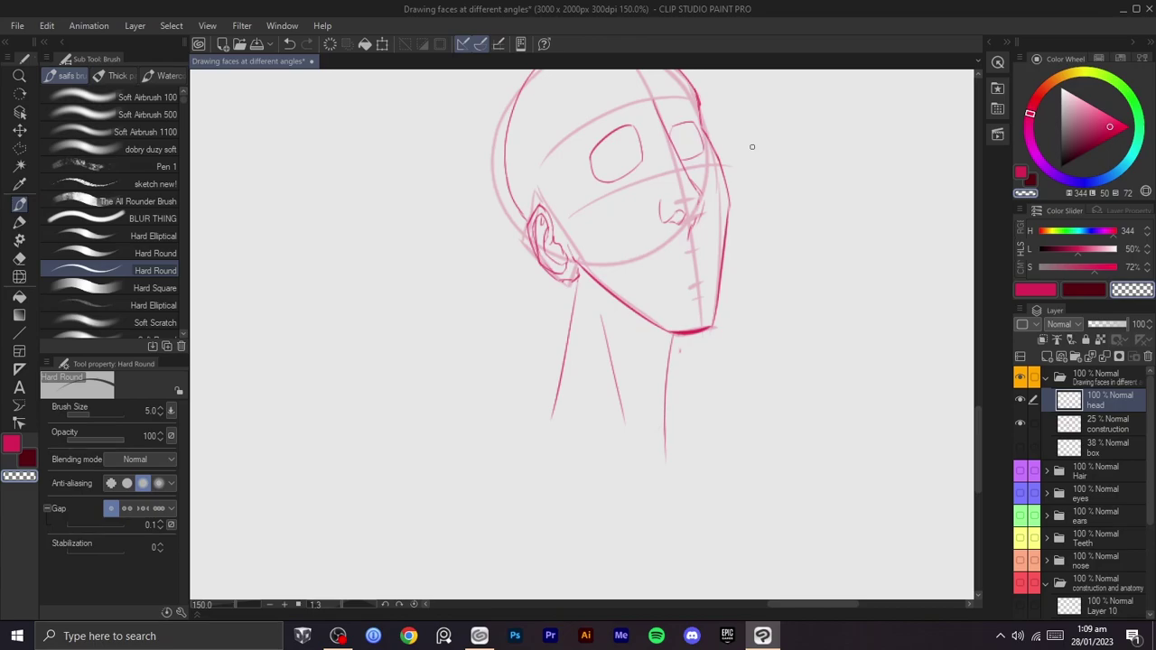
{"action": "key", "text": "space"}
{"action": "left_click_drag", "start_coordinate": [701, 308], "coordinate": [739, 419]}
{"action": "scroll", "coordinate": [743, 340], "scroll_direction": "down", "scroll_amount": 2}
{"action": "key", "text": "space"}
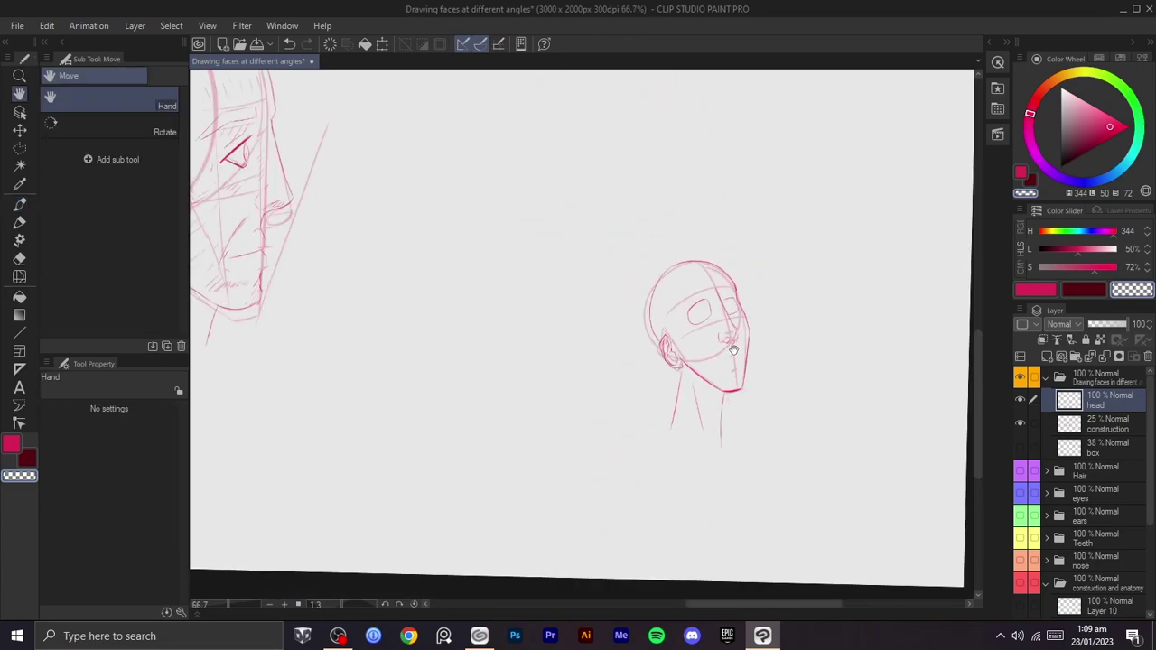
{"action": "left_click_drag", "start_coordinate": [730, 341], "coordinate": [732, 422]}
{"action": "scroll", "coordinate": [729, 417], "scroll_direction": "up", "scroll_amount": 4}
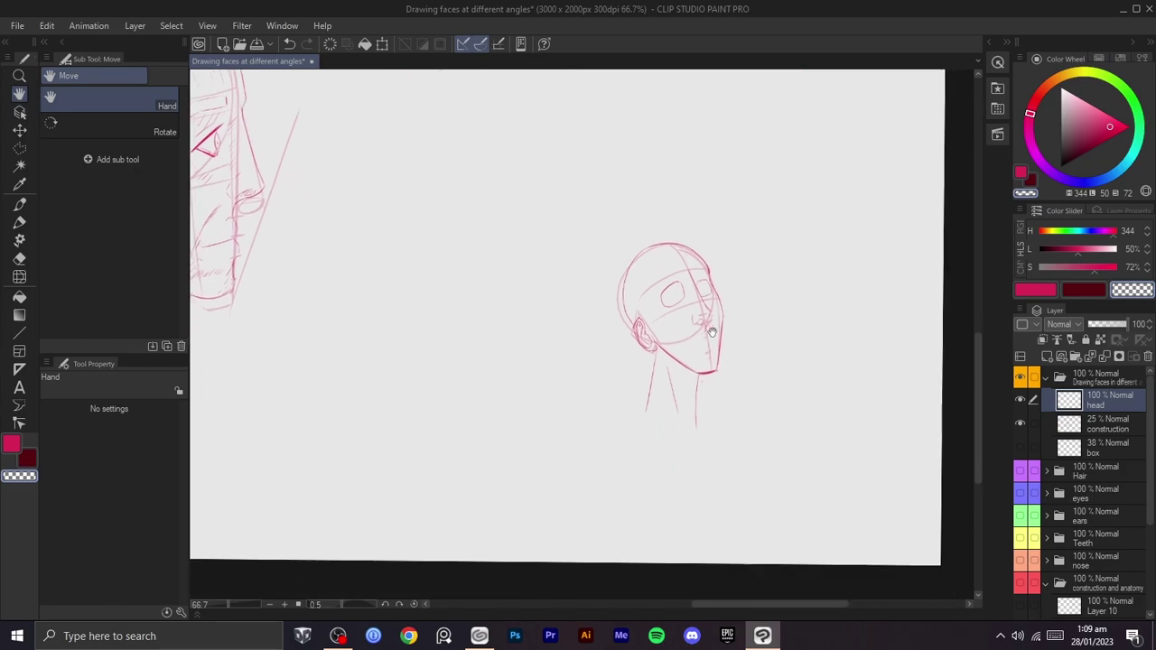
{"action": "scroll", "coordinate": [713, 342], "scroll_direction": "up", "scroll_amount": 2}
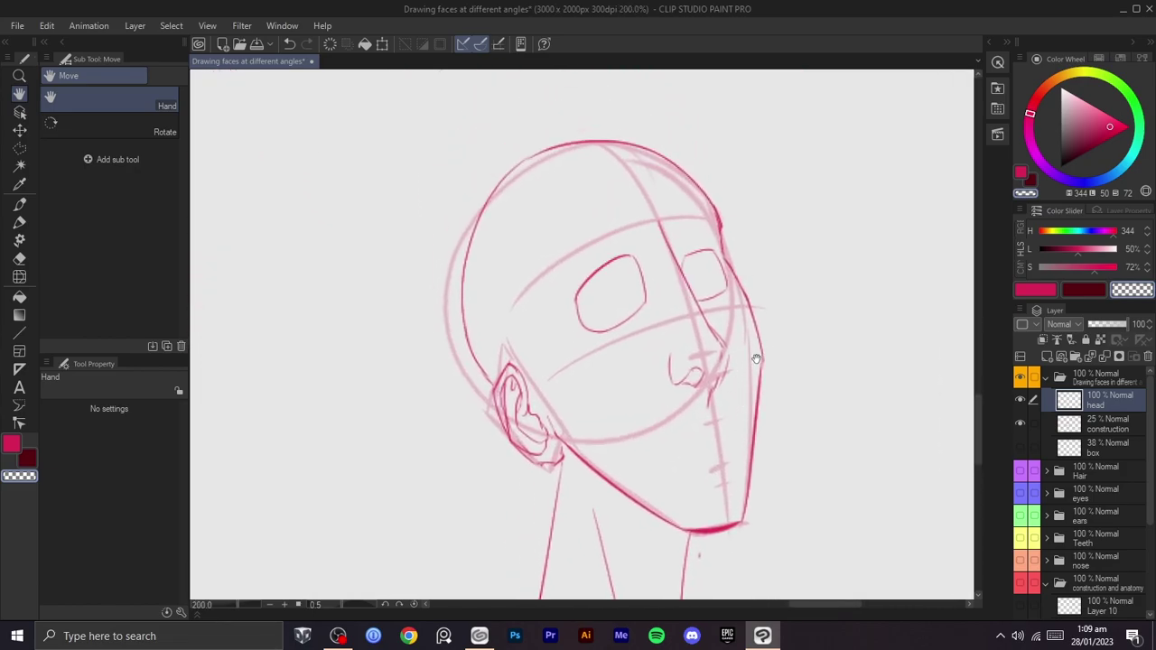
- Draw a short line under the earlobe where the ear meets the neck
{"action": "scroll", "coordinate": [747, 367], "scroll_direction": "up", "scroll_amount": 2}
{"action": "key", "text": "b"}
{"action": "key", "text": "c"}
{"action": "key", "text": "ctrl+z"}
{"action": "mouse_move", "coordinate": [536, 397]}
{"action": "left_mouse_down"}
{"action": "mouse_move", "coordinate": [539, 471]}
{"action": "mouse_move", "coordinate": [542, 437]}
{"action": "left_mouse_up"}
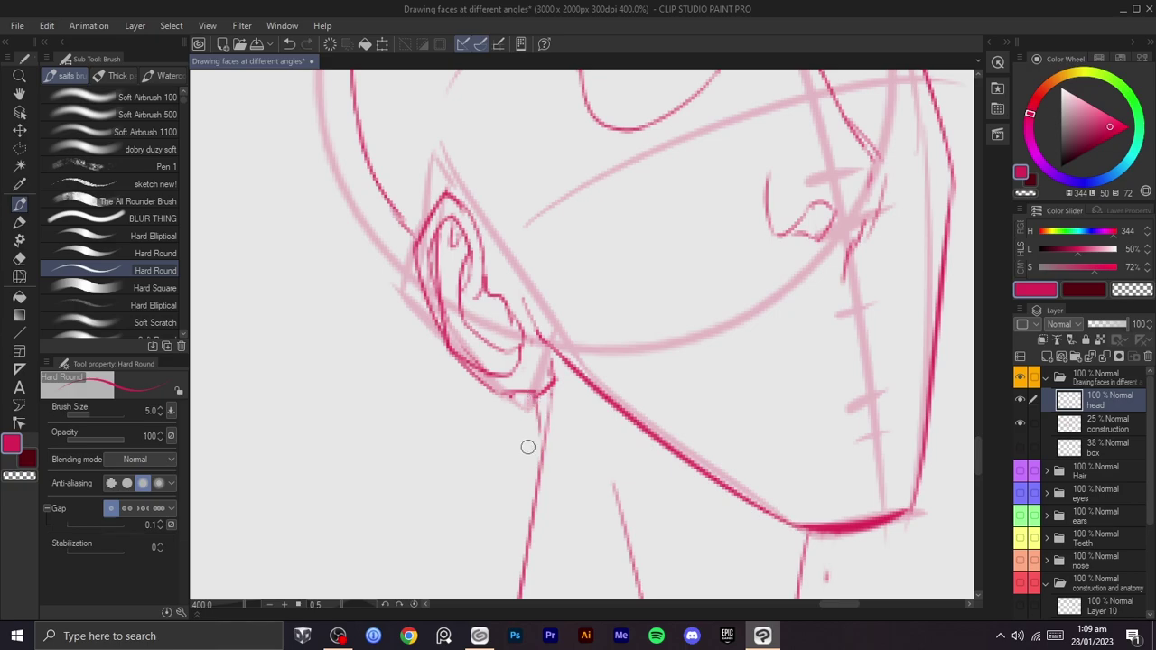
- Draw the near eyebrow as an angular band with a tapering outer end above the near eye socket, undoing unsuccessful strokes
{"action": "key", "text": "space"}
{"action": "left_click_drag", "start_coordinate": [596, 347], "coordinate": [536, 537]}
{"action": "left_click_drag", "start_coordinate": [546, 394], "coordinate": [602, 547]}
{"action": "key", "text": "ctrl+z"}
{"action": "mouse_move", "coordinate": [657, 242]}
{"action": "left_mouse_down"}
{"action": "mouse_move", "coordinate": [668, 282]}
{"action": "mouse_move", "coordinate": [677, 273]}
{"action": "mouse_move", "coordinate": [538, 341]}
{"action": "left_mouse_up"}
{"action": "key", "text": "ctrl+z"}
{"action": "key", "text": "ctrl+z"}
{"action": "mouse_move", "coordinate": [670, 237]}
{"action": "left_mouse_down"}
{"action": "mouse_move", "coordinate": [680, 269]}
{"action": "mouse_move", "coordinate": [545, 343]}
{"action": "left_mouse_up"}
{"action": "key", "text": "ctrl+z"}
{"action": "mouse_move", "coordinate": [673, 262]}
{"action": "left_mouse_down"}
{"action": "mouse_move", "coordinate": [529, 359]}
{"action": "mouse_move", "coordinate": [499, 443]}
{"action": "left_mouse_up"}
{"action": "key", "text": "ctrl+z"}
{"action": "left_click_drag", "start_coordinate": [547, 342], "coordinate": [530, 420]}
{"action": "left_click_drag", "start_coordinate": [668, 240], "coordinate": [534, 320]}
{"action": "key", "text": "ctrl+z"}
{"action": "mouse_move", "coordinate": [668, 239]}
{"action": "left_mouse_down"}
{"action": "mouse_move", "coordinate": [527, 318]}
{"action": "mouse_move", "coordinate": [660, 244]}
{"action": "mouse_move", "coordinate": [531, 321]}
{"action": "mouse_move", "coordinate": [519, 415]}
{"action": "left_mouse_up"}
{"action": "key", "text": "ctrl+z"}
{"action": "key", "text": "ctrl+z"}
{"action": "left_click_drag", "start_coordinate": [532, 325], "coordinate": [529, 431]}
{"action": "scroll", "coordinate": [578, 372], "scroll_direction": "down", "scroll_amount": 3}
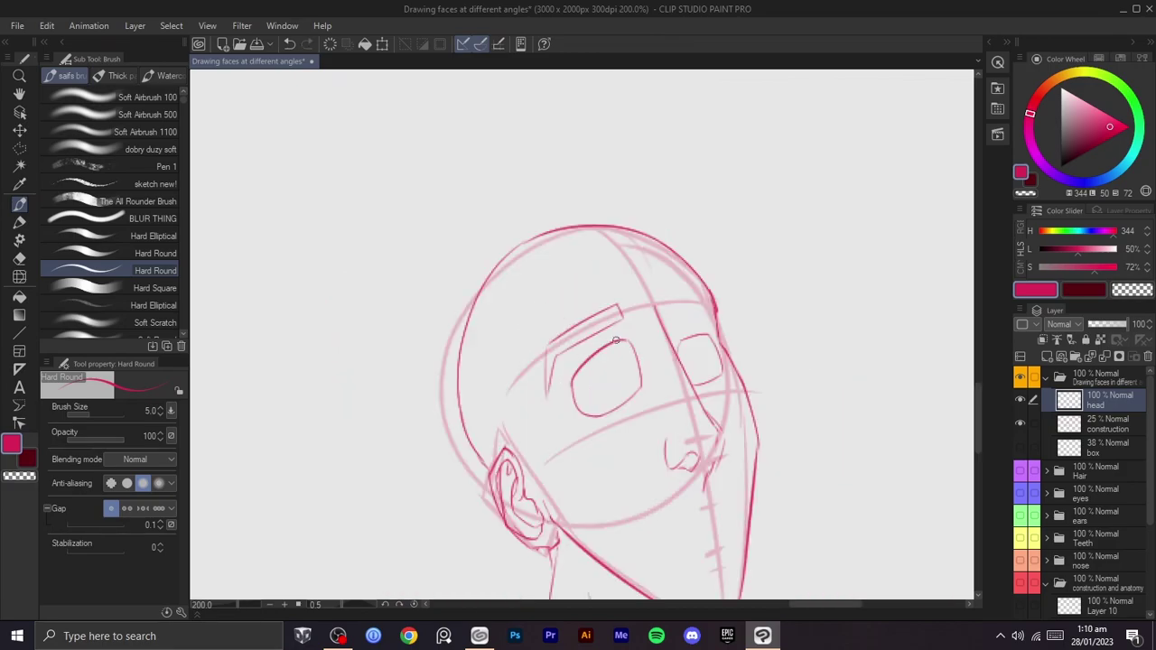
- Draw the far eyebrow as a short foreshortened band running from the bridge side to the far face contour
{"action": "key", "text": "shift+space"}
{"action": "left_click_drag", "start_coordinate": [744, 227], "coordinate": [765, 274]}
{"action": "scroll", "coordinate": [716, 299], "scroll_direction": "up", "scroll_amount": 3}
{"action": "mouse_move", "coordinate": [682, 280]}
{"action": "left_mouse_down"}
{"action": "mouse_move", "coordinate": [678, 338]}
{"action": "mouse_move", "coordinate": [656, 302]}
{"action": "left_mouse_up"}
{"action": "key", "text": "ctrl+z"}
{"action": "key", "text": "ctrl+z"}
{"action": "left_click_drag", "start_coordinate": [657, 274], "coordinate": [707, 298]}
{"action": "key", "text": "ctrl+z"}
{"action": "left_click_drag", "start_coordinate": [745, 366], "coordinate": [684, 322]}
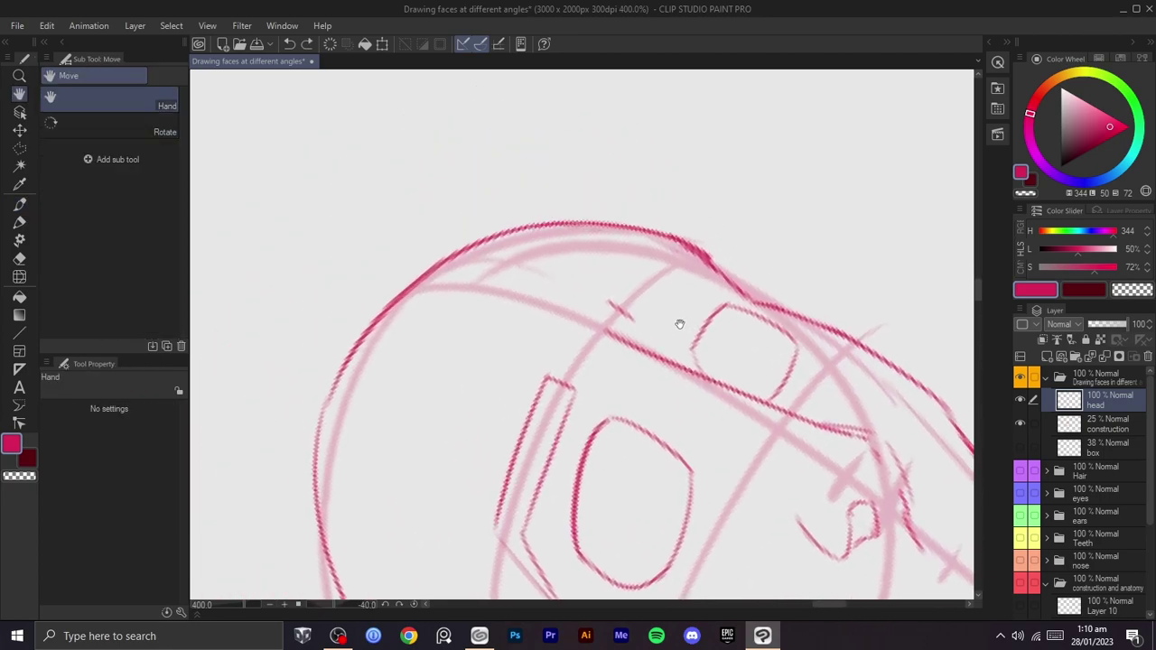
{"action": "mouse_move", "coordinate": [609, 299]}
{"action": "left_mouse_down"}
{"action": "mouse_move", "coordinate": [638, 321]}
{"action": "mouse_move", "coordinate": [683, 270]}
{"action": "mouse_move", "coordinate": [713, 266]}
{"action": "mouse_move", "coordinate": [693, 258]}
{"action": "mouse_move", "coordinate": [621, 291]}
{"action": "left_mouse_up"}
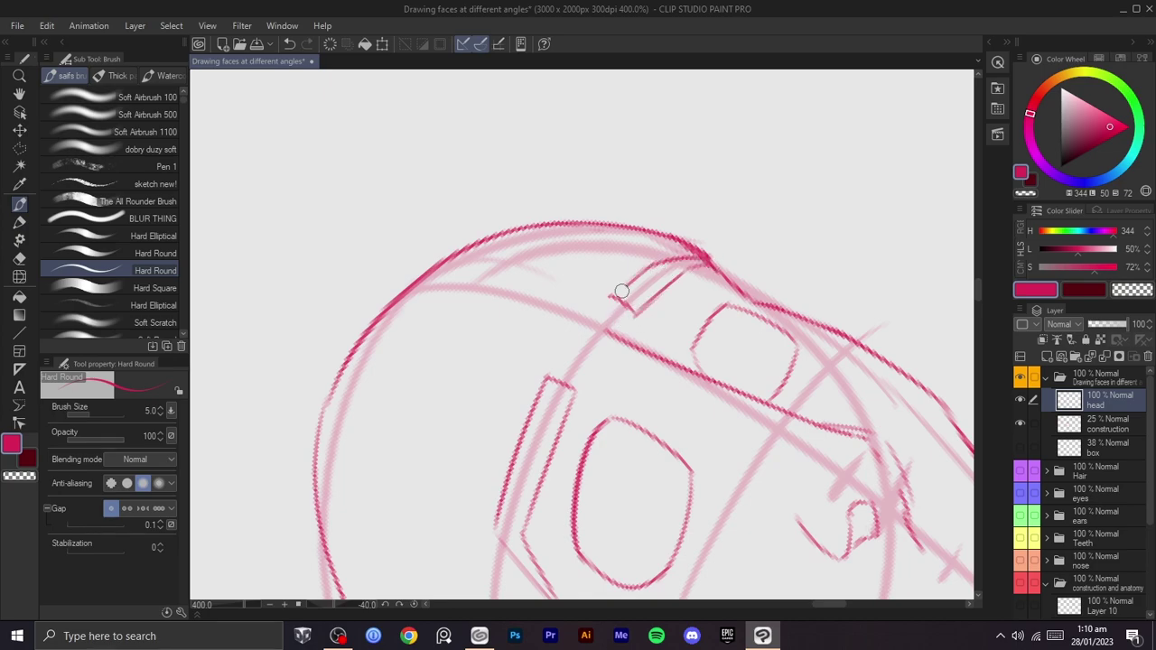
- Draw an upward-looking iris and a pupil dot in the far eye socket
{"action": "scroll", "coordinate": [713, 266], "scroll_direction": "down", "scroll_amount": 3}
{"action": "key", "text": "r"}
{"action": "left_click_drag", "start_coordinate": [769, 258], "coordinate": [767, 411]}
{"action": "scroll", "coordinate": [767, 415], "scroll_direction": "up", "scroll_amount": 1}
{"action": "key", "text": "space"}
{"action": "left_click_drag", "start_coordinate": [738, 490], "coordinate": [748, 338]}
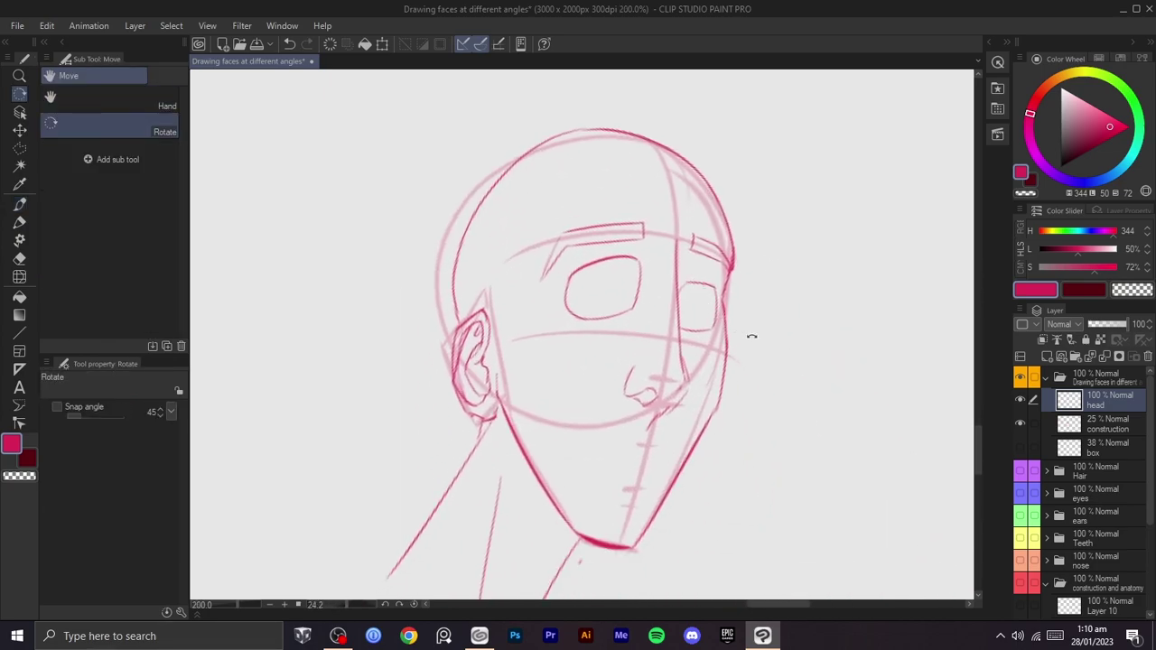
{"action": "scroll", "coordinate": [749, 337], "scroll_direction": "up", "scroll_amount": 2}
{"action": "key", "text": "b"}
{"action": "key", "text": "ctrl+z"}
{"action": "mouse_move", "coordinate": [637, 227]}
{"action": "left_mouse_down"}
{"action": "mouse_move", "coordinate": [680, 278]}
{"action": "mouse_move", "coordinate": [663, 282]}
{"action": "mouse_move", "coordinate": [682, 277]}
{"action": "mouse_move", "coordinate": [667, 245]}
{"action": "left_mouse_up"}
{"action": "key", "text": "ctrl+z"}
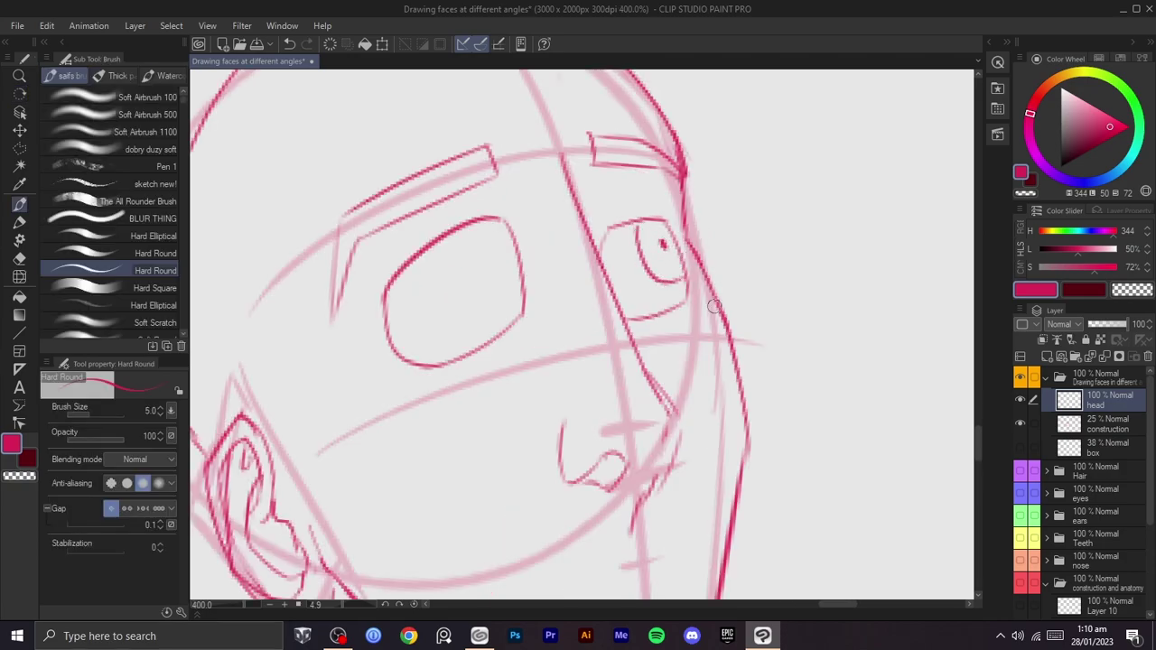
- Try to draw an iris and pupil along the upper edge of the near eye socket, and undo the strokes
{"action": "key", "text": "r"}
{"action": "left_click_drag", "start_coordinate": [709, 303], "coordinate": [679, 248]}
{"action": "left_click_drag", "start_coordinate": [495, 320], "coordinate": [387, 303]}
{"action": "key", "text": "ctrl+z"}
{"action": "left_click_drag", "start_coordinate": [492, 304], "coordinate": [414, 314]}
{"action": "key", "text": "ctrl+z"}
{"action": "mouse_move", "coordinate": [495, 307]}
{"action": "left_mouse_down"}
{"action": "mouse_move", "coordinate": [461, 338]}
{"action": "mouse_move", "coordinate": [419, 305]}
{"action": "mouse_move", "coordinate": [402, 345]}
{"action": "mouse_move", "coordinate": [470, 280]}
{"action": "mouse_move", "coordinate": [431, 296]}
{"action": "left_mouse_up"}
{"action": "key", "text": "ctrl+z"}
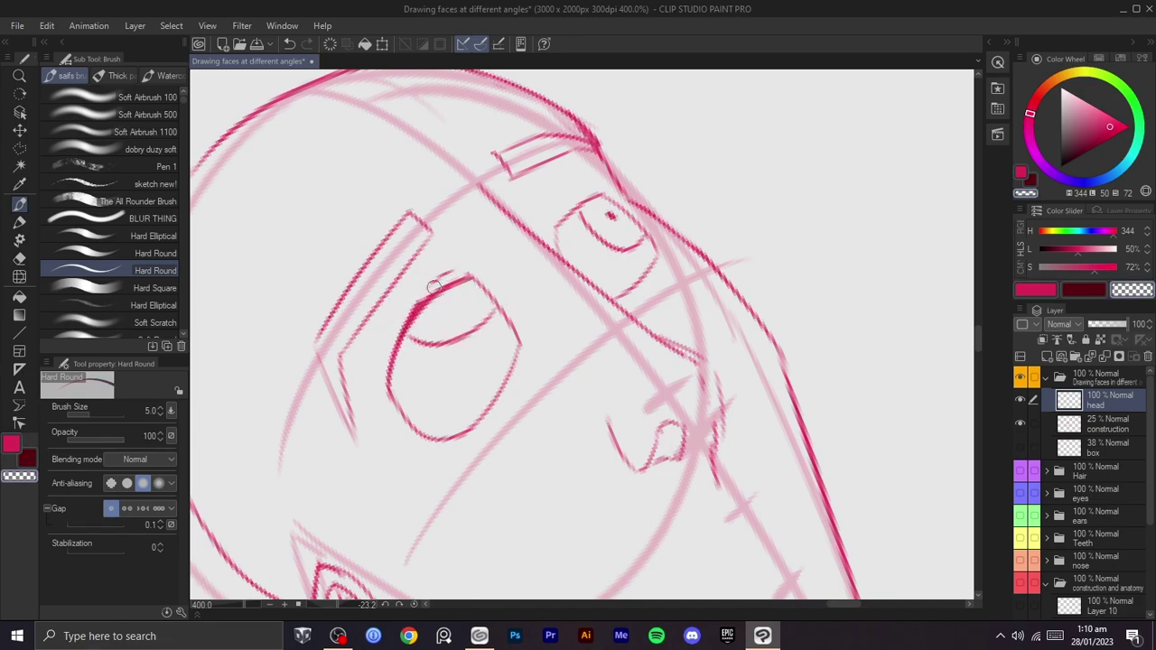
{"action": "scroll", "coordinate": [511, 314], "scroll_direction": "down", "scroll_amount": 3}
{"action": "key", "text": "r"}
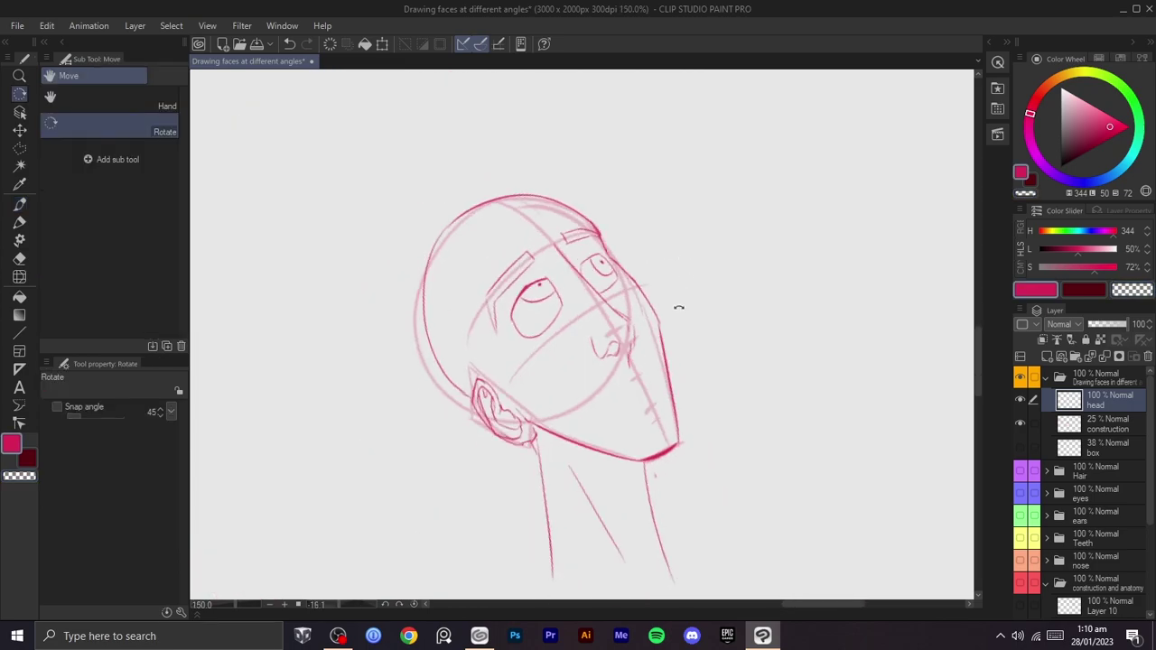
{"action": "left_click_drag", "start_coordinate": [682, 292], "coordinate": [670, 390]}
{"action": "scroll", "coordinate": [592, 289], "scroll_direction": "up", "scroll_amount": 3}
{"action": "key", "text": "ctrl+z"}
{"action": "key", "text": "ctrl+z"}
{"action": "key", "text": "ctrl+z"}
{"action": "key", "text": "ctrl+z"}
{"action": "key", "text": "ctrl+z"}
- Draw the near eye's iris and pupil dot in the socket's upper inner corner, and round off that corner of the outline
{"action": "key", "text": "b"}
{"action": "key", "text": "r"}
{"action": "mouse_move", "coordinate": [560, 163]}
{"action": "left_mouse_down"}
{"action": "mouse_move", "coordinate": [615, 215]}
{"action": "mouse_move", "coordinate": [568, 196]}
{"action": "left_mouse_up"}
{"action": "key", "text": "space"}
{"action": "left_click_drag", "start_coordinate": [517, 242], "coordinate": [608, 295]}
{"action": "left_click", "coordinate": [590, 286]}
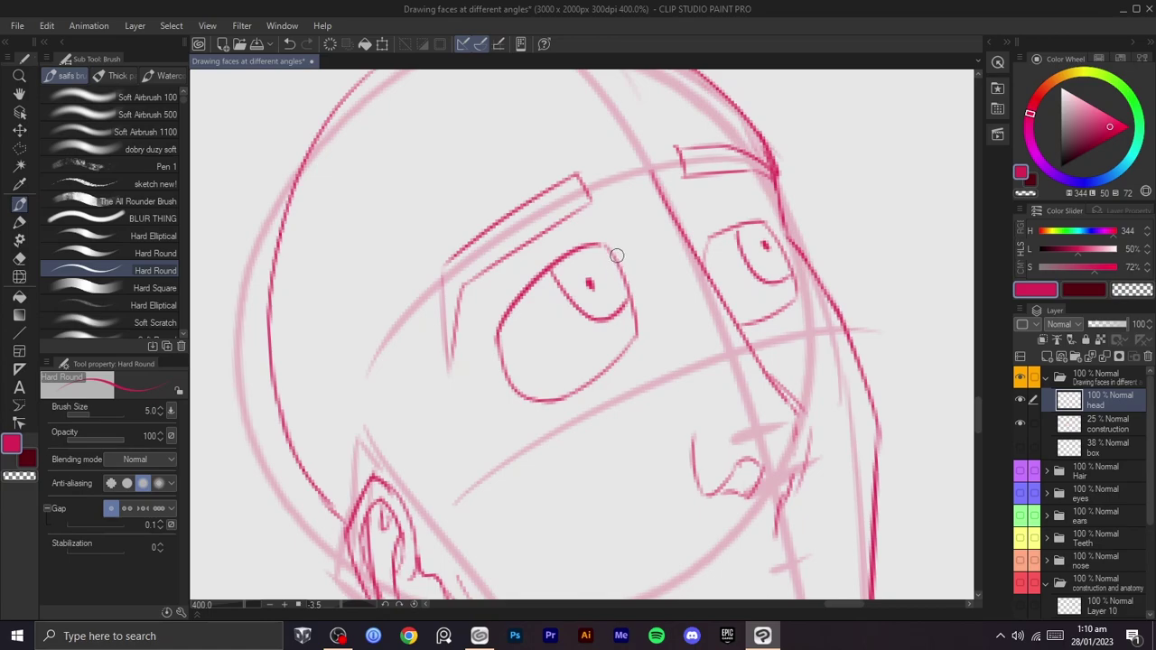
{"action": "key", "text": "c"}
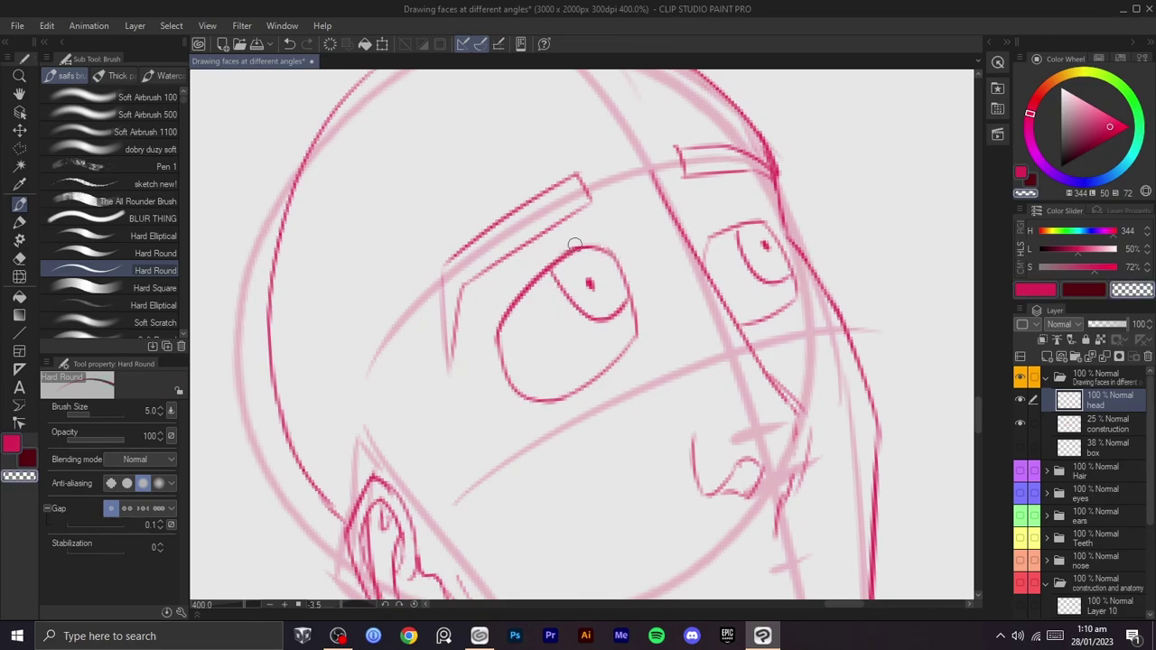
- Reshape the outer edge of the near iris into a smoother curve
{"action": "scroll", "coordinate": [640, 304], "scroll_direction": "down", "scroll_amount": 3}
{"action": "key", "text": "r"}
{"action": "left_click_drag", "start_coordinate": [656, 307], "coordinate": [673, 407]}
{"action": "scroll", "coordinate": [673, 375], "scroll_direction": "up", "scroll_amount": 1}
{"action": "key", "text": "space"}
{"action": "scroll", "coordinate": [646, 343], "scroll_direction": "up", "scroll_amount": 2}
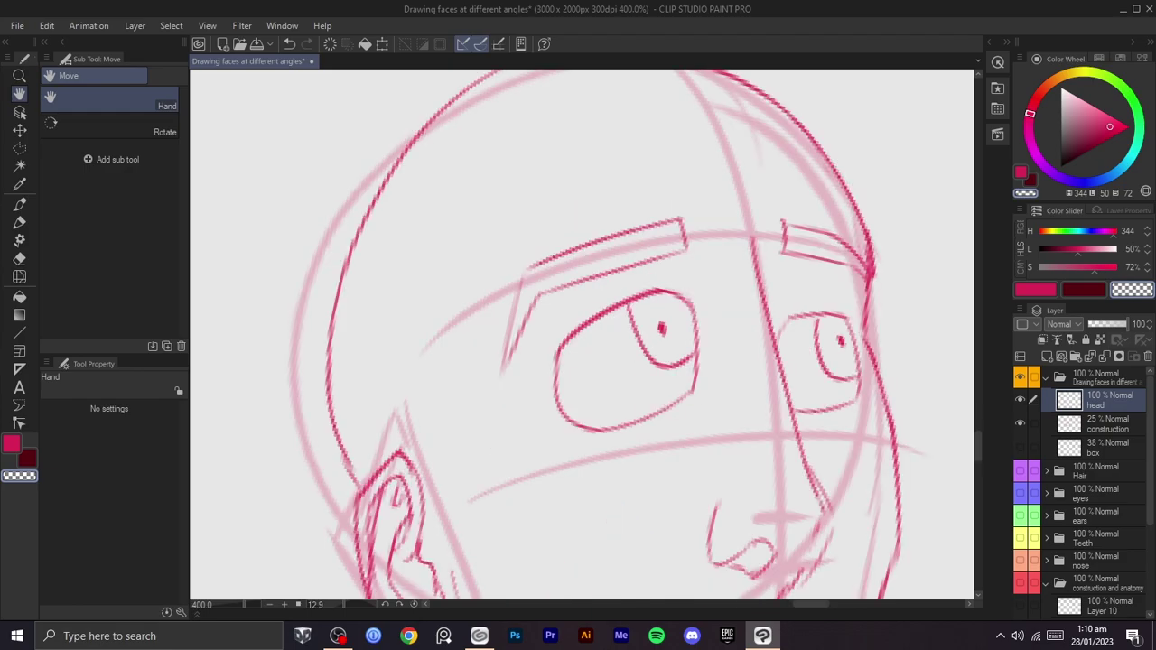
{"action": "key", "text": "p"}
{"action": "key", "text": "c"}
{"action": "mouse_move", "coordinate": [630, 307]}
{"action": "left_mouse_down"}
{"action": "mouse_move", "coordinate": [643, 341]}
{"action": "mouse_move", "coordinate": [642, 292]}
{"action": "mouse_move", "coordinate": [653, 337]}
{"action": "left_mouse_up"}
{"action": "key", "text": "space"}
{"action": "key", "text": "ctrl+z"}
{"action": "left_click_drag", "start_coordinate": [630, 281], "coordinate": [650, 339]}
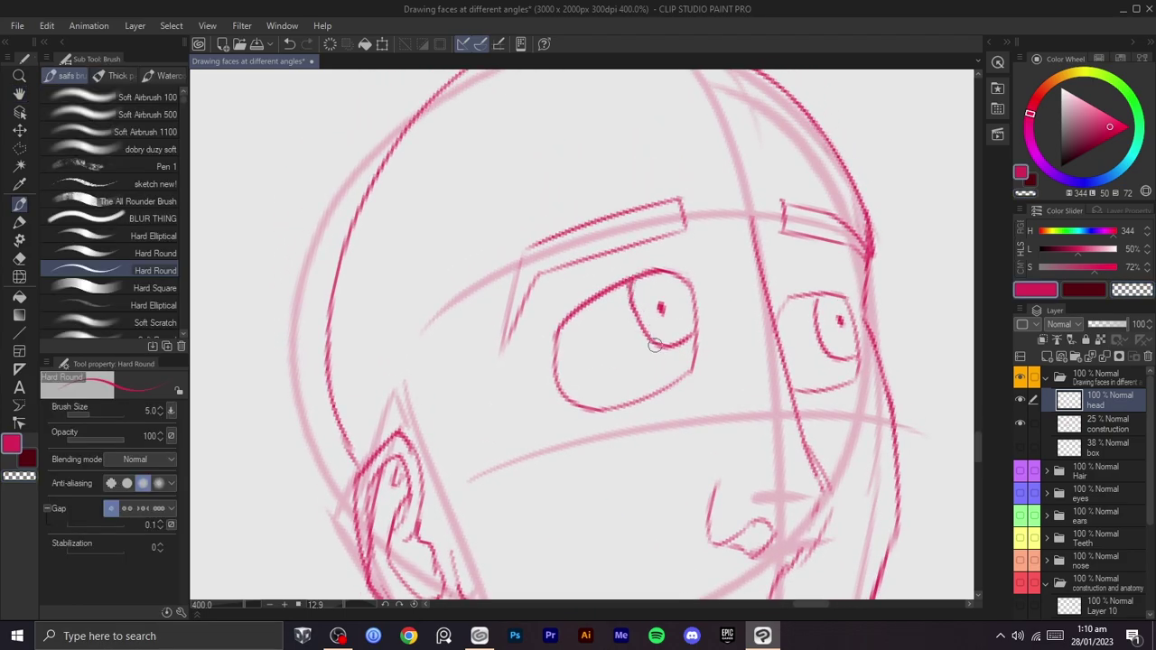
- Draw the slanted mouth line across the lower face with a short lower-lip mark beneath it, undoing unsuccessful strokes
{"action": "key", "text": "space"}
{"action": "left_click_drag", "start_coordinate": [688, 443], "coordinate": [642, 261]}
{"action": "key", "text": "shift+space"}
{"action": "left_click_drag", "start_coordinate": [685, 312], "coordinate": [674, 289]}
{"action": "key", "text": "space"}
{"action": "left_click_drag", "start_coordinate": [714, 348], "coordinate": [718, 250]}
{"action": "left_click_drag", "start_coordinate": [802, 330], "coordinate": [632, 390]}
{"action": "key", "text": "ctrl+z"}
{"action": "key", "text": "ctrl+z"}
{"action": "key", "text": "ctrl+z"}
{"action": "left_click_drag", "start_coordinate": [814, 336], "coordinate": [647, 386]}
{"action": "left_click_drag", "start_coordinate": [804, 309], "coordinate": [681, 343]}
{"action": "key", "text": "ctrl+z"}
{"action": "key", "text": "ctrl+z"}
{"action": "mouse_move", "coordinate": [793, 402]}
{"action": "left_mouse_down"}
{"action": "mouse_move", "coordinate": [725, 436]}
{"action": "mouse_move", "coordinate": [797, 400]}
{"action": "left_mouse_up"}
- Hide the construction layer to view the head line work on its own
{"action": "scroll", "coordinate": [785, 427], "scroll_direction": "down", "scroll_amount": 3}
{"action": "key", "text": "space"}
{"action": "key", "text": "shift+space"}
{"action": "left_click_drag", "start_coordinate": [798, 400], "coordinate": [854, 395]}
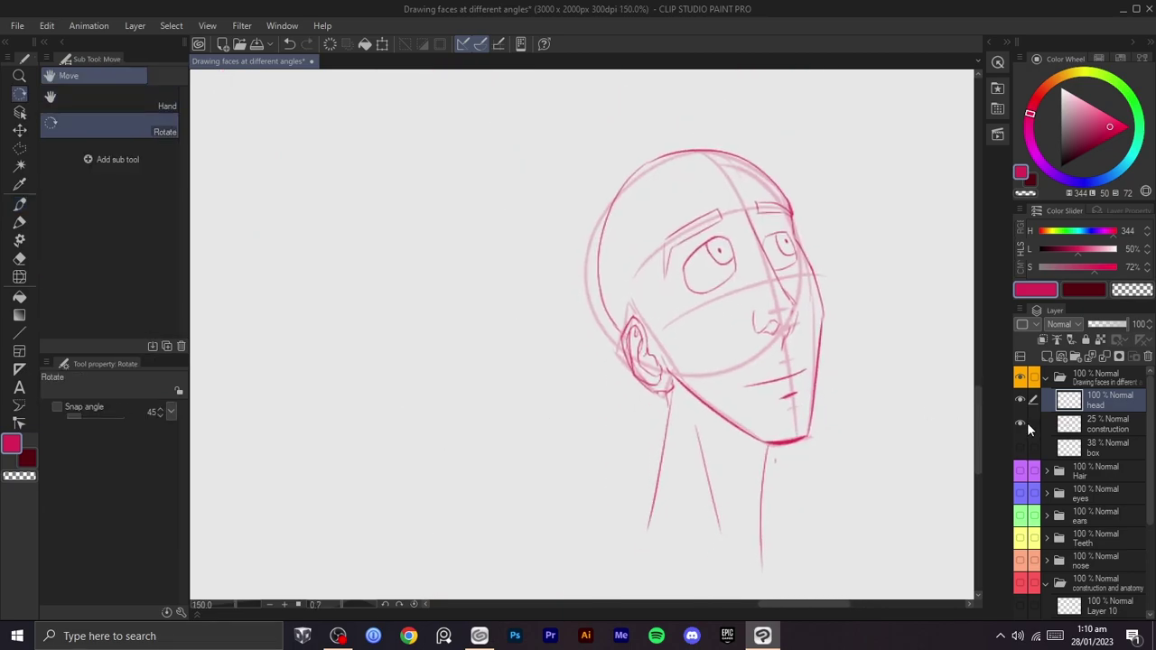
{"action": "left_click", "coordinate": [1019, 423]}
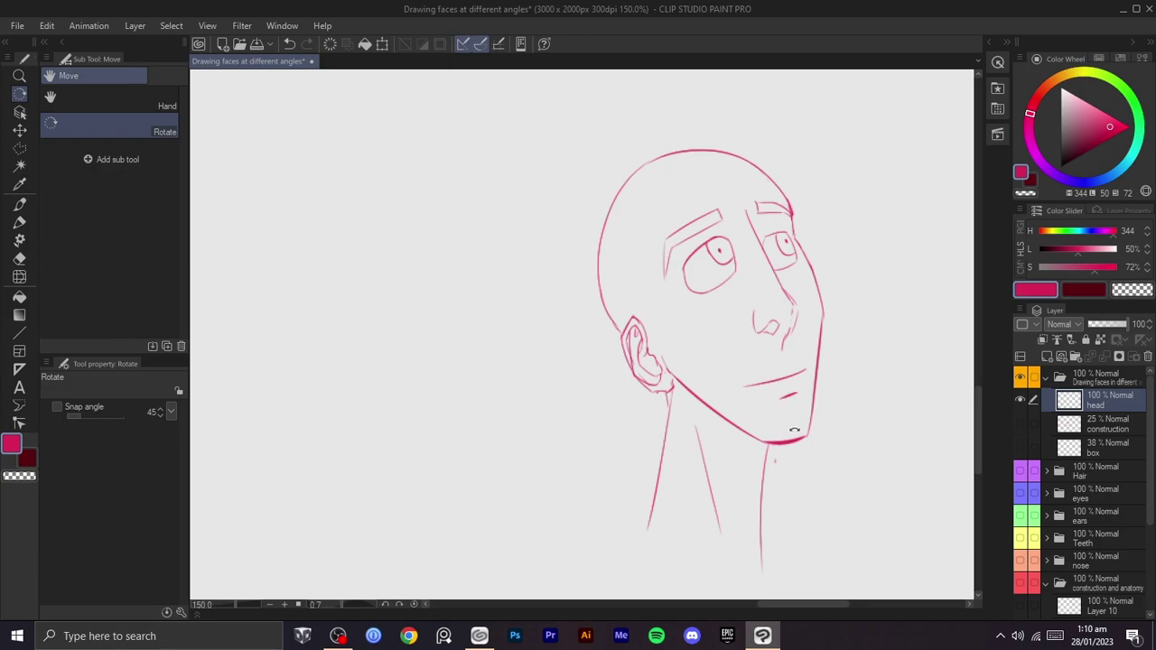
{"action": "scroll", "coordinate": [784, 376], "scroll_direction": "up", "scroll_amount": 8}
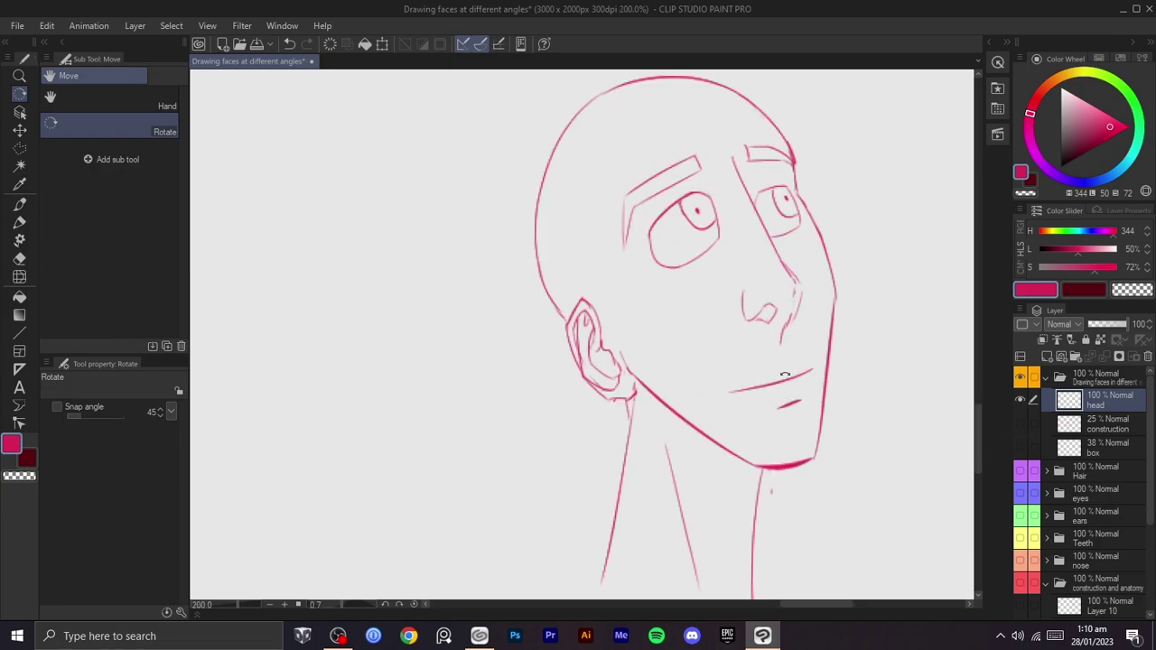
- Draw a short upper-lip mark between the nose and the mouth line
{"action": "key", "text": "b"}
{"action": "left_click_drag", "start_coordinate": [780, 306], "coordinate": [740, 312]}
{"action": "key", "text": "ctrl+z"}
{"action": "left_click_drag", "start_coordinate": [787, 280], "coordinate": [741, 296]}
{"action": "scroll", "coordinate": [777, 347], "scroll_direction": "down", "scroll_amount": 5}
{"action": "scroll", "coordinate": [780, 343], "scroll_direction": "down", "scroll_amount": 1}
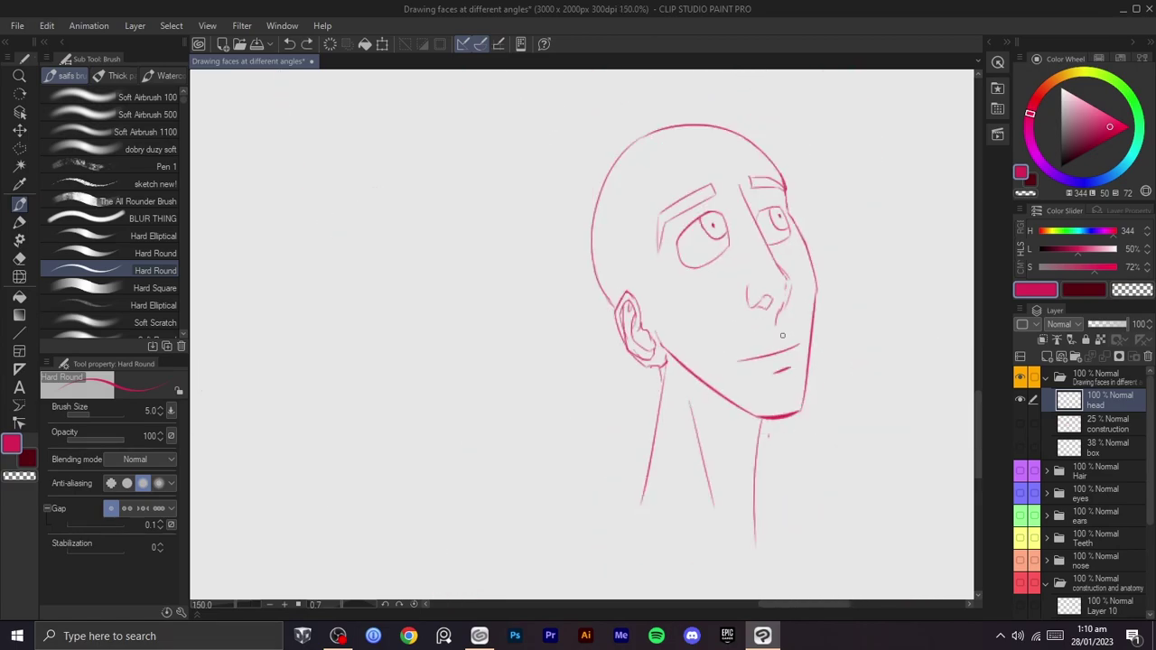
- Draw a small cheek crease beside the near corner of the mouth and undo the stroke beneath it
{"action": "scroll", "coordinate": [777, 359], "scroll_direction": "up", "scroll_amount": 4}
{"action": "left_click_drag", "start_coordinate": [683, 334], "coordinate": [679, 370]}
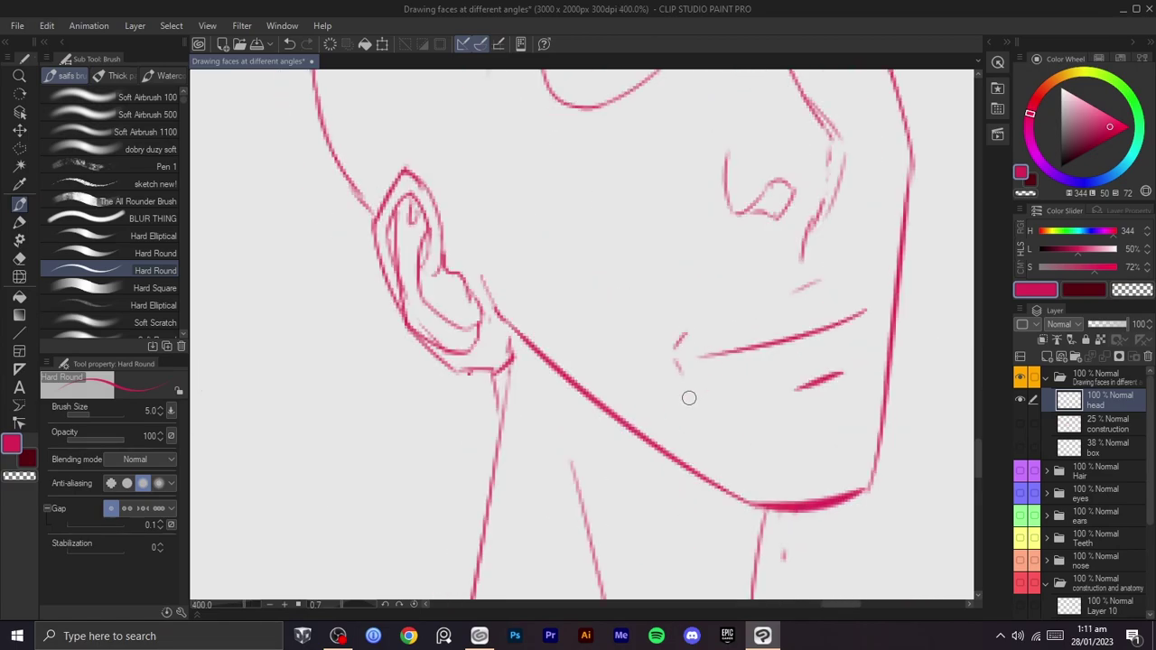
{"action": "scroll", "coordinate": [703, 392], "scroll_direction": "down", "scroll_amount": 3}
{"action": "key", "text": "ctrl+z"}
{"action": "scroll", "coordinate": [650, 368], "scroll_direction": "up", "scroll_amount": 3}
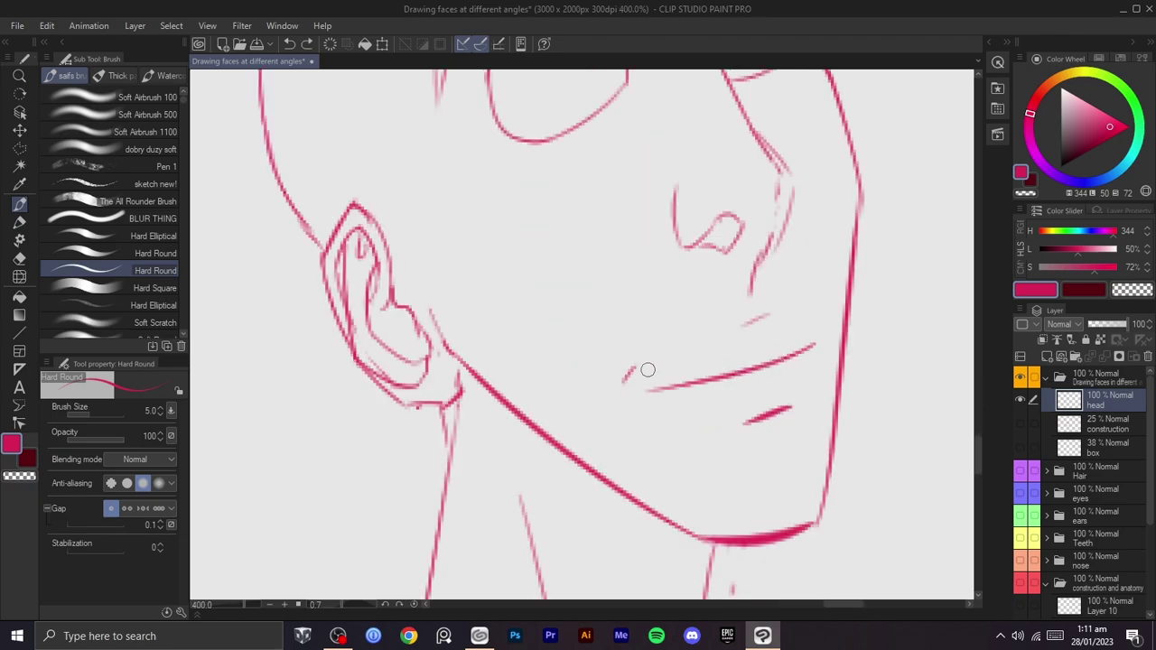
- Try to extend the crease around the near mouth corner with longer strokes, and undo them
{"action": "mouse_move", "coordinate": [645, 356]}
{"action": "left_mouse_down"}
{"action": "mouse_move", "coordinate": [608, 393]}
{"action": "mouse_move", "coordinate": [628, 434]}
{"action": "left_mouse_up"}
{"action": "scroll", "coordinate": [691, 434], "scroll_direction": "down", "scroll_amount": 3}
{"action": "scroll", "coordinate": [714, 430], "scroll_direction": "up", "scroll_amount": 1}
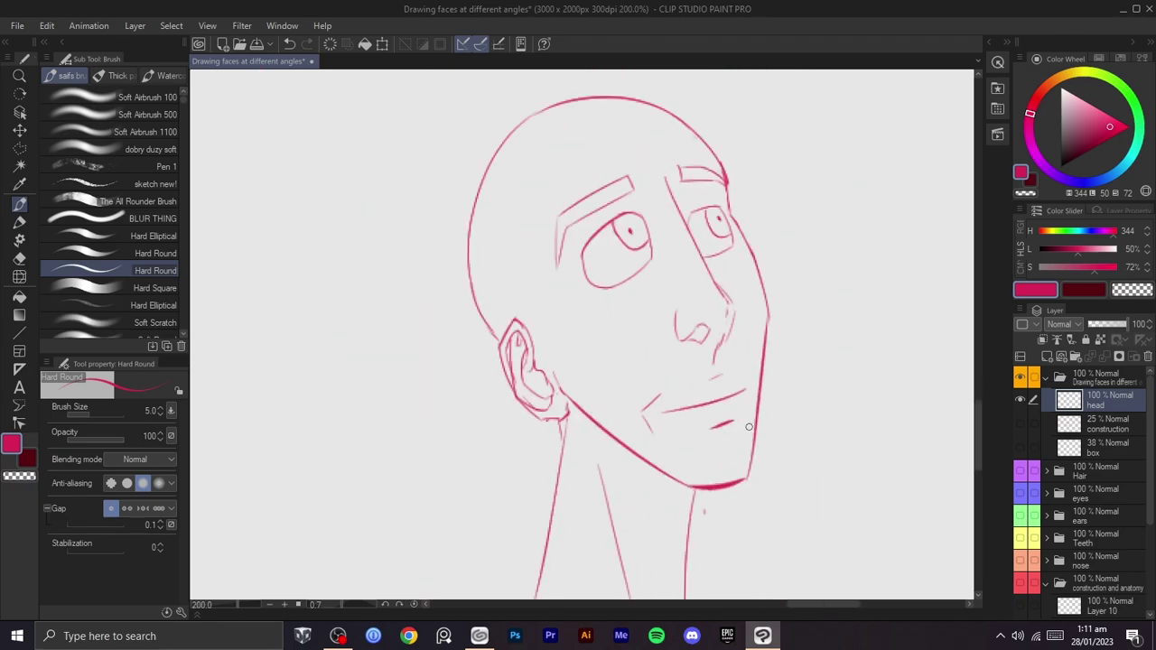
{"action": "key", "text": "ctrl+z"}
{"action": "key", "text": "space"}
{"action": "left_click_drag", "start_coordinate": [679, 440], "coordinate": [681, 412]}
{"action": "scroll", "coordinate": [680, 412], "scroll_direction": "up", "scroll_amount": 1}
{"action": "key", "text": "ctrl+z"}
{"action": "mouse_move", "coordinate": [811, 404]}
{"action": "left_mouse_down"}
{"action": "mouse_move", "coordinate": [759, 427]}
{"action": "mouse_move", "coordinate": [779, 511]}
{"action": "left_mouse_up"}
{"action": "key", "text": "space"}
{"action": "left_click_drag", "start_coordinate": [727, 386], "coordinate": [759, 462]}
{"action": "key", "text": "shift+space"}
{"action": "left_click_drag", "start_coordinate": [748, 357], "coordinate": [745, 421]}
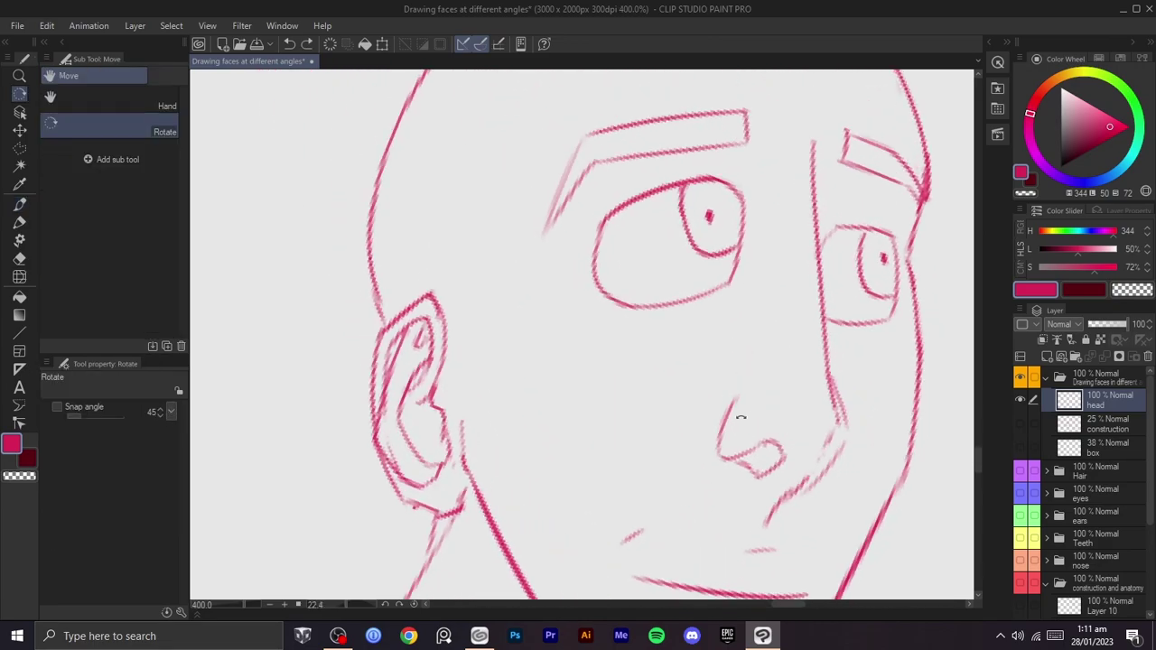
- Try another short crease stroke on the cheek, and undo it along with the preceding strokes
{"action": "mouse_move", "coordinate": [597, 328]}
{"action": "left_mouse_down"}
{"action": "mouse_move", "coordinate": [585, 361]}
{"action": "mouse_move", "coordinate": [596, 356]}
{"action": "left_mouse_up"}
{"action": "key", "text": "ctrl+z"}
{"action": "key", "text": "ctrl+z"}
{"action": "key", "text": "ctrl+z"}
{"action": "scroll", "coordinate": [683, 383], "scroll_direction": "down", "scroll_amount": 3}
{"action": "key", "text": "shift+space"}
{"action": "left_click_drag", "start_coordinate": [690, 372], "coordinate": [700, 319]}
{"action": "scroll", "coordinate": [688, 329], "scroll_direction": "up", "scroll_amount": 1}
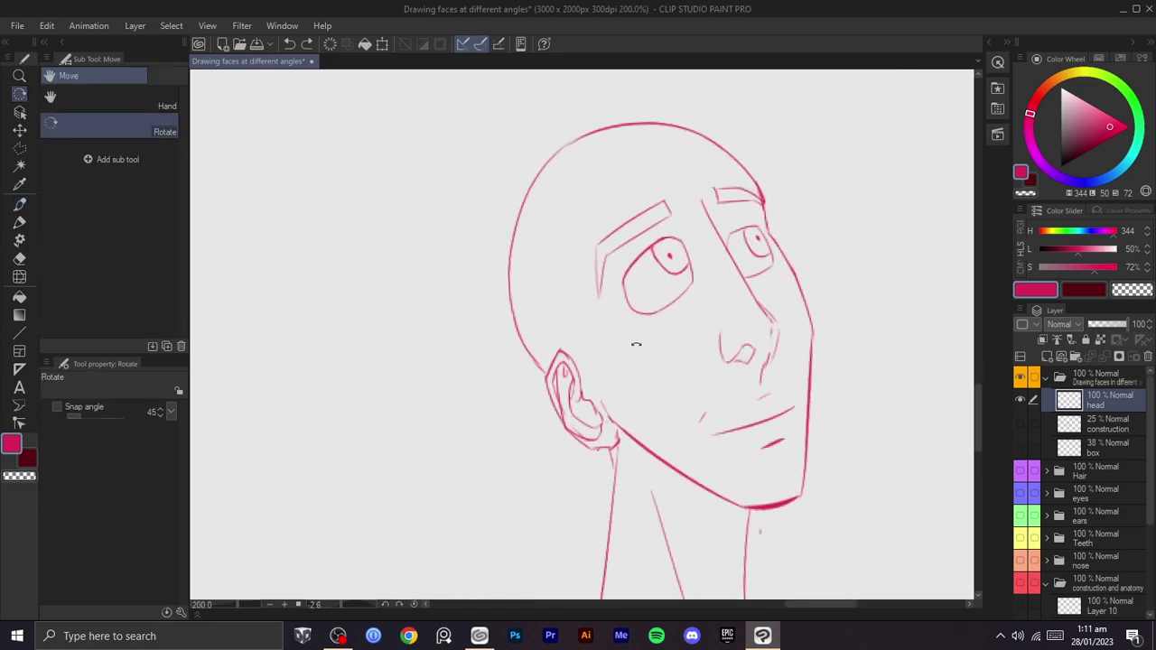
- Select the skull outline from the far eyebrow around the crown to the ear with a Polyline selection
{"action": "key", "text": "space"}
{"action": "left_click_drag", "start_coordinate": [546, 311], "coordinate": [616, 459]}
{"action": "key", "text": "m"}
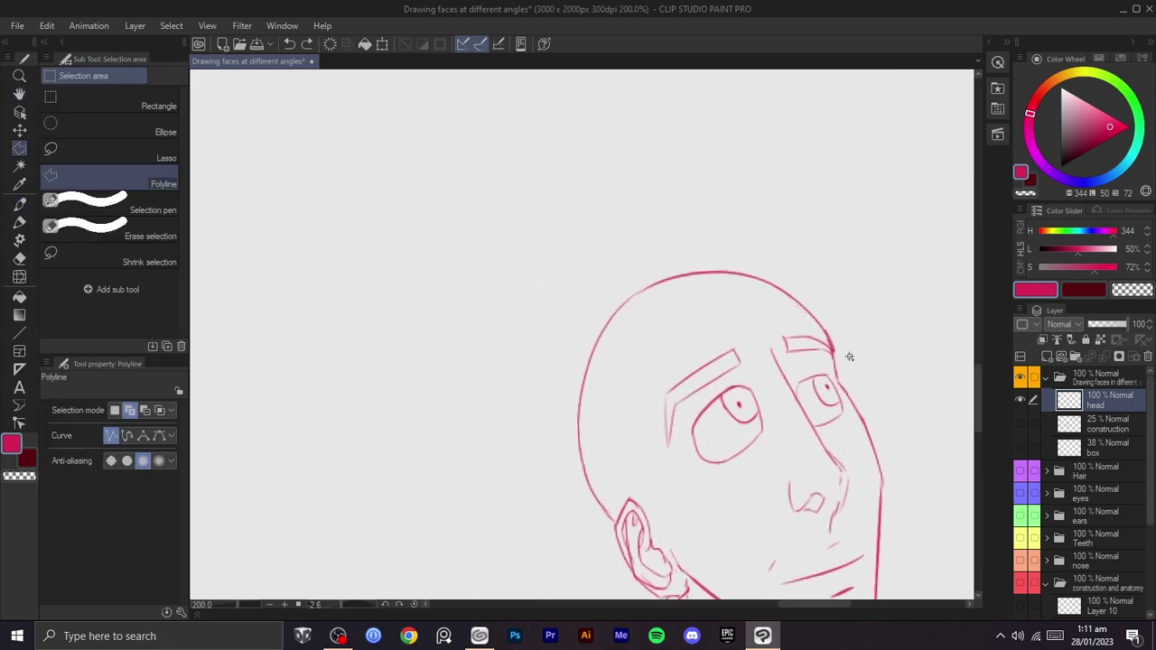
{"action": "left_click", "coordinate": [818, 335]}
{"action": "left_click", "coordinate": [723, 317]}
{"action": "left_click", "coordinate": [656, 353]}
{"action": "left_click", "coordinate": [608, 499]}
{"action": "left_click", "coordinate": [596, 544]}
{"action": "left_click", "coordinate": [537, 494]}
{"action": "left_click", "coordinate": [510, 384]}
{"action": "left_click", "coordinate": [554, 289]}
{"action": "left_click", "coordinate": [646, 227]}
{"action": "left_click", "coordinate": [728, 206]}
{"action": "left_click", "coordinate": [798, 243]}
{"action": "left_click", "coordinate": [850, 356]}
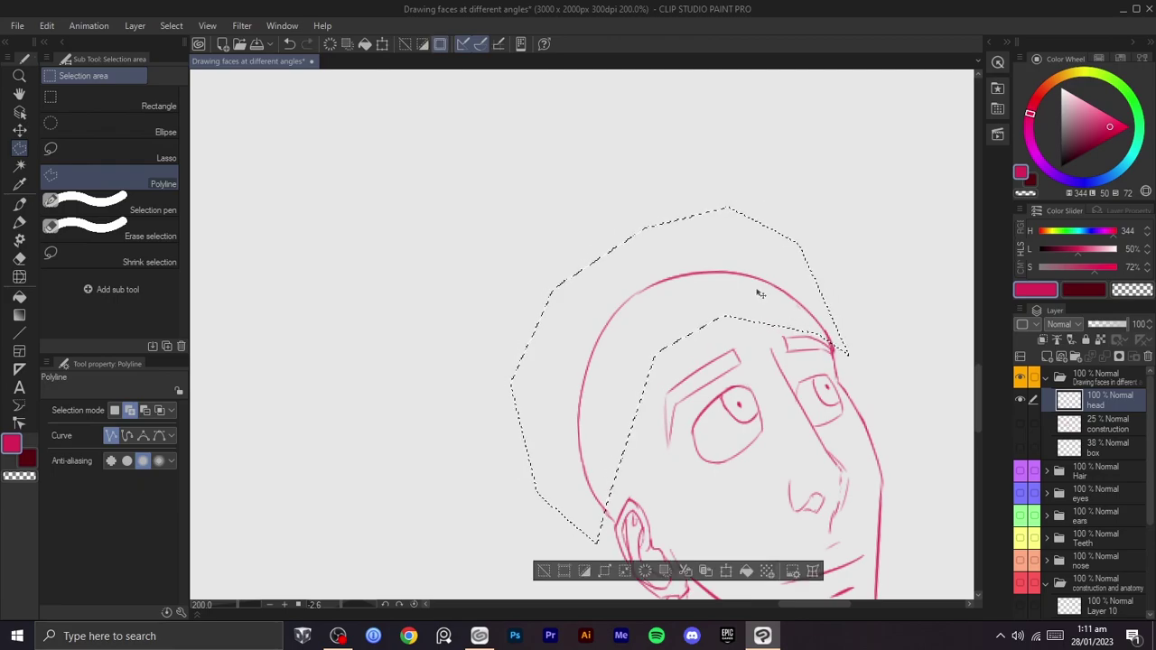
- Try to transform the selected skull outline outward, cancel the transform and deselect
{"action": "key", "text": "ctrl+t"}
{"action": "left_click_drag", "start_coordinate": [501, 217], "coordinate": [480, 229]}
{"action": "left_click", "coordinate": [694, 575]}
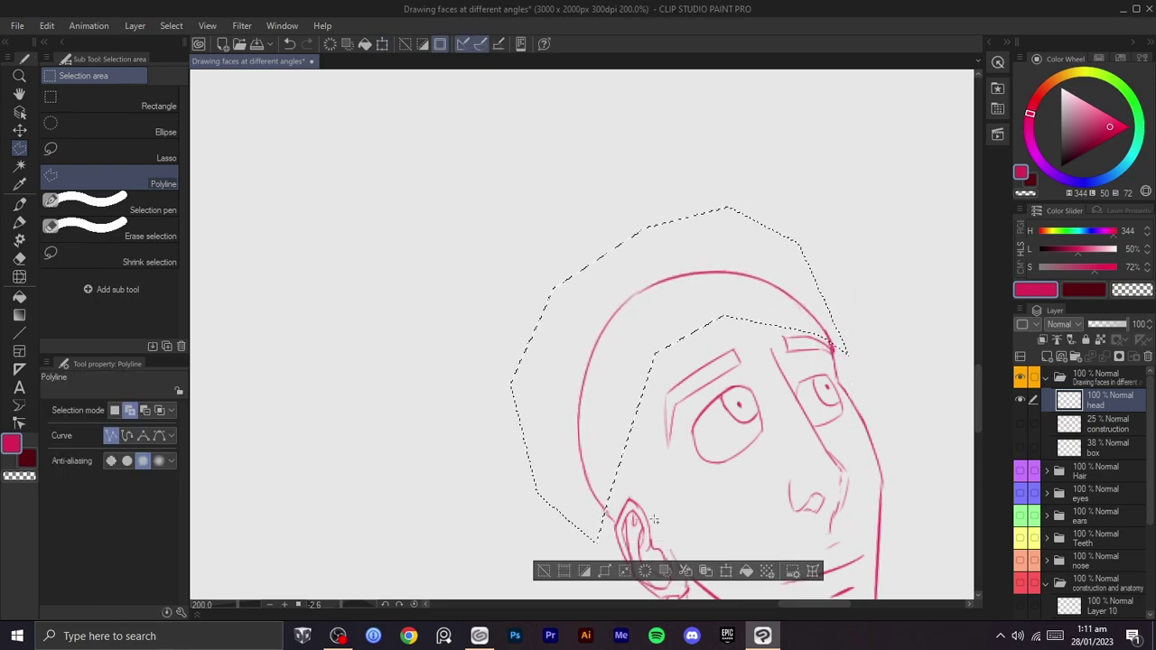
{"action": "left_click", "coordinate": [545, 569]}
- Try to redraw the back of the skull from the ear up to the crown, undoing the strokes
{"action": "key", "text": "p"}
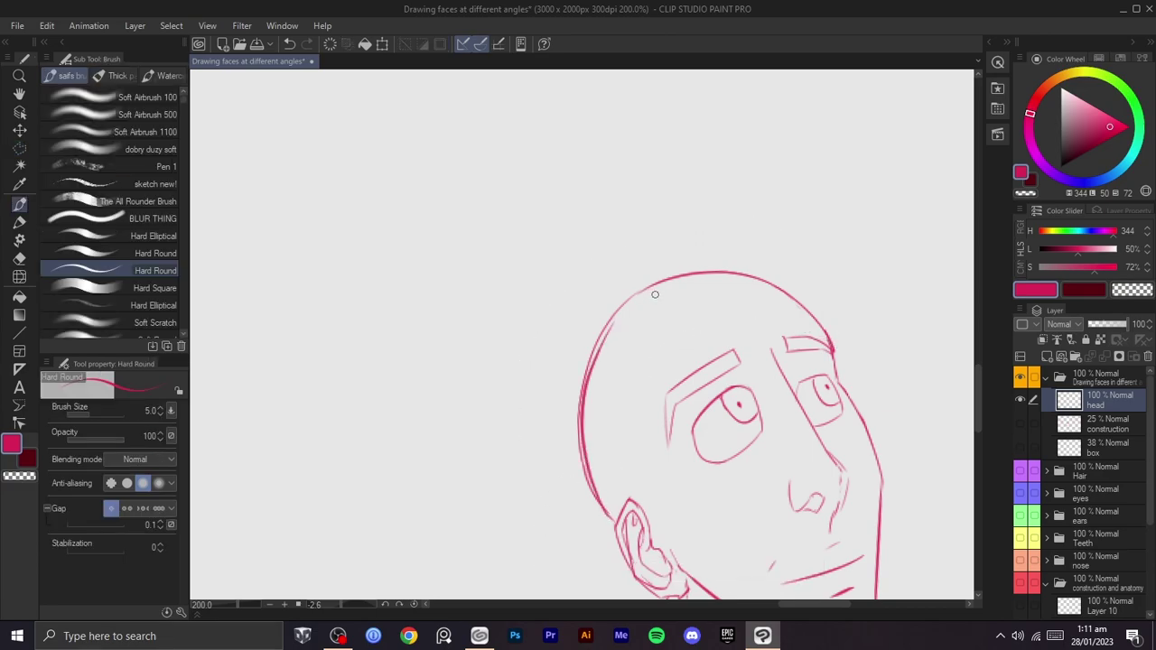
{"action": "left_click_drag", "start_coordinate": [618, 515], "coordinate": [662, 289]}
{"action": "key", "text": "ctrl+z"}
{"action": "mouse_move", "coordinate": [614, 520]}
{"action": "left_mouse_down"}
{"action": "mouse_move", "coordinate": [646, 302]}
{"action": "mouse_move", "coordinate": [619, 524]}
{"action": "mouse_move", "coordinate": [621, 332]}
{"action": "left_mouse_up"}
{"action": "key", "text": "ctrl+z"}
{"action": "key", "text": "ctrl+z"}
{"action": "key", "text": "ctrl+z"}
{"action": "left_click_drag", "start_coordinate": [617, 523], "coordinate": [631, 337]}
{"action": "key", "text": "ctrl+z"}
{"action": "left_click_drag", "start_coordinate": [617, 524], "coordinate": [611, 311]}
{"action": "key", "text": "shift+space"}
{"action": "left_click_drag", "start_coordinate": [719, 316], "coordinate": [649, 278]}
{"action": "key", "text": "space"}
{"action": "left_click_drag", "start_coordinate": [649, 287], "coordinate": [646, 315]}
{"action": "key", "text": "ctrl+z"}
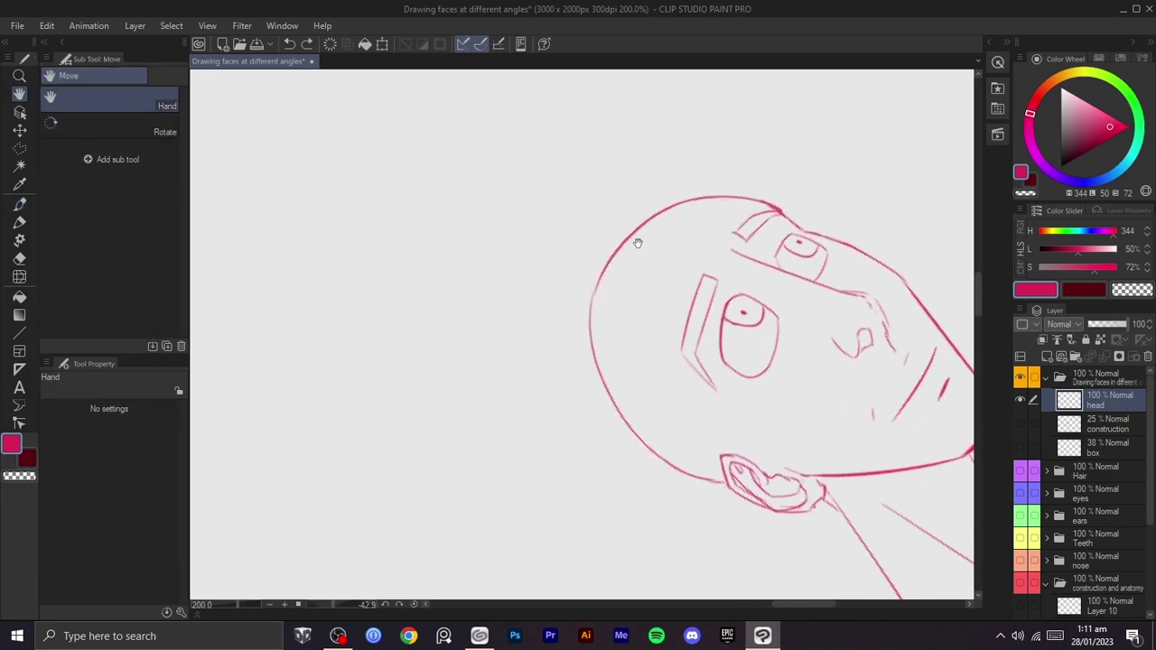
- Redraw the curve along the back of the skull with a single Hard Round stroke
{"action": "left_click_drag", "start_coordinate": [642, 225], "coordinate": [594, 431]}
{"action": "key", "text": "ctrl+z"}
{"action": "left_click_drag", "start_coordinate": [599, 275], "coordinate": [648, 456]}
- Clean up the doubled skull line just above the ear by erasing the stray strokes with transparent colour
{"action": "scroll", "coordinate": [731, 294], "scroll_direction": "down", "scroll_amount": 2}
{"action": "key", "text": "shift+space"}
{"action": "left_click_drag", "start_coordinate": [820, 261], "coordinate": [756, 483]}
{"action": "key", "text": "space"}
{"action": "left_click_drag", "start_coordinate": [748, 454], "coordinate": [735, 202]}
{"action": "key", "text": "shift+space"}
{"action": "mouse_move", "coordinate": [665, 254]}
{"action": "left_mouse_down"}
{"action": "mouse_move", "coordinate": [683, 289]}
{"action": "mouse_move", "coordinate": [697, 425]}
{"action": "left_mouse_up"}
{"action": "scroll", "coordinate": [667, 278], "scroll_direction": "up", "scroll_amount": 2}
{"action": "scroll", "coordinate": [593, 387], "scroll_direction": "up", "scroll_amount": 2}
{"action": "mouse_move", "coordinate": [531, 484]}
{"action": "left_mouse_down"}
{"action": "mouse_move", "coordinate": [600, 222]}
{"action": "mouse_move", "coordinate": [531, 484]}
{"action": "mouse_move", "coordinate": [518, 414]}
{"action": "left_mouse_up"}
{"action": "key", "text": "ctrl+z"}
{"action": "key", "text": "c"}
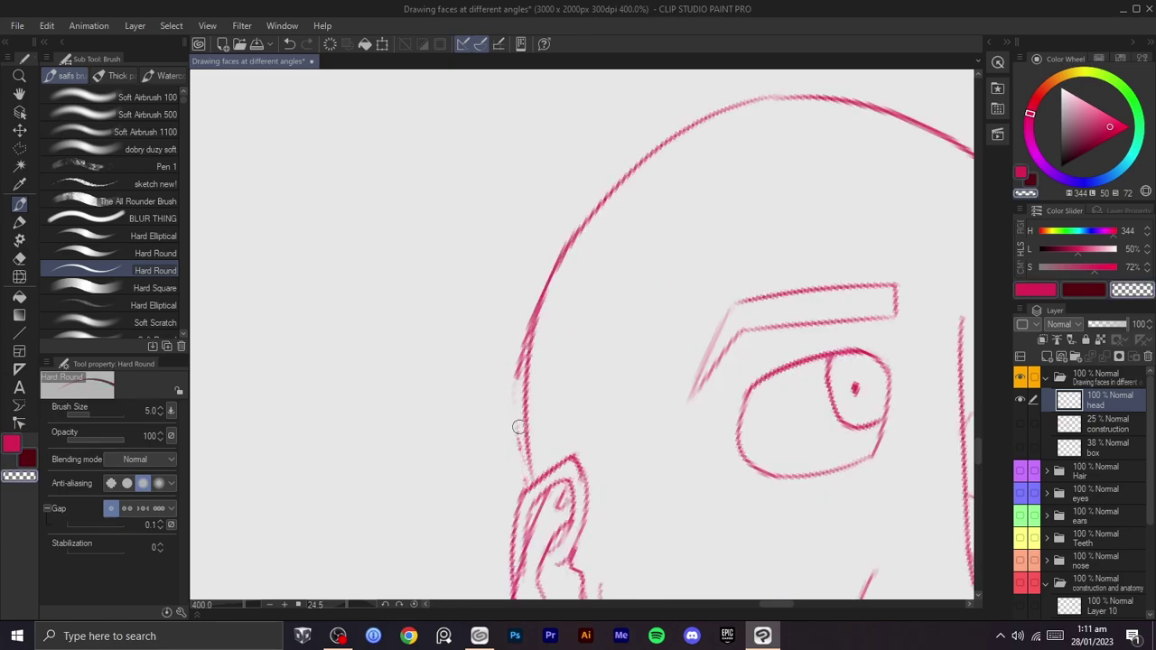
- Make a wide Polyline selection around the cranium, with its inner edge following the near eyebrow down to the ear
{"action": "scroll", "coordinate": [523, 335], "scroll_direction": "down", "scroll_amount": 4}
{"action": "key", "text": "shift+space"}
{"action": "mouse_move", "coordinate": [717, 291]}
{"action": "left_mouse_down"}
{"action": "mouse_move", "coordinate": [668, 217]}
{"action": "mouse_move", "coordinate": [648, 226]}
{"action": "mouse_move", "coordinate": [704, 272]}
{"action": "mouse_move", "coordinate": [701, 332]}
{"action": "mouse_move", "coordinate": [730, 315]}
{"action": "mouse_move", "coordinate": [728, 295]}
{"action": "left_mouse_up"}
{"action": "scroll", "coordinate": [656, 248], "scroll_direction": "down", "scroll_amount": 2}
{"action": "key", "text": "shift+space"}
{"action": "scroll", "coordinate": [703, 334], "scroll_direction": "up", "scroll_amount": 3}
{"action": "key", "text": "j"}
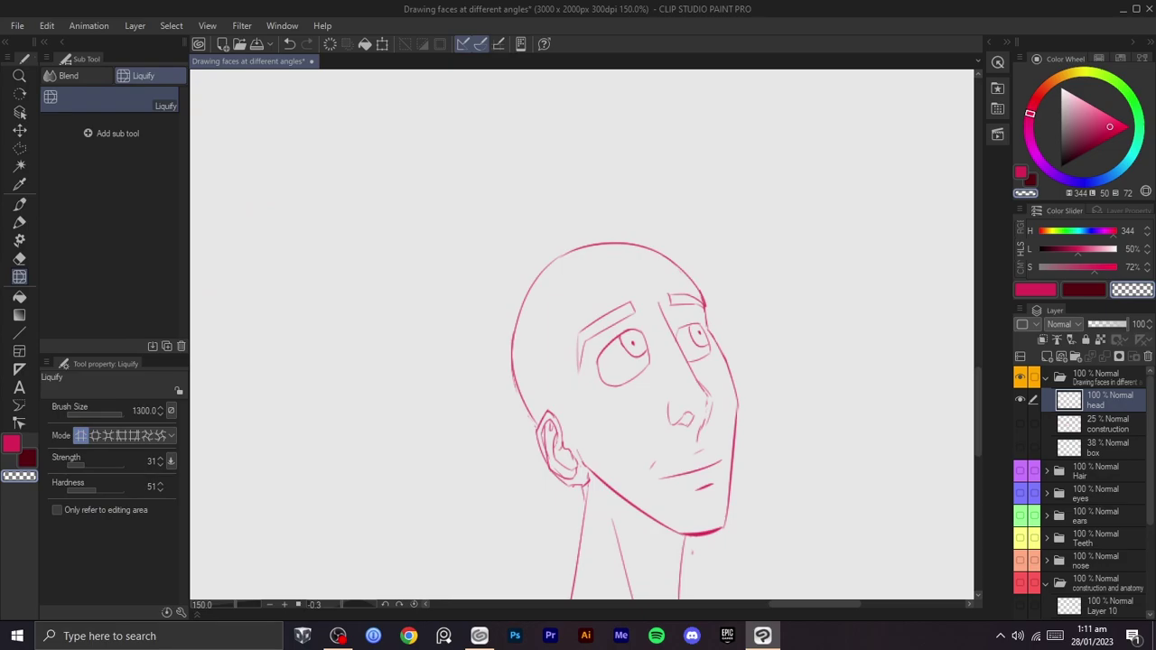
{"action": "key", "text": "m"}
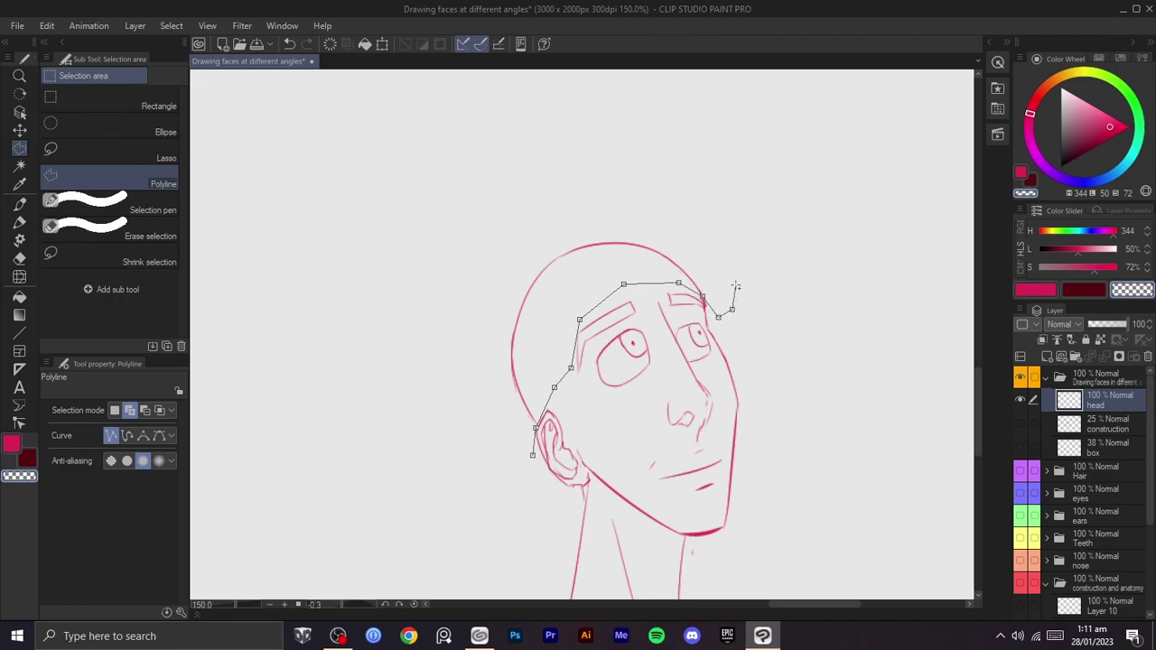
{"action": "left_click", "coordinate": [579, 106]}
{"action": "left_click", "coordinate": [495, 115]}
{"action": "left_click", "coordinate": [402, 155]}
{"action": "left_click", "coordinate": [360, 237]}
{"action": "left_click", "coordinate": [321, 388]}
{"action": "left_click", "coordinate": [341, 499]}
{"action": "left_click", "coordinate": [533, 456]}
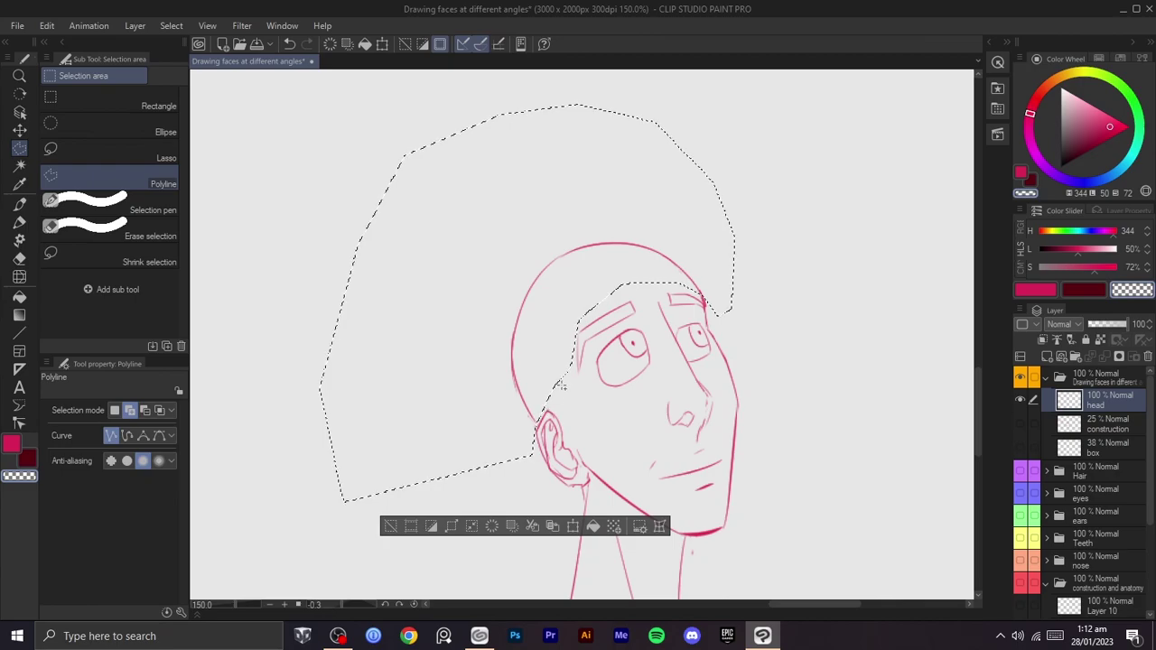
- Try to push the selected skull outward with Liquify at brush sizes 175 and 250, and undo the pushes
{"action": "key", "text": "j"}
{"action": "key", "text": "bracketright"}
{"action": "key", "text": "bracketright"}
{"action": "key", "text": "bracketright"}
{"action": "key", "text": "bracketright"}
{"action": "key", "text": "bracketright"}
{"action": "key", "text": "bracketright"}
{"action": "key", "text": "bracketright"}
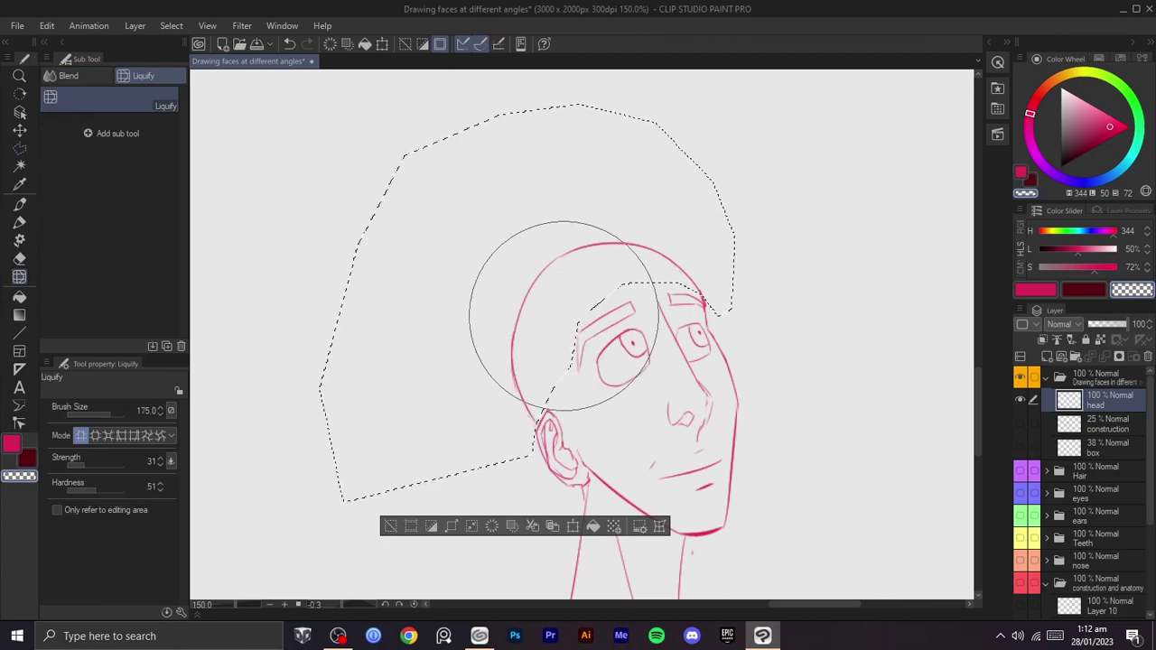
{"action": "mouse_move", "coordinate": [567, 256]}
{"action": "left_mouse_down"}
{"action": "mouse_move", "coordinate": [553, 256]}
{"action": "mouse_move", "coordinate": [599, 247]}
{"action": "left_mouse_up"}
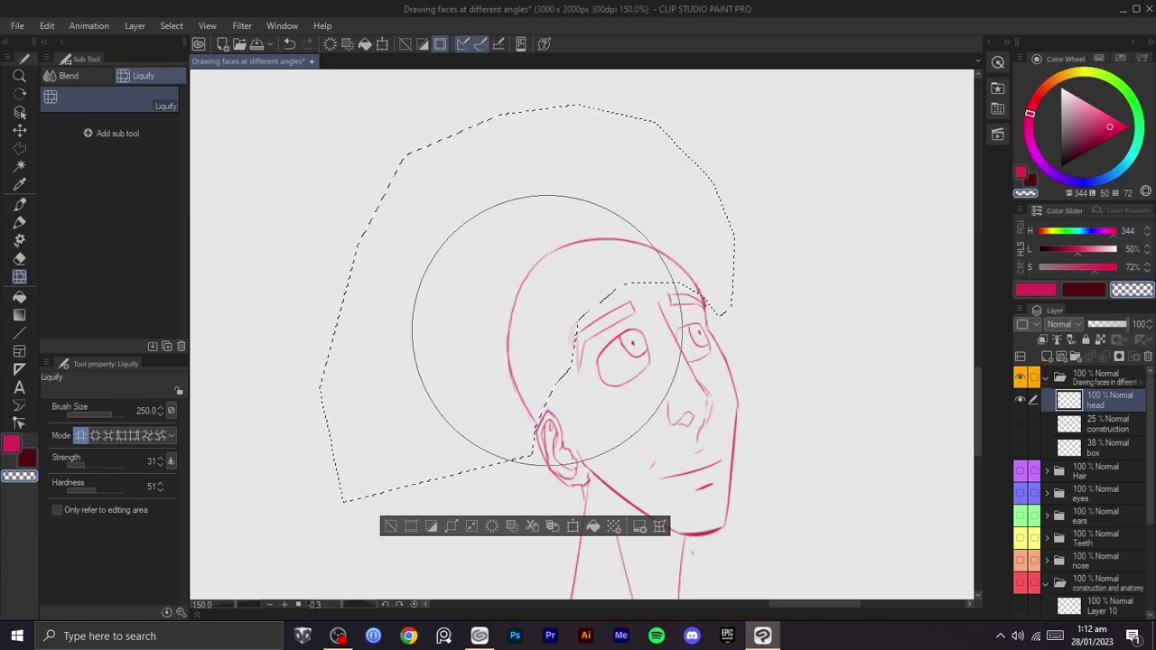
{"action": "left_click_drag", "start_coordinate": [547, 326], "coordinate": [521, 333]}
{"action": "key", "text": "ctrl+z"}
{"action": "key", "text": "ctrl+z"}
{"action": "key", "text": "ctrl+z"}
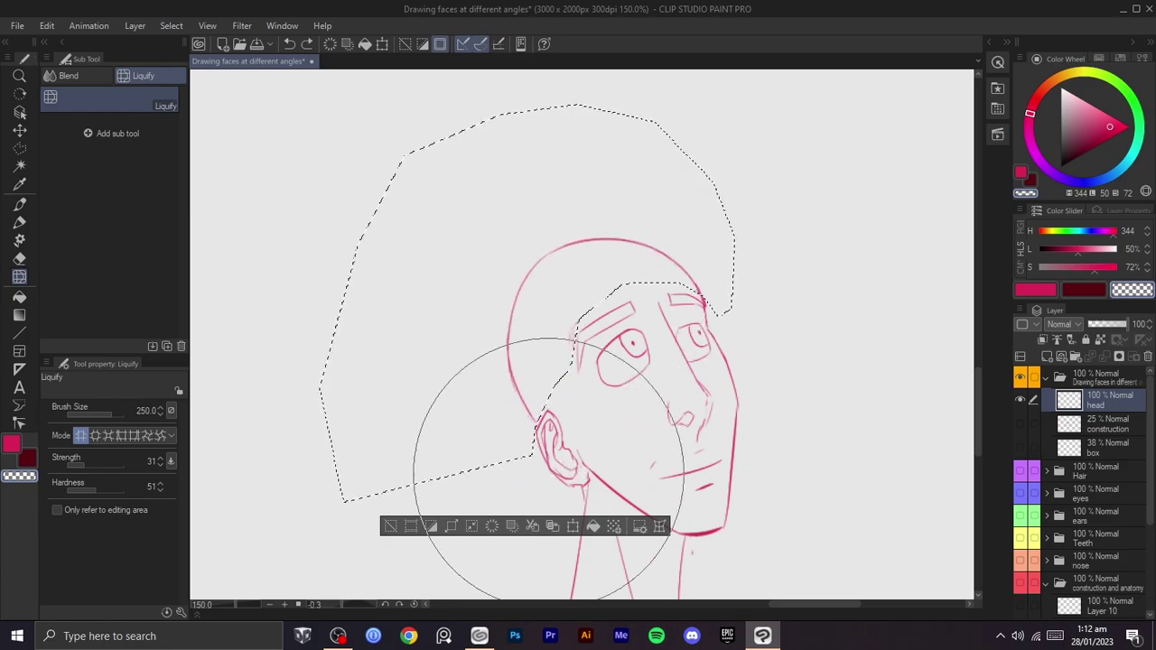
- Deselect the cranium and undo the remaining Liquify distortion of the skull and near eyebrow
{"action": "left_click", "coordinate": [395, 526]}
{"action": "key", "text": "m"}
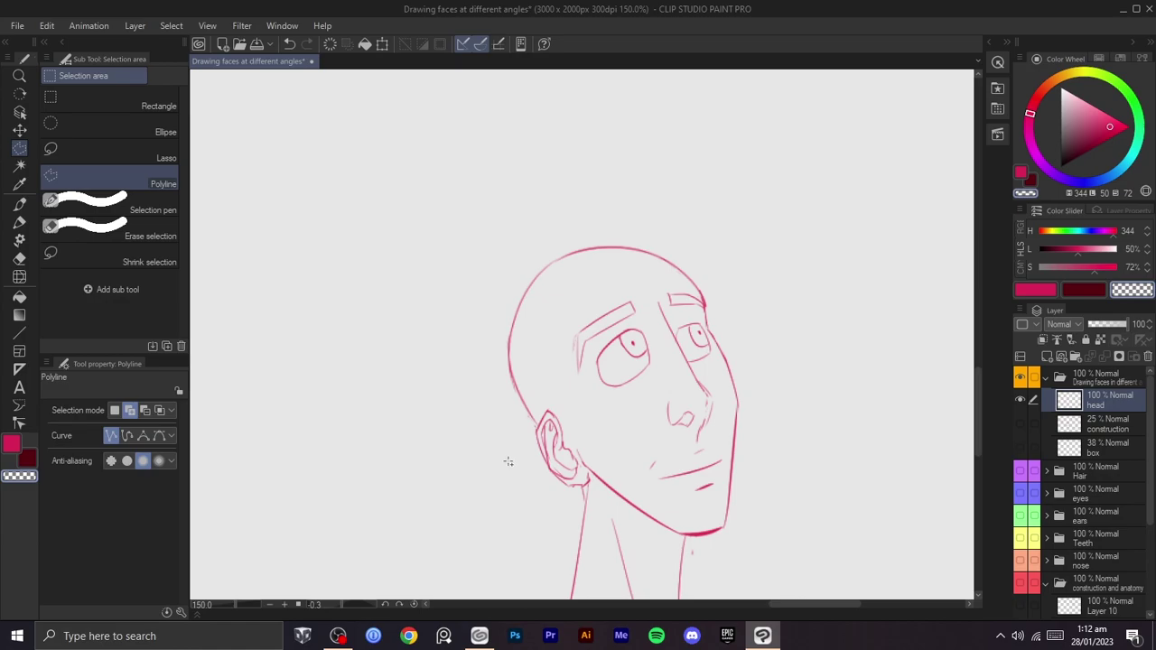
{"action": "key", "text": "ctrl+z"}
{"action": "key", "text": "ctrl+z"}
{"action": "key", "text": "ctrl+d"}
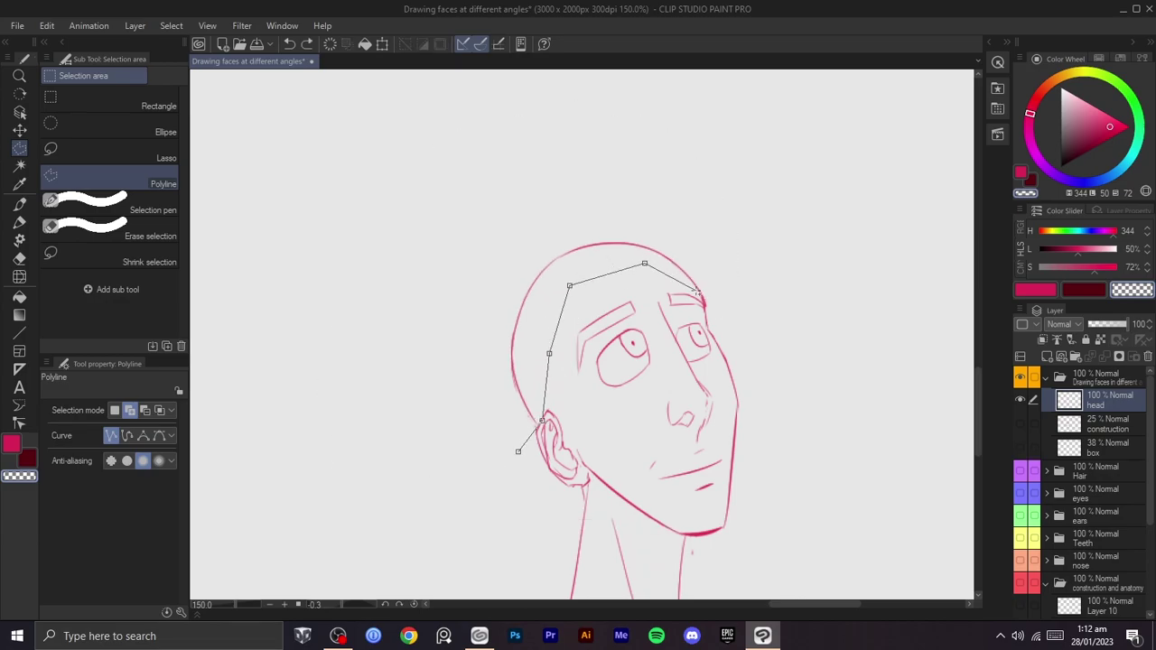
- Enclose the skull outline in a new Polyline selection that stays clear of the near eyebrow
{"action": "left_click", "coordinate": [595, 171]}
{"action": "left_click", "coordinate": [439, 200]}
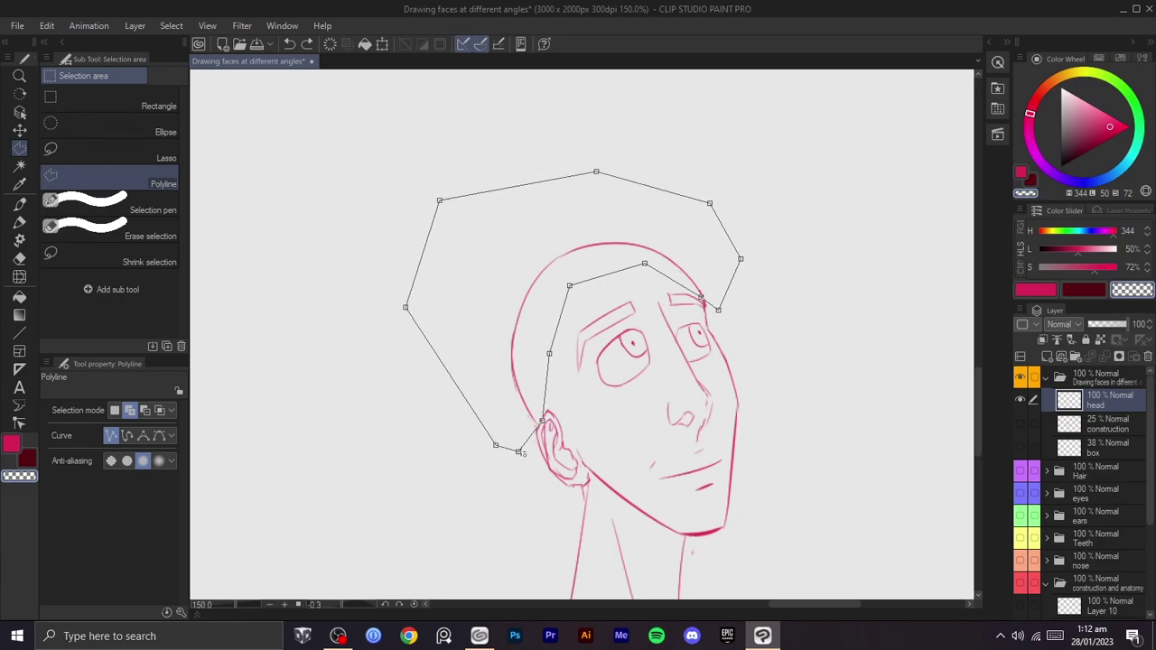
{"action": "double_click", "coordinate": [519, 452]}
{"action": "key", "text": "b"}
{"action": "key", "text": "bracketright"}
{"action": "key", "text": "bracketright"}
{"action": "key", "text": "bracketright"}
{"action": "key", "text": "bracketright"}
{"action": "key", "text": "bracketright"}
{"action": "key", "text": "bracketright"}
{"action": "key", "text": "bracketright"}
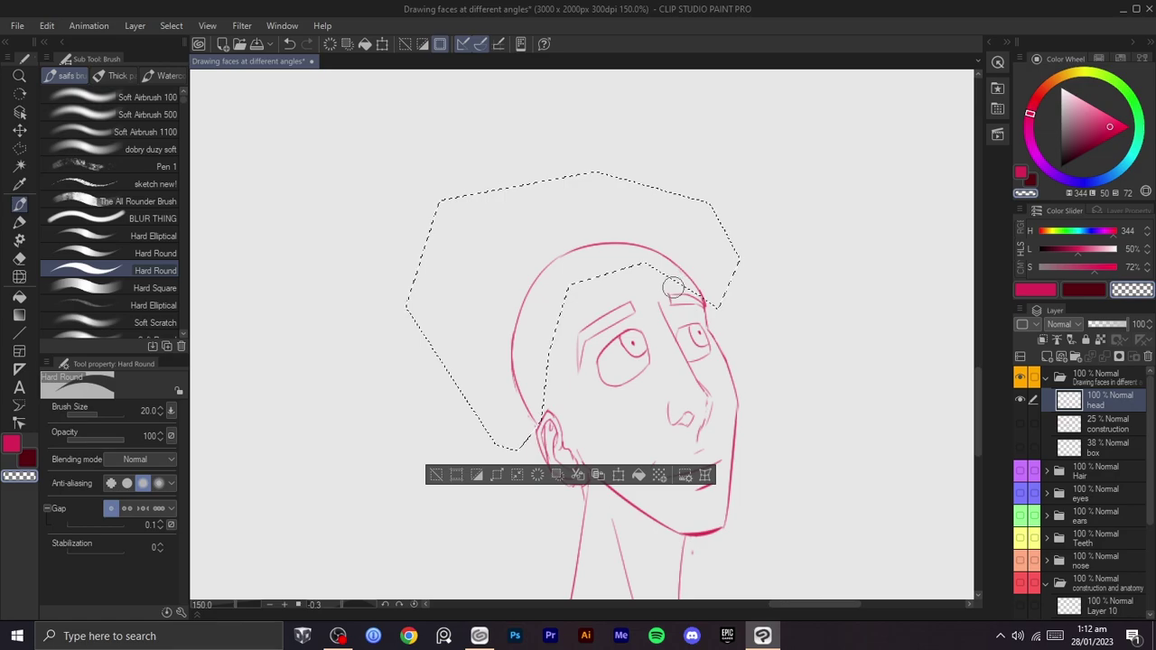
- Reshape the selected back of the skull with Liquify at brush sizes 90 and 250, then deselect
{"action": "key", "text": "j"}
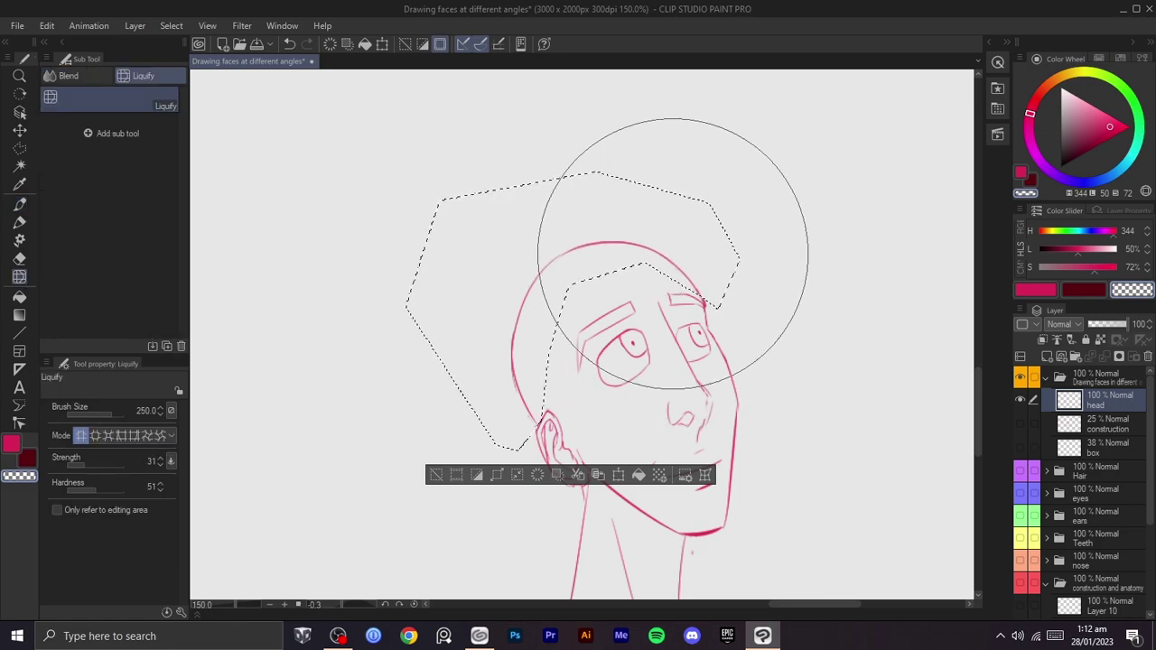
{"action": "key", "text": "bracketleft"}
{"action": "key", "text": "bracketleft"}
{"action": "key", "text": "bracketleft"}
{"action": "key", "text": "bracketleft"}
{"action": "left_click_drag", "start_coordinate": [562, 282], "coordinate": [540, 302]}
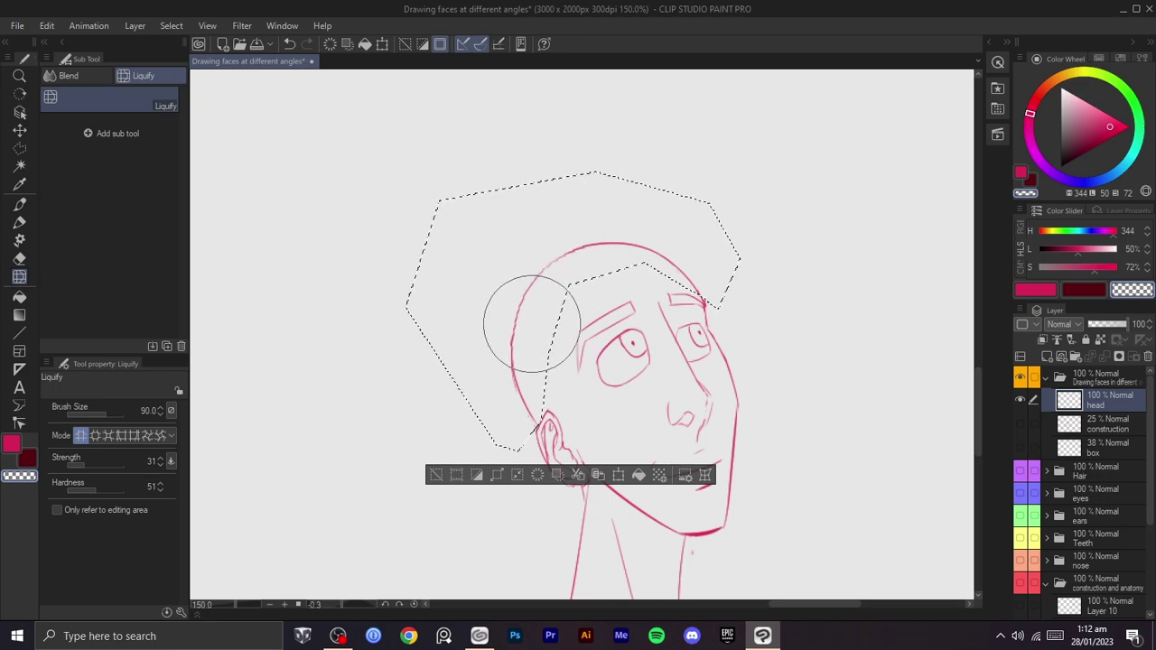
{"action": "key", "text": "bracketright"}
{"action": "key", "text": "bracketright"}
{"action": "key", "text": "bracketright"}
{"action": "key", "text": "bracketright"}
{"action": "key", "text": "bracketright"}
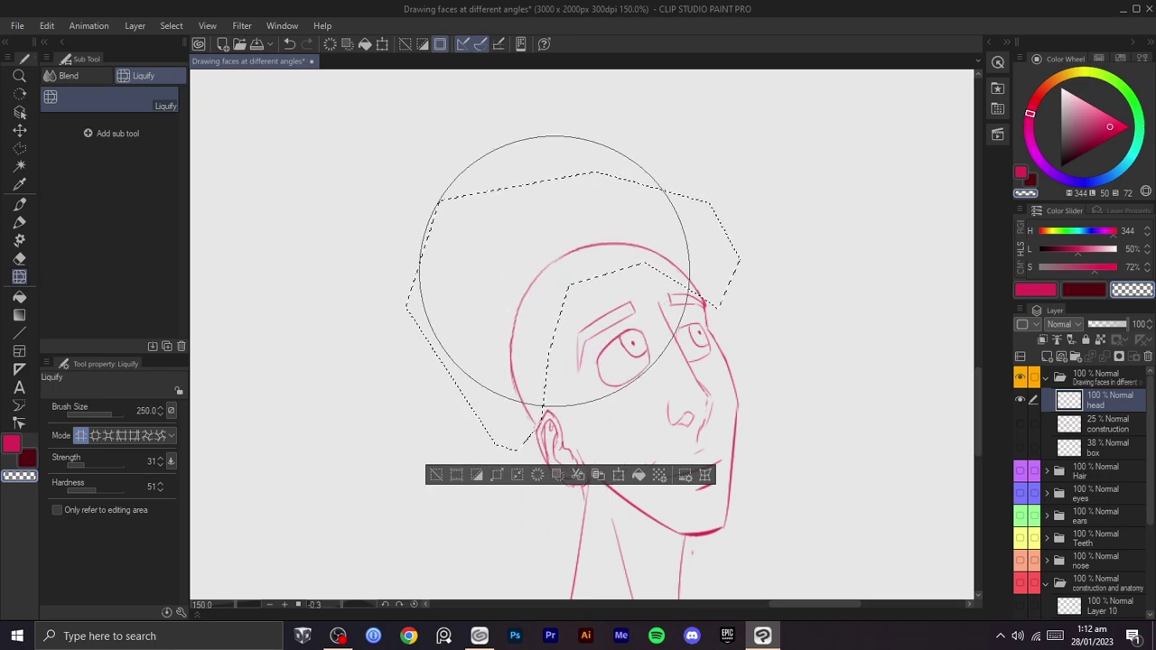
{"action": "left_click", "coordinate": [437, 475]}
- Draw a fuller forehead contour above the far eyebrow with the Hard Round brush at size 4.5
{"action": "key", "text": "shift+space"}
{"action": "left_click_drag", "start_coordinate": [656, 393], "coordinate": [659, 324]}
{"action": "key", "text": "space"}
{"action": "key", "text": "shift+space"}
{"action": "scroll", "coordinate": [587, 332], "scroll_direction": "up", "scroll_amount": 1}
{"action": "left_click_drag", "start_coordinate": [559, 341], "coordinate": [609, 375]}
{"action": "key", "text": "b"}
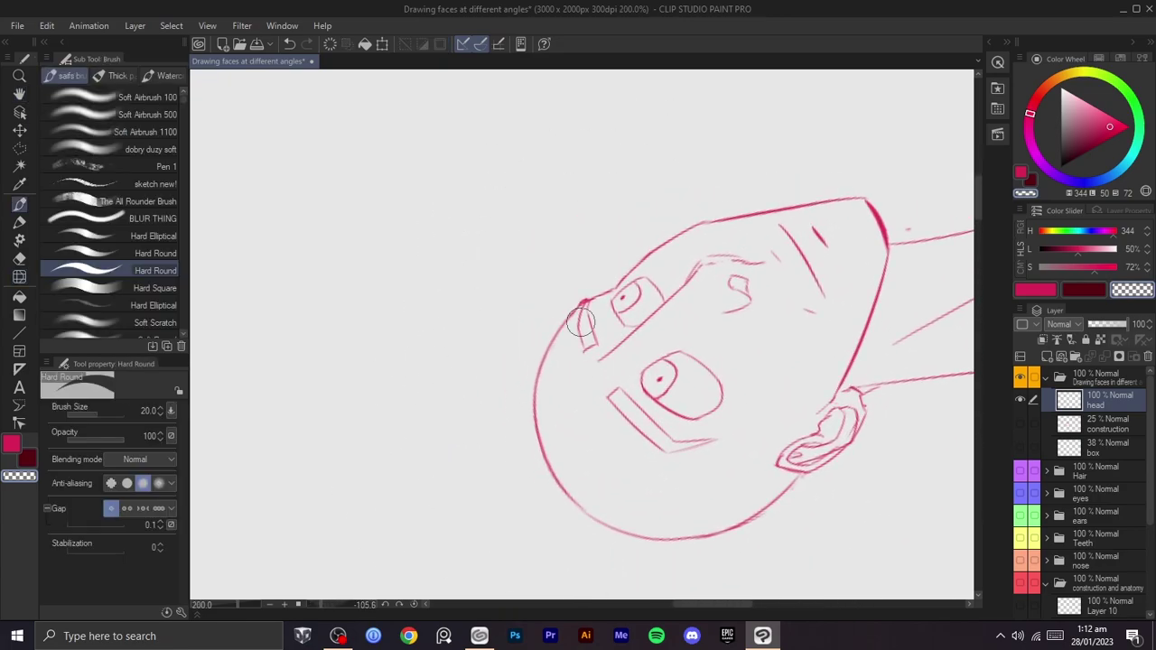
{"action": "key", "text": "c"}
{"action": "key", "text": "bracketleft"}
{"action": "key", "text": "bracketleft"}
{"action": "key", "text": "bracketleft"}
{"action": "key", "text": "bracketleft"}
{"action": "key", "text": "bracketleft"}
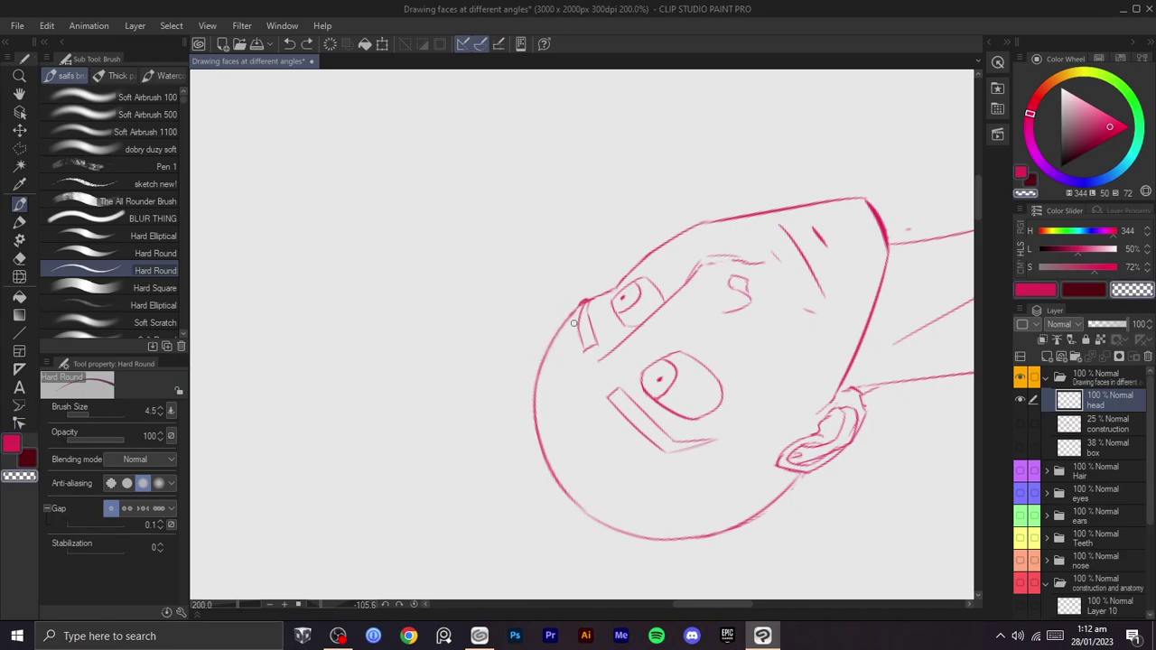
{"action": "left_click_drag", "start_coordinate": [575, 308], "coordinate": [543, 349]}
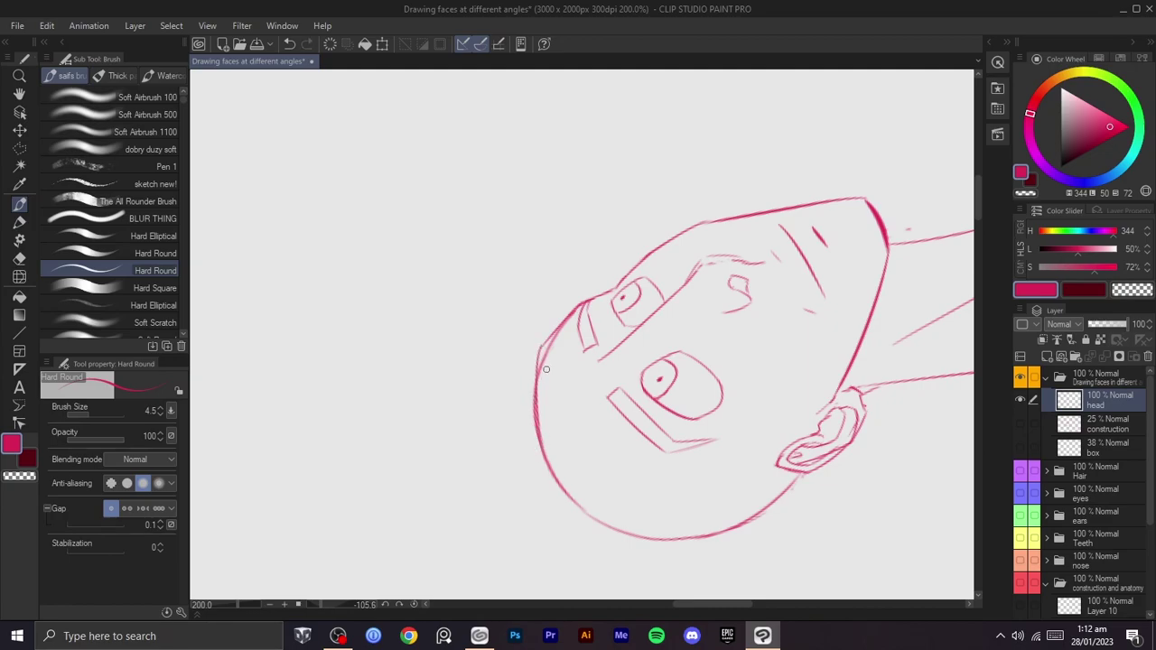
- Erase the old inner forehead line beside the far eyebrow with transparent colour
{"action": "scroll", "coordinate": [552, 478], "scroll_direction": "up", "scroll_amount": 3}
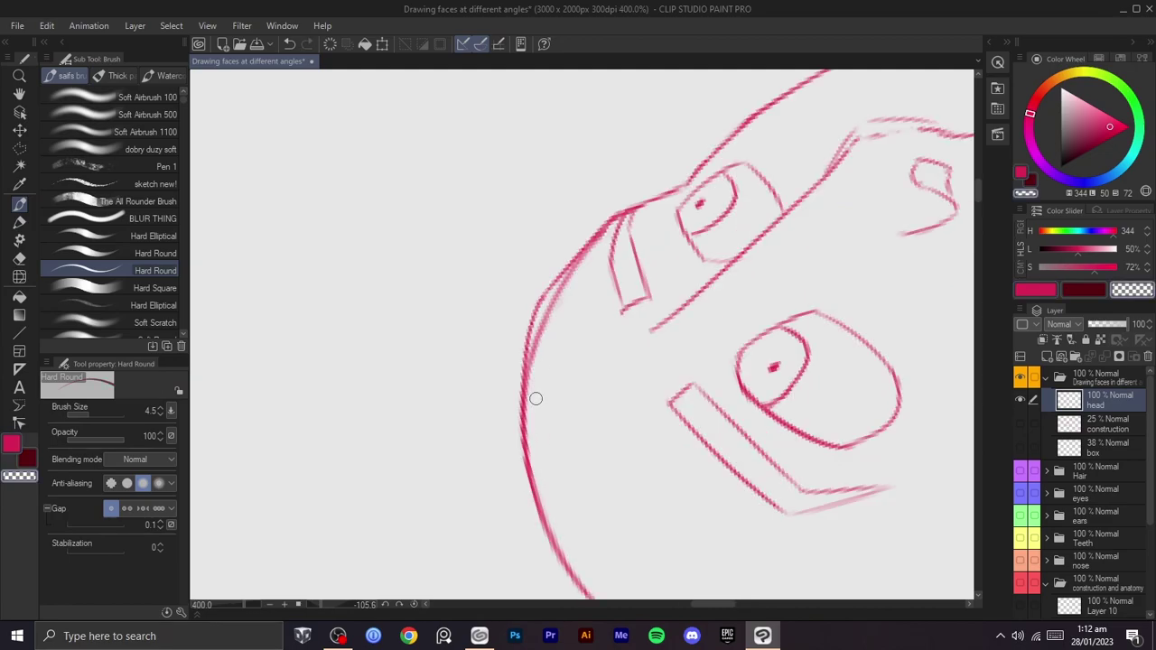
{"action": "left_click_drag", "start_coordinate": [547, 304], "coordinate": [566, 280]}
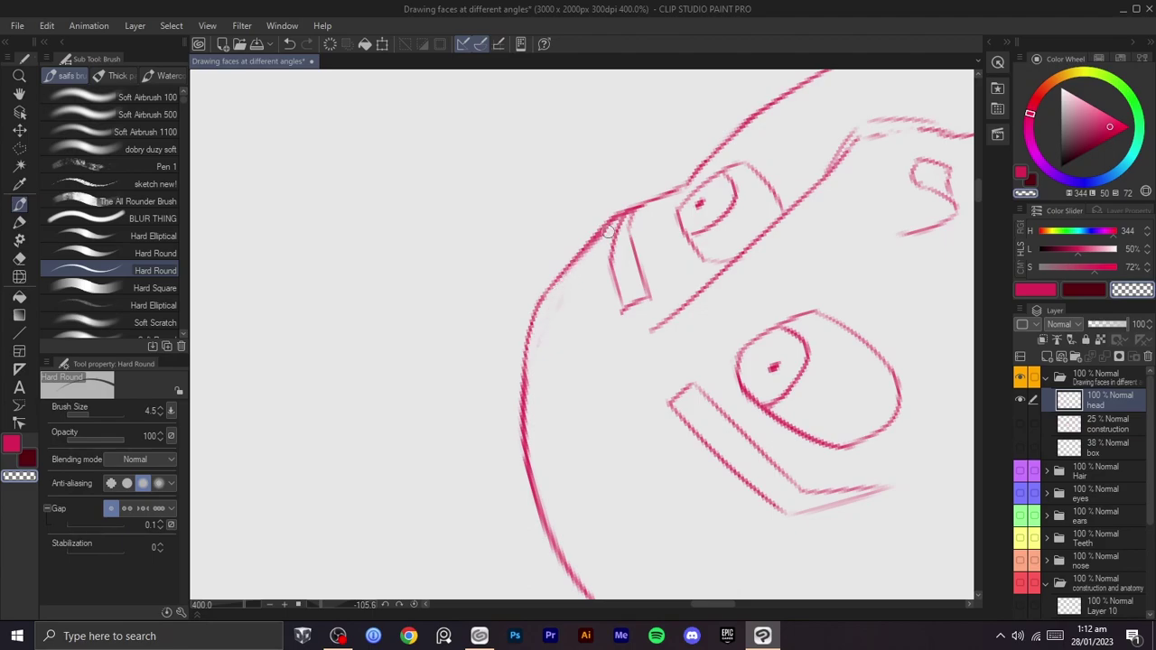
{"action": "scroll", "coordinate": [664, 262], "scroll_direction": "down", "scroll_amount": 3}
{"action": "key", "text": "shift+space"}
{"action": "left_click_drag", "start_coordinate": [756, 333], "coordinate": [637, 487]}
{"action": "key", "text": "space"}
{"action": "left_click_drag", "start_coordinate": [695, 452], "coordinate": [690, 344]}
{"action": "scroll", "coordinate": [659, 326], "scroll_direction": "up", "scroll_amount": 3}
{"action": "left_click_drag", "start_coordinate": [700, 261], "coordinate": [720, 279]}
{"action": "mouse_move", "coordinate": [662, 334]}
{"action": "left_mouse_down"}
{"action": "mouse_move", "coordinate": [697, 413]}
{"action": "mouse_move", "coordinate": [704, 332]}
{"action": "left_mouse_up"}
- Try strokes that continue the forehead contour over the crown, and undo them
{"action": "key", "text": "shift+space"}
{"action": "left_click_drag", "start_coordinate": [650, 307], "coordinate": [747, 356]}
{"action": "key", "text": "shift+space"}
{"action": "left_click_drag", "start_coordinate": [748, 356], "coordinate": [742, 296]}
{"action": "left_click_drag", "start_coordinate": [641, 218], "coordinate": [552, 487]}
{"action": "key", "text": "ctrl+z"}
{"action": "mouse_move", "coordinate": [588, 271]}
{"action": "left_mouse_down"}
{"action": "mouse_move", "coordinate": [553, 369]}
{"action": "mouse_move", "coordinate": [587, 273]}
{"action": "left_mouse_up"}
{"action": "key", "text": "c"}
{"action": "left_click_drag", "start_coordinate": [623, 222], "coordinate": [551, 458]}
{"action": "key", "text": "ctrl+z"}
- Redraw the skull outline from the forehead over the crown toward the back of the head, undoing the weaker strokes
{"action": "left_click_drag", "start_coordinate": [630, 218], "coordinate": [544, 531]}
{"action": "mouse_move", "coordinate": [635, 249]}
{"action": "left_mouse_down"}
{"action": "mouse_move", "coordinate": [673, 298]}
{"action": "mouse_move", "coordinate": [622, 412]}
{"action": "mouse_move", "coordinate": [653, 370]}
{"action": "mouse_move", "coordinate": [614, 370]}
{"action": "mouse_move", "coordinate": [663, 510]}
{"action": "left_mouse_up"}
{"action": "mouse_move", "coordinate": [695, 438]}
{"action": "left_mouse_down"}
{"action": "mouse_move", "coordinate": [694, 387]}
{"action": "mouse_move", "coordinate": [630, 248]}
{"action": "left_mouse_up"}
{"action": "left_click_drag", "start_coordinate": [629, 267], "coordinate": [637, 297]}
{"action": "key", "text": "ctrl+z"}
{"action": "mouse_move", "coordinate": [669, 208]}
{"action": "left_mouse_down"}
{"action": "mouse_move", "coordinate": [582, 413]}
{"action": "mouse_move", "coordinate": [574, 482]}
{"action": "left_mouse_up"}
{"action": "key", "text": "ctrl+z"}
{"action": "left_click_drag", "start_coordinate": [663, 217], "coordinate": [556, 488]}
{"action": "key", "text": "ctrl+z"}
{"action": "mouse_move", "coordinate": [670, 204]}
{"action": "left_mouse_down"}
{"action": "mouse_move", "coordinate": [561, 433]}
{"action": "mouse_move", "coordinate": [578, 473]}
{"action": "left_mouse_up"}
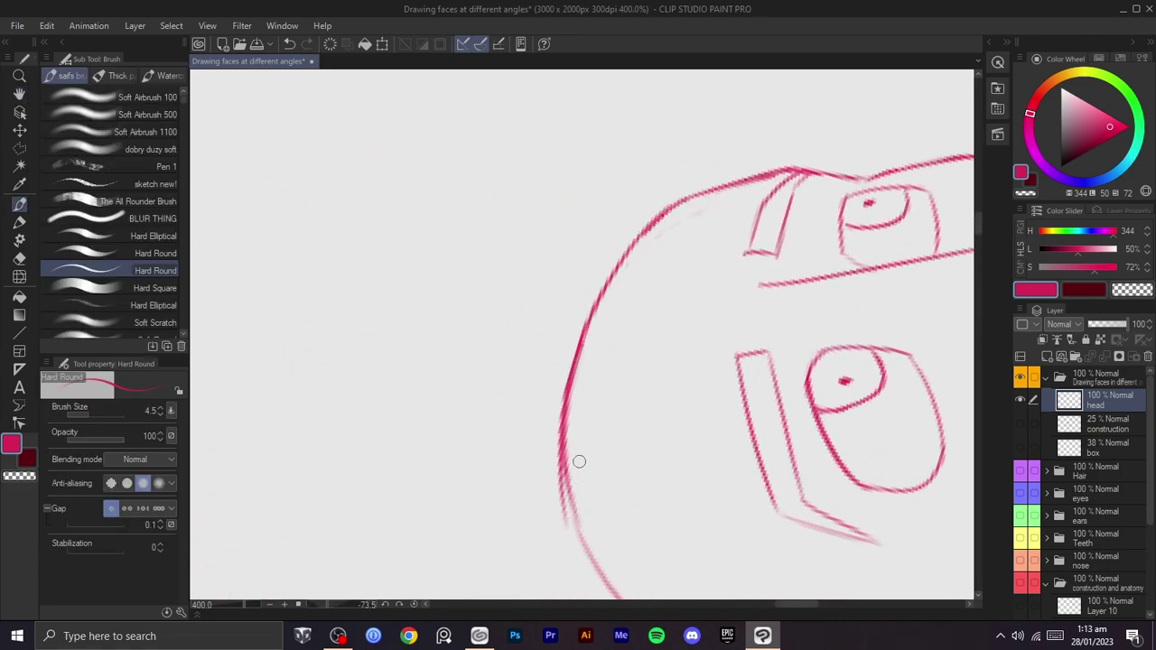
{"action": "mouse_move", "coordinate": [610, 361]}
{"action": "left_mouse_down"}
{"action": "mouse_move", "coordinate": [650, 319]}
{"action": "mouse_move", "coordinate": [519, 232]}
{"action": "mouse_move", "coordinate": [578, 201]}
{"action": "mouse_move", "coordinate": [666, 253]}
{"action": "mouse_move", "coordinate": [681, 113]}
{"action": "left_mouse_up"}
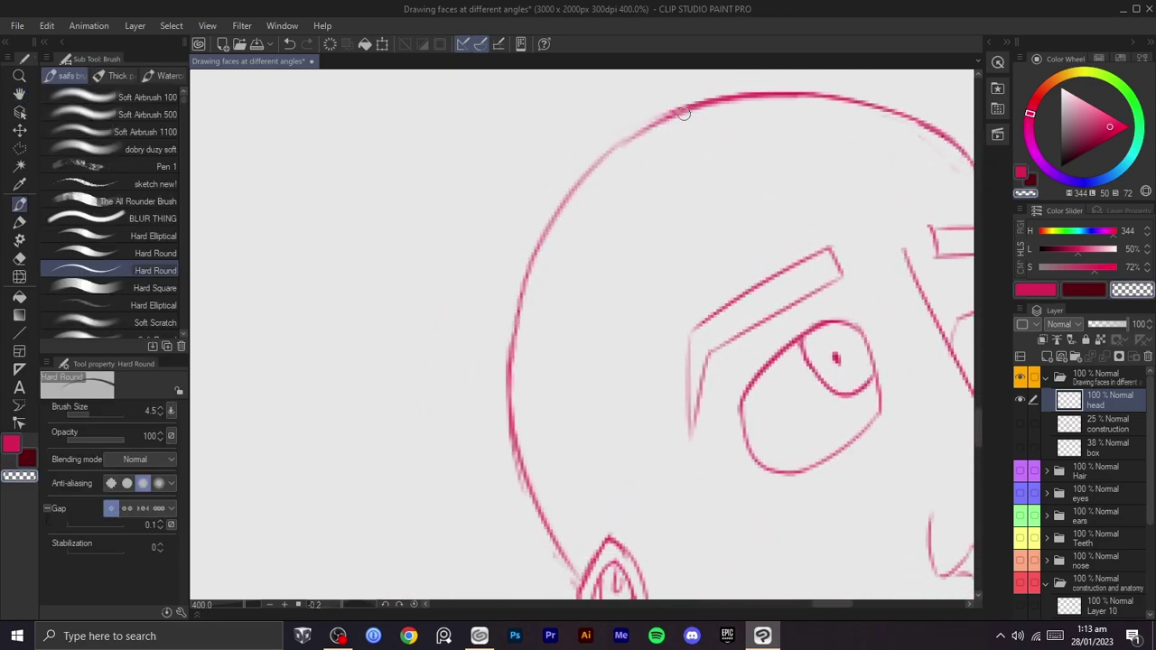
- Try to erase around the front chin corner and neck line with transparent colour, undoing the first pass
{"action": "scroll", "coordinate": [601, 242], "scroll_direction": "down", "scroll_amount": 5}
{"action": "left_click_drag", "start_coordinate": [732, 184], "coordinate": [717, 245]}
{"action": "scroll", "coordinate": [717, 244], "scroll_direction": "up", "scroll_amount": 10}
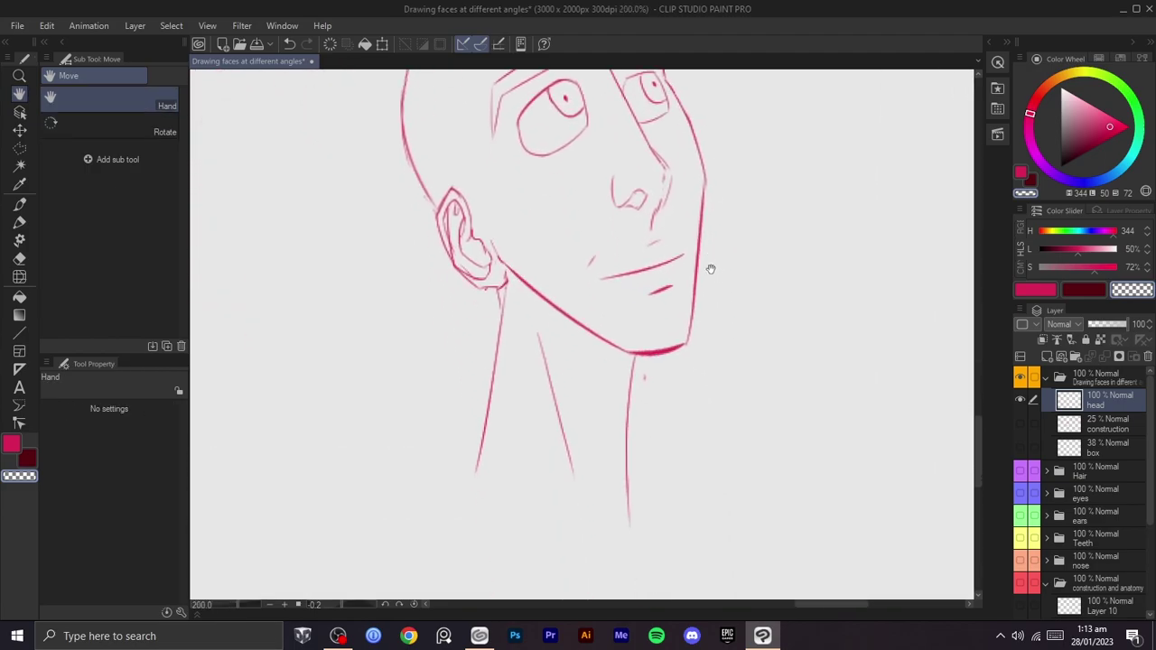
{"action": "key", "text": "c"}
{"action": "left_click_drag", "start_coordinate": [648, 419], "coordinate": [668, 378]}
{"action": "key", "text": "ctrl+z"}
{"action": "mouse_move", "coordinate": [647, 417]}
{"action": "left_mouse_down"}
{"action": "mouse_move", "coordinate": [666, 369]}
{"action": "mouse_move", "coordinate": [676, 473]}
{"action": "mouse_move", "coordinate": [694, 415]}
{"action": "mouse_move", "coordinate": [647, 237]}
{"action": "mouse_move", "coordinate": [551, 325]}
{"action": "left_mouse_up"}
{"action": "key", "text": "c"}
{"action": "scroll", "coordinate": [676, 381], "scroll_direction": "down", "scroll_amount": 5}
{"action": "scroll", "coordinate": [643, 425], "scroll_direction": "up", "scroll_amount": 5}
- Redraw the front corner of the chin as a rounder curve into the far jaw line, undoing the weaker strokes
{"action": "mouse_move", "coordinate": [552, 325]}
{"action": "left_mouse_down"}
{"action": "mouse_move", "coordinate": [676, 276]}
{"action": "mouse_move", "coordinate": [626, 393]}
{"action": "left_mouse_up"}
{"action": "left_click_drag", "start_coordinate": [538, 452], "coordinate": [581, 388]}
{"action": "key", "text": "ctrl+z"}
{"action": "left_click_drag", "start_coordinate": [553, 430], "coordinate": [599, 371]}
{"action": "key", "text": "c"}
{"action": "key", "text": "ctrl+z"}
{"action": "mouse_move", "coordinate": [535, 446]}
{"action": "left_mouse_down"}
{"action": "mouse_move", "coordinate": [578, 370]}
{"action": "mouse_move", "coordinate": [577, 390]}
{"action": "mouse_move", "coordinate": [668, 330]}
{"action": "left_mouse_up"}
{"action": "left_click_drag", "start_coordinate": [574, 390], "coordinate": [663, 328]}
- Examine the reshaped chin and jaw at several zoom levels and canvas rotations
{"action": "scroll", "coordinate": [761, 374], "scroll_direction": "down", "scroll_amount": 3}
{"action": "left_click_drag", "start_coordinate": [761, 373], "coordinate": [556, 443]}
{"action": "mouse_move", "coordinate": [556, 442]}
{"action": "left_mouse_down"}
{"action": "mouse_move", "coordinate": [738, 310]}
{"action": "mouse_move", "coordinate": [675, 487]}
{"action": "left_mouse_up"}
{"action": "scroll", "coordinate": [675, 486], "scroll_direction": "up", "scroll_amount": 1}
{"action": "scroll", "coordinate": [643, 429], "scroll_direction": "up", "scroll_amount": 2}
{"action": "left_click_drag", "start_coordinate": [643, 363], "coordinate": [712, 504]}
{"action": "left_click_drag", "start_coordinate": [745, 337], "coordinate": [623, 442]}
{"action": "scroll", "coordinate": [587, 441], "scroll_direction": "up", "scroll_amount": 2}
{"action": "scroll", "coordinate": [731, 363], "scroll_direction": "down", "scroll_amount": 2}
{"action": "left_click_drag", "start_coordinate": [733, 361], "coordinate": [700, 282]}
{"action": "left_click_drag", "start_coordinate": [701, 271], "coordinate": [660, 491]}
{"action": "mouse_move", "coordinate": [796, 343]}
{"action": "left_mouse_down"}
{"action": "mouse_move", "coordinate": [749, 521]}
{"action": "mouse_move", "coordinate": [655, 581]}
{"action": "left_mouse_up"}
{"action": "scroll", "coordinate": [683, 578], "scroll_direction": "up", "scroll_amount": 1}
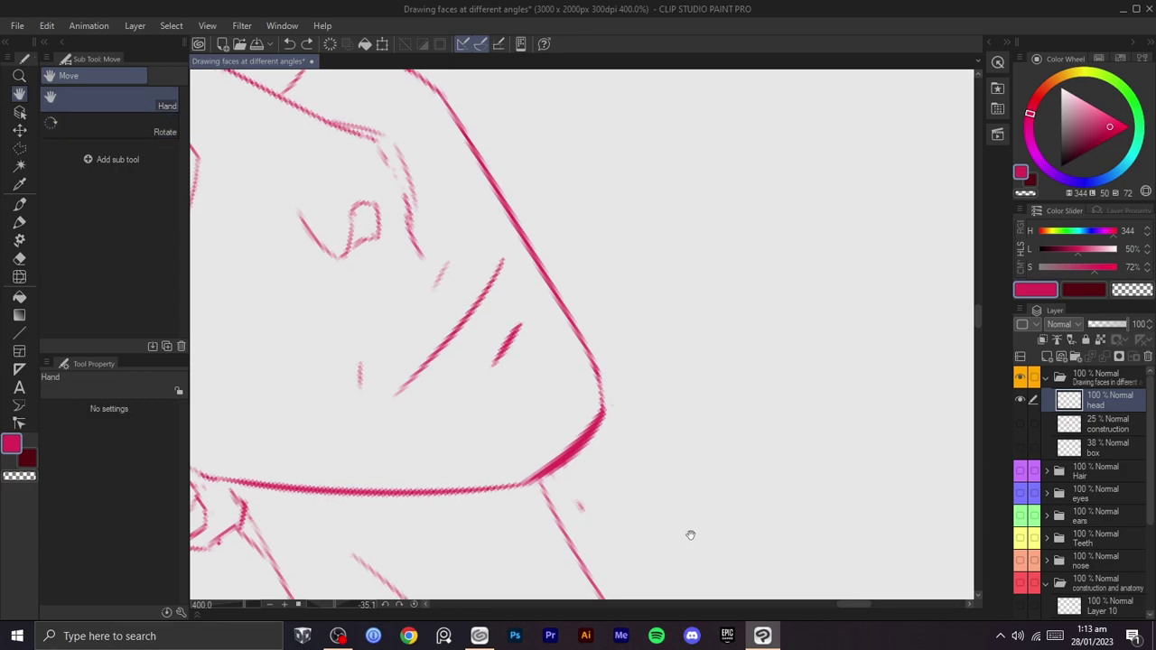
- Clean up the stray mark below the chin and join the front neck line to the jaw with a short stroke
{"action": "left_click_drag", "start_coordinate": [689, 542], "coordinate": [719, 508]}
{"action": "left_click_drag", "start_coordinate": [664, 362], "coordinate": [611, 456]}
{"action": "left_click_drag", "start_coordinate": [611, 457], "coordinate": [691, 454]}
{"action": "key", "text": "c"}
{"action": "left_click_drag", "start_coordinate": [567, 422], "coordinate": [555, 457]}
{"action": "key", "text": "ctrl+z"}
{"action": "key", "text": "c"}
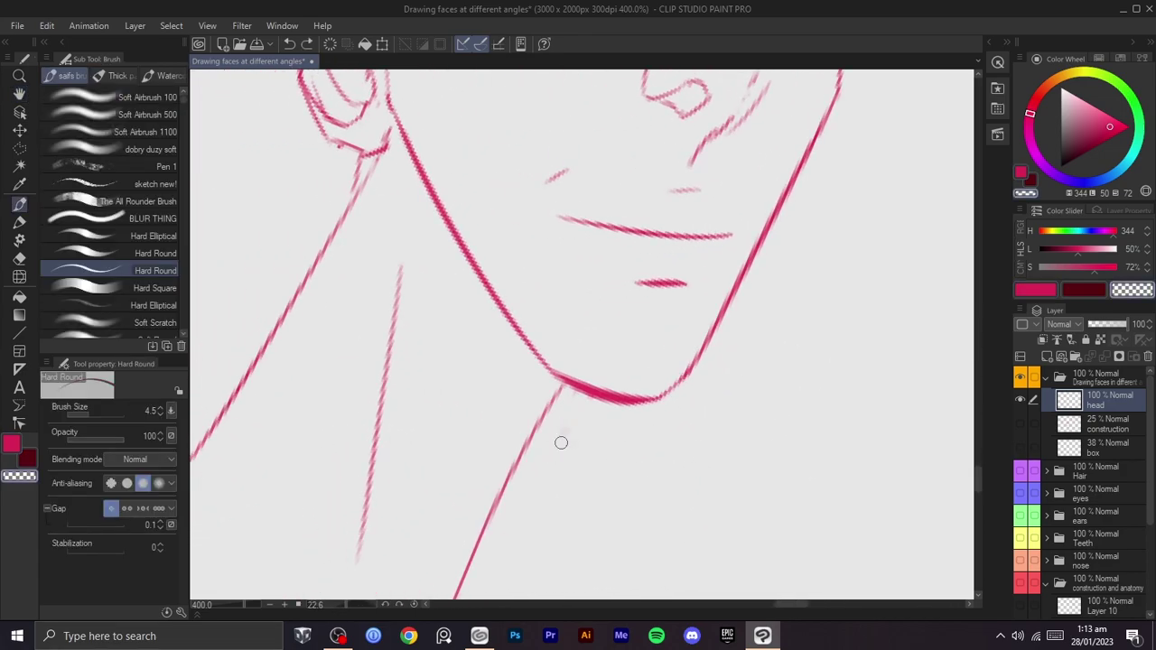
{"action": "key", "text": "c"}
{"action": "left_click_drag", "start_coordinate": [573, 389], "coordinate": [561, 403]}
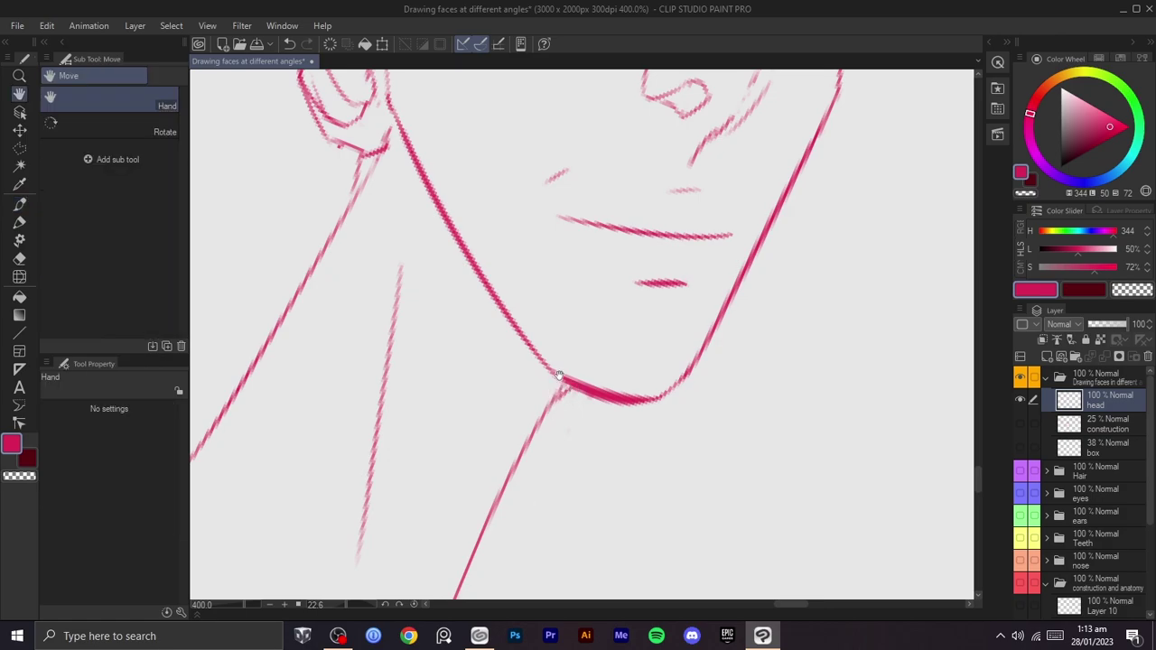
- Try an extra stroke around the jaw and neck, undo it, and check the whole head
{"action": "left_click_drag", "start_coordinate": [545, 357], "coordinate": [609, 566]}
{"action": "scroll", "coordinate": [588, 412], "scroll_direction": "down", "scroll_amount": 1}
{"action": "left_click_drag", "start_coordinate": [695, 384], "coordinate": [583, 449]}
{"action": "scroll", "coordinate": [581, 449], "scroll_direction": "up", "scroll_amount": 1}
{"action": "left_click_drag", "start_coordinate": [514, 205], "coordinate": [573, 349]}
{"action": "key", "text": "ctrl+z"}
{"action": "mouse_move", "coordinate": [534, 287]}
{"action": "left_mouse_down"}
{"action": "mouse_move", "coordinate": [585, 254]}
{"action": "mouse_move", "coordinate": [570, 258]}
{"action": "left_mouse_up"}
{"action": "scroll", "coordinate": [596, 259], "scroll_direction": "down", "scroll_amount": 1}
{"action": "scroll", "coordinate": [619, 261], "scroll_direction": "down", "scroll_amount": 1}
{"action": "left_click_drag", "start_coordinate": [707, 297], "coordinate": [592, 206]}
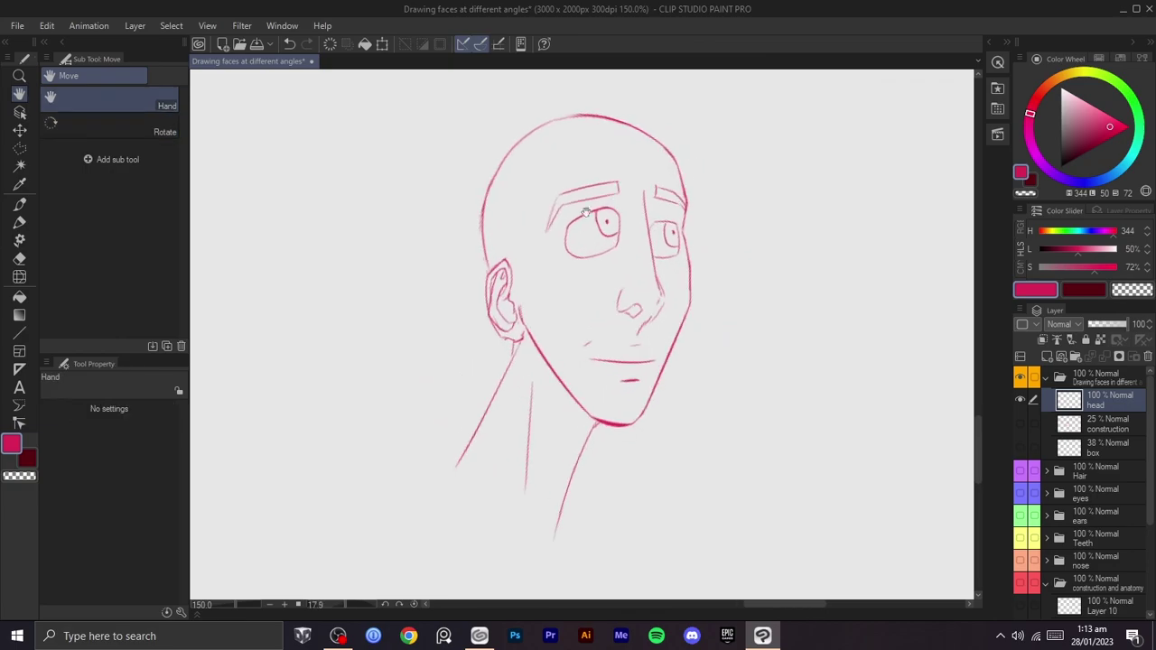
- Select the small tilted head with a Polyline selection, enlarge it with a transform, reposition it and deselect
{"action": "scroll", "coordinate": [597, 253], "scroll_direction": "down", "scroll_amount": 2}
{"action": "left_click_drag", "start_coordinate": [677, 231], "coordinate": [622, 199]}
{"action": "left_click_drag", "start_coordinate": [622, 200], "coordinate": [744, 287]}
{"action": "scroll", "coordinate": [701, 300], "scroll_direction": "down", "scroll_amount": 1}
{"action": "key", "text": "asciicircum"}
{"action": "key", "text": "m"}
{"action": "left_click", "coordinate": [742, 246]}
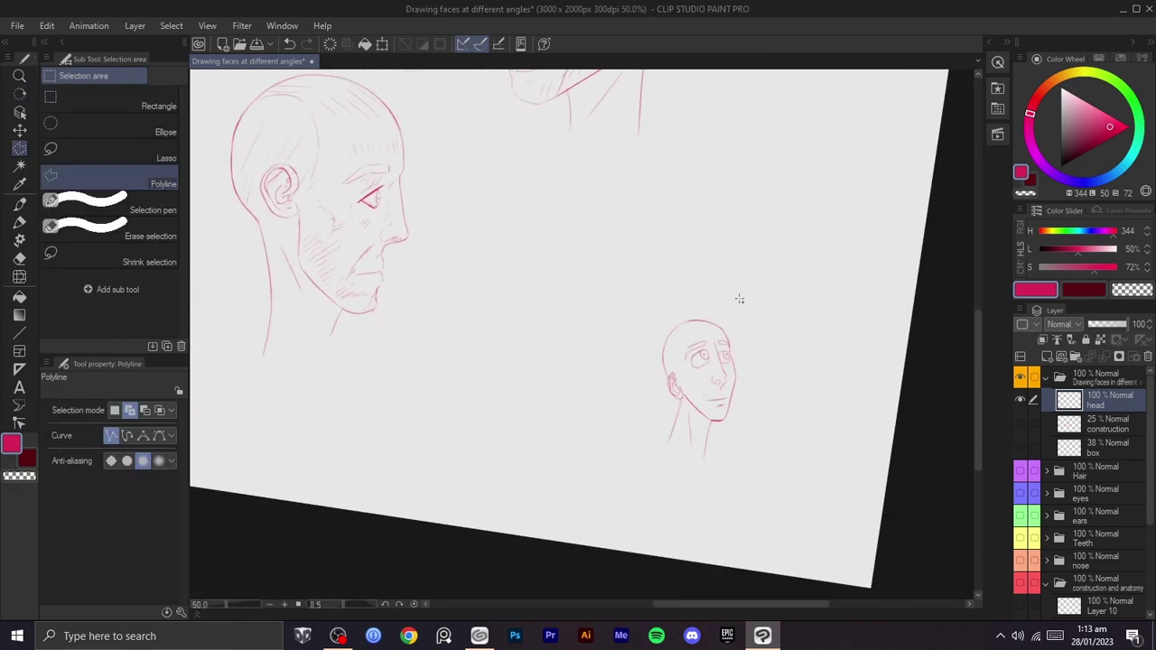
{"action": "left_click", "coordinate": [818, 367]}
{"action": "left_click", "coordinate": [787, 485]}
{"action": "left_click", "coordinate": [577, 426]}
{"action": "left_click", "coordinate": [581, 295]}
{"action": "left_click", "coordinate": [655, 233]}
{"action": "left_click", "coordinate": [742, 246]}
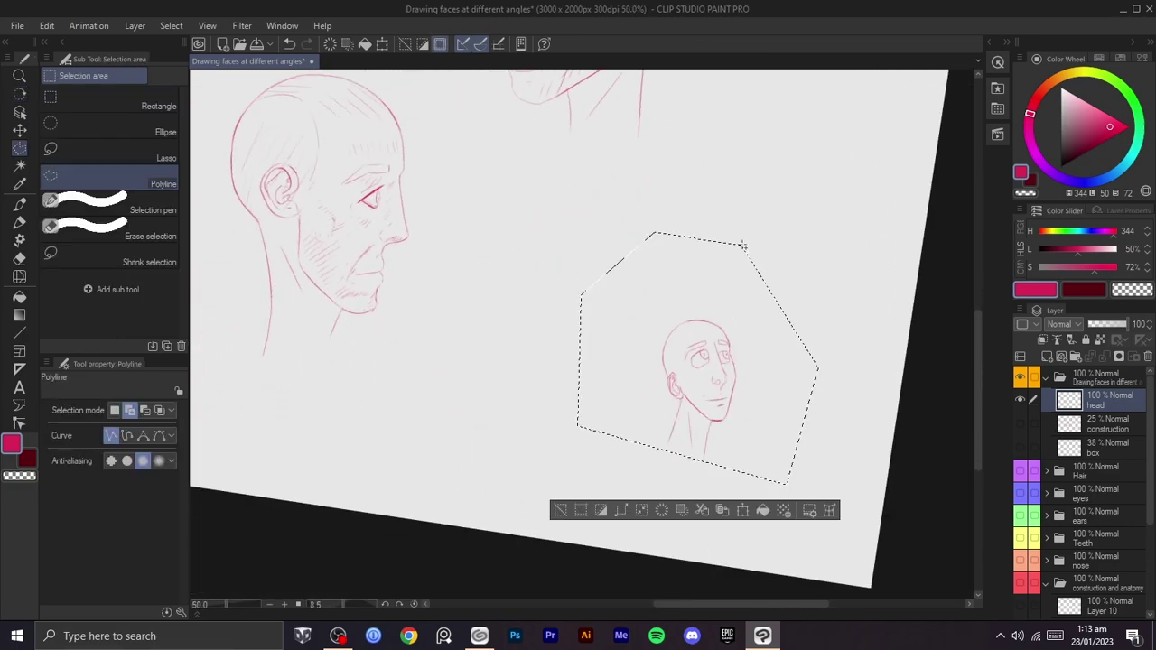
{"action": "key", "text": "ctrl+t"}
{"action": "left_click_drag", "start_coordinate": [591, 222], "coordinate": [449, 44]}
{"action": "left_click_drag", "start_coordinate": [674, 325], "coordinate": [692, 360]}
{"action": "left_click", "coordinate": [641, 585]}
{"action": "left_click", "coordinate": [541, 588]}
- Select the near eye with a Polyline selection, move it slightly down, scale it to 97% and deselect
{"action": "key", "text": "r"}
{"action": "scroll", "coordinate": [741, 377], "scroll_direction": "up", "scroll_amount": 2}
{"action": "key", "text": "space"}
{"action": "scroll", "coordinate": [745, 361], "scroll_direction": "up", "scroll_amount": 1}
{"action": "key", "text": "m"}
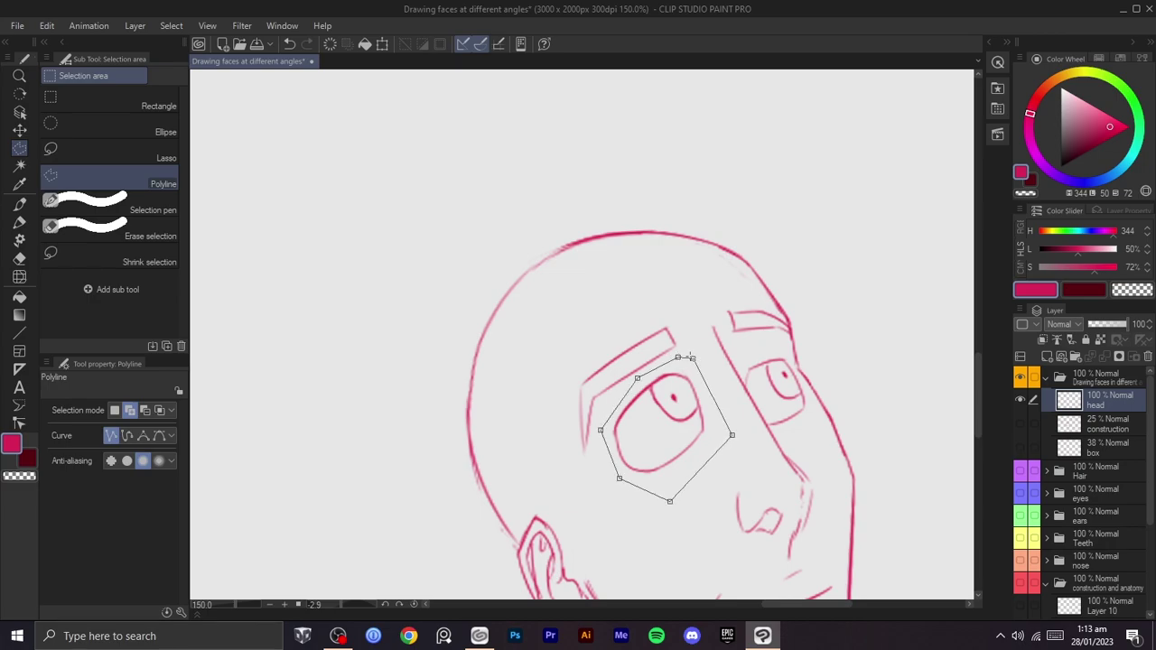
{"action": "left_click", "coordinate": [690, 357]}
{"action": "key", "text": "ctrl+t"}
{"action": "left_click_drag", "start_coordinate": [686, 393], "coordinate": [688, 409]}
{"action": "left_click_drag", "start_coordinate": [732, 371], "coordinate": [727, 374]}
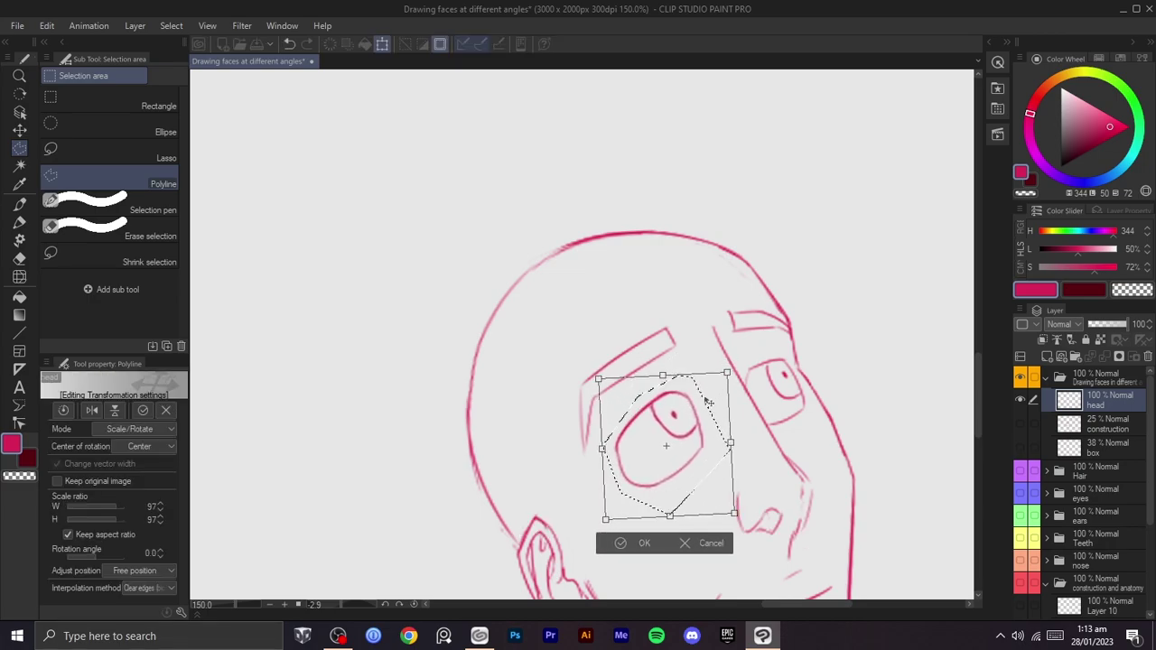
{"action": "left_click", "coordinate": [637, 542]}
{"action": "left_click", "coordinate": [535, 540]}
- Cancel the whole-layer transform, fine-tune the near eye's size with a transform of its own selection, and deselect
{"action": "scroll", "coordinate": [603, 534], "scroll_direction": "down", "scroll_amount": 2}
{"action": "key", "text": "space"}
{"action": "left_click_drag", "start_coordinate": [668, 551], "coordinate": [708, 406]}
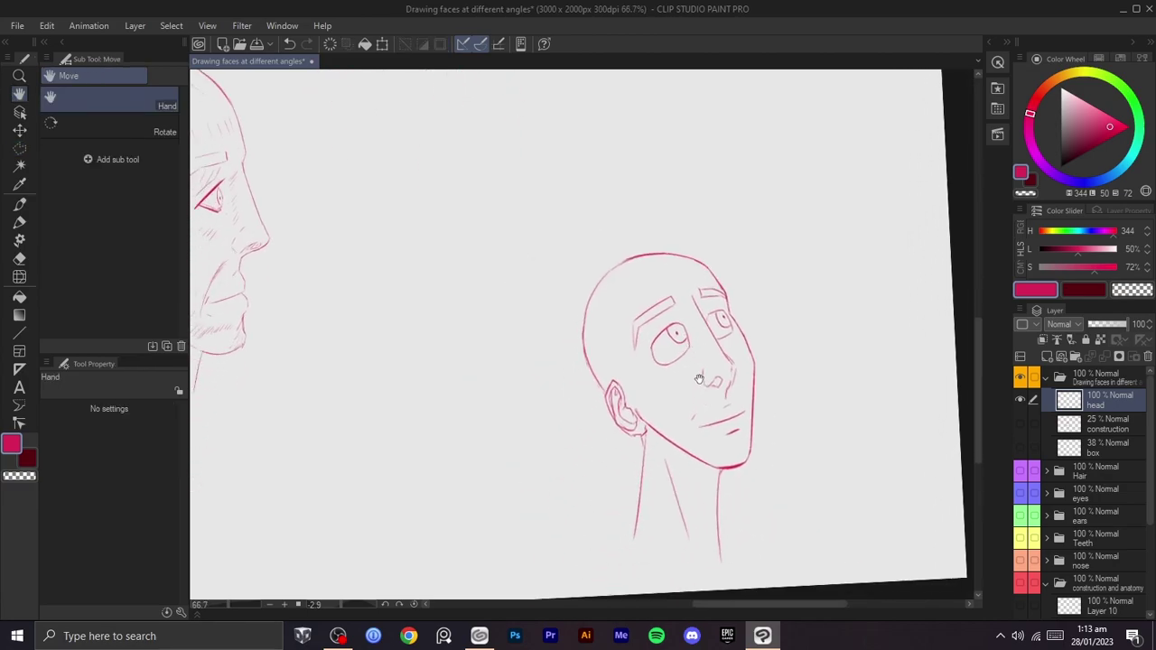
{"action": "key", "text": "ctrl+t"}
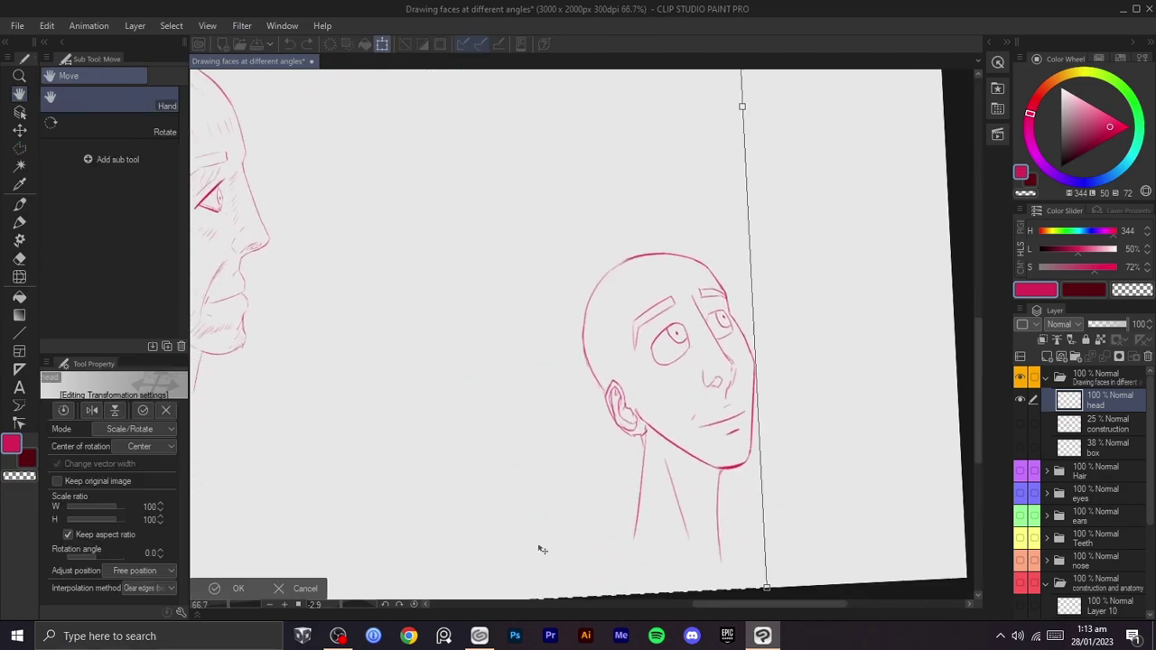
{"action": "left_click", "coordinate": [304, 589]}
{"action": "key", "text": "ctrl+t"}
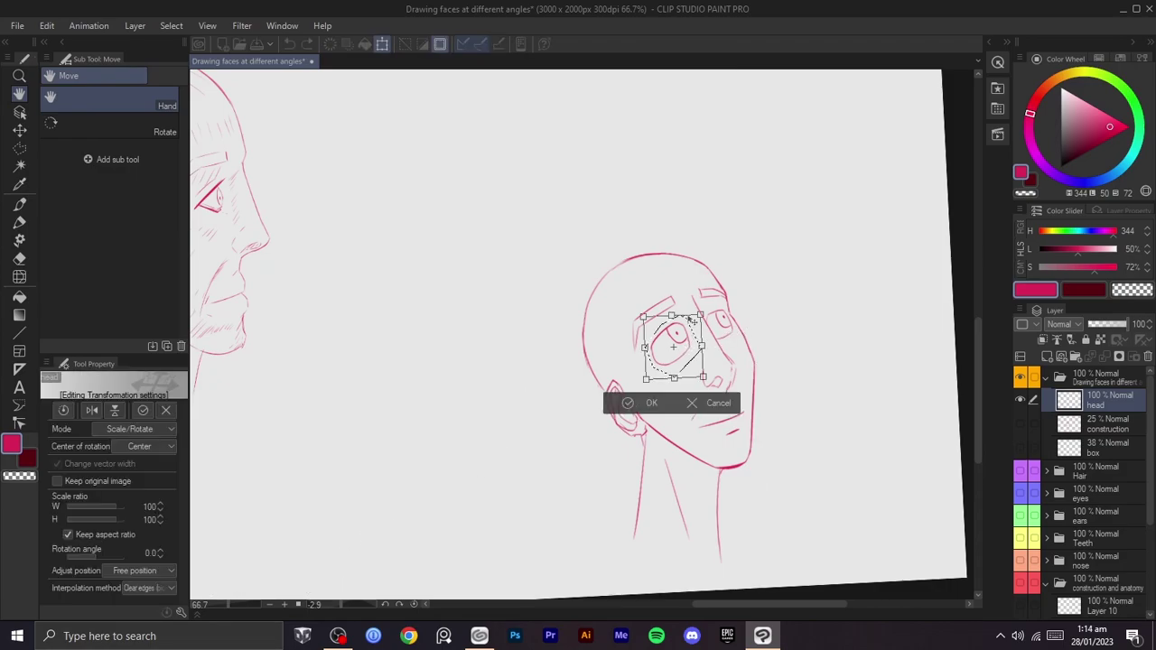
{"action": "left_click_drag", "start_coordinate": [701, 316], "coordinate": [703, 320]}
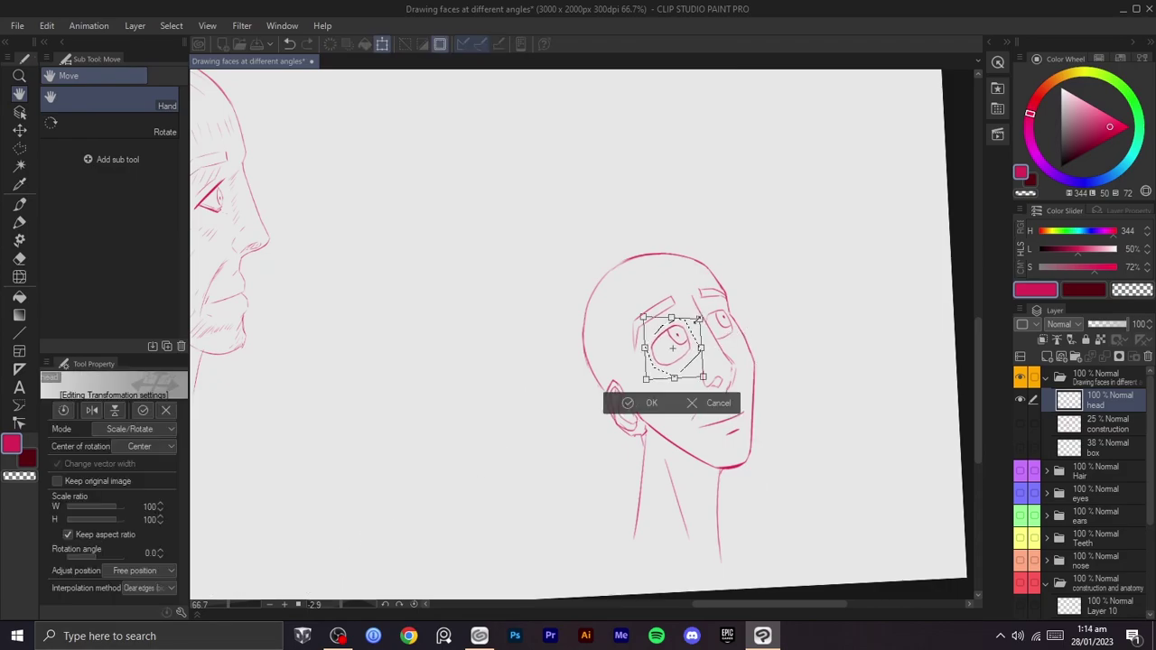
{"action": "left_click", "coordinate": [632, 406]}
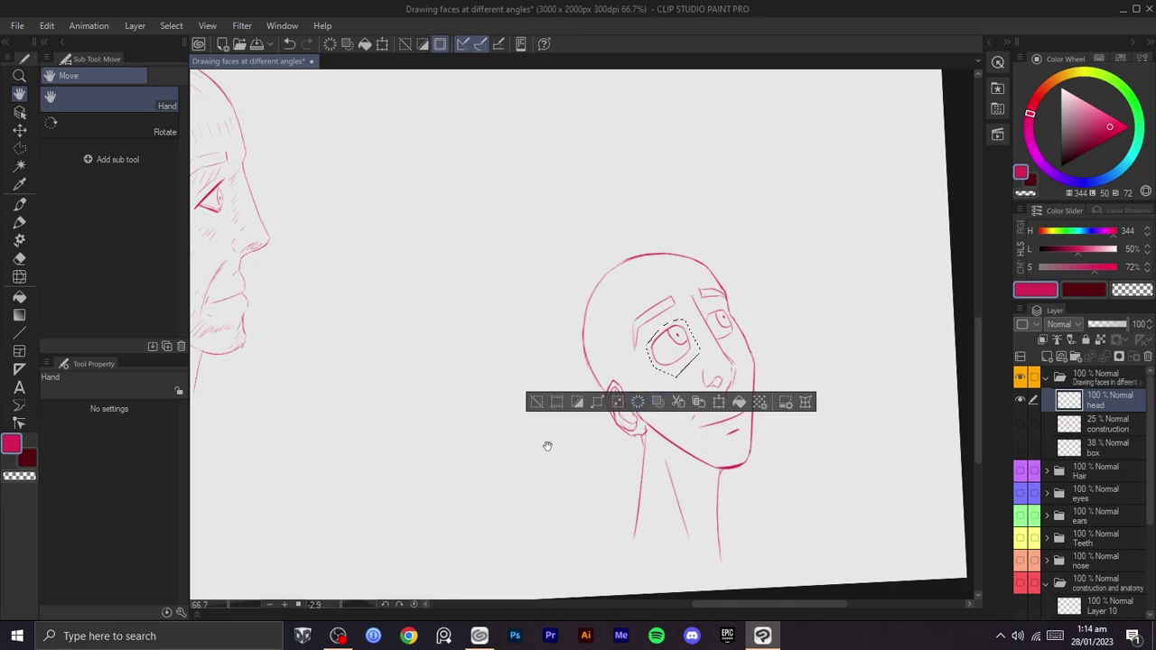
{"action": "left_click", "coordinate": [539, 405]}
- Select the whole tilted head and neck with a Polyline selection, scale them to 128%, reposition them on the page and deselect
{"action": "left_click_drag", "start_coordinate": [725, 405], "coordinate": [707, 434]}
{"action": "left_click_drag", "start_coordinate": [707, 434], "coordinate": [620, 345]}
{"action": "scroll", "coordinate": [607, 361], "scroll_direction": "up", "scroll_amount": 1}
{"action": "scroll", "coordinate": [633, 398], "scroll_direction": "down", "scroll_amount": 2}
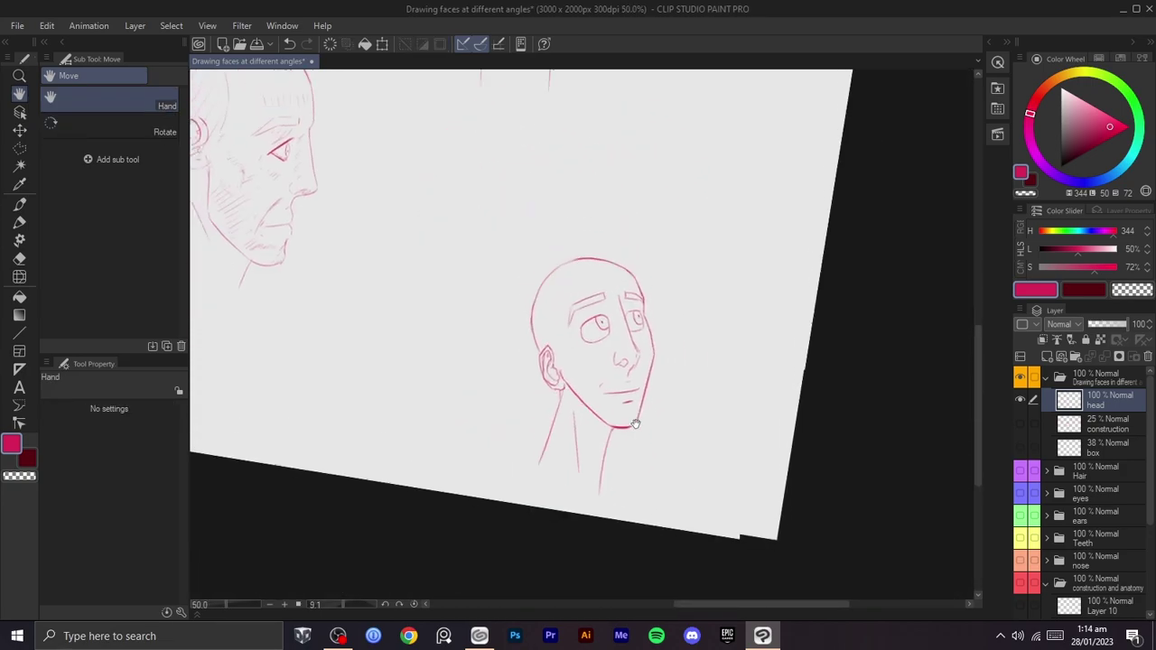
{"action": "left_click_drag", "start_coordinate": [632, 401], "coordinate": [637, 480]}
{"action": "left_click_drag", "start_coordinate": [657, 392], "coordinate": [665, 379]}
{"action": "scroll", "coordinate": [623, 406], "scroll_direction": "down", "scroll_amount": 1}
{"action": "left_click_drag", "start_coordinate": [616, 419], "coordinate": [673, 380]}
{"action": "left_click", "coordinate": [710, 508]}
{"action": "left_click", "coordinate": [598, 501]}
{"action": "left_click", "coordinate": [560, 385]}
{"action": "left_click", "coordinate": [583, 305]}
{"action": "left_click", "coordinate": [702, 280]}
{"action": "key", "text": "ctrl+t"}
{"action": "left_click_drag", "start_coordinate": [560, 259], "coordinate": [511, 261]}
{"action": "left_click_drag", "start_coordinate": [696, 317], "coordinate": [703, 299]}
{"action": "left_click_drag", "start_coordinate": [540, 213], "coordinate": [511, 184]}
{"action": "left_click_drag", "start_coordinate": [690, 346], "coordinate": [678, 374]}
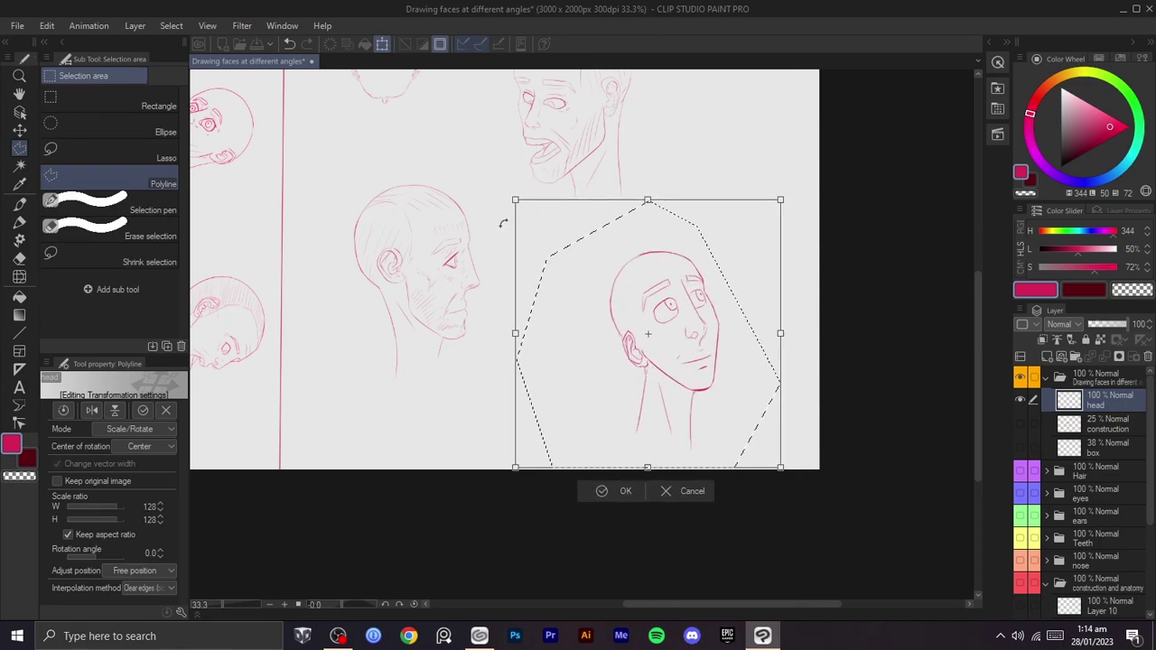
{"action": "left_click", "coordinate": [604, 493]}
{"action": "scroll", "coordinate": [589, 502], "scroll_direction": "up", "scroll_amount": 1}
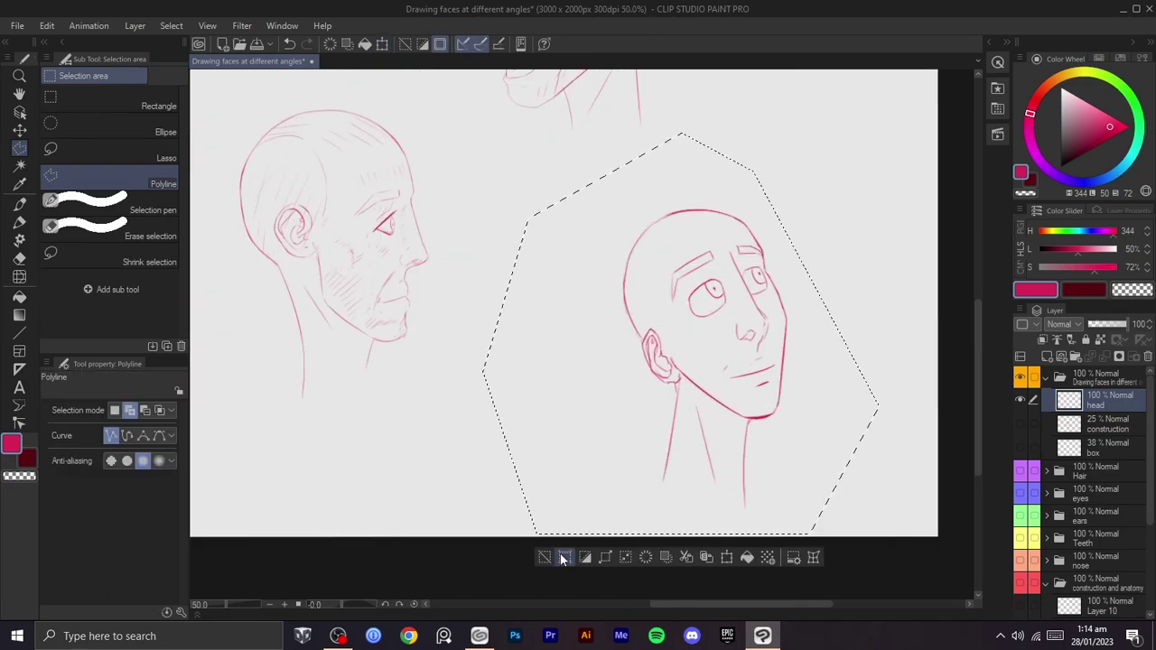
{"action": "left_click", "coordinate": [546, 557]}
- Examine the other finished heads on the page and compare them with the tilted head
{"action": "scroll", "coordinate": [578, 512], "scroll_direction": "up", "scroll_amount": 1}
{"action": "left_click_drag", "start_coordinate": [724, 376], "coordinate": [720, 510]}
{"action": "scroll", "coordinate": [613, 450], "scroll_direction": "down", "scroll_amount": 3}
{"action": "scroll", "coordinate": [407, 271], "scroll_direction": "up", "scroll_amount": 3}
{"action": "left_click_drag", "start_coordinate": [787, 284], "coordinate": [579, 414]}
{"action": "left_click_drag", "start_coordinate": [228, 482], "coordinate": [585, 322]}
{"action": "scroll", "coordinate": [585, 322], "scroll_direction": "down", "scroll_amount": 1}
{"action": "scroll", "coordinate": [637, 255], "scroll_direction": "up", "scroll_amount": 2}
{"action": "left_click_drag", "start_coordinate": [430, 307], "coordinate": [773, 463]}
{"action": "scroll", "coordinate": [796, 422], "scroll_direction": "down", "scroll_amount": 1}
{"action": "scroll", "coordinate": [770, 316], "scroll_direction": "up", "scroll_amount": 1}
{"action": "scroll", "coordinate": [720, 316], "scroll_direction": "up", "scroll_amount": 1}
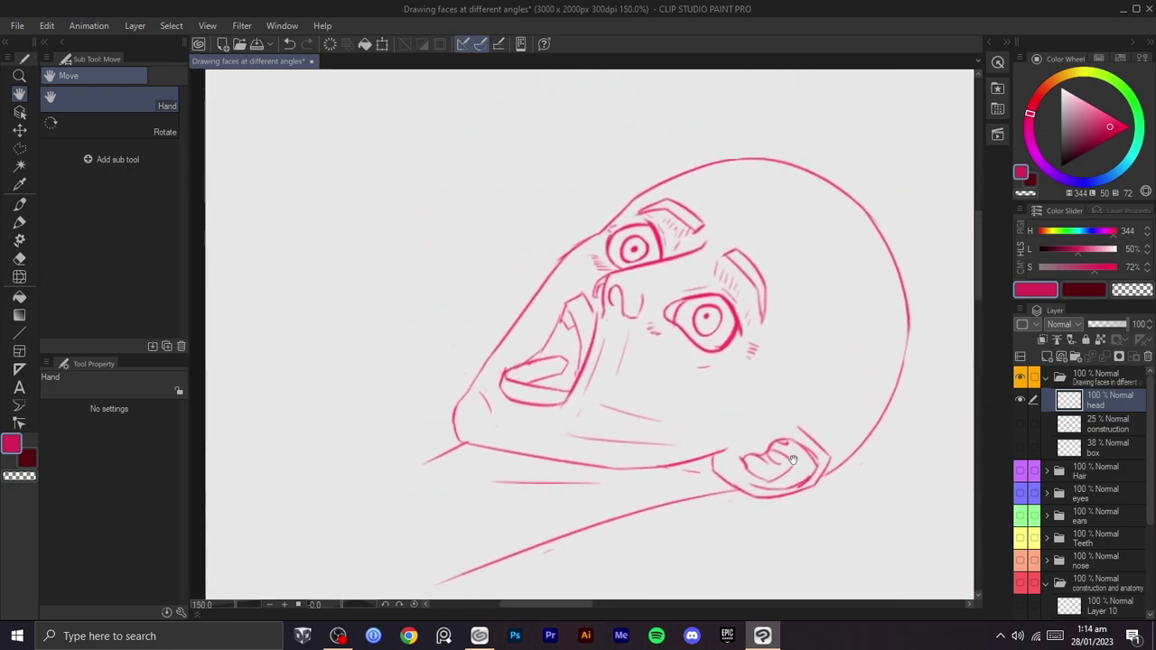
{"action": "scroll", "coordinate": [773, 466], "scroll_direction": "down", "scroll_amount": 1}
{"action": "scroll", "coordinate": [773, 514], "scroll_direction": "down", "scroll_amount": 1}
{"action": "left_click_drag", "start_coordinate": [774, 514], "coordinate": [755, 238]}
{"action": "left_click_drag", "start_coordinate": [767, 456], "coordinate": [741, 317]}
{"action": "scroll", "coordinate": [741, 317], "scroll_direction": "up", "scroll_amount": 1}
{"action": "mouse_move", "coordinate": [796, 368]}
{"action": "left_mouse_down"}
{"action": "mouse_move", "coordinate": [724, 293]}
{"action": "mouse_move", "coordinate": [341, 298]}
{"action": "left_mouse_up"}
{"action": "scroll", "coordinate": [787, 356], "scroll_direction": "down", "scroll_amount": 2}
{"action": "left_click_drag", "start_coordinate": [821, 323], "coordinate": [430, 437]}
{"action": "scroll", "coordinate": [568, 335], "scroll_direction": "up", "scroll_amount": 2}
{"action": "left_click_drag", "start_coordinate": [578, 352], "coordinate": [680, 462]}
{"action": "left_click_drag", "start_coordinate": [721, 363], "coordinate": [803, 281]}
- Undo the trial hairline strokes and add a new layer above the head layer for the hair
{"action": "left_click_drag", "start_coordinate": [543, 316], "coordinate": [672, 234]}
{"action": "key", "text": "ctrl+z"}
{"action": "key", "text": "ctrl+z"}
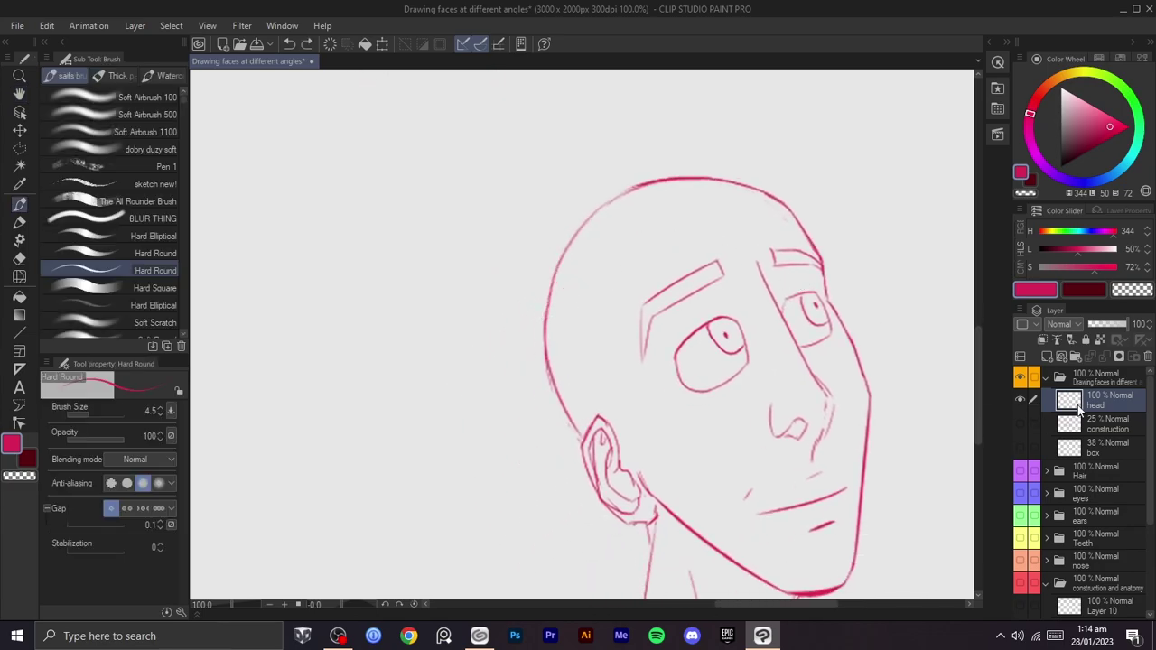
{"action": "left_click", "coordinate": [1046, 356]}
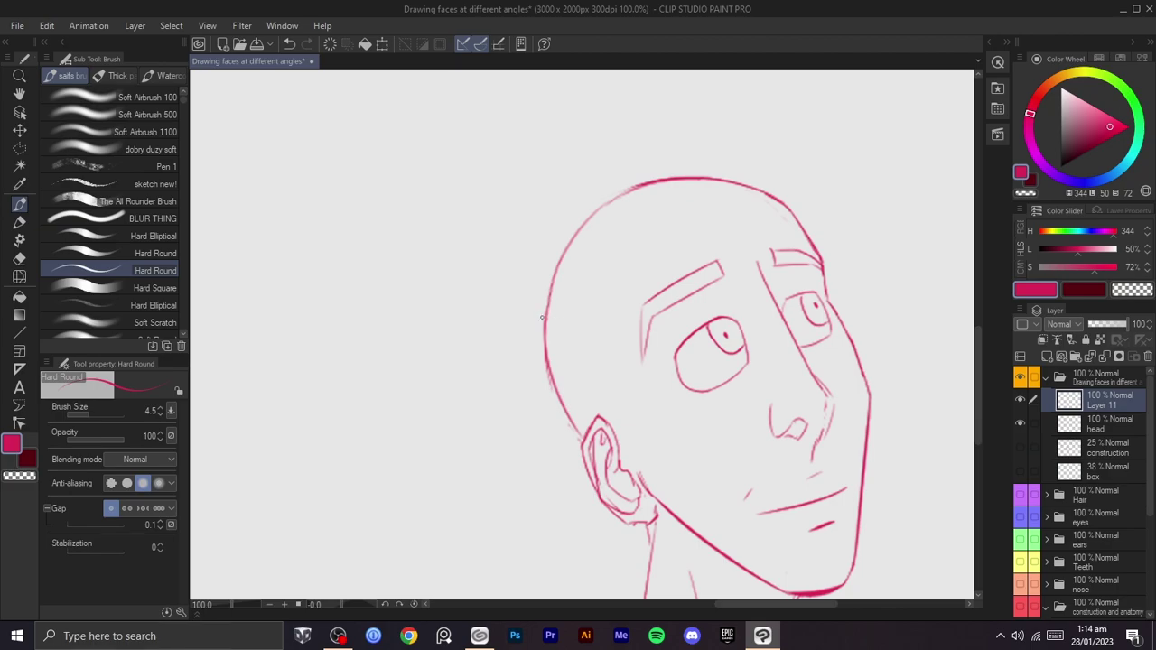
{"action": "key", "text": "ctrl+z"}
{"action": "key", "text": "ctrl+z"}
- Draw the hairline across the forehead to the temple on the new layer with Hard Round at size 4.5, undoing weaker attempts
{"action": "key", "text": "space"}
{"action": "mouse_move", "coordinate": [632, 314]}
{"action": "left_mouse_down"}
{"action": "mouse_move", "coordinate": [617, 349]}
{"action": "mouse_move", "coordinate": [753, 230]}
{"action": "left_mouse_up"}
{"action": "key", "text": "ctrl+z"}
{"action": "left_click_drag", "start_coordinate": [602, 334], "coordinate": [759, 233]}
{"action": "key", "text": "ctrl+z"}
{"action": "left_click_drag", "start_coordinate": [678, 261], "coordinate": [789, 228]}
{"action": "key", "text": "ctrl+z"}
{"action": "left_click_drag", "start_coordinate": [601, 336], "coordinate": [758, 254]}
{"action": "key", "text": "ctrl+z"}
{"action": "left_click_drag", "start_coordinate": [604, 336], "coordinate": [722, 239]}
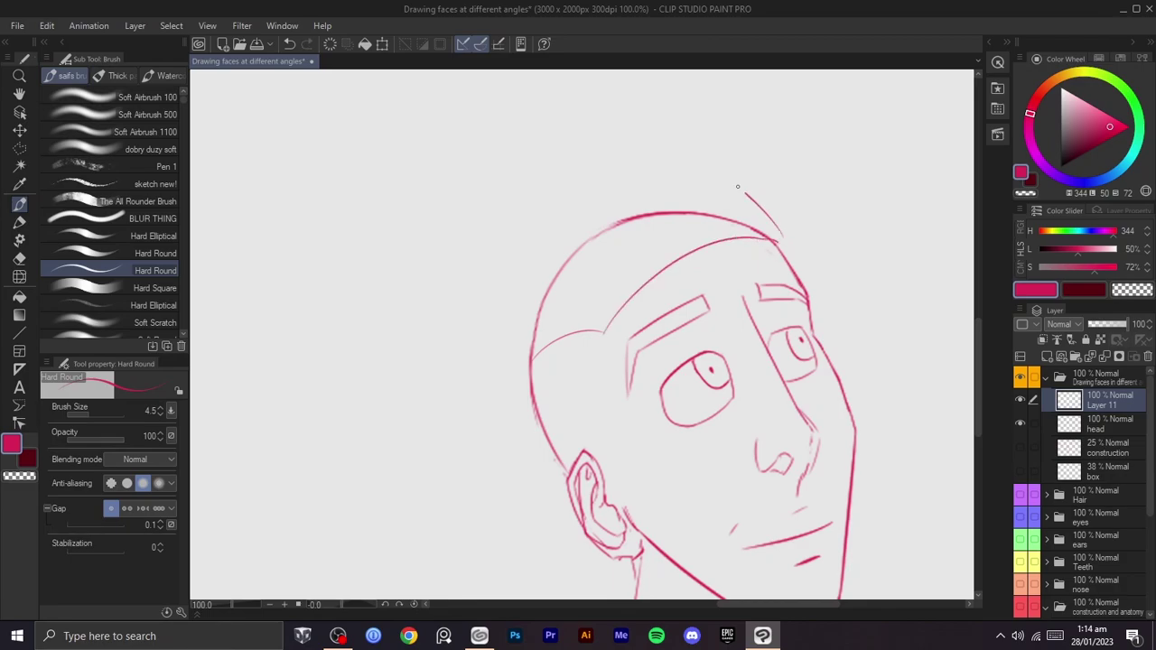
- Draw the raised hair volume over the crown and the side hairline down to the ear, undoing a weak stroke
{"action": "left_click_drag", "start_coordinate": [777, 236], "coordinate": [676, 170]}
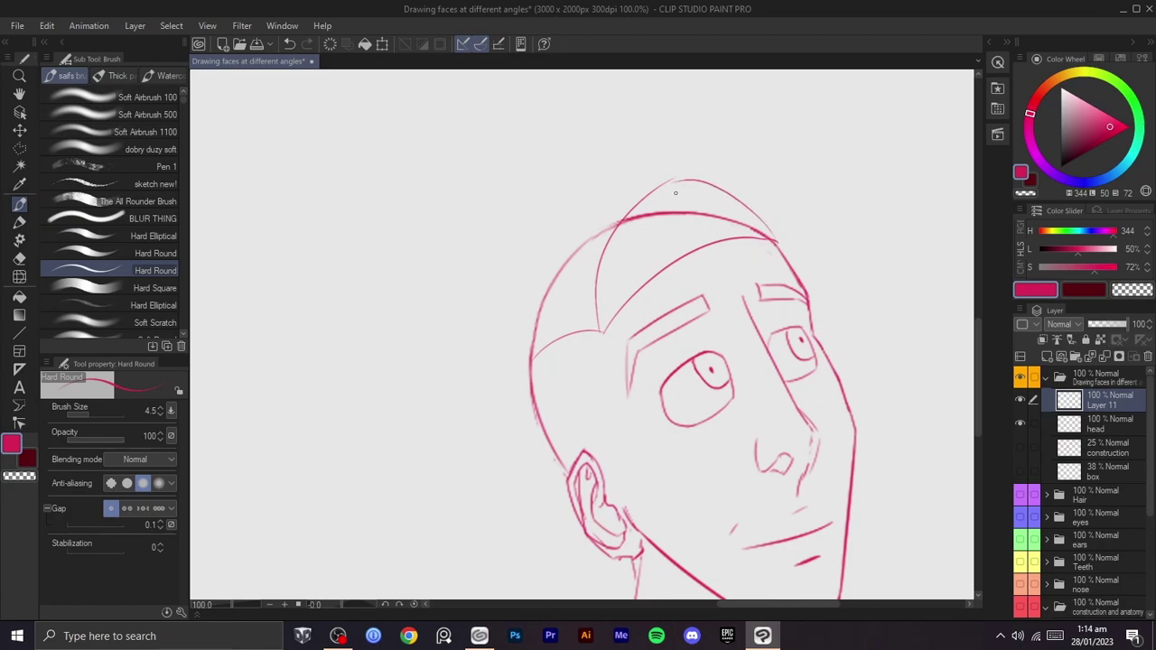
{"action": "left_click_drag", "start_coordinate": [588, 229], "coordinate": [625, 299]}
{"action": "left_click_drag", "start_coordinate": [598, 372], "coordinate": [596, 433]}
{"action": "key", "text": "ctrl+z"}
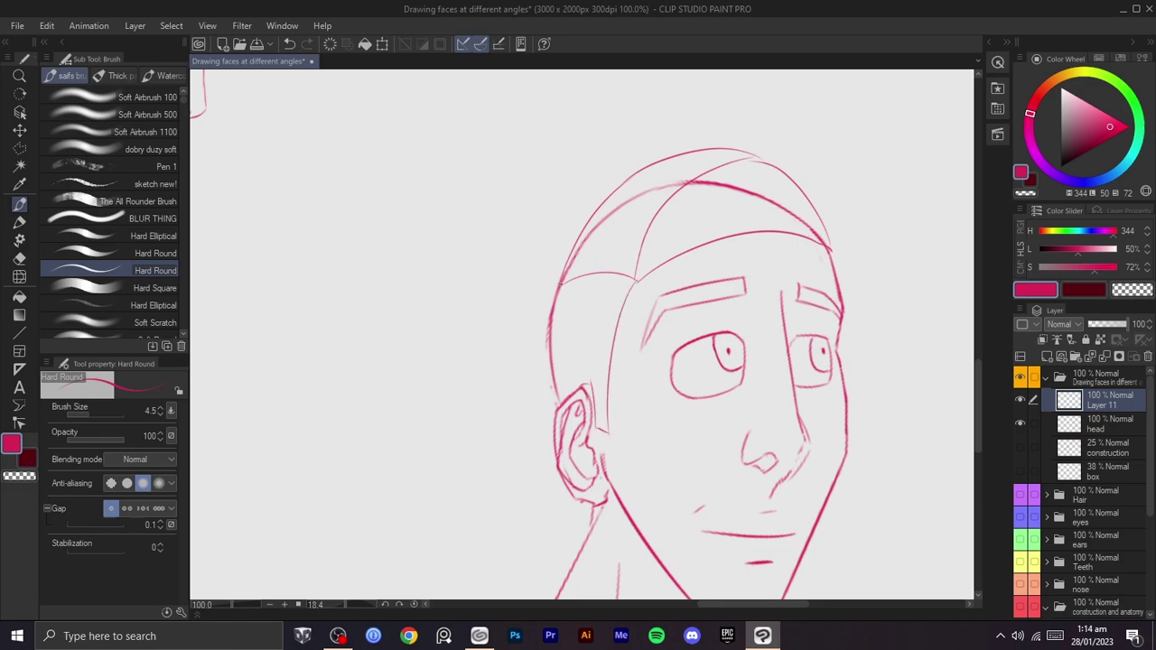
- Lower the opacity of the hair construction layer to about 55%
{"action": "scroll", "coordinate": [595, 383], "scroll_direction": "down", "scroll_amount": 1}
{"action": "key", "text": "r"}
{"action": "left_click_drag", "start_coordinate": [714, 356], "coordinate": [716, 341]}
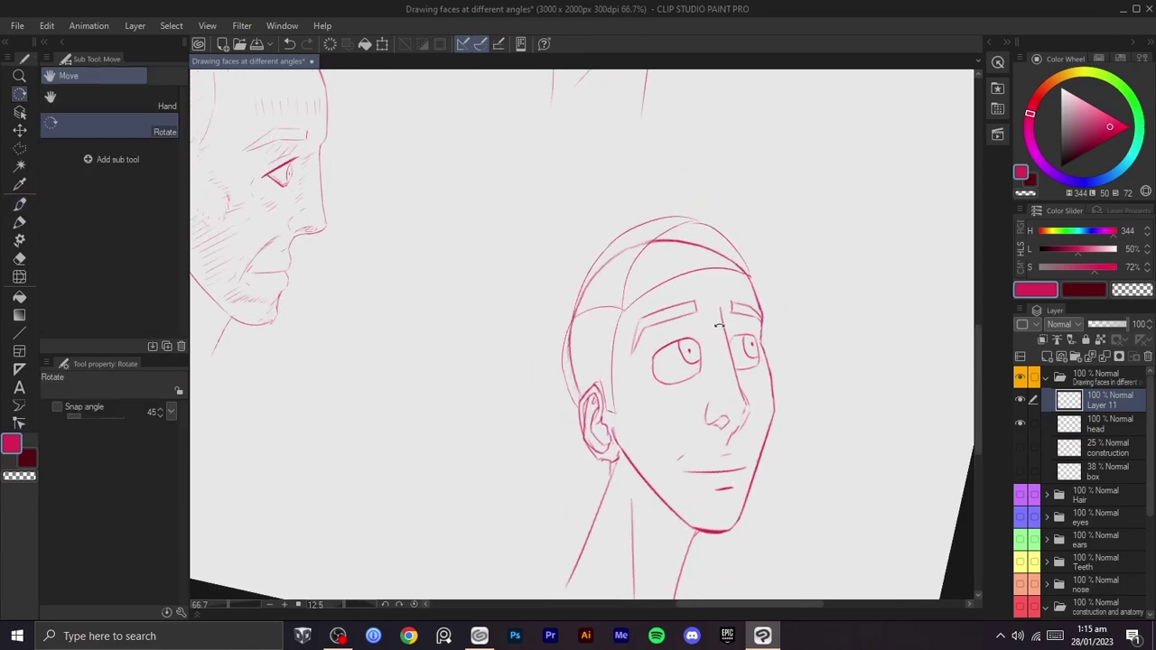
{"action": "scroll", "coordinate": [716, 341], "scroll_direction": "up", "scroll_amount": 1}
{"action": "left_click_drag", "start_coordinate": [1127, 326], "coordinate": [1109, 327]}
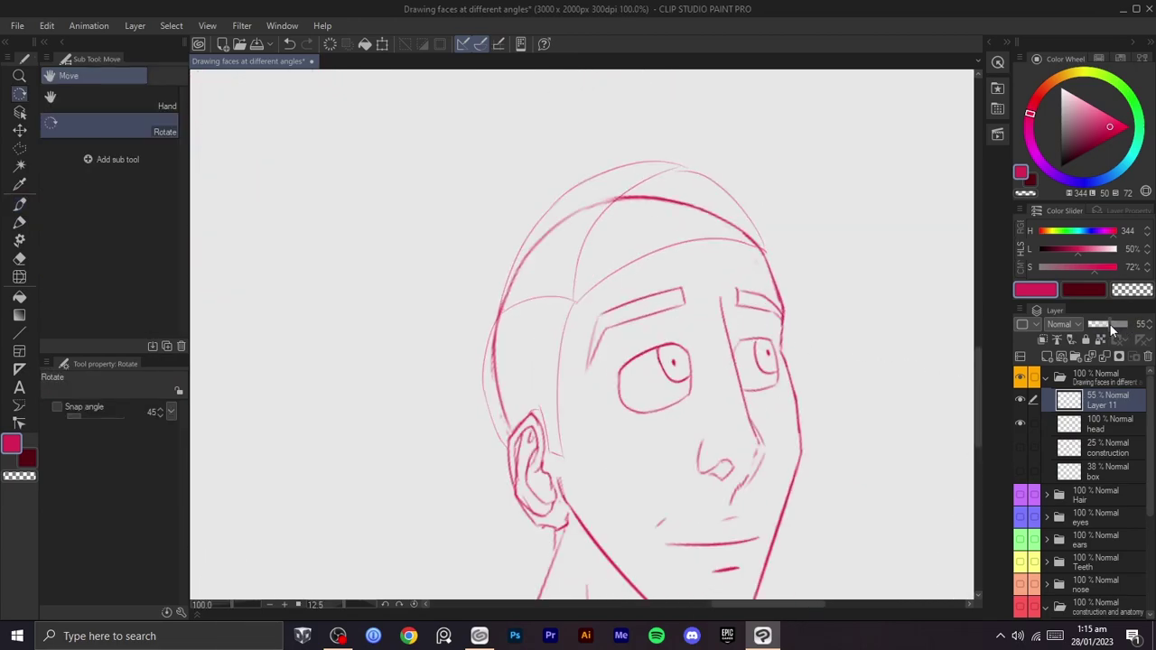
- Add a new layer above the hair construction layer and try the first hair strands rising from the temple
{"action": "left_click", "coordinate": [1047, 357]}
{"action": "mouse_move", "coordinate": [876, 446]}
{"action": "left_mouse_down"}
{"action": "mouse_move", "coordinate": [547, 317]}
{"action": "mouse_move", "coordinate": [563, 327]}
{"action": "mouse_move", "coordinate": [677, 194]}
{"action": "left_mouse_up"}
{"action": "scroll", "coordinate": [572, 298], "scroll_direction": "up", "scroll_amount": 1}
{"action": "key", "text": "ctrl+z"}
{"action": "mouse_move", "coordinate": [559, 336]}
{"action": "left_mouse_down"}
{"action": "mouse_move", "coordinate": [670, 176]}
{"action": "mouse_move", "coordinate": [576, 263]}
{"action": "mouse_move", "coordinate": [693, 170]}
{"action": "left_mouse_up"}
{"action": "key", "text": "ctrl+z"}
{"action": "left_click_drag", "start_coordinate": [697, 247], "coordinate": [631, 217]}
{"action": "left_click_drag", "start_coordinate": [631, 218], "coordinate": [665, 332]}
{"action": "key", "text": "ctrl+z"}
{"action": "mouse_move", "coordinate": [595, 455]}
{"action": "left_mouse_down"}
{"action": "mouse_move", "coordinate": [659, 243]}
{"action": "mouse_move", "coordinate": [600, 433]}
{"action": "mouse_move", "coordinate": [644, 372]}
{"action": "left_mouse_up"}
{"action": "key", "text": "ctrl+z"}
{"action": "key", "text": "ctrl+z"}
- Sketch curved hair strands from the temple corner up toward the crown with Hard Round, undoing weak strokes
{"action": "mouse_move", "coordinate": [695, 354]}
{"action": "left_mouse_down"}
{"action": "mouse_move", "coordinate": [677, 458]}
{"action": "mouse_move", "coordinate": [663, 468]}
{"action": "left_mouse_up"}
{"action": "mouse_move", "coordinate": [512, 433]}
{"action": "left_mouse_down"}
{"action": "mouse_move", "coordinate": [563, 380]}
{"action": "mouse_move", "coordinate": [582, 385]}
{"action": "left_mouse_up"}
{"action": "key", "text": "ctrl+z"}
{"action": "left_click_drag", "start_coordinate": [652, 355], "coordinate": [595, 262]}
{"action": "key", "text": "ctrl+z"}
{"action": "left_click_drag", "start_coordinate": [627, 330], "coordinate": [623, 369]}
{"action": "mouse_move", "coordinate": [682, 323]}
{"action": "left_mouse_down"}
{"action": "mouse_move", "coordinate": [702, 362]}
{"action": "mouse_move", "coordinate": [578, 425]}
{"action": "left_mouse_up"}
{"action": "key", "text": "ctrl+z"}
{"action": "mouse_move", "coordinate": [578, 378]}
{"action": "left_mouse_down"}
{"action": "mouse_move", "coordinate": [562, 373]}
{"action": "mouse_move", "coordinate": [606, 340]}
{"action": "left_mouse_up"}
{"action": "key", "text": "r"}
{"action": "left_click_drag", "start_coordinate": [653, 294], "coordinate": [663, 333]}
{"action": "left_click_drag", "start_coordinate": [554, 379], "coordinate": [648, 232]}
{"action": "key", "text": "ctrl+z"}
{"action": "mouse_move", "coordinate": [554, 377]}
{"action": "left_mouse_down"}
{"action": "mouse_move", "coordinate": [635, 224]}
{"action": "mouse_move", "coordinate": [575, 366]}
{"action": "mouse_move", "coordinate": [550, 319]}
{"action": "mouse_move", "coordinate": [590, 254]}
{"action": "mouse_move", "coordinate": [548, 336]}
{"action": "mouse_move", "coordinate": [554, 374]}
{"action": "mouse_move", "coordinate": [653, 268]}
{"action": "mouse_move", "coordinate": [568, 380]}
{"action": "mouse_move", "coordinate": [636, 193]}
{"action": "mouse_move", "coordinate": [576, 268]}
{"action": "mouse_move", "coordinate": [554, 276]}
{"action": "mouse_move", "coordinate": [560, 268]}
{"action": "mouse_move", "coordinate": [543, 372]}
{"action": "left_mouse_up"}
{"action": "key", "text": "ctrl+z"}
{"action": "key", "text": "ctrl+z"}
- Thicken the temple strand clump with more curved strokes fanning up to the head's top line, undoing poor ones
{"action": "key", "text": "r"}
{"action": "key", "text": "b"}
{"action": "key", "text": "ctrl+z"}
{"action": "key", "text": "ctrl+z"}
{"action": "key", "text": "ctrl+z"}
{"action": "mouse_move", "coordinate": [547, 286]}
{"action": "left_mouse_down"}
{"action": "mouse_move", "coordinate": [540, 346]}
{"action": "mouse_move", "coordinate": [532, 330]}
{"action": "mouse_move", "coordinate": [542, 390]}
{"action": "left_mouse_up"}
{"action": "key", "text": "ctrl+z"}
{"action": "key", "text": "ctrl+z"}
{"action": "mouse_move", "coordinate": [547, 279]}
{"action": "left_mouse_down"}
{"action": "mouse_move", "coordinate": [537, 330]}
{"action": "mouse_move", "coordinate": [552, 380]}
{"action": "mouse_move", "coordinate": [644, 184]}
{"action": "mouse_move", "coordinate": [704, 148]}
{"action": "left_mouse_up"}
{"action": "key", "text": "ctrl+z"}
{"action": "left_click_drag", "start_coordinate": [572, 379], "coordinate": [652, 203]}
{"action": "key", "text": "ctrl+z"}
{"action": "mouse_move", "coordinate": [574, 375]}
{"action": "left_mouse_down"}
{"action": "mouse_move", "coordinate": [603, 251]}
{"action": "mouse_move", "coordinate": [651, 206]}
{"action": "mouse_move", "coordinate": [571, 296]}
{"action": "left_mouse_up"}
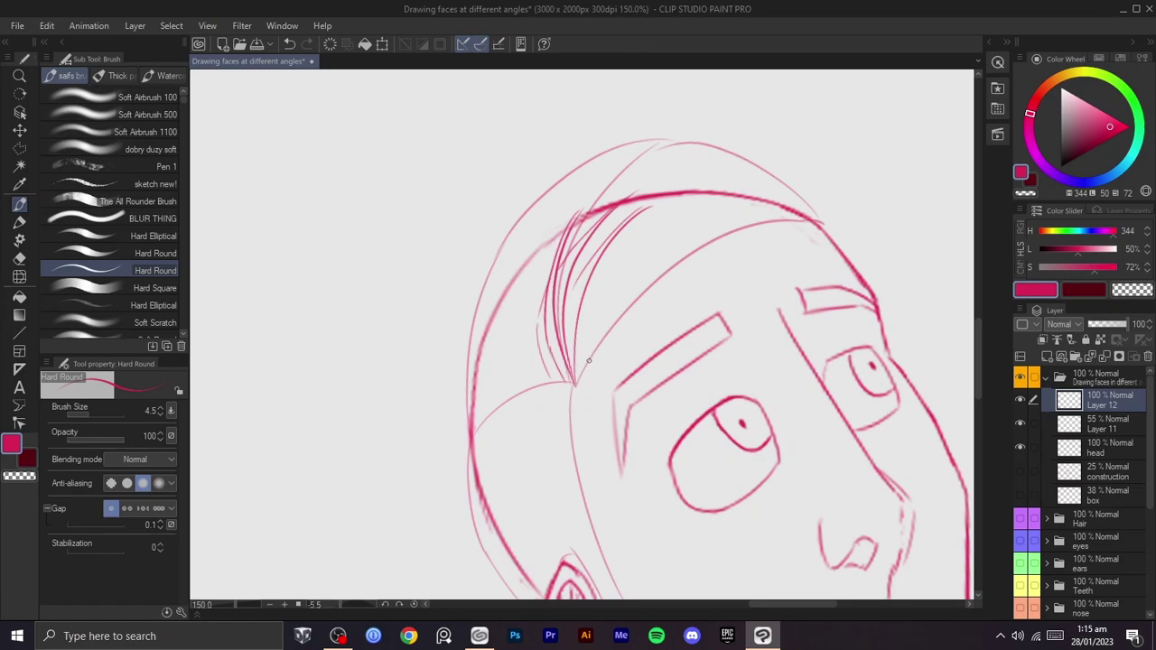
{"action": "key", "text": "ctrl+z"}
{"action": "mouse_move", "coordinate": [678, 265]}
{"action": "left_mouse_down"}
{"action": "mouse_move", "coordinate": [777, 216]}
{"action": "mouse_move", "coordinate": [779, 405]}
{"action": "mouse_move", "coordinate": [666, 368]}
{"action": "left_mouse_up"}
{"action": "left_click_drag", "start_coordinate": [666, 368], "coordinate": [732, 255]}
{"action": "key", "text": "ctrl+z"}
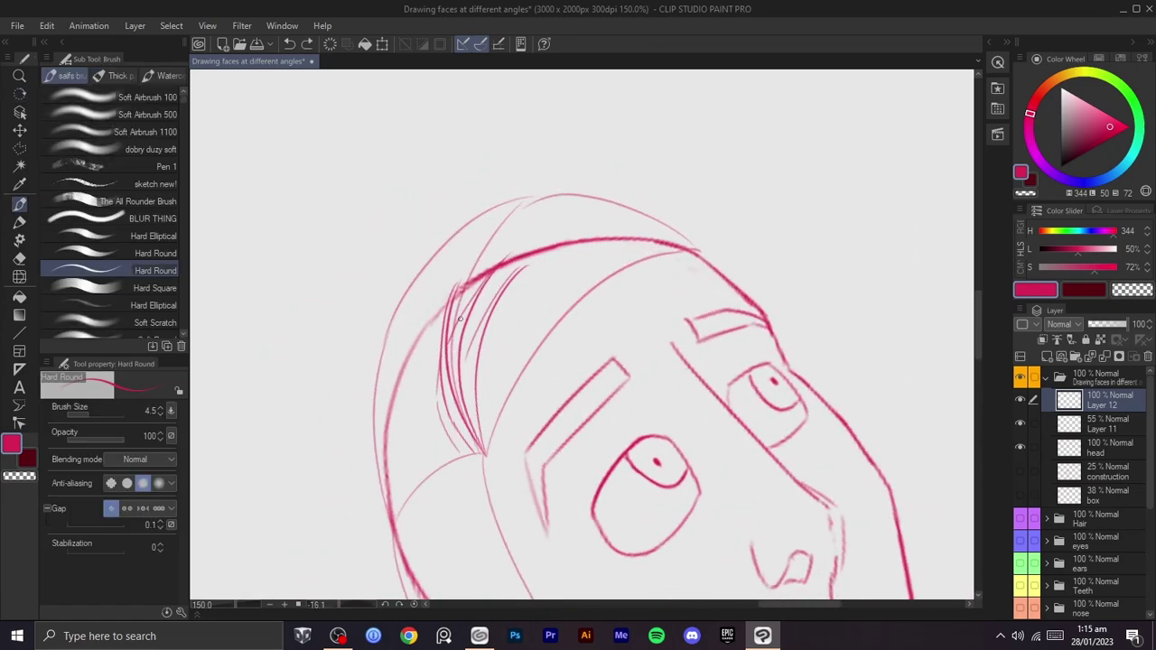
- Start the back outline of the hair where the side hairline meets the rear of the head, undoing weak strokes
{"action": "key", "text": "r"}
{"action": "mouse_move", "coordinate": [445, 438]}
{"action": "left_mouse_down"}
{"action": "mouse_move", "coordinate": [544, 310]}
{"action": "mouse_move", "coordinate": [533, 361]}
{"action": "left_mouse_up"}
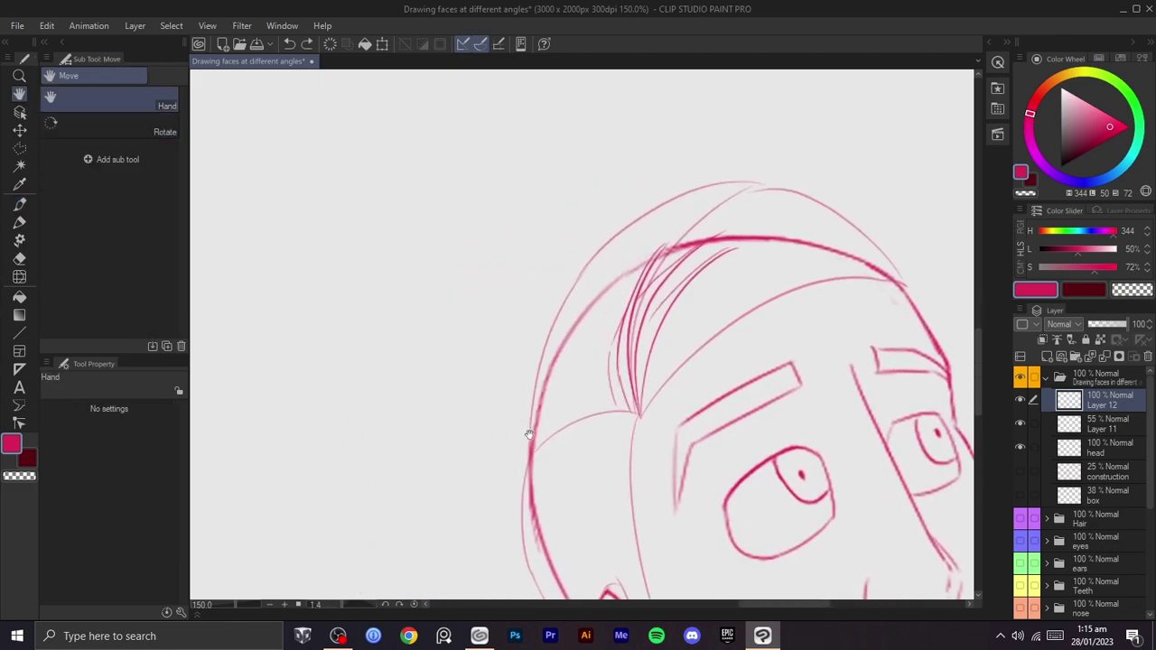
{"action": "key", "text": "b"}
{"action": "mouse_move", "coordinate": [526, 458]}
{"action": "left_mouse_down"}
{"action": "mouse_move", "coordinate": [502, 476]}
{"action": "mouse_move", "coordinate": [599, 242]}
{"action": "left_mouse_up"}
{"action": "key", "text": "ctrl+z"}
{"action": "mouse_move", "coordinate": [531, 448]}
{"action": "left_mouse_down"}
{"action": "mouse_move", "coordinate": [601, 240]}
{"action": "mouse_move", "coordinate": [546, 440]}
{"action": "left_mouse_up"}
{"action": "key", "text": "ctrl+z"}
{"action": "mouse_move", "coordinate": [611, 237]}
{"action": "left_mouse_down"}
{"action": "mouse_move", "coordinate": [554, 360]}
{"action": "mouse_move", "coordinate": [539, 442]}
{"action": "mouse_move", "coordinate": [618, 252]}
{"action": "mouse_move", "coordinate": [560, 298]}
{"action": "mouse_move", "coordinate": [599, 244]}
{"action": "mouse_move", "coordinate": [558, 297]}
{"action": "left_mouse_up"}
{"action": "key", "text": "ctrl+z"}
{"action": "key", "text": "ctrl+z"}
{"action": "key", "text": "ctrl+z"}
- Draw the outer hair contour in overlapping strokes from the back of the head up over the crown
{"action": "key", "text": "c"}
{"action": "key", "text": "c"}
{"action": "mouse_move", "coordinate": [537, 437]}
{"action": "left_mouse_down"}
{"action": "mouse_move", "coordinate": [603, 286]}
{"action": "mouse_move", "coordinate": [628, 259]}
{"action": "left_mouse_up"}
{"action": "key", "text": "ctrl+z"}
{"action": "left_click_drag", "start_coordinate": [562, 295], "coordinate": [644, 201]}
{"action": "key", "text": "ctrl+z"}
{"action": "mouse_move", "coordinate": [561, 296]}
{"action": "left_mouse_down"}
{"action": "mouse_move", "coordinate": [630, 206]}
{"action": "mouse_move", "coordinate": [727, 167]}
{"action": "left_mouse_up"}
{"action": "key", "text": "r"}
{"action": "key", "text": "b"}
{"action": "key", "text": "ctrl+z"}
- Fill the back of the hair with long curved strands following the crown contour down to the side hairline
{"action": "mouse_move", "coordinate": [611, 204]}
{"action": "left_mouse_down"}
{"action": "mouse_move", "coordinate": [706, 167]}
{"action": "mouse_move", "coordinate": [614, 224]}
{"action": "mouse_move", "coordinate": [580, 266]}
{"action": "left_mouse_up"}
{"action": "key", "text": "r"}
{"action": "mouse_move", "coordinate": [640, 253]}
{"action": "left_mouse_down"}
{"action": "mouse_move", "coordinate": [659, 274]}
{"action": "mouse_move", "coordinate": [656, 178]}
{"action": "mouse_move", "coordinate": [602, 219]}
{"action": "left_mouse_up"}
{"action": "key", "text": "h"}
{"action": "key", "text": "ctrl+z"}
{"action": "key", "text": "b"}
{"action": "key", "text": "ctrl+z"}
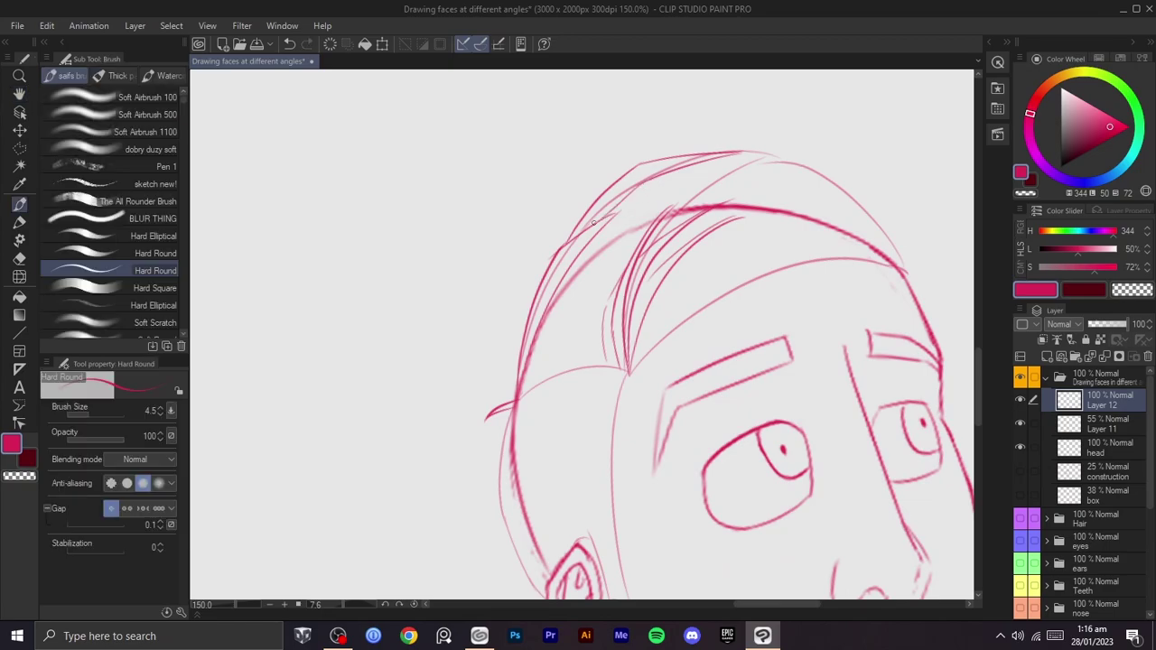
{"action": "key", "text": "h"}
{"action": "left_click_drag", "start_coordinate": [609, 271], "coordinate": [598, 244]}
{"action": "key", "text": "b"}
{"action": "mouse_move", "coordinate": [538, 343]}
{"action": "left_mouse_down"}
{"action": "mouse_move", "coordinate": [594, 220]}
{"action": "mouse_move", "coordinate": [532, 294]}
{"action": "left_mouse_up"}
{"action": "key", "text": "ctrl+z"}
{"action": "mouse_move", "coordinate": [597, 212]}
{"action": "left_mouse_down"}
{"action": "mouse_move", "coordinate": [534, 283]}
{"action": "mouse_move", "coordinate": [515, 359]}
{"action": "left_mouse_up"}
{"action": "key", "text": "ctrl+z"}
{"action": "left_click_drag", "start_coordinate": [539, 269], "coordinate": [509, 381]}
{"action": "key", "text": "c"}
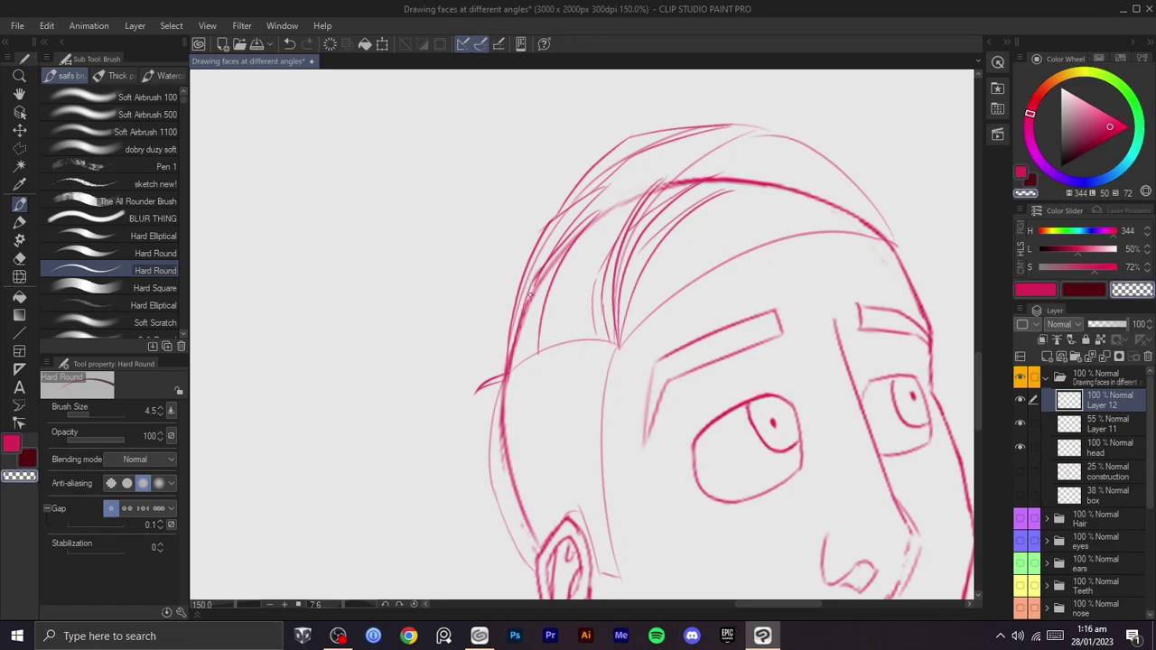
- Draw the lower edge of the top hair along the side hairline with short curved strokes, refining the strands above it
{"action": "key", "text": "r"}
{"action": "left_click_drag", "start_coordinate": [637, 250], "coordinate": [652, 262]}
{"action": "key", "text": "h"}
{"action": "left_click_drag", "start_coordinate": [629, 269], "coordinate": [562, 253]}
{"action": "scroll", "coordinate": [615, 230], "scroll_direction": "down", "scroll_amount": 2}
{"action": "key", "text": "r"}
{"action": "scroll", "coordinate": [677, 266], "scroll_direction": "up", "scroll_amount": 2}
{"action": "mouse_move", "coordinate": [678, 240]}
{"action": "left_mouse_down"}
{"action": "mouse_move", "coordinate": [698, 266]}
{"action": "mouse_move", "coordinate": [611, 310]}
{"action": "left_mouse_up"}
{"action": "key", "text": "c"}
{"action": "mouse_move", "coordinate": [536, 356]}
{"action": "left_mouse_down"}
{"action": "mouse_move", "coordinate": [586, 236]}
{"action": "mouse_move", "coordinate": [502, 312]}
{"action": "left_mouse_up"}
{"action": "key", "text": "ctrl+z"}
{"action": "left_click_drag", "start_coordinate": [586, 237], "coordinate": [484, 327]}
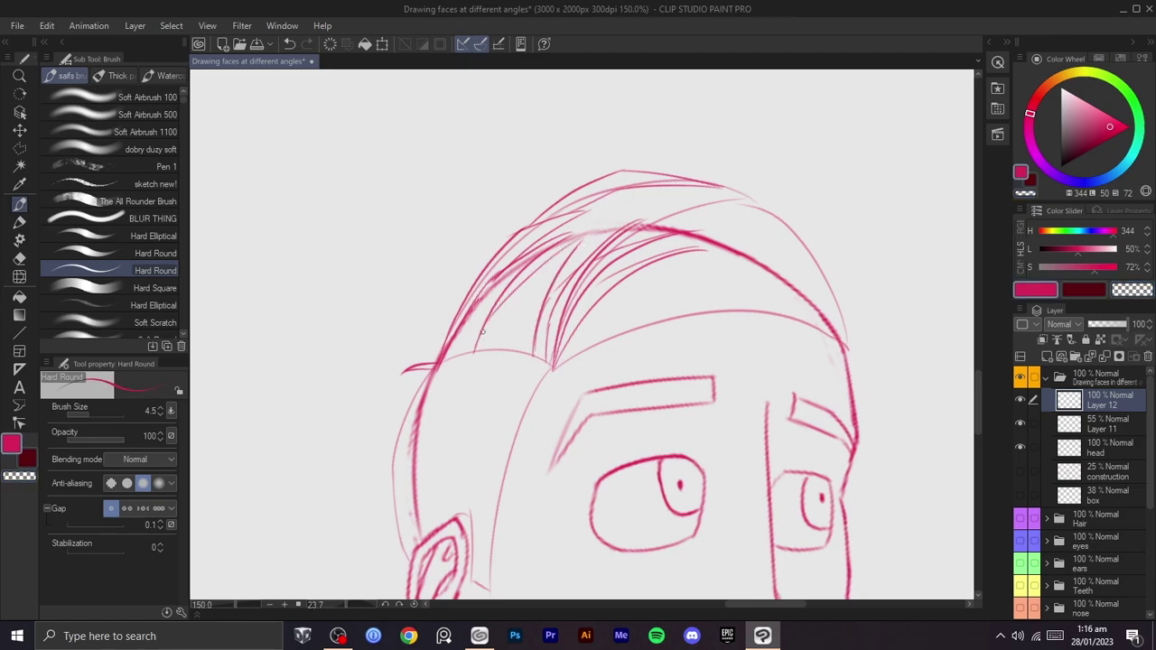
{"action": "key", "text": "ctrl+z"}
{"action": "mouse_move", "coordinate": [578, 238]}
{"action": "left_mouse_down"}
{"action": "mouse_move", "coordinate": [487, 329]}
{"action": "mouse_move", "coordinate": [480, 355]}
{"action": "mouse_move", "coordinate": [517, 370]}
{"action": "left_mouse_up"}
{"action": "key", "text": "ctrl+z"}
{"action": "key", "text": "c"}
{"action": "key", "text": "c"}
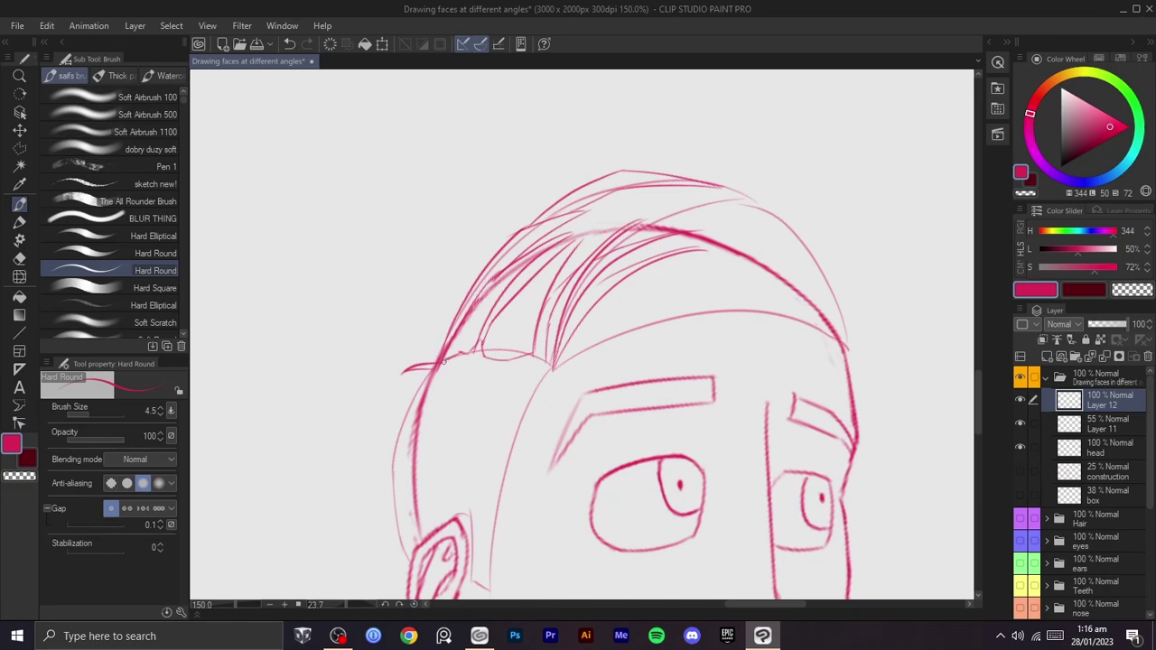
- Add further strands between the temple corner and the back of the hair, undoing one stroke
{"action": "key", "text": "shift+space"}
{"action": "key", "text": "space"}
{"action": "mouse_move", "coordinate": [633, 338]}
{"action": "left_mouse_down"}
{"action": "mouse_move", "coordinate": [621, 302]}
{"action": "mouse_move", "coordinate": [654, 400]}
{"action": "left_mouse_up"}
{"action": "left_click_drag", "start_coordinate": [557, 397], "coordinate": [609, 255]}
{"action": "key", "text": "ctrl+z"}
{"action": "mouse_move", "coordinate": [557, 380]}
{"action": "left_mouse_down"}
{"action": "mouse_move", "coordinate": [599, 264]}
{"action": "mouse_move", "coordinate": [547, 308]}
{"action": "left_mouse_up"}
{"action": "key", "text": "shift+space"}
{"action": "left_click_drag", "start_coordinate": [677, 273], "coordinate": [633, 239]}
{"action": "key", "text": "space"}
{"action": "left_click_drag", "start_coordinate": [633, 239], "coordinate": [598, 318]}
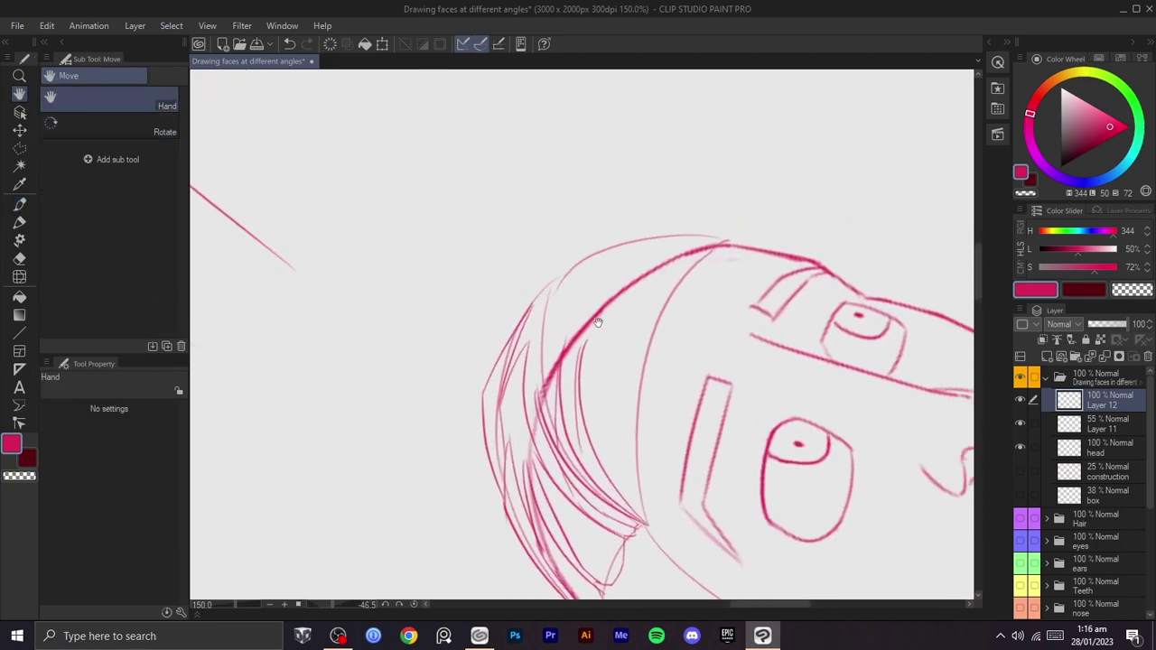
{"action": "key", "text": "b"}
{"action": "mouse_move", "coordinate": [637, 494]}
{"action": "left_mouse_down"}
{"action": "mouse_move", "coordinate": [605, 327]}
{"action": "mouse_move", "coordinate": [644, 250]}
{"action": "left_mouse_up"}
{"action": "key", "text": "ctrl+z"}
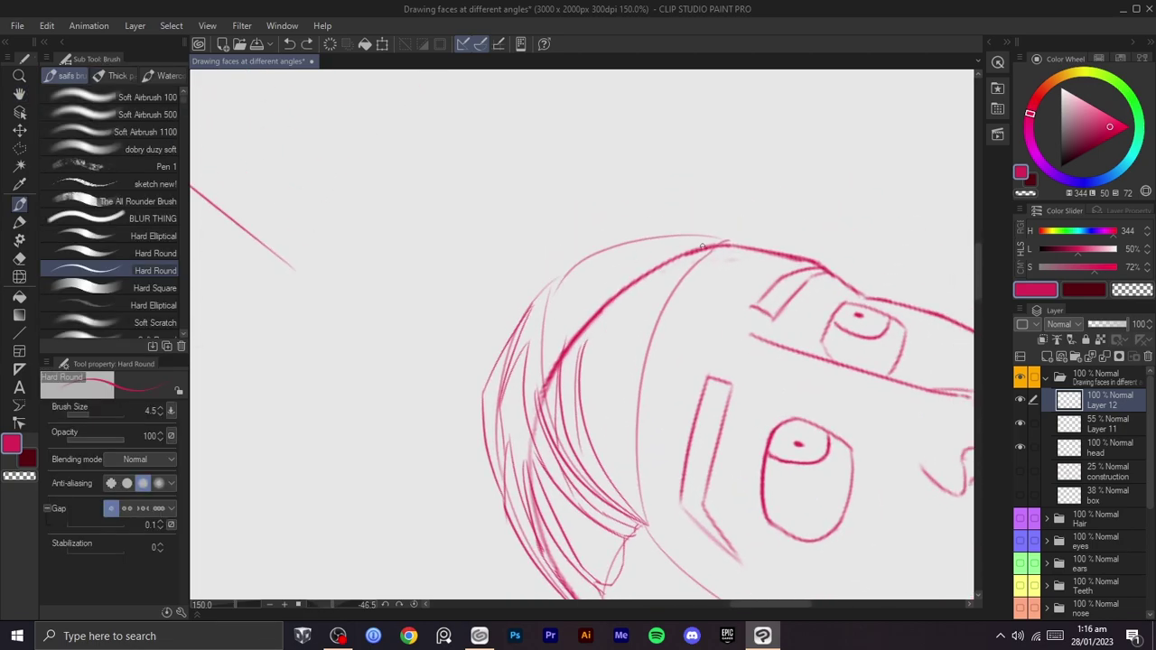
{"action": "left_click_drag", "start_coordinate": [729, 239], "coordinate": [561, 274]}
{"action": "key", "text": "ctrl+z"}
{"action": "left_click_drag", "start_coordinate": [518, 349], "coordinate": [654, 215]}
{"action": "key", "text": "ctrl+z"}
- Draw the front outline of the raised hair from the crown toward the forehead, undoing trial strands from the temple
{"action": "mouse_move", "coordinate": [530, 316]}
{"action": "left_mouse_down"}
{"action": "mouse_move", "coordinate": [520, 300]}
{"action": "mouse_move", "coordinate": [527, 307]}
{"action": "mouse_move", "coordinate": [645, 218]}
{"action": "left_mouse_up"}
{"action": "key", "text": "shift+space"}
{"action": "left_click_drag", "start_coordinate": [754, 230], "coordinate": [643, 523]}
{"action": "key", "text": "ctrl+z"}
{"action": "left_click_drag", "start_coordinate": [624, 282], "coordinate": [649, 476]}
{"action": "key", "text": "ctrl+z"}
{"action": "key", "text": "shift+space"}
{"action": "left_click_drag", "start_coordinate": [674, 388], "coordinate": [553, 262]}
{"action": "key", "text": "ctrl+z"}
- Build up the raised front hair contour with overlapping strokes that taper past the forehead, undoing weak attempts
{"action": "mouse_move", "coordinate": [520, 373]}
{"action": "left_mouse_down"}
{"action": "mouse_move", "coordinate": [601, 181]}
{"action": "mouse_move", "coordinate": [549, 357]}
{"action": "left_mouse_up"}
{"action": "key", "text": "ctrl+z"}
{"action": "left_click_drag", "start_coordinate": [601, 182], "coordinate": [549, 316]}
{"action": "key", "text": "ctrl+z"}
{"action": "mouse_move", "coordinate": [594, 187]}
{"action": "left_mouse_down"}
{"action": "mouse_move", "coordinate": [549, 315]}
{"action": "mouse_move", "coordinate": [623, 209]}
{"action": "left_mouse_up"}
{"action": "key", "text": "ctrl+z"}
{"action": "mouse_move", "coordinate": [536, 347]}
{"action": "left_mouse_down"}
{"action": "mouse_move", "coordinate": [630, 199]}
{"action": "mouse_move", "coordinate": [596, 429]}
{"action": "left_mouse_up"}
{"action": "left_click_drag", "start_coordinate": [584, 421], "coordinate": [587, 373]}
{"action": "key", "text": "ctrl+z"}
{"action": "left_click_drag", "start_coordinate": [621, 259], "coordinate": [649, 425]}
{"action": "mouse_move", "coordinate": [661, 356]}
{"action": "left_mouse_down"}
{"action": "mouse_move", "coordinate": [663, 338]}
{"action": "mouse_move", "coordinate": [545, 304]}
{"action": "left_mouse_up"}
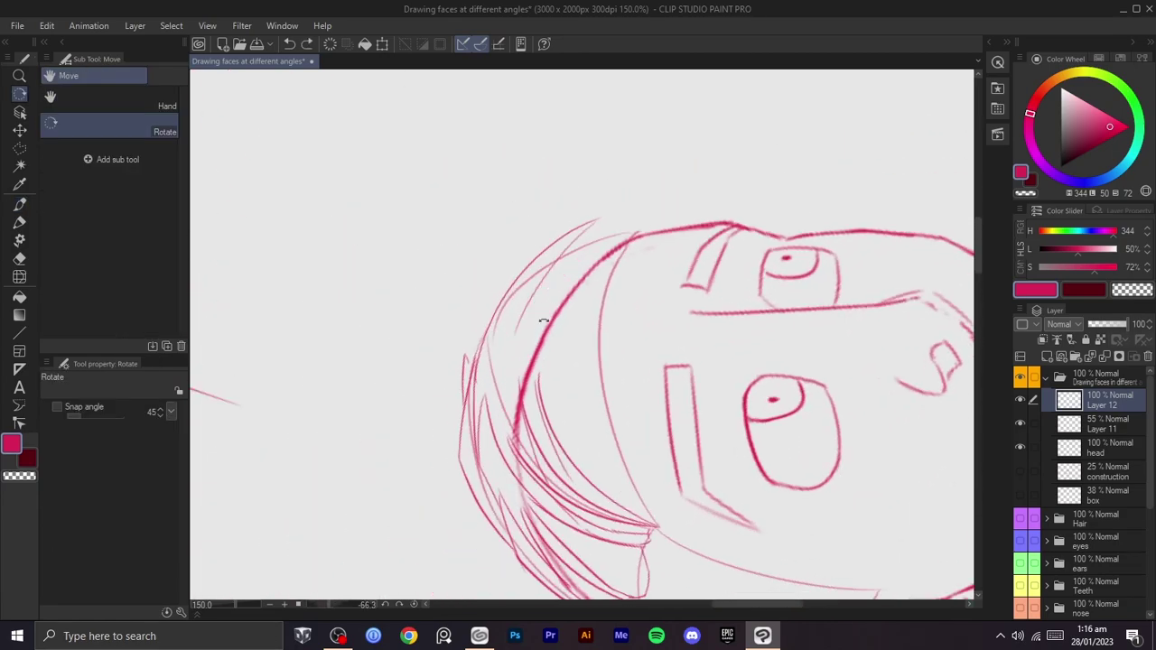
- Add short curved strands inside the raised front hair volume above the forehead line, undoing uneven ones
{"action": "left_click_drag", "start_coordinate": [522, 344], "coordinate": [598, 236]}
{"action": "key", "text": "ctrl+z"}
{"action": "left_click_drag", "start_coordinate": [508, 365], "coordinate": [587, 250]}
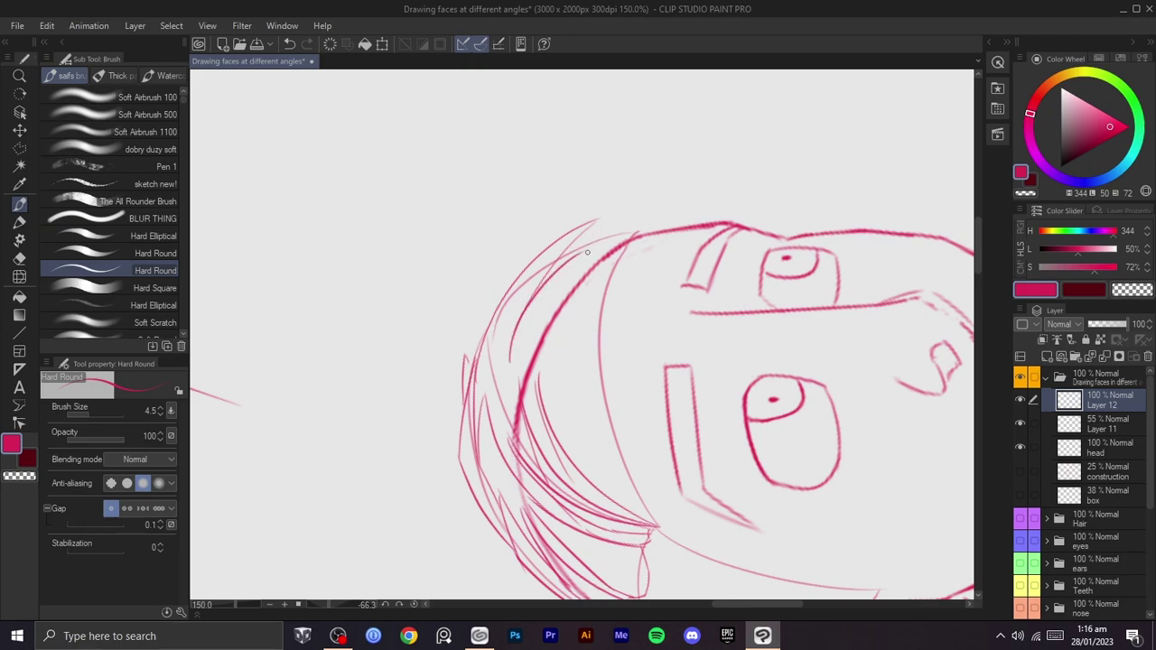
{"action": "key", "text": "ctrl+z"}
{"action": "left_click_drag", "start_coordinate": [507, 345], "coordinate": [596, 240]}
{"action": "mouse_move", "coordinate": [533, 359]}
{"action": "left_mouse_down"}
{"action": "mouse_move", "coordinate": [595, 243]}
{"action": "mouse_move", "coordinate": [521, 390]}
{"action": "left_mouse_up"}
{"action": "key", "text": "ctrl+z"}
{"action": "key", "text": "ctrl+z"}
{"action": "left_click_drag", "start_coordinate": [602, 236], "coordinate": [549, 363]}
{"action": "left_click_drag", "start_coordinate": [530, 285], "coordinate": [511, 381]}
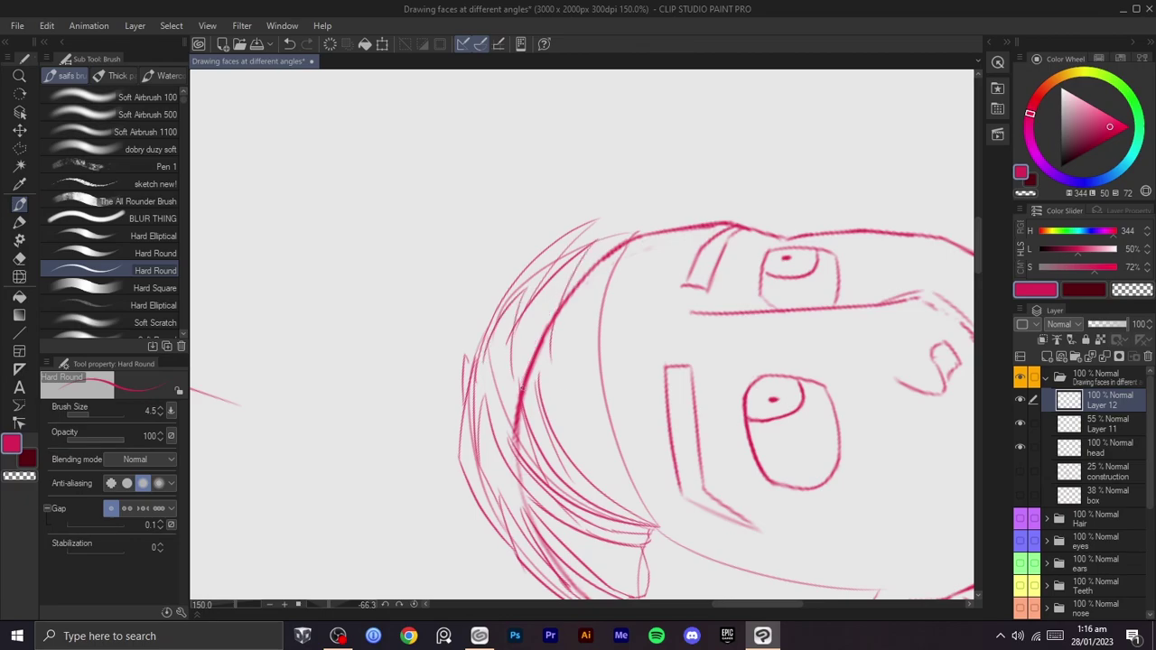
- Draw a long curved strand from the temple corner up into the front hair, redoing it until it flows well
{"action": "key", "text": "c"}
{"action": "left_click_drag", "start_coordinate": [646, 251], "coordinate": [565, 387]}
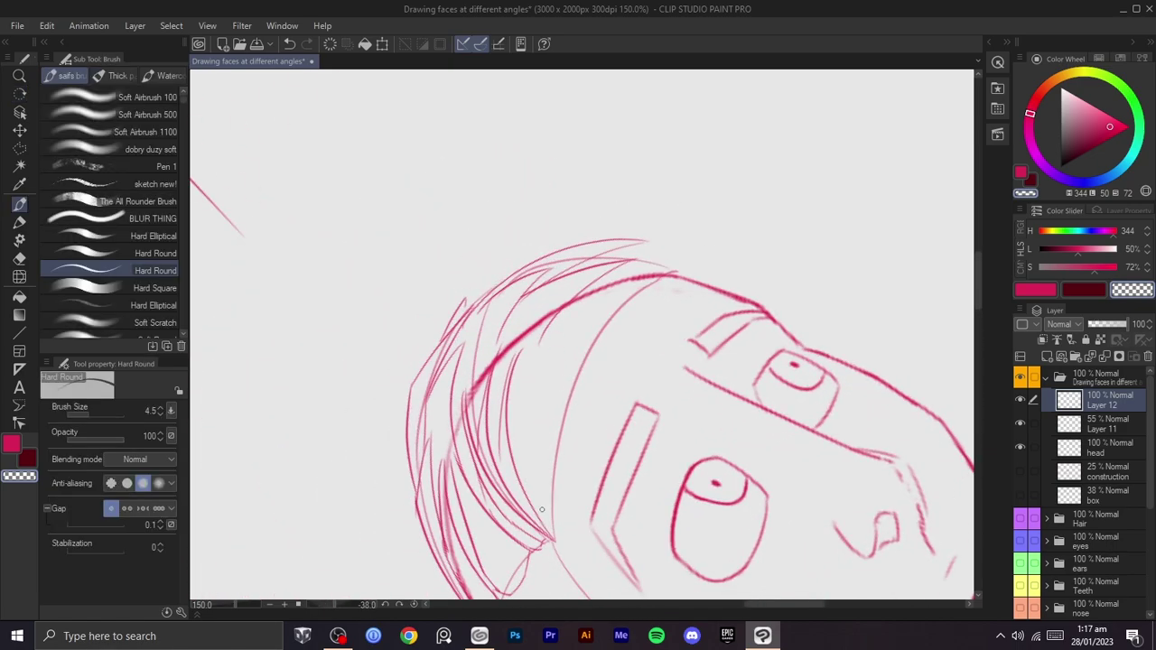
{"action": "key", "text": "c"}
{"action": "left_click_drag", "start_coordinate": [549, 524], "coordinate": [558, 323]}
{"action": "key", "text": "ctrl+z"}
{"action": "left_click_drag", "start_coordinate": [550, 527], "coordinate": [539, 325]}
{"action": "key", "text": "ctrl+z"}
{"action": "left_click_drag", "start_coordinate": [549, 524], "coordinate": [557, 310]}
{"action": "left_click_drag", "start_coordinate": [617, 378], "coordinate": [633, 364]}
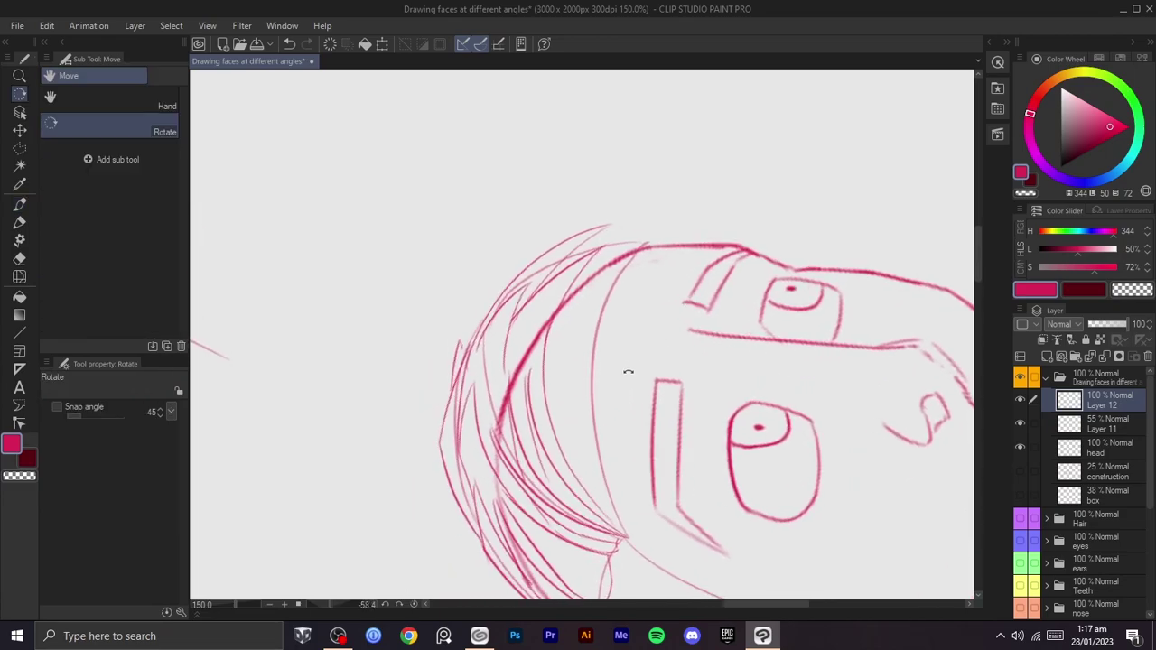
- Add long curved strands along the forehead hairline inside the front hair, undoing the uneven ones
{"action": "mouse_move", "coordinate": [592, 504]}
{"action": "left_mouse_down"}
{"action": "mouse_move", "coordinate": [605, 314]}
{"action": "mouse_move", "coordinate": [572, 467]}
{"action": "left_mouse_up"}
{"action": "key", "text": "ctrl+z"}
{"action": "mouse_move", "coordinate": [610, 312]}
{"action": "left_mouse_down"}
{"action": "mouse_move", "coordinate": [588, 480]}
{"action": "mouse_move", "coordinate": [618, 528]}
{"action": "left_mouse_up"}
{"action": "key", "text": "ctrl+z"}
{"action": "left_click_drag", "start_coordinate": [586, 437], "coordinate": [612, 506]}
{"action": "mouse_move", "coordinate": [597, 463]}
{"action": "left_mouse_down"}
{"action": "mouse_move", "coordinate": [590, 398]}
{"action": "mouse_move", "coordinate": [609, 293]}
{"action": "mouse_move", "coordinate": [646, 257]}
{"action": "left_mouse_up"}
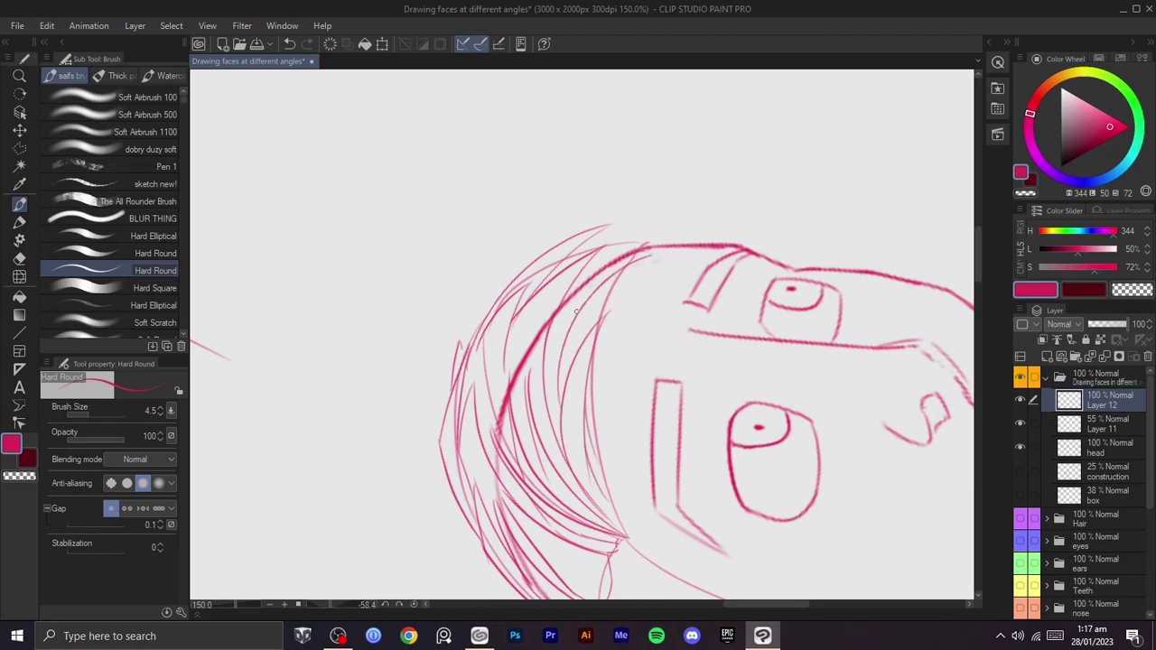
- Extend the outer front hair contour toward the forehead with overlapping tapered strokes, redoing them until they flow
{"action": "key", "text": "r"}
{"action": "left_click_drag", "start_coordinate": [659, 311], "coordinate": [625, 295]}
{"action": "key", "text": "ctrl+z"}
{"action": "left_click_drag", "start_coordinate": [613, 231], "coordinate": [550, 303]}
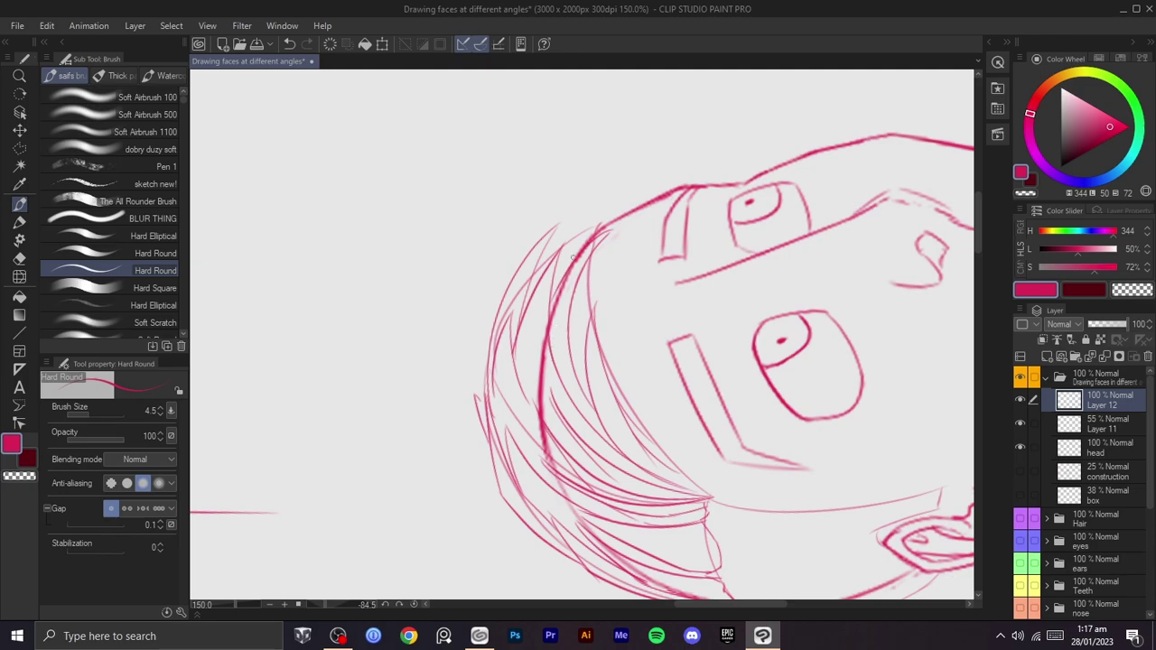
{"action": "left_click_drag", "start_coordinate": [571, 256], "coordinate": [643, 188]}
{"action": "key", "text": "ctrl+z"}
{"action": "key", "text": "ctrl+z"}
{"action": "mouse_move", "coordinate": [576, 256]}
{"action": "left_mouse_down"}
{"action": "mouse_move", "coordinate": [642, 200]}
{"action": "mouse_move", "coordinate": [548, 255]}
{"action": "left_mouse_up"}
{"action": "key", "text": "ctrl+z"}
{"action": "key", "text": "ctrl+z"}
{"action": "left_click_drag", "start_coordinate": [647, 197], "coordinate": [535, 254]}
{"action": "key", "text": "ctrl+z"}
{"action": "left_click_drag", "start_coordinate": [652, 196], "coordinate": [548, 251]}
{"action": "left_click_drag", "start_coordinate": [623, 195], "coordinate": [558, 242]}
{"action": "key", "text": "ctrl+z"}
{"action": "left_click_drag", "start_coordinate": [624, 195], "coordinate": [543, 243]}
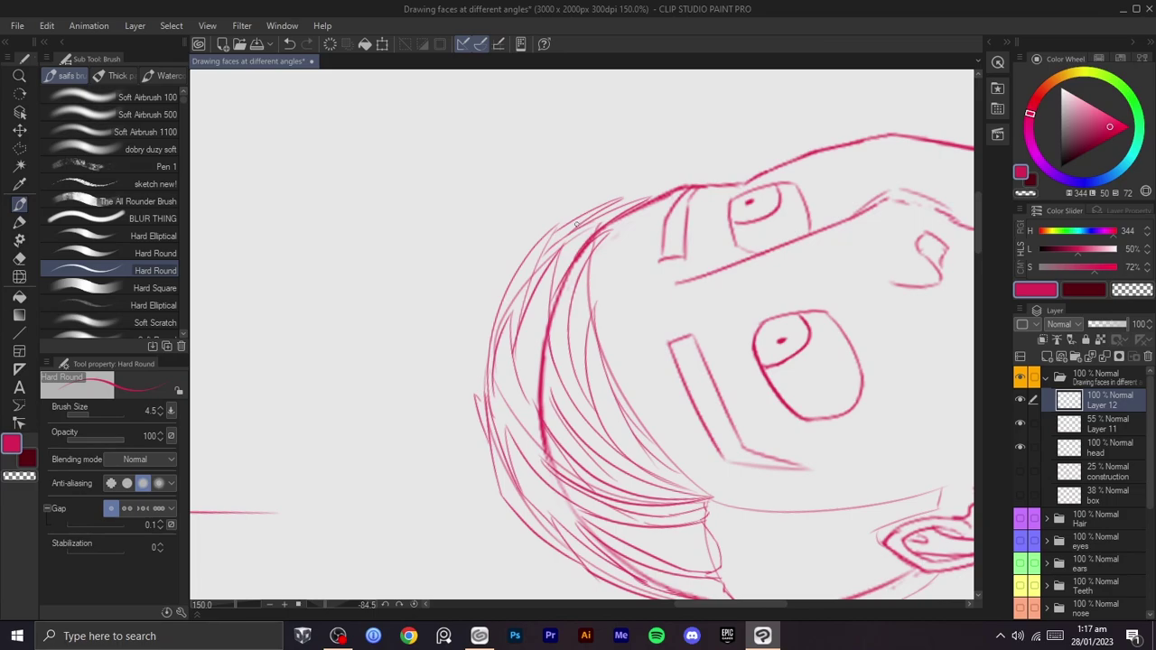
- Add short pointed strands along the back of the crown's outer contour, undoing weak attempts
{"action": "scroll", "coordinate": [695, 155], "scroll_direction": "down", "scroll_amount": 1}
{"action": "left_click_drag", "start_coordinate": [695, 155], "coordinate": [743, 470]}
{"action": "left_click_drag", "start_coordinate": [657, 428], "coordinate": [698, 299]}
{"action": "scroll", "coordinate": [612, 290], "scroll_direction": "up", "scroll_amount": 1}
{"action": "left_click_drag", "start_coordinate": [612, 291], "coordinate": [665, 400]}
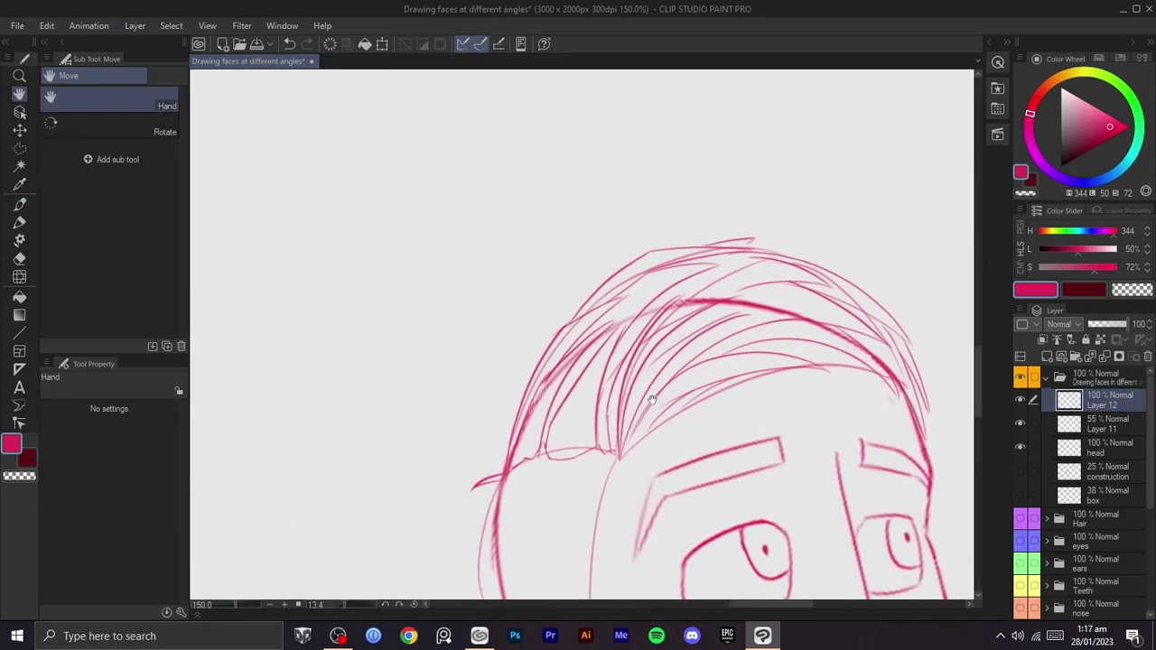
{"action": "key", "text": "b"}
{"action": "key", "text": "ctrl+z"}
{"action": "mouse_move", "coordinate": [542, 344]}
{"action": "left_mouse_down"}
{"action": "mouse_move", "coordinate": [525, 377]}
{"action": "mouse_move", "coordinate": [548, 327]}
{"action": "left_mouse_up"}
{"action": "key", "text": "ctrl+z"}
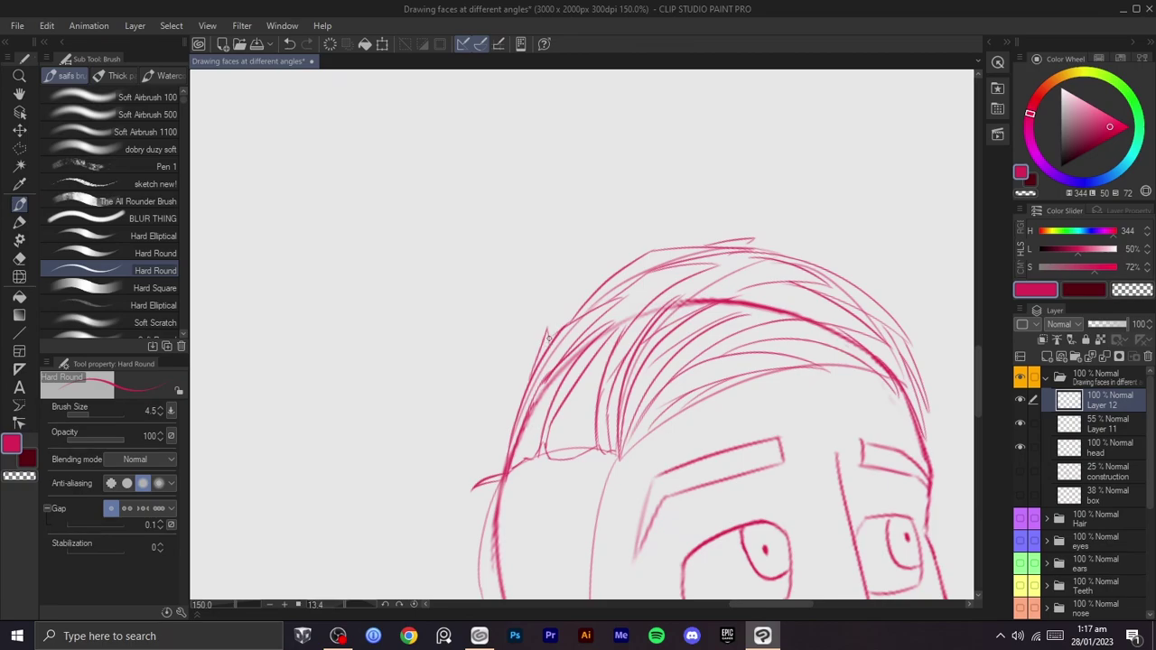
{"action": "key", "text": "ctrl+z"}
{"action": "left_click_drag", "start_coordinate": [580, 306], "coordinate": [601, 271]}
- Try to outline the side hair between the parting's back end and the ear
{"action": "key", "text": "space"}
{"action": "mouse_move", "coordinate": [596, 314]}
{"action": "left_mouse_down"}
{"action": "mouse_move", "coordinate": [583, 204]}
{"action": "mouse_move", "coordinate": [573, 203]}
{"action": "left_mouse_up"}
{"action": "key", "text": "space"}
{"action": "mouse_move", "coordinate": [561, 371]}
{"action": "left_mouse_down"}
{"action": "mouse_move", "coordinate": [556, 289]}
{"action": "mouse_move", "coordinate": [590, 232]}
{"action": "left_mouse_up"}
{"action": "key", "text": "shift+space"}
{"action": "mouse_move", "coordinate": [596, 328]}
{"action": "left_mouse_down"}
{"action": "mouse_move", "coordinate": [630, 268]}
{"action": "mouse_move", "coordinate": [659, 285]}
{"action": "mouse_move", "coordinate": [614, 279]}
{"action": "left_mouse_up"}
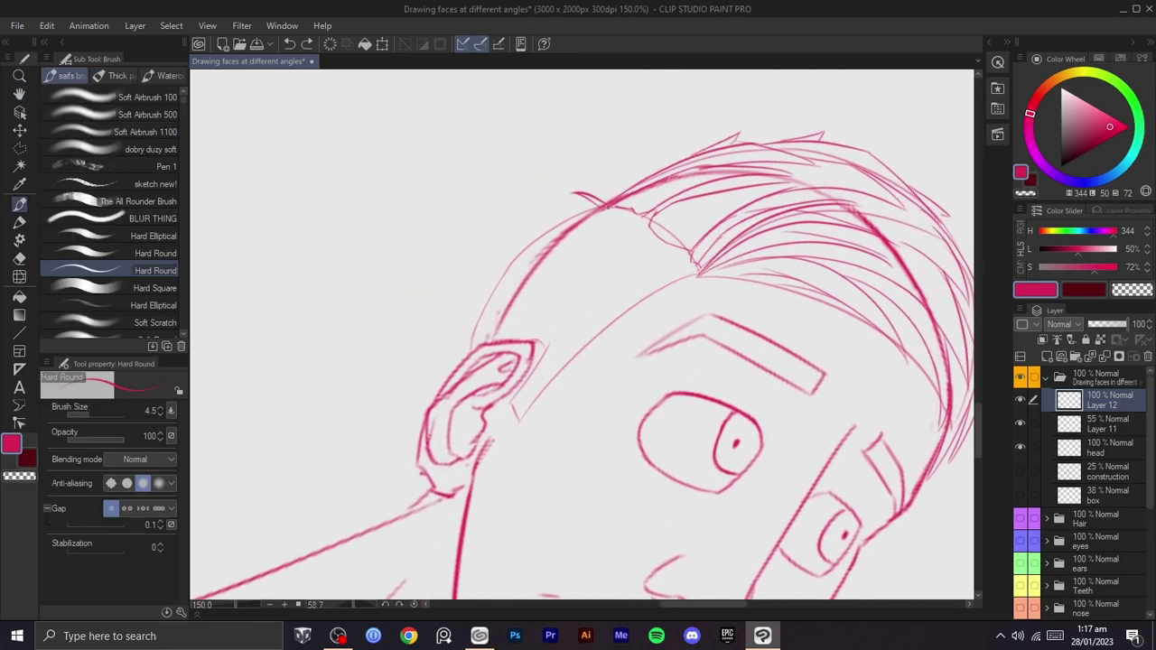
{"action": "left_click_drag", "start_coordinate": [534, 244], "coordinate": [516, 275]}
{"action": "mouse_move", "coordinate": [599, 218]}
{"action": "left_mouse_down"}
{"action": "mouse_move", "coordinate": [514, 274]}
{"action": "mouse_move", "coordinate": [599, 215]}
{"action": "left_mouse_up"}
{"action": "key", "text": "ctrl+z"}
{"action": "key", "text": "ctrl+z"}
{"action": "key", "text": "ctrl+z"}
{"action": "key", "text": "ctrl+z"}
{"action": "mouse_move", "coordinate": [526, 247]}
{"action": "left_mouse_down"}
{"action": "mouse_move", "coordinate": [510, 277]}
{"action": "mouse_move", "coordinate": [590, 214]}
{"action": "mouse_move", "coordinate": [531, 298]}
{"action": "mouse_move", "coordinate": [625, 212]}
{"action": "mouse_move", "coordinate": [531, 293]}
{"action": "left_mouse_up"}
{"action": "key", "text": "ctrl+z"}
{"action": "key", "text": "ctrl+z"}
{"action": "key", "text": "ctrl+z"}
{"action": "key", "text": "ctrl+z"}
{"action": "key", "text": "ctrl+z"}
{"action": "key", "text": "ctrl+z"}
{"action": "key", "text": "ctrl+z"}
{"action": "key", "text": "ctrl+z"}
- Draw the side hair's outer contour from the parting down toward the top of the ear, undoing poor strokes
{"action": "left_click_drag", "start_coordinate": [607, 206], "coordinate": [494, 260]}
{"action": "key", "text": "ctrl+z"}
{"action": "mouse_move", "coordinate": [602, 207]}
{"action": "left_mouse_down"}
{"action": "mouse_move", "coordinate": [506, 249]}
{"action": "mouse_move", "coordinate": [475, 325]}
{"action": "left_mouse_up"}
{"action": "key", "text": "ctrl+z"}
{"action": "mouse_move", "coordinate": [508, 246]}
{"action": "left_mouse_down"}
{"action": "mouse_move", "coordinate": [483, 327]}
{"action": "mouse_move", "coordinate": [548, 238]}
{"action": "mouse_move", "coordinate": [601, 213]}
{"action": "mouse_move", "coordinate": [562, 226]}
{"action": "left_mouse_up"}
{"action": "key", "text": "ctrl+z"}
- Try to draw the front edge of the side hair from the temple corner down to the sideburn
{"action": "left_click_drag", "start_coordinate": [569, 405], "coordinate": [683, 242]}
{"action": "key", "text": "ctrl+z"}
{"action": "mouse_move", "coordinate": [553, 419]}
{"action": "left_mouse_down"}
{"action": "mouse_move", "coordinate": [683, 246]}
{"action": "mouse_move", "coordinate": [597, 314]}
{"action": "left_mouse_up"}
{"action": "key", "text": "ctrl+z"}
{"action": "key", "text": "ctrl+z"}
{"action": "mouse_move", "coordinate": [681, 244]}
{"action": "left_mouse_down"}
{"action": "mouse_move", "coordinate": [577, 325]}
{"action": "mouse_move", "coordinate": [538, 413]}
{"action": "left_mouse_up"}
{"action": "key", "text": "ctrl+z"}
{"action": "key", "text": "ctrl+z"}
{"action": "mouse_move", "coordinate": [681, 247]}
{"action": "left_mouse_down"}
{"action": "mouse_move", "coordinate": [578, 342]}
{"action": "mouse_move", "coordinate": [543, 424]}
{"action": "left_mouse_up"}
{"action": "key", "text": "ctrl+z"}
{"action": "left_click_drag", "start_coordinate": [583, 334], "coordinate": [541, 424]}
{"action": "key", "text": "ctrl+z"}
{"action": "key", "text": "ctrl+z"}
- Draw the side hair's front edge from the temple corner to the sideburn tip and close off its lower end
{"action": "left_click_drag", "start_coordinate": [682, 247], "coordinate": [603, 314]}
{"action": "key", "text": "ctrl+z"}
{"action": "left_click_drag", "start_coordinate": [681, 249], "coordinate": [600, 312]}
{"action": "key", "text": "ctrl+z"}
{"action": "mouse_move", "coordinate": [680, 250]}
{"action": "left_mouse_down"}
{"action": "mouse_move", "coordinate": [633, 281]}
{"action": "mouse_move", "coordinate": [546, 425]}
{"action": "left_mouse_up"}
{"action": "key", "text": "ctrl+z"}
{"action": "left_click_drag", "start_coordinate": [631, 276], "coordinate": [534, 441]}
{"action": "key", "text": "ctrl+z"}
{"action": "left_click_drag", "start_coordinate": [621, 288], "coordinate": [545, 424]}
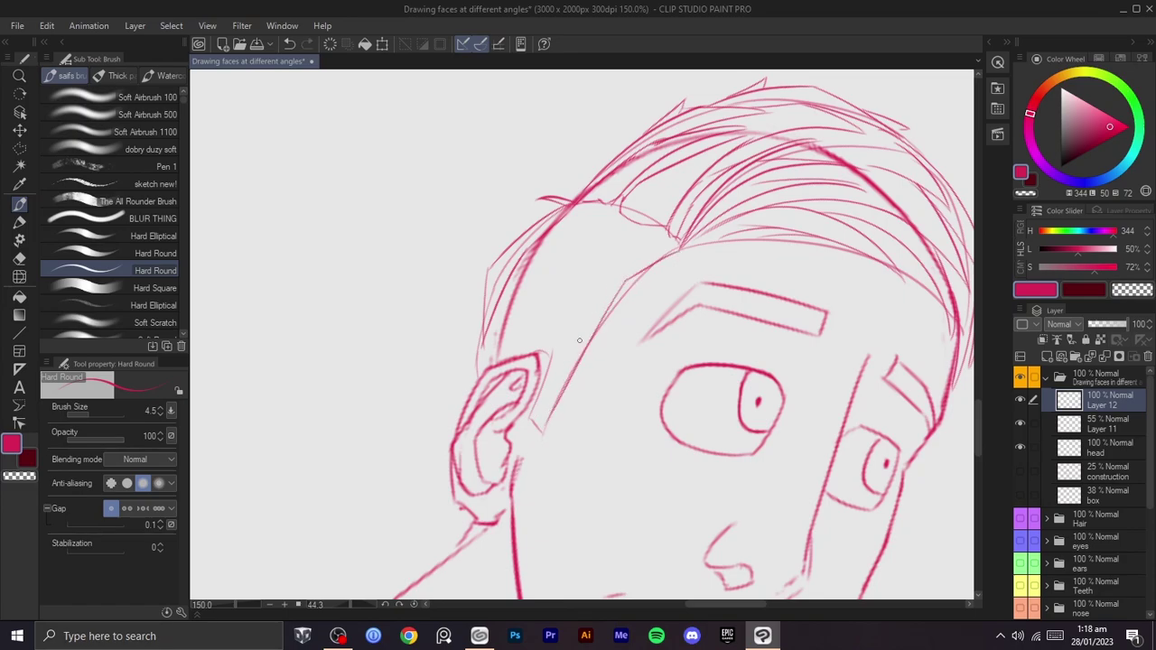
{"action": "key", "text": "ctrl+z"}
{"action": "mouse_move", "coordinate": [531, 420]}
{"action": "left_mouse_down"}
{"action": "mouse_move", "coordinate": [560, 349]}
{"action": "mouse_move", "coordinate": [554, 367]}
{"action": "left_mouse_up"}
{"action": "key", "text": "ctrl+z"}
{"action": "key", "text": "ctrl+z"}
{"action": "left_click_drag", "start_coordinate": [530, 420], "coordinate": [557, 351]}
{"action": "key", "text": "ctrl+z"}
- Draw long strands from the parting down through the side hair toward the sideburn
{"action": "mouse_move", "coordinate": [673, 241]}
{"action": "left_mouse_down"}
{"action": "mouse_move", "coordinate": [613, 258]}
{"action": "mouse_move", "coordinate": [553, 400]}
{"action": "left_mouse_up"}
{"action": "mouse_move", "coordinate": [639, 240]}
{"action": "left_mouse_down"}
{"action": "mouse_move", "coordinate": [558, 276]}
{"action": "mouse_move", "coordinate": [574, 280]}
{"action": "mouse_move", "coordinate": [544, 333]}
{"action": "left_mouse_up"}
{"action": "key", "text": "ctrl+z"}
{"action": "mouse_move", "coordinate": [539, 345]}
{"action": "left_mouse_down"}
{"action": "mouse_move", "coordinate": [564, 273]}
{"action": "mouse_move", "coordinate": [627, 219]}
{"action": "mouse_move", "coordinate": [666, 231]}
{"action": "left_mouse_up"}
{"action": "key", "text": "c"}
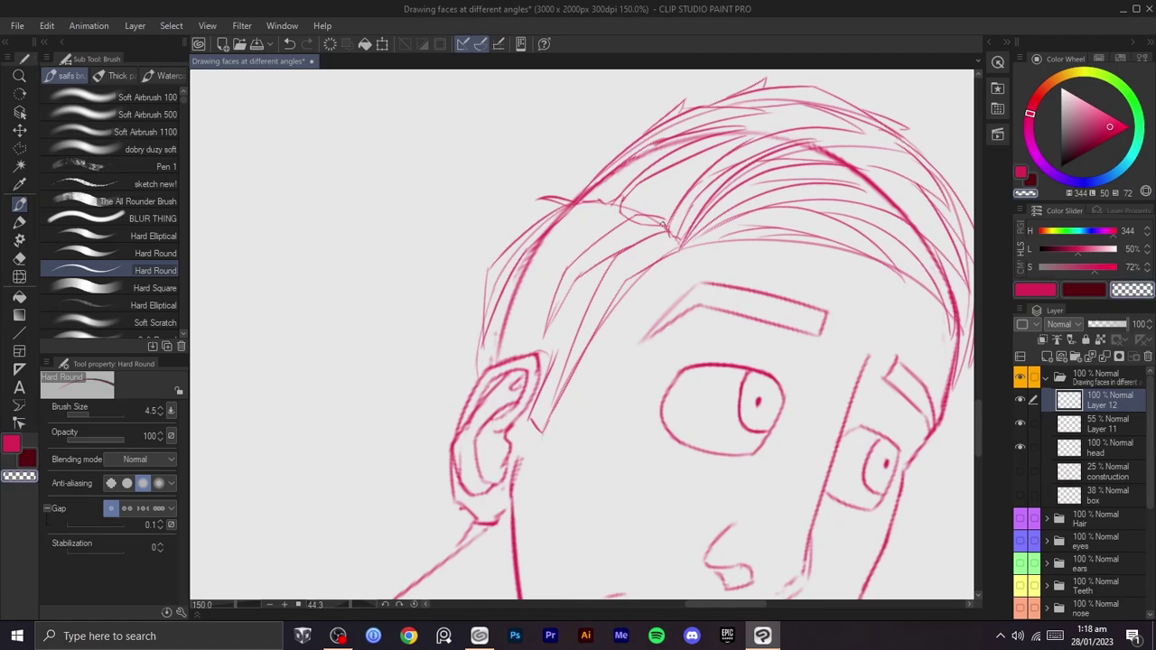
{"action": "key", "text": "c"}
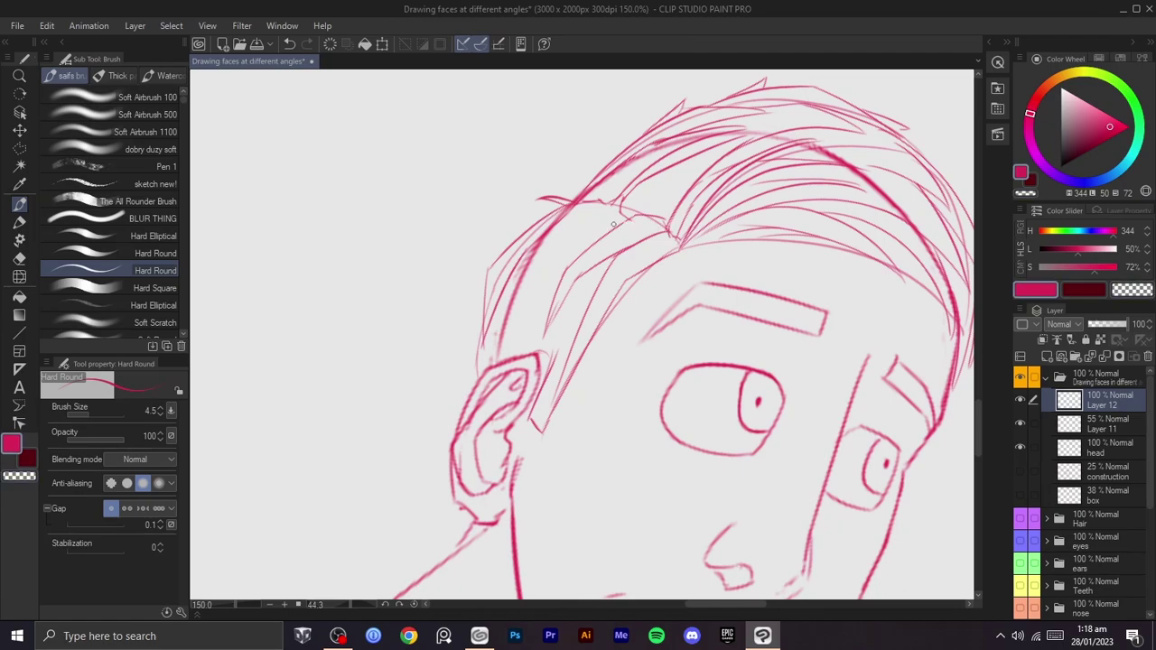
- Fill the side hair above and behind the ear with short downward strands, undoing the weak ones
{"action": "mouse_move", "coordinate": [547, 263]}
{"action": "left_mouse_down"}
{"action": "mouse_move", "coordinate": [585, 218]}
{"action": "mouse_move", "coordinate": [618, 211]}
{"action": "mouse_move", "coordinate": [627, 222]}
{"action": "mouse_move", "coordinate": [615, 206]}
{"action": "mouse_move", "coordinate": [570, 225]}
{"action": "mouse_move", "coordinate": [511, 326]}
{"action": "left_mouse_up"}
{"action": "mouse_move", "coordinate": [534, 241]}
{"action": "left_mouse_down"}
{"action": "mouse_move", "coordinate": [511, 312]}
{"action": "mouse_move", "coordinate": [523, 259]}
{"action": "mouse_move", "coordinate": [529, 323]}
{"action": "mouse_move", "coordinate": [522, 341]}
{"action": "mouse_move", "coordinate": [531, 289]}
{"action": "mouse_move", "coordinate": [495, 371]}
{"action": "left_mouse_up"}
{"action": "mouse_move", "coordinate": [502, 304]}
{"action": "left_mouse_down"}
{"action": "mouse_move", "coordinate": [481, 346]}
{"action": "mouse_move", "coordinate": [482, 315]}
{"action": "mouse_move", "coordinate": [473, 383]}
{"action": "left_mouse_up"}
{"action": "left_click_drag", "start_coordinate": [498, 338], "coordinate": [475, 381]}
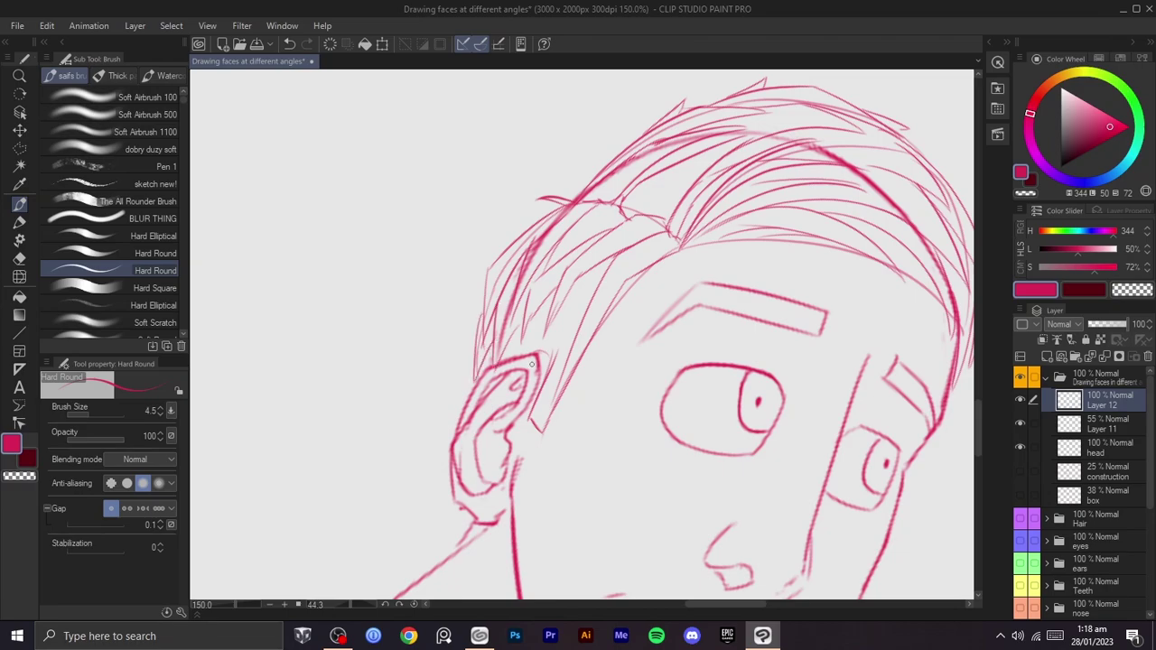
{"action": "left_click_drag", "start_coordinate": [514, 341], "coordinate": [508, 386]}
{"action": "key", "text": "ctrl+z"}
{"action": "mouse_move", "coordinate": [544, 307]}
{"action": "left_mouse_down"}
{"action": "mouse_move", "coordinate": [524, 388]}
{"action": "mouse_move", "coordinate": [593, 288]}
{"action": "mouse_move", "coordinate": [529, 402]}
{"action": "left_mouse_up"}
{"action": "key", "text": "ctrl+z"}
- Add spiky flyaway strands sticking out of the back contour around the parting's end
{"action": "key", "text": "ctrl+minus"}
{"action": "key", "text": "ctrl+minus"}
{"action": "mouse_move", "coordinate": [668, 365]}
{"action": "left_mouse_down"}
{"action": "mouse_move", "coordinate": [711, 258]}
{"action": "mouse_move", "coordinate": [689, 364]}
{"action": "mouse_move", "coordinate": [649, 363]}
{"action": "left_mouse_up"}
{"action": "key", "text": "ctrl+plus"}
{"action": "key", "text": "ctrl+plus"}
{"action": "left_click_drag", "start_coordinate": [649, 363], "coordinate": [622, 402]}
{"action": "left_click_drag", "start_coordinate": [485, 398], "coordinate": [502, 340]}
{"action": "mouse_move", "coordinate": [477, 406]}
{"action": "left_mouse_down"}
{"action": "mouse_move", "coordinate": [553, 325]}
{"action": "mouse_move", "coordinate": [602, 224]}
{"action": "mouse_move", "coordinate": [605, 266]}
{"action": "mouse_move", "coordinate": [642, 270]}
{"action": "mouse_move", "coordinate": [630, 263]}
{"action": "left_mouse_up"}
{"action": "scroll", "coordinate": [607, 271], "scroll_direction": "down", "scroll_amount": 2}
{"action": "scroll", "coordinate": [623, 275], "scroll_direction": "up", "scroll_amount": 2}
{"action": "left_click_drag", "start_coordinate": [519, 364], "coordinate": [571, 315]}
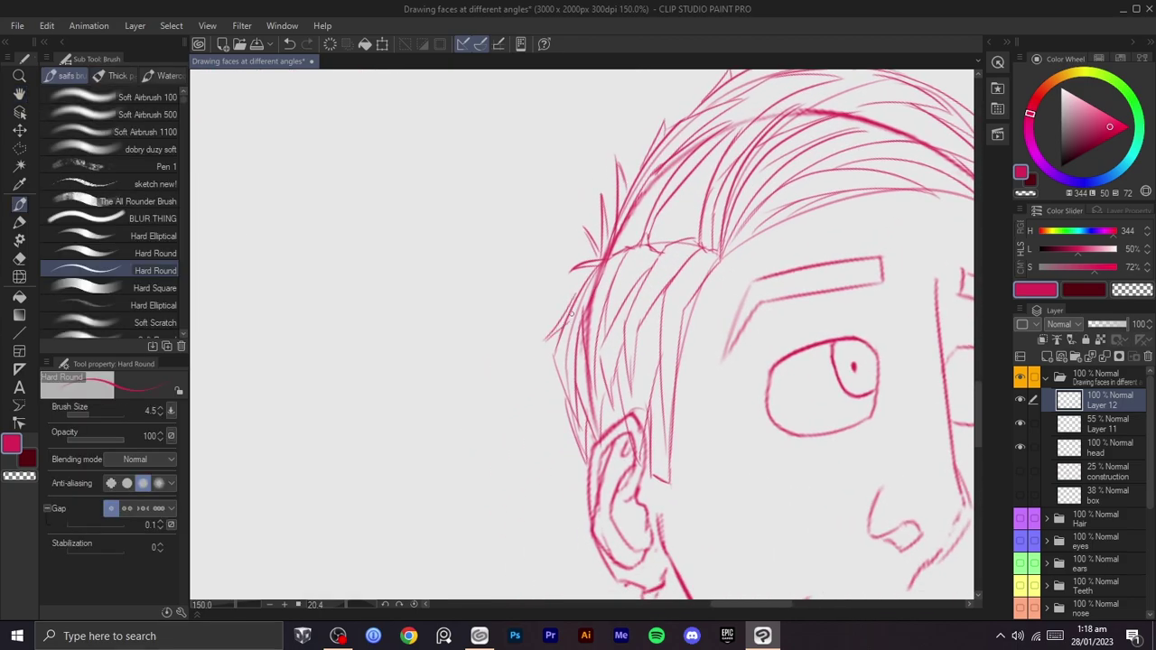
- Continue the side hair's back contour with small pointed strands down to the top of the ear
{"action": "scroll", "coordinate": [585, 275], "scroll_direction": "up", "scroll_amount": 1}
{"action": "mouse_move", "coordinate": [538, 419]}
{"action": "left_mouse_down"}
{"action": "mouse_move", "coordinate": [565, 338]}
{"action": "mouse_move", "coordinate": [579, 373]}
{"action": "mouse_move", "coordinate": [603, 307]}
{"action": "mouse_move", "coordinate": [596, 389]}
{"action": "left_mouse_up"}
{"action": "left_click_drag", "start_coordinate": [596, 388], "coordinate": [599, 364]}
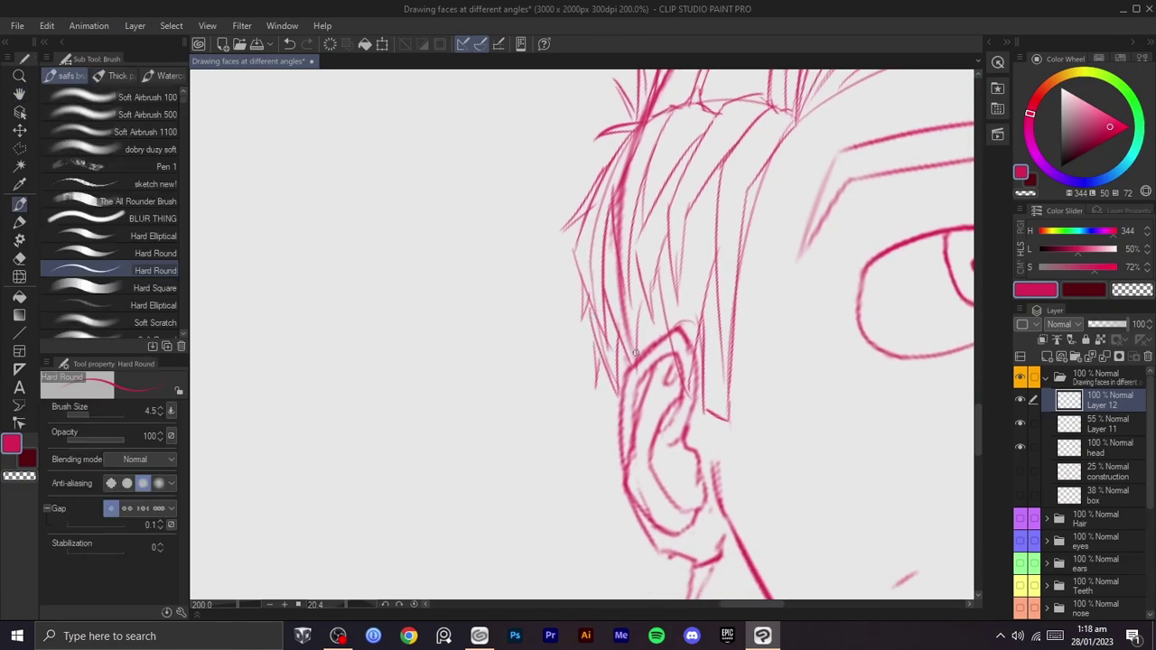
- Add fine curved strands to the front hair where it meets the forehead, undoing the uneven ones
{"action": "scroll", "coordinate": [638, 353], "scroll_direction": "down", "scroll_amount": 2}
{"action": "left_click_drag", "start_coordinate": [748, 284], "coordinate": [634, 361]}
{"action": "left_click_drag", "start_coordinate": [729, 302], "coordinate": [632, 379]}
{"action": "mouse_move", "coordinate": [733, 335]}
{"action": "left_mouse_down"}
{"action": "mouse_move", "coordinate": [699, 232]}
{"action": "mouse_move", "coordinate": [665, 236]}
{"action": "left_mouse_up"}
{"action": "scroll", "coordinate": [615, 276], "scroll_direction": "up", "scroll_amount": 2}
{"action": "left_click_drag", "start_coordinate": [687, 397], "coordinate": [629, 297]}
{"action": "left_click_drag", "start_coordinate": [619, 378], "coordinate": [652, 238]}
{"action": "key", "text": "ctrl+z"}
{"action": "left_click_drag", "start_coordinate": [614, 357], "coordinate": [664, 251]}
{"action": "mouse_move", "coordinate": [627, 401]}
{"action": "left_mouse_down"}
{"action": "mouse_move", "coordinate": [670, 255]}
{"action": "mouse_move", "coordinate": [629, 397]}
{"action": "left_mouse_up"}
{"action": "key", "text": "ctrl+z"}
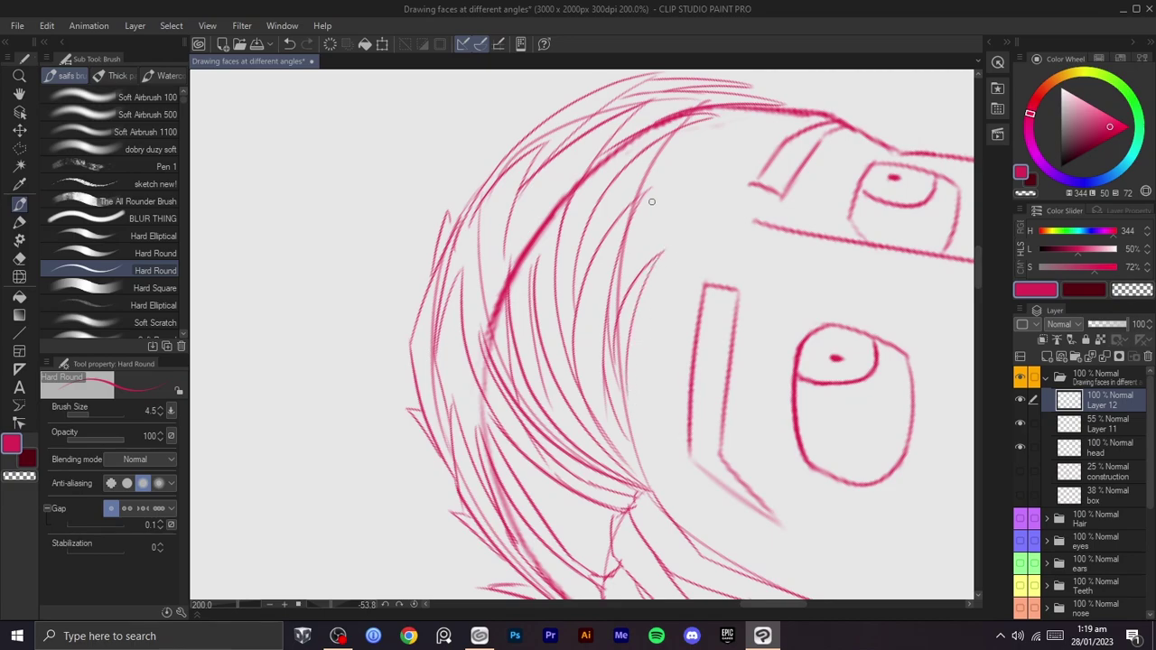
{"action": "left_click_drag", "start_coordinate": [621, 244], "coordinate": [681, 182]}
{"action": "key", "text": "ctrl+z"}
{"action": "mouse_move", "coordinate": [614, 219]}
{"action": "left_mouse_down"}
{"action": "mouse_move", "coordinate": [706, 145]}
{"action": "mouse_move", "coordinate": [630, 163]}
{"action": "left_mouse_up"}
- Reinforce the raised hair's outer contour with long overlapping strands, redoing those that do not flow
{"action": "key", "text": "shift+space"}
{"action": "left_click_drag", "start_coordinate": [756, 206], "coordinate": [662, 464]}
{"action": "key", "text": "space"}
{"action": "left_click_drag", "start_coordinate": [647, 380], "coordinate": [599, 268]}
{"action": "key", "text": "shift+space"}
{"action": "mouse_move", "coordinate": [703, 282]}
{"action": "left_mouse_down"}
{"action": "mouse_move", "coordinate": [644, 177]}
{"action": "mouse_move", "coordinate": [627, 171]}
{"action": "left_mouse_up"}
{"action": "key", "text": "space"}
{"action": "mouse_move", "coordinate": [630, 287]}
{"action": "left_mouse_down"}
{"action": "mouse_move", "coordinate": [648, 307]}
{"action": "mouse_move", "coordinate": [664, 273]}
{"action": "mouse_move", "coordinate": [607, 241]}
{"action": "left_mouse_up"}
{"action": "key", "text": "shift+space"}
{"action": "left_click_drag", "start_coordinate": [535, 339], "coordinate": [648, 211]}
{"action": "key", "text": "ctrl+z"}
{"action": "left_click_drag", "start_coordinate": [528, 360], "coordinate": [614, 259]}
{"action": "left_click_drag", "start_coordinate": [540, 316], "coordinate": [621, 255]}
{"action": "key", "text": "ctrl+z"}
{"action": "mouse_move", "coordinate": [557, 281]}
{"action": "left_mouse_down"}
{"action": "mouse_move", "coordinate": [625, 253]}
{"action": "mouse_move", "coordinate": [681, 470]}
{"action": "mouse_move", "coordinate": [735, 298]}
{"action": "mouse_move", "coordinate": [673, 173]}
{"action": "left_mouse_up"}
{"action": "key", "text": "shift+space"}
{"action": "key", "text": "ctrl+minus"}
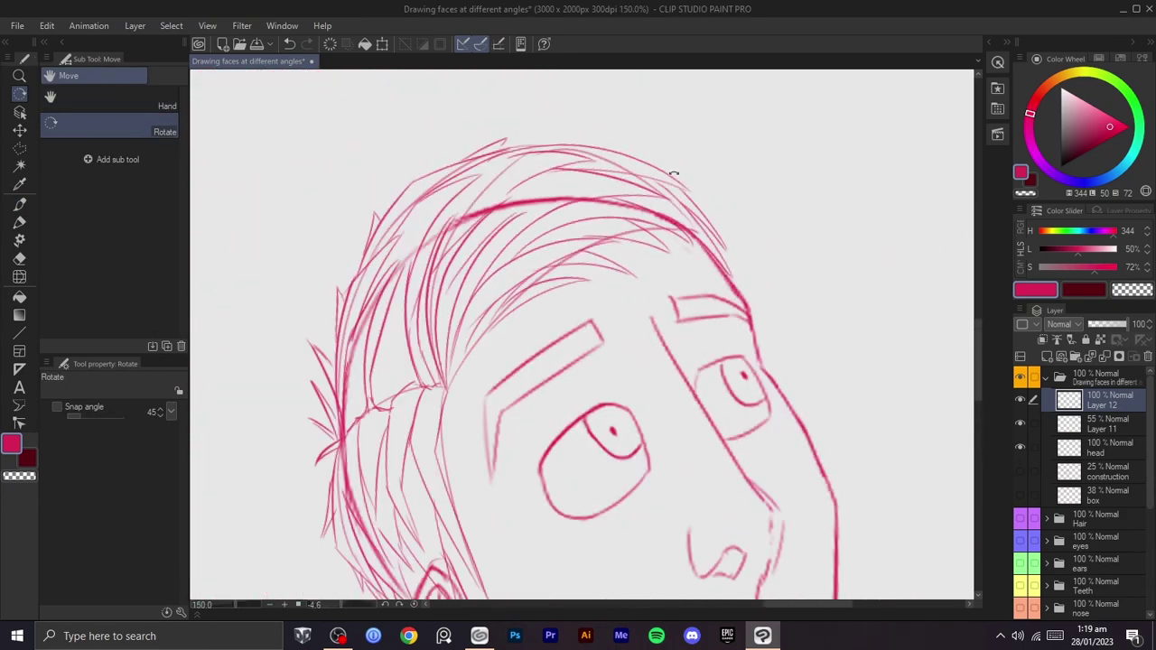
- Sketch small pointed strands sticking out behind the lower part of the ear, undoing the ones that do not fit
{"action": "scroll", "coordinate": [623, 373], "scroll_direction": "down", "scroll_amount": 1}
{"action": "left_click_drag", "start_coordinate": [641, 370], "coordinate": [639, 409]}
{"action": "key", "text": "space"}
{"action": "mouse_move", "coordinate": [642, 408]}
{"action": "left_mouse_down"}
{"action": "mouse_move", "coordinate": [665, 298]}
{"action": "mouse_move", "coordinate": [726, 235]}
{"action": "mouse_move", "coordinate": [670, 238]}
{"action": "mouse_move", "coordinate": [639, 341]}
{"action": "mouse_move", "coordinate": [624, 317]}
{"action": "left_mouse_up"}
{"action": "key", "text": "shift+space"}
{"action": "scroll", "coordinate": [668, 238], "scroll_direction": "up", "scroll_amount": 1}
{"action": "key", "text": "space"}
{"action": "key", "text": "shift+space"}
{"action": "scroll", "coordinate": [624, 316], "scroll_direction": "up", "scroll_amount": 1}
{"action": "key", "text": "space"}
{"action": "left_click_drag", "start_coordinate": [565, 387], "coordinate": [782, 221]}
{"action": "key", "text": "ctrl+z"}
{"action": "mouse_move", "coordinate": [535, 368]}
{"action": "left_mouse_down"}
{"action": "mouse_move", "coordinate": [534, 430]}
{"action": "mouse_move", "coordinate": [554, 389]}
{"action": "mouse_move", "coordinate": [545, 466]}
{"action": "left_mouse_up"}
{"action": "key", "text": "ctrl+z"}
{"action": "mouse_move", "coordinate": [568, 424]}
{"action": "left_mouse_down"}
{"action": "mouse_move", "coordinate": [548, 462]}
{"action": "mouse_move", "coordinate": [582, 451]}
{"action": "left_mouse_up"}
{"action": "scroll", "coordinate": [648, 440], "scroll_direction": "down", "scroll_amount": 2}
{"action": "key", "text": "shift+space"}
{"action": "left_click_drag", "start_coordinate": [673, 424], "coordinate": [613, 466]}
{"action": "scroll", "coordinate": [557, 445], "scroll_direction": "up", "scroll_amount": 2}
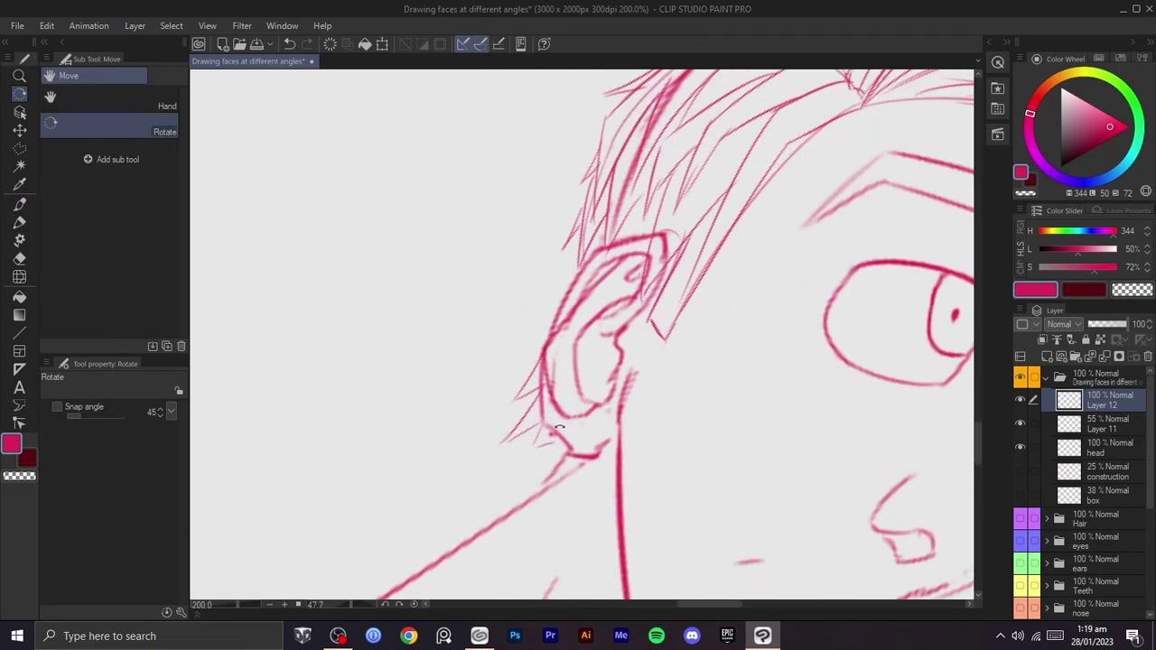
- Rework the strands behind the earlobe, undoing the poorly placed strokes
{"action": "key", "text": "ctrl+z"}
{"action": "key", "text": "ctrl+z"}
{"action": "mouse_move", "coordinate": [516, 403]}
{"action": "left_mouse_down"}
{"action": "mouse_move", "coordinate": [559, 368]}
{"action": "mouse_move", "coordinate": [577, 372]}
{"action": "left_mouse_up"}
{"action": "key", "text": "shift+space"}
{"action": "mouse_move", "coordinate": [599, 411]}
{"action": "left_mouse_down"}
{"action": "mouse_move", "coordinate": [596, 457]}
{"action": "mouse_move", "coordinate": [617, 423]}
{"action": "left_mouse_up"}
{"action": "key", "text": "ctrl+z"}
{"action": "key", "text": "ctrl+z"}
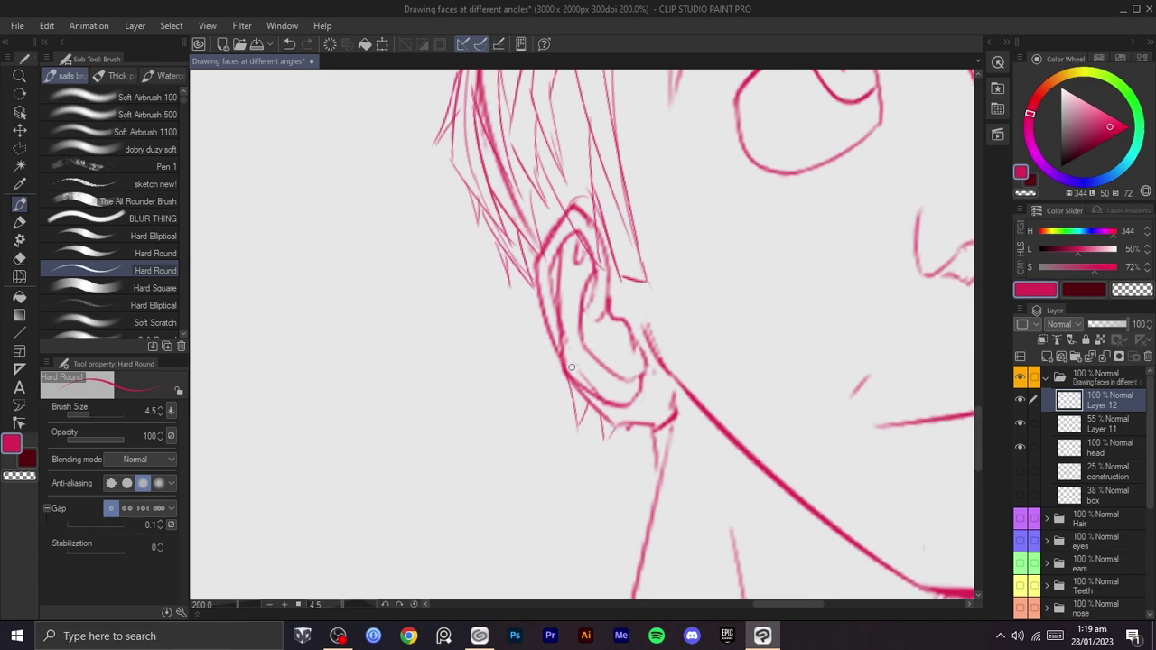
- Add pointed strands behind the upper and middle part of the ear, redoing the ones that look off
{"action": "left_click_drag", "start_coordinate": [542, 316], "coordinate": [536, 380]}
{"action": "left_click_drag", "start_coordinate": [537, 381], "coordinate": [552, 348]}
{"action": "key", "text": "ctrl+z"}
{"action": "key", "text": "ctrl+z"}
{"action": "mouse_move", "coordinate": [537, 285]}
{"action": "left_mouse_down"}
{"action": "mouse_move", "coordinate": [533, 341]}
{"action": "mouse_move", "coordinate": [545, 312]}
{"action": "mouse_move", "coordinate": [545, 378]}
{"action": "left_mouse_up"}
{"action": "key", "text": "ctrl+z"}
{"action": "left_click_drag", "start_coordinate": [546, 378], "coordinate": [557, 350]}
{"action": "scroll", "coordinate": [673, 316], "scroll_direction": "down", "scroll_amount": 4}
{"action": "key", "text": "r"}
{"action": "scroll", "coordinate": [670, 338], "scroll_direction": "up", "scroll_amount": 4}
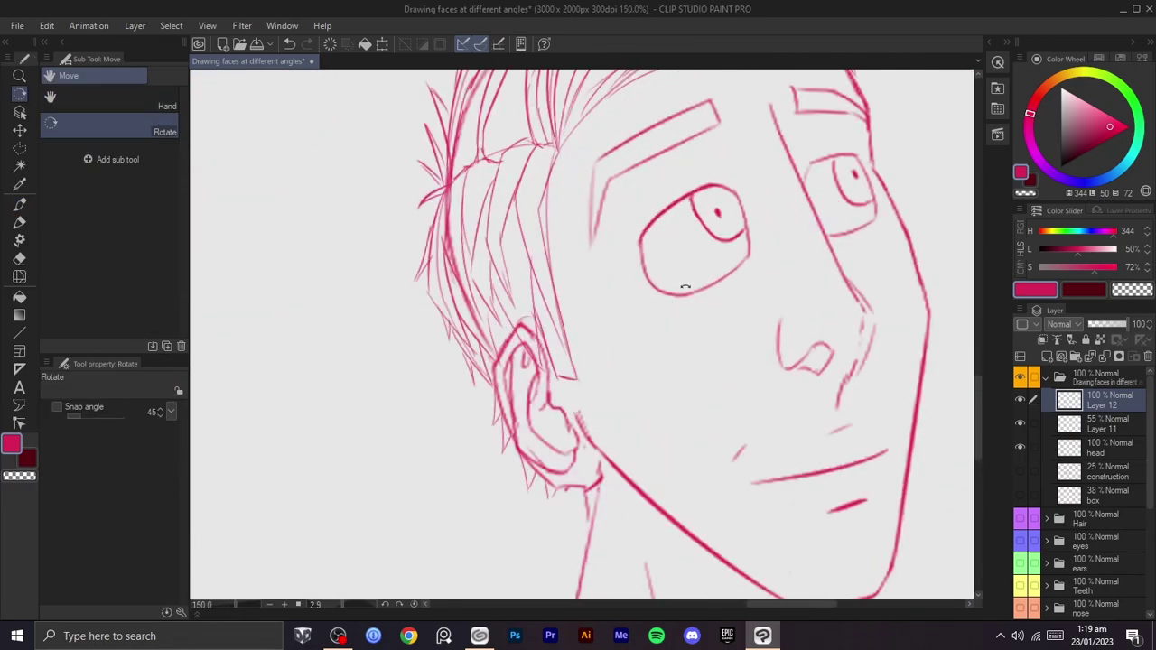
- Add a pointed strand in front of the side hair at the temple, undoing the misplaced attempts
{"action": "left_click_drag", "start_coordinate": [566, 280], "coordinate": [618, 306]}
{"action": "key", "text": "b"}
{"action": "mouse_move", "coordinate": [699, 238]}
{"action": "left_mouse_down"}
{"action": "mouse_move", "coordinate": [646, 333]}
{"action": "mouse_move", "coordinate": [725, 237]}
{"action": "mouse_move", "coordinate": [663, 281]}
{"action": "mouse_move", "coordinate": [652, 312]}
{"action": "left_mouse_up"}
{"action": "key", "text": "ctrl+z"}
{"action": "key", "text": "ctrl+z"}
{"action": "mouse_move", "coordinate": [652, 310]}
{"action": "left_mouse_down"}
{"action": "mouse_move", "coordinate": [726, 236]}
{"action": "mouse_move", "coordinate": [649, 309]}
{"action": "mouse_move", "coordinate": [727, 244]}
{"action": "mouse_move", "coordinate": [650, 186]}
{"action": "mouse_move", "coordinate": [550, 262]}
{"action": "left_mouse_up"}
{"action": "key", "text": "ctrl+z"}
{"action": "key", "text": "ctrl+z"}
{"action": "key", "text": "r"}
{"action": "key", "text": "b"}
{"action": "key", "text": "ctrl+z"}
{"action": "mouse_move", "coordinate": [618, 199]}
{"action": "left_mouse_down"}
{"action": "mouse_move", "coordinate": [562, 257]}
{"action": "mouse_move", "coordinate": [612, 162]}
{"action": "mouse_move", "coordinate": [666, 142]}
{"action": "mouse_move", "coordinate": [620, 232]}
{"action": "mouse_move", "coordinate": [587, 226]}
{"action": "left_mouse_up"}
{"action": "key", "text": "ctrl+z"}
{"action": "key", "text": "ctrl+z"}
{"action": "key", "text": "shift+space"}
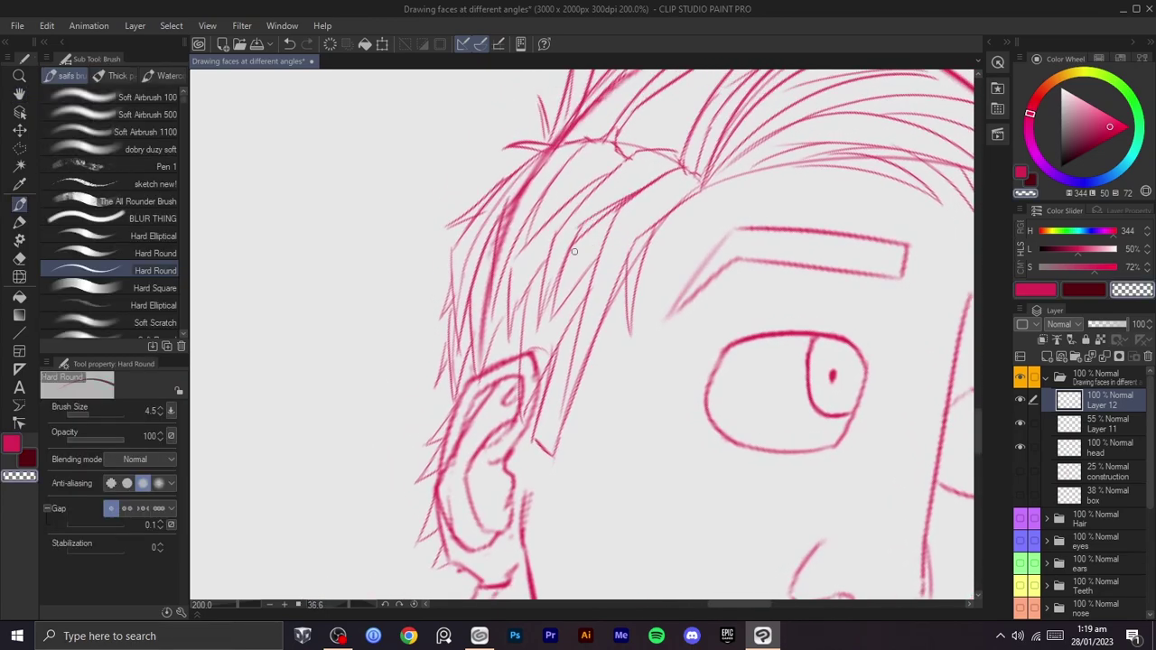
- Erase overlapping line parts within the side hair above the ear using the transparent colour
{"action": "key", "text": "c"}
{"action": "left_click_drag", "start_coordinate": [558, 283], "coordinate": [532, 338]}
{"action": "key", "text": "ctrl+z"}
{"action": "mouse_move", "coordinate": [558, 283]}
{"action": "left_mouse_down"}
{"action": "mouse_move", "coordinate": [523, 350]}
{"action": "mouse_move", "coordinate": [539, 265]}
{"action": "left_mouse_up"}
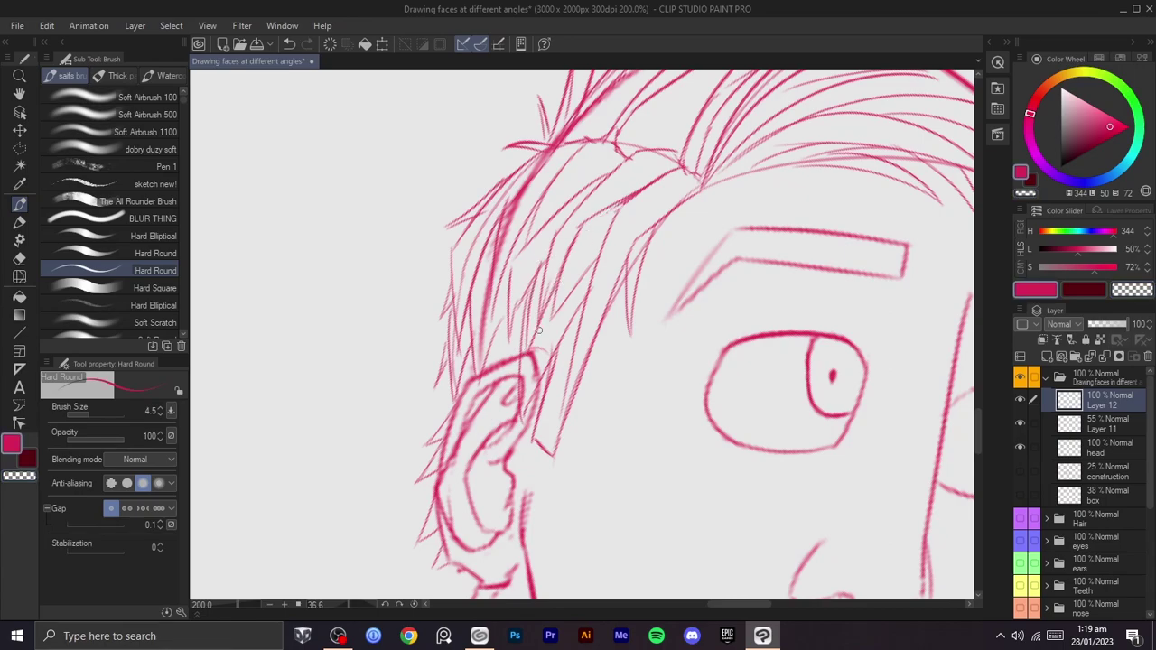
- Hide Layer 11 and make the head layer the active one
{"action": "left_click", "coordinate": [1063, 424]}
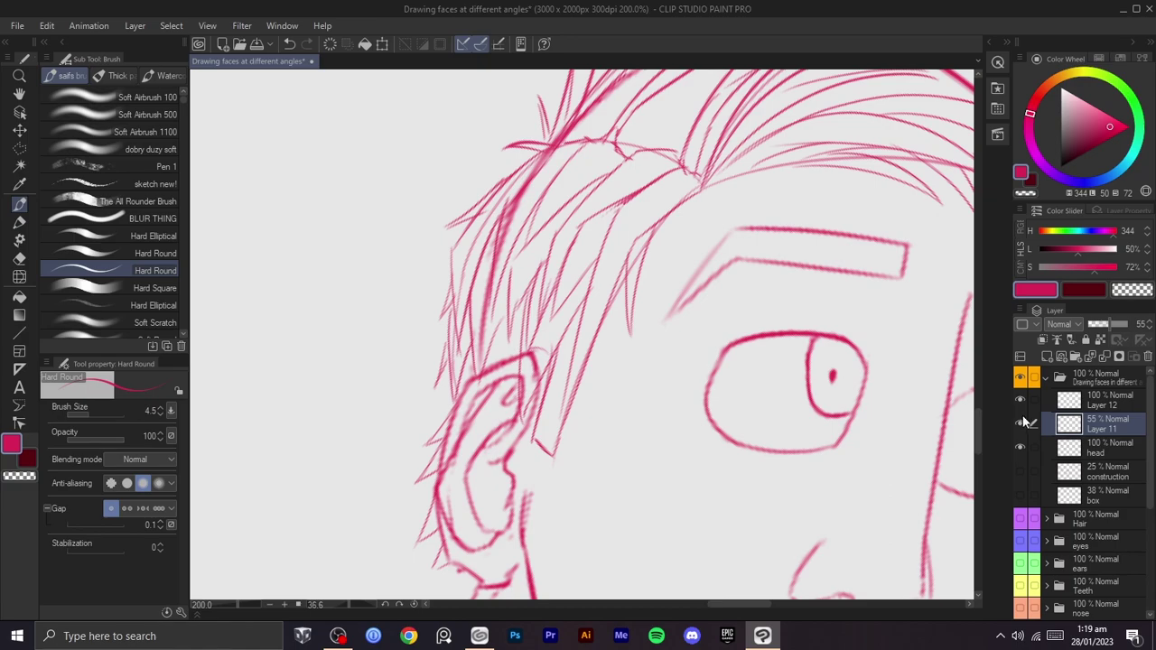
{"action": "left_click", "coordinate": [1020, 419]}
{"action": "key", "text": "space"}
{"action": "scroll", "coordinate": [782, 472], "scroll_direction": "down", "scroll_amount": 2}
{"action": "left_click_drag", "start_coordinate": [898, 371], "coordinate": [872, 273]}
{"action": "key", "text": "shift+space"}
{"action": "left_click", "coordinate": [1060, 450]}
- Erase the head layer's skull outline under the raised hair at the back and crown
{"action": "scroll", "coordinate": [639, 225], "scroll_direction": "up", "scroll_amount": 2}
{"action": "mouse_move", "coordinate": [713, 271]}
{"action": "left_mouse_down"}
{"action": "mouse_move", "coordinate": [639, 221]}
{"action": "mouse_move", "coordinate": [767, 502]}
{"action": "left_mouse_up"}
{"action": "key", "text": "space"}
{"action": "key", "text": "b"}
{"action": "mouse_move", "coordinate": [482, 269]}
{"action": "left_mouse_down"}
{"action": "mouse_move", "coordinate": [419, 388]}
{"action": "mouse_move", "coordinate": [416, 489]}
{"action": "left_mouse_up"}
{"action": "left_click_drag", "start_coordinate": [629, 169], "coordinate": [751, 163]}
{"action": "mouse_move", "coordinate": [679, 211]}
{"action": "left_mouse_down"}
{"action": "mouse_move", "coordinate": [516, 175]}
{"action": "mouse_move", "coordinate": [595, 362]}
{"action": "mouse_move", "coordinate": [580, 310]}
{"action": "mouse_move", "coordinate": [714, 167]}
{"action": "mouse_move", "coordinate": [639, 232]}
{"action": "mouse_move", "coordinate": [728, 176]}
{"action": "left_mouse_up"}
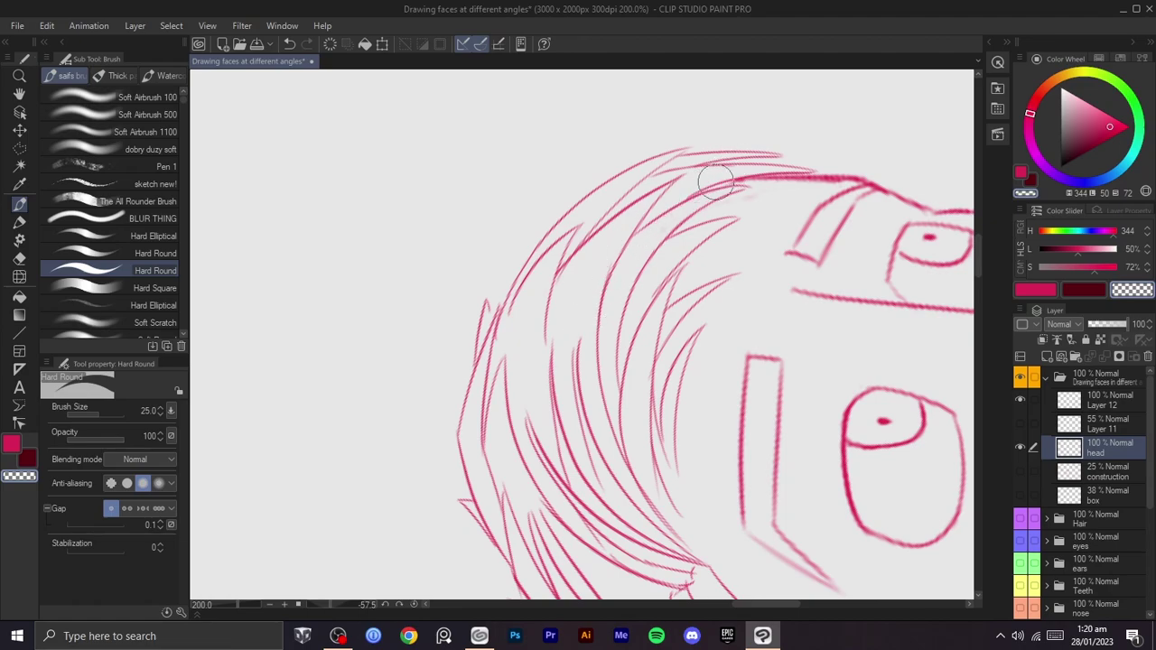
- Erase the remaining skull outline under the hair, from the upper forehead down to the side hair by the ear
{"action": "scroll", "coordinate": [809, 148], "scroll_direction": "down", "scroll_amount": 2}
{"action": "left_click_drag", "start_coordinate": [794, 244], "coordinate": [700, 482]}
{"action": "mouse_move", "coordinate": [700, 482]}
{"action": "left_mouse_down"}
{"action": "mouse_move", "coordinate": [683, 449]}
{"action": "mouse_move", "coordinate": [794, 167]}
{"action": "left_mouse_up"}
{"action": "scroll", "coordinate": [734, 180], "scroll_direction": "up", "scroll_amount": 2}
{"action": "left_click_drag", "start_coordinate": [671, 181], "coordinate": [810, 131]}
{"action": "mouse_move", "coordinate": [654, 209]}
{"action": "left_mouse_down"}
{"action": "mouse_move", "coordinate": [651, 263]}
{"action": "mouse_move", "coordinate": [637, 239]}
{"action": "mouse_move", "coordinate": [640, 330]}
{"action": "mouse_move", "coordinate": [657, 349]}
{"action": "mouse_move", "coordinate": [686, 351]}
{"action": "mouse_move", "coordinate": [670, 380]}
{"action": "left_mouse_up"}
{"action": "left_click_drag", "start_coordinate": [748, 343], "coordinate": [736, 400]}
{"action": "mouse_move", "coordinate": [736, 399]}
{"action": "left_mouse_down"}
{"action": "mouse_move", "coordinate": [742, 231]}
{"action": "mouse_move", "coordinate": [761, 270]}
{"action": "left_mouse_up"}
- Erase the ear's upper front corner where the side hair overlaps it with brush size 3, and enlarge the brush to 7
{"action": "key", "text": "["}
{"action": "key", "text": "["}
{"action": "key", "text": "["}
{"action": "key", "text": "["}
{"action": "key", "text": "["}
{"action": "key", "text": "["}
{"action": "key", "text": "["}
{"action": "key", "text": "["}
{"action": "key", "text": "["}
{"action": "key", "text": "["}
{"action": "key", "text": "["}
{"action": "key", "text": "c"}
{"action": "left_click_drag", "start_coordinate": [676, 265], "coordinate": [674, 281]}
{"action": "key", "text": "ctrl+z"}
{"action": "key", "text": "c"}
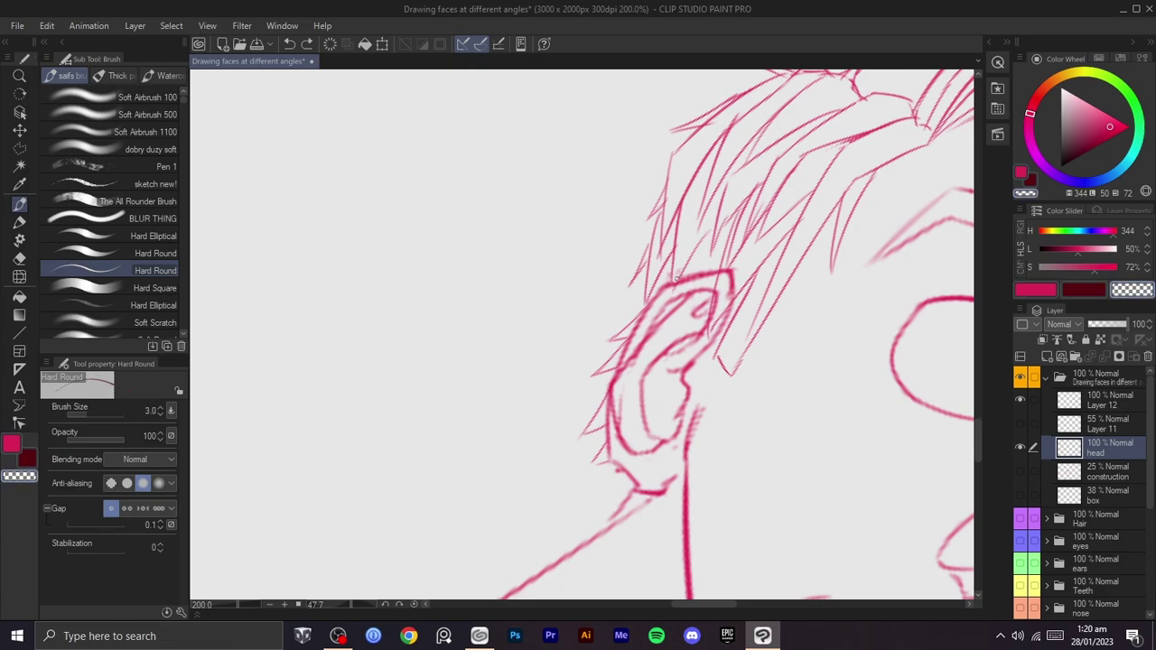
{"action": "key", "text": "ctrl+z"}
{"action": "left_click_drag", "start_coordinate": [721, 295], "coordinate": [730, 275]}
{"action": "key", "text": "bracketright"}
{"action": "key", "text": "bracketright"}
{"action": "key", "text": "bracketright"}
{"action": "key", "text": "bracketright"}
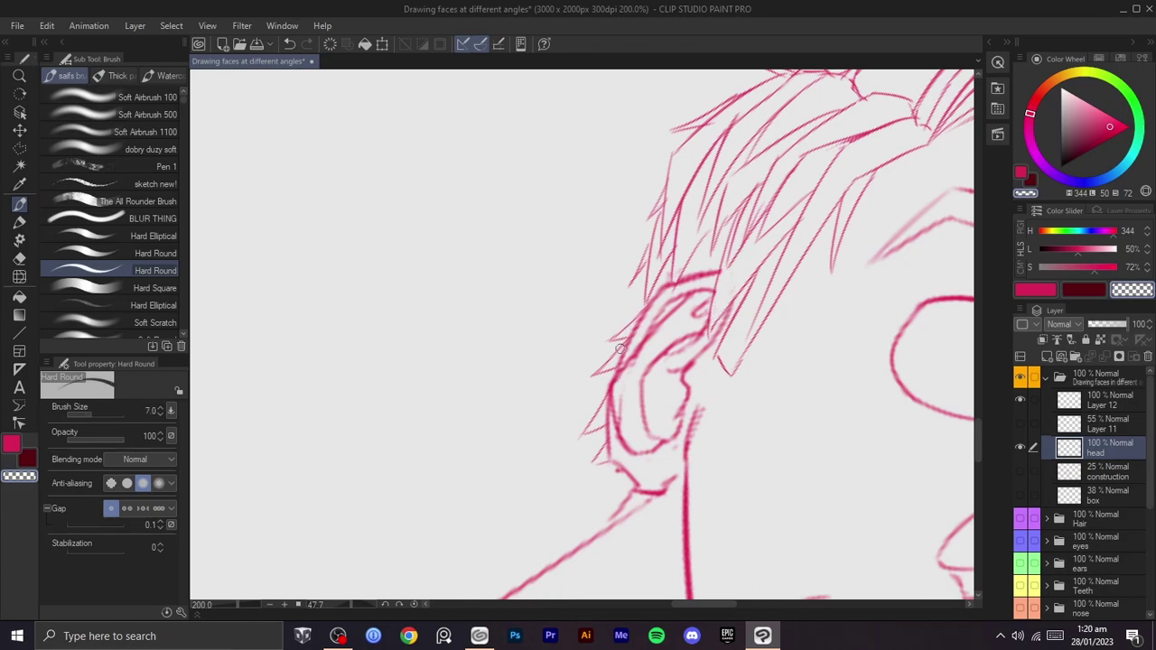
- Examine the tilted head's hair up close and alongside the other heads on the page
{"action": "scroll", "coordinate": [684, 240], "scroll_direction": "down", "scroll_amount": 4}
{"action": "key", "text": "r"}
{"action": "left_click_drag", "start_coordinate": [751, 312], "coordinate": [722, 286]}
{"action": "key", "text": "space"}
{"action": "scroll", "coordinate": [849, 443], "scroll_direction": "down", "scroll_amount": 1}
{"action": "left_click_drag", "start_coordinate": [864, 447], "coordinate": [903, 430]}
{"action": "key", "text": "shift+space"}
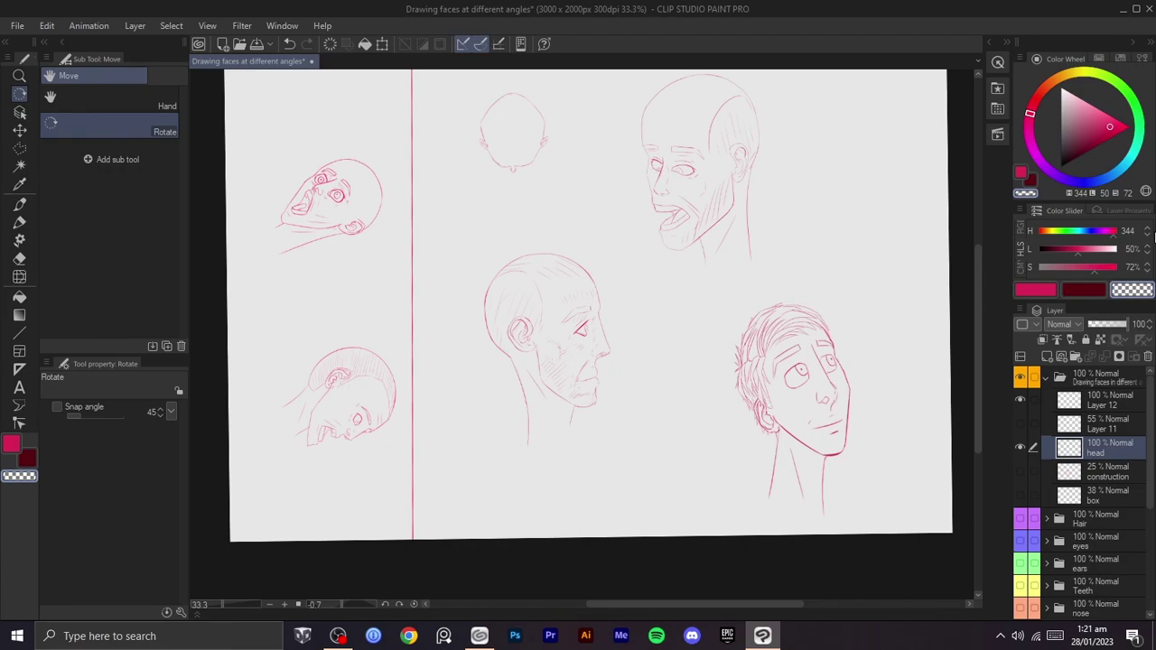
{"action": "key", "text": "ctrl+plus"}
{"action": "key", "text": "ctrl+plus"}
{"action": "key", "text": "space"}
{"action": "left_click_drag", "start_coordinate": [770, 355], "coordinate": [391, 343]}
{"action": "key", "text": "ctrl+plus"}
{"action": "key", "text": "ctrl+plus"}
{"action": "key", "text": "ctrl+minus"}
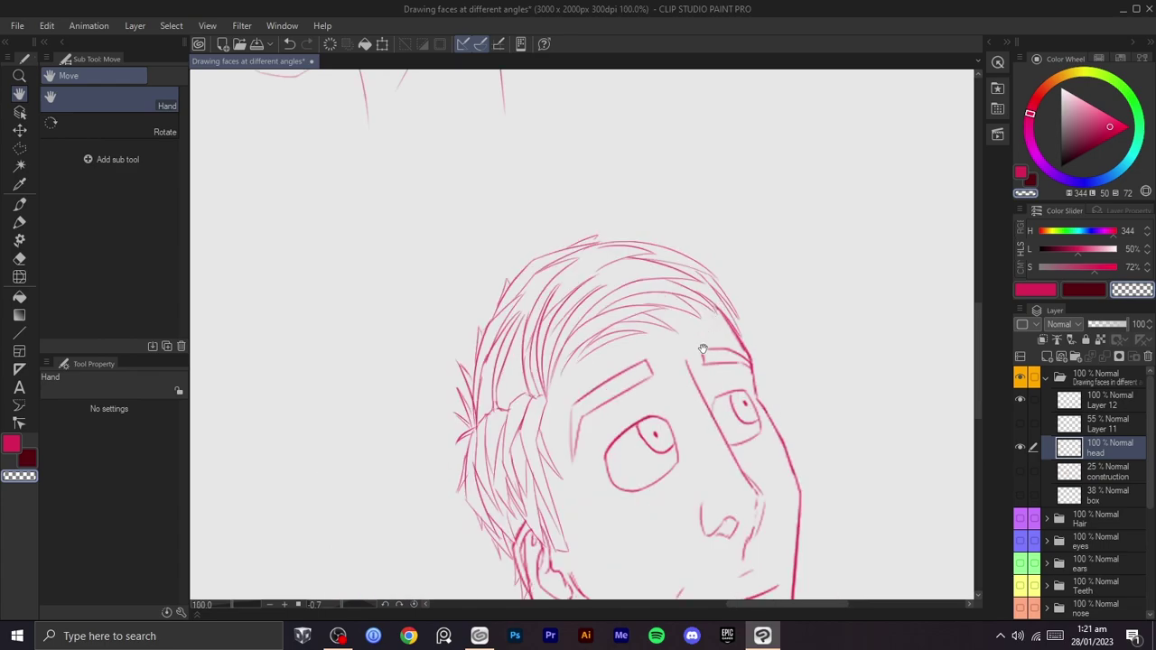
{"action": "scroll", "coordinate": [704, 406], "scroll_direction": "down", "scroll_amount": 3}
{"action": "left_click_drag", "start_coordinate": [704, 465], "coordinate": [802, 409]}
{"action": "key", "text": "shift+space"}
{"action": "left_click_drag", "start_coordinate": [805, 340], "coordinate": [805, 355]}
{"action": "left_click_drag", "start_coordinate": [805, 356], "coordinate": [785, 328]}
{"action": "key", "text": "shift+space"}
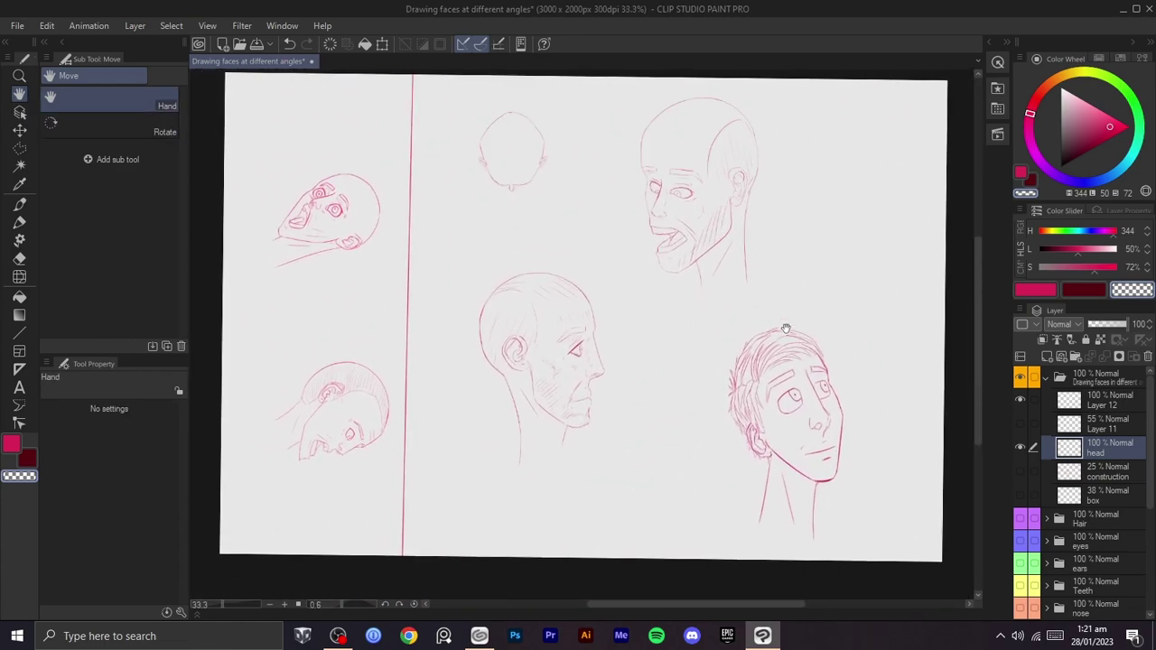